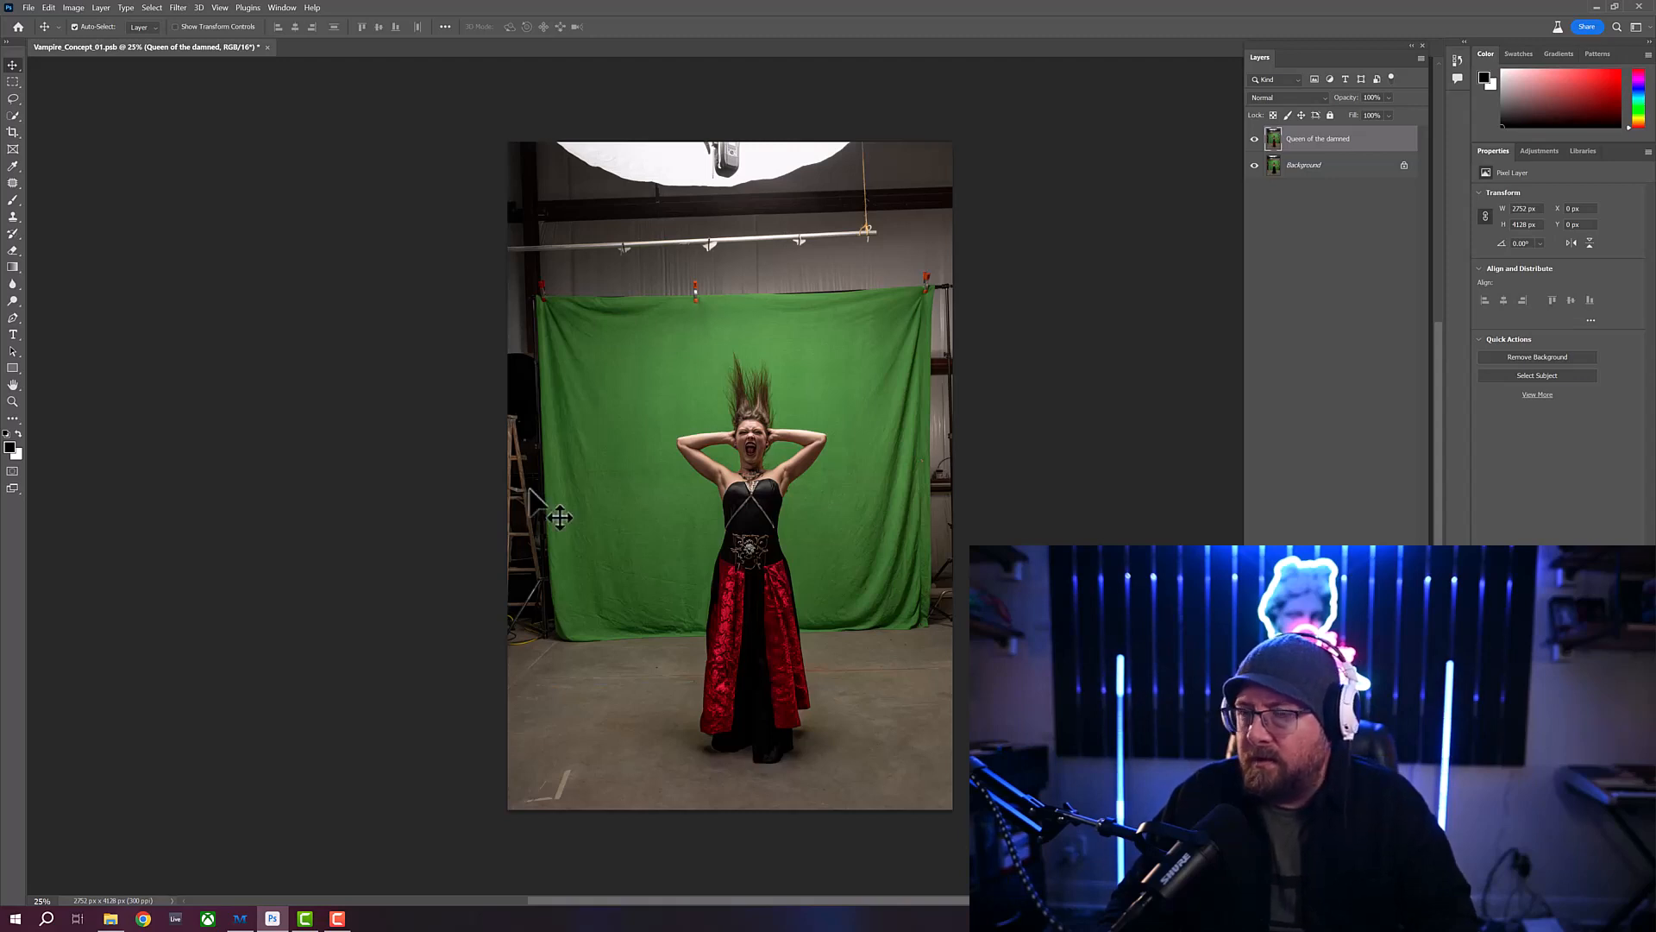
- Compare the "Queen of the damned" layer with the original, leave it hidden, and duplicate the Background layer
{"action": "left_click", "coordinate": [1255, 139]}
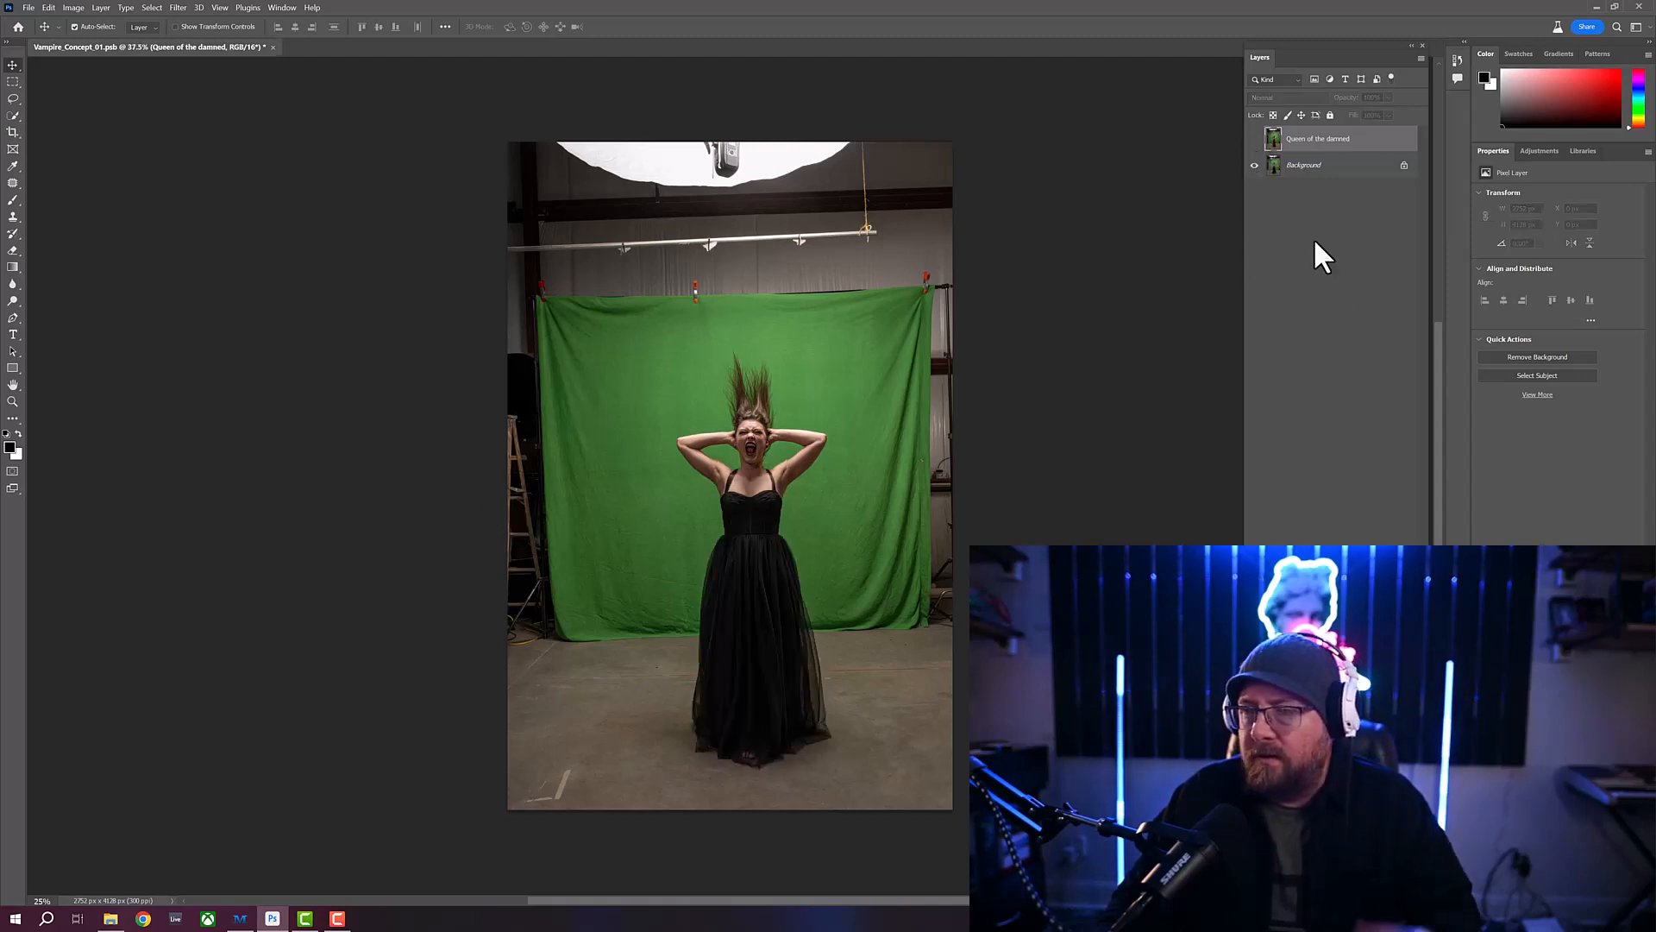
{"action": "left_click", "coordinate": [1255, 139]}
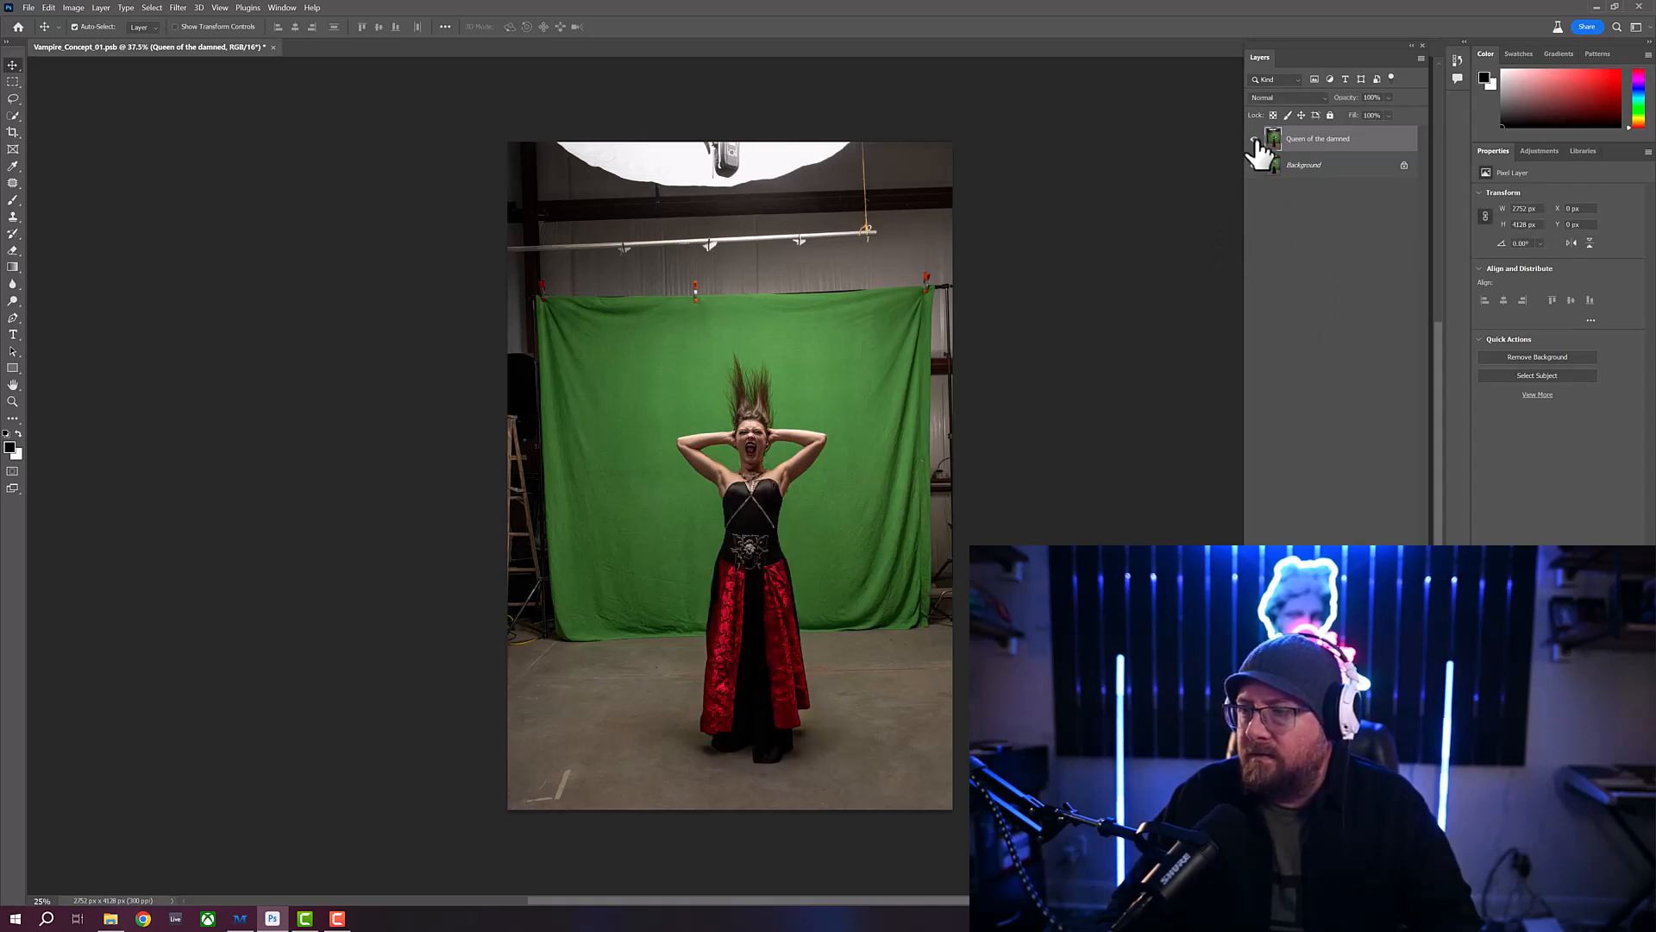
{"action": "left_click", "coordinate": [1255, 139]}
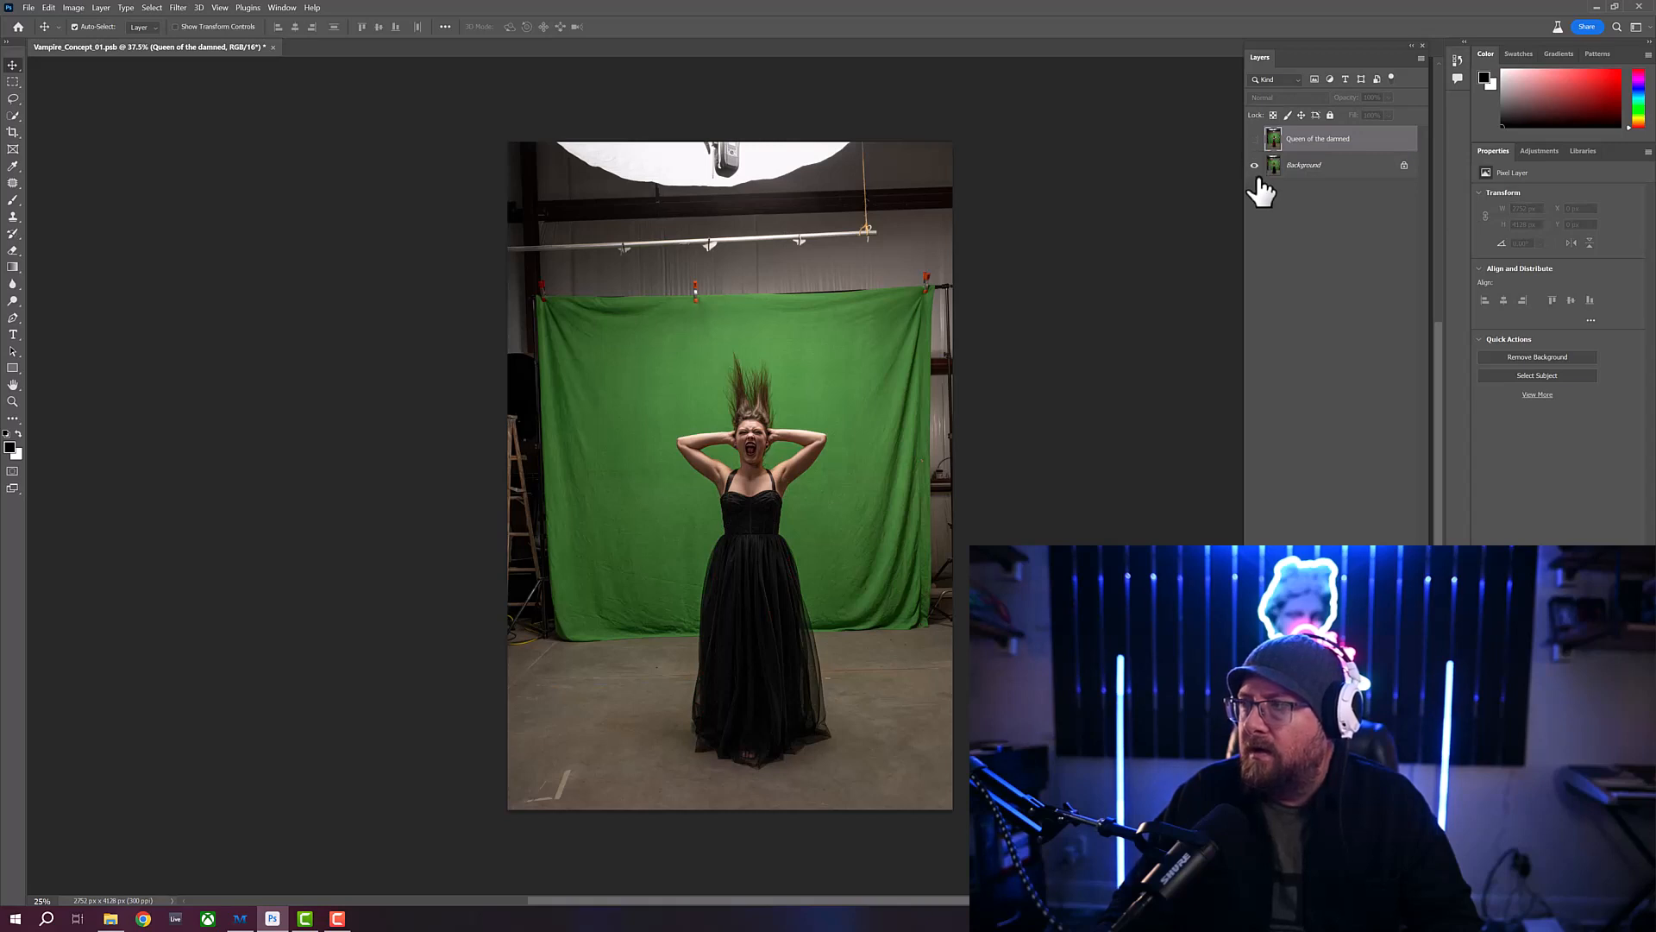
{"action": "left_click", "coordinate": [1351, 174]}
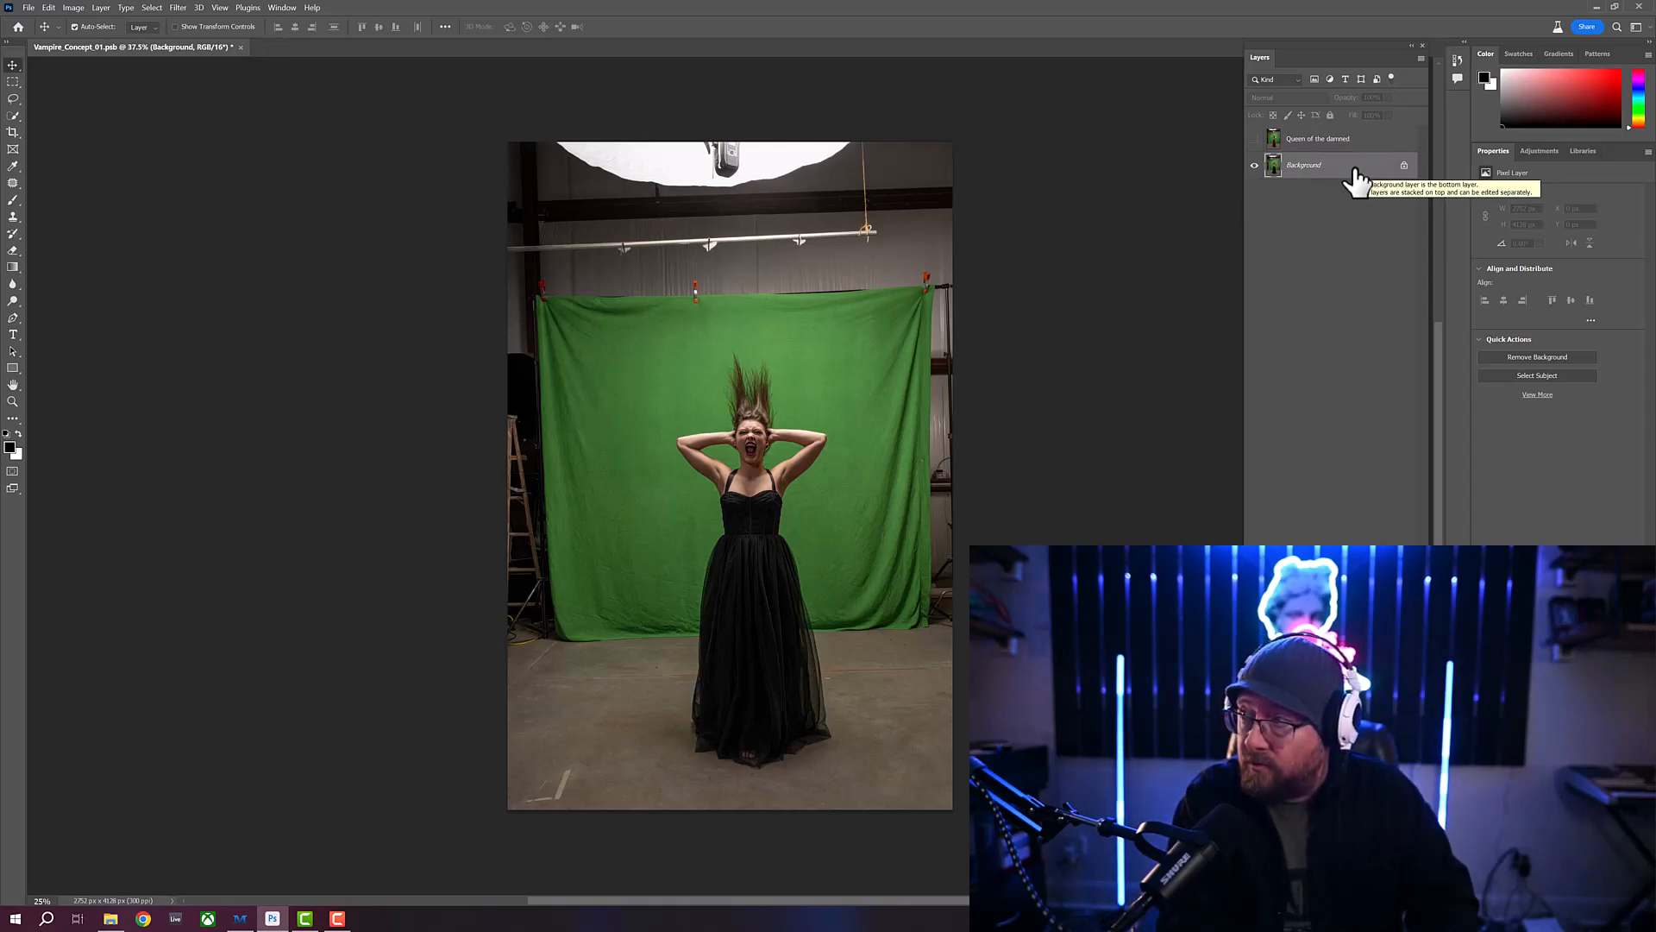
{"action": "key", "text": "ctrl+j"}
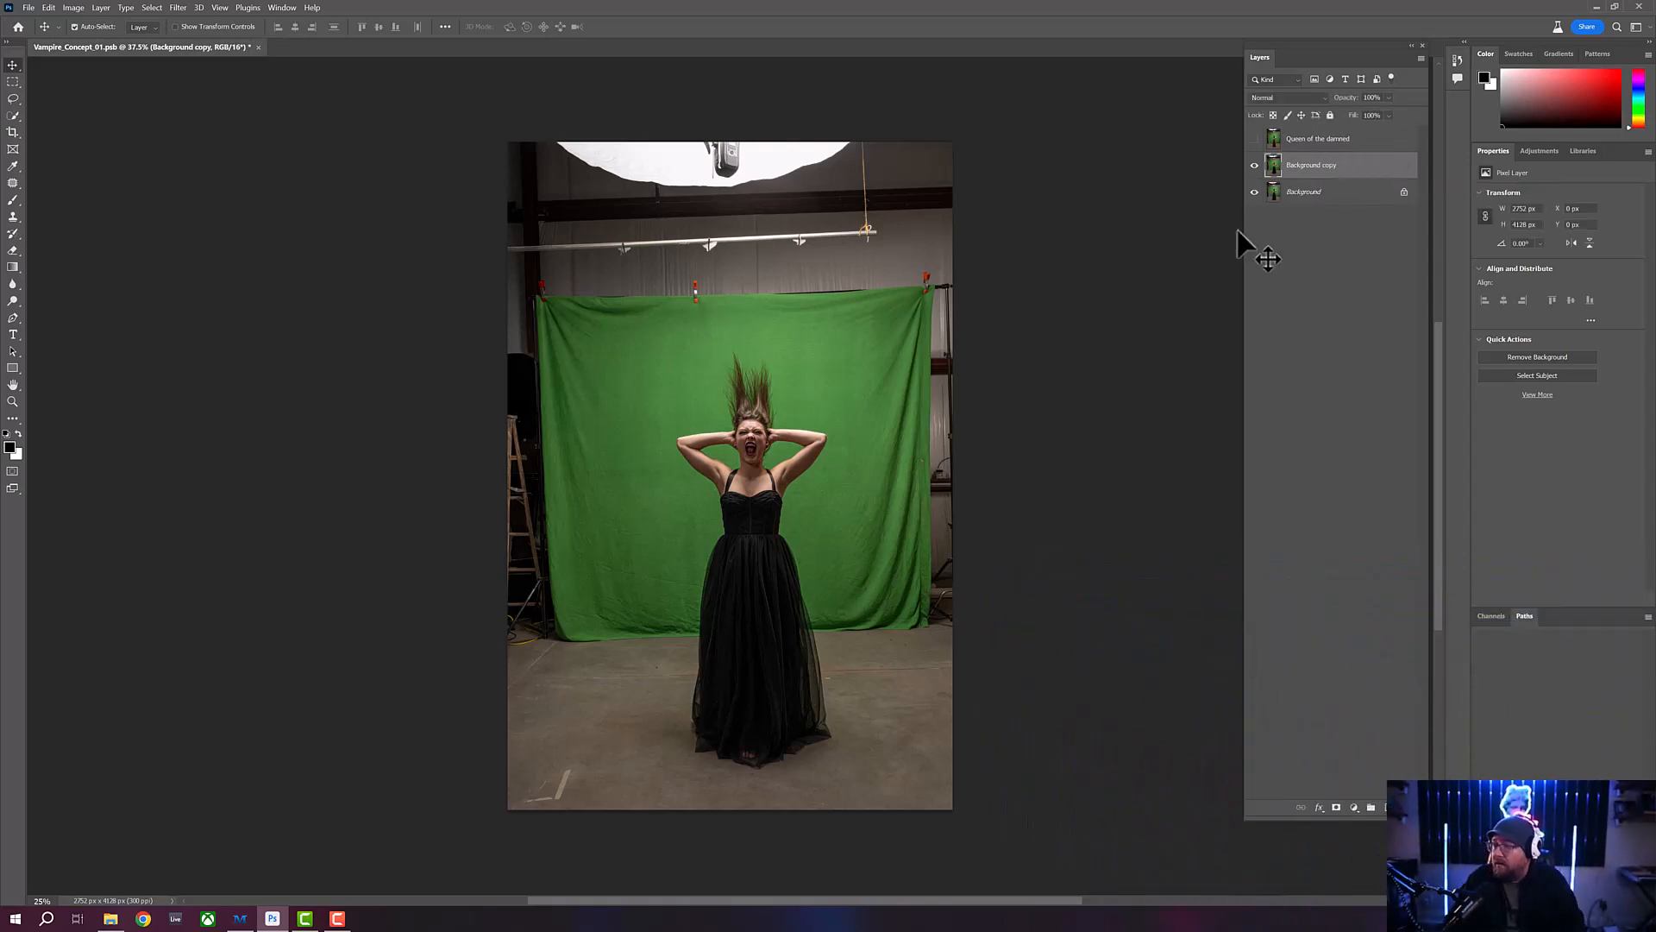
- Lasso the dress from the waist to below the hem and run Generative Fill on it with the prompt "Queen of the Damned"
{"action": "left_click", "coordinate": [13, 100]}
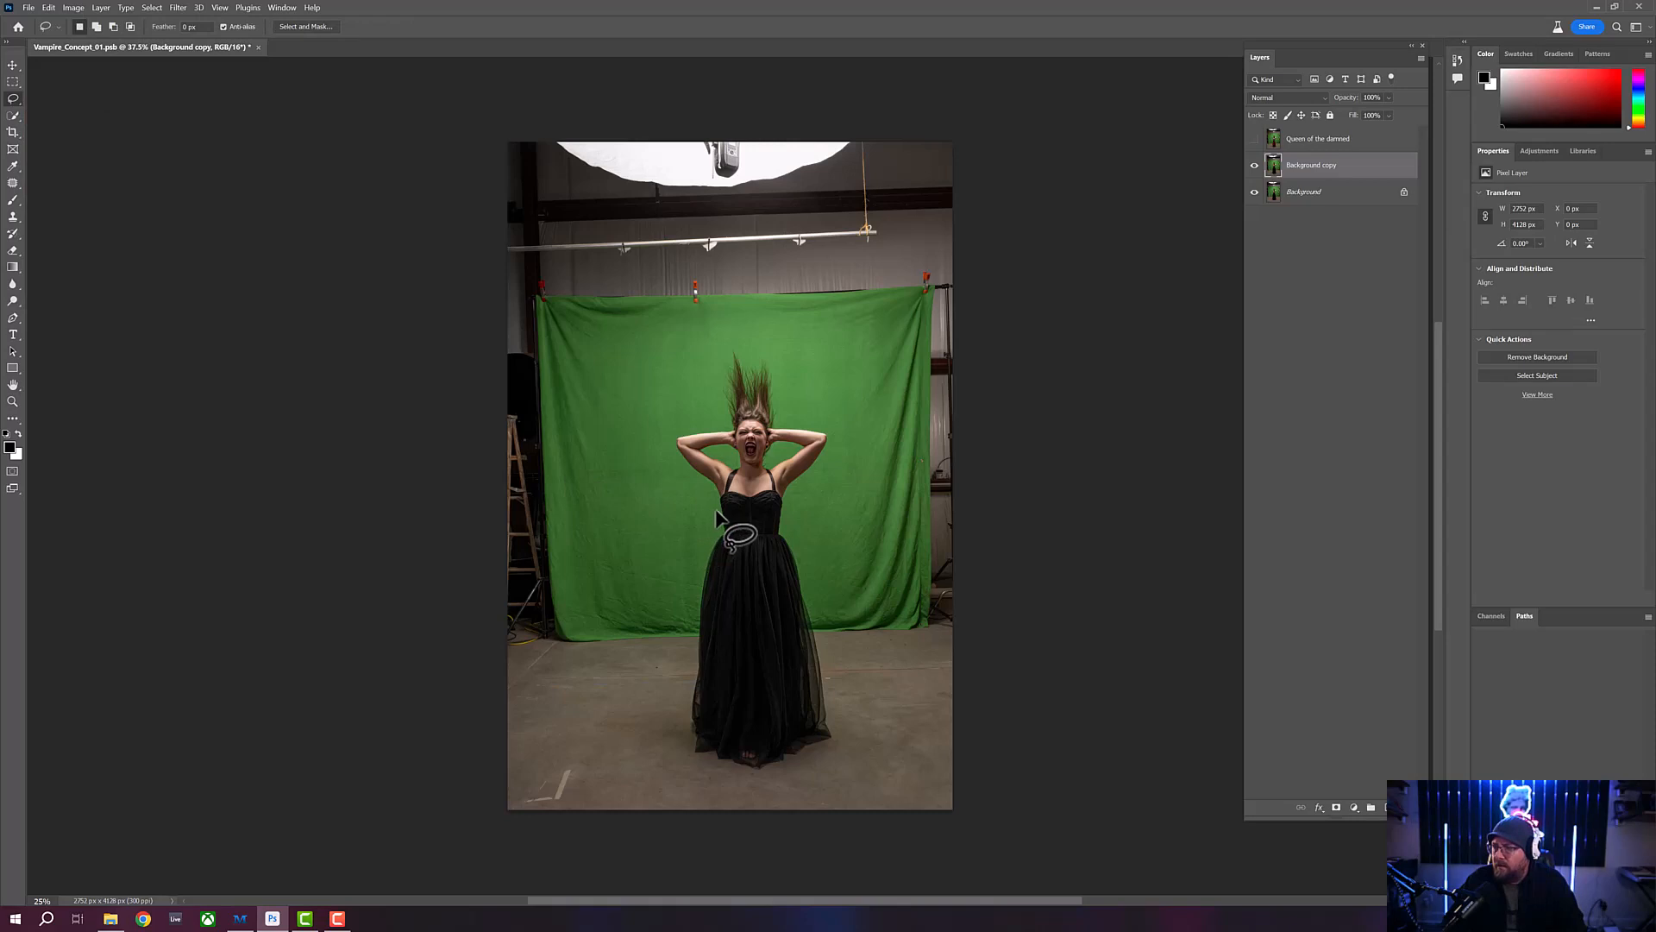
{"action": "mouse_move", "coordinate": [716, 515]}
{"action": "left_mouse_down"}
{"action": "mouse_move", "coordinate": [786, 515]}
{"action": "mouse_move", "coordinate": [836, 681]}
{"action": "mouse_move", "coordinate": [837, 737]}
{"action": "mouse_move", "coordinate": [787, 771]}
{"action": "mouse_move", "coordinate": [712, 774]}
{"action": "mouse_move", "coordinate": [679, 747]}
{"action": "mouse_move", "coordinate": [717, 516]}
{"action": "left_mouse_up"}
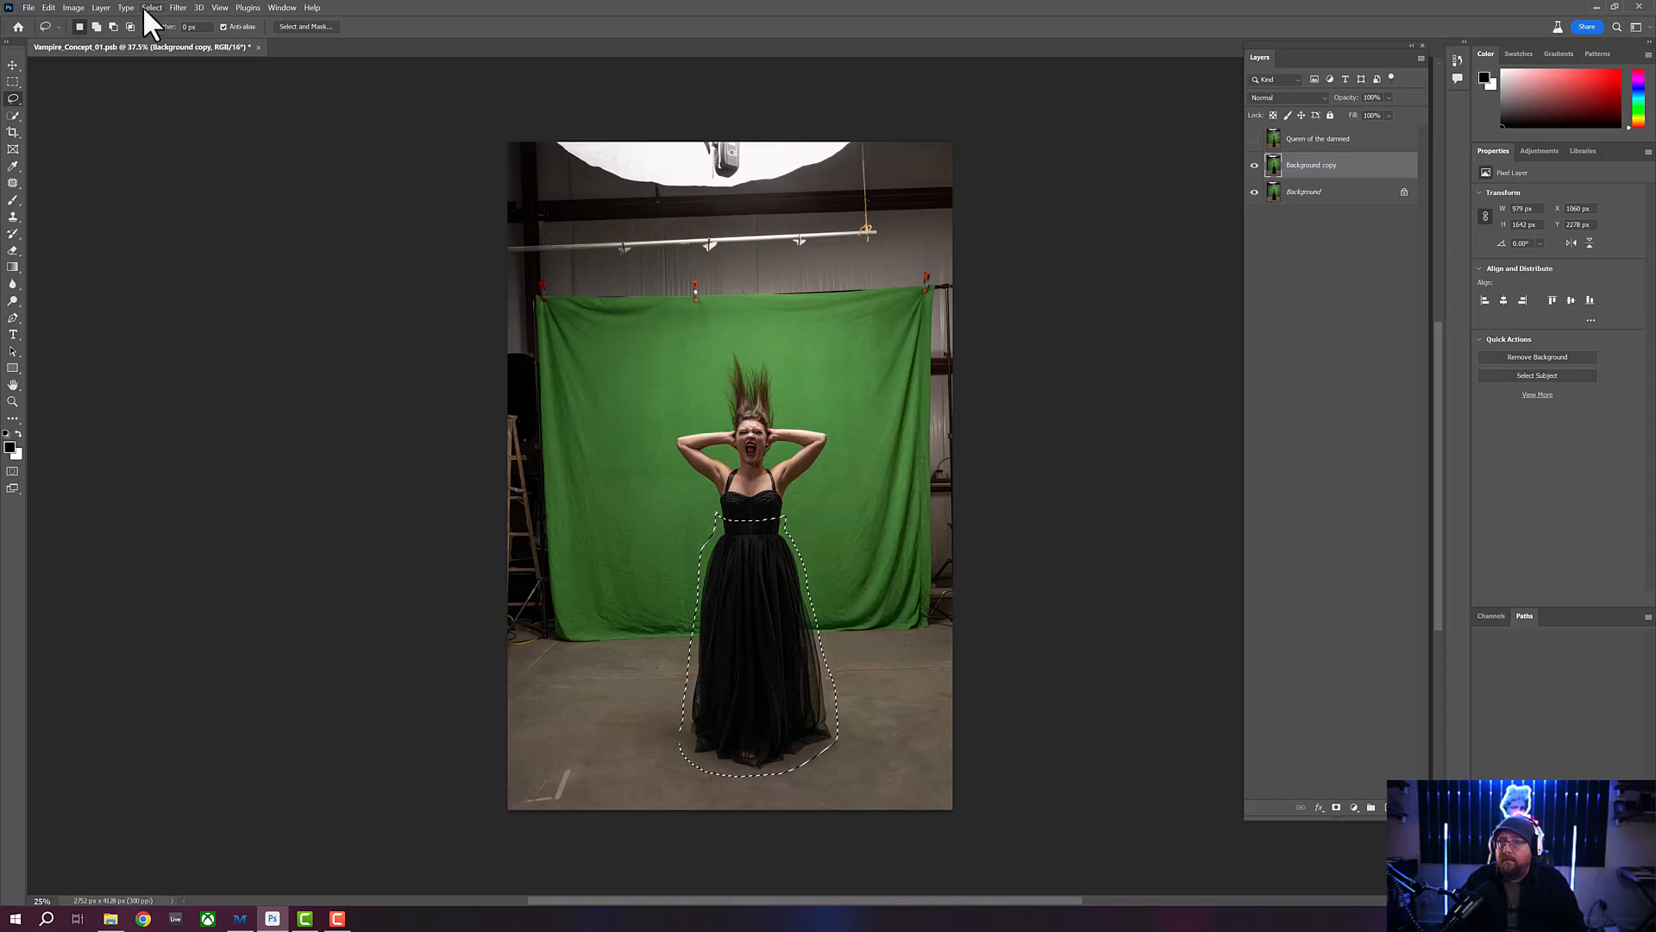
{"action": "left_click", "coordinate": [47, 7]}
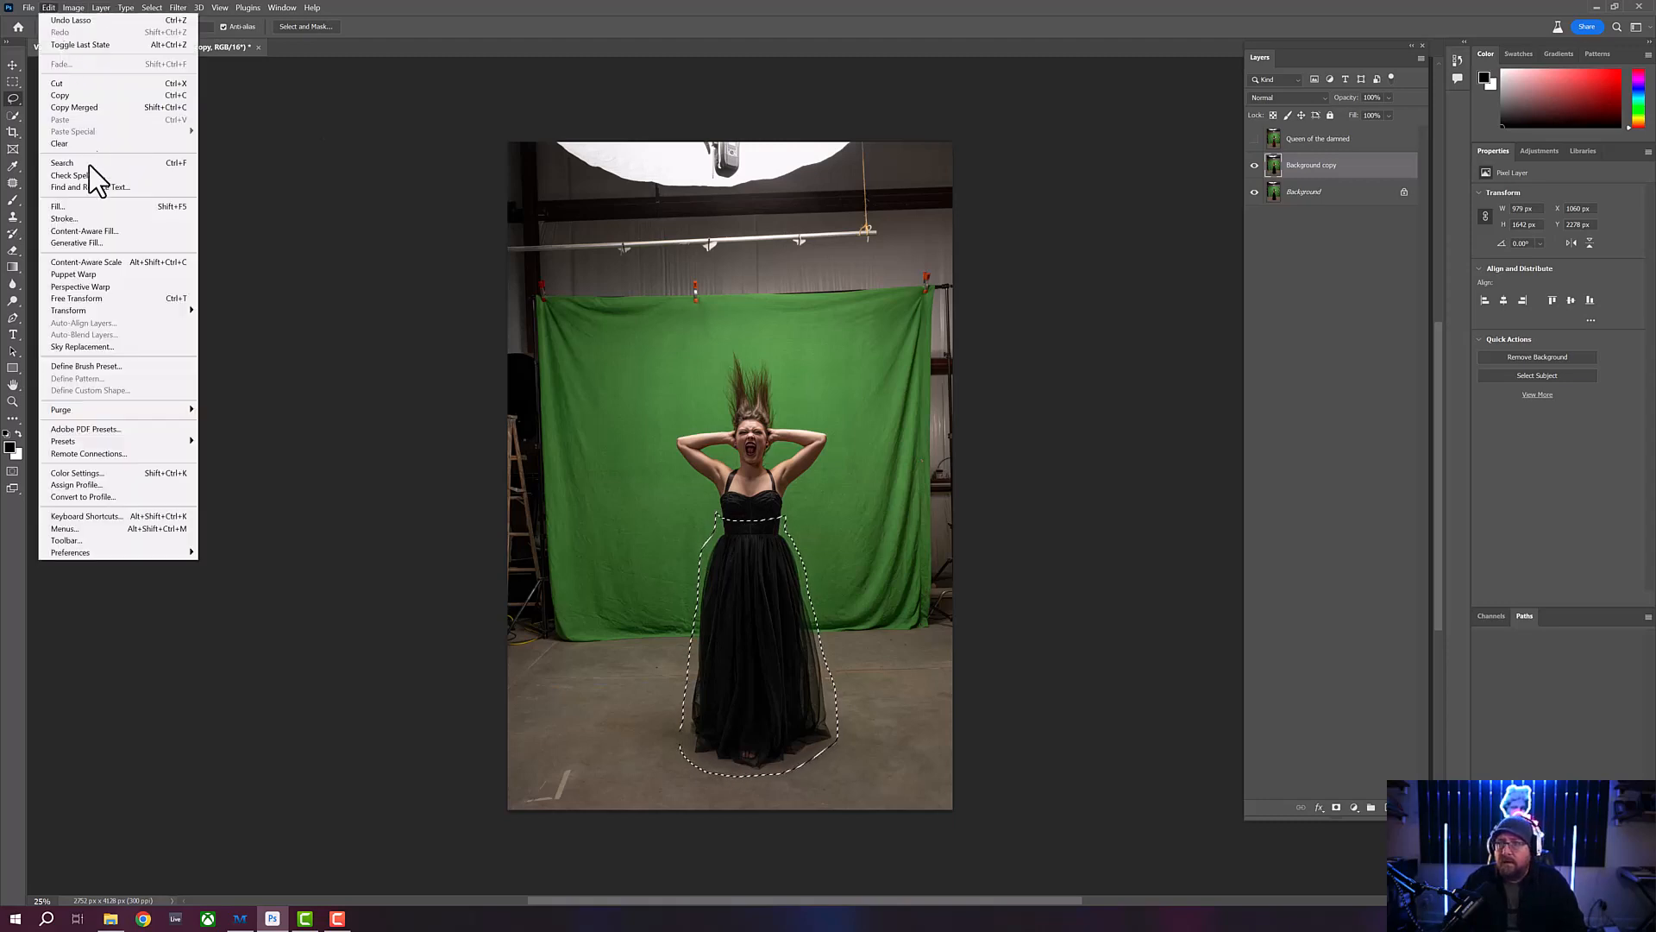
{"action": "left_click", "coordinate": [110, 243]}
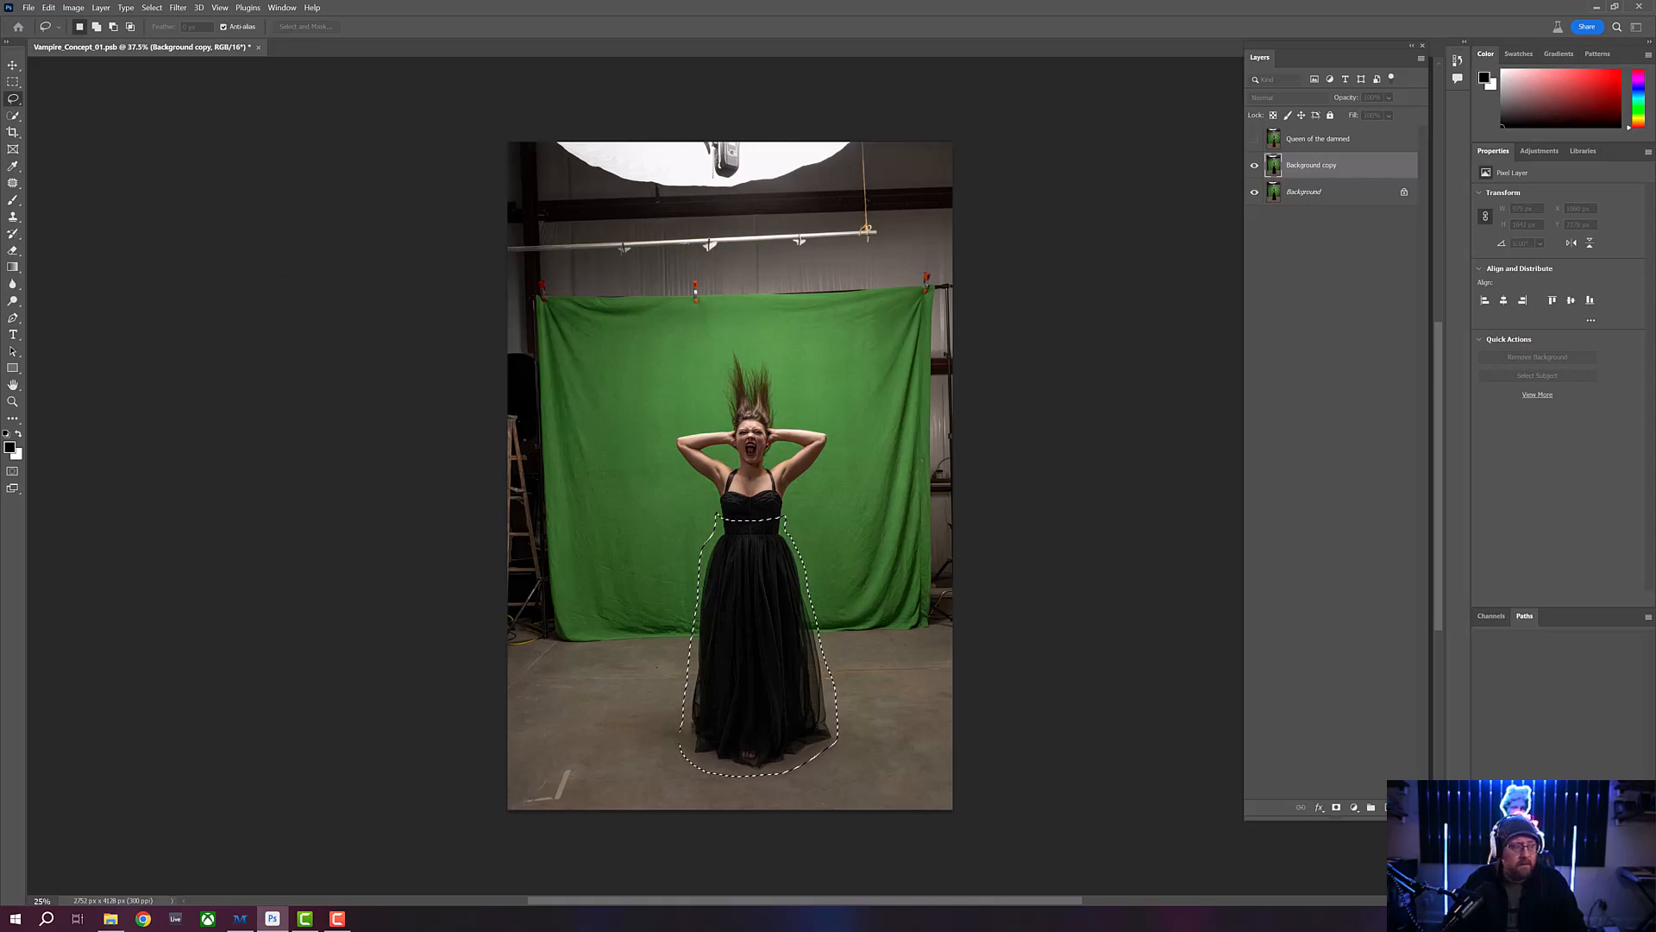
{"action": "left_click_drag", "start_coordinate": [568, 259], "coordinate": [726, 245]}
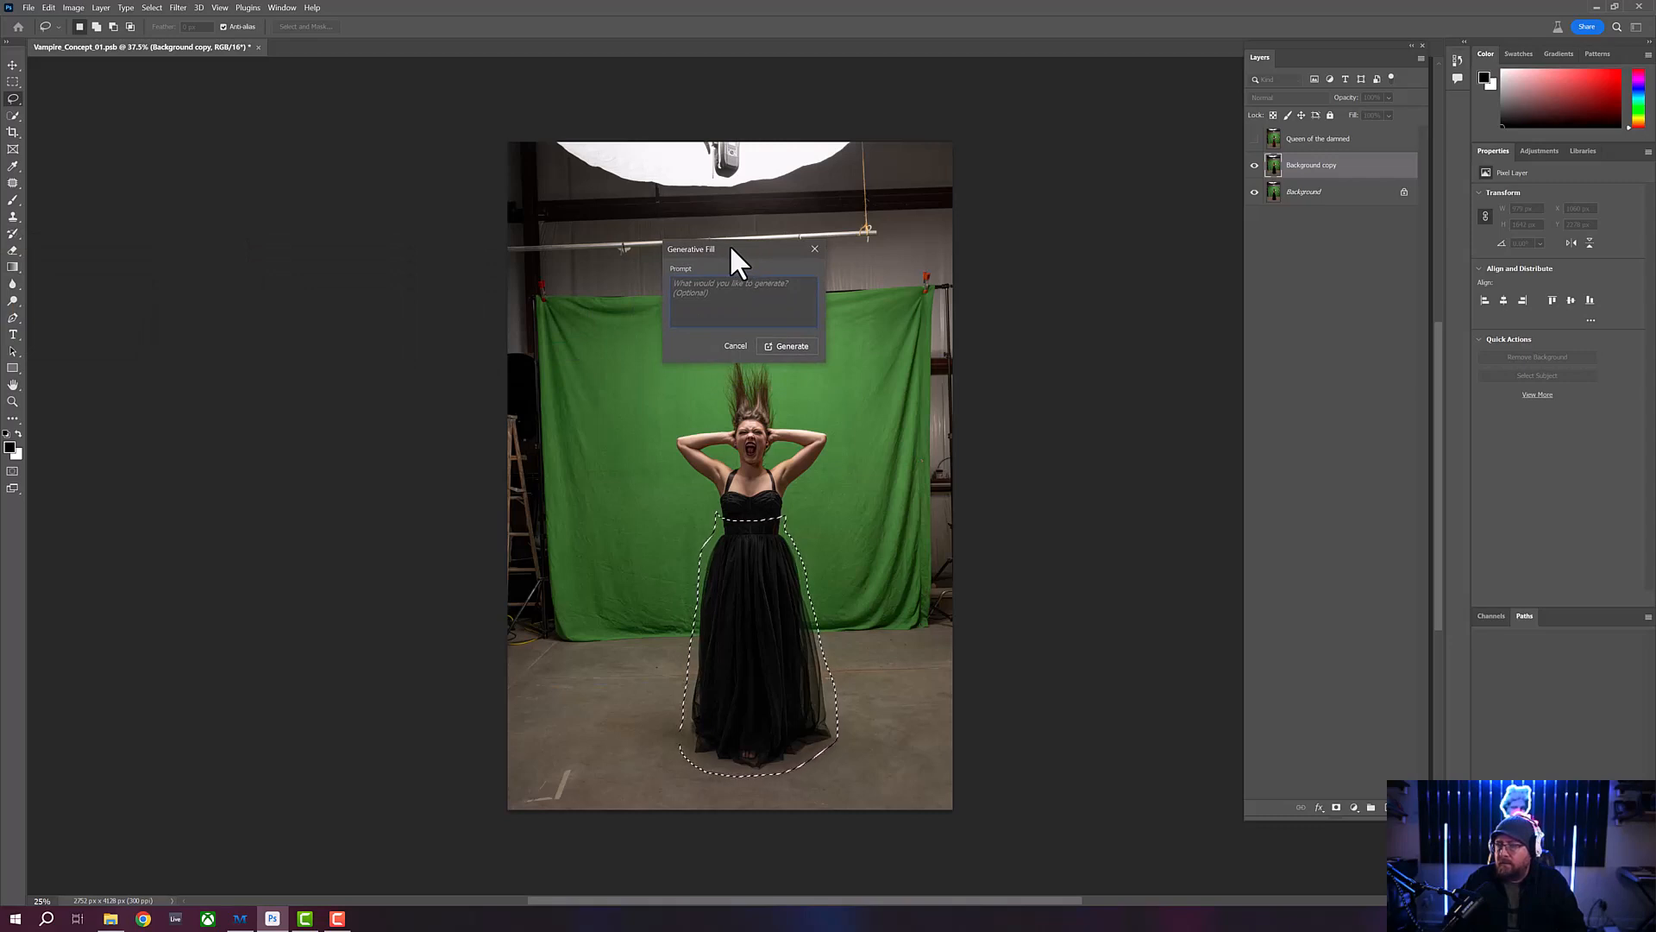
{"action": "left_click_drag", "start_coordinate": [744, 253], "coordinate": [745, 247]}
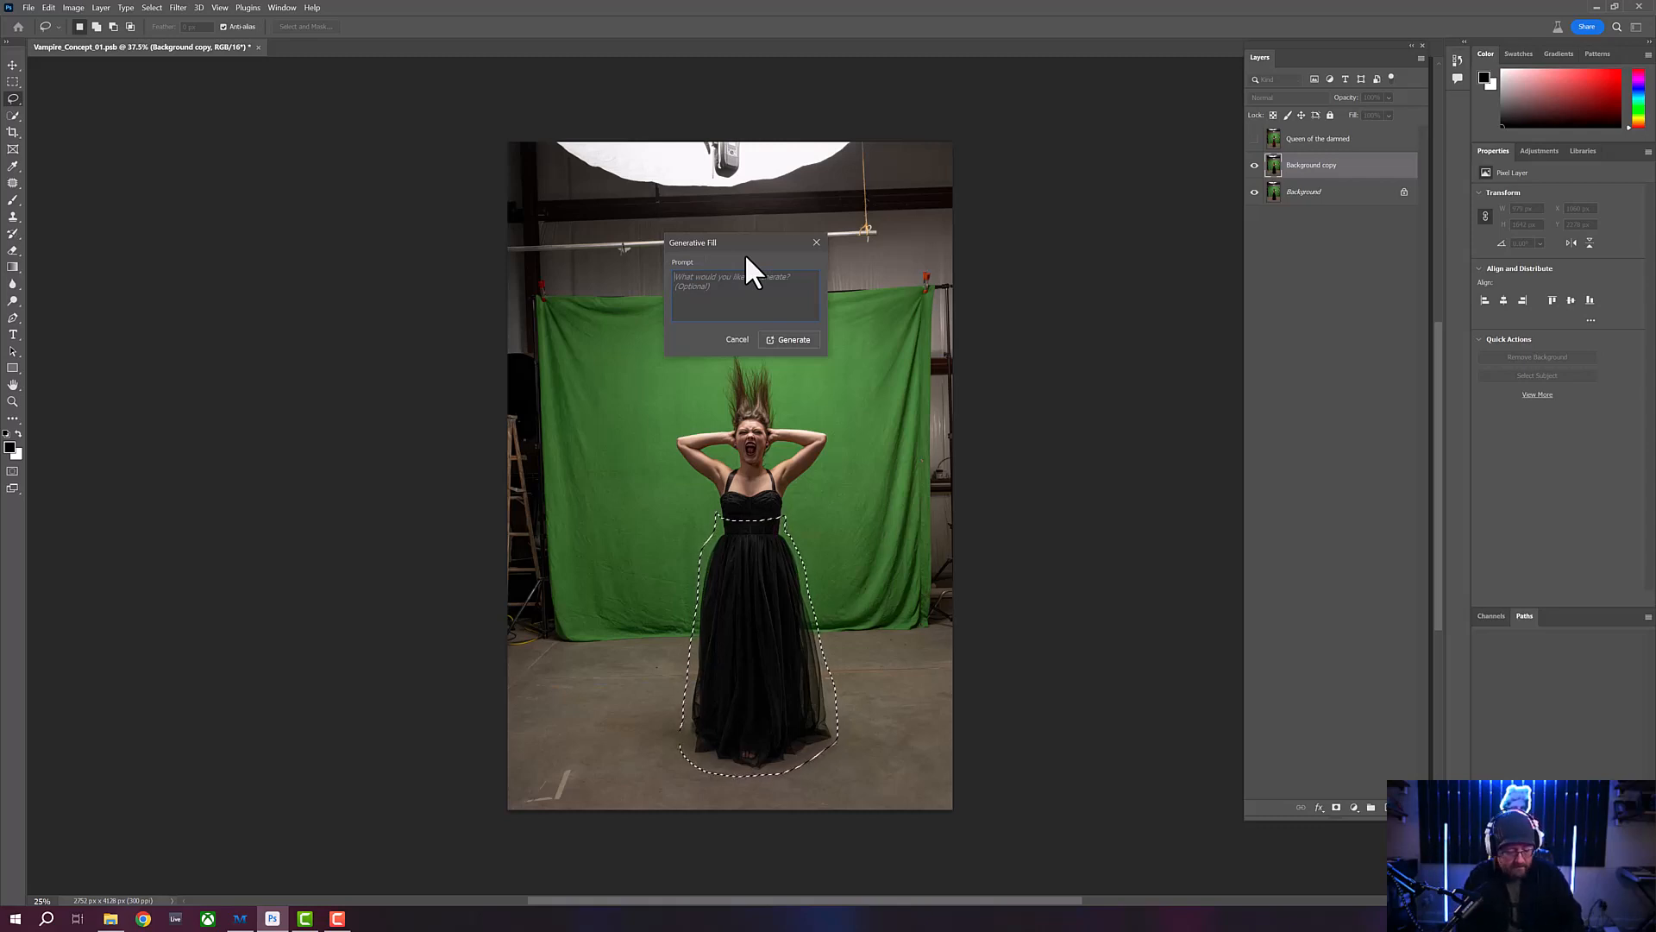
{"action": "type", "text": "Queen of the Dam"}
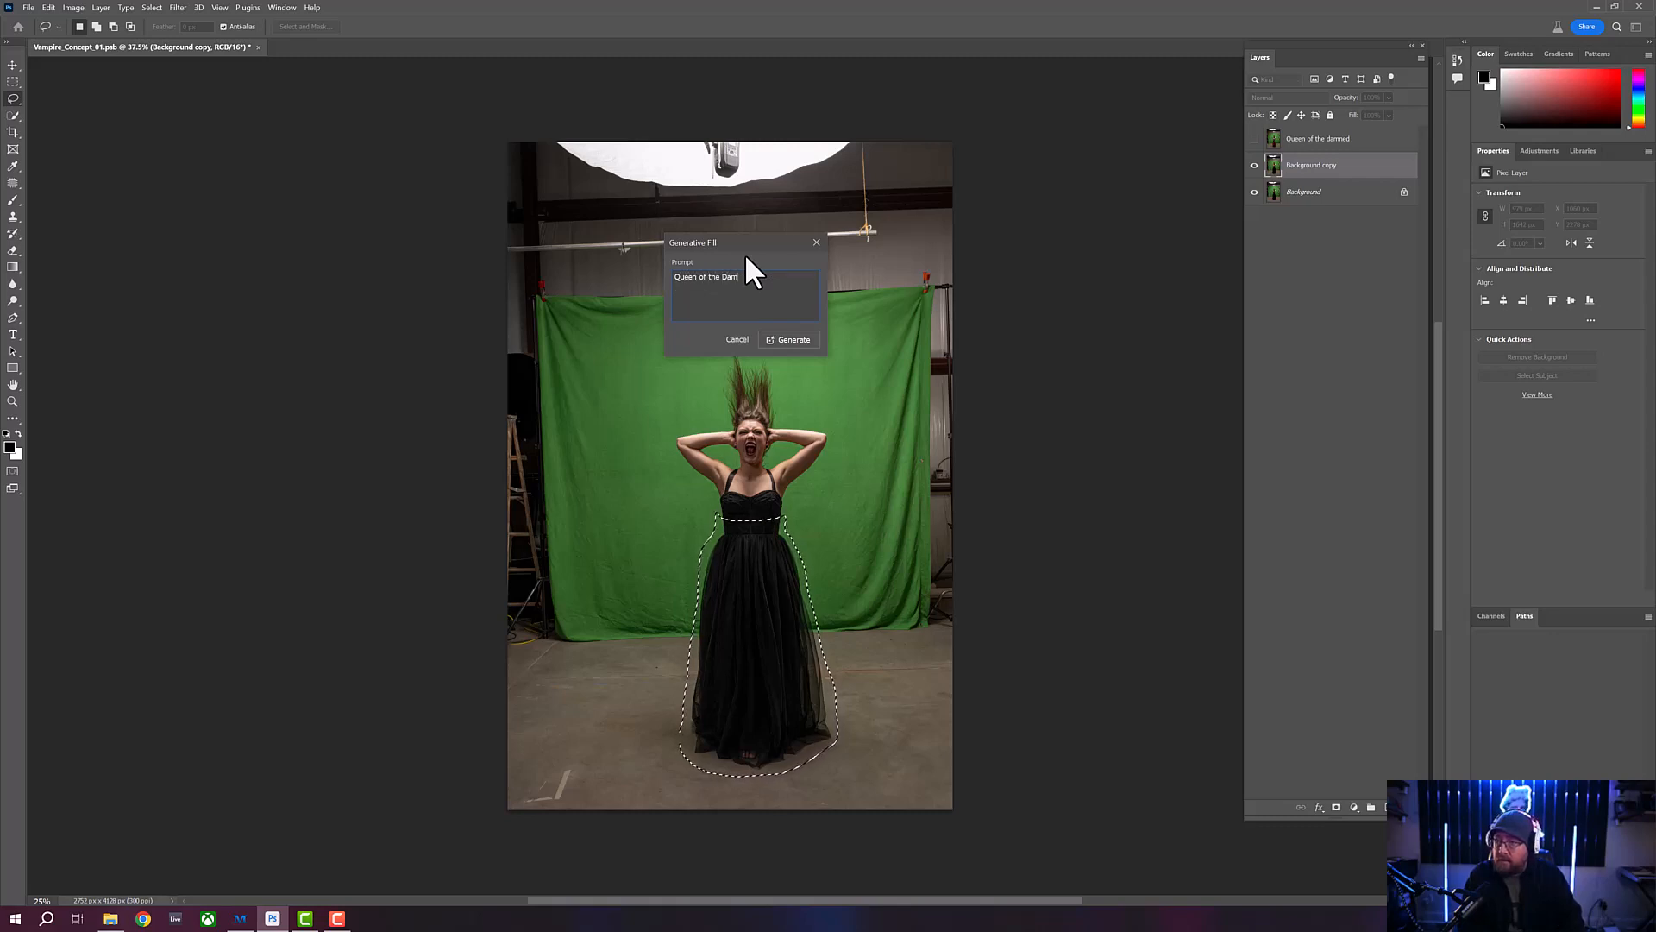
{"action": "type", "text": "ned"}
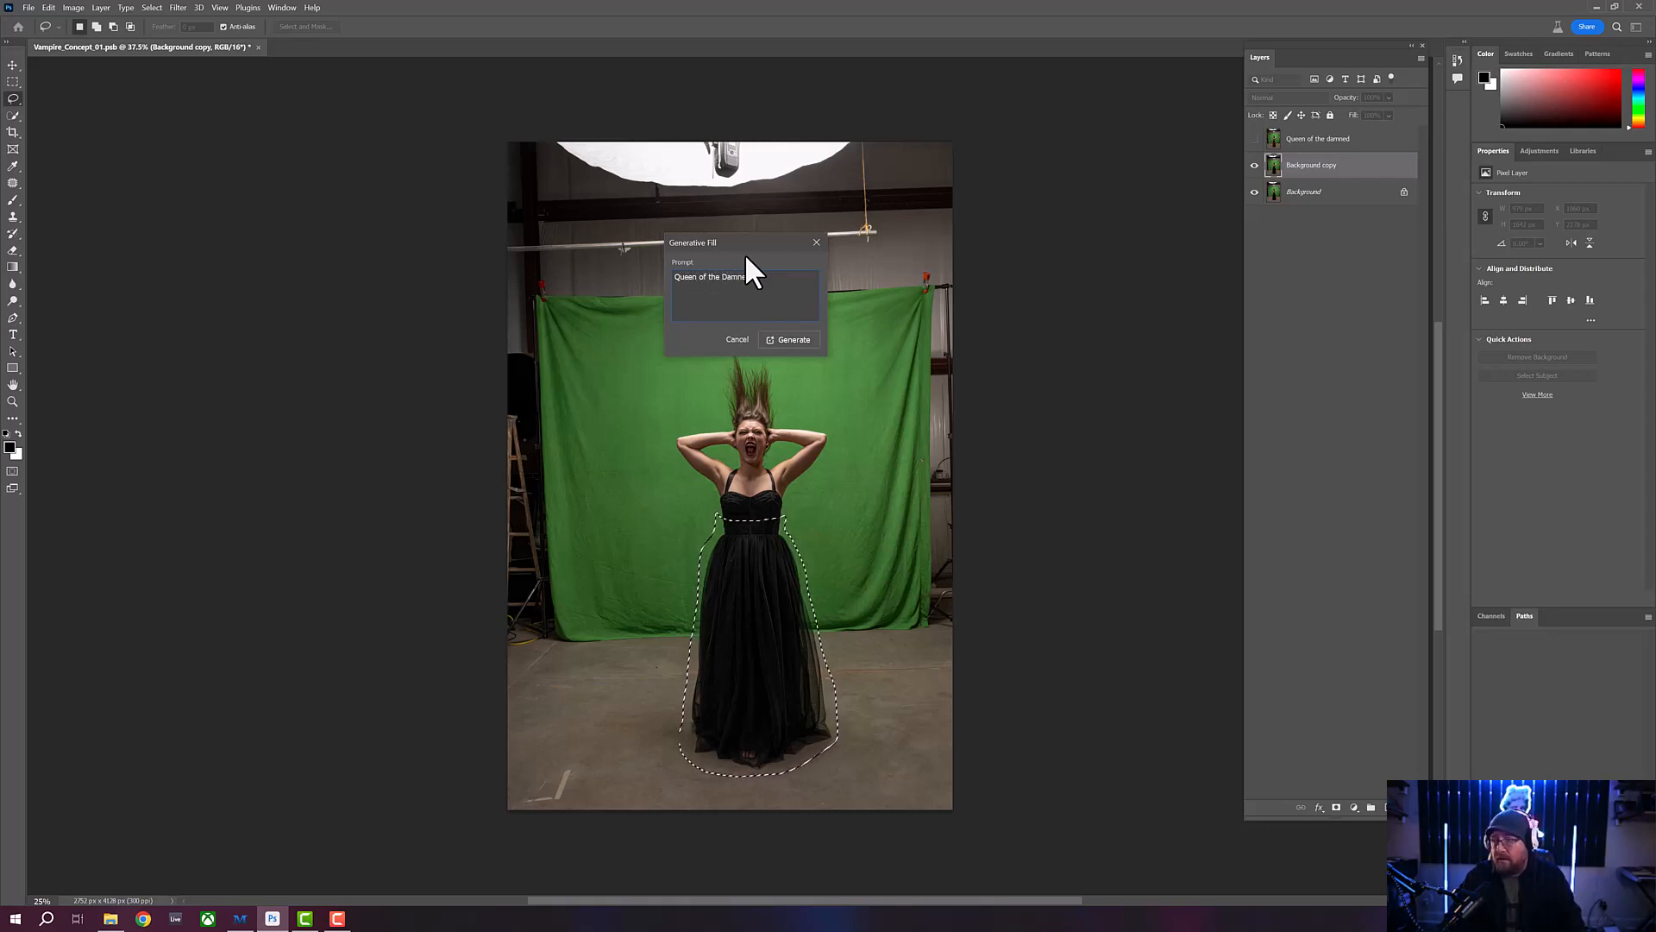
{"action": "left_click", "coordinate": [783, 340]}
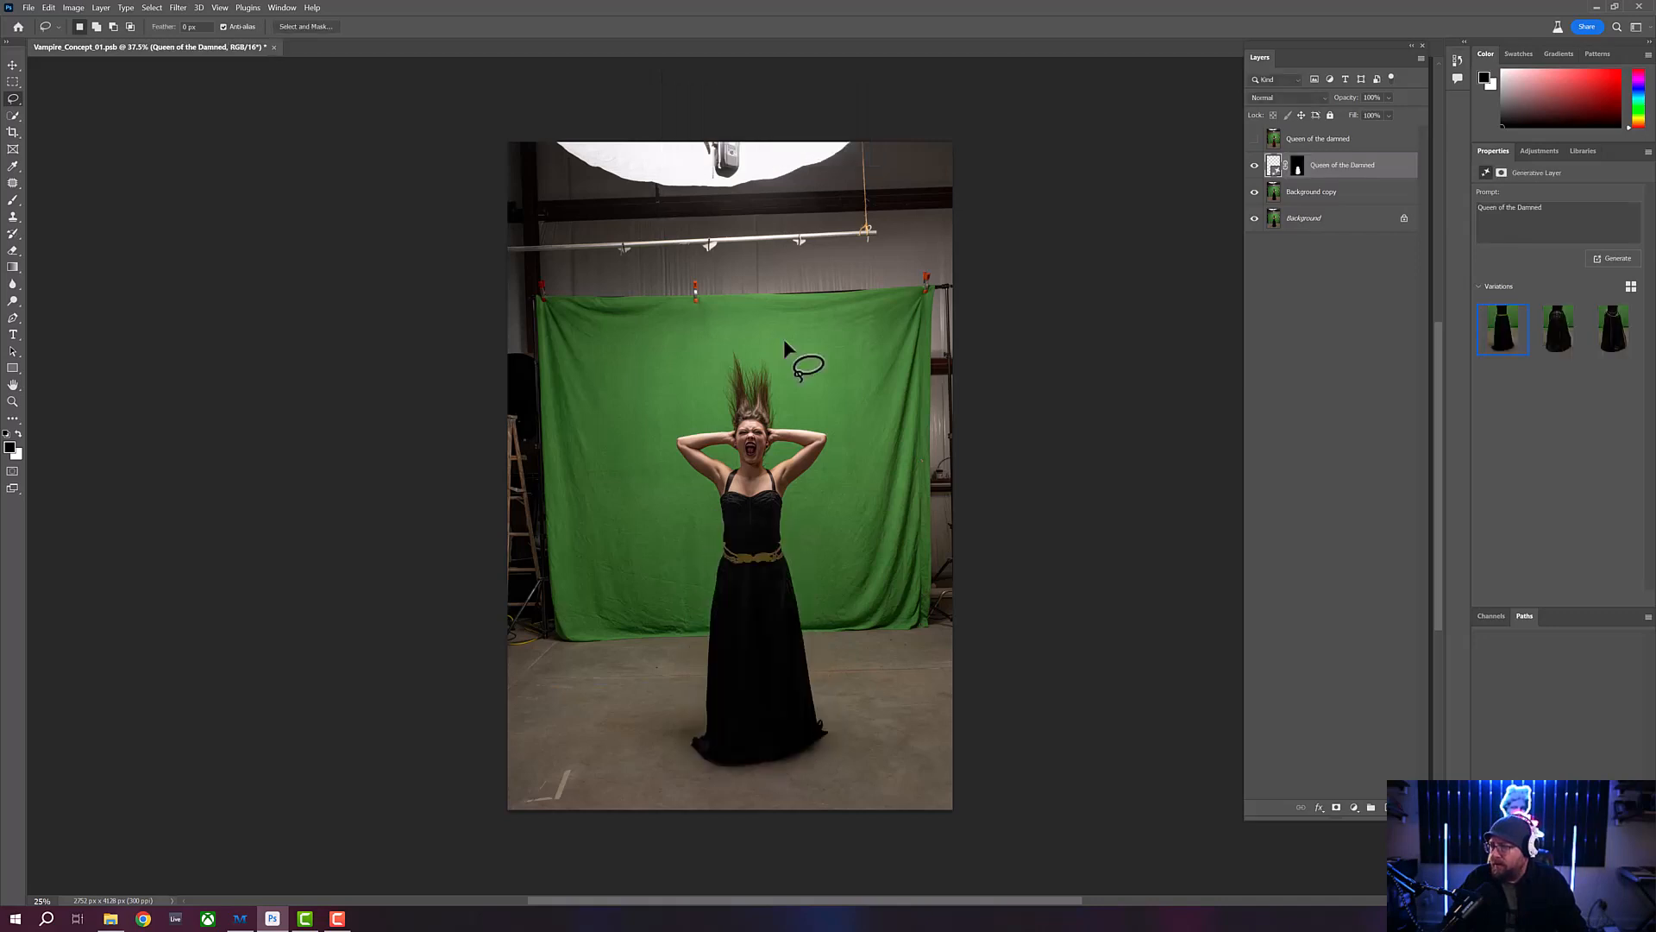
- Compare the generated skirt variations, generate another set from the same prompt, and choose the first new one
{"action": "left_click", "coordinate": [1547, 345]}
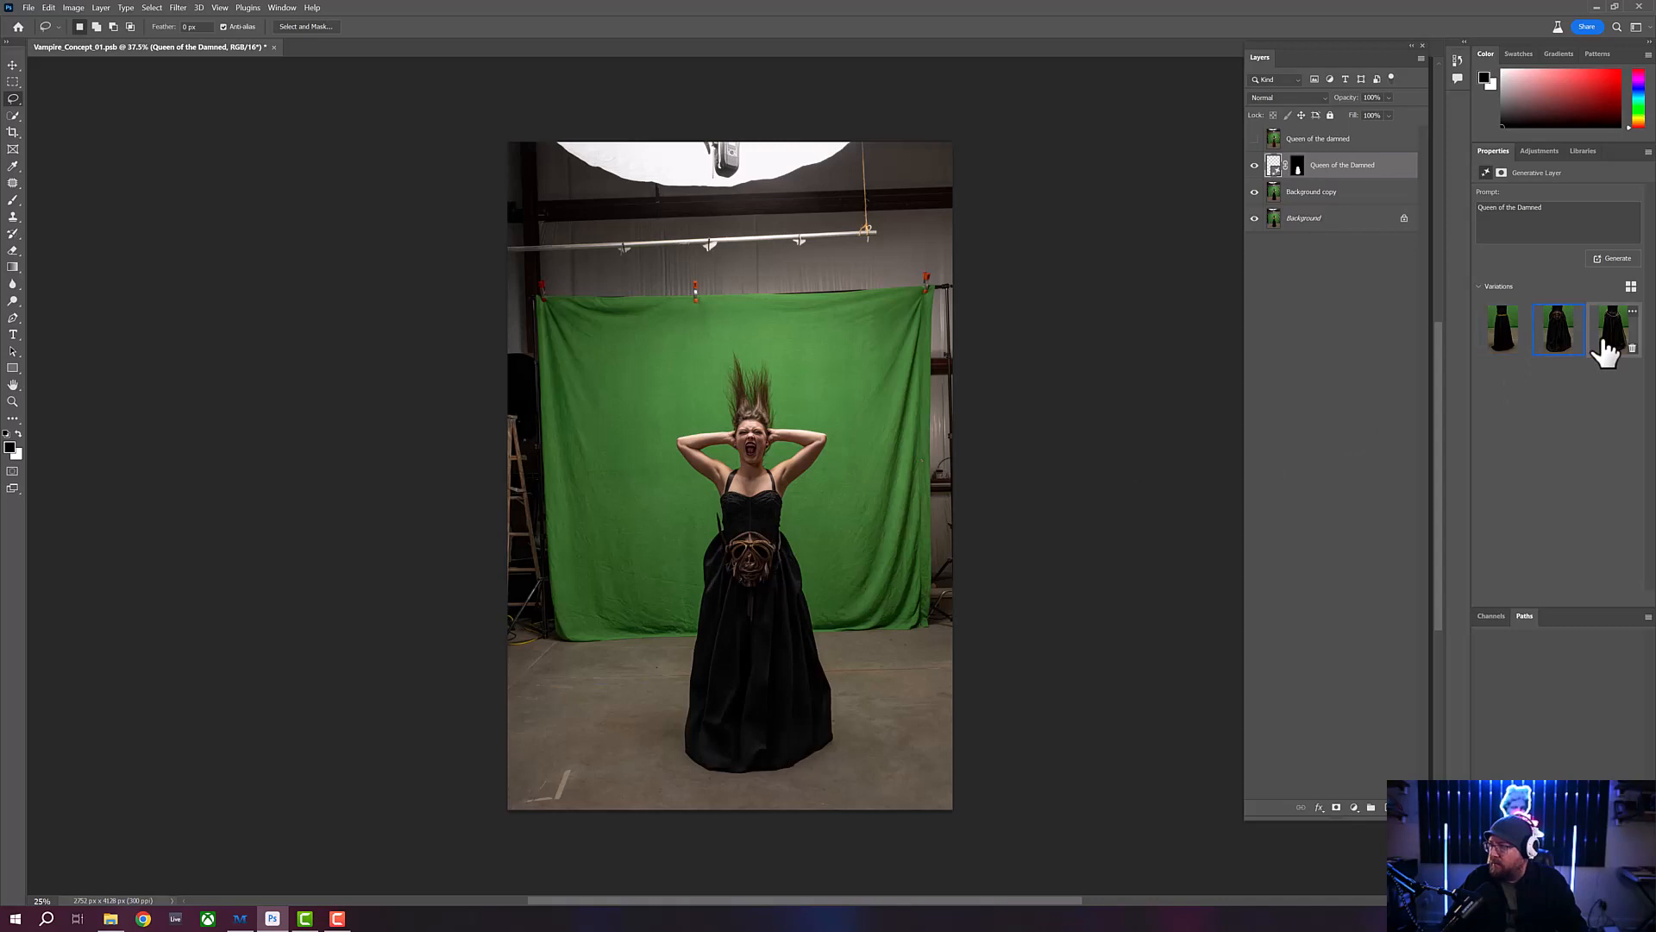
{"action": "left_click", "coordinate": [1605, 349]}
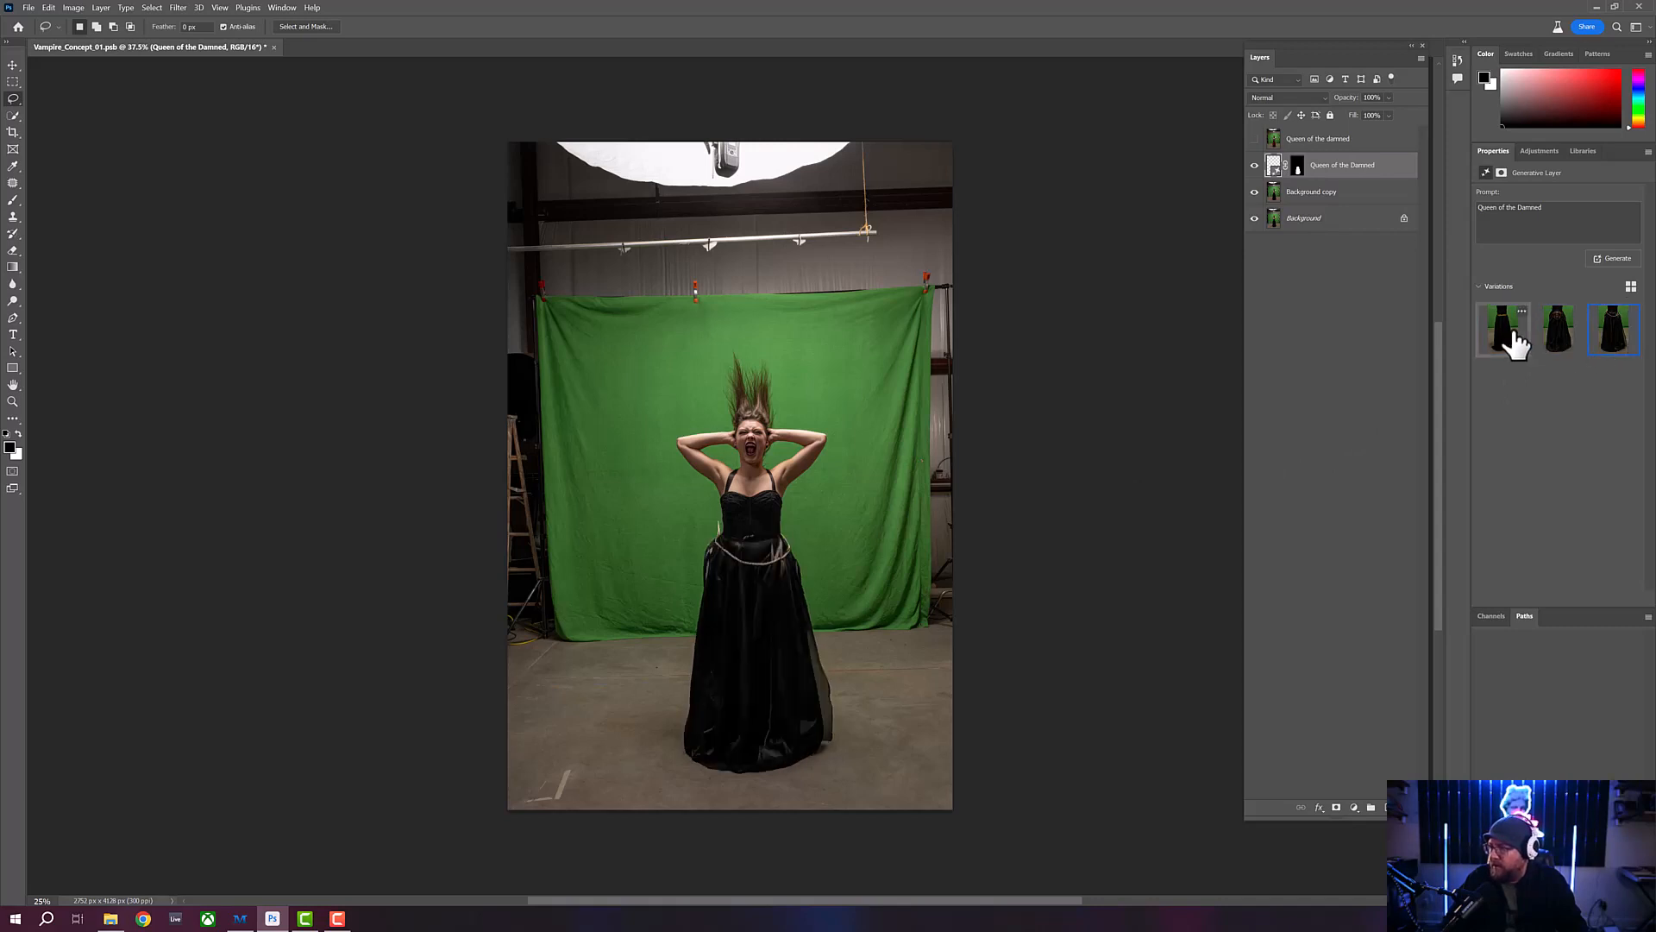
{"action": "left_click", "coordinate": [1617, 259]}
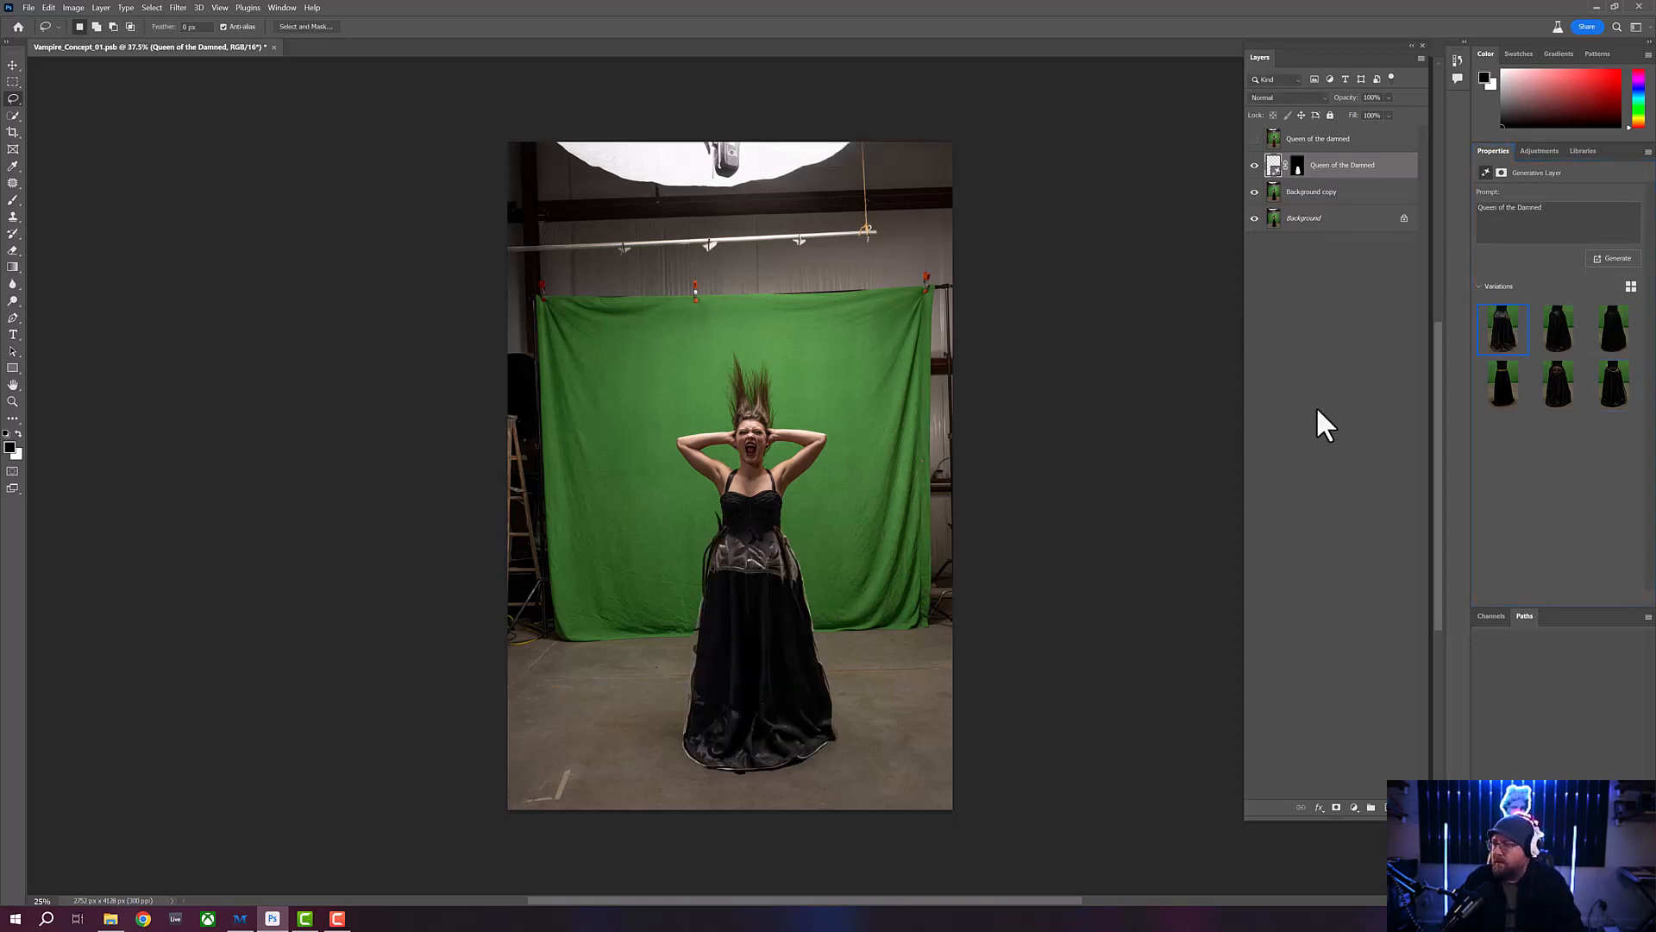
{"action": "left_click", "coordinate": [1553, 347]}
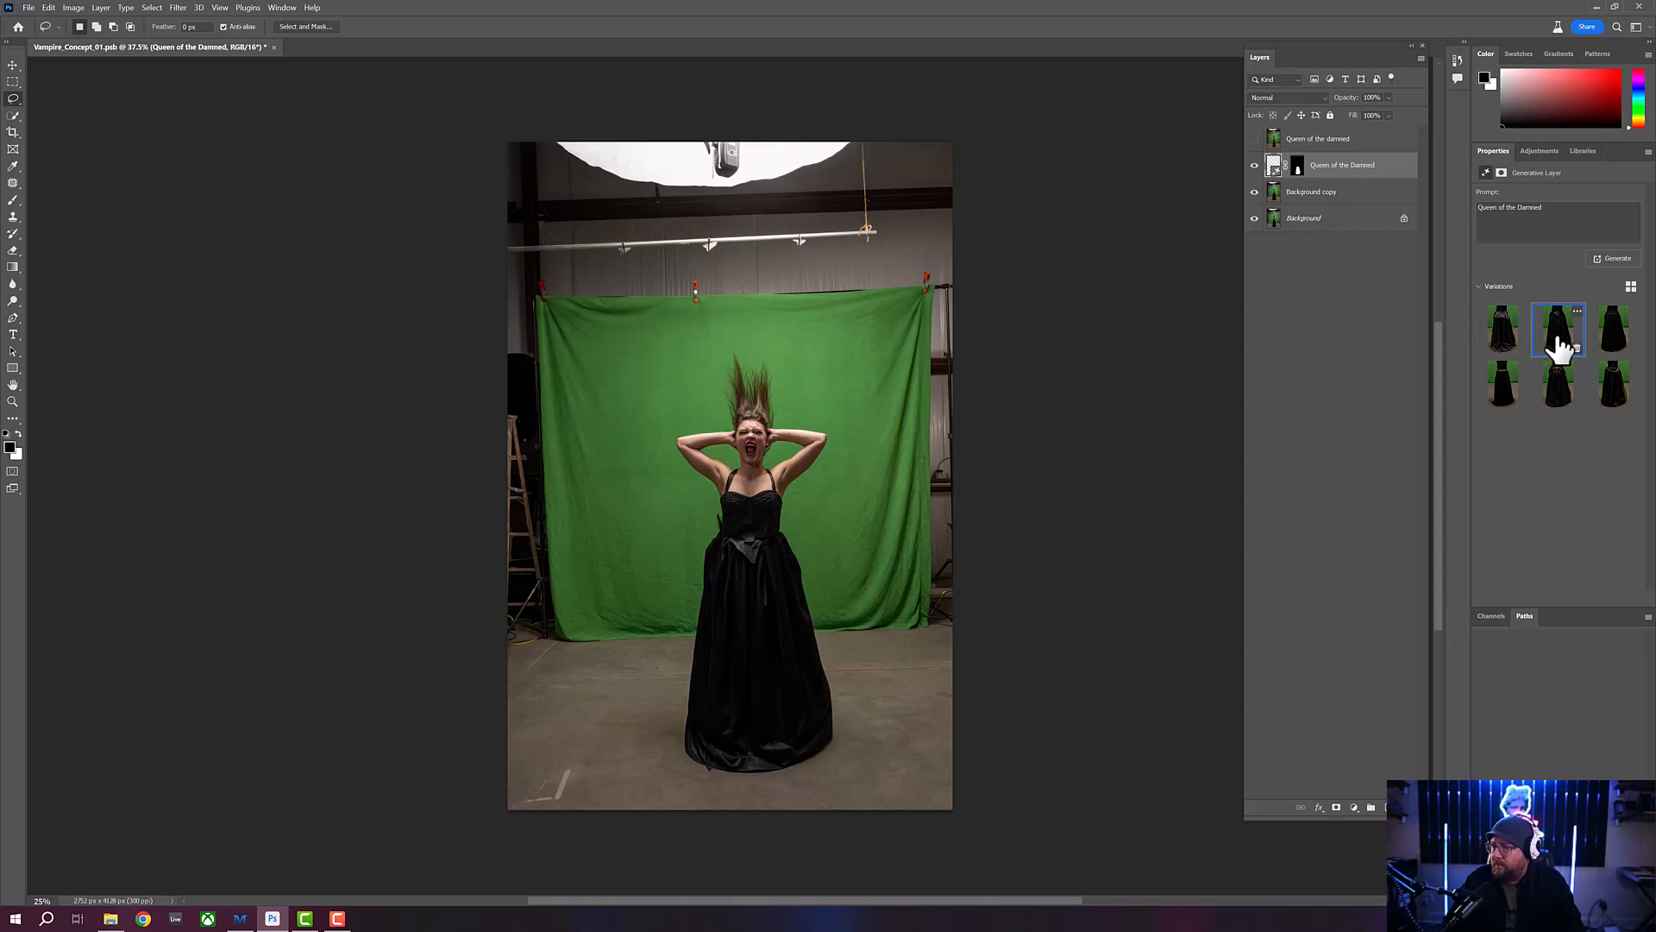
{"action": "left_click", "coordinate": [1611, 345]}
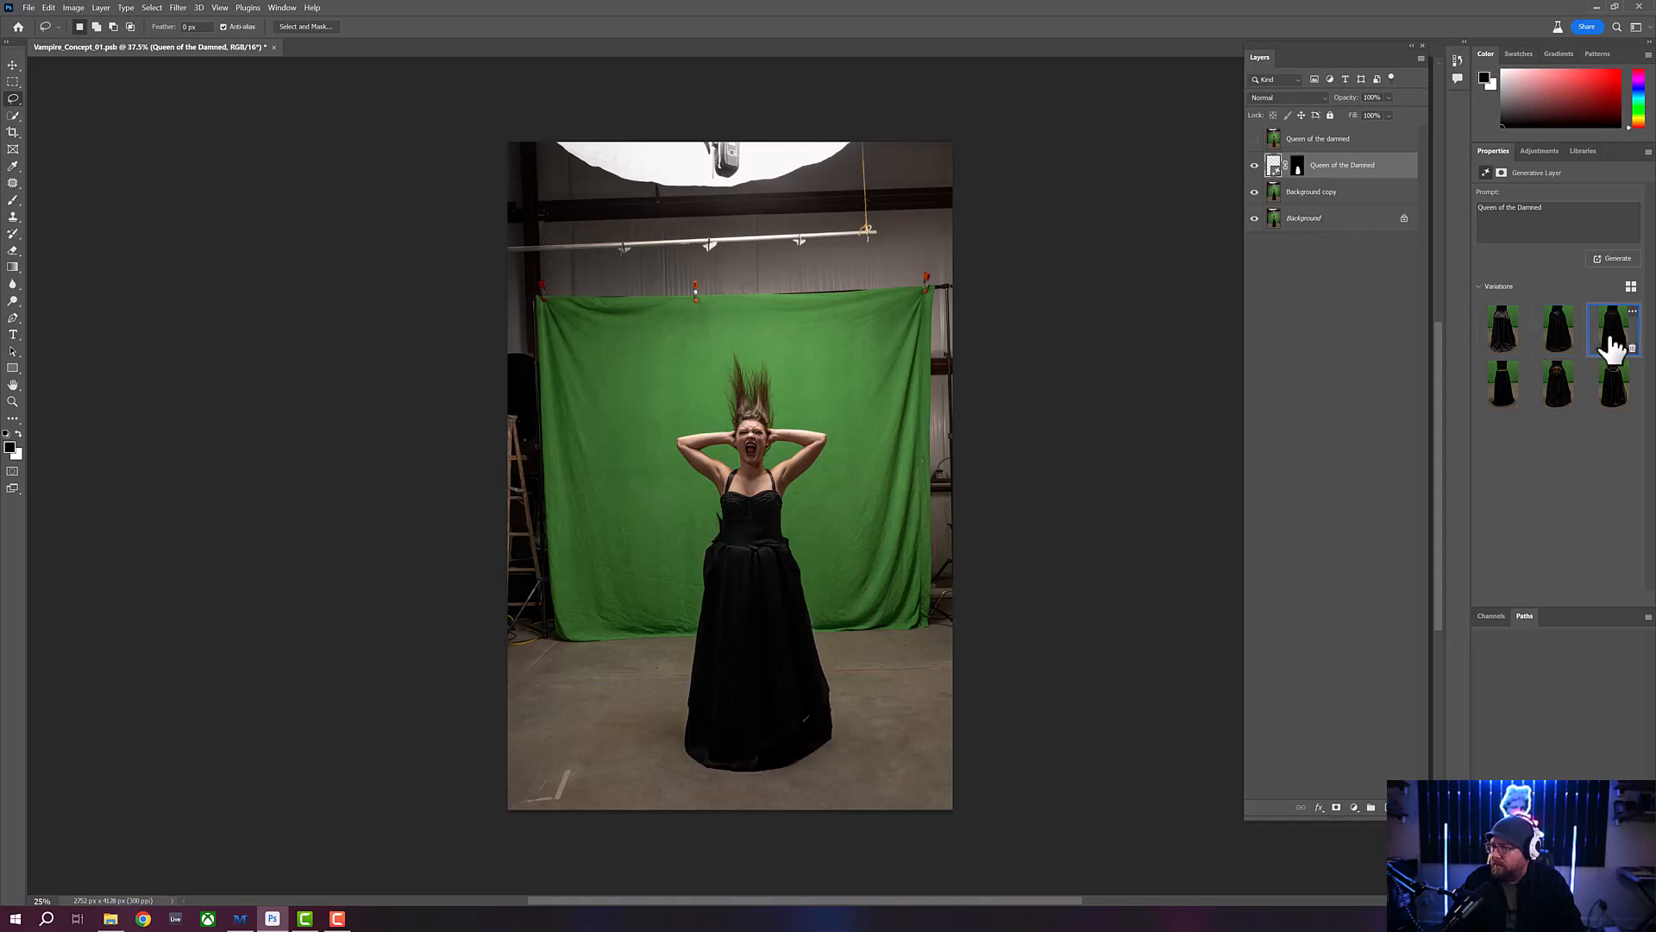
{"action": "left_click", "coordinate": [1500, 346]}
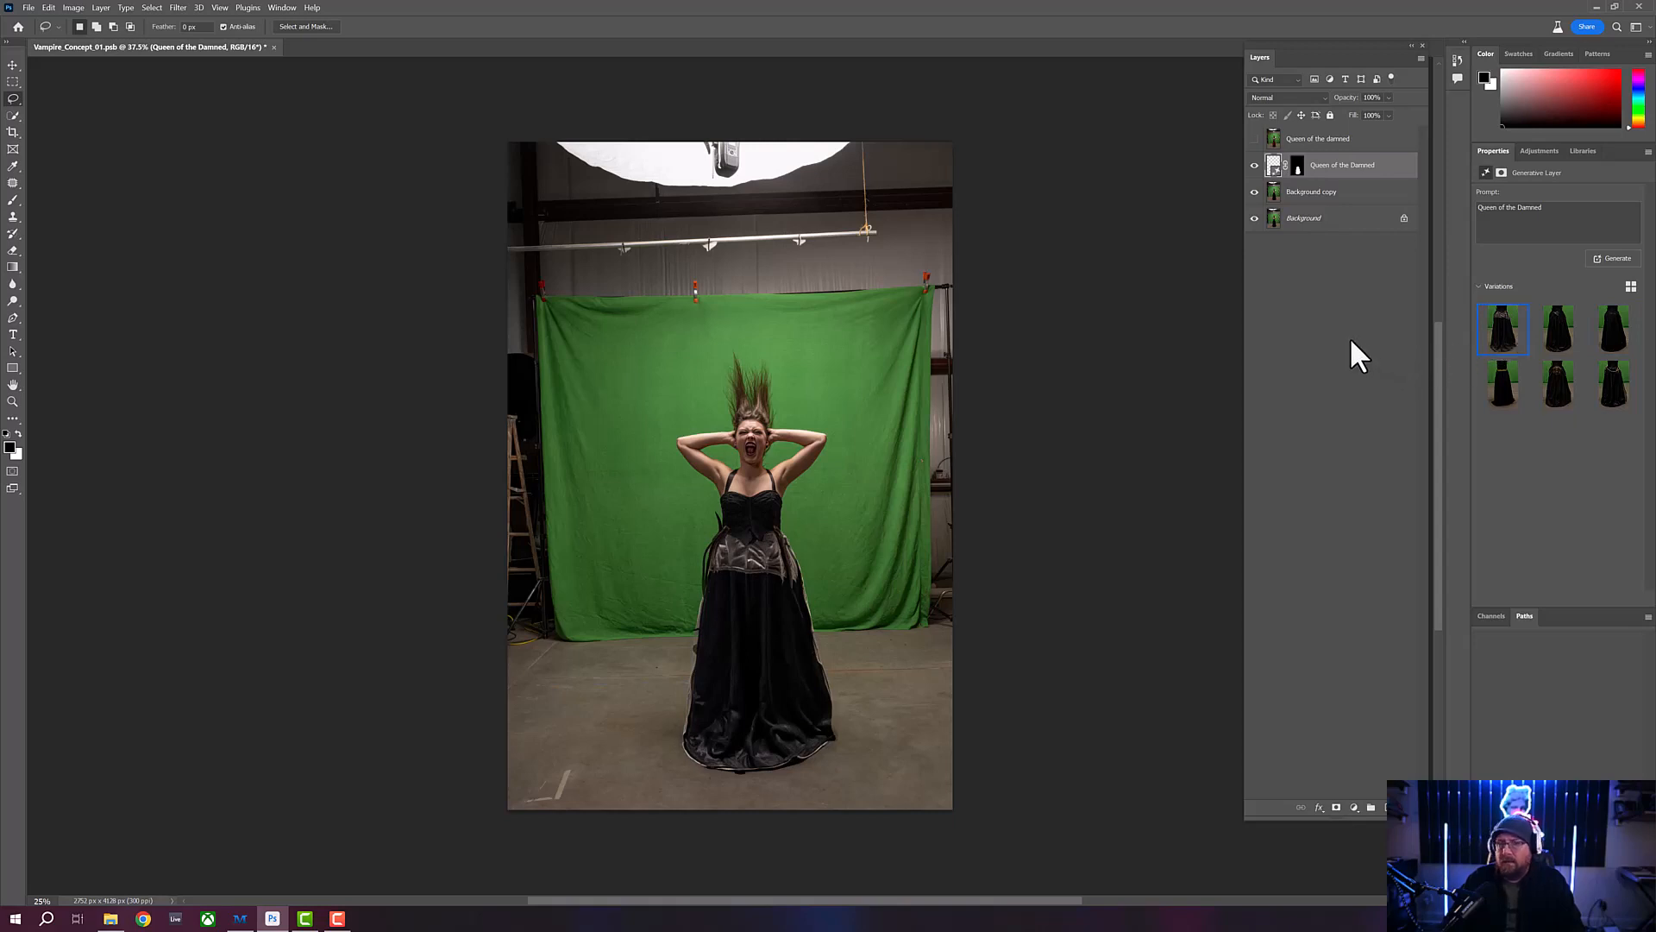
- Compare the generated skirt with the earlier "Queen of the damned" layer by toggling that layer's visibility
{"action": "left_click", "coordinate": [1254, 140]}
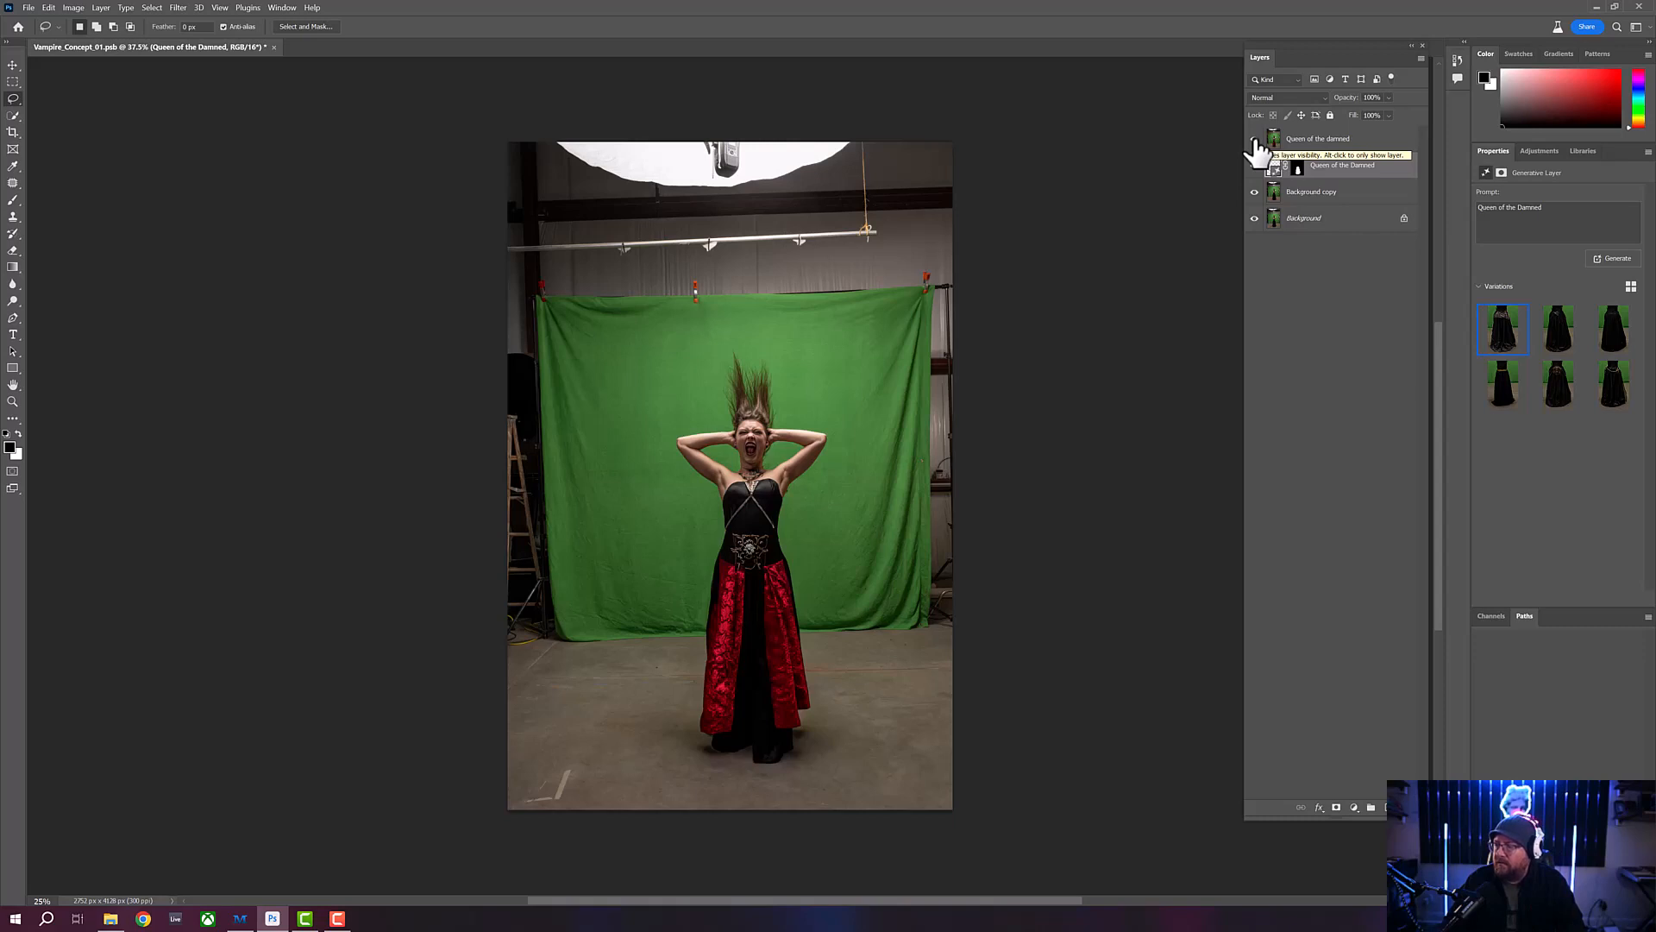
{"action": "left_click", "coordinate": [1254, 140]}
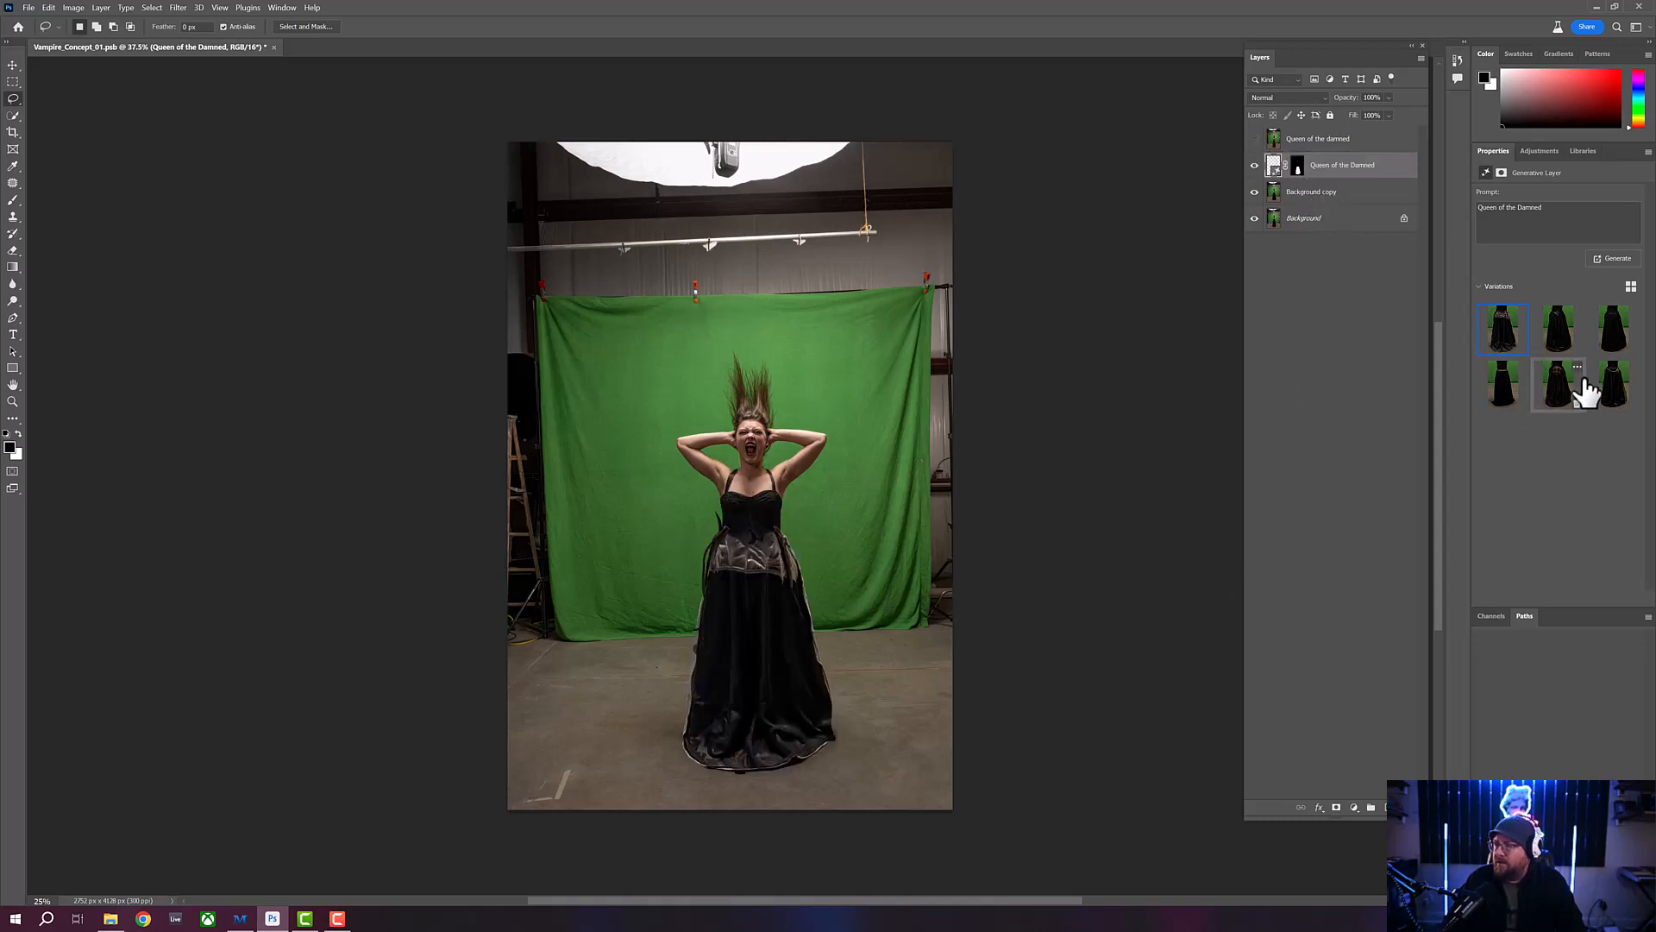
{"action": "mouse_move", "coordinate": [1510, 356]}
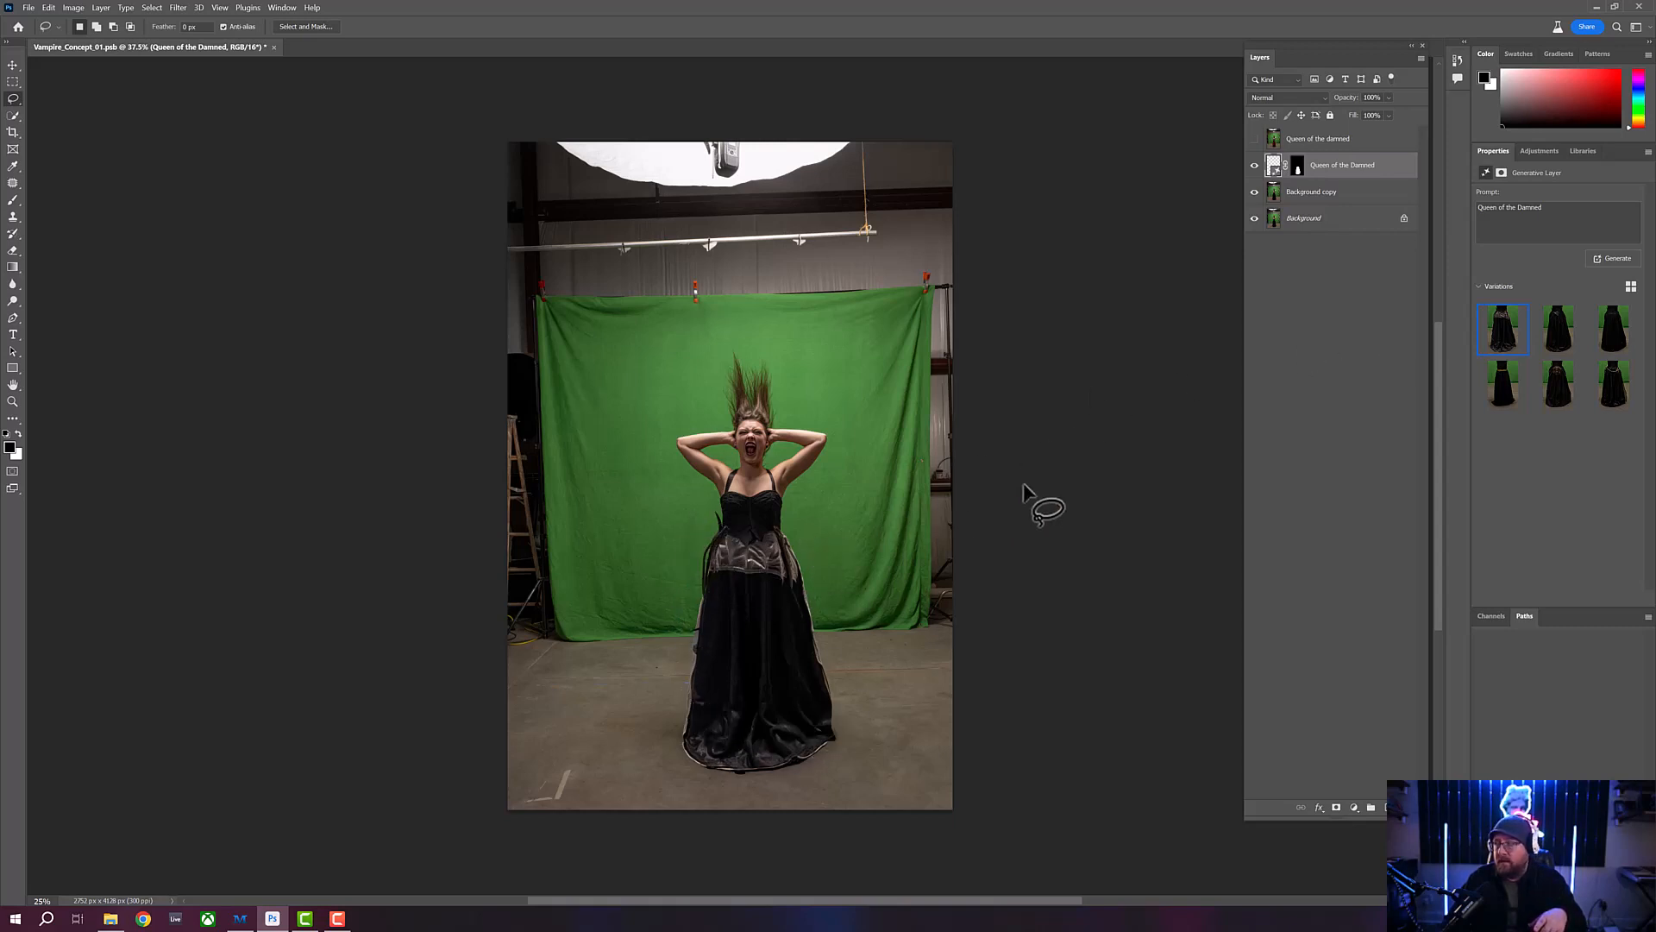
{"action": "left_click", "coordinate": [1255, 139]}
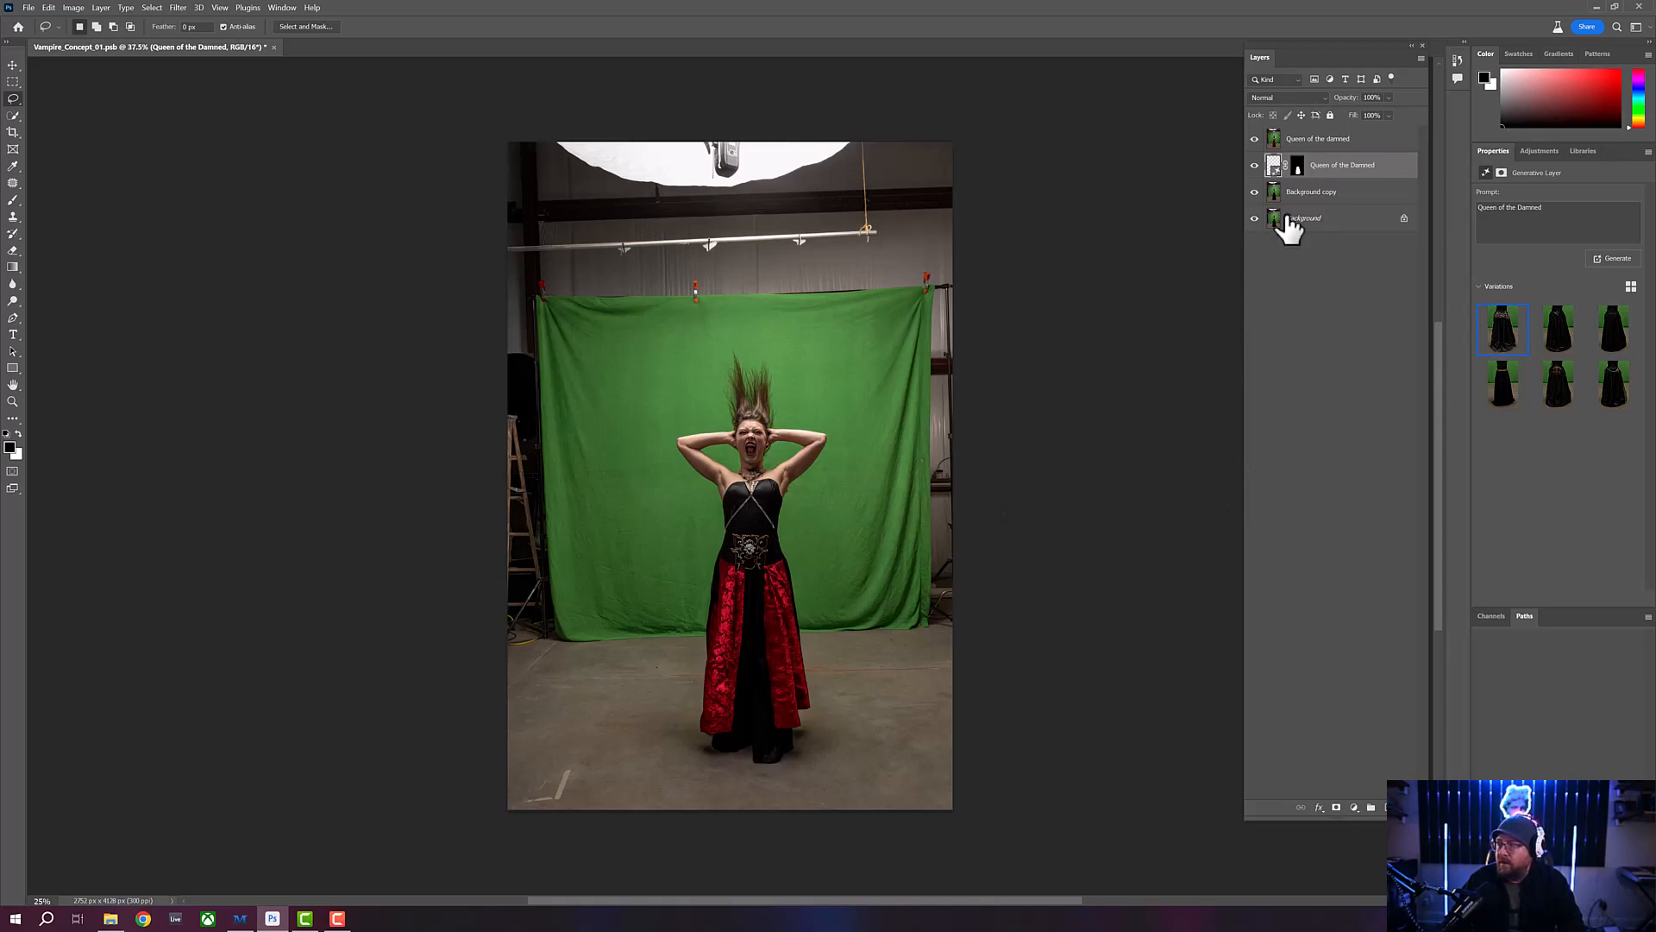
{"action": "left_click", "coordinate": [1255, 139]}
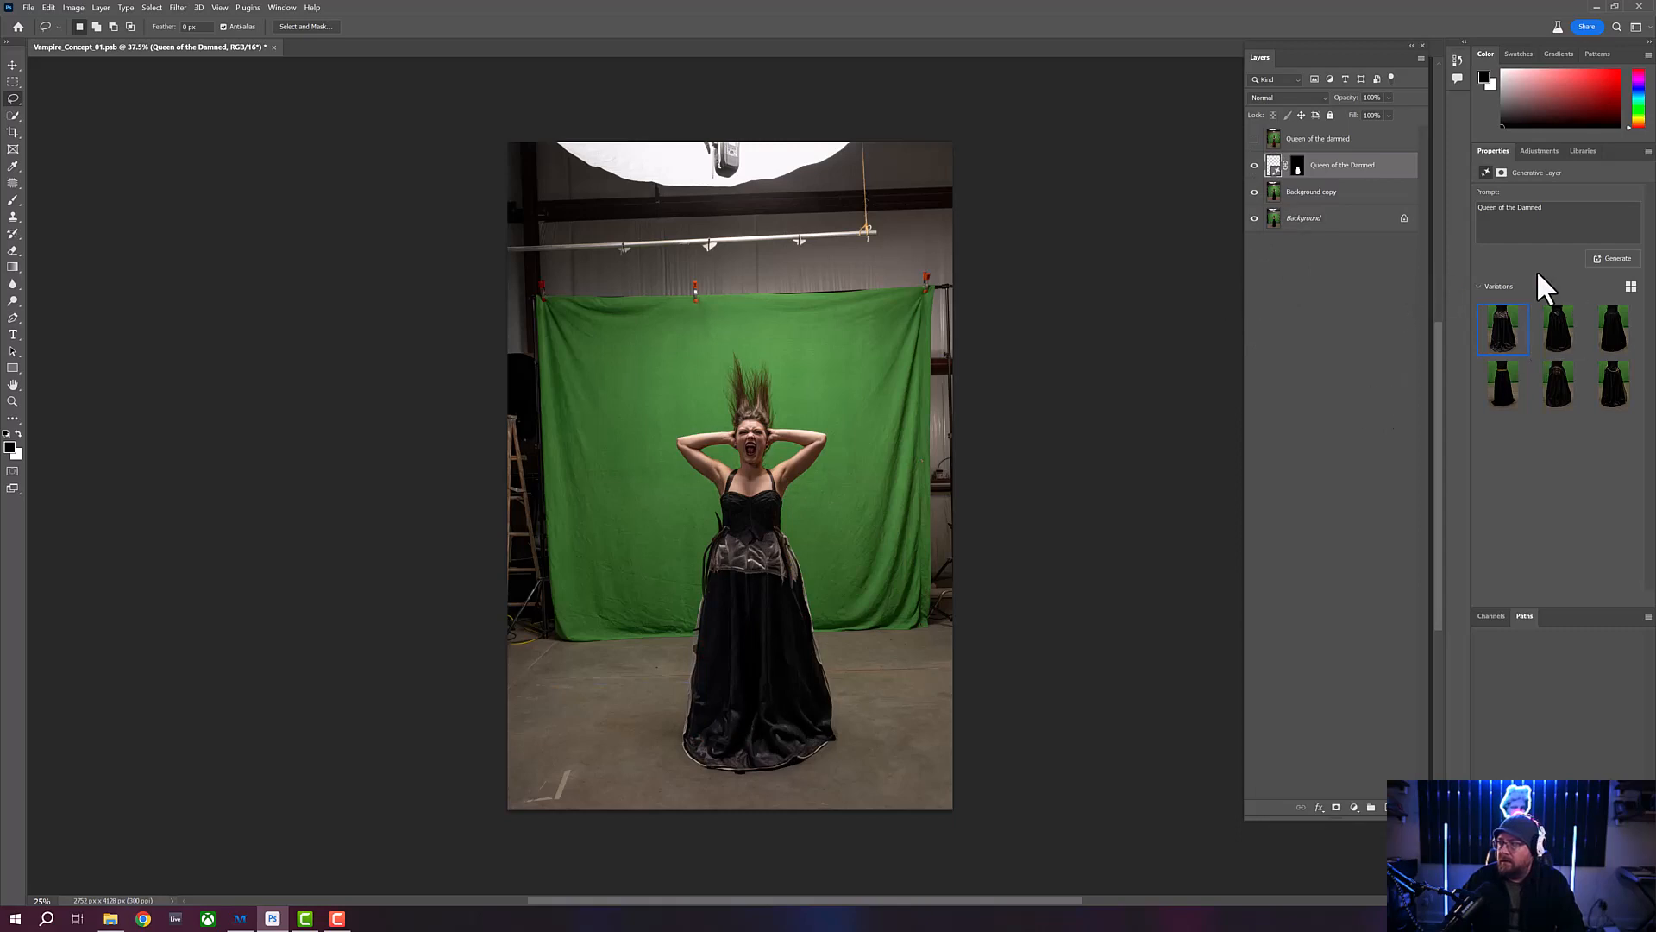
- Generate a further set of skirt variations from the same prompt and preview the new results
{"action": "left_click", "coordinate": [1617, 260]}
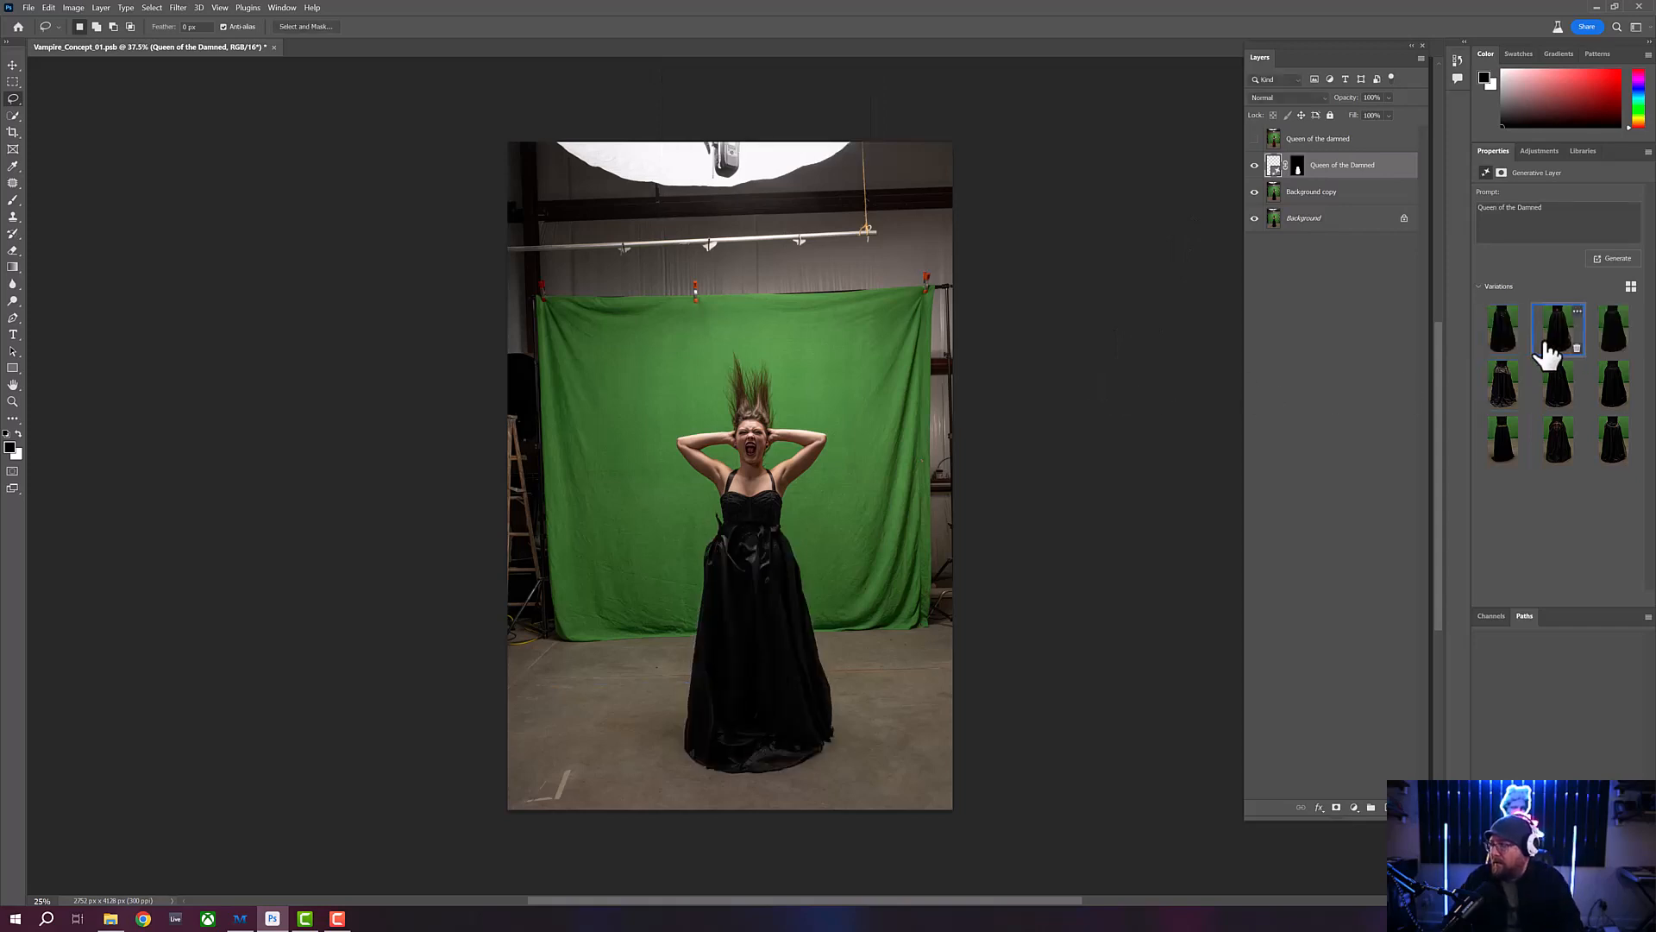
{"action": "left_click", "coordinate": [1548, 343]}
{"action": "left_click", "coordinate": [1614, 341]}
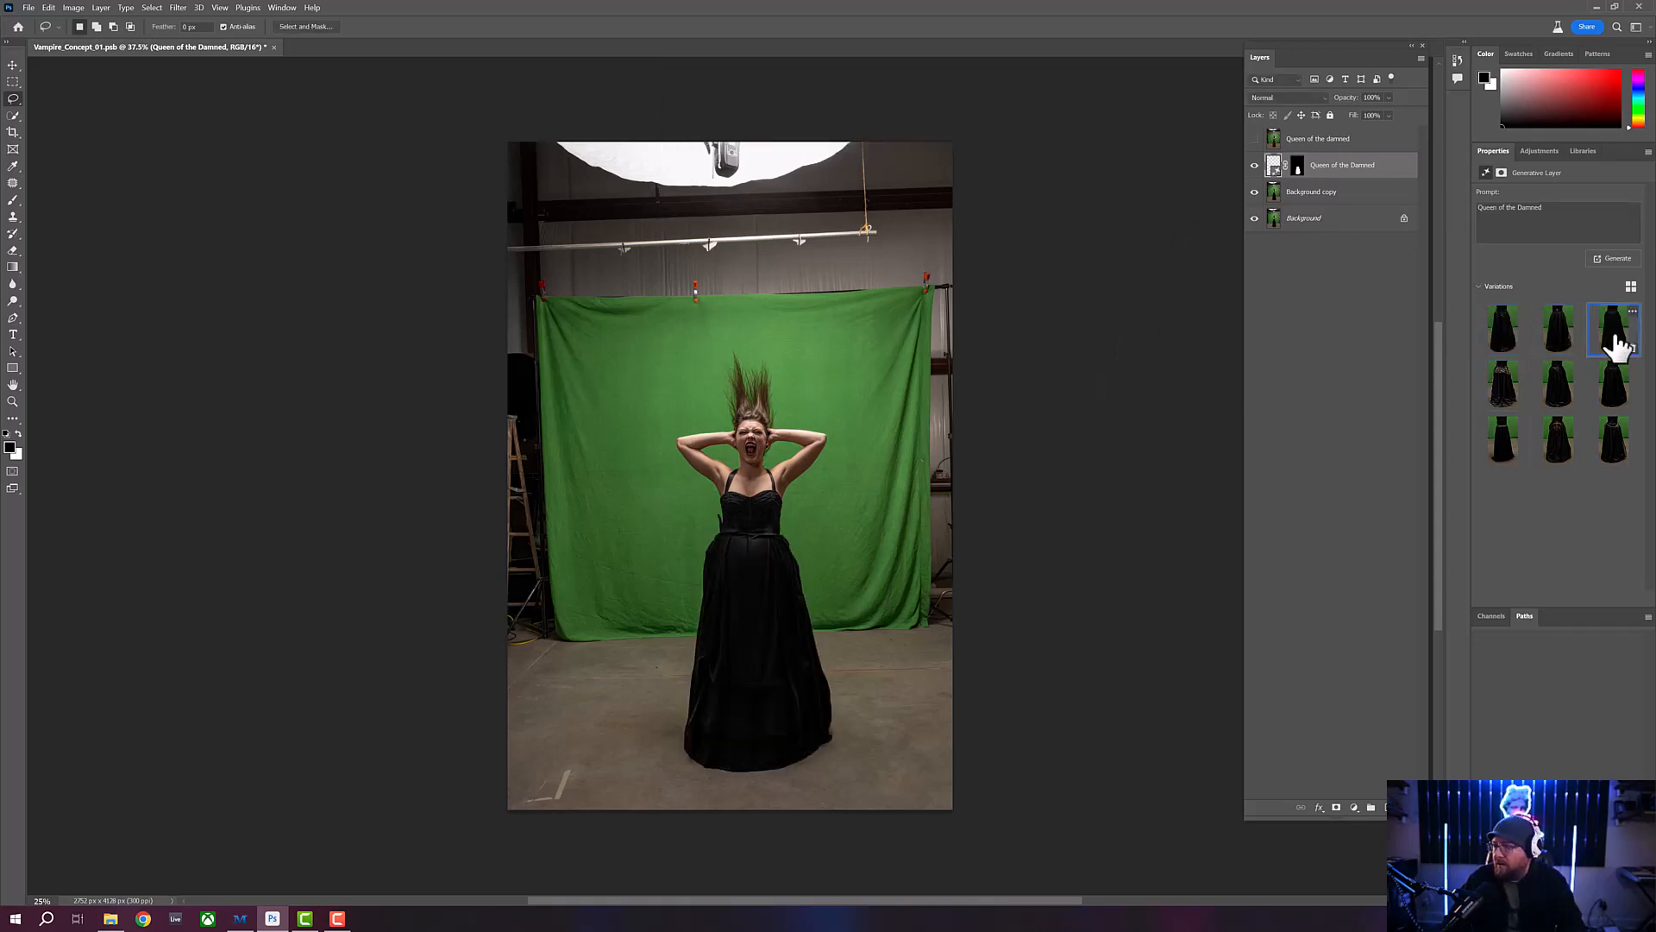
- Choose the skirt variation with the gold belt and merge the generative layer with the Background copy layer
{"action": "left_click", "coordinate": [1504, 451]}
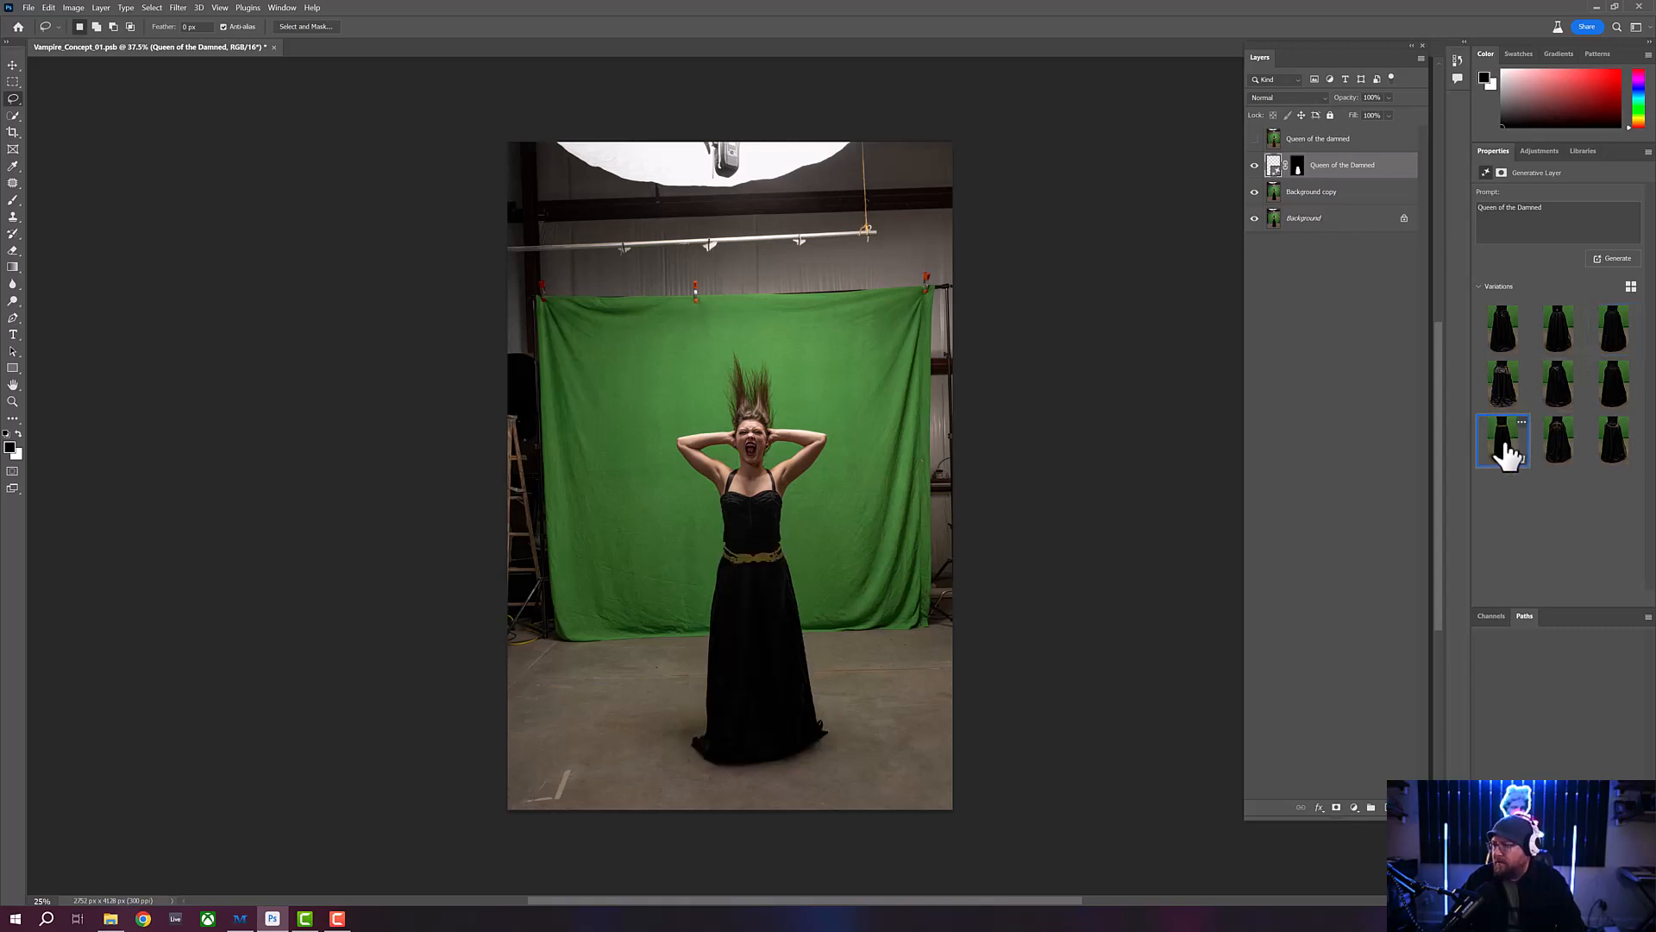
{"action": "left_click", "coordinate": [1378, 205], "text": "ctrl"}
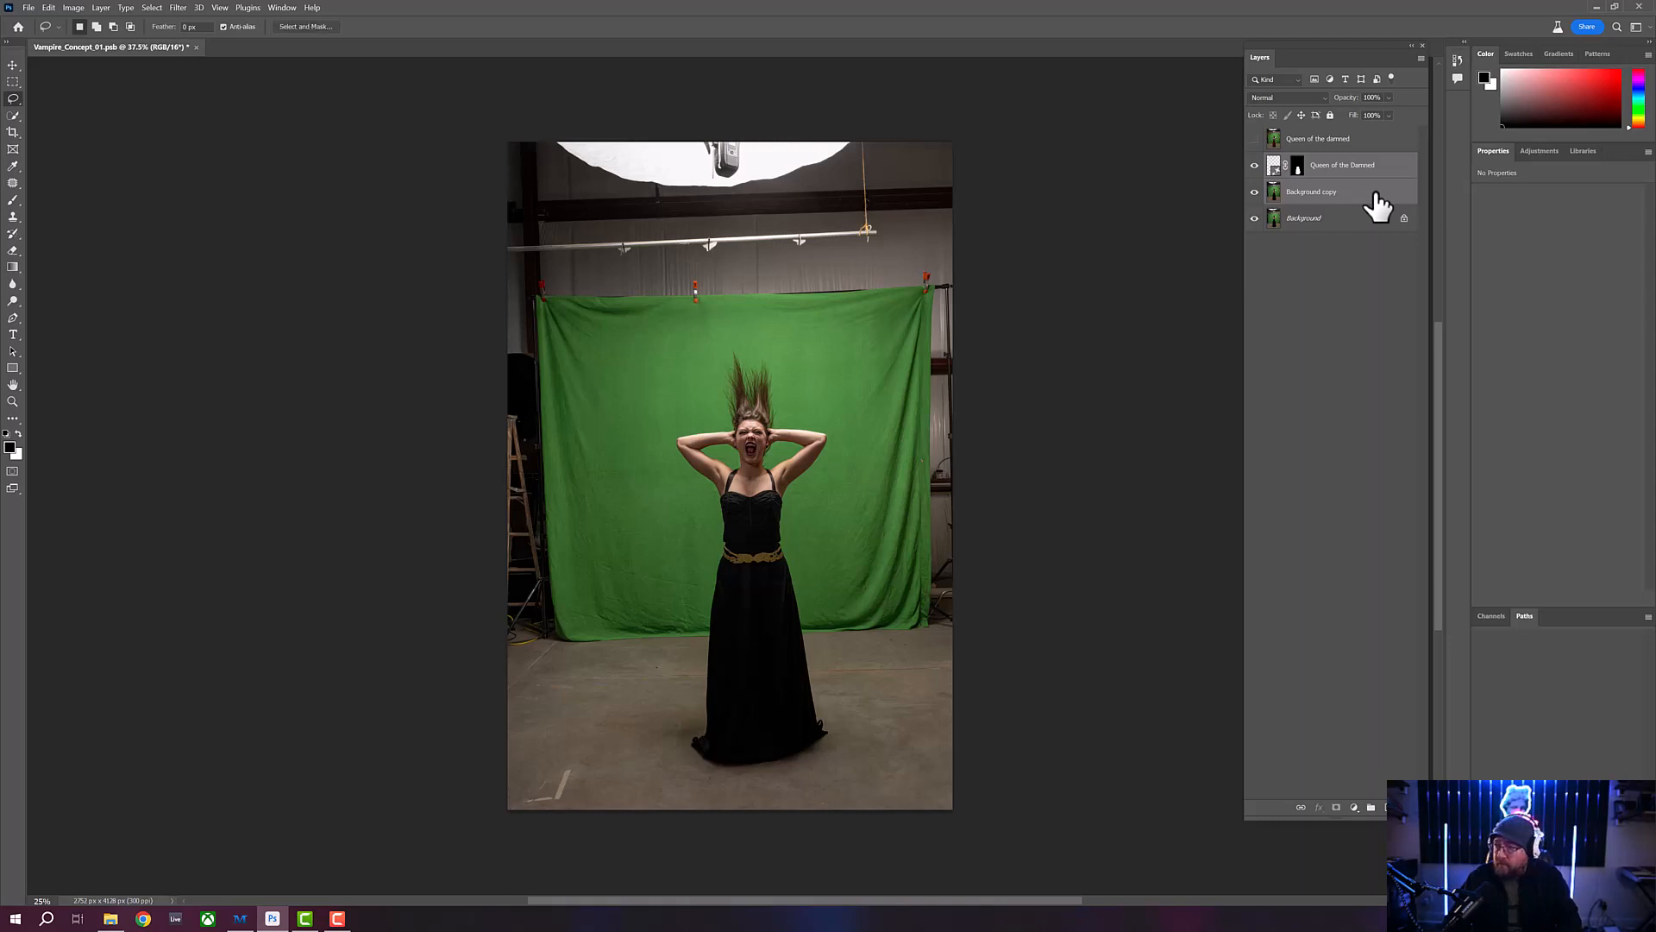
{"action": "key", "text": "ctrl+e"}
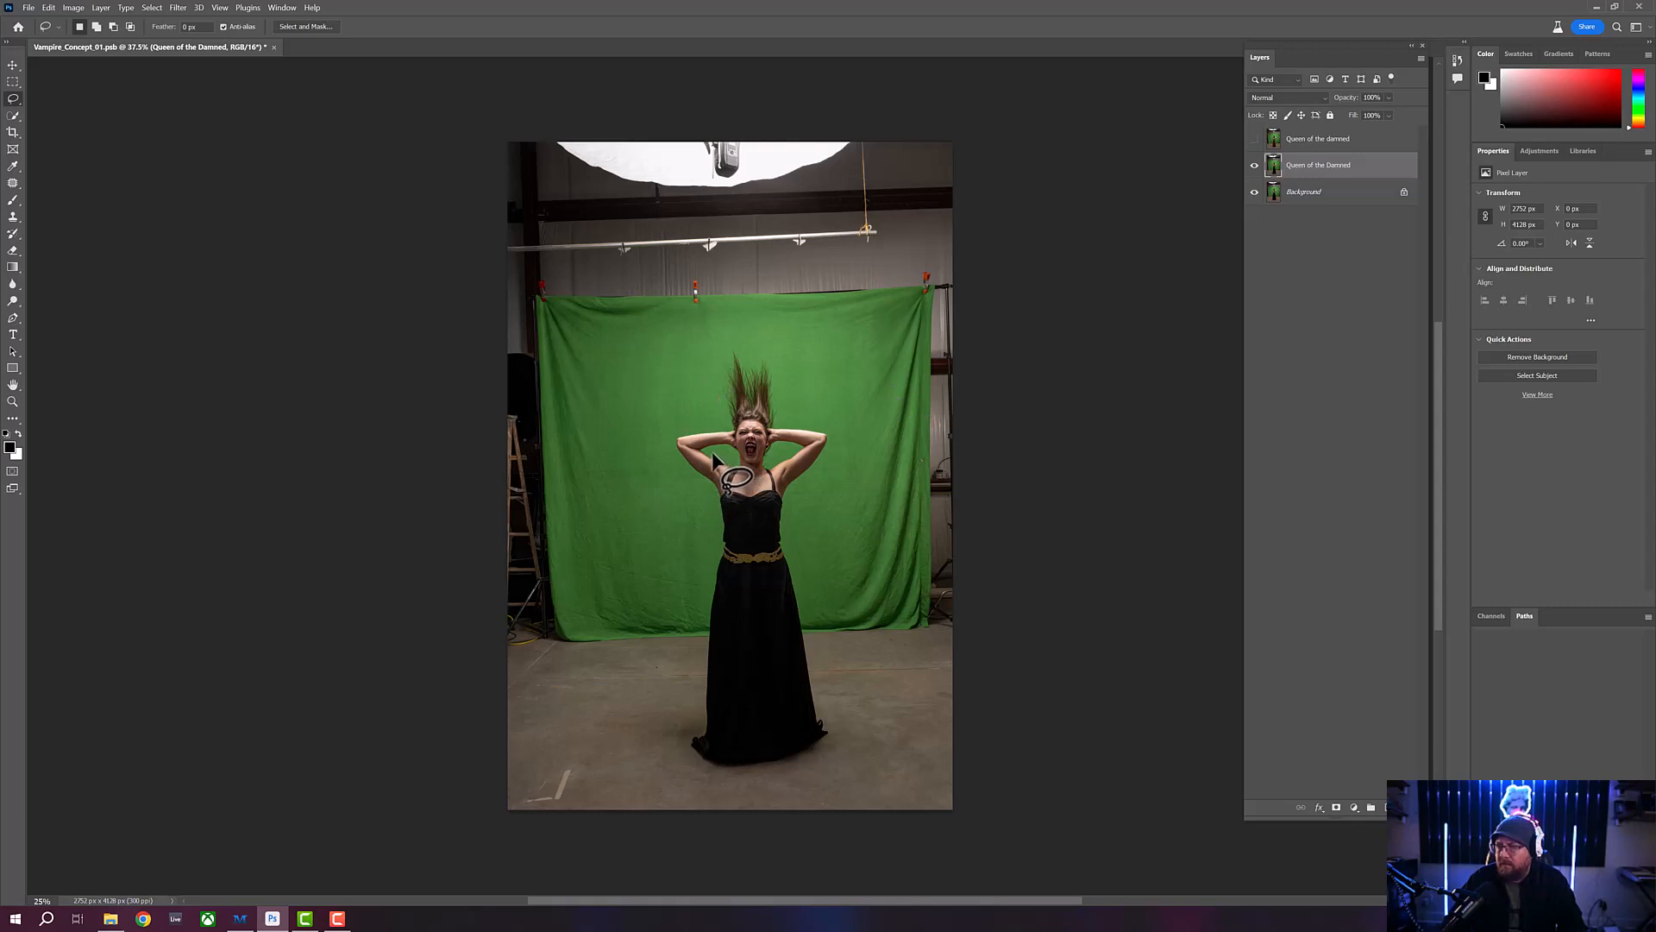
- Lasso the woman's upper body from shoulders to just above the belt and run Generative Fill with the prompt "Queen of the Damned"
{"action": "mouse_move", "coordinate": [713, 454]}
{"action": "left_mouse_down"}
{"action": "mouse_move", "coordinate": [696, 474]}
{"action": "mouse_move", "coordinate": [719, 528]}
{"action": "mouse_move", "coordinate": [772, 537]}
{"action": "mouse_move", "coordinate": [799, 461]}
{"action": "mouse_move", "coordinate": [712, 455]}
{"action": "left_mouse_up"}
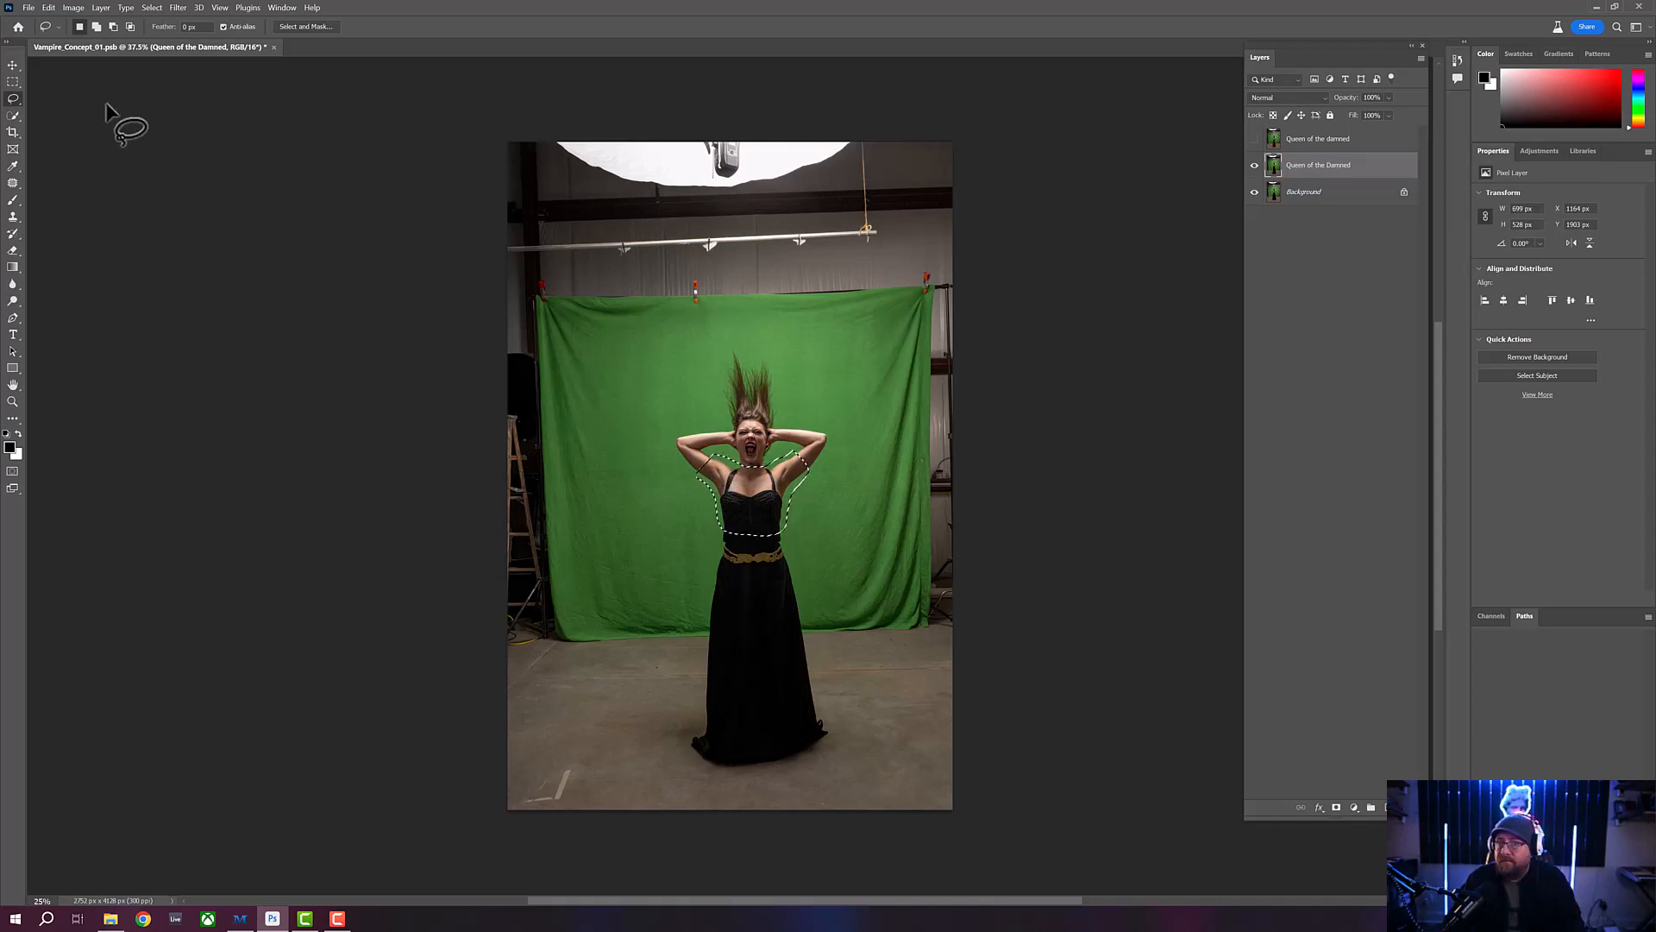
{"action": "left_click", "coordinate": [43, 7]}
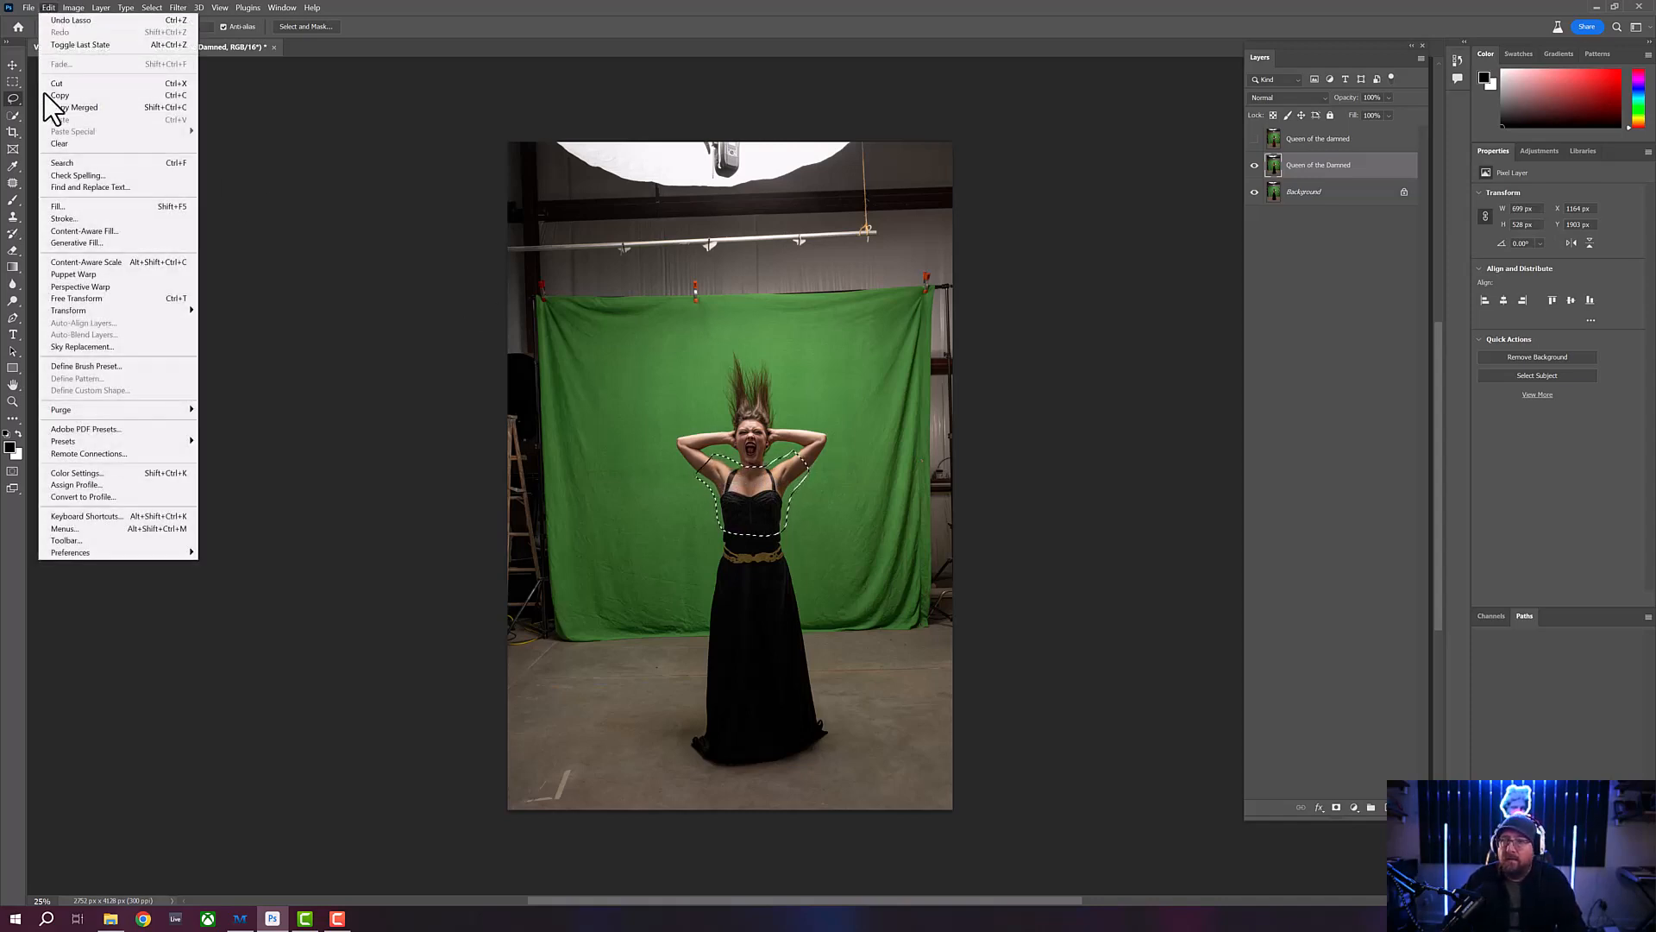
{"action": "left_click", "coordinate": [78, 243]}
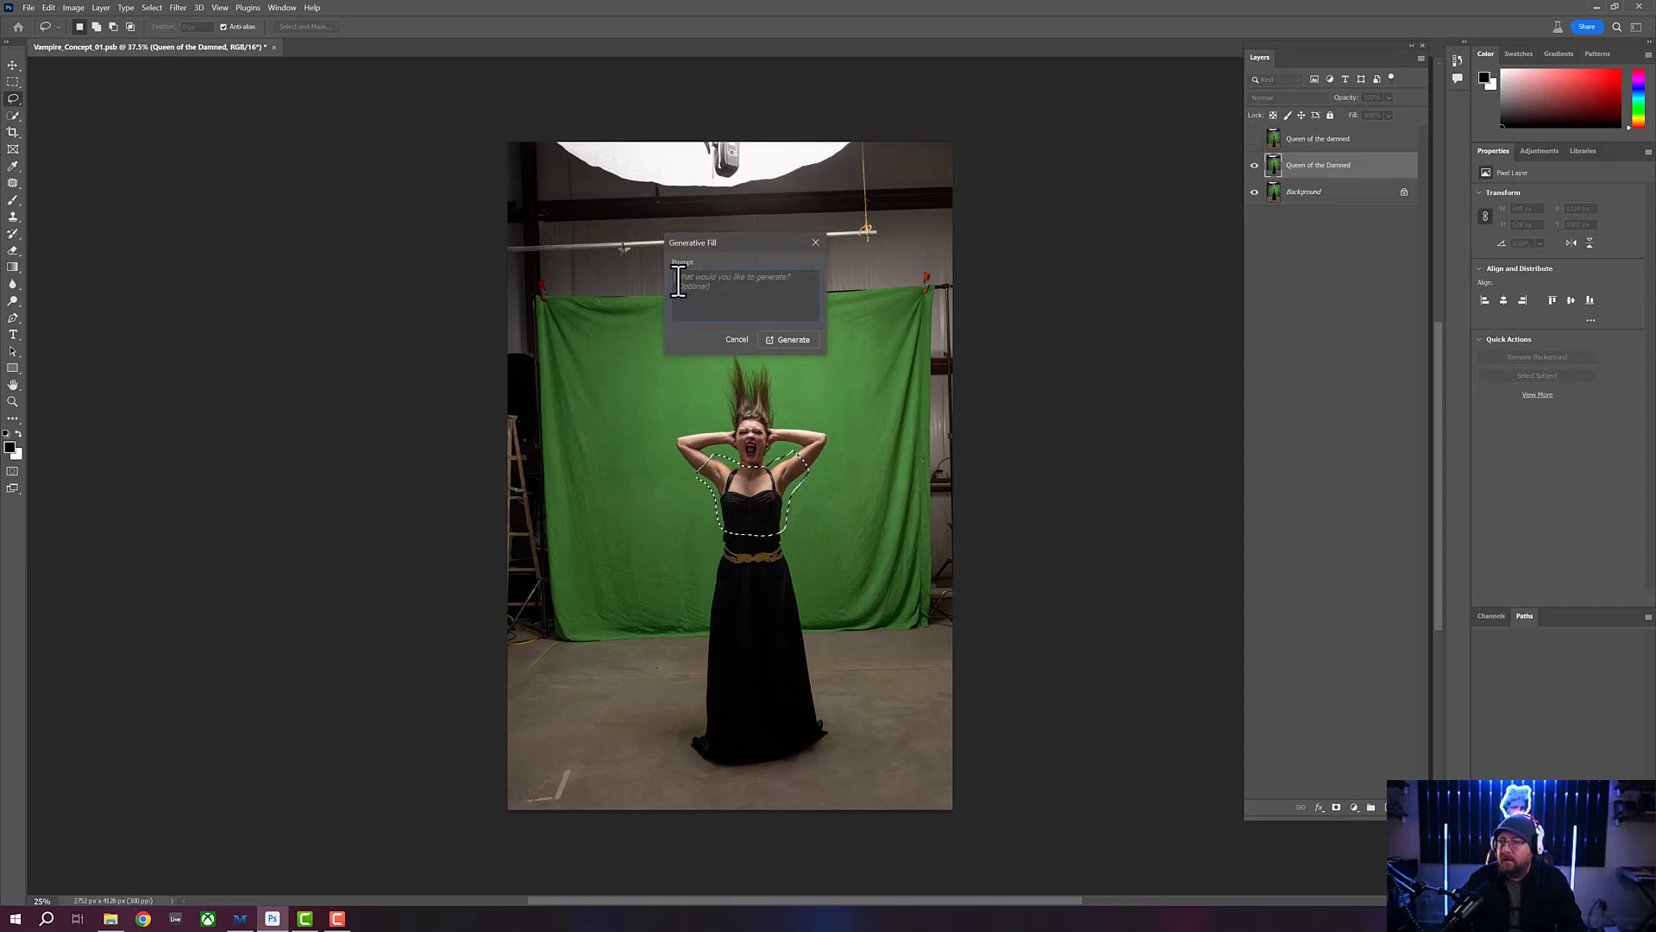
{"action": "type", "text": "Ch"}
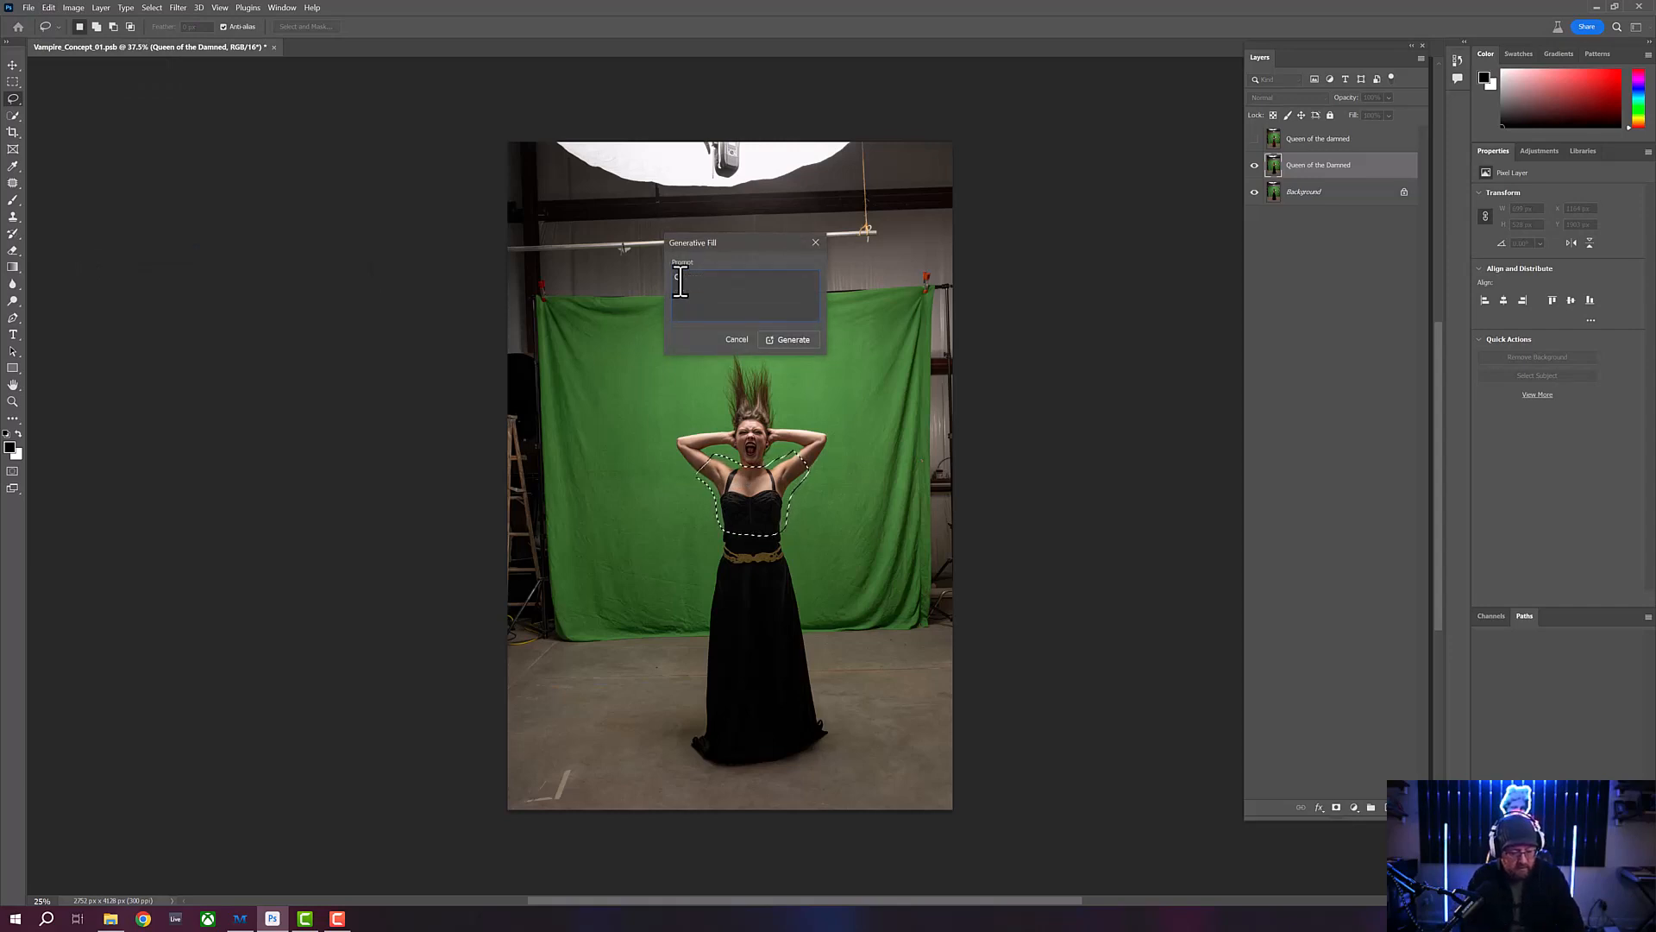
{"action": "type", "text": "een of t"}
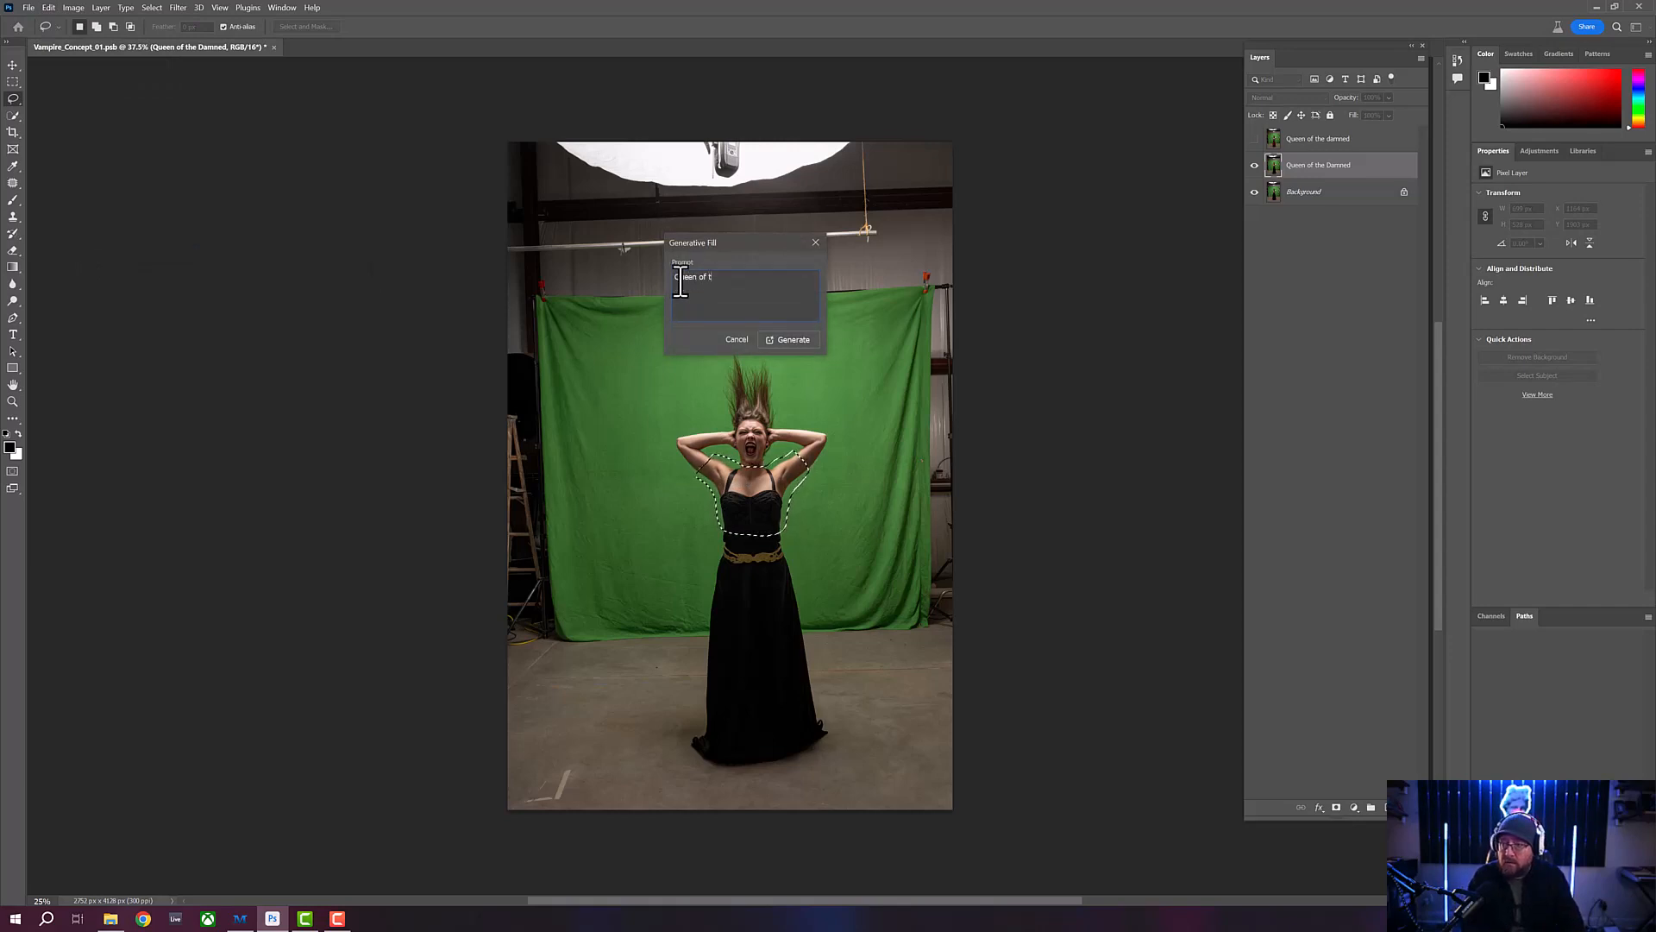
{"action": "type", "text": "he Dame"}
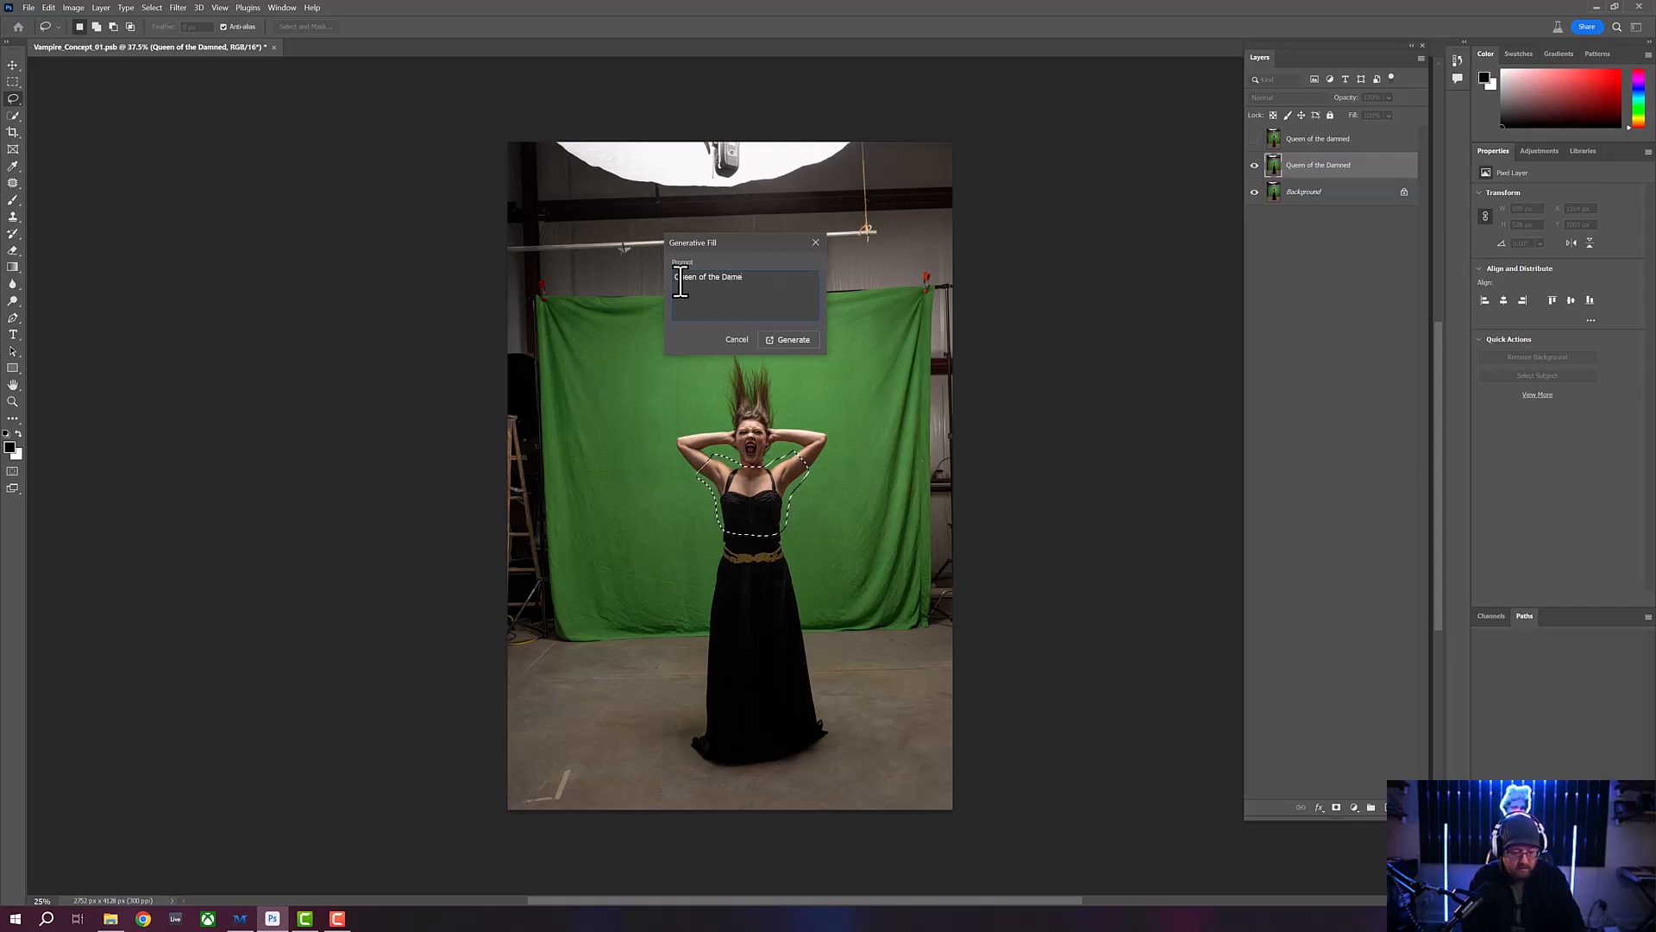
{"action": "key", "text": "BackSpace"}
{"action": "type", "text": "ned"}
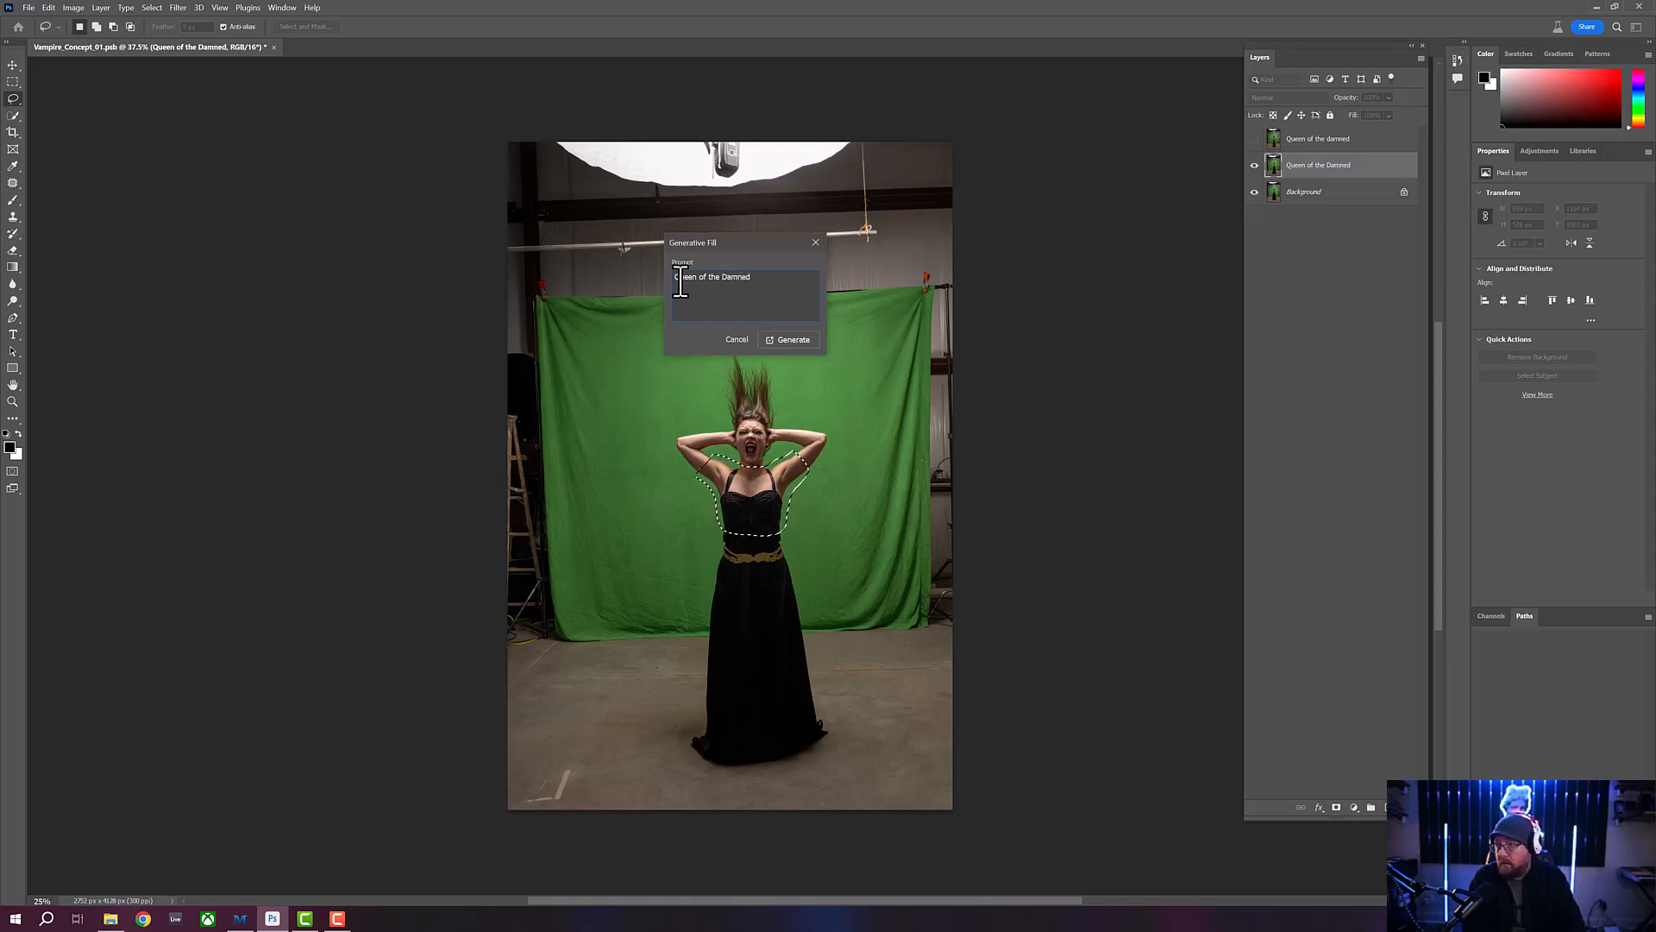
{"action": "left_click", "coordinate": [781, 341]}
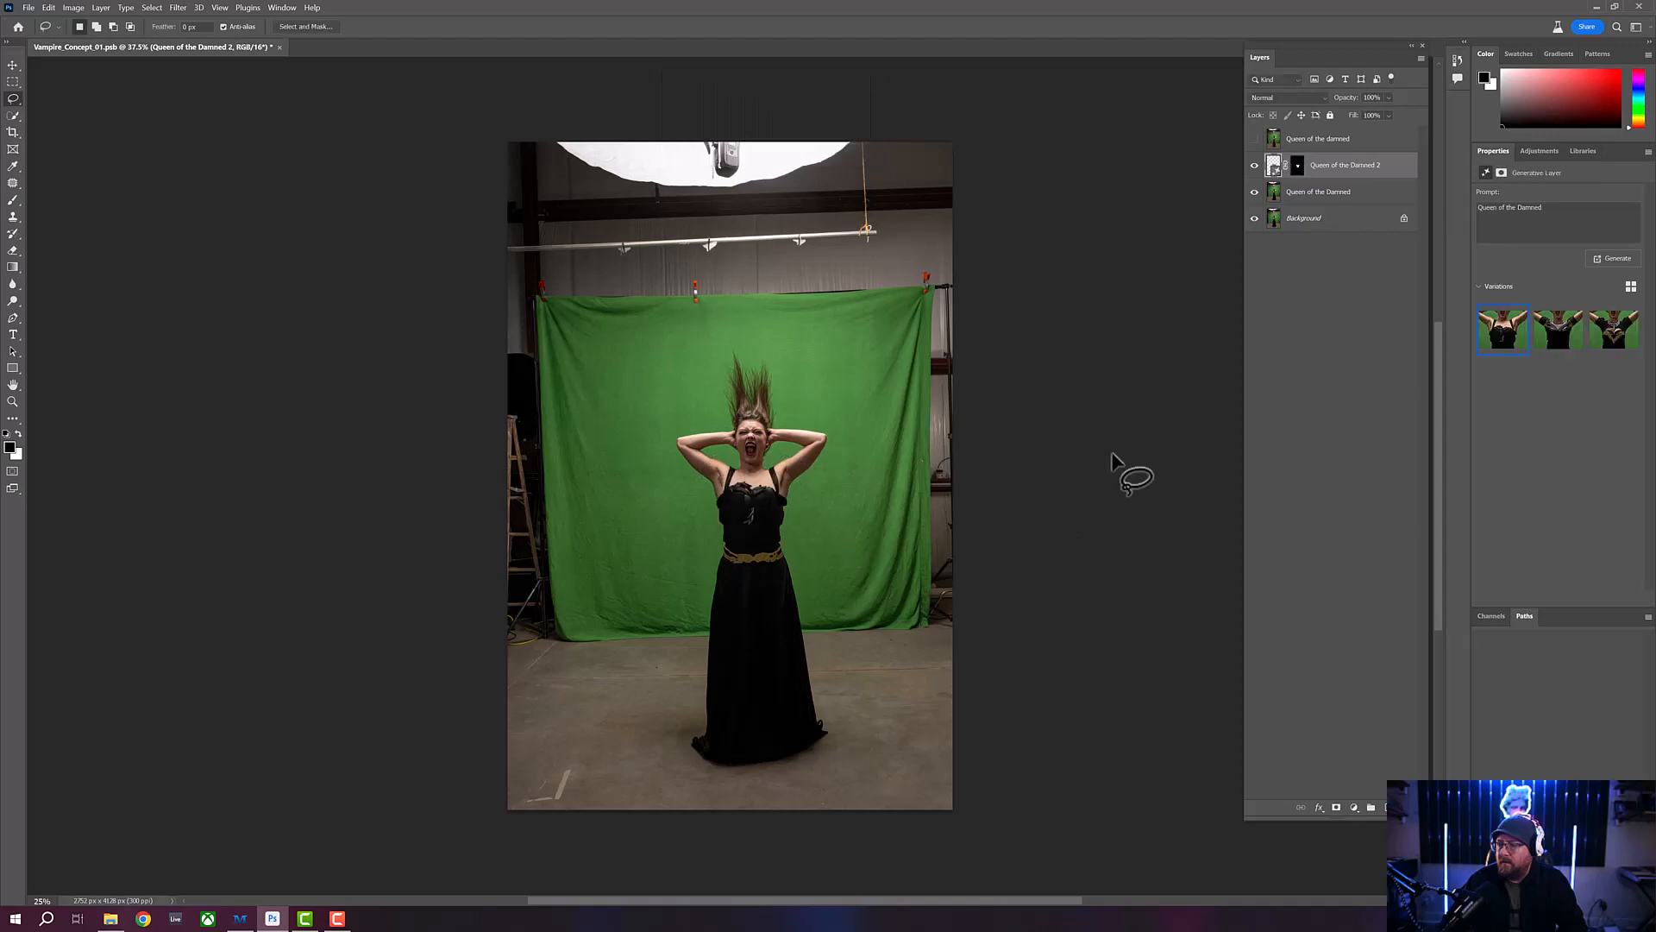
- Compare the generated bodice variations and inspect the second one up close
{"action": "left_click", "coordinate": [1563, 354]}
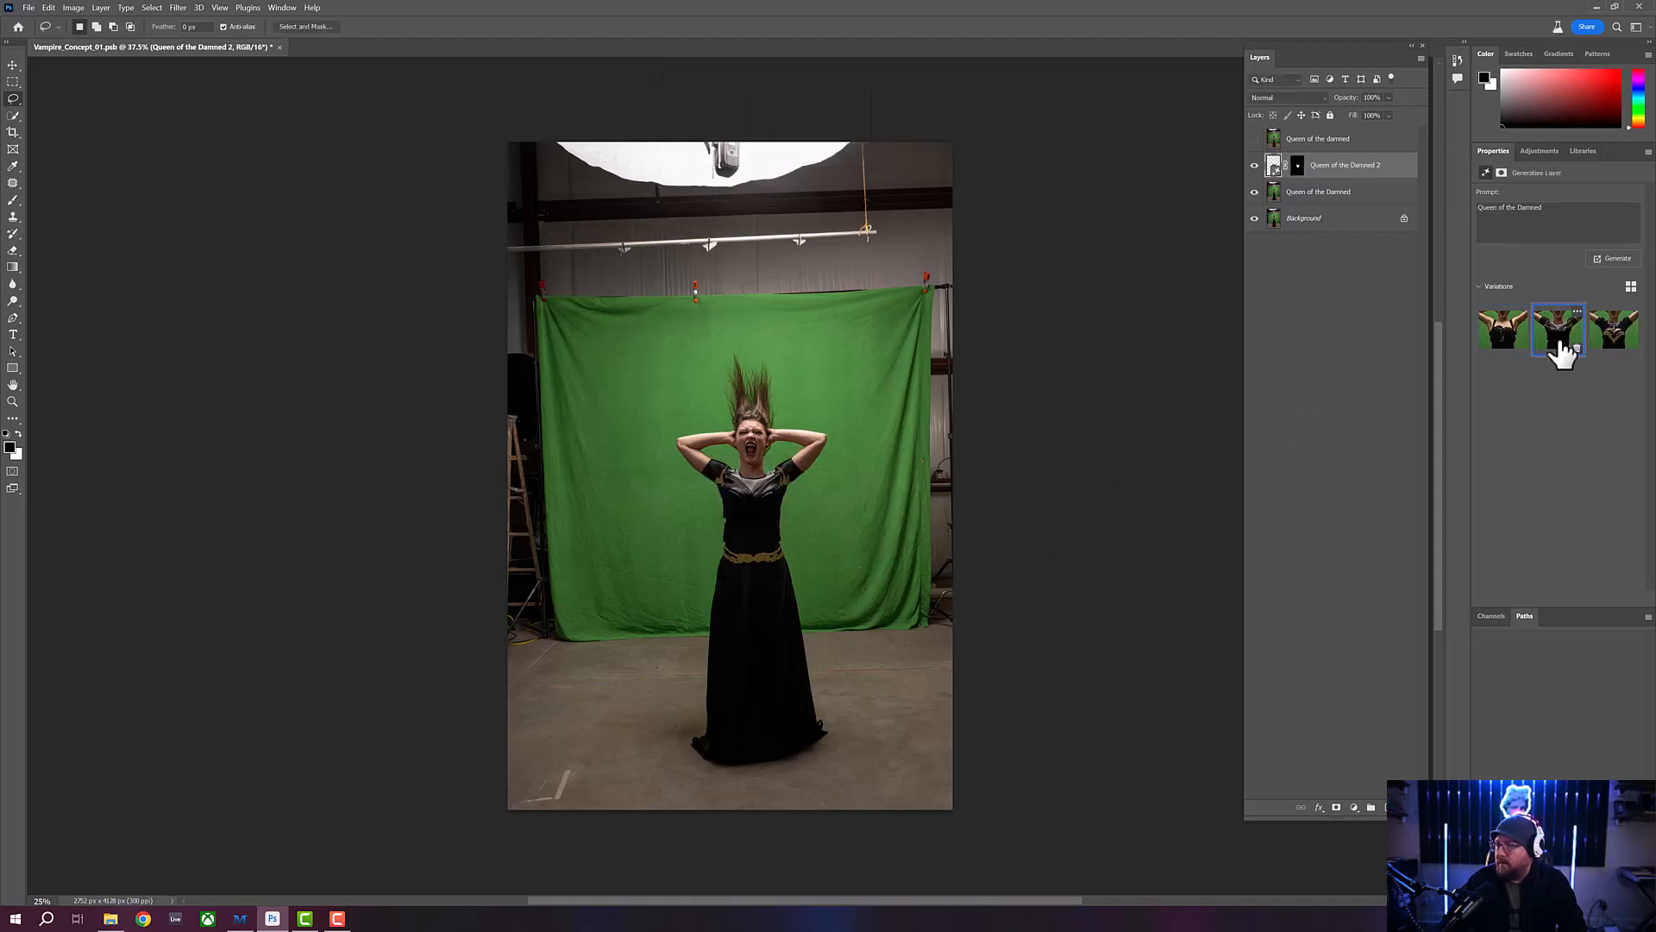
{"action": "left_click", "coordinate": [1614, 349]}
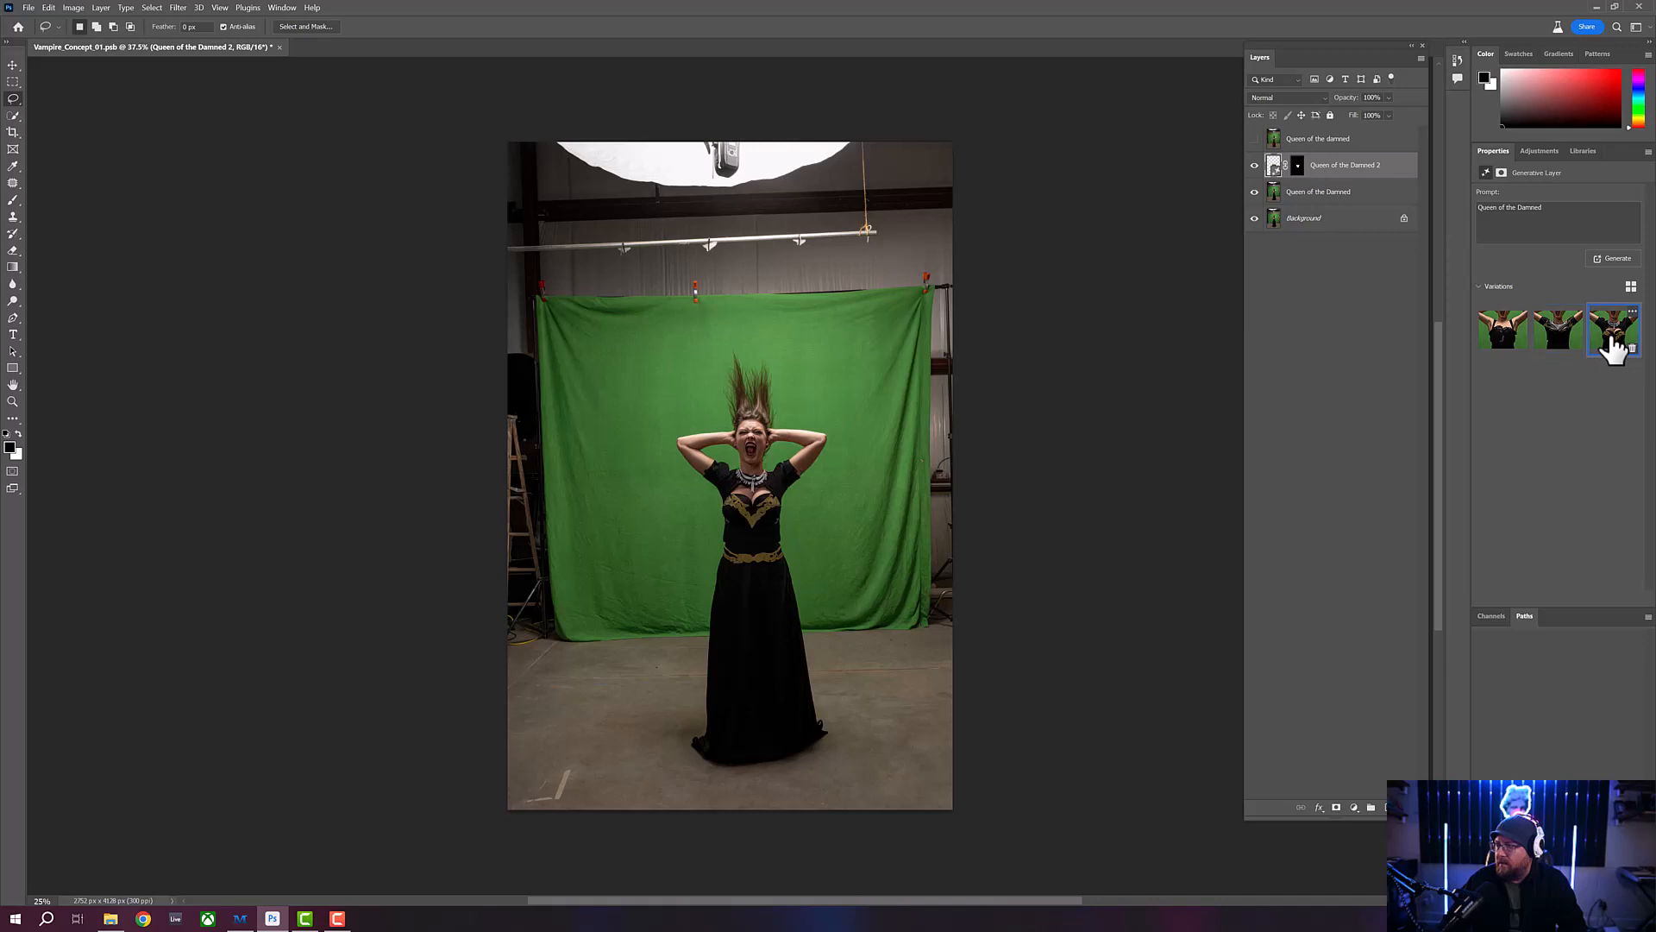
{"action": "left_click", "coordinate": [1558, 344]}
{"action": "left_click", "coordinate": [13, 401]}
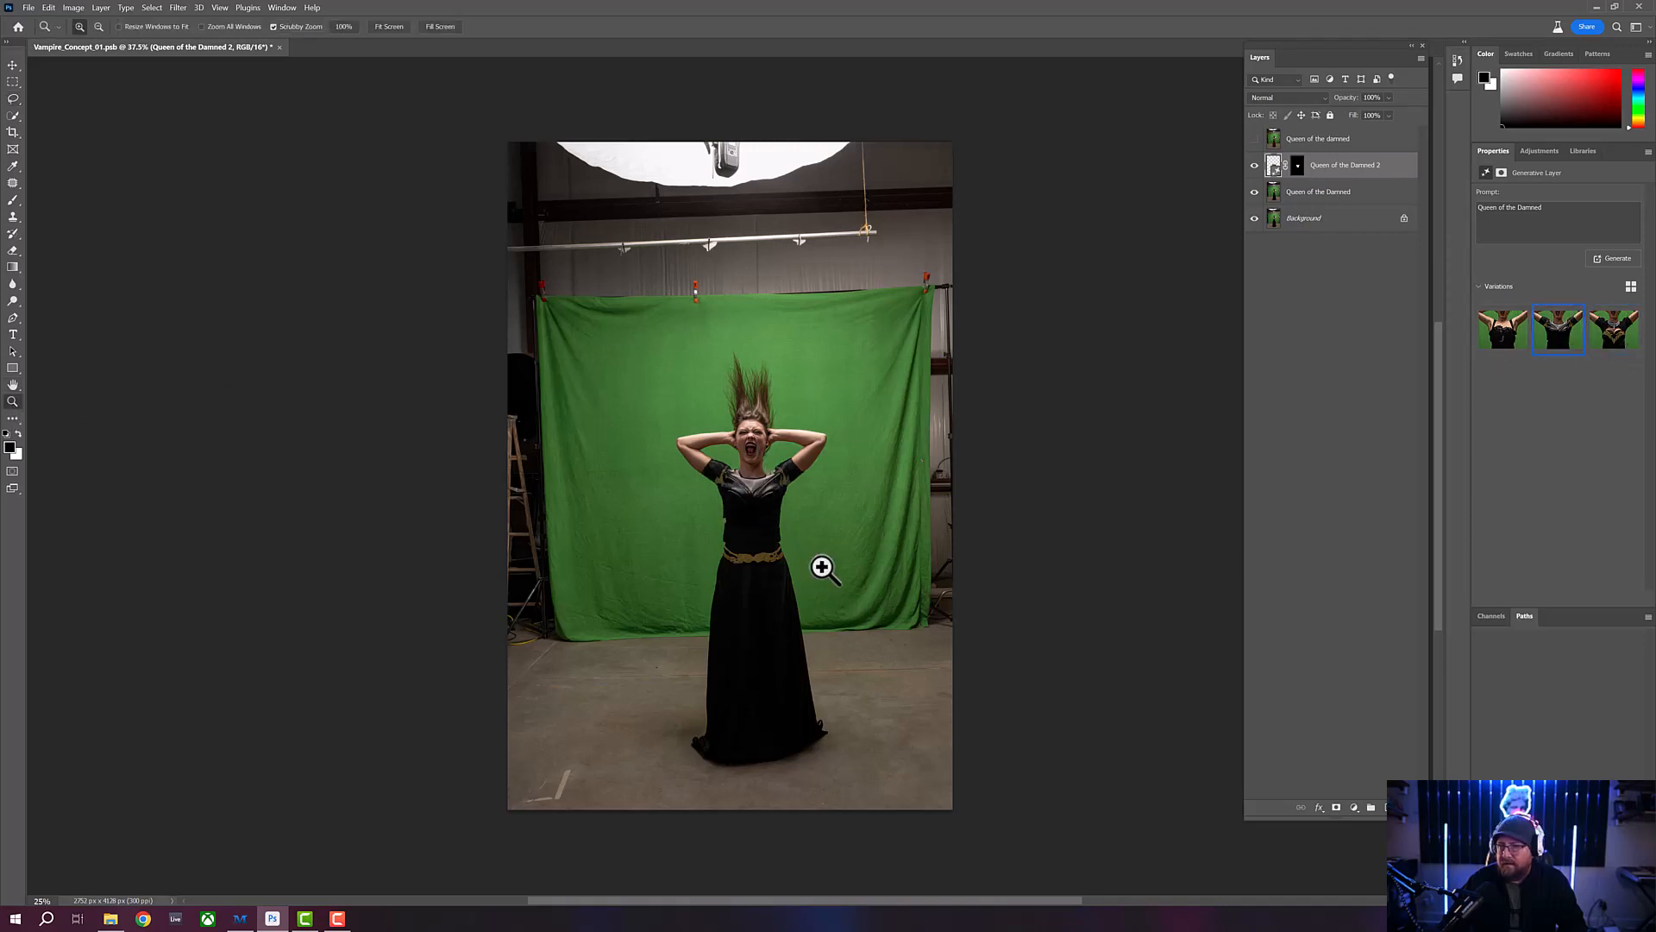
{"action": "left_click", "coordinate": [824, 556]}
{"action": "left_click_drag", "start_coordinate": [824, 556], "coordinate": [806, 458]}
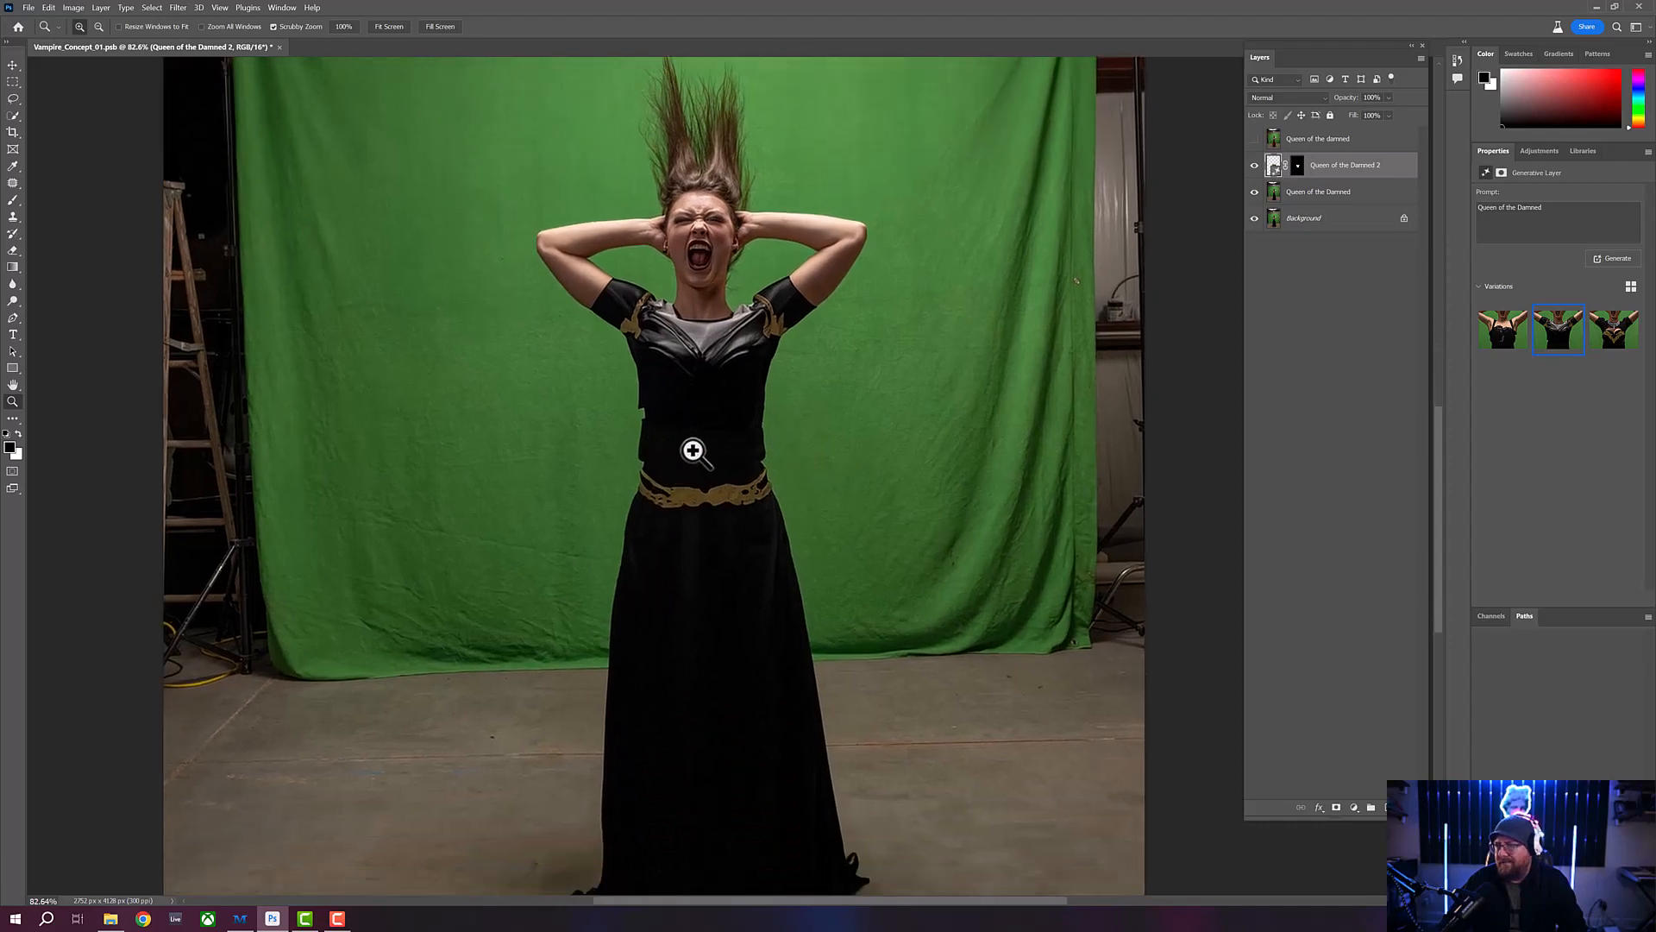
{"action": "left_click_drag", "start_coordinate": [693, 450], "coordinate": [669, 454]}
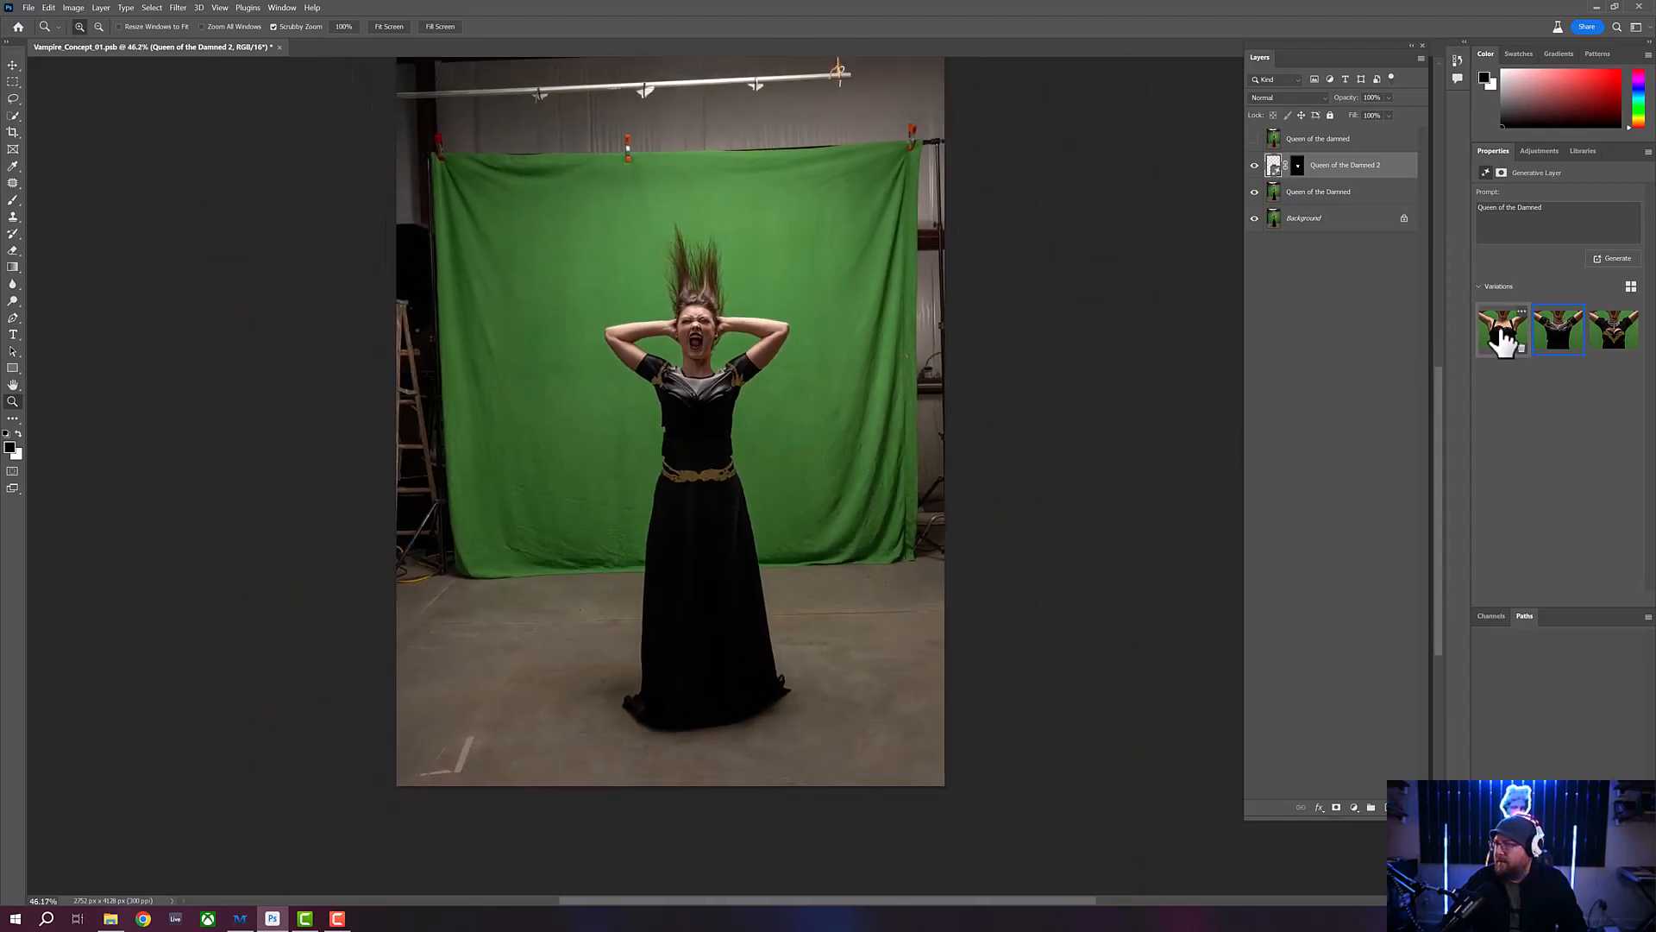
- Generate another set of bodice variations from the same prompt, preview the new ones, and return to the first
{"action": "left_click", "coordinate": [1617, 258]}
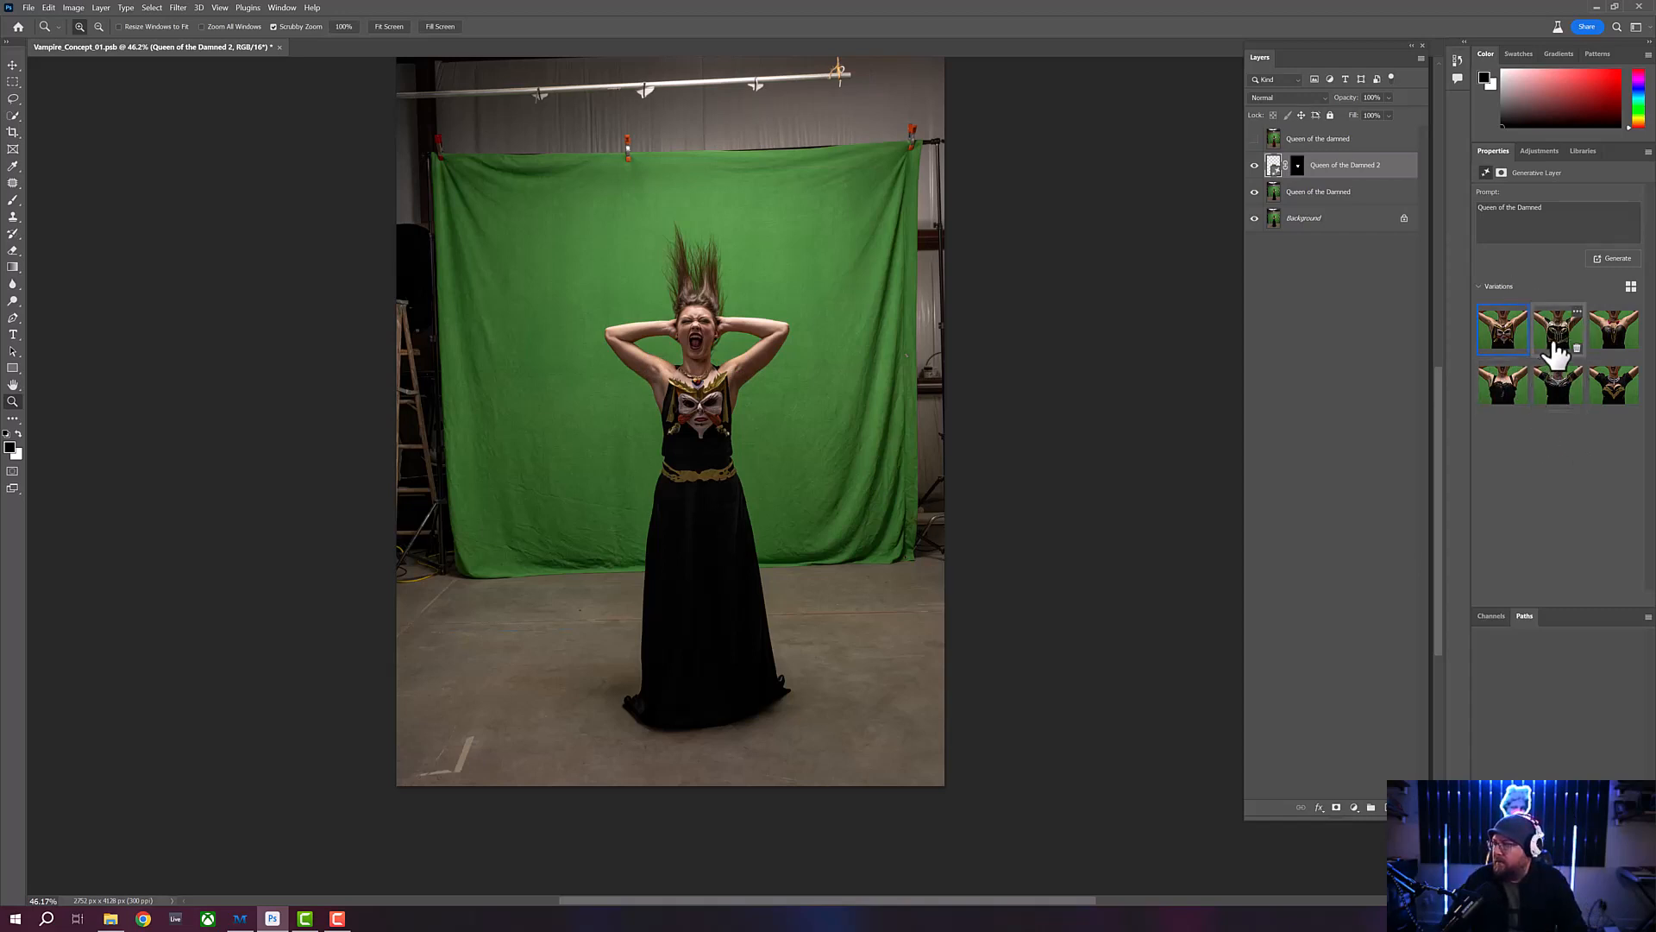
{"action": "left_click", "coordinate": [1555, 352]}
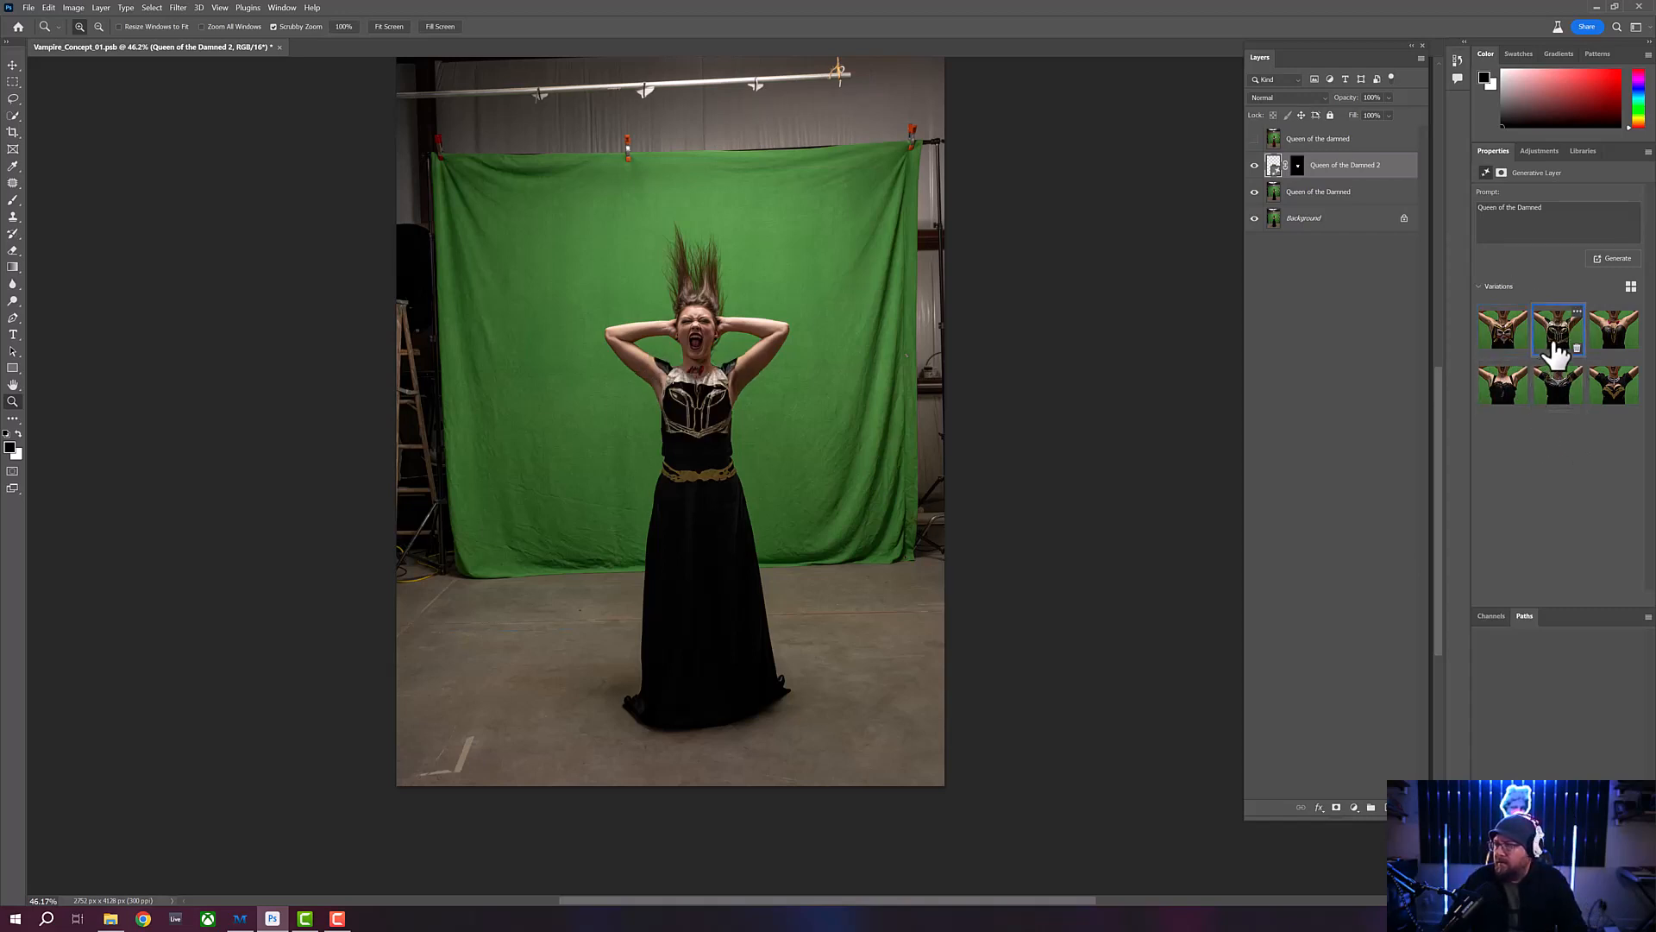
{"action": "left_click", "coordinate": [1607, 329]}
{"action": "left_click", "coordinate": [1503, 343]}
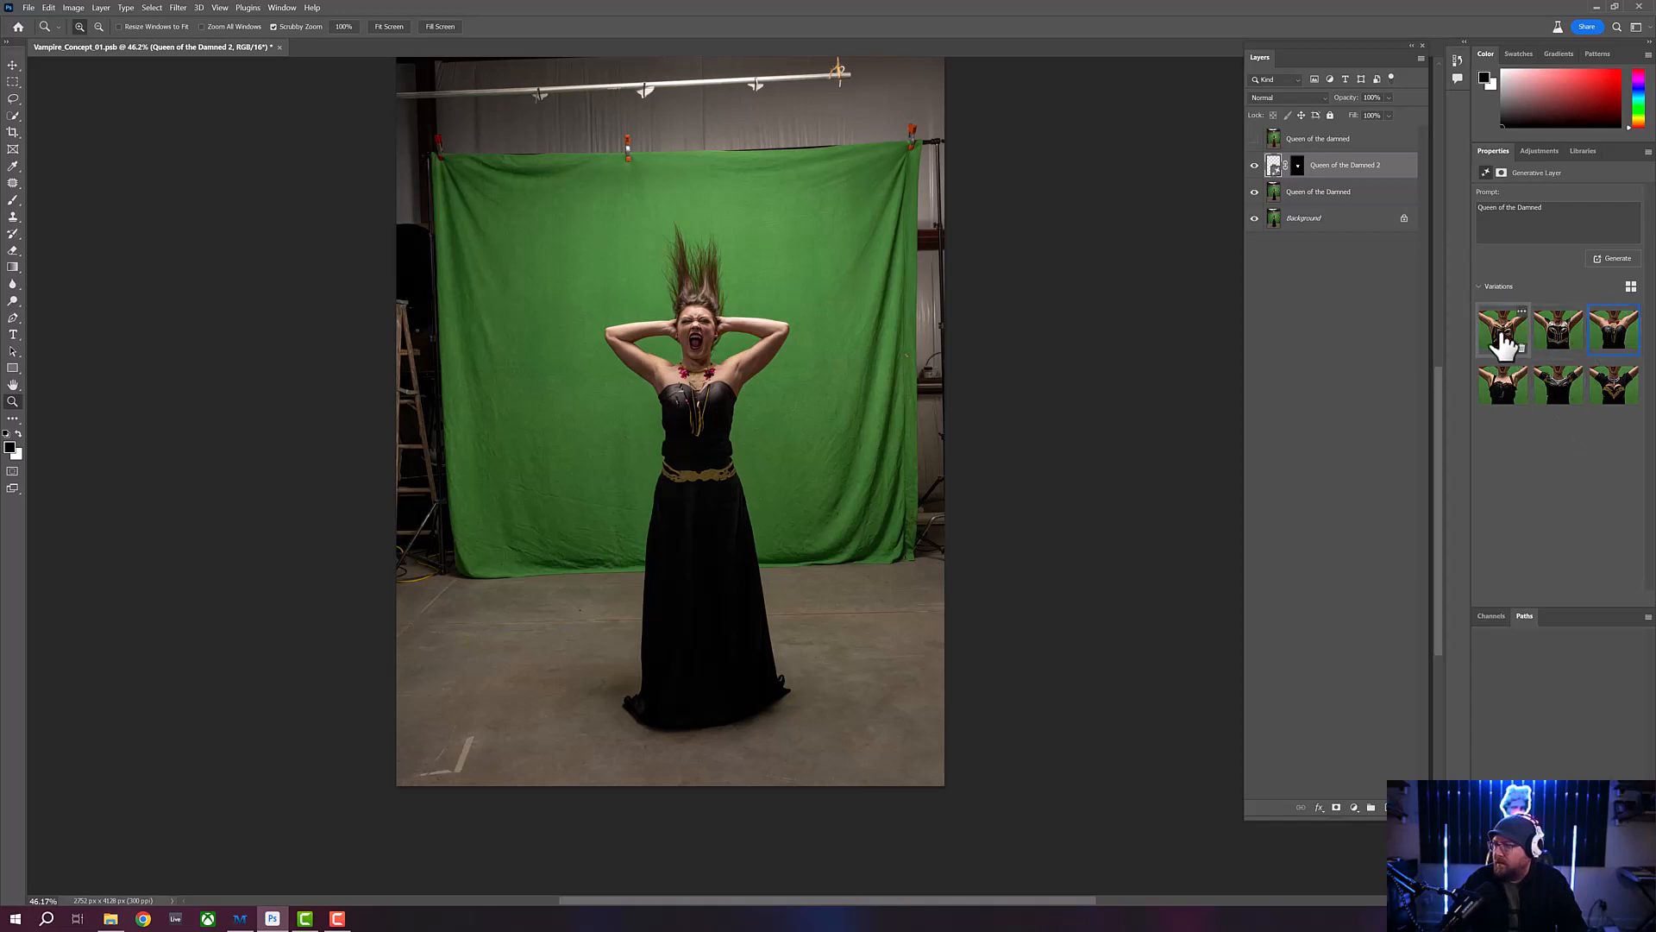
- Generate a third set of bodice variations and preview its second and third designs
{"action": "left_click", "coordinate": [1617, 259]}
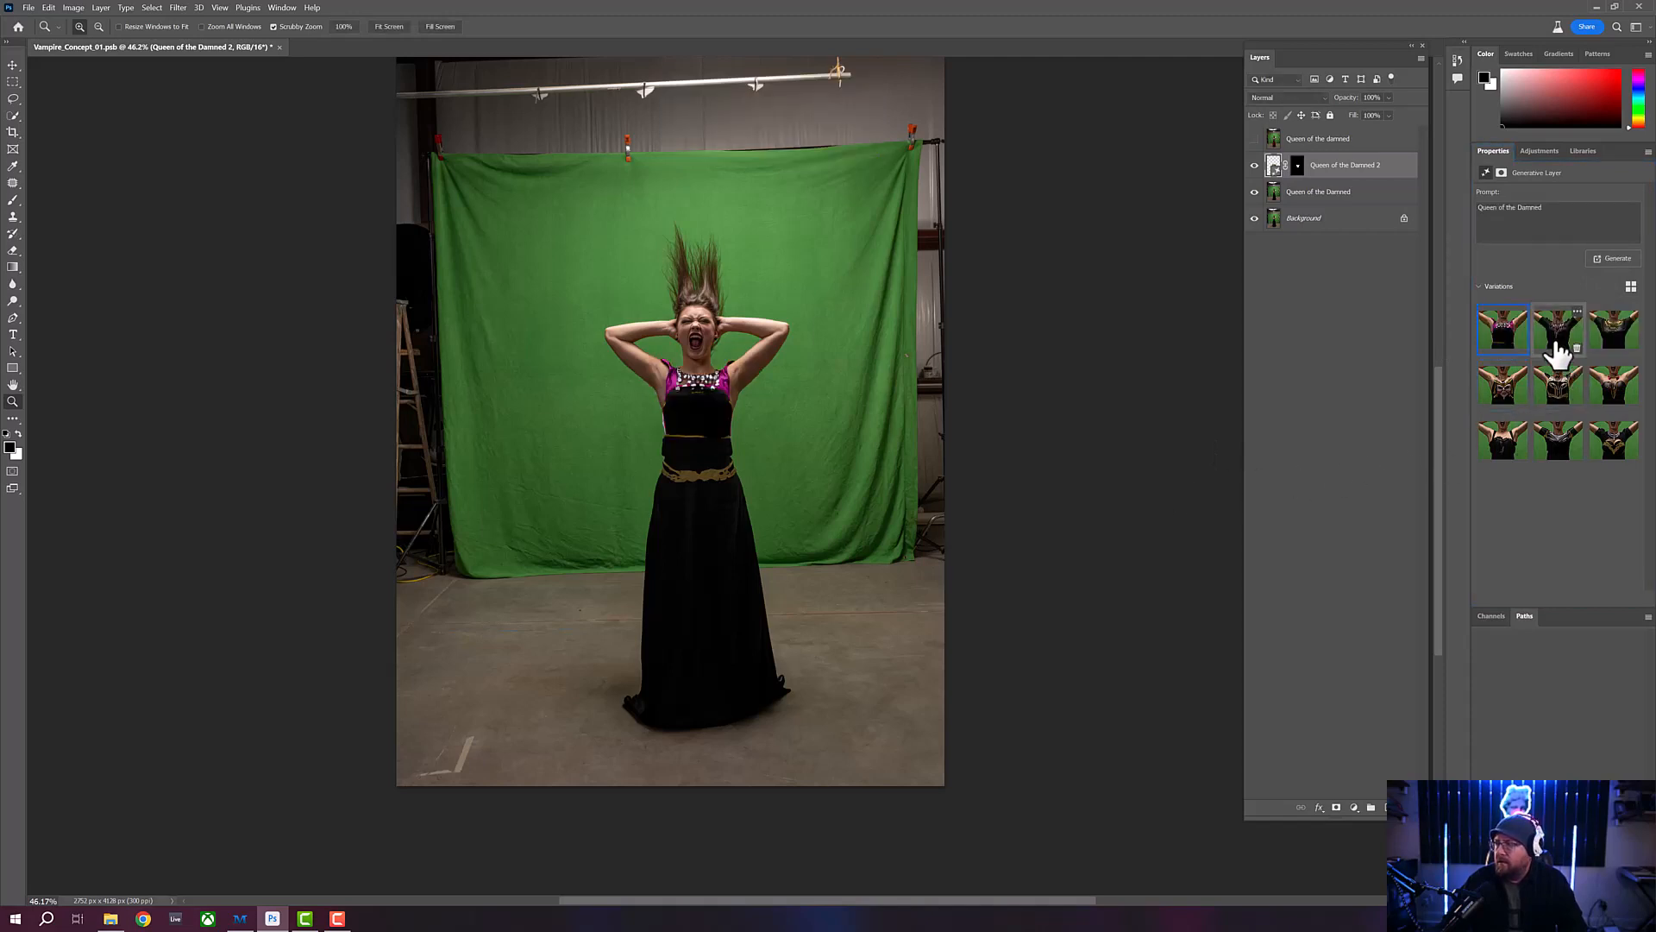
{"action": "left_click", "coordinate": [1558, 352]}
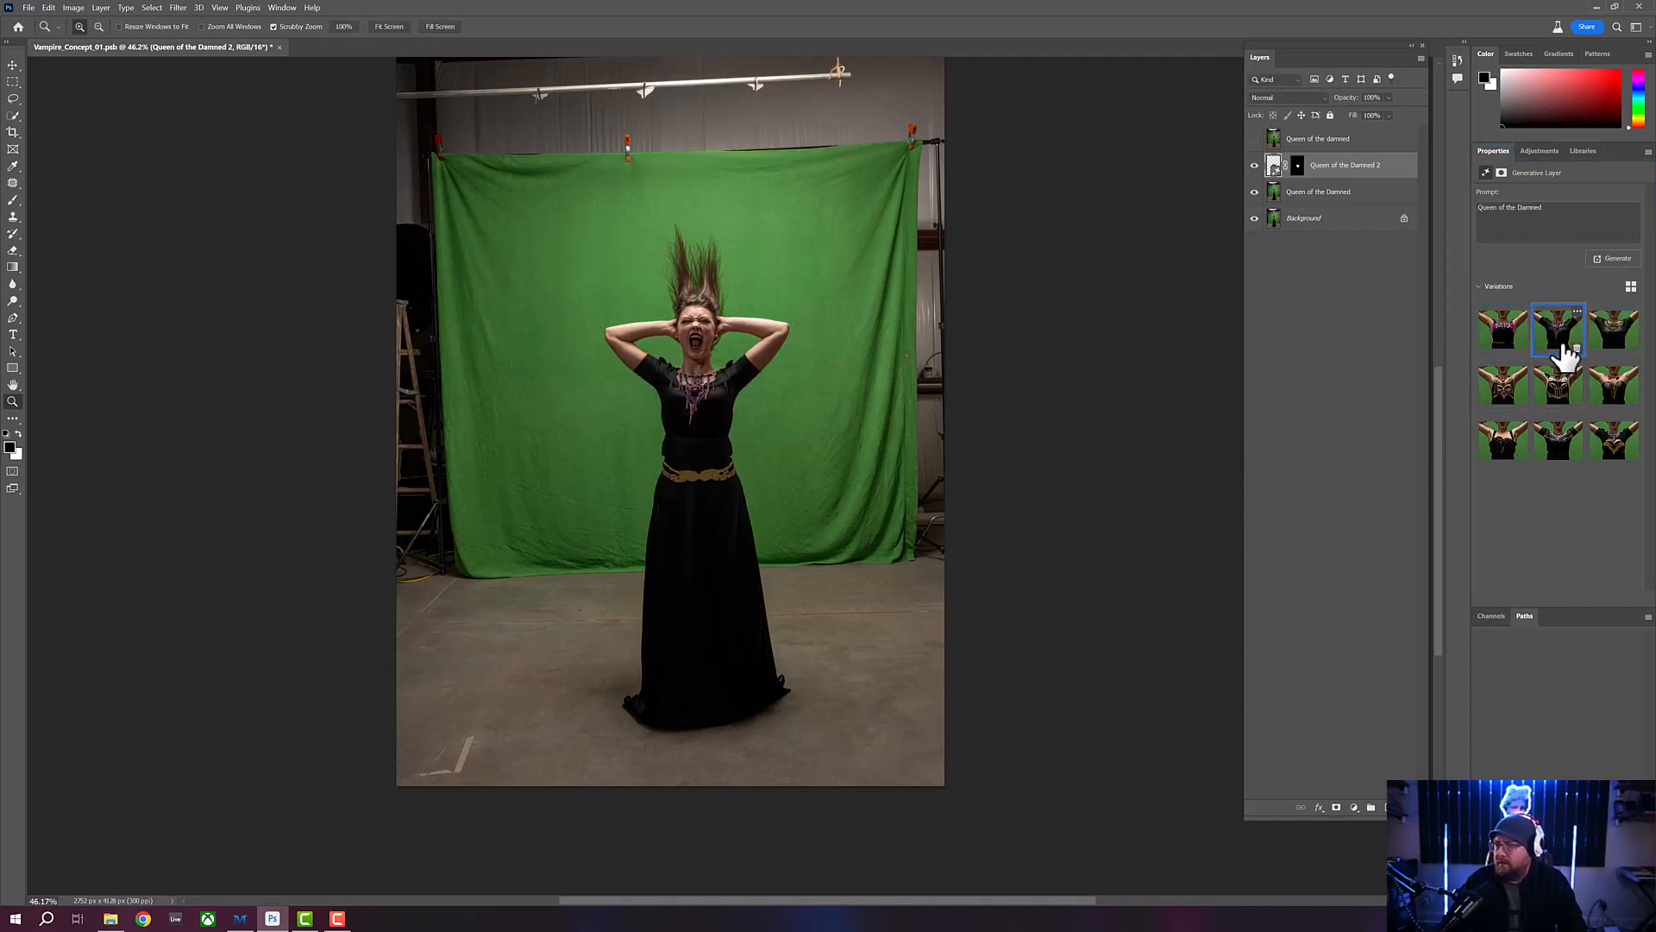
{"action": "left_click", "coordinate": [1614, 350]}
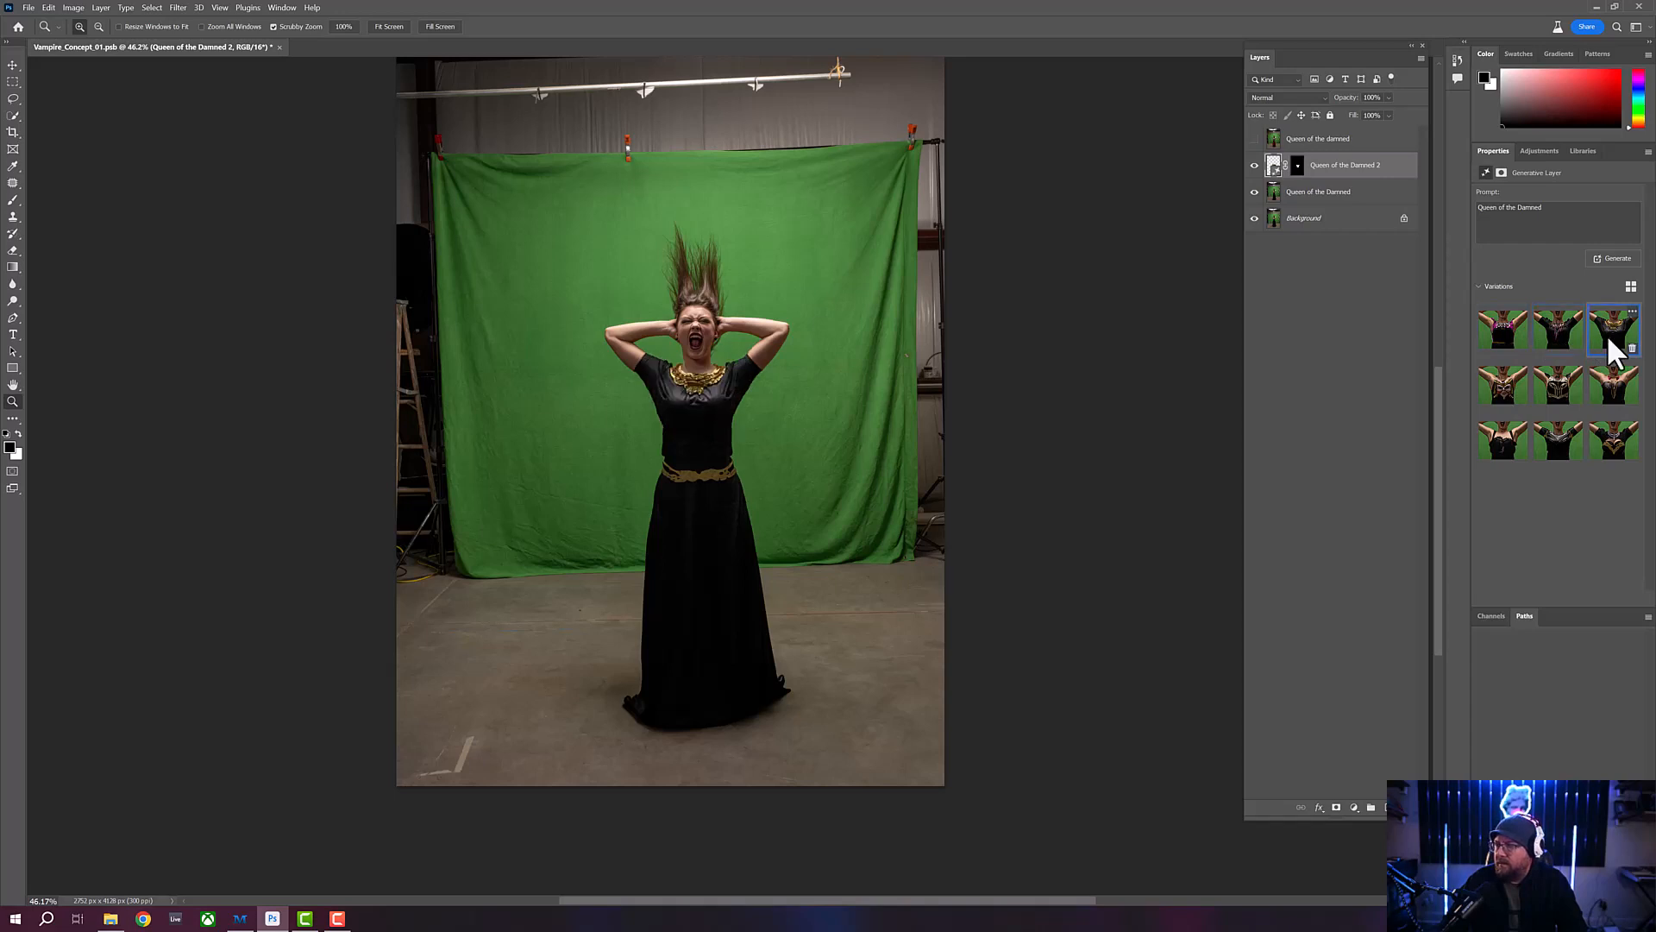
- Choose the short-sleeved variation with the purple necklace and merge the generative layer with the "Queen of the Damned" layer
{"action": "left_click", "coordinate": [1567, 348]}
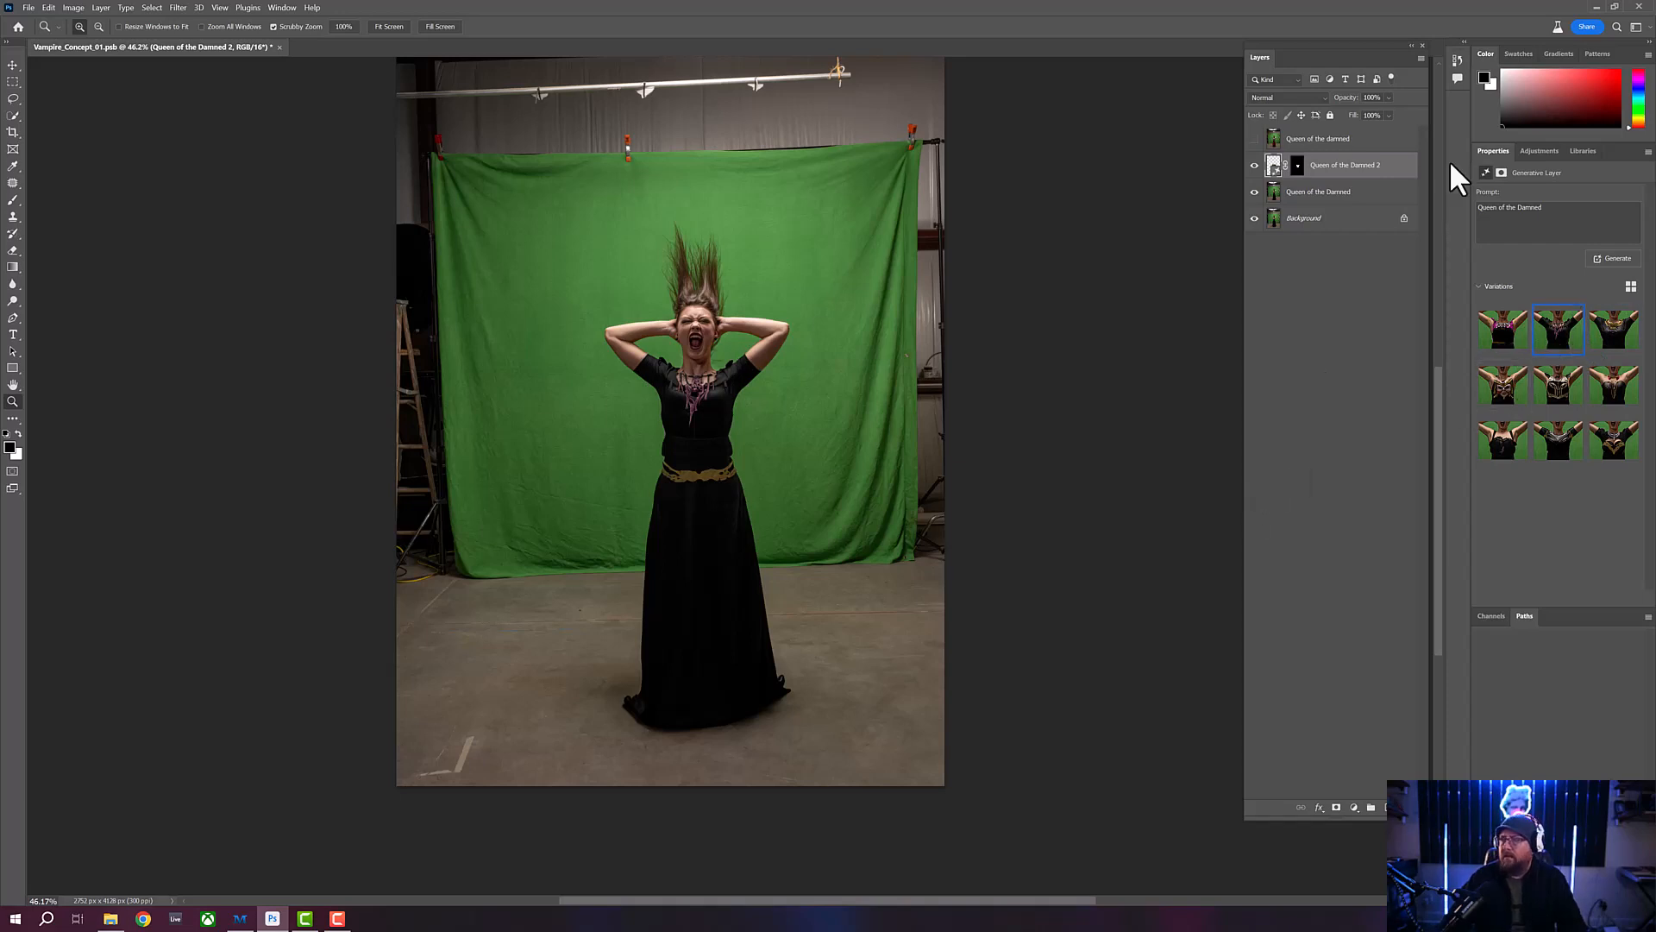
{"action": "left_click", "coordinate": [1376, 196], "text": "shift"}
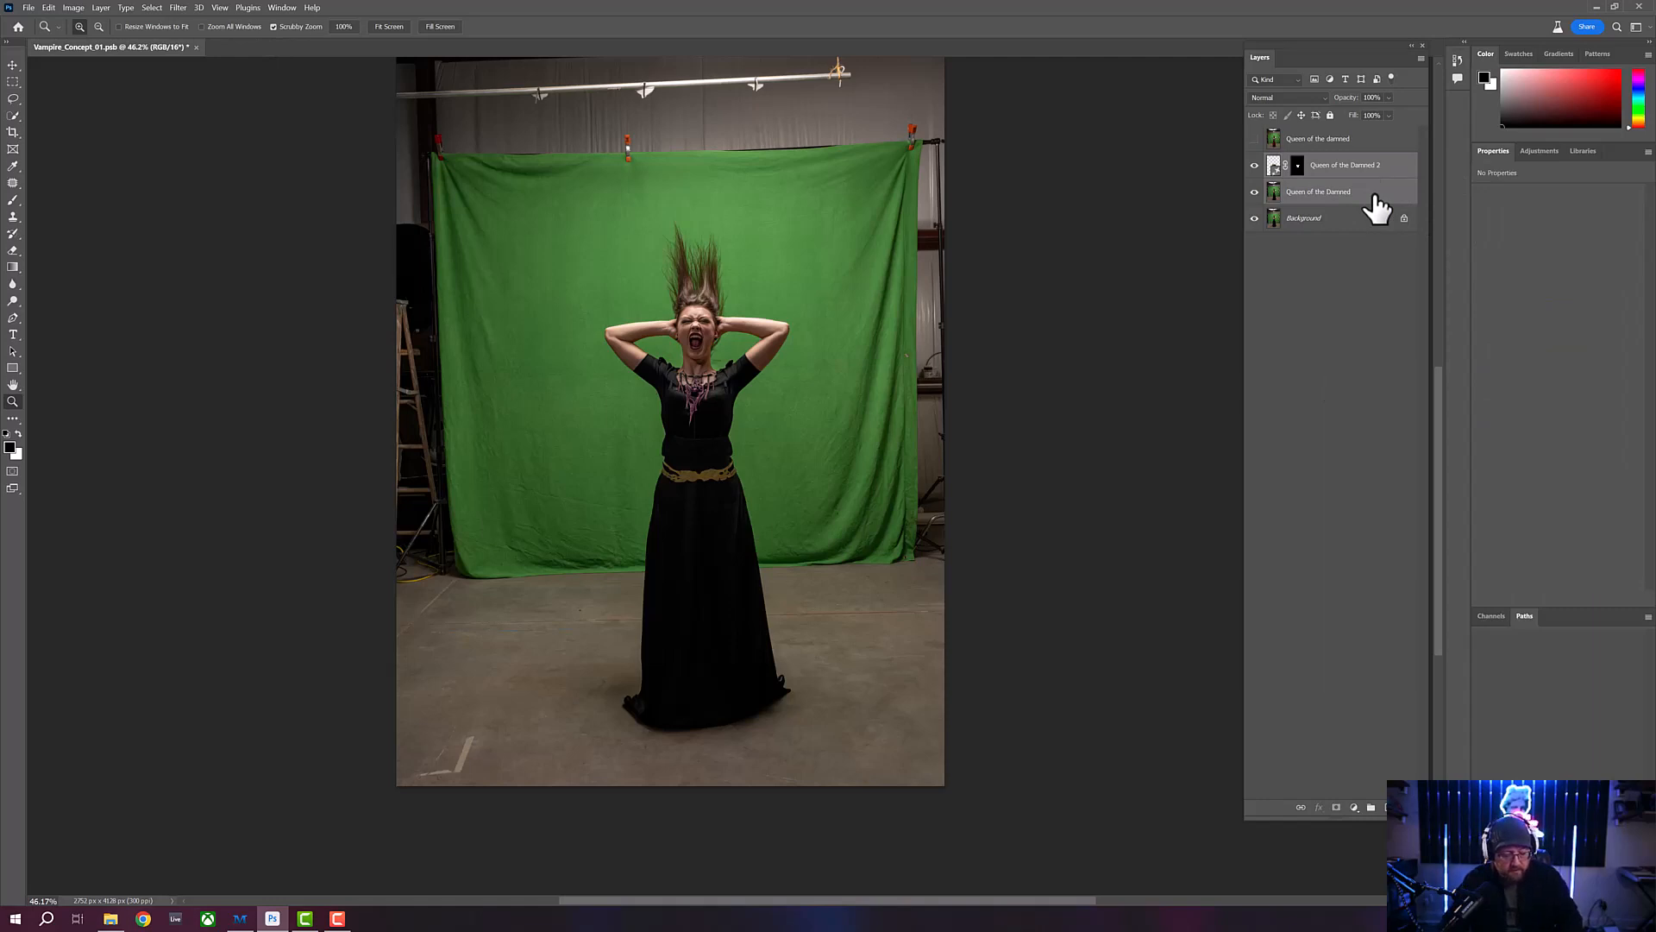
{"action": "key", "text": "ctrl+e"}
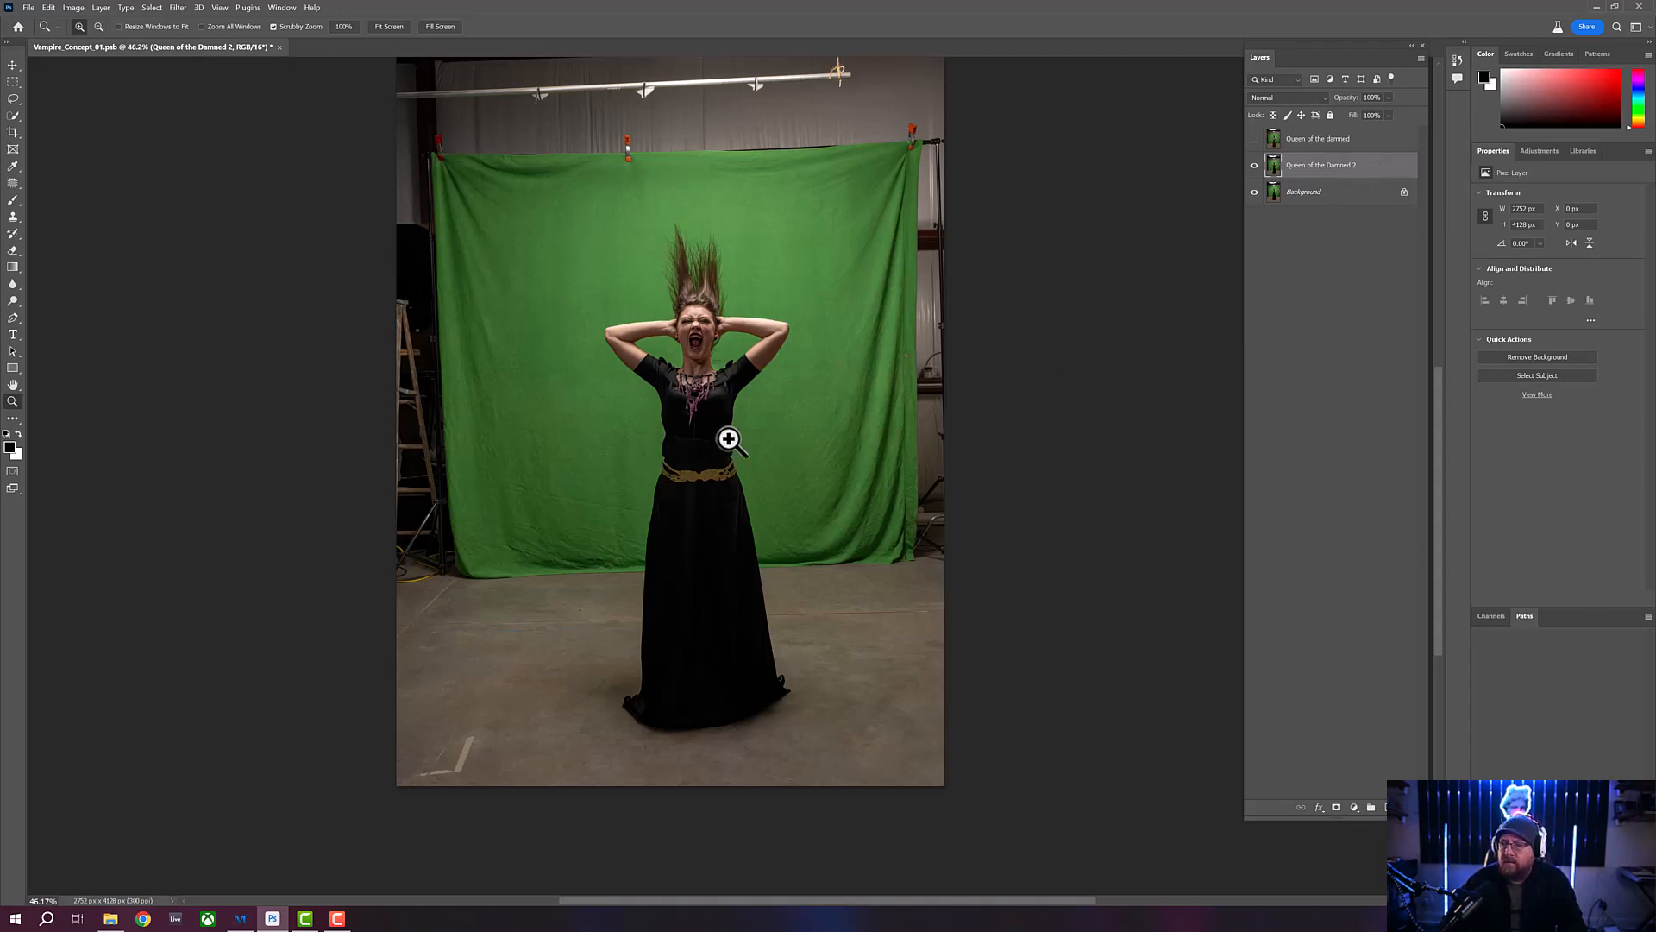
- Examine the generated necklace and bodice up close and against the full figure
{"action": "left_click_drag", "start_coordinate": [717, 388], "coordinate": [751, 429]}
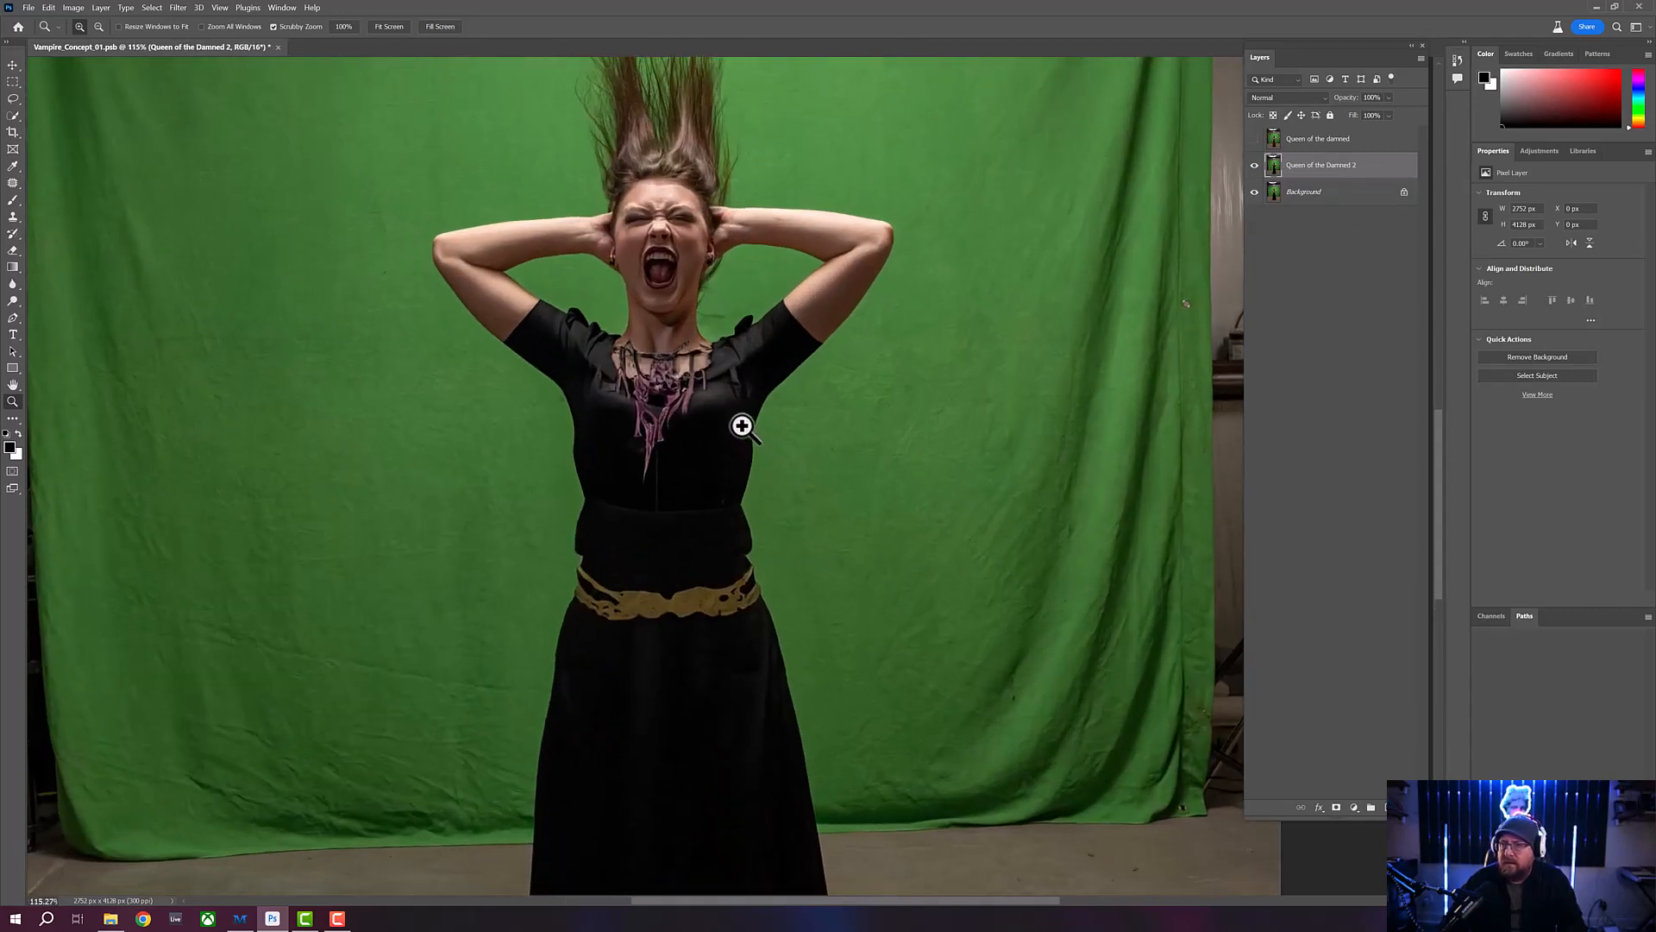
{"action": "mouse_move", "coordinate": [663, 380]}
{"action": "left_mouse_down"}
{"action": "mouse_move", "coordinate": [640, 365]}
{"action": "mouse_move", "coordinate": [687, 415]}
{"action": "mouse_move", "coordinate": [643, 384]}
{"action": "left_mouse_up"}
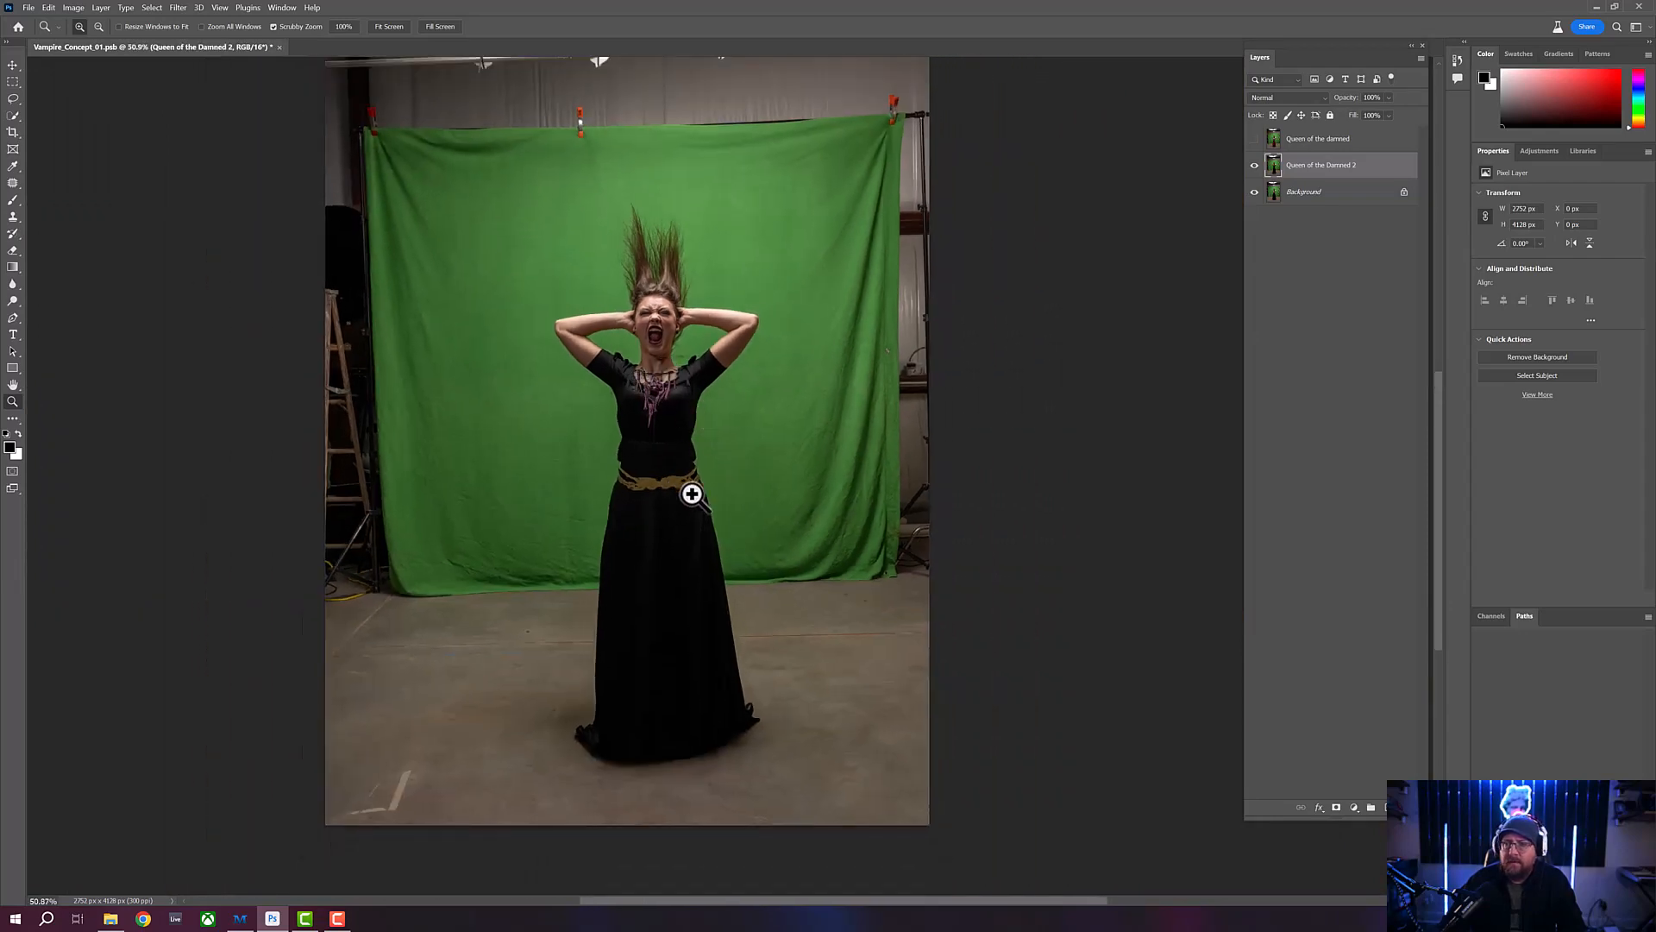
{"action": "left_click_drag", "start_coordinate": [646, 344], "coordinate": [714, 419]}
{"action": "left_click", "coordinate": [712, 412]}
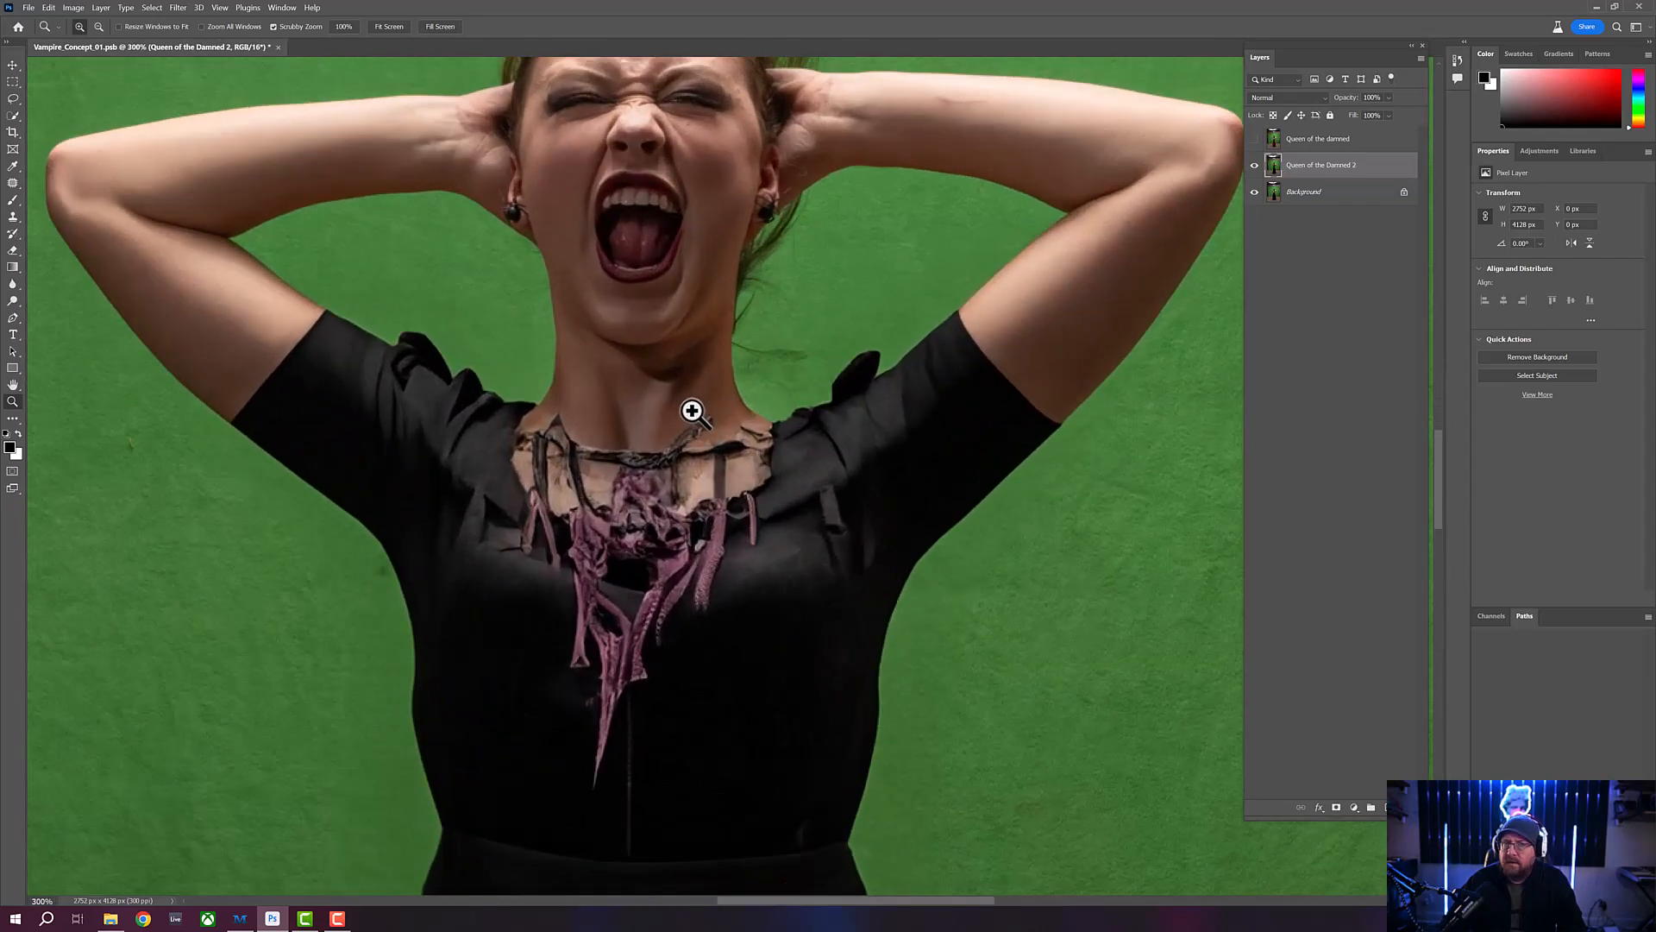
{"action": "left_click_drag", "start_coordinate": [659, 399], "coordinate": [639, 398]}
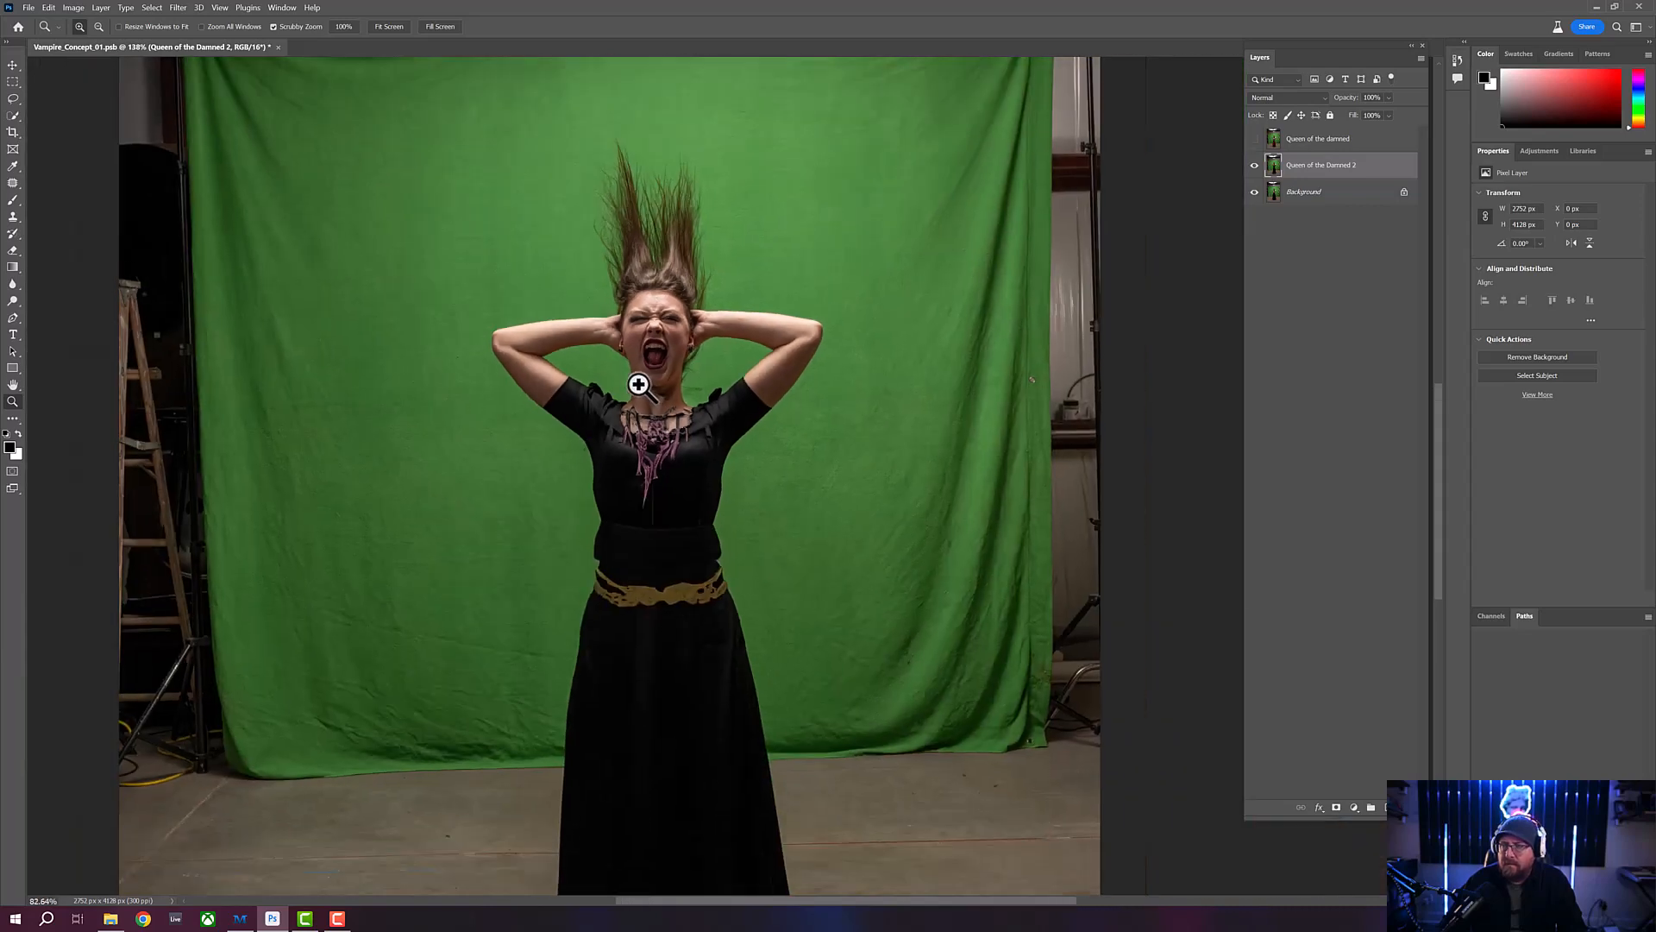
{"action": "left_click_drag", "start_coordinate": [657, 397], "coordinate": [653, 480]}
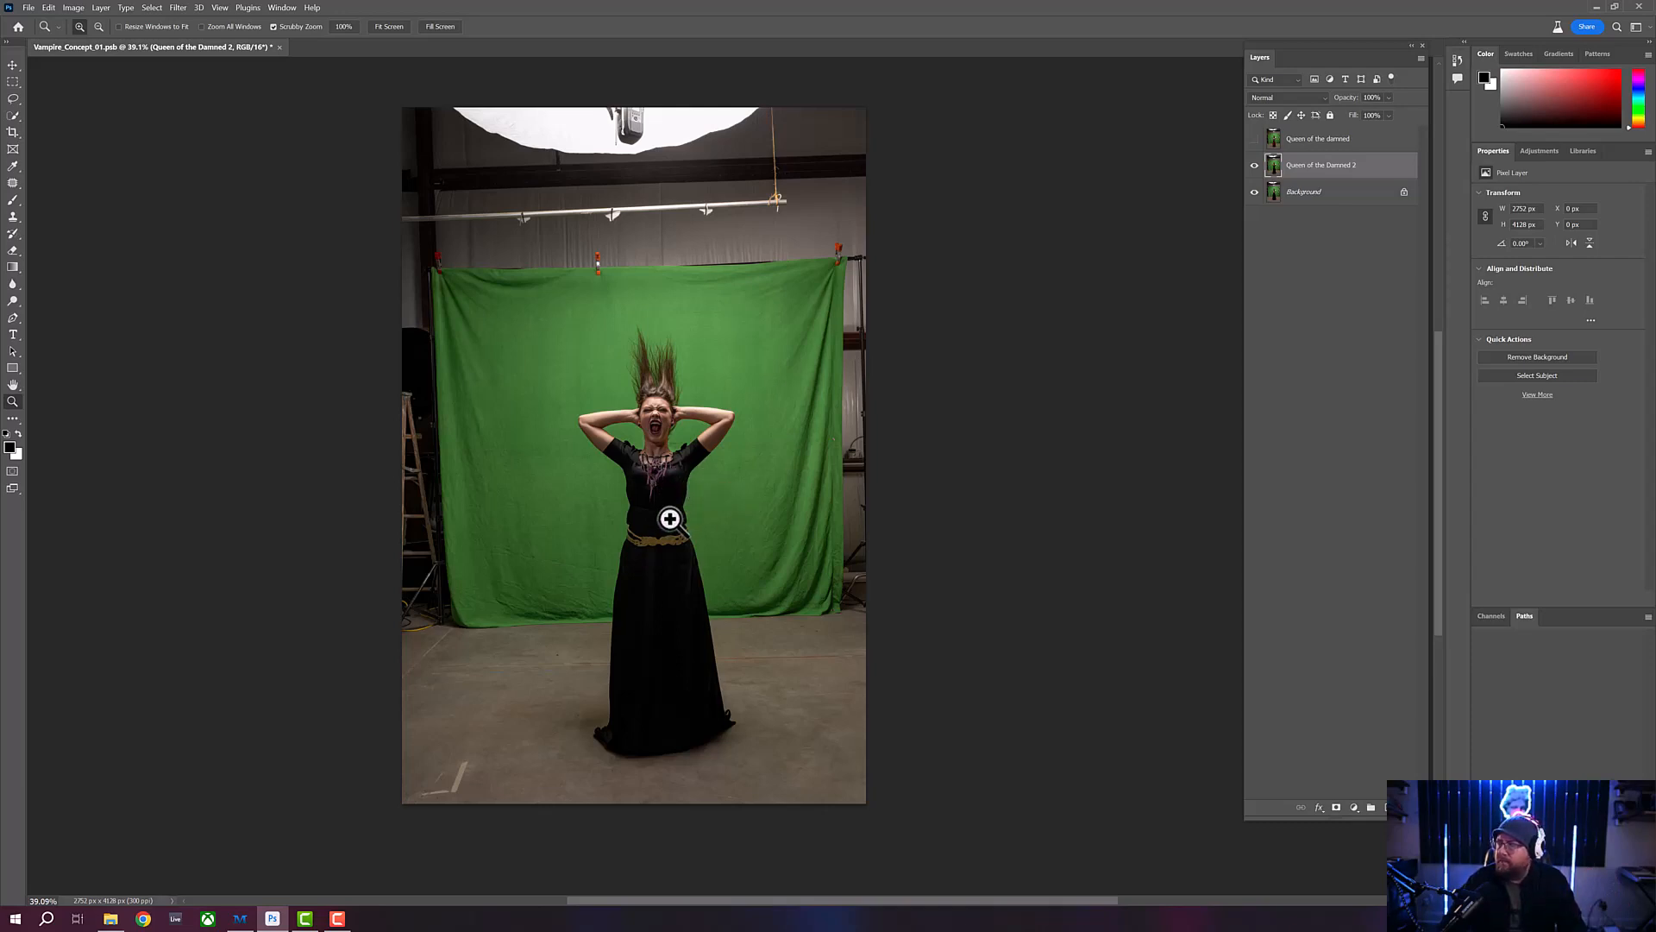
- Show the earlier "Queen of the damned" layer with the red skirt and delete the "Queen of the Damned 2" layer
{"action": "left_click", "coordinate": [1255, 139]}
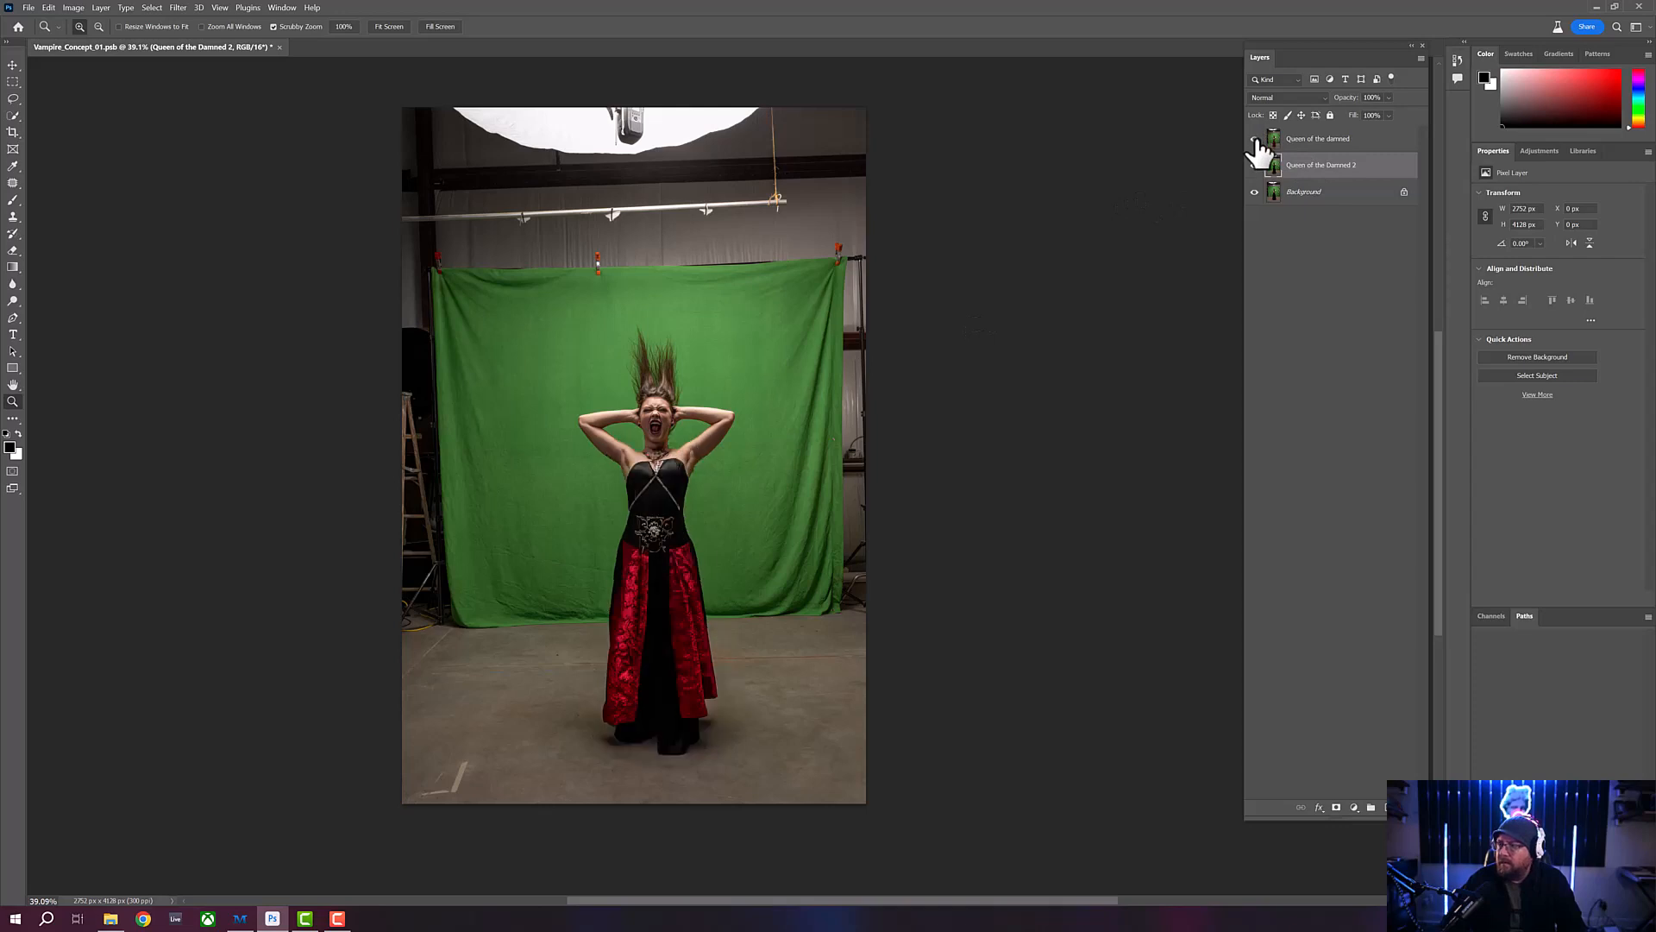
{"action": "left_click", "coordinate": [1255, 165]}
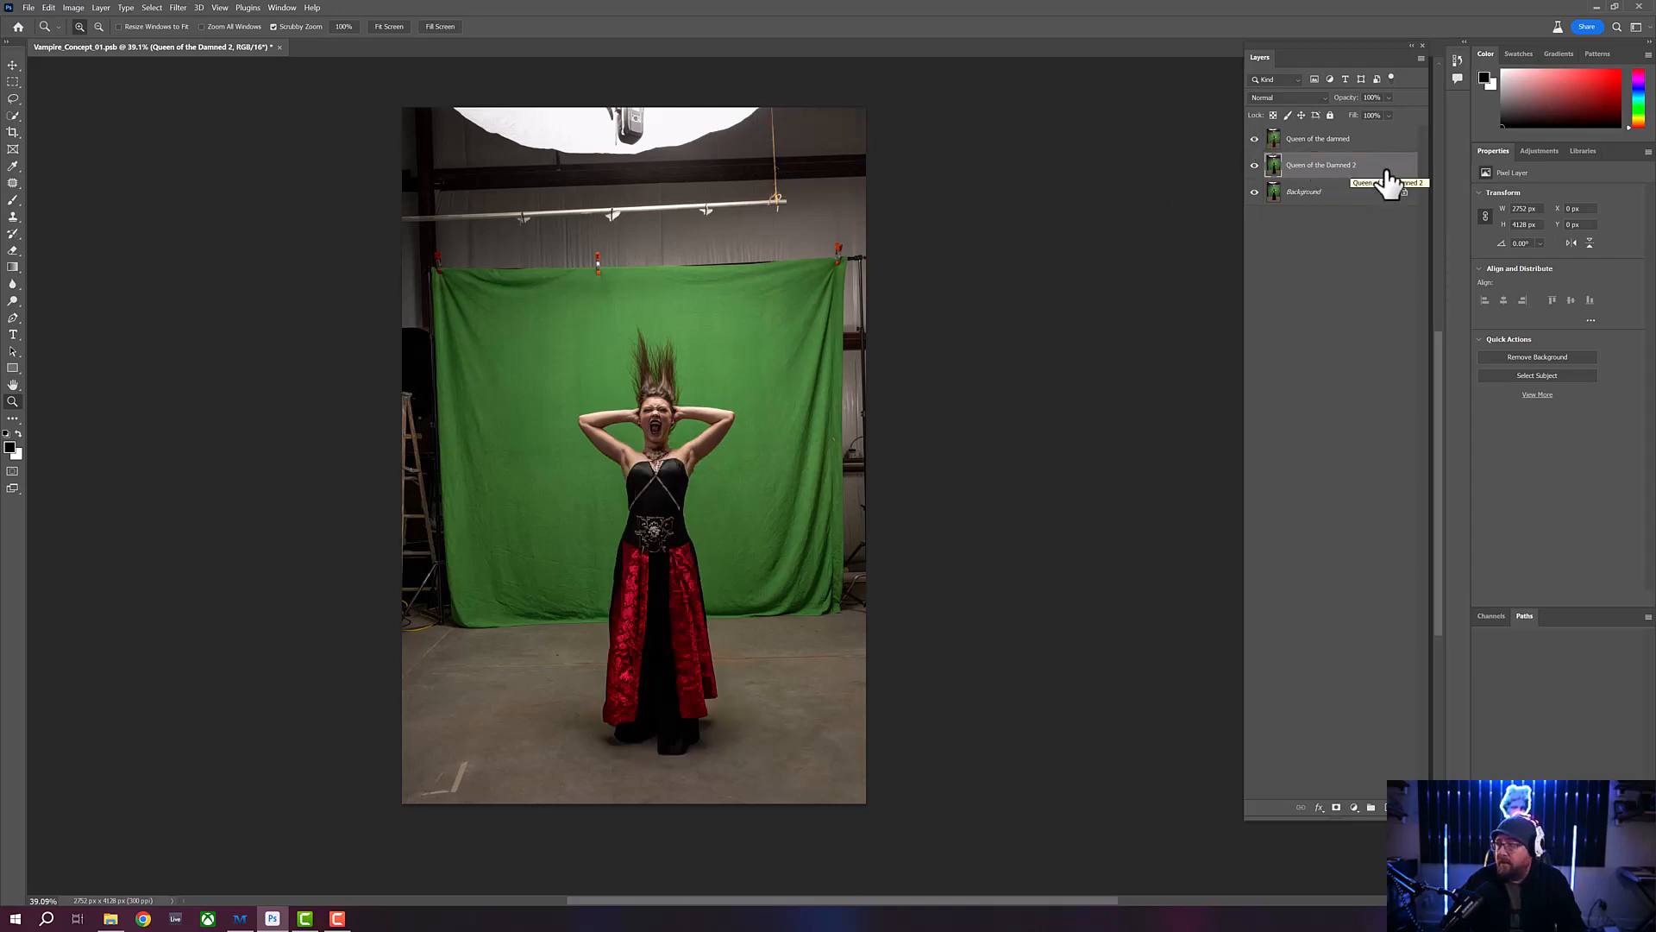
{"action": "left_click_drag", "start_coordinate": [1389, 181], "coordinate": [1387, 808]}
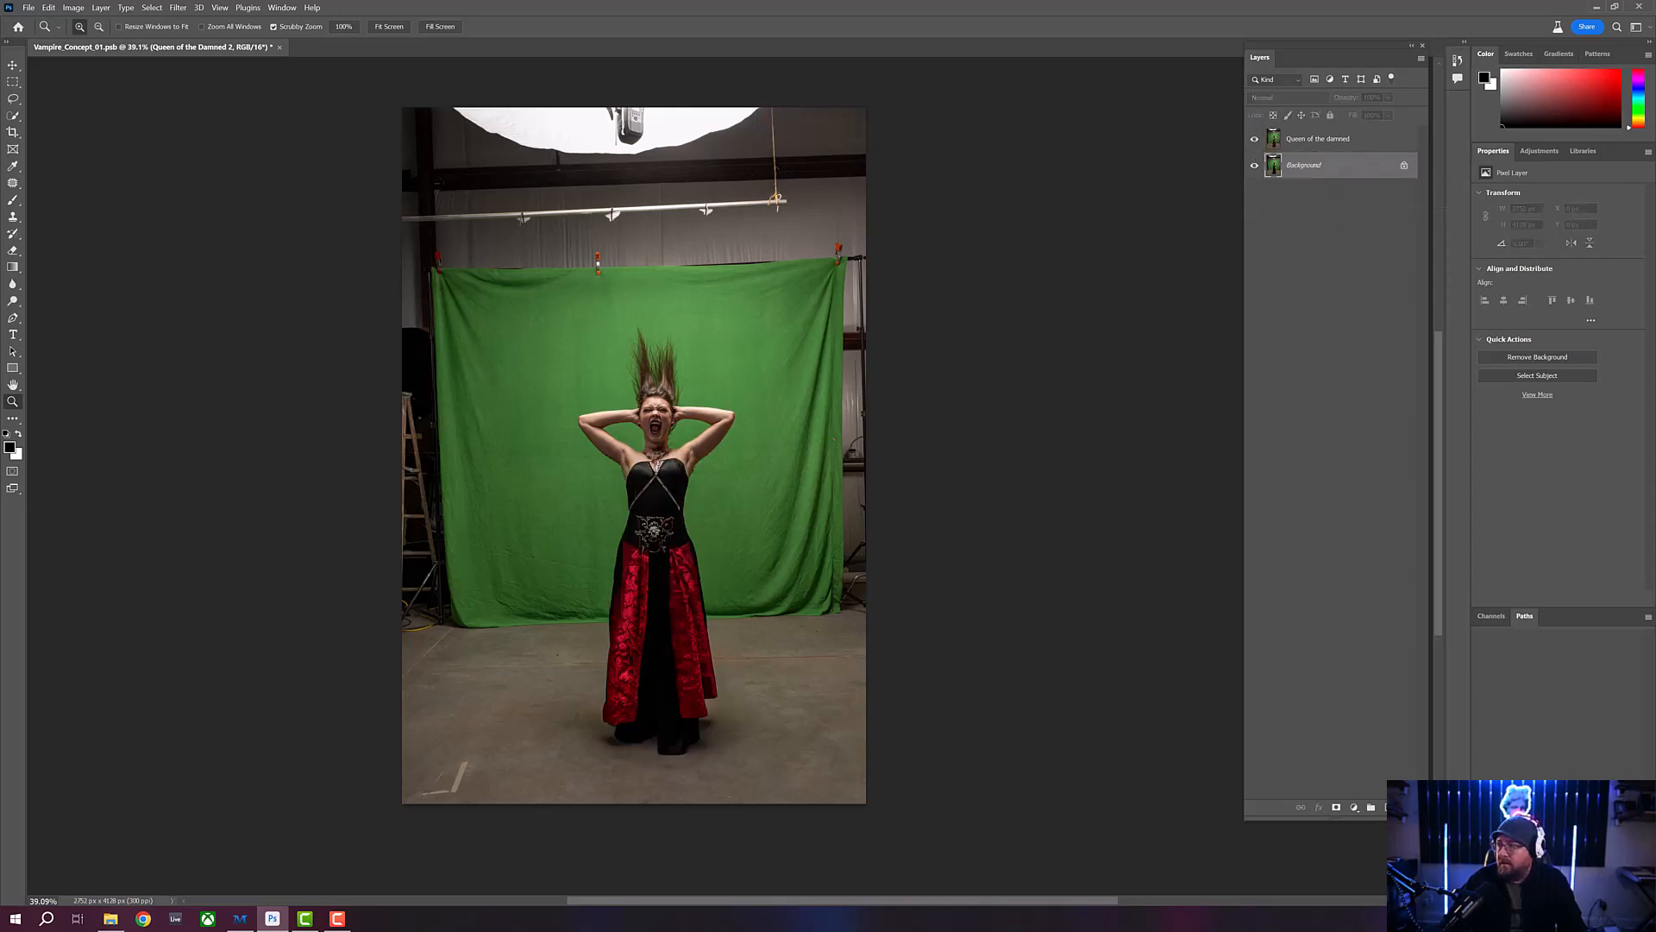
- Duplicate the "Queen of the damned" layer and flip the whole canvas vertically
{"action": "left_click", "coordinate": [1348, 144]}
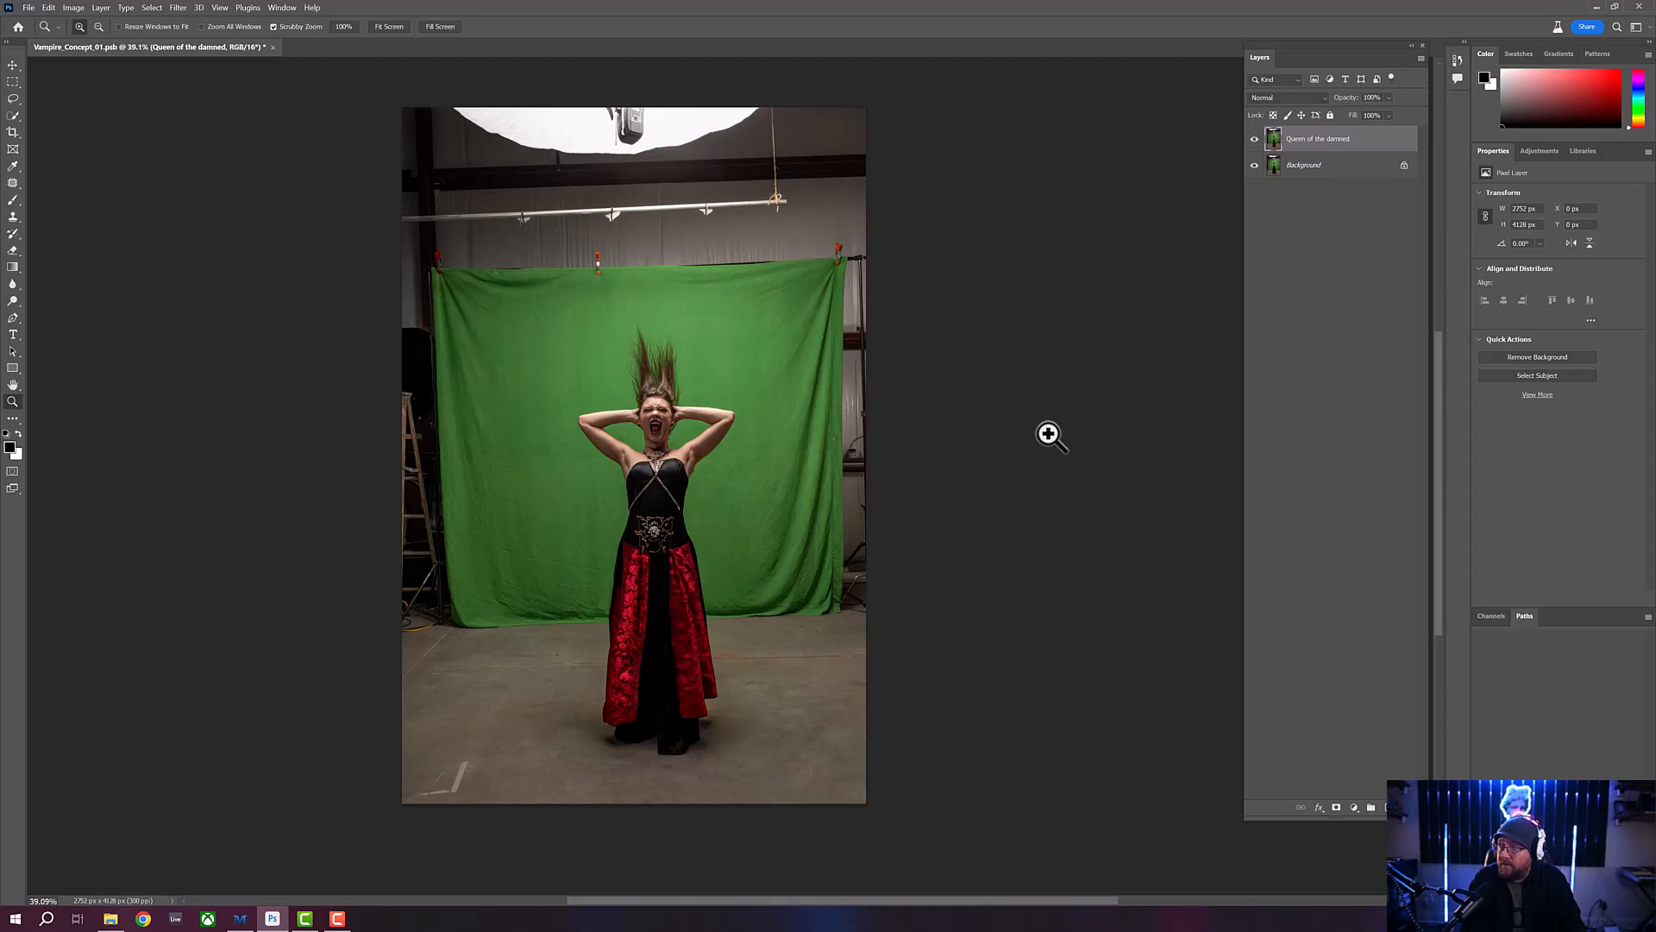
{"action": "key", "text": "ctrl+j"}
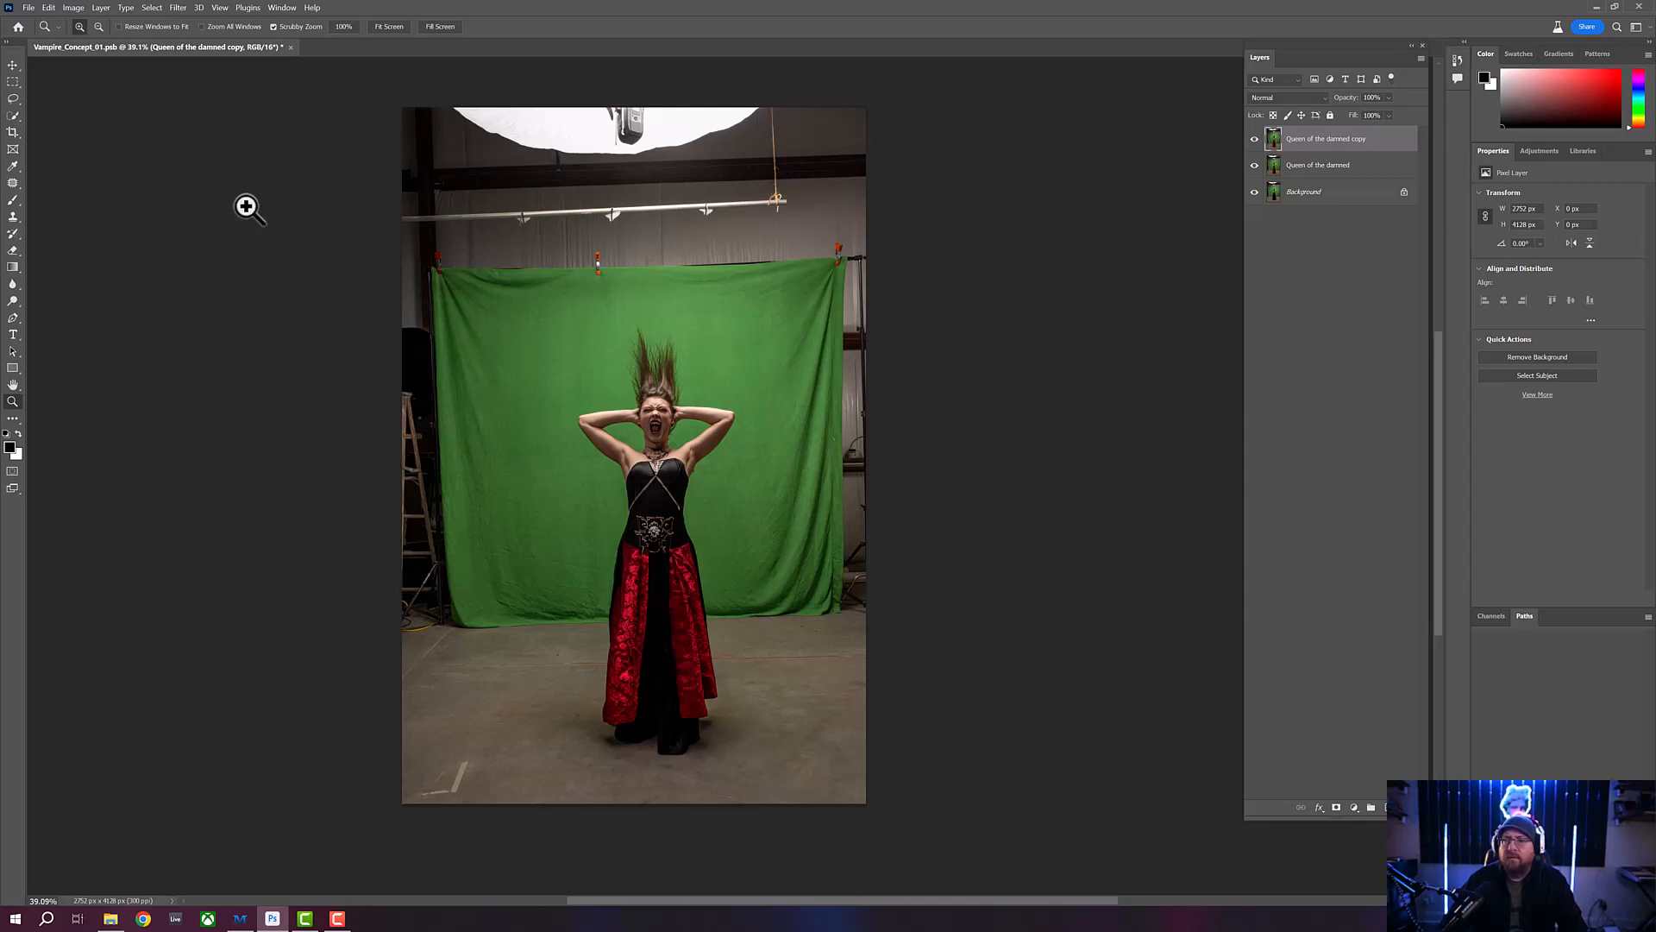
{"action": "left_click", "coordinate": [73, 7]}
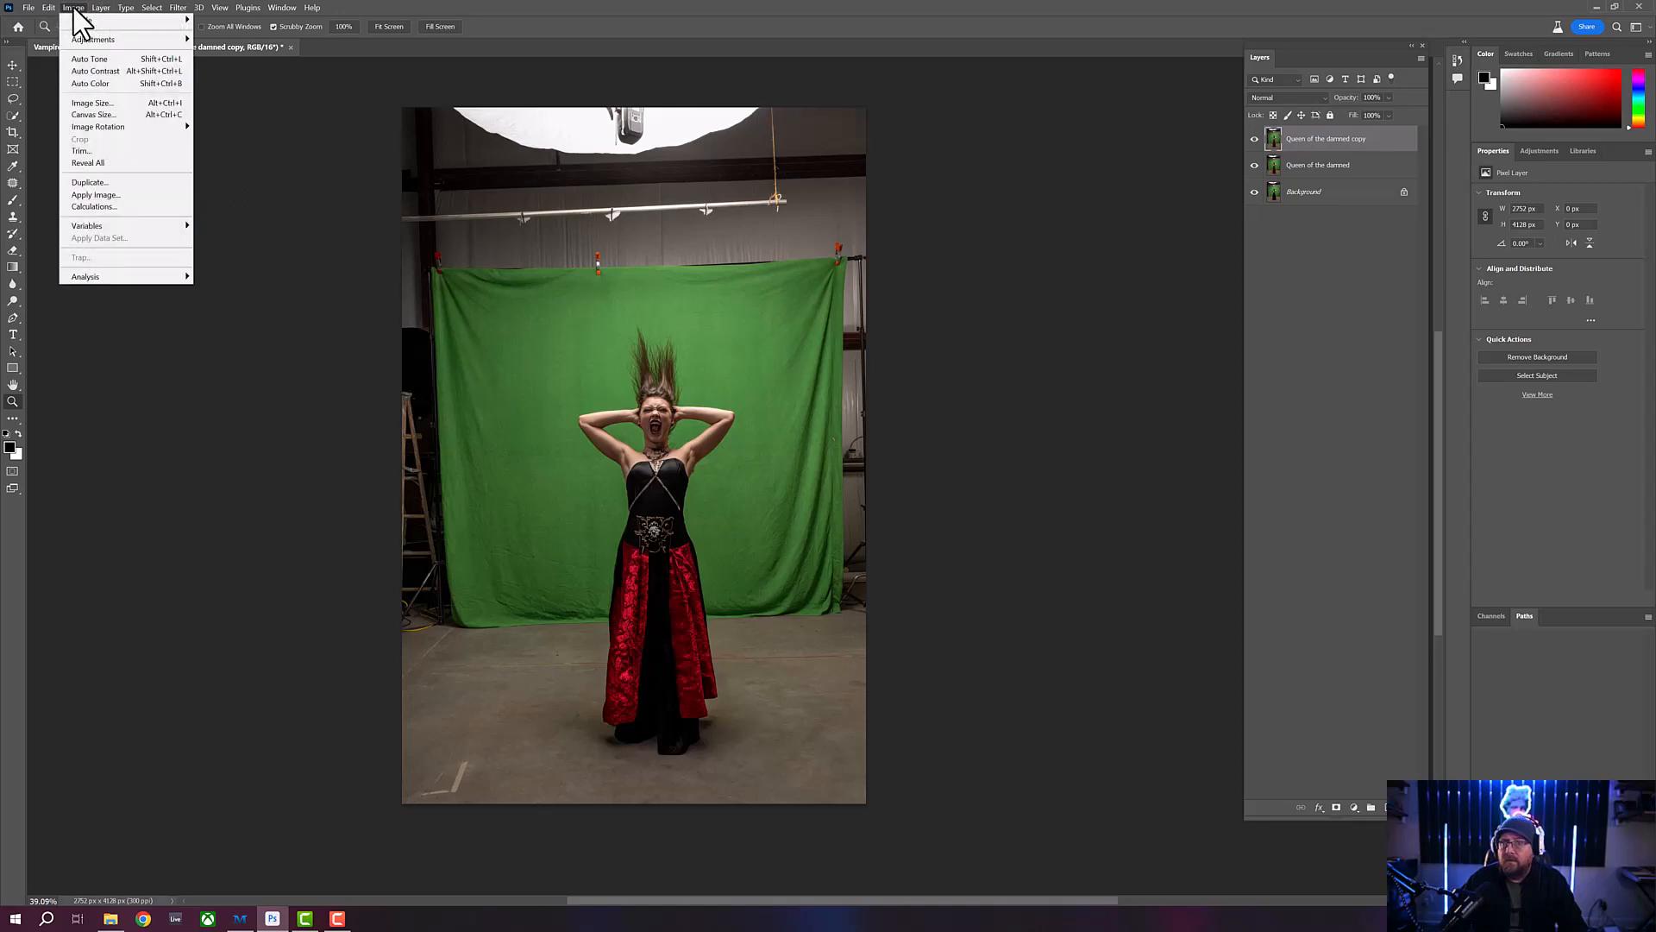
{"action": "mouse_move", "coordinate": [130, 129]}
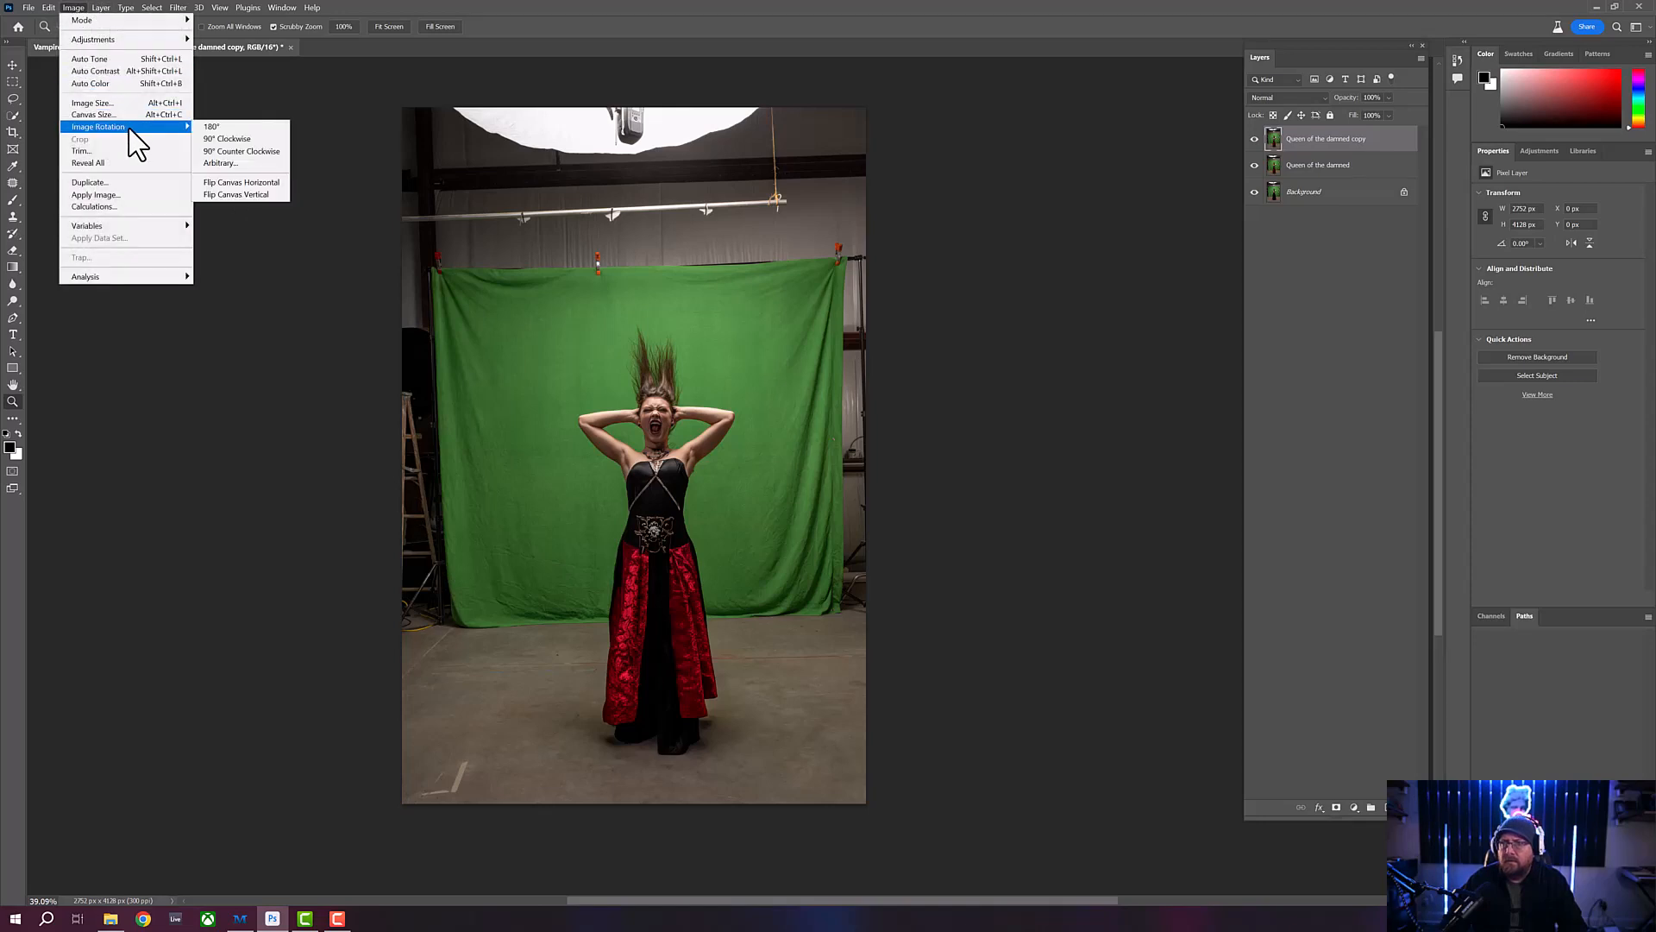
{"action": "left_click", "coordinate": [233, 195]}
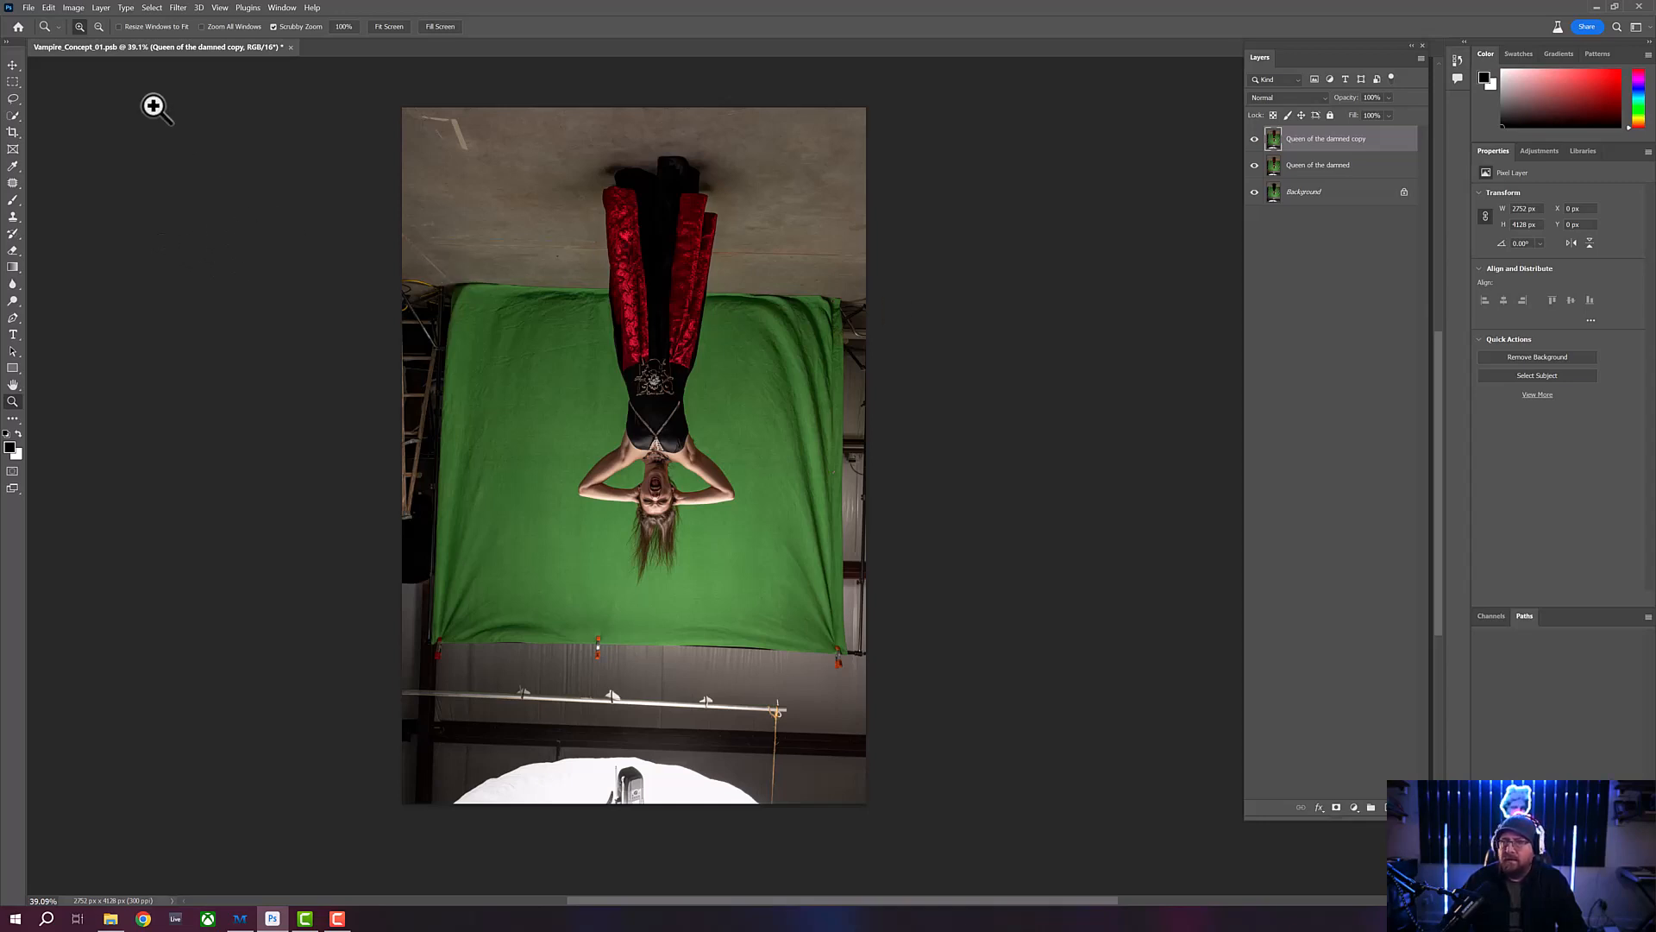
- Correct the flipped layer's perspective with the Camera Raw filter, setting geometry Vertical to +34, Aspect to +15 and Scale to 118
{"action": "left_click", "coordinate": [177, 8]}
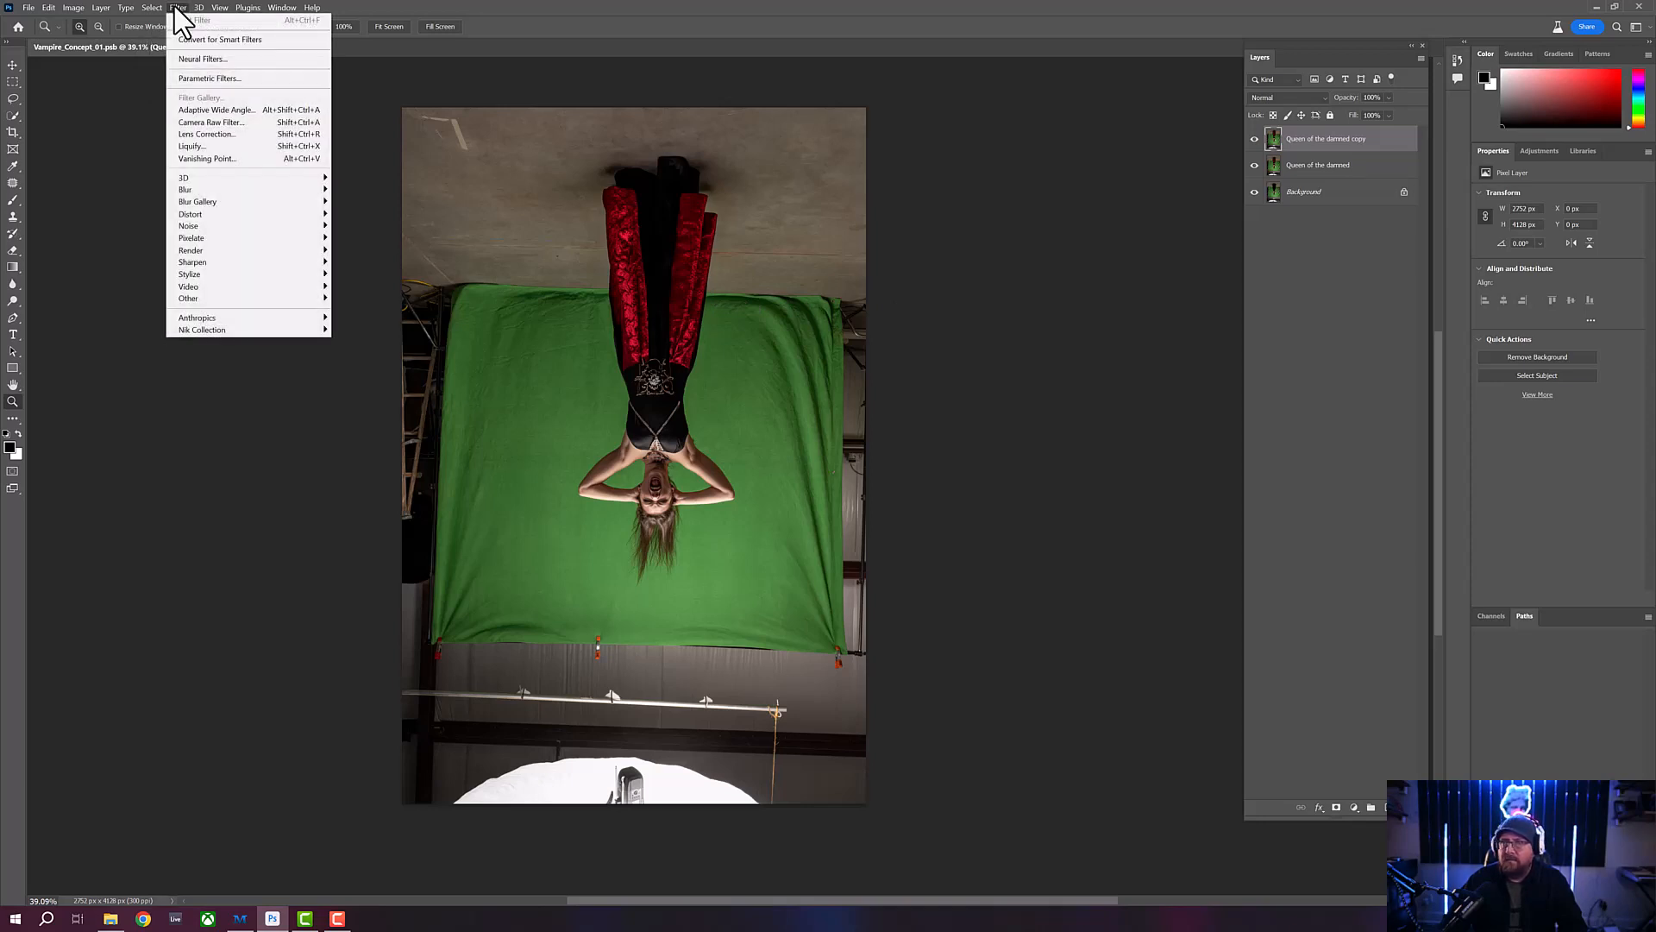
{"action": "left_click", "coordinate": [207, 123]}
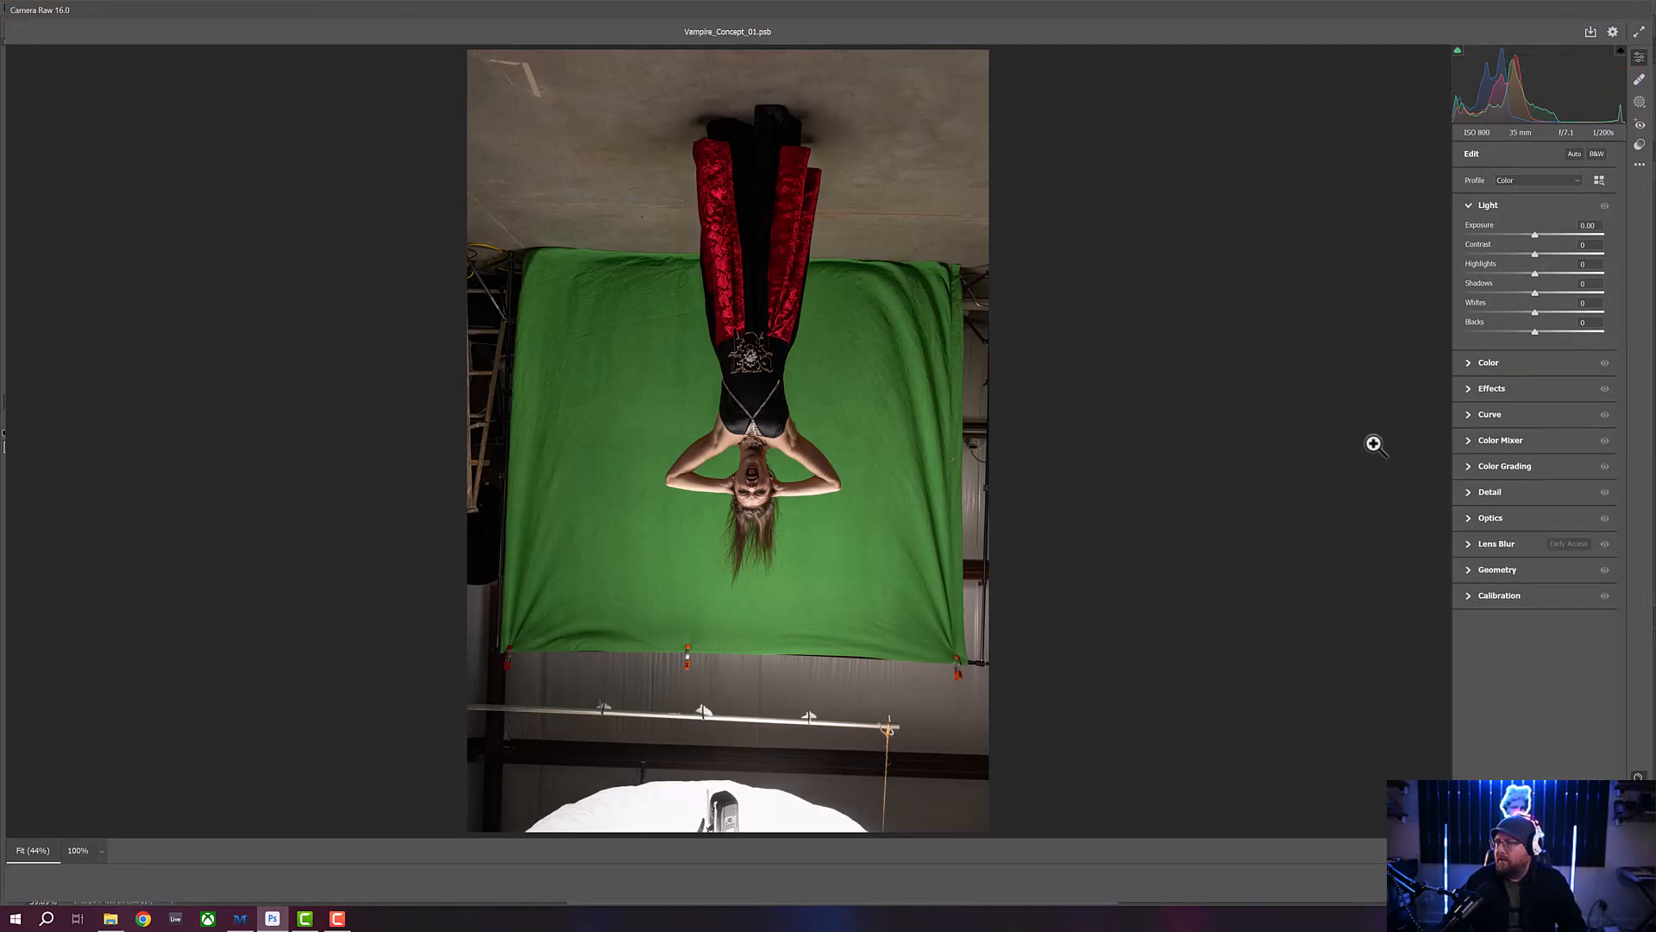
{"action": "left_click", "coordinate": [1469, 571]}
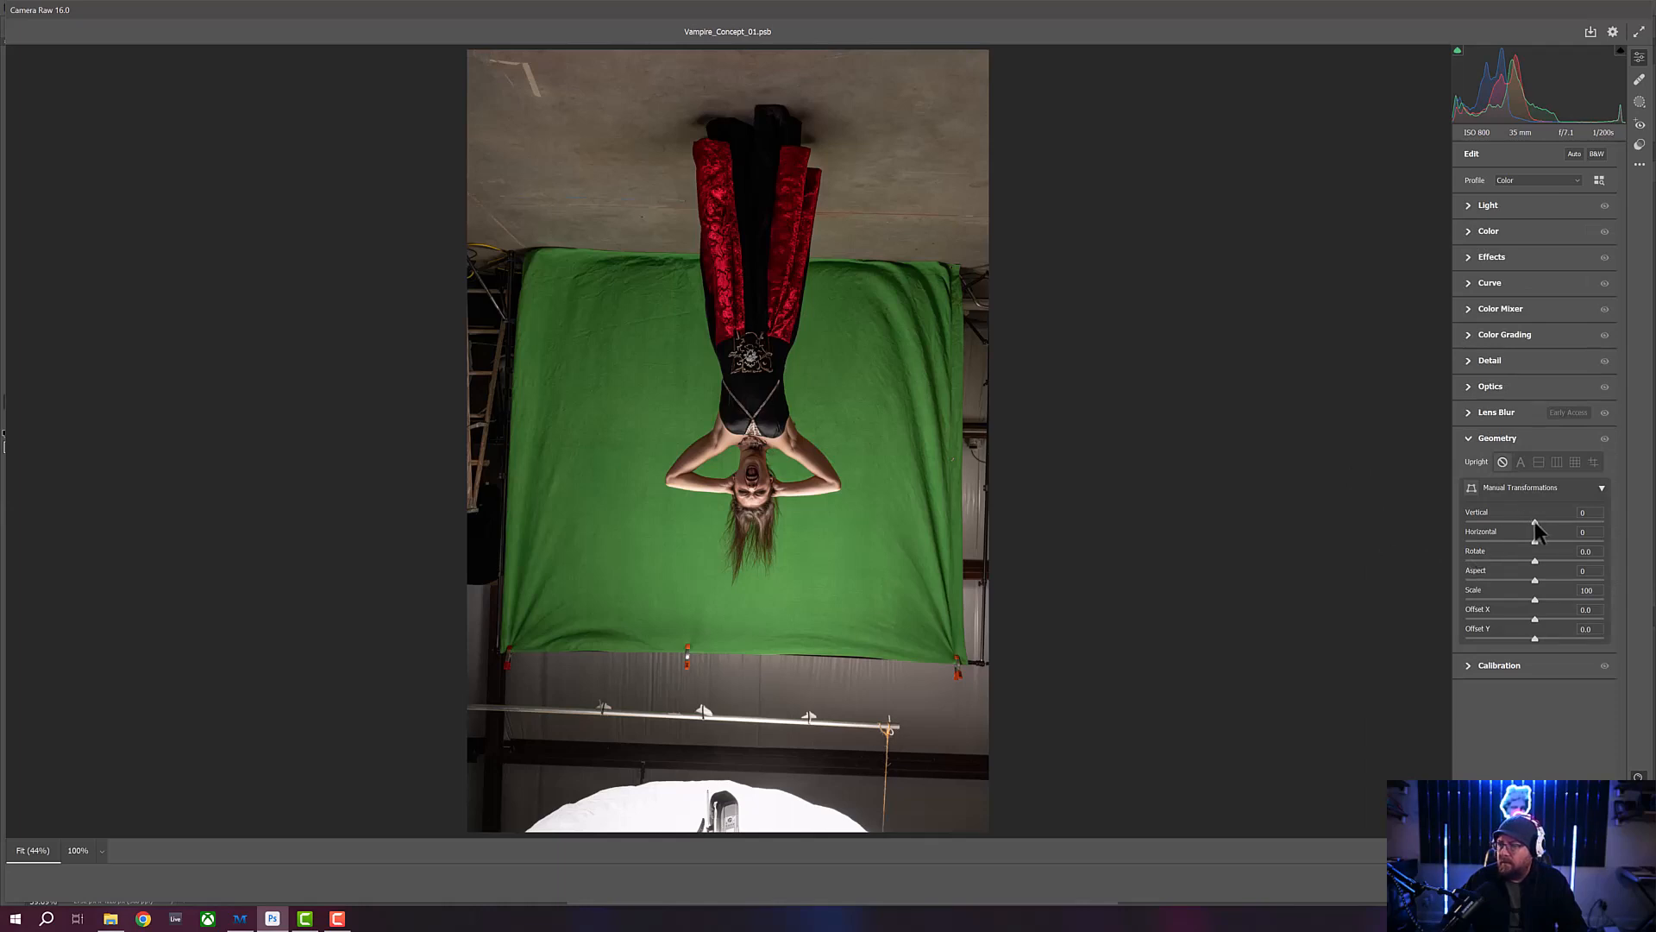
{"action": "left_click_drag", "start_coordinate": [1535, 521], "coordinate": [1569, 511]}
{"action": "left_click_drag", "start_coordinate": [1560, 512], "coordinate": [1558, 515]}
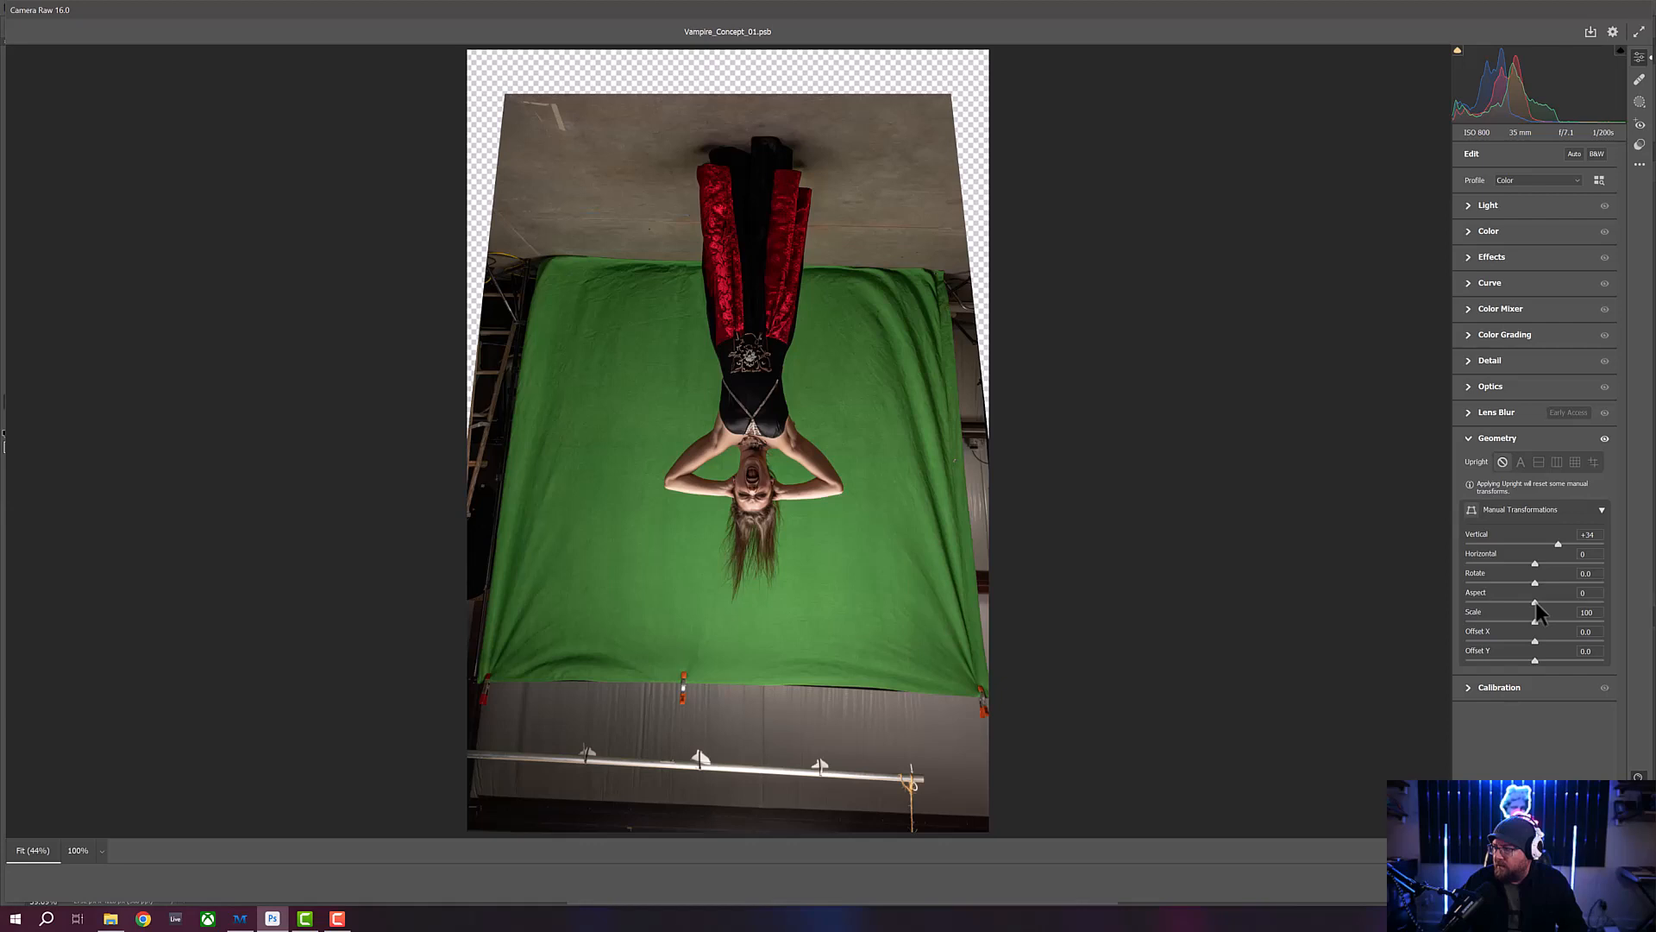
{"action": "left_click_drag", "start_coordinate": [1536, 602], "coordinate": [1546, 602]}
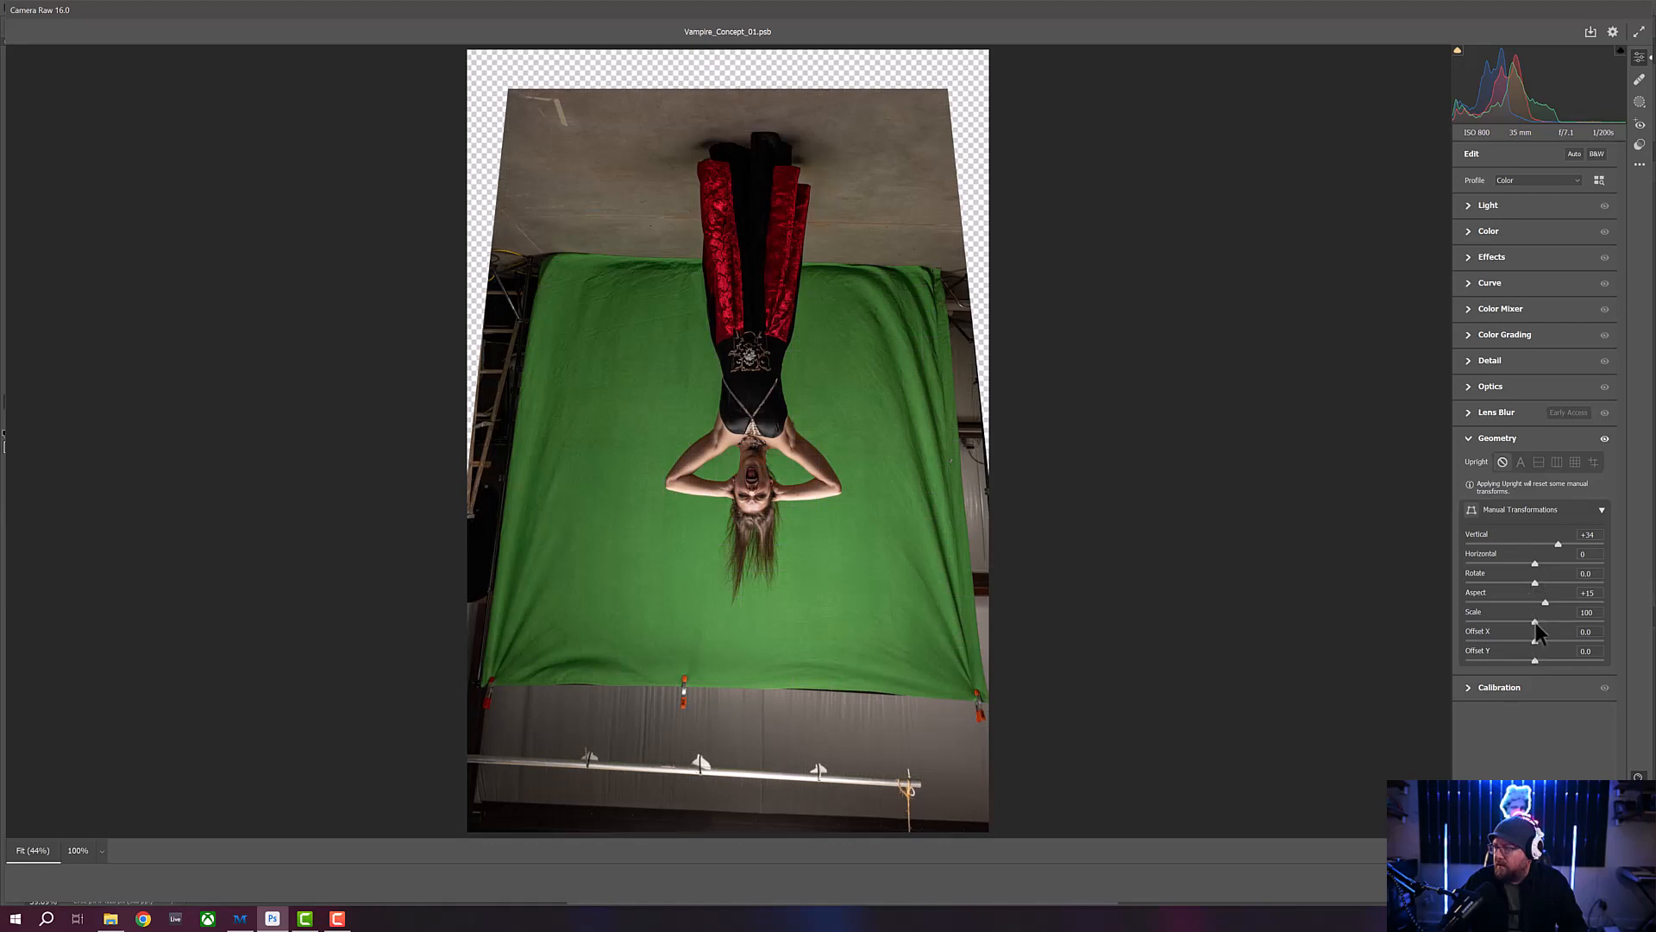
{"action": "left_click_drag", "start_coordinate": [1536, 623], "coordinate": [1561, 621]}
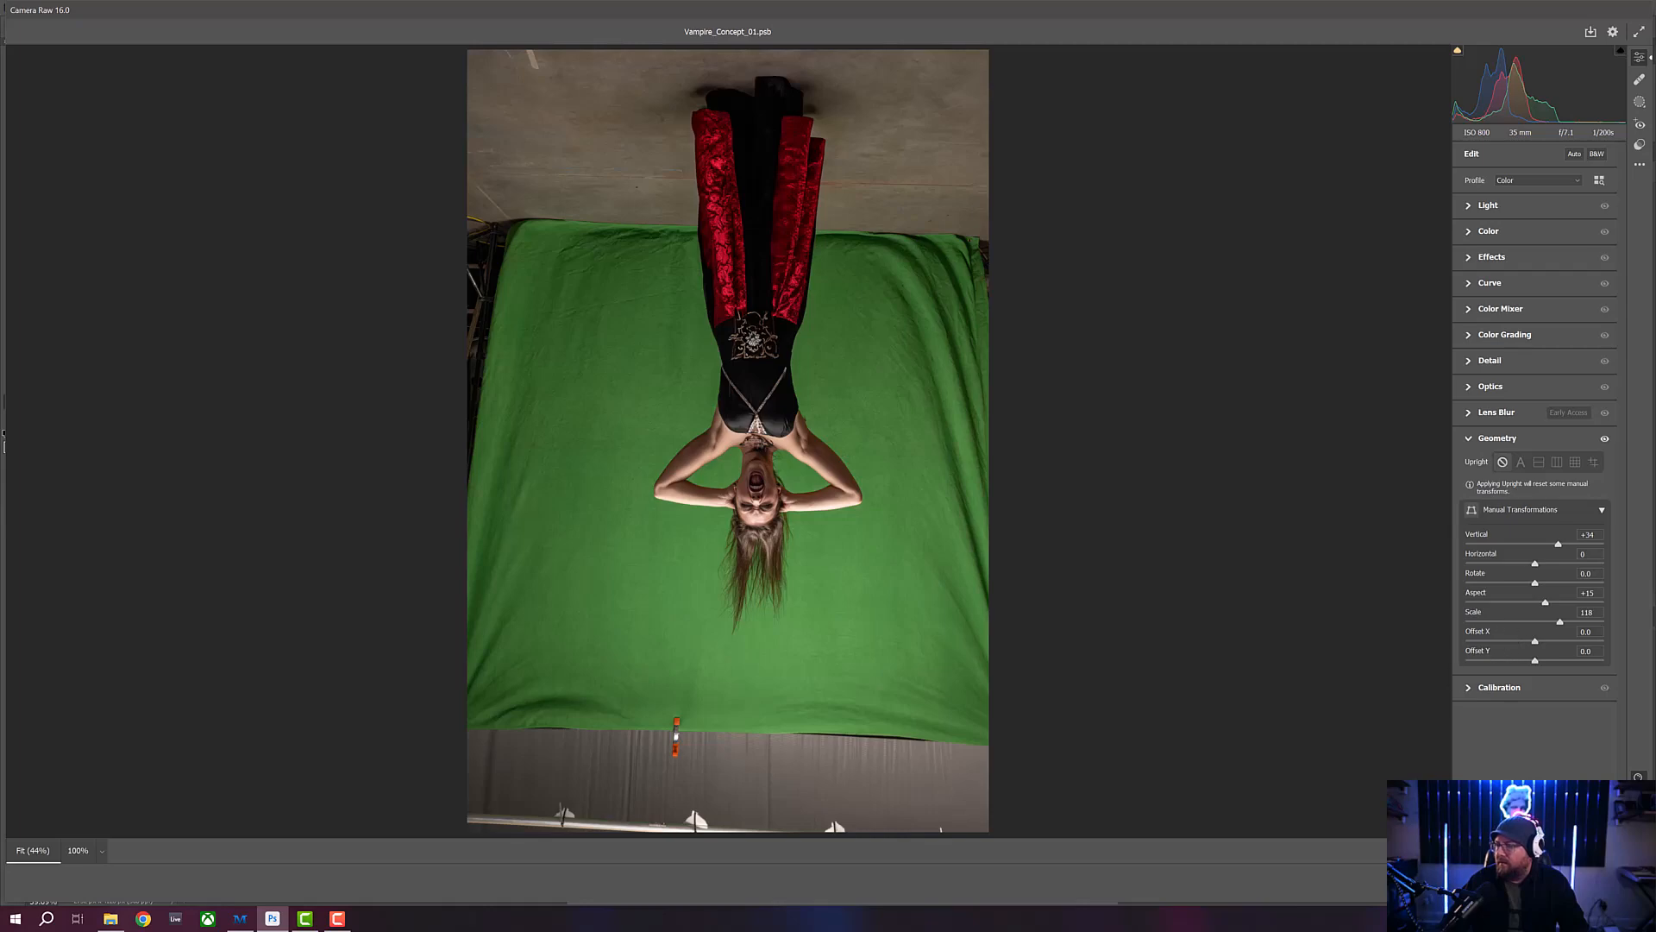
{"action": "left_click", "coordinate": [1618, 884]}
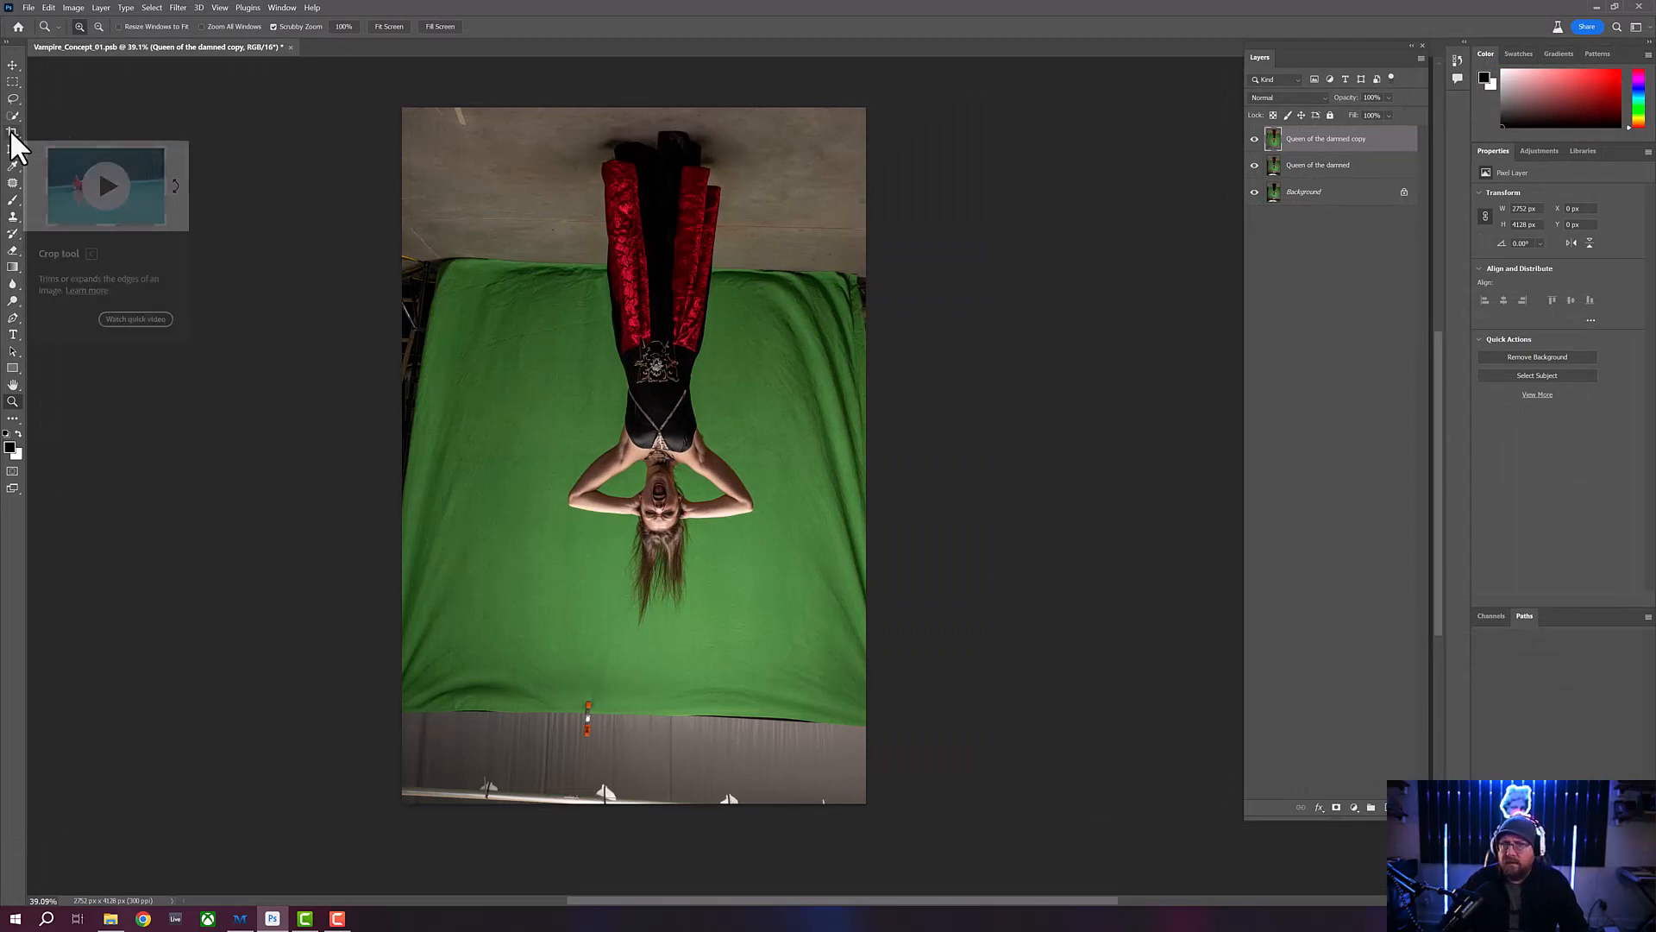
- Select the whole canvas with a rectangular marquee, crop the image to it and deselect
{"action": "left_click", "coordinate": [13, 82]}
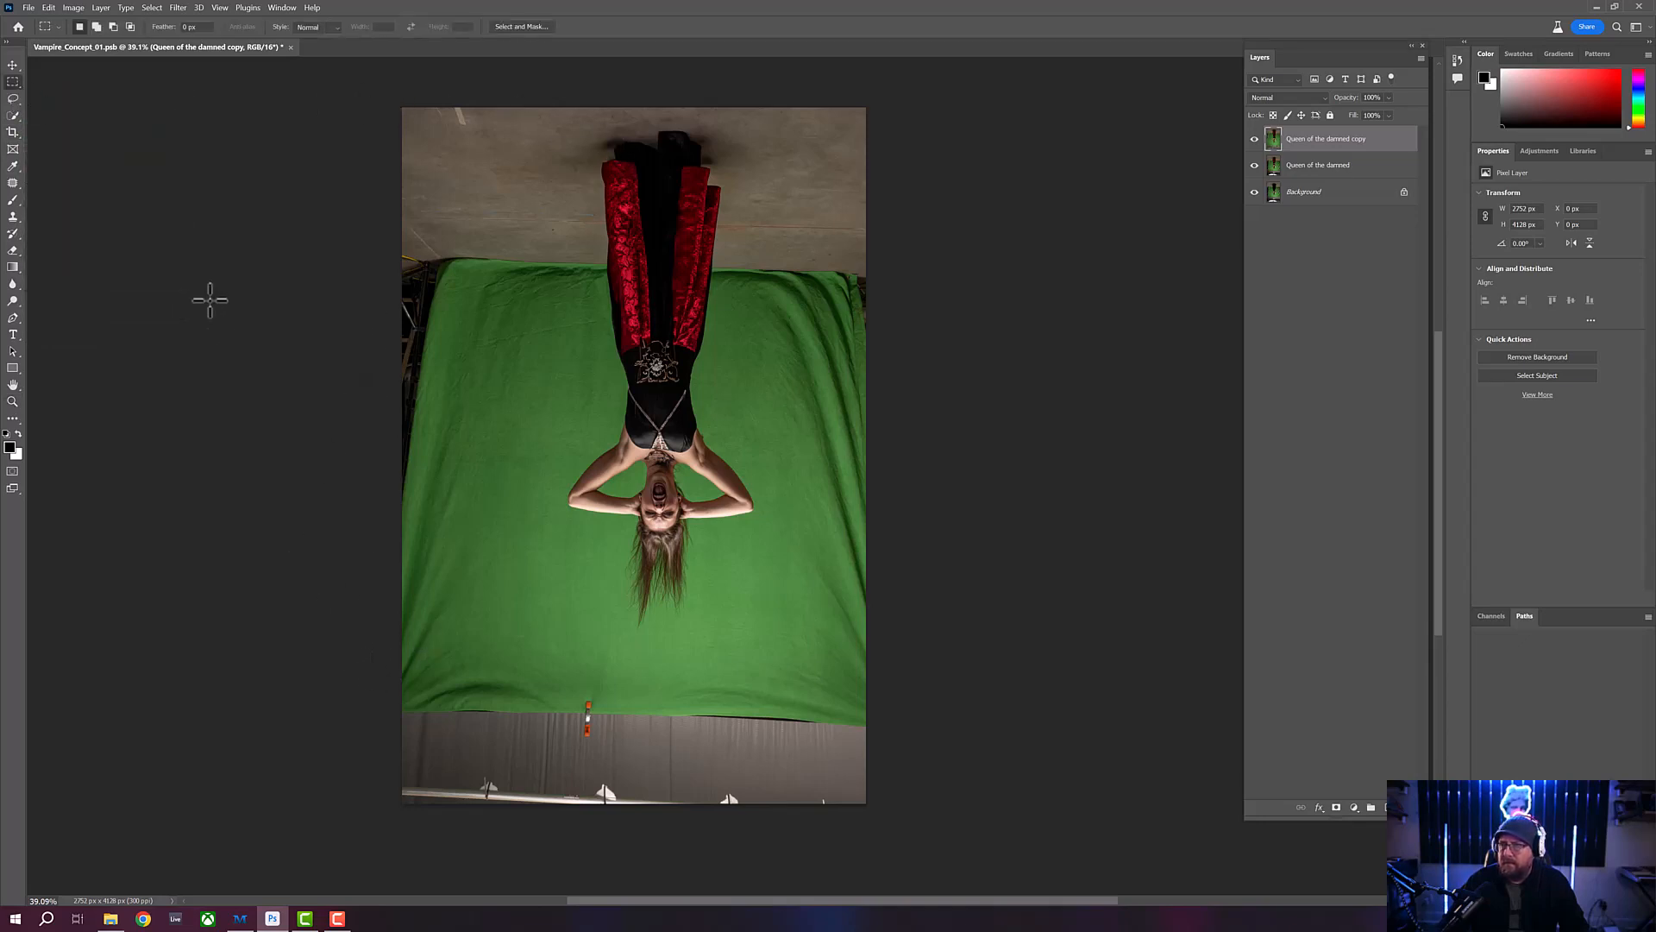
{"action": "left_click_drag", "start_coordinate": [382, 93], "coordinate": [883, 817]}
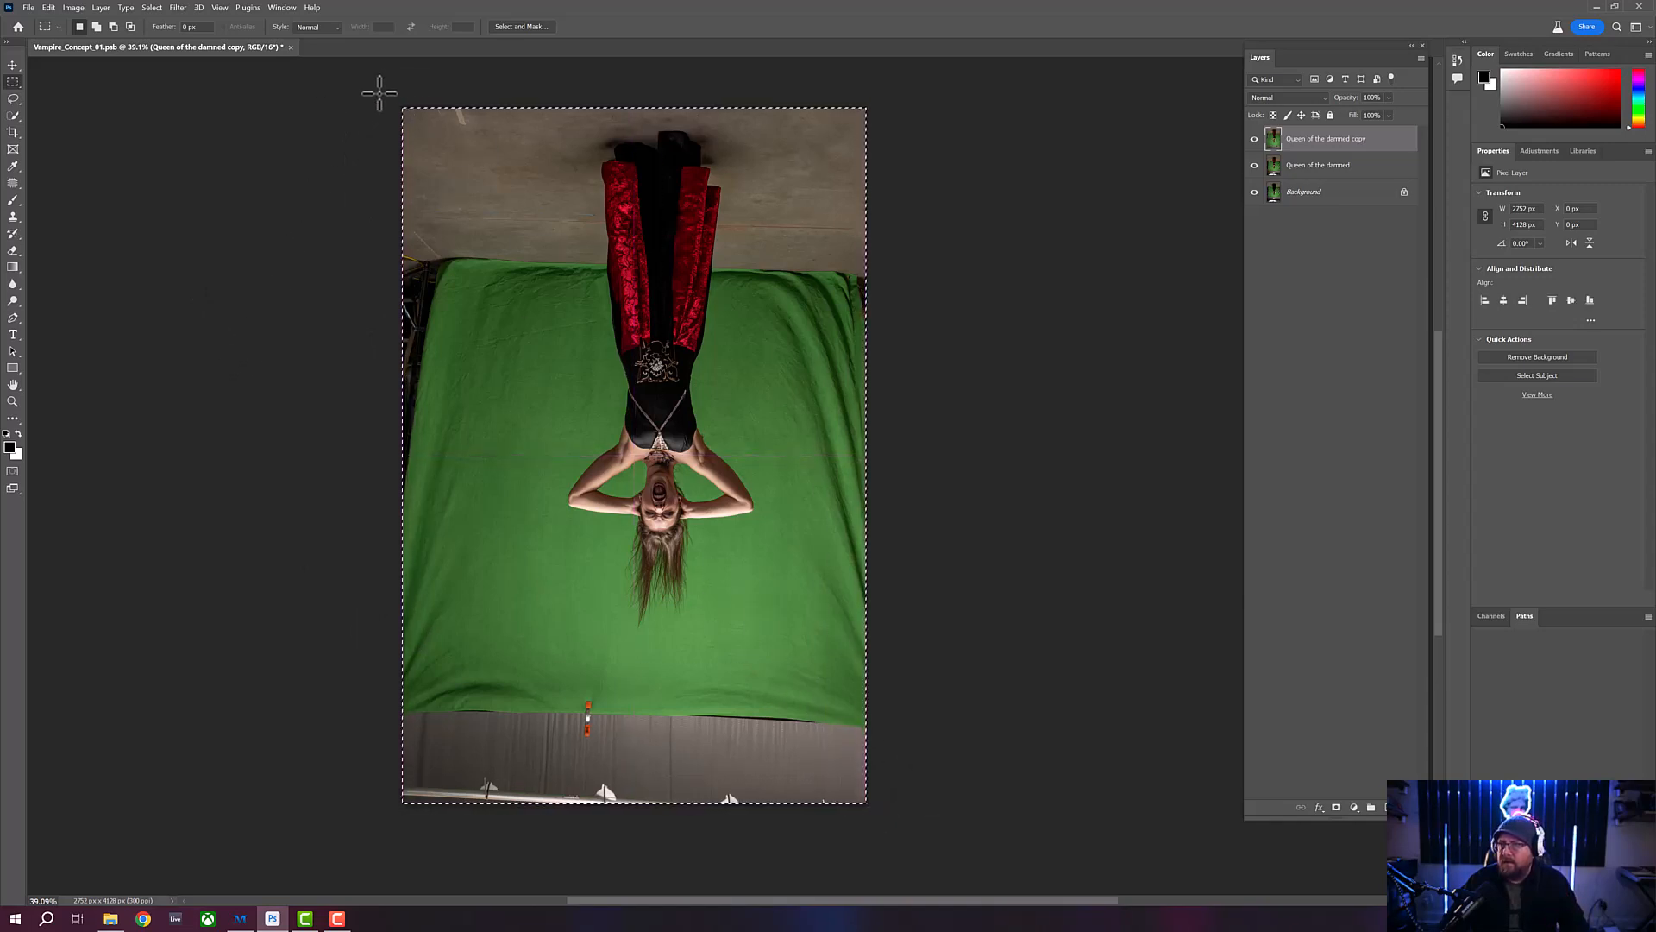
{"action": "left_click_drag", "start_coordinate": [380, 89], "coordinate": [882, 801]}
{"action": "left_click", "coordinate": [74, 9]}
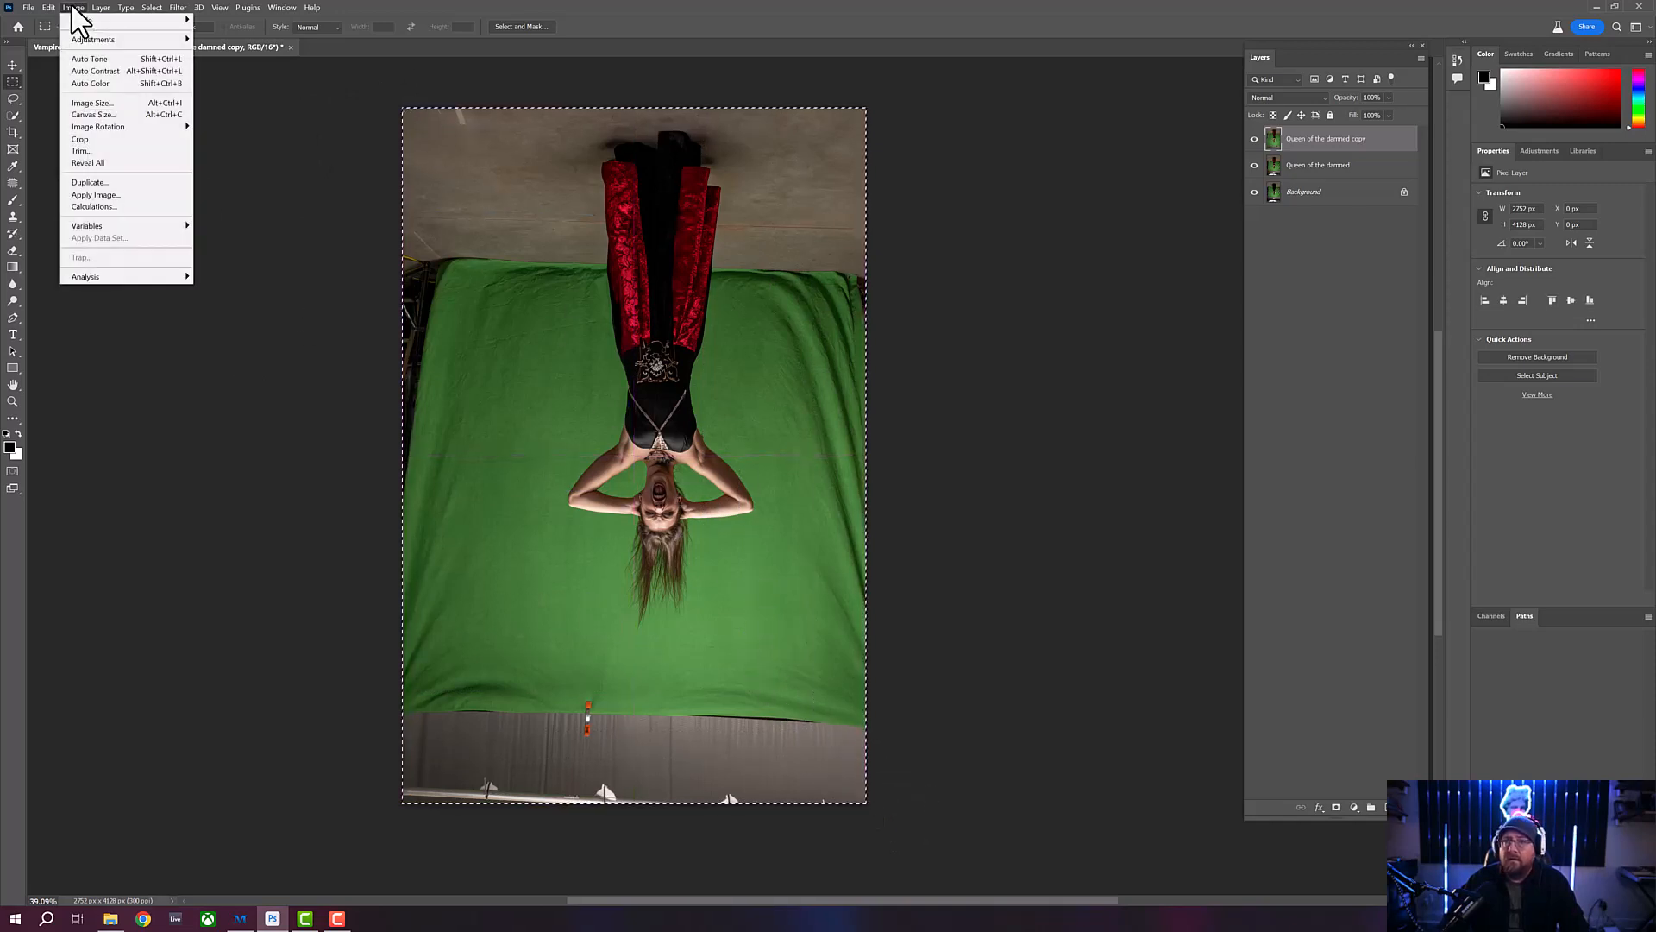
{"action": "left_click", "coordinate": [93, 140]}
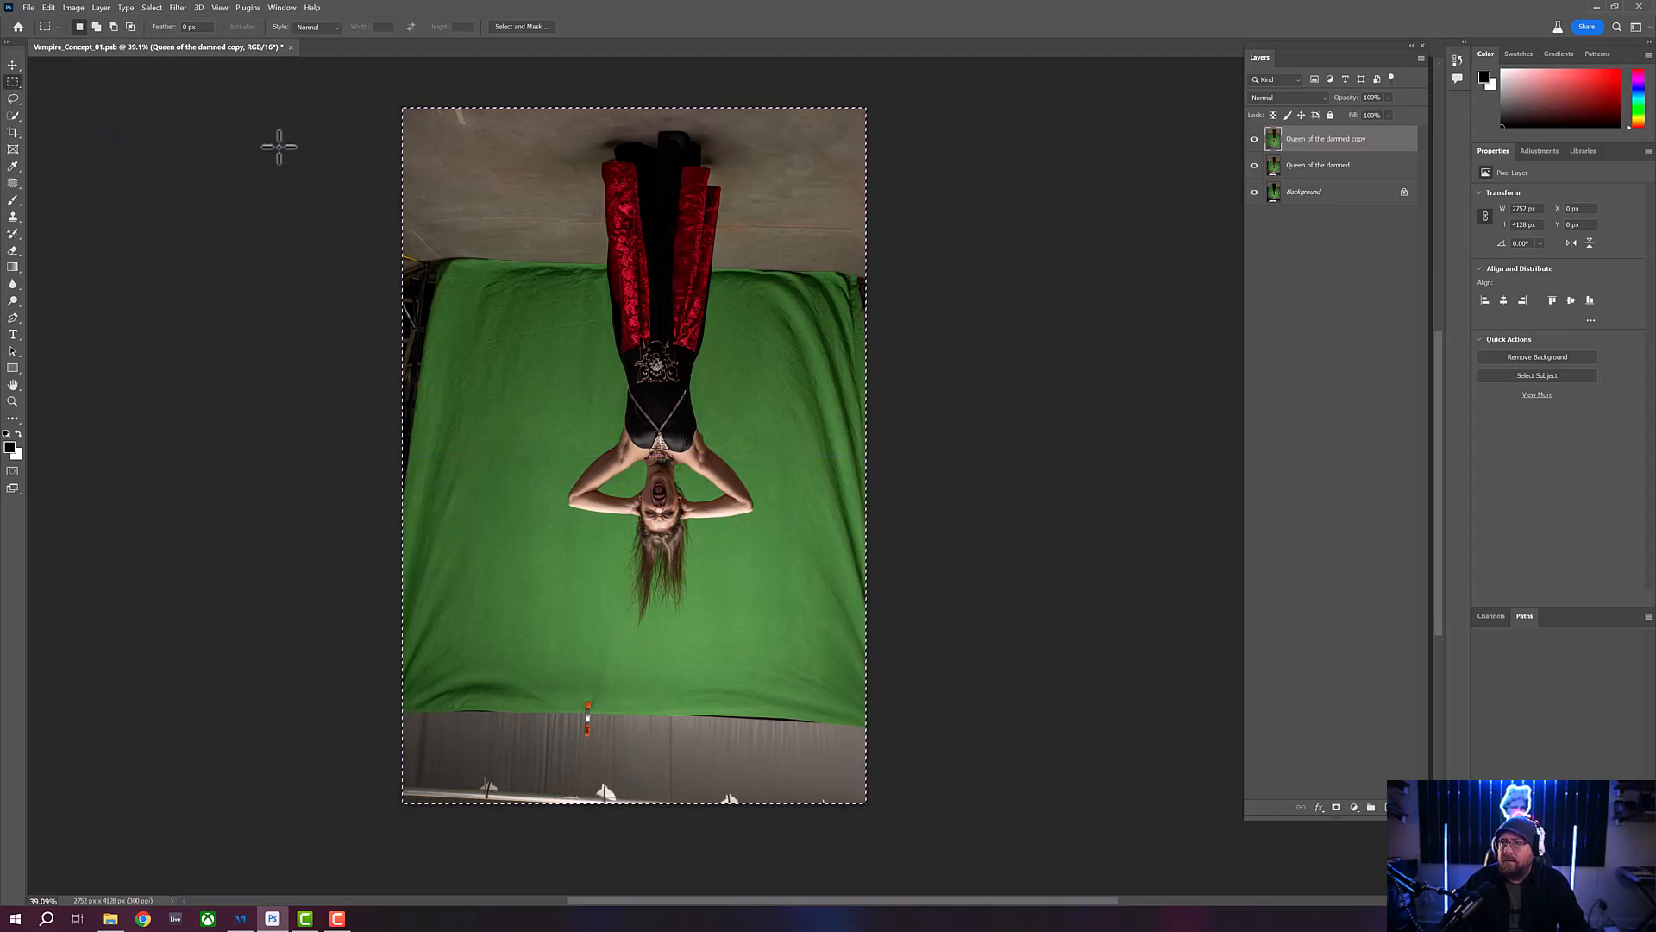
{"action": "key", "text": "ctrl+d"}
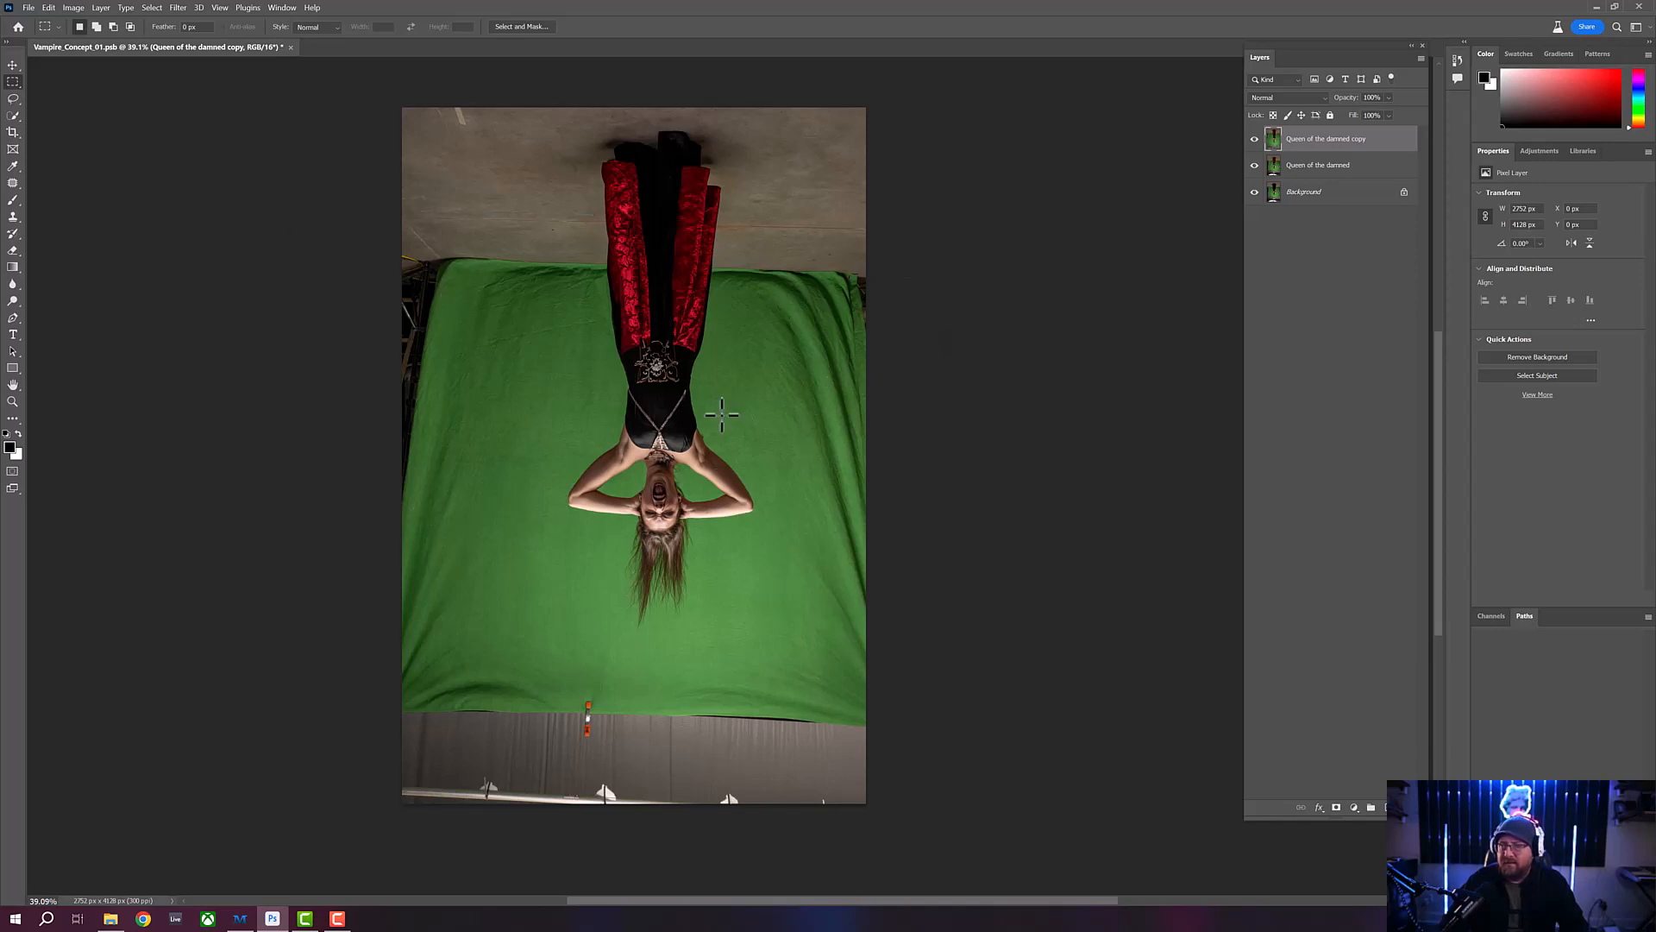
- Flip the whole canvas vertically so the woman stands upright
{"action": "left_click", "coordinate": [73, 8]}
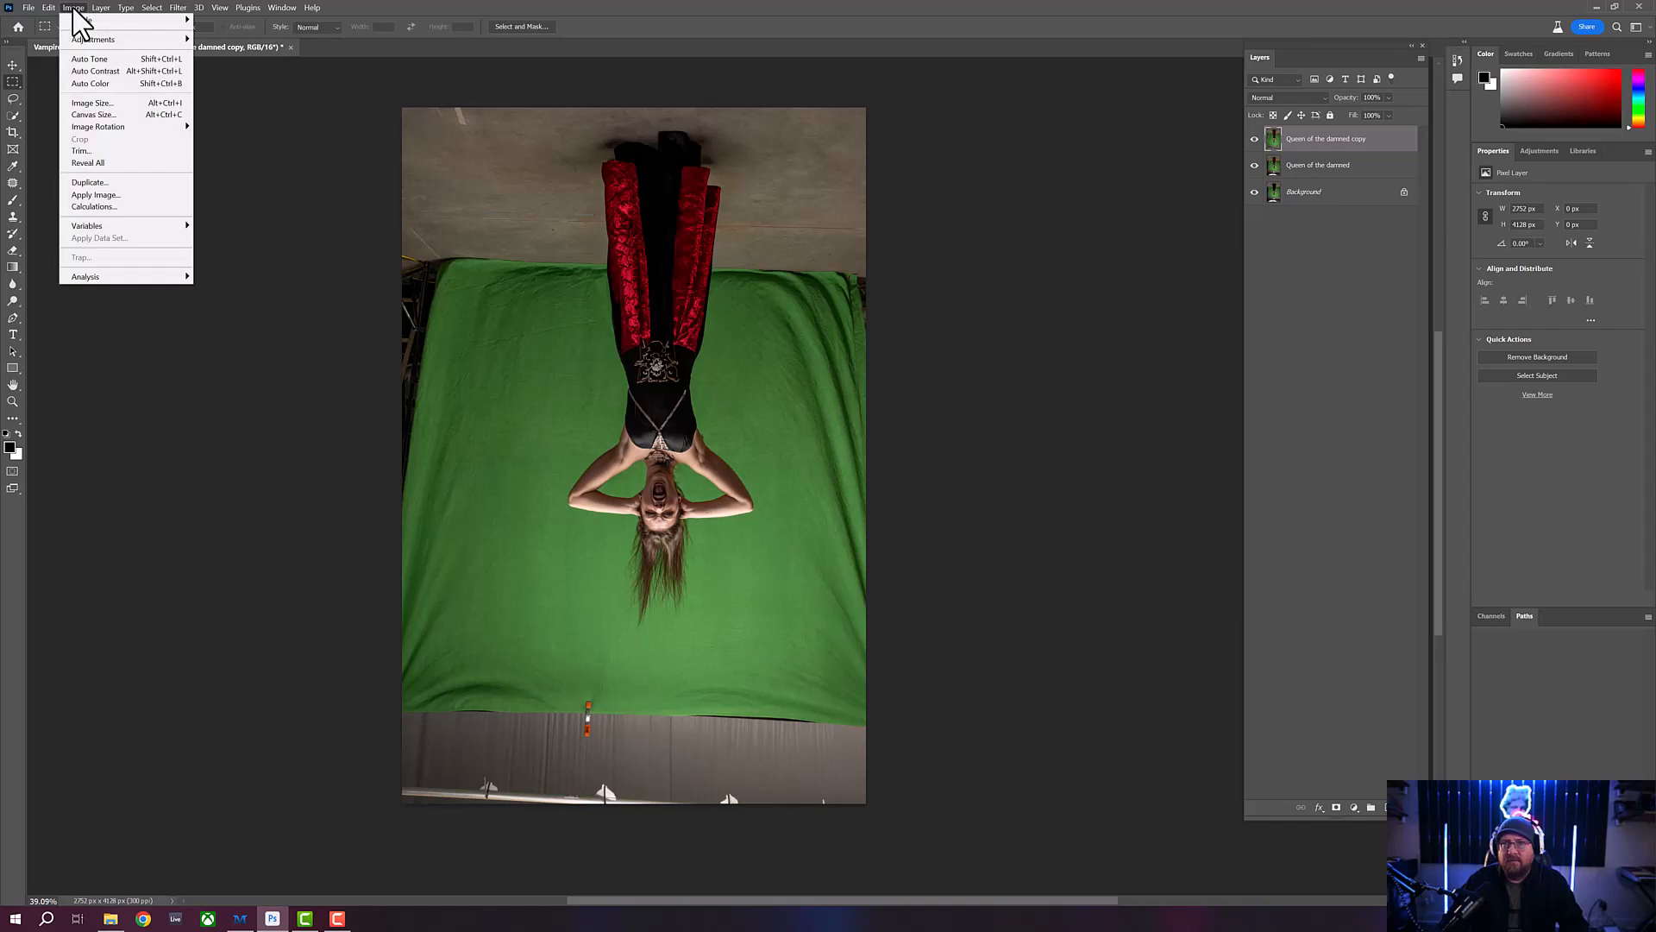
{"action": "mouse_move", "coordinate": [151, 128]}
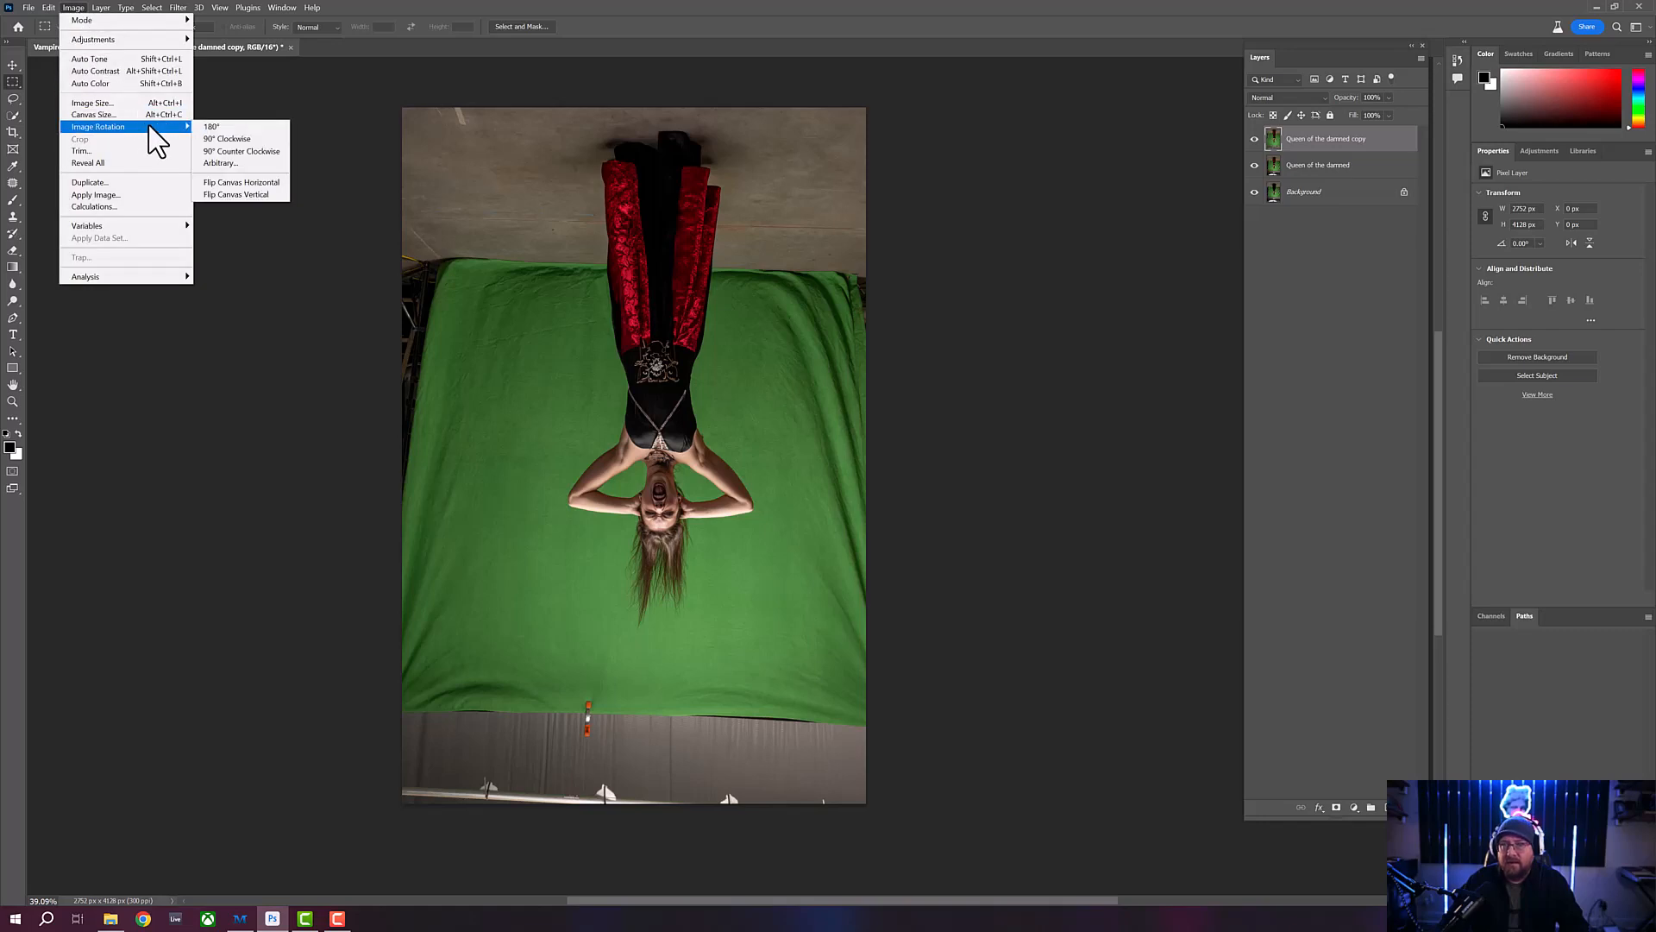
{"action": "left_click", "coordinate": [241, 193]}
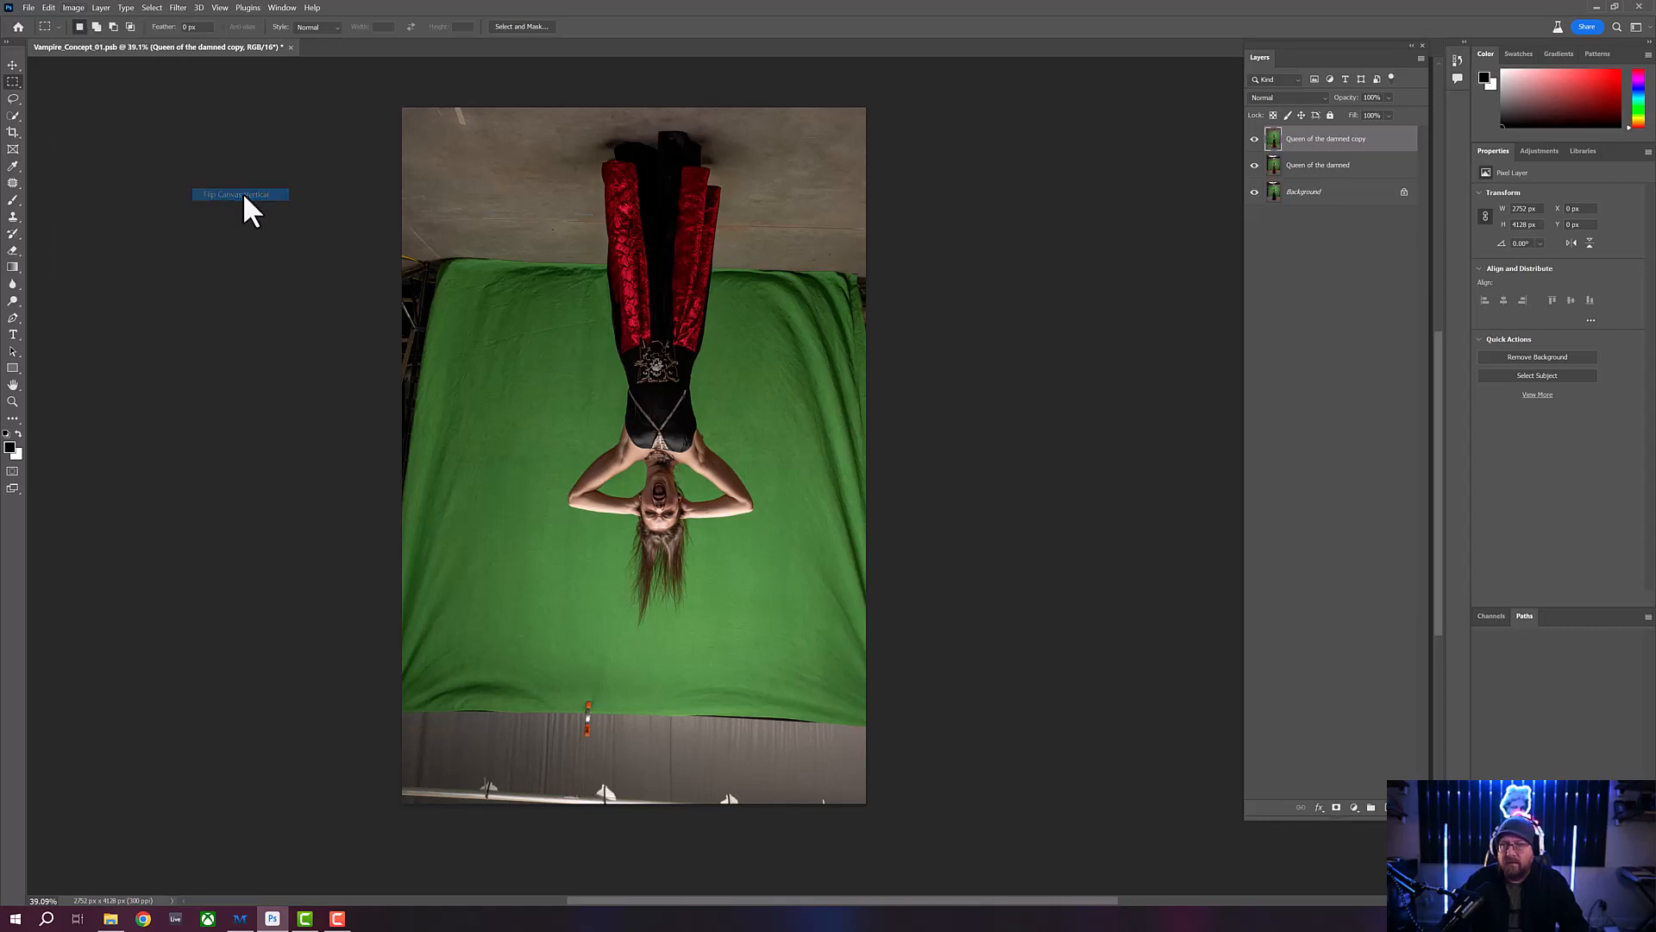
- Inspect the woman's face up close and duplicate the "Queen of the damned copy" layer
{"action": "left_click", "coordinate": [13, 402]}
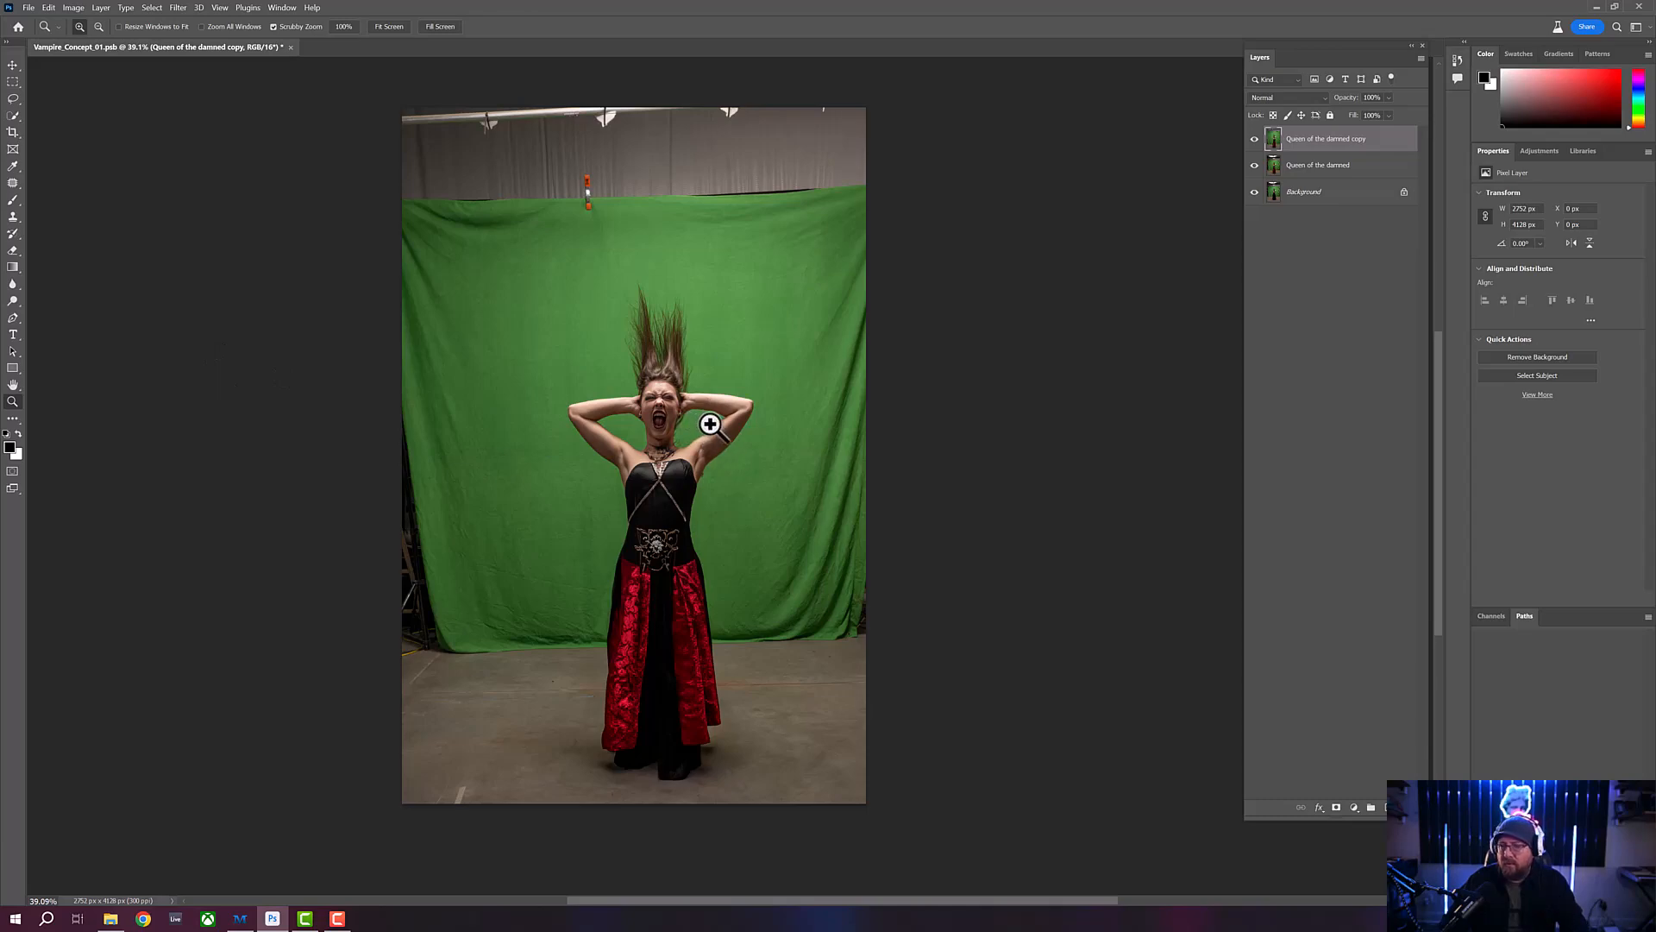
{"action": "left_click_drag", "start_coordinate": [695, 407], "coordinate": [732, 447]}
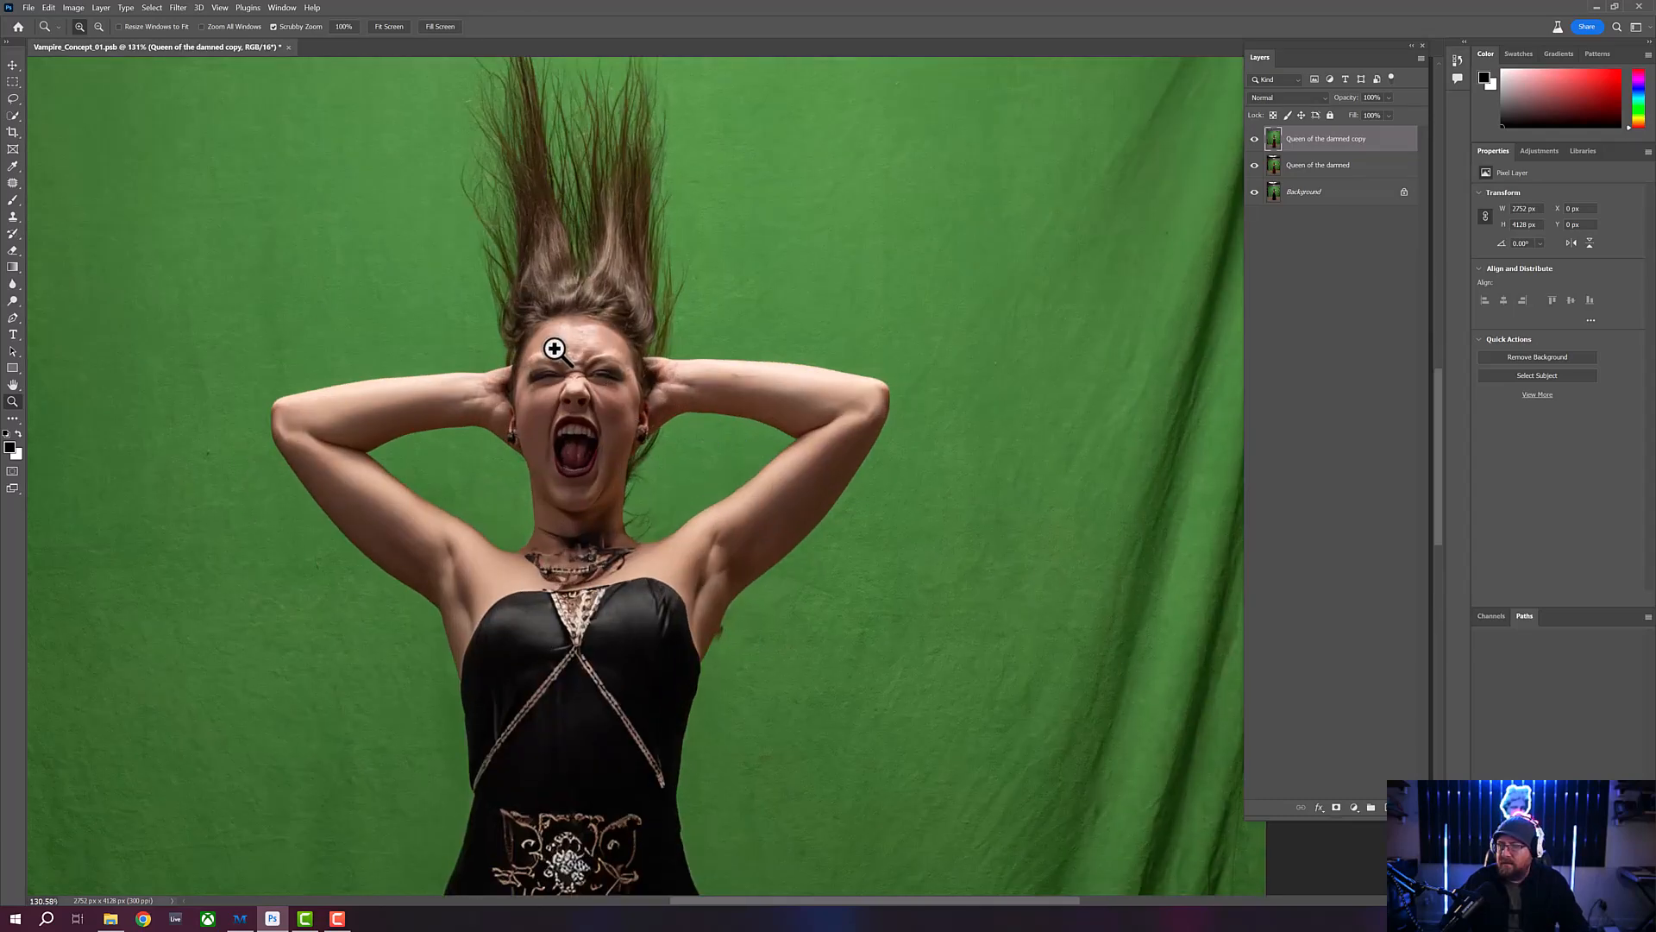
{"action": "left_click_drag", "start_coordinate": [573, 337], "coordinate": [603, 360]}
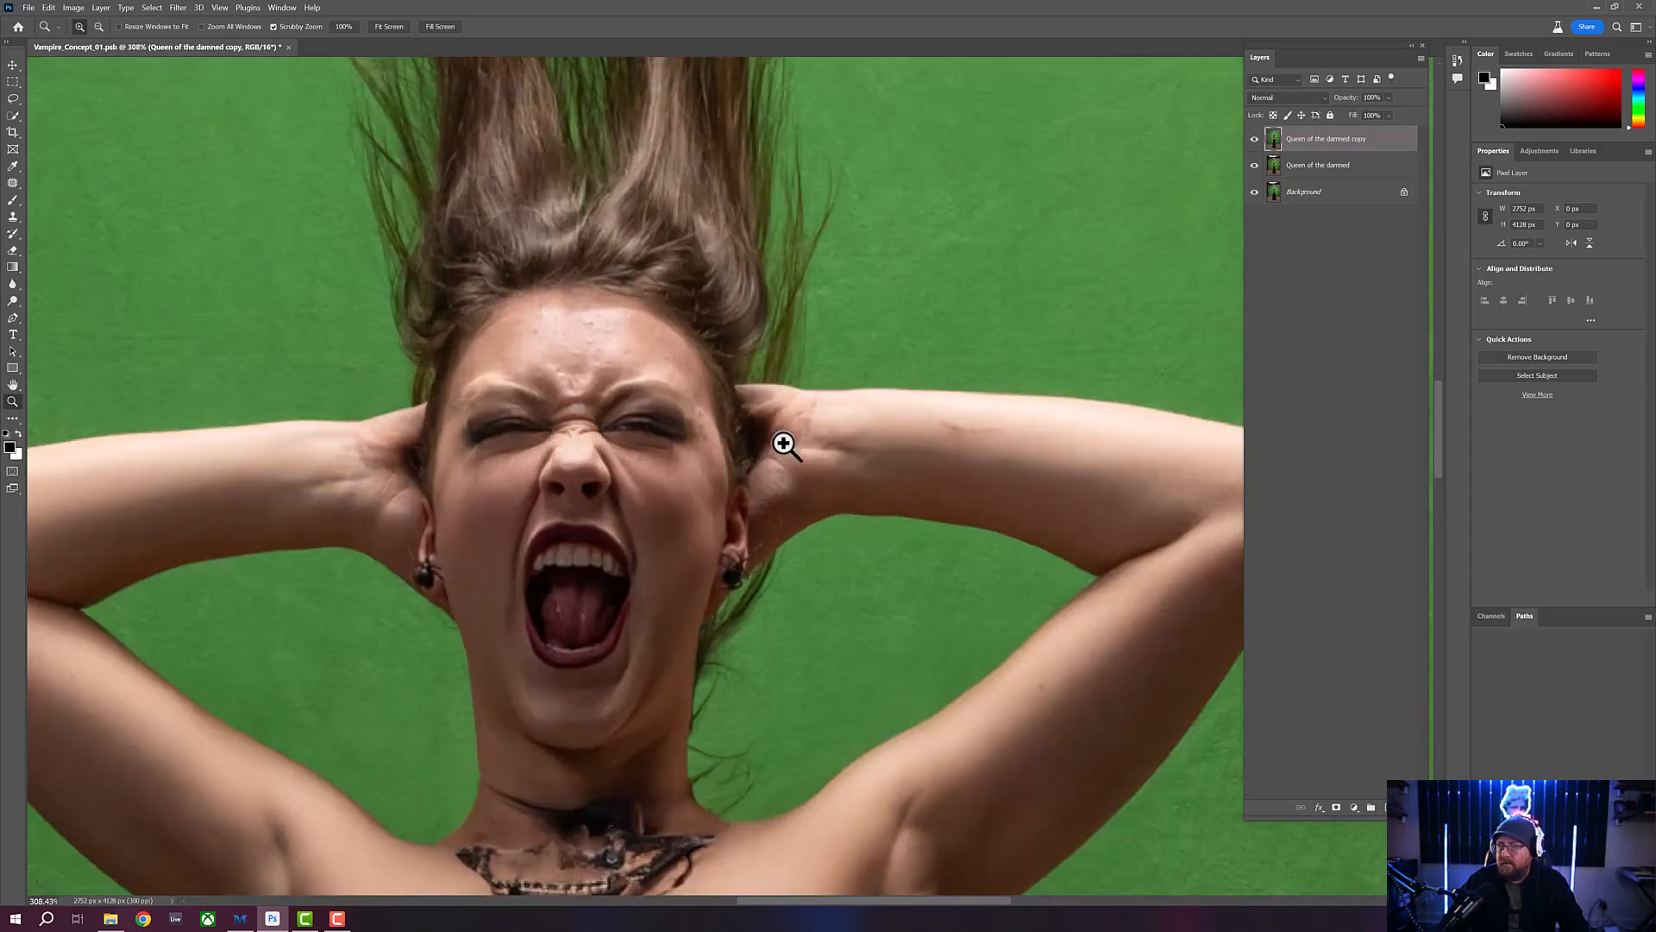
{"action": "left_click_drag", "start_coordinate": [795, 426], "coordinate": [780, 425]}
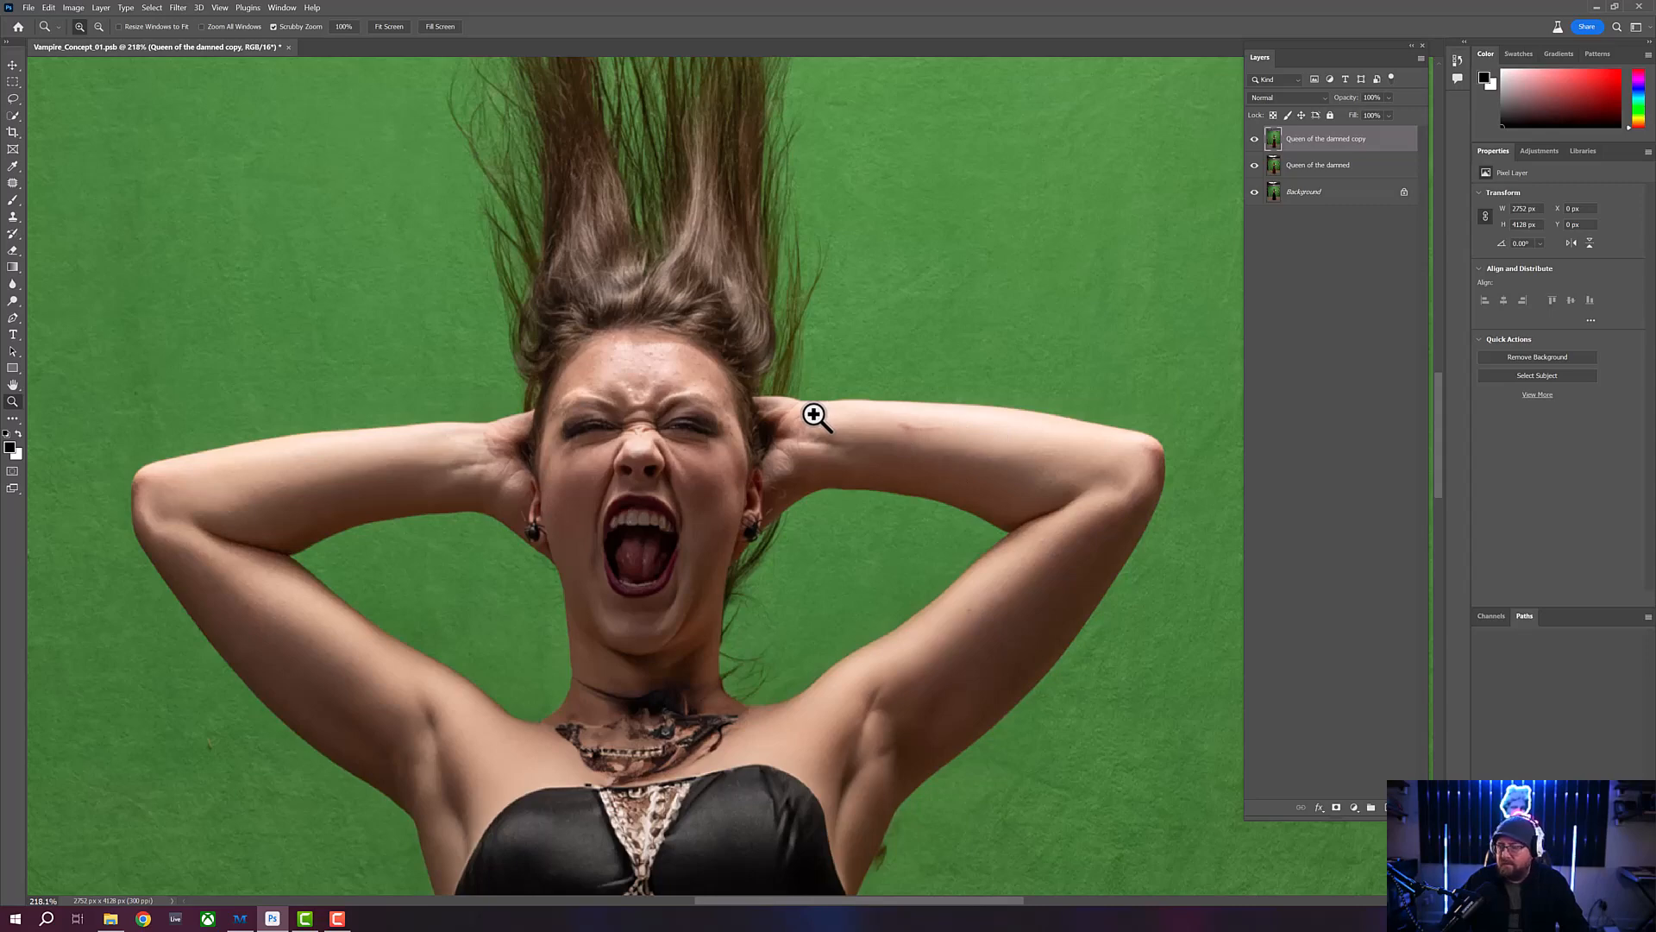
{"action": "left_click_drag", "start_coordinate": [684, 370], "coordinate": [695, 377]}
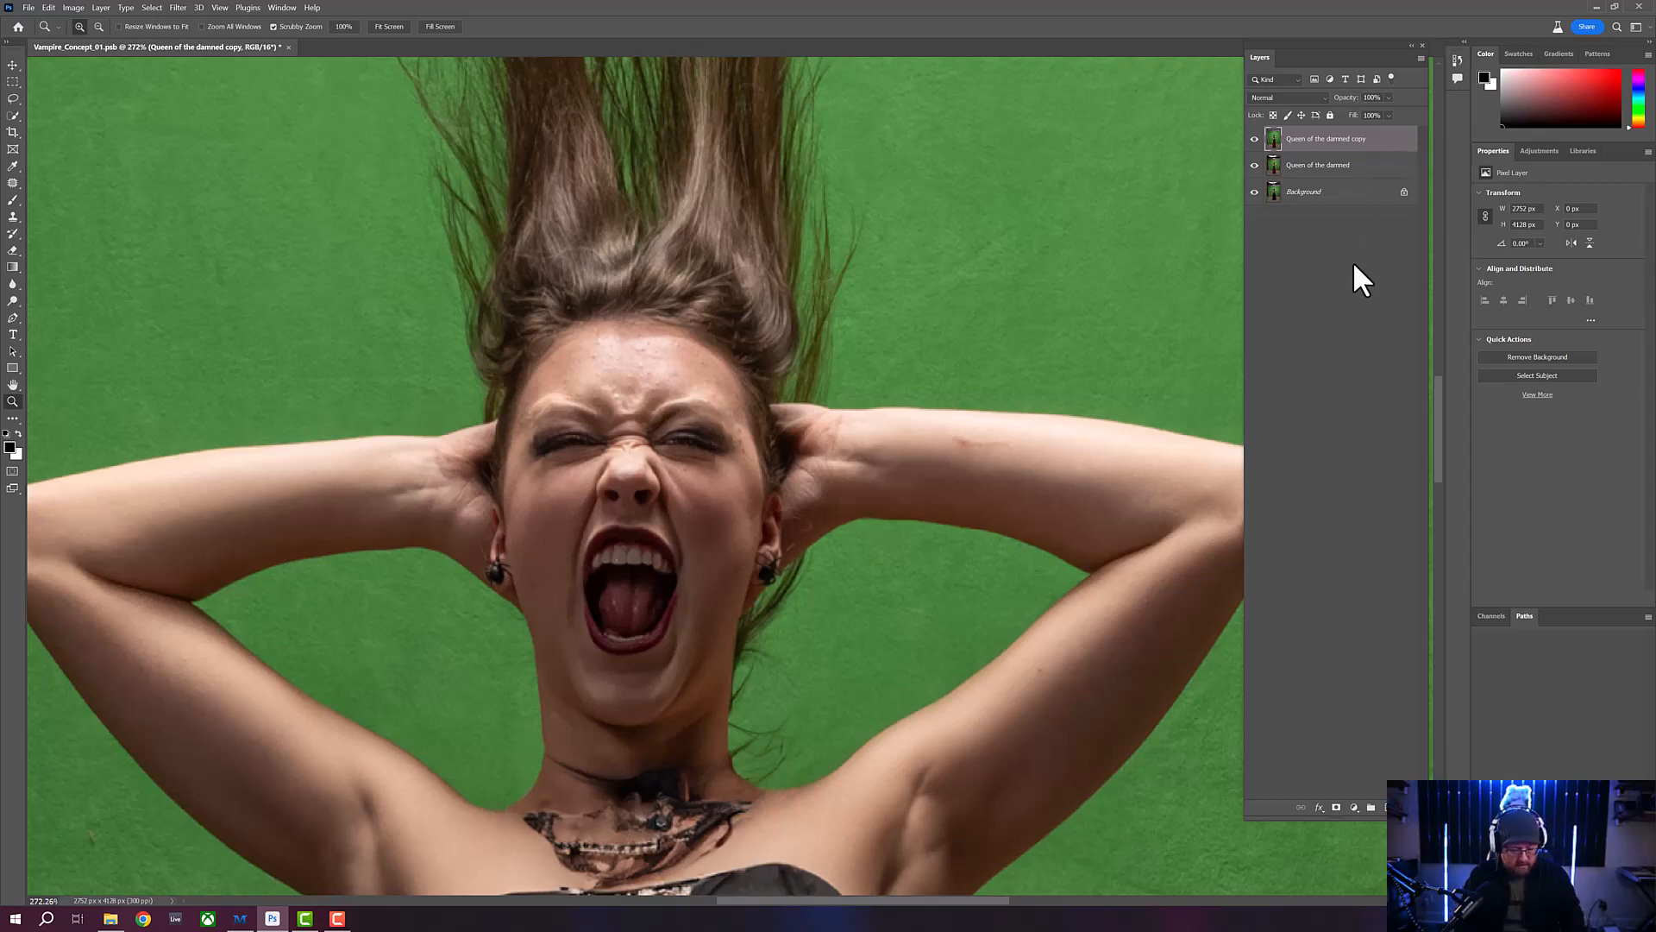
{"action": "key", "text": "ctrl+j"}
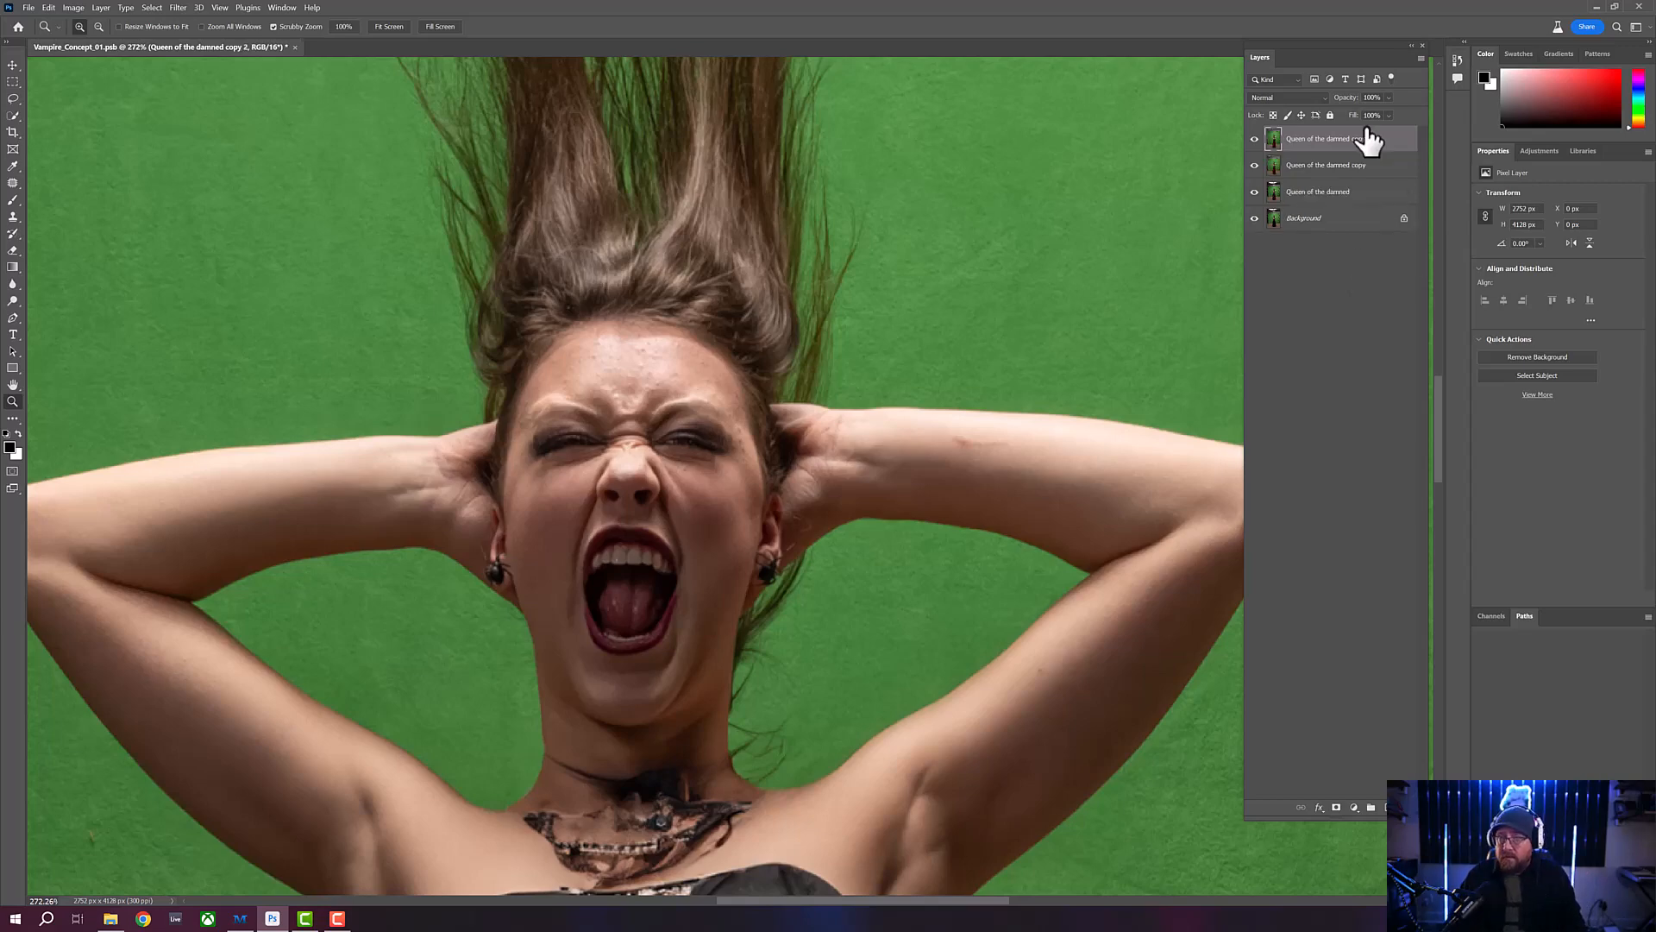
- Remove the small blemishes across the woman's forehead and between her brows with the Patch tool
{"action": "left_click", "coordinate": [12, 183]}
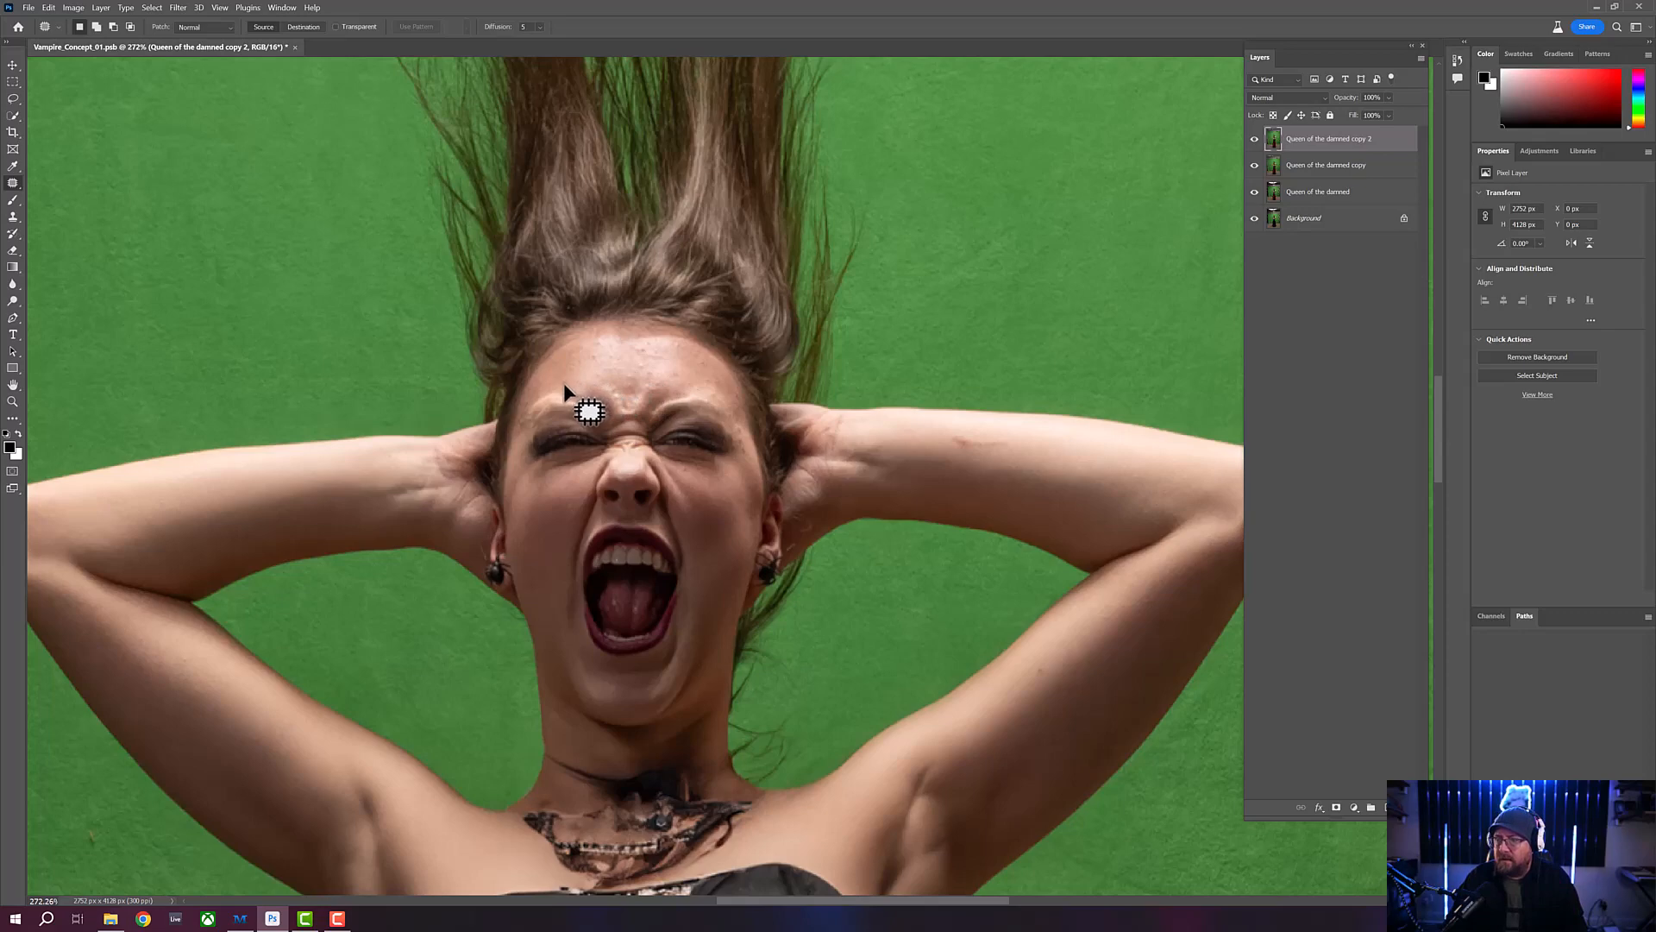
{"action": "mouse_move", "coordinate": [569, 385]}
{"action": "left_mouse_down"}
{"action": "mouse_move", "coordinate": [573, 362]}
{"action": "mouse_move", "coordinate": [604, 362]}
{"action": "mouse_move", "coordinate": [589, 345]}
{"action": "mouse_move", "coordinate": [649, 358]}
{"action": "mouse_move", "coordinate": [628, 346]}
{"action": "left_mouse_up"}
{"action": "mouse_move", "coordinate": [629, 346]}
{"action": "left_mouse_down"}
{"action": "mouse_move", "coordinate": [680, 346]}
{"action": "mouse_move", "coordinate": [667, 341]}
{"action": "left_mouse_up"}
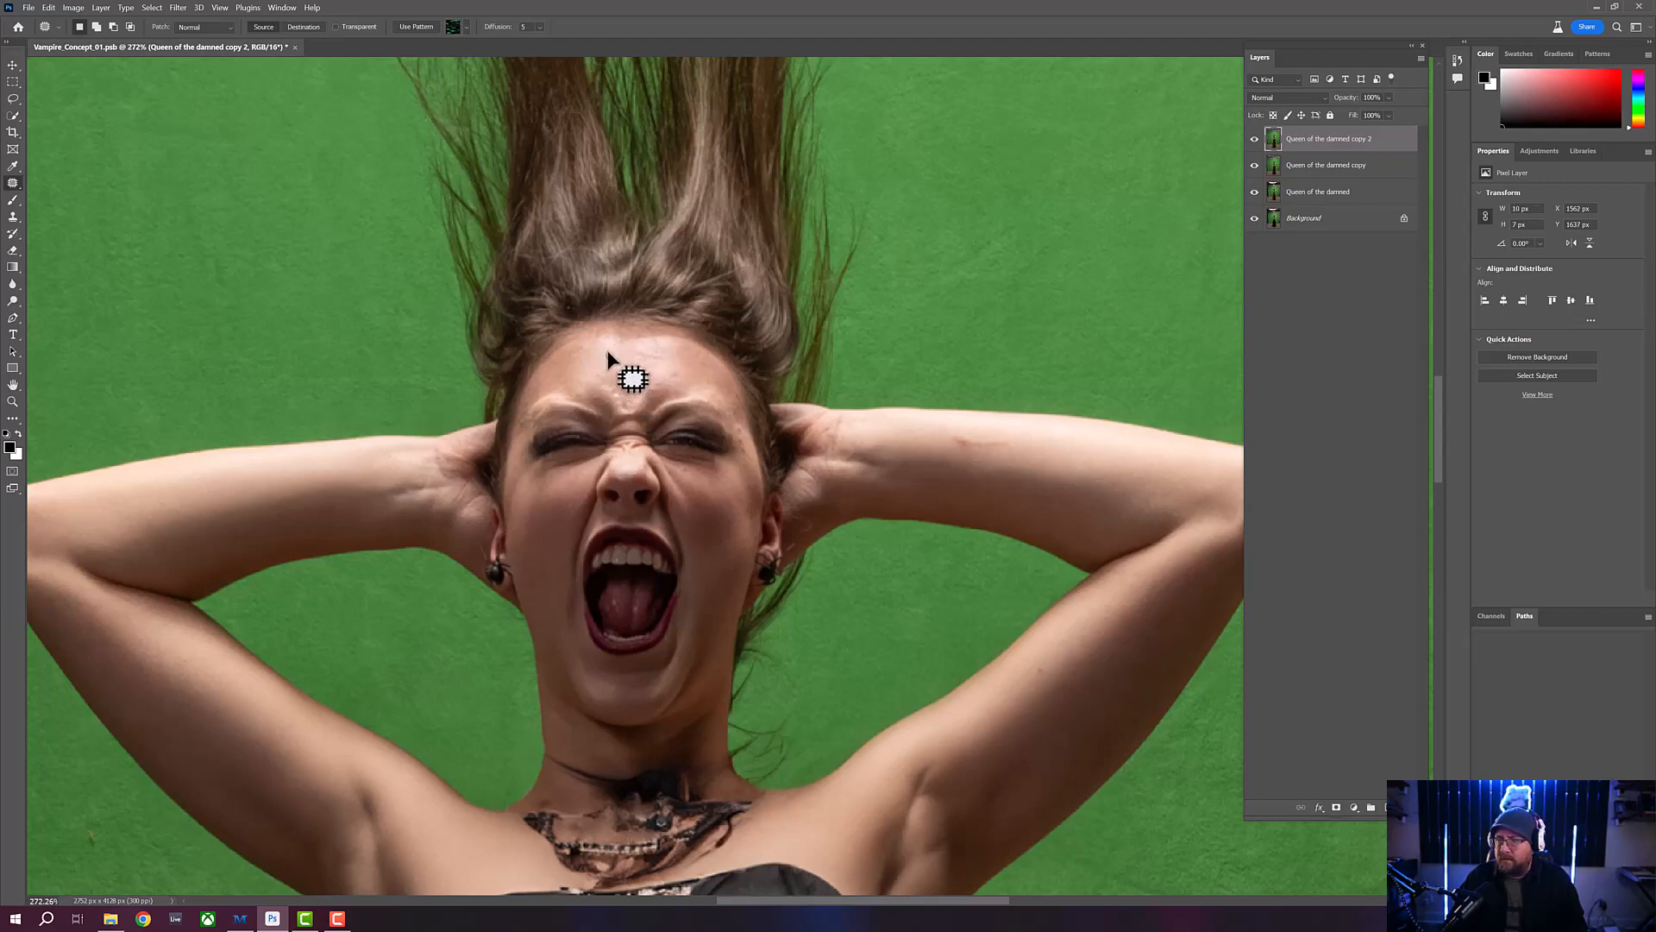
{"action": "mouse_move", "coordinate": [608, 352]}
{"action": "left_mouse_down"}
{"action": "mouse_move", "coordinate": [606, 391]}
{"action": "mouse_move", "coordinate": [598, 372]}
{"action": "mouse_move", "coordinate": [623, 359]}
{"action": "mouse_move", "coordinate": [609, 354]}
{"action": "mouse_move", "coordinate": [645, 367]}
{"action": "left_mouse_up"}
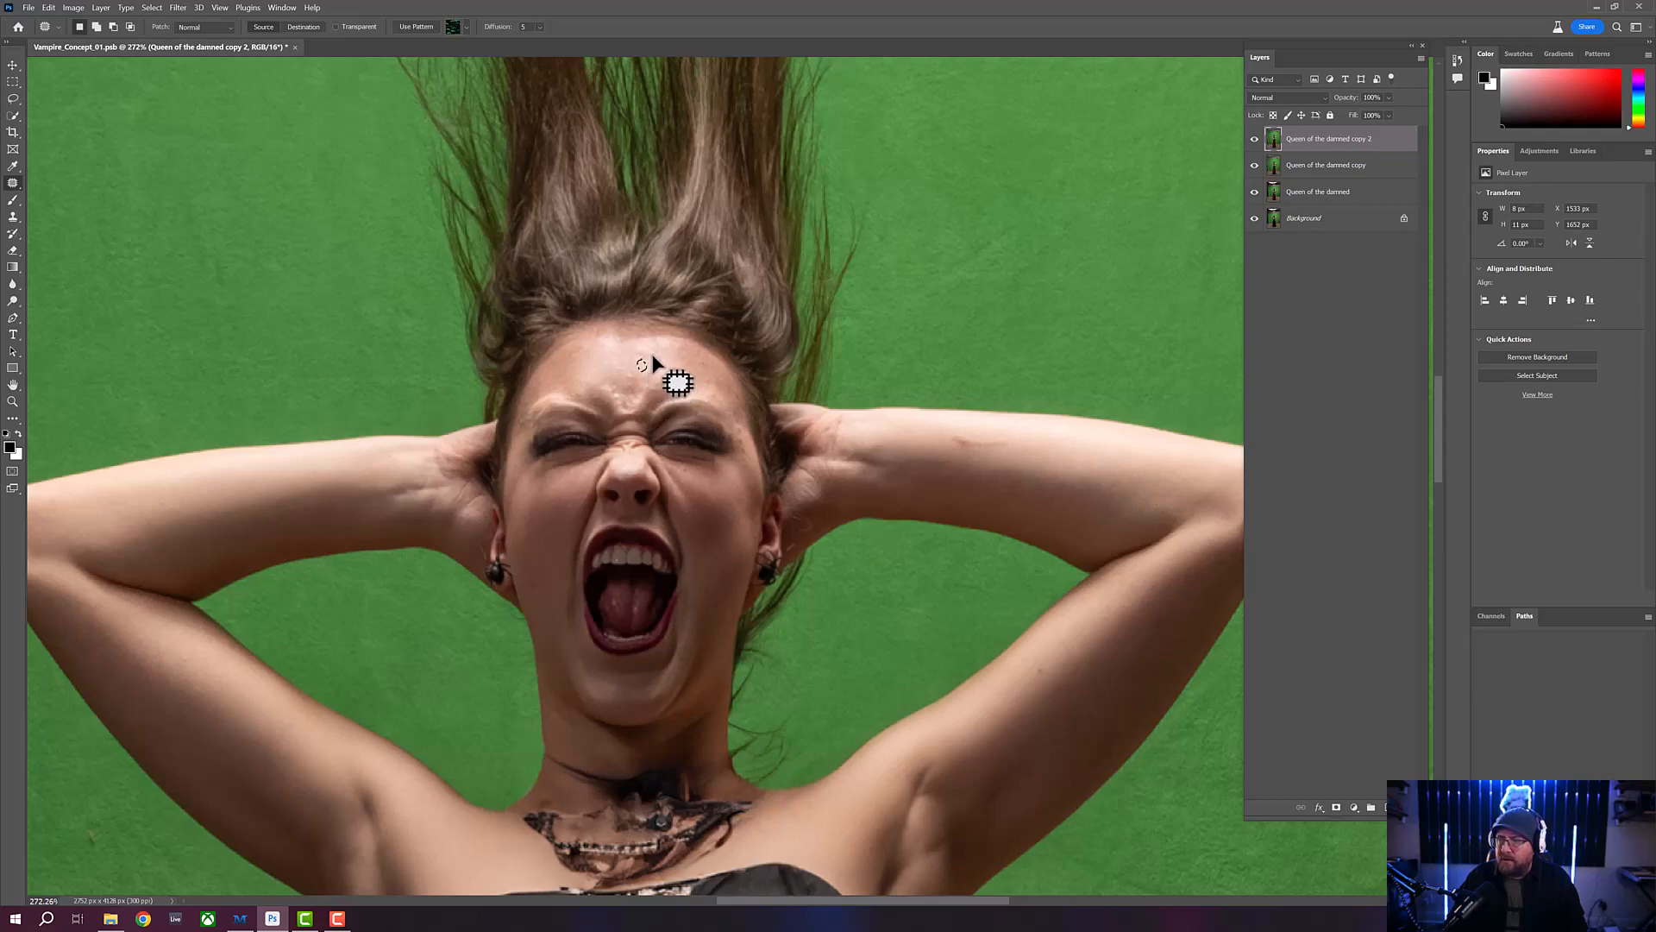
{"action": "left_click_drag", "start_coordinate": [654, 353], "coordinate": [660, 348]}
{"action": "left_click_drag", "start_coordinate": [655, 353], "coordinate": [656, 352]}
{"action": "left_click_drag", "start_coordinate": [657, 352], "coordinate": [650, 344]}
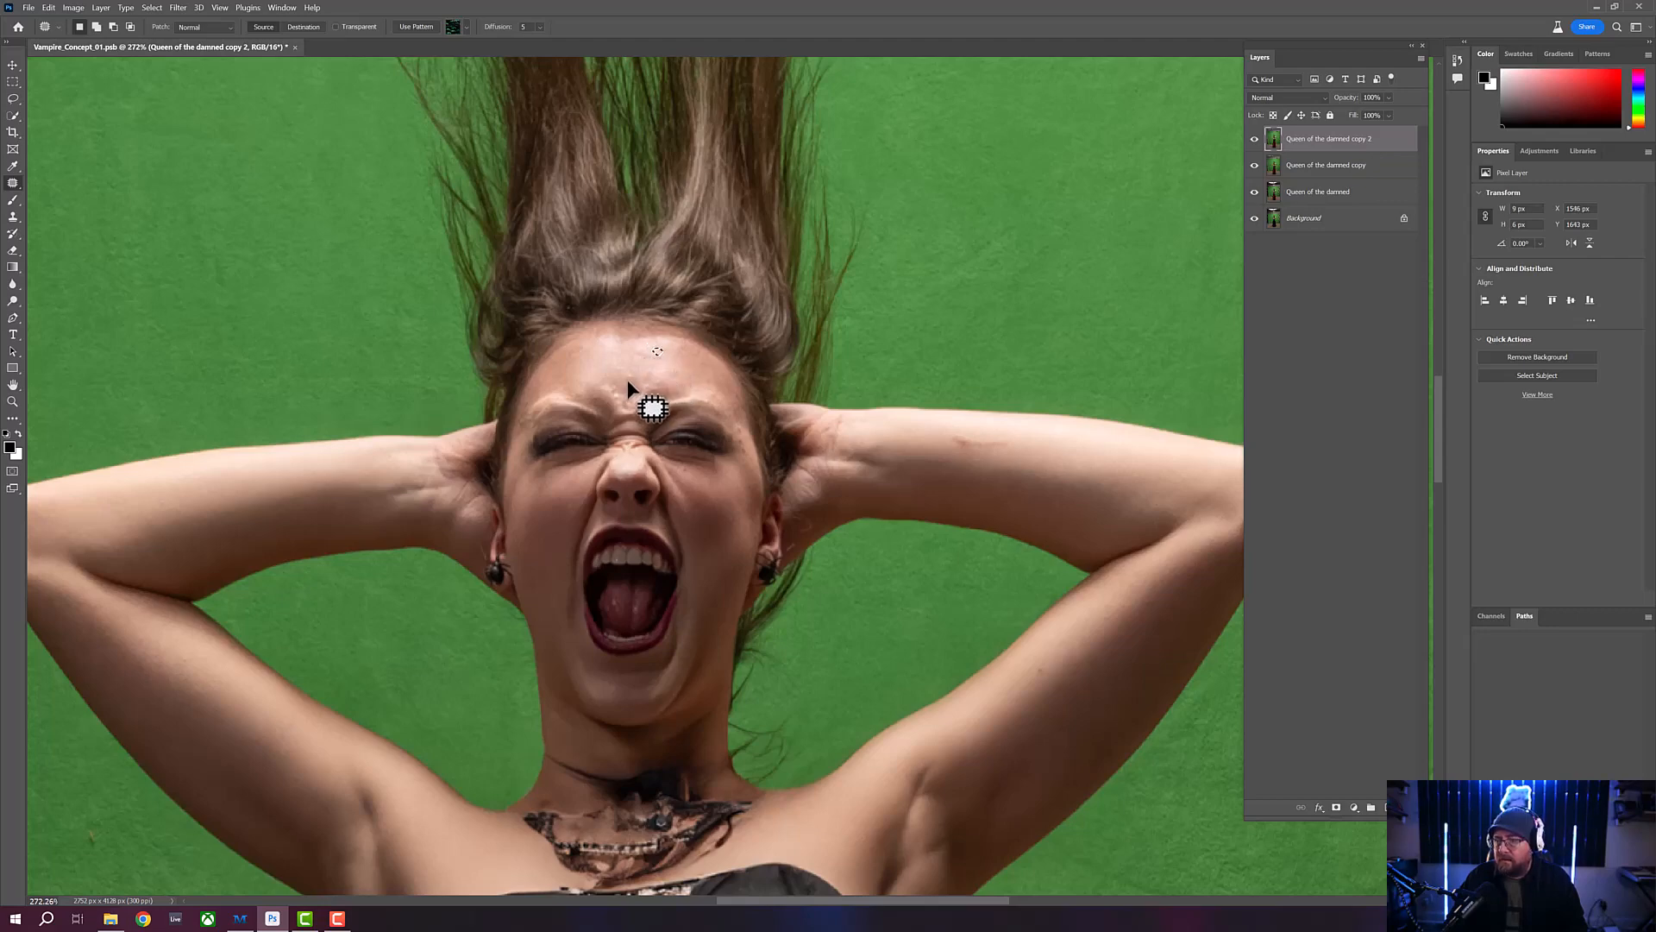
{"action": "left_click_drag", "start_coordinate": [633, 378], "coordinate": [630, 379]}
{"action": "mouse_move", "coordinate": [631, 378]}
{"action": "left_mouse_down"}
{"action": "mouse_move", "coordinate": [611, 374]}
{"action": "mouse_move", "coordinate": [647, 395]}
{"action": "mouse_move", "coordinate": [622, 411]}
{"action": "mouse_move", "coordinate": [623, 393]}
{"action": "mouse_move", "coordinate": [626, 411]}
{"action": "mouse_move", "coordinate": [670, 417]}
{"action": "mouse_move", "coordinate": [581, 402]}
{"action": "mouse_move", "coordinate": [642, 403]}
{"action": "mouse_move", "coordinate": [653, 373]}
{"action": "left_mouse_up"}
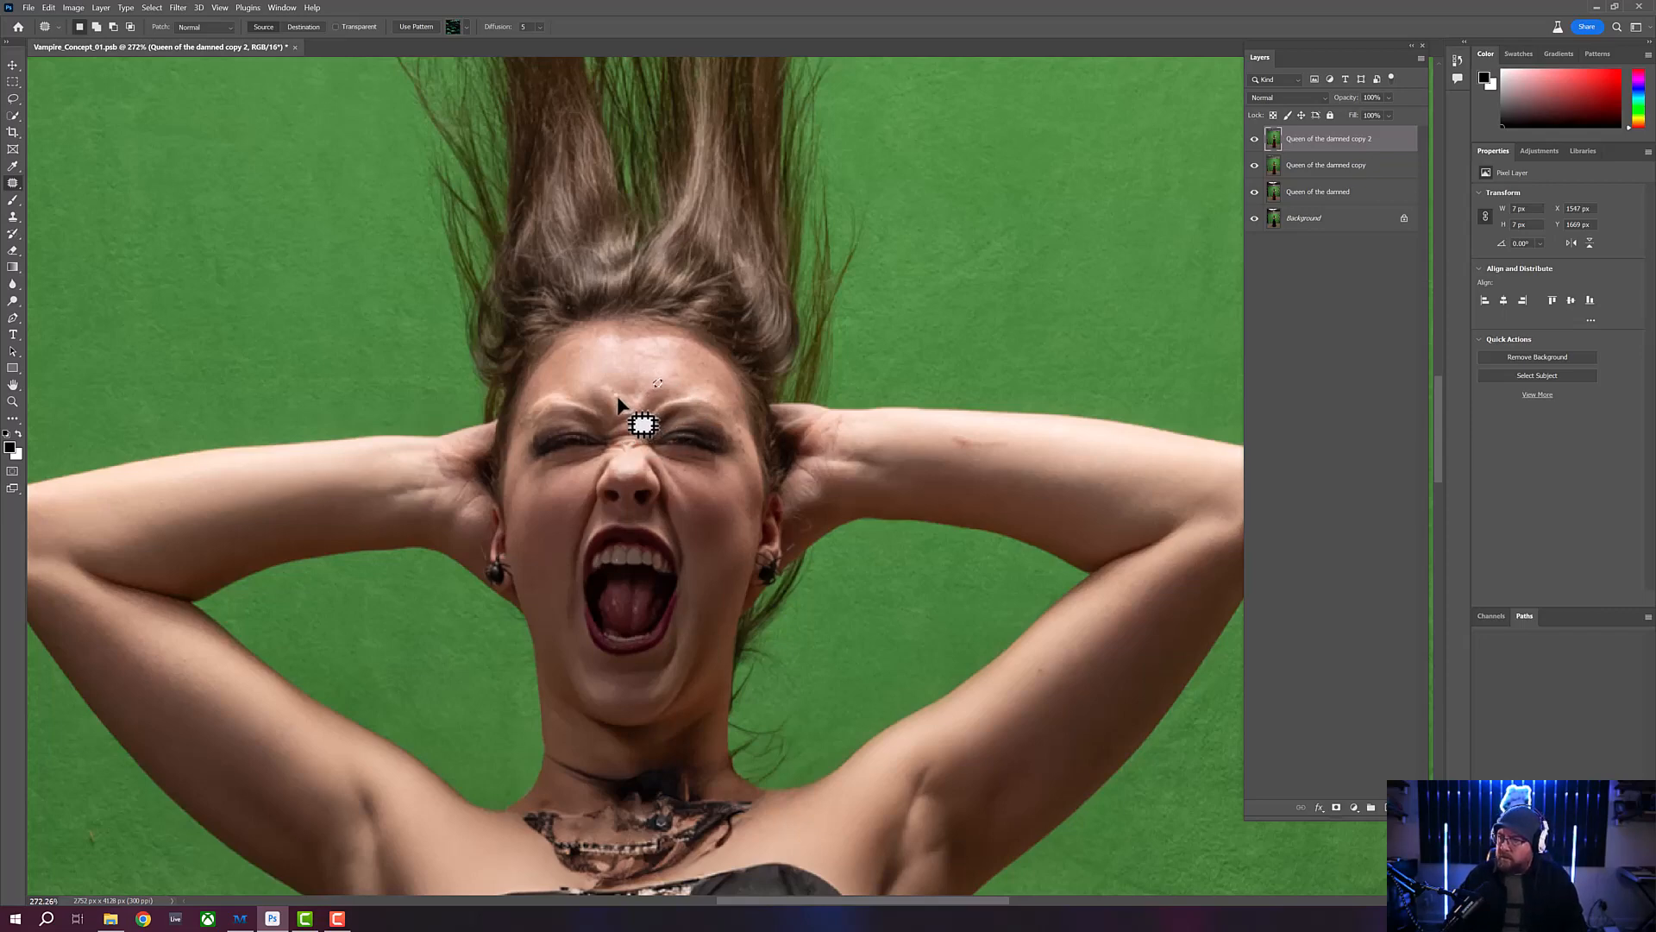
{"action": "mouse_move", "coordinate": [620, 400]}
{"action": "left_mouse_down"}
{"action": "mouse_move", "coordinate": [667, 422]}
{"action": "mouse_move", "coordinate": [708, 382]}
{"action": "left_mouse_up"}
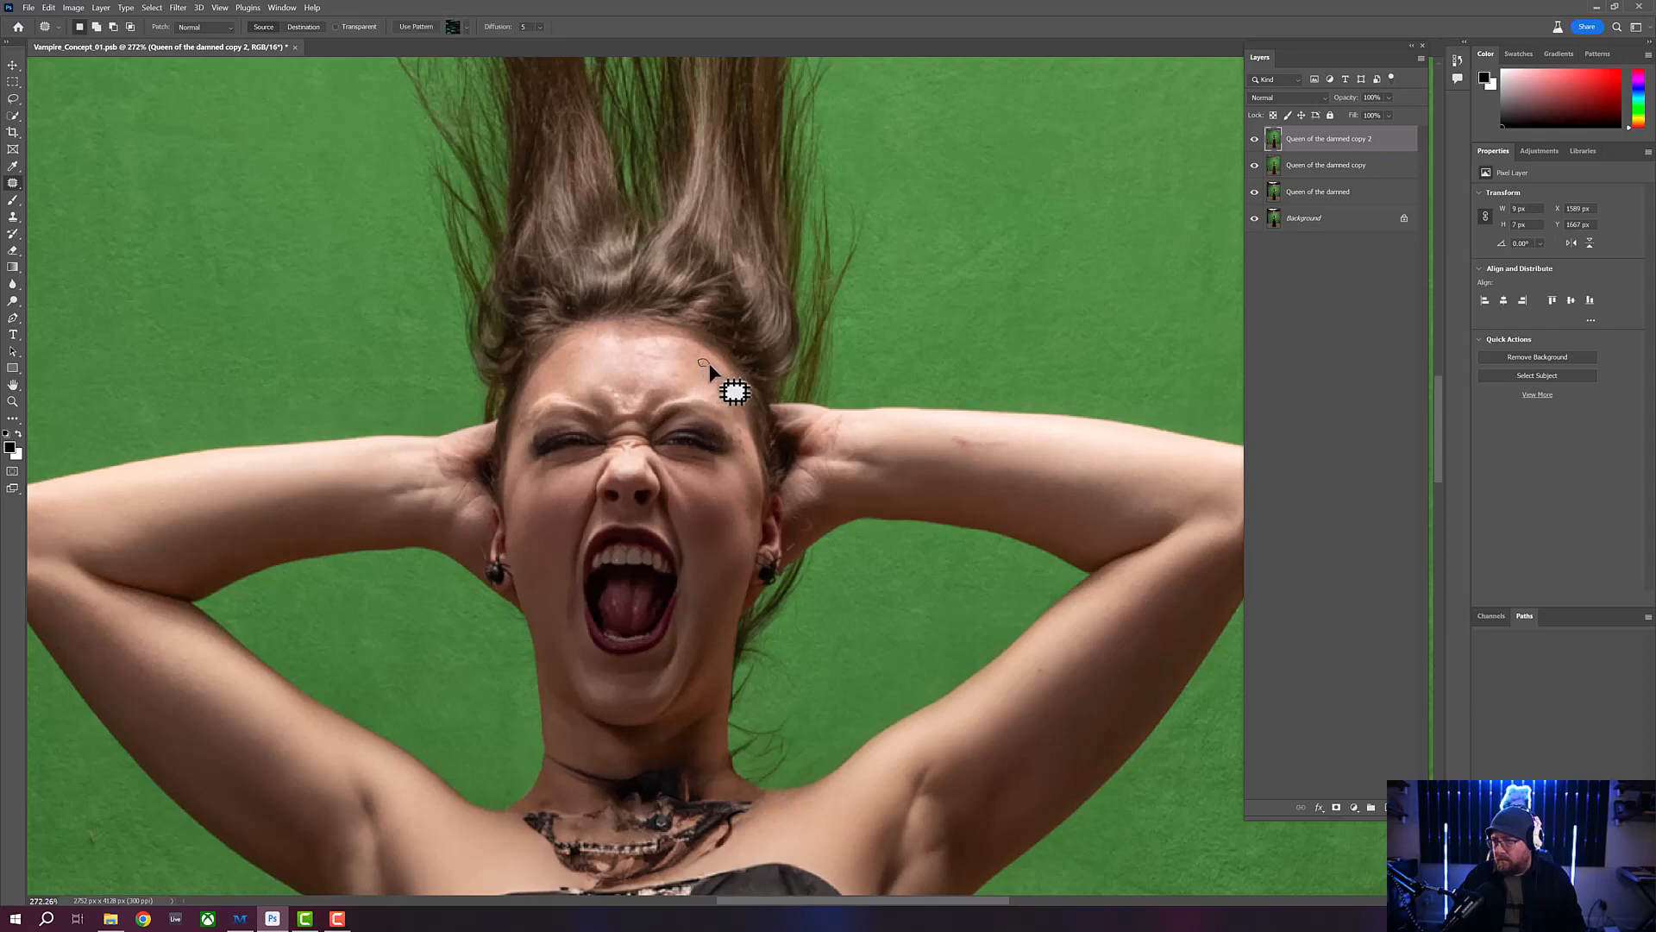
{"action": "mouse_move", "coordinate": [706, 366]}
{"action": "left_mouse_down"}
{"action": "mouse_move", "coordinate": [686, 385]}
{"action": "mouse_move", "coordinate": [705, 389]}
{"action": "left_mouse_up"}
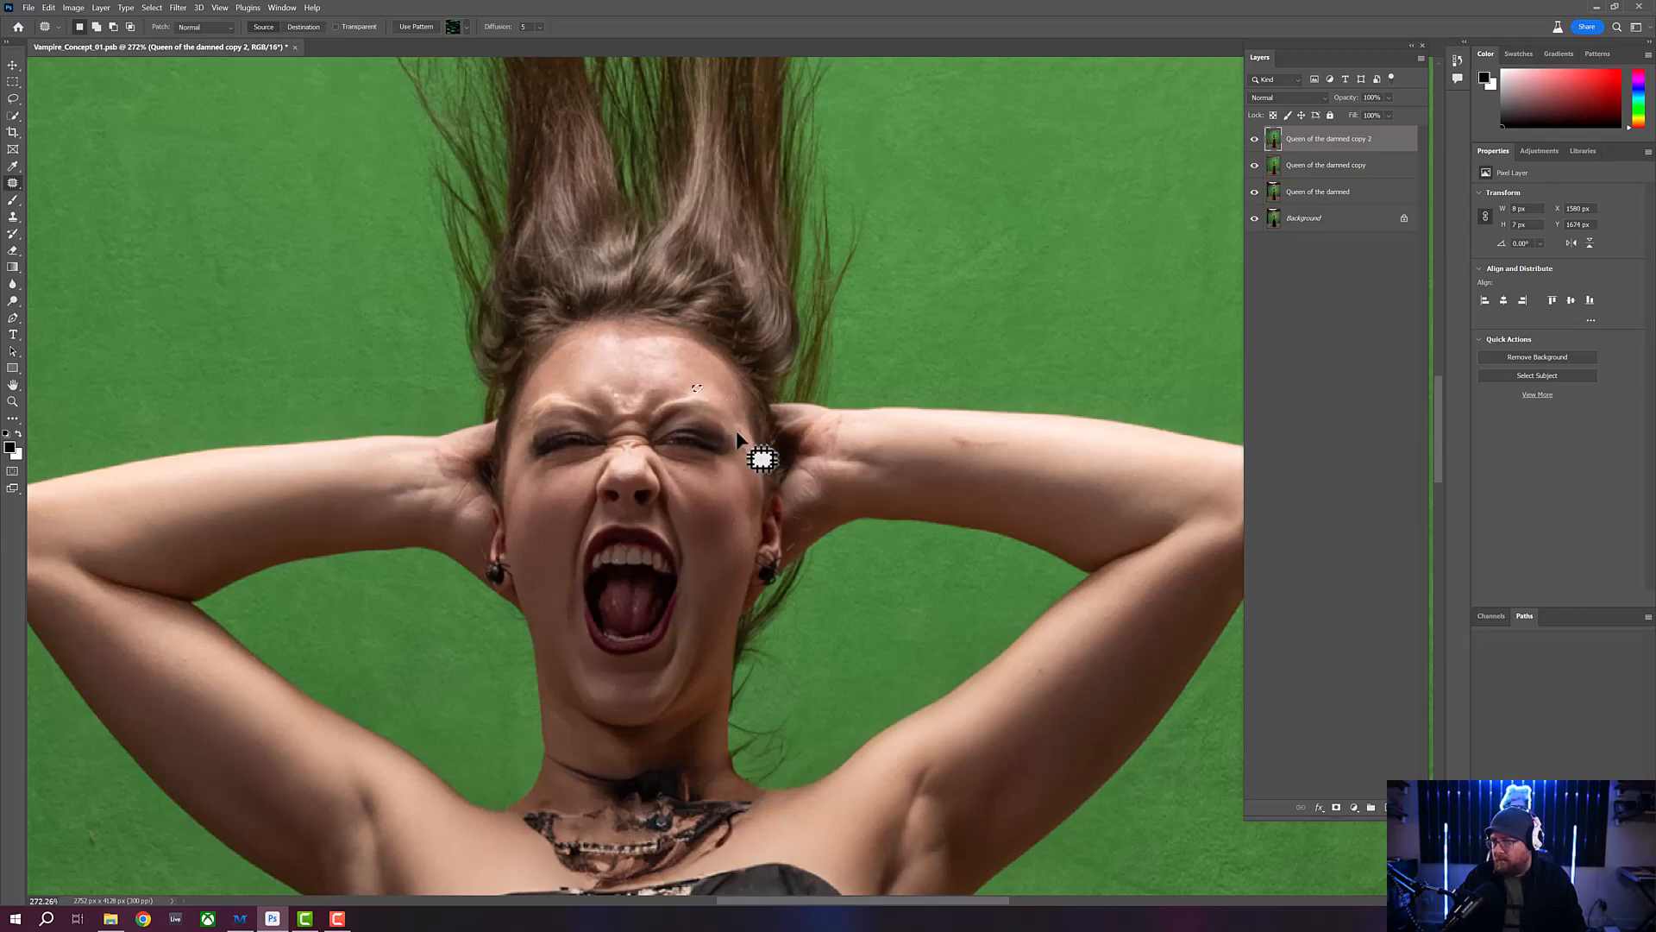
- Patch the small blemishes beside her left eye and on the cheek below it, and clear the selection
{"action": "left_click_drag", "start_coordinate": [743, 430], "coordinate": [741, 433]}
{"action": "mouse_move", "coordinate": [741, 429]}
{"action": "left_mouse_down"}
{"action": "mouse_move", "coordinate": [732, 416]}
{"action": "mouse_move", "coordinate": [748, 461]}
{"action": "left_mouse_up"}
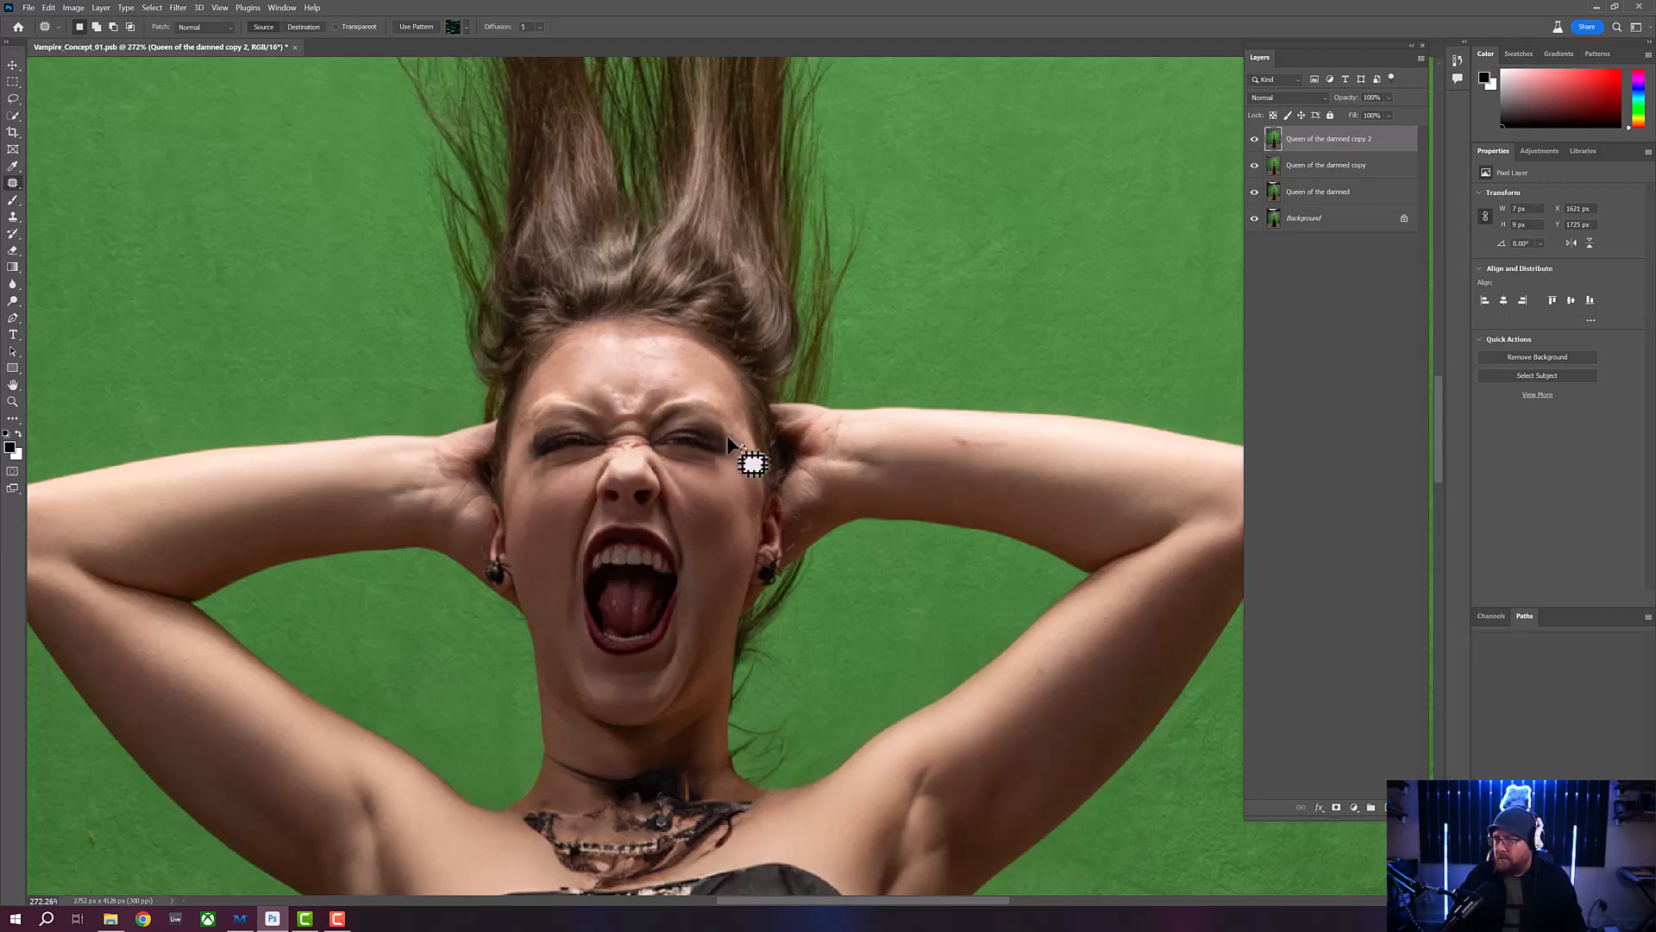
{"action": "left_click_drag", "start_coordinate": [660, 403], "coordinate": [673, 250]}
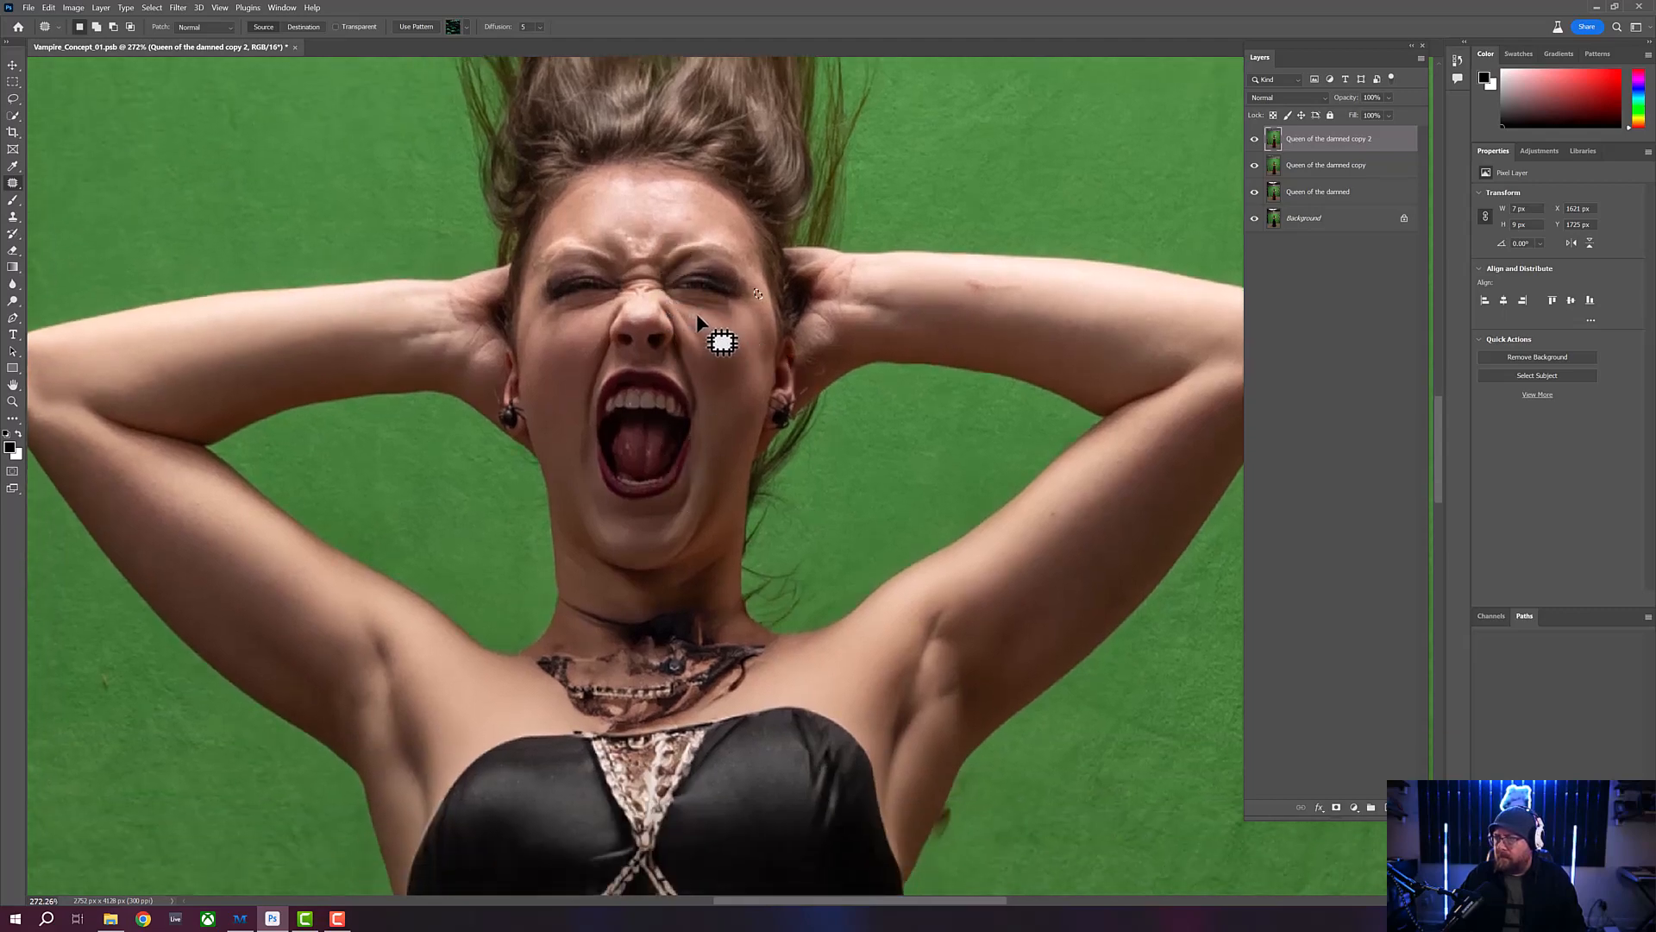
{"action": "key", "text": "ctrl+d"}
{"action": "left_click_drag", "start_coordinate": [696, 310], "coordinate": [701, 315]}
{"action": "mouse_move", "coordinate": [710, 392]}
{"action": "left_mouse_down"}
{"action": "mouse_move", "coordinate": [702, 351]}
{"action": "mouse_move", "coordinate": [725, 288]}
{"action": "mouse_move", "coordinate": [741, 480]}
{"action": "mouse_move", "coordinate": [704, 420]}
{"action": "left_mouse_up"}
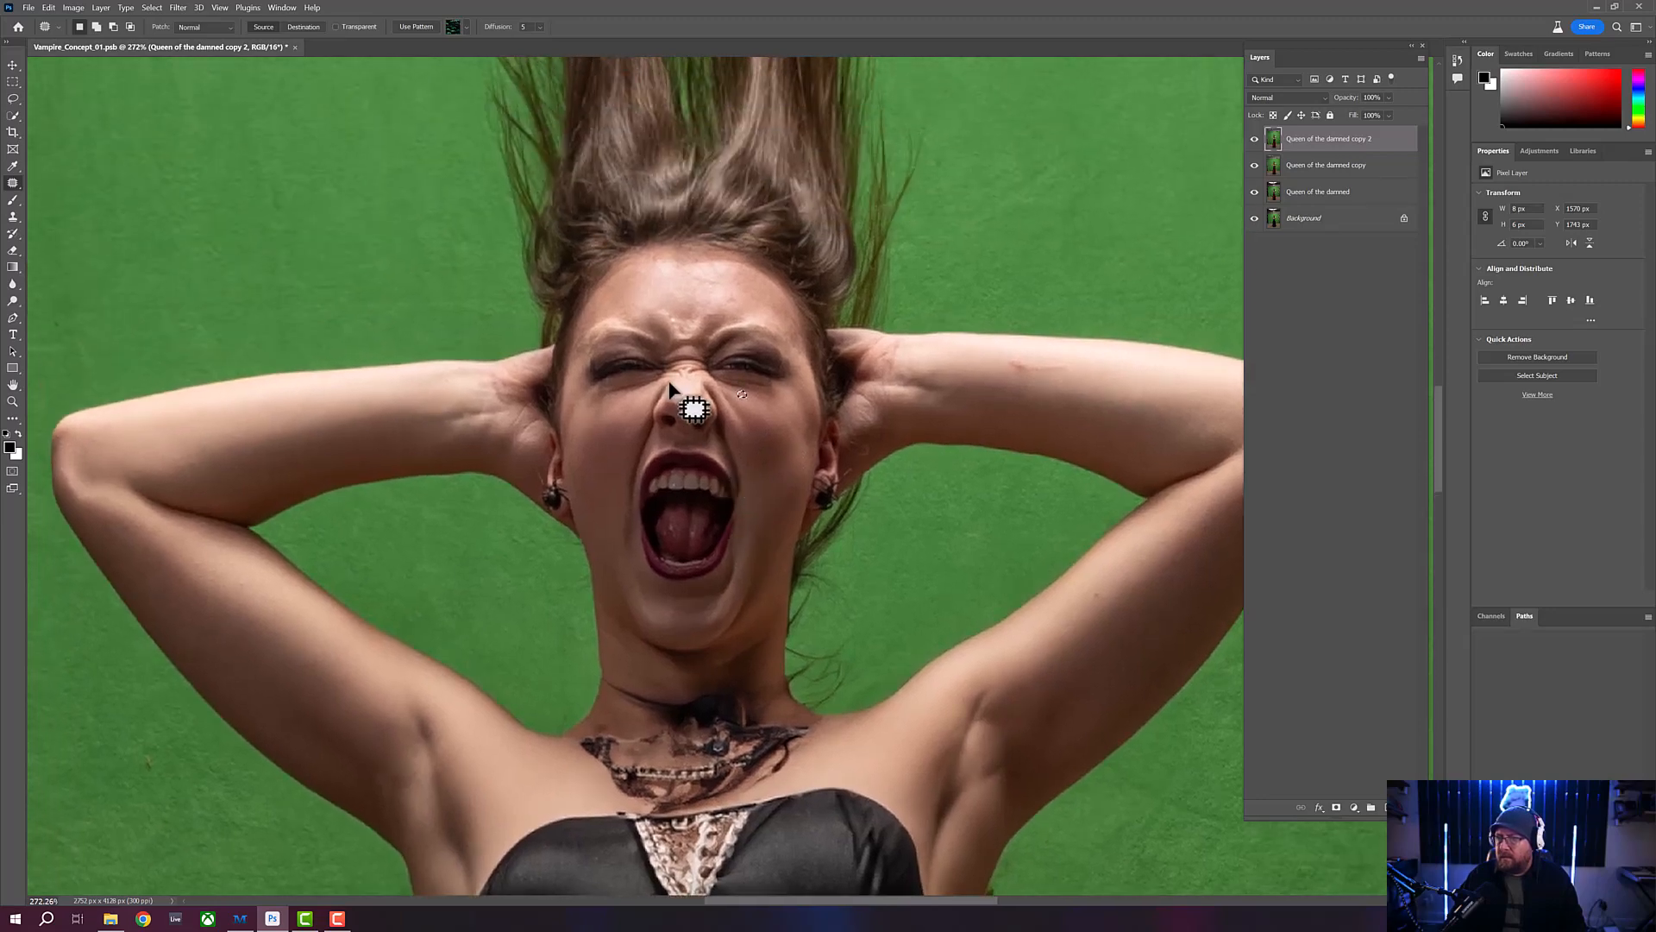
{"action": "key", "text": "ctrl+d"}
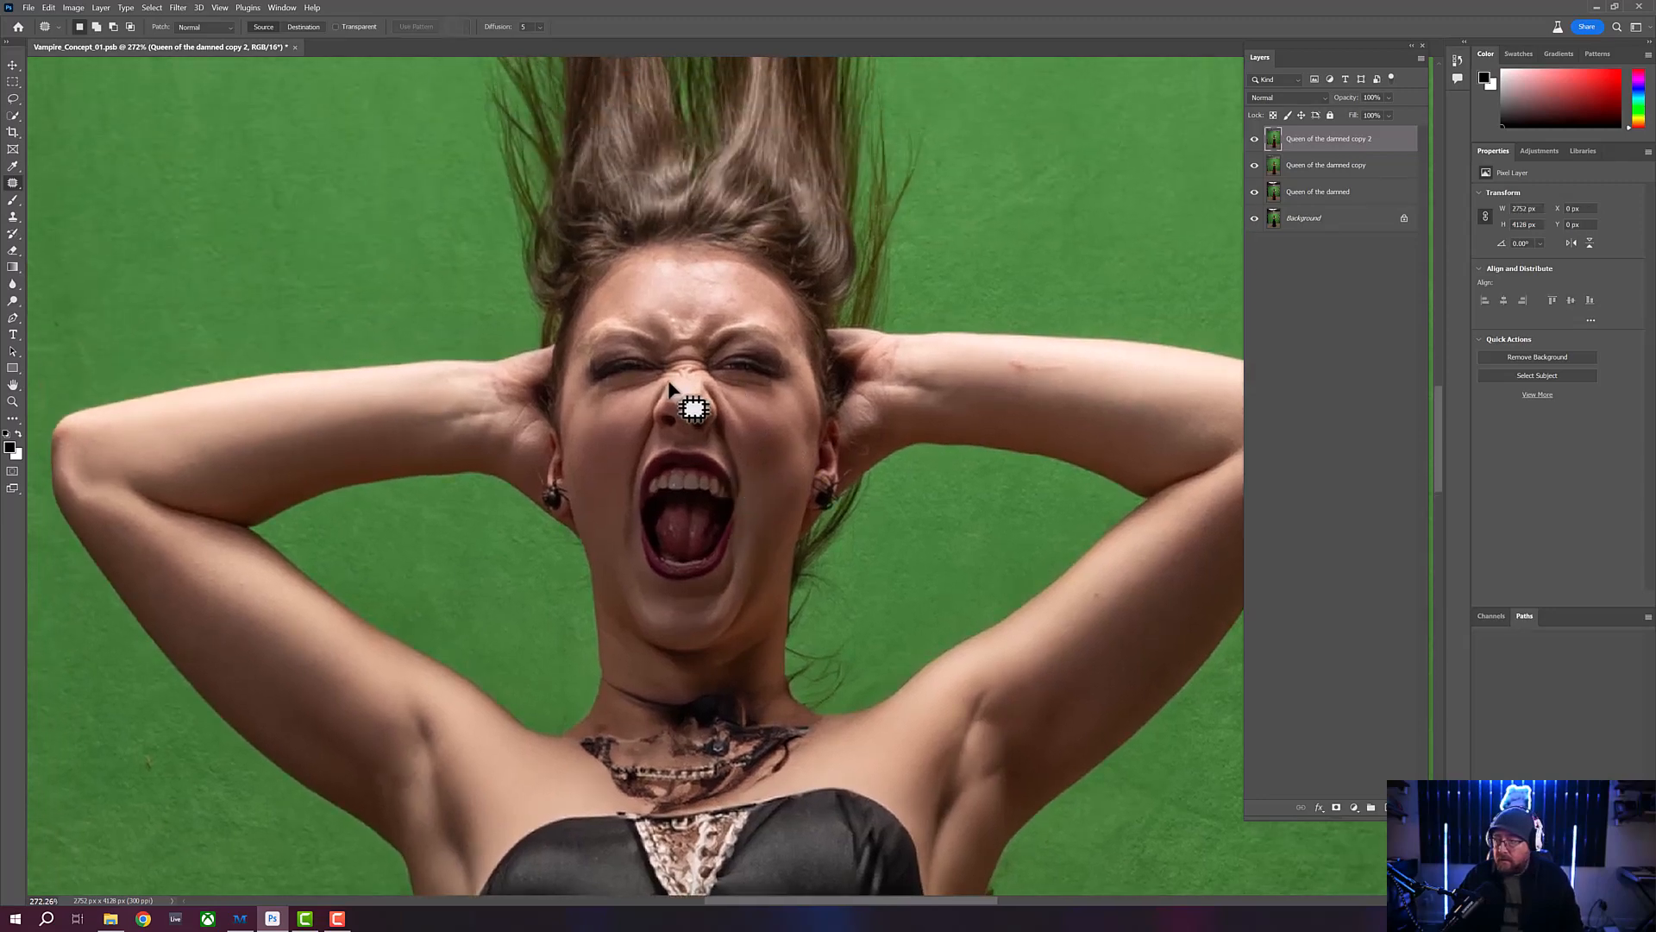
- Set up the Clone Stamp tool with a harder brush for the stray hair below the woman's left armpit
{"action": "left_click", "coordinate": [17, 401]}
{"action": "scroll", "coordinate": [629, 325], "scroll_direction": "down", "scroll_amount": 4}
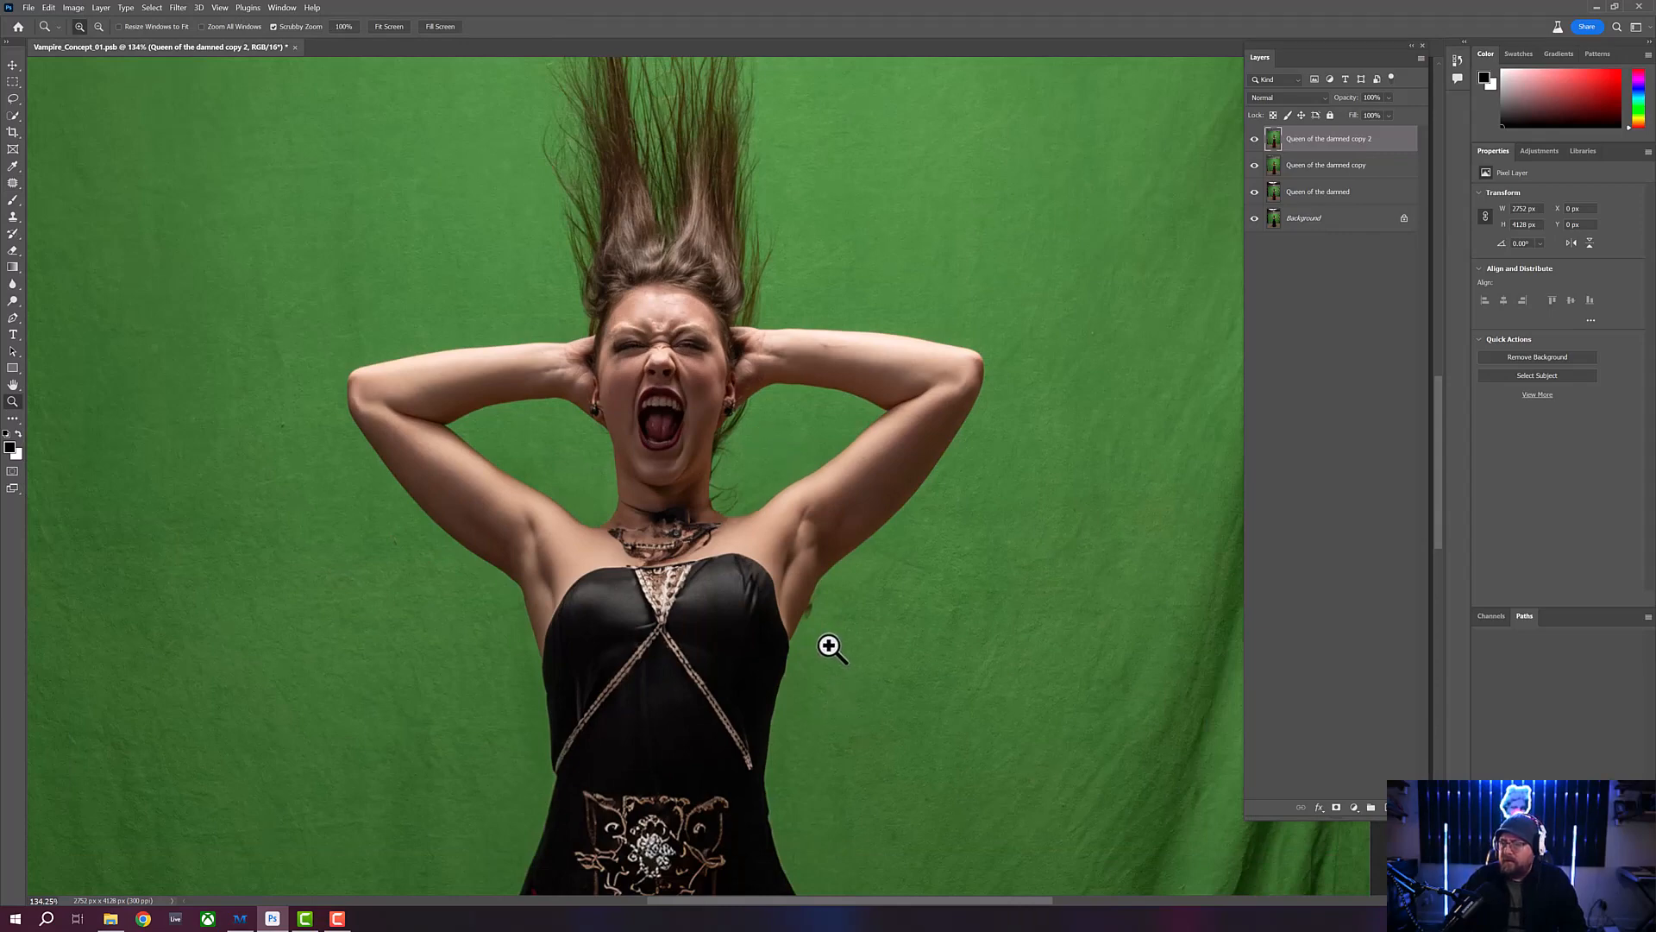
{"action": "scroll", "coordinate": [828, 647], "scroll_direction": "up", "scroll_amount": 7}
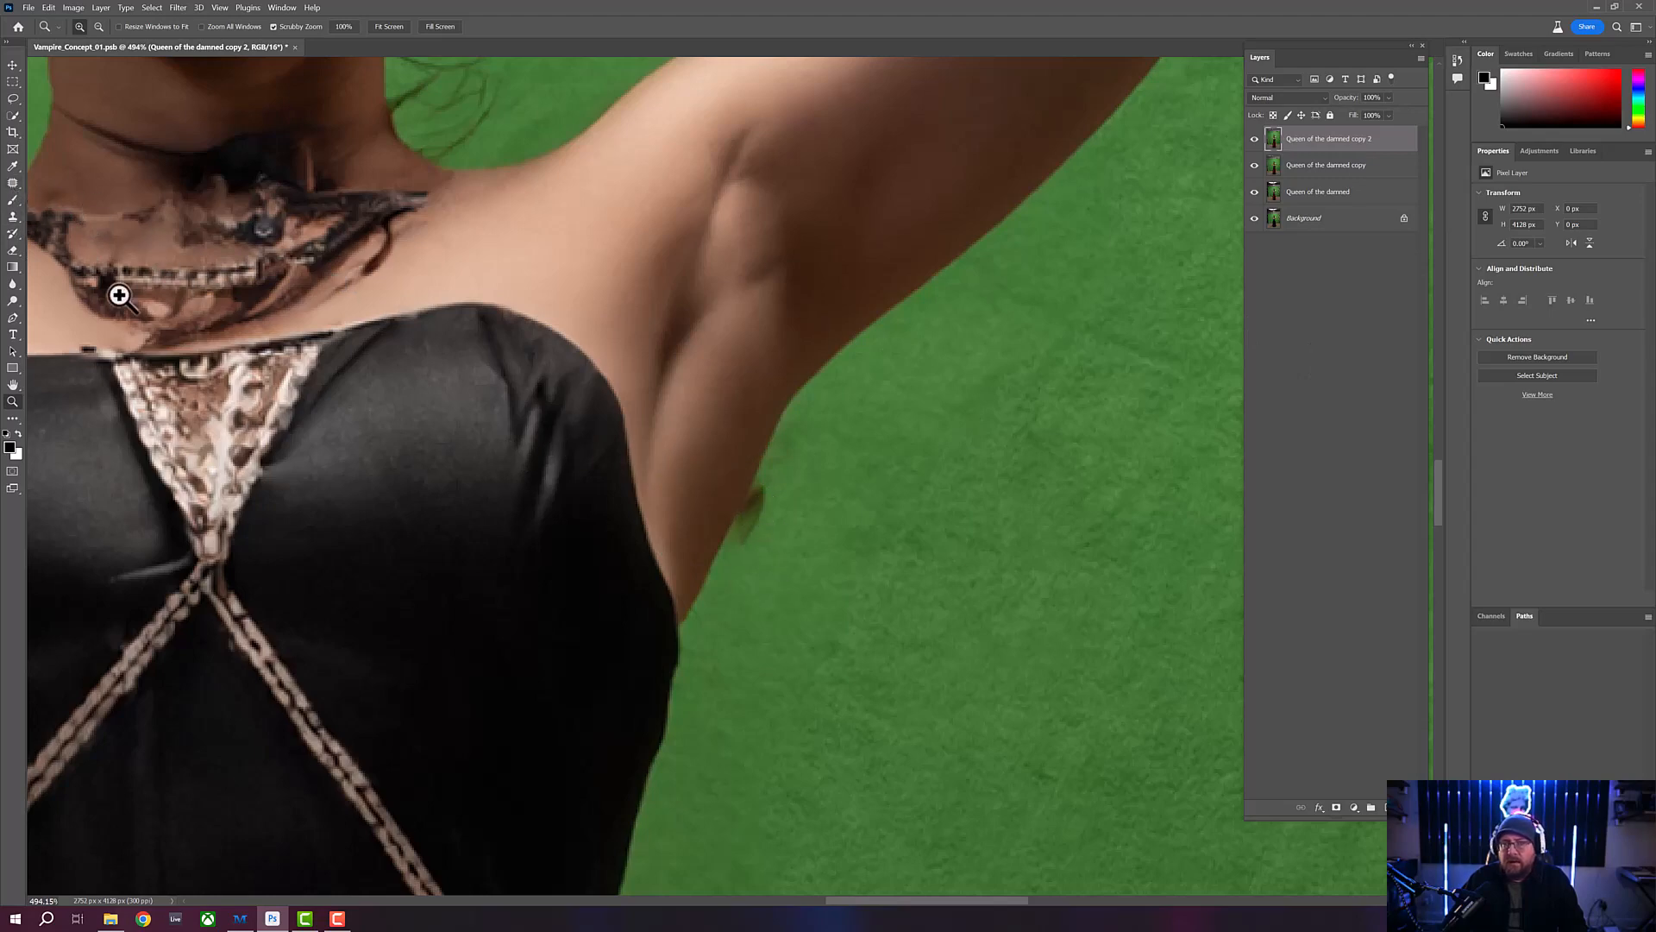
{"action": "left_click", "coordinate": [14, 214]}
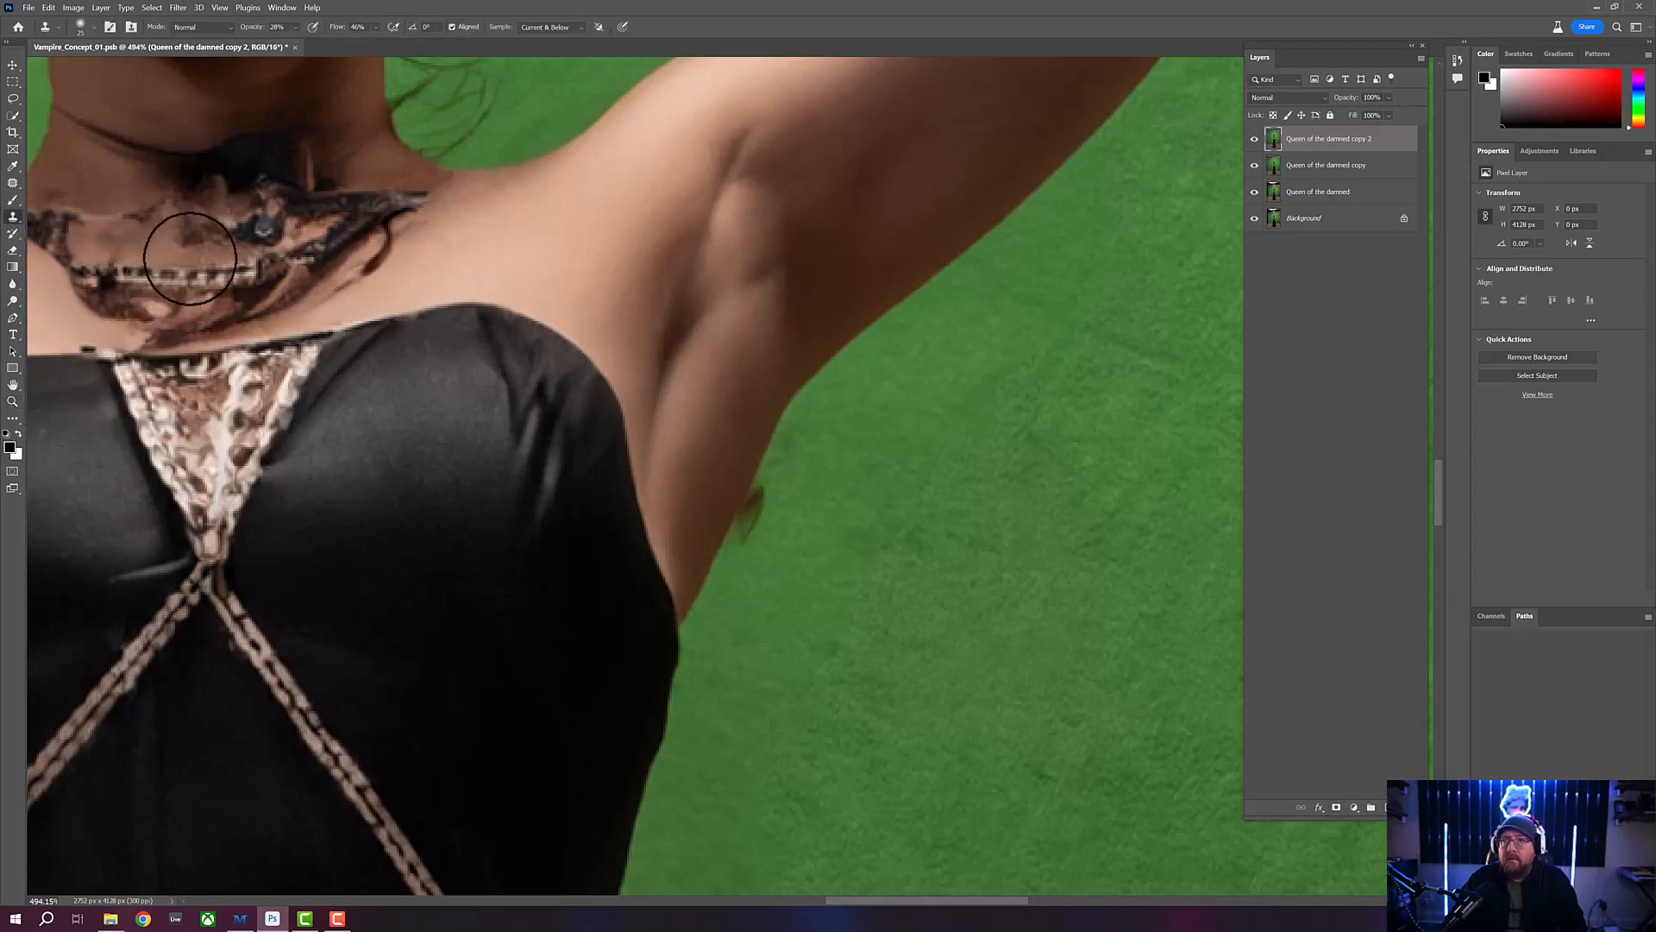
{"action": "left_click", "coordinate": [94, 28]}
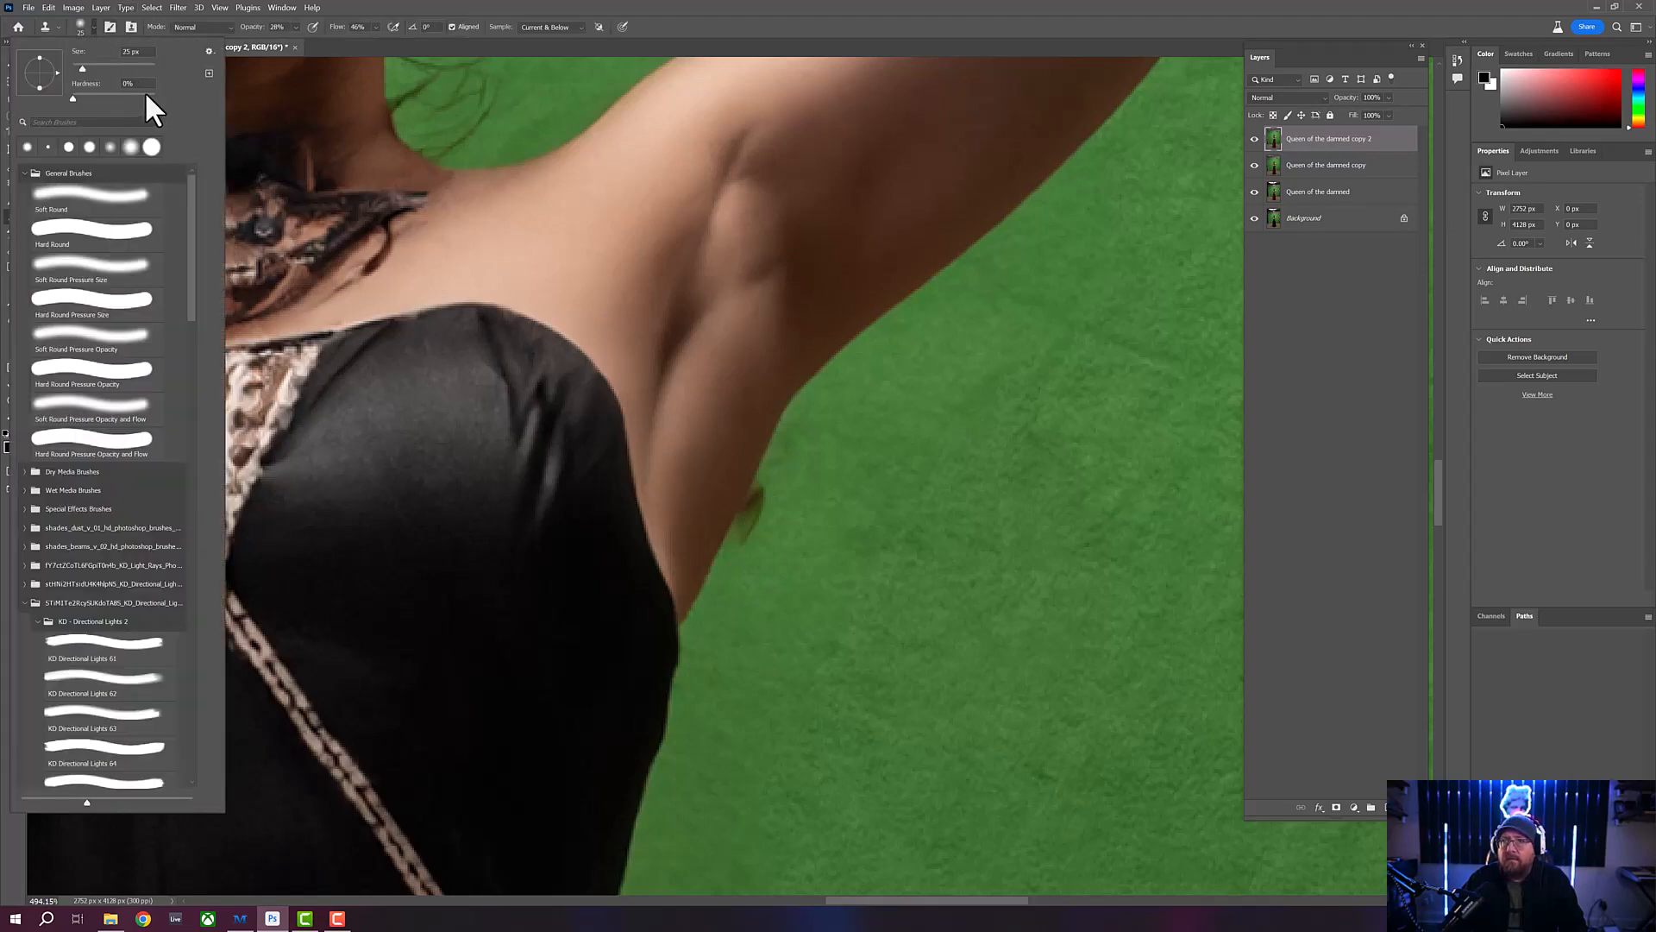
{"action": "left_click", "coordinate": [148, 95]}
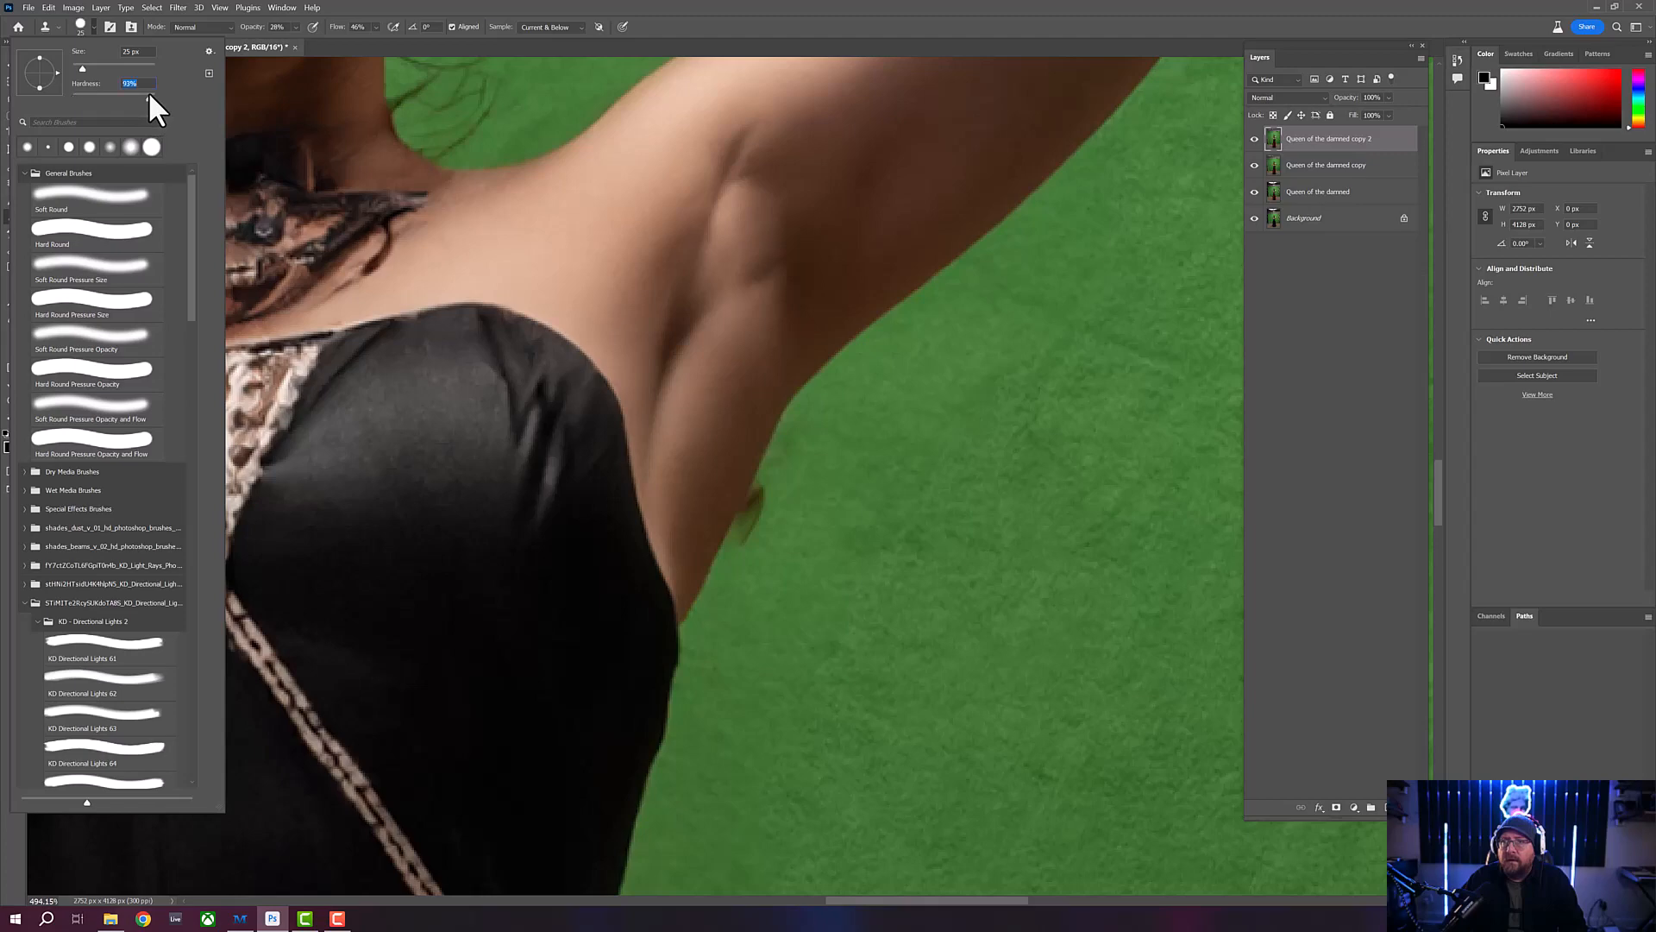
{"action": "left_click", "coordinate": [550, 8]}
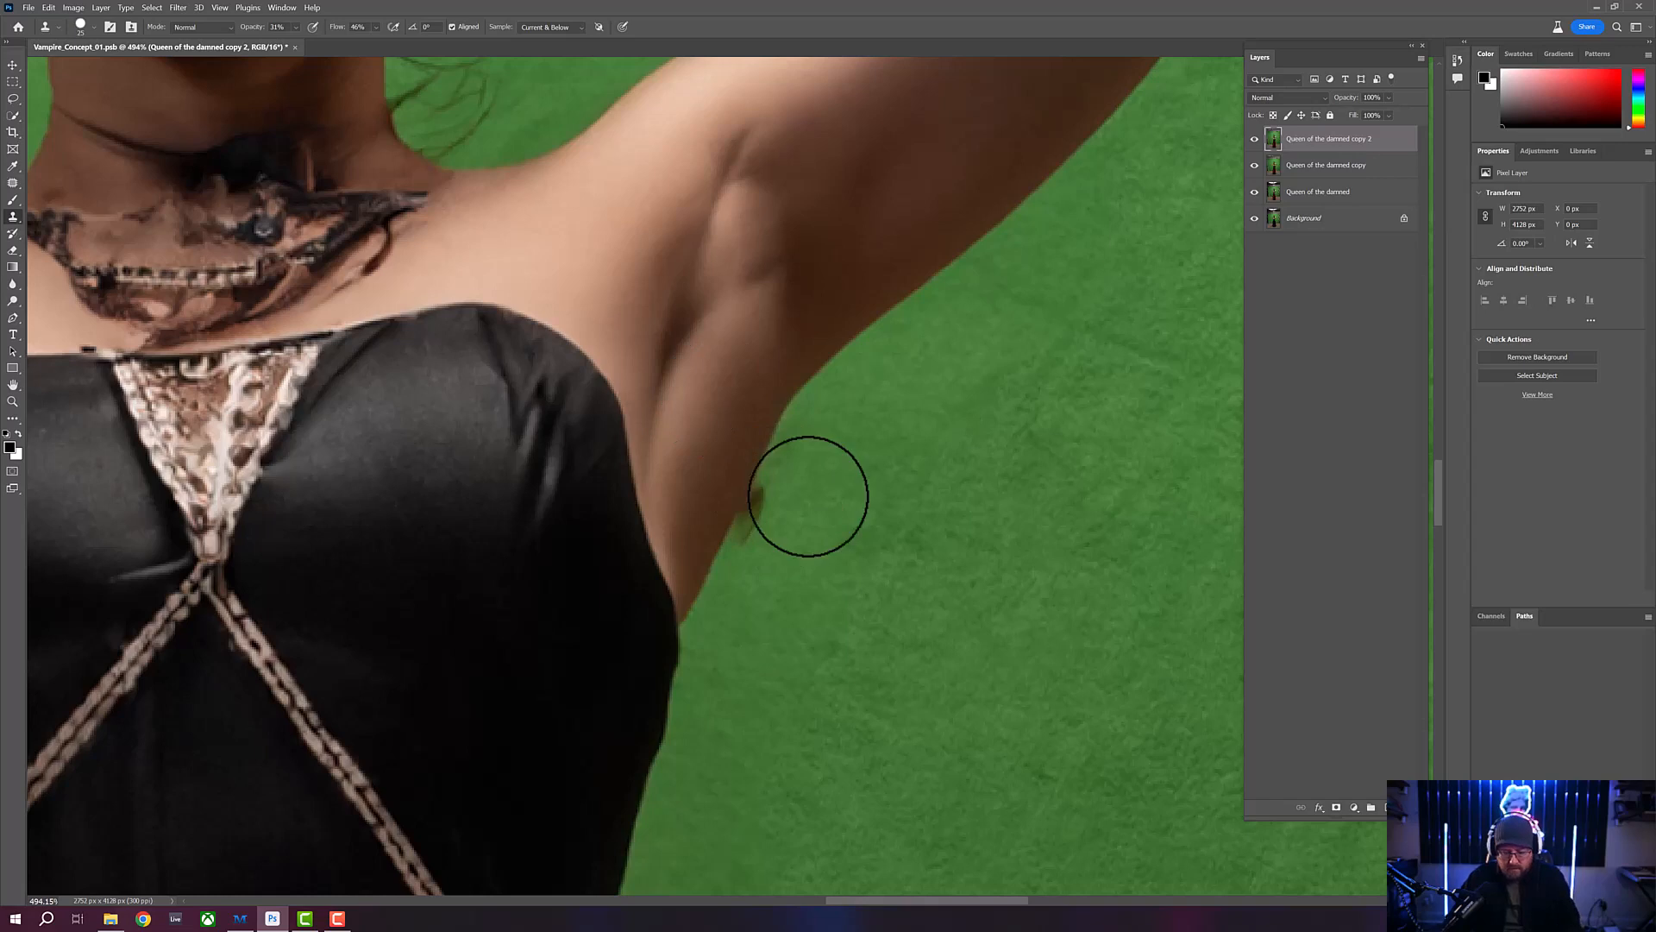
- Shrink the Clone Stamp brush and clone green backdrop over the stray hair sticking out beside her left underarm
{"action": "key", "text": "bracketleft"}
{"action": "key", "text": "bracketleft"}
{"action": "key", "text": "bracketleft"}
{"action": "key", "text": "bracketleft"}
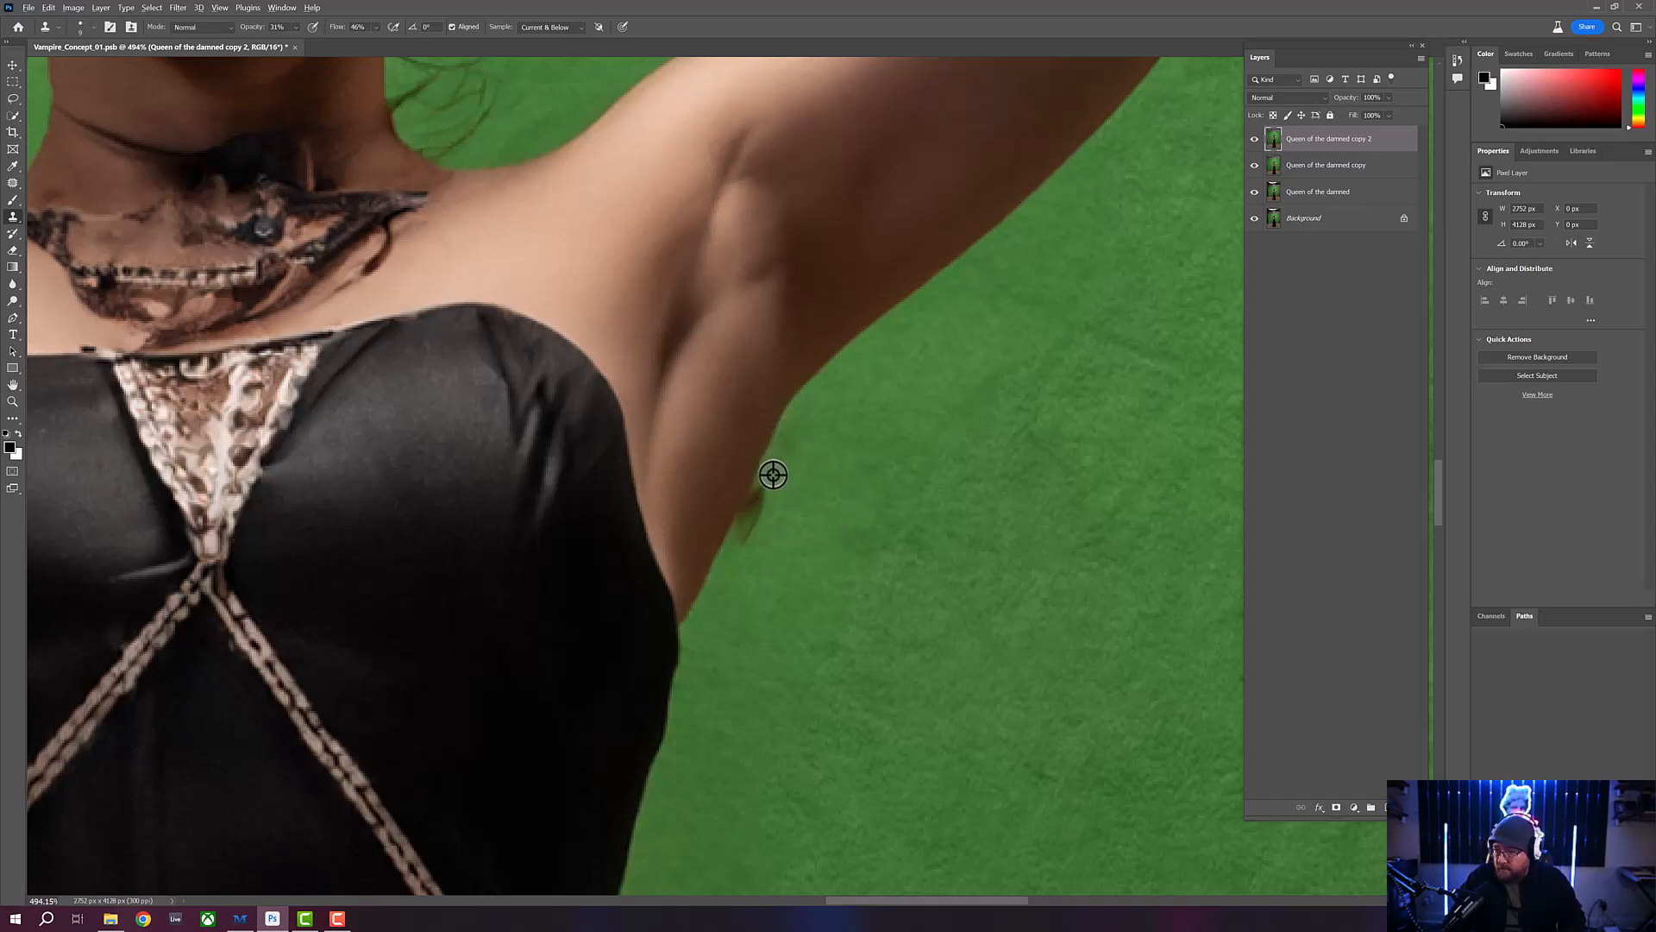
{"action": "left_click", "coordinate": [773, 474], "text": "alt"}
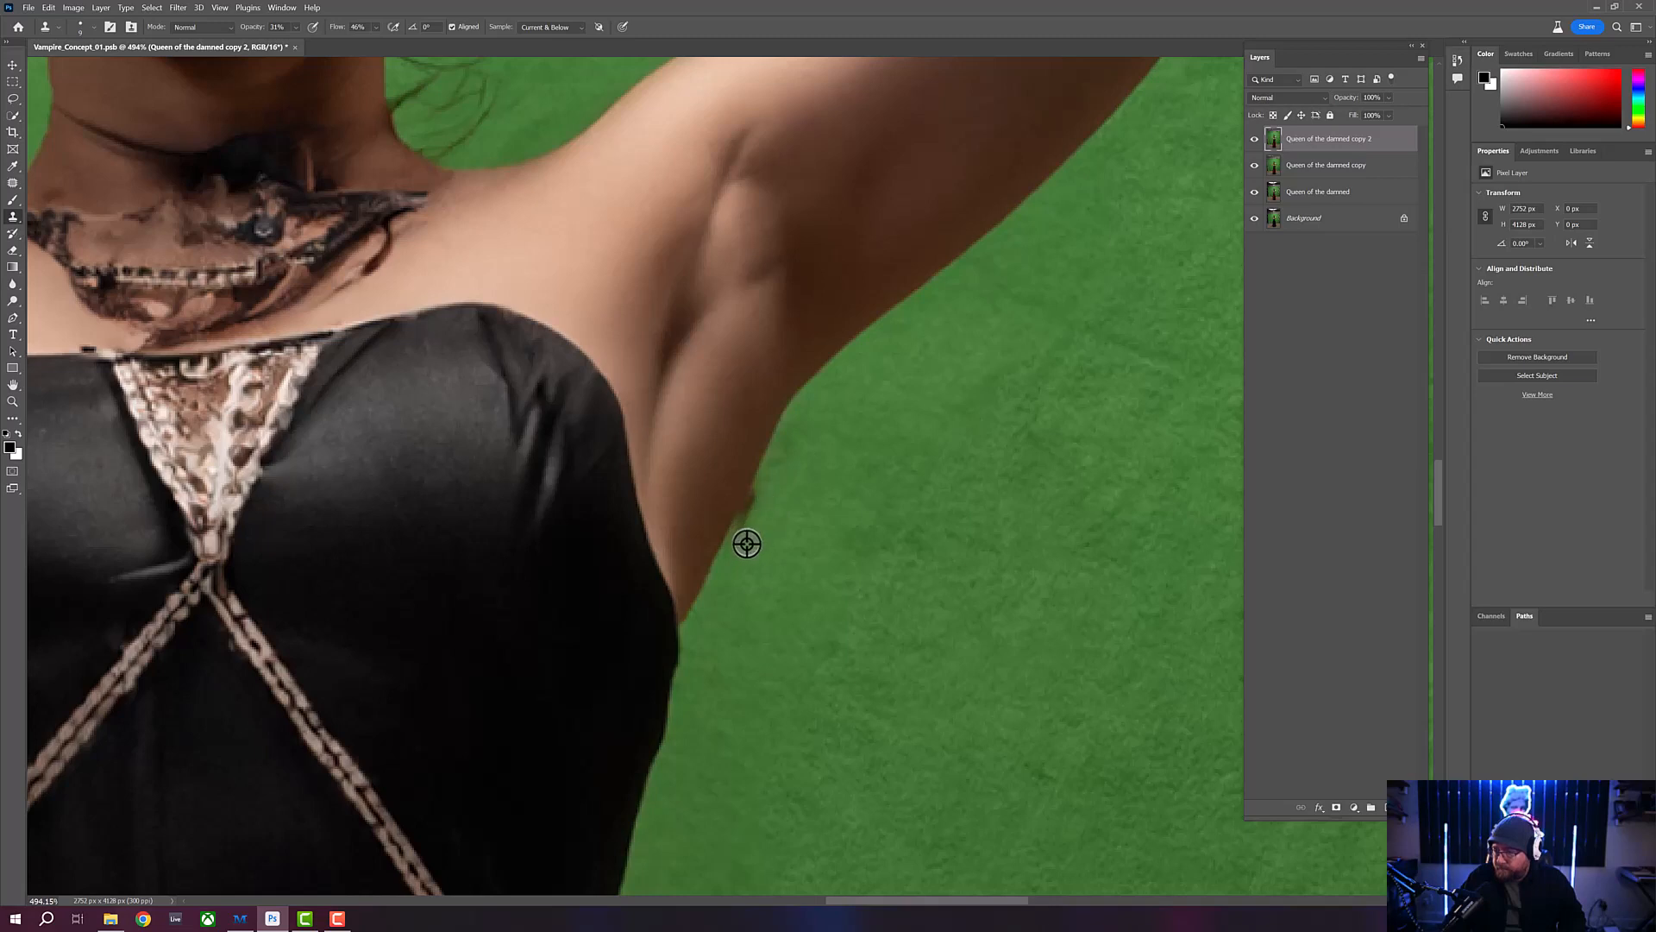
{"action": "left_click", "coordinate": [762, 492], "text": "alt"}
{"action": "mouse_move", "coordinate": [752, 493]}
{"action": "left_mouse_down"}
{"action": "mouse_move", "coordinate": [748, 518]}
{"action": "mouse_move", "coordinate": [765, 489]}
{"action": "mouse_move", "coordinate": [751, 515]}
{"action": "left_mouse_up"}
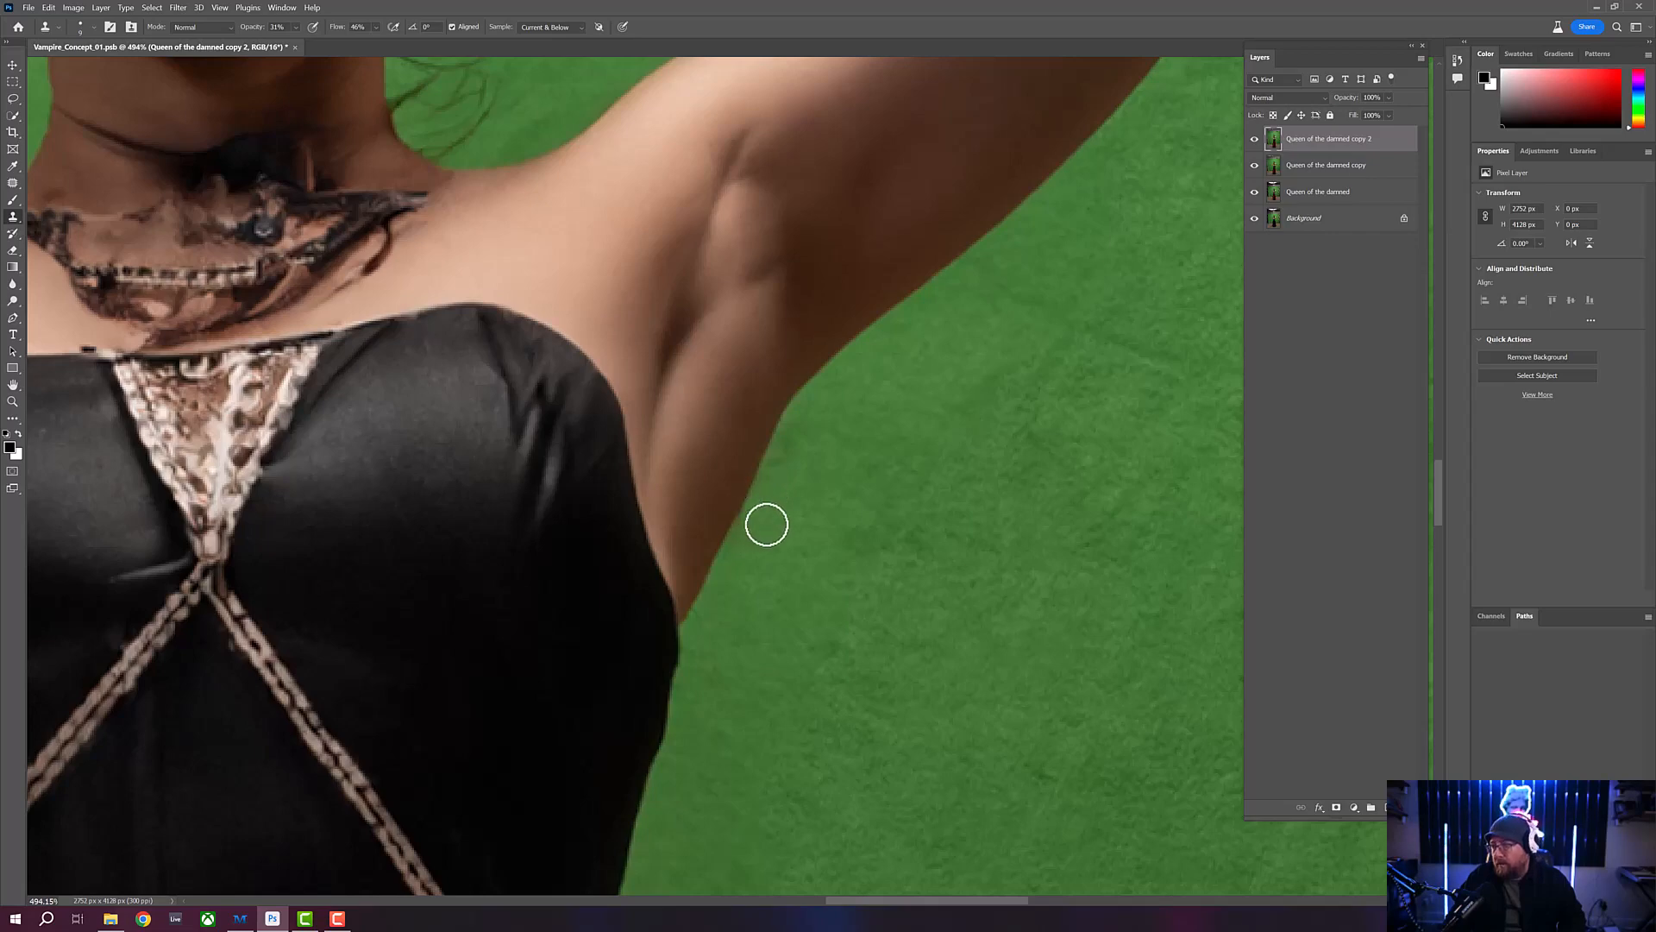
{"action": "left_click", "coordinate": [13, 401]}
{"action": "left_click_drag", "start_coordinate": [655, 379], "coordinate": [603, 400]}
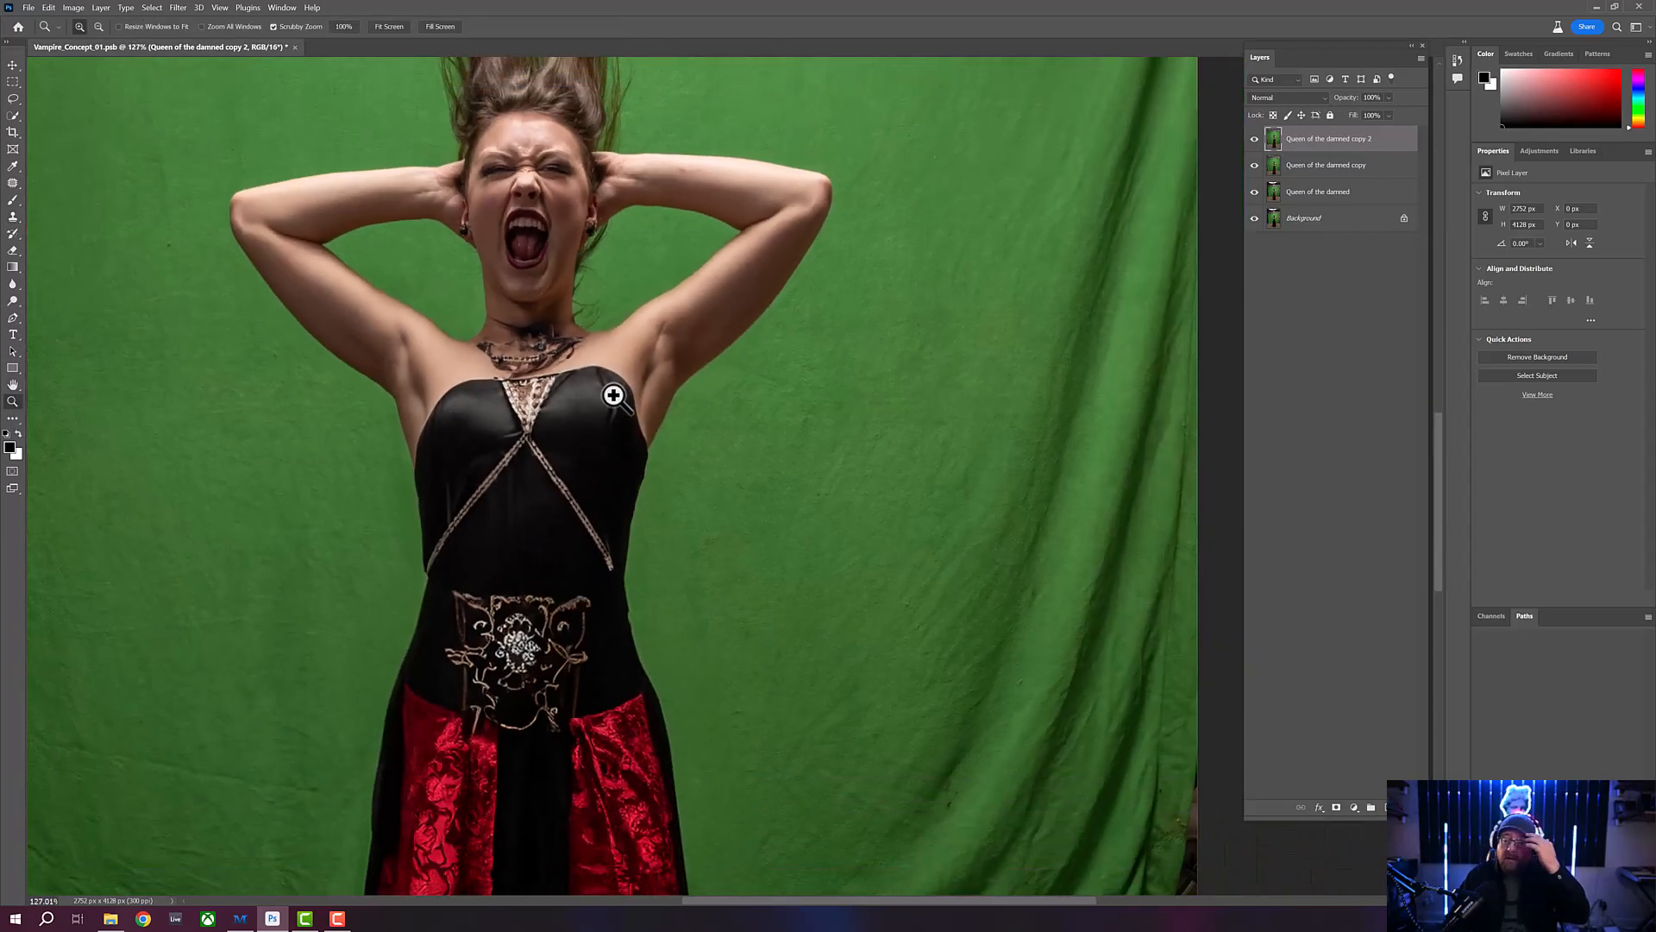
{"action": "left_click_drag", "start_coordinate": [593, 367], "coordinate": [637, 487]}
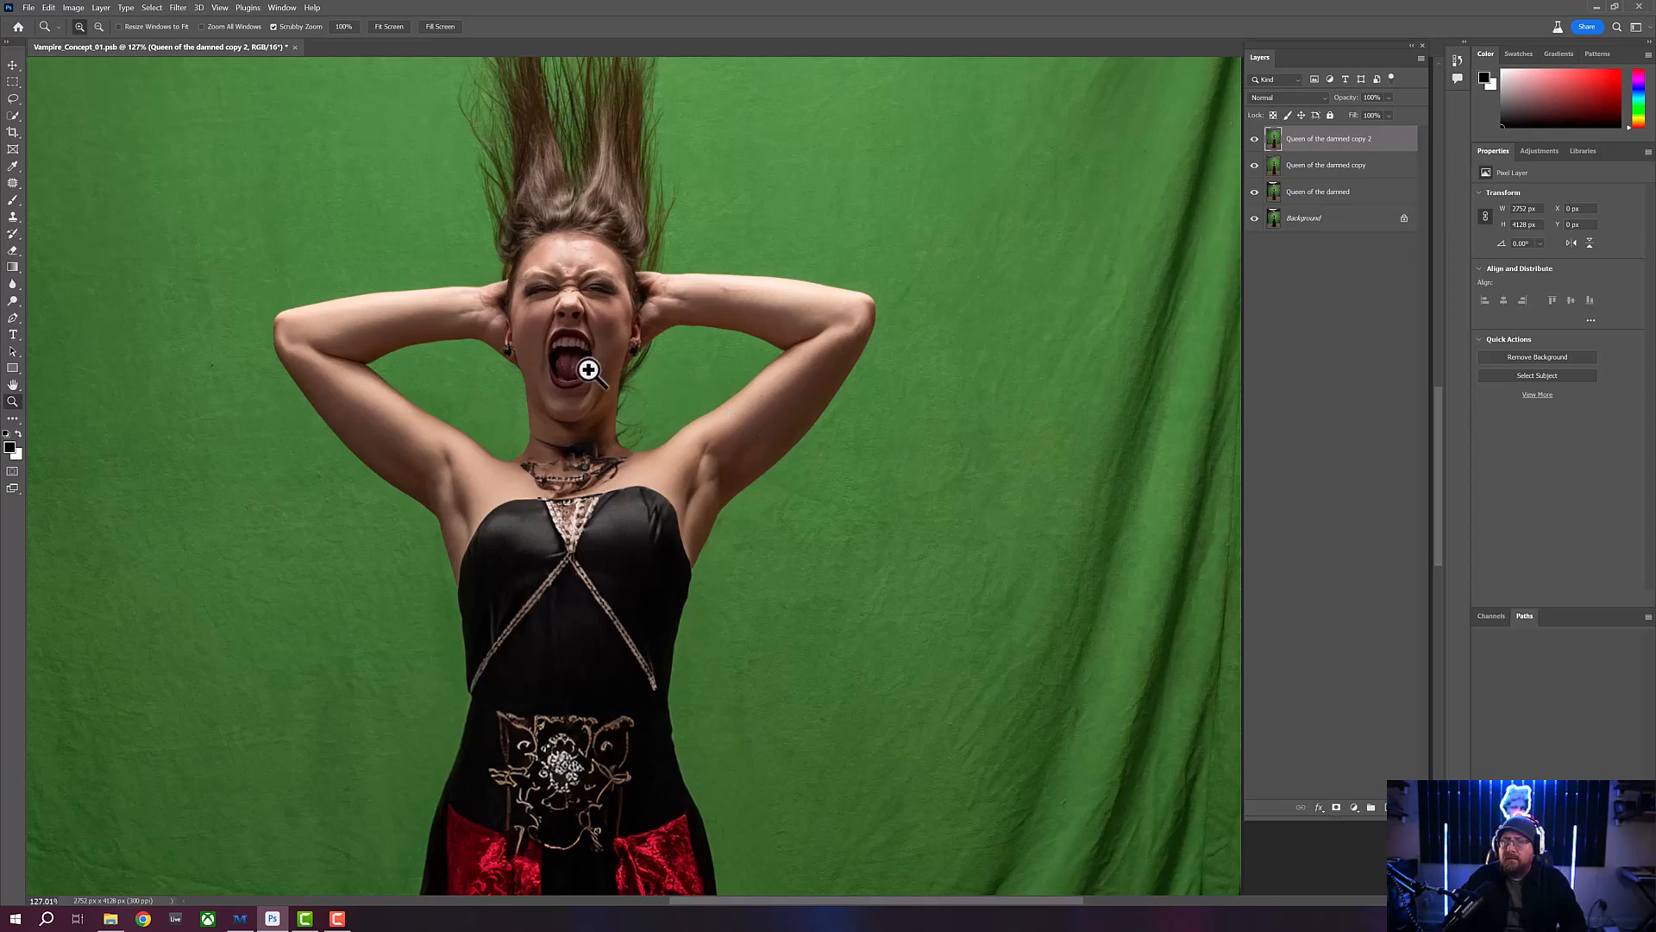
{"action": "left_click_drag", "start_coordinate": [585, 369], "coordinate": [568, 369]}
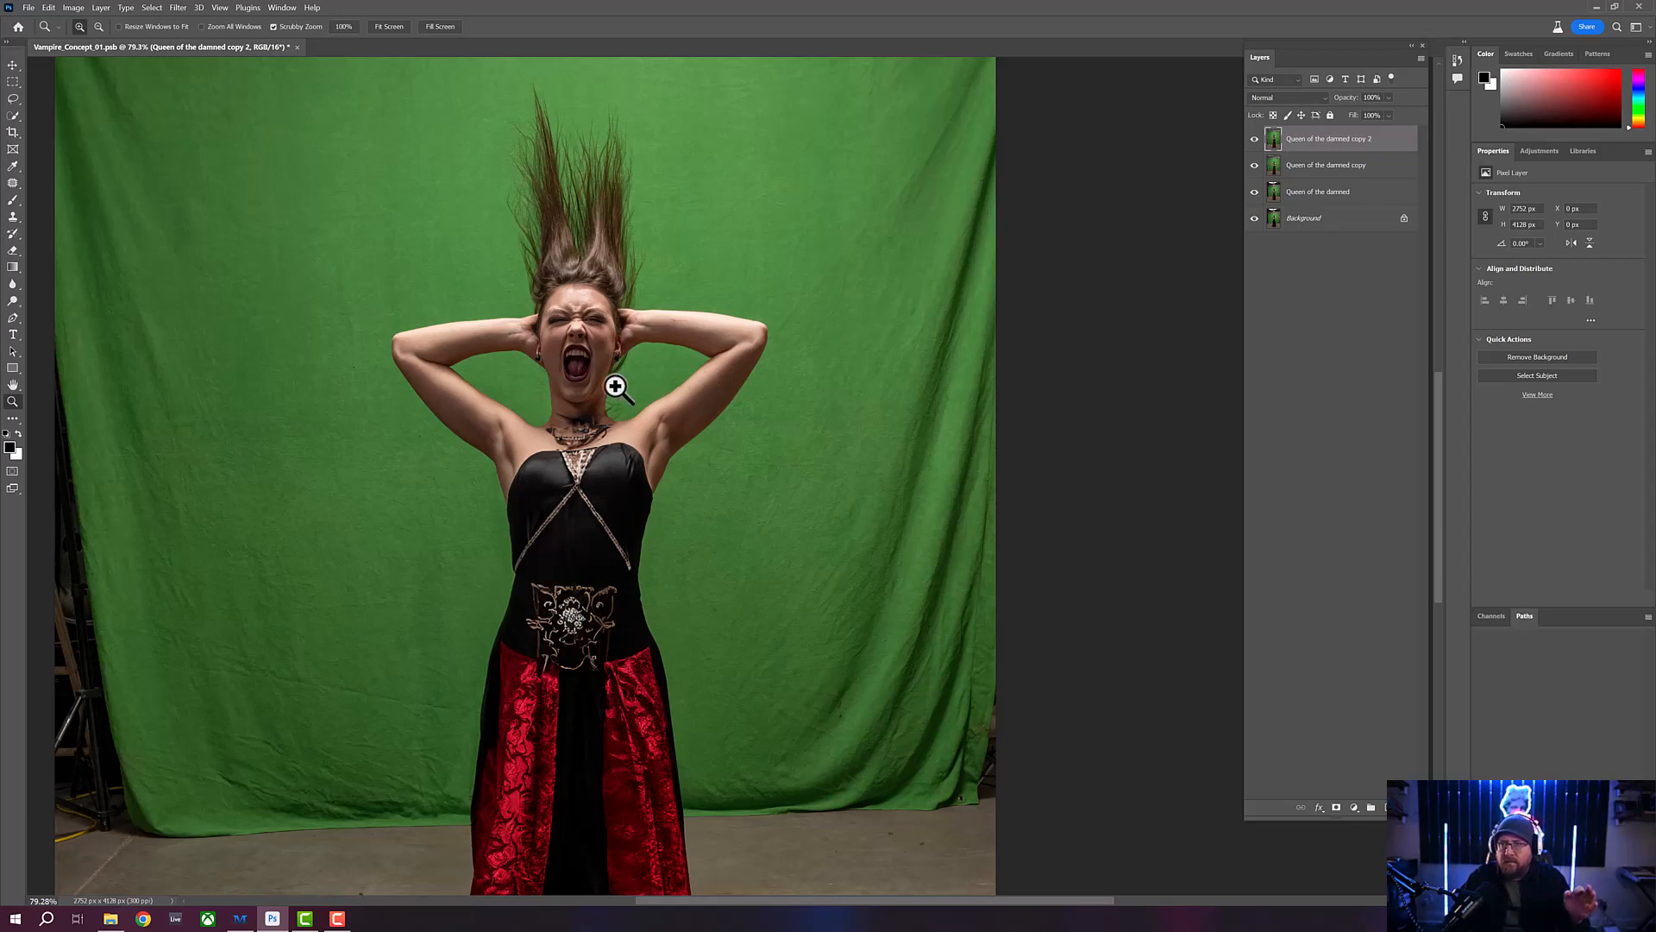
{"action": "left_click_drag", "start_coordinate": [607, 388], "coordinate": [608, 390]}
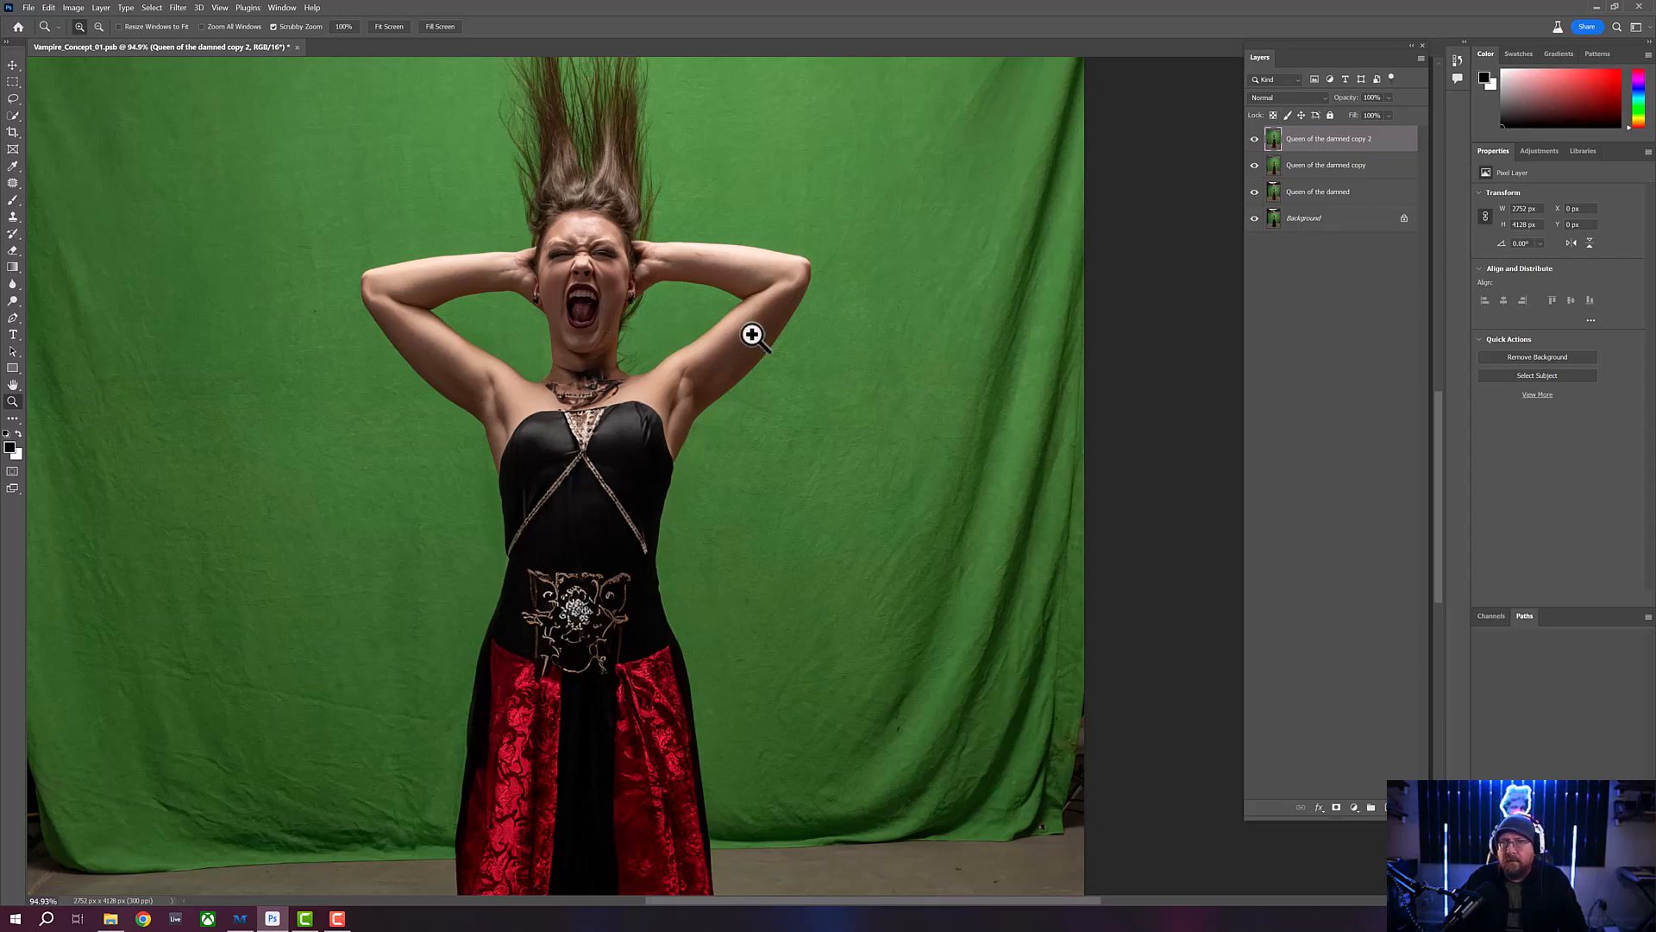
- Open the screaming robed vampire image from the Spooky_Backgrounds folder, examine its fangs, and close the image
{"action": "left_click", "coordinate": [29, 7]}
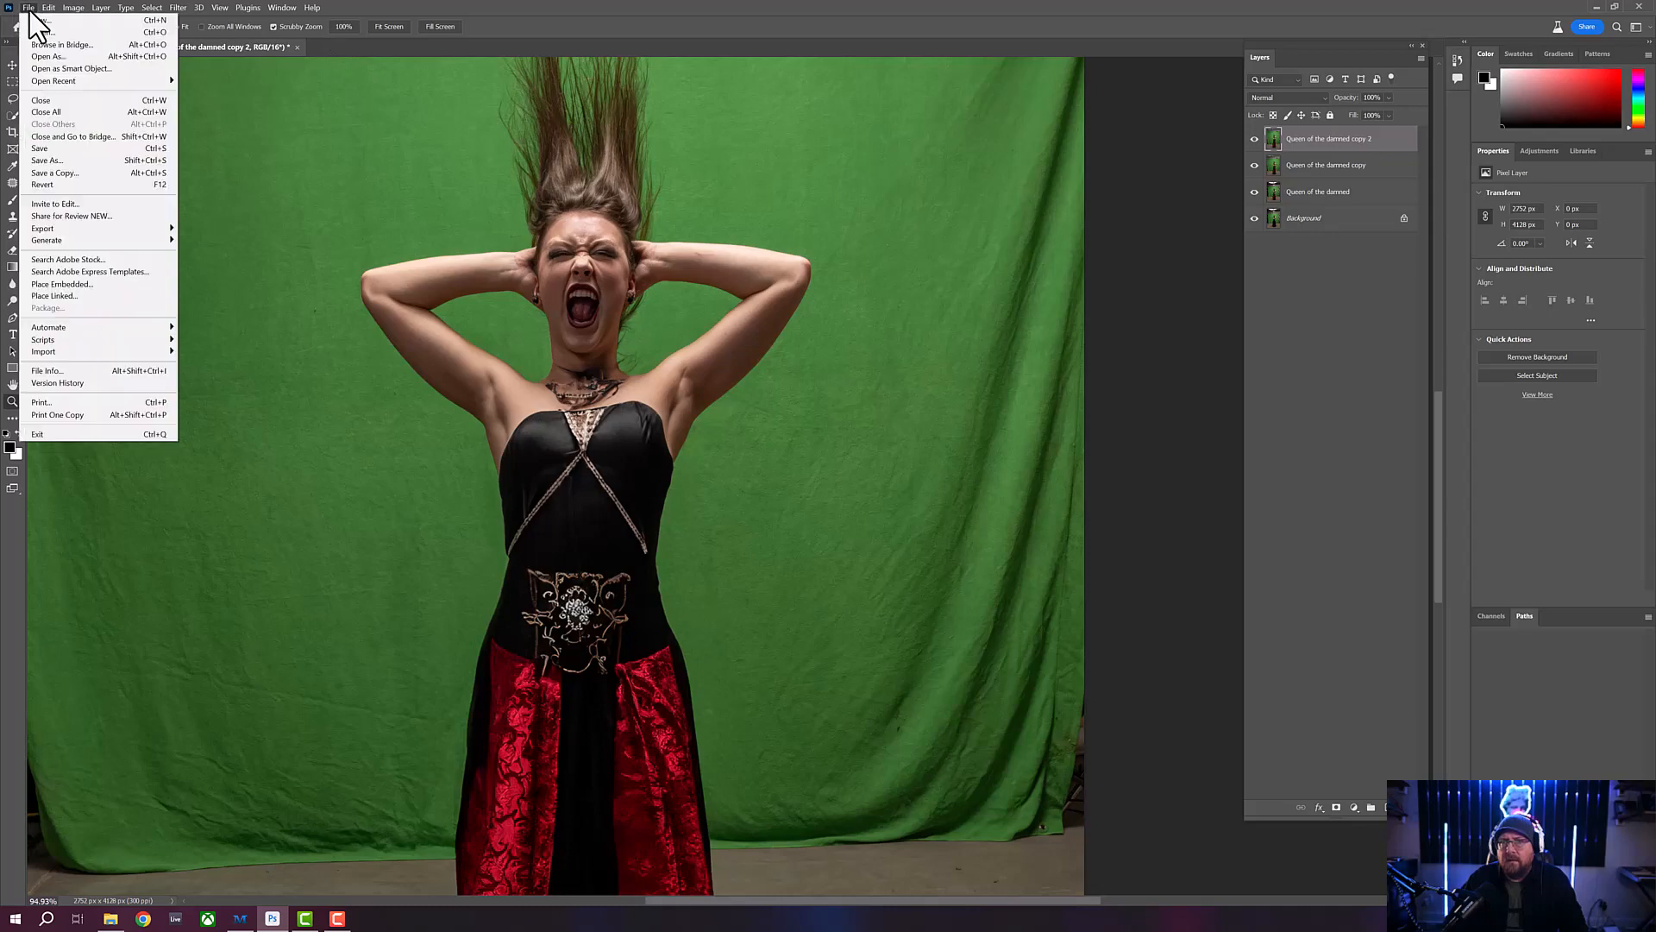
{"action": "left_click", "coordinate": [36, 43]}
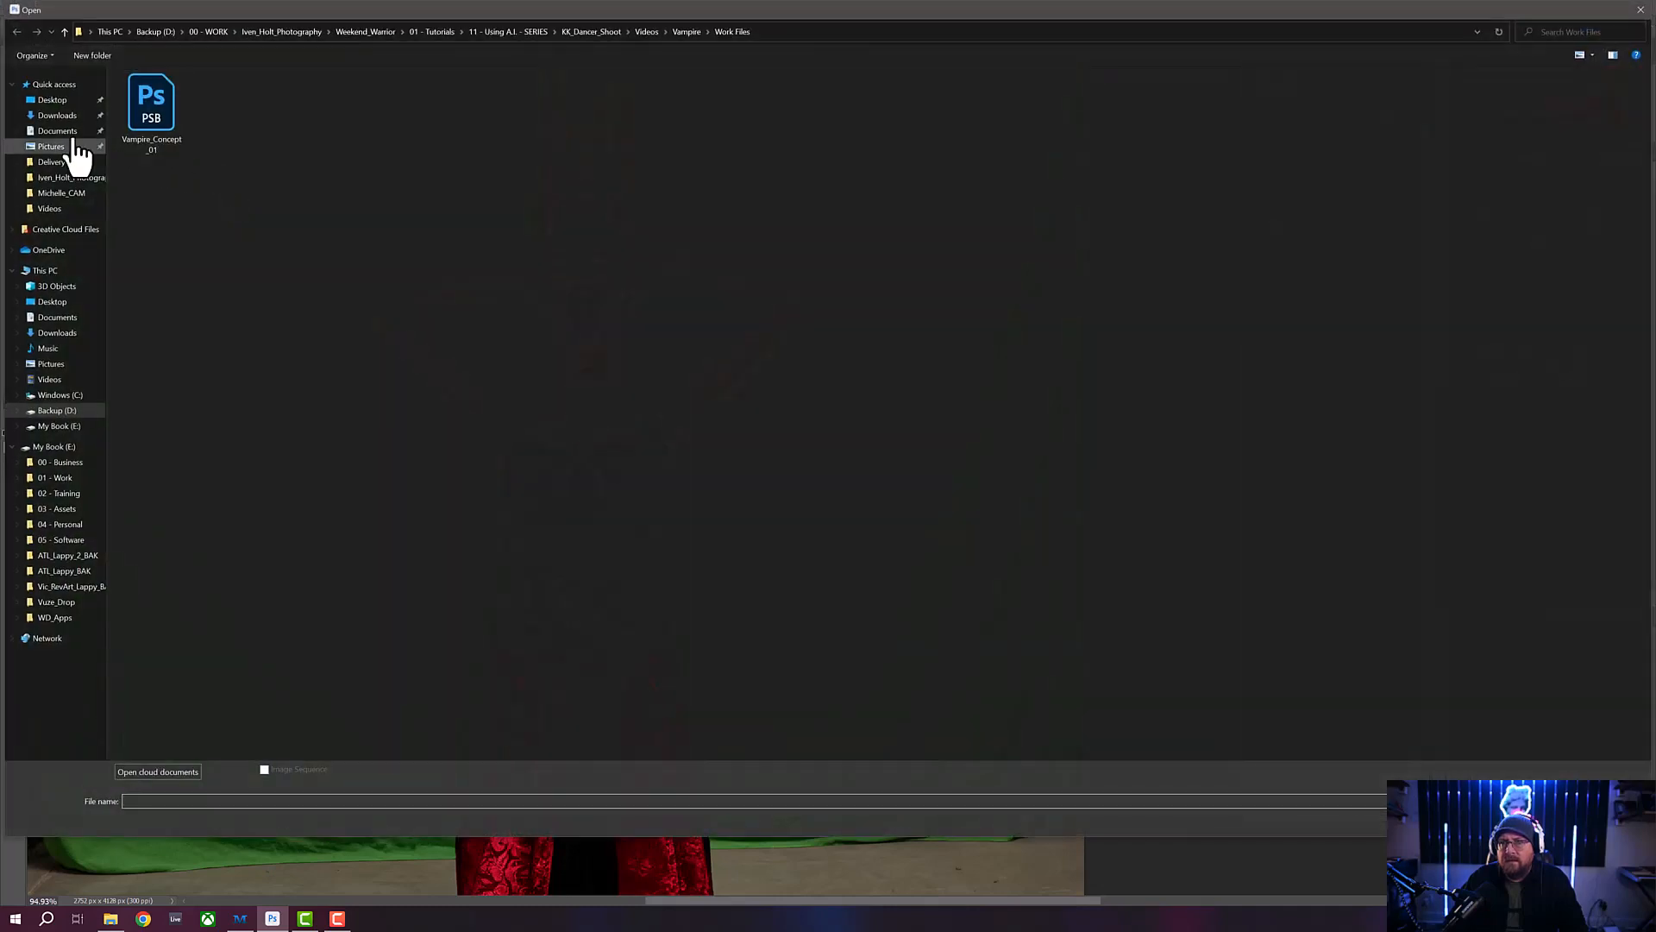
{"action": "left_click", "coordinate": [686, 32]}
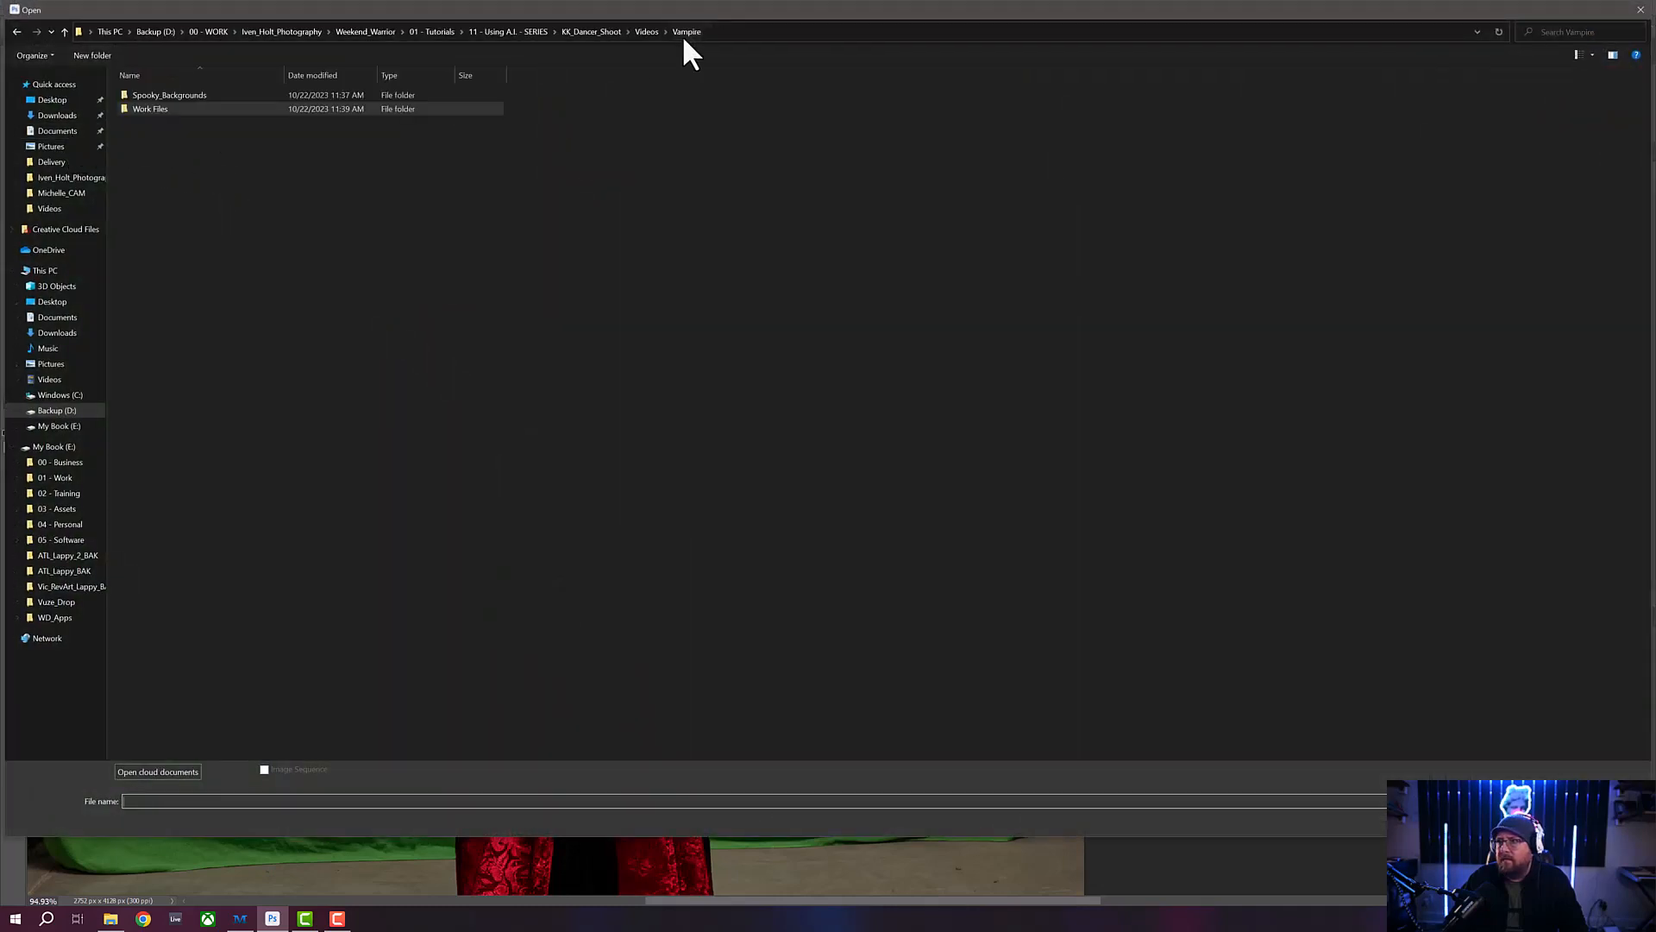
{"action": "double_click", "coordinate": [171, 93]}
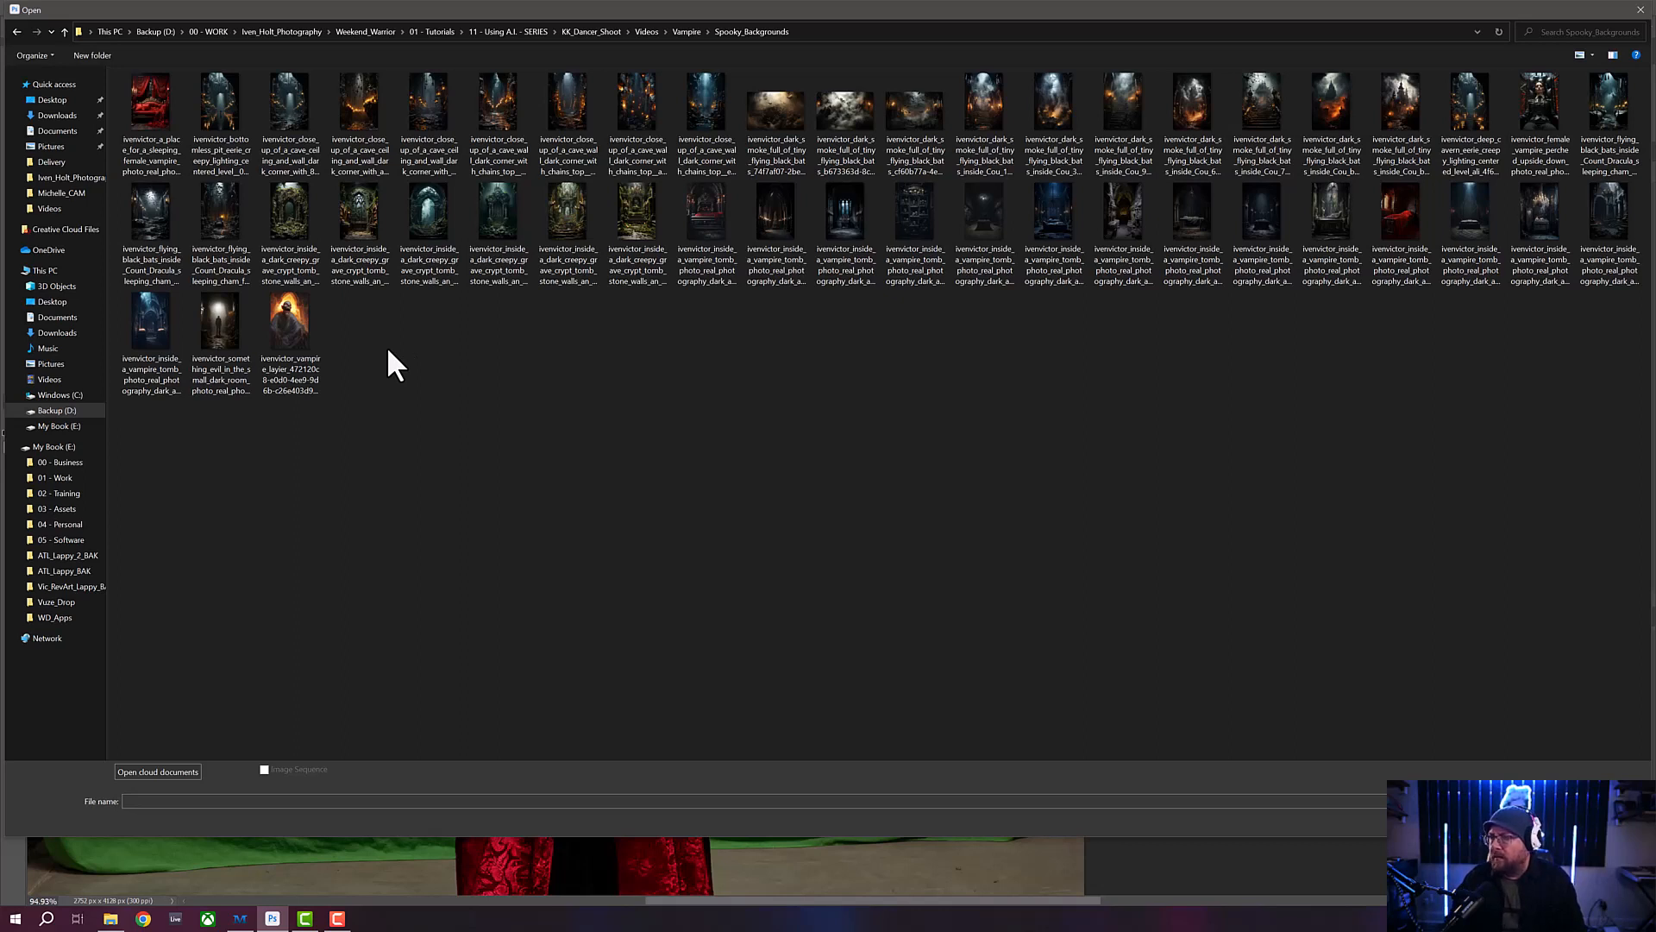
{"action": "double_click", "coordinate": [283, 312]}
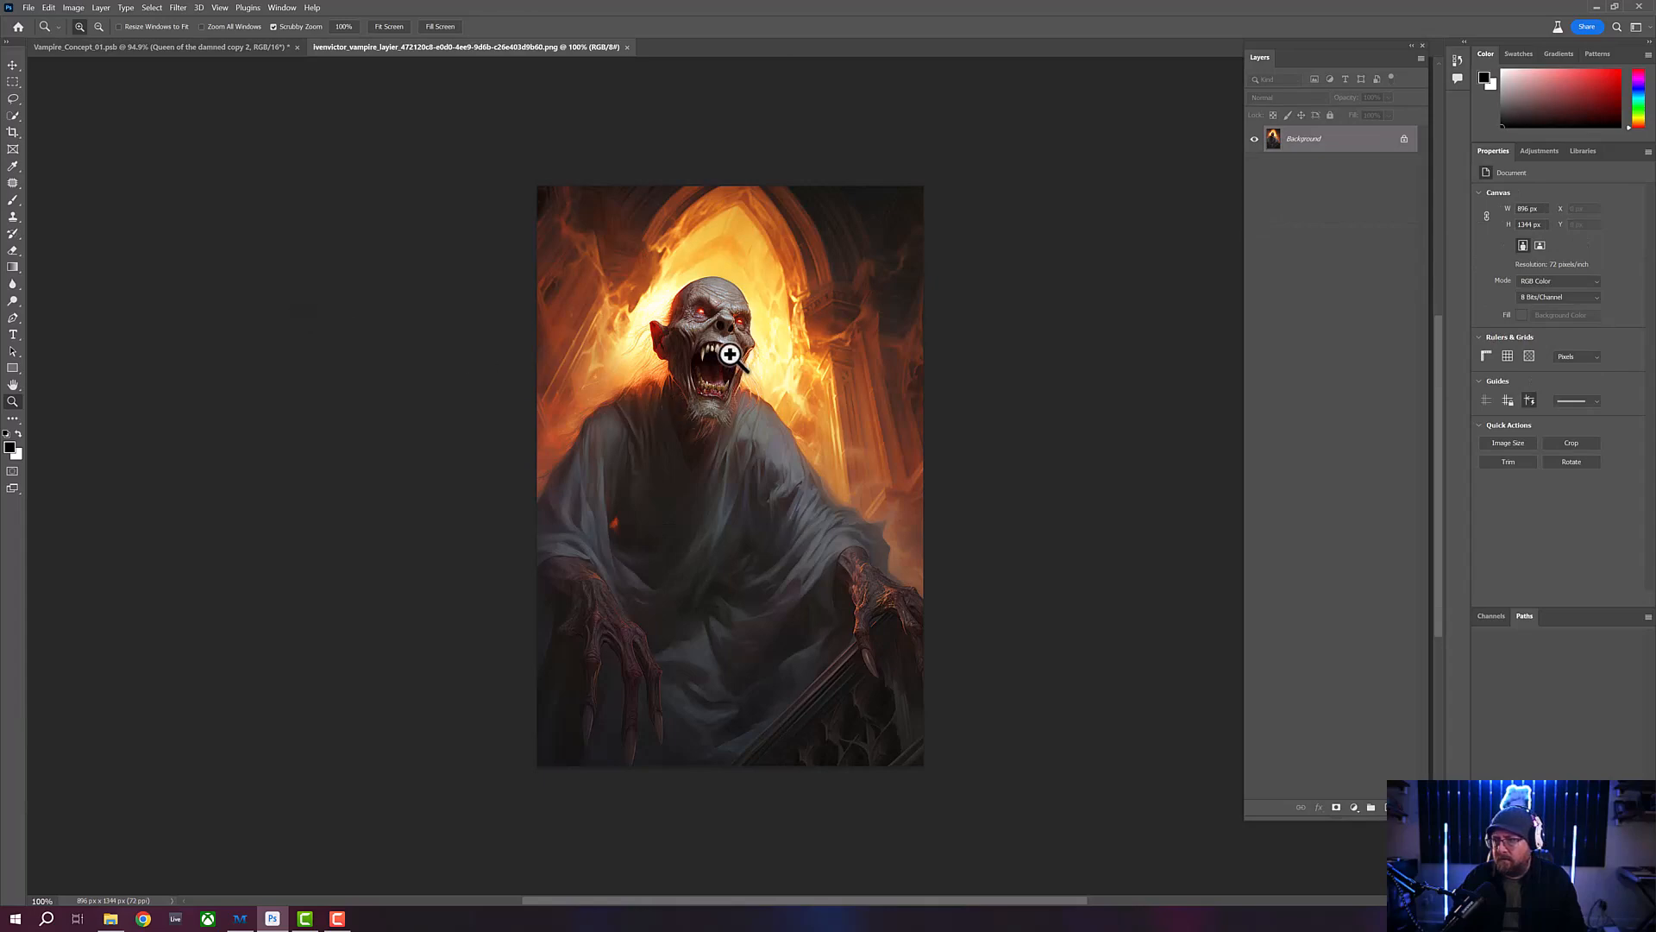
{"action": "left_click_drag", "start_coordinate": [729, 345], "coordinate": [521, 467]}
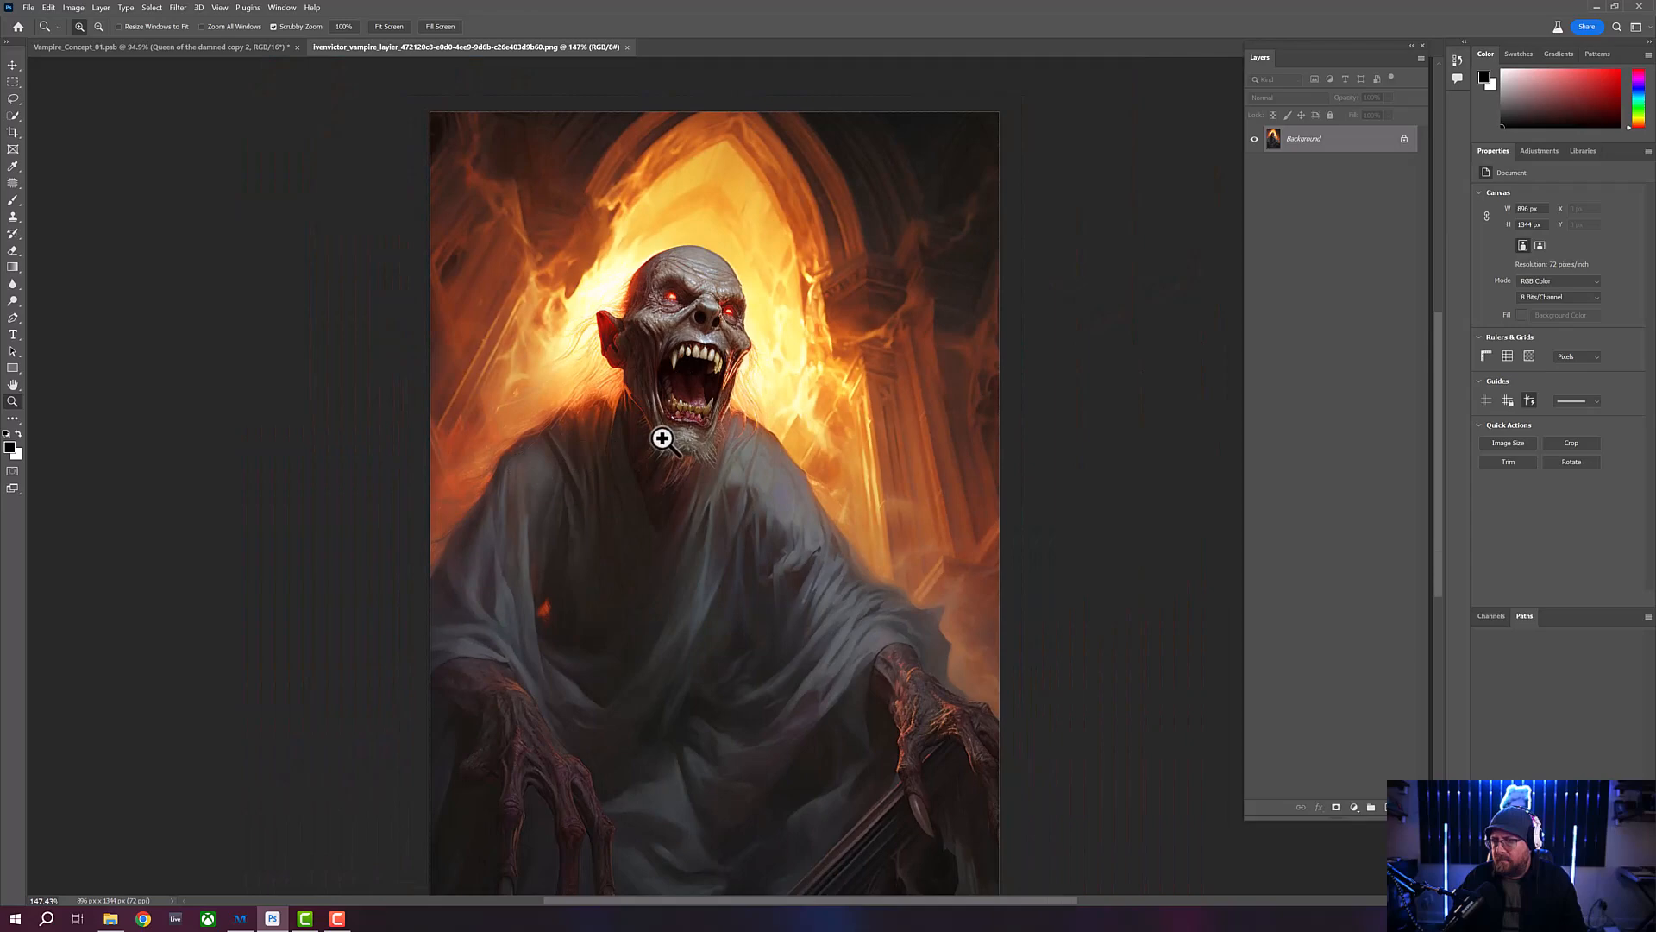
{"action": "left_click", "coordinate": [627, 46]}
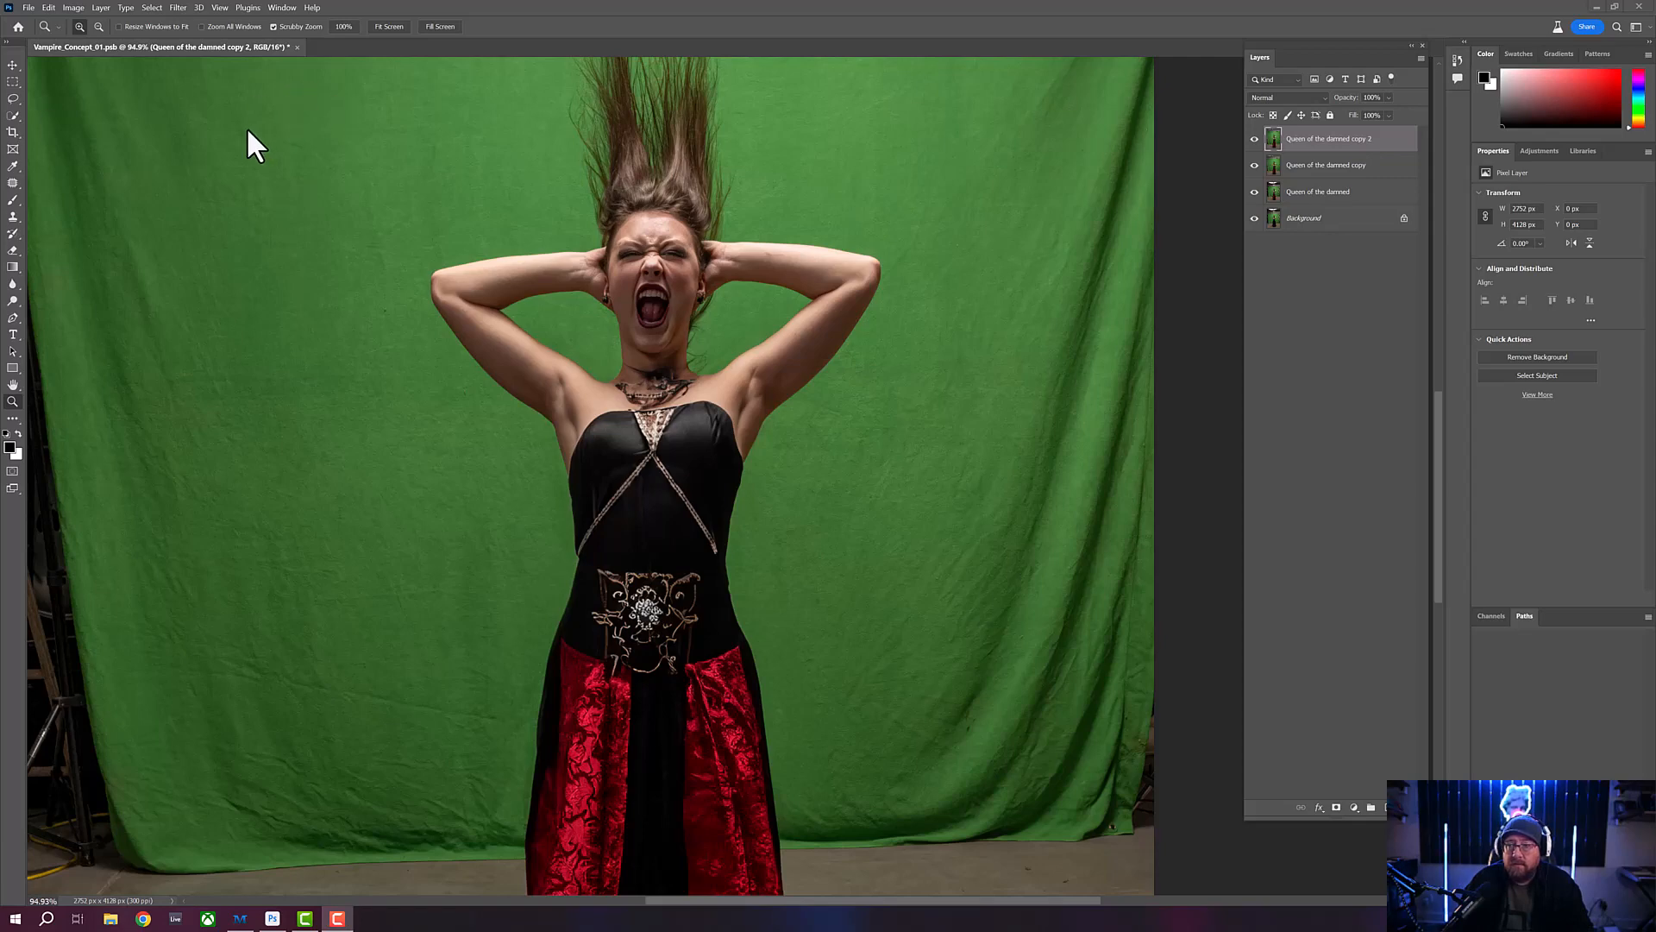
- Open the snarling, hissing female vampire image with fangs from the Downloads folder
{"action": "left_click", "coordinate": [30, 7]}
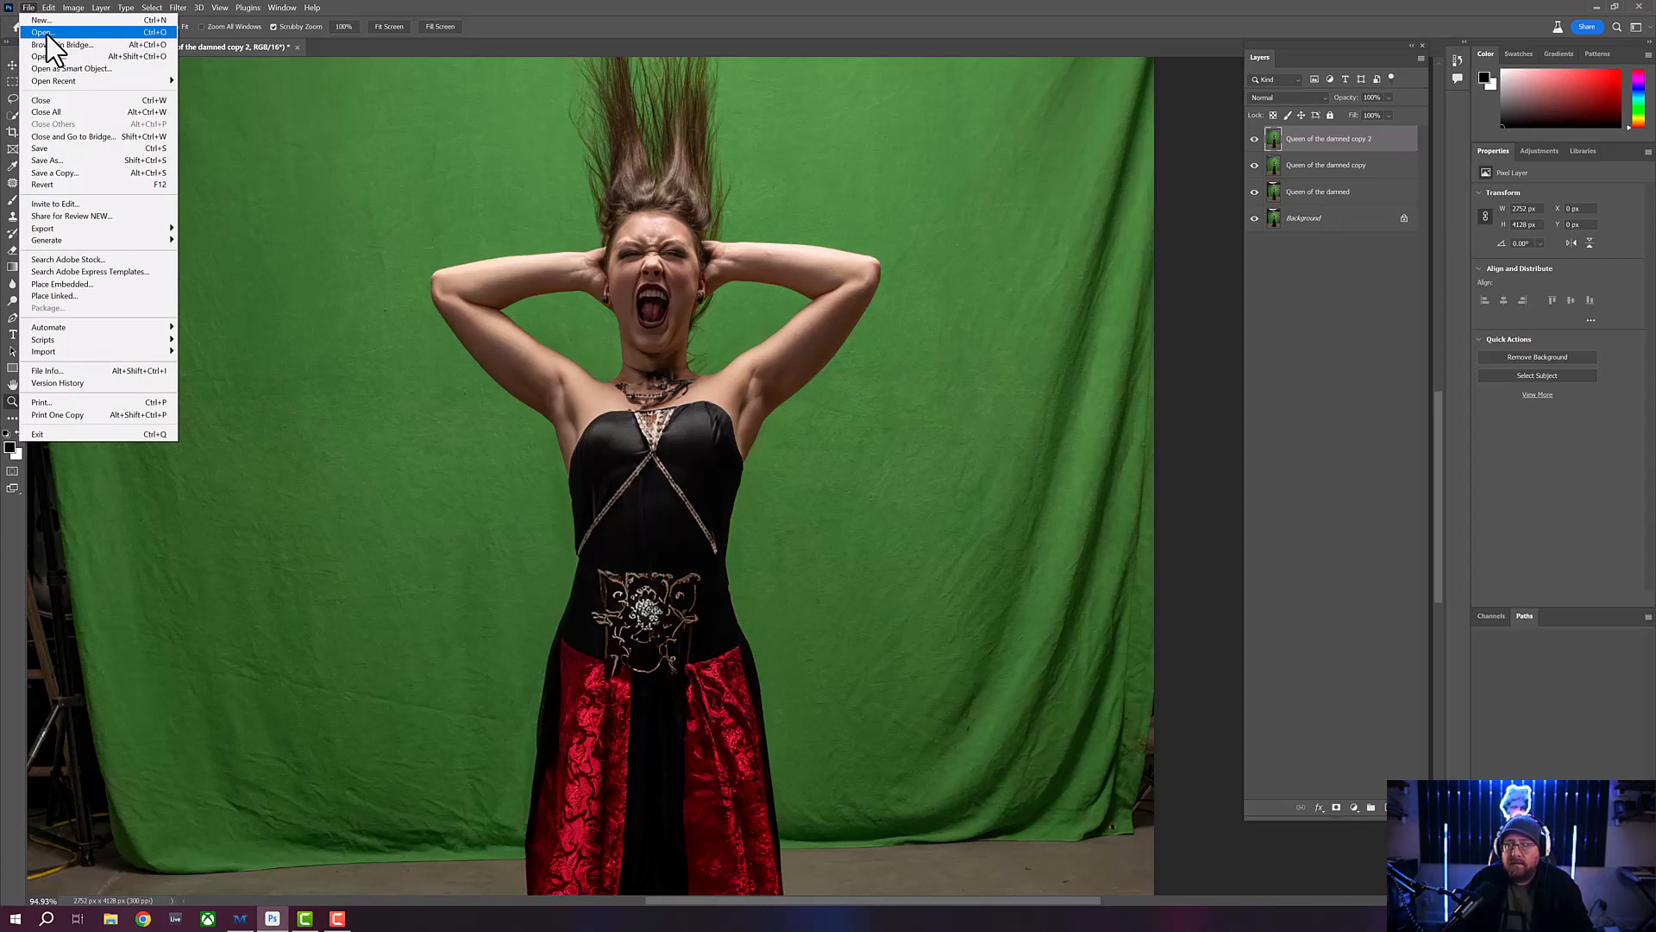
{"action": "left_click", "coordinate": [45, 33]}
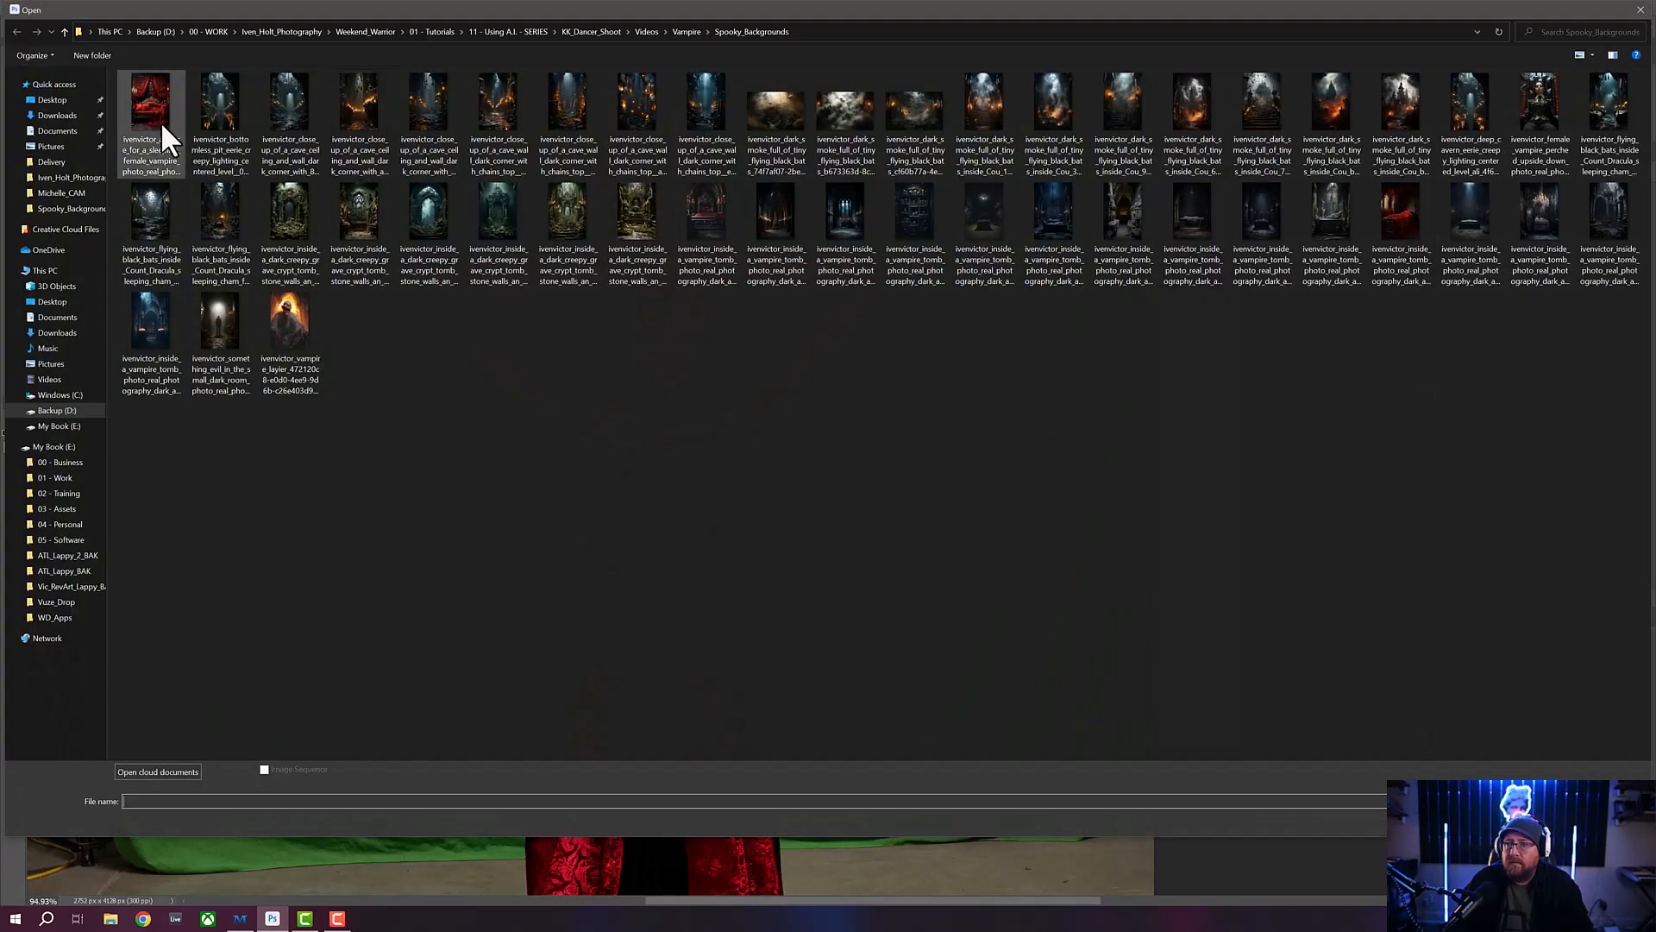
{"action": "left_click", "coordinate": [86, 117]}
{"action": "double_click", "coordinate": [174, 126]}
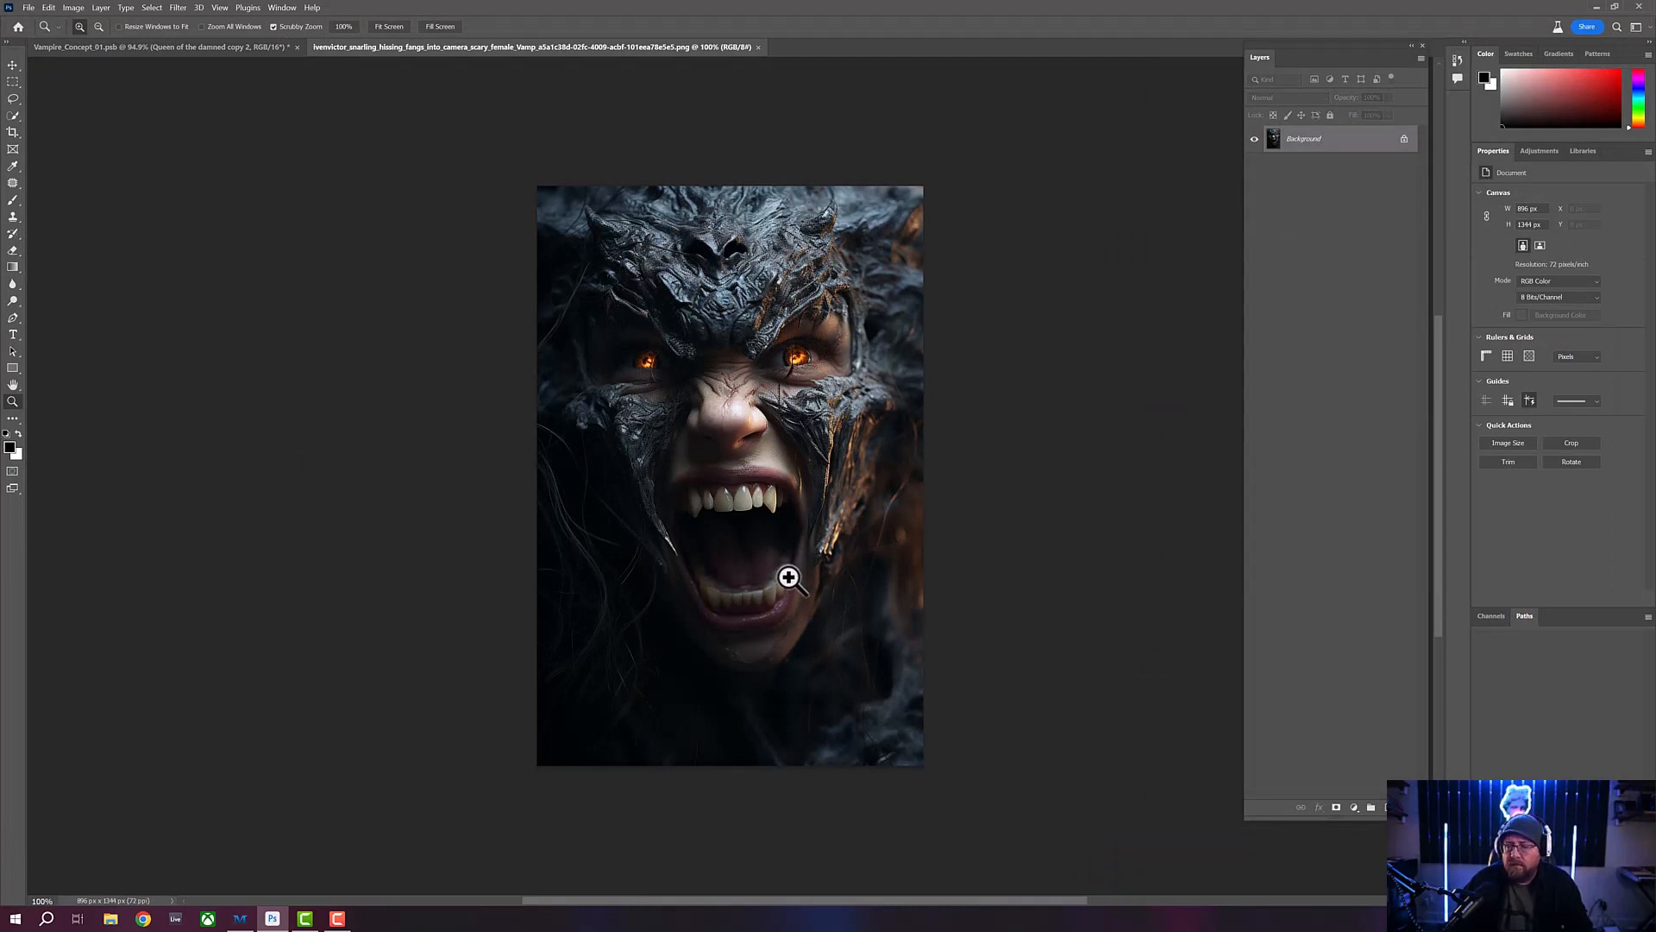
{"action": "left_click_drag", "start_coordinate": [765, 566], "coordinate": [786, 597]}
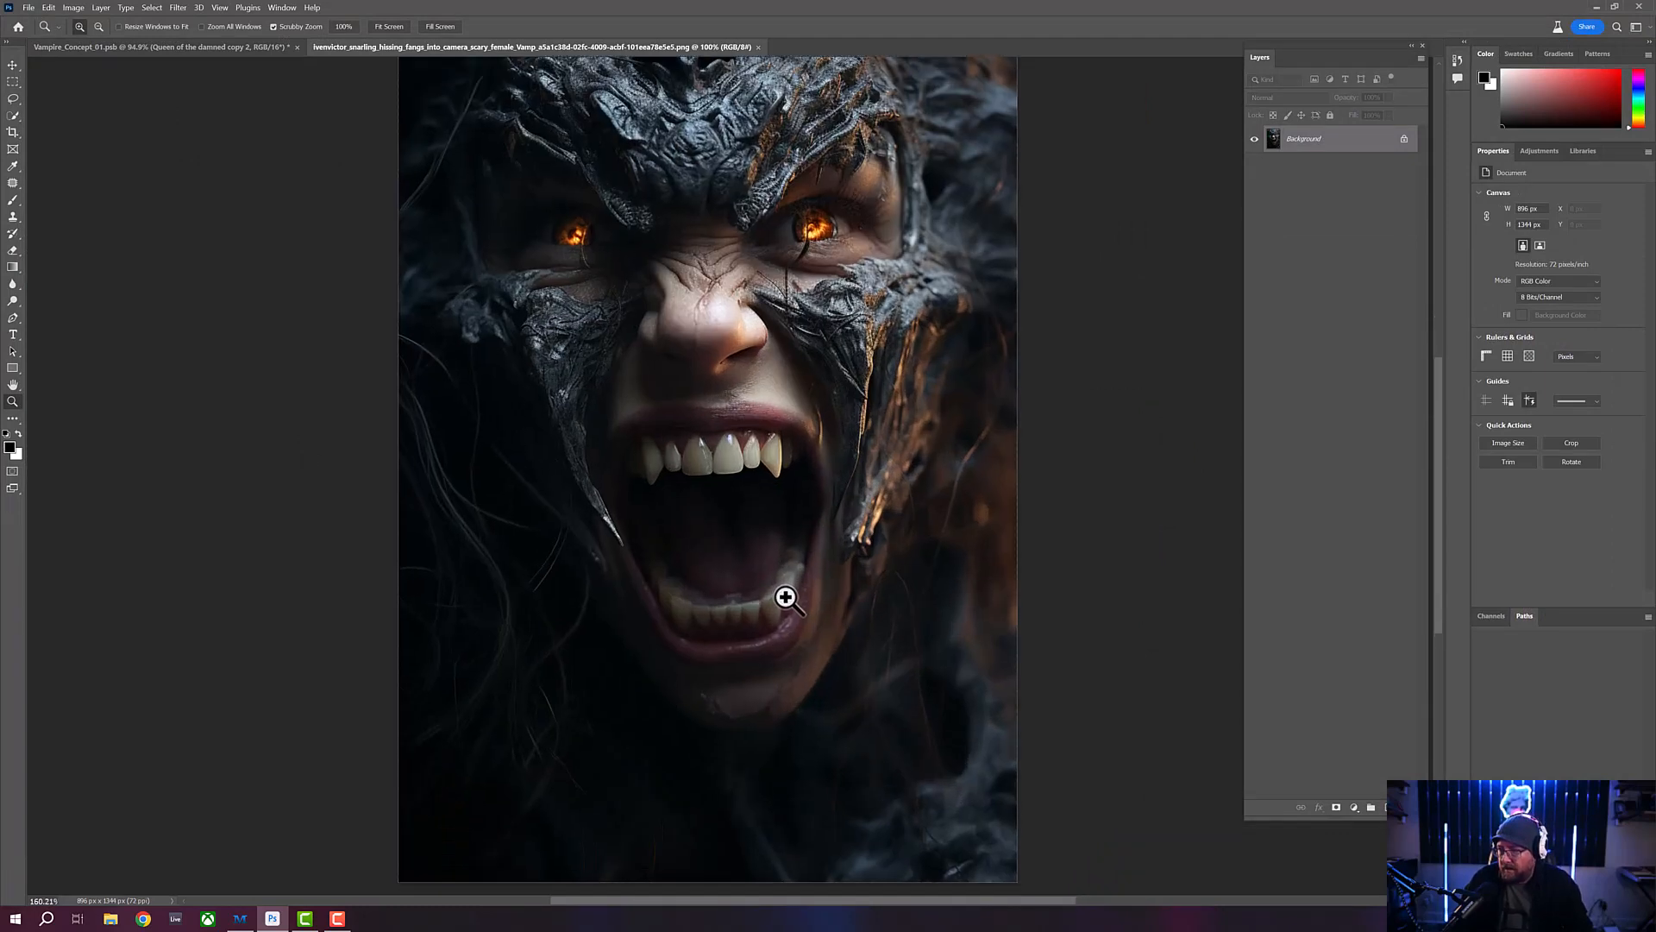
- Compare the woman's open mouth in Vampire_Concept_01.psb with the mouth and fangs in the snarling vampire image
{"action": "left_click", "coordinate": [157, 46]}
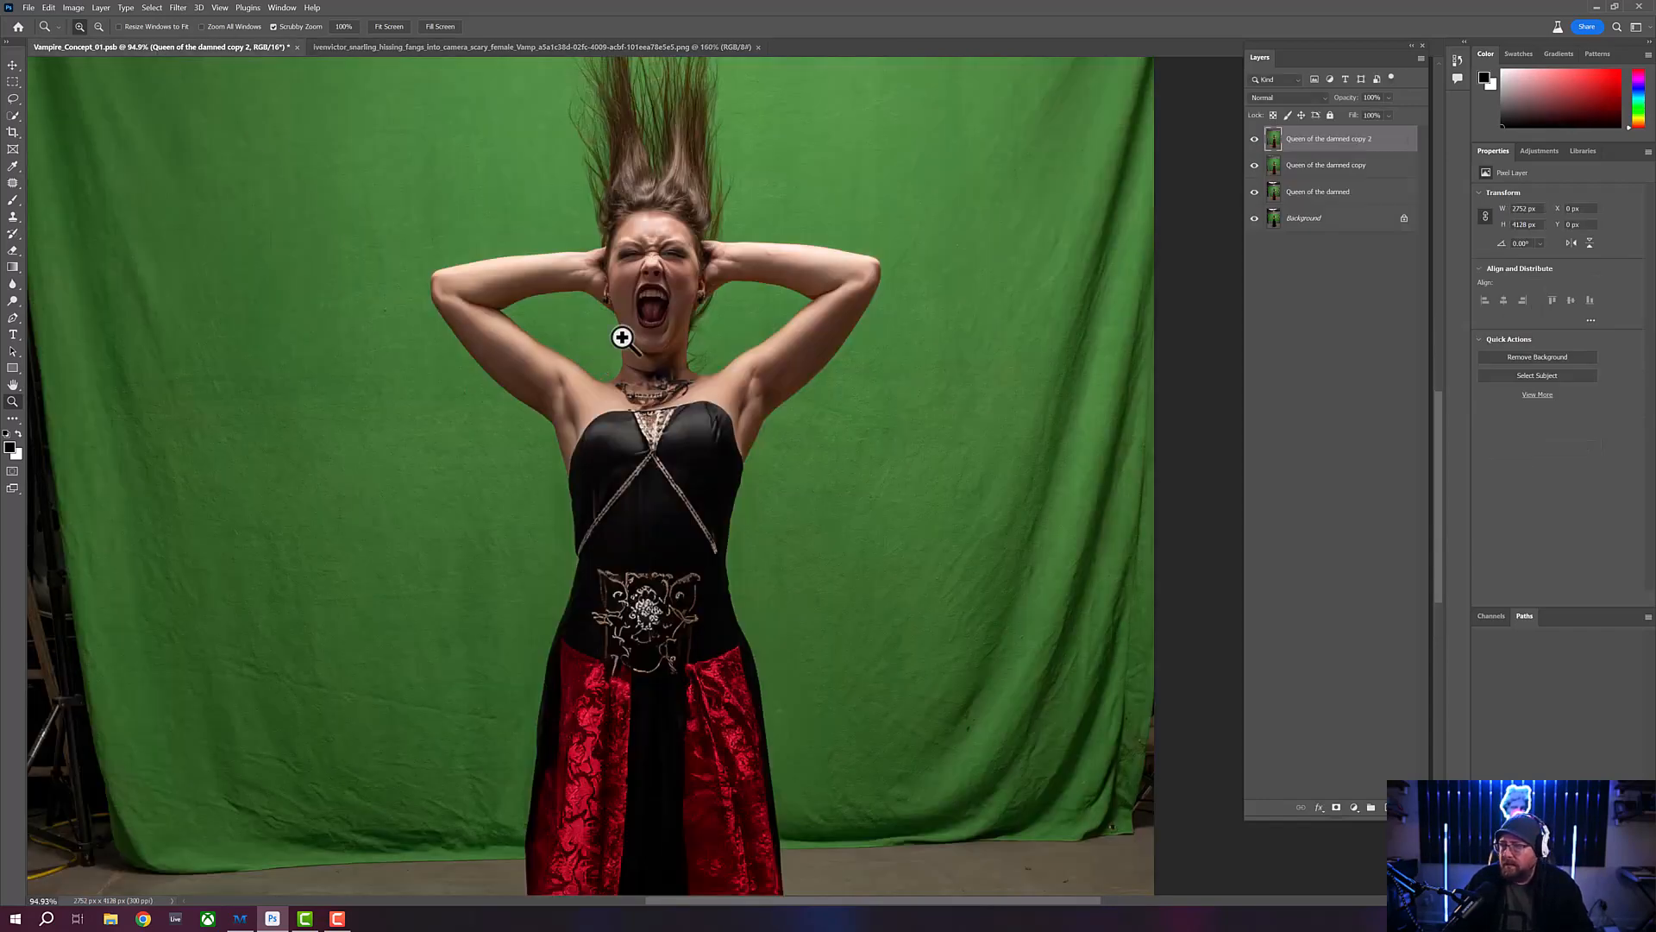
{"action": "left_click_drag", "start_coordinate": [622, 337], "coordinate": [687, 326]}
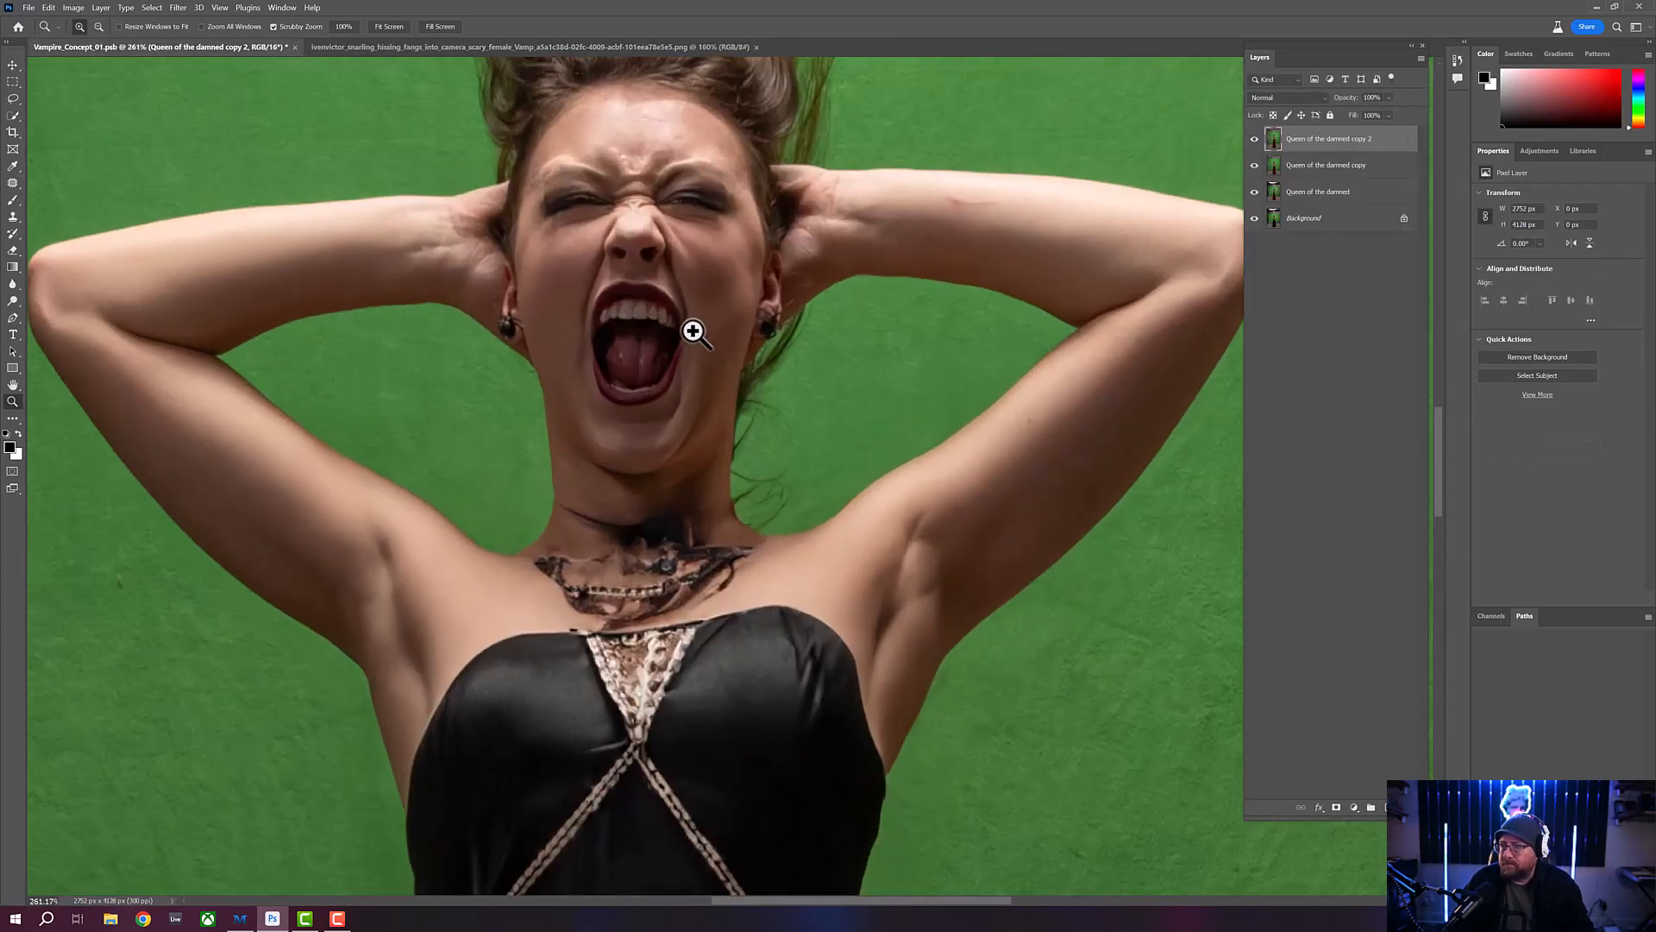
{"action": "left_click", "coordinate": [402, 48]}
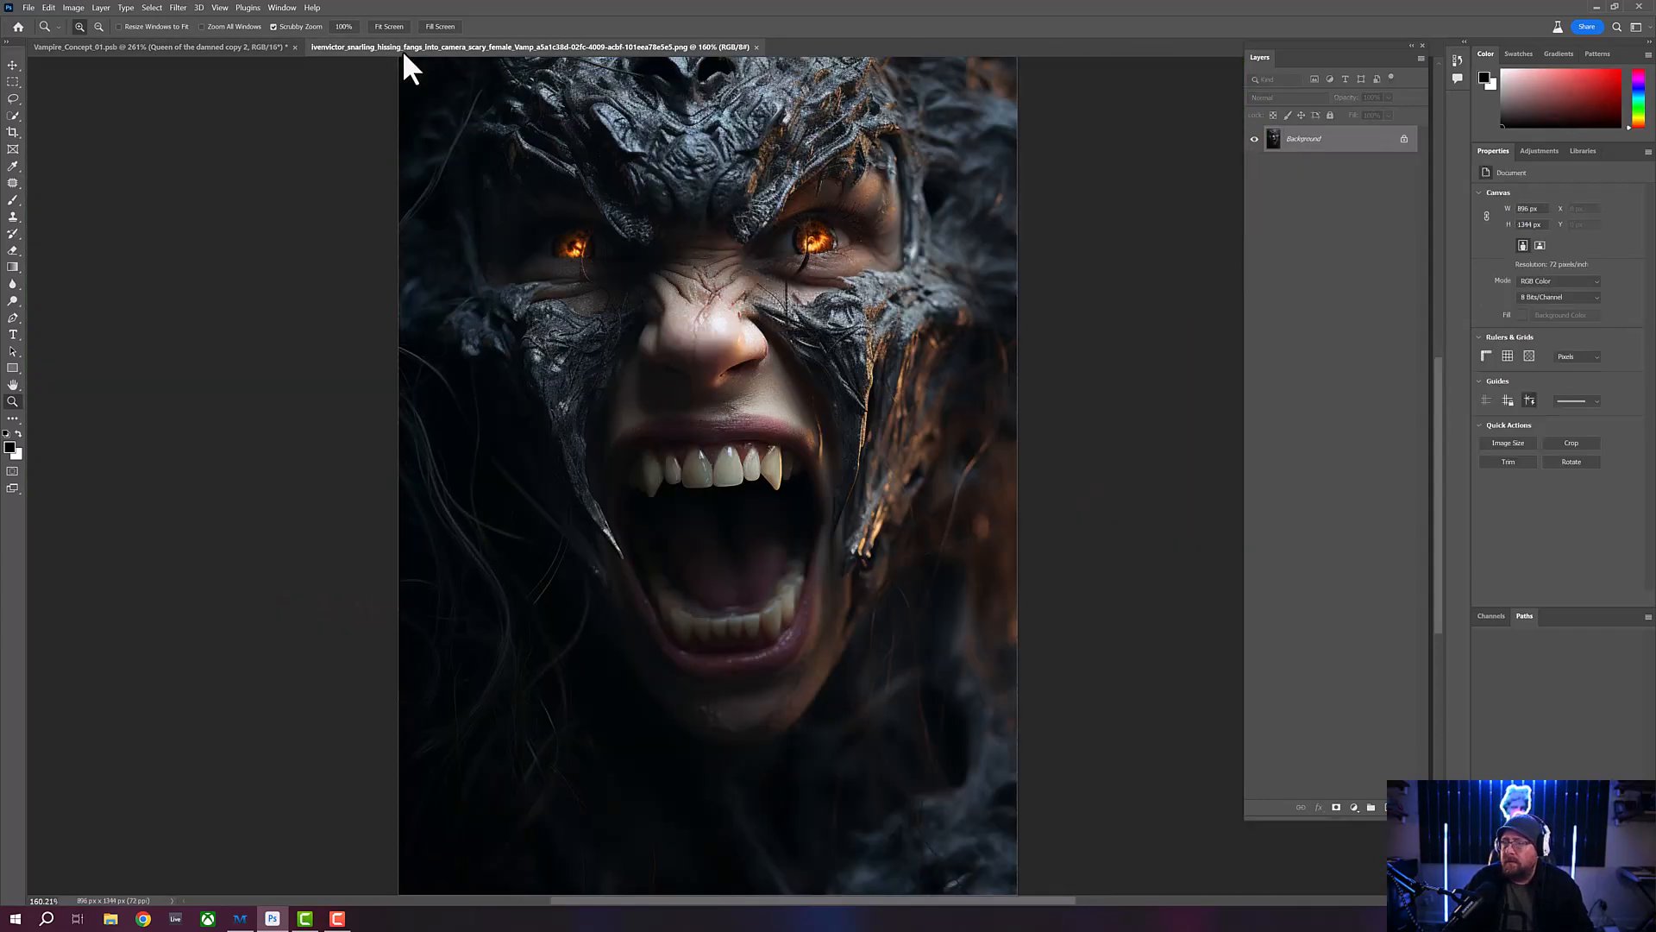
{"action": "left_click", "coordinate": [195, 47]}
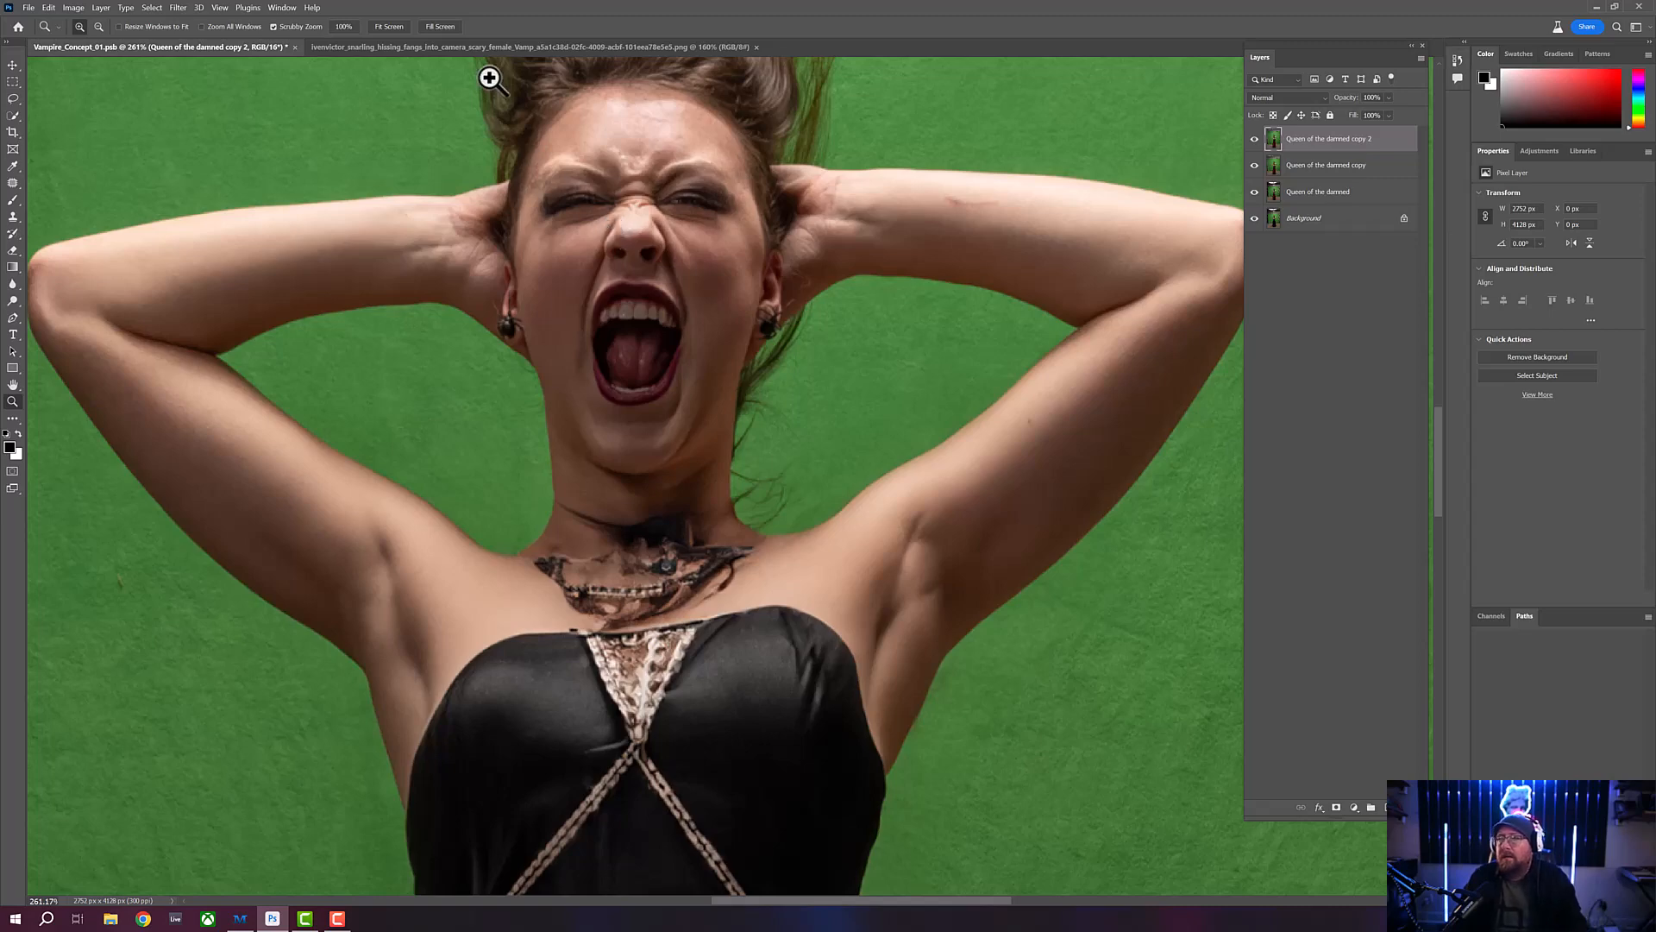
{"action": "left_click", "coordinate": [485, 49]}
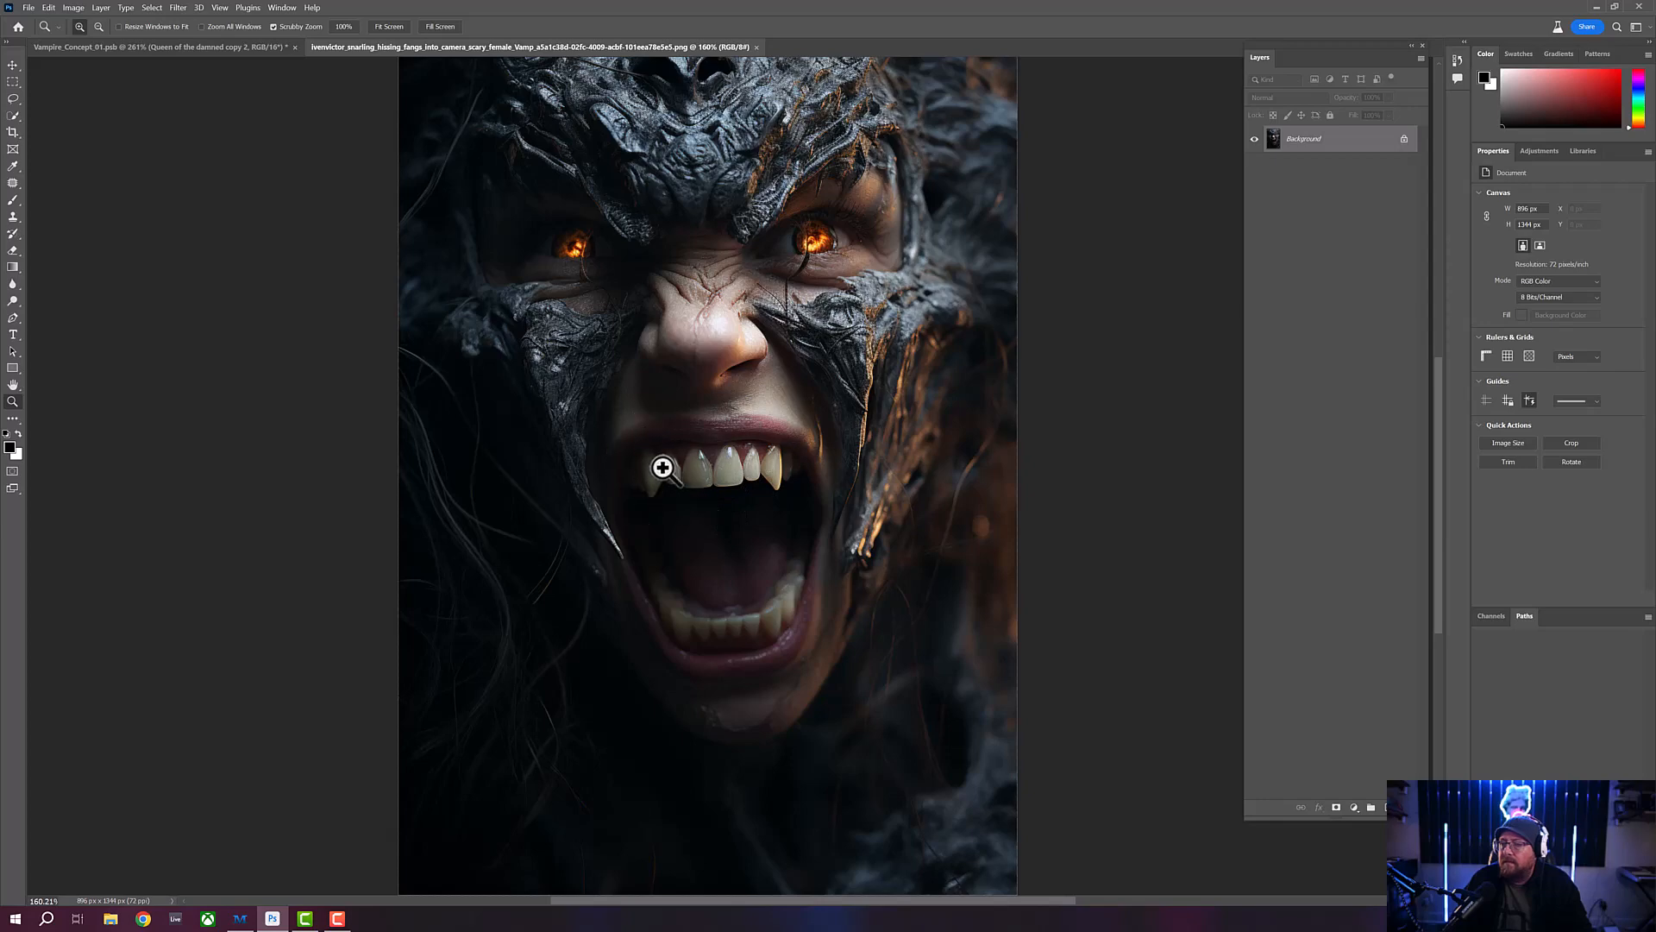
- Outline the long upper fang on the left side of the vampire's mouth with the Lasso tool and copy it
{"action": "left_click_drag", "start_coordinate": [629, 488], "coordinate": [667, 446]}
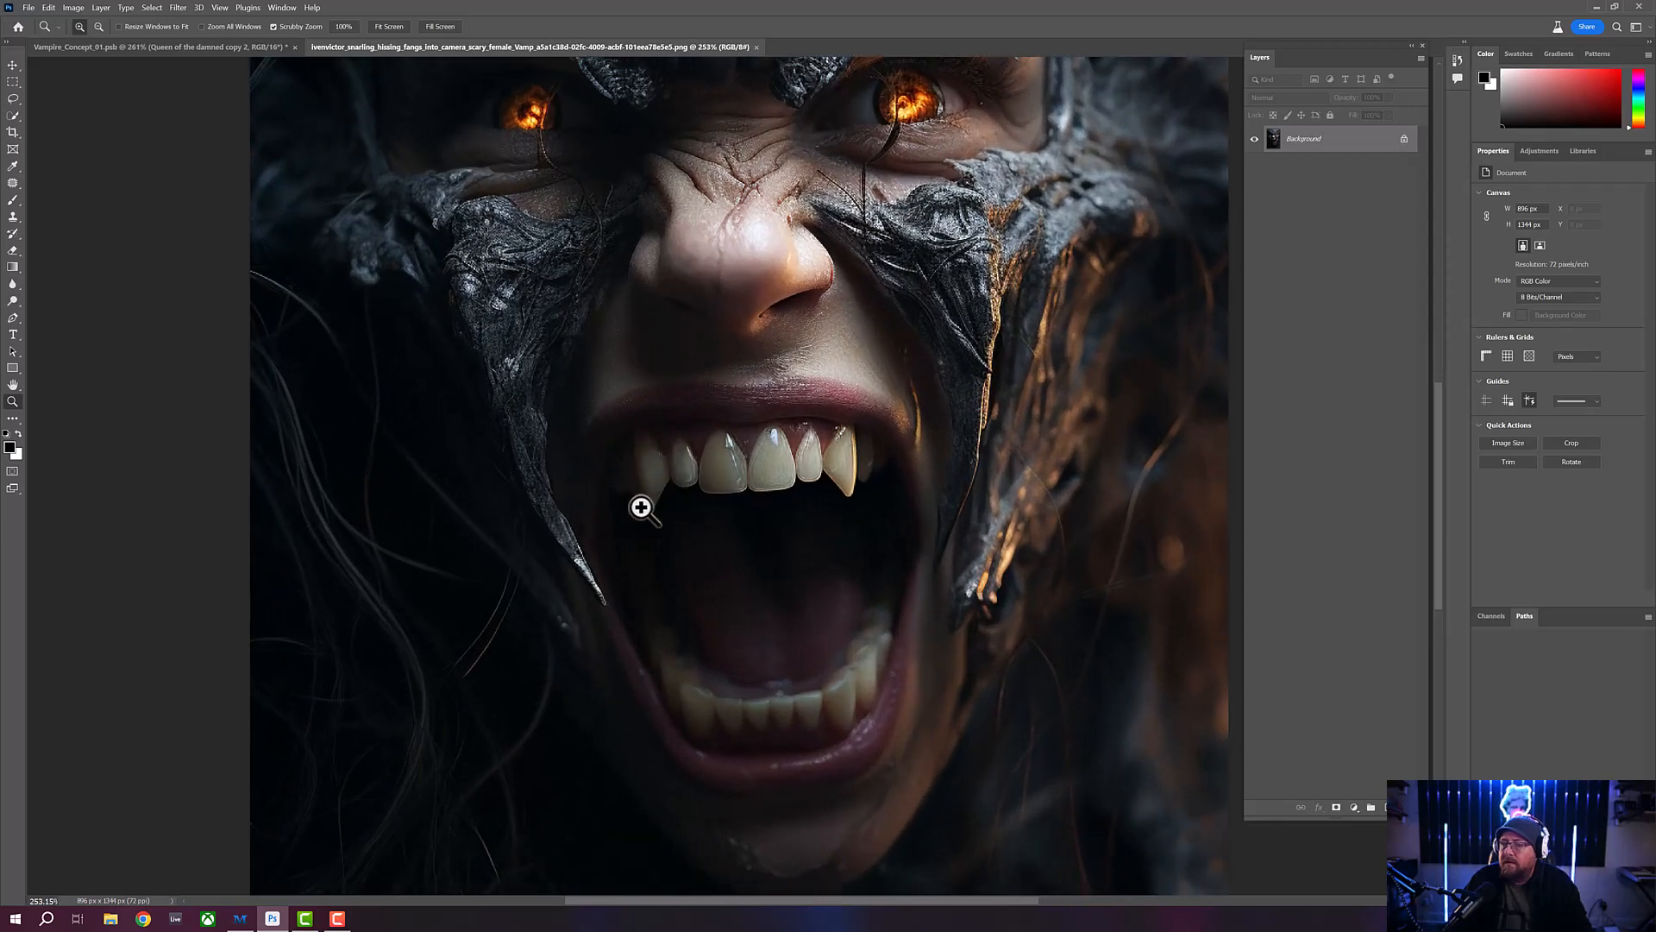
{"action": "left_click_drag", "start_coordinate": [769, 469], "coordinate": [784, 484]}
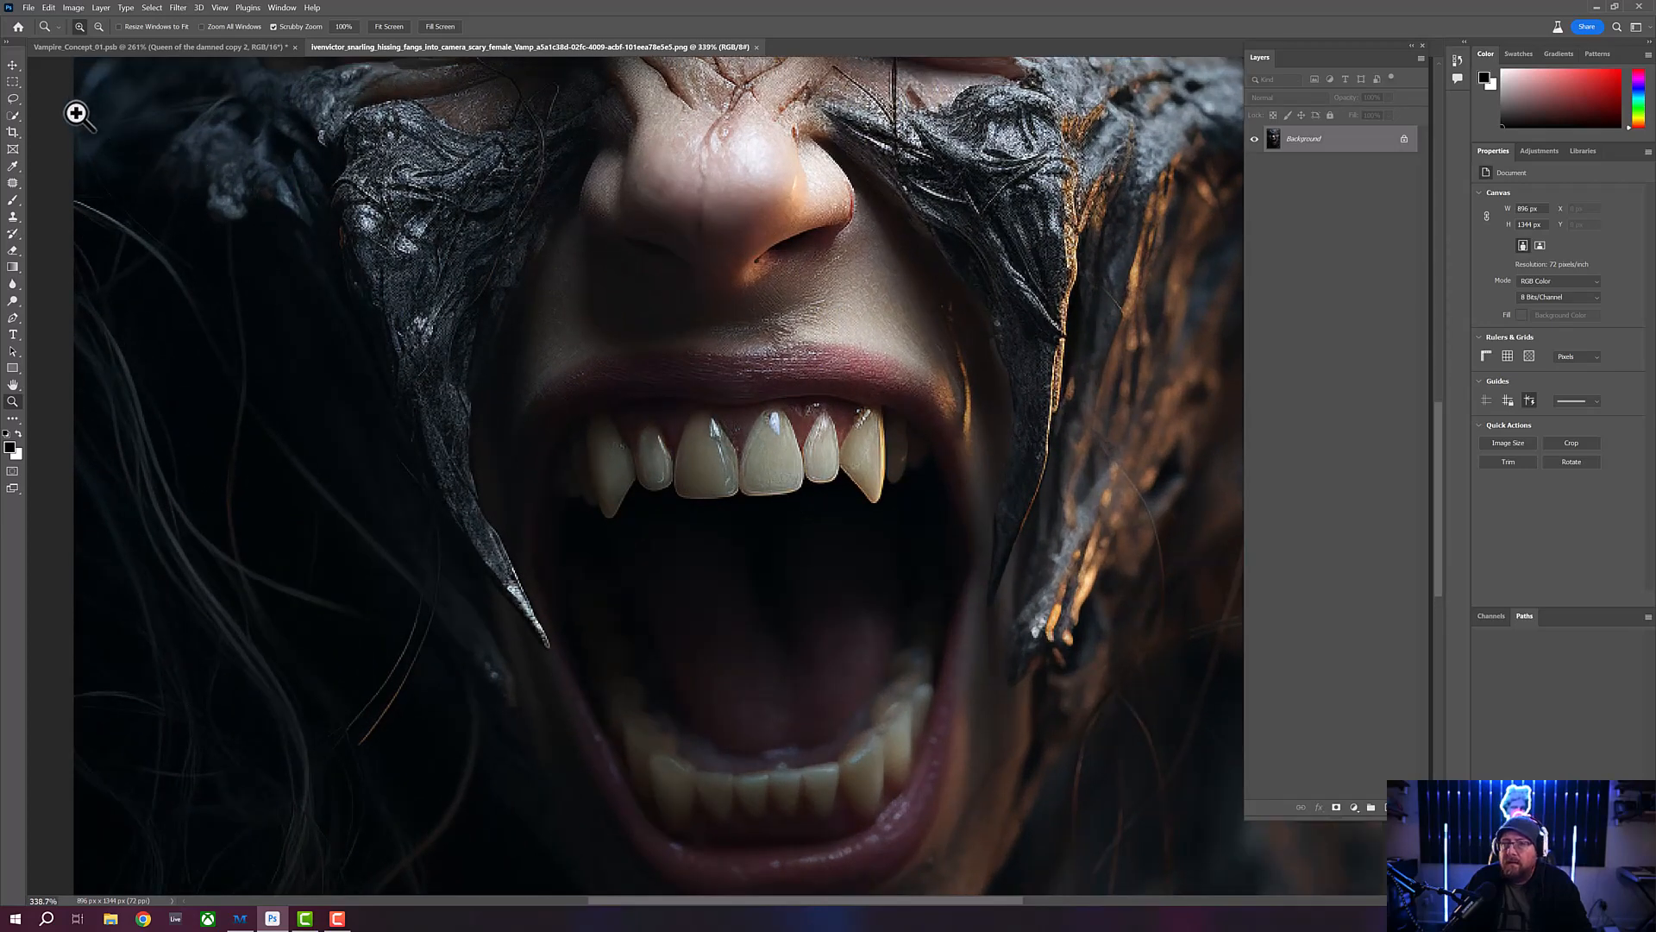
{"action": "left_click", "coordinate": [12, 99]}
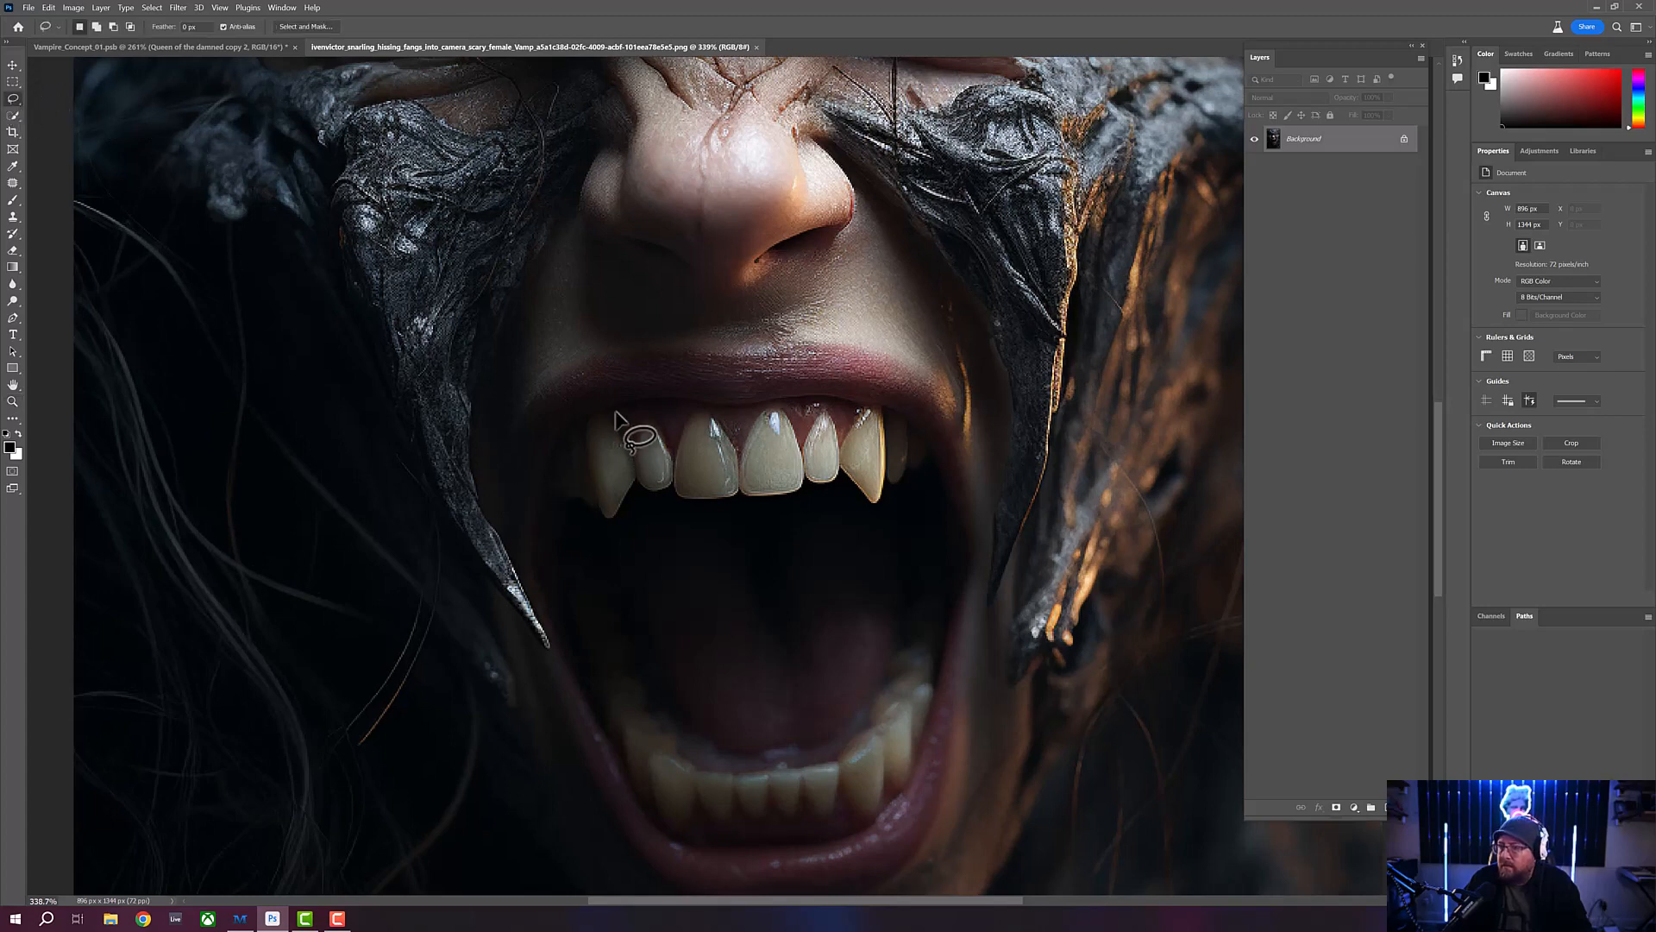
{"action": "mouse_move", "coordinate": [613, 409]}
{"action": "left_mouse_down"}
{"action": "mouse_move", "coordinate": [636, 487]}
{"action": "mouse_move", "coordinate": [606, 524]}
{"action": "mouse_move", "coordinate": [578, 445]}
{"action": "mouse_move", "coordinate": [591, 413]}
{"action": "mouse_move", "coordinate": [614, 411]}
{"action": "left_mouse_up"}
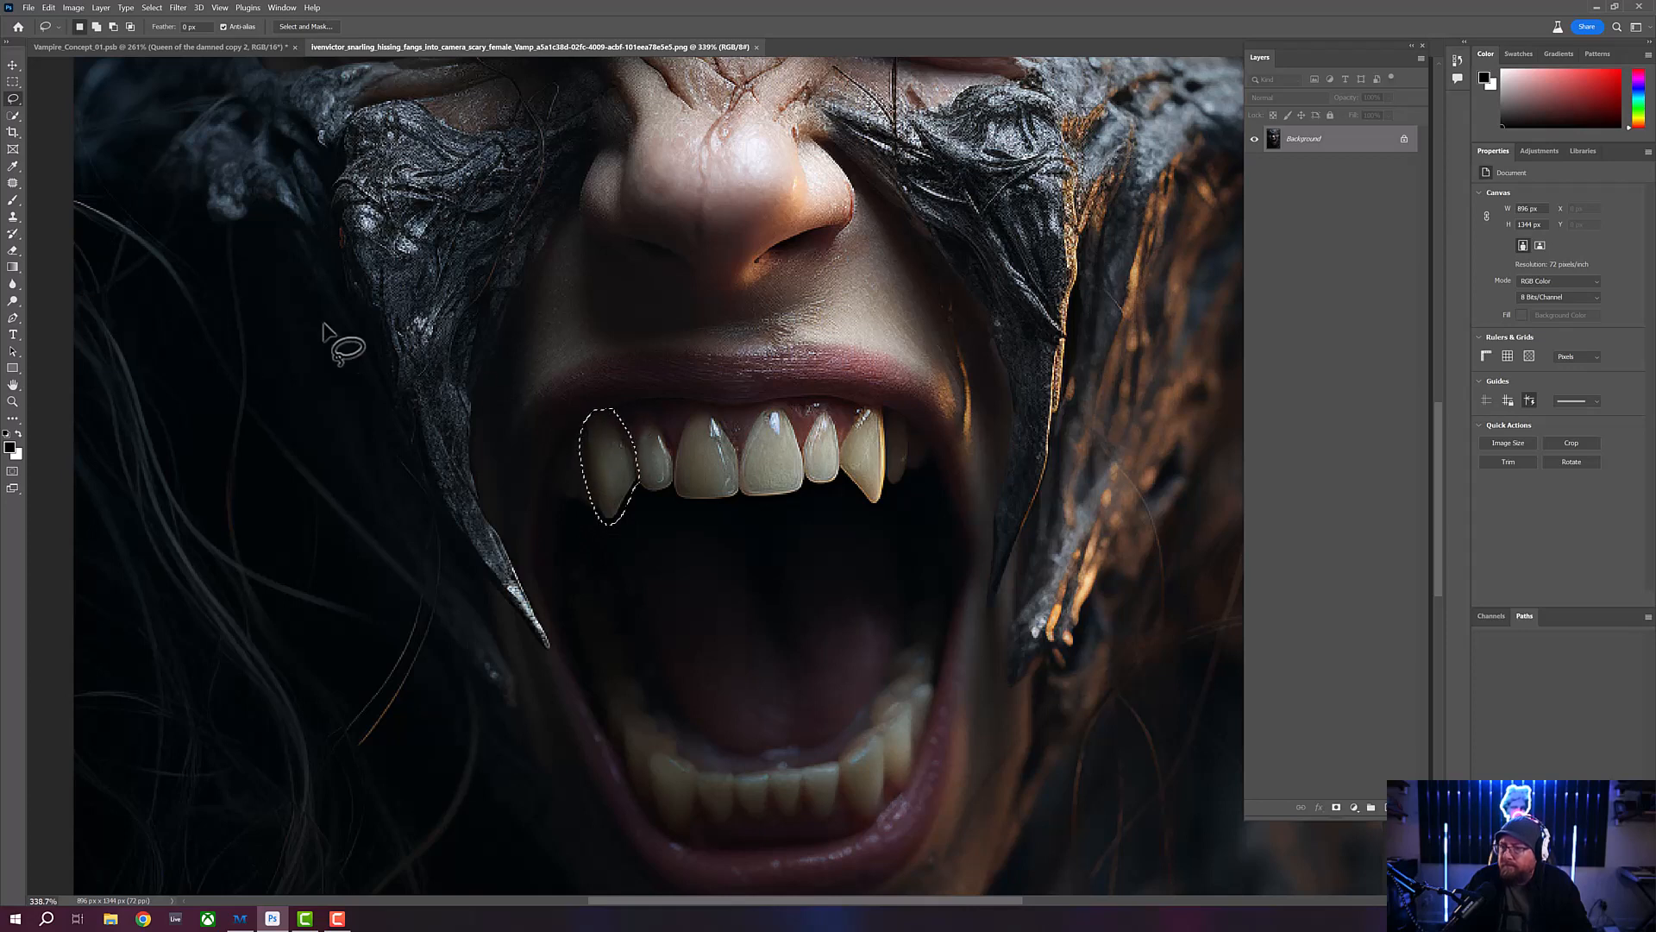
{"action": "left_click", "coordinate": [48, 7]}
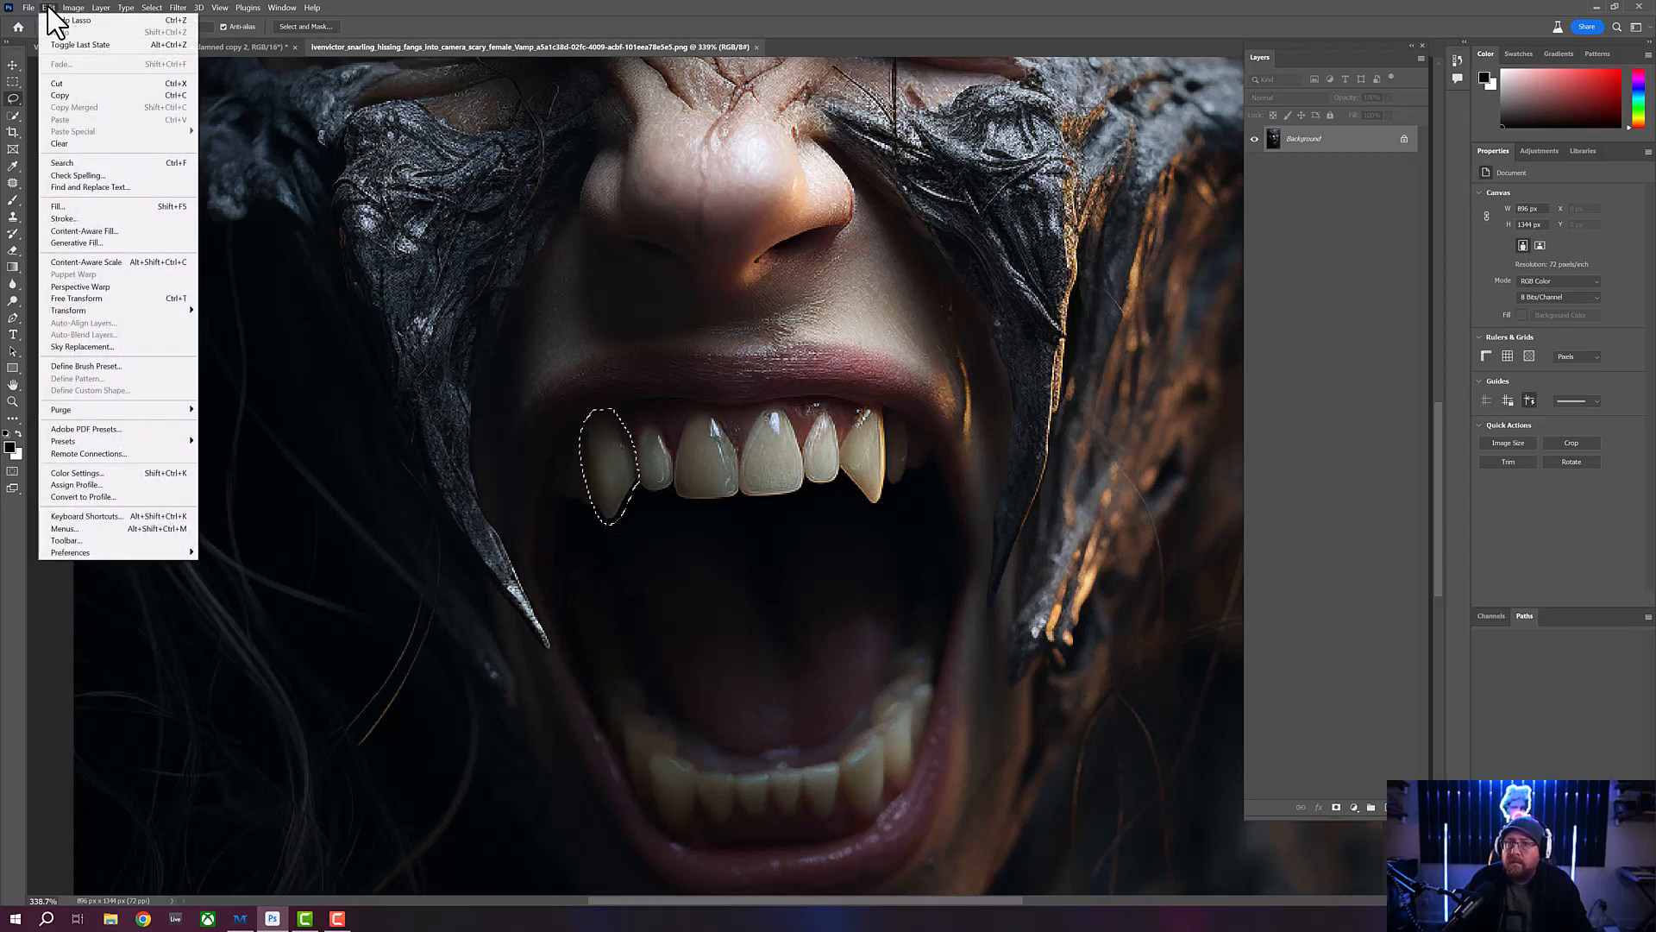
{"action": "left_click", "coordinate": [75, 97]}
- Paste the copied fang into Vampire_Concept_01.psb and scale it to about 32% over the woman's upper teeth
{"action": "left_click", "coordinate": [122, 44]}
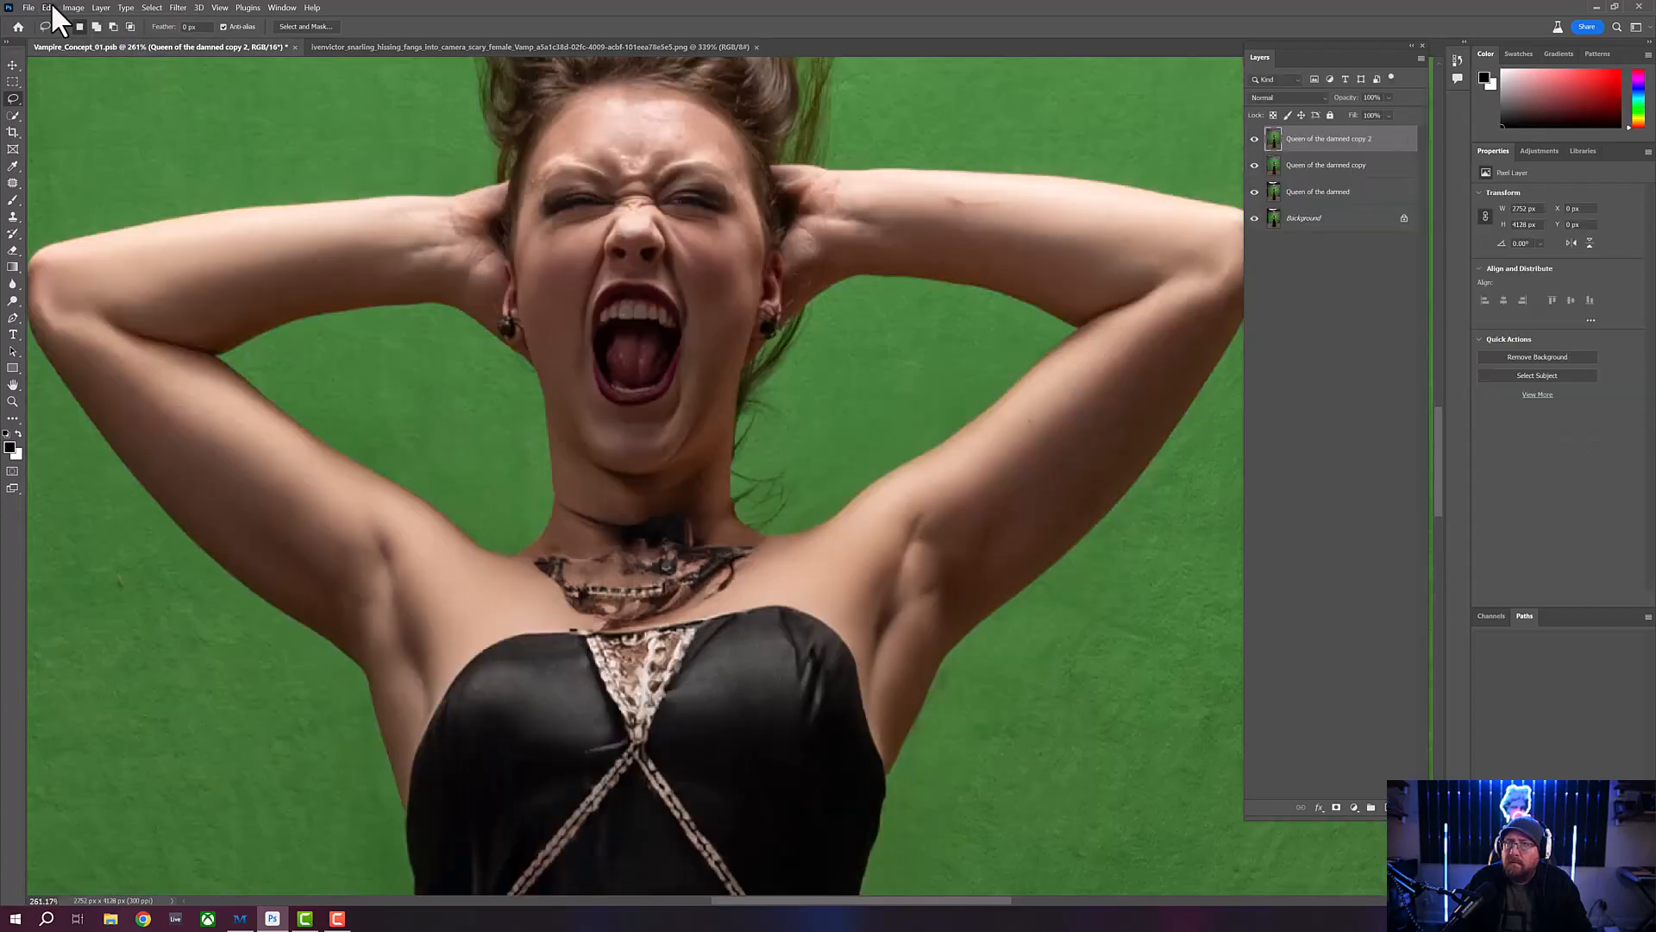
{"action": "left_click", "coordinate": [50, 7]}
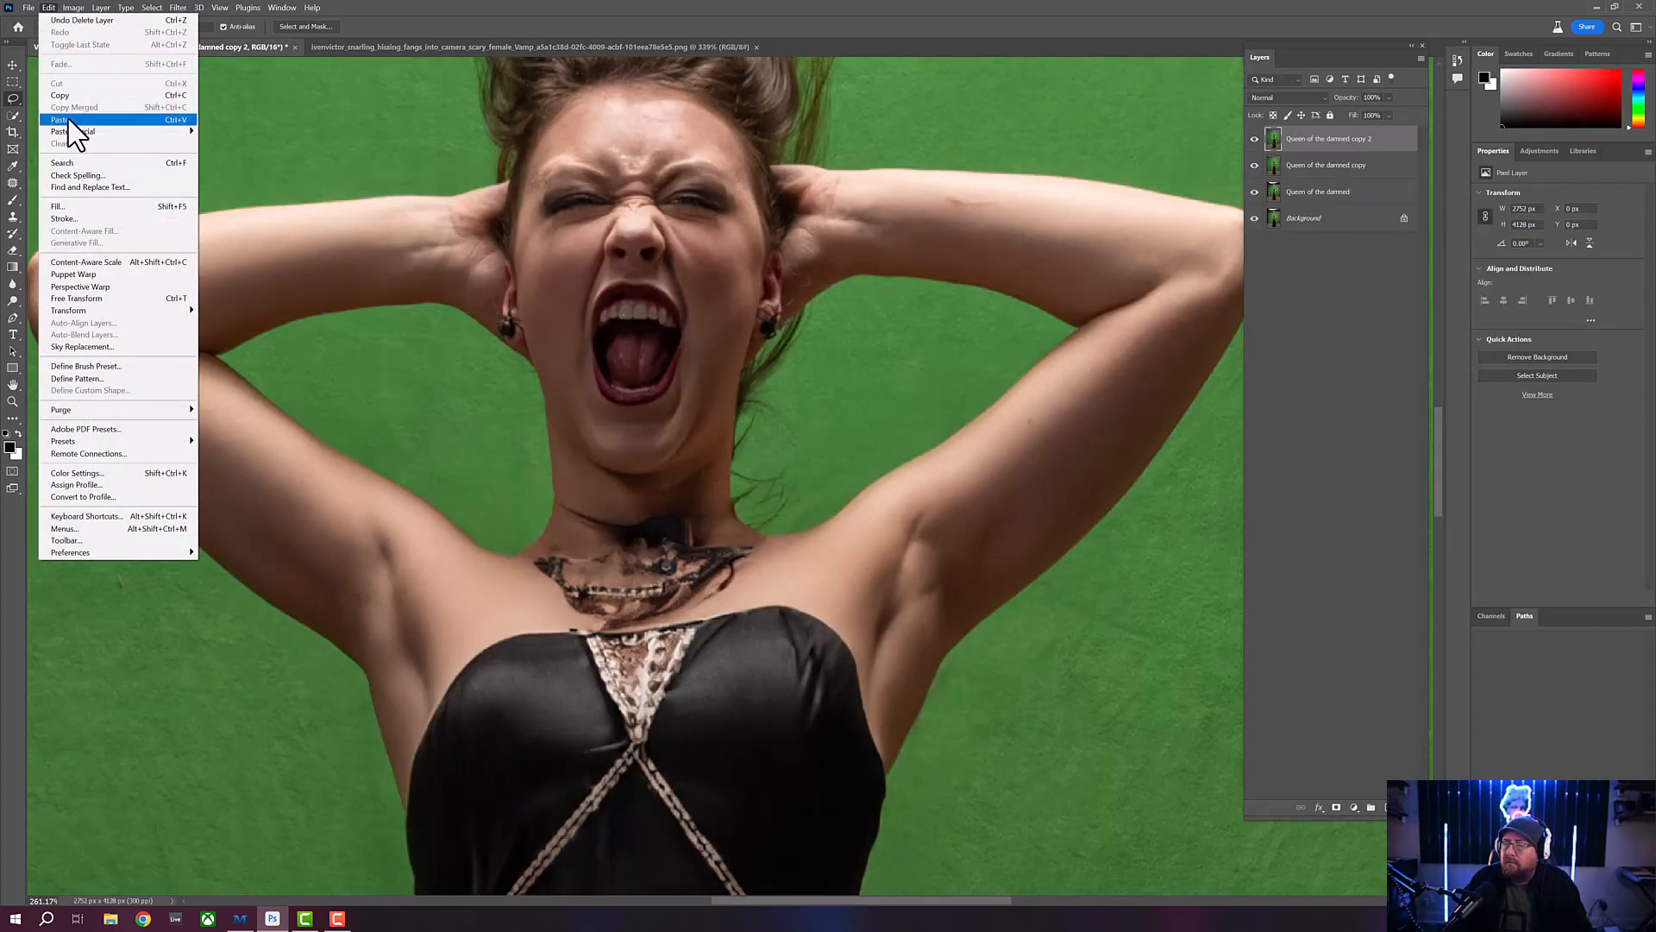
{"action": "left_click", "coordinate": [69, 119]}
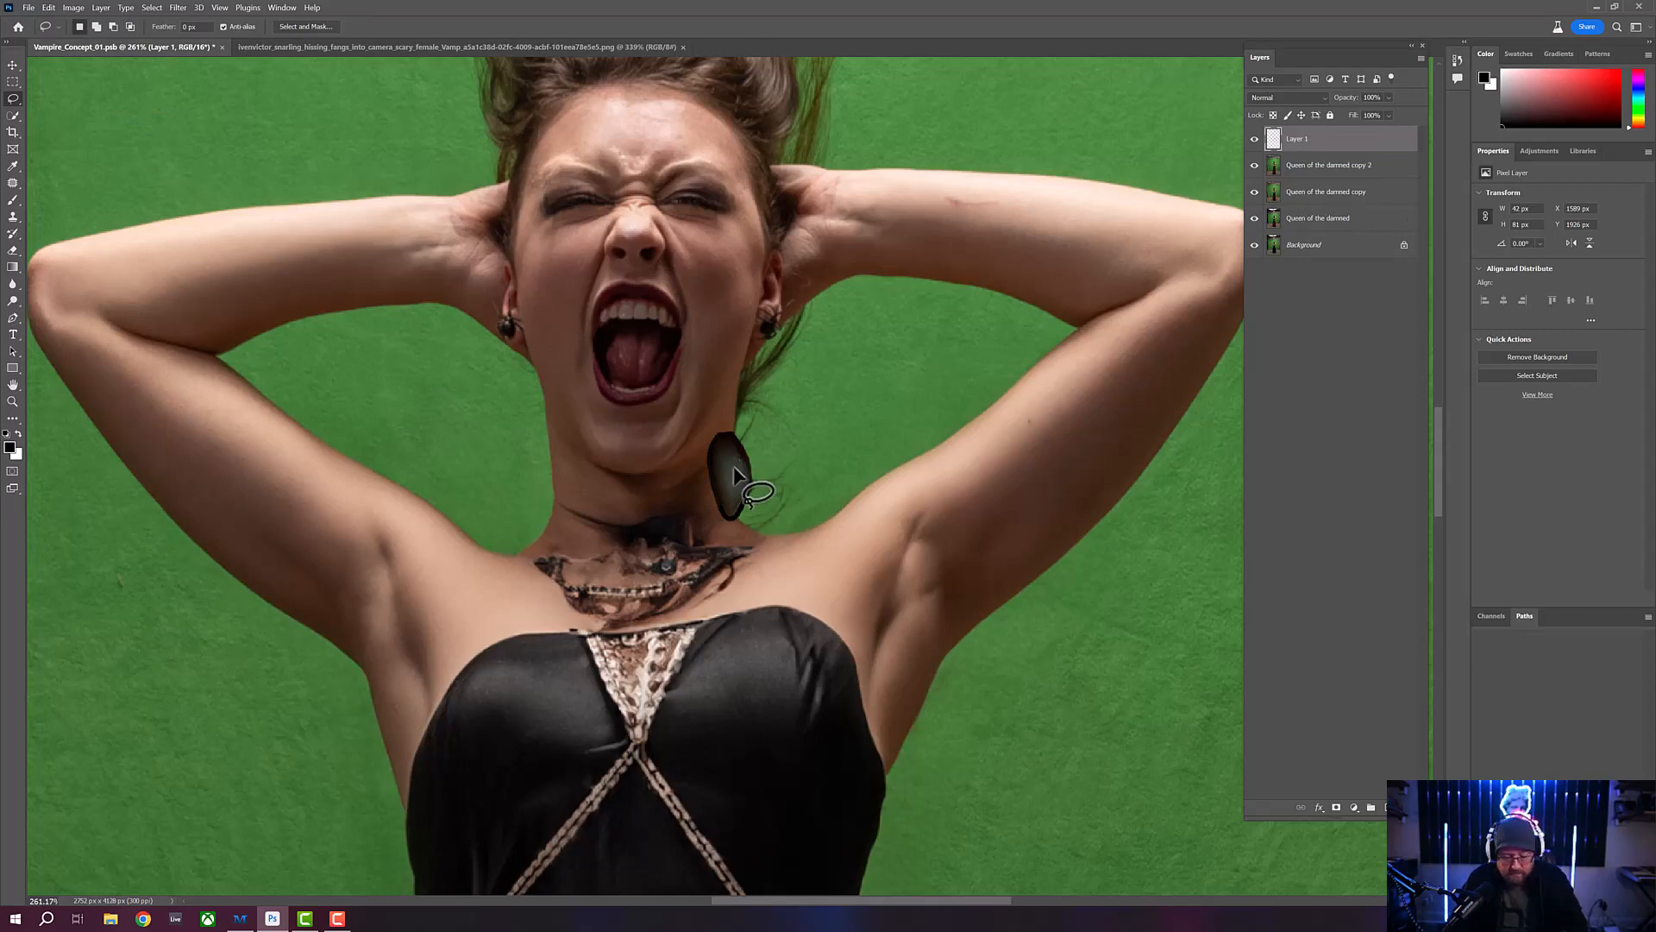
{"action": "key", "text": "ctrl+t"}
{"action": "left_click_drag", "start_coordinate": [724, 445], "coordinate": [618, 340]}
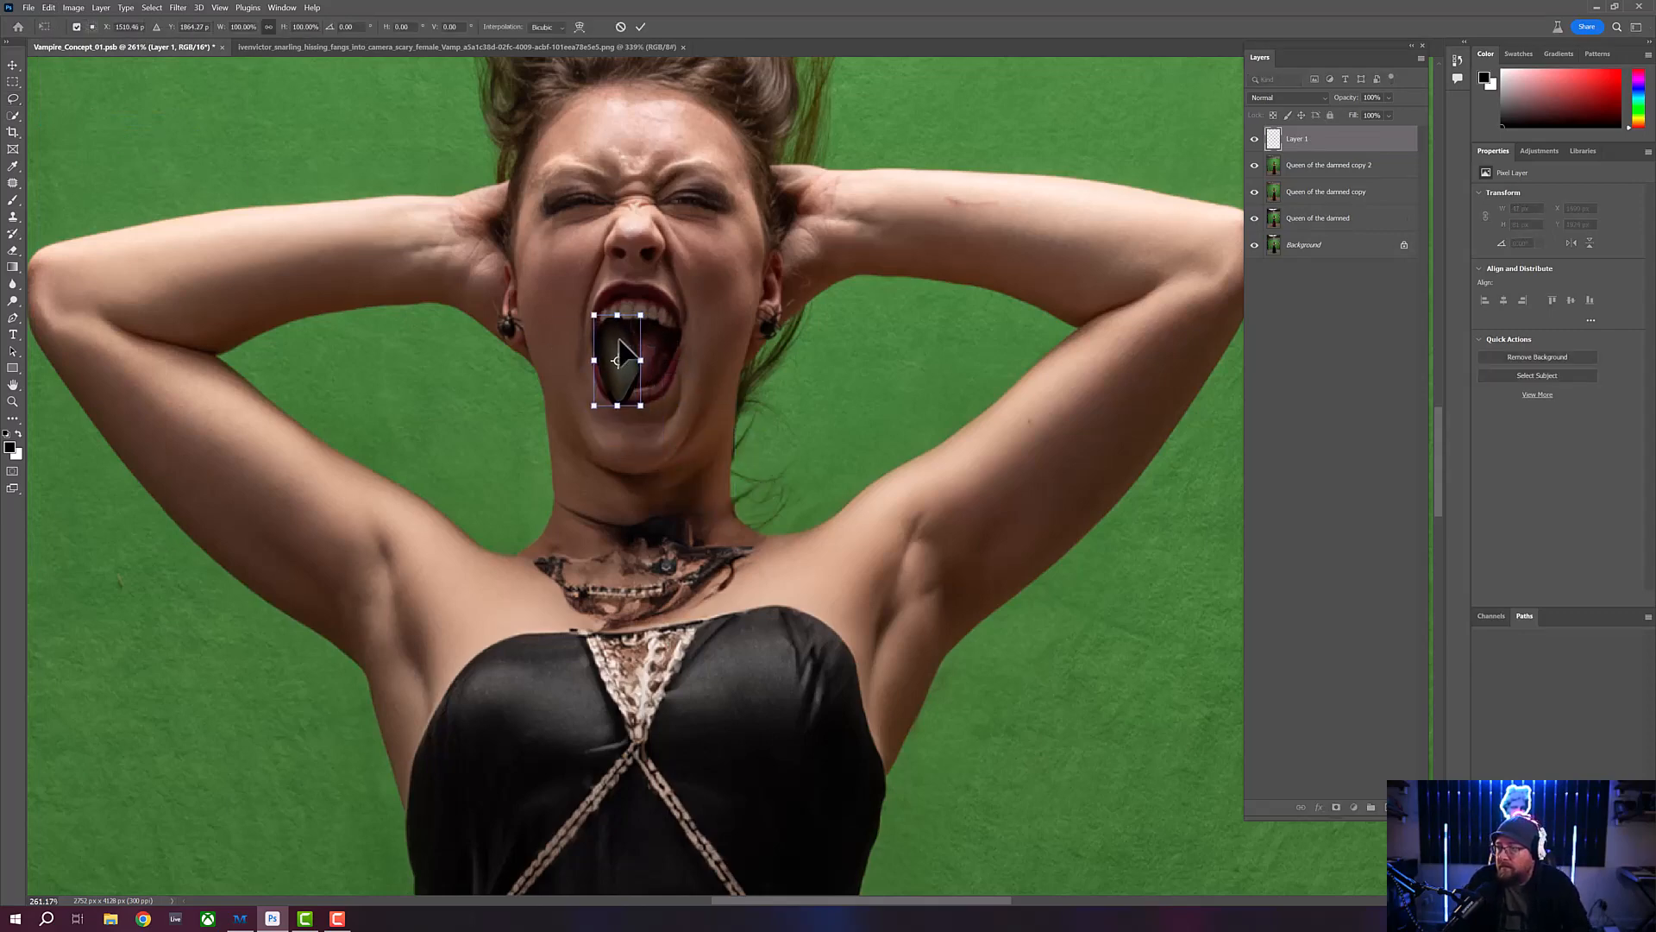
{"action": "left_click_drag", "start_coordinate": [595, 407], "coordinate": [614, 331]}
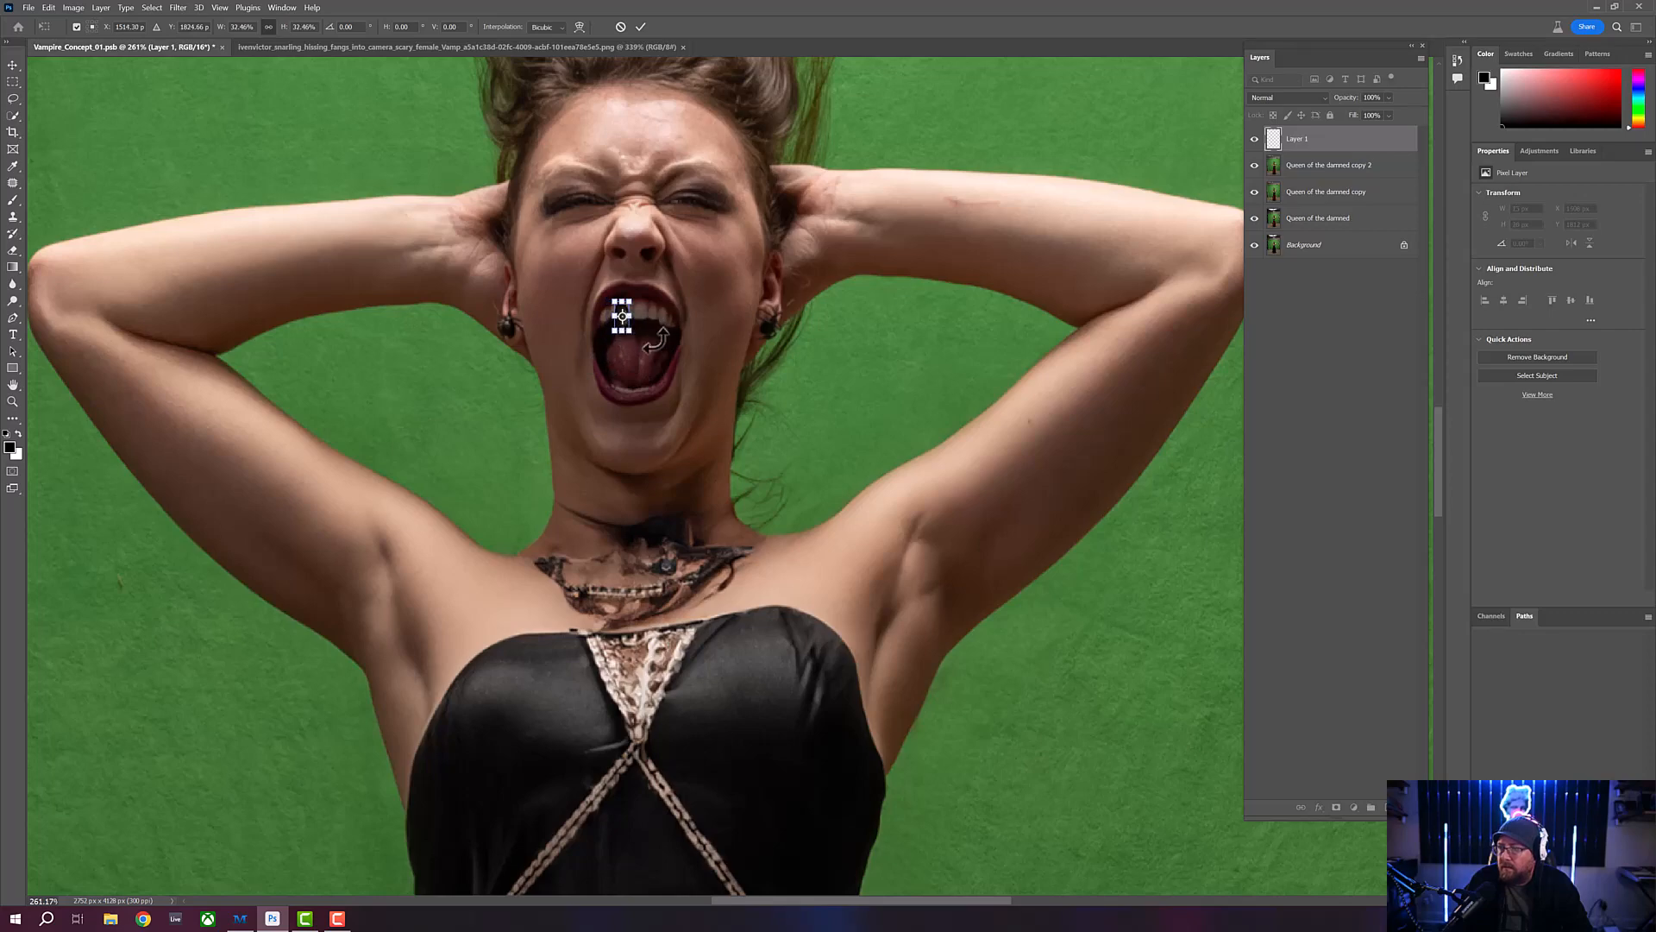
{"action": "key", "text": "Return"}
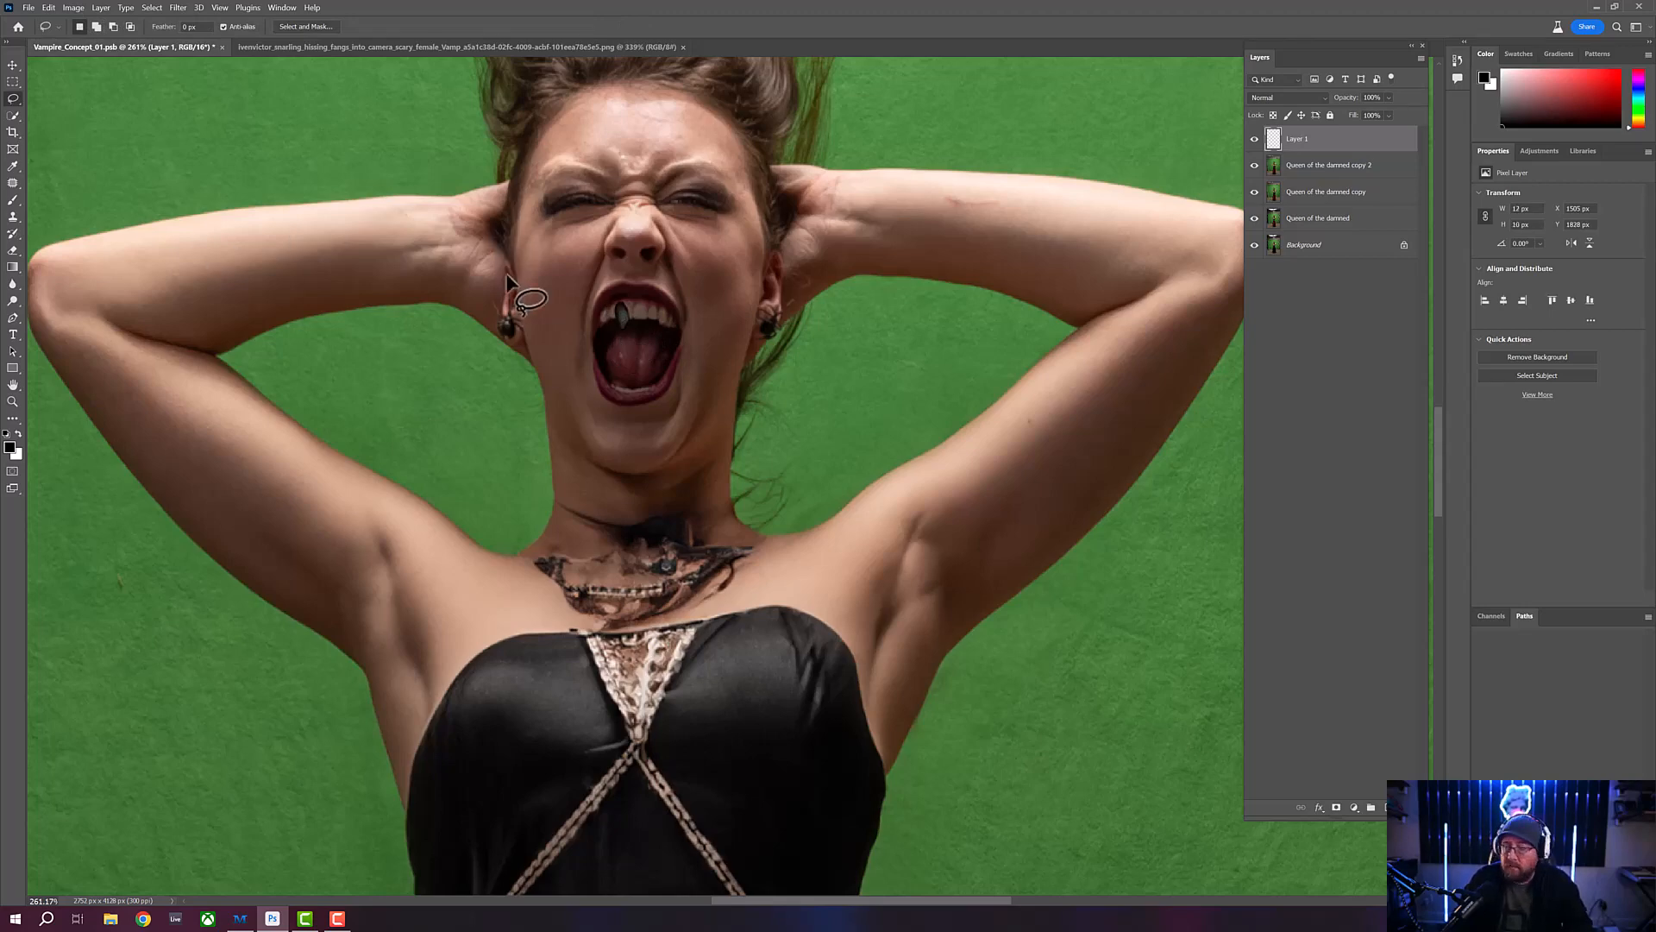
- Try aligning the pasted fang with the upper teeth on the left side of the woman's mouth, and delete its layer
{"action": "key", "text": "v"}
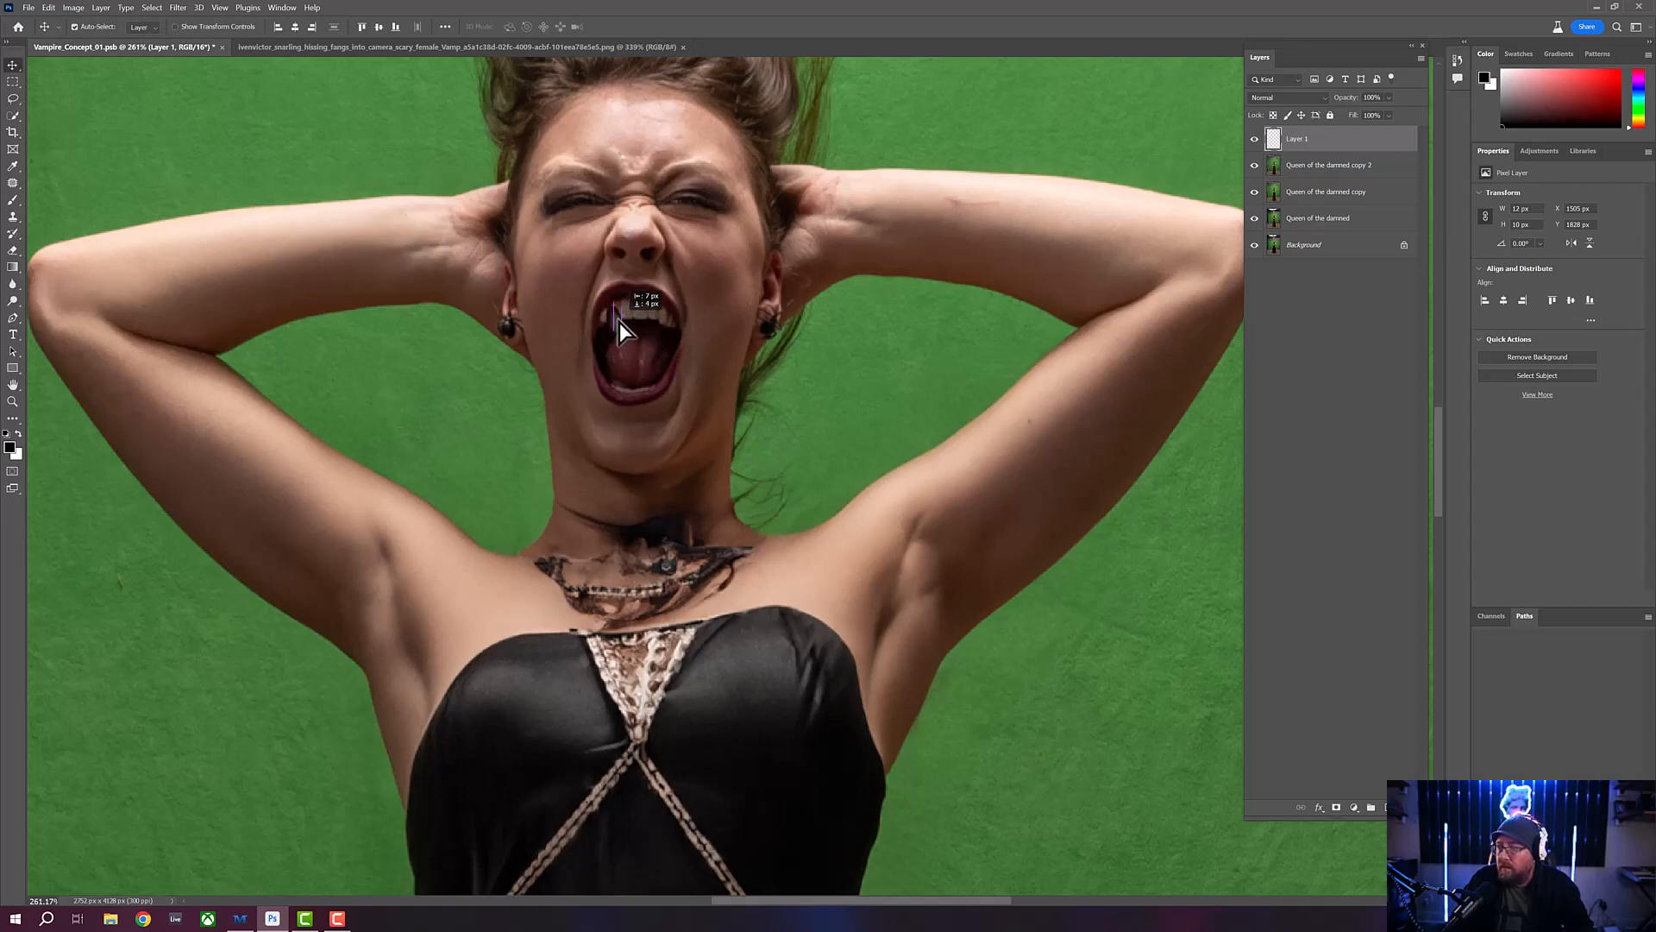
{"action": "left_click_drag", "start_coordinate": [620, 322], "coordinate": [618, 325]}
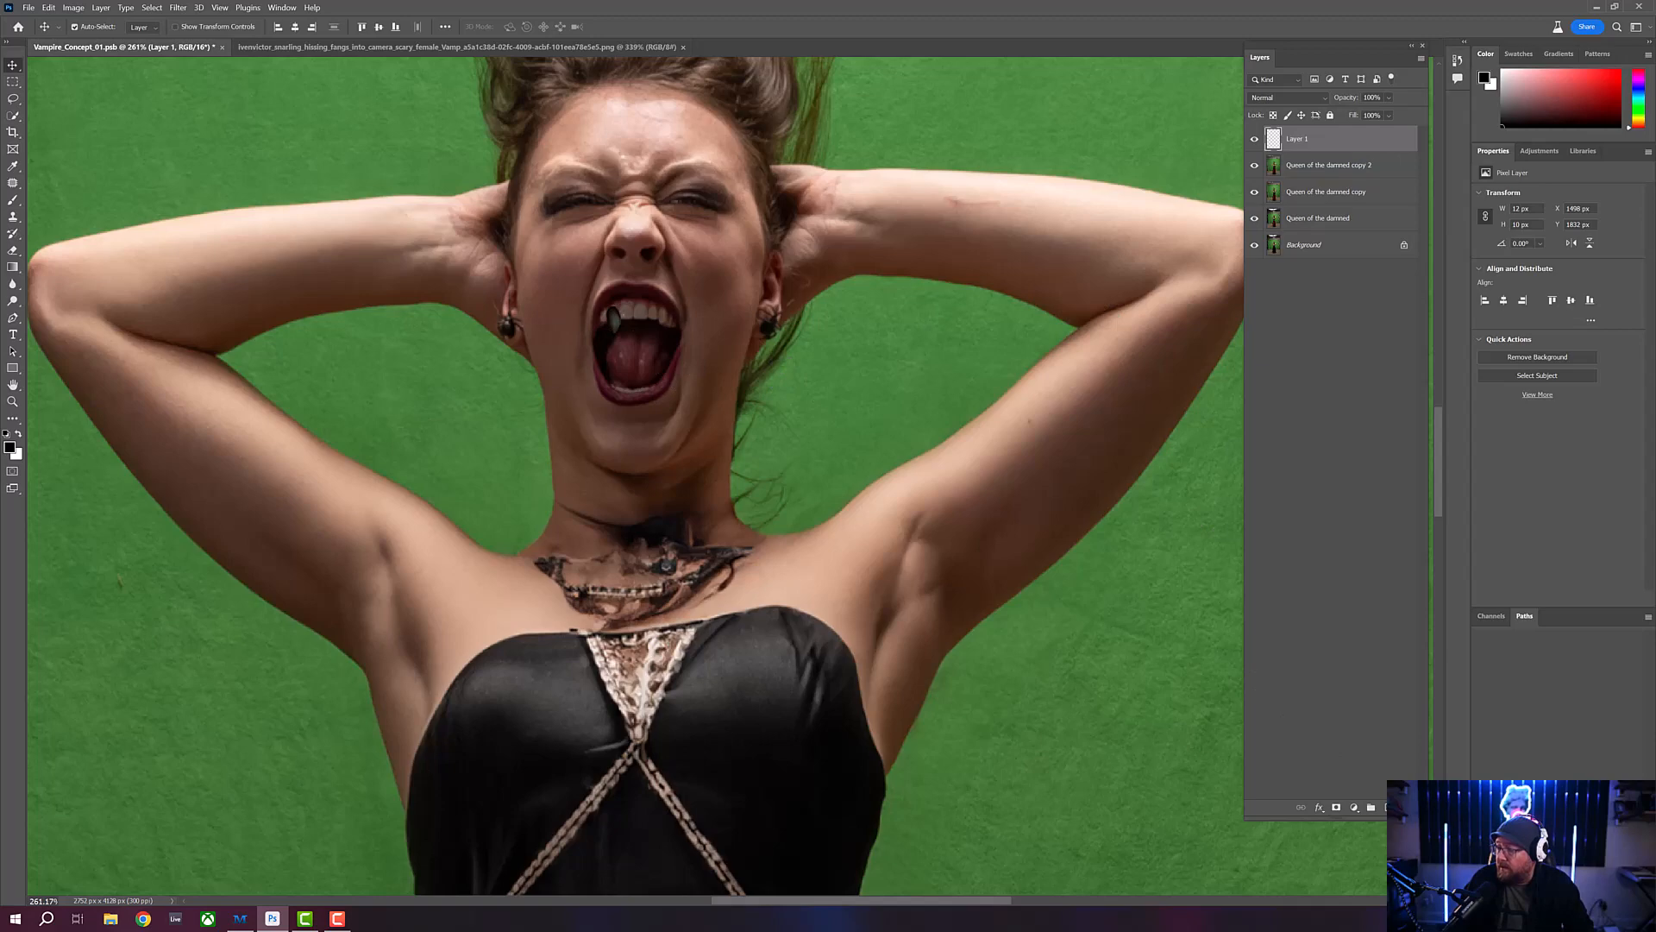
{"action": "key", "text": "Delete"}
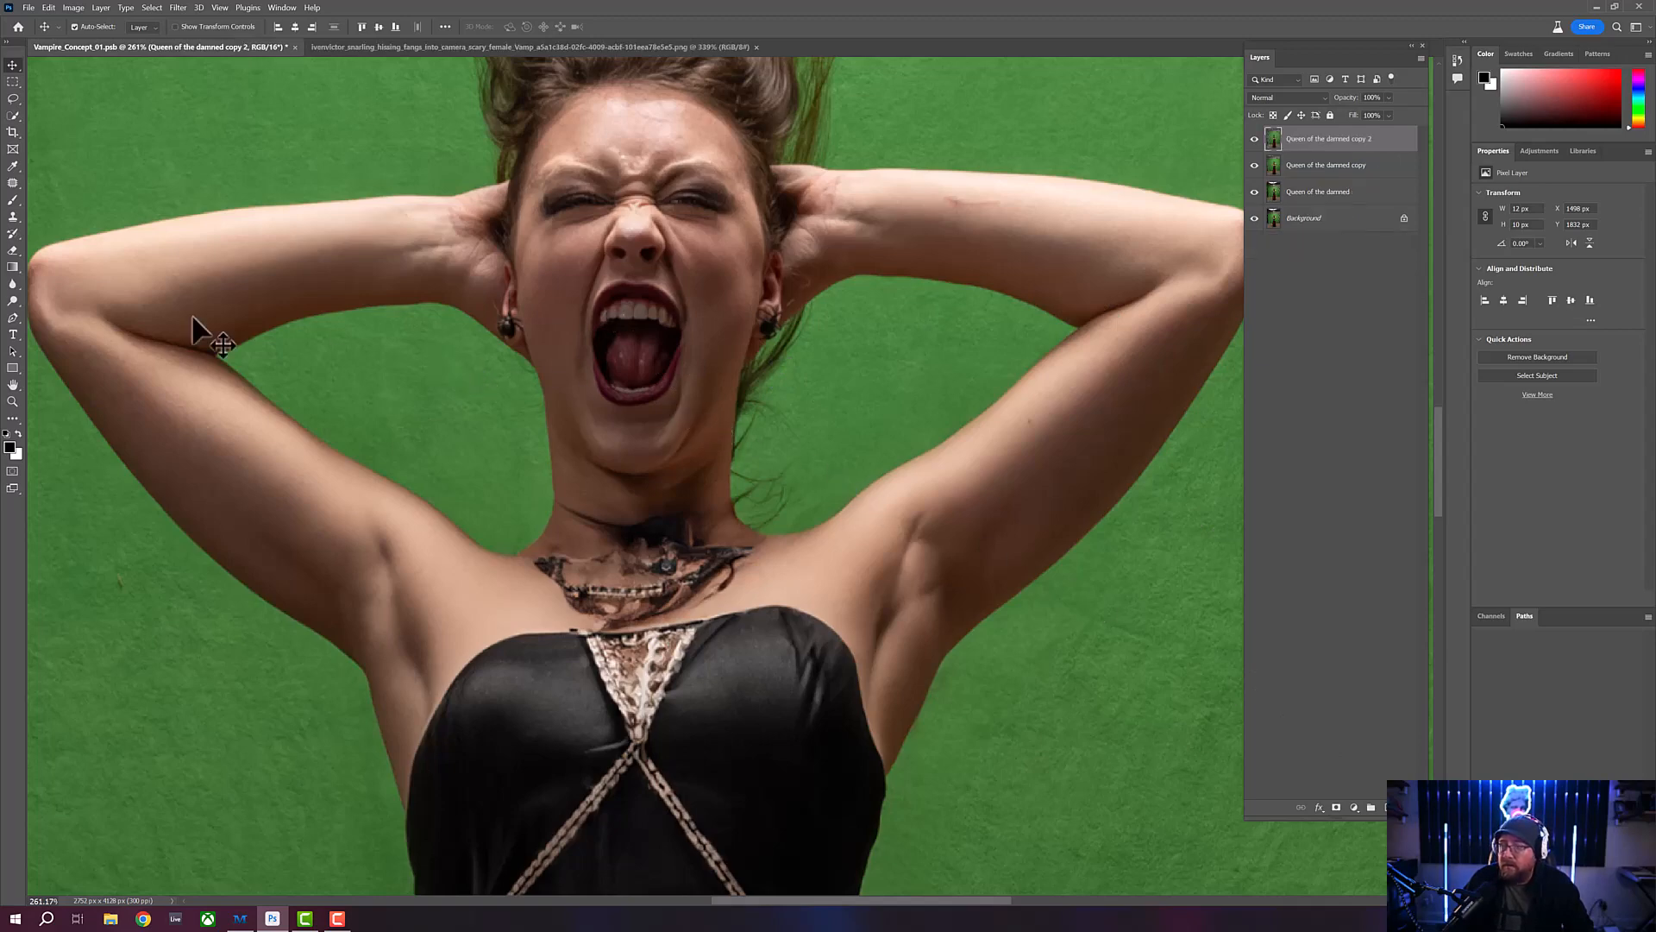
- Outline the woman's upper tooth on the left side of her mouth with the Lasso tool, about 12 by 15 px
{"action": "left_click", "coordinate": [12, 401]}
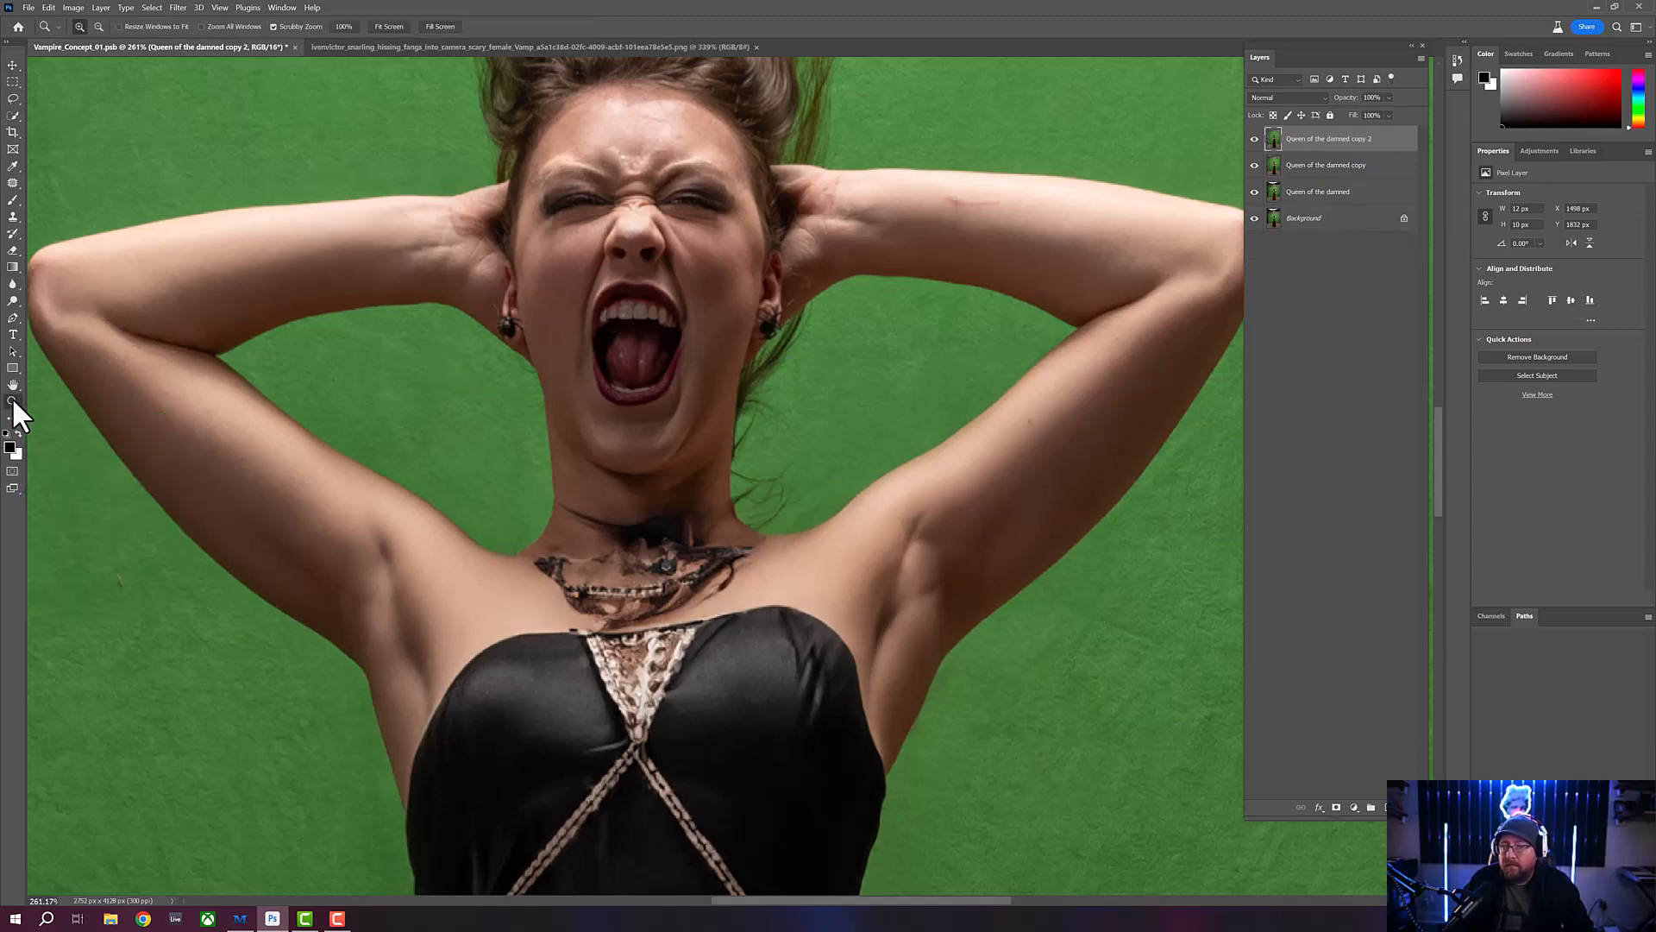
{"action": "left_click", "coordinate": [640, 293]}
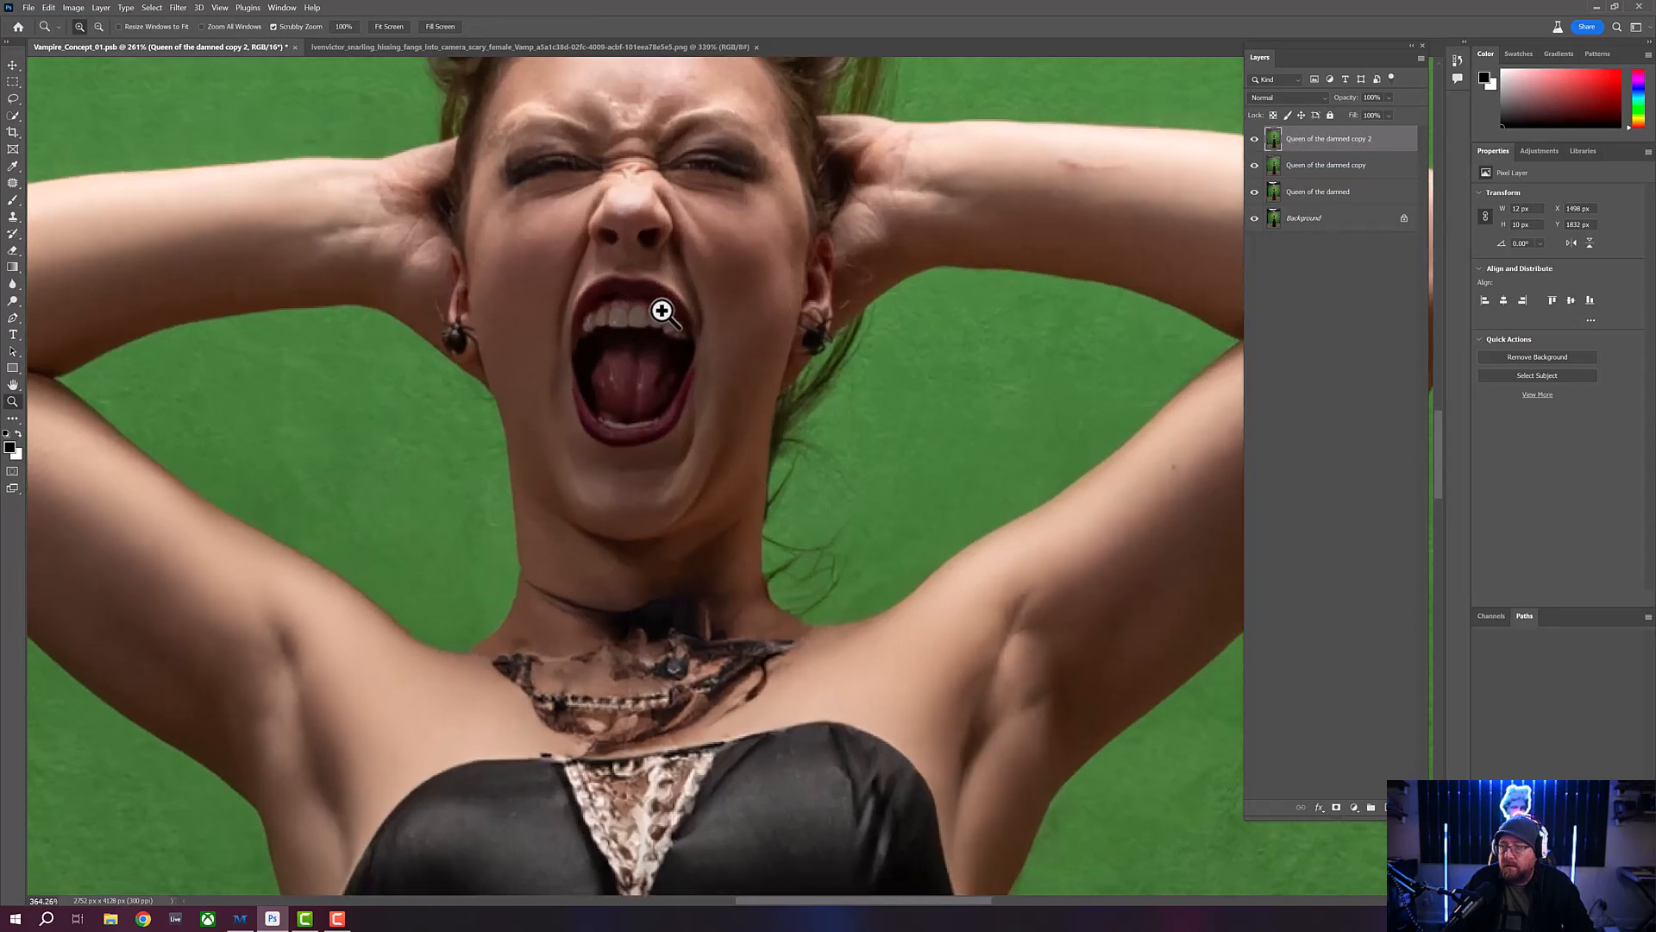
{"action": "left_click", "coordinate": [644, 303]}
{"action": "left_click", "coordinate": [644, 303]}
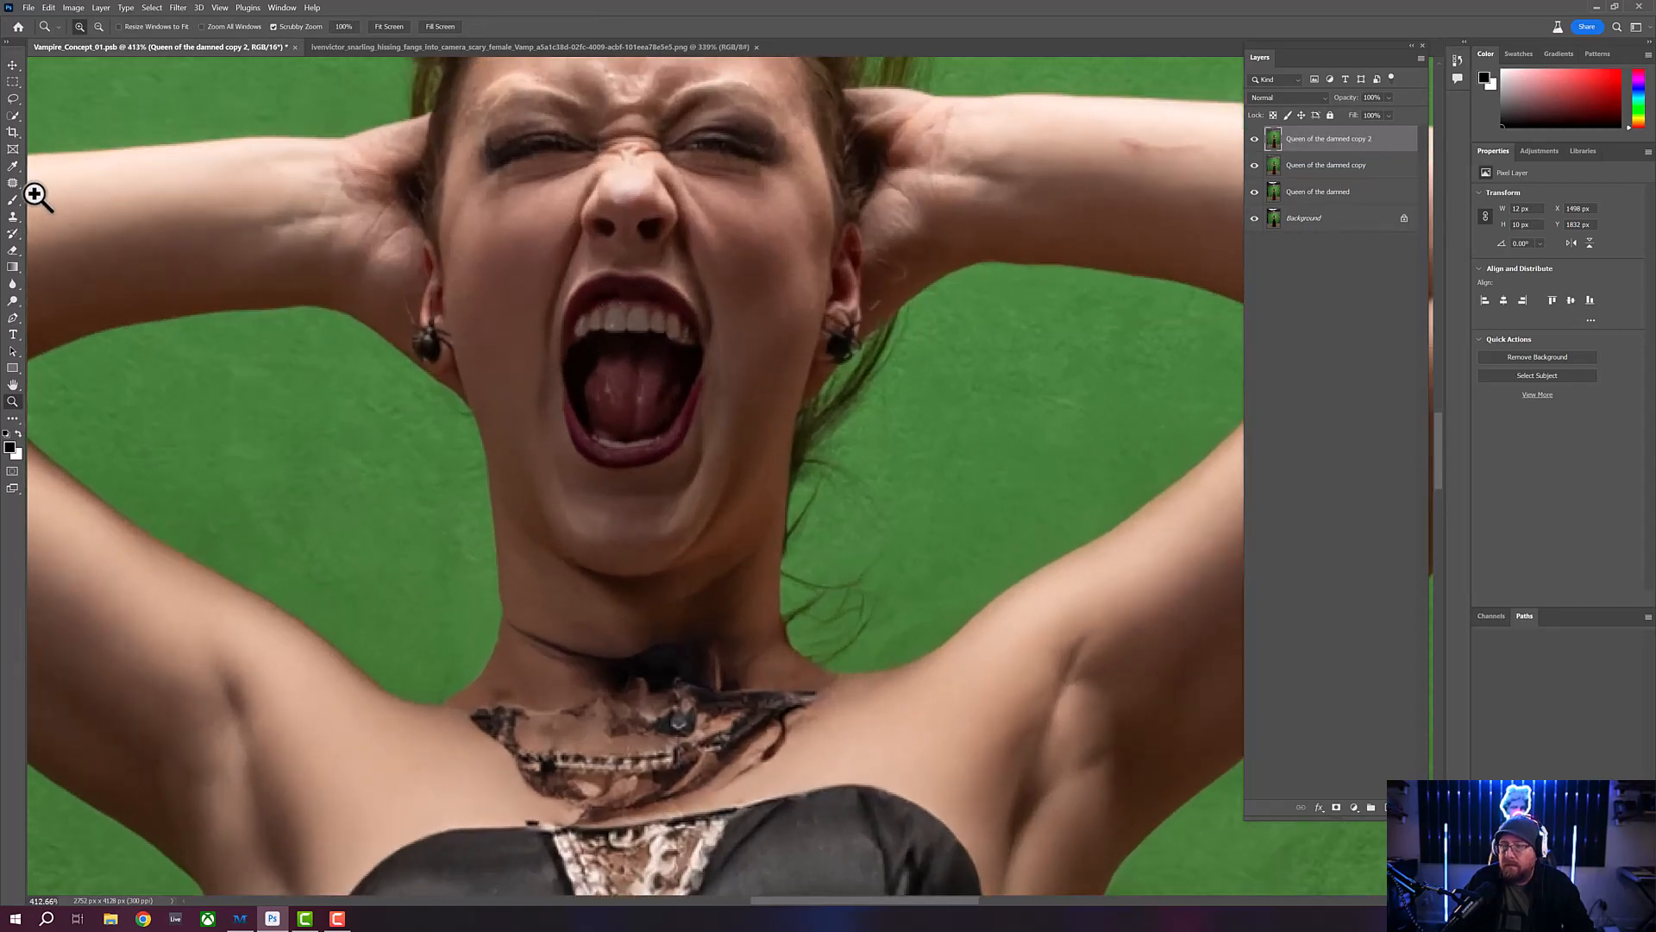
{"action": "left_click", "coordinate": [13, 98]}
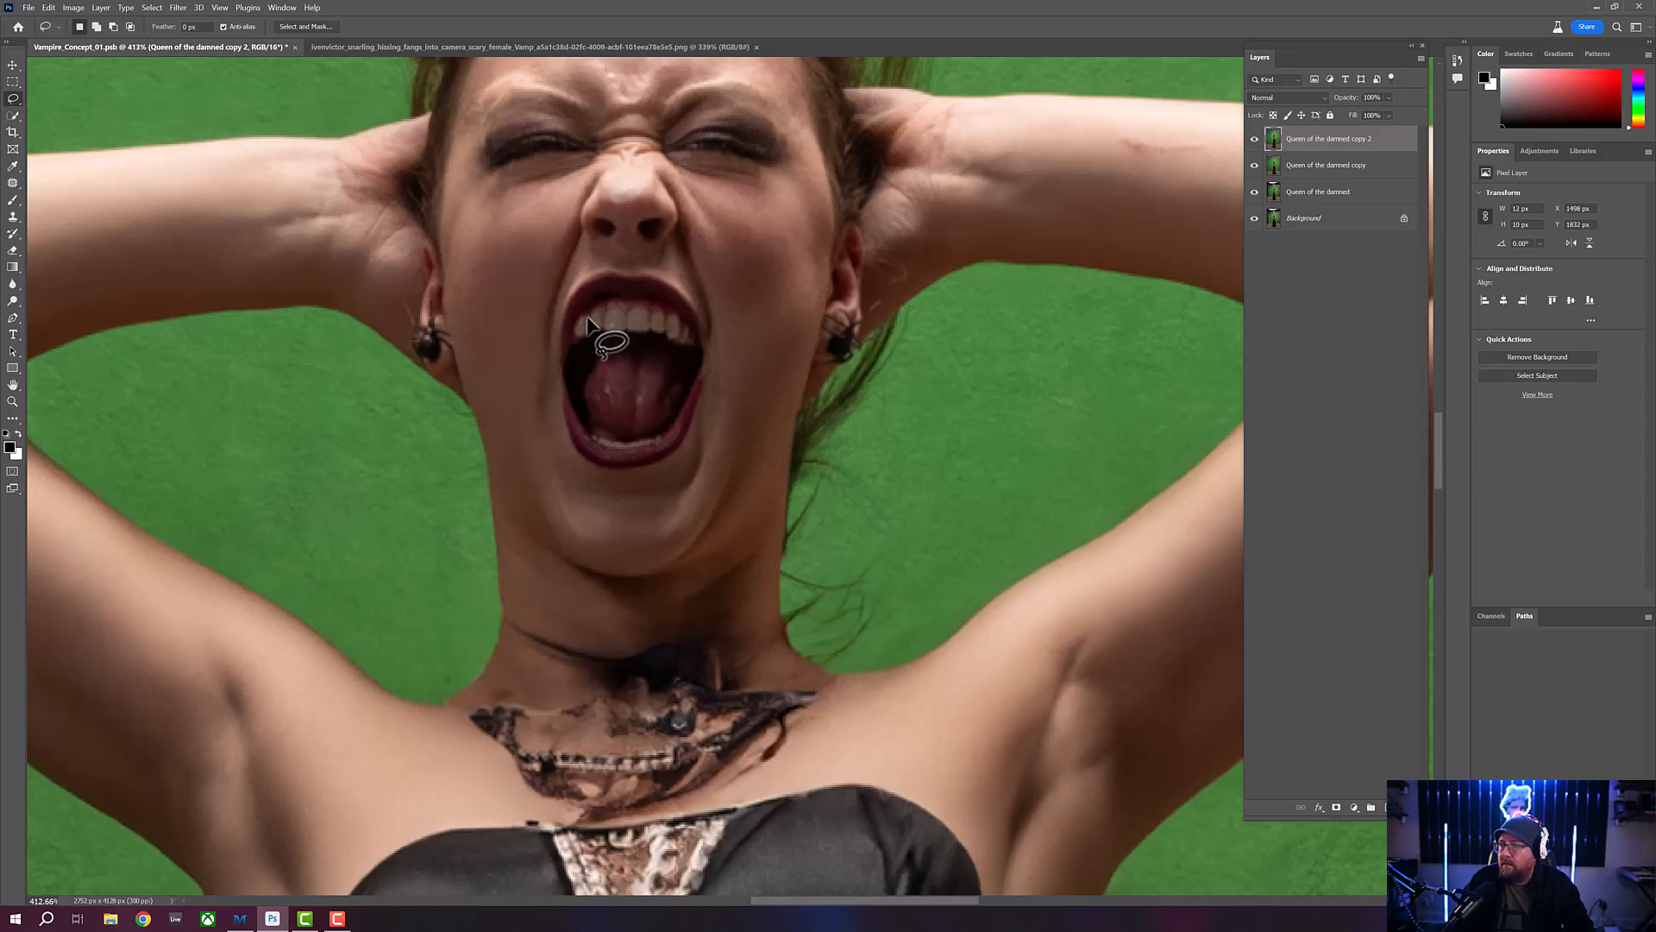
{"action": "mouse_move", "coordinate": [602, 308]}
{"action": "left_mouse_down"}
{"action": "mouse_move", "coordinate": [599, 331]}
{"action": "mouse_move", "coordinate": [590, 313]}
{"action": "left_mouse_up"}
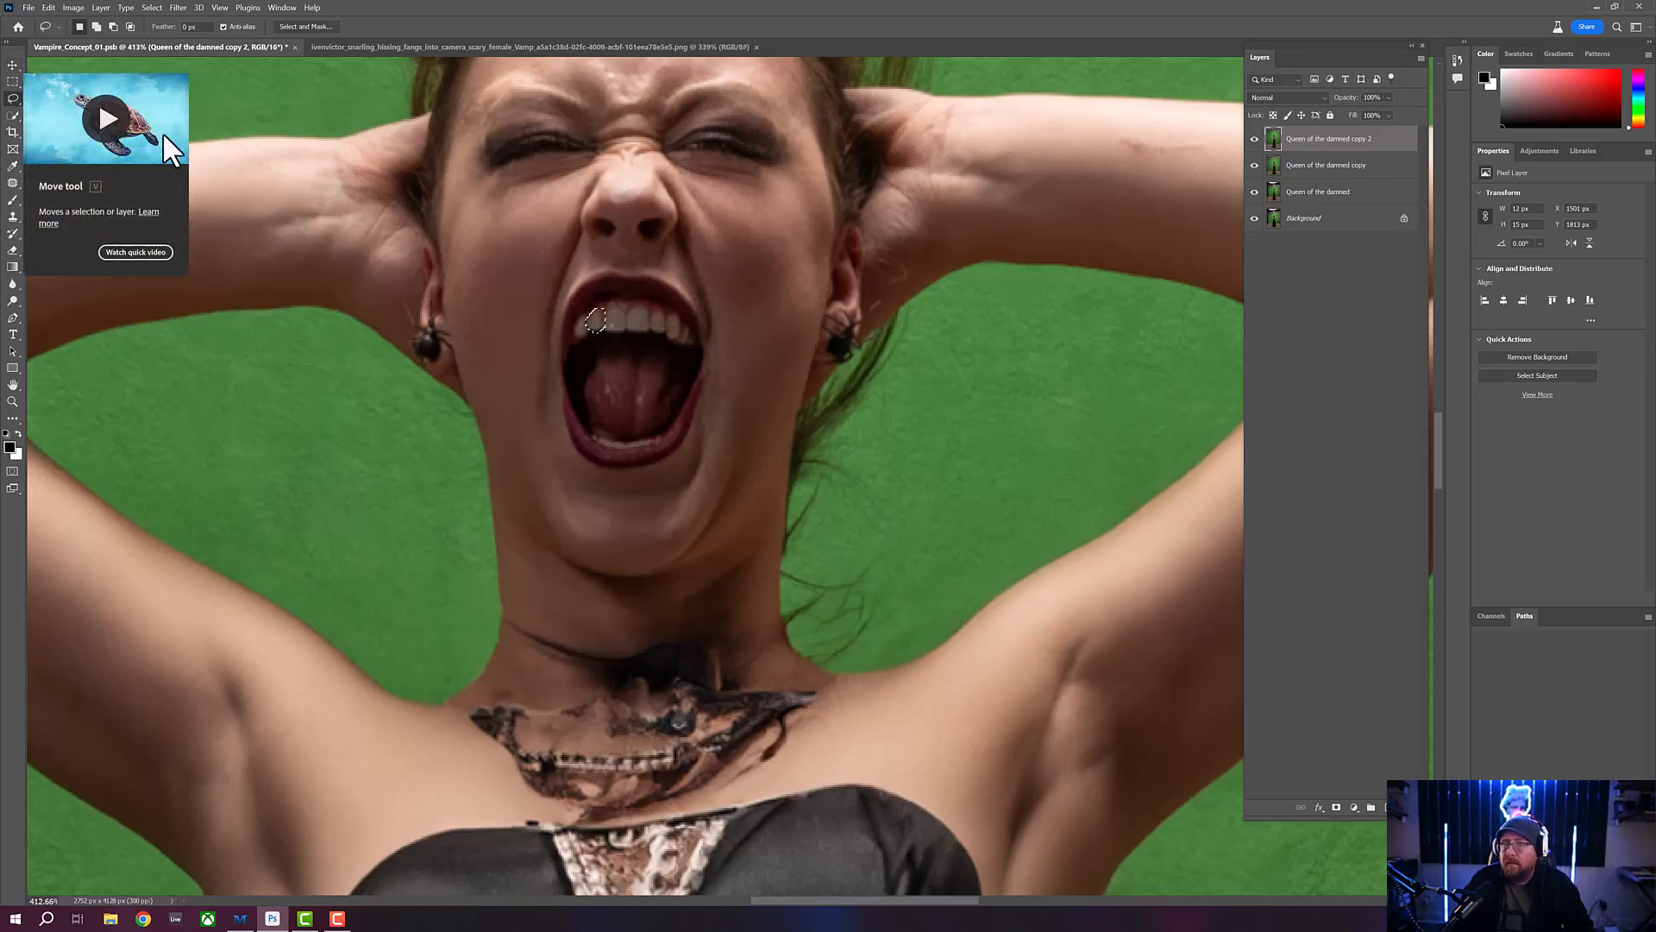
- Warp the selected tooth downward into a pointed fang about 35 px long, and deselect it
{"action": "left_click", "coordinate": [12, 65]}
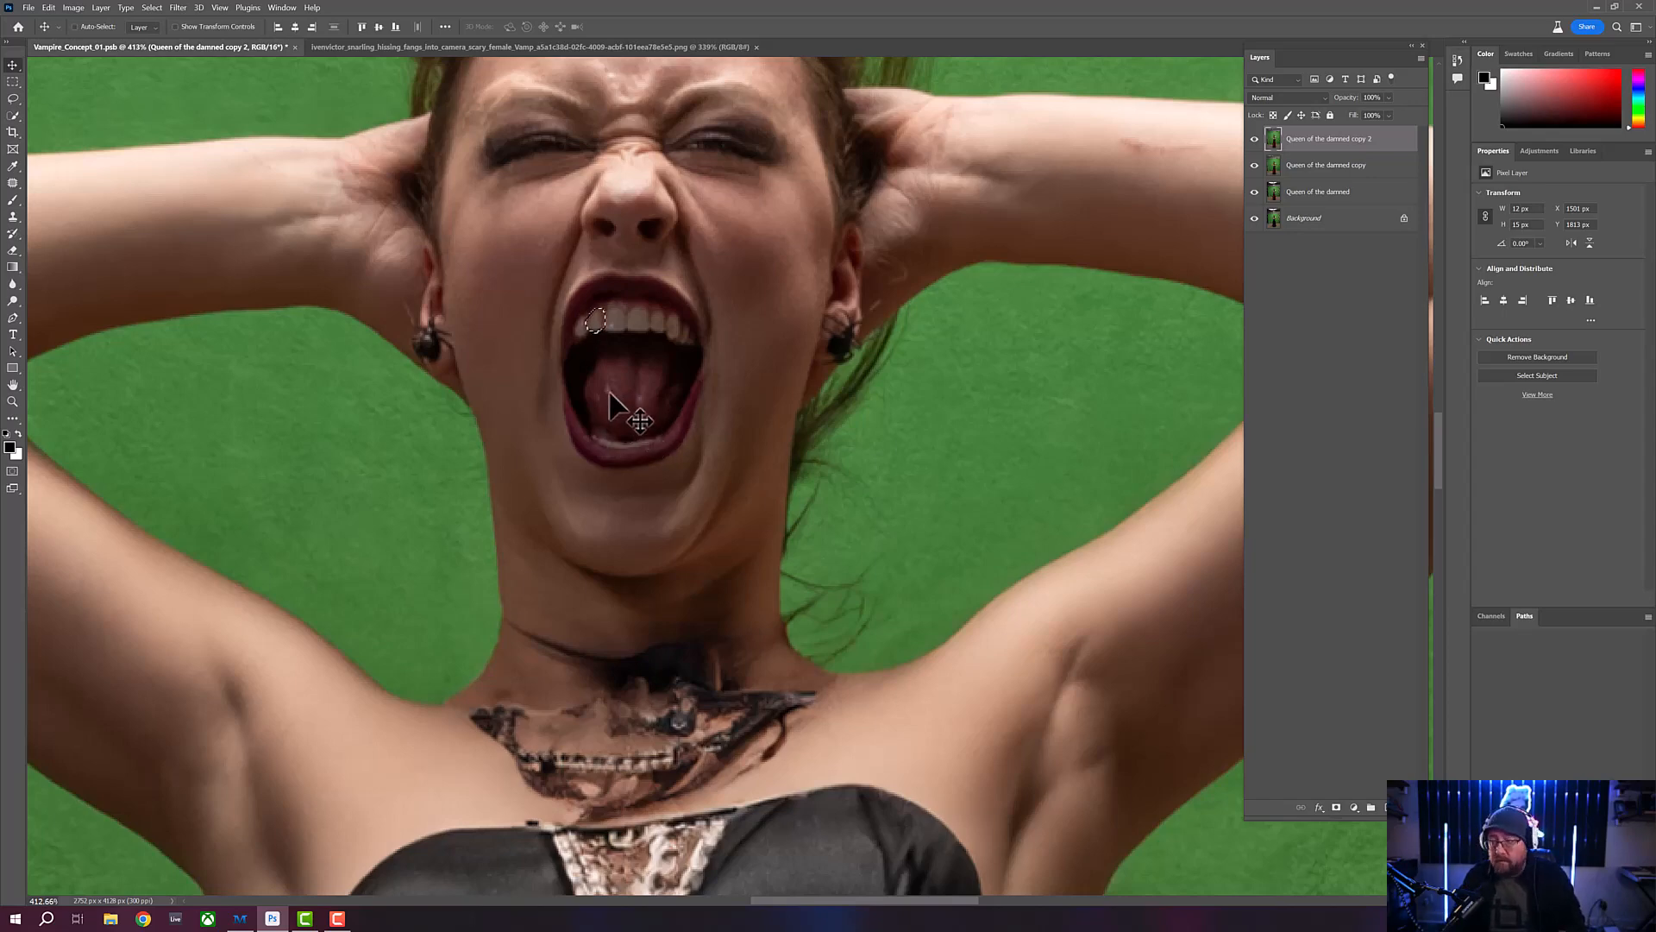
{"action": "key", "text": "ctrl+t"}
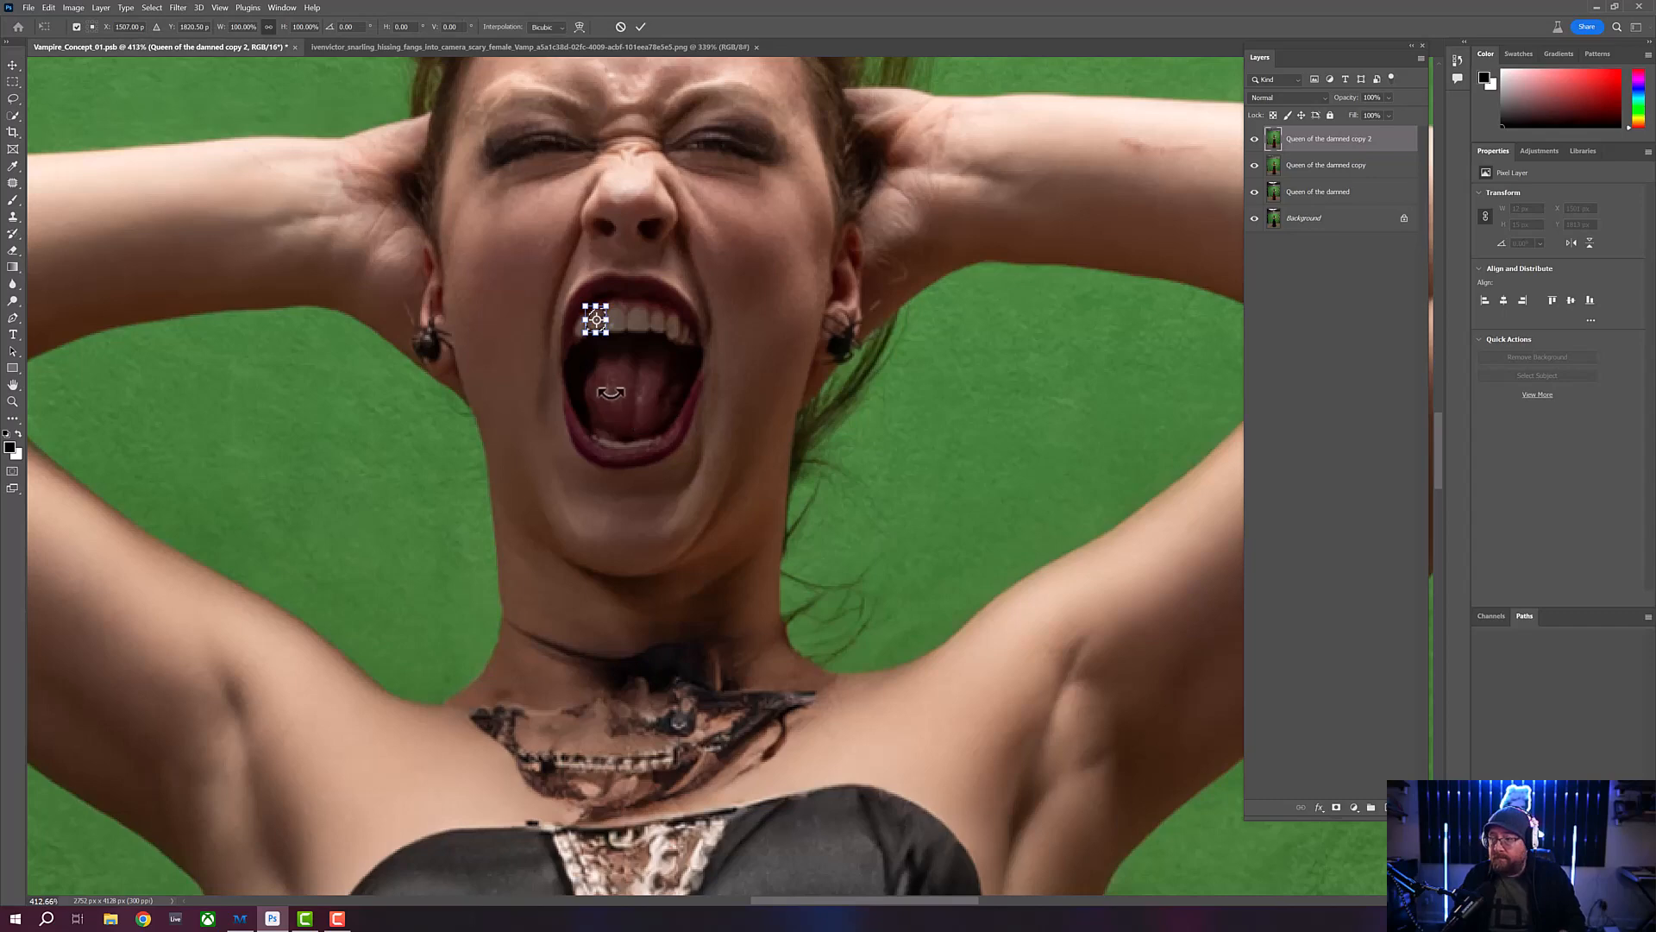
{"action": "right_click", "coordinate": [604, 337]}
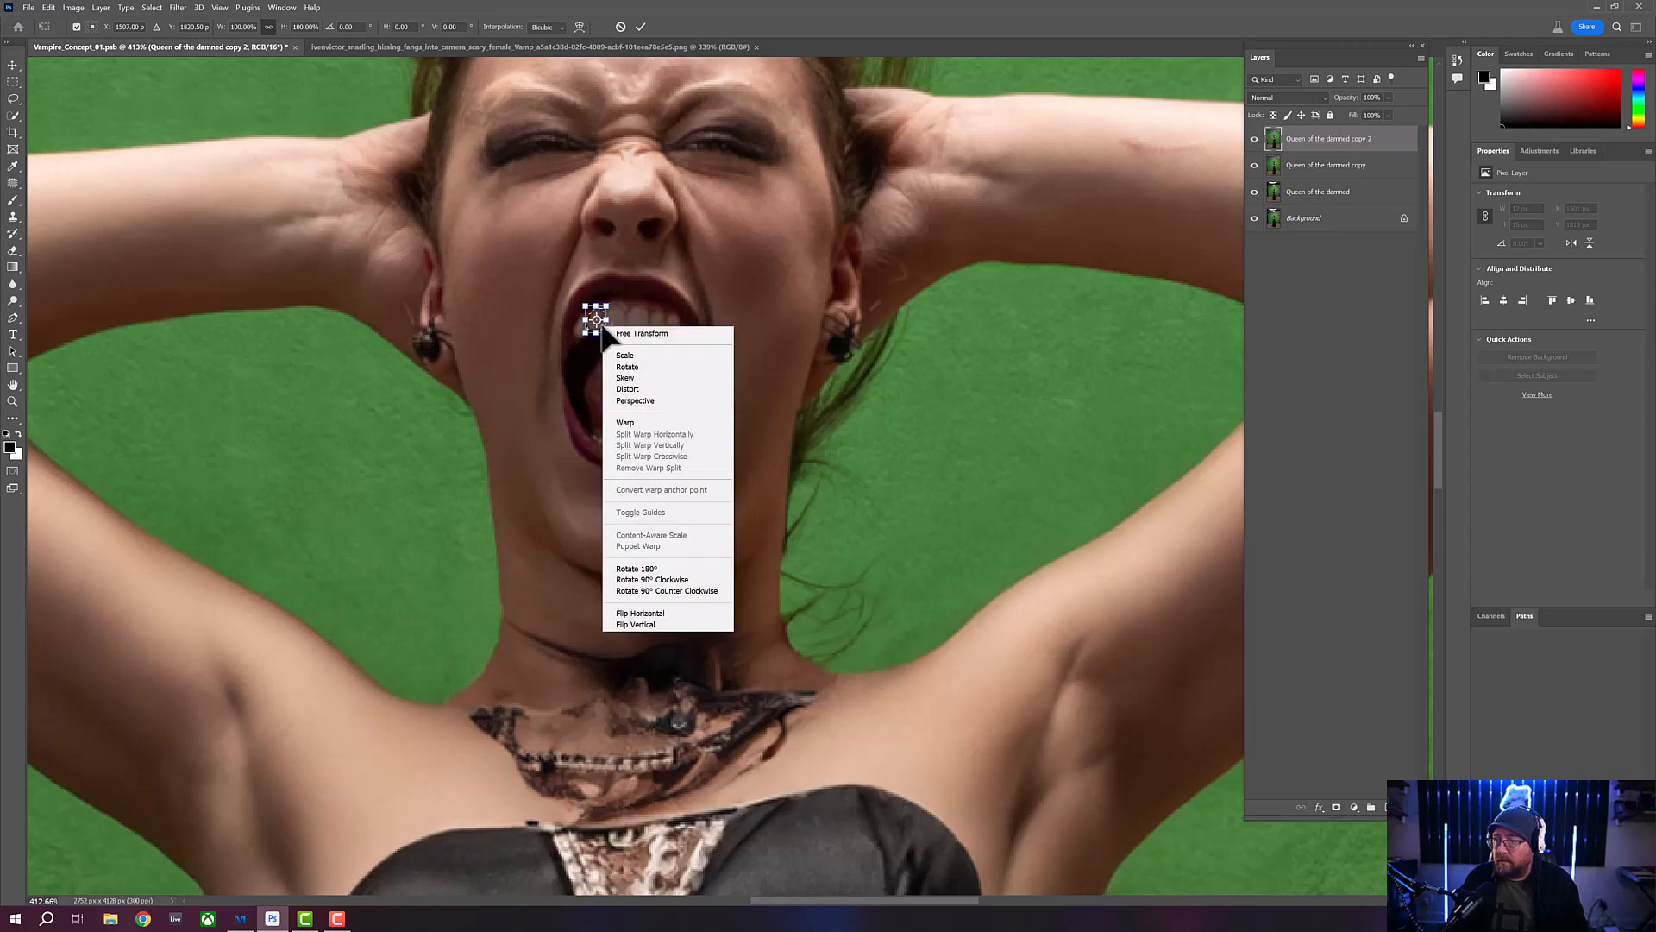
{"action": "left_click", "coordinate": [629, 422]}
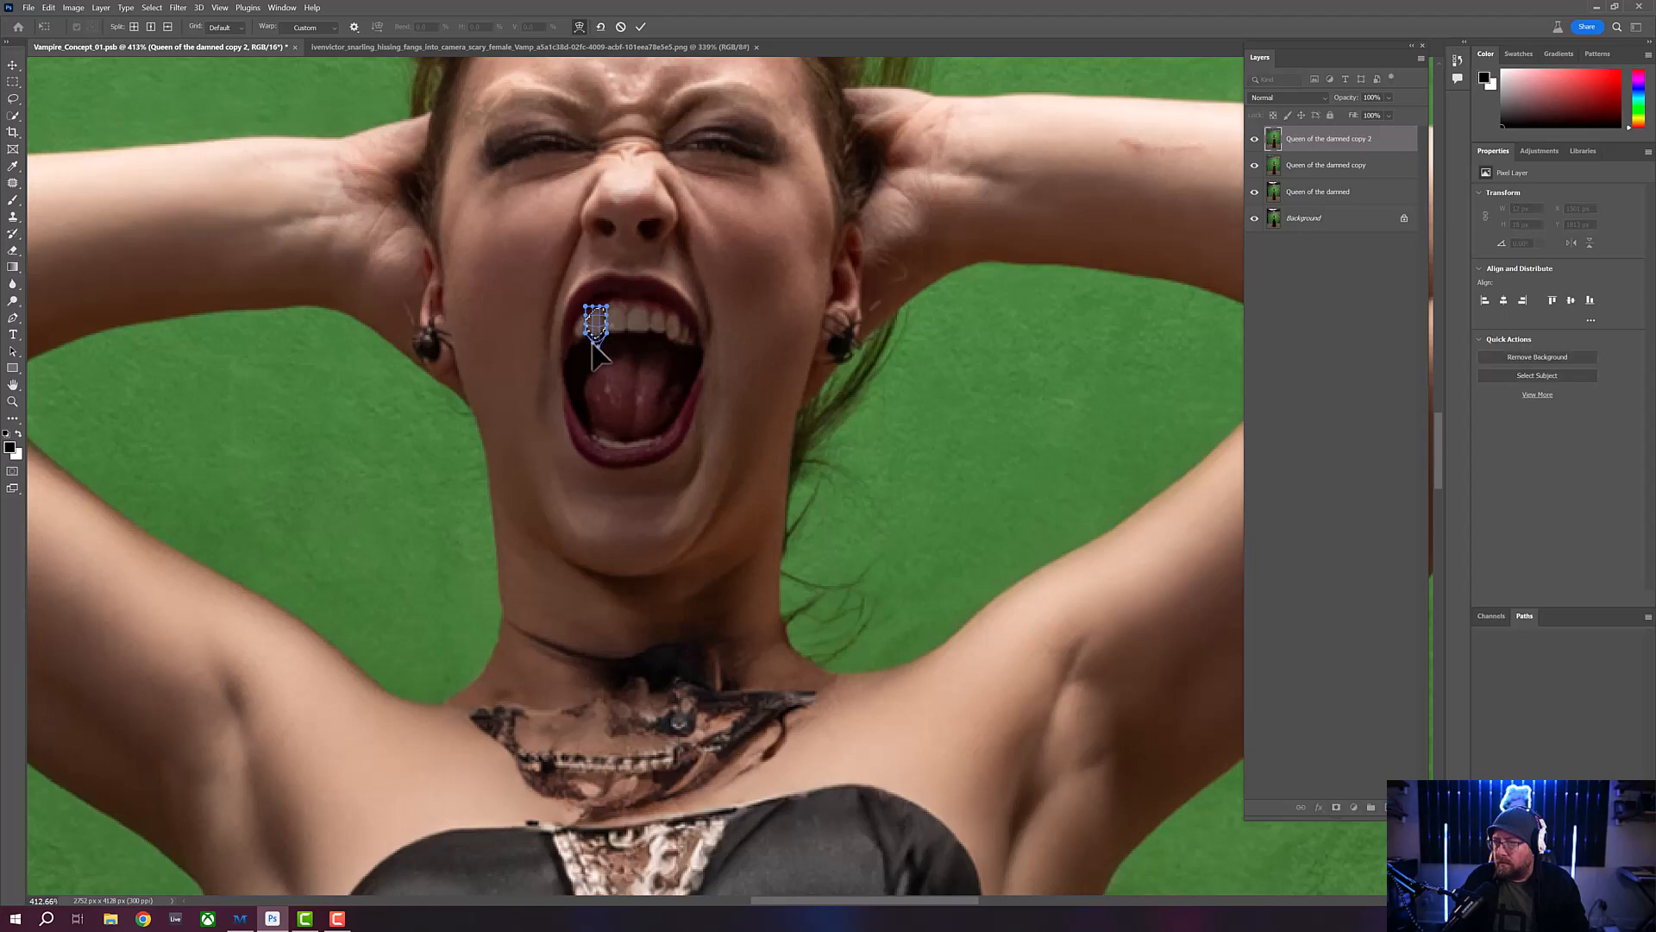
{"action": "left_click_drag", "start_coordinate": [593, 345], "coordinate": [593, 359]}
{"action": "left_click_drag", "start_coordinate": [599, 347], "coordinate": [600, 365]}
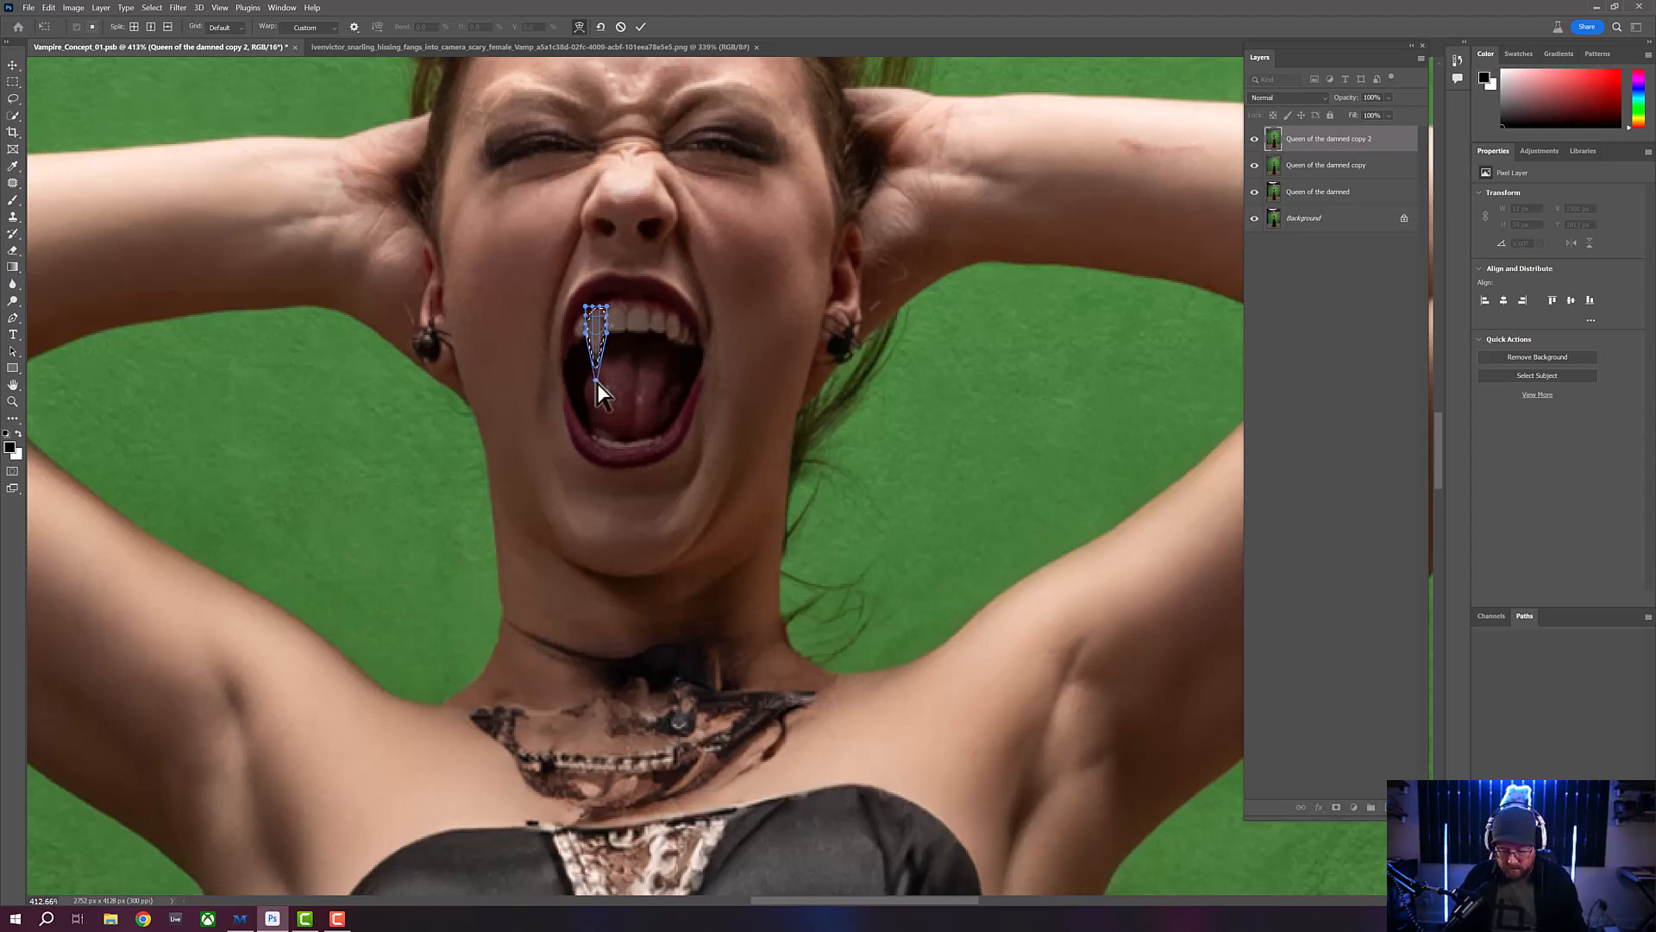
{"action": "key", "text": "Return"}
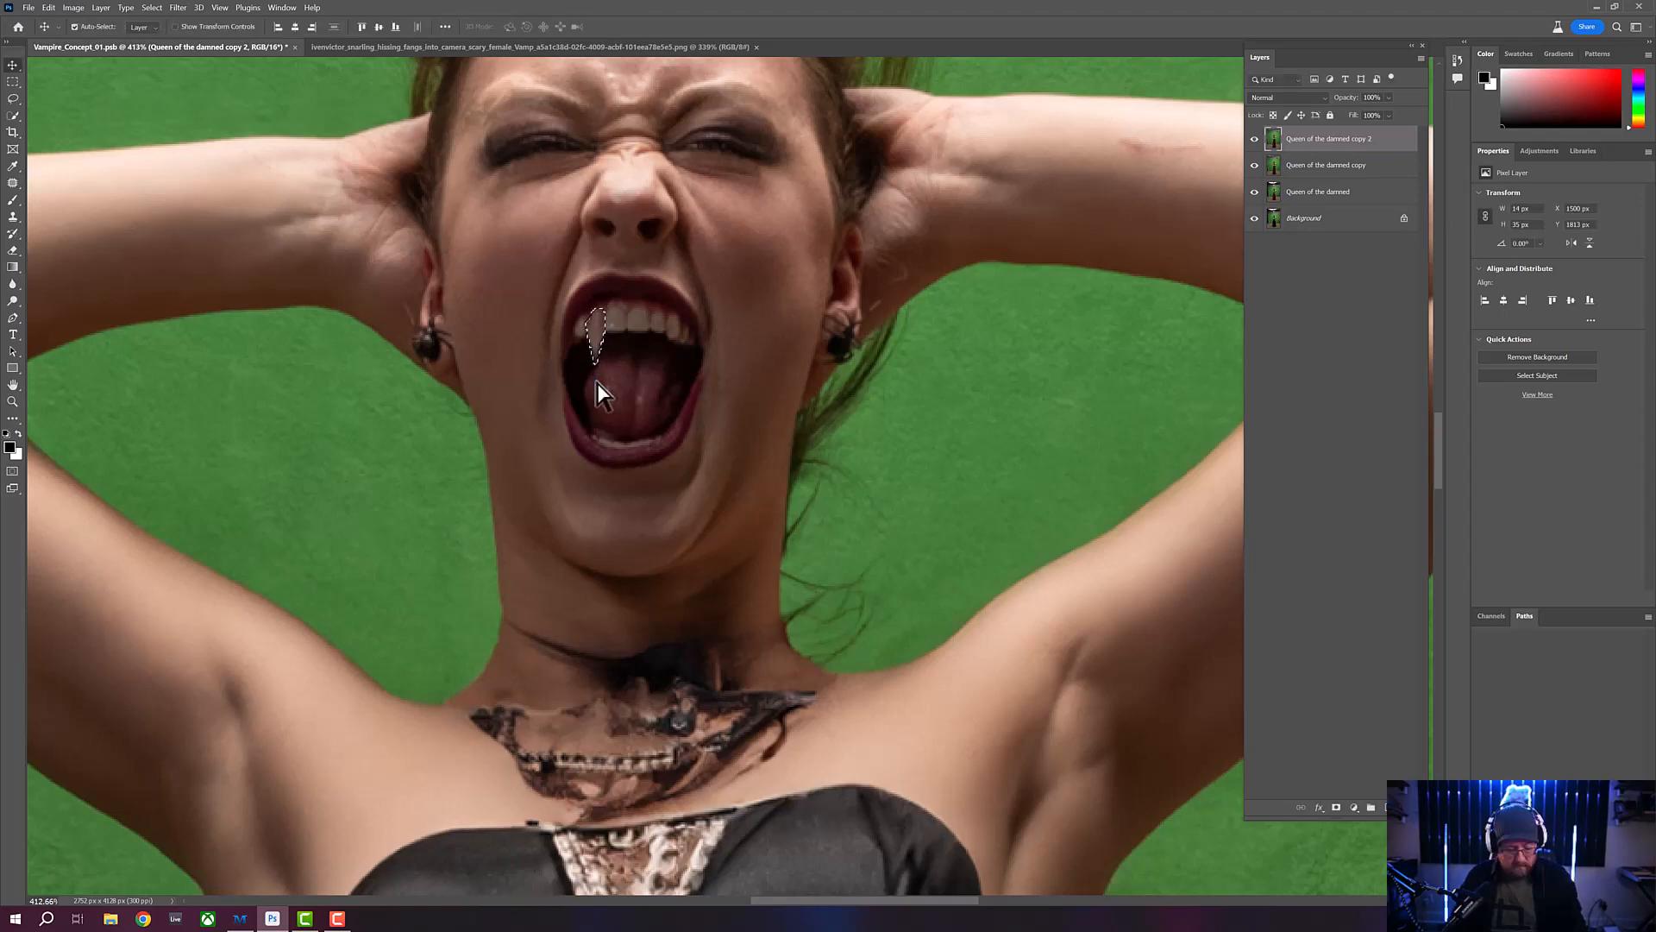
{"action": "key", "text": "ctrl+d"}
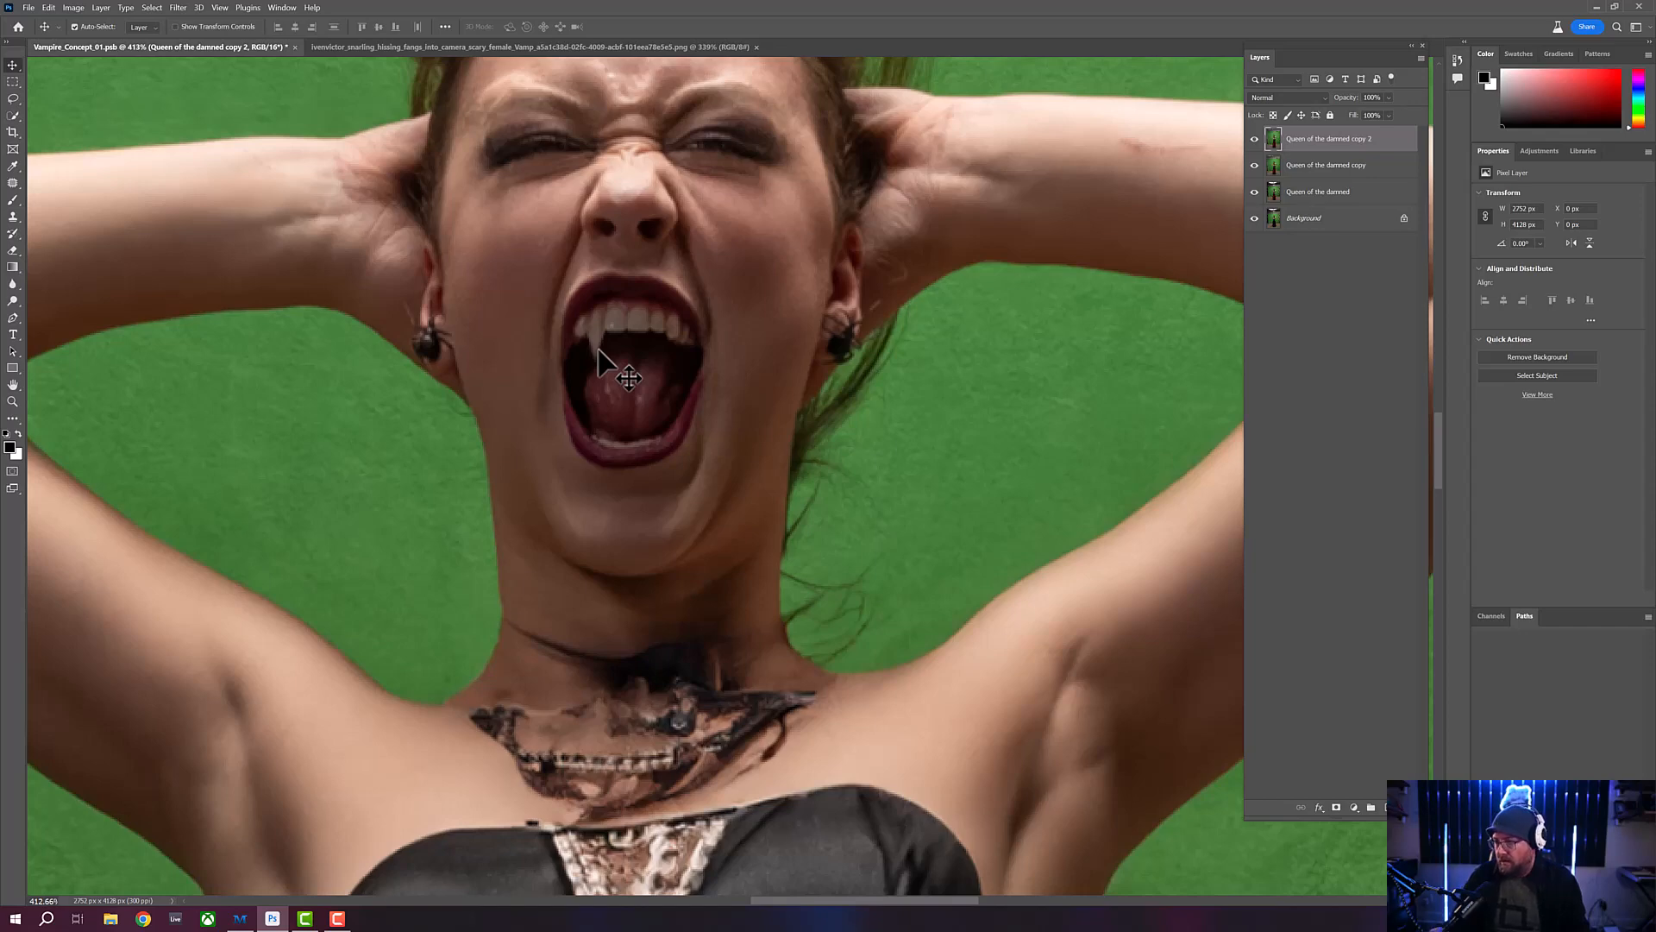
- Examine the new fang in the woman's mouth at both distant and close magnification
{"action": "left_click", "coordinate": [12, 401]}
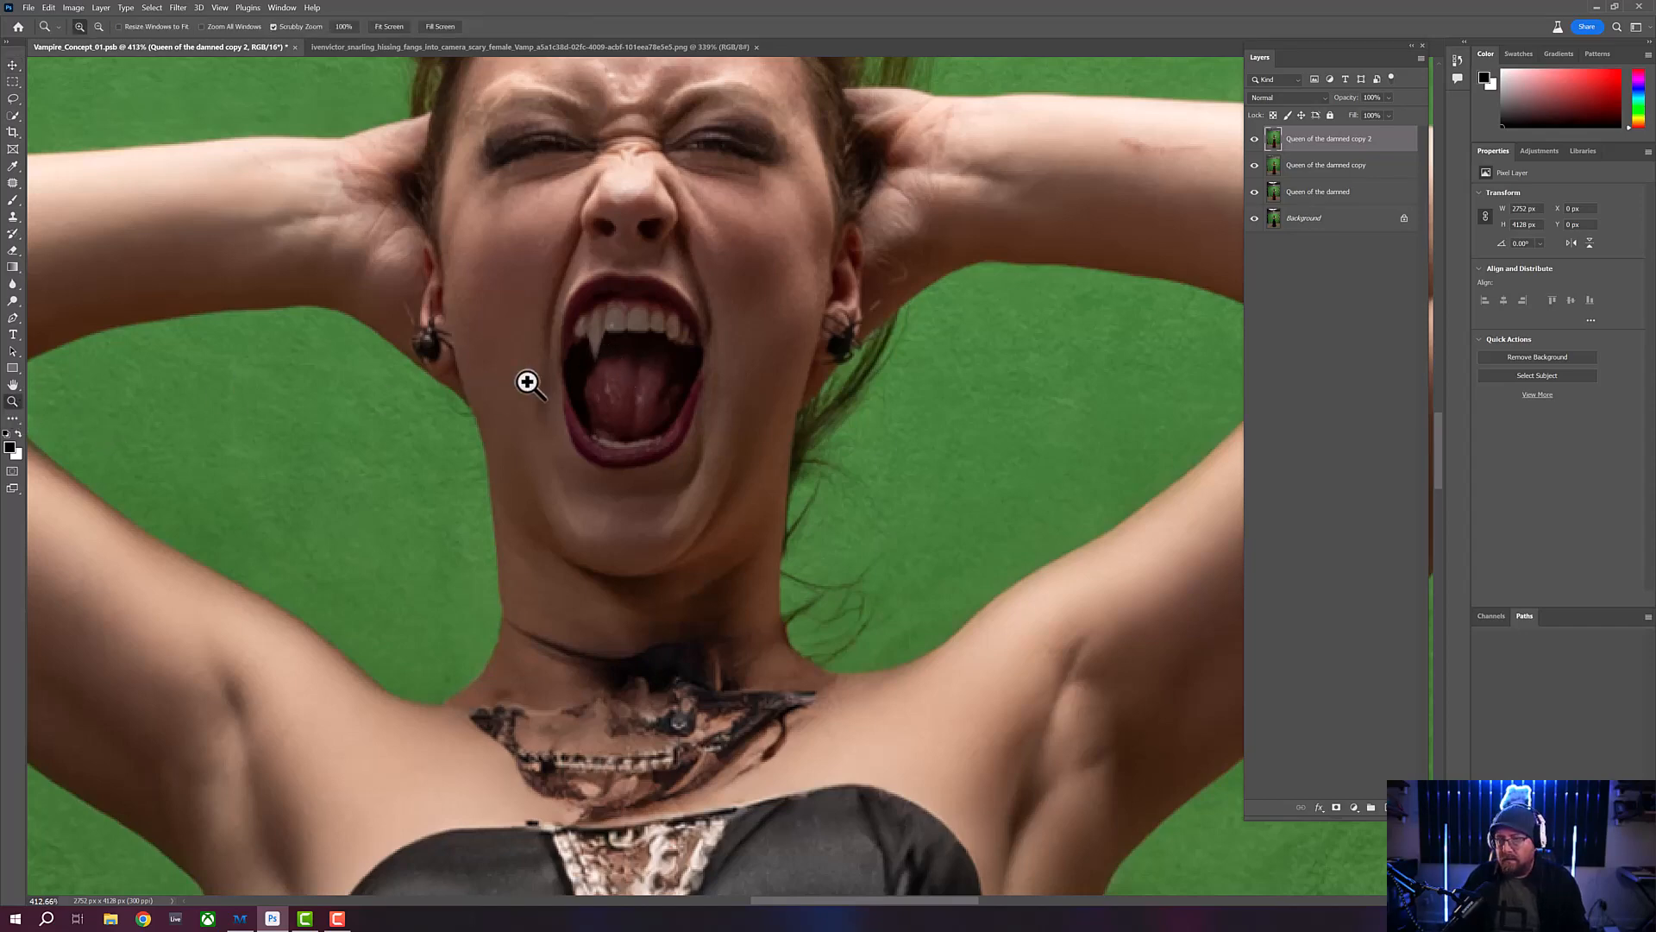
{"action": "scroll", "coordinate": [592, 362], "scroll_direction": "down", "scroll_amount": 5}
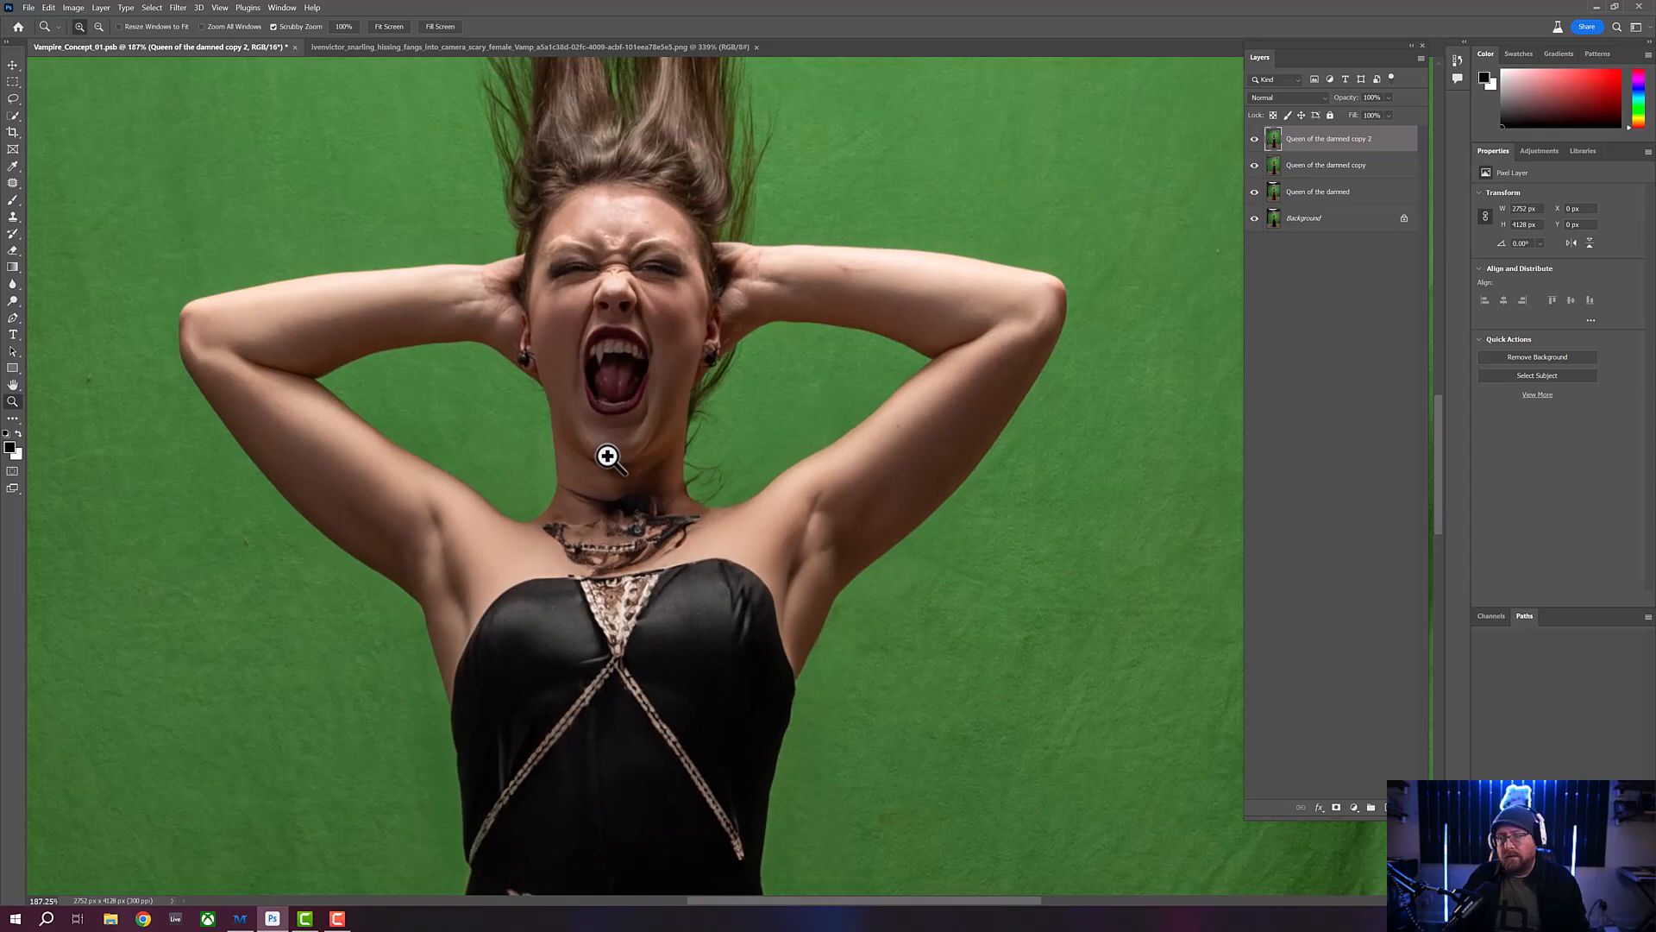
{"action": "scroll", "coordinate": [610, 385], "scroll_direction": "up", "scroll_amount": 2}
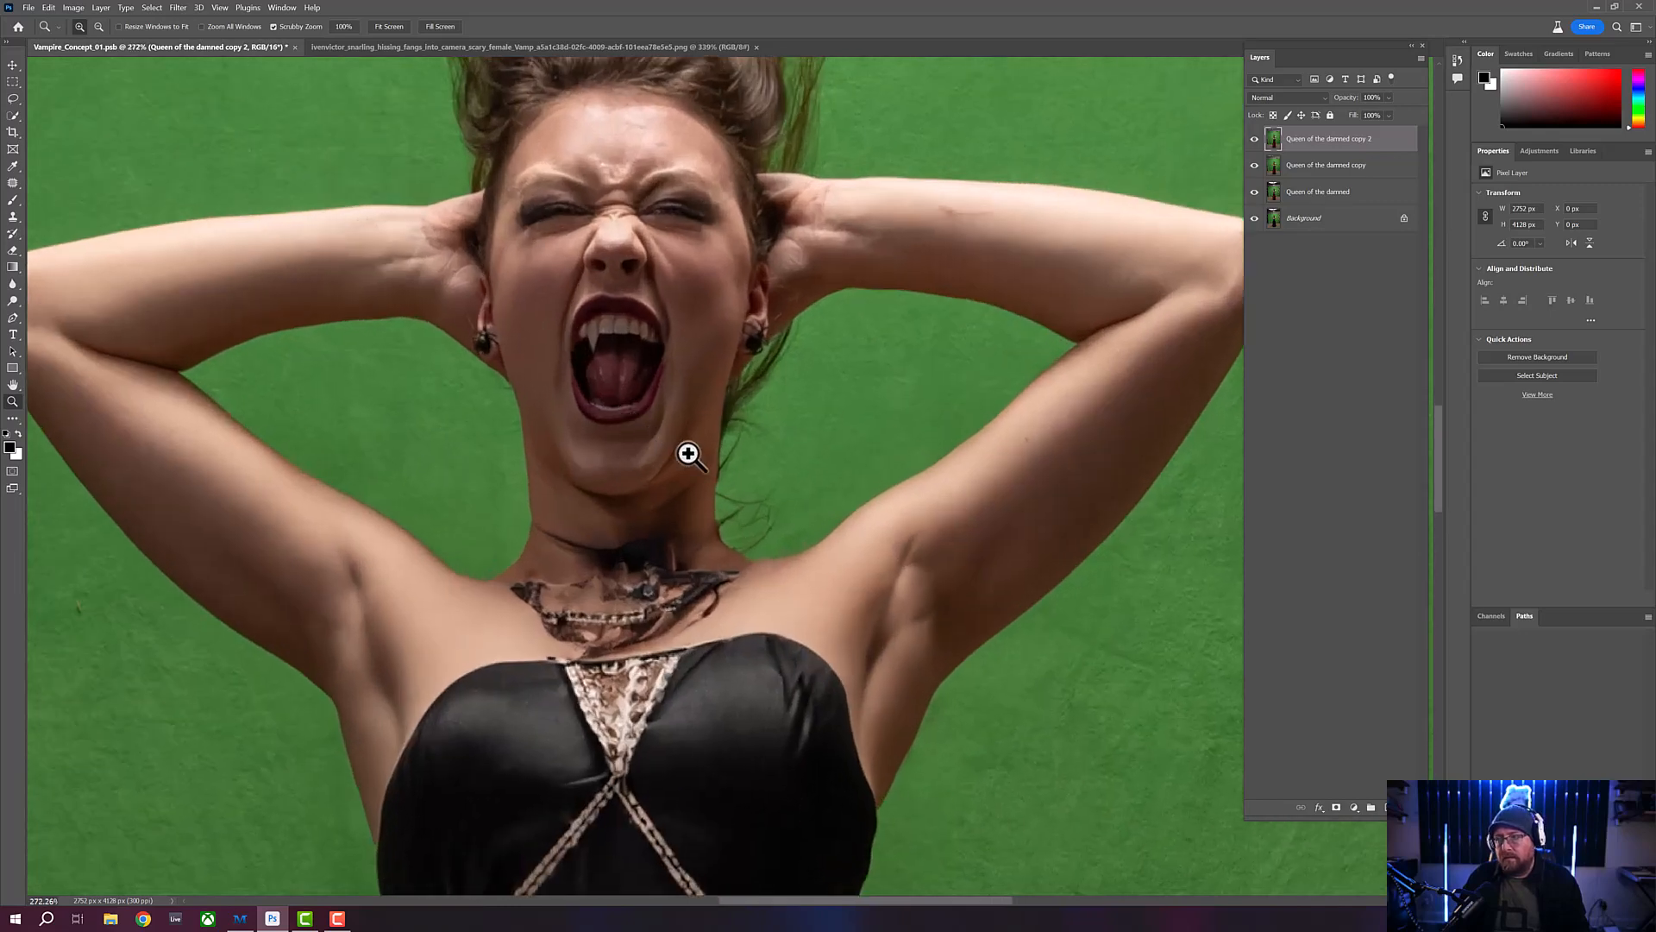
{"action": "scroll", "coordinate": [614, 391], "scroll_direction": "down", "scroll_amount": 2}
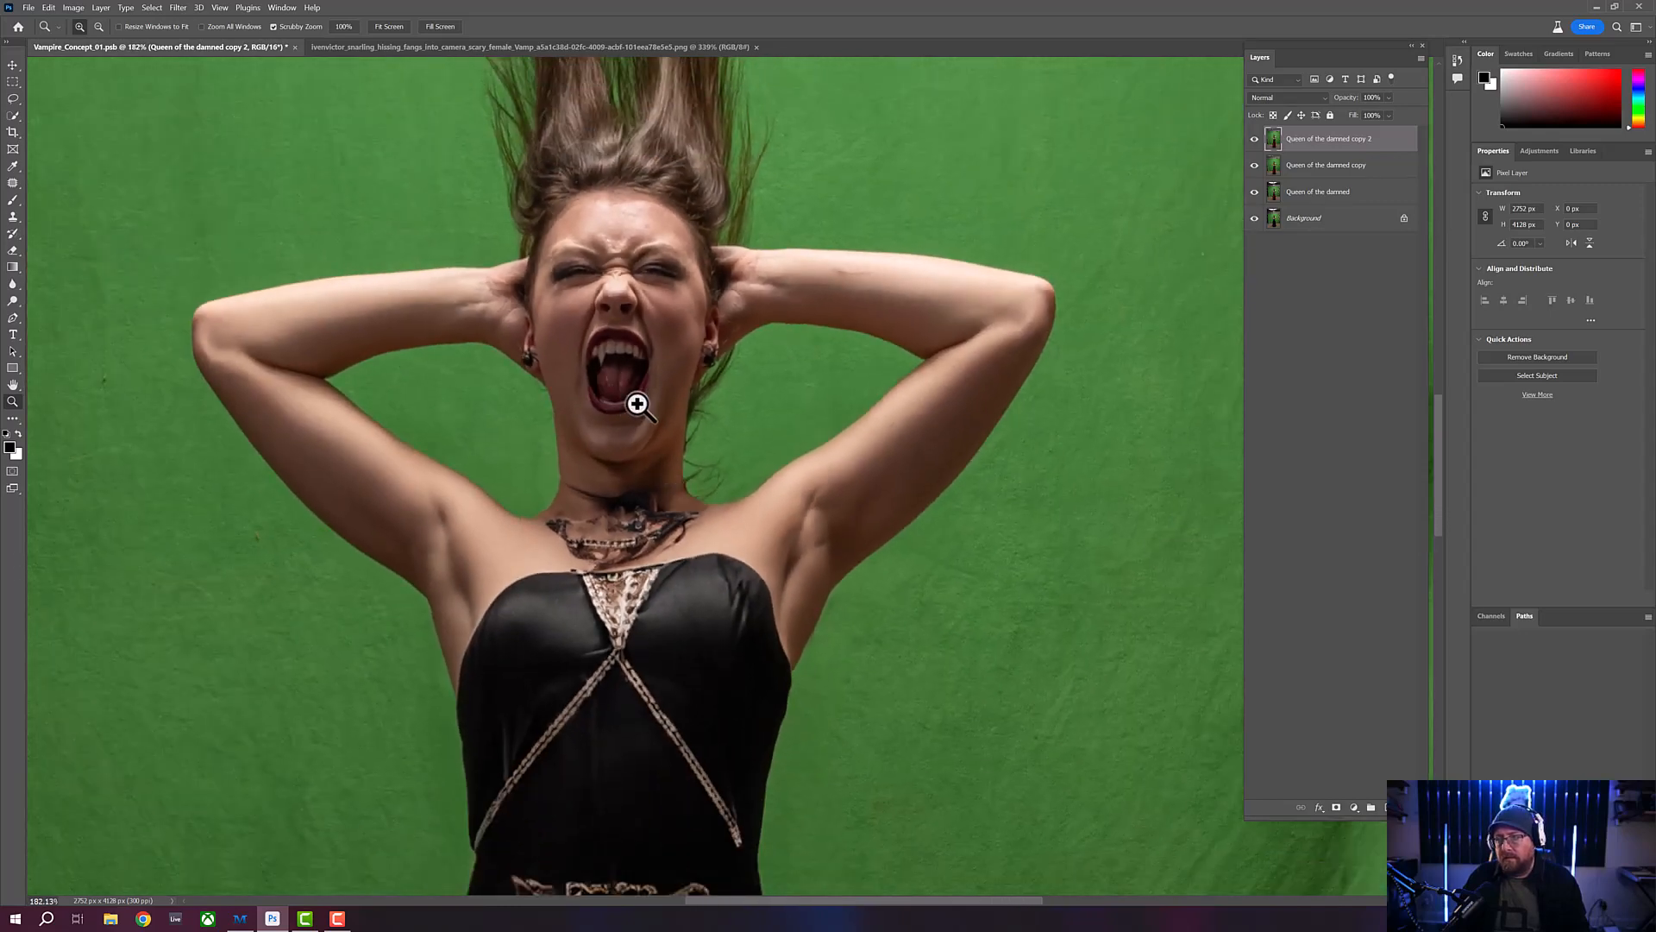
{"action": "scroll", "coordinate": [636, 380], "scroll_direction": "up", "scroll_amount": 1}
{"action": "scroll", "coordinate": [636, 376], "scroll_direction": "up", "scroll_amount": 4}
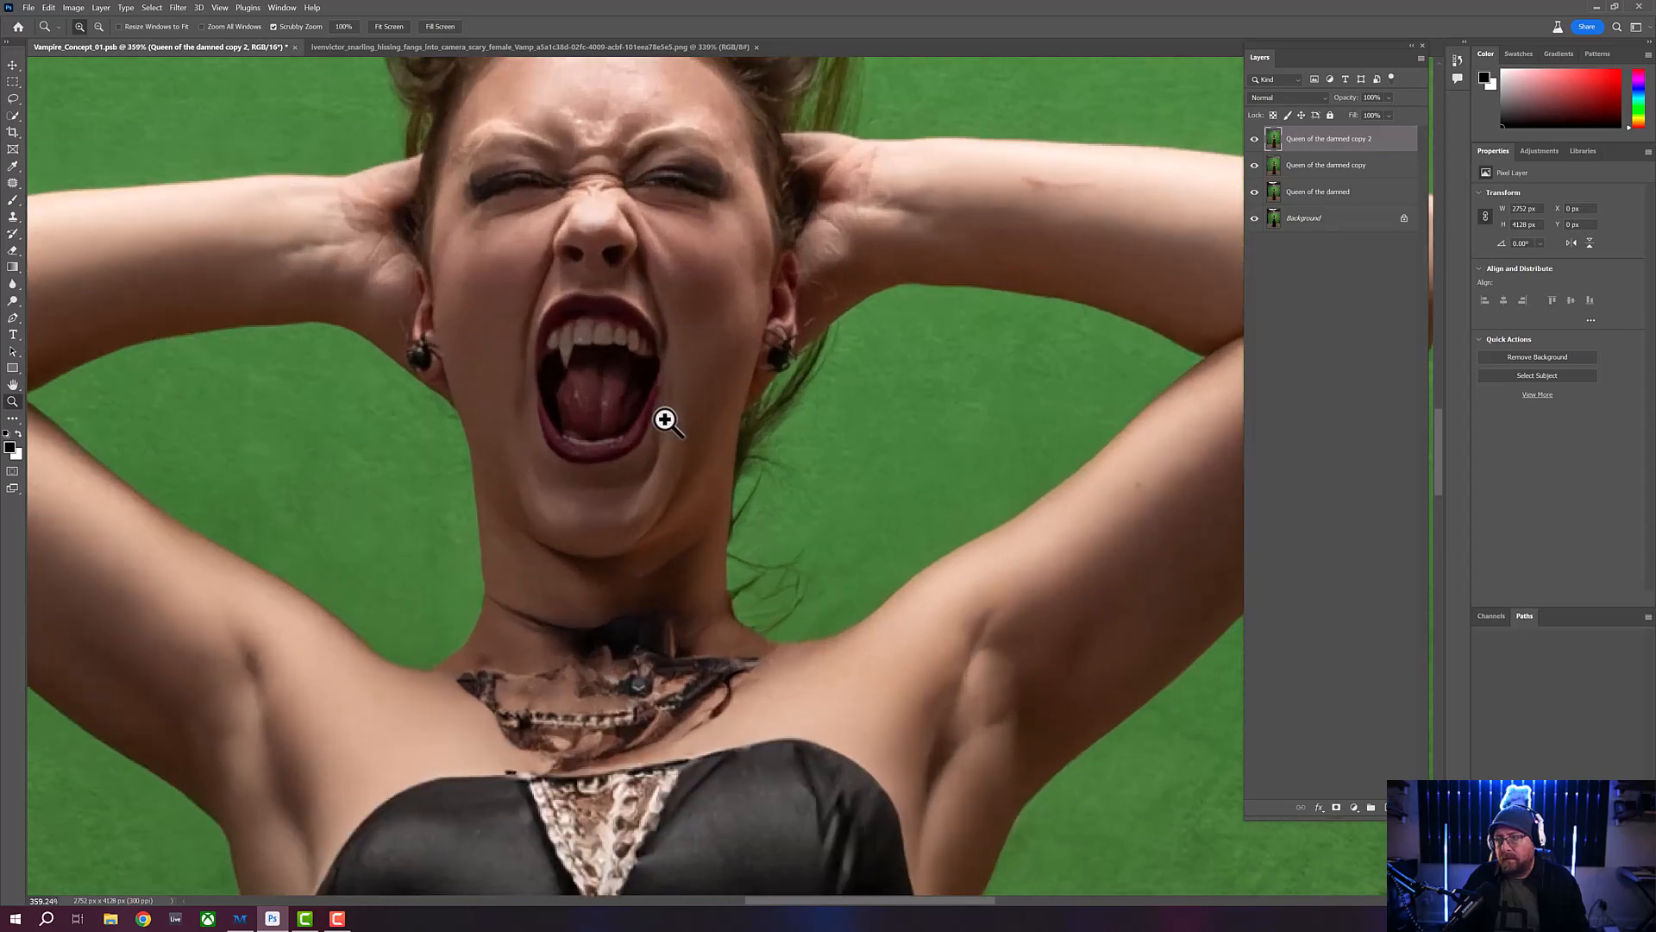
{"action": "scroll", "coordinate": [643, 380], "scroll_direction": "up", "scroll_amount": 2}
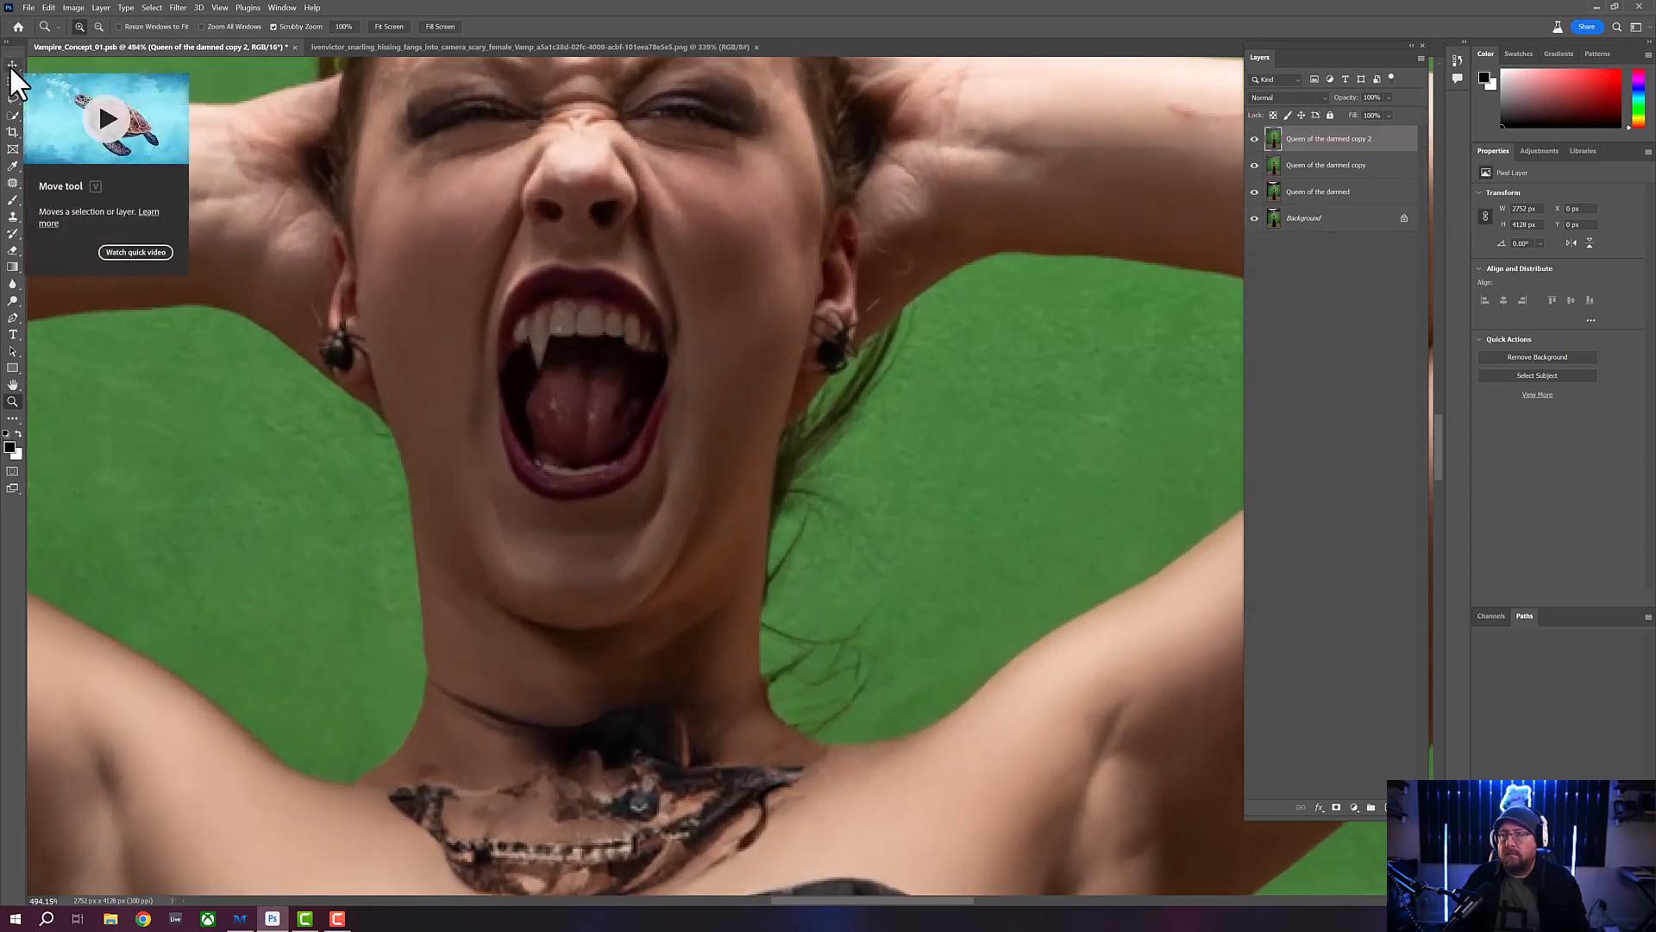
- Outline the matching upper tooth on the right side of the woman's mouth with the Lasso tool, about 10 by 16 px
{"action": "left_click", "coordinate": [12, 97]}
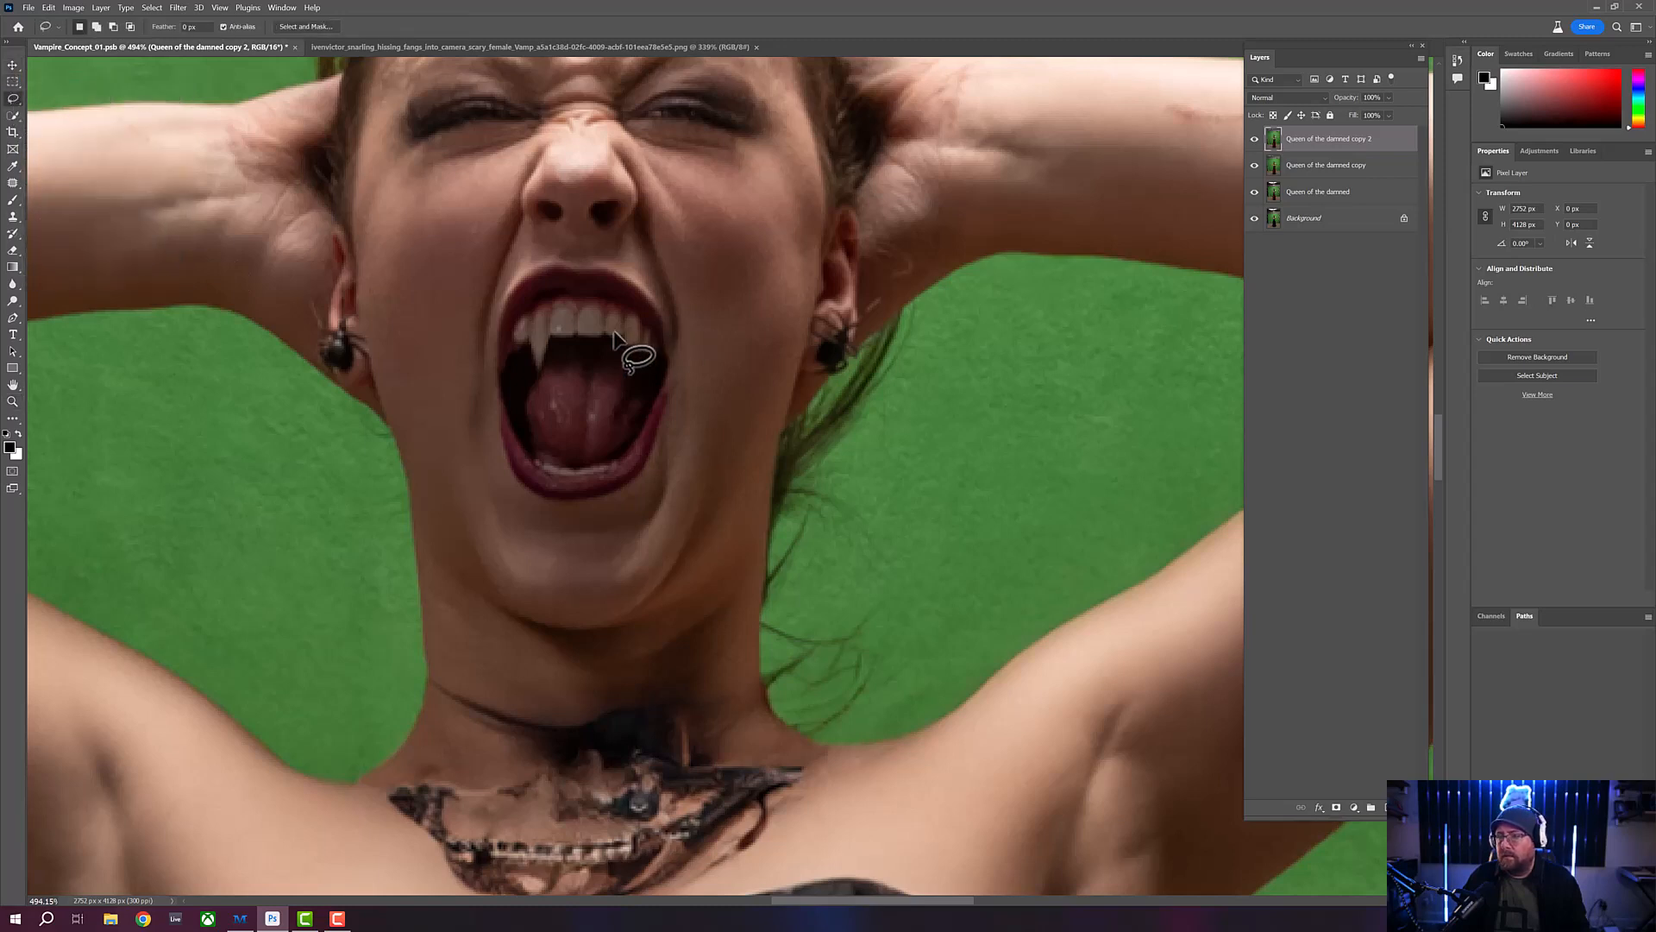
{"action": "mouse_move", "coordinate": [605, 323]}
{"action": "left_mouse_down"}
{"action": "mouse_move", "coordinate": [606, 339]}
{"action": "mouse_move", "coordinate": [622, 330]}
{"action": "left_mouse_up"}
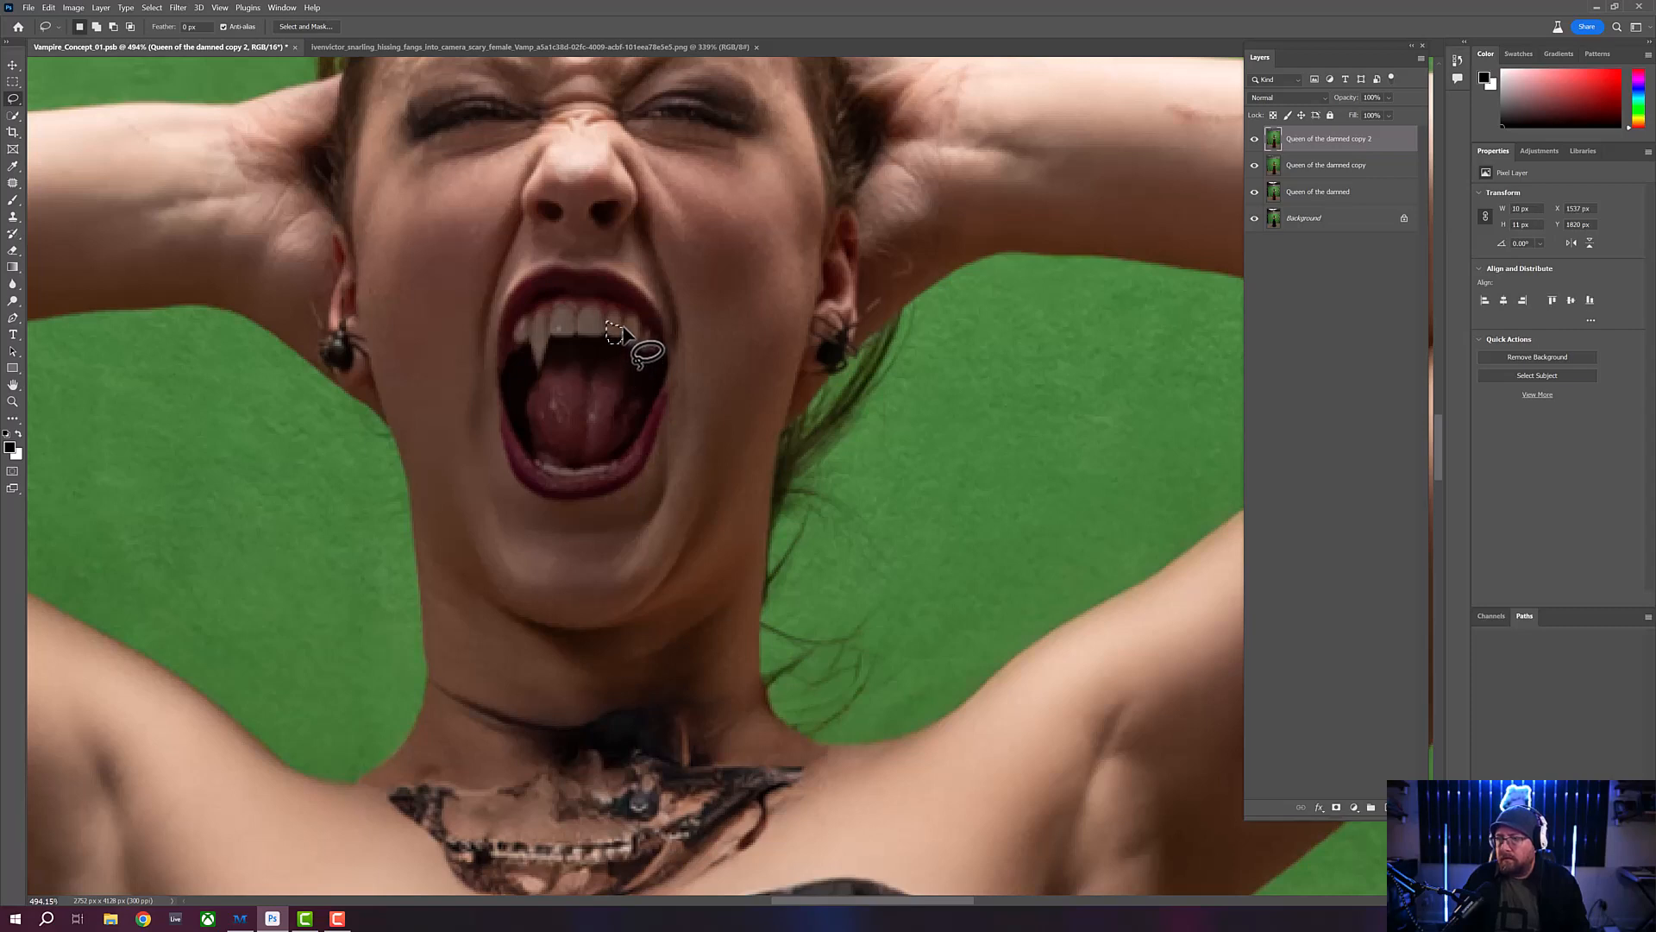
{"action": "key", "text": "ctrl+d"}
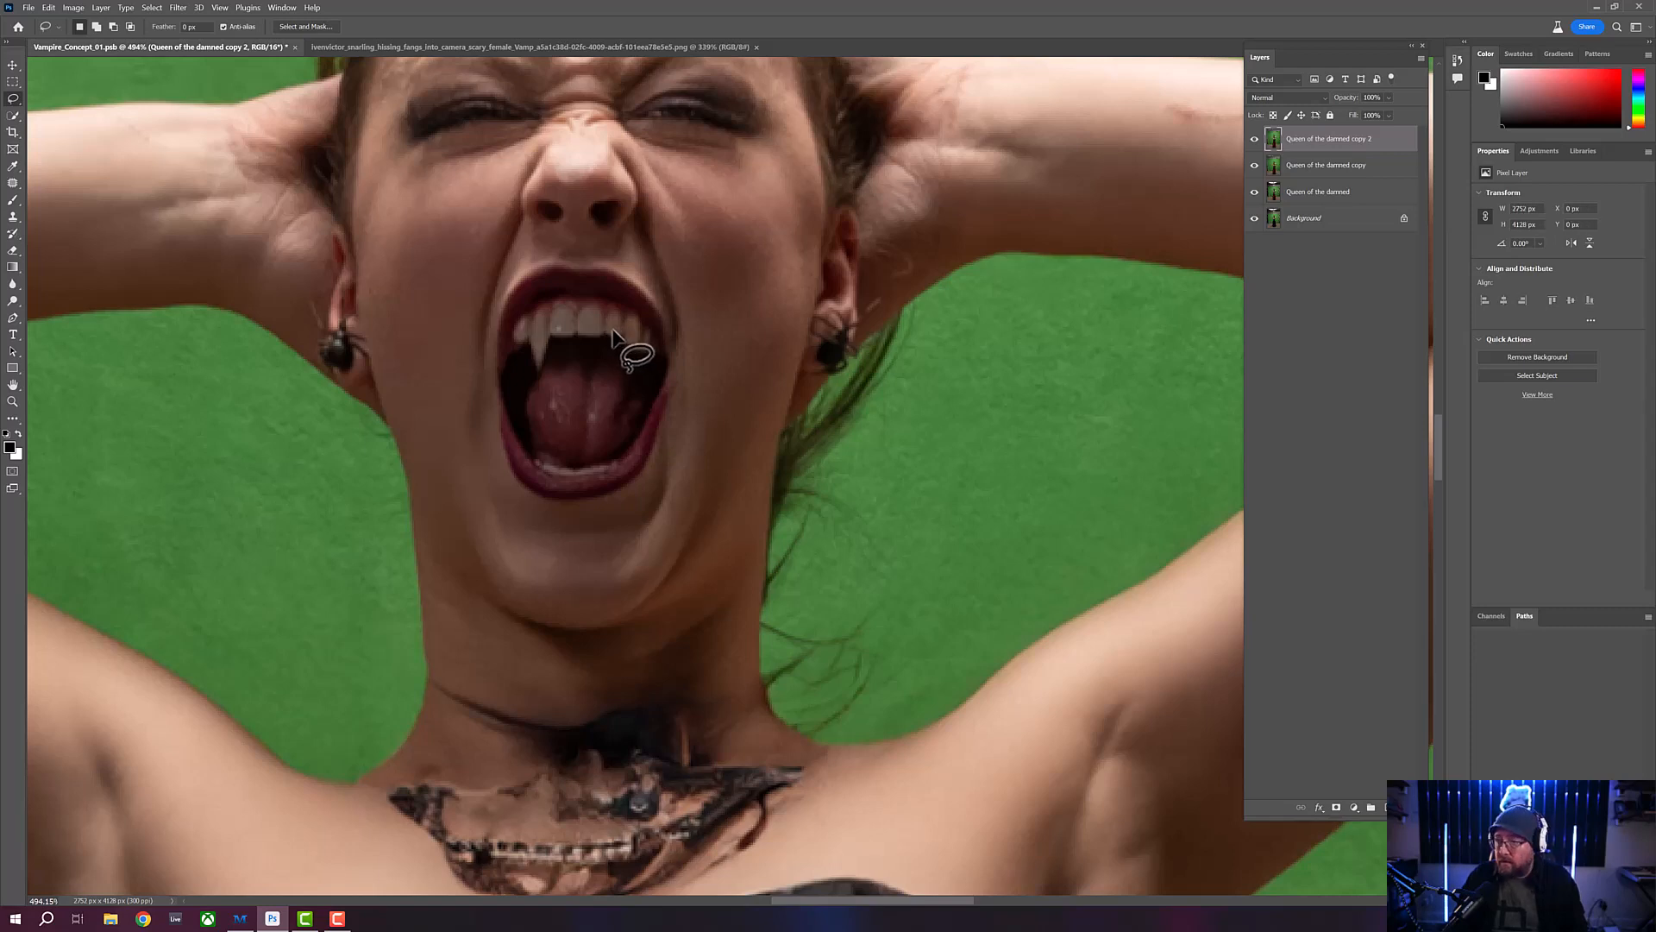
{"action": "mouse_move", "coordinate": [604, 320]}
{"action": "left_mouse_down"}
{"action": "mouse_move", "coordinate": [623, 338]}
{"action": "mouse_move", "coordinate": [623, 316]}
{"action": "mouse_move", "coordinate": [608, 311]}
{"action": "mouse_move", "coordinate": [605, 338]}
{"action": "left_mouse_up"}
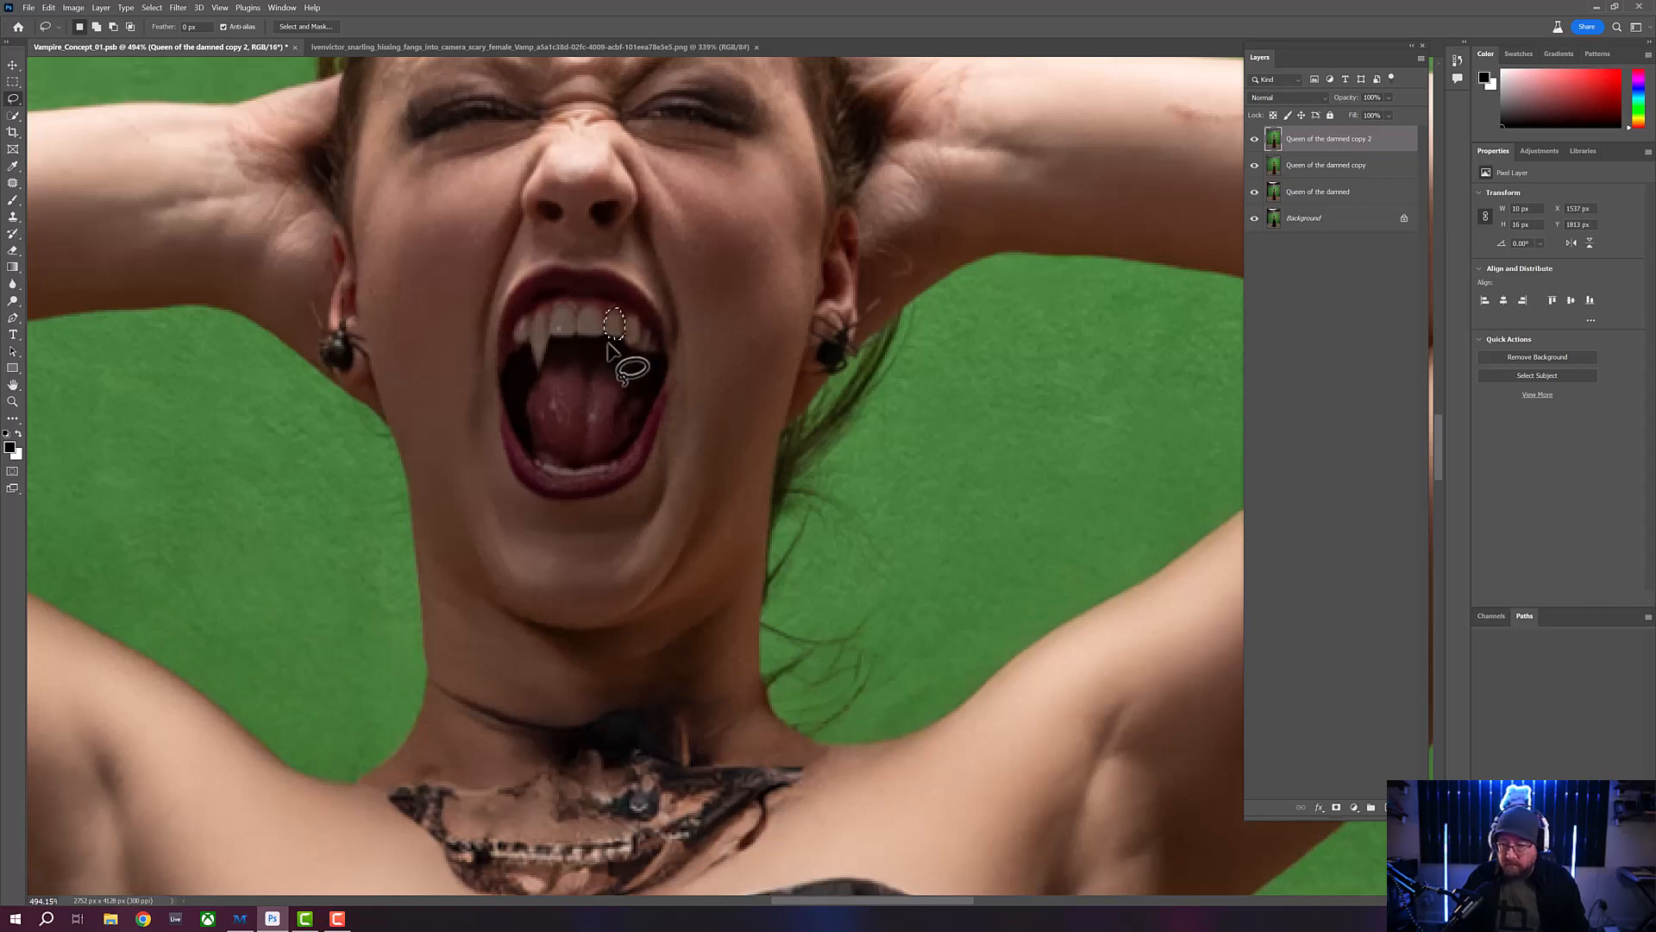
- Warp the selected upper tooth on the right side of the woman's mouth downward into a pointed fang, and deselect it
{"action": "key", "text": "v"}
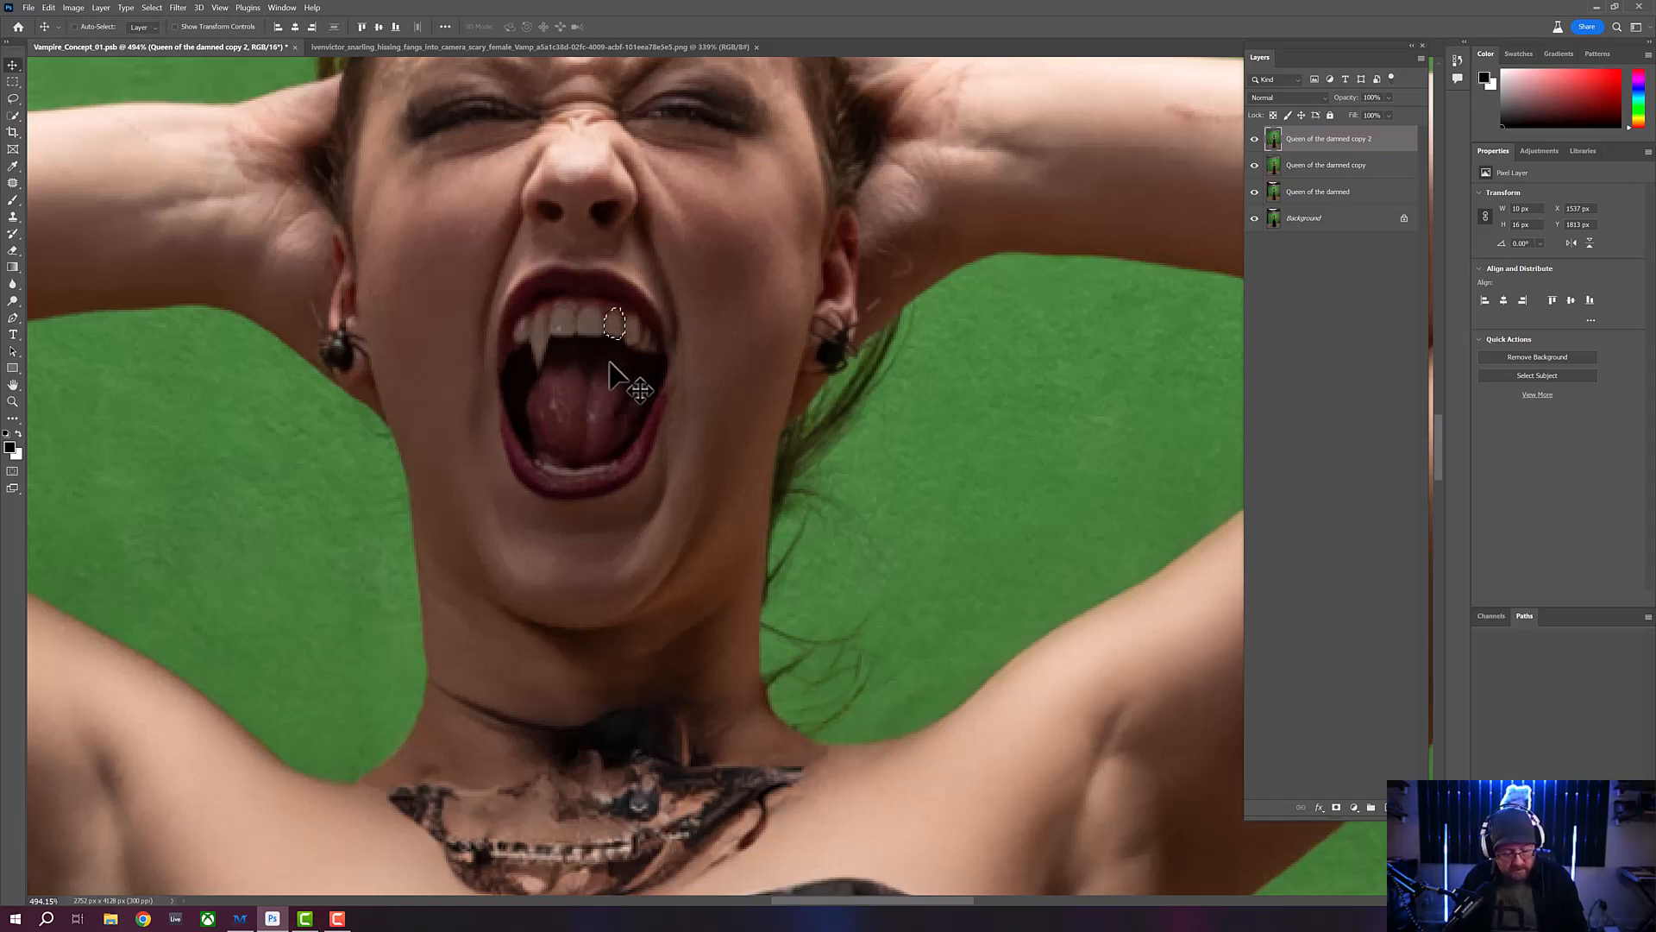
{"action": "key", "text": "ctrl+t"}
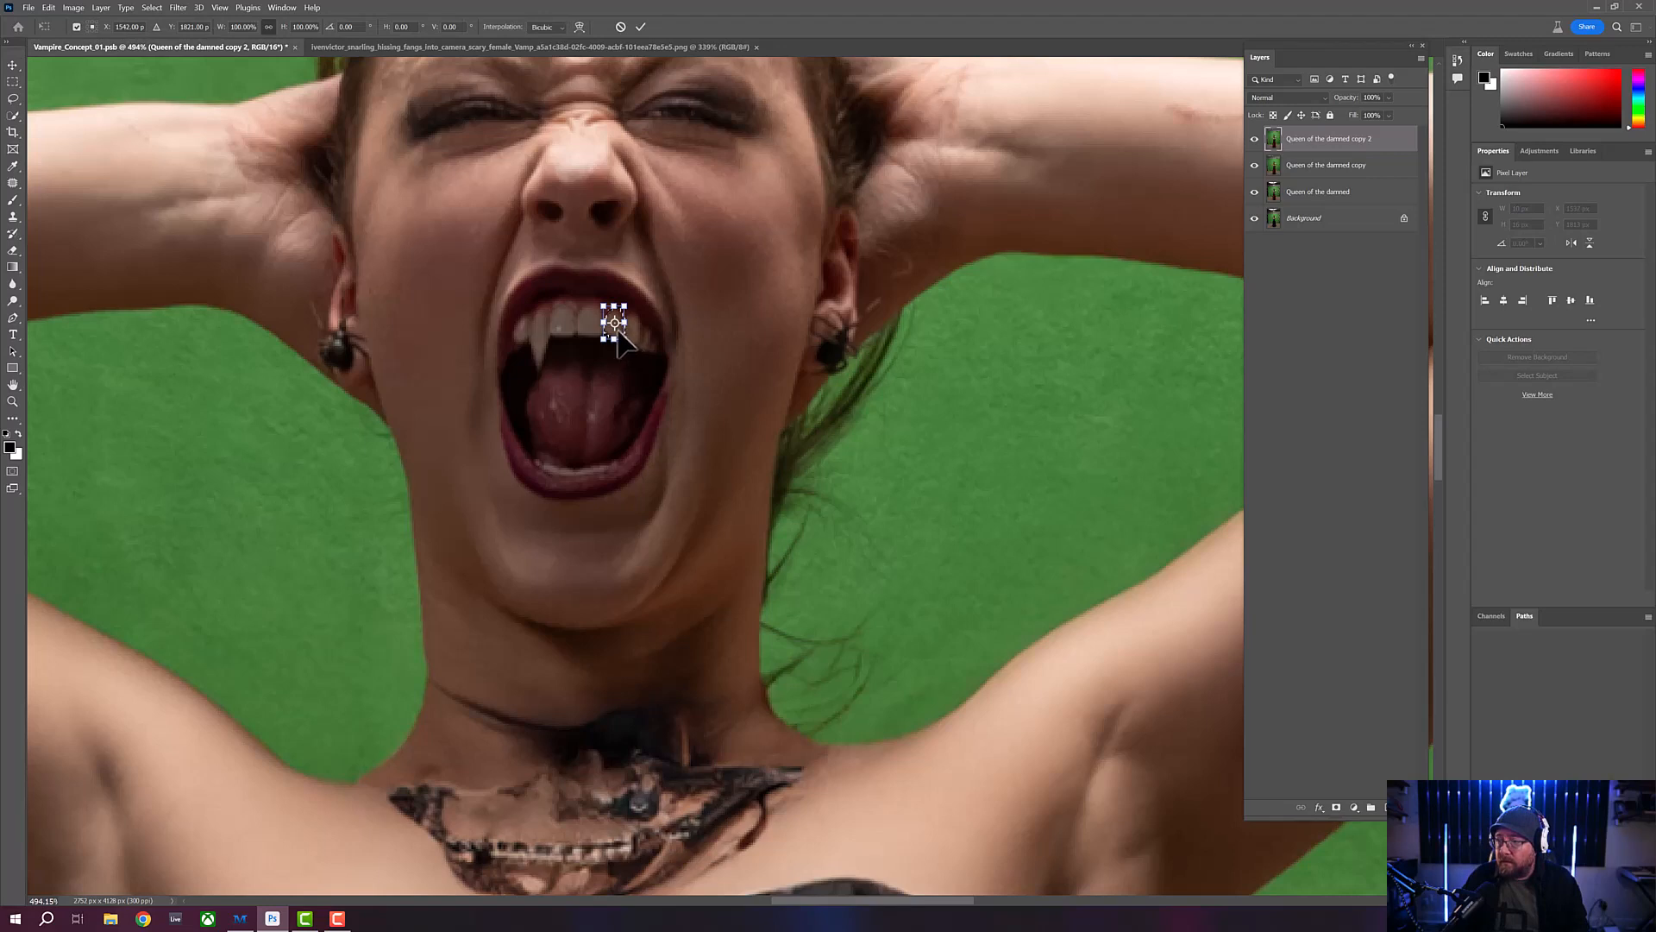
{"action": "right_click", "coordinate": [617, 331]}
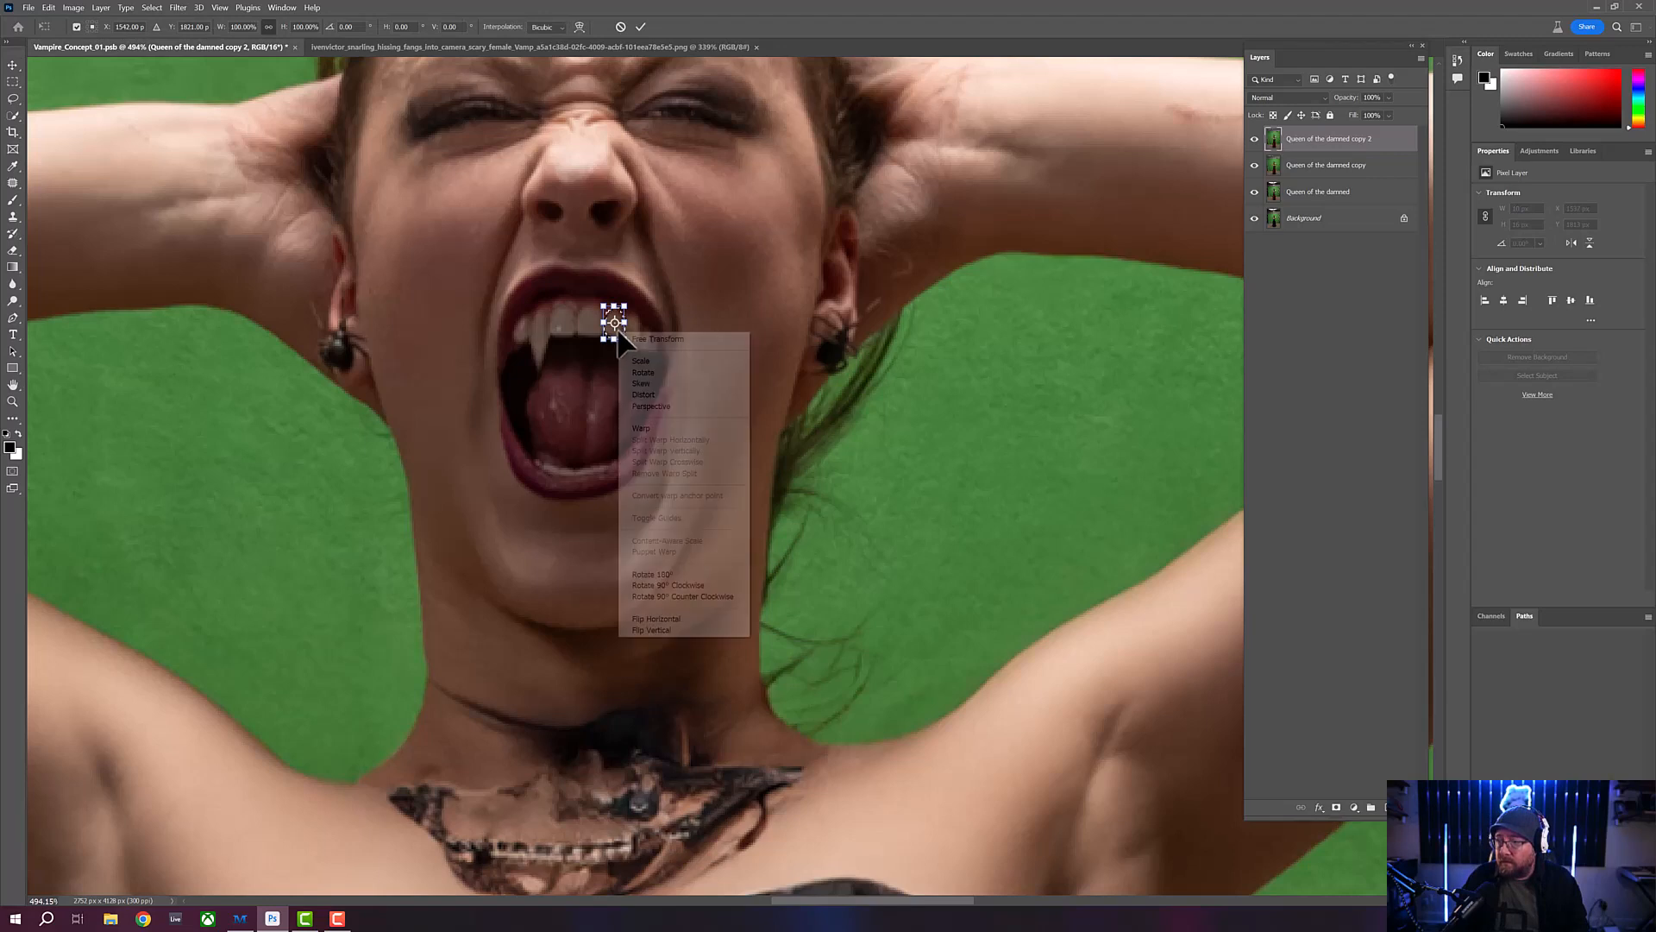
{"action": "left_click", "coordinate": [649, 428]}
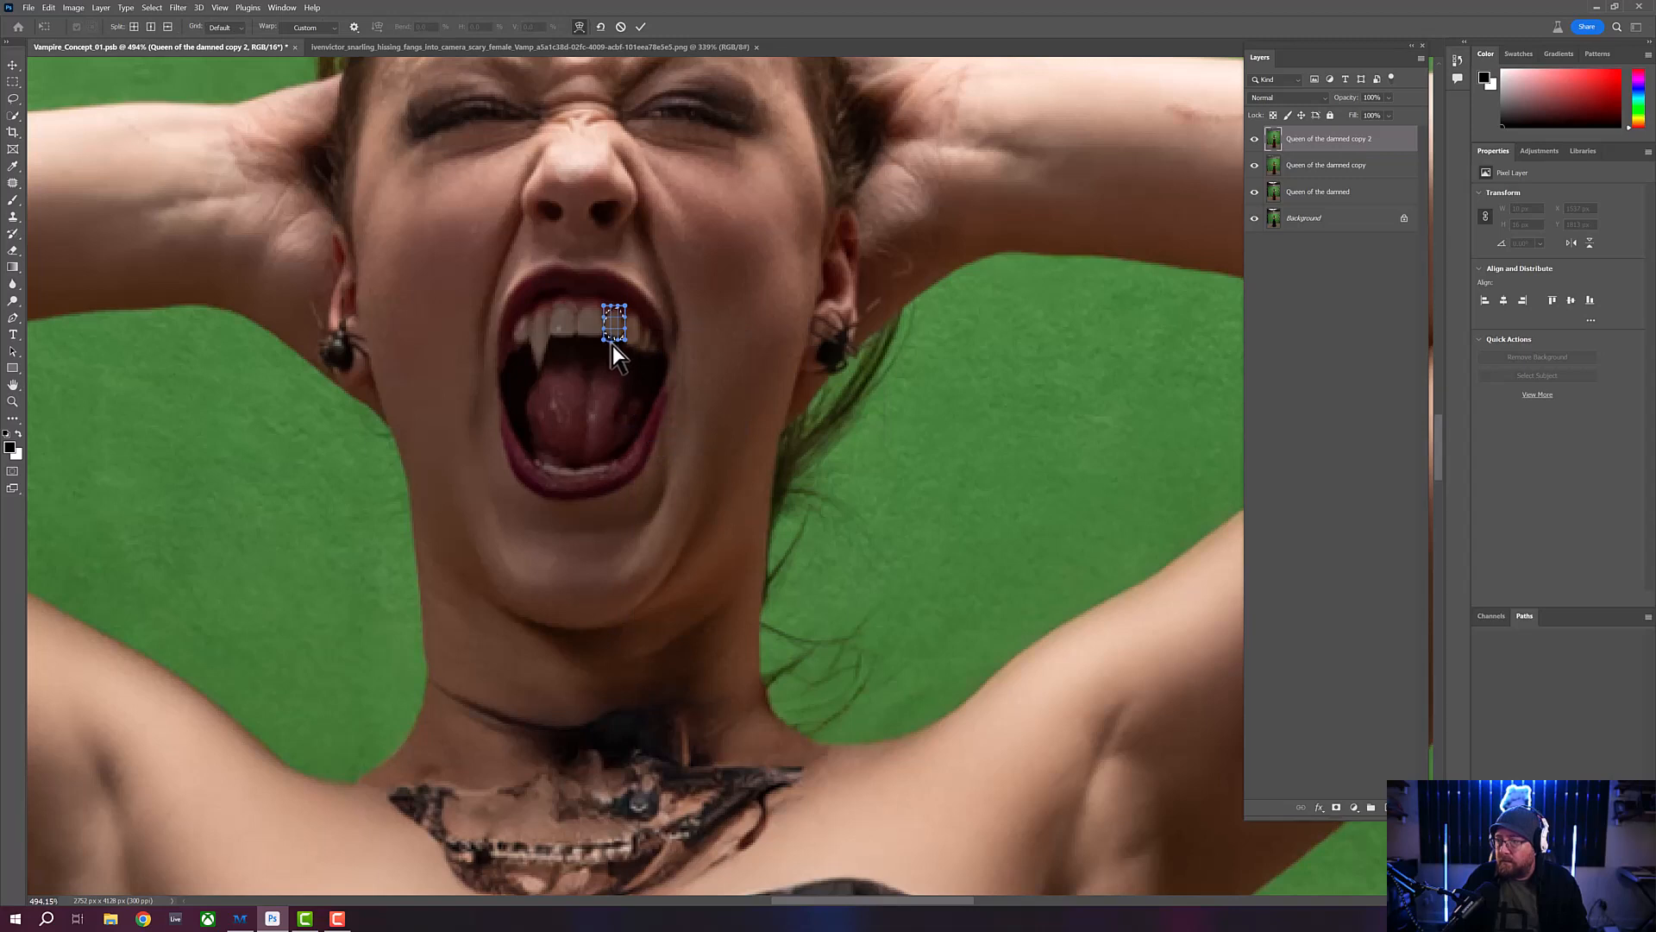
{"action": "mouse_move", "coordinate": [610, 364]}
{"action": "left_mouse_down"}
{"action": "mouse_move", "coordinate": [610, 390]}
{"action": "mouse_move", "coordinate": [618, 347]}
{"action": "mouse_move", "coordinate": [613, 386]}
{"action": "left_mouse_up"}
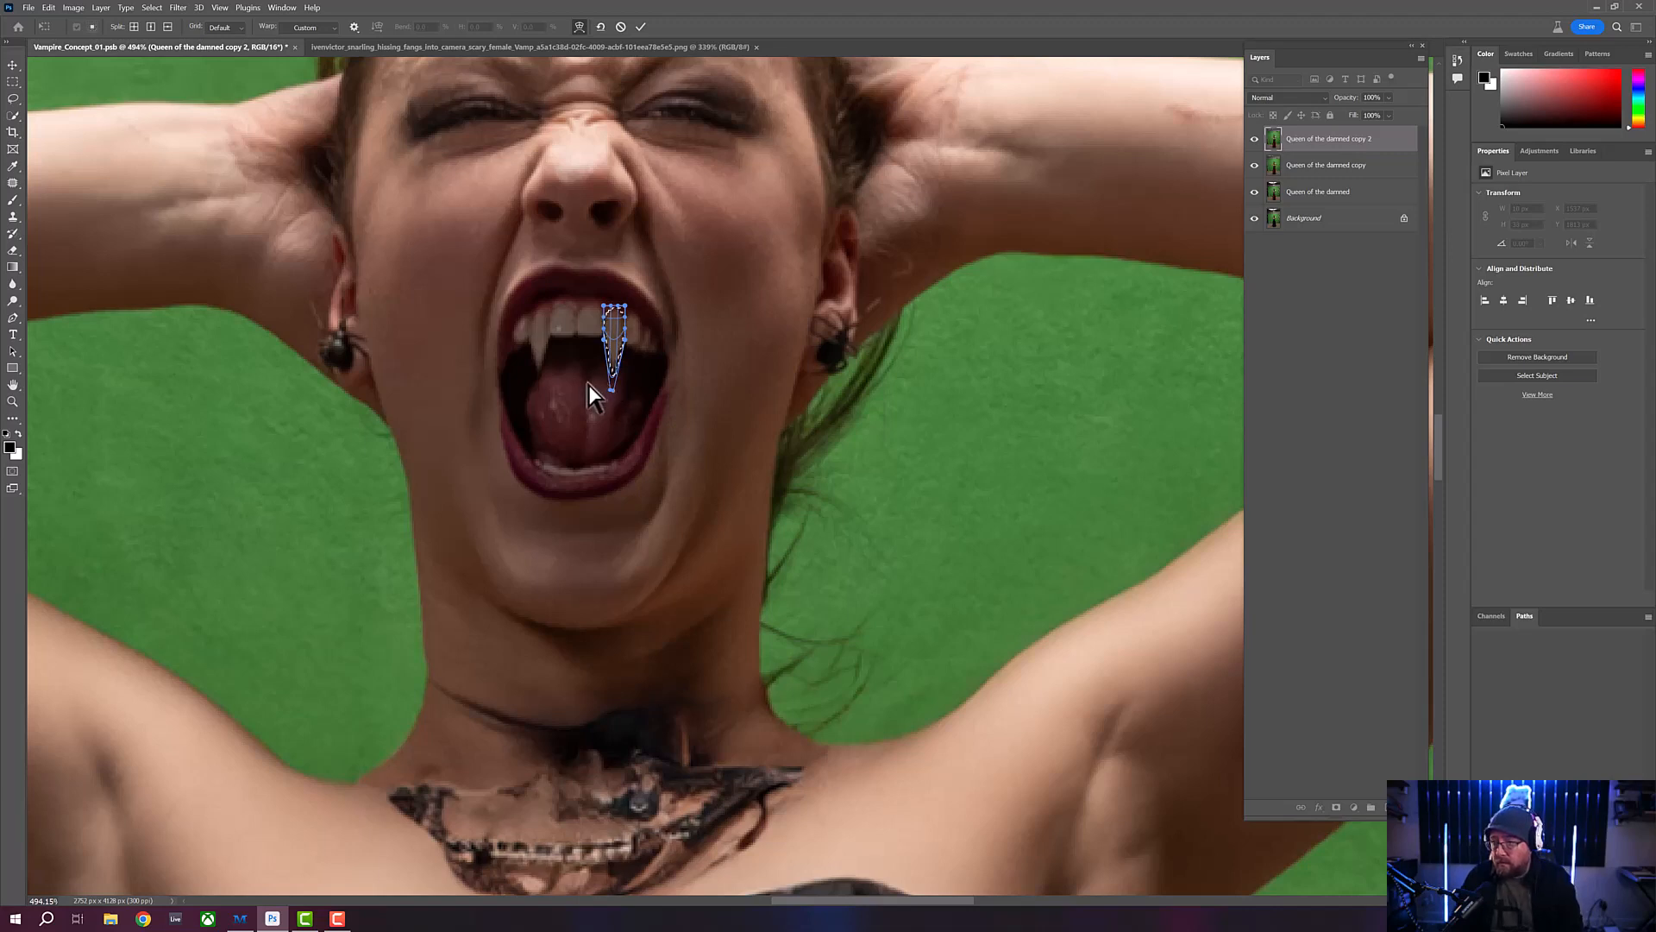
{"action": "key", "text": "Return"}
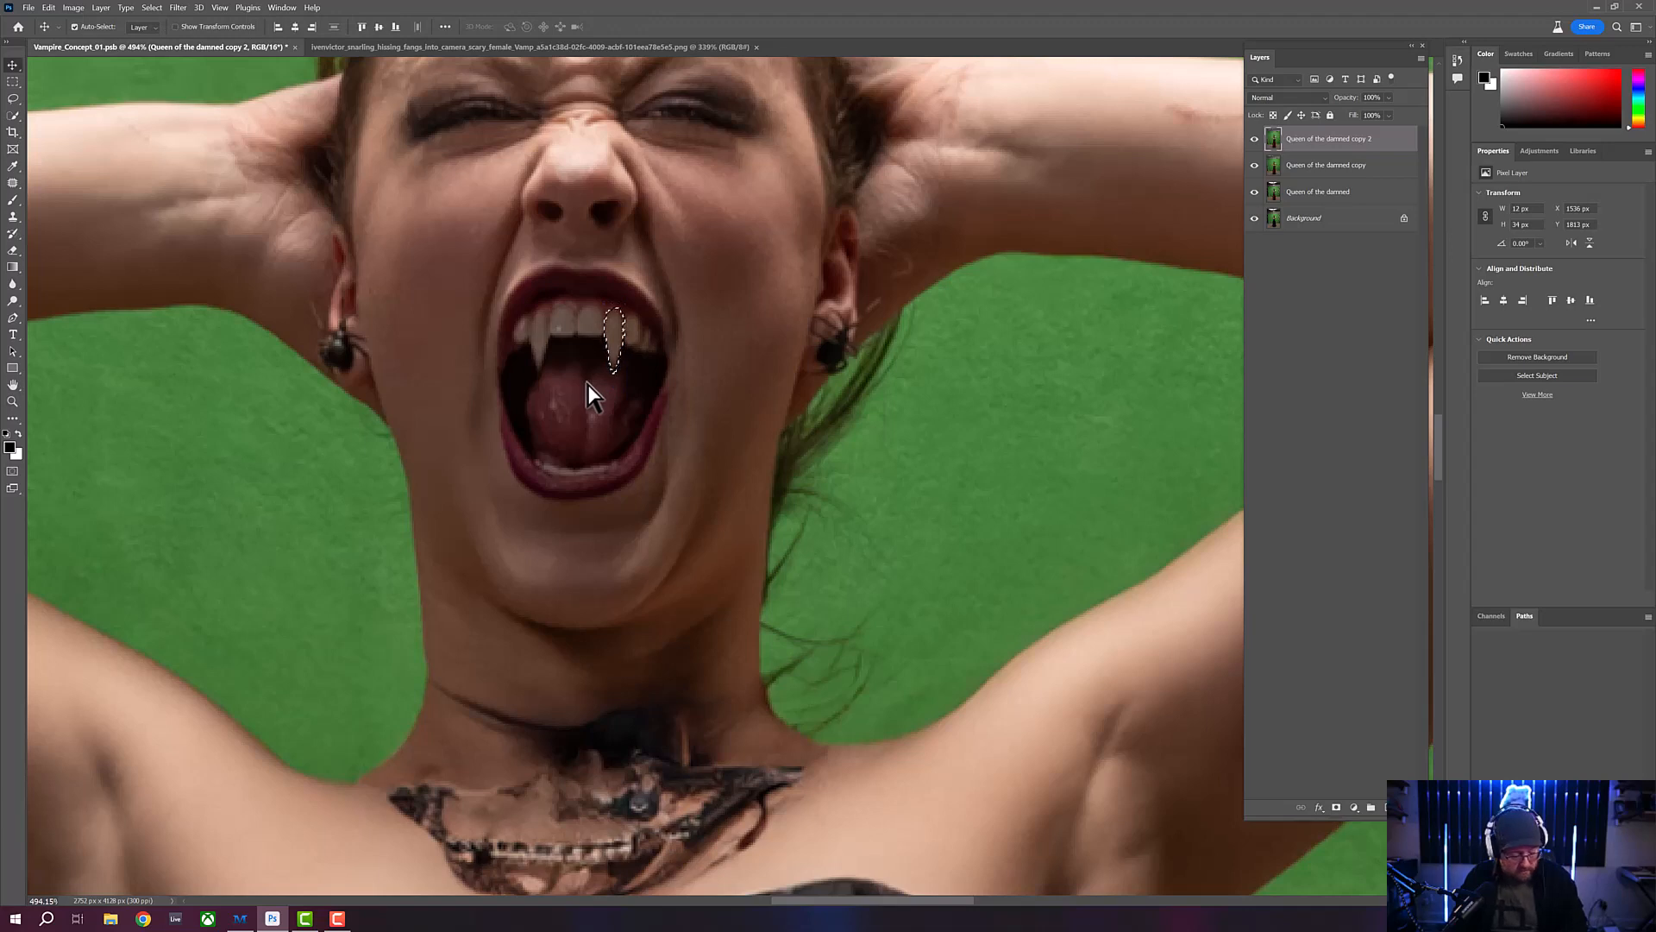
{"action": "key", "text": "ctrl+d"}
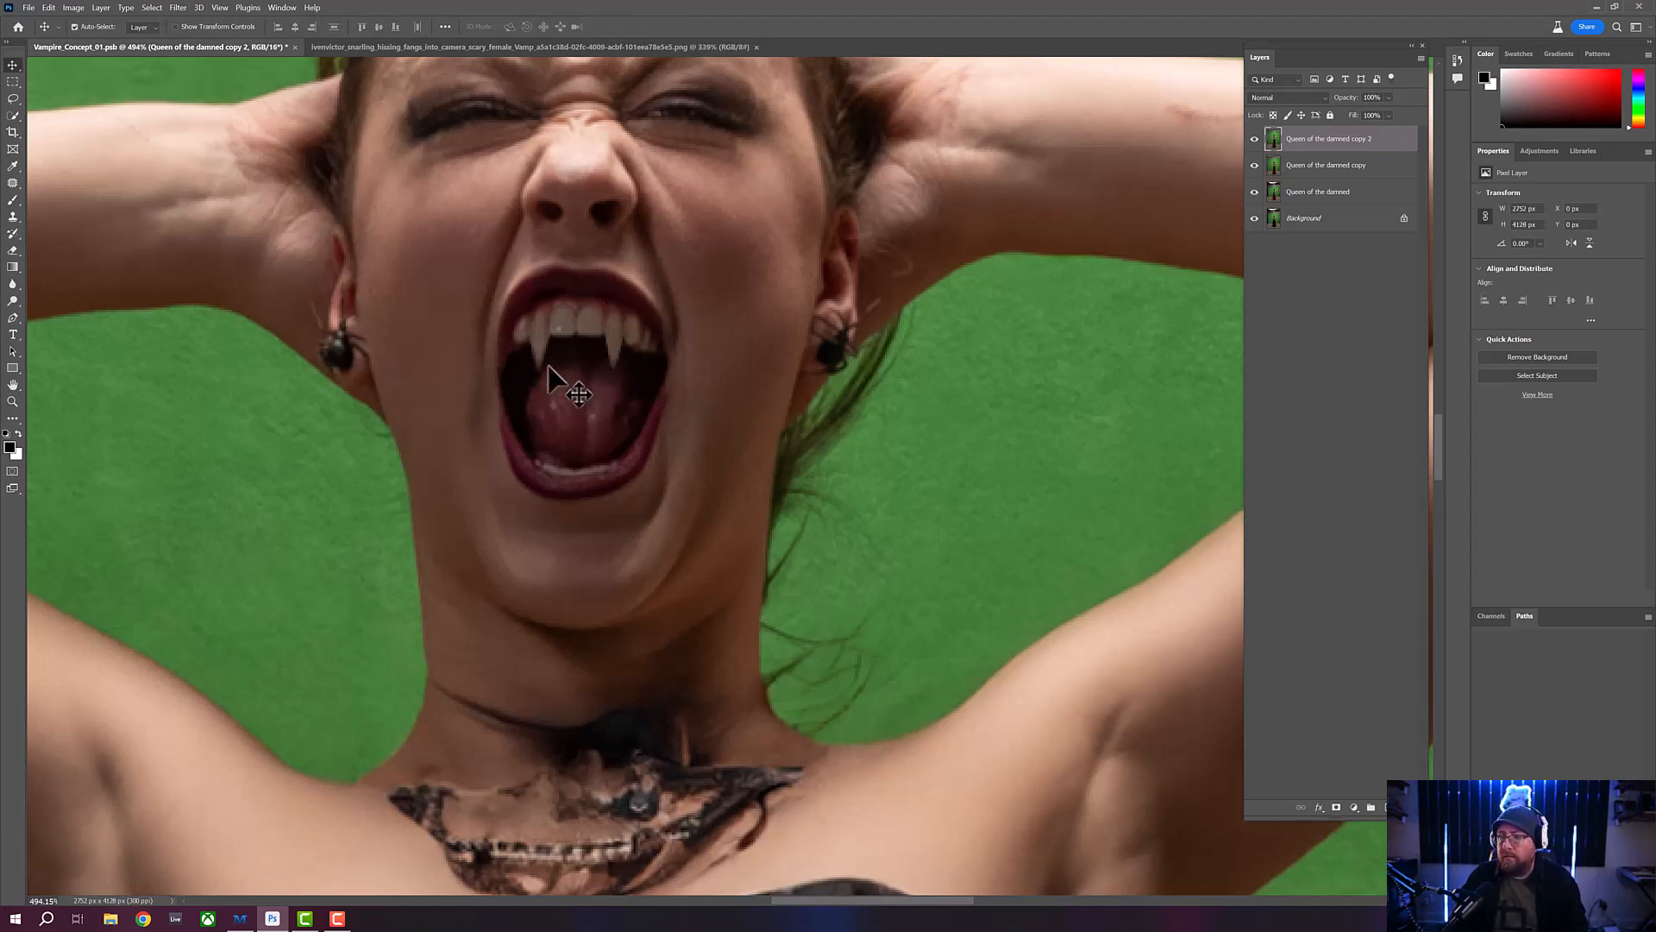
- Examine the pair of fangs and the whole photo of the woman at progressively smaller magnifications
{"action": "left_click", "coordinate": [13, 399]}
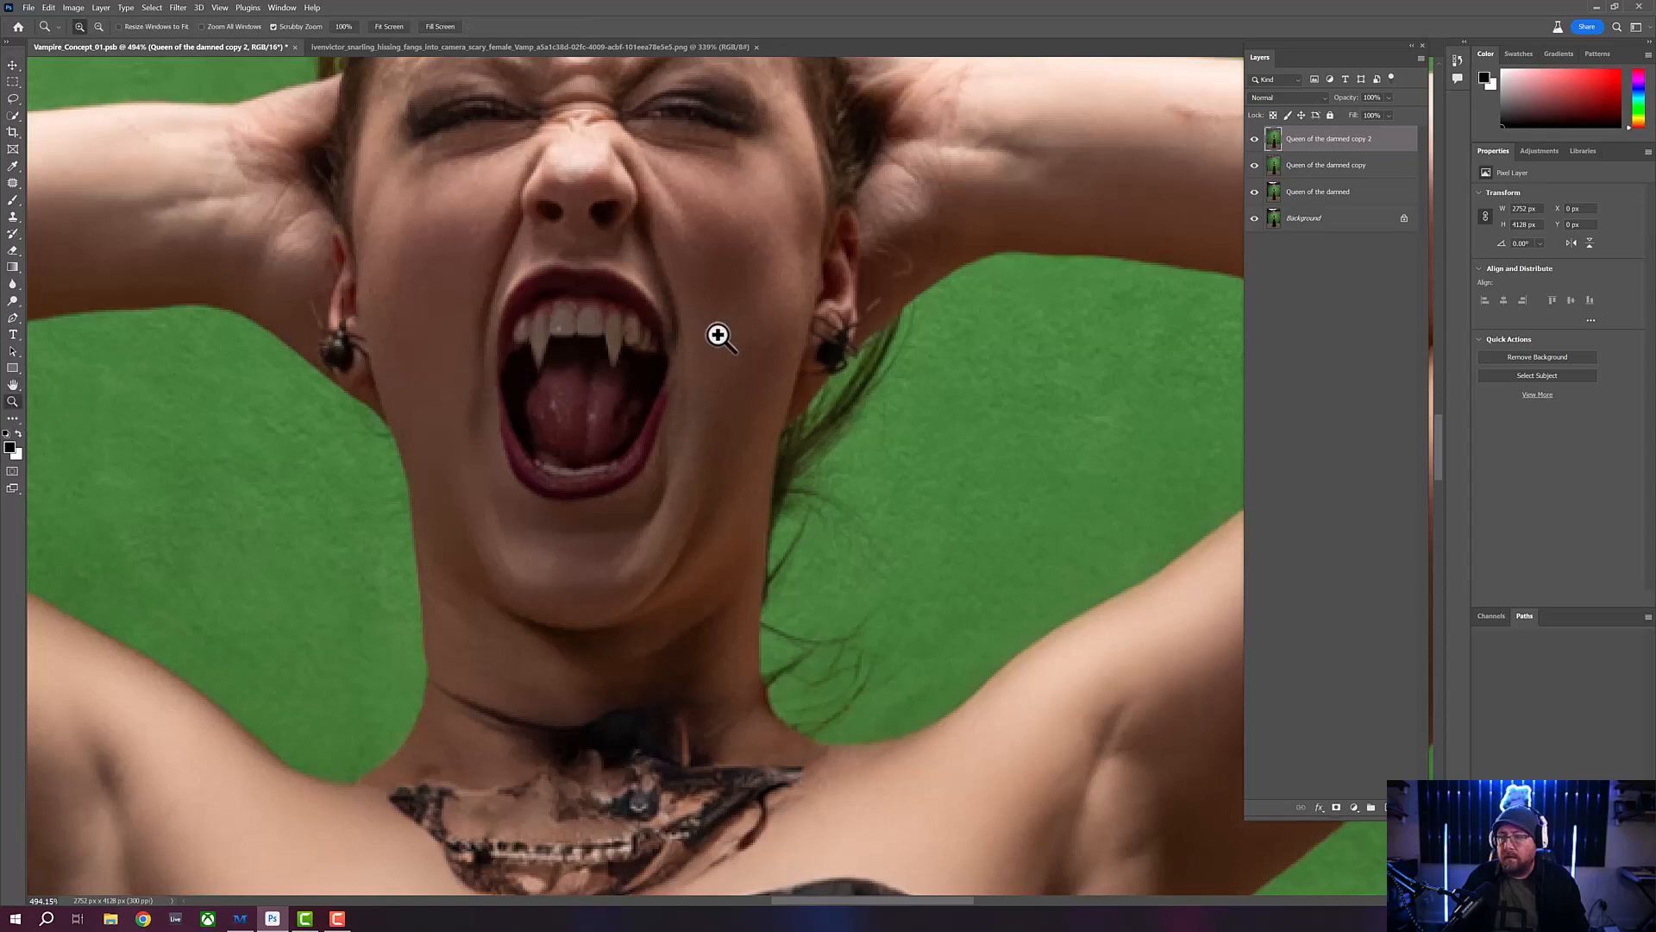
{"action": "left_click_drag", "start_coordinate": [706, 340], "coordinate": [573, 421]}
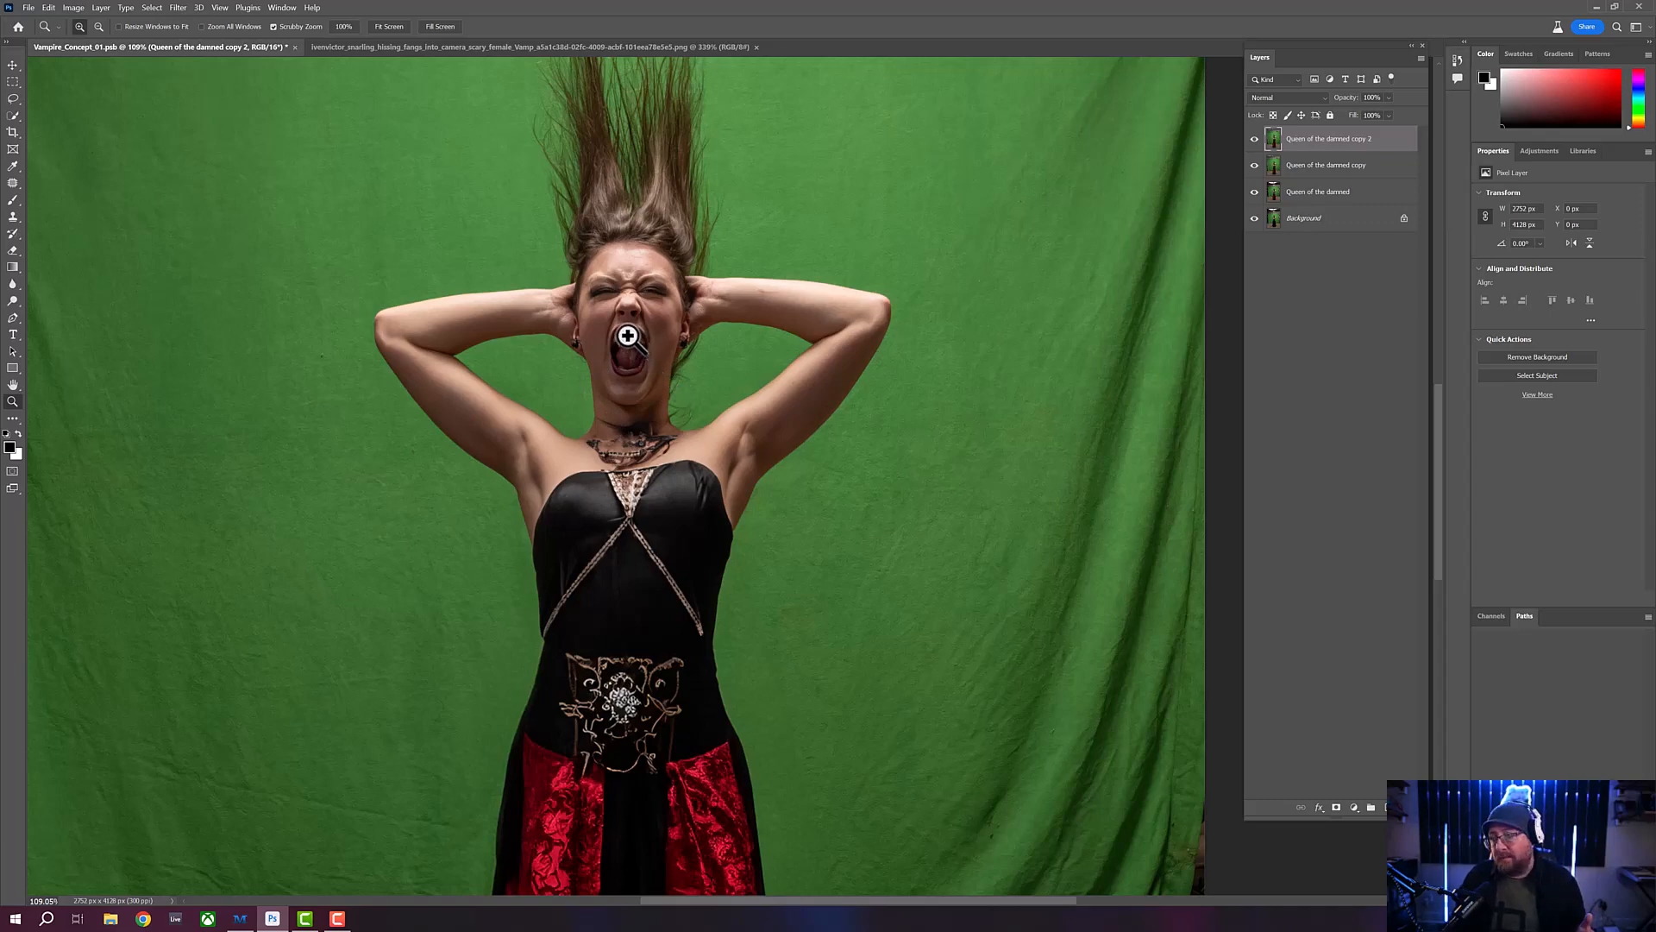
{"action": "left_click_drag", "start_coordinate": [629, 345], "coordinate": [610, 400]}
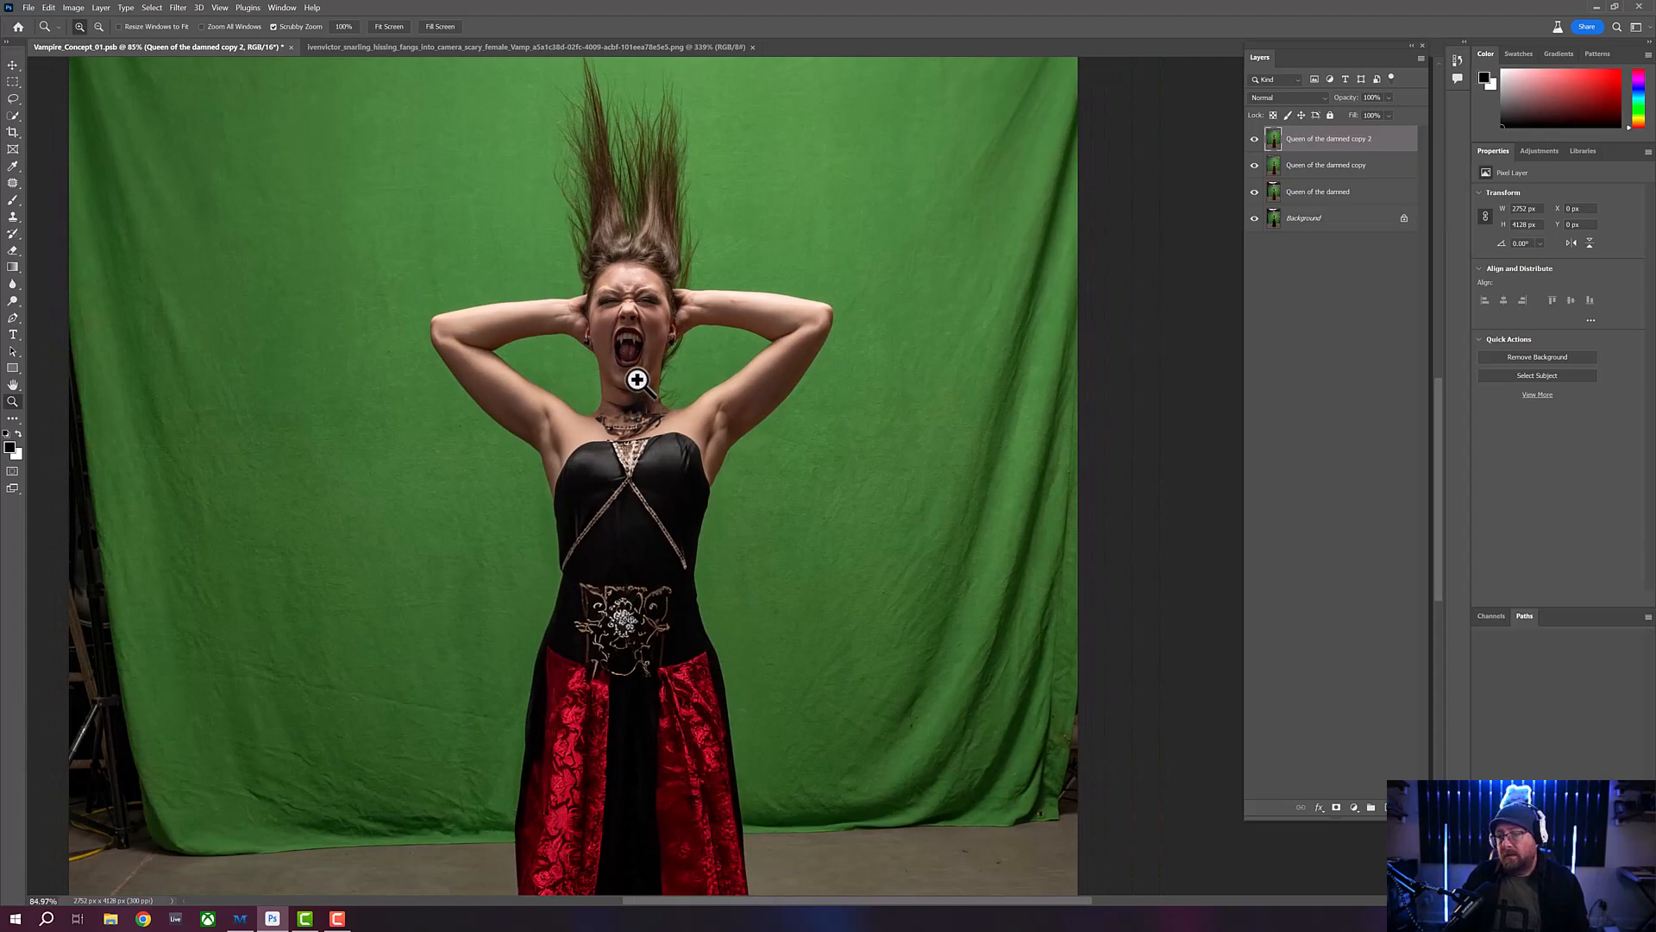
{"action": "left_click_drag", "start_coordinate": [625, 349], "coordinate": [610, 366]}
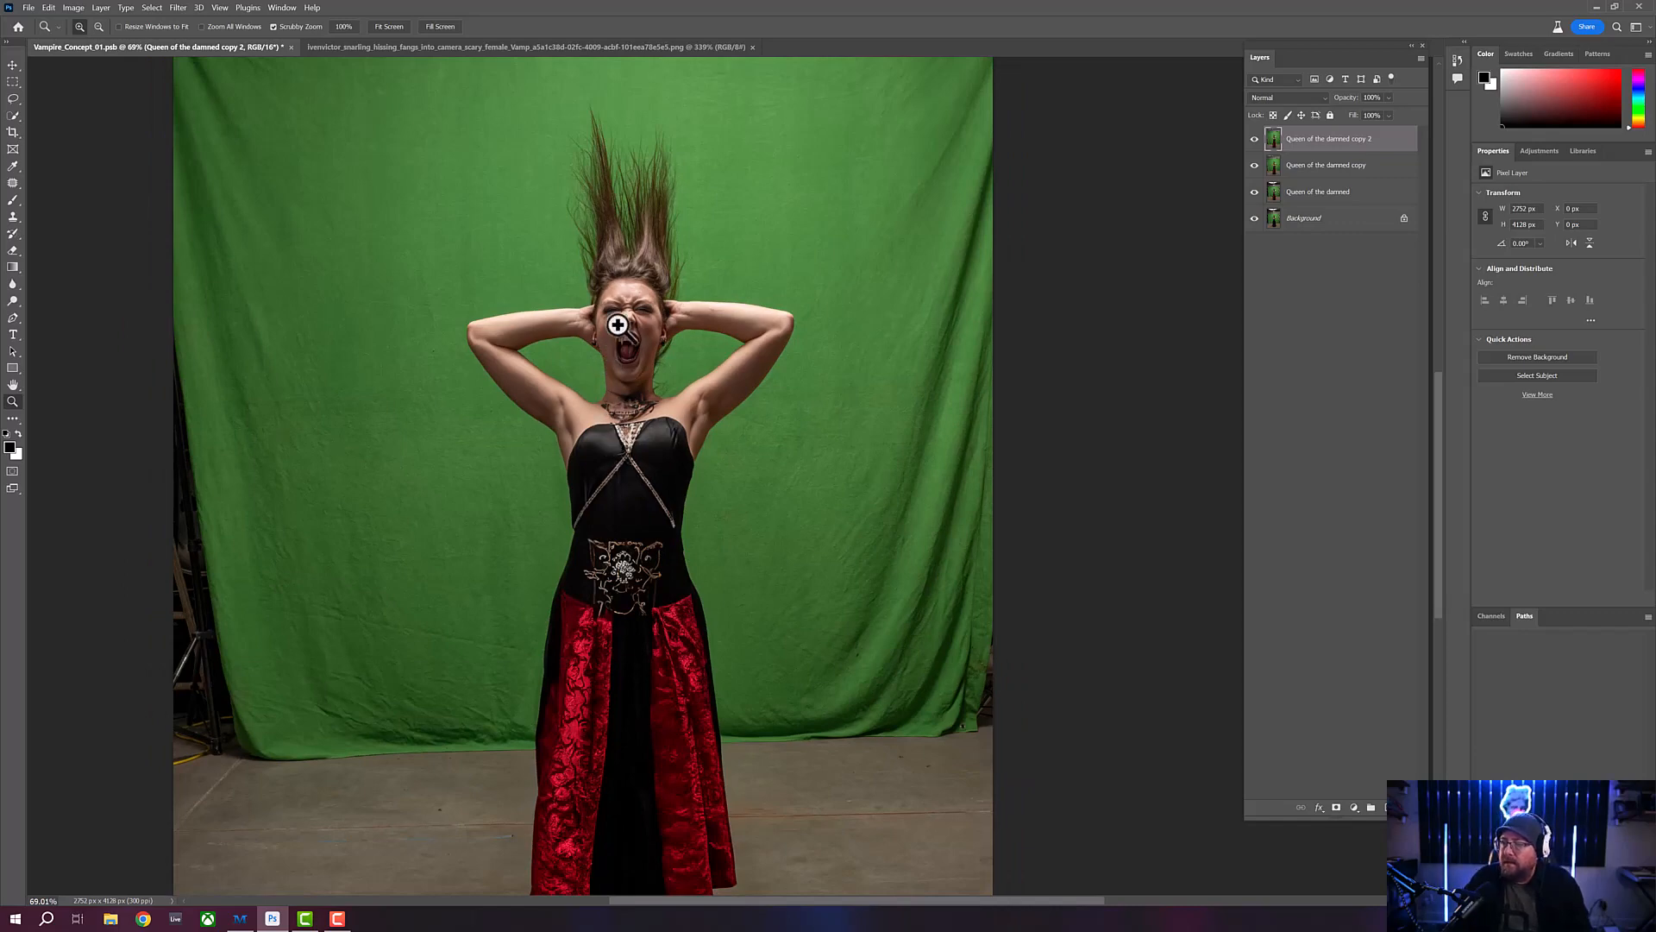
{"action": "mouse_move", "coordinate": [618, 324]}
{"action": "left_mouse_down"}
{"action": "mouse_move", "coordinate": [610, 282]}
{"action": "mouse_move", "coordinate": [603, 325]}
{"action": "left_mouse_up"}
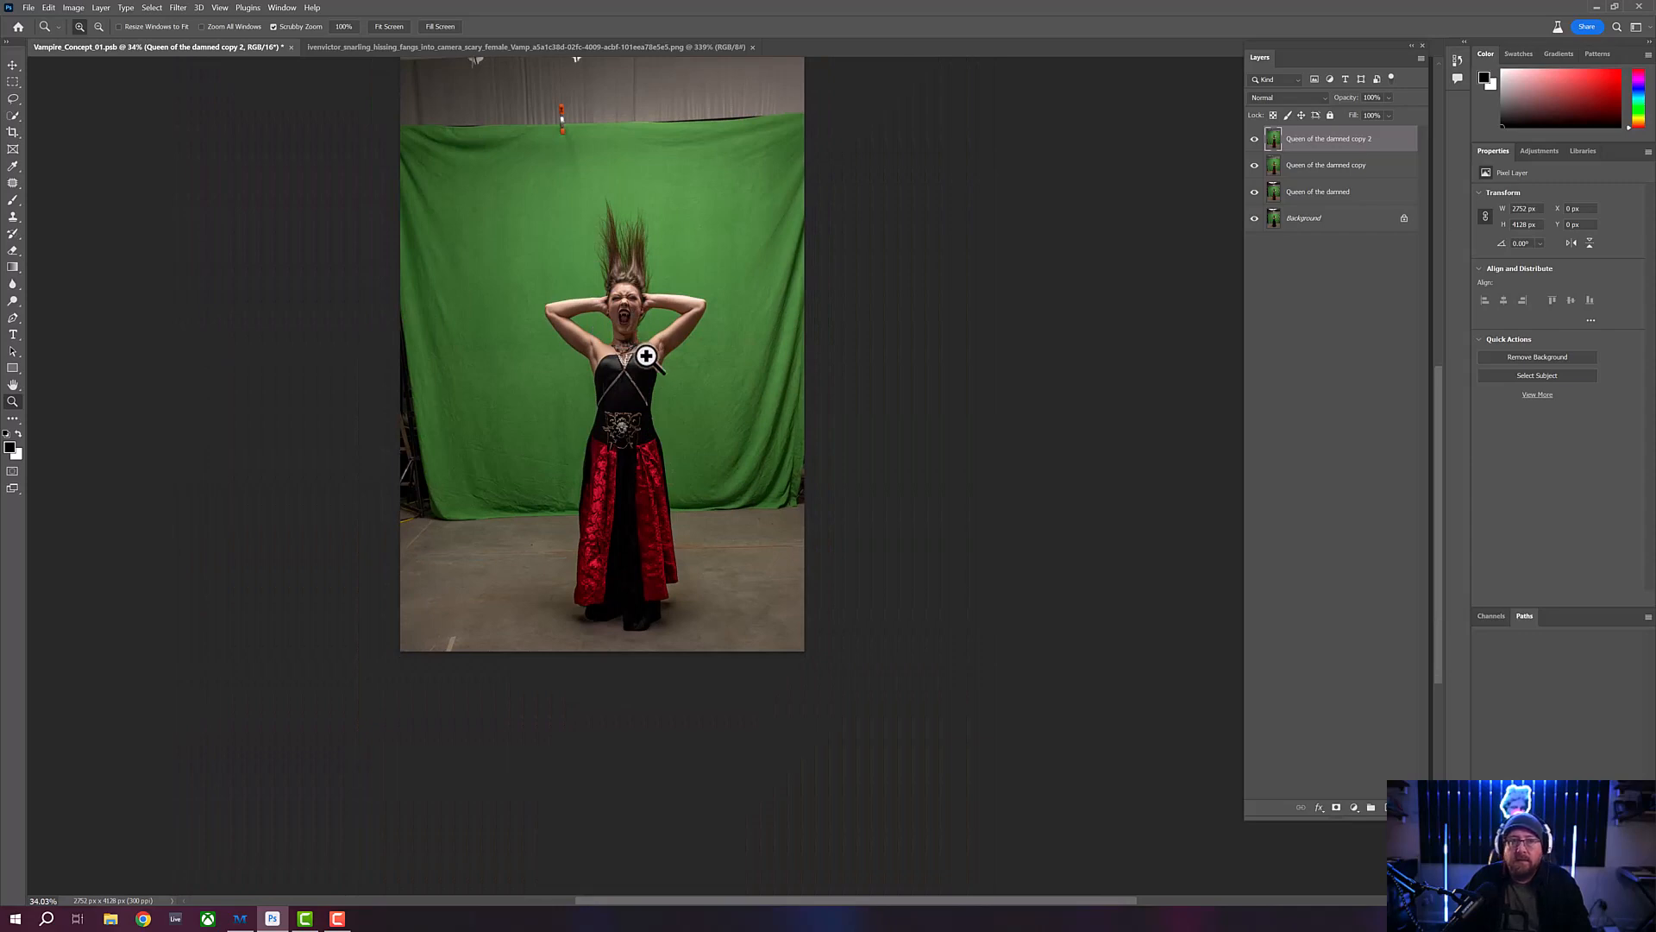
{"action": "left_click_drag", "start_coordinate": [647, 166], "coordinate": [584, 495]}
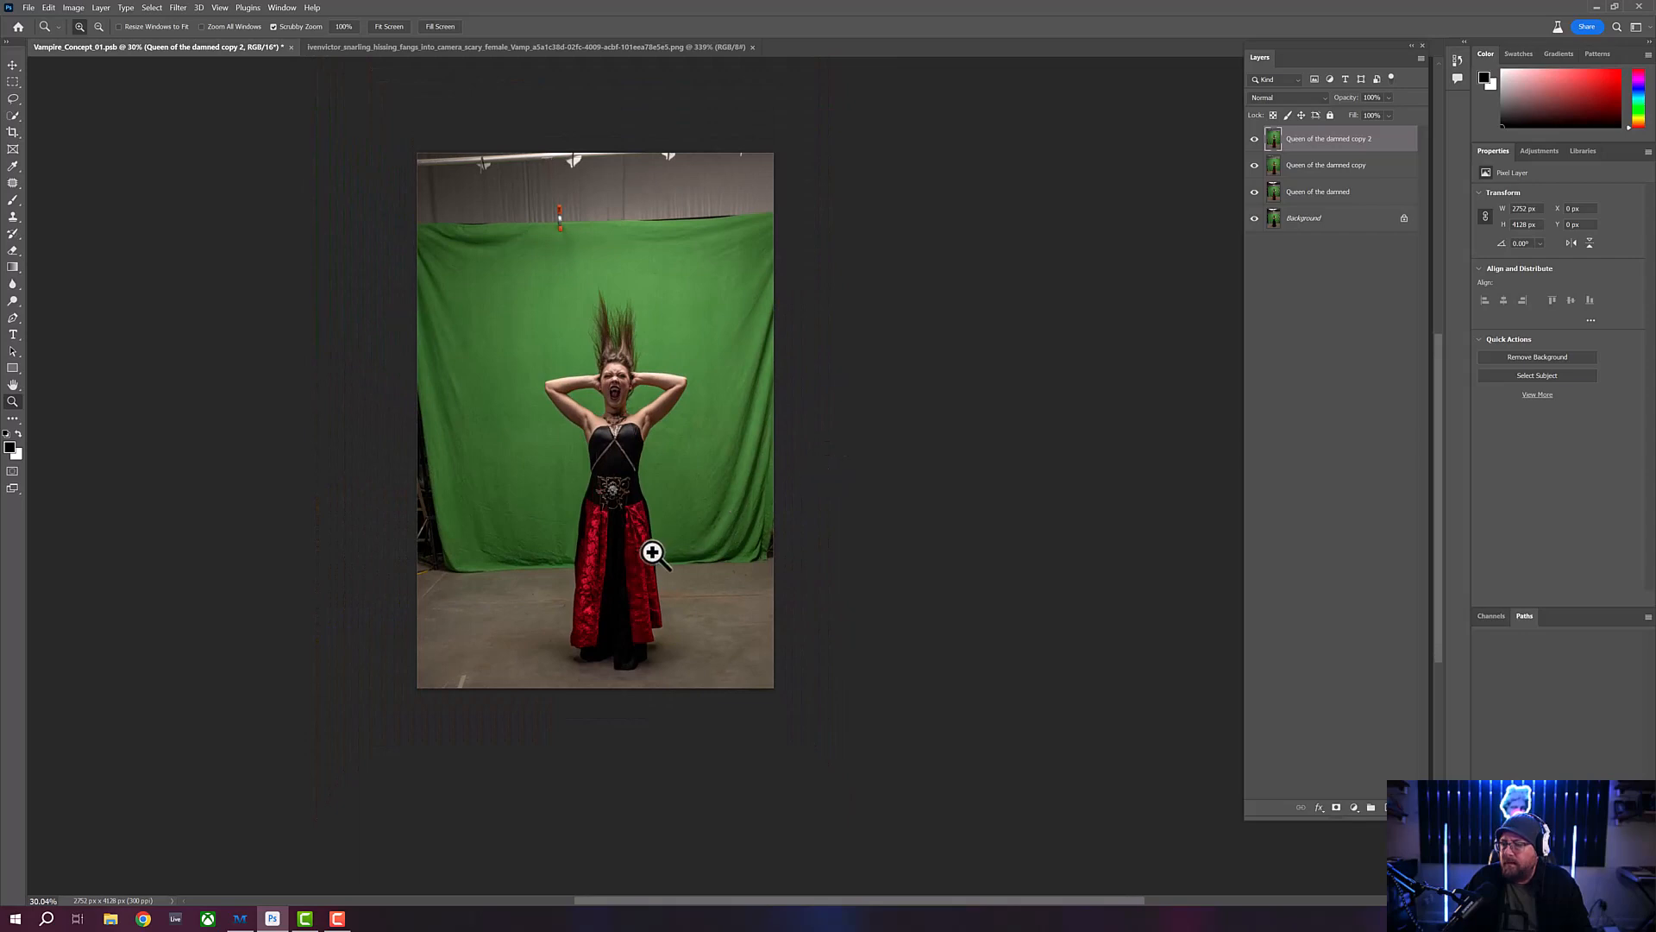
{"action": "left_click_drag", "start_coordinate": [662, 665], "coordinate": [676, 665]}
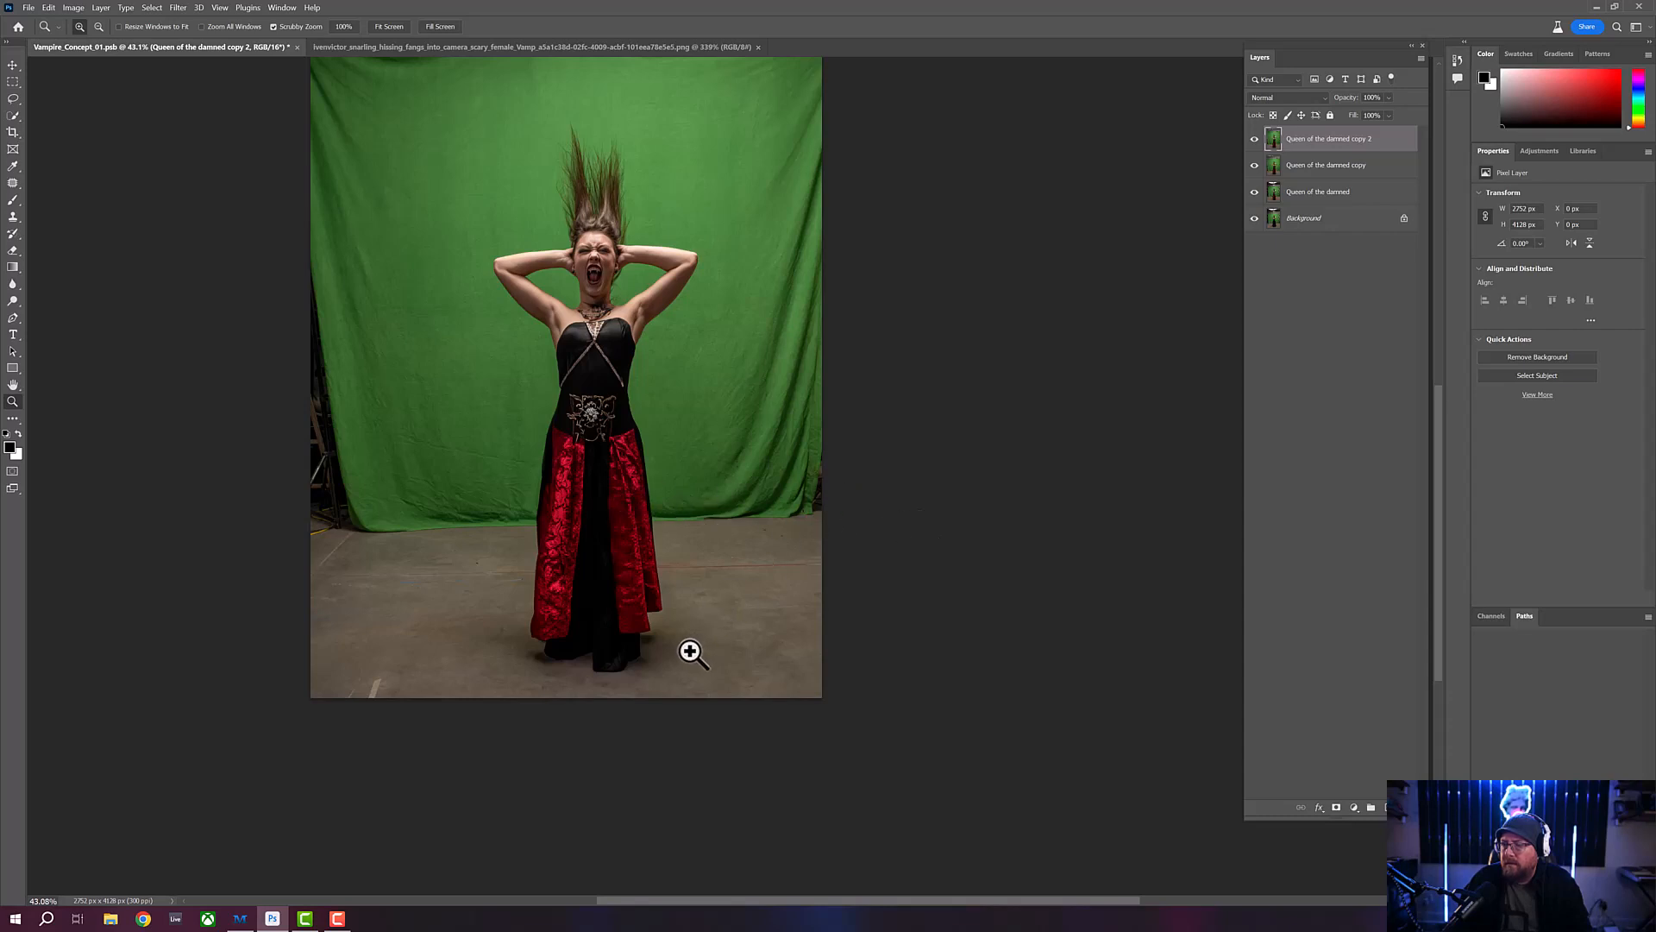
{"action": "left_click_drag", "start_coordinate": [690, 652], "coordinate": [676, 659]}
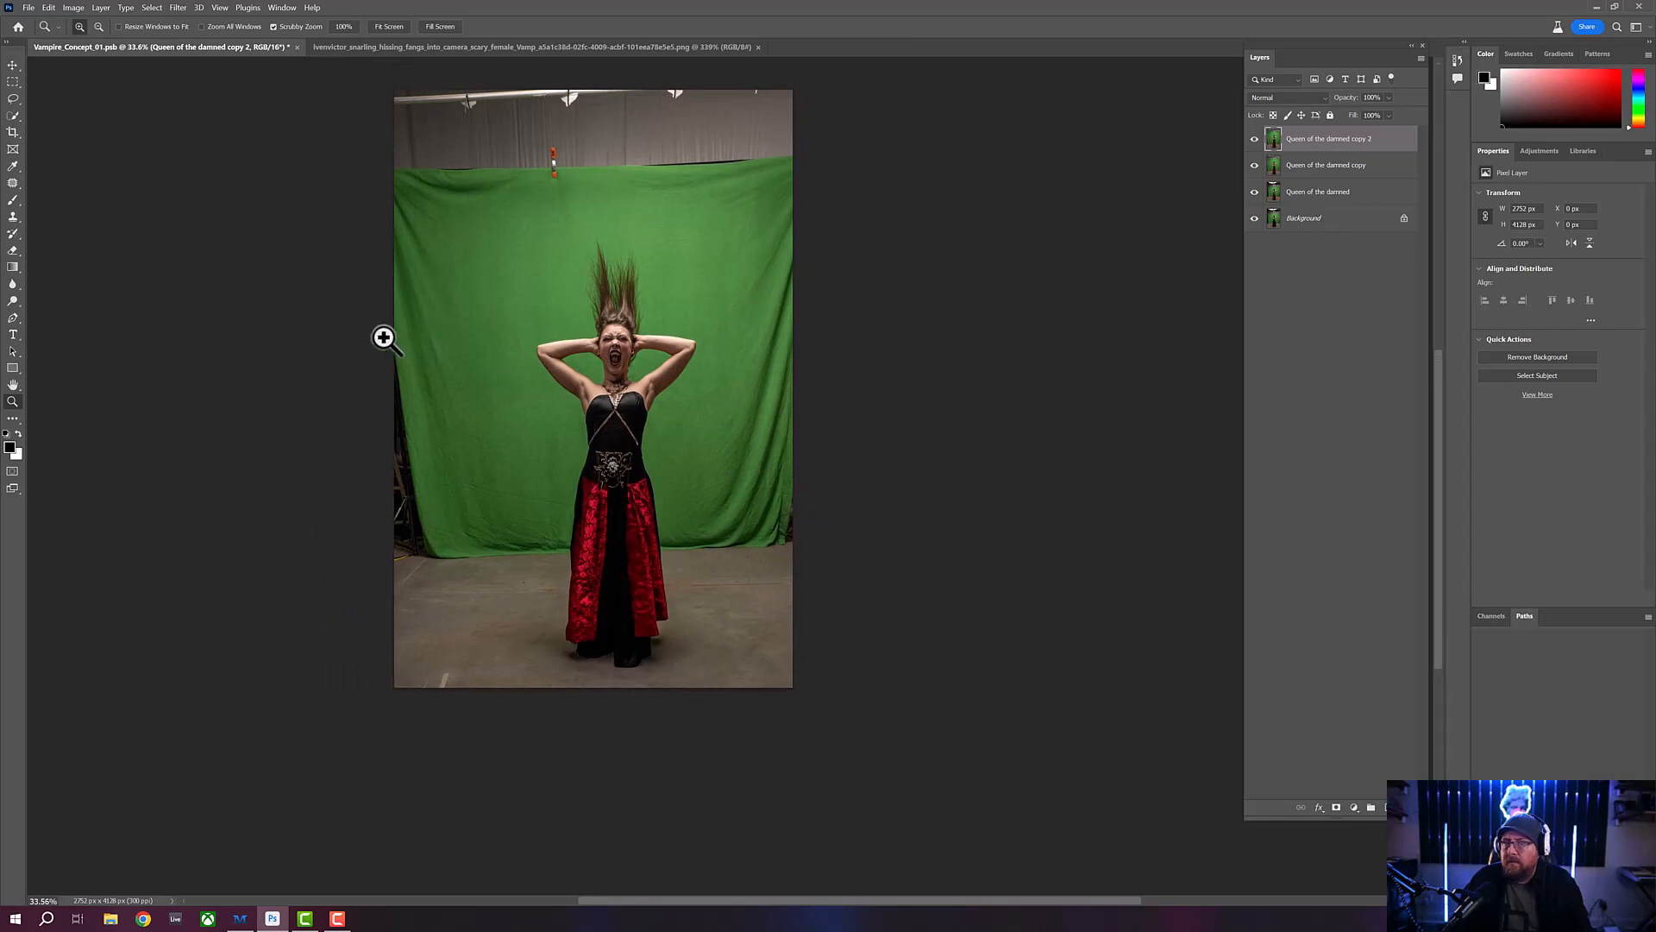
- Crop the photo closely around the standing woman to about 1424 by 3240 px, and save the document
{"action": "left_click", "coordinate": [11, 138]}
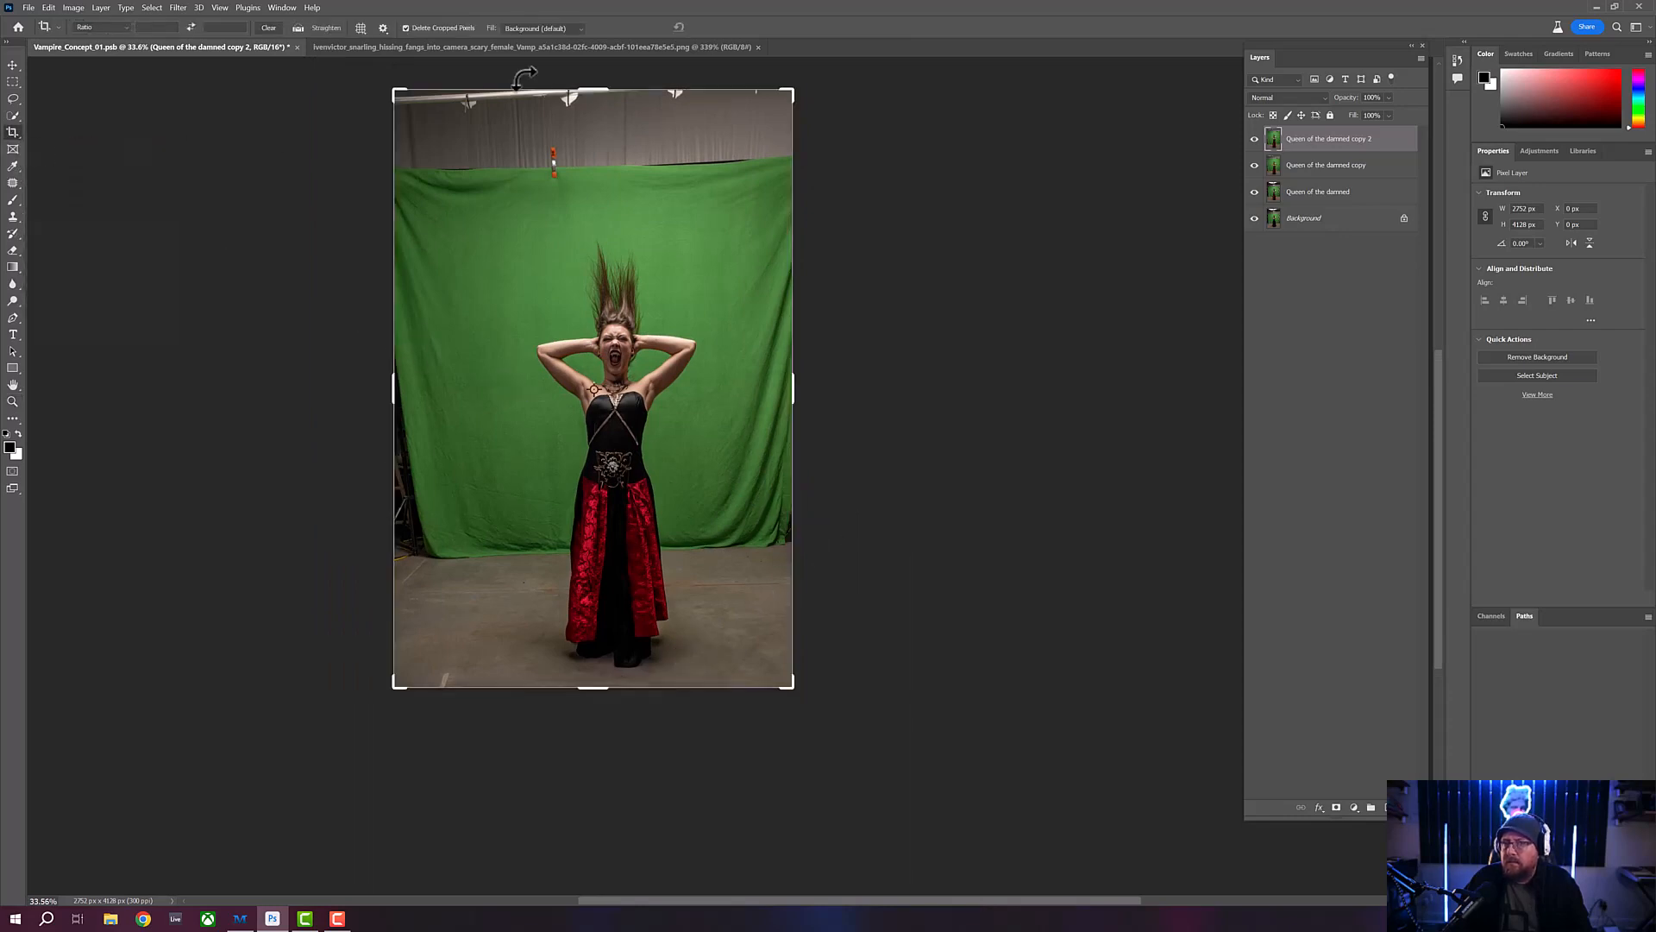
{"action": "left_click_drag", "start_coordinate": [592, 90], "coordinate": [584, 155]}
{"action": "left_click_drag", "start_coordinate": [397, 382], "coordinate": [453, 373]}
{"action": "left_click_drag", "start_coordinate": [737, 382], "coordinate": [703, 384]}
{"action": "key", "text": "Return"}
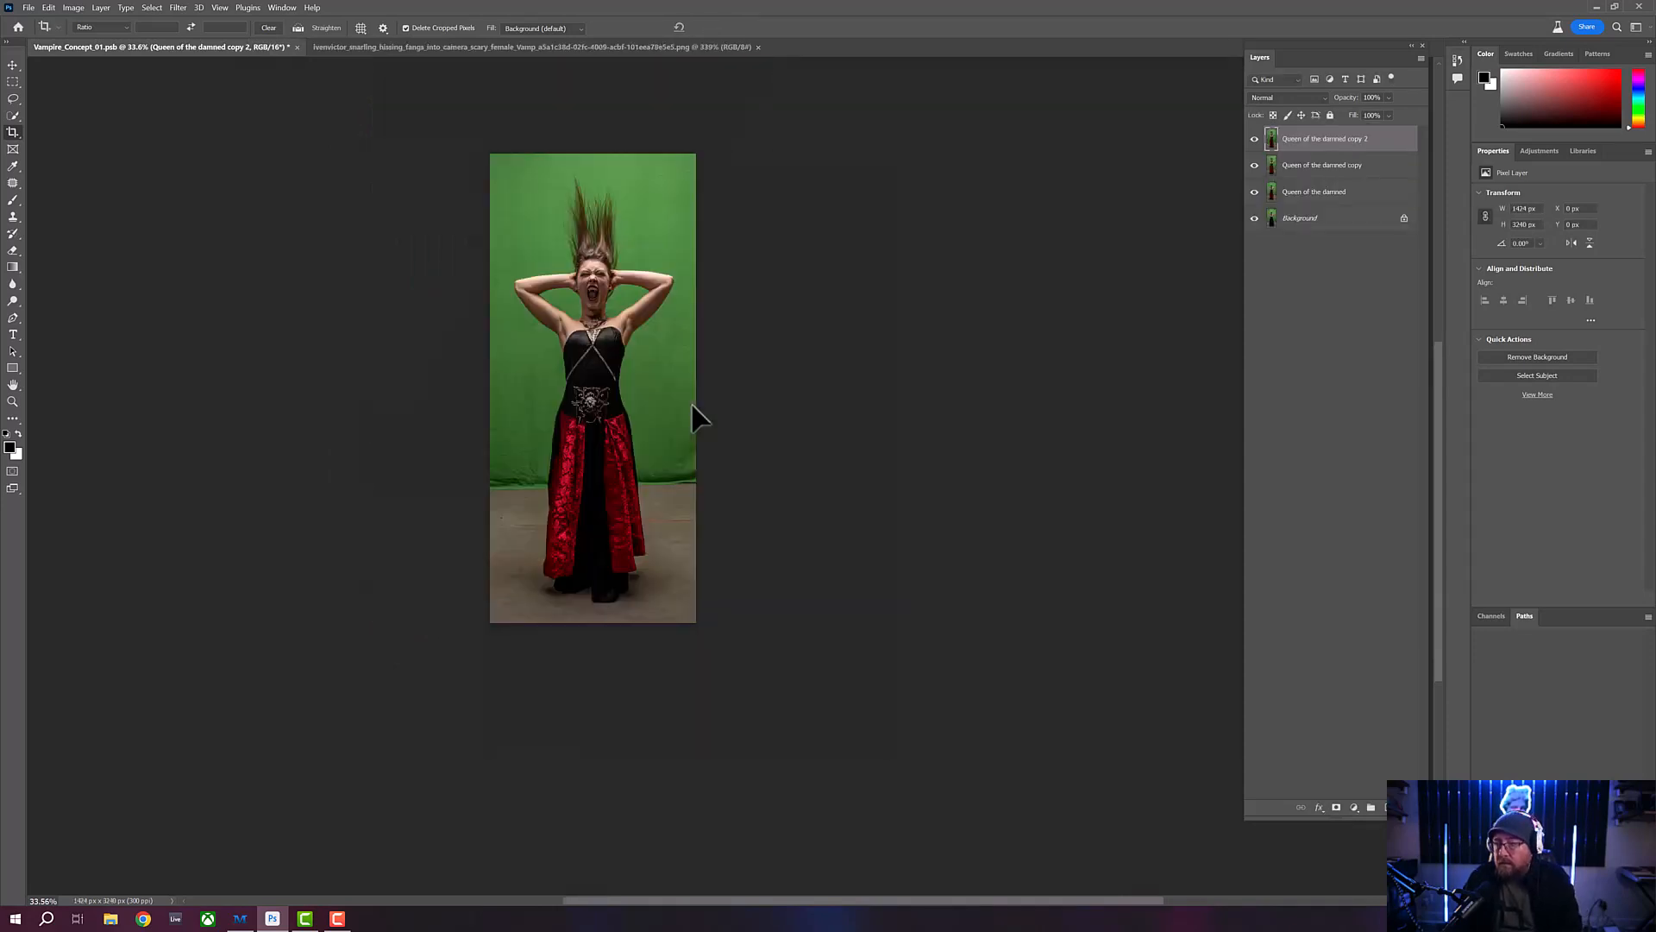
{"action": "left_click", "coordinate": [13, 65]}
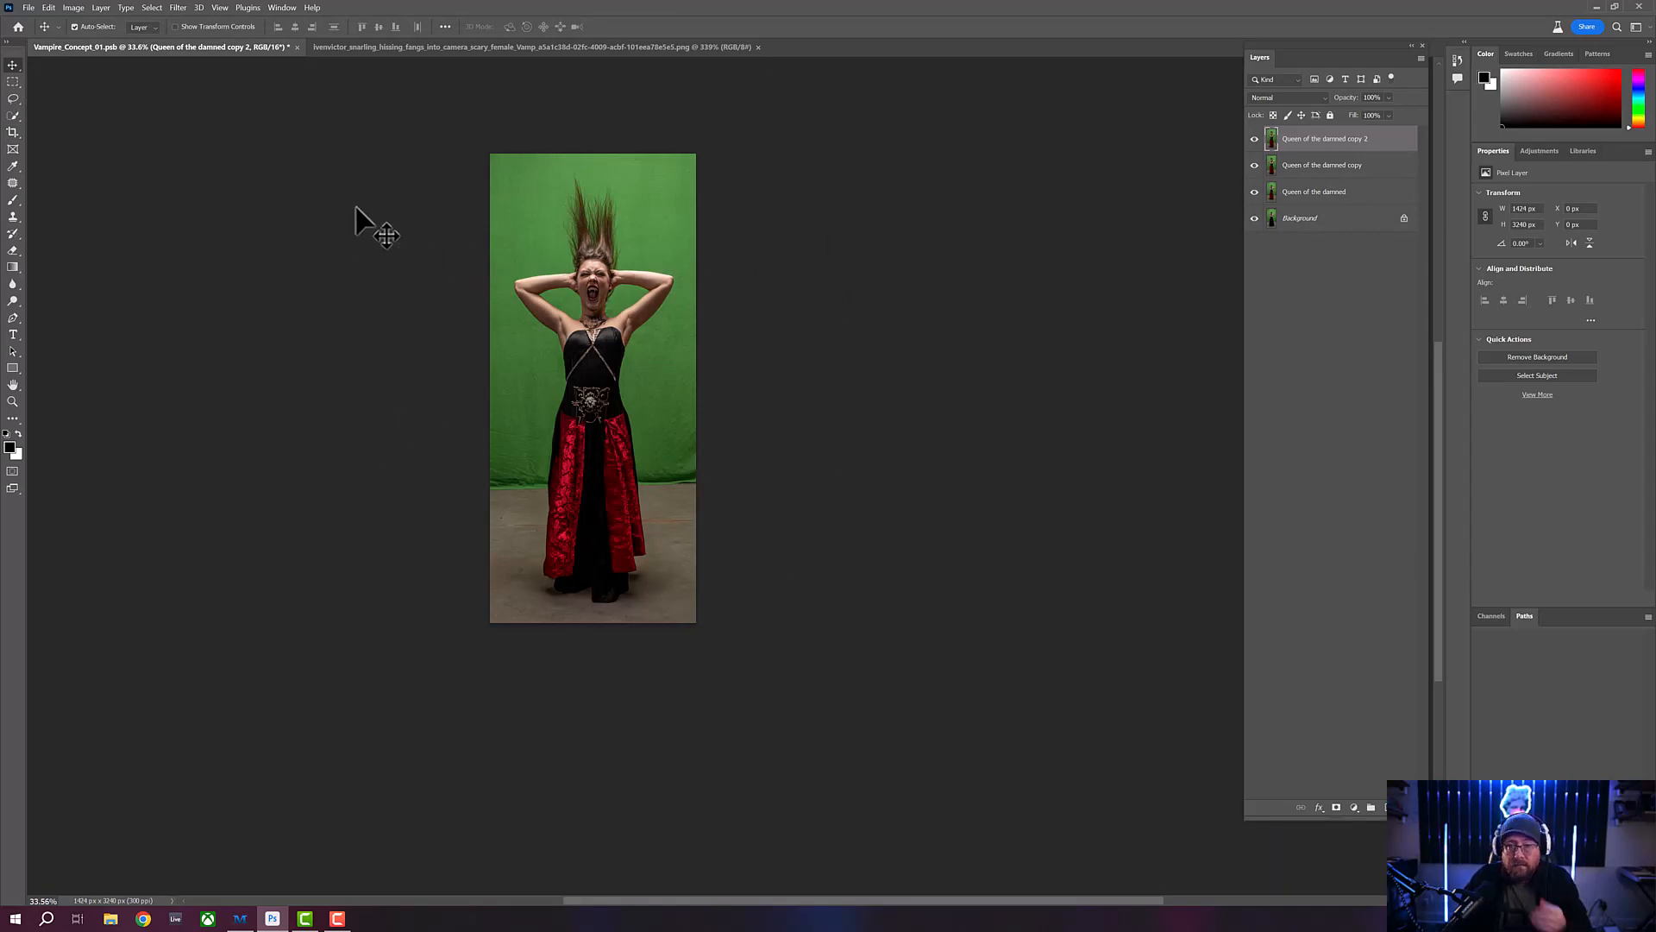
{"action": "left_click", "coordinate": [28, 7]}
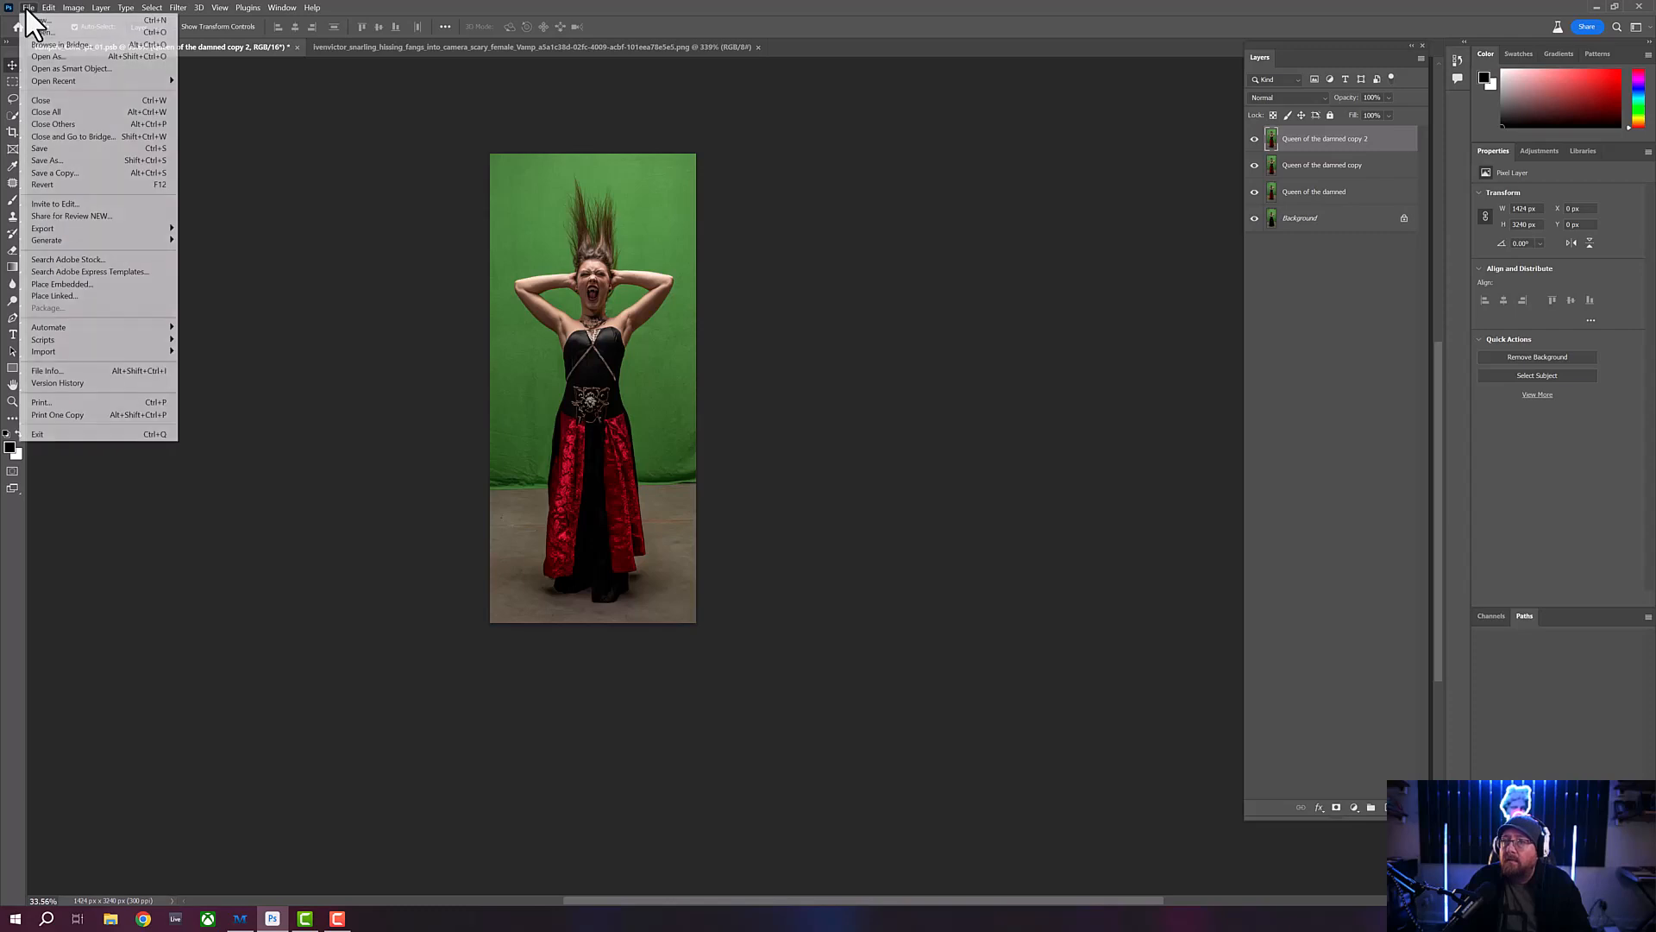
{"action": "left_click", "coordinate": [43, 148]}
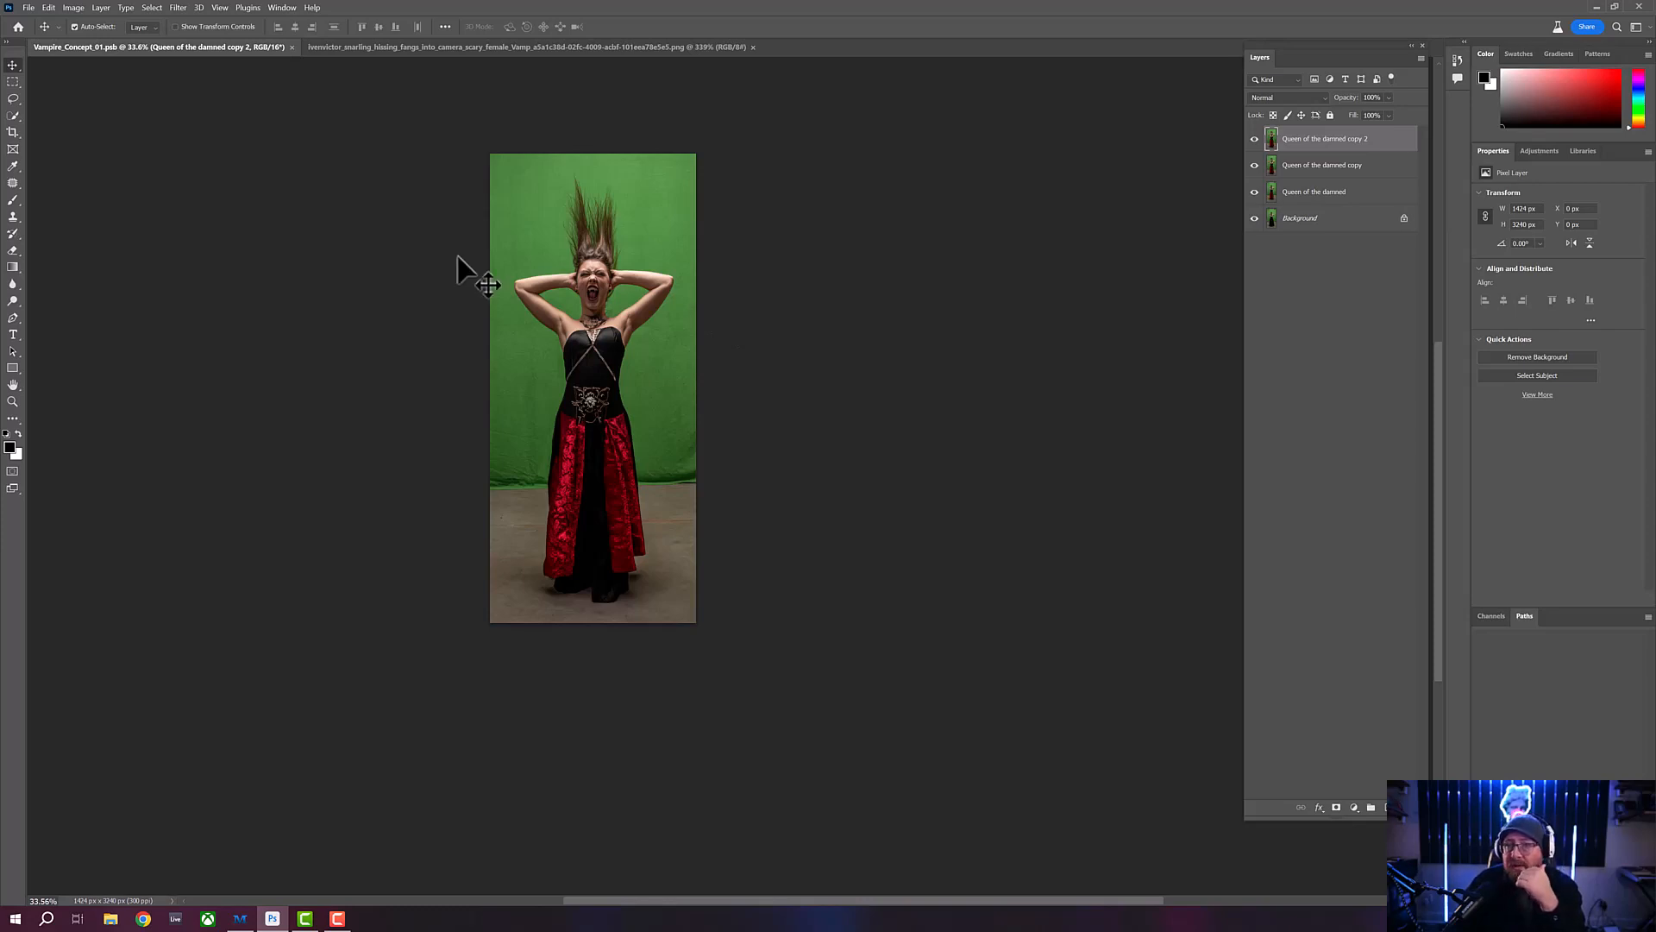
- Select the woman as the subject of the cropped photo, and close the reference image of the snarling fangs
{"action": "left_click", "coordinate": [13, 116]}
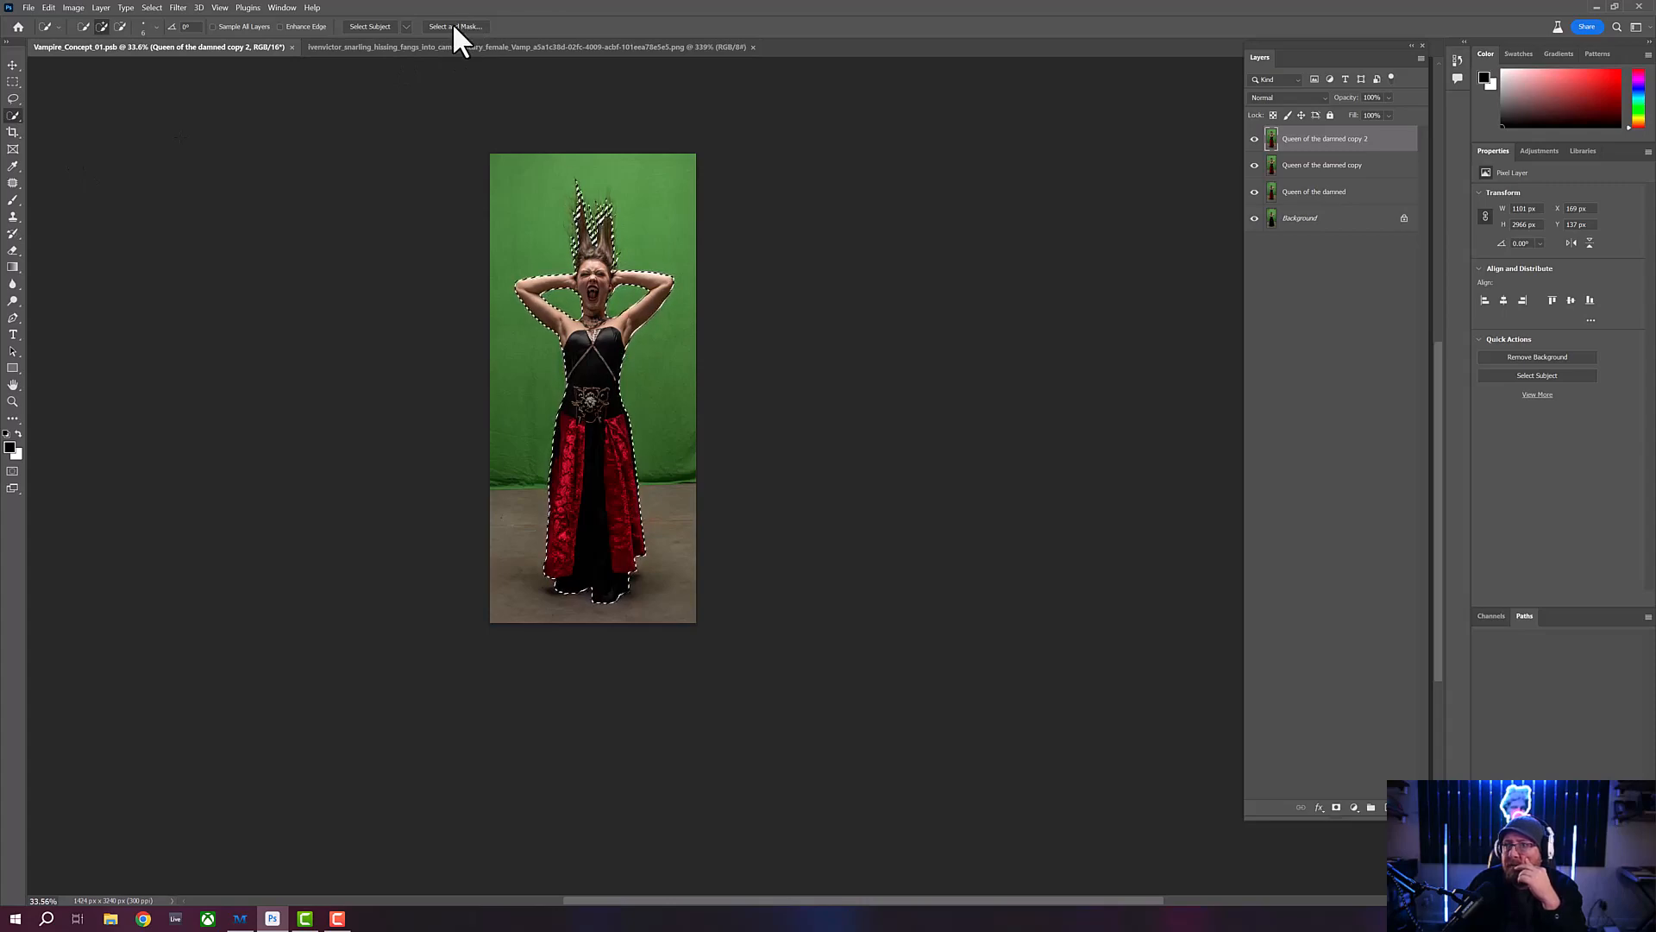
{"action": "left_click", "coordinate": [467, 48]}
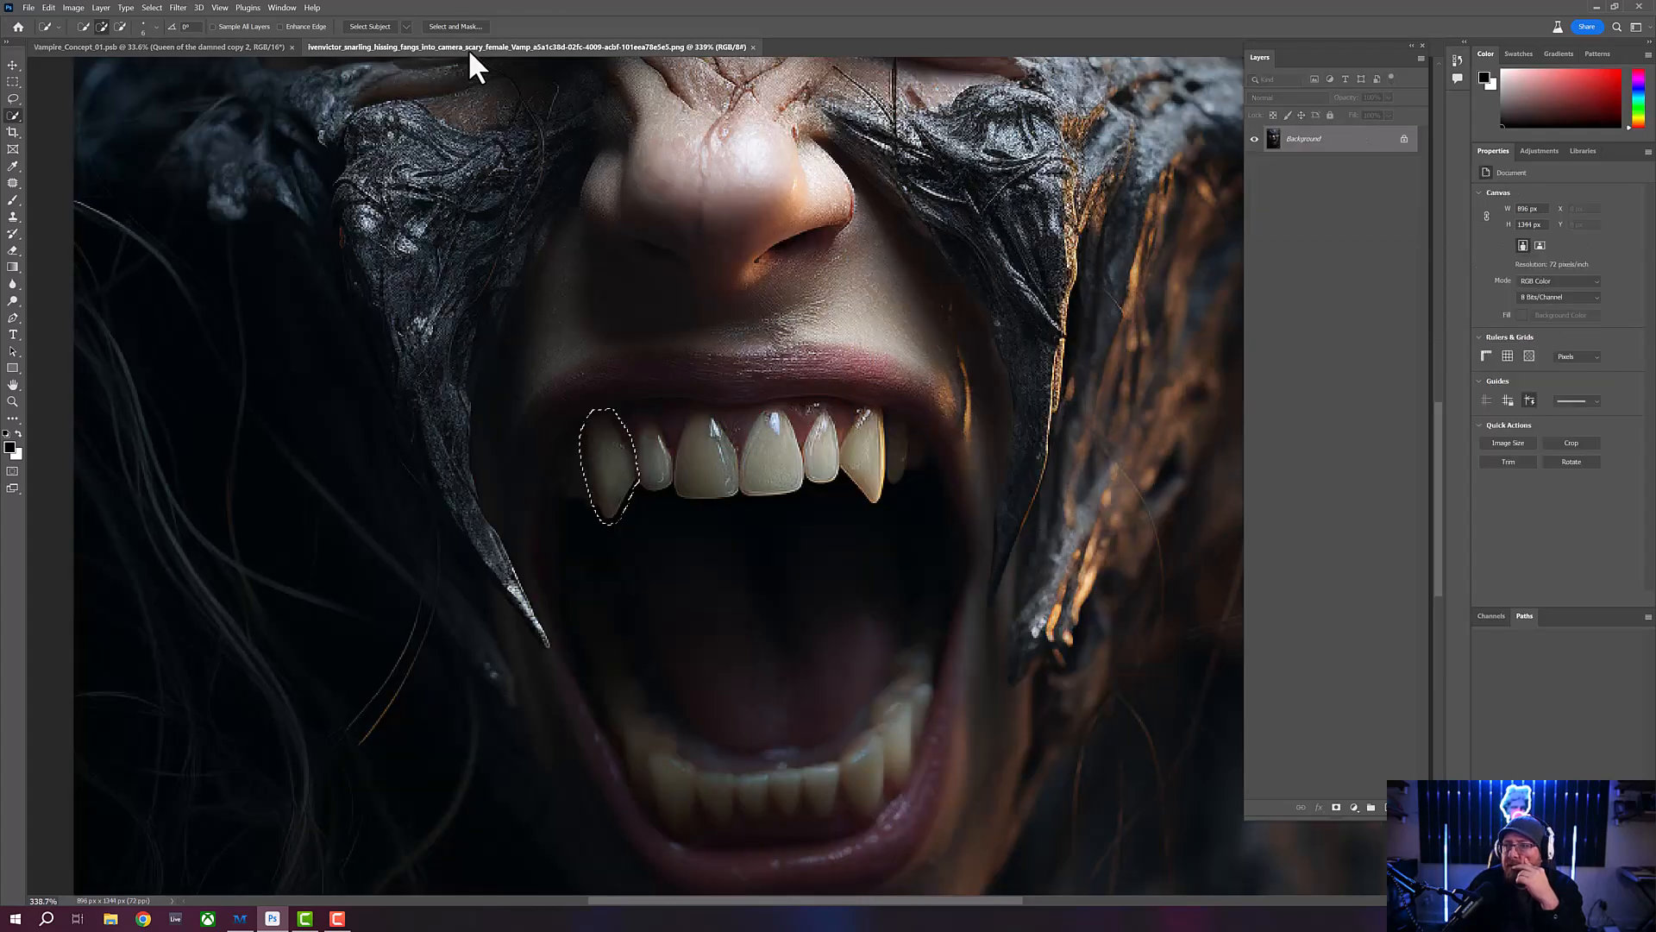
{"action": "left_click", "coordinate": [752, 48]}
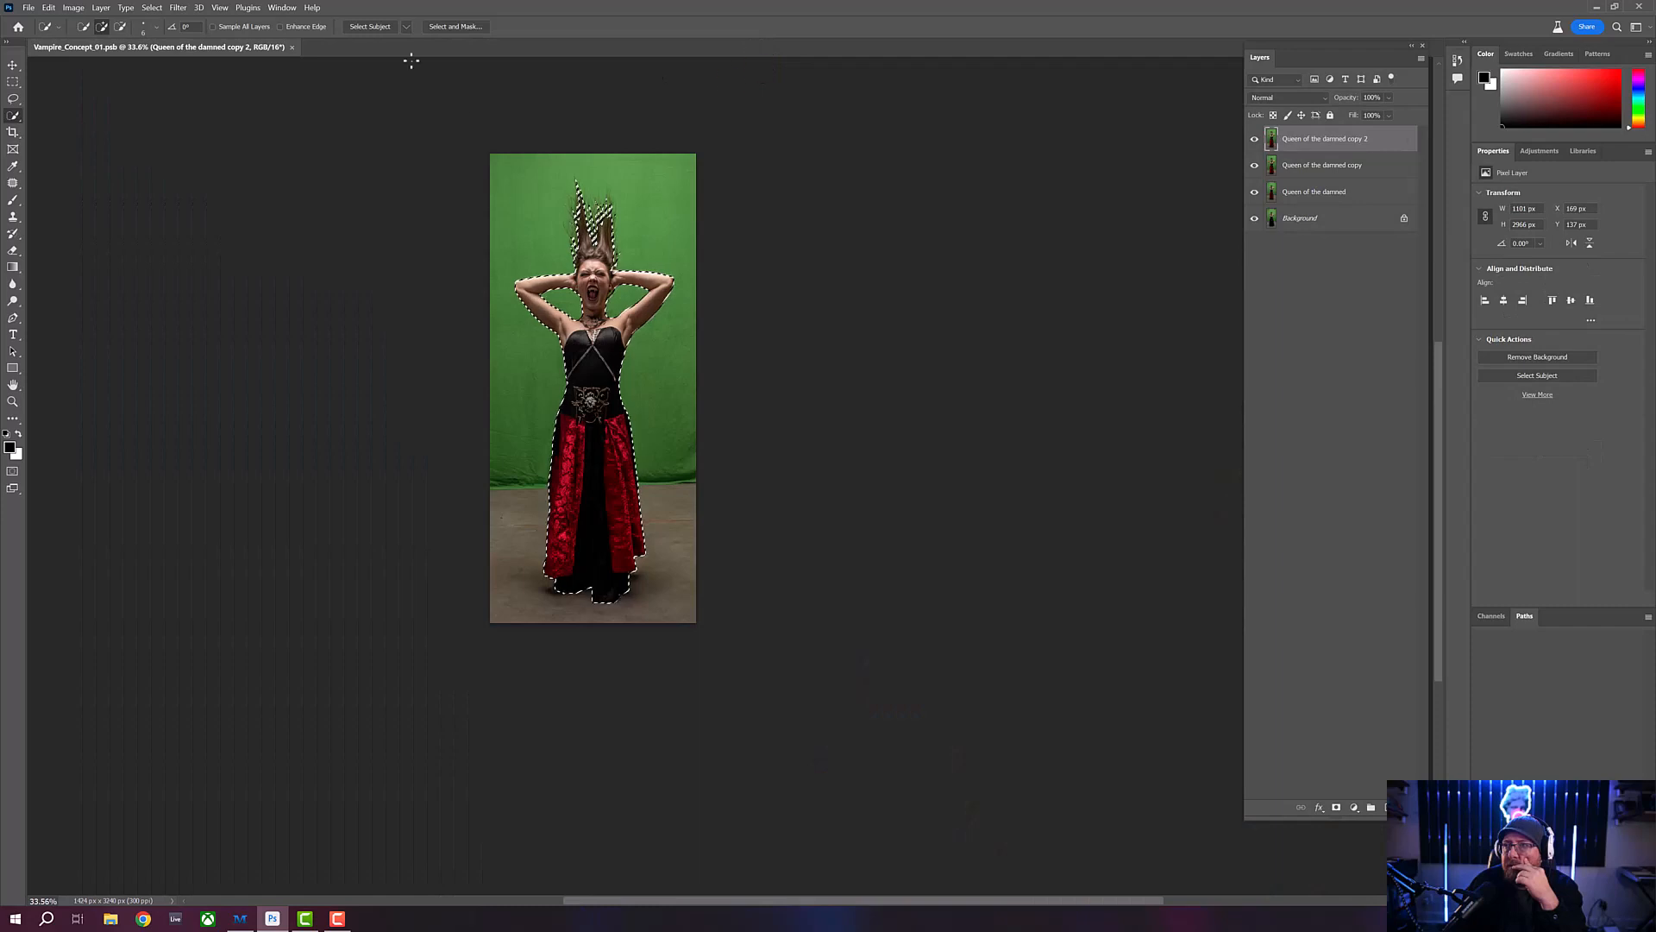
- In Select and Mask, subtract the stray floor patch below the left hem of the dress with a smaller Quick Selection brush
{"action": "left_click", "coordinate": [456, 27]}
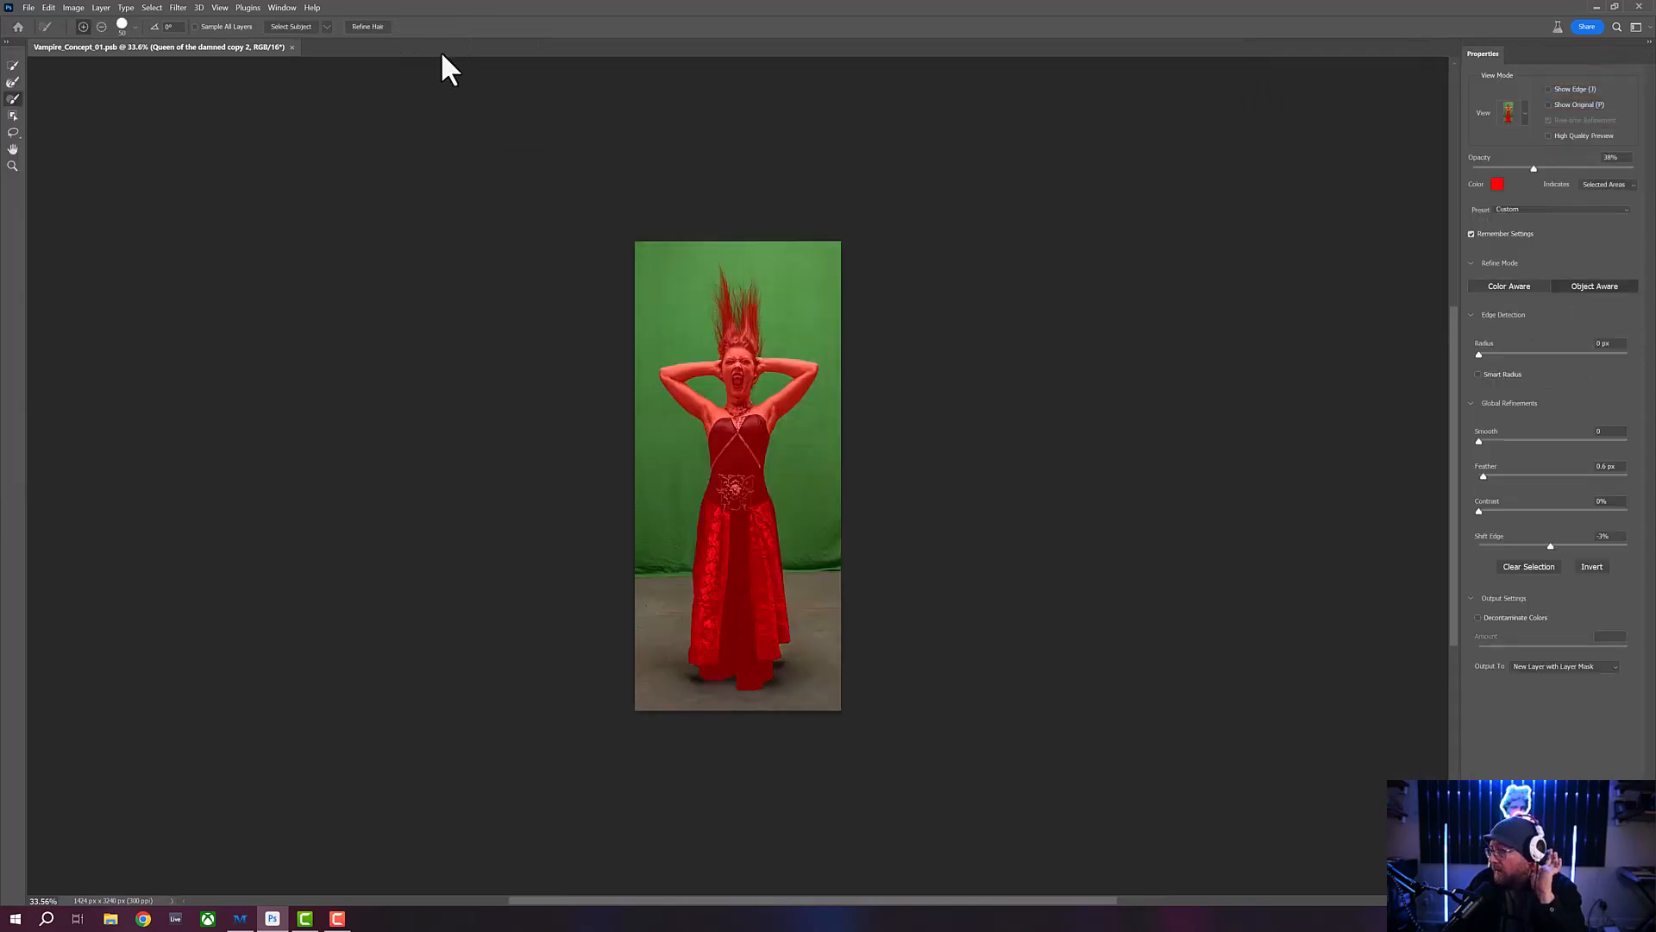
{"action": "left_click", "coordinate": [13, 165]}
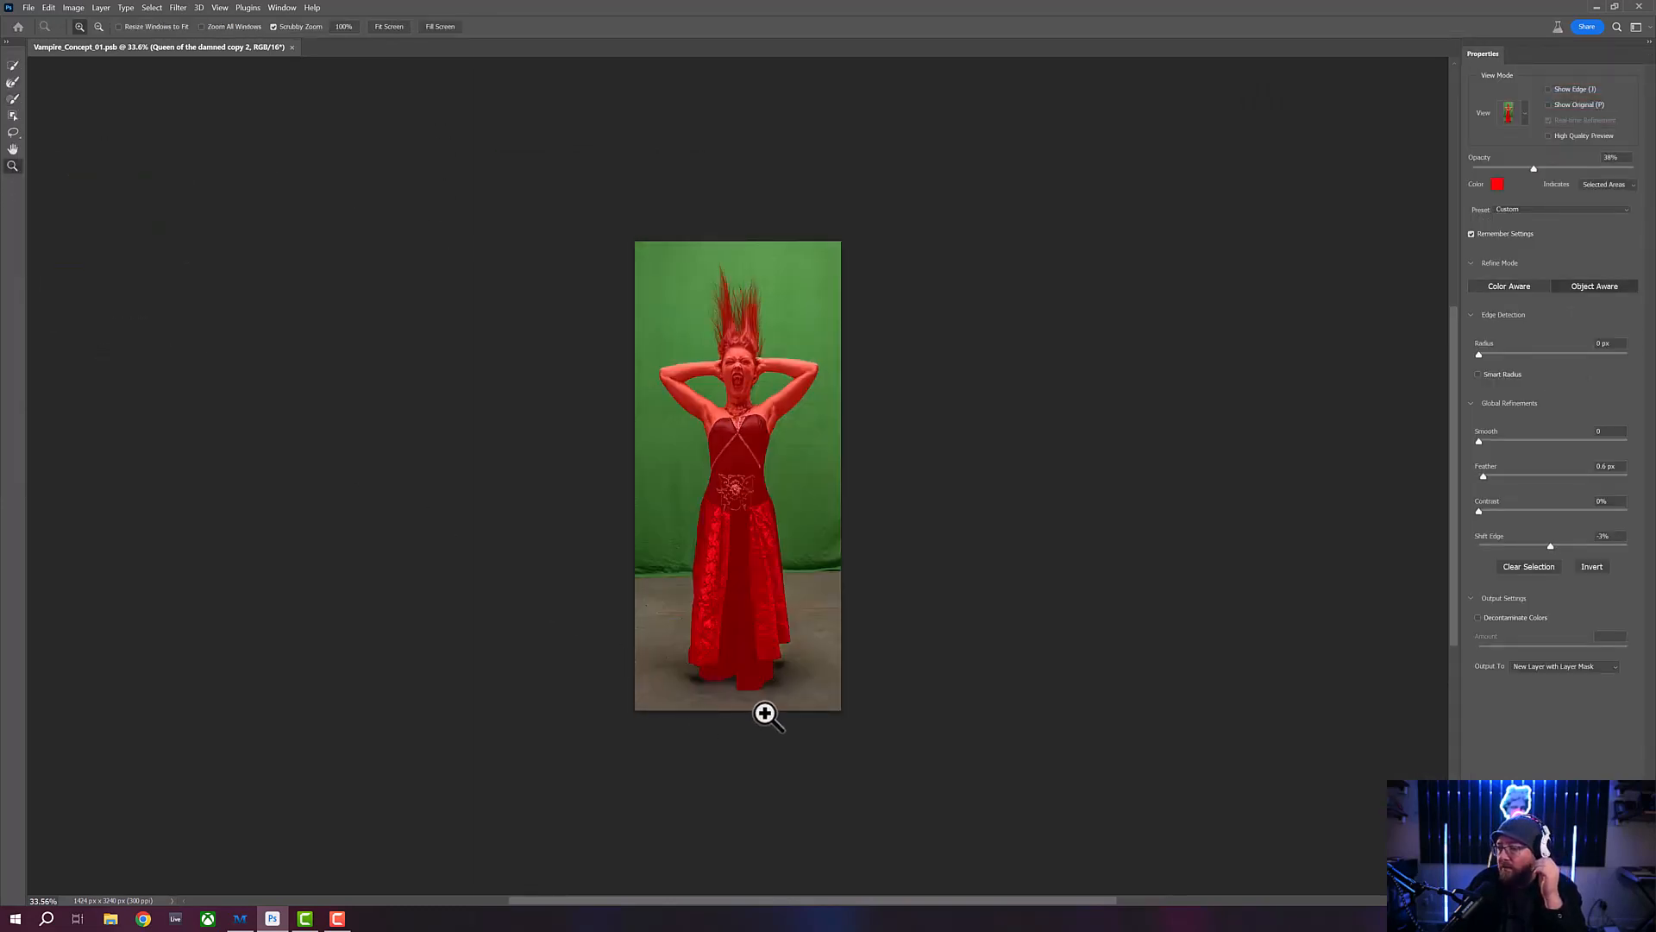
{"action": "left_click_drag", "start_coordinate": [762, 710], "coordinate": [822, 717]}
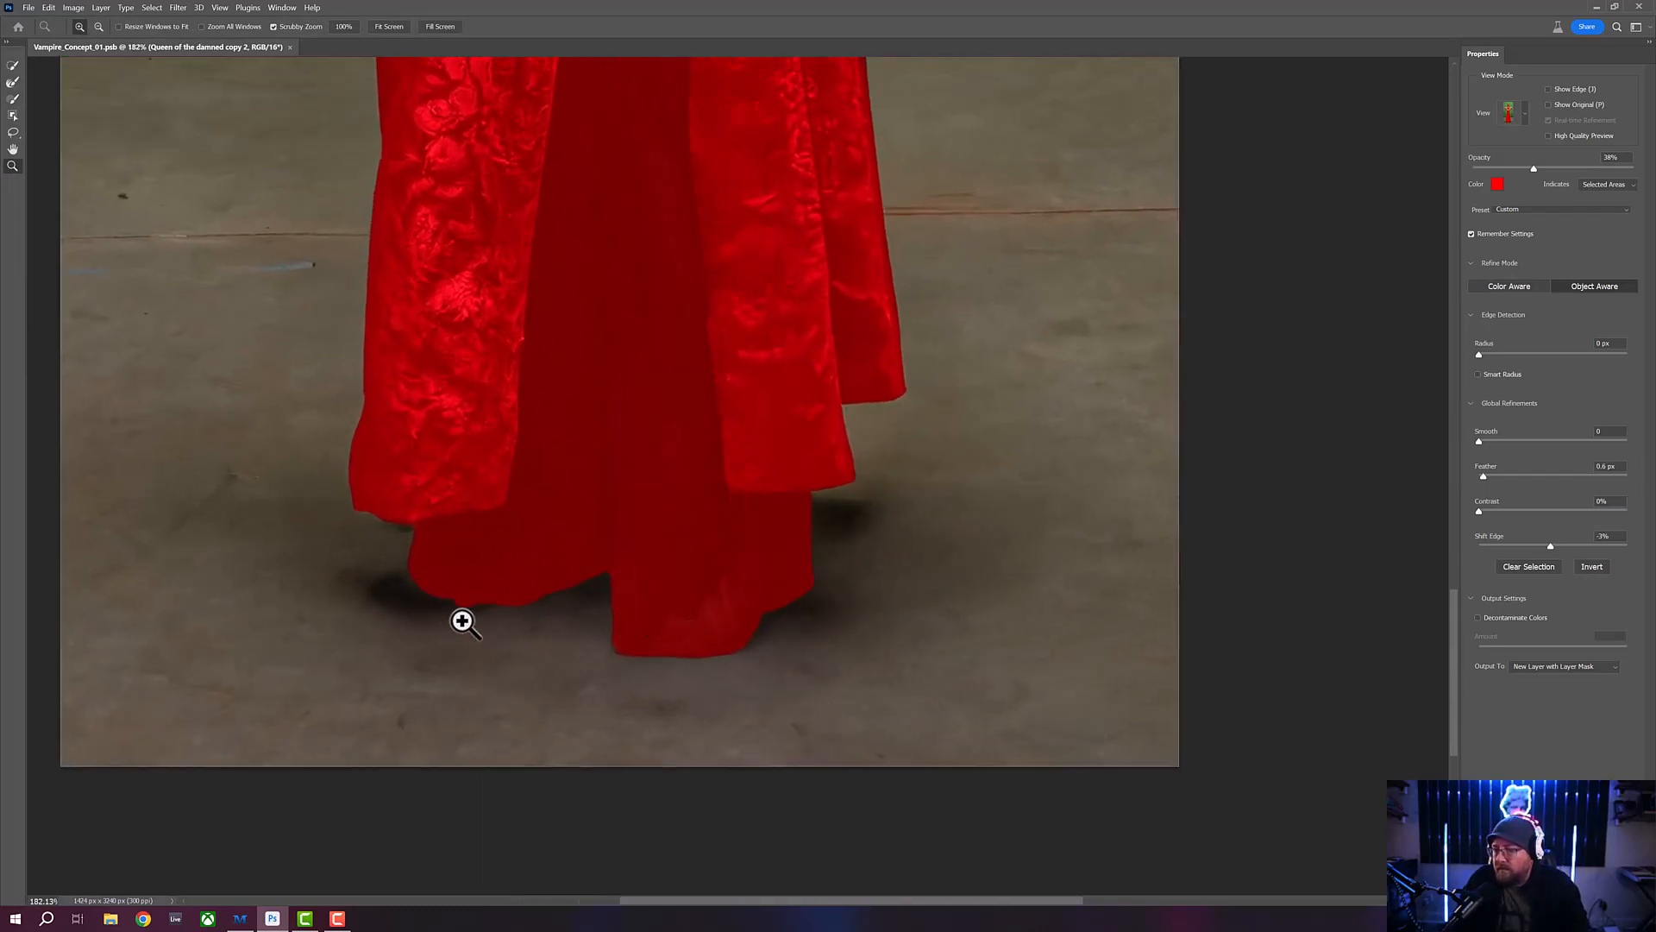
{"action": "left_click", "coordinate": [12, 100]}
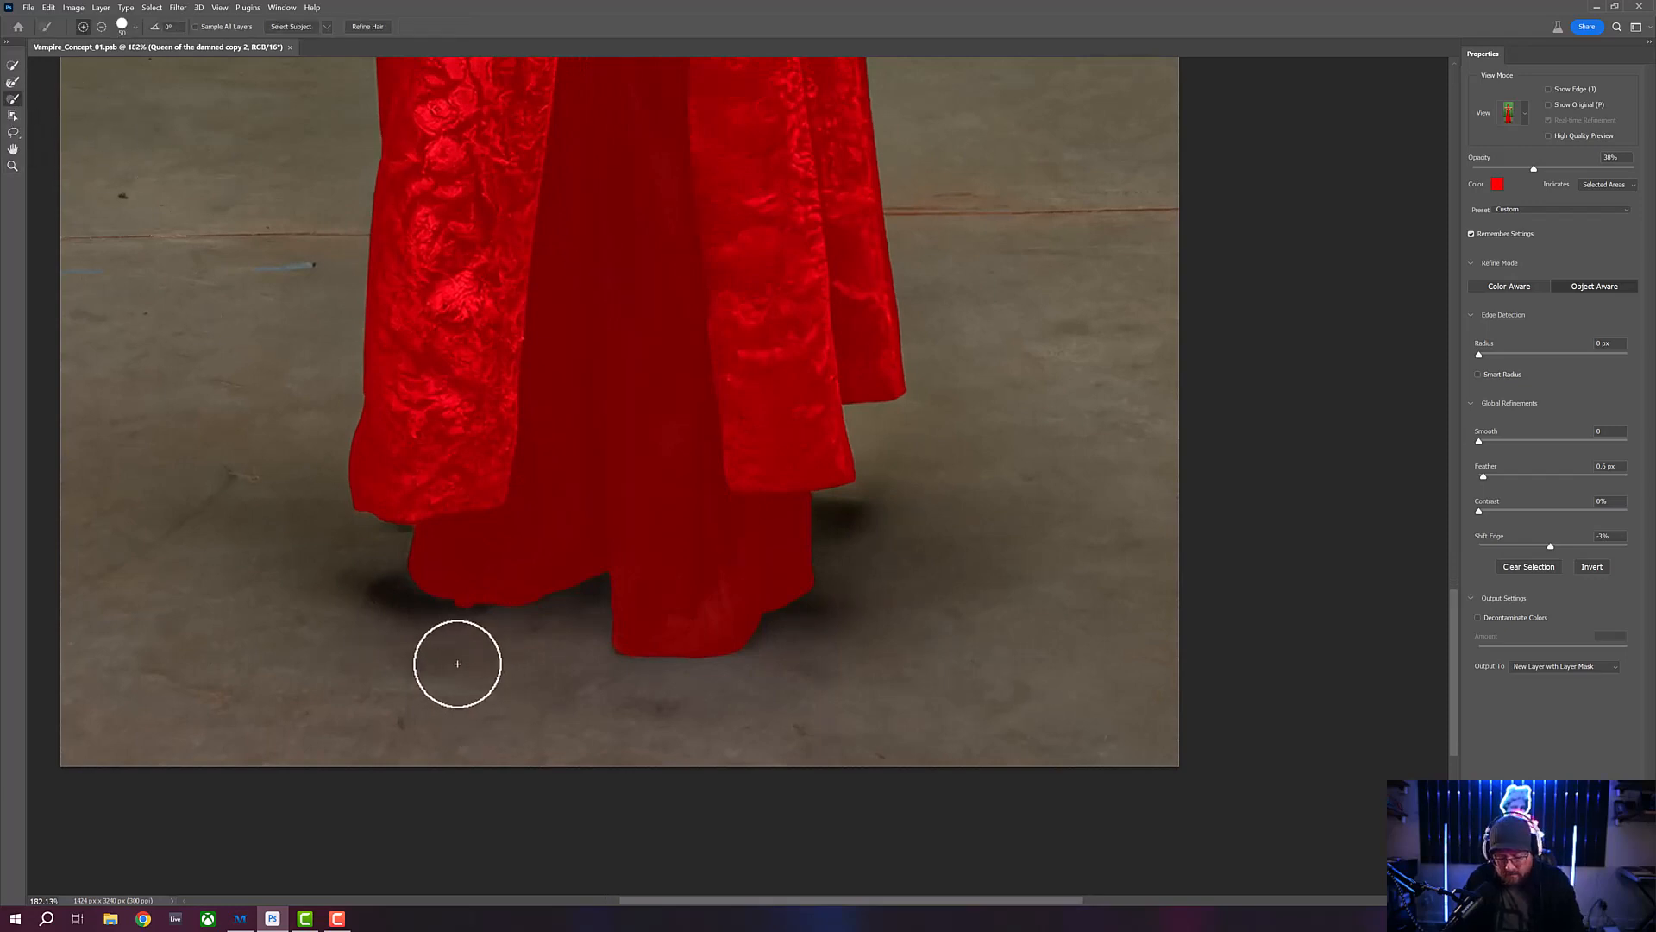
{"action": "key", "text": "bracketleft"}
{"action": "key", "text": "bracketleft"}
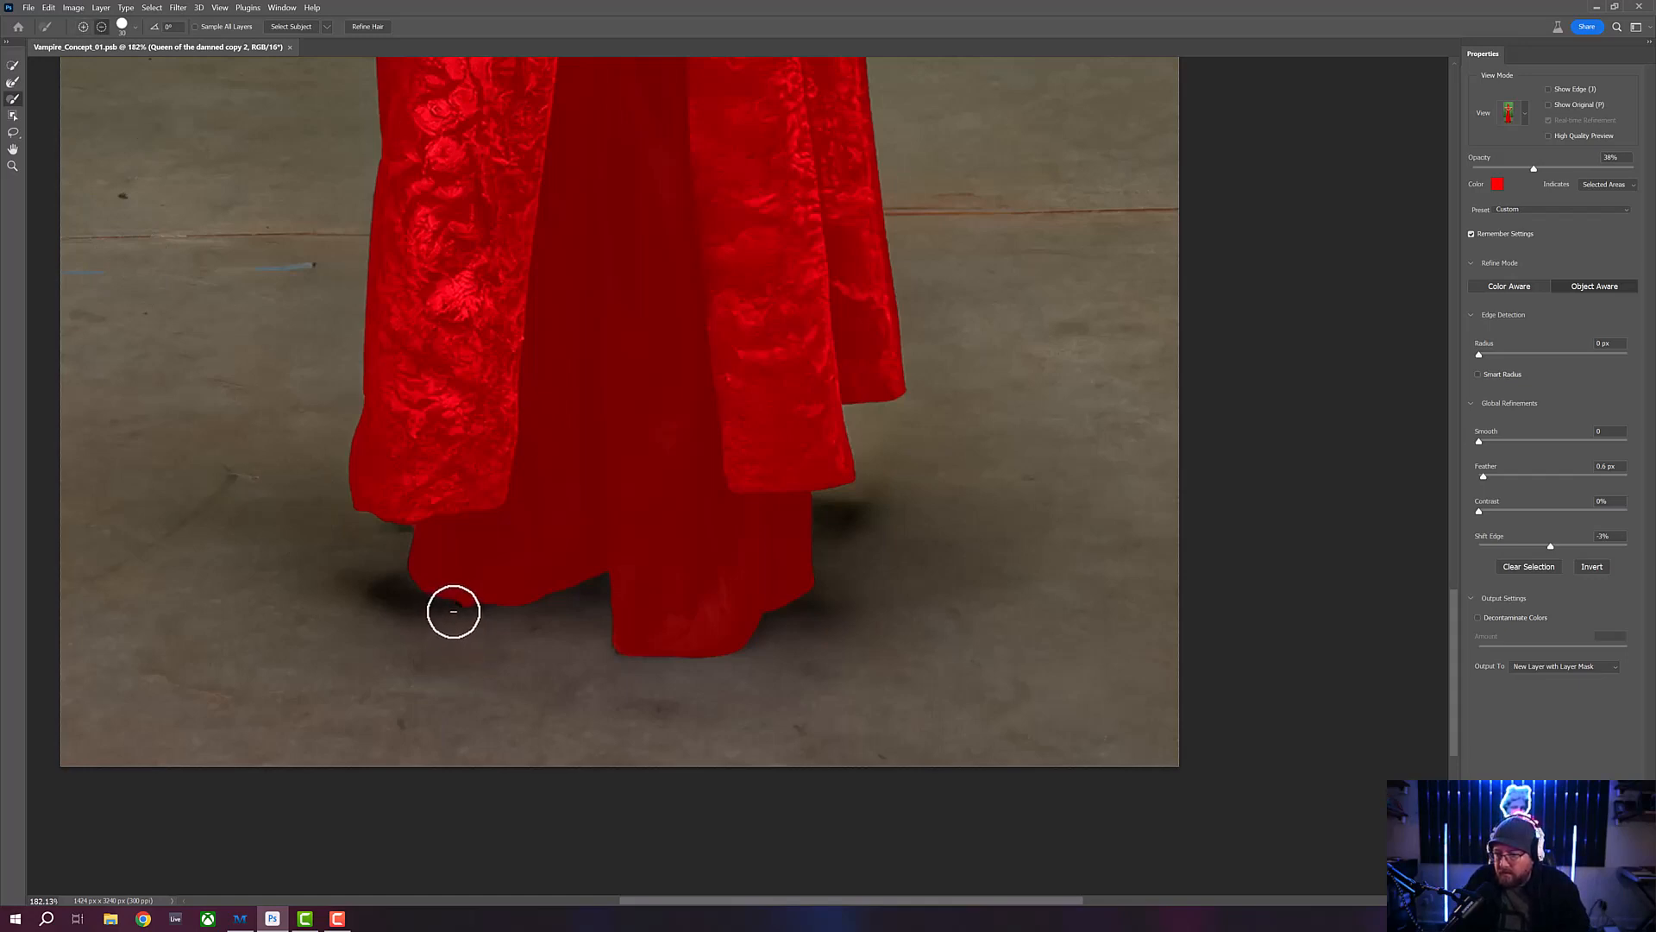
{"action": "left_click_drag", "start_coordinate": [453, 611], "coordinate": [479, 617]}
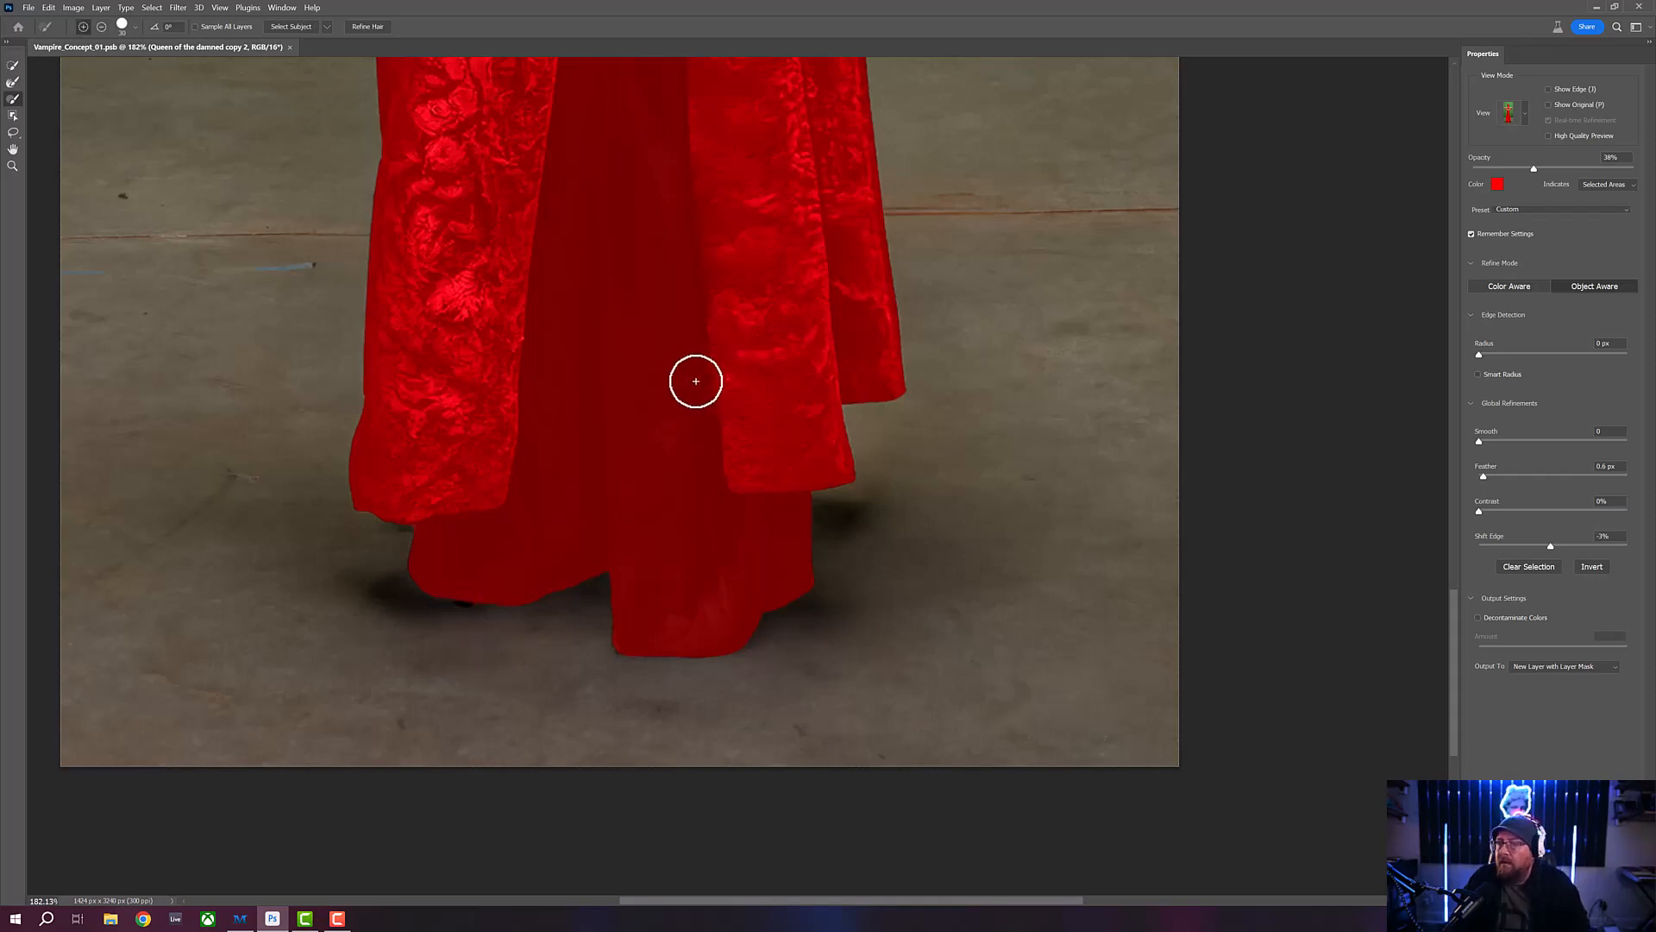
- Clean up the selection in the inner elbow crook of the arm on the photo's left with a much smaller Brush
{"action": "left_click_drag", "start_coordinate": [695, 380], "coordinate": [677, 591]}
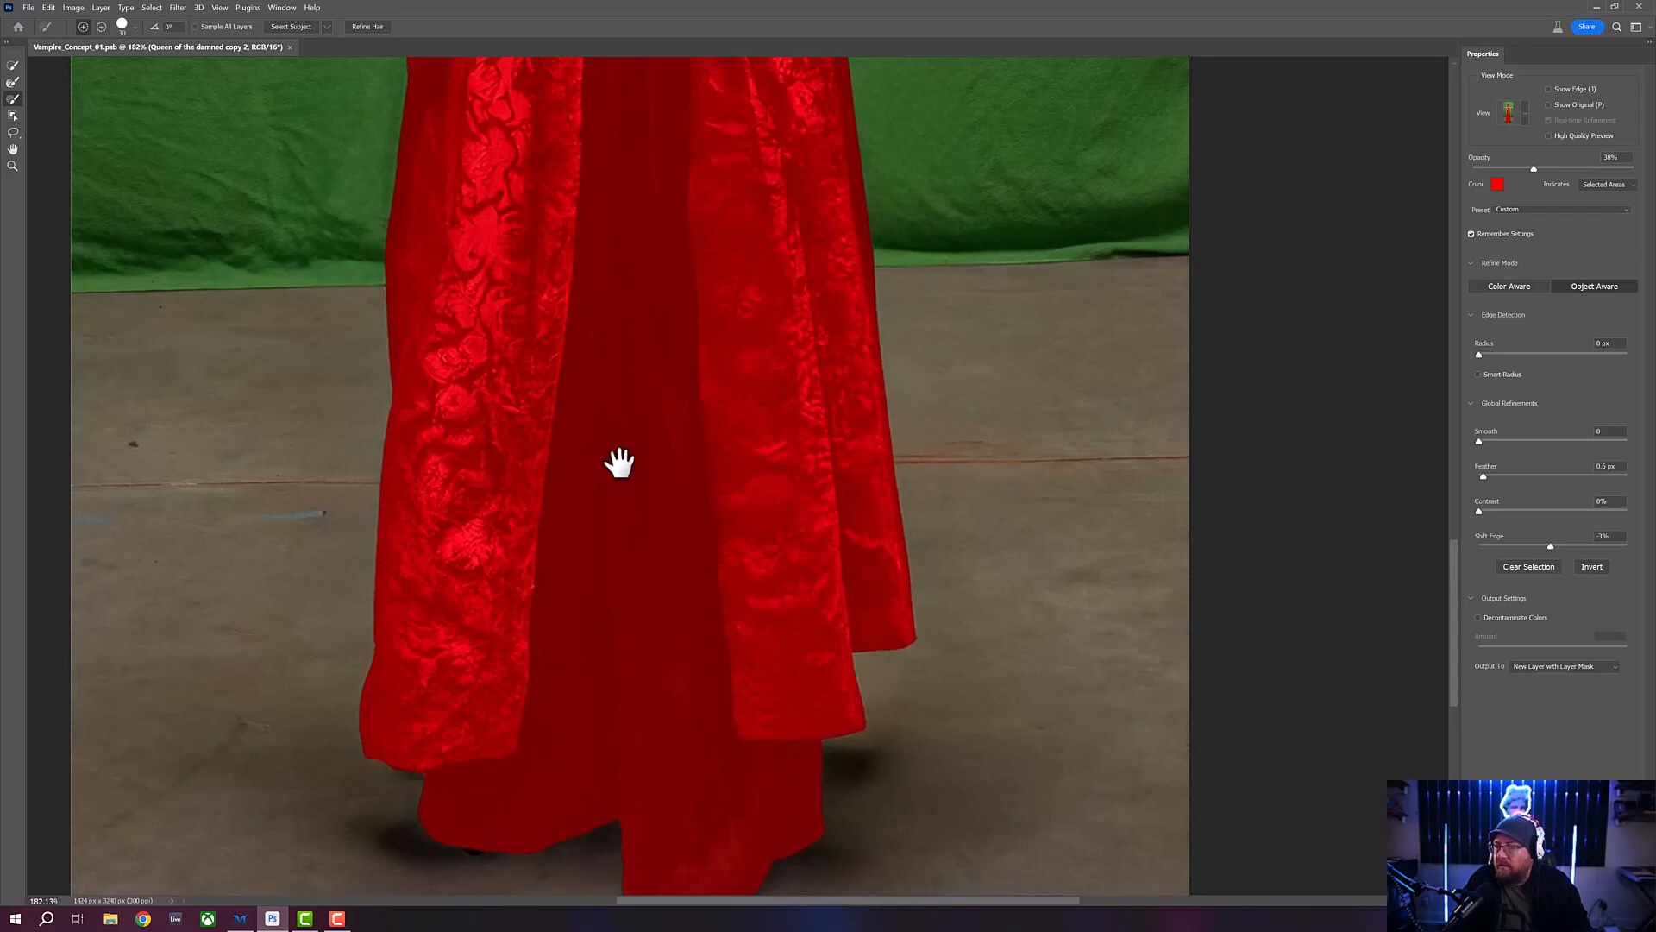
{"action": "left_click_drag", "start_coordinate": [621, 399], "coordinate": [629, 613]}
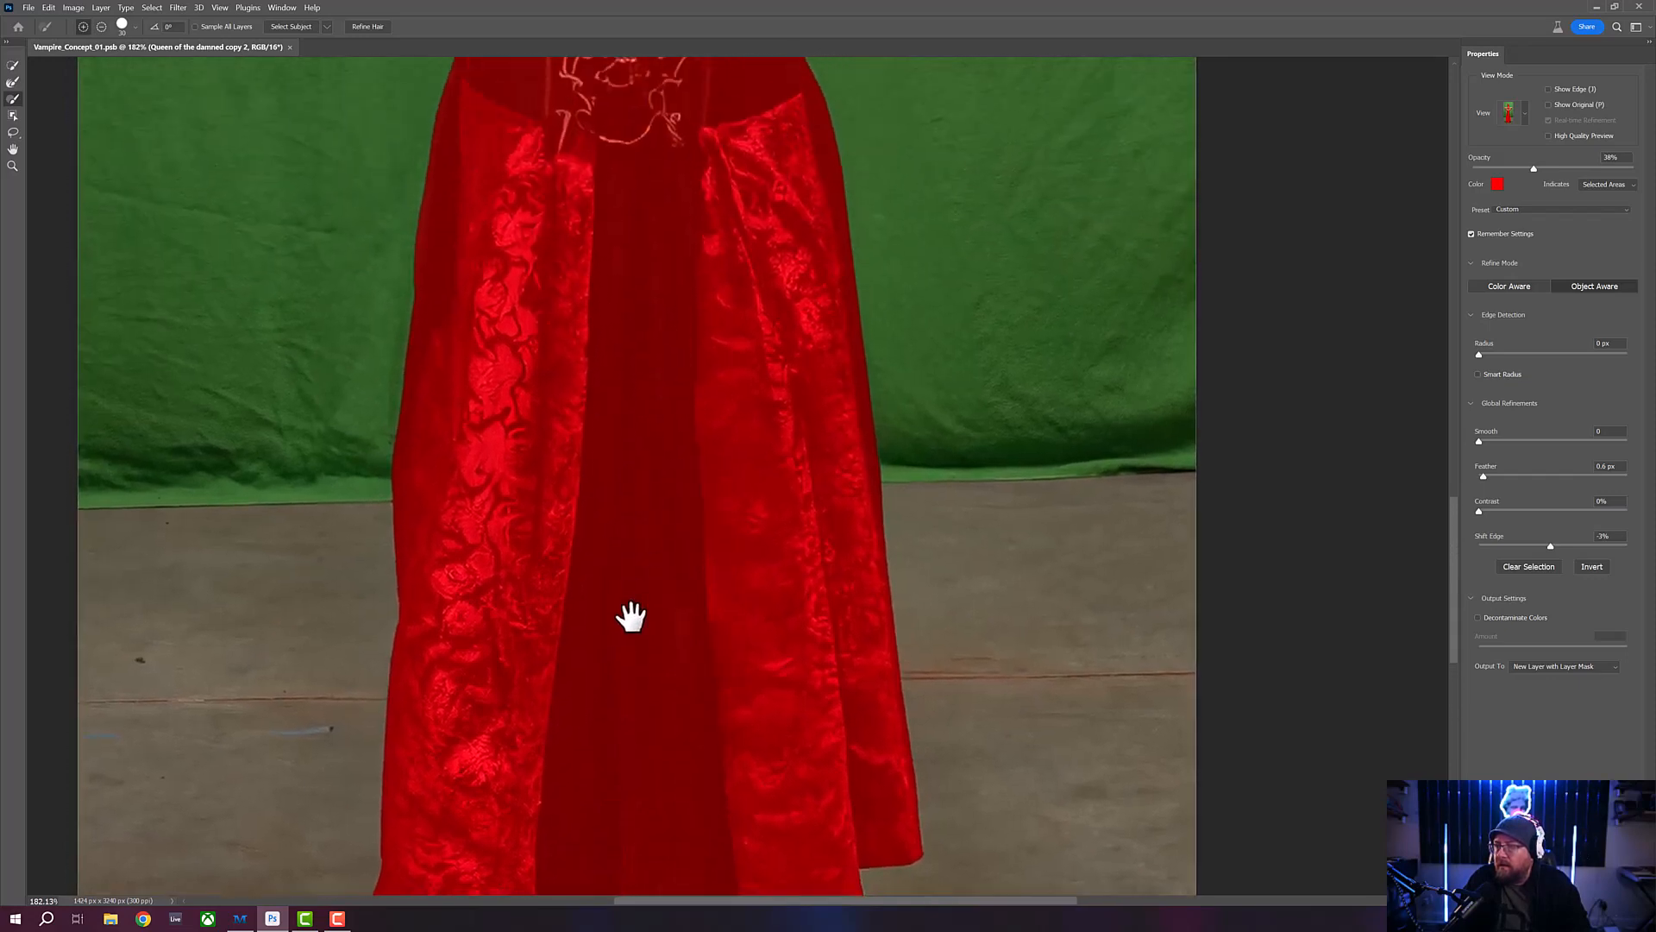
{"action": "left_click_drag", "start_coordinate": [629, 300], "coordinate": [621, 587]}
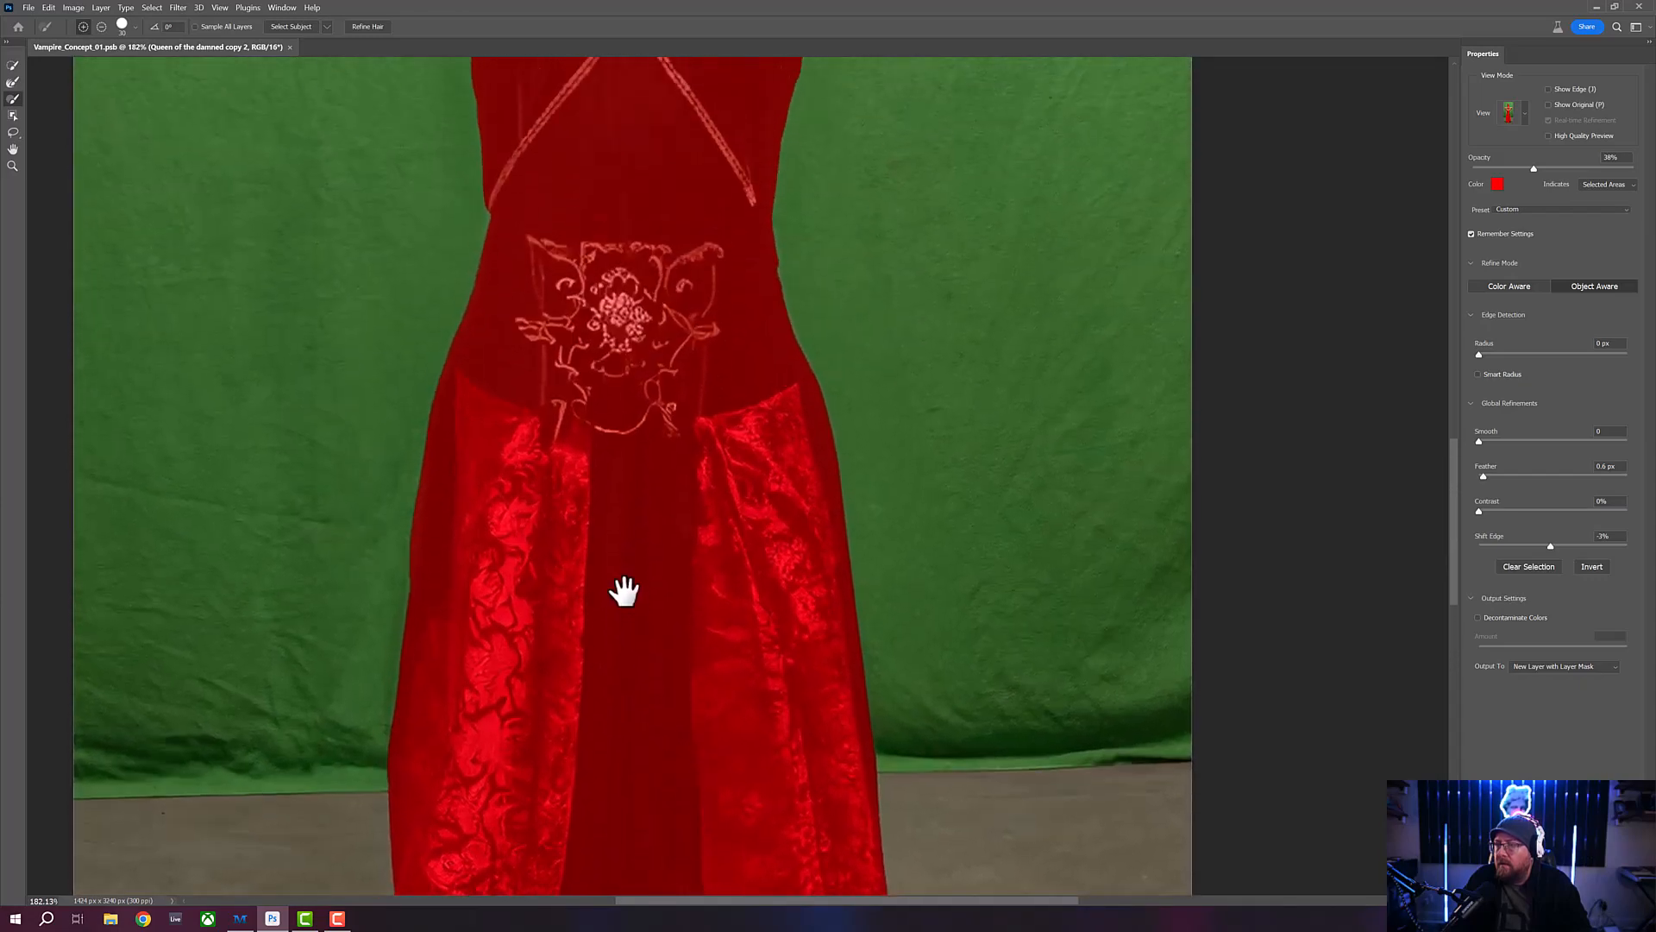
{"action": "left_click_drag", "start_coordinate": [645, 302], "coordinate": [629, 603]}
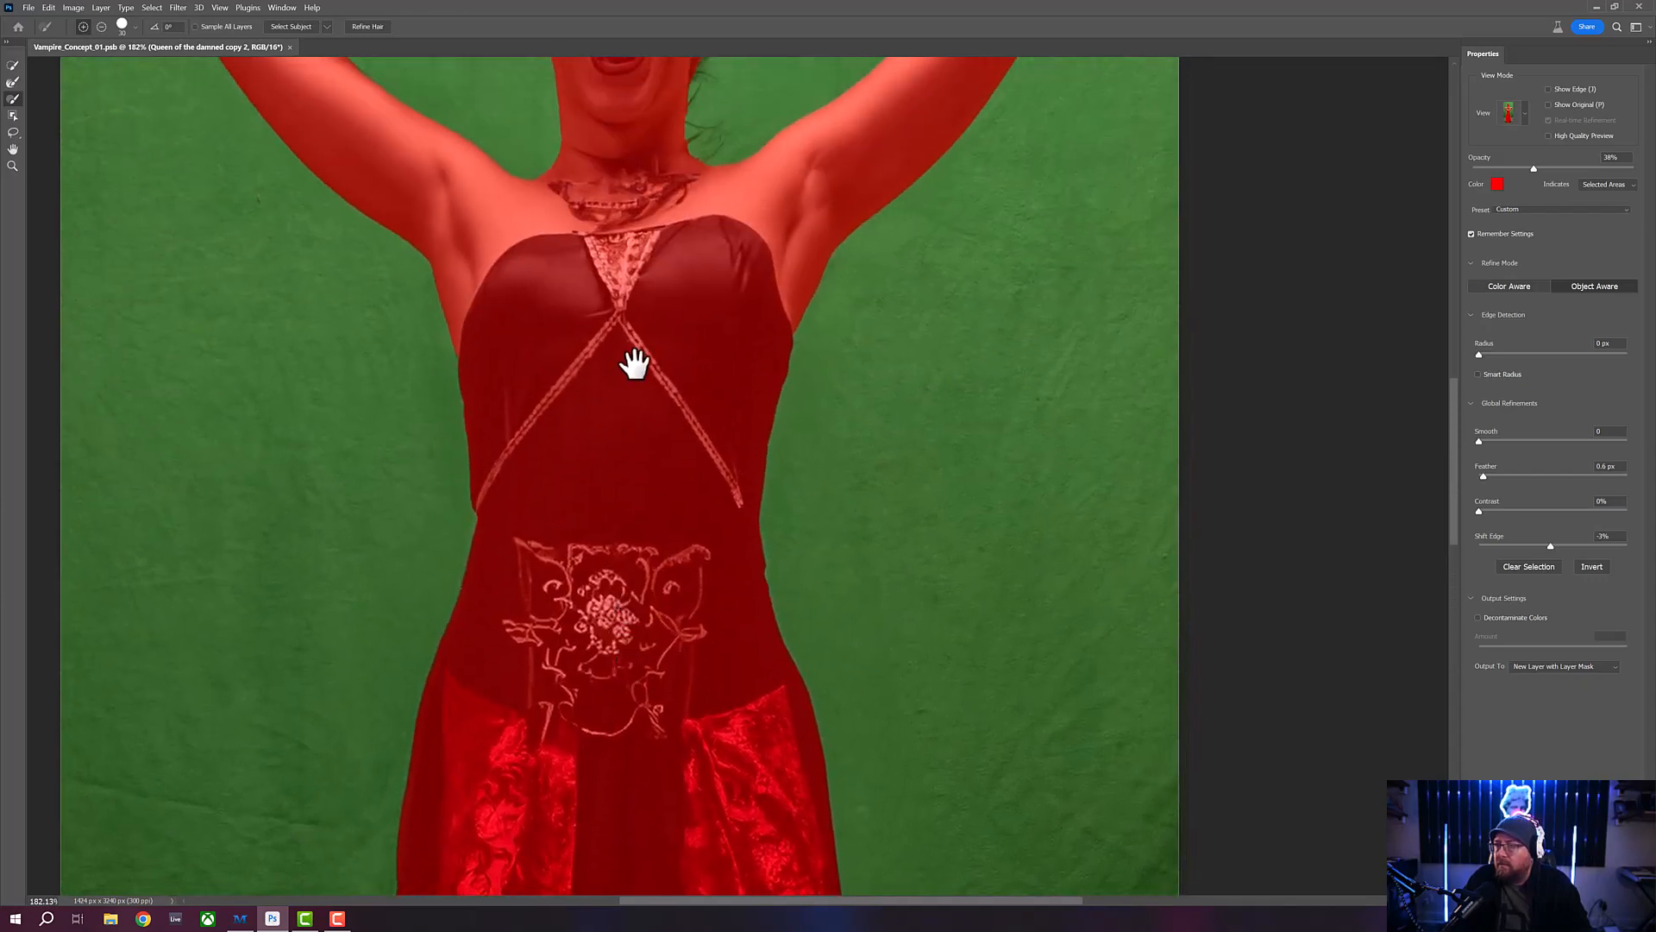
{"action": "left_click_drag", "start_coordinate": [634, 352], "coordinate": [598, 598]}
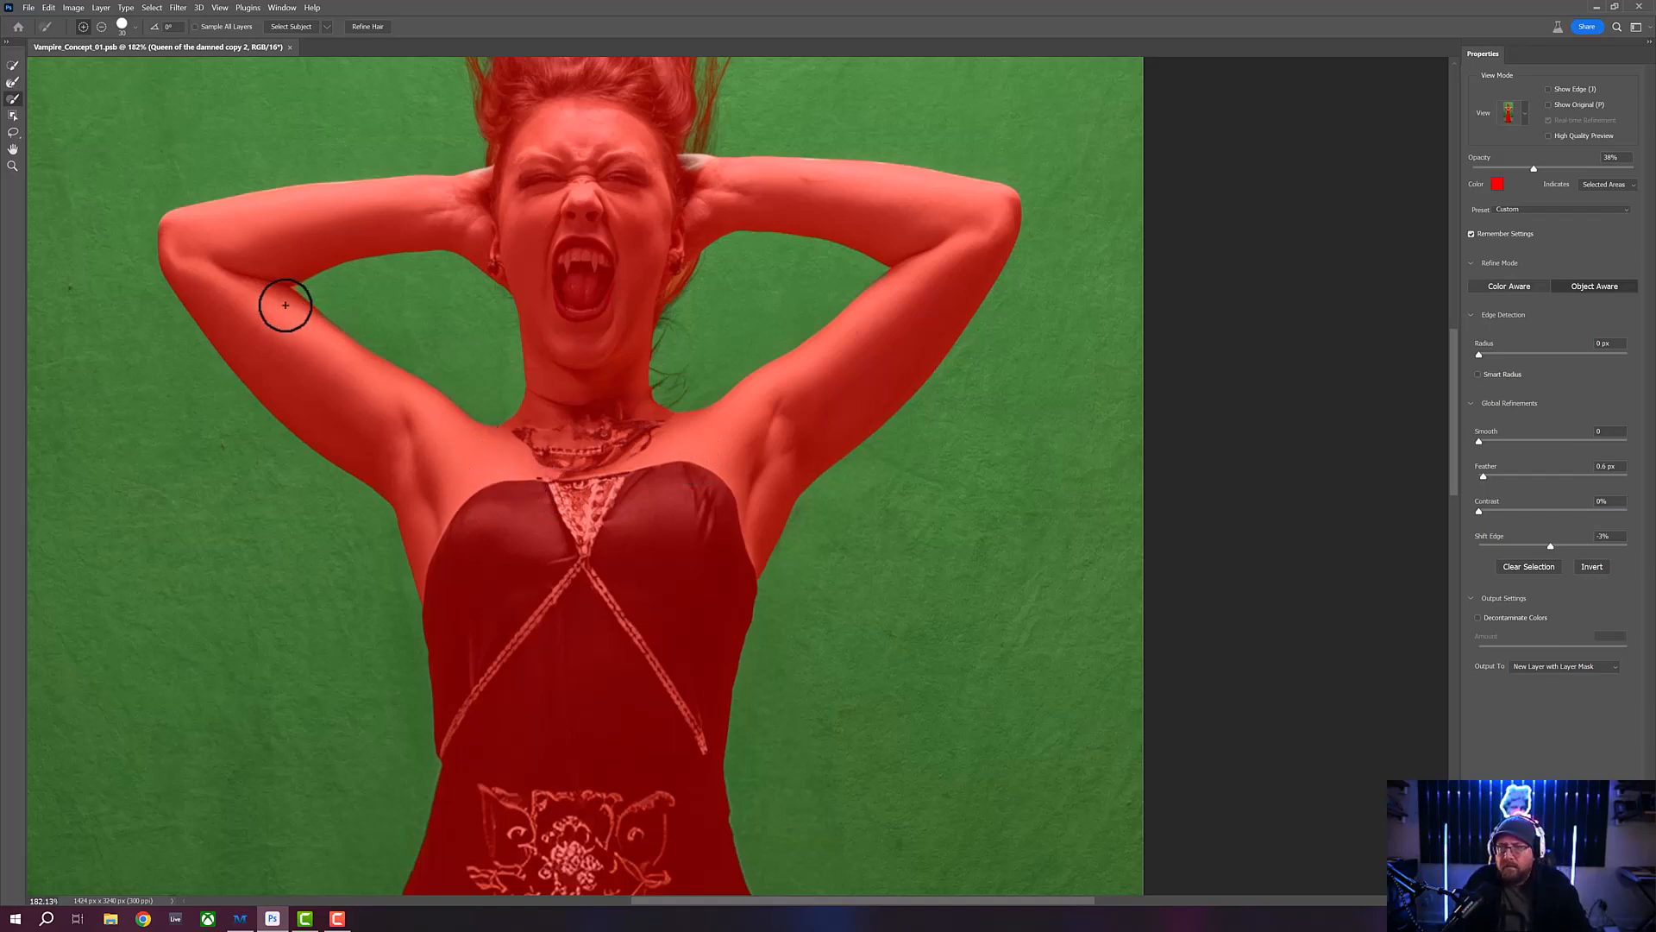
{"action": "left_click_drag", "start_coordinate": [285, 303], "coordinate": [359, 421]}
{"action": "left_click", "coordinate": [13, 166]}
{"action": "left_click", "coordinate": [358, 420]}
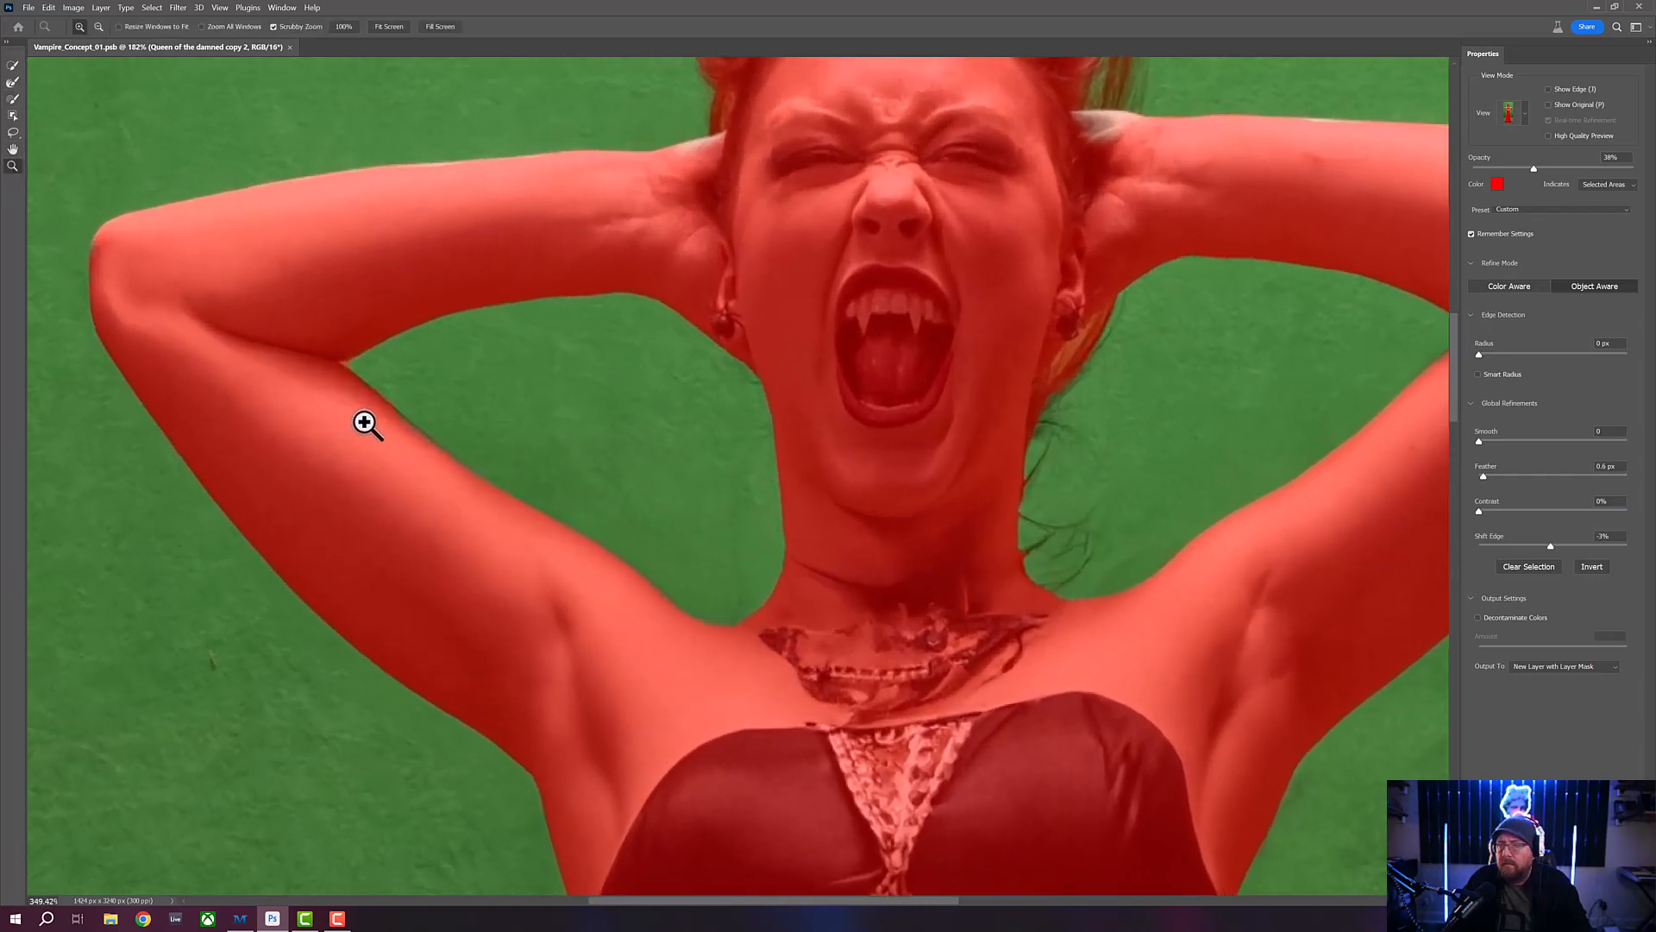
{"action": "left_click", "coordinate": [13, 99]}
{"action": "key", "text": "["}
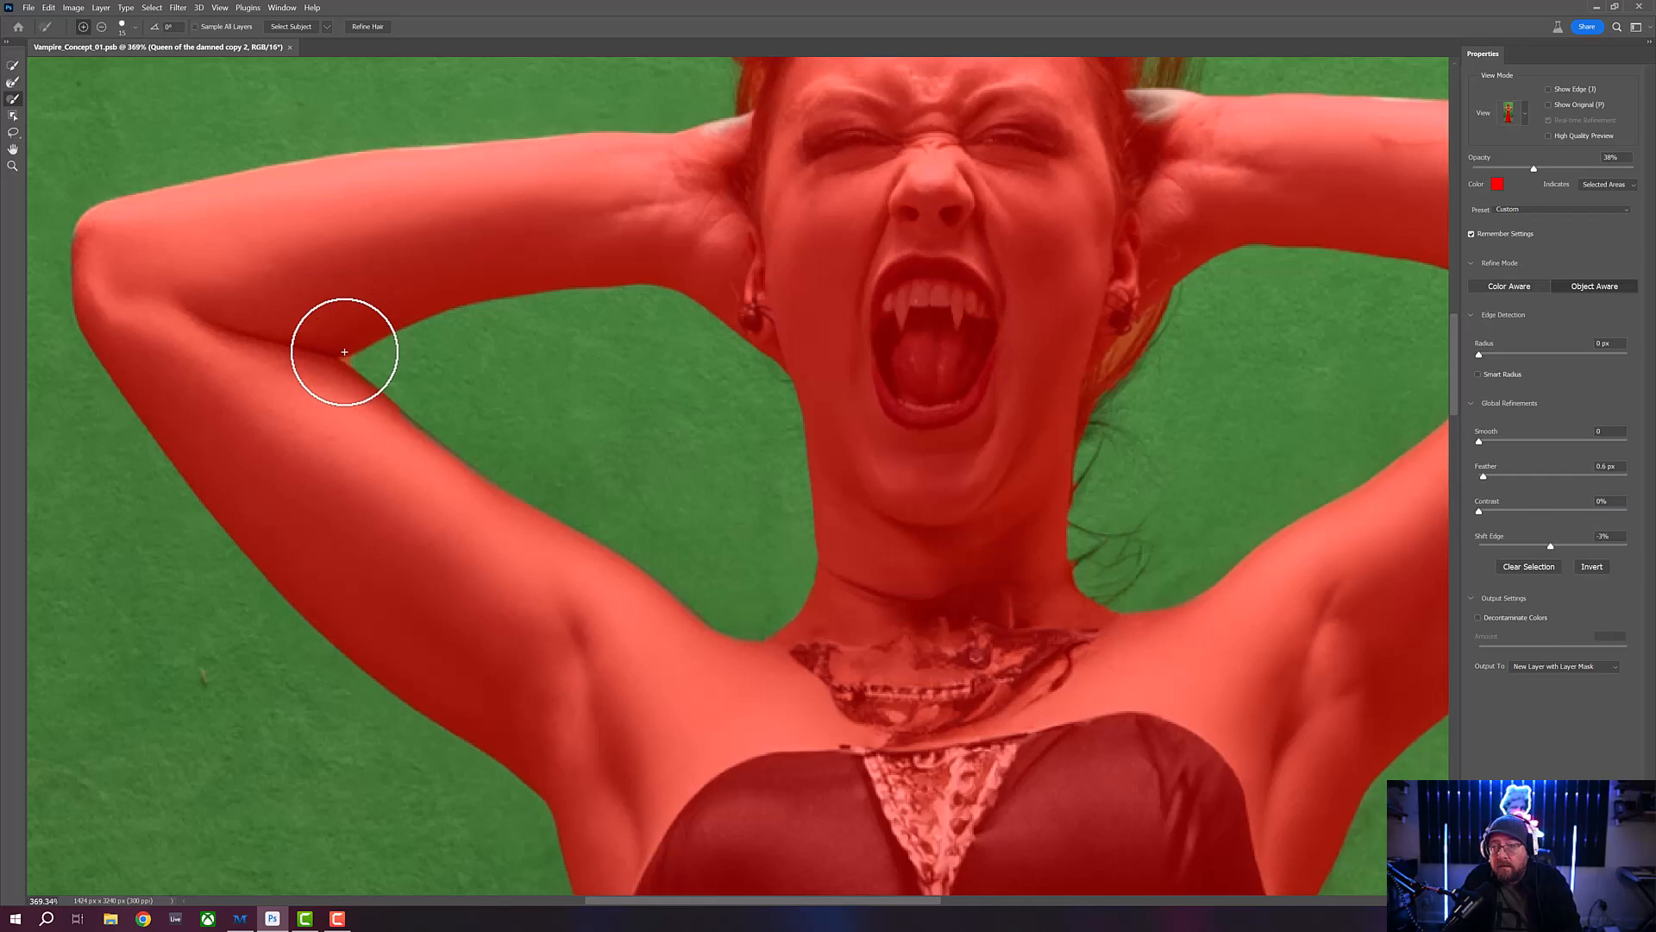
{"action": "key", "text": "bracketleft"}
{"action": "key", "text": "bracketleft"}
{"action": "key", "text": "bracketleft"}
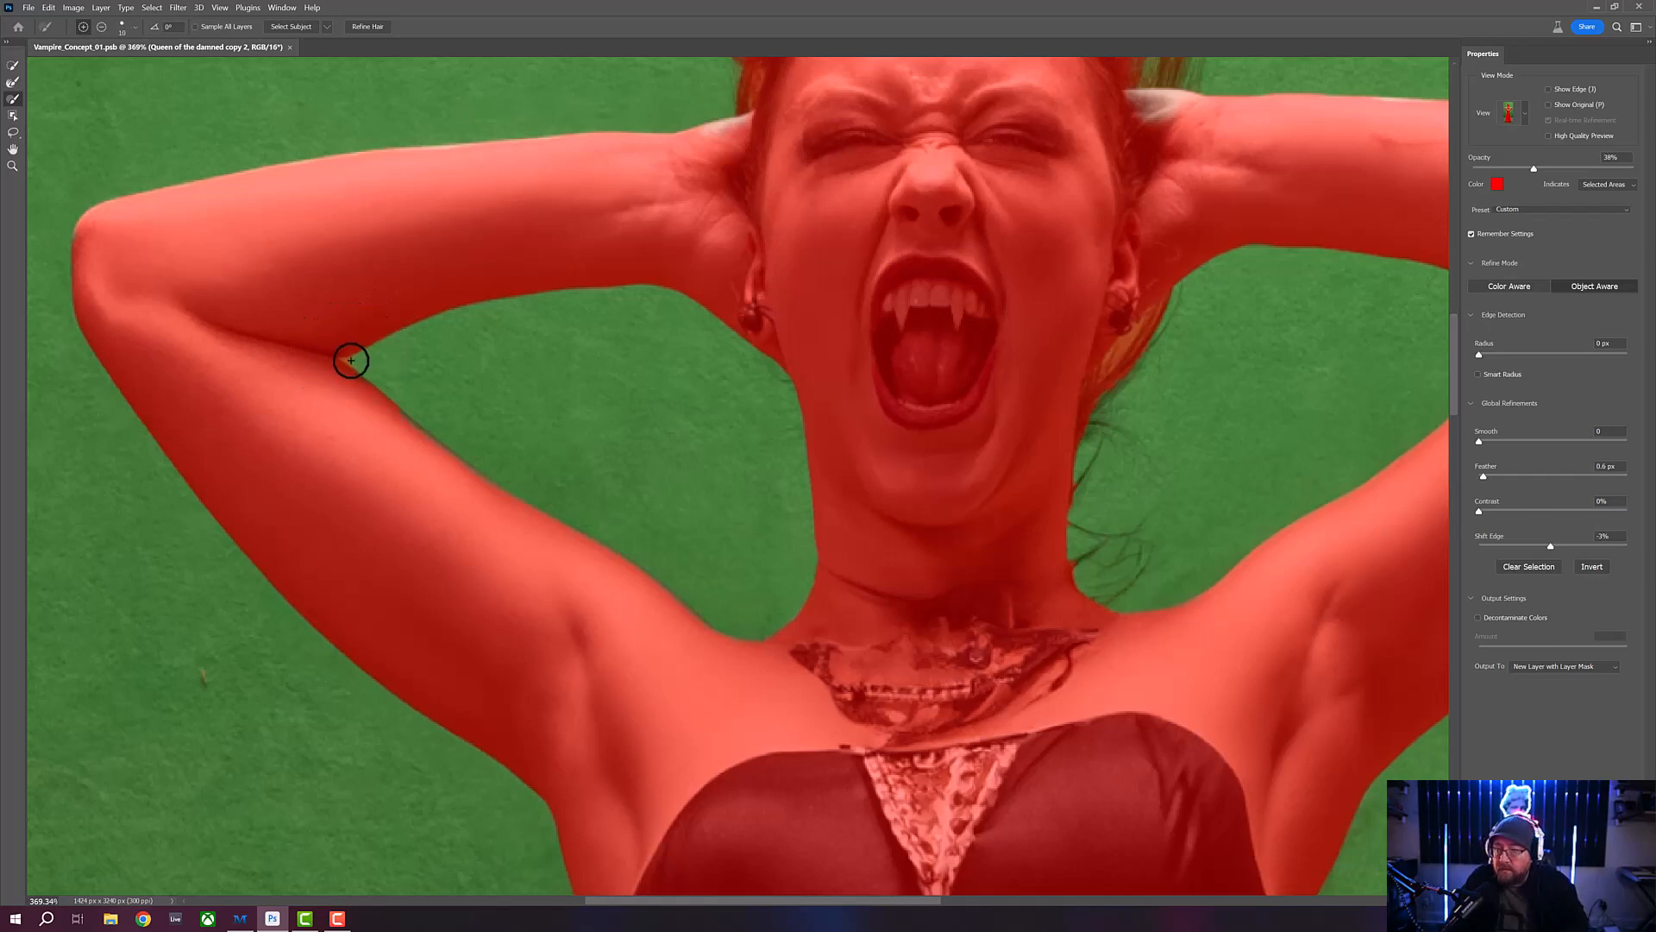
{"action": "key", "text": "alt"}
{"action": "left_click", "coordinate": [343, 359], "text": "alt"}
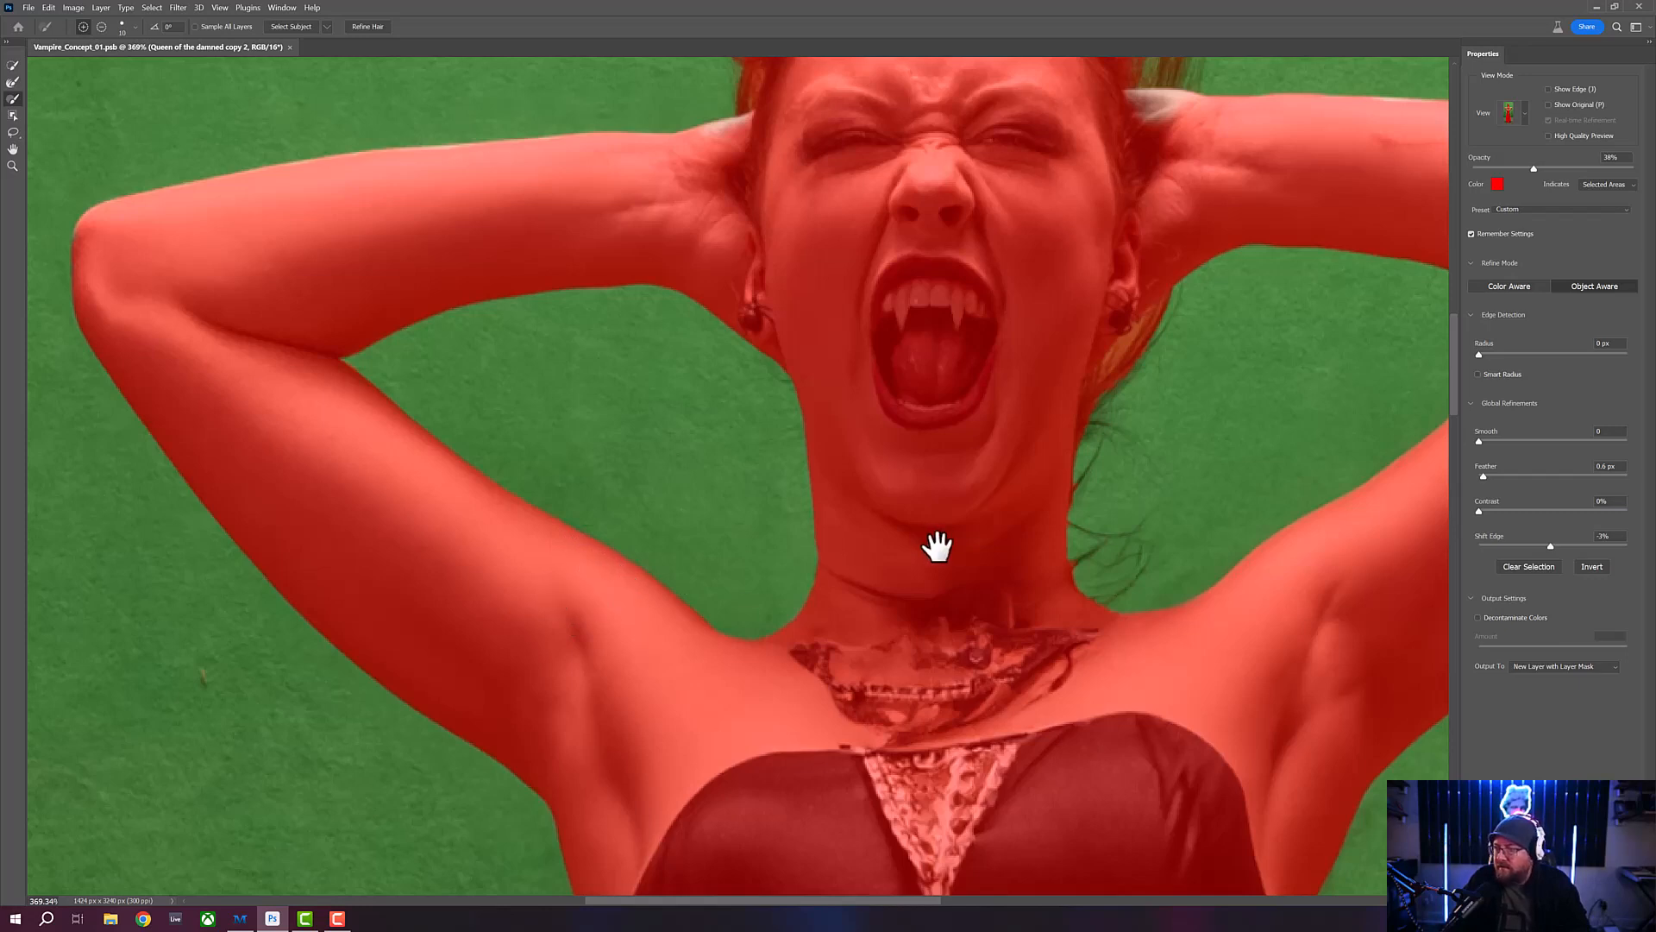
- Brush the missed edges of the raised forearms, the elbow tip and both hands behind the head into the selection
{"action": "left_click_drag", "start_coordinate": [938, 545], "coordinate": [561, 489]}
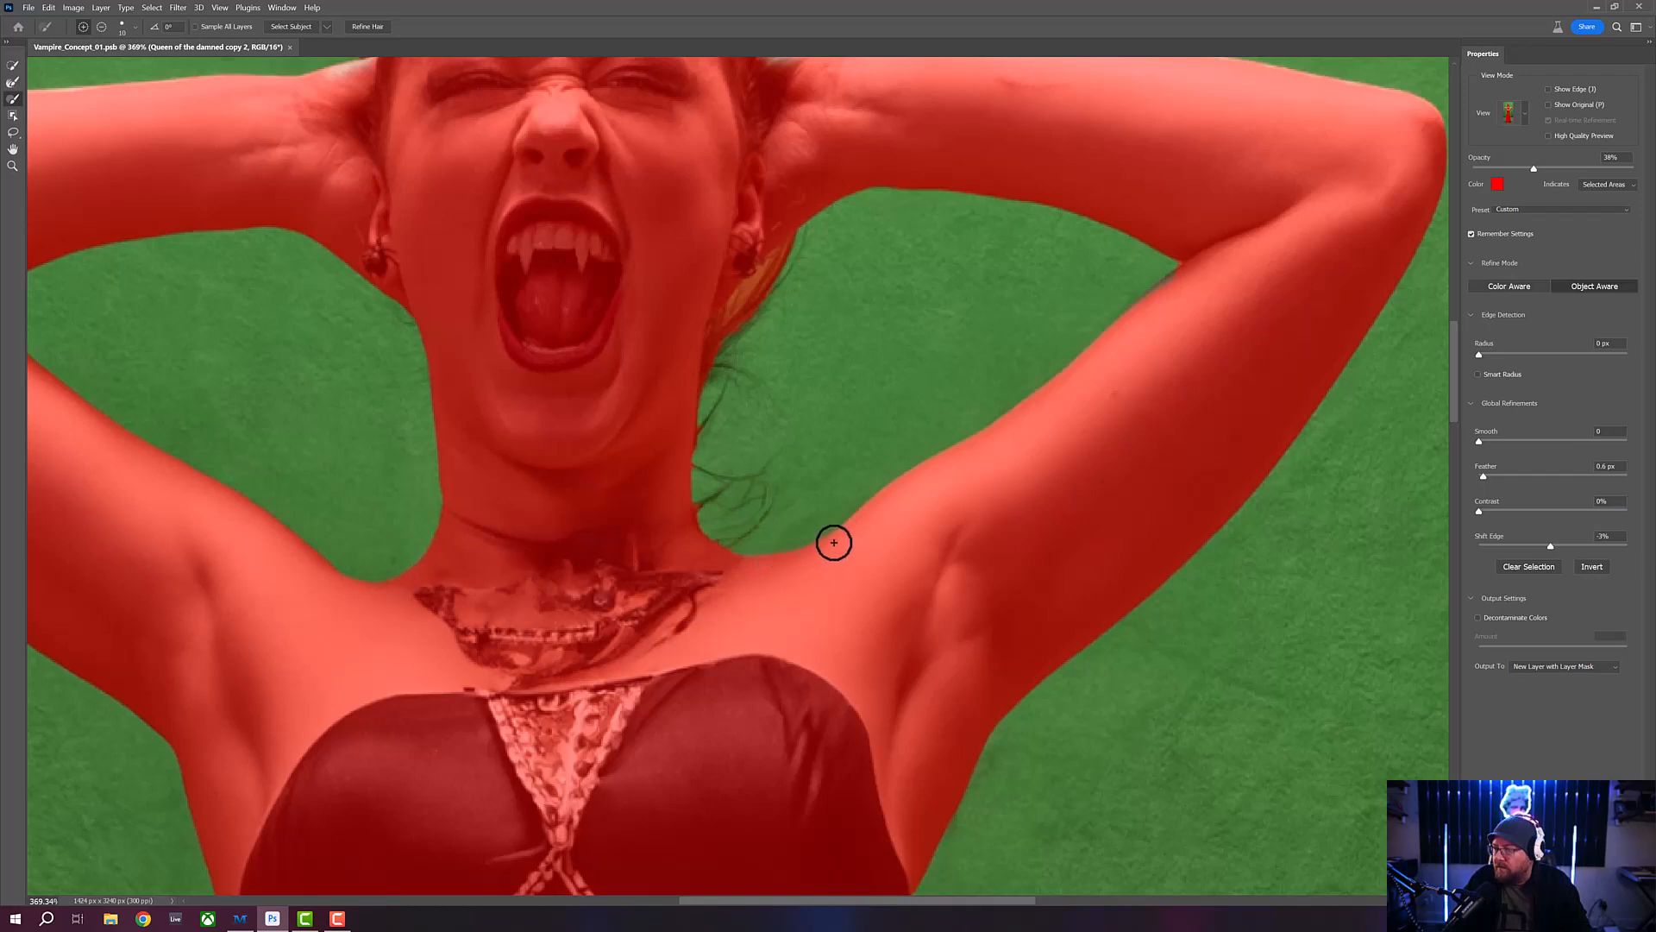
{"action": "left_click_drag", "start_coordinate": [863, 541], "coordinate": [788, 631]}
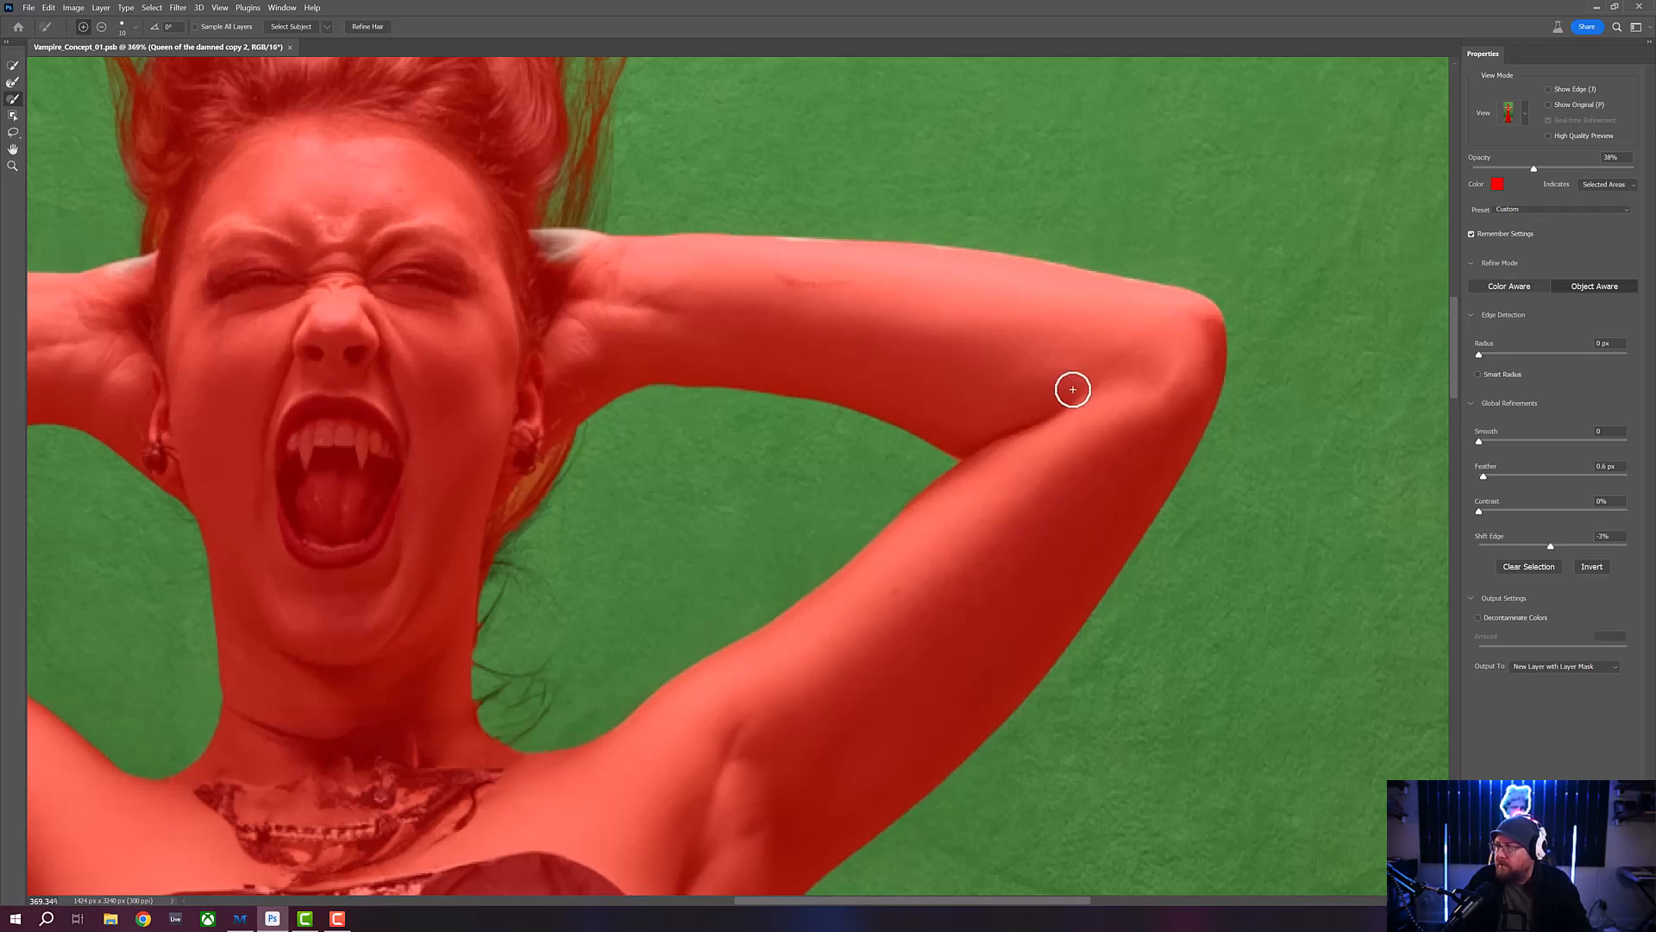
{"action": "key", "text": "space"}
{"action": "left_click_drag", "start_coordinate": [504, 334], "coordinate": [1121, 370]}
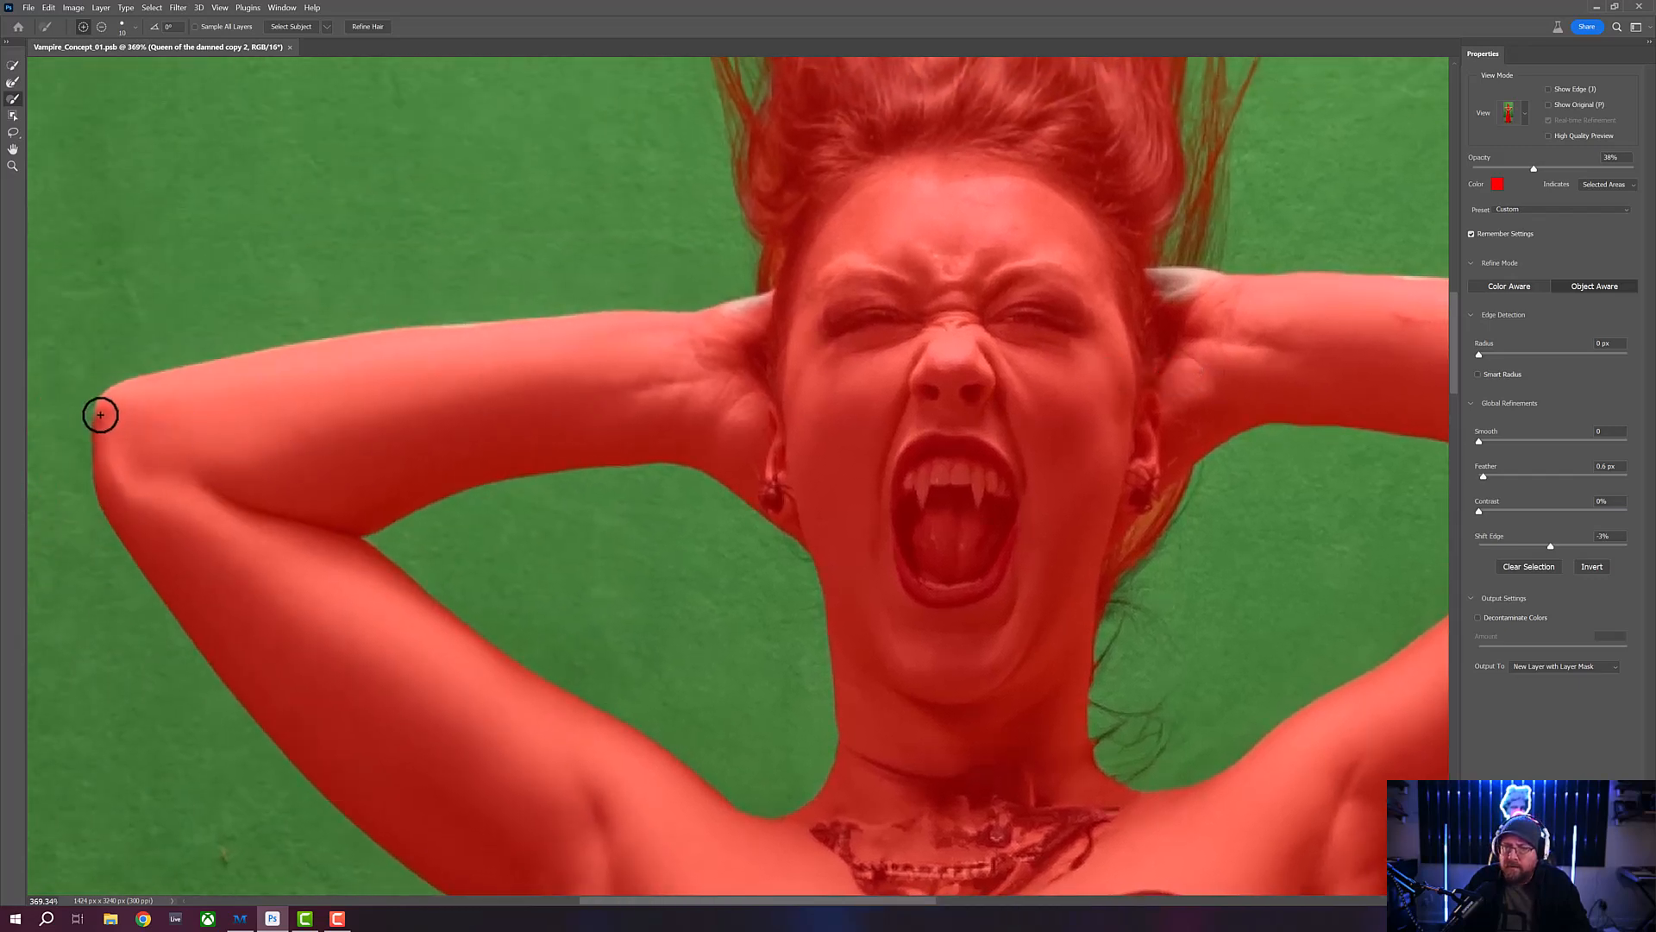
{"action": "left_click_drag", "start_coordinate": [103, 432], "coordinate": [107, 489]}
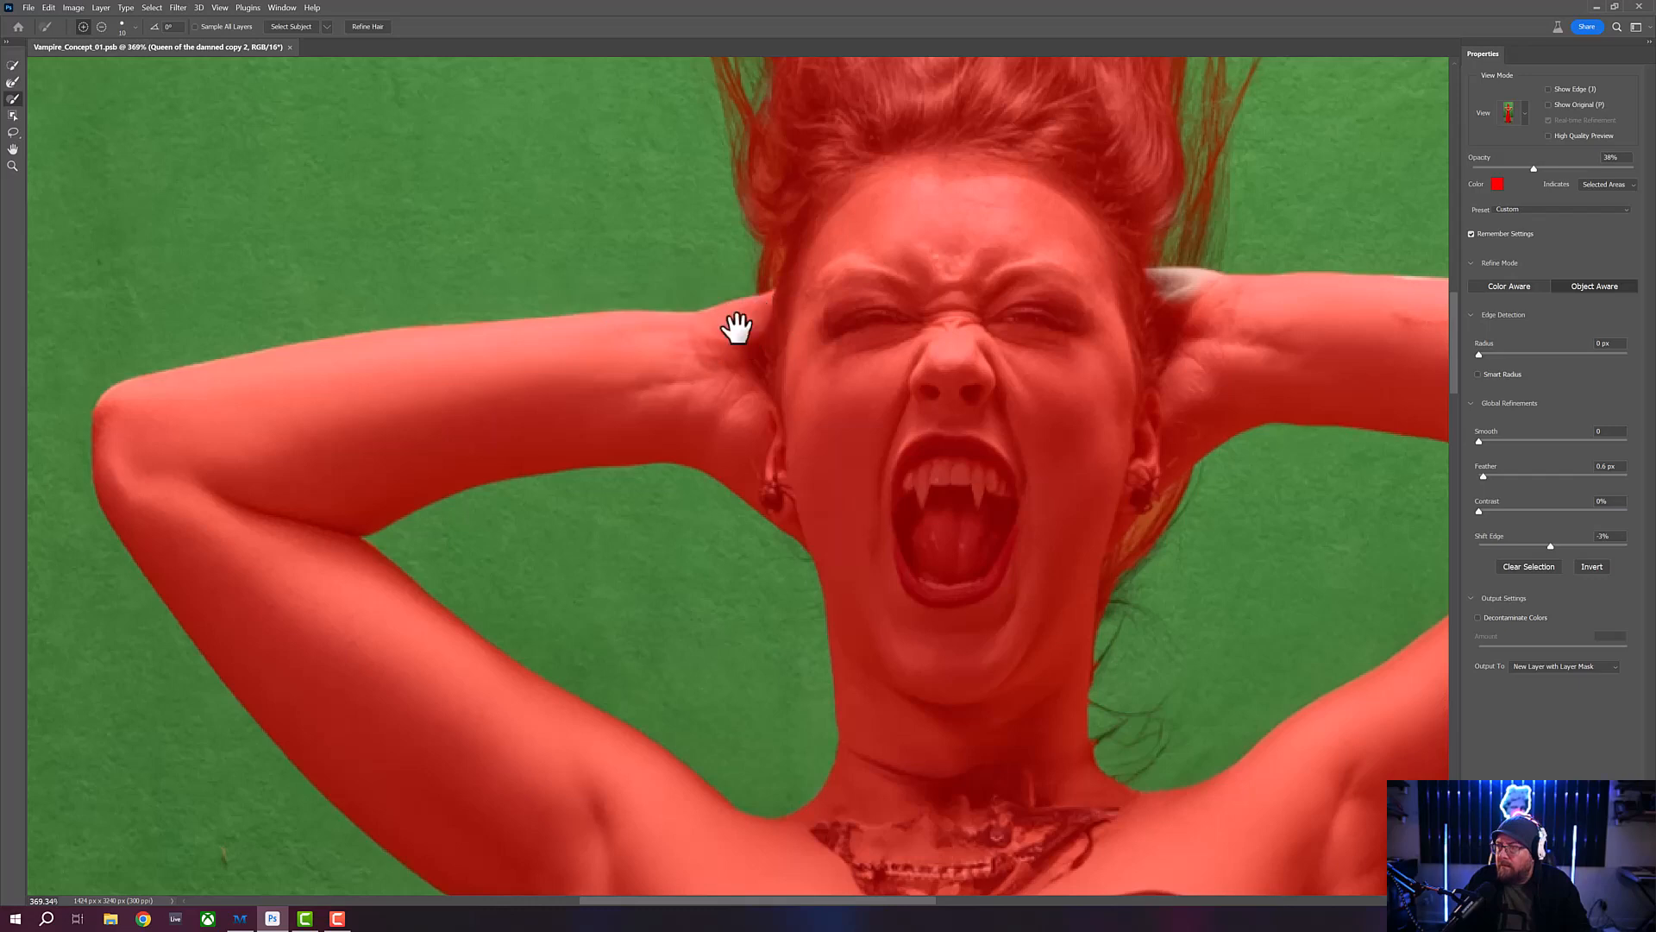
{"action": "mouse_move", "coordinate": [736, 326]}
{"action": "left_mouse_down"}
{"action": "mouse_move", "coordinate": [527, 362]}
{"action": "mouse_move", "coordinate": [330, 367]}
{"action": "mouse_move", "coordinate": [598, 315]}
{"action": "mouse_move", "coordinate": [535, 318]}
{"action": "mouse_move", "coordinate": [549, 313]}
{"action": "mouse_move", "coordinate": [602, 320]}
{"action": "mouse_move", "coordinate": [551, 325]}
{"action": "left_mouse_up"}
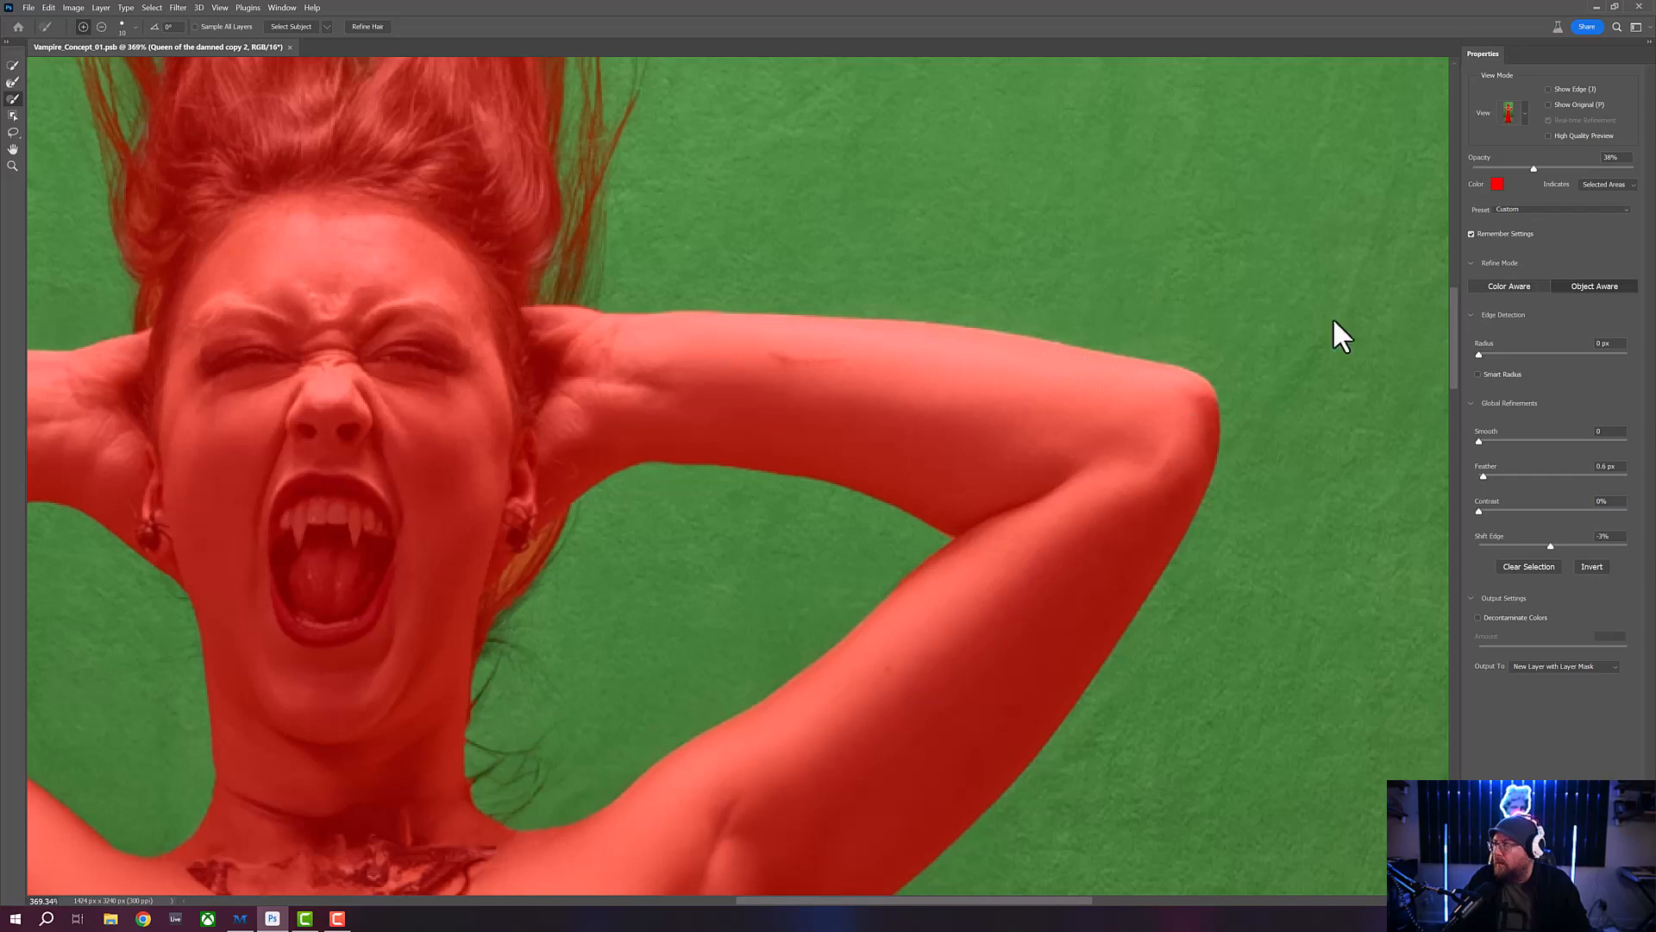
- Check the selection around both raised arms in the Black & White view, and return to the Overlay view
{"action": "left_click", "coordinate": [1524, 112]}
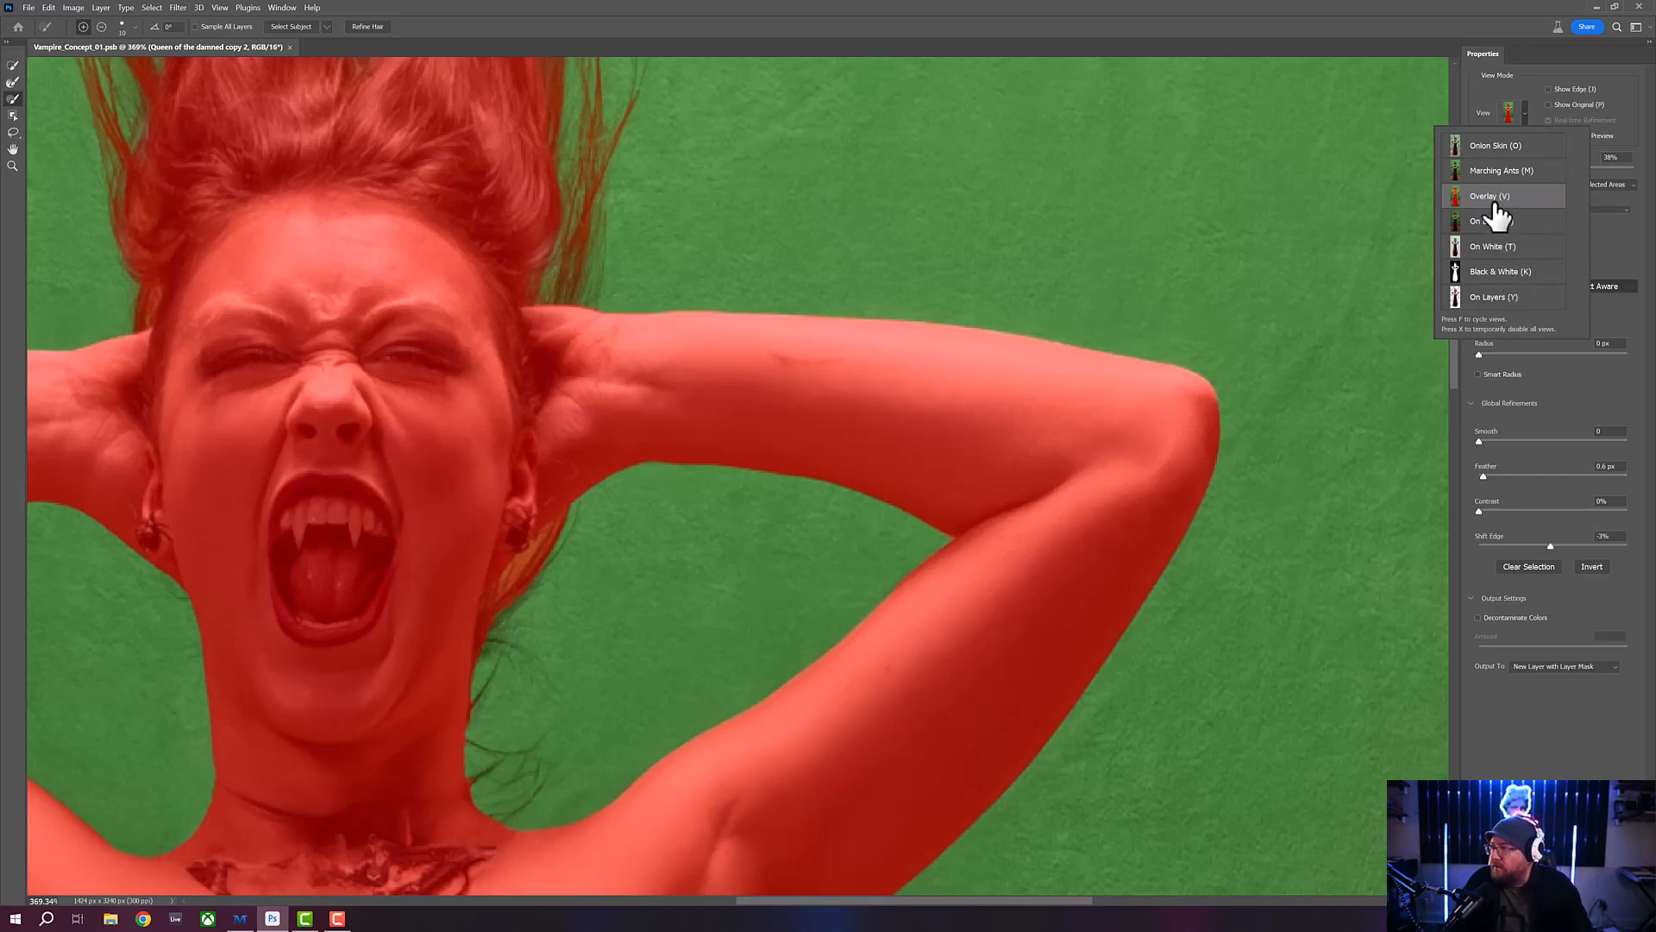
{"action": "left_click", "coordinate": [1515, 273]}
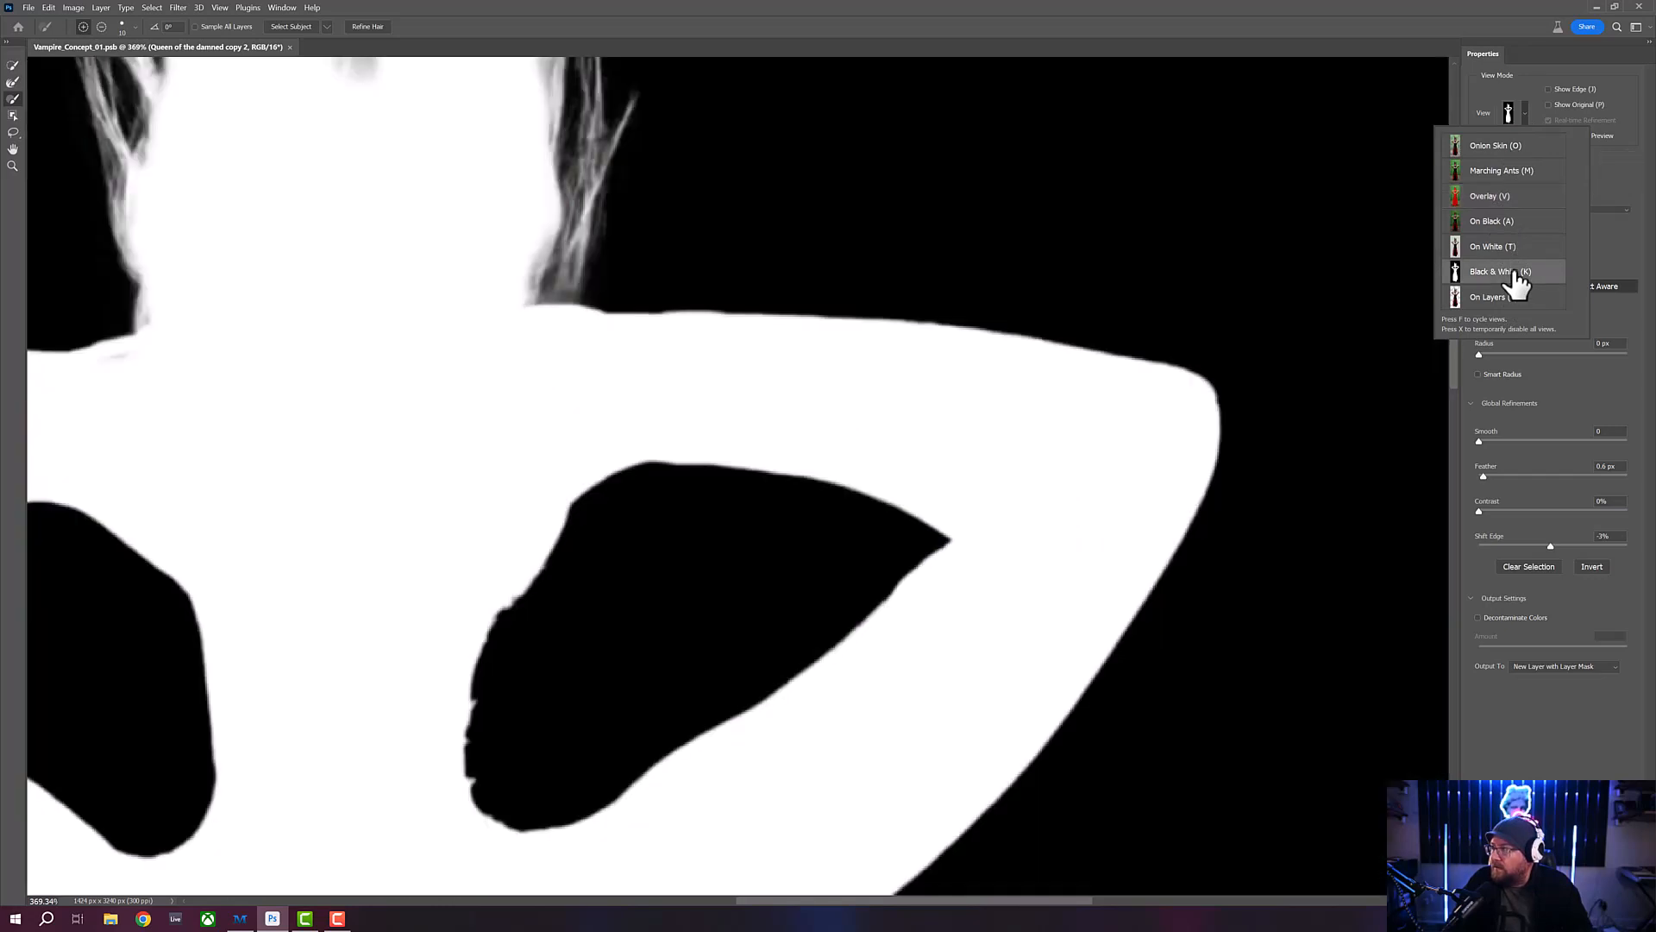
{"action": "left_click_drag", "start_coordinate": [547, 351], "coordinate": [811, 345]}
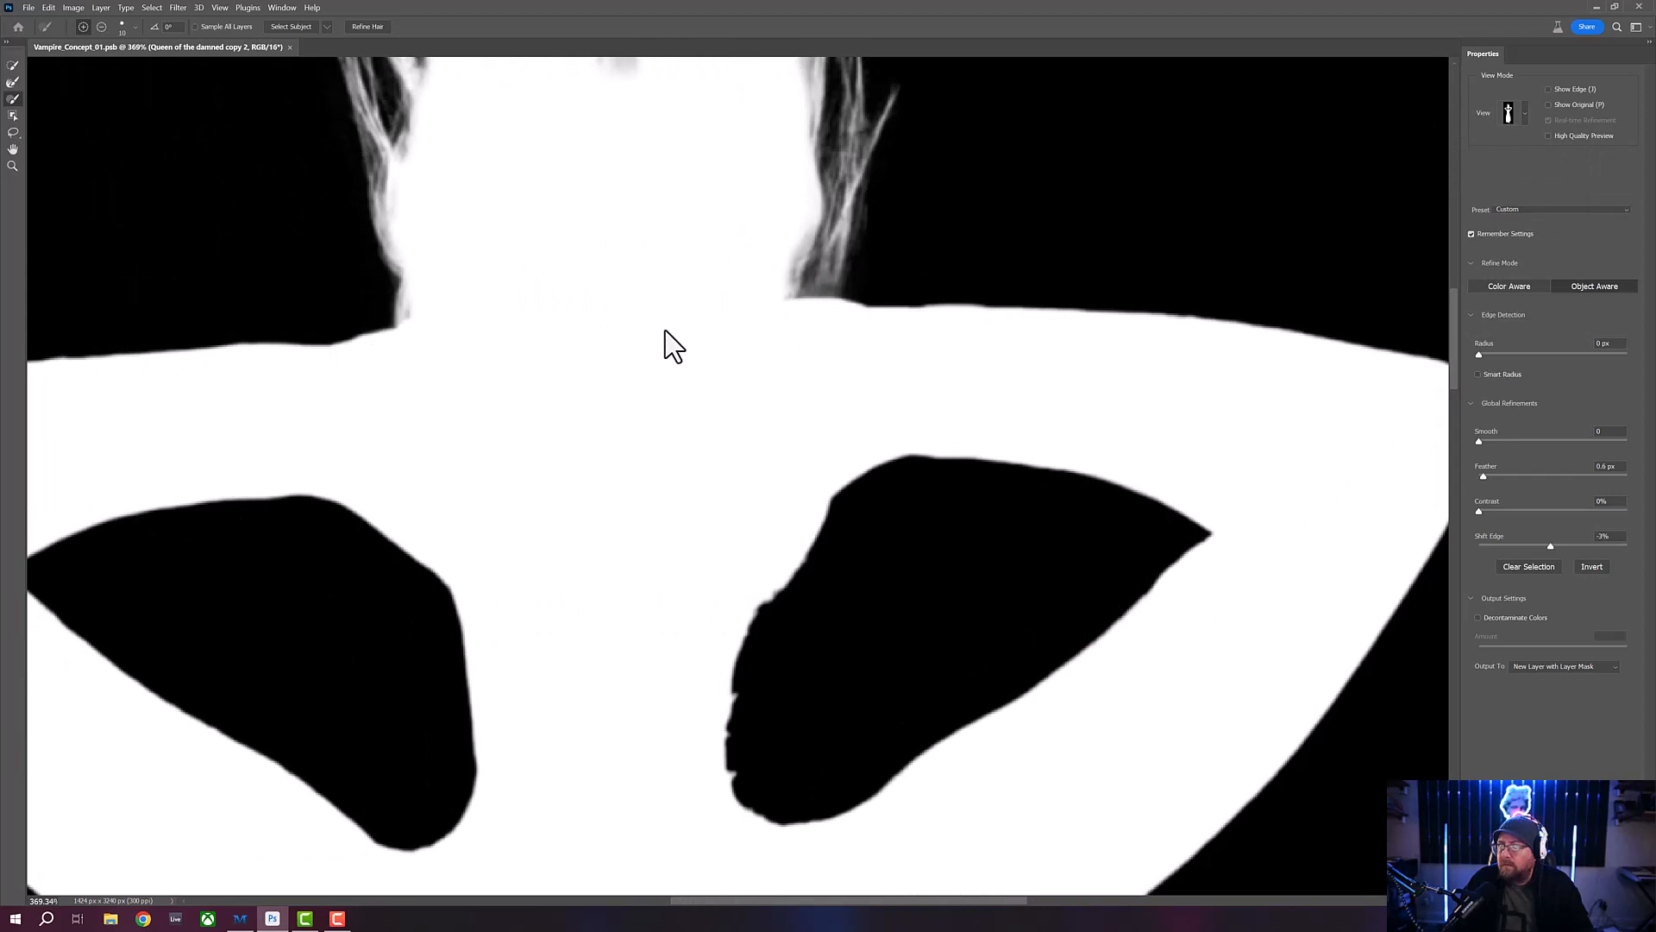
{"action": "left_click_drag", "start_coordinate": [632, 432], "coordinate": [997, 345]}
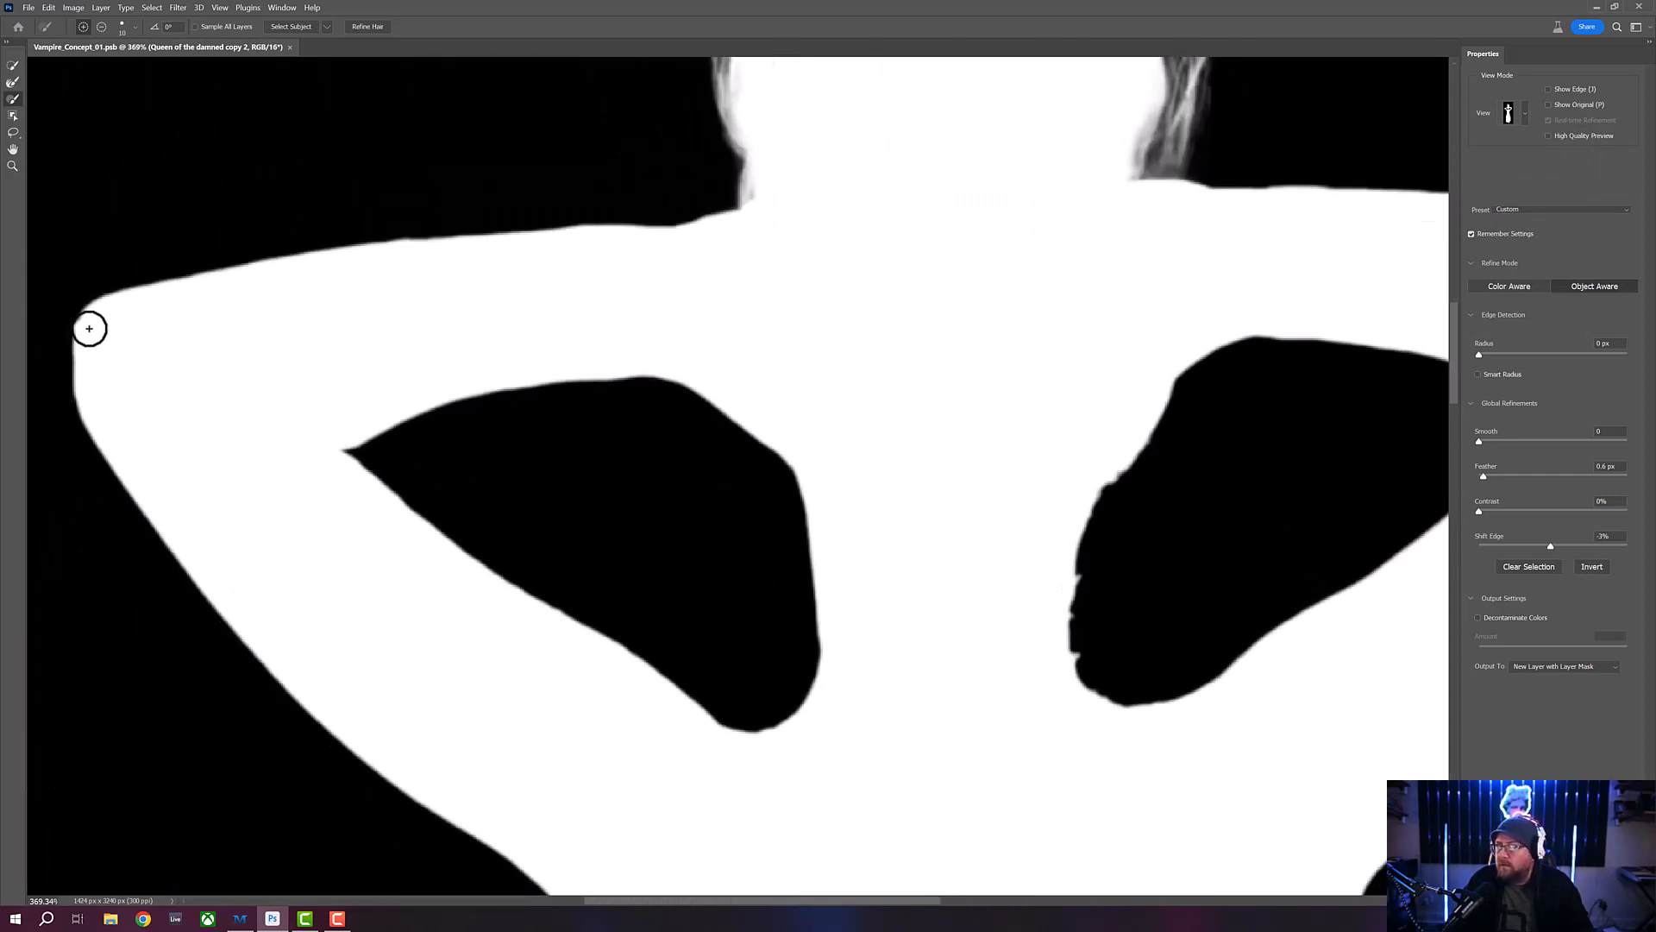
{"action": "left_click", "coordinate": [1524, 114]}
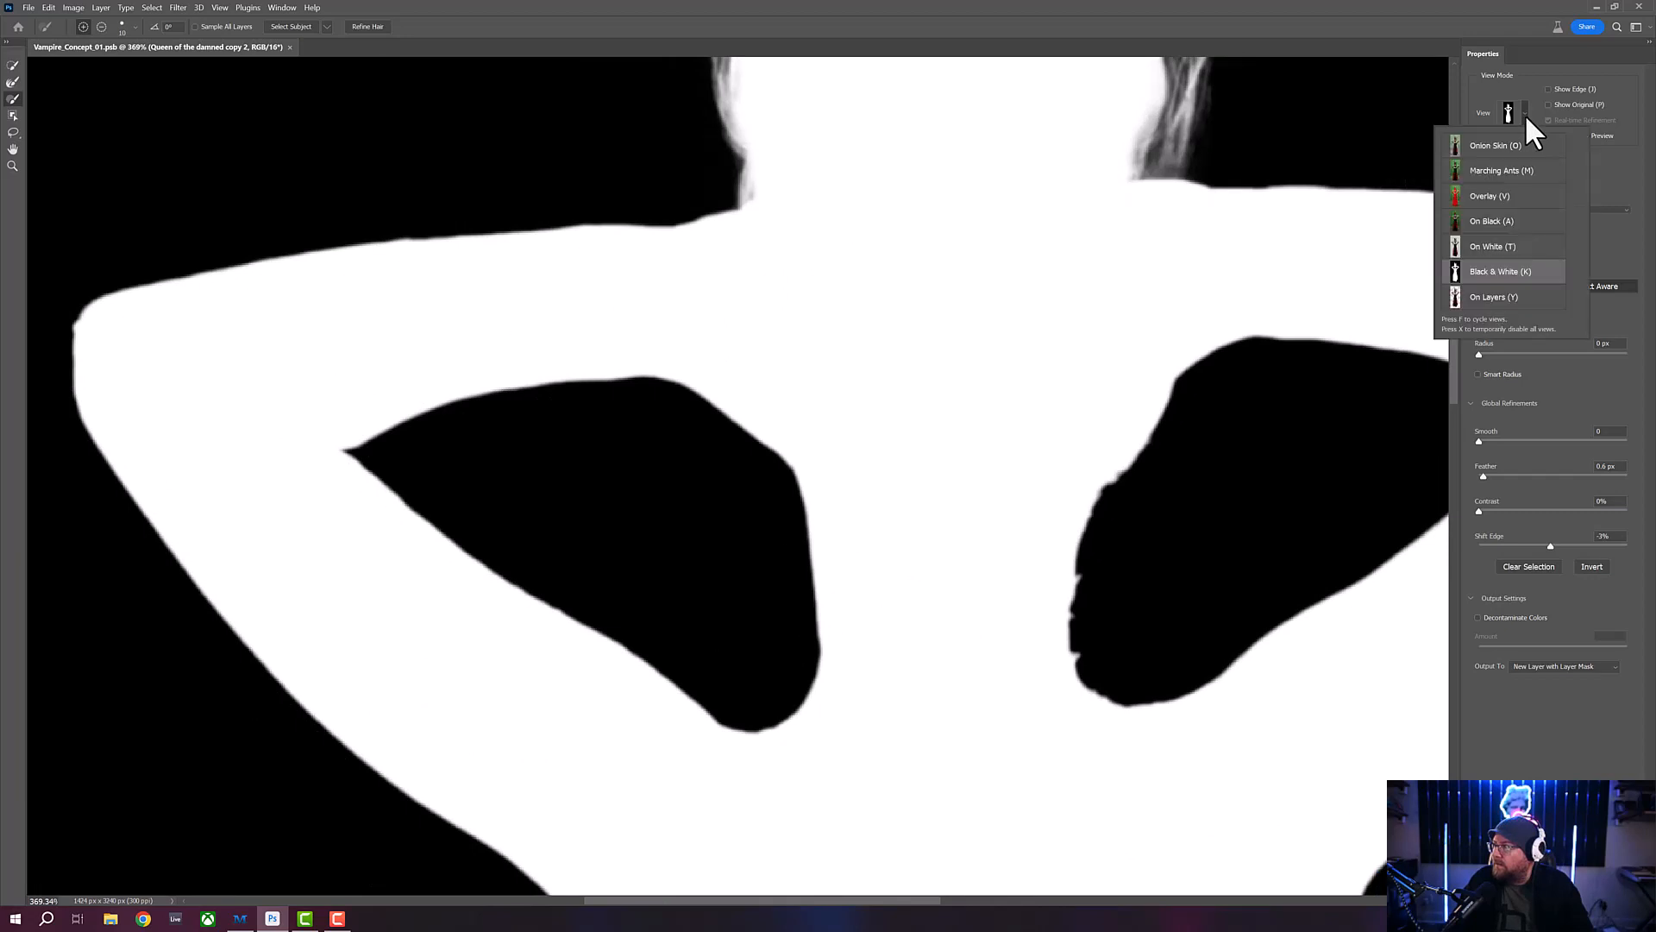
{"action": "left_click", "coordinate": [1514, 199]}
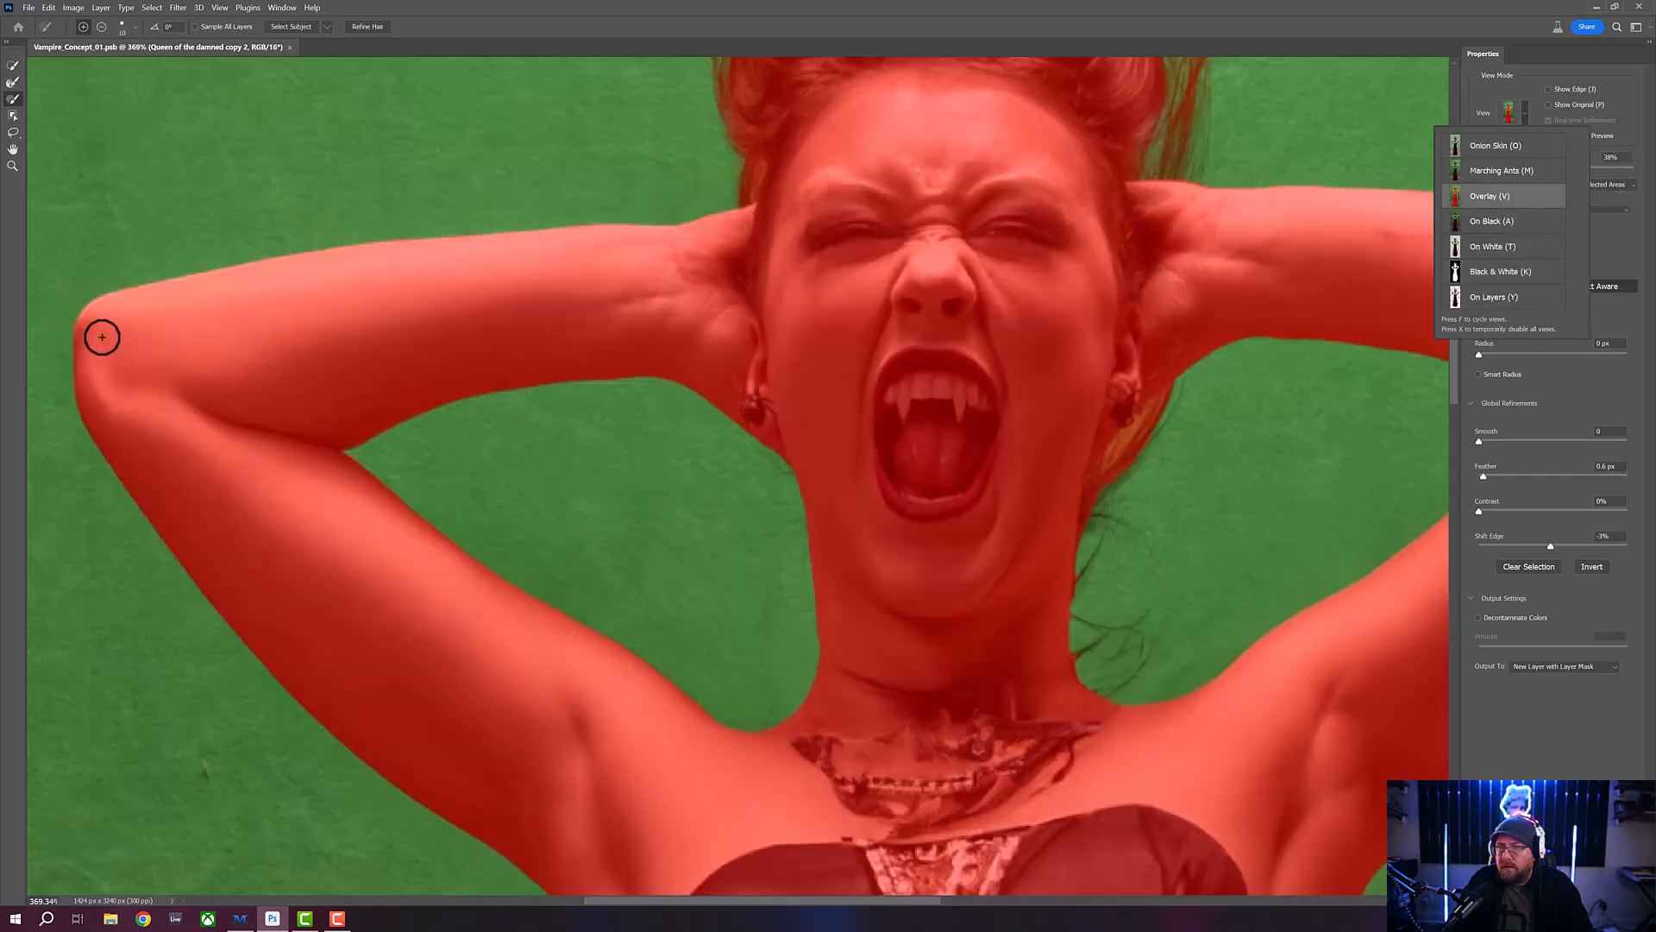
{"action": "key", "text": "alt"}
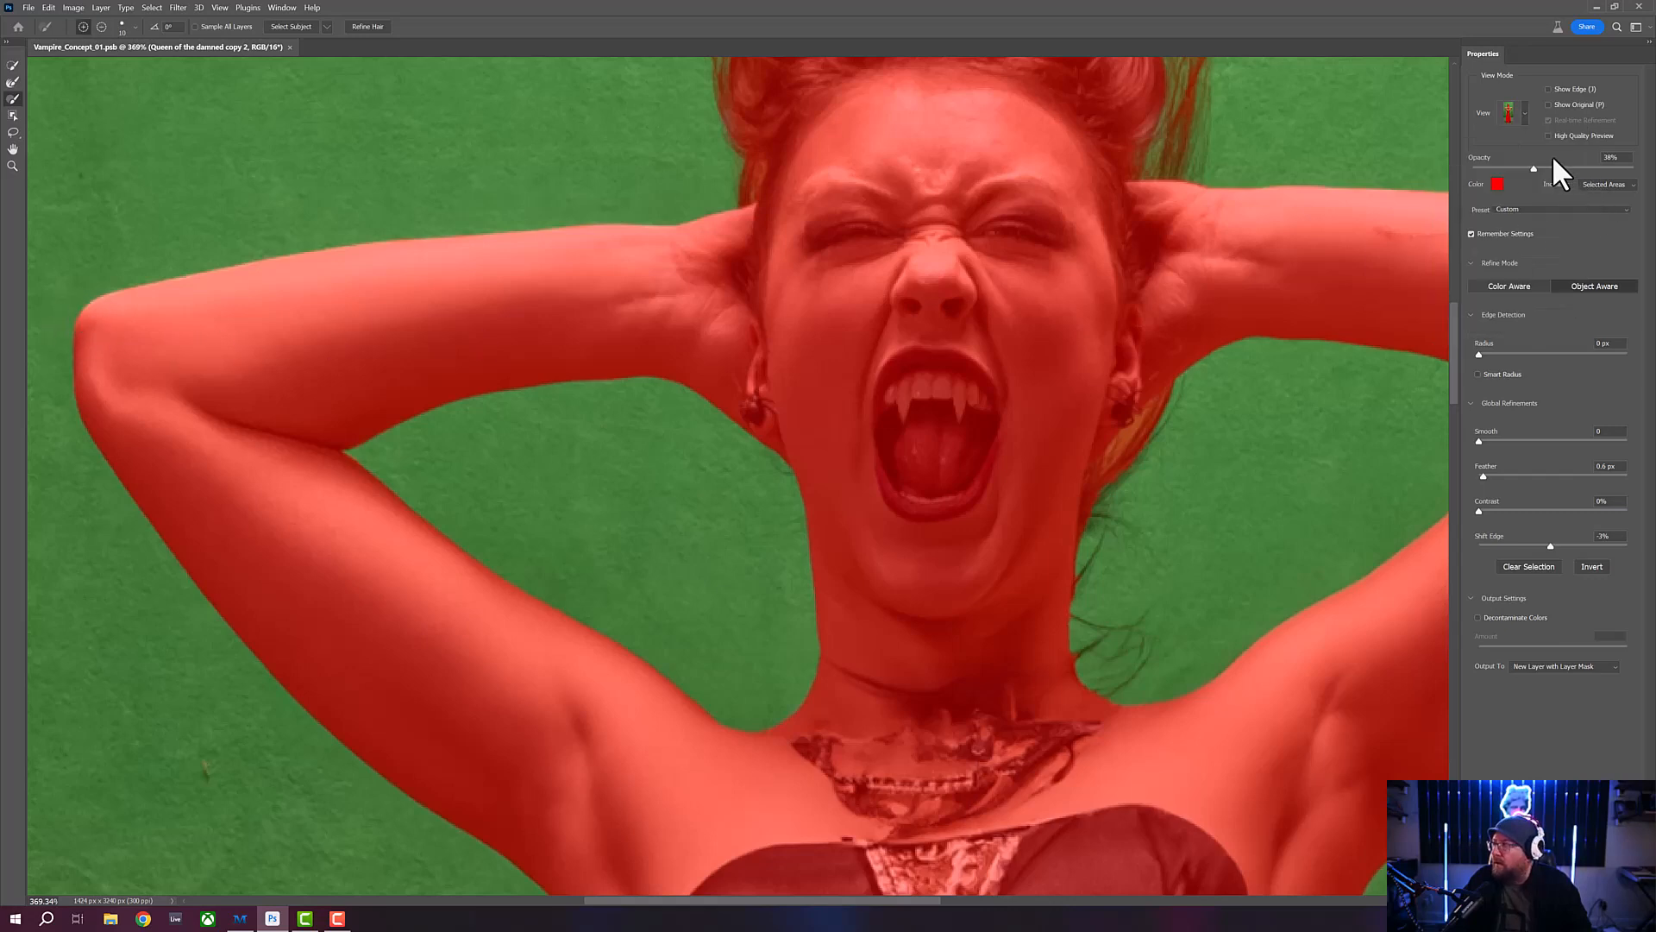
- Inspect the mask outline in the Black & White view from the raised arms down the dress to its hem
{"action": "left_click", "coordinate": [1523, 115]}
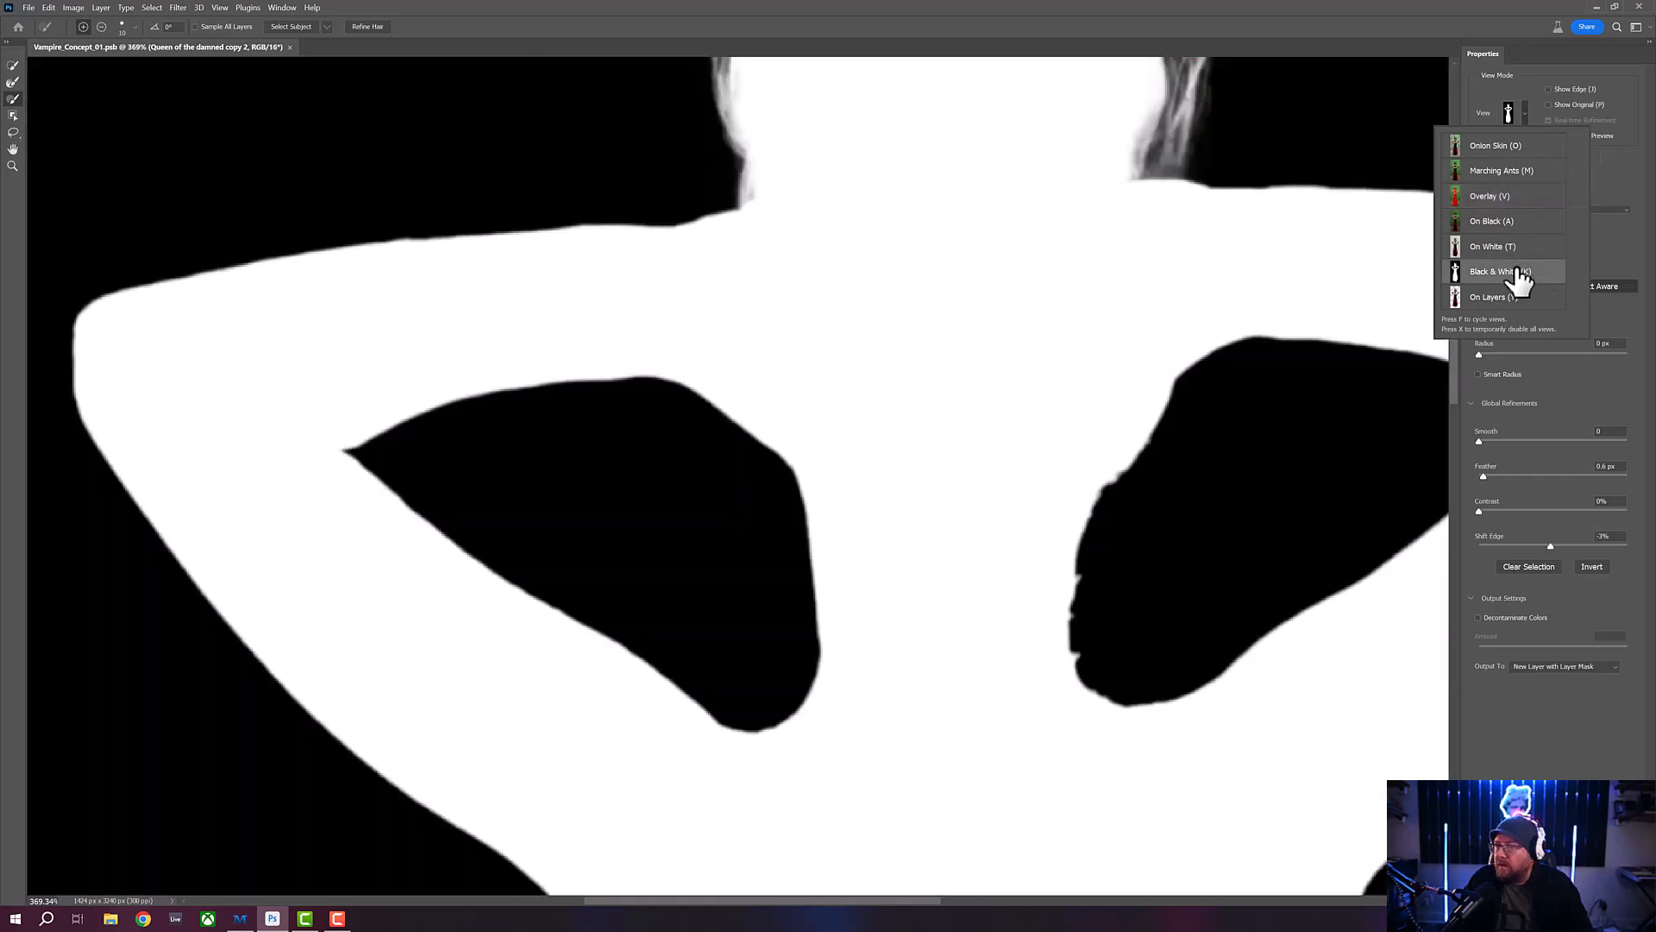
{"action": "left_click_drag", "start_coordinate": [824, 549], "coordinate": [791, 357]}
{"action": "left_click_drag", "start_coordinate": [942, 423], "coordinate": [418, 610]}
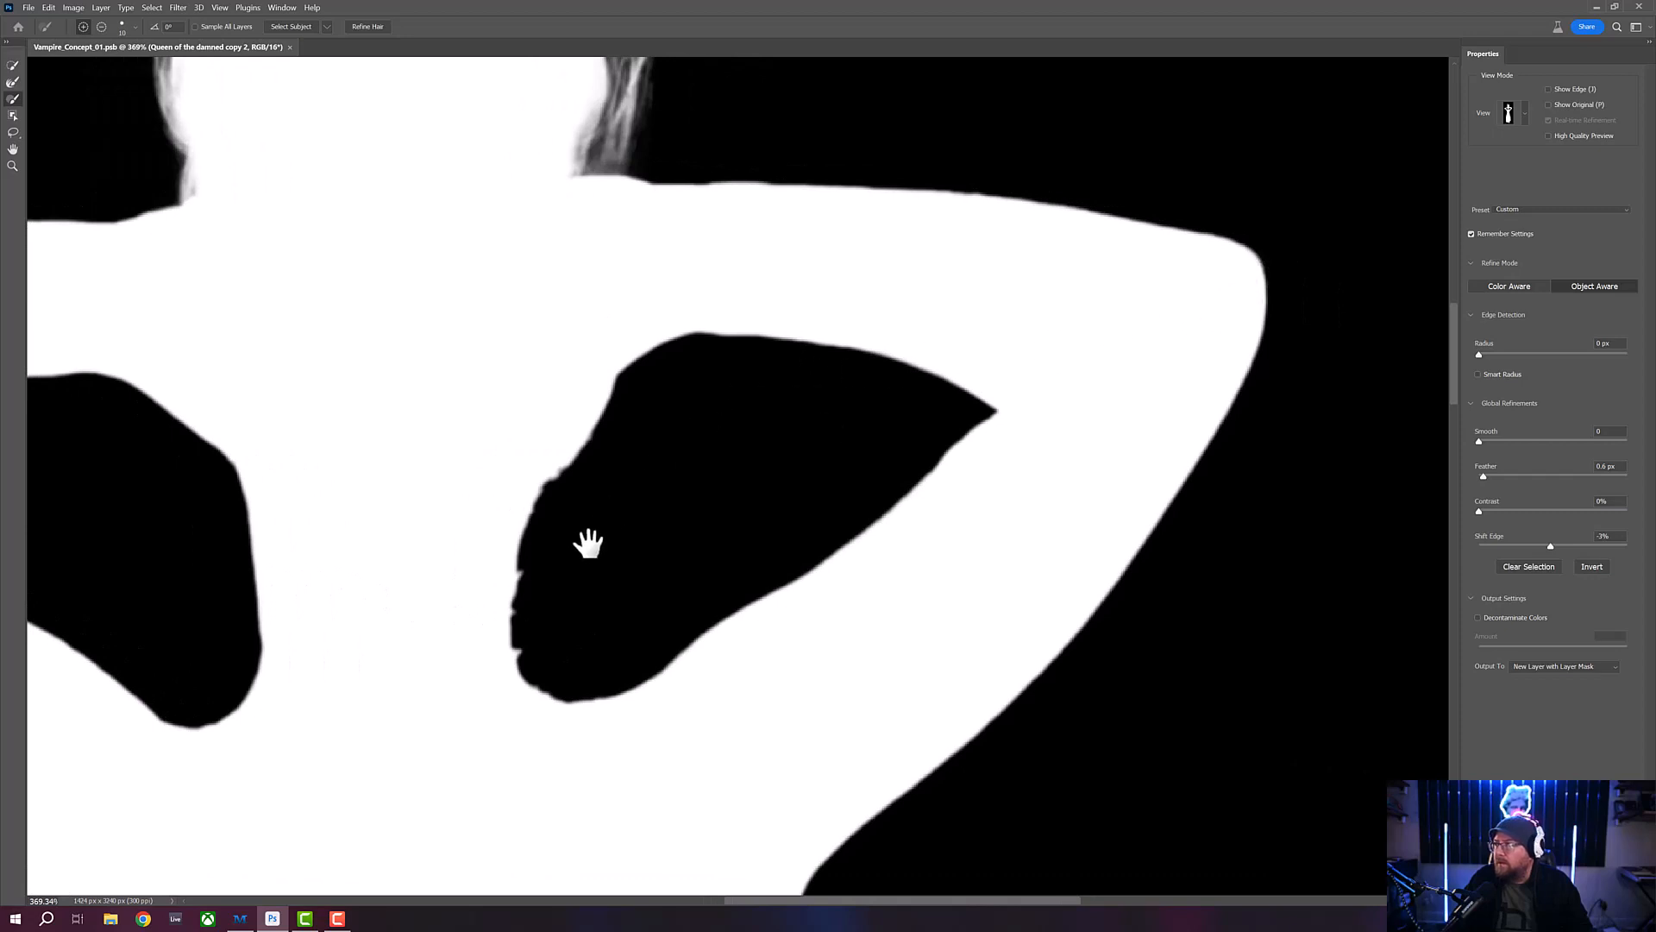
{"action": "left_click_drag", "start_coordinate": [588, 543], "coordinate": [766, 197]}
{"action": "left_click_drag", "start_coordinate": [630, 642], "coordinate": [722, 287]}
{"action": "left_click_drag", "start_coordinate": [663, 686], "coordinate": [691, 346]}
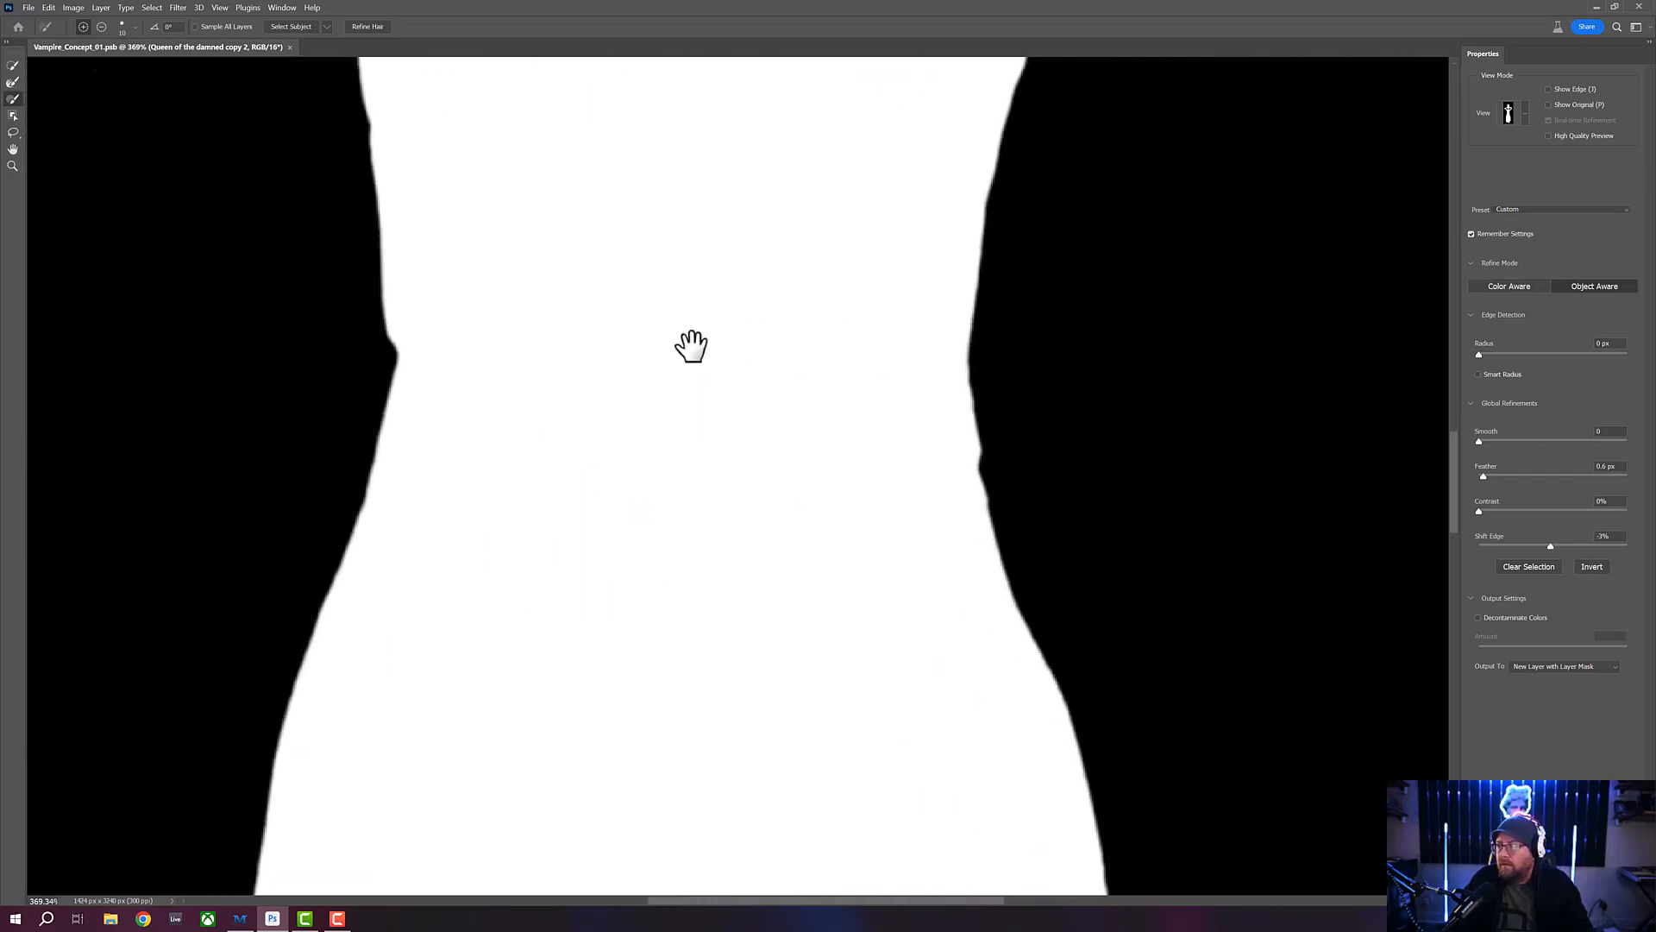
{"action": "left_click_drag", "start_coordinate": [725, 614], "coordinate": [769, 337]}
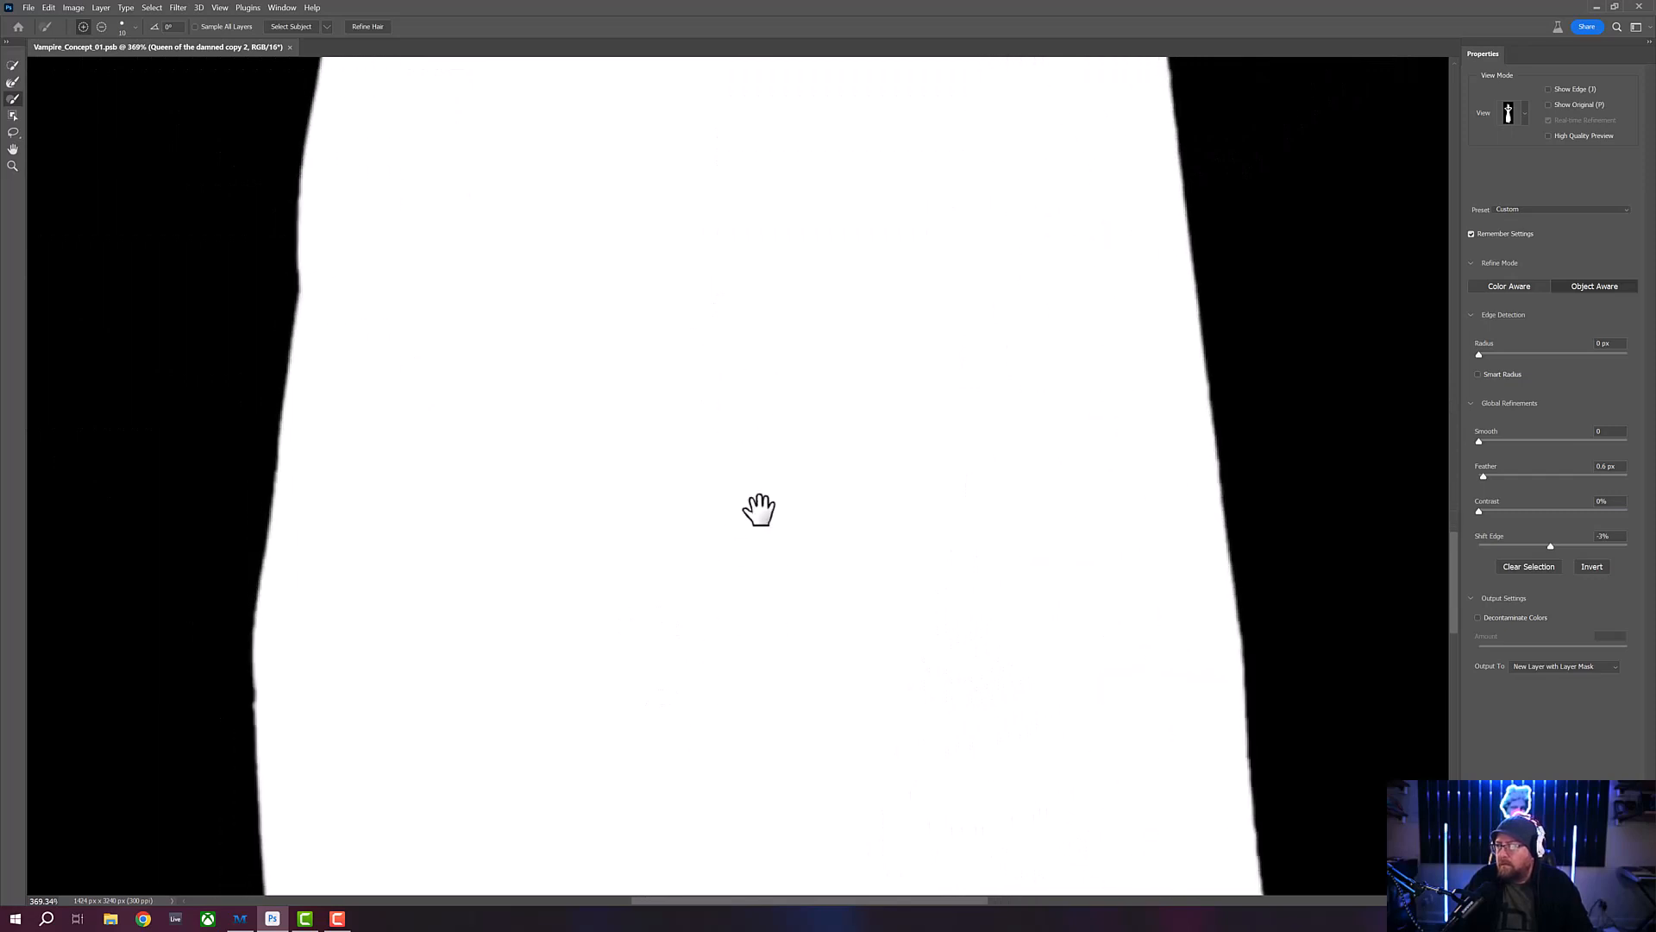
{"action": "left_click_drag", "start_coordinate": [765, 521], "coordinate": [739, 417]}
{"action": "left_click_drag", "start_coordinate": [739, 636], "coordinate": [744, 415]}
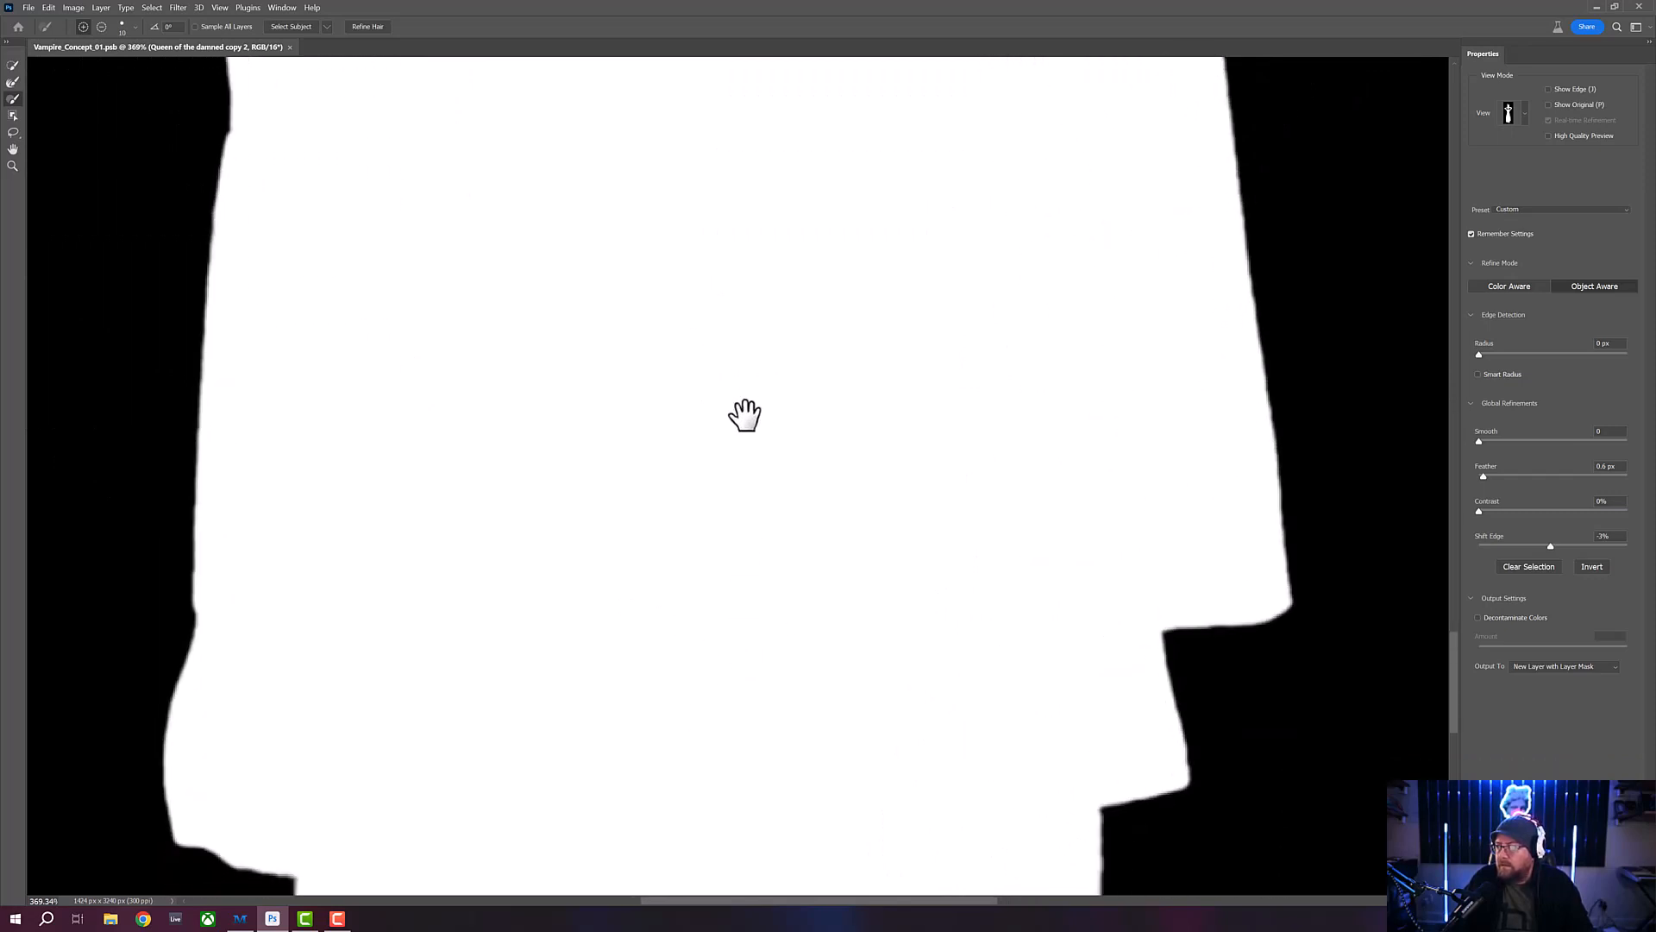
{"action": "left_click_drag", "start_coordinate": [712, 740], "coordinate": [717, 492]}
{"action": "left_click_drag", "start_coordinate": [717, 698], "coordinate": [732, 579]}
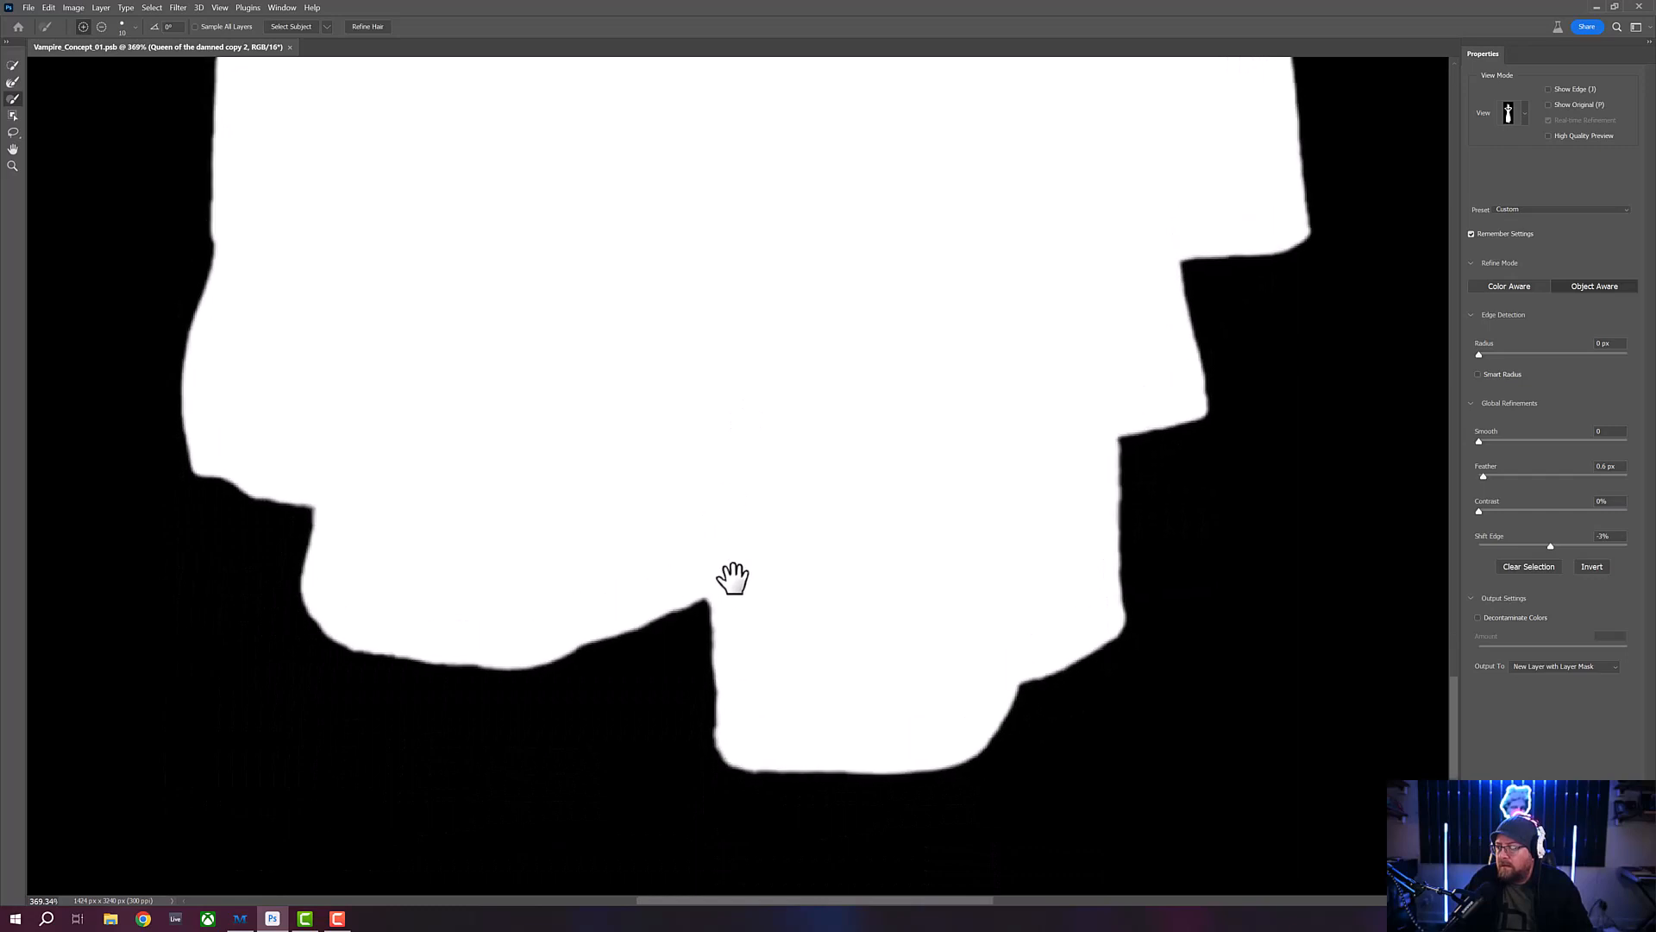
- Review the black-and-white mask at a smaller magnification from the dress back up to the loose hair strands
{"action": "left_click", "coordinate": [12, 166]}
{"action": "left_click_drag", "start_coordinate": [483, 481], "coordinate": [443, 489]}
{"action": "left_click_drag", "start_coordinate": [599, 325], "coordinate": [699, 492]}
{"action": "left_click_drag", "start_coordinate": [621, 233], "coordinate": [629, 687]}
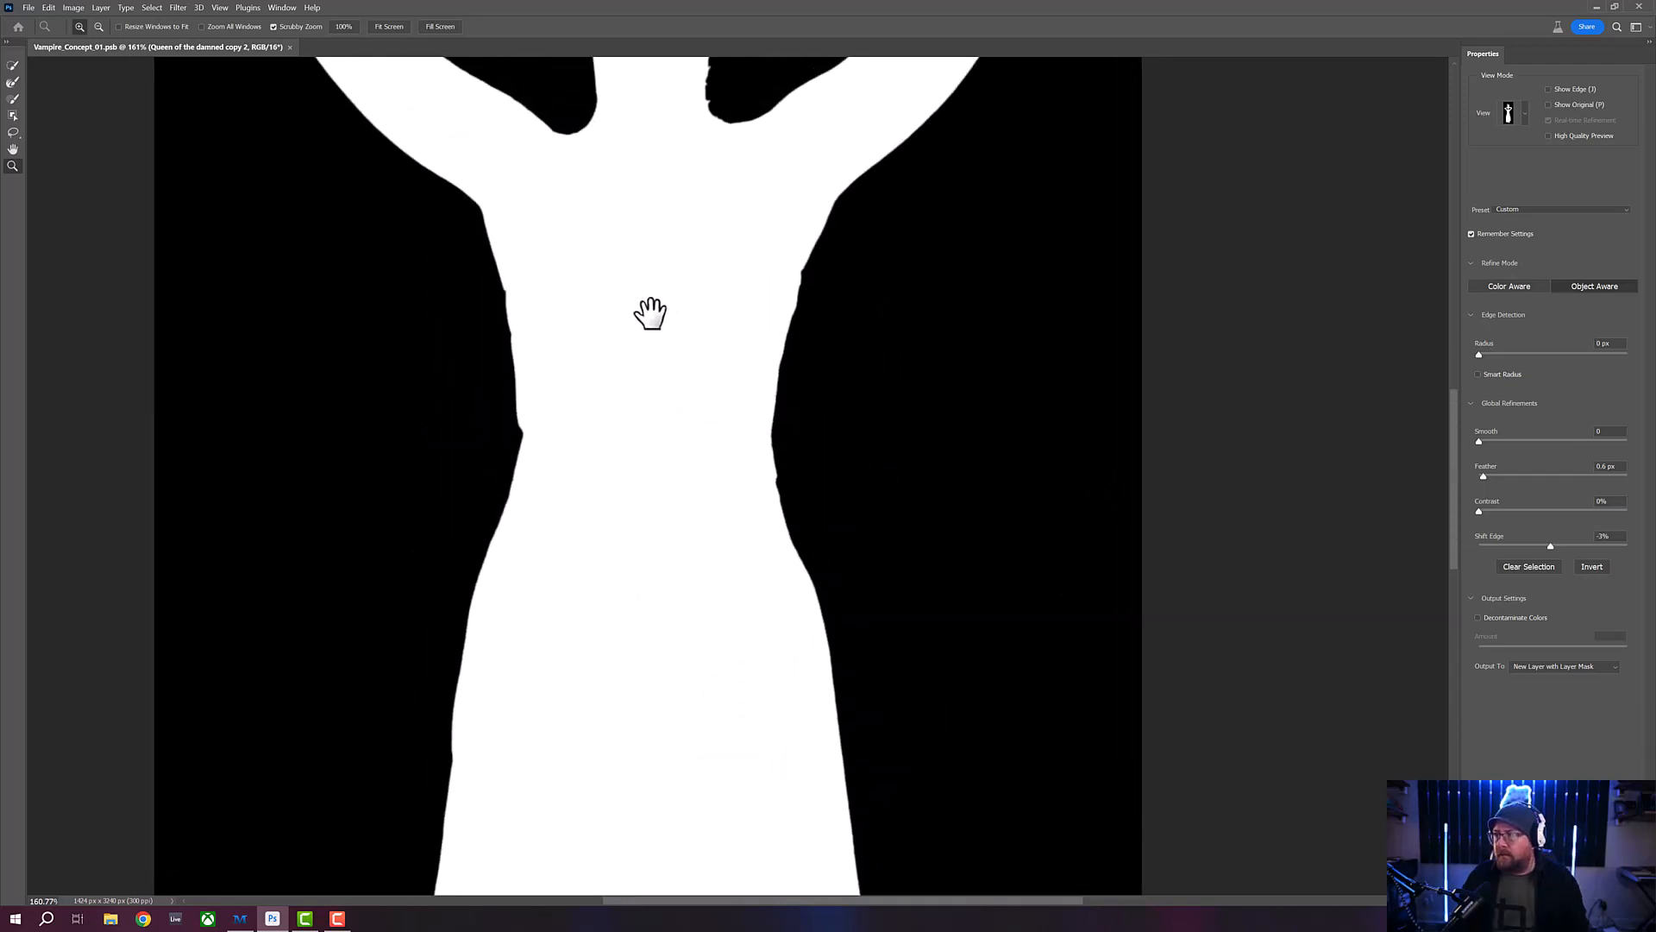
{"action": "left_click_drag", "start_coordinate": [651, 314], "coordinate": [635, 651]}
{"action": "left_click_drag", "start_coordinate": [630, 422], "coordinate": [625, 650]}
{"action": "left_click_drag", "start_coordinate": [653, 578], "coordinate": [661, 615]}
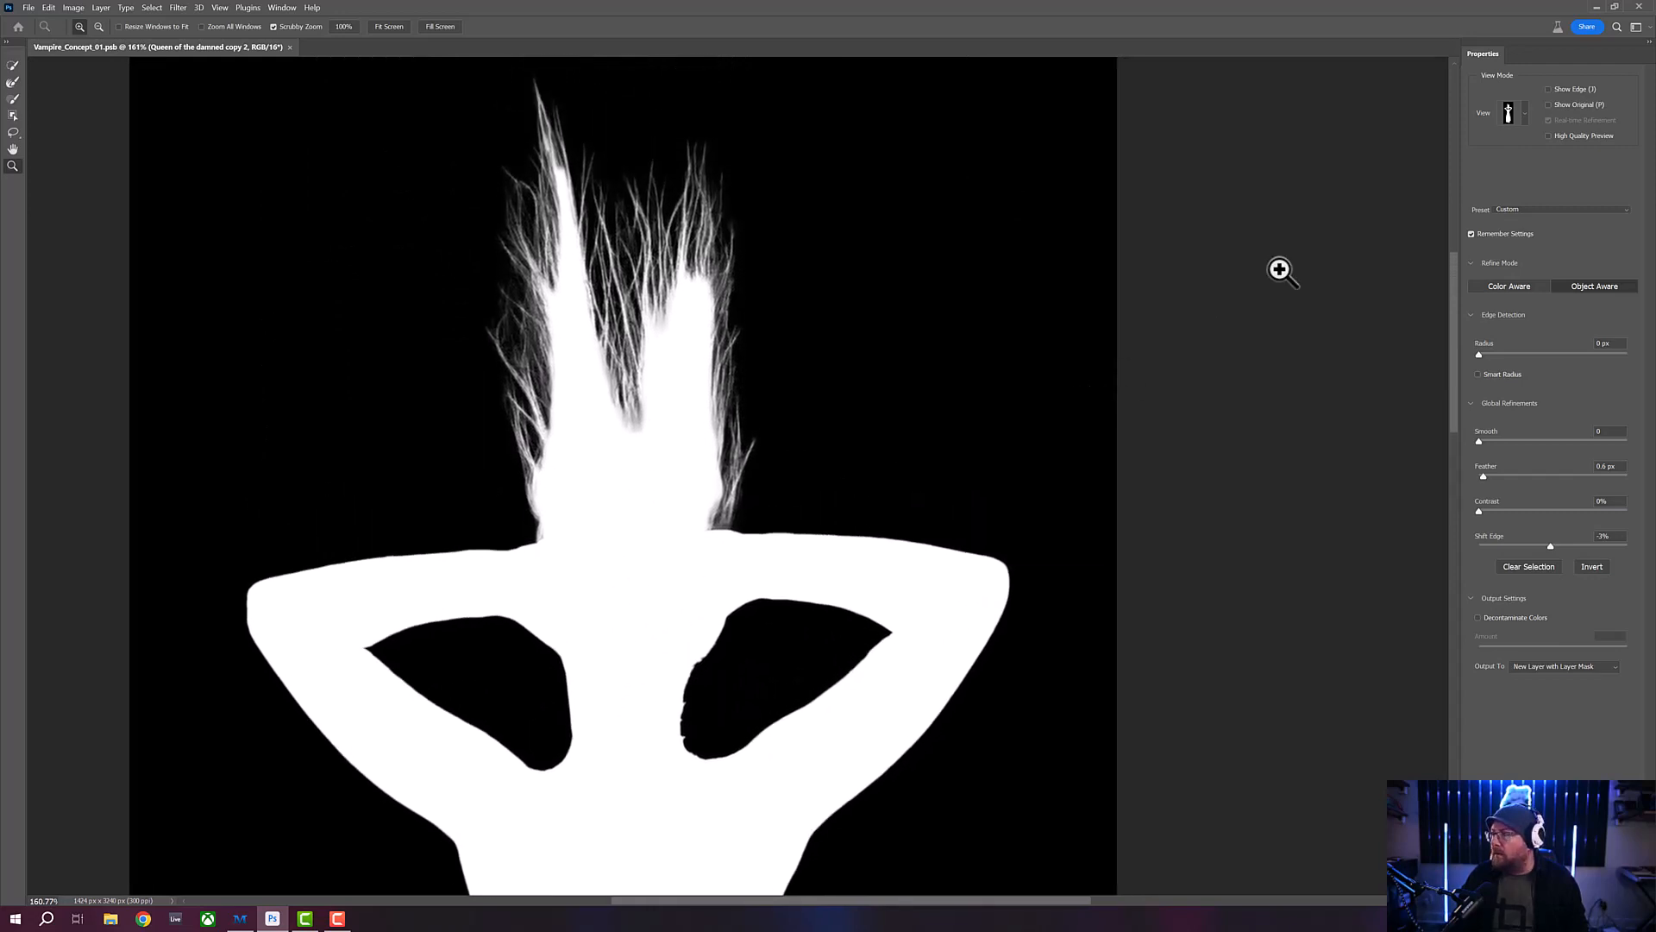
- Compare the hair and upper-body selection between the Overlay and Black & White views, finishing in Overlay
{"action": "left_click", "coordinate": [1524, 119]}
{"action": "left_click", "coordinate": [1503, 197]}
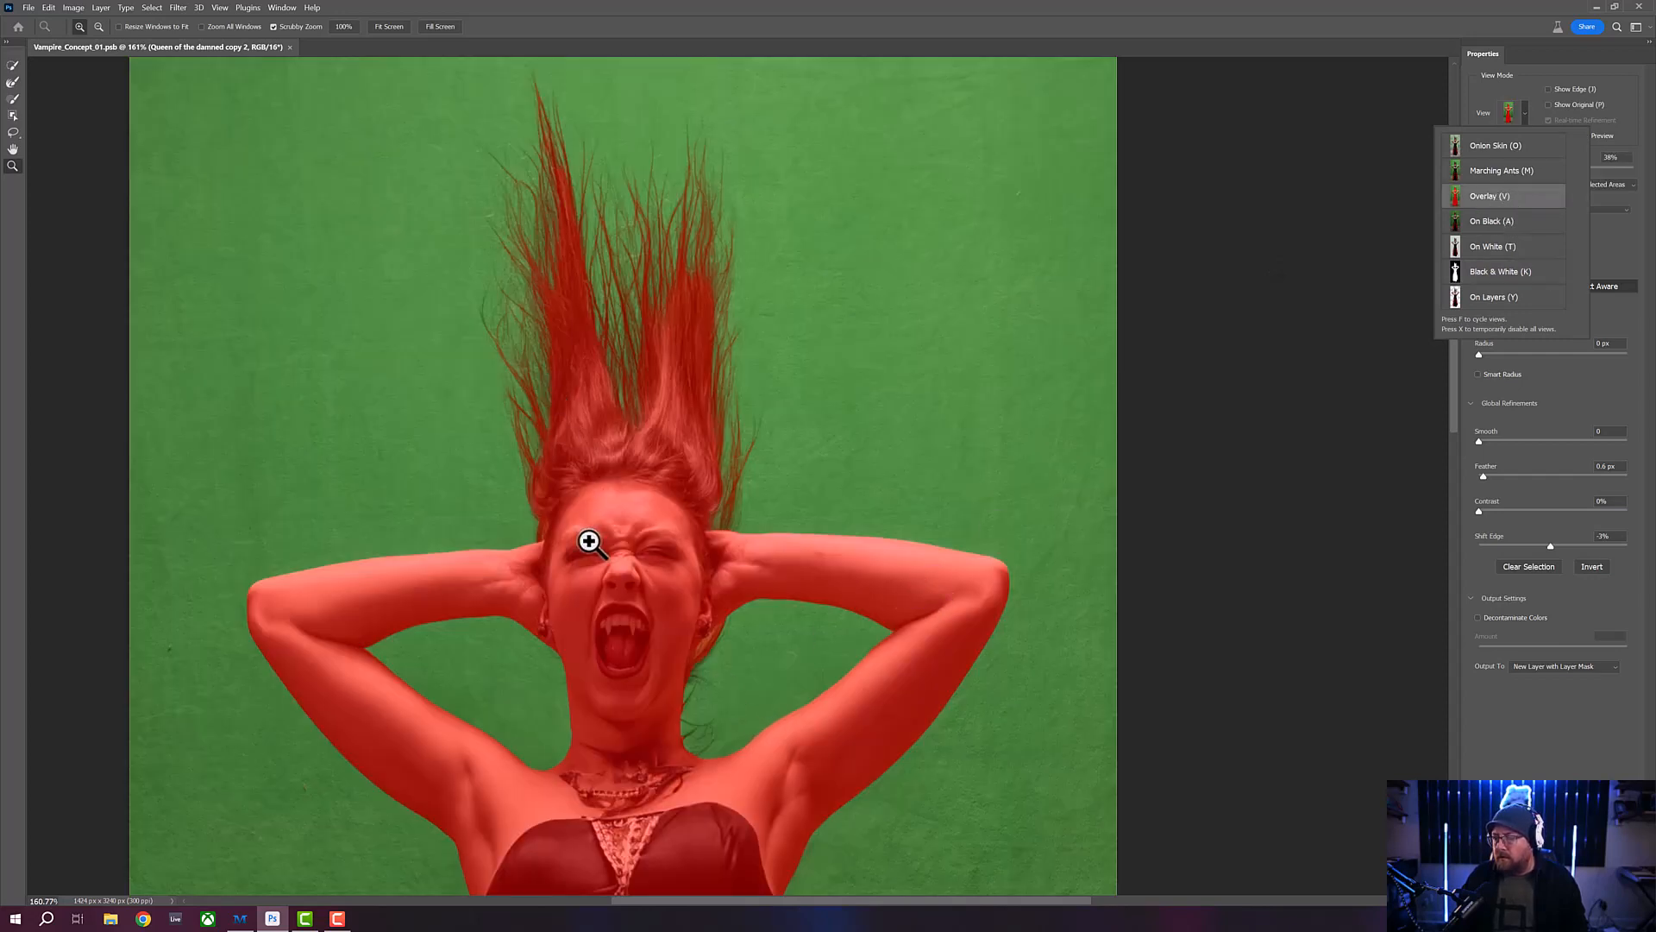
{"action": "left_click_drag", "start_coordinate": [603, 533], "coordinate": [601, 446]}
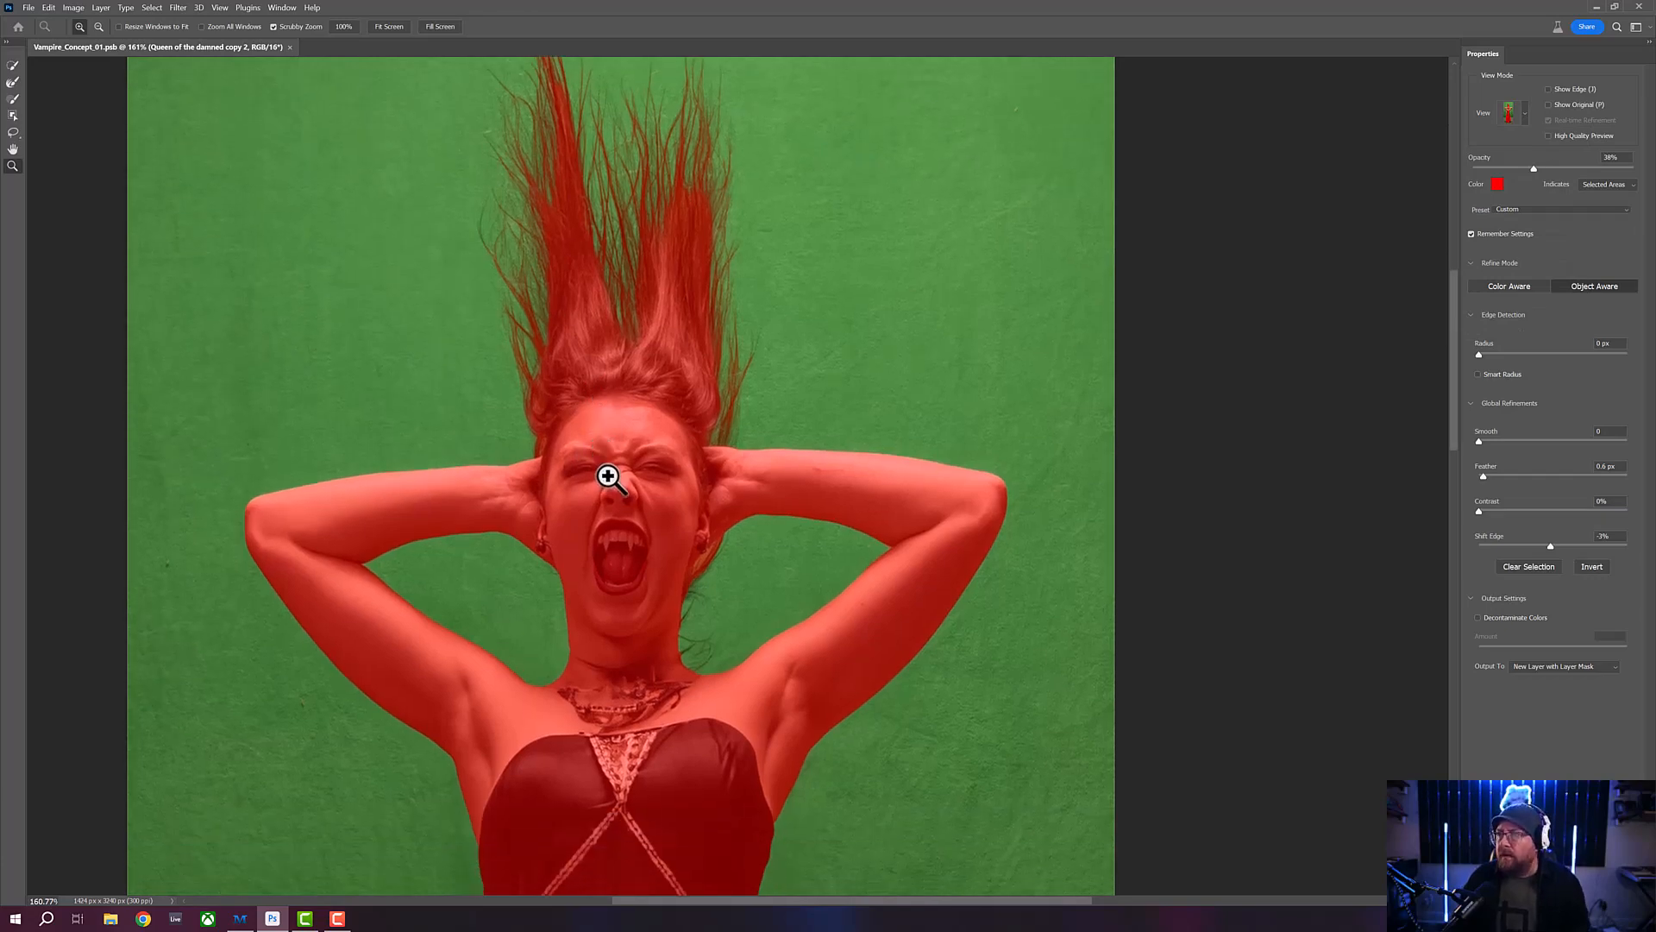
{"action": "left_click_drag", "start_coordinate": [603, 484], "coordinate": [601, 543]}
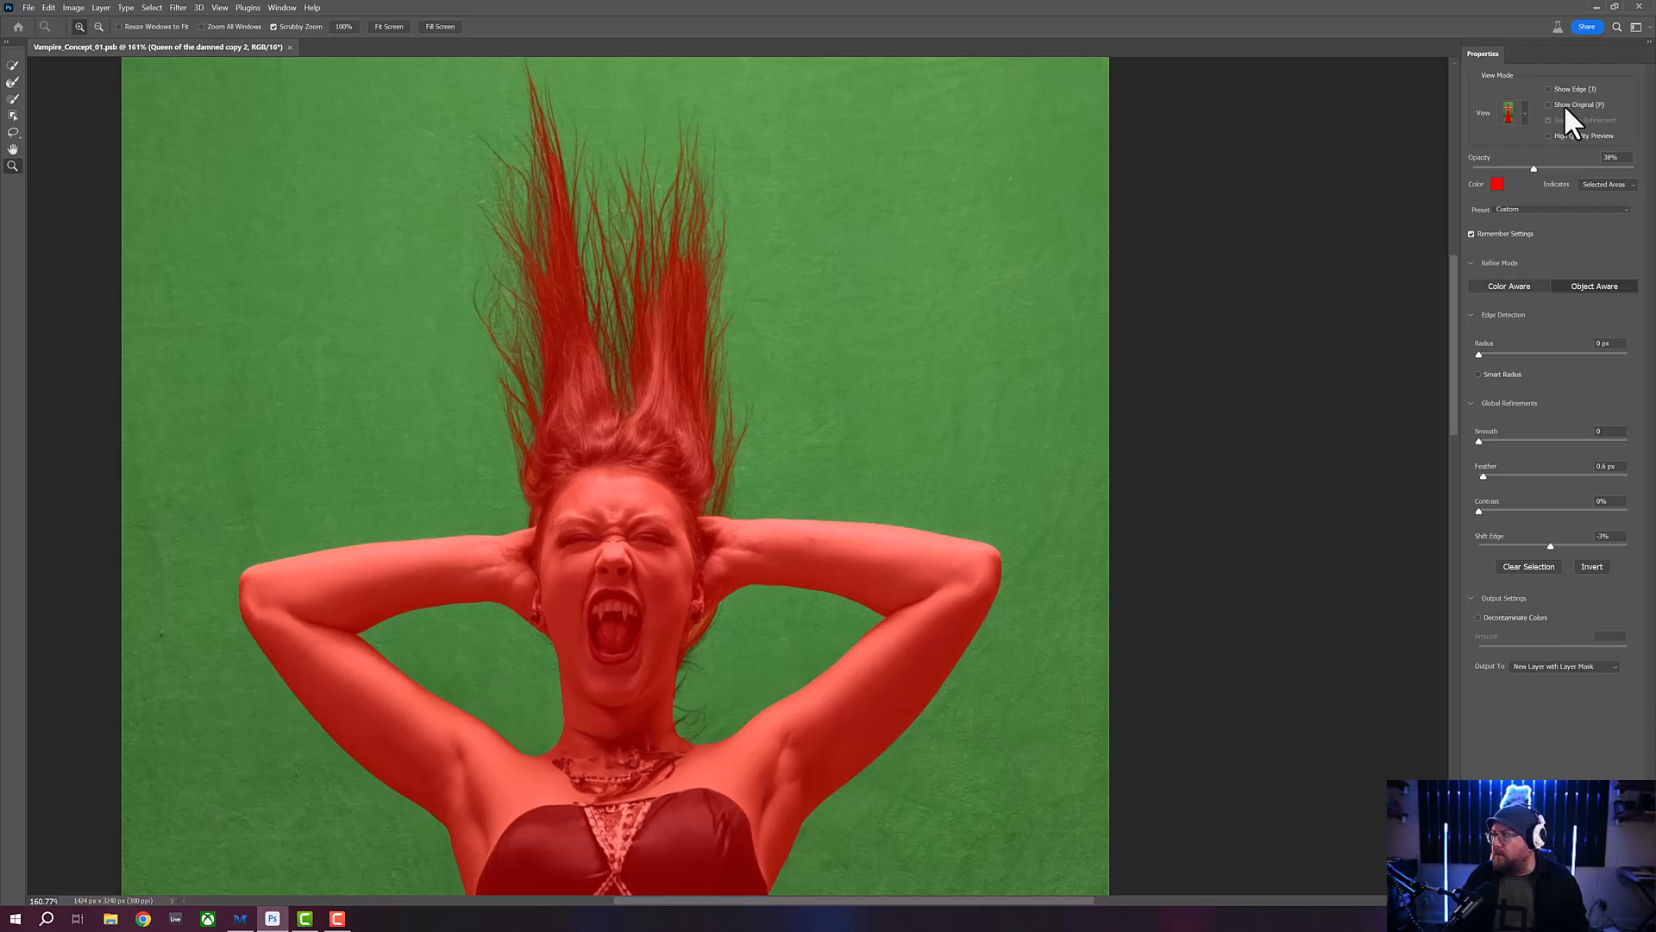
{"action": "left_click", "coordinate": [1523, 119]}
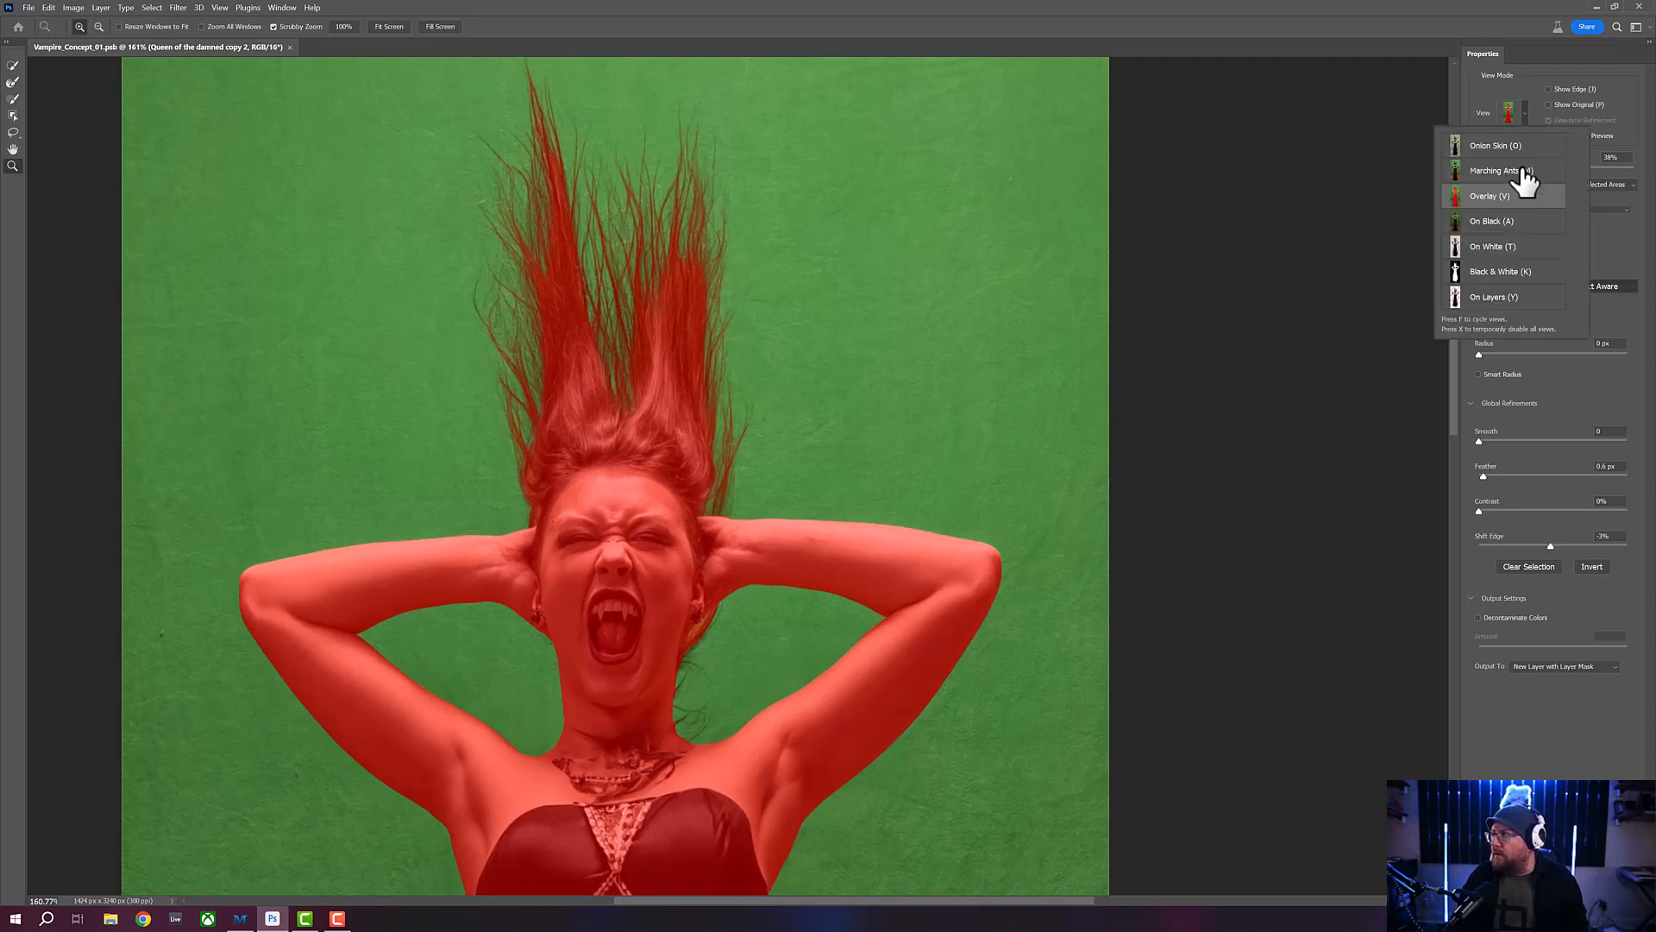
{"action": "left_click", "coordinate": [1509, 285]}
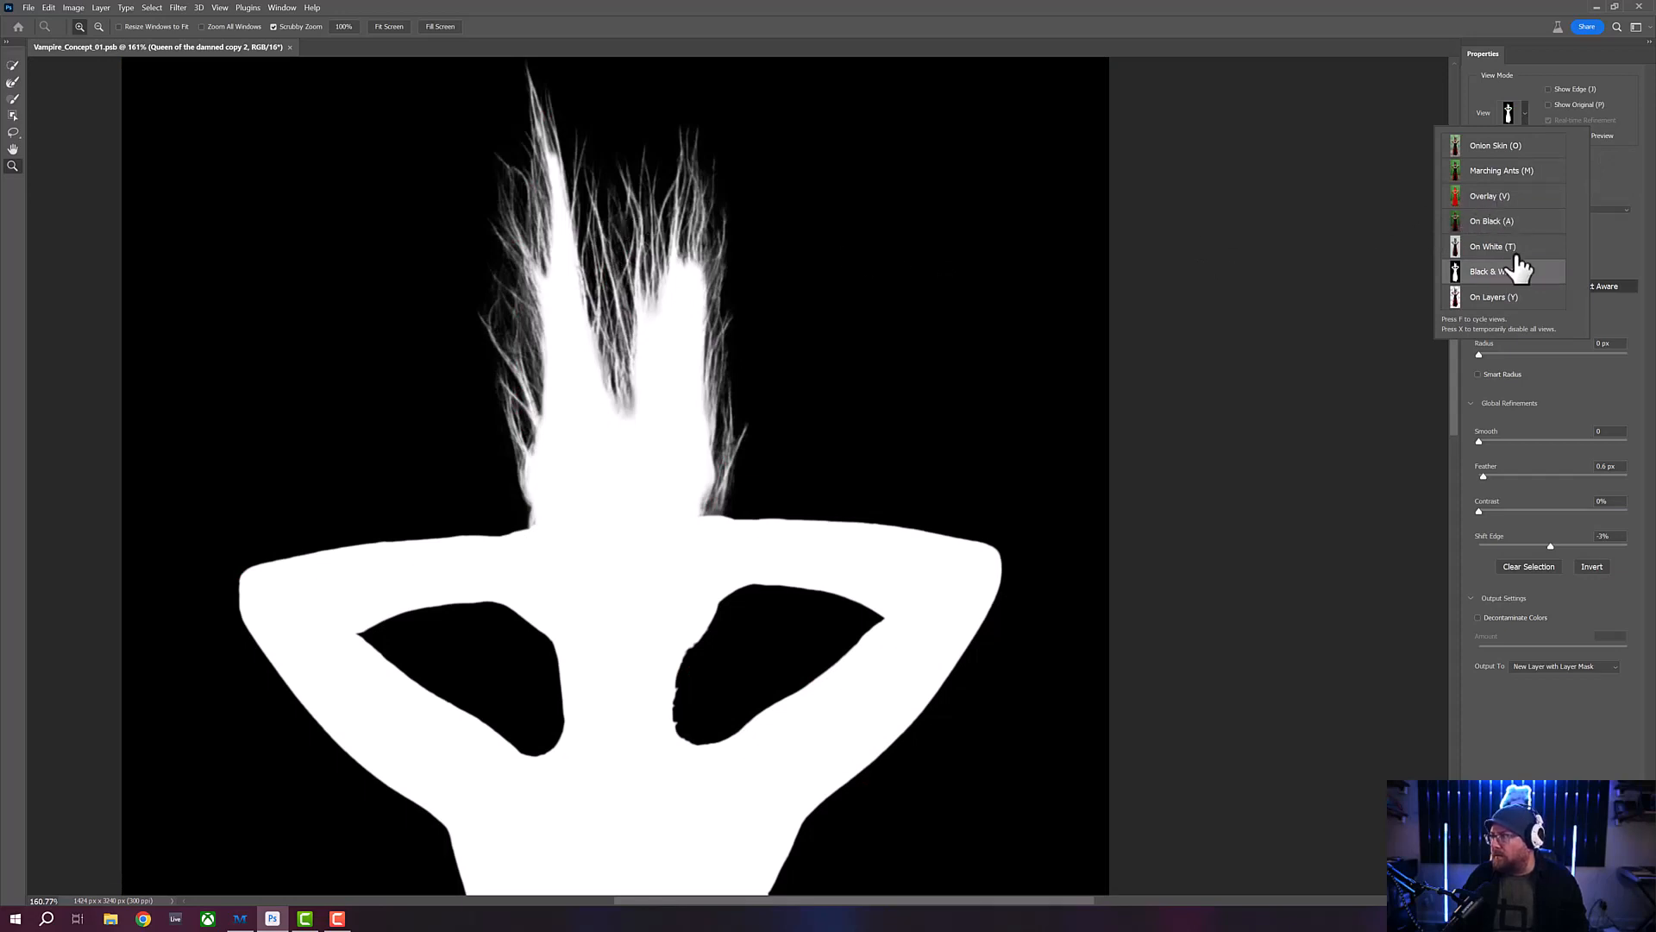
{"action": "left_click", "coordinate": [1508, 203]}
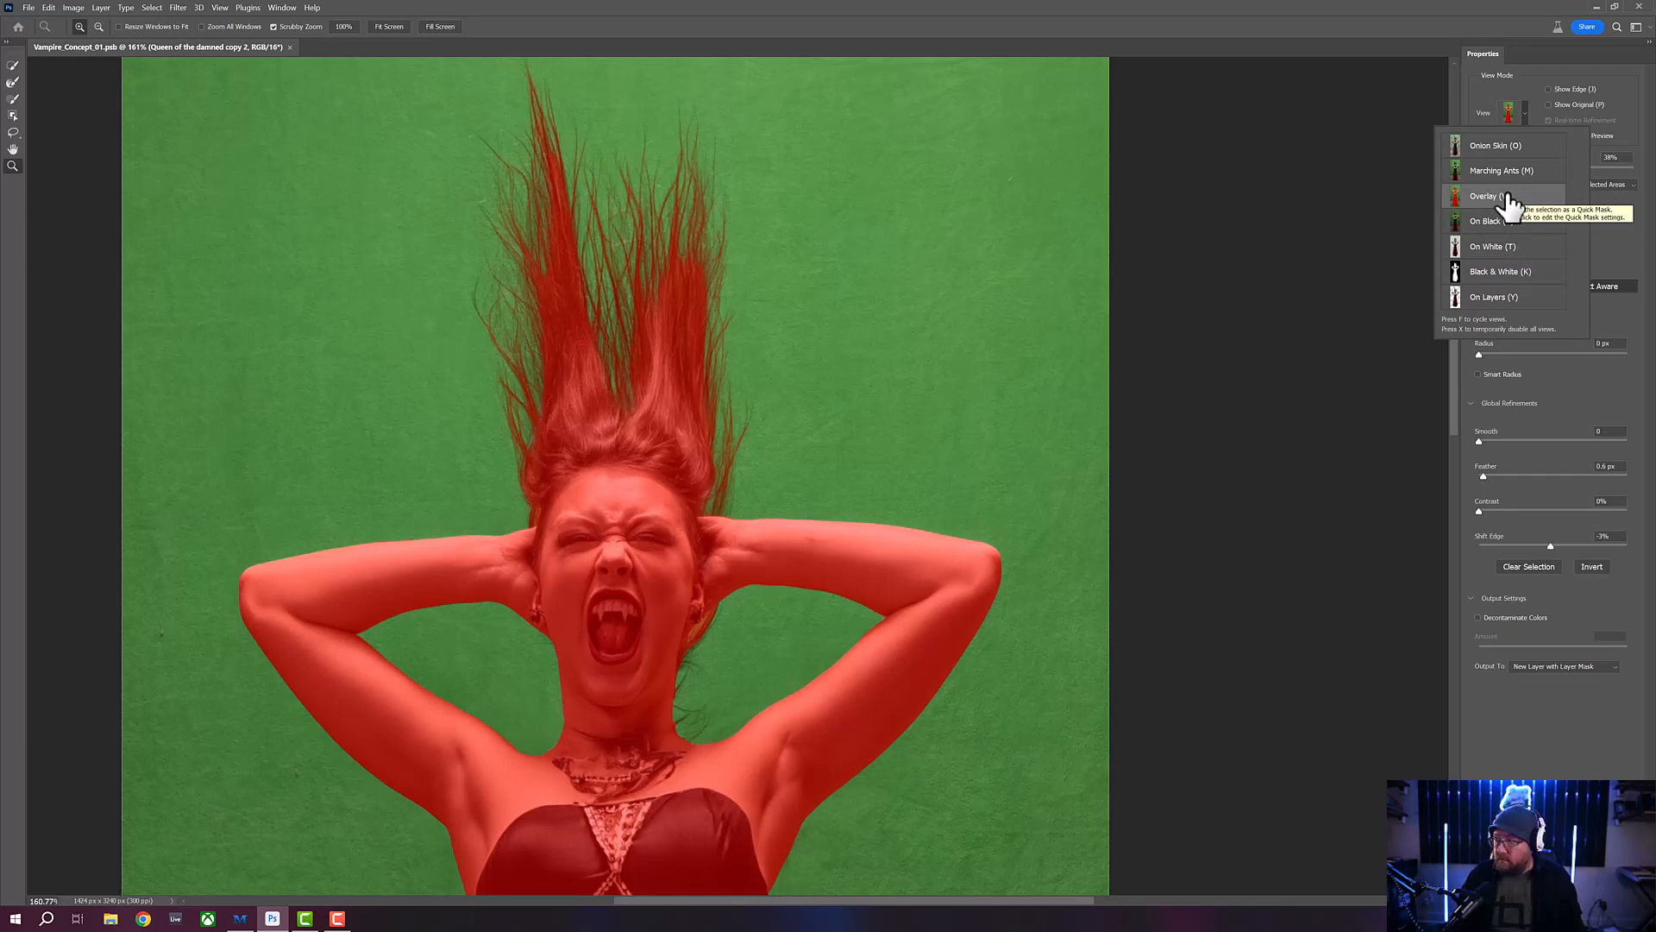
- Compare the centre gap and outer left strands of the upswept hair between the Overlay and Black & White views
{"action": "left_click", "coordinate": [1318, 31]}
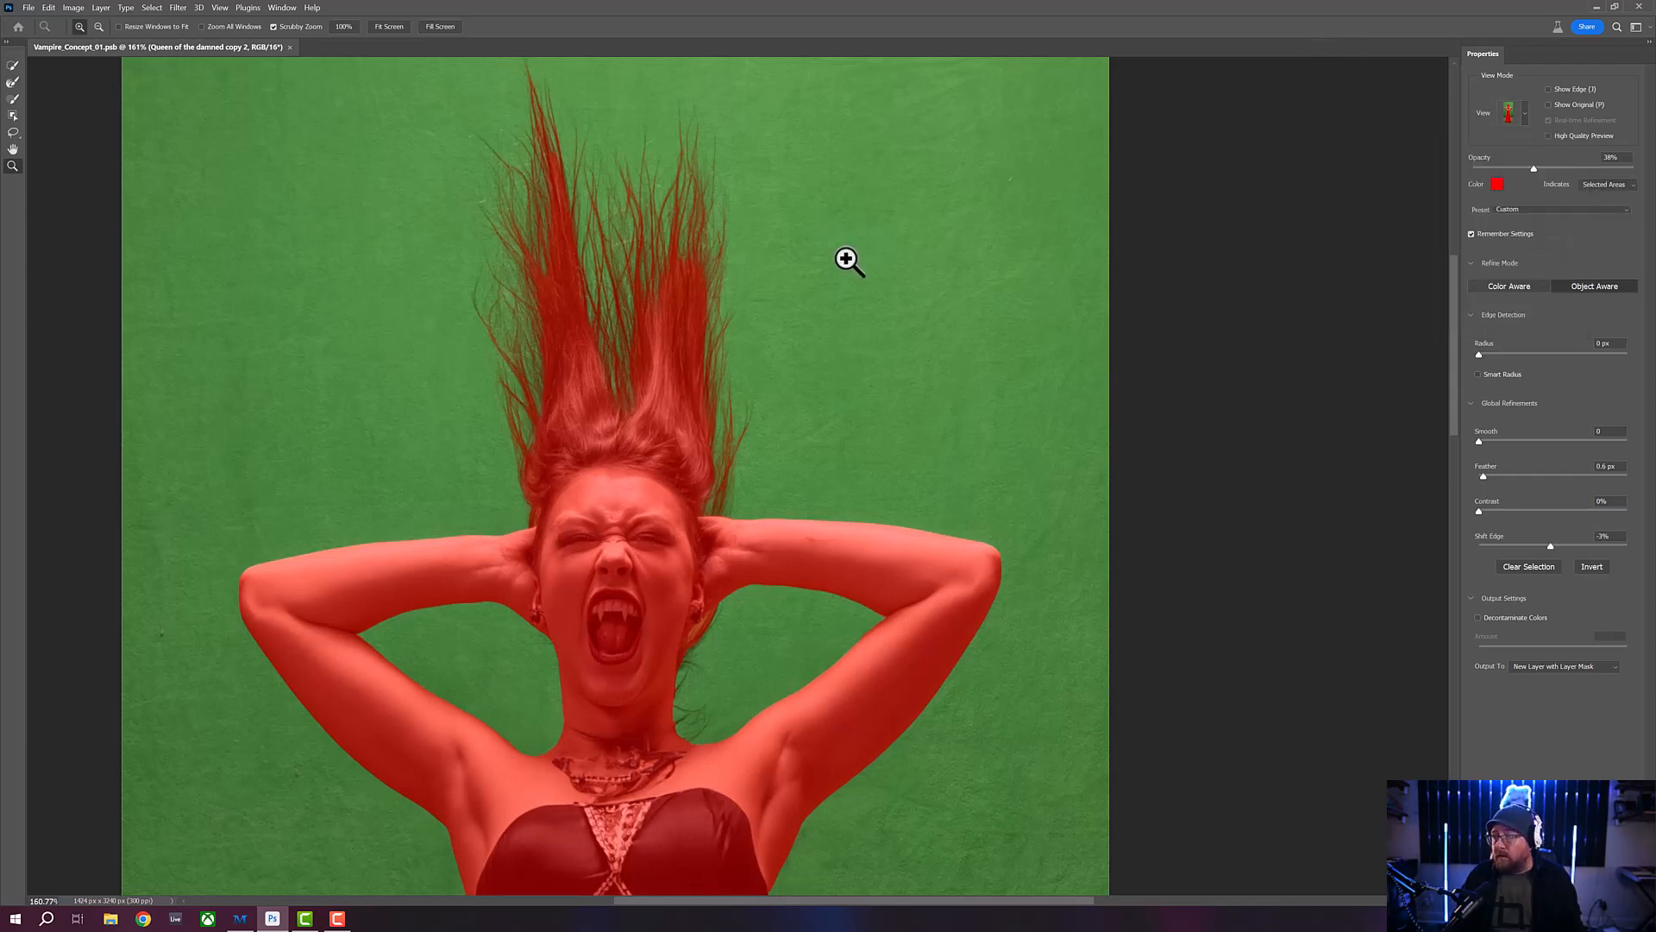
{"action": "key", "text": "k"}
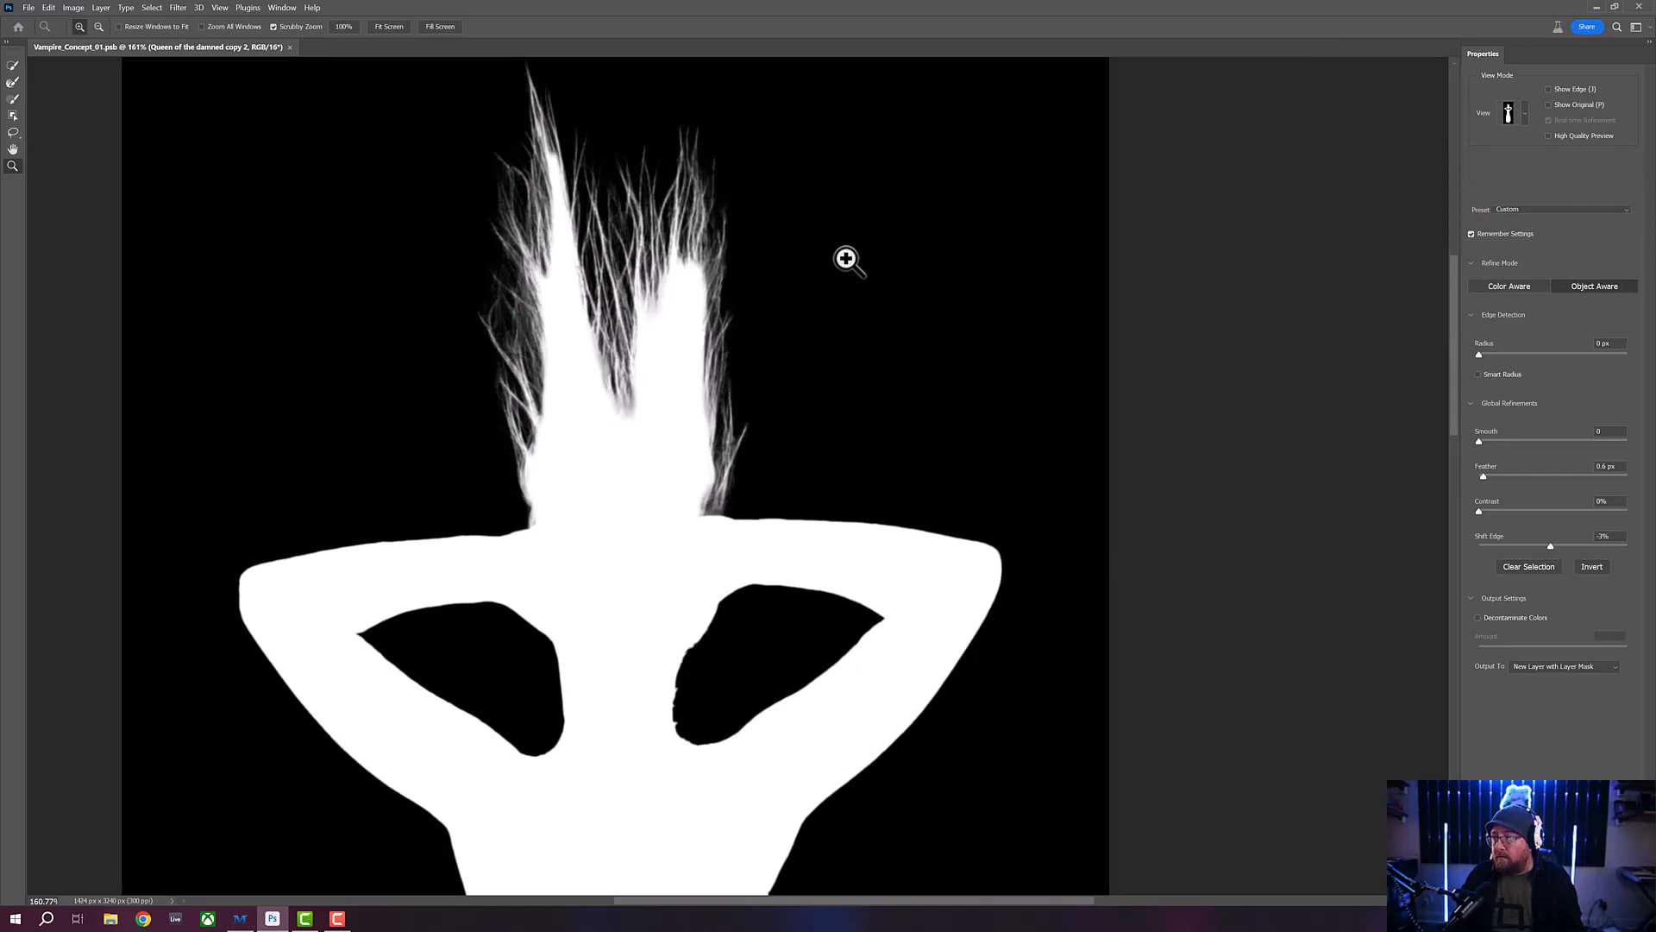
{"action": "key", "text": "o"}
{"action": "key", "text": "k"}
{"action": "key", "text": "o"}
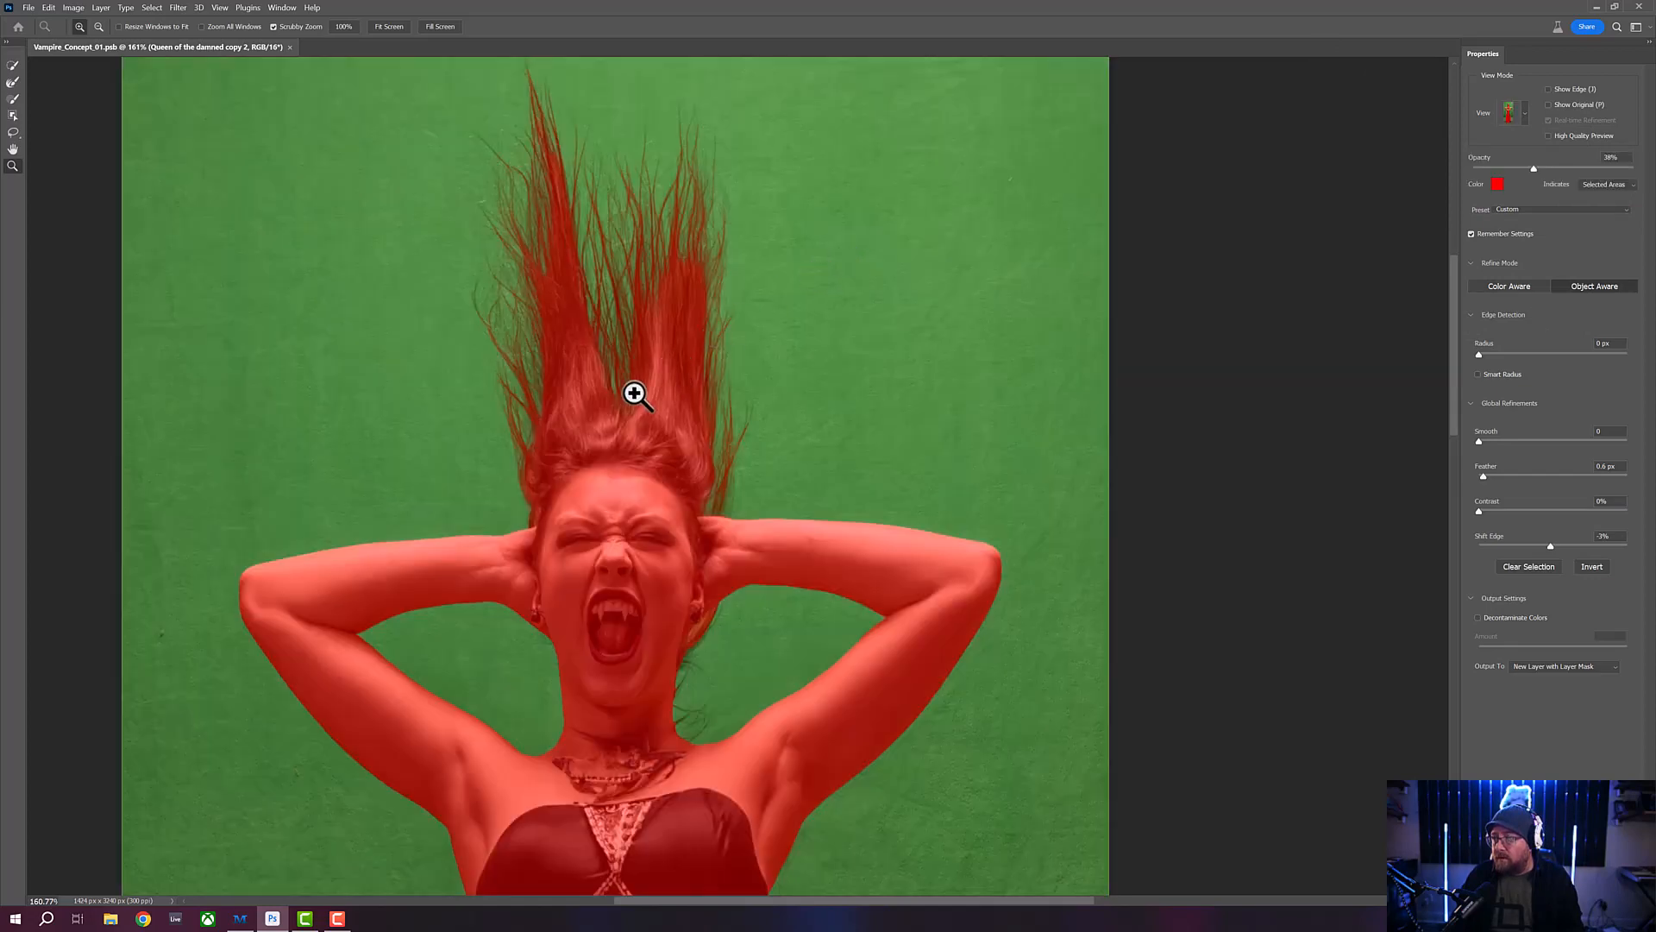
{"action": "key", "text": "k"}
{"action": "key", "text": "o"}
{"action": "key", "text": "k"}
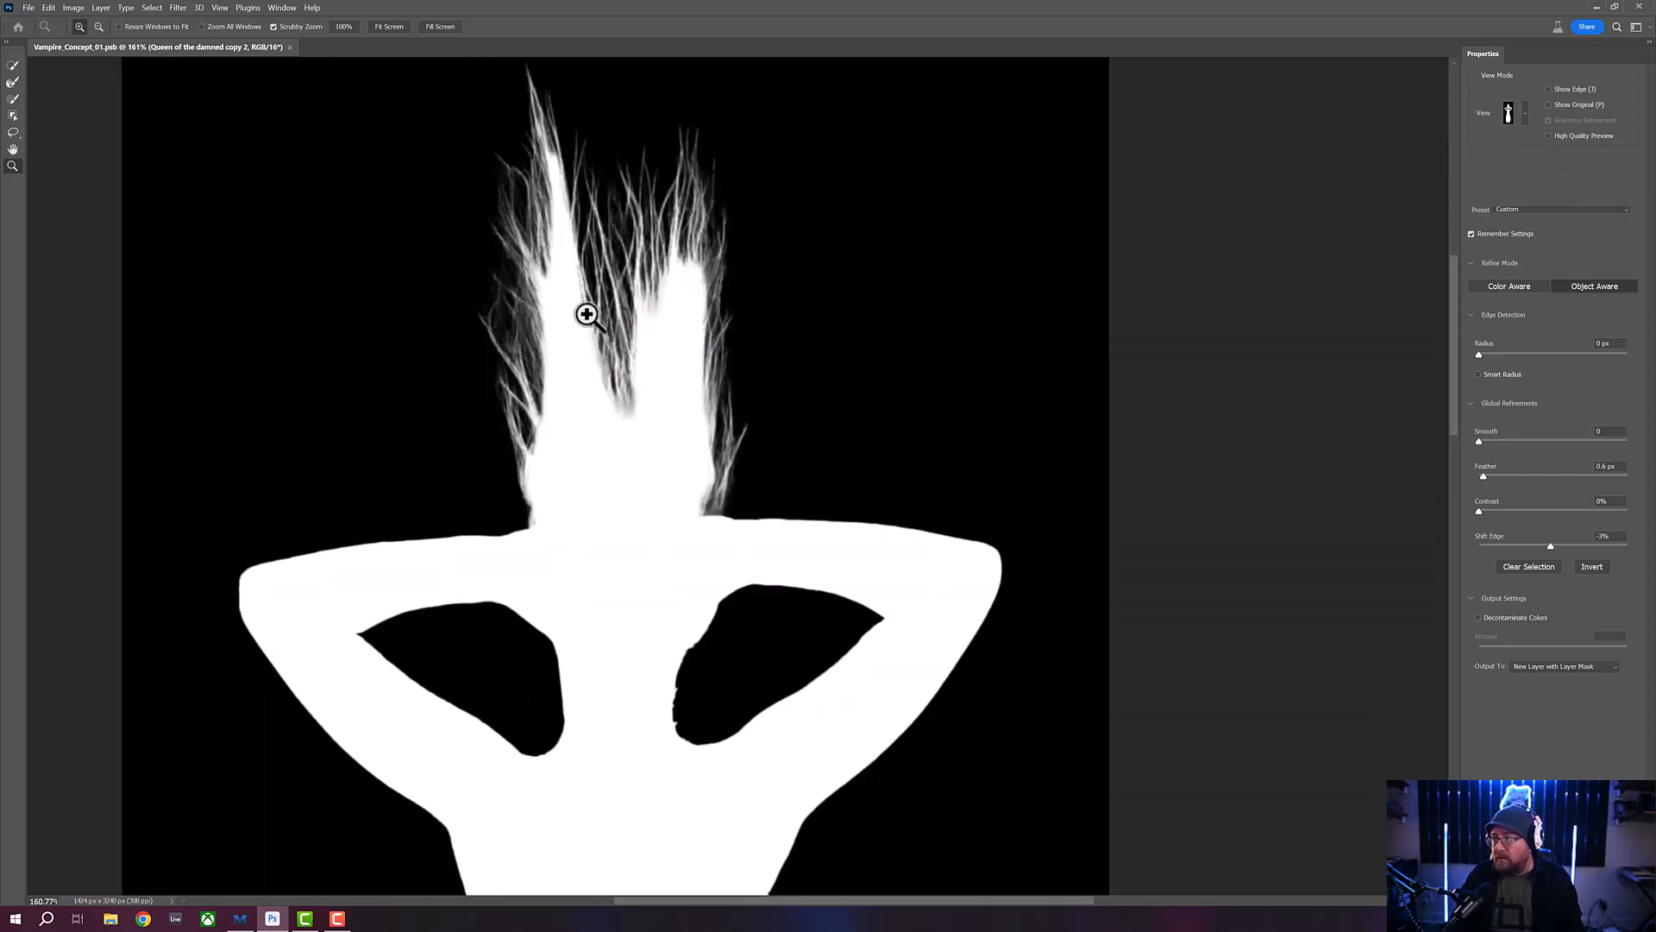
{"action": "key", "text": "o"}
{"action": "key", "text": "k"}
{"action": "key", "text": "o"}
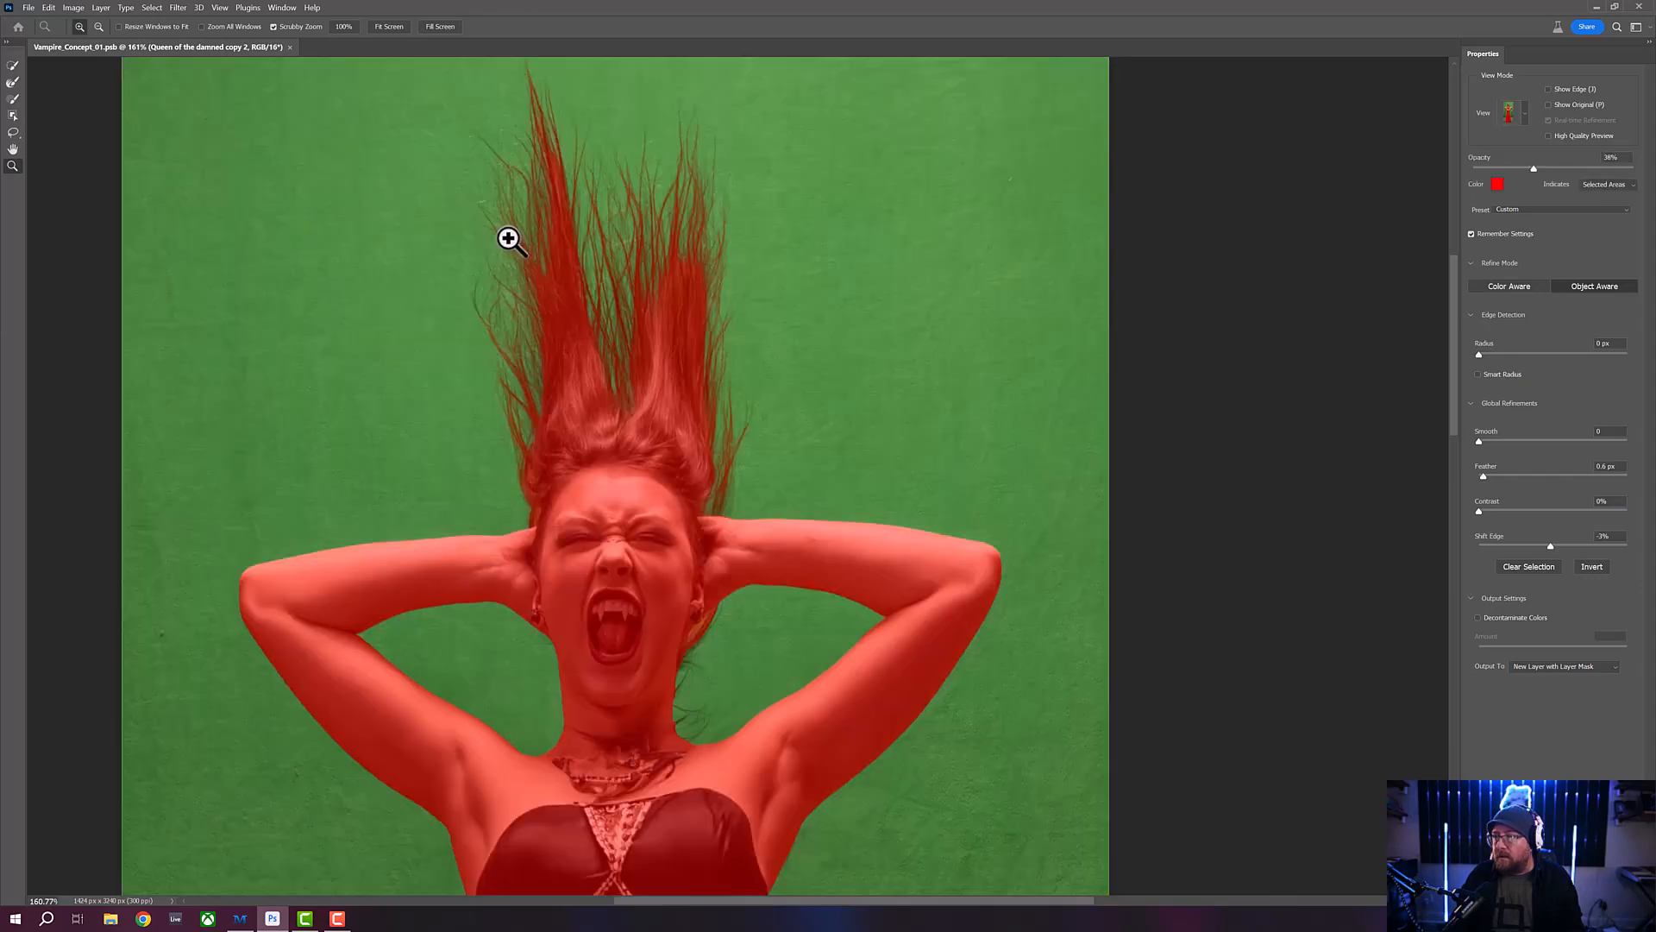
{"action": "key", "text": "k"}
{"action": "key", "text": "o"}
{"action": "key", "text": "k"}
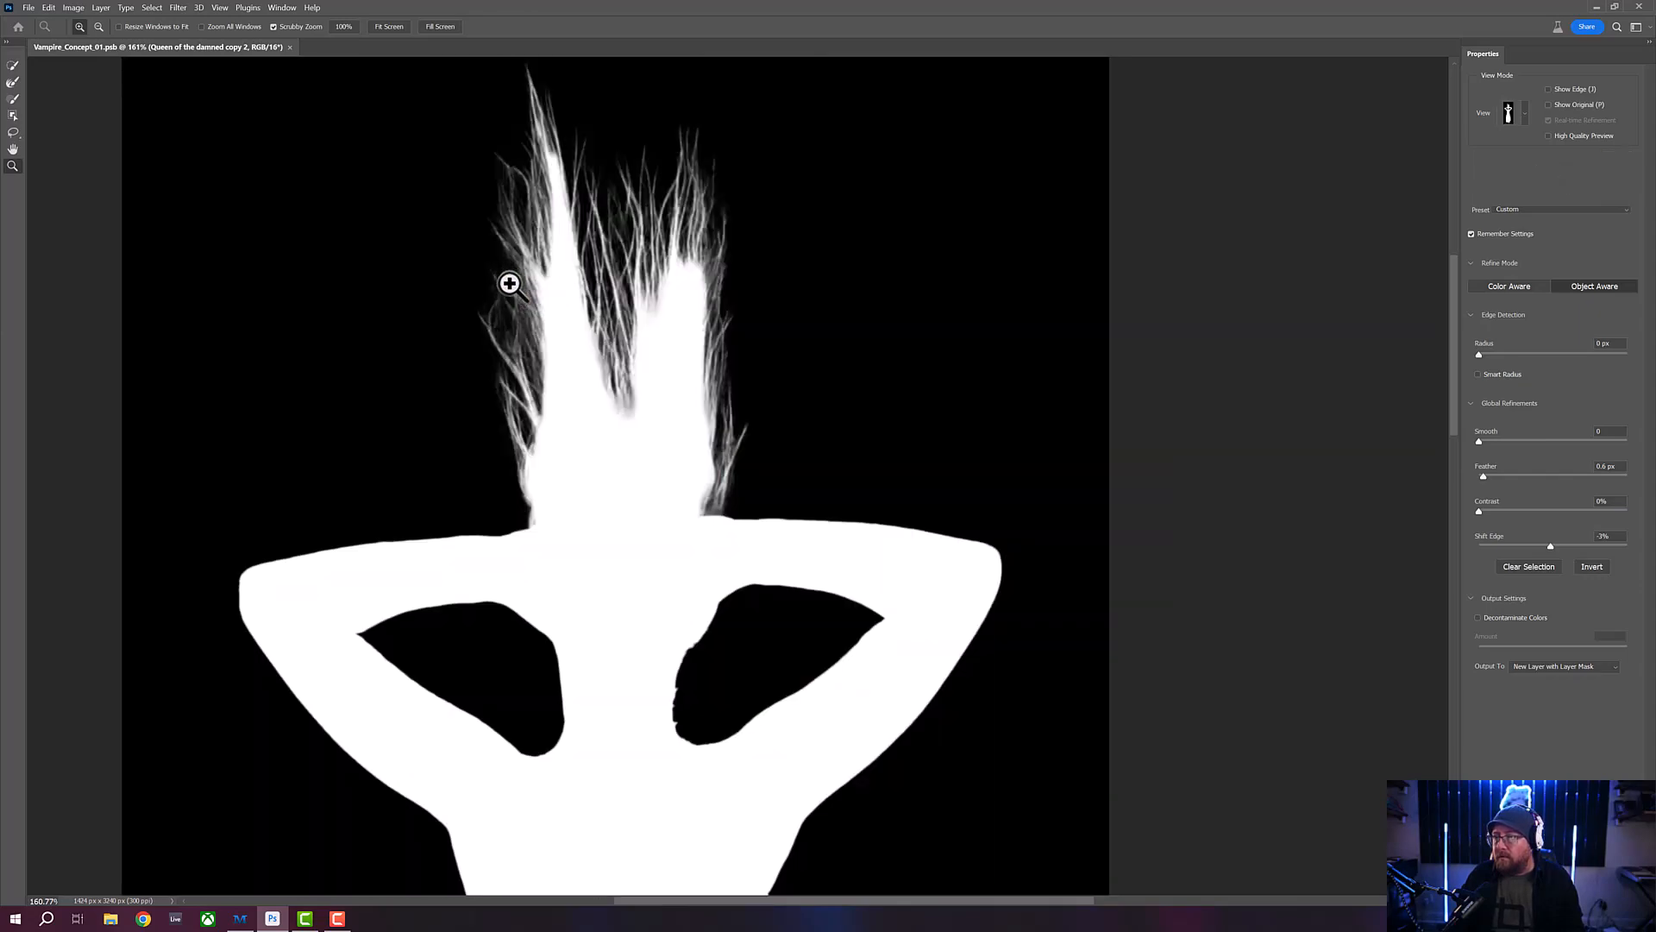
{"action": "key", "text": "o"}
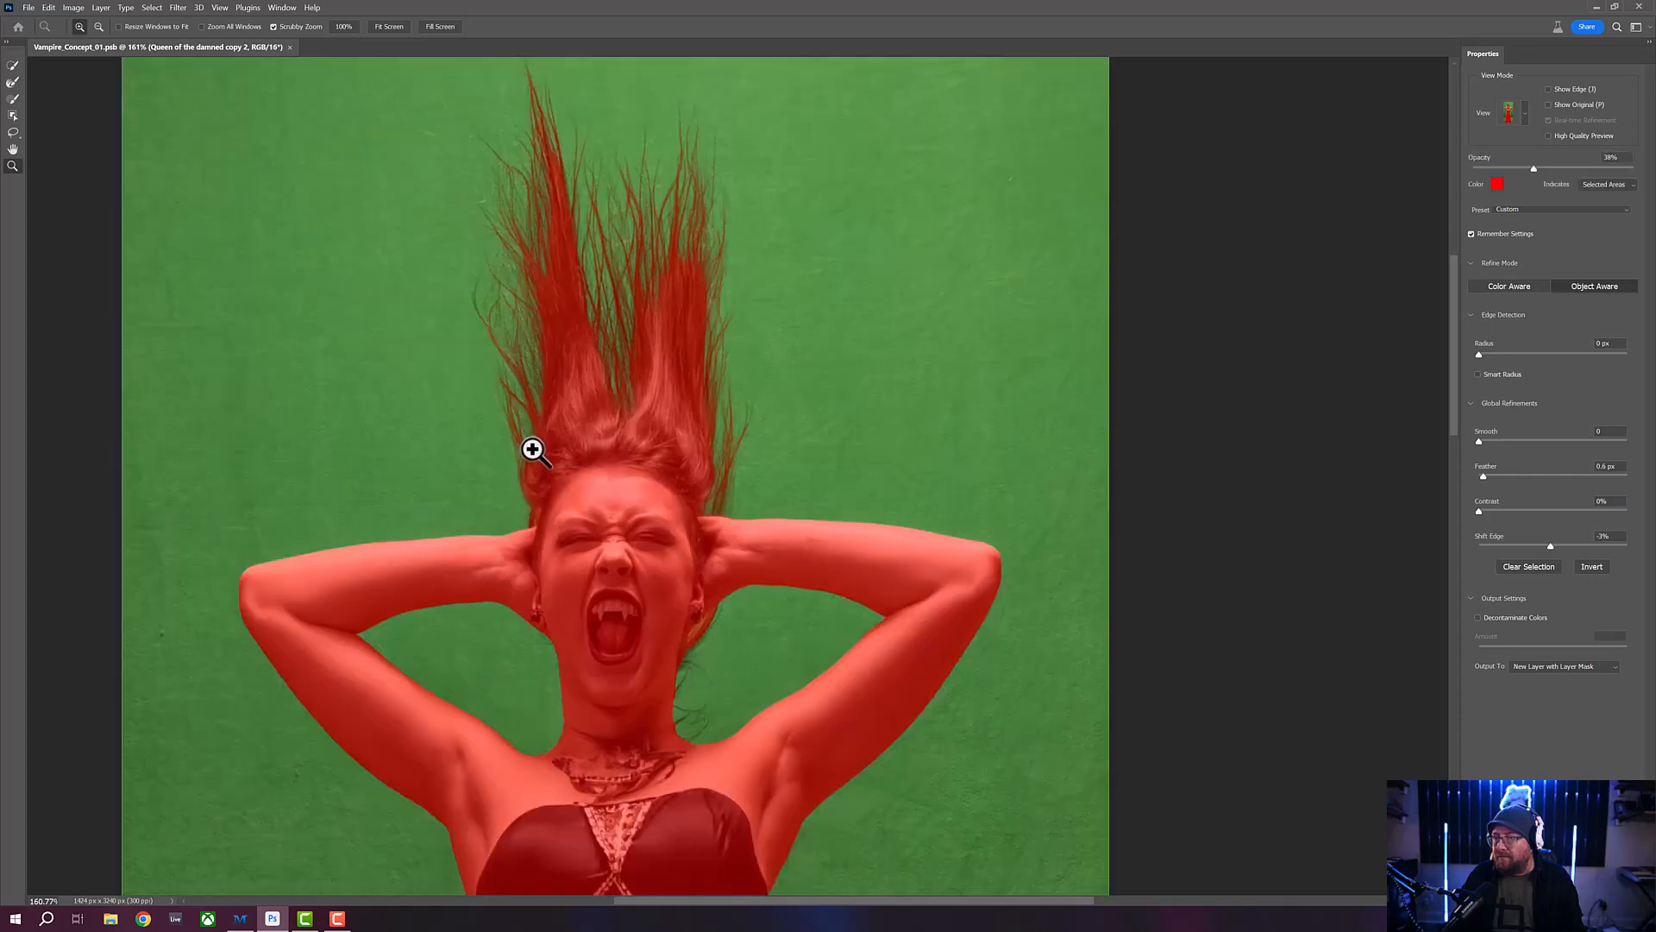
- Examine the right-hand hair edge down to the raised arm in the Black & White and Overlay views, finishing in Overlay
{"action": "key", "text": "k"}
{"action": "key", "text": "v"}
{"action": "key", "text": "k"}
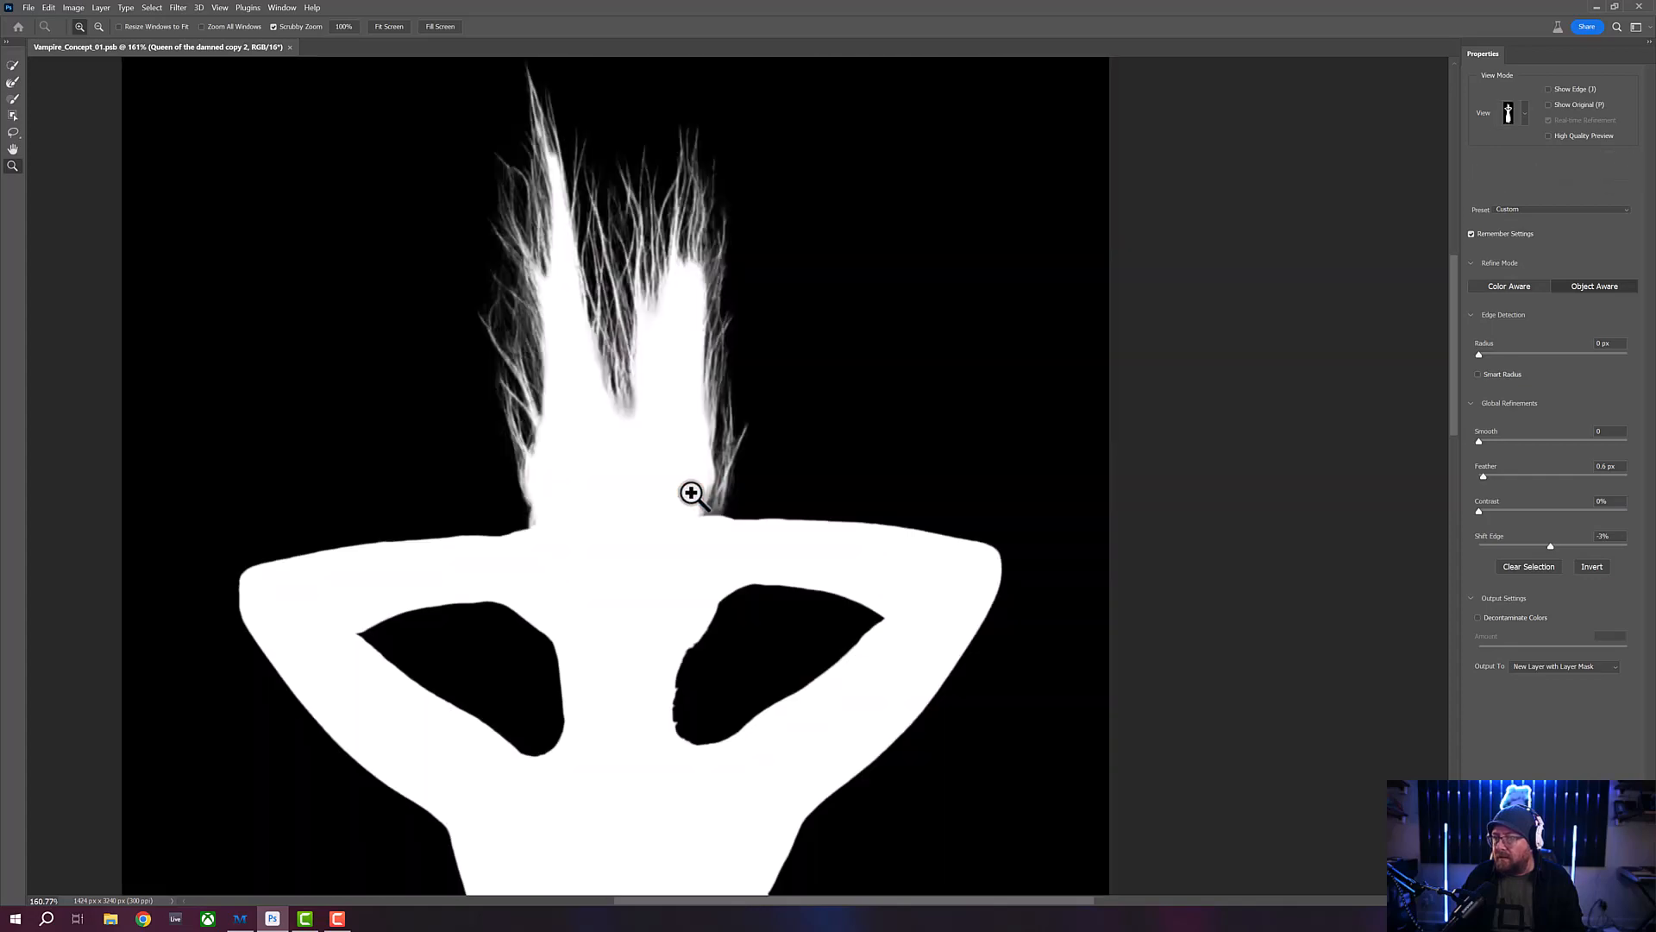
{"action": "key", "text": "v"}
{"action": "key", "text": "k"}
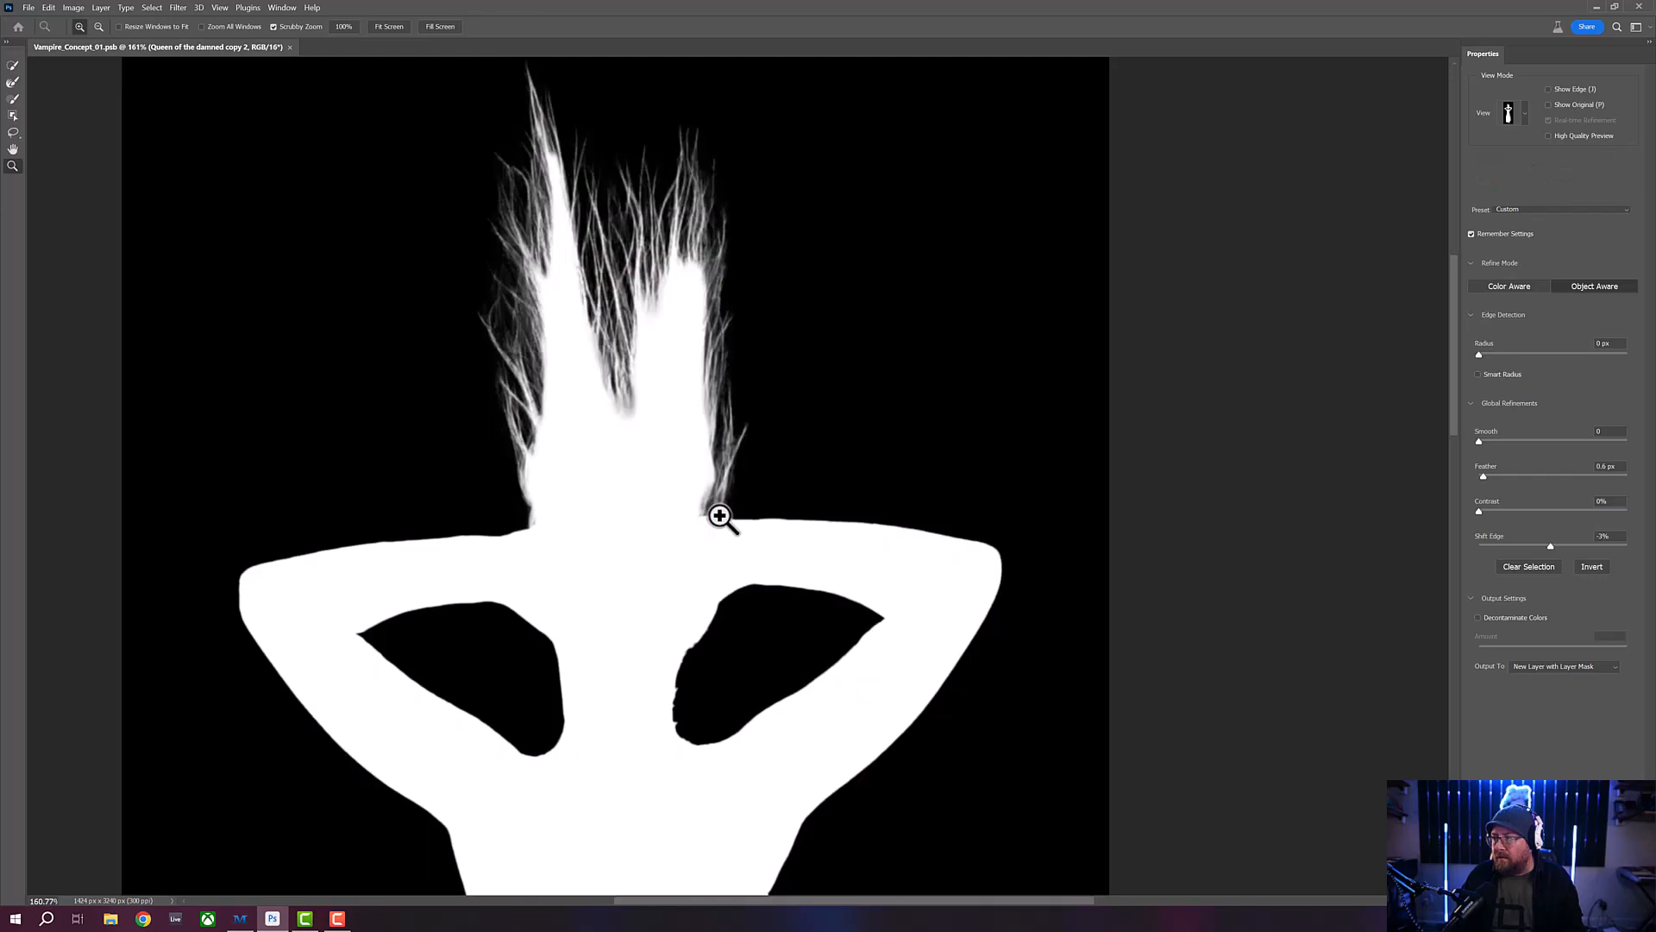
{"action": "key", "text": "v"}
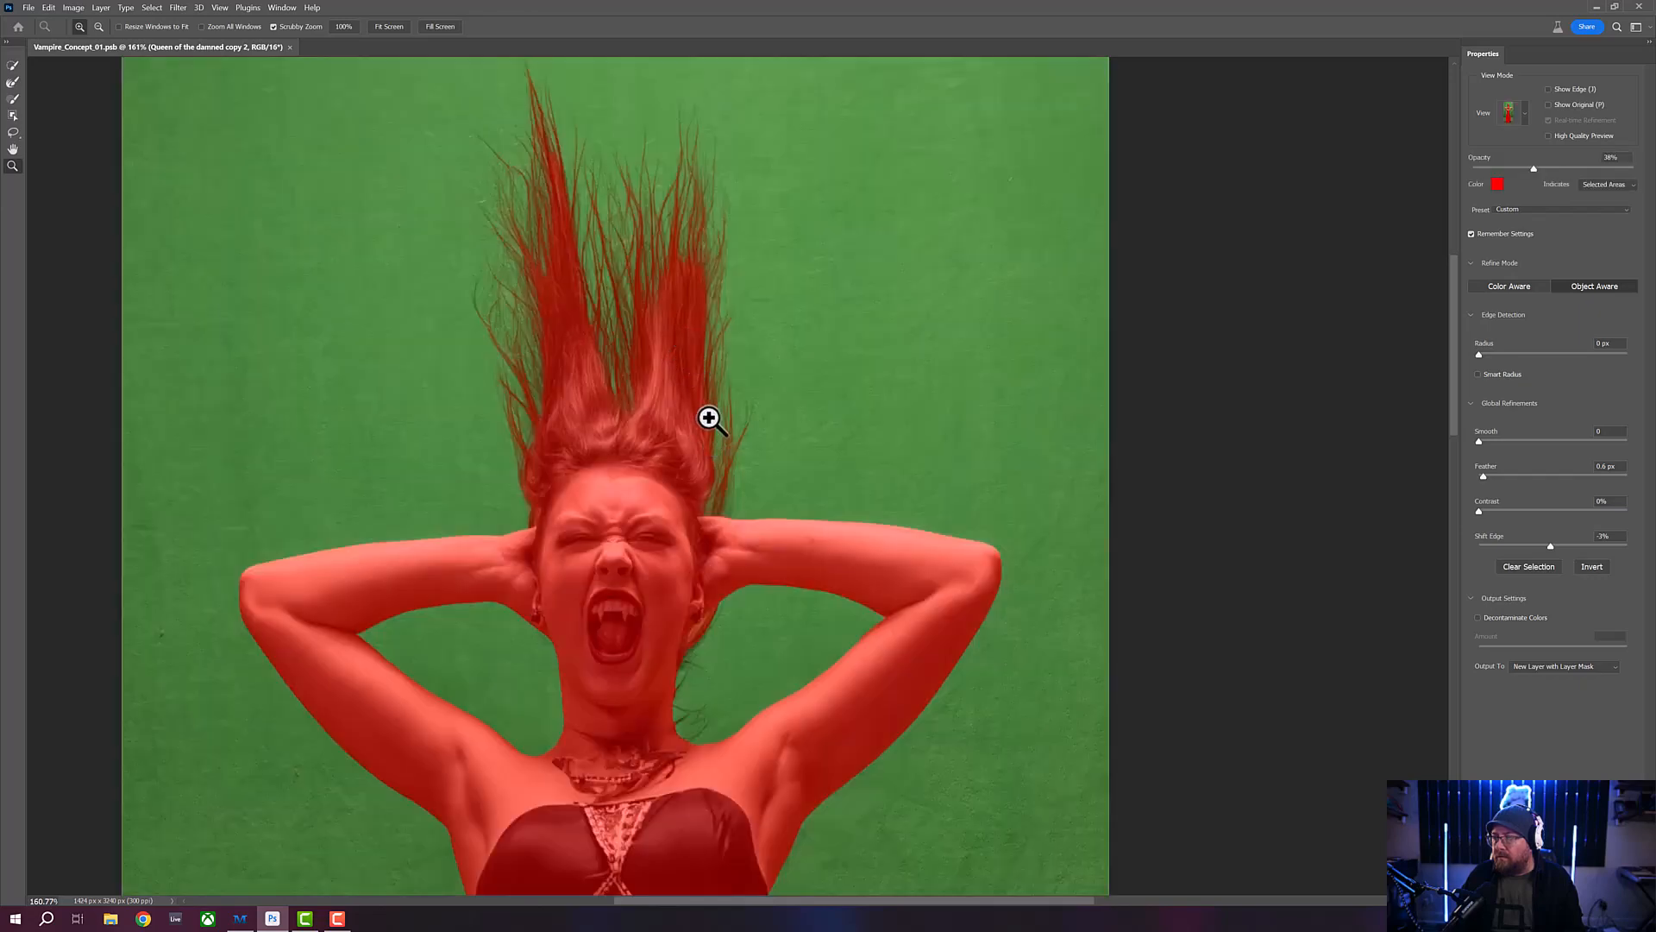
{"action": "key", "text": "k"}
{"action": "key", "text": "v"}
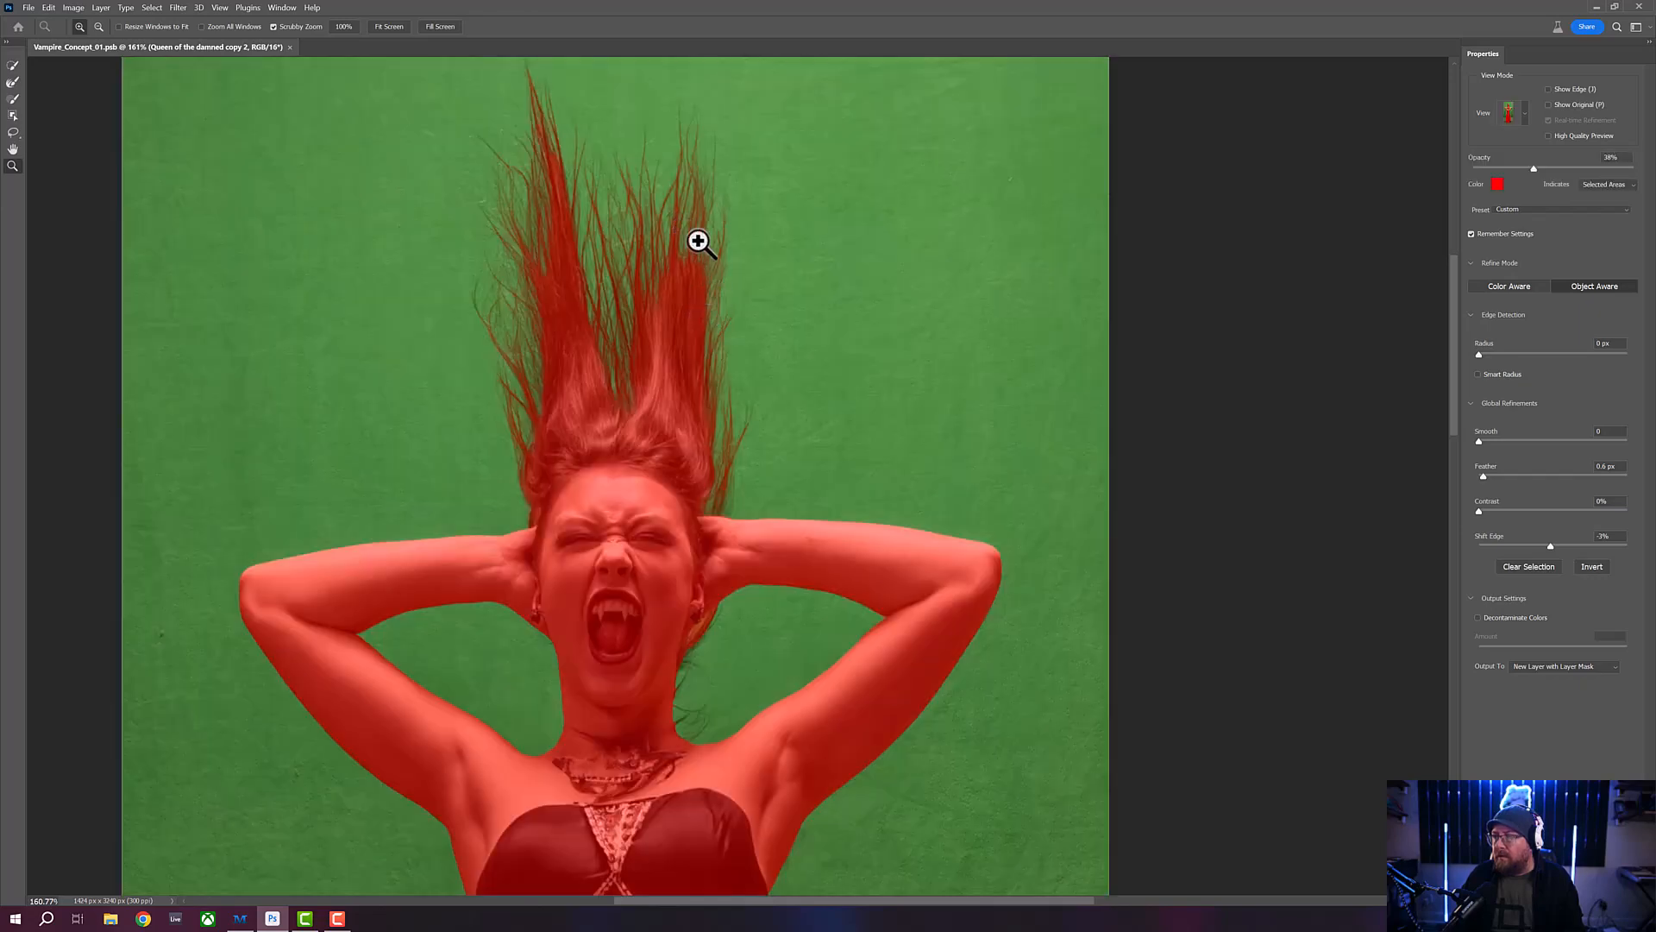
{"action": "key", "text": "k"}
{"action": "key", "text": "v"}
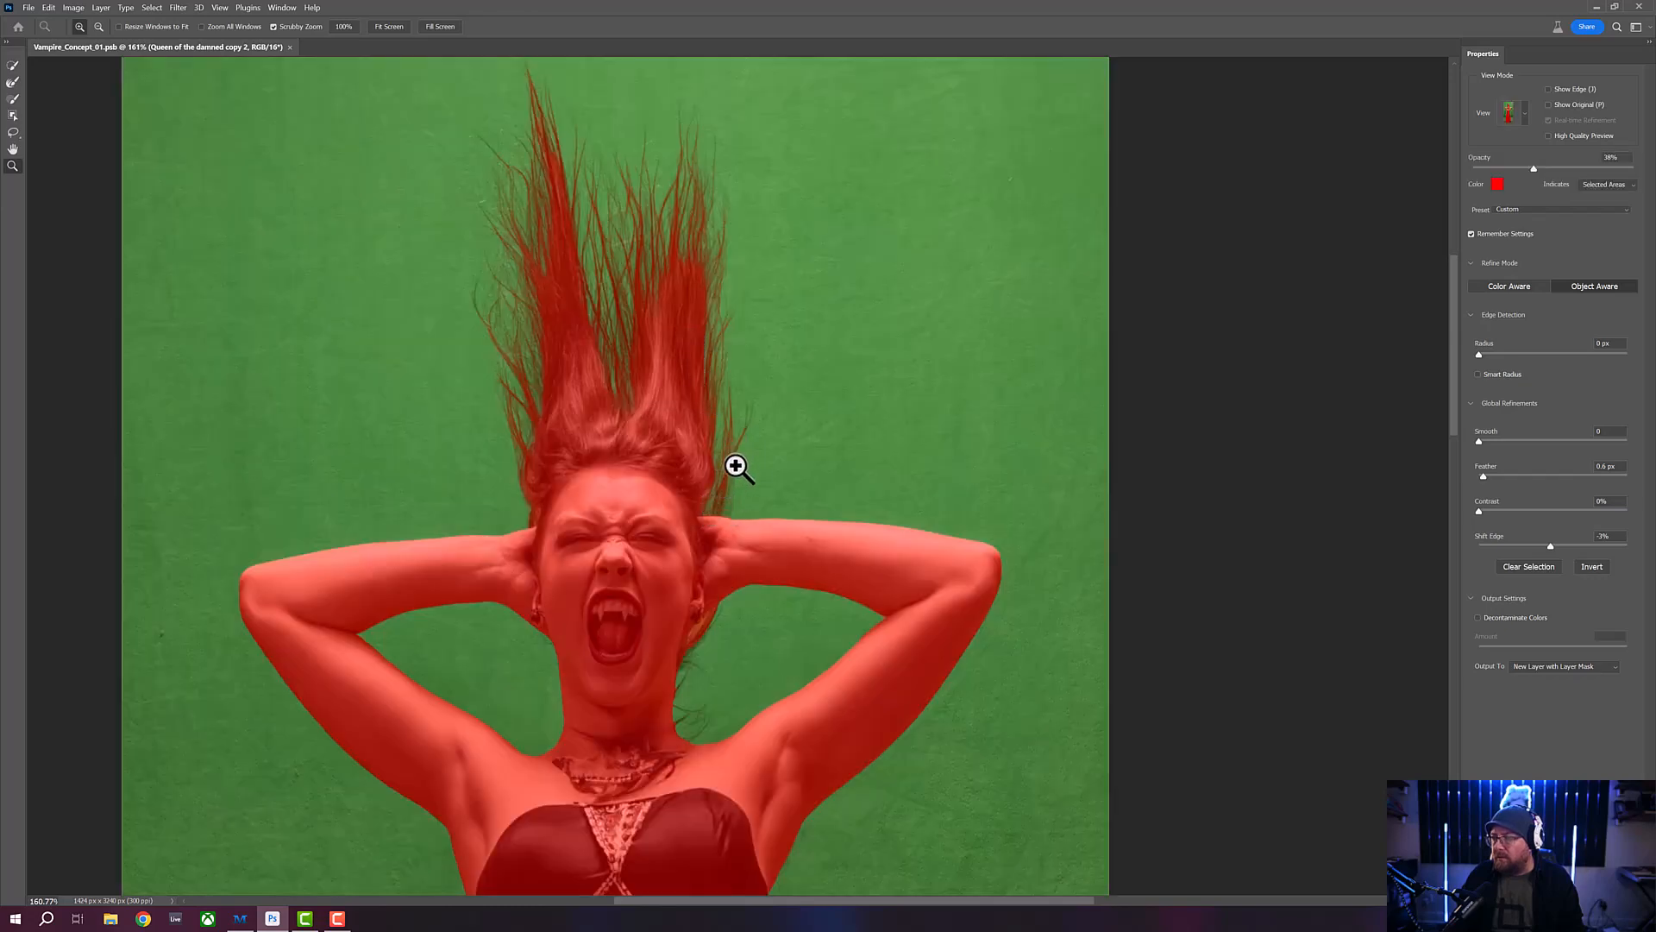
{"action": "key", "text": "k"}
{"action": "key", "text": "v"}
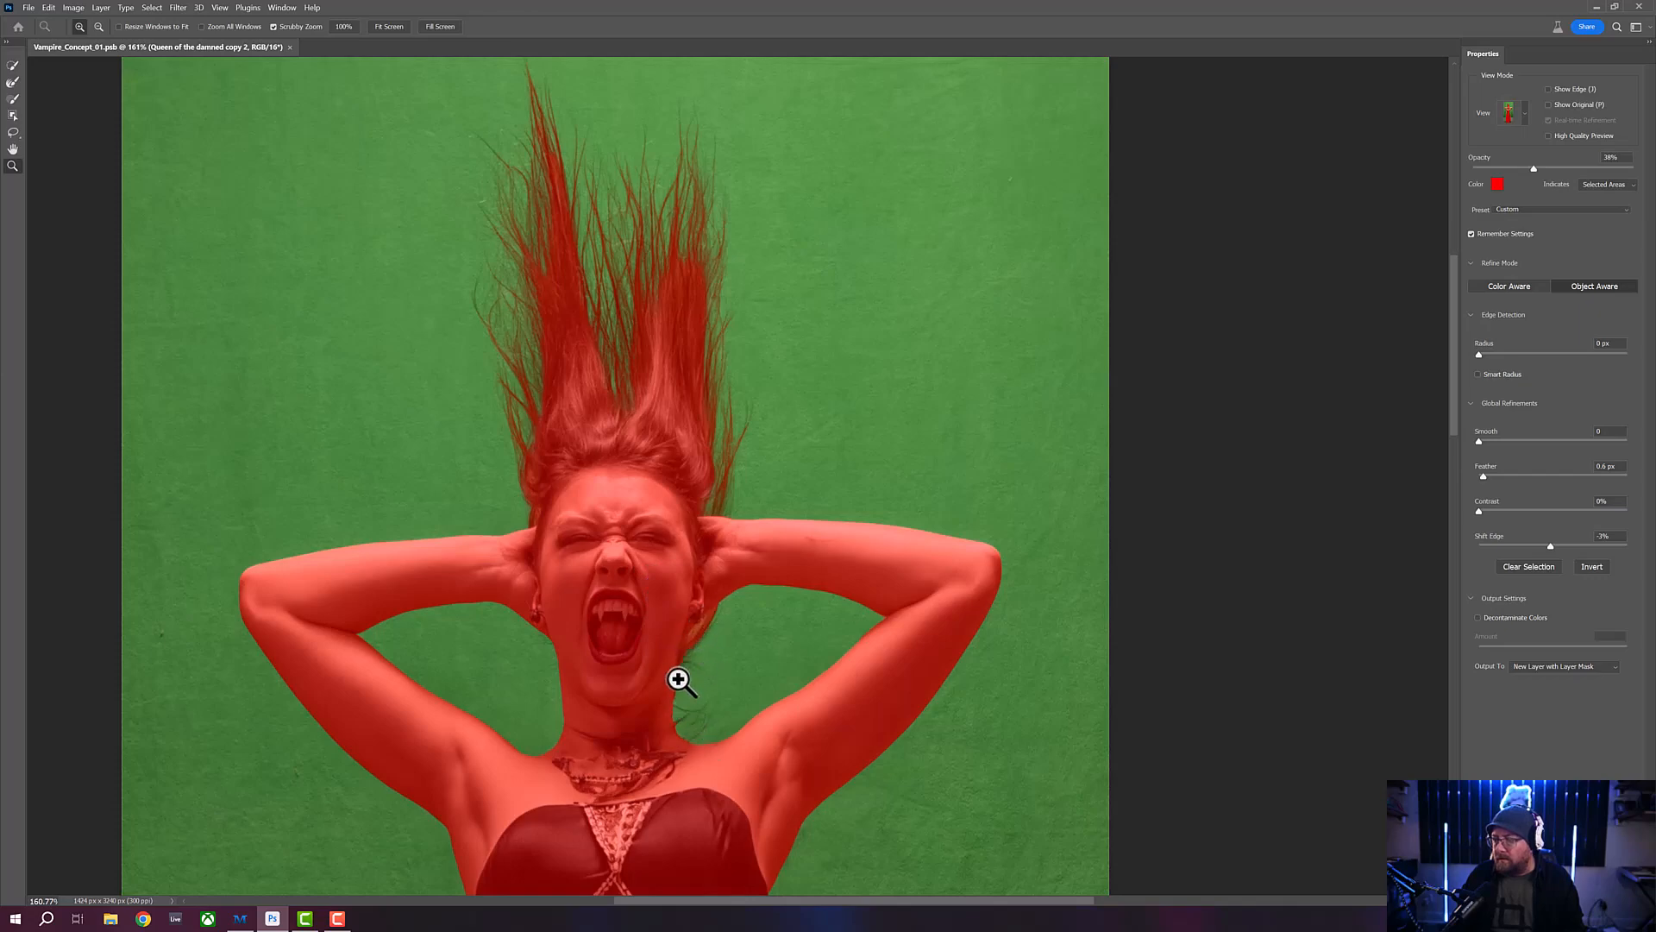
- Refine the selection of the right-hand hair strands just above the raised arm with a smaller Refine Edge Brush
{"action": "left_click_drag", "start_coordinate": [743, 506], "coordinate": [525, 348]}
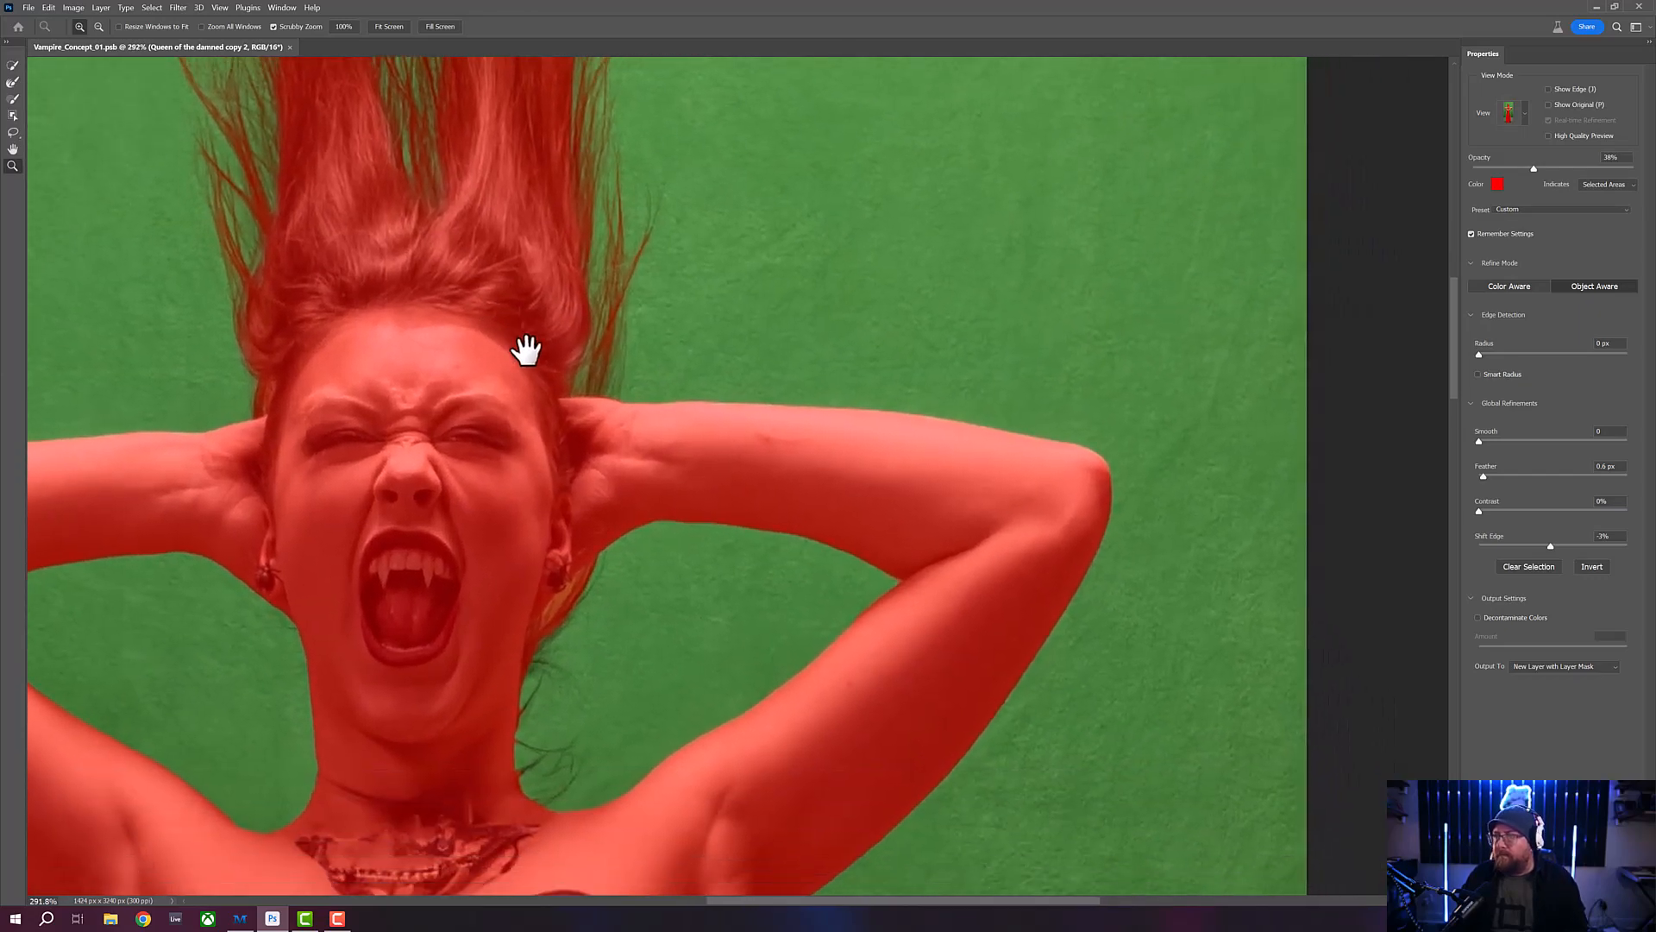
{"action": "left_click", "coordinate": [14, 81]}
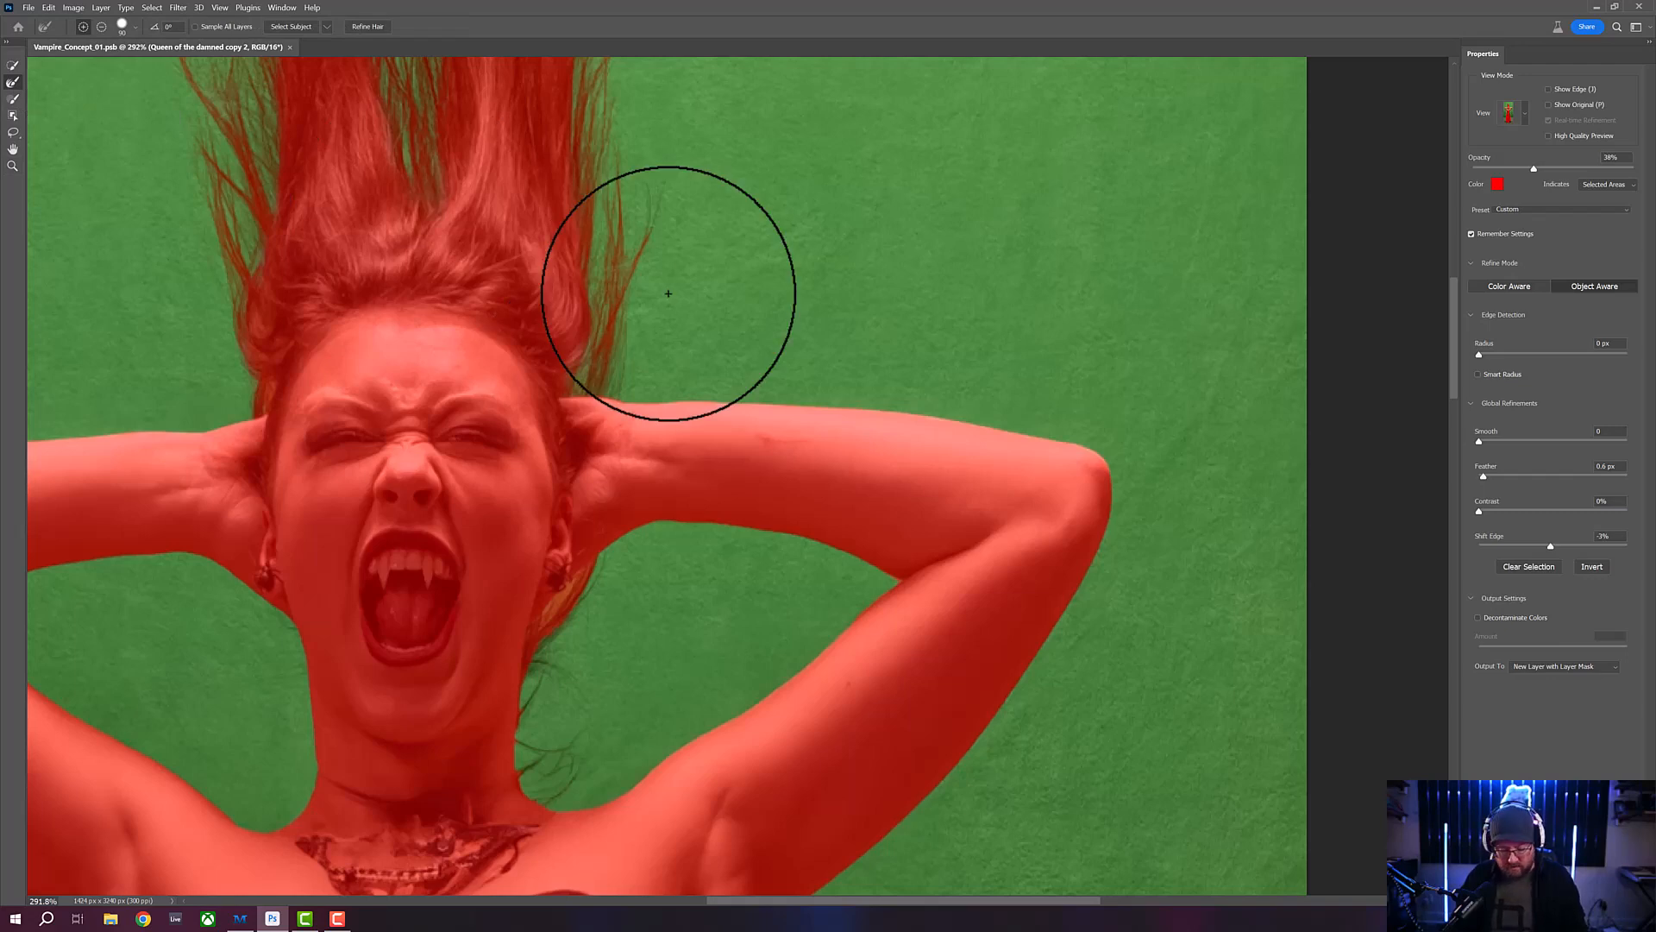
{"action": "key", "text": "bracketleft"}
{"action": "key", "text": "bracketleft"}
{"action": "key", "text": "bracketleft"}
{"action": "key", "text": "bracketleft"}
{"action": "key", "text": "bracketleft"}
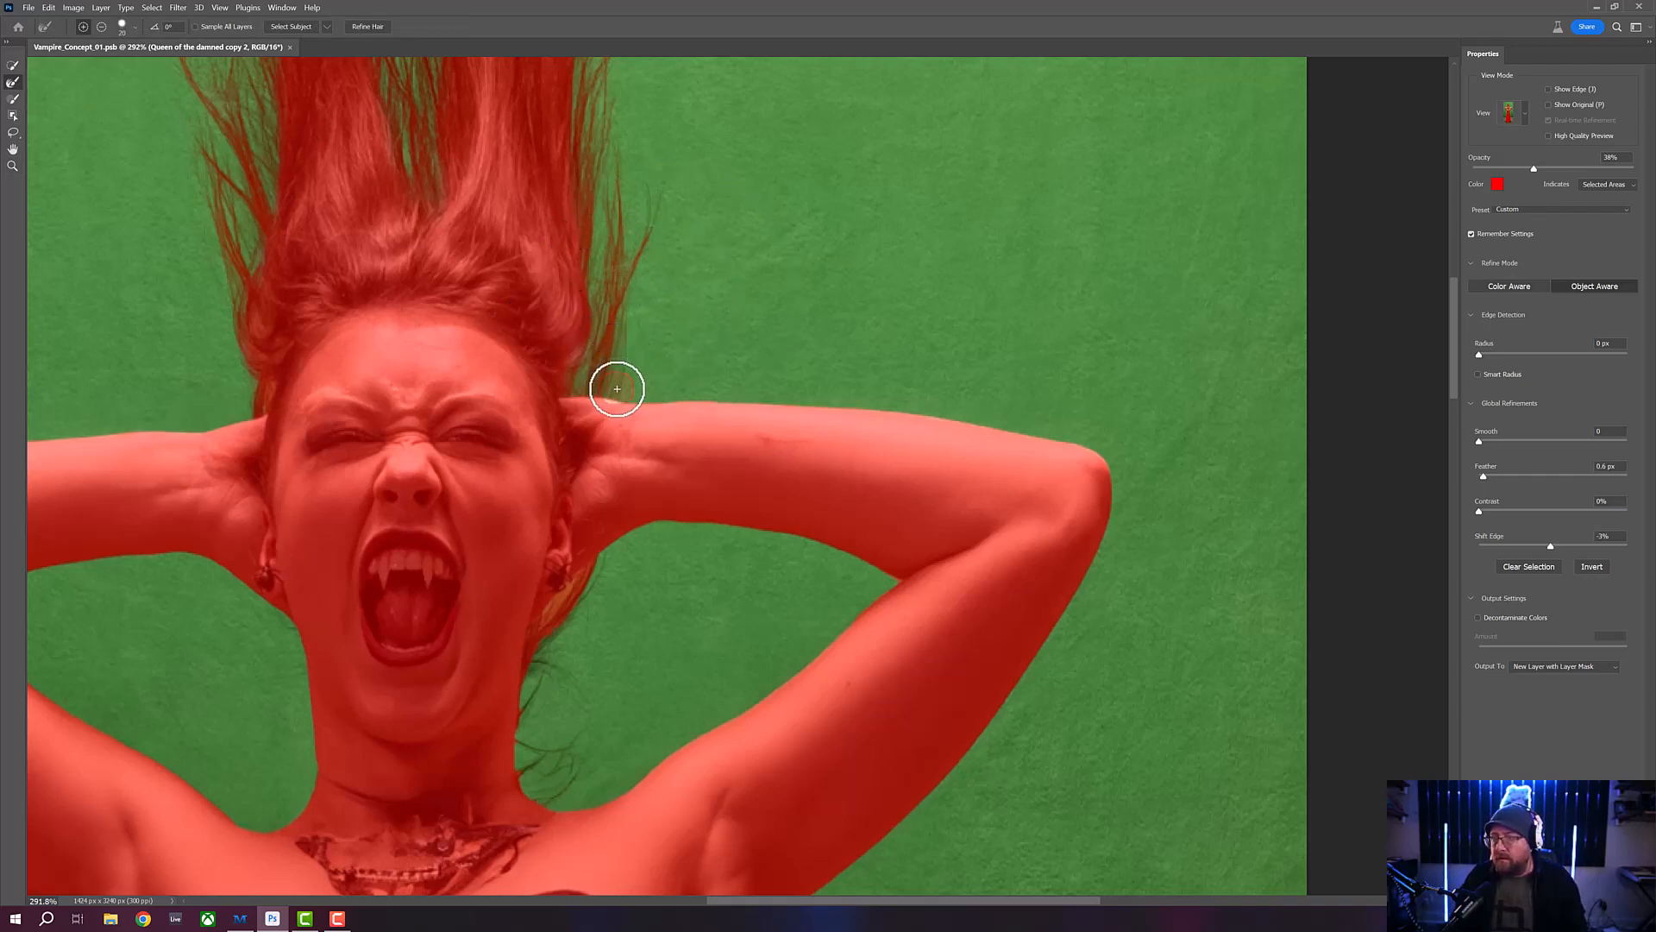
{"action": "mouse_move", "coordinate": [617, 389]}
{"action": "left_mouse_down"}
{"action": "mouse_move", "coordinate": [647, 207]}
{"action": "mouse_move", "coordinate": [619, 311]}
{"action": "left_mouse_up"}
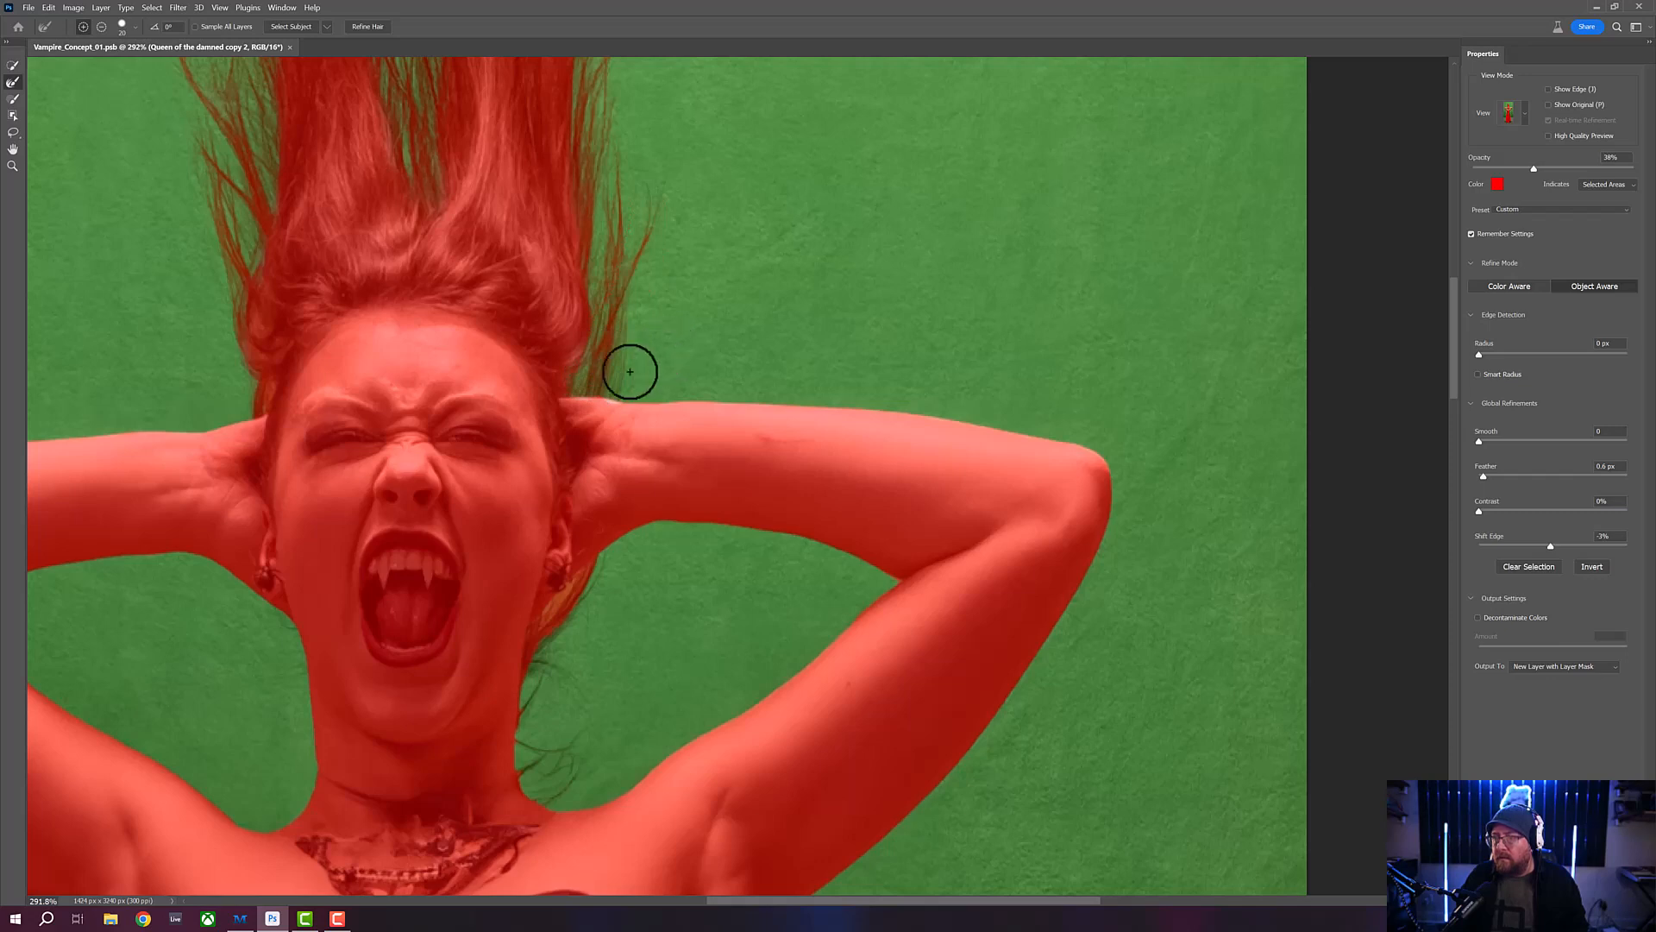
- Switch to the Brush tool and check the hair edge above the right-hand arm in the Black & White and Overlay views
{"action": "left_click", "coordinate": [12, 98]}
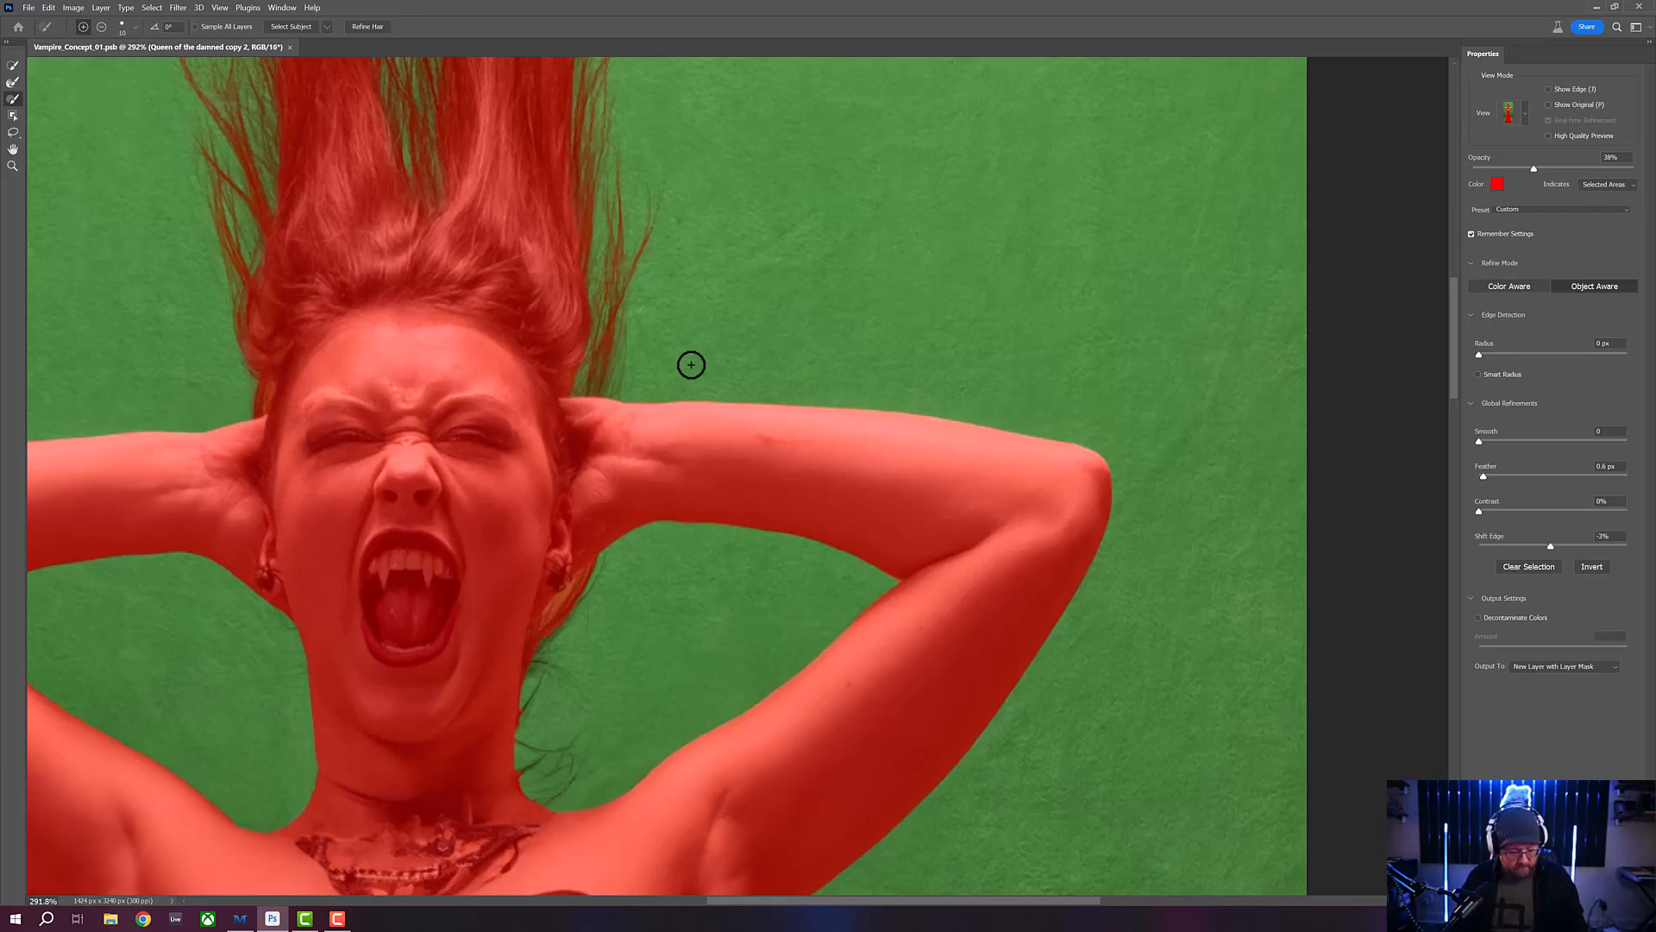
{"action": "key", "text": "k"}
{"action": "key", "text": "v"}
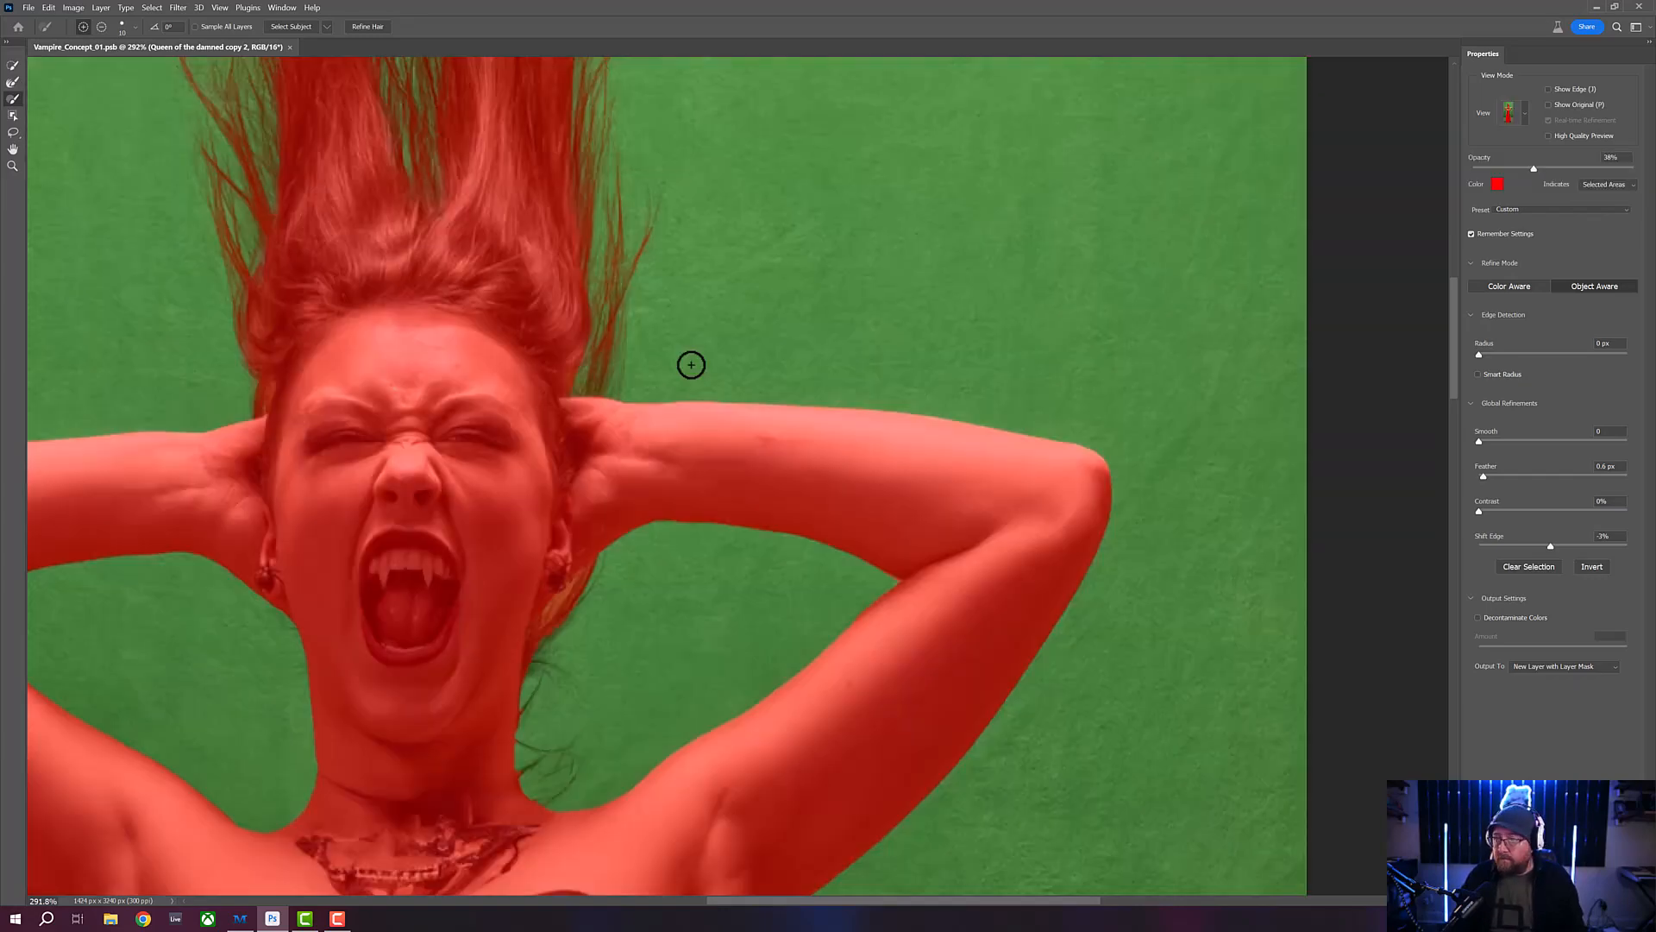
{"action": "key", "text": "k"}
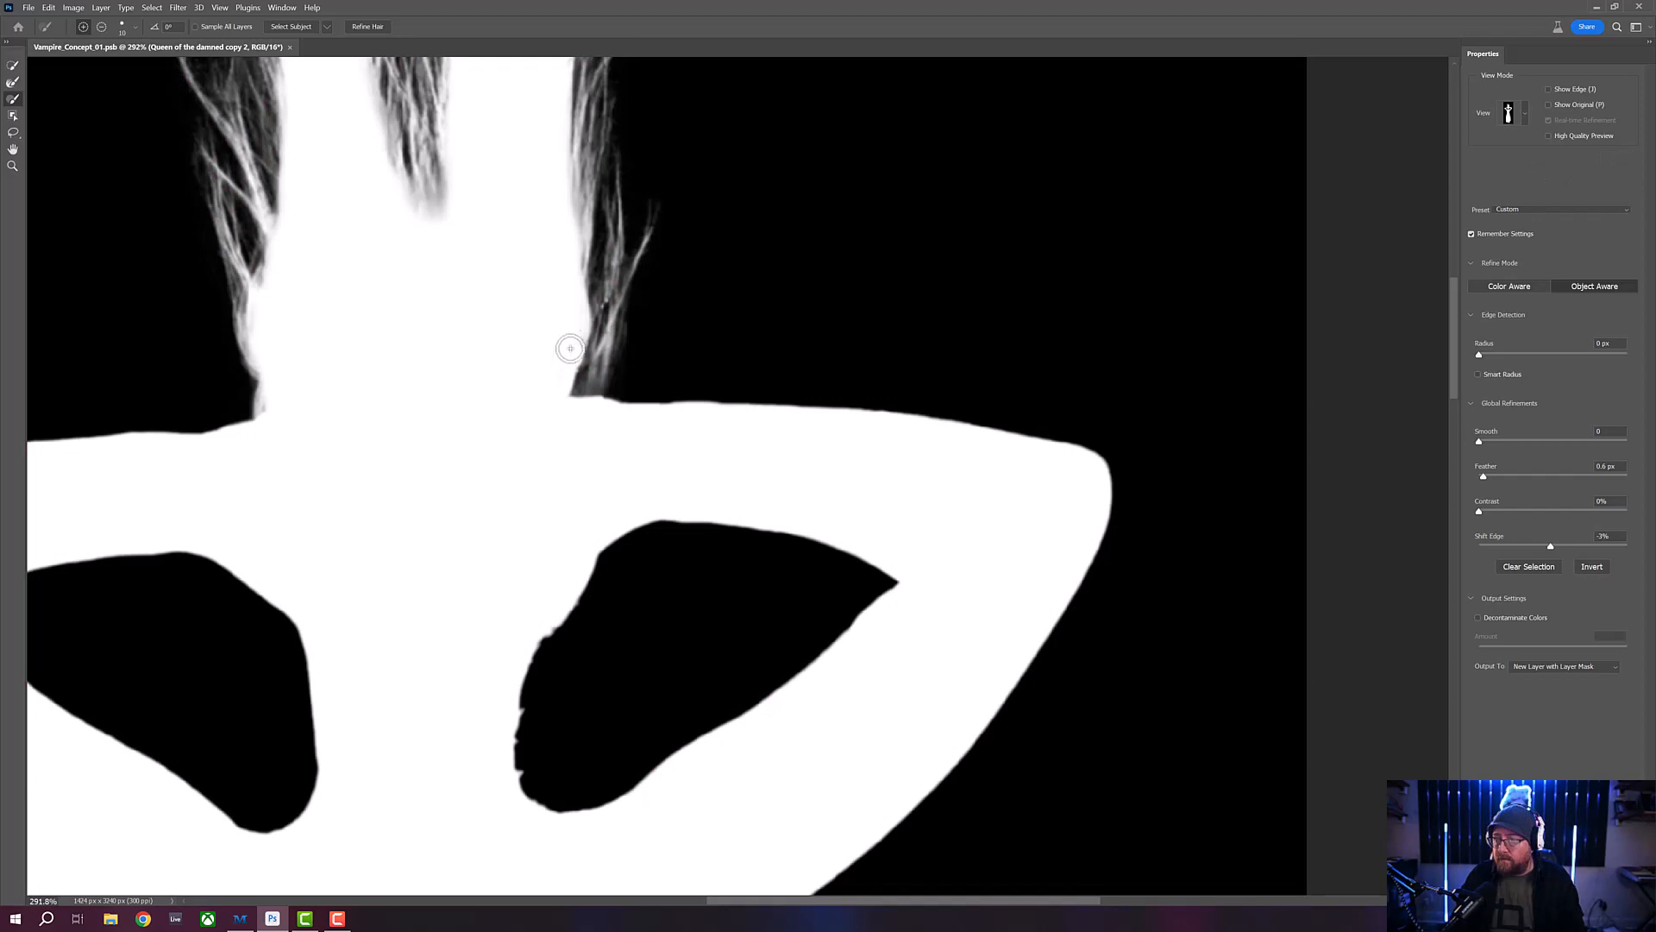
{"action": "key", "text": "v"}
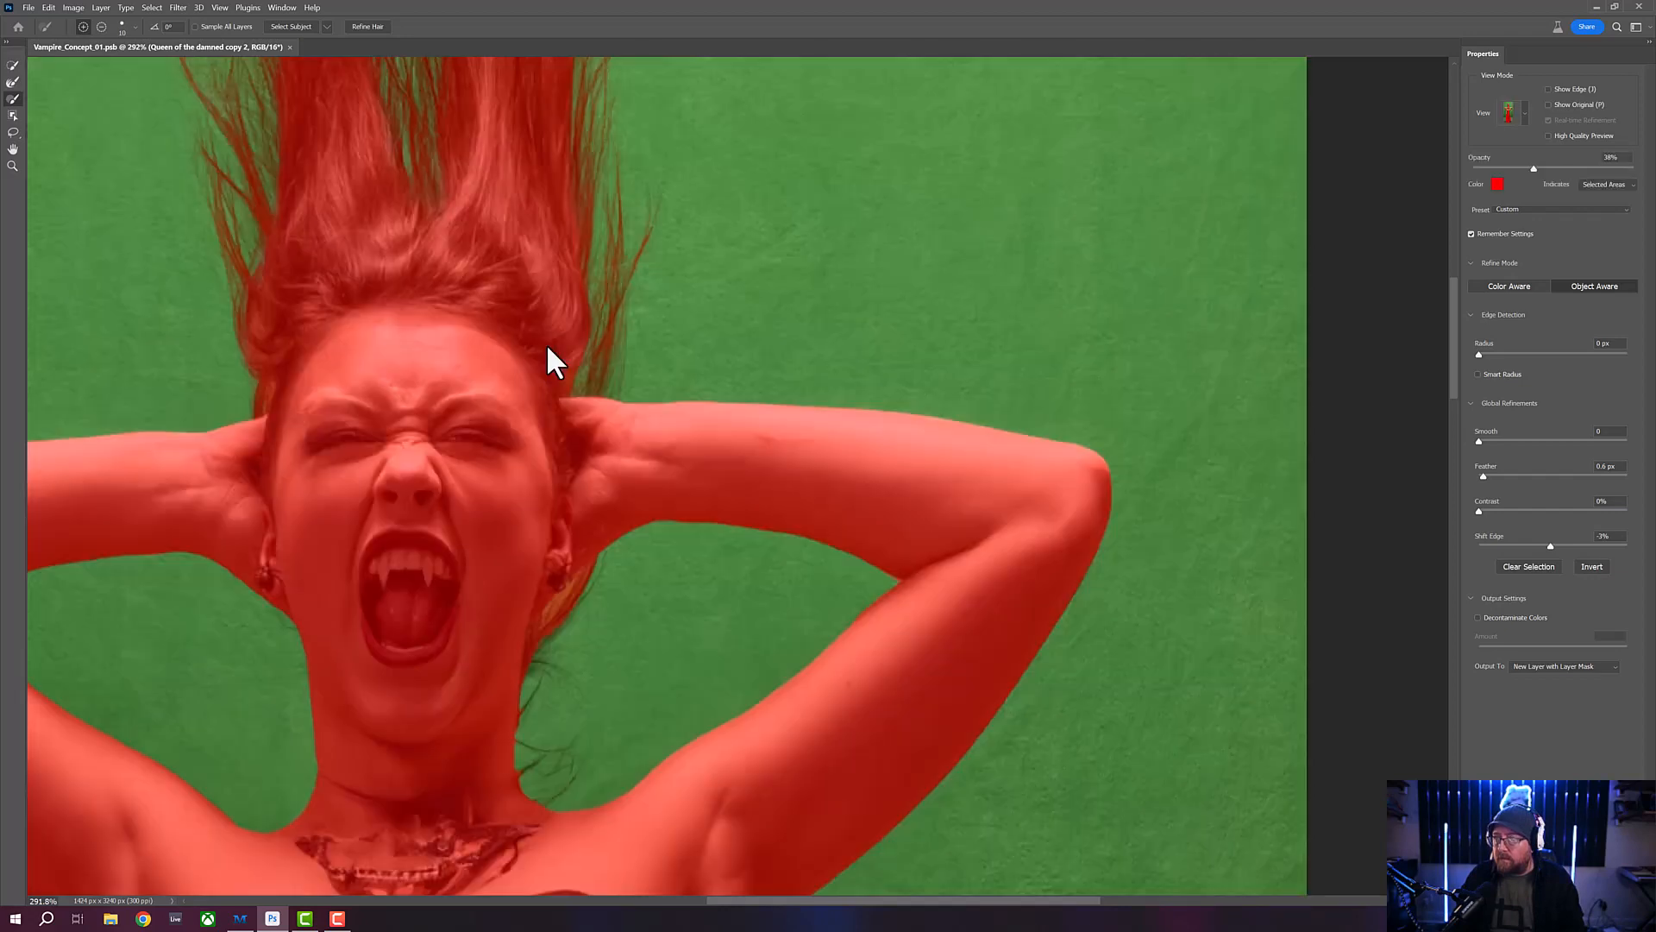
{"action": "key", "text": "k"}
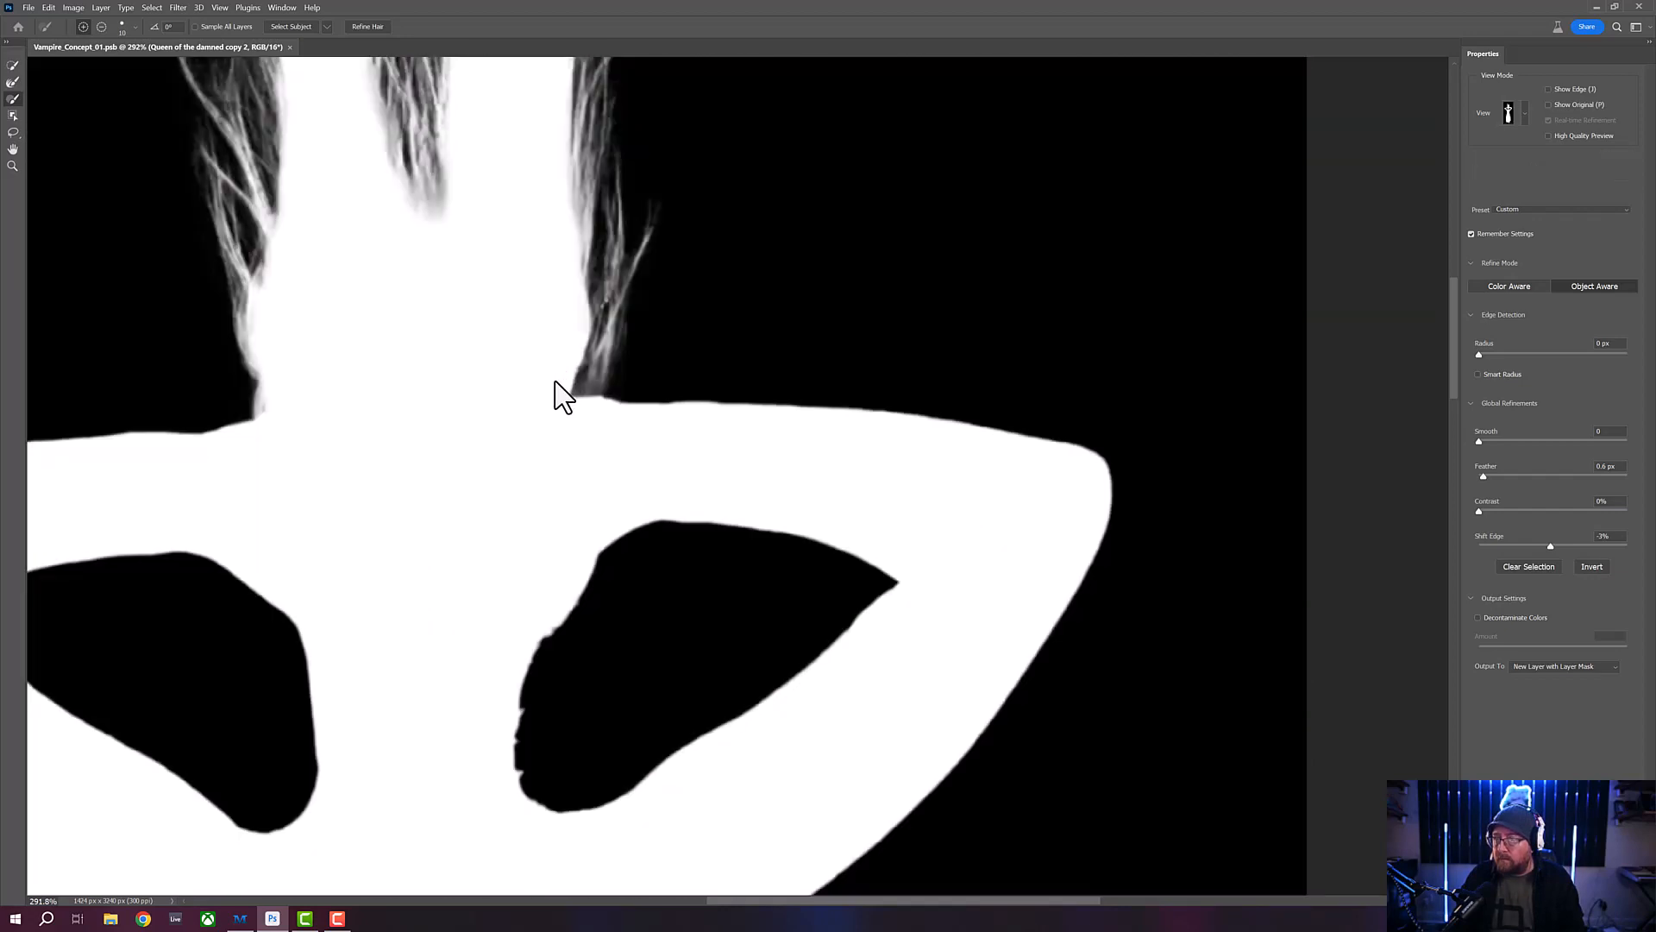
{"action": "key", "text": "v"}
{"action": "key", "text": "k"}
{"action": "key", "text": "v"}
- Refine the loose hair strands beside the neck, from below the right-hand earring to the shoulder, with the Refine Edge Brush
{"action": "left_click_drag", "start_coordinate": [591, 529], "coordinate": [651, 279]}
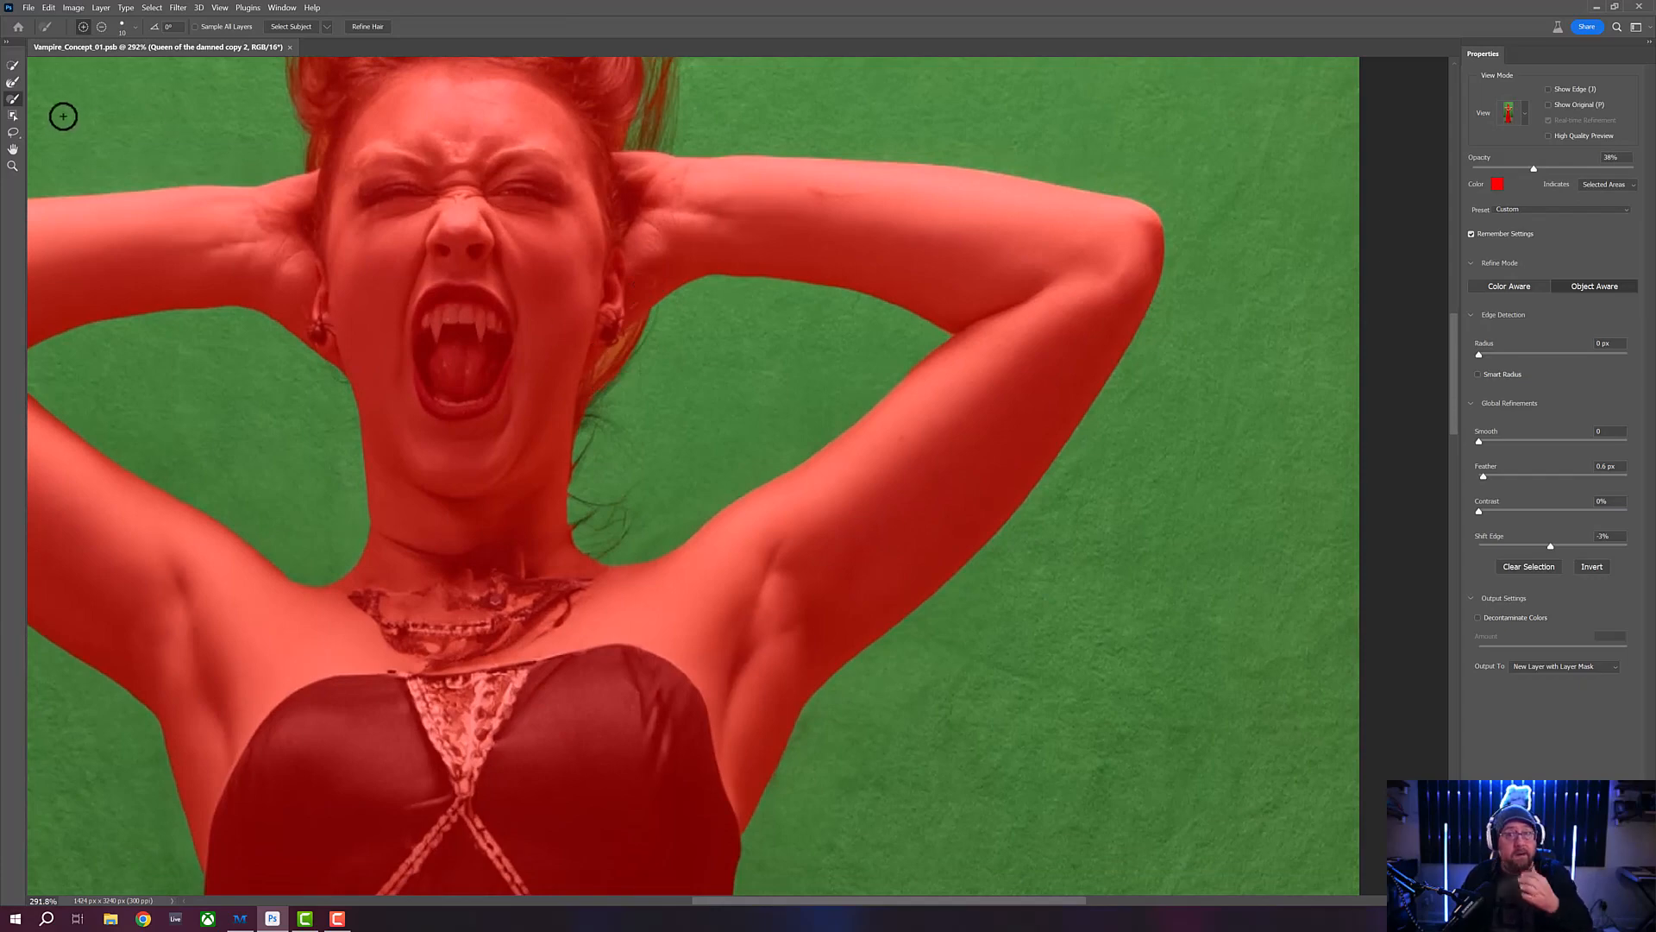
{"action": "left_click", "coordinate": [10, 76]}
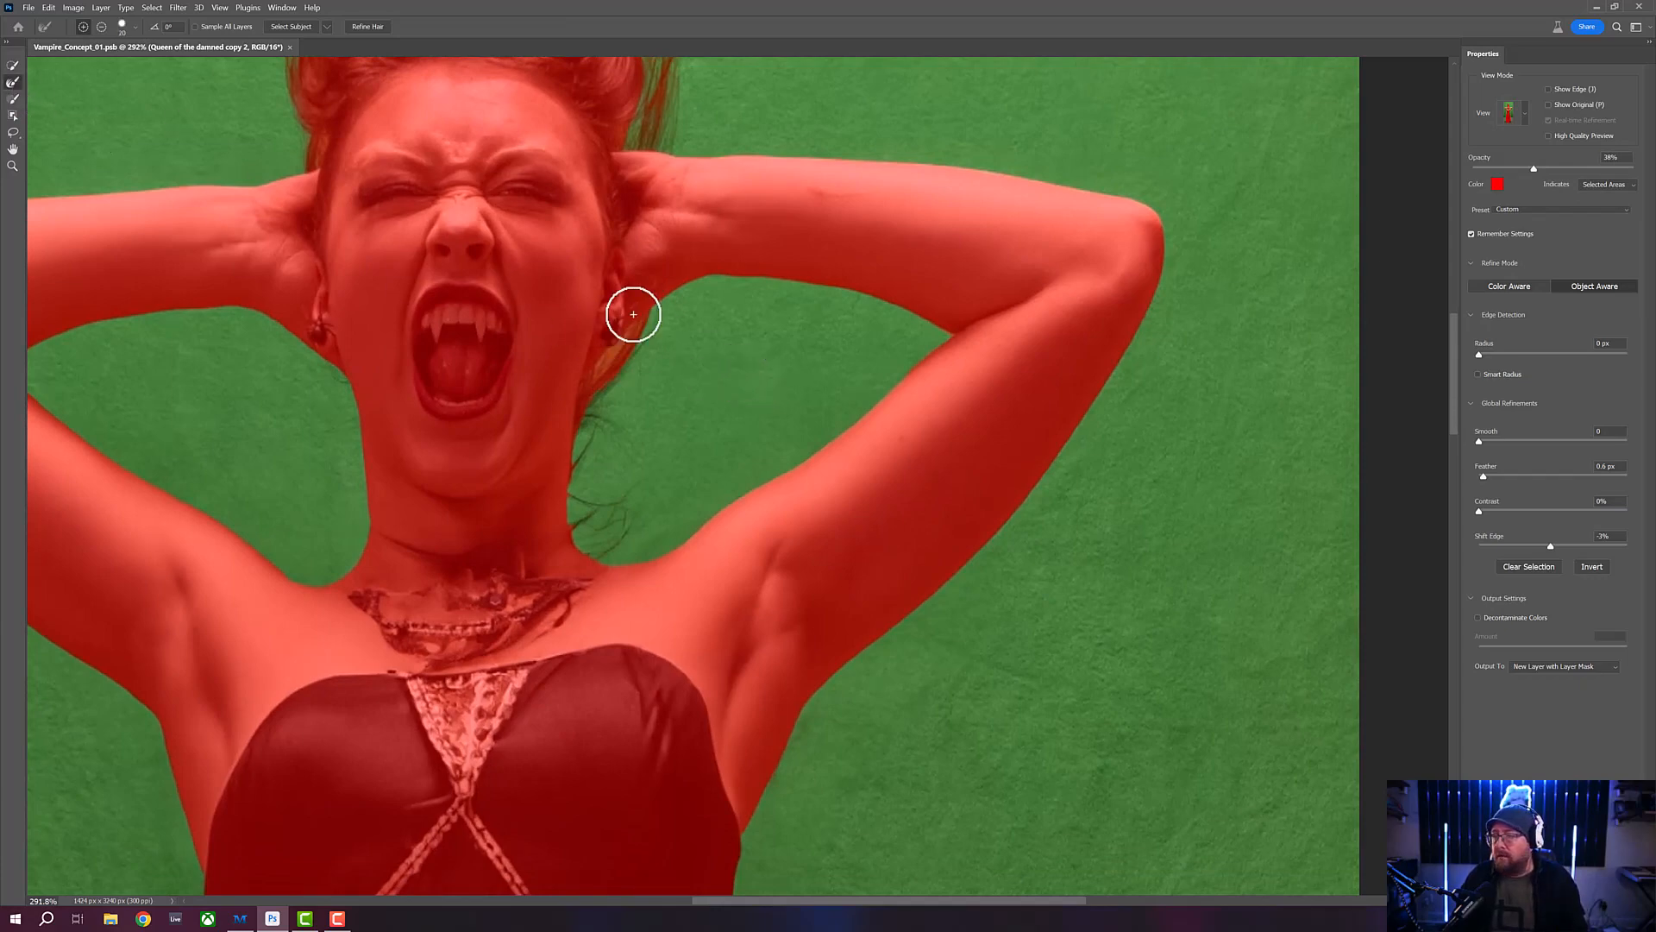
{"action": "mouse_move", "coordinate": [633, 314]}
{"action": "left_mouse_down"}
{"action": "mouse_move", "coordinate": [655, 314]}
{"action": "mouse_move", "coordinate": [598, 380]}
{"action": "mouse_move", "coordinate": [583, 500]}
{"action": "left_mouse_up"}
{"action": "mouse_move", "coordinate": [584, 522]}
{"action": "left_mouse_down"}
{"action": "mouse_move", "coordinate": [625, 507]}
{"action": "mouse_move", "coordinate": [601, 518]}
{"action": "mouse_move", "coordinate": [633, 494]}
{"action": "mouse_move", "coordinate": [600, 499]}
{"action": "mouse_move", "coordinate": [591, 481]}
{"action": "mouse_move", "coordinate": [604, 431]}
{"action": "mouse_move", "coordinate": [636, 455]}
{"action": "mouse_move", "coordinate": [610, 403]}
{"action": "mouse_move", "coordinate": [646, 358]}
{"action": "mouse_move", "coordinate": [644, 378]}
{"action": "mouse_move", "coordinate": [659, 324]}
{"action": "left_mouse_up"}
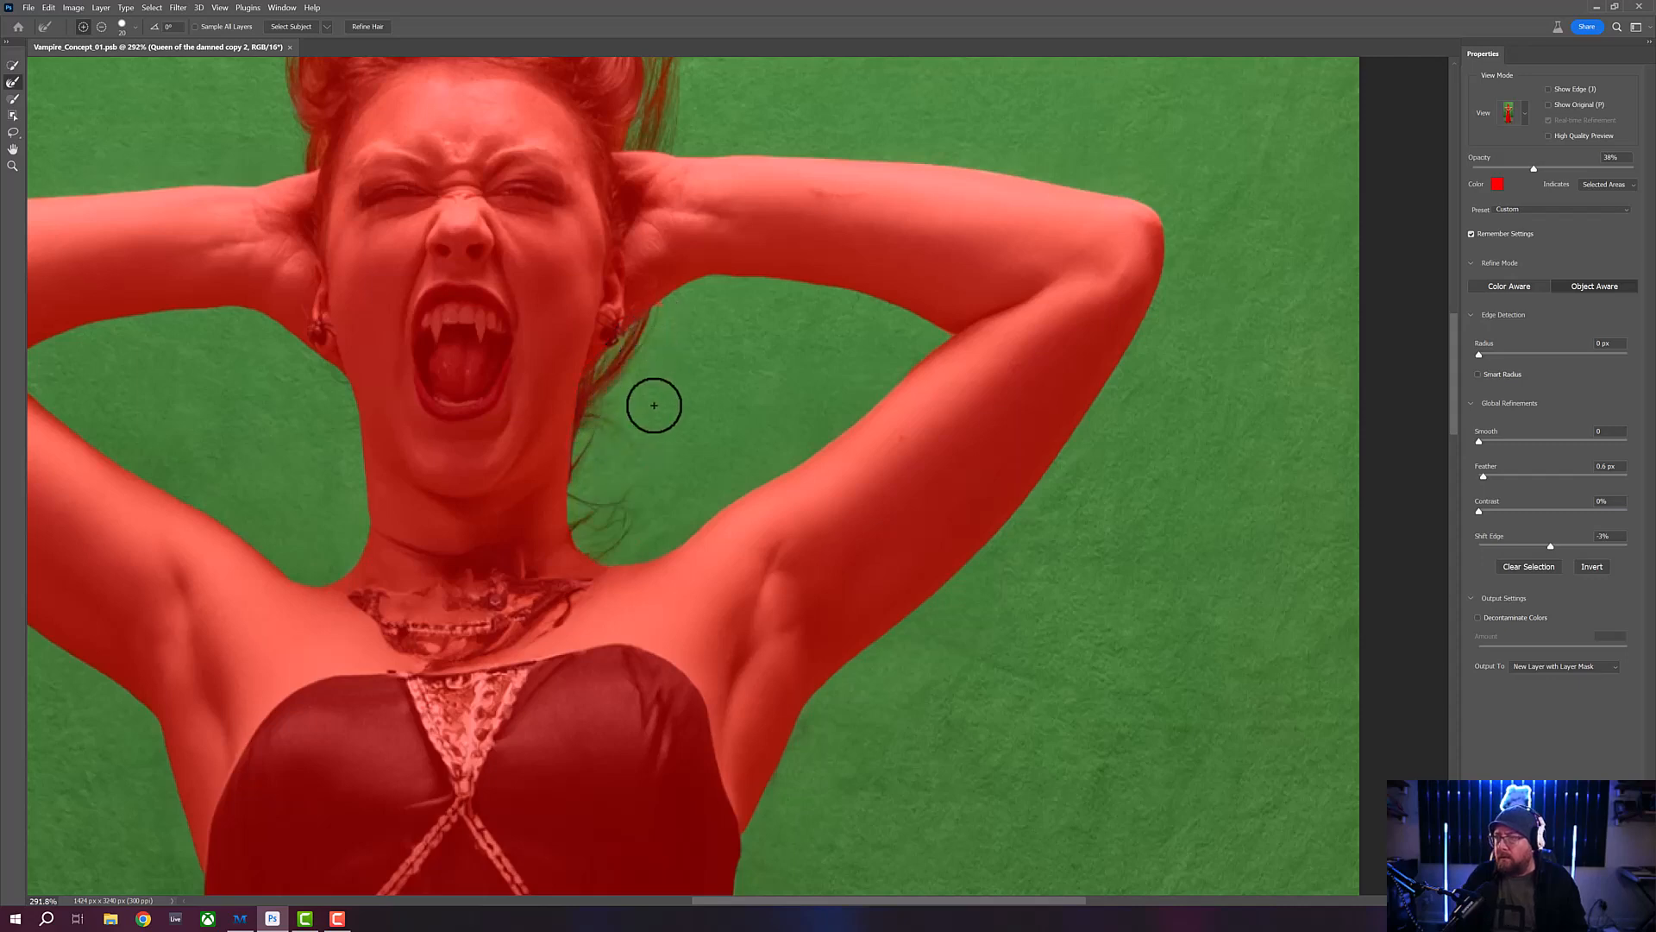
- Touch up the mask where the loose hair meets the right-hand forearm, using a smaller Brush in subtract mode
{"action": "left_click", "coordinate": [13, 99]}
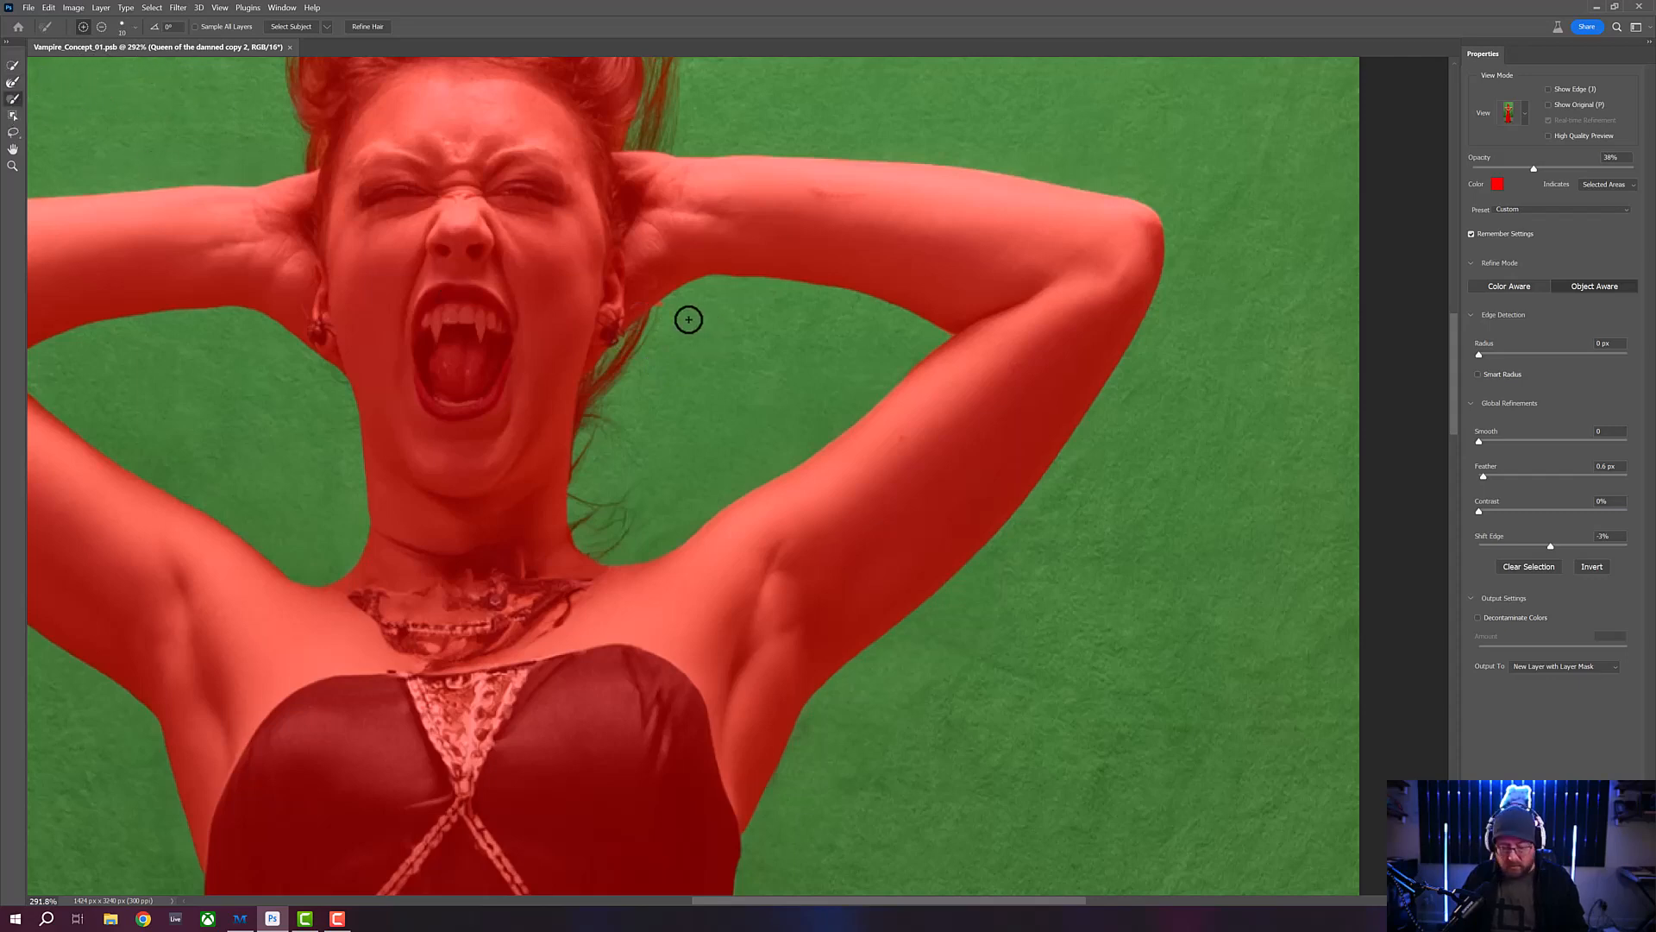
{"action": "key", "text": "bracketleft"}
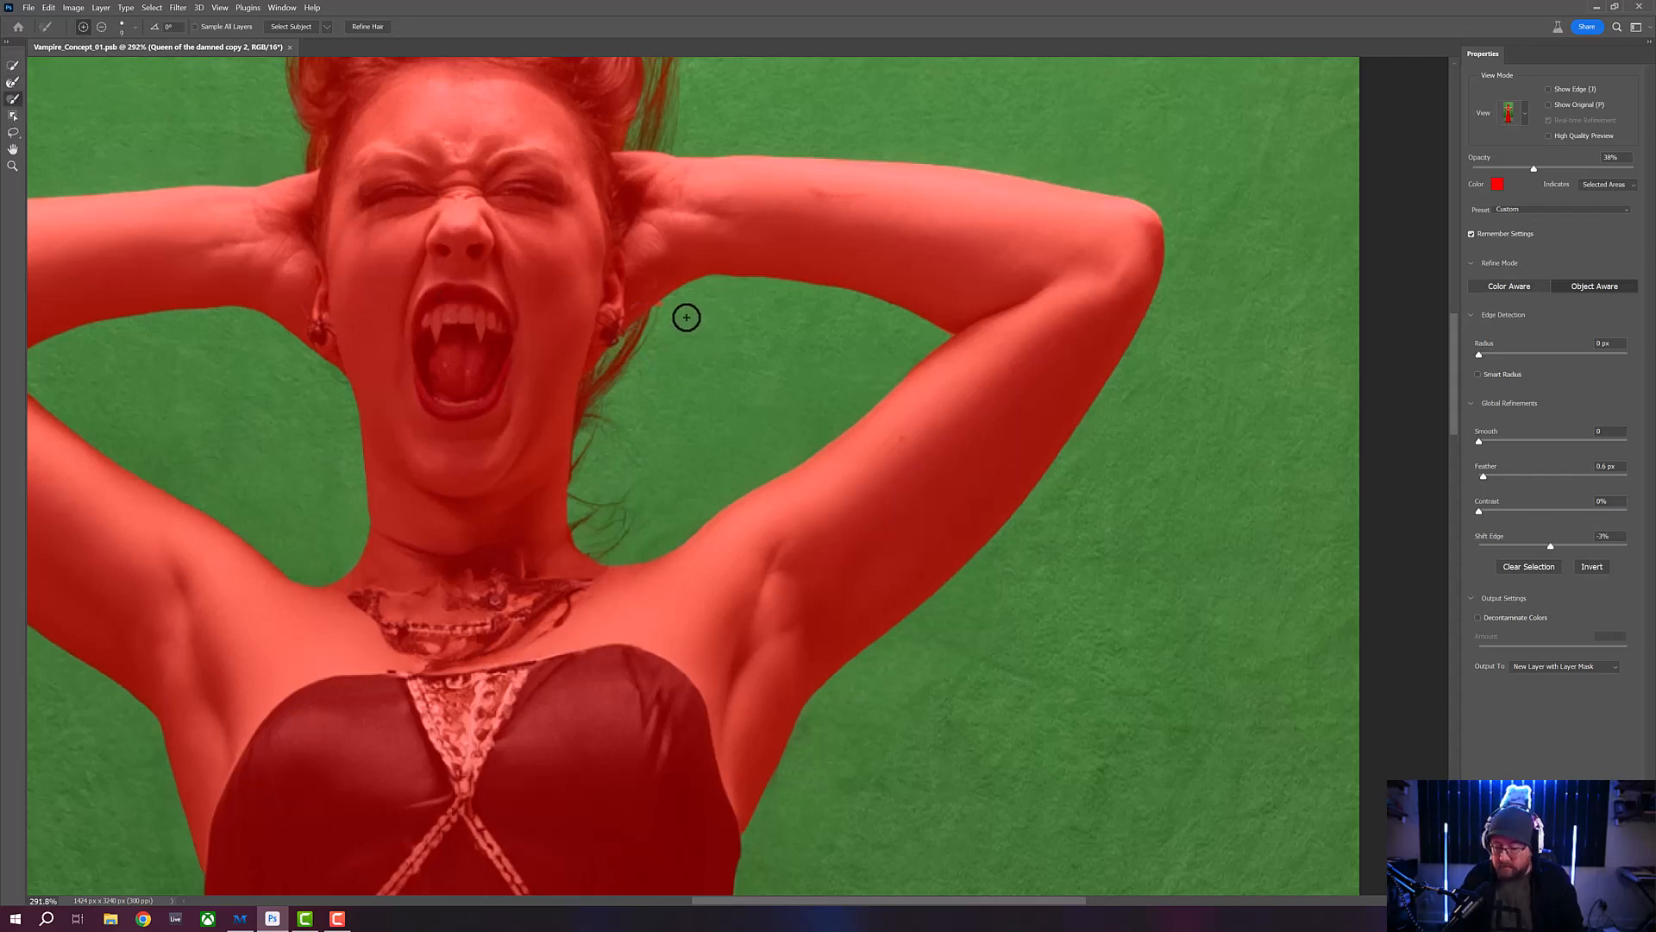
{"action": "key", "text": "bracketleft"}
{"action": "key", "text": "bracketleft"}
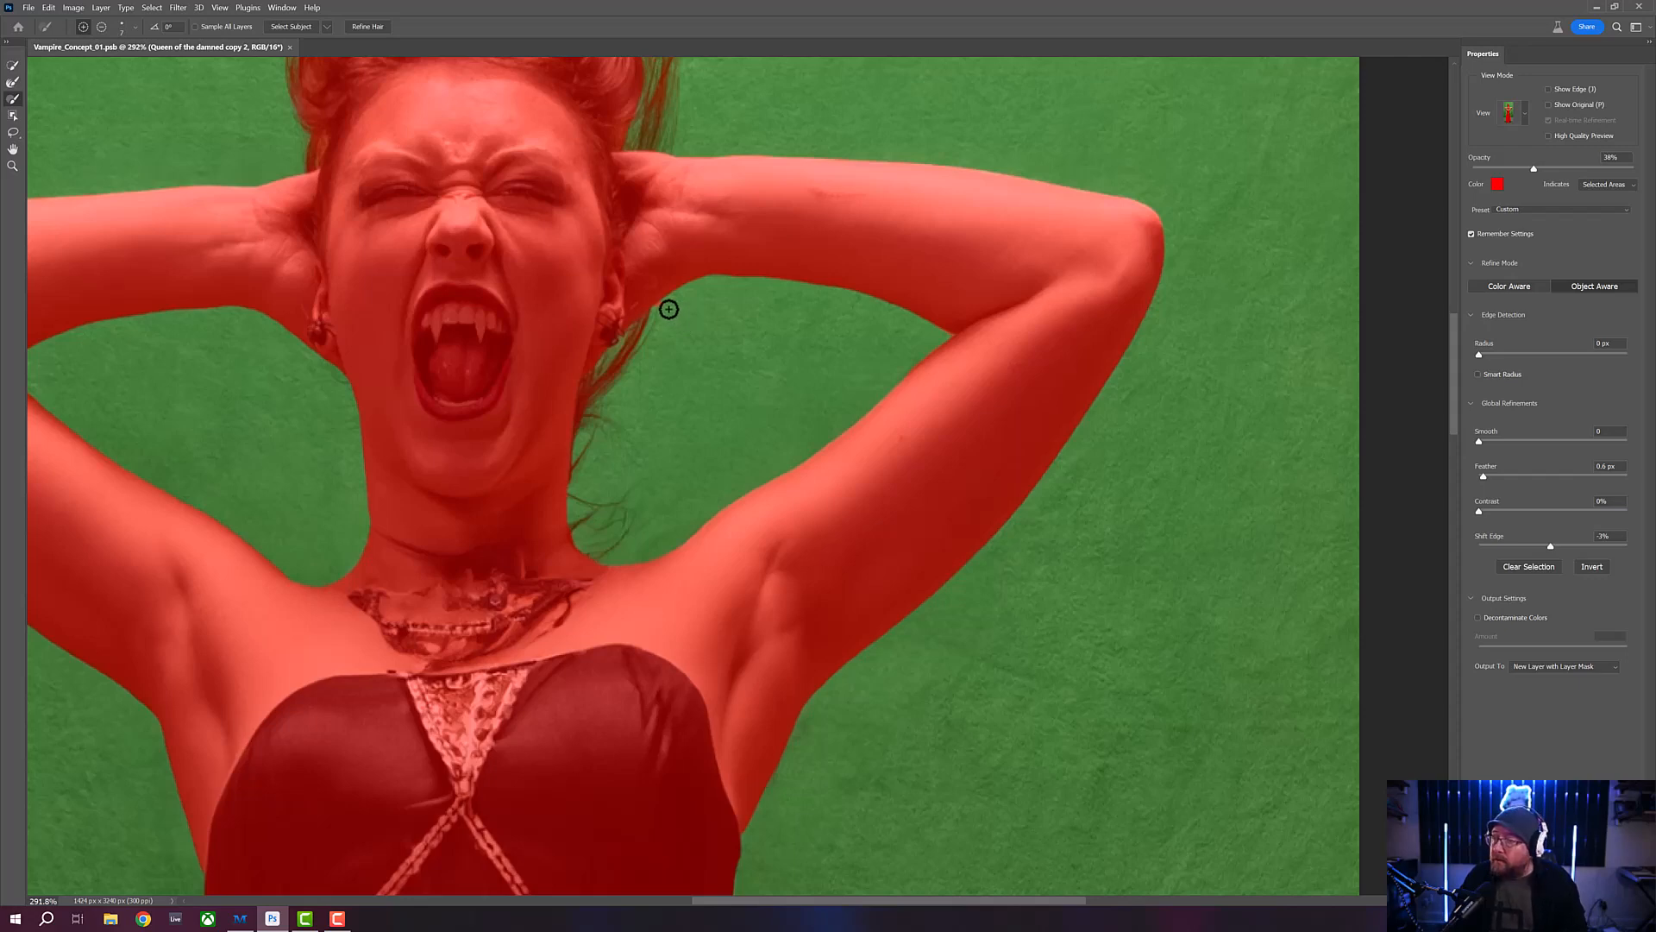
{"action": "key", "text": "alt"}
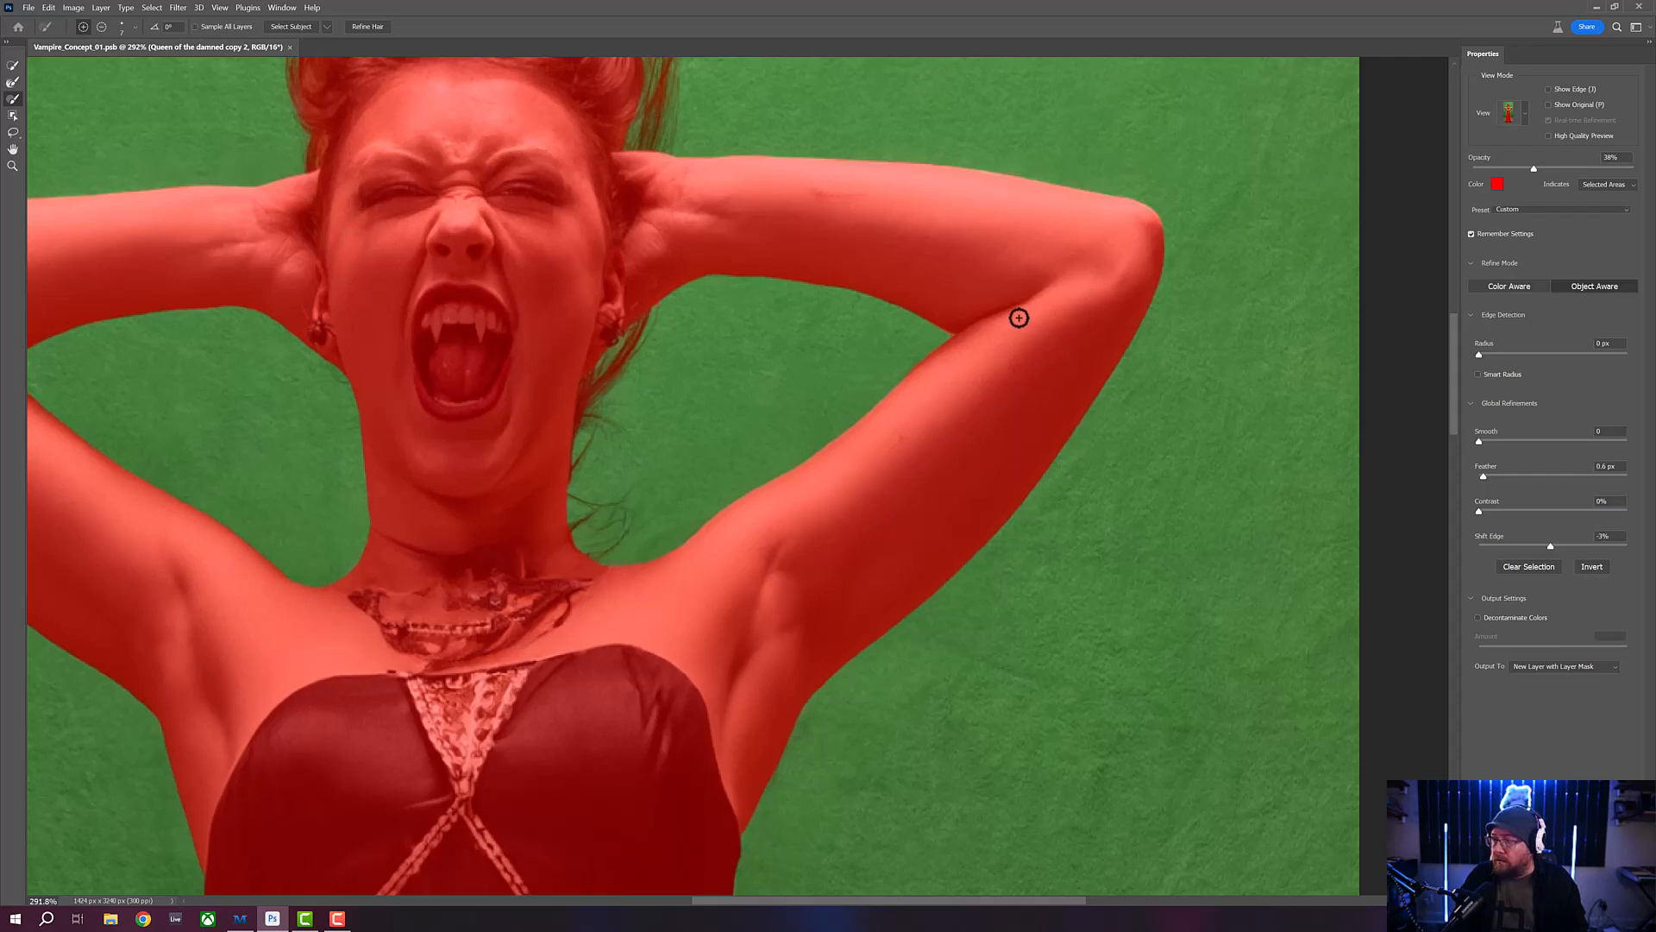
- Inspect the loose neck strands inside the right-hand arm opening in the Black & White and Overlay views, finishing in Overlay
{"action": "key", "text": "k"}
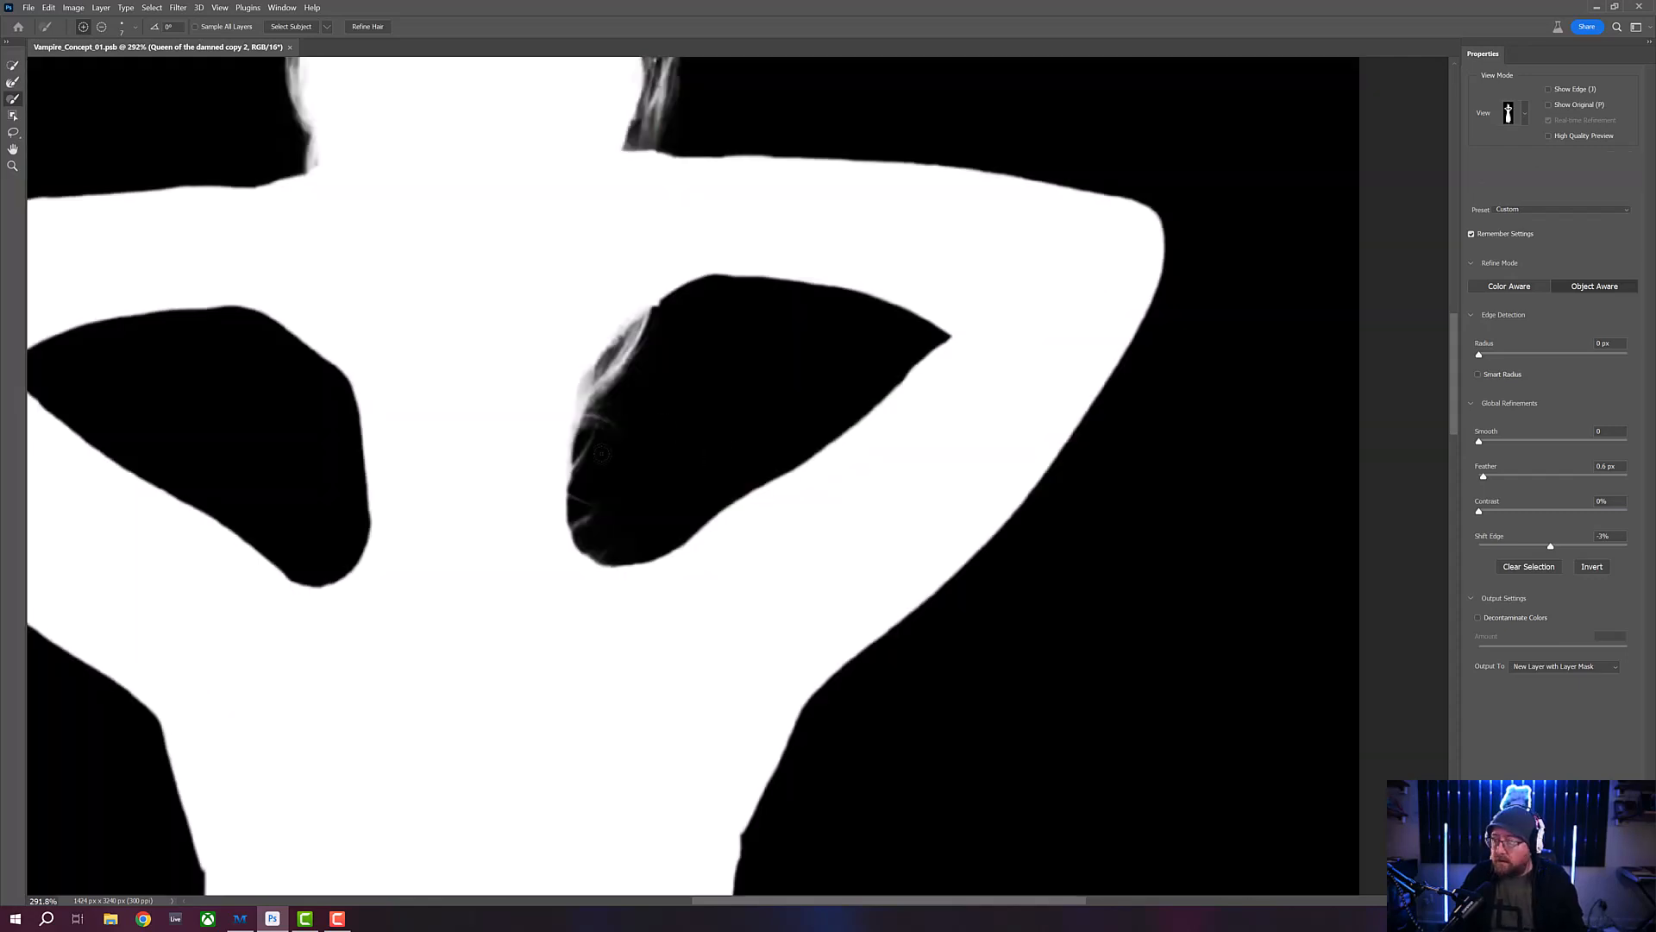
{"action": "key", "text": "v"}
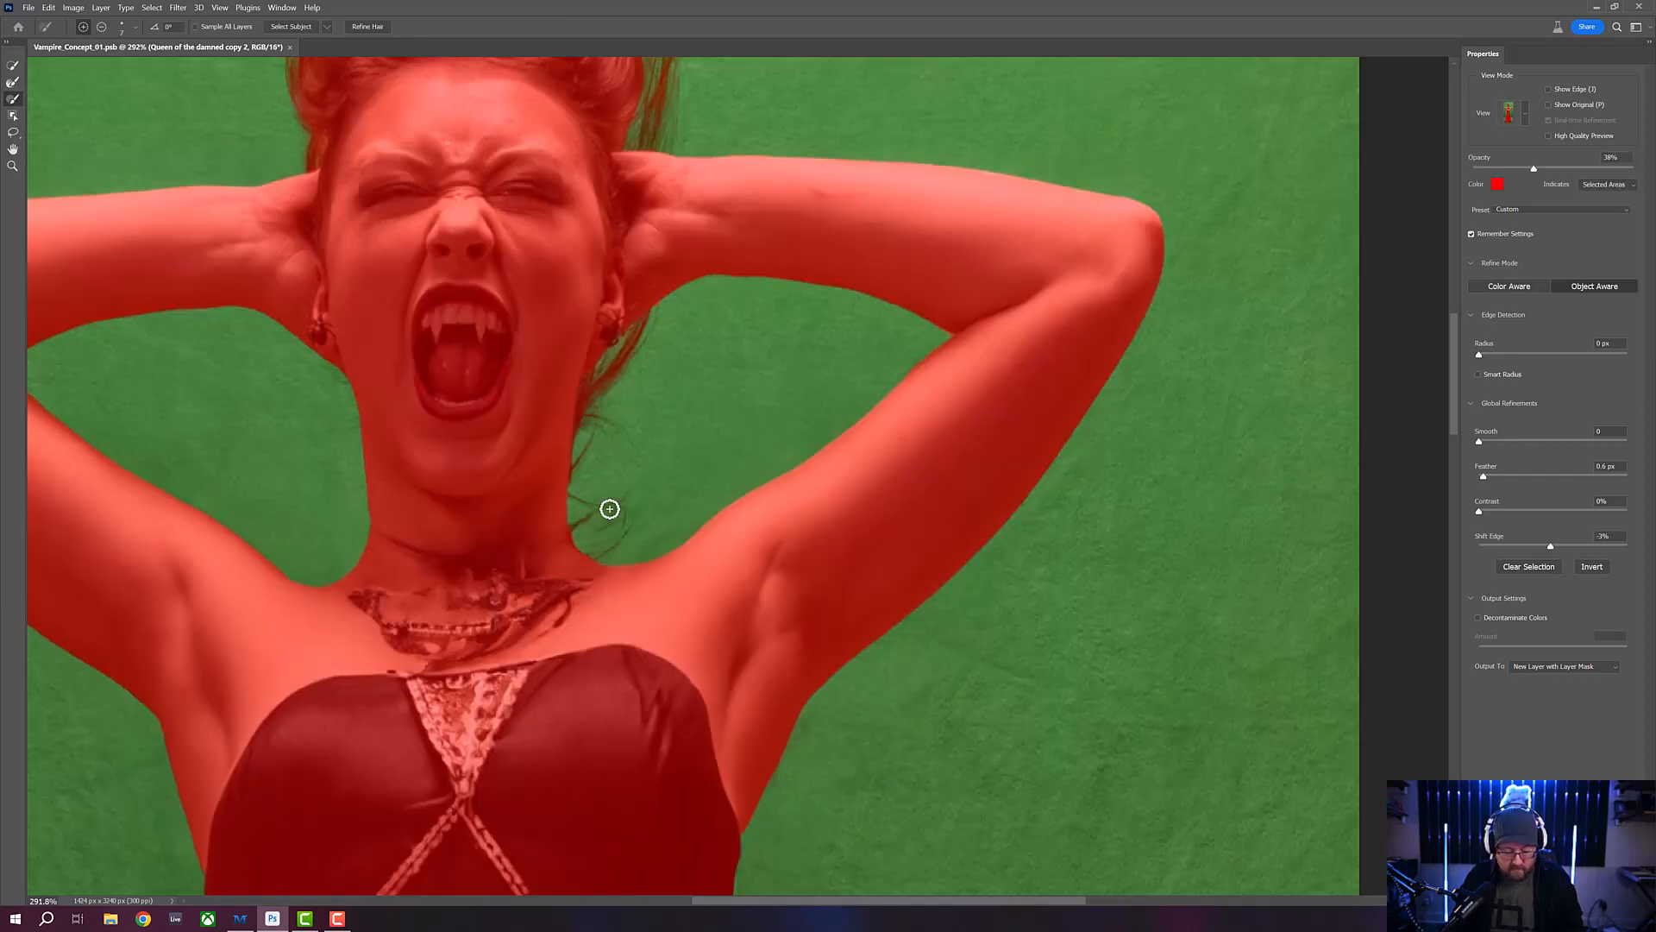
{"action": "key", "text": "k"}
{"action": "key", "text": "v"}
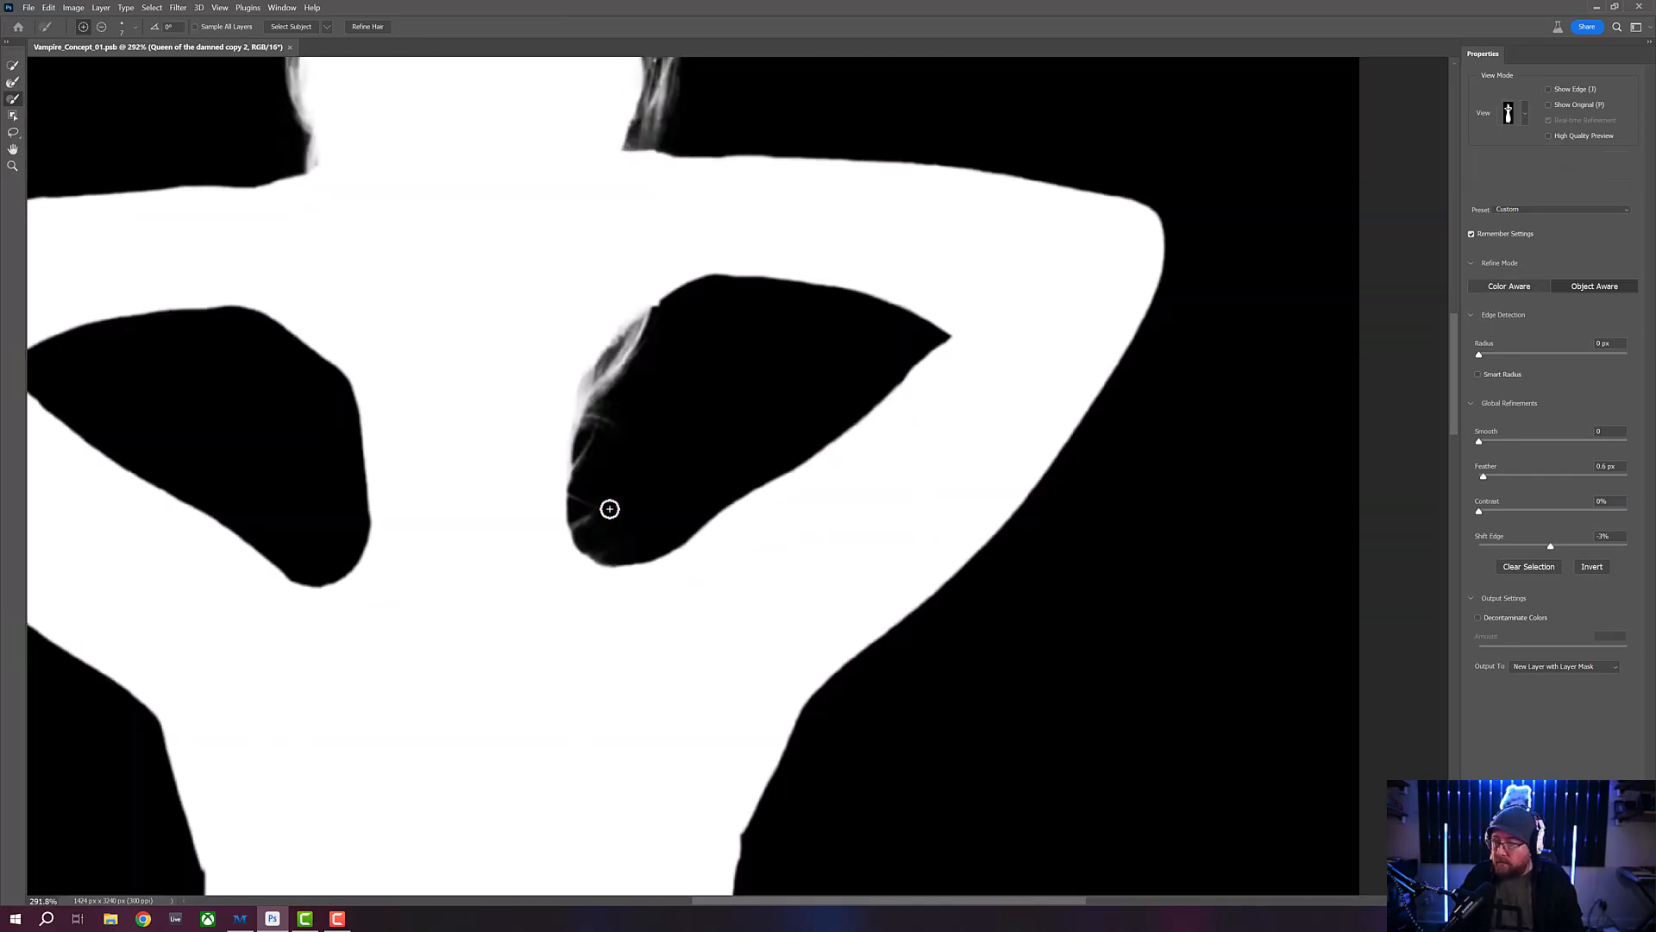
{"action": "key", "text": "k"}
{"action": "key", "text": "v"}
{"action": "key", "text": "k"}
{"action": "left_click", "coordinate": [610, 509]}
{"action": "key", "text": "v"}
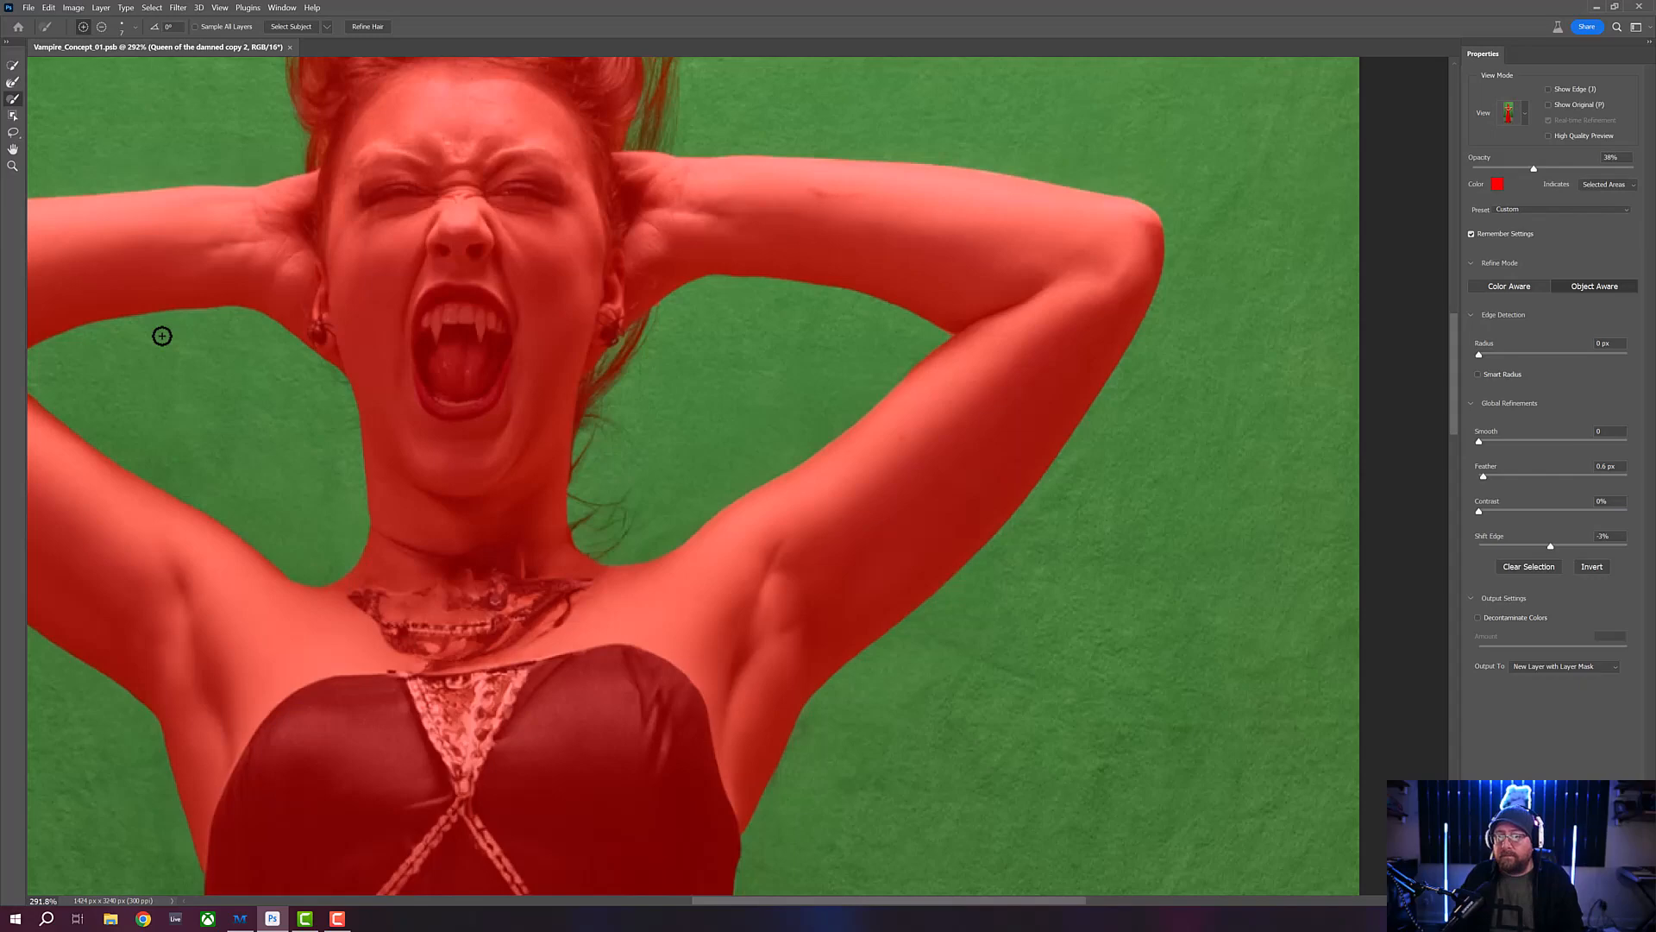
- View the whole figure's selection from the hair tips to the dress hem
{"action": "left_click", "coordinate": [12, 166]}
{"action": "mouse_move", "coordinate": [562, 328]}
{"action": "left_mouse_down"}
{"action": "mouse_move", "coordinate": [546, 330]}
{"action": "mouse_move", "coordinate": [575, 341]}
{"action": "left_mouse_up"}
{"action": "left_click_drag", "start_coordinate": [636, 386], "coordinate": [721, 344]}
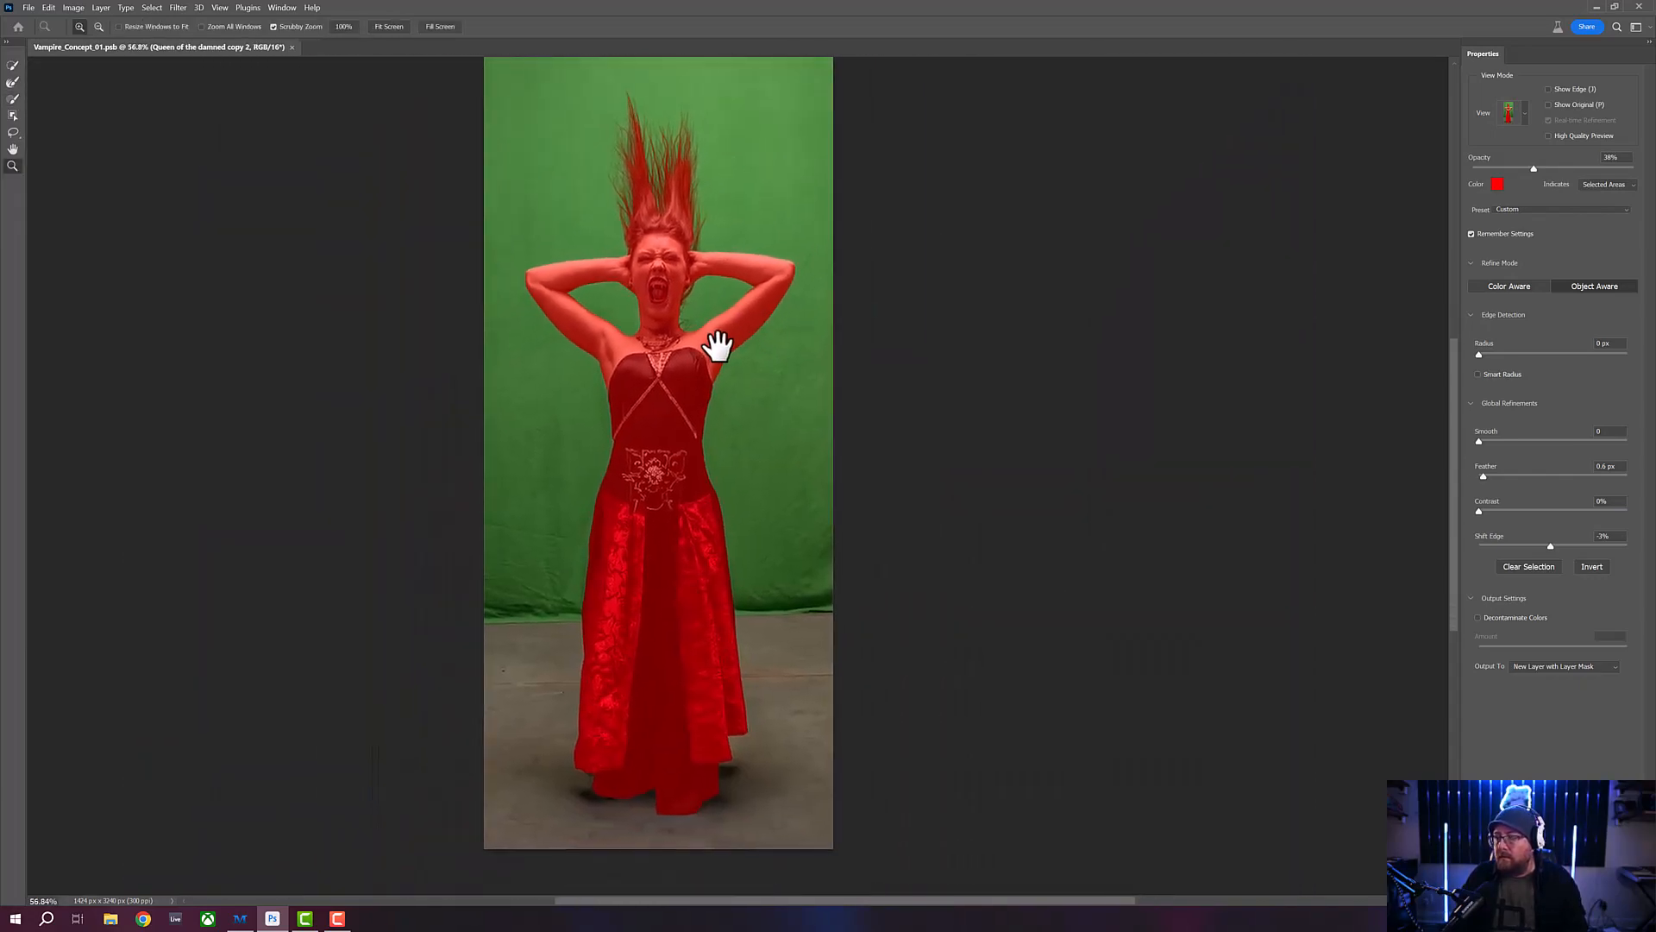
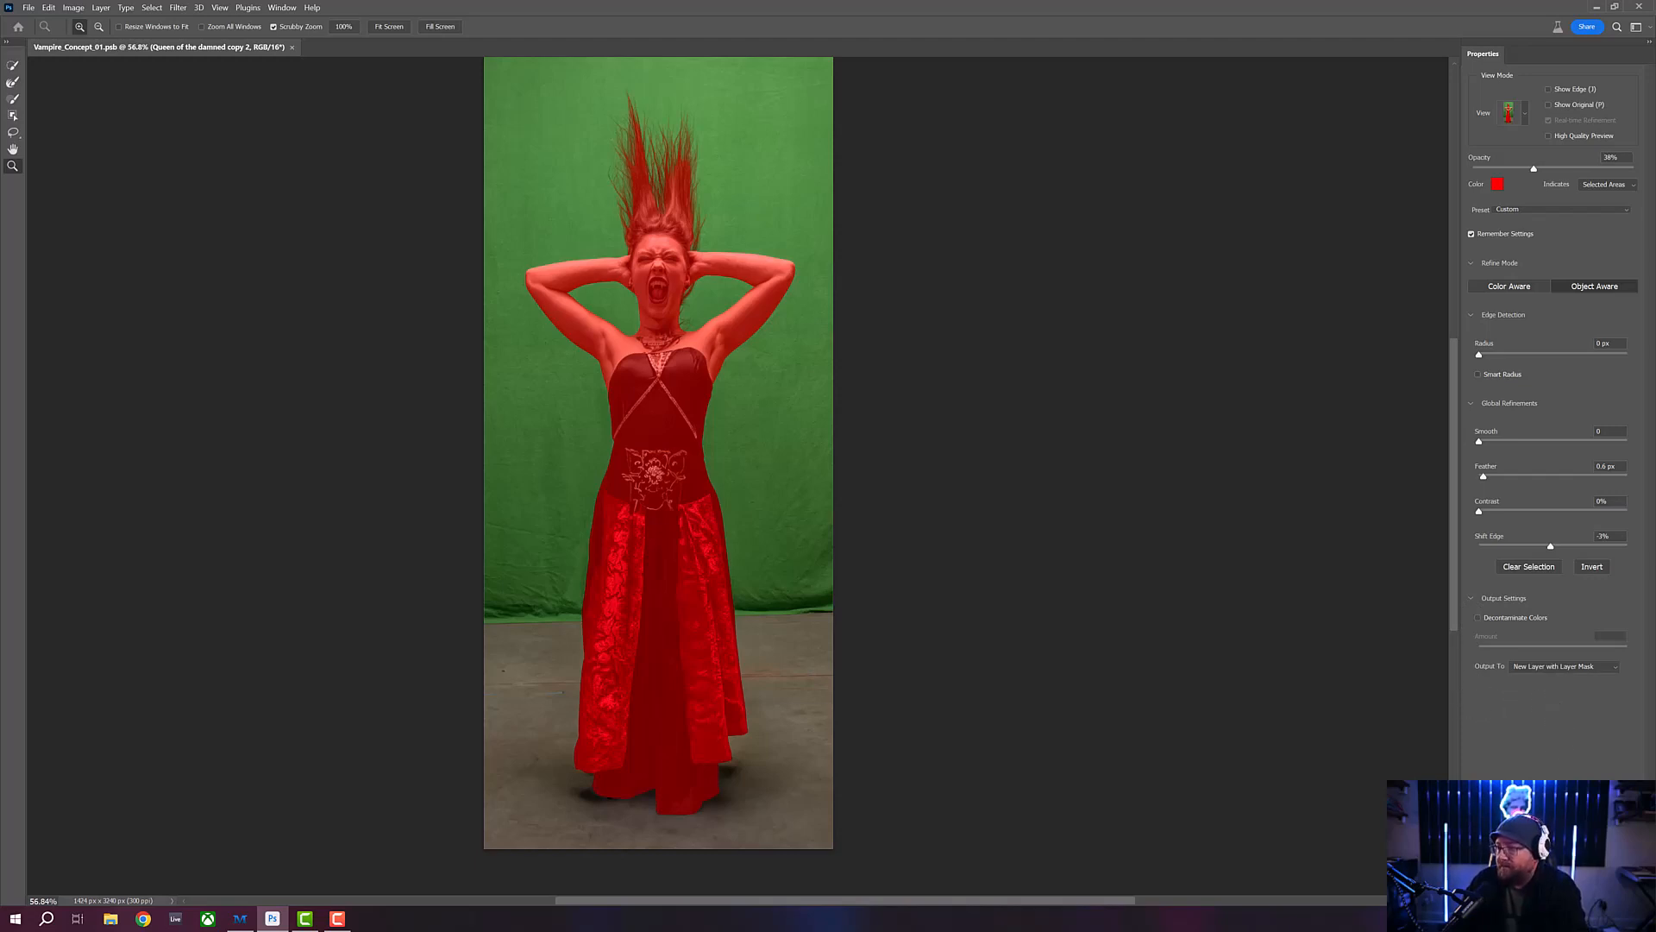
- Output the refined selection to a new layer with a layer mask and hide all the layers beneath it
{"action": "key", "text": "Return"}
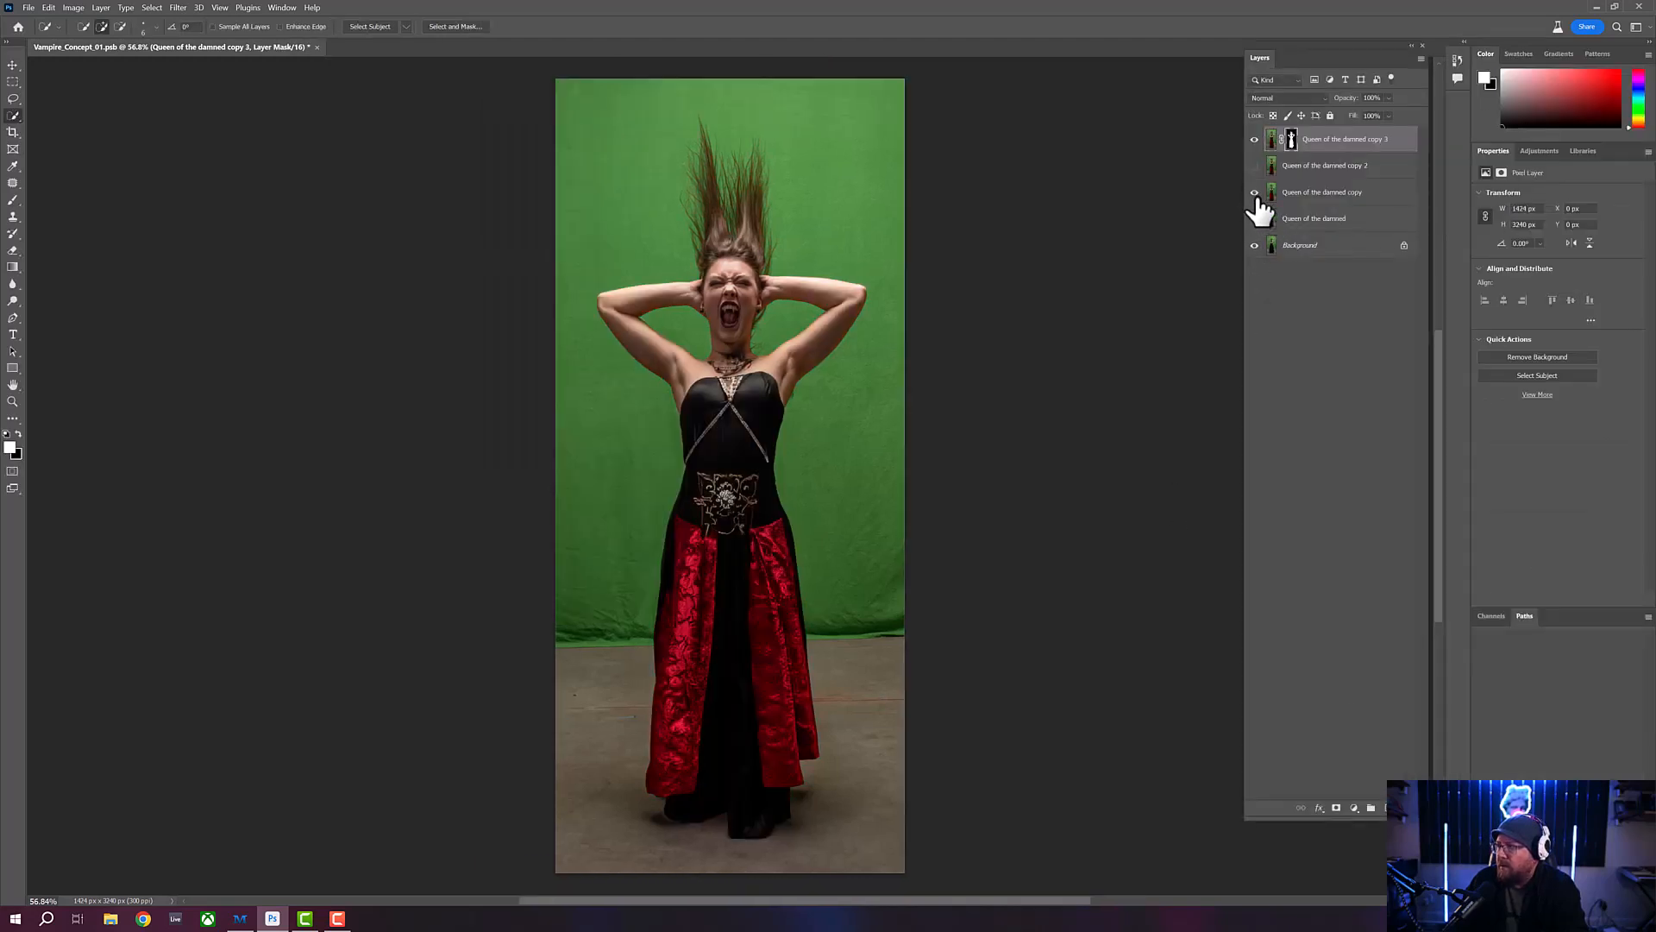
{"action": "left_click", "coordinate": [1255, 193]}
{"action": "left_click", "coordinate": [1255, 246]}
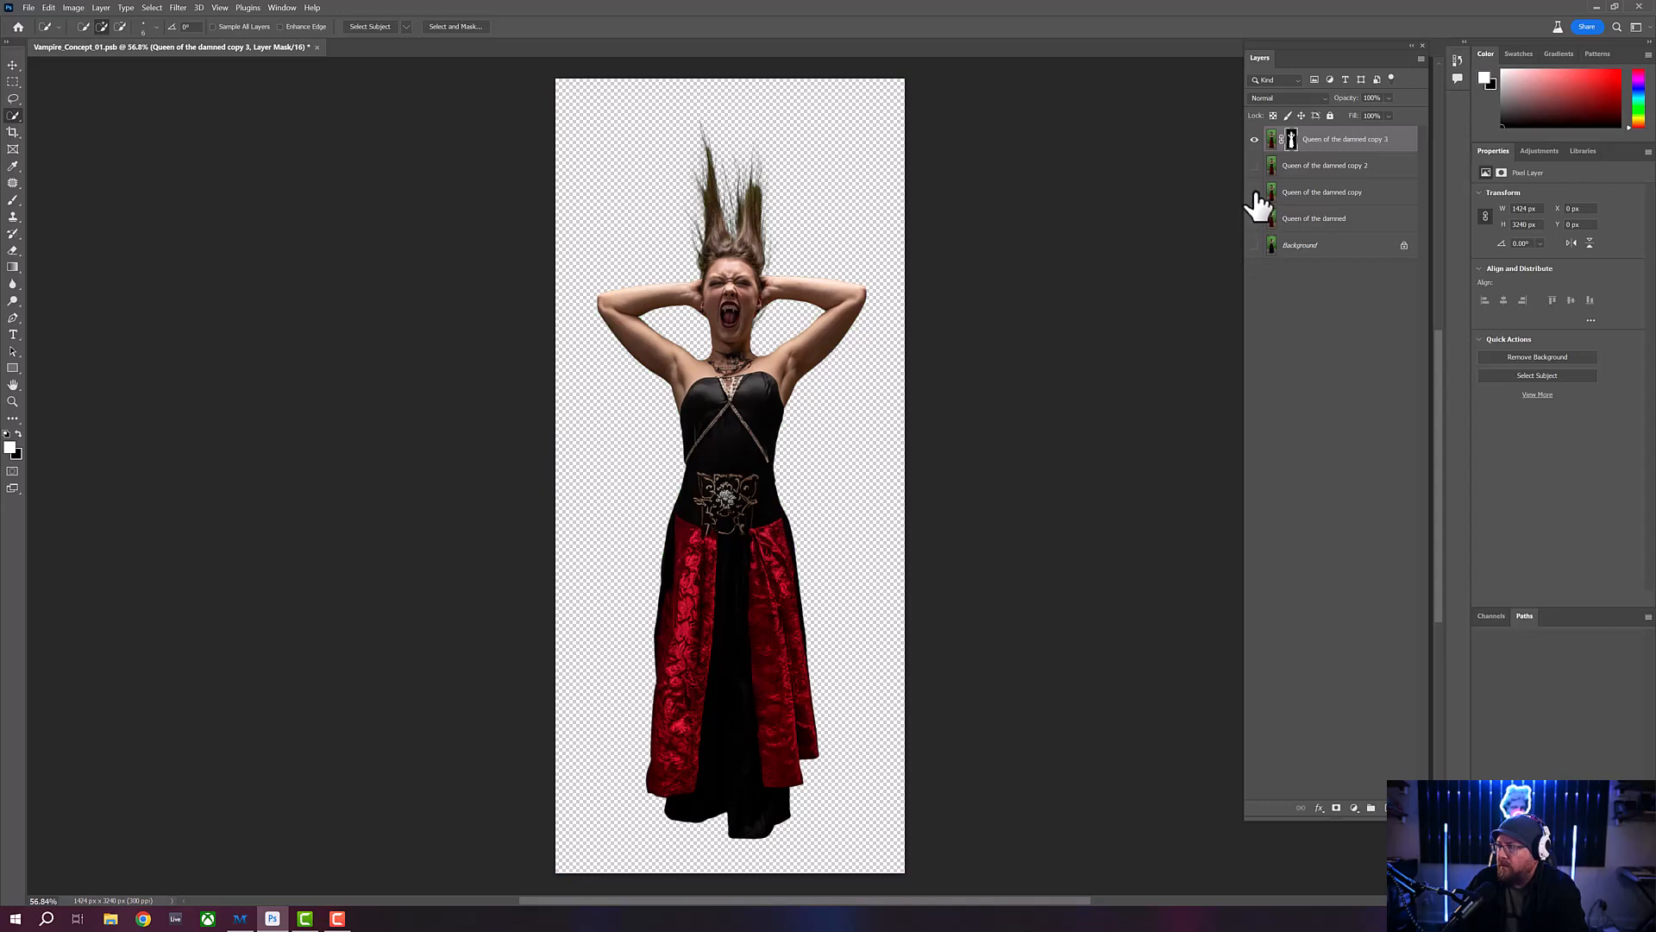
- Compare the cutout with the green-screen original by toggling the visibility of the lower layers, finishing with them hidden
{"action": "left_click", "coordinate": [1255, 246]}
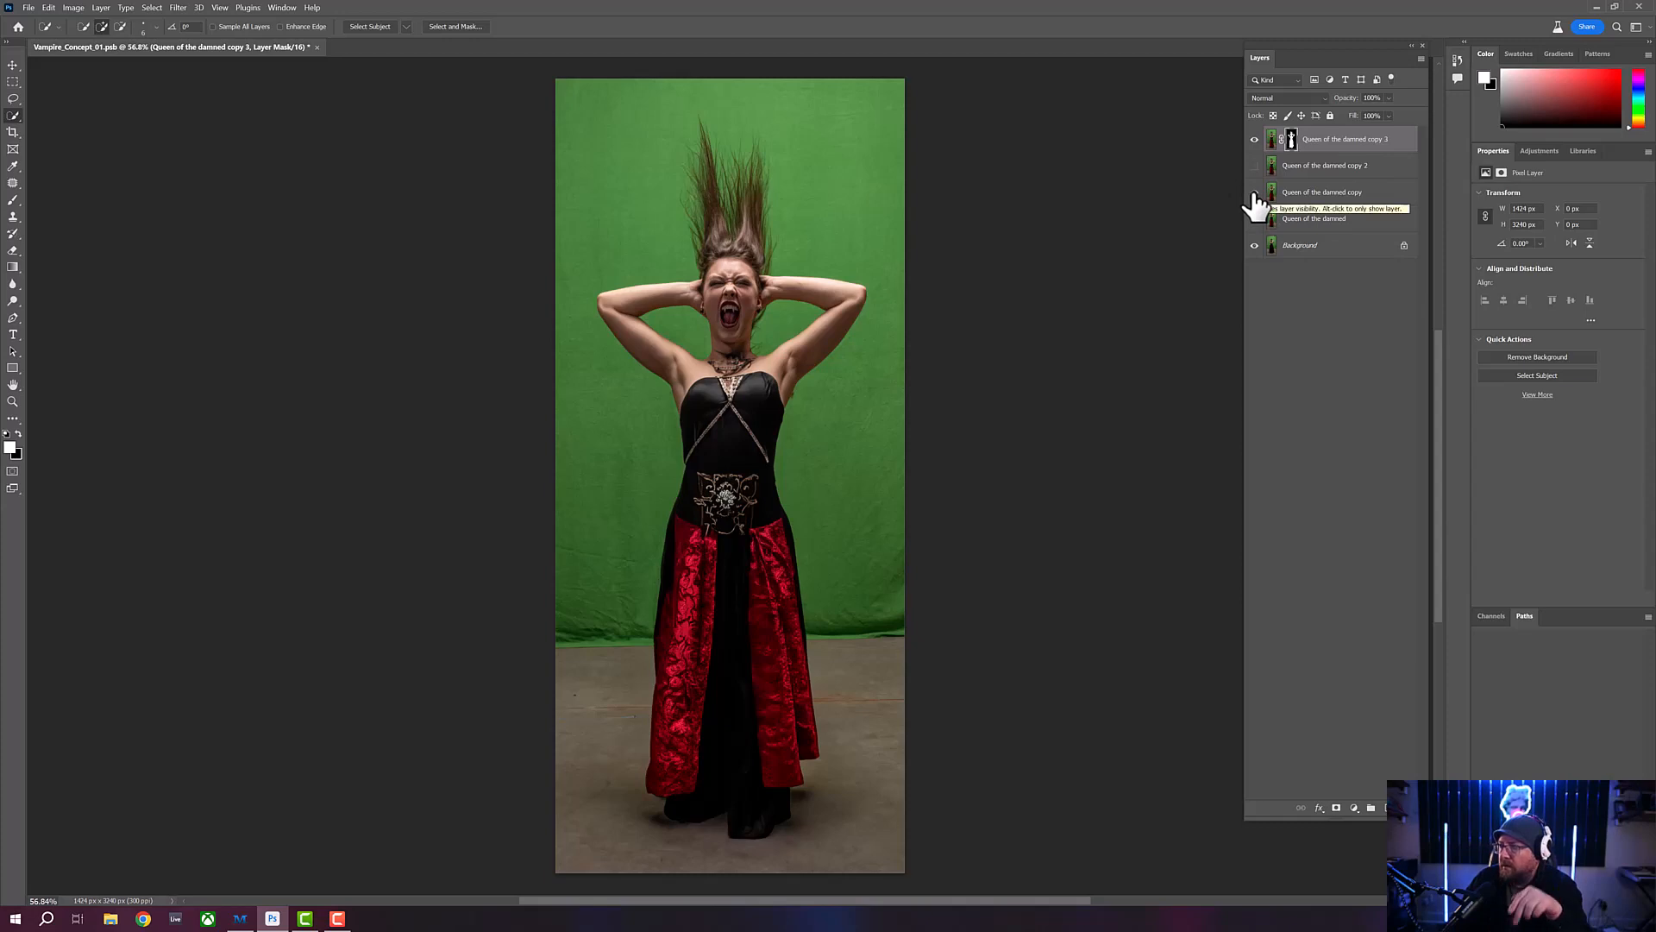
{"action": "left_click", "coordinate": [1255, 246]}
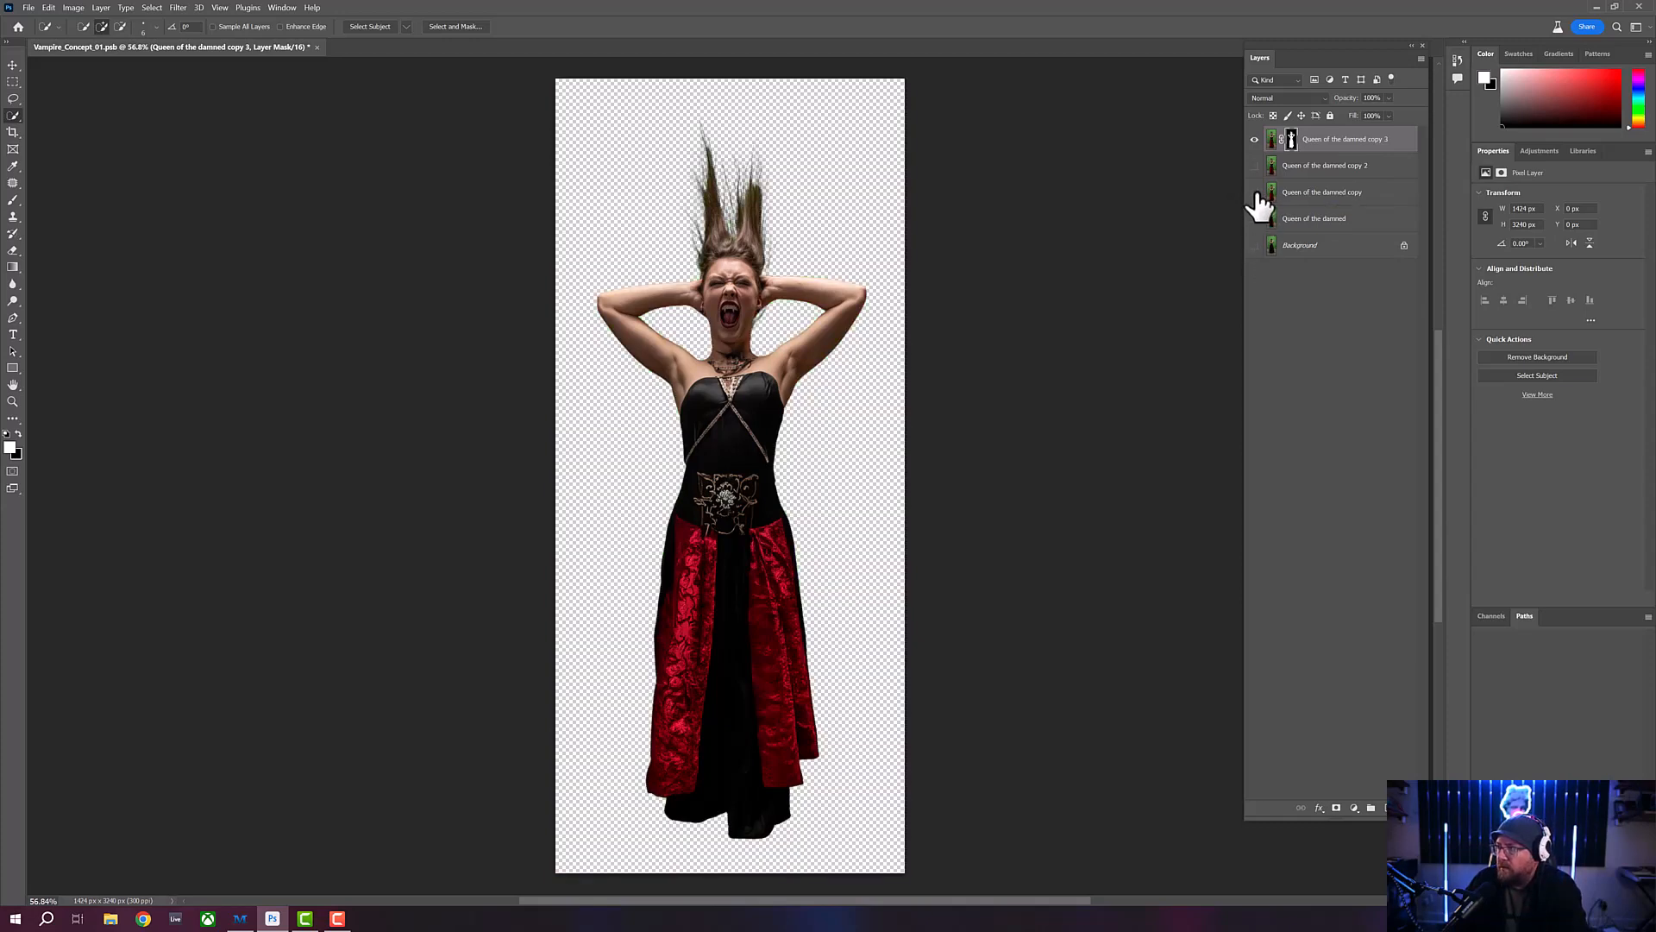
{"action": "left_click_drag", "start_coordinate": [1256, 194], "coordinate": [1272, 277]}
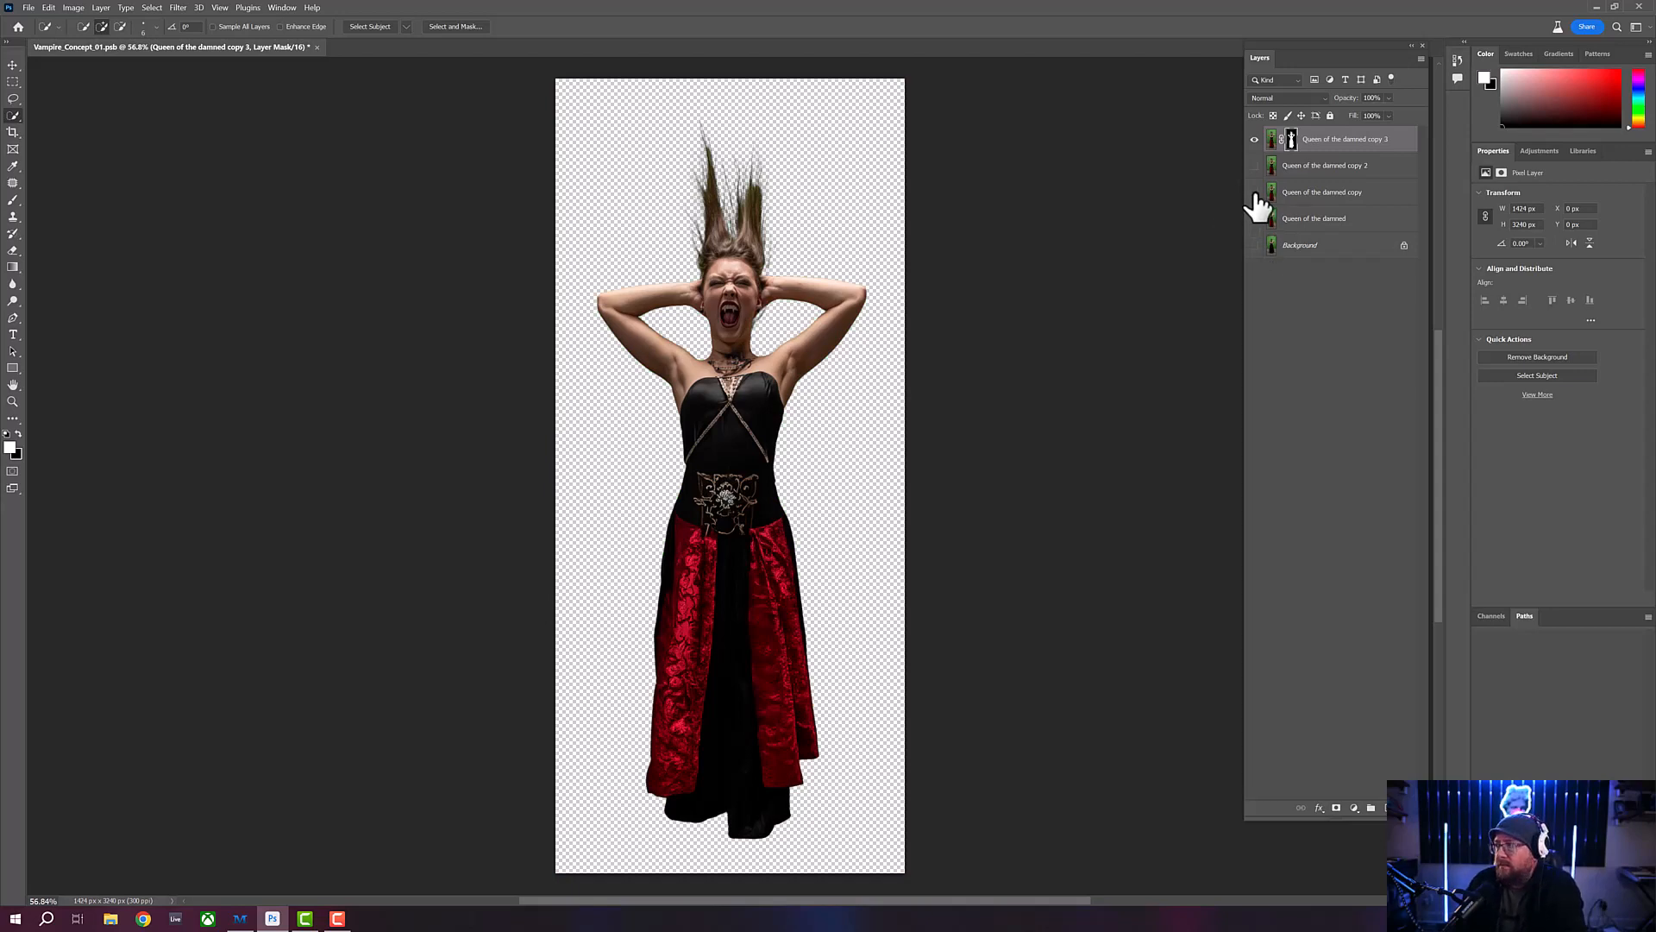
{"action": "left_click", "coordinate": [1255, 246]}
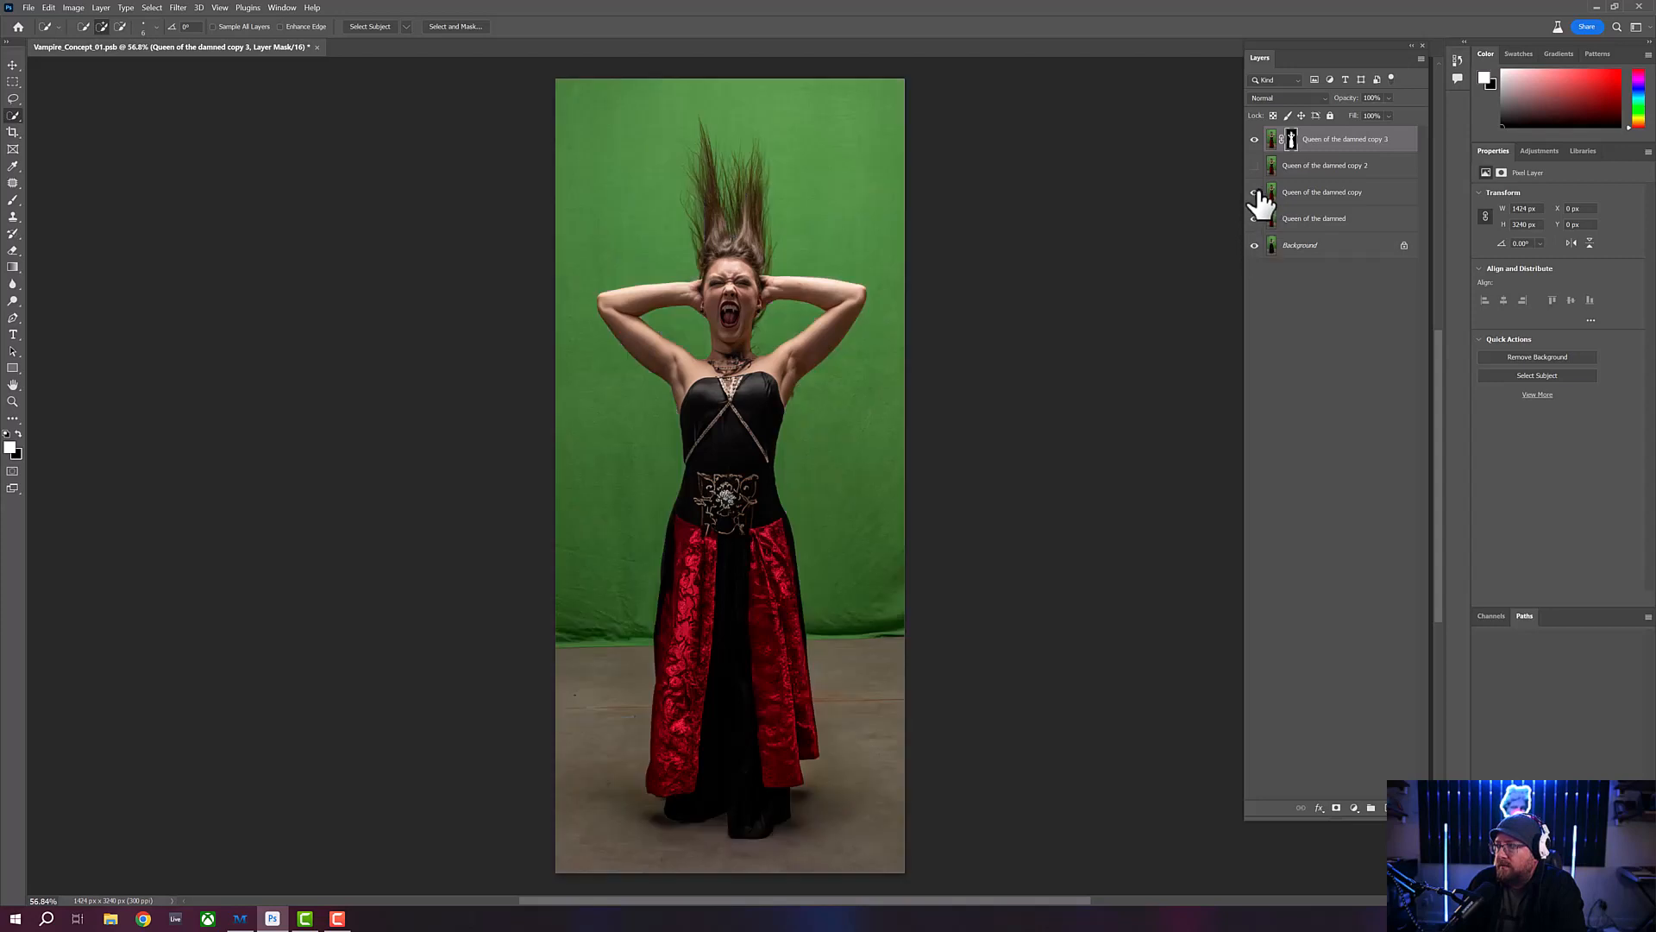
{"action": "left_click", "coordinate": [1255, 246]}
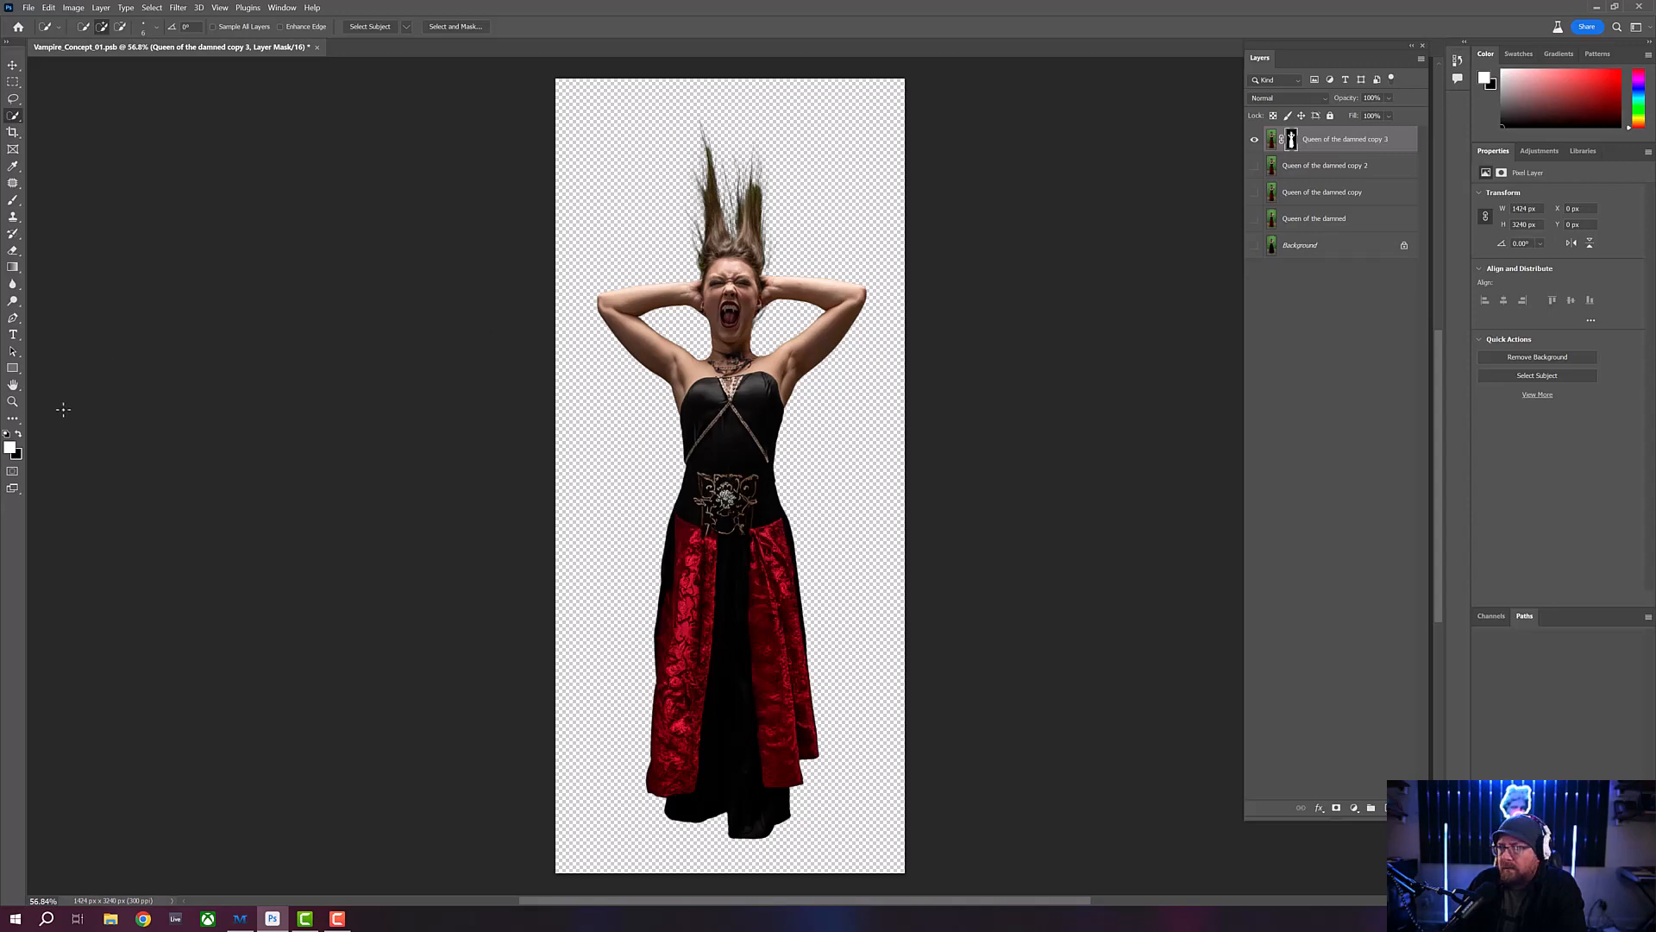
- Examine the mask edges around the fangs up close, comparing the cutout with and without the "Queen of the damned copy 2" layer
{"action": "left_click", "coordinate": [13, 402]}
{"action": "left_click", "coordinate": [759, 310]}
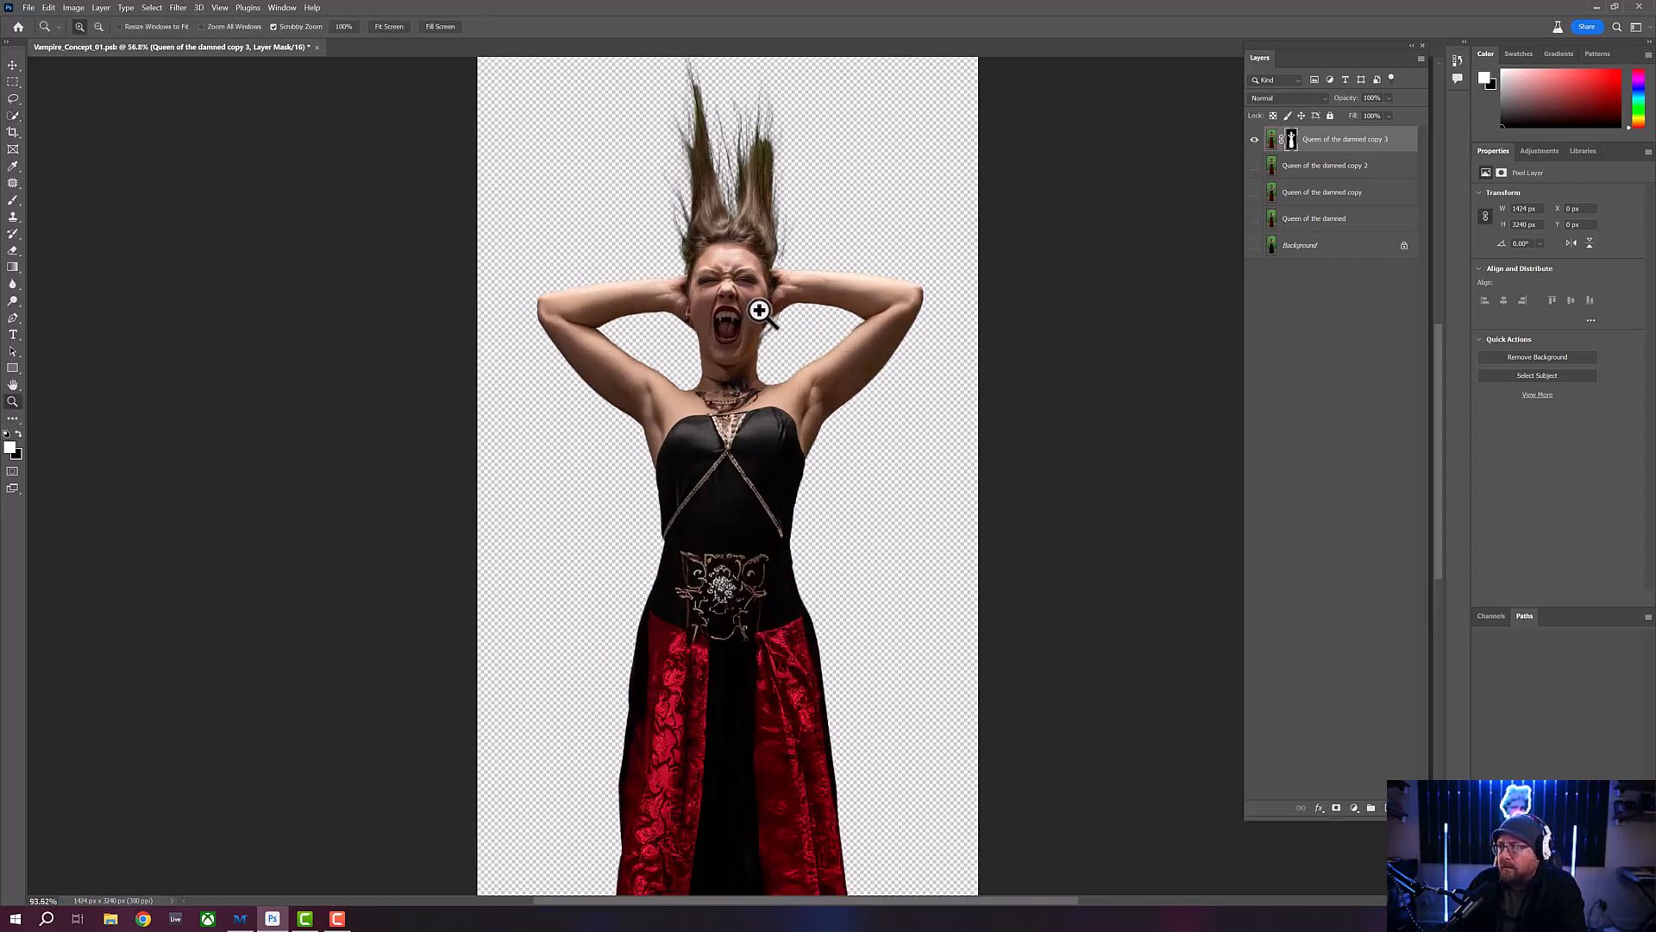
{"action": "left_click", "coordinate": [759, 311]}
{"action": "left_click", "coordinate": [717, 311]}
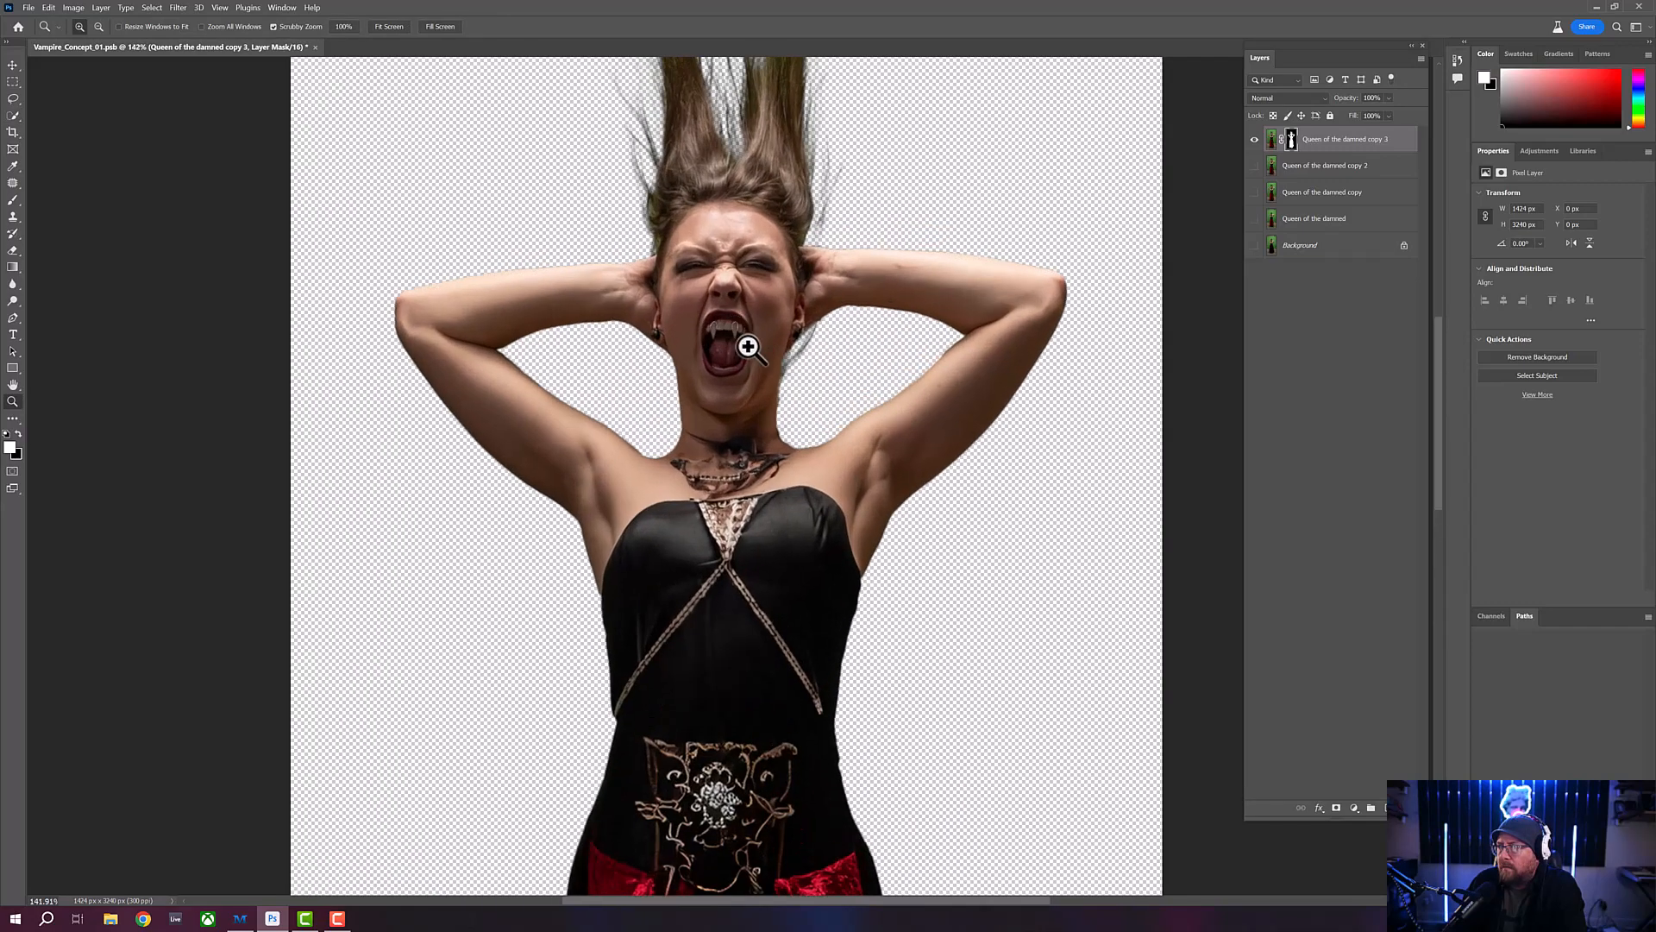
{"action": "left_click", "coordinate": [745, 347]}
{"action": "left_click", "coordinate": [729, 342]}
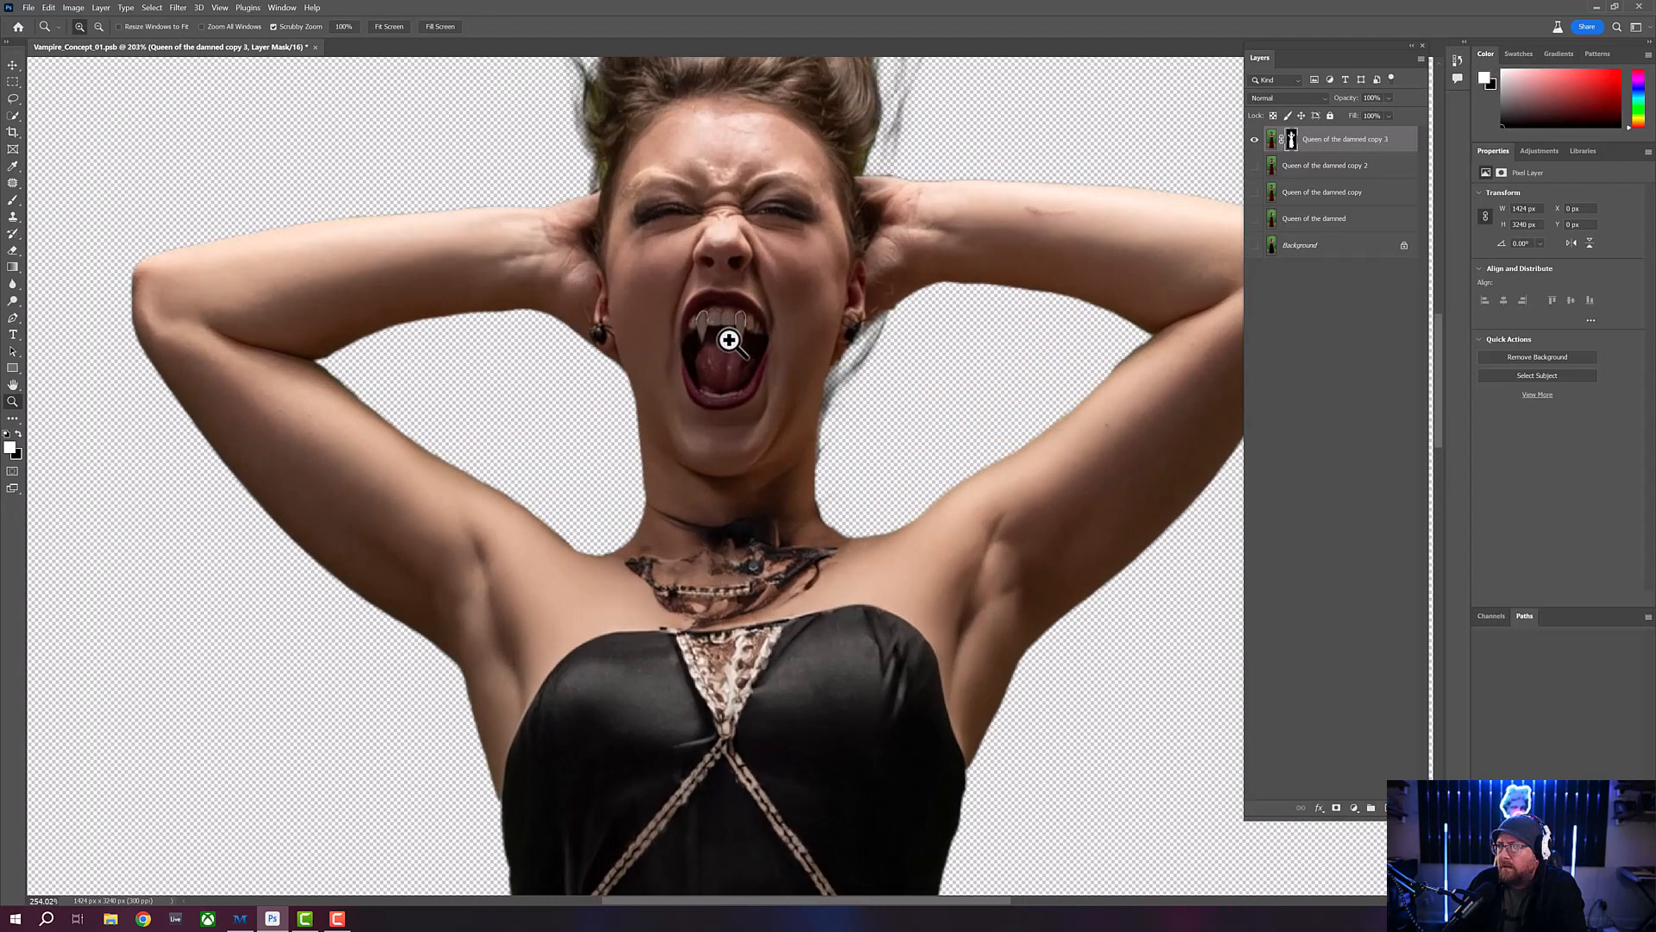
{"action": "left_click", "coordinate": [730, 292]}
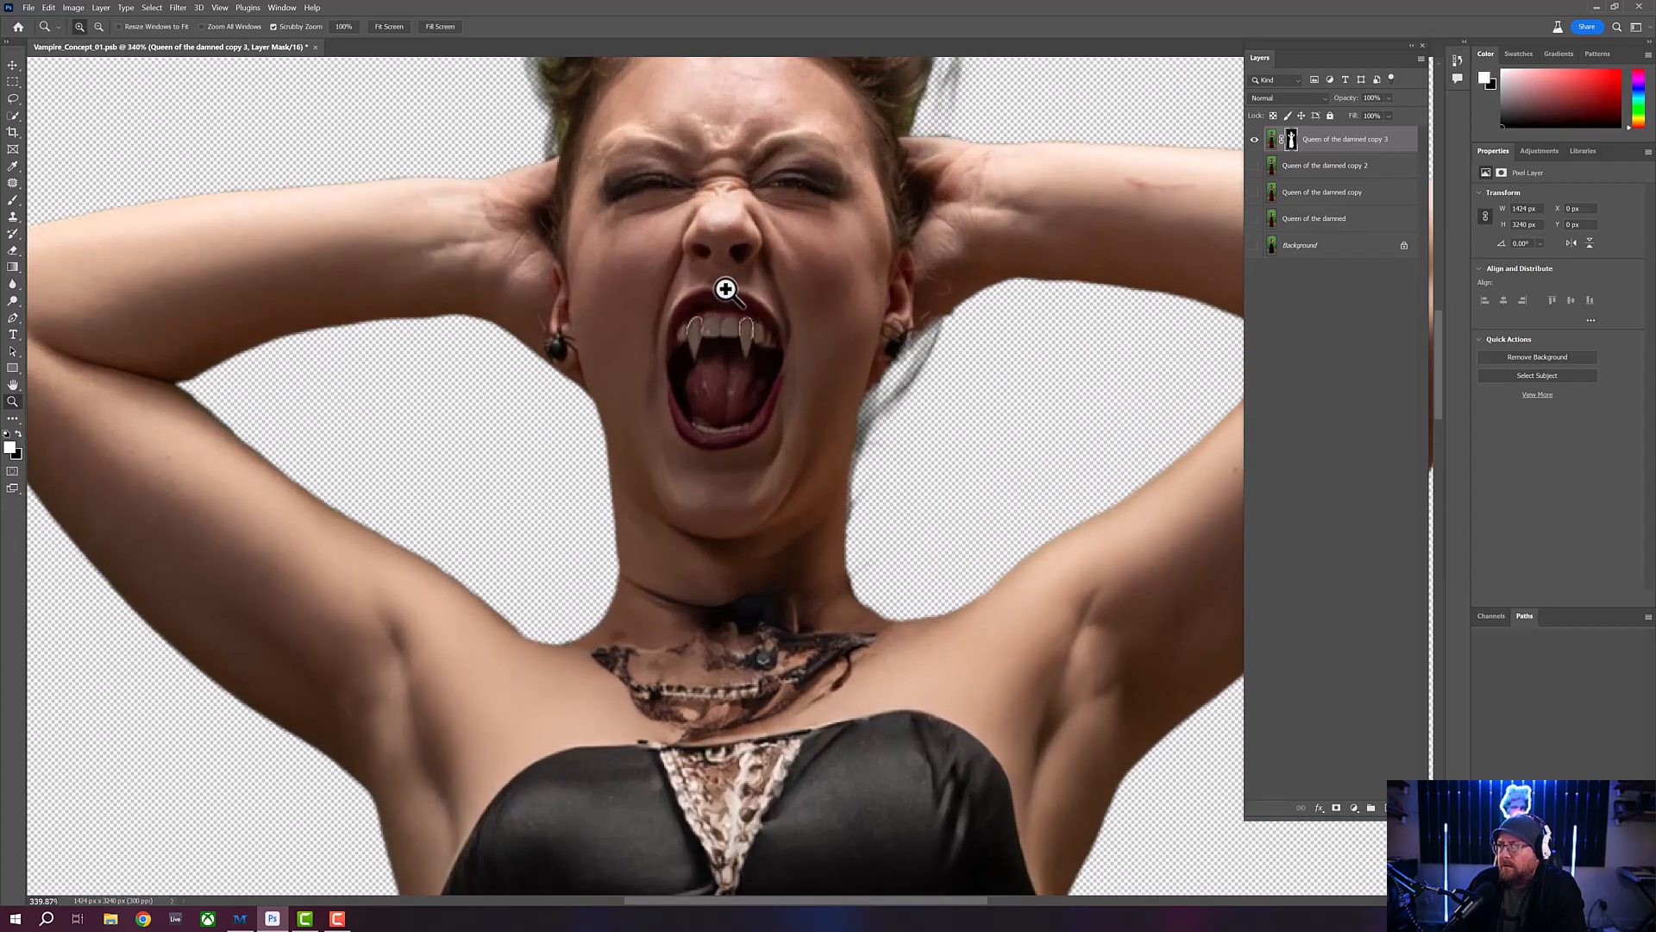
{"action": "left_click", "coordinate": [725, 289]}
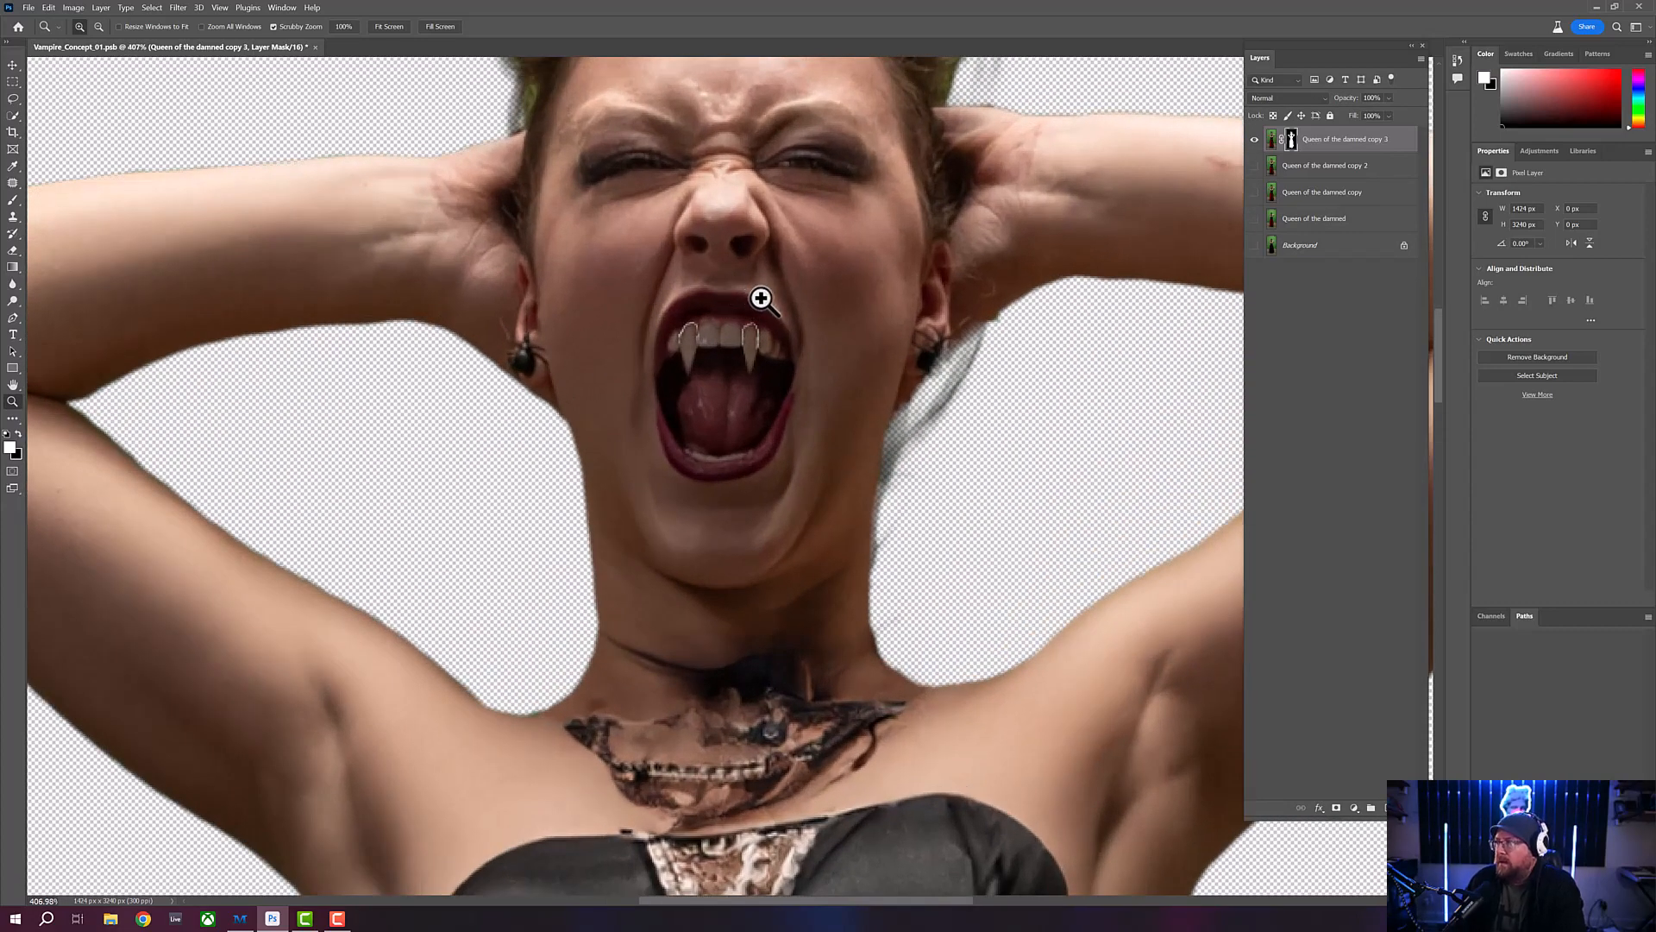
{"action": "left_click", "coordinate": [1254, 167]}
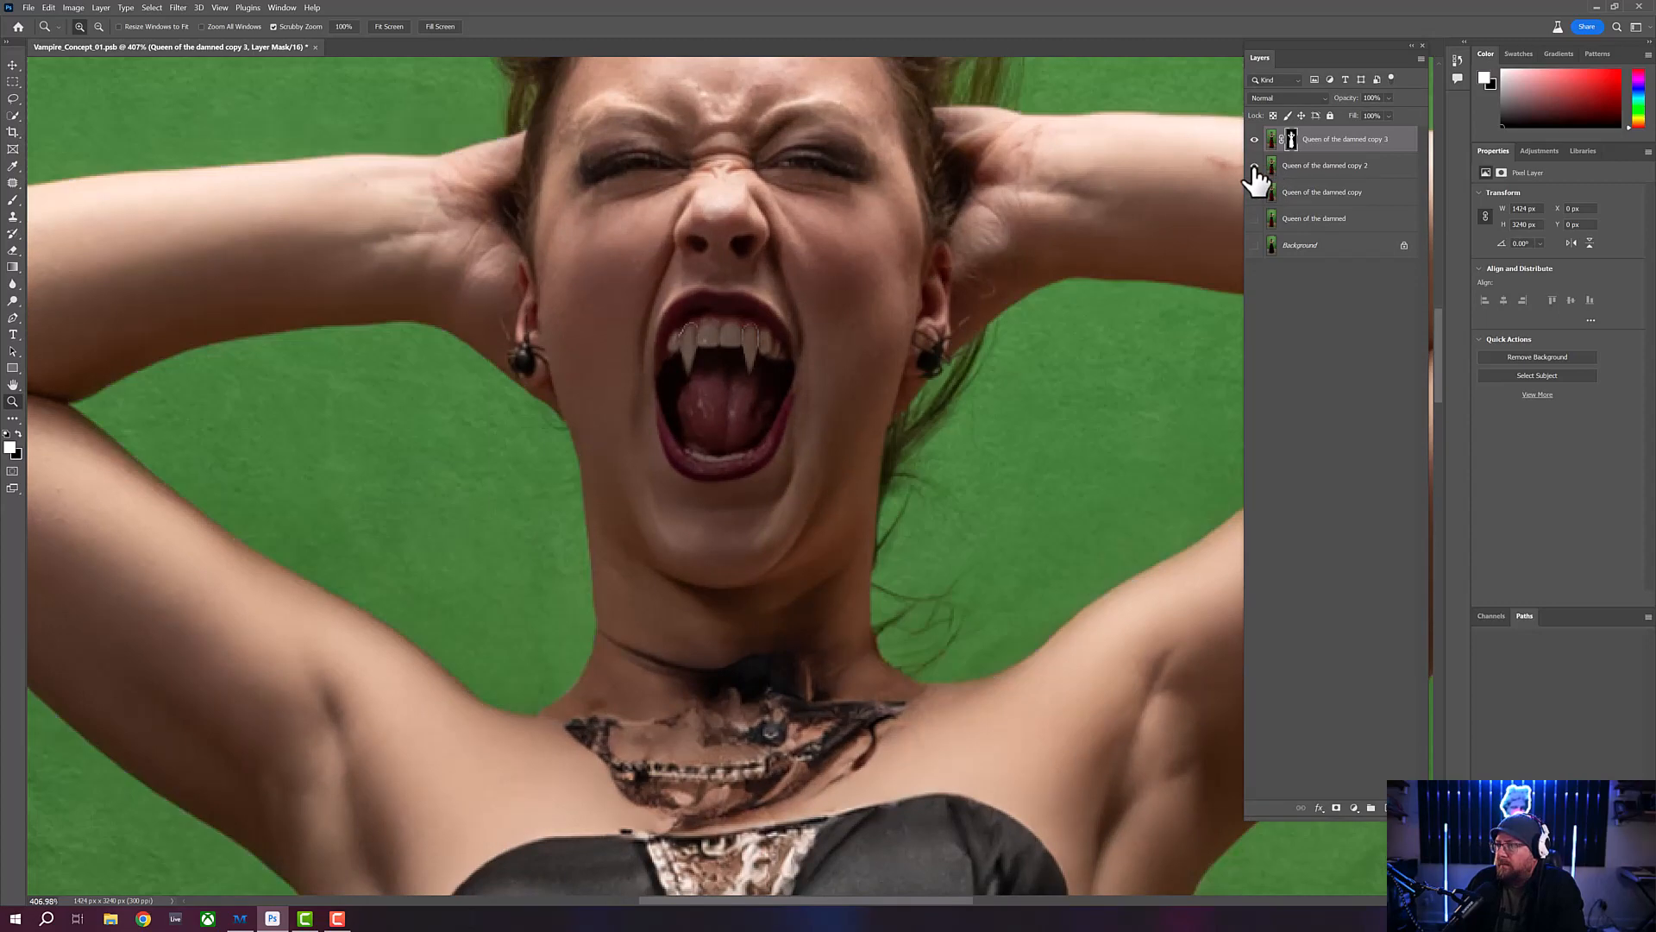
{"action": "left_click", "coordinate": [1254, 165]}
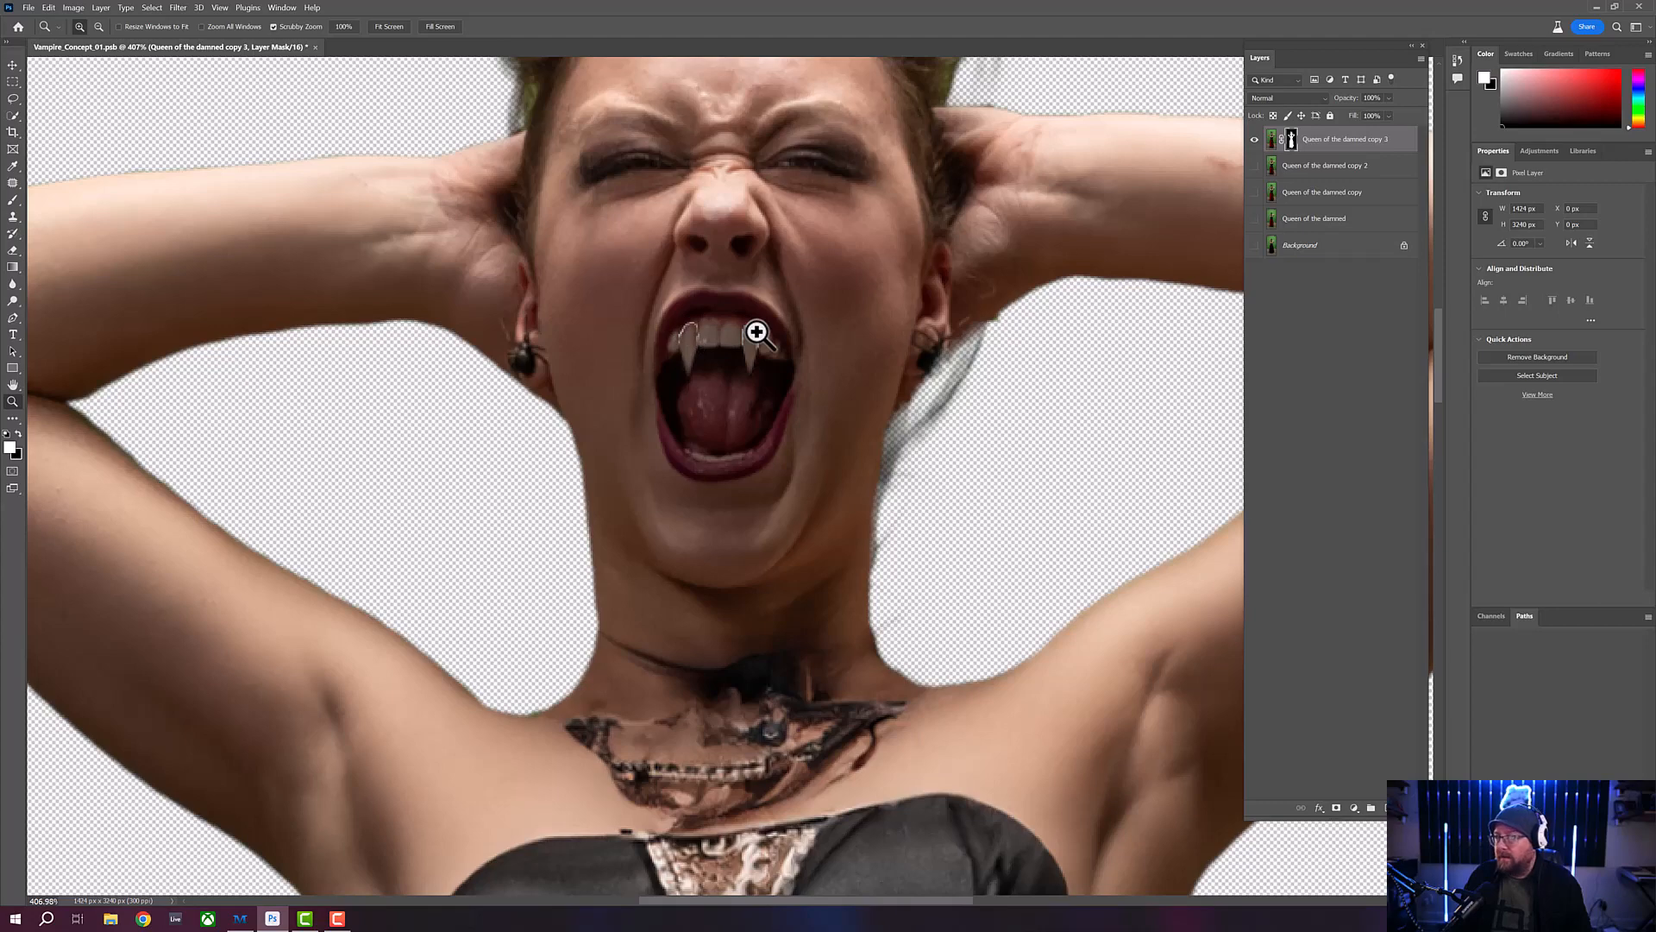
{"action": "left_click", "coordinate": [1256, 165]}
{"action": "left_click", "coordinate": [1256, 166]}
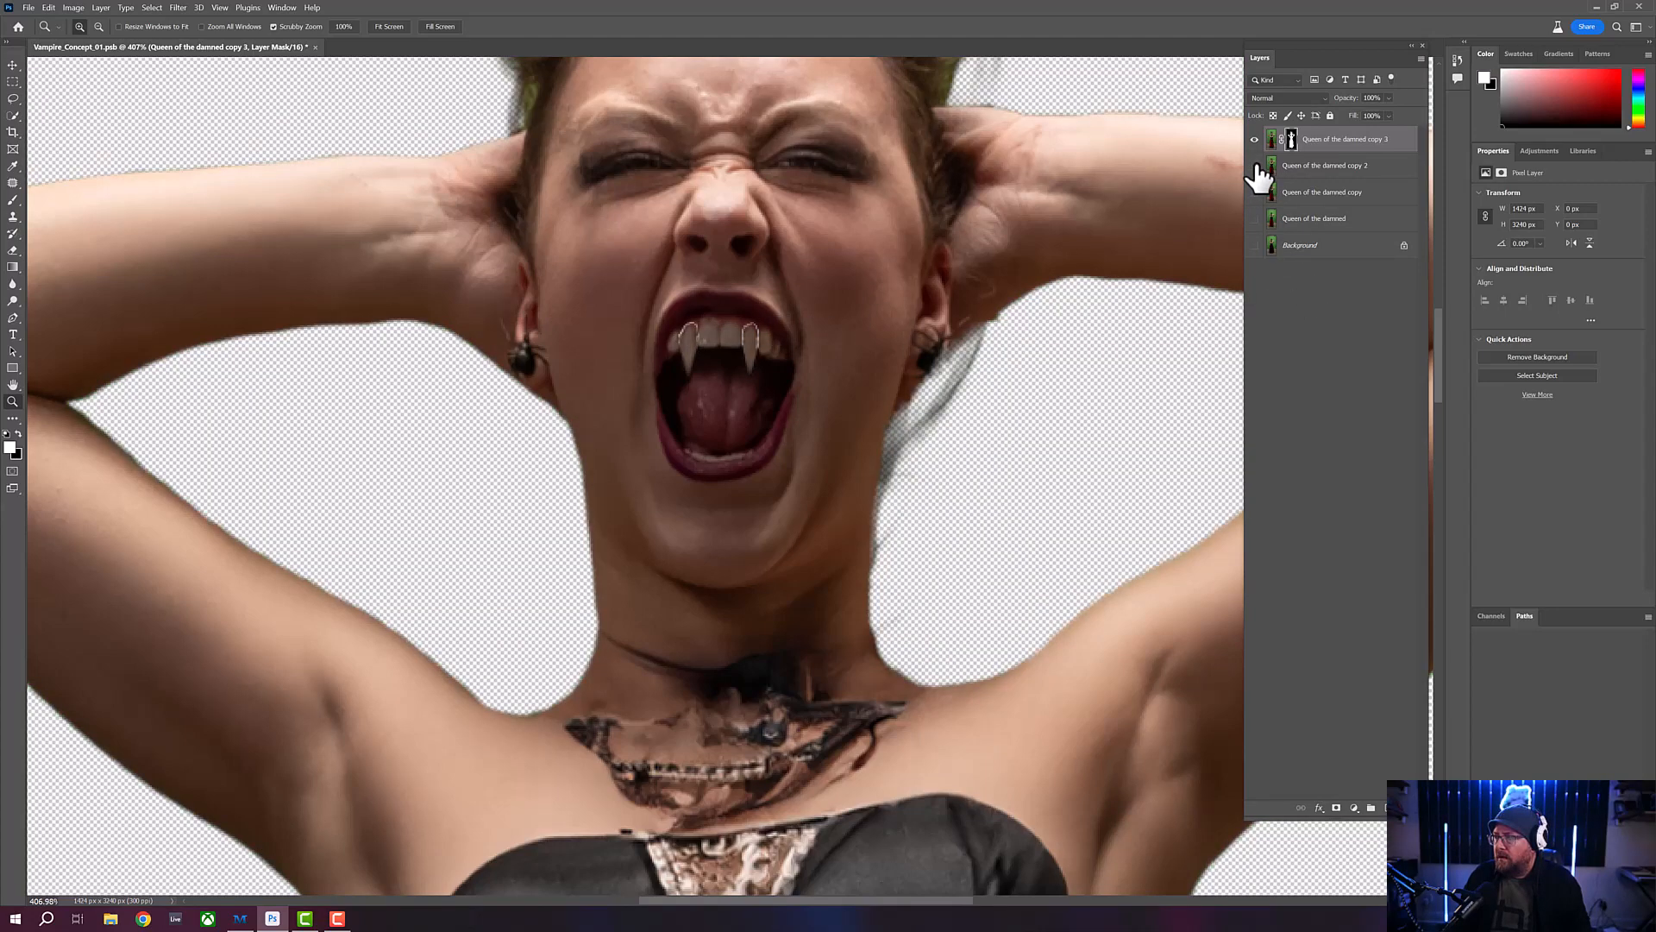
- Show all the lower layers, duplicate "Queen of the damned copy 2" through Background, and merge the duplicates into one layer
{"action": "left_click", "coordinate": [1256, 166]}
{"action": "left_click_drag", "start_coordinate": [1254, 192], "coordinate": [1250, 249]}
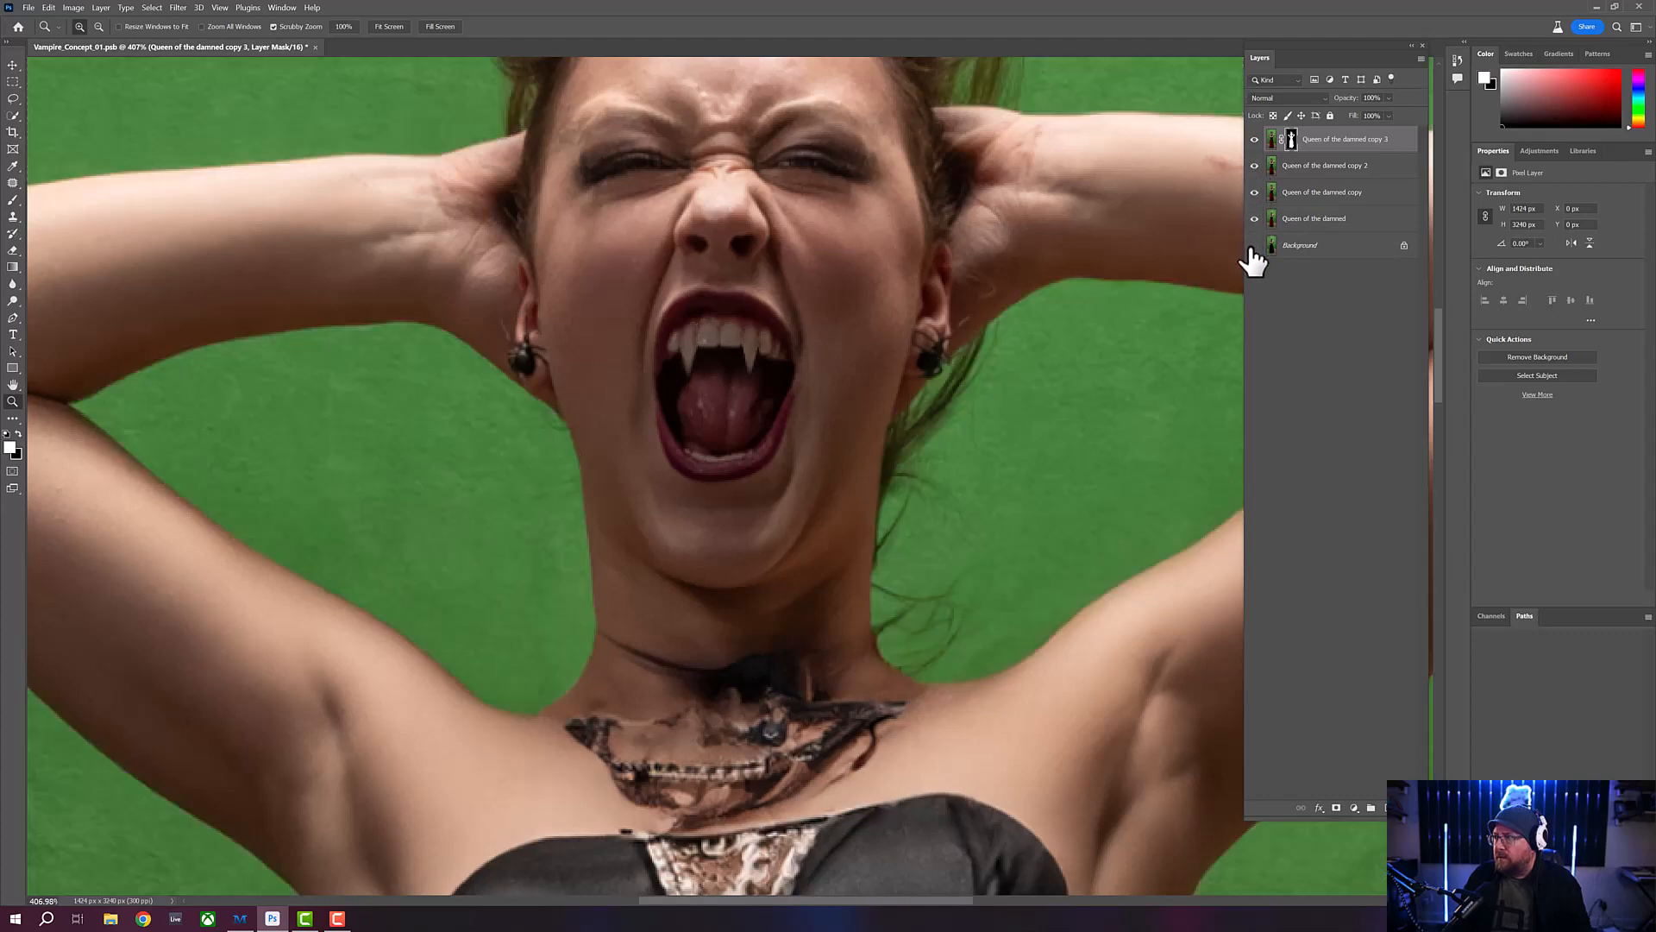
{"action": "left_click", "coordinate": [1385, 173]}
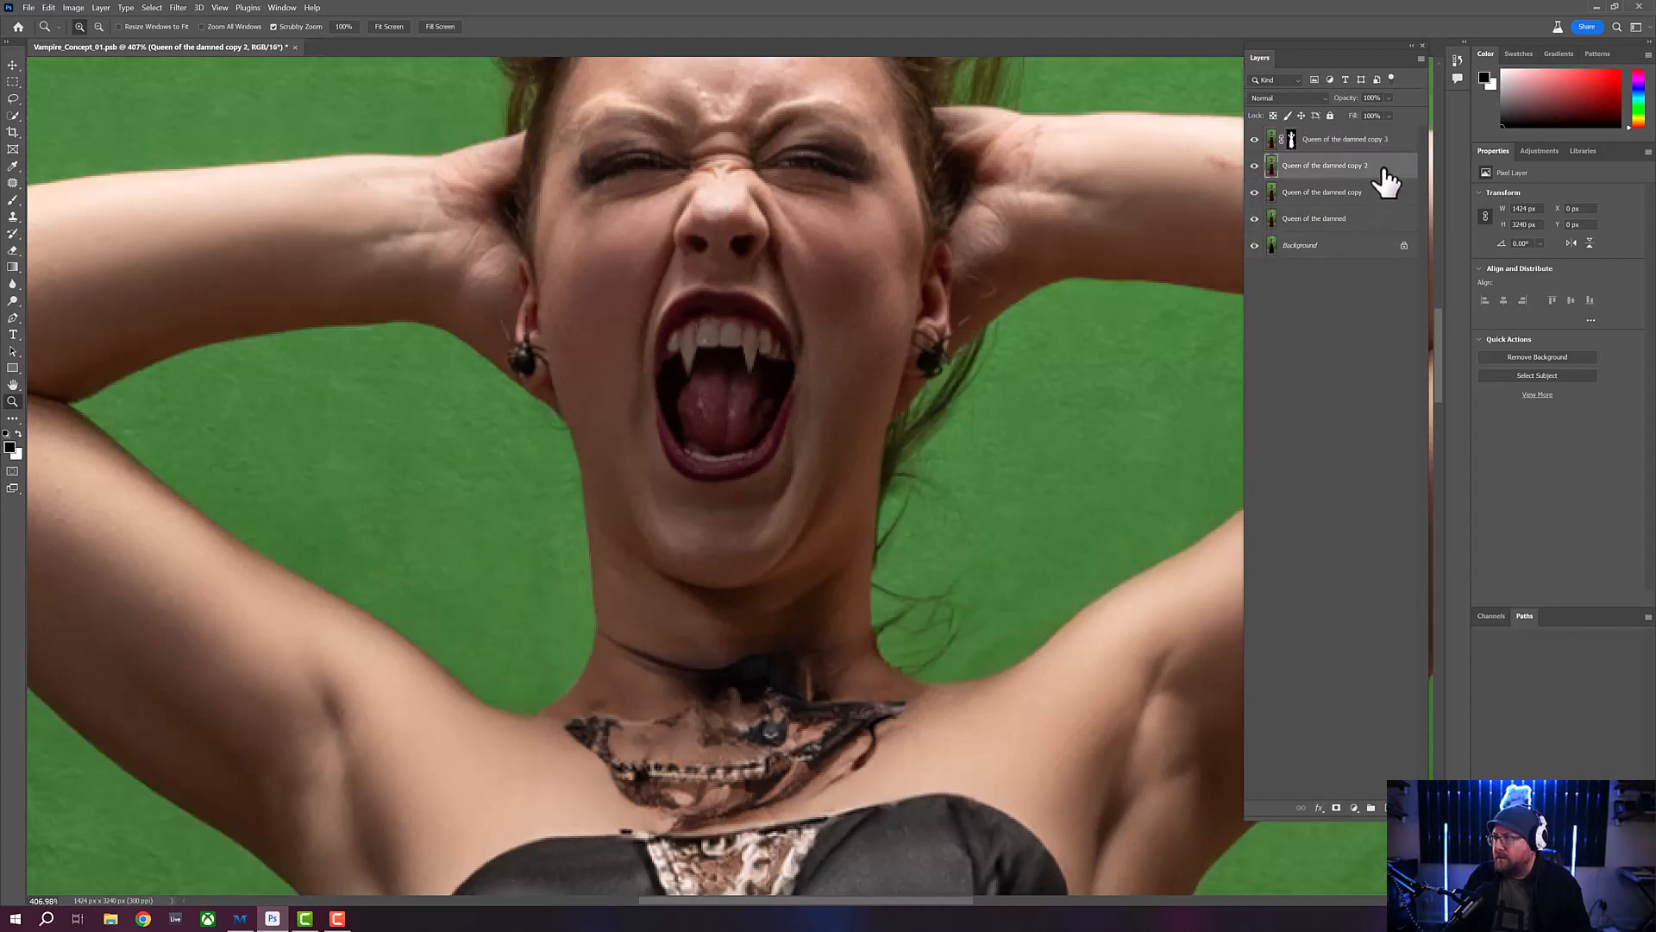
{"action": "left_click", "coordinate": [1361, 252], "text": "shift"}
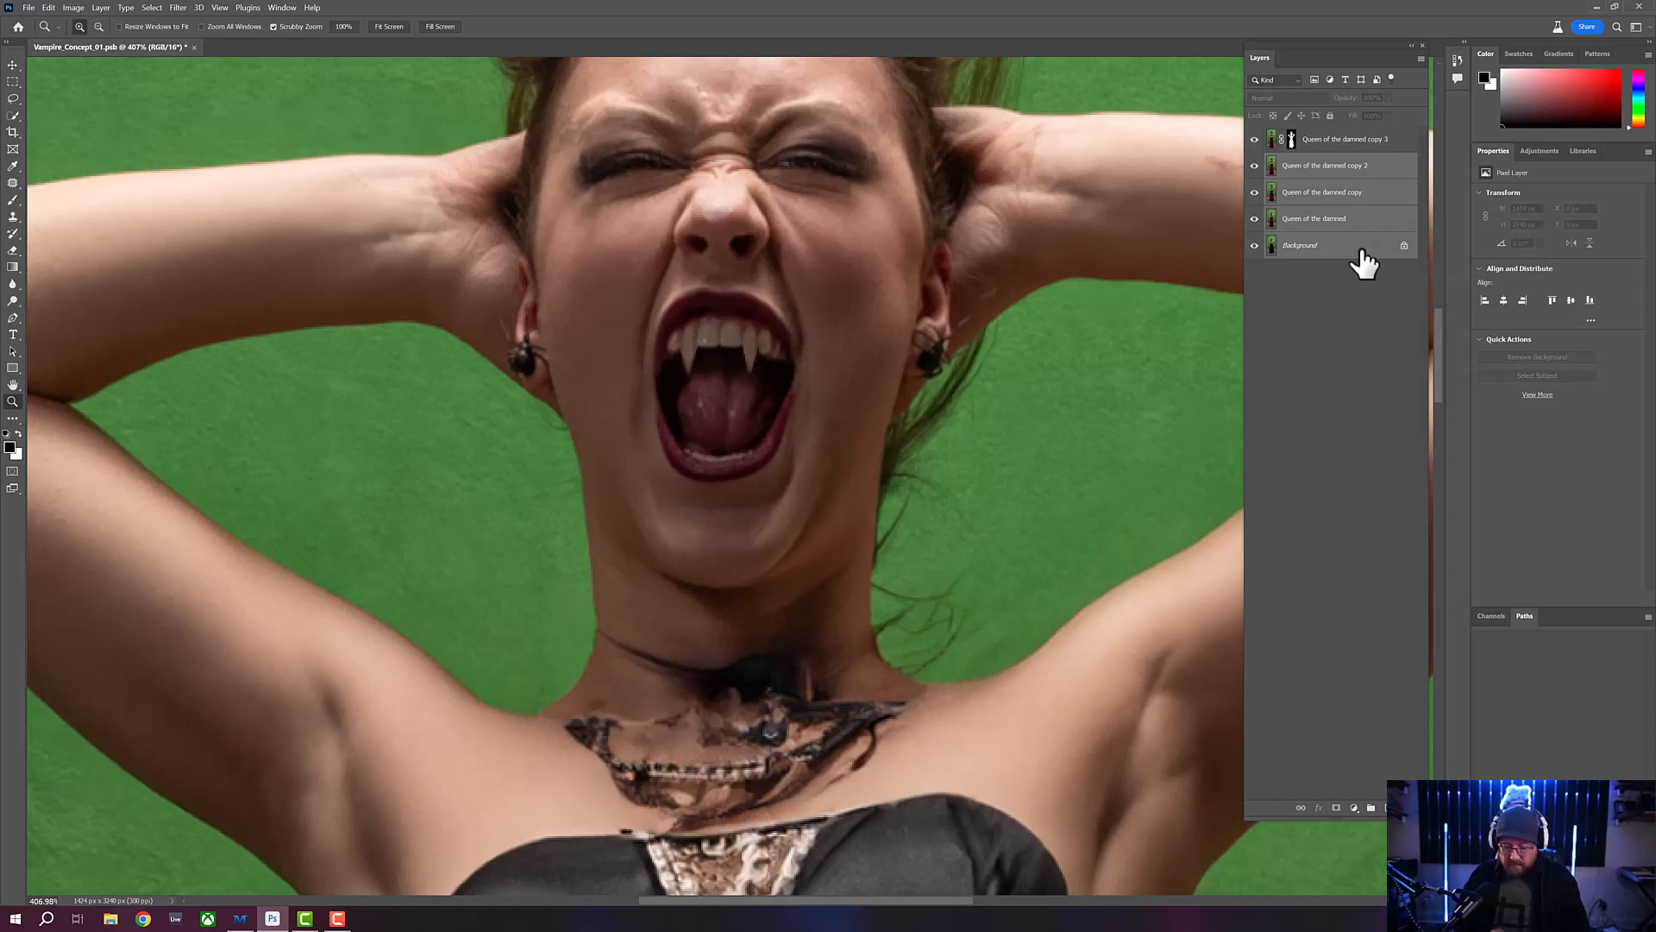
{"action": "key", "text": "ctrl+j"}
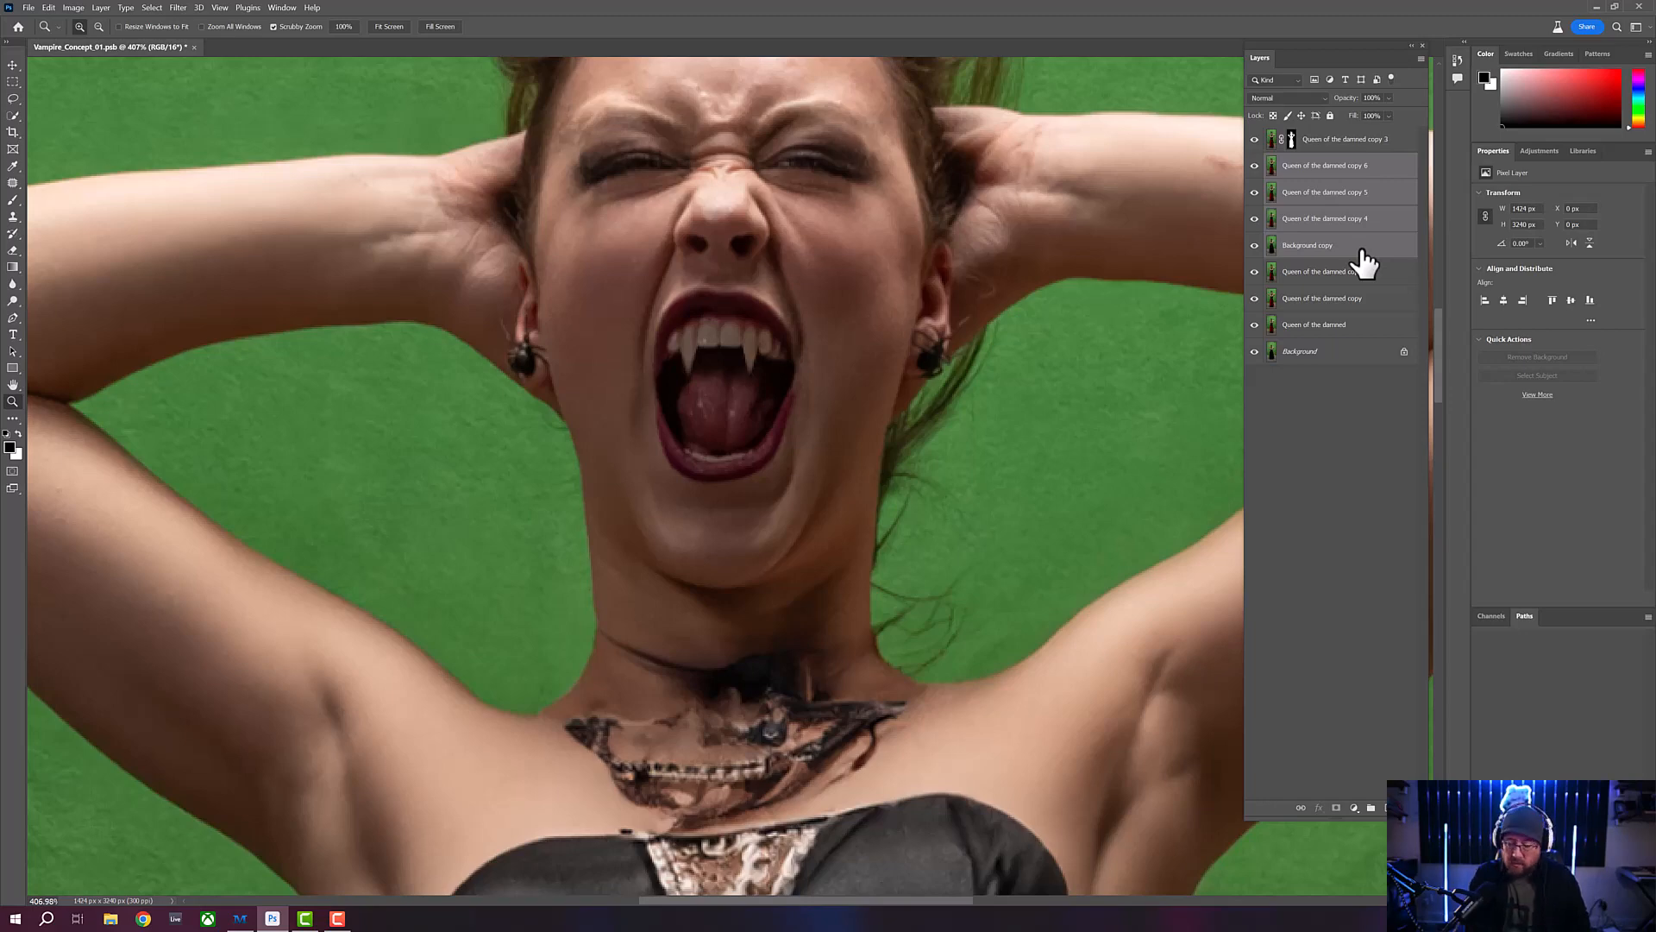
{"action": "key", "text": "ctrl+e"}
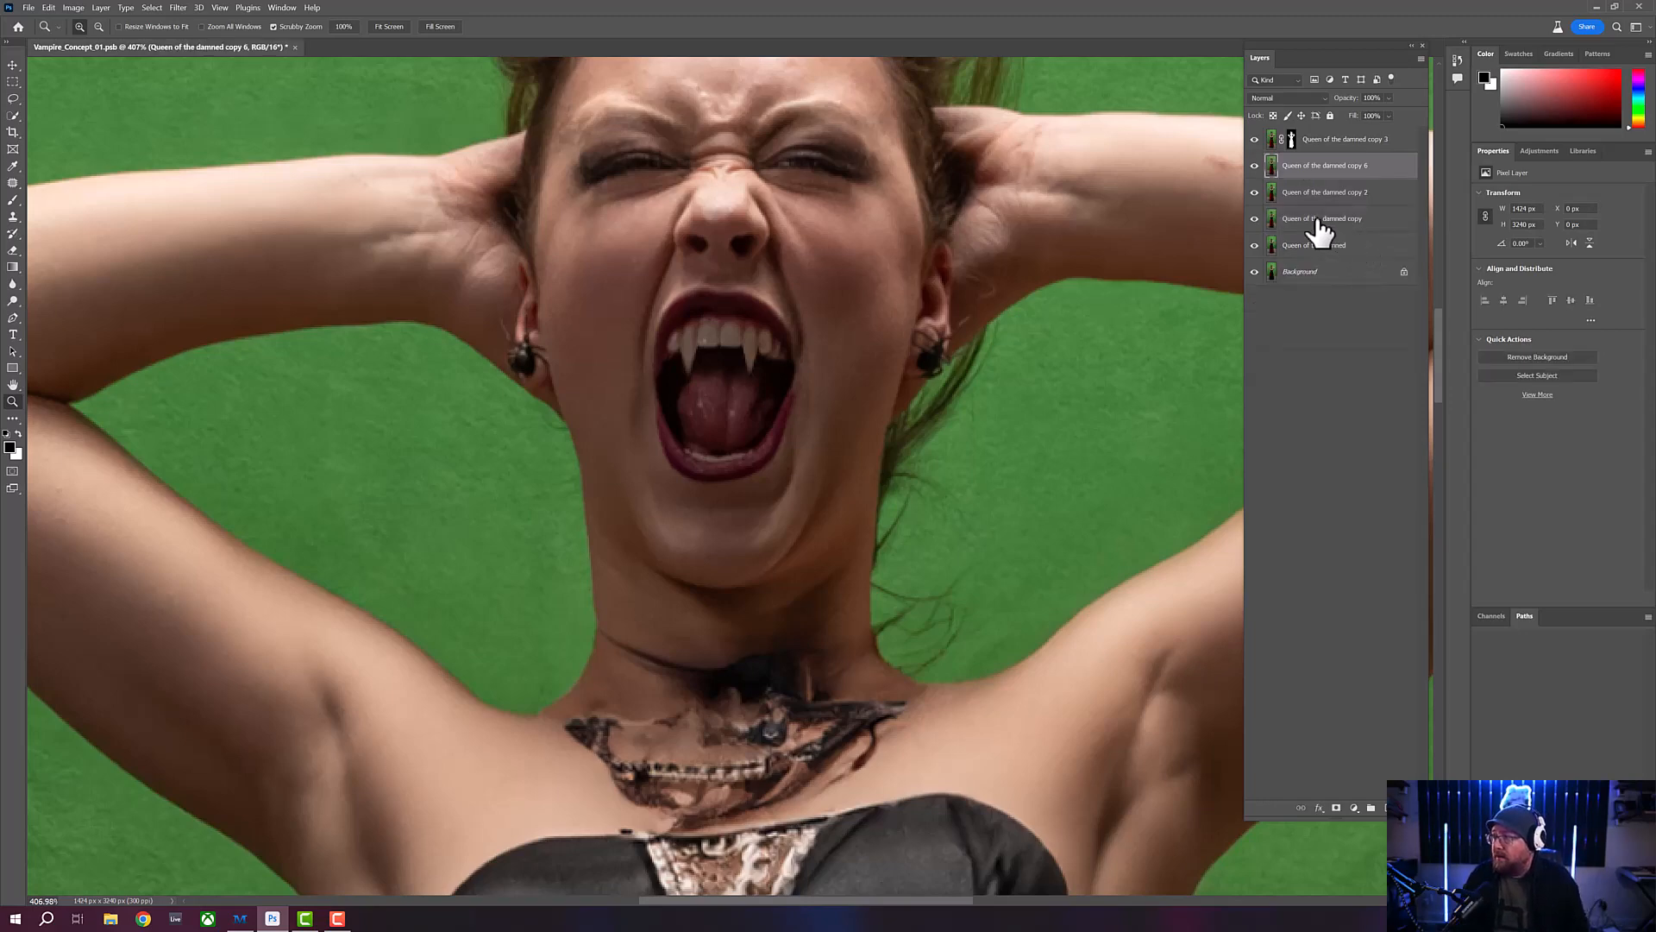
- Hide the four original layers below the merged copy and add a black layer mask to the merged copy
{"action": "left_click_drag", "start_coordinate": [1255, 191], "coordinate": [1256, 298]}
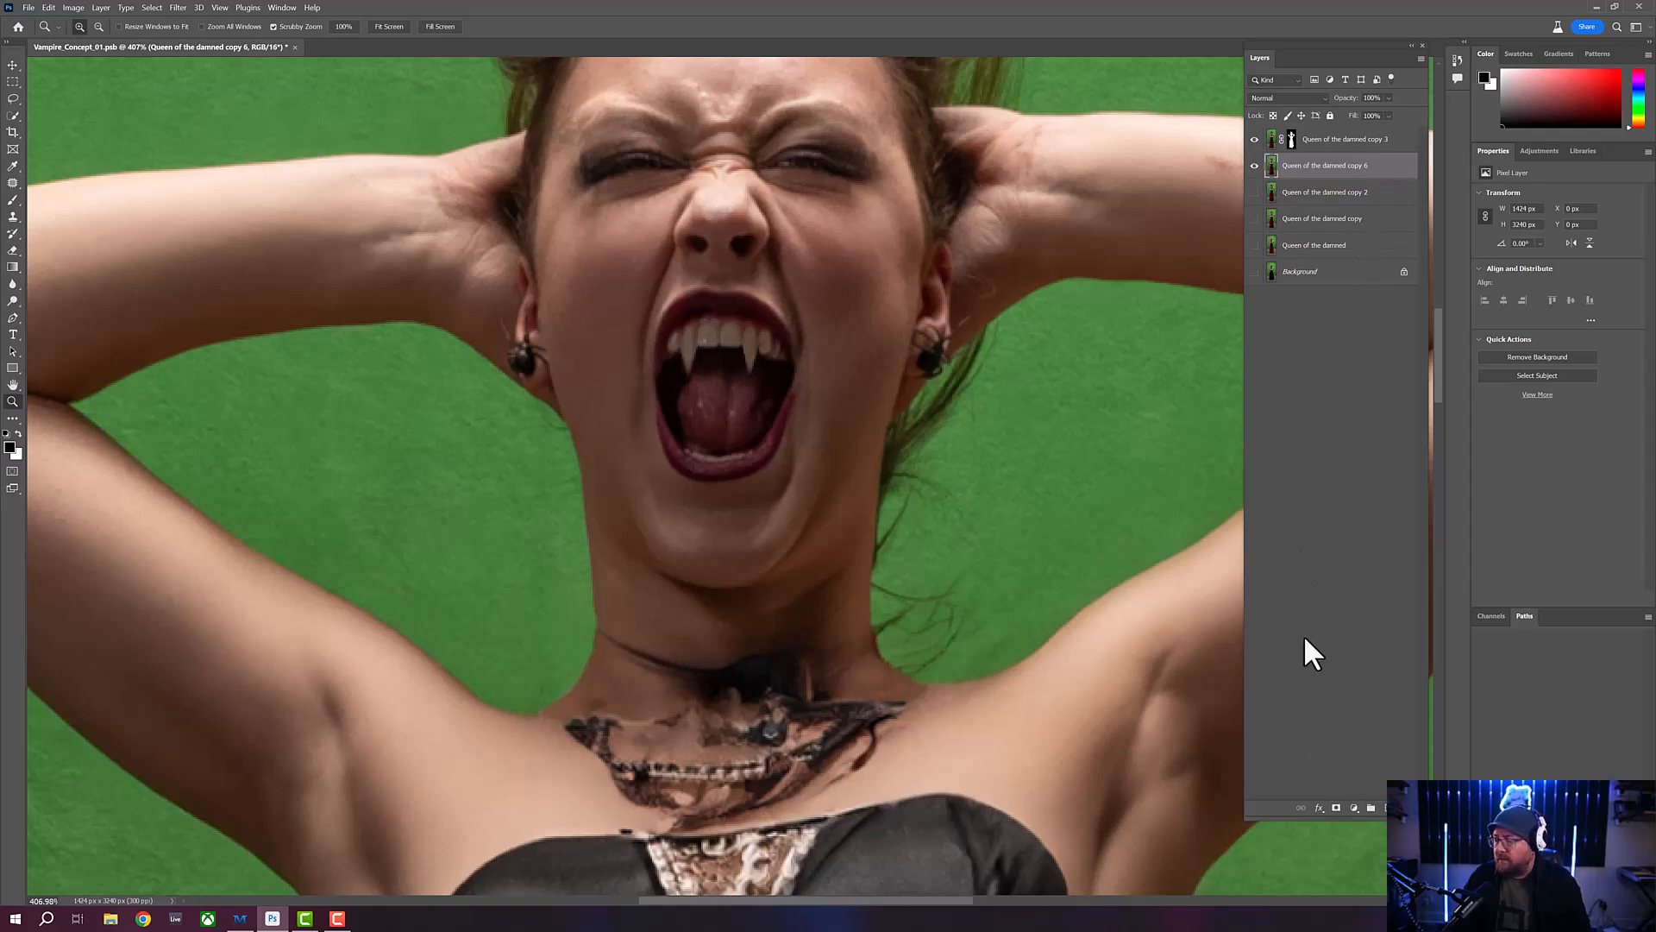
{"action": "left_click", "coordinate": [1336, 811]}
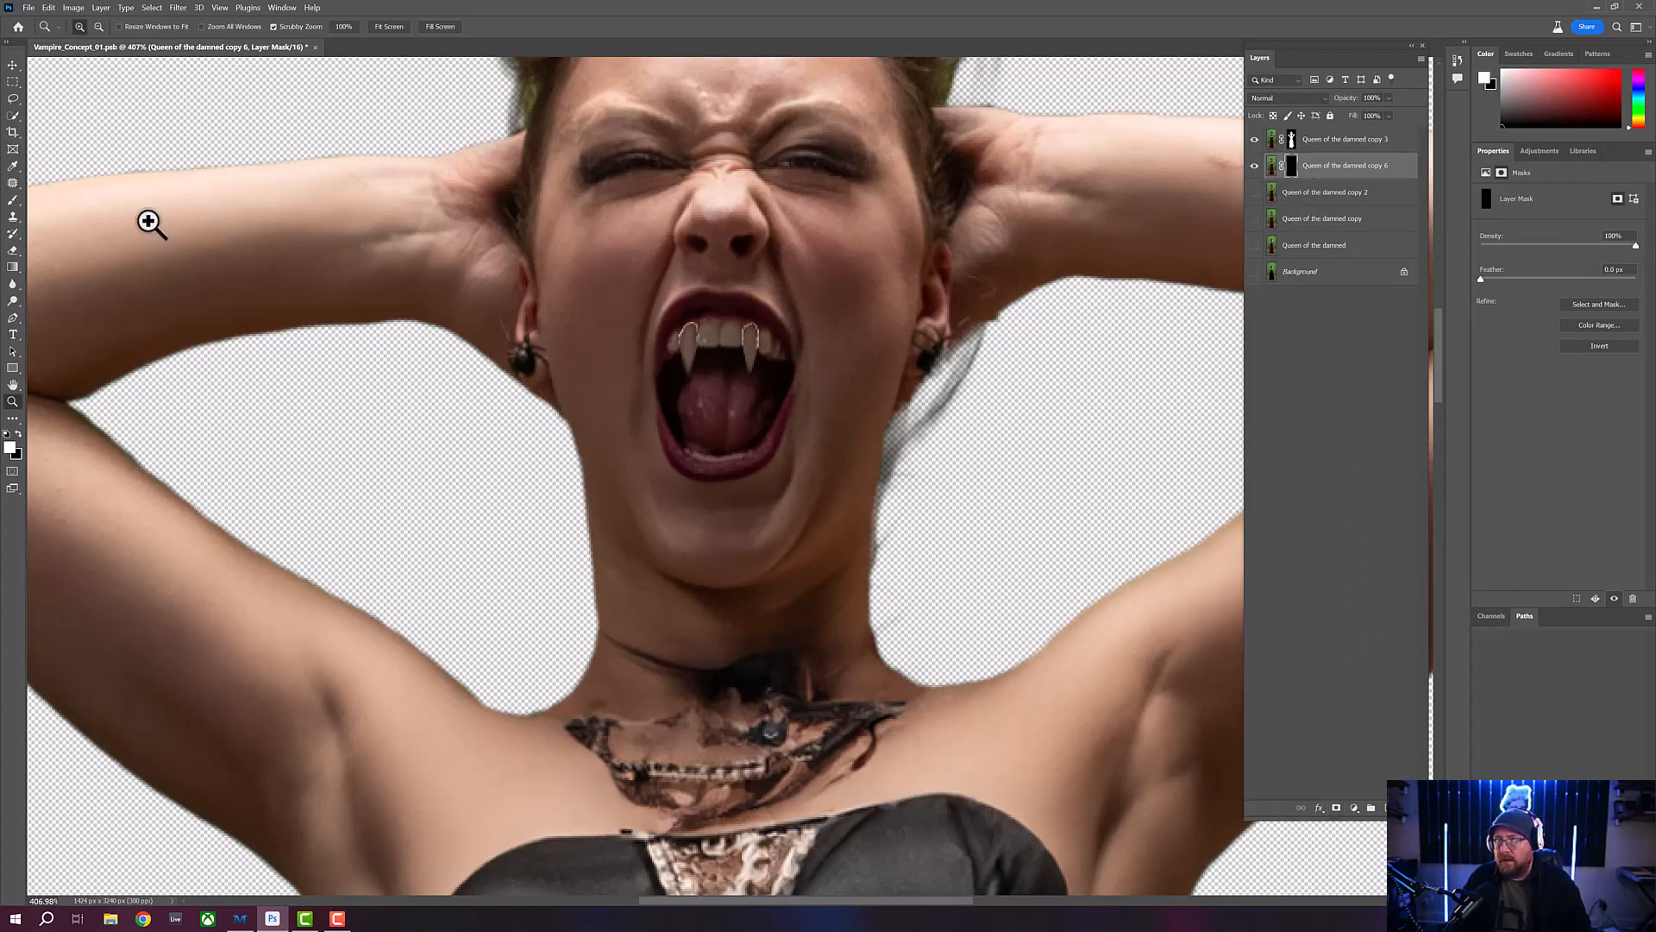
- Configure the Brush with 89% hardness, 20% opacity and a small tip sized for working on the fangs
{"action": "left_click", "coordinate": [13, 199]}
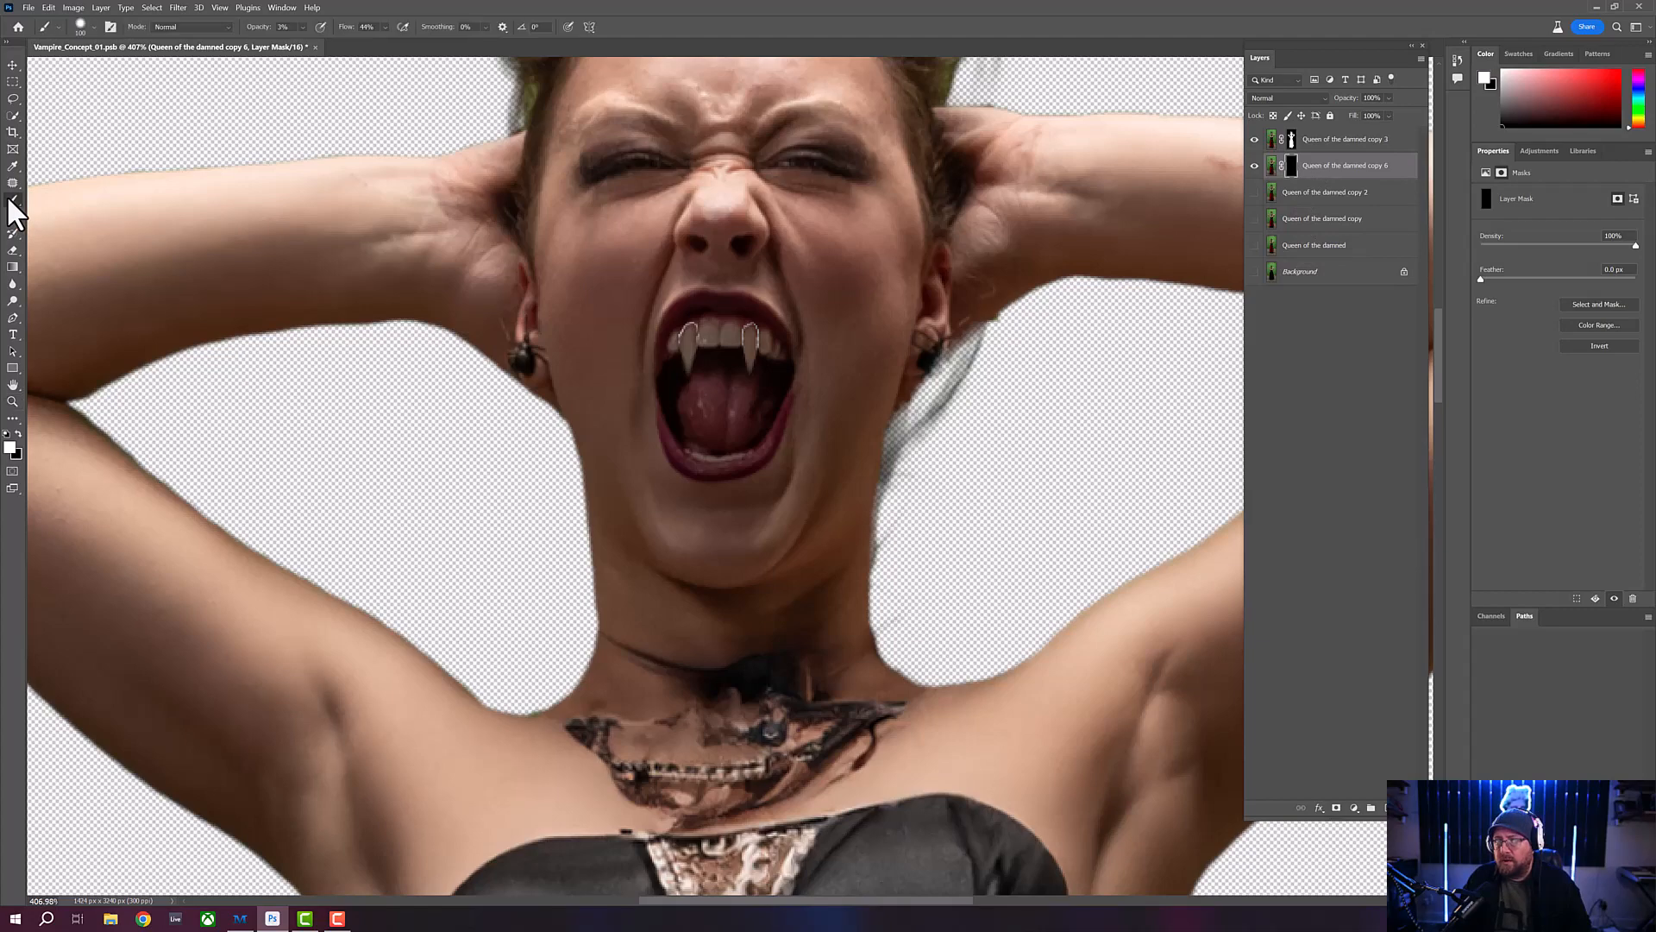
{"action": "left_click", "coordinate": [90, 26]}
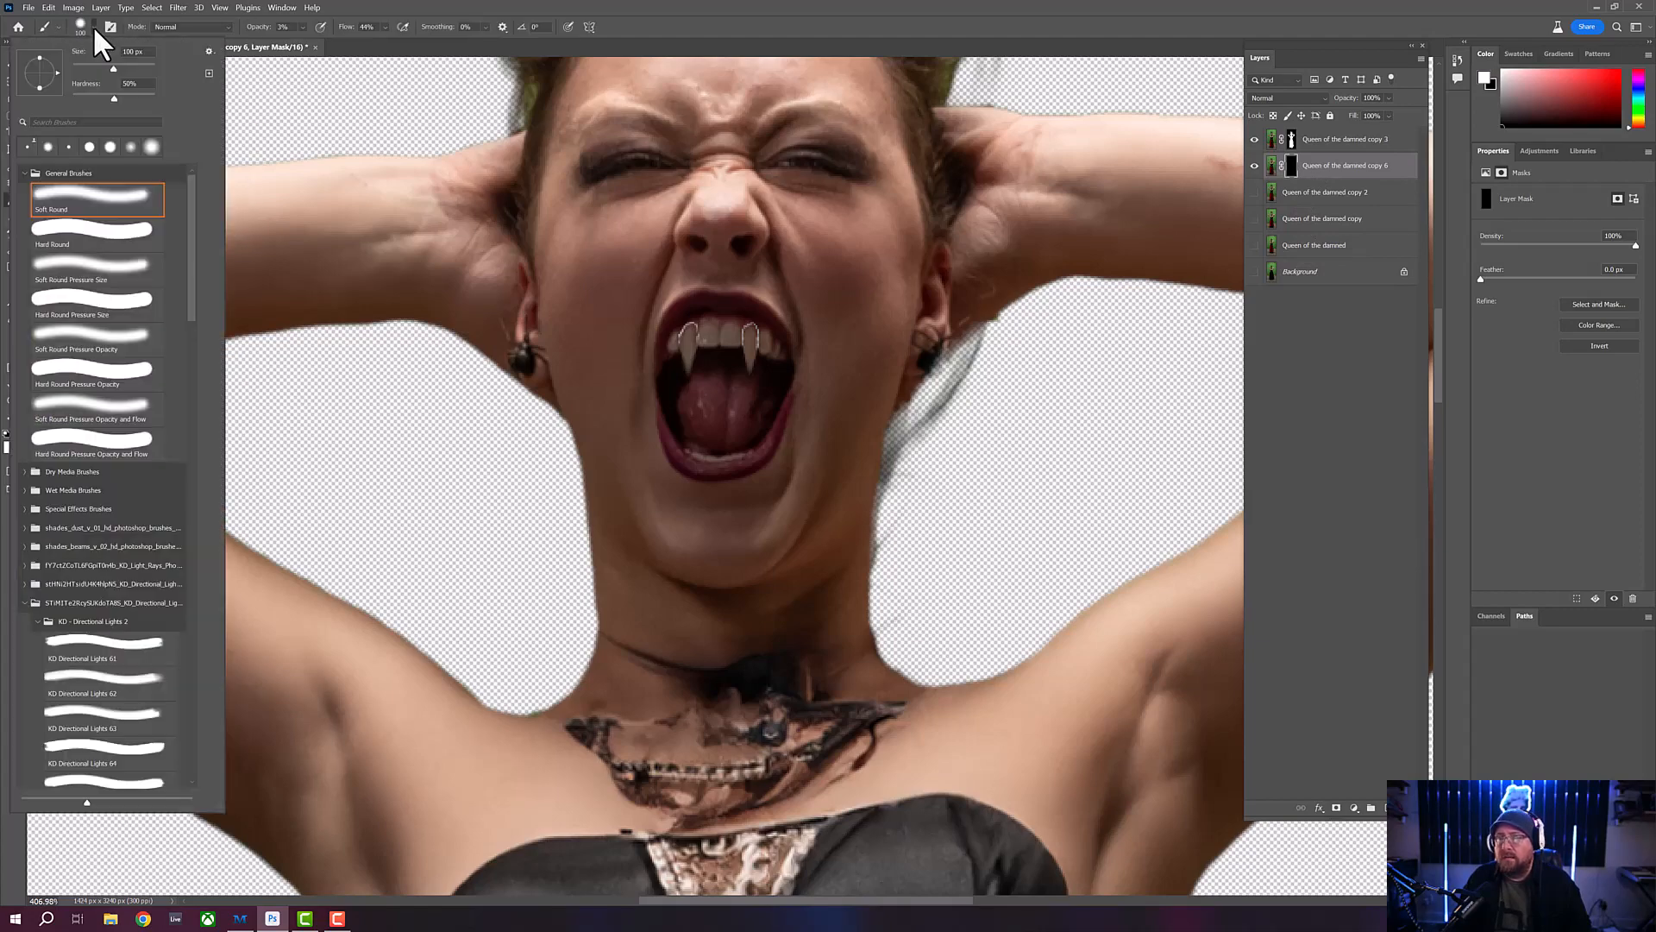
{"action": "left_click", "coordinate": [144, 98]}
{"action": "left_click_drag", "start_coordinate": [143, 91], "coordinate": [147, 92]}
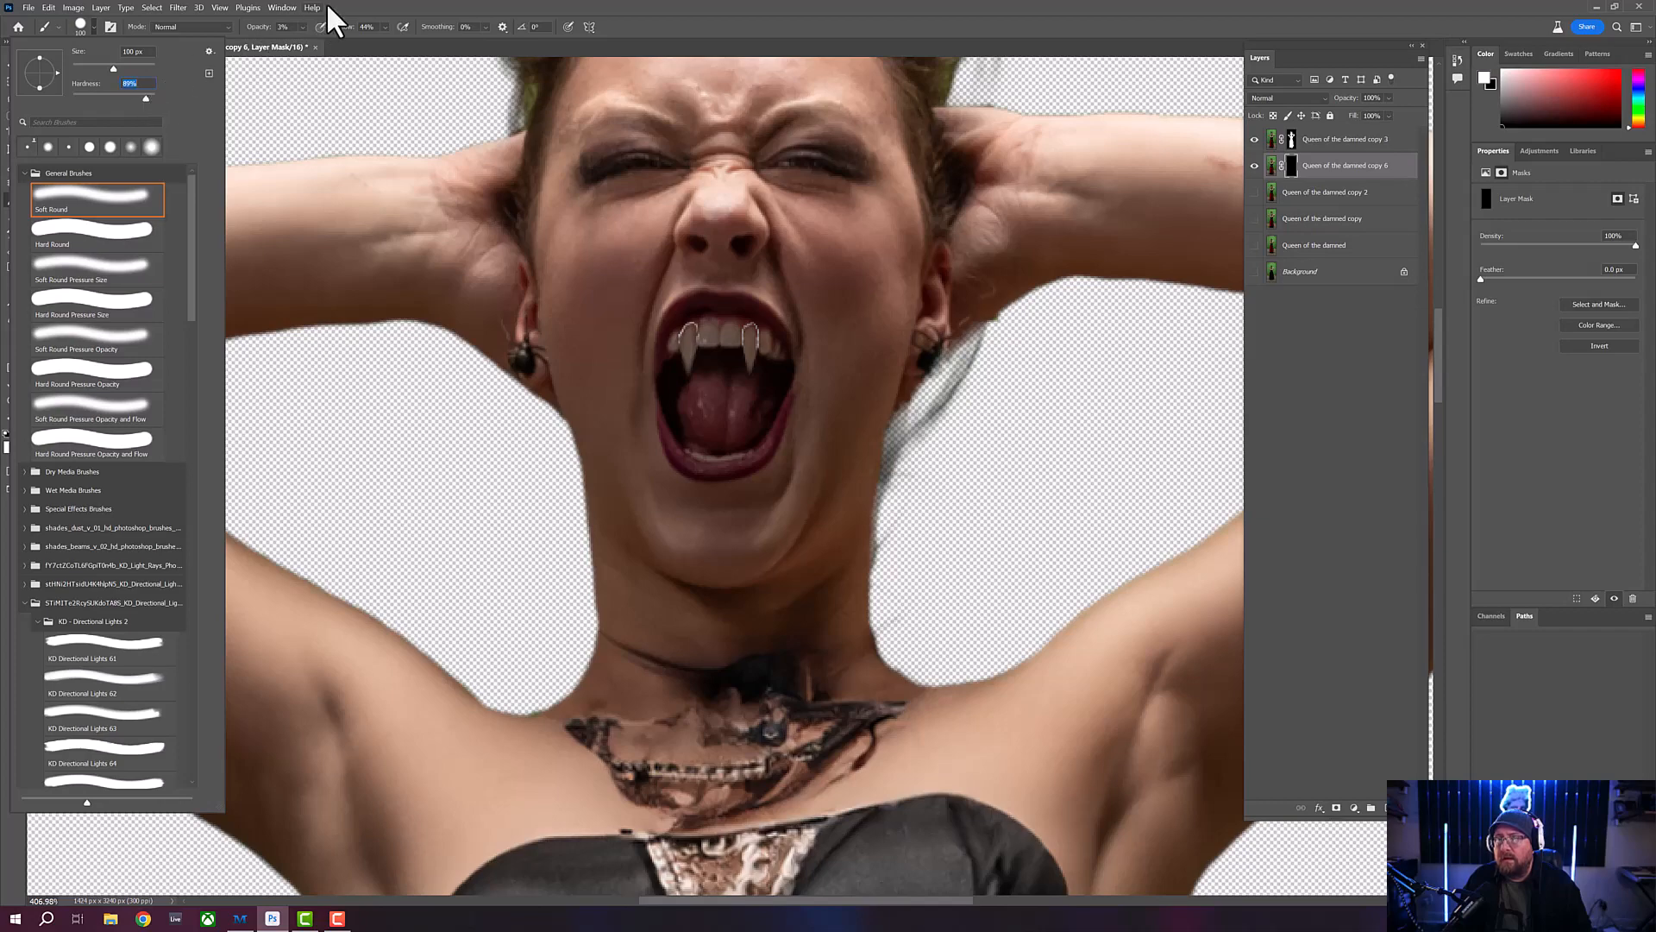
{"action": "left_click", "coordinate": [366, 2]}
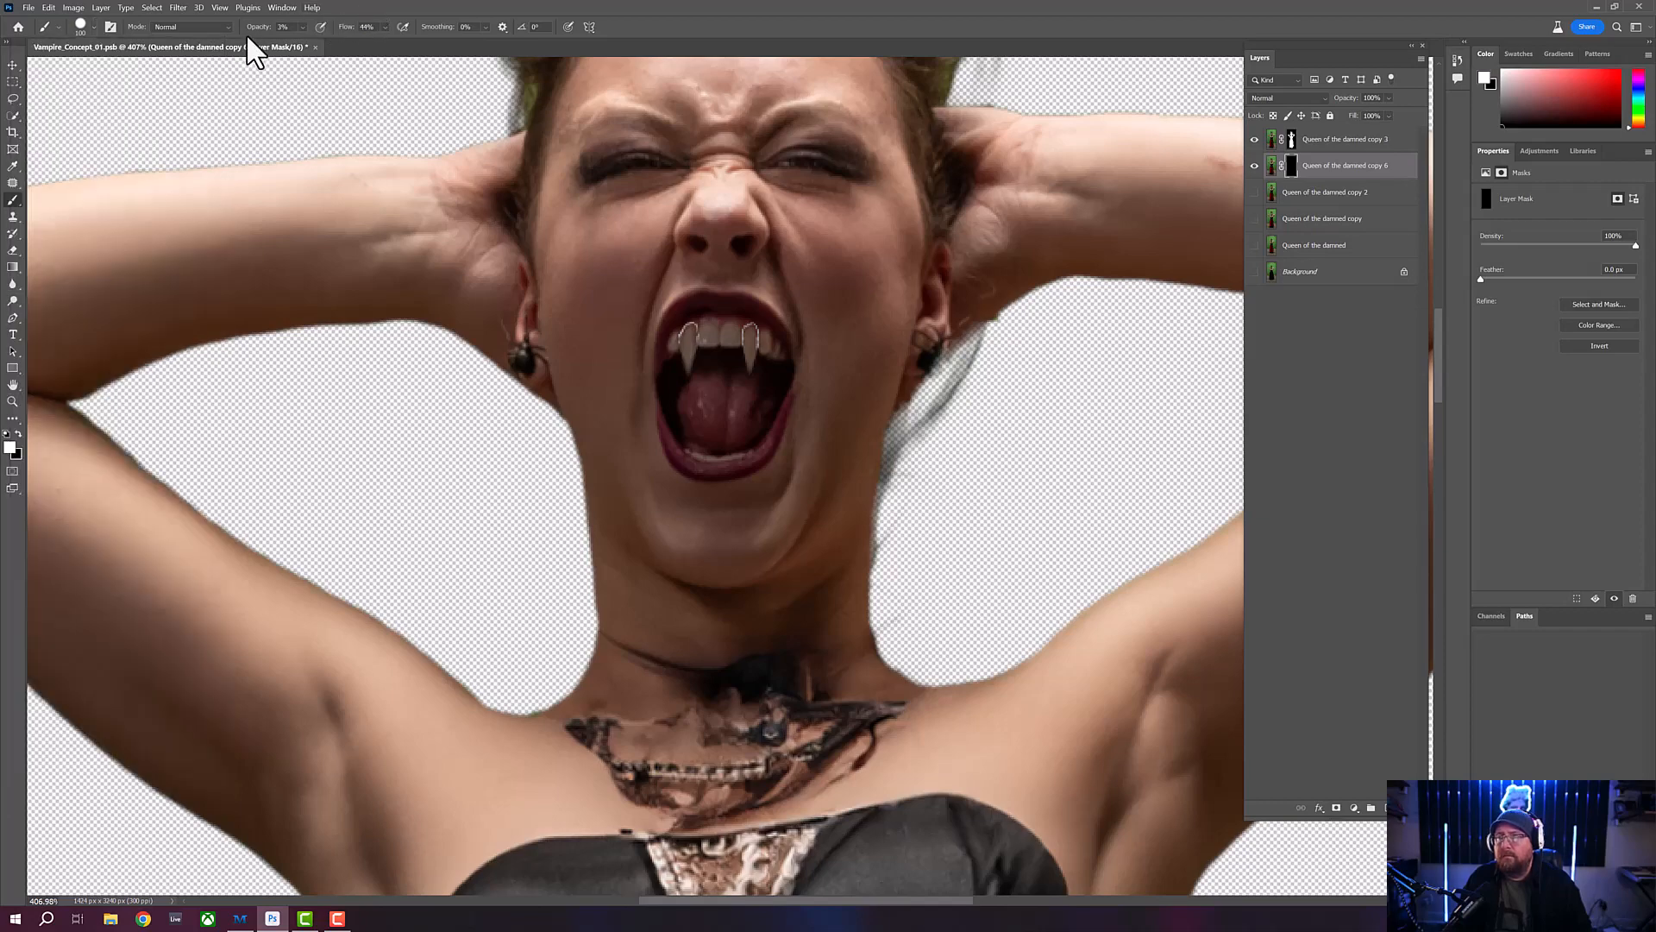
{"action": "left_click_drag", "start_coordinate": [259, 38], "coordinate": [276, 36]}
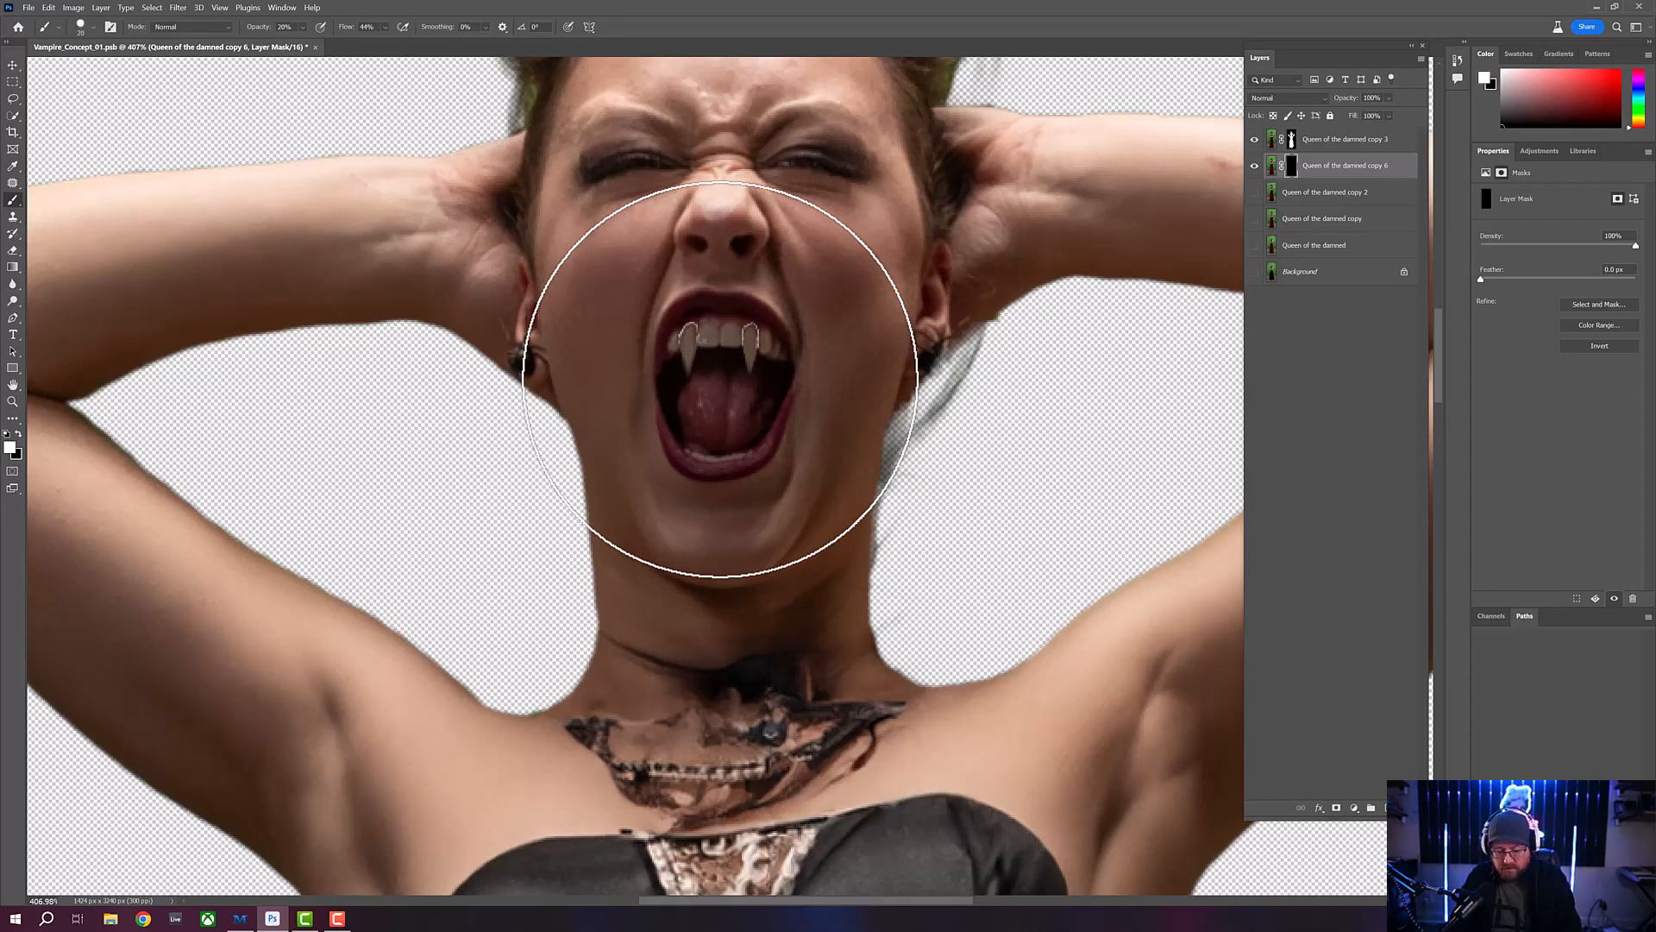
{"action": "key", "text": "bracketleft"}
{"action": "key", "text": "bracketleft"}
{"action": "key", "text": "bracketleft"}
{"action": "key", "text": "bracketleft"}
{"action": "key", "text": "bracketleft"}
{"action": "key", "text": "bracketleft"}
{"action": "key", "text": "bracketleft"}
{"action": "key", "text": "bracketleft"}
{"action": "key", "text": "bracketleft"}
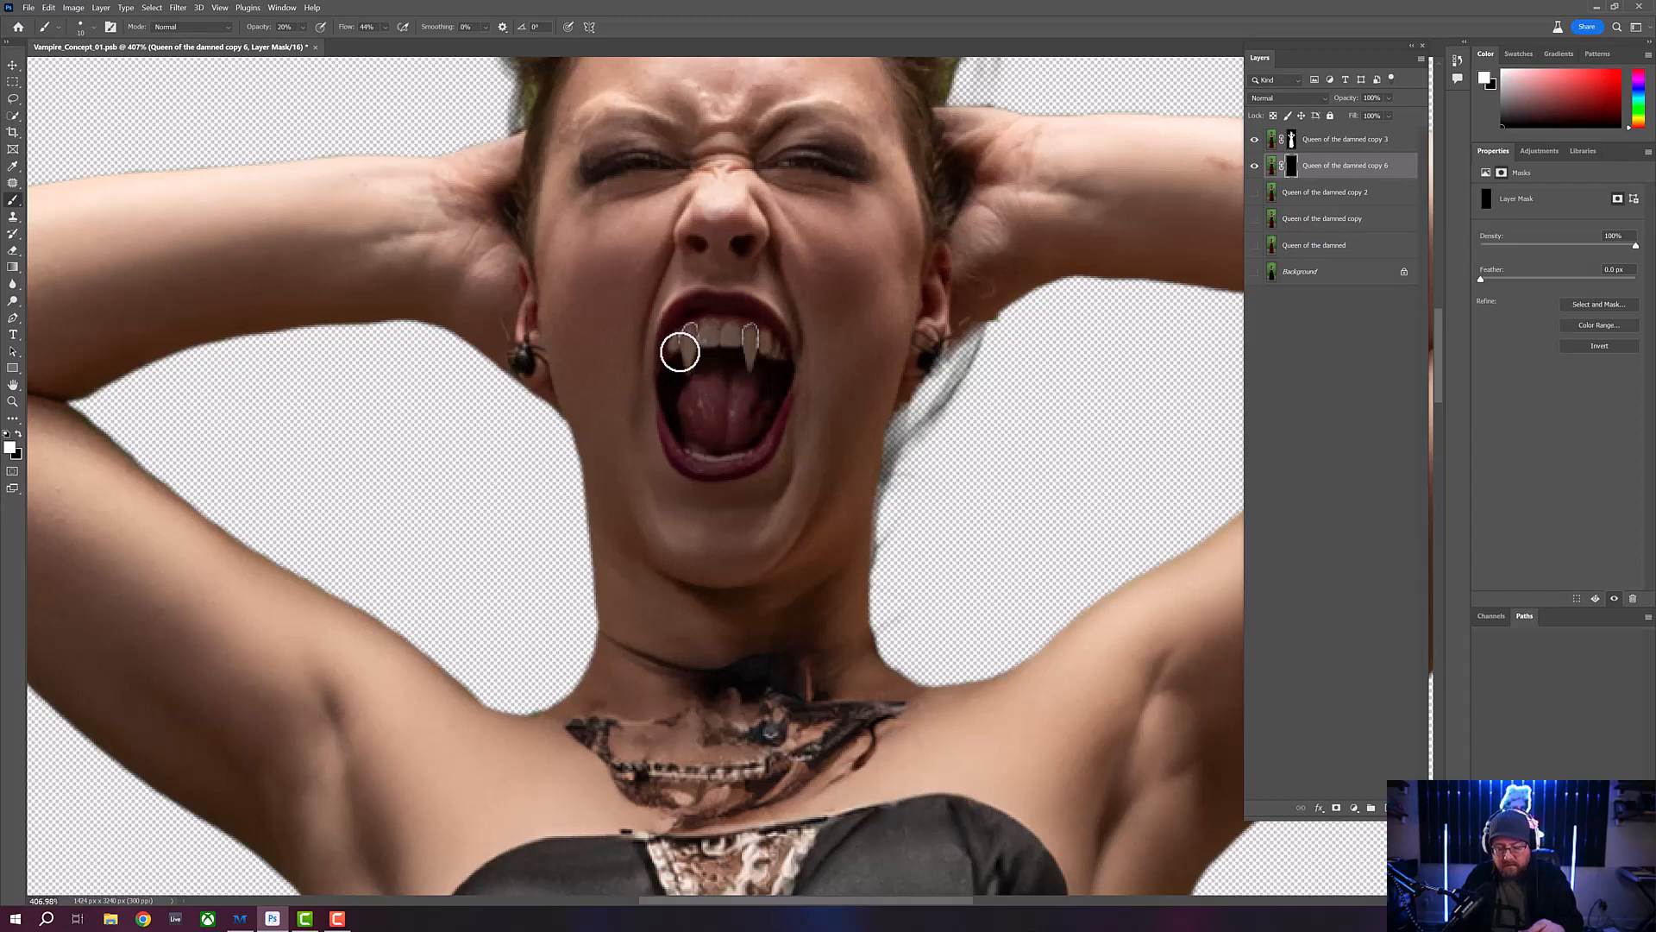
{"action": "left_click", "coordinate": [94, 26]}
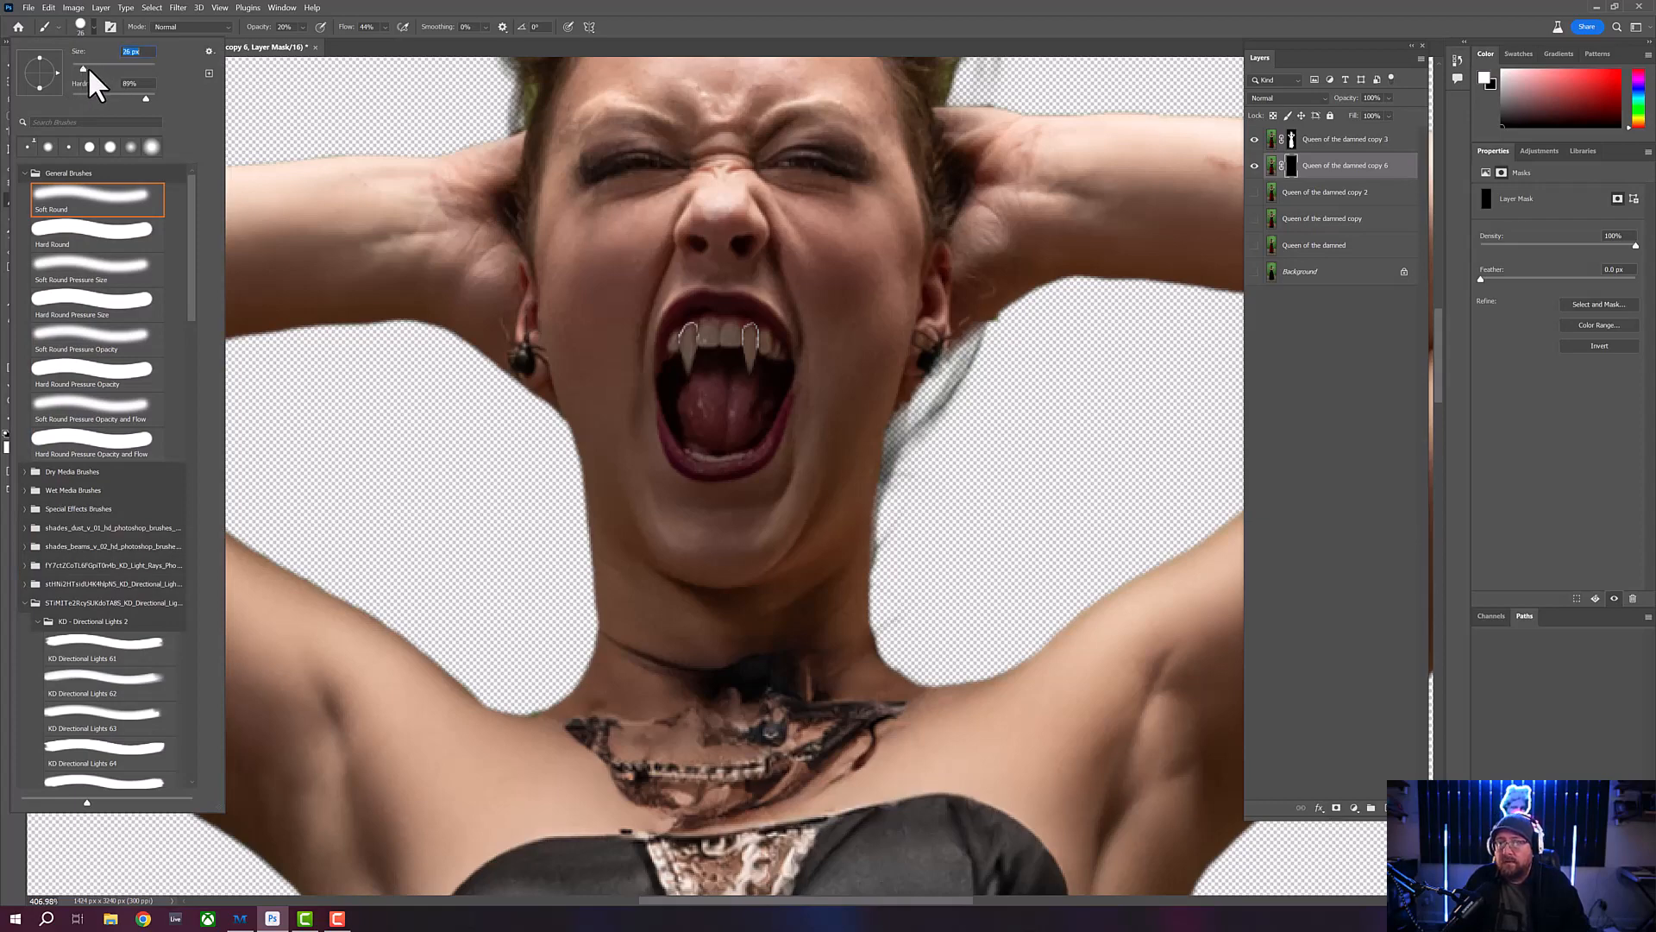
{"action": "left_click_drag", "start_coordinate": [89, 67], "coordinate": [81, 69]}
{"action": "left_click", "coordinate": [482, 5]}
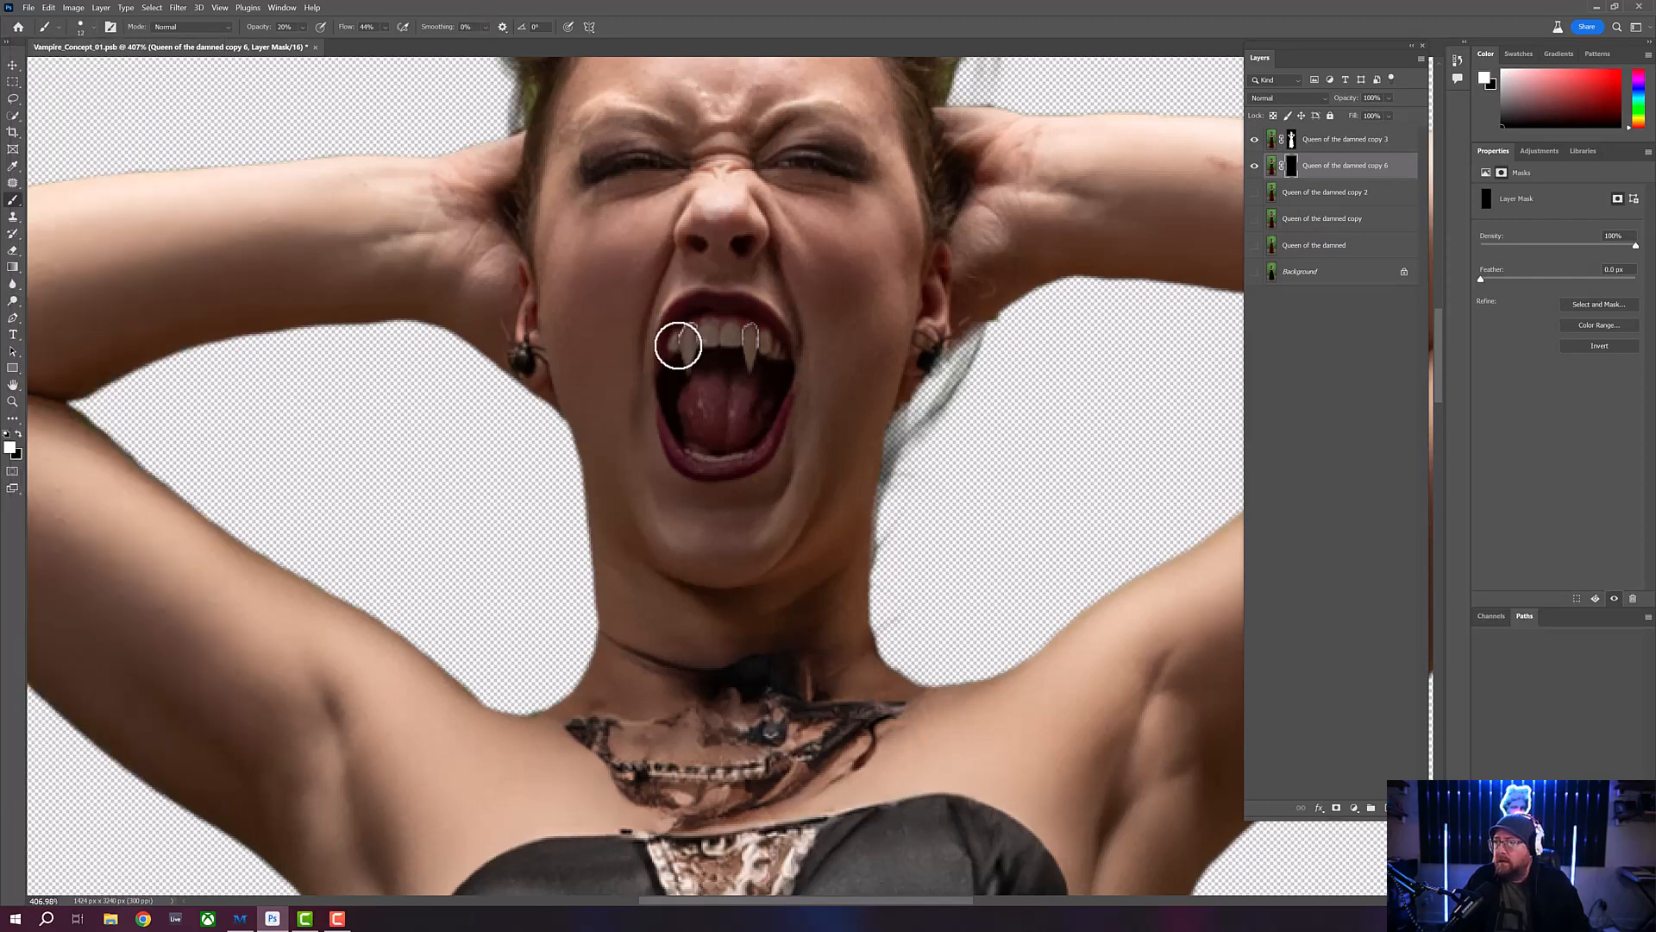
- Paint white on the merged copy's mask around both fangs with a smaller Brush to fill the transparent outlines in the teeth
{"action": "left_click", "coordinate": [13, 401]}
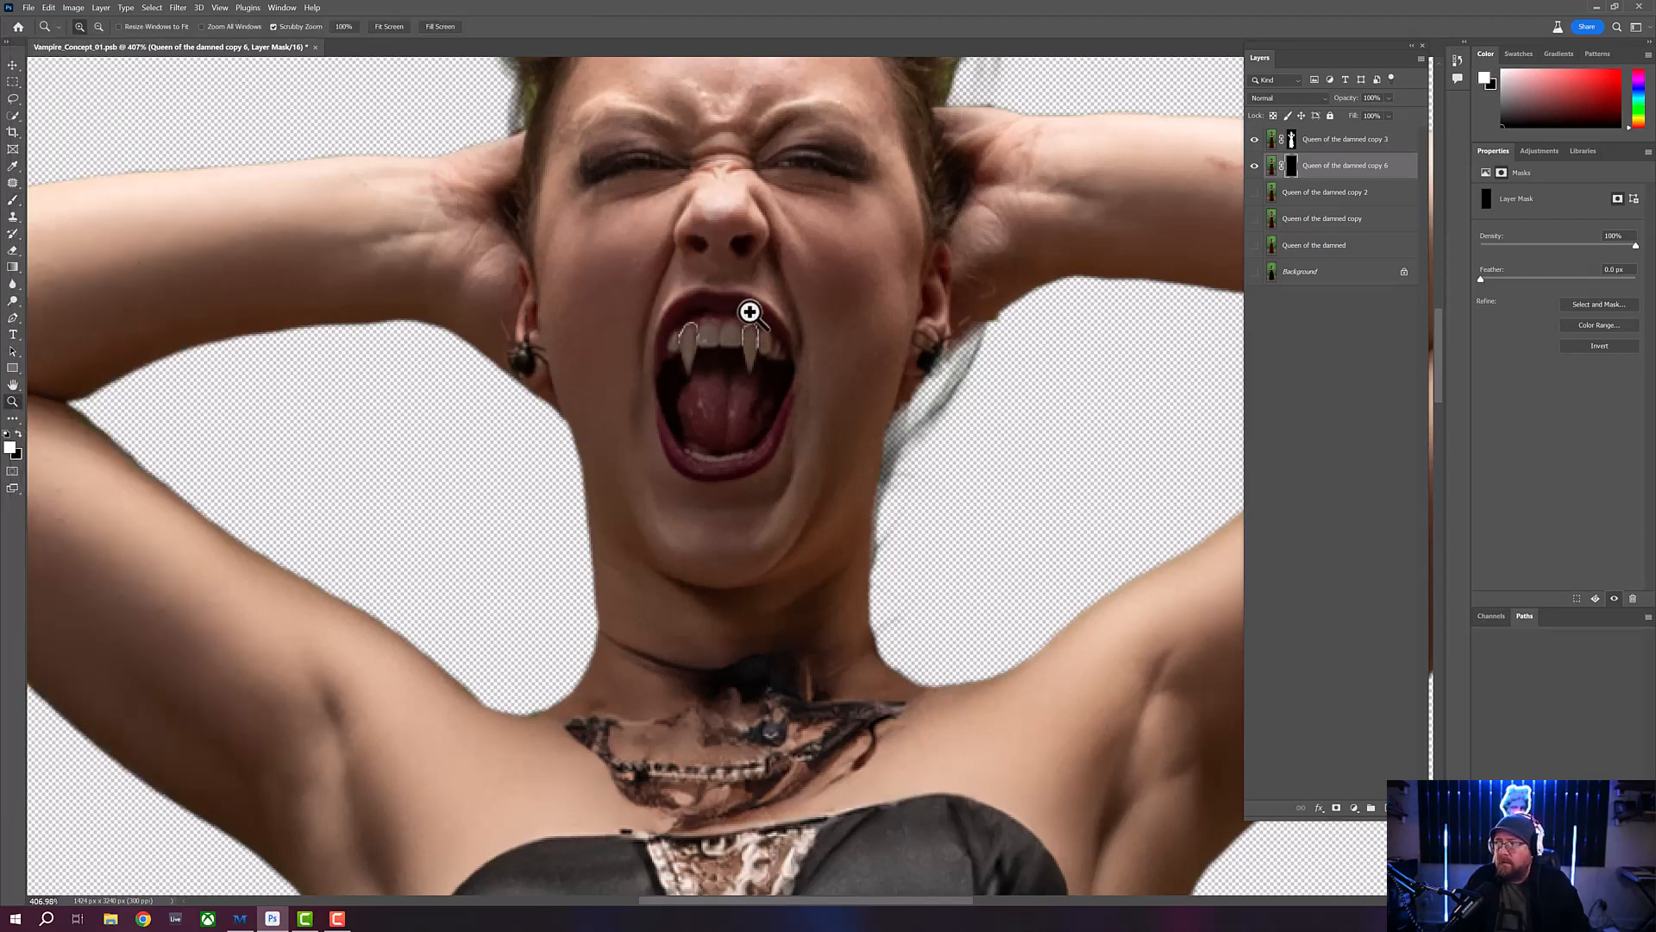
{"action": "mouse_move", "coordinate": [759, 323]}
{"action": "left_mouse_down"}
{"action": "mouse_move", "coordinate": [773, 337]}
{"action": "mouse_move", "coordinate": [750, 329]}
{"action": "left_mouse_up"}
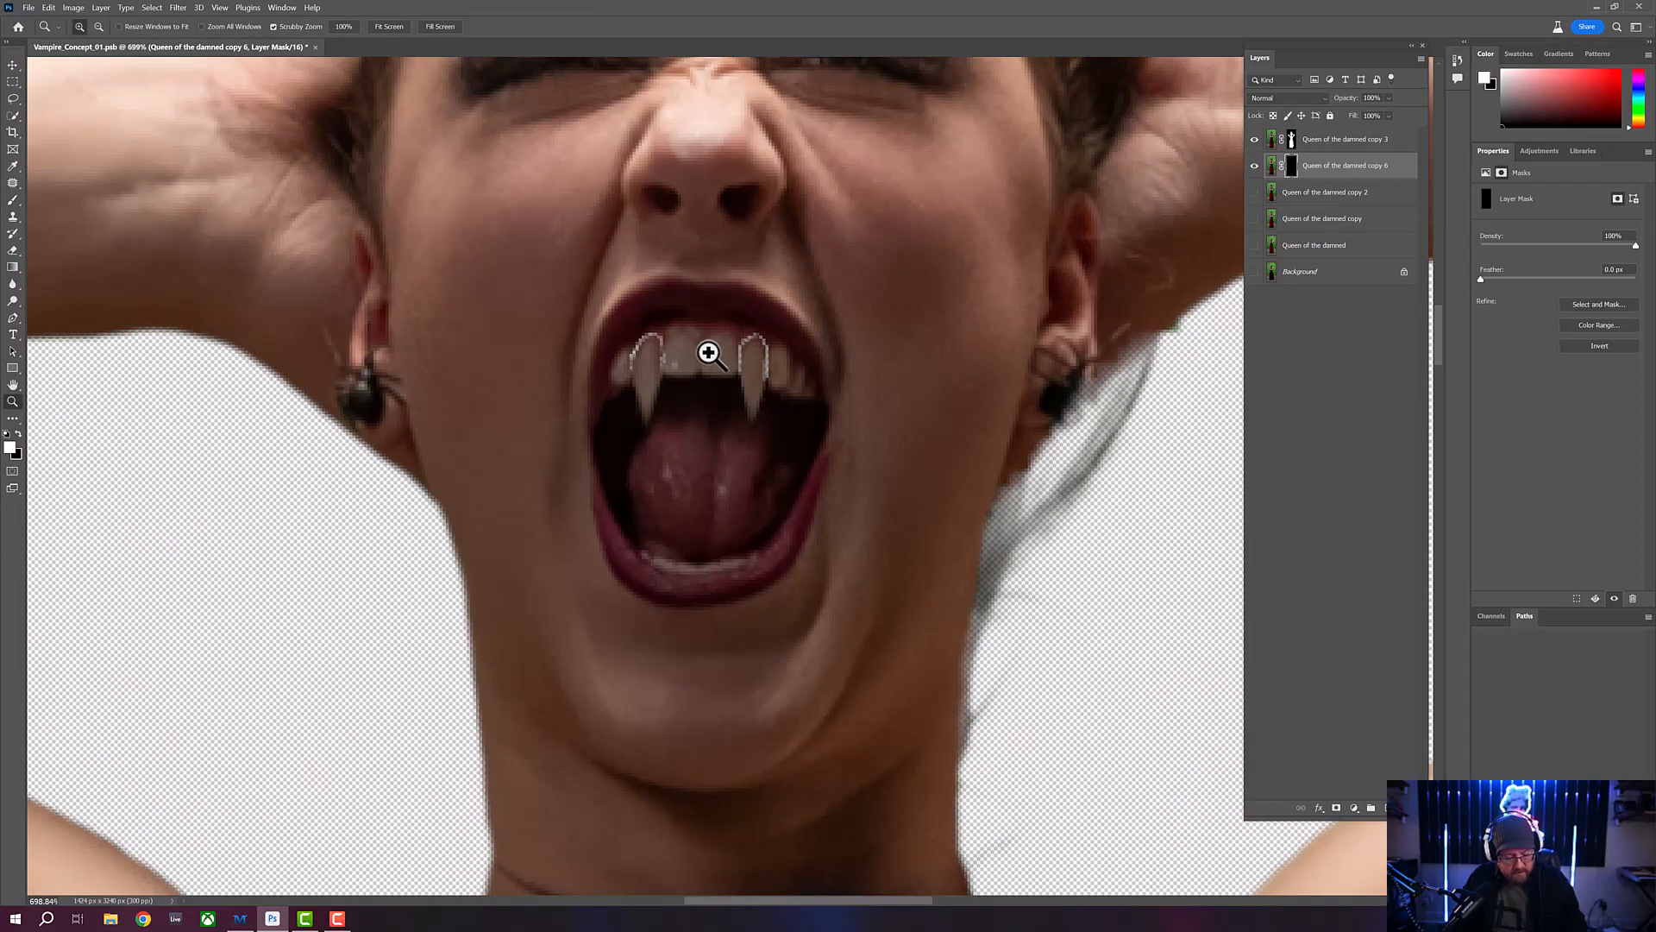
{"action": "key", "text": "b"}
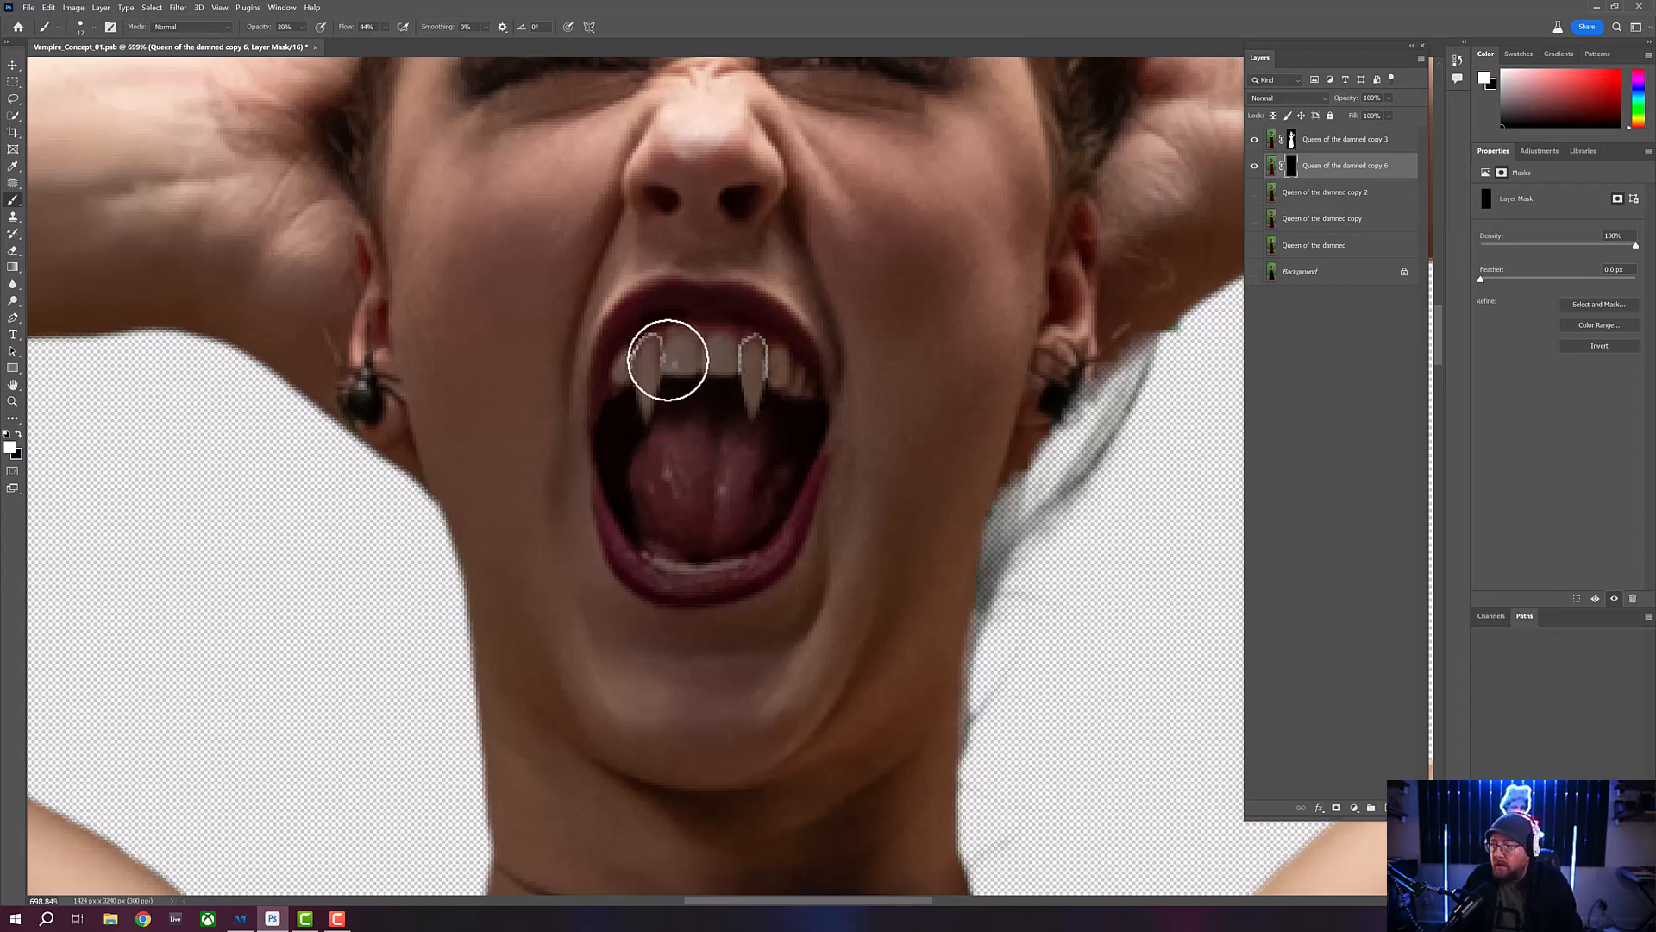
{"action": "key", "text": "bracketleft"}
{"action": "key", "text": "bracketleft"}
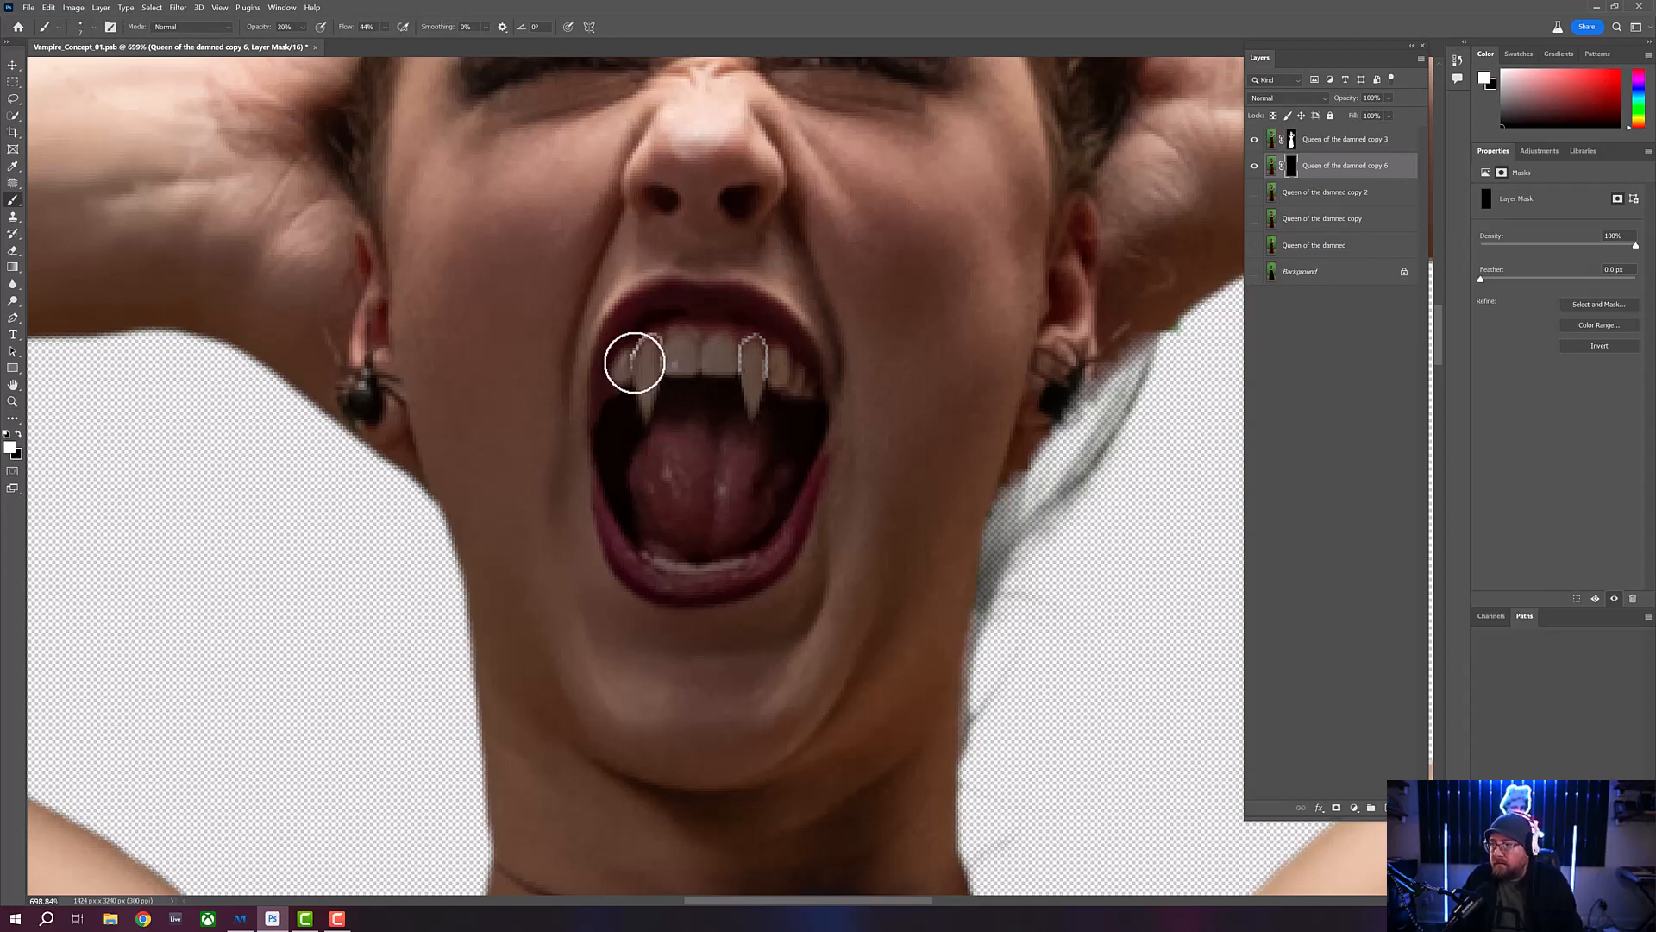
{"action": "key", "text": "bracketleft"}
{"action": "key", "text": "bracketleft"}
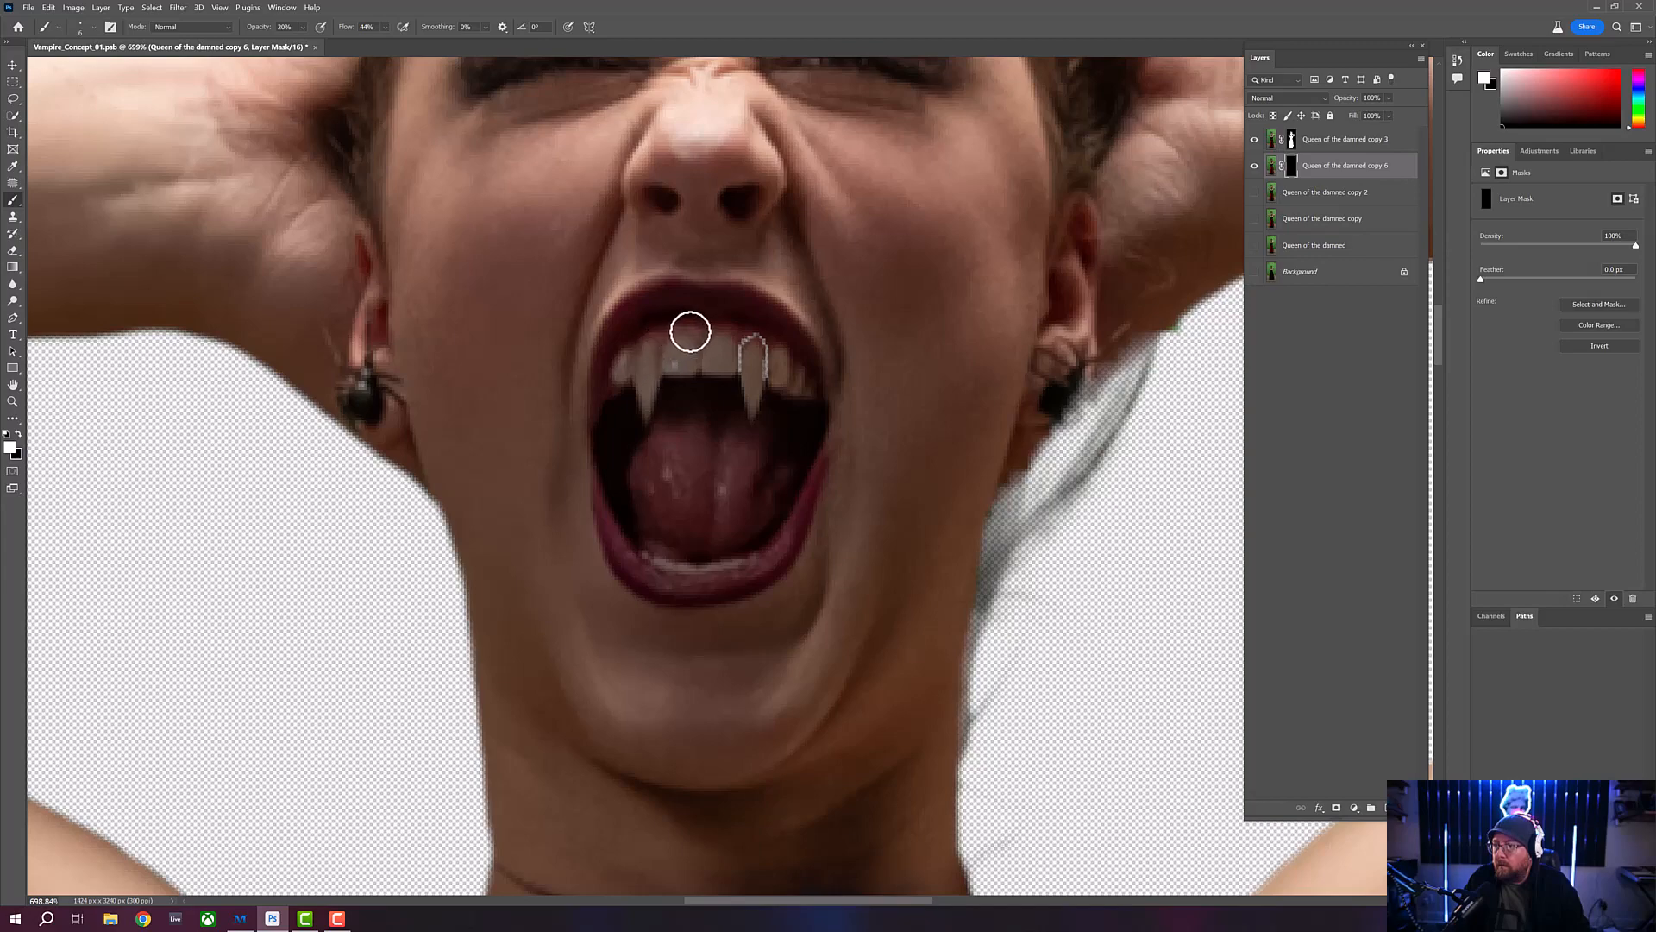
{"action": "mouse_move", "coordinate": [662, 360]}
{"action": "left_mouse_down"}
{"action": "mouse_move", "coordinate": [739, 367]}
{"action": "mouse_move", "coordinate": [747, 336]}
{"action": "mouse_move", "coordinate": [738, 369]}
{"action": "mouse_move", "coordinate": [762, 334]}
{"action": "mouse_move", "coordinate": [740, 344]}
{"action": "mouse_move", "coordinate": [765, 345]}
{"action": "left_mouse_up"}
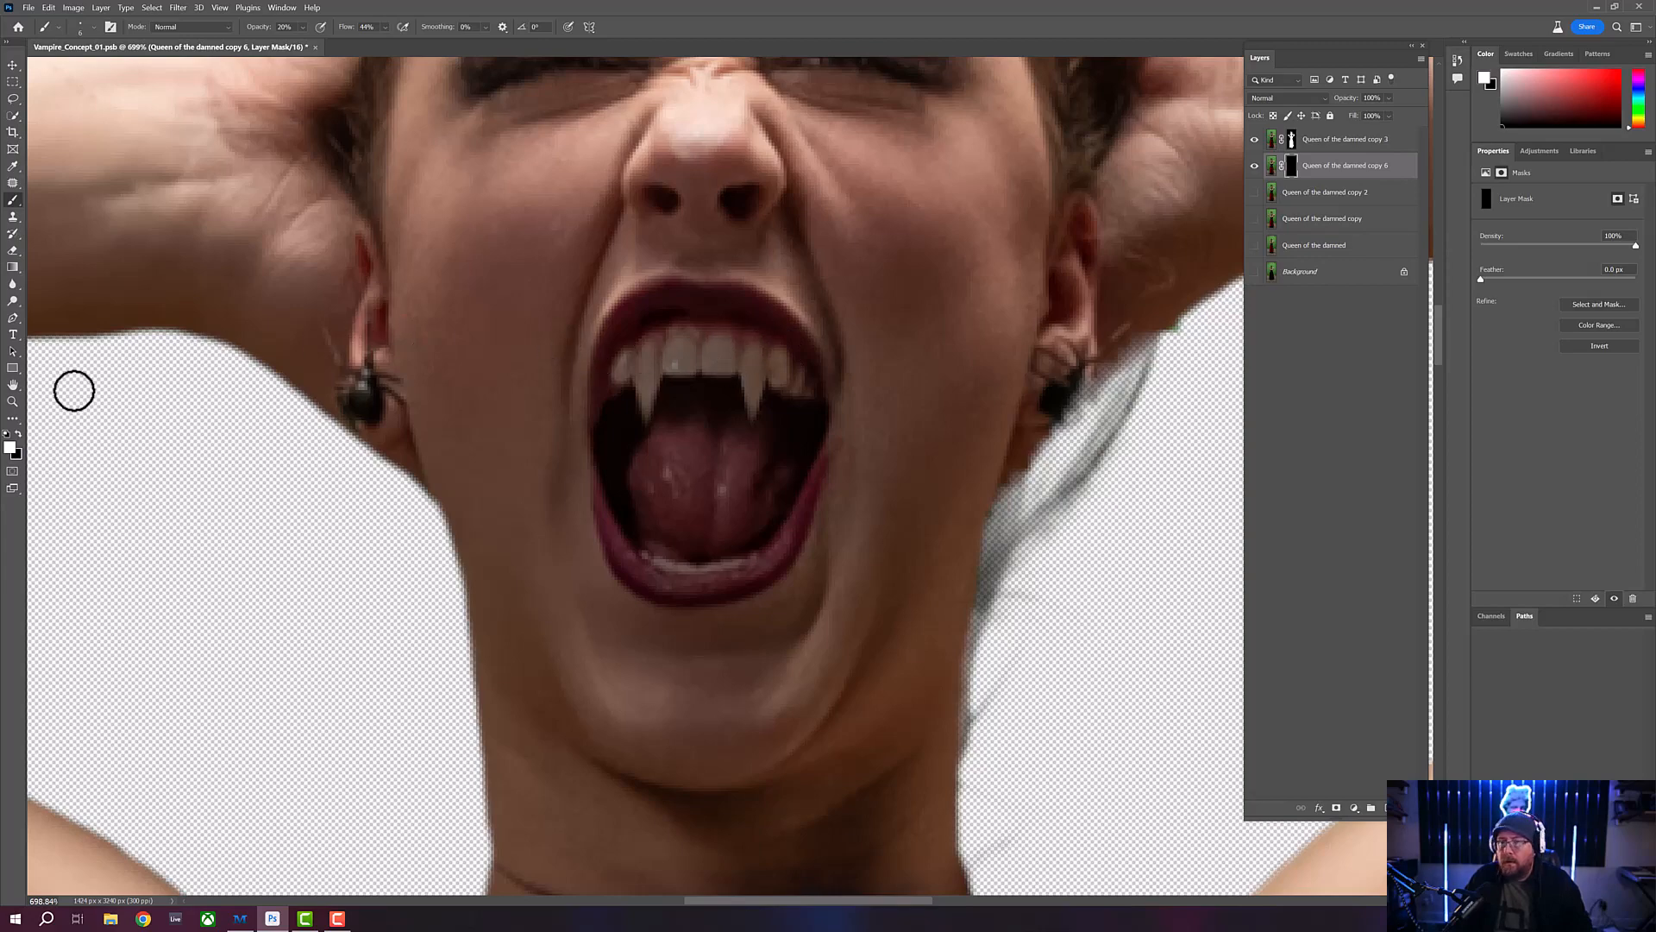
- Duplicate "Queen of the damned copy 3" with its mask, and merge the original with "Queen of the damned copy 6"
{"action": "left_click", "coordinate": [13, 401]}
{"action": "mouse_move", "coordinate": [689, 328]}
{"action": "left_mouse_down"}
{"action": "mouse_move", "coordinate": [658, 326]}
{"action": "mouse_move", "coordinate": [680, 325]}
{"action": "left_mouse_up"}
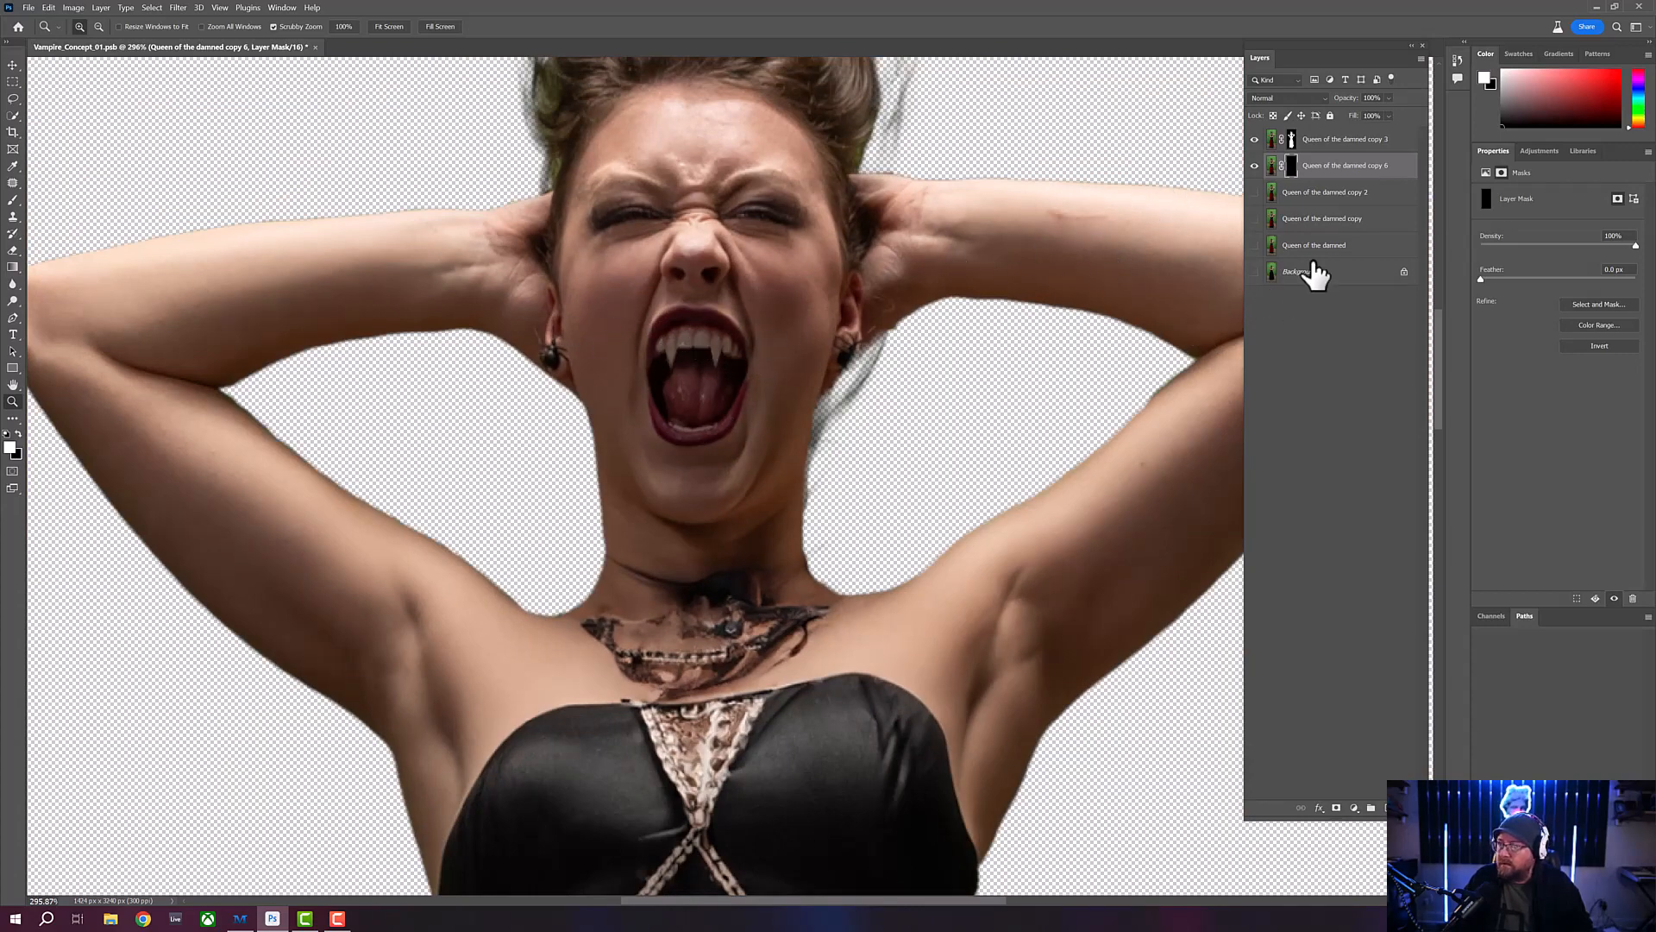
{"action": "left_click", "coordinate": [1407, 145], "text": "shift"}
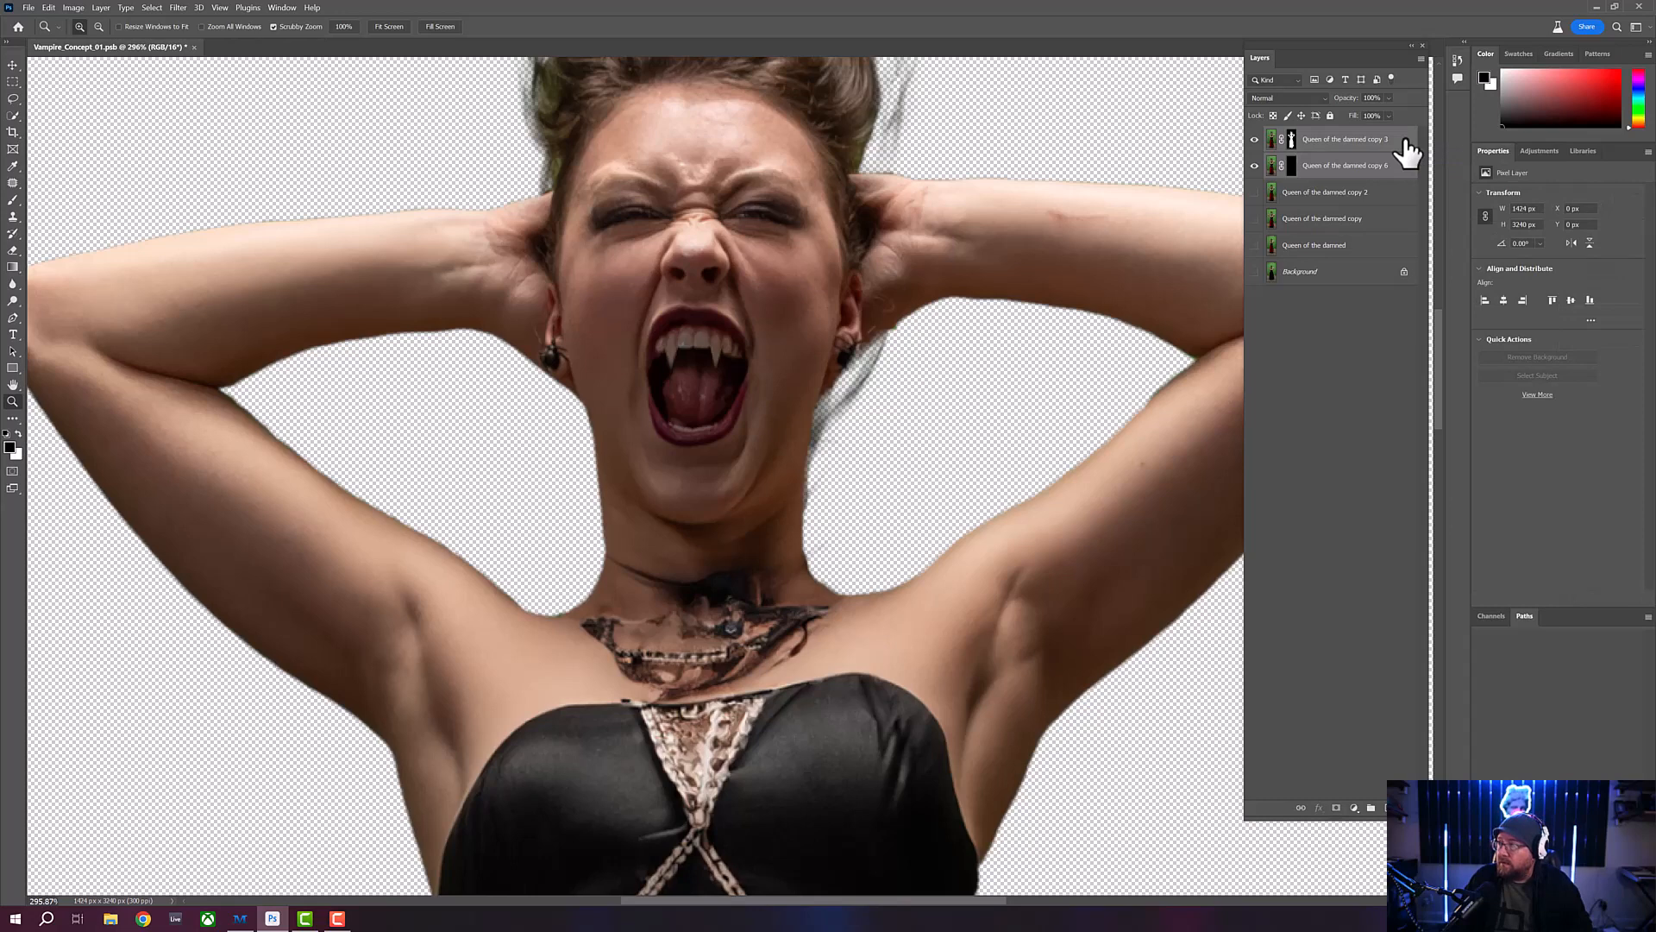
{"action": "left_click", "coordinate": [1292, 141]}
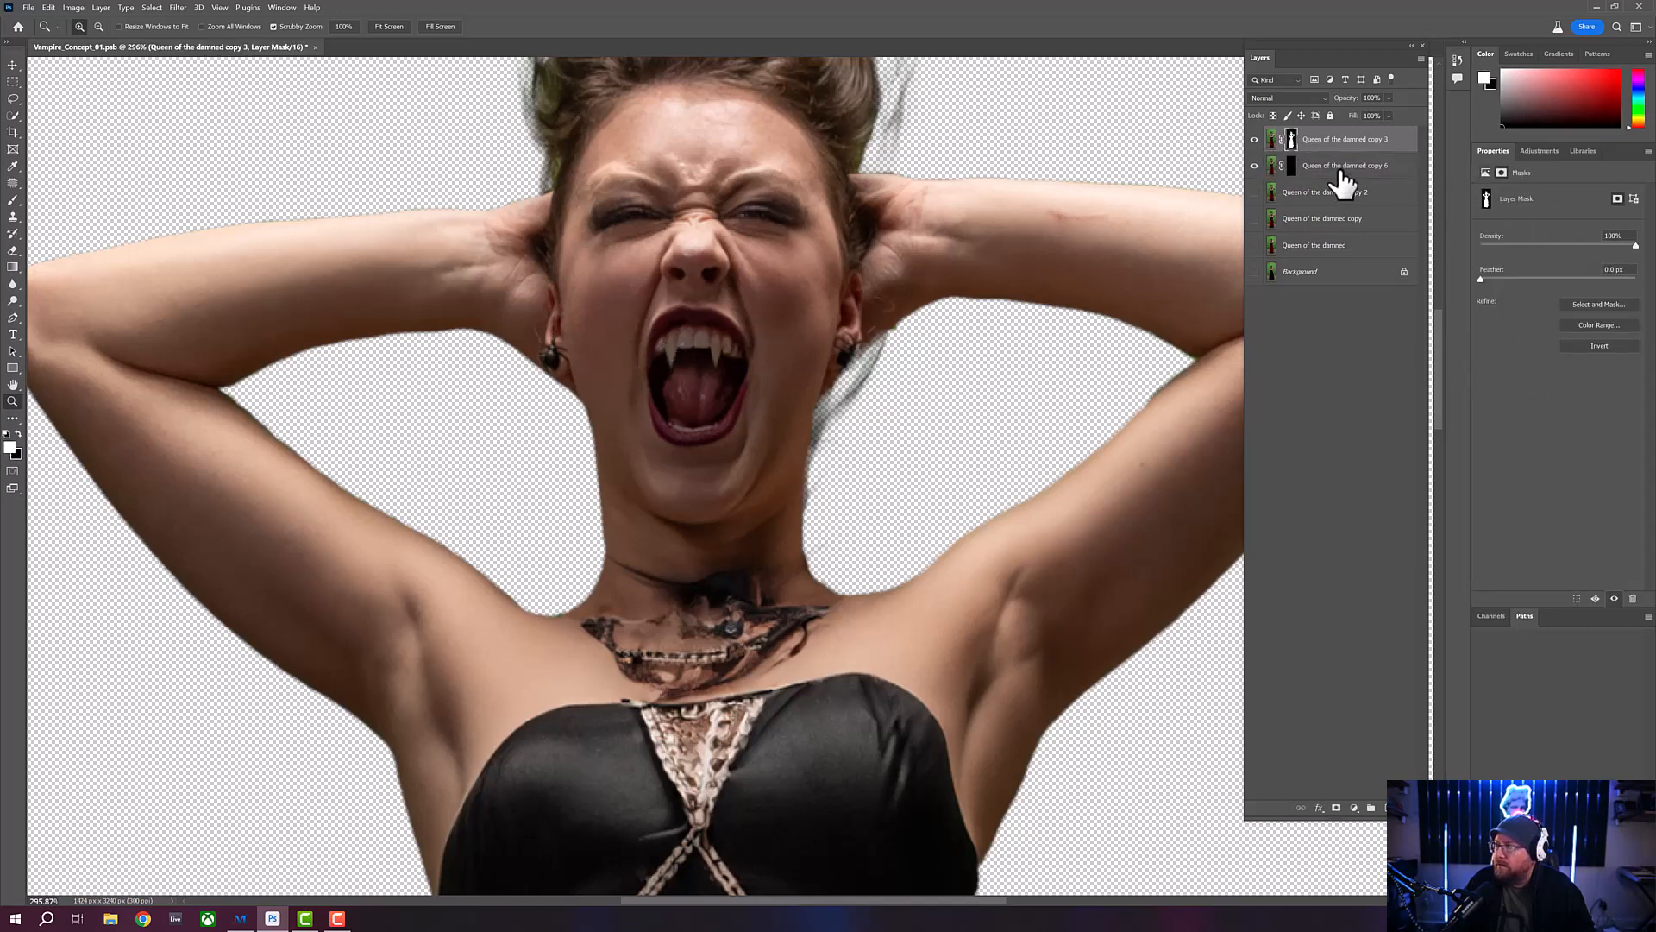
{"action": "left_click", "coordinate": [1406, 142]}
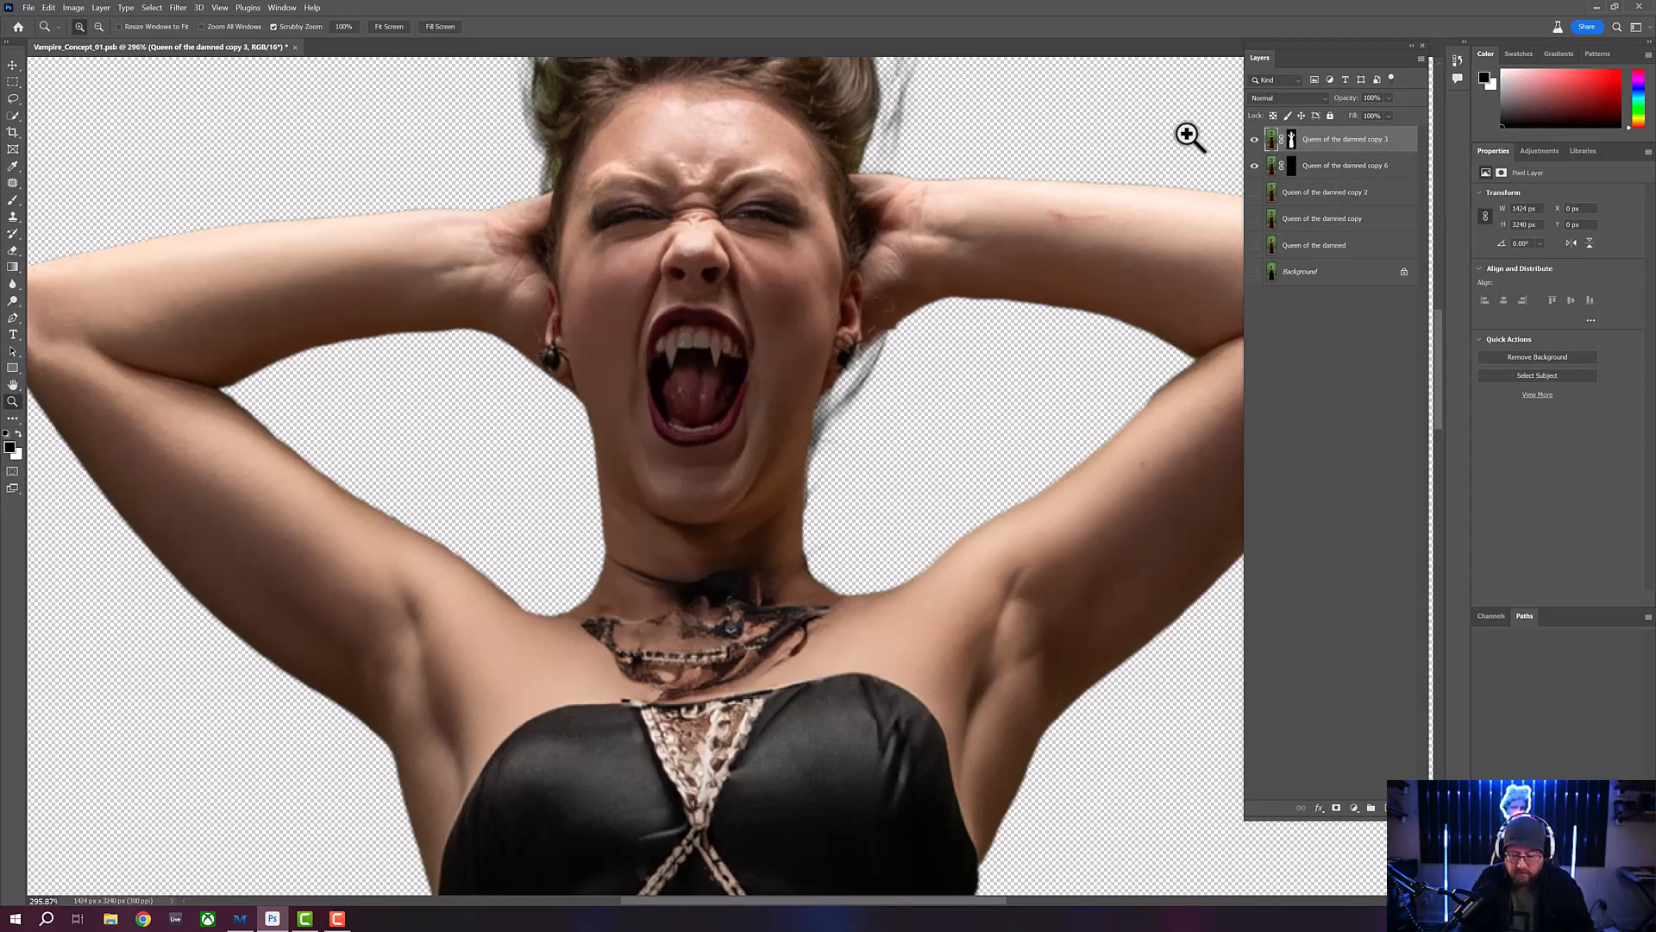
{"action": "key", "text": "ctrl+j"}
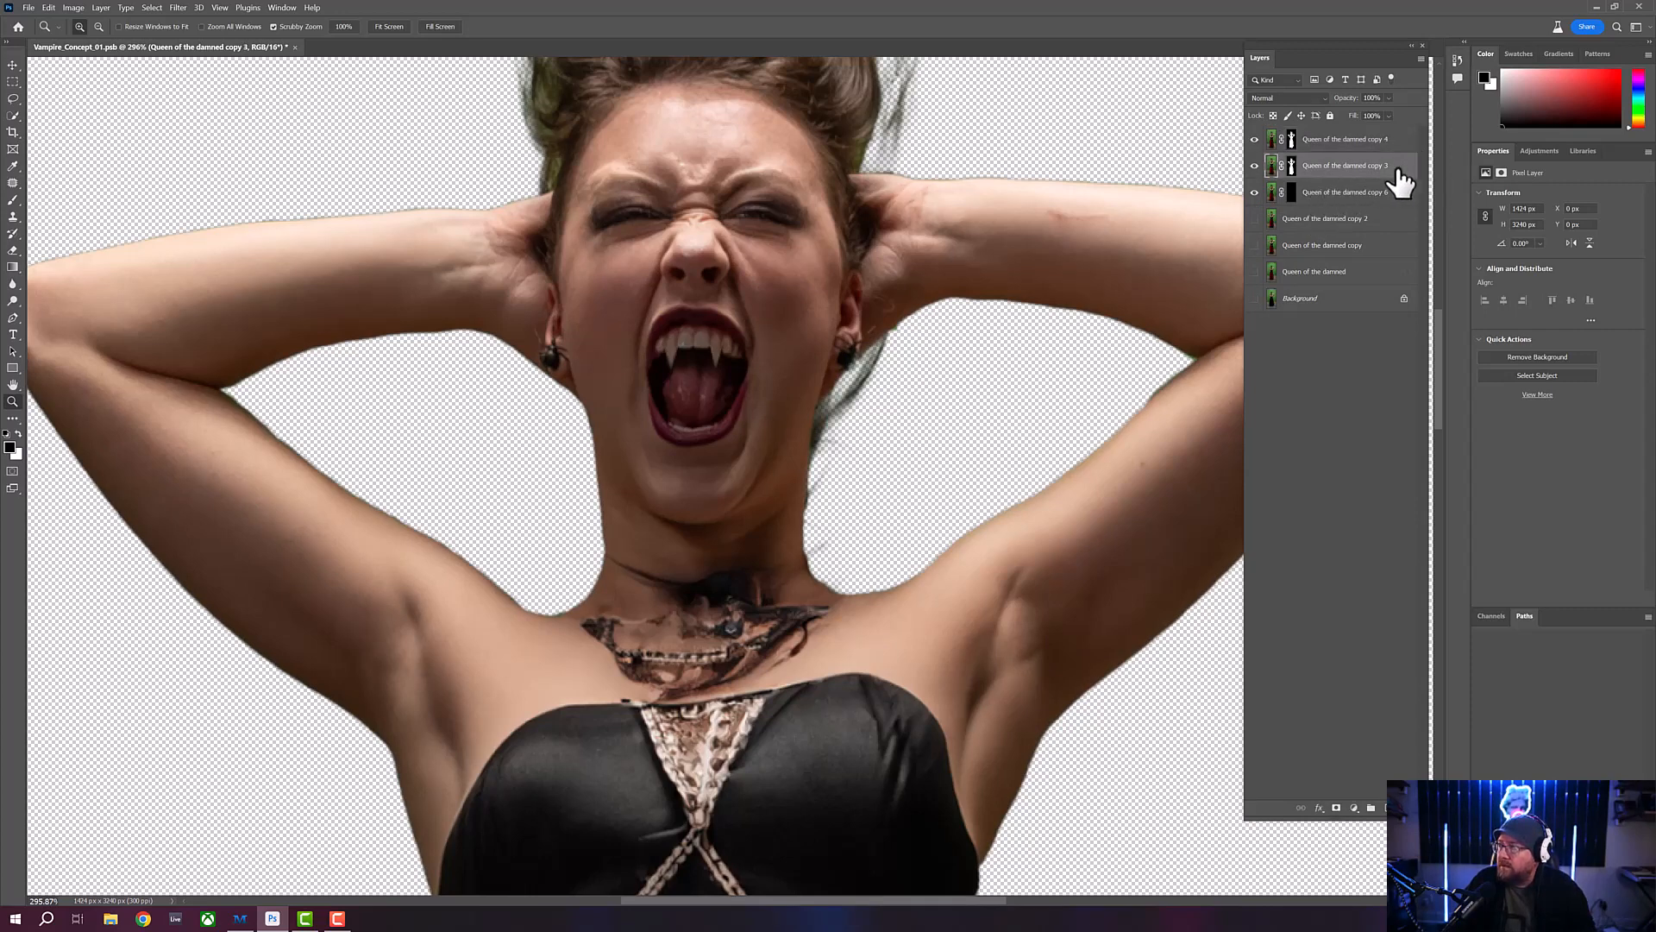
{"action": "left_click", "coordinate": [1396, 197], "text": "shift"}
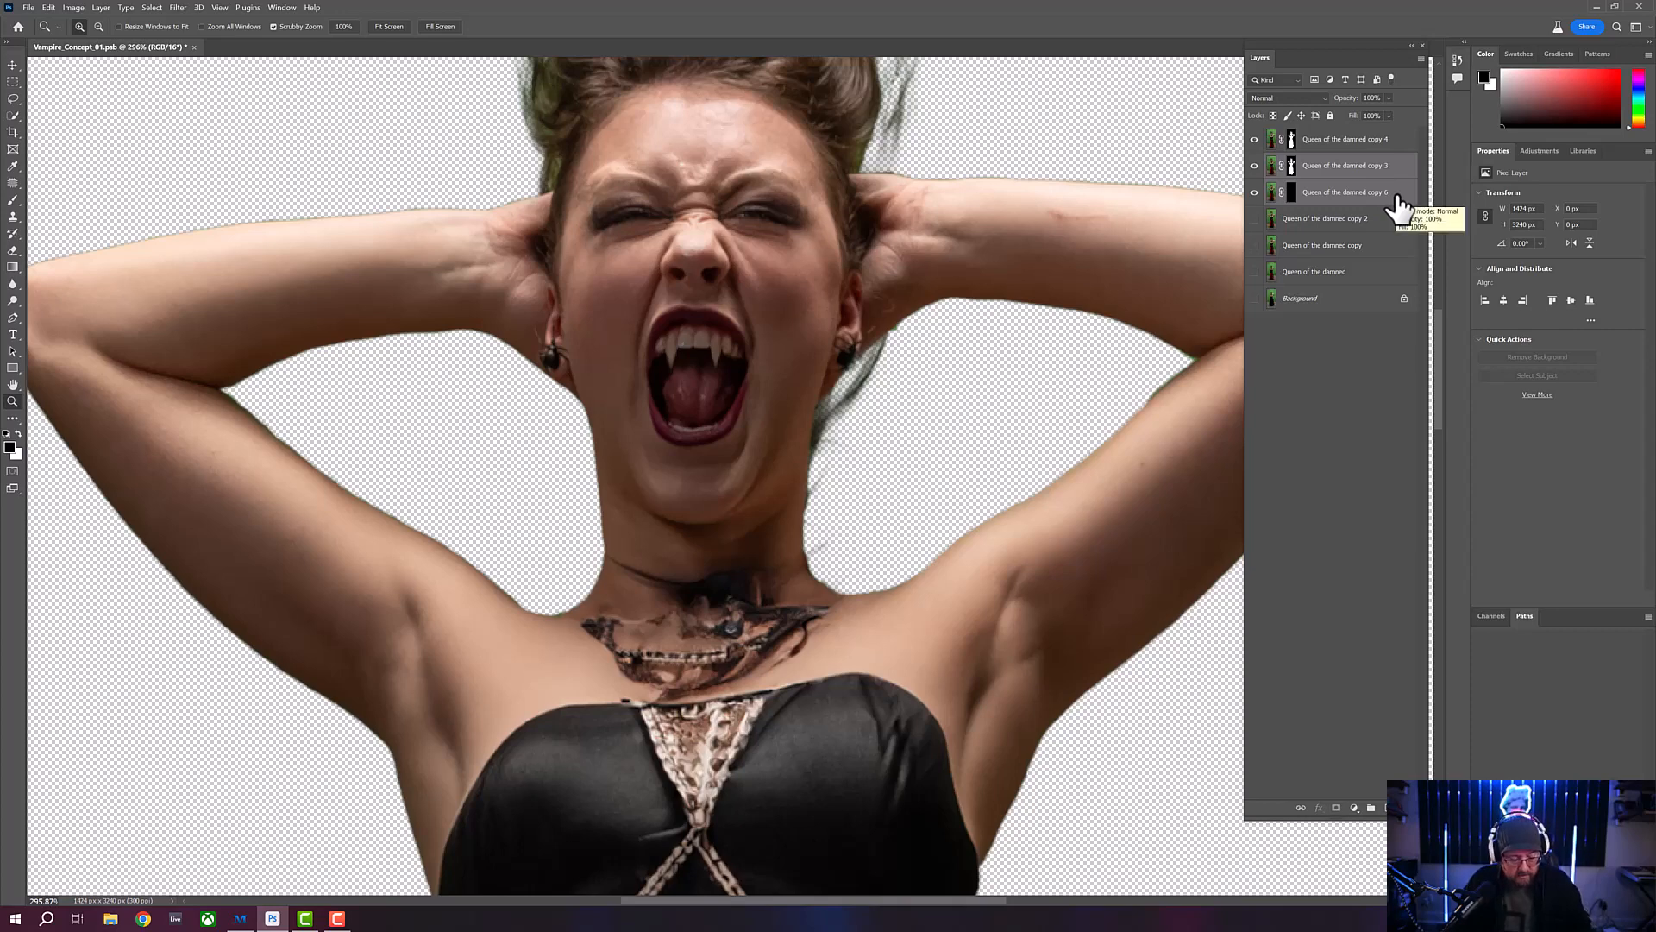
{"action": "key", "text": "ctrl+e"}
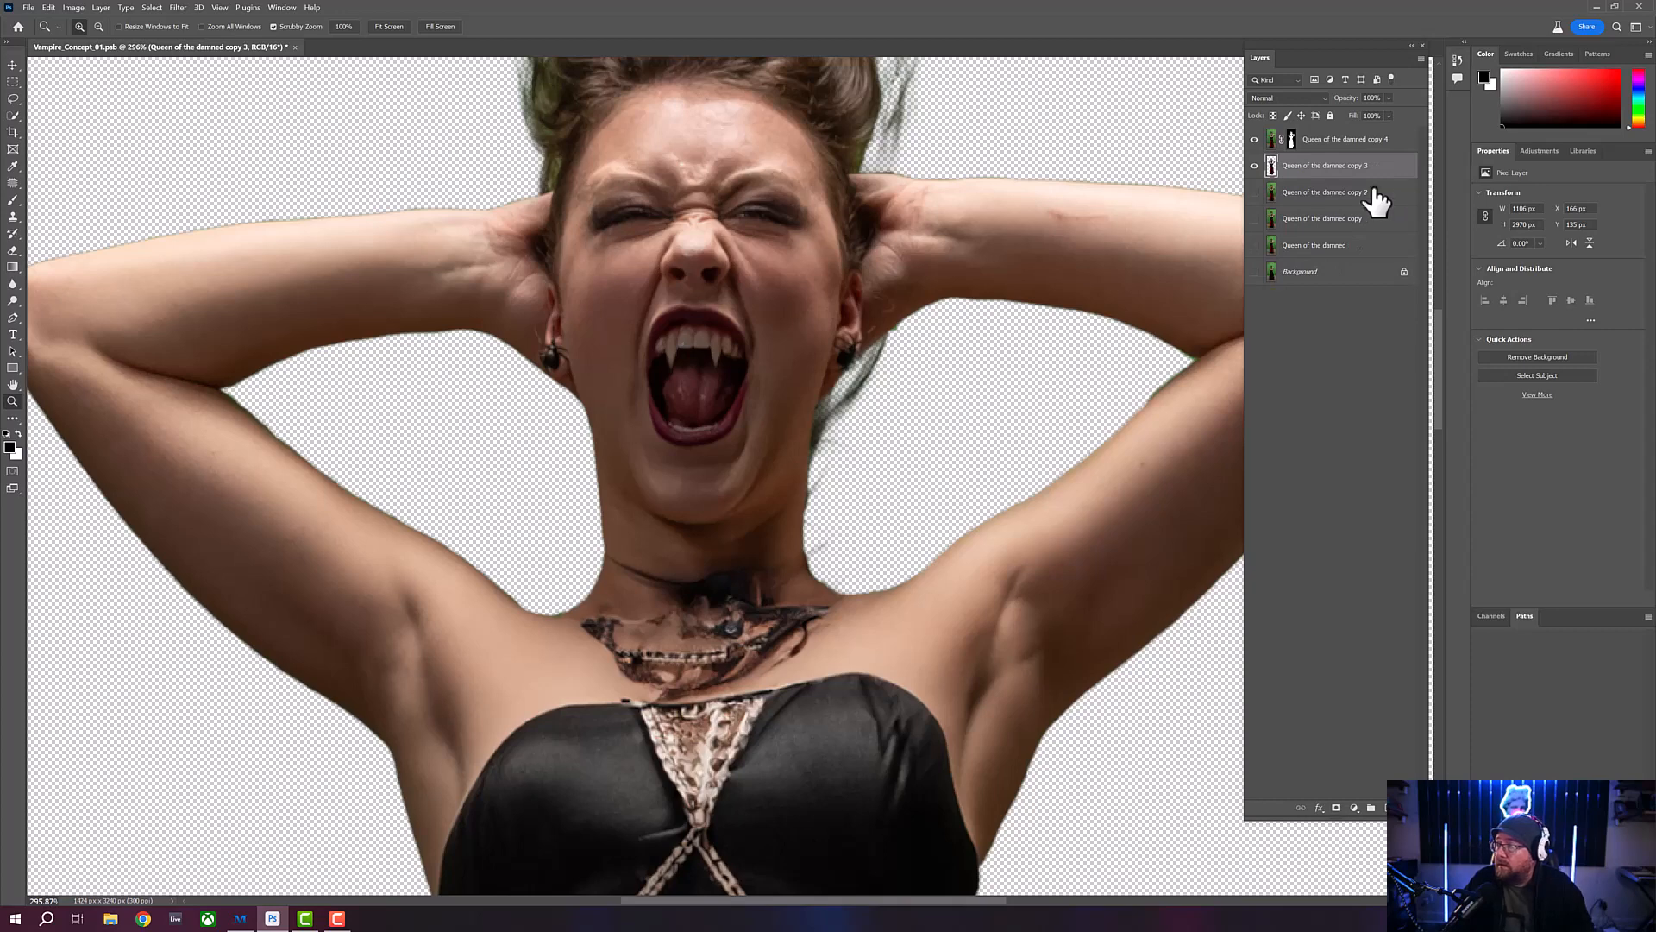
- Move the layer mask from "Queen of the damned copy 4" onto the merged layer and delete the unmasked duplicate
{"action": "left_click", "coordinate": [1292, 140]}
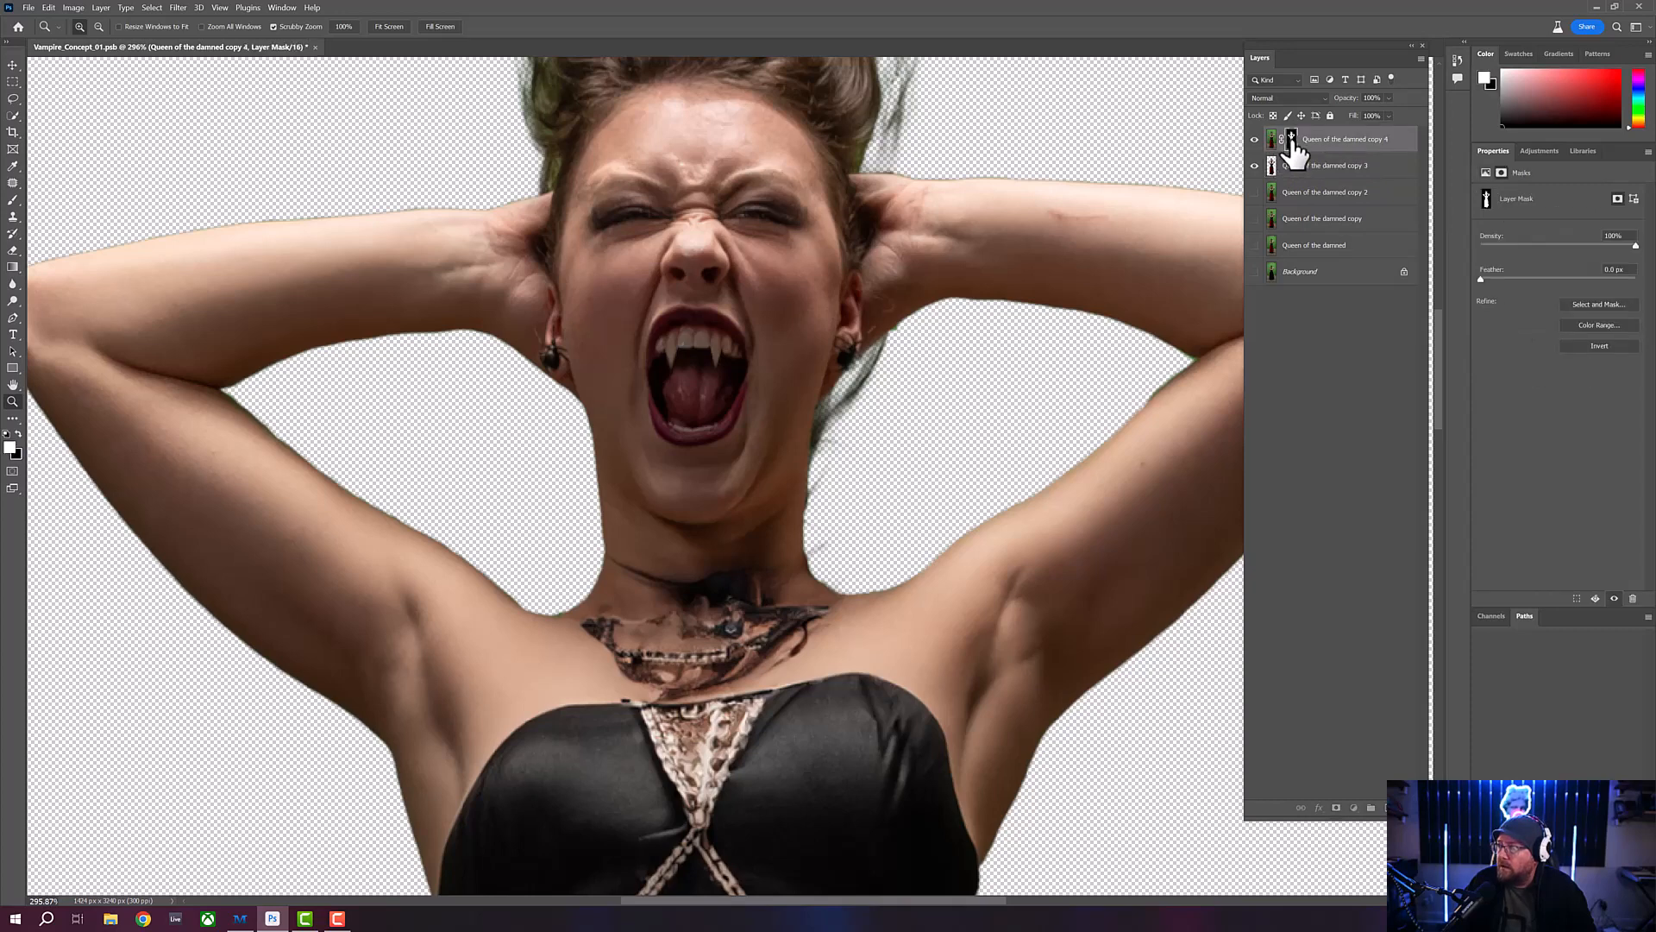
{"action": "left_click_drag", "start_coordinate": [1294, 145], "coordinate": [1290, 169]}
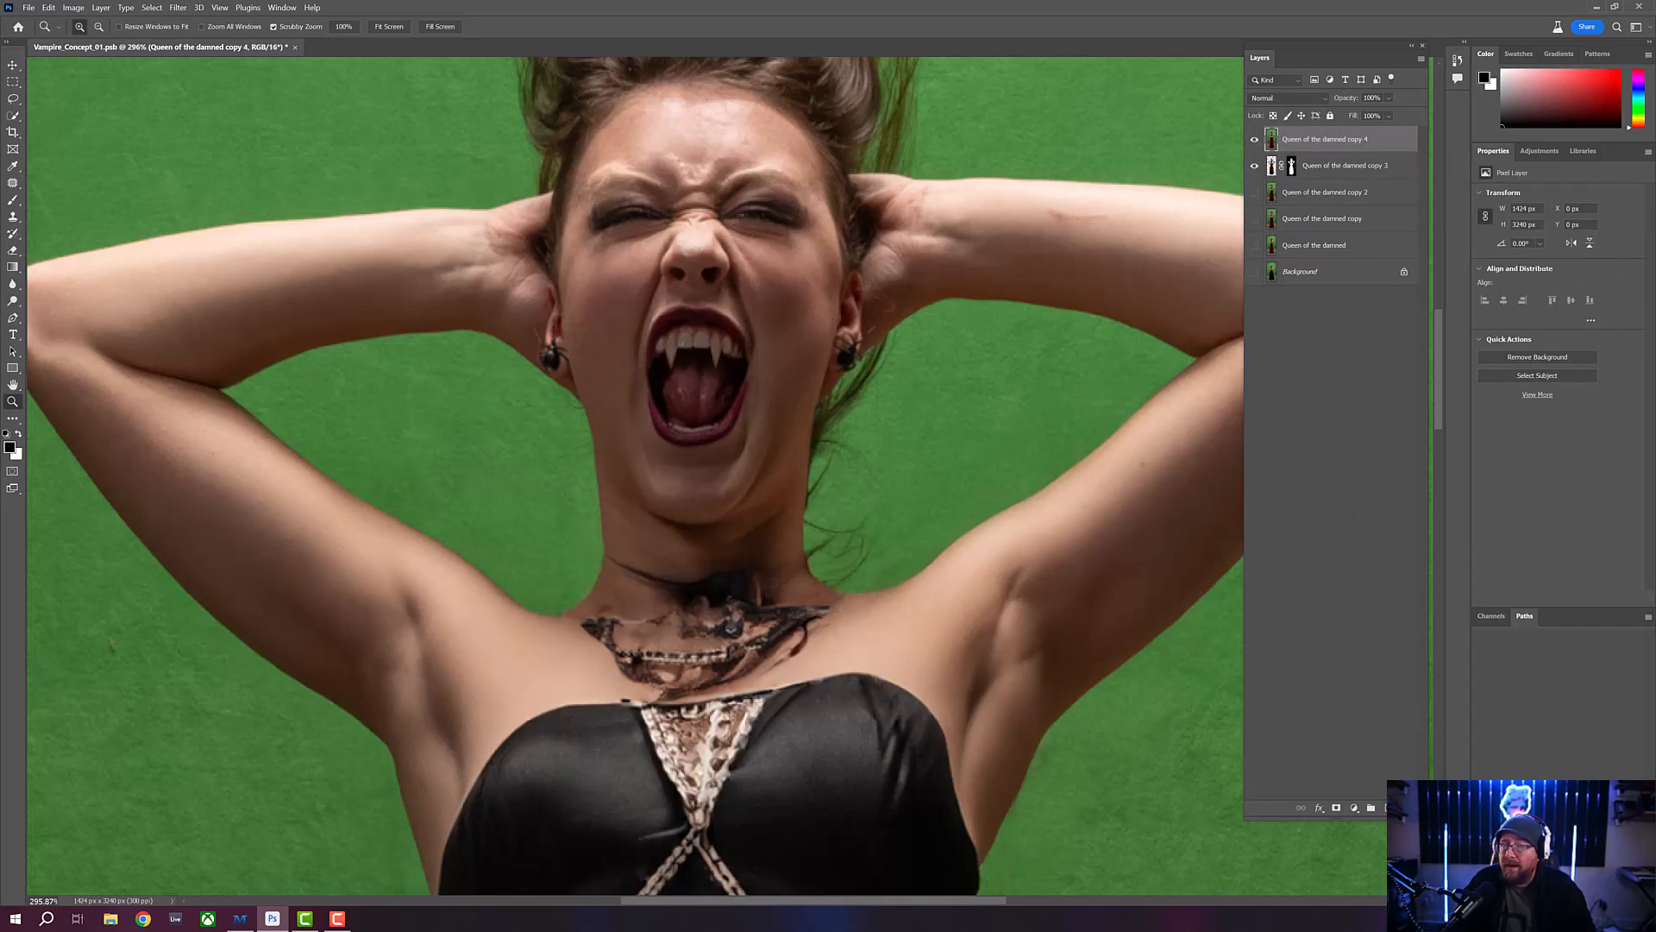
{"action": "key", "text": "Delete"}
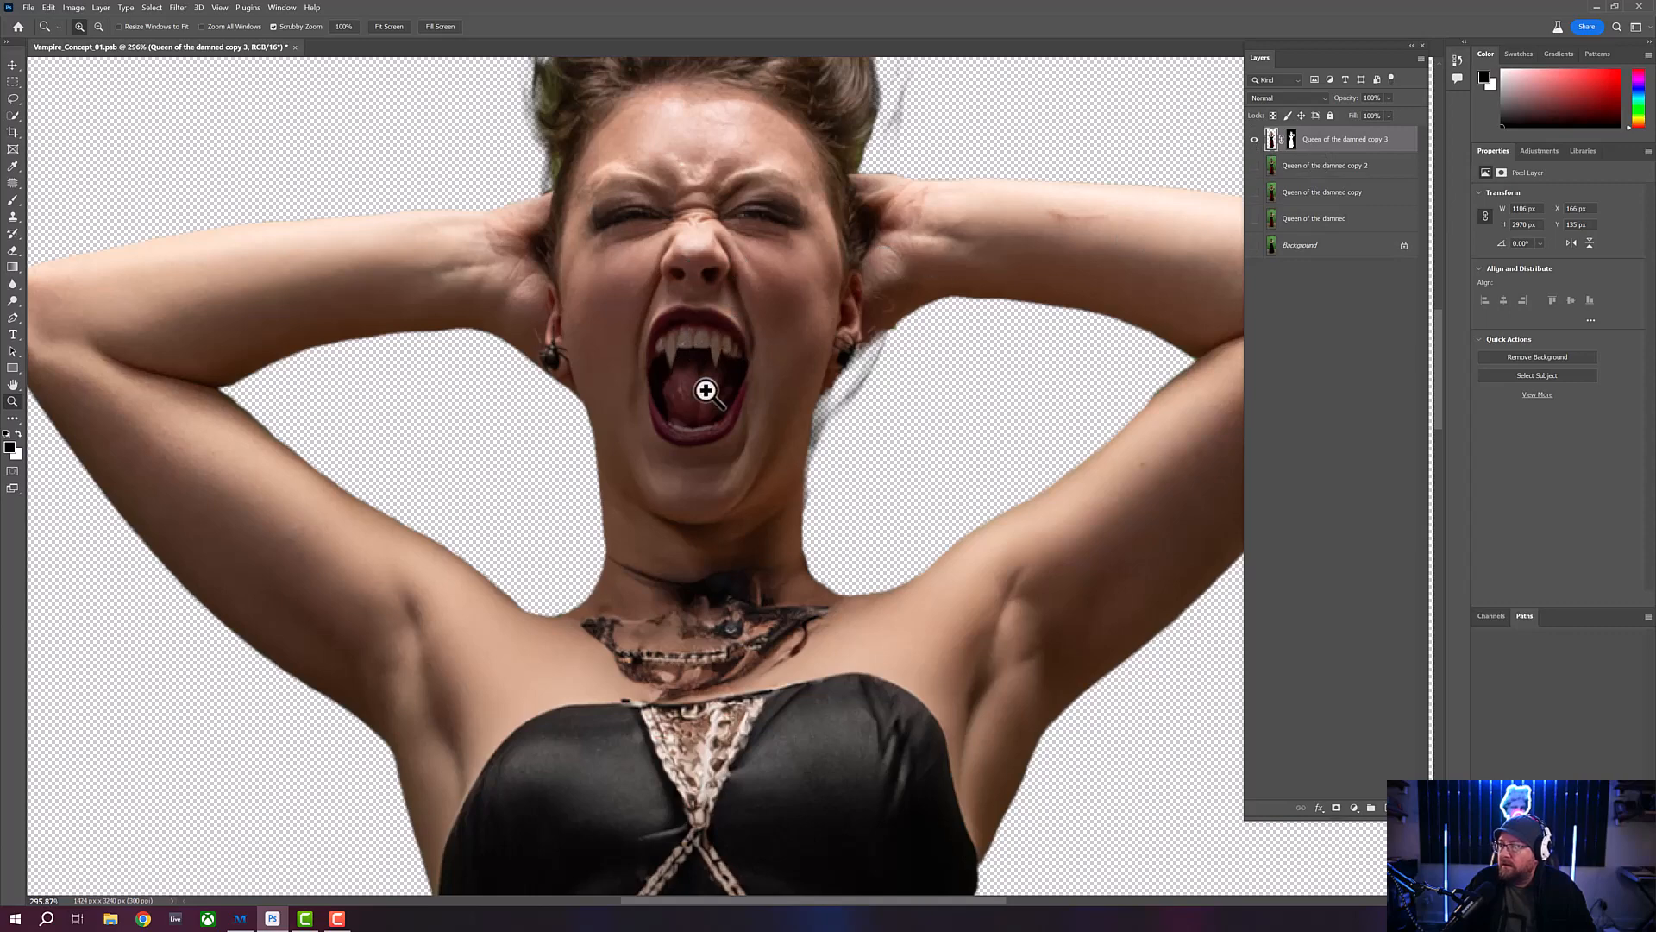
{"action": "left_click_drag", "start_coordinate": [704, 389], "coordinate": [681, 363]}
{"action": "left_click_drag", "start_coordinate": [701, 432], "coordinate": [708, 389]}
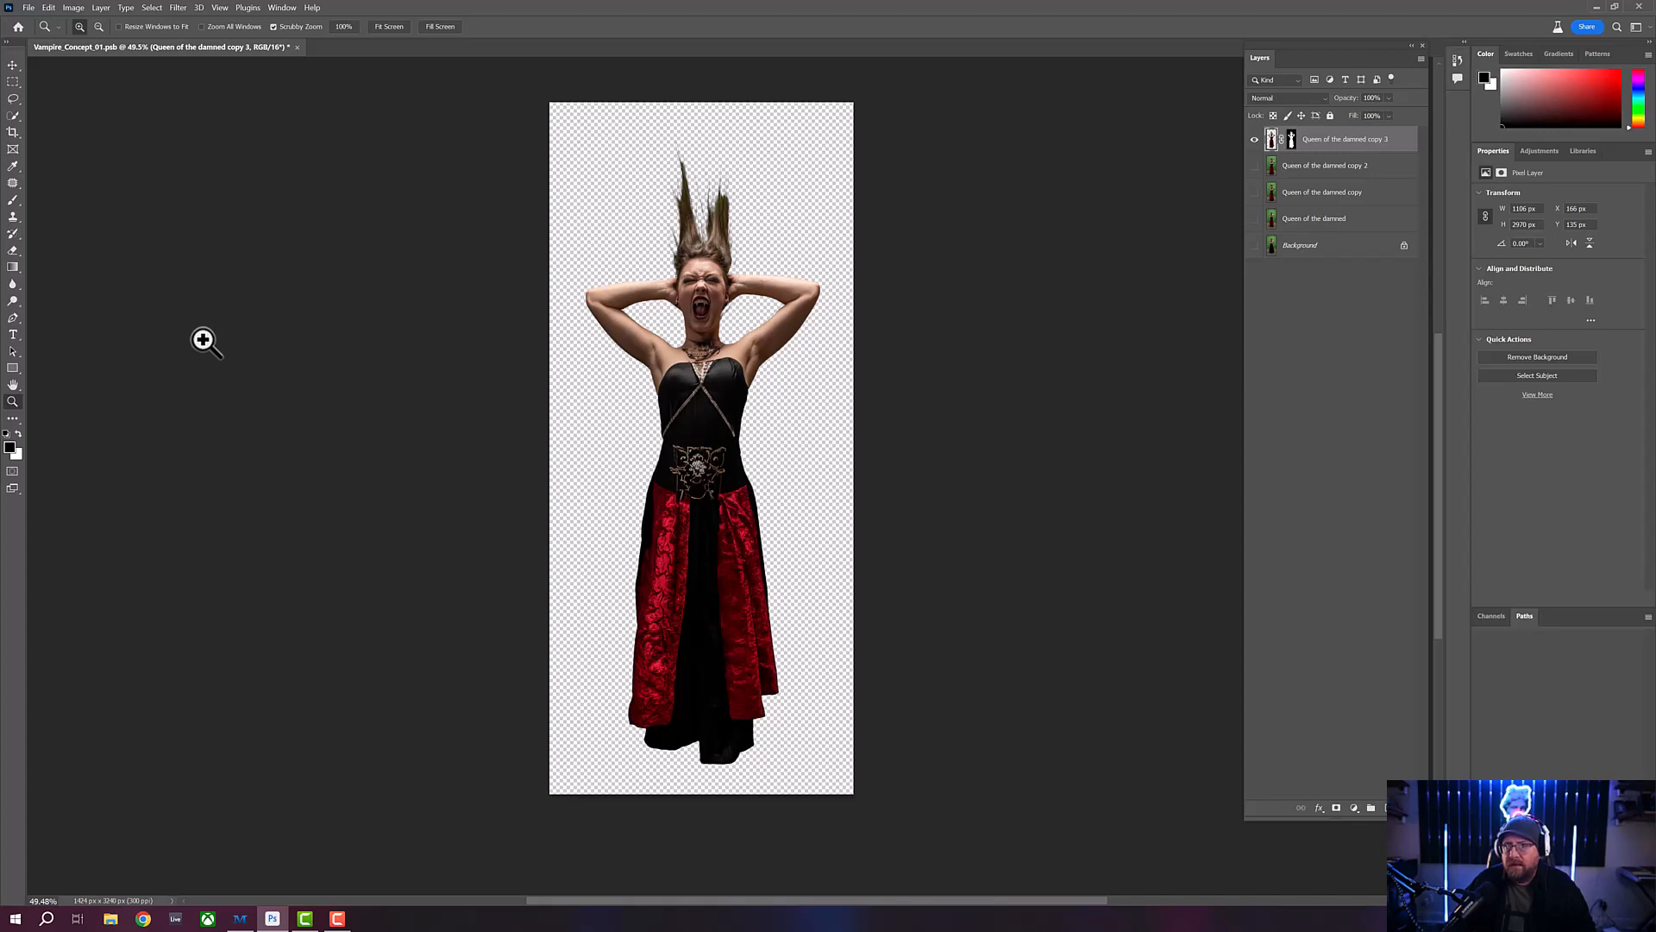
- Browse to the Spooky_Backgrounds folder for files to open and display its images as extra large icons
{"action": "left_click", "coordinate": [29, 8]}
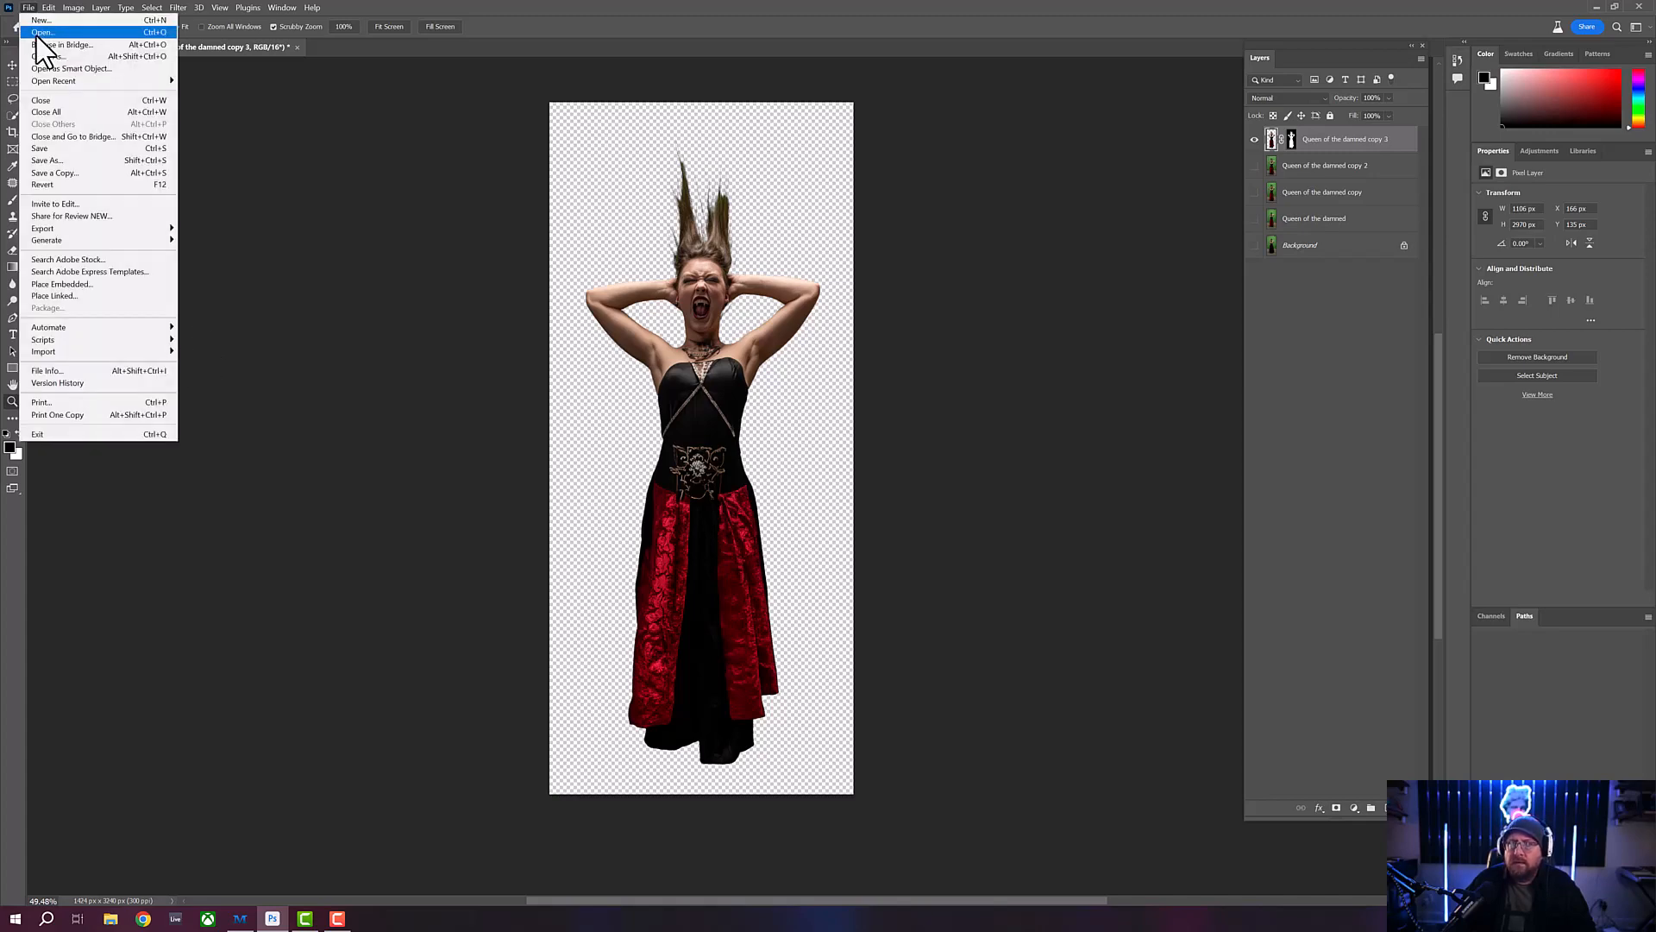
{"action": "left_click", "coordinate": [38, 33]}
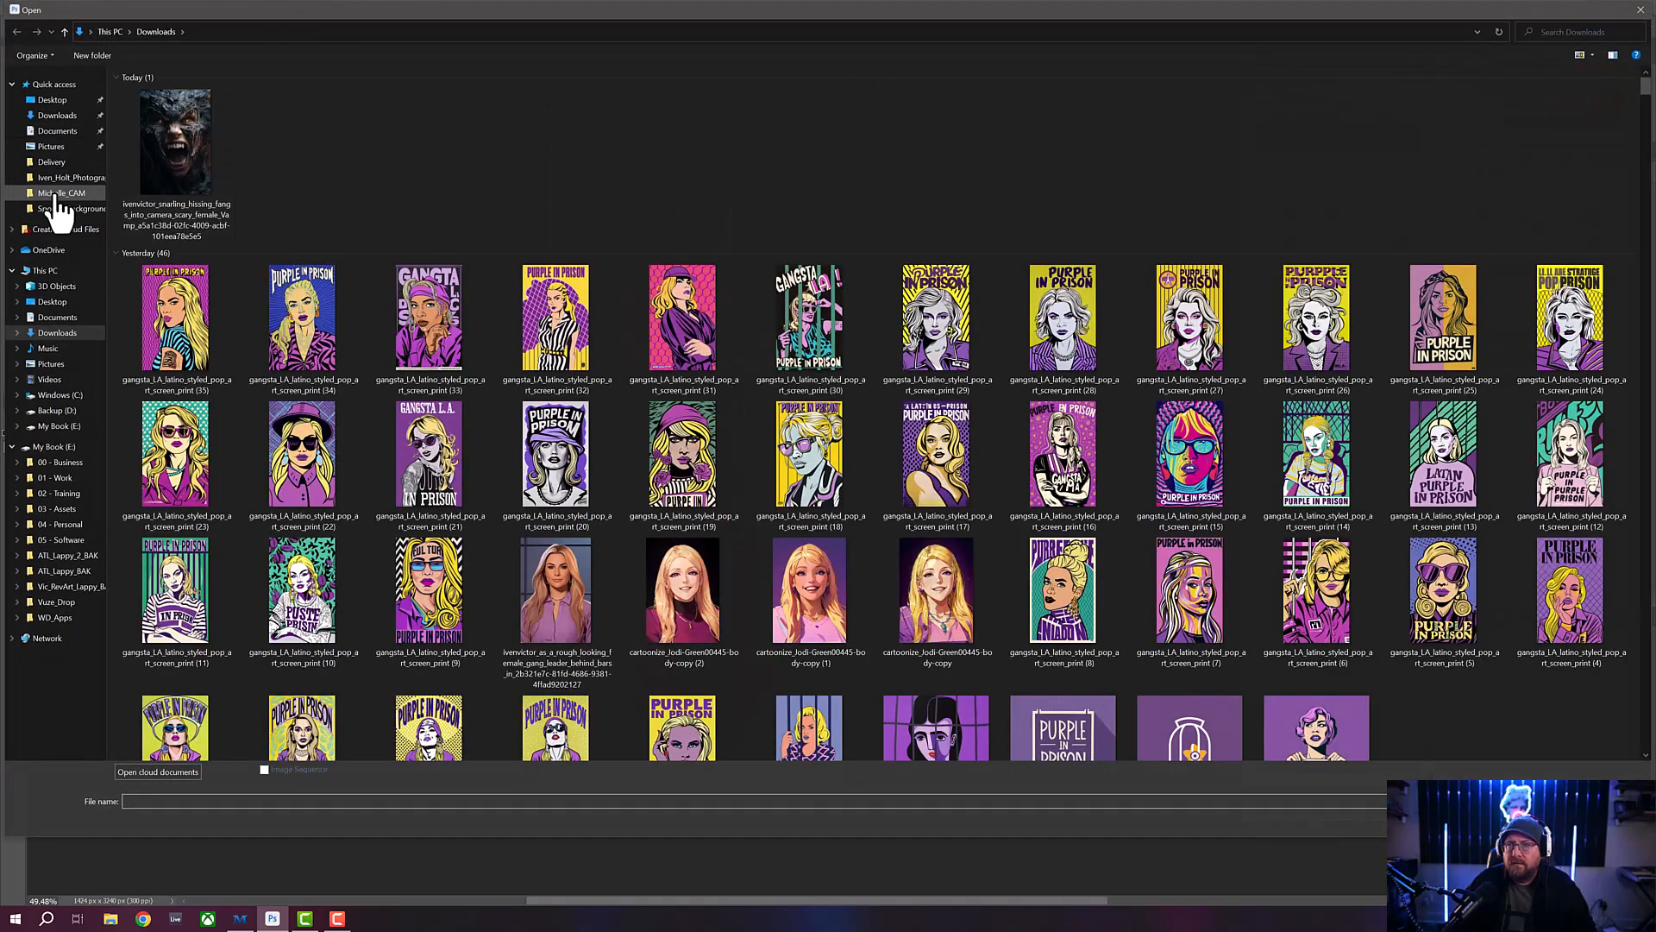
{"action": "left_click", "coordinate": [55, 179]}
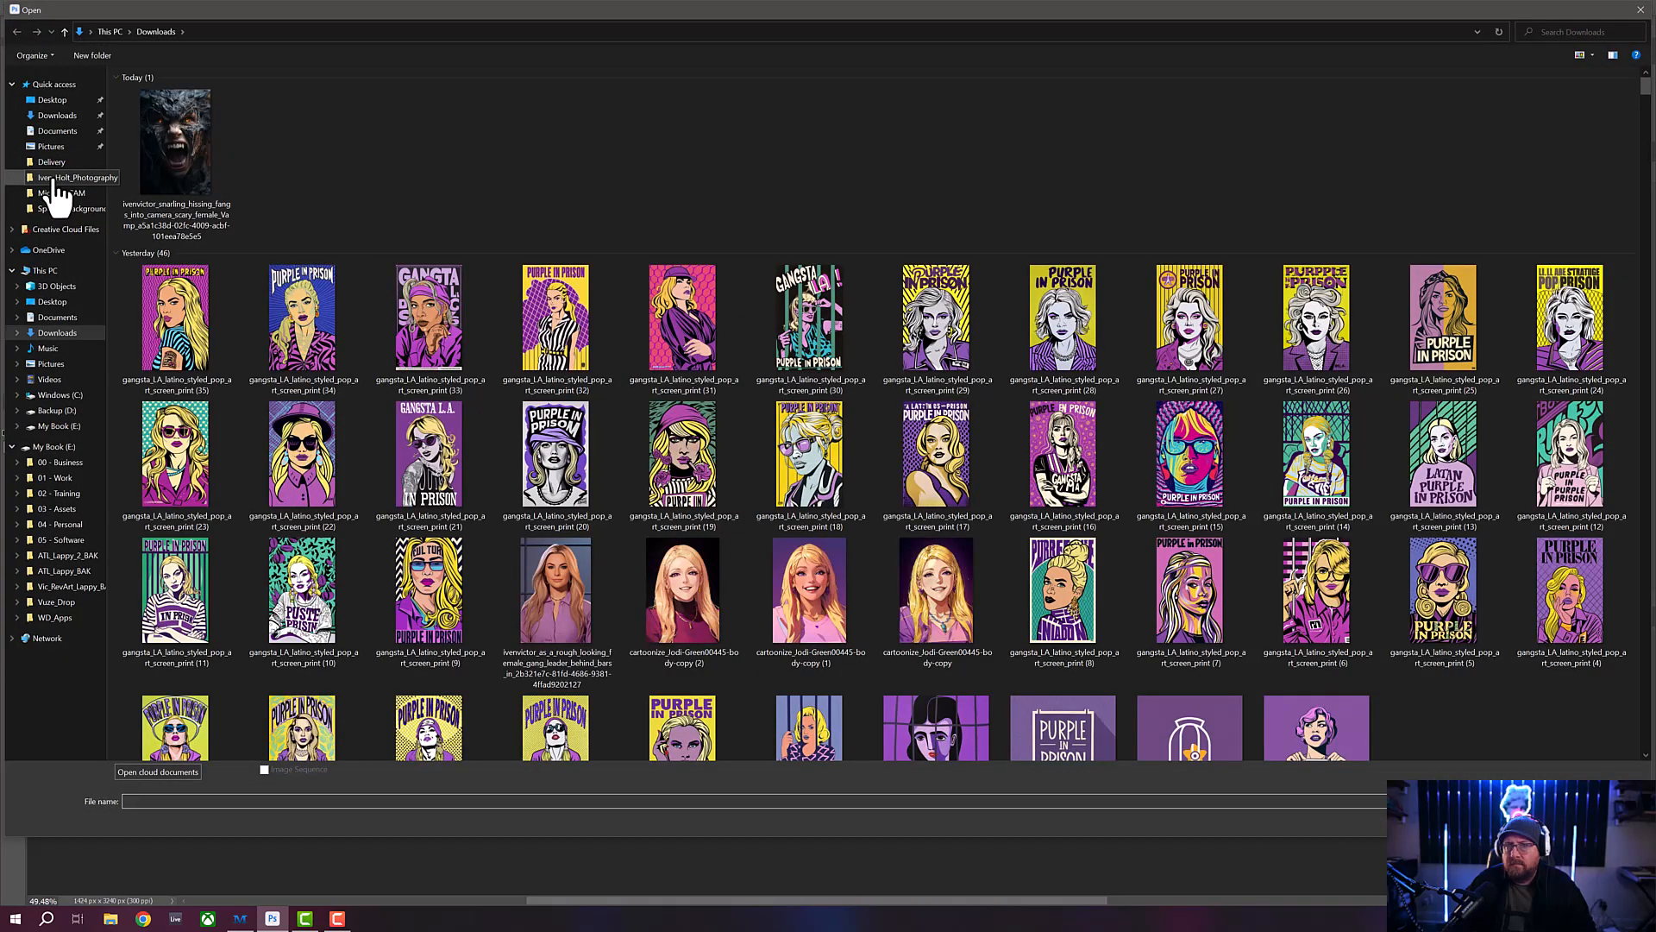
{"action": "left_click", "coordinate": [62, 209]}
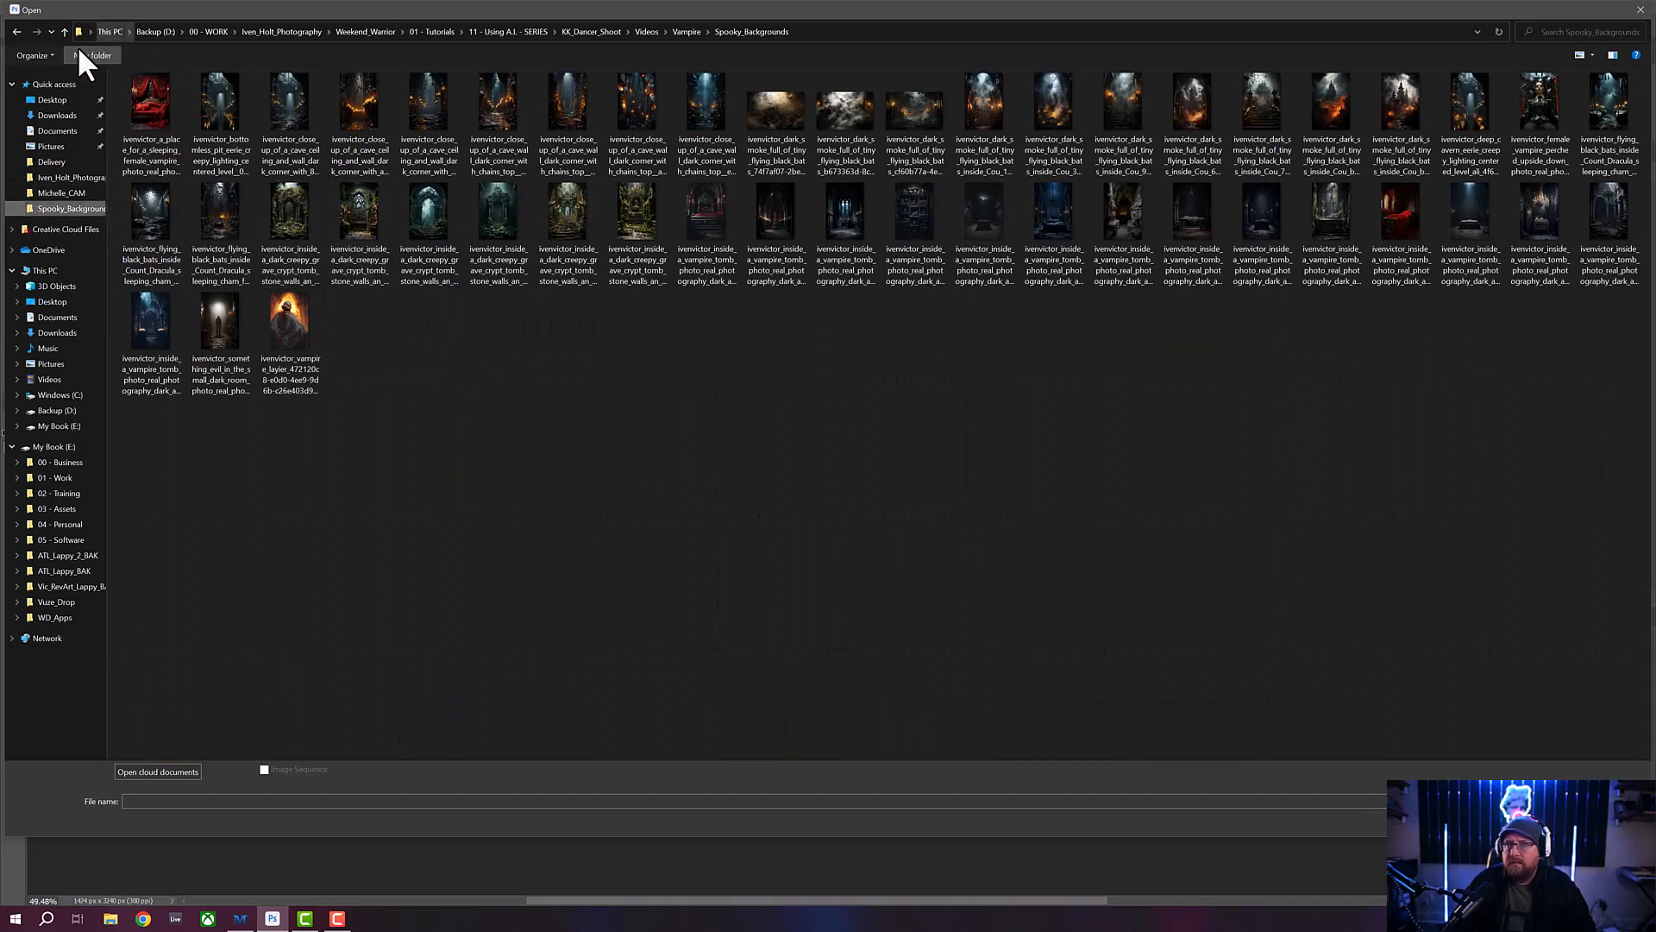
{"action": "left_click", "coordinate": [1591, 57]}
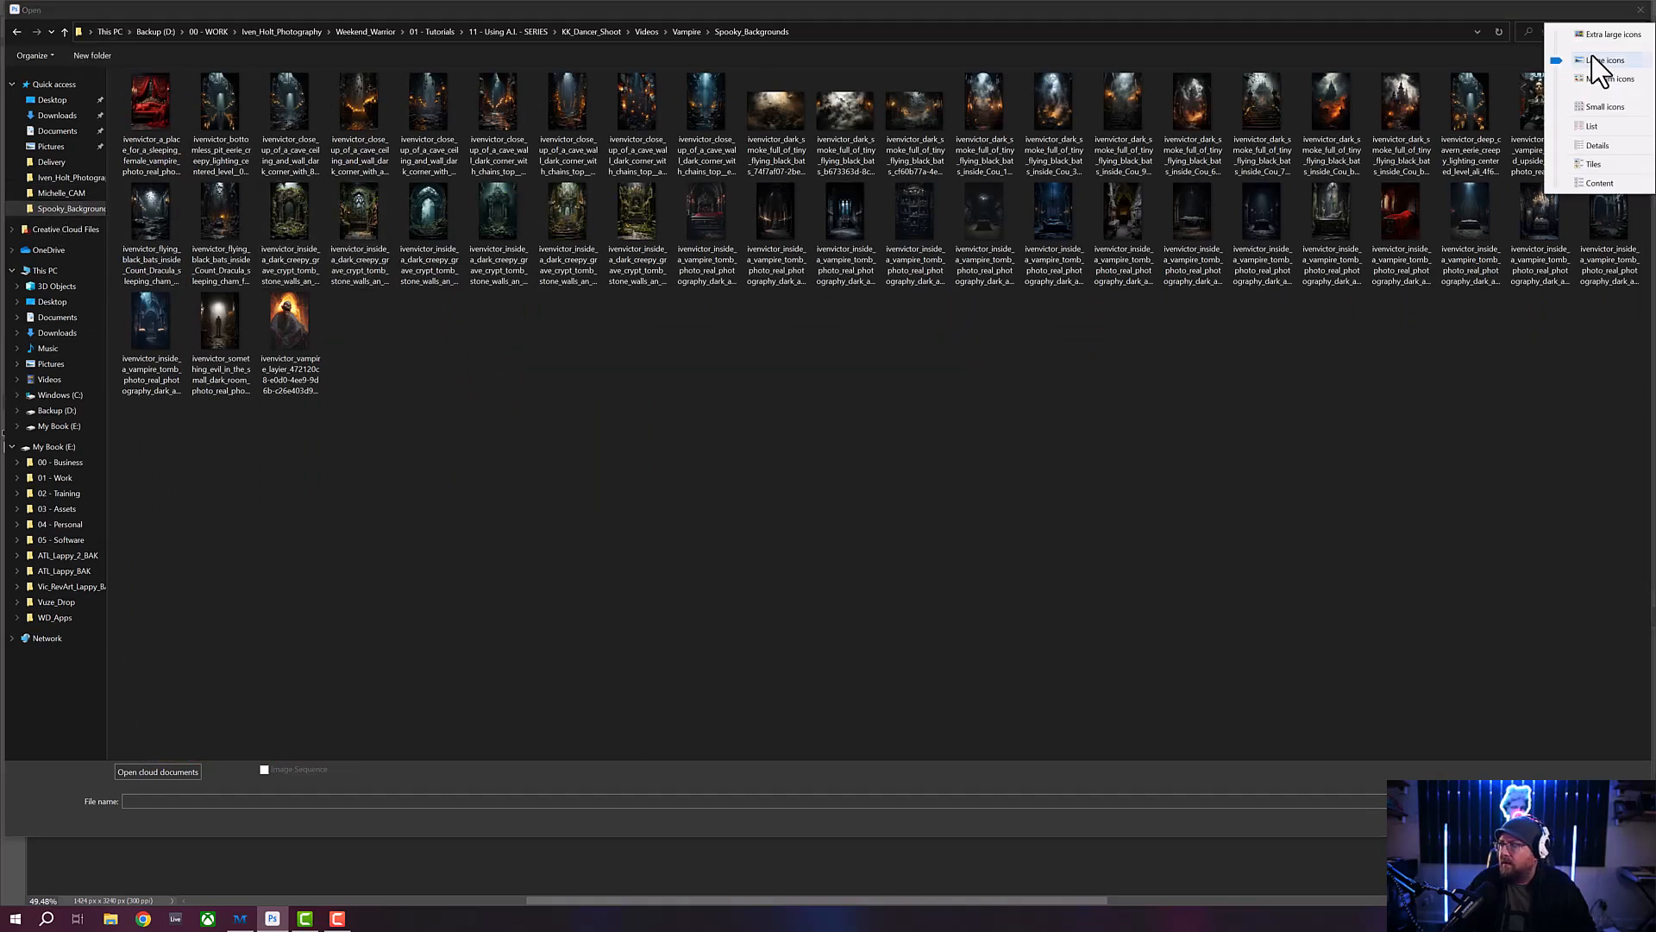
{"action": "left_click", "coordinate": [1592, 33]}
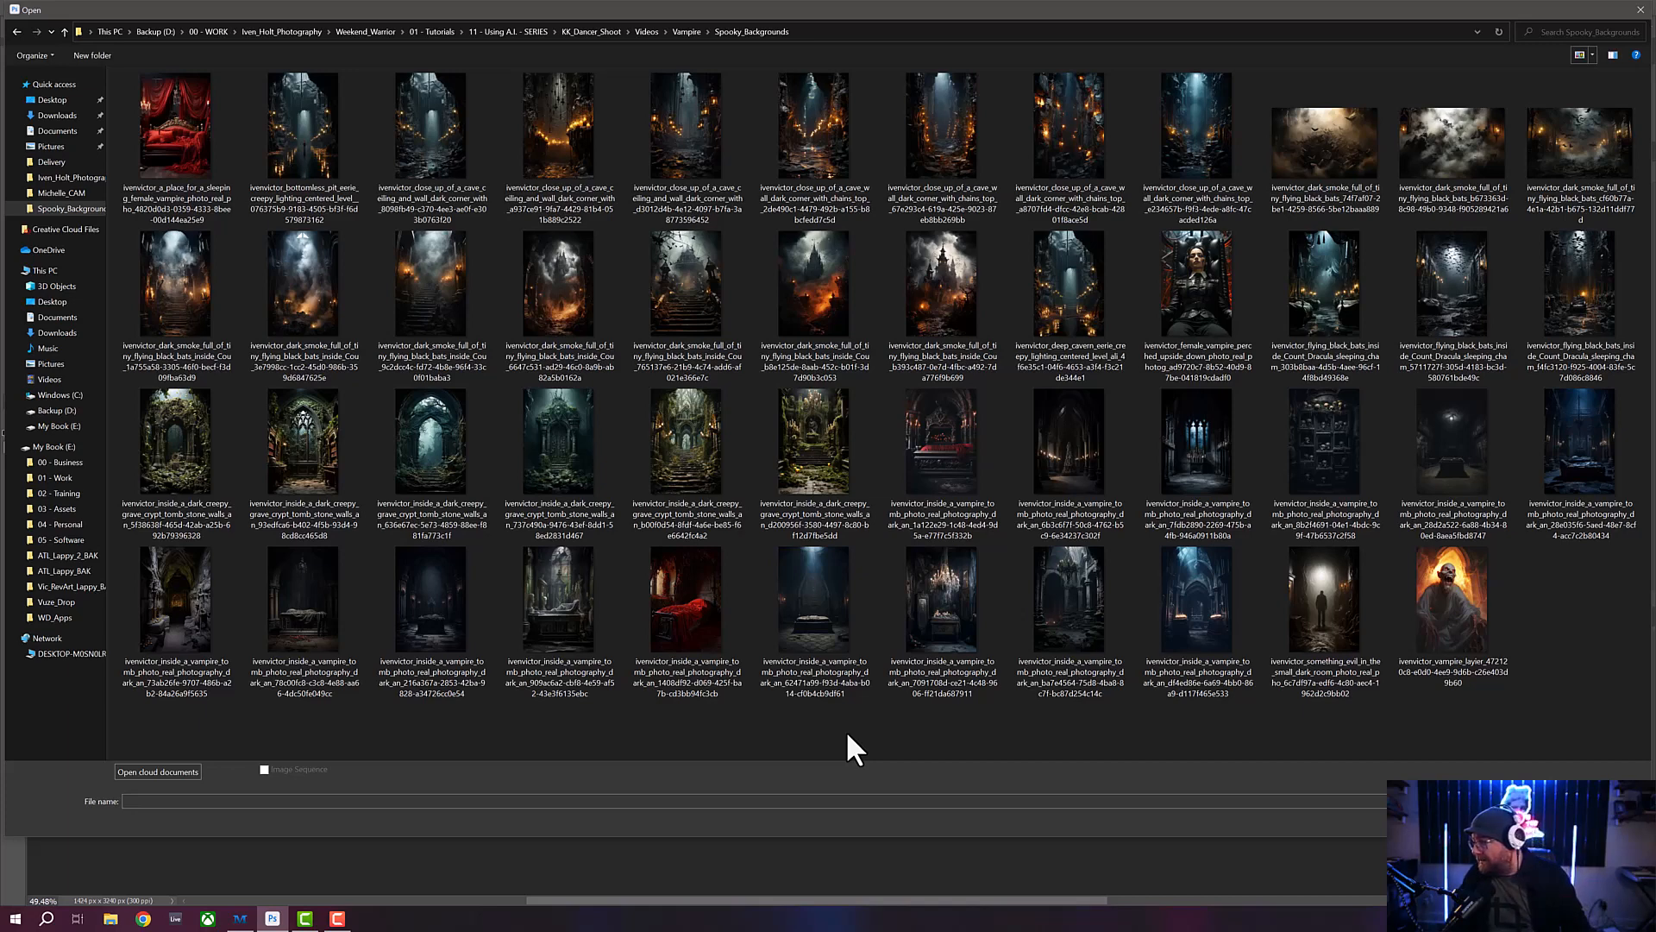
- Open four vampire tomb images together: the dim room with a coffin, skull shelves, red-draped coffin and cloth-draped tomb
{"action": "left_click", "coordinate": [1458, 455]}
{"action": "left_click", "coordinate": [1344, 442], "text": "ctrl"}
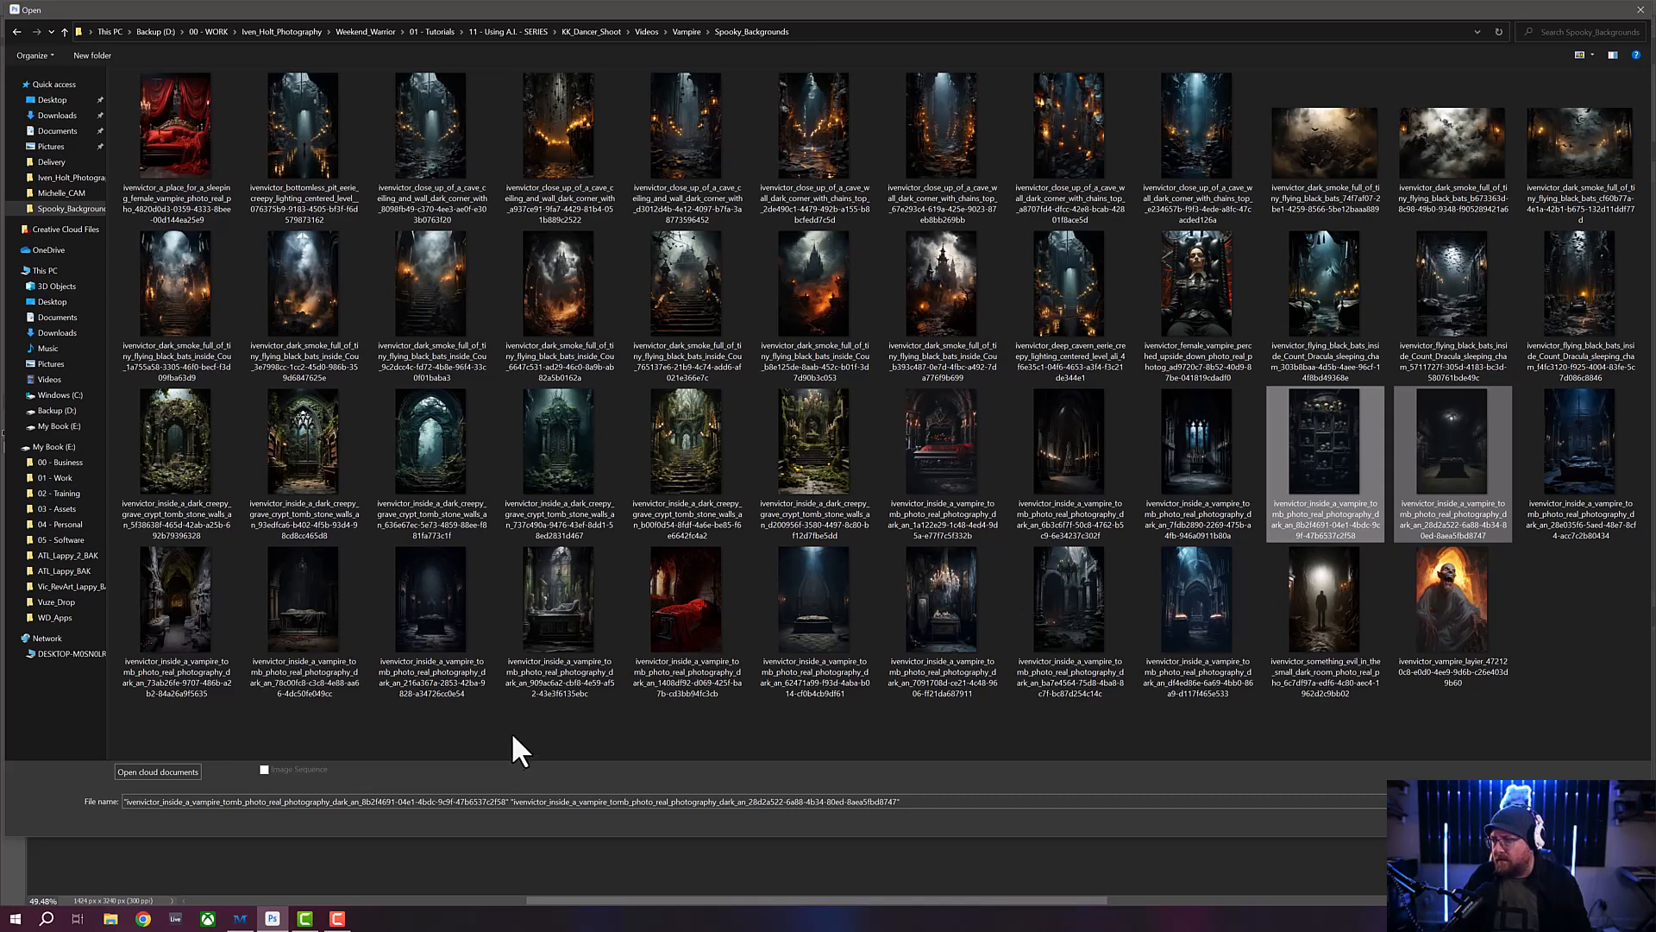
{"action": "left_click", "coordinate": [935, 454], "text": "ctrl"}
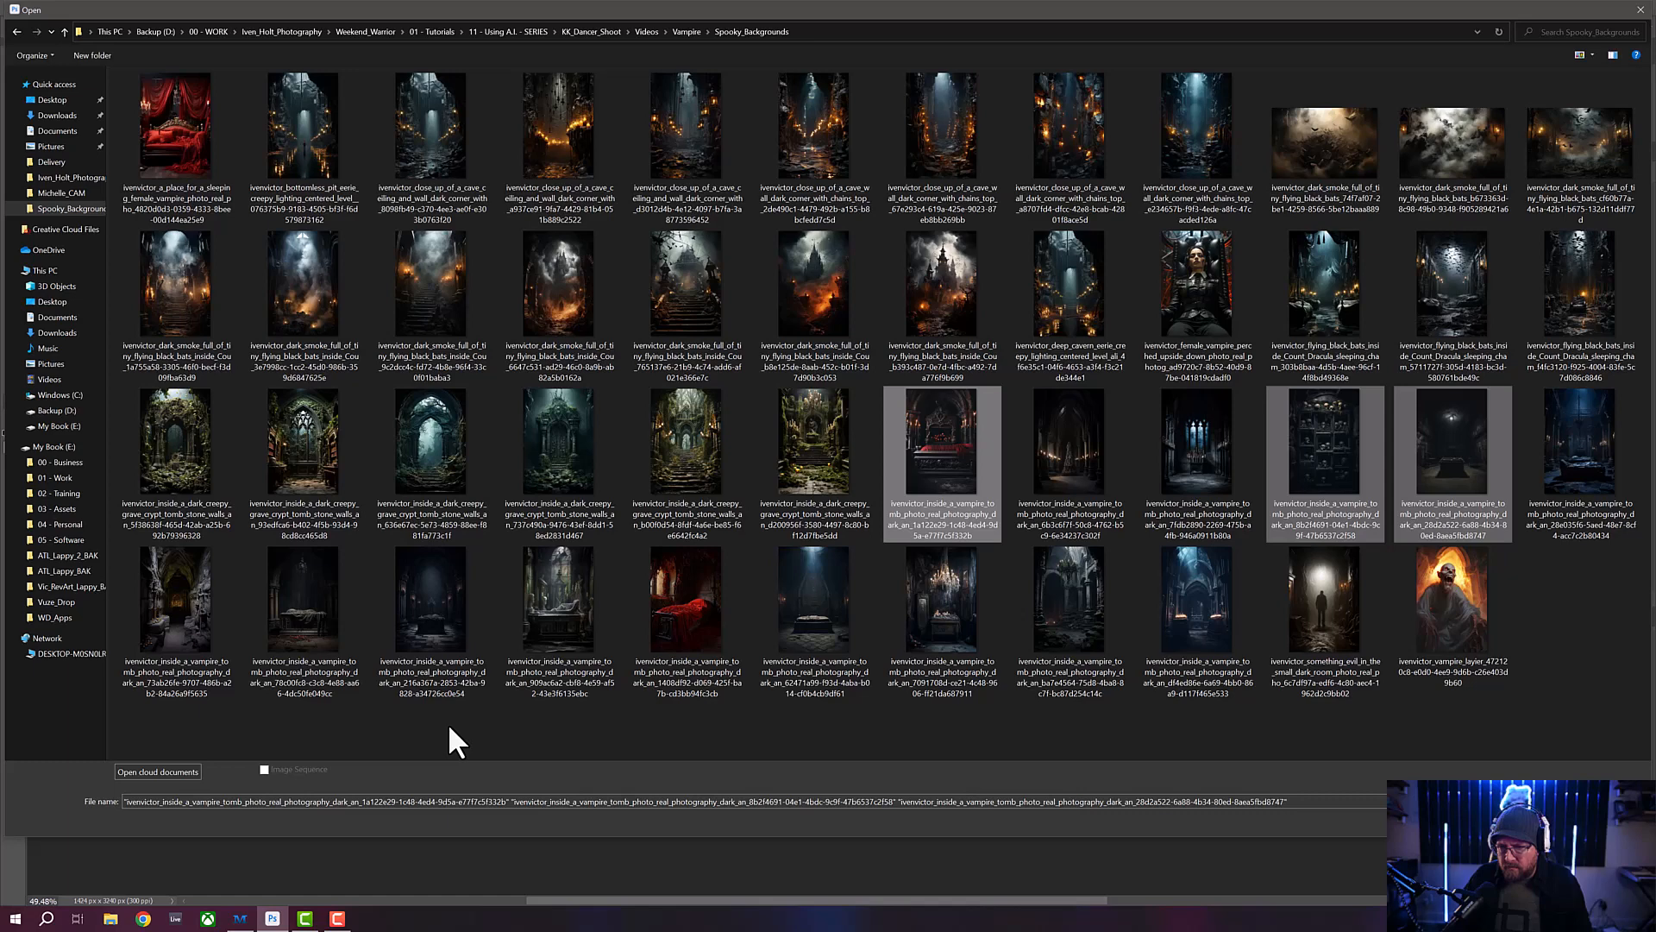
{"action": "left_click", "coordinate": [313, 602], "text": "ctrl"}
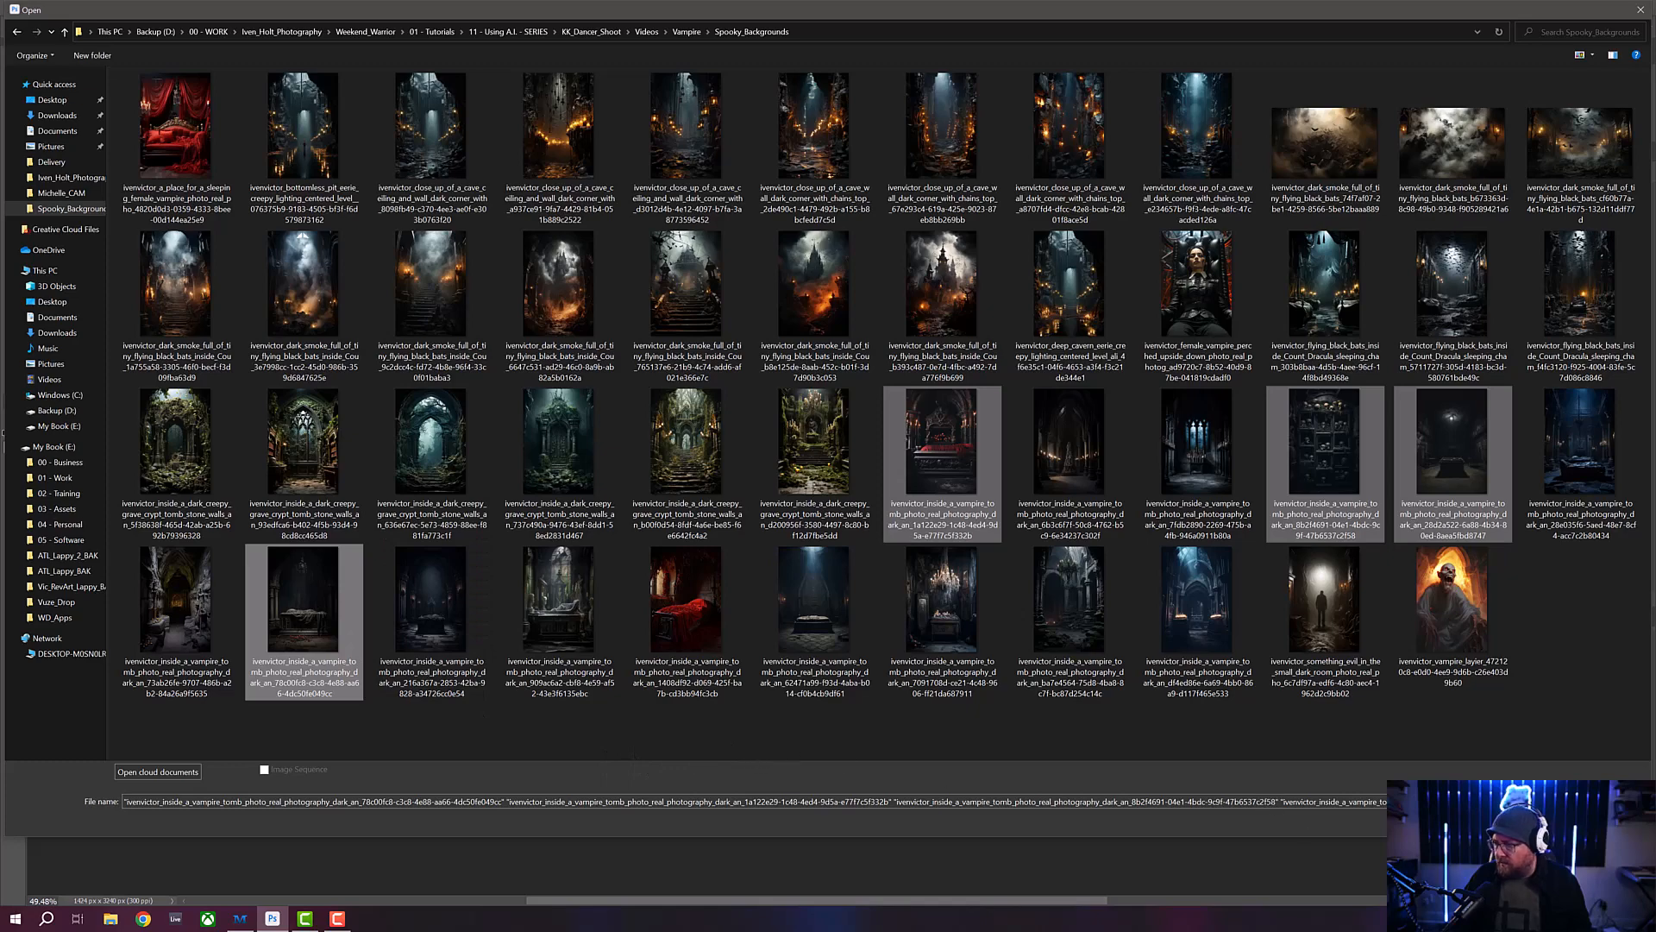
{"action": "left_click", "coordinate": [1534, 823]}
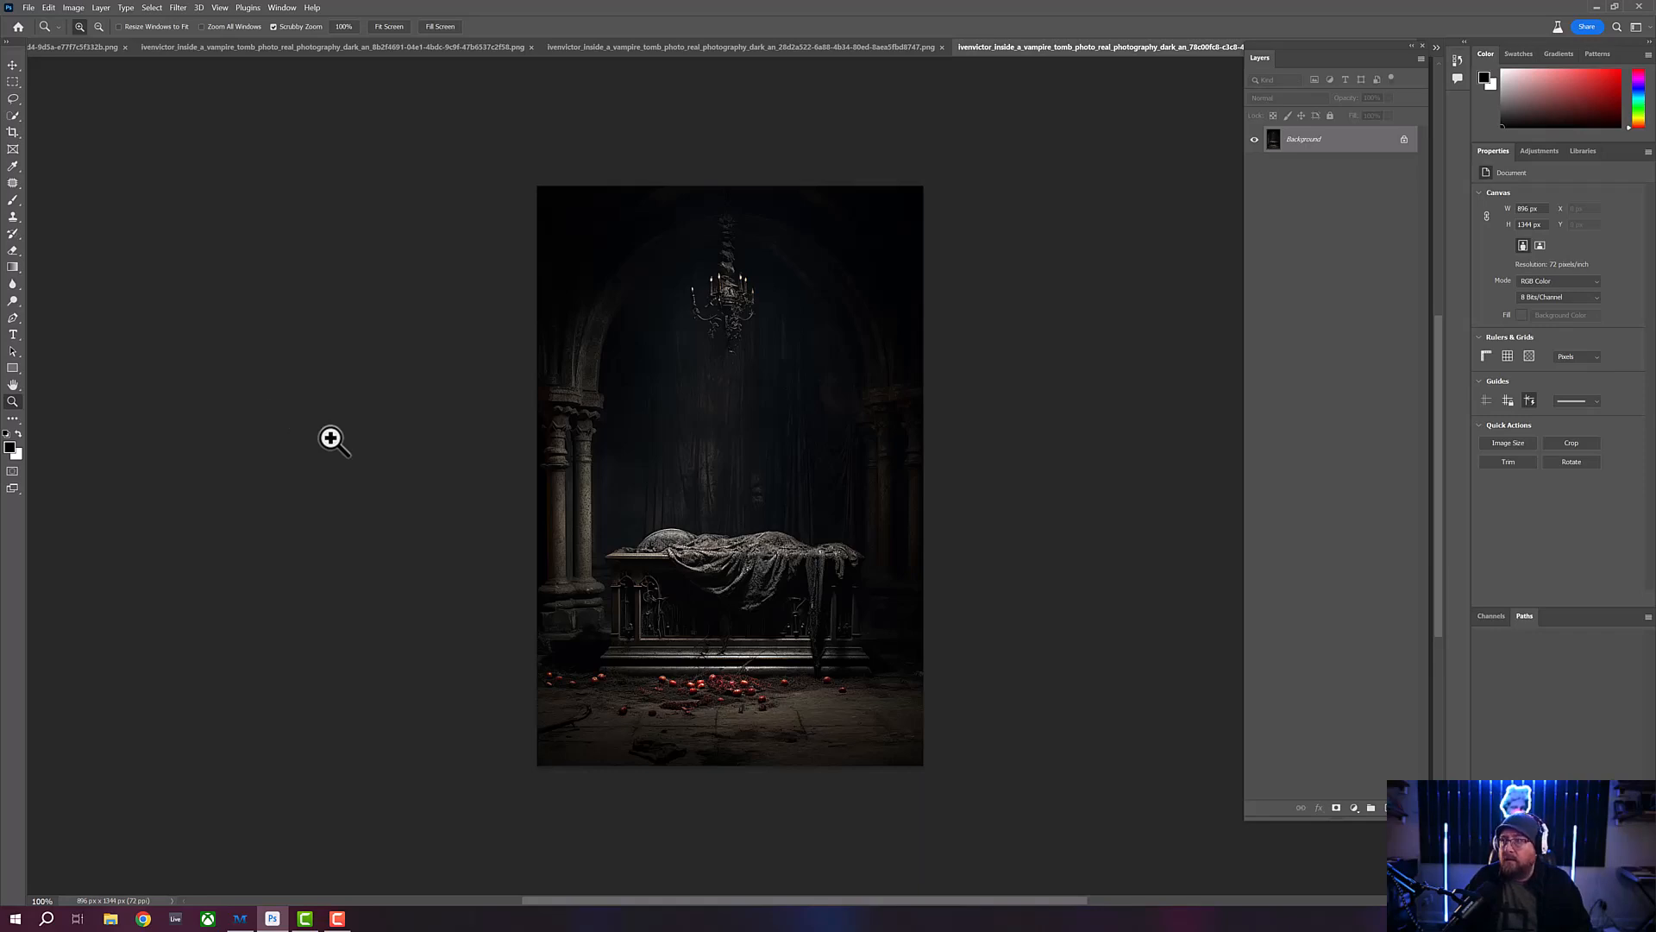
- Review the opened backgrounds against the vampire cutout and close the red-draped coffin and dim coffin room images
{"action": "left_click", "coordinate": [92, 47]}
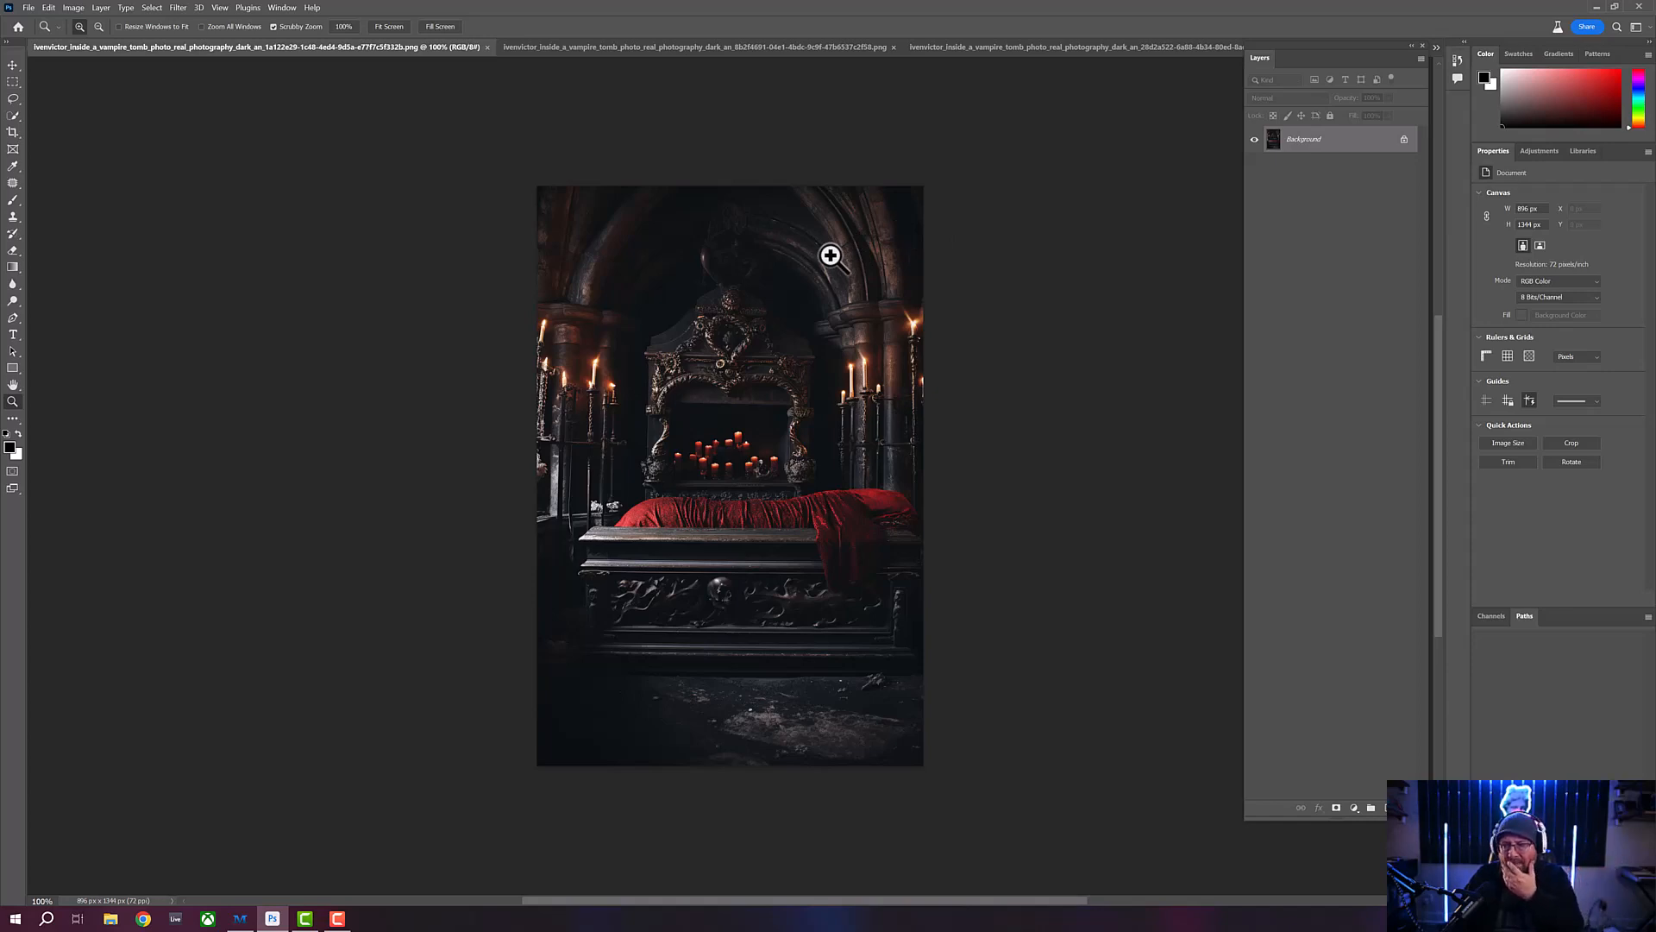
{"action": "left_click", "coordinate": [487, 48]}
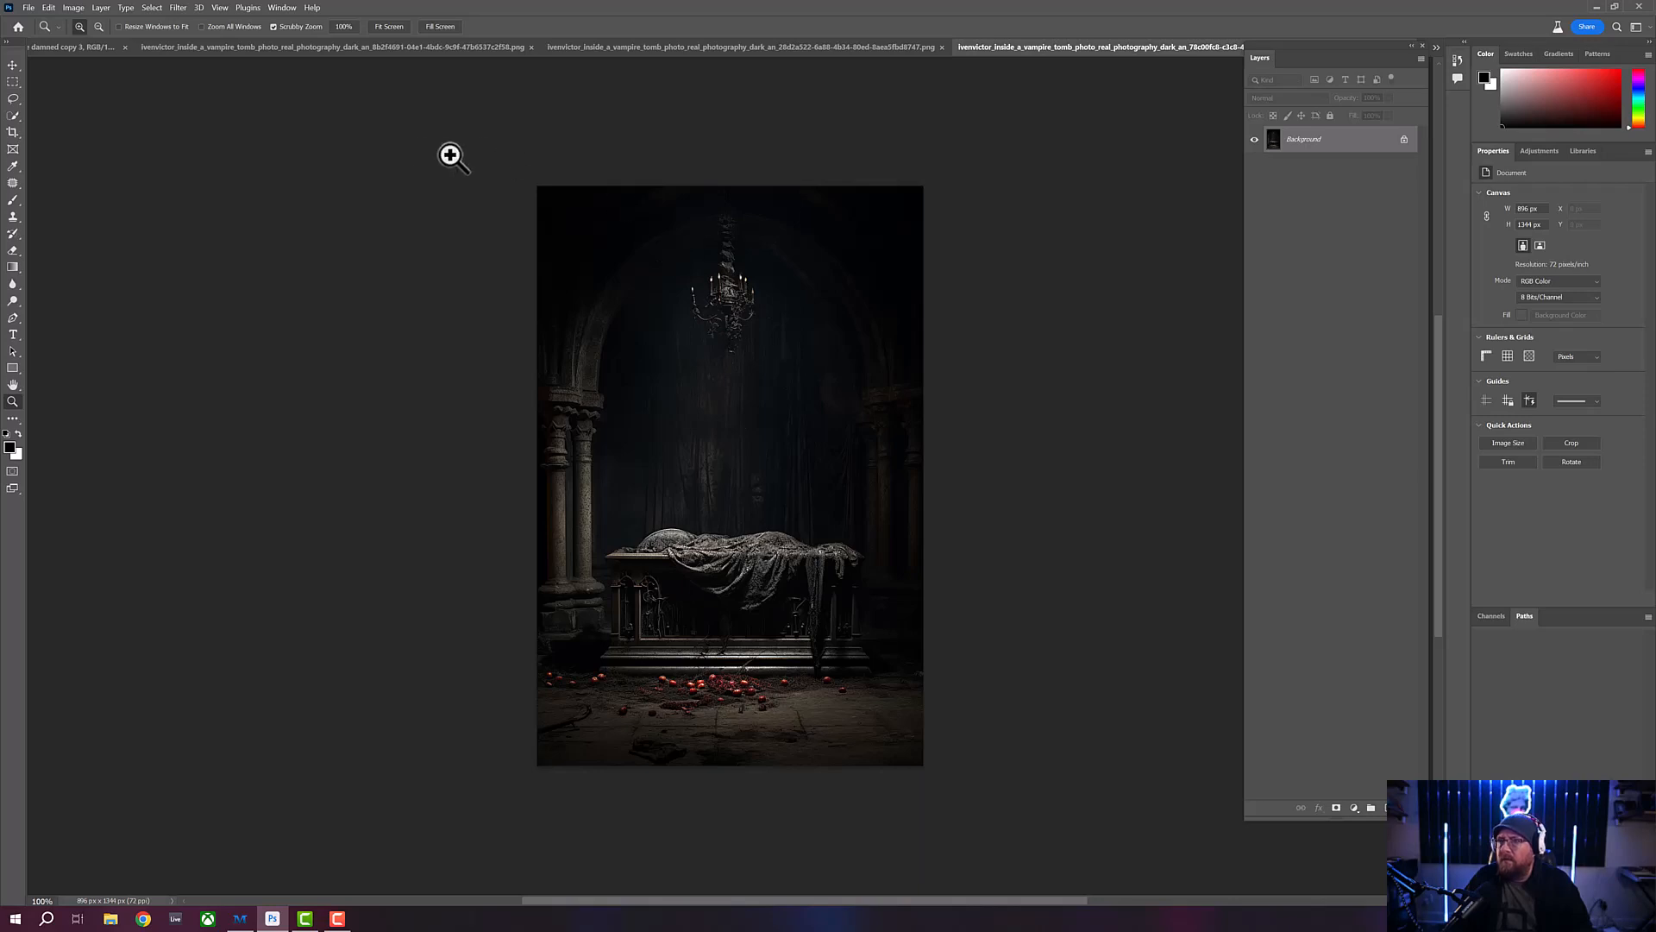
{"action": "left_click", "coordinate": [848, 50]}
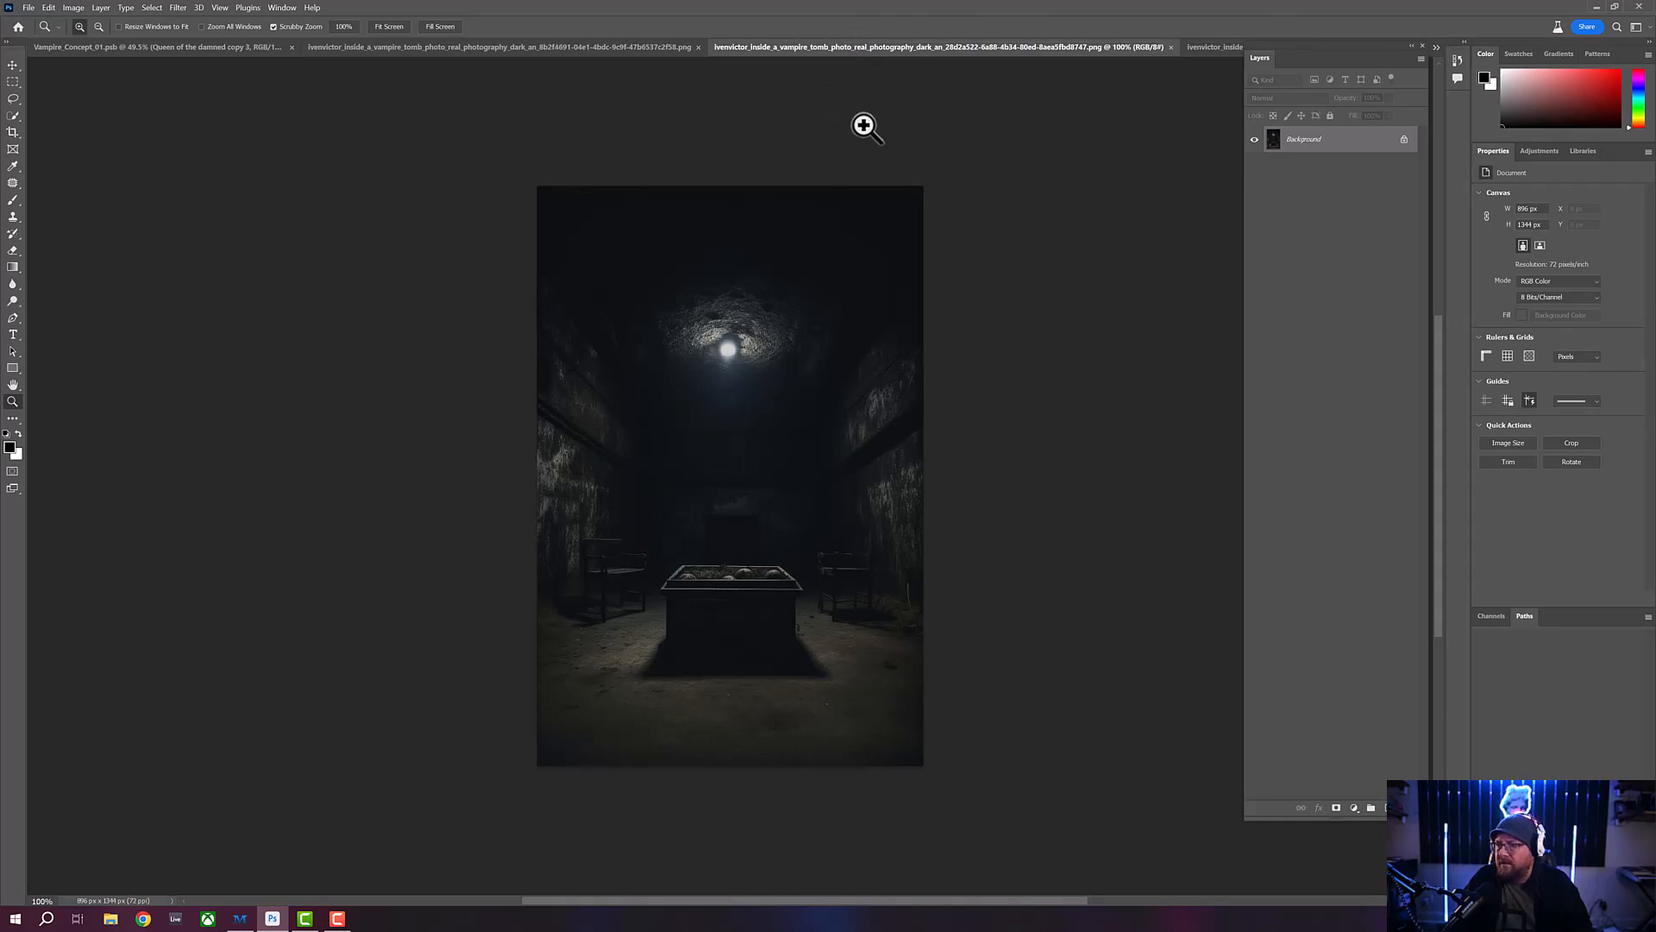
{"action": "left_click", "coordinate": [190, 47]}
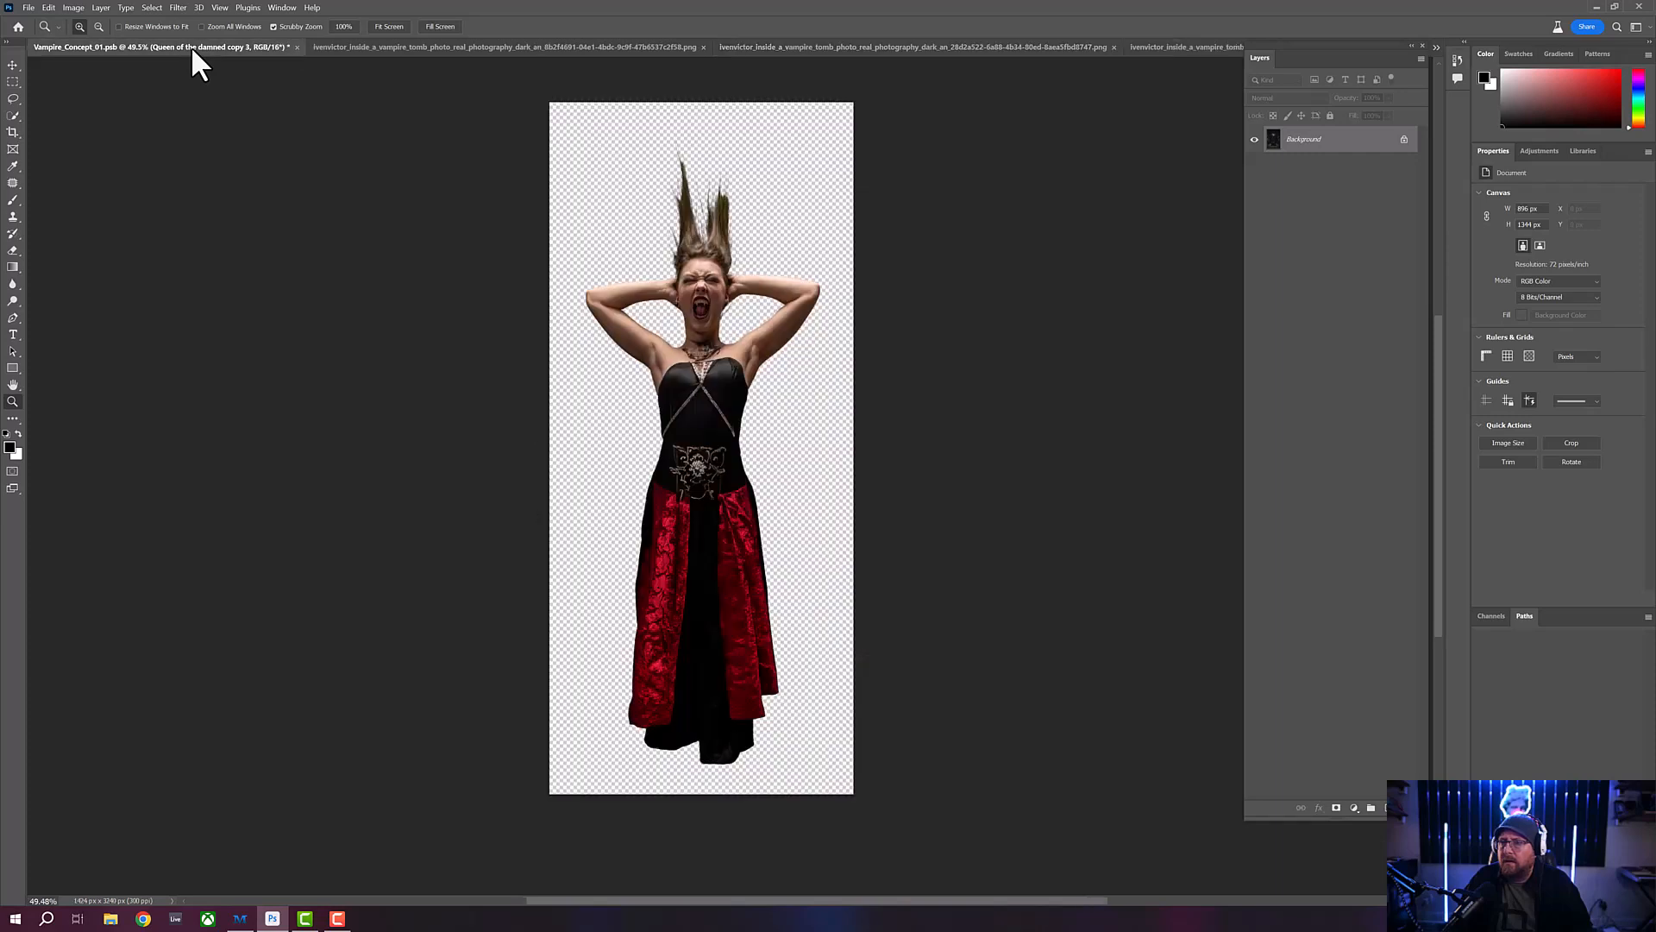
{"action": "left_click", "coordinate": [1186, 49]}
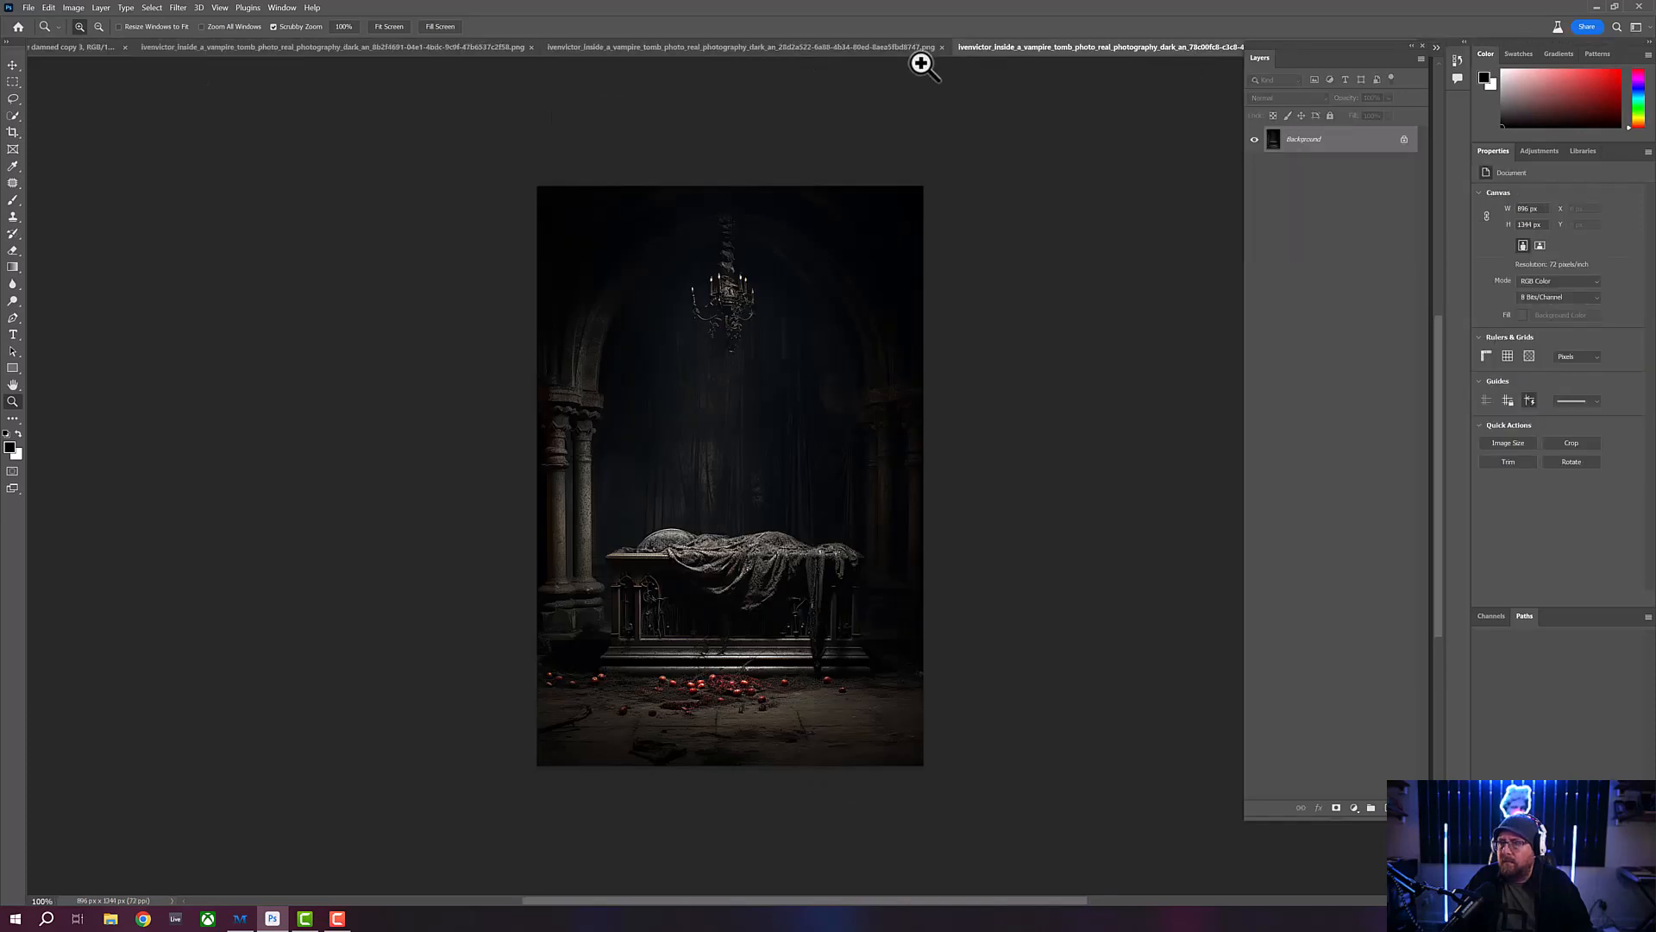
{"action": "left_click", "coordinate": [815, 46]}
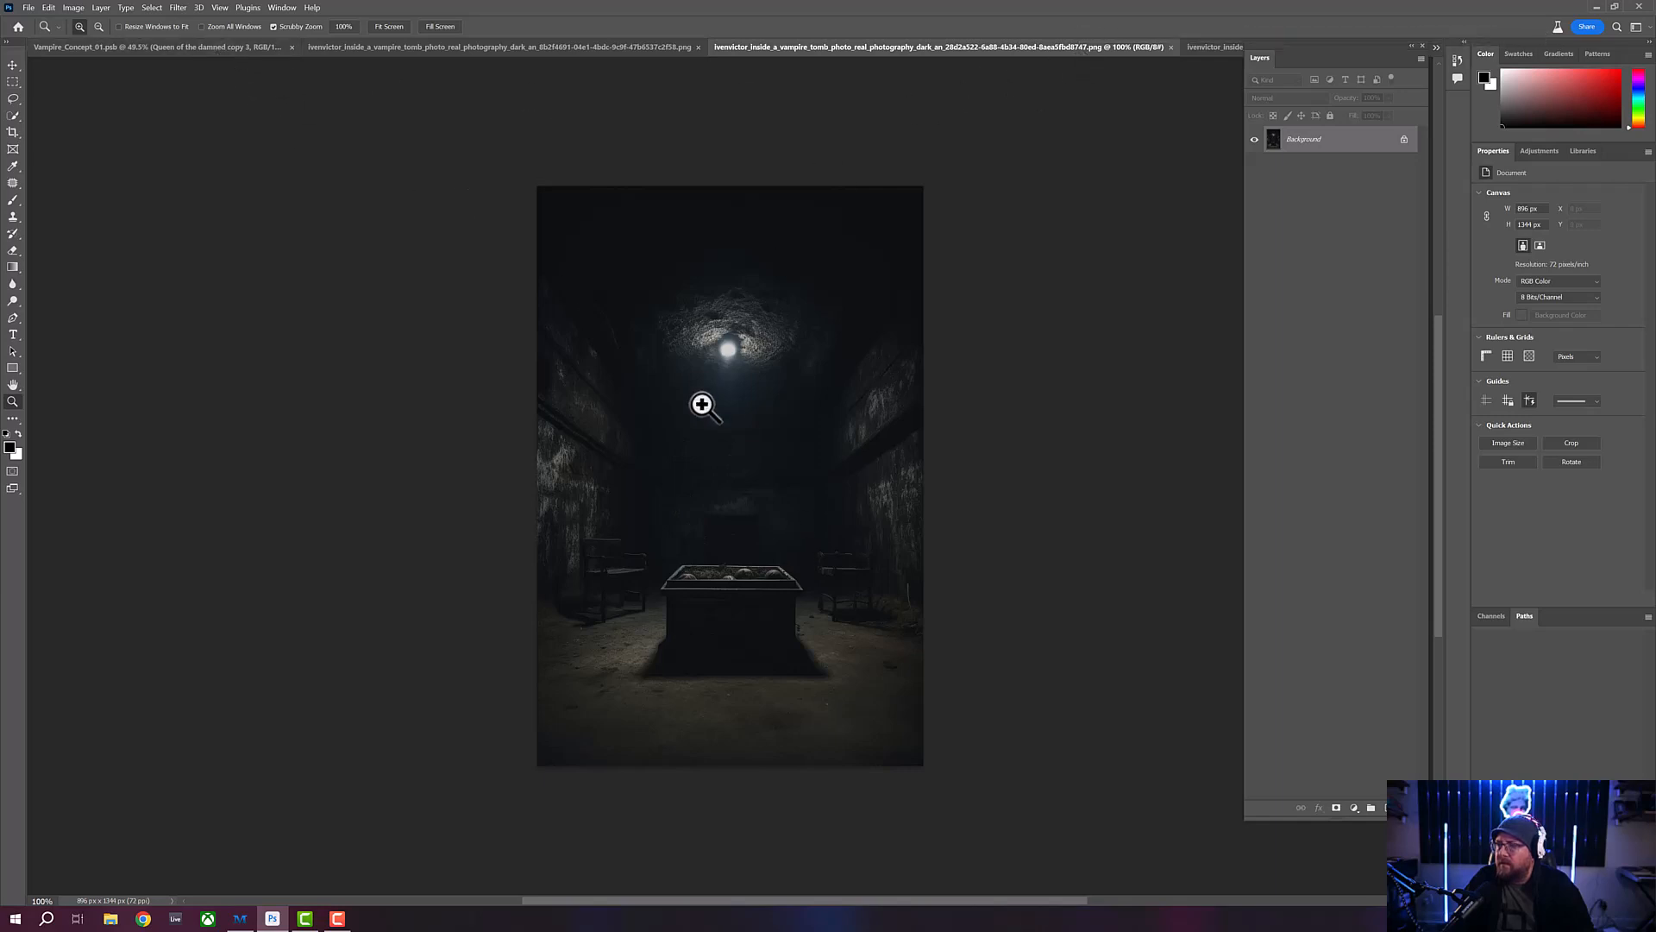
{"action": "left_click", "coordinate": [1170, 46]}
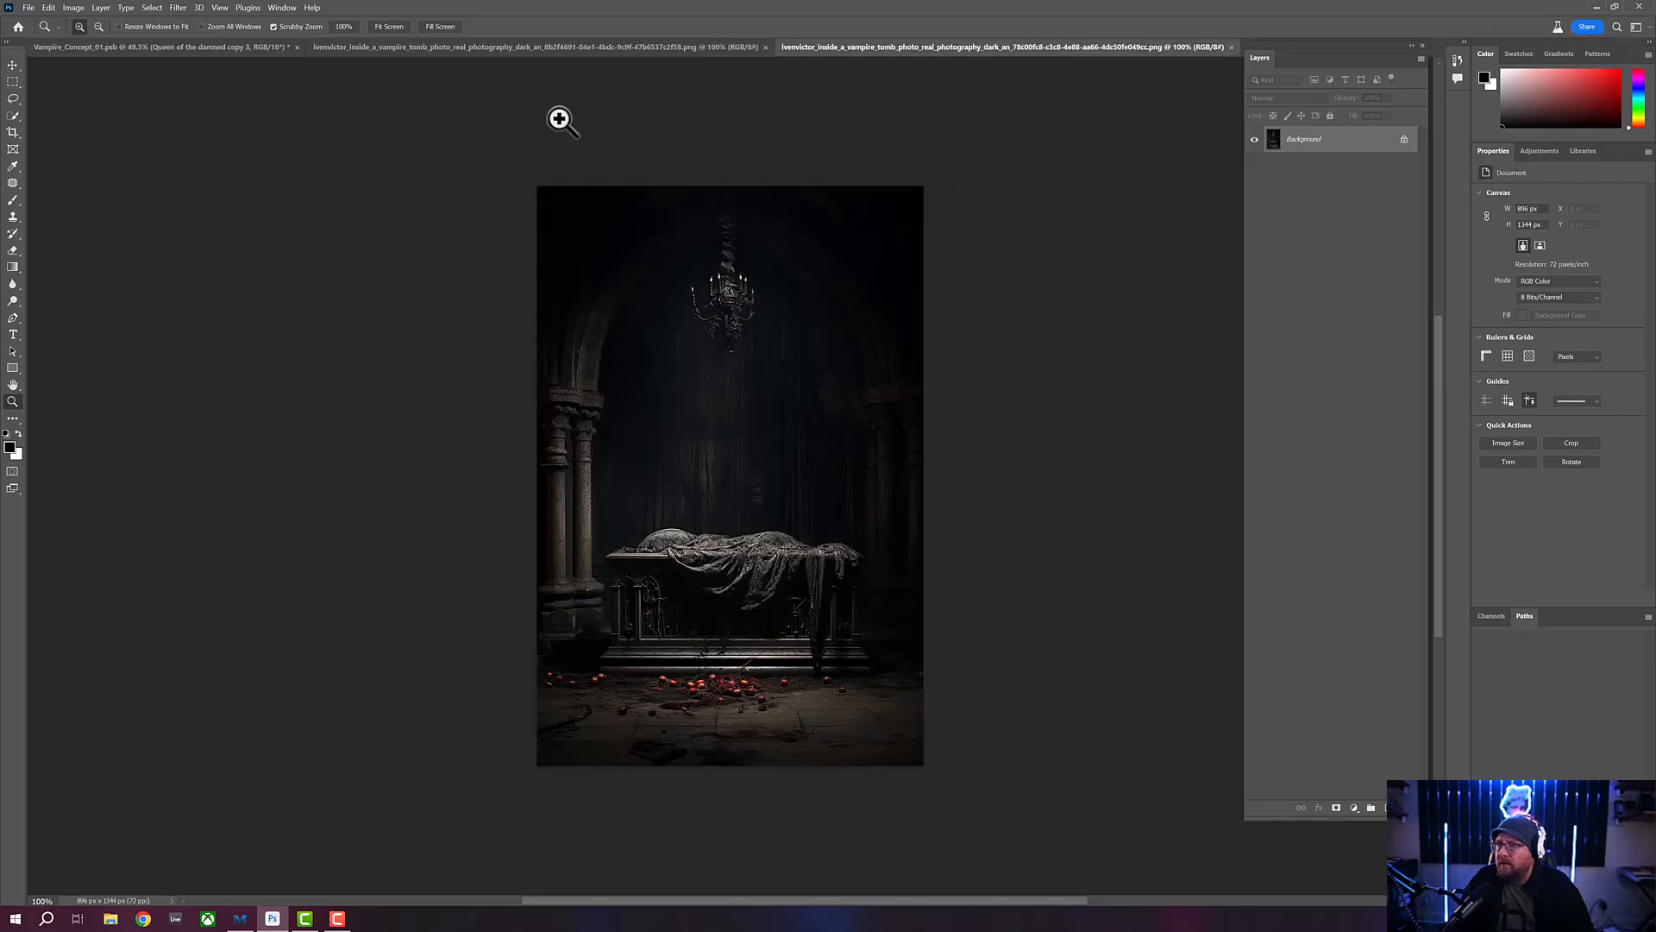
- Compare the skull shelves background with the cloth-draped tomb background, and return to the Vampire_Concept_01 document
{"action": "left_click", "coordinate": [561, 47]}
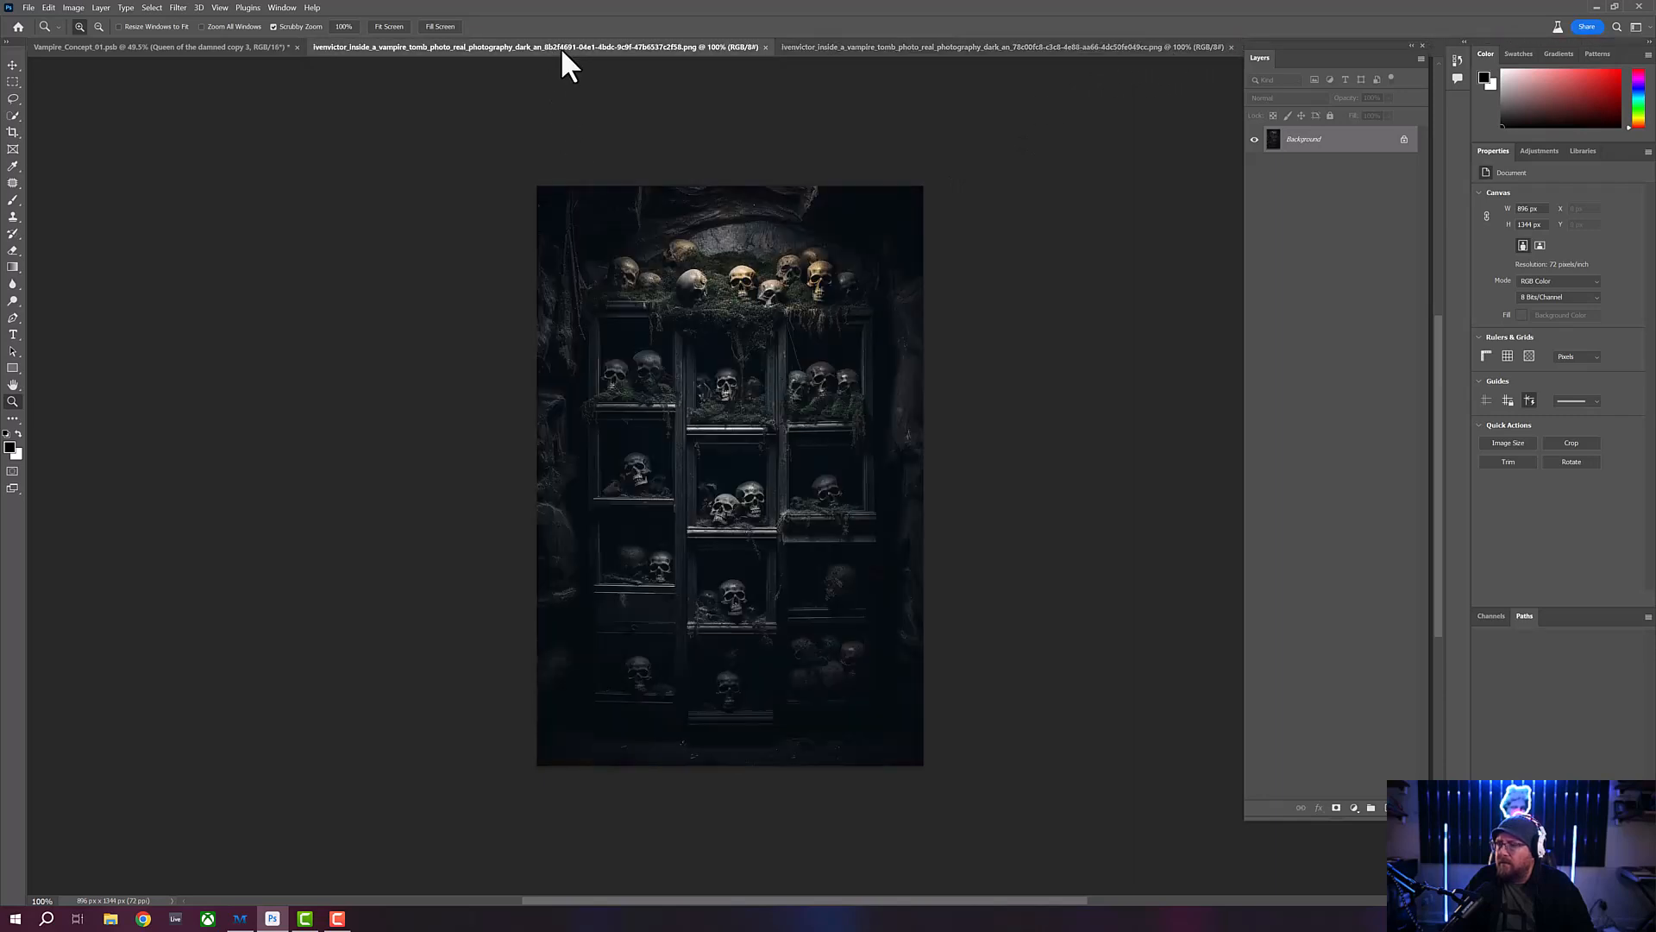
{"action": "left_click", "coordinate": [986, 47]}
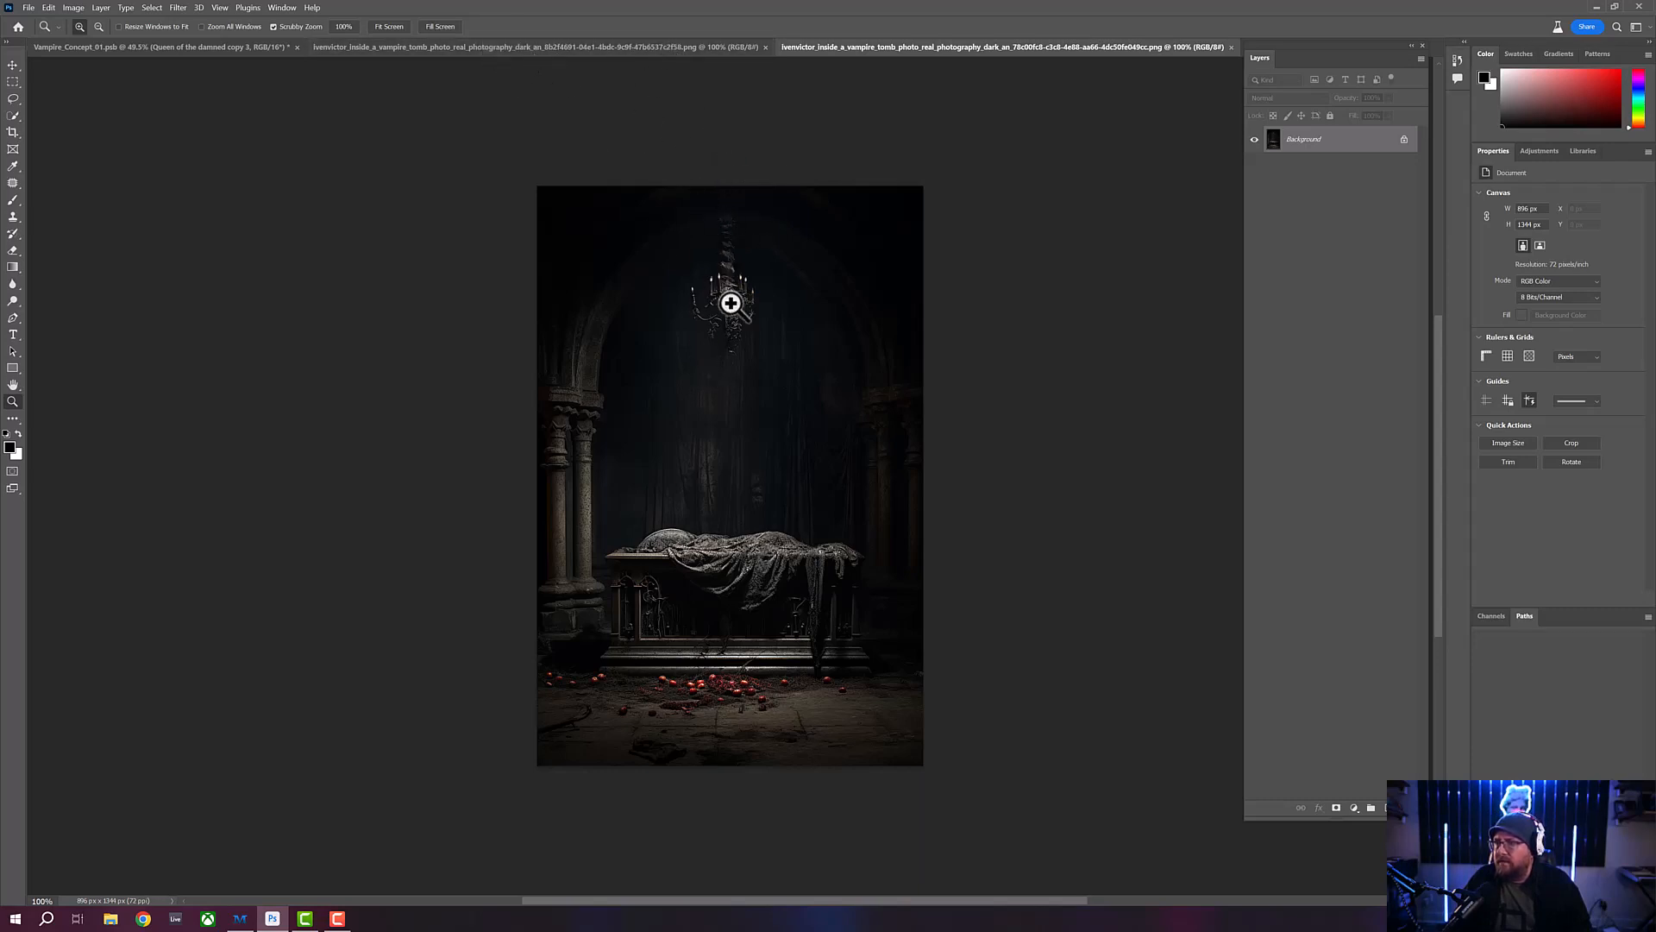
{"action": "left_click", "coordinate": [540, 50]}
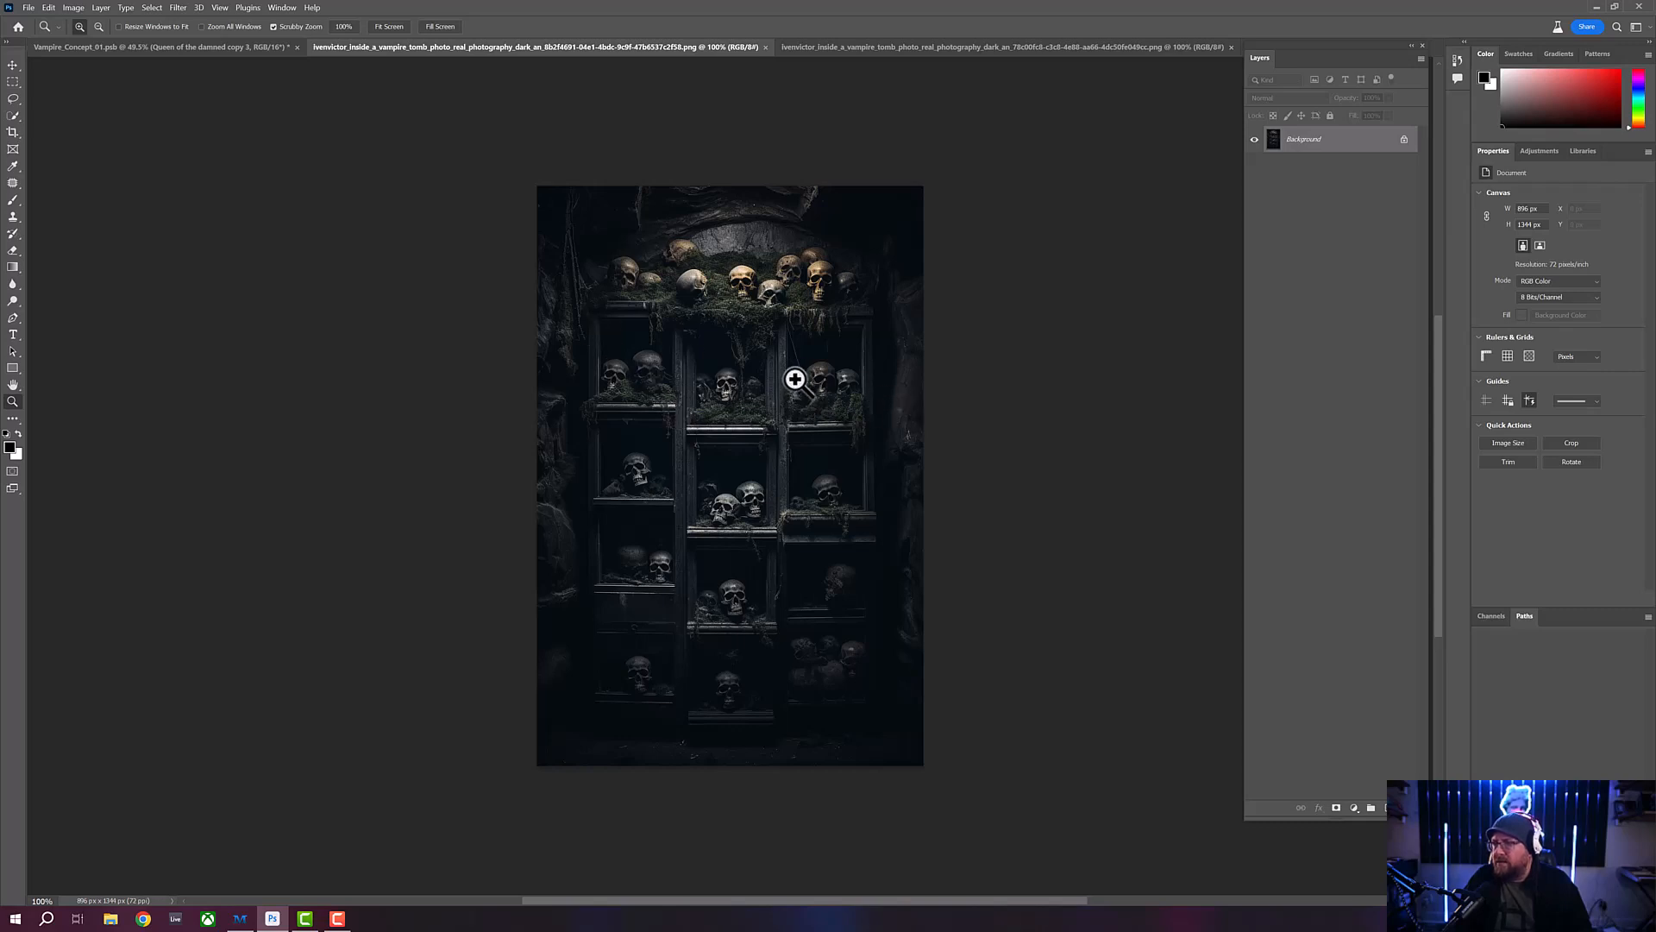
{"action": "left_click", "coordinate": [983, 48]}
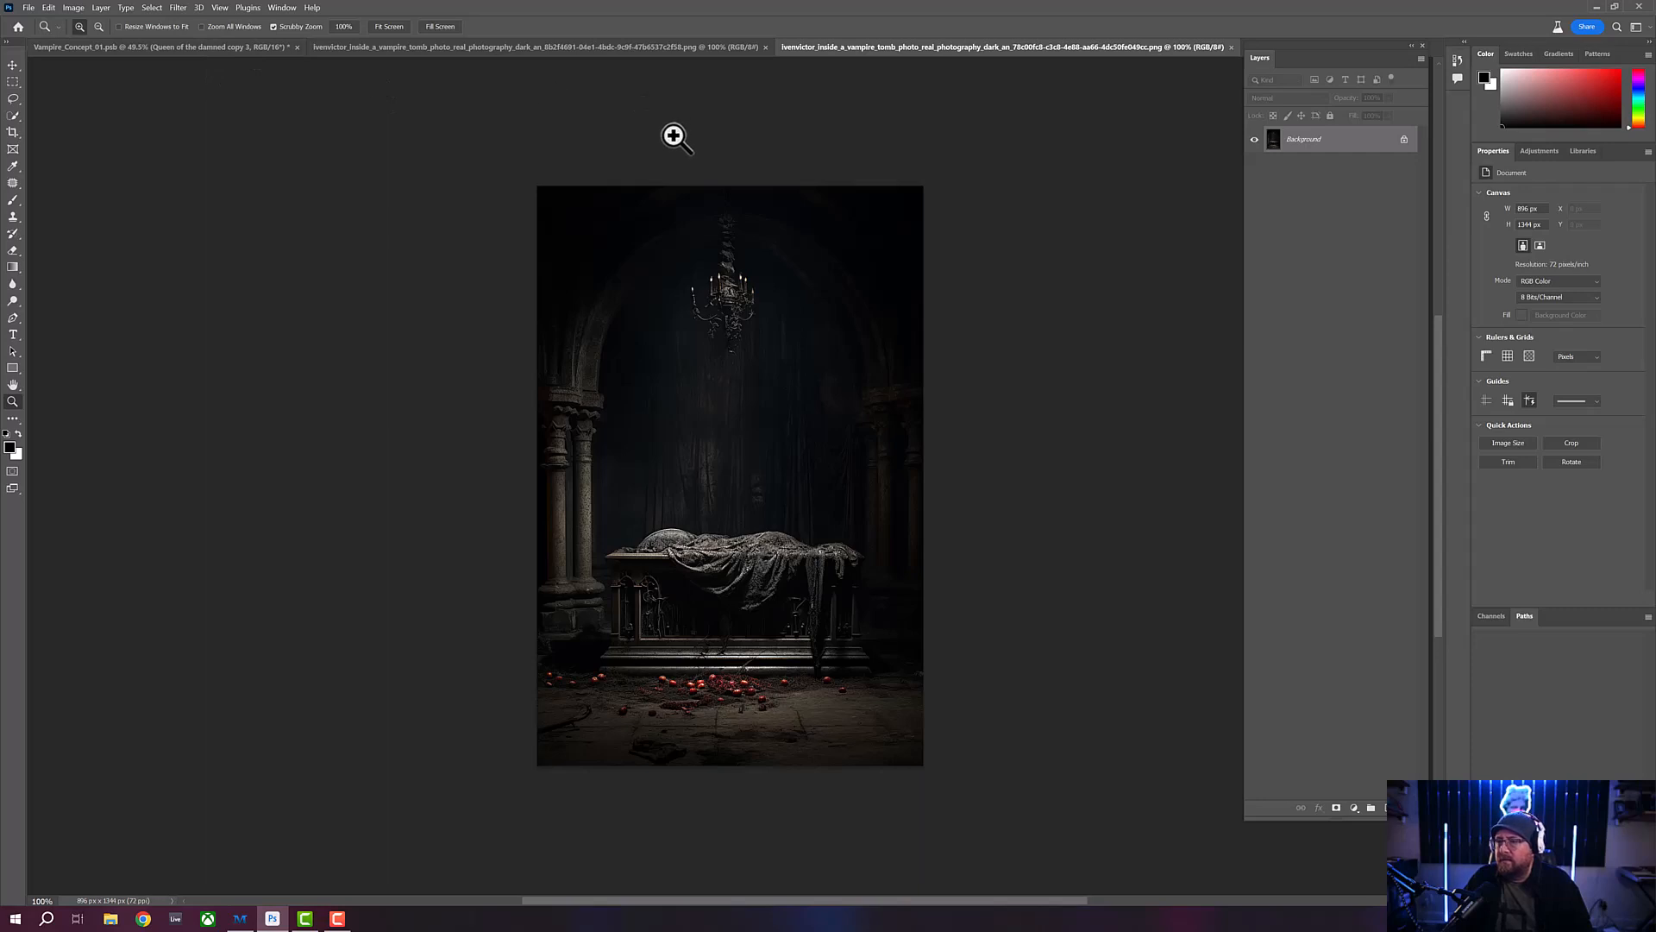
{"action": "left_click", "coordinate": [634, 48]}
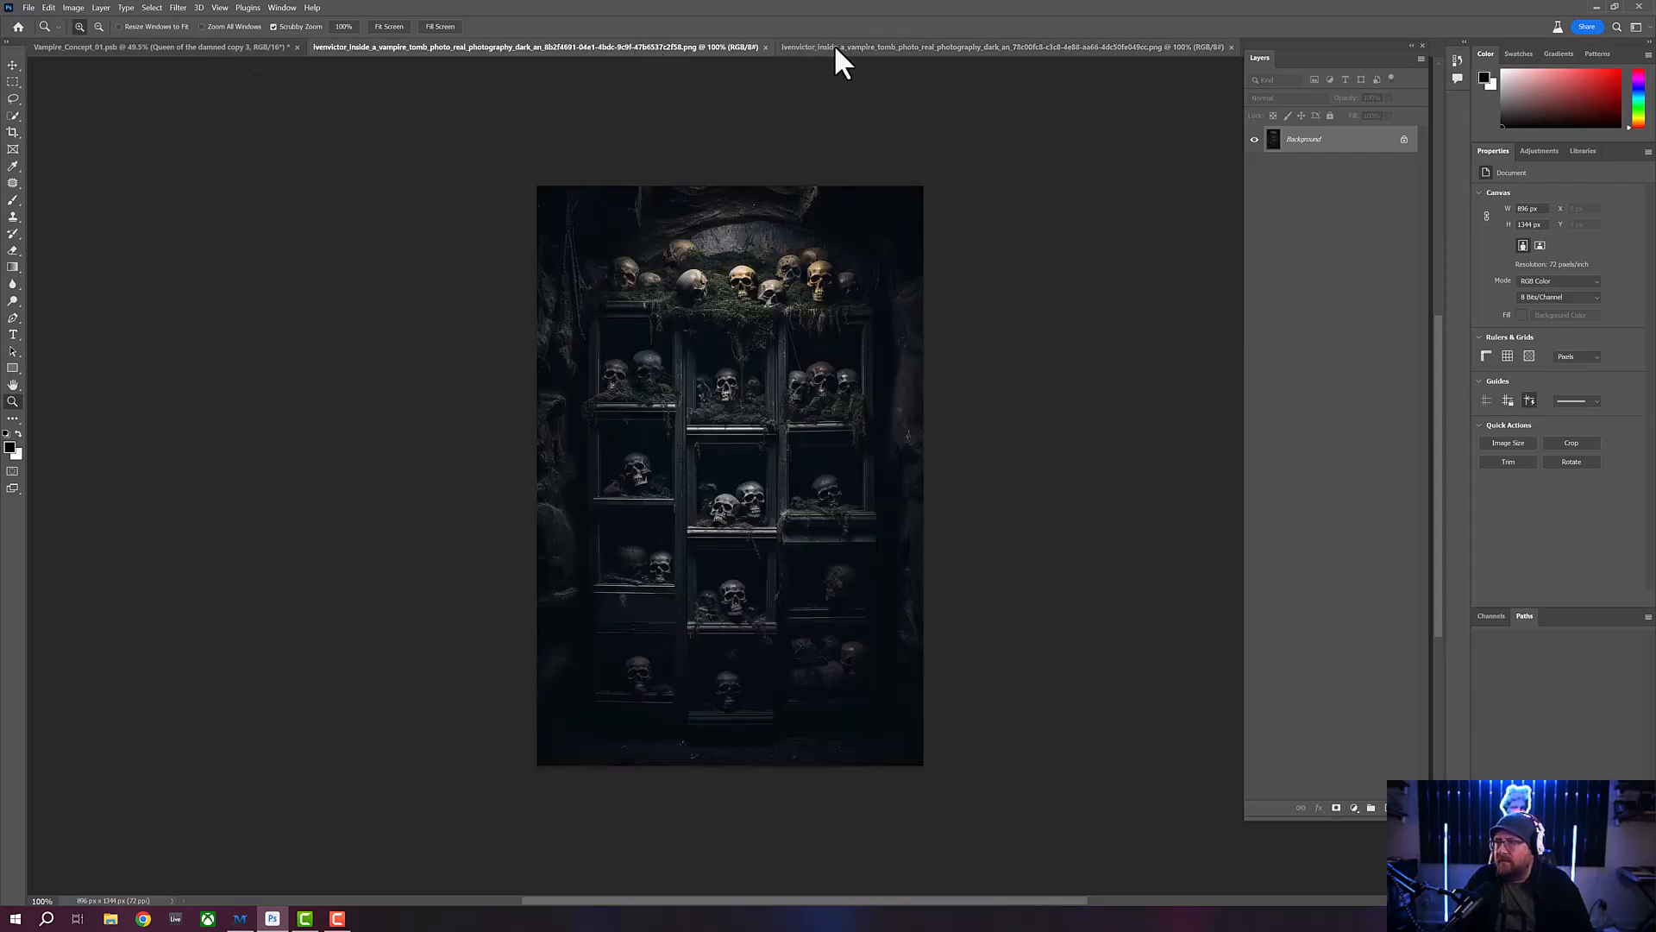
{"action": "left_click", "coordinate": [846, 44]}
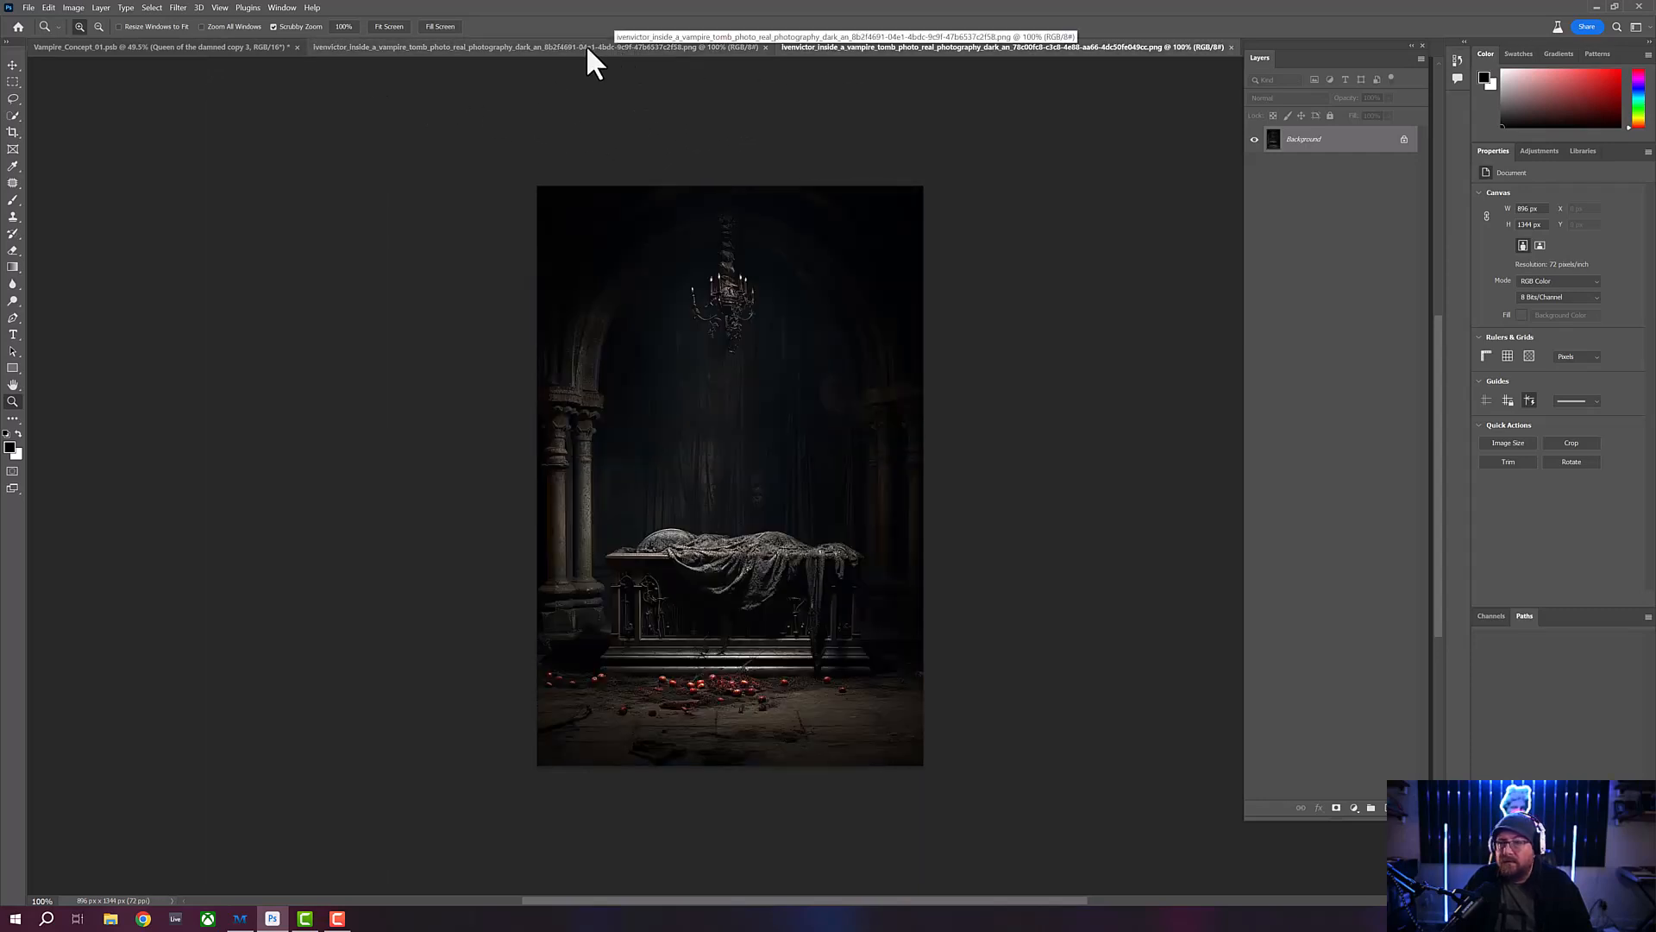
{"action": "left_click", "coordinate": [224, 48]}
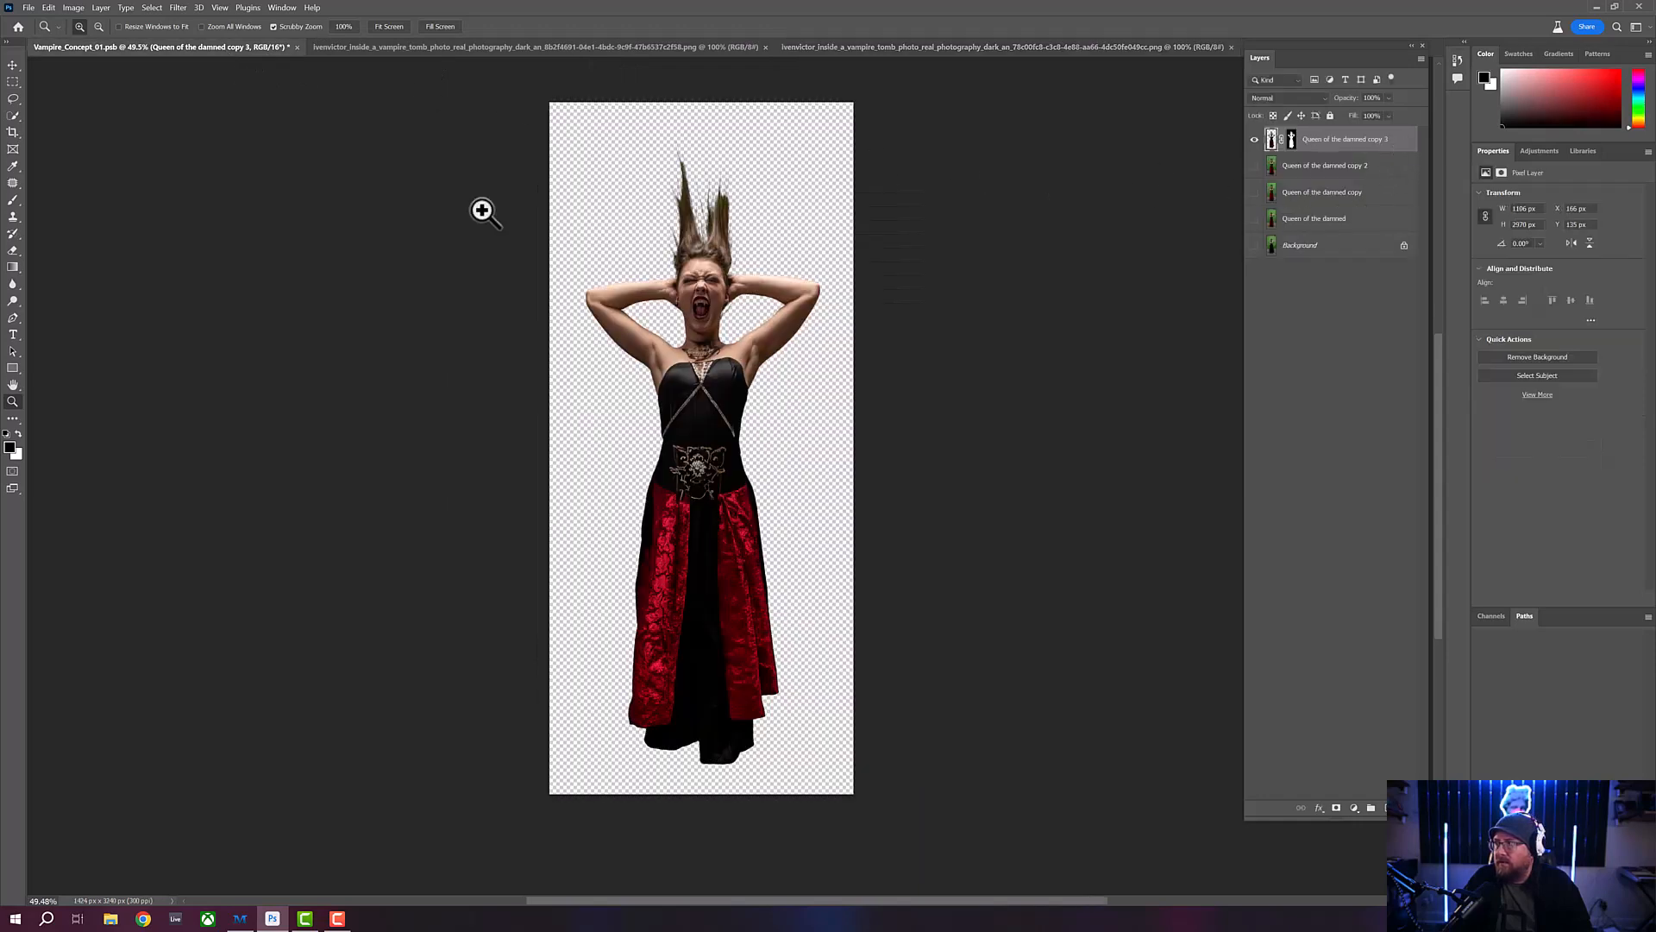
- Flip the Vampire_Concept_01 canvas vertically so the vampire cutout hangs upside down
{"action": "left_click", "coordinate": [49, 9]}
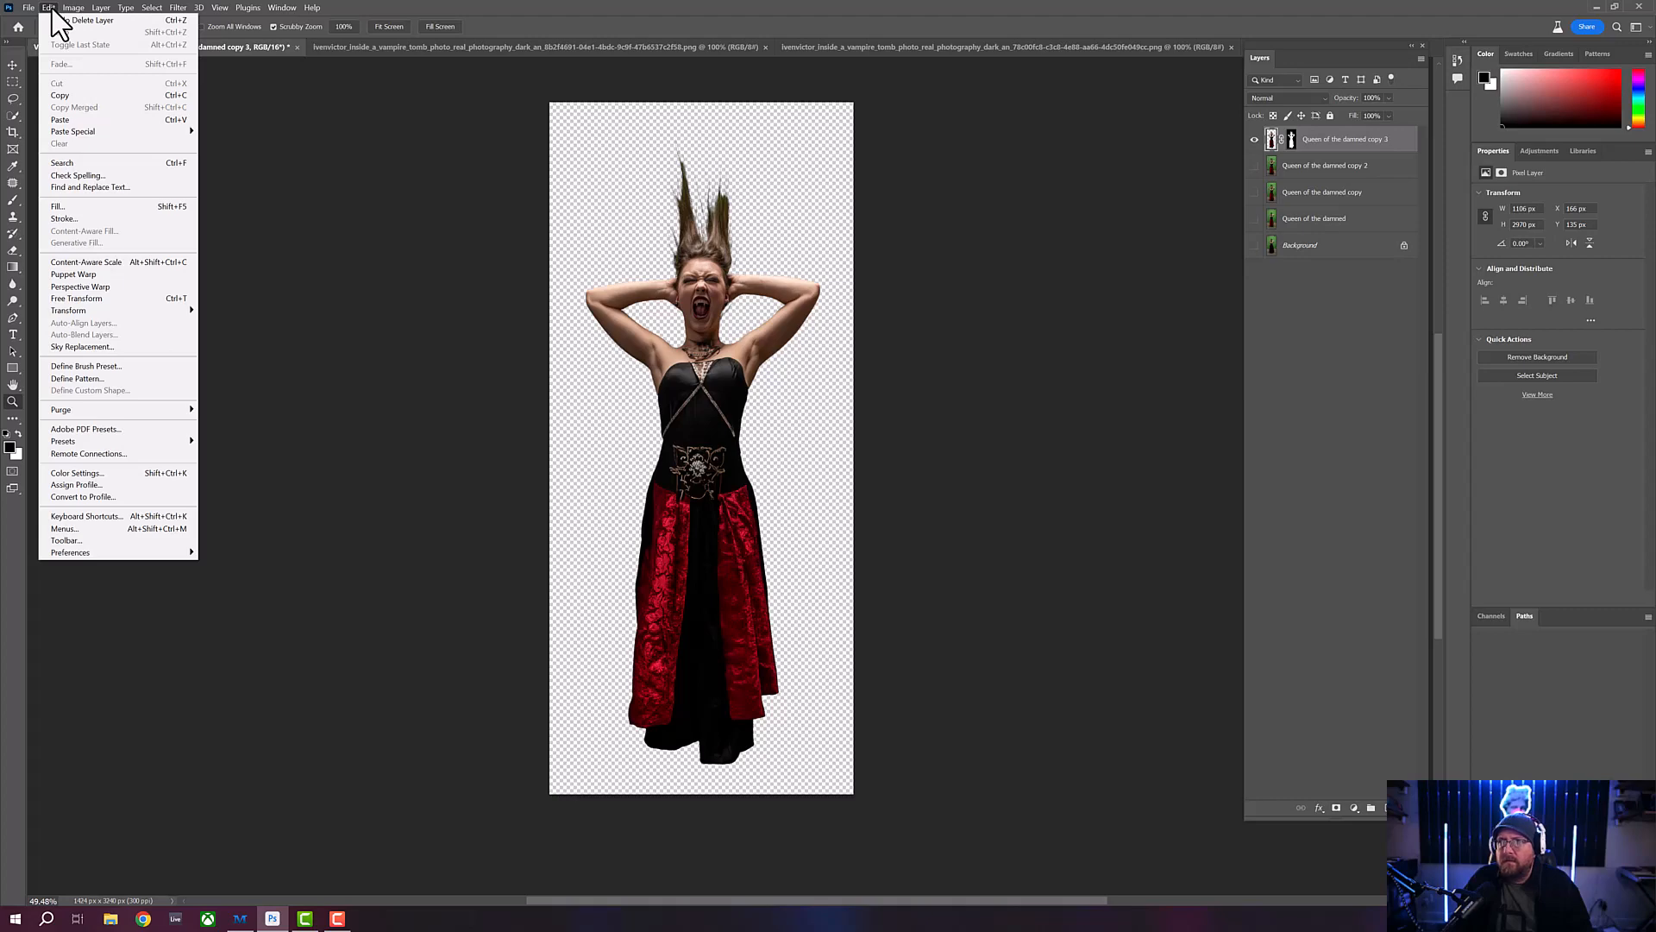
{"action": "mouse_move", "coordinate": [73, 9]}
{"action": "mouse_move", "coordinate": [159, 131]}
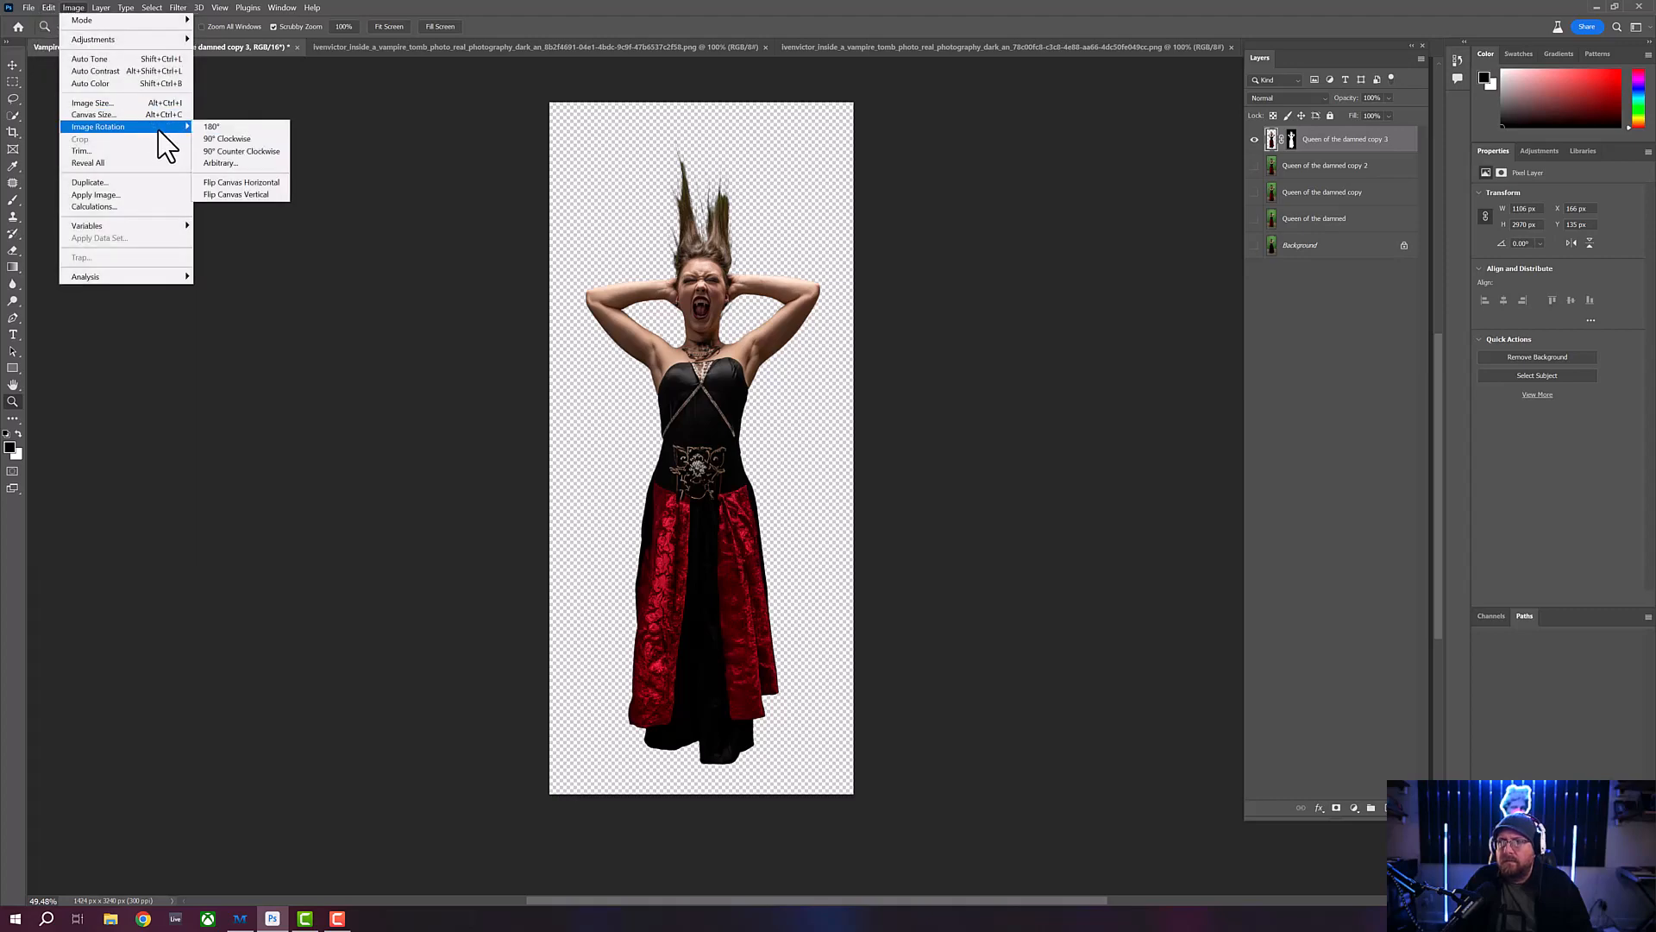
{"action": "left_click", "coordinate": [234, 196]}
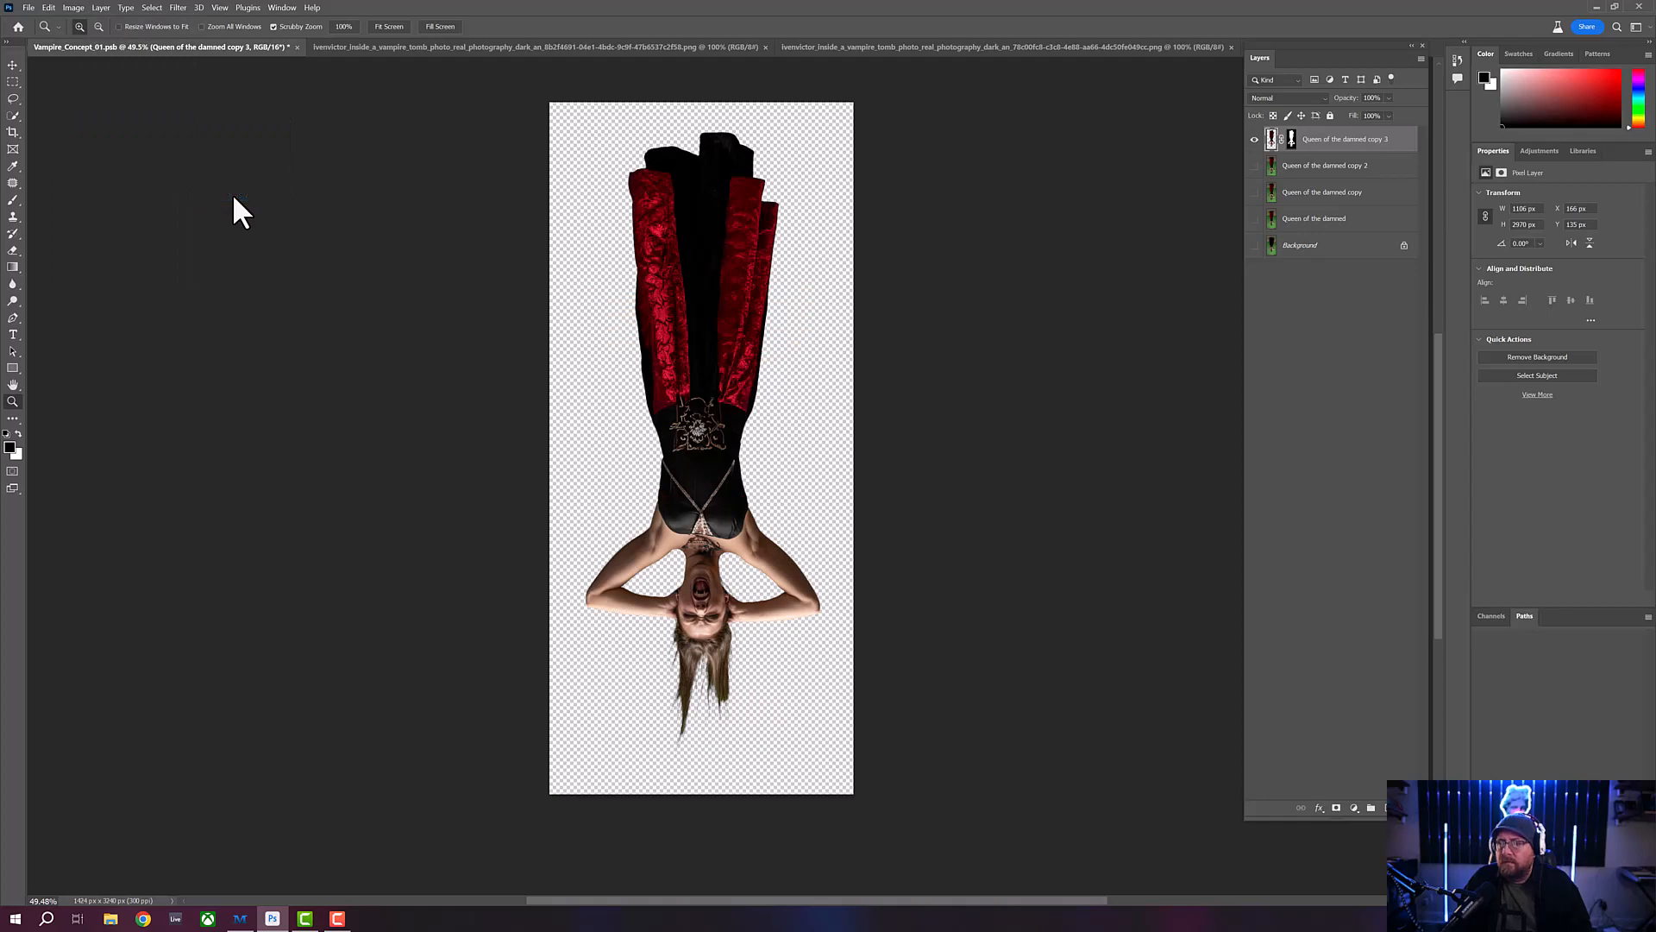
- Copy the flipped vampire cutout layer and paste it into the skull shelves background document
{"action": "left_click", "coordinate": [47, 7]}
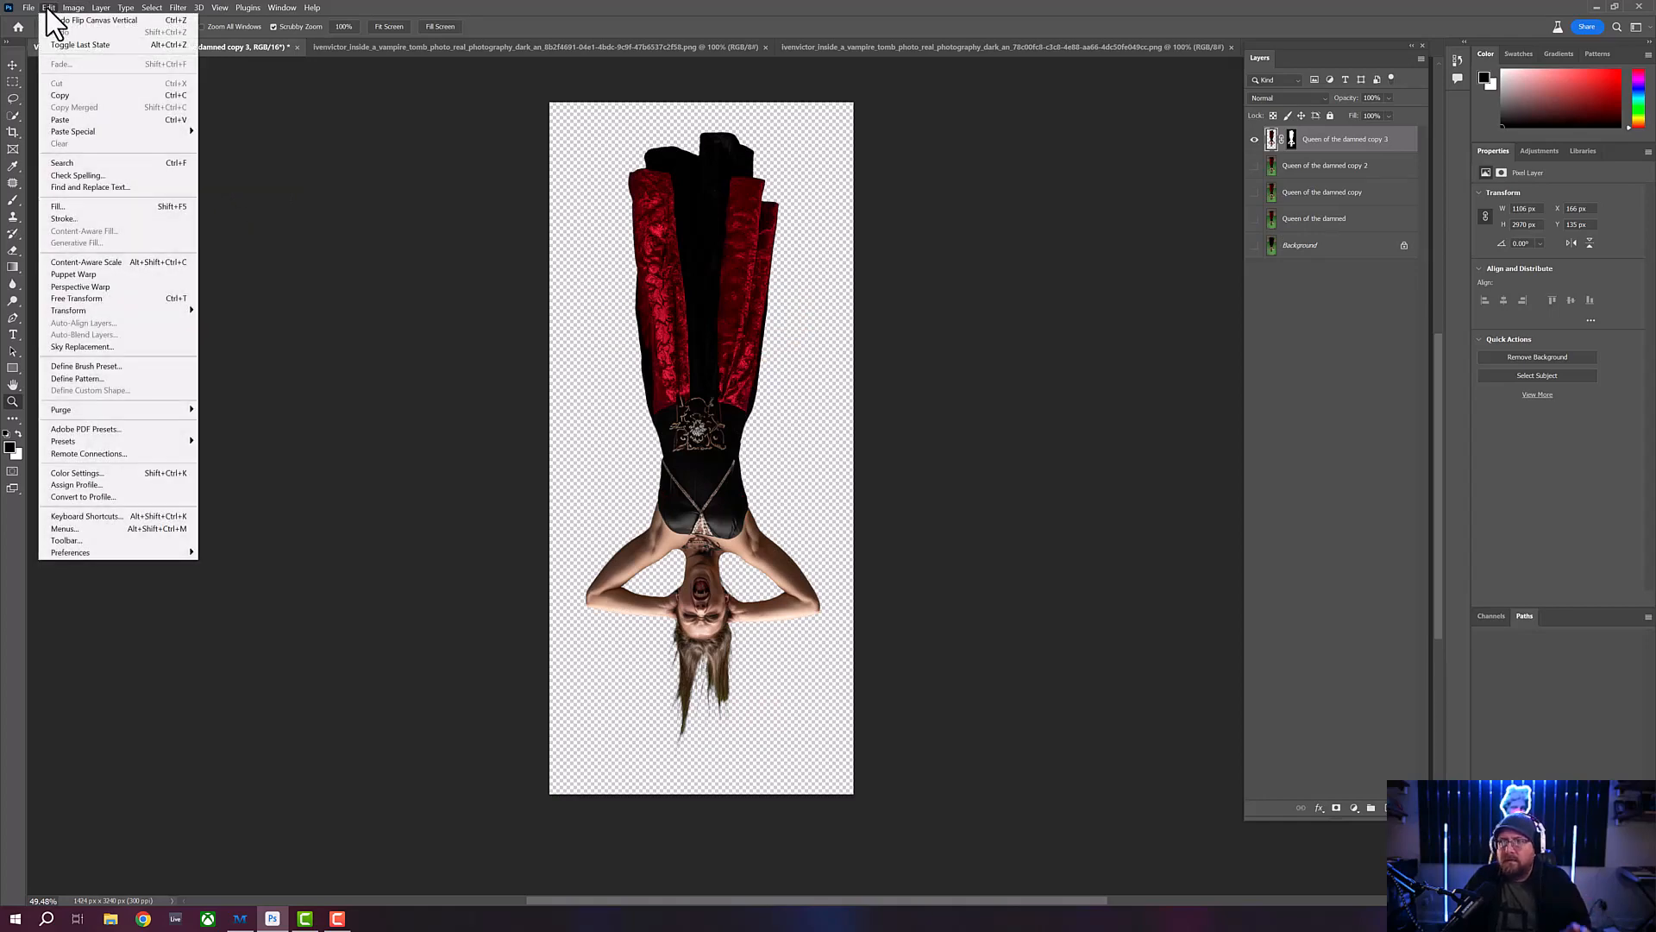
{"action": "left_click", "coordinate": [60, 95]}
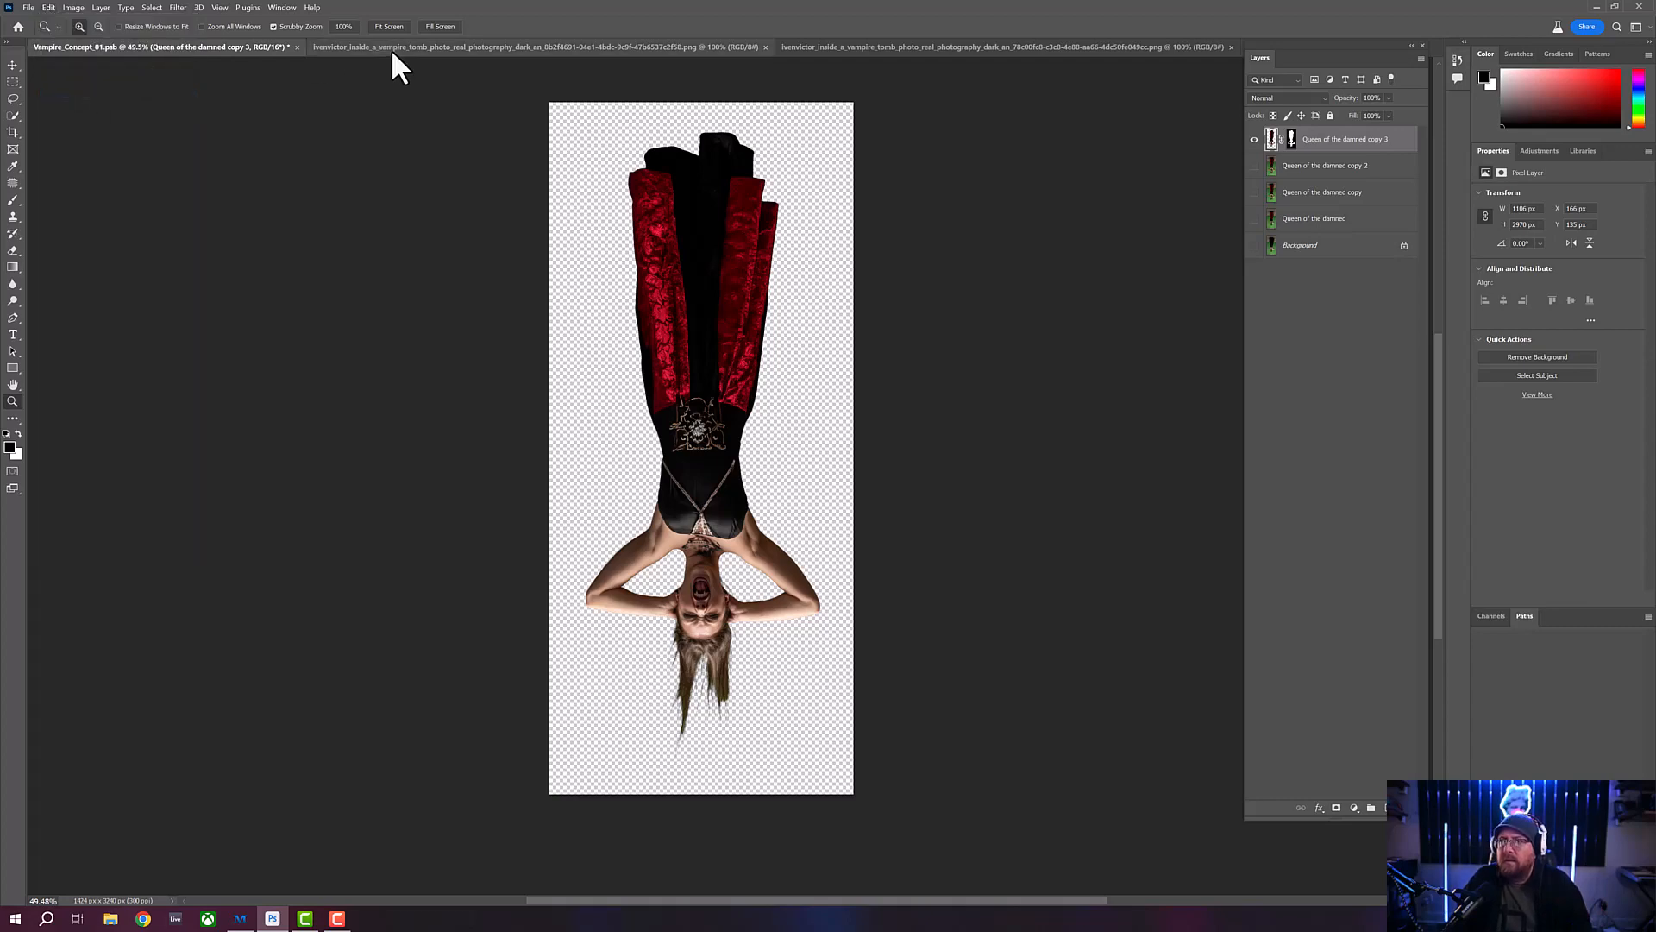
{"action": "left_click", "coordinate": [391, 47]}
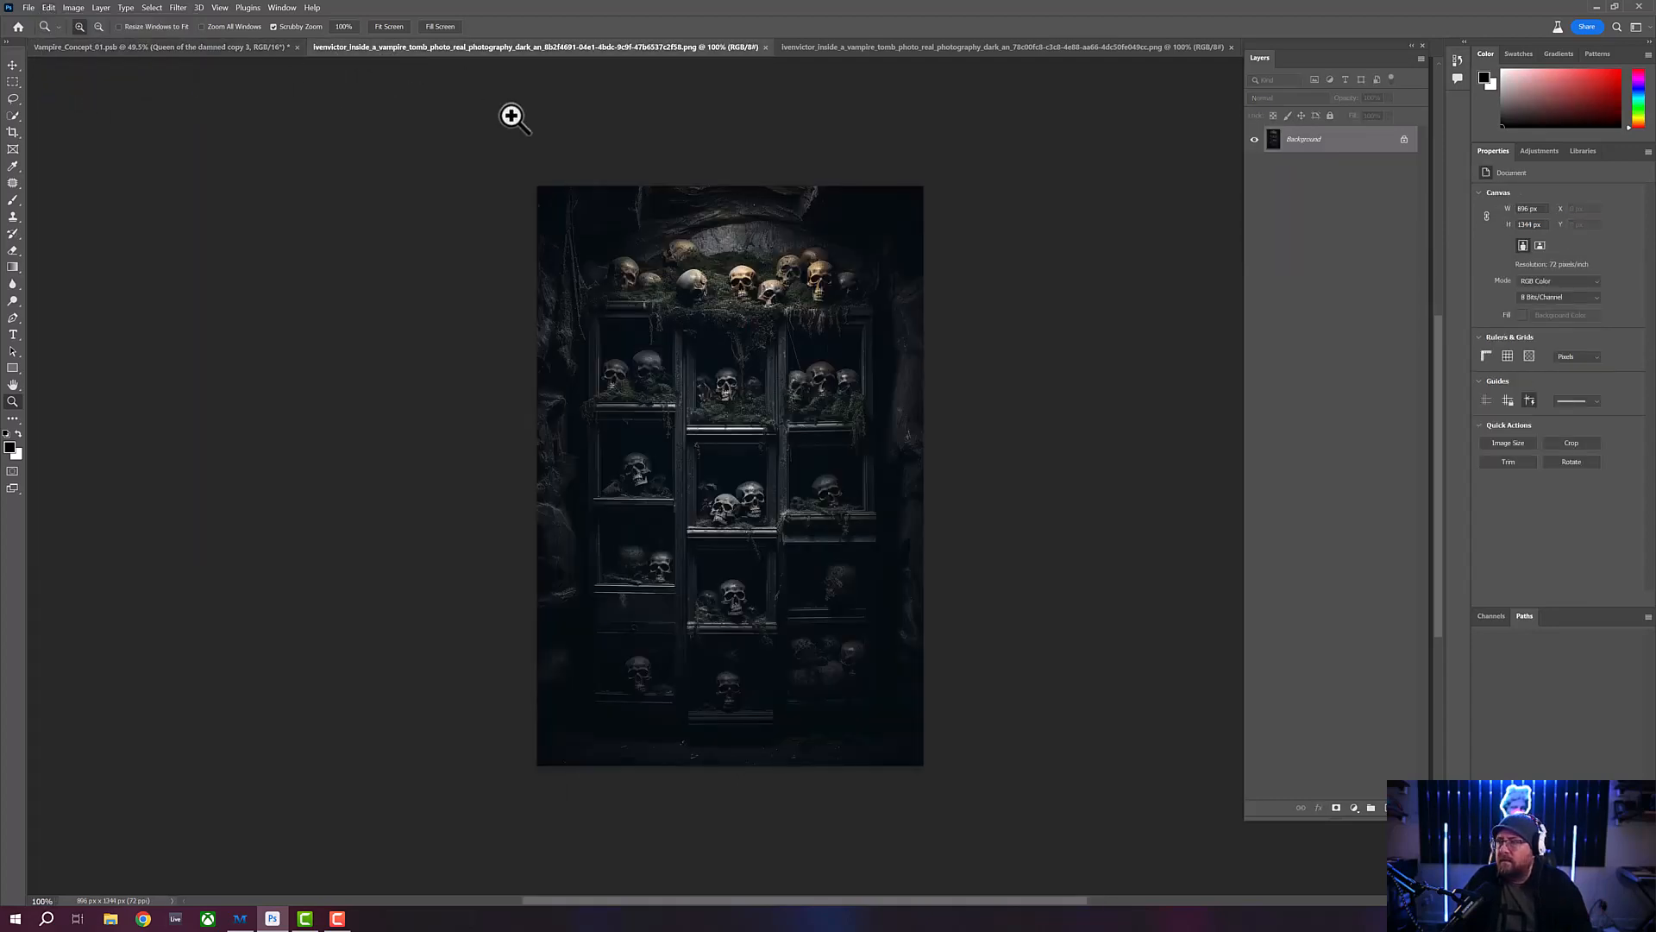
{"action": "left_click", "coordinate": [54, 9]}
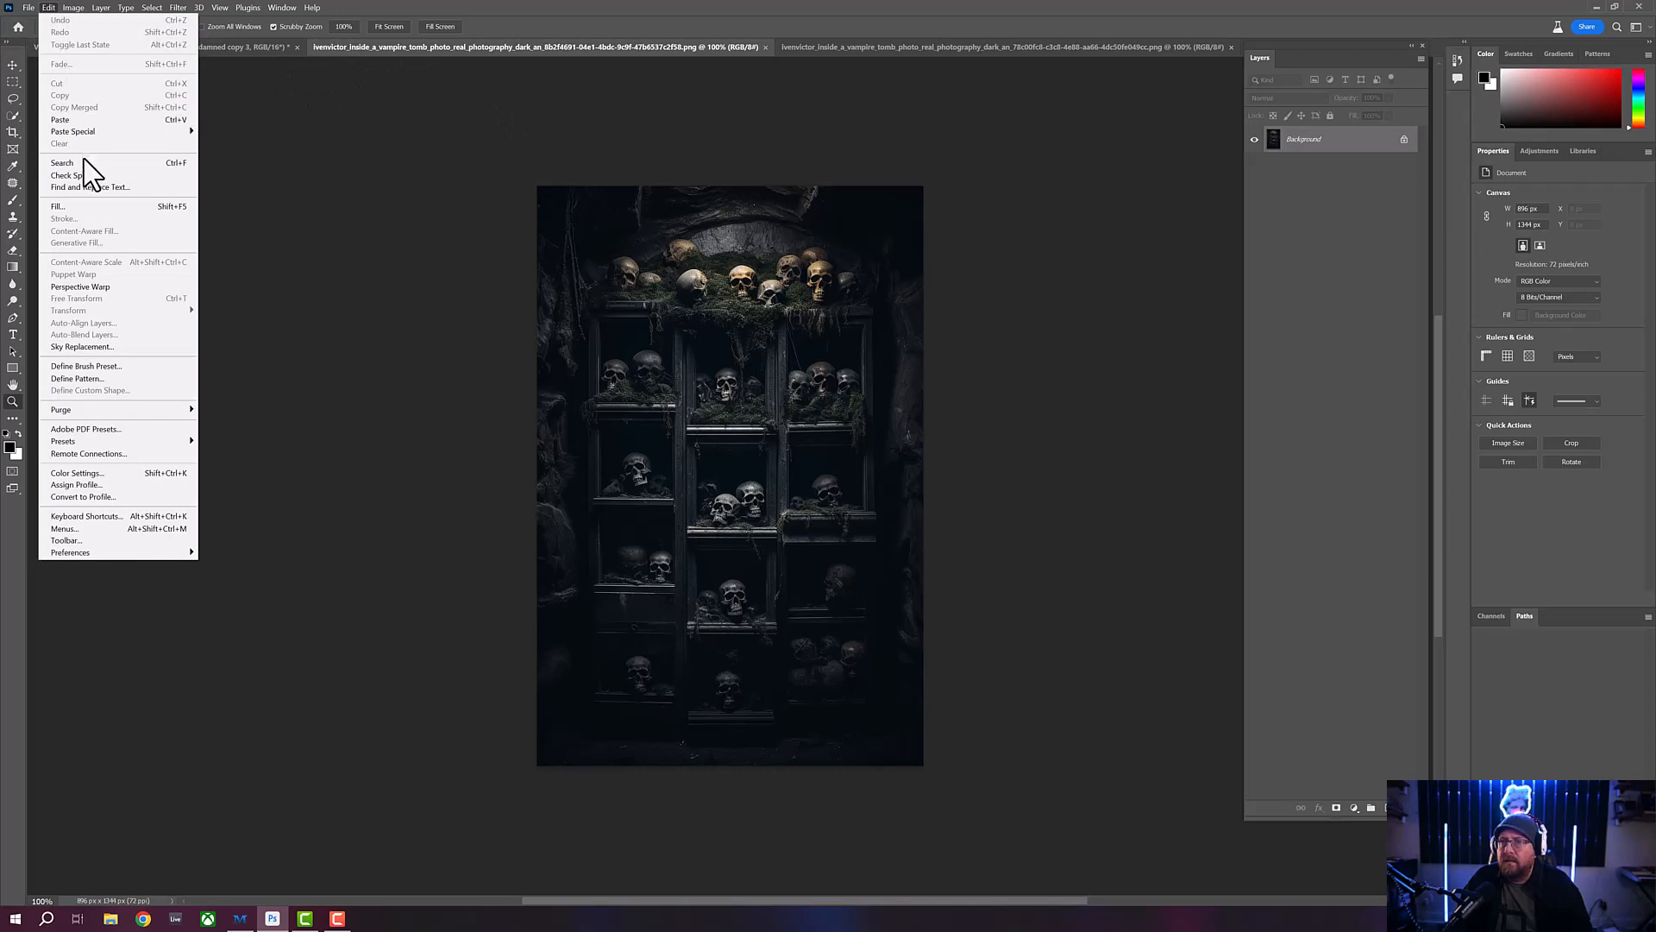
{"action": "left_click", "coordinate": [77, 119]}
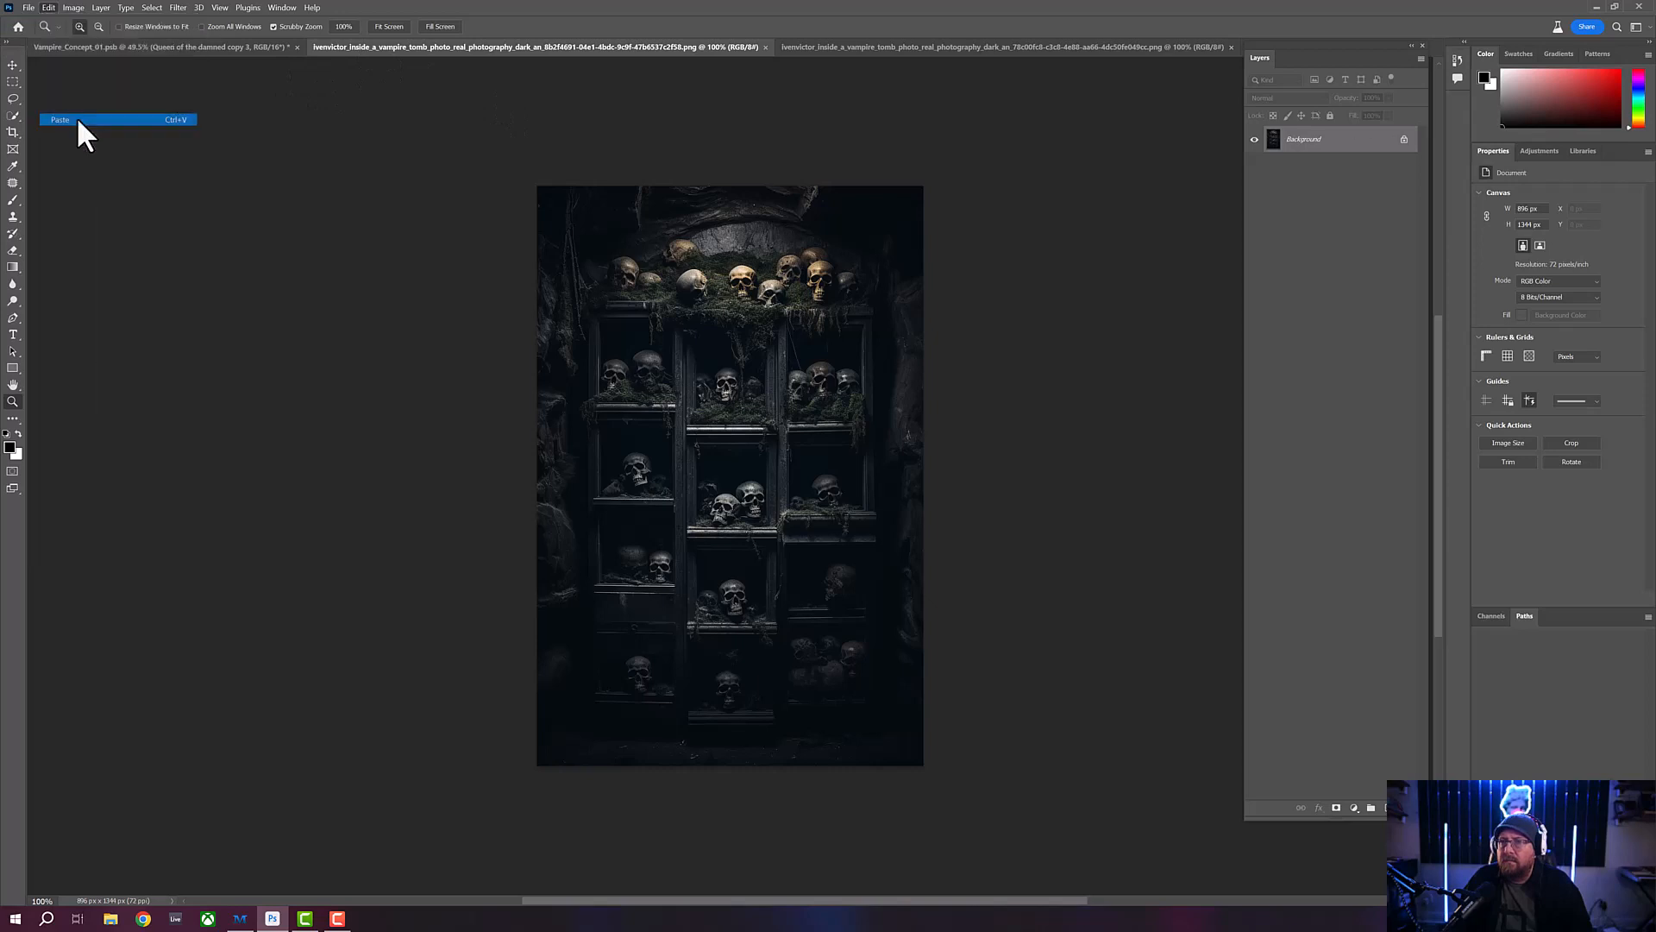
- Scale the pasted vampire to about 61% and center her upside down over the skull shelves, hanging from the image's upper edge
{"action": "left_click", "coordinate": [12, 66]}
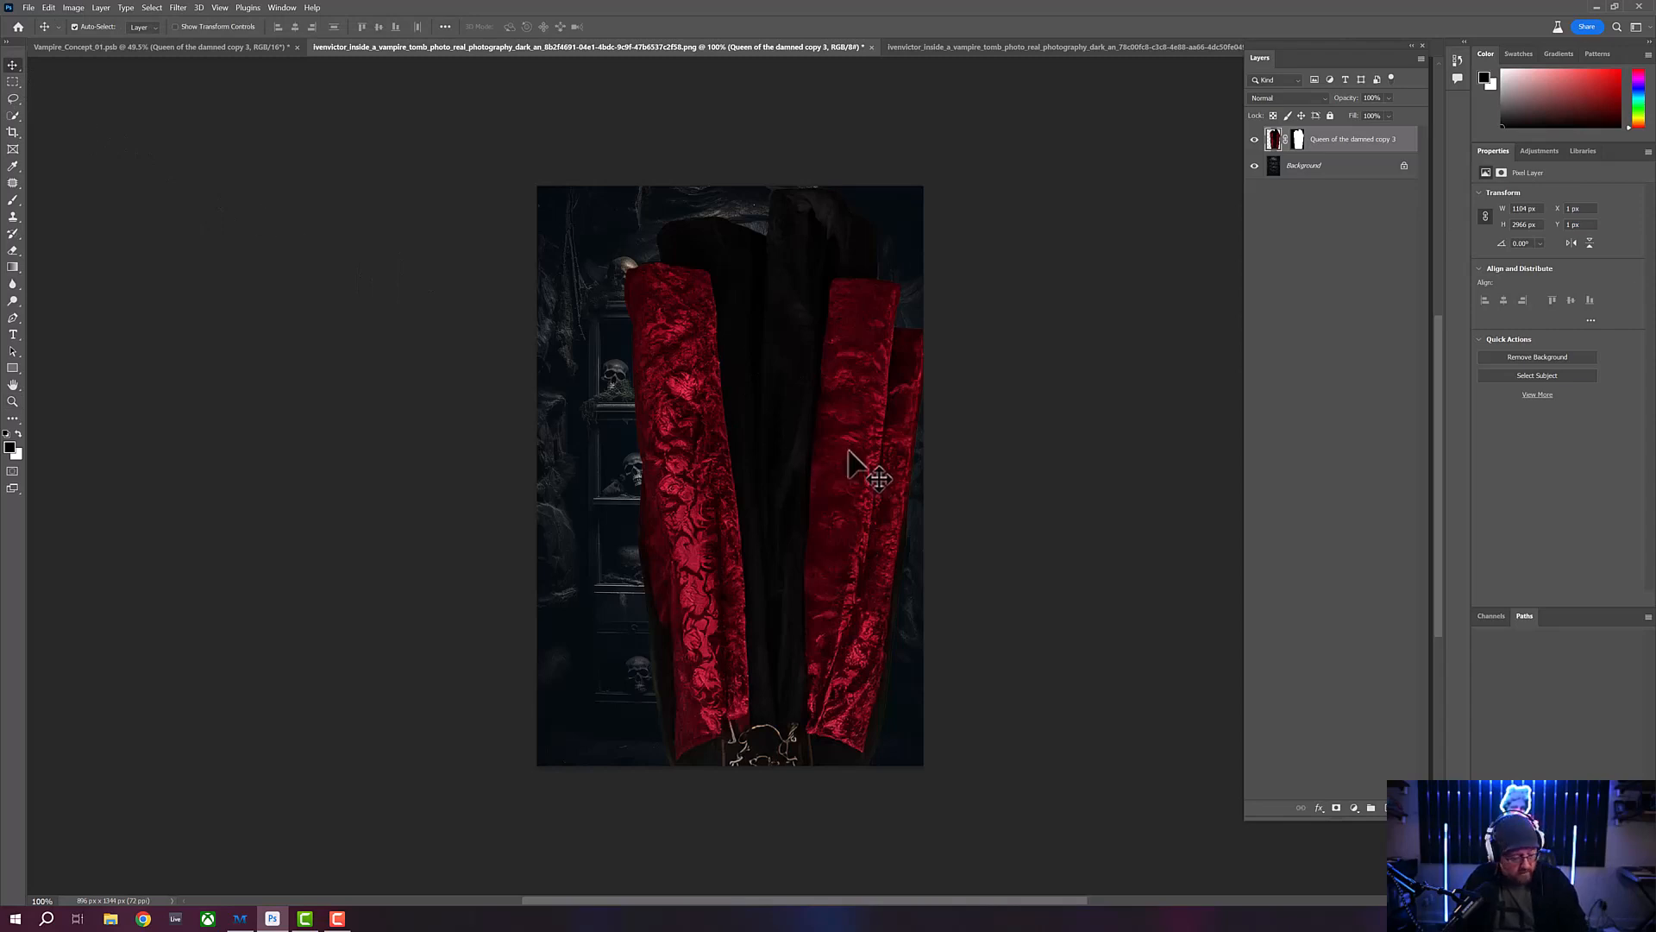
{"action": "key", "text": "ctrl+t"}
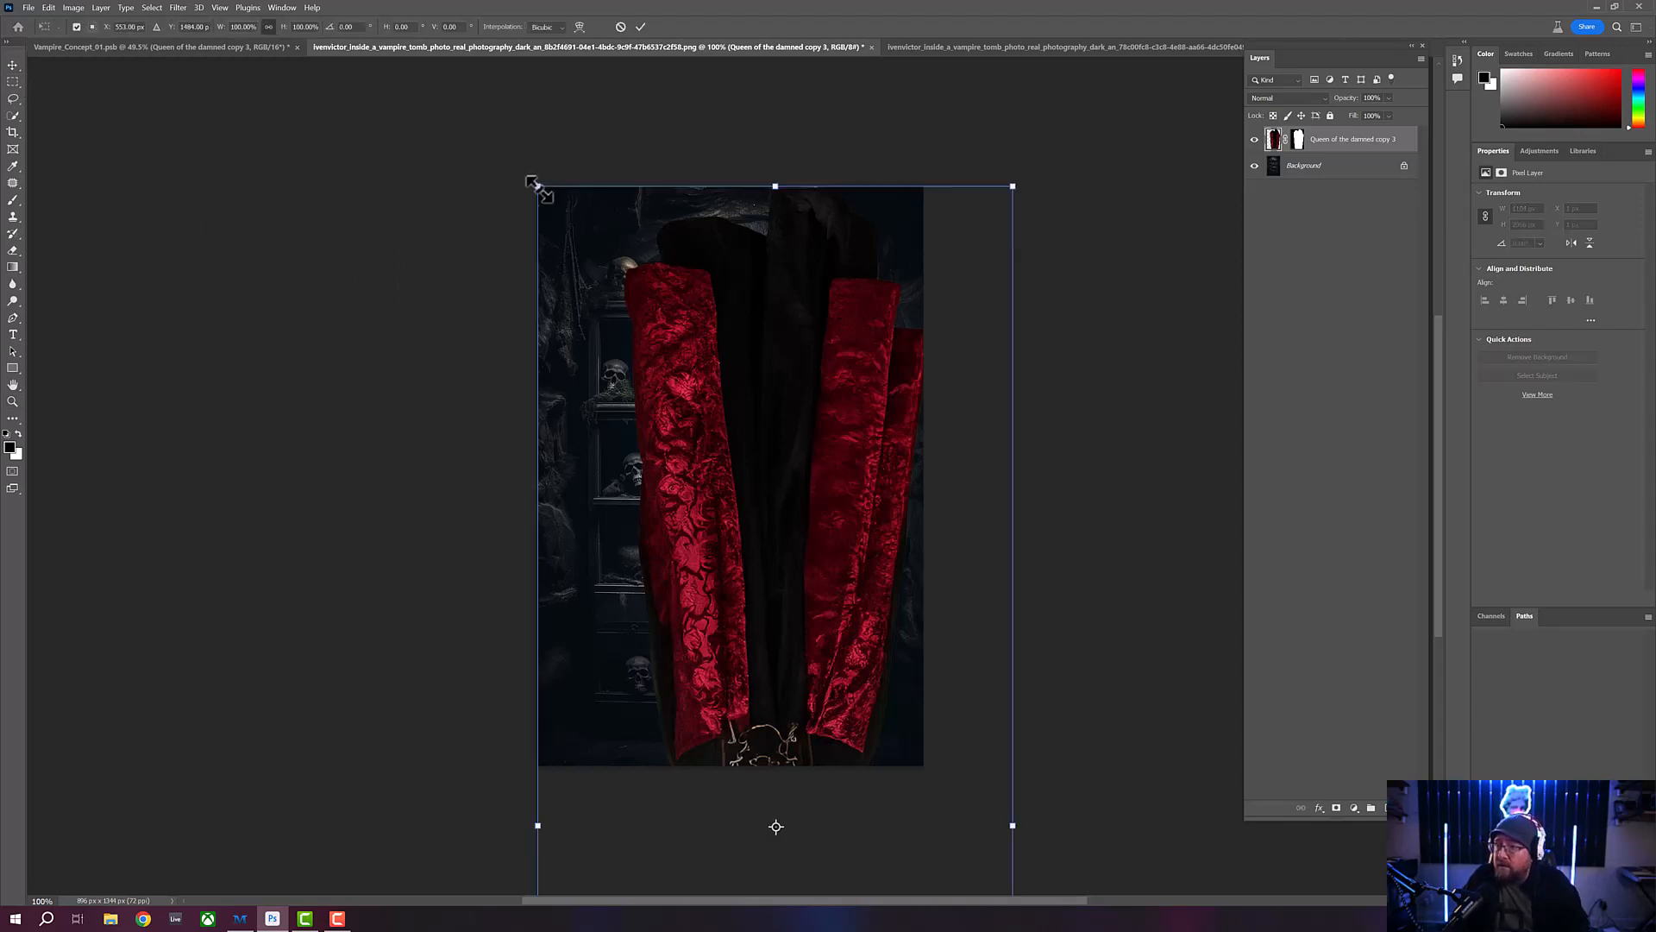
{"action": "left_click_drag", "start_coordinate": [540, 181], "coordinate": [731, 545]}
{"action": "left_click_drag", "start_coordinate": [818, 664], "coordinate": [684, 314]}
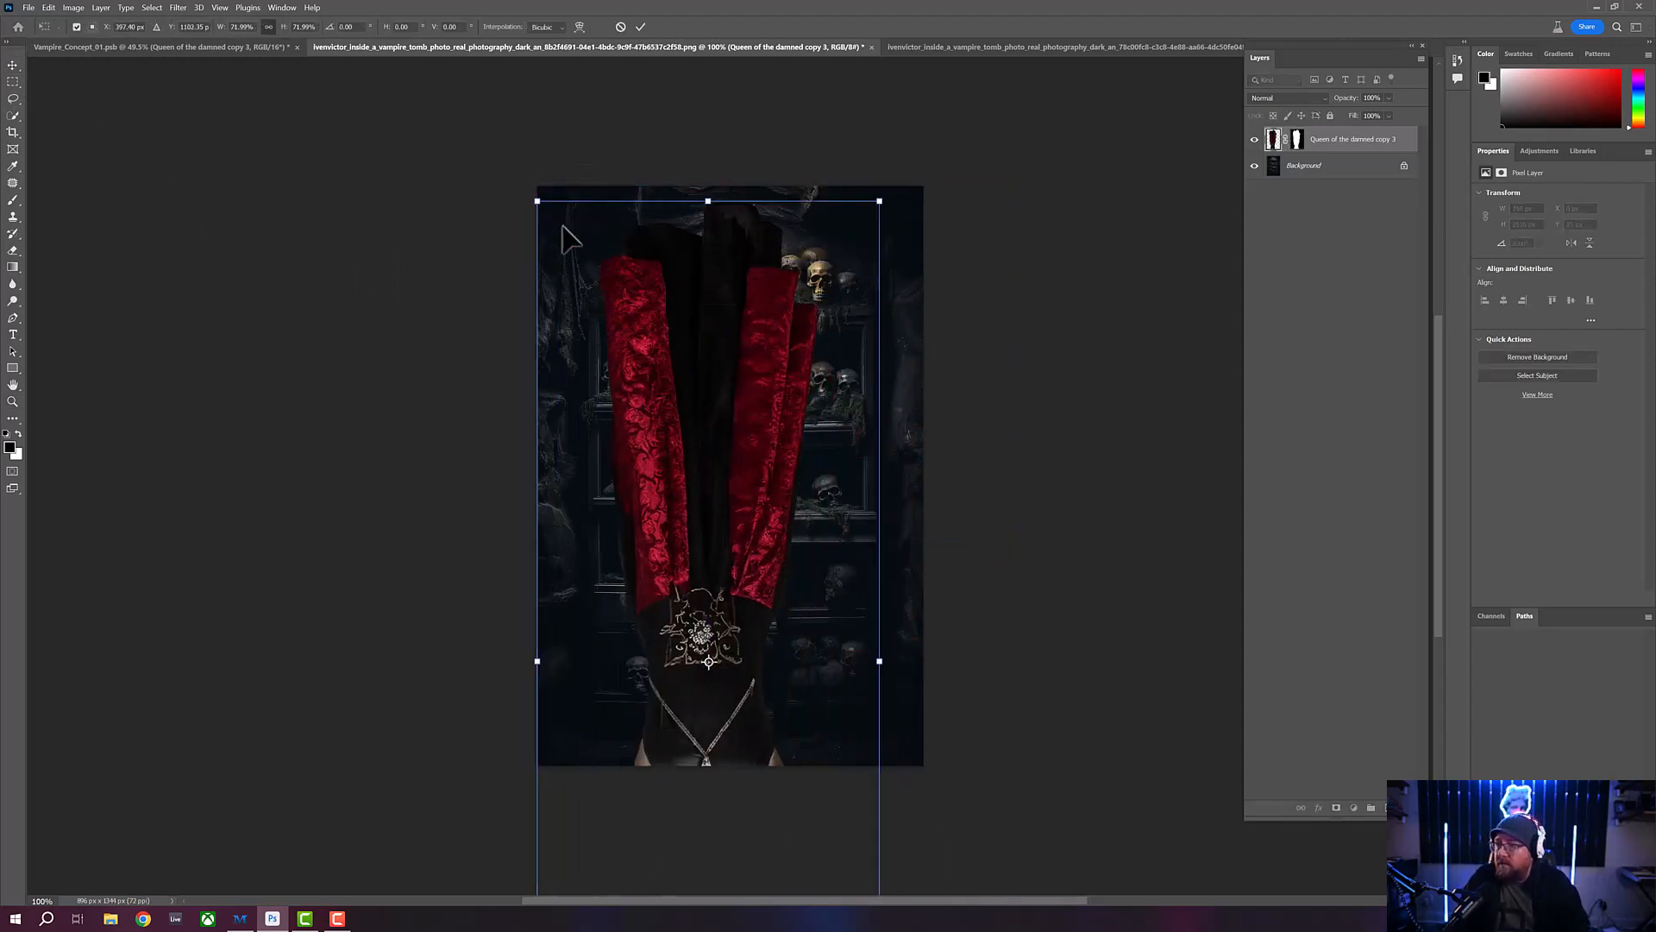
{"action": "left_click_drag", "start_coordinate": [539, 202], "coordinate": [682, 423]}
{"action": "left_click_drag", "start_coordinate": [762, 595], "coordinate": [743, 255]}
{"action": "left_click_drag", "start_coordinate": [765, 416], "coordinate": [723, 363]}
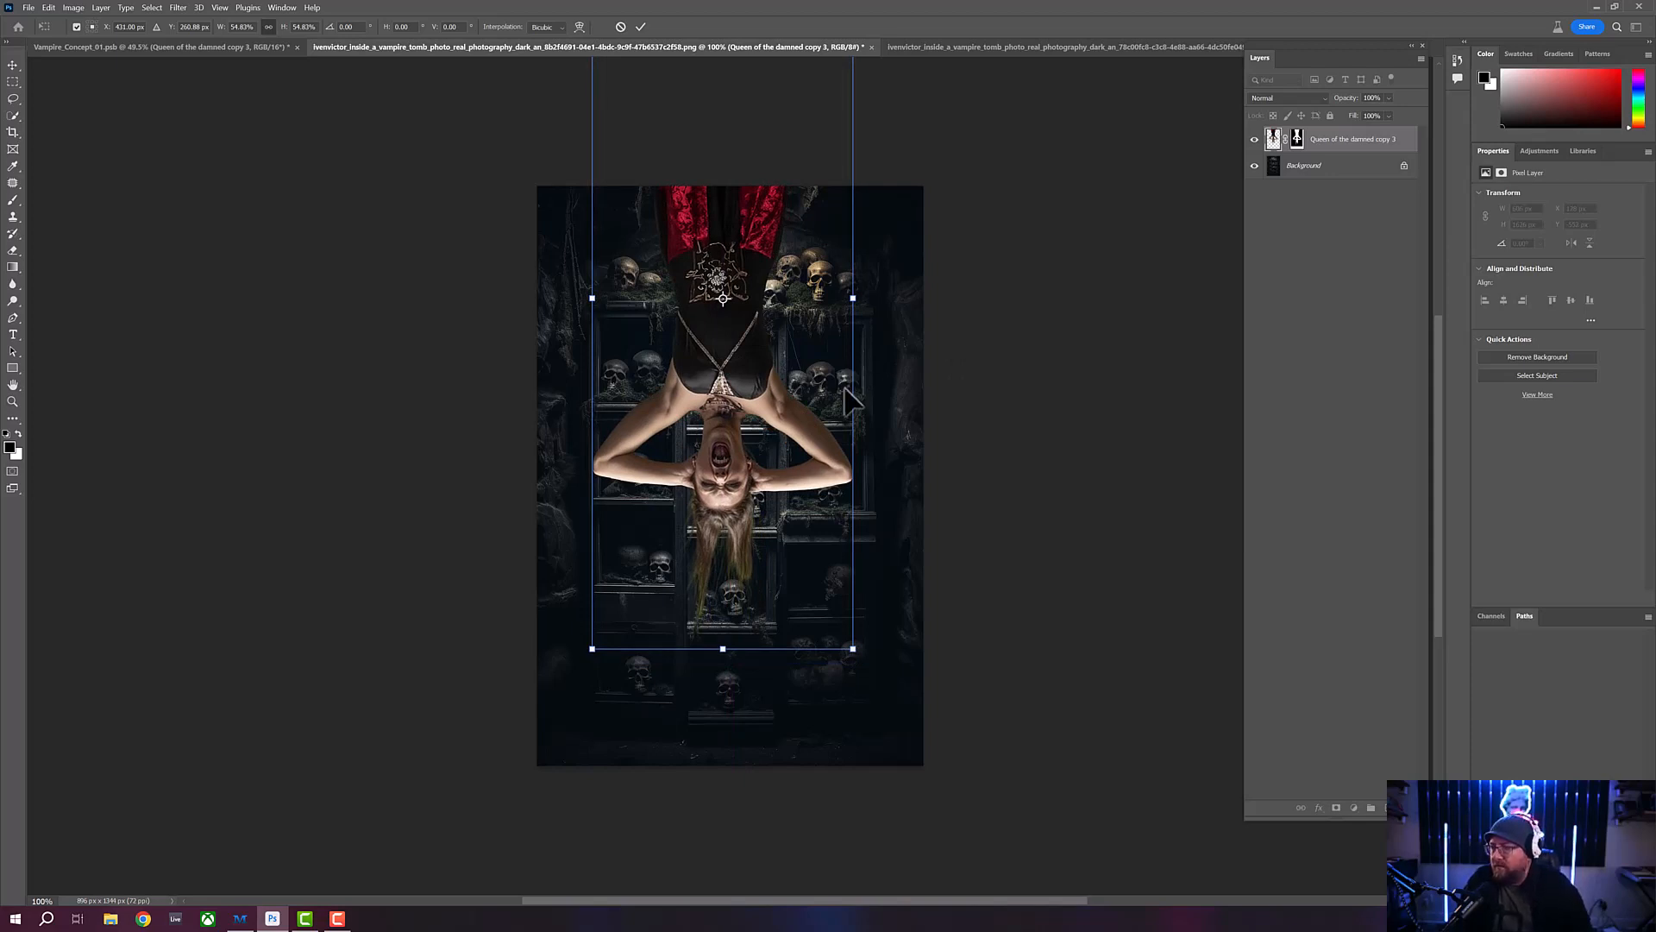
{"action": "mouse_move", "coordinate": [730, 372]}
{"action": "left_mouse_down"}
{"action": "mouse_move", "coordinate": [733, 308]}
{"action": "mouse_move", "coordinate": [734, 397]}
{"action": "mouse_move", "coordinate": [736, 377]}
{"action": "left_mouse_up"}
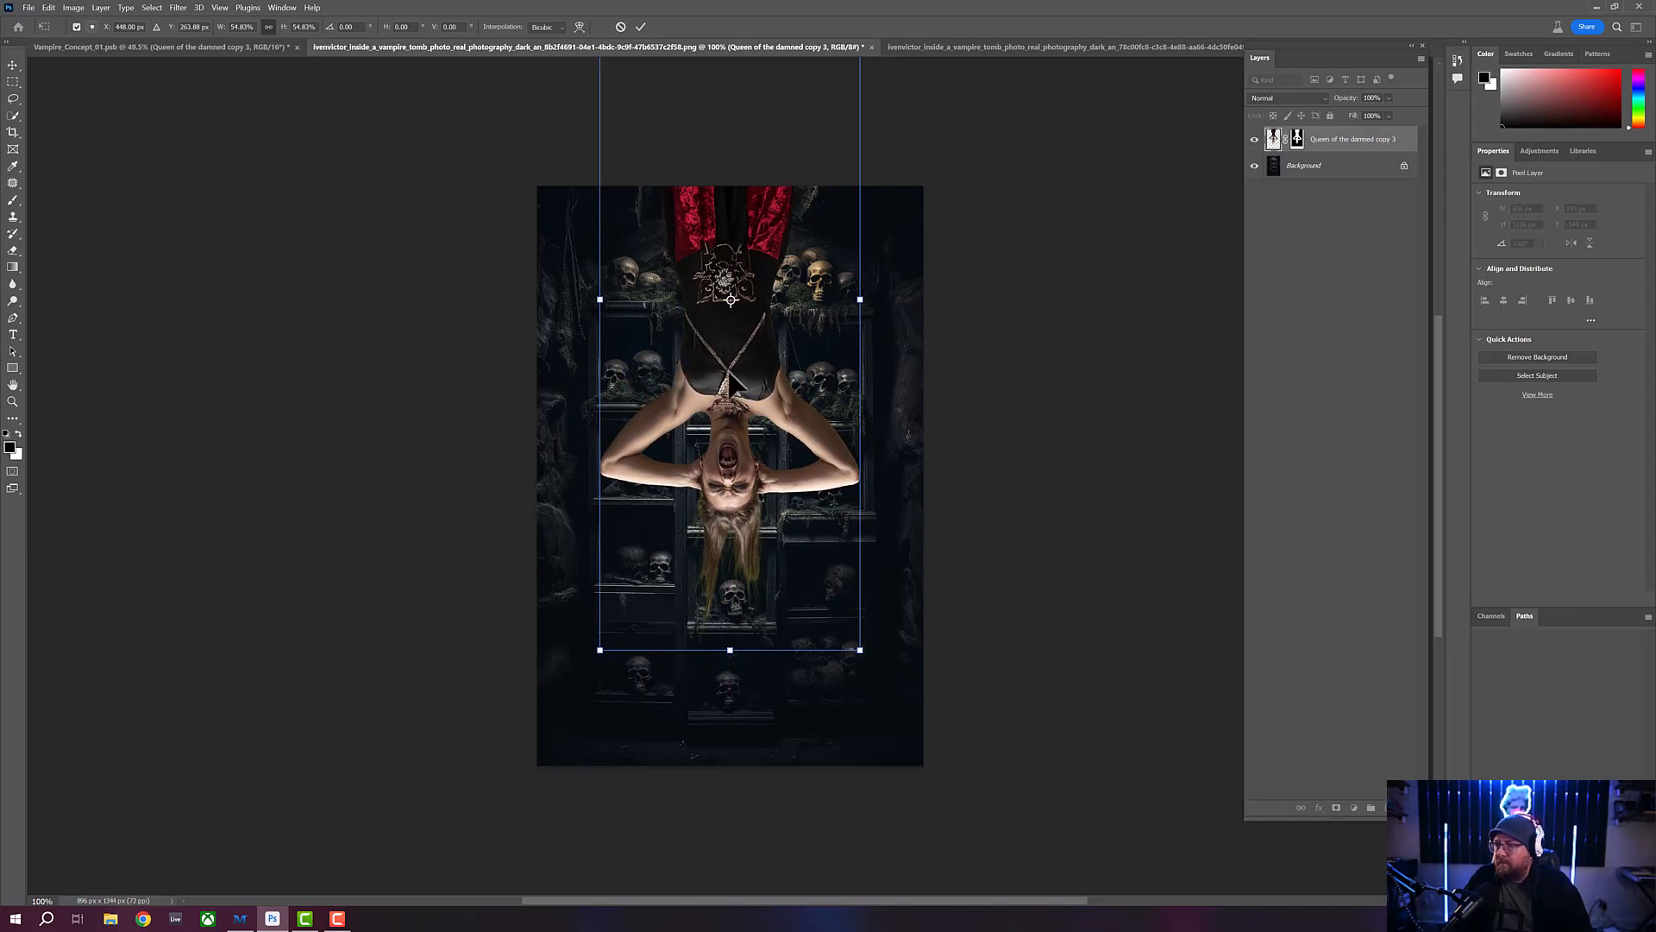
{"action": "left_click_drag", "start_coordinate": [736, 377], "coordinate": [723, 400]}
{"action": "left_click_drag", "start_coordinate": [602, 659], "coordinate": [552, 724]}
{"action": "left_click_drag", "start_coordinate": [697, 458], "coordinate": [714, 373]}
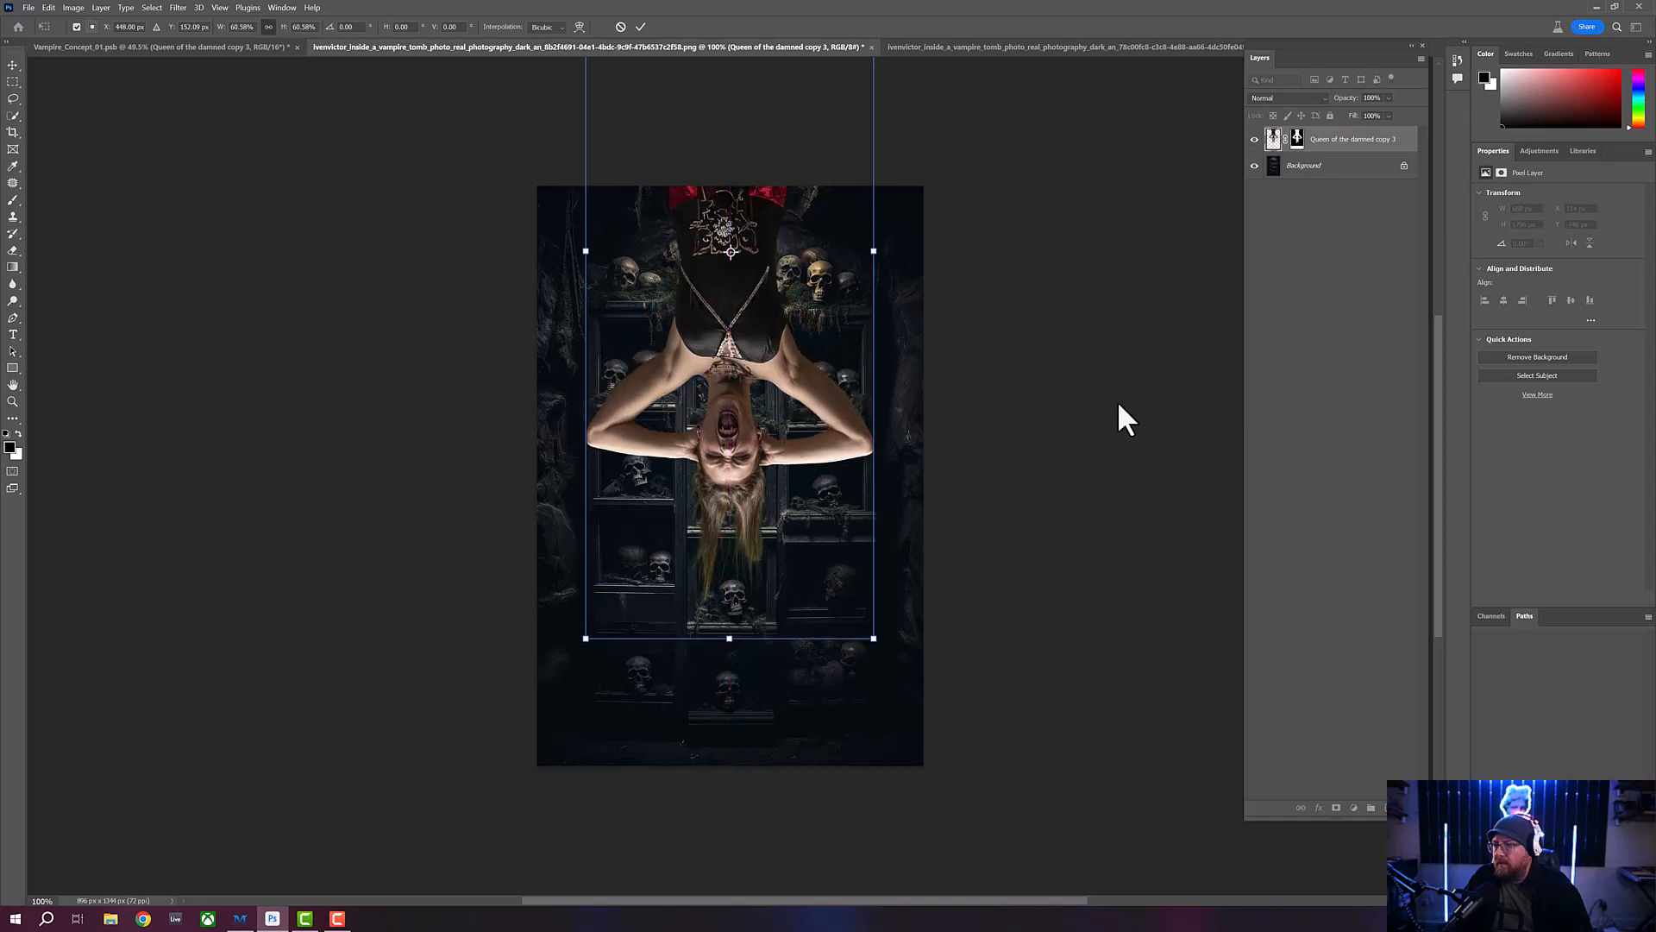
{"action": "key", "text": "Return"}
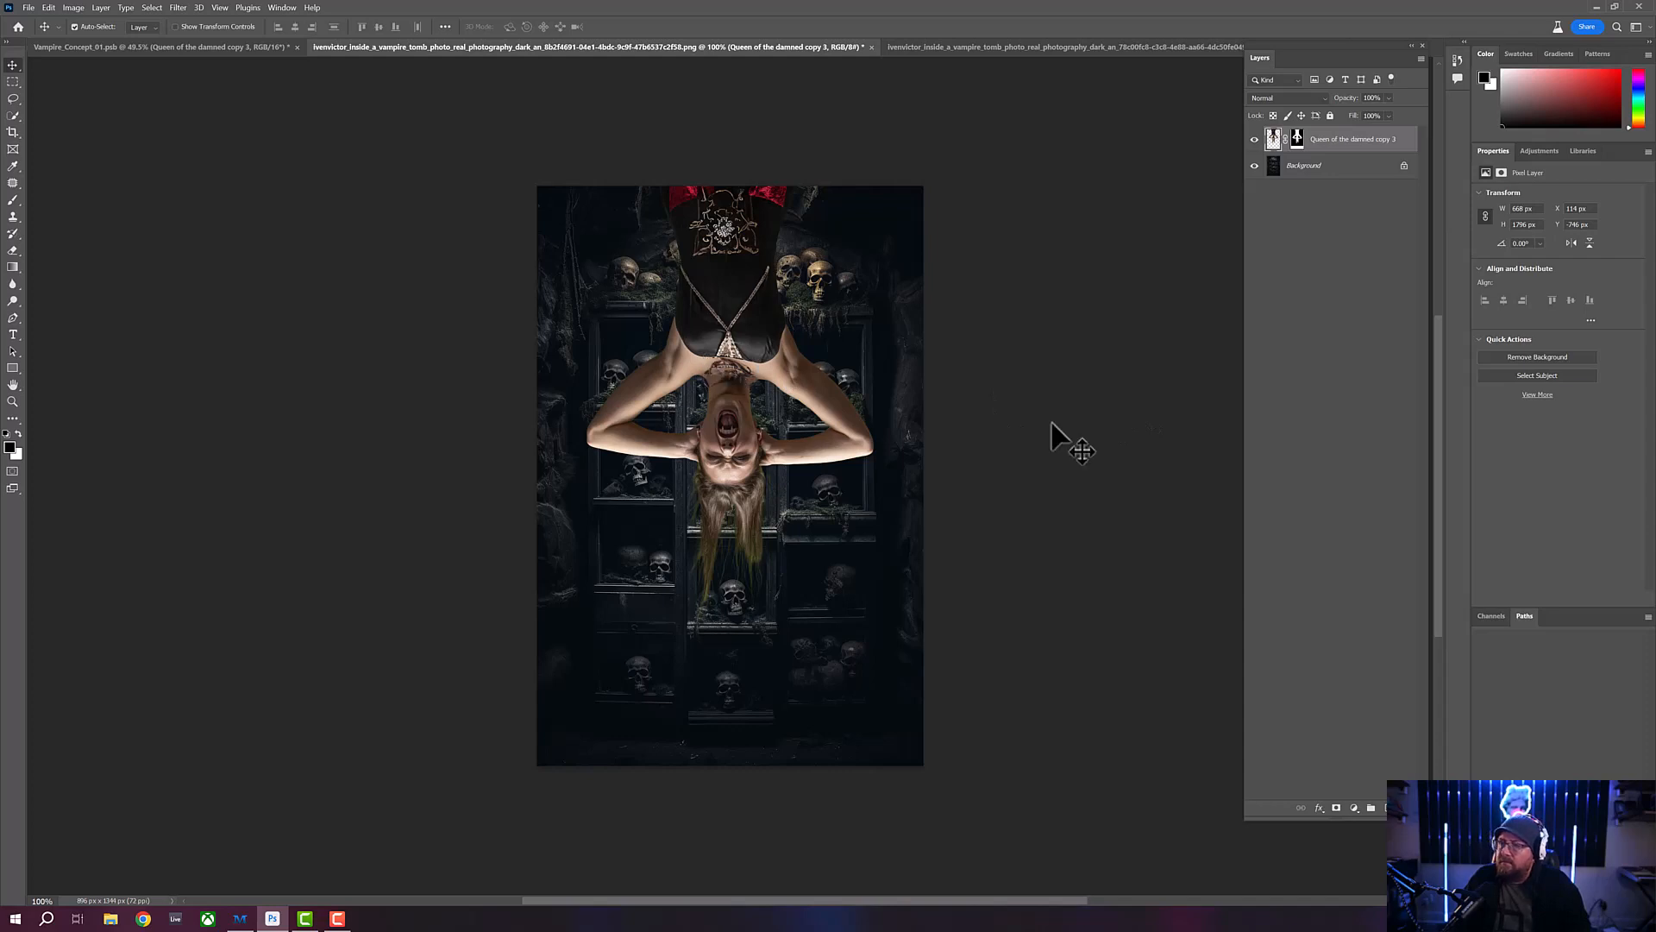
- Paste the vampire cutout into the cloth-draped tomb background document
{"action": "left_click", "coordinate": [1089, 47]}
{"action": "left_click", "coordinate": [48, 8]}
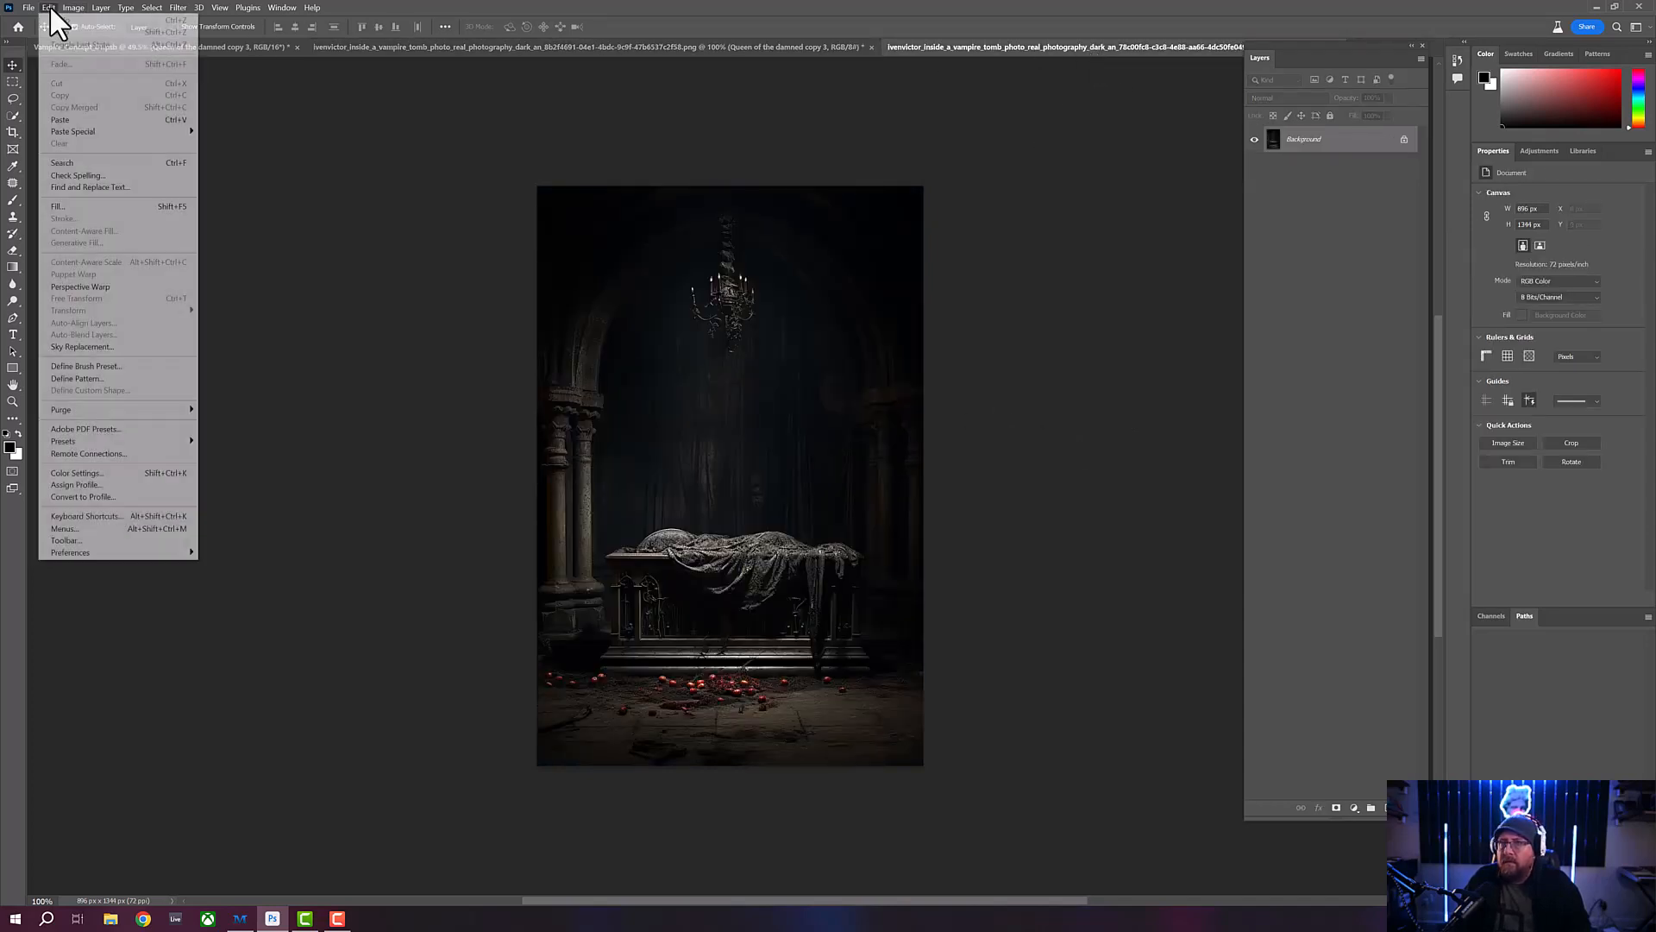
{"action": "left_click", "coordinate": [75, 136]}
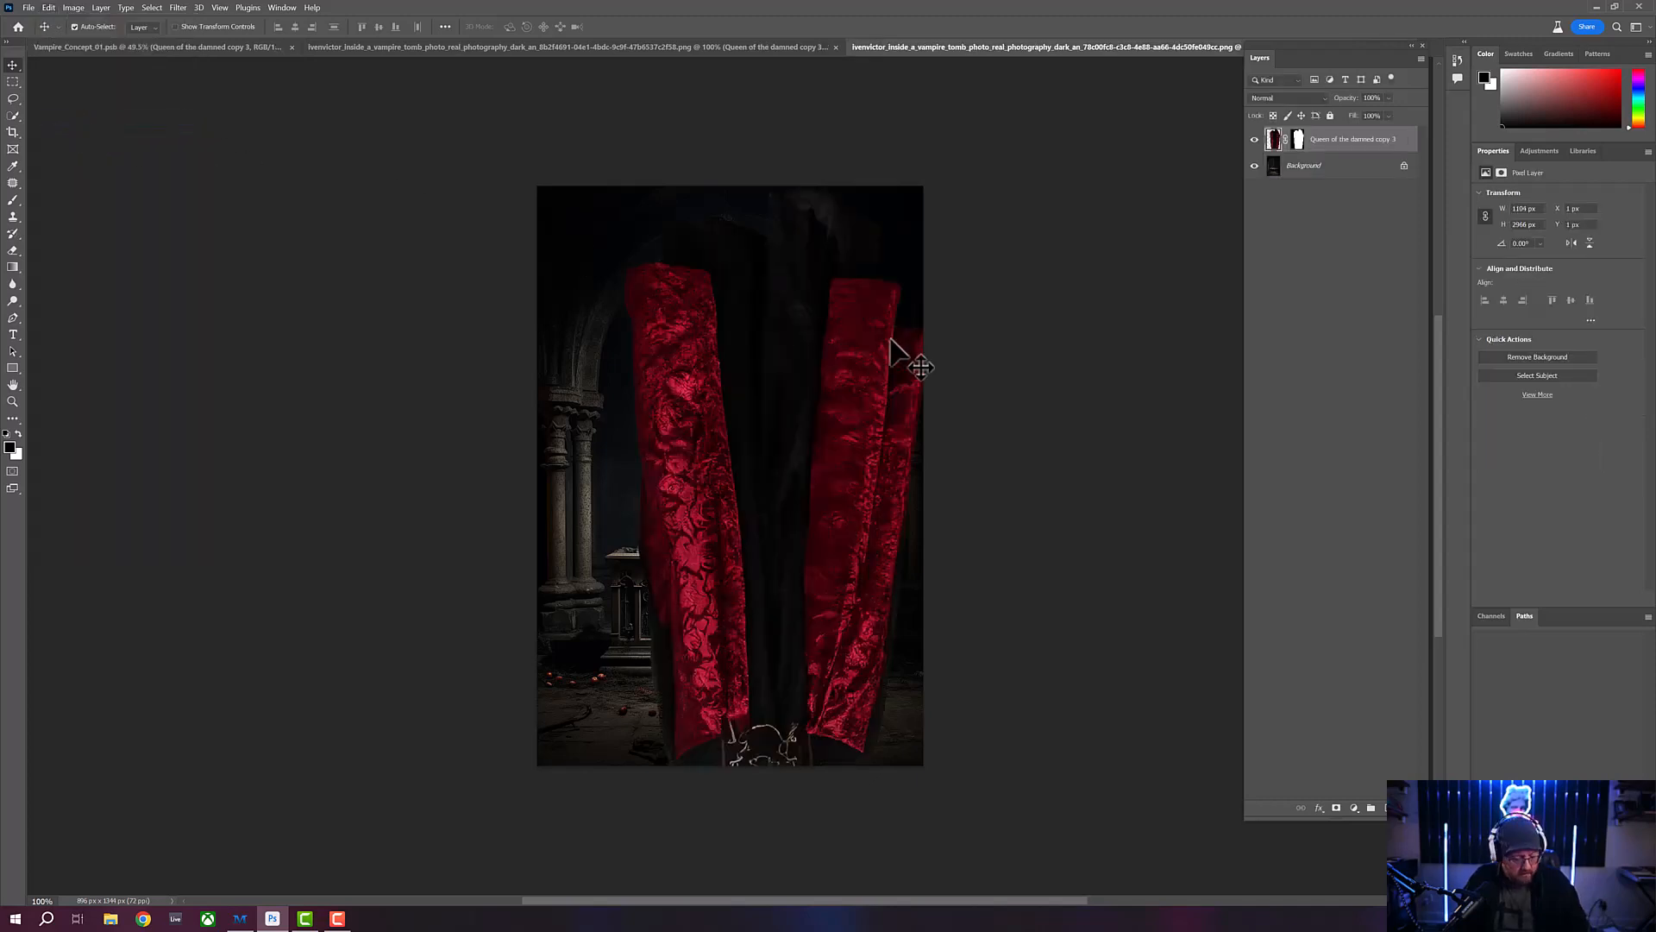
- Scale the pasted vampire to about 56% and hang her upside down above the cloth-draped tomb
{"action": "key", "text": "ctrl+t"}
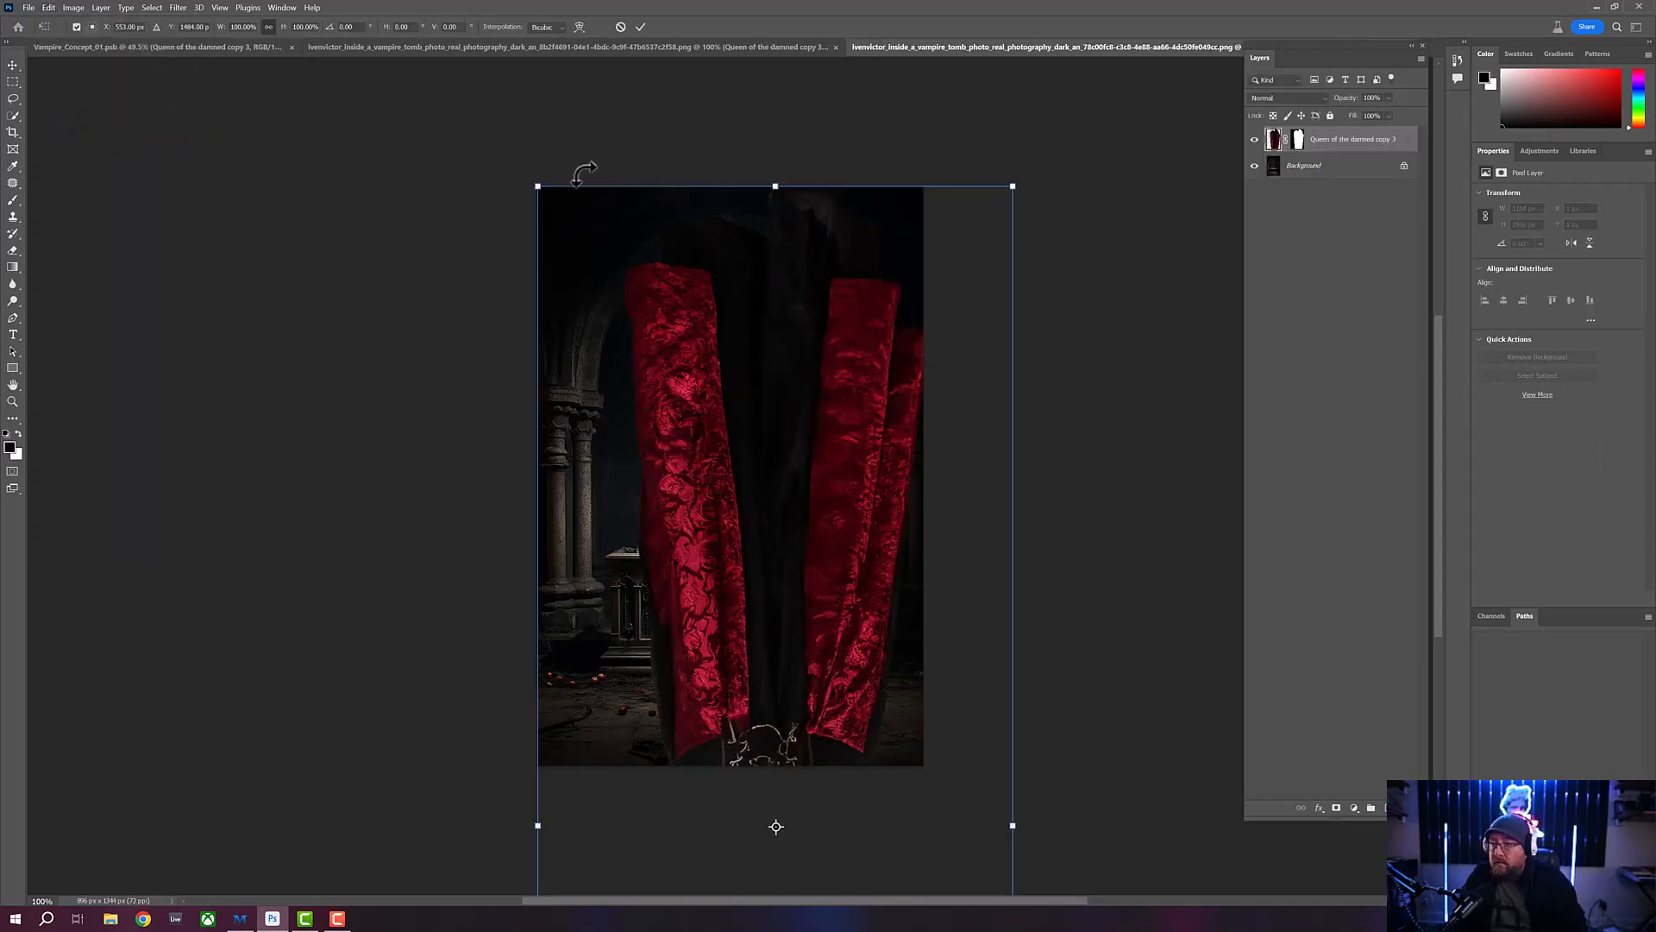
{"action": "left_click_drag", "start_coordinate": [537, 187], "coordinate": [629, 314]}
{"action": "left_click_drag", "start_coordinate": [765, 480], "coordinate": [721, 222]}
{"action": "left_click_drag", "start_coordinate": [715, 357], "coordinate": [708, 234]}
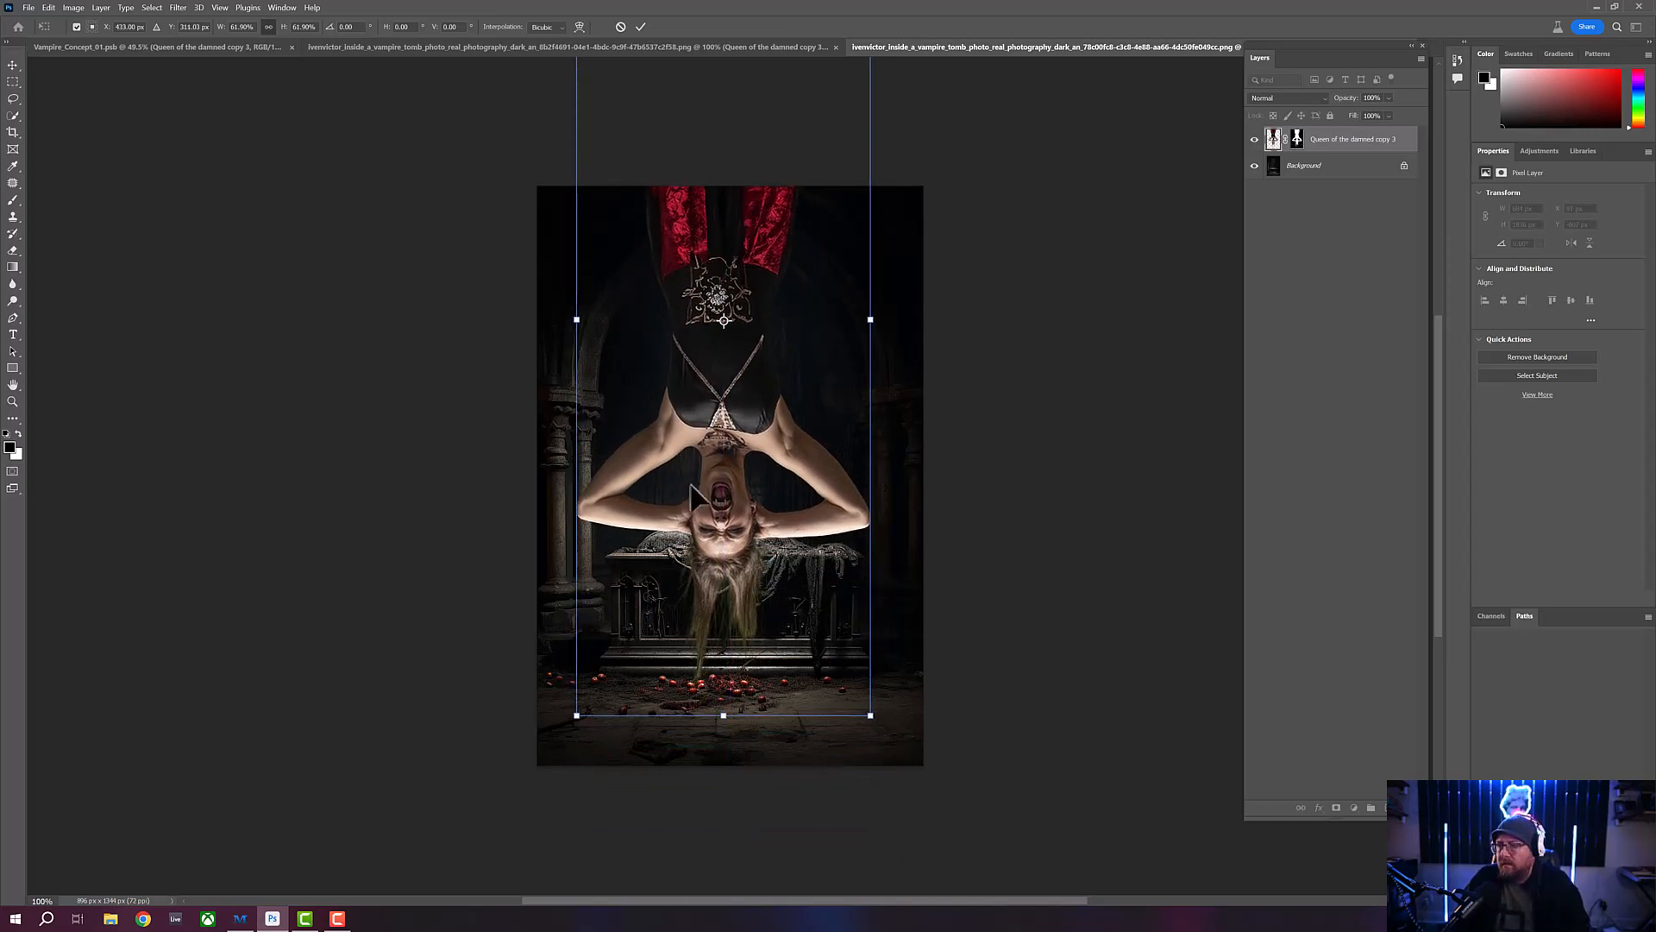
{"action": "left_click_drag", "start_coordinate": [579, 717], "coordinate": [600, 646]}
{"action": "left_click_drag", "start_coordinate": [720, 549], "coordinate": [704, 498]}
{"action": "left_click_drag", "start_coordinate": [706, 494], "coordinate": [712, 591]}
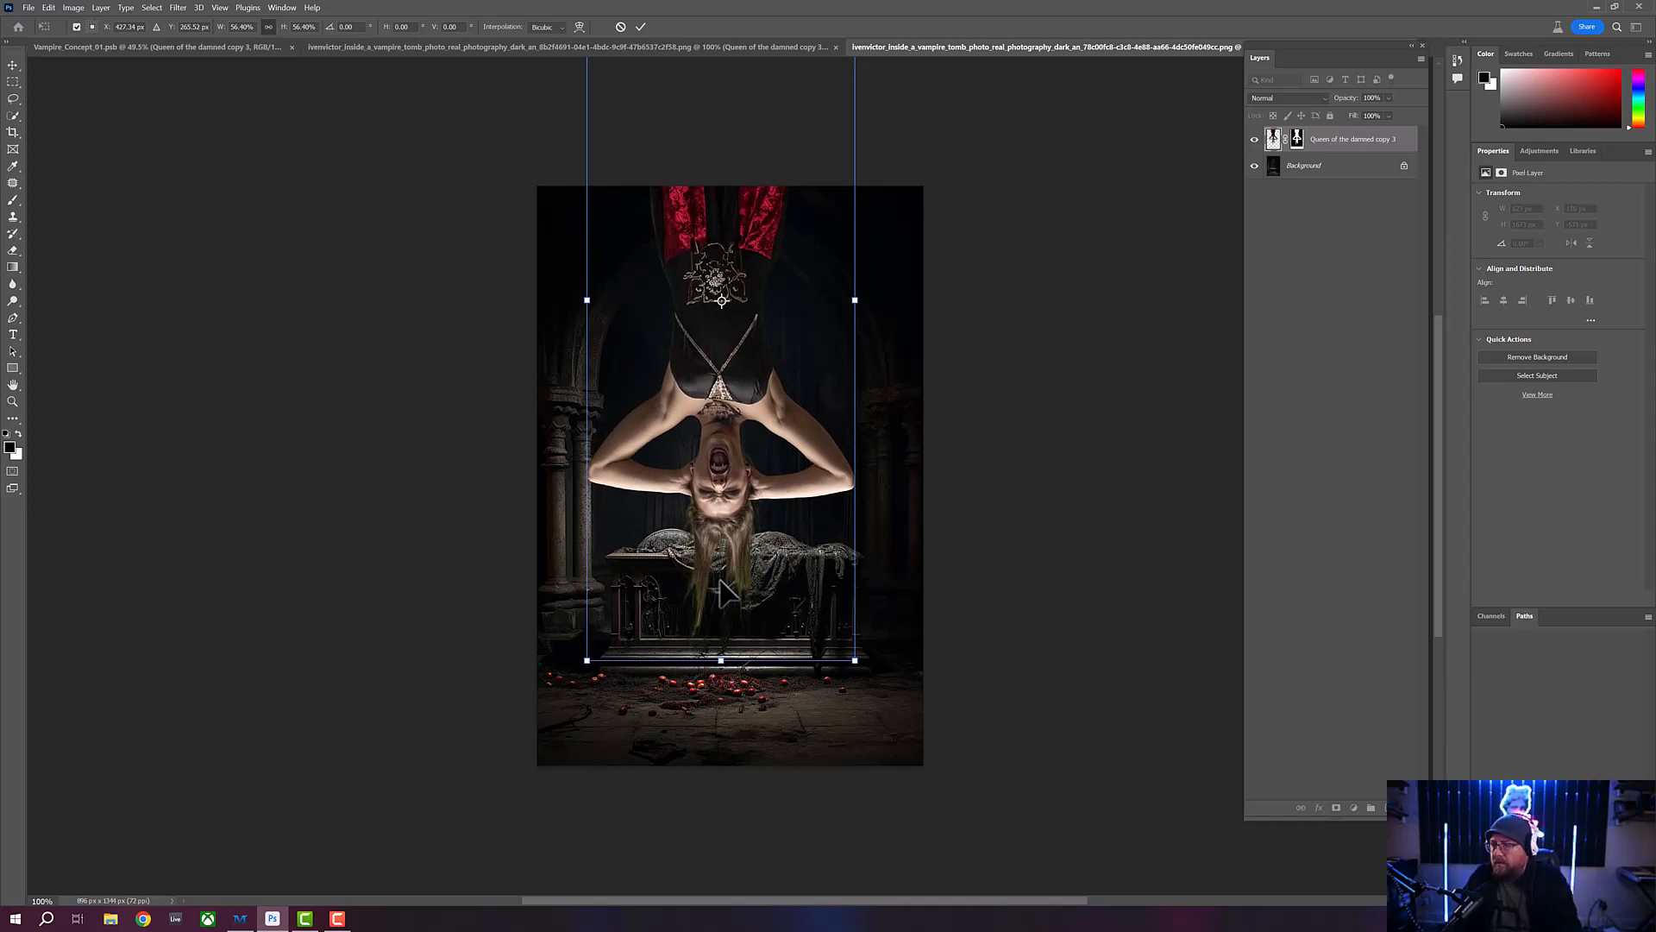
{"action": "key", "text": "Return"}
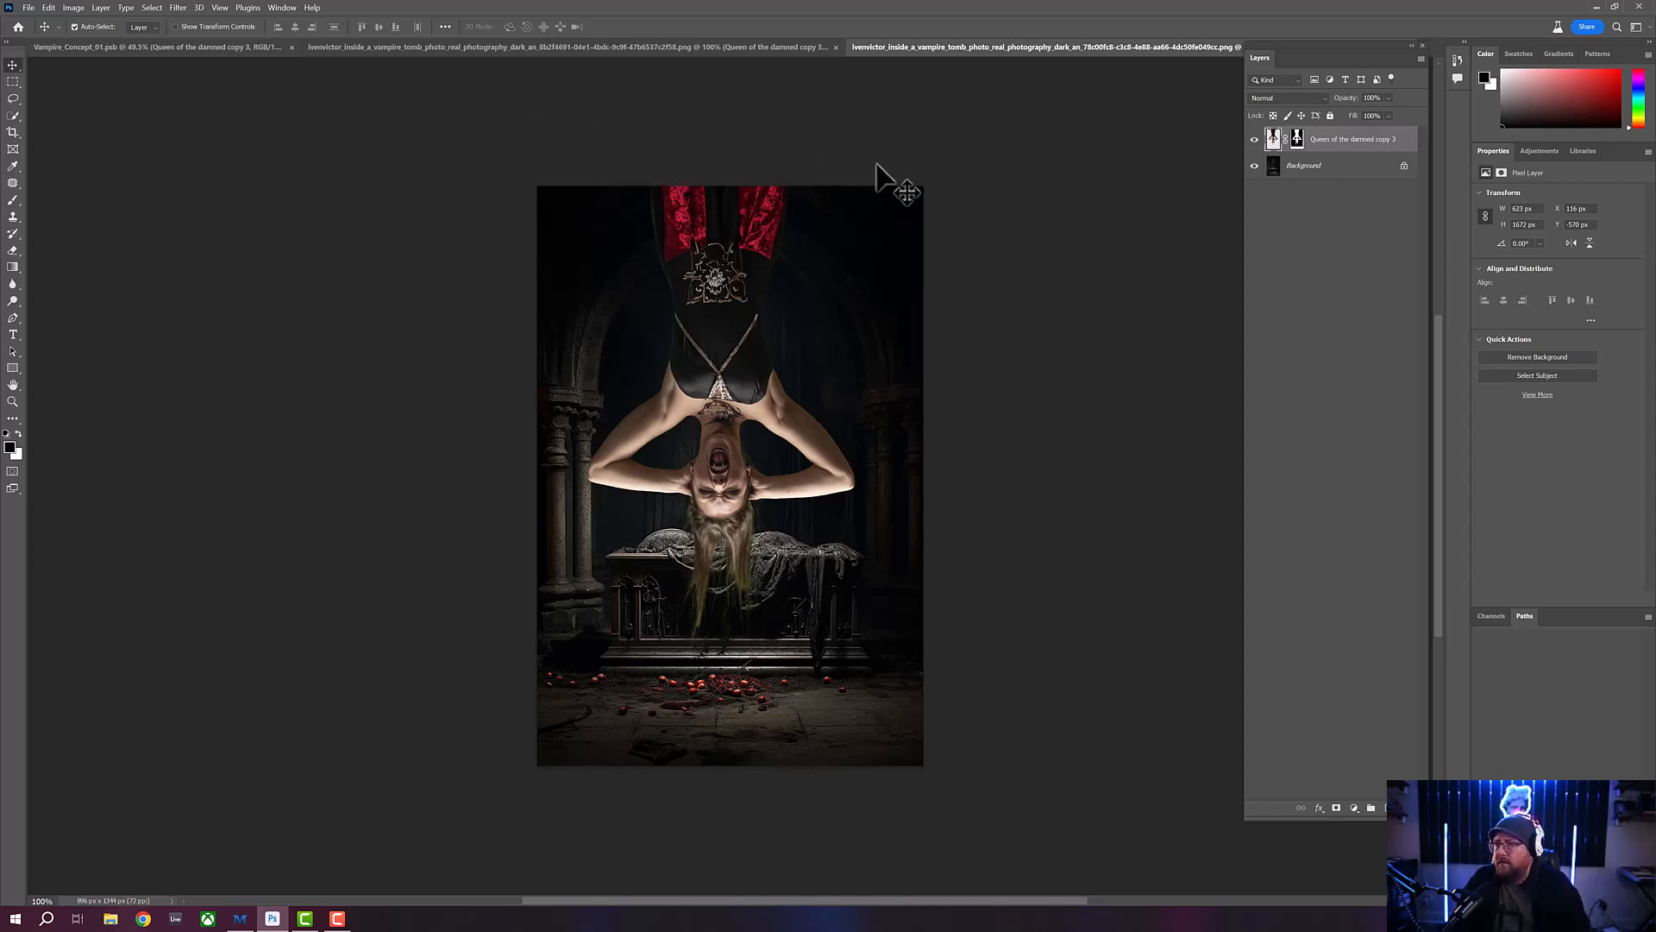
- Compare the vampire on both backgrounds, and lower her on the skull shelves to a Y position of about -667 px
{"action": "left_click", "coordinate": [689, 47]}
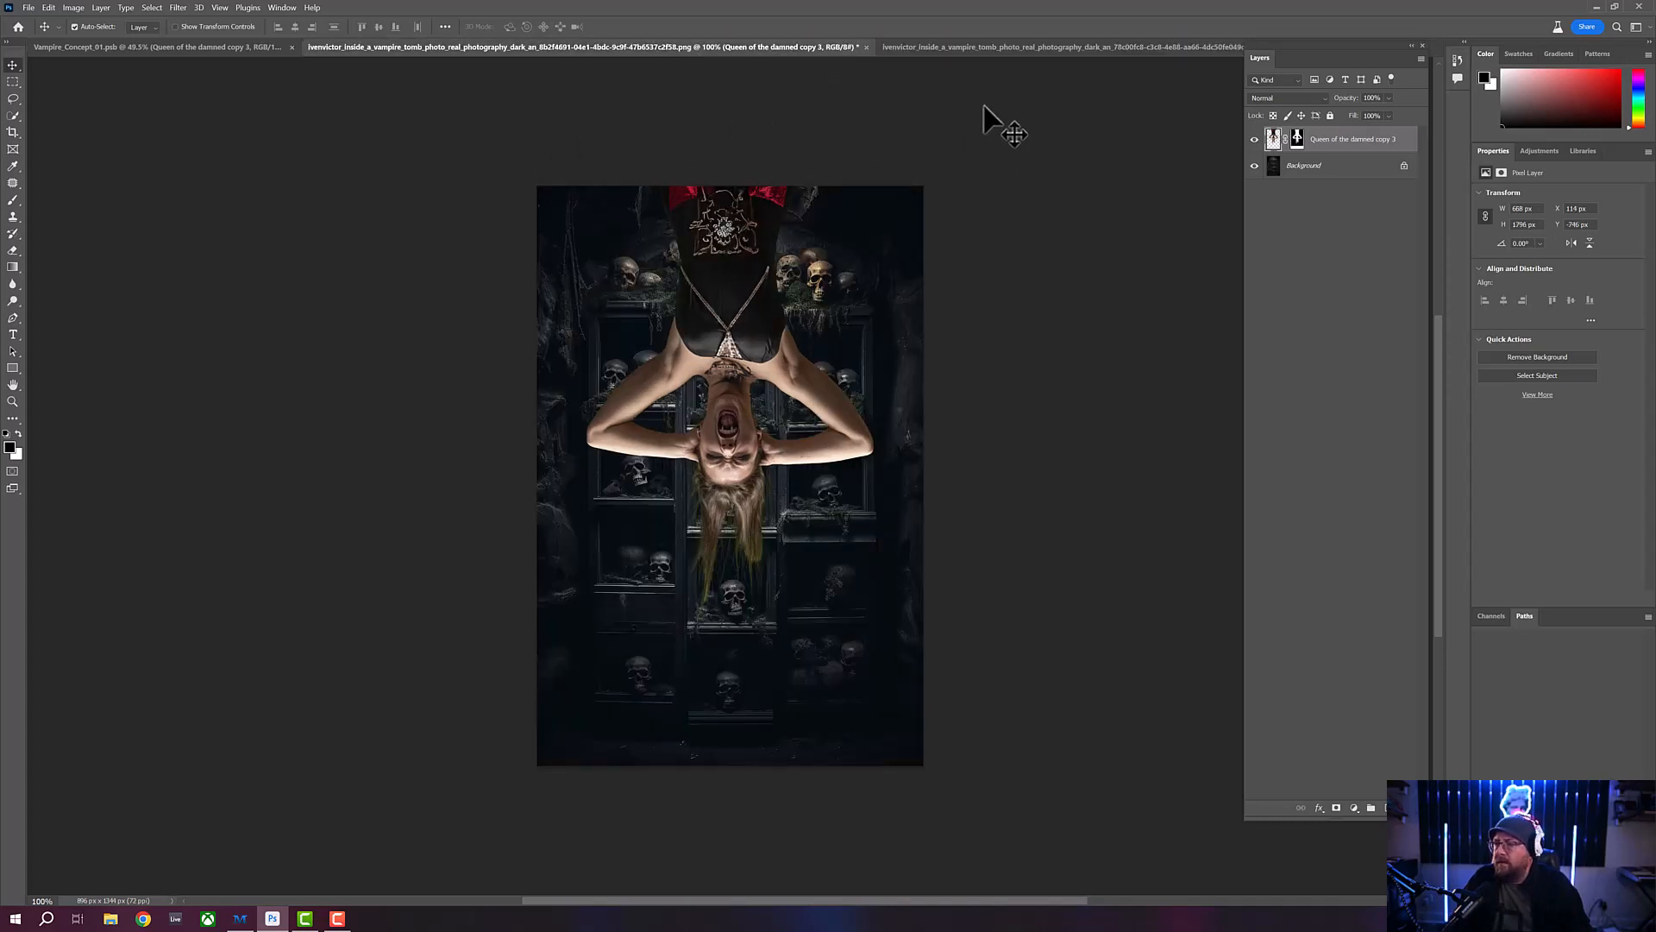
{"action": "left_click", "coordinate": [1021, 47]}
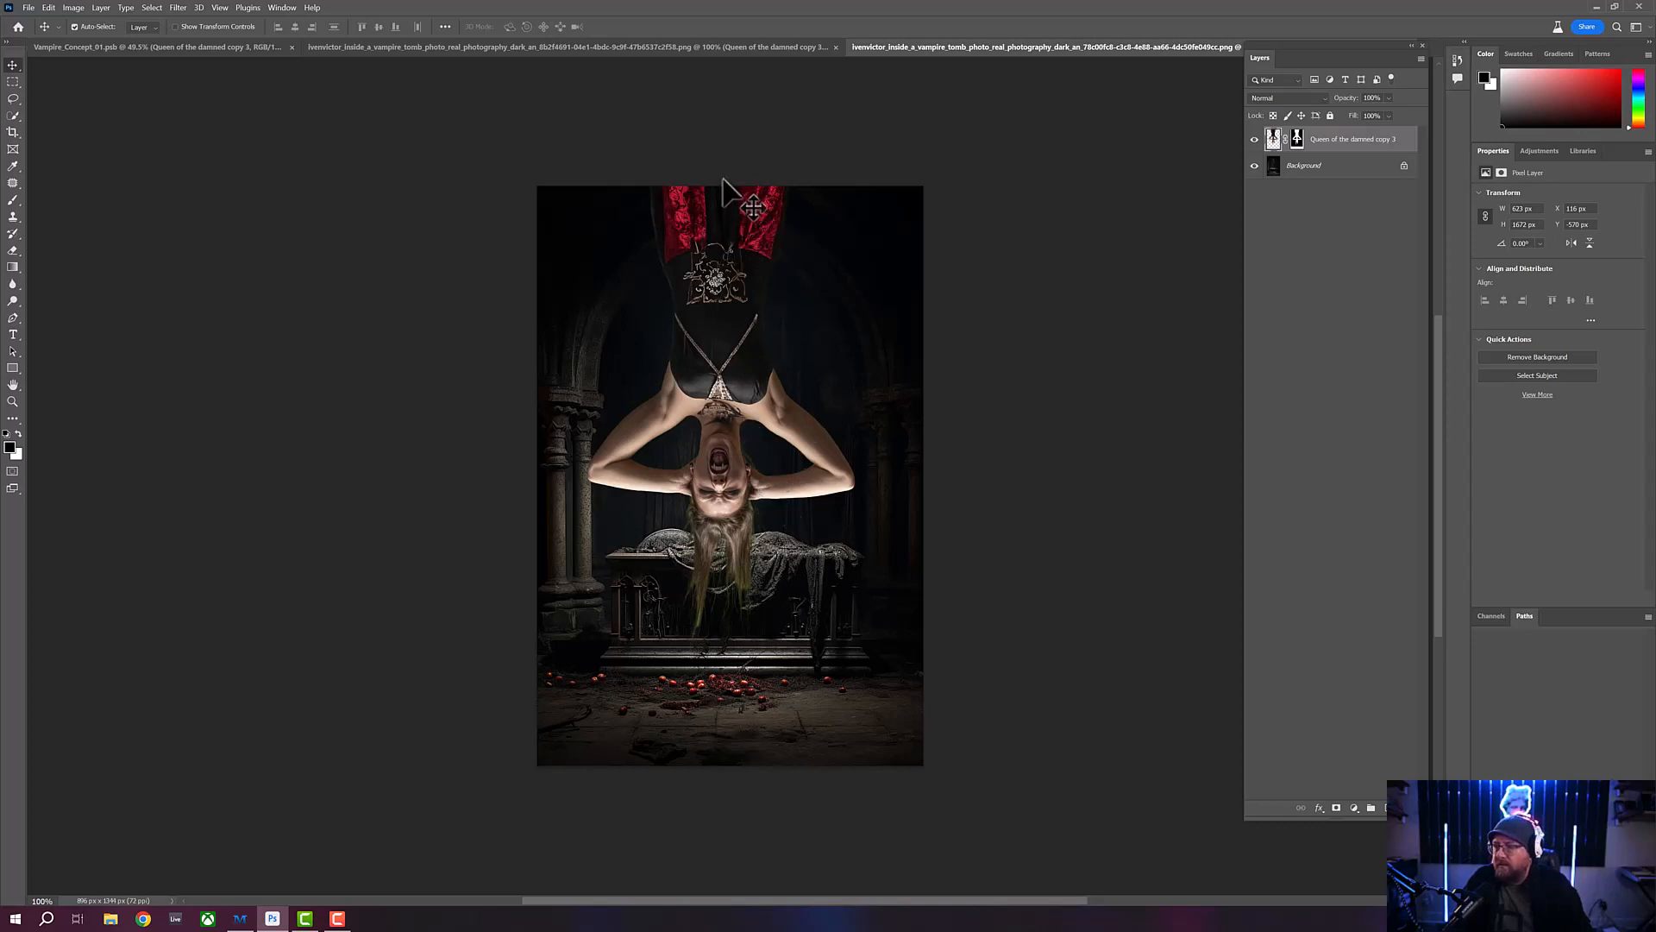
{"action": "left_click", "coordinate": [774, 48]}
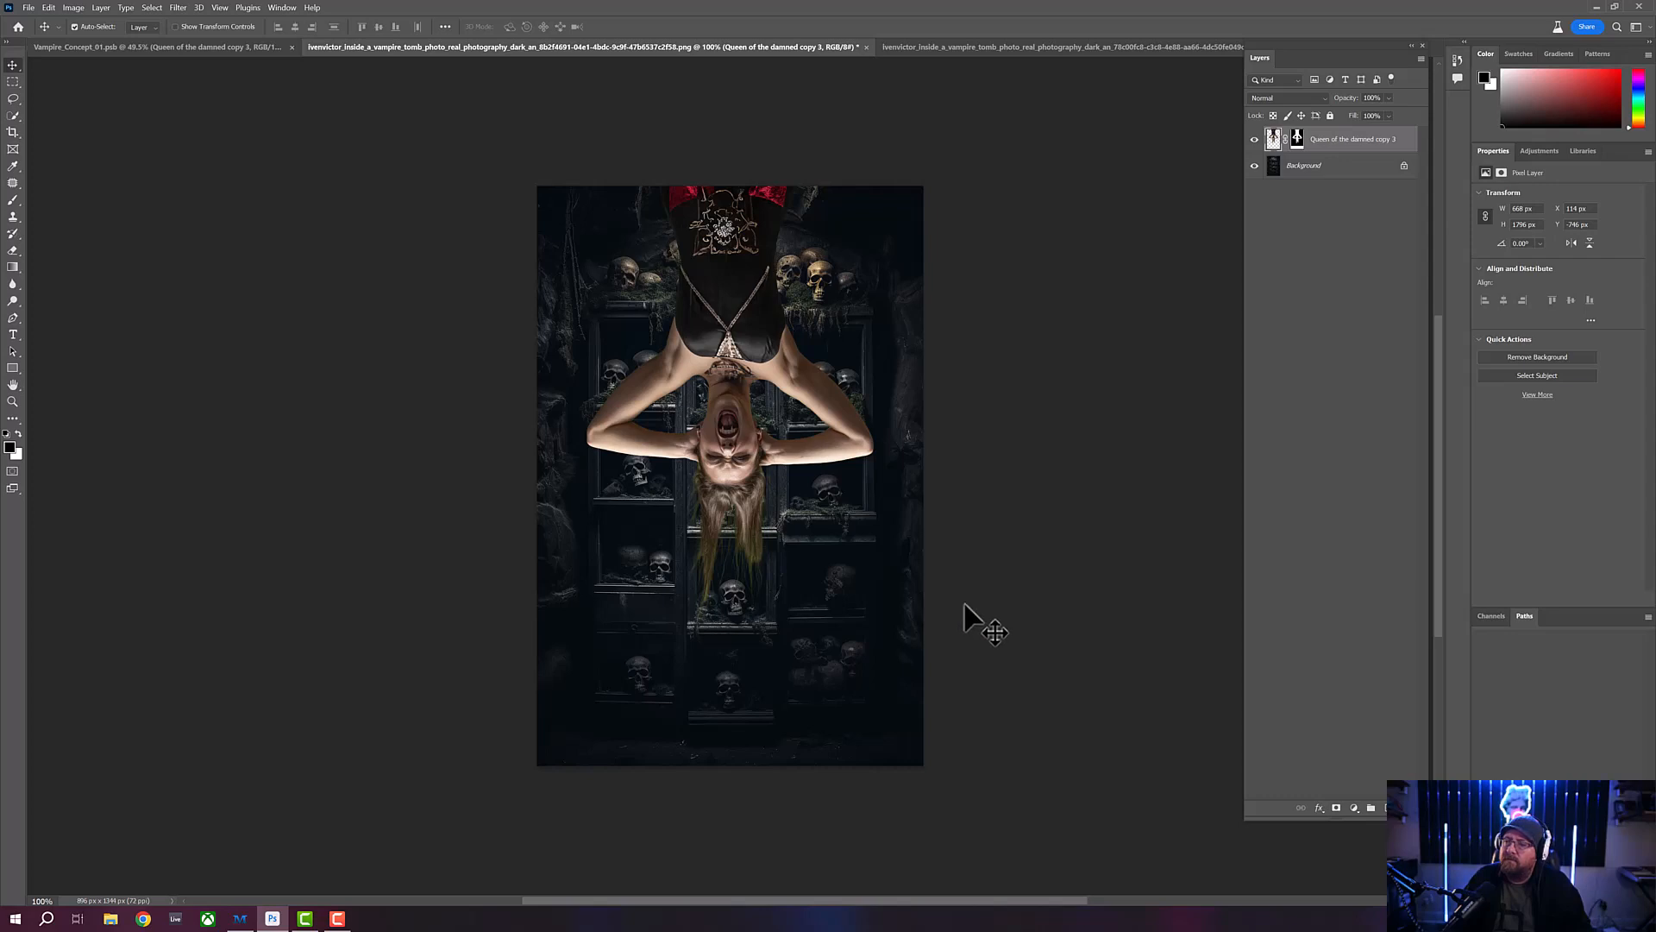
{"action": "left_click", "coordinate": [1035, 50]}
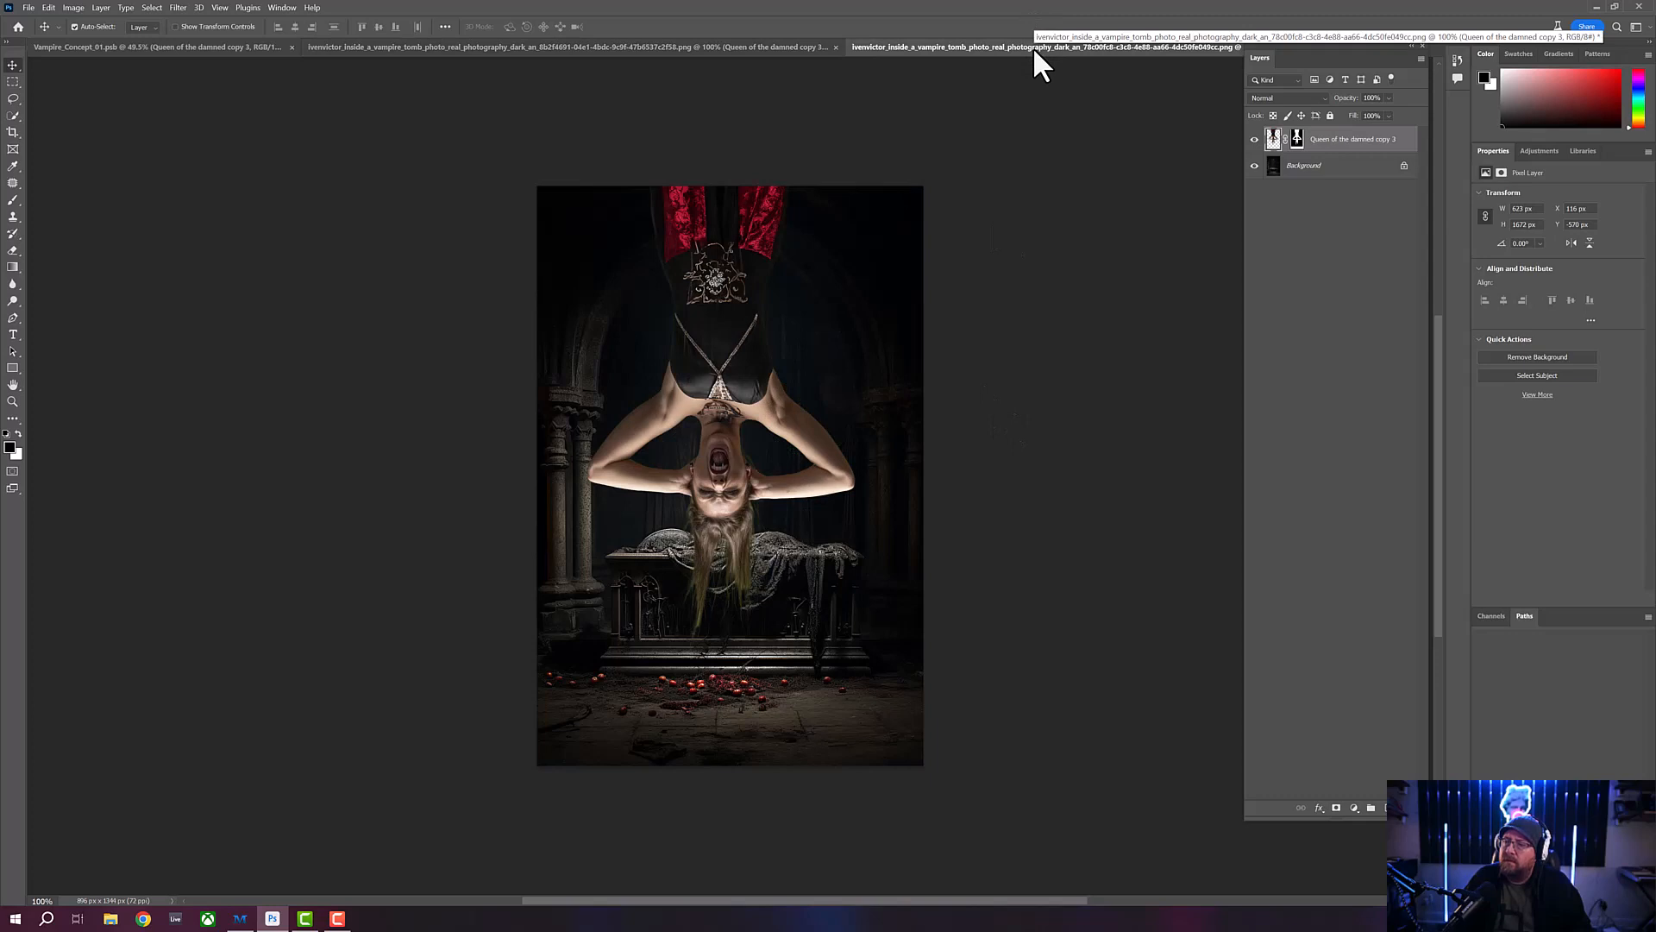
{"action": "left_click", "coordinate": [670, 47]}
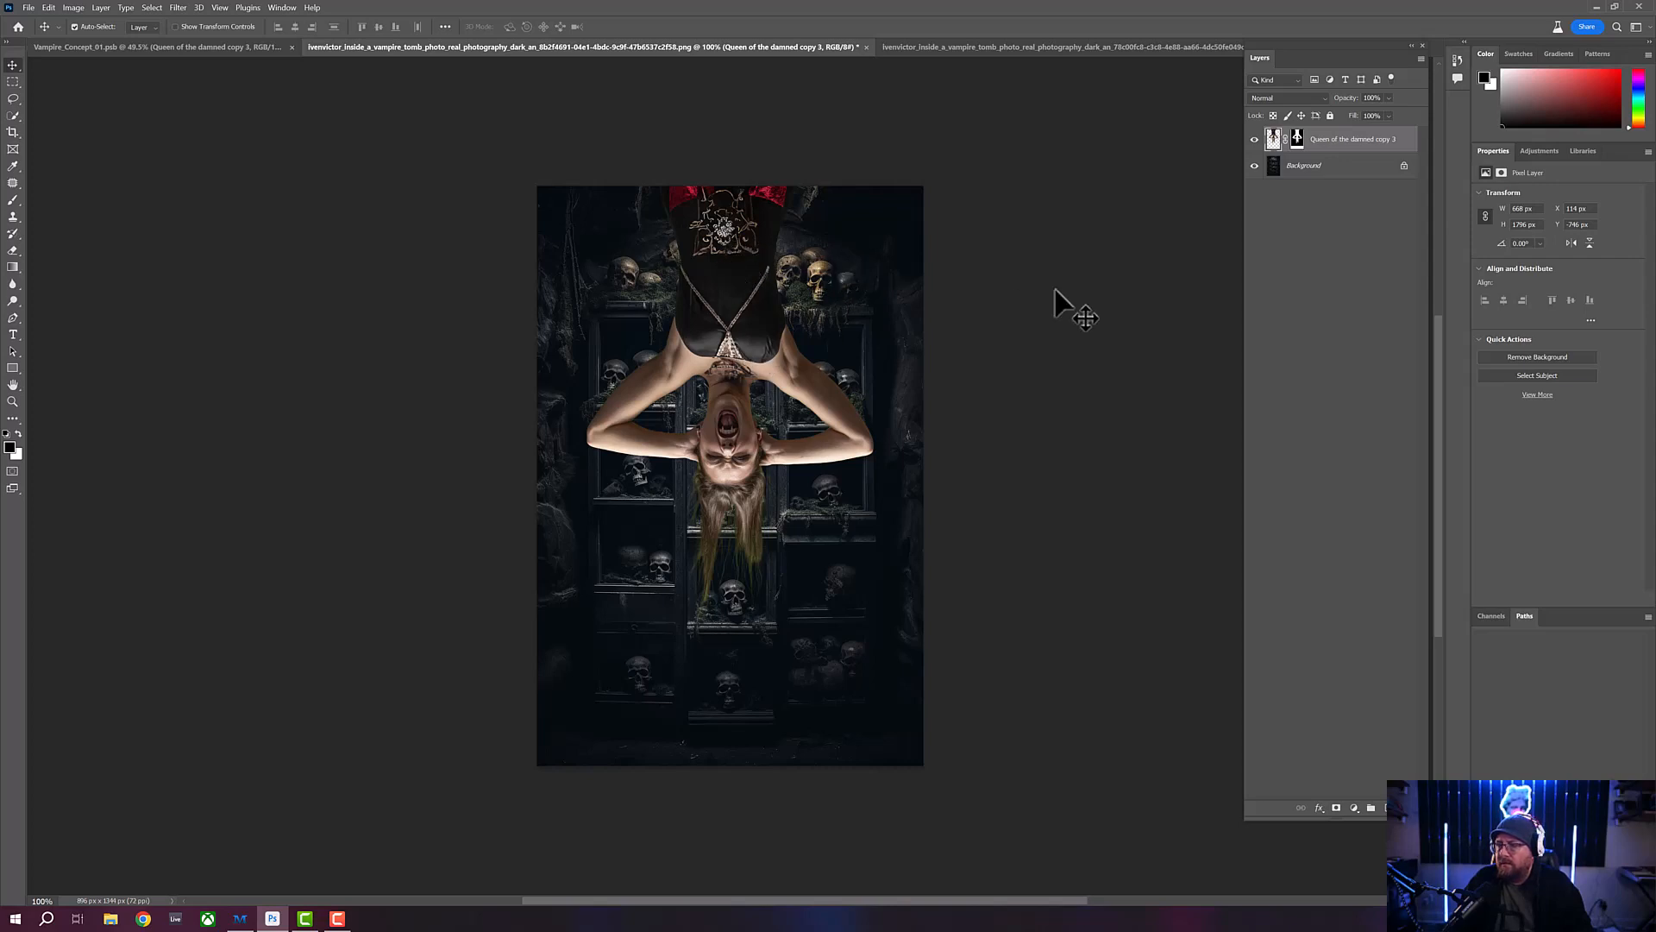
{"action": "left_click_drag", "start_coordinate": [729, 243], "coordinate": [730, 327]}
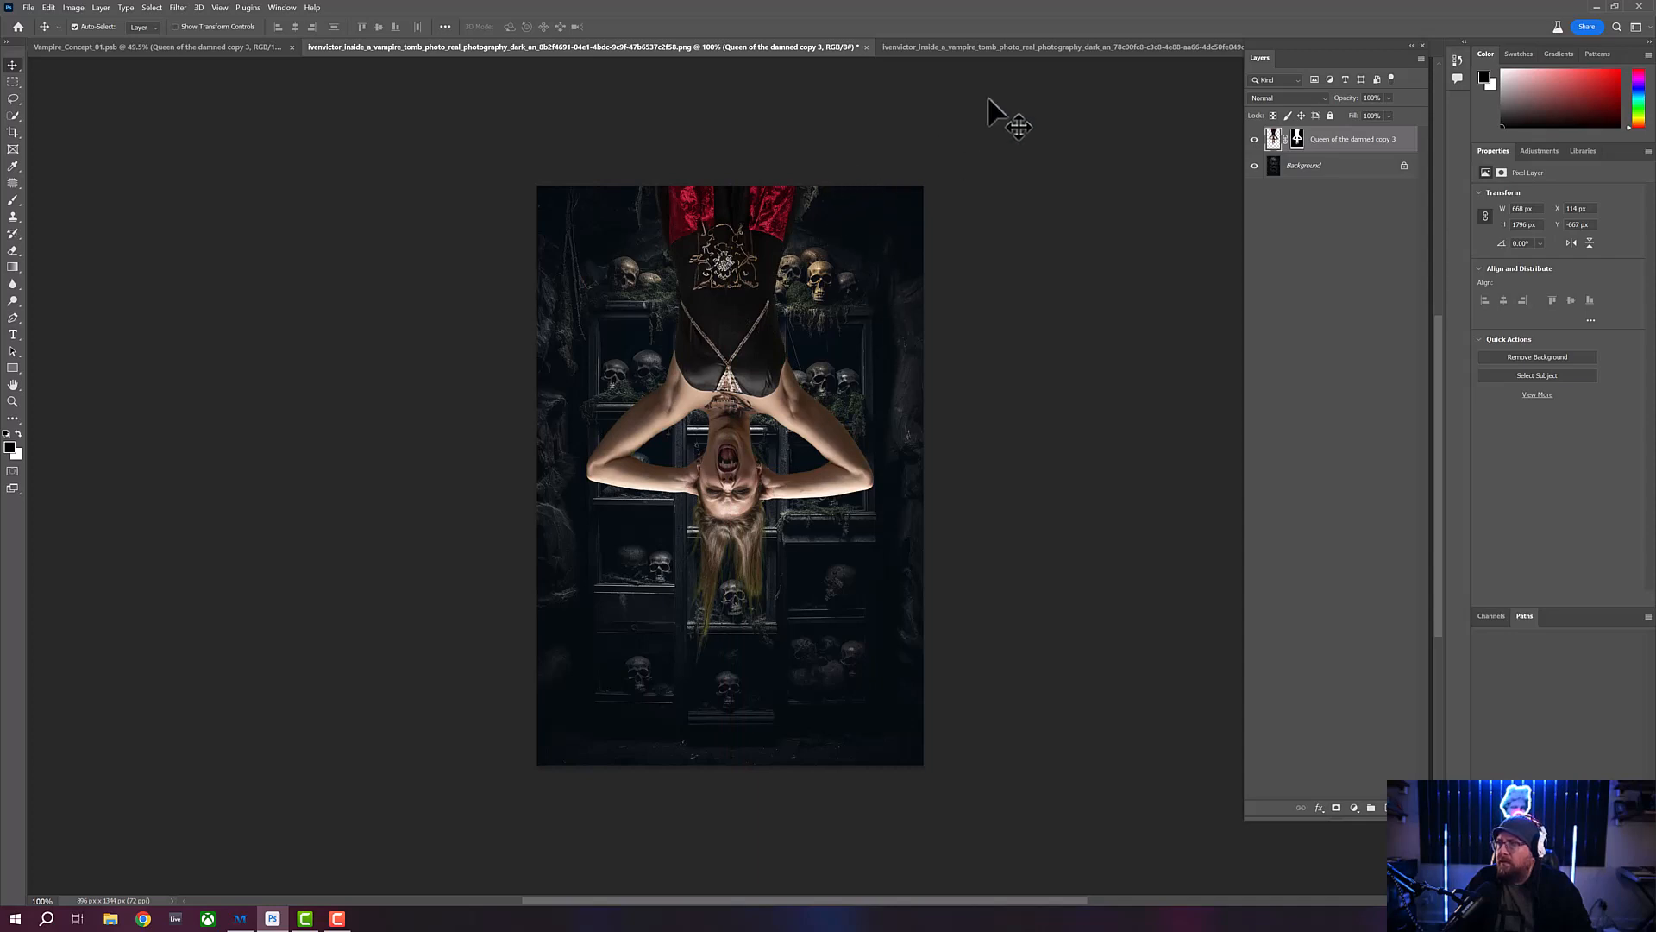
- Close the cloth-draped tomb composite without saving, keeping the skull shelves composite open
{"action": "left_click", "coordinate": [1020, 44]}
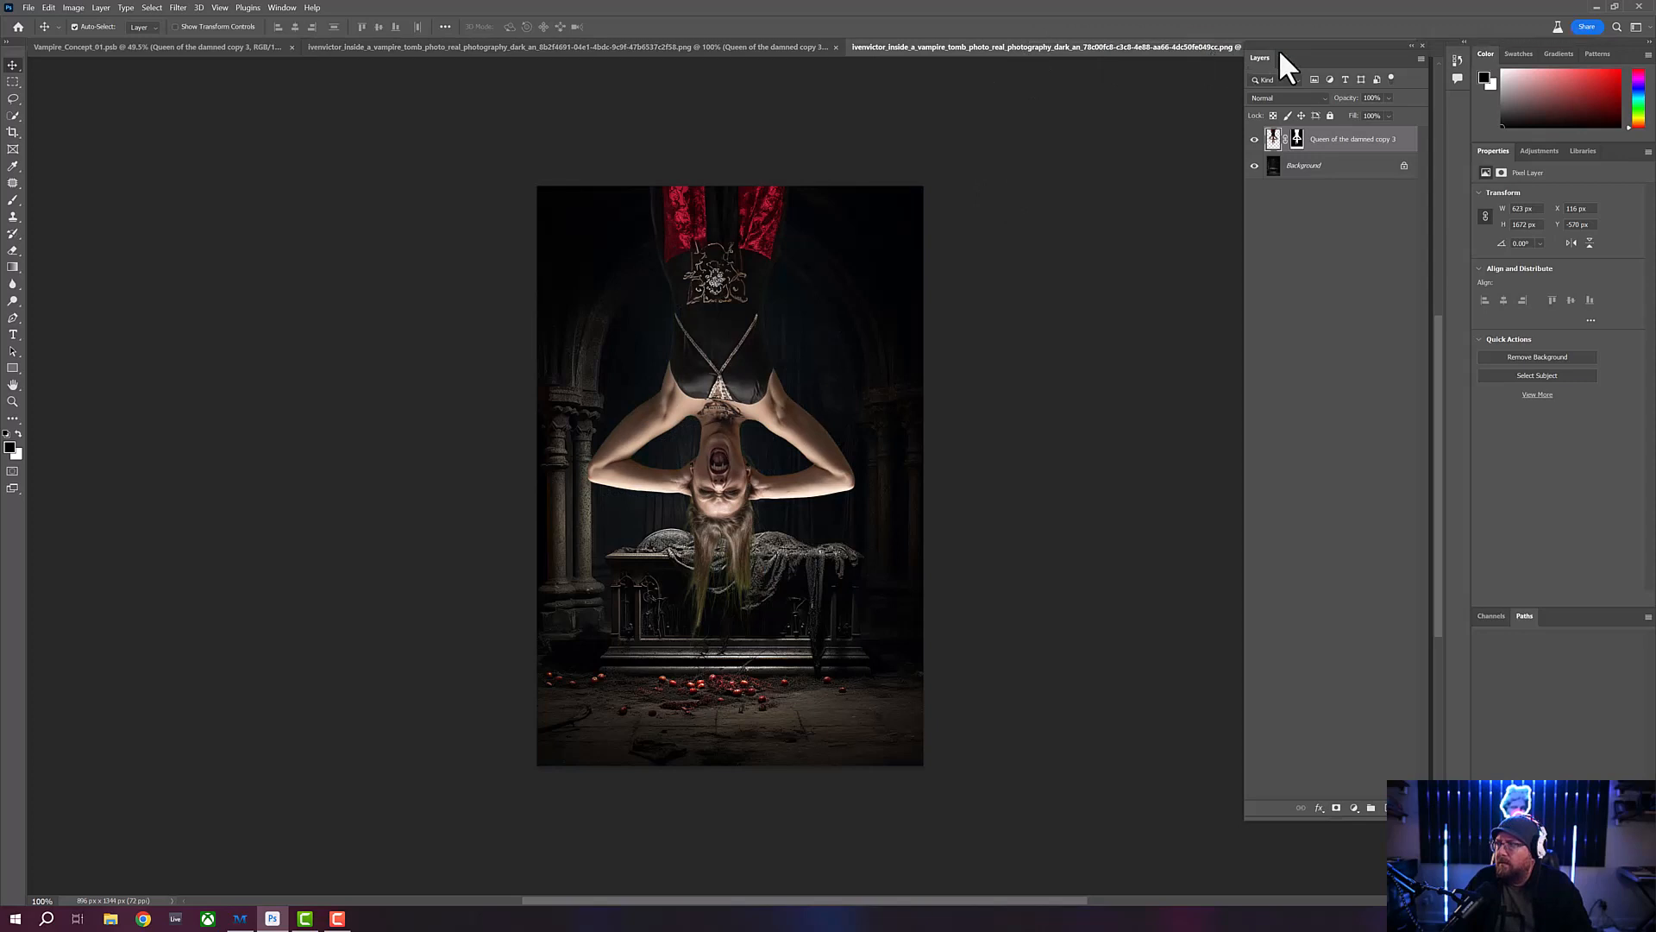
{"action": "left_click_drag", "start_coordinate": [1301, 41], "coordinate": [1301, 60]}
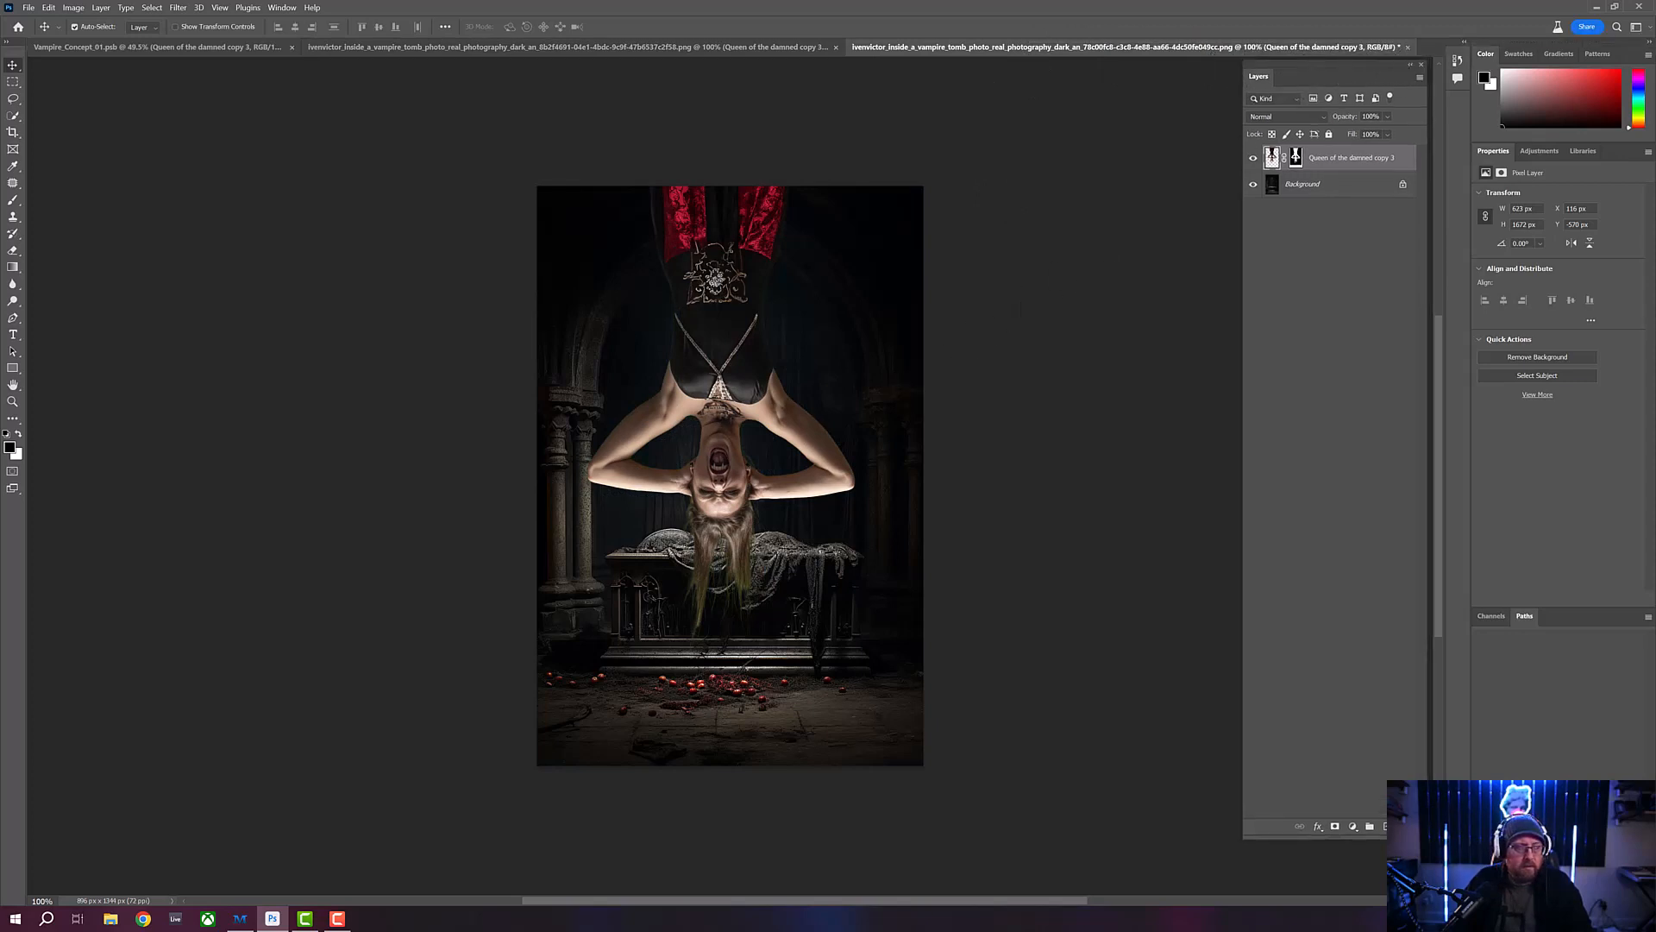
{"action": "key", "text": "ctrl+w"}
{"action": "left_click", "coordinate": [764, 364]}
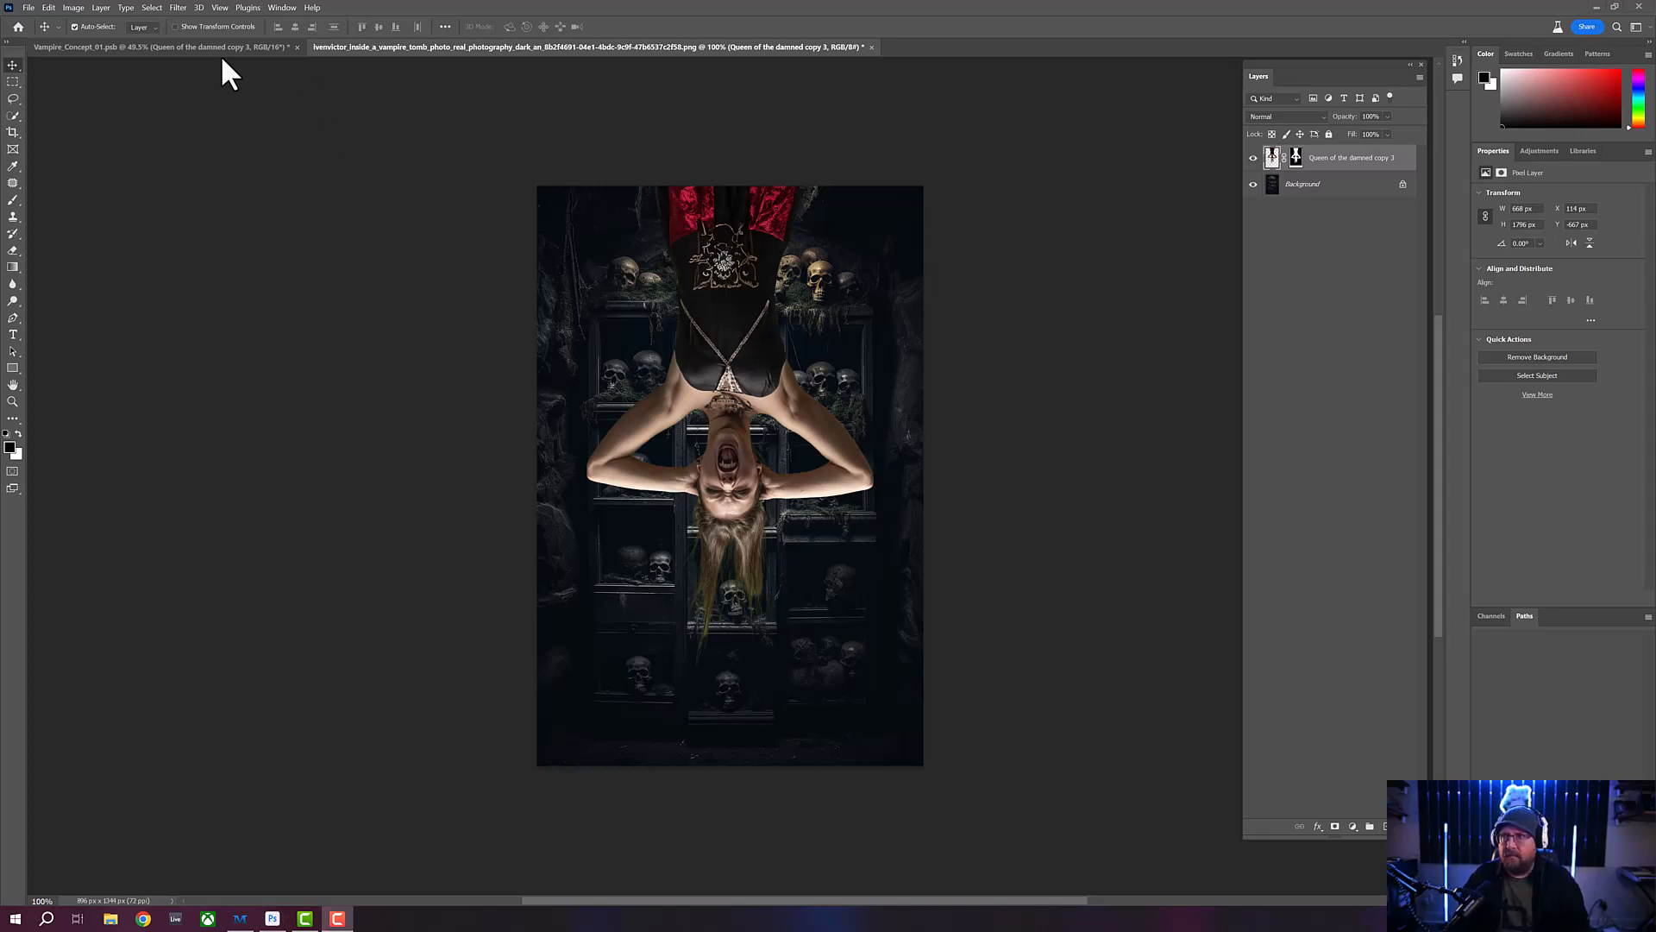
- Open the "replicate-prediction" skull shelves image together with the skull shelves upscale whose file name contains "33178417"
{"action": "left_click", "coordinate": [29, 8]}
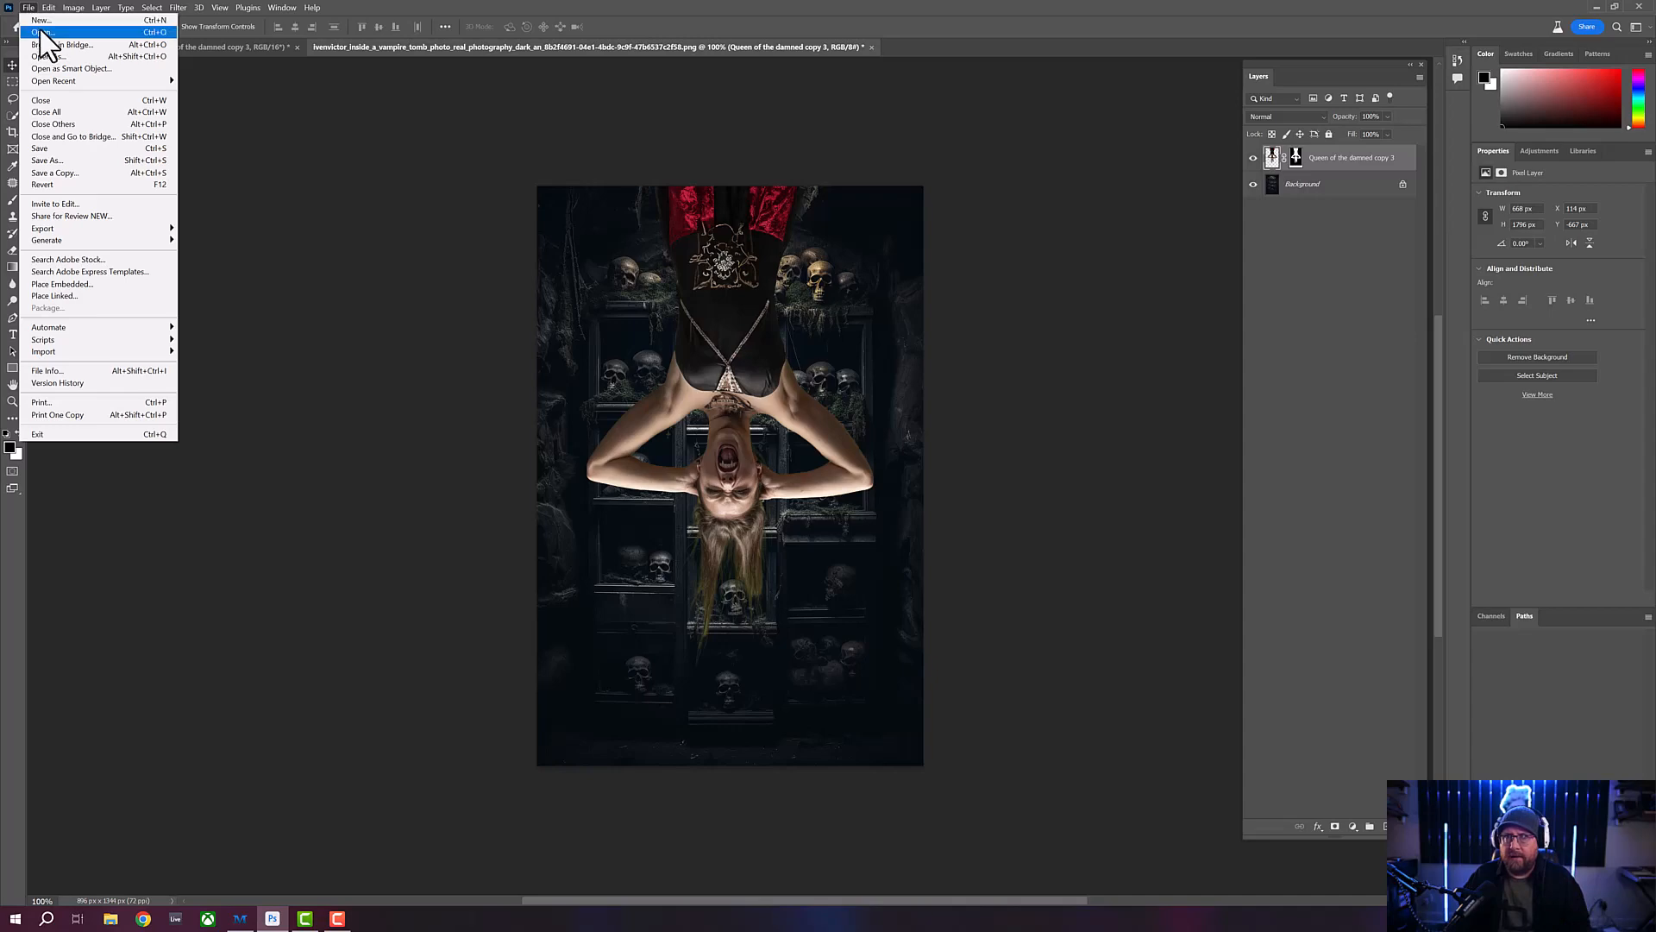
{"action": "left_click", "coordinate": [40, 30]}
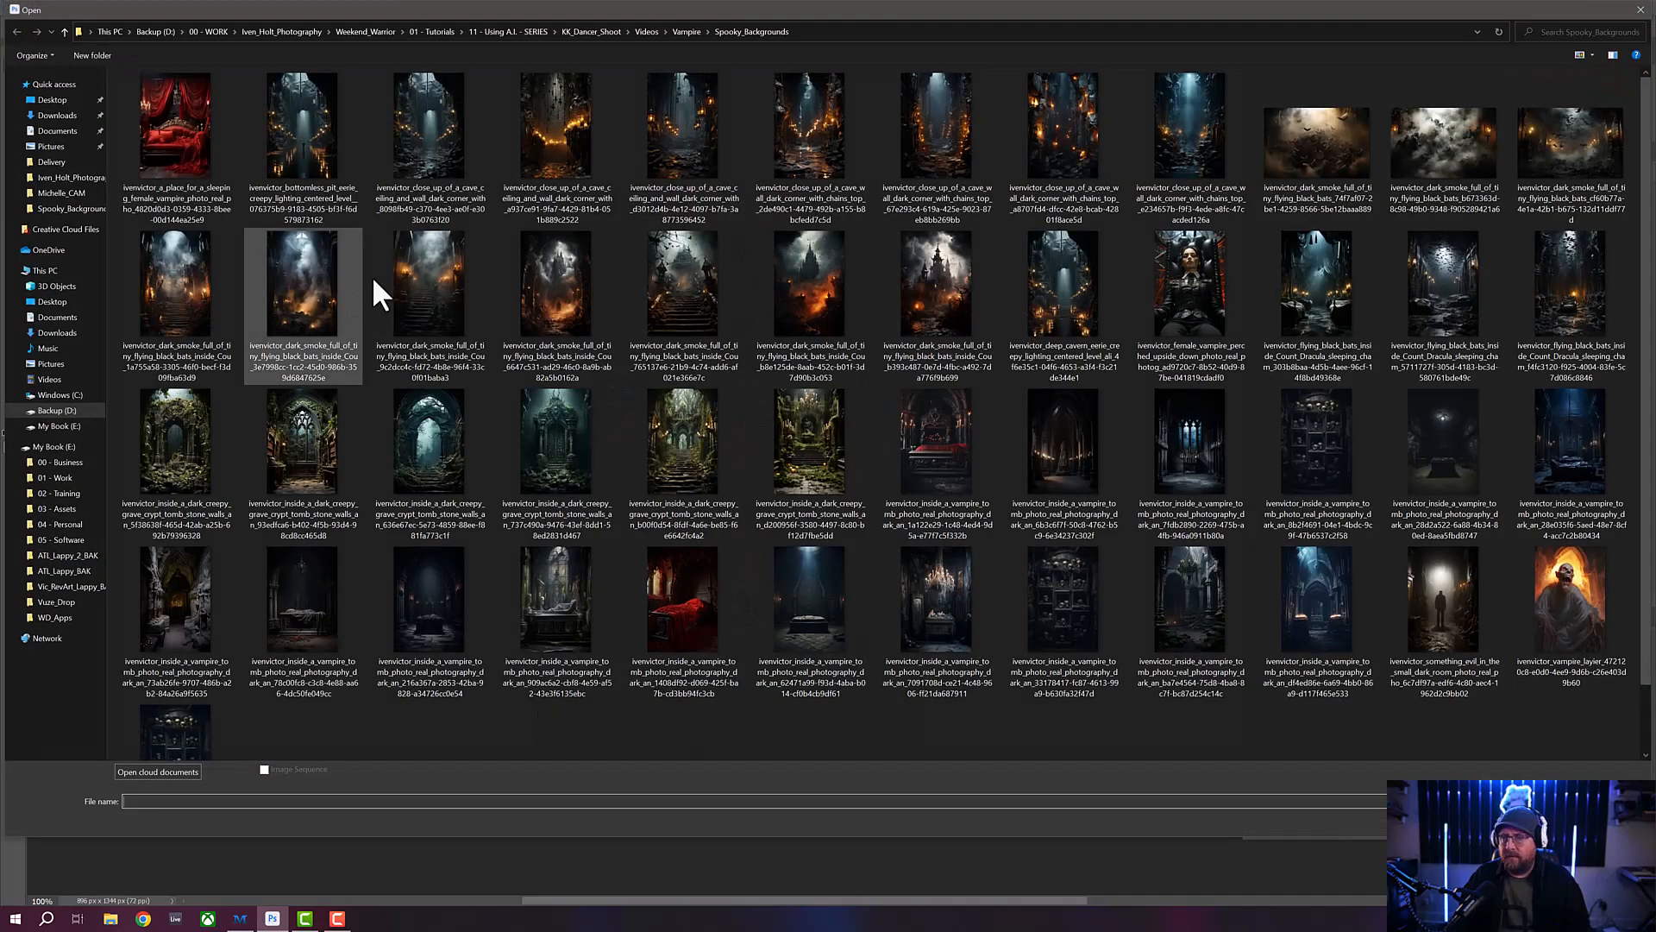
{"action": "scroll", "coordinate": [582, 470], "scroll_direction": "down", "scroll_amount": 1}
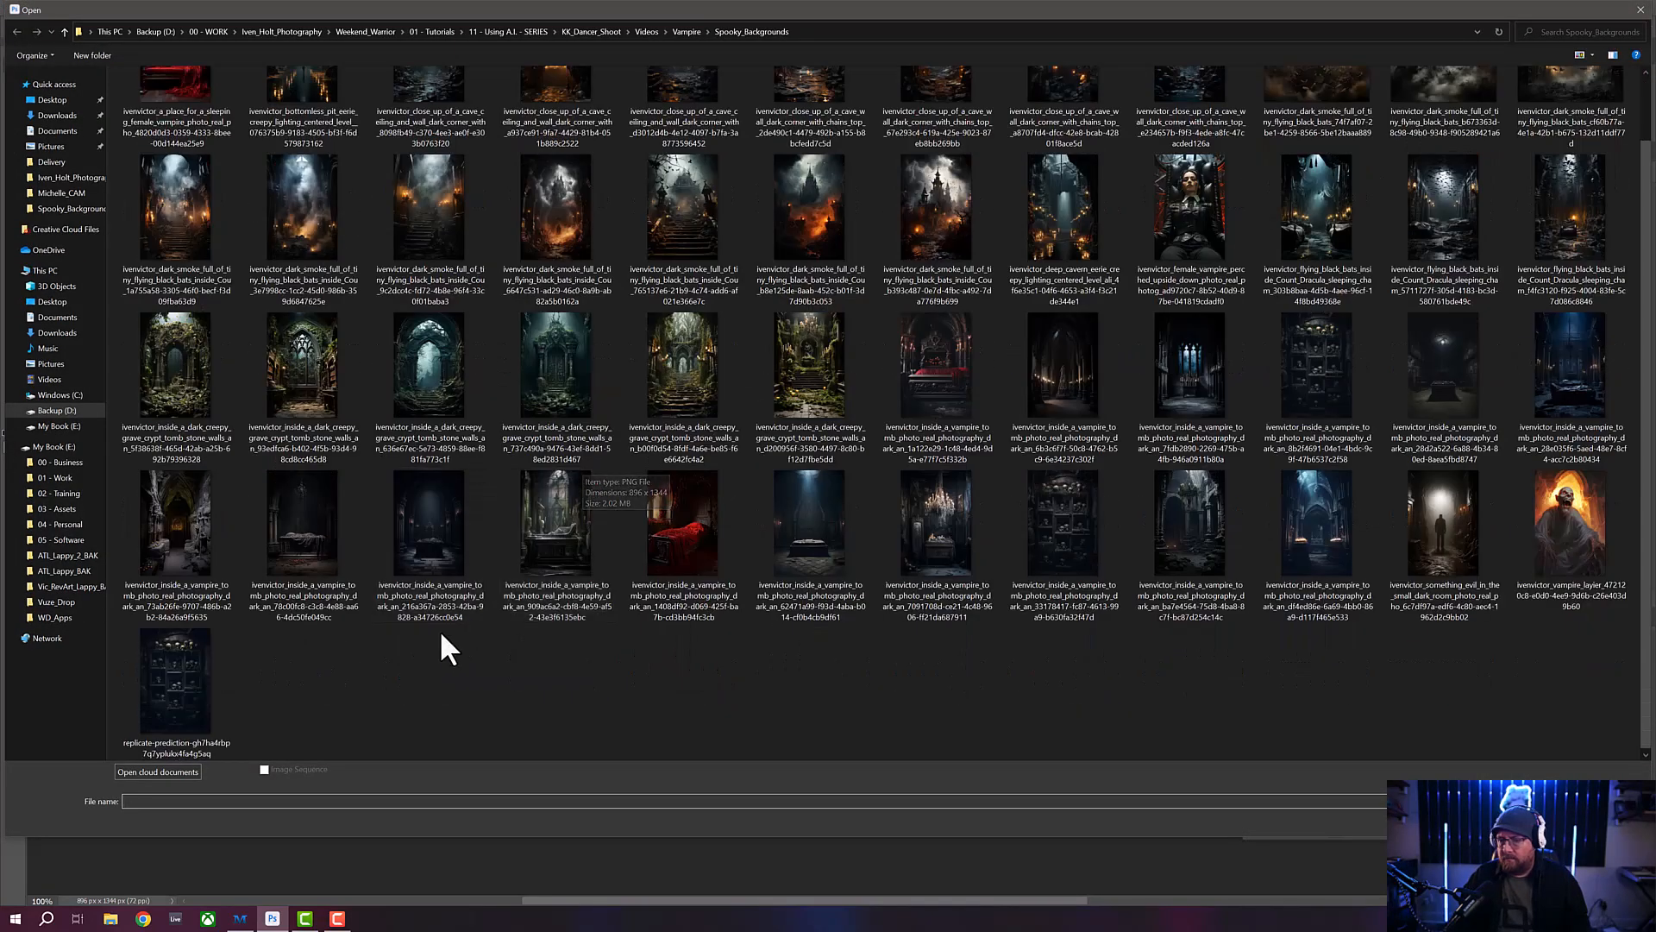
{"action": "left_click", "coordinate": [176, 678]}
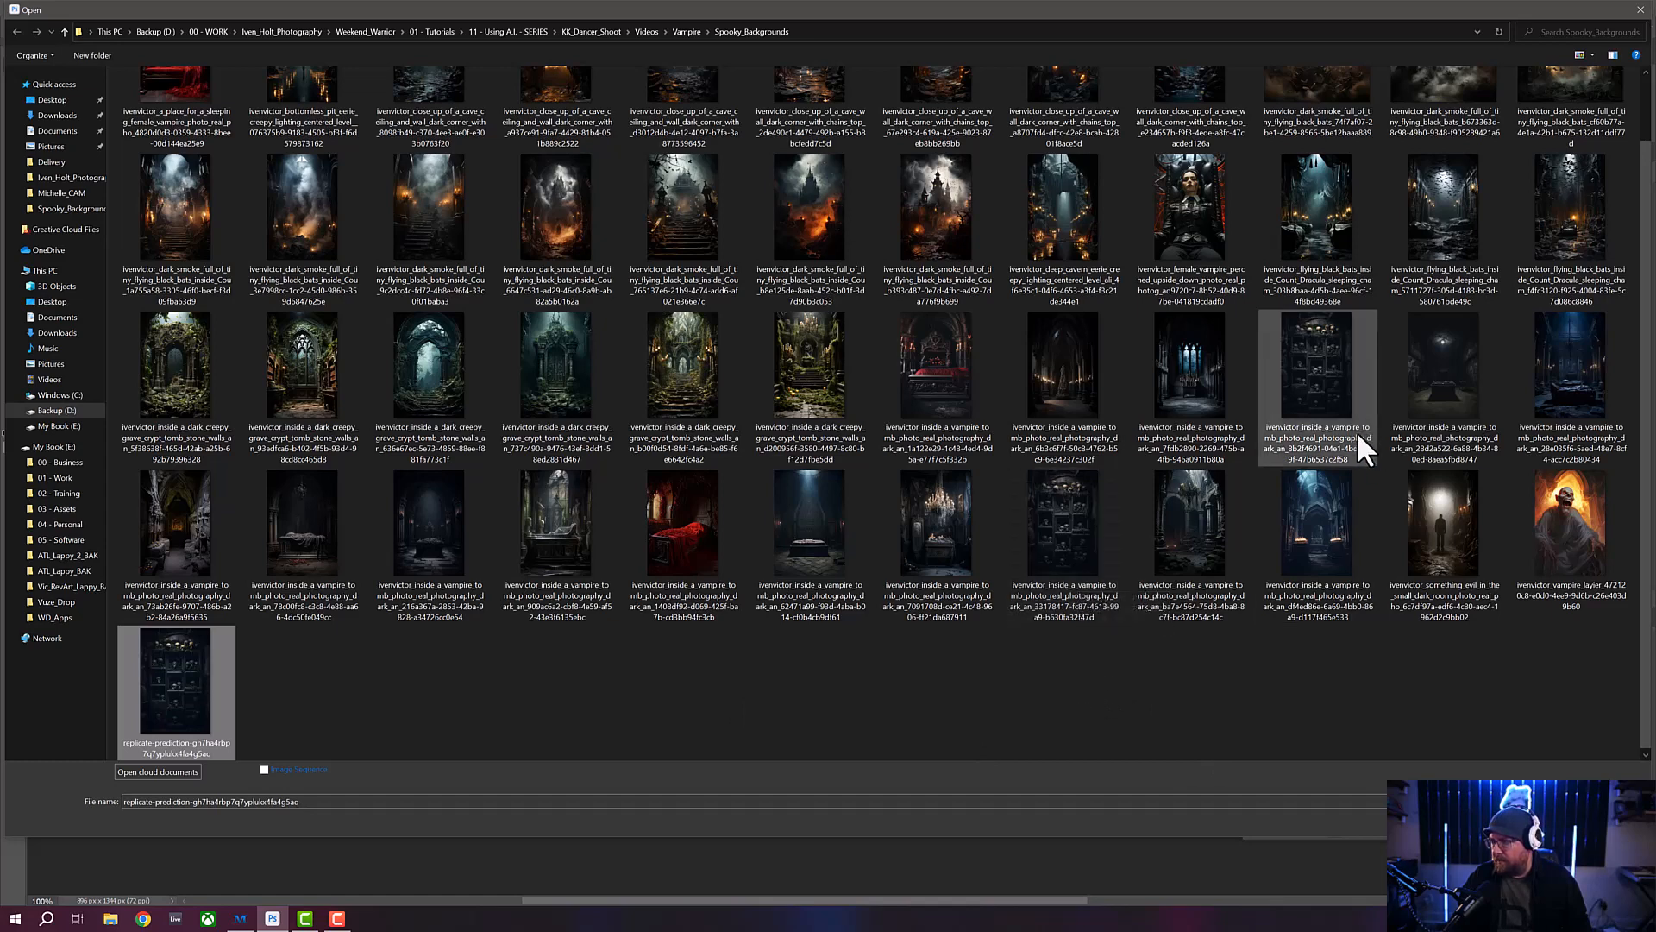
{"action": "left_click", "coordinate": [1075, 578], "text": "ctrl"}
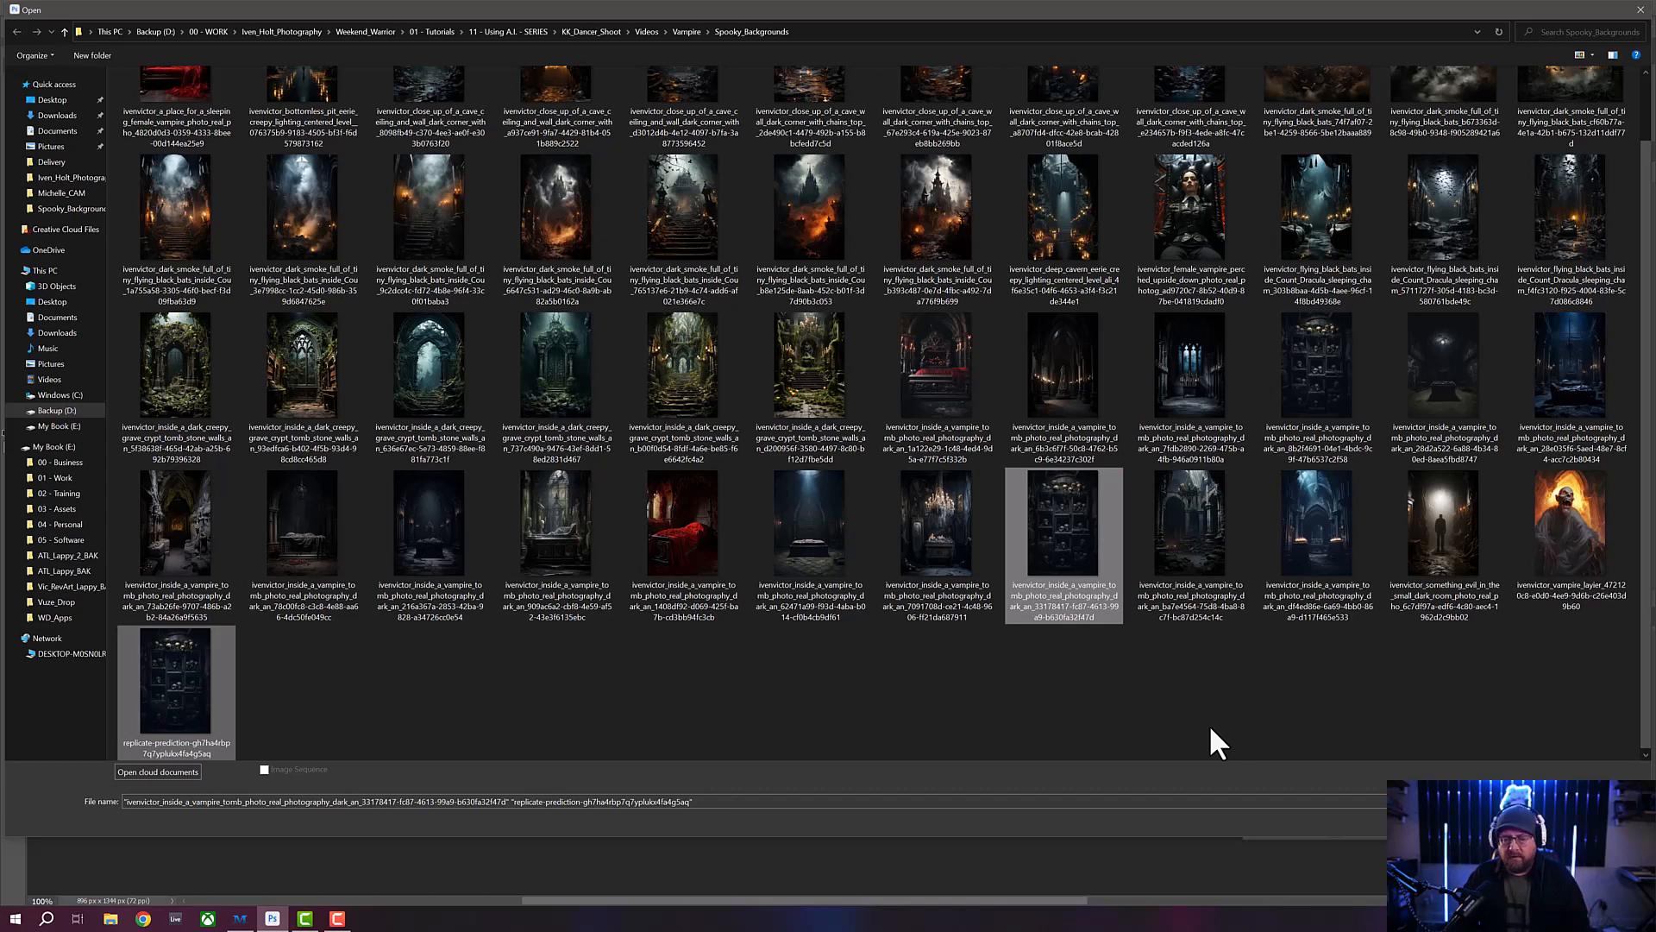
{"action": "key", "text": "Return"}
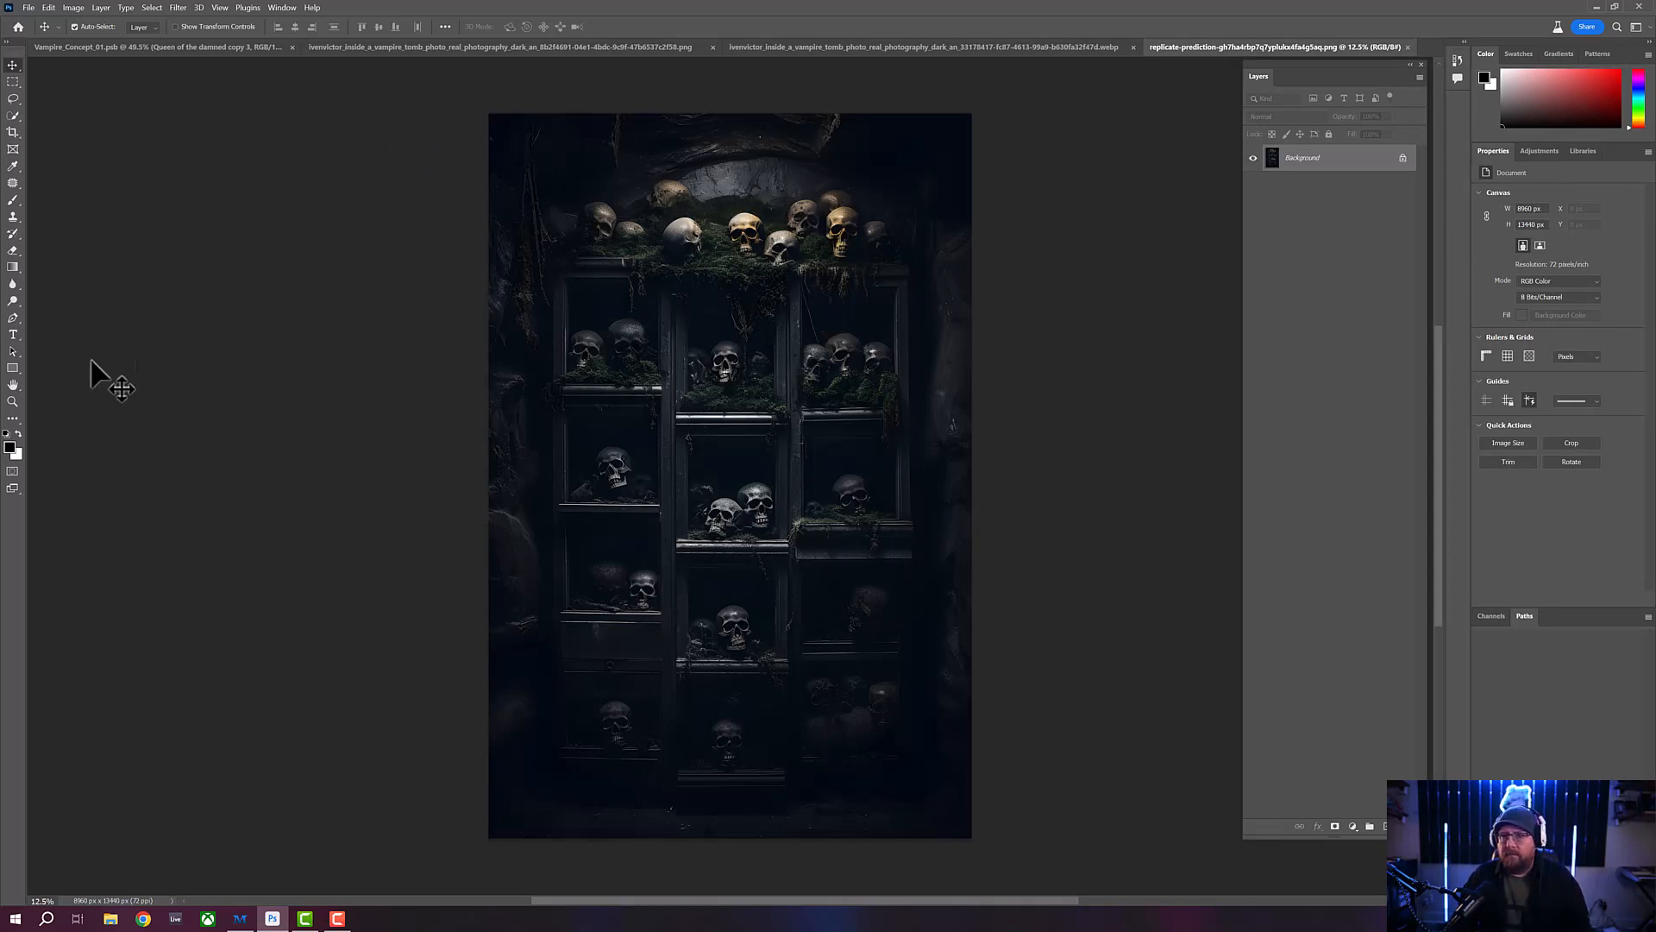
- Compare the two opened skull shelves upscales at 100% magnification and as whole images
{"action": "left_click", "coordinate": [13, 401]}
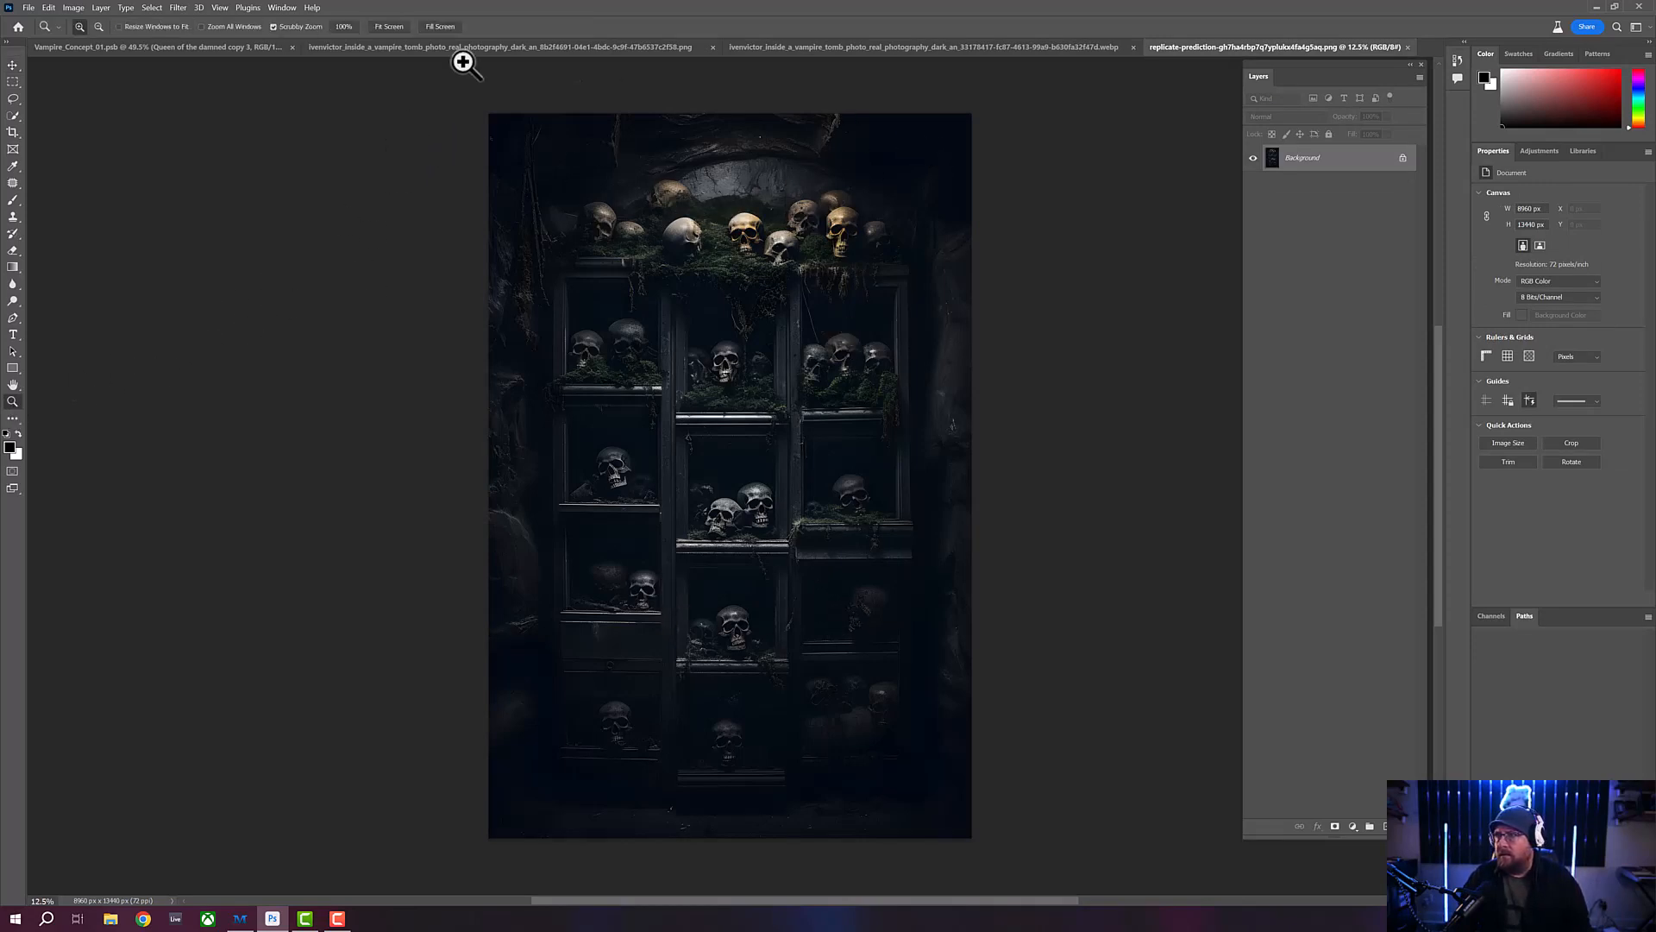
{"action": "left_click", "coordinate": [344, 27]}
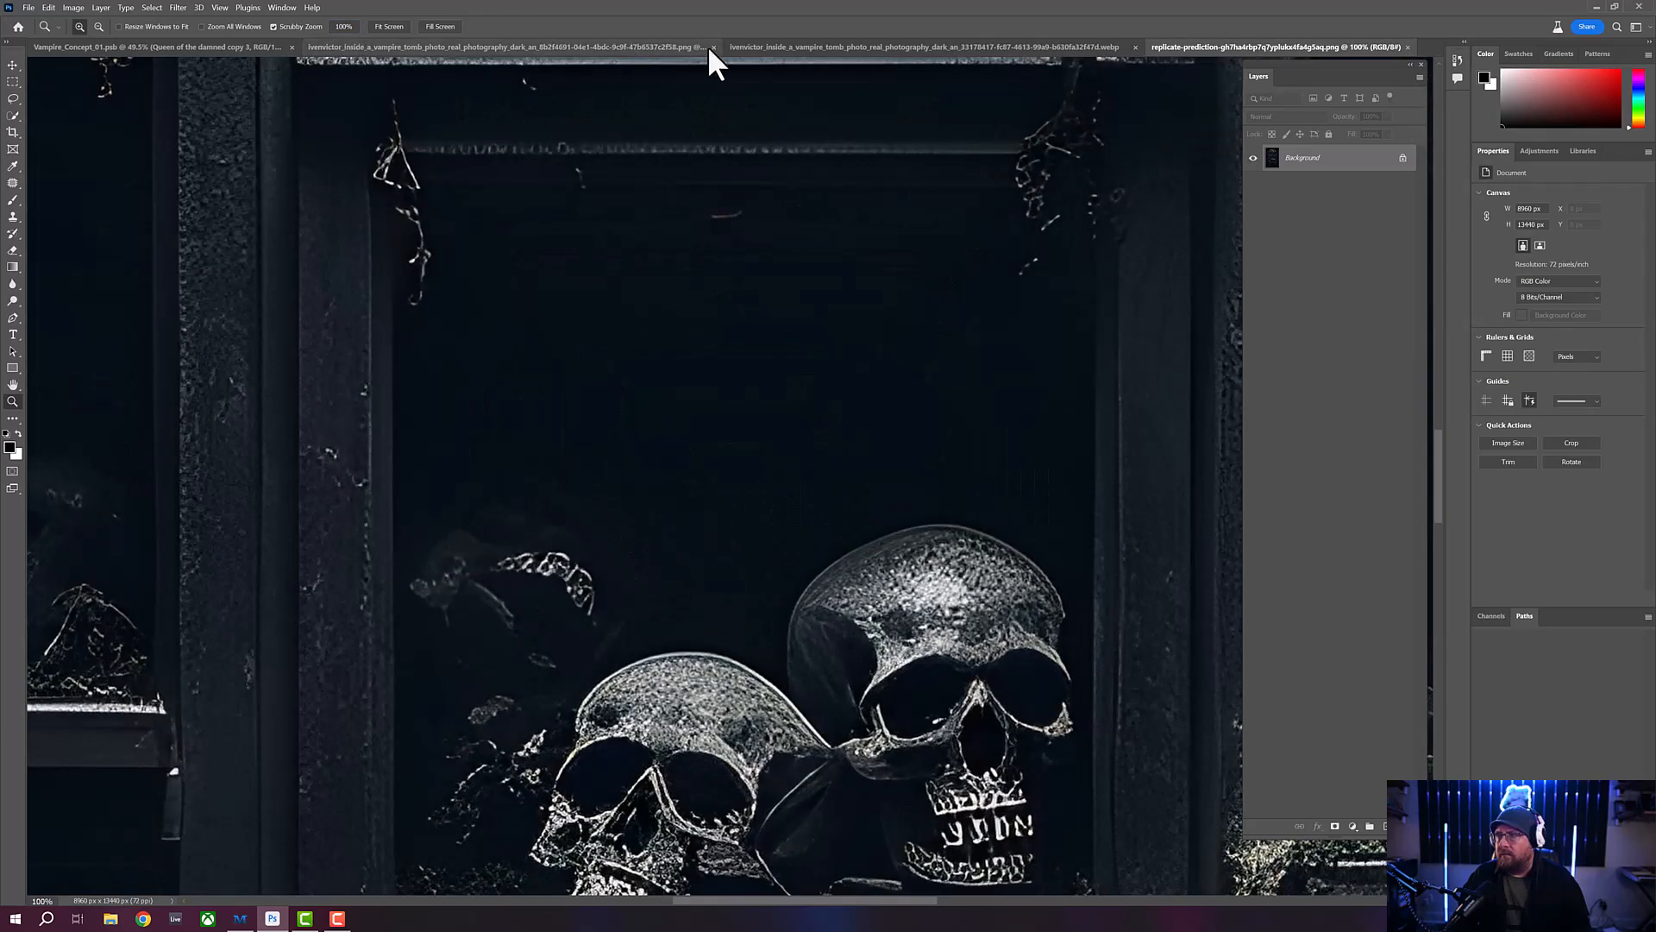
{"action": "left_click", "coordinate": [828, 46]}
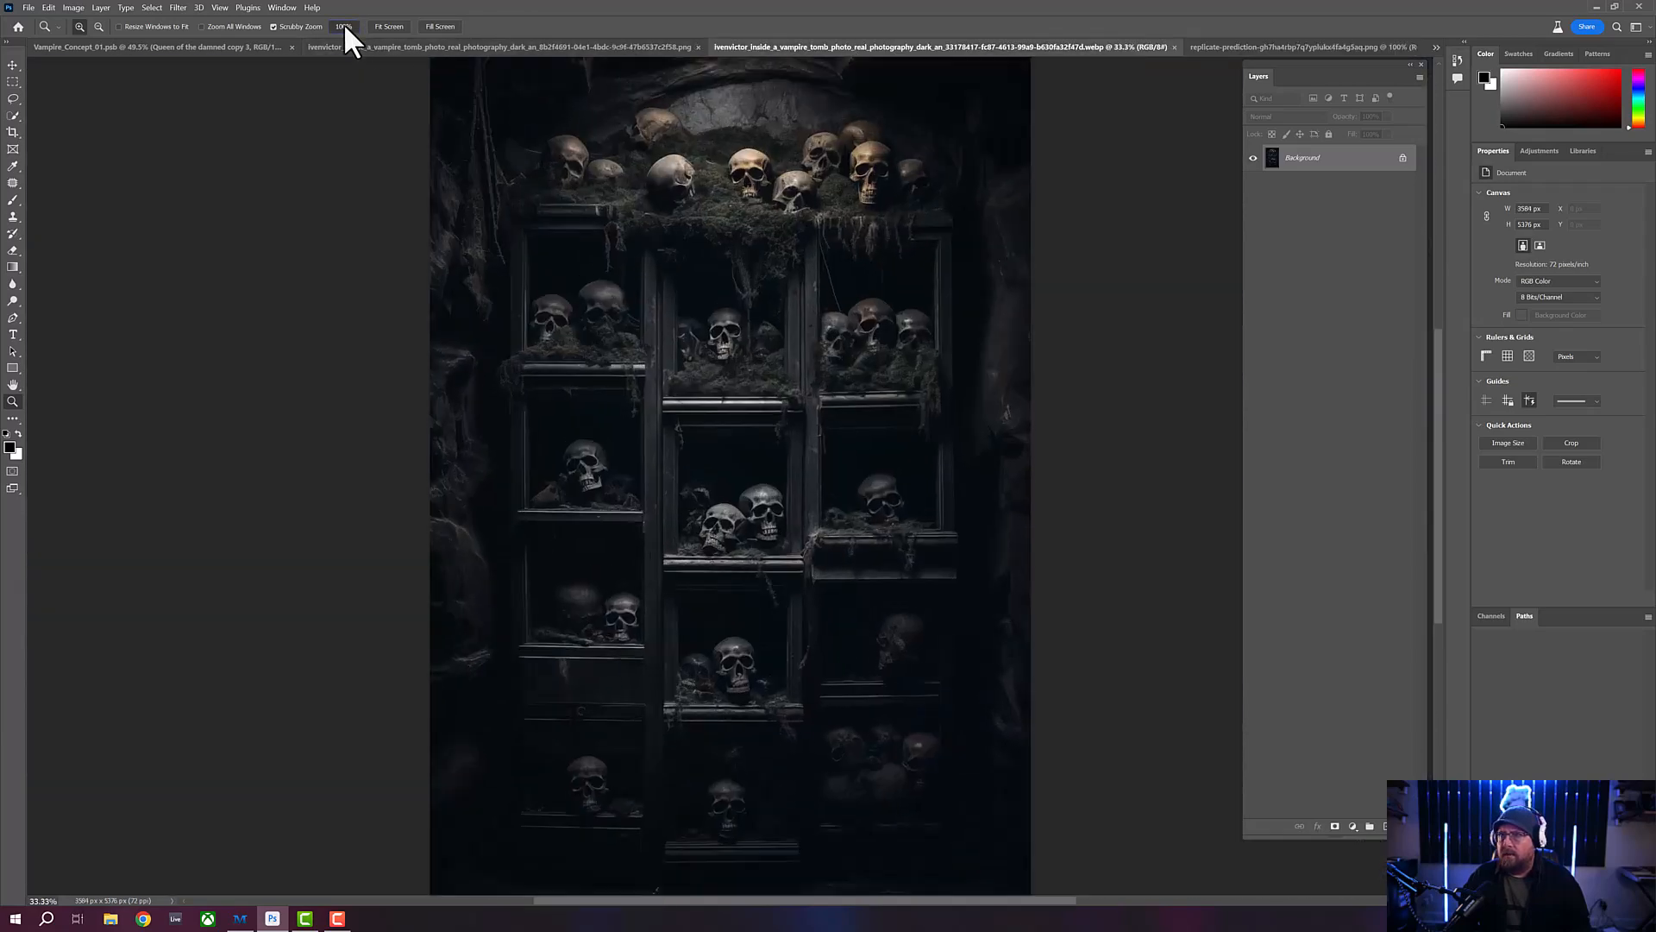
{"action": "left_click", "coordinate": [344, 26]}
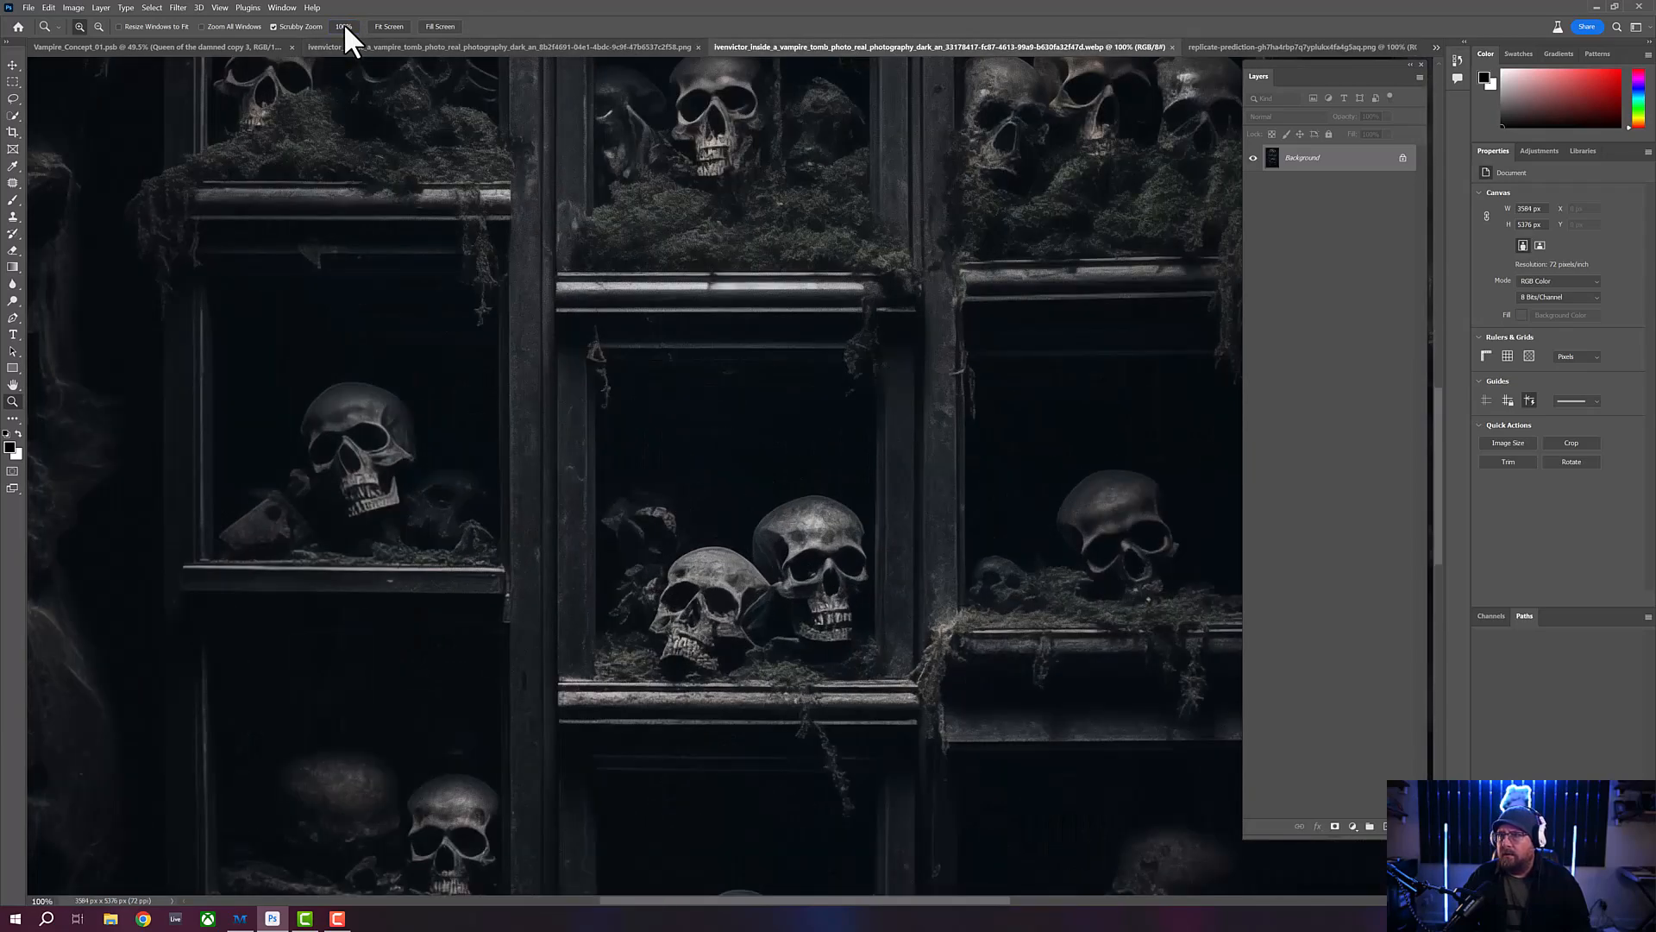
{"action": "left_click", "coordinate": [388, 27]}
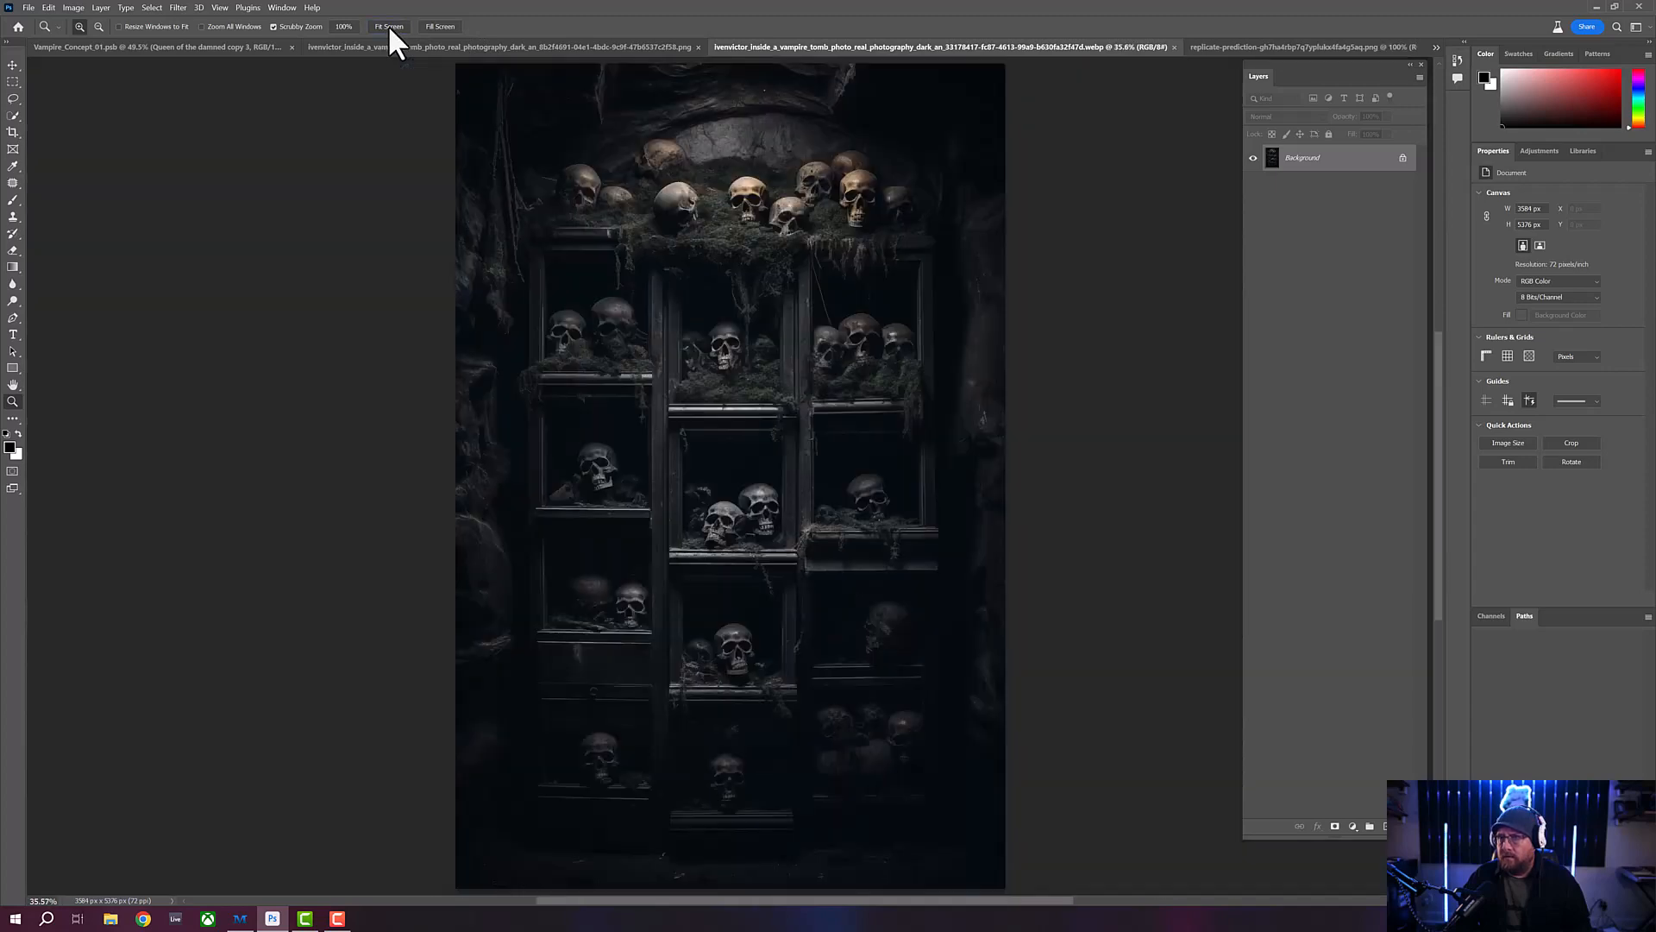
{"action": "left_click", "coordinate": [1249, 47]}
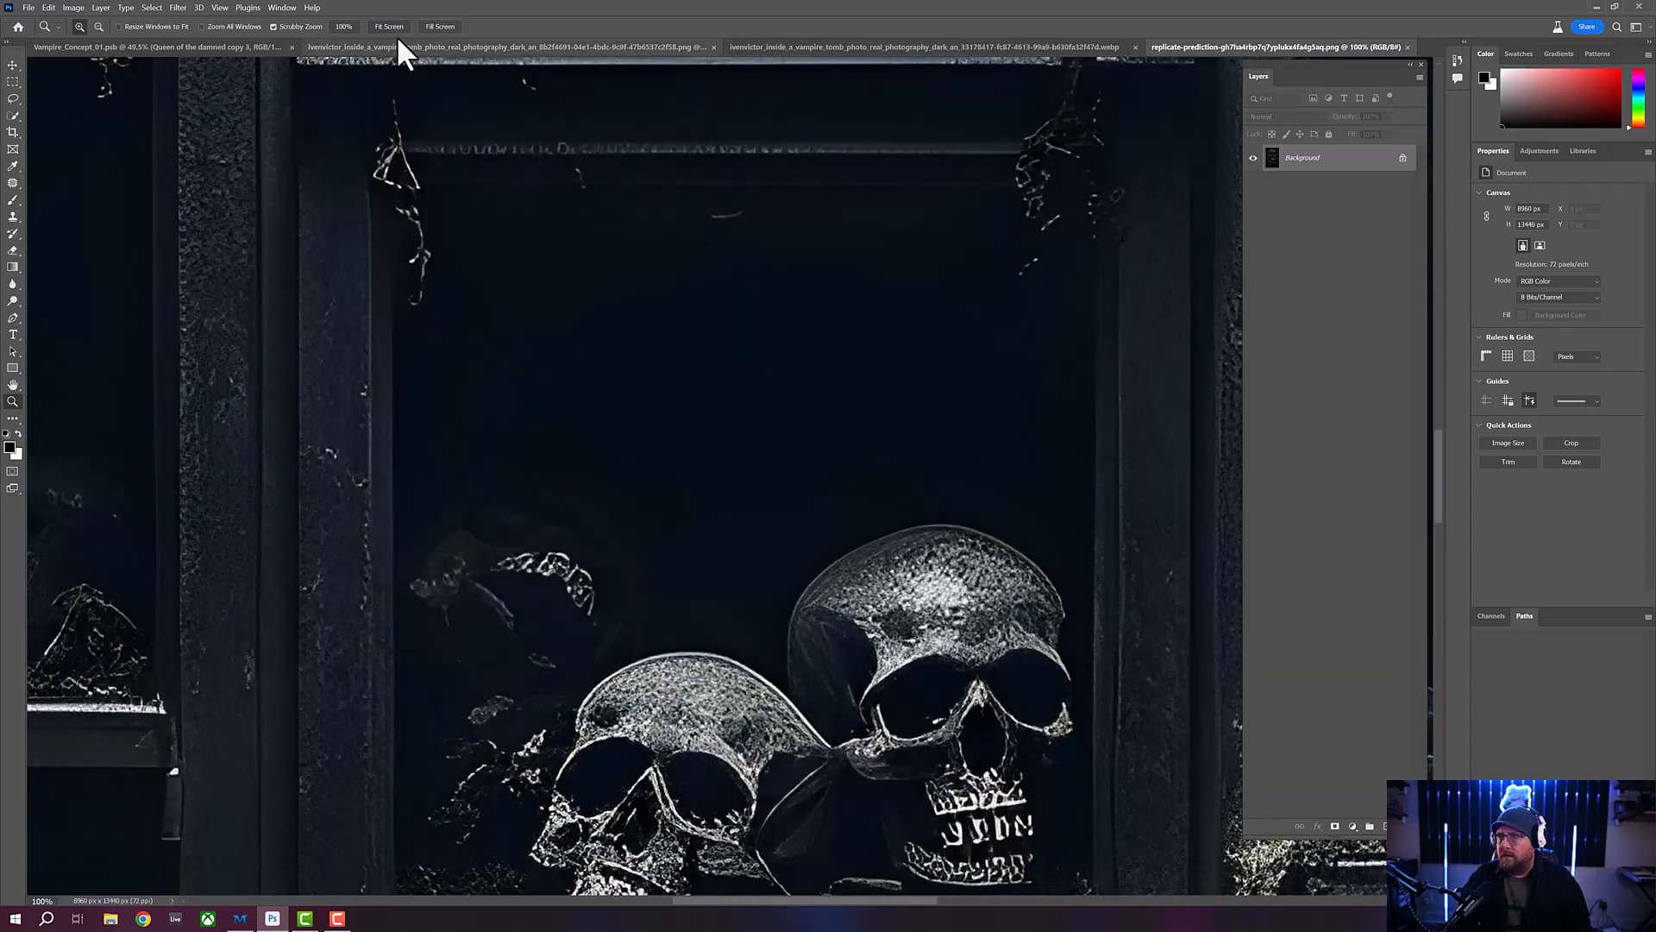
{"action": "left_click", "coordinate": [382, 25]}
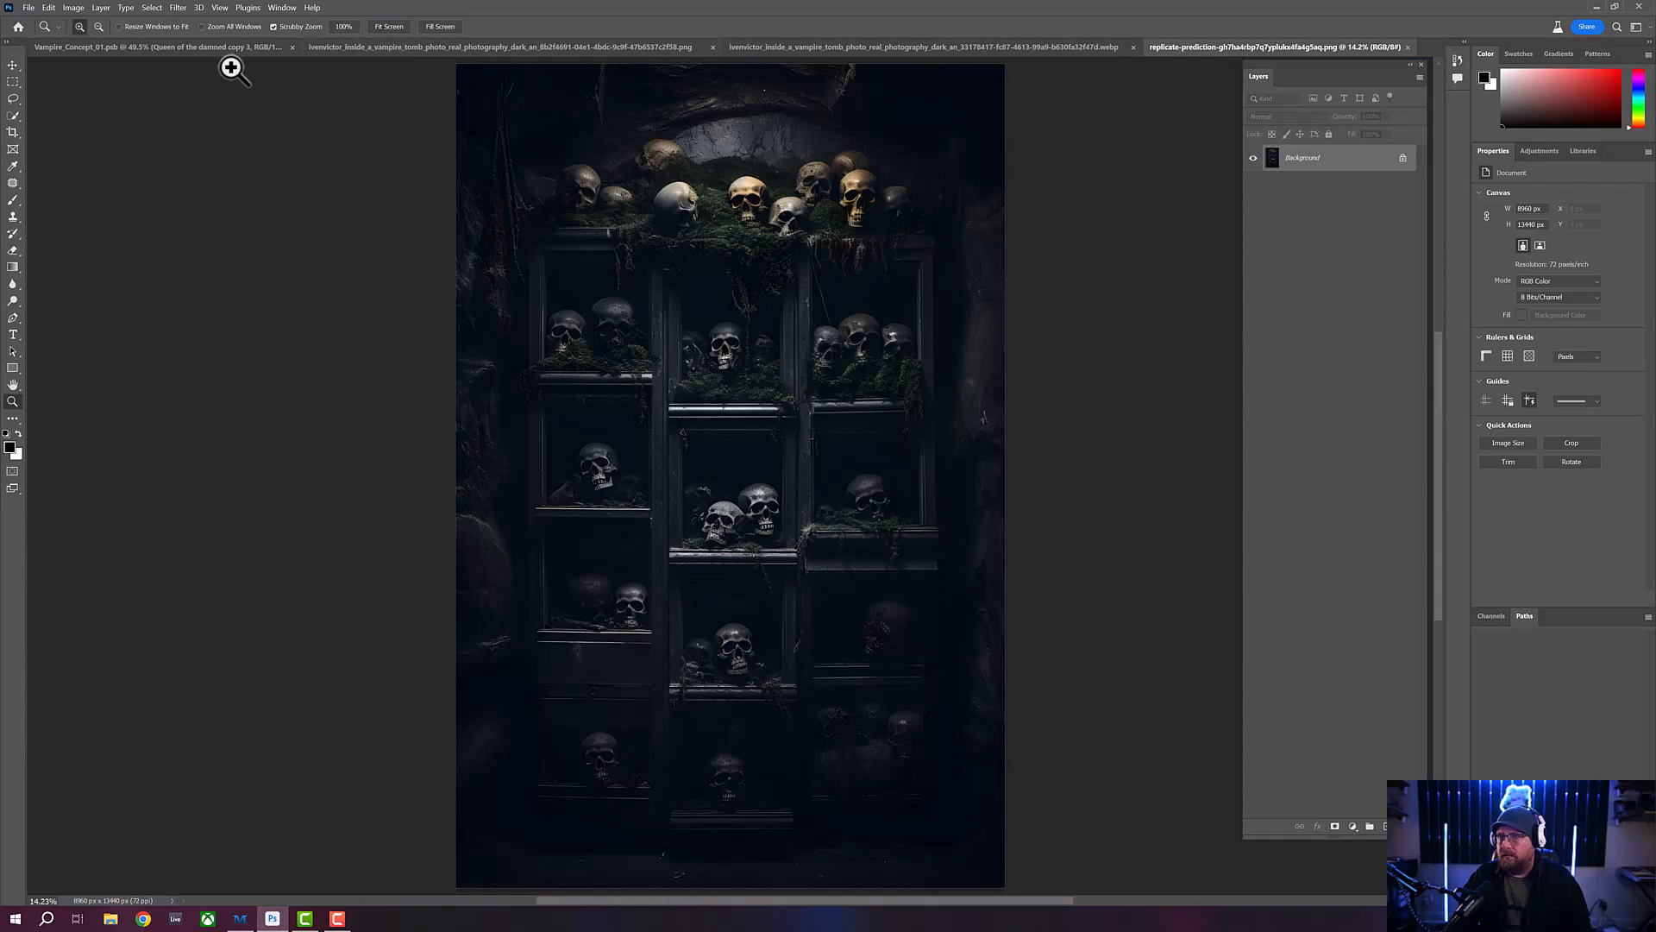
- Examine the skulls and moss along the top shelf in both upscales, comparing their detail at matching magnification
{"action": "left_click", "coordinate": [13, 66]}
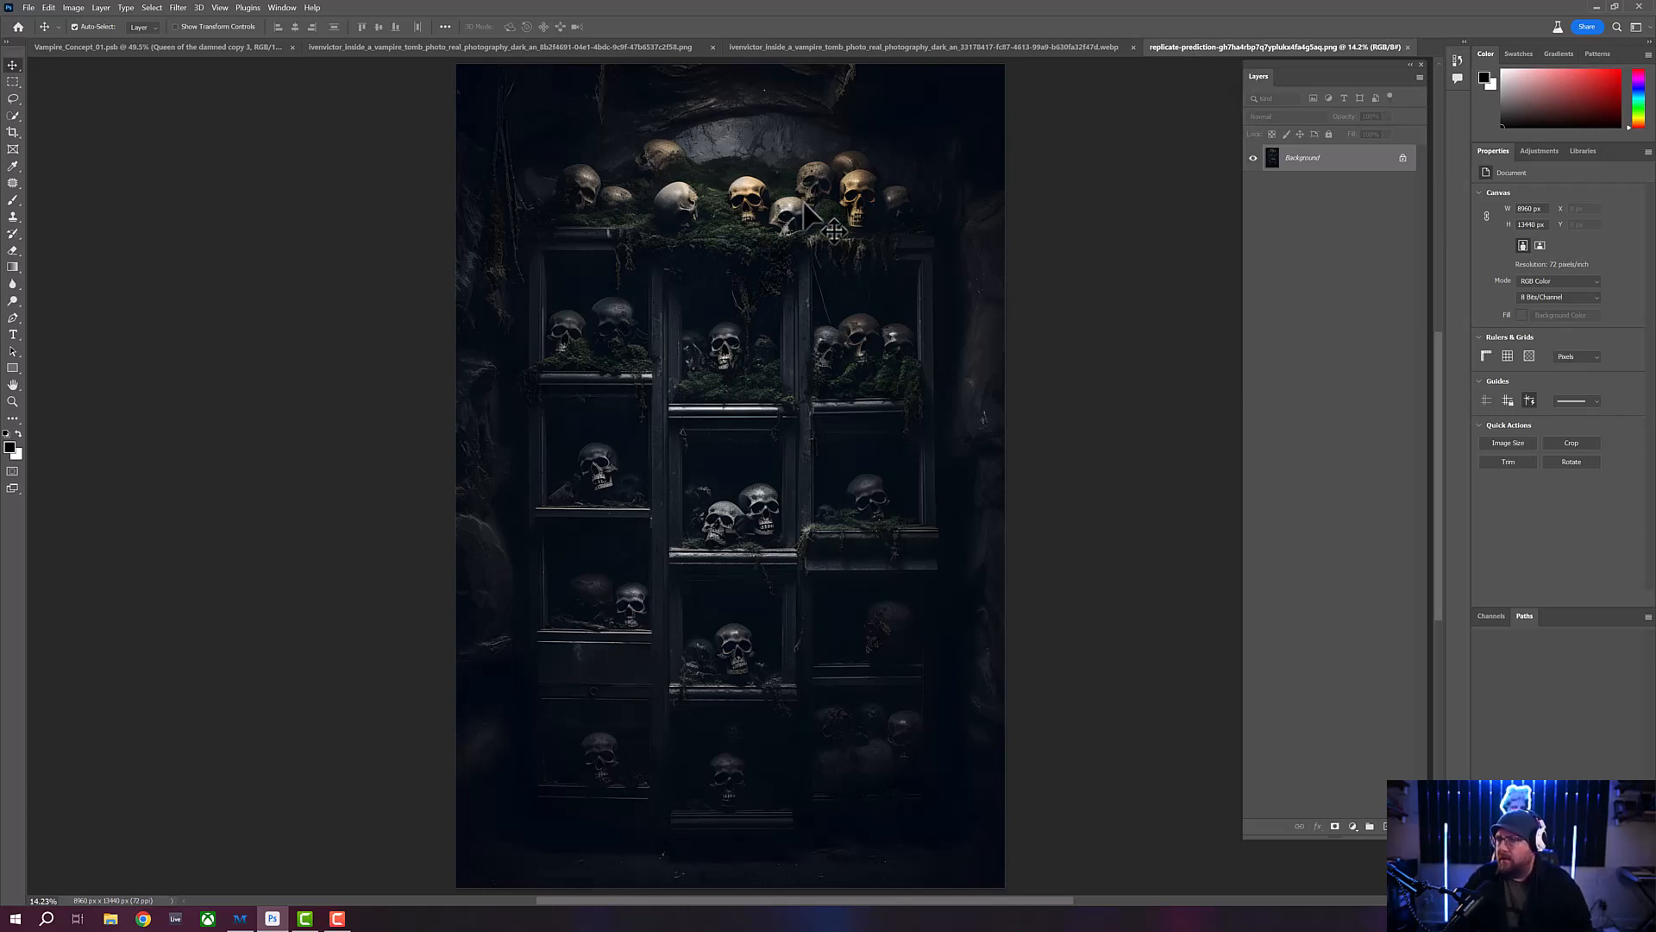
{"action": "left_click", "coordinate": [12, 402]}
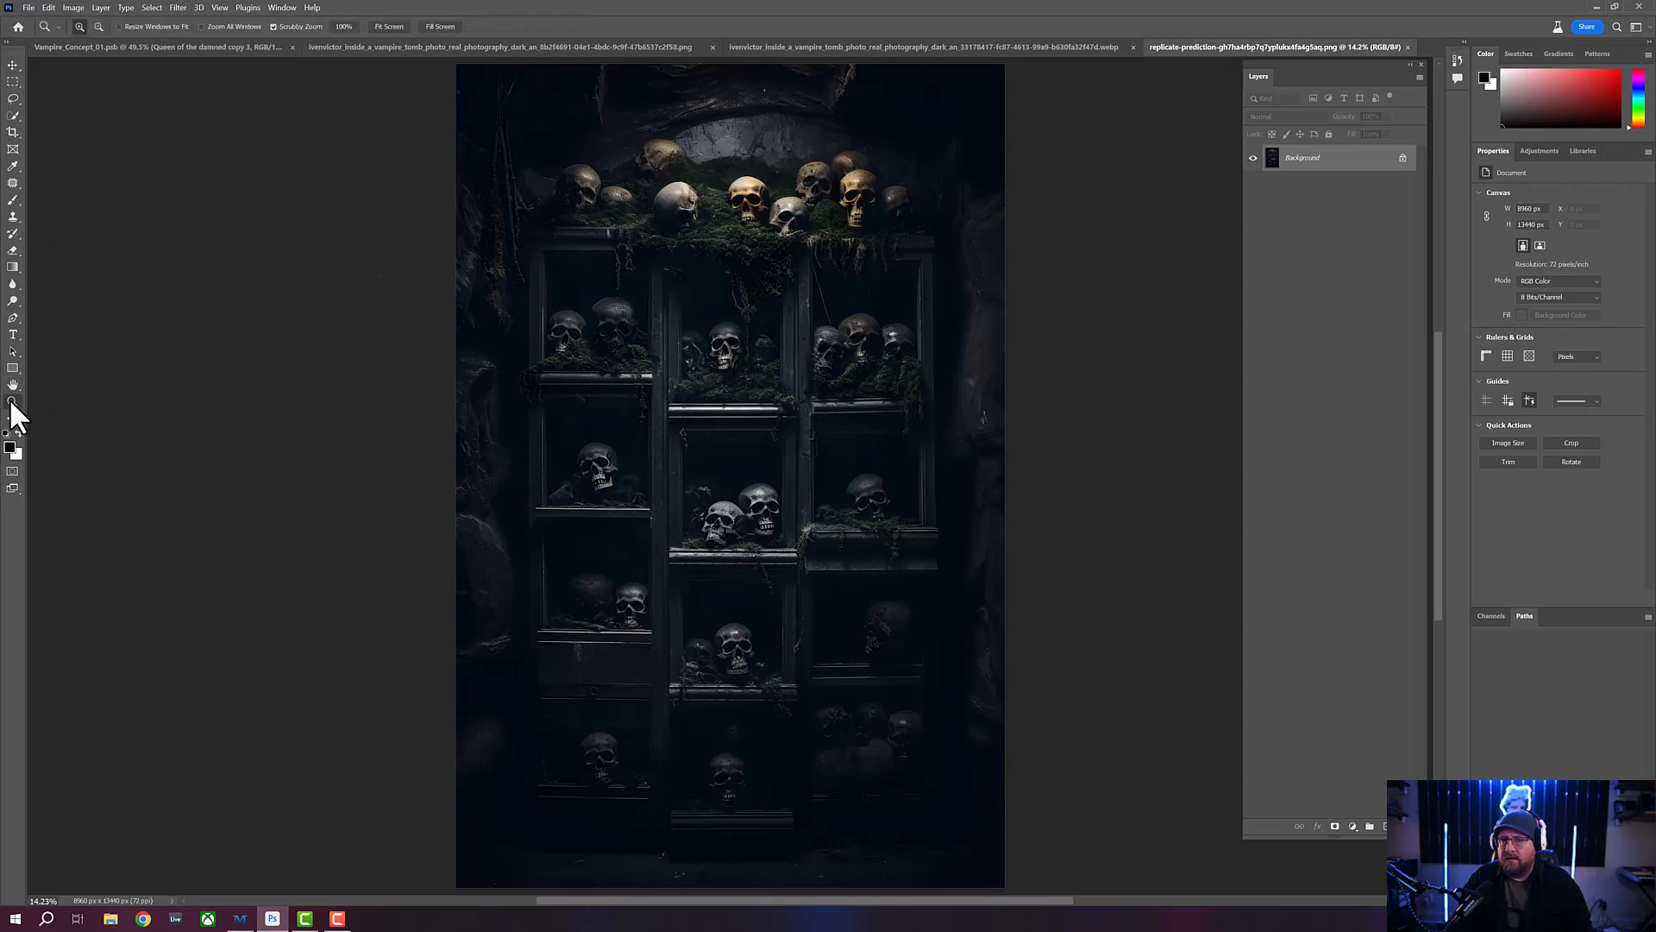
{"action": "left_click_drag", "start_coordinate": [743, 103], "coordinate": [716, 202]}
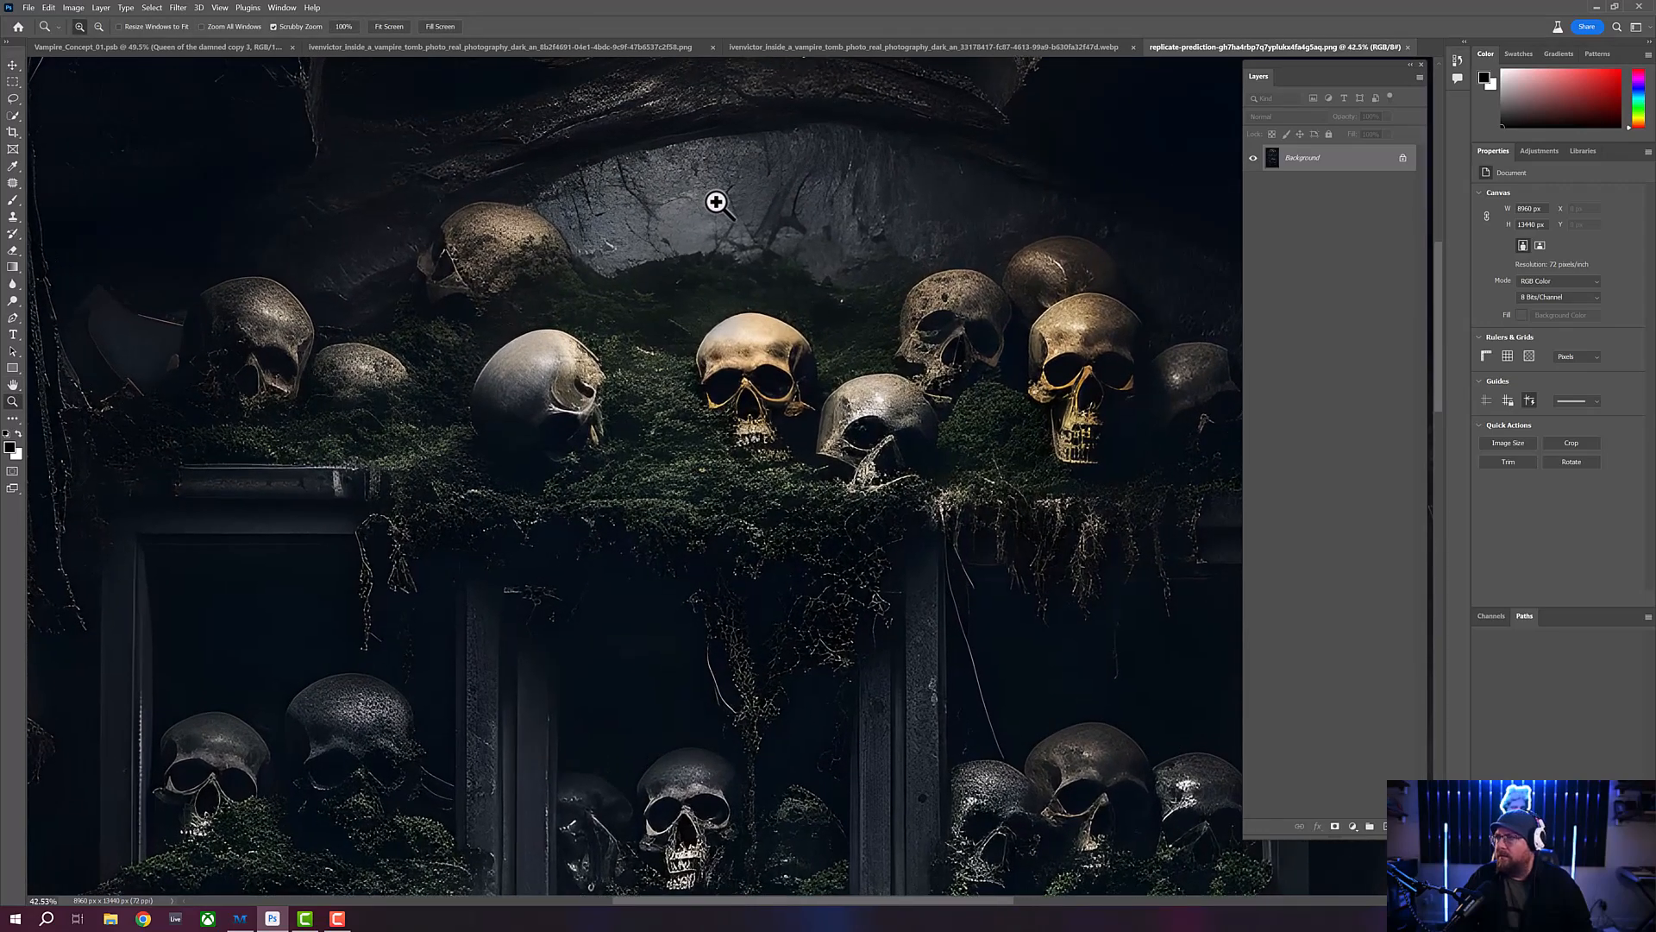
{"action": "left_click", "coordinate": [836, 45]}
{"action": "left_click_drag", "start_coordinate": [747, 103], "coordinate": [784, 159]}
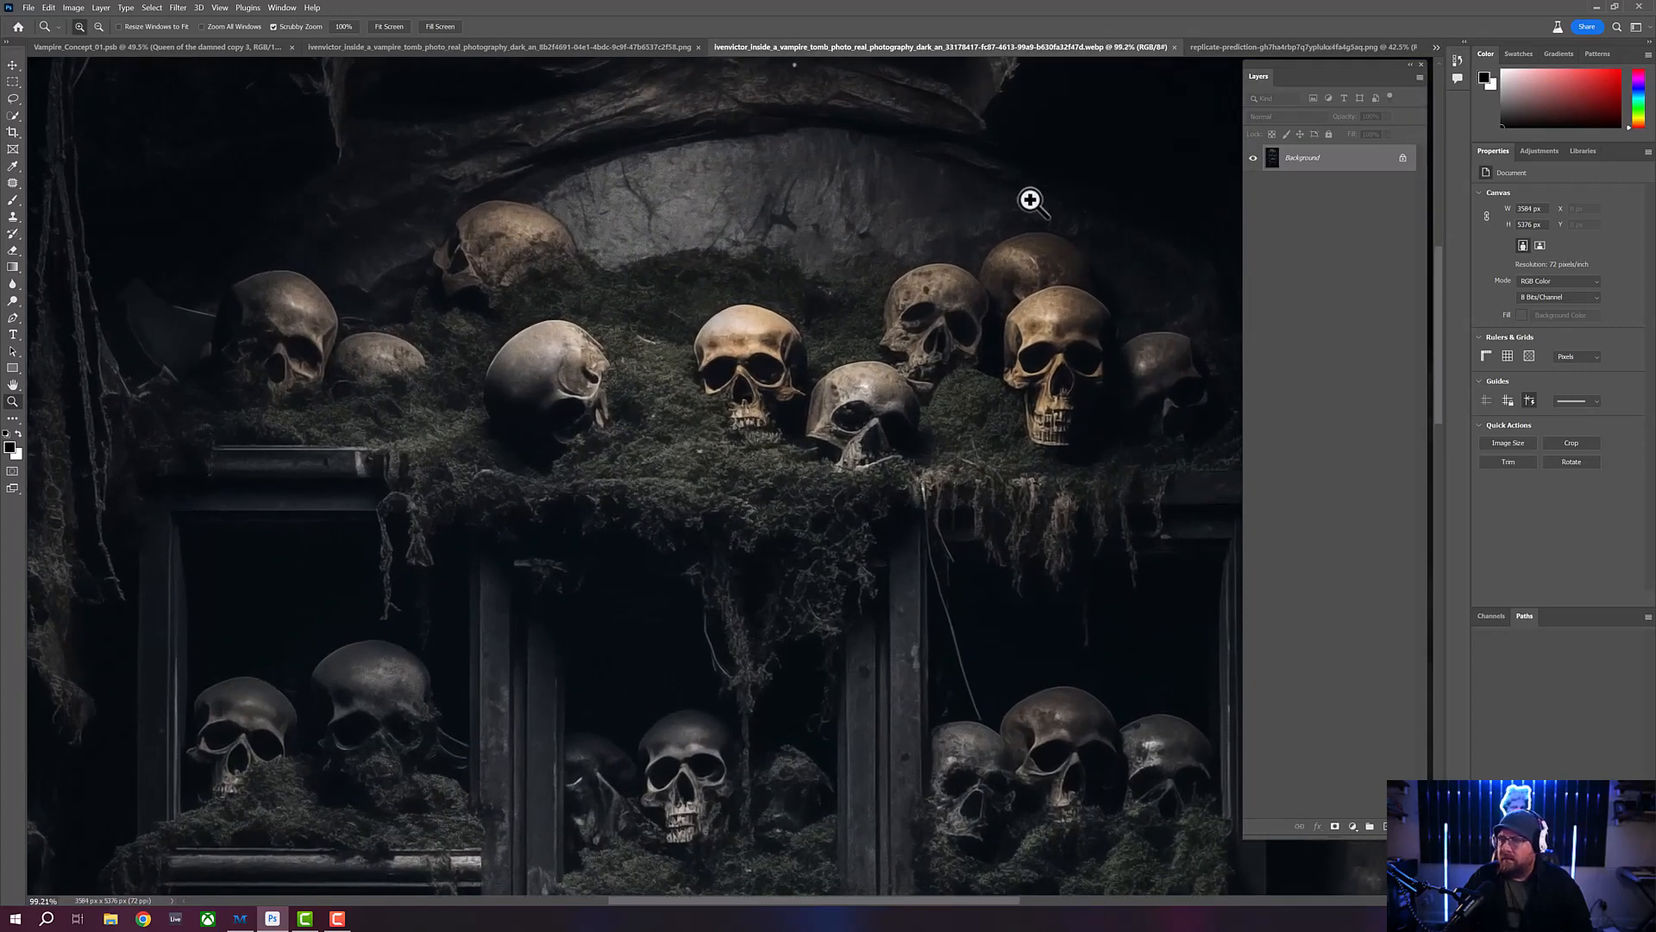
{"action": "left_click", "coordinate": [1263, 46]}
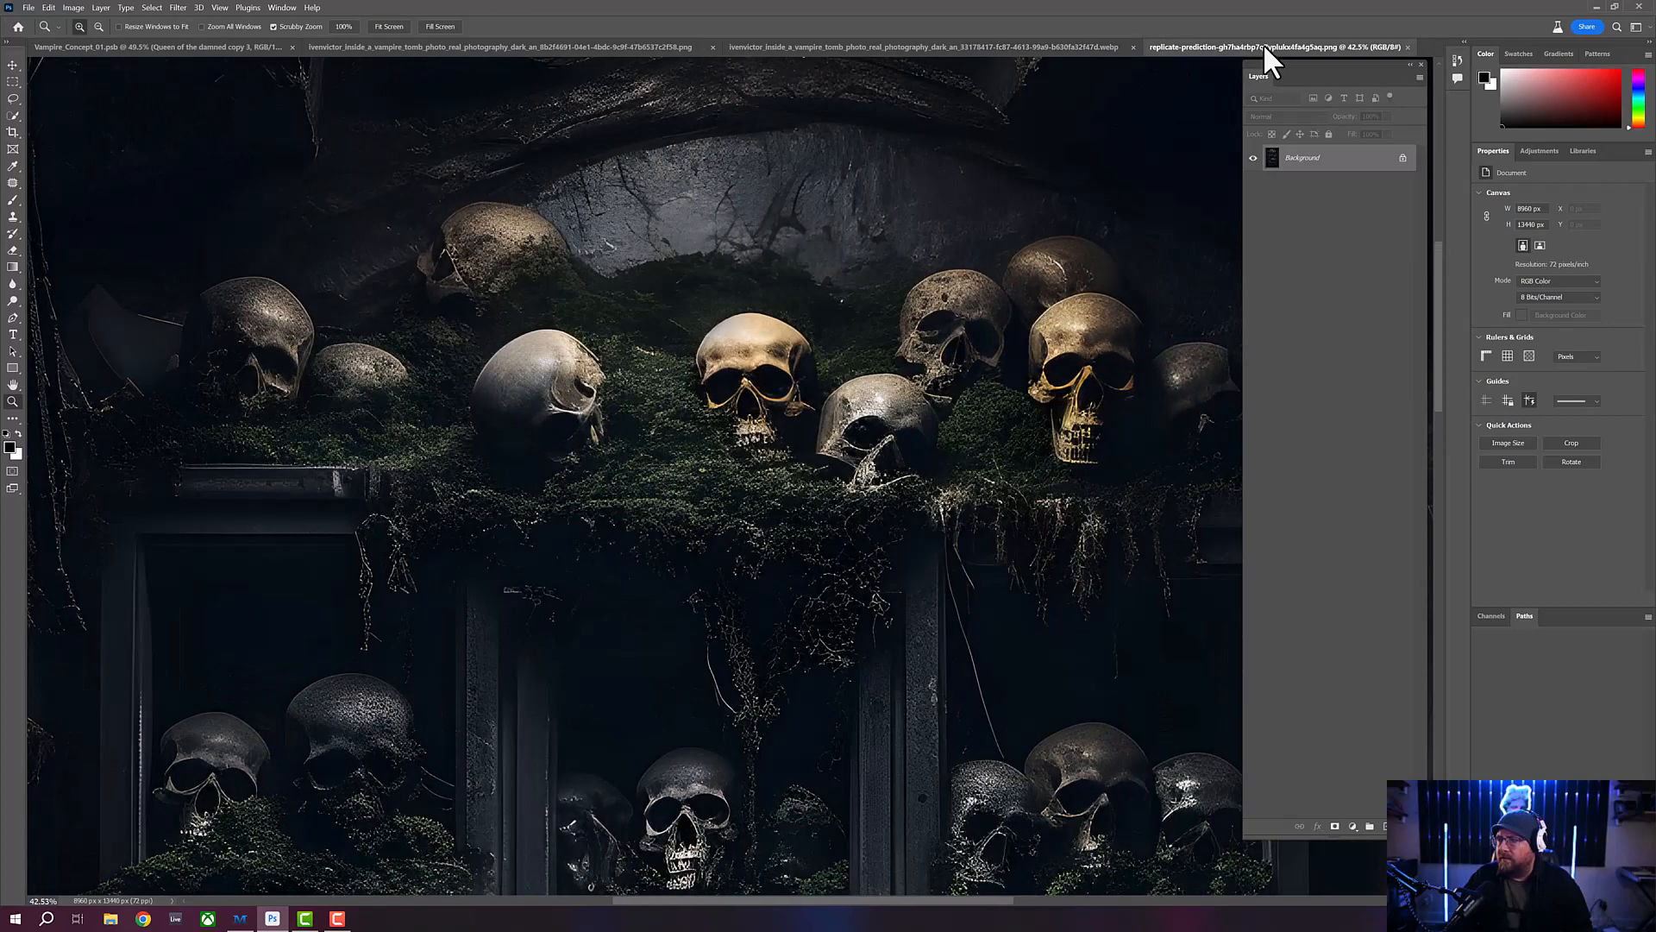
{"action": "left_click", "coordinate": [985, 47]}
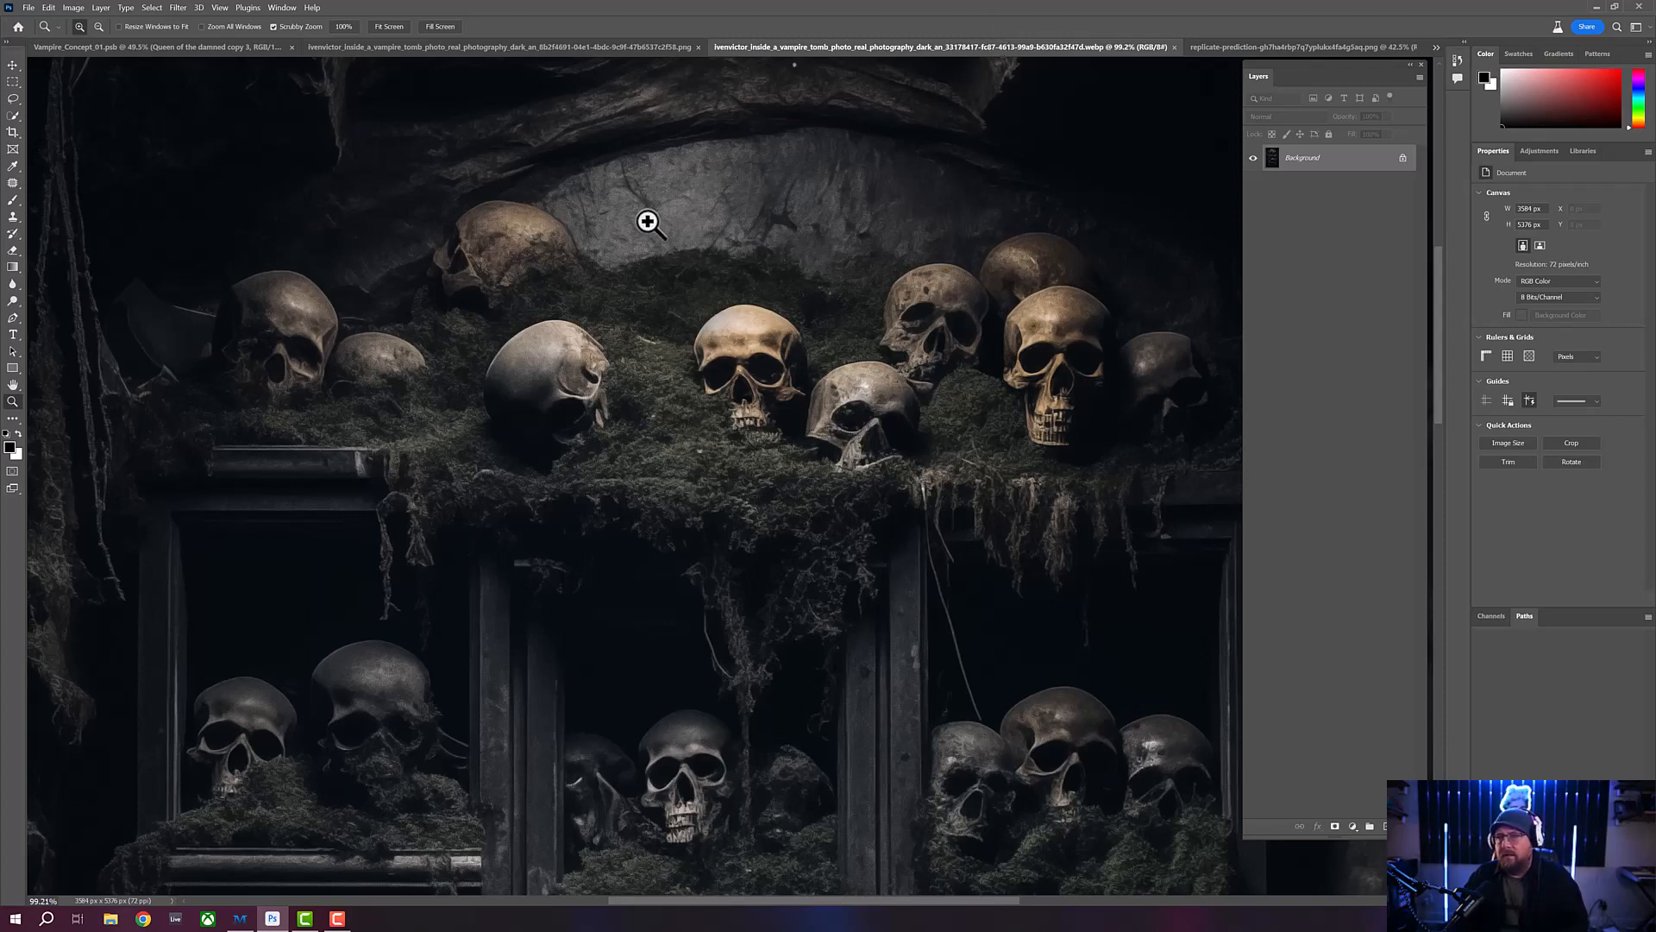
{"action": "left_click_drag", "start_coordinate": [638, 219], "coordinate": [624, 218]}
{"action": "left_click_drag", "start_coordinate": [725, 236], "coordinate": [739, 241]}
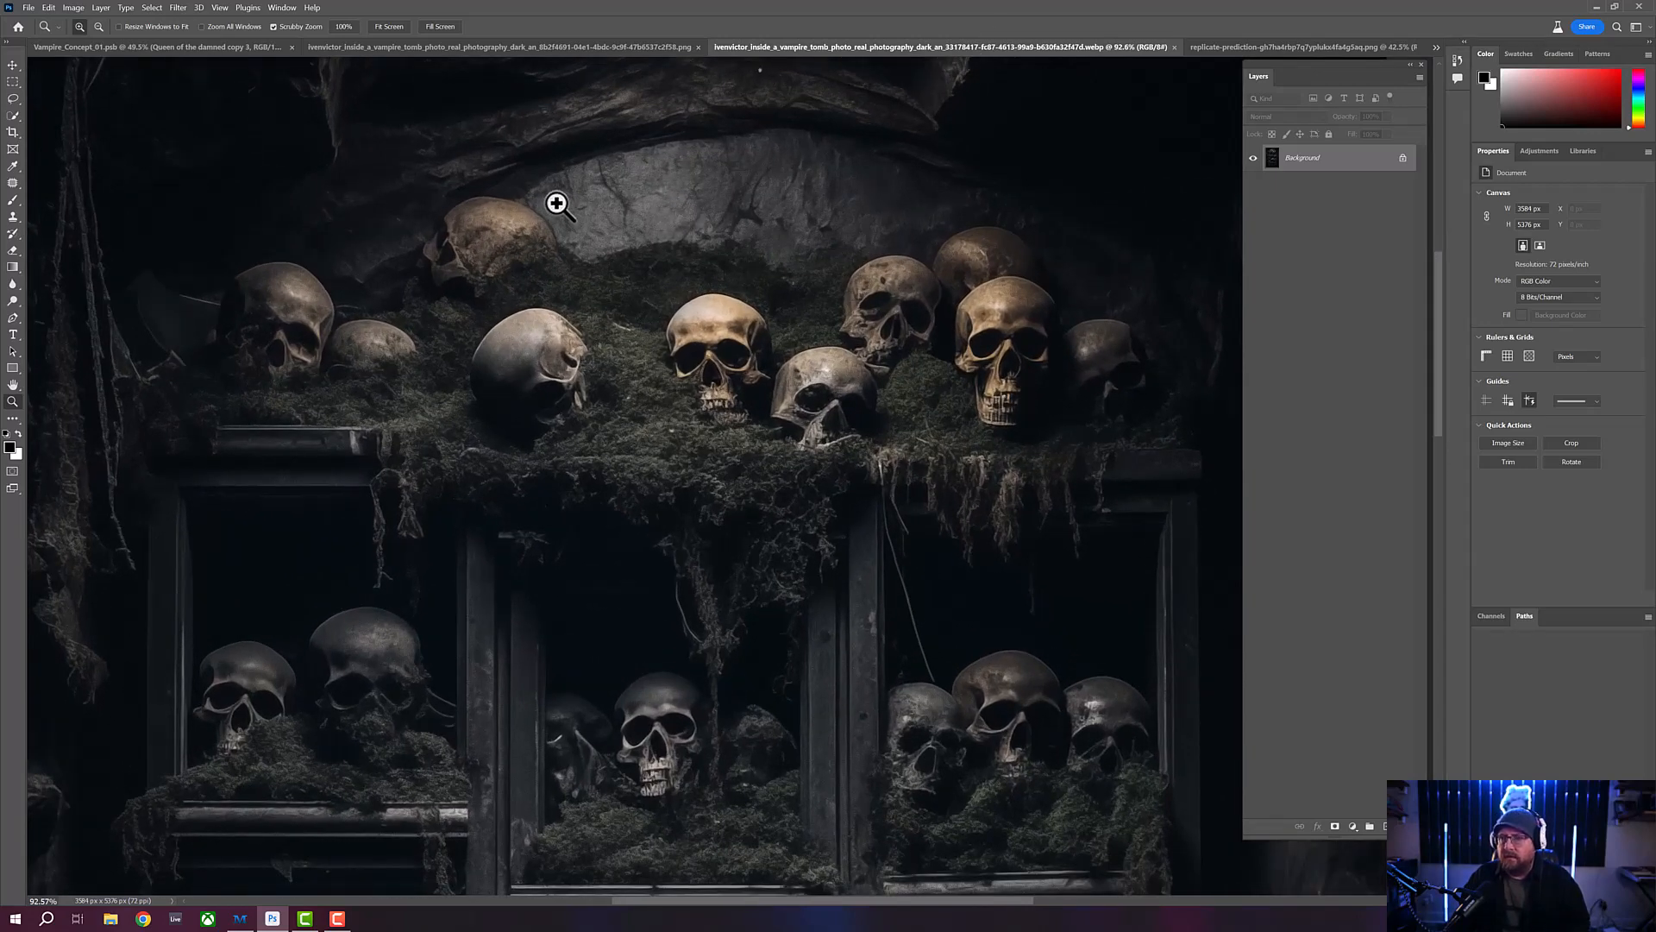
{"action": "left_click_drag", "start_coordinate": [555, 199], "coordinate": [561, 204]}
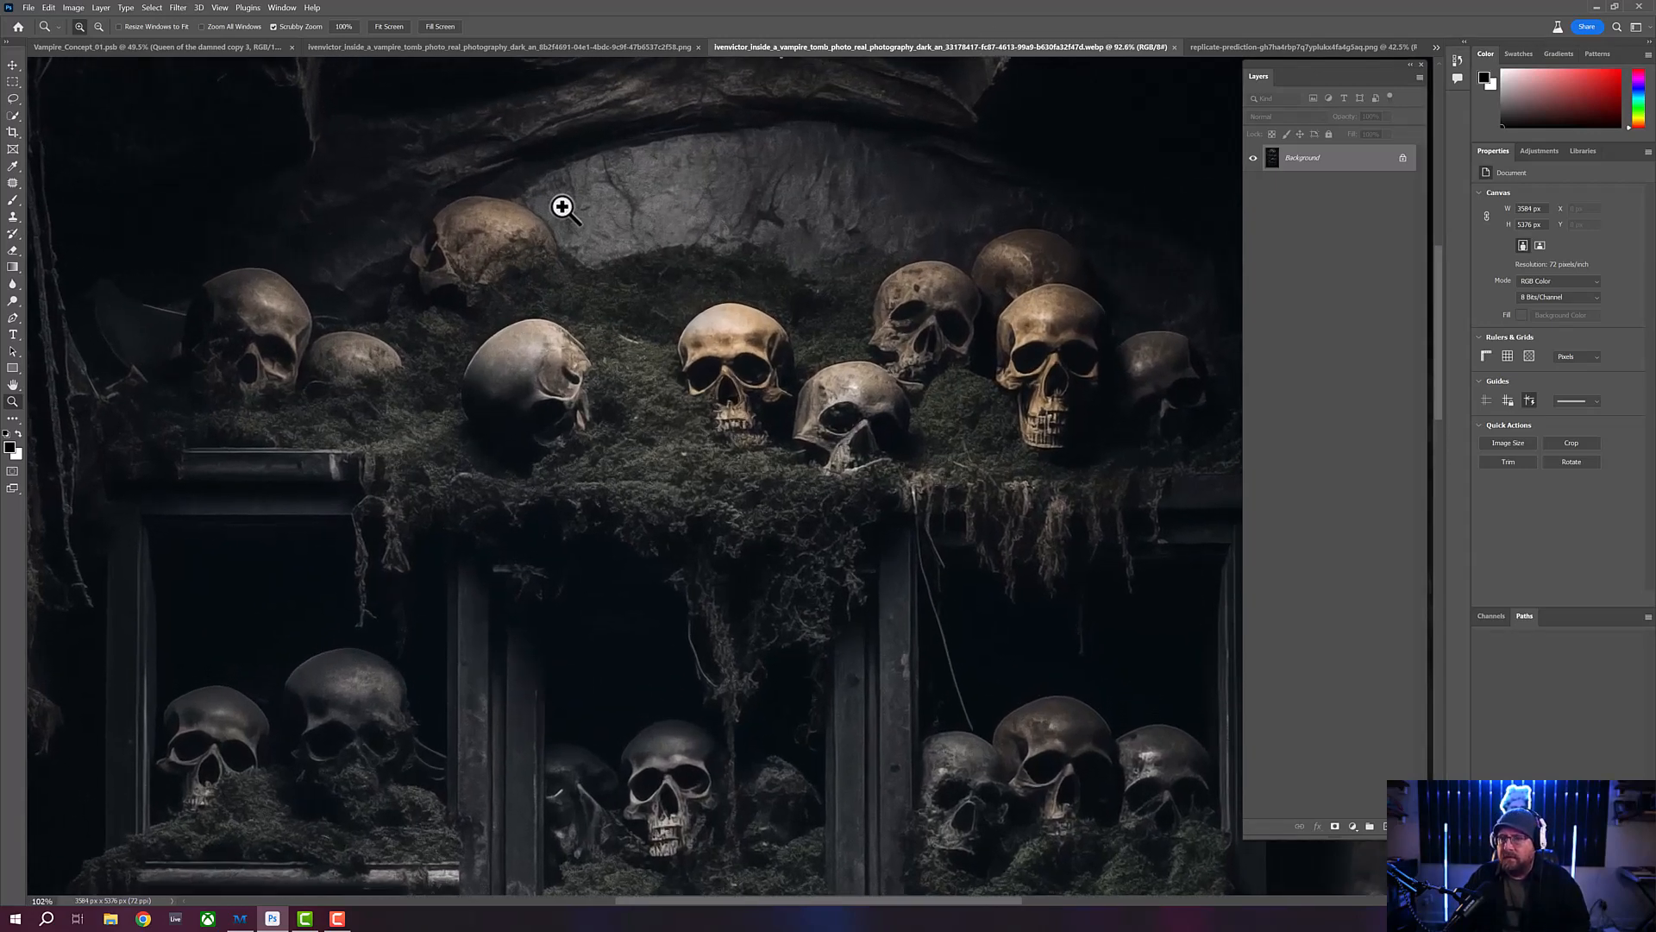
{"action": "left_click", "coordinate": [1243, 49]}
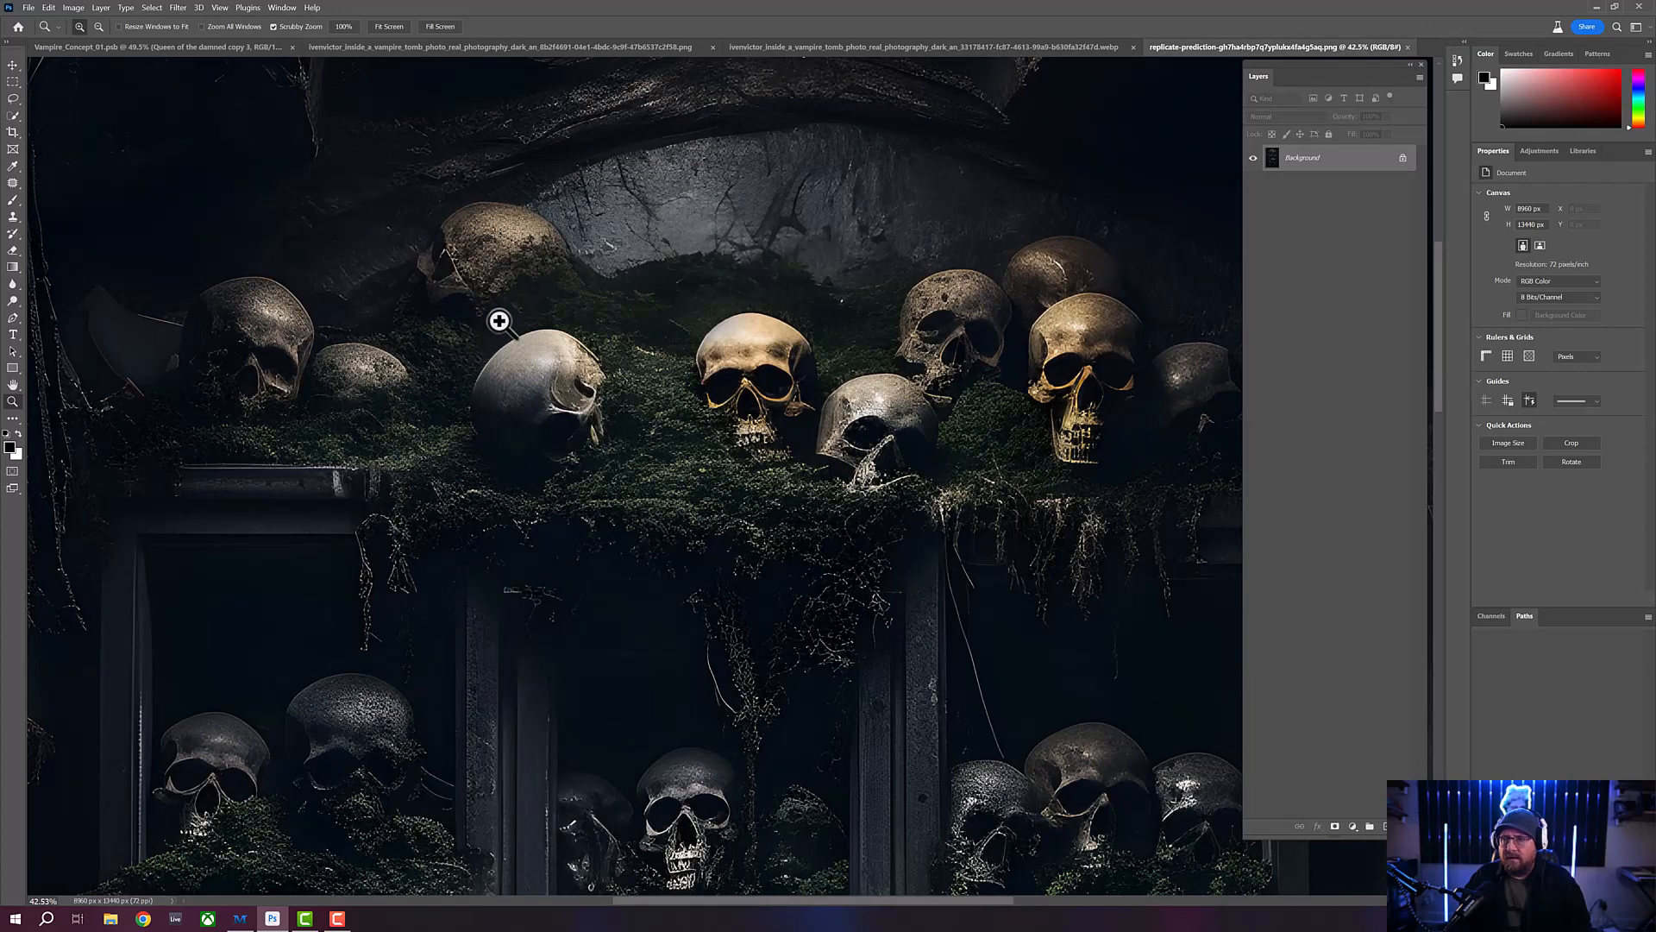
- Inspect the replicate-prediction version's overall look and top-shelf texture against the .webp version, ending with both images fitted to view
{"action": "left_click_drag", "start_coordinate": [595, 273], "coordinate": [585, 270]}
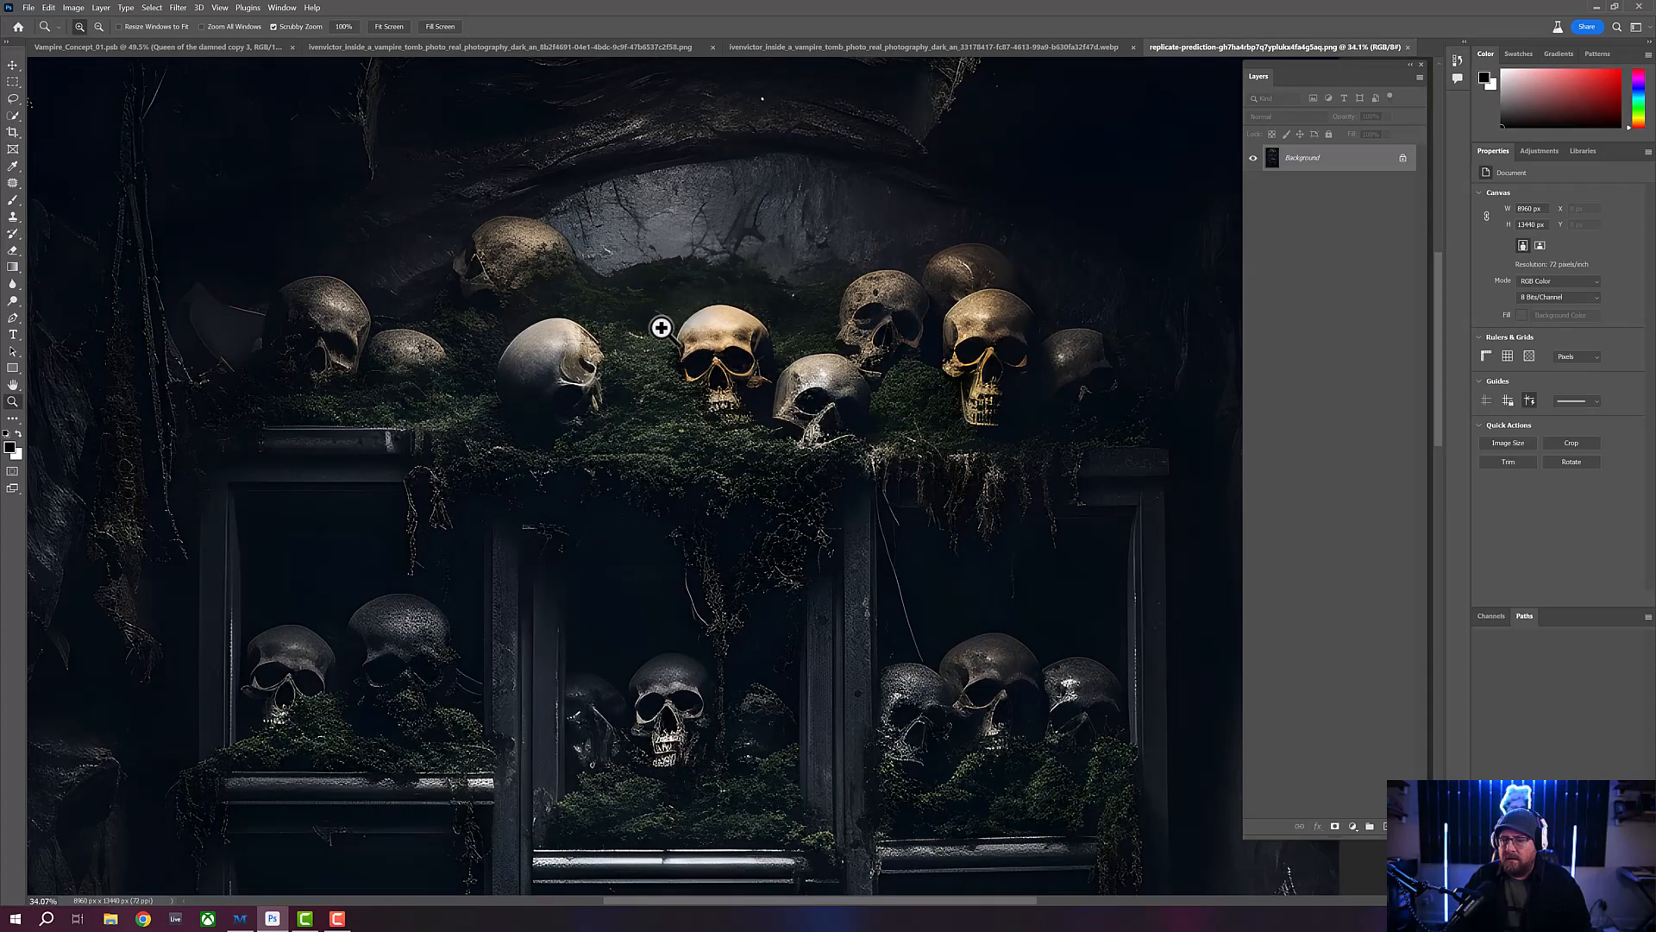
{"action": "scroll", "coordinate": [664, 310], "scroll_direction": "down", "scroll_amount": 5}
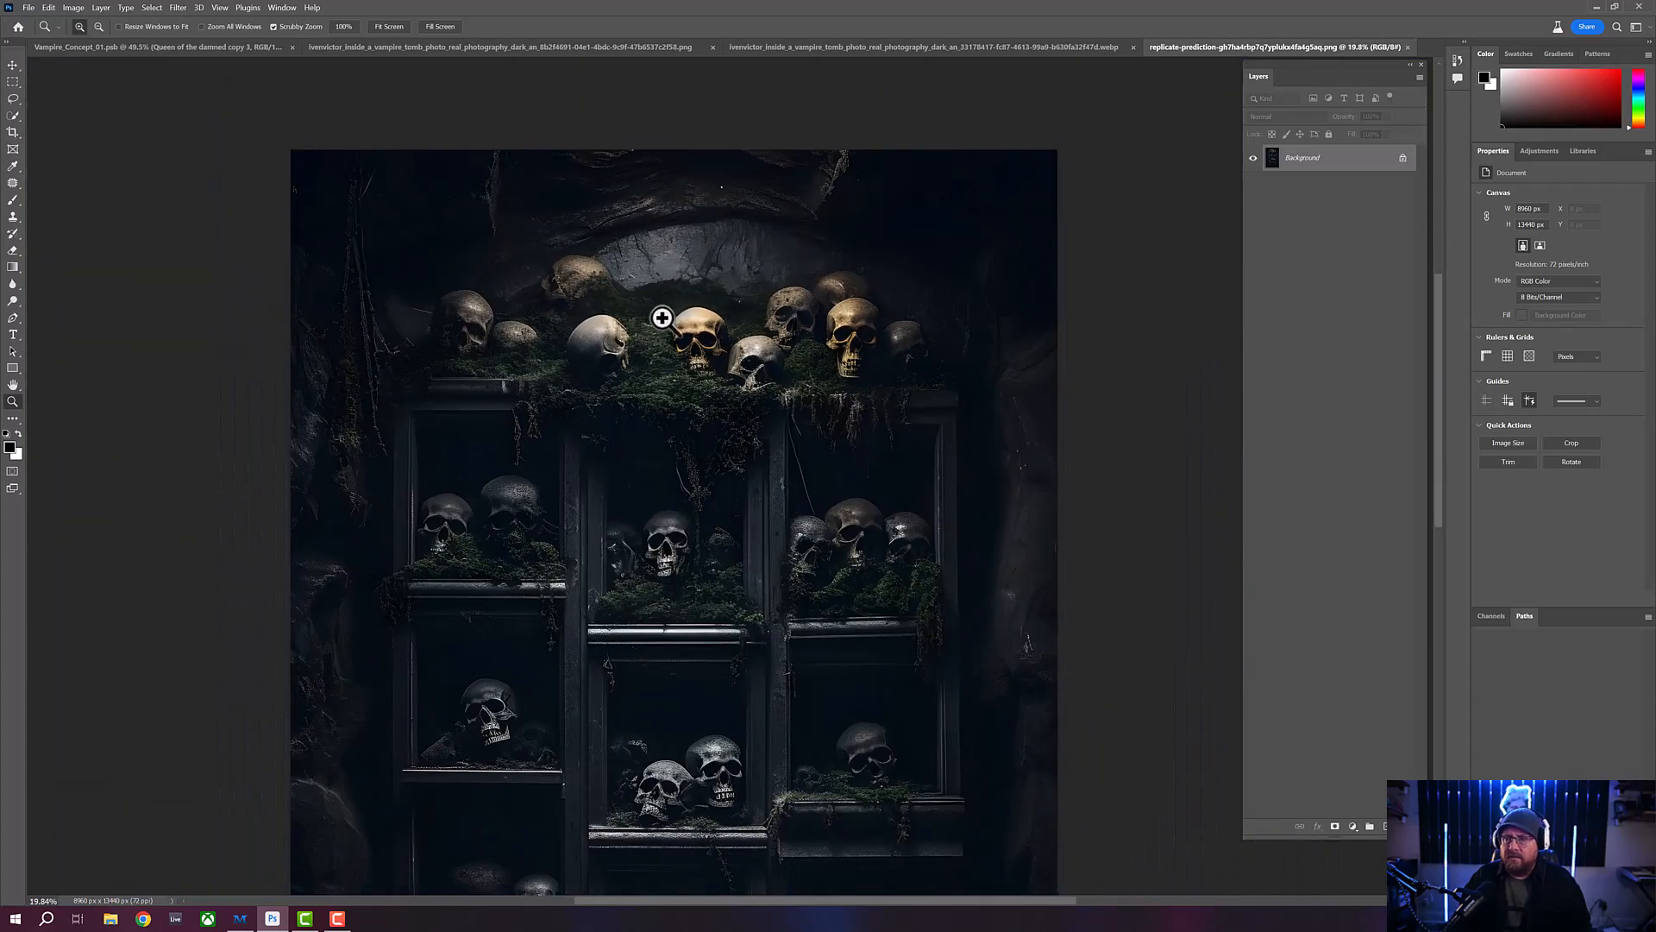
{"action": "scroll", "coordinate": [694, 324], "scroll_direction": "up", "scroll_amount": 5}
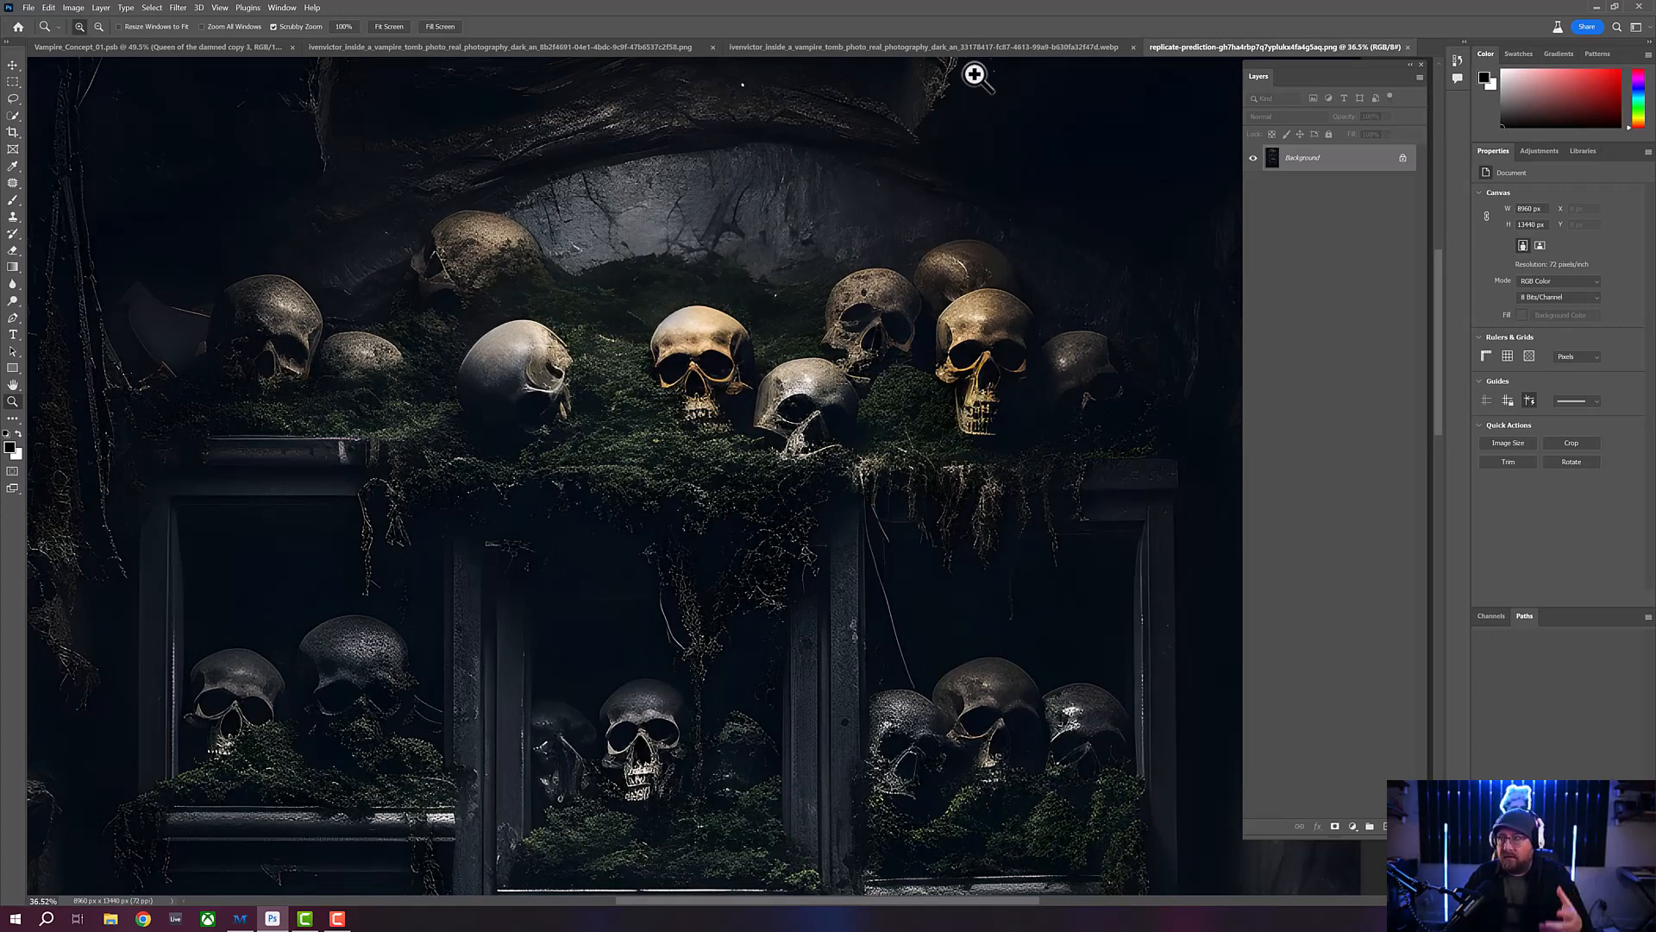
{"action": "left_click", "coordinate": [986, 46]}
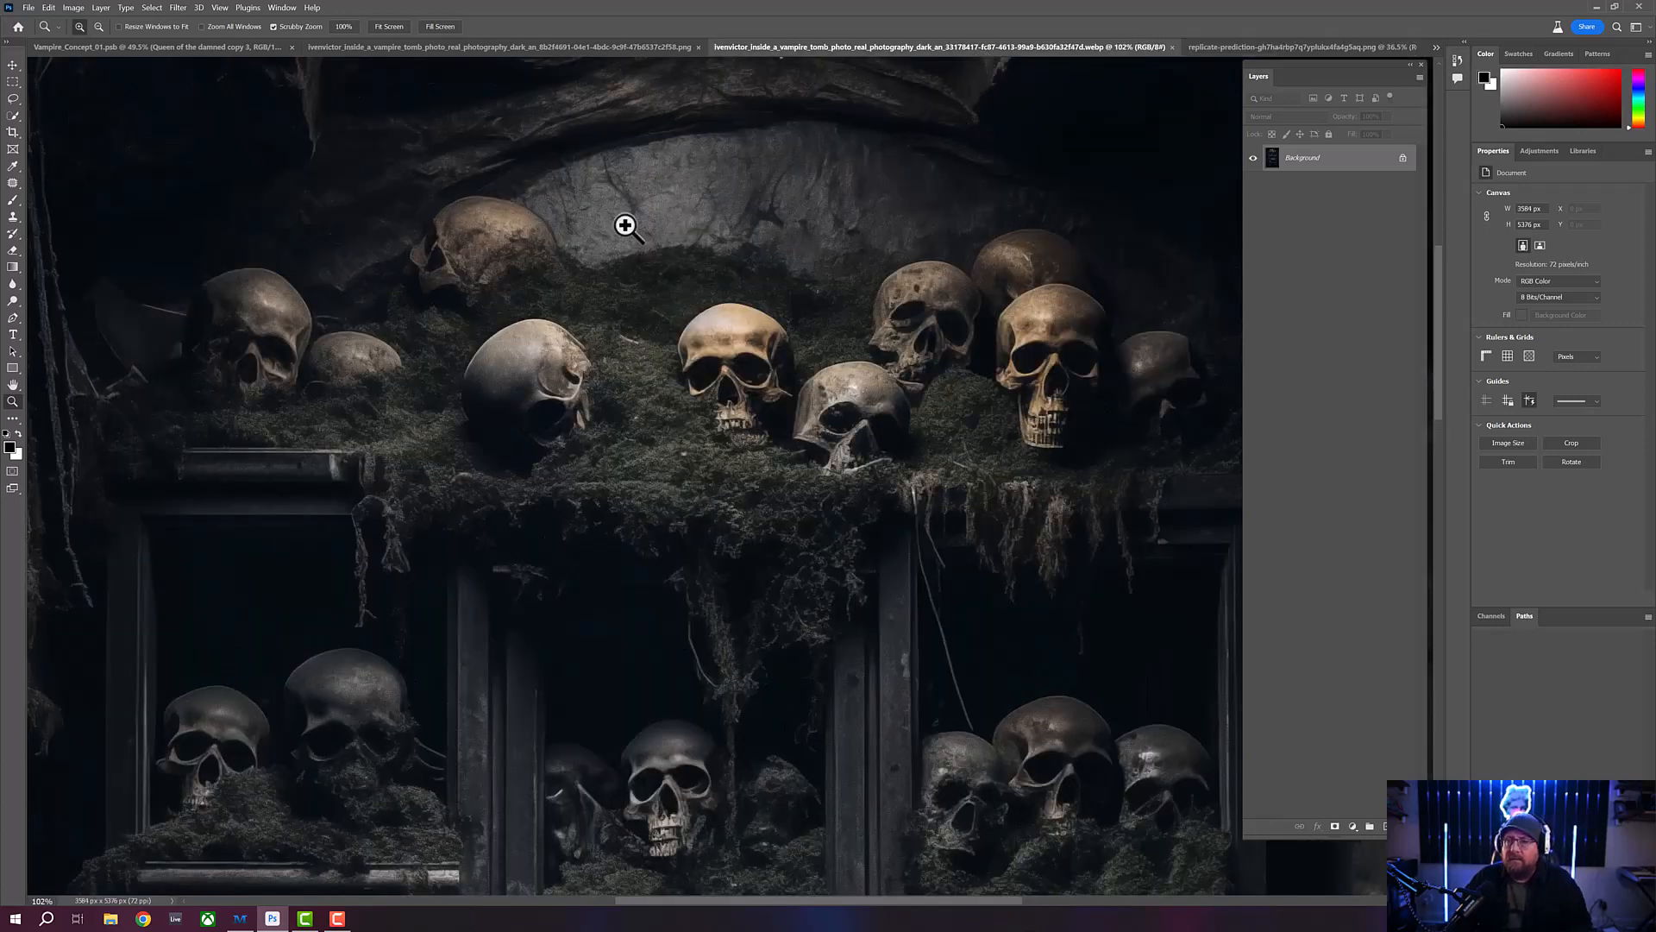
{"action": "left_click_drag", "start_coordinate": [717, 251], "coordinate": [687, 251]}
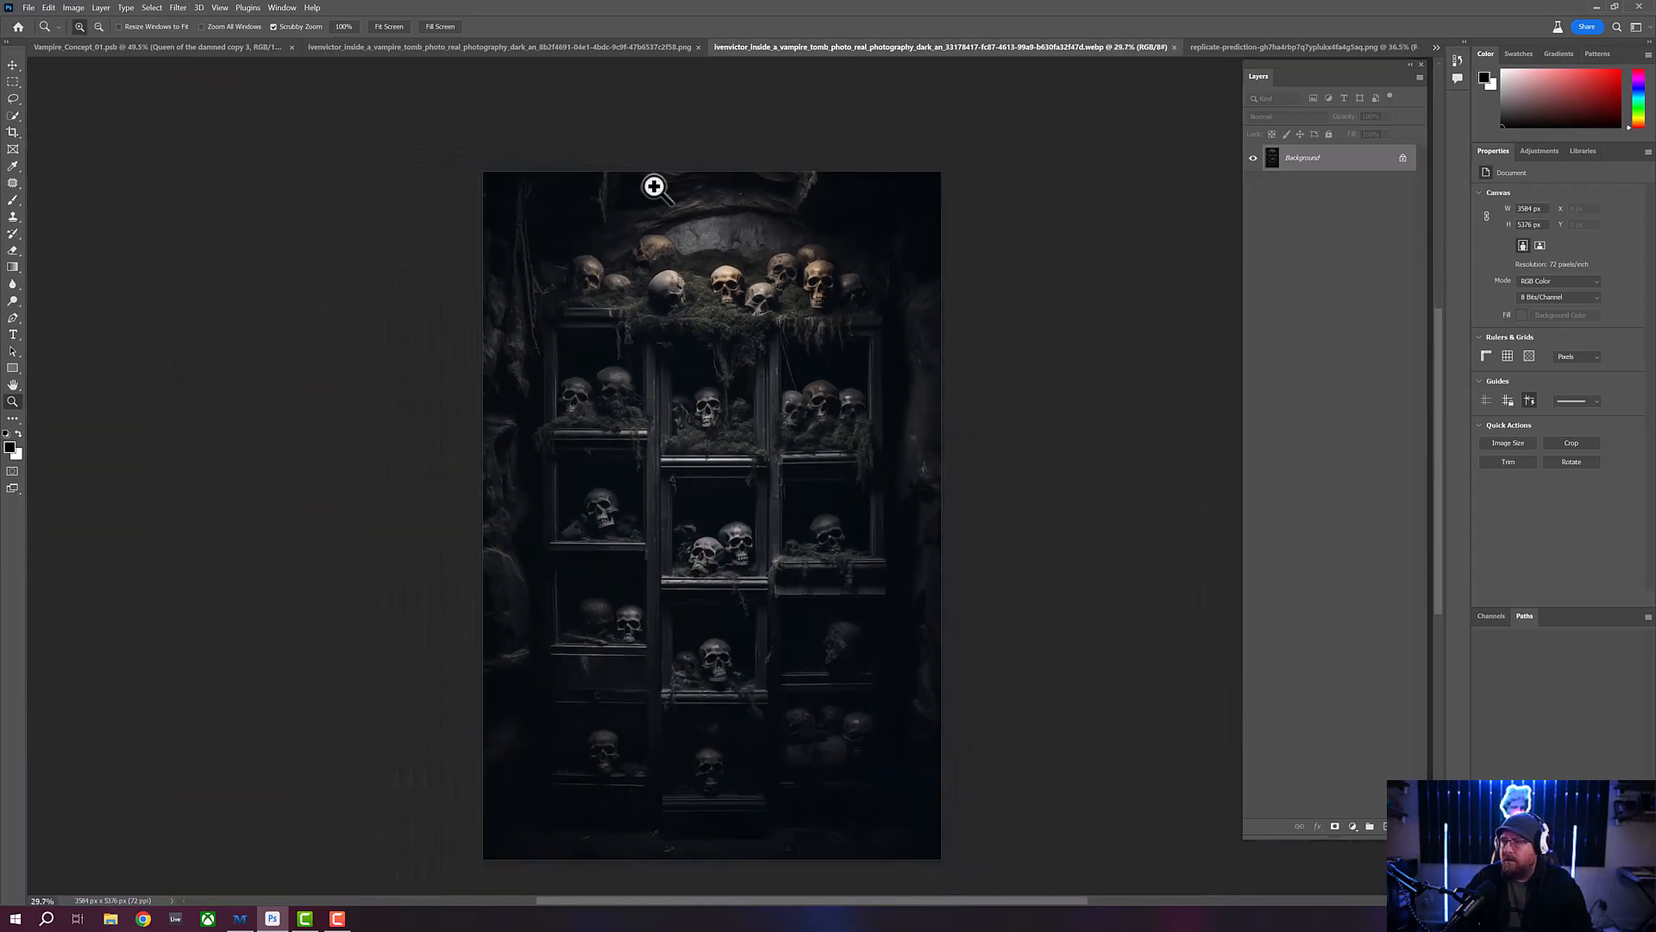
{"action": "left_click", "coordinate": [393, 27]}
{"action": "left_click", "coordinate": [1211, 46]}
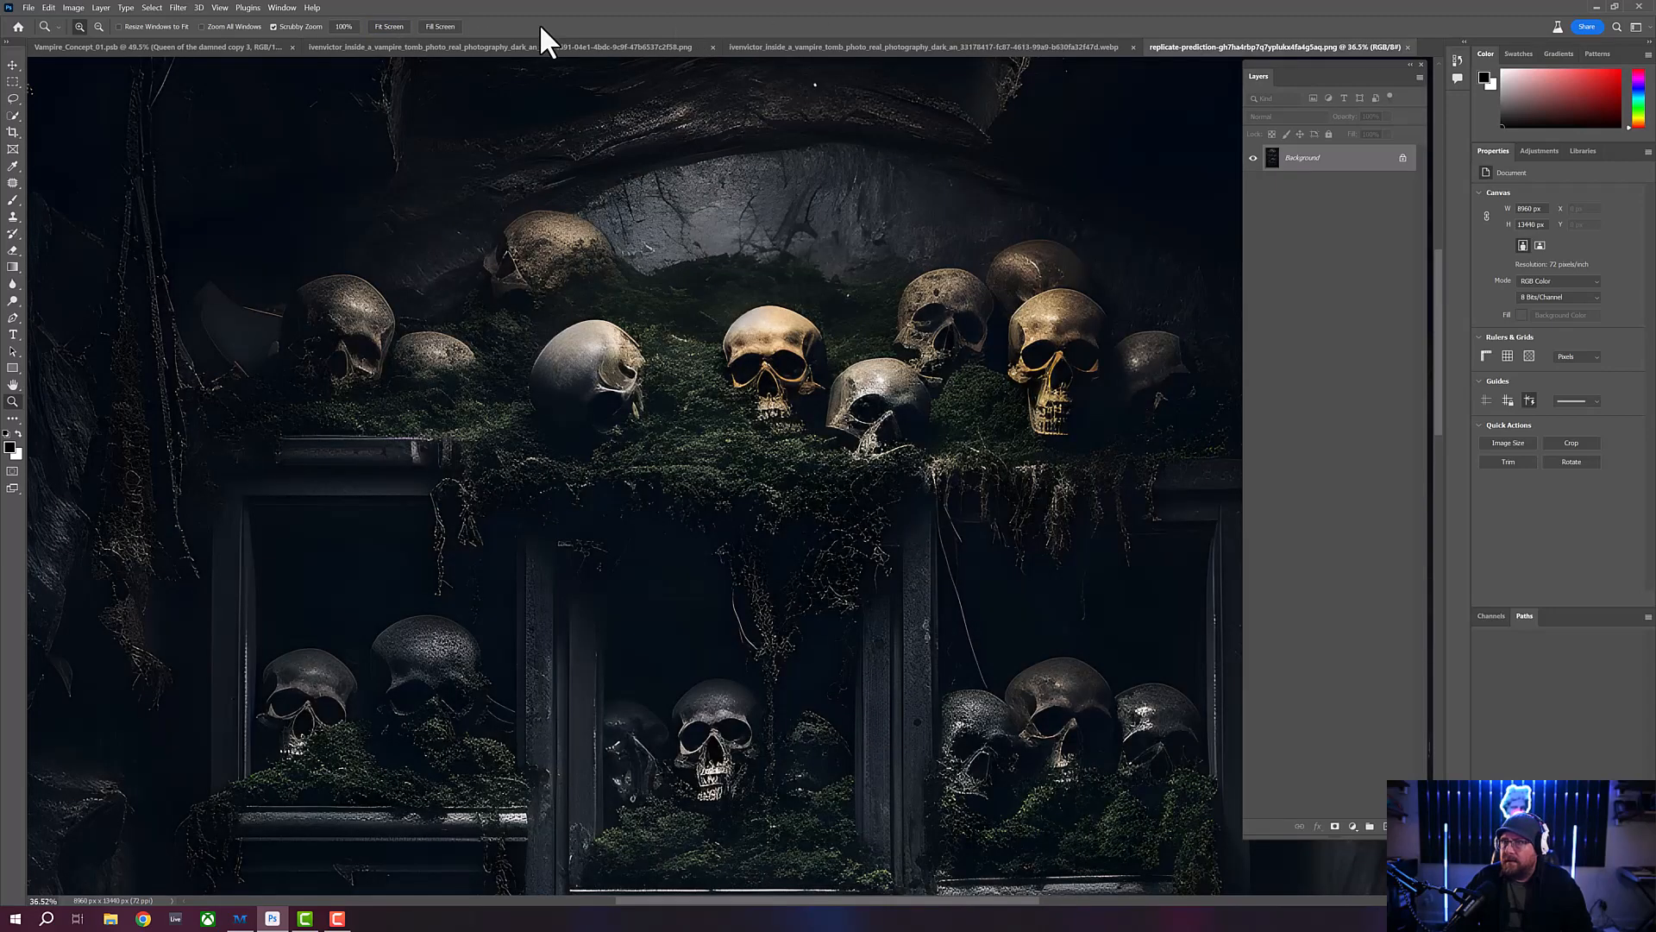
{"action": "left_click", "coordinate": [388, 26]}
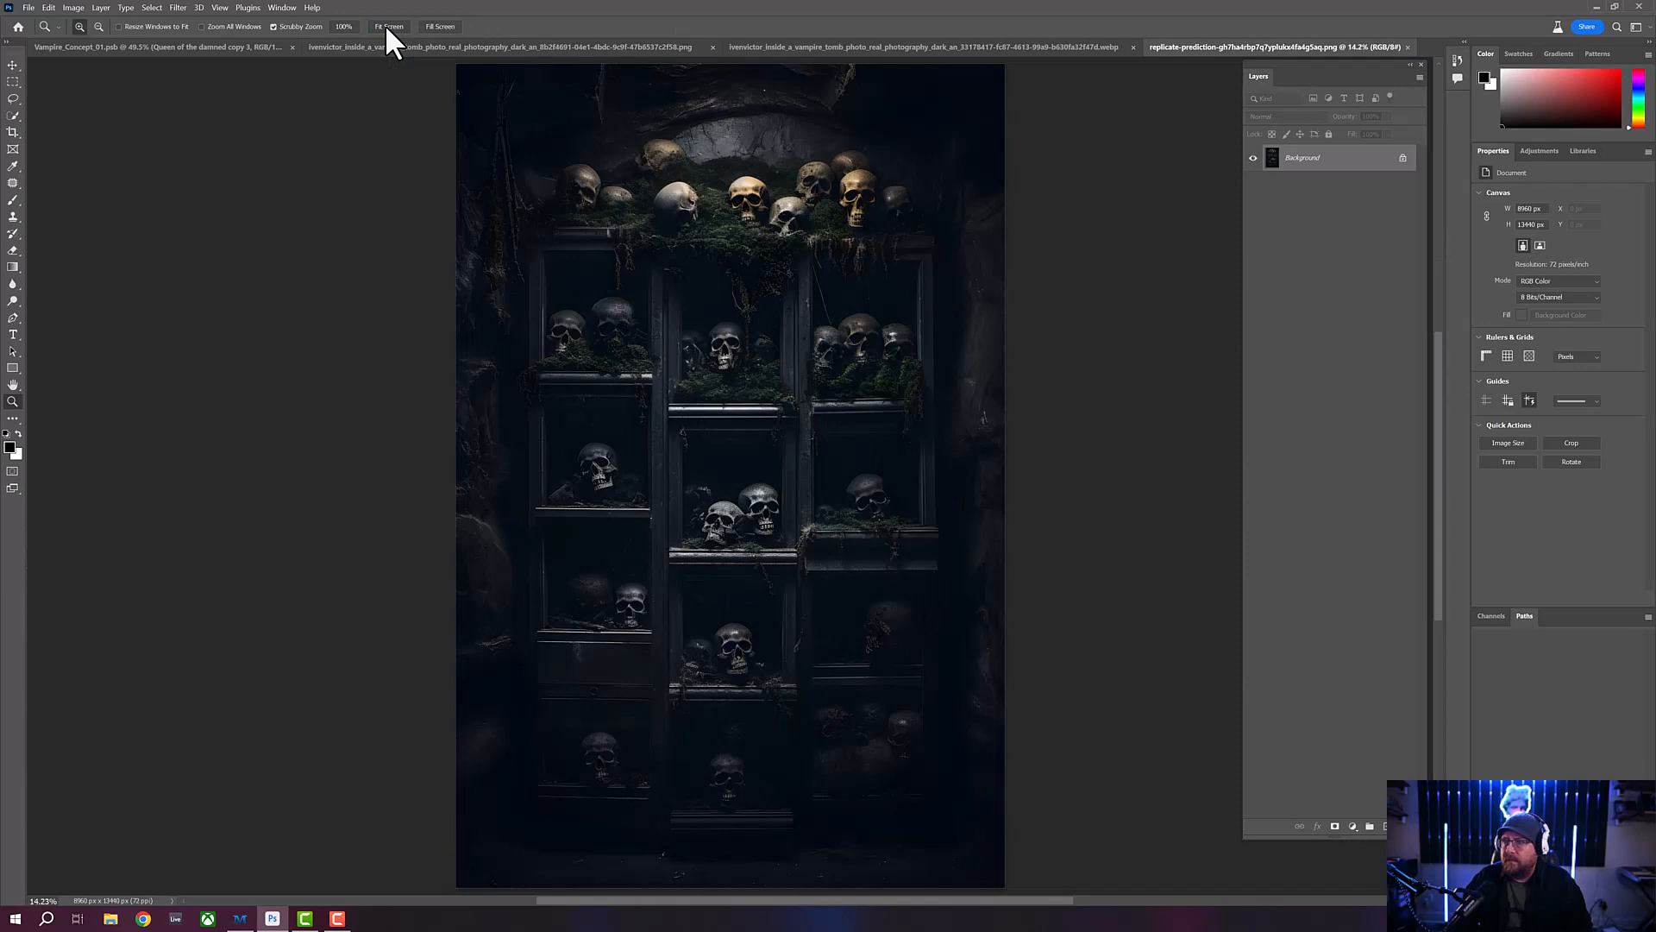
- Copy the replicate-prediction image into the .webp skull shelves document as a new layer, and close its source document
{"action": "left_click", "coordinate": [13, 65]}
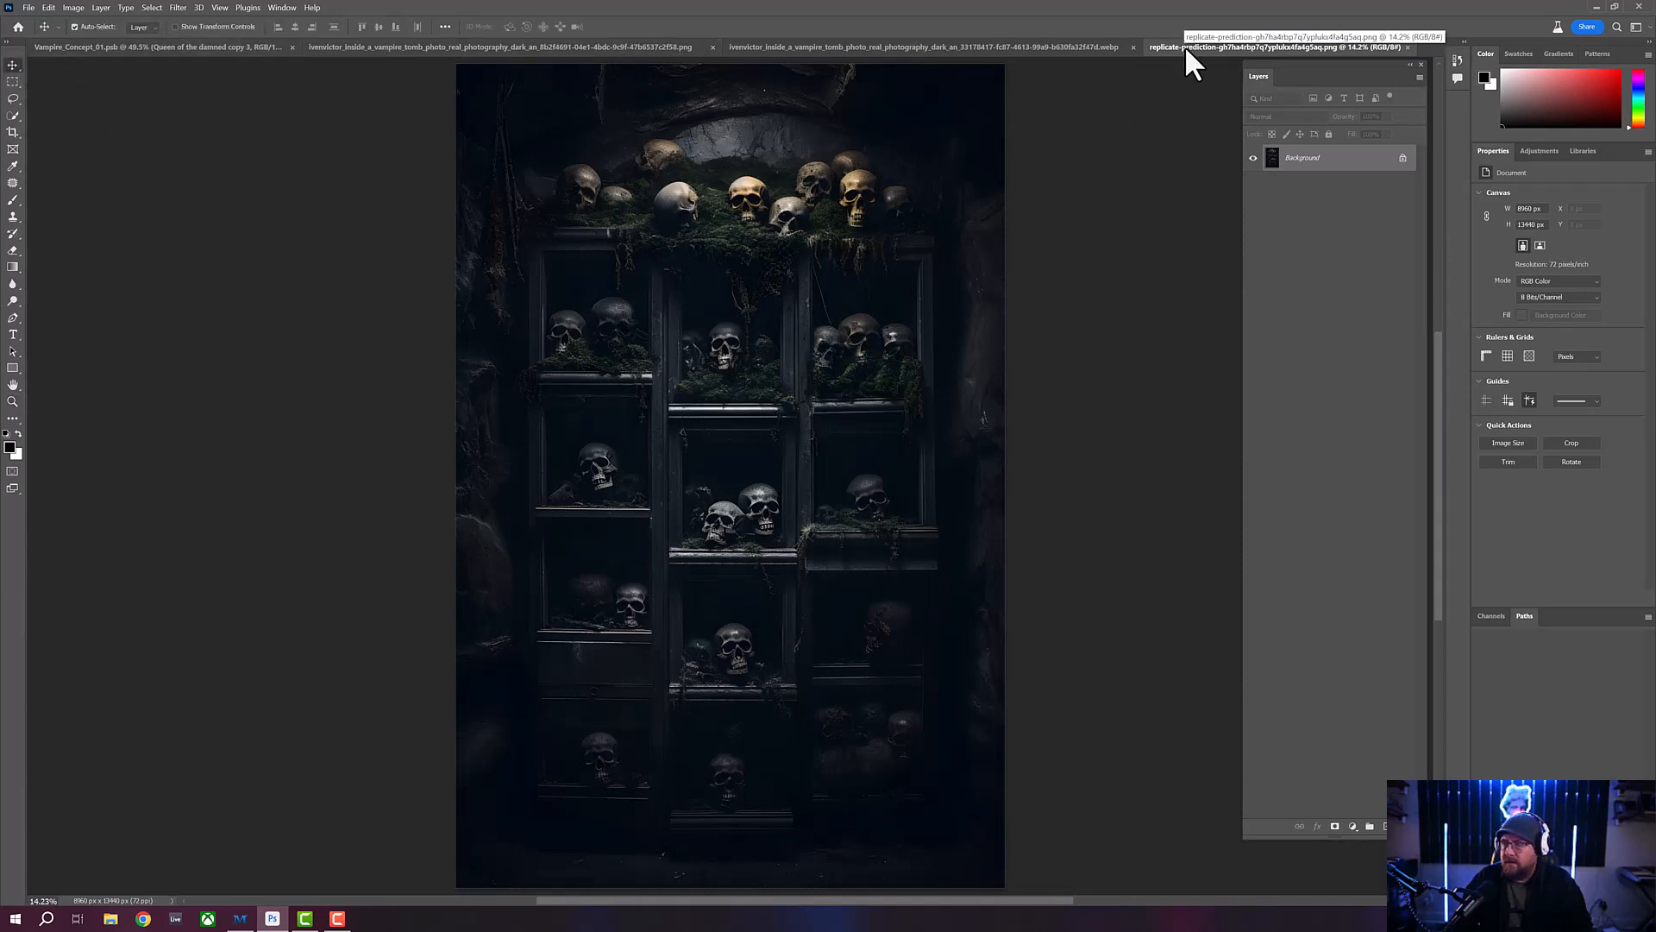
{"action": "left_click_drag", "start_coordinate": [1185, 49], "coordinate": [954, 133]}
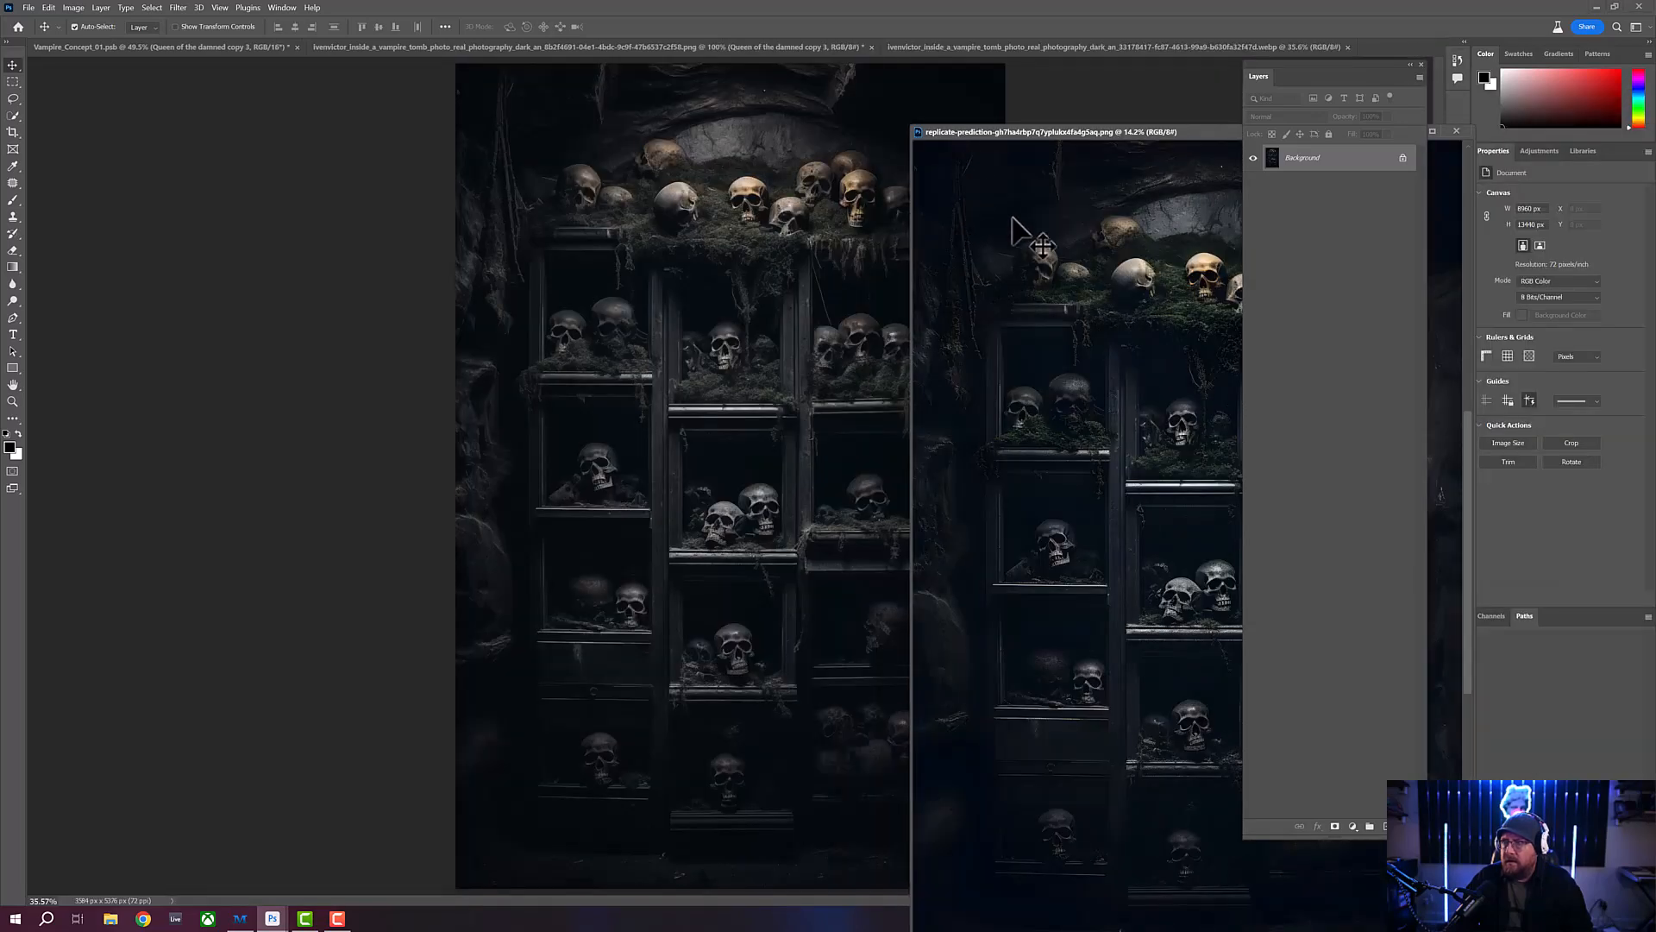
{"action": "left_click_drag", "start_coordinate": [990, 226], "coordinate": [862, 215]}
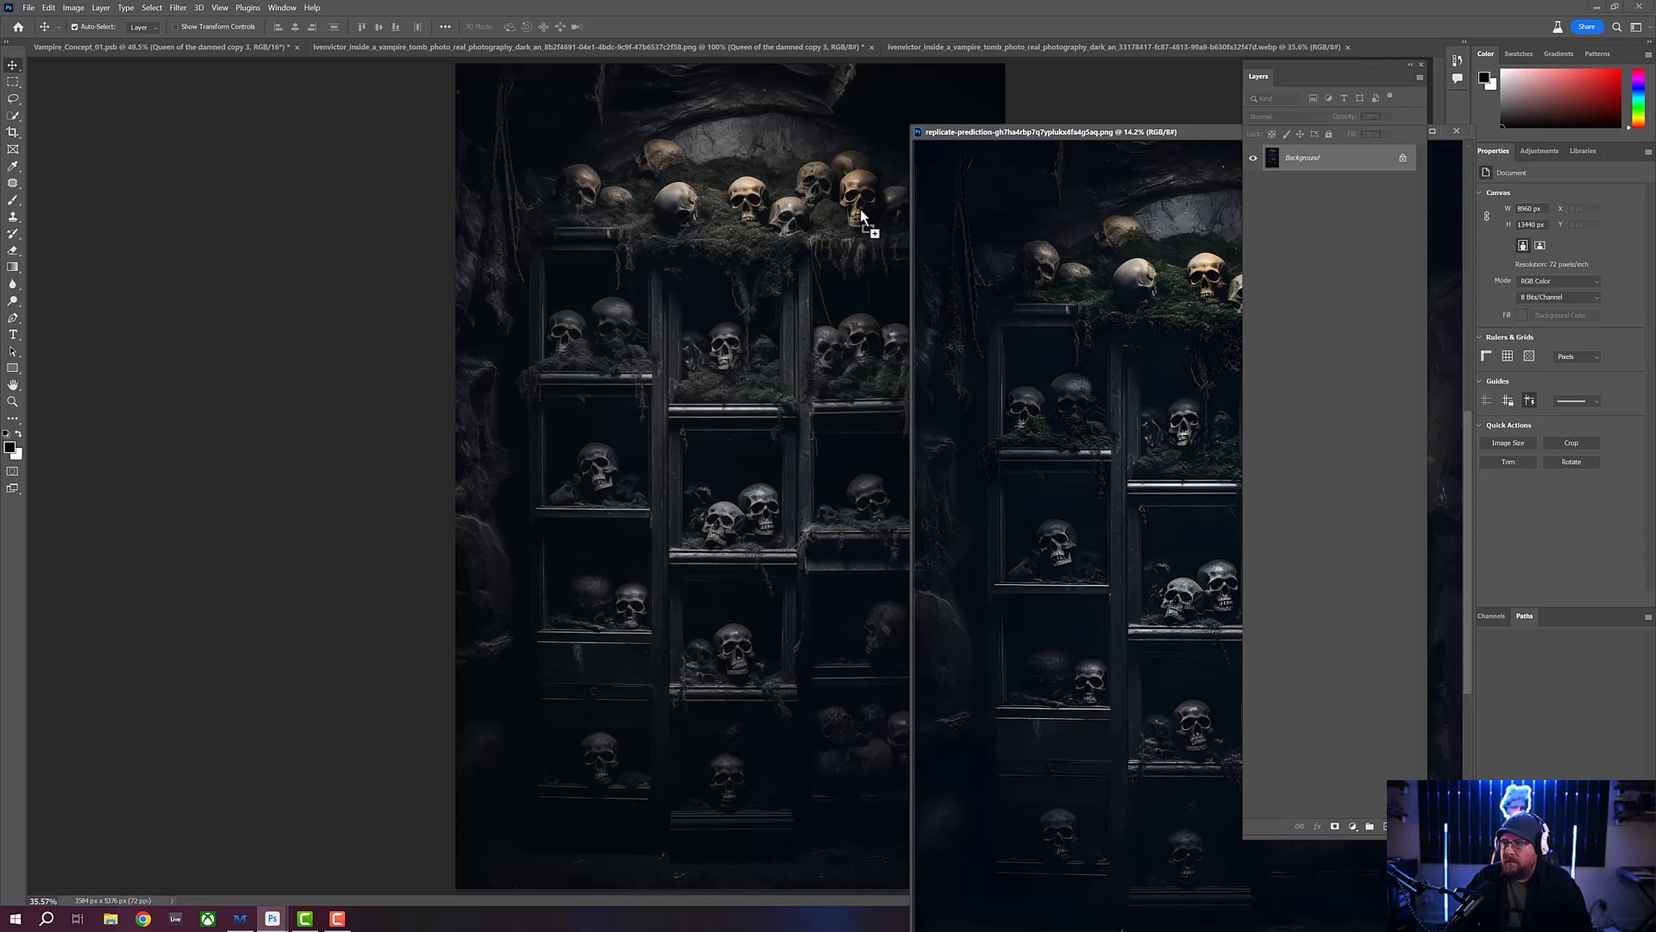
{"action": "left_click_drag", "start_coordinate": [639, 205], "coordinate": [639, 205]}
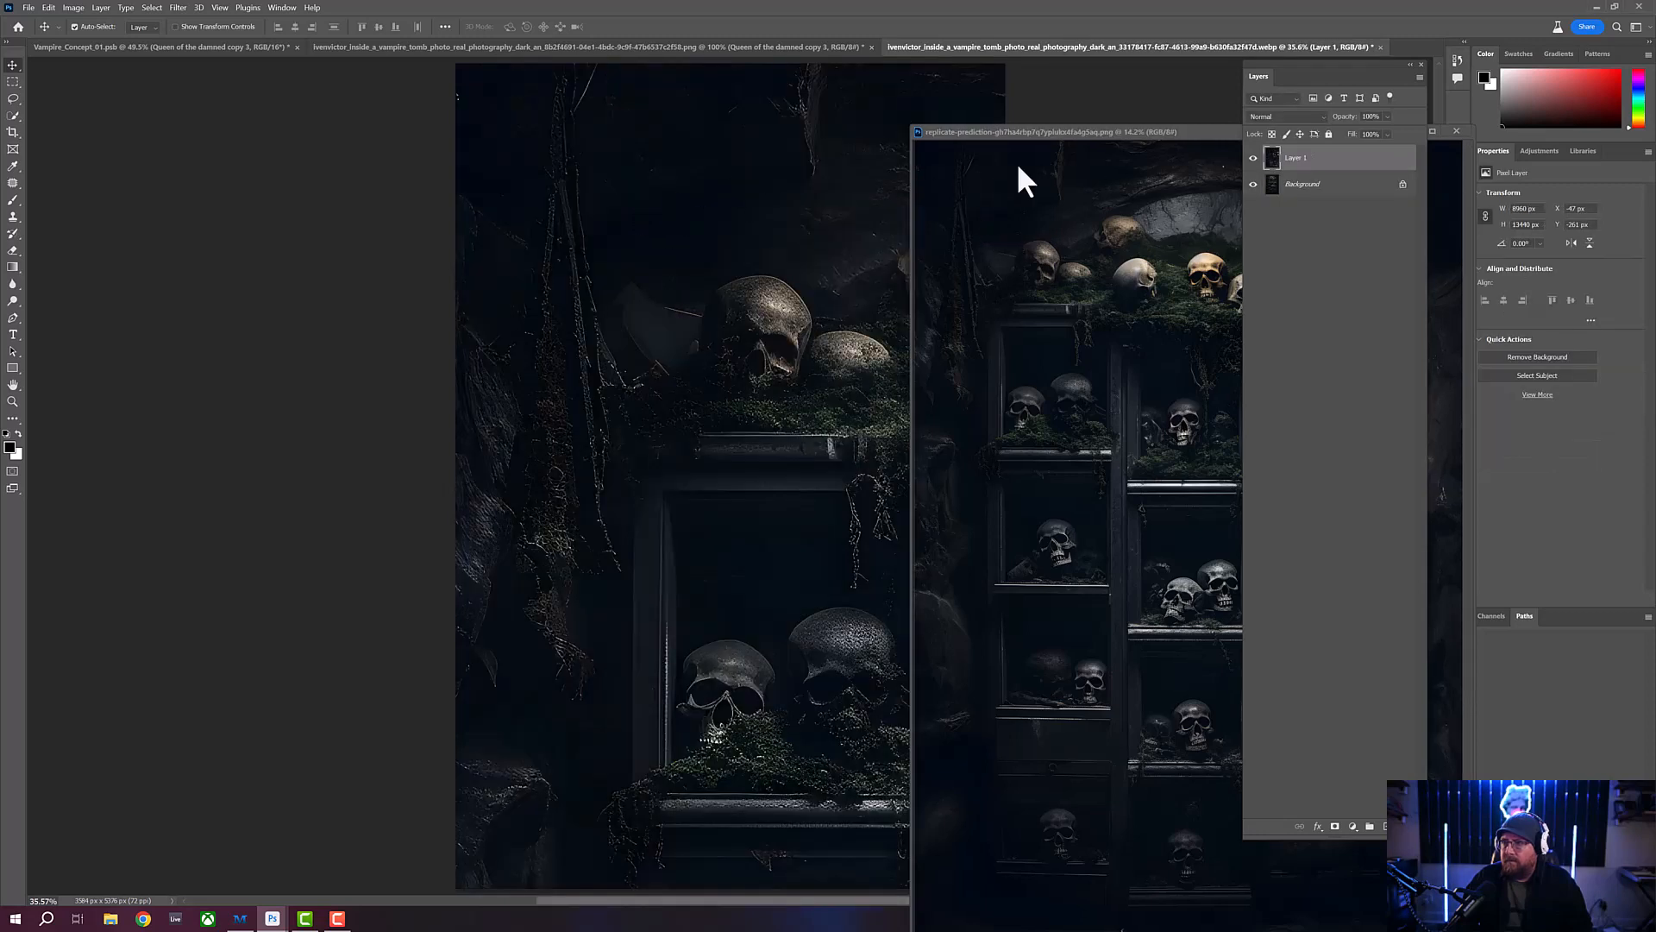
{"action": "left_click_drag", "start_coordinate": [1144, 132], "coordinate": [816, 124]}
{"action": "left_click", "coordinate": [1130, 126]}
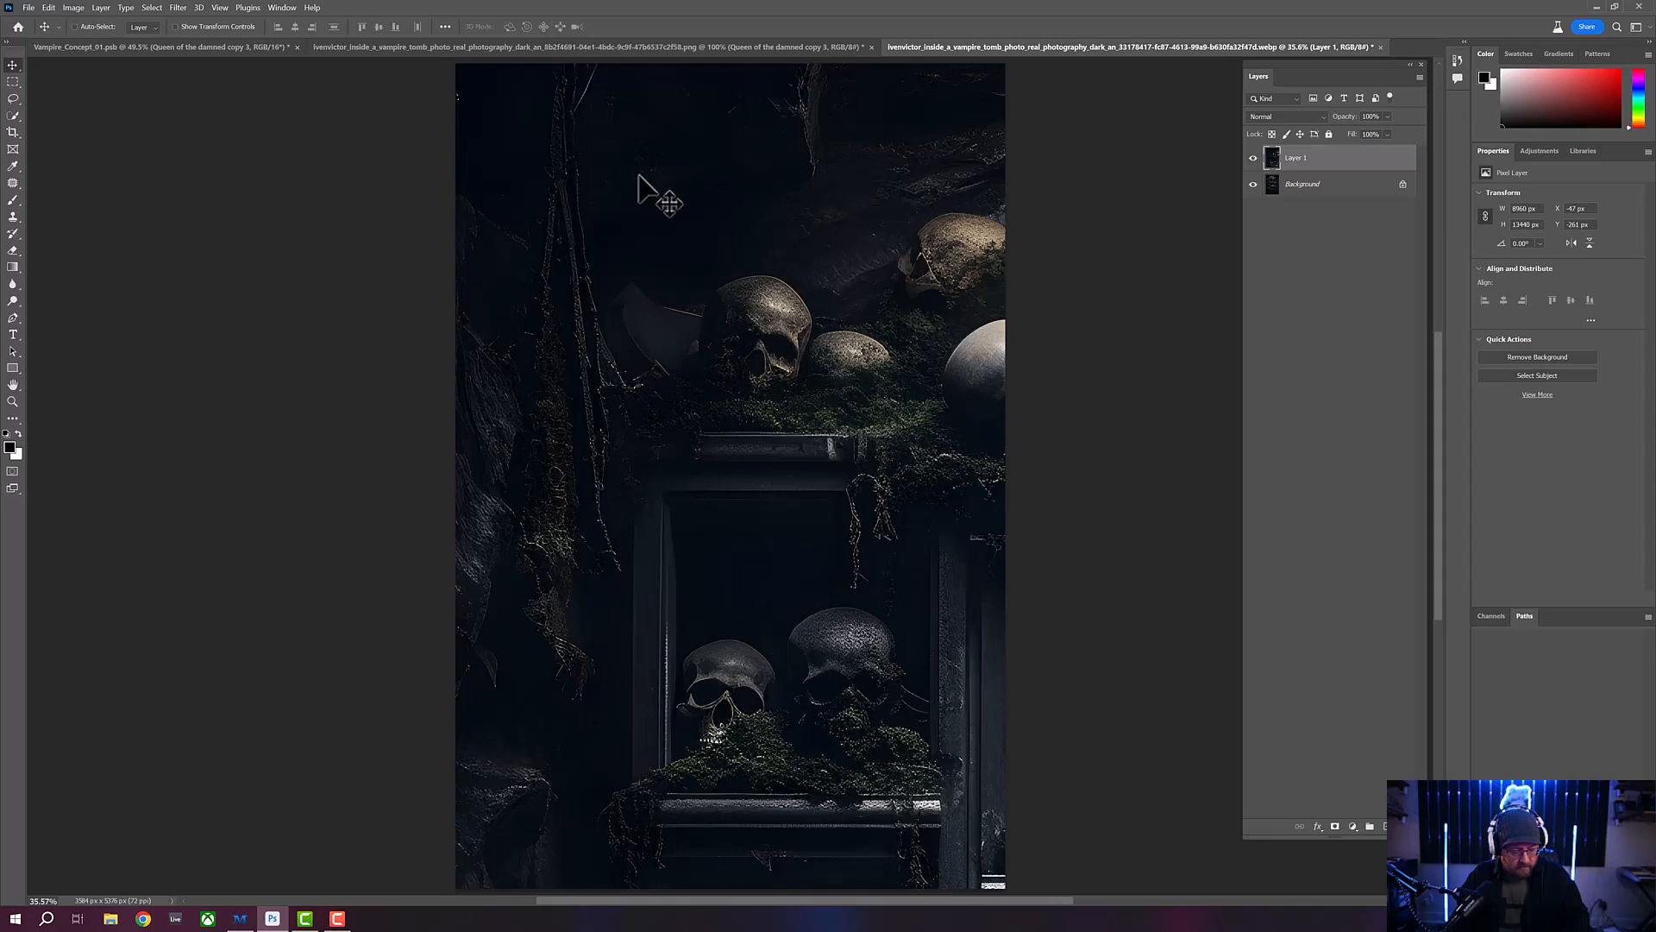
- Scale the pasted skull shelves layer down proportionally to about 38% and align it with the canvas's upper-left corner
{"action": "key", "text": "ctrl+t"}
{"action": "left_click_drag", "start_coordinate": [590, 157], "coordinate": [579, 269]}
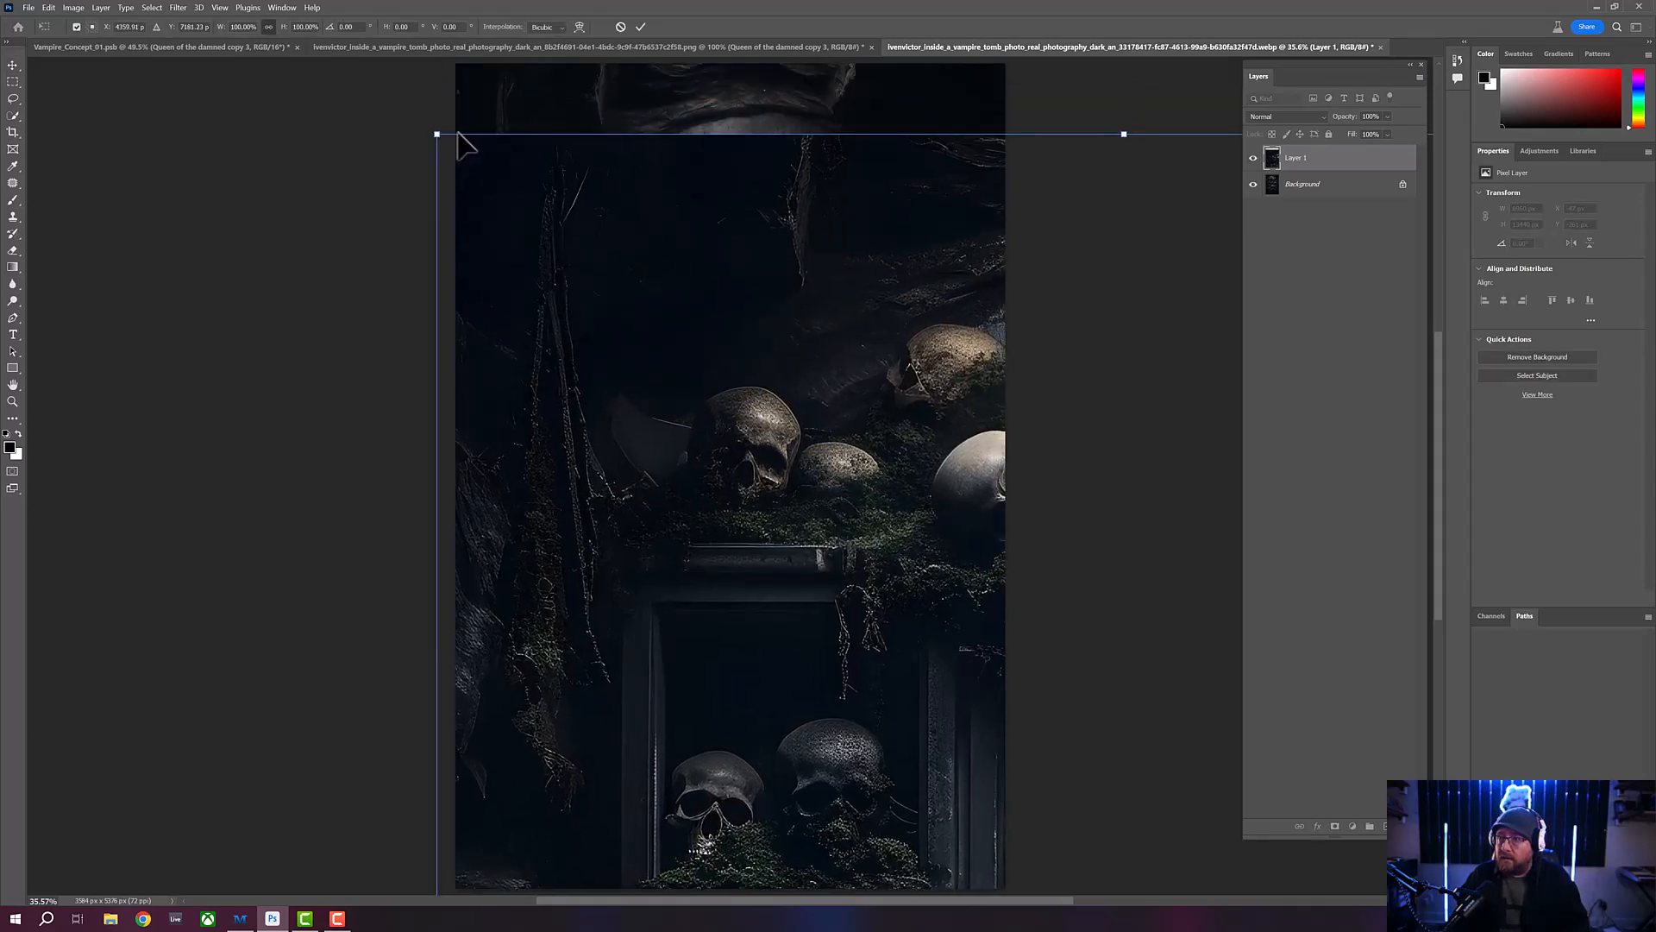
{"action": "left_click_drag", "start_coordinate": [435, 131], "coordinate": [749, 550]}
{"action": "left_click_drag", "start_coordinate": [850, 690], "coordinate": [498, 175]}
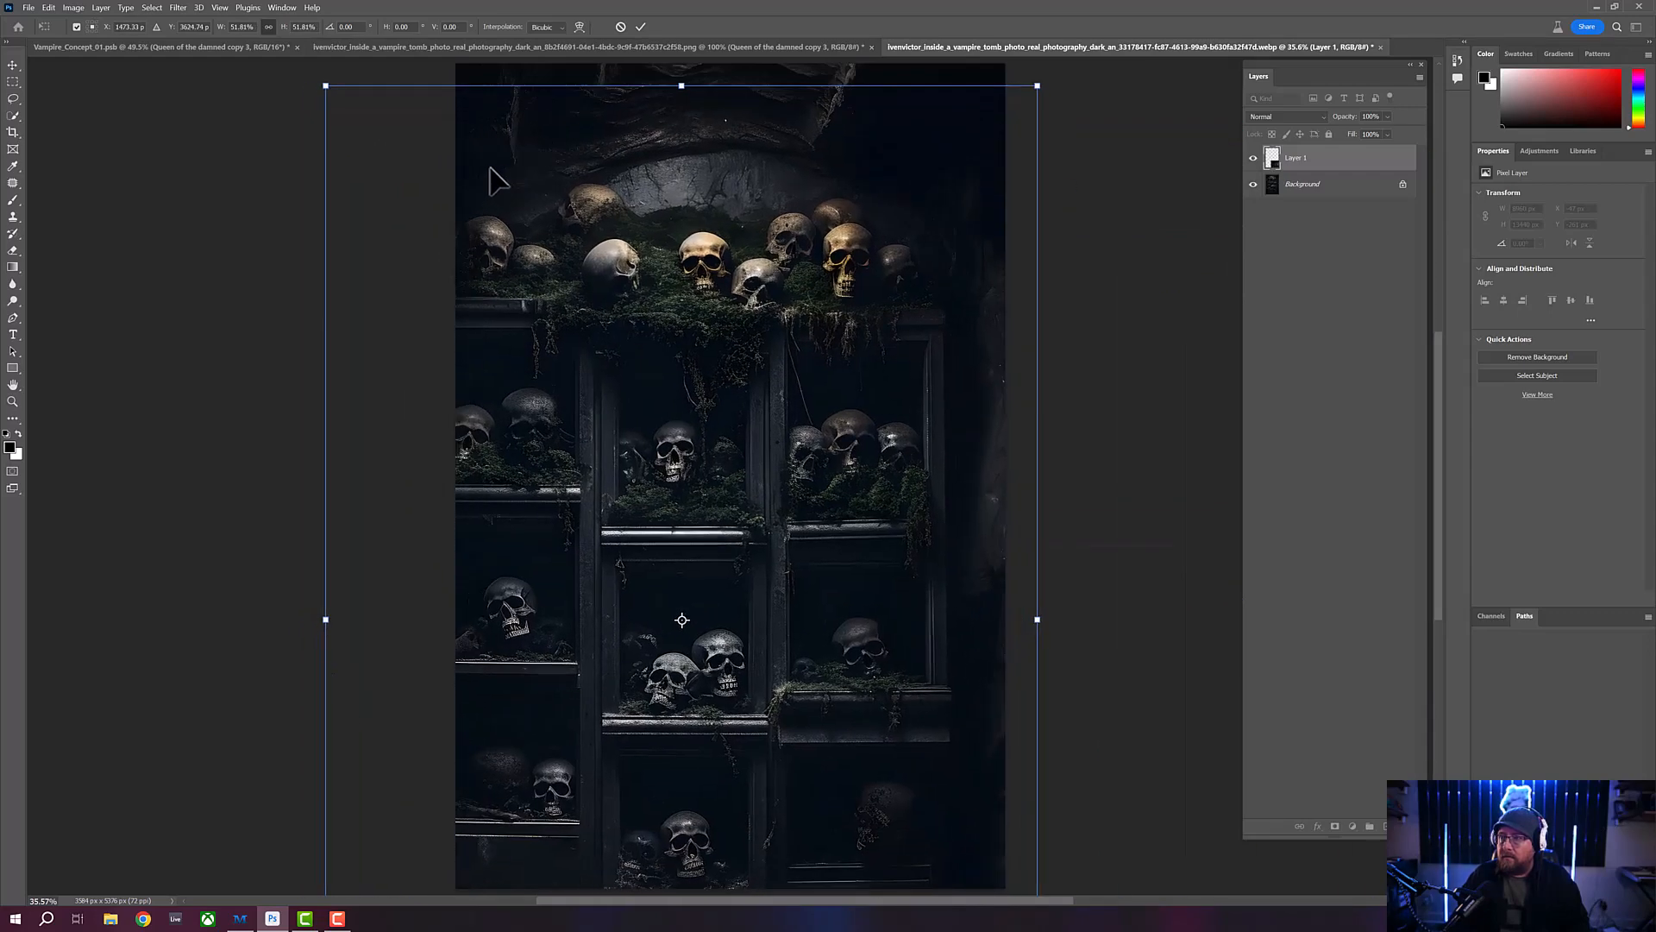
{"action": "left_click_drag", "start_coordinate": [335, 99], "coordinate": [557, 187]}
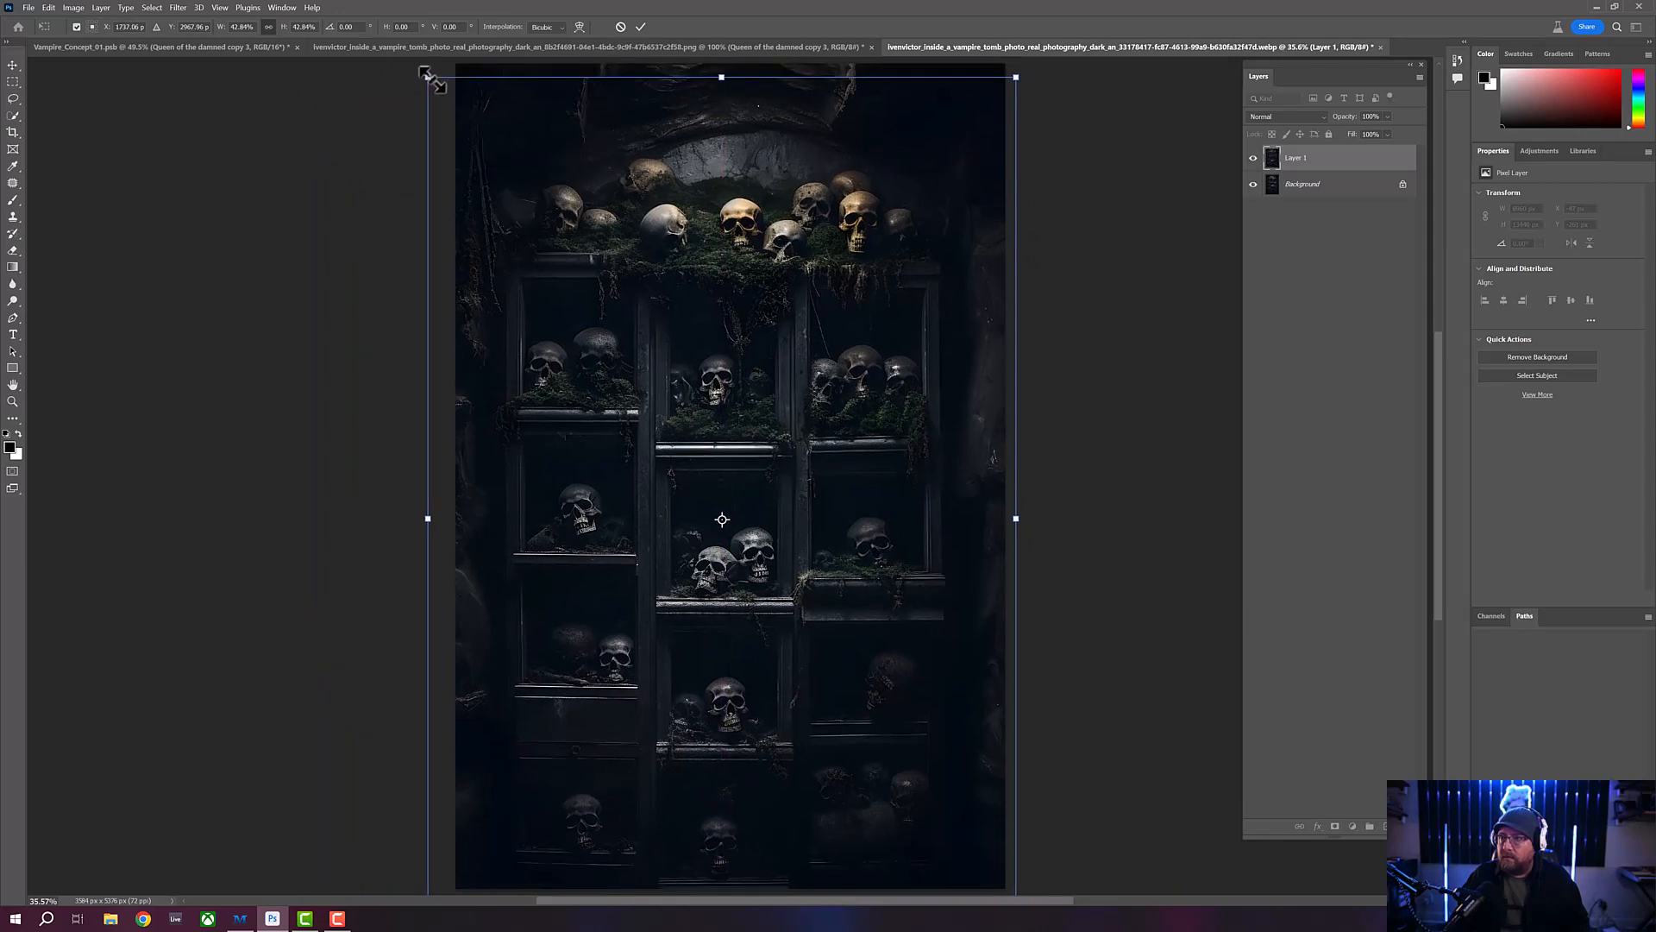
{"action": "left_click_drag", "start_coordinate": [432, 80], "coordinate": [459, 118]}
{"action": "left_click_drag", "start_coordinate": [591, 185], "coordinate": [570, 157]}
{"action": "left_click_drag", "start_coordinate": [439, 90], "coordinate": [481, 137]}
{"action": "left_click_drag", "start_coordinate": [599, 190], "coordinate": [586, 133]}
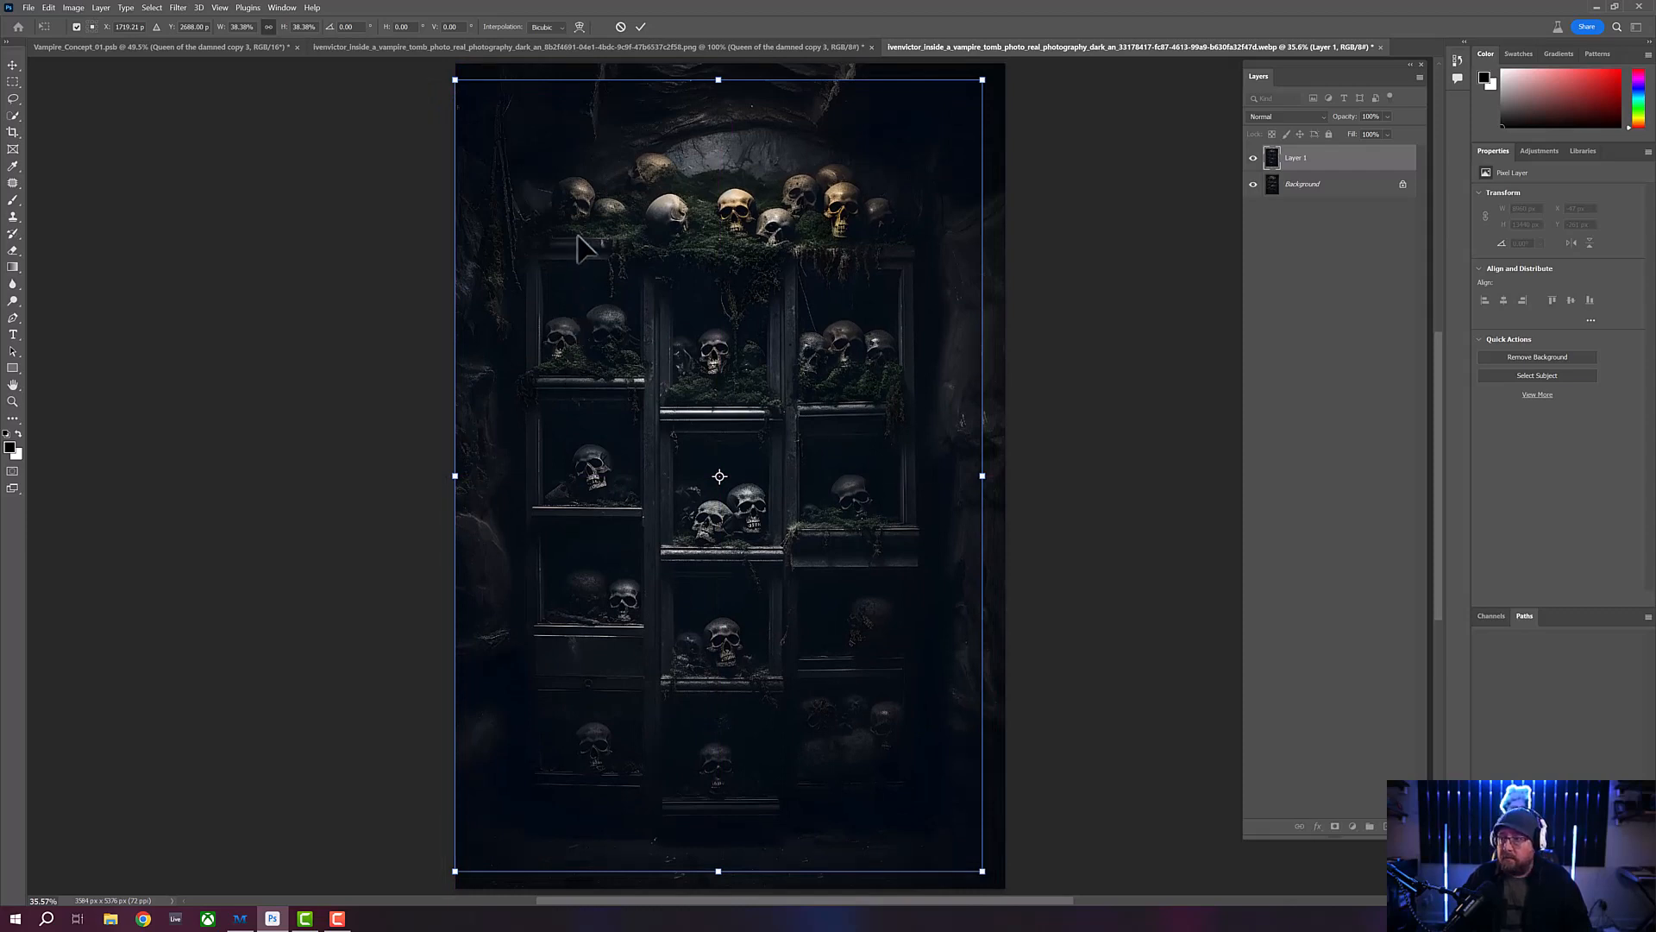
{"action": "left_click_drag", "start_coordinate": [583, 238], "coordinate": [582, 223]}
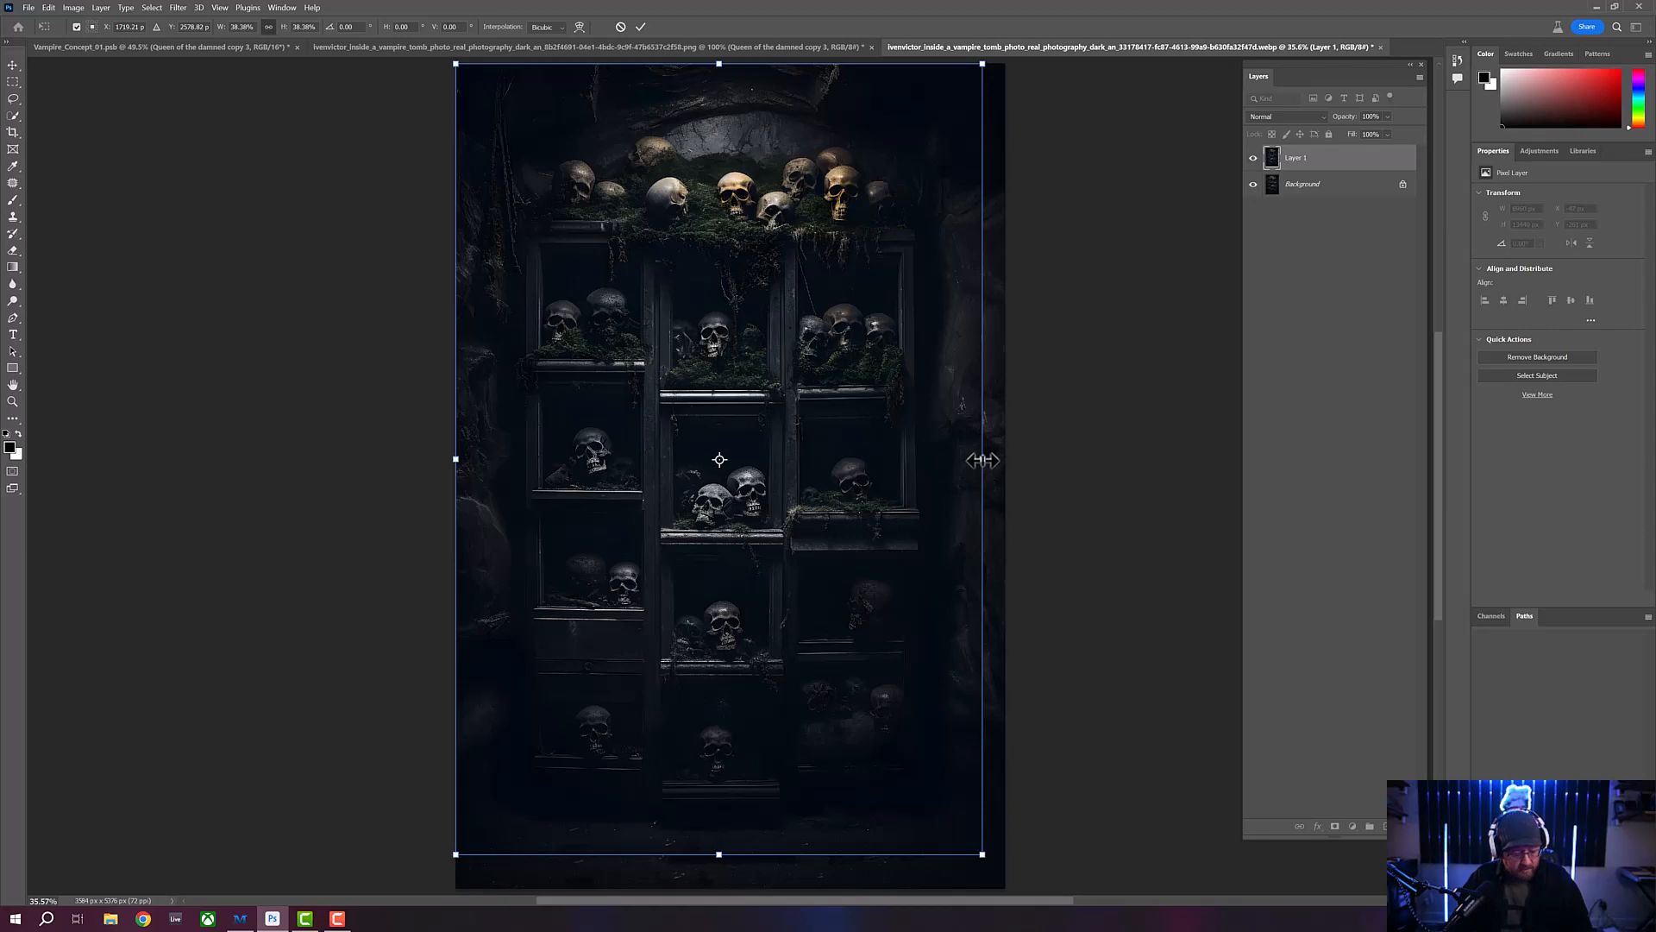
- Stretch the layer to 40% width and 40% height so it fills the canvas, and apply the transform
{"action": "mouse_move", "coordinate": [983, 460]}
{"action": "left_mouse_down"}
{"action": "mouse_move", "coordinate": [956, 459]}
{"action": "mouse_move", "coordinate": [1001, 470]}
{"action": "left_mouse_up"}
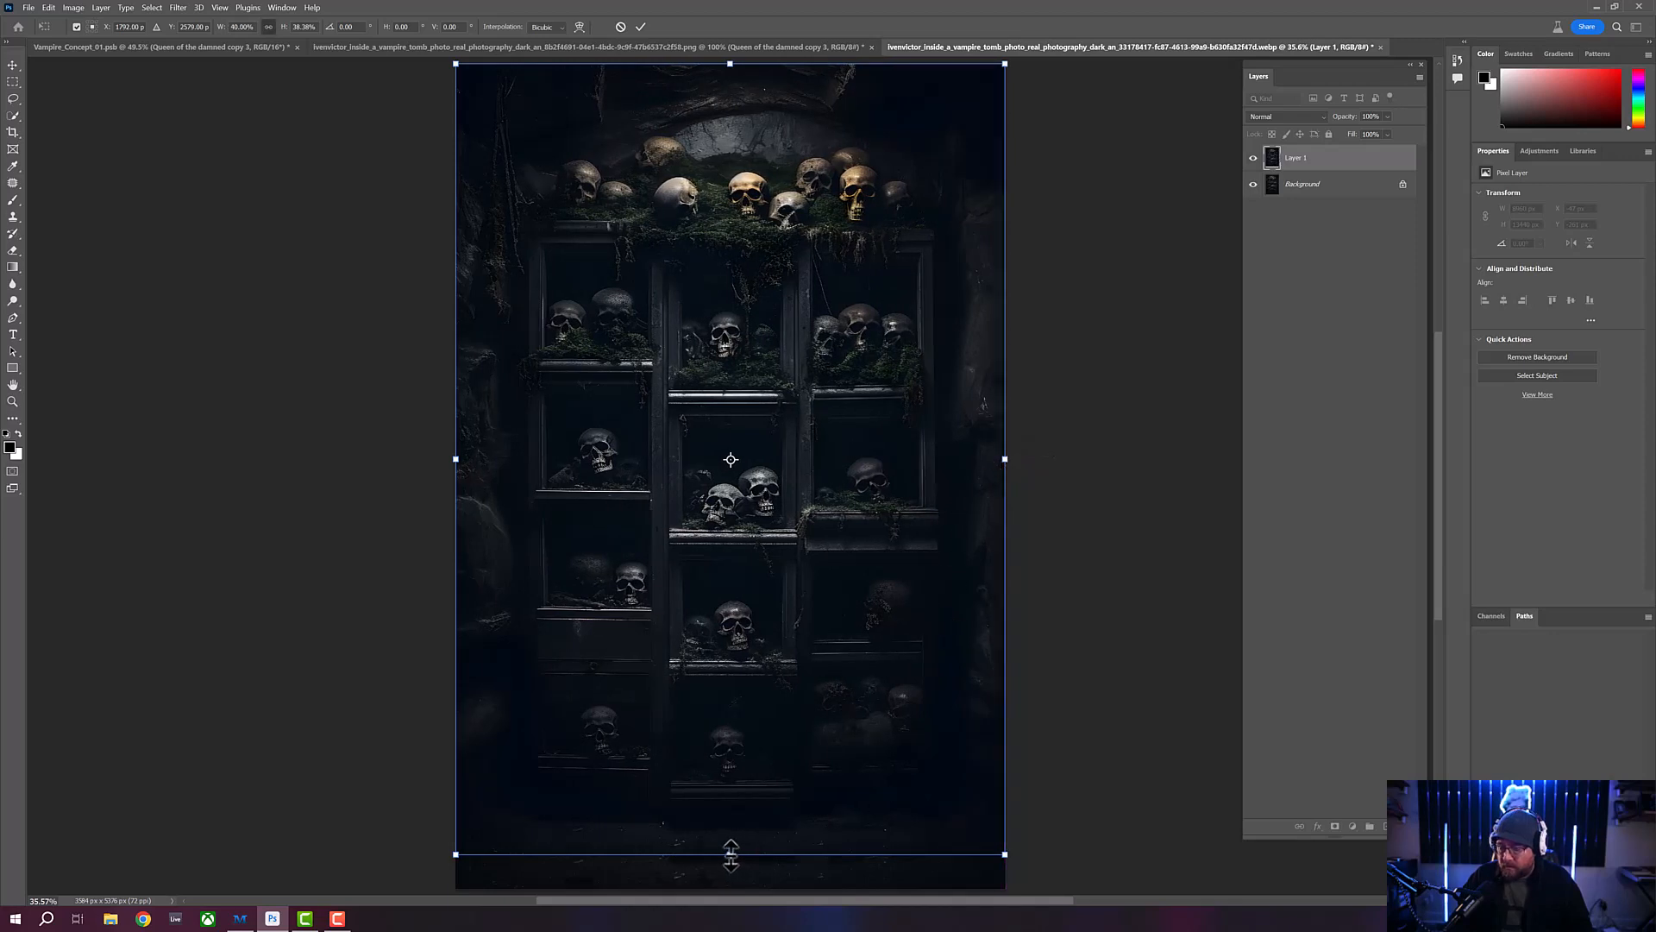
{"action": "left_click_drag", "start_coordinate": [731, 854], "coordinate": [728, 886]}
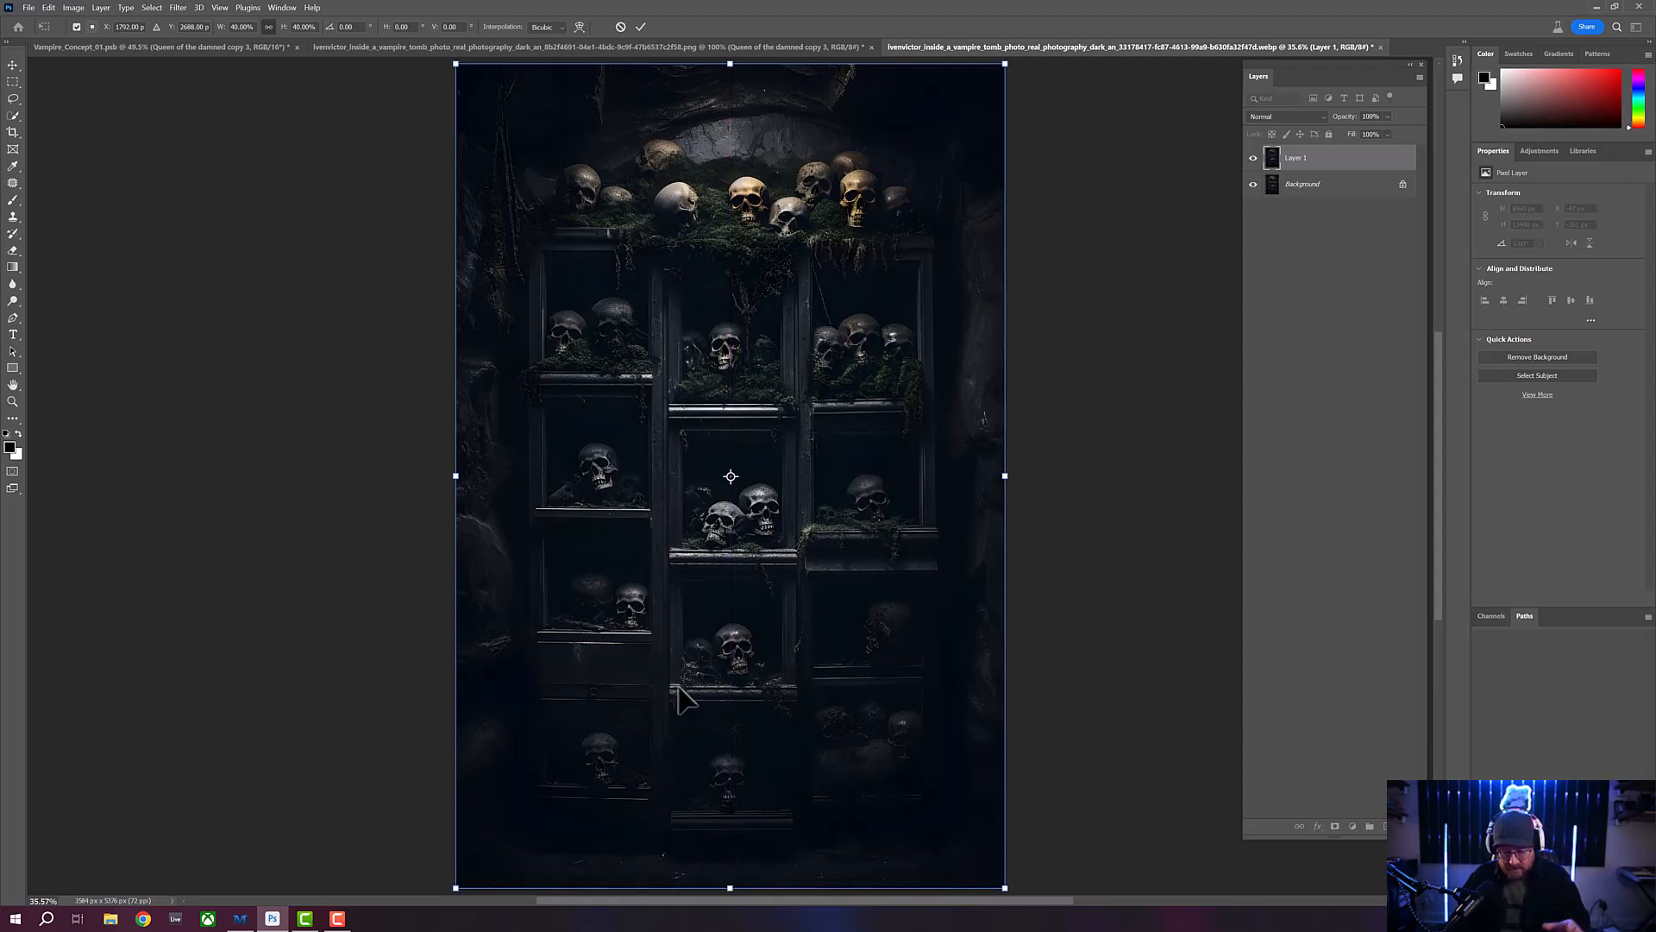
{"action": "key", "text": "Return"}
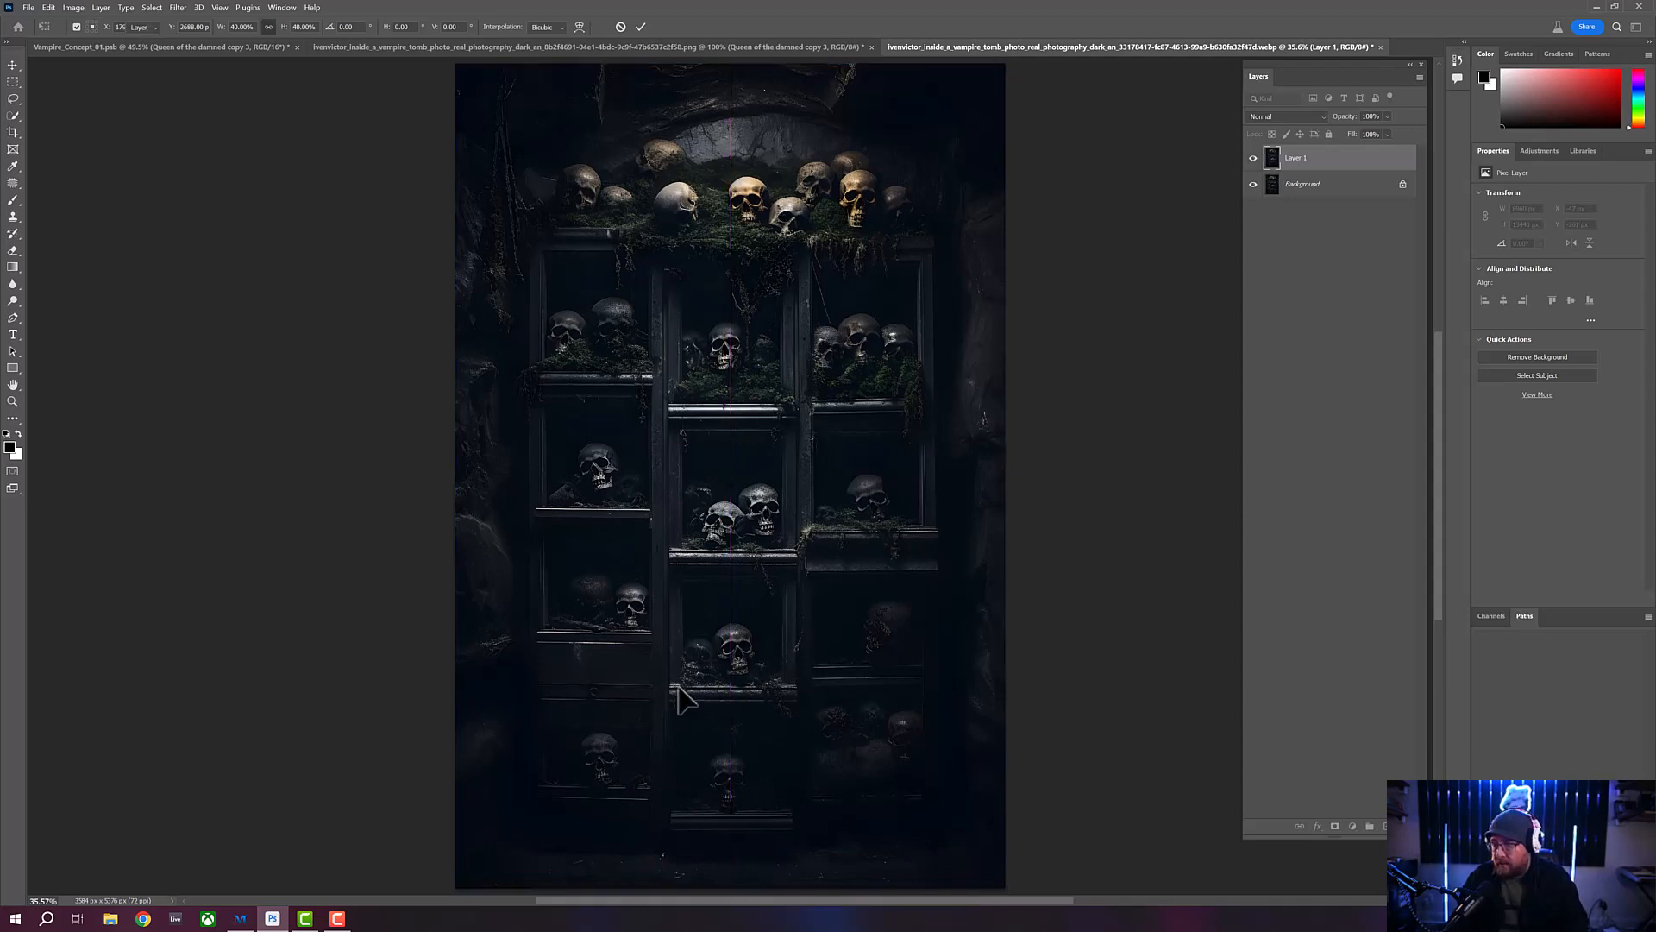
- Compare Layer 1 with the Background upscale beneath it by toggling the layer's visibility
{"action": "left_click", "coordinate": [1254, 158]}
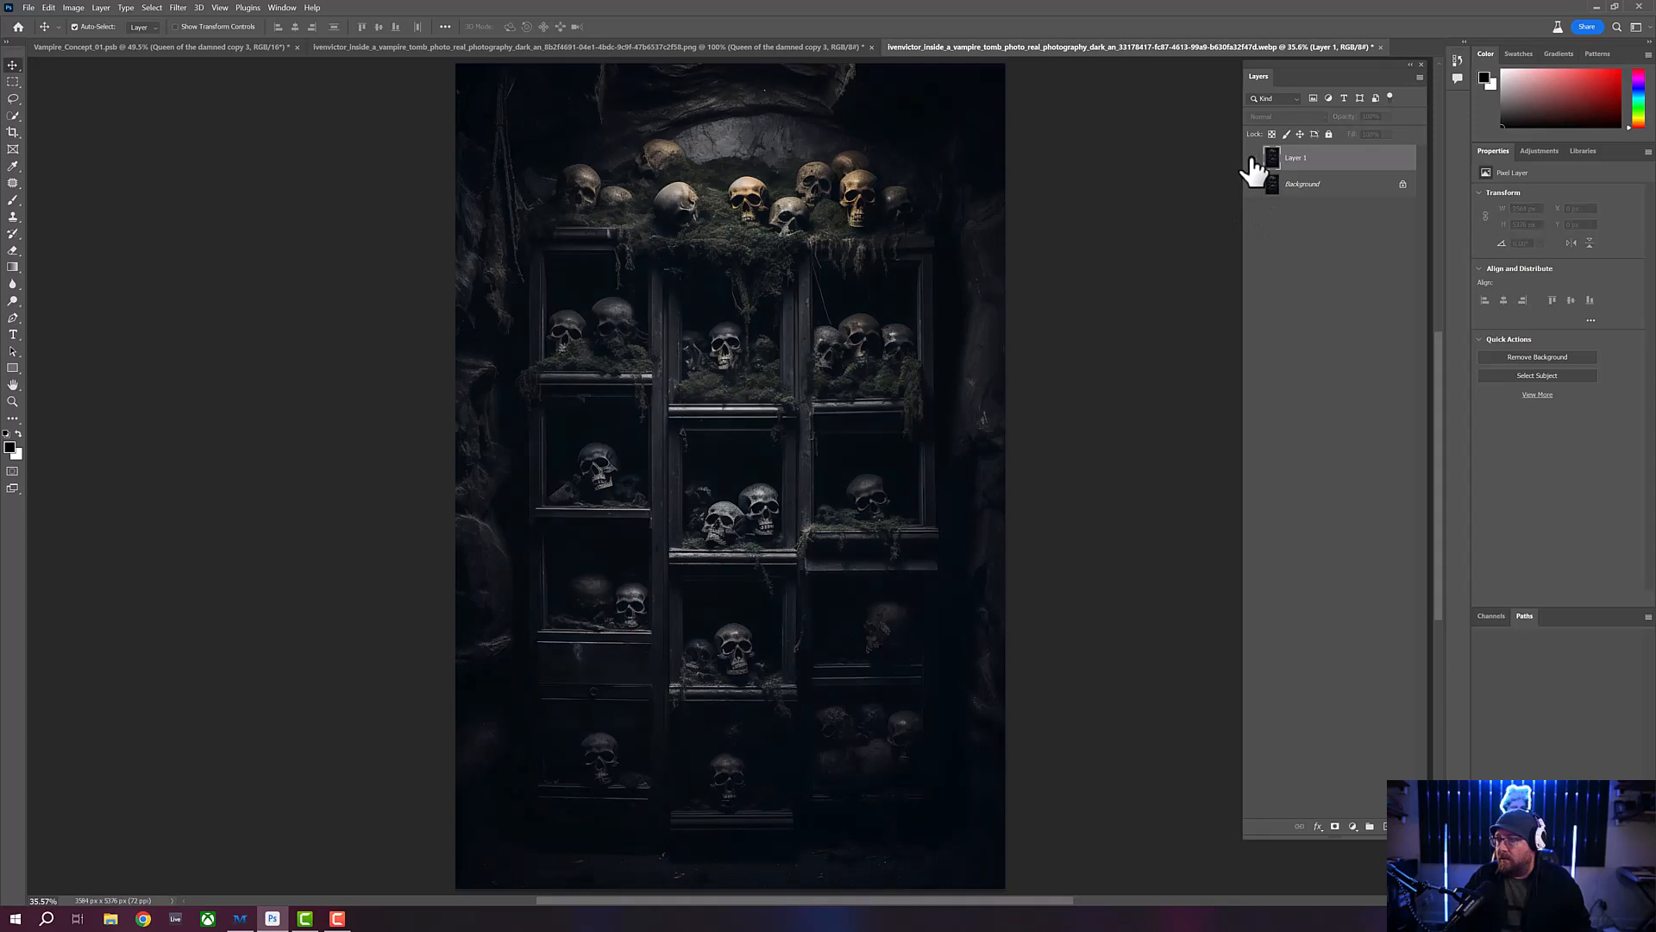
{"action": "left_click", "coordinate": [1253, 158]}
{"action": "left_click", "coordinate": [1253, 159]}
{"action": "left_click", "coordinate": [1253, 159]}
{"action": "left_click", "coordinate": [1253, 159]}
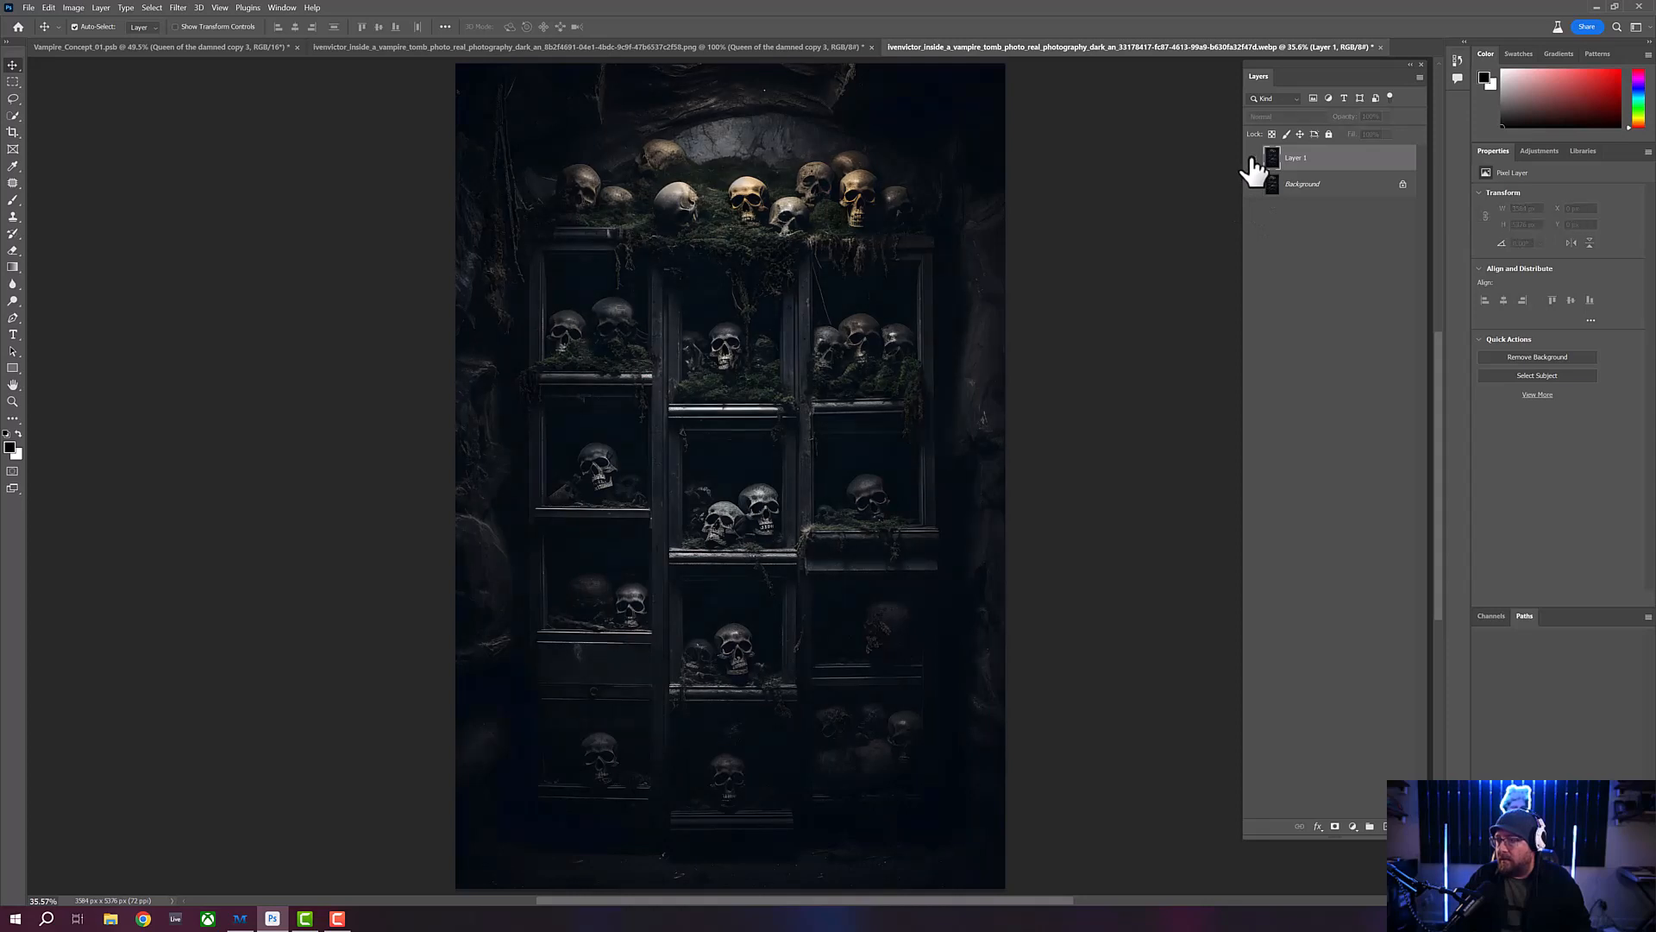
{"action": "left_click", "coordinate": [1254, 159]}
{"action": "left_click", "coordinate": [1254, 158]}
{"action": "left_click", "coordinate": [1254, 158]}
{"action": "left_click", "coordinate": [1253, 159]}
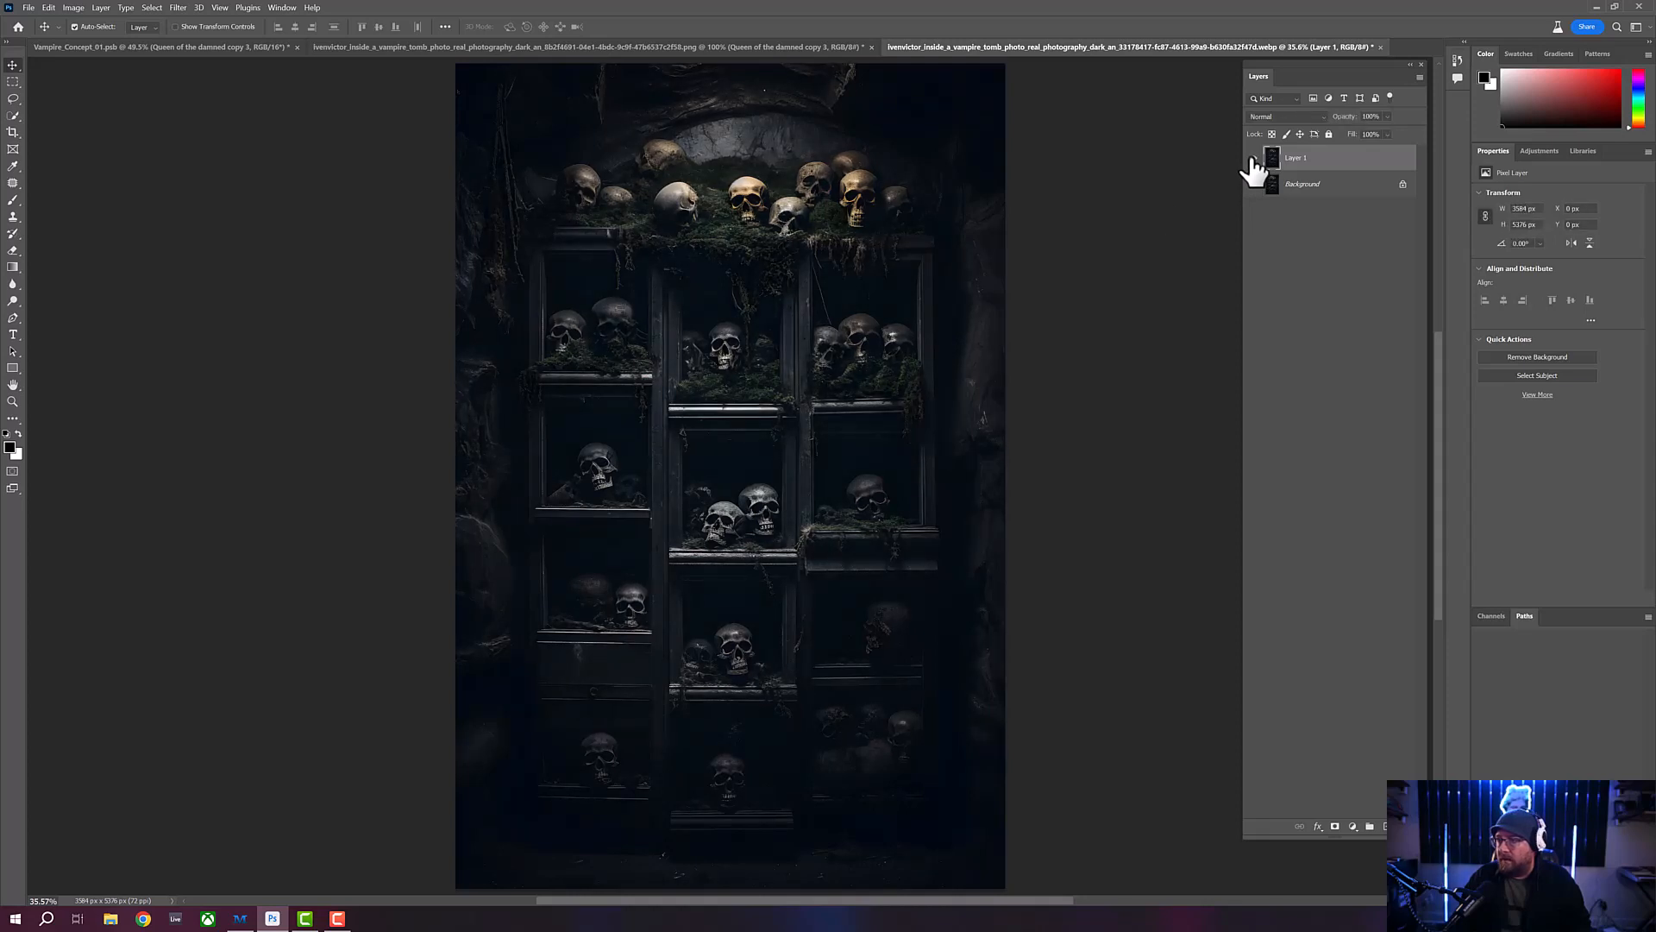
- Set Layer 1's blending mode to Darken while viewing the upper skull shelves up close
{"action": "left_click", "coordinate": [18, 400]}
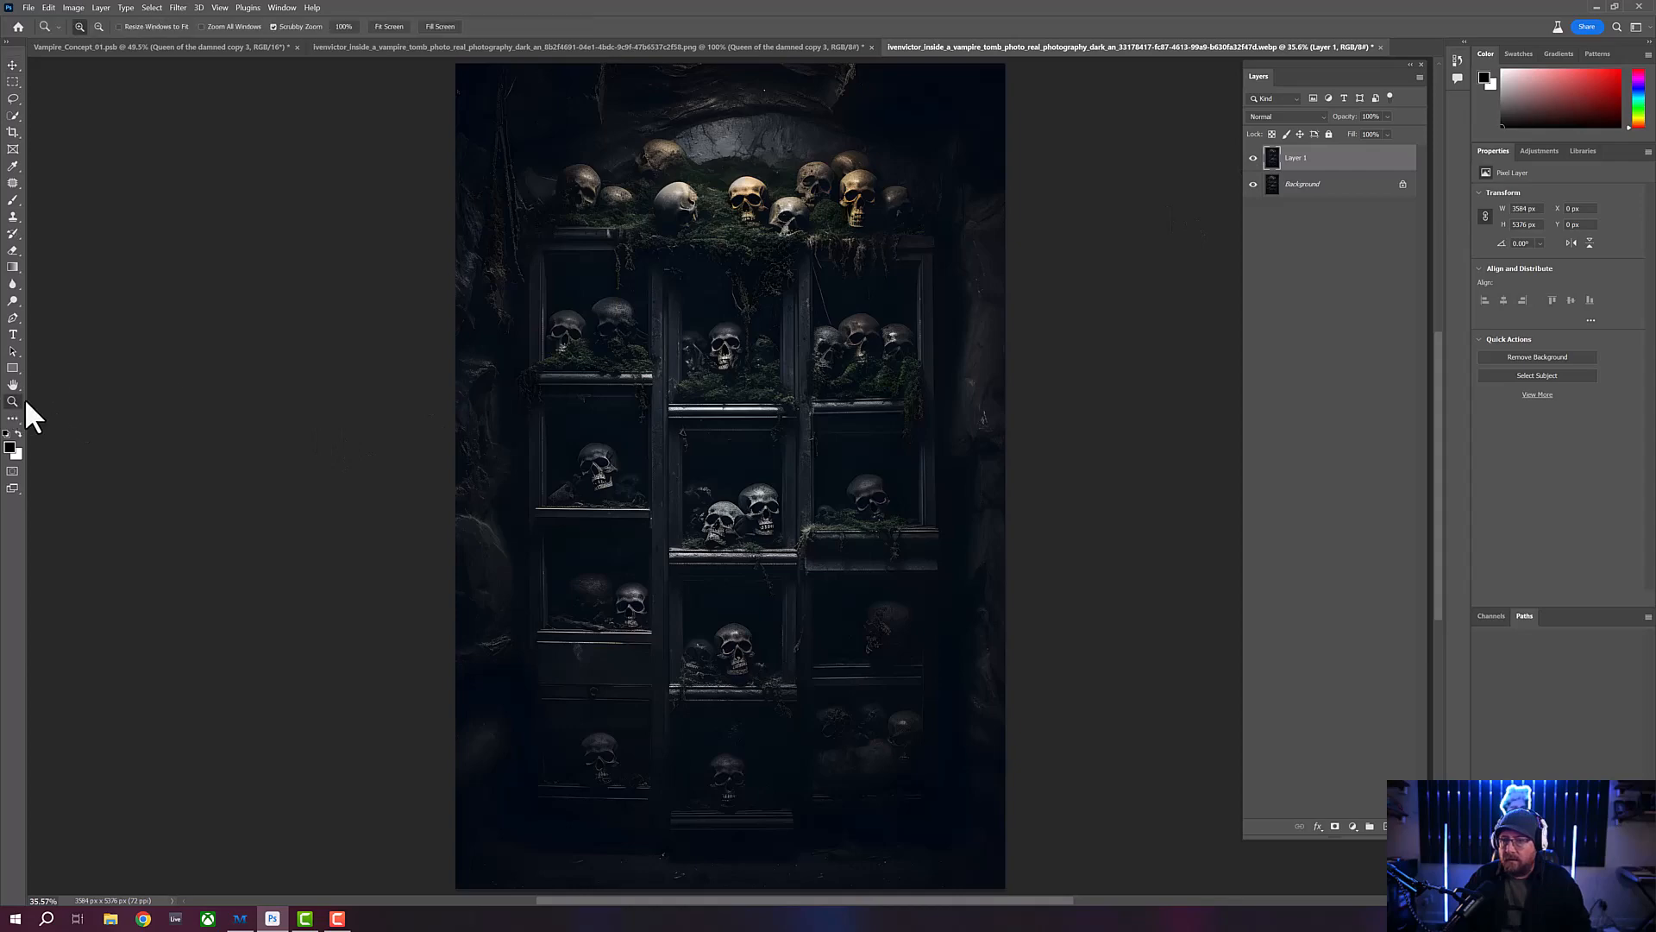
{"action": "left_click_drag", "start_coordinate": [779, 140], "coordinate": [806, 170]}
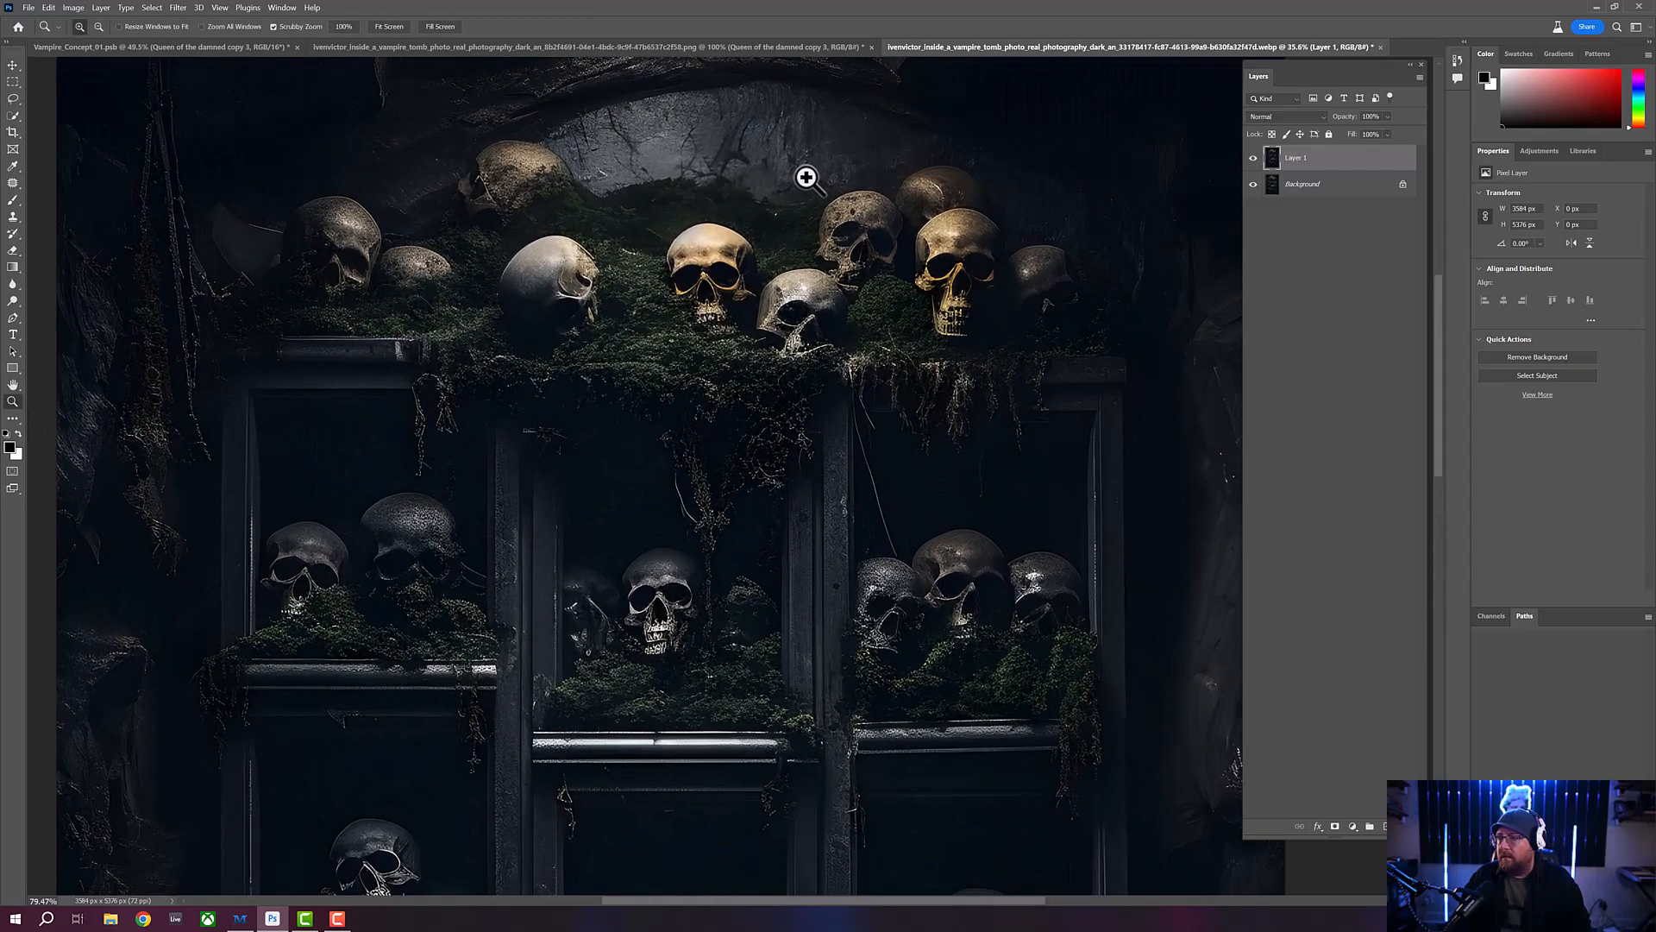
{"action": "left_click", "coordinate": [1310, 118]}
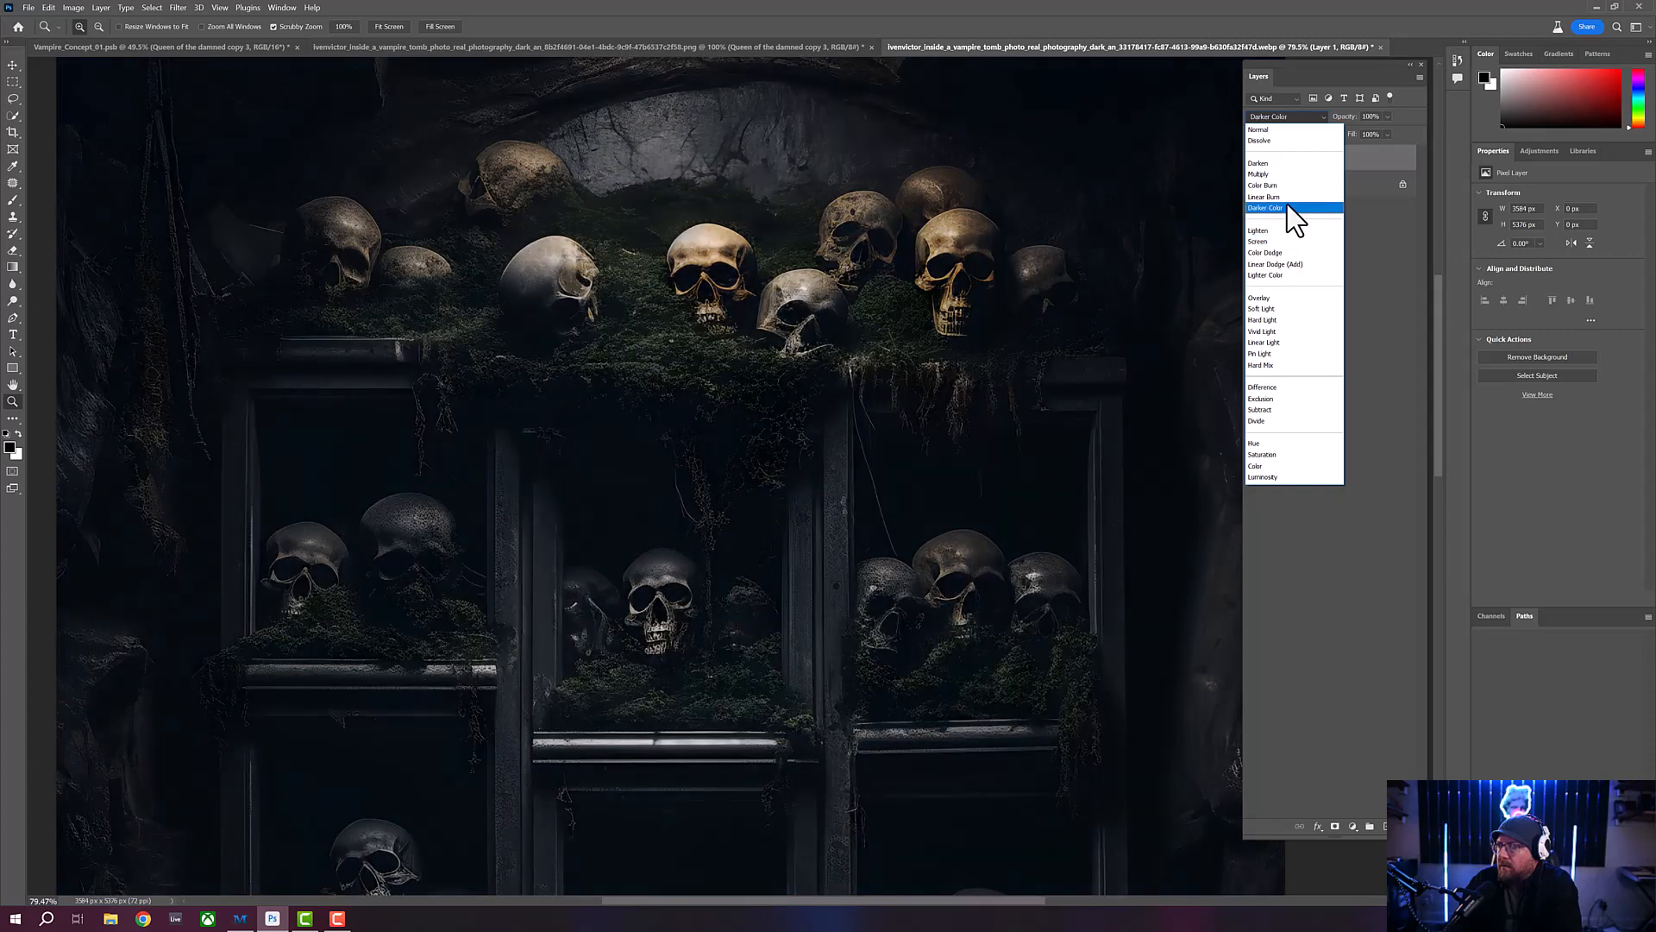
{"action": "left_click", "coordinate": [1256, 164]}
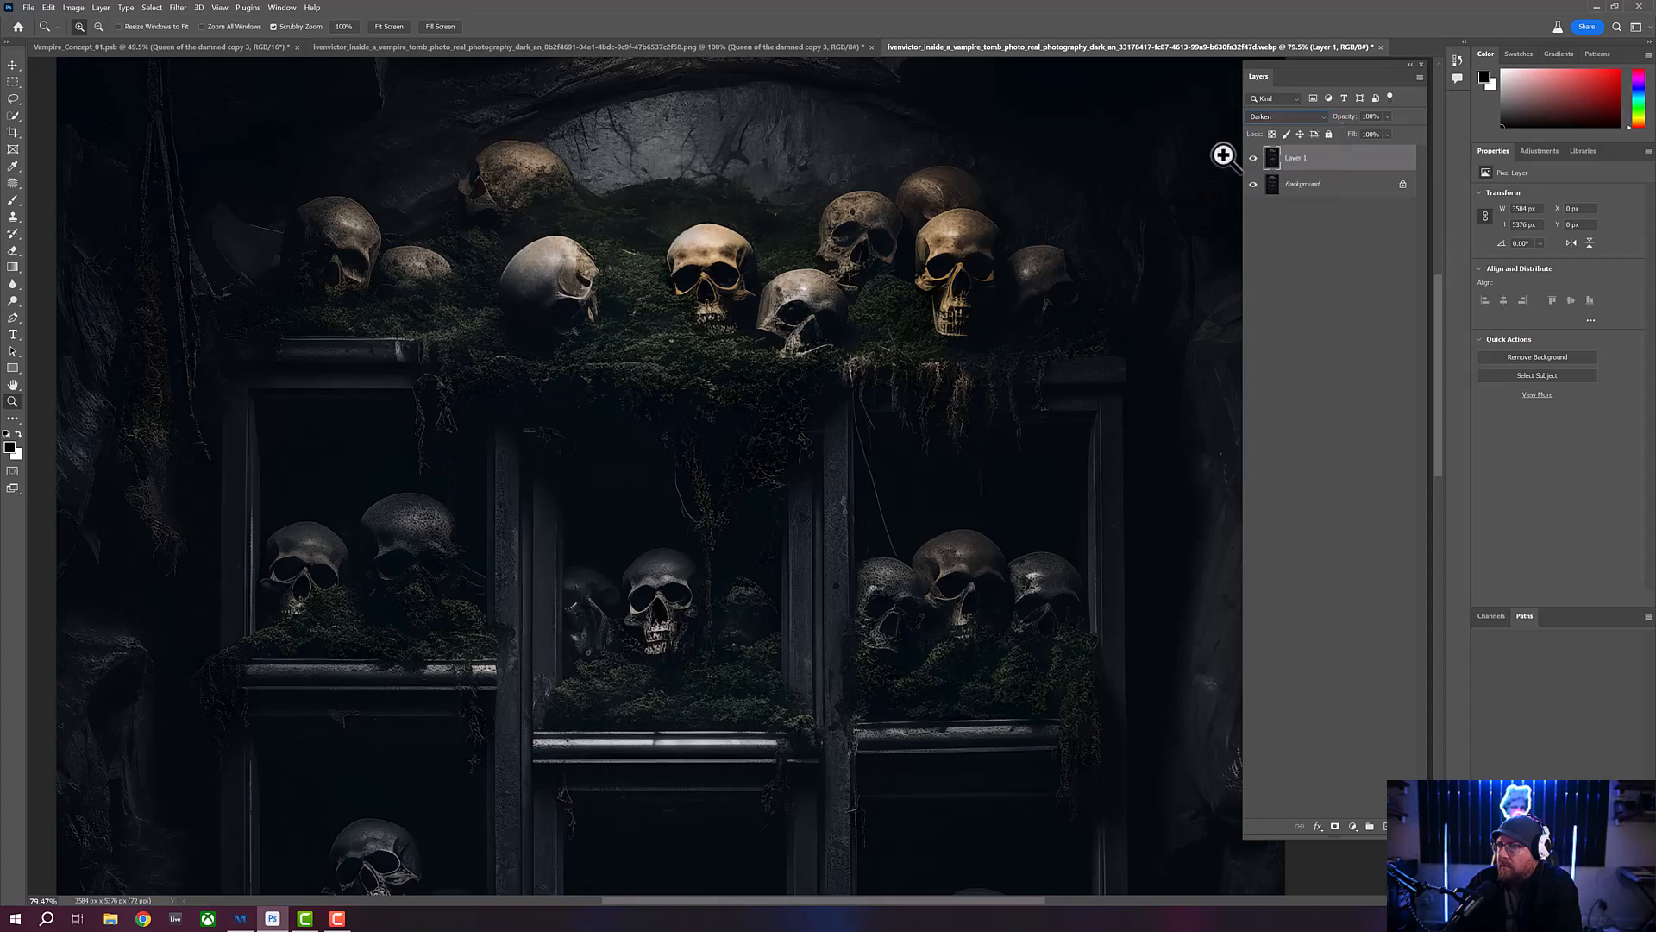
- Compare the upper shelves with and without the Darken layer by toggling its visibility
{"action": "left_click", "coordinate": [1254, 159]}
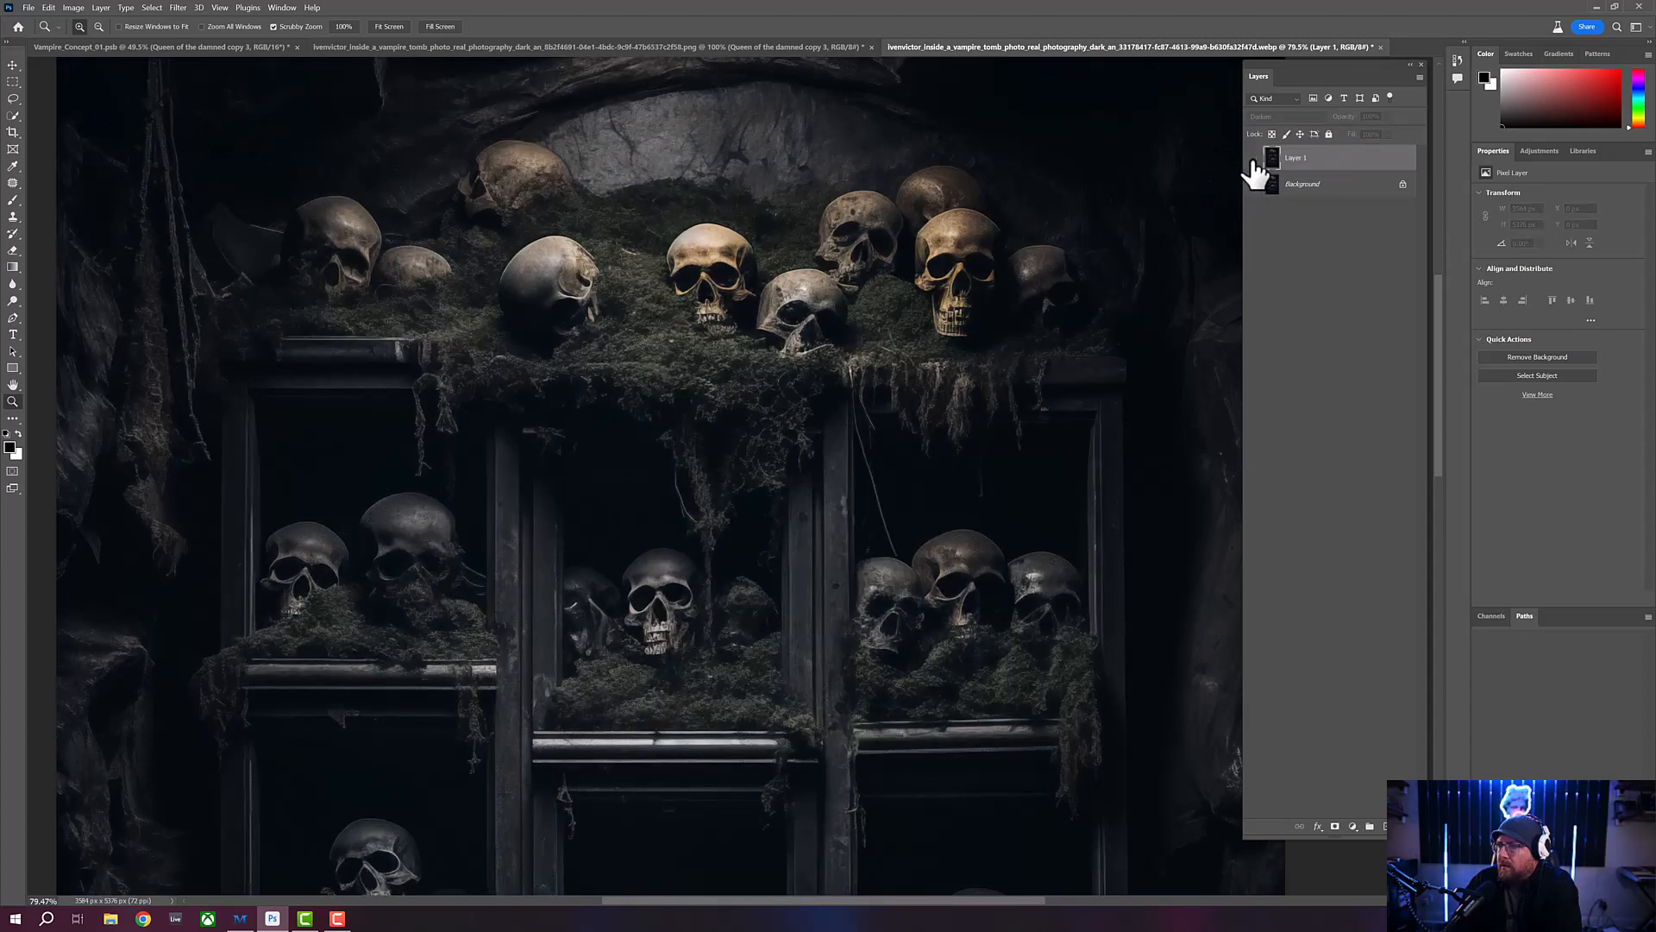
{"action": "left_click", "coordinate": [1253, 158]}
{"action": "left_click", "coordinate": [1254, 159]}
{"action": "left_click", "coordinate": [1253, 159]}
{"action": "left_click", "coordinate": [1253, 159]}
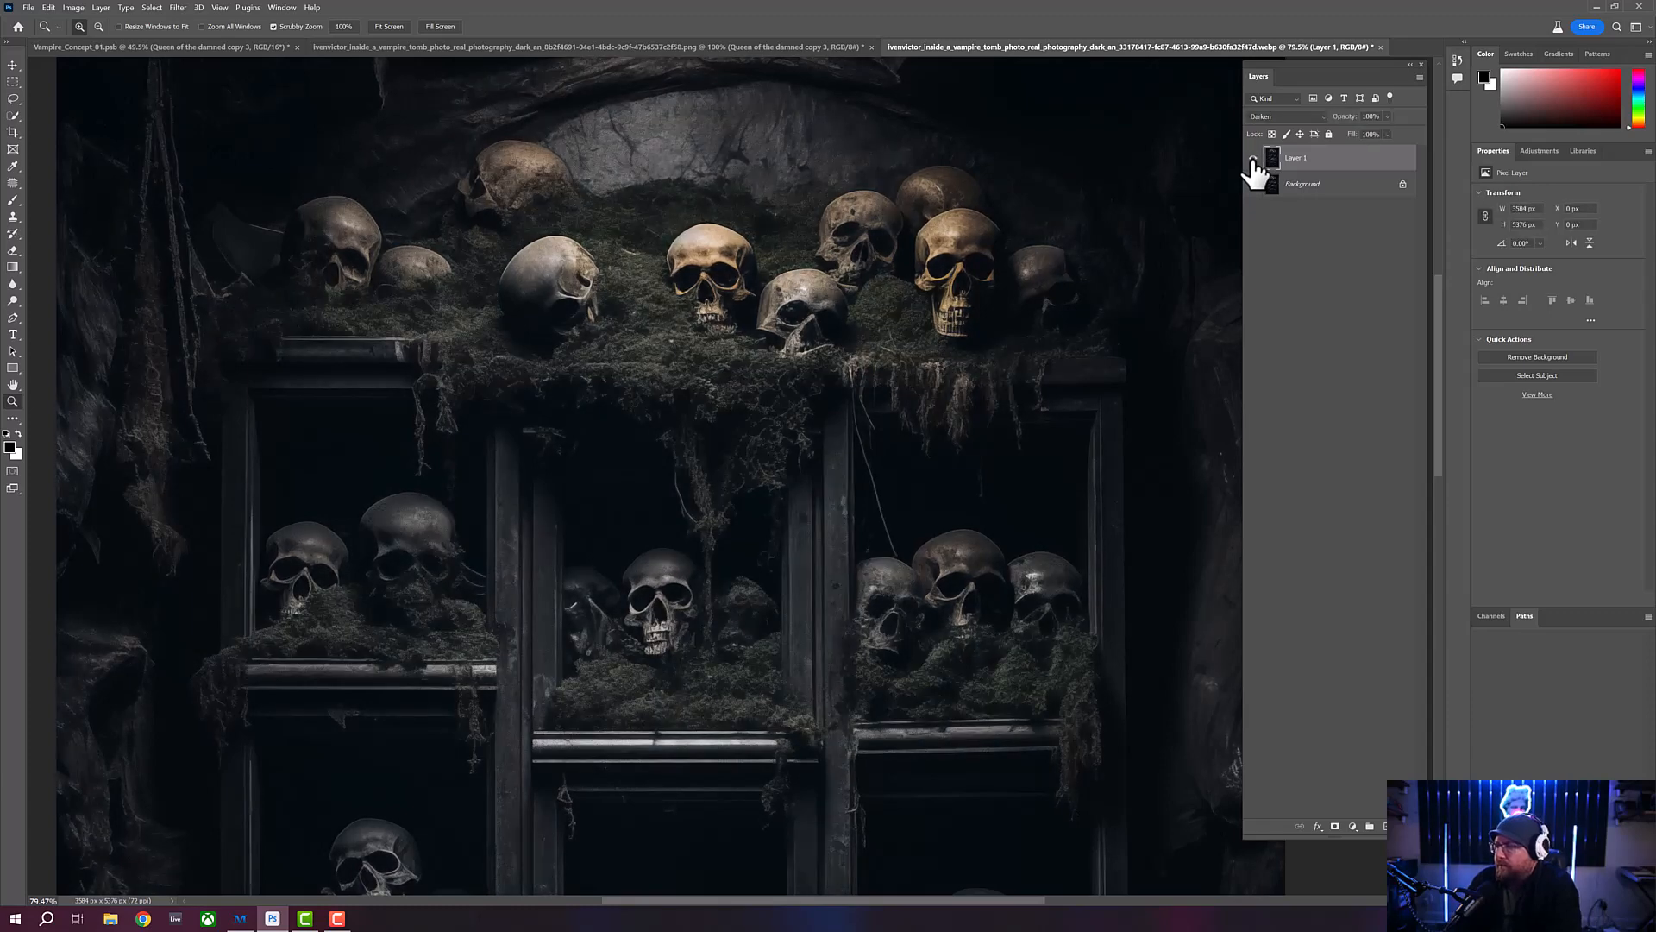
{"action": "left_click", "coordinate": [1254, 158]}
{"action": "left_click", "coordinate": [1254, 159]}
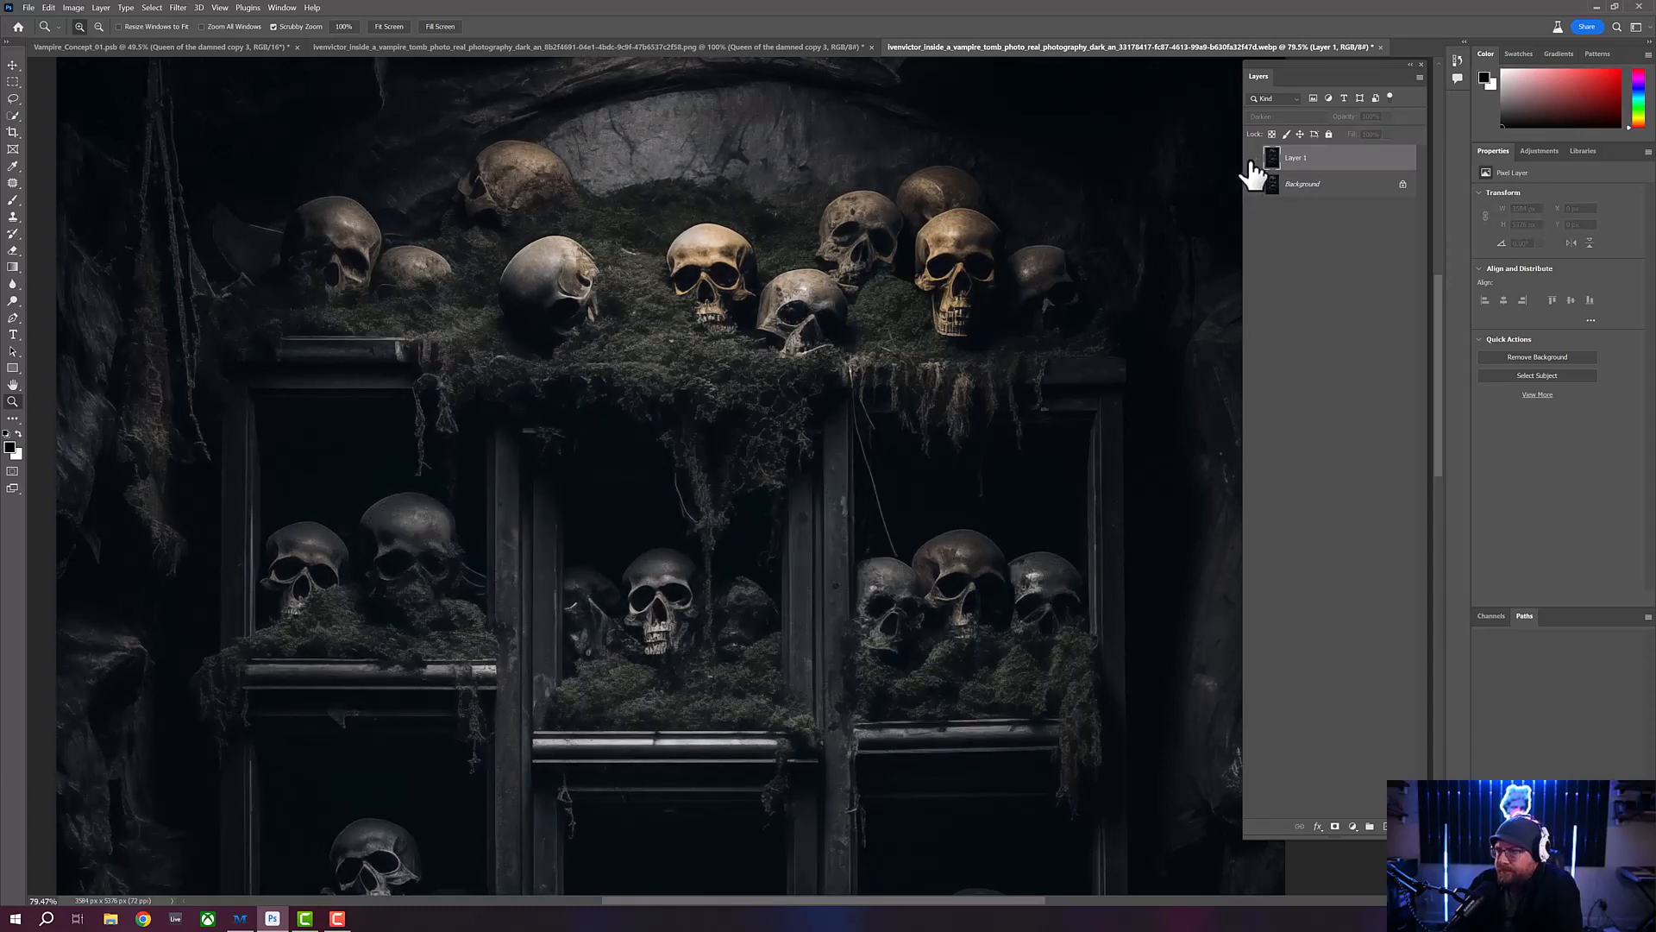
{"action": "left_click", "coordinate": [1253, 159]}
- Examine the top shelf's skulls and moss at about 138% magnification, with the Darken layer shown and hidden
{"action": "left_click_drag", "start_coordinate": [621, 308], "coordinate": [540, 301]}
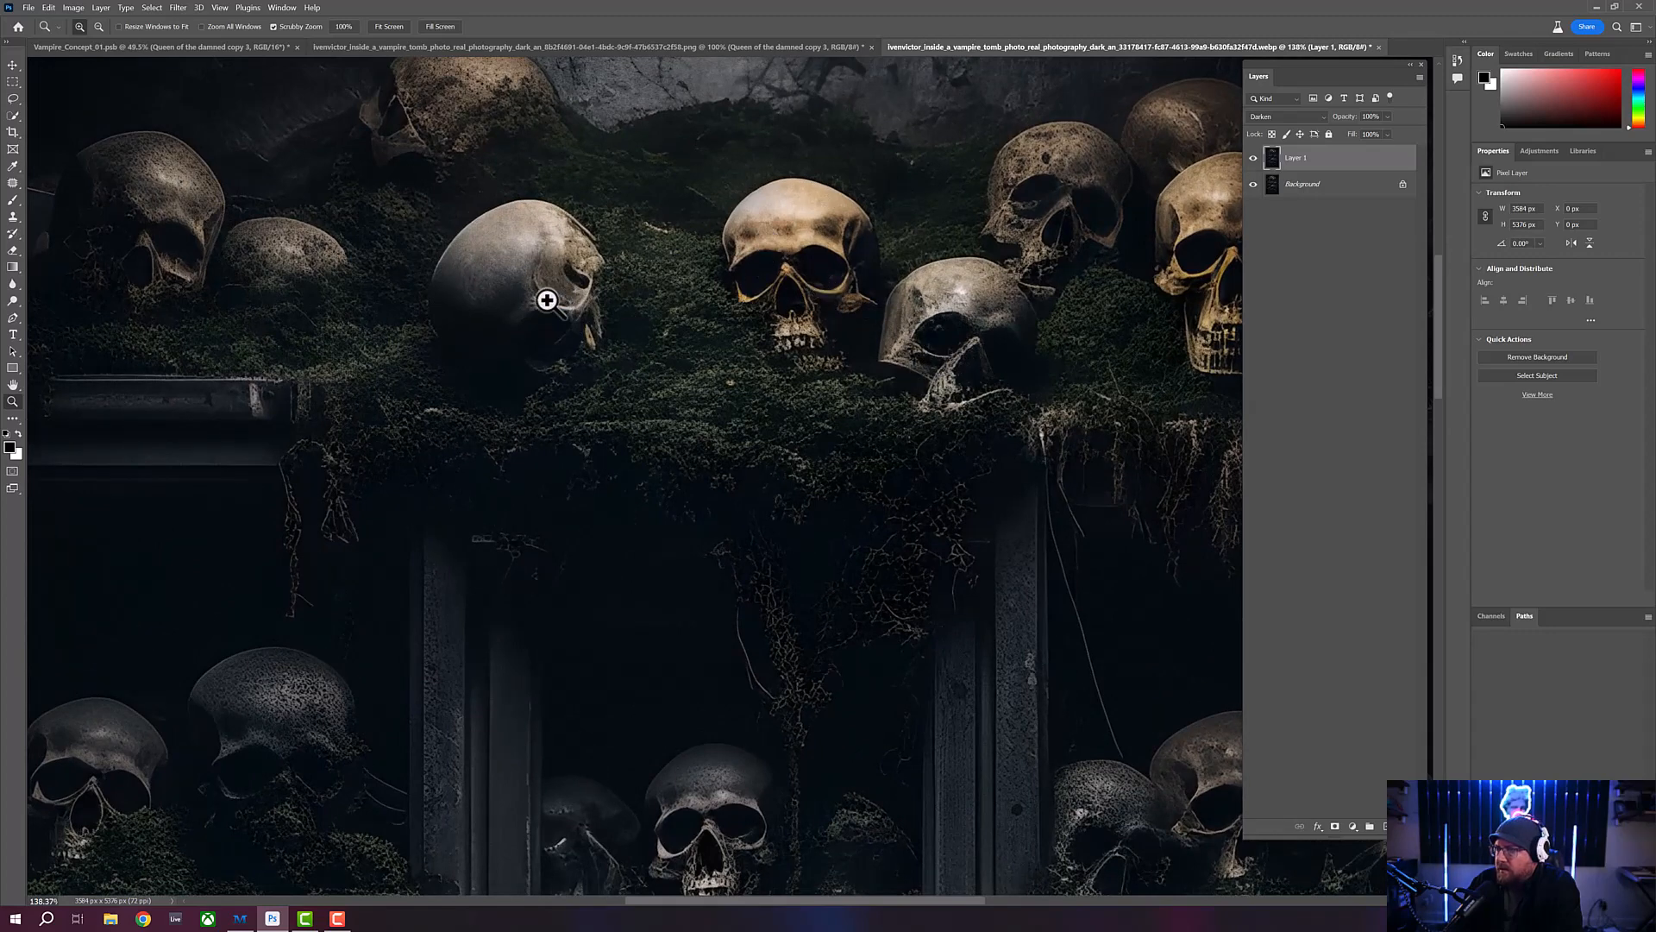
{"action": "left_click", "coordinate": [1253, 158]}
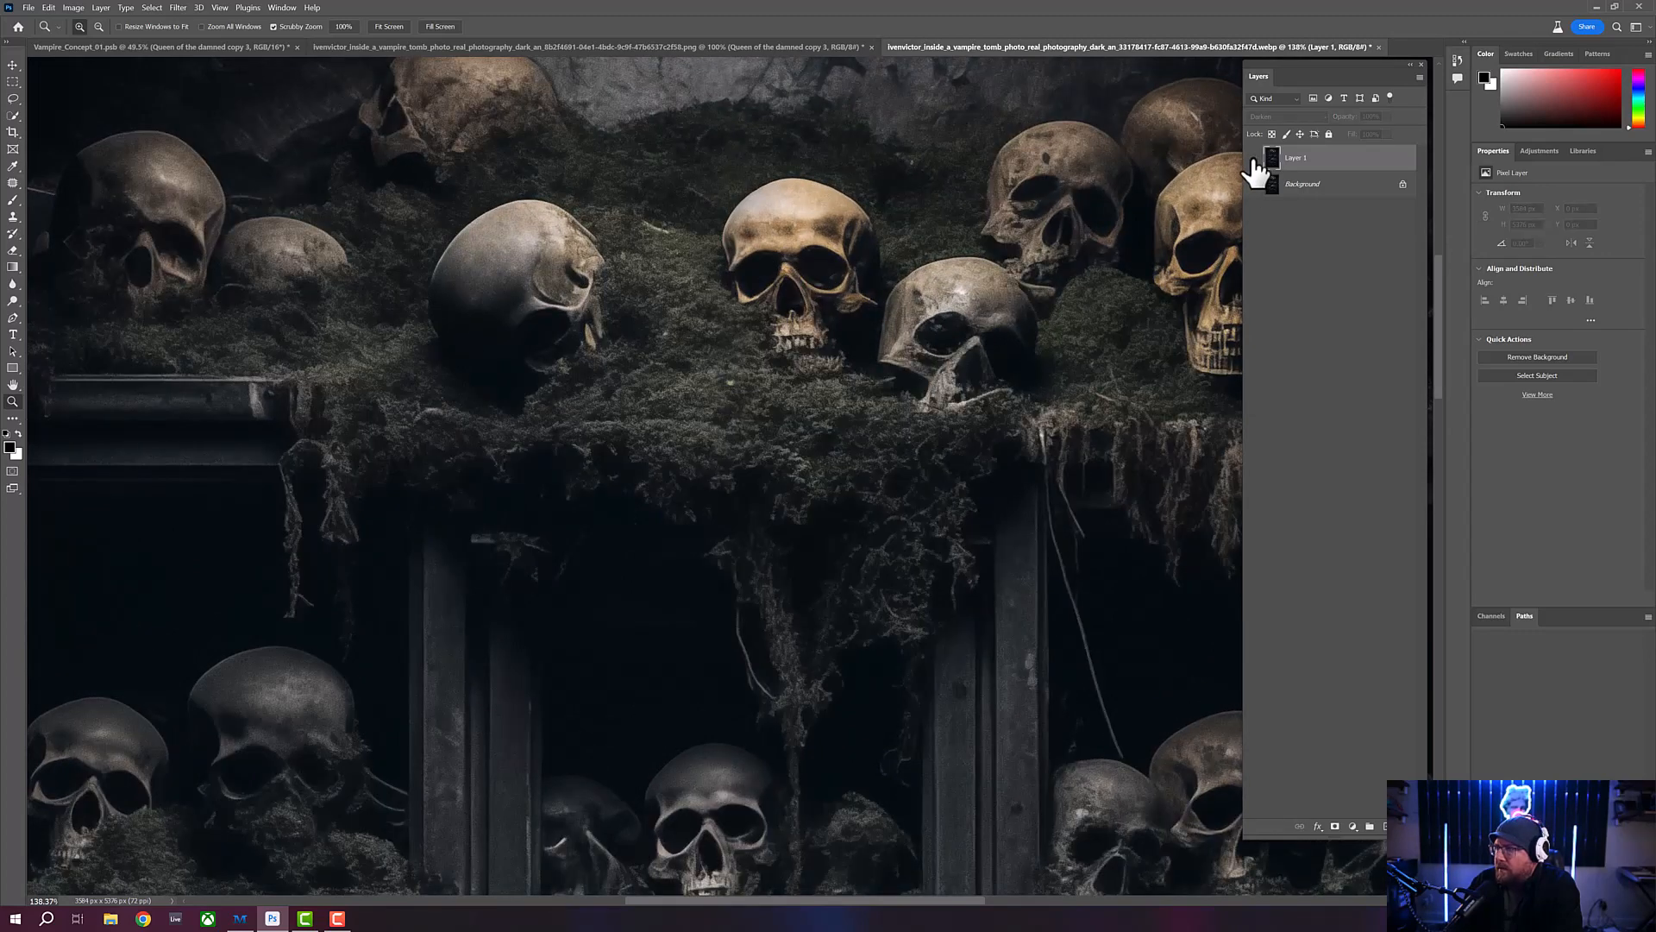
{"action": "left_click", "coordinate": [1253, 159]}
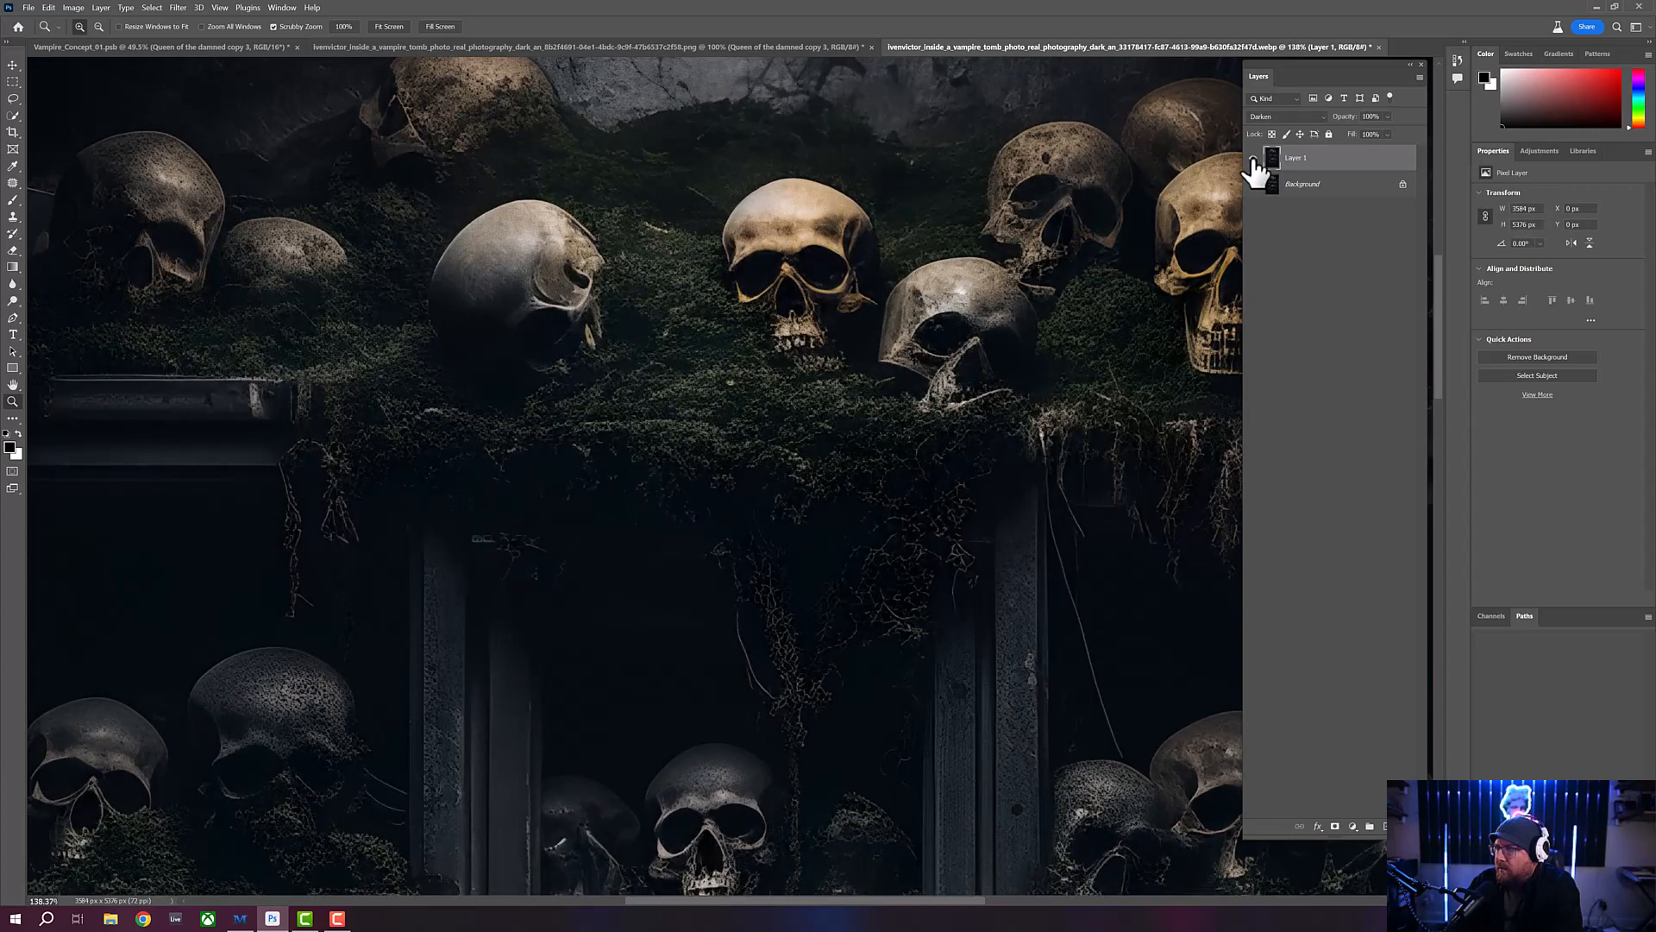
{"action": "left_click", "coordinate": [1254, 158]}
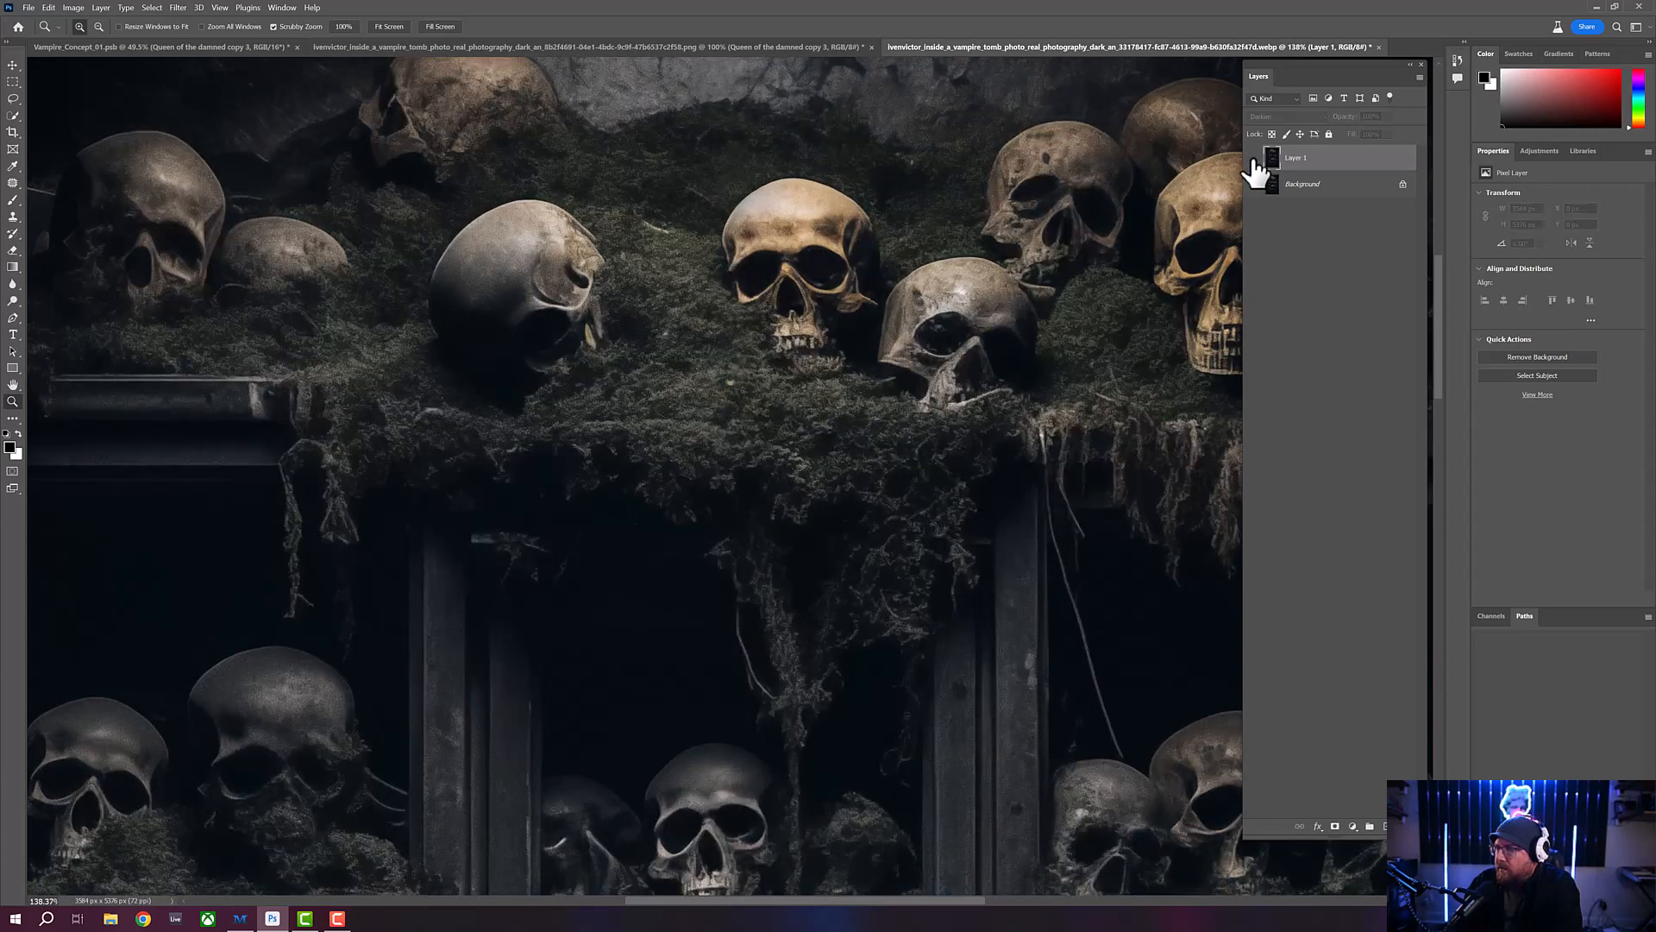
{"action": "left_click", "coordinate": [1254, 158]}
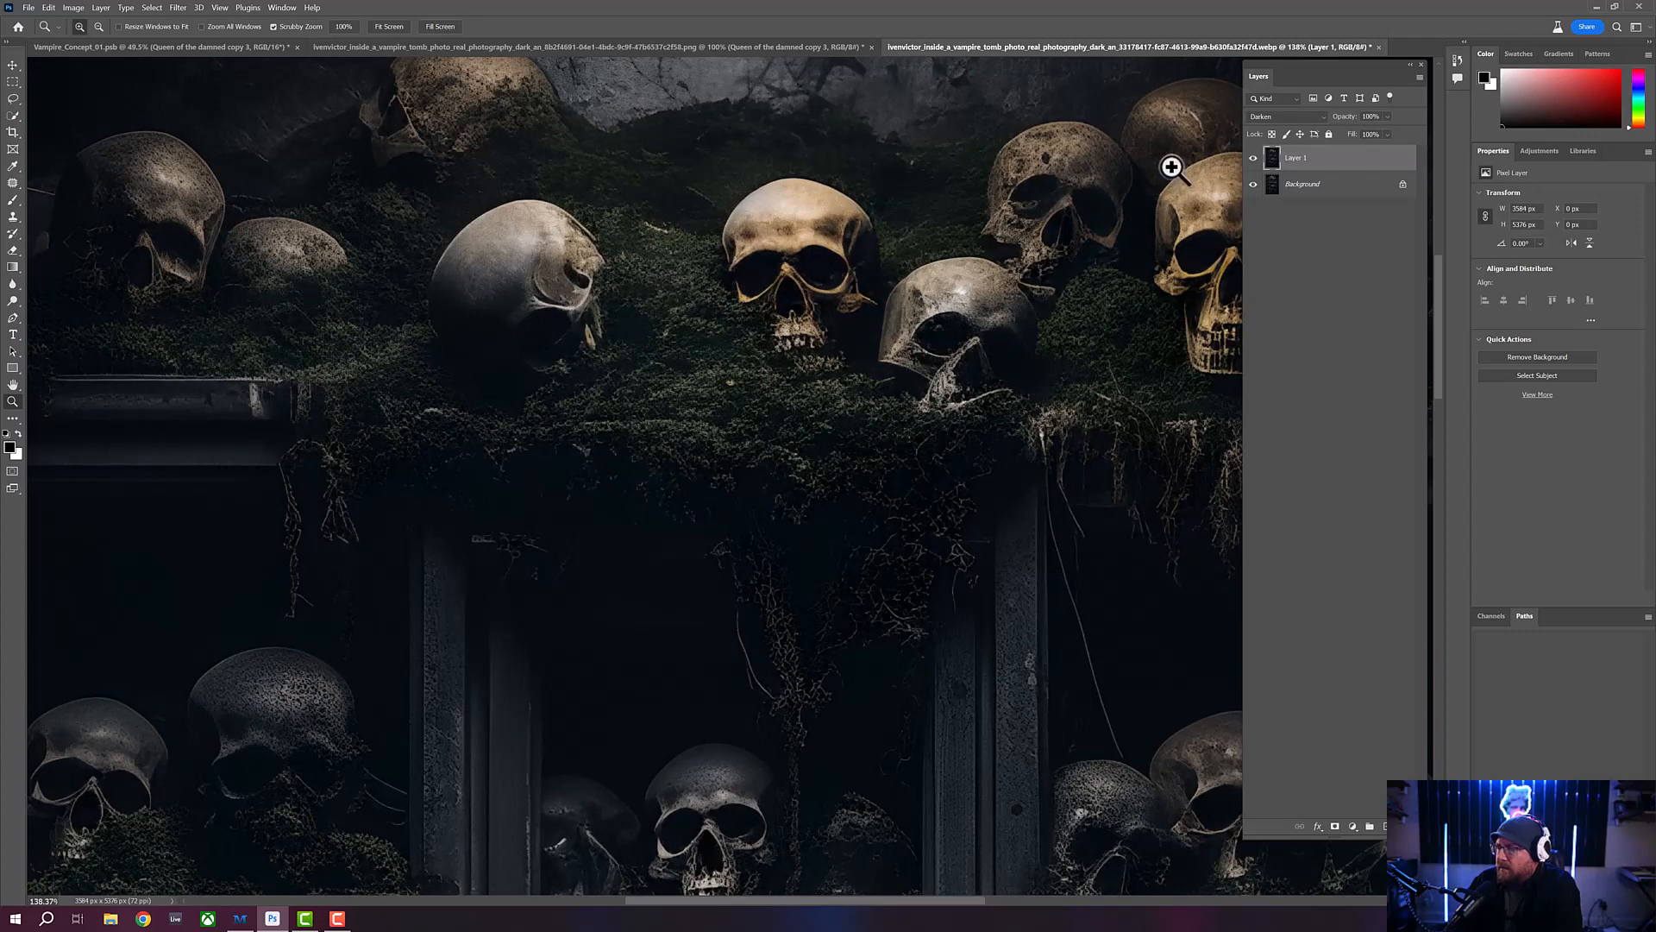
{"action": "left_click", "coordinate": [1254, 159]}
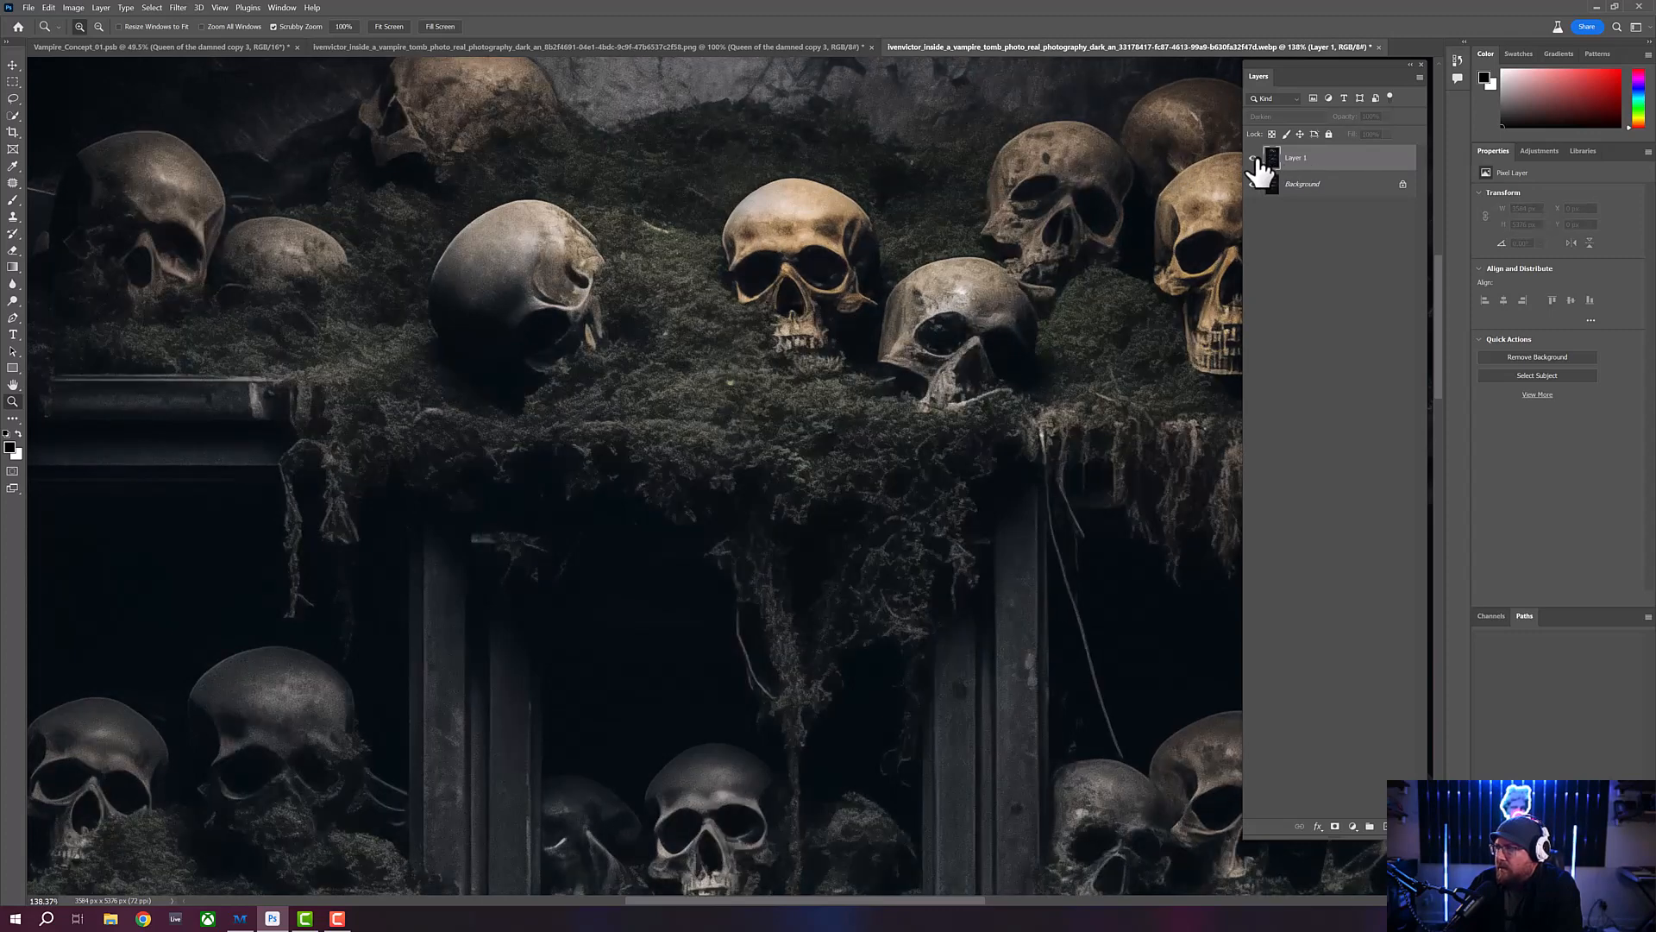
{"action": "left_click", "coordinate": [1253, 158]}
- Reduce the opacity of the Darken layer to 50%, checking its effect against the Background
{"action": "scroll", "coordinate": [748, 270], "scroll_direction": "down", "scroll_amount": 3}
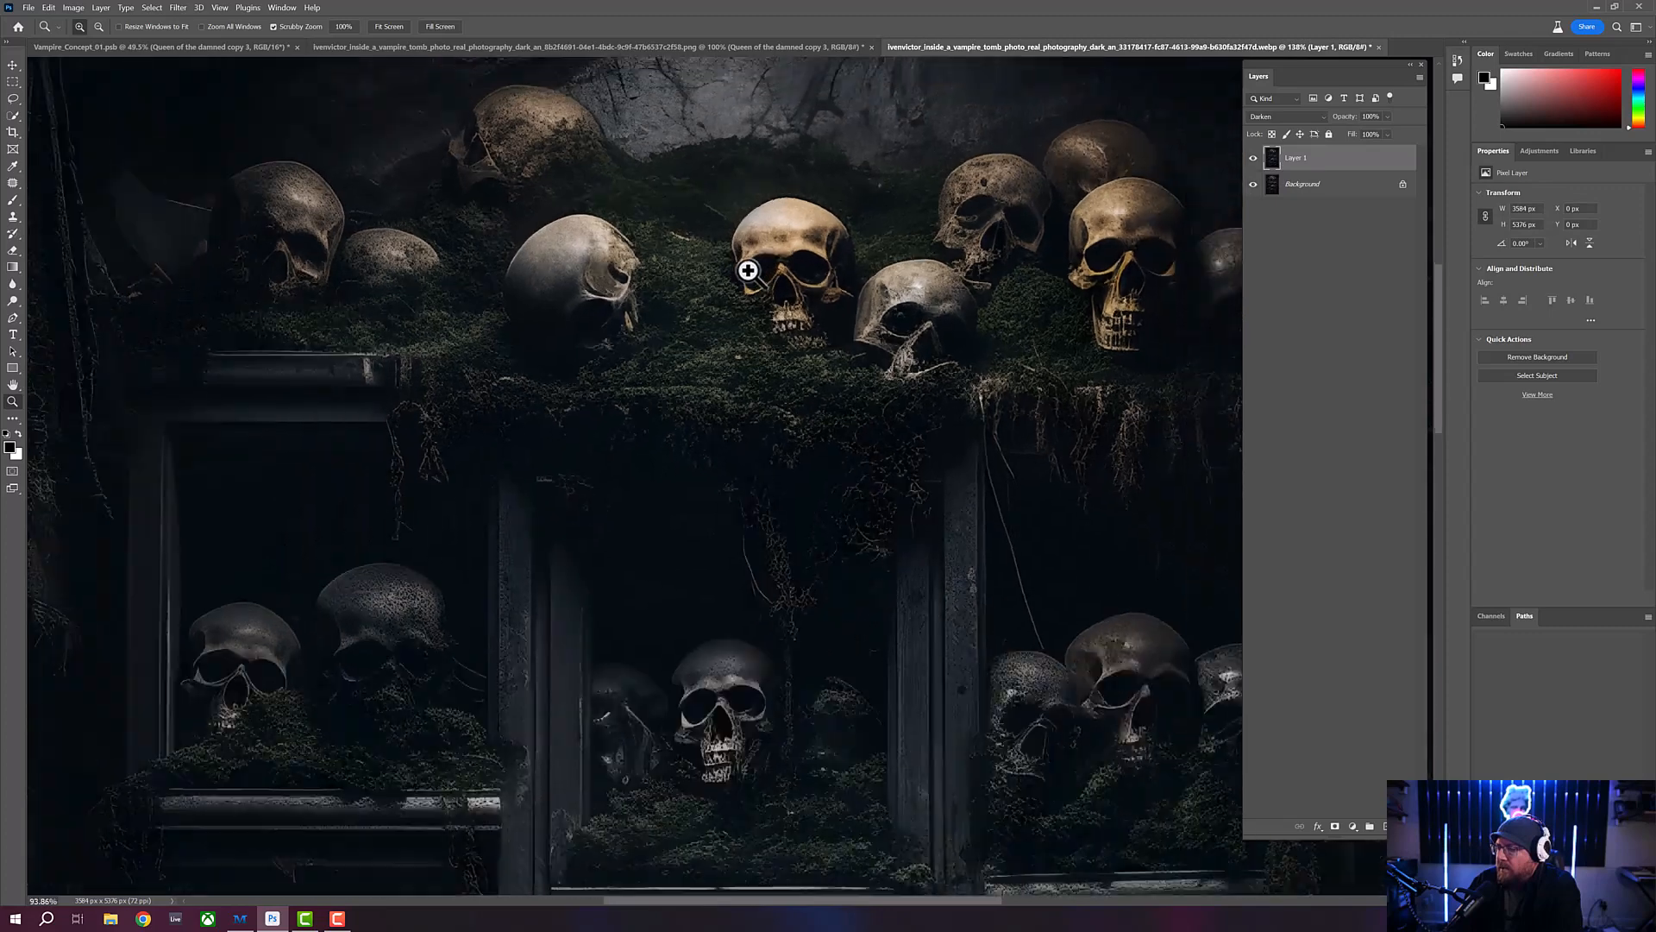
{"action": "scroll", "coordinate": [748, 270], "scroll_direction": "down", "scroll_amount": 2}
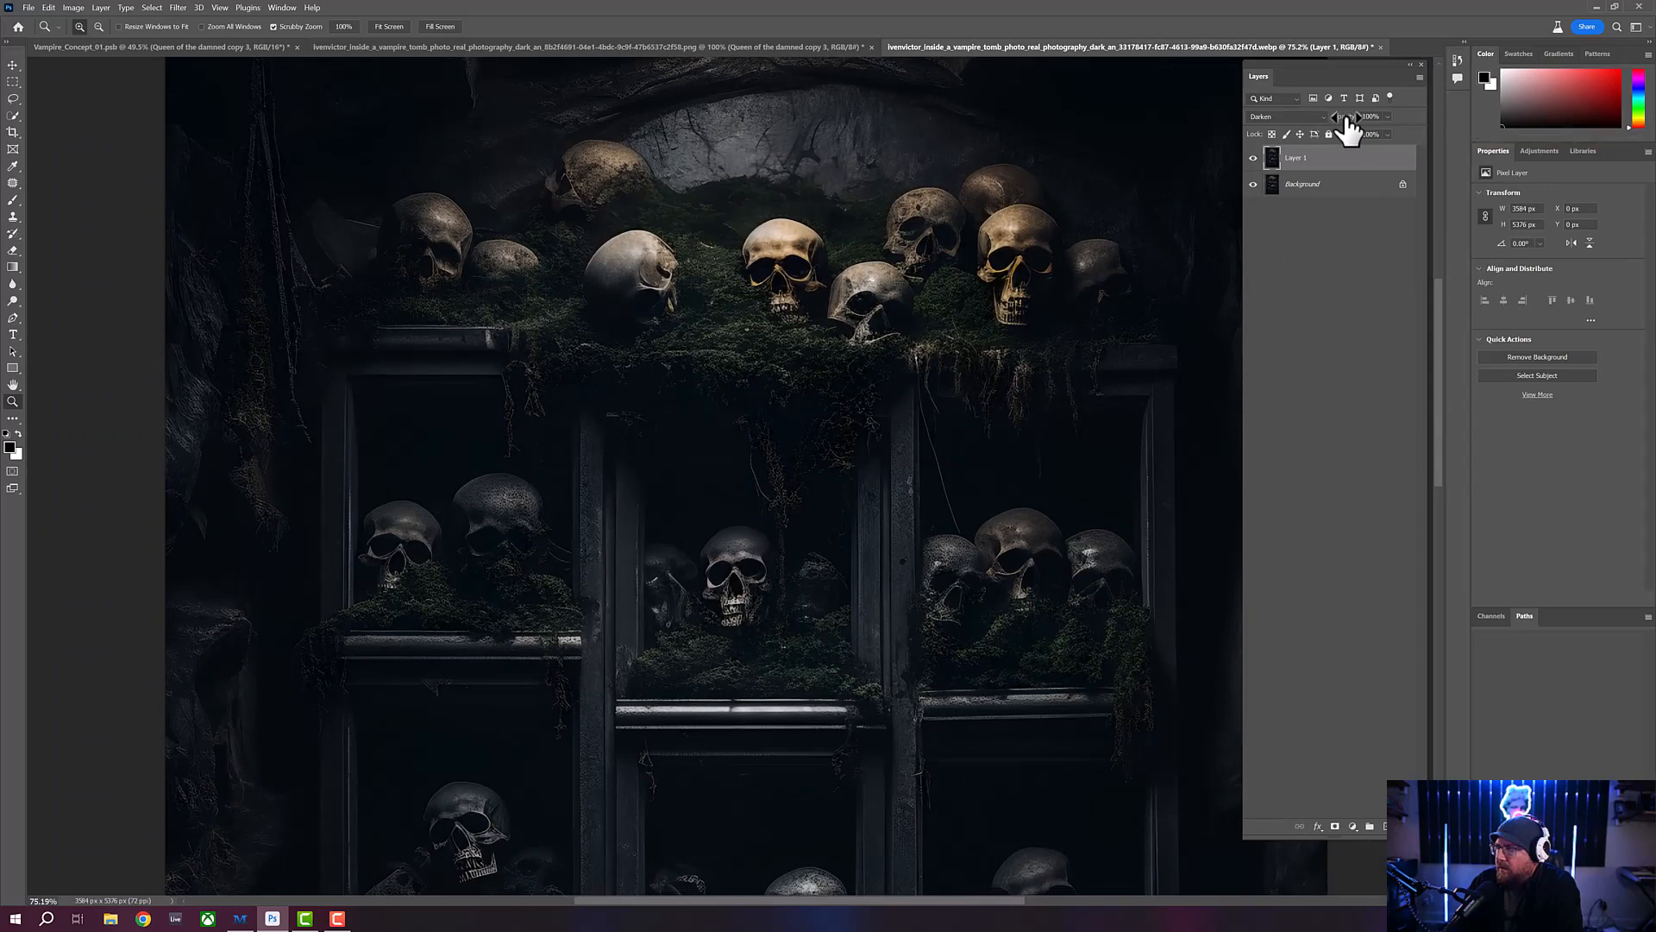
{"action": "left_click_drag", "start_coordinate": [1348, 125], "coordinate": [1255, 123]}
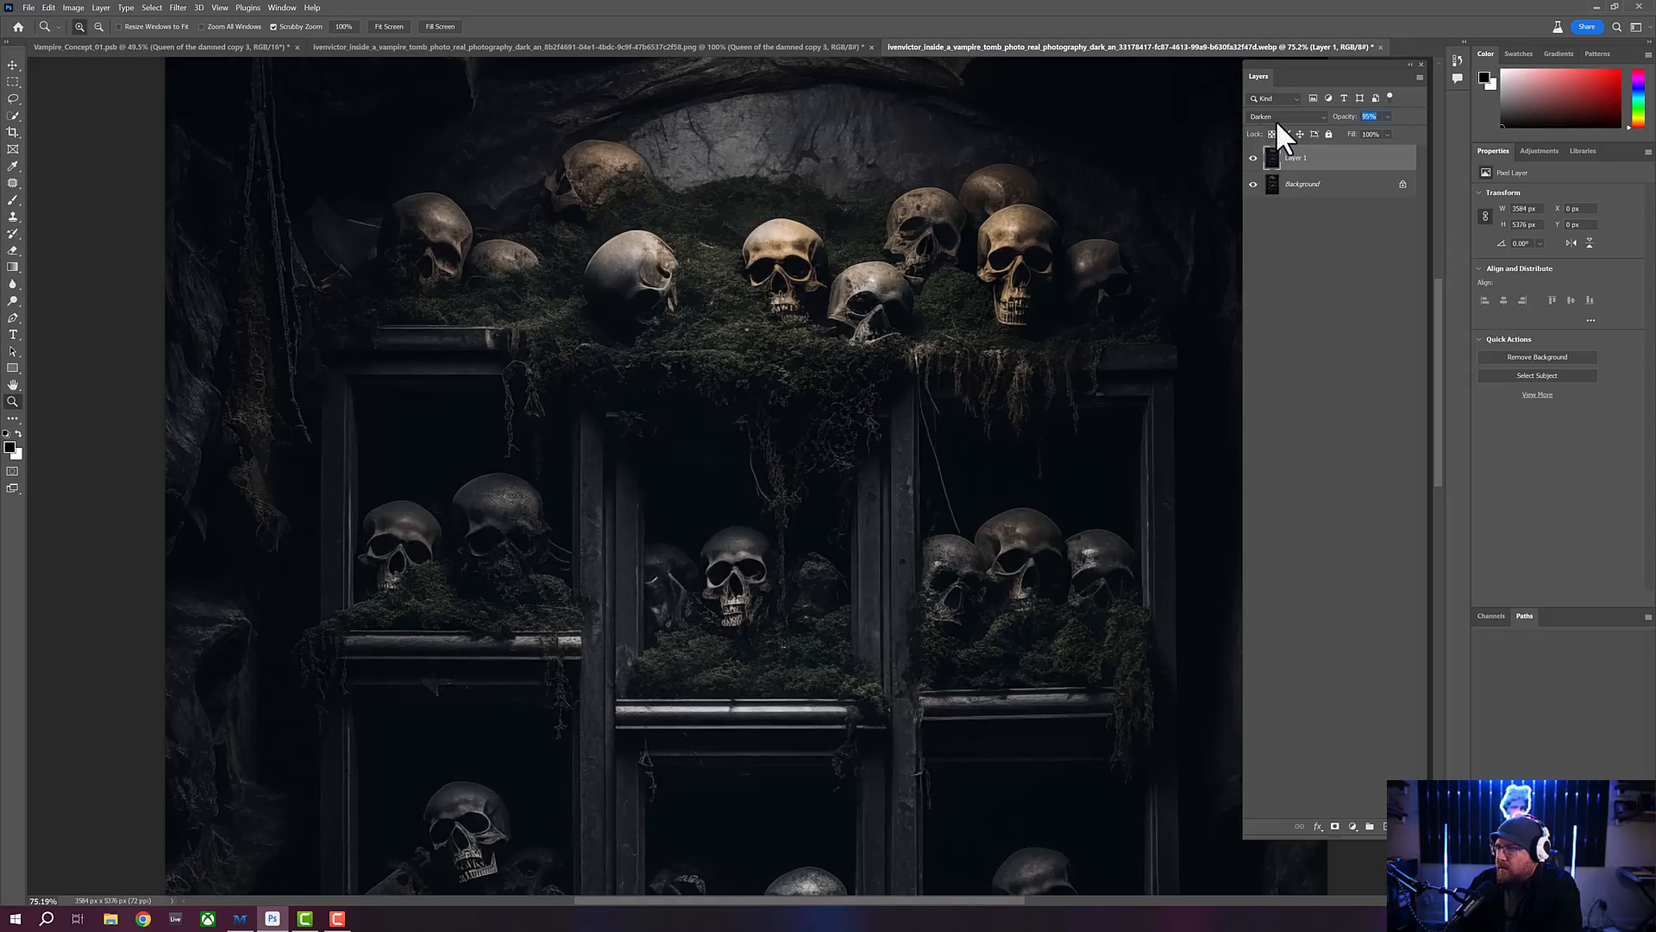
{"action": "left_click_drag", "start_coordinate": [1269, 122], "coordinate": [1253, 123]}
{"action": "left_click", "coordinate": [1253, 158]}
{"action": "left_click", "coordinate": [1254, 158]}
{"action": "left_click_drag", "start_coordinate": [1343, 118], "coordinate": [1340, 118]}
- Compare the 50% Darken blend with the Background alone, close up on the top shelf and across the whole image
{"action": "left_click", "coordinate": [798, 230]}
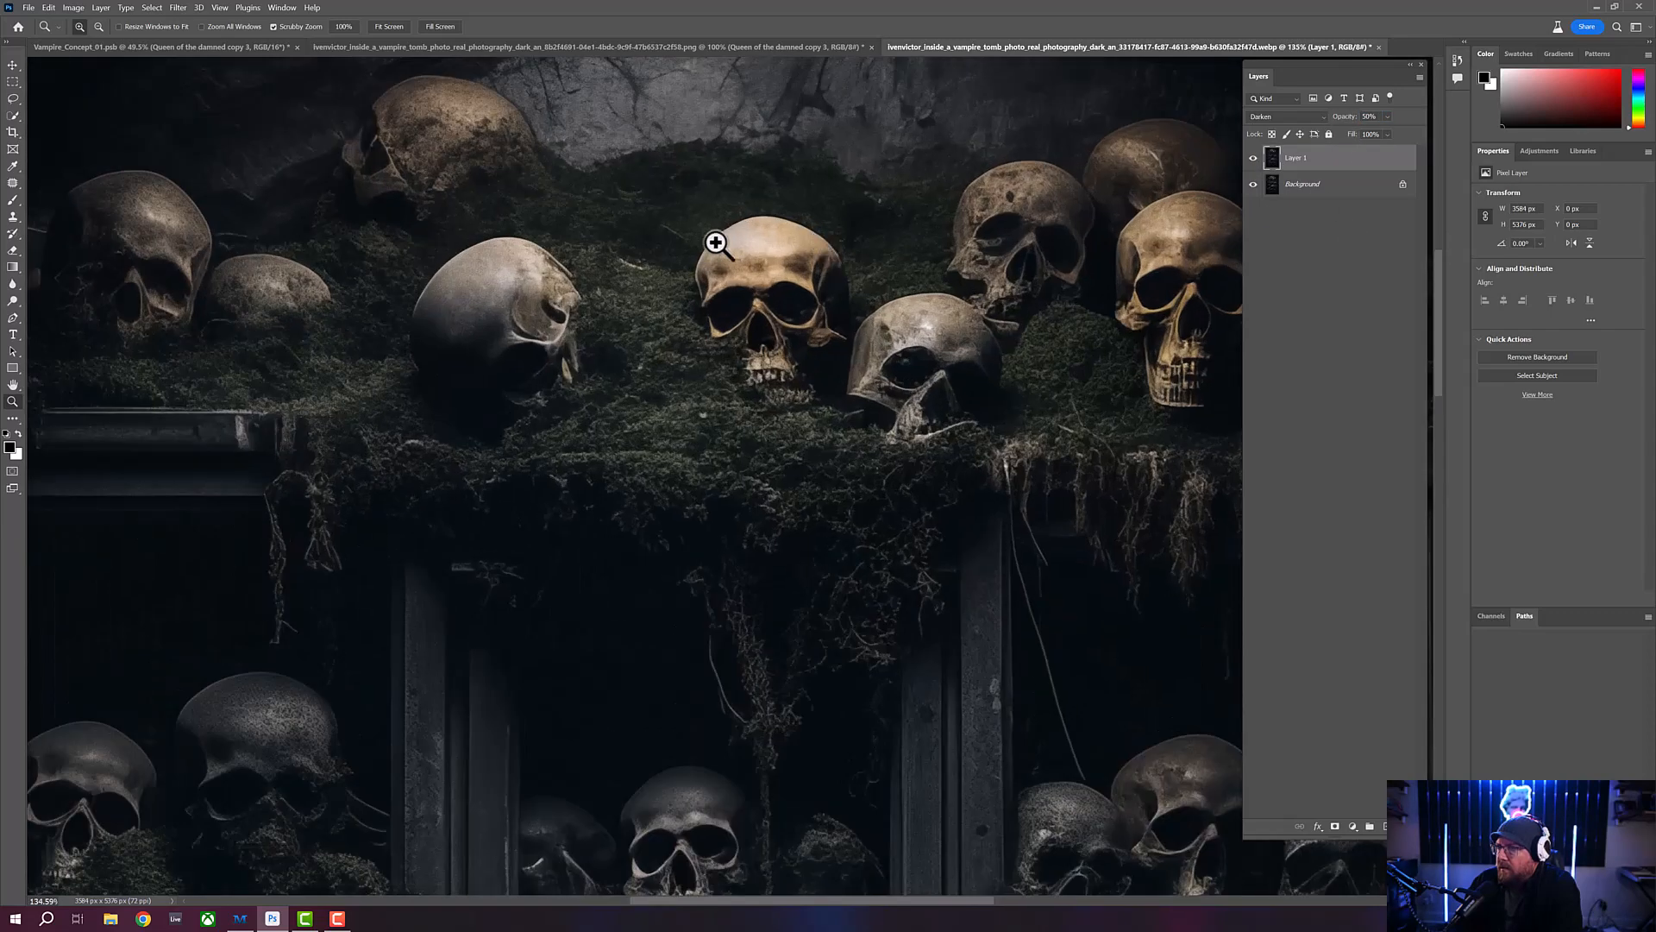
{"action": "left_click", "coordinate": [1253, 159]}
{"action": "left_click", "coordinate": [1254, 159]}
{"action": "left_click", "coordinate": [1253, 159]}
{"action": "left_click", "coordinate": [1254, 159]}
{"action": "left_click", "coordinate": [1254, 159]}
{"action": "mouse_move", "coordinate": [703, 278]}
{"action": "left_mouse_down"}
{"action": "mouse_move", "coordinate": [666, 281]}
{"action": "mouse_move", "coordinate": [679, 277]}
{"action": "left_mouse_up"}
{"action": "left_click_drag", "start_coordinate": [713, 595], "coordinate": [716, 591]}
{"action": "left_click_drag", "start_coordinate": [717, 784], "coordinate": [726, 788]}
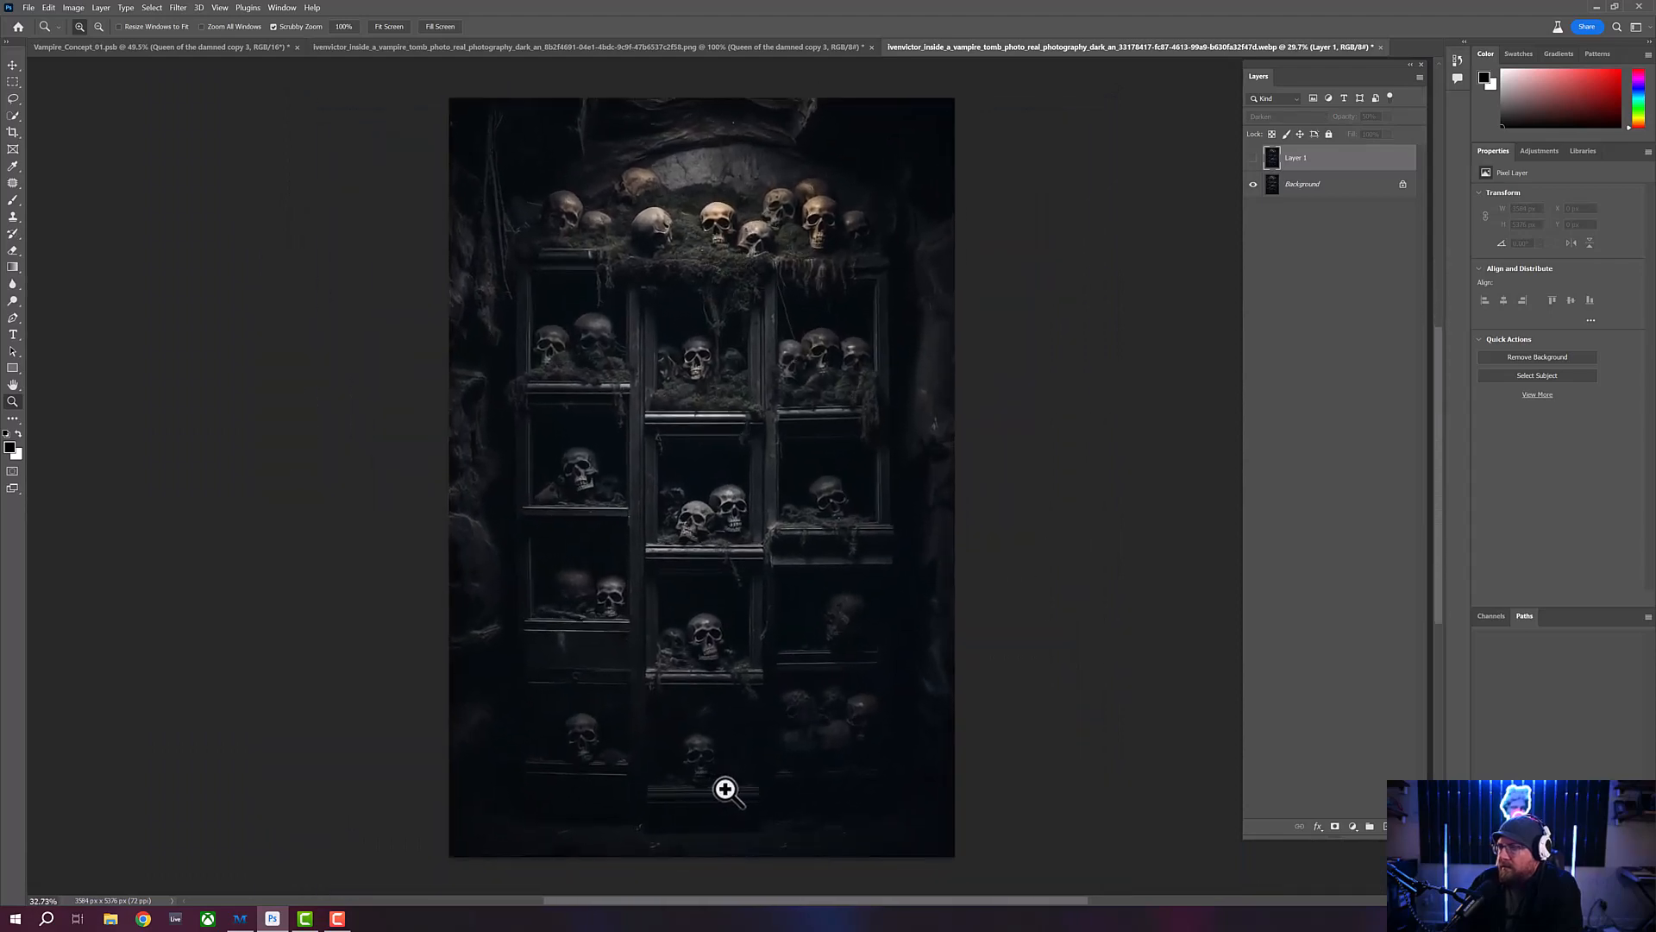
{"action": "left_click", "coordinate": [1253, 158]}
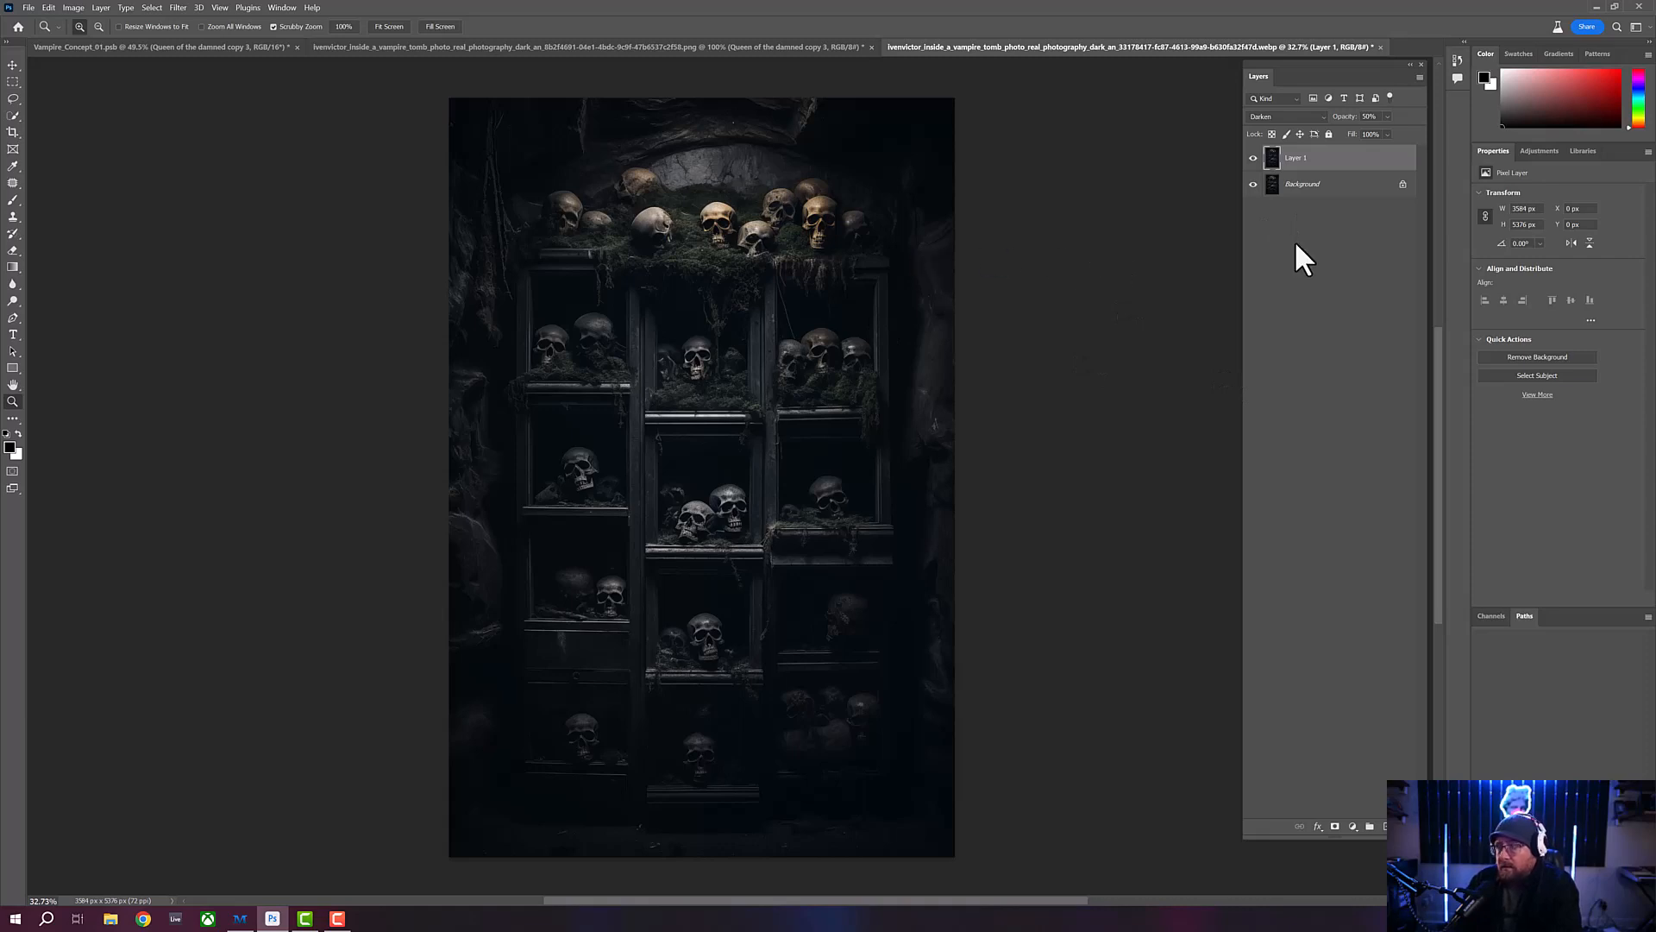
- Merge Layer 1 and the Background into a single layer
{"action": "left_click", "coordinate": [1349, 192], "text": "shift"}
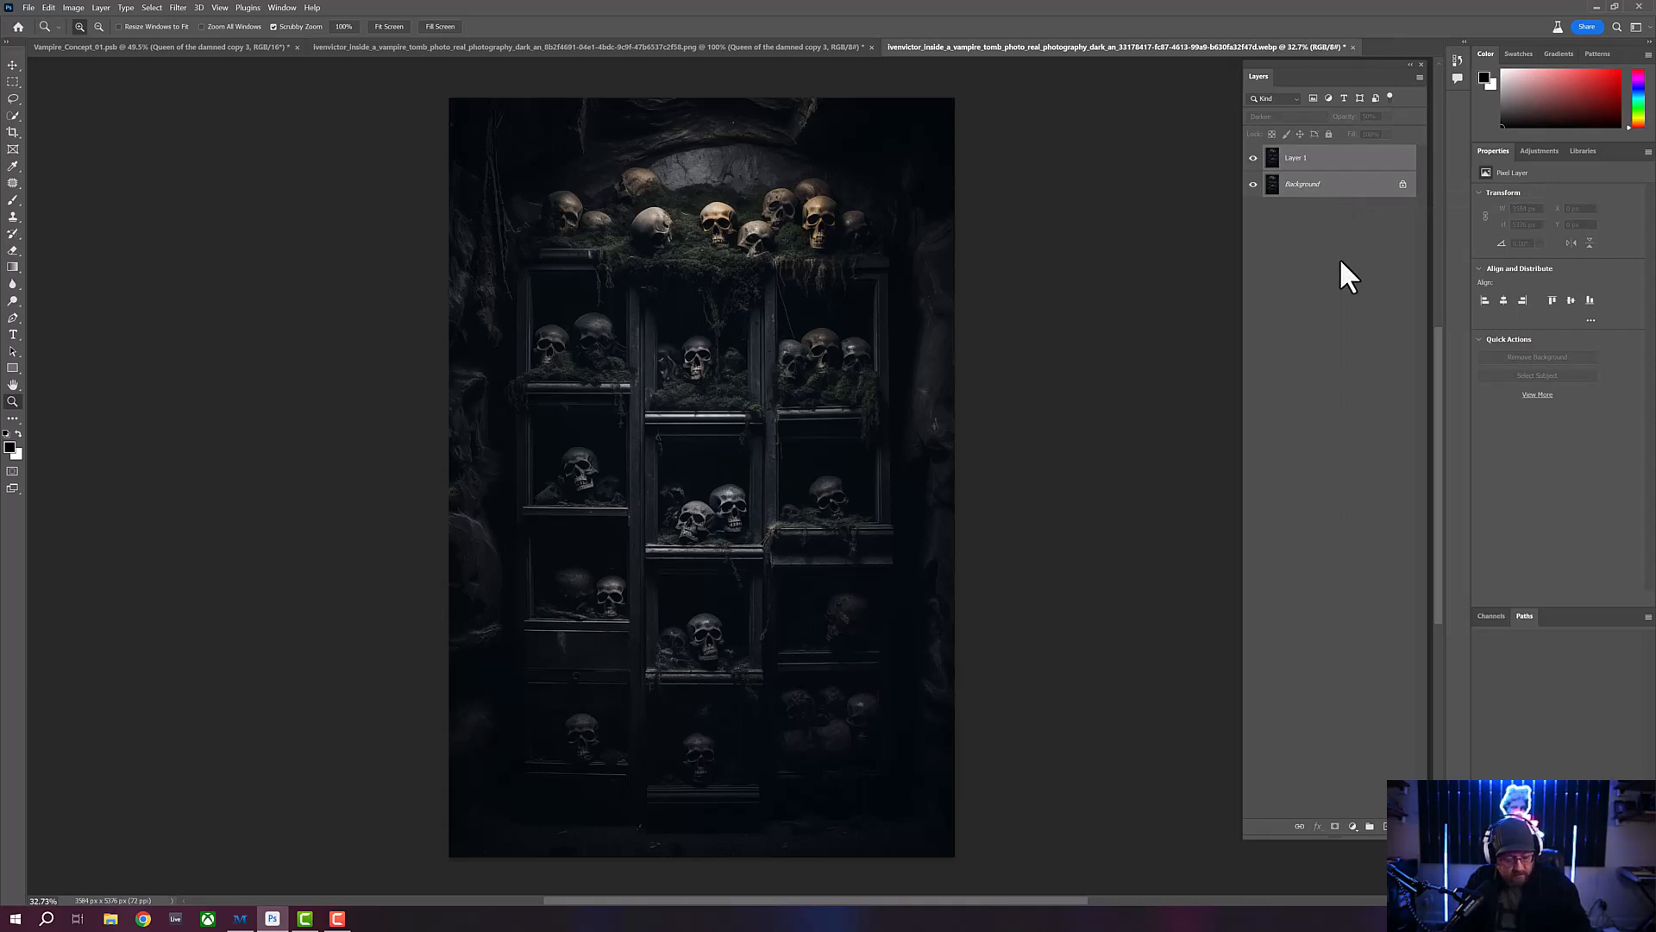
{"action": "key", "text": "ctrl+e"}
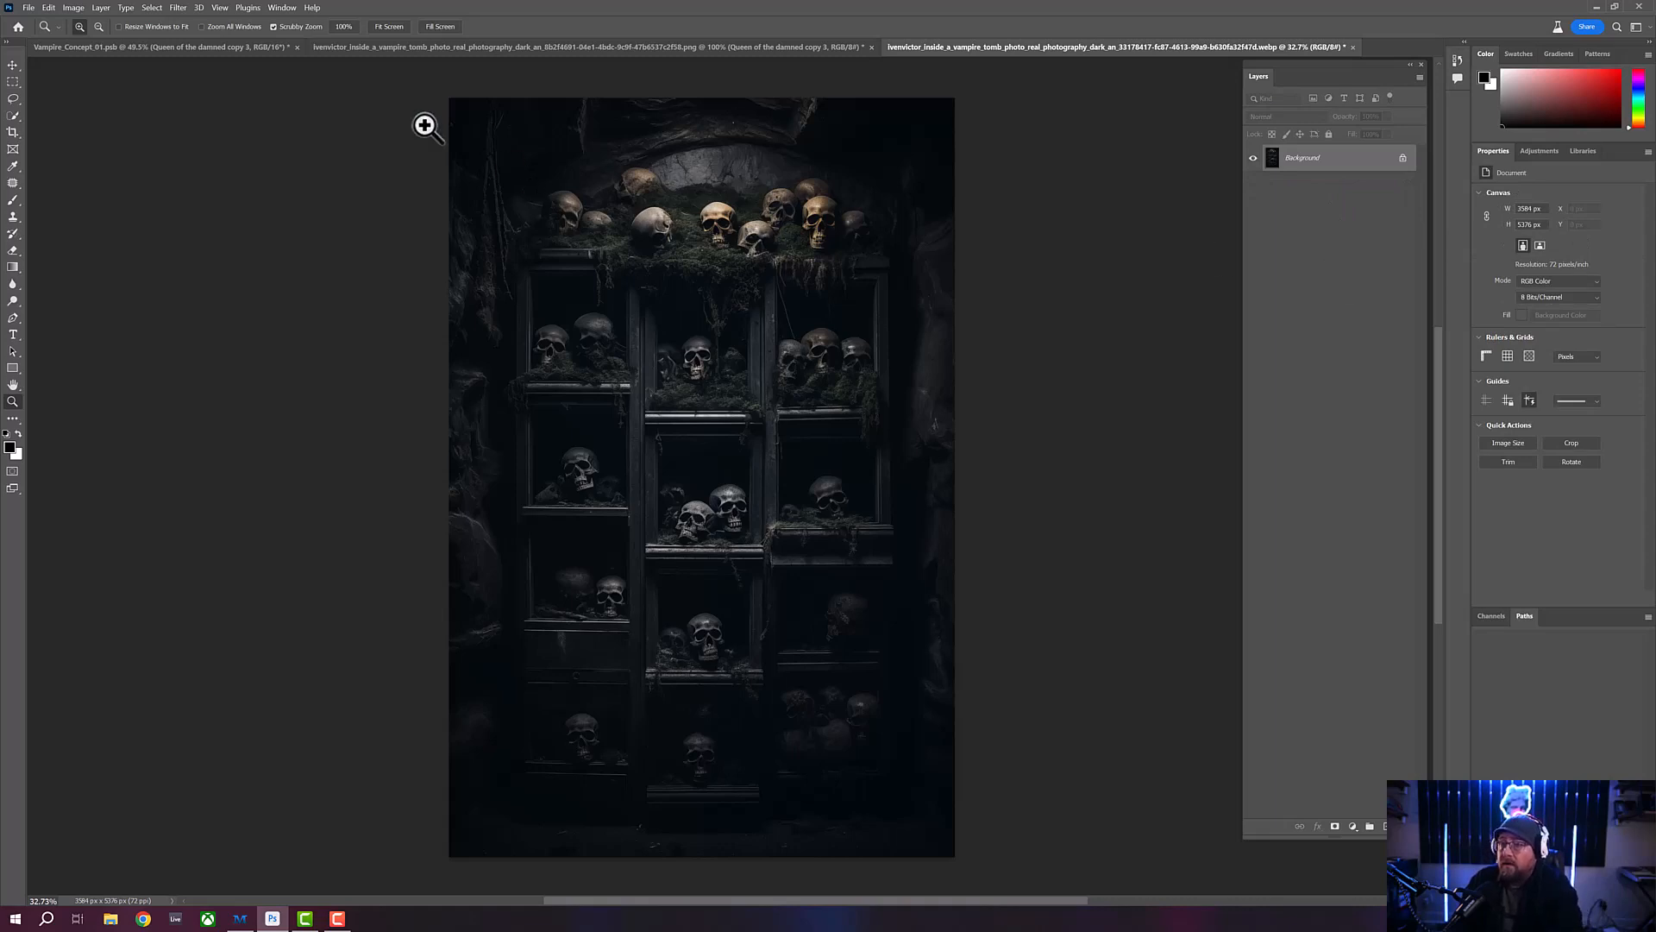
{"action": "left_click", "coordinate": [14, 67]}
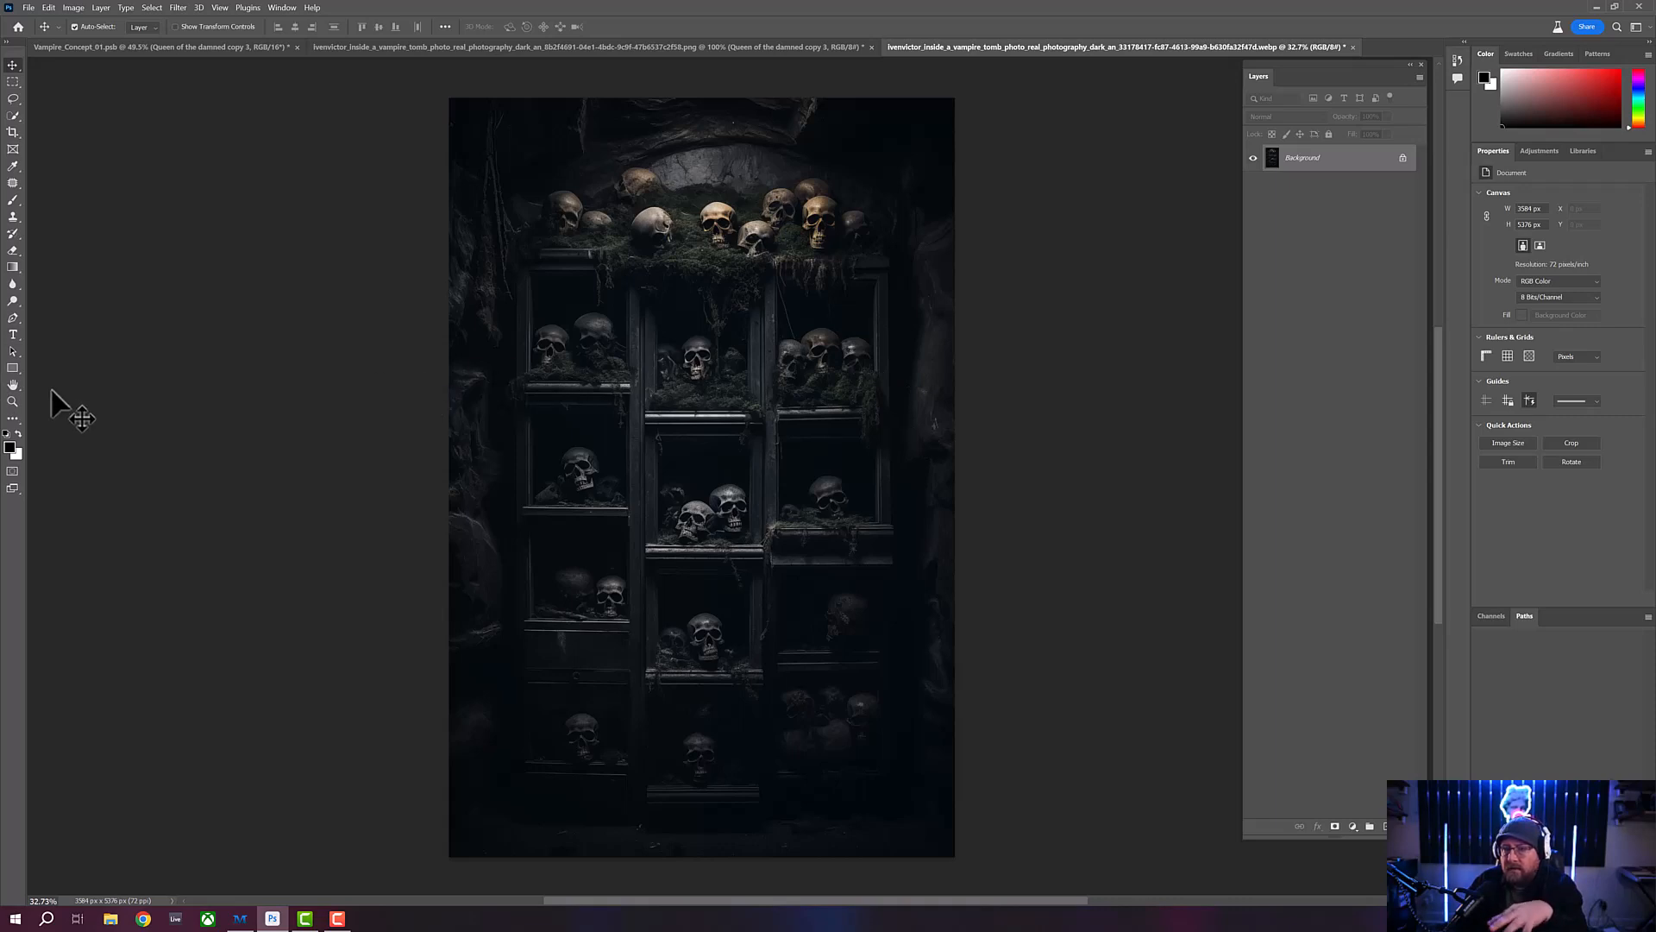
{"action": "left_click", "coordinate": [13, 402]}
{"action": "left_click", "coordinate": [805, 342]}
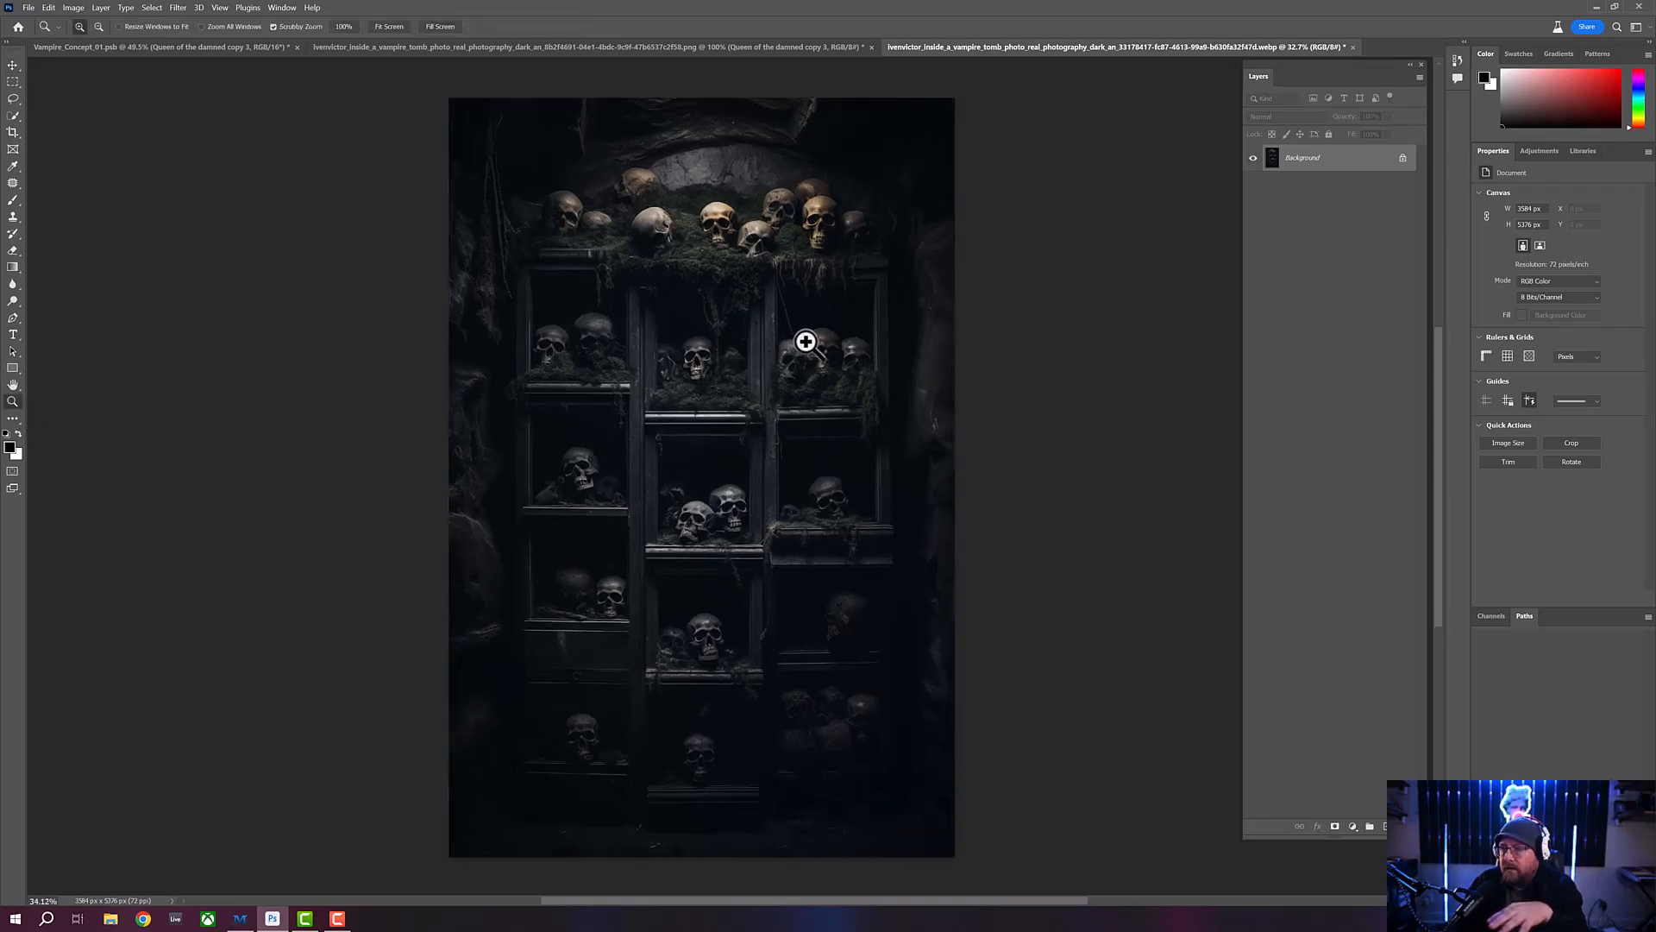
{"action": "left_click", "coordinate": [802, 344], "text": "alt"}
- Copy the masked Queen of the damned copy 3 layer from Vampire_Concept_01.psb into the merged skull shelves image
{"action": "left_click", "coordinate": [780, 45]}
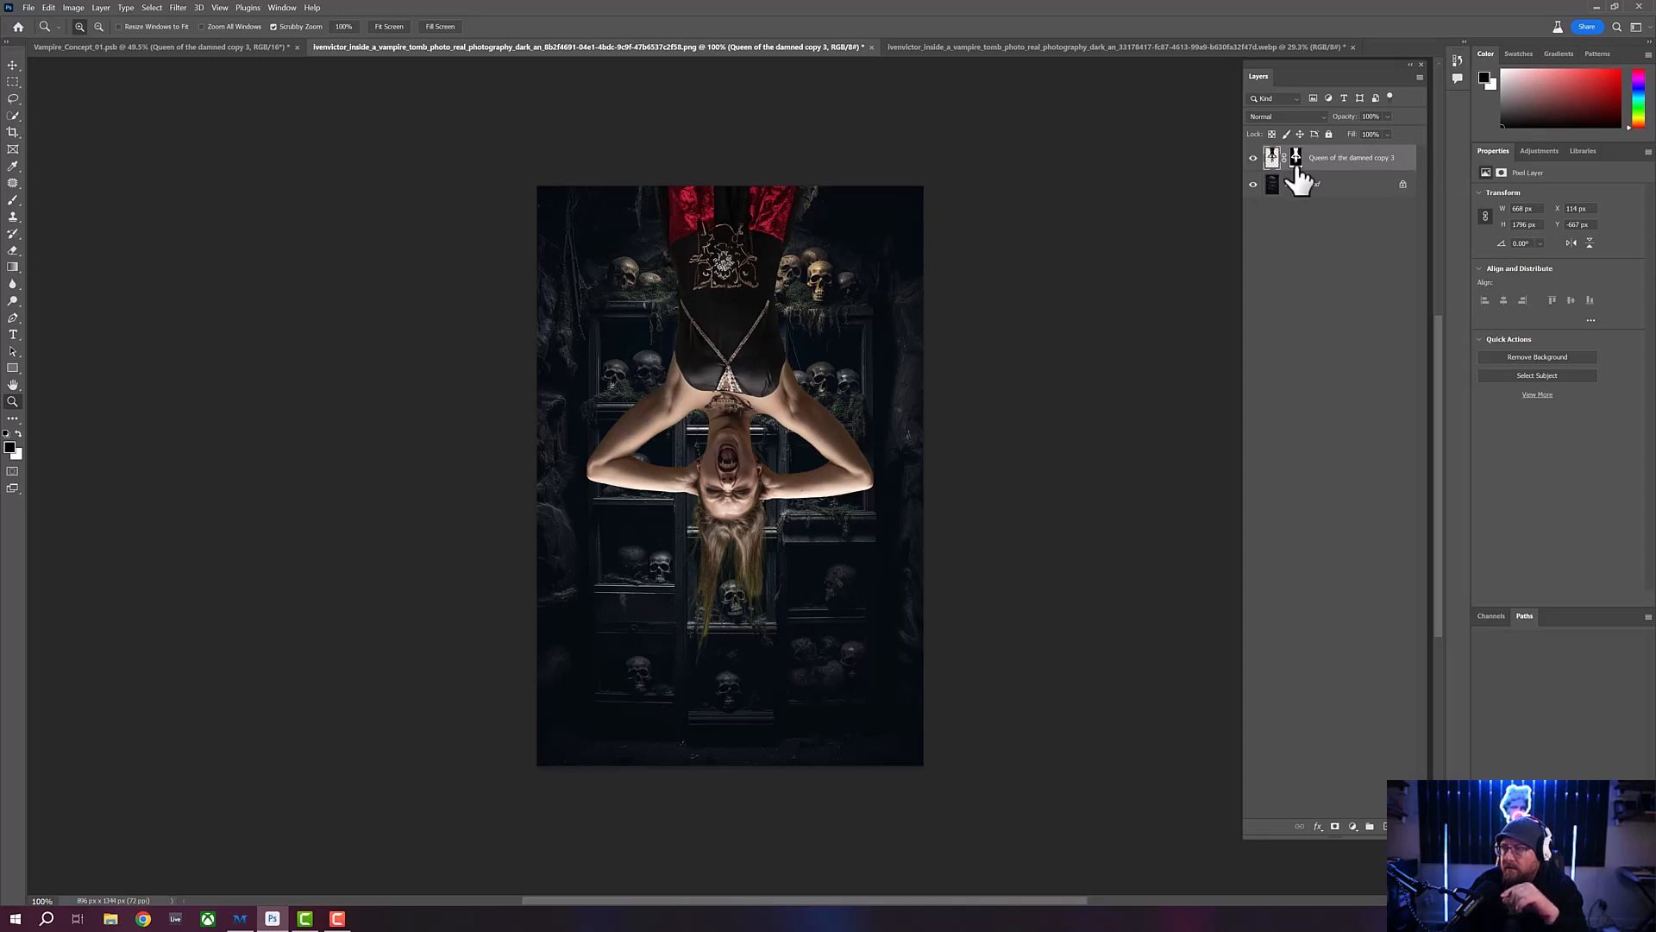
{"action": "left_click", "coordinate": [185, 48]}
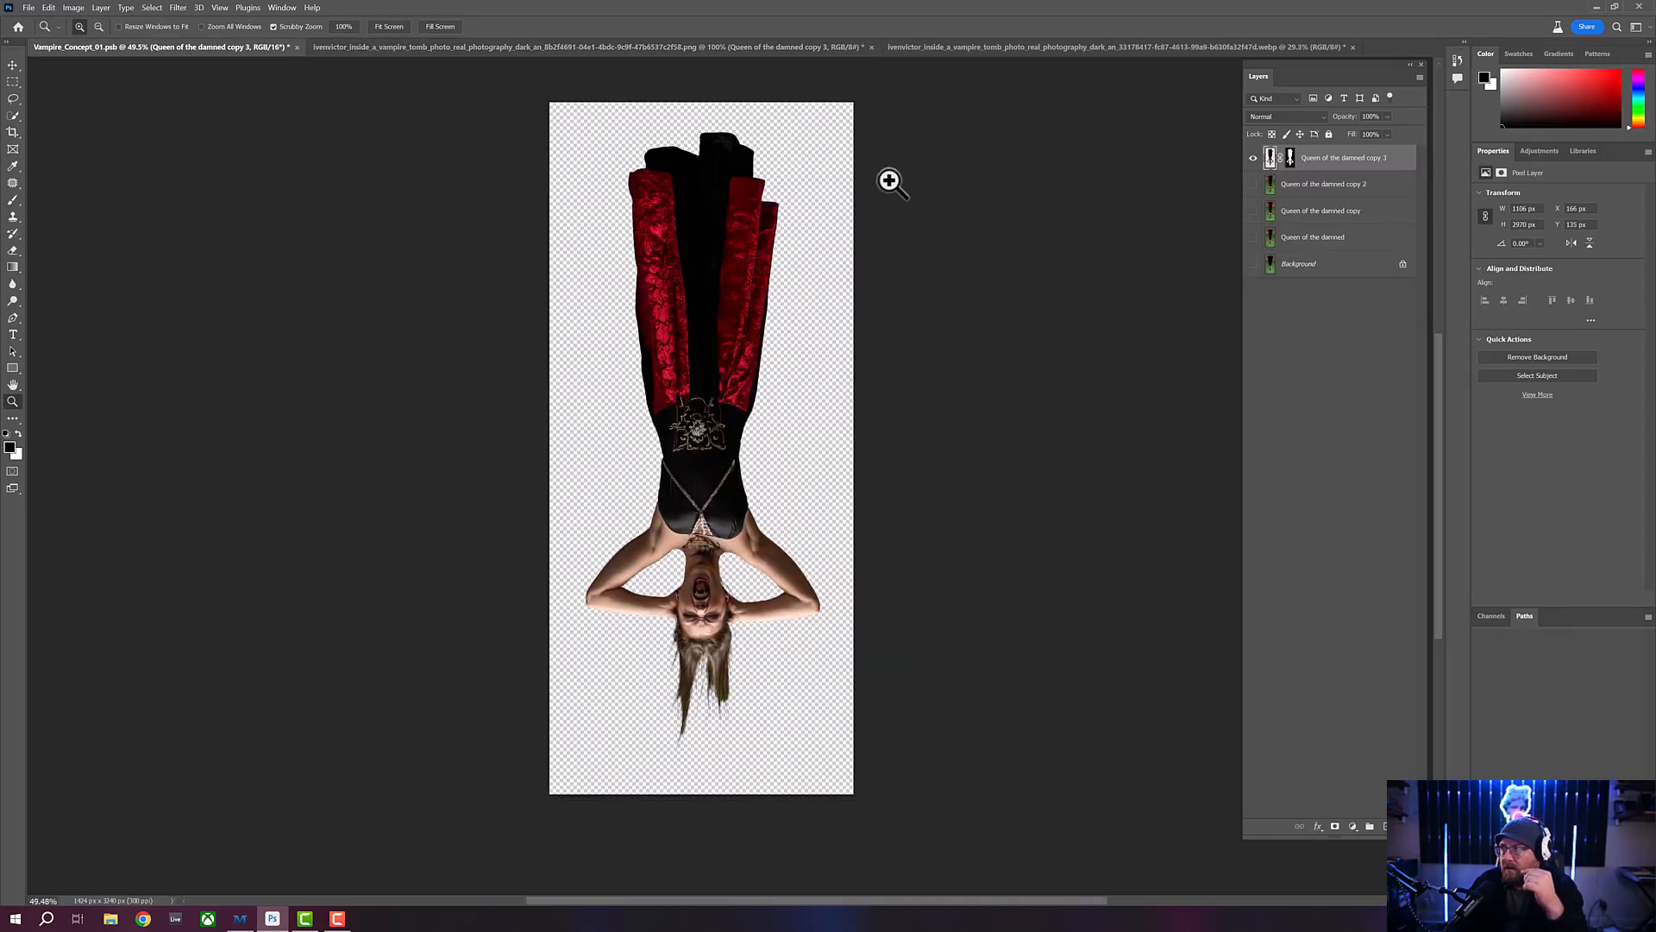
{"action": "left_click", "coordinate": [48, 8]}
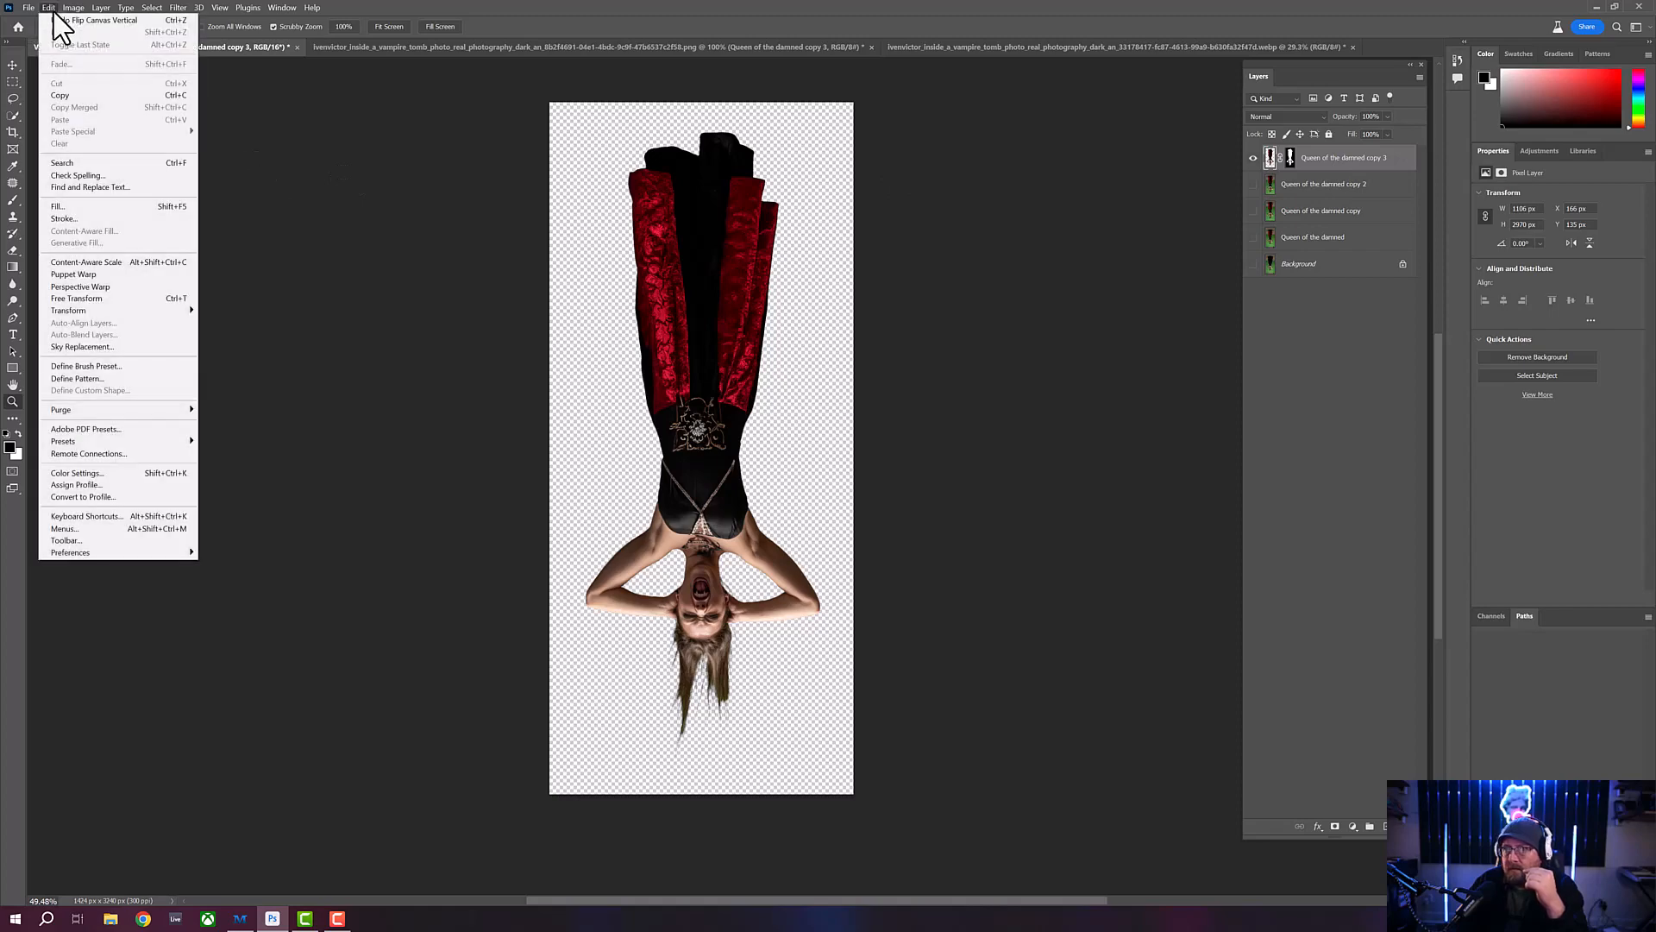
{"action": "left_click", "coordinate": [69, 96]}
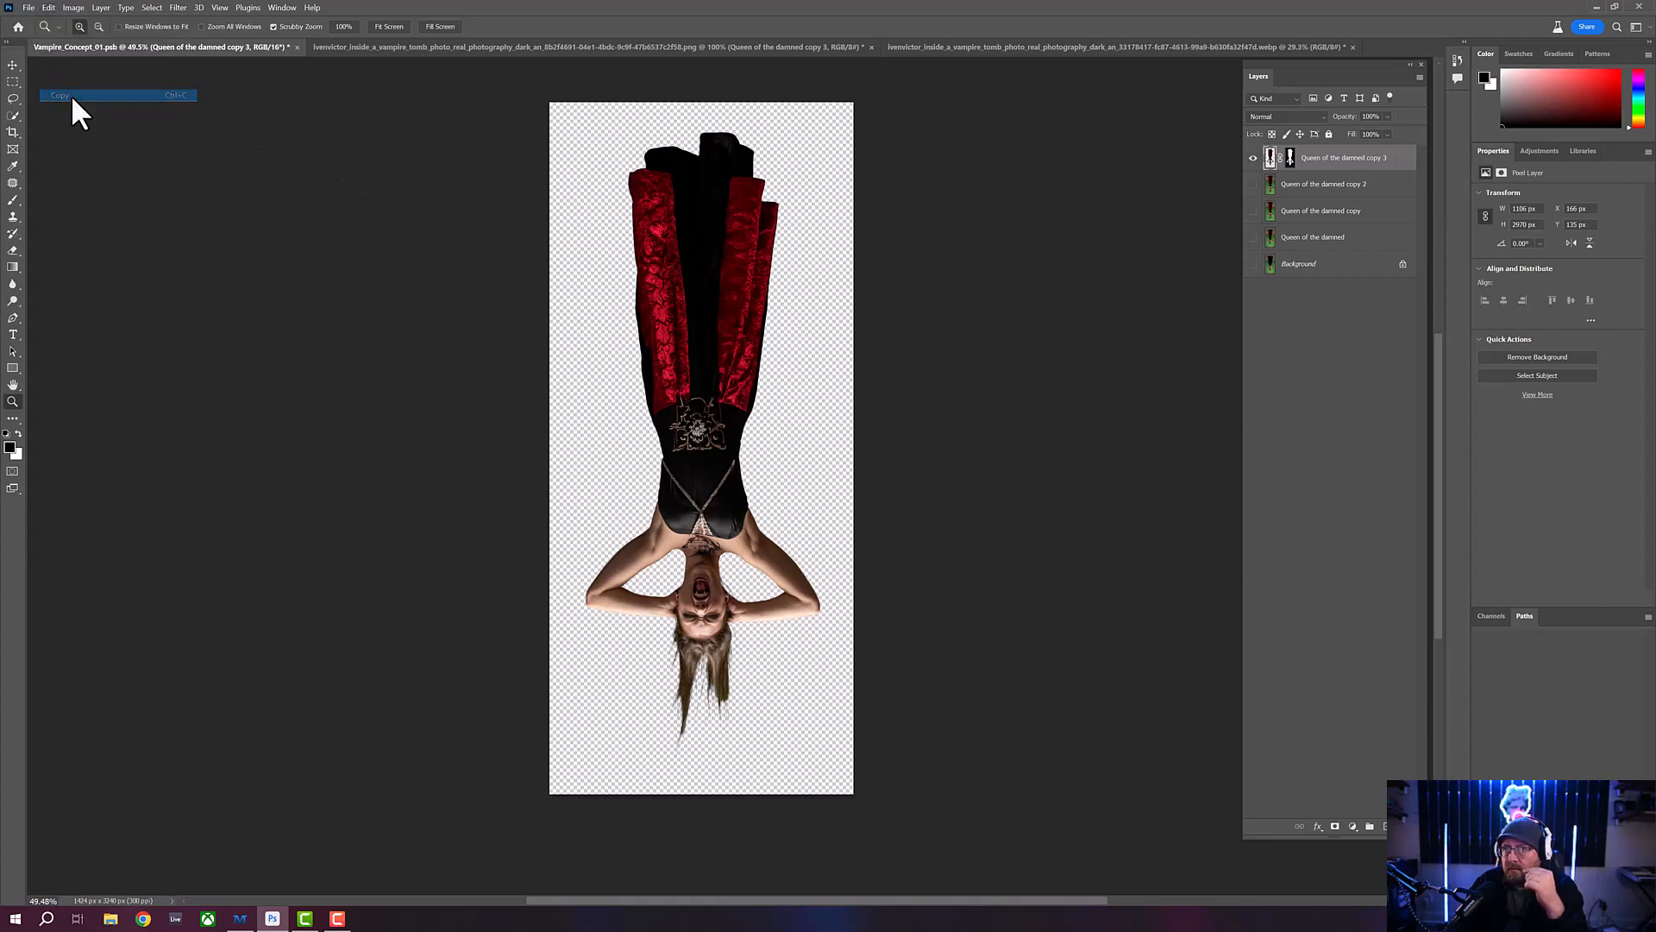
{"action": "left_click", "coordinate": [1086, 49]}
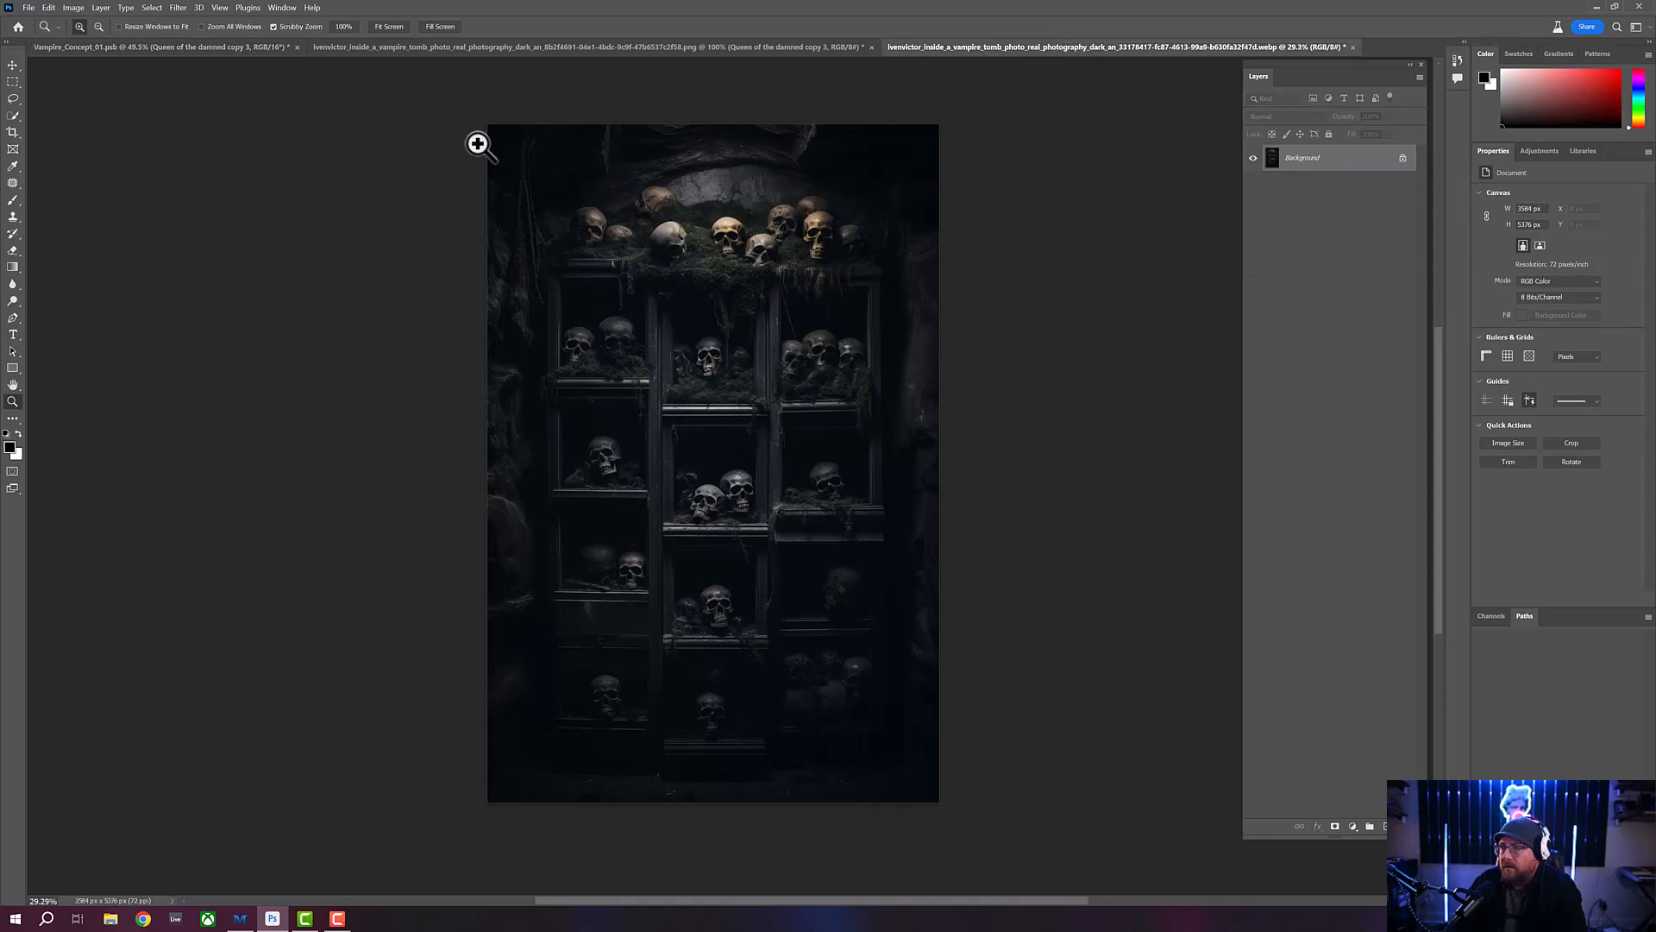
{"action": "left_click", "coordinate": [49, 7]}
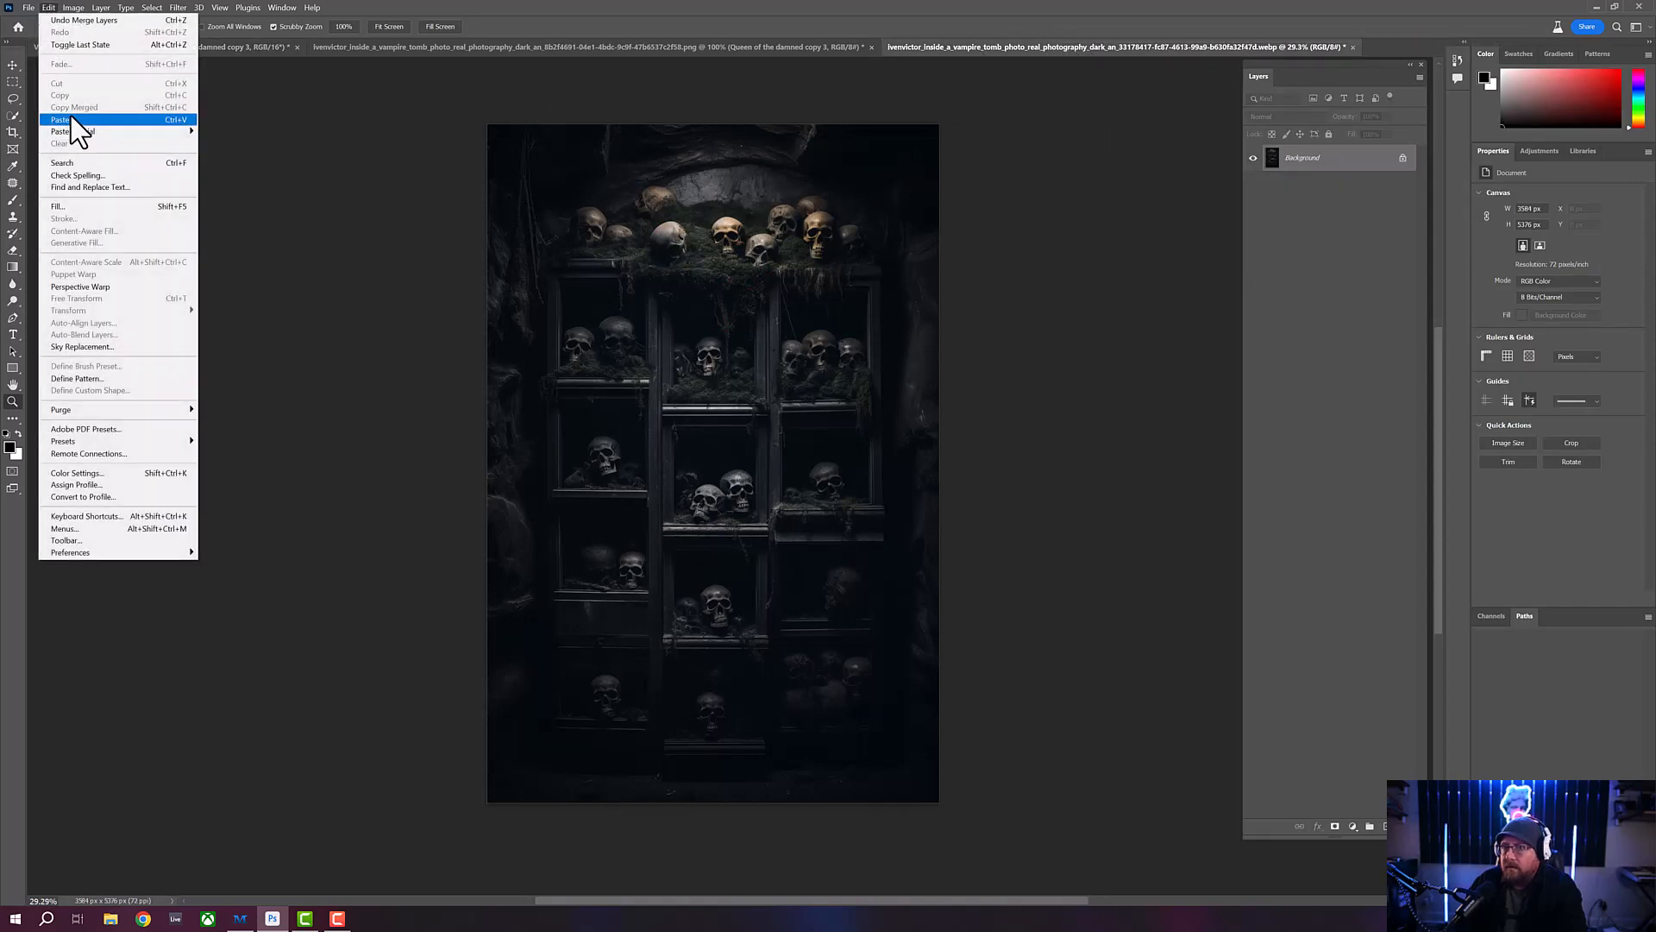
{"action": "left_click", "coordinate": [71, 117]}
- Try a free transform on the pasted vampire and remove her layer from the skull shelves image
{"action": "left_click", "coordinate": [13, 65]}
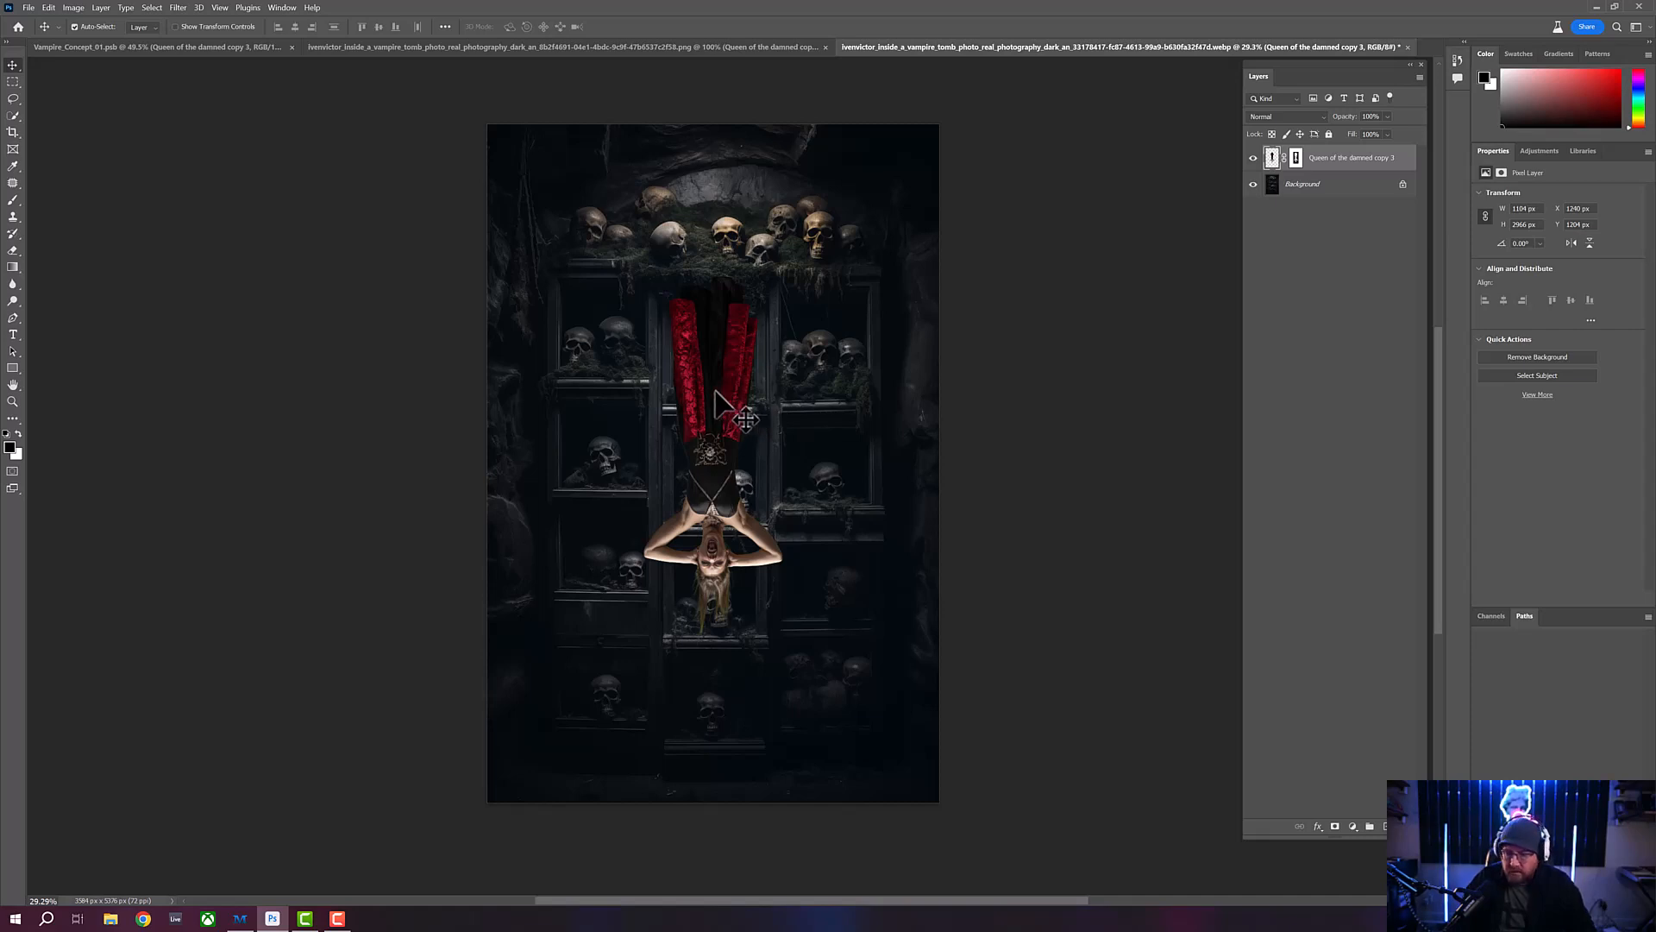
{"action": "key", "text": "ctrl+t"}
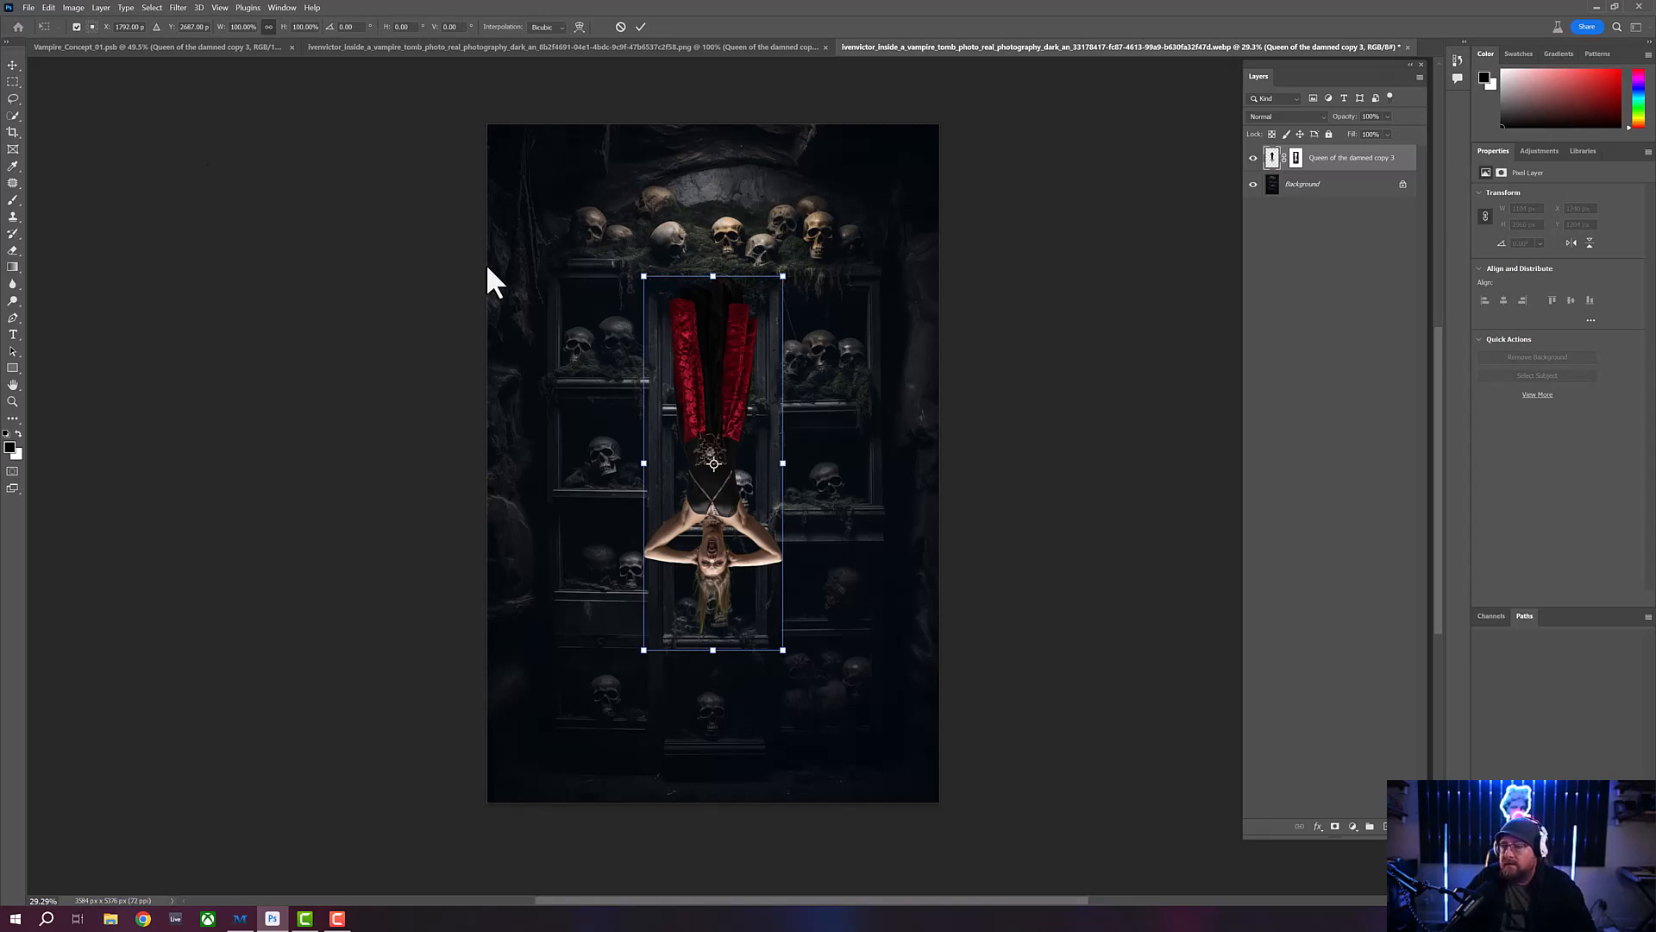
{"action": "key", "text": "Return"}
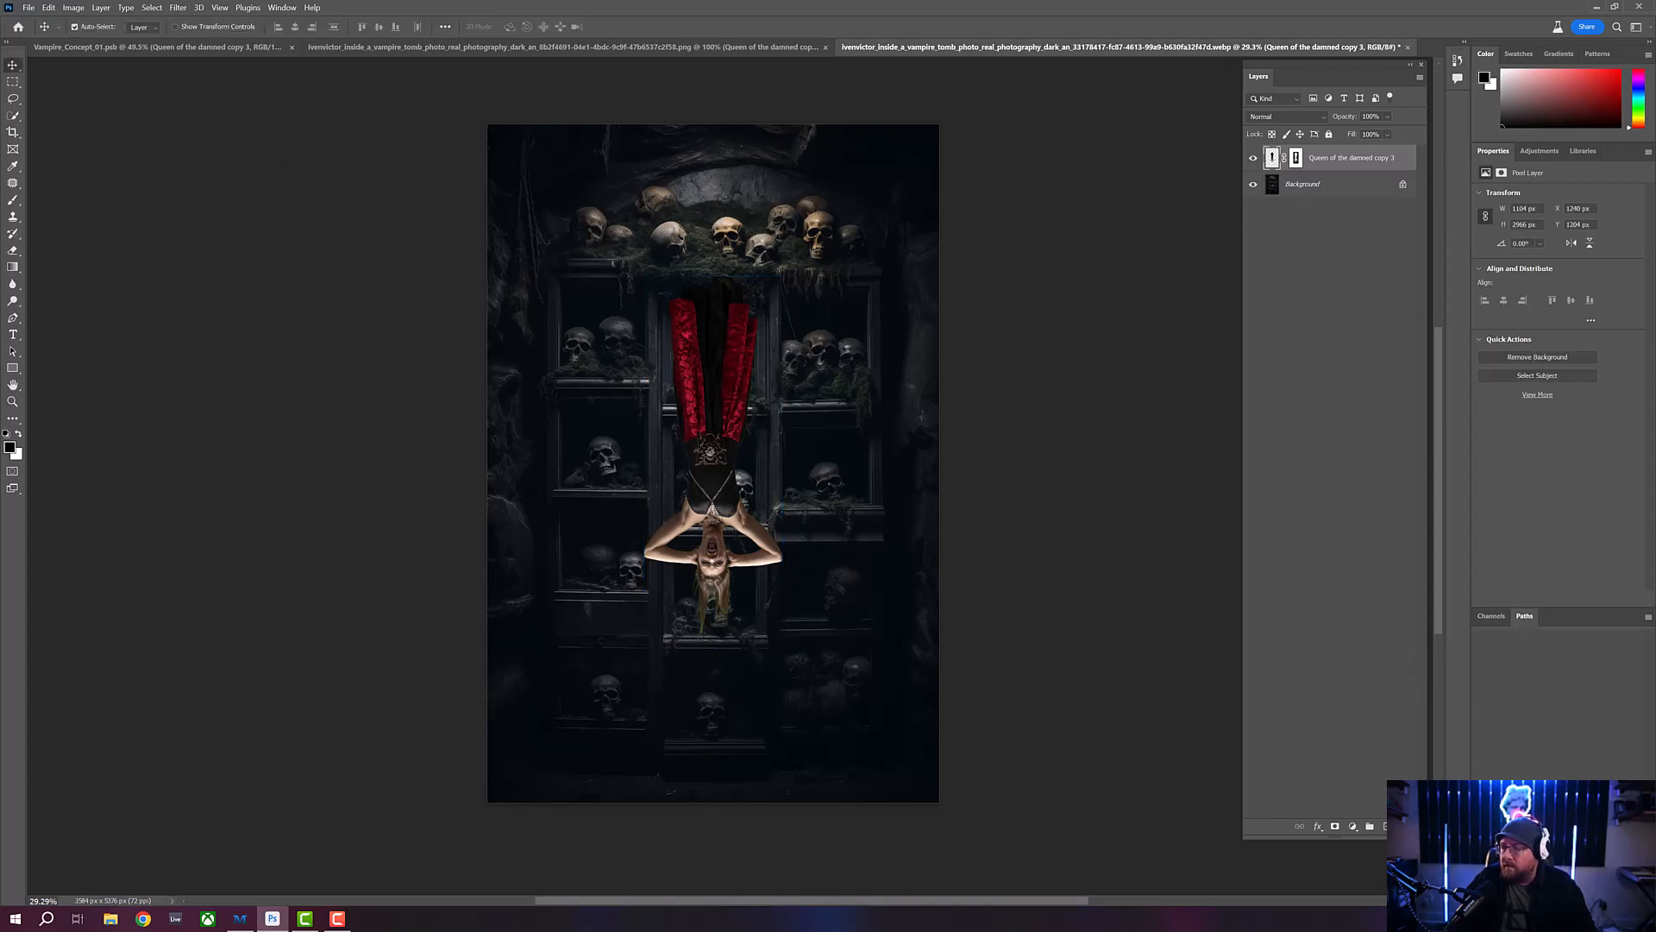
{"action": "left_click", "coordinate": [1403, 826]}
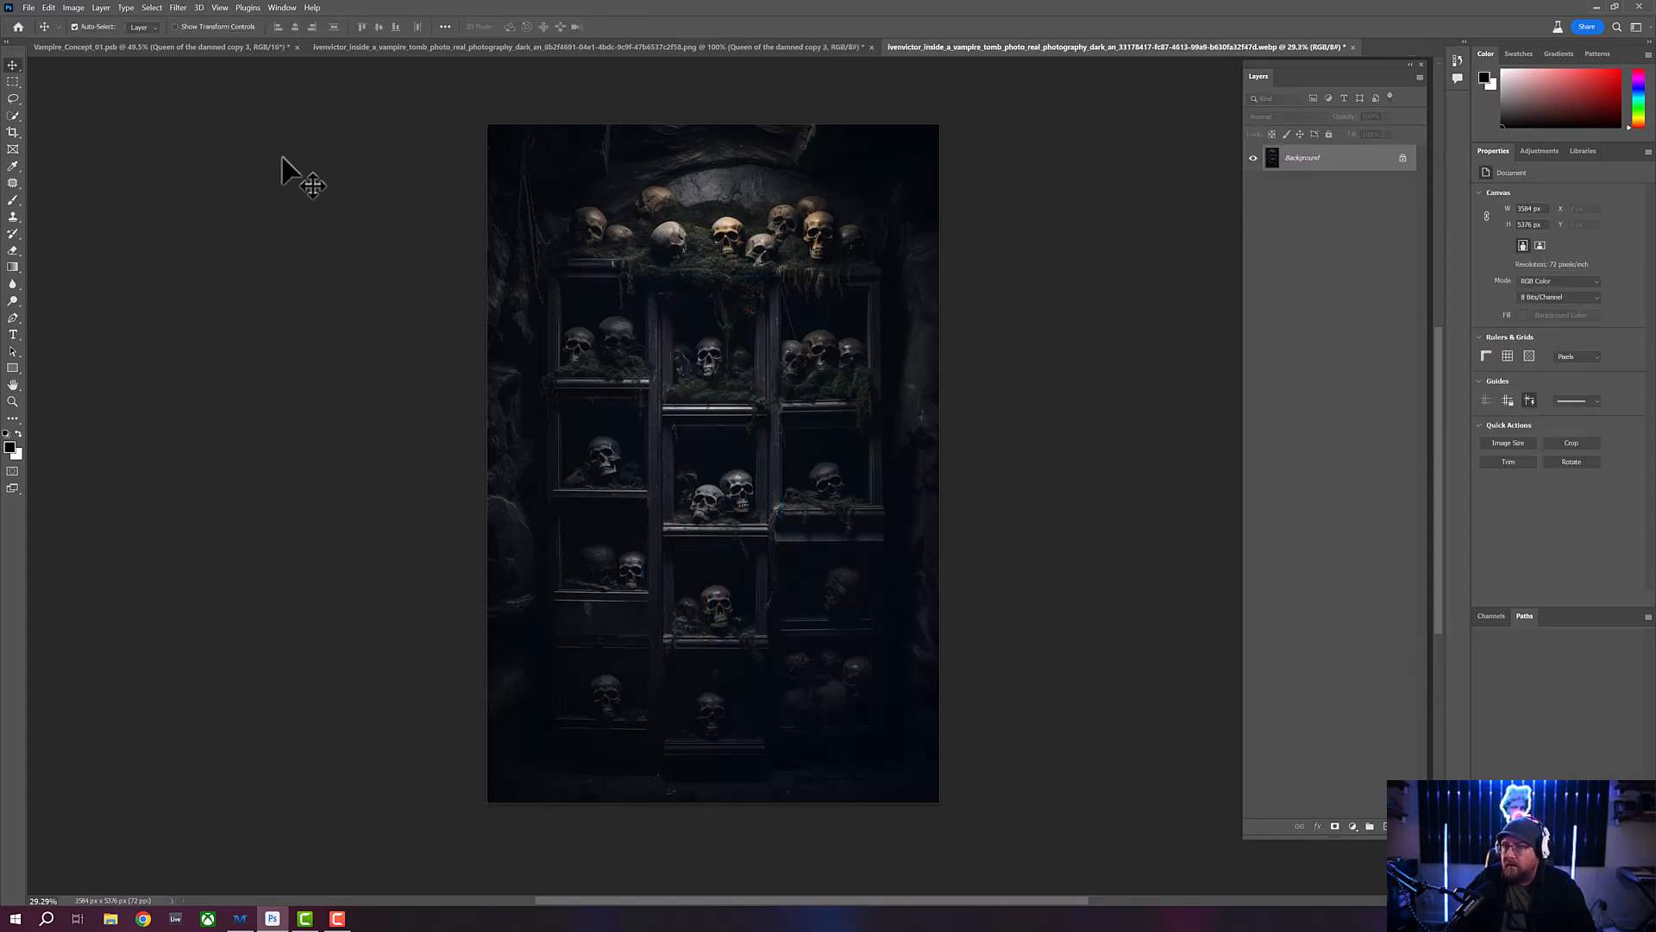
- Resize the skull shelves image in inches to a height of 30, width 20, at 300 pixels/inch with automatic resampling
{"action": "left_click", "coordinate": [73, 8]}
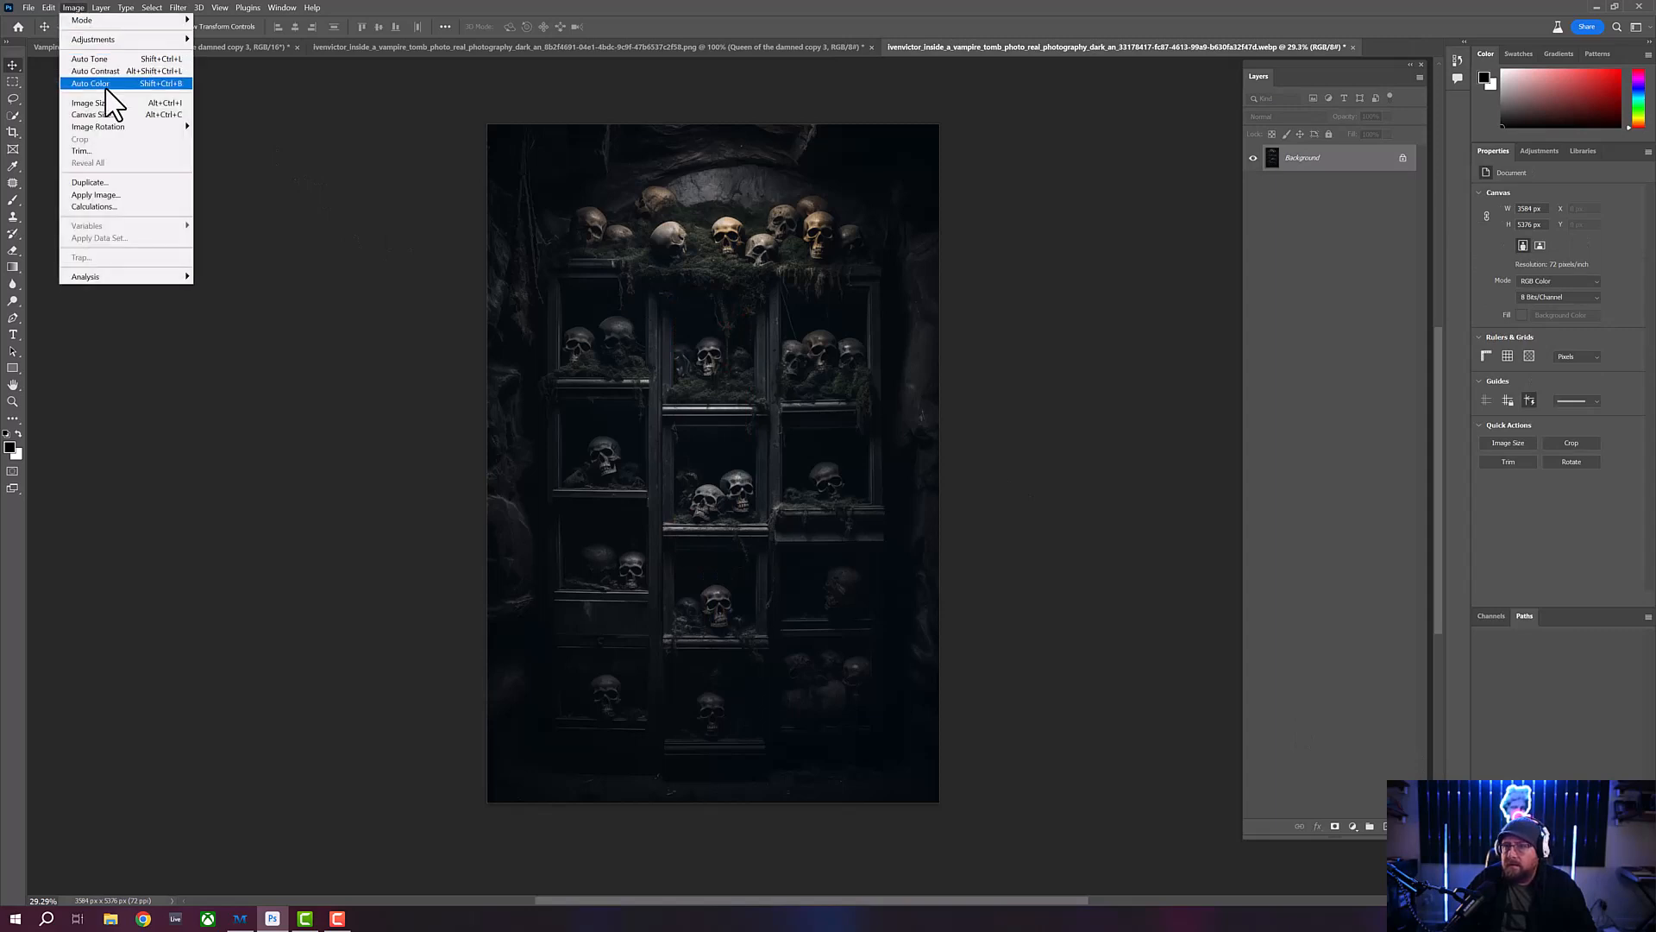
{"action": "left_click", "coordinate": [107, 102]}
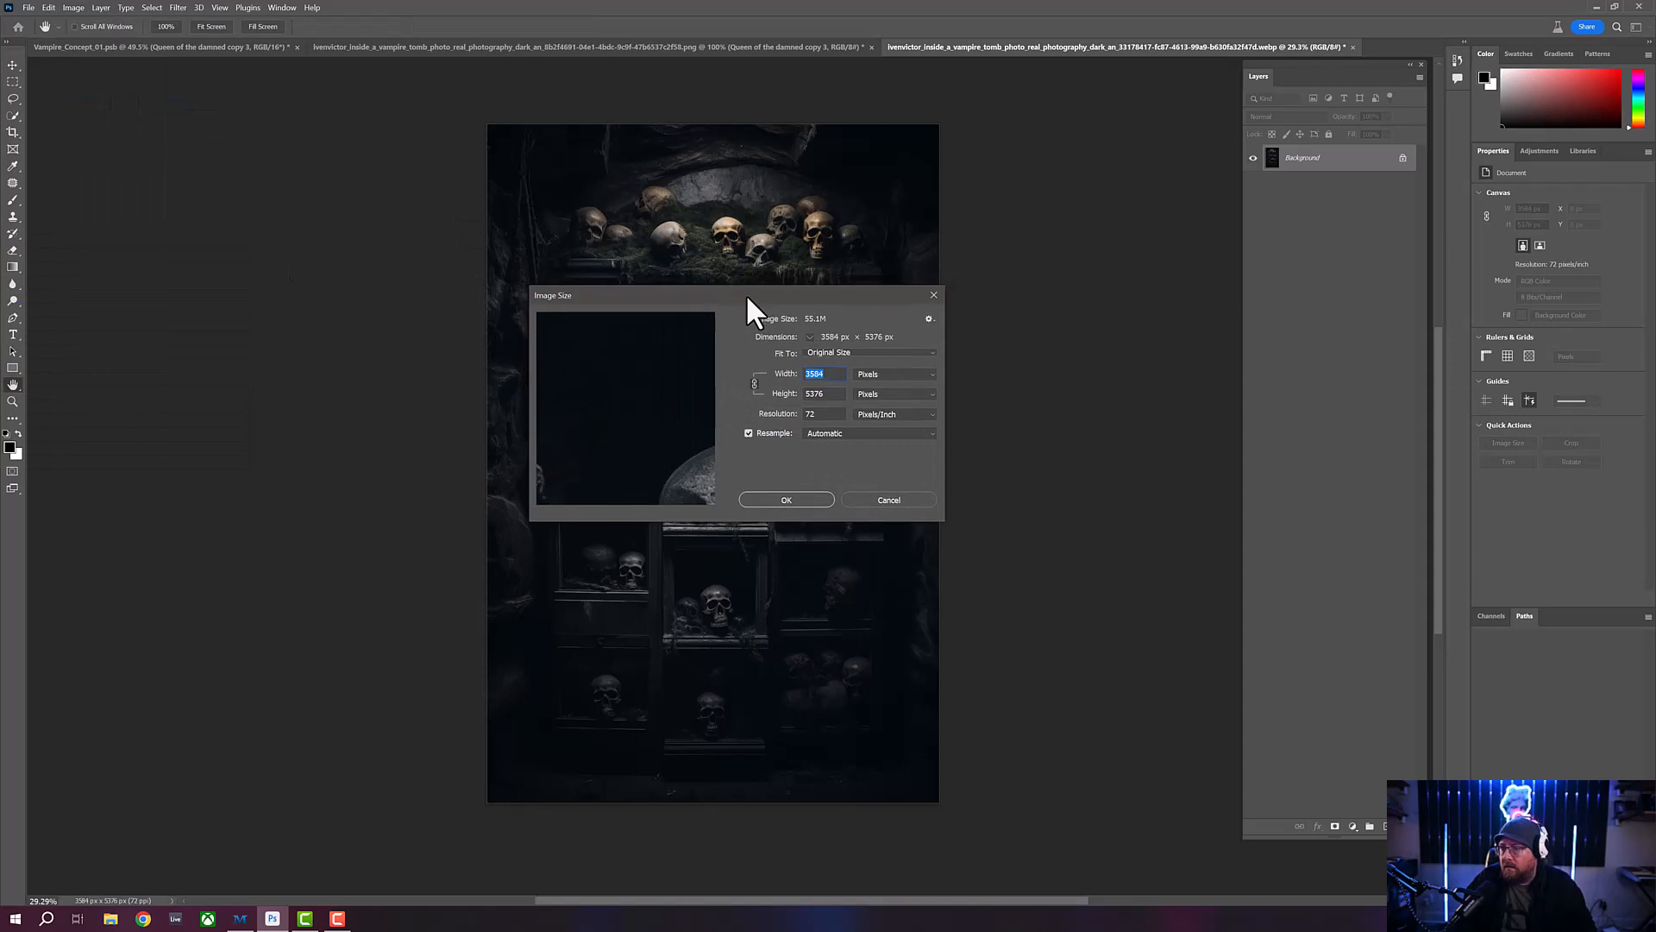
{"action": "left_click", "coordinate": [873, 395]}
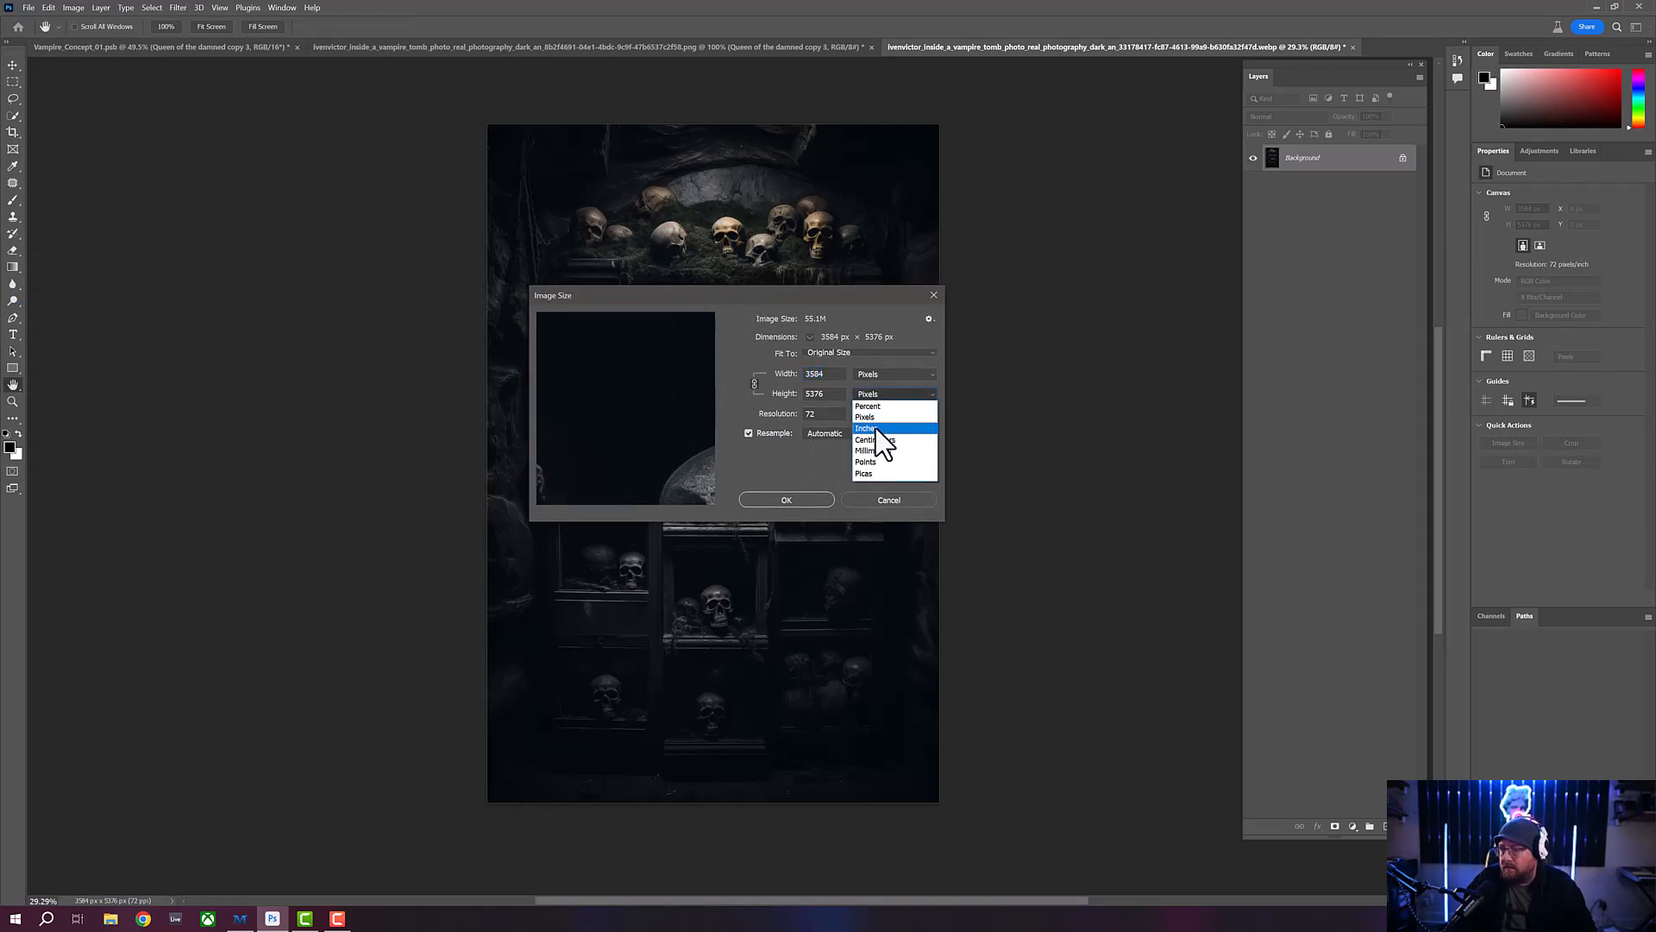
{"action": "left_click", "coordinate": [876, 428]}
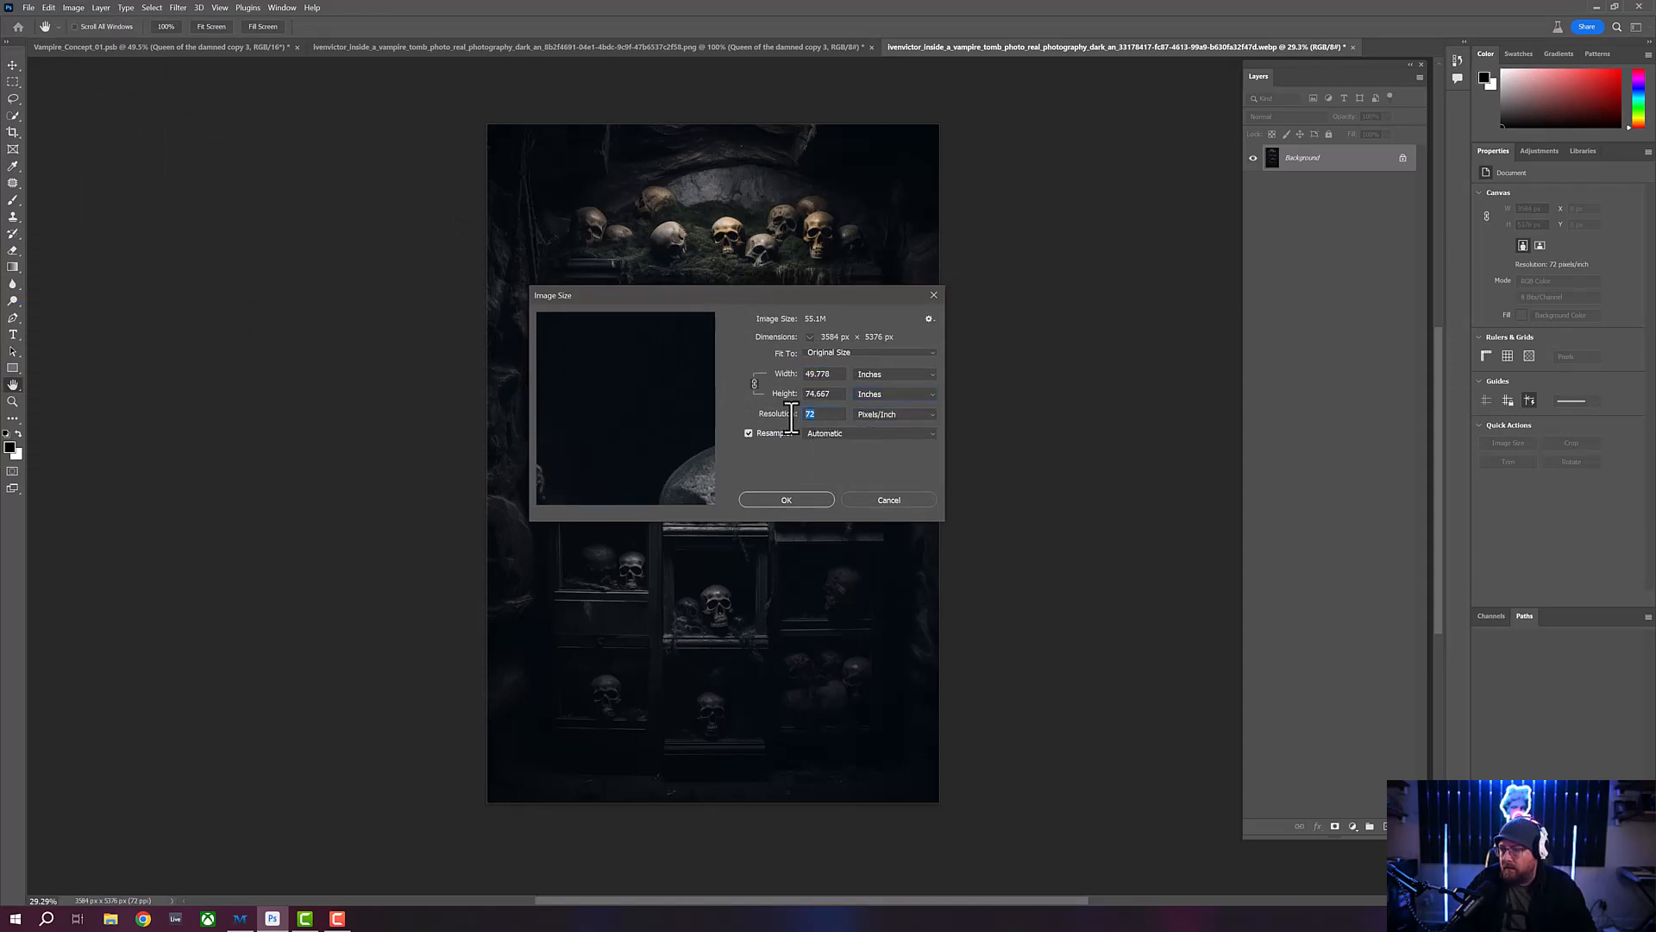
{"action": "type", "text": "300"}
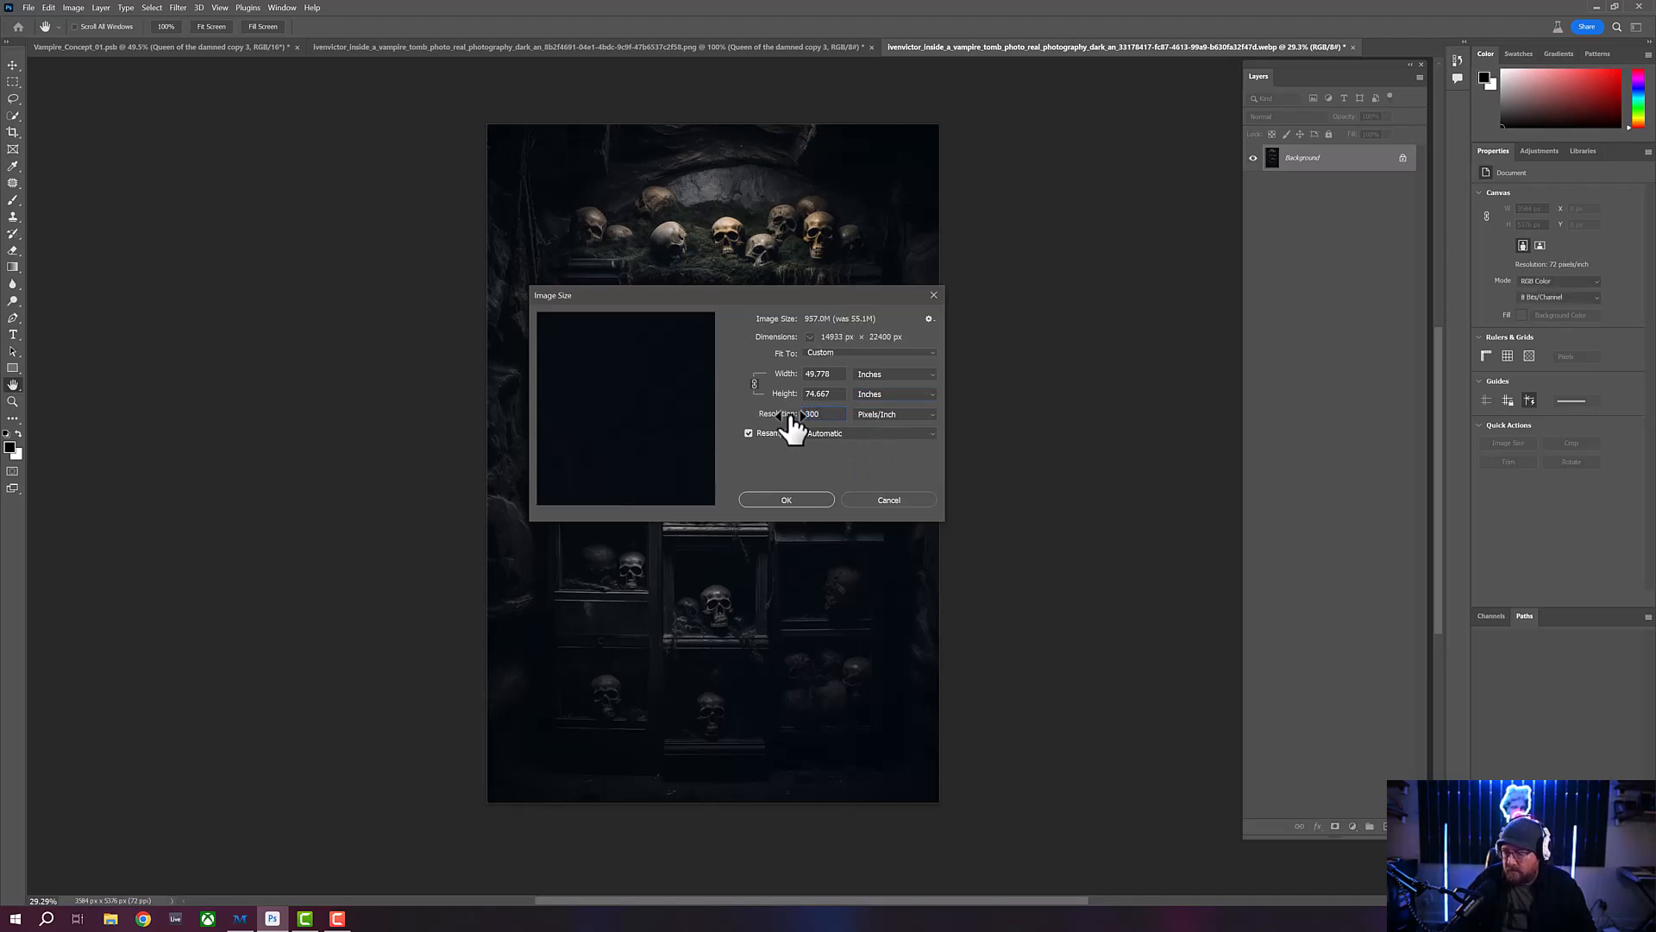
{"action": "left_click_drag", "start_coordinate": [837, 395], "coordinate": [796, 396]}
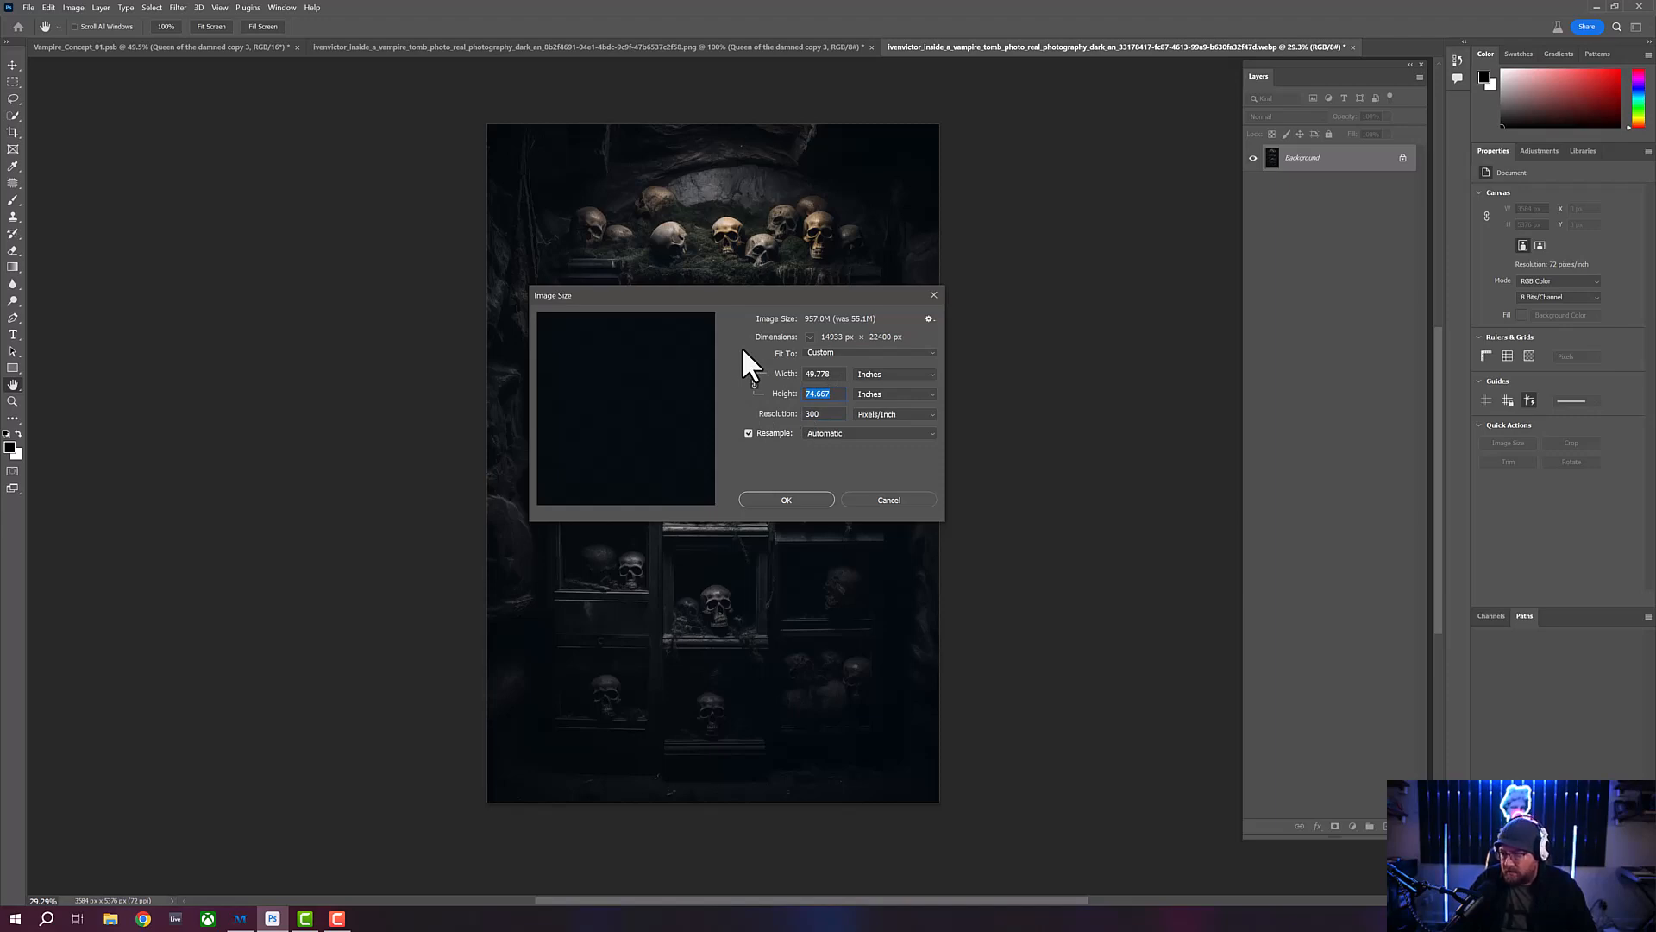
{"action": "type", "text": "30"}
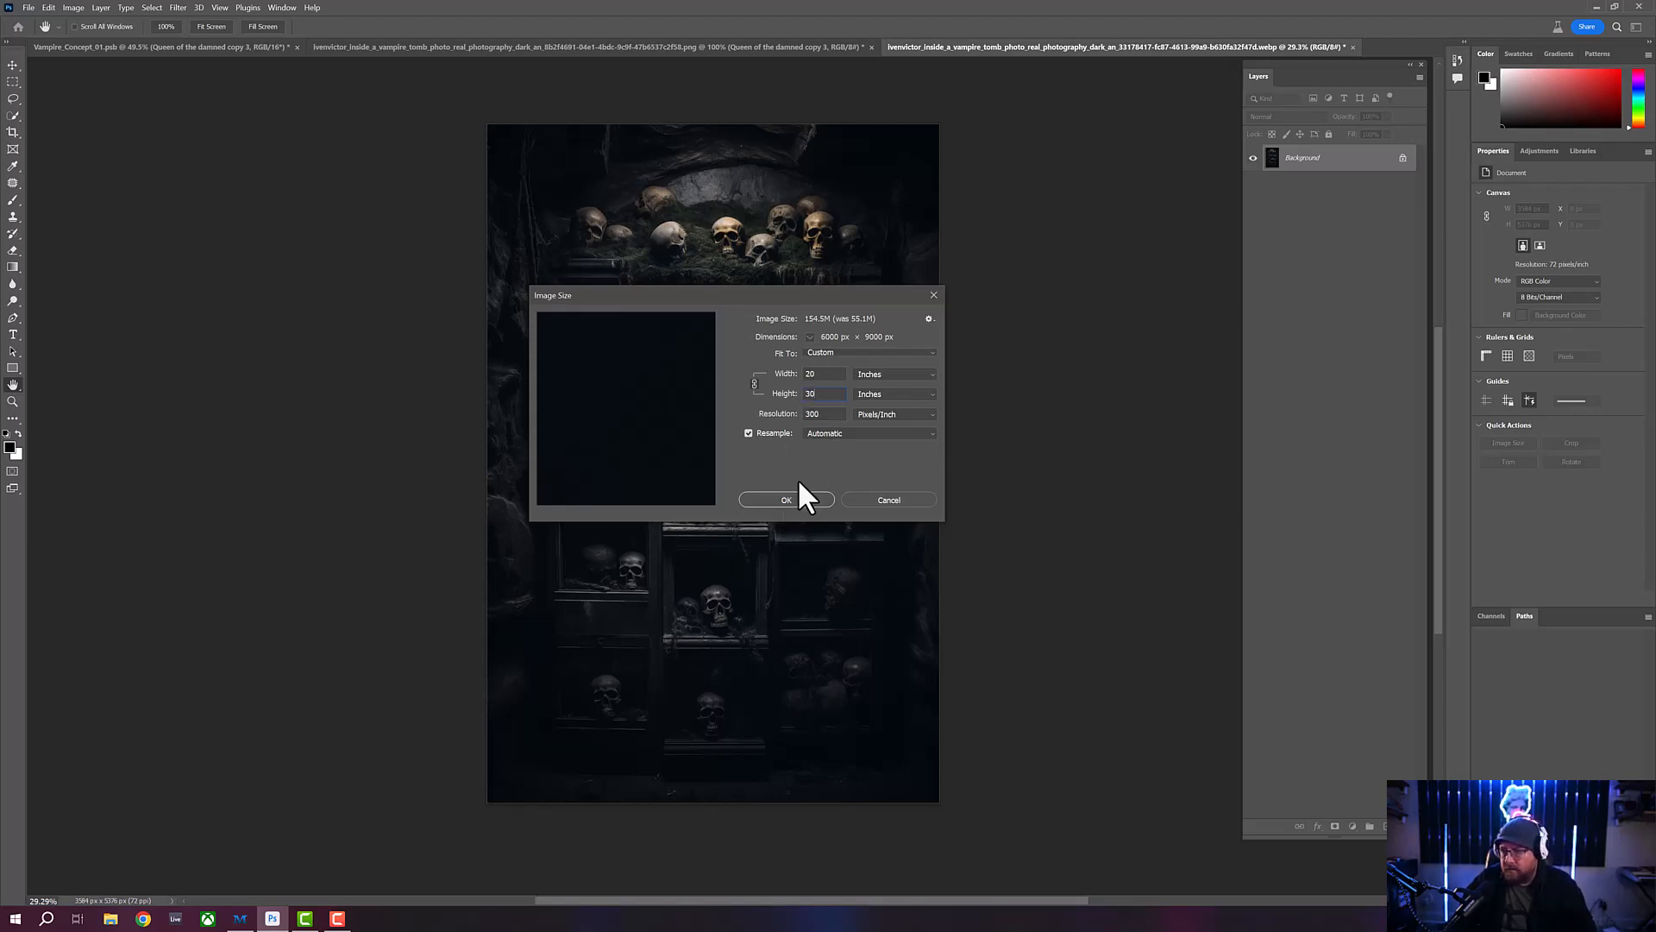
{"action": "left_click", "coordinate": [787, 499]}
{"action": "key", "text": "v"}
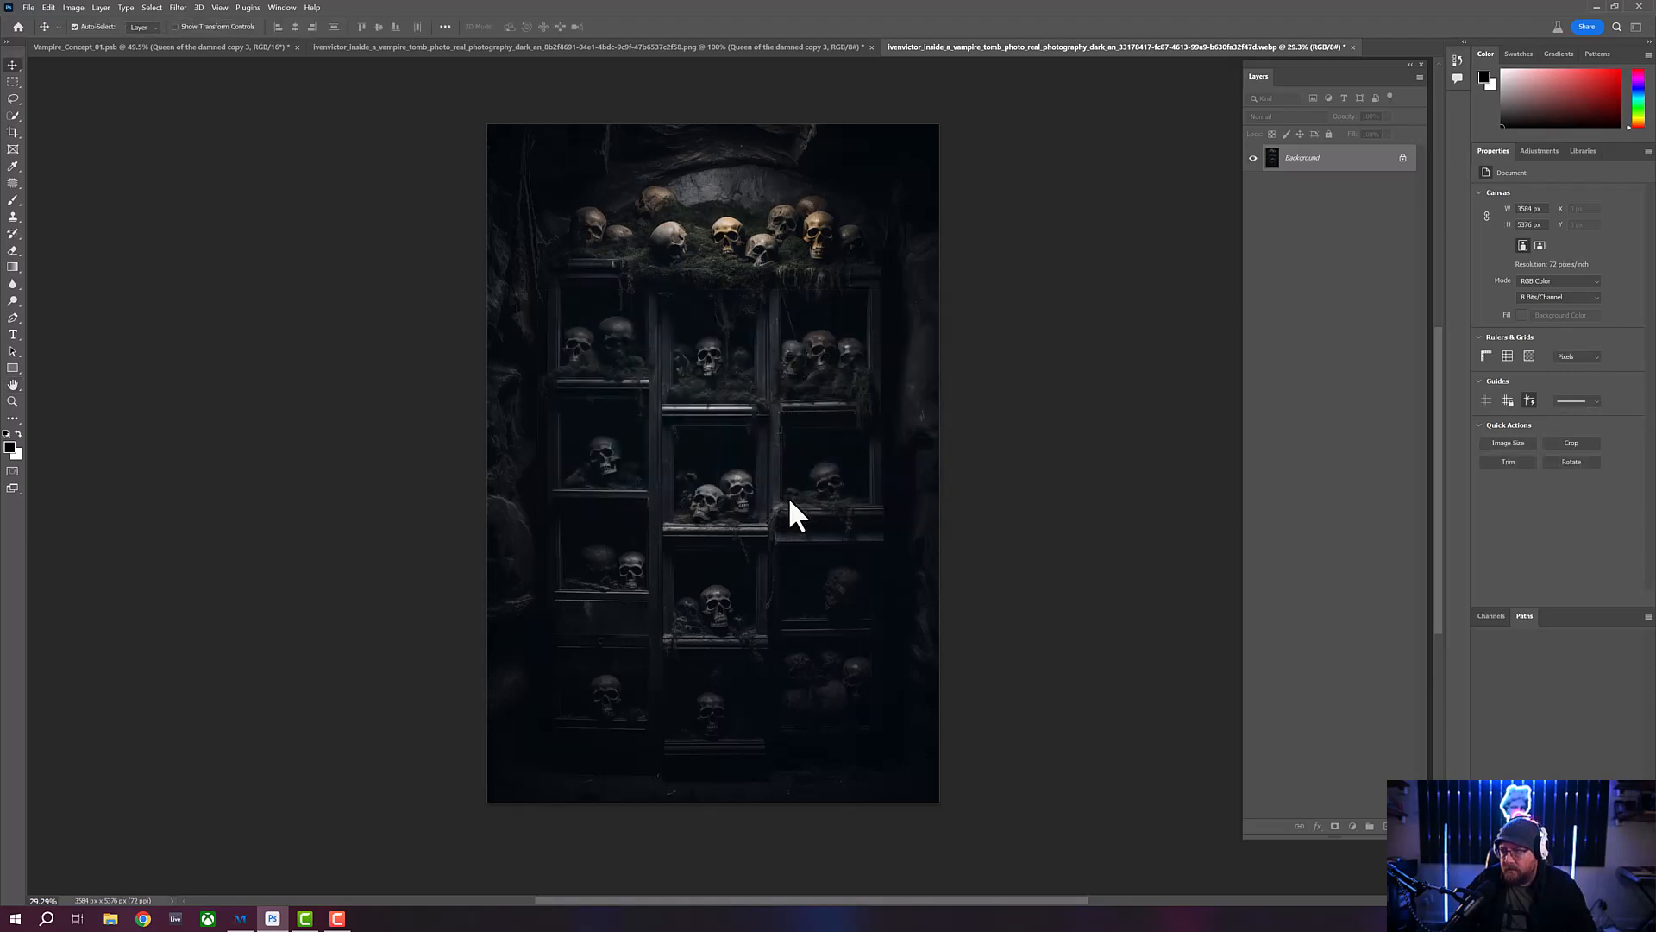
- Paste the masked Queen of the damned copy 3 layer from Vampire_Concept_01.psb into the resized skull shelves image
{"action": "left_click", "coordinate": [13, 402]}
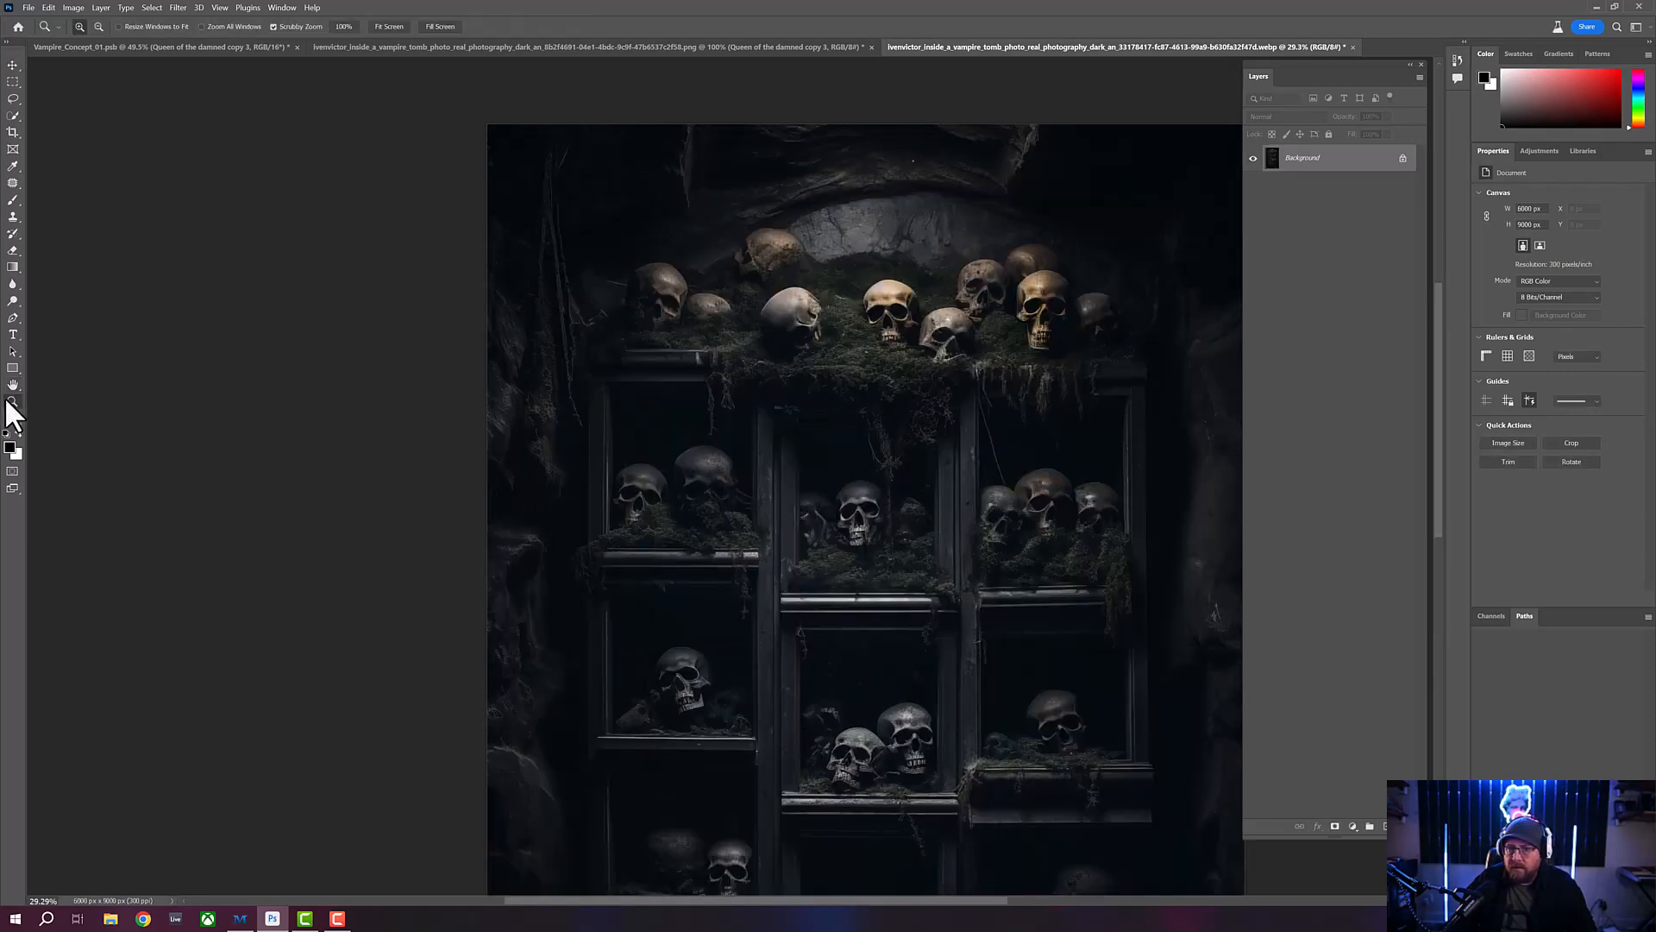
{"action": "left_click_drag", "start_coordinate": [589, 340], "coordinate": [663, 450]}
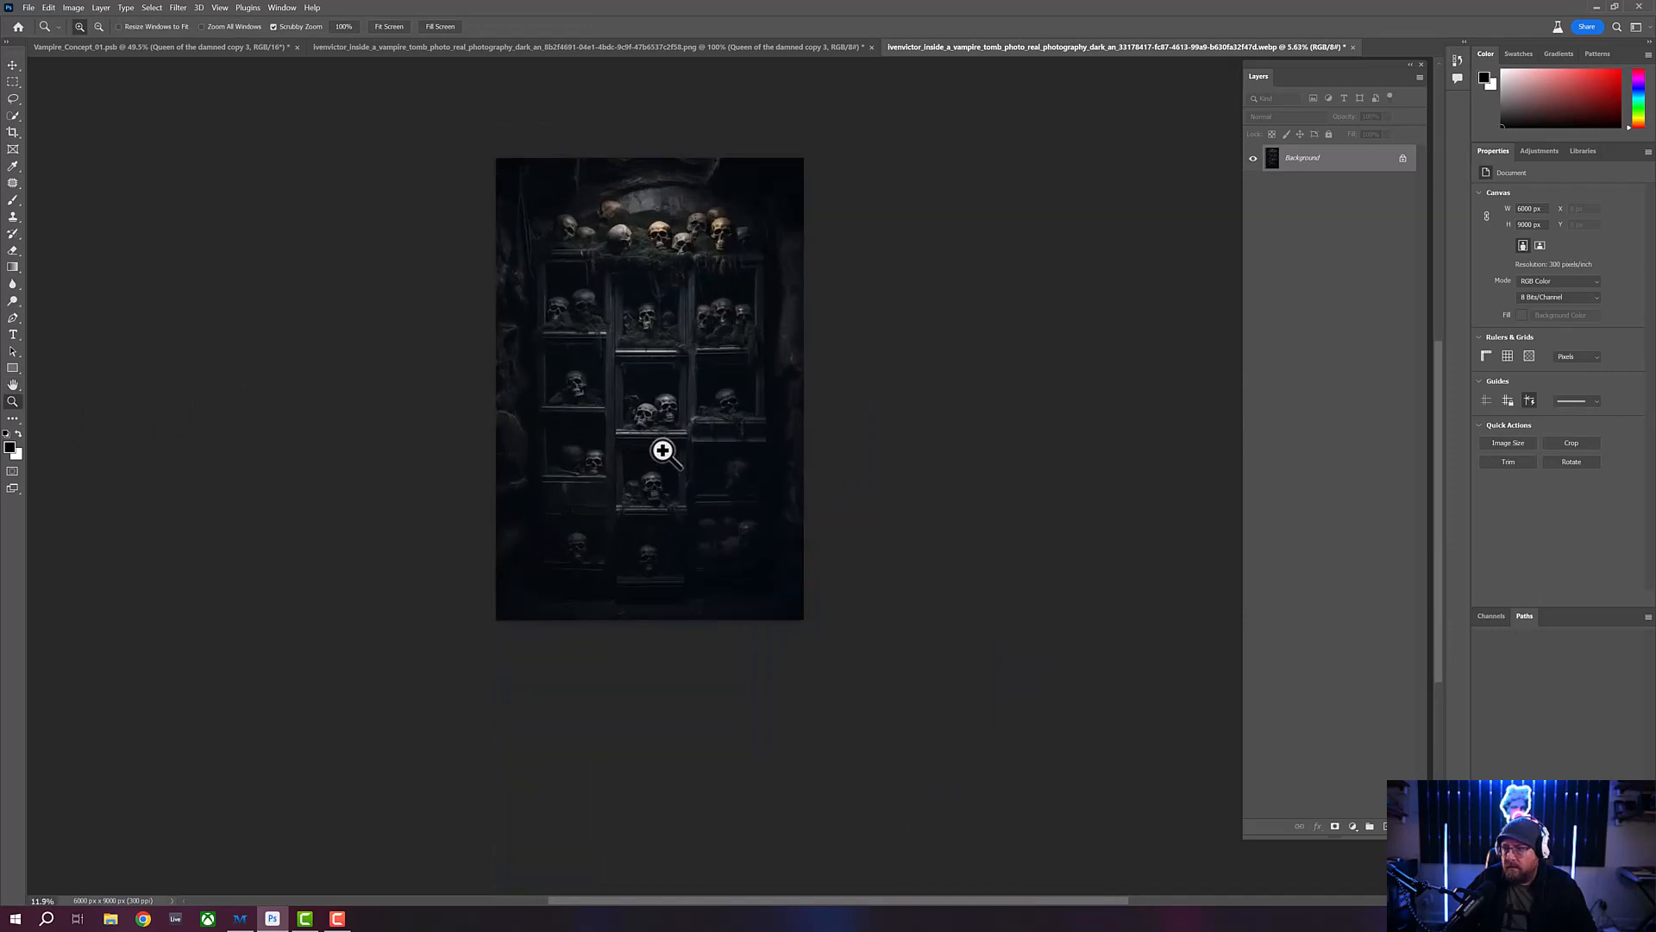
{"action": "left_click_drag", "start_coordinate": [580, 219], "coordinate": [591, 226]}
{"action": "left_click_drag", "start_coordinate": [709, 556], "coordinate": [717, 558]}
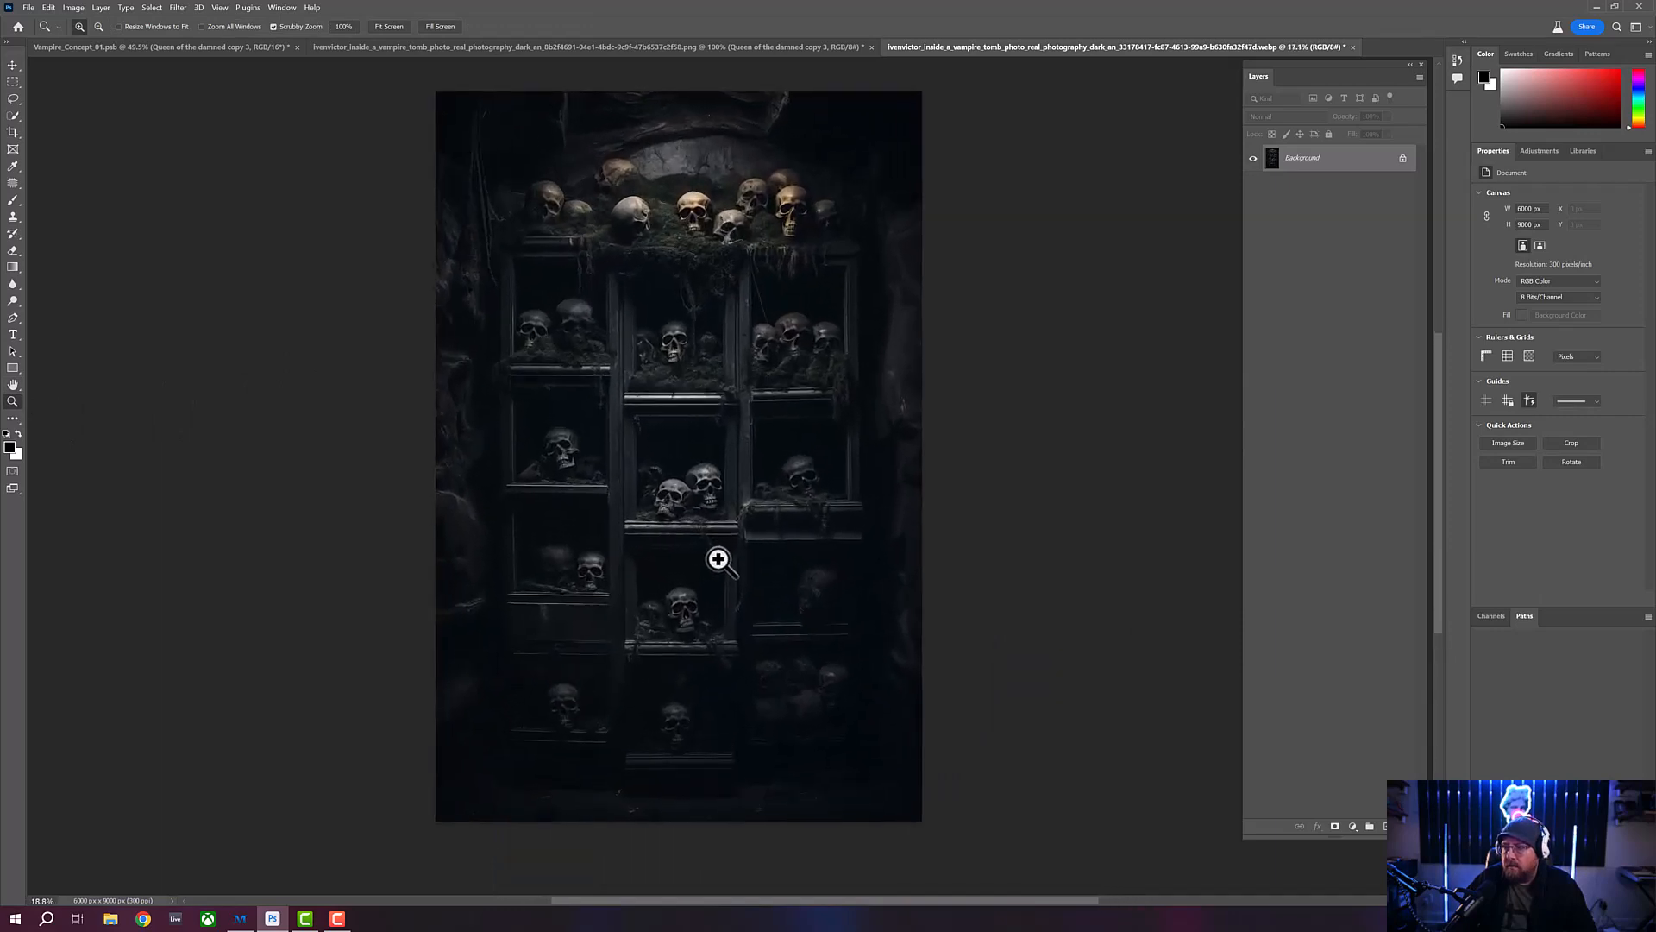
{"action": "left_click", "coordinate": [138, 47]}
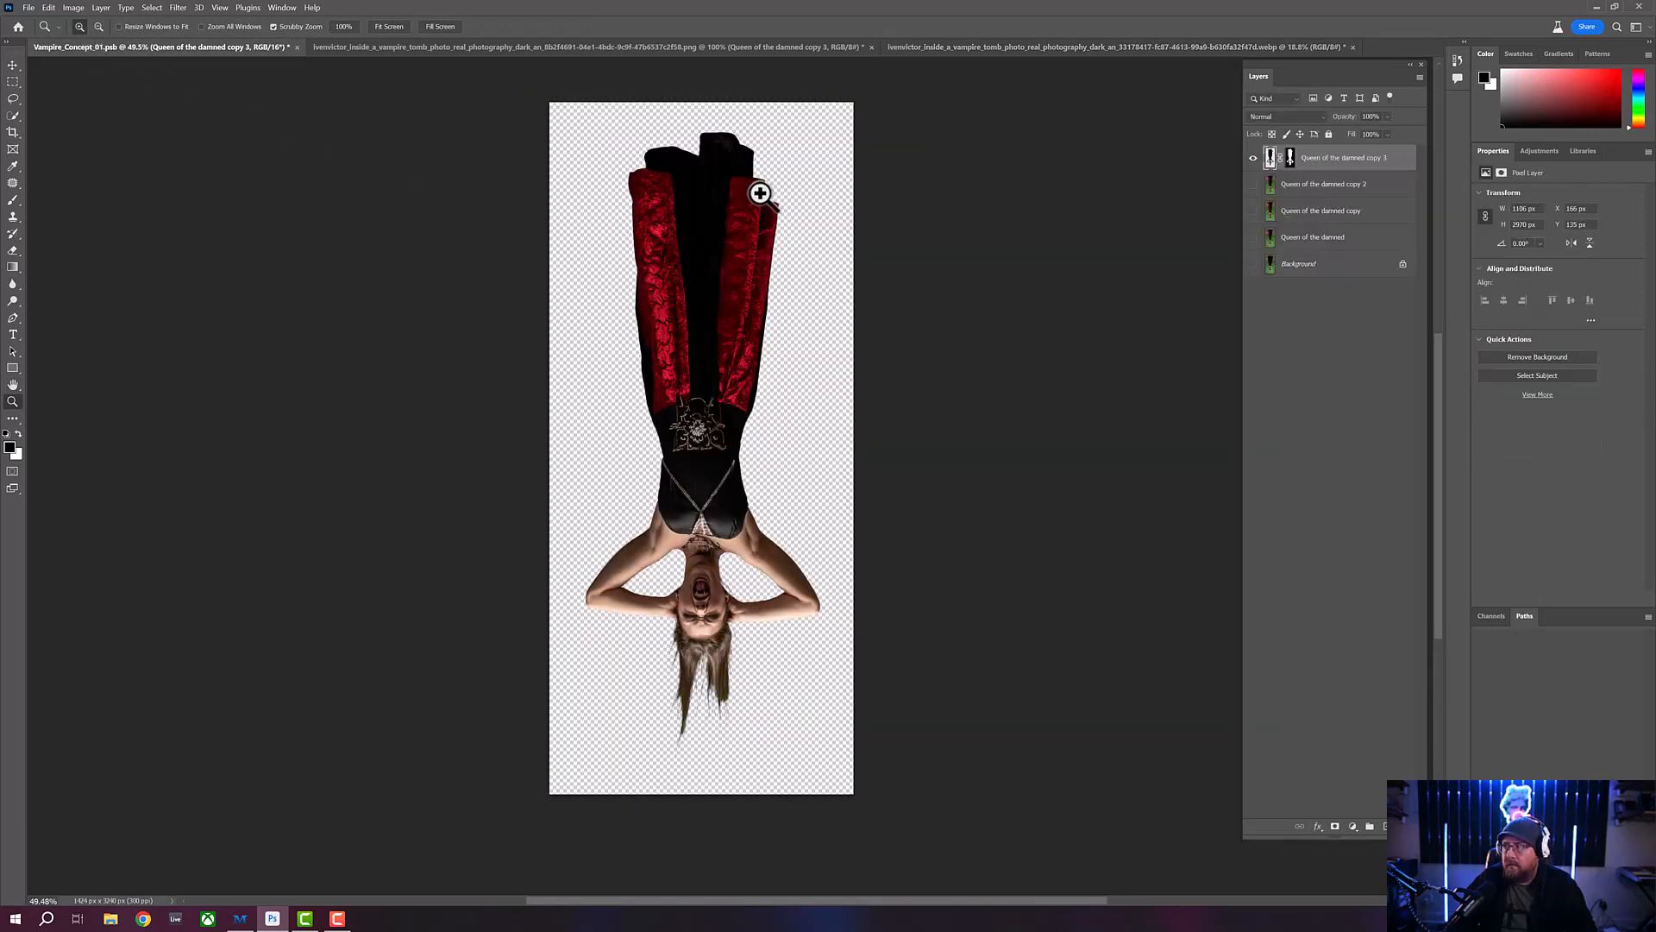
{"action": "left_click", "coordinate": [48, 8]}
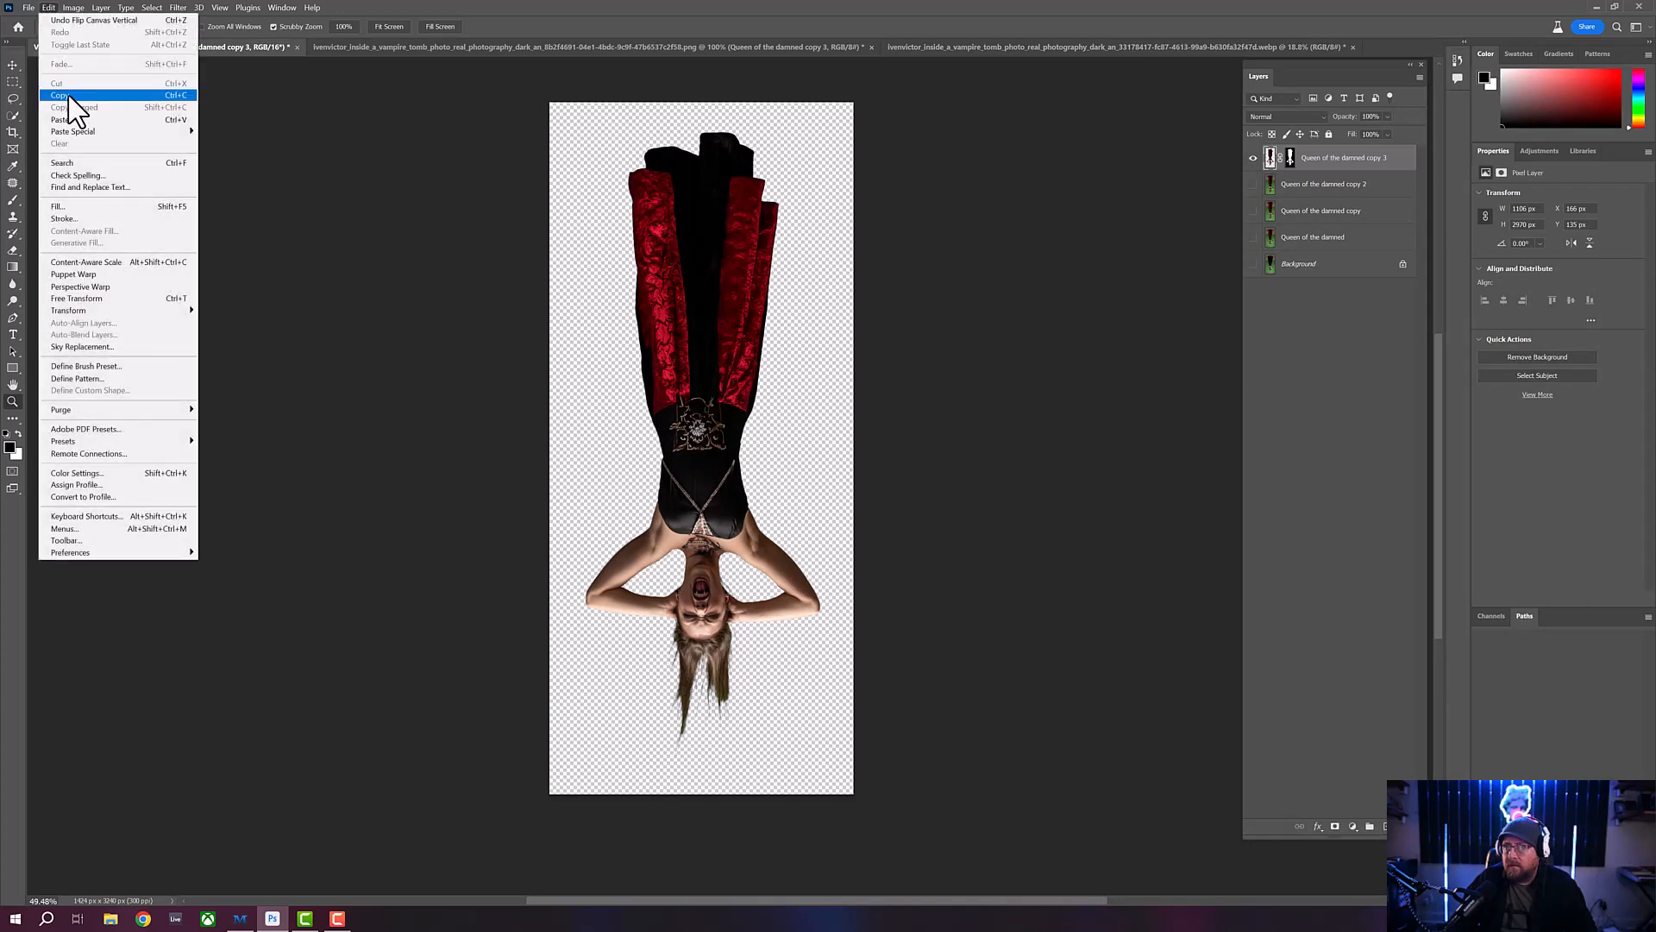
{"action": "left_click", "coordinate": [66, 95]}
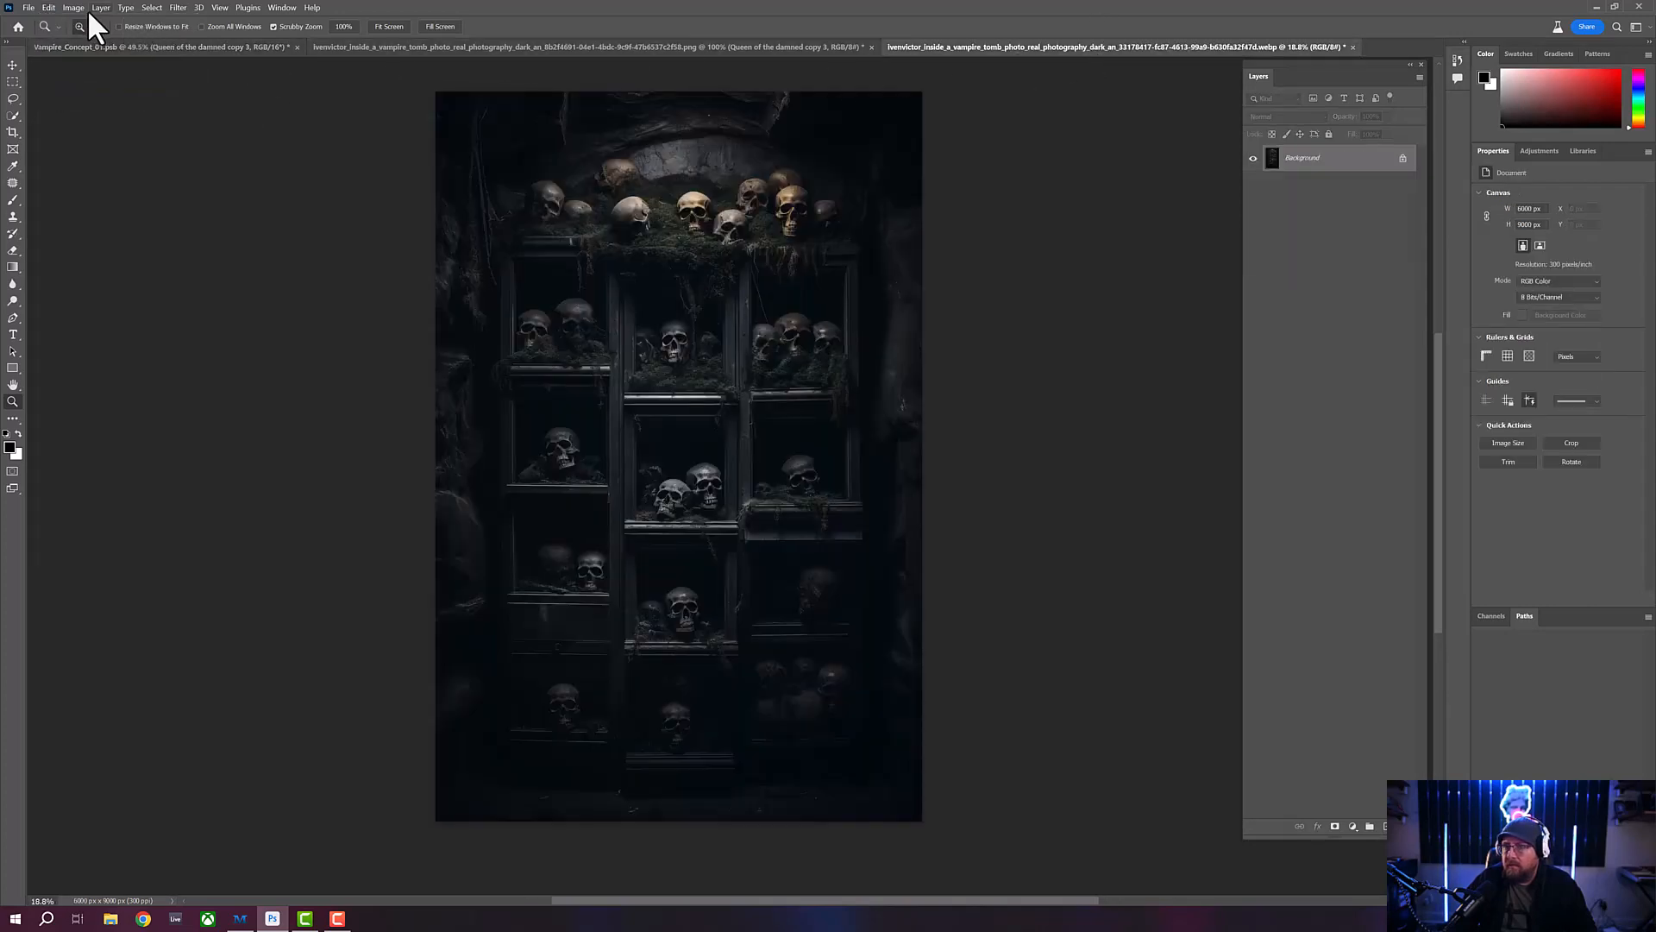
{"action": "left_click", "coordinate": [48, 8]}
{"action": "left_click", "coordinate": [74, 122]}
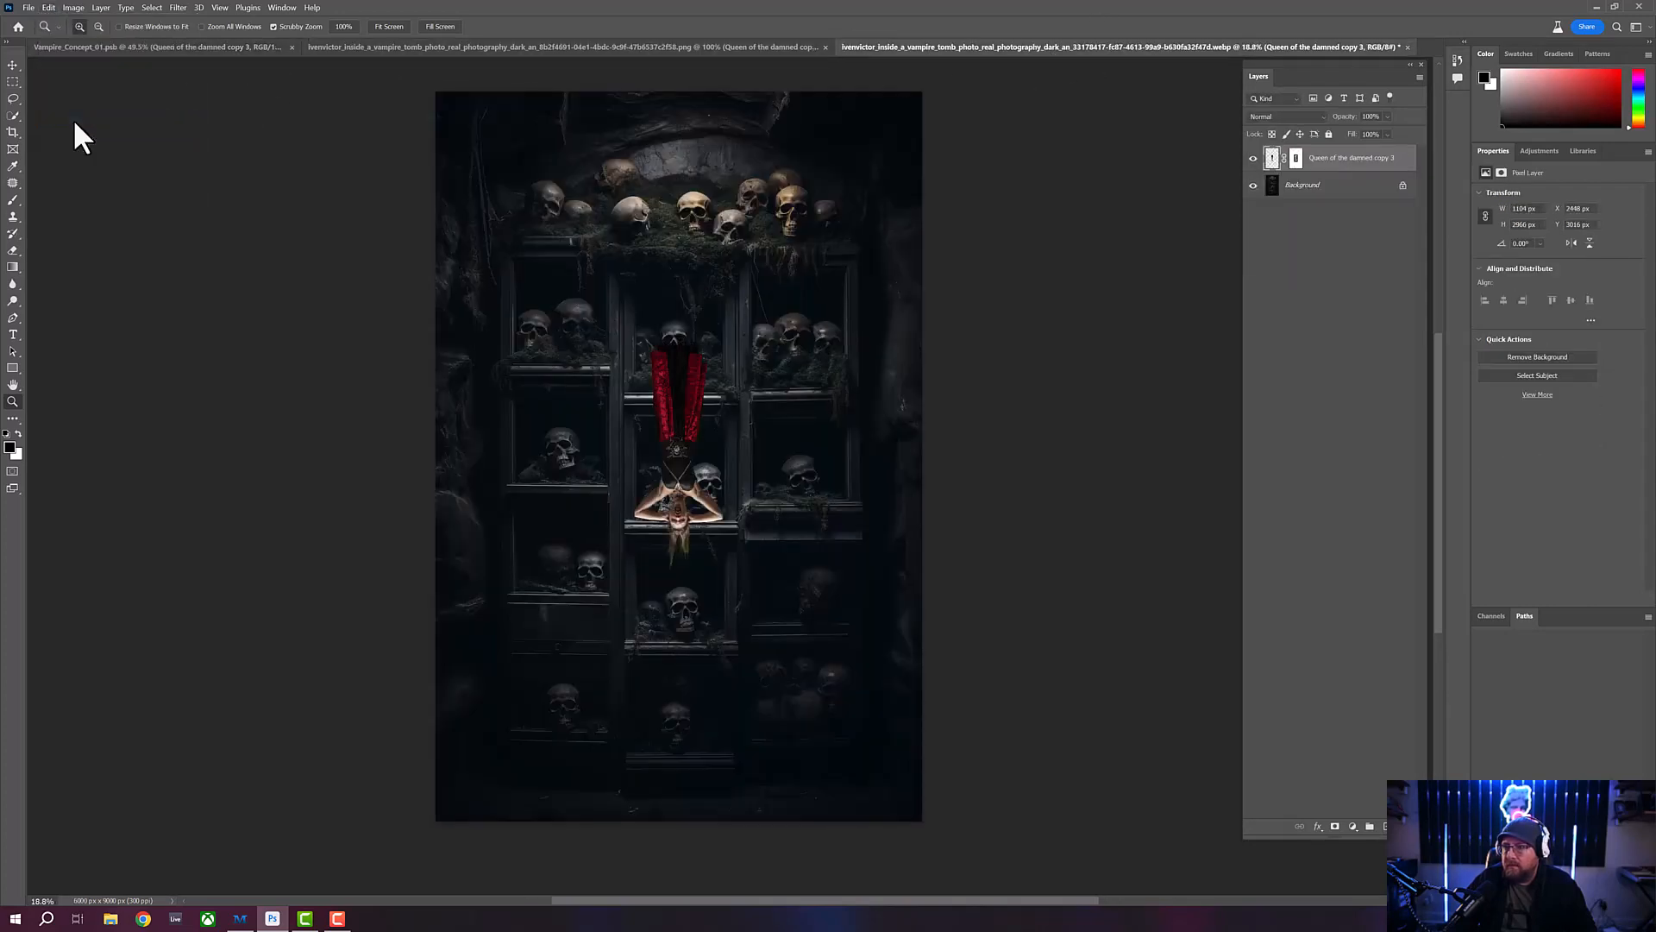
- Scale the vampire layer proportionally to about 340% and centre it horizontally, with her legs running off the image's upper edge
{"action": "left_click", "coordinate": [10, 66]}
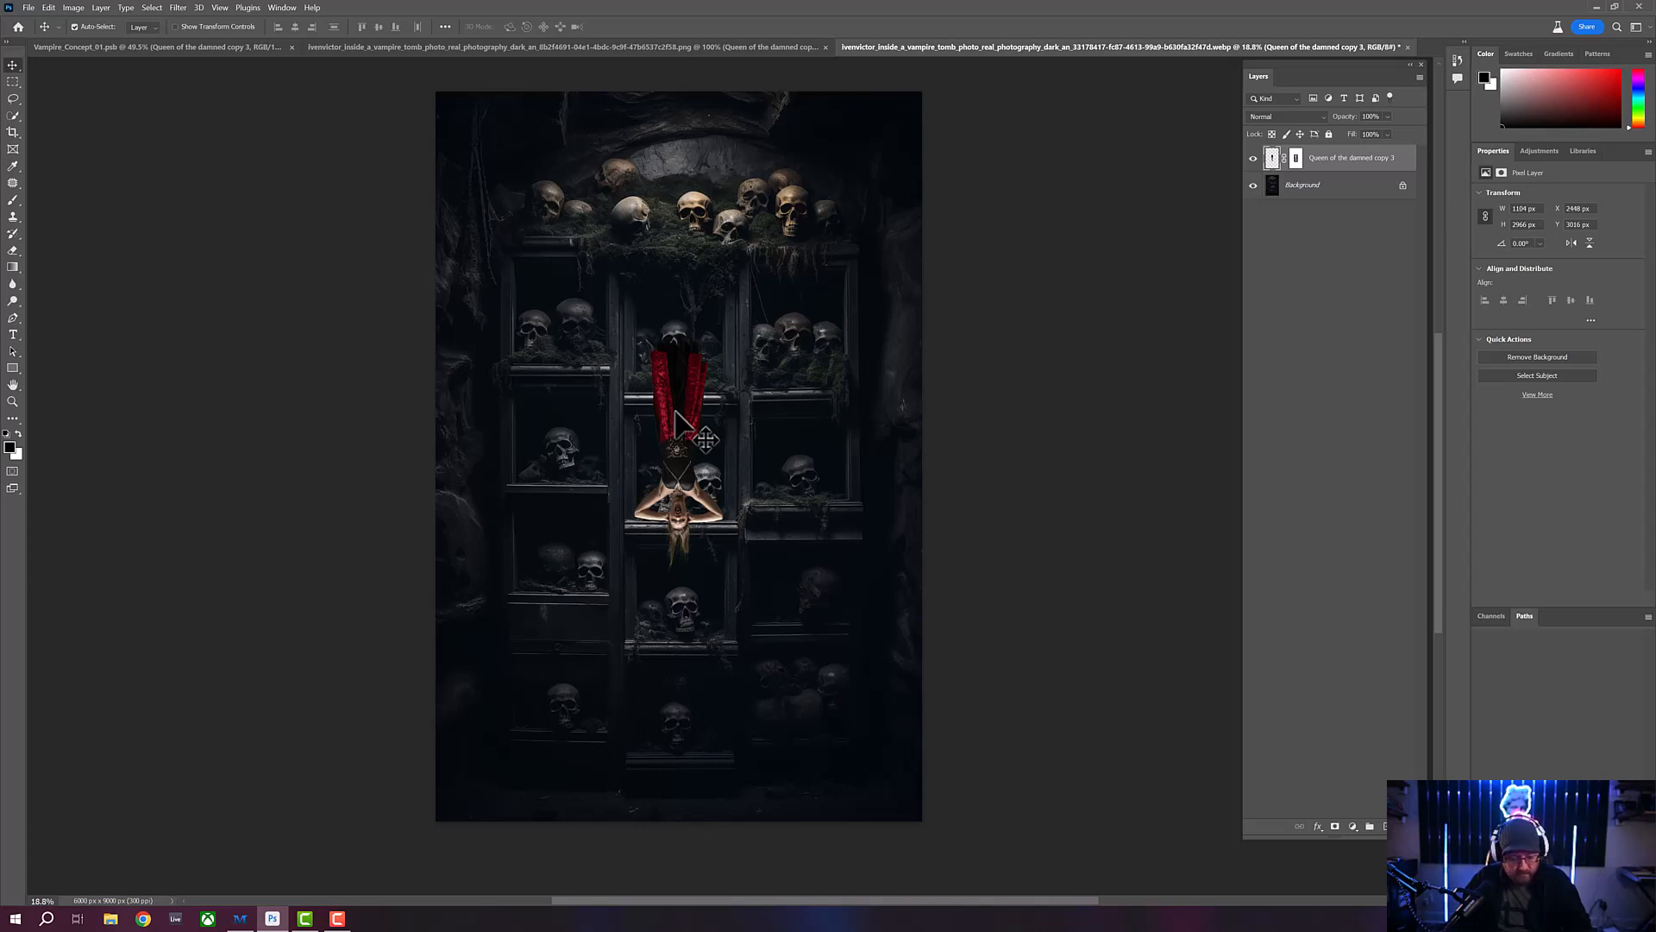
{"action": "key", "text": "ctrl+t"}
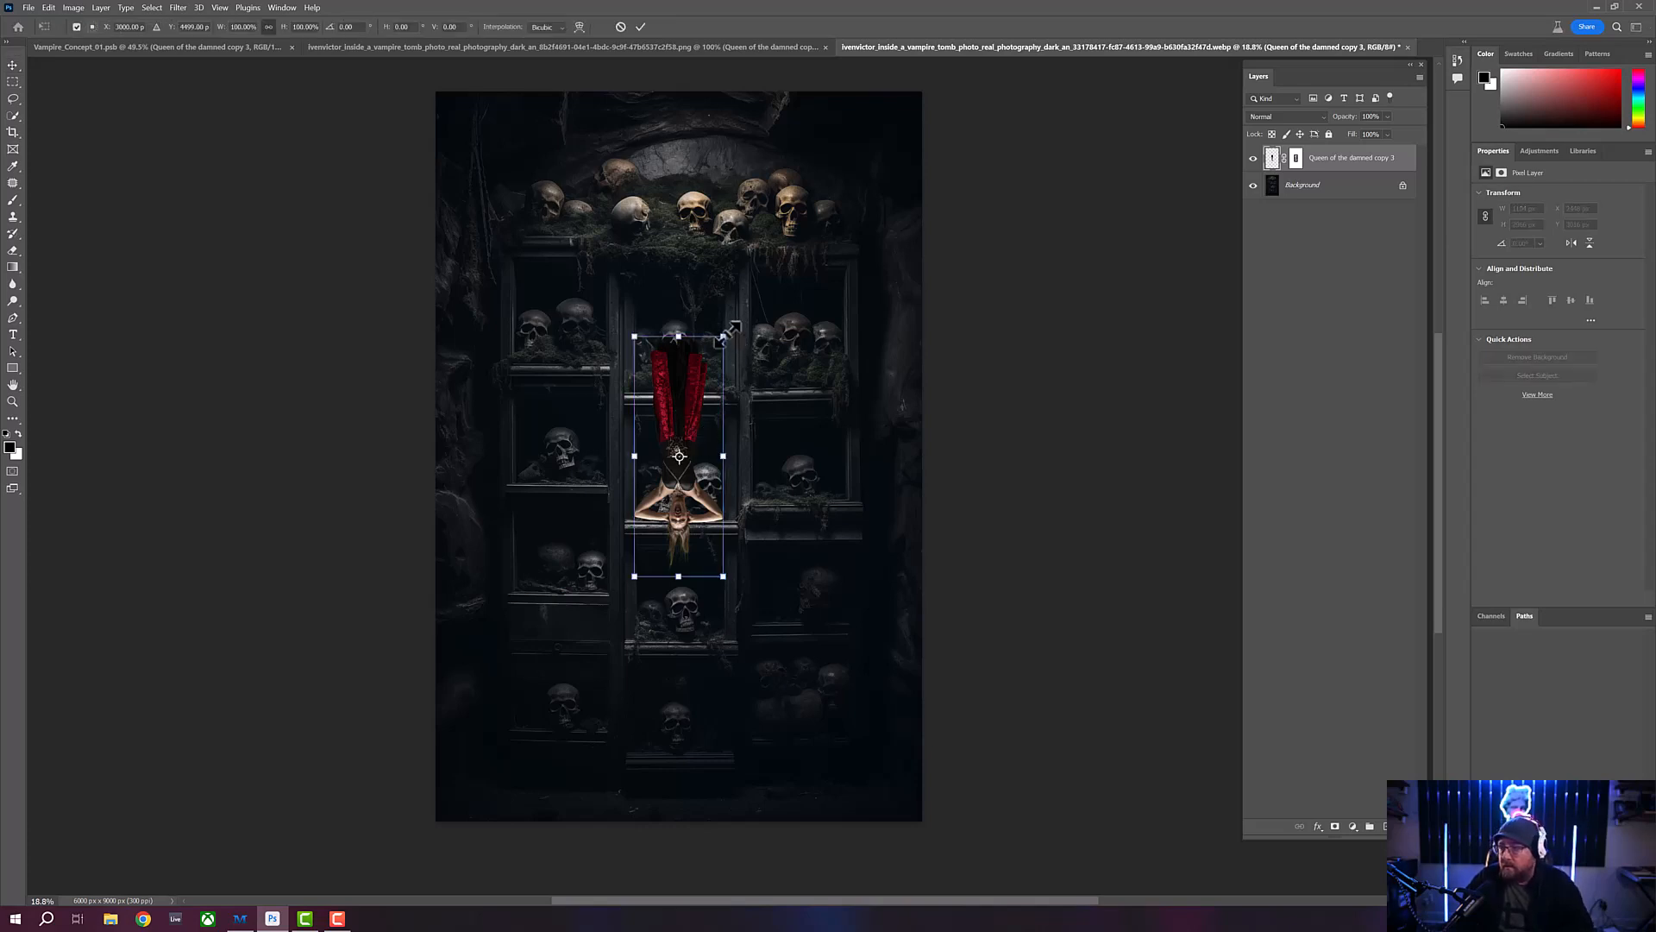
{"action": "left_click_drag", "start_coordinate": [723, 337], "coordinate": [794, 146]}
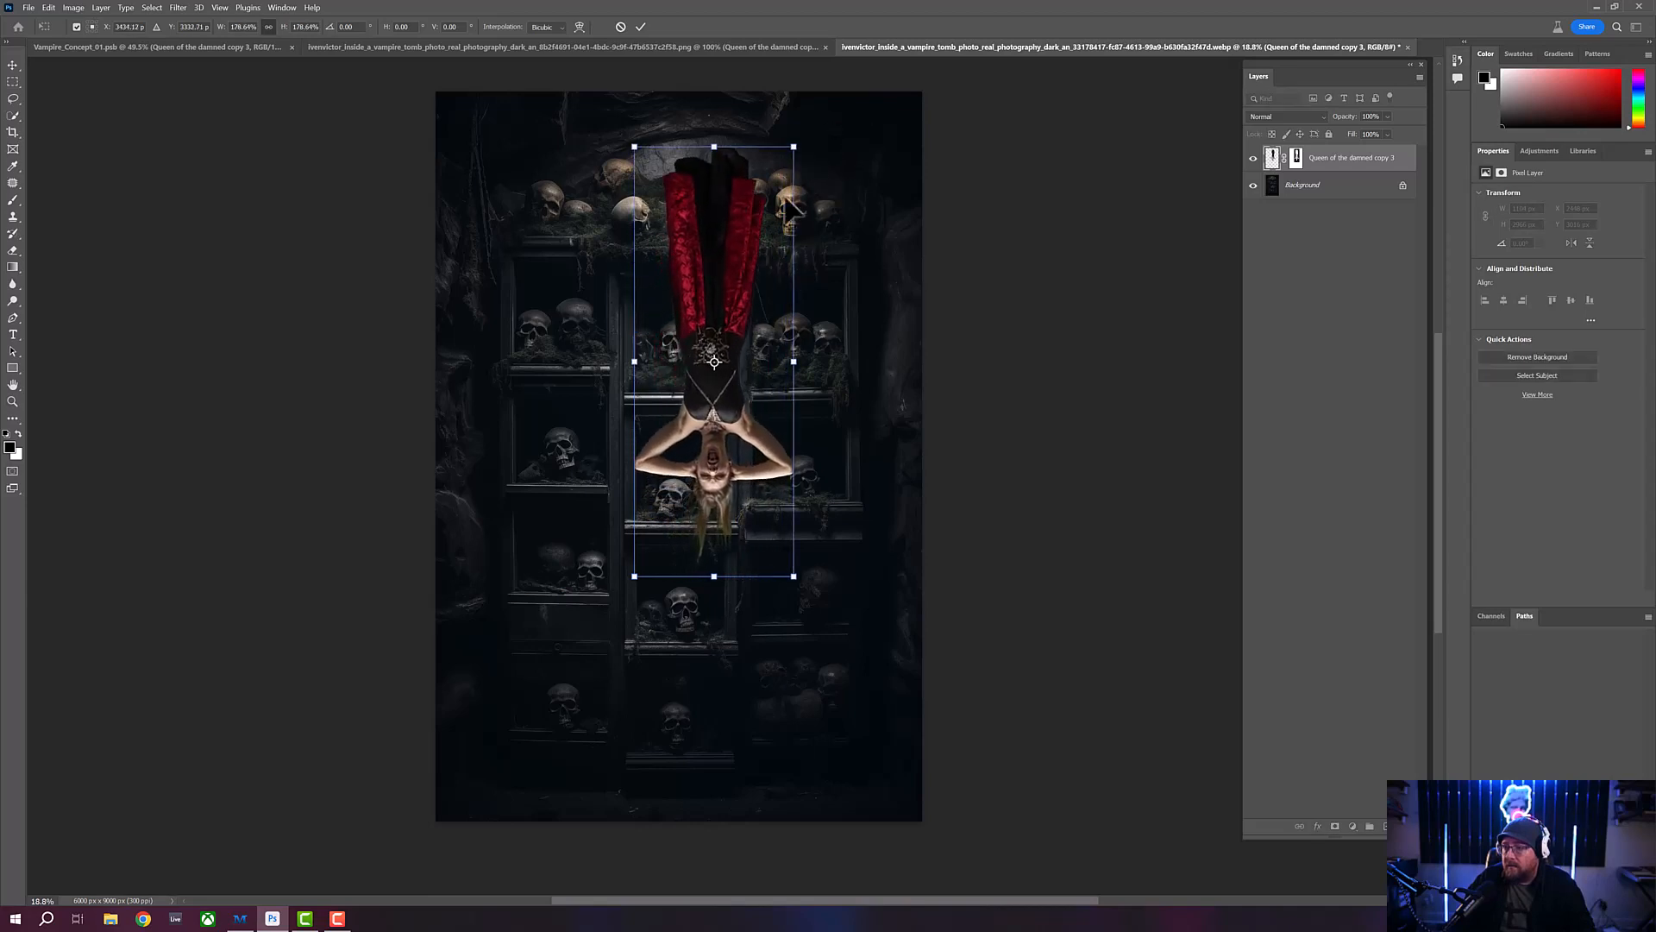
{"action": "left_click_drag", "start_coordinate": [635, 148], "coordinate": [390, 71]}
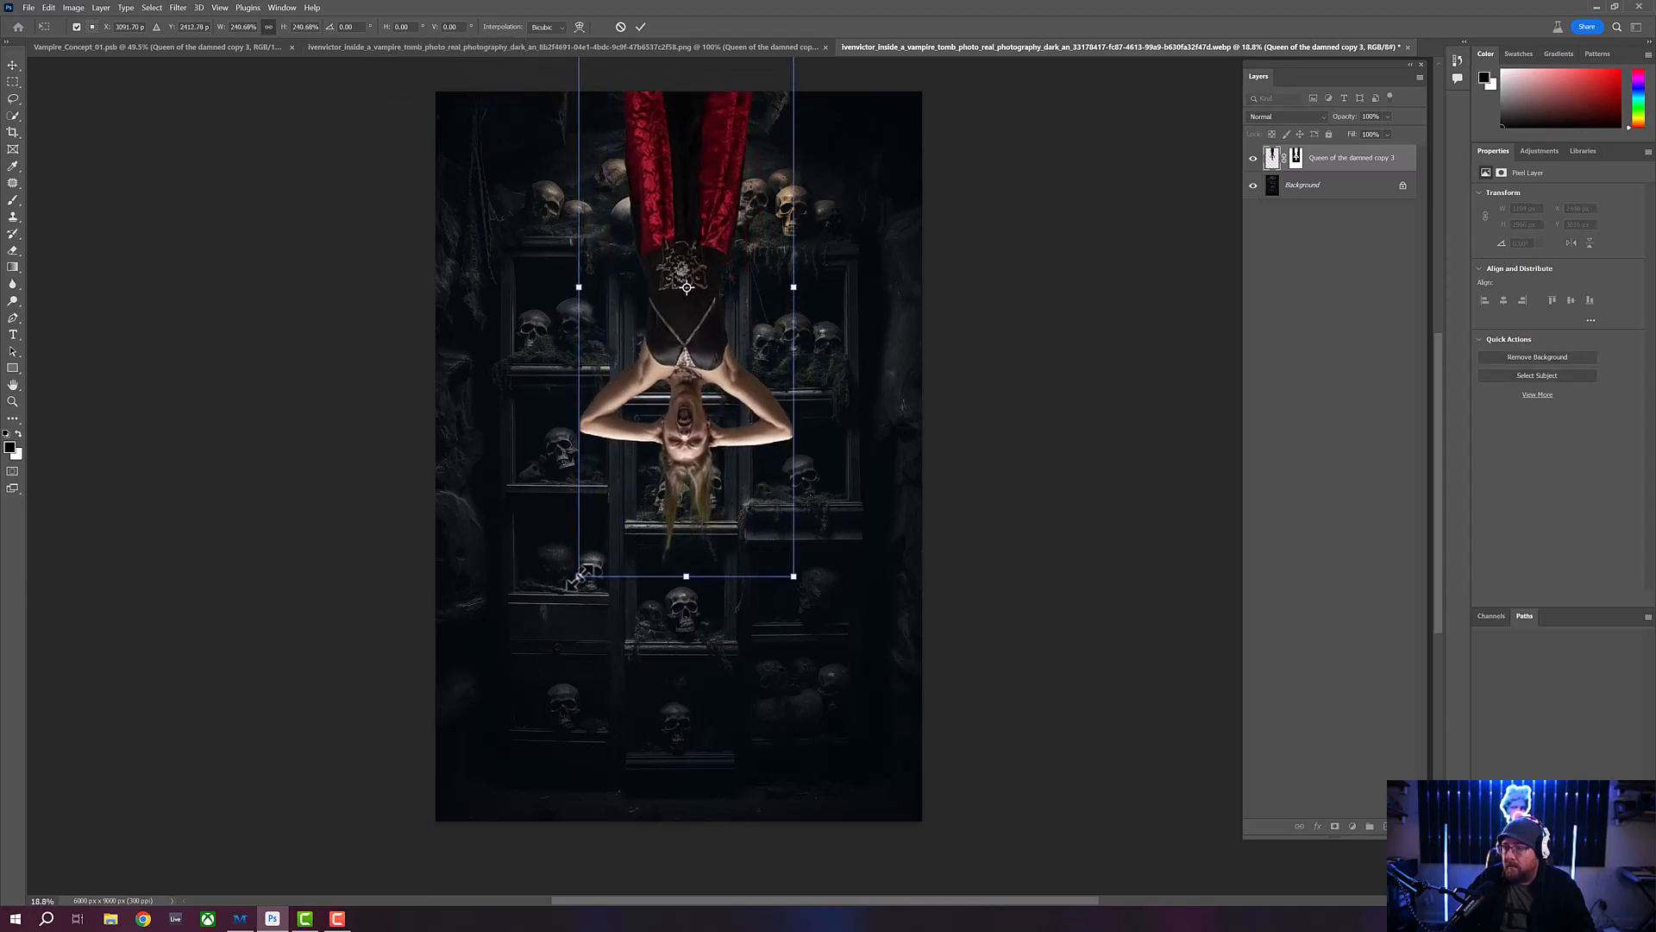
{"action": "left_click_drag", "start_coordinate": [579, 576], "coordinate": [470, 700]}
{"action": "left_click_drag", "start_coordinate": [792, 737], "coordinate": [822, 813]}
{"action": "left_click_drag", "start_coordinate": [678, 617], "coordinate": [707, 418]}
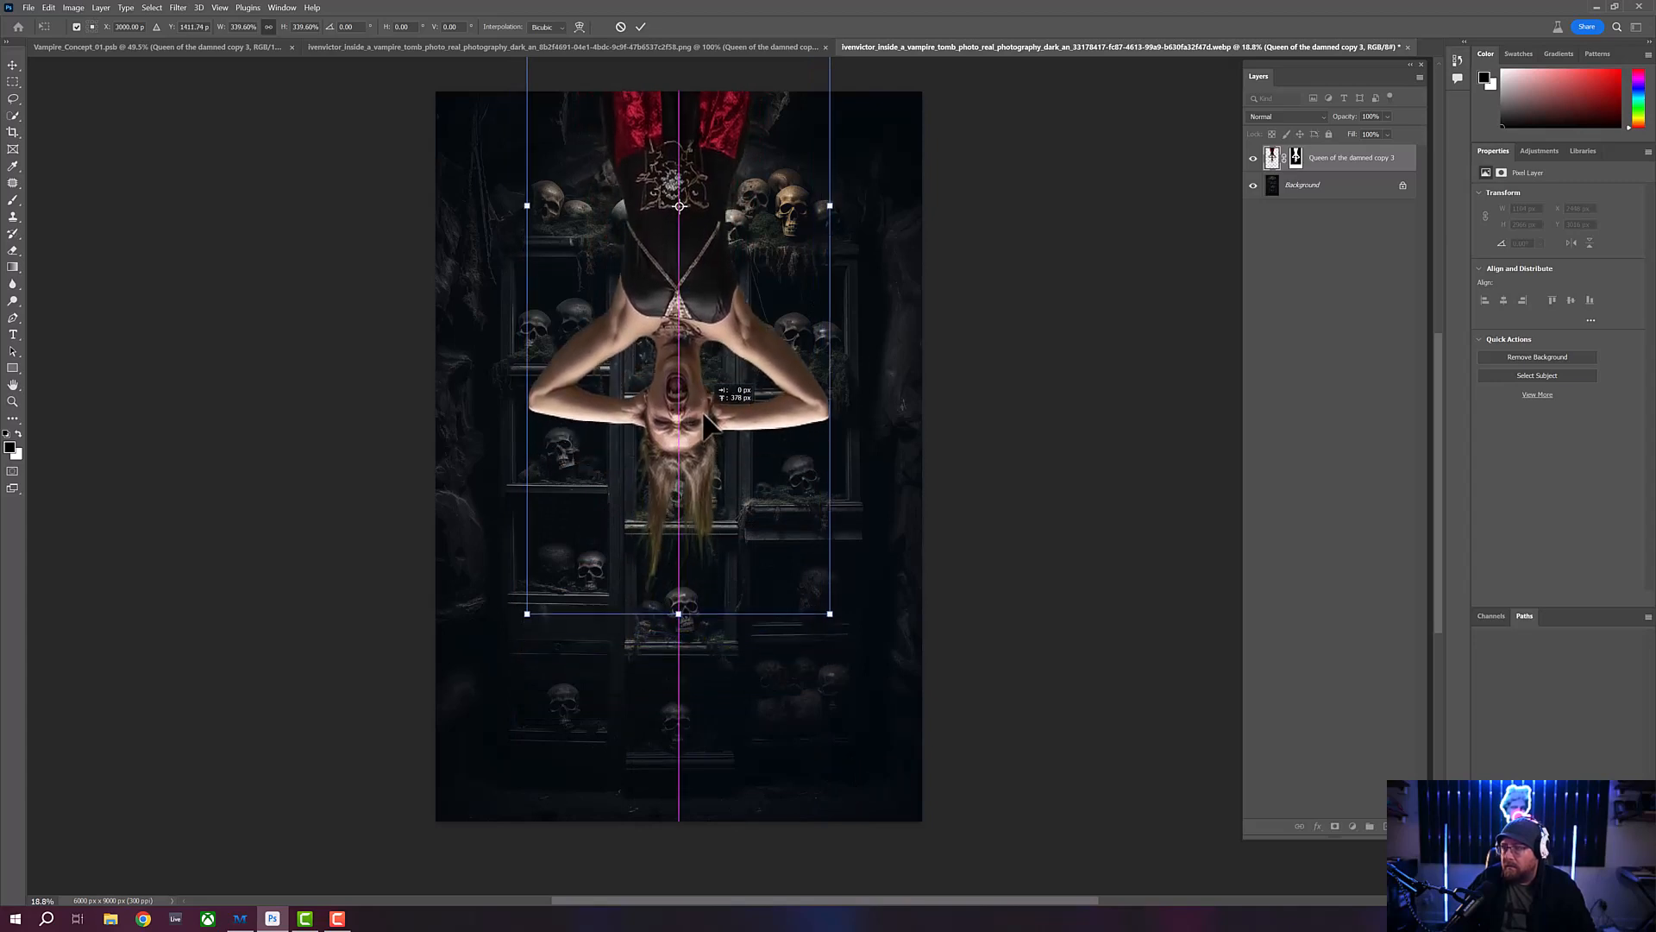
- Enlarge the vampire further to about 376%, nudge her back to the image's horizontal centre and apply the transform
{"action": "left_click_drag", "start_coordinate": [527, 613], "coordinate": [520, 632]}
{"action": "left_click_drag", "start_coordinate": [830, 632], "coordinate": [839, 650]}
{"action": "left_click_drag", "start_coordinate": [704, 583], "coordinate": [695, 535]}
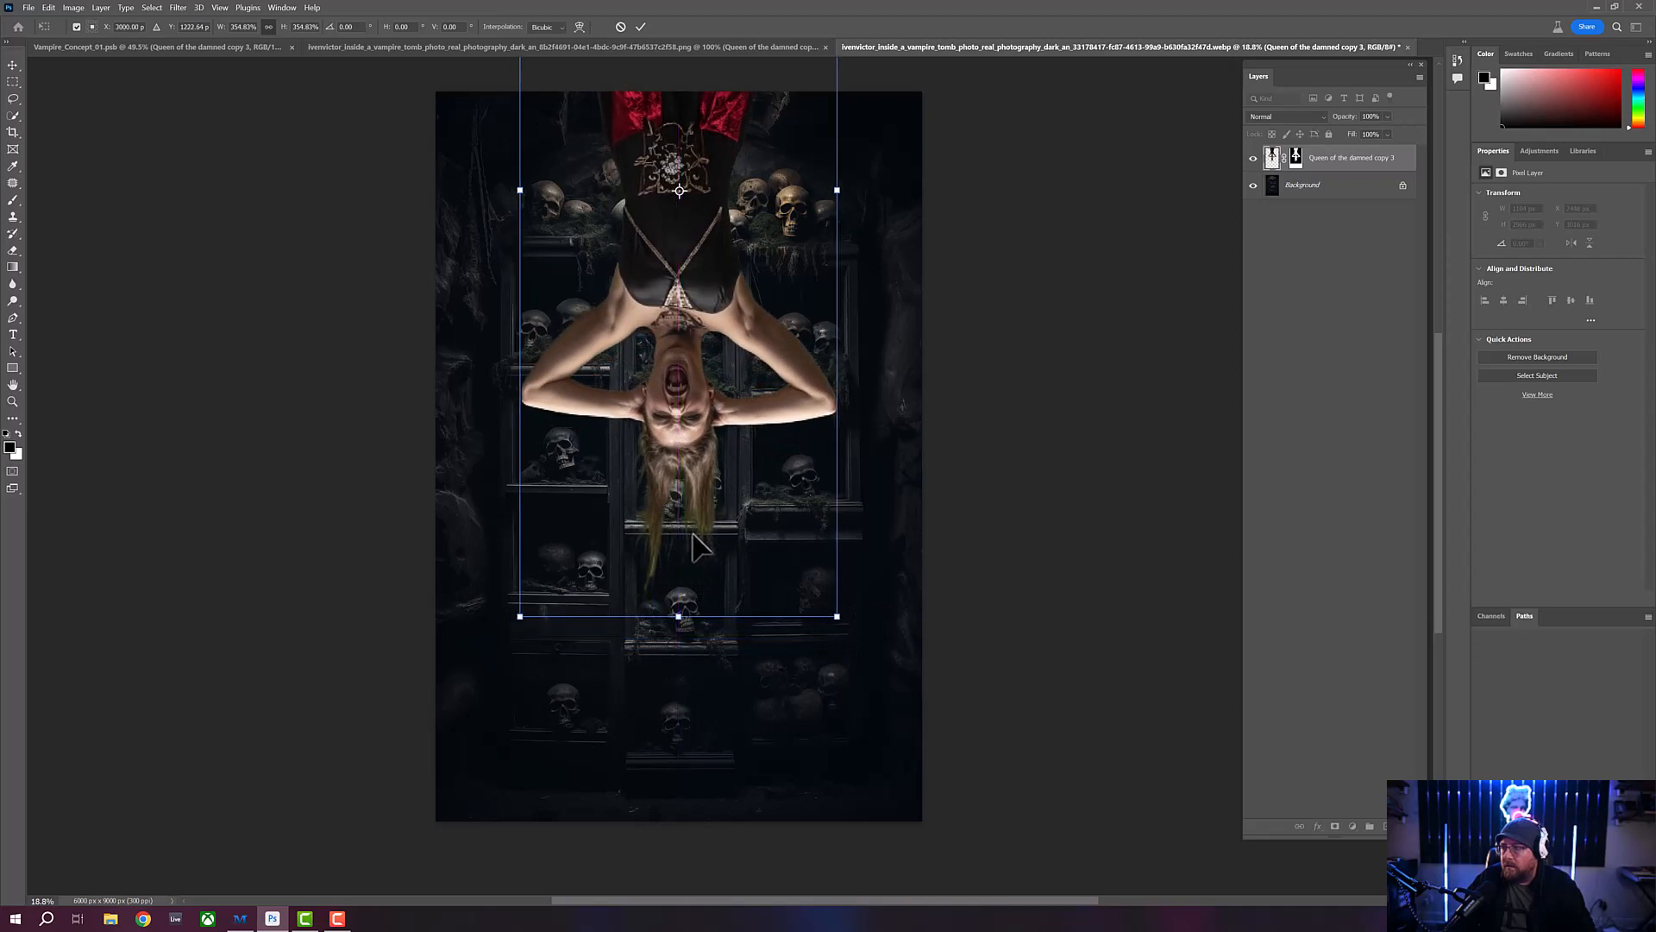
{"action": "left_click_drag", "start_coordinate": [519, 616], "coordinate": [496, 661]}
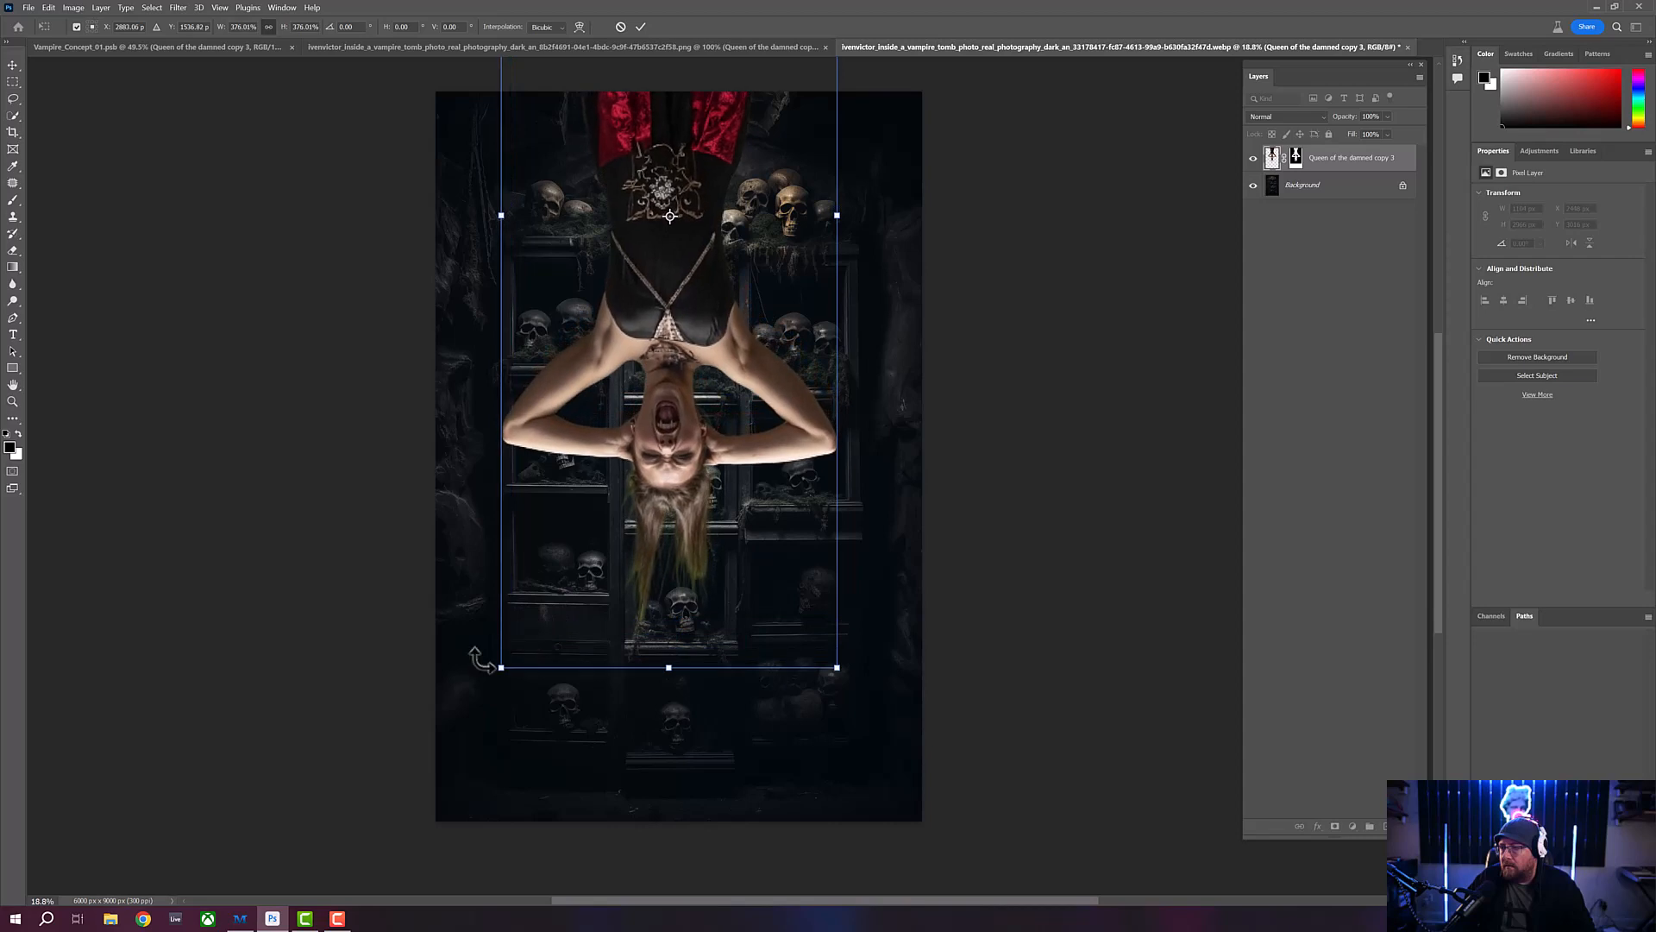
{"action": "mouse_move", "coordinate": [600, 630]}
{"action": "left_mouse_down"}
{"action": "mouse_move", "coordinate": [610, 596]}
{"action": "mouse_move", "coordinate": [610, 619]}
{"action": "left_mouse_up"}
{"action": "key", "text": "Return"}
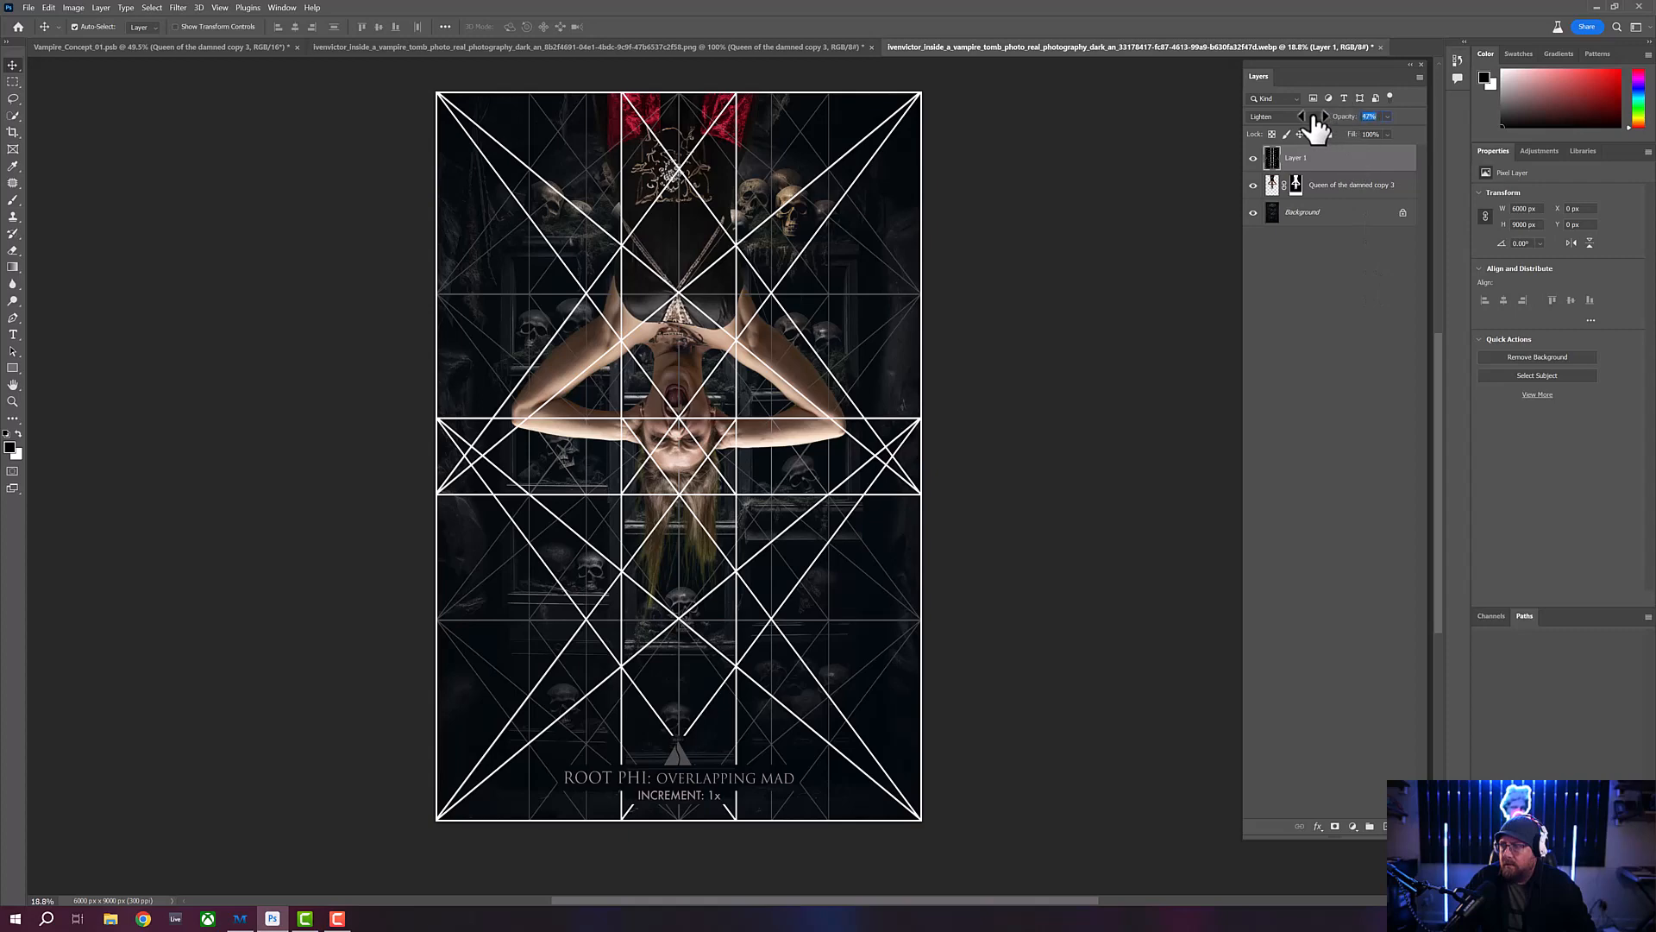
- Lower the opacity of the Root Phi composition grid on Layer 1 above the vampire
{"action": "left_click_drag", "start_coordinate": [1344, 117], "coordinate": [1308, 125]}
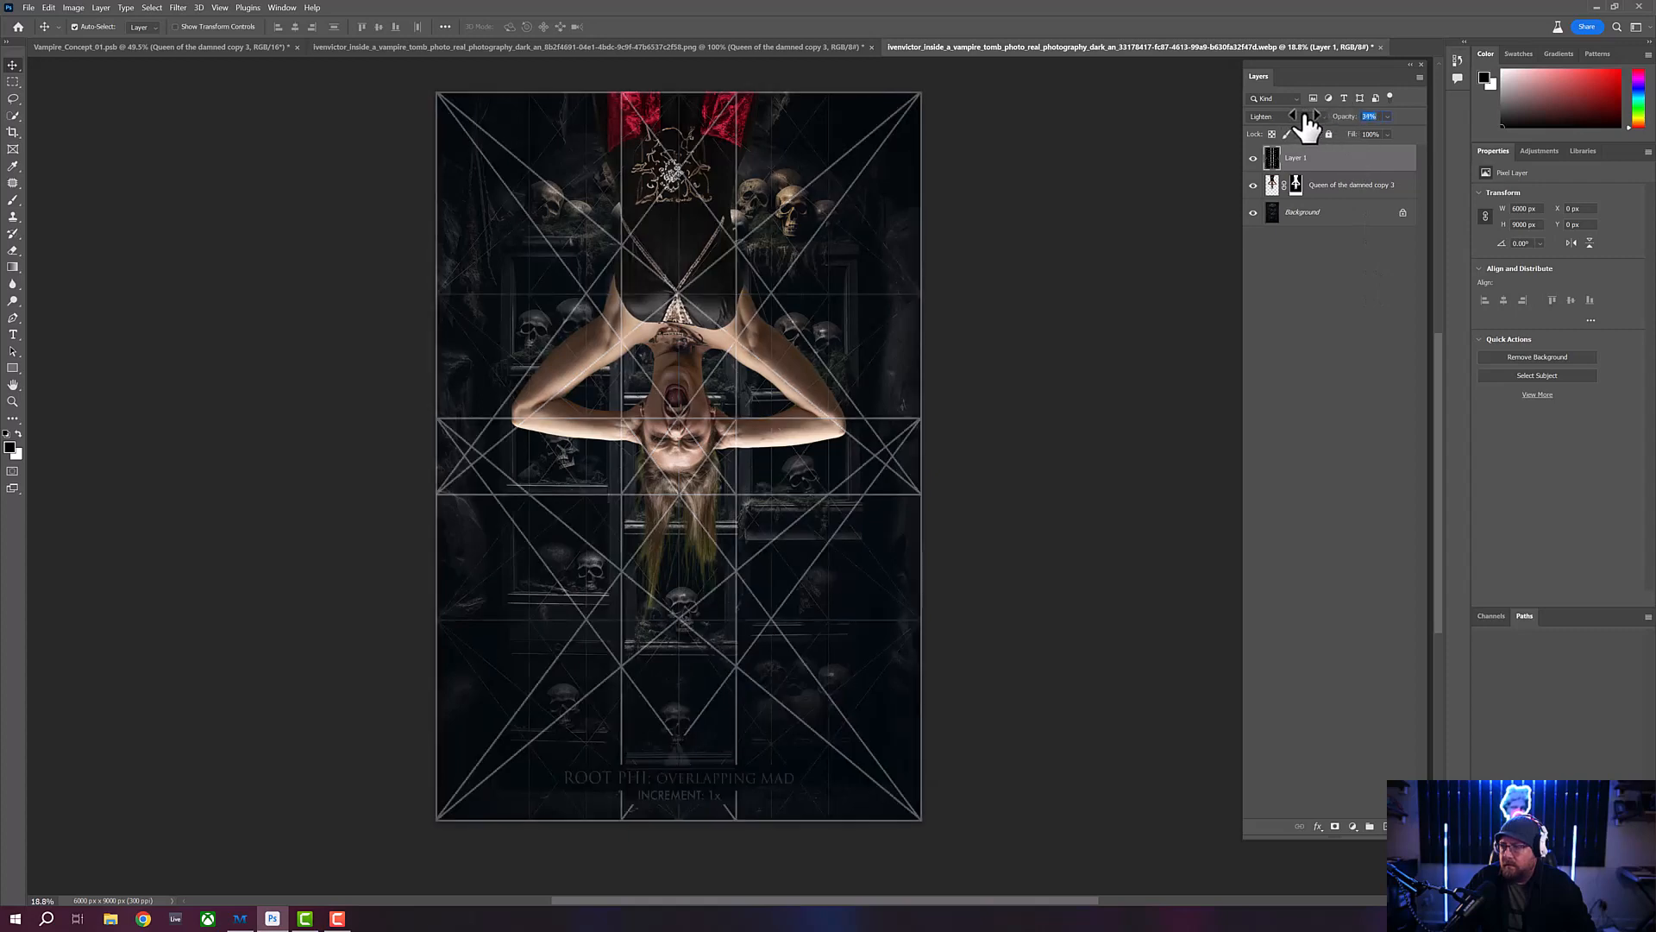
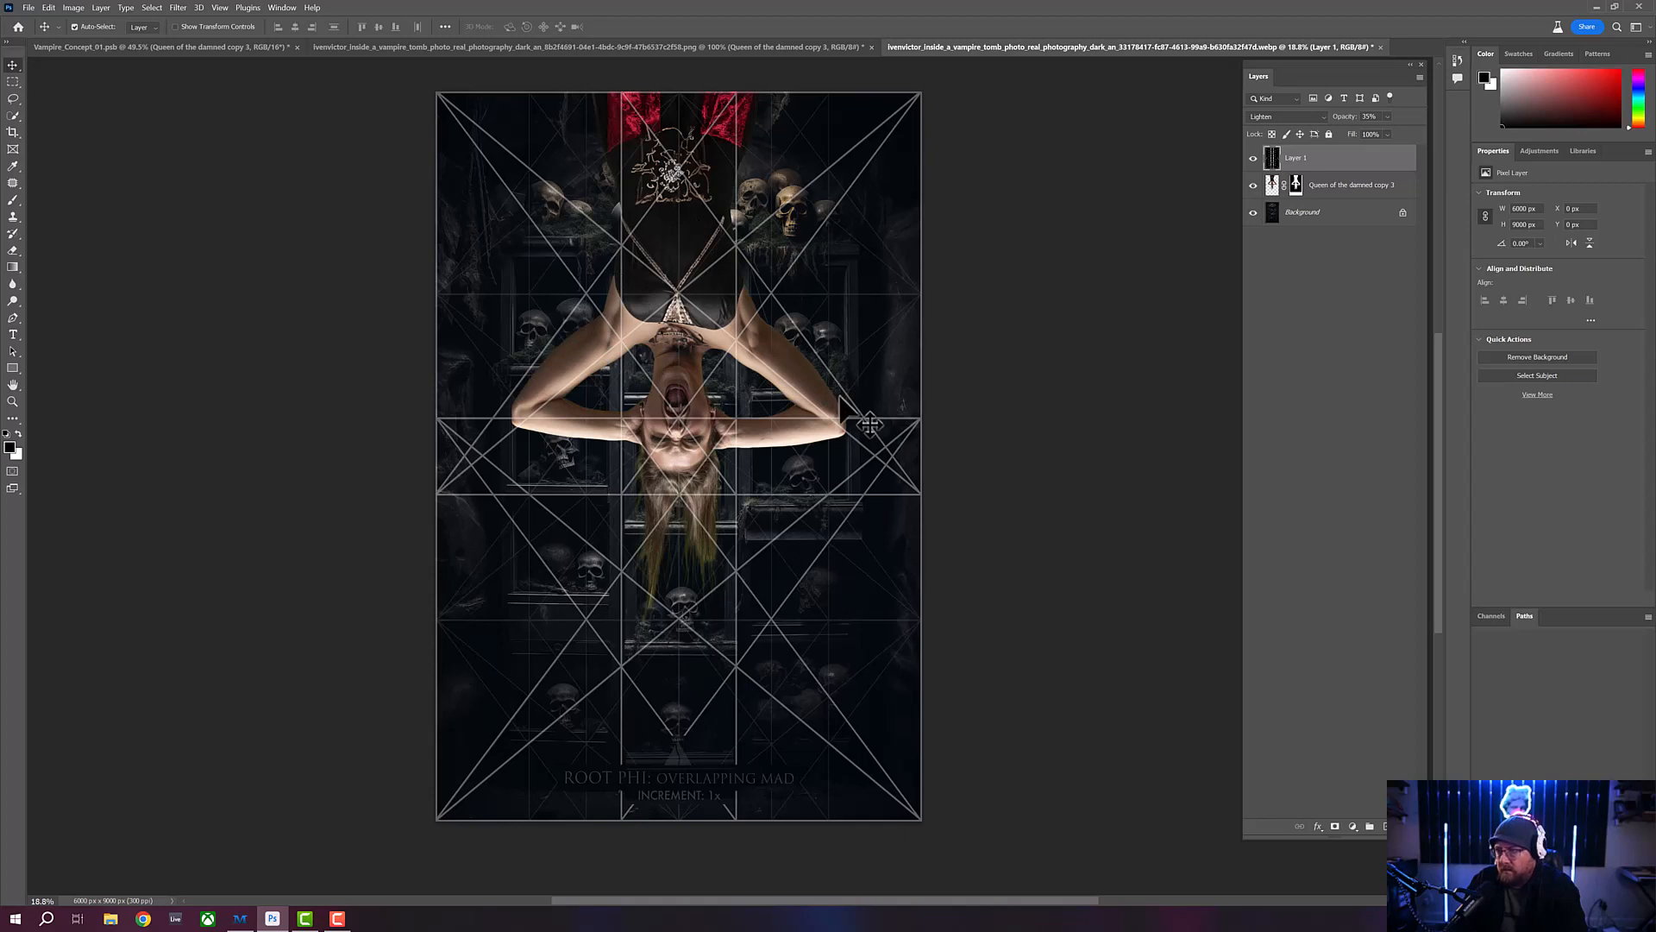
- Hide the Root Phi composition grid layer above the vampire composite
{"action": "left_click", "coordinate": [1254, 159]}
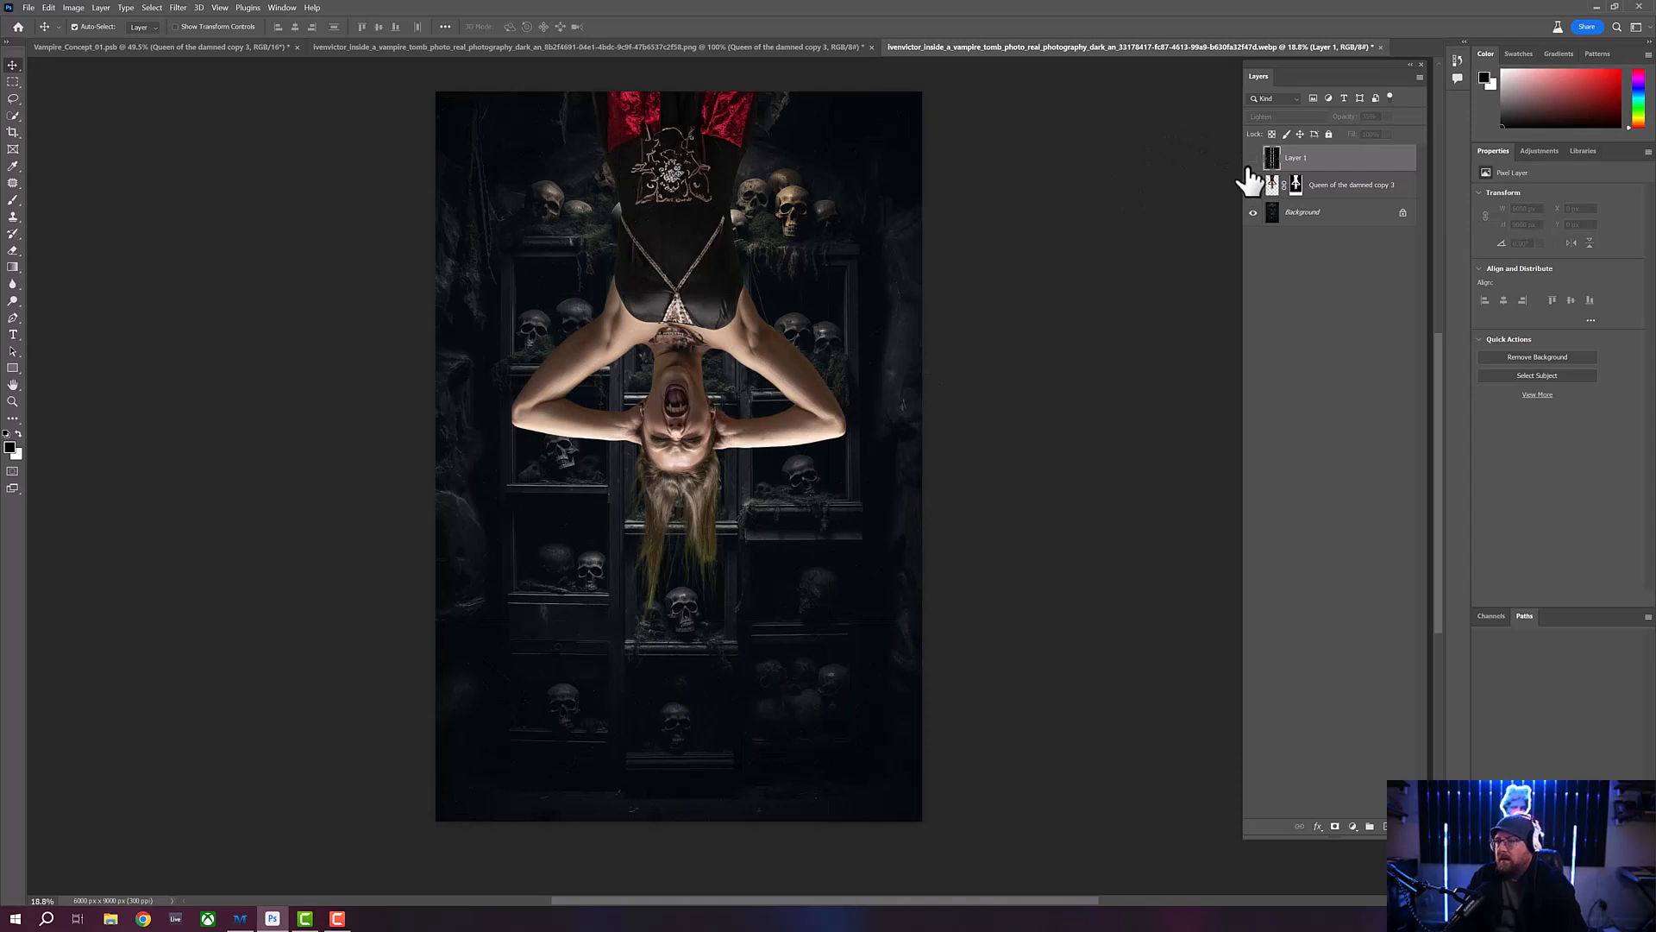
{"action": "left_click", "coordinate": [1253, 212]}
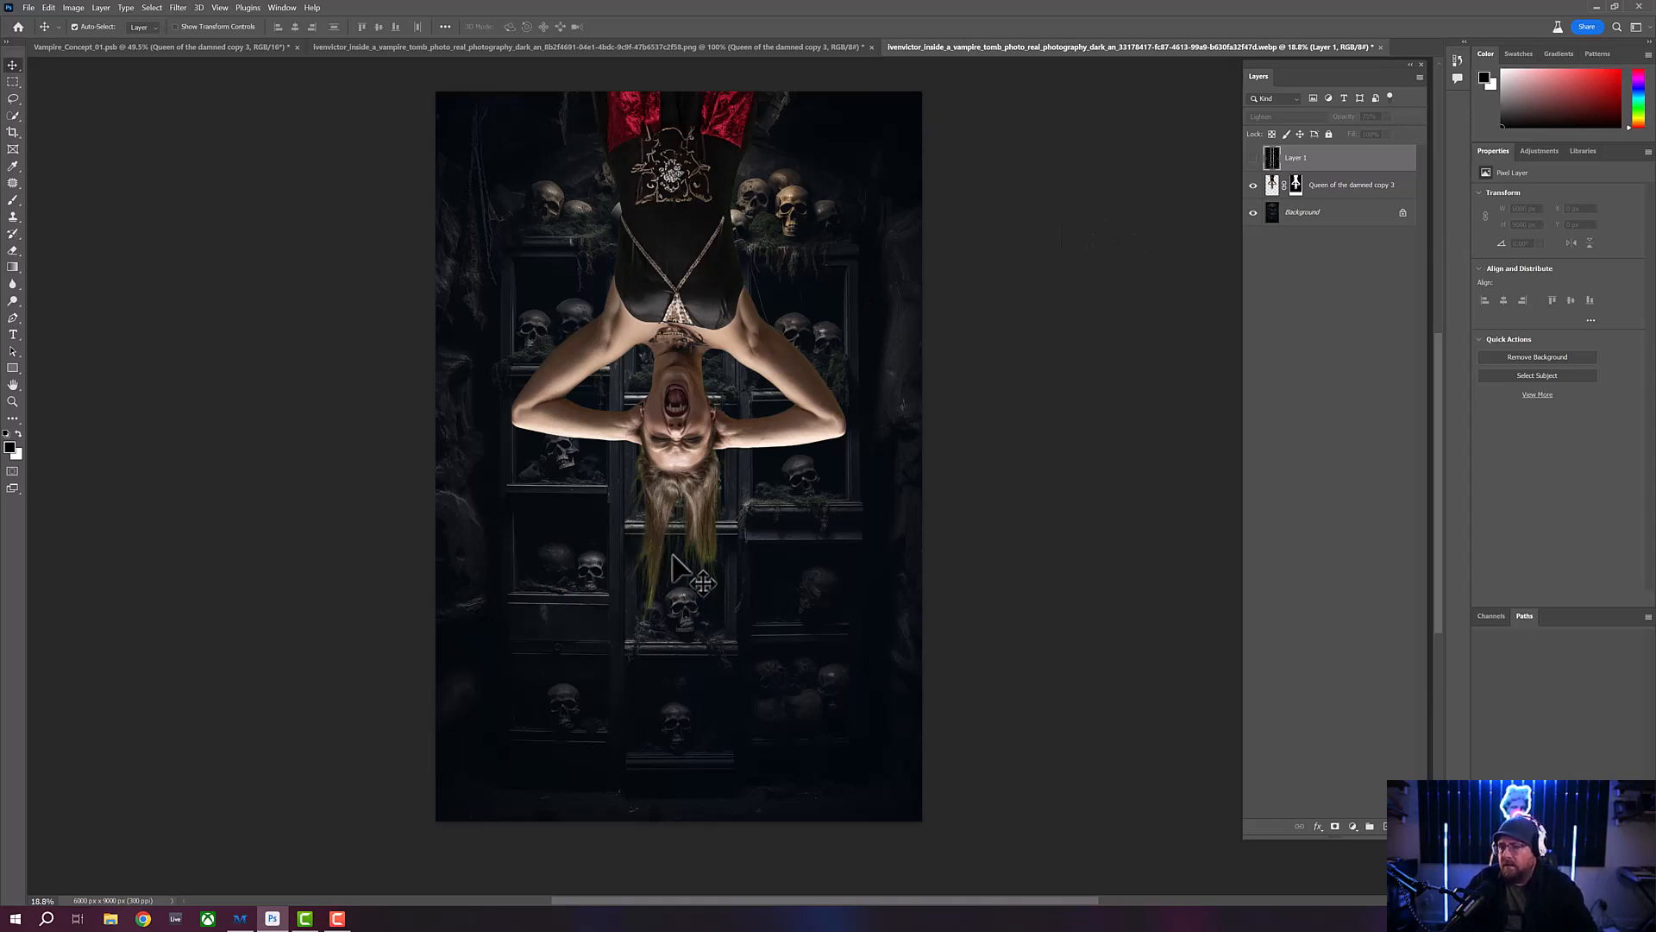
{"action": "left_click", "coordinate": [16, 402]}
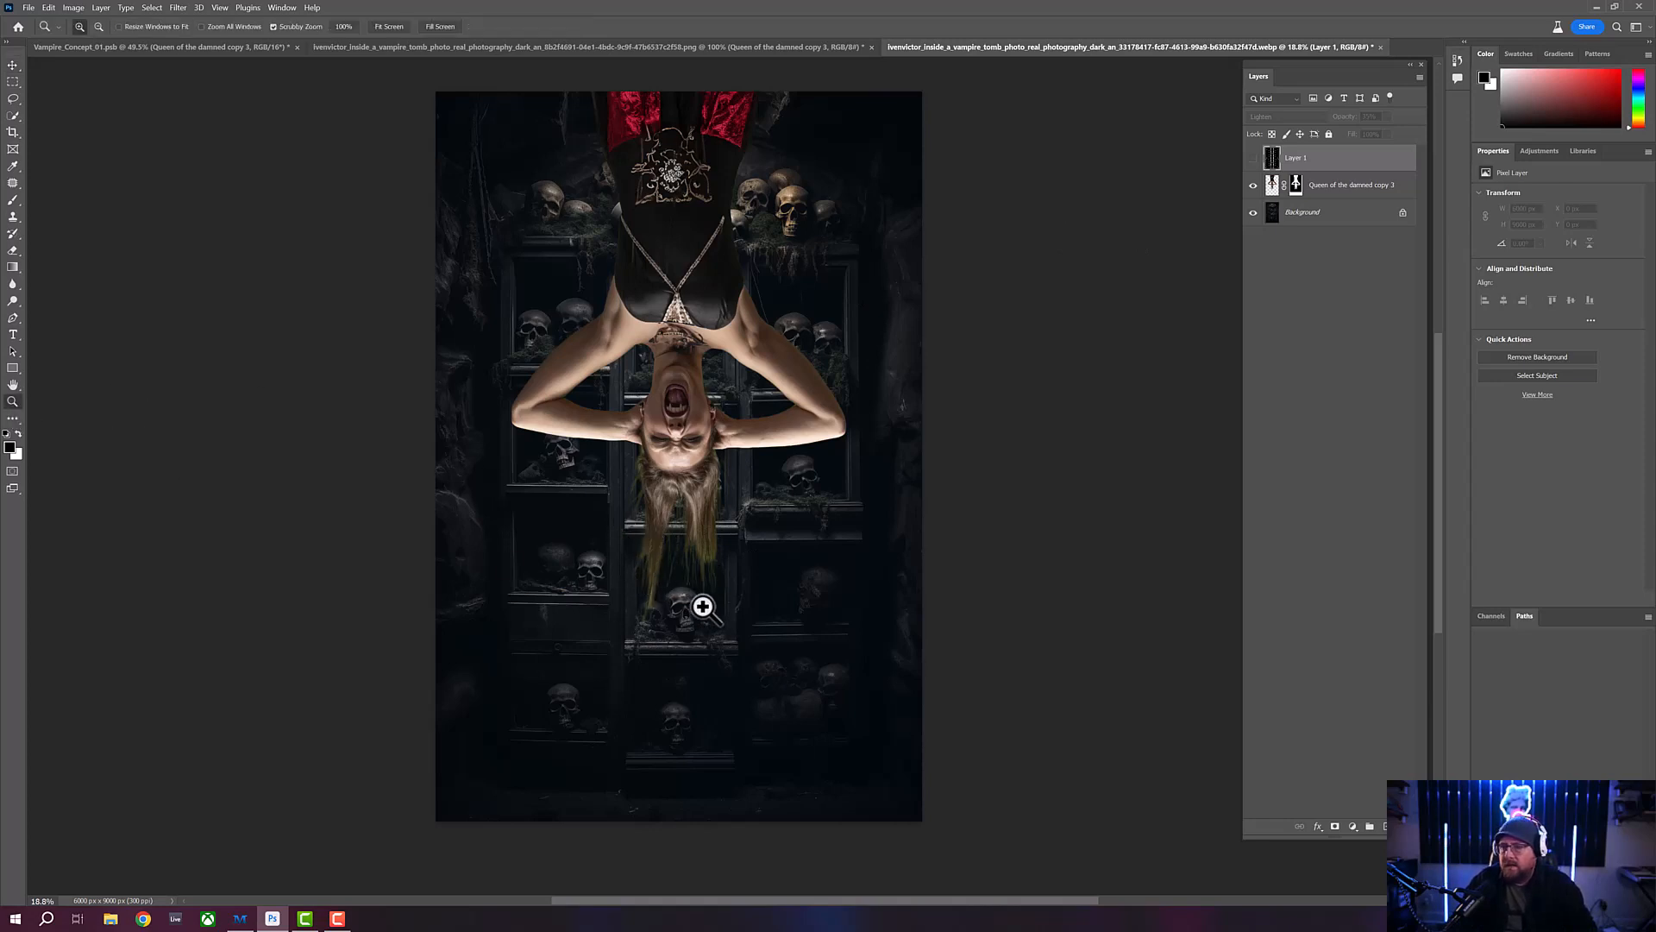
{"action": "left_click_drag", "start_coordinate": [702, 602], "coordinate": [728, 625]}
{"action": "left_click_drag", "start_coordinate": [625, 608], "coordinate": [610, 610]}
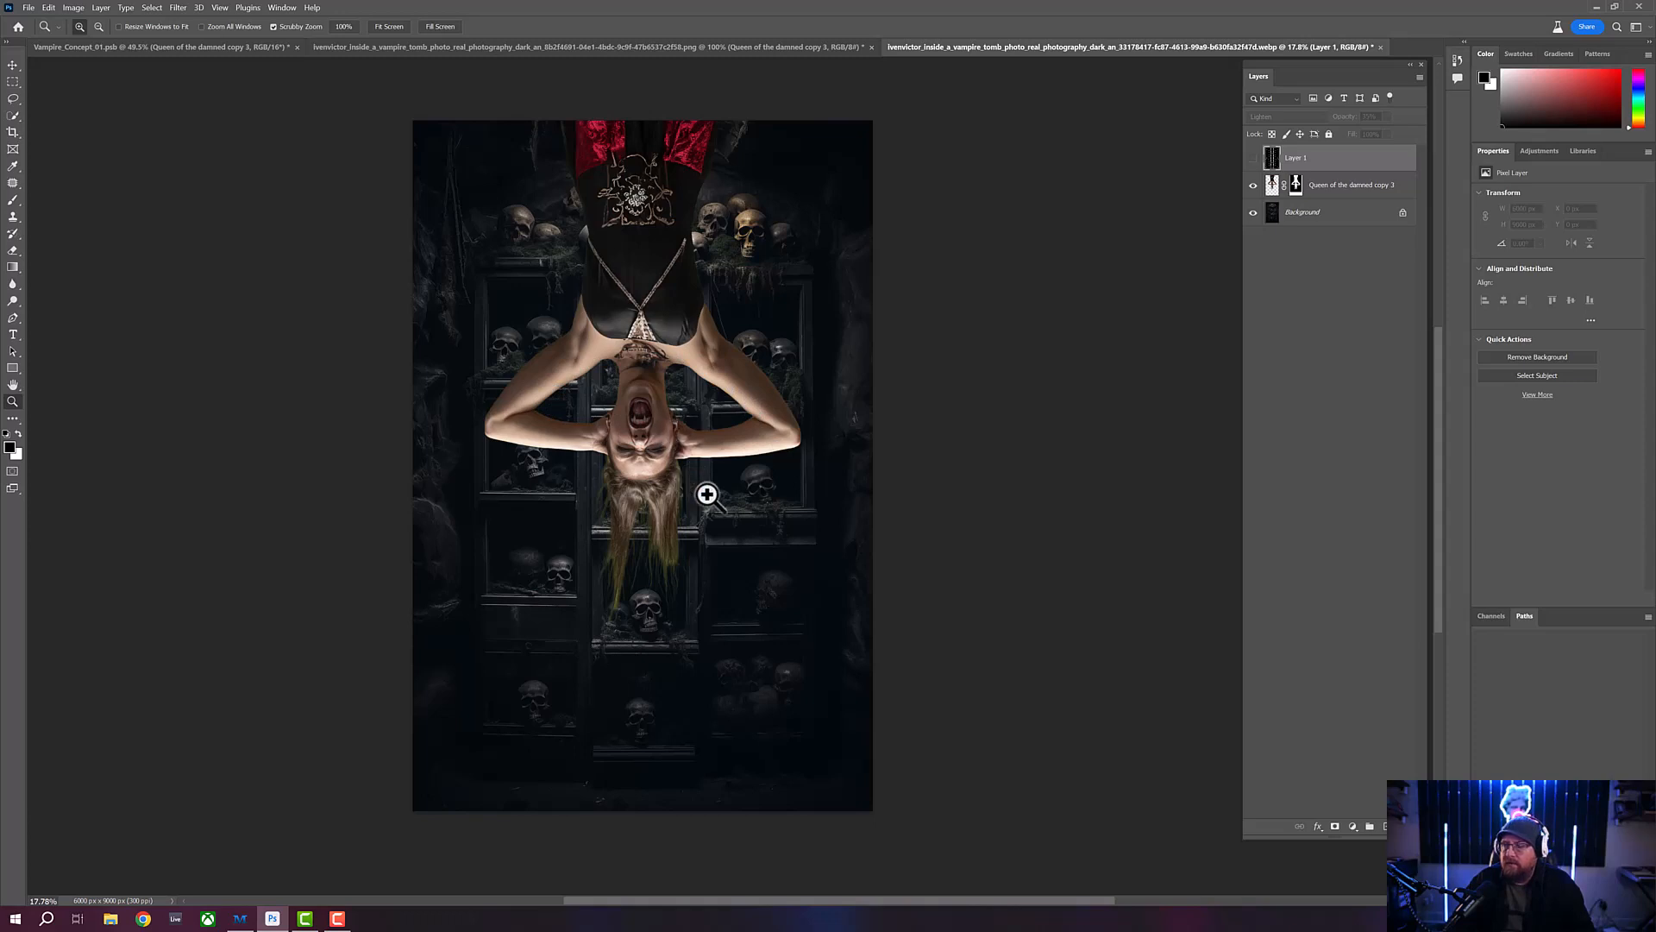
- Compare the scene with and without the Queen of the damned copy 3 layer, checking how the vampire's tones match the skull shelves
{"action": "left_click", "coordinate": [1389, 193]}
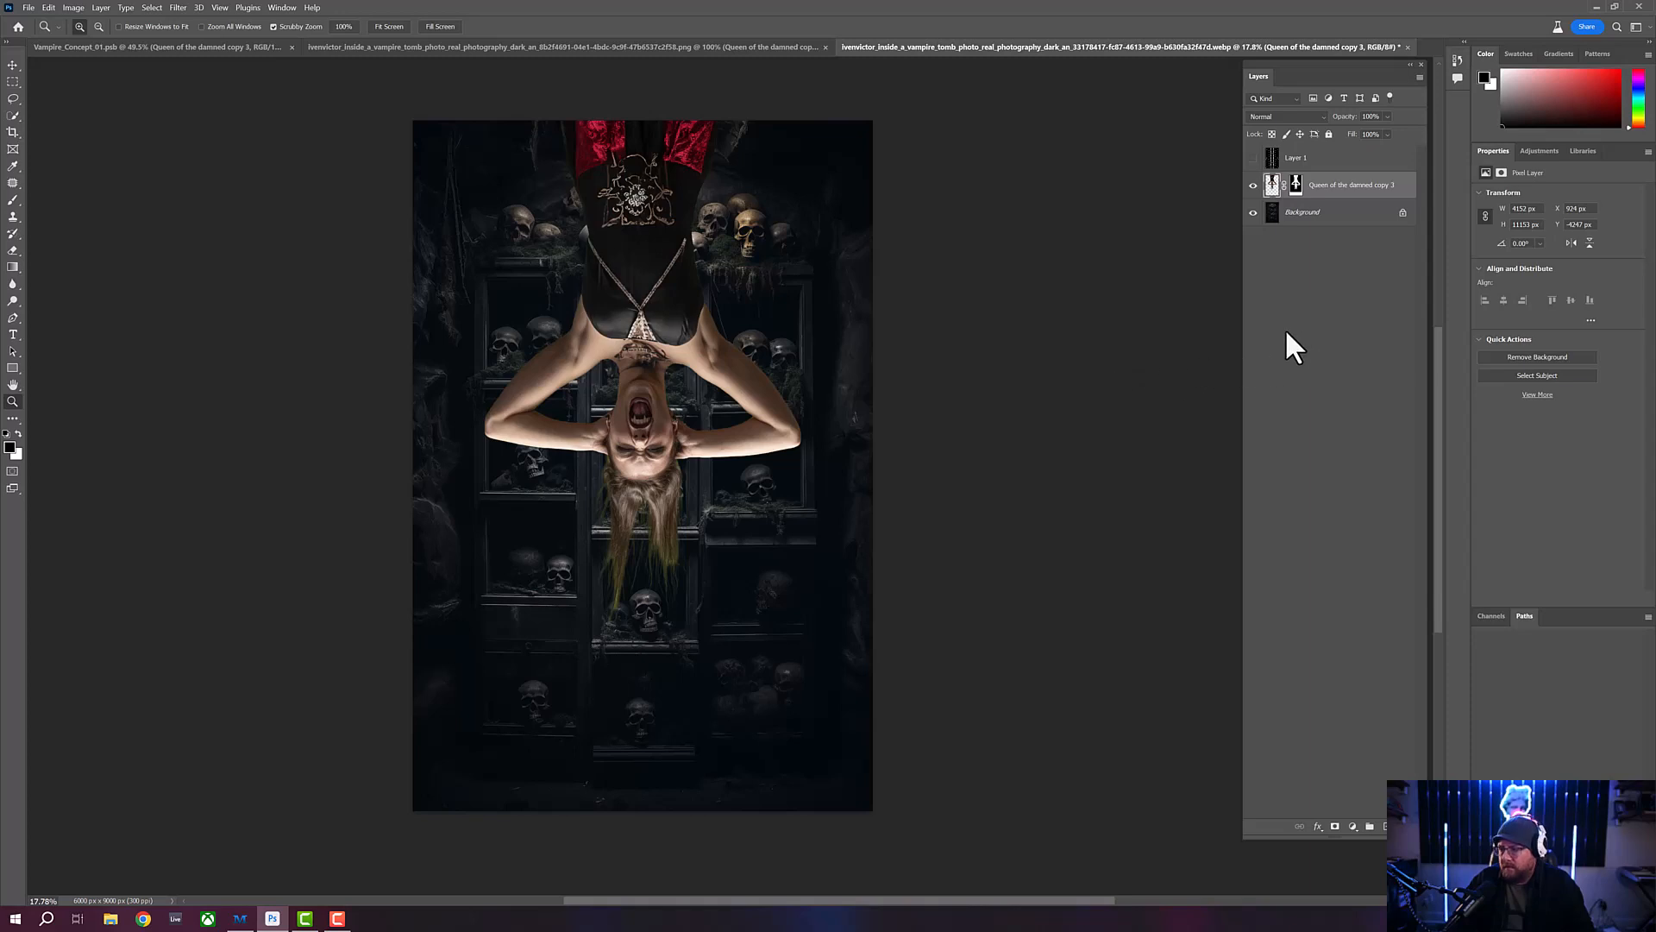
{"action": "left_click", "coordinate": [1256, 187]}
{"action": "left_click", "coordinate": [1256, 186]}
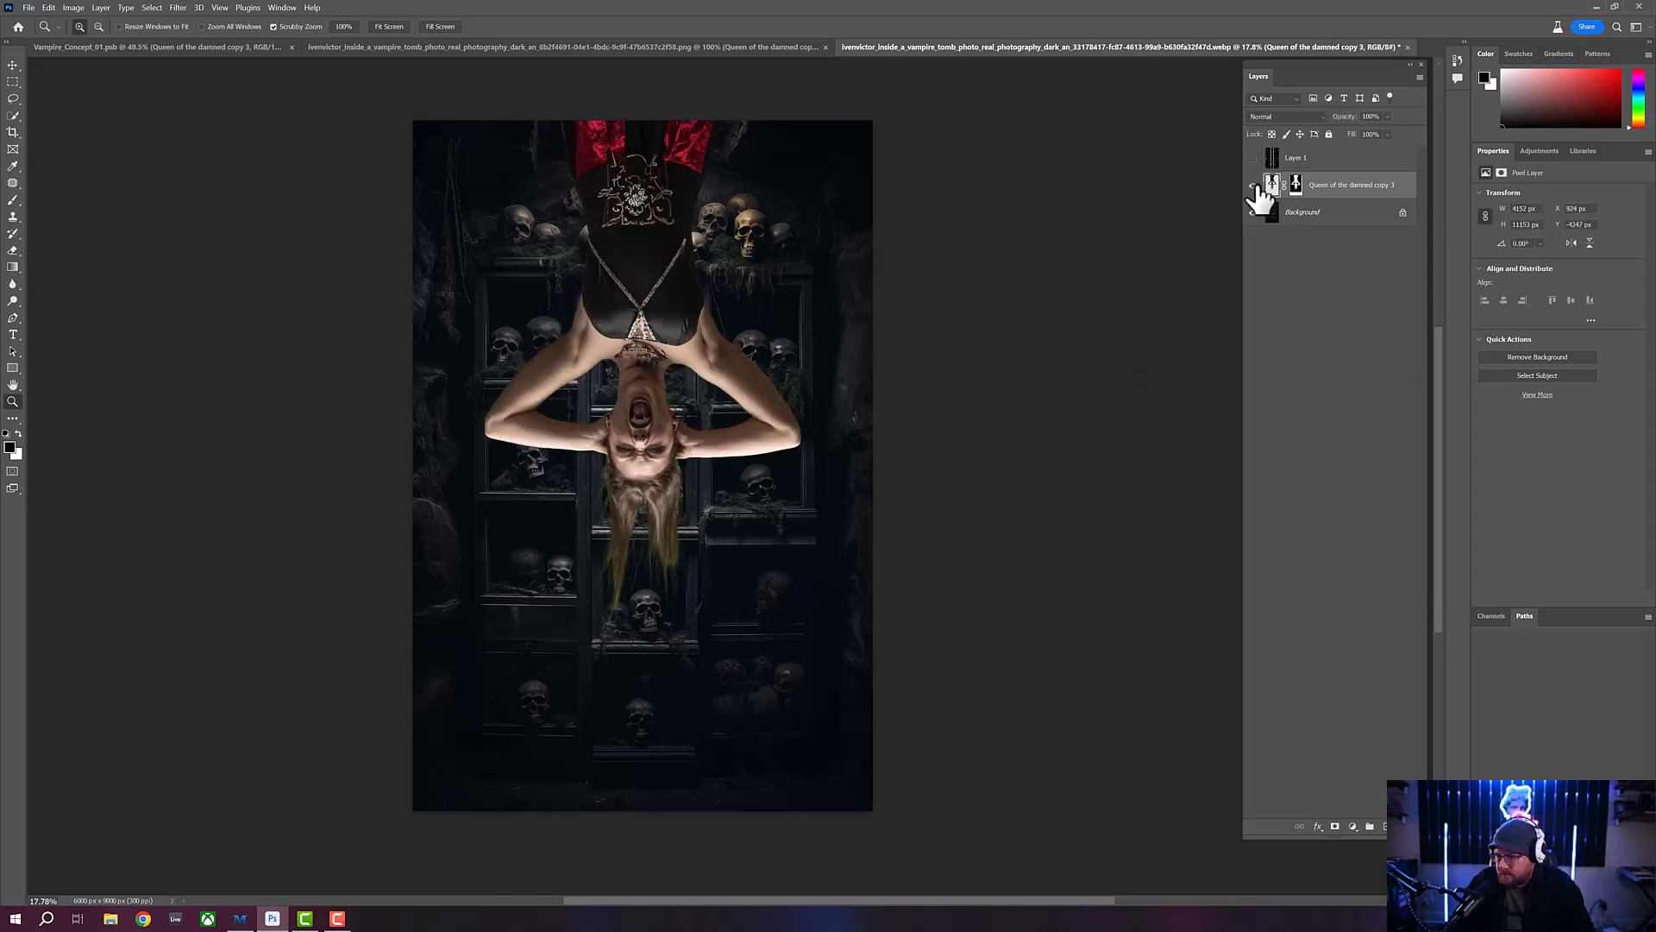
{"action": "left_click", "coordinate": [1256, 186]}
{"action": "left_click", "coordinate": [1256, 186]}
{"action": "left_click", "coordinate": [1256, 186]}
{"action": "left_click", "coordinate": [1256, 187]}
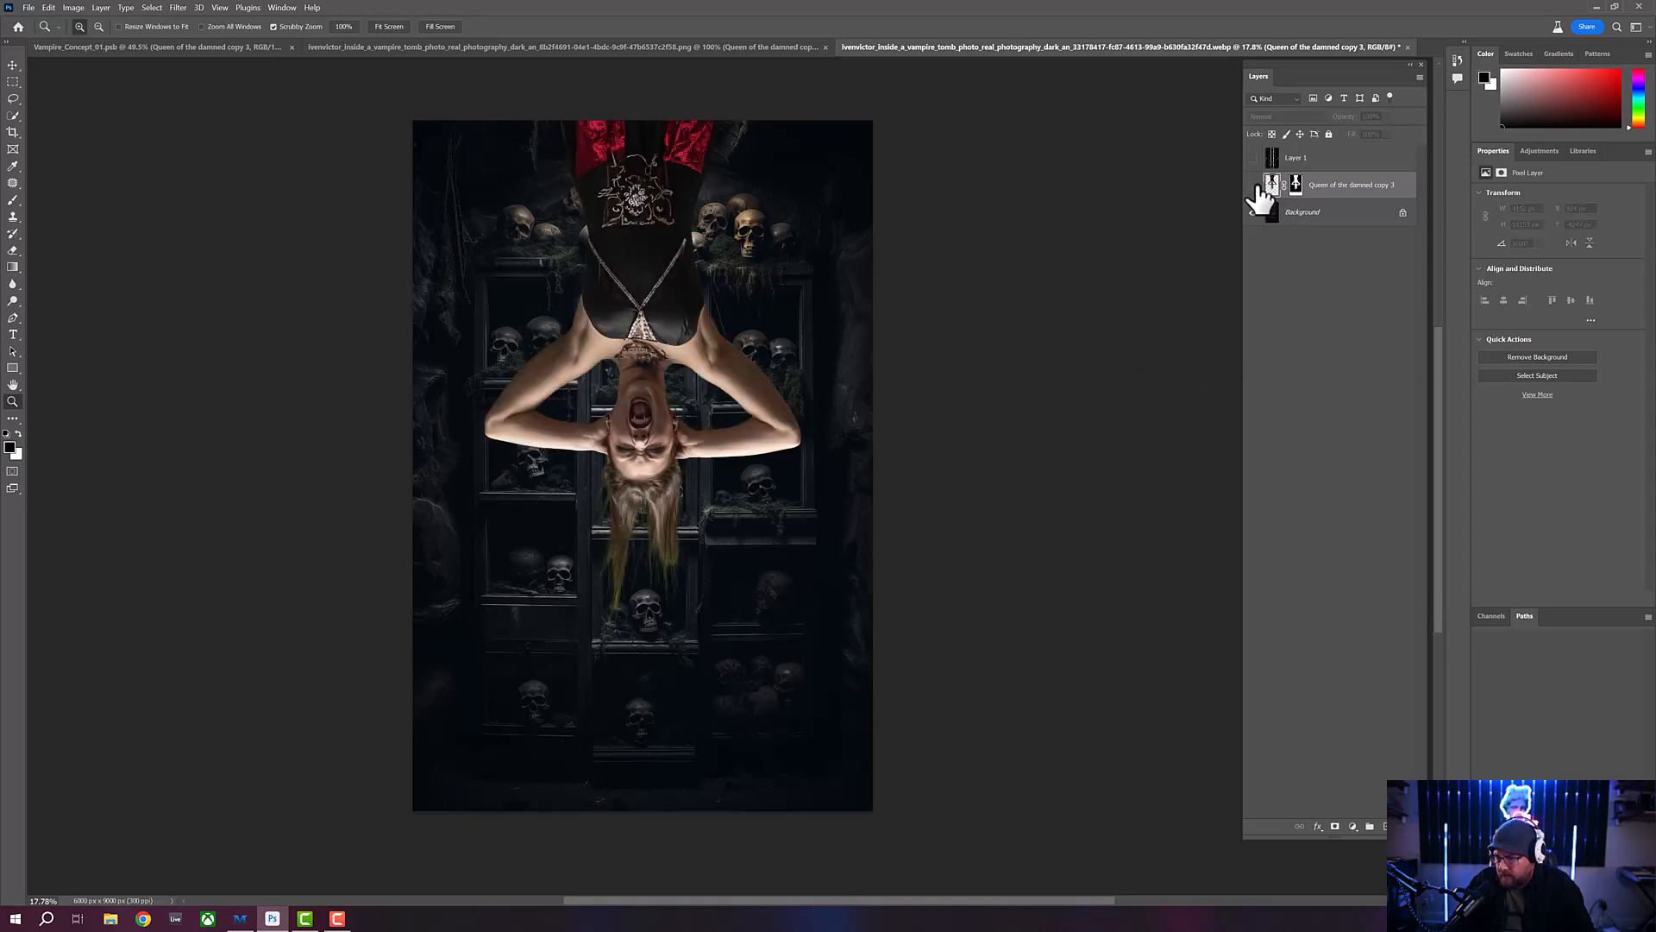
{"action": "left_click", "coordinate": [1256, 187]}
{"action": "left_click", "coordinate": [1256, 187]}
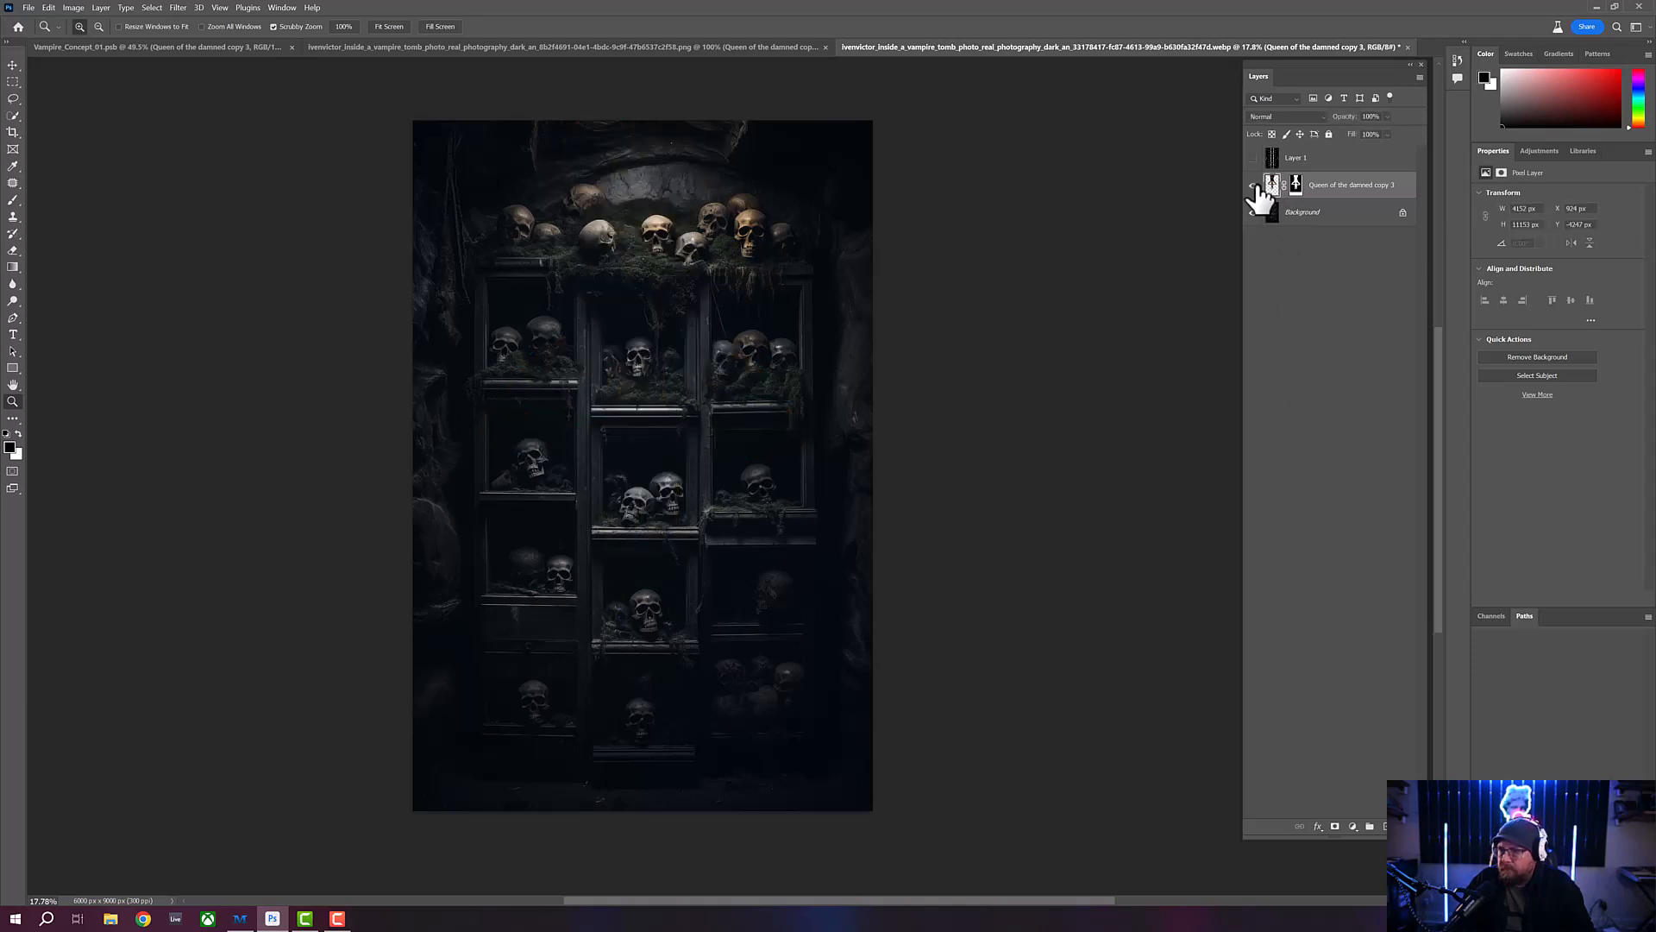
{"action": "left_click", "coordinate": [1256, 186]}
{"action": "left_click", "coordinate": [1256, 186]}
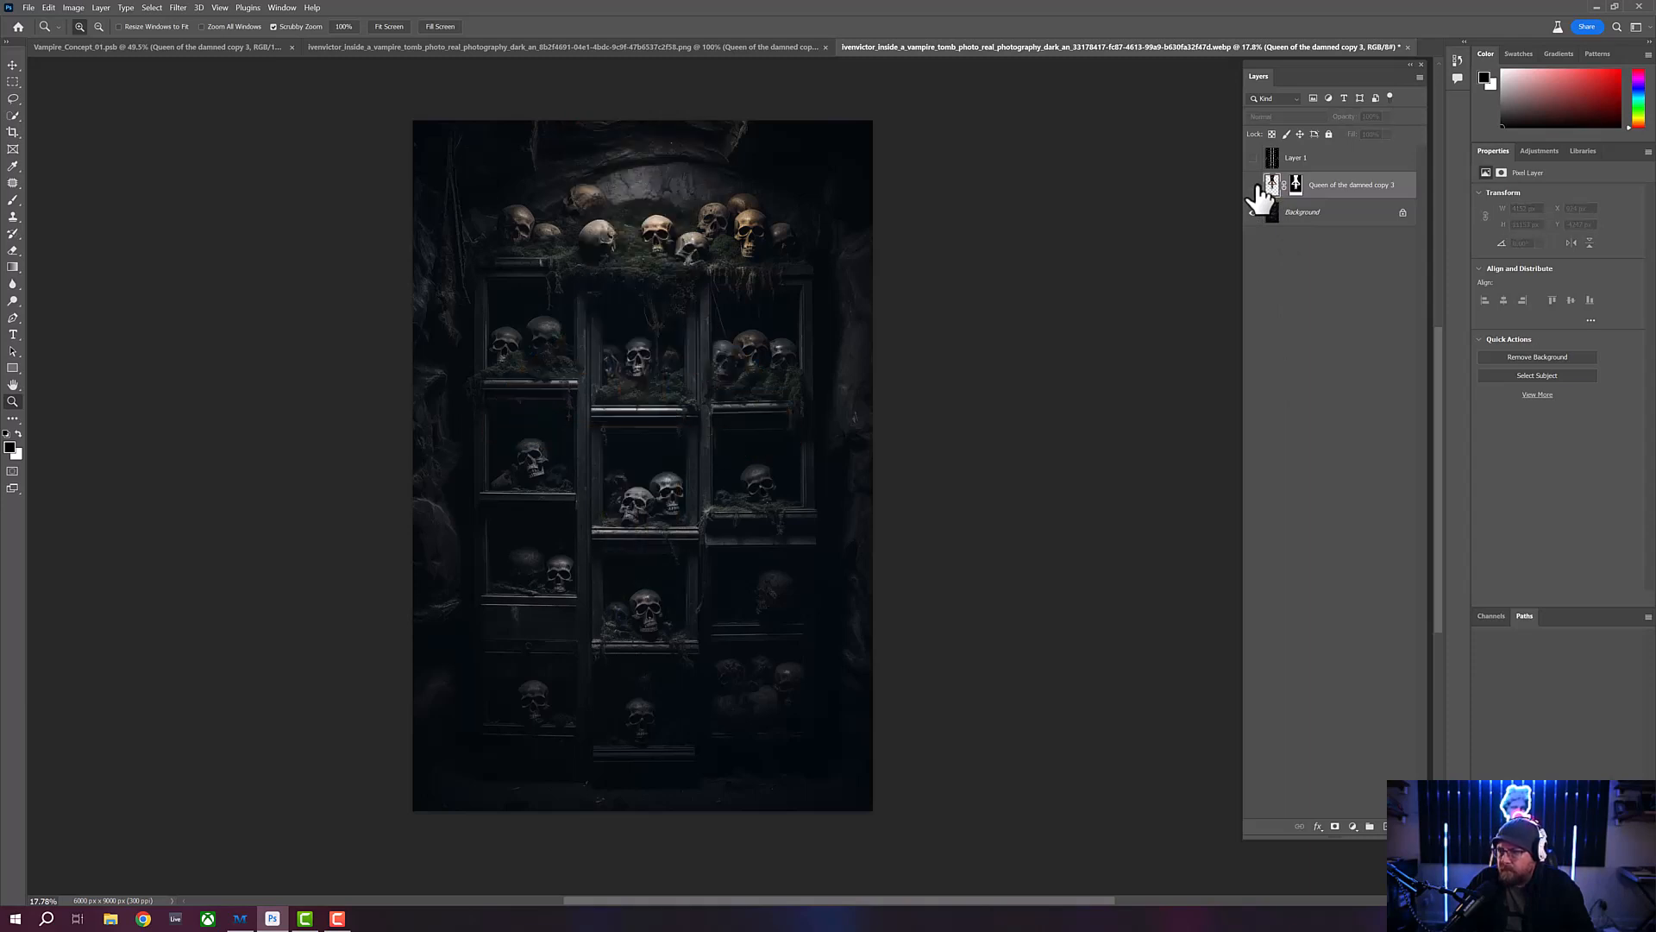
{"action": "left_click", "coordinate": [1256, 186]}
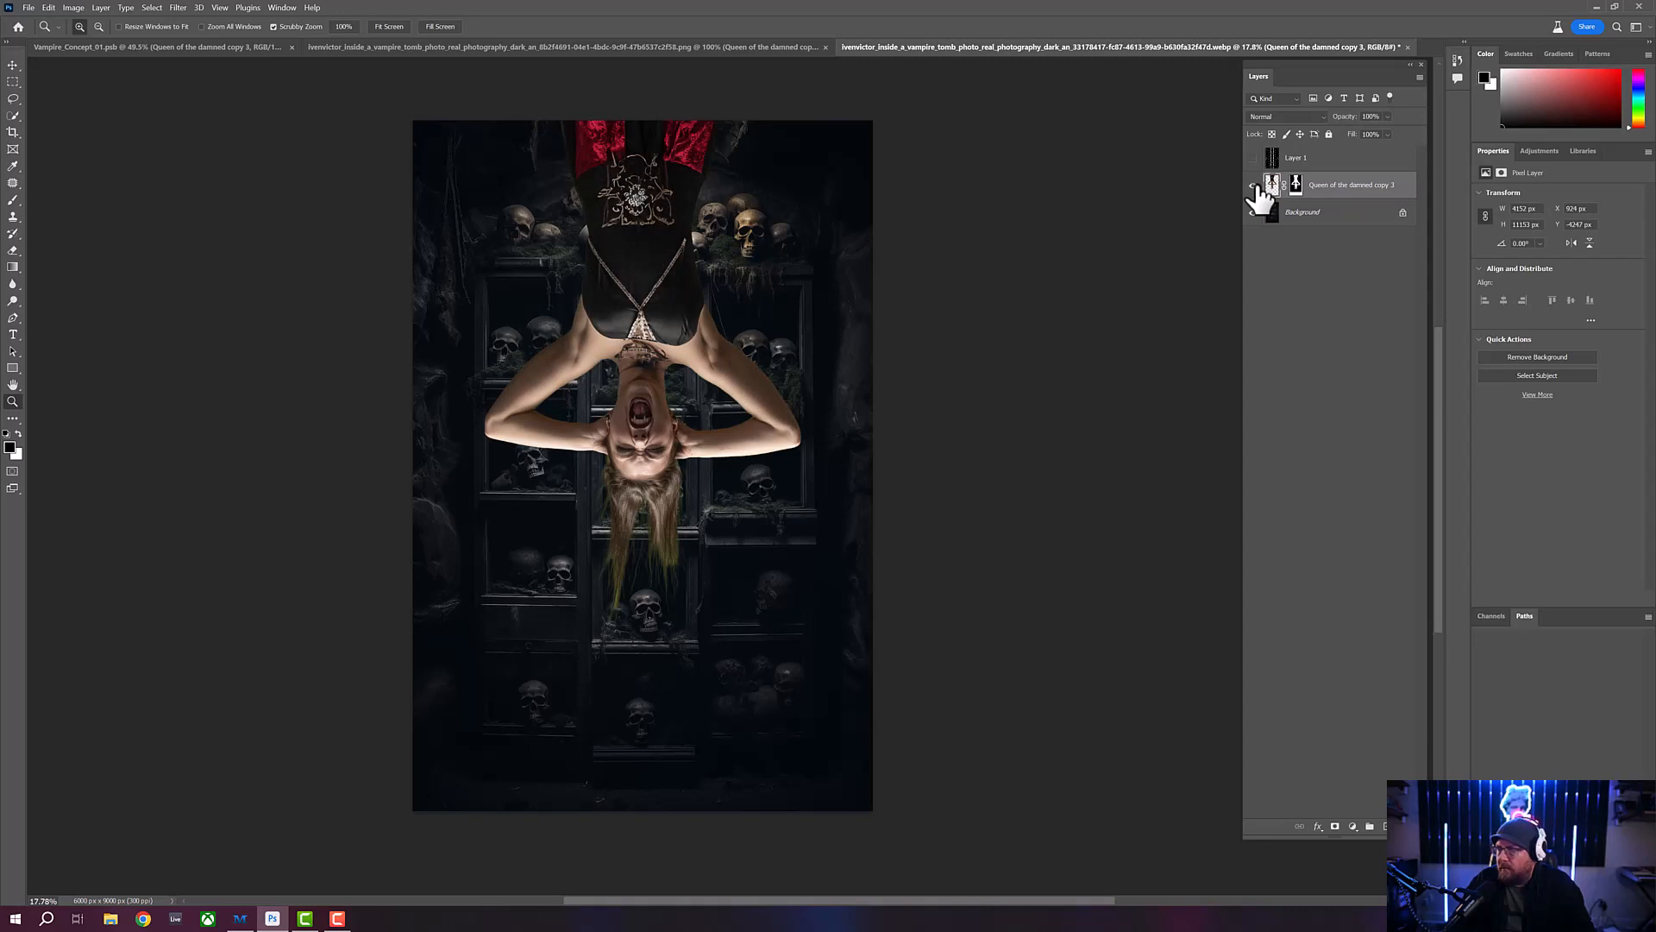
{"action": "left_click", "coordinate": [1256, 186]}
{"action": "left_click", "coordinate": [1256, 186]}
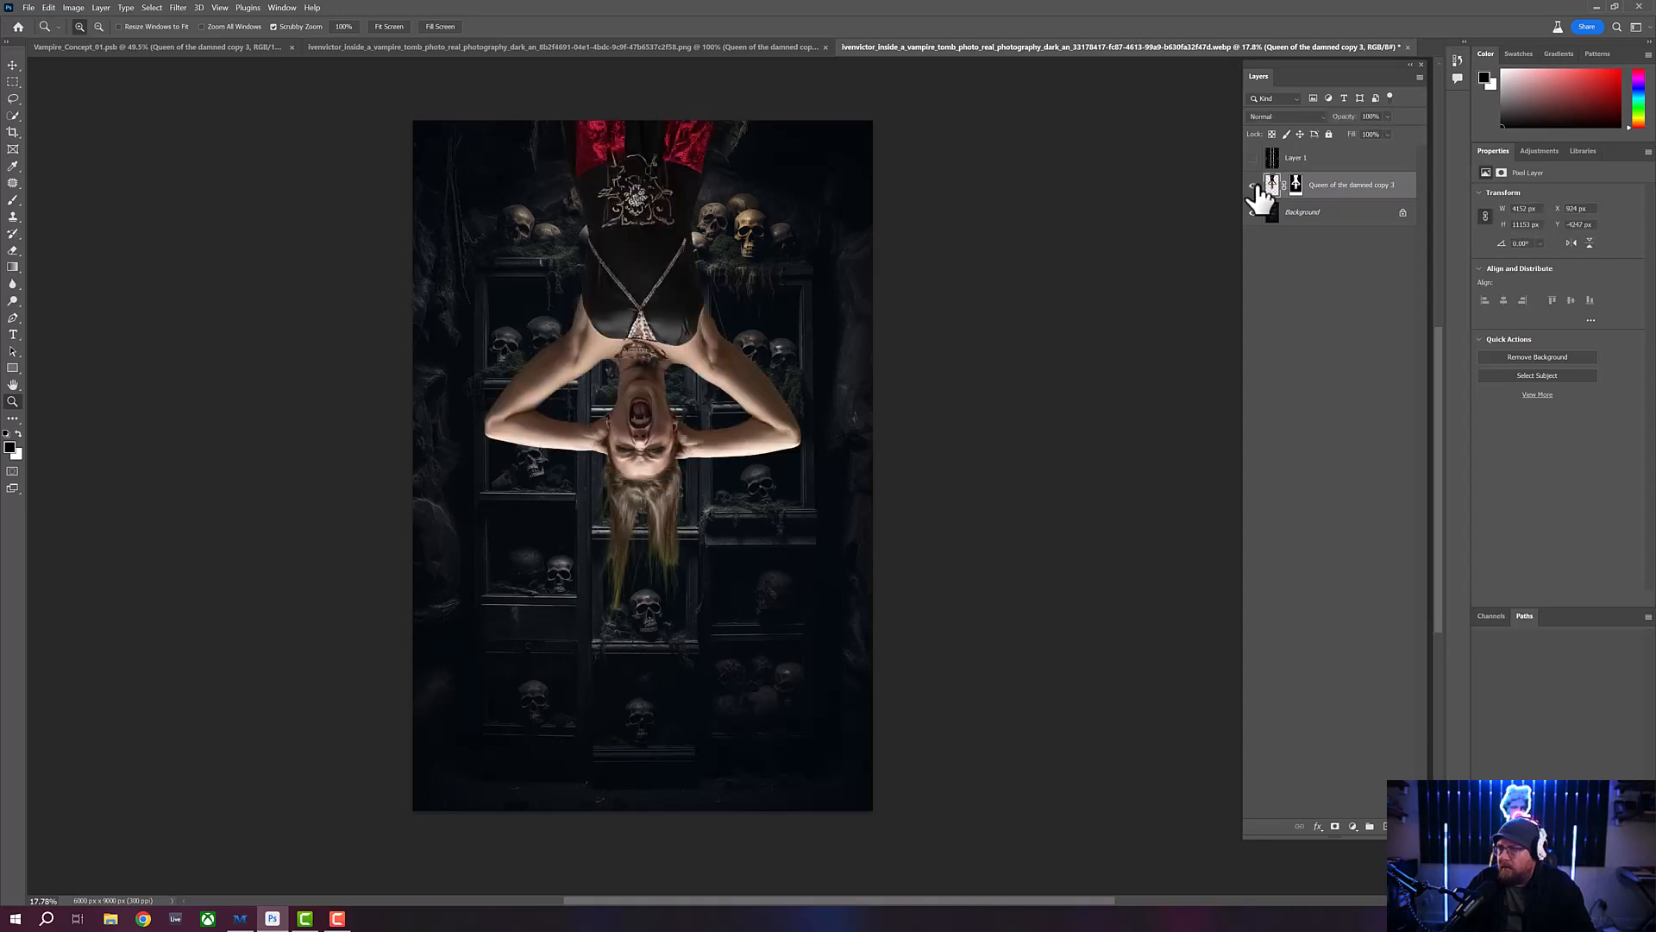
- Add a Selective Color adjustment layer clipped to the Queen of the damned copy 3 layer
{"action": "left_click", "coordinate": [1352, 826]}
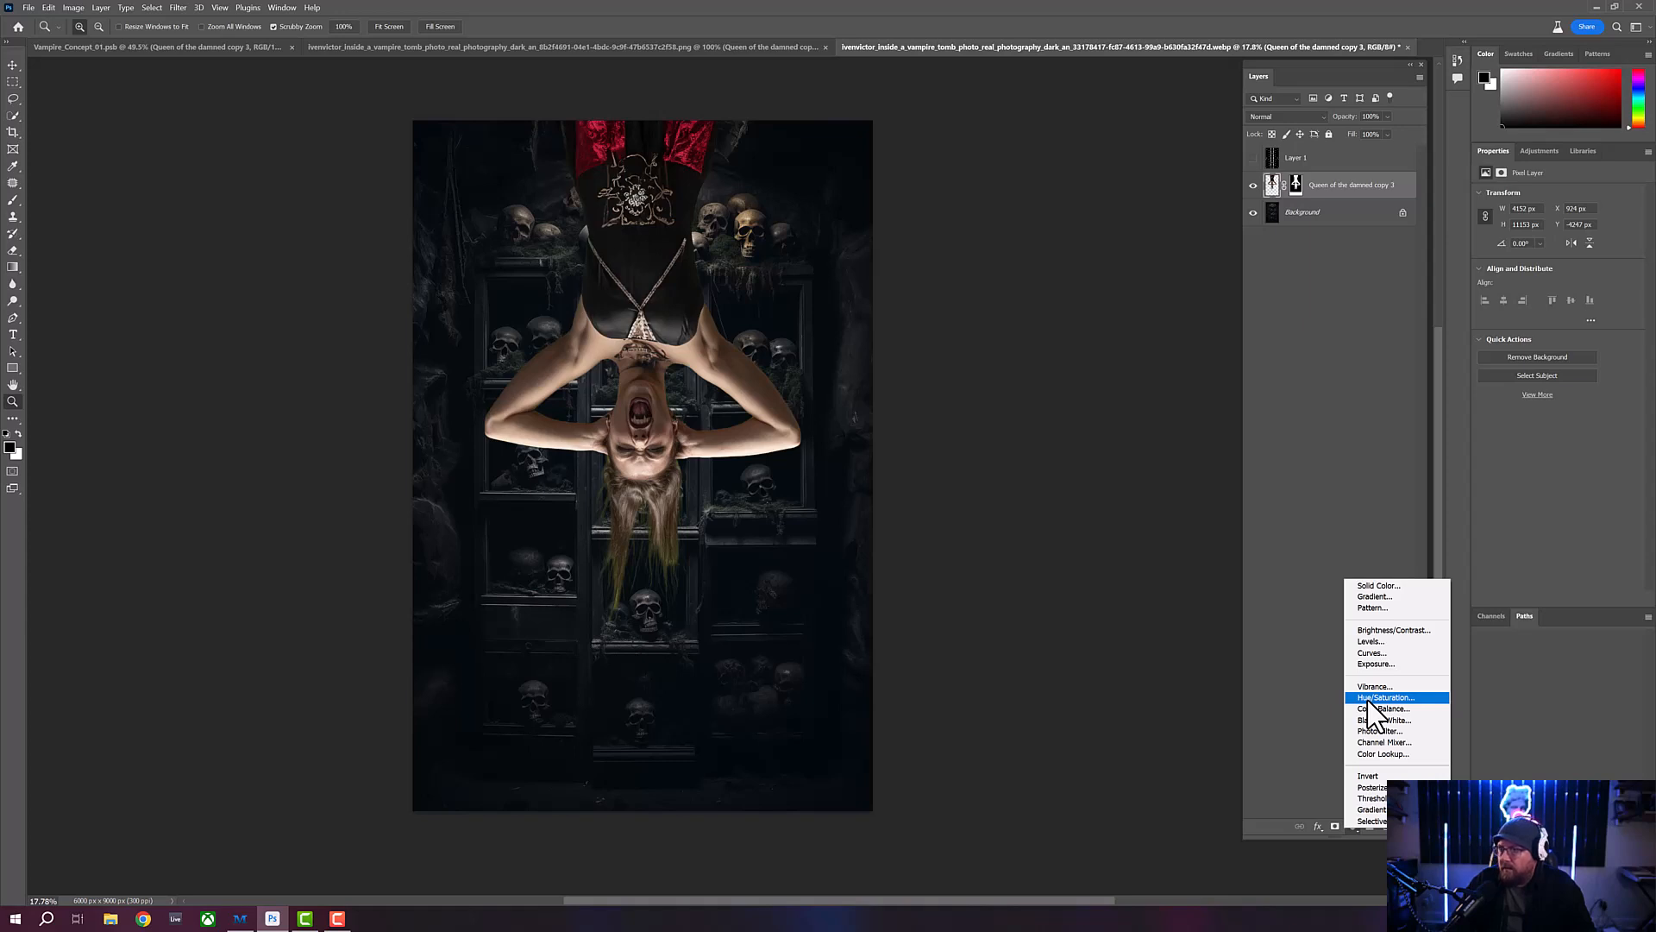
{"action": "left_click", "coordinate": [1361, 822]}
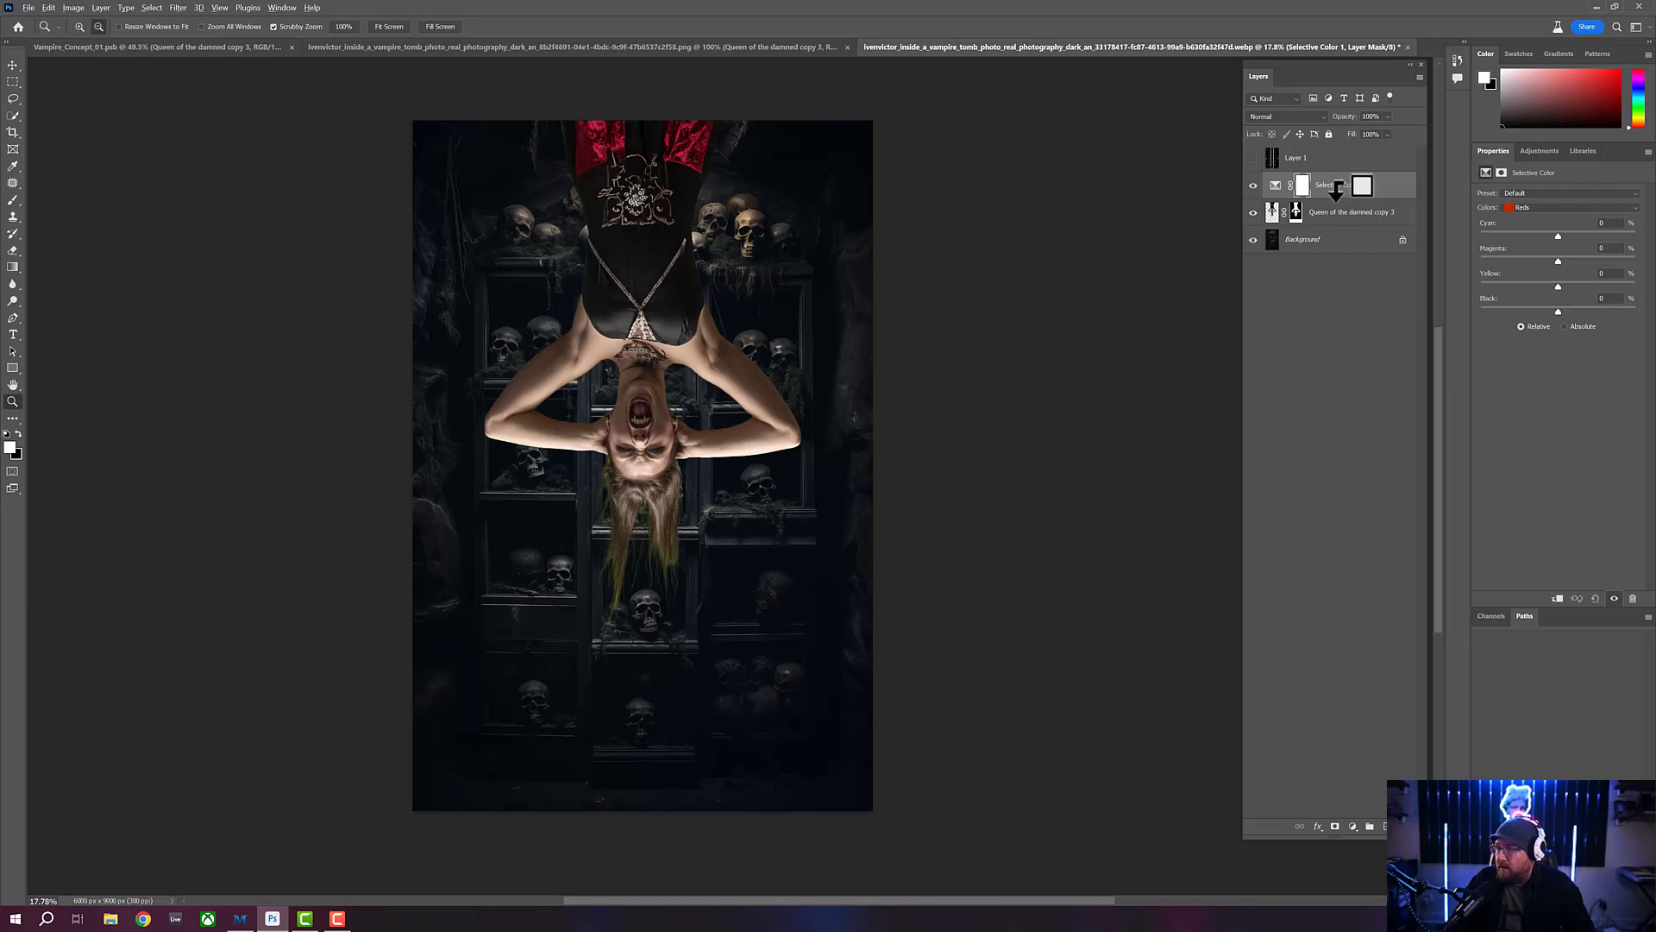
{"action": "left_click", "coordinate": [1337, 189], "text": "alt"}
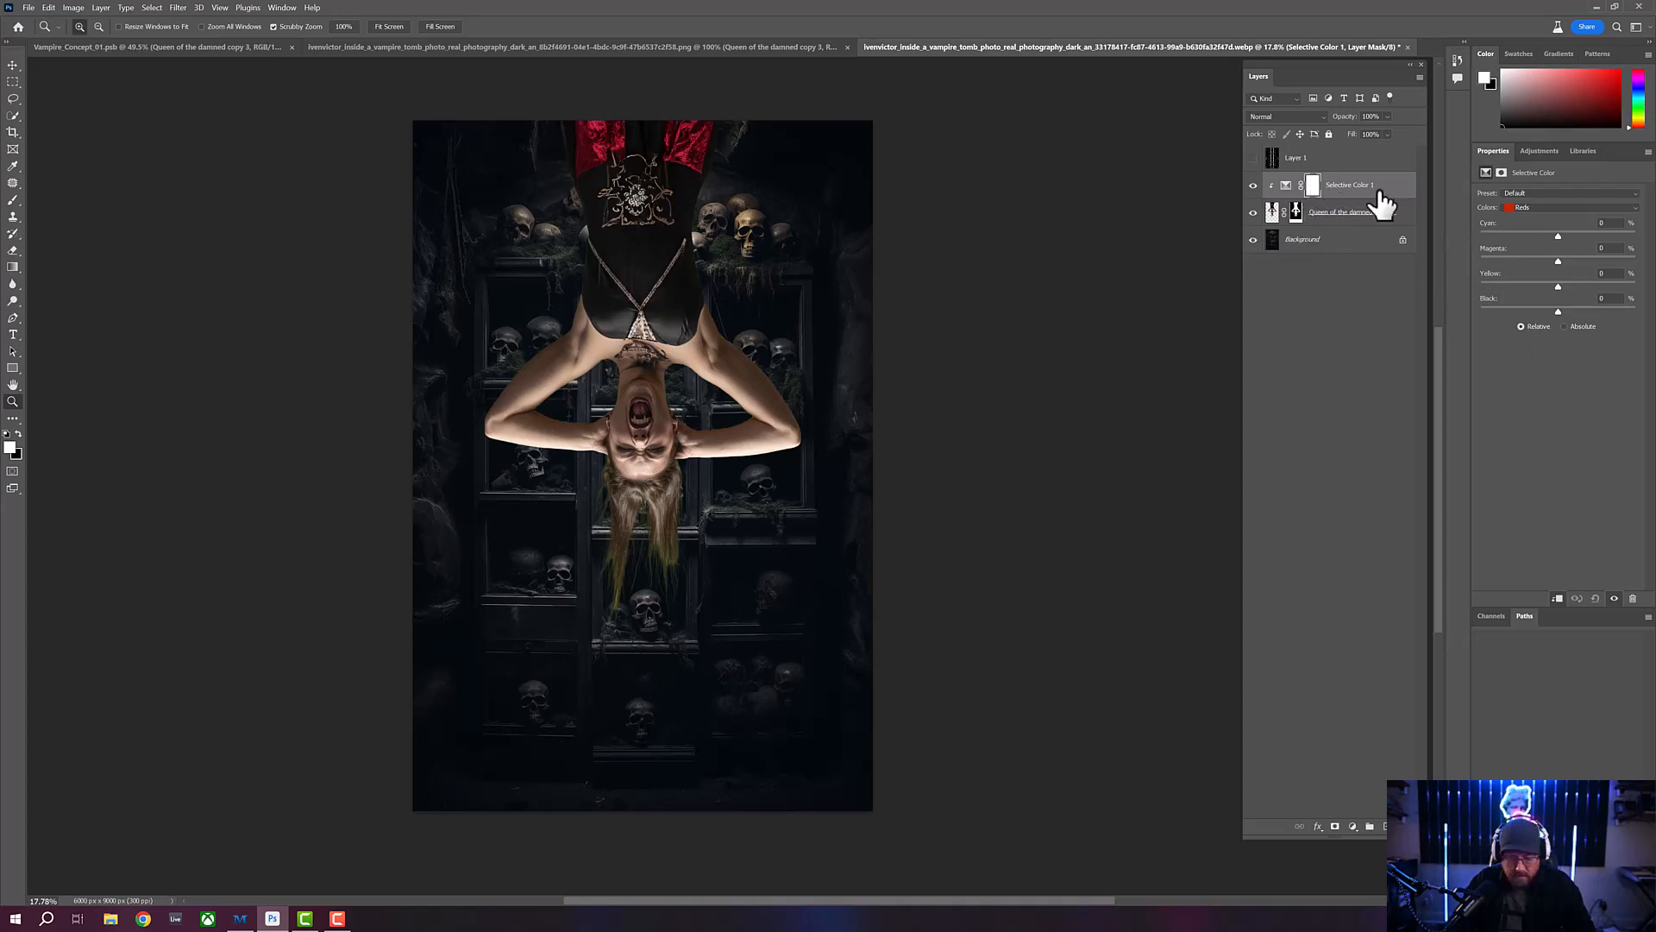
{"action": "left_click_drag", "start_coordinate": [1380, 195], "coordinate": [1374, 195]}
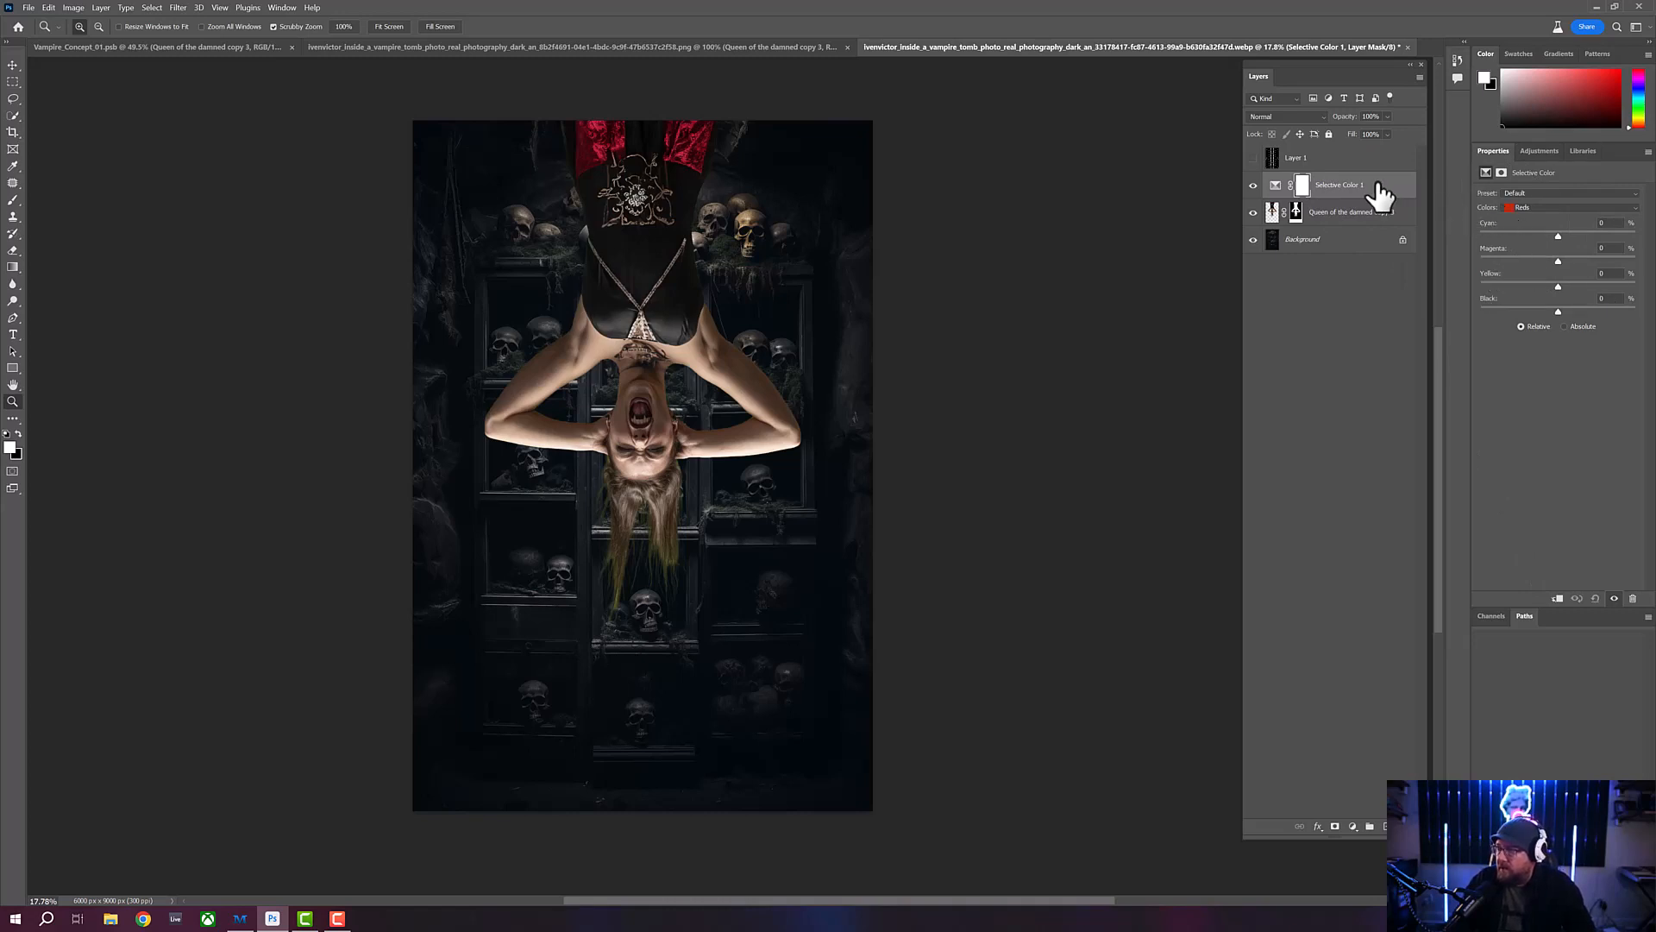
{"action": "left_click", "coordinate": [1274, 197]}
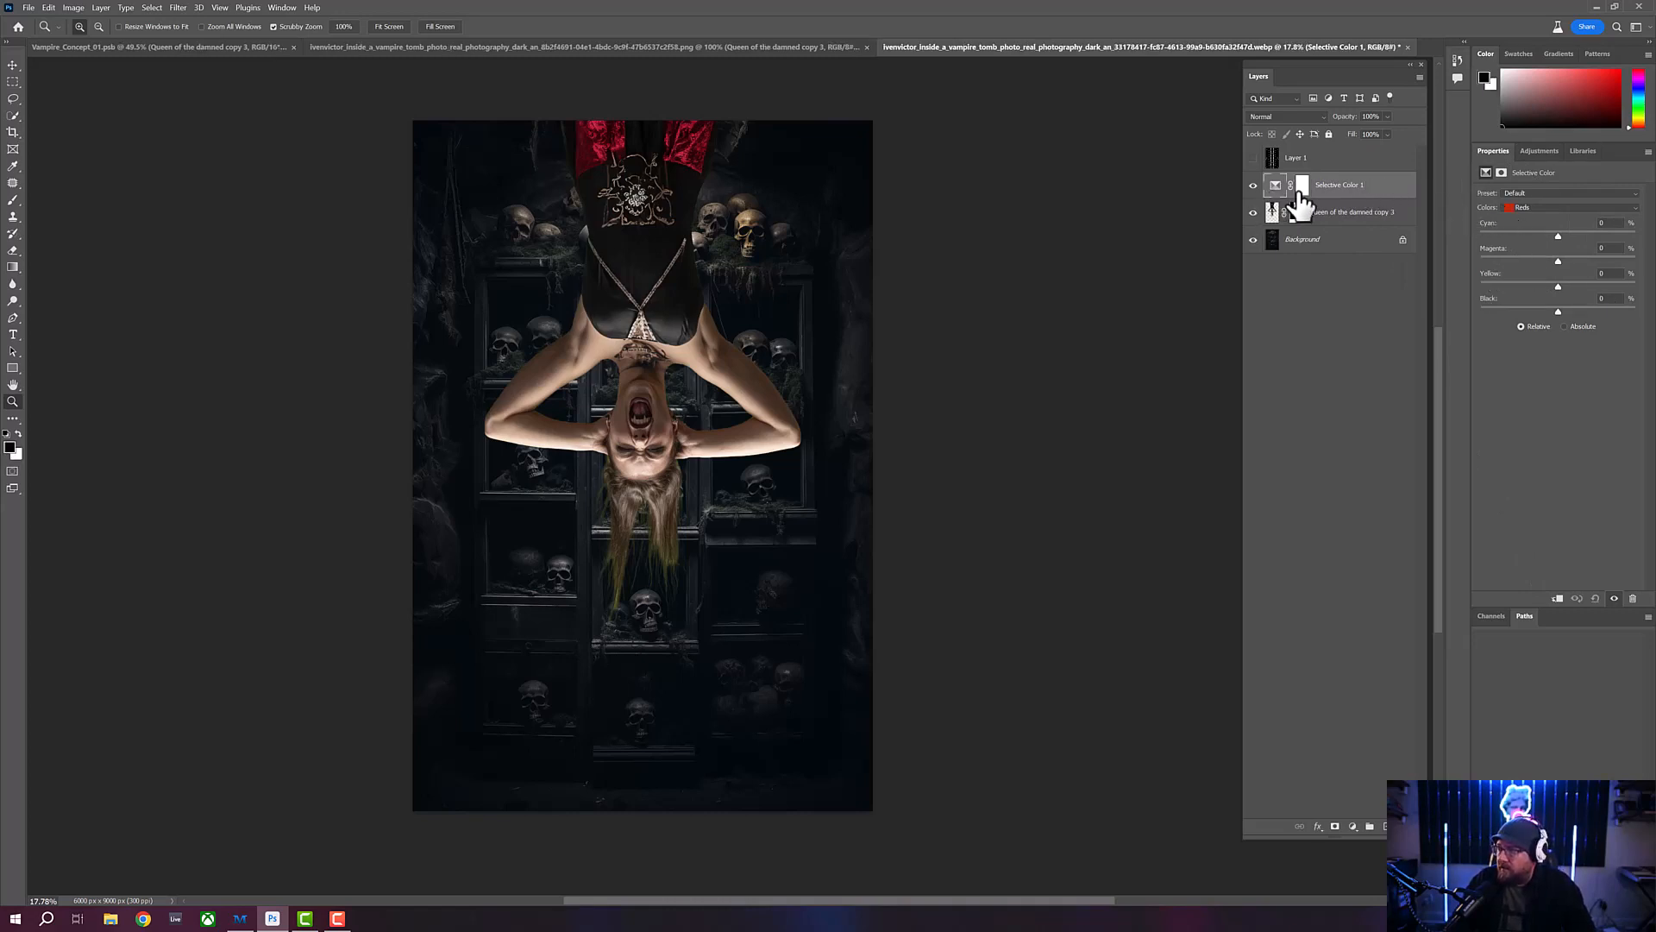
{"action": "left_click", "coordinate": [1557, 600]}
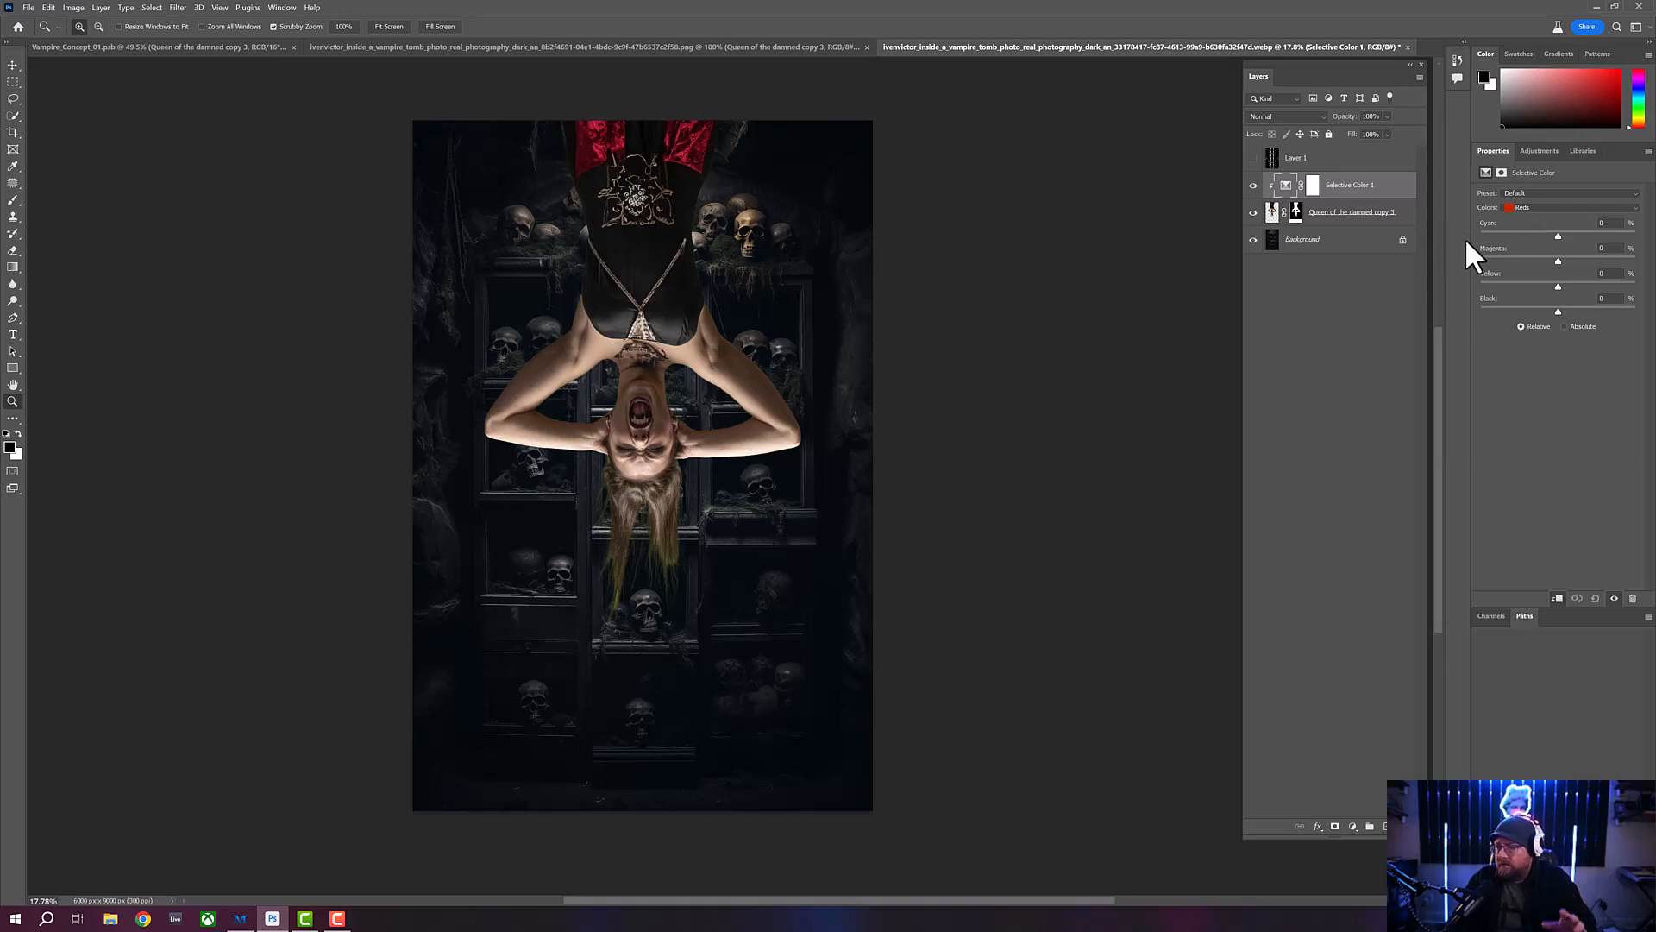
- Adjust the Greens range of the Selective Color layer, raising Black to darken the green tint in the vampire's hair
{"action": "left_click", "coordinate": [1546, 207]}
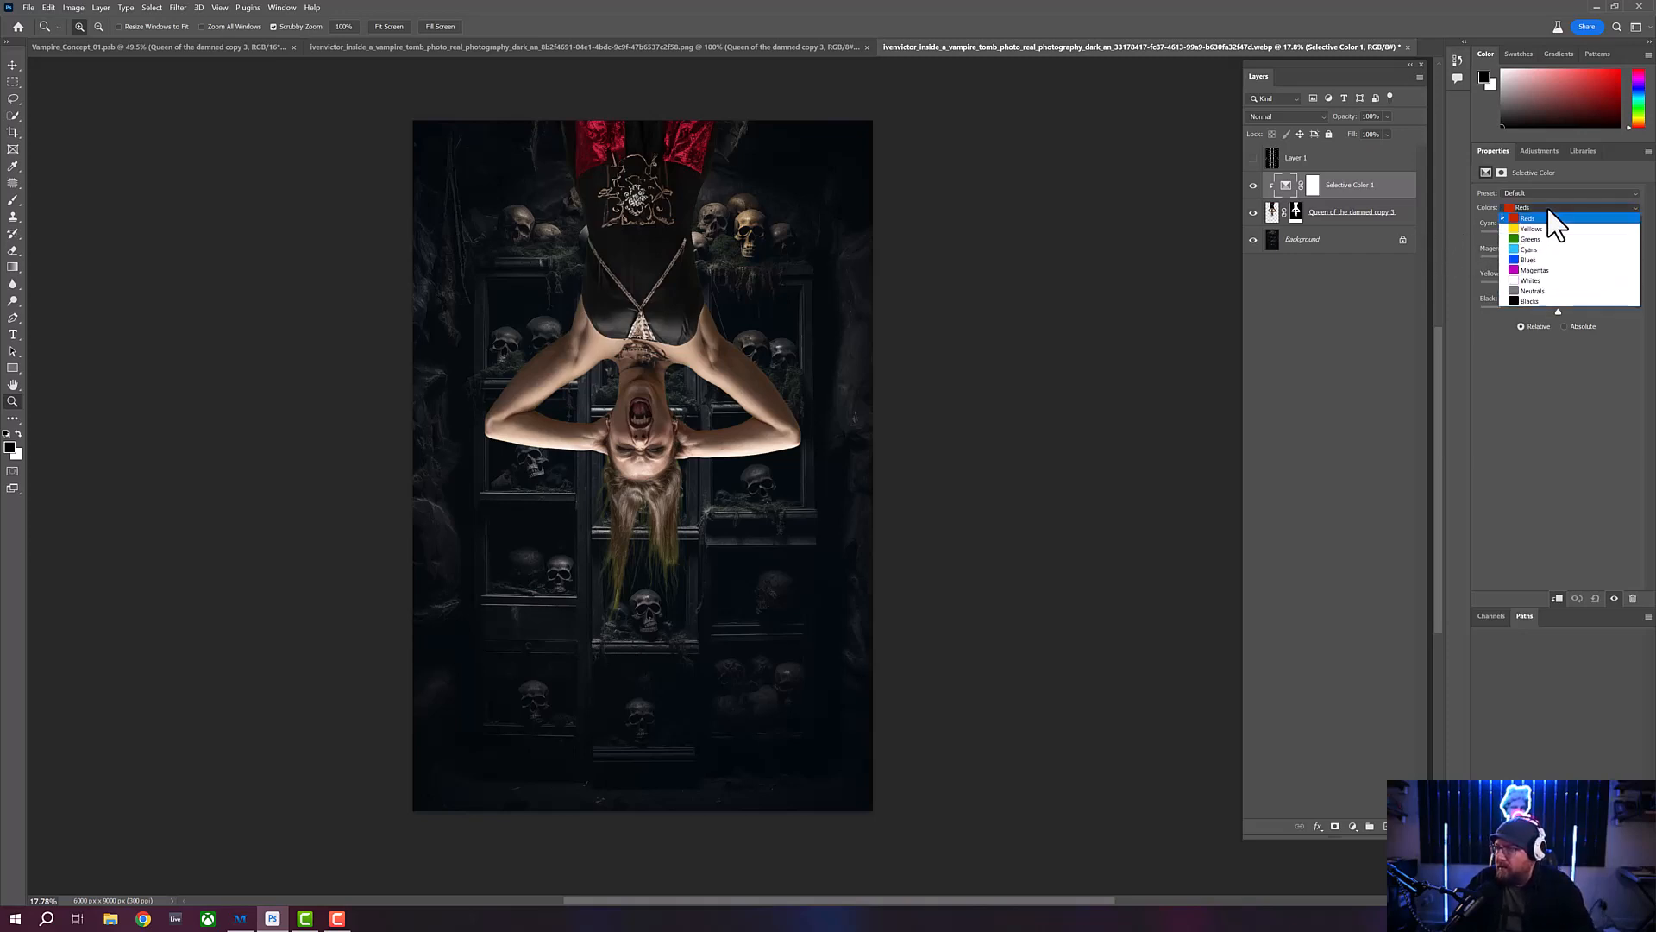
{"action": "left_click", "coordinate": [1542, 239]}
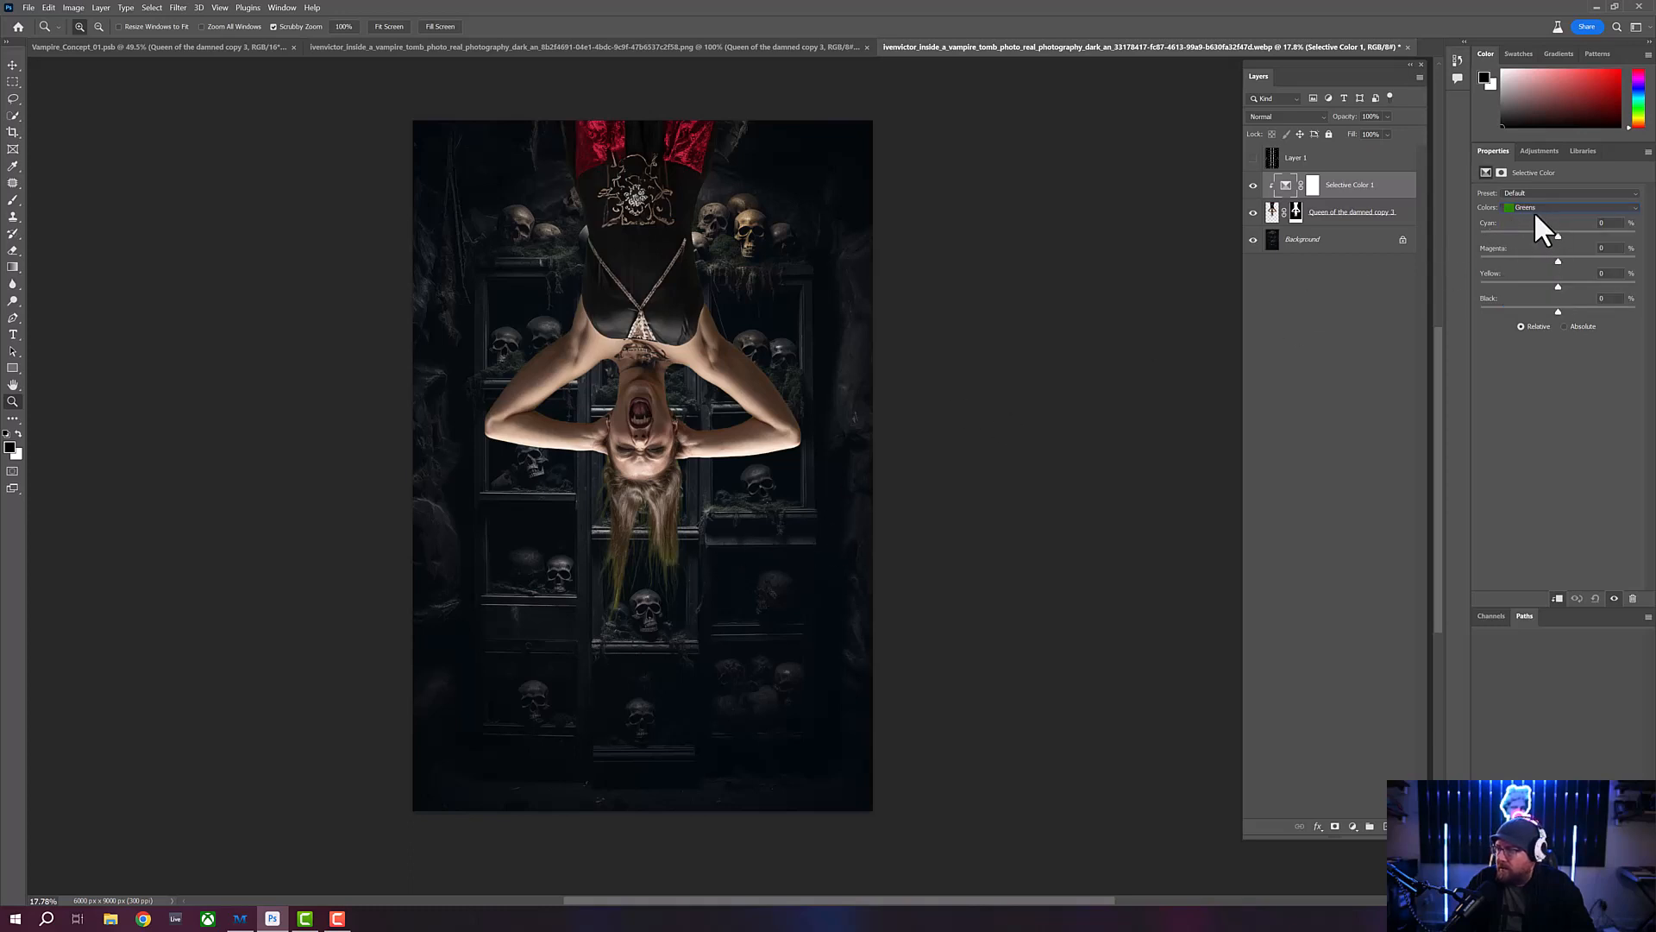
{"action": "left_click", "coordinate": [1545, 207]}
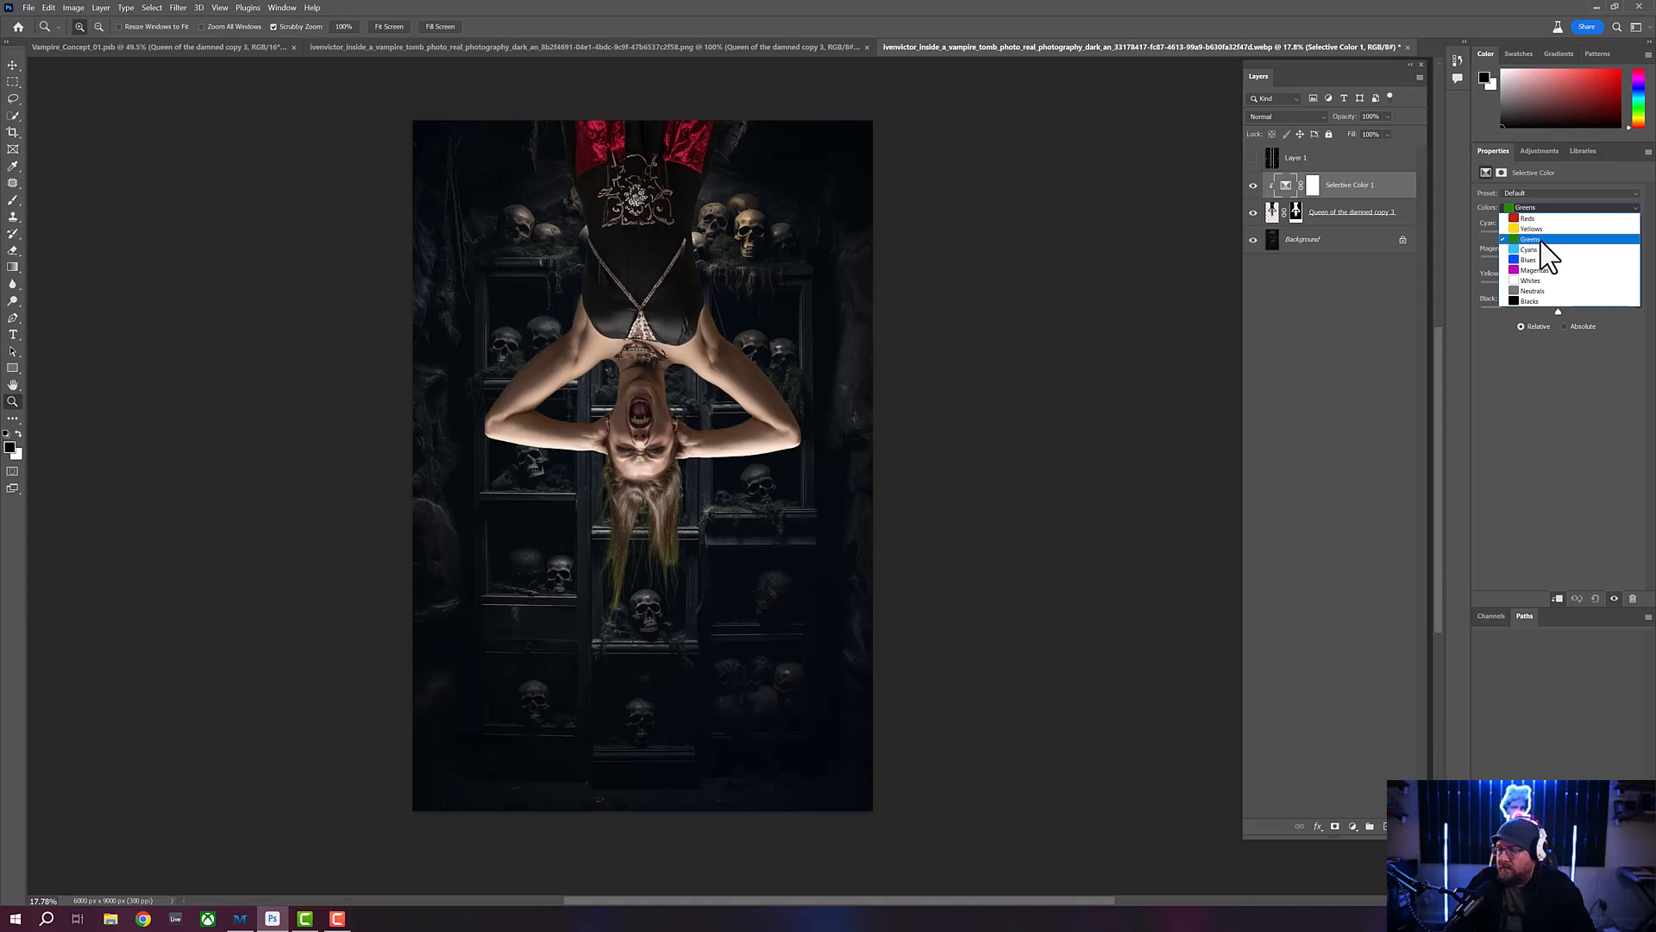
{"action": "left_click", "coordinate": [1541, 241]}
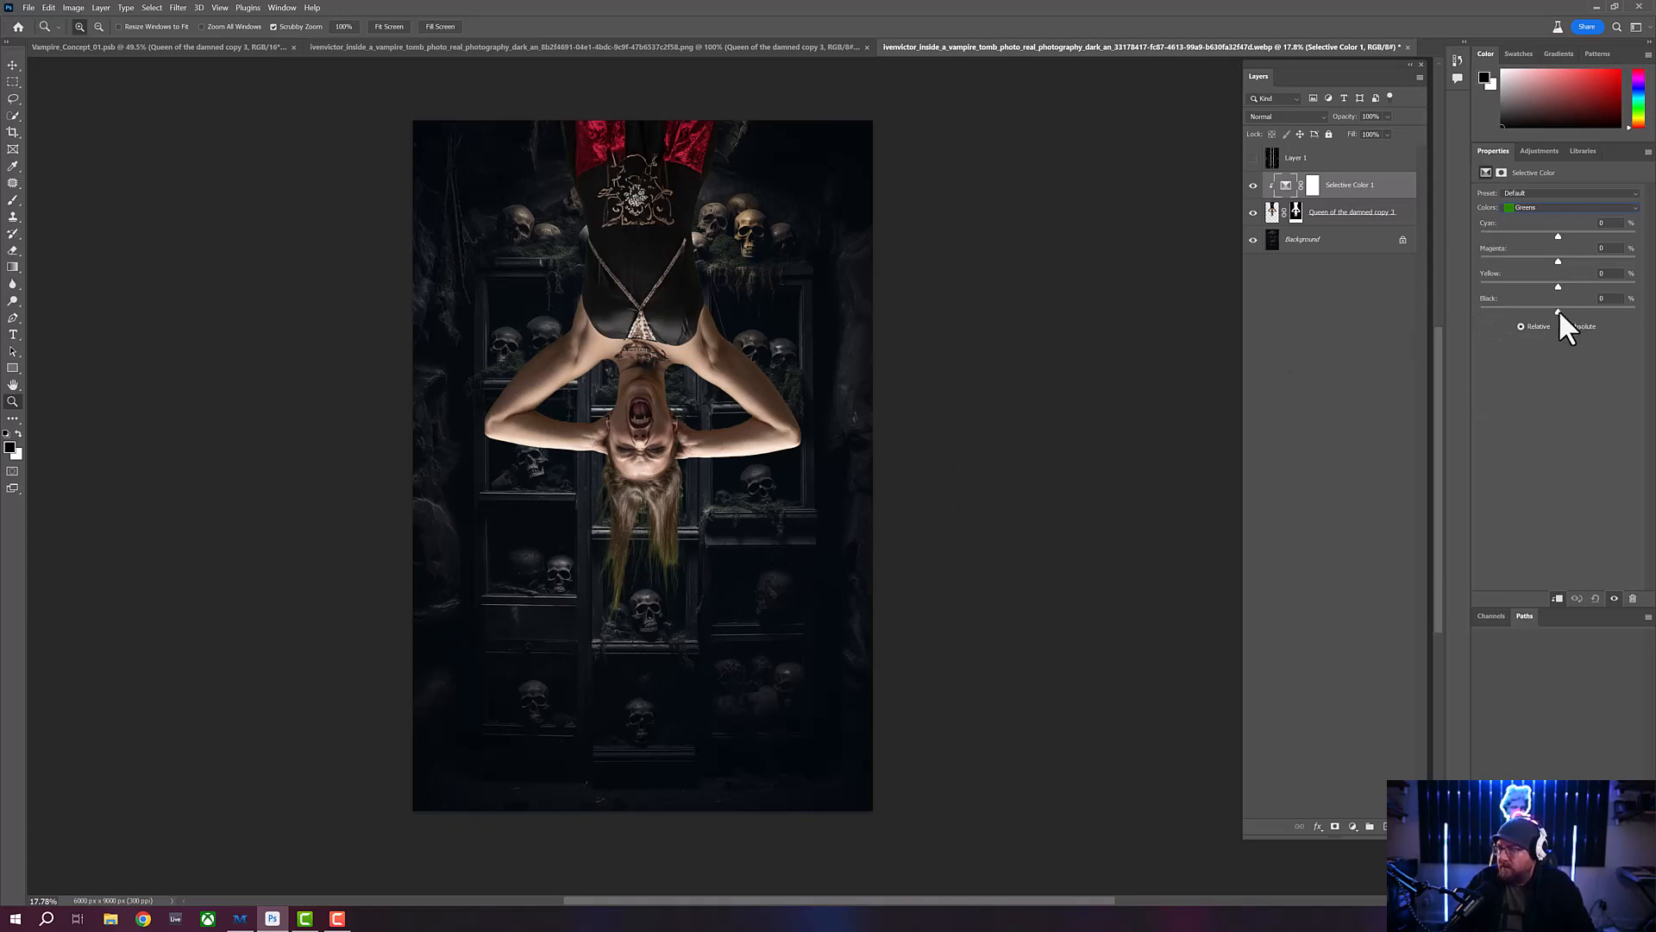
{"action": "left_click_drag", "start_coordinate": [1559, 310], "coordinate": [1602, 310]}
{"action": "left_click_drag", "start_coordinate": [1477, 304], "coordinate": [1613, 309]}
{"action": "left_click_drag", "start_coordinate": [1485, 311], "coordinate": [1623, 311]}
{"action": "left_click_drag", "start_coordinate": [1489, 308], "coordinate": [1544, 310]}
{"action": "mouse_move", "coordinate": [695, 595]}
{"action": "left_mouse_down"}
{"action": "mouse_move", "coordinate": [665, 593]}
{"action": "mouse_move", "coordinate": [676, 603]}
{"action": "left_mouse_up"}
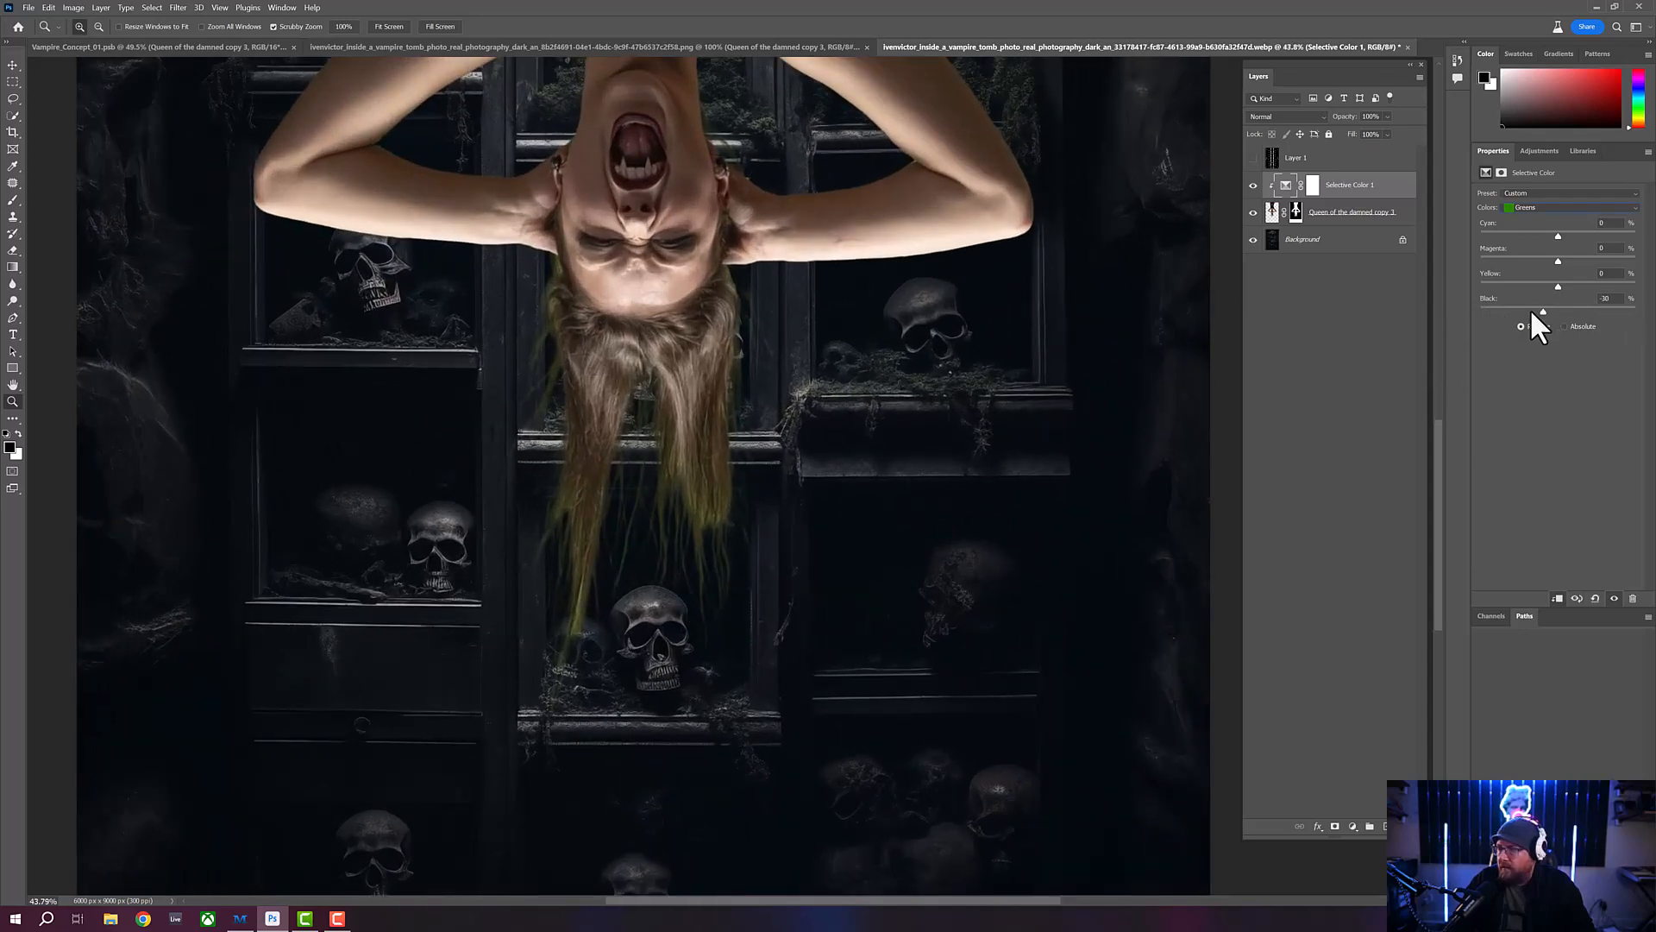
{"action": "left_click_drag", "start_coordinate": [1503, 307], "coordinate": [1649, 313]}
{"action": "left_click_drag", "start_coordinate": [1493, 303], "coordinate": [1558, 310]}
{"action": "left_click_drag", "start_coordinate": [1558, 235], "coordinate": [1590, 259]}
{"action": "mouse_move", "coordinate": [1514, 287]}
{"action": "left_mouse_down"}
{"action": "mouse_move", "coordinate": [1591, 288]}
{"action": "mouse_move", "coordinate": [1479, 285]}
{"action": "mouse_move", "coordinate": [1588, 288]}
{"action": "mouse_move", "coordinate": [1489, 309]}
{"action": "left_mouse_up"}
- In the Selective Color Cyans range, set Cyan to -79% and Black to +4%
{"action": "left_click", "coordinate": [1566, 209]}
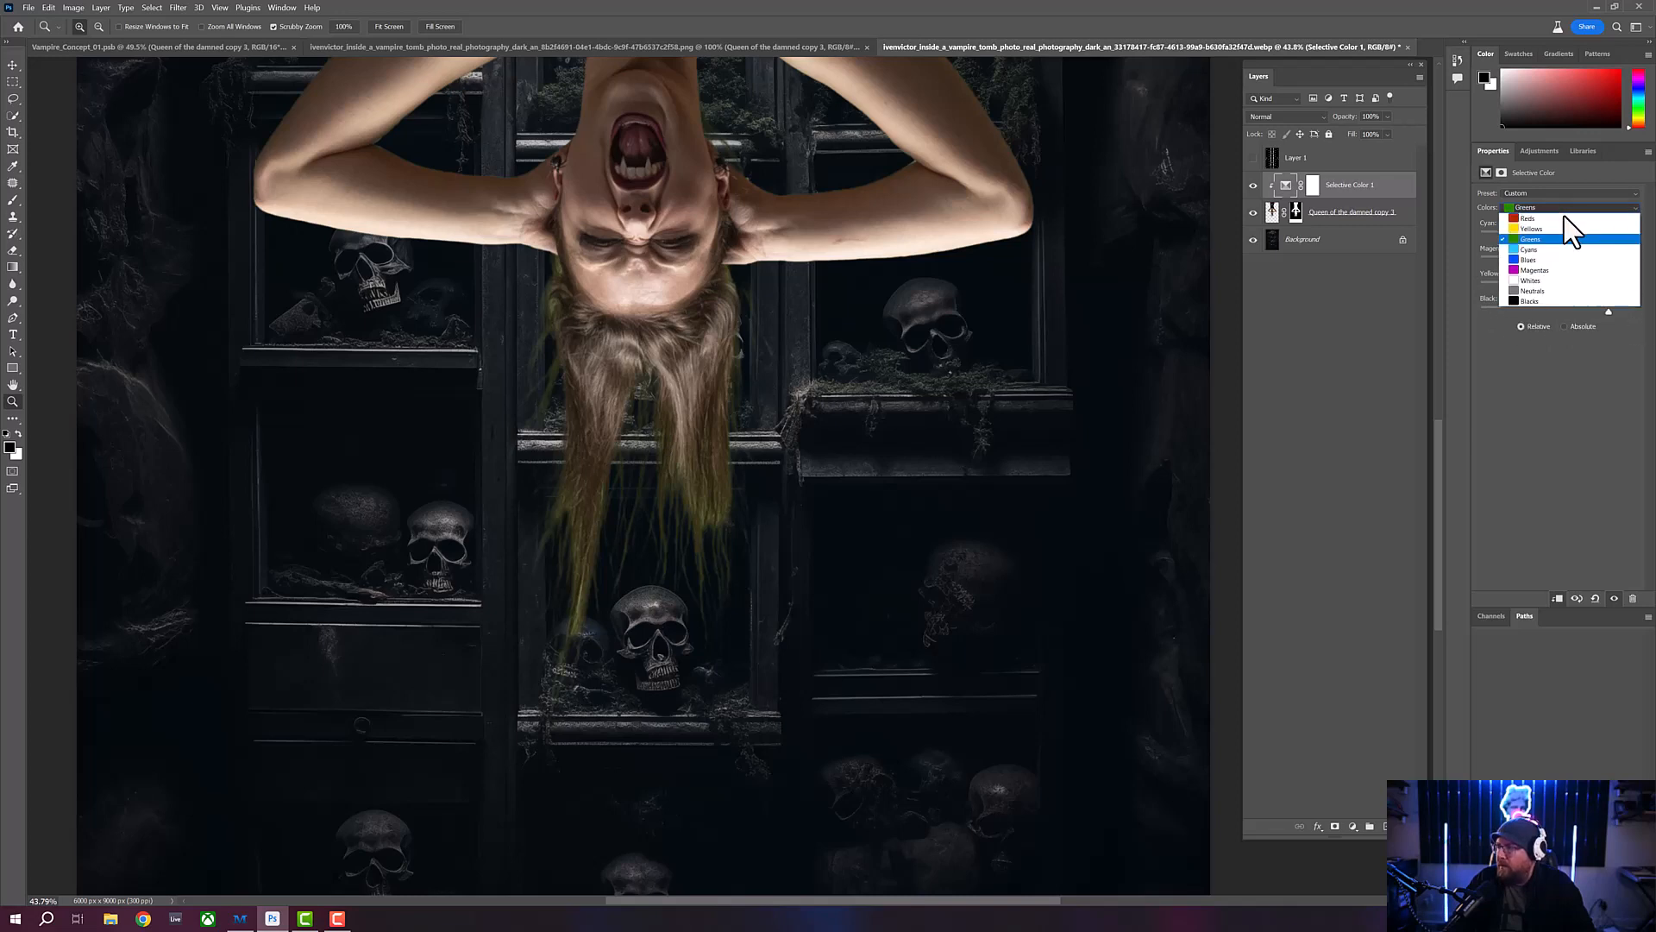
{"action": "left_click", "coordinate": [1545, 257]}
{"action": "left_click_drag", "start_coordinate": [1558, 313], "coordinate": [1515, 304]}
{"action": "left_click_drag", "start_coordinate": [1626, 315], "coordinate": [1512, 309]}
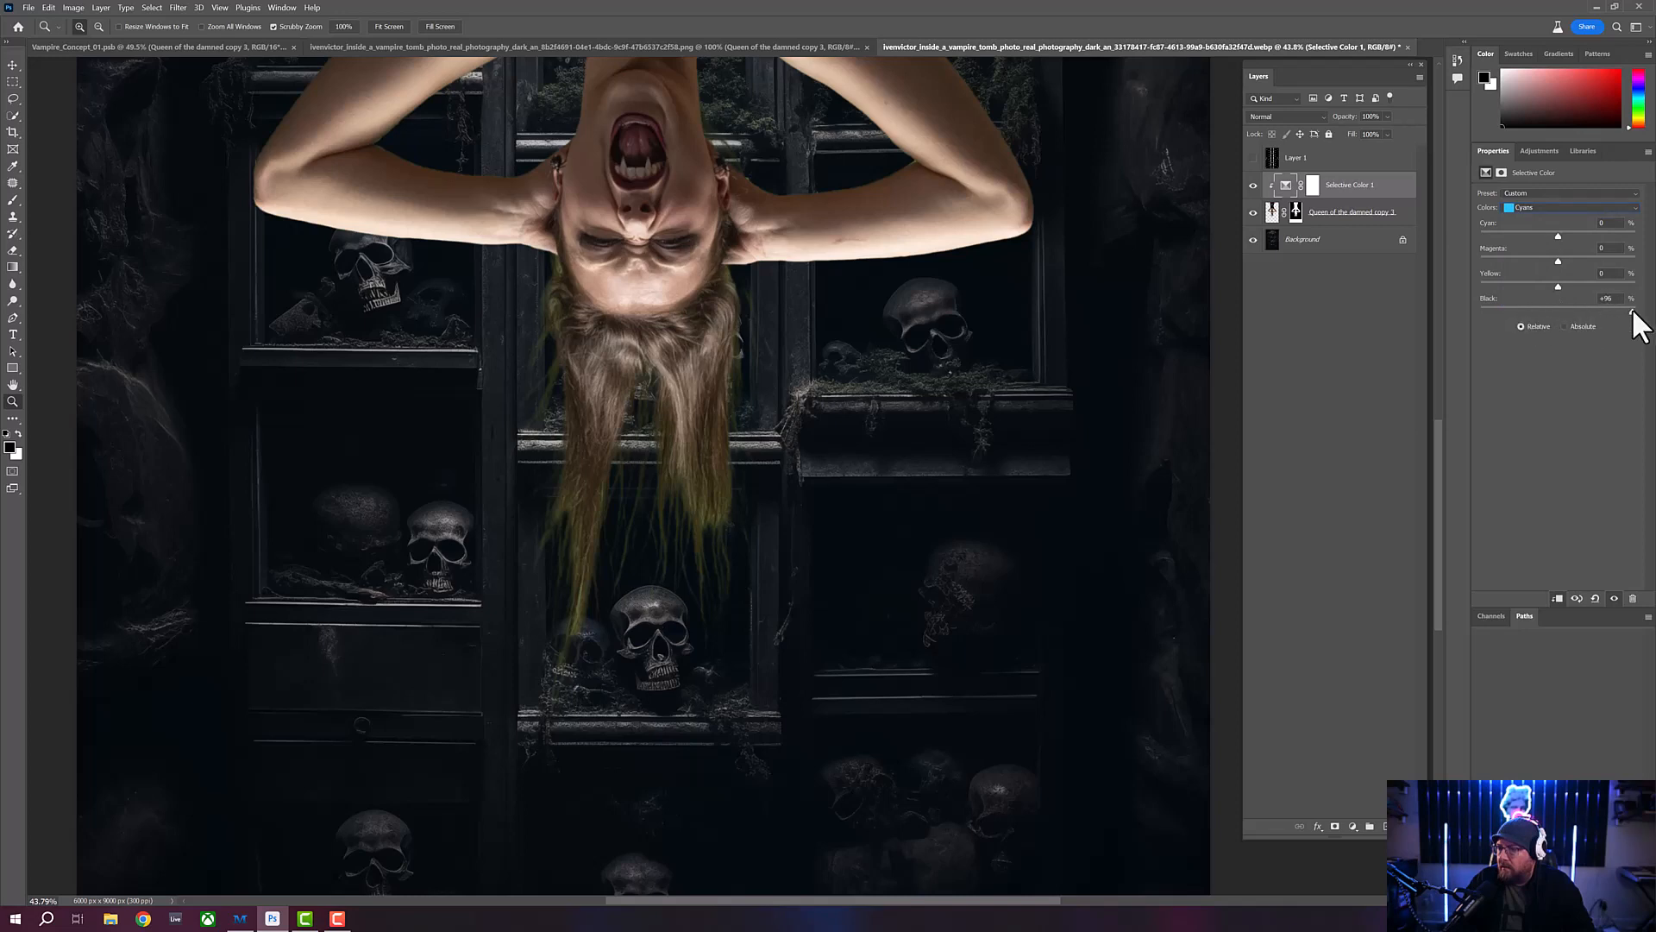
{"action": "left_click_drag", "start_coordinate": [1633, 315], "coordinate": [1562, 304]}
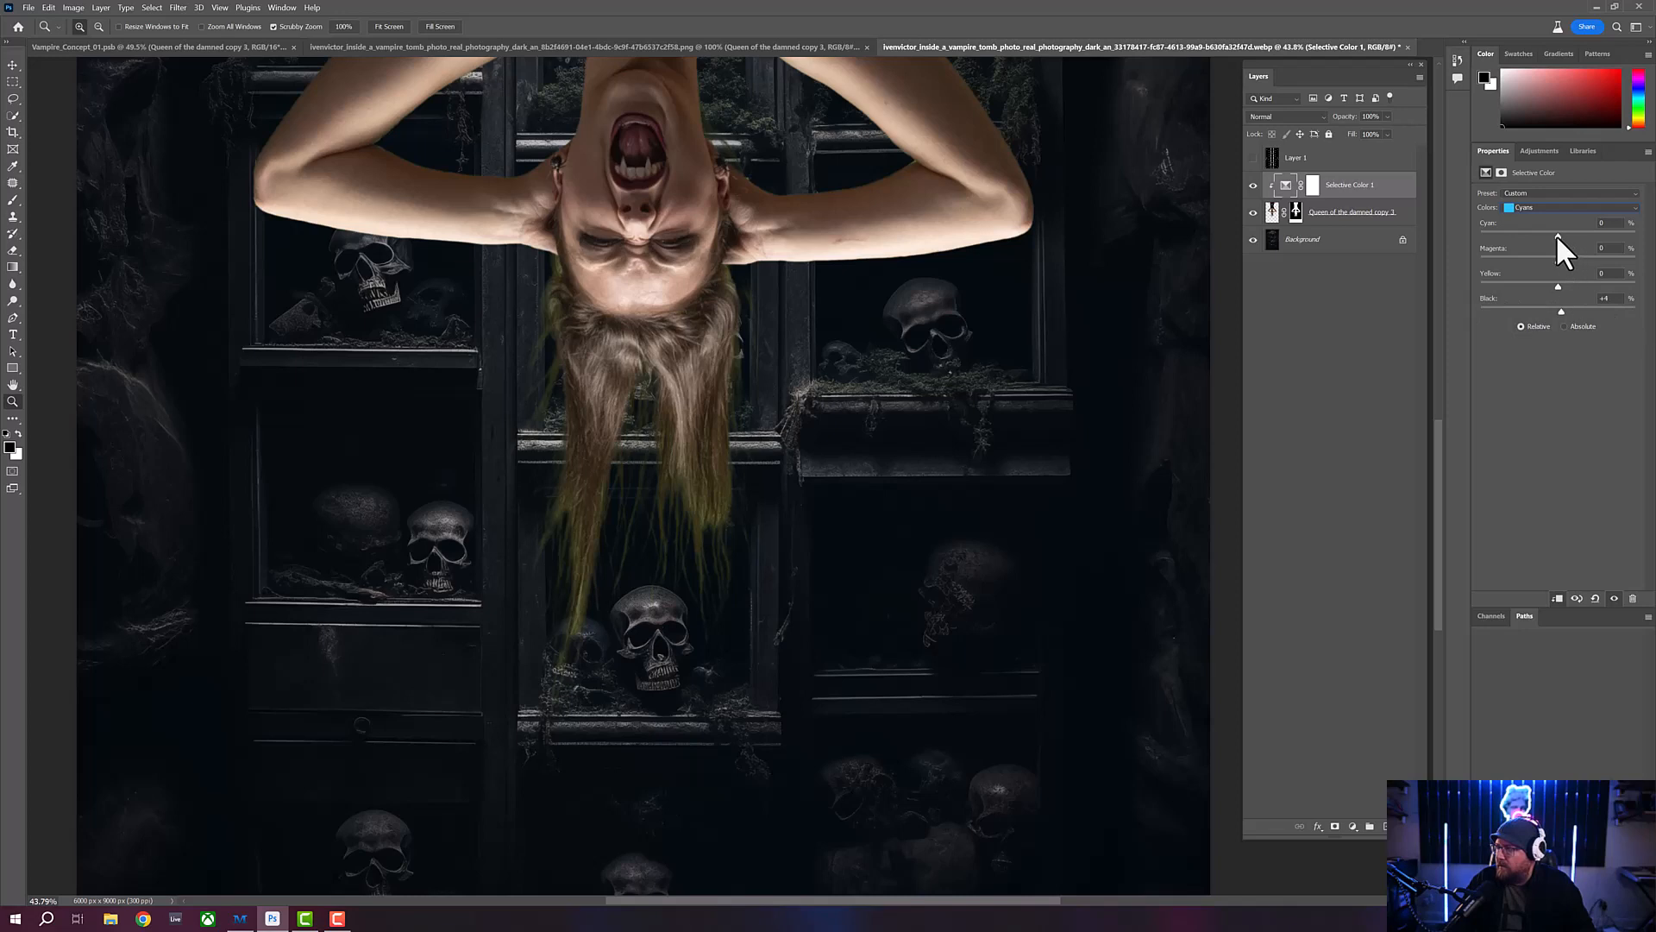
{"action": "left_click_drag", "start_coordinate": [1557, 235], "coordinate": [1495, 223]}
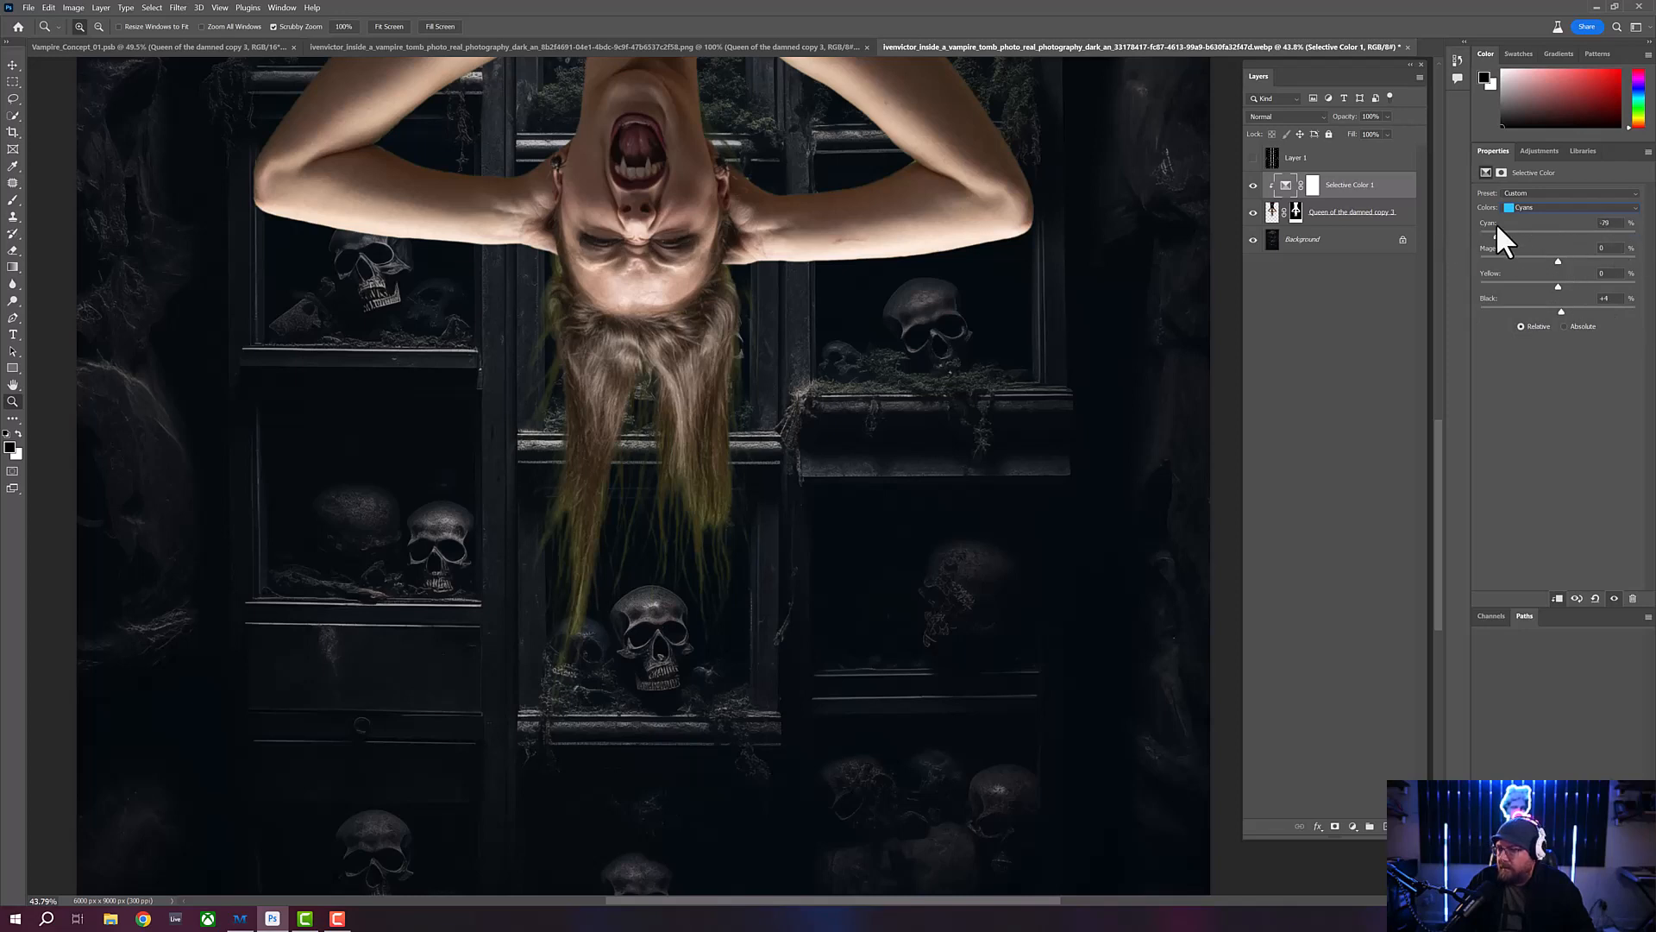
- In the Yellows range, set Cyan to -12%, Magenta to +58% and Yellow to about -43%, and raise Black
{"action": "left_click", "coordinate": [1557, 207]}
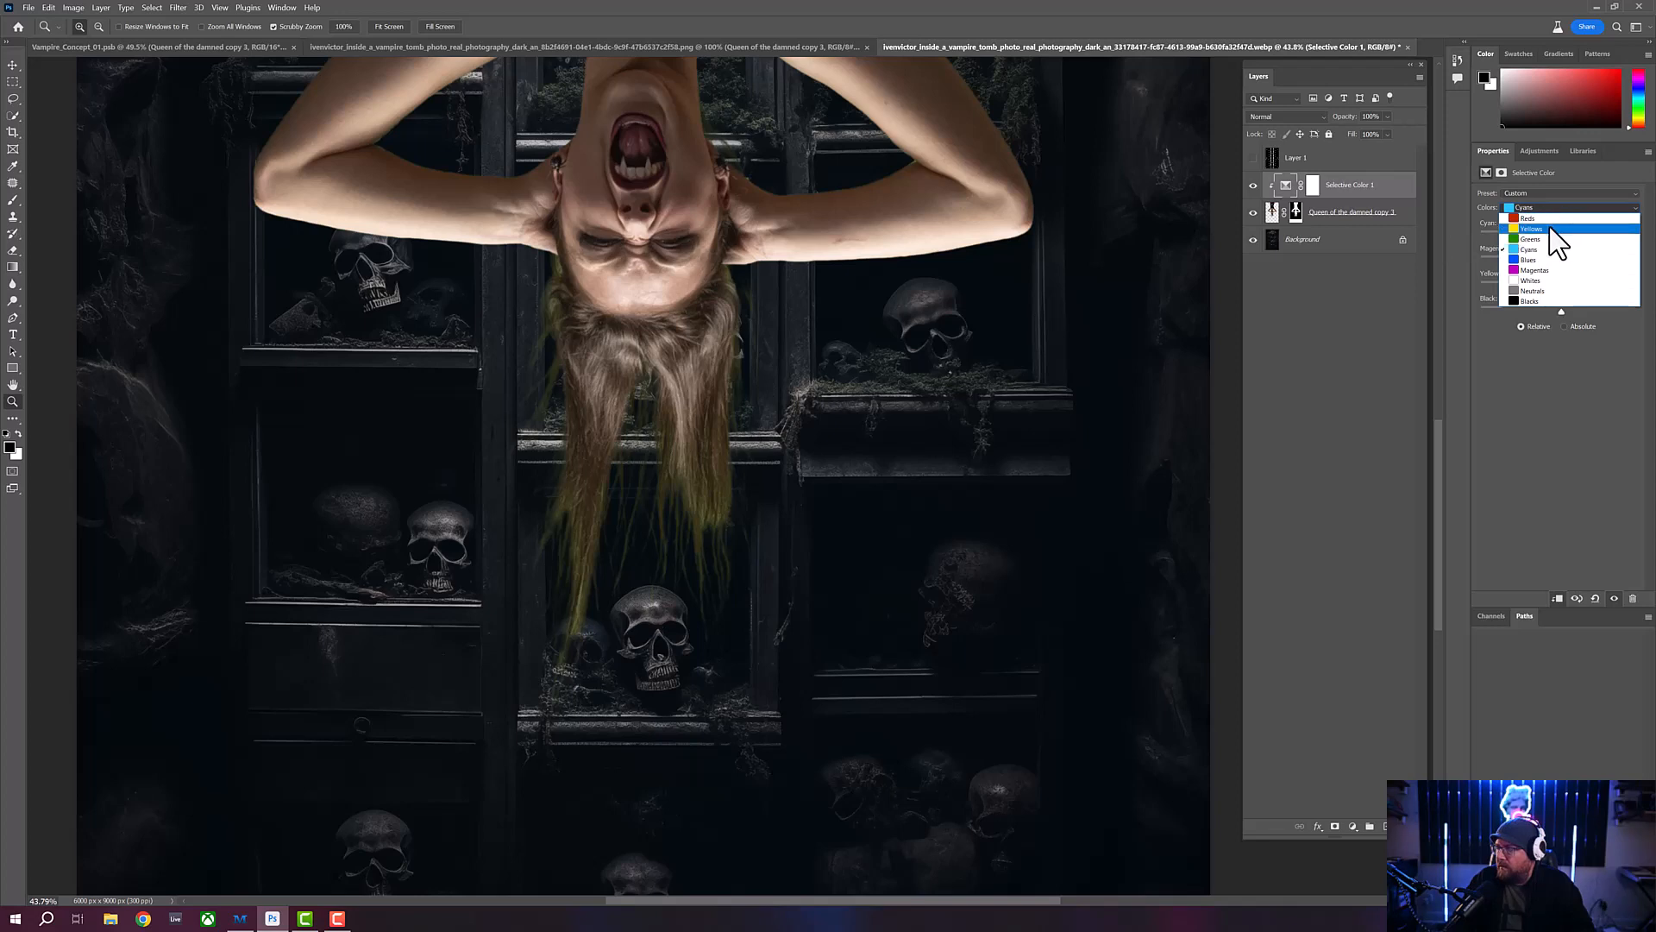
{"action": "left_click", "coordinate": [1549, 227]}
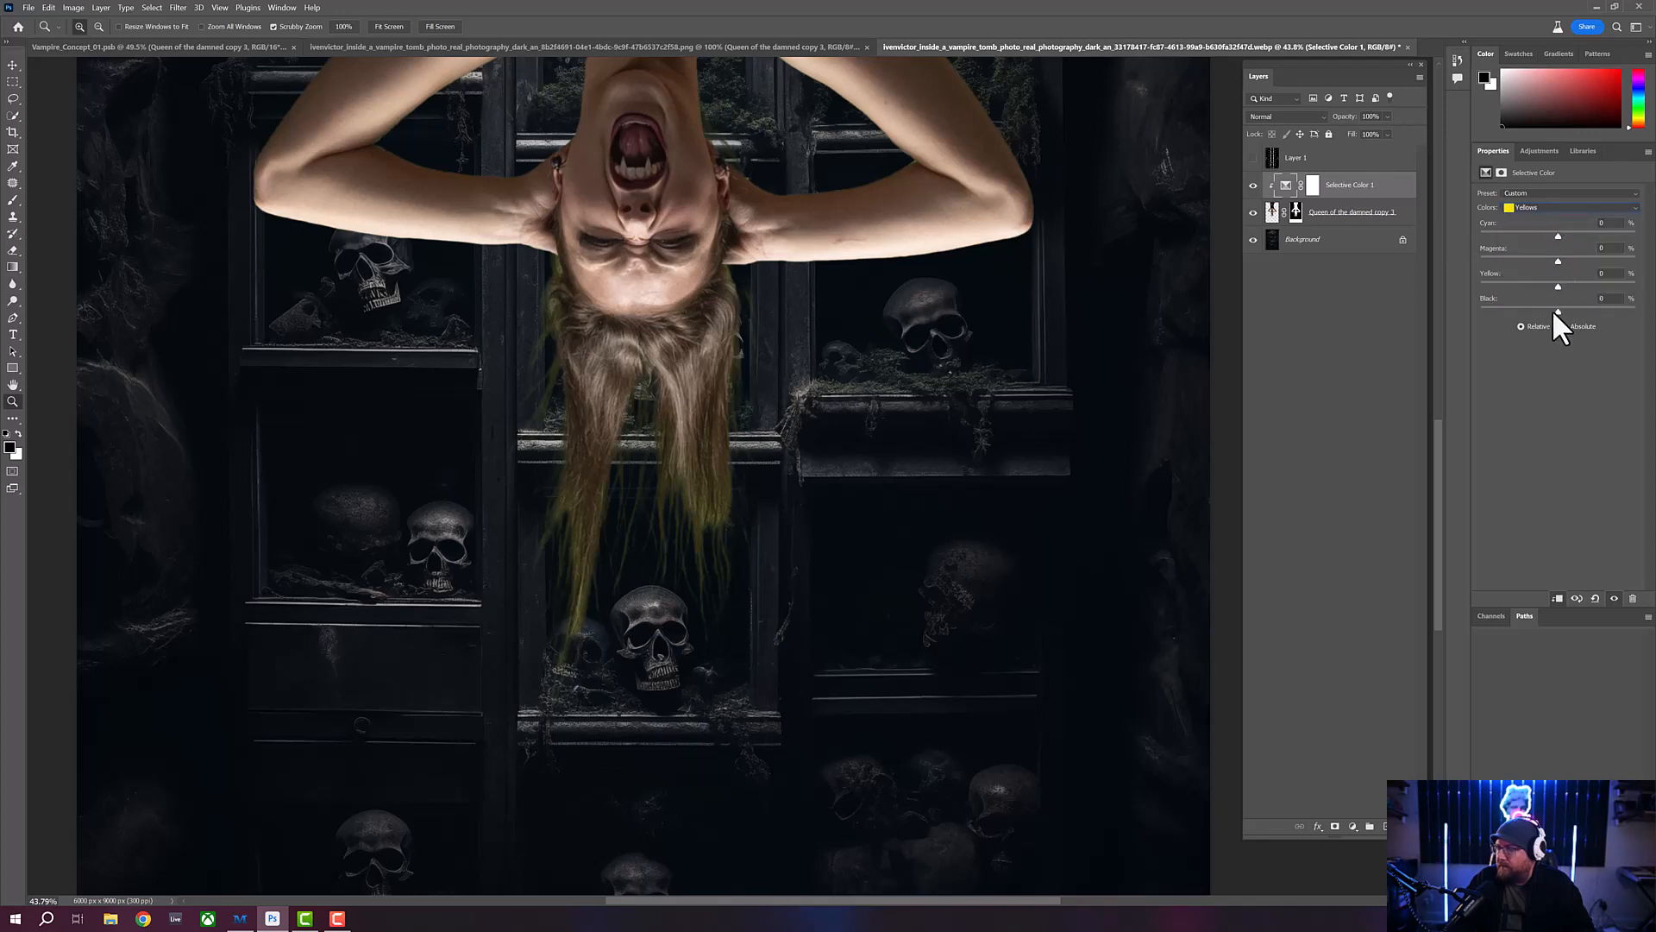
{"action": "mouse_move", "coordinate": [1553, 311]}
{"action": "left_mouse_down"}
{"action": "mouse_move", "coordinate": [1598, 311]}
{"action": "mouse_move", "coordinate": [1511, 310]}
{"action": "mouse_move", "coordinate": [1600, 310]}
{"action": "mouse_move", "coordinate": [1554, 309]}
{"action": "left_mouse_up"}
{"action": "left_click", "coordinate": [1545, 233]}
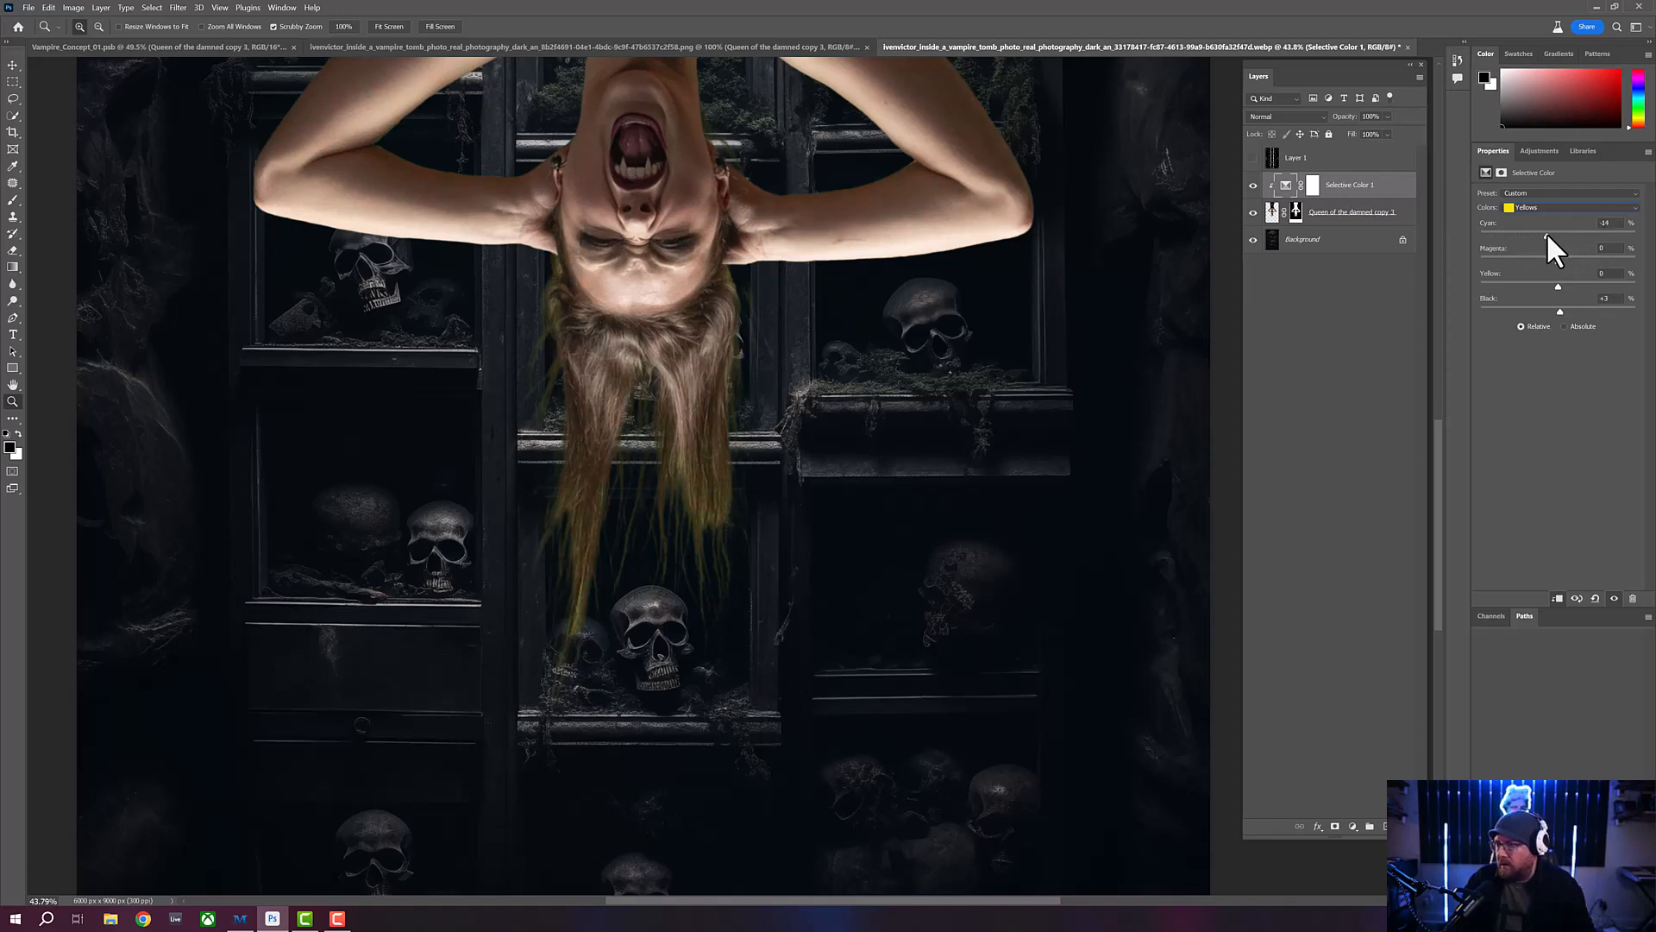
{"action": "left_click_drag", "start_coordinate": [1545, 233], "coordinate": [1550, 233]}
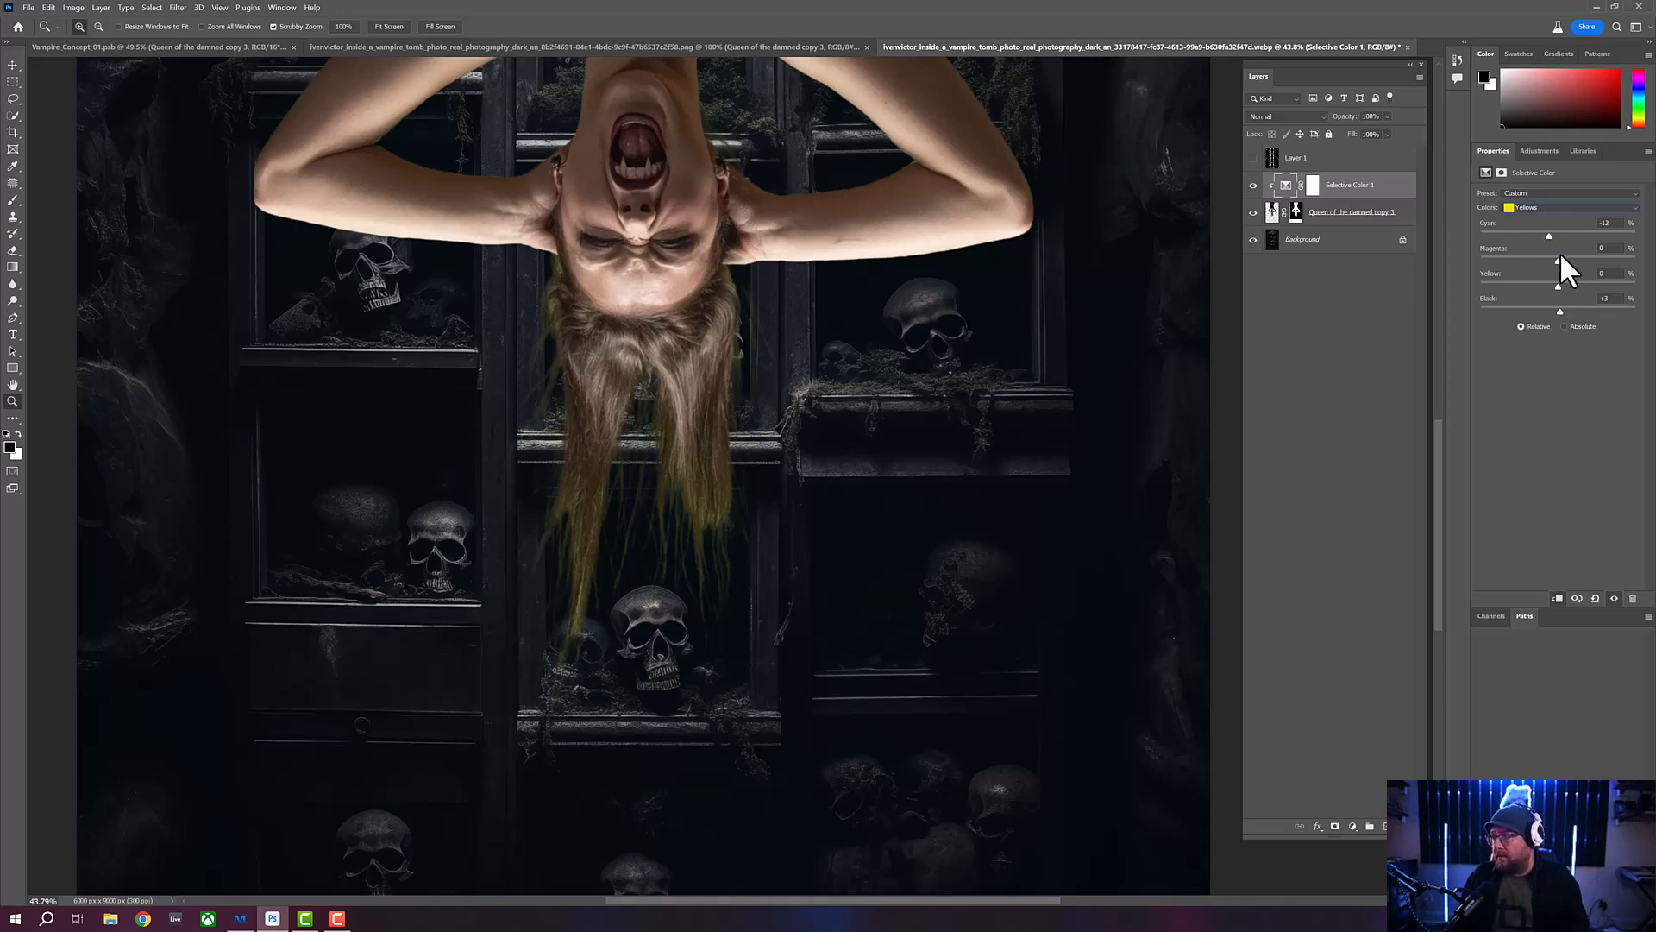
{"action": "left_click_drag", "start_coordinate": [1533, 261], "coordinate": [1594, 262]}
{"action": "left_click_drag", "start_coordinate": [1571, 258], "coordinate": [1529, 277]}
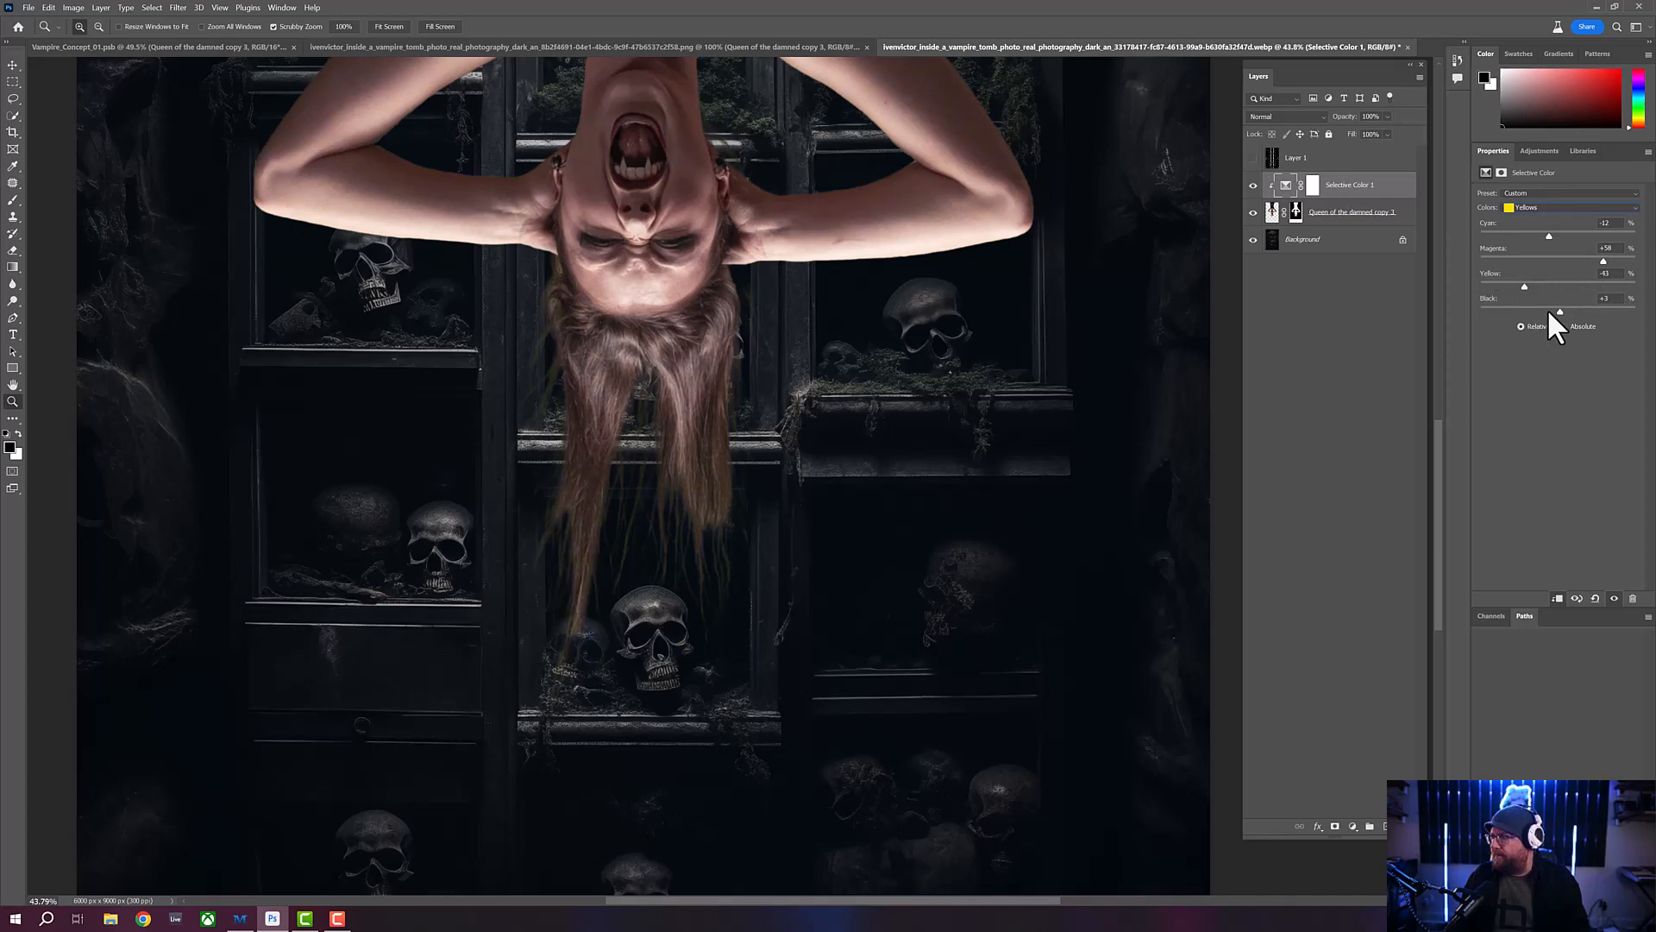
{"action": "mouse_move", "coordinate": [1559, 309]}
{"action": "left_mouse_down"}
{"action": "mouse_move", "coordinate": [1535, 307]}
{"action": "mouse_move", "coordinate": [1591, 309]}
{"action": "left_mouse_up"}
- In the Reds range, set Yellow to +33% and Black to +18%, and raise Magenta and Cyan
{"action": "left_click", "coordinate": [1550, 208]}
{"action": "left_click", "coordinate": [1550, 219]}
{"action": "left_click_drag", "start_coordinate": [1532, 309], "coordinate": [1569, 286]}
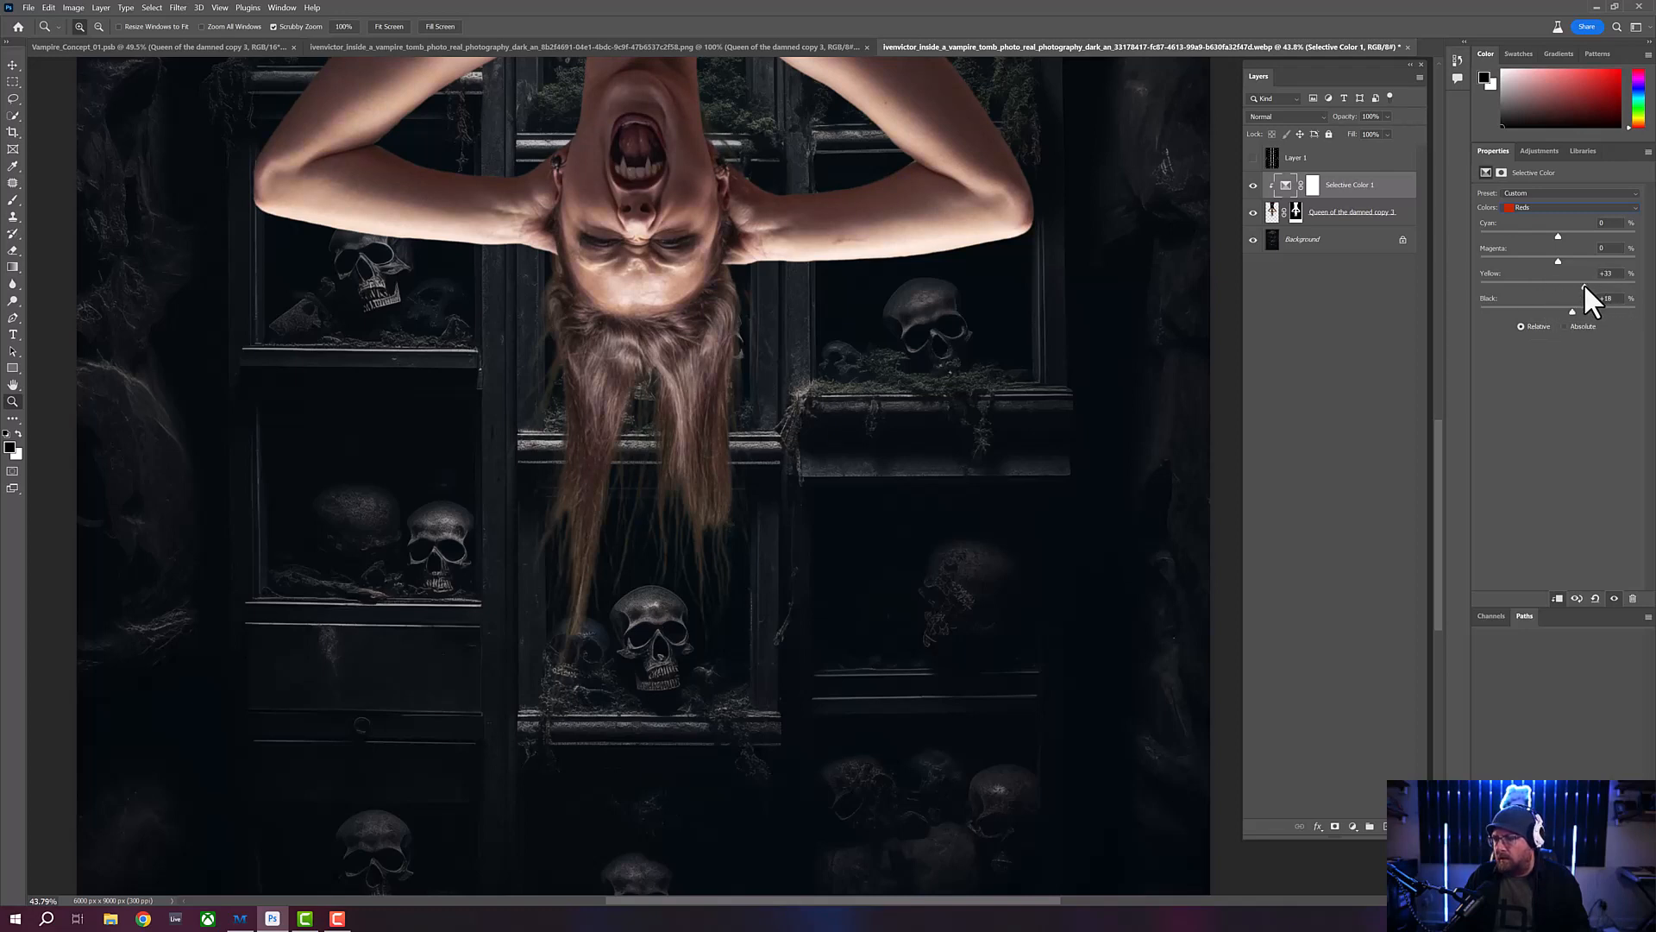
{"action": "left_click_drag", "start_coordinate": [1558, 261], "coordinate": [1601, 259]}
{"action": "left_click_drag", "start_coordinate": [1558, 237], "coordinate": [1583, 238]}
- Adjust Black in the Magentas range and set Black to -22% in the Blues range
{"action": "left_click", "coordinate": [1555, 209]}
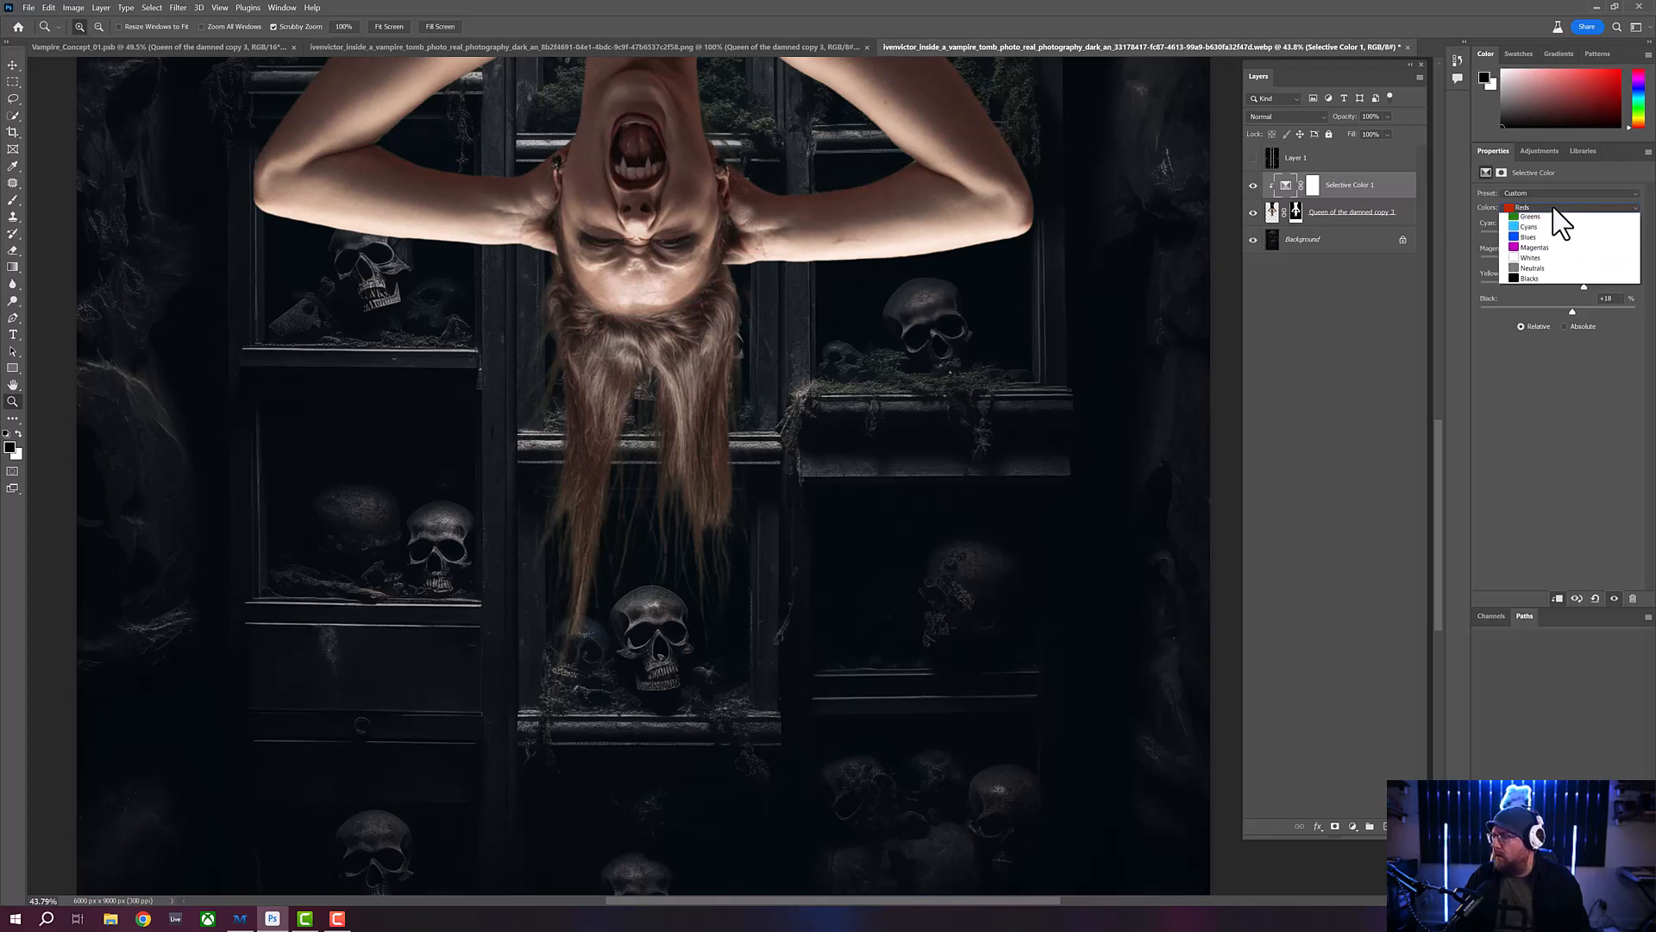
{"action": "left_click", "coordinate": [1544, 270]}
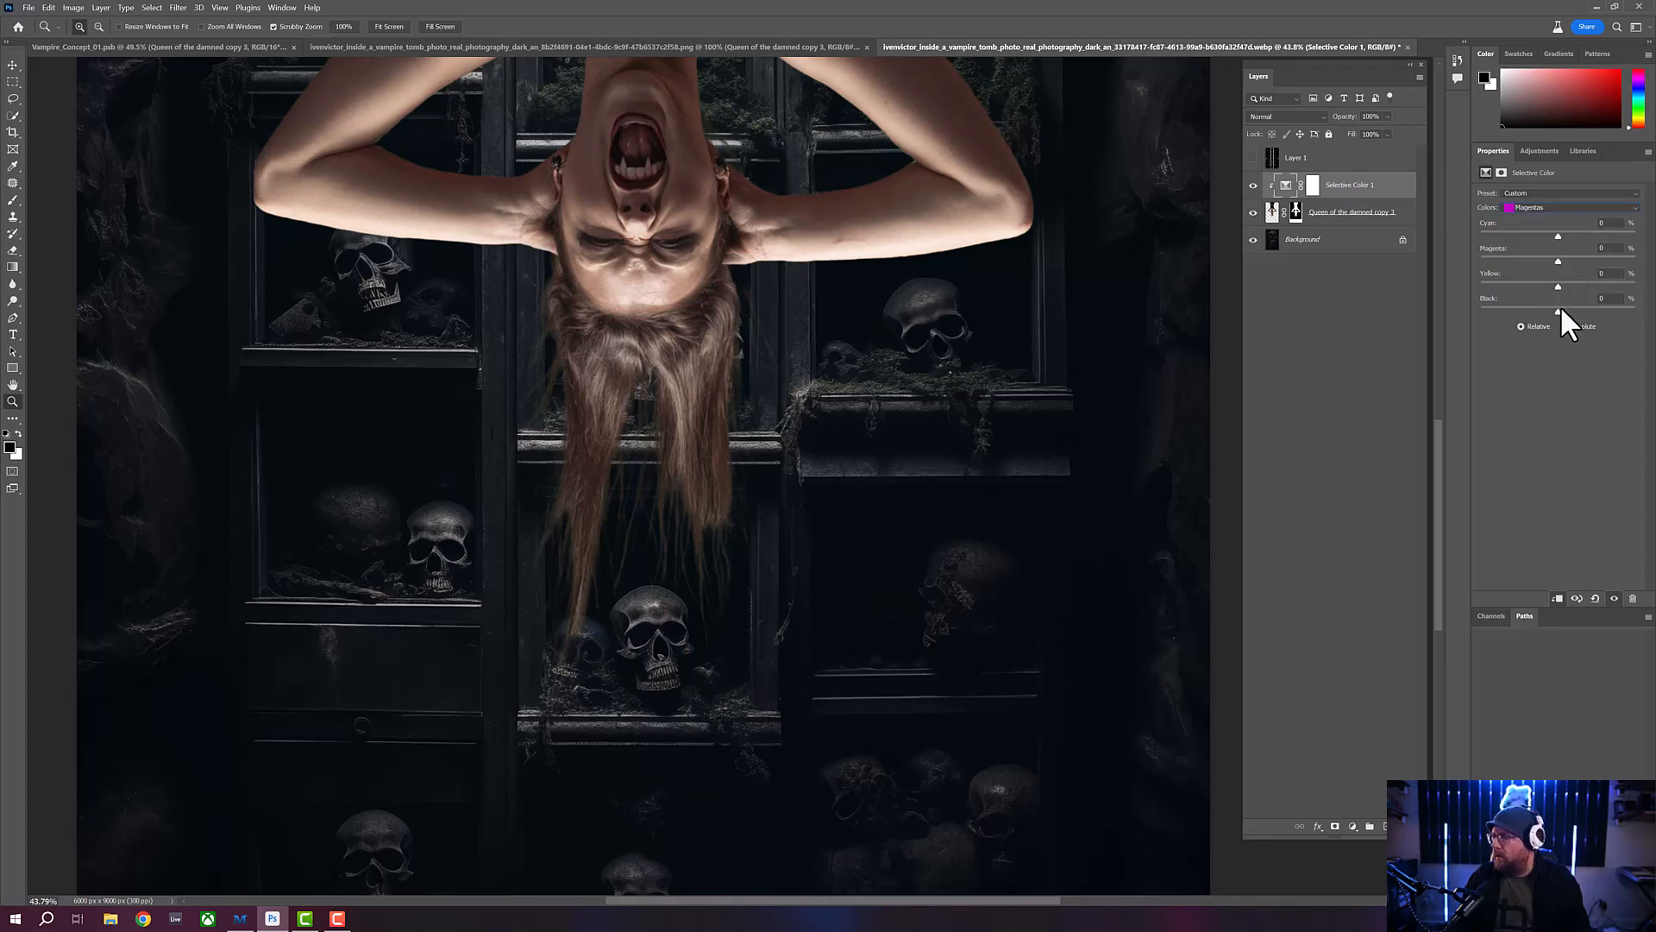
{"action": "mouse_move", "coordinate": [1559, 309]}
{"action": "left_mouse_down"}
{"action": "mouse_move", "coordinate": [1527, 309]}
{"action": "mouse_move", "coordinate": [1562, 308]}
{"action": "left_mouse_up"}
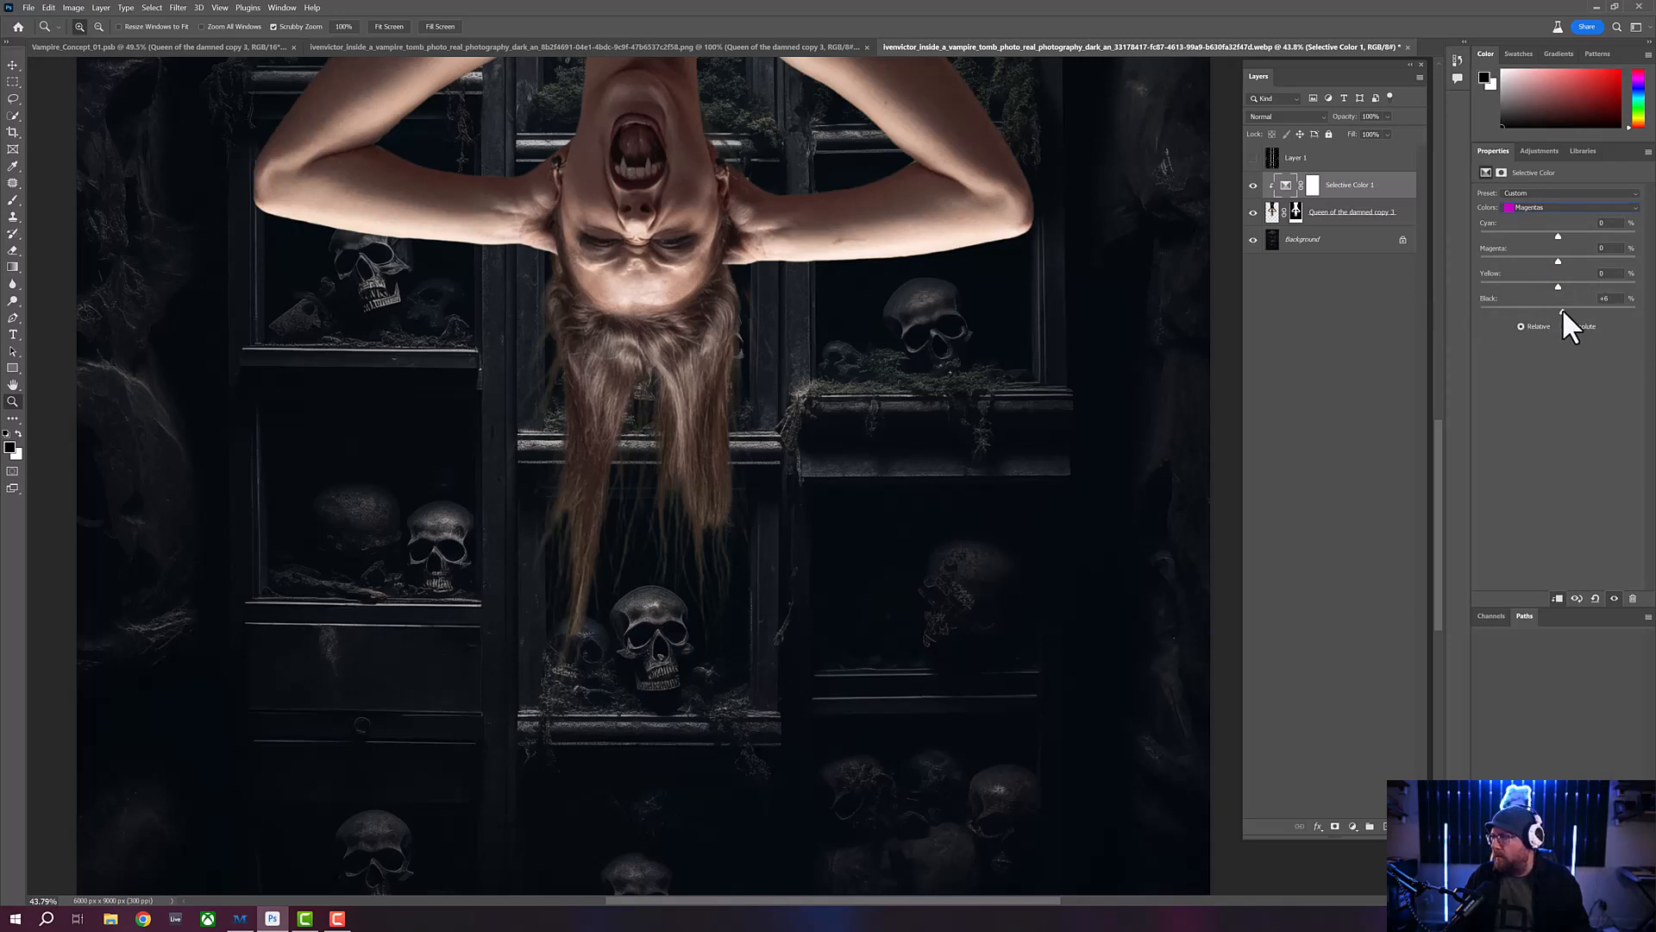
{"action": "left_click", "coordinate": [1546, 209]}
{"action": "left_click", "coordinate": [1542, 262]}
{"action": "mouse_move", "coordinate": [1558, 309]}
{"action": "left_mouse_down"}
{"action": "mouse_move", "coordinate": [1494, 309]}
{"action": "mouse_move", "coordinate": [1542, 308]}
{"action": "left_mouse_up"}
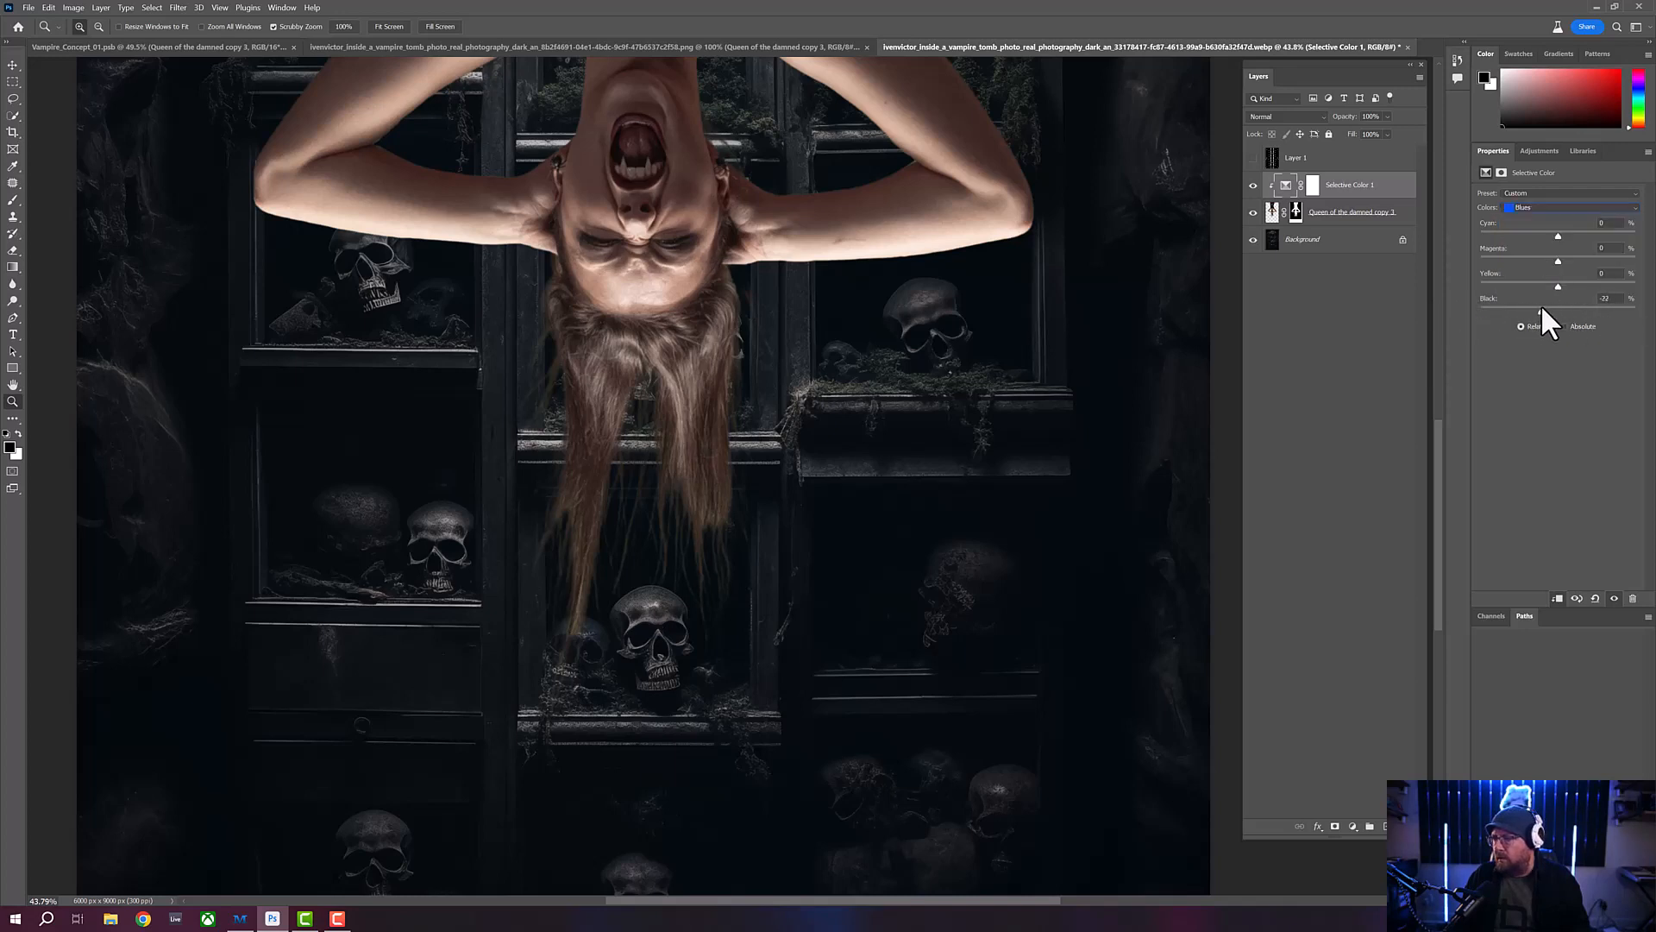
- Set Black to +5% in the Whites range of the Selective Color adjustment
{"action": "left_click", "coordinate": [1553, 208]}
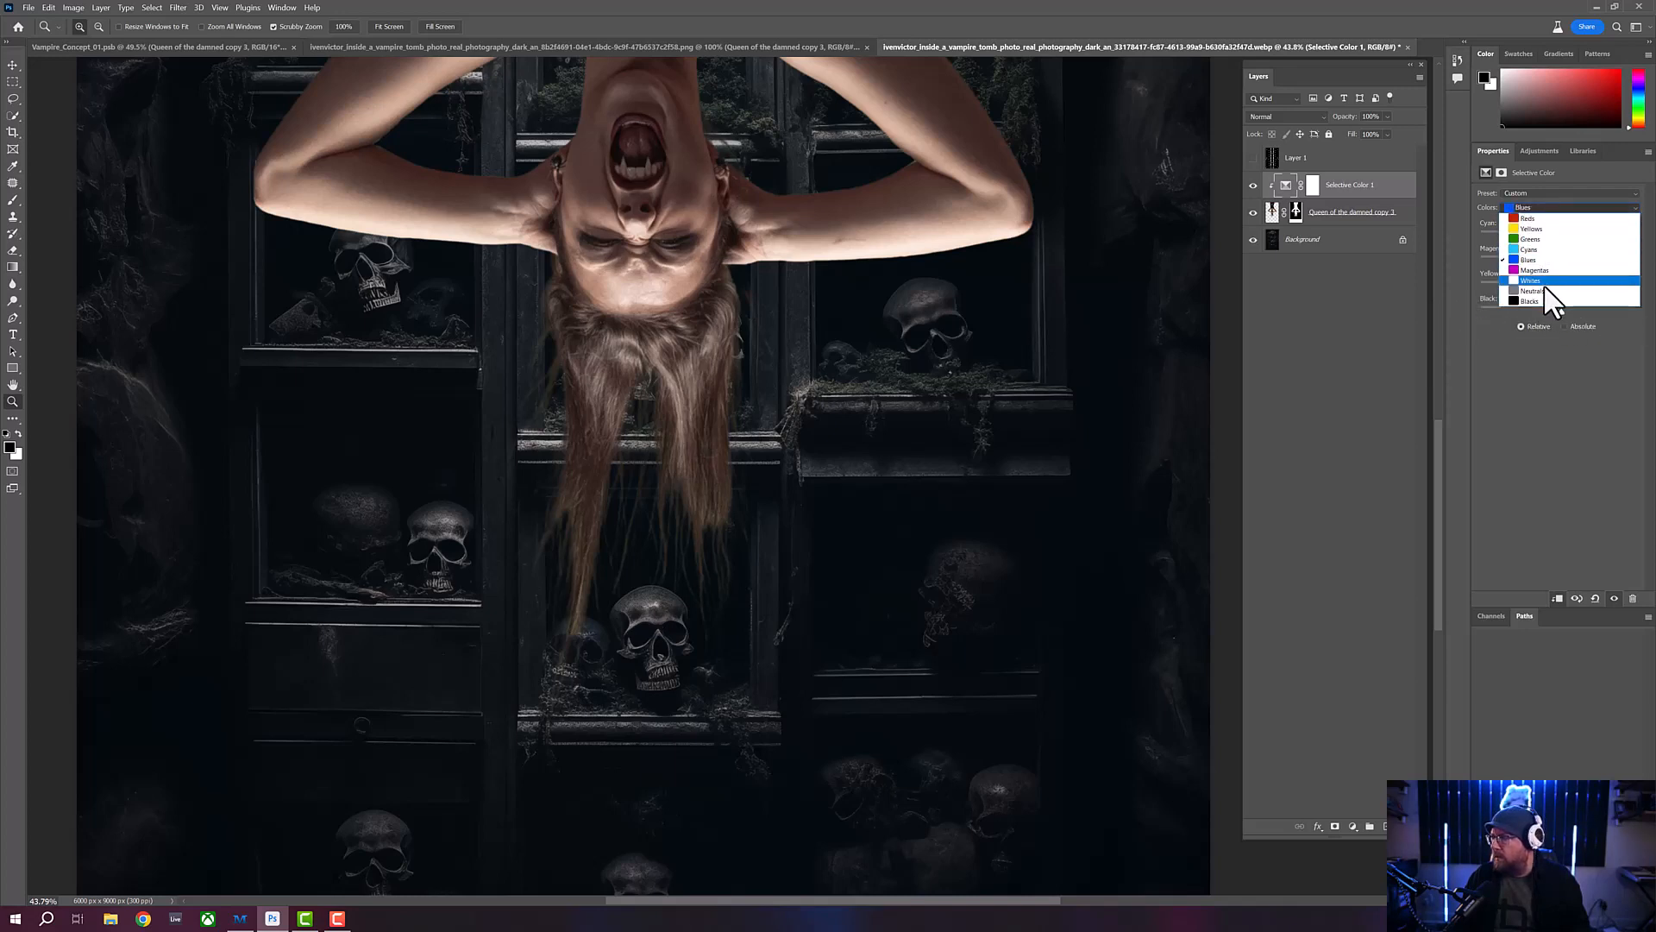
{"action": "left_click", "coordinate": [1544, 281]}
{"action": "mouse_move", "coordinate": [1558, 308]}
{"action": "left_mouse_down"}
{"action": "mouse_move", "coordinate": [1522, 307]}
{"action": "mouse_move", "coordinate": [1619, 308]}
{"action": "mouse_move", "coordinate": [1473, 301]}
{"action": "mouse_move", "coordinate": [1586, 305]}
{"action": "mouse_move", "coordinate": [1534, 304]}
{"action": "mouse_move", "coordinate": [1561, 307]}
{"action": "left_mouse_up"}
- In the Neutrals range, set Black to +11%, Yellow to +3%, Magenta to +2% and Cyan to about +3%
{"action": "left_click", "coordinate": [1558, 210]}
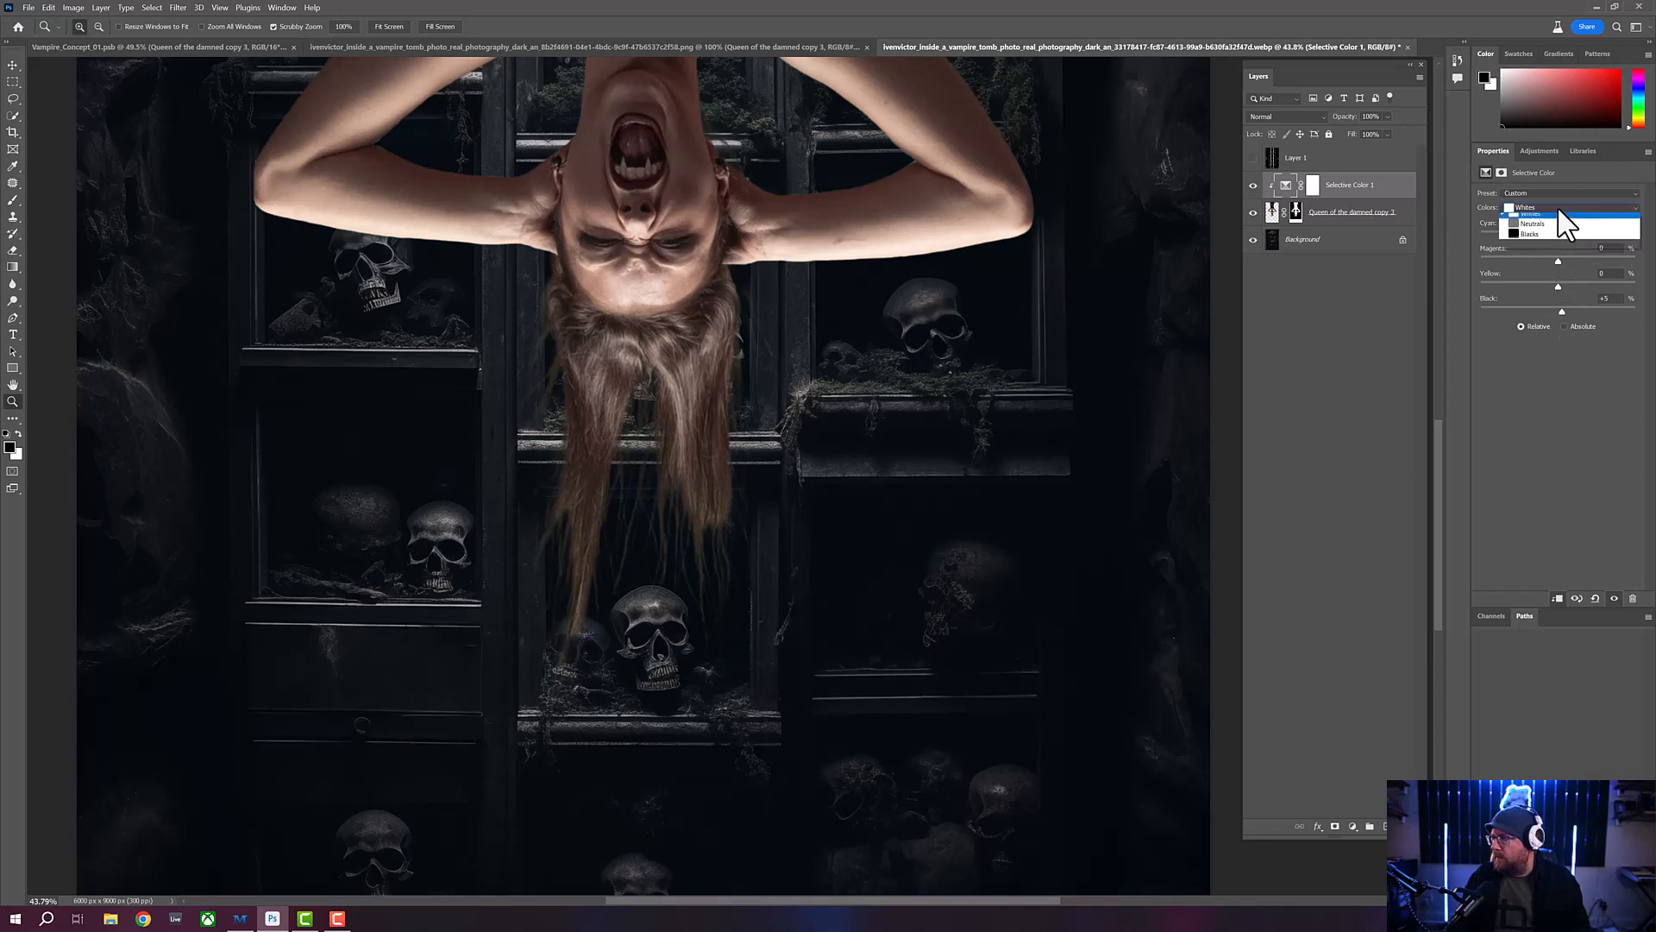
{"action": "left_click", "coordinate": [1546, 286]}
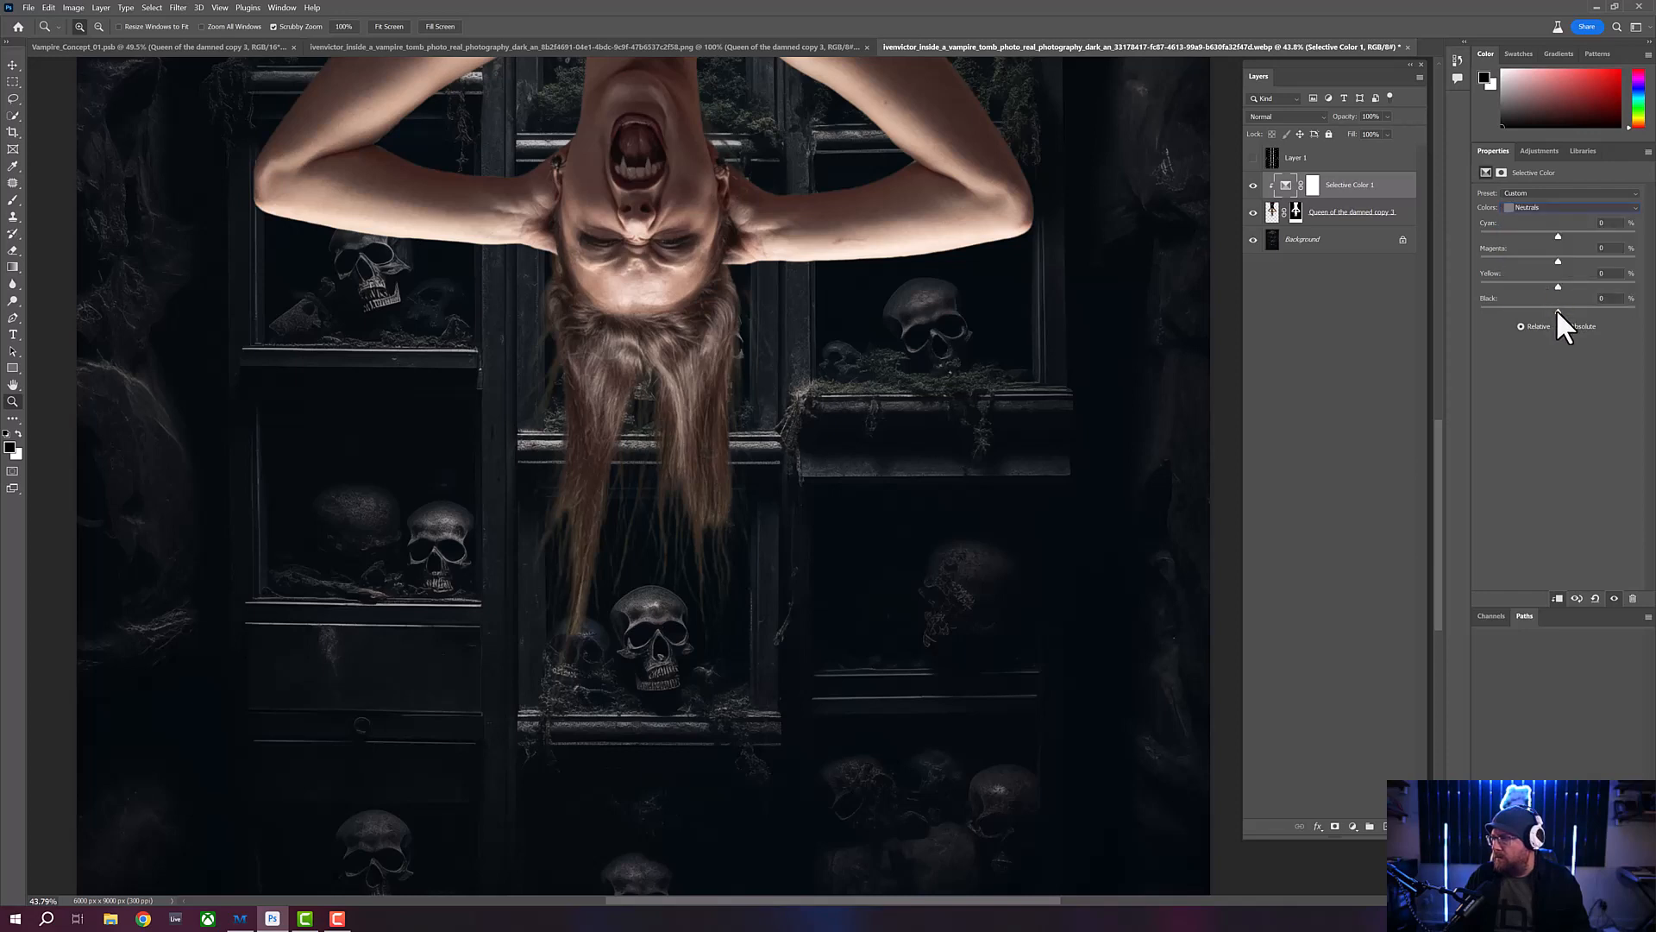
{"action": "left_click_drag", "start_coordinate": [1555, 308], "coordinate": [1561, 309]}
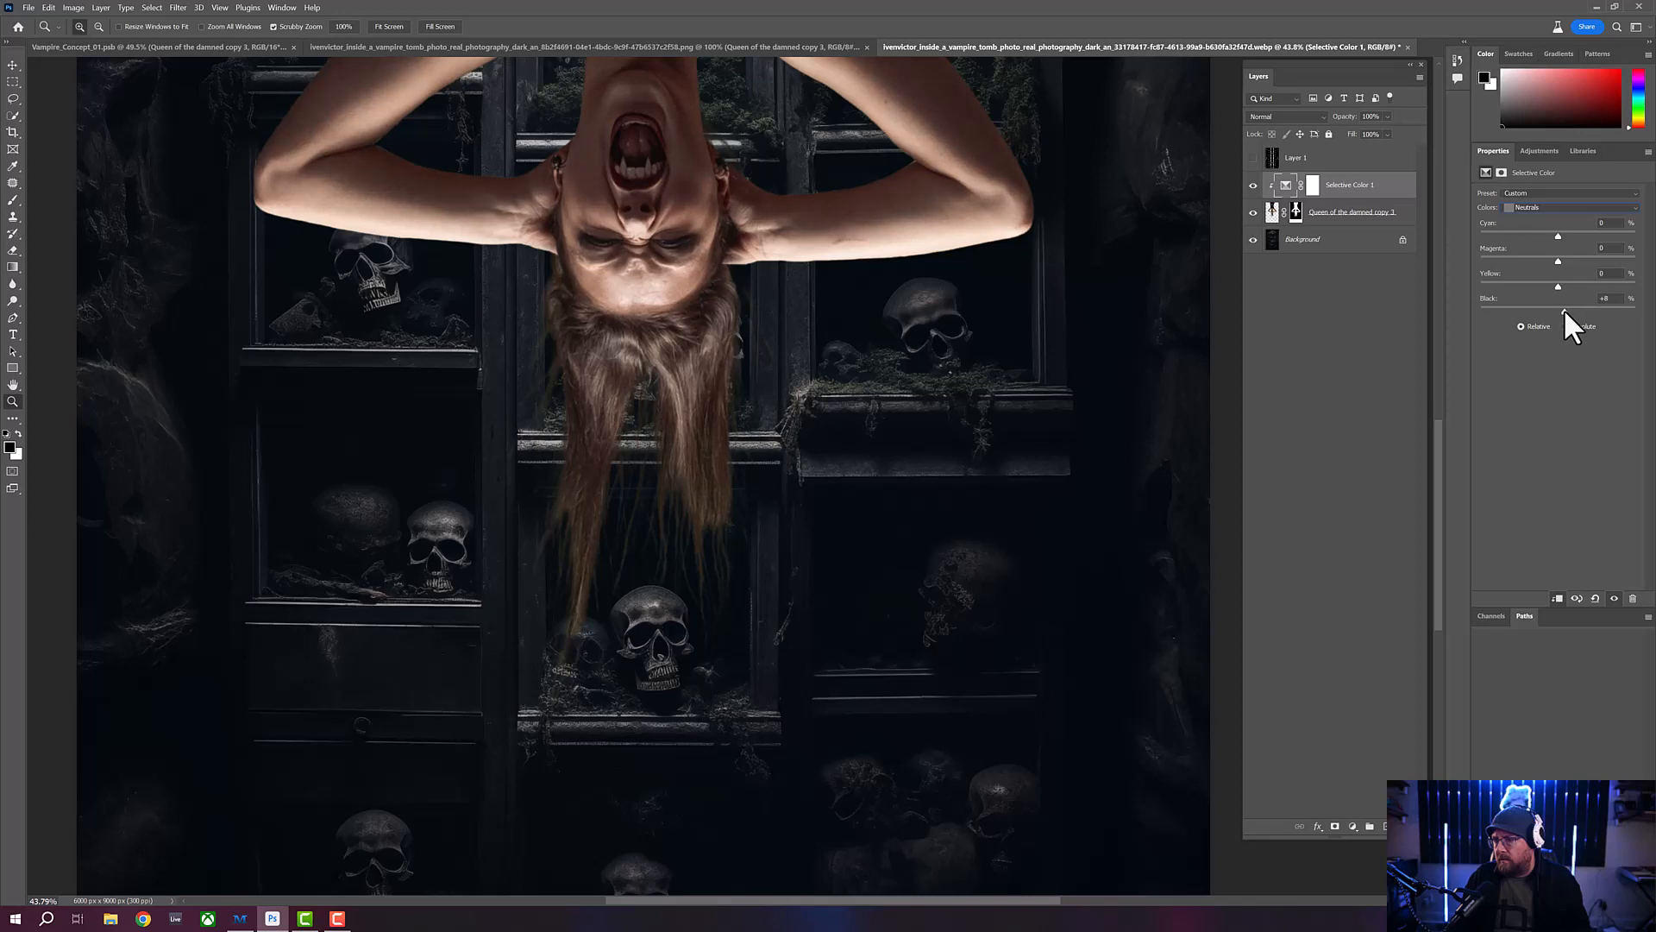
{"action": "left_click_drag", "start_coordinate": [1567, 309], "coordinate": [1560, 283]}
{"action": "left_click_drag", "start_coordinate": [1558, 260], "coordinate": [1557, 260]}
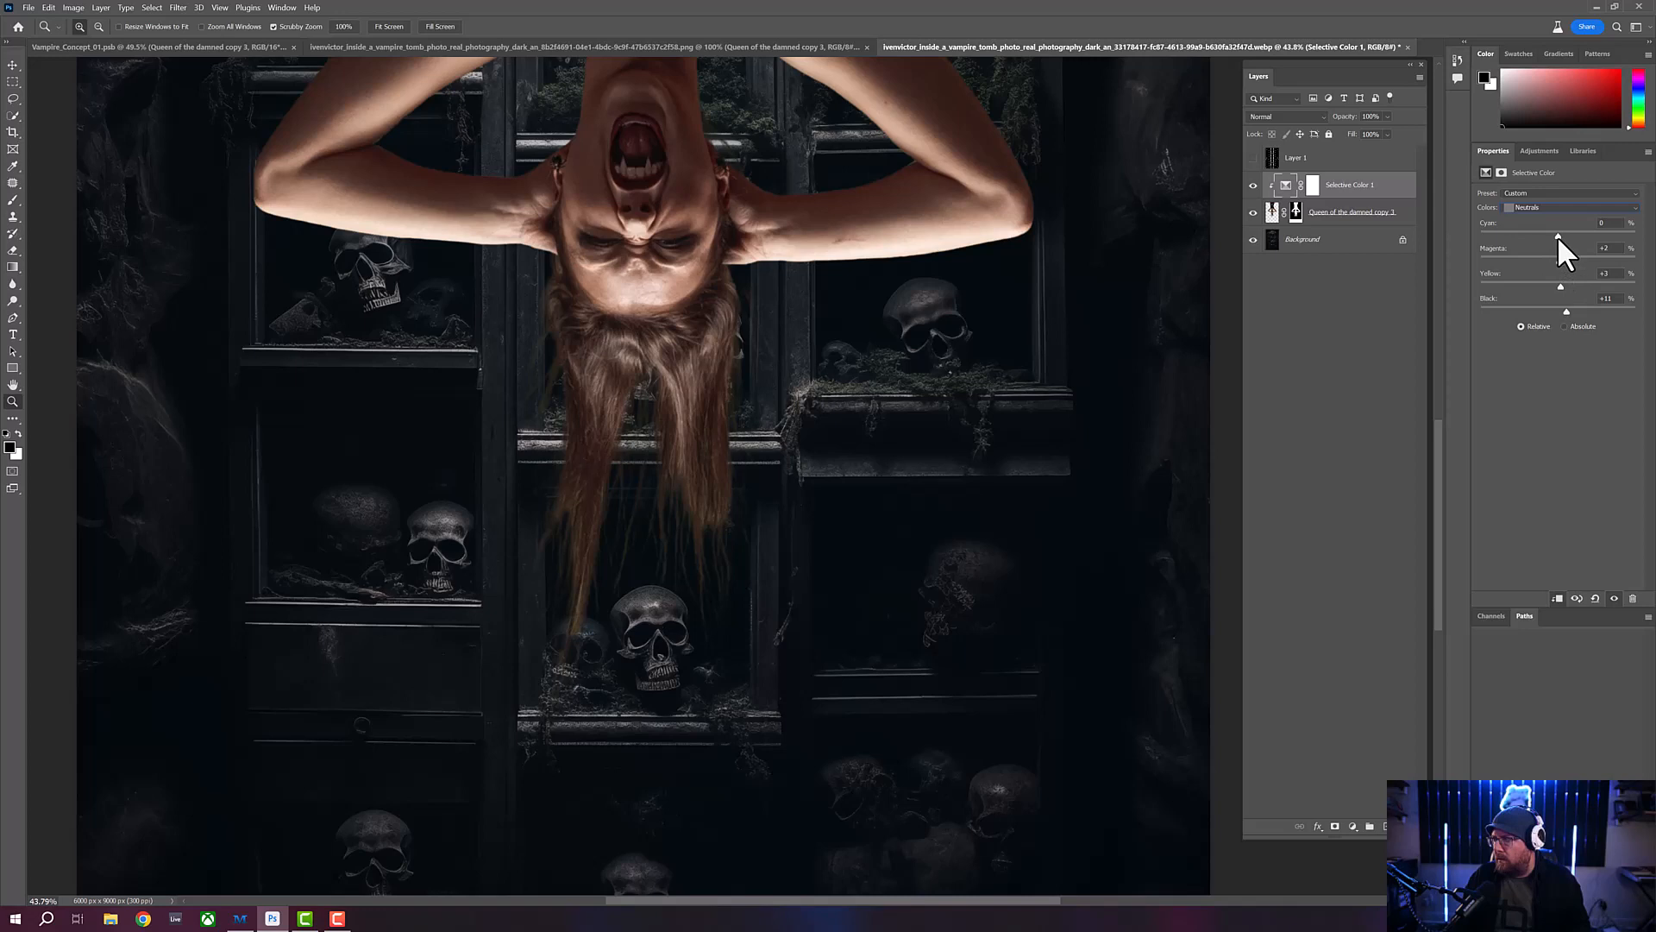
{"action": "left_click_drag", "start_coordinate": [1558, 236], "coordinate": [1565, 233]}
- In the Blacks range, set Black and Yellow to +2% and fine-tune Magenta and Cyan
{"action": "left_click", "coordinate": [1555, 207]}
{"action": "left_click", "coordinate": [1551, 297]}
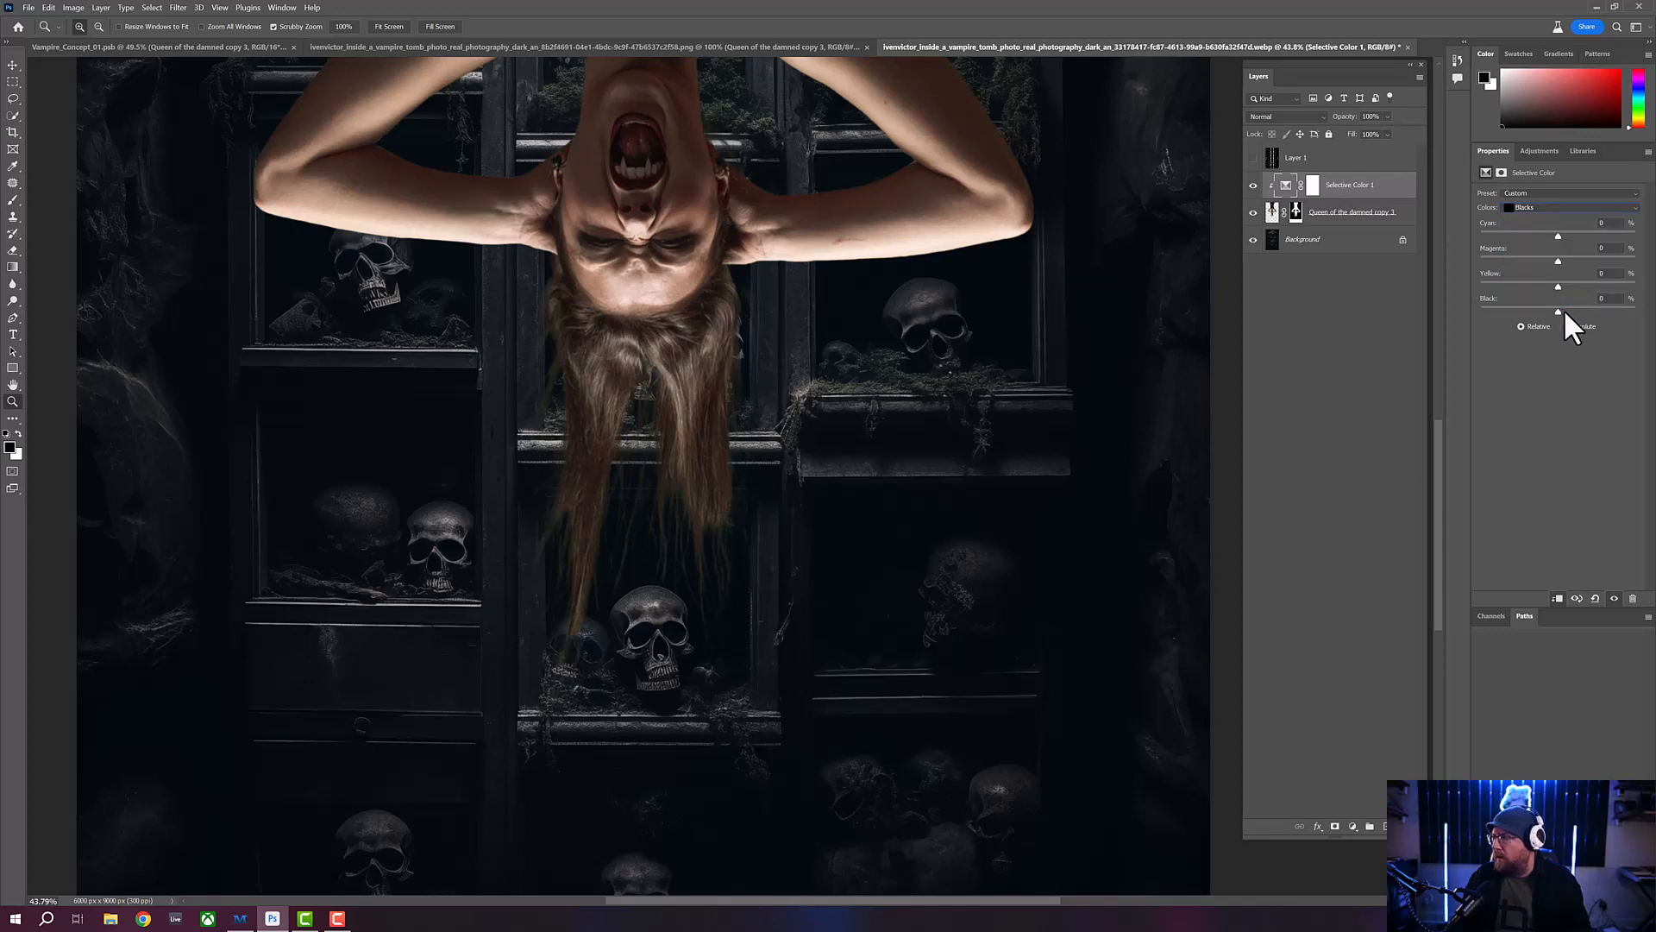
{"action": "left_click_drag", "start_coordinate": [1560, 313], "coordinate": [1559, 309]}
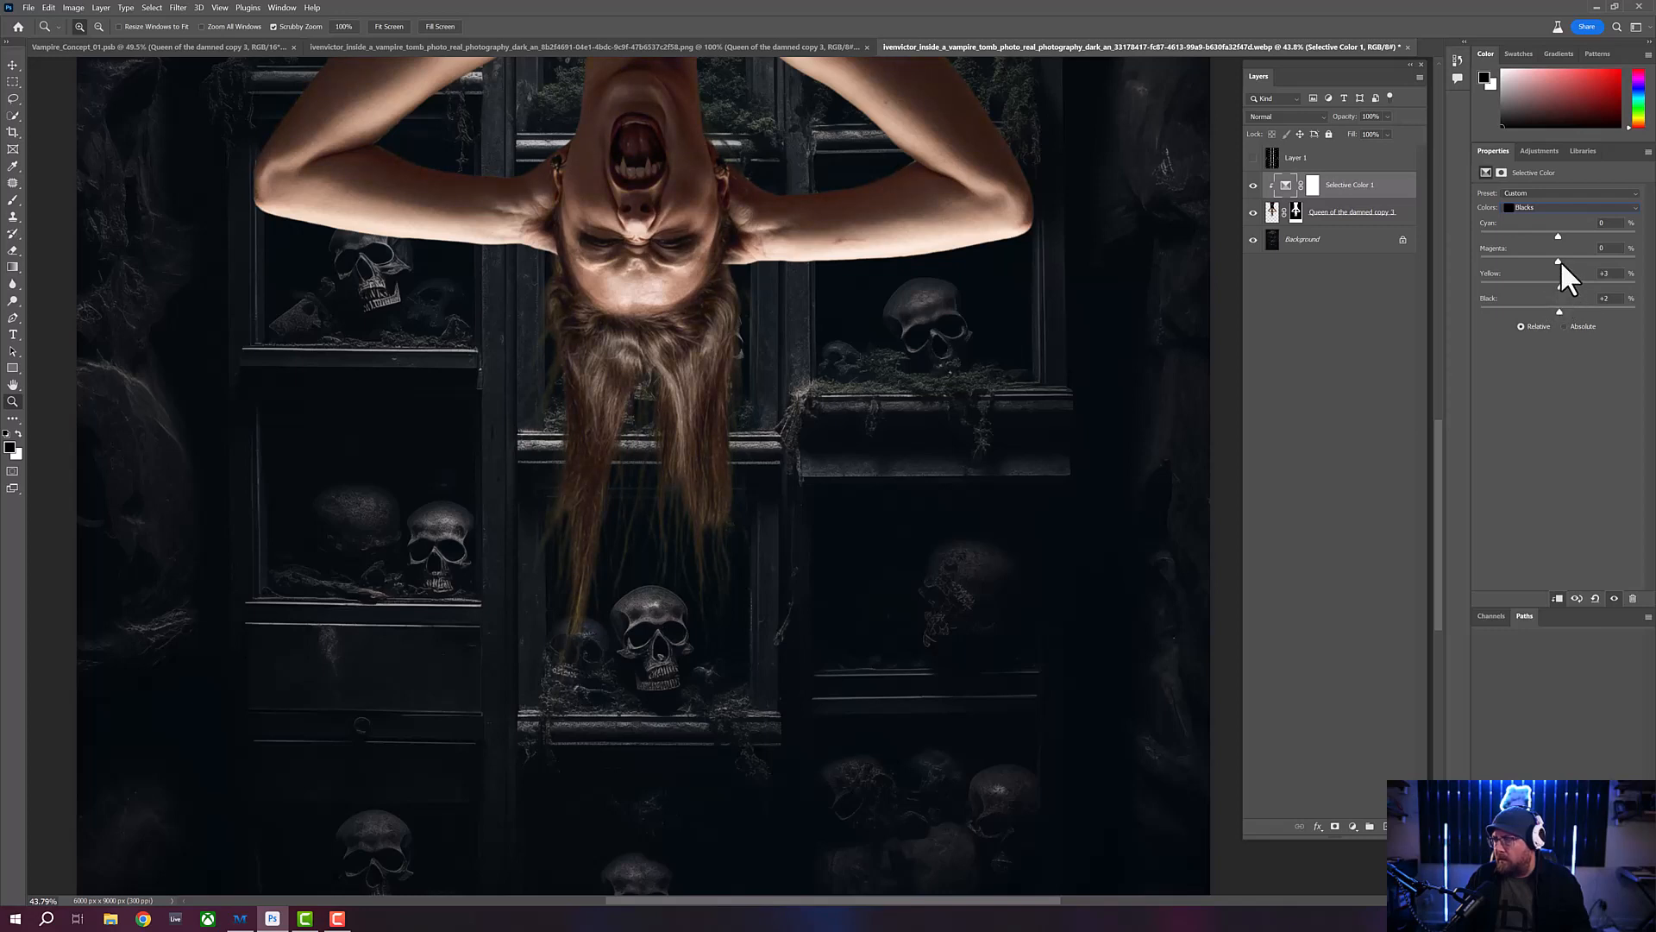
{"action": "left_click_drag", "start_coordinate": [1549, 260], "coordinate": [1563, 261]}
{"action": "left_click_drag", "start_coordinate": [1558, 235], "coordinate": [1555, 233]}
- Refine the Neutrals range with Cyan at +10%, Magenta at +3% and Yellow at +2%
{"action": "left_click", "coordinate": [1553, 207]}
{"action": "left_click", "coordinate": [1551, 291]}
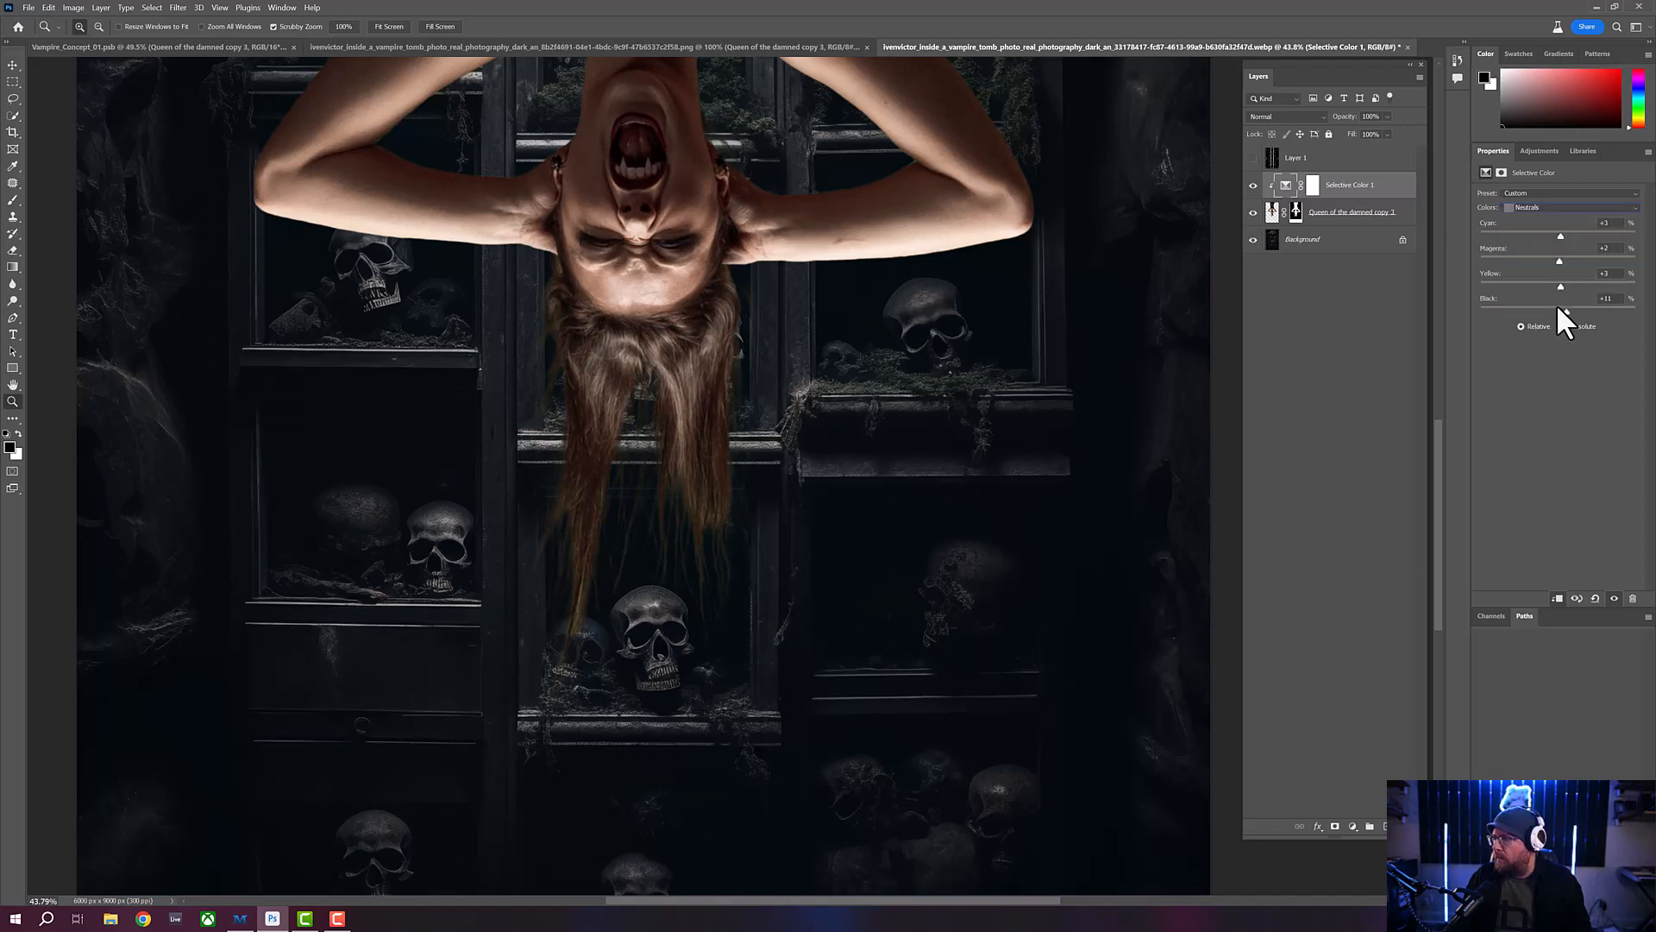
{"action": "left_click_drag", "start_coordinate": [1561, 286], "coordinate": [1553, 287]}
{"action": "left_click_drag", "start_coordinate": [1558, 261], "coordinate": [1560, 260]}
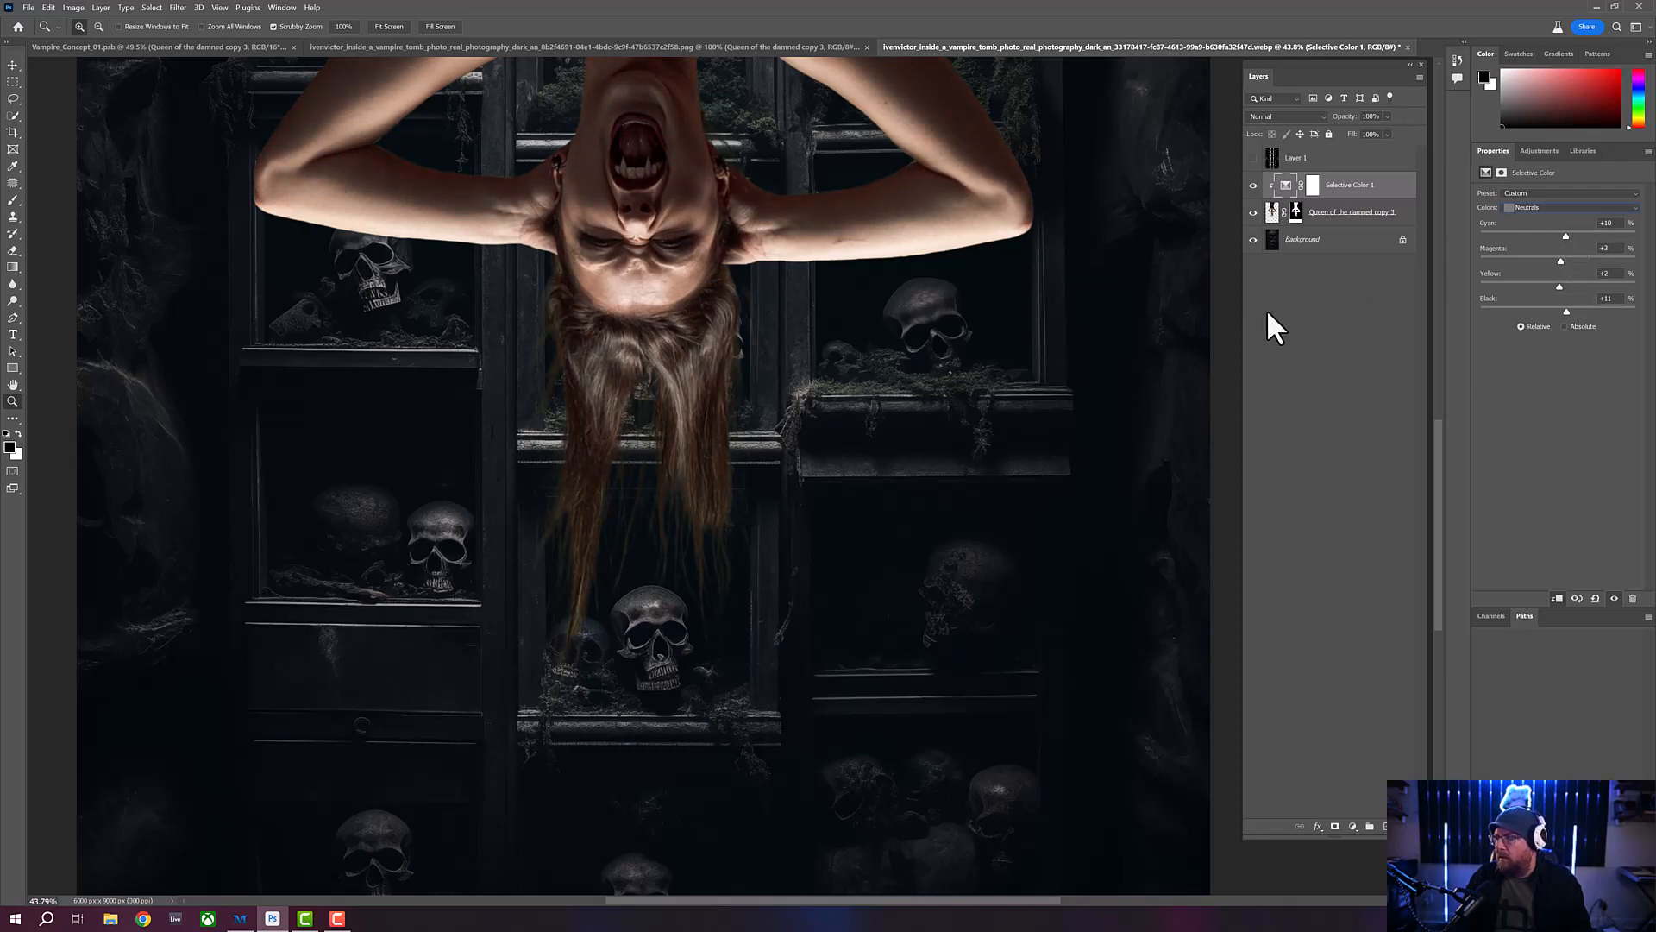
- Invert the Selective Color layer's mask to black so the correction is hidden
{"action": "left_click_drag", "start_coordinate": [739, 310], "coordinate": [724, 311]}
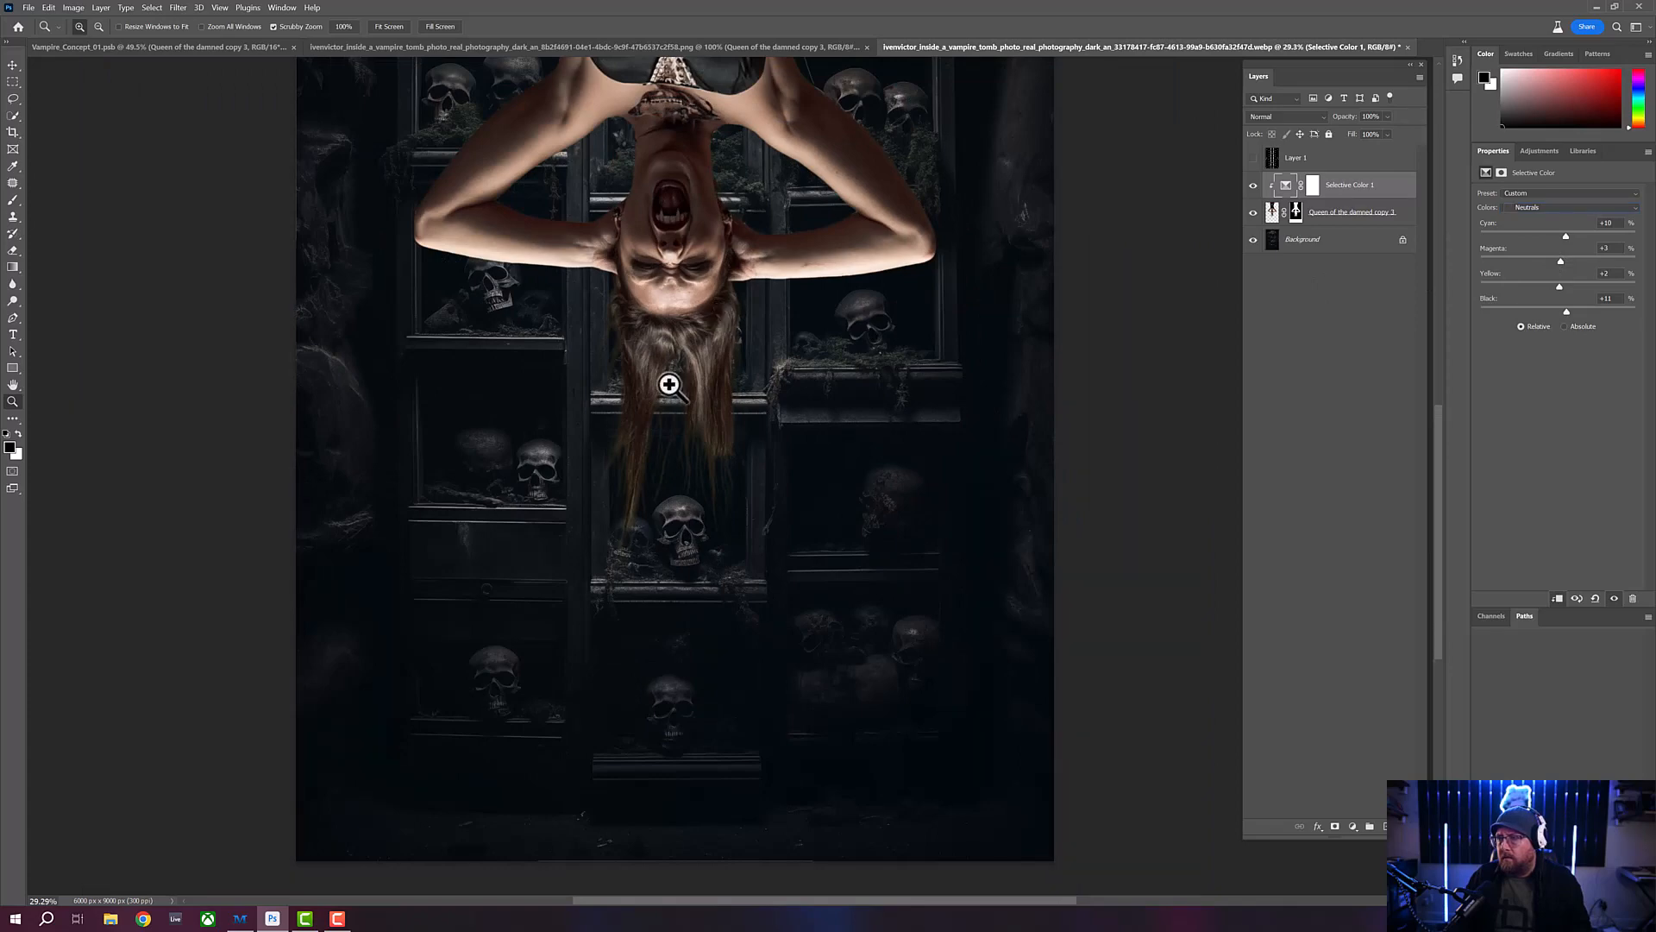
{"action": "left_click_drag", "start_coordinate": [670, 385], "coordinate": [640, 388]}
{"action": "left_click_drag", "start_coordinate": [703, 325], "coordinate": [665, 345]}
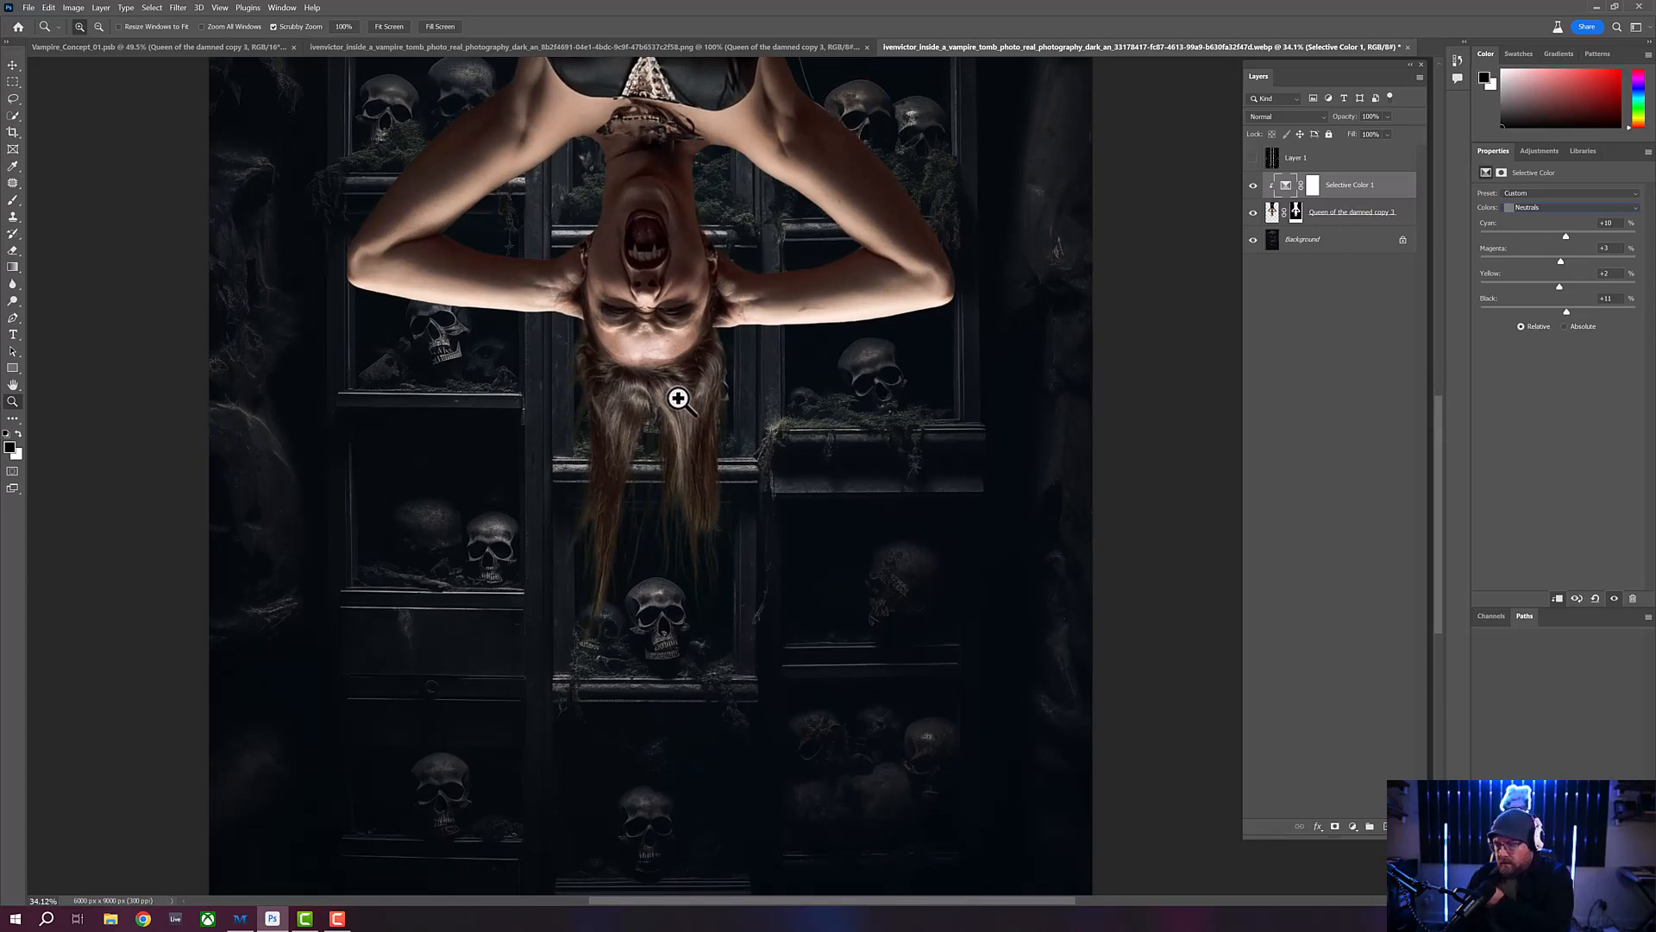
{"action": "left_click_drag", "start_coordinate": [677, 387], "coordinate": [679, 388]}
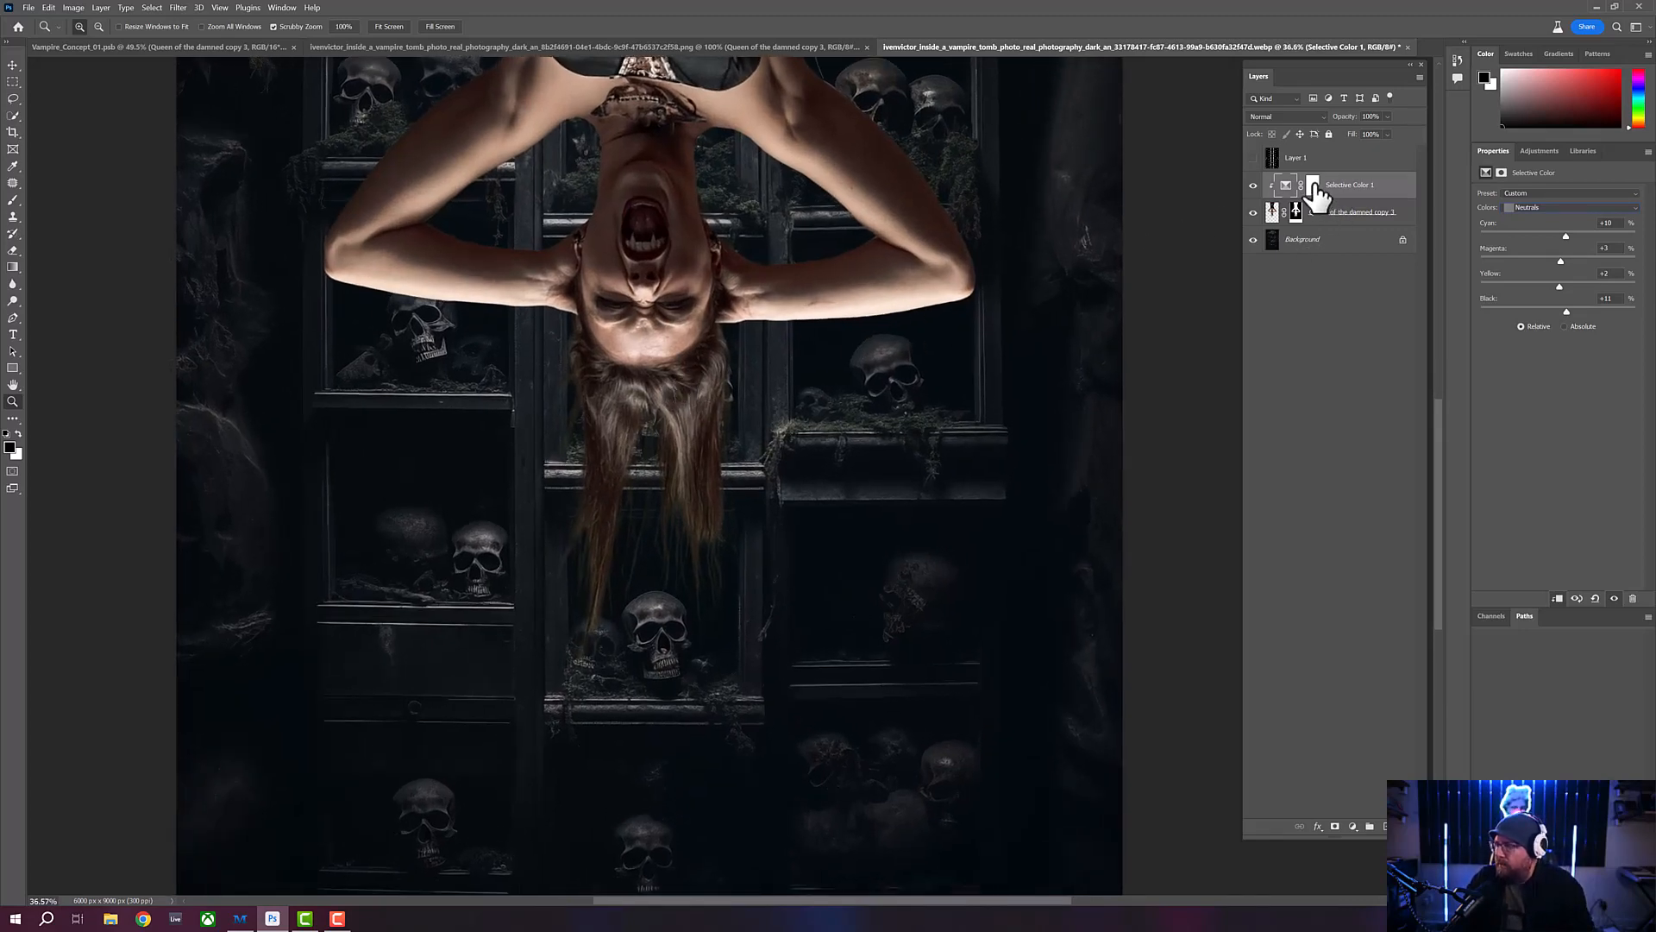
{"action": "left_click", "coordinate": [1313, 185]}
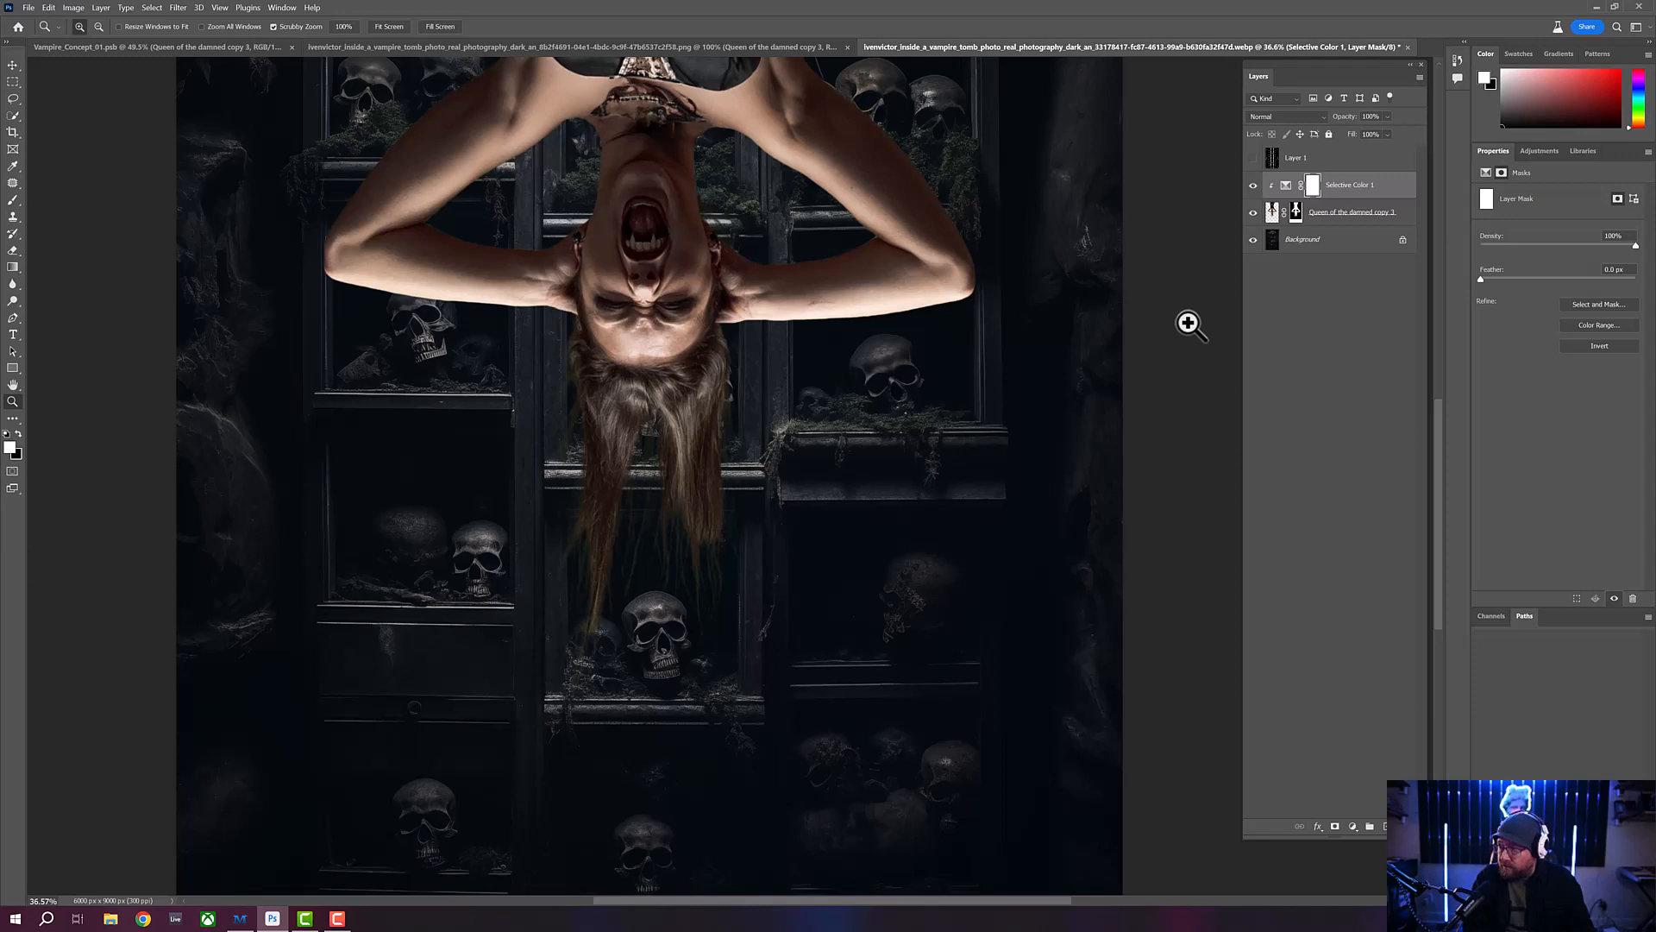
{"action": "key", "text": "ctrl+i"}
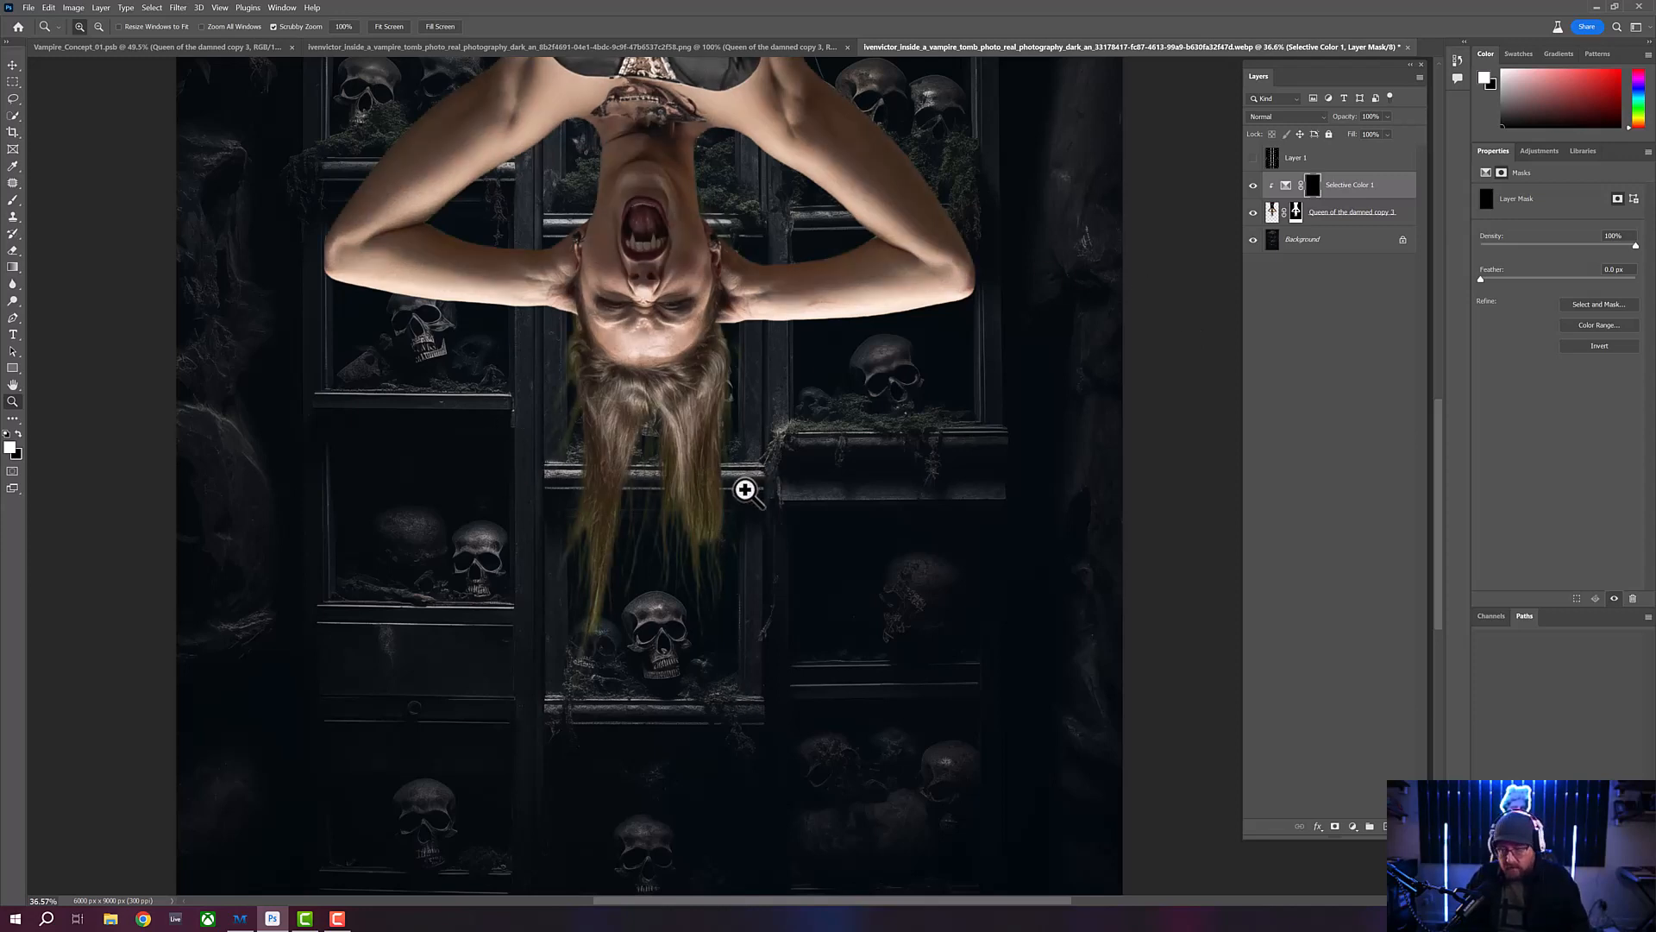
- Set a 200 px Brush with slightly lower hardness and 32% opacity, and paint white over the hair on the Selective Color mask
{"action": "key", "text": "b"}
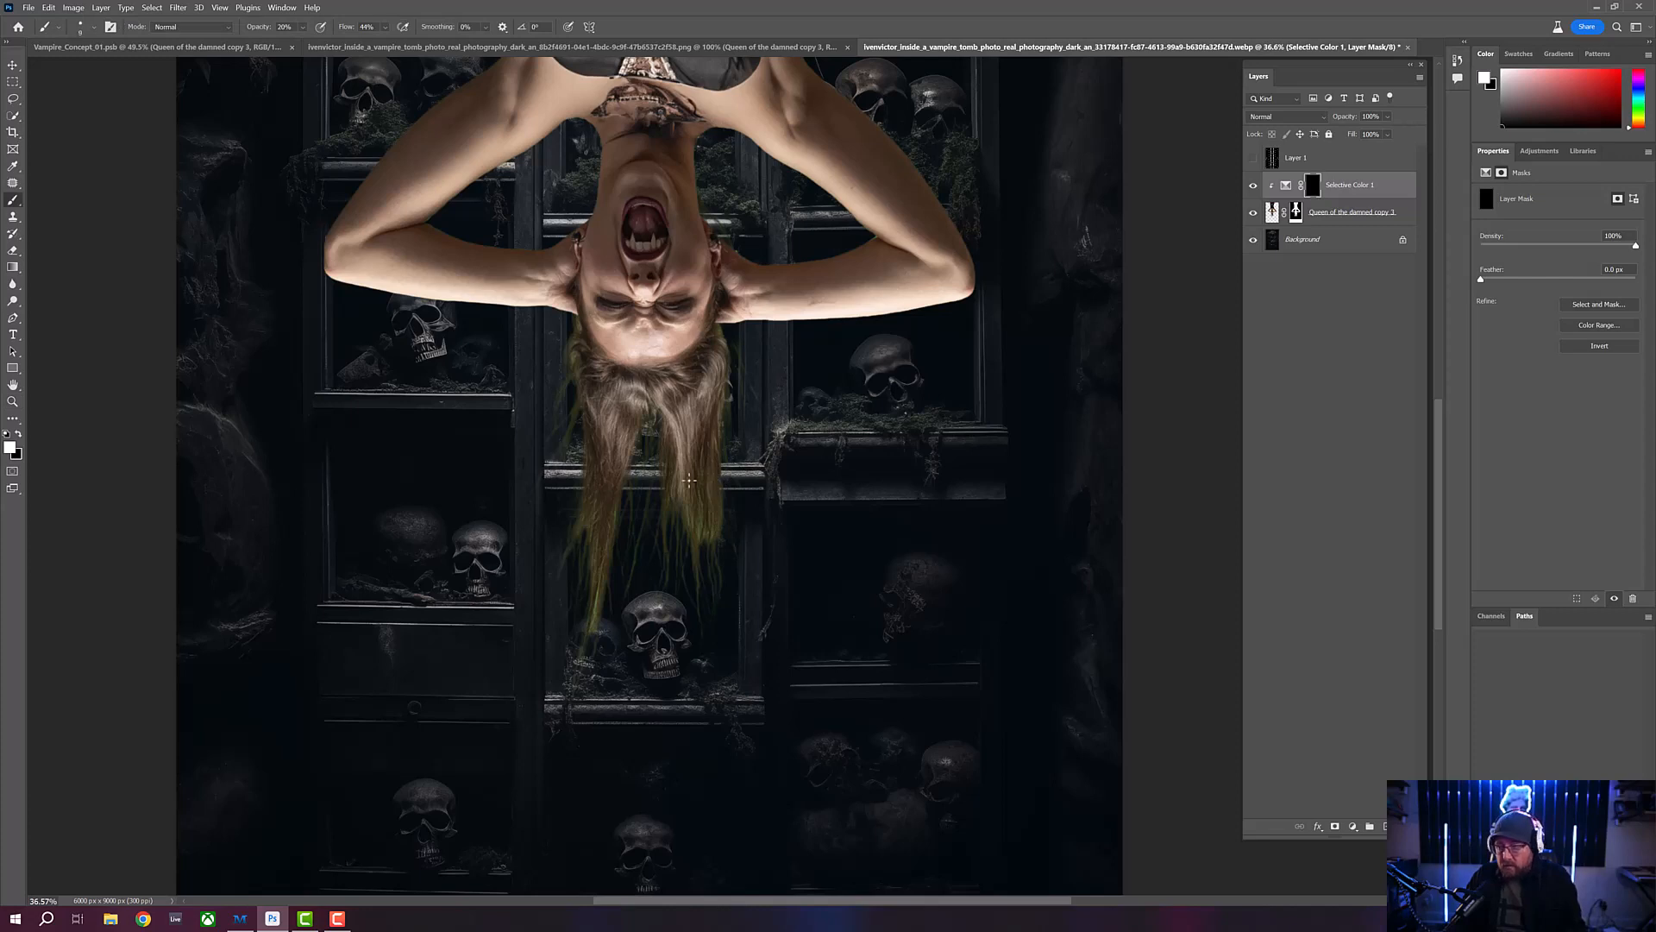
{"action": "key", "text": "bracketright"}
{"action": "key", "text": "bracketright"}
{"action": "key", "text": "bracketright"}
{"action": "key", "text": "bracketright"}
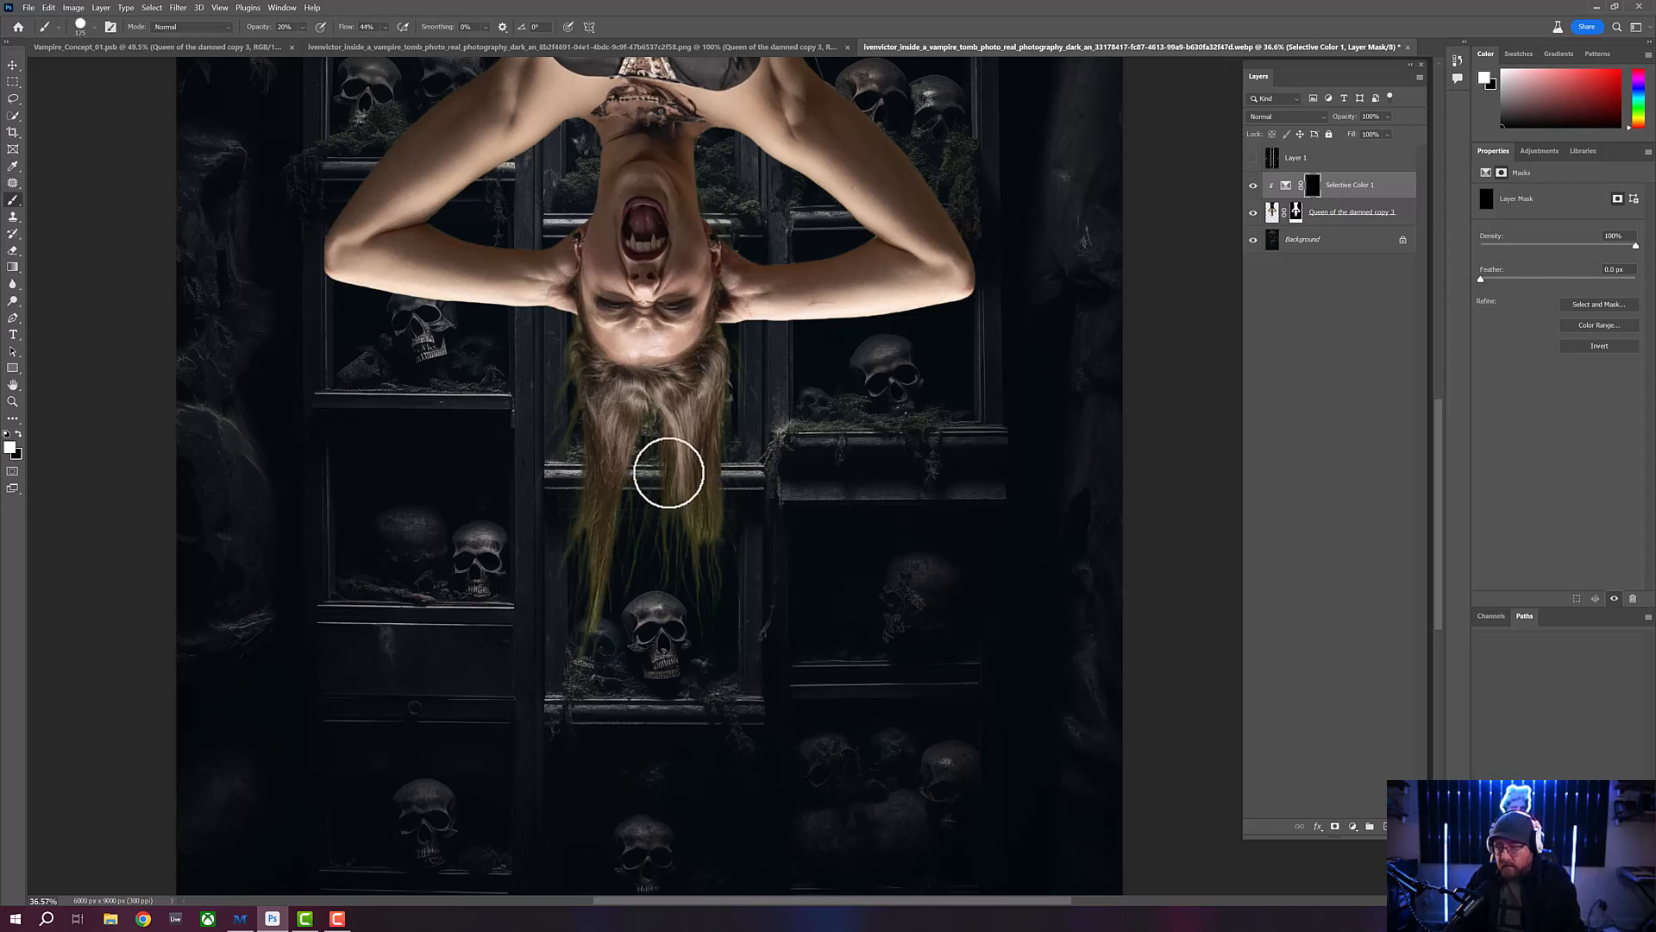
{"action": "left_click", "coordinate": [93, 26]}
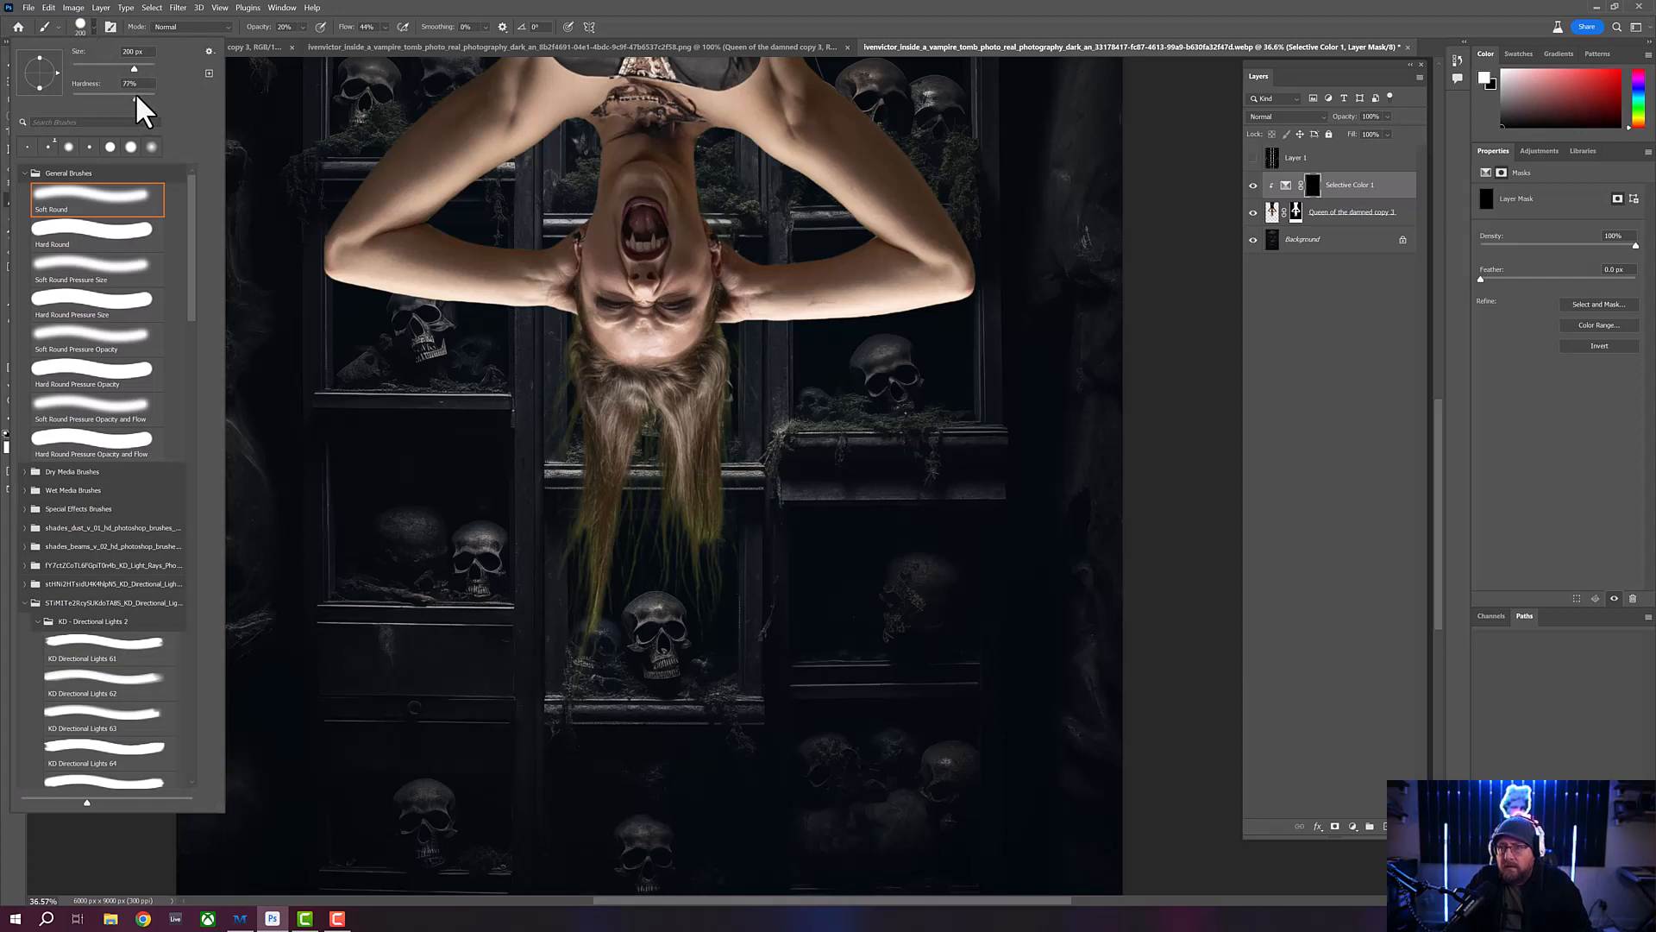
{"action": "left_click_drag", "start_coordinate": [136, 99], "coordinate": [132, 99]}
{"action": "left_click", "coordinate": [342, 10]}
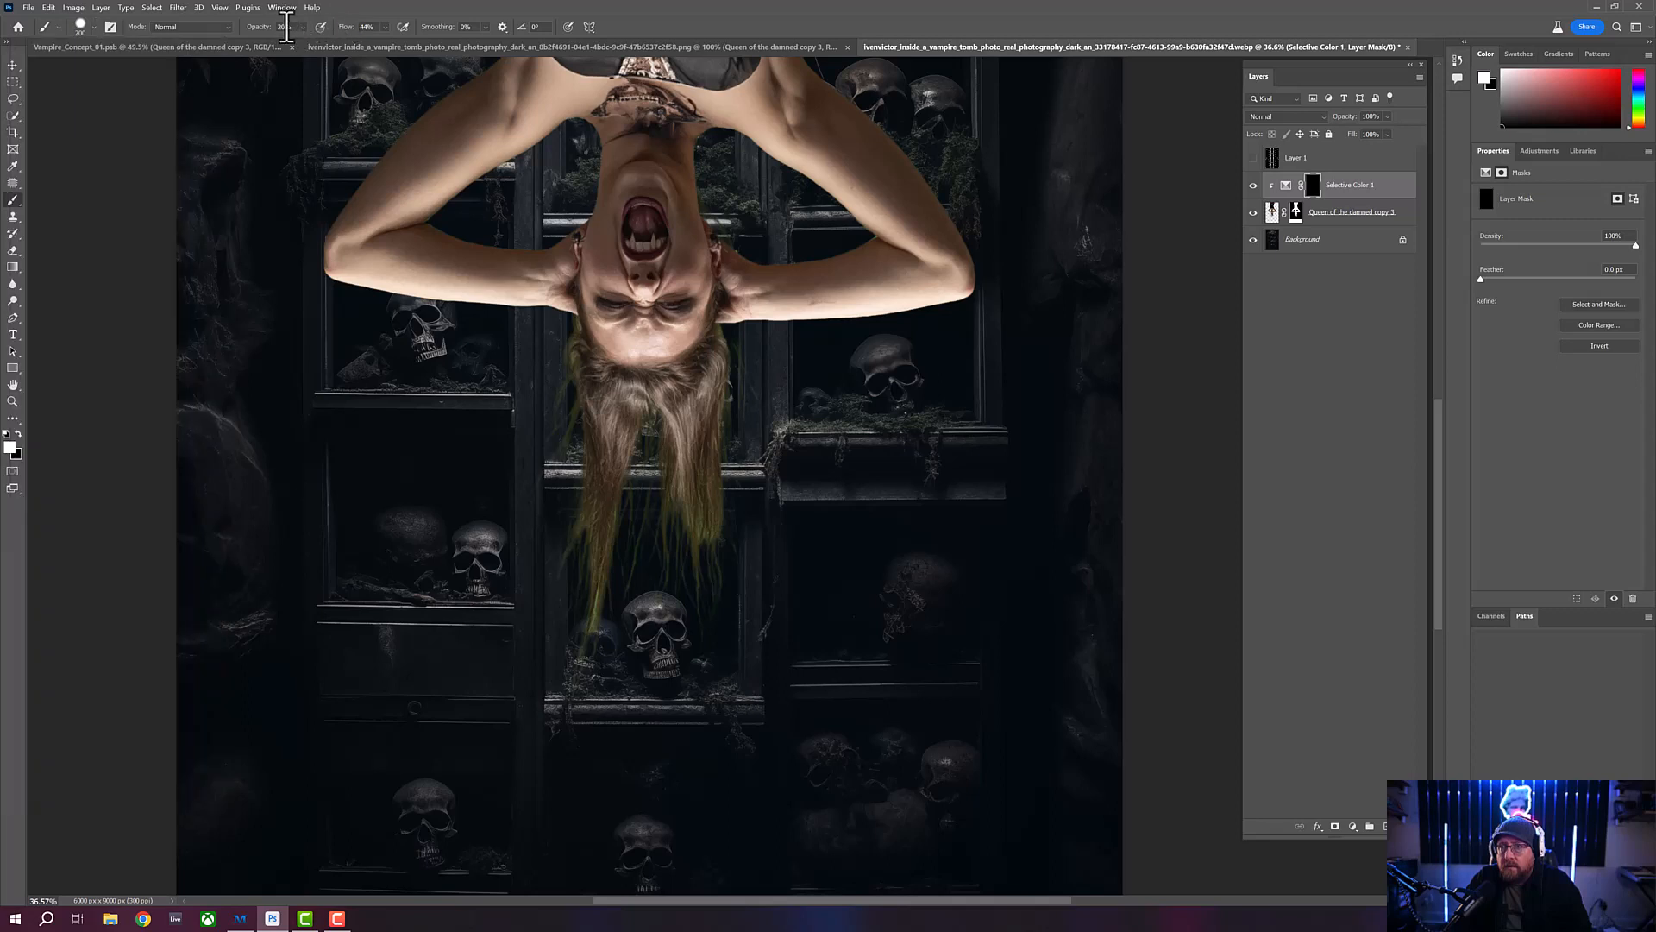
{"action": "left_click_drag", "start_coordinate": [263, 39], "coordinate": [273, 43]}
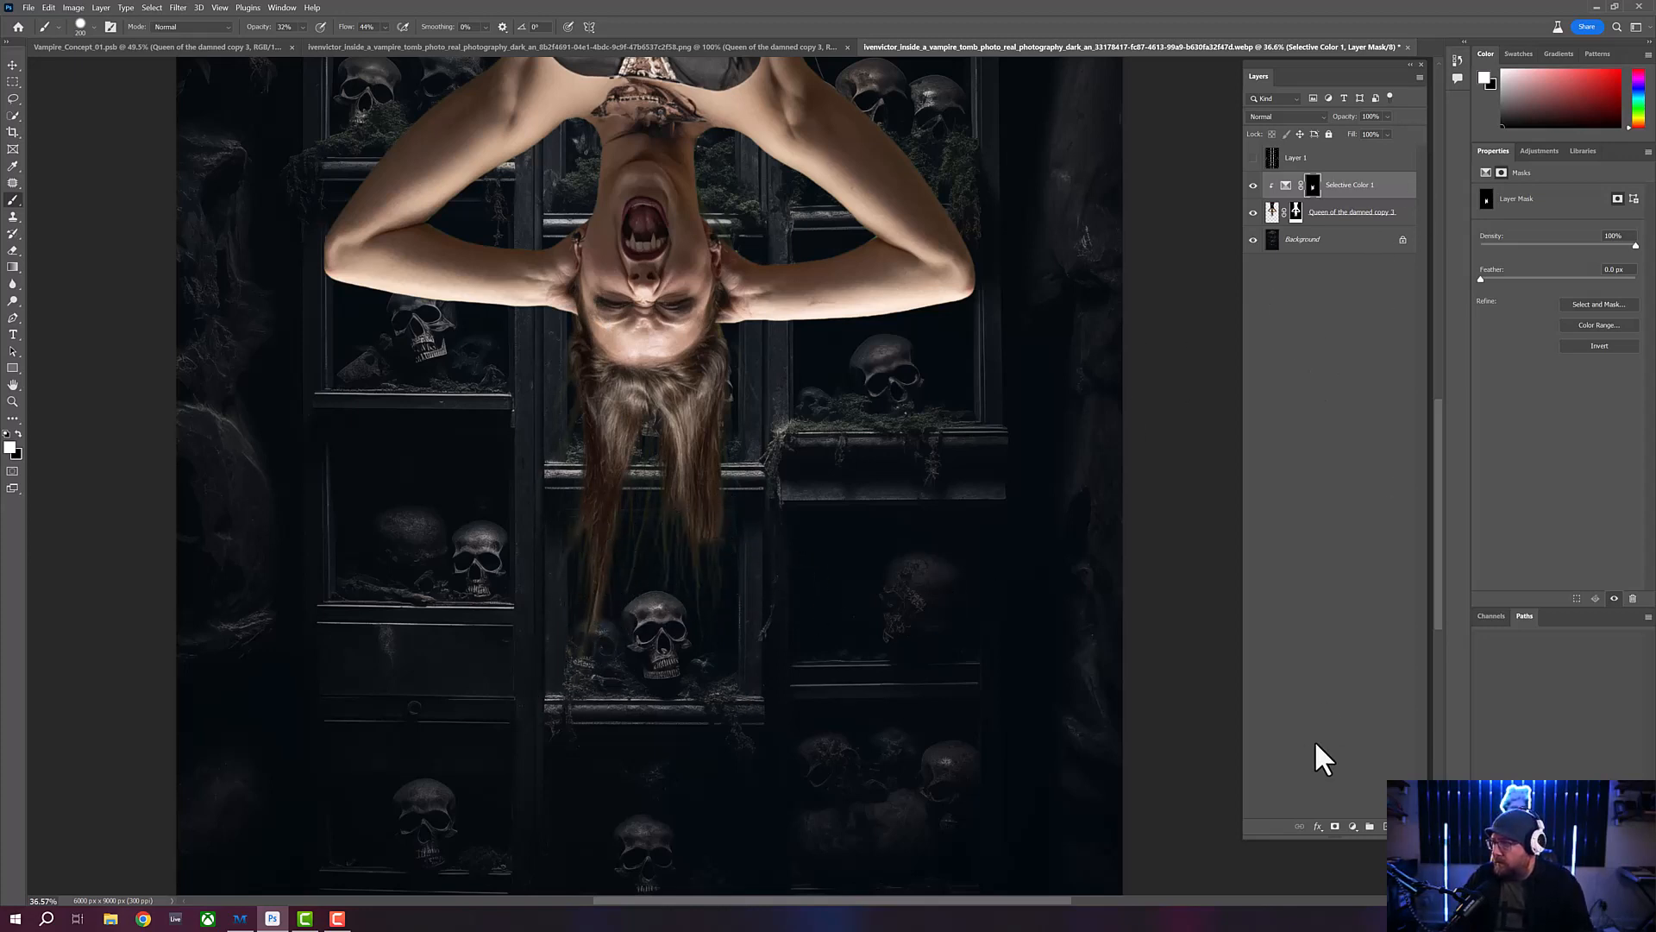
- Add a Hue/Saturation adjustment above Selective Color and clip it to the woman's layer
{"action": "left_click", "coordinate": [1351, 827]}
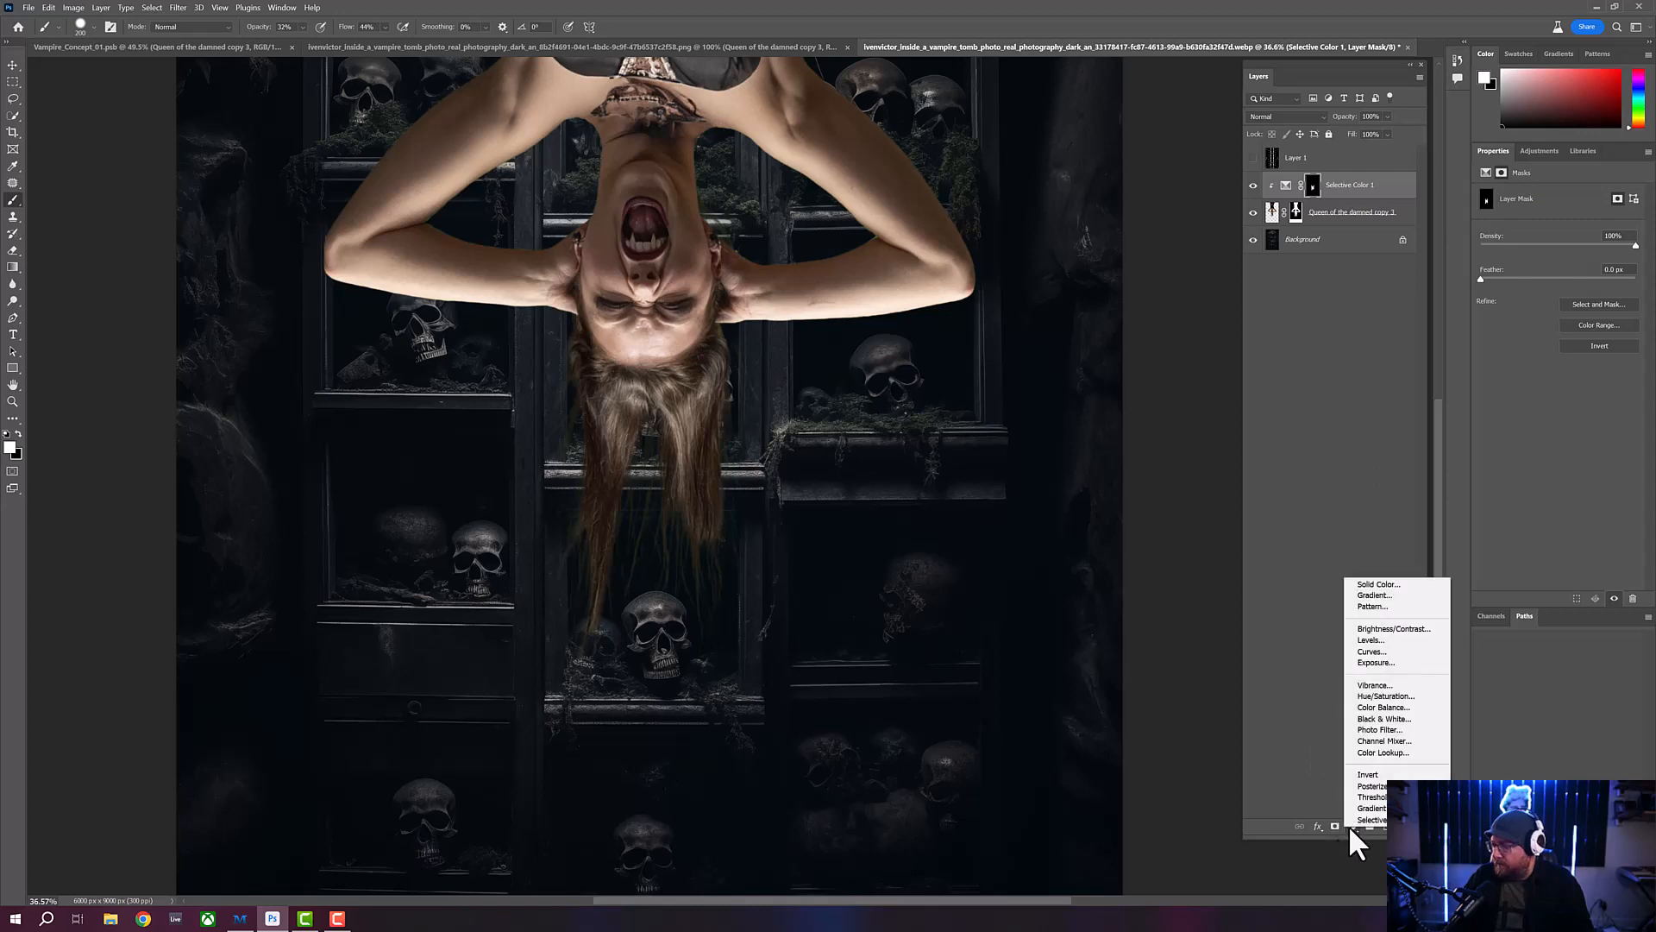
{"action": "left_click", "coordinate": [1387, 696]}
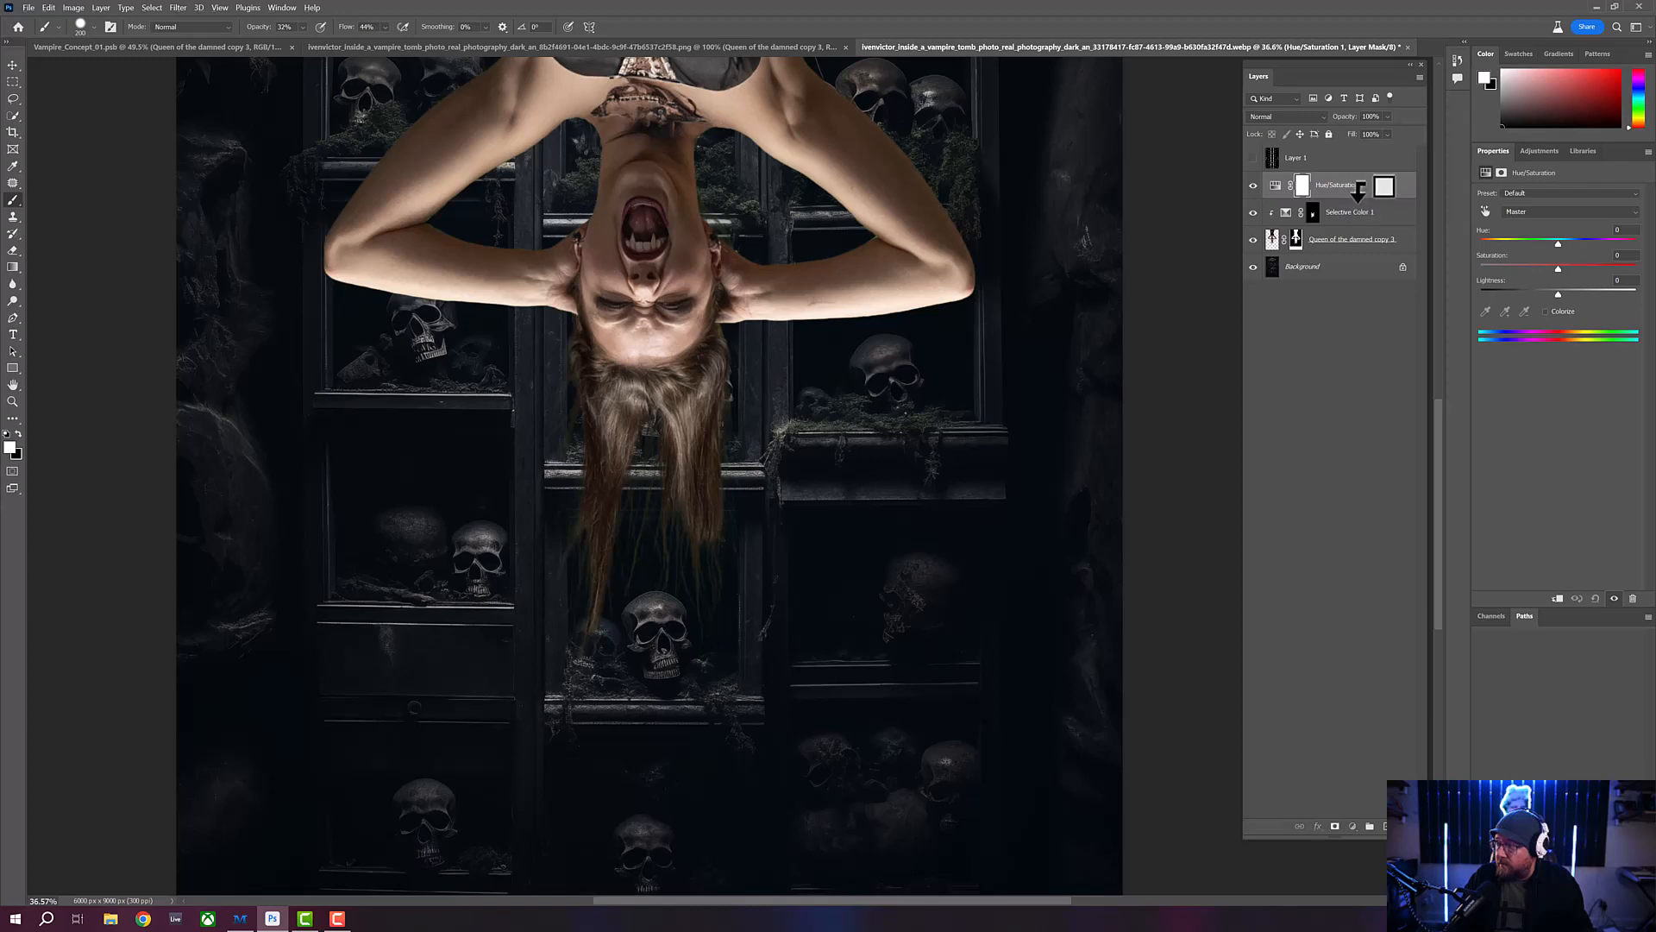
{"action": "left_click", "coordinate": [1358, 190], "text": "alt"}
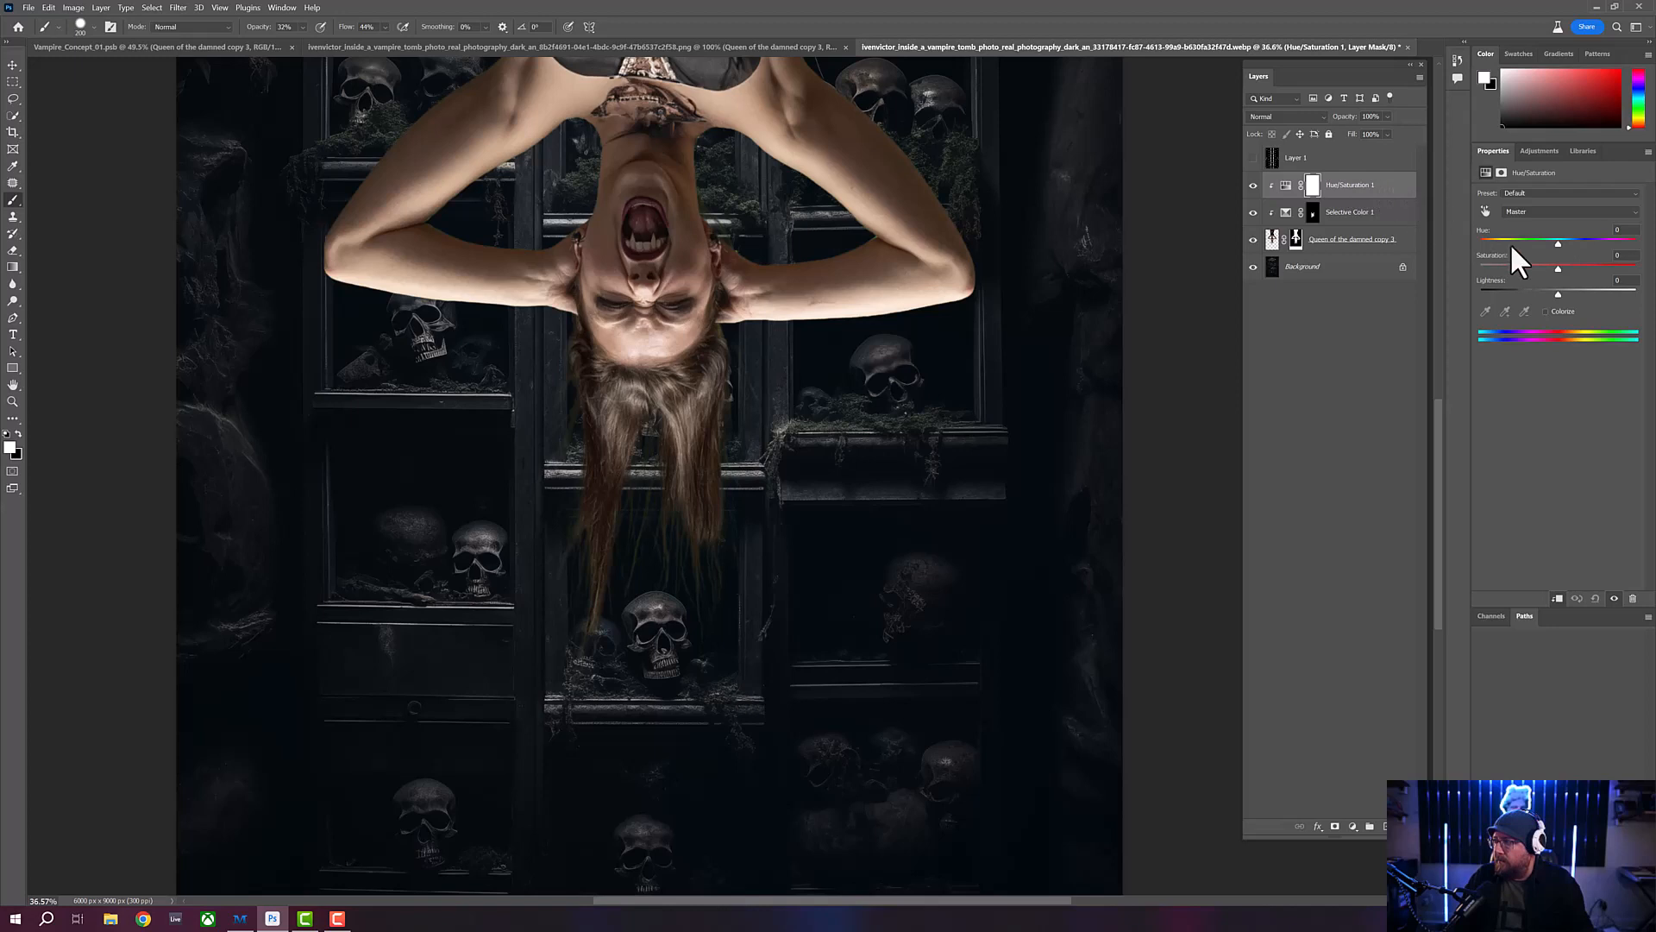
- Test the Greens saturation at both extremes in Hue/Saturation, and leave it strongly reduced
{"action": "left_click", "coordinate": [1539, 213]}
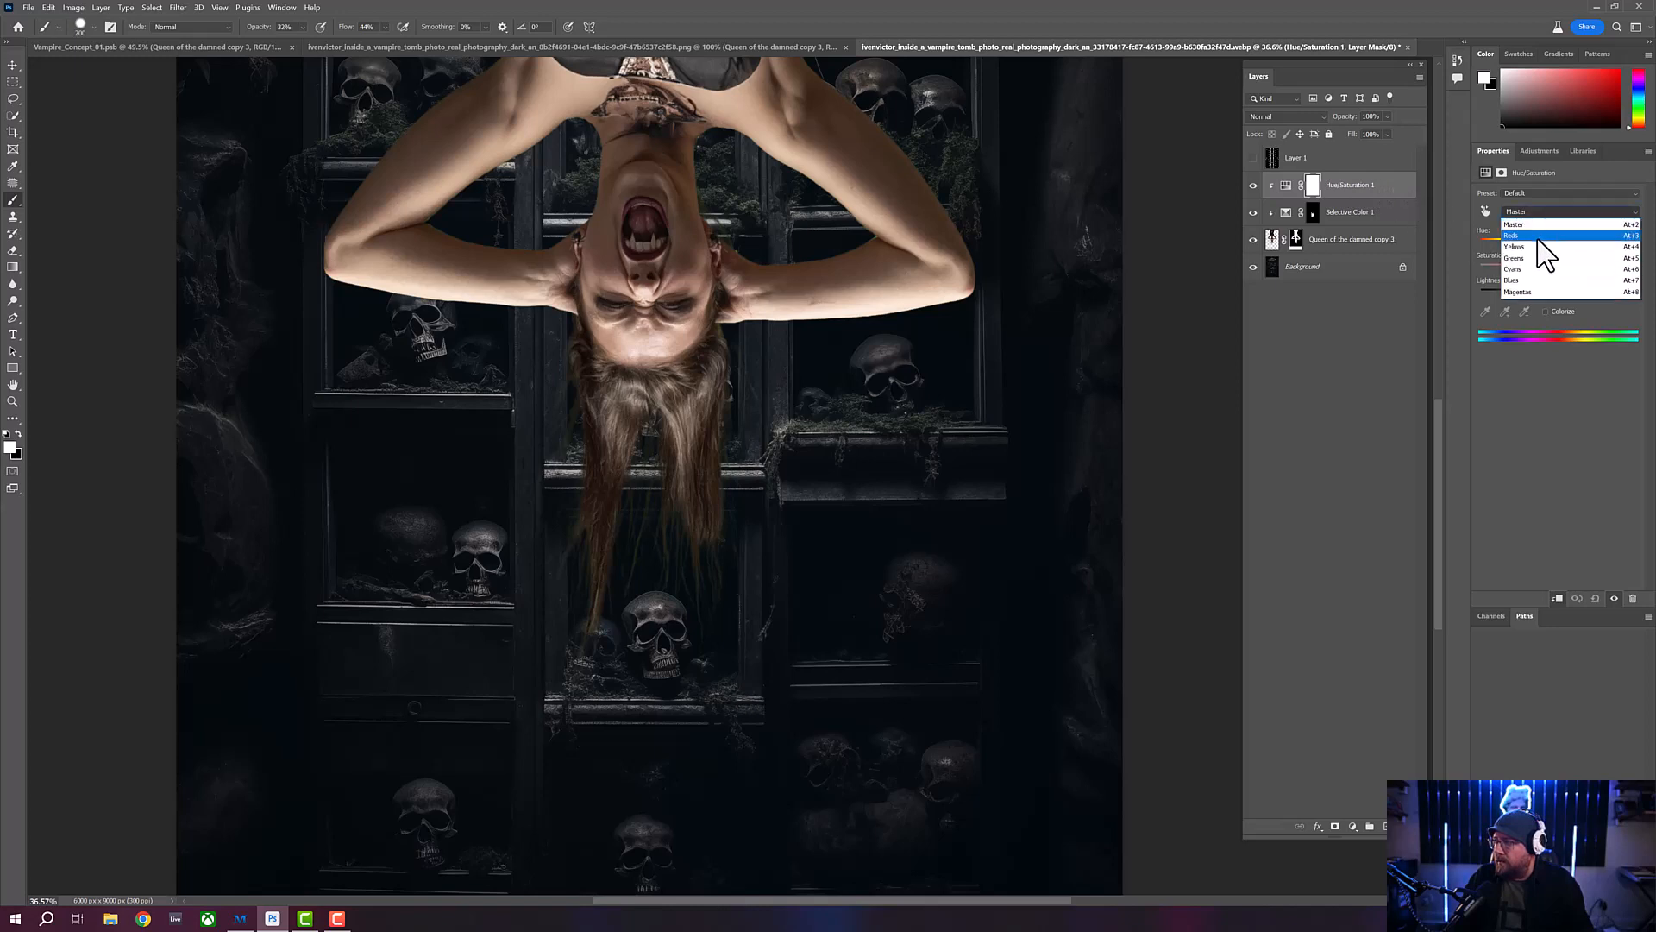
{"action": "left_click", "coordinate": [1540, 258]}
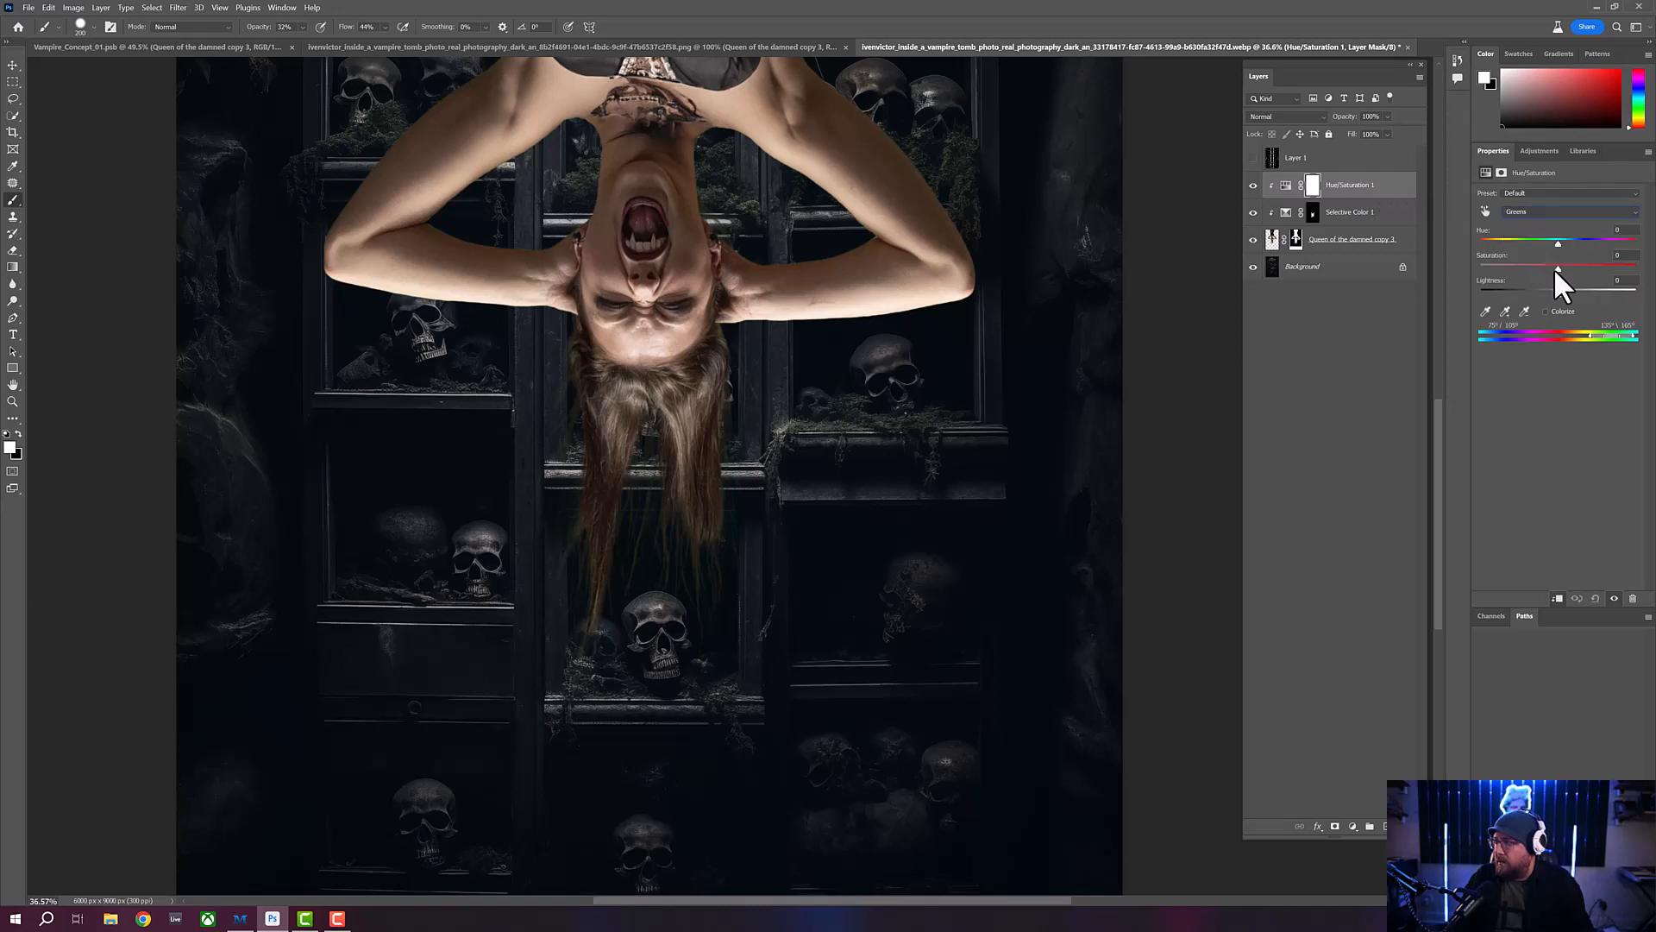
{"action": "left_click_drag", "start_coordinate": [1558, 269], "coordinate": [1502, 273]}
{"action": "left_click_drag", "start_coordinate": [1611, 267], "coordinate": [1643, 266]}
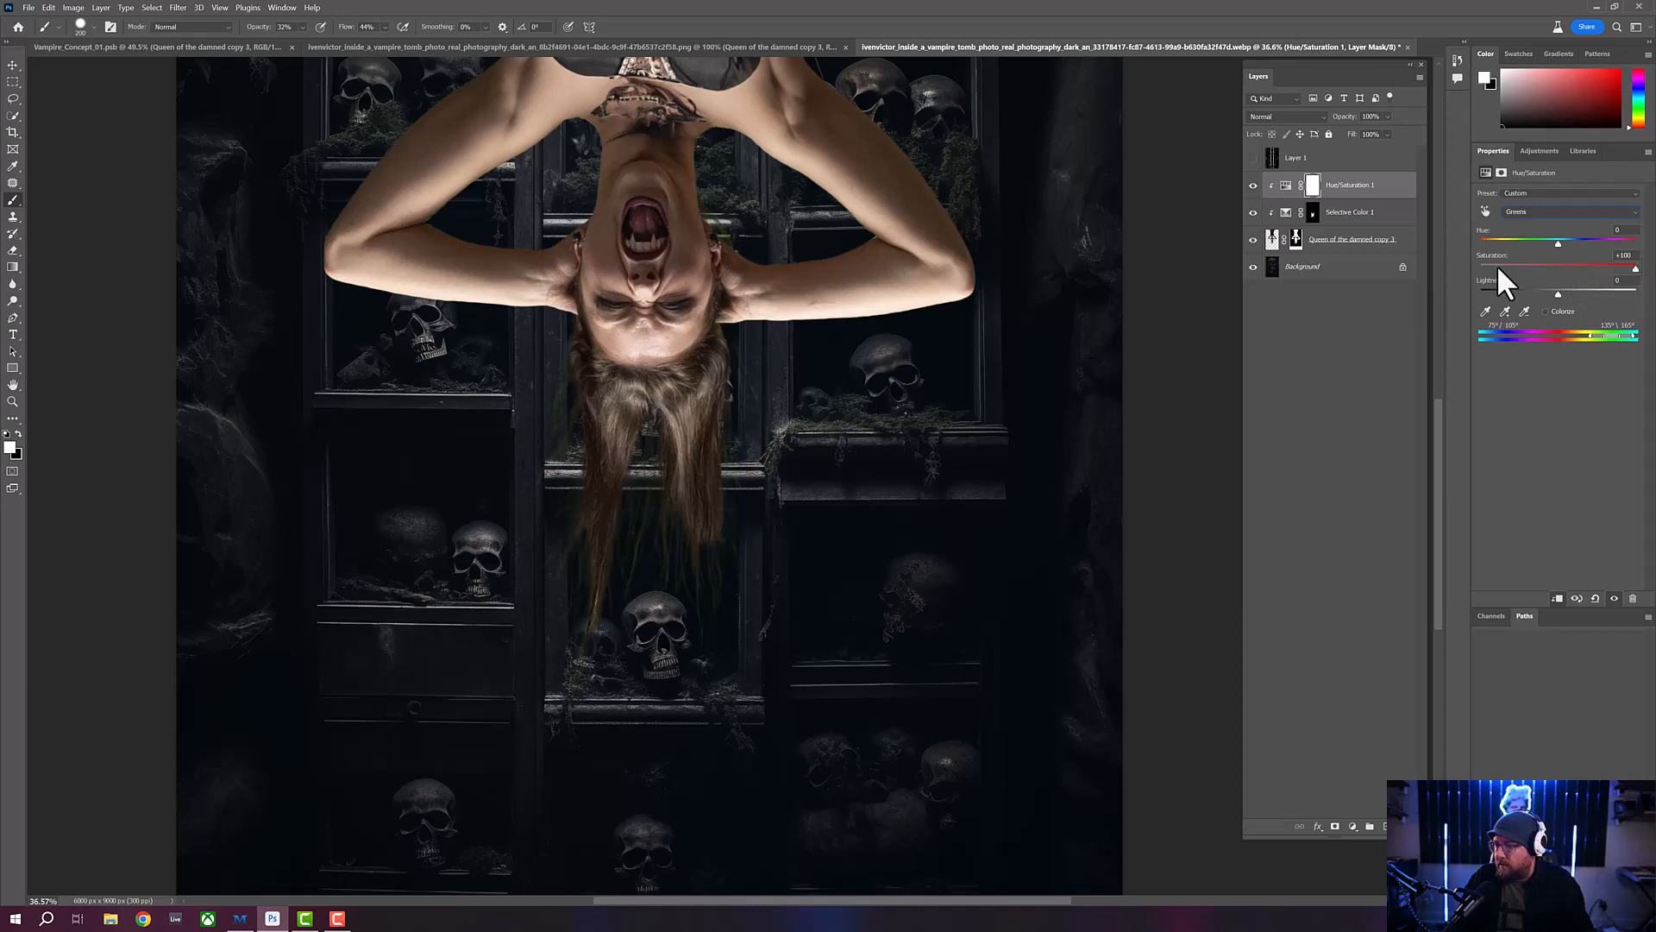
{"action": "left_click_drag", "start_coordinate": [1635, 269], "coordinate": [1627, 269]}
{"action": "left_click_drag", "start_coordinate": [1617, 290], "coordinate": [1498, 287]}
- Strongly reduce the Saturation of the Cyans range
{"action": "left_click", "coordinate": [1549, 214]}
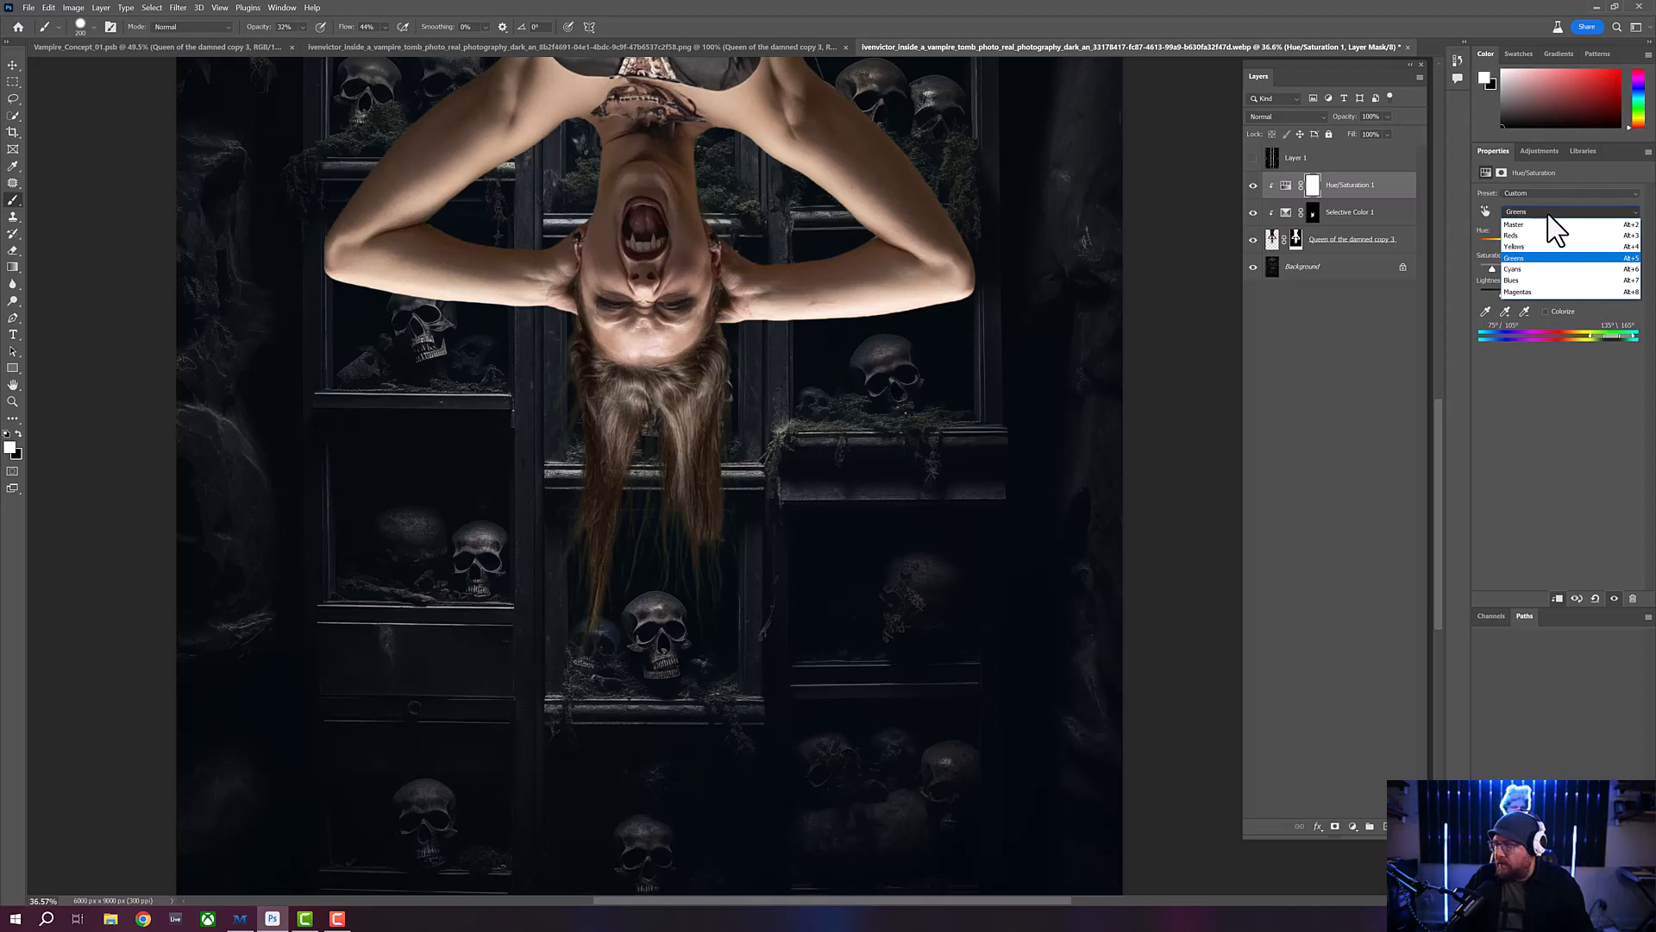
{"action": "left_click", "coordinate": [1534, 269]}
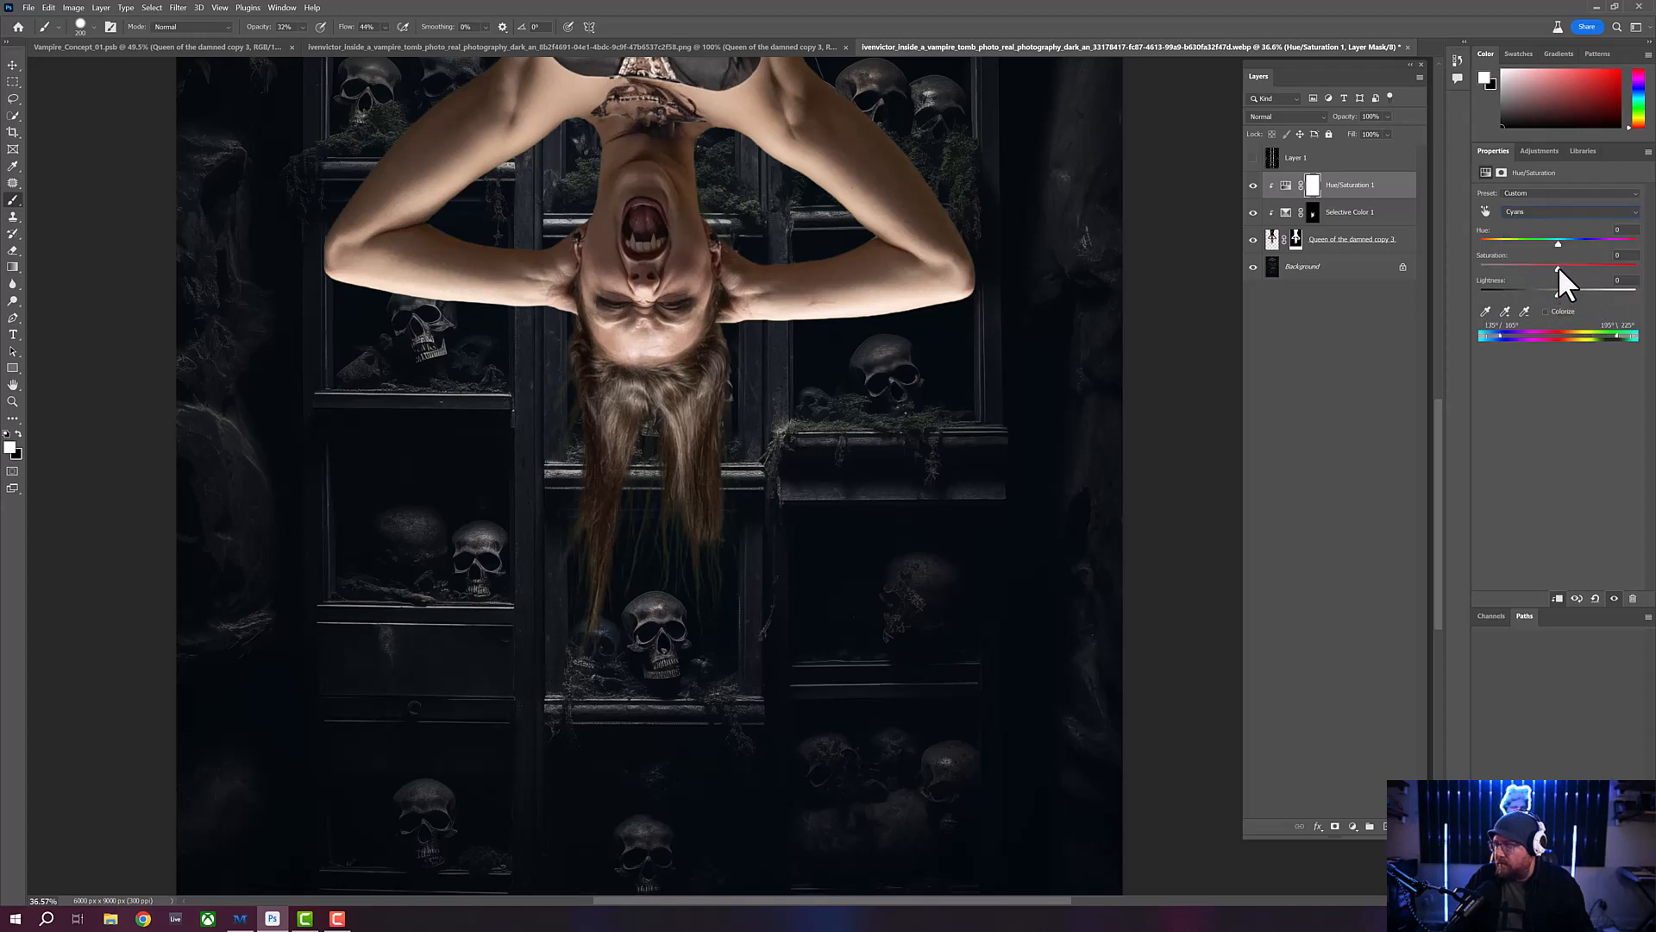
{"action": "left_click_drag", "start_coordinate": [1614, 267], "coordinate": [1459, 264]}
- In the Yellows range, set Hue to -42, Saturation to -87 and Lightness to -21
{"action": "left_click", "coordinate": [1556, 212]}
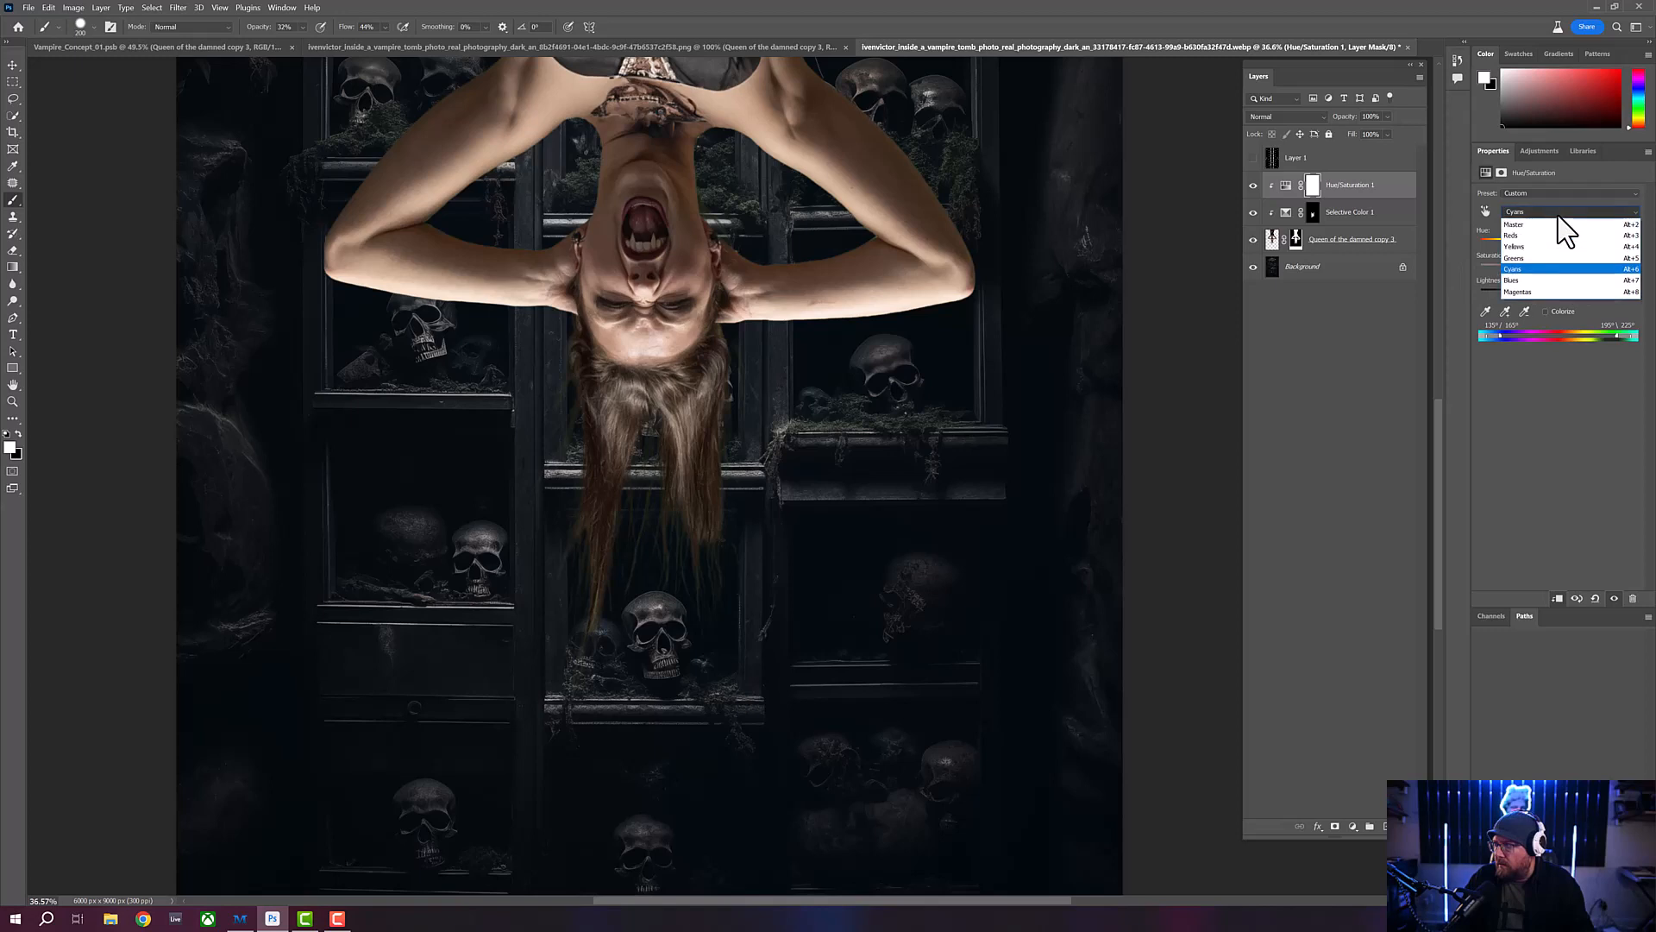
{"action": "left_click", "coordinate": [1550, 247]}
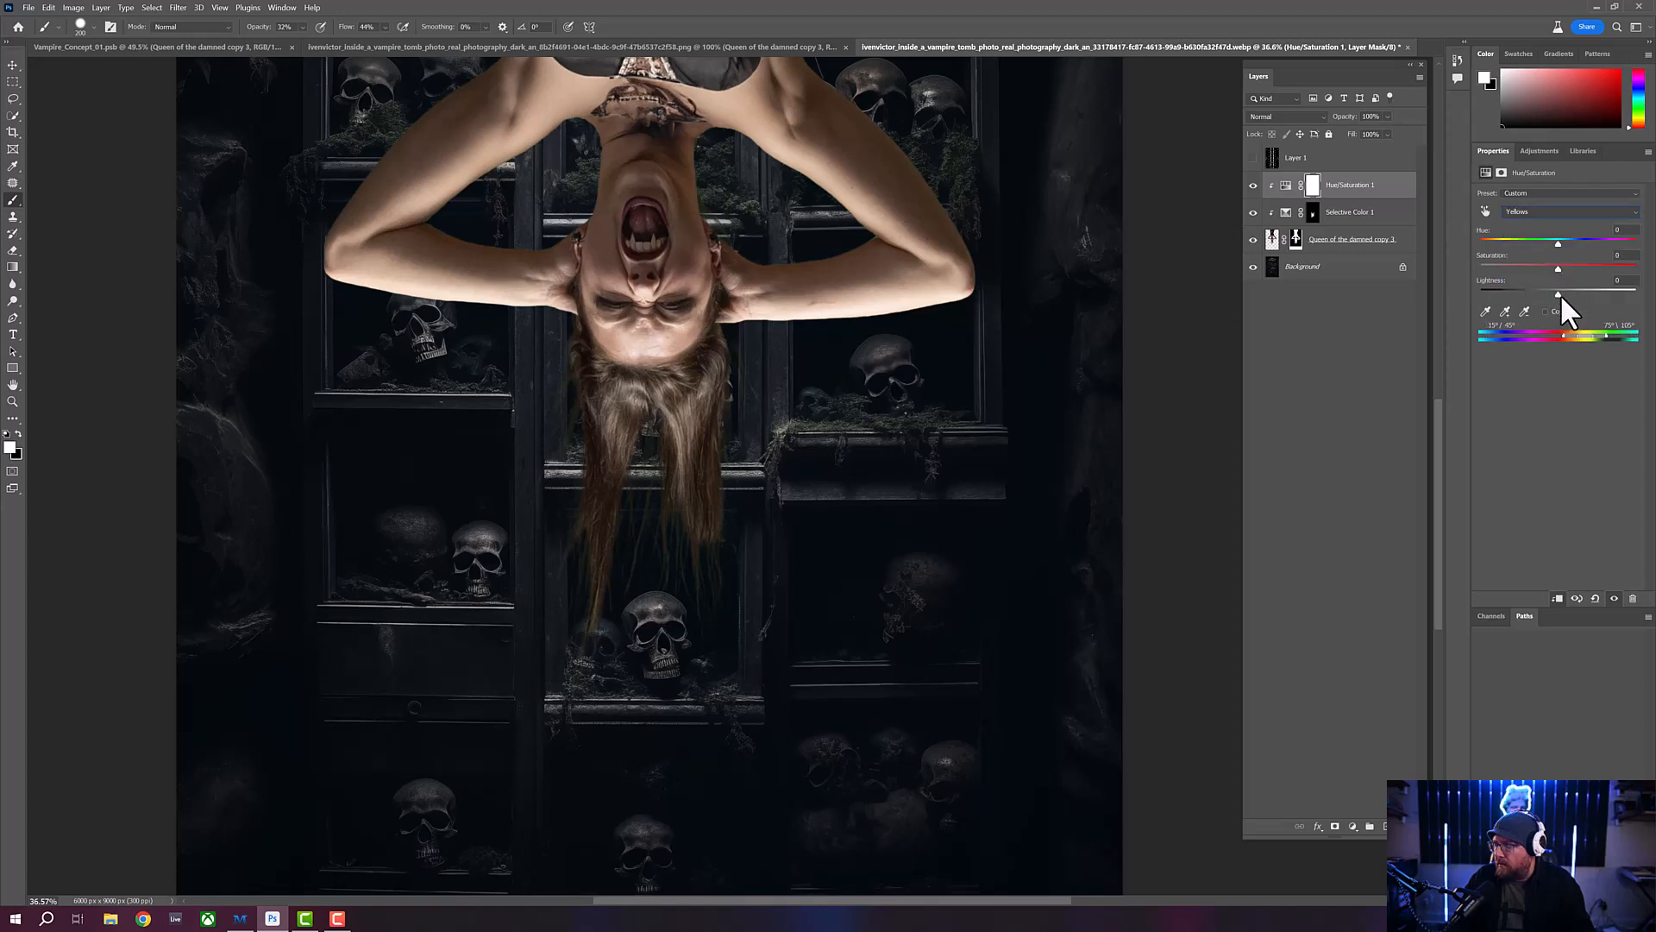
{"action": "left_click_drag", "start_coordinate": [1558, 268], "coordinate": [1625, 268]}
{"action": "left_click_drag", "start_coordinate": [1559, 265], "coordinate": [1524, 263]}
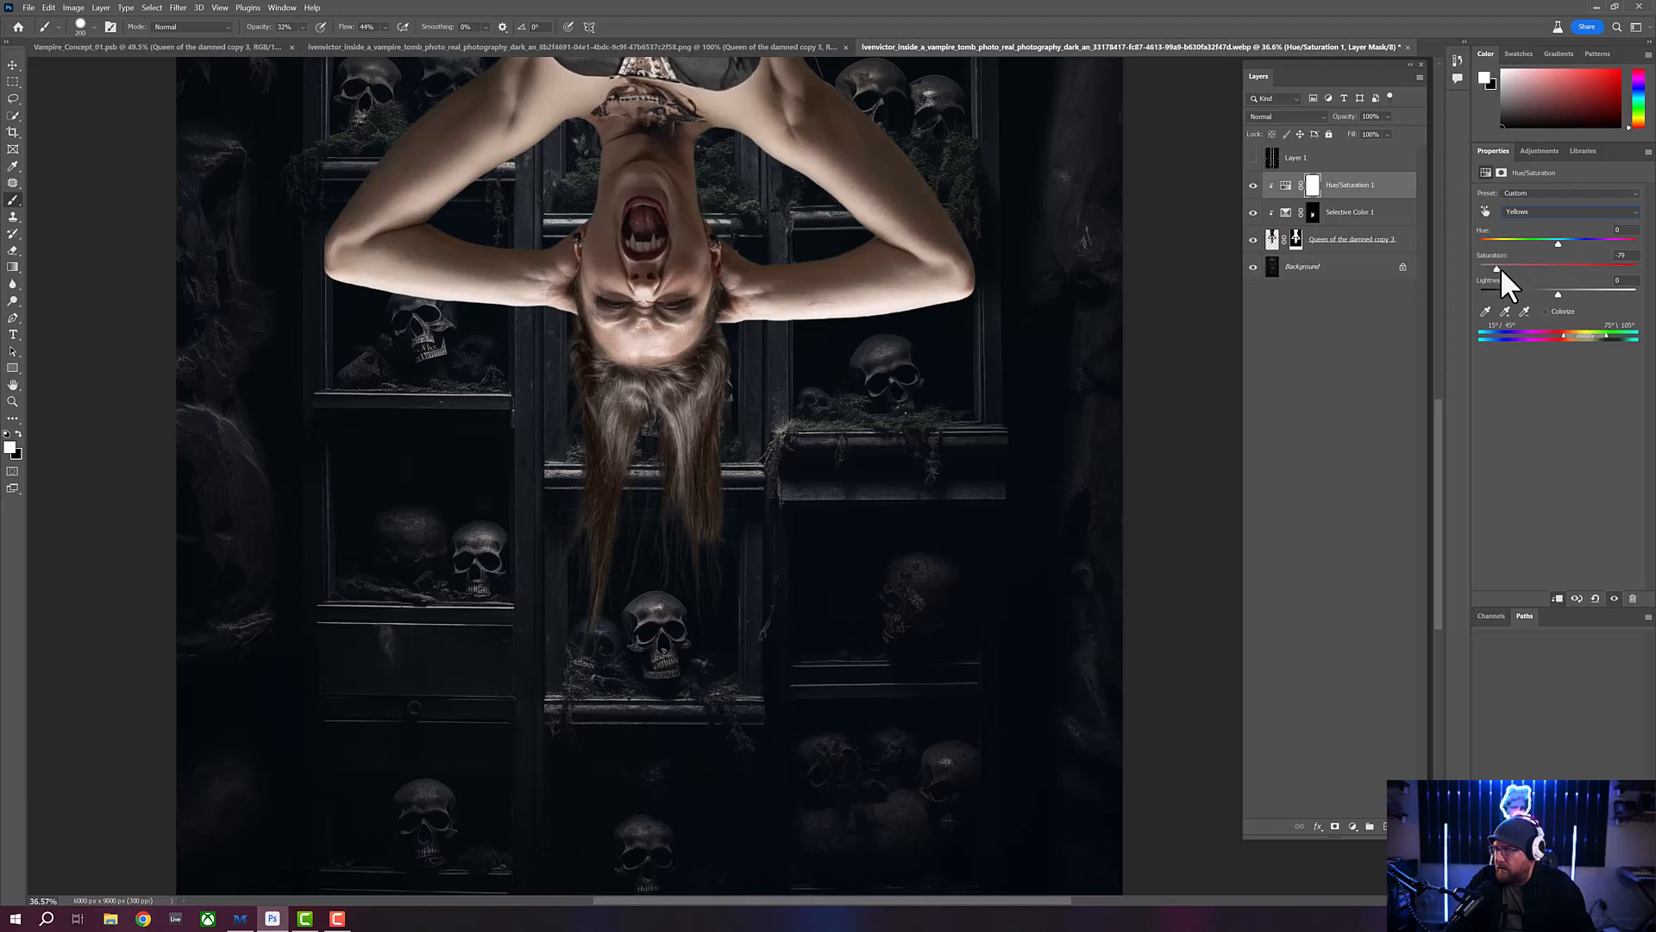
{"action": "left_click_drag", "start_coordinate": [1502, 270], "coordinate": [1491, 236]}
{"action": "mouse_move", "coordinate": [1558, 293]}
{"action": "left_mouse_down"}
{"action": "mouse_move", "coordinate": [1500, 291]}
{"action": "mouse_move", "coordinate": [1539, 289]}
{"action": "left_mouse_up"}
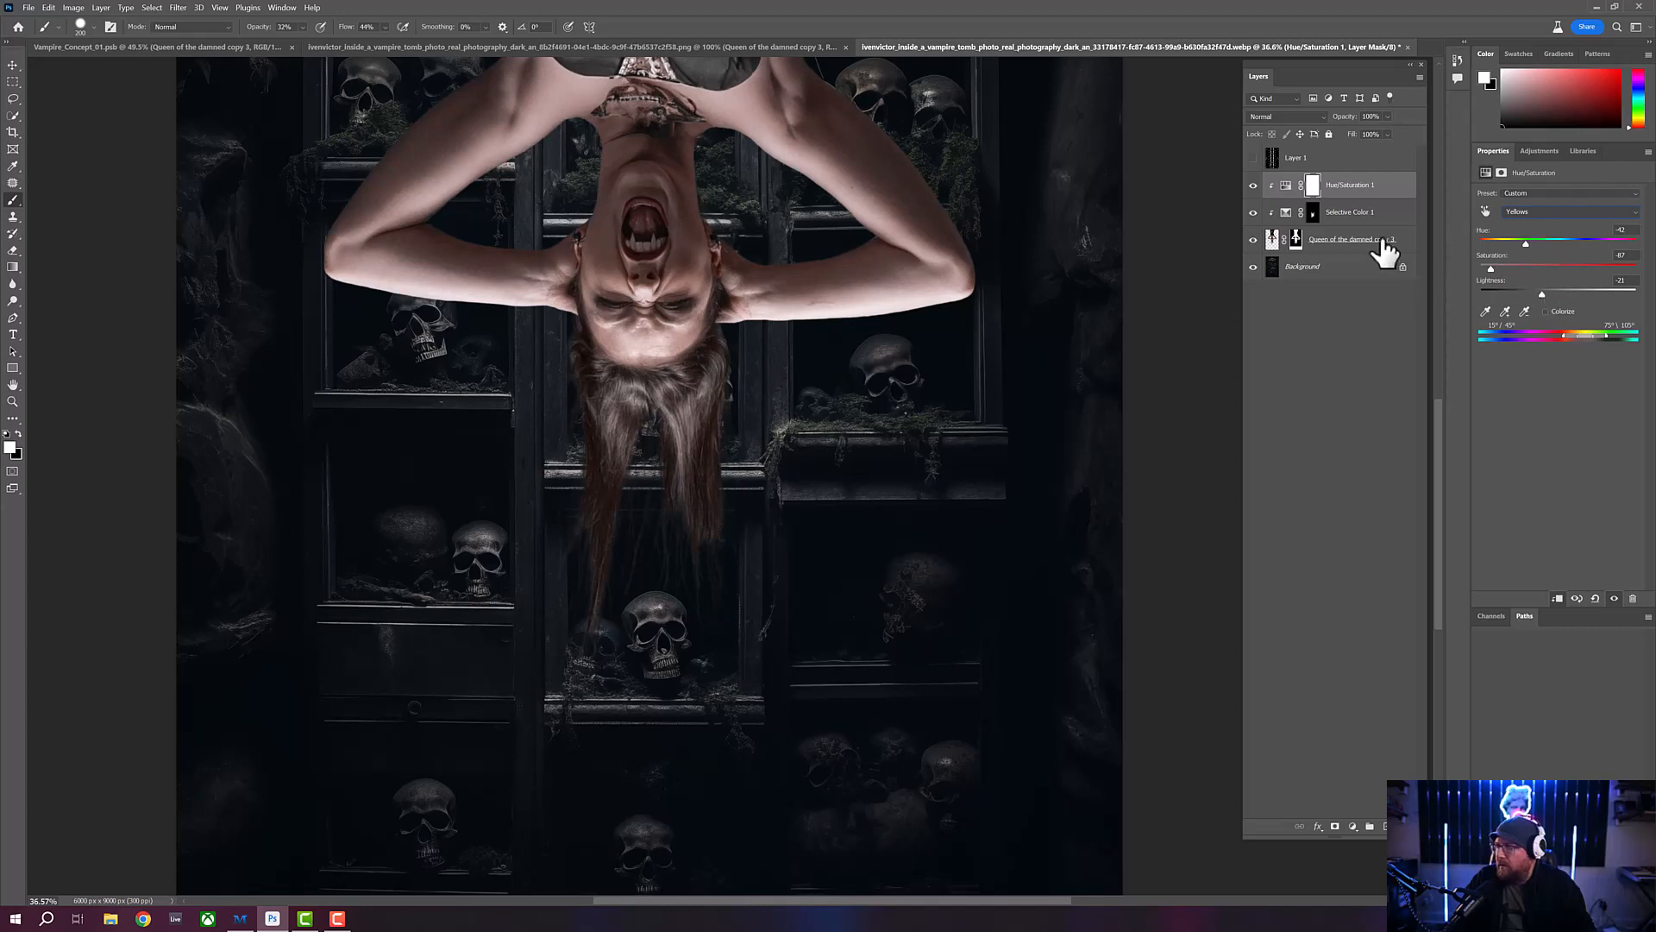
- Invert the Hue/Saturation mask and paint the effect back over the hanging hair with a white brush at 45% opacity and 54% flow
{"action": "left_click", "coordinate": [1312, 186]}
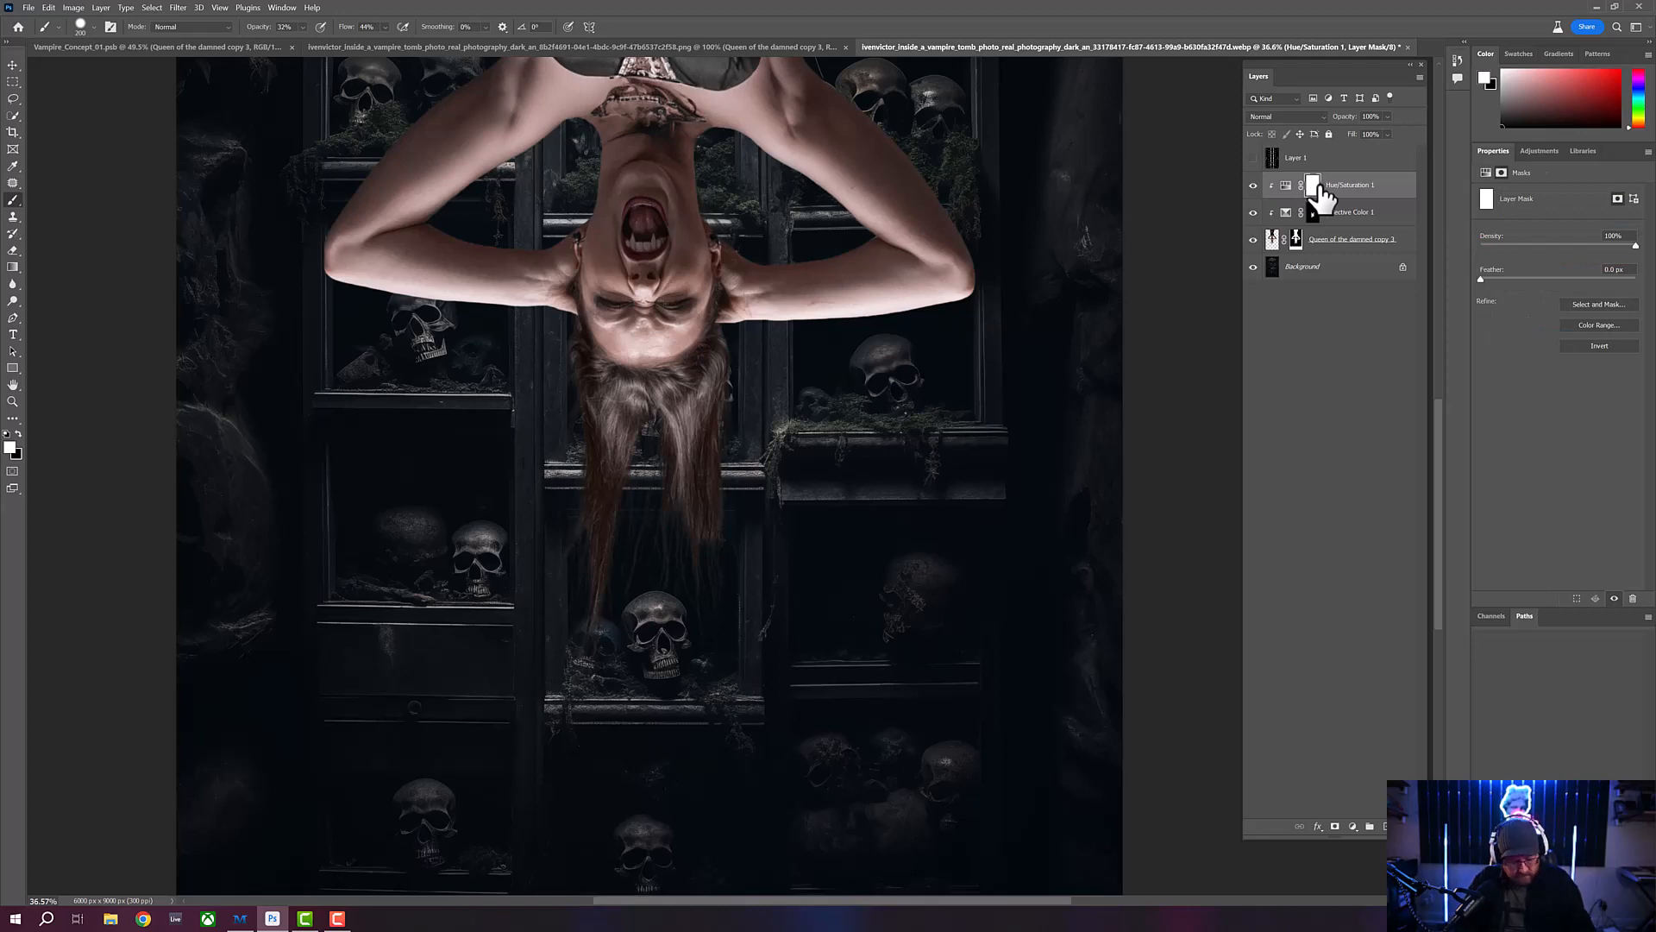
{"action": "key", "text": "ctrl+i"}
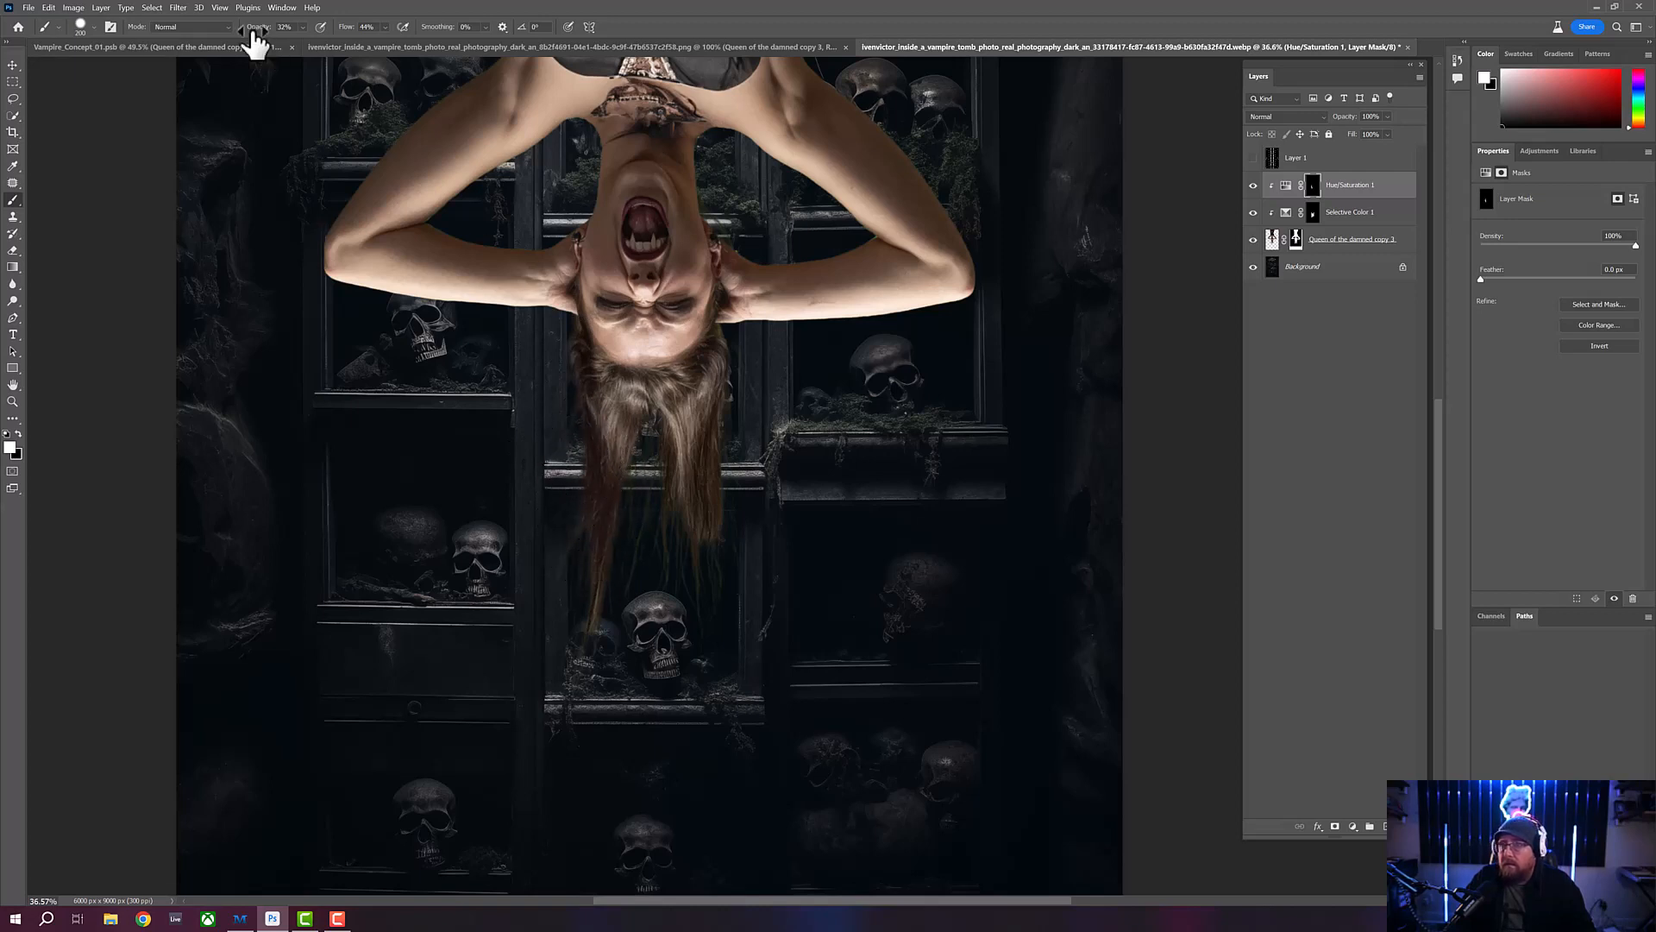
{"action": "left_click_drag", "start_coordinate": [251, 27], "coordinate": [353, 27]}
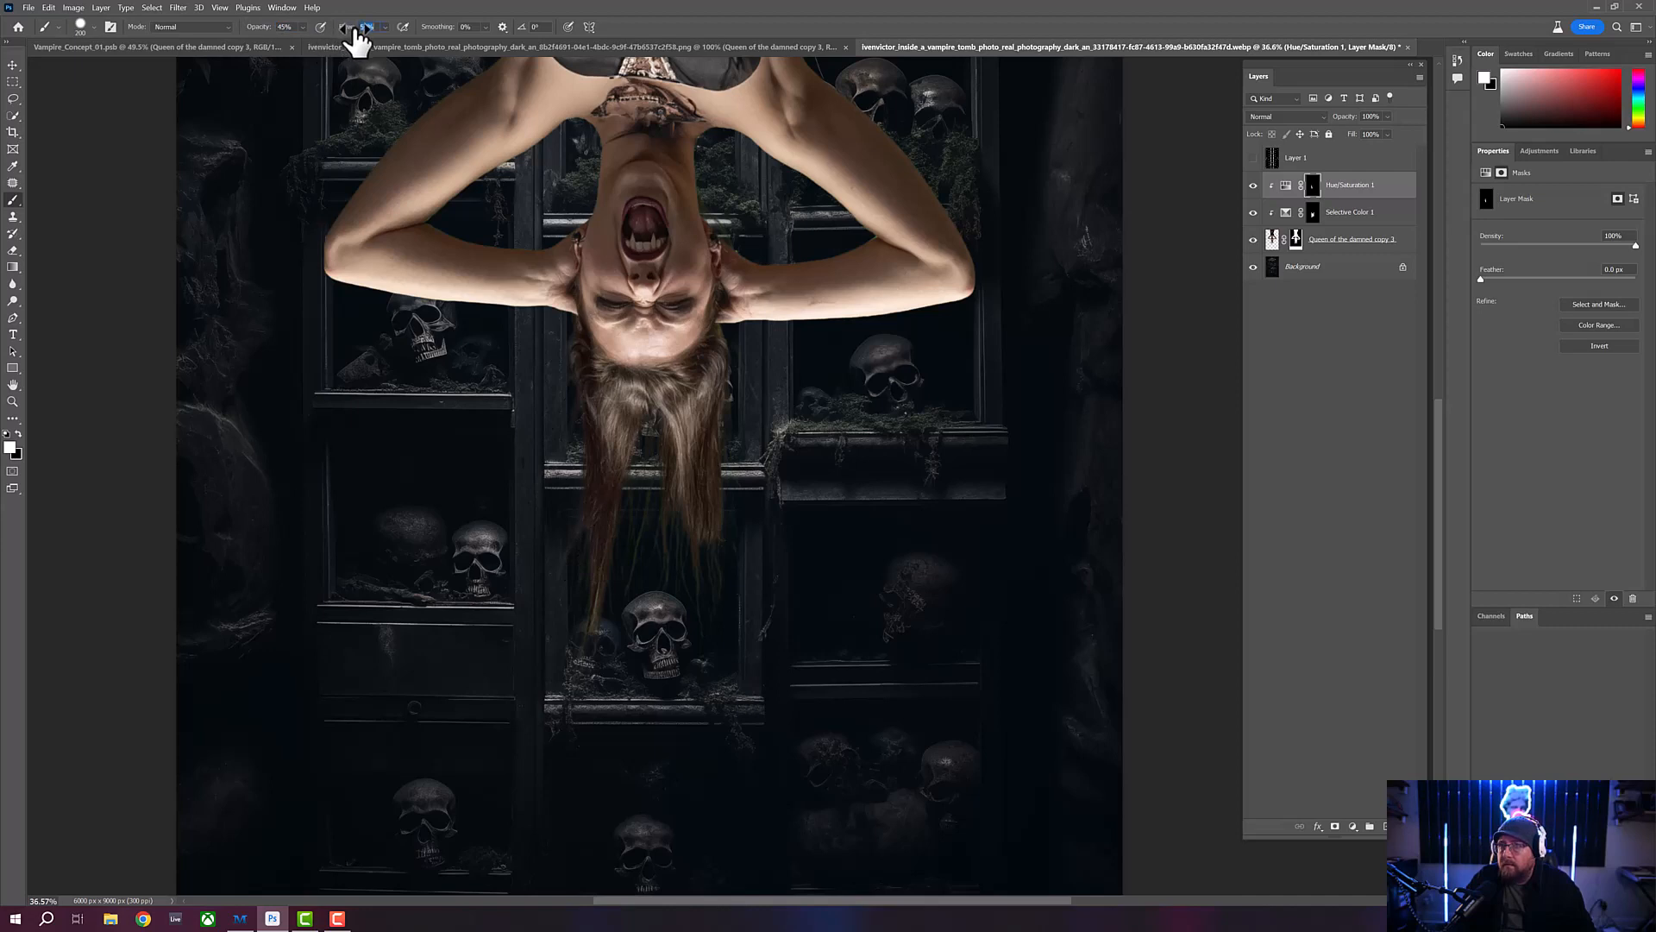
{"action": "left_click_drag", "start_coordinate": [577, 503], "coordinate": [556, 689]}
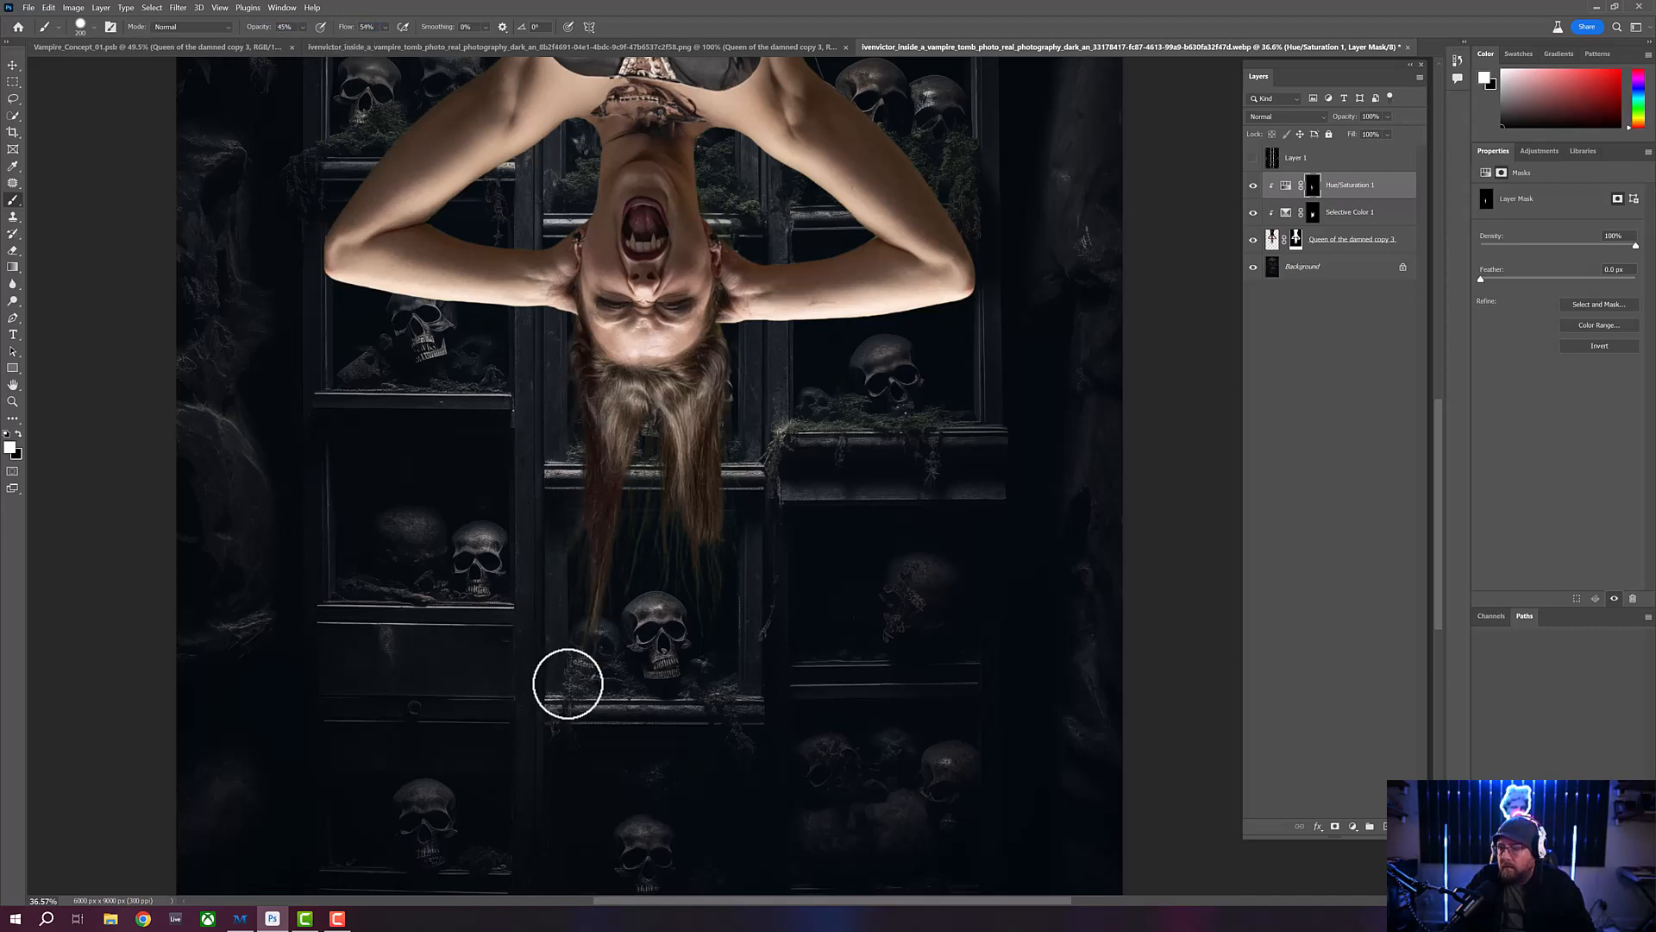
{"action": "mouse_move", "coordinate": [607, 573]}
{"action": "left_mouse_down"}
{"action": "mouse_move", "coordinate": [578, 699]}
{"action": "mouse_move", "coordinate": [641, 438]}
{"action": "mouse_move", "coordinate": [660, 442]}
{"action": "mouse_move", "coordinate": [635, 575]}
{"action": "mouse_move", "coordinate": [669, 478]}
{"action": "mouse_move", "coordinate": [657, 443]}
{"action": "mouse_move", "coordinate": [669, 549]}
{"action": "mouse_move", "coordinate": [688, 566]}
{"action": "mouse_move", "coordinate": [687, 522]}
{"action": "mouse_move", "coordinate": [709, 622]}
{"action": "mouse_move", "coordinate": [721, 548]}
{"action": "mouse_move", "coordinate": [698, 502]}
{"action": "mouse_move", "coordinate": [722, 483]}
{"action": "mouse_move", "coordinate": [725, 340]}
{"action": "mouse_move", "coordinate": [721, 514]}
{"action": "mouse_move", "coordinate": [577, 410]}
{"action": "mouse_move", "coordinate": [574, 346]}
{"action": "mouse_move", "coordinate": [611, 469]}
{"action": "mouse_move", "coordinate": [650, 411]}
{"action": "mouse_move", "coordinate": [683, 548]}
{"action": "mouse_move", "coordinate": [592, 621]}
{"action": "mouse_move", "coordinate": [597, 537]}
{"action": "mouse_move", "coordinate": [598, 620]}
{"action": "mouse_move", "coordinate": [575, 558]}
{"action": "mouse_move", "coordinate": [562, 573]}
{"action": "mouse_move", "coordinate": [589, 683]}
{"action": "mouse_move", "coordinate": [703, 559]}
{"action": "left_mouse_up"}
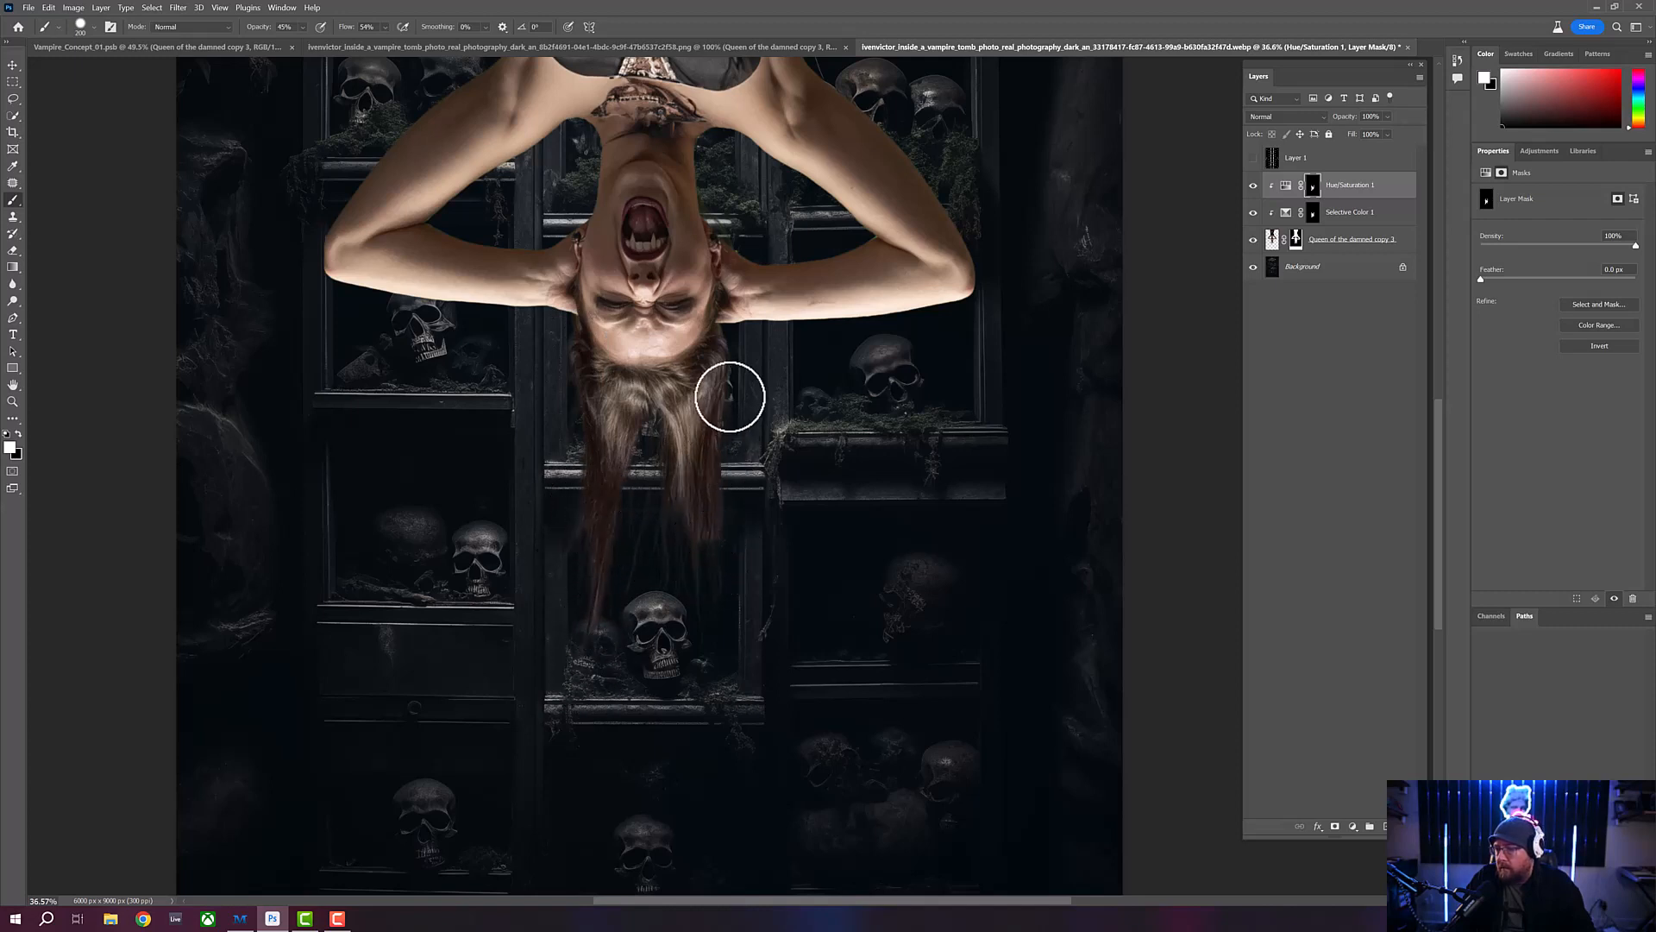
- View the whole composition and compare the hair with and without the Selective Color and Hue/Saturation adjustments
{"action": "left_click", "coordinate": [12, 403]}
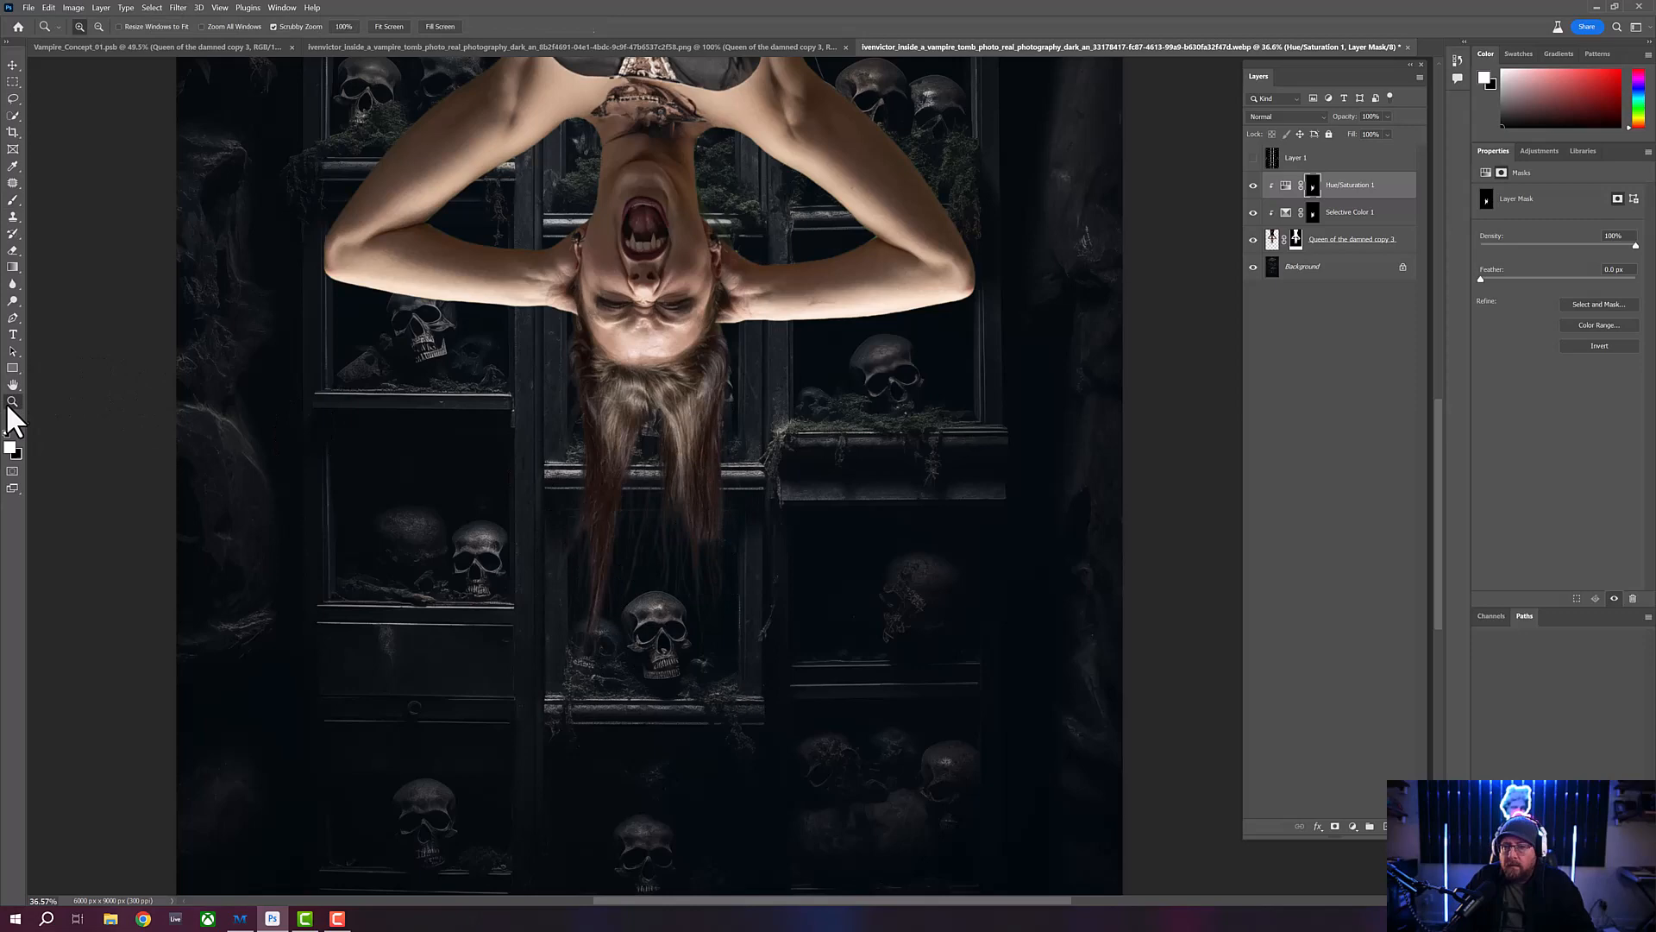
{"action": "left_click", "coordinate": [619, 370], "text": "alt"}
{"action": "left_click_drag", "start_coordinate": [690, 342], "coordinate": [694, 456]}
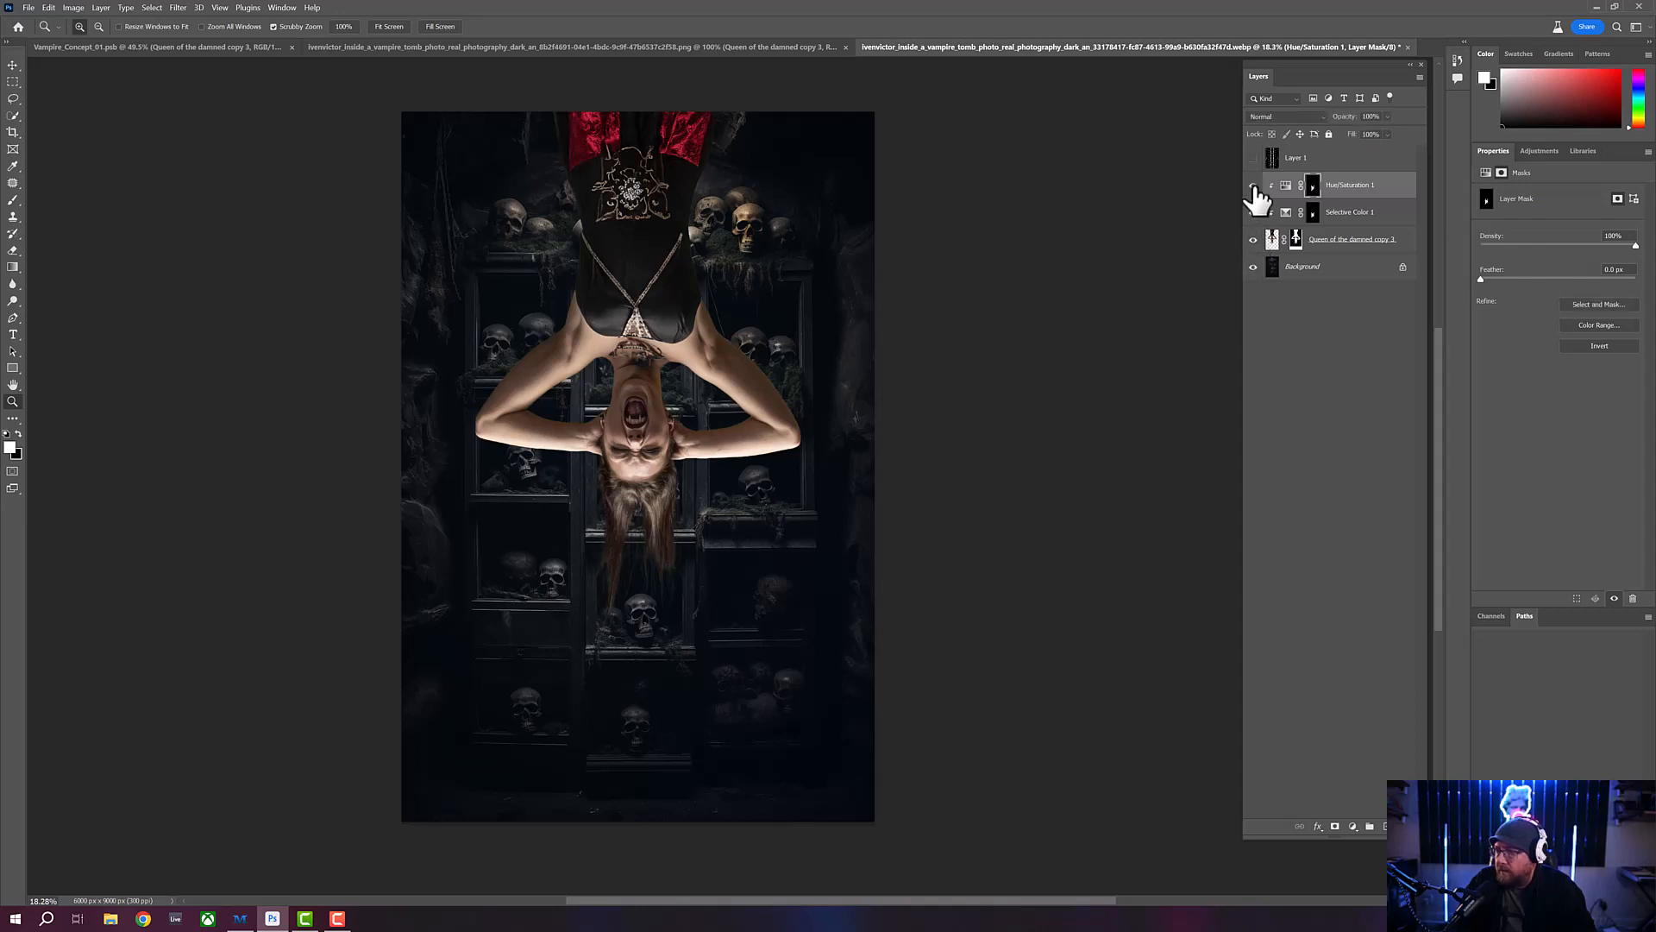
{"action": "left_click", "coordinate": [1254, 214]}
{"action": "left_click", "coordinate": [1253, 213]}
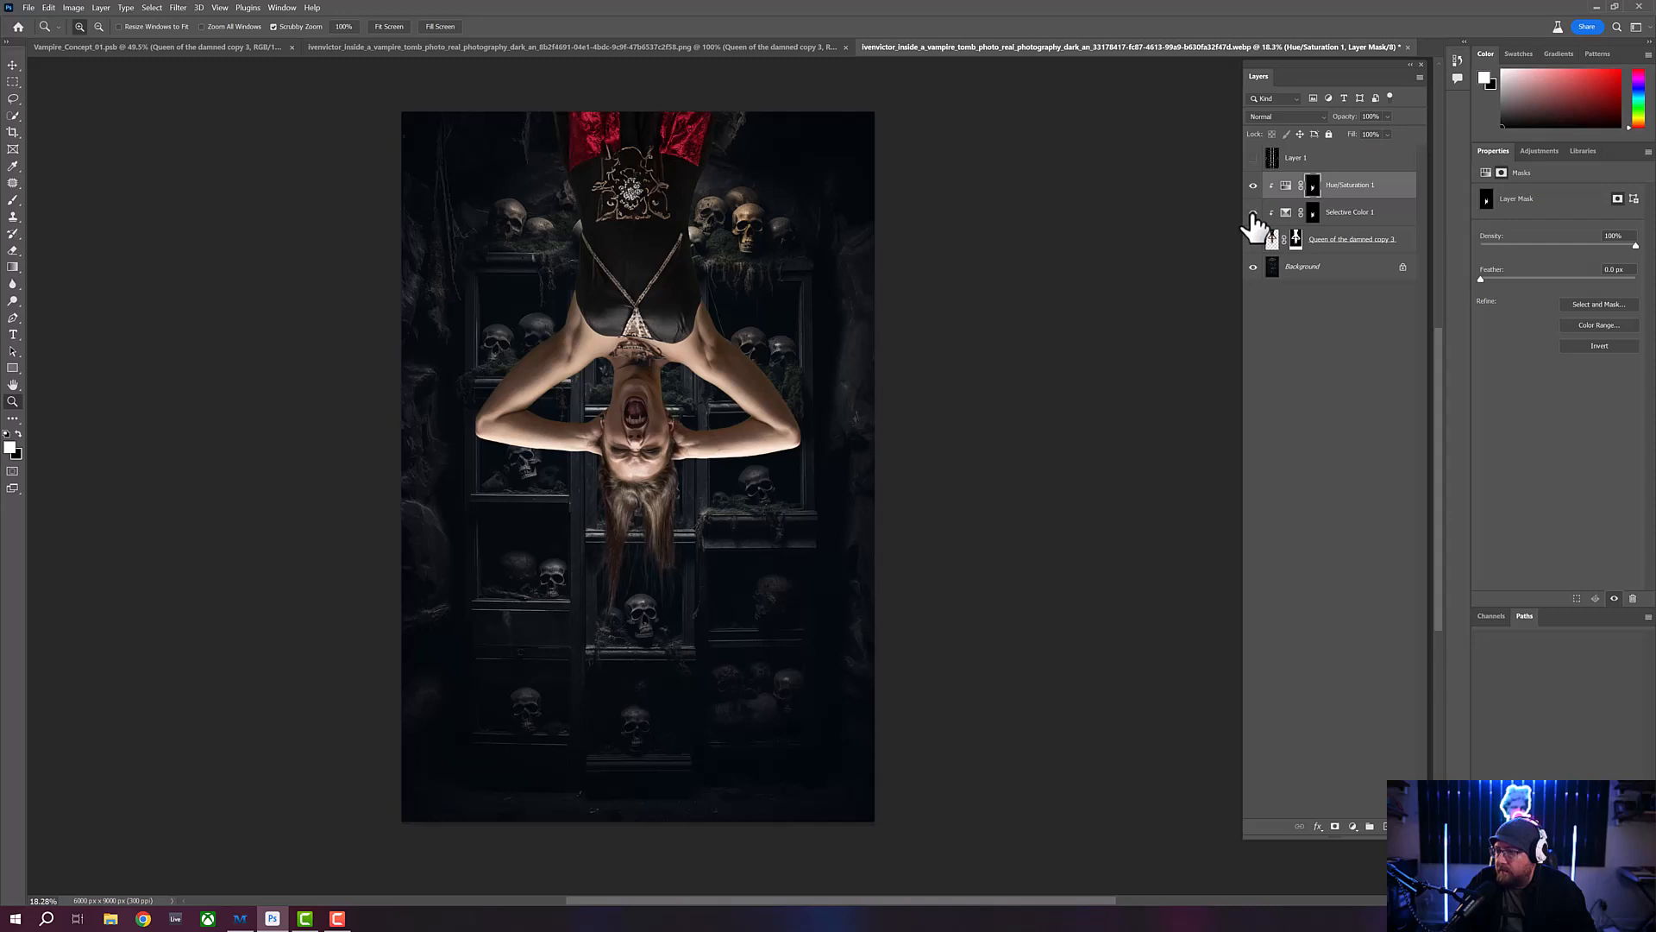
{"action": "left_click", "coordinate": [1254, 214]}
{"action": "left_click", "coordinate": [1253, 214]}
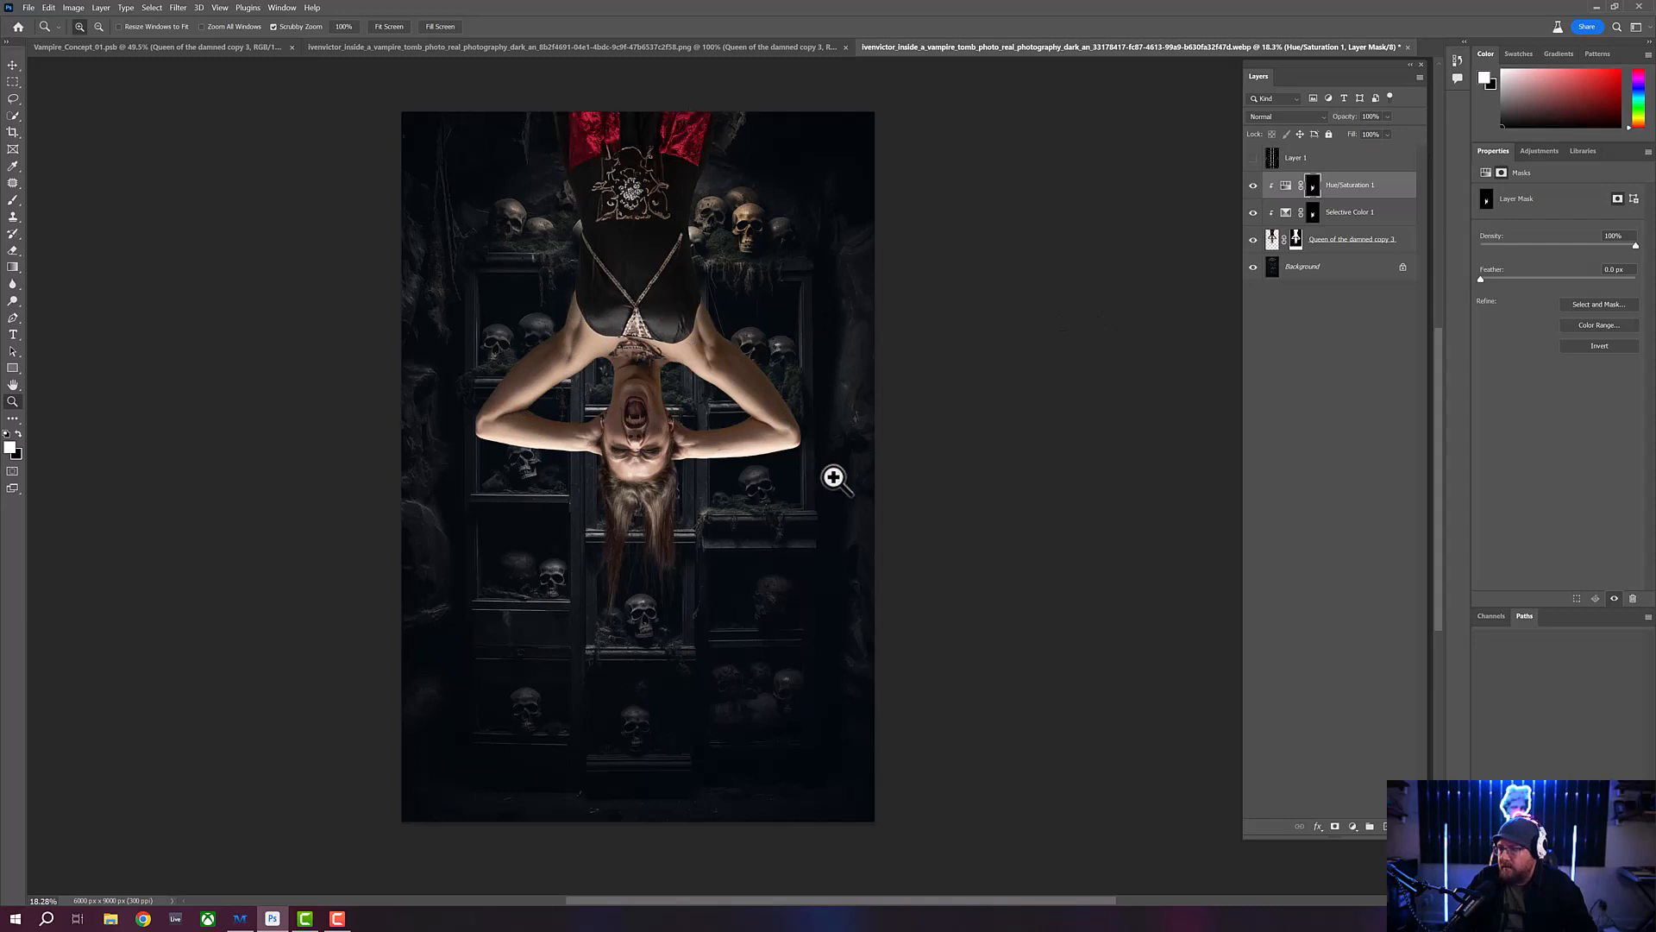
- Add a second Selective Color adjustment above Hue/Saturation and clip it to the woman's layer
{"action": "left_click", "coordinate": [1353, 827]}
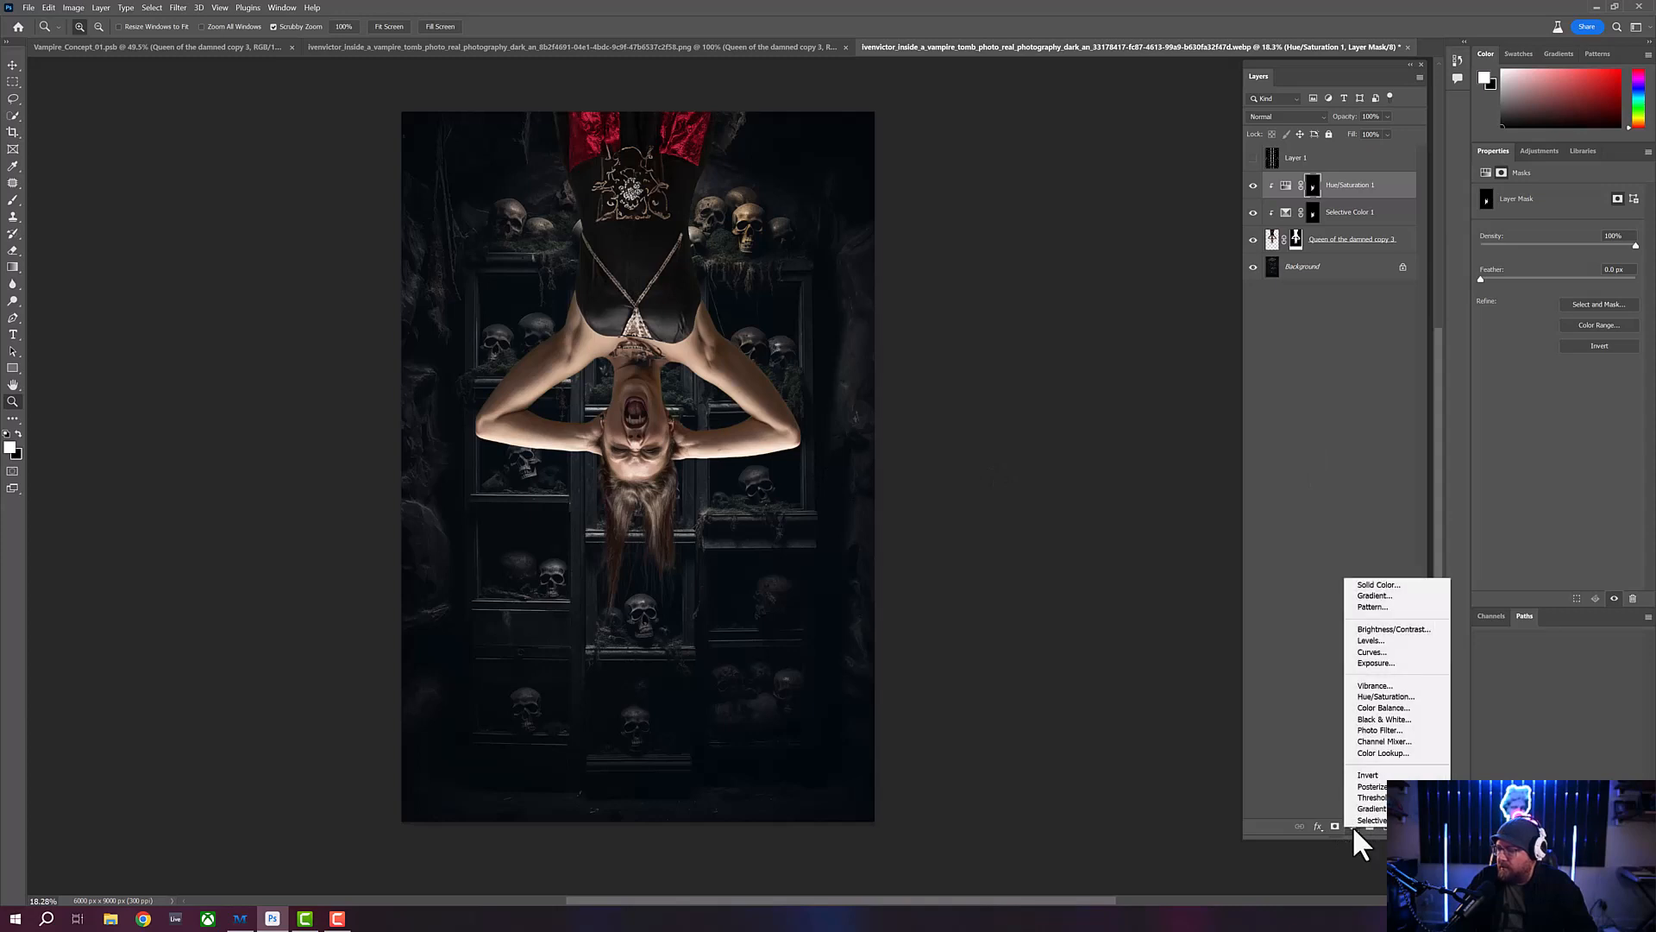
{"action": "left_click", "coordinate": [1360, 820]}
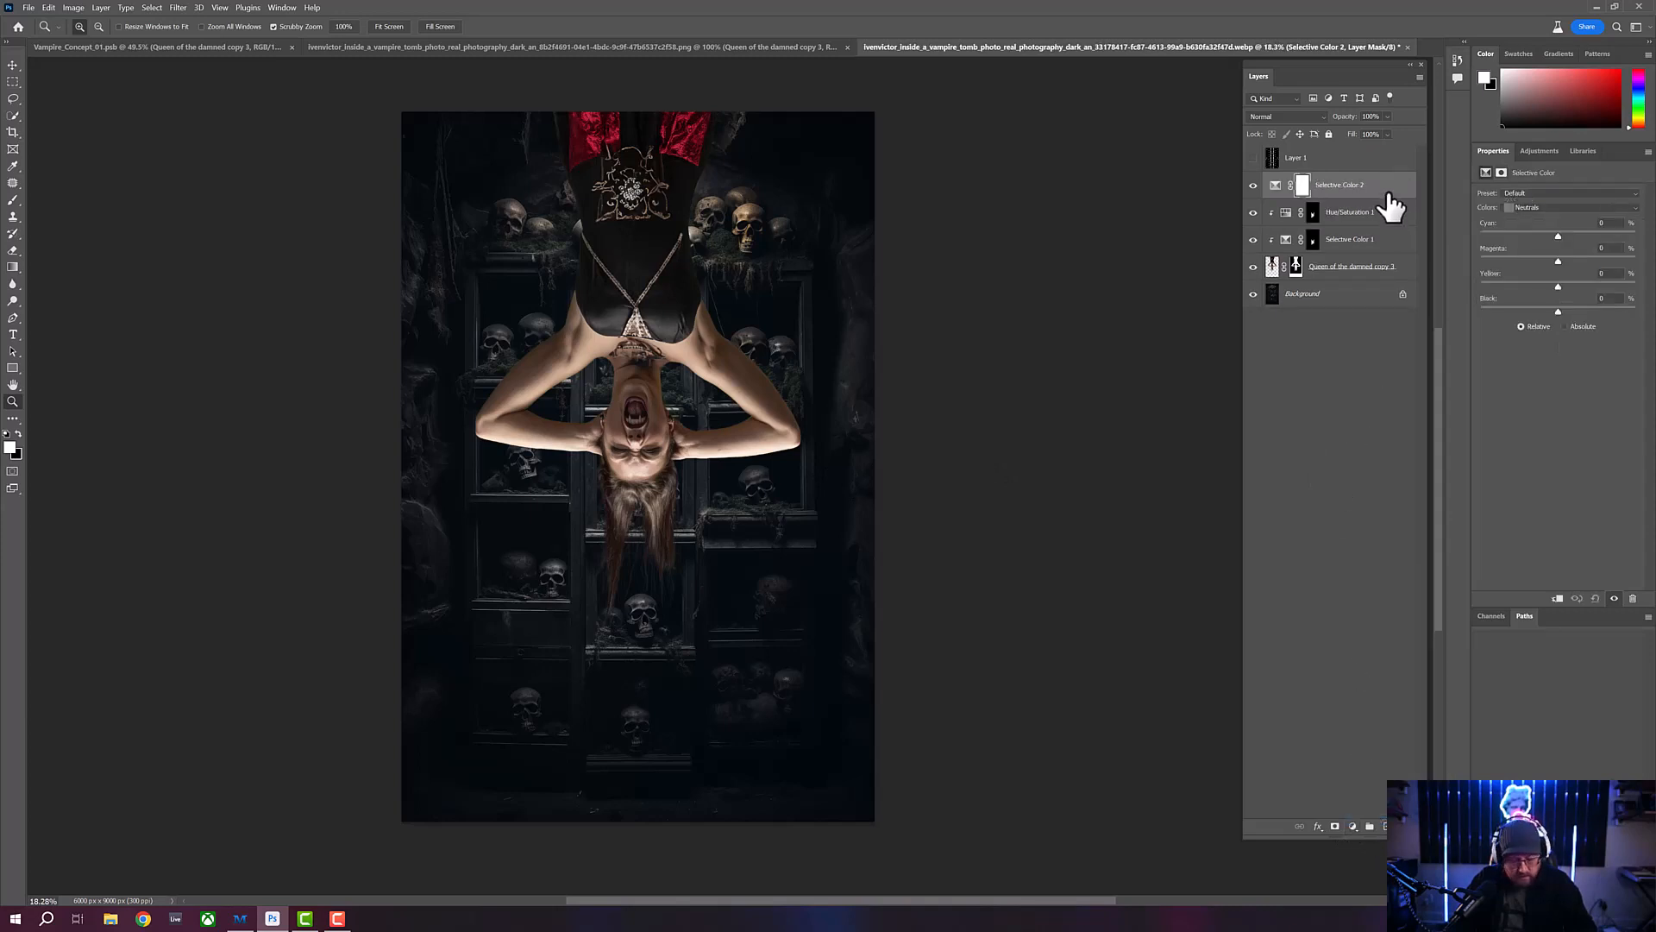
{"action": "left_click_drag", "start_coordinate": [1389, 195], "coordinate": [1381, 190]}
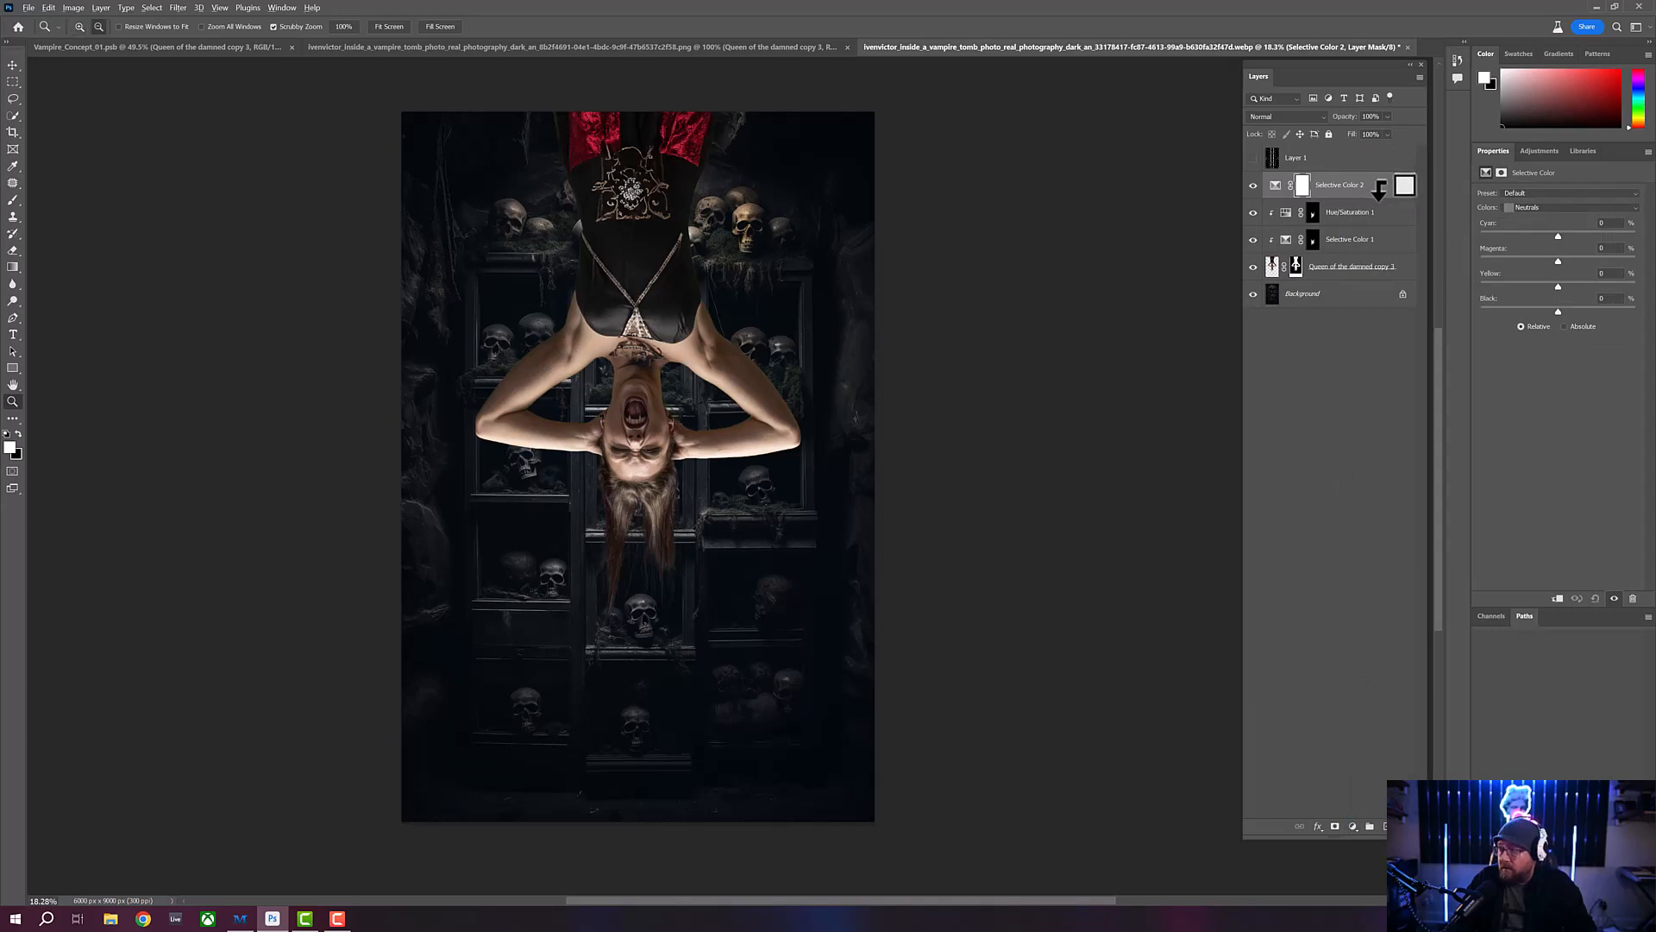
{"action": "left_click", "coordinate": [1380, 190], "text": "alt"}
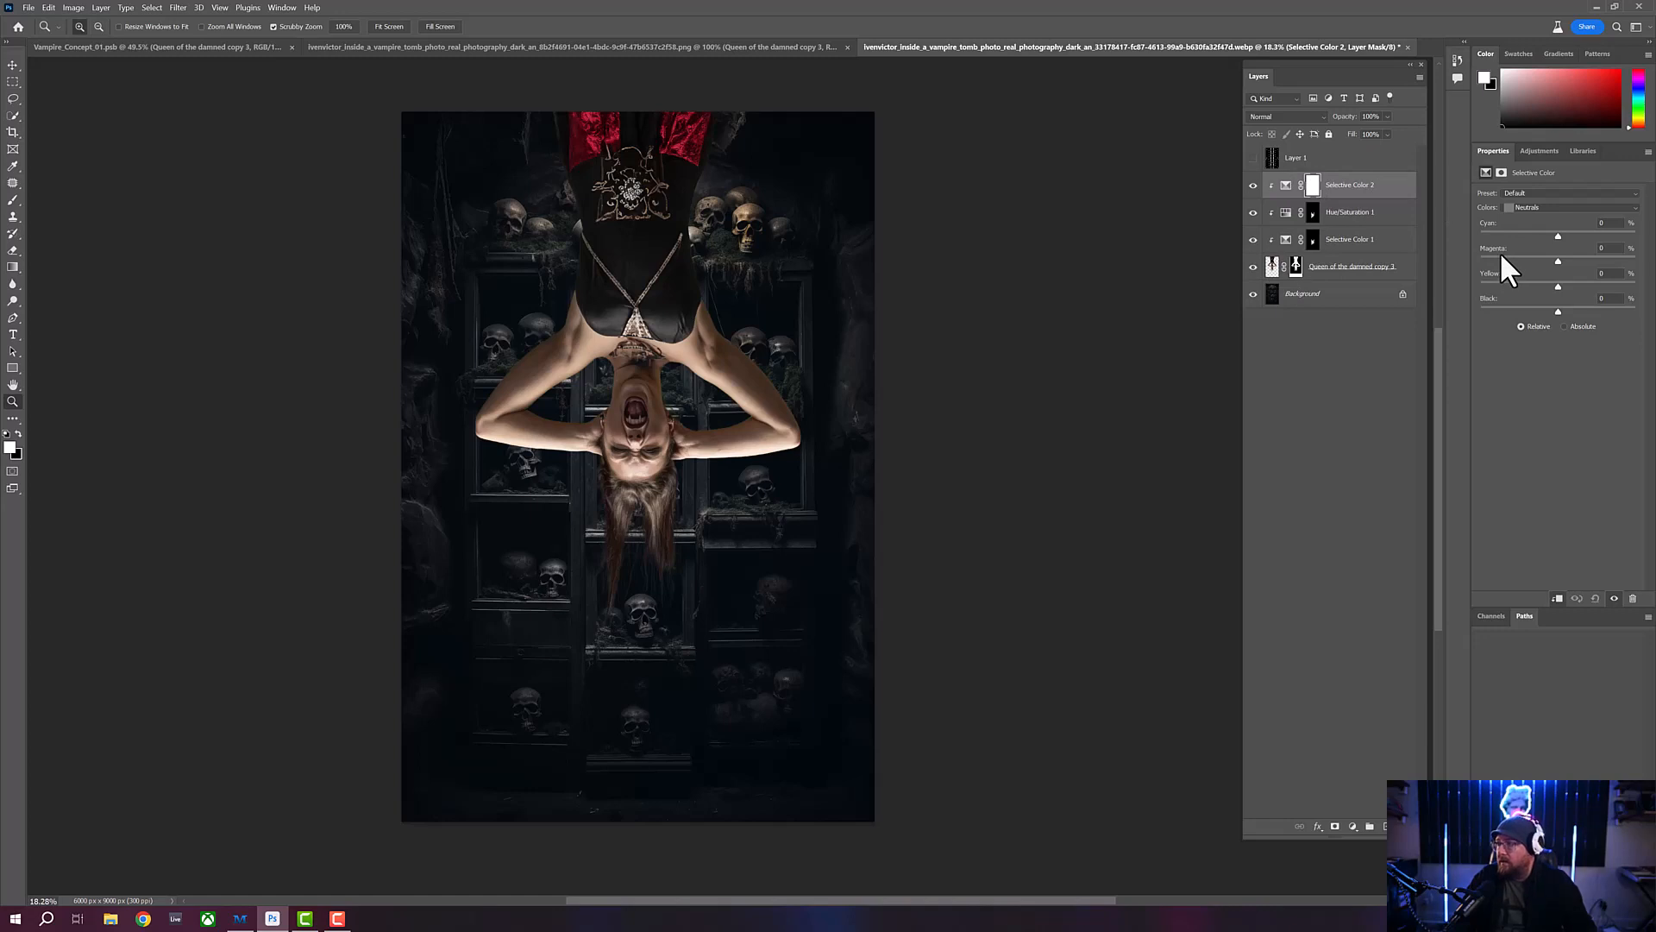
- In the Reds of the new Selective Color adjustment, set Cyan to +28, Magenta to -9, Yellow to -22 and Black to +25
{"action": "left_click", "coordinate": [1566, 208]}
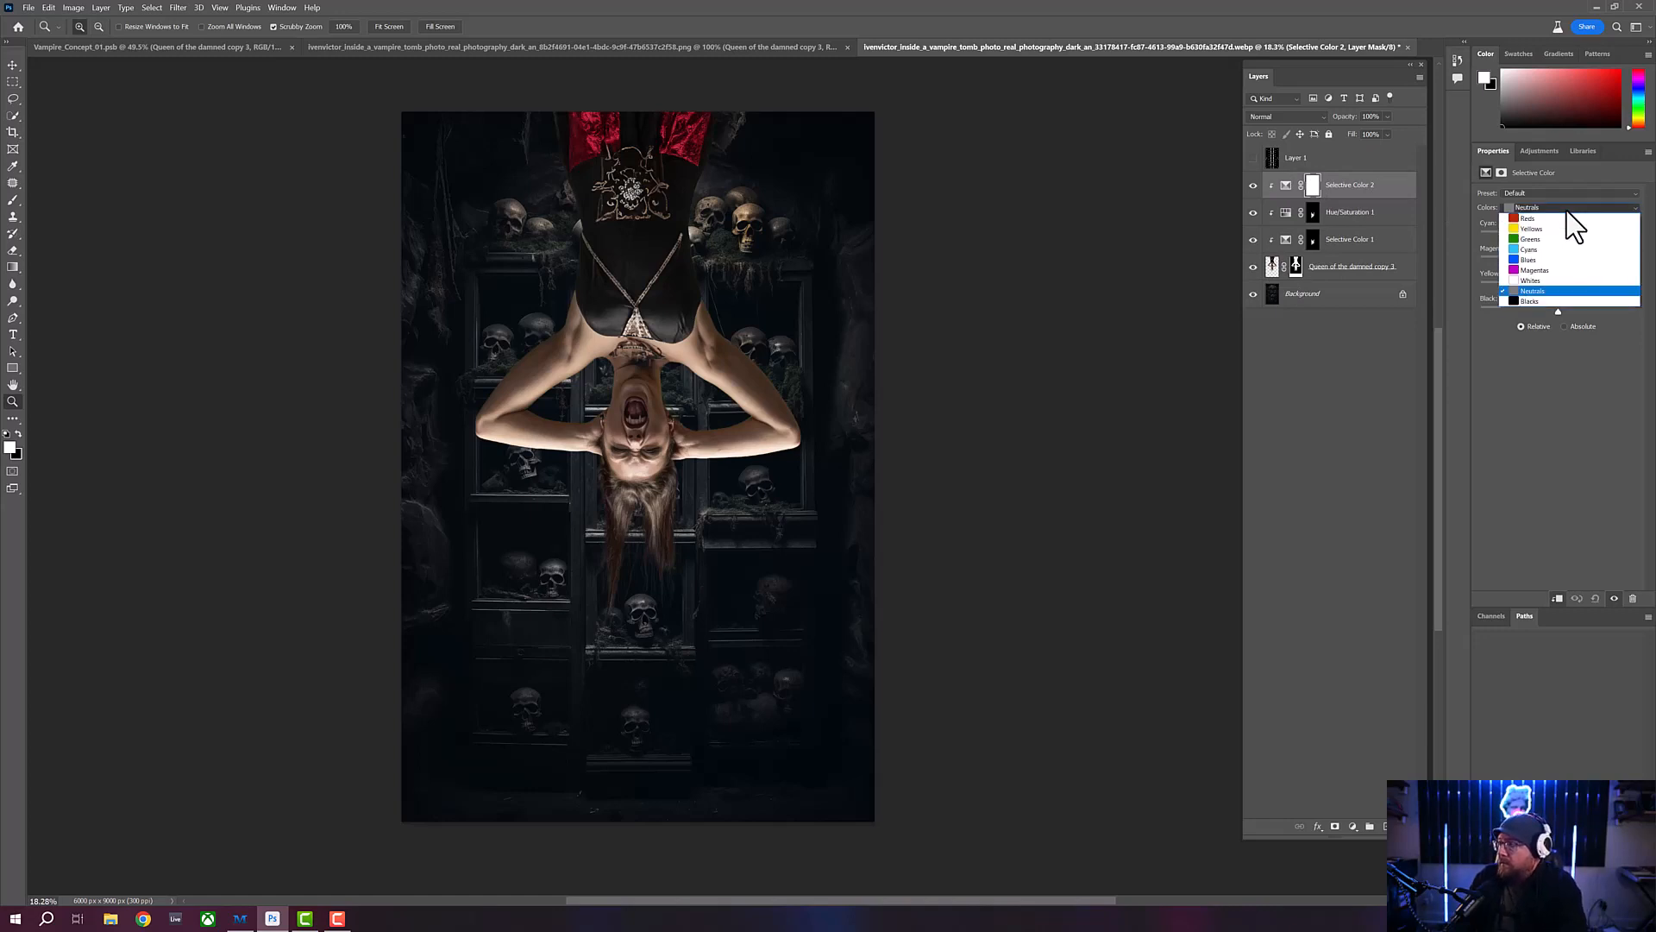
{"action": "left_click", "coordinate": [1562, 218]}
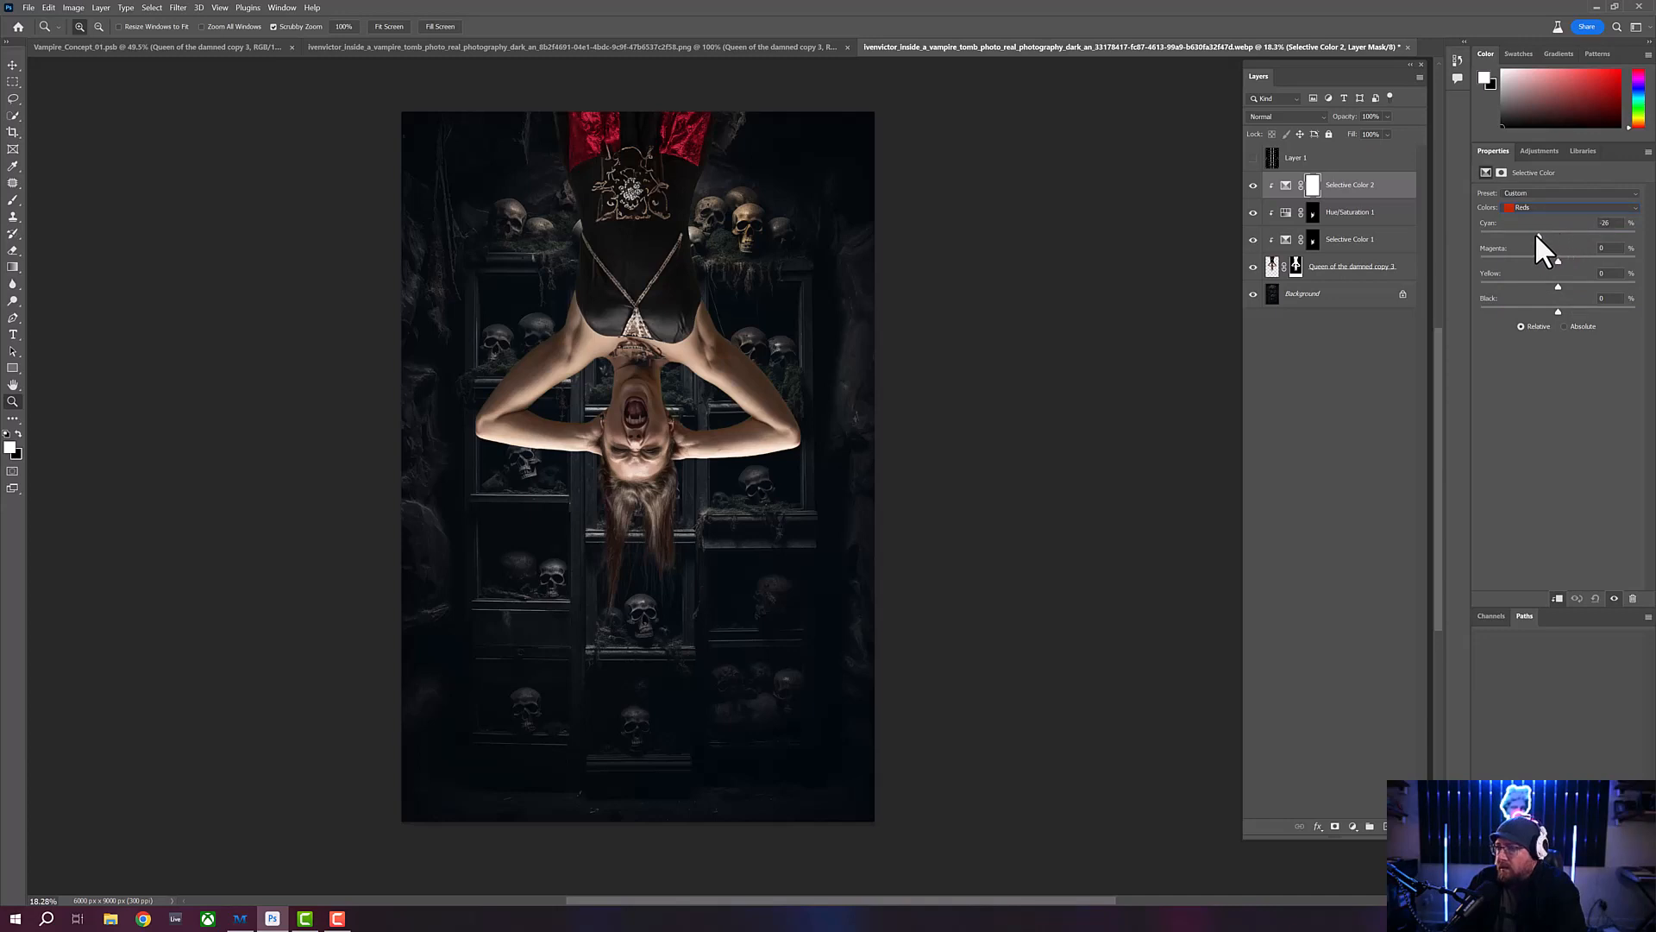
{"action": "mouse_move", "coordinate": [1538, 235]}
{"action": "left_mouse_down"}
{"action": "mouse_move", "coordinate": [1518, 233]}
{"action": "mouse_move", "coordinate": [1549, 233]}
{"action": "left_mouse_up"}
{"action": "left_click_drag", "start_coordinate": [1613, 249], "coordinate": [1563, 252]}
{"action": "left_click_drag", "start_coordinate": [1535, 256], "coordinate": [1595, 258]}
{"action": "left_click_drag", "start_coordinate": [1563, 254], "coordinate": [1560, 254]}
{"action": "left_click_drag", "start_coordinate": [1581, 286], "coordinate": [1515, 284]}
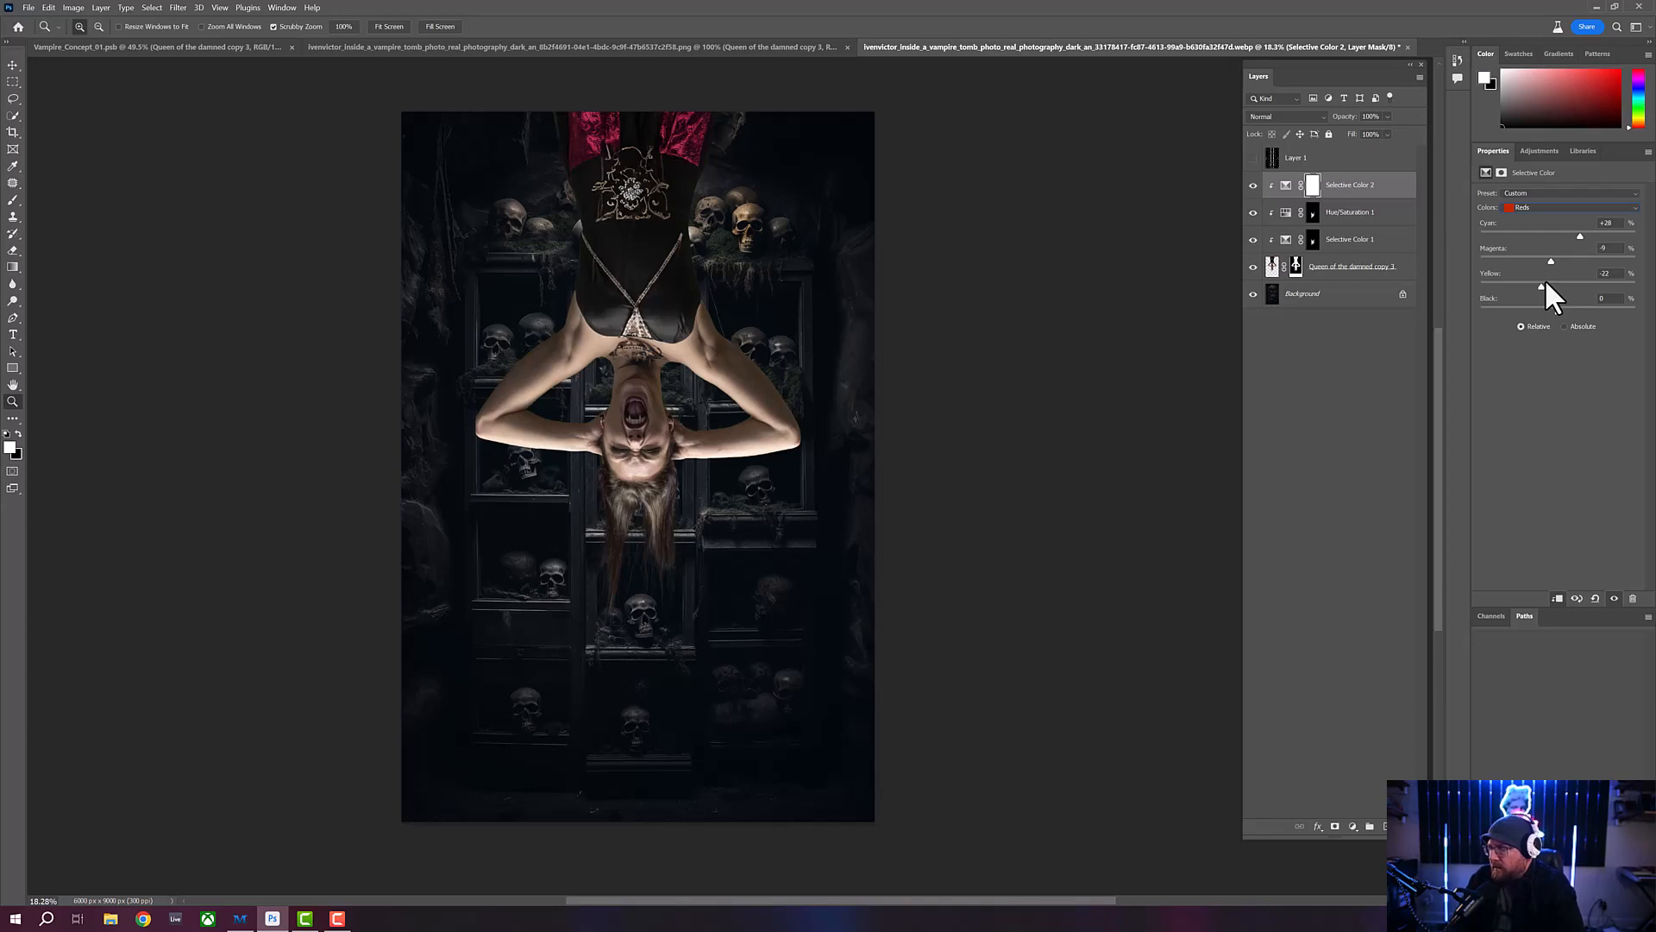
{"action": "mouse_move", "coordinate": [1558, 311]}
{"action": "left_mouse_down"}
{"action": "mouse_move", "coordinate": [1543, 310]}
{"action": "mouse_move", "coordinate": [1580, 311]}
{"action": "mouse_move", "coordinate": [1537, 311]}
{"action": "mouse_move", "coordinate": [1596, 311]}
{"action": "mouse_move", "coordinate": [1549, 310]}
{"action": "mouse_move", "coordinate": [1580, 311]}
{"action": "left_mouse_up"}
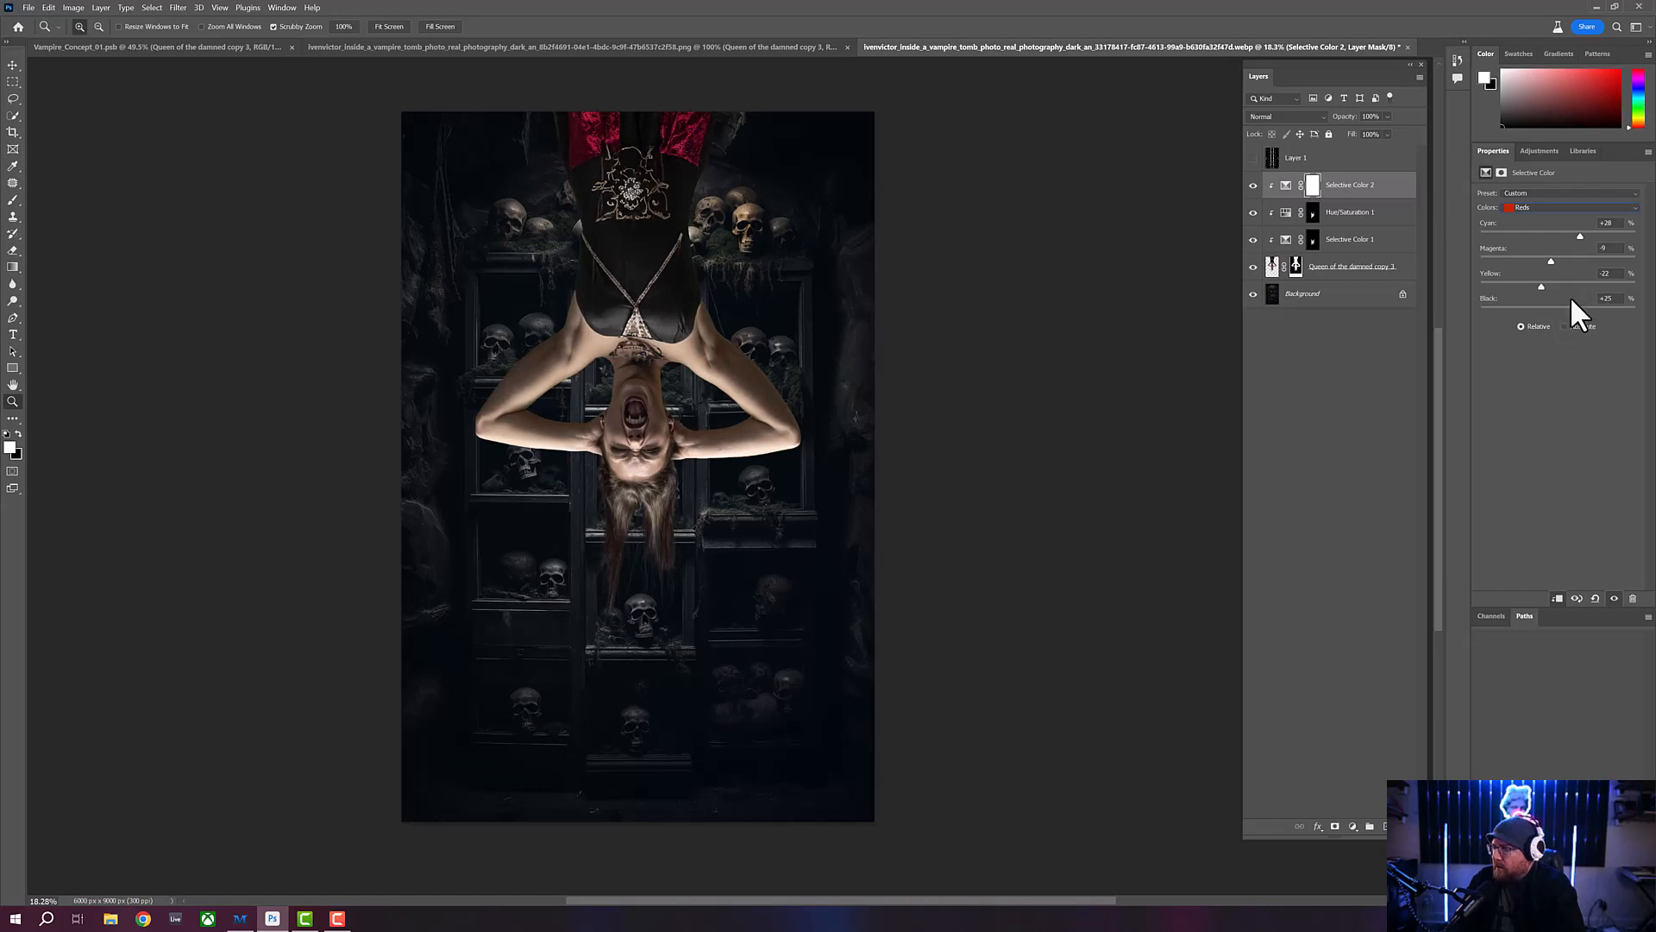
- In the Yellows, set Cyan to +5 and Magenta to -2, and reduce the Yellow and Black amounts
{"action": "left_click", "coordinate": [1569, 208]}
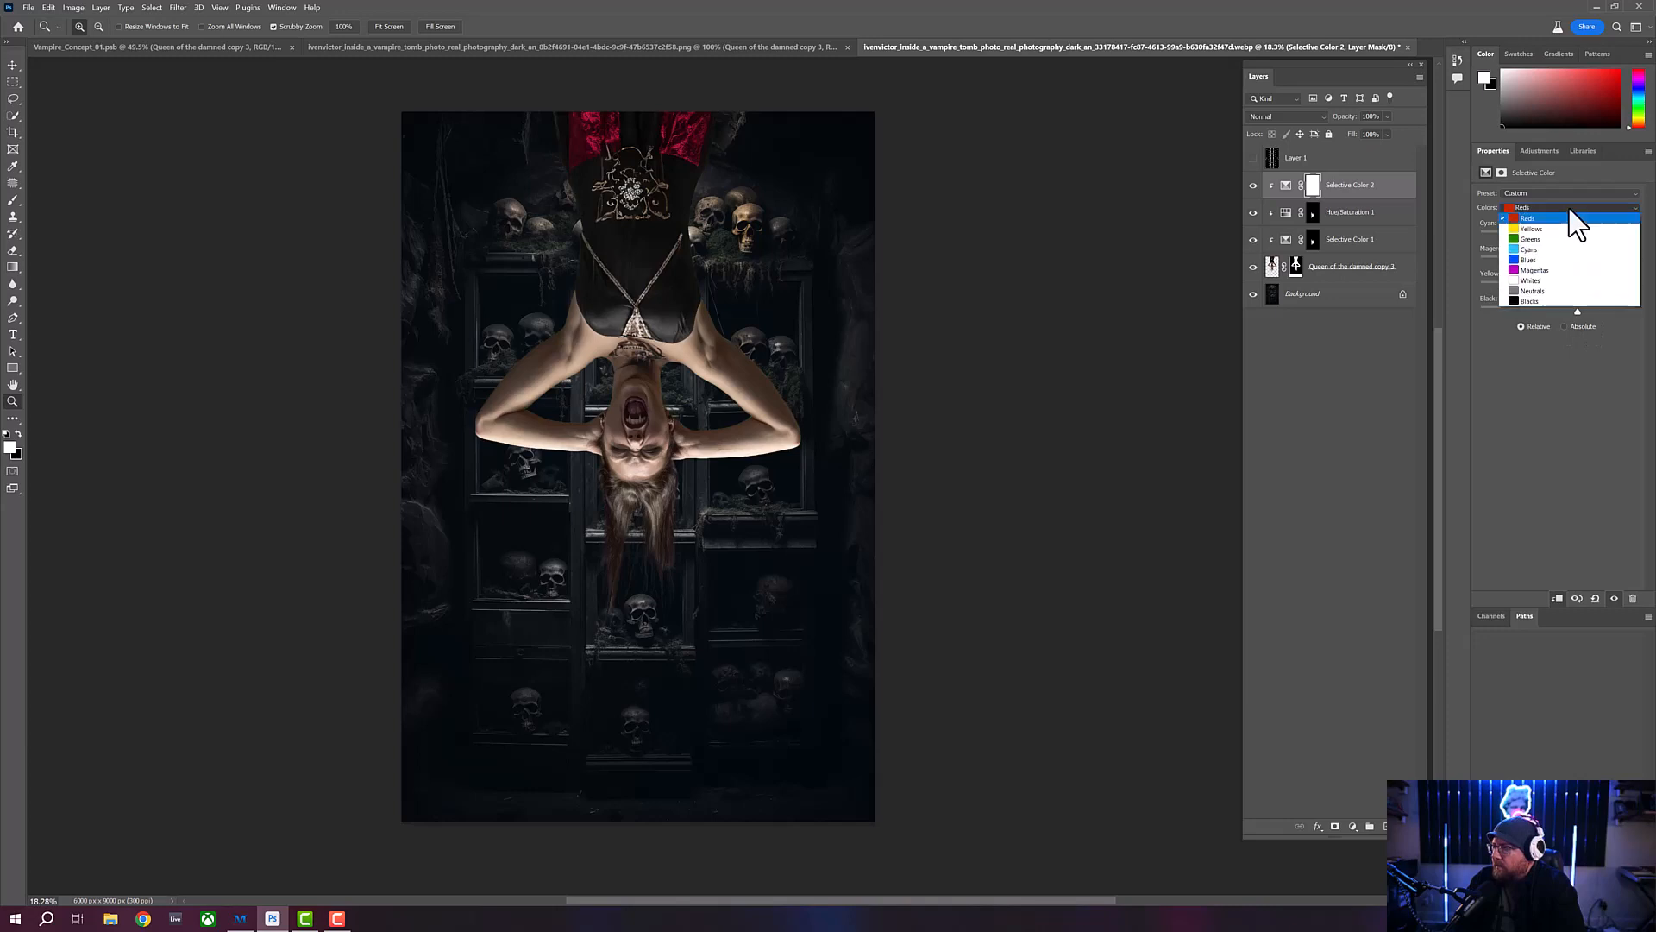
{"action": "left_click", "coordinate": [1532, 229]}
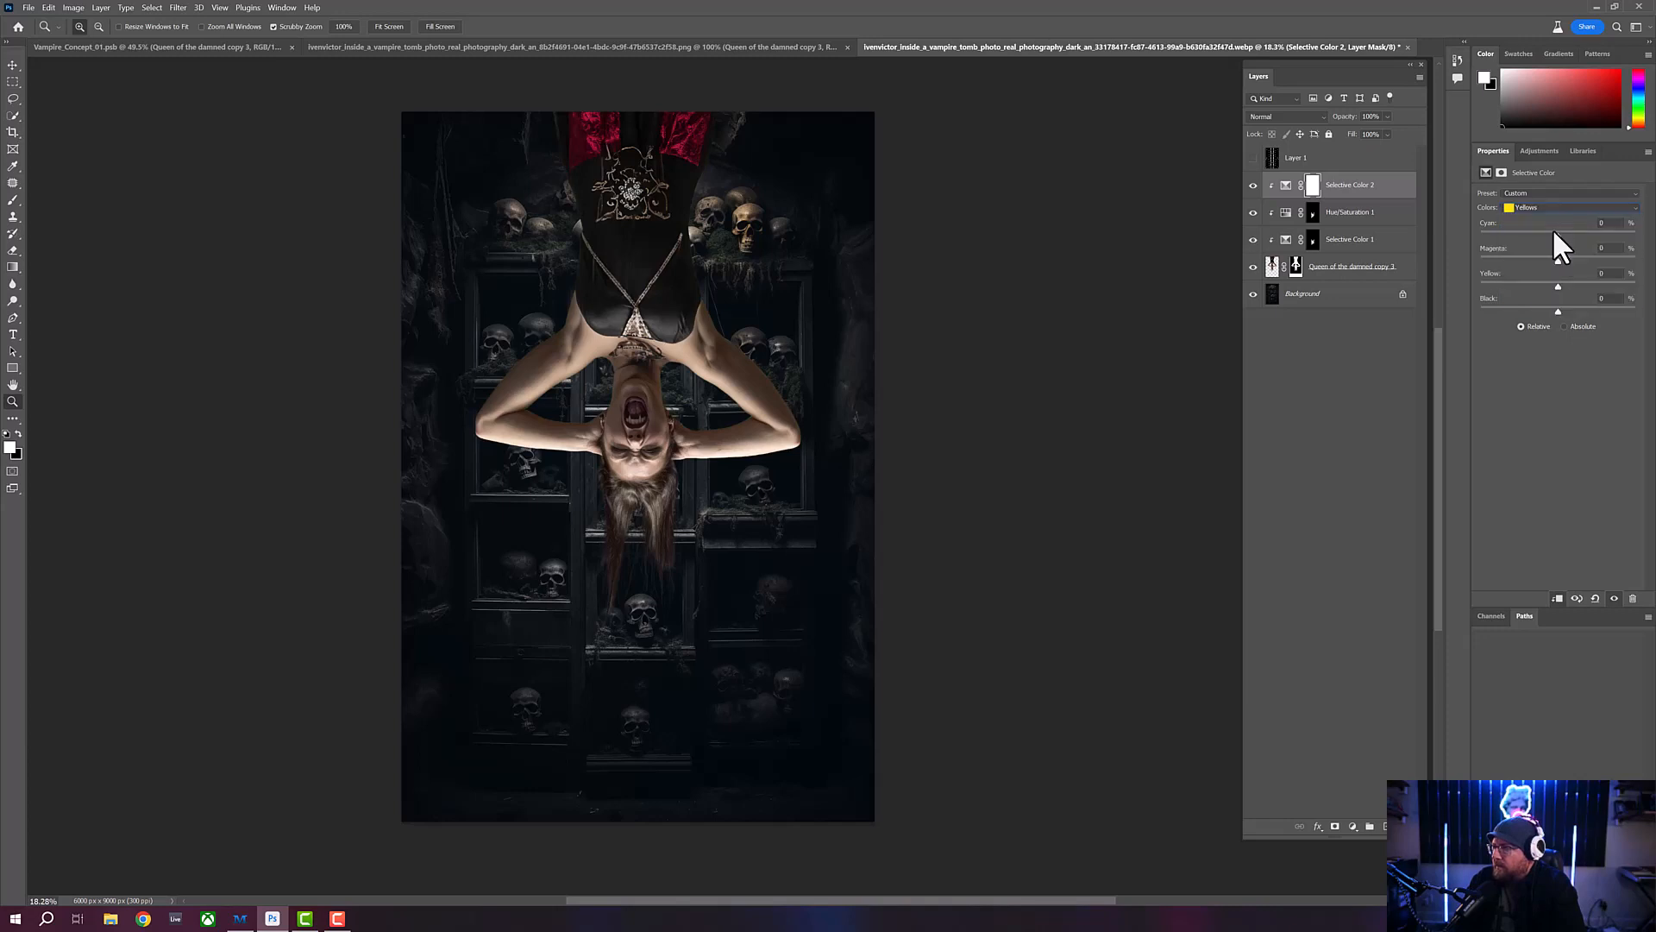
{"action": "mouse_move", "coordinate": [1556, 233]}
{"action": "left_mouse_down"}
{"action": "mouse_move", "coordinate": [1525, 231]}
{"action": "mouse_move", "coordinate": [1596, 242]}
{"action": "mouse_move", "coordinate": [1515, 234]}
{"action": "mouse_move", "coordinate": [1592, 231]}
{"action": "mouse_move", "coordinate": [1529, 230]}
{"action": "mouse_move", "coordinate": [1561, 233]}
{"action": "mouse_move", "coordinate": [1553, 257]}
{"action": "mouse_move", "coordinate": [1525, 256]}
{"action": "mouse_move", "coordinate": [1553, 262]}
{"action": "left_mouse_up"}
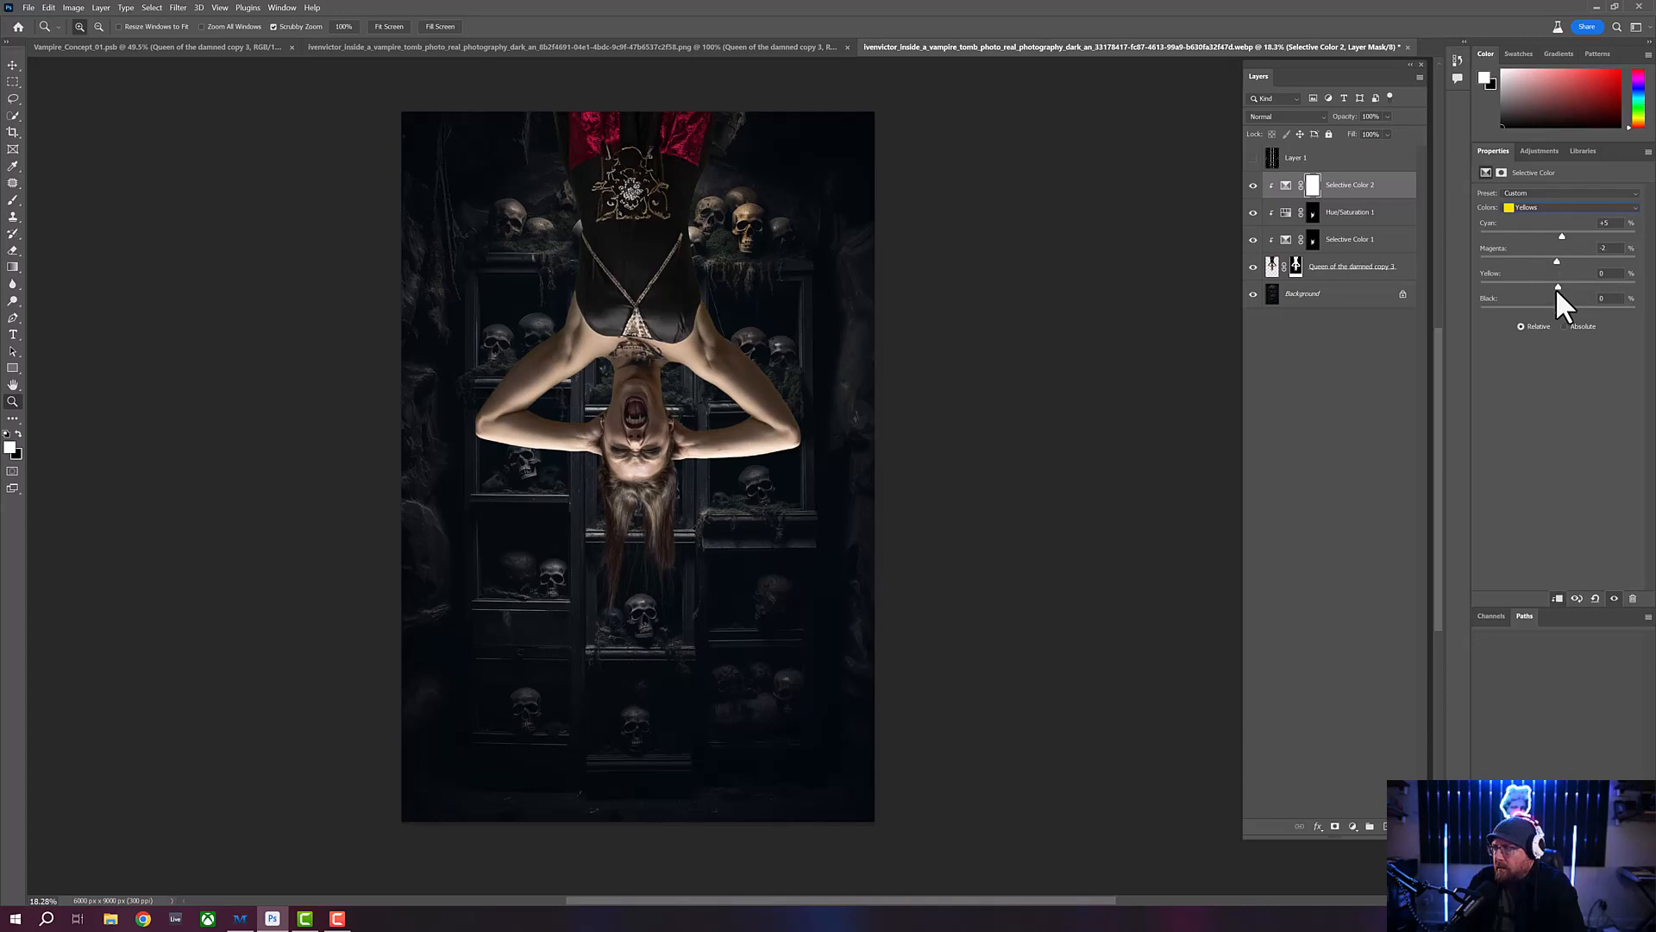
{"action": "left_click_drag", "start_coordinate": [1558, 286], "coordinate": [1506, 285]}
{"action": "left_click_drag", "start_coordinate": [1558, 309], "coordinate": [1537, 307]}
{"action": "left_click_drag", "start_coordinate": [1538, 308], "coordinate": [1540, 304]}
- Test lower Black amounts in the Greens, and leave Black at +2
{"action": "left_click", "coordinate": [1558, 209]}
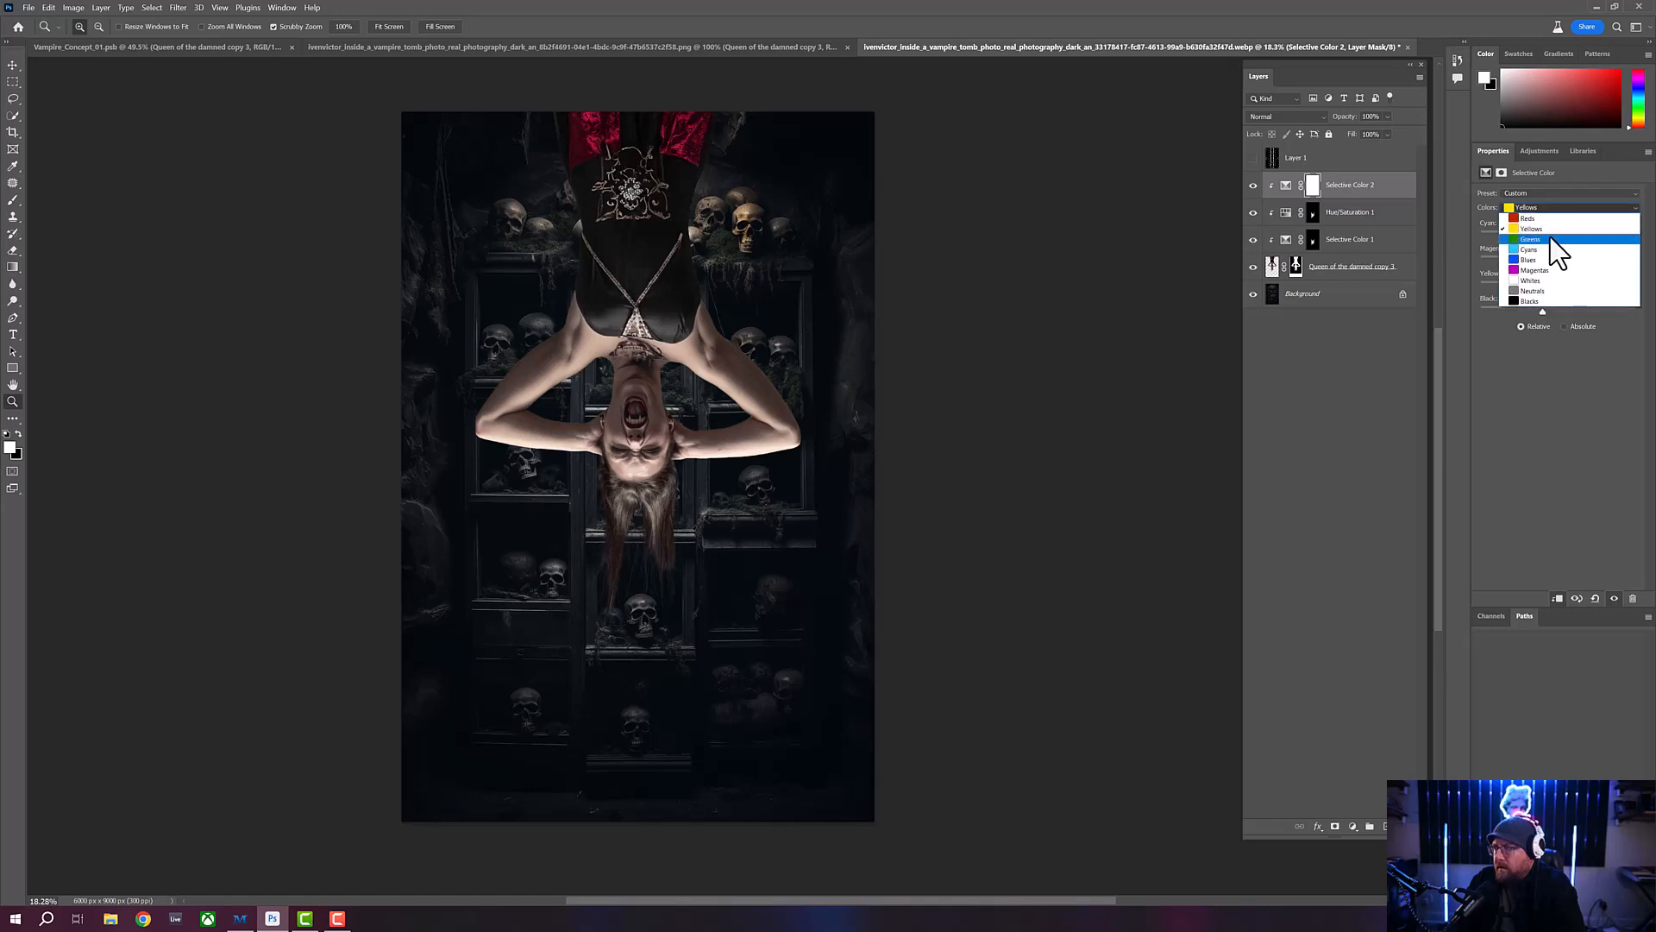
{"action": "left_click", "coordinate": [1534, 239]}
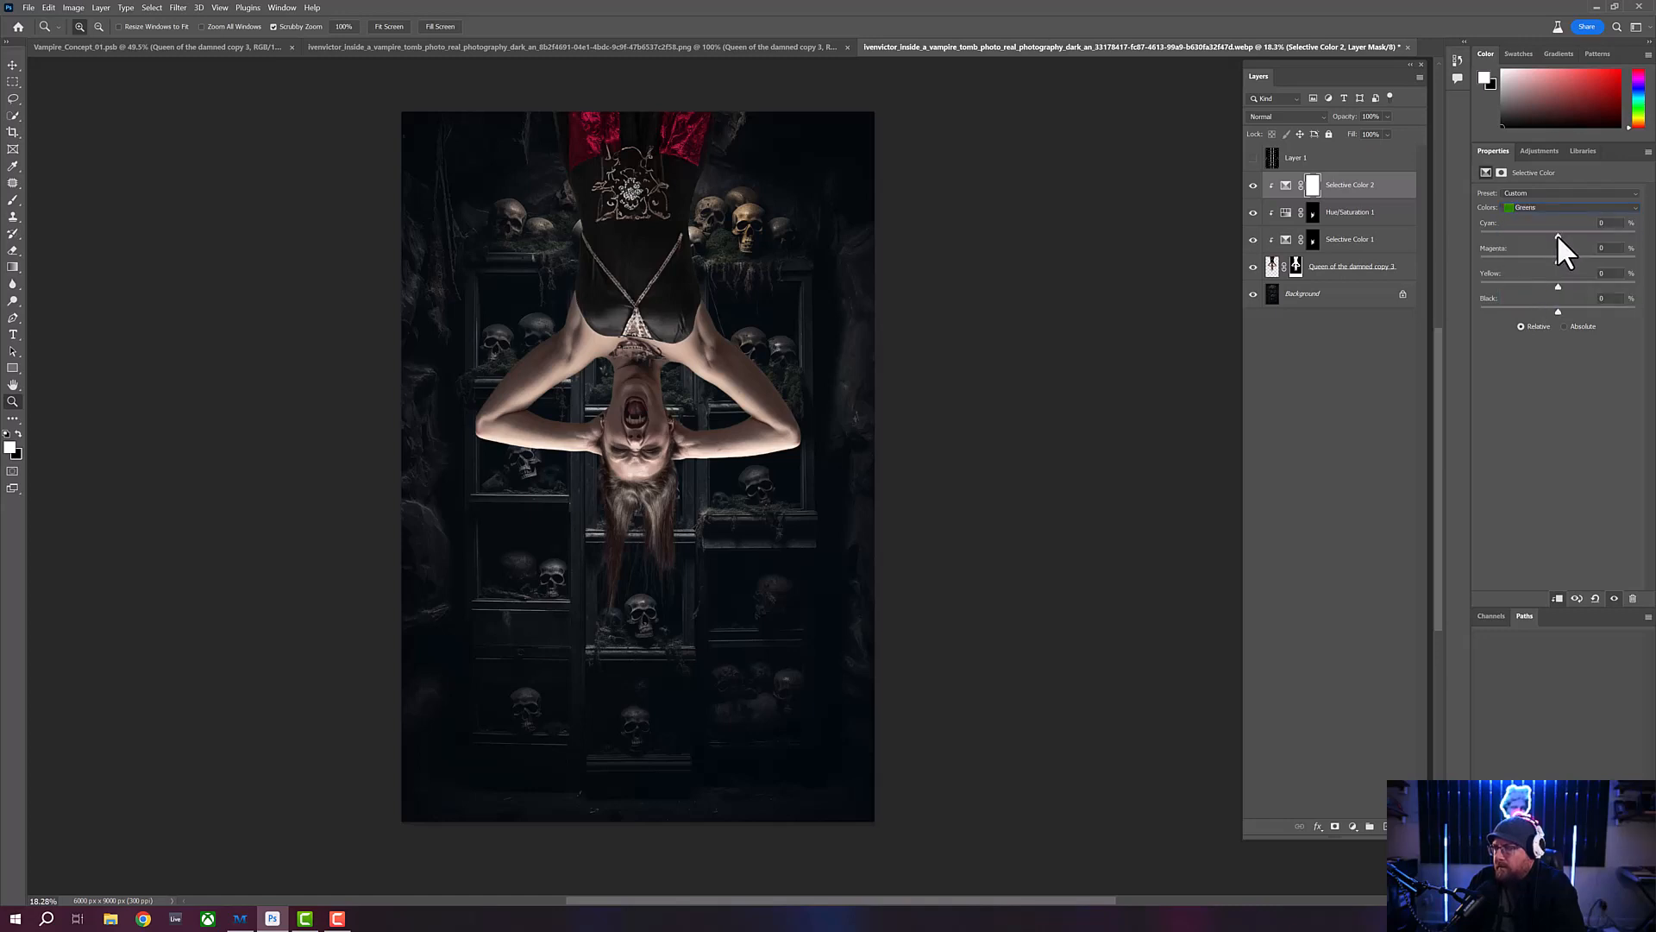
{"action": "left_click_drag", "start_coordinate": [1558, 310], "coordinate": [1496, 309]}
{"action": "left_click", "coordinate": [1540, 309]}
{"action": "left_click_drag", "start_coordinate": [1532, 308], "coordinate": [1558, 311]}
{"action": "mouse_move", "coordinate": [1556, 310]}
{"action": "left_mouse_down"}
{"action": "mouse_move", "coordinate": [1448, 306]}
{"action": "mouse_move", "coordinate": [1558, 309]}
{"action": "left_mouse_up"}
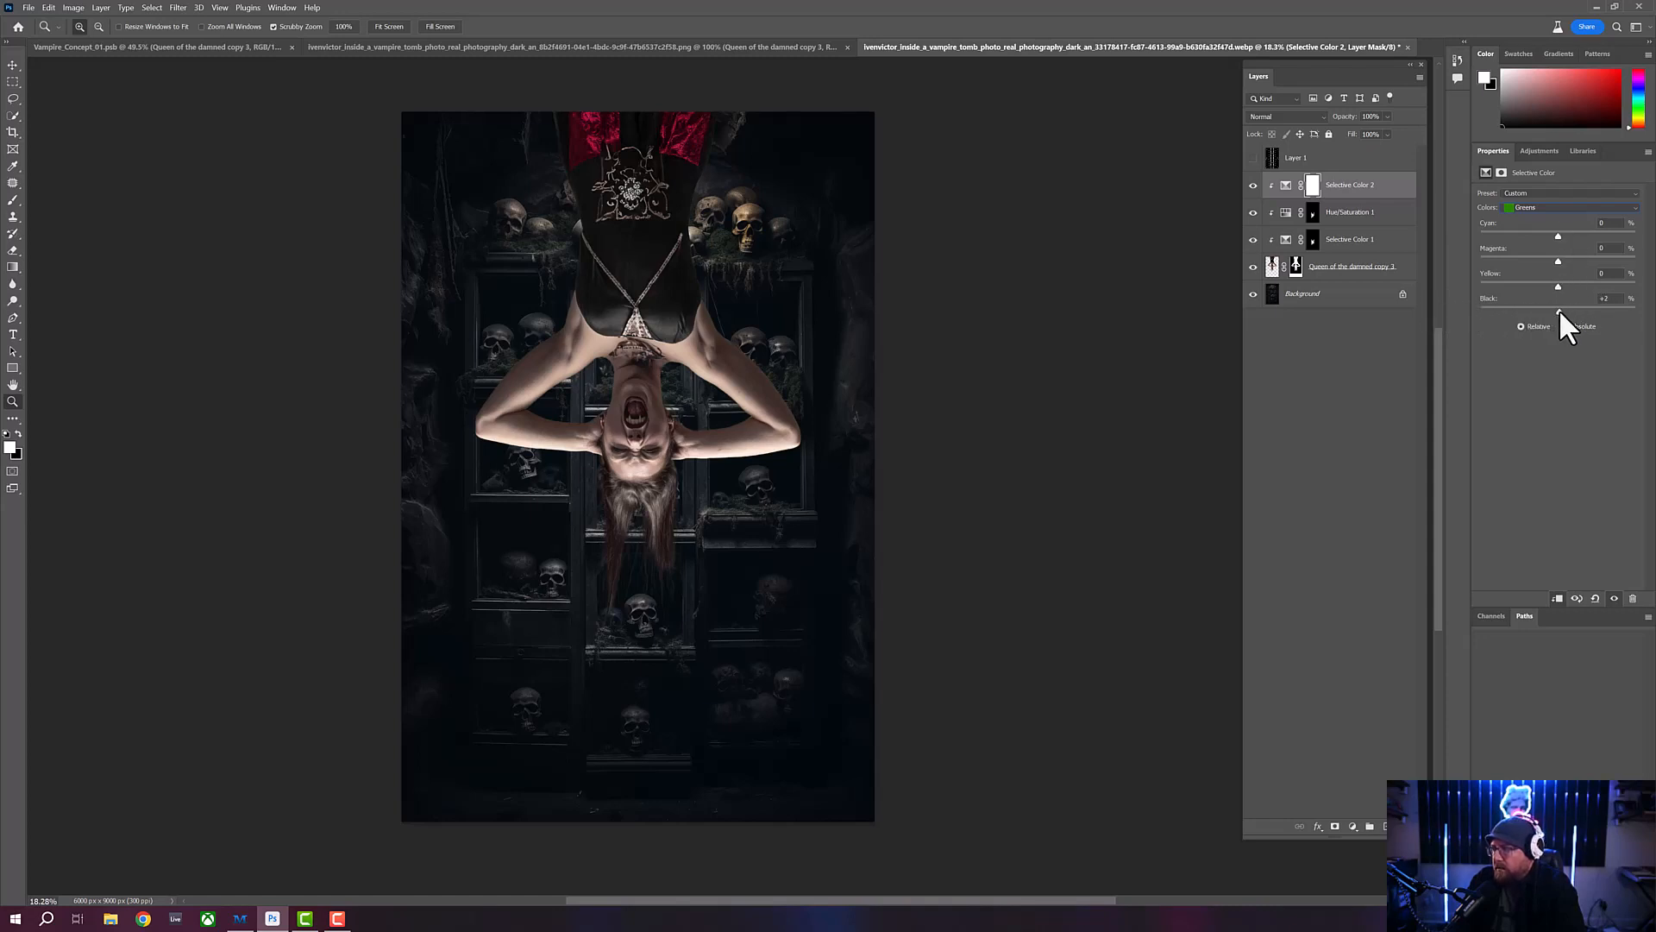
- Adjust Black in the Cyans and test both extremes of Black in the Blues, leaving both near zero
{"action": "left_click", "coordinate": [1556, 207]}
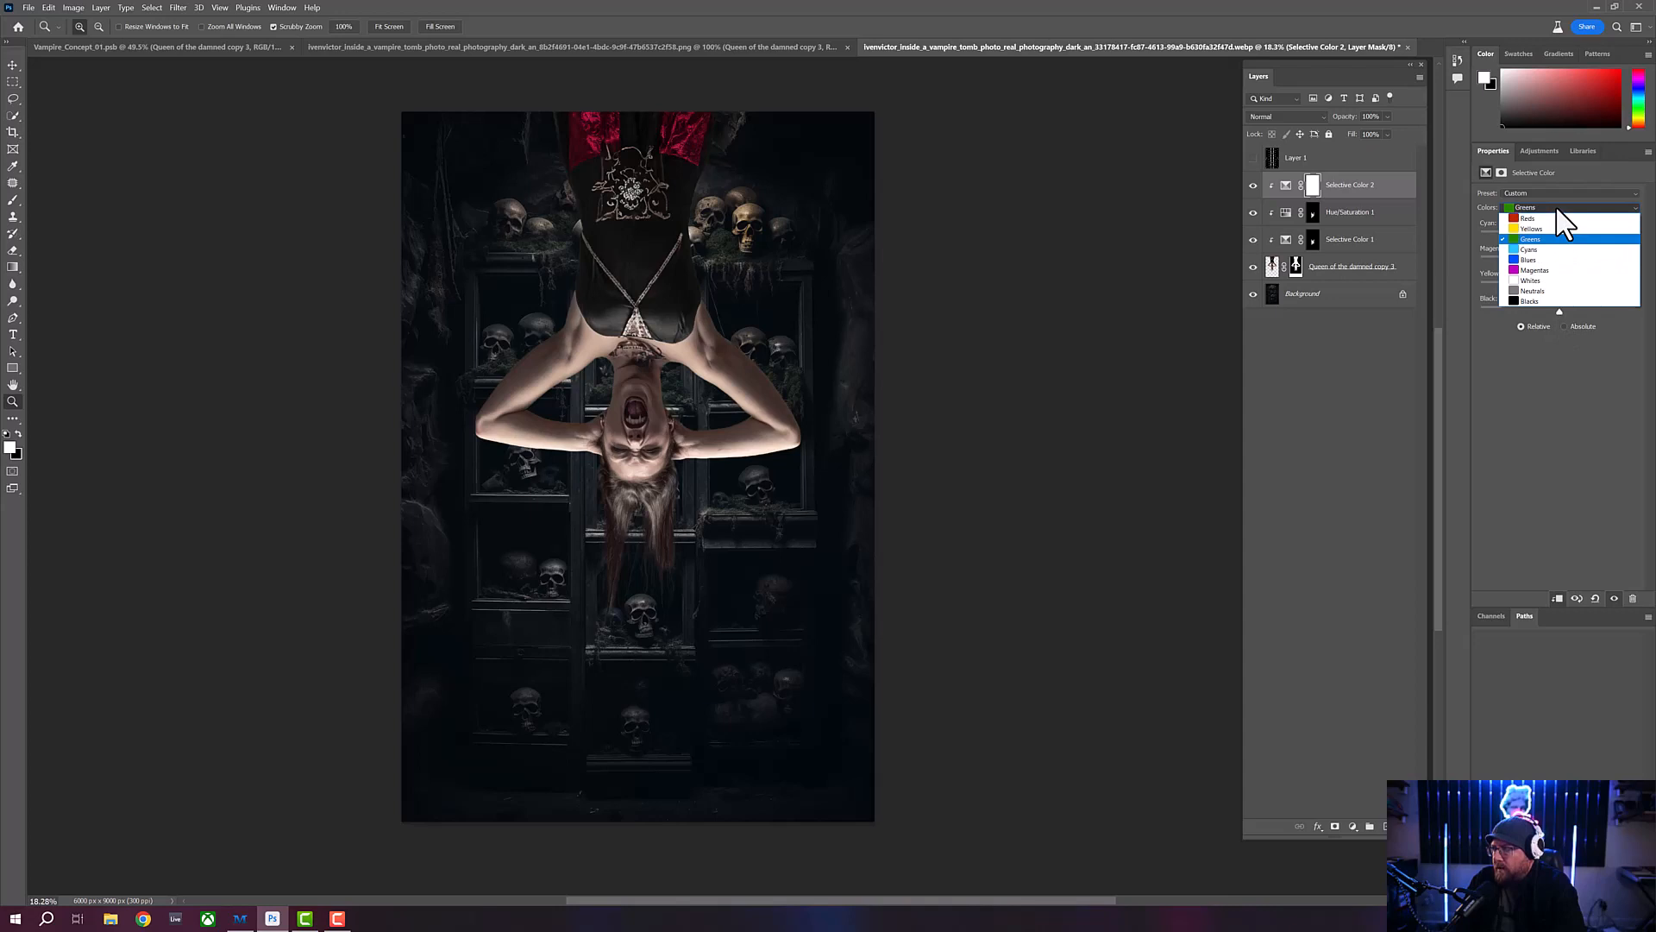
{"action": "left_click", "coordinate": [1545, 248]}
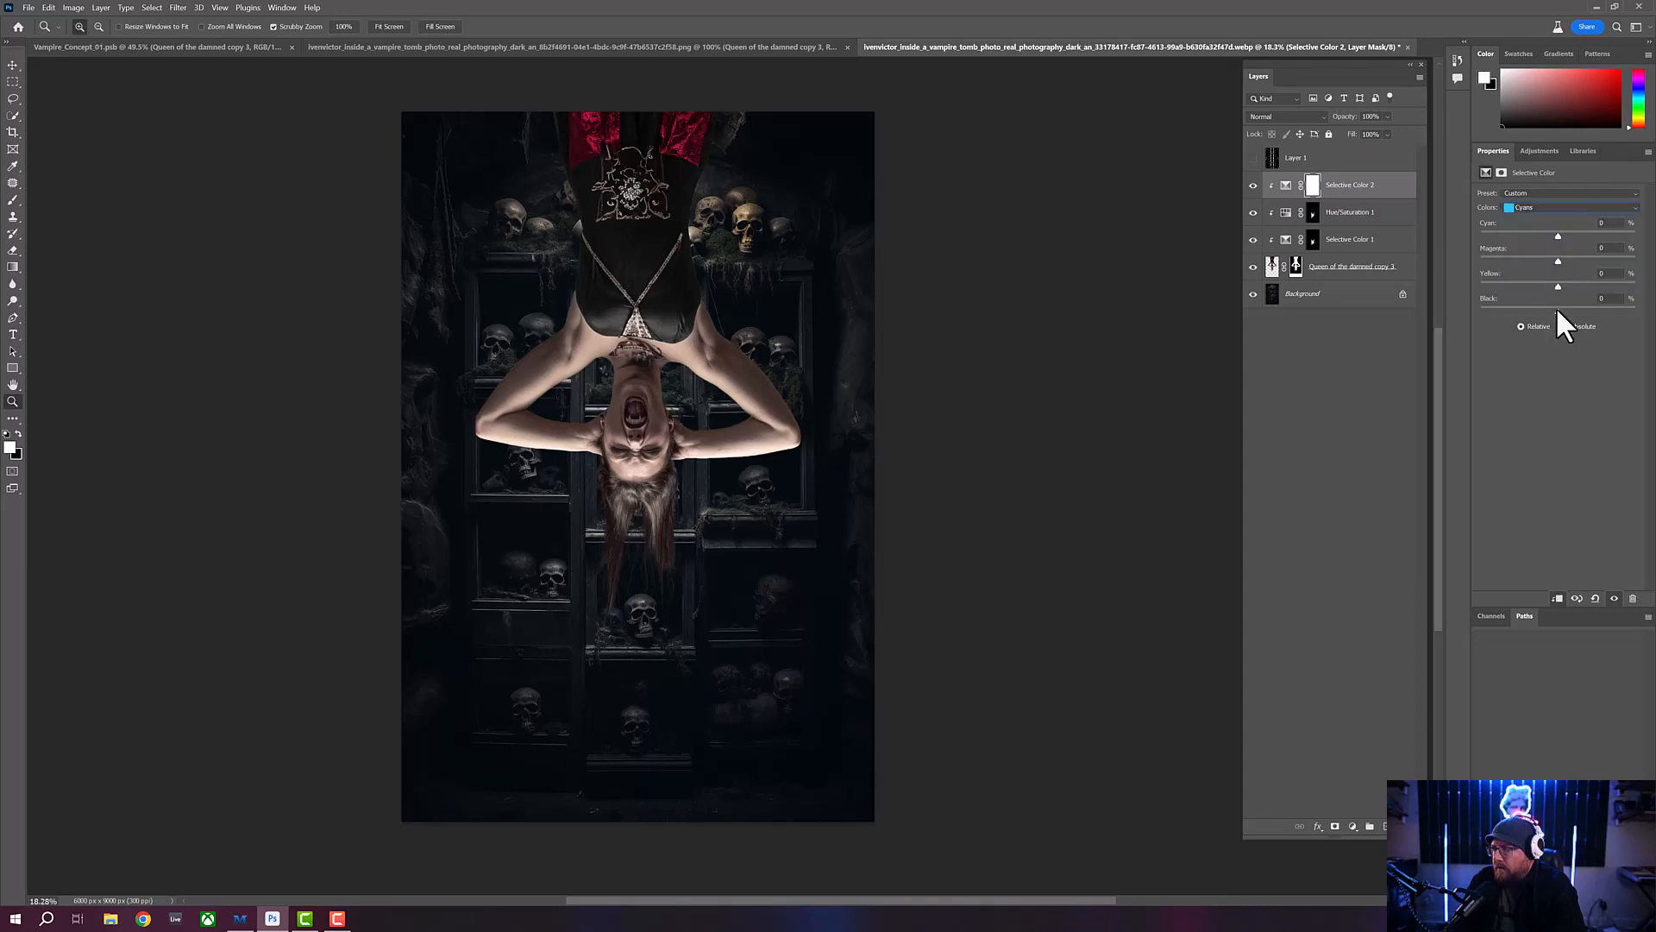
{"action": "mouse_move", "coordinate": [1558, 311]}
{"action": "left_mouse_down"}
{"action": "mouse_move", "coordinate": [1627, 321]}
{"action": "mouse_move", "coordinate": [1489, 303]}
{"action": "mouse_move", "coordinate": [1636, 318]}
{"action": "mouse_move", "coordinate": [1563, 319]}
{"action": "left_mouse_up"}
{"action": "left_click", "coordinate": [1560, 207]}
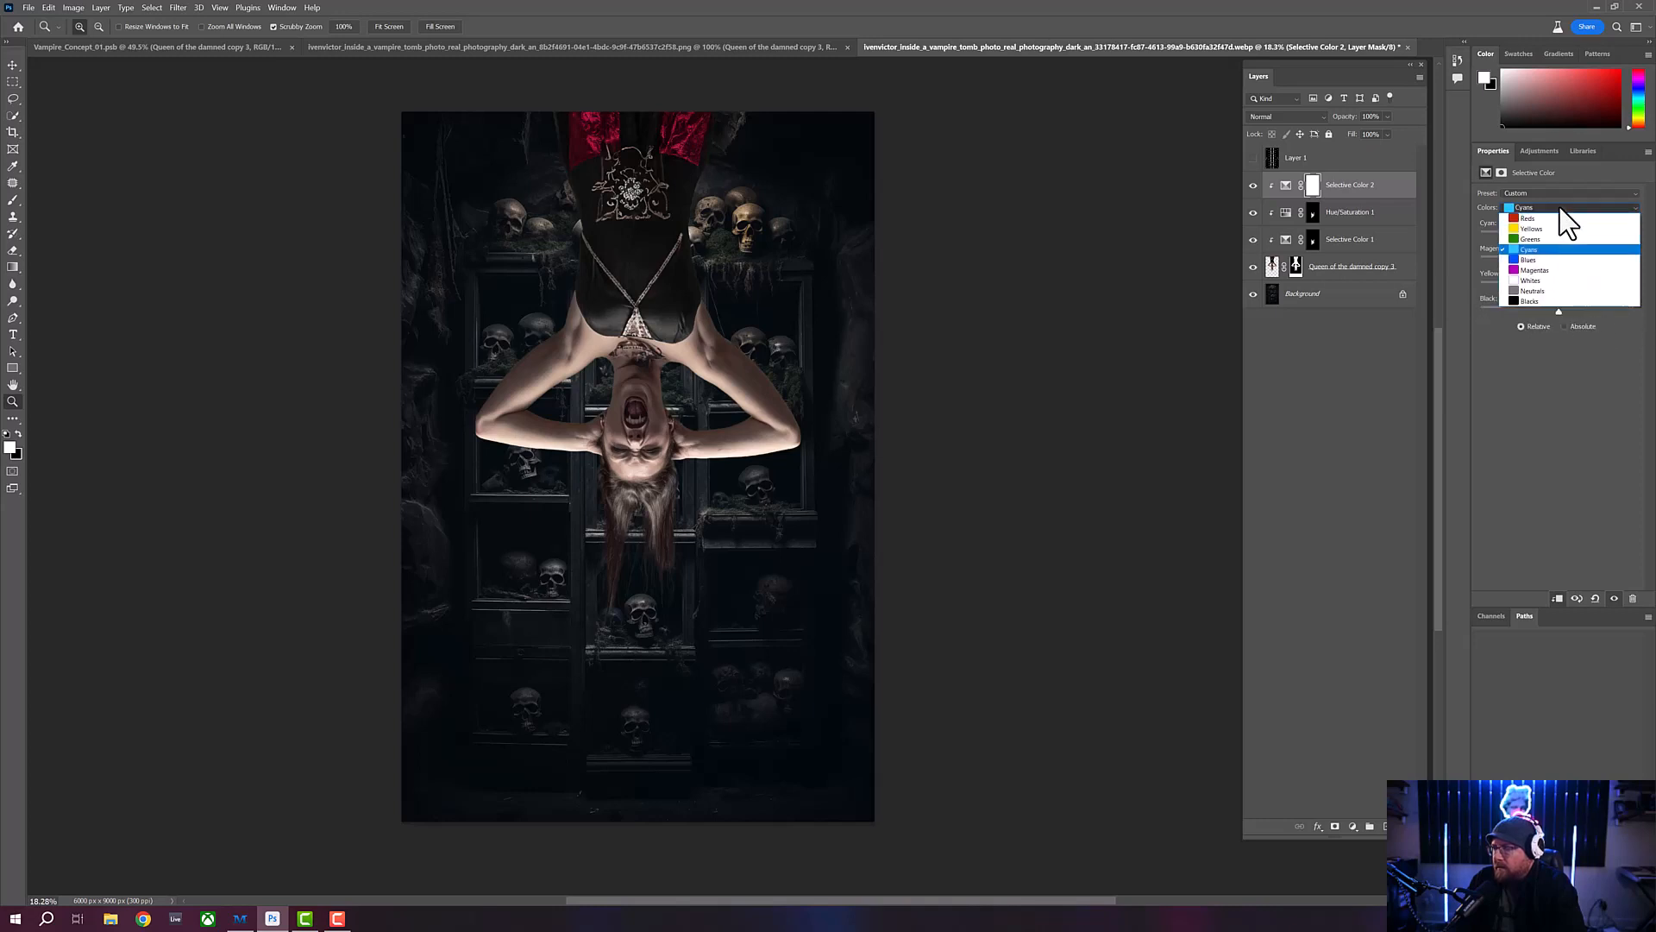
{"action": "left_click", "coordinate": [1557, 282]}
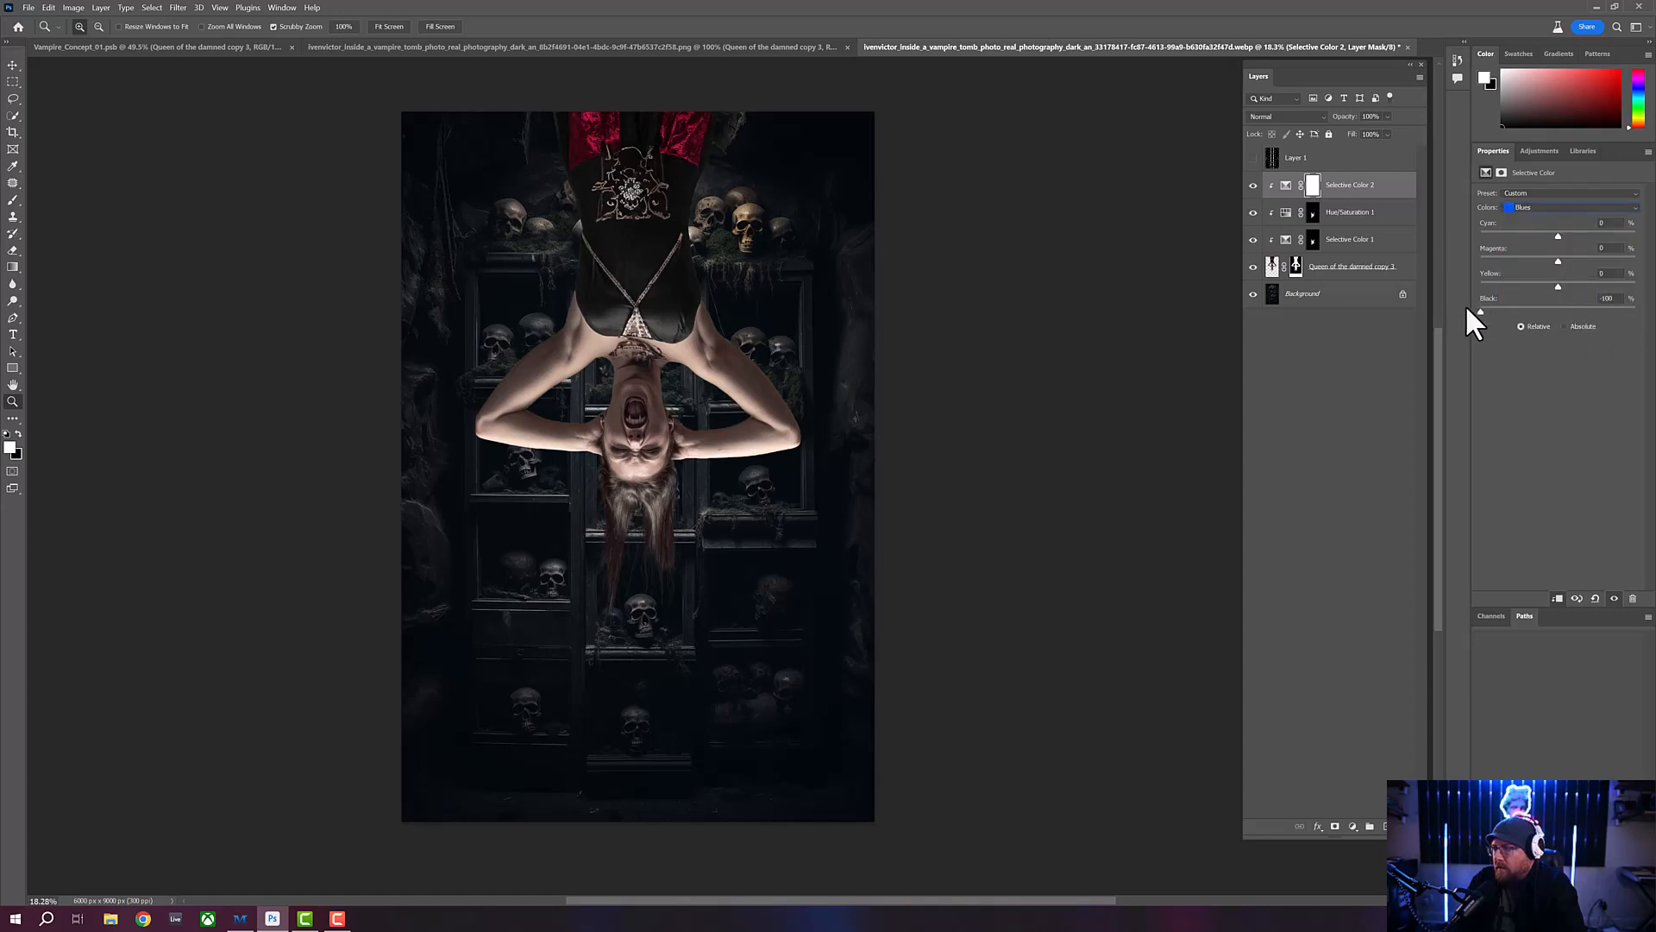
{"action": "left_click_drag", "start_coordinate": [1467, 306], "coordinate": [1622, 310]}
{"action": "left_click_drag", "start_coordinate": [1450, 308], "coordinate": [1561, 309]}
- Raise the Black amount of the Magentas slightly
{"action": "left_click", "coordinate": [1570, 209]}
{"action": "left_click", "coordinate": [1540, 270]}
{"action": "mouse_move", "coordinate": [1555, 308]}
{"action": "left_mouse_down"}
{"action": "mouse_move", "coordinate": [1613, 307]}
{"action": "mouse_move", "coordinate": [1478, 305]}
{"action": "mouse_move", "coordinate": [1598, 308]}
{"action": "mouse_move", "coordinate": [1498, 312]}
{"action": "mouse_move", "coordinate": [1561, 309]}
{"action": "left_mouse_up"}
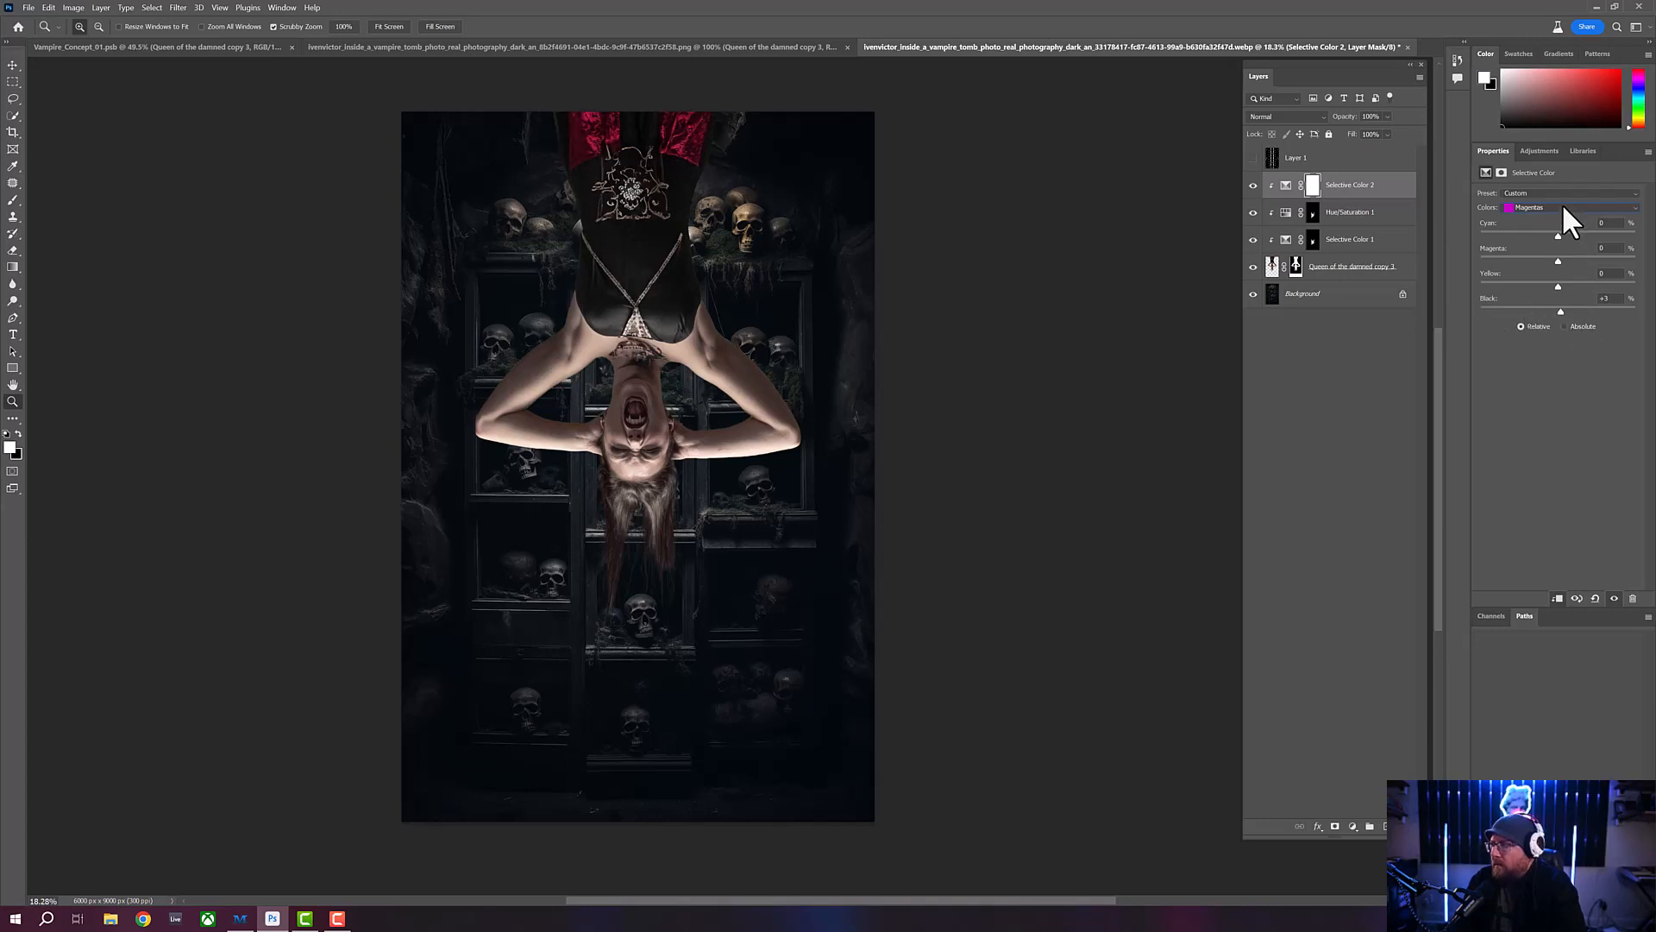
- Set the Black amount of the Whites to -18 to brighten the skin highlights
{"action": "left_click", "coordinate": [1561, 205]}
{"action": "left_click", "coordinate": [1544, 281]}
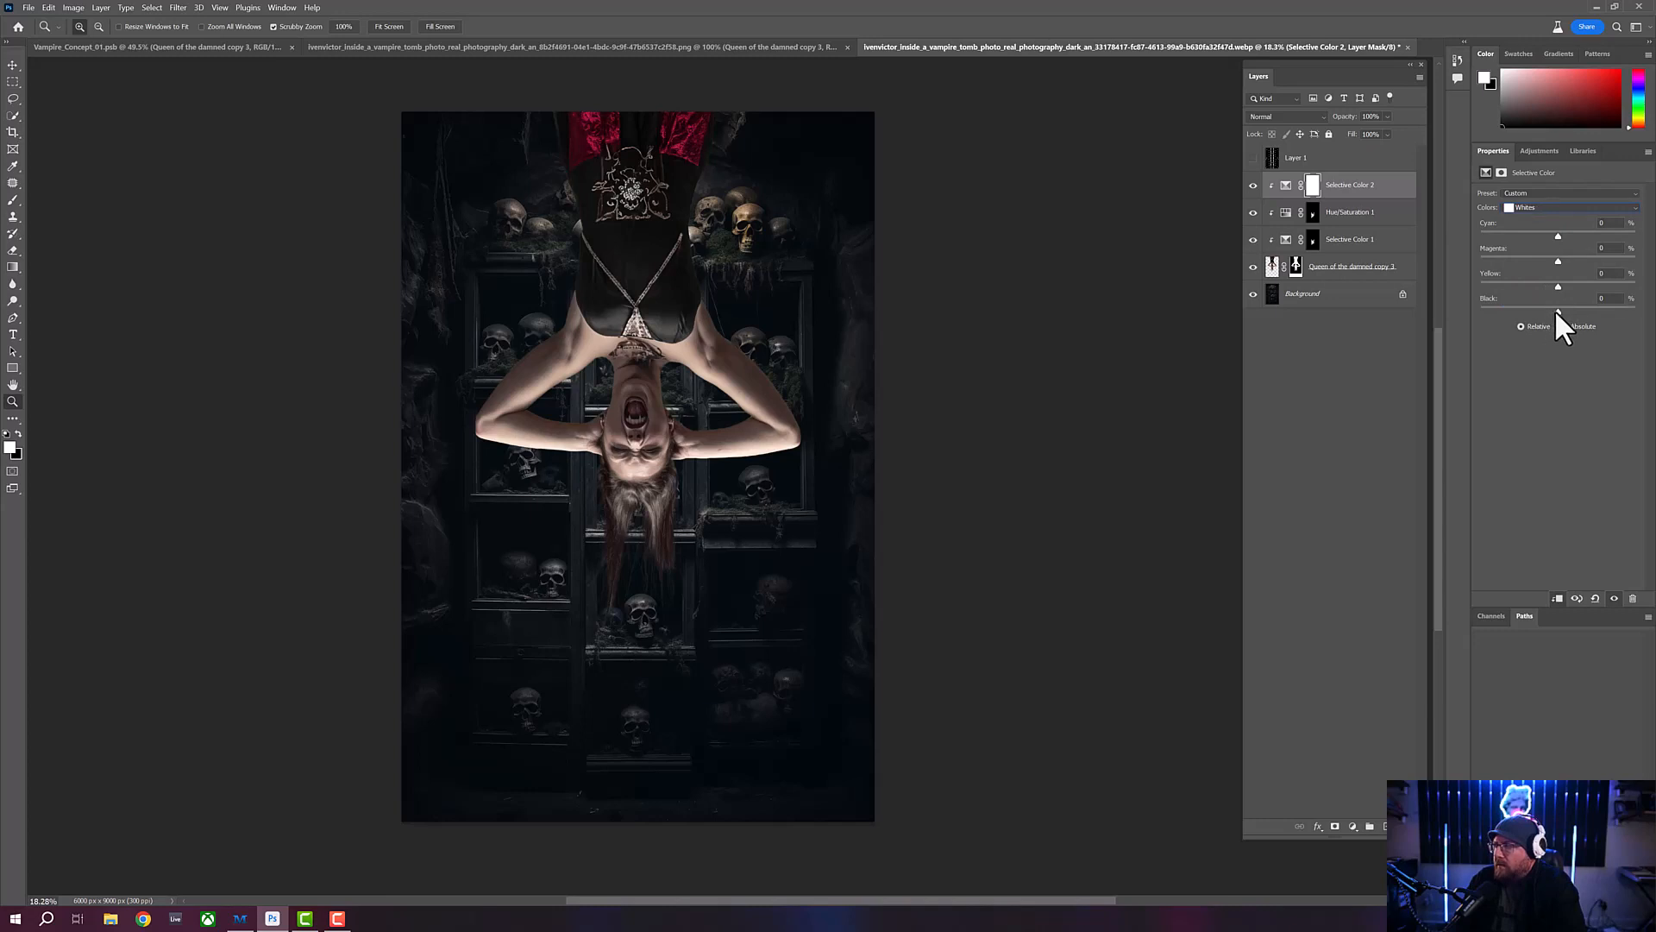
{"action": "left_click_drag", "start_coordinate": [1557, 311], "coordinate": [1518, 299]}
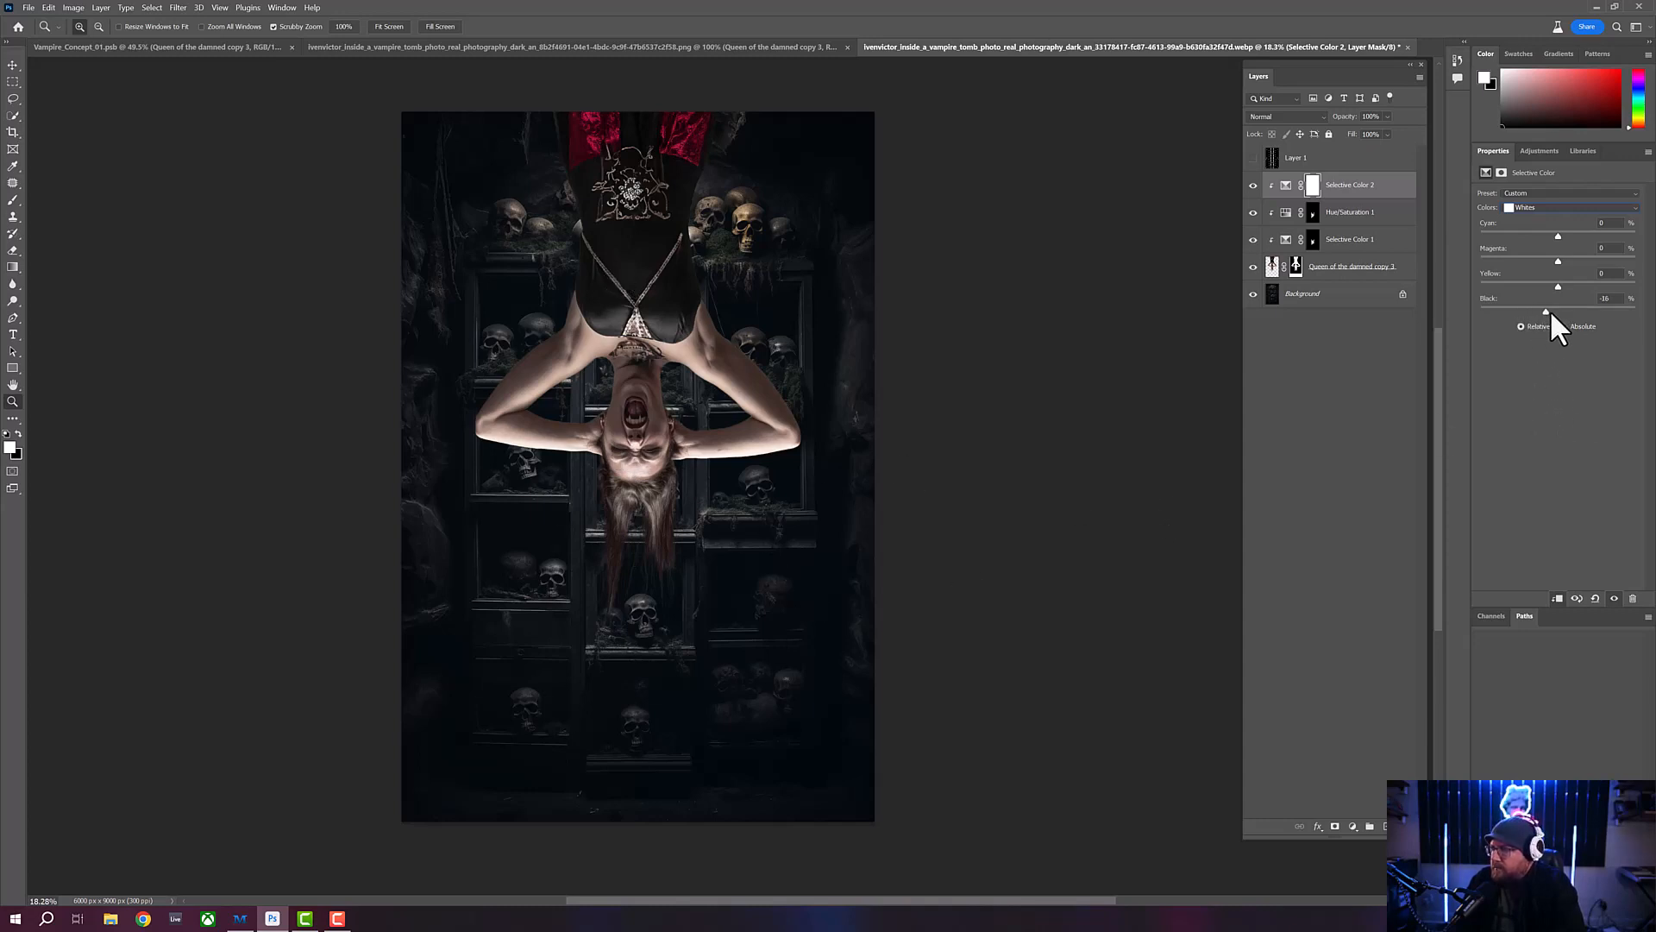
{"action": "mouse_move", "coordinate": [1551, 311]}
{"action": "left_mouse_down"}
{"action": "mouse_move", "coordinate": [1617, 311]}
{"action": "mouse_move", "coordinate": [1545, 307]}
{"action": "left_mouse_up"}
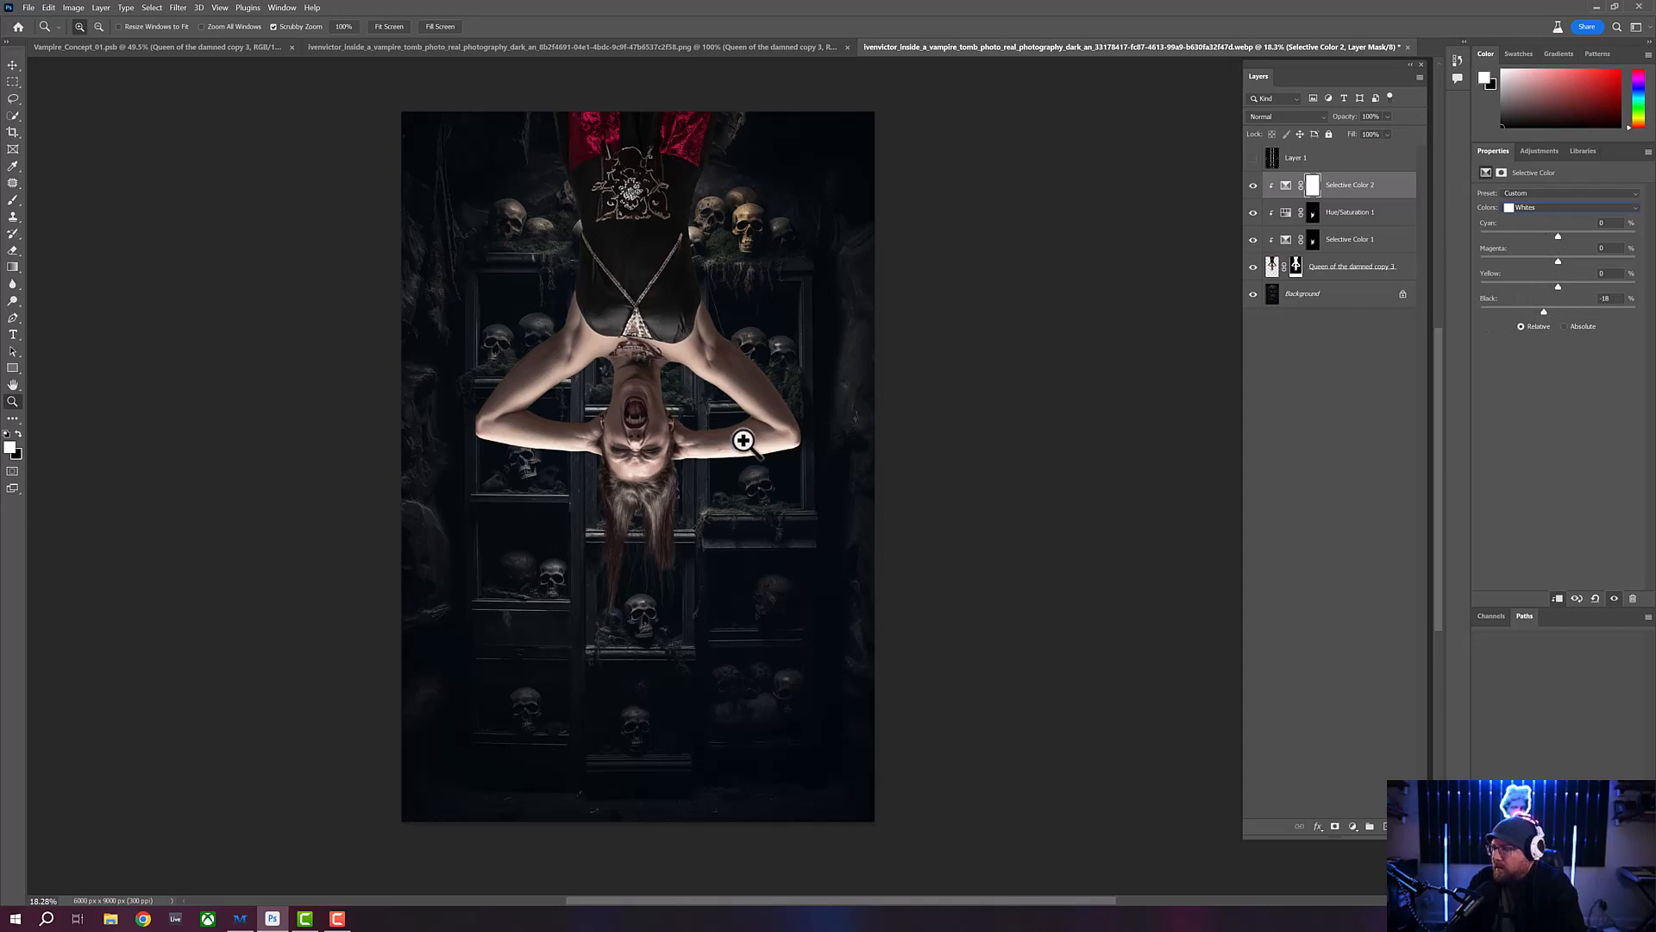
- In the Neutrals, set Cyan to +13, Magenta to +2 and Yellow to about -8 to cool the woman's skin
{"action": "left_click", "coordinate": [1560, 207]}
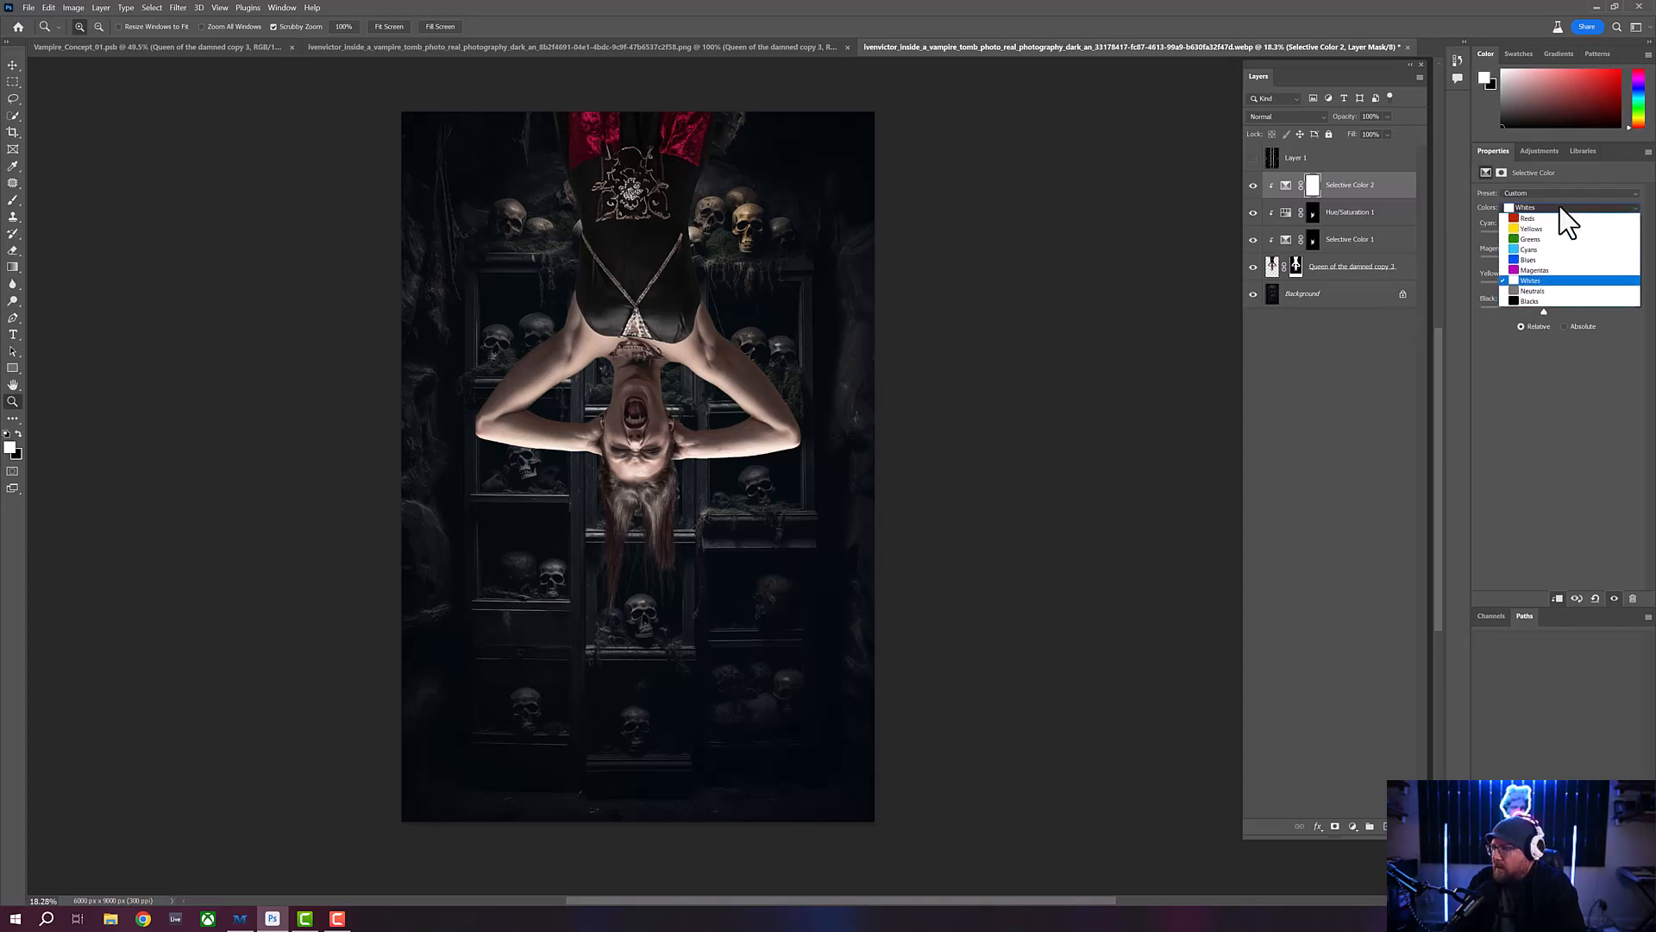
{"action": "left_click", "coordinate": [1561, 289]}
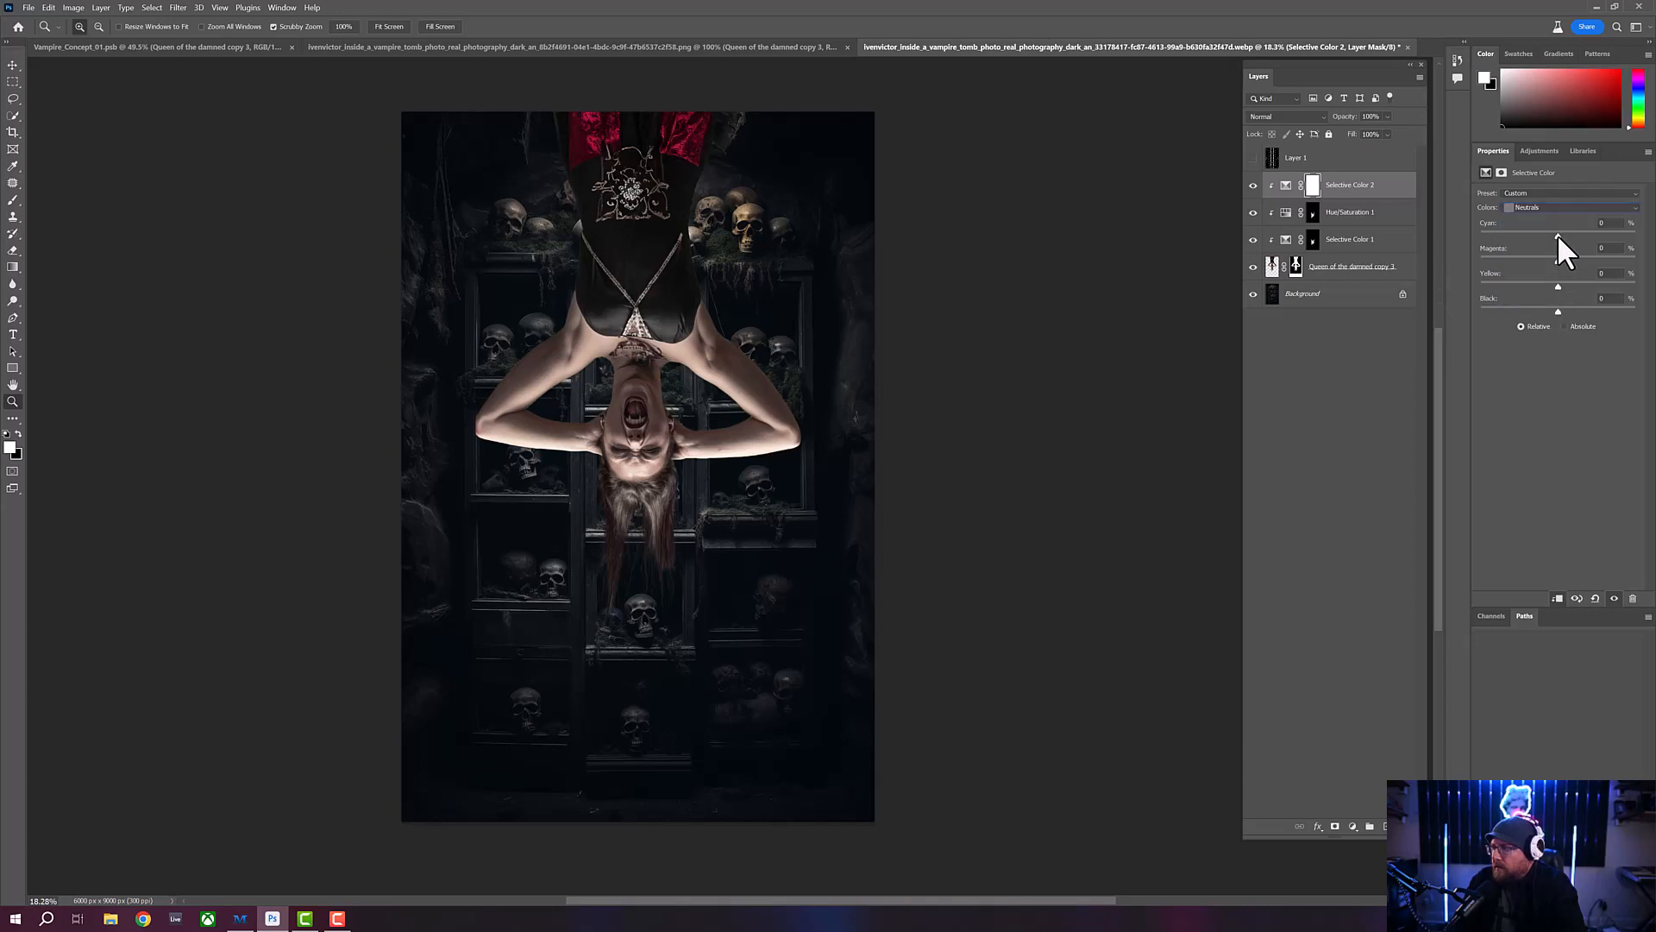
{"action": "left_click_drag", "start_coordinate": [1558, 234], "coordinate": [1565, 235]}
{"action": "left_click_drag", "start_coordinate": [1566, 234], "coordinate": [1547, 233]}
{"action": "left_click_drag", "start_coordinate": [1571, 232], "coordinate": [1571, 233]}
{"action": "left_click_drag", "start_coordinate": [1566, 230], "coordinate": [1567, 230]}
{"action": "left_click_drag", "start_coordinate": [1556, 261], "coordinate": [1563, 260]}
{"action": "mouse_move", "coordinate": [1545, 284]}
{"action": "left_mouse_down"}
{"action": "mouse_move", "coordinate": [1566, 286]}
{"action": "mouse_move", "coordinate": [1551, 279]}
{"action": "left_mouse_up"}
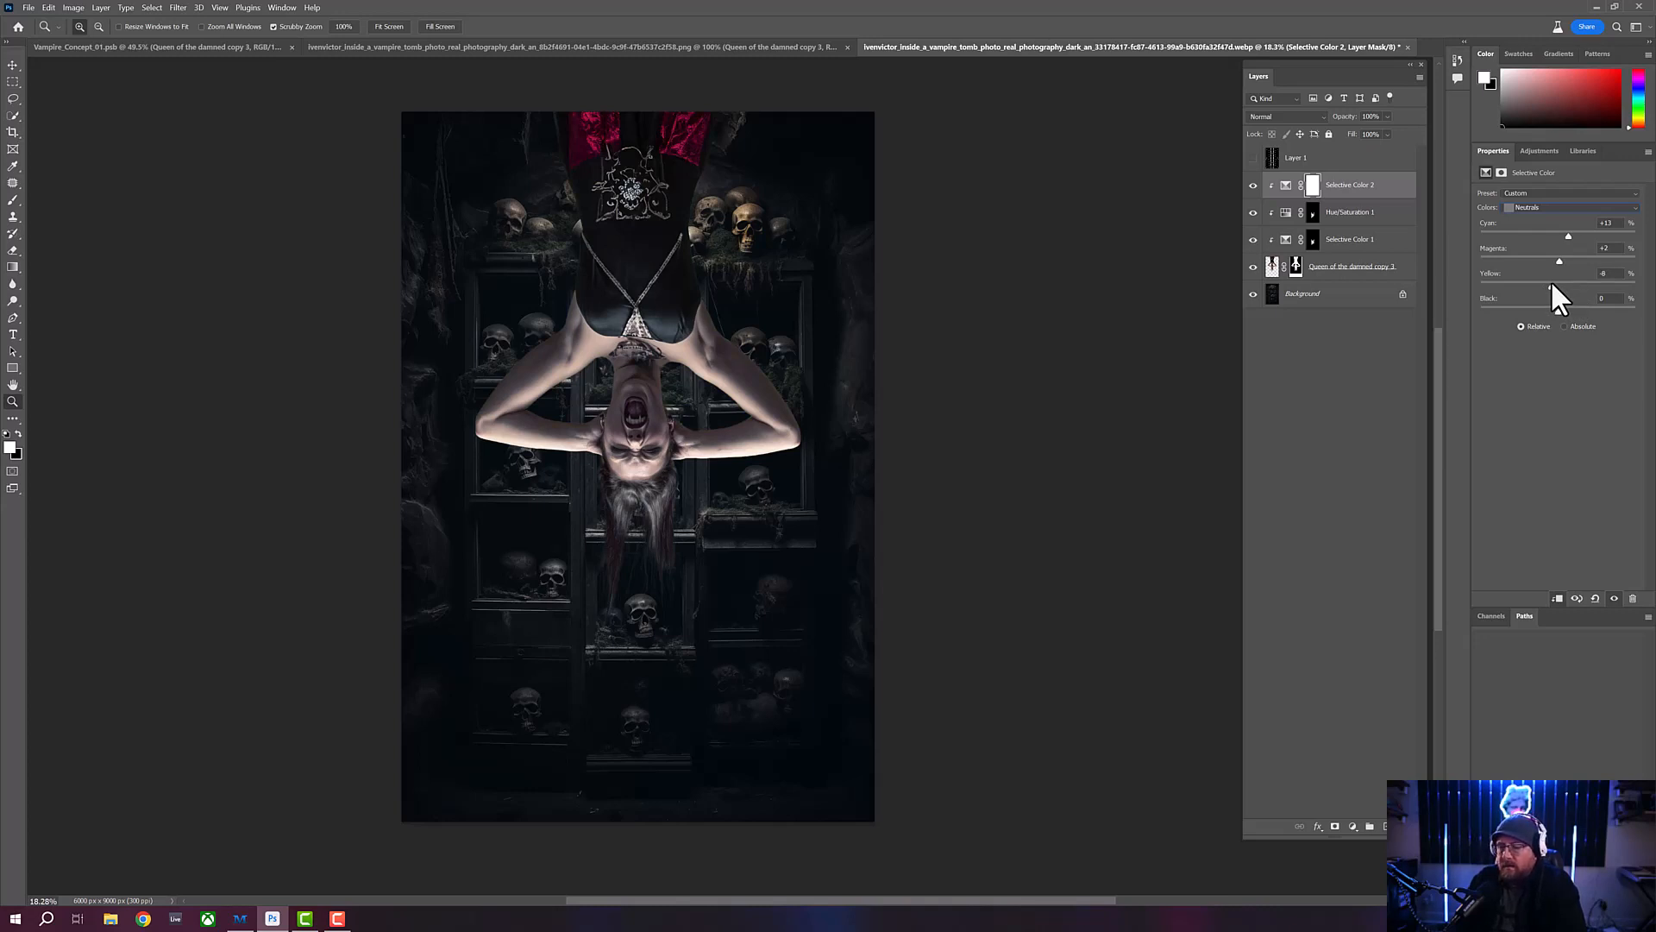
{"action": "left_click_drag", "start_coordinate": [1551, 279], "coordinate": [1546, 280]}
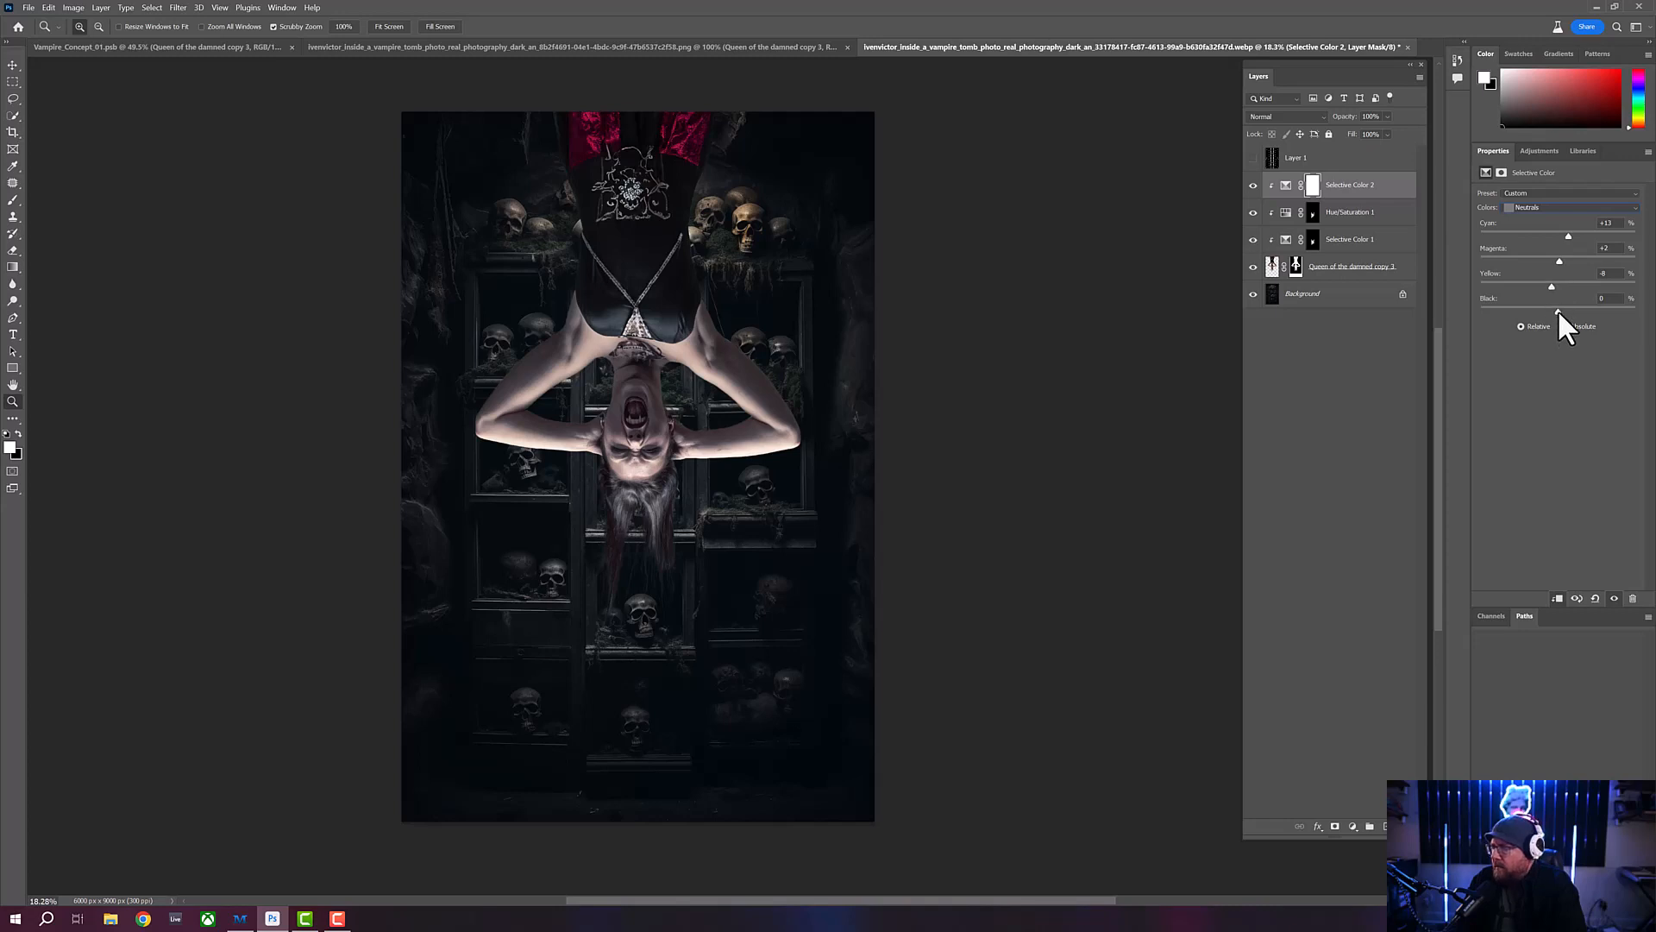
- Fine-tune the Black amount of the Neutrals to -2 in the Selective Color adjustment
{"action": "left_click_drag", "start_coordinate": [1558, 311], "coordinate": [1554, 310]}
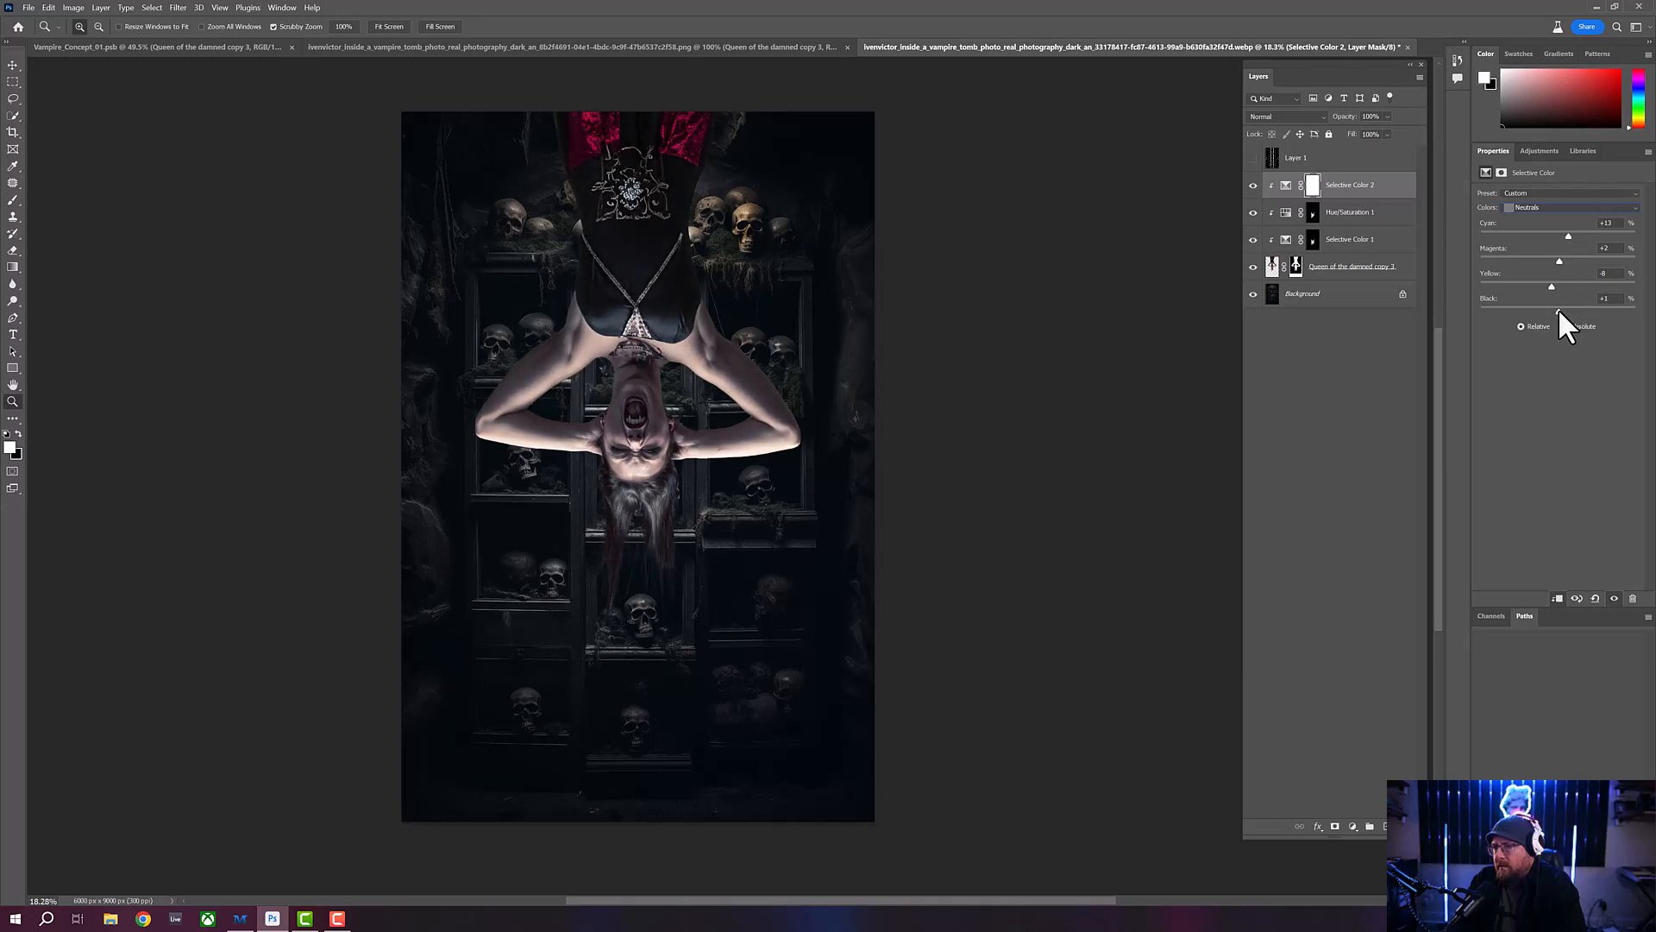
{"action": "left_click_drag", "start_coordinate": [1560, 310], "coordinate": [1556, 311]}
{"action": "left_click_drag", "start_coordinate": [1560, 309], "coordinate": [1563, 311]}
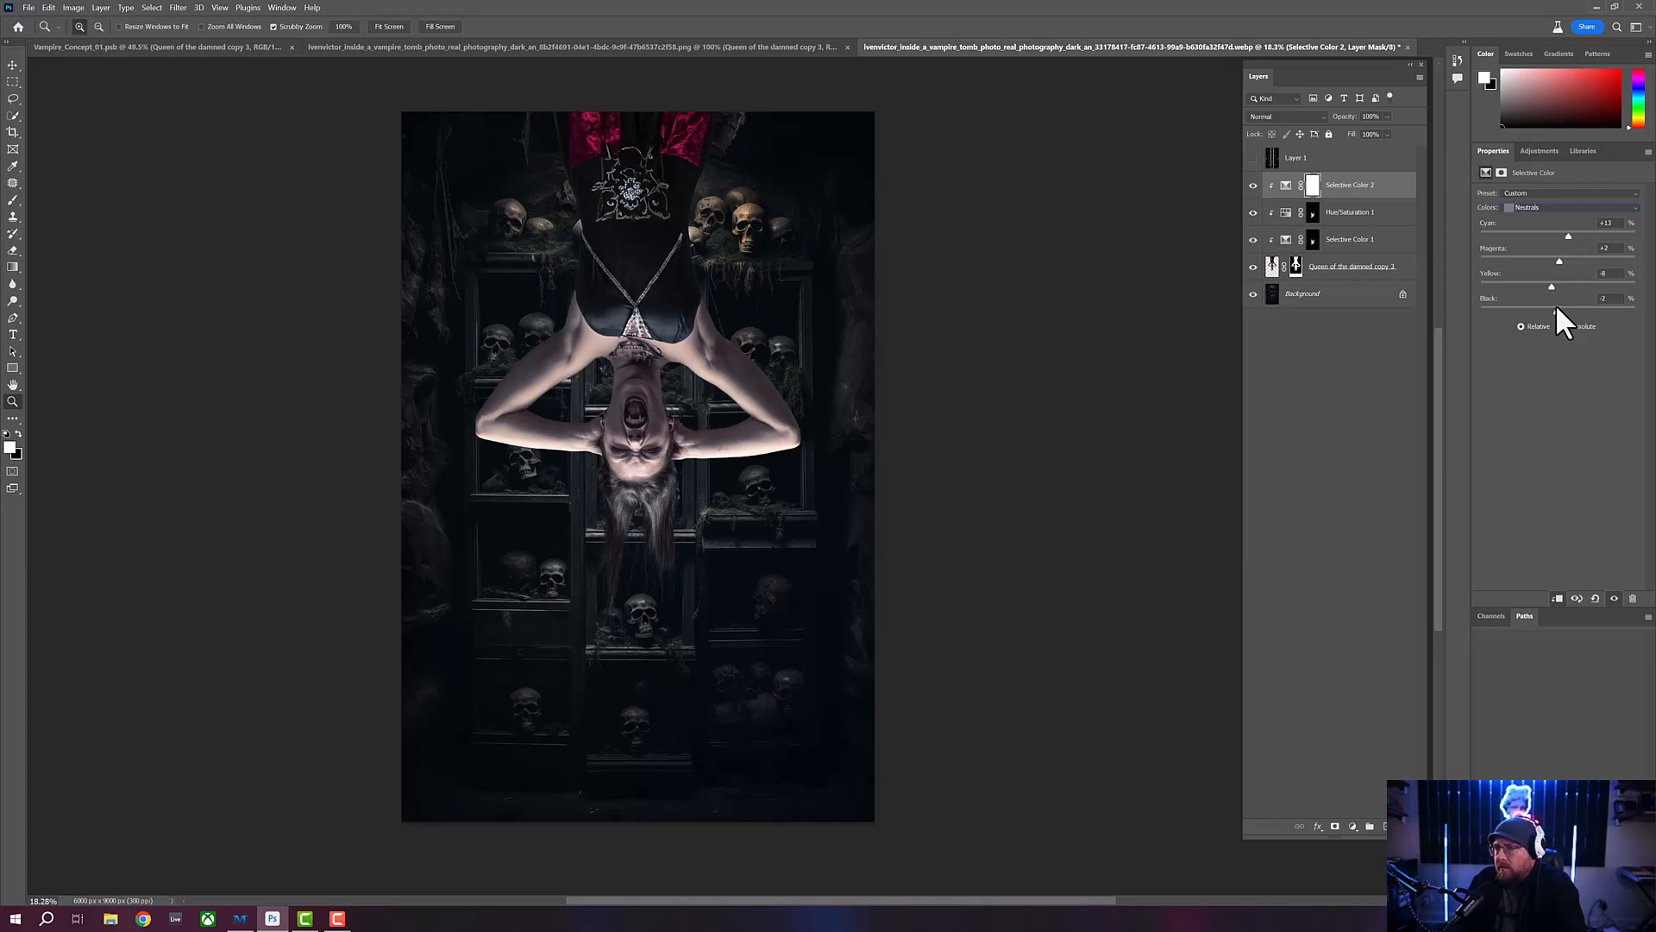
- In the Blacks, set Cyan to +12, Magenta to +10, Yellow to +3 and Black to -1 to cool the shadows
{"action": "left_click", "coordinate": [1557, 205]}
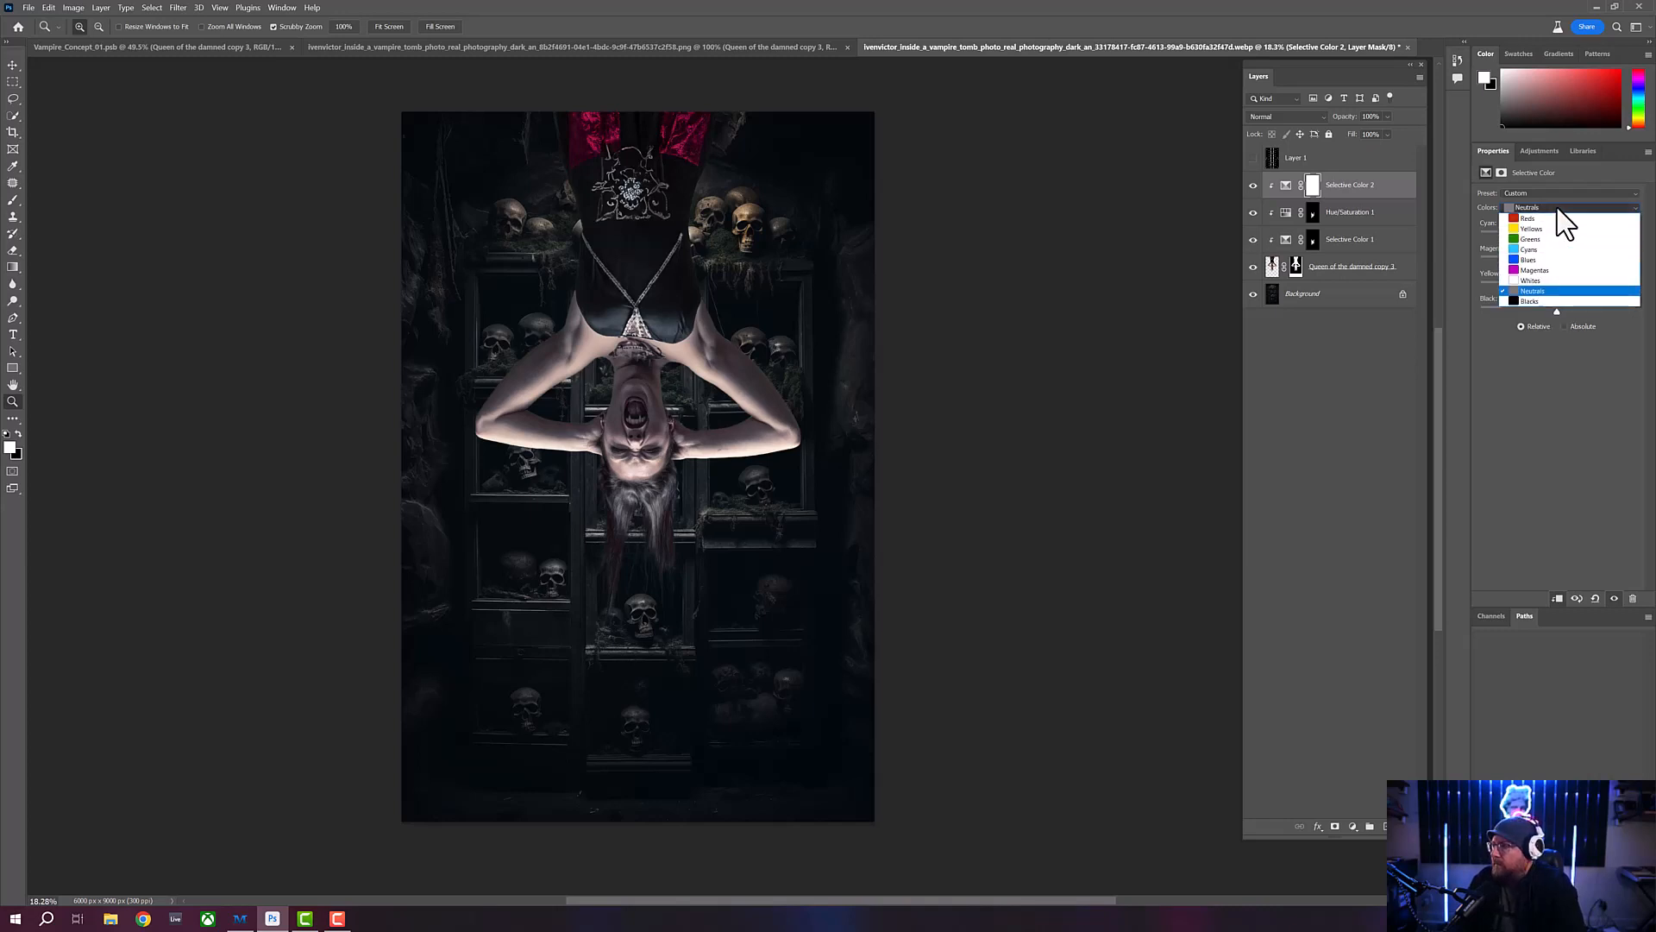
{"action": "left_click", "coordinate": [1549, 298]}
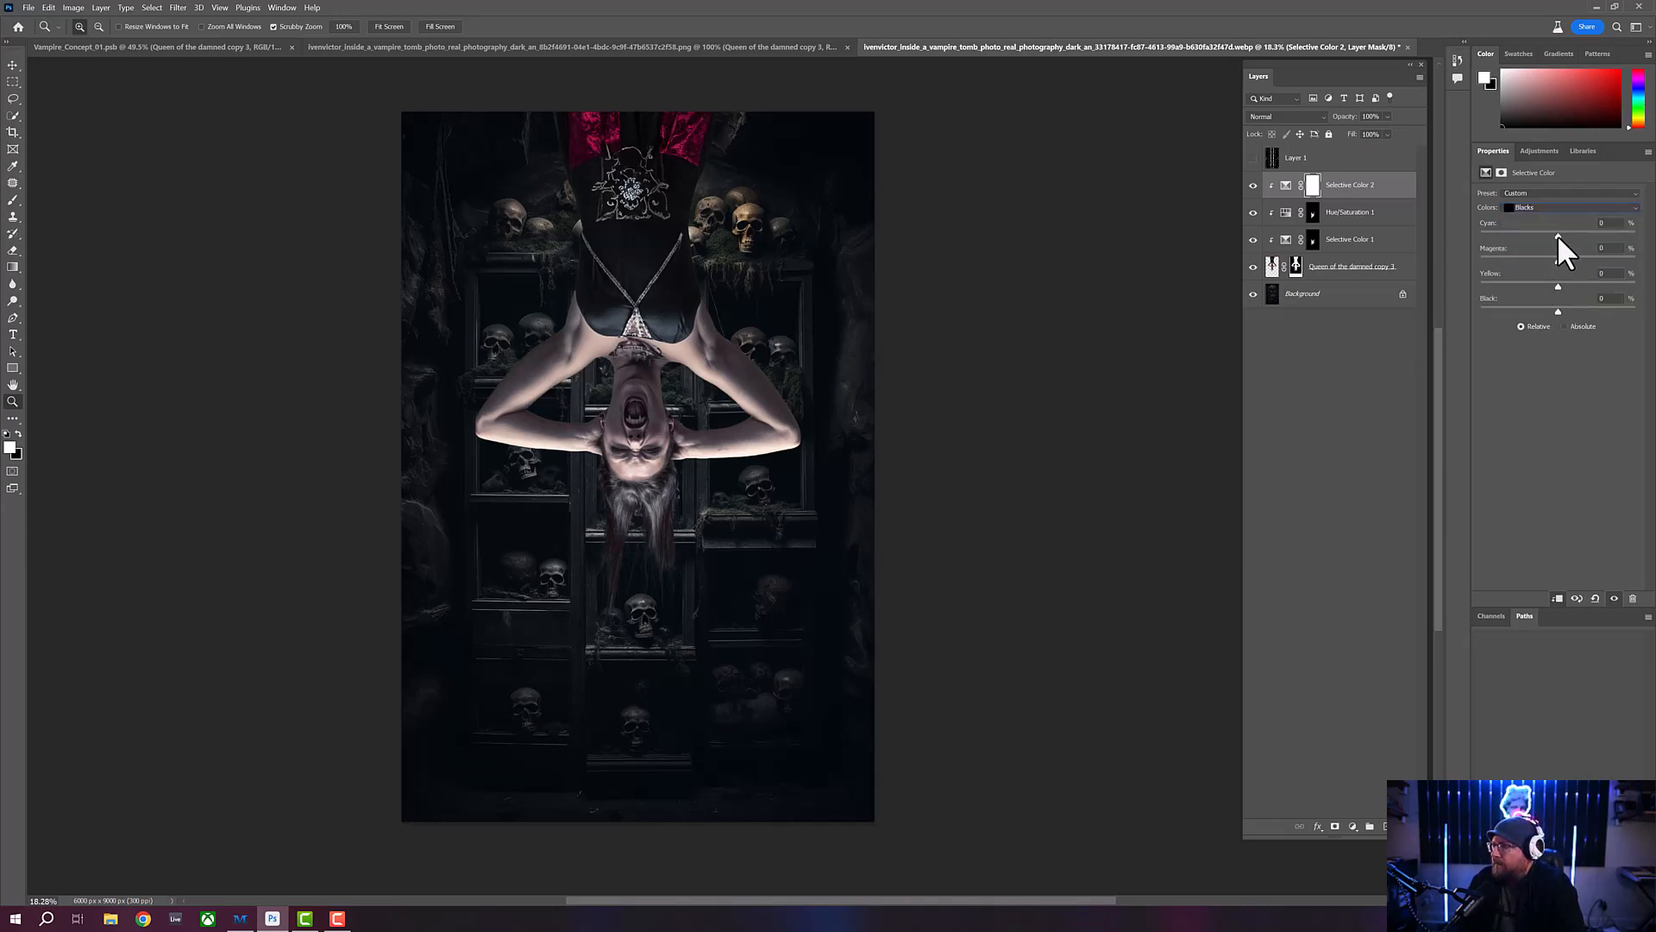
{"action": "left_click_drag", "start_coordinate": [1558, 235], "coordinate": [1553, 235]}
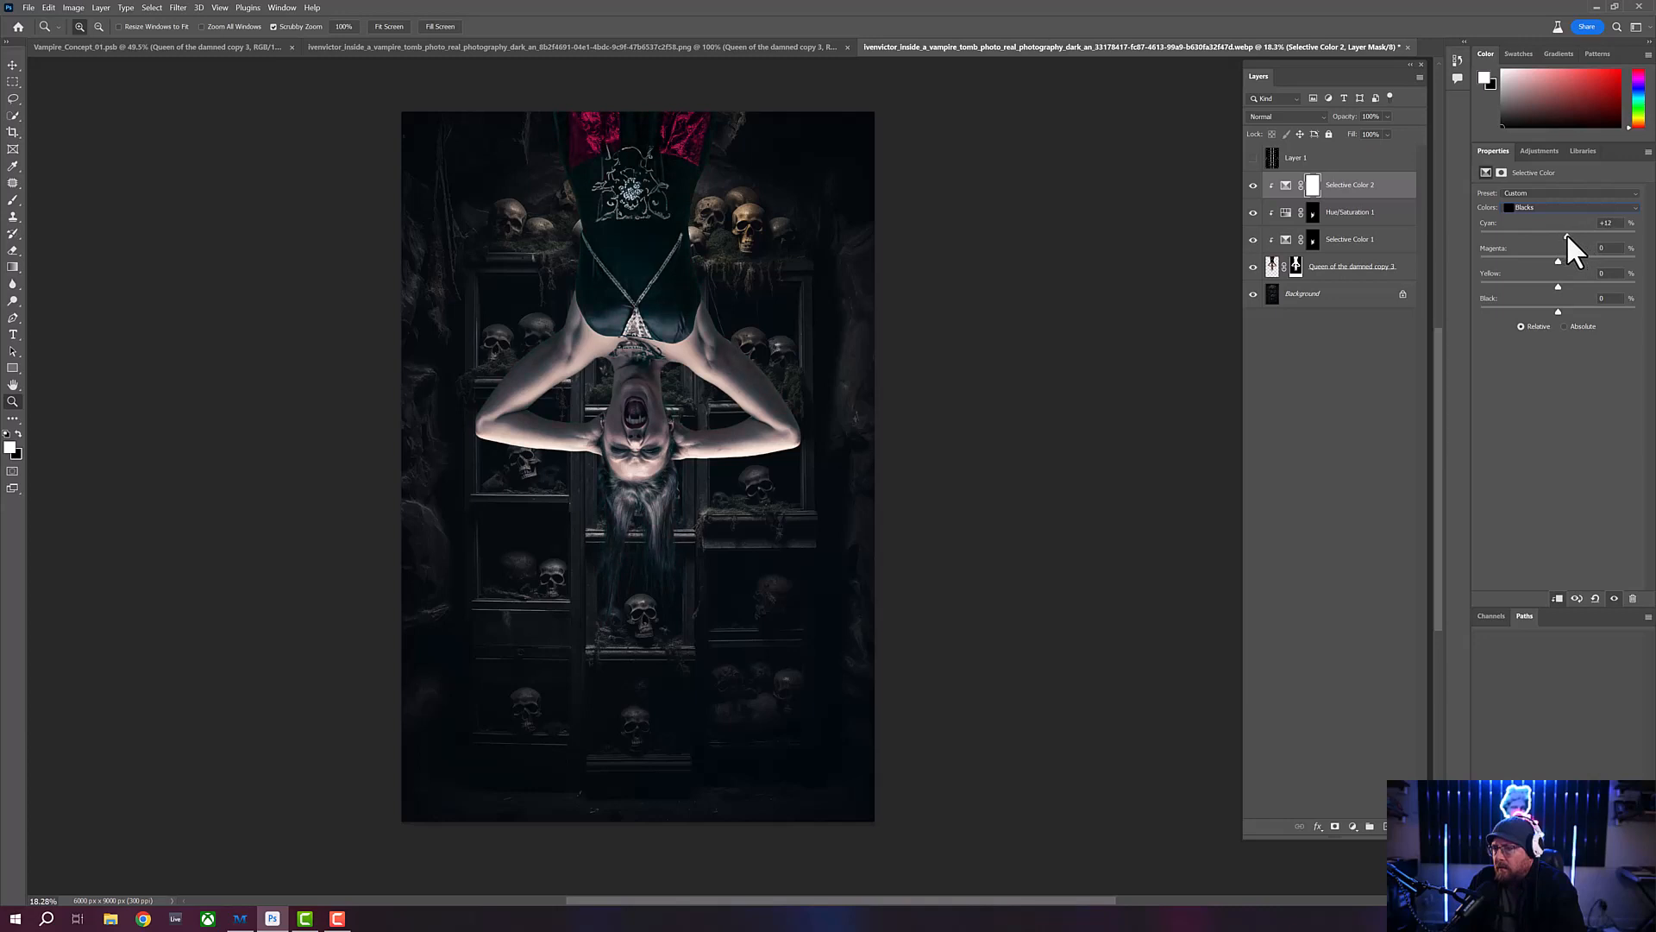
{"action": "mouse_move", "coordinate": [1558, 260]}
{"action": "left_mouse_down"}
{"action": "mouse_move", "coordinate": [1544, 259]}
{"action": "mouse_move", "coordinate": [1563, 260]}
{"action": "left_mouse_up"}
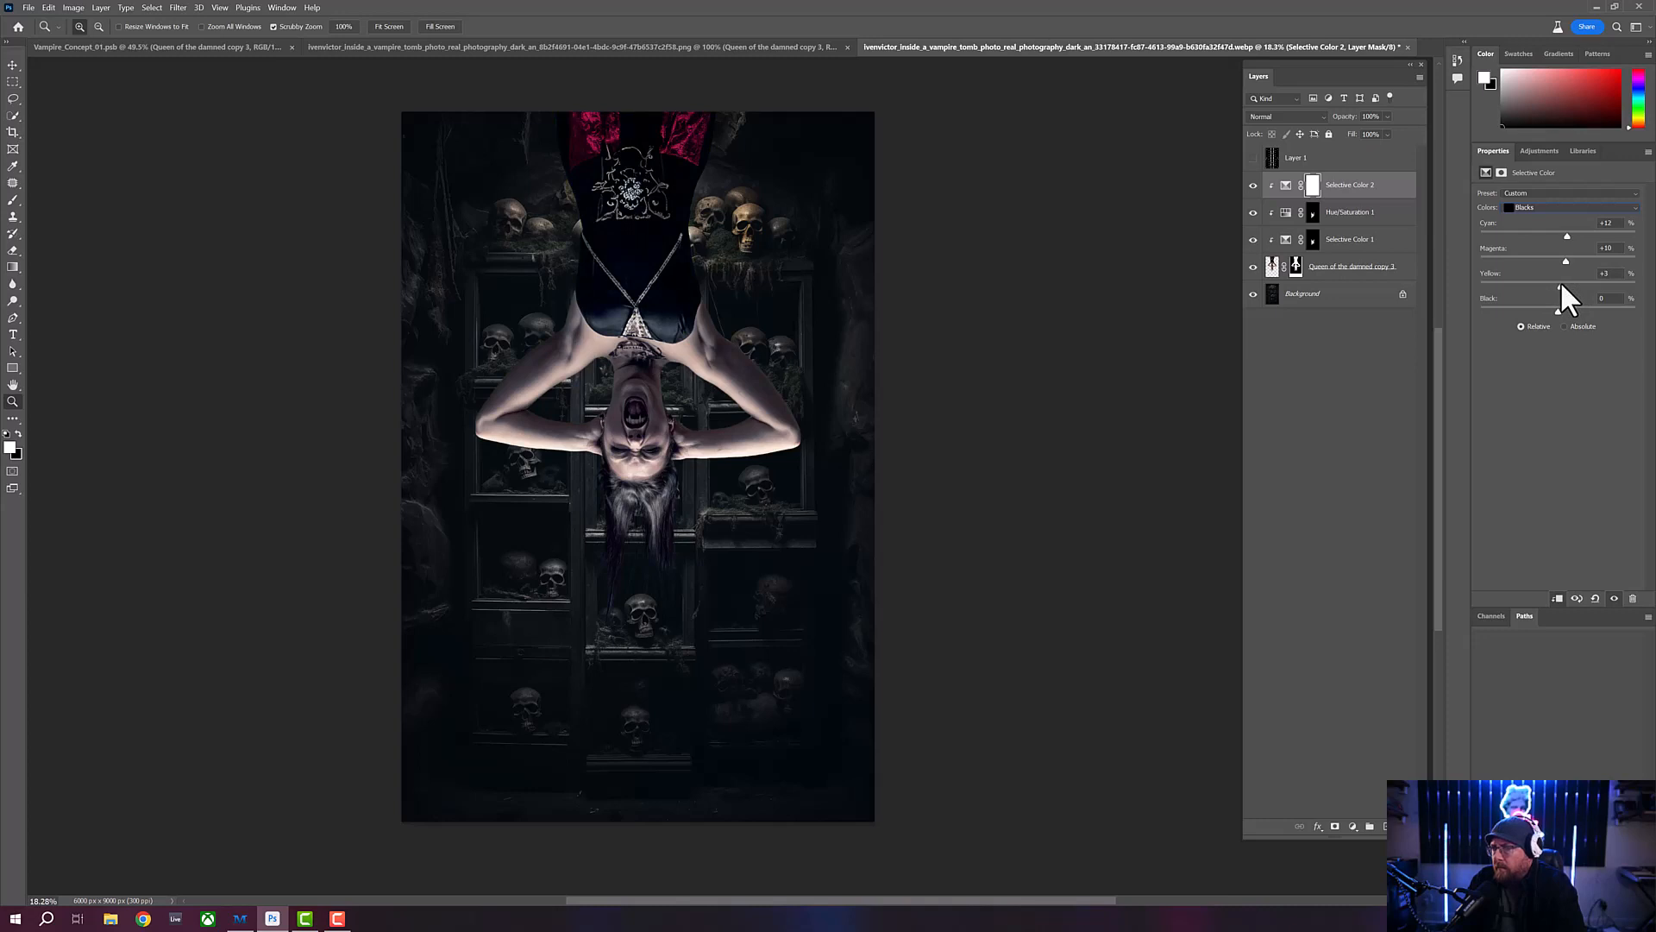
{"action": "left_click_drag", "start_coordinate": [1556, 309], "coordinate": [1558, 310]}
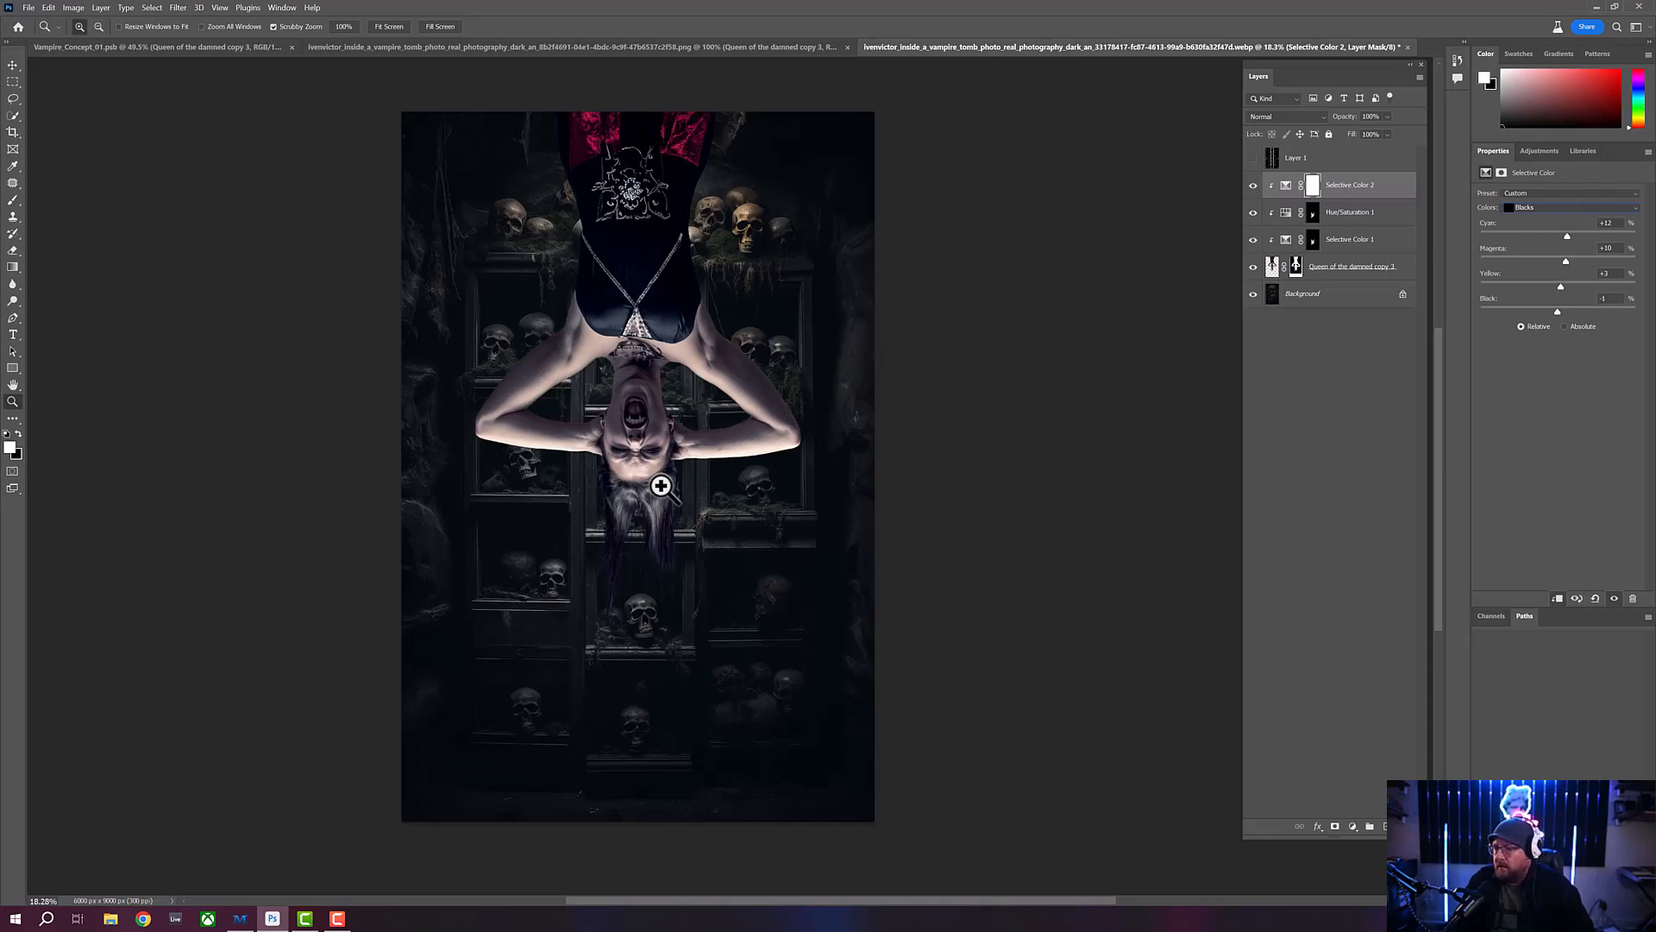
- Invert the Selective Color 2 layer mask to black to hide the cool tint from the whole figure
{"action": "left_click", "coordinate": [655, 448]}
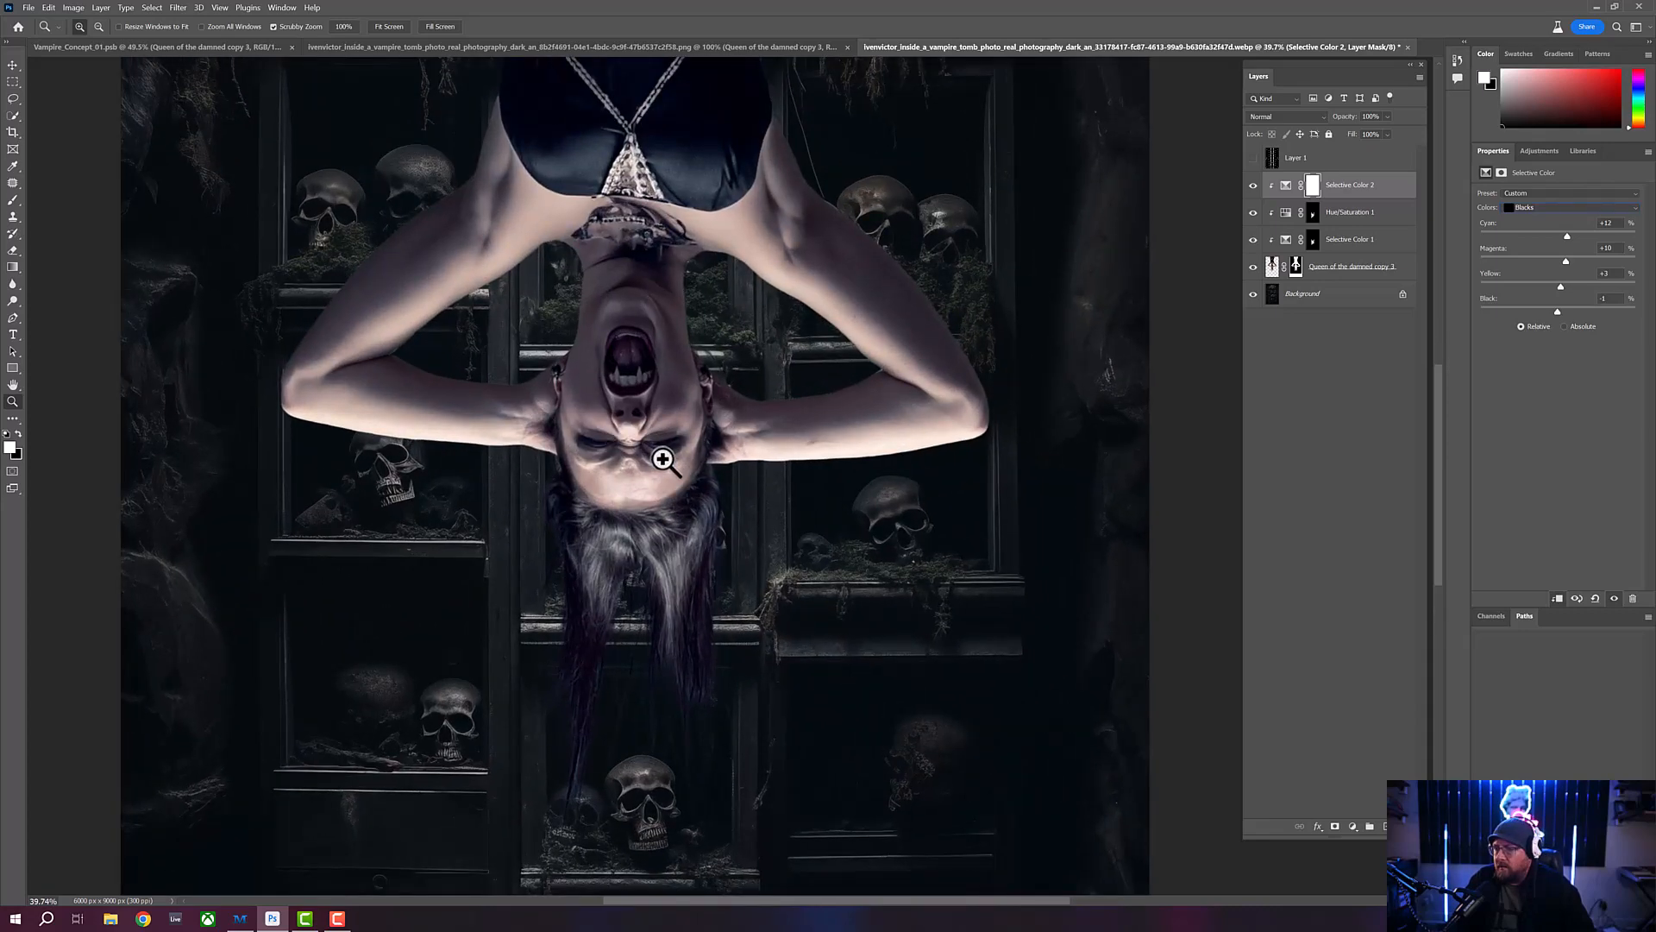
{"action": "left_click_drag", "start_coordinate": [658, 451], "coordinate": [626, 476]}
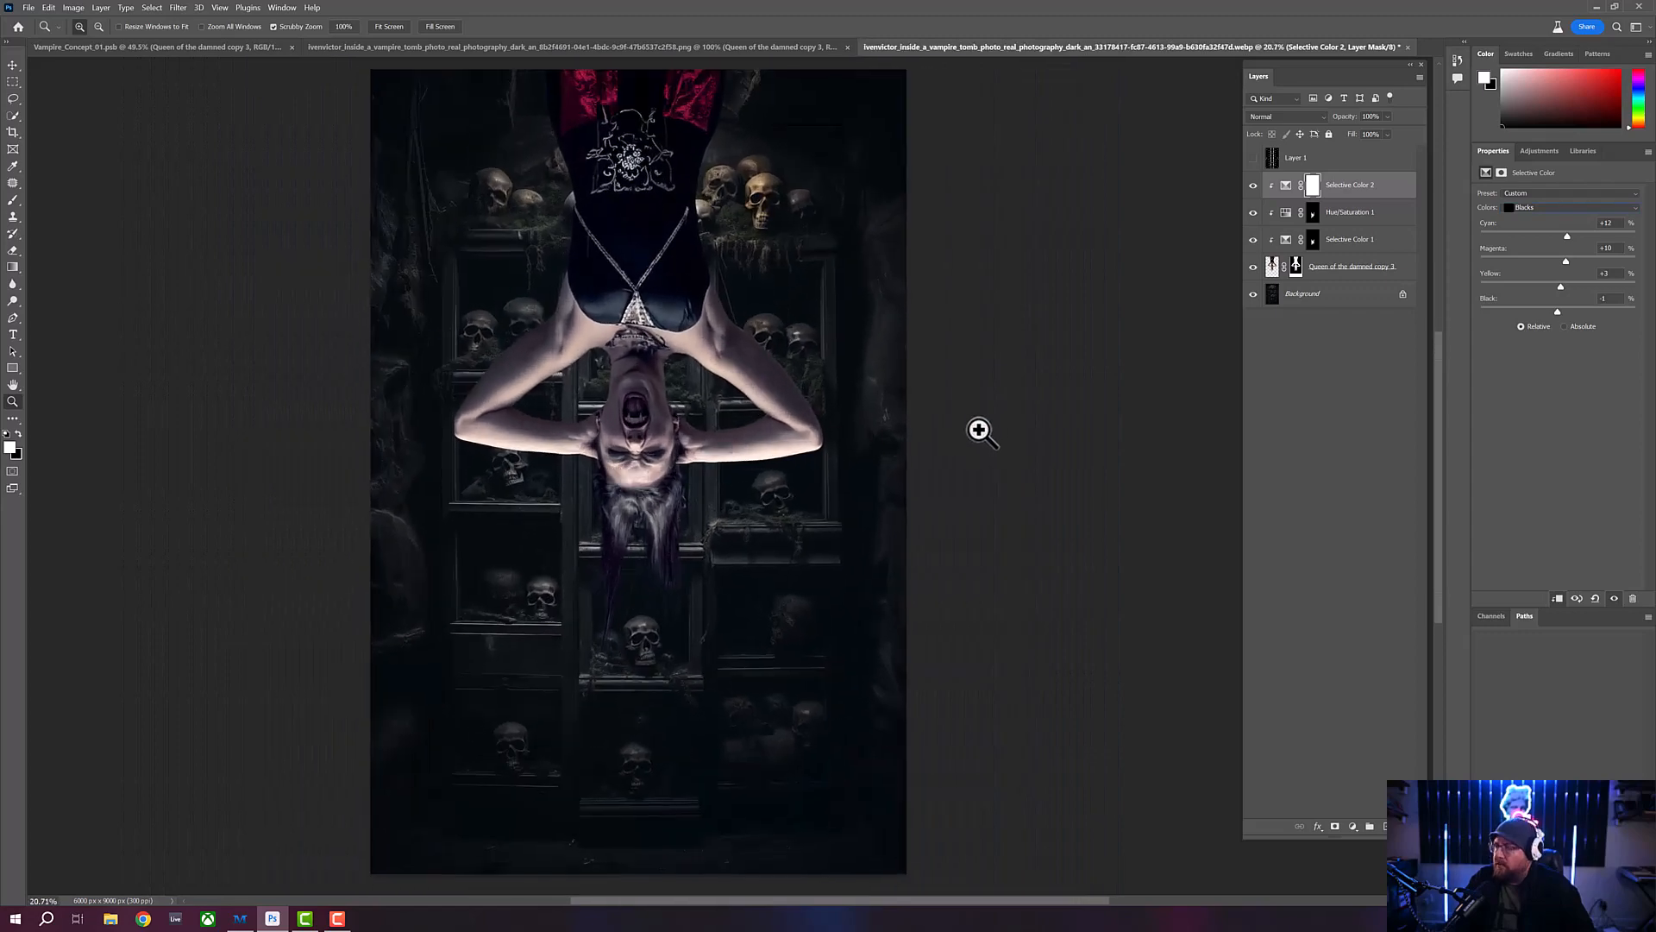
{"action": "left_click", "coordinate": [1314, 184]}
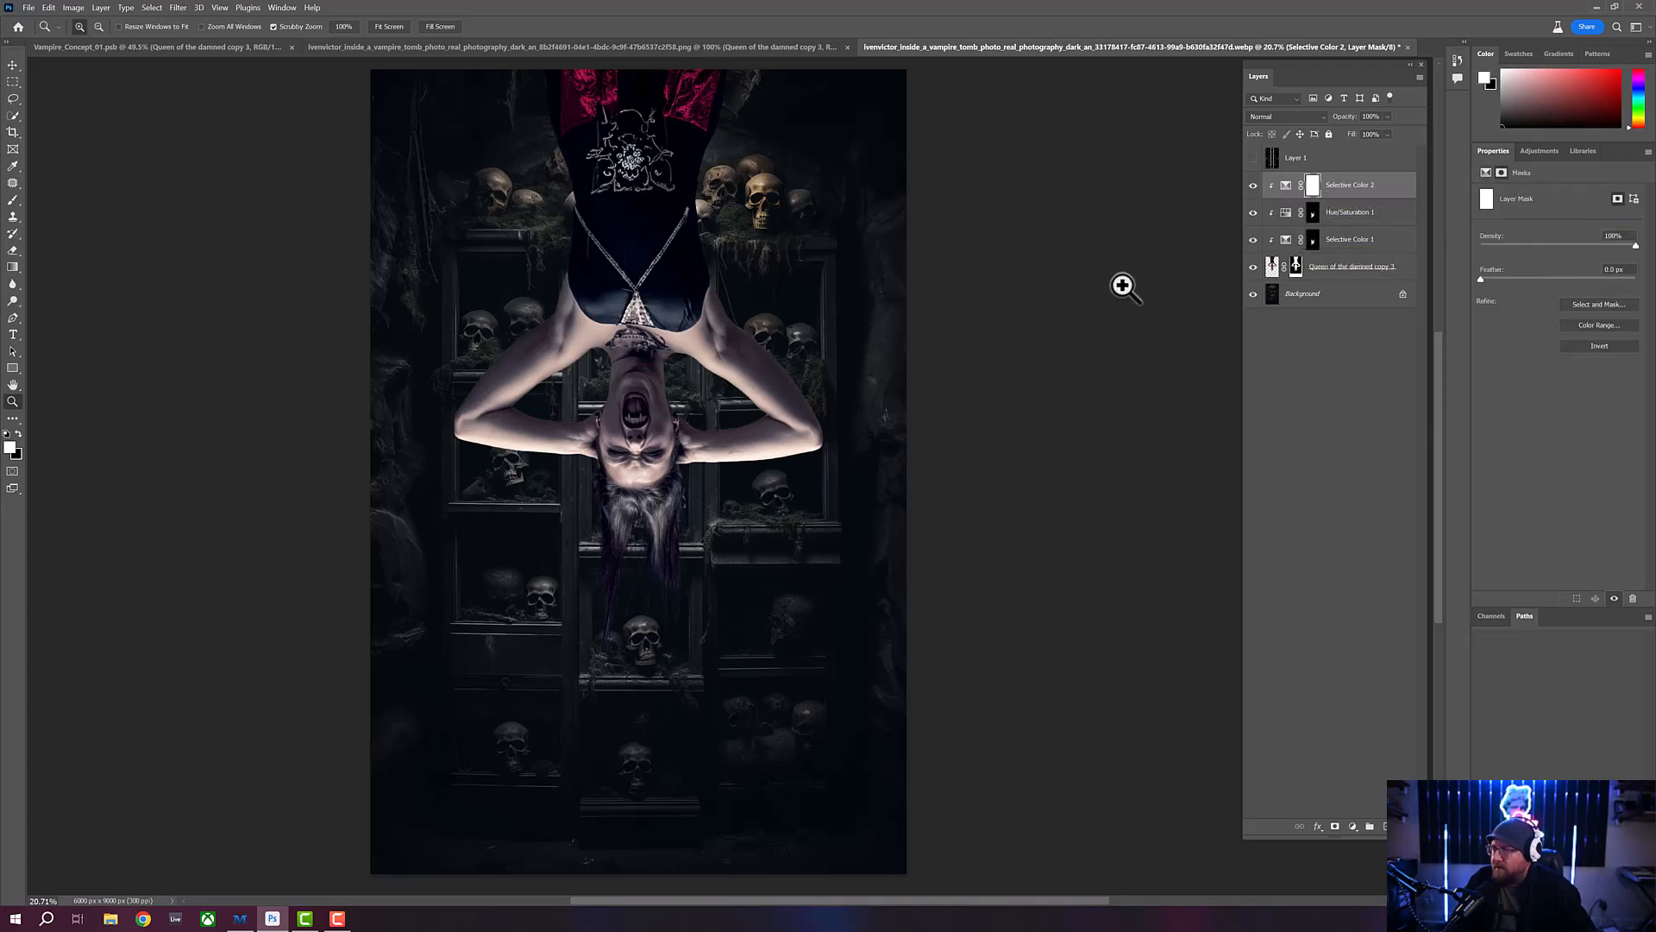
{"action": "key", "text": "ctrl+i"}
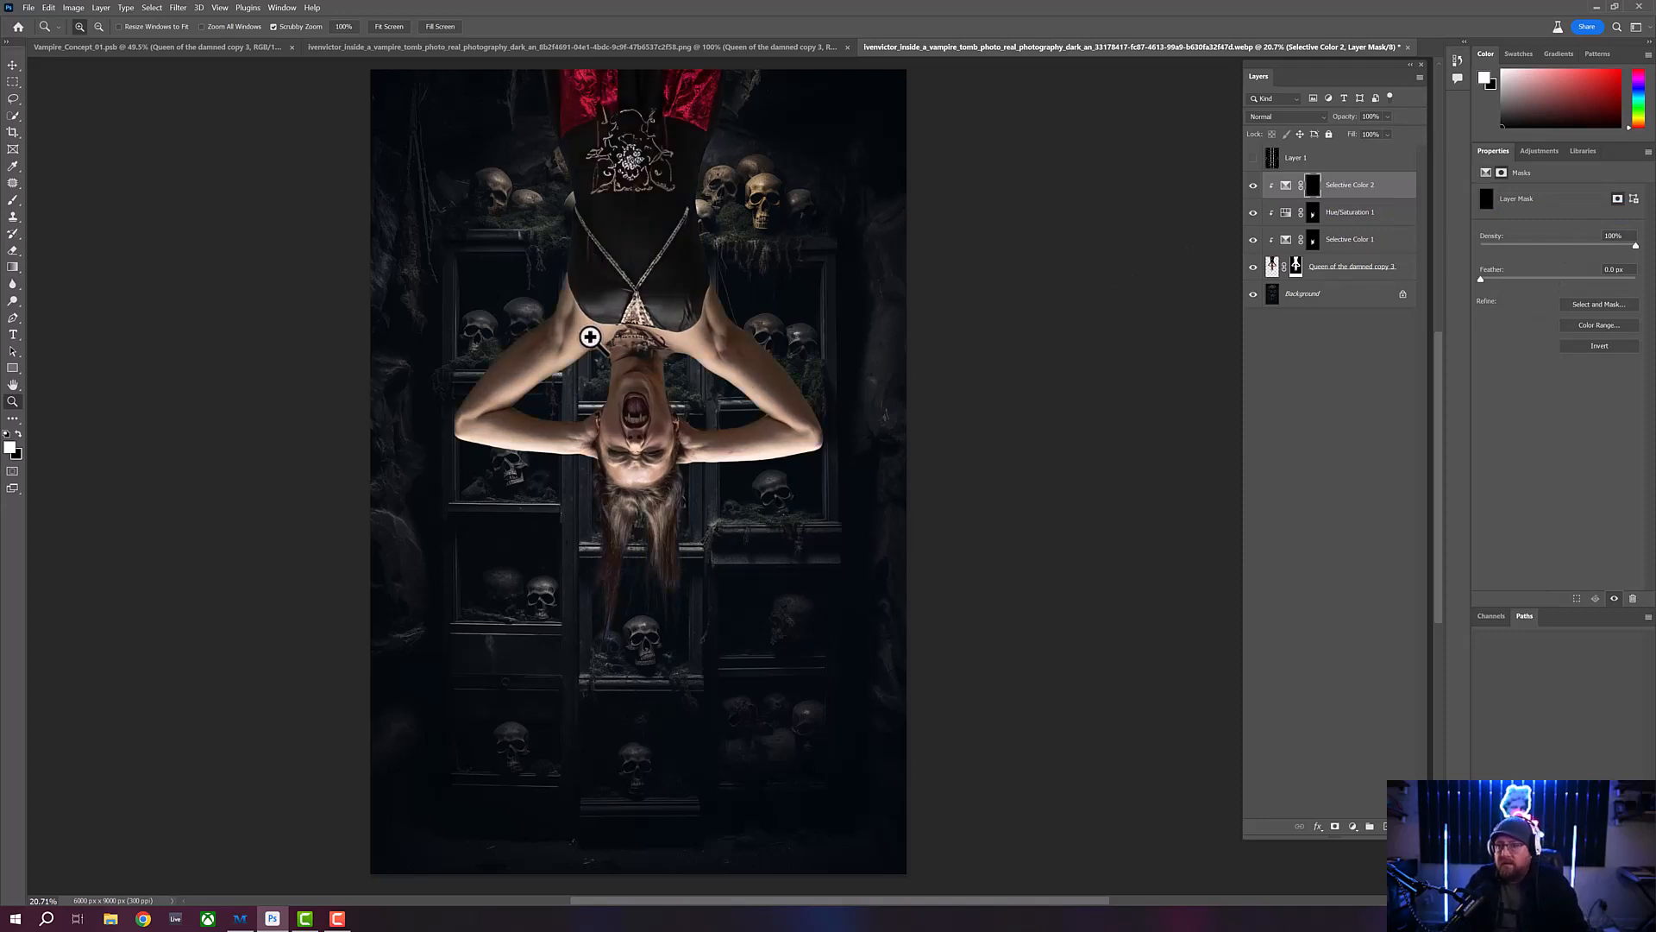
- Set up the Brush tool with 100% opacity and 100% flow for painting on the mask
{"action": "scroll", "coordinate": [673, 384], "scroll_direction": "up", "scroll_amount": 4}
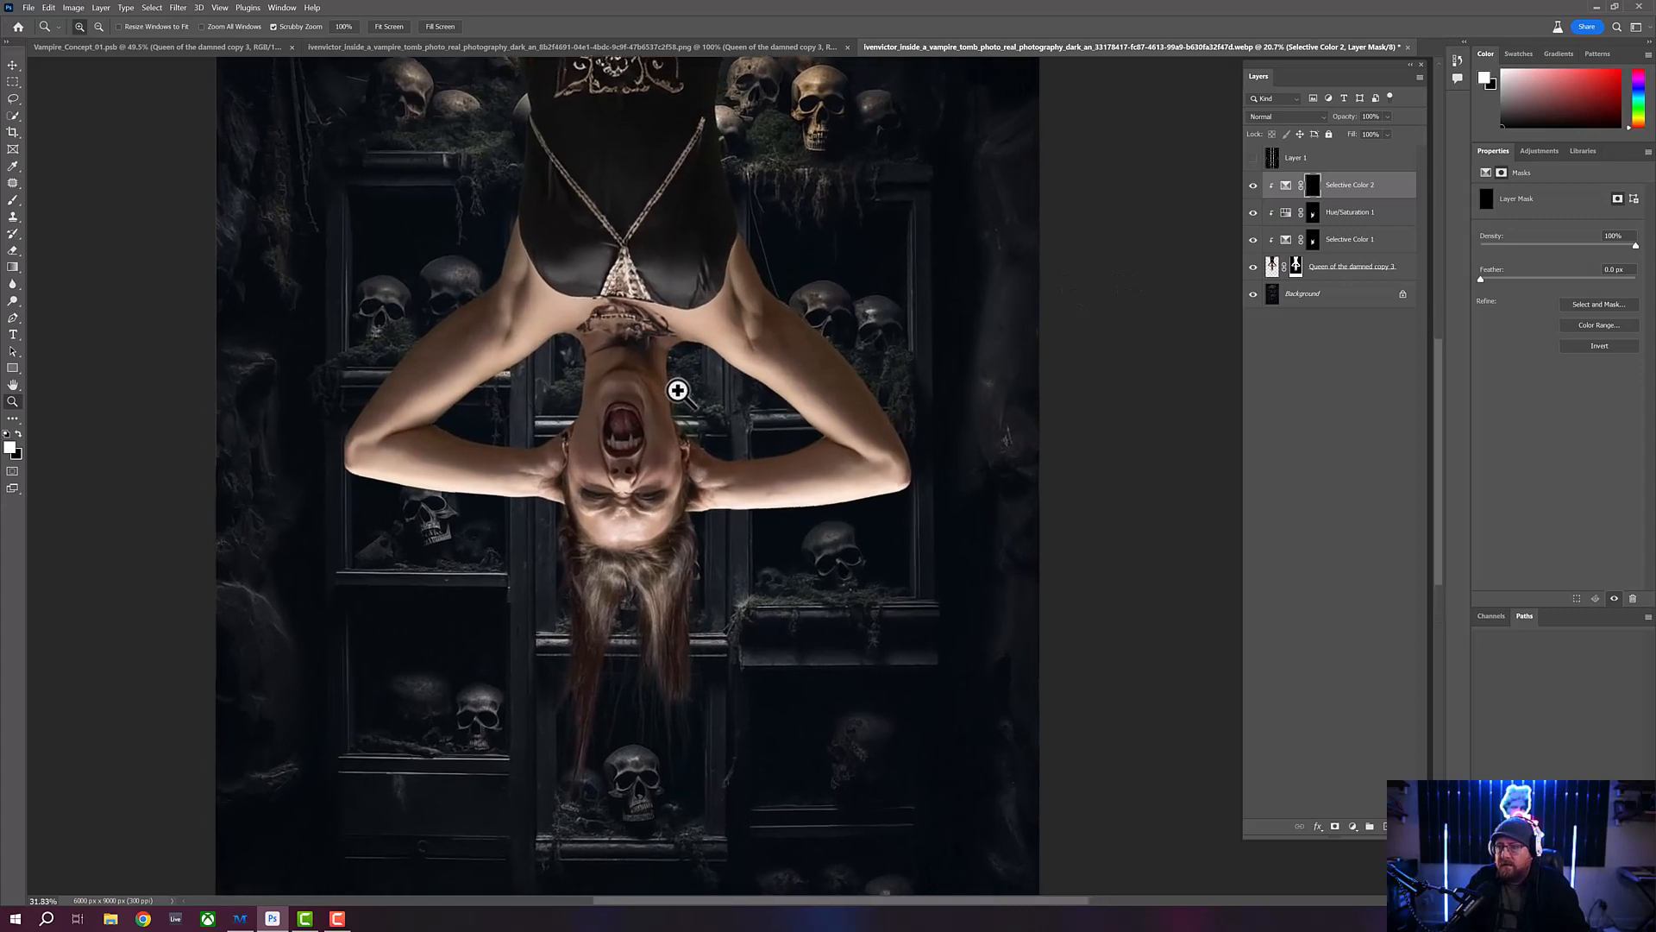
{"action": "left_click", "coordinate": [12, 202]}
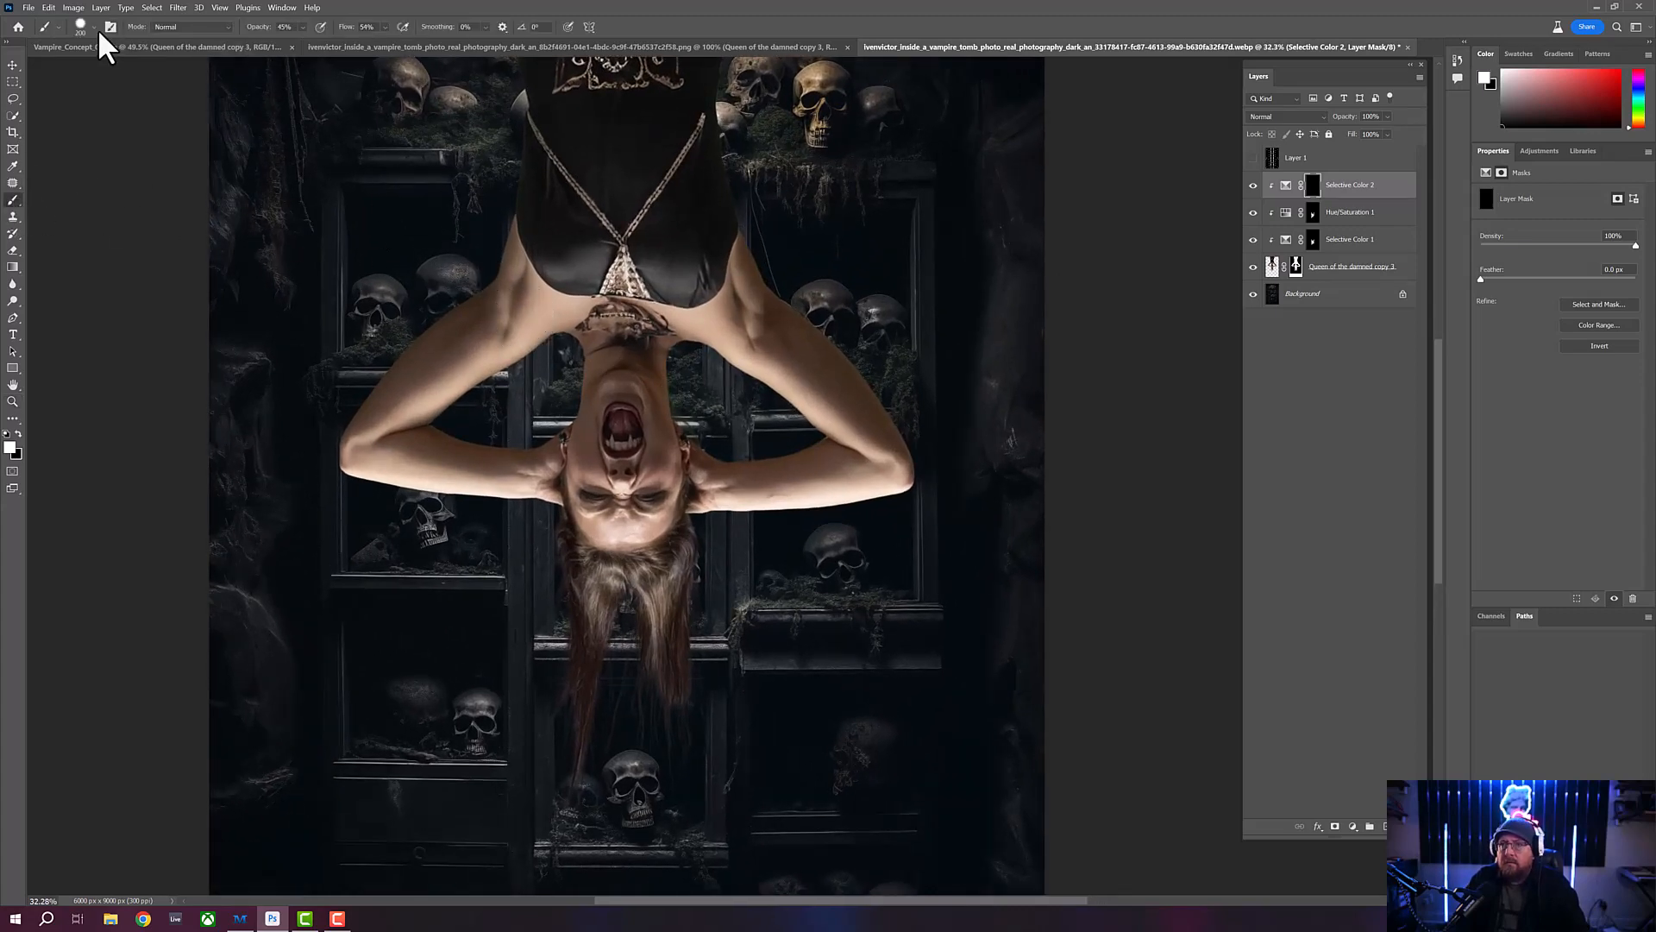
{"action": "left_click", "coordinate": [94, 28]}
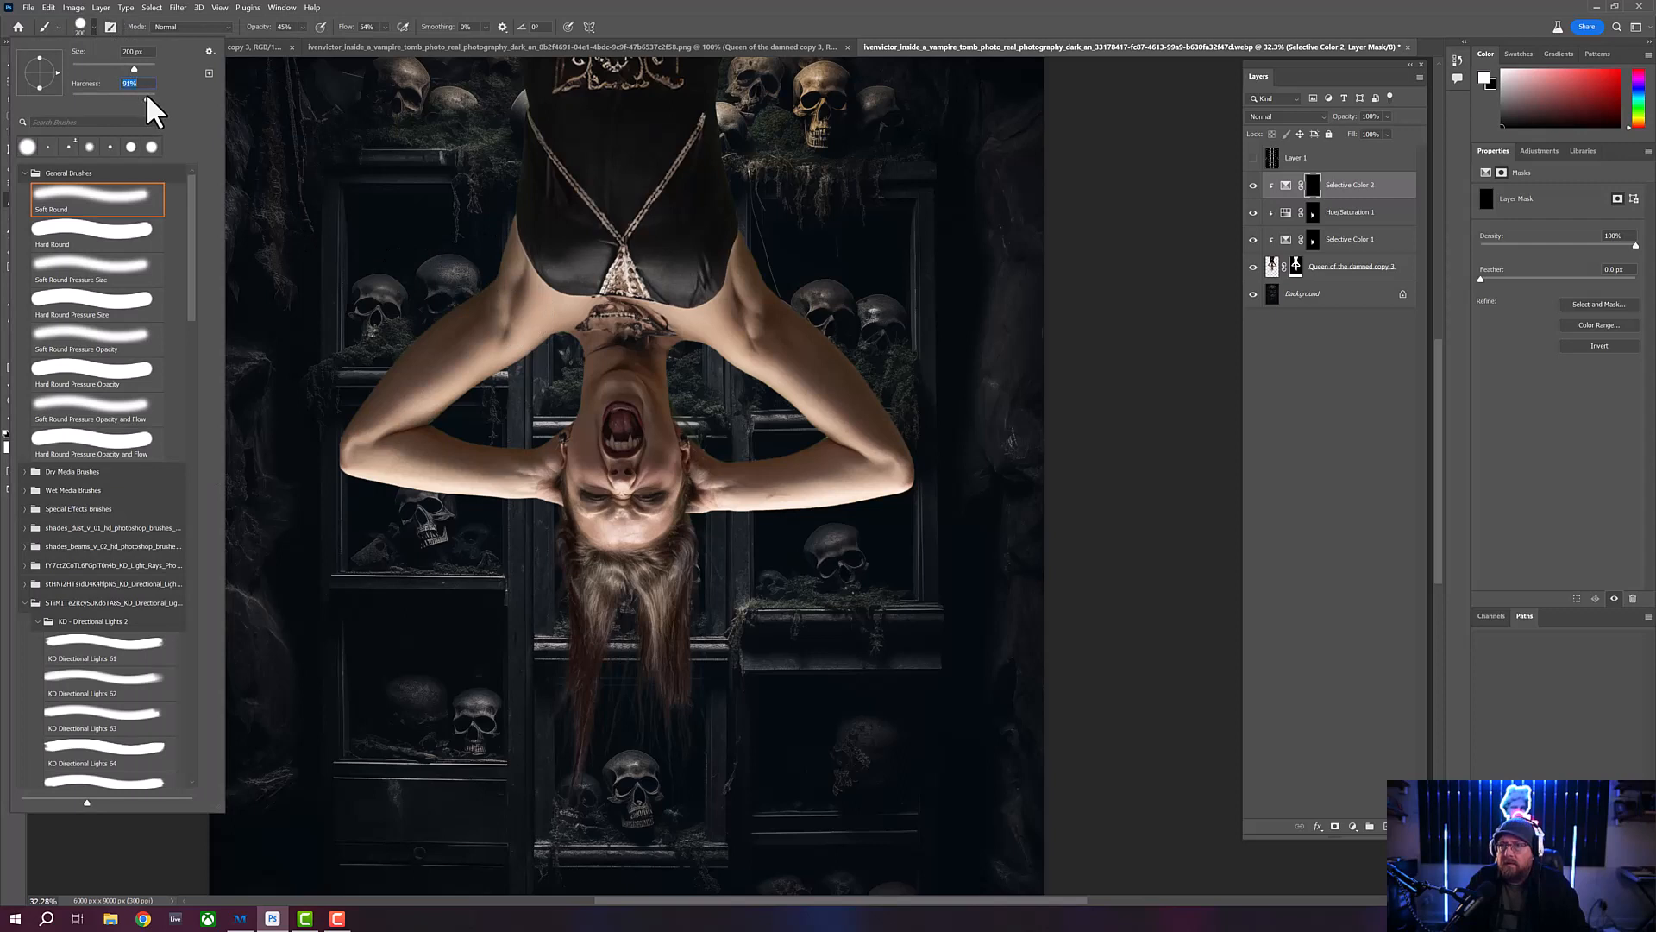
{"action": "left_click", "coordinate": [437, 11]}
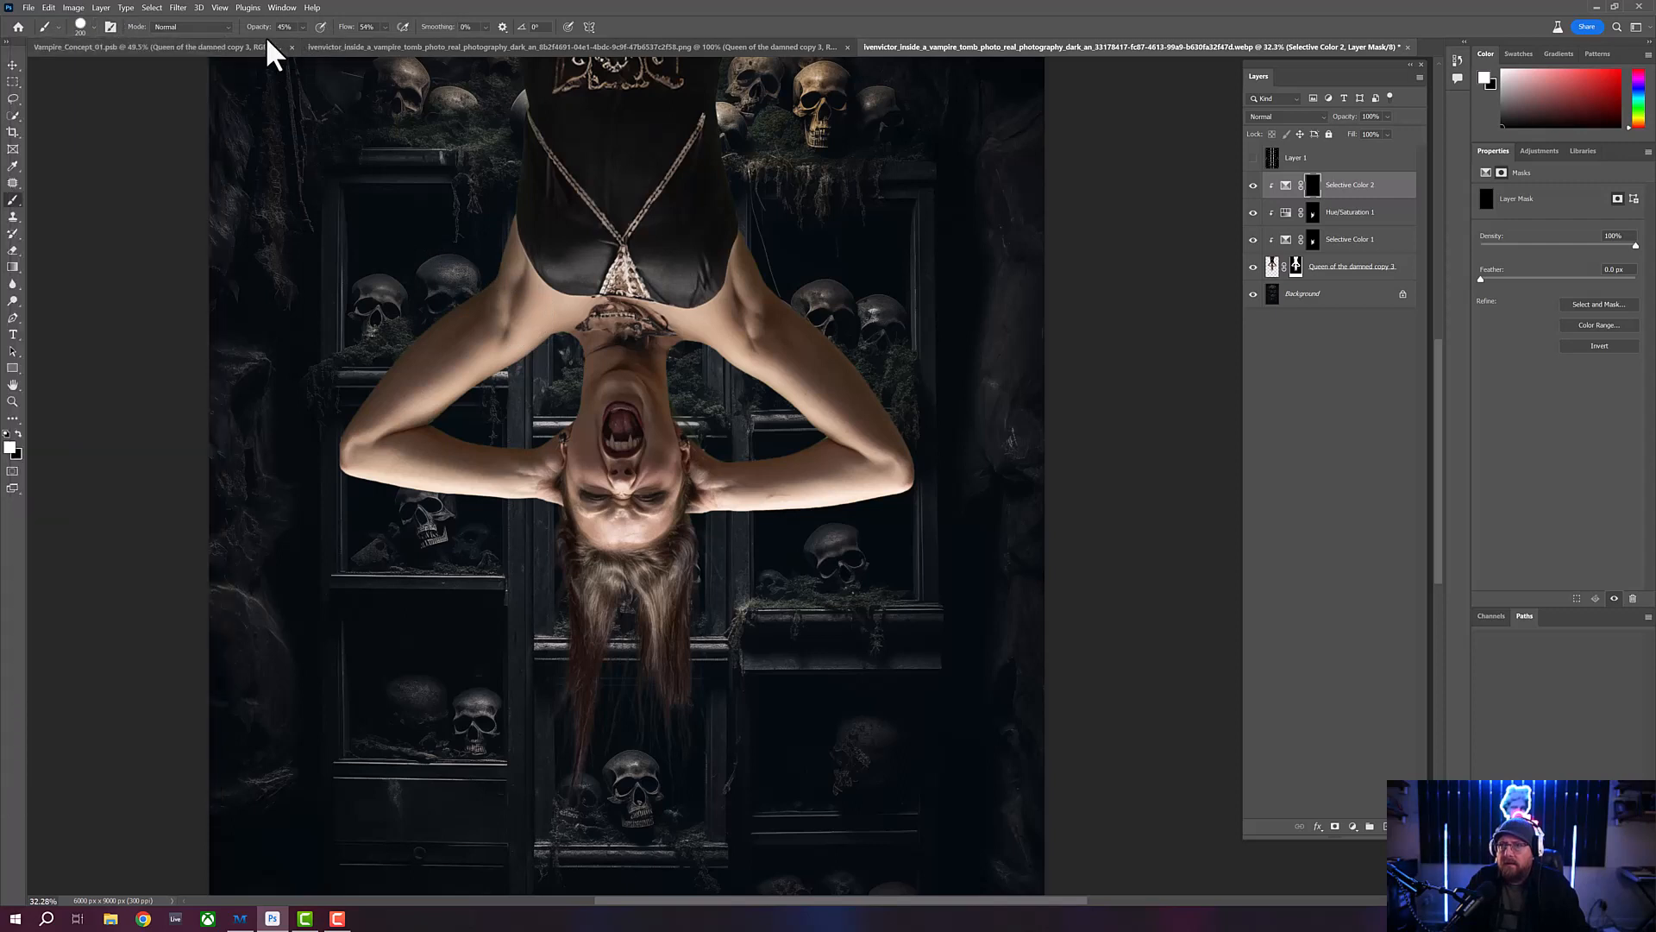
{"action": "left_click_drag", "start_coordinate": [259, 35], "coordinate": [401, 39]}
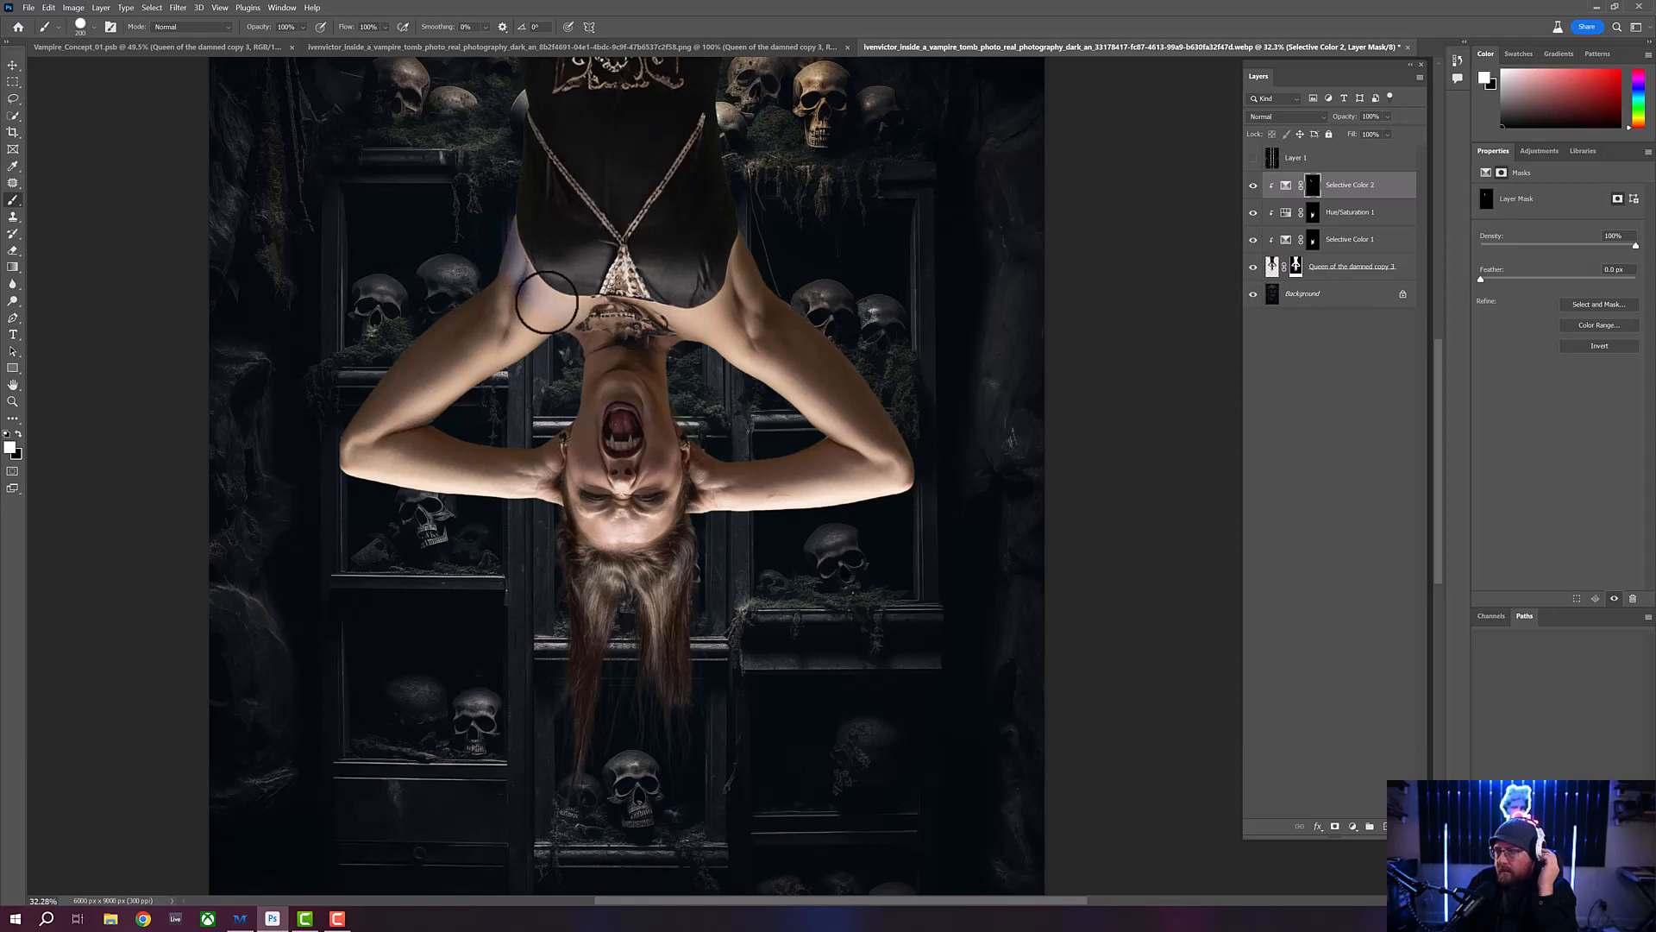
- Paint white on the Selective Color 2 mask over the woman's chest, arms, neck and face, varying the brush size
{"action": "mouse_move", "coordinate": [506, 275]}
{"action": "left_mouse_down"}
{"action": "mouse_move", "coordinate": [471, 305]}
{"action": "mouse_move", "coordinate": [517, 288]}
{"action": "mouse_move", "coordinate": [543, 308]}
{"action": "mouse_move", "coordinate": [702, 321]}
{"action": "mouse_move", "coordinate": [728, 307]}
{"action": "mouse_move", "coordinate": [713, 314]}
{"action": "mouse_move", "coordinate": [755, 233]}
{"action": "mouse_move", "coordinate": [774, 295]}
{"action": "mouse_move", "coordinate": [756, 286]}
{"action": "mouse_move", "coordinate": [696, 331]}
{"action": "mouse_move", "coordinate": [467, 310]}
{"action": "mouse_move", "coordinate": [720, 332]}
{"action": "mouse_move", "coordinate": [779, 307]}
{"action": "mouse_move", "coordinate": [769, 341]}
{"action": "left_mouse_up"}
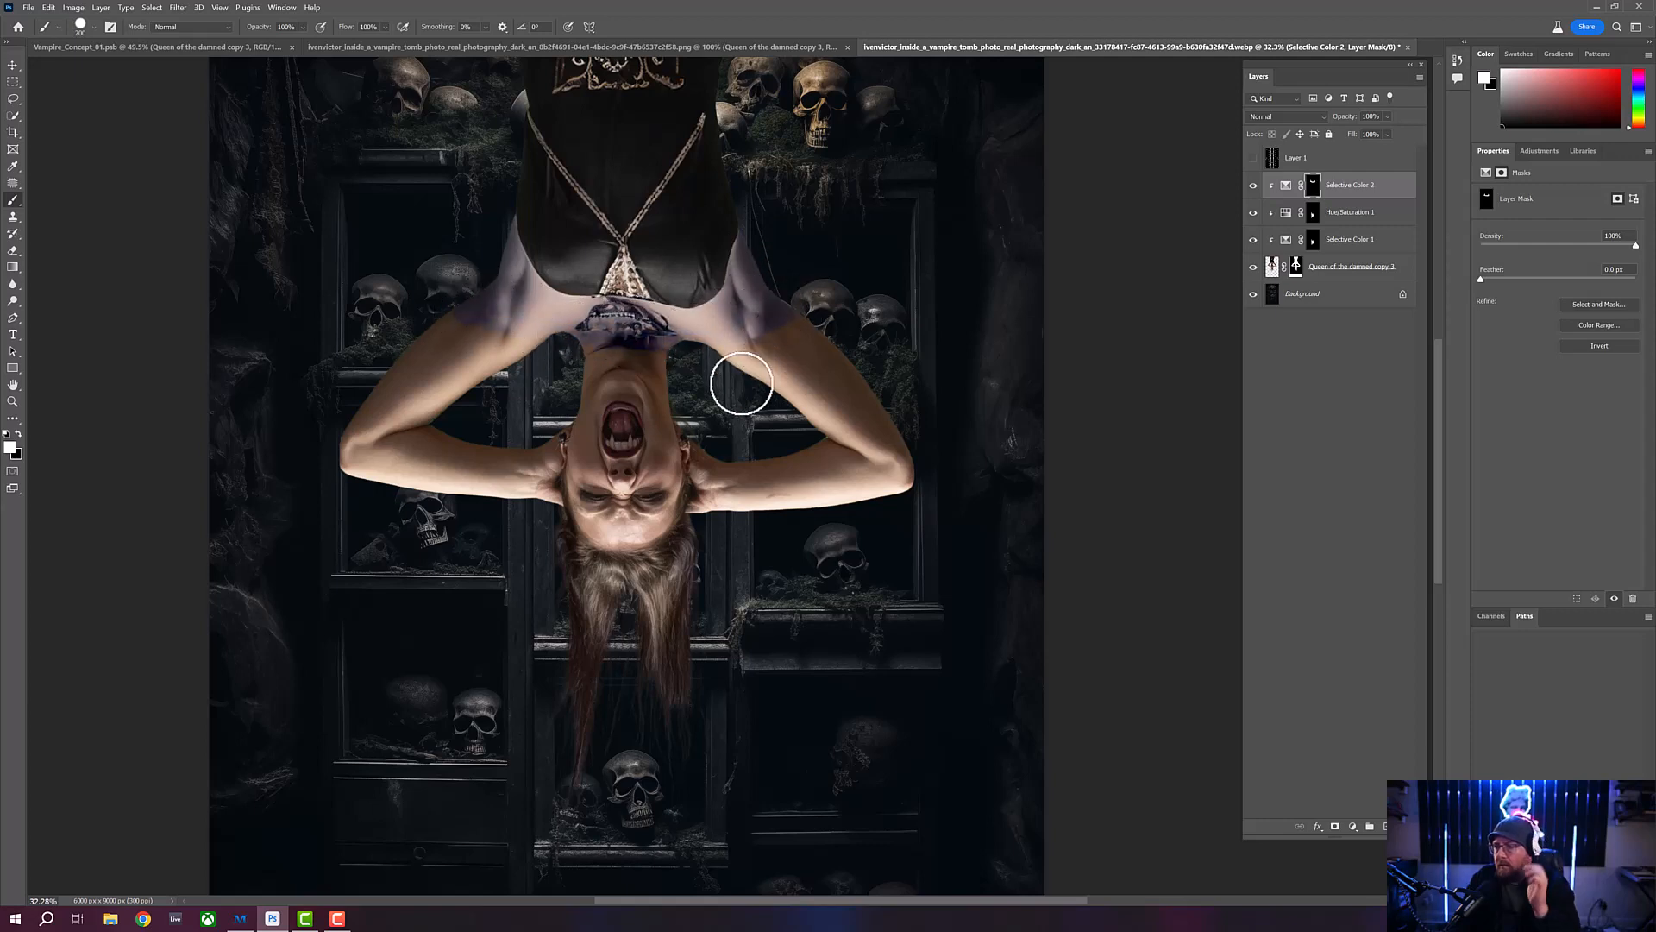
{"action": "key", "text": "bracketright"}
{"action": "key", "text": "bracketright"}
{"action": "key", "text": "bracketright"}
{"action": "key", "text": "bracketright"}
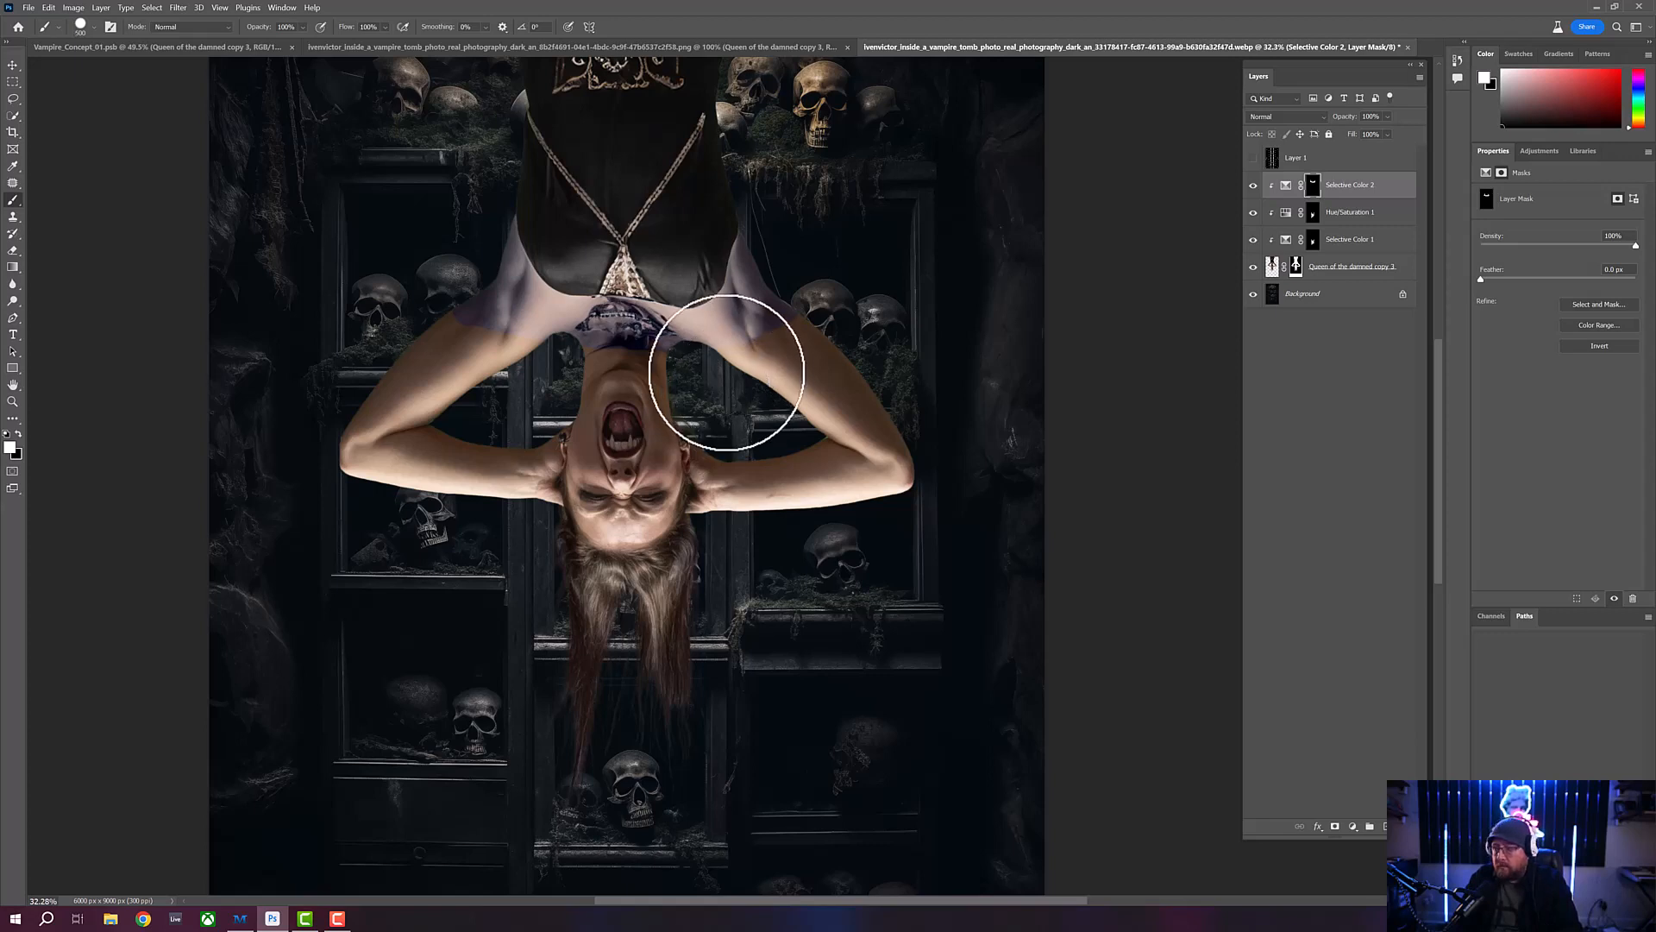
{"action": "mouse_move", "coordinate": [739, 352]}
{"action": "left_mouse_down"}
{"action": "mouse_move", "coordinate": [825, 364]}
{"action": "mouse_move", "coordinate": [892, 476]}
{"action": "mouse_move", "coordinate": [780, 375]}
{"action": "mouse_move", "coordinate": [872, 487]}
{"action": "mouse_move", "coordinate": [725, 477]}
{"action": "mouse_move", "coordinate": [710, 463]}
{"action": "mouse_move", "coordinate": [741, 462]}
{"action": "mouse_move", "coordinate": [698, 434]}
{"action": "mouse_move", "coordinate": [768, 440]}
{"action": "mouse_move", "coordinate": [875, 483]}
{"action": "mouse_move", "coordinate": [446, 445]}
{"action": "mouse_move", "coordinate": [435, 343]}
{"action": "mouse_move", "coordinate": [470, 345]}
{"action": "mouse_move", "coordinate": [528, 349]}
{"action": "mouse_move", "coordinate": [421, 383]}
{"action": "mouse_move", "coordinate": [373, 438]}
{"action": "mouse_move", "coordinate": [486, 370]}
{"action": "mouse_move", "coordinate": [369, 435]}
{"action": "mouse_move", "coordinate": [416, 456]}
{"action": "mouse_move", "coordinate": [451, 442]}
{"action": "mouse_move", "coordinate": [427, 481]}
{"action": "mouse_move", "coordinate": [527, 449]}
{"action": "mouse_move", "coordinate": [521, 497]}
{"action": "mouse_move", "coordinate": [583, 411]}
{"action": "mouse_move", "coordinate": [583, 352]}
{"action": "mouse_move", "coordinate": [625, 351]}
{"action": "mouse_move", "coordinate": [662, 358]}
{"action": "mouse_move", "coordinate": [669, 416]}
{"action": "mouse_move", "coordinate": [634, 370]}
{"action": "mouse_move", "coordinate": [594, 376]}
{"action": "mouse_move", "coordinate": [631, 366]}
{"action": "mouse_move", "coordinate": [596, 390]}
{"action": "mouse_move", "coordinate": [634, 383]}
{"action": "mouse_move", "coordinate": [599, 398]}
{"action": "mouse_move", "coordinate": [639, 391]}
{"action": "mouse_move", "coordinate": [677, 429]}
{"action": "mouse_move", "coordinate": [656, 410]}
{"action": "mouse_move", "coordinate": [659, 436]}
{"action": "mouse_move", "coordinate": [666, 424]}
{"action": "mouse_move", "coordinate": [610, 389]}
{"action": "mouse_move", "coordinate": [584, 432]}
{"action": "mouse_move", "coordinate": [566, 429]}
{"action": "mouse_move", "coordinate": [593, 406]}
{"action": "left_mouse_up"}
{"action": "key", "text": "bracketleft"}
{"action": "key", "text": "bracketleft"}
{"action": "key", "text": "bracketleft"}
{"action": "key", "text": "bracketleft"}
{"action": "key", "text": "bracketleft"}
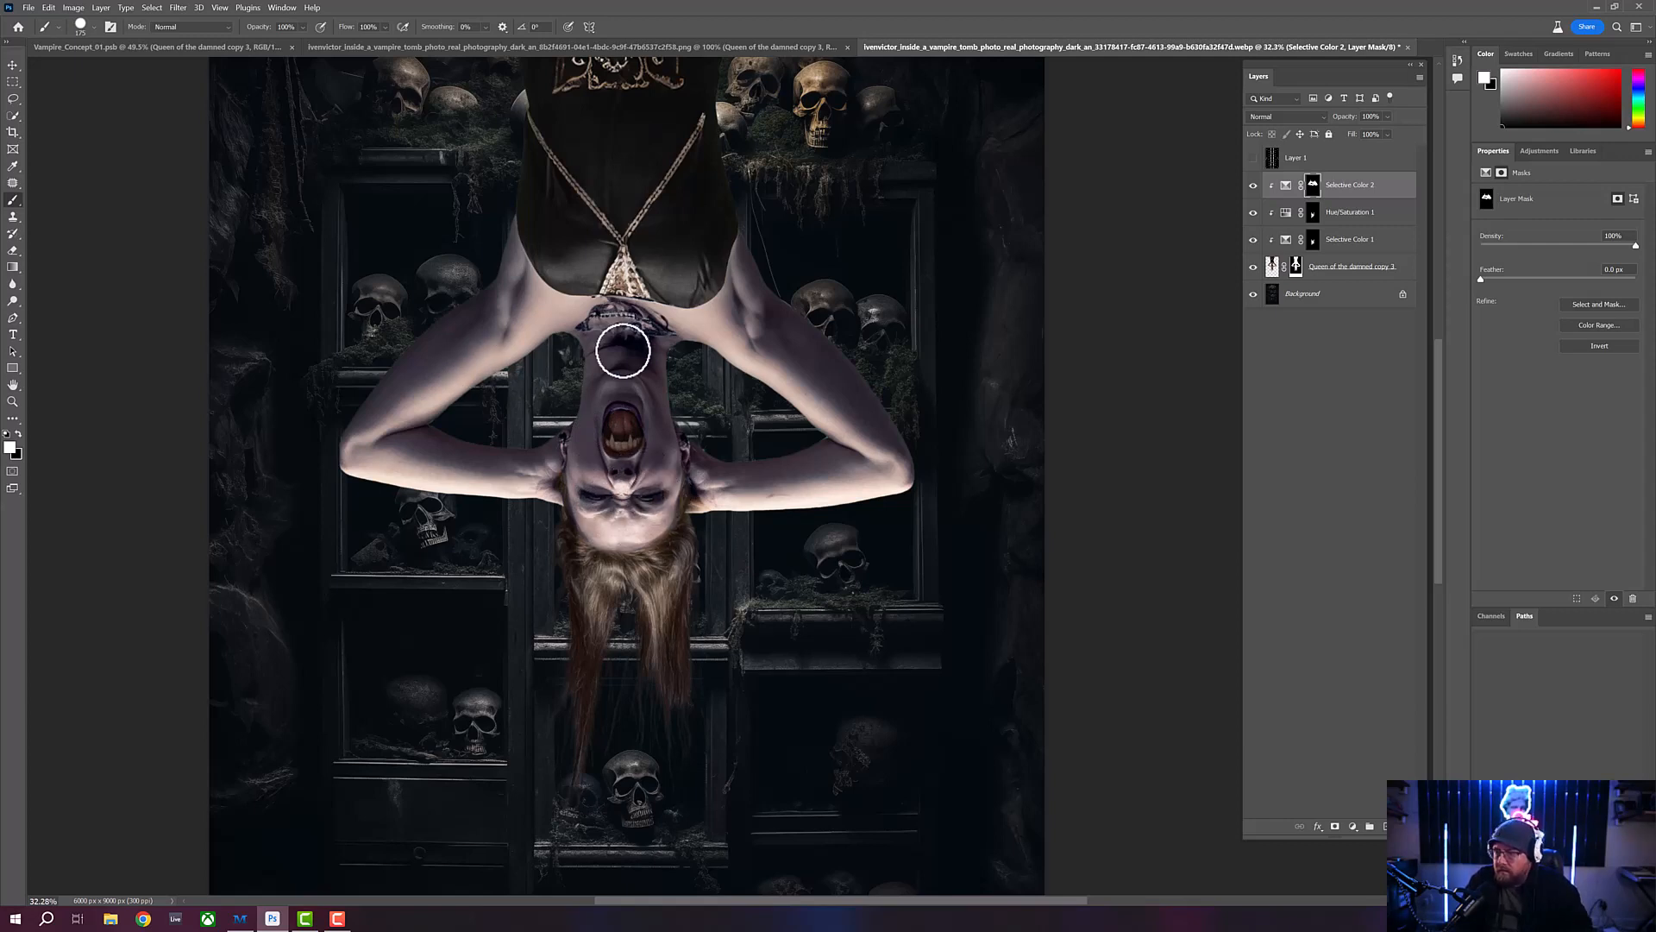
- Paint black on the mask with a small brush inside the open mouth to remove the cool tint there
{"action": "left_click", "coordinate": [13, 401]}
{"action": "mouse_move", "coordinate": [622, 397]}
{"action": "left_mouse_down"}
{"action": "mouse_move", "coordinate": [658, 436]}
{"action": "mouse_move", "coordinate": [637, 407]}
{"action": "left_mouse_up"}
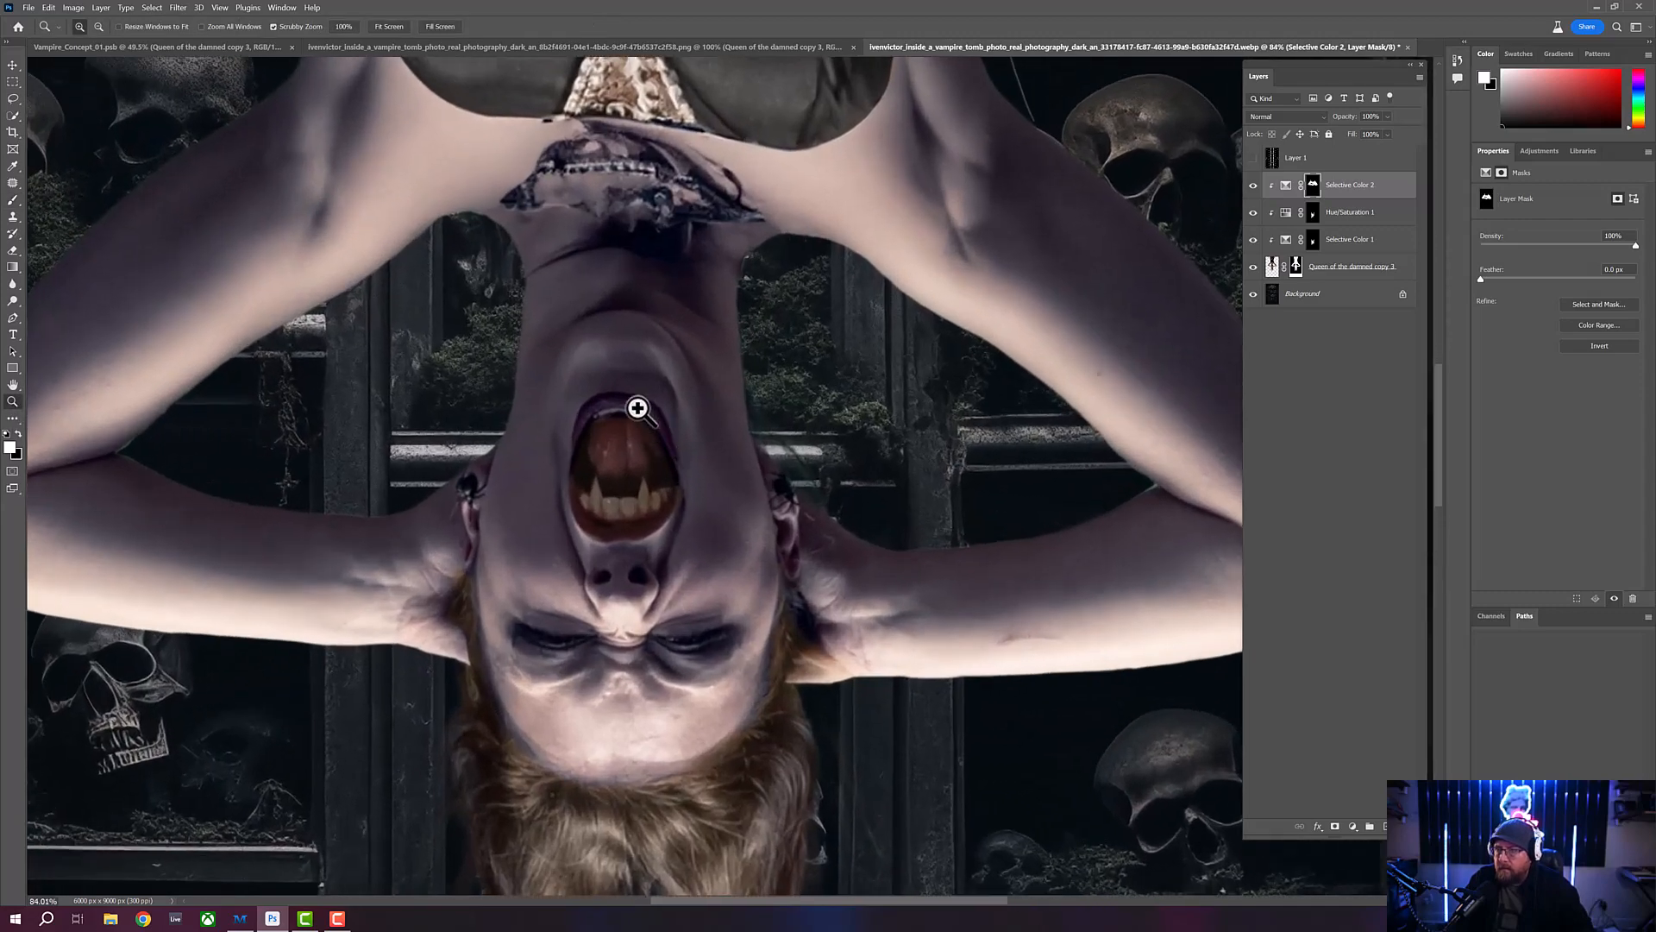
{"action": "key", "text": "b"}
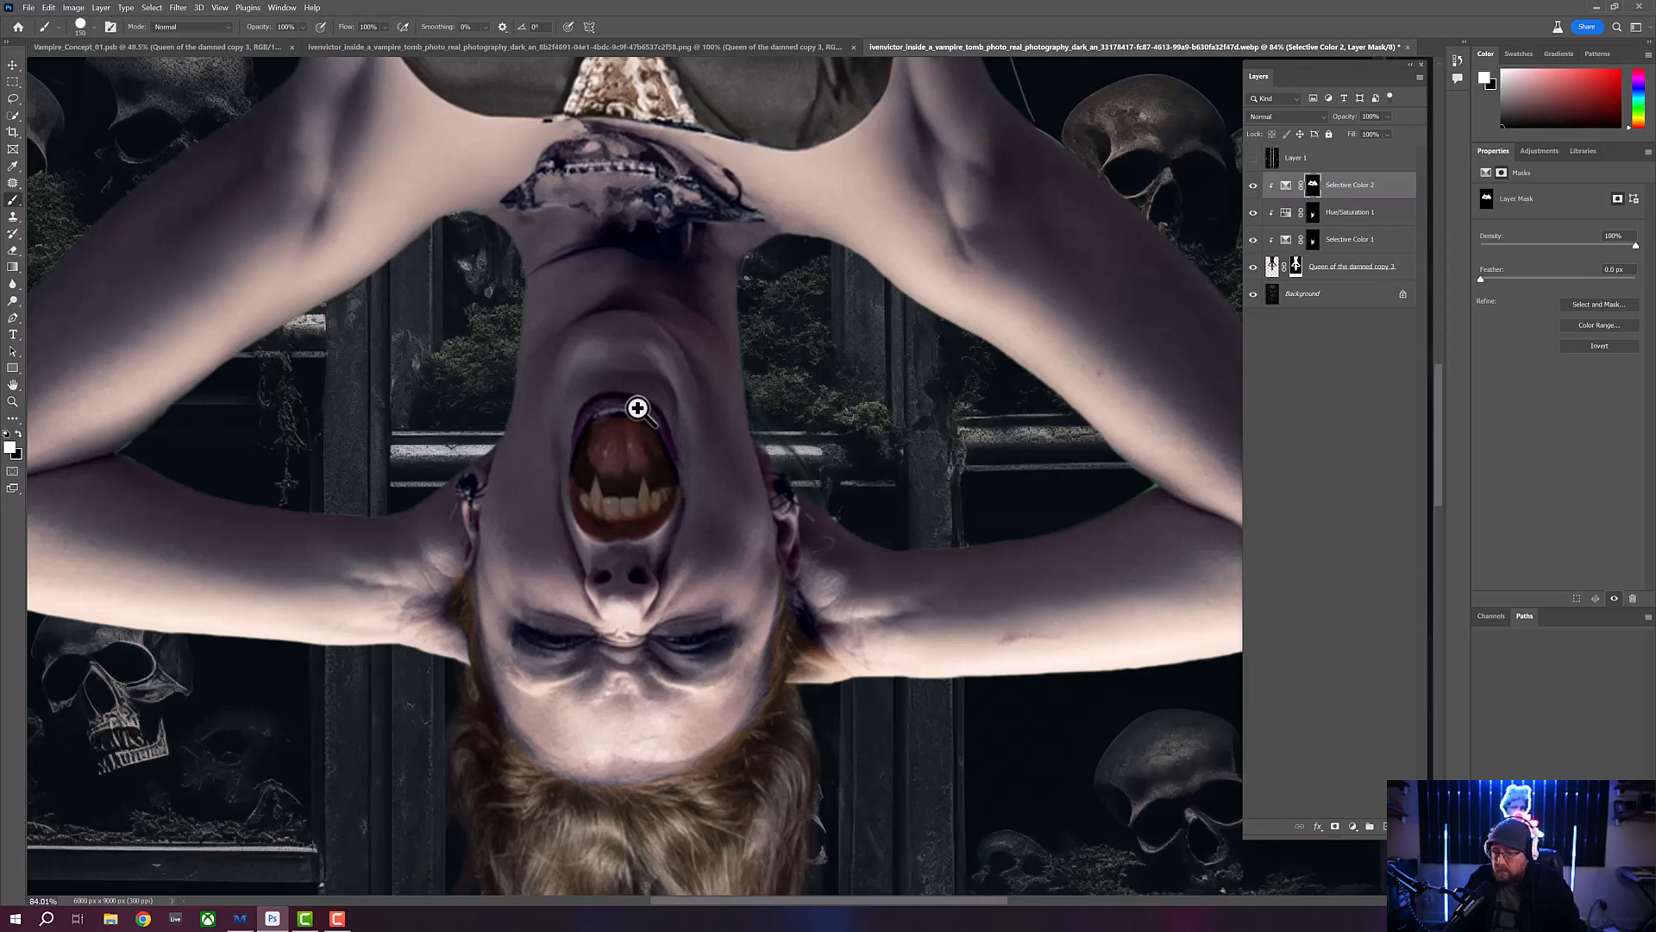
{"action": "key", "text": "bracketleft"}
{"action": "key", "text": "bracketleft"}
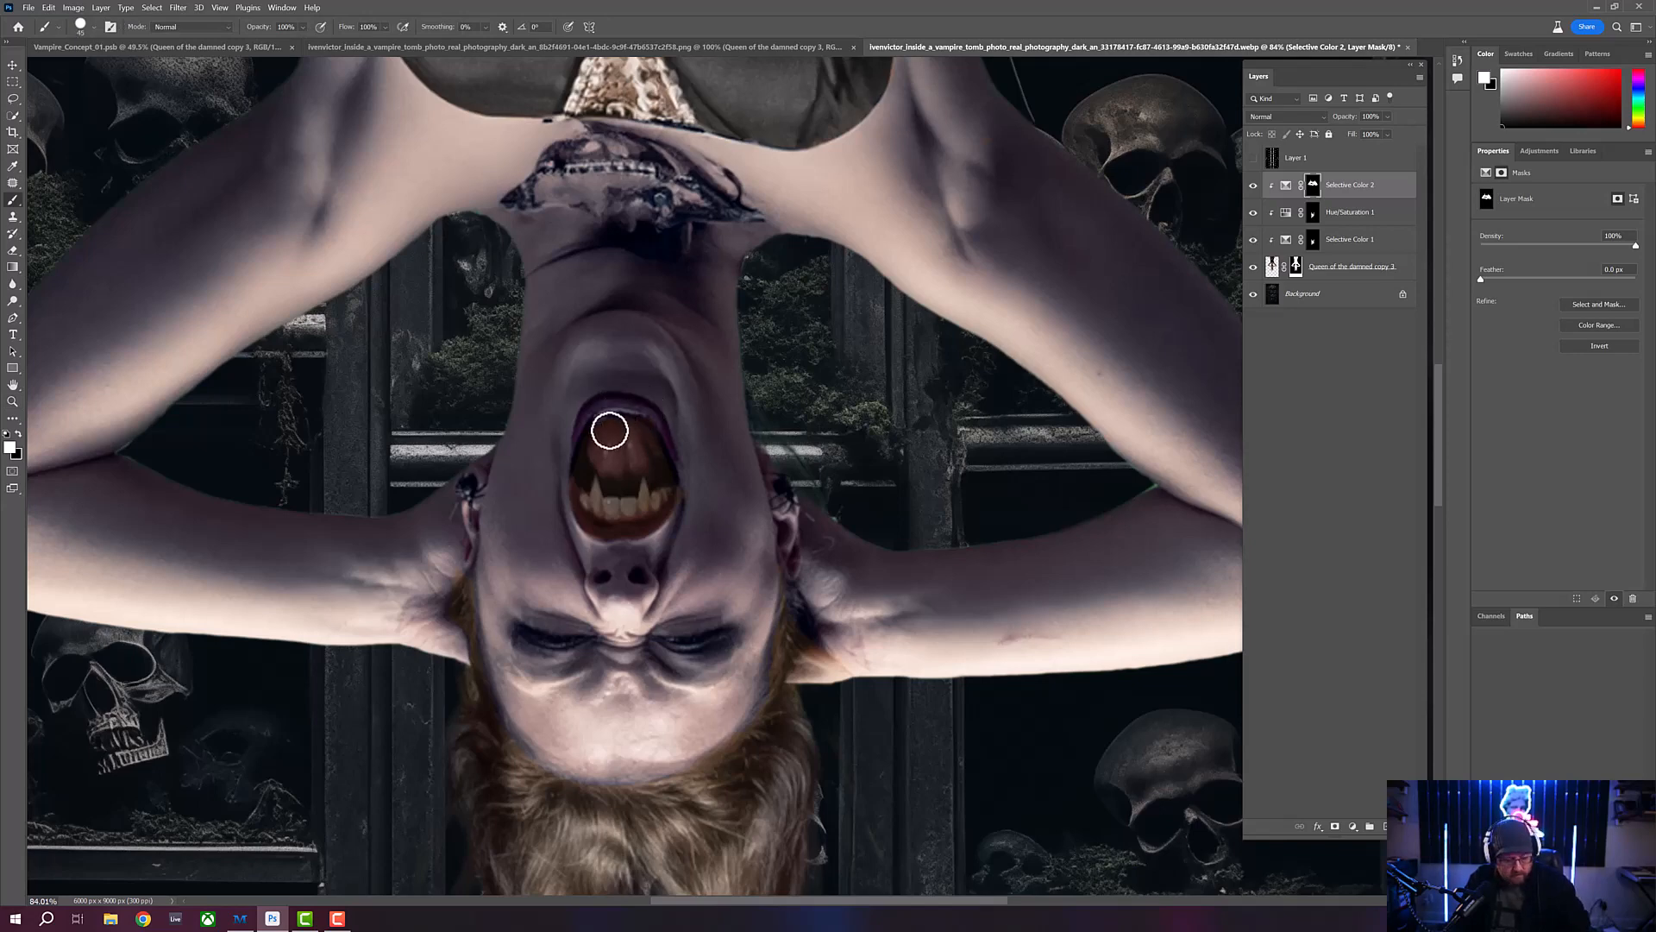
{"action": "key", "text": "x"}
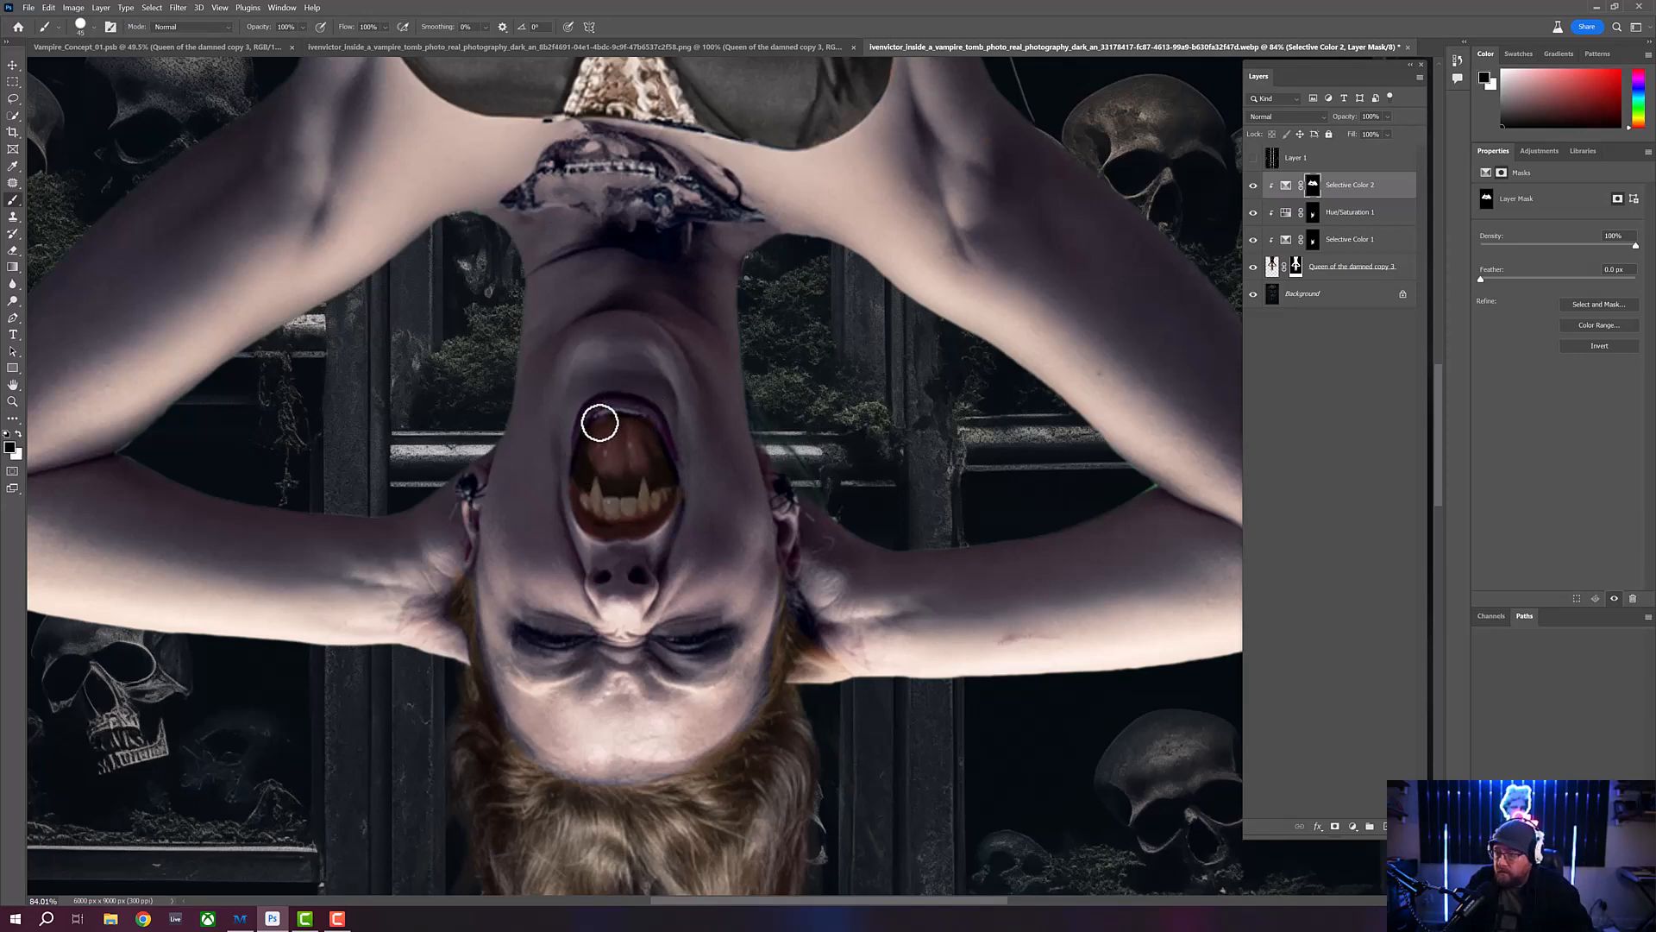
{"action": "mouse_move", "coordinate": [601, 421]}
{"action": "left_mouse_down"}
{"action": "mouse_move", "coordinate": [592, 427]}
{"action": "mouse_move", "coordinate": [584, 459]}
{"action": "mouse_move", "coordinate": [634, 426]}
{"action": "mouse_move", "coordinate": [662, 464]}
{"action": "mouse_move", "coordinate": [638, 433]}
{"action": "mouse_move", "coordinate": [631, 466]}
{"action": "mouse_move", "coordinate": [613, 438]}
{"action": "mouse_move", "coordinate": [592, 446]}
{"action": "mouse_move", "coordinate": [590, 501]}
{"action": "mouse_move", "coordinate": [655, 505]}
{"action": "mouse_move", "coordinate": [663, 486]}
{"action": "mouse_move", "coordinate": [599, 491]}
{"action": "mouse_move", "coordinate": [647, 485]}
{"action": "mouse_move", "coordinate": [597, 475]}
{"action": "mouse_move", "coordinate": [663, 477]}
{"action": "mouse_move", "coordinate": [606, 472]}
{"action": "left_mouse_up"}
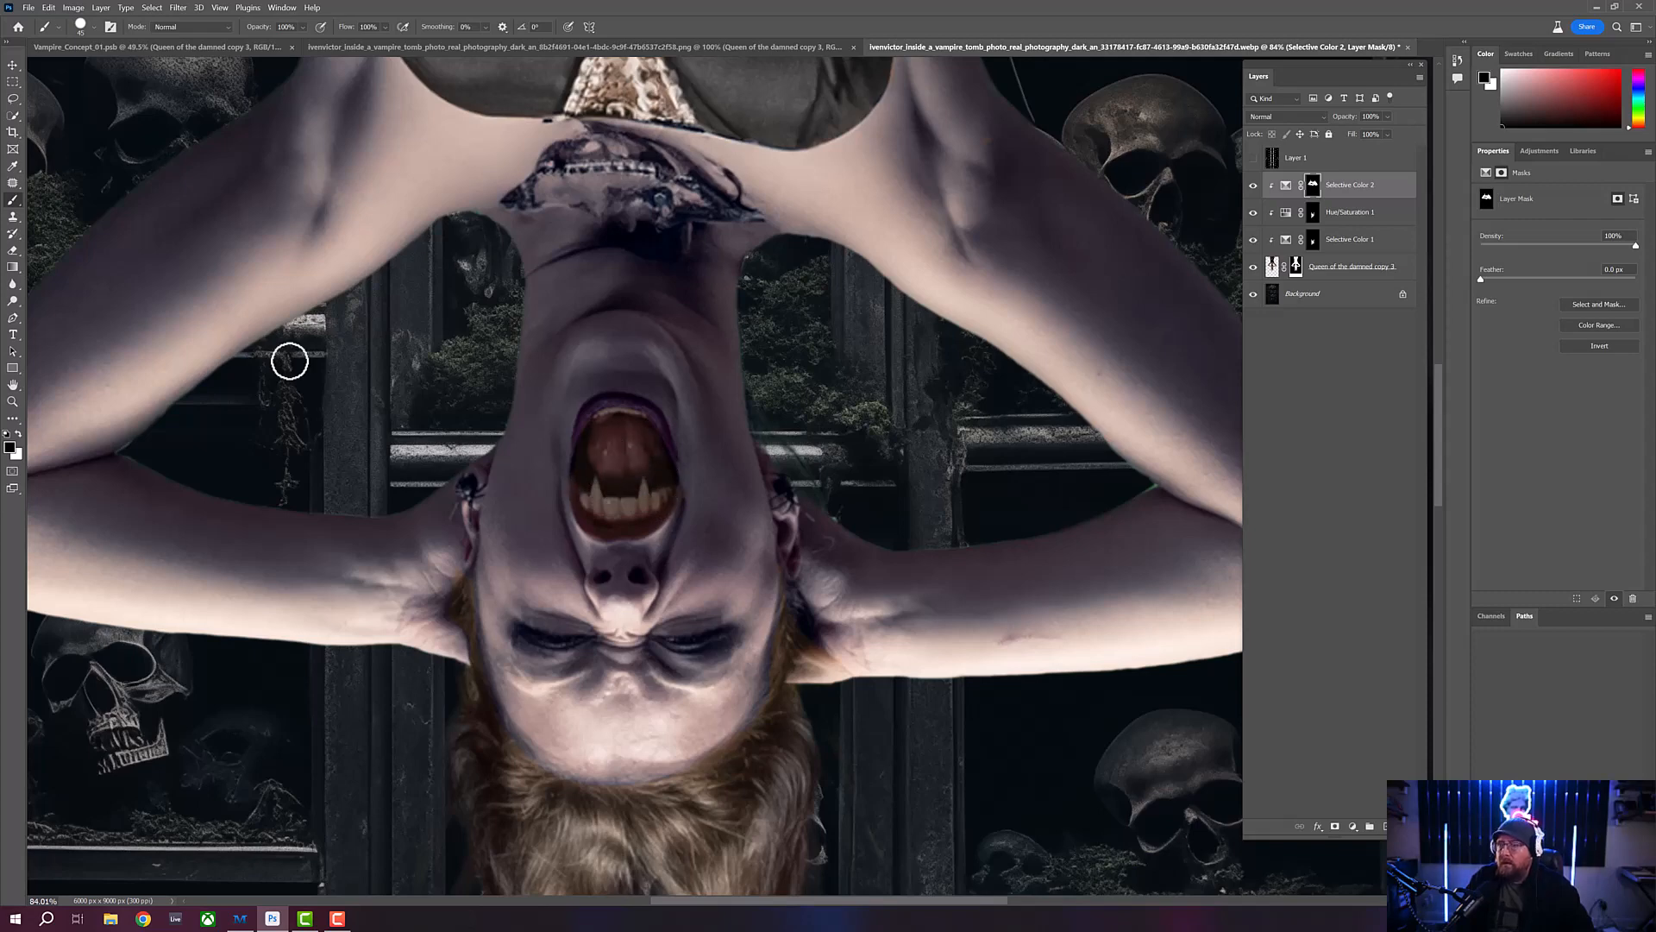
- Paint white on the mask over the untinted skin of the hand beside the hairline
{"action": "left_click", "coordinate": [13, 401]}
{"action": "left_click_drag", "start_coordinate": [703, 394], "coordinate": [648, 396]}
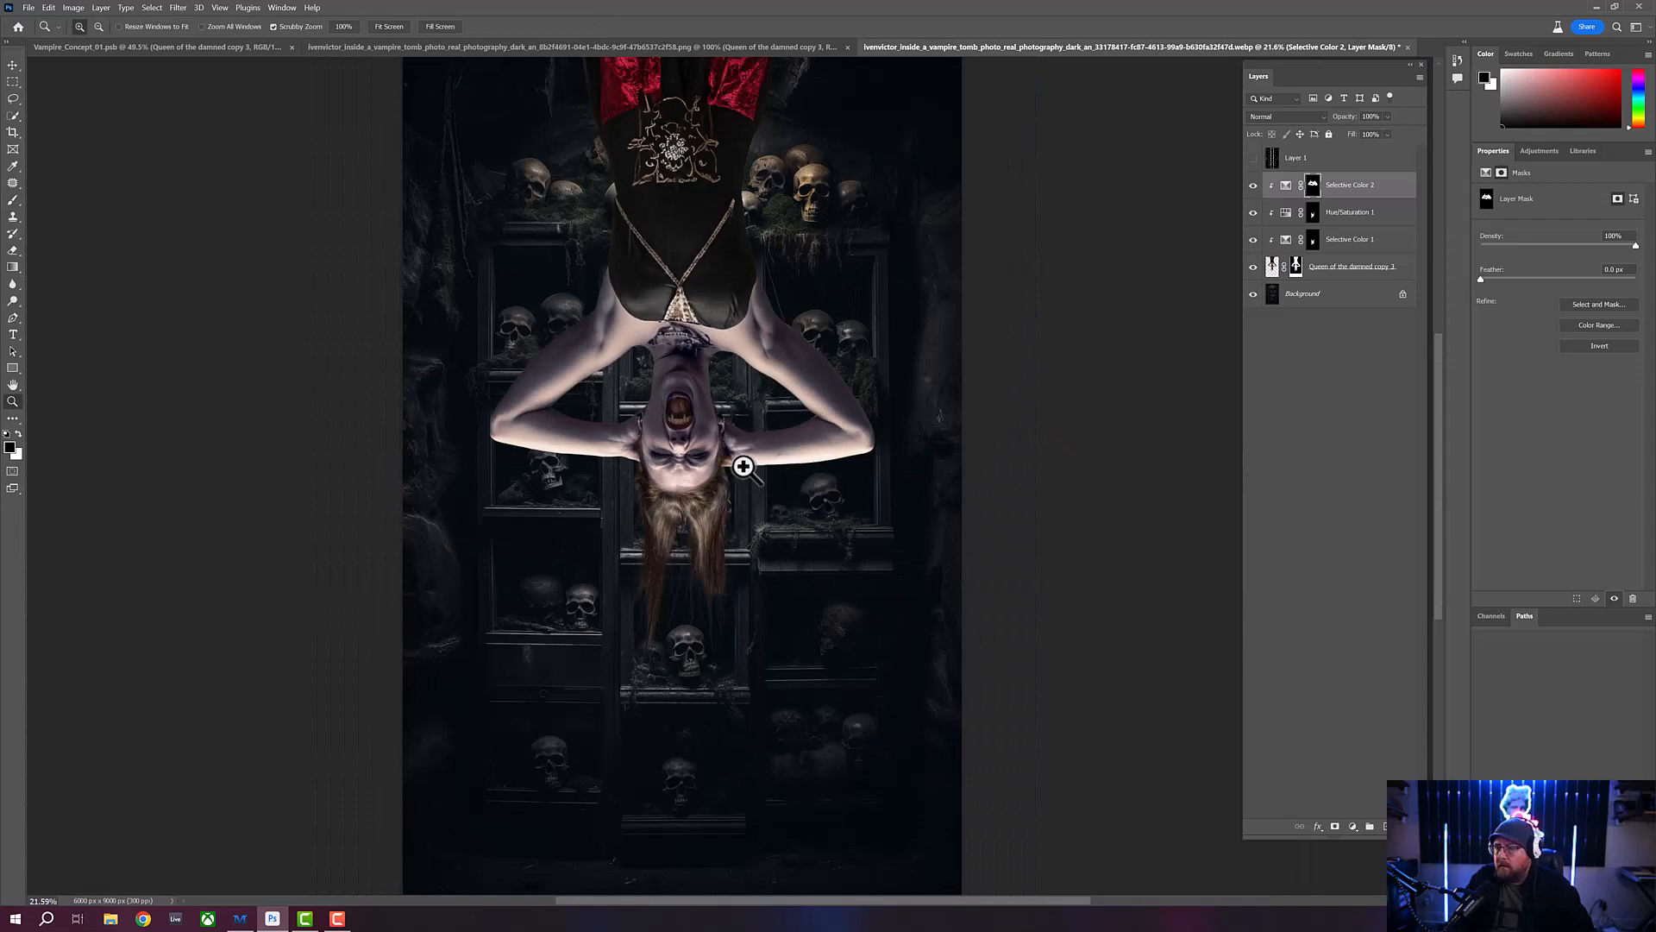
{"action": "left_click_drag", "start_coordinate": [743, 465], "coordinate": [786, 509]}
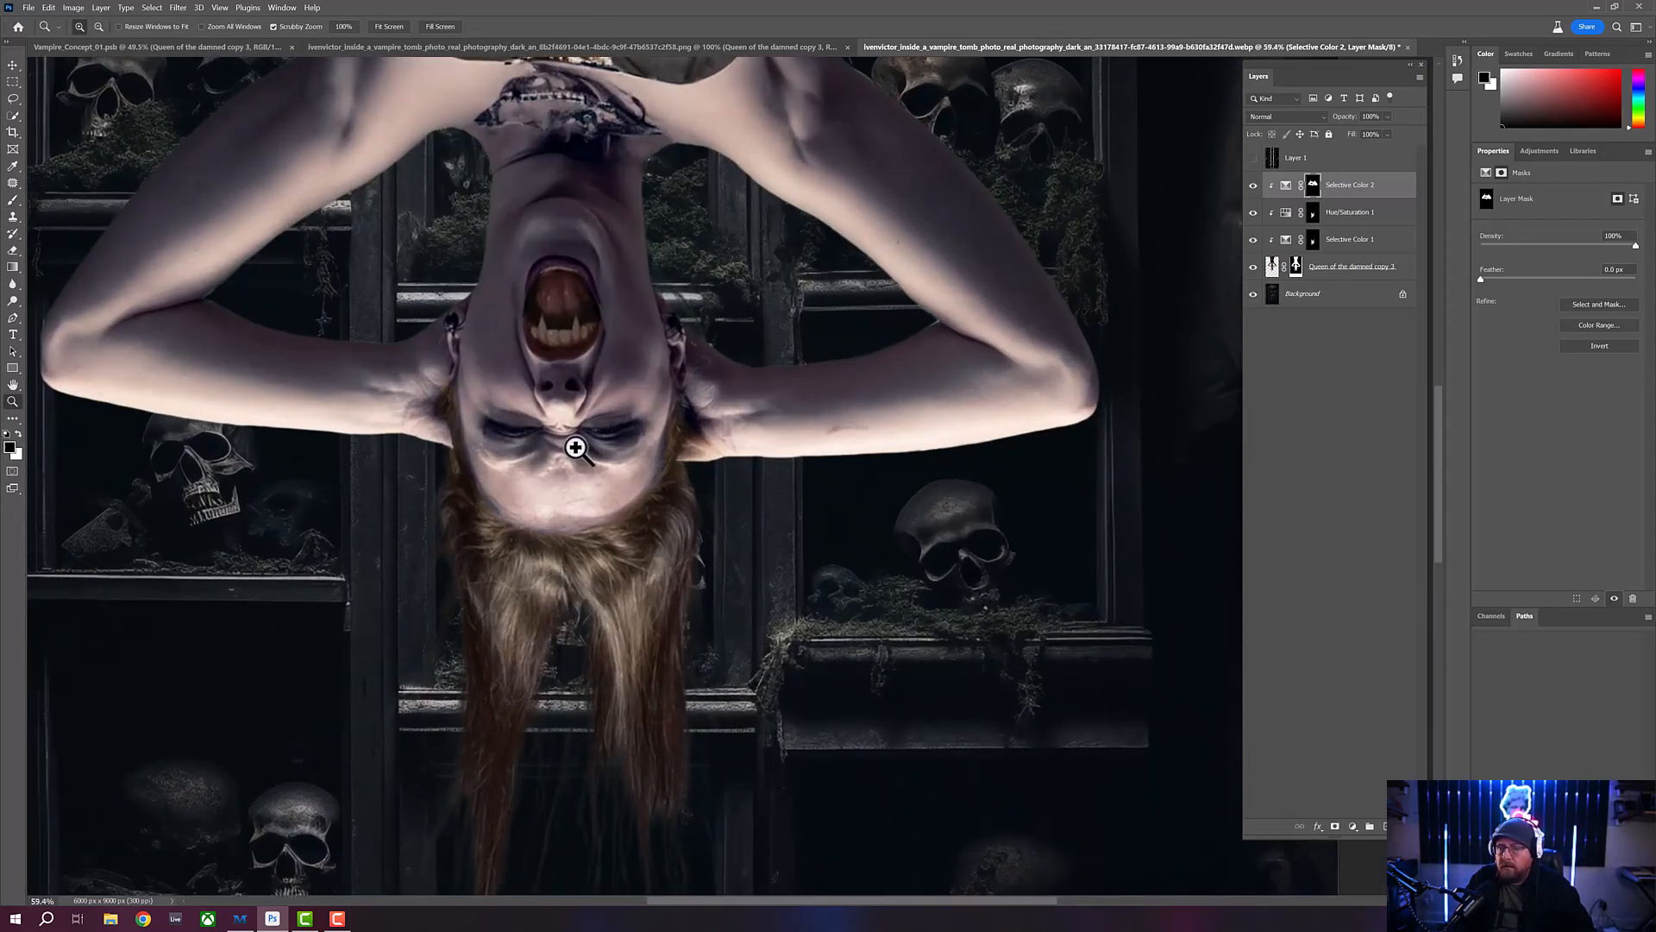
{"action": "key", "text": "b"}
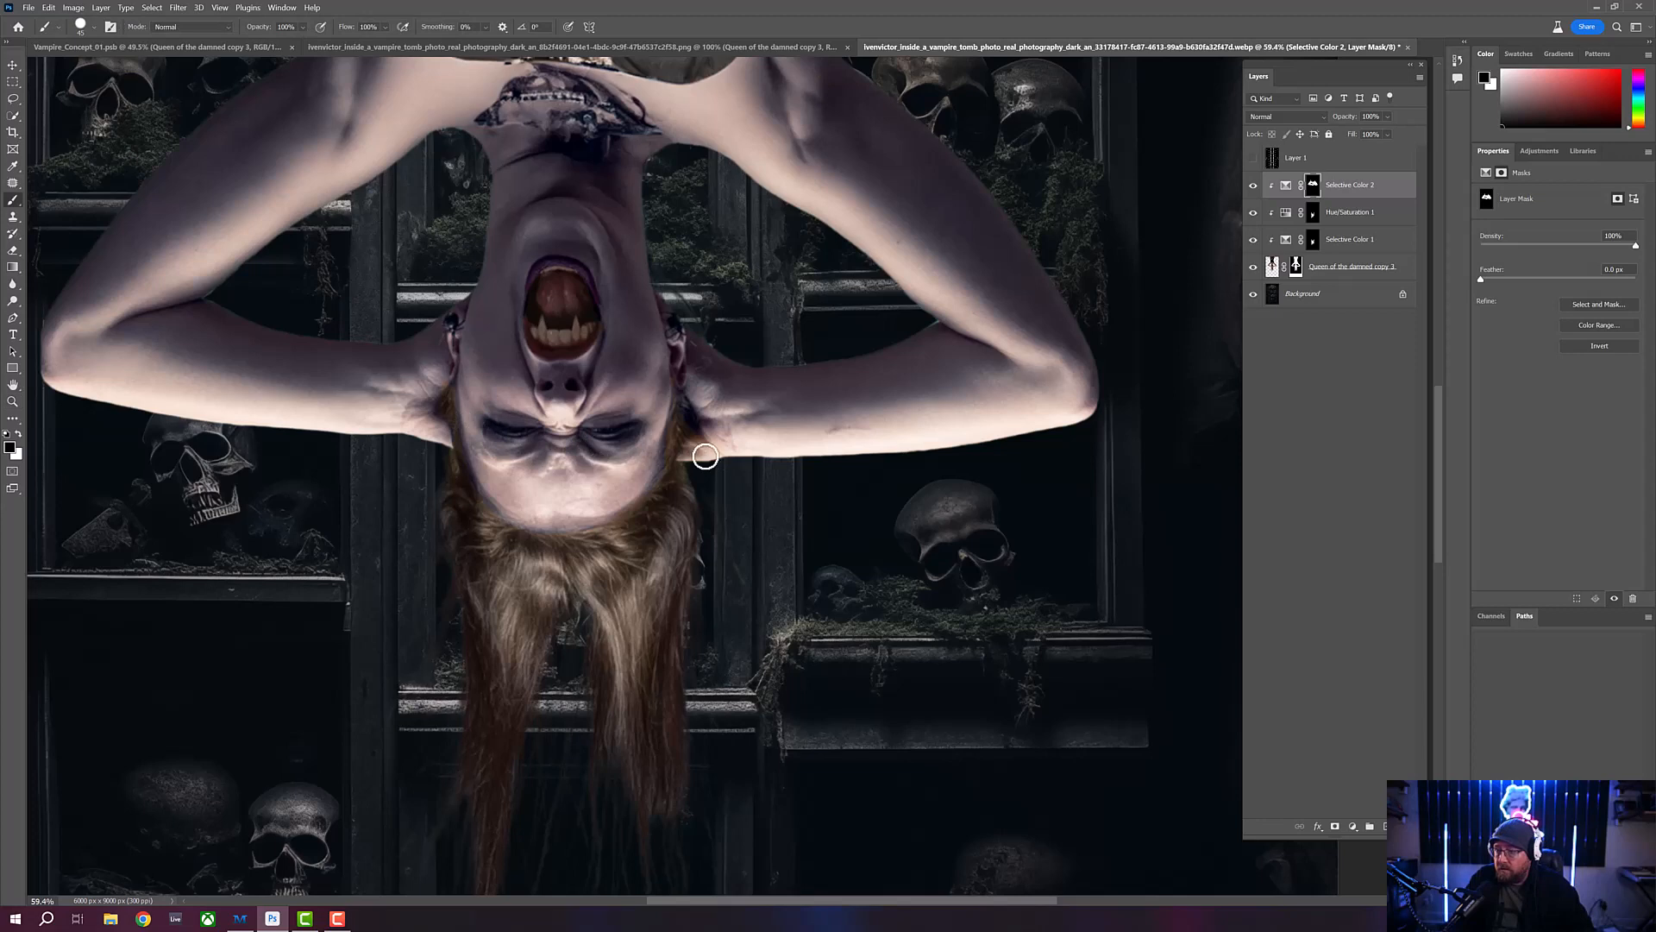
{"action": "key", "text": "x"}
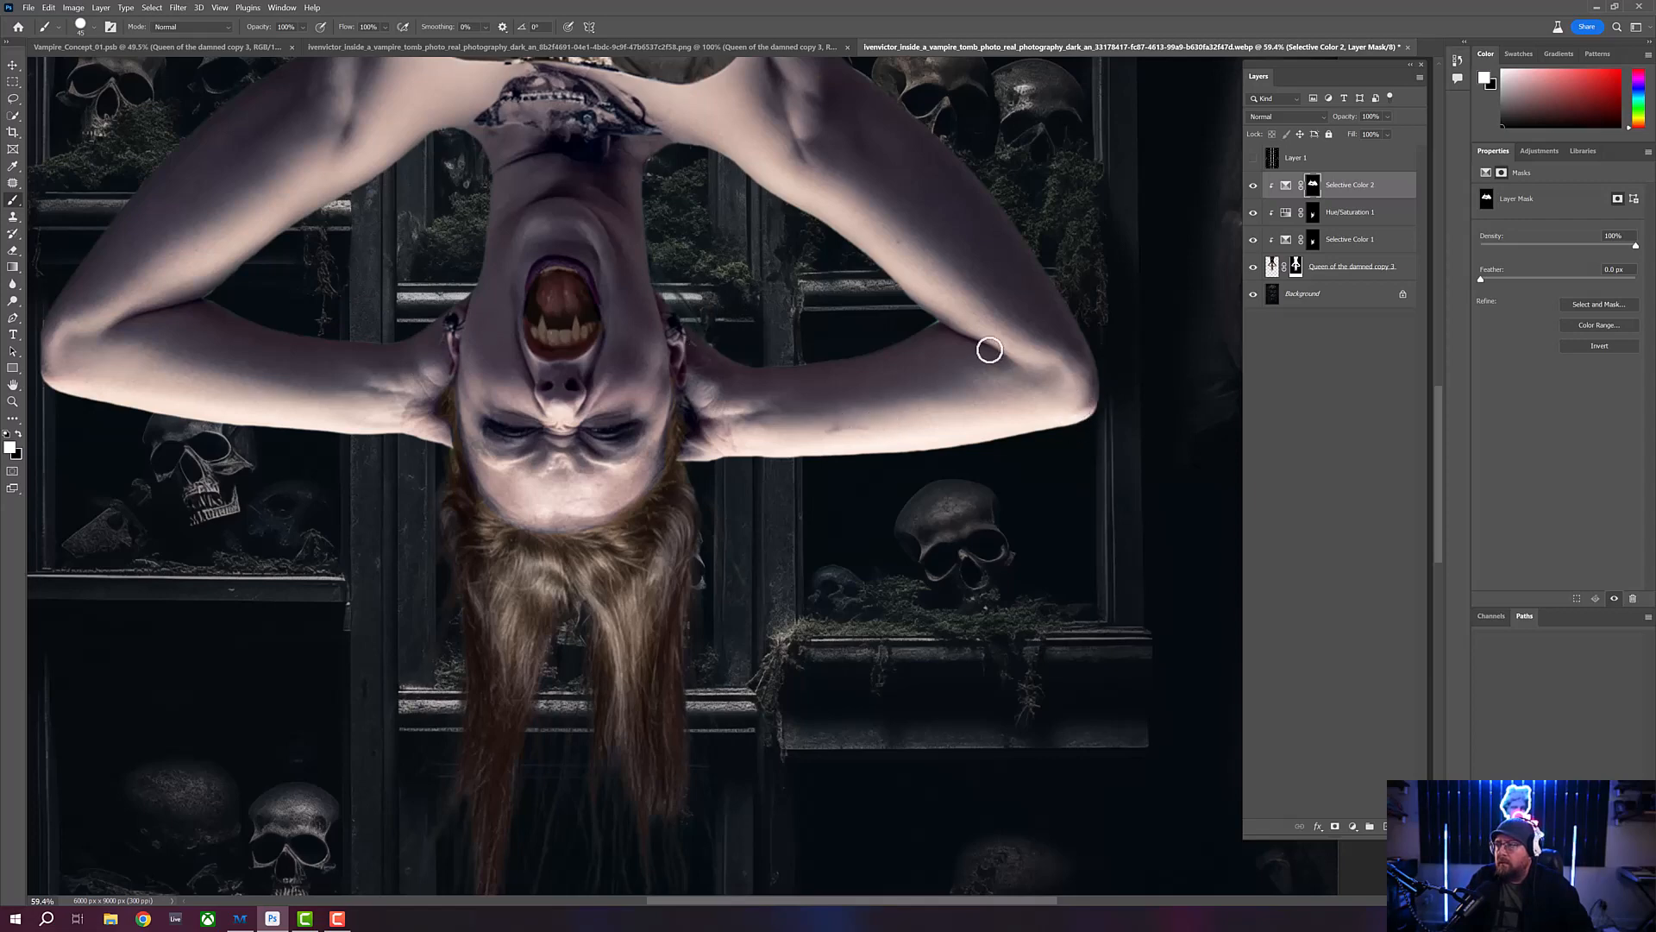
{"action": "left_click_drag", "start_coordinate": [650, 251], "coordinate": [665, 396]}
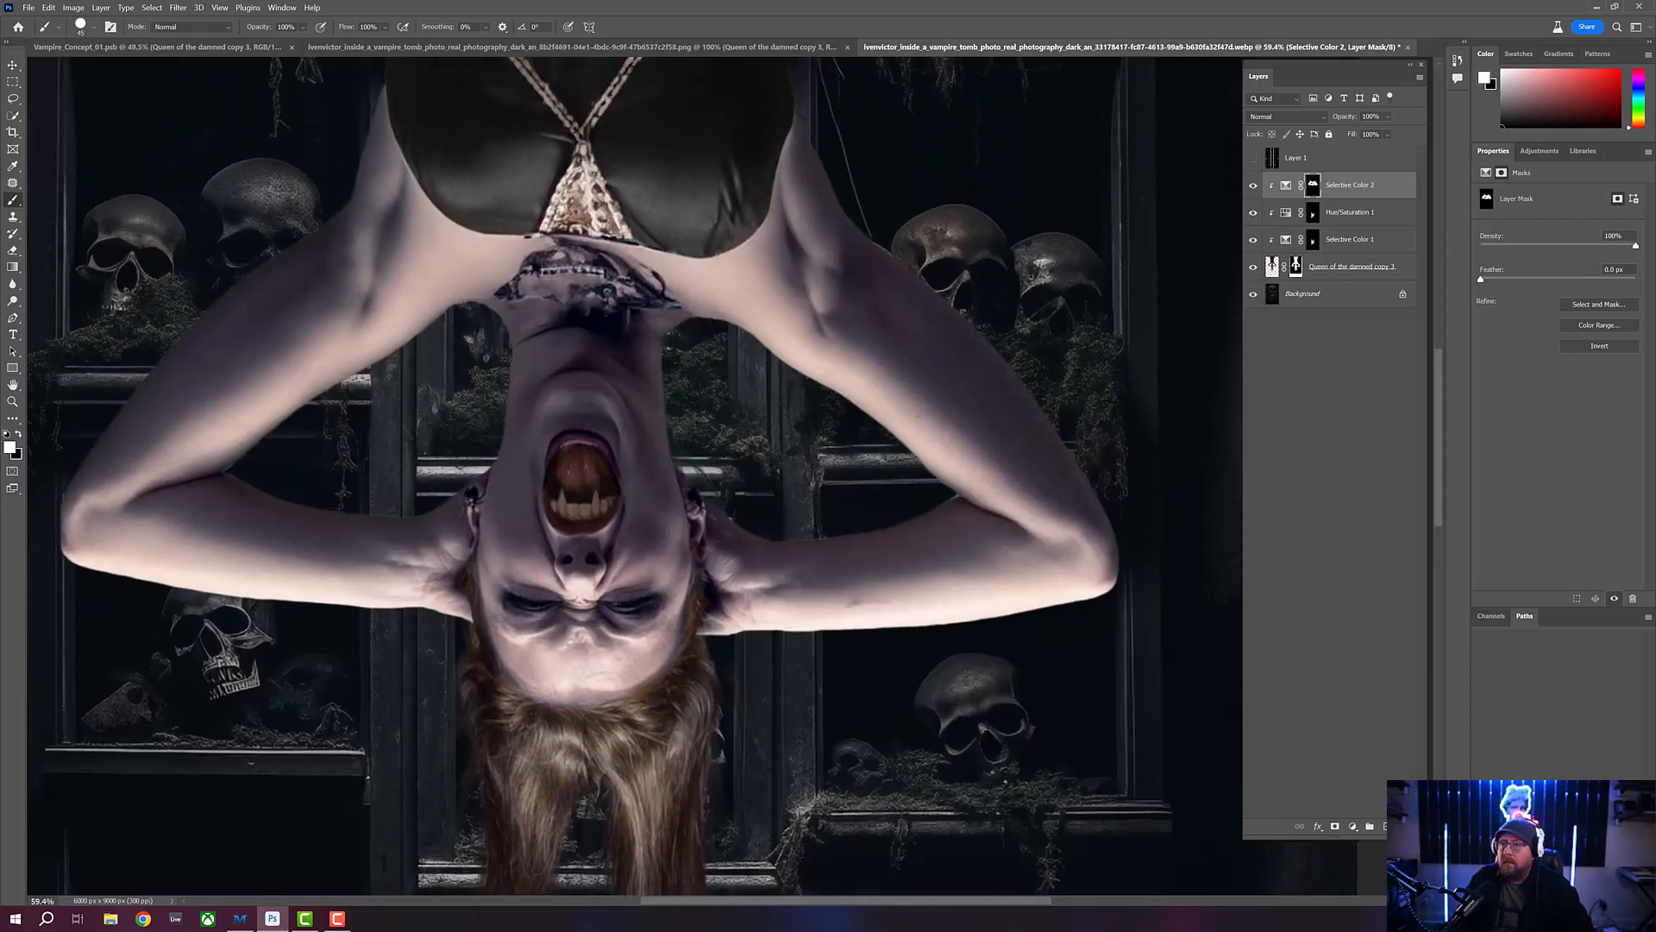
- Compare the full image with the Selective Color 2 layer hidden and shown
{"action": "left_click", "coordinate": [13, 401]}
{"action": "left_click_drag", "start_coordinate": [433, 403], "coordinate": [407, 410]}
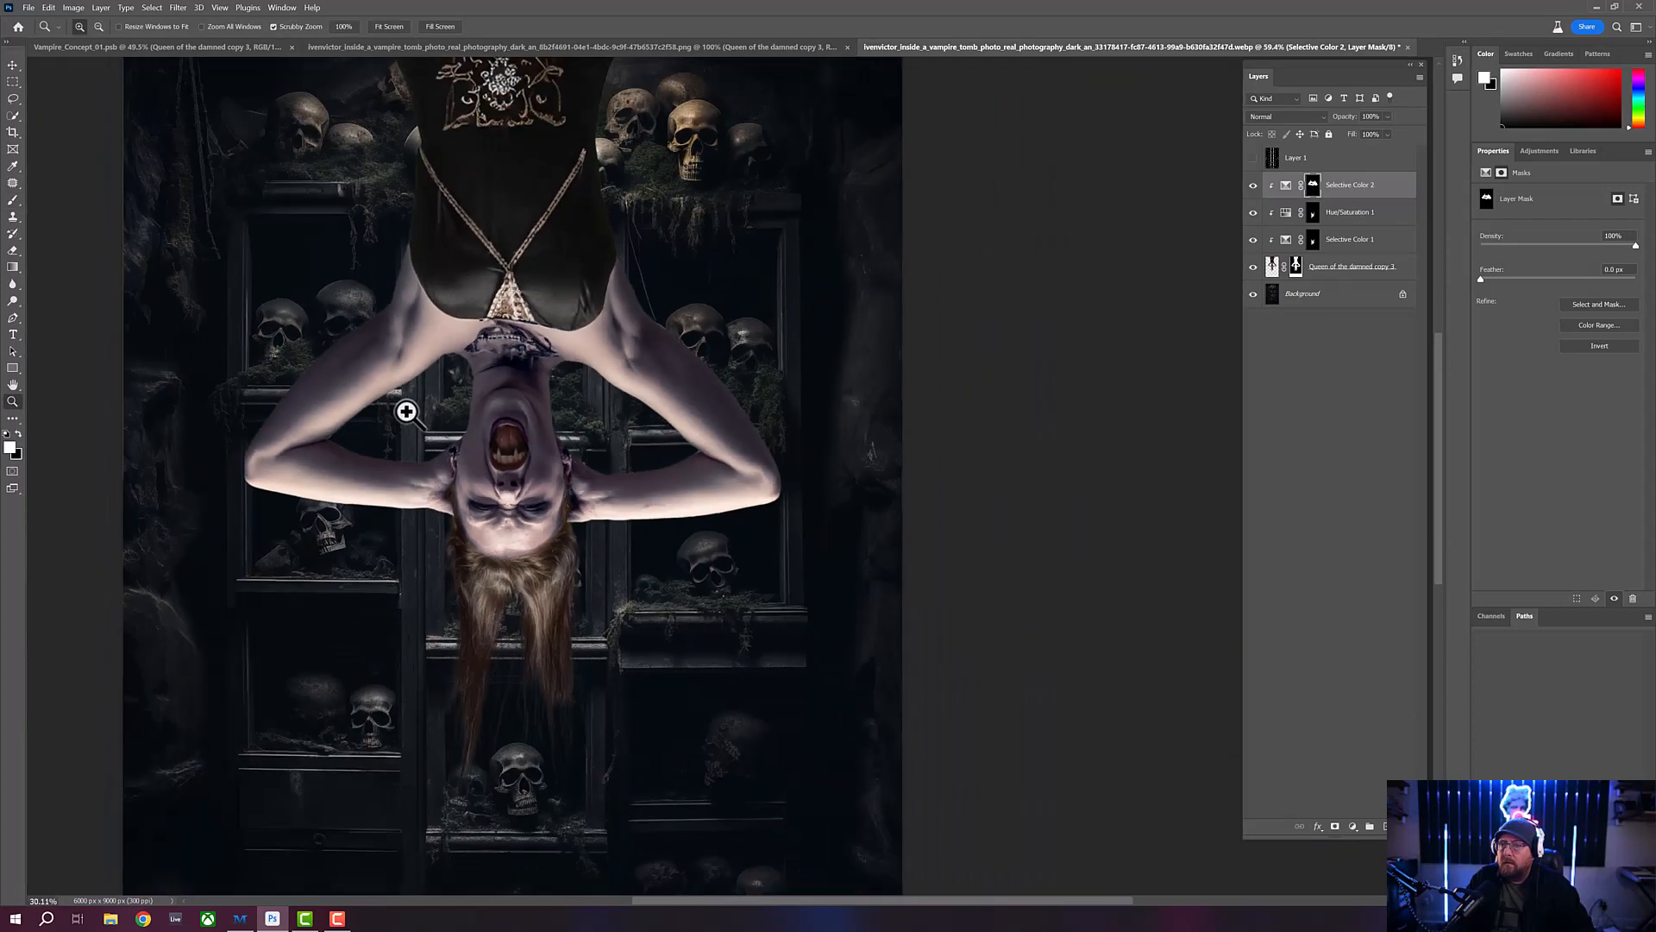
{"action": "left_click_drag", "start_coordinate": [636, 360], "coordinate": [684, 517]}
{"action": "left_click_drag", "start_coordinate": [591, 392], "coordinate": [566, 380]}
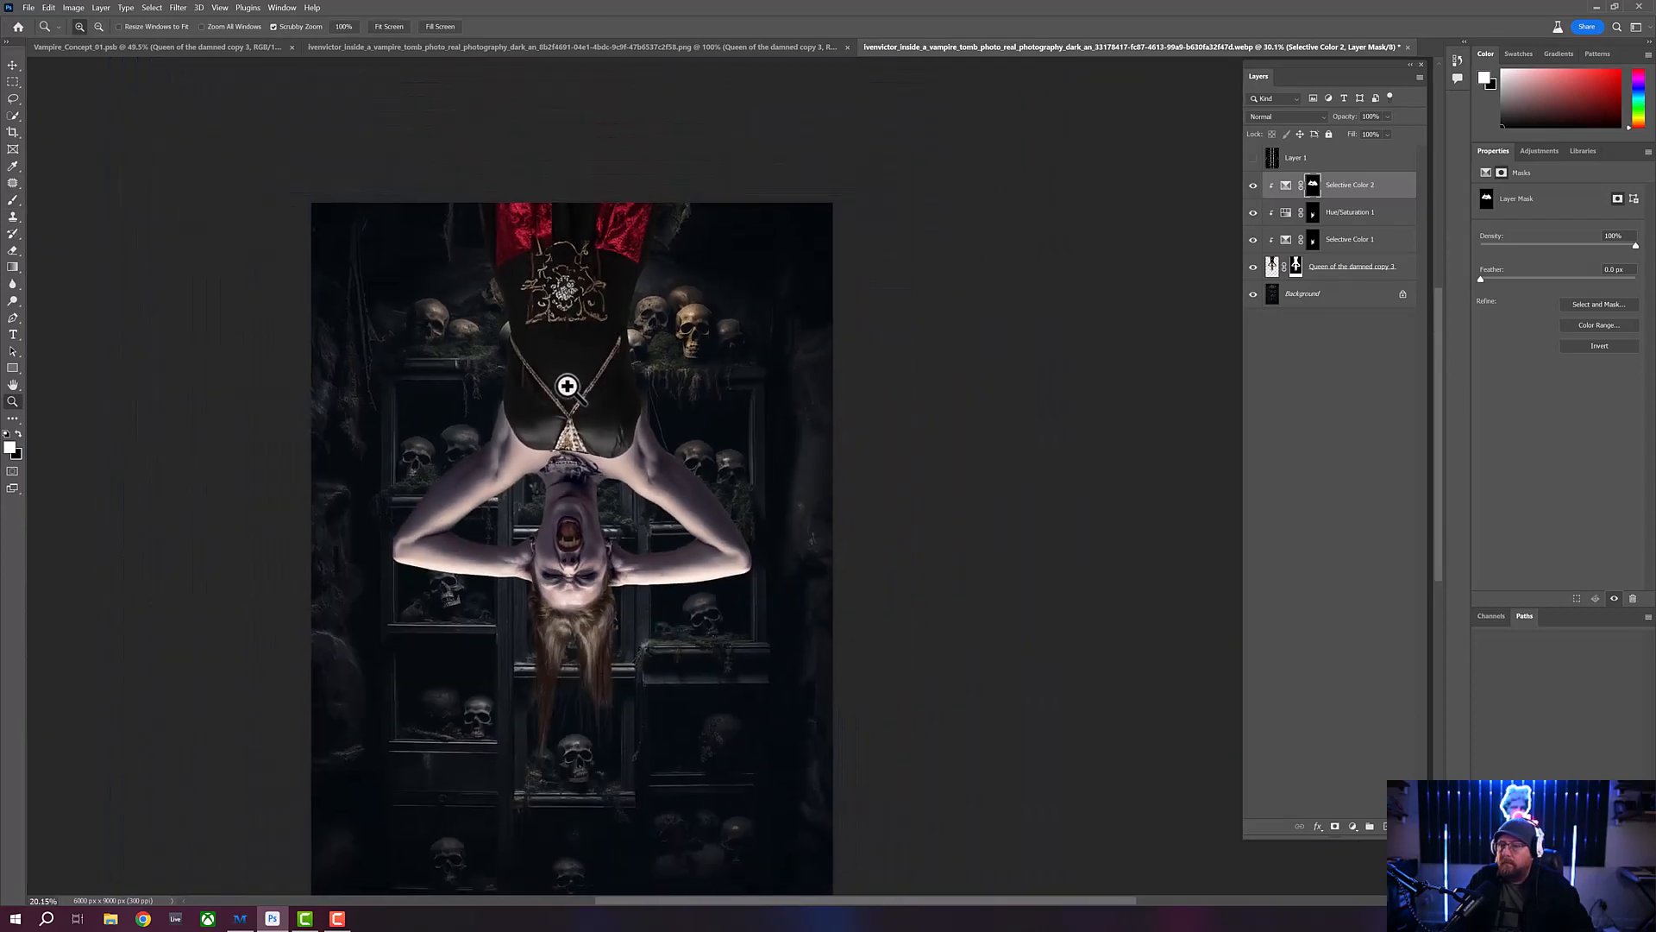
{"action": "left_click_drag", "start_coordinate": [609, 494], "coordinate": [612, 393]}
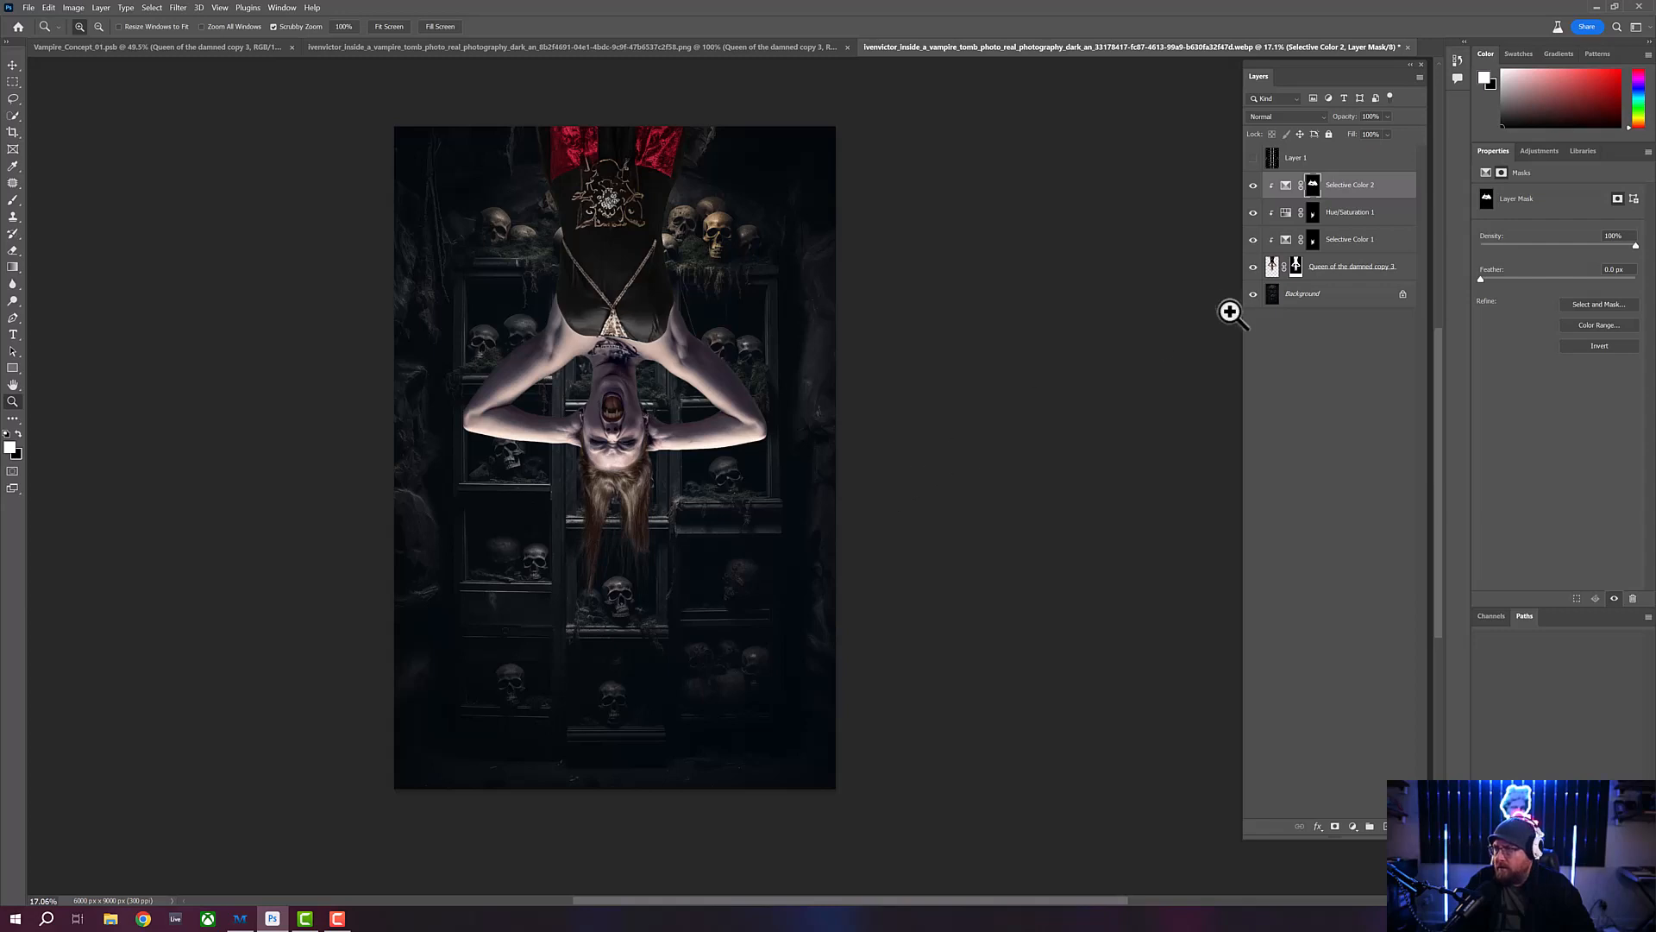
{"action": "left_click", "coordinate": [1253, 185]}
{"action": "left_click", "coordinate": [1253, 184]}
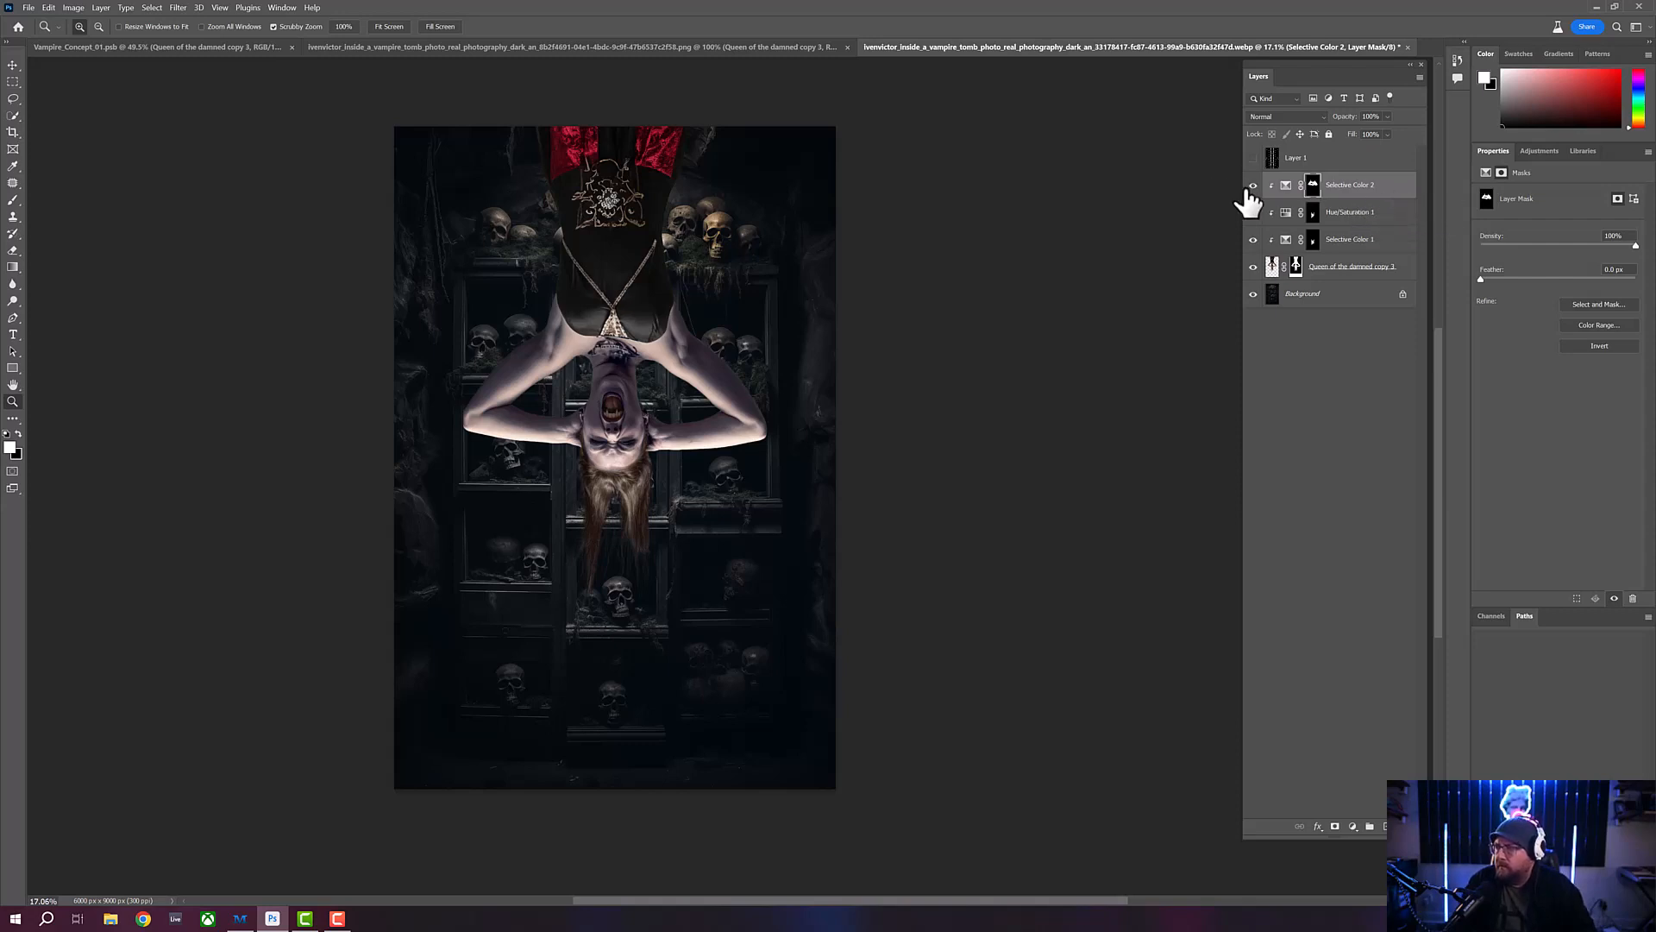
- Duplicate the Selective Color 2 adjustment layer together with its painted mask
{"action": "left_click", "coordinate": [1404, 192]}
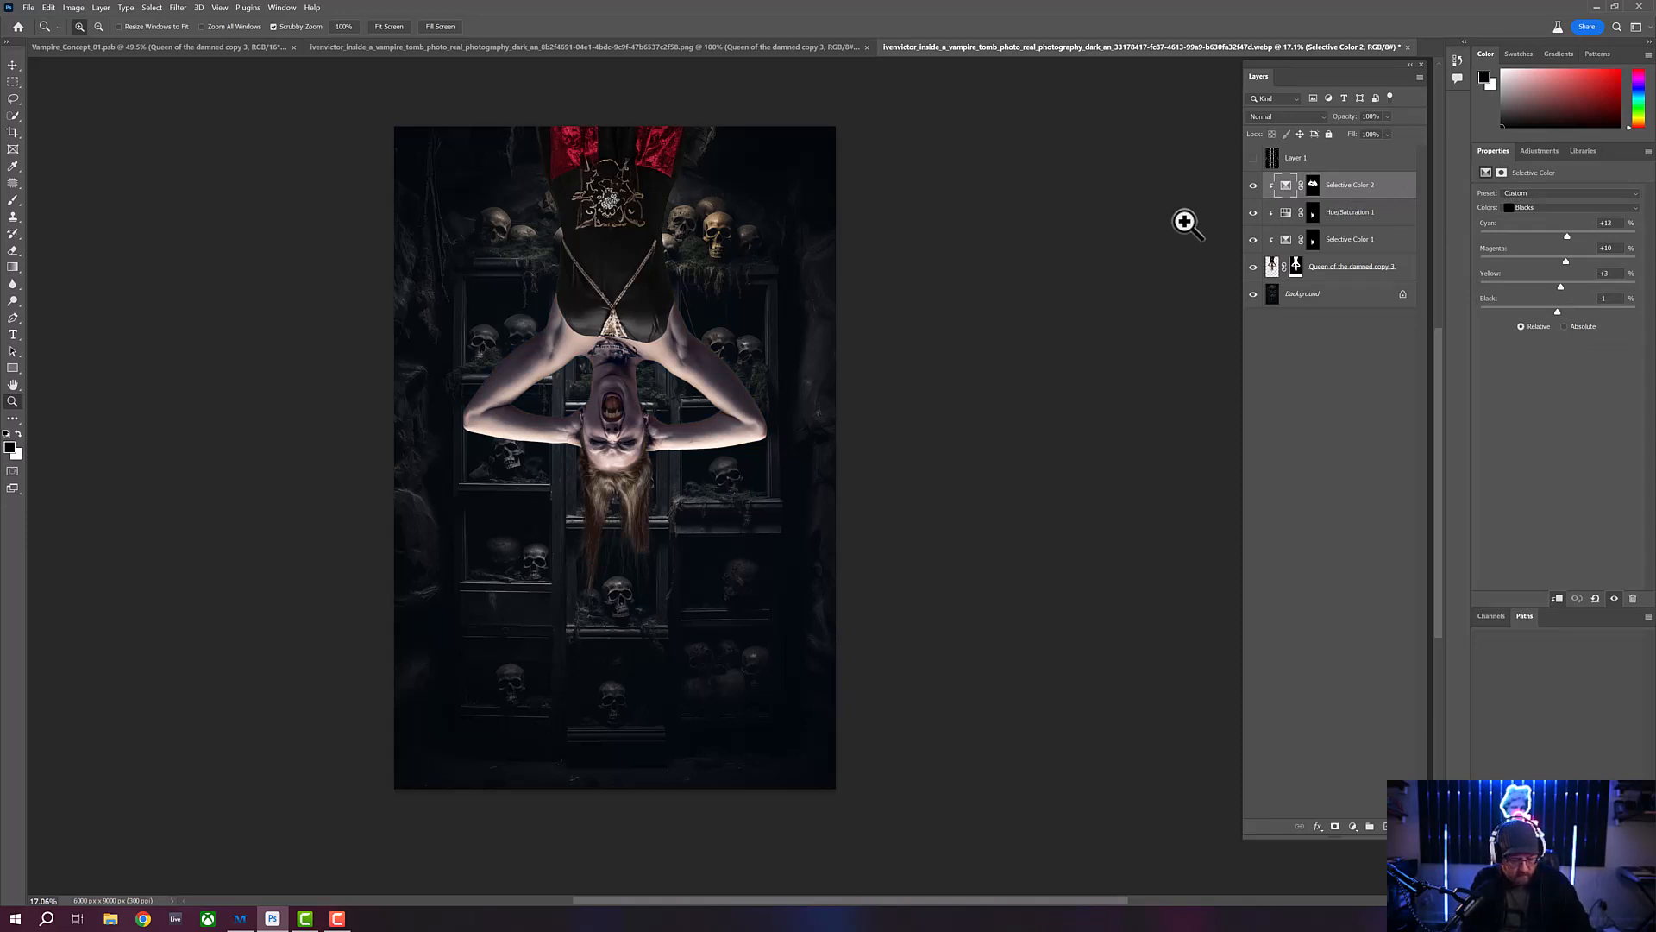
{"action": "key", "text": "ctrl+j"}
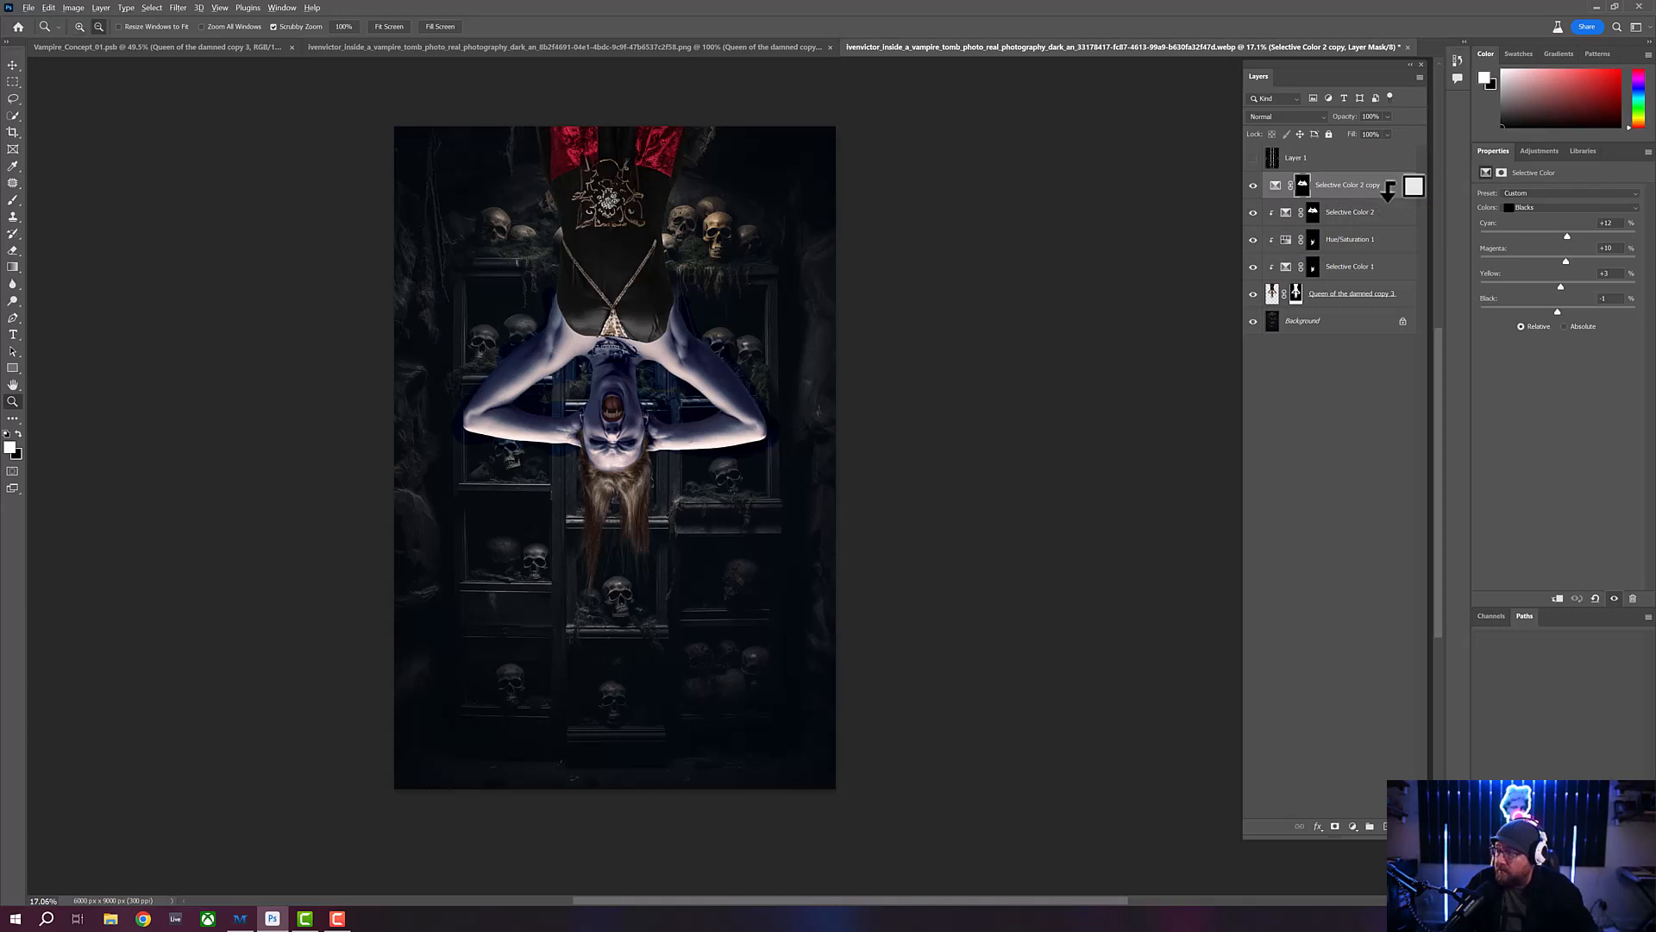
- Clip the duplicated Selective Color 2 copy to the vampire layer and check its effect
{"action": "left_click", "coordinate": [1387, 190], "text": "alt"}
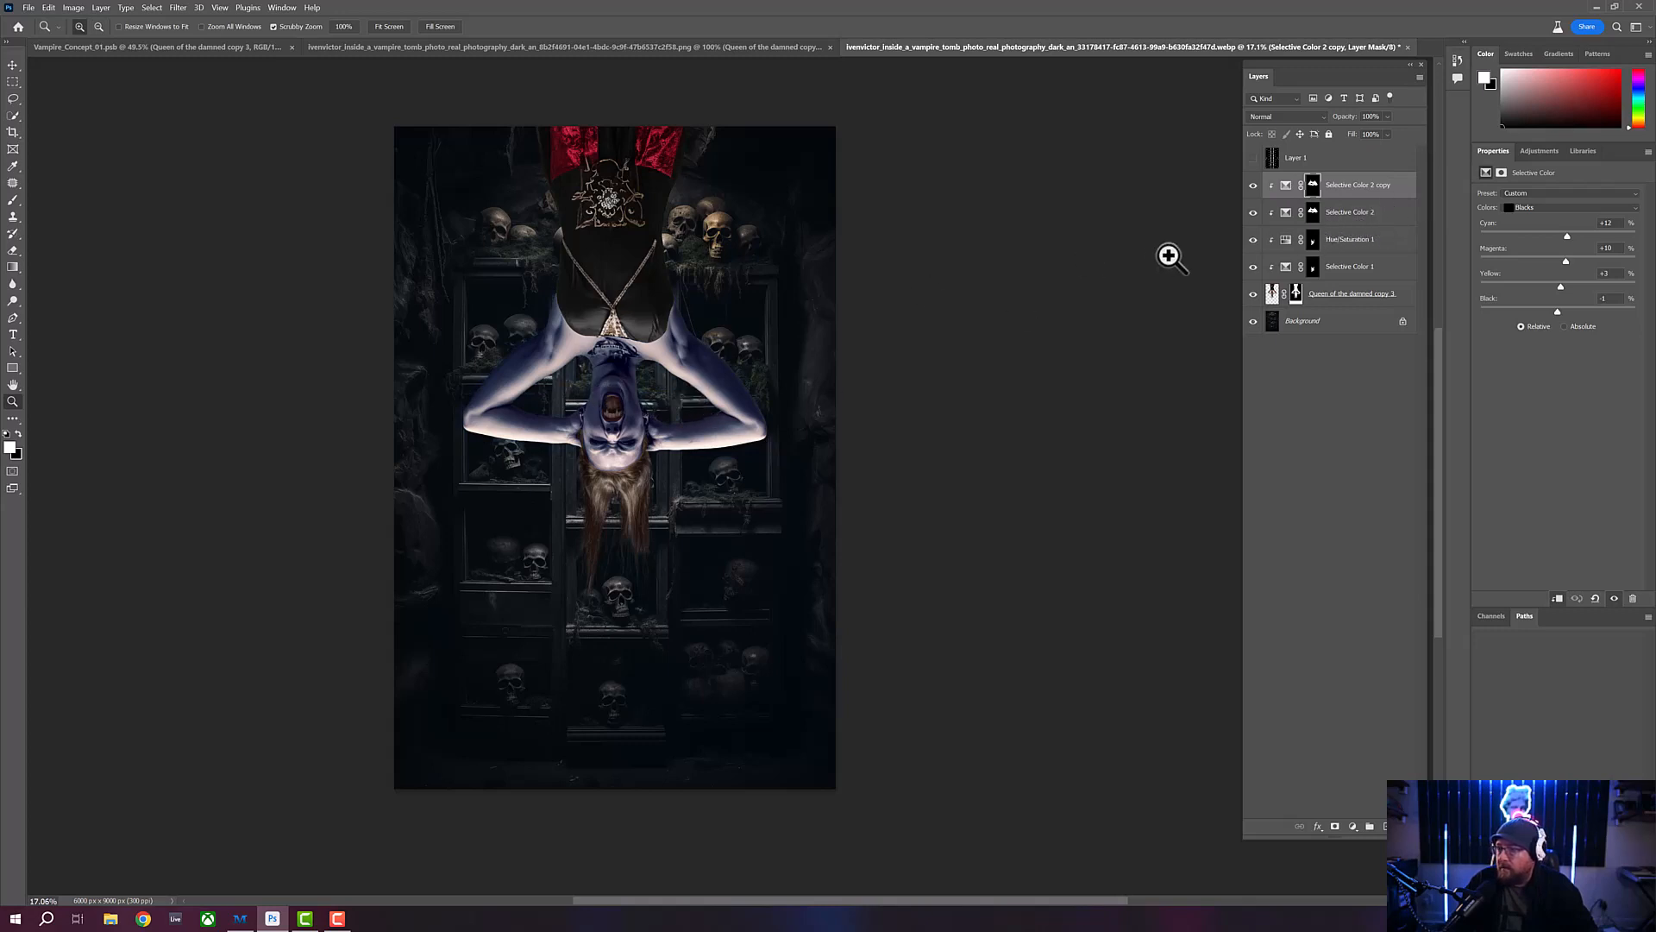
{"action": "left_click", "coordinate": [1255, 185]}
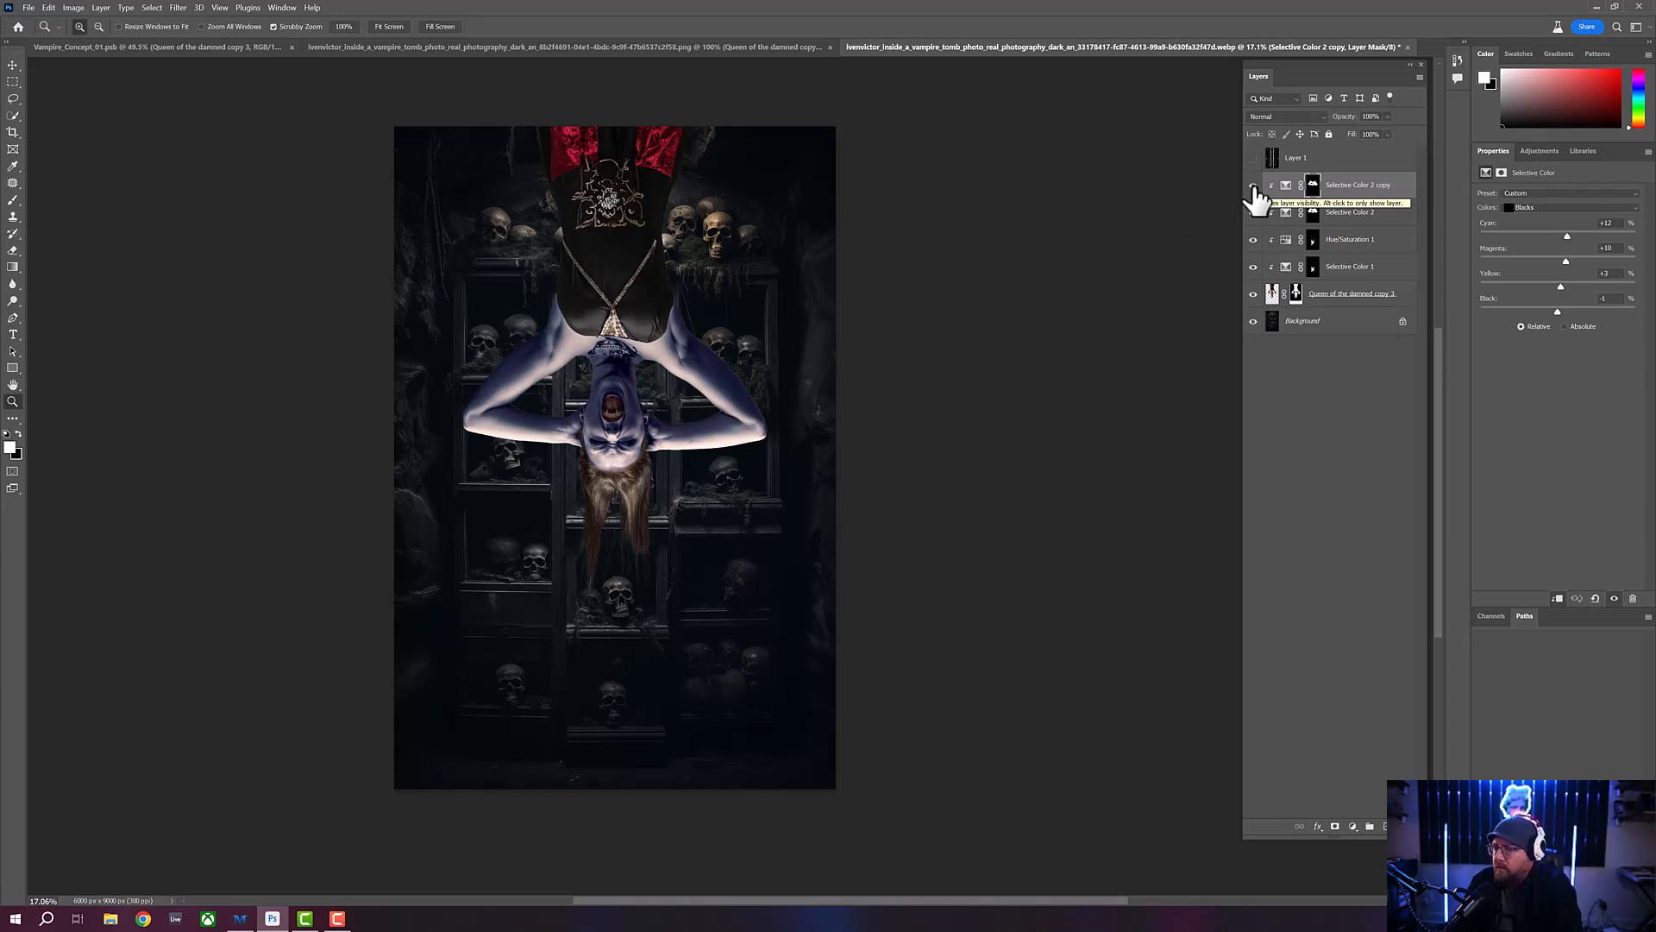
- Try successive blend modes on the Selective Color 2 copy layer and set it to Lighter Color
{"action": "left_click", "coordinate": [1326, 128]}
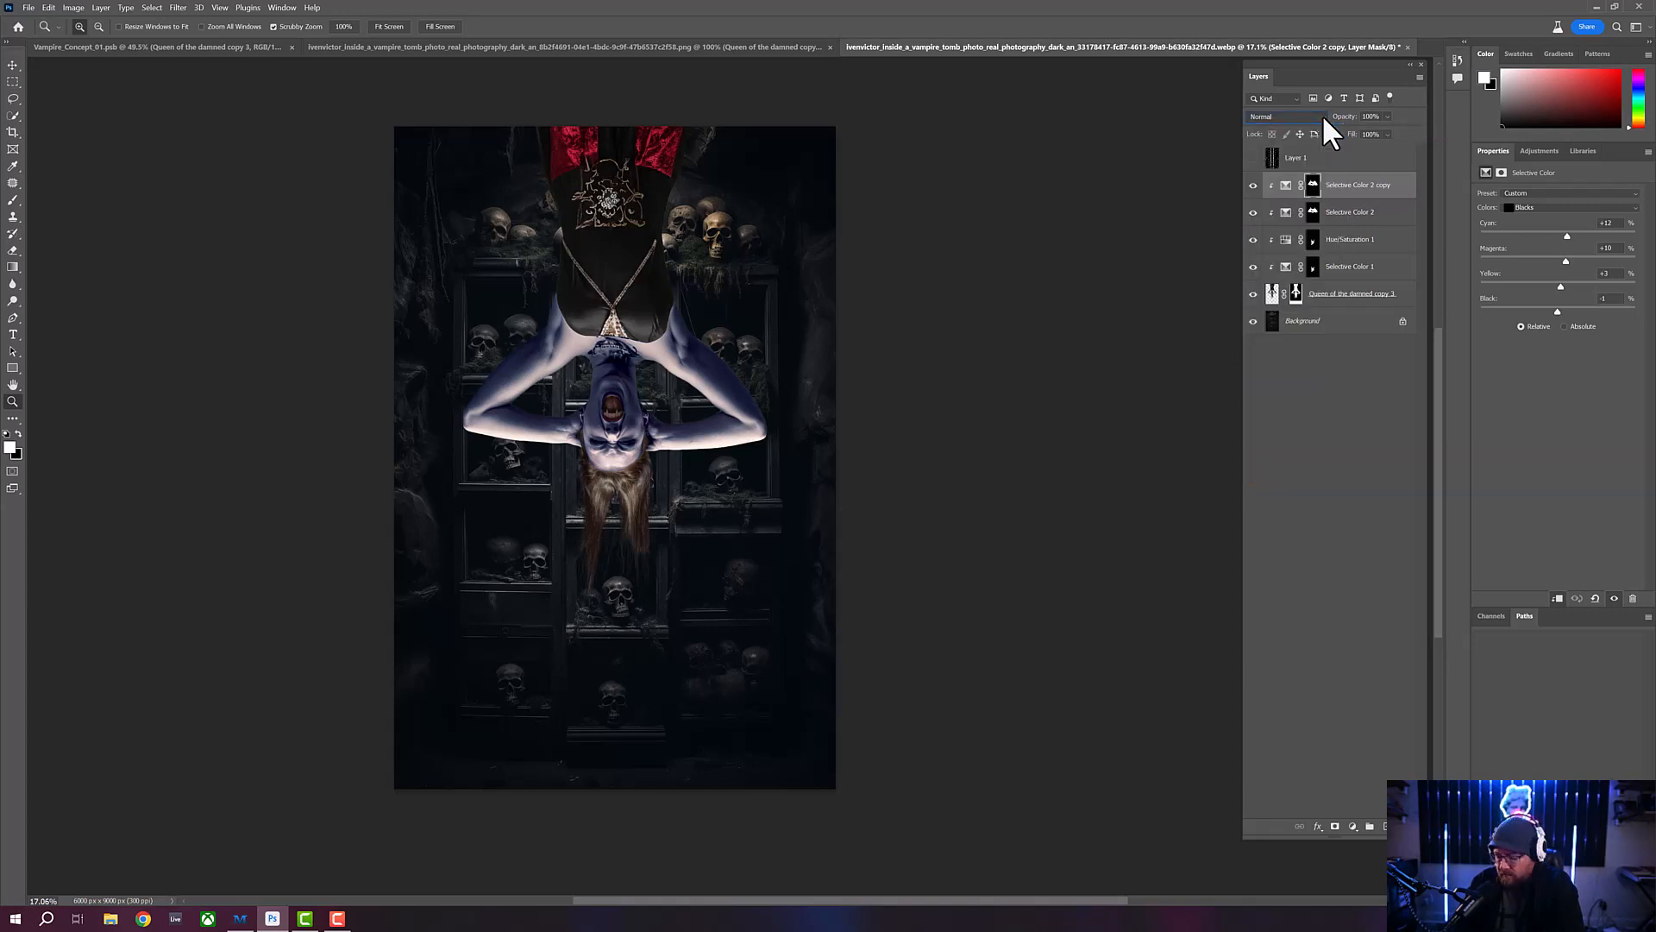
{"action": "key", "text": "Down"}
{"action": "key", "text": "Down"}
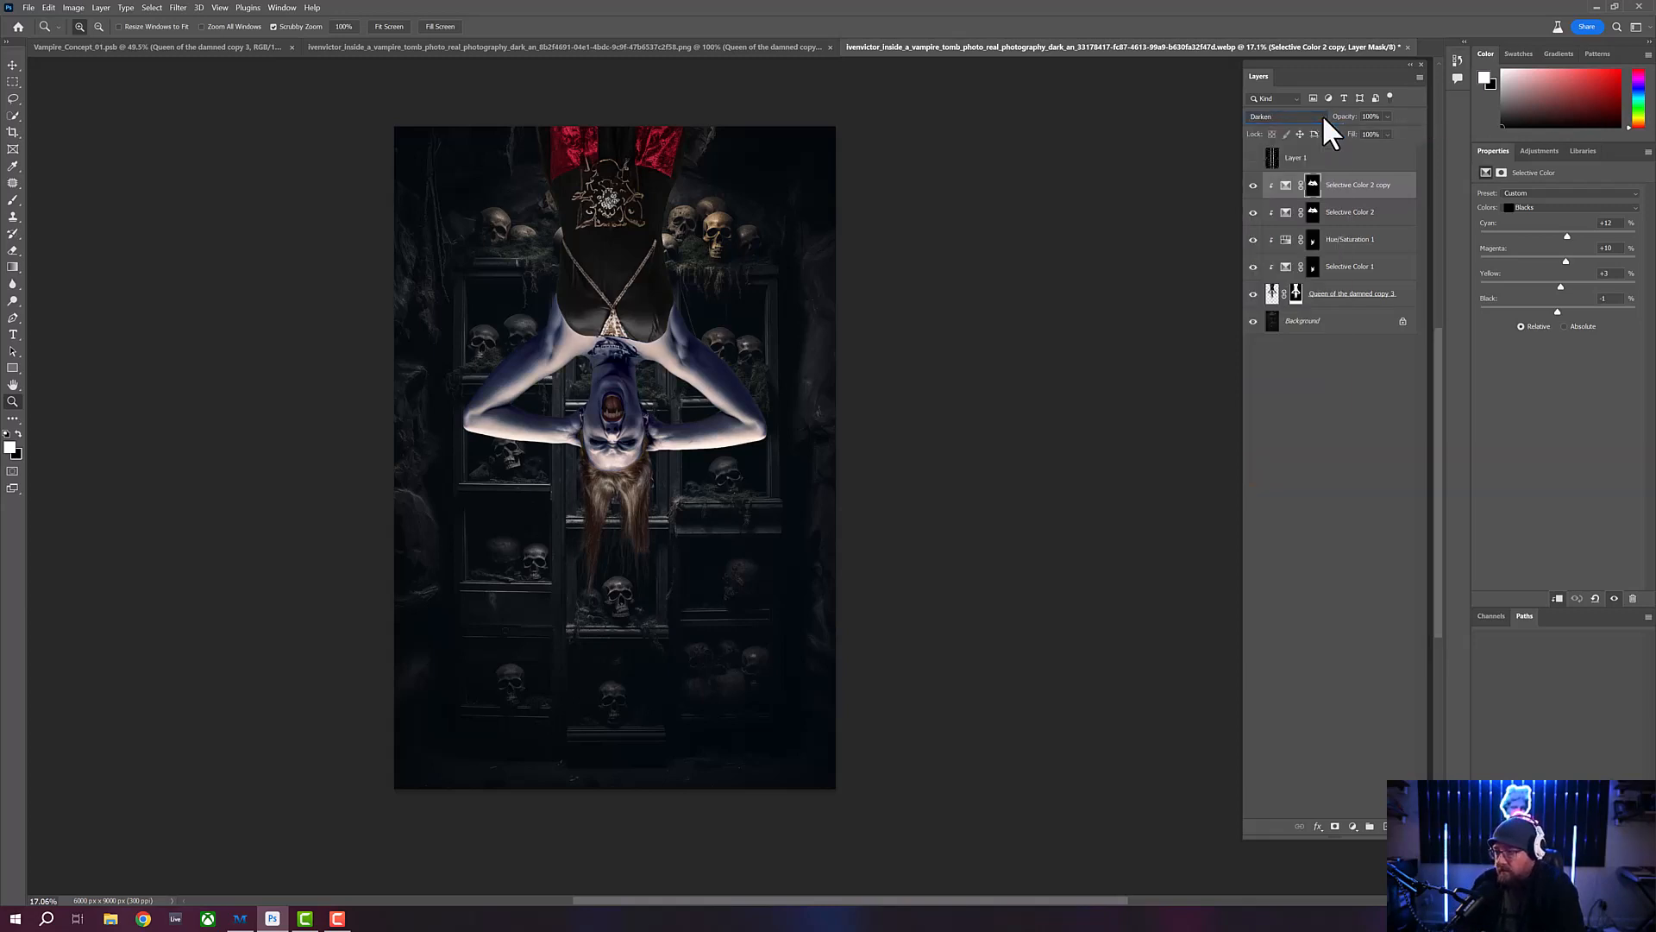
{"action": "key", "text": "Down"}
{"action": "key", "text": "Down"}
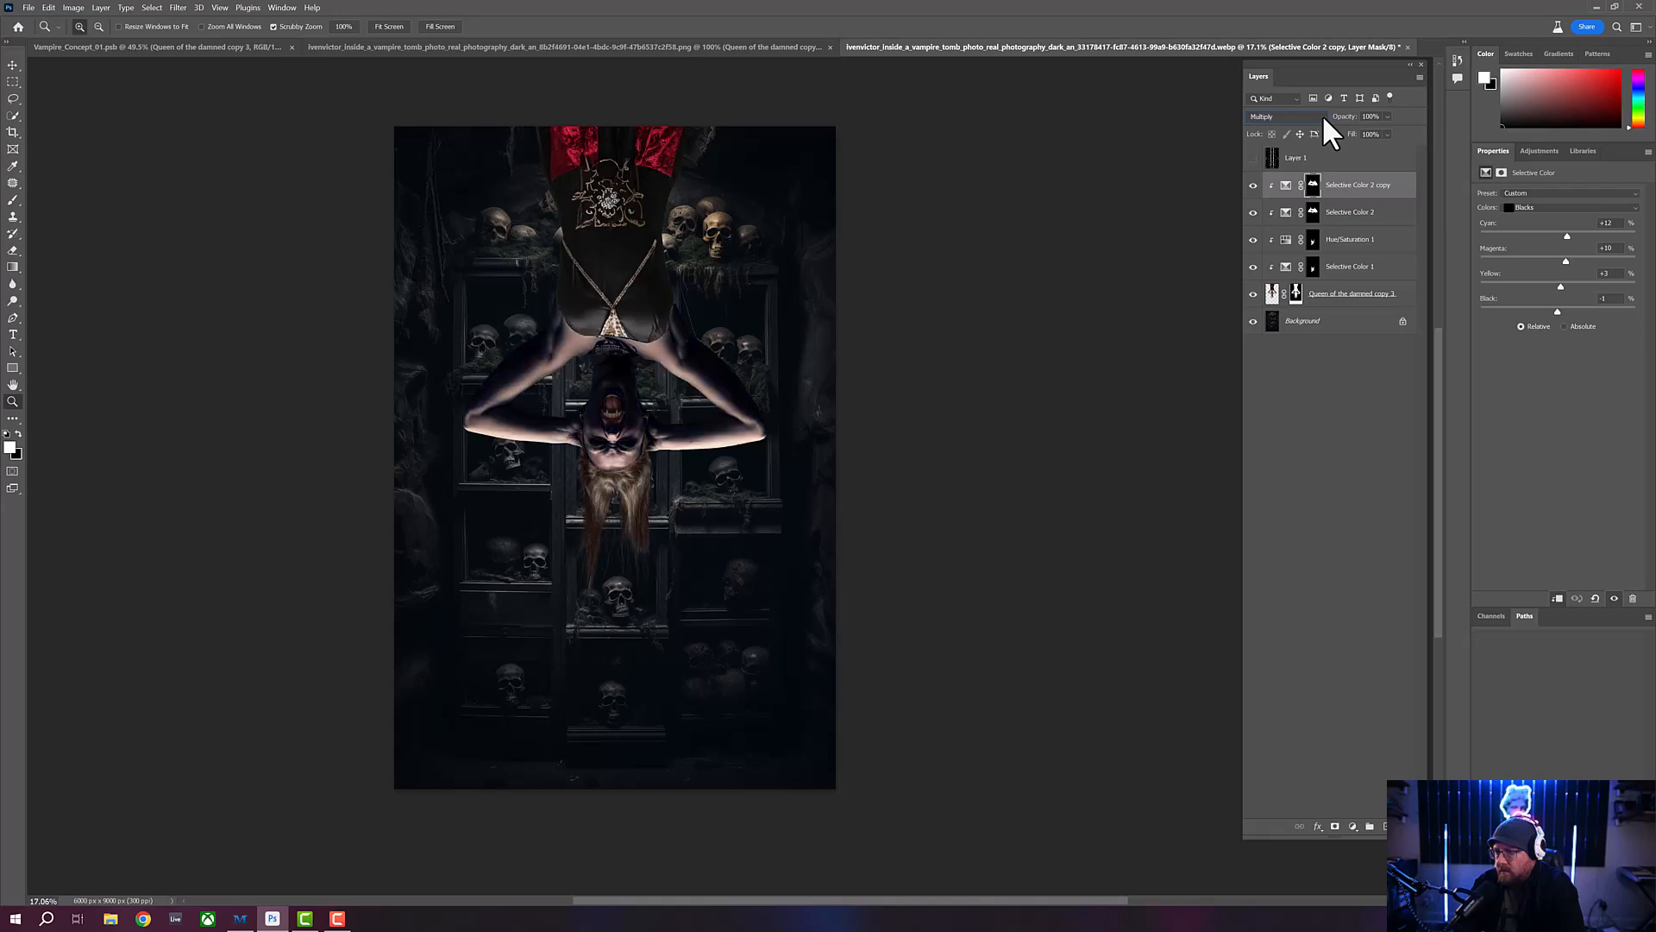
{"action": "key", "text": "Down"}
{"action": "key", "text": "Down"}
{"action": "key", "text": "Down"}
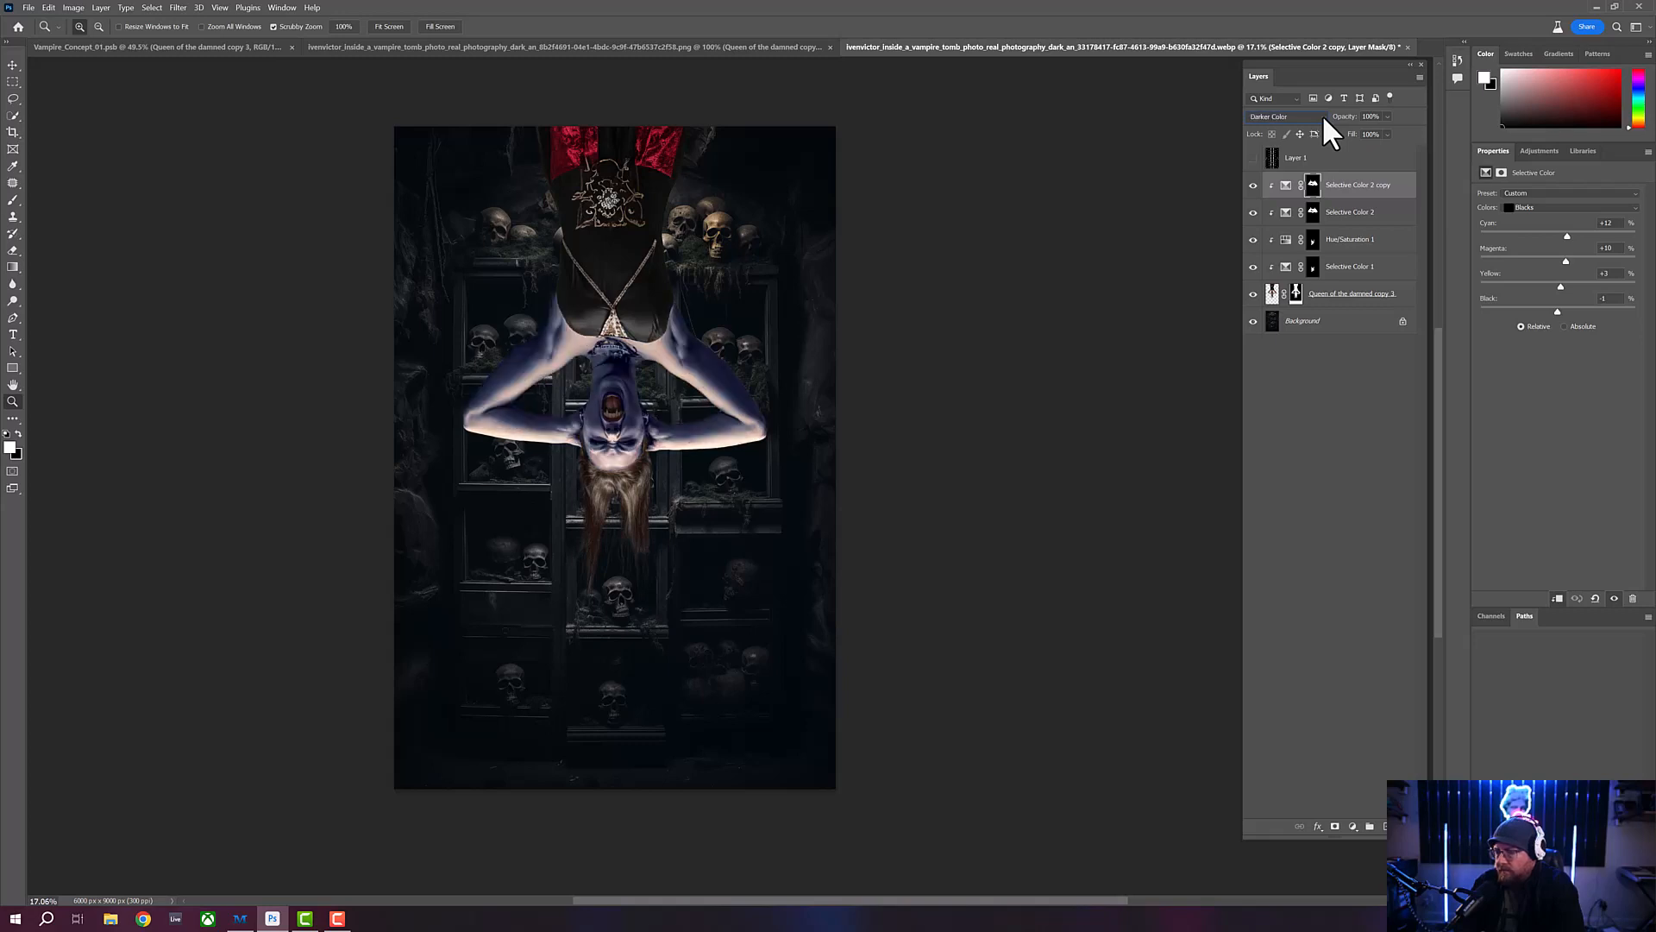
{"action": "key", "text": "Down"}
{"action": "key", "text": "Down"}
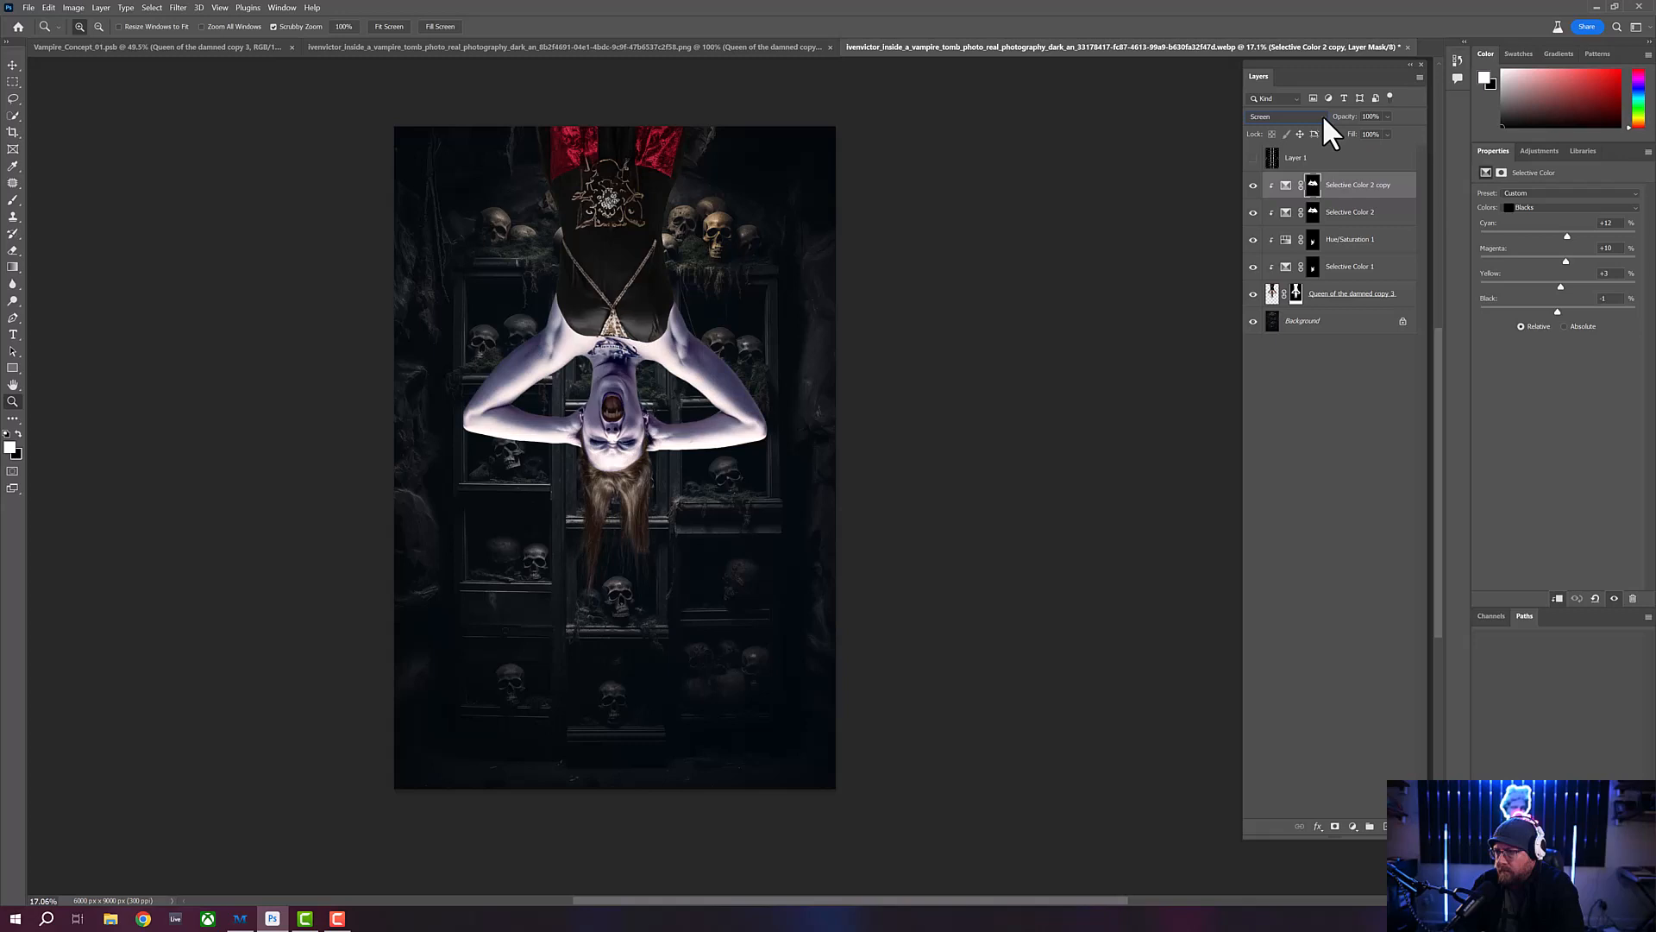
{"action": "key", "text": "Up"}
{"action": "key", "text": "Down"}
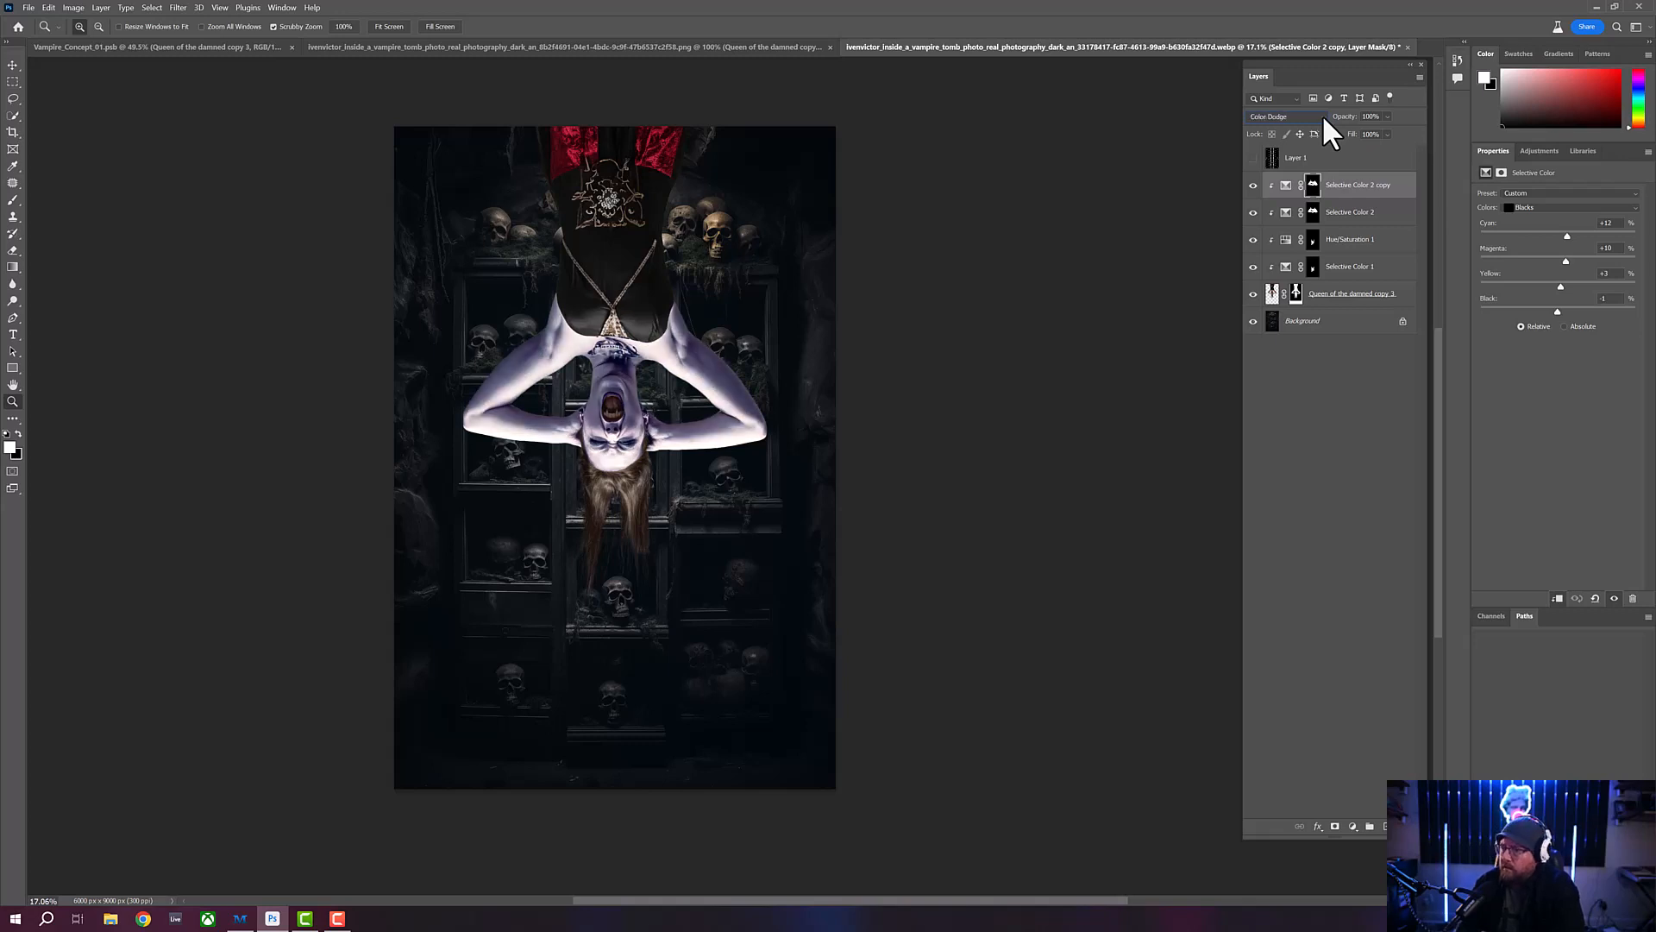
{"action": "key", "text": "Down"}
{"action": "key", "text": "Down"}
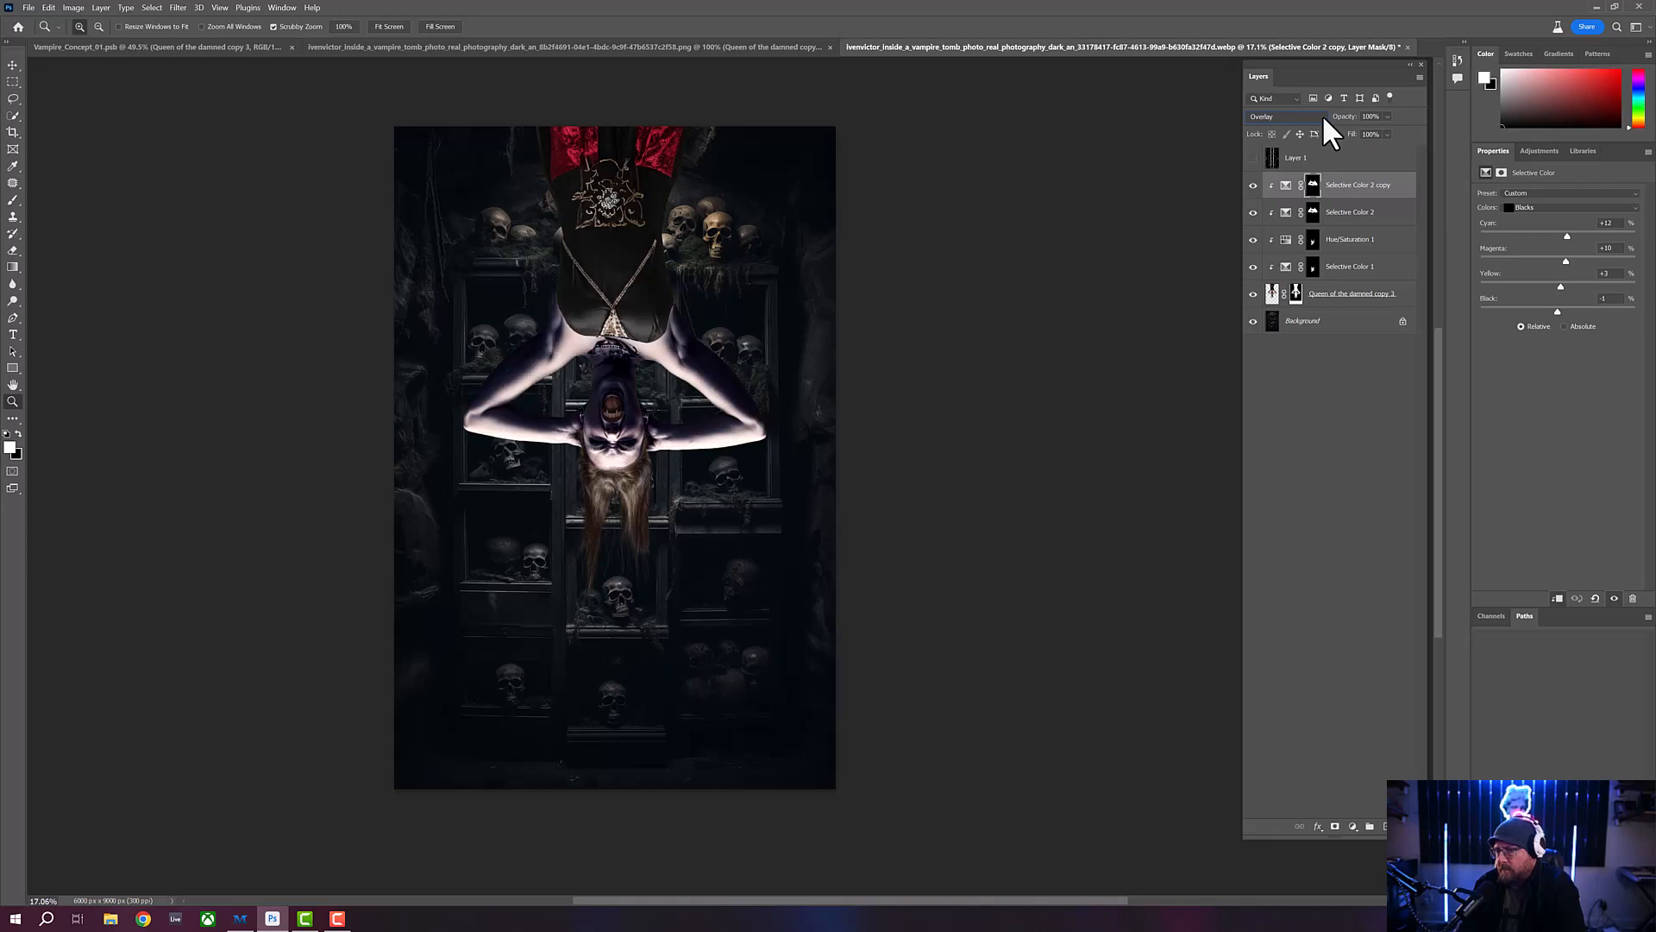
{"action": "key", "text": "Up"}
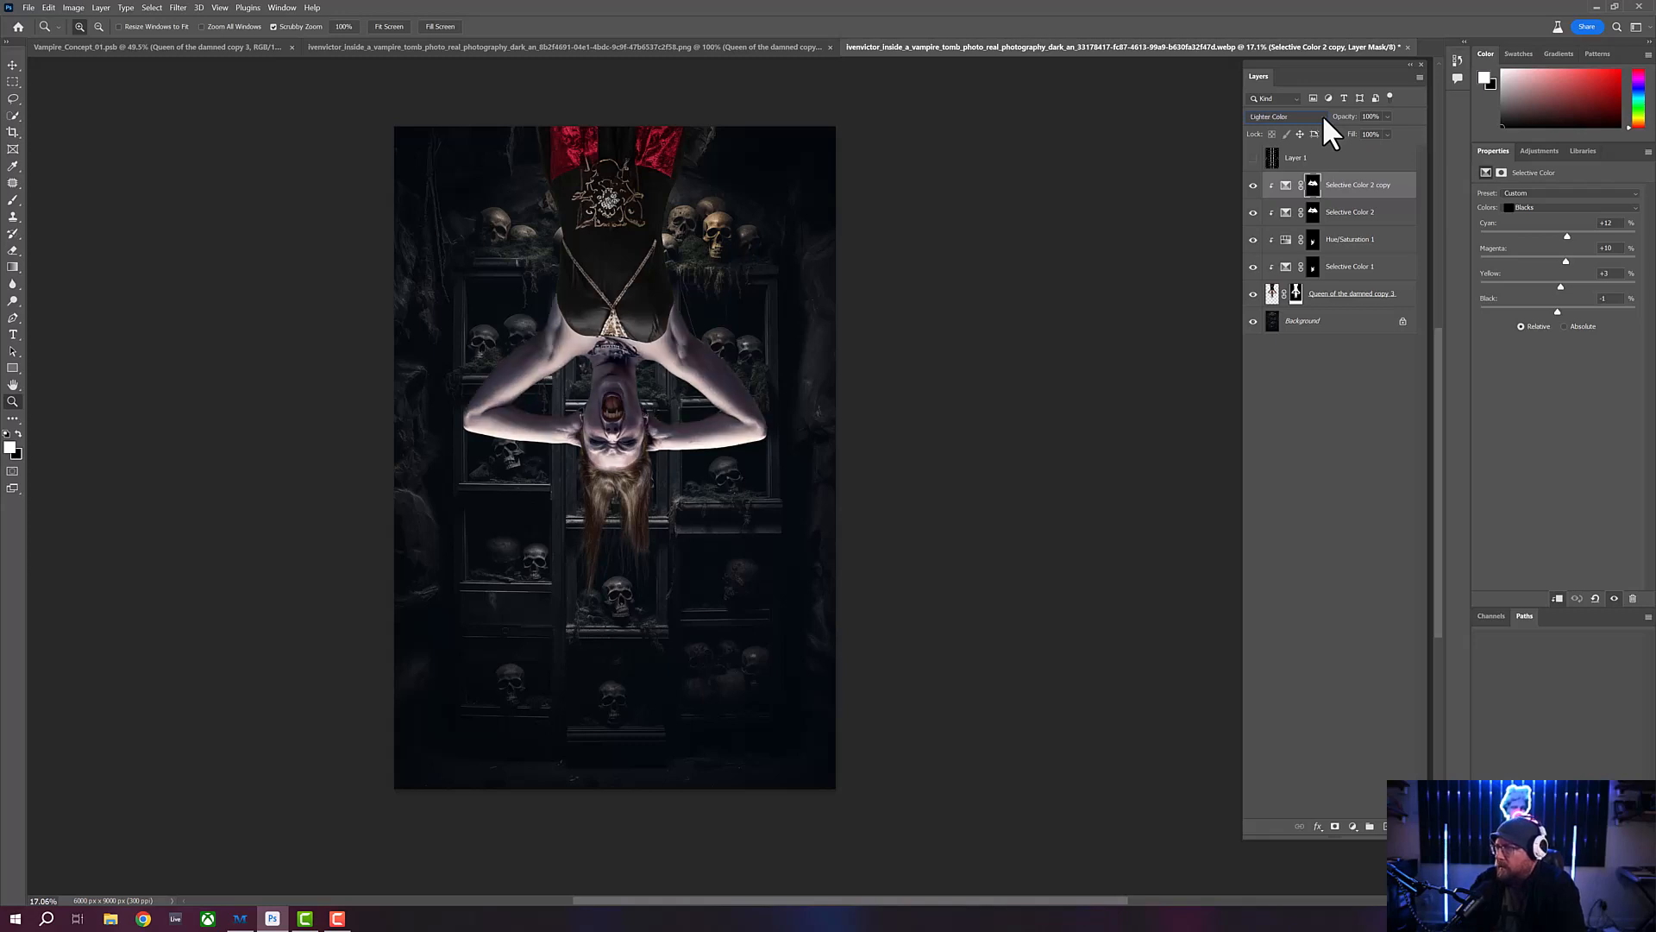
- Compare the vampire's skin tone with the Selective Color 2 copy layer hidden and shown
{"action": "left_click_drag", "start_coordinate": [1253, 211], "coordinate": [1254, 189]}
{"action": "left_click", "coordinate": [1253, 186]}
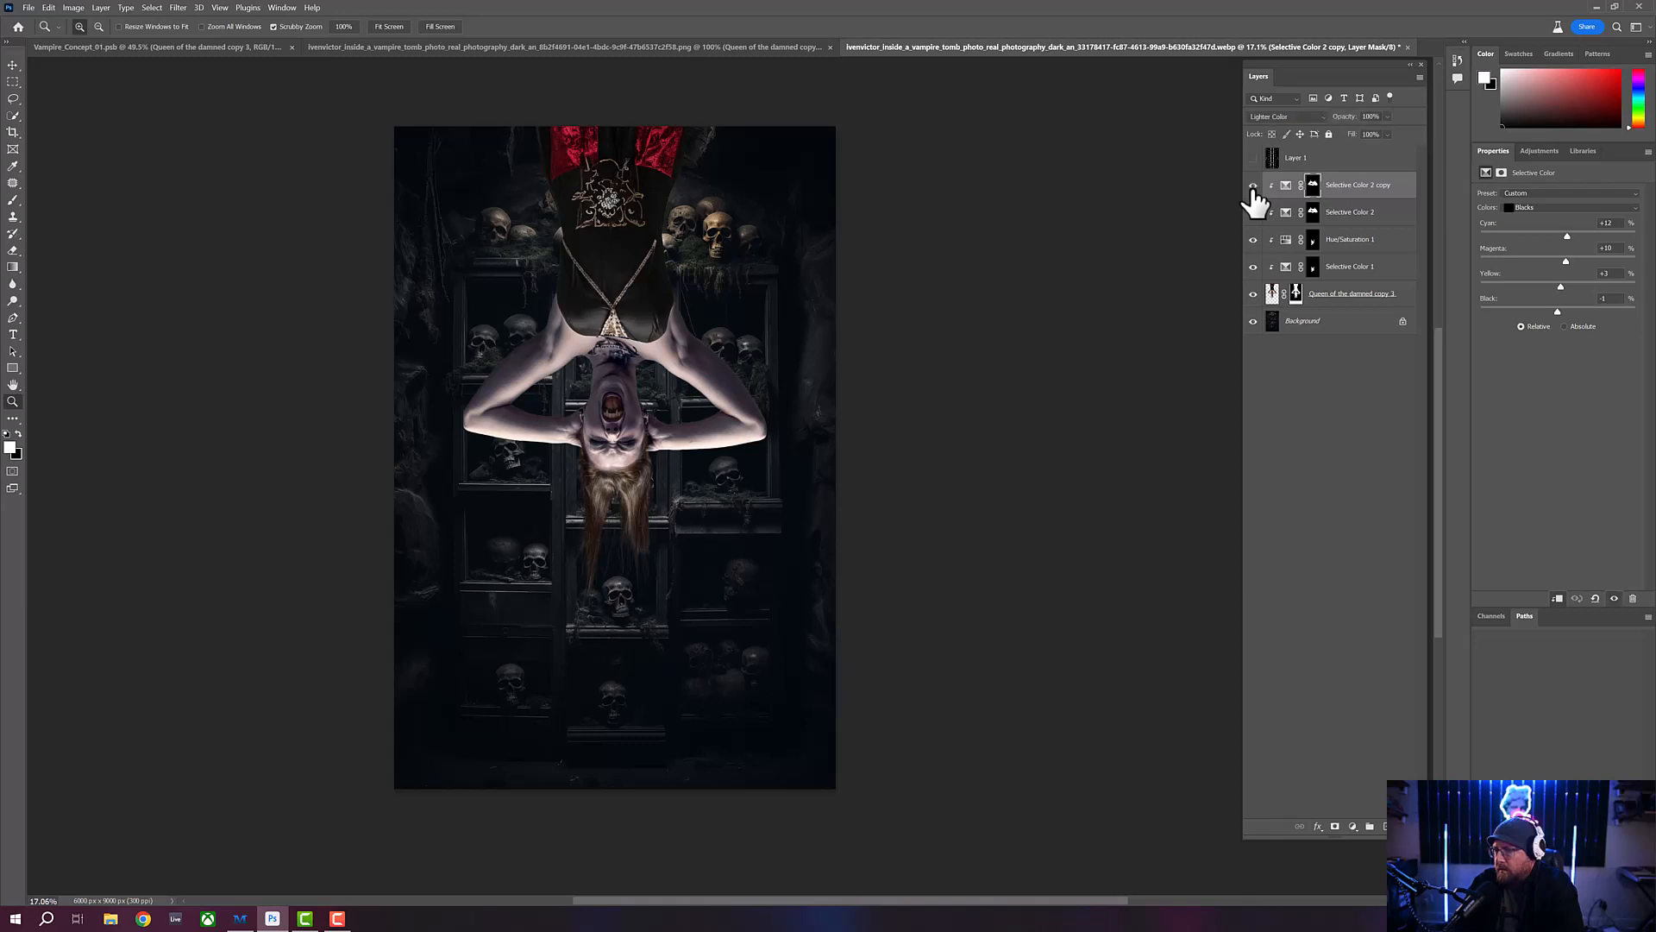
{"action": "left_click", "coordinate": [1252, 186]}
{"action": "left_click", "coordinate": [1253, 186]}
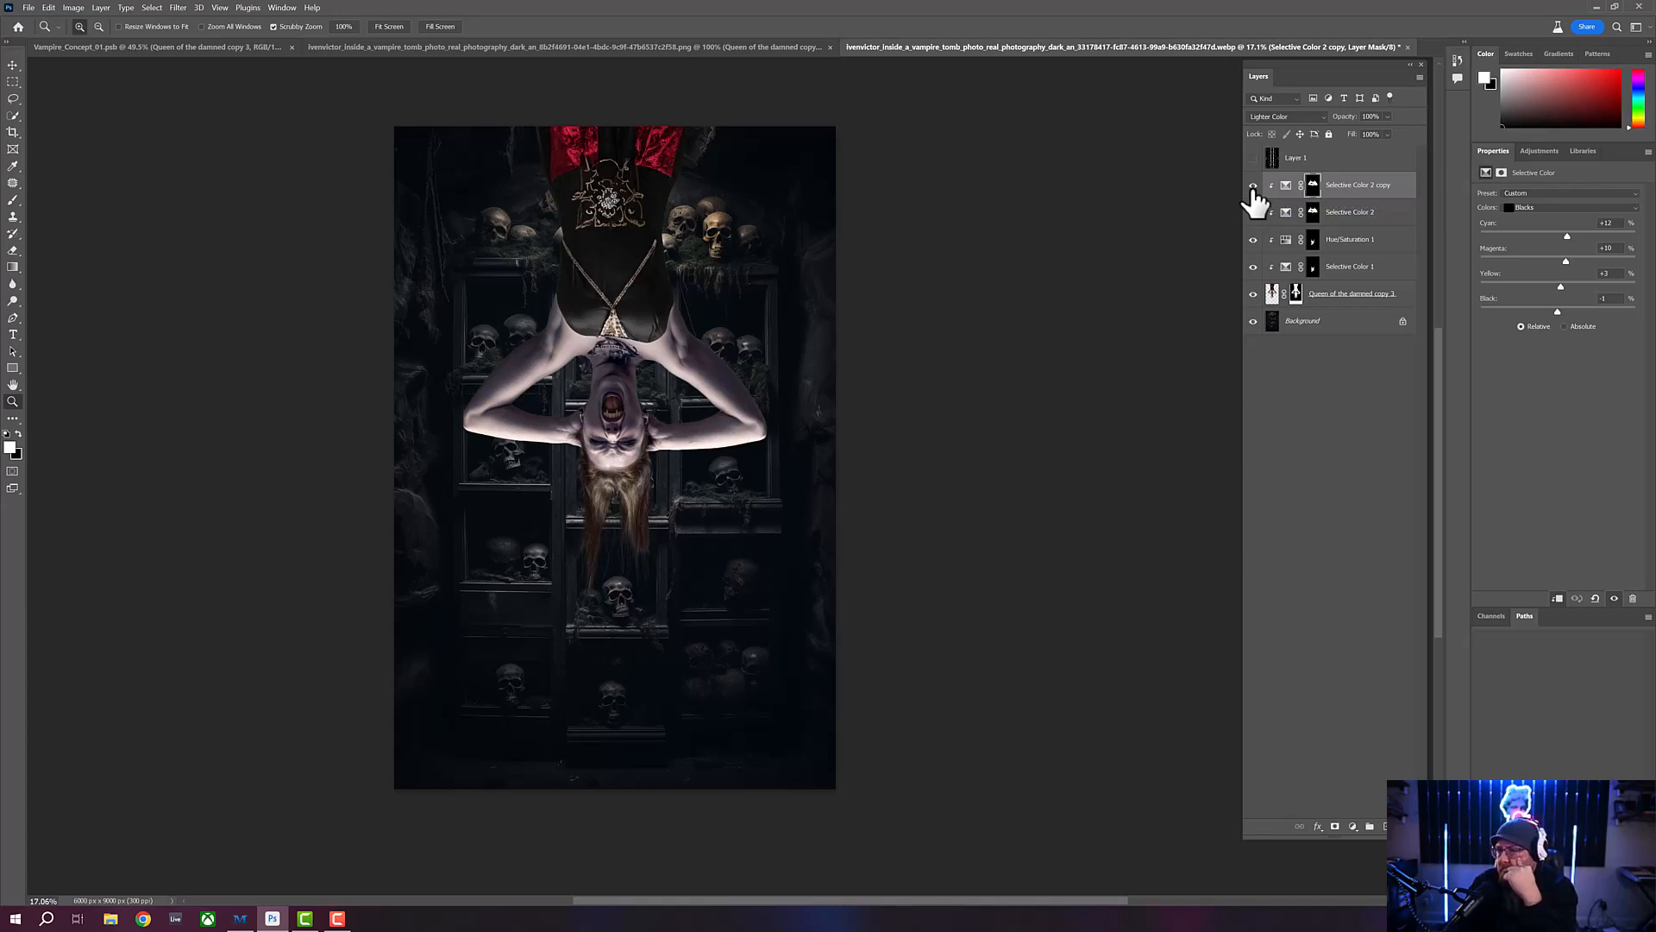
- Duplicate the Selective Color 2 copy layer, clip the duplicate to the vampire, and compare it hidden and shown
{"action": "left_click", "coordinate": [1404, 198]}
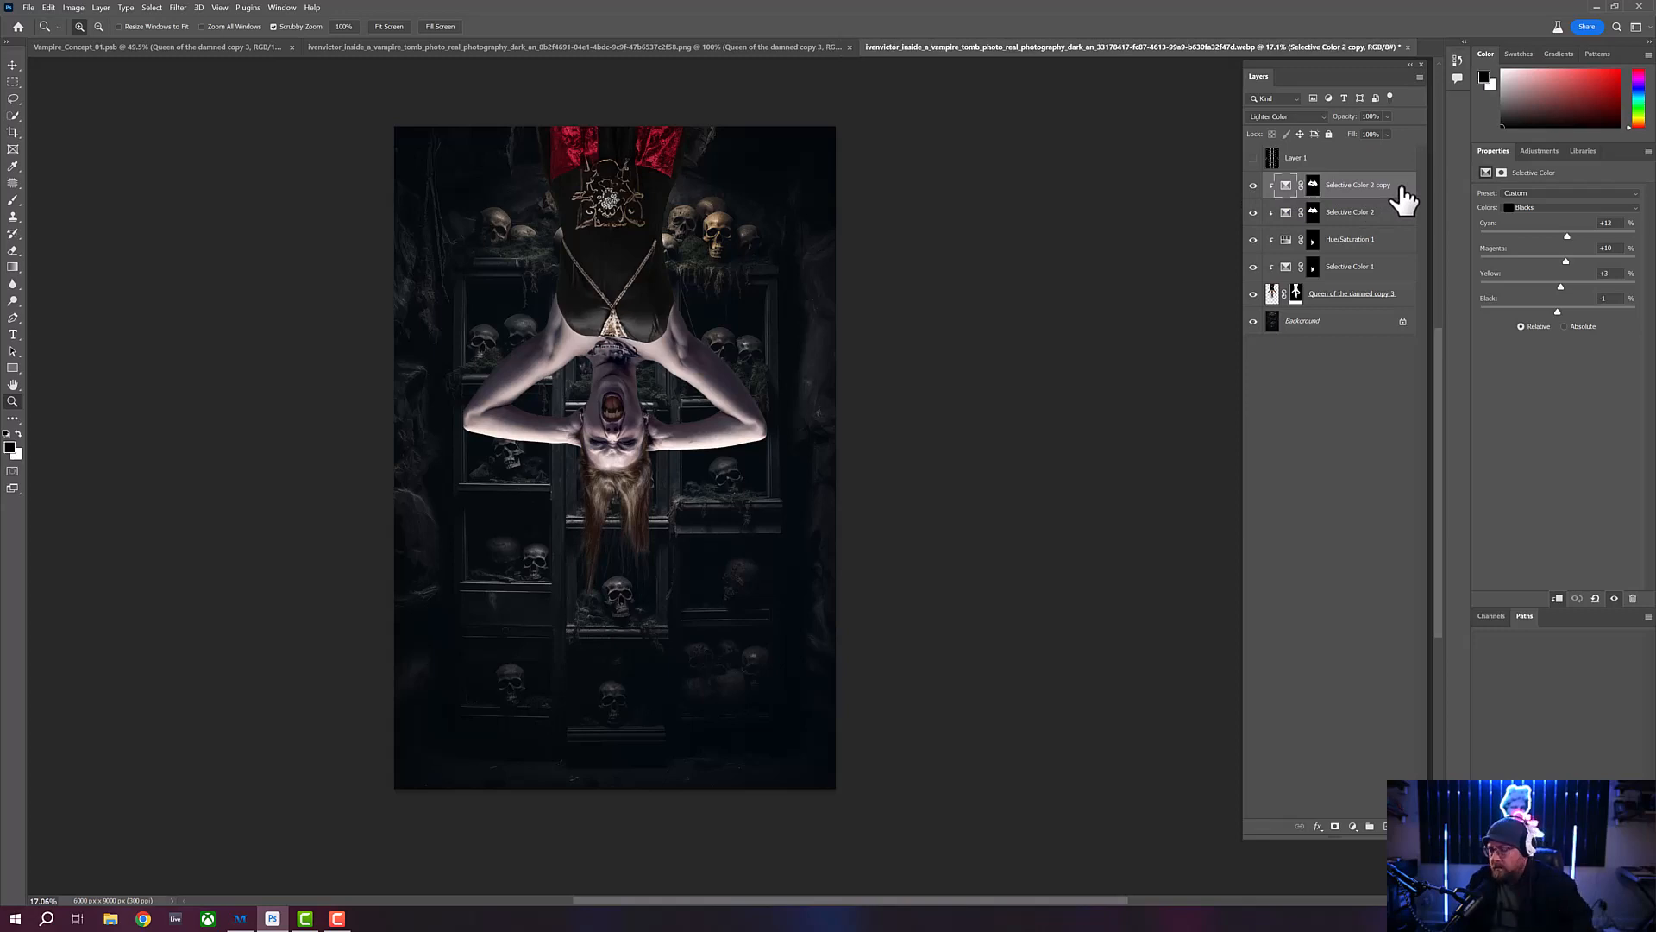
{"action": "key", "text": "ctrl+j"}
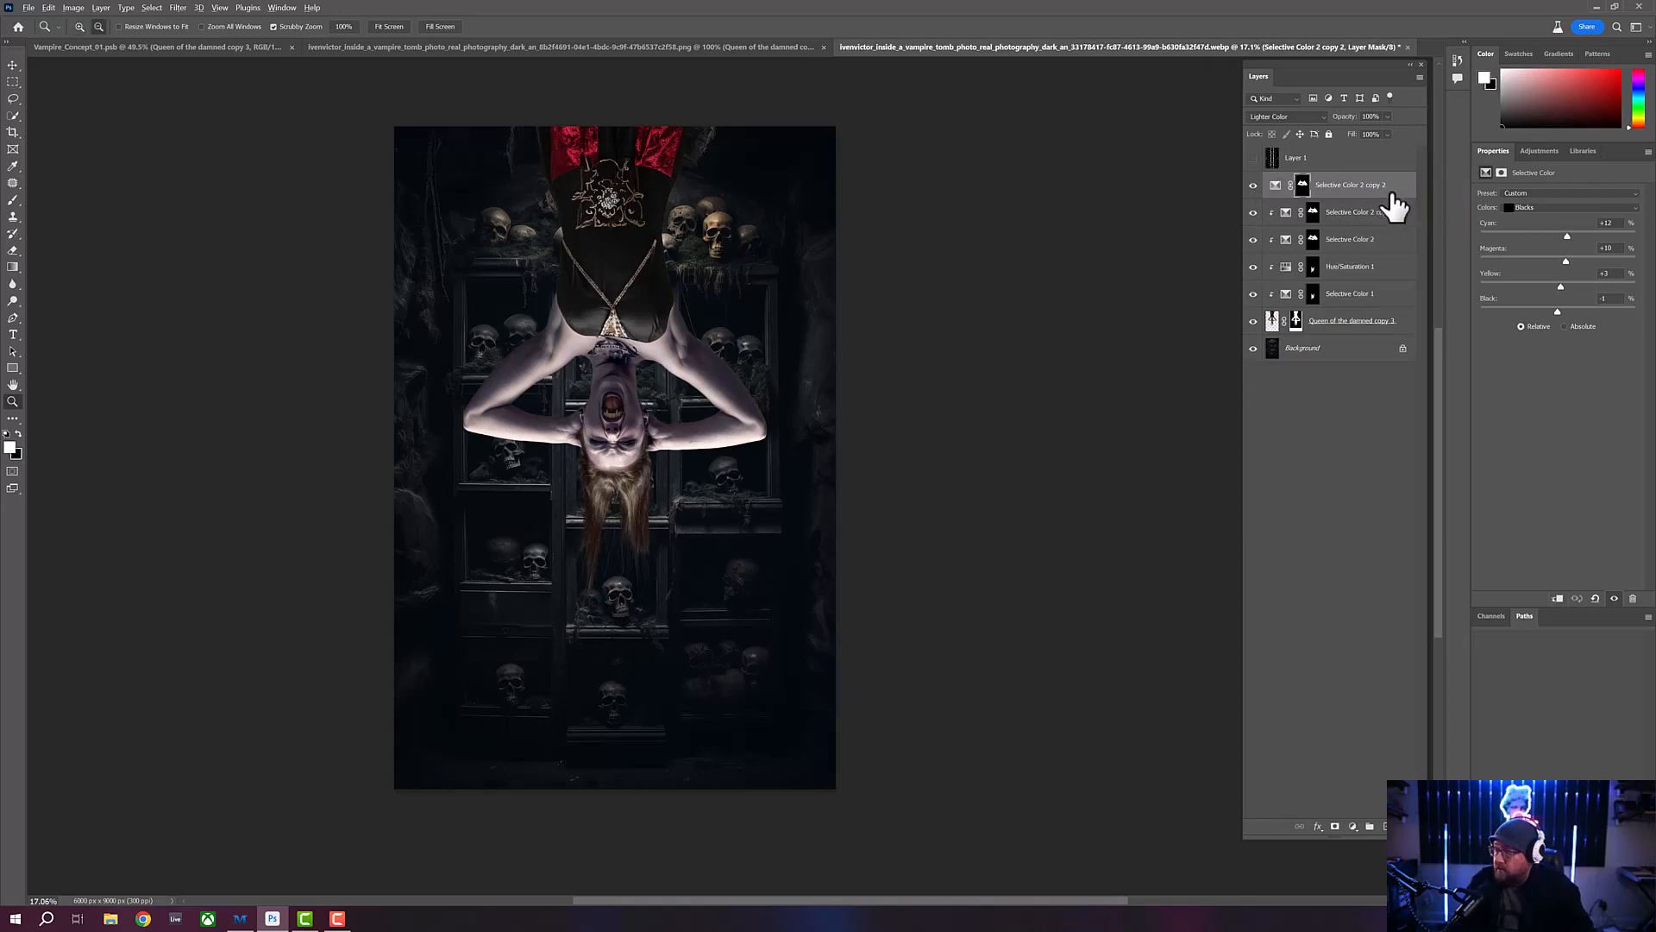
{"action": "key", "text": "ctrl+alt+g"}
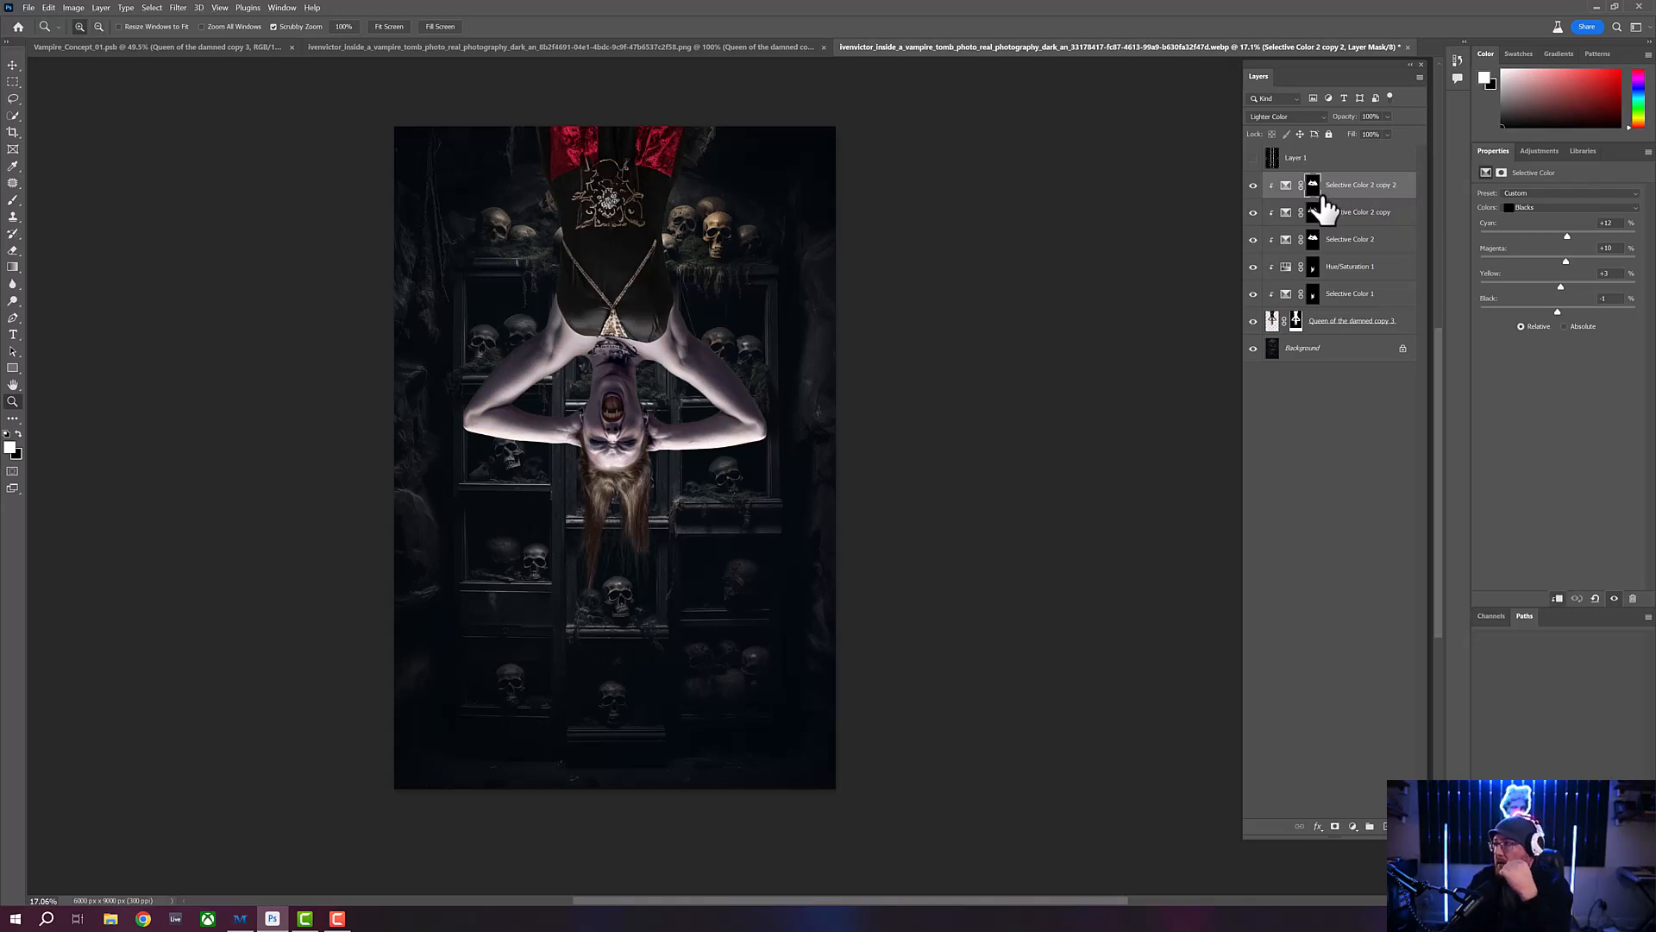
{"action": "left_click", "coordinate": [1253, 185]}
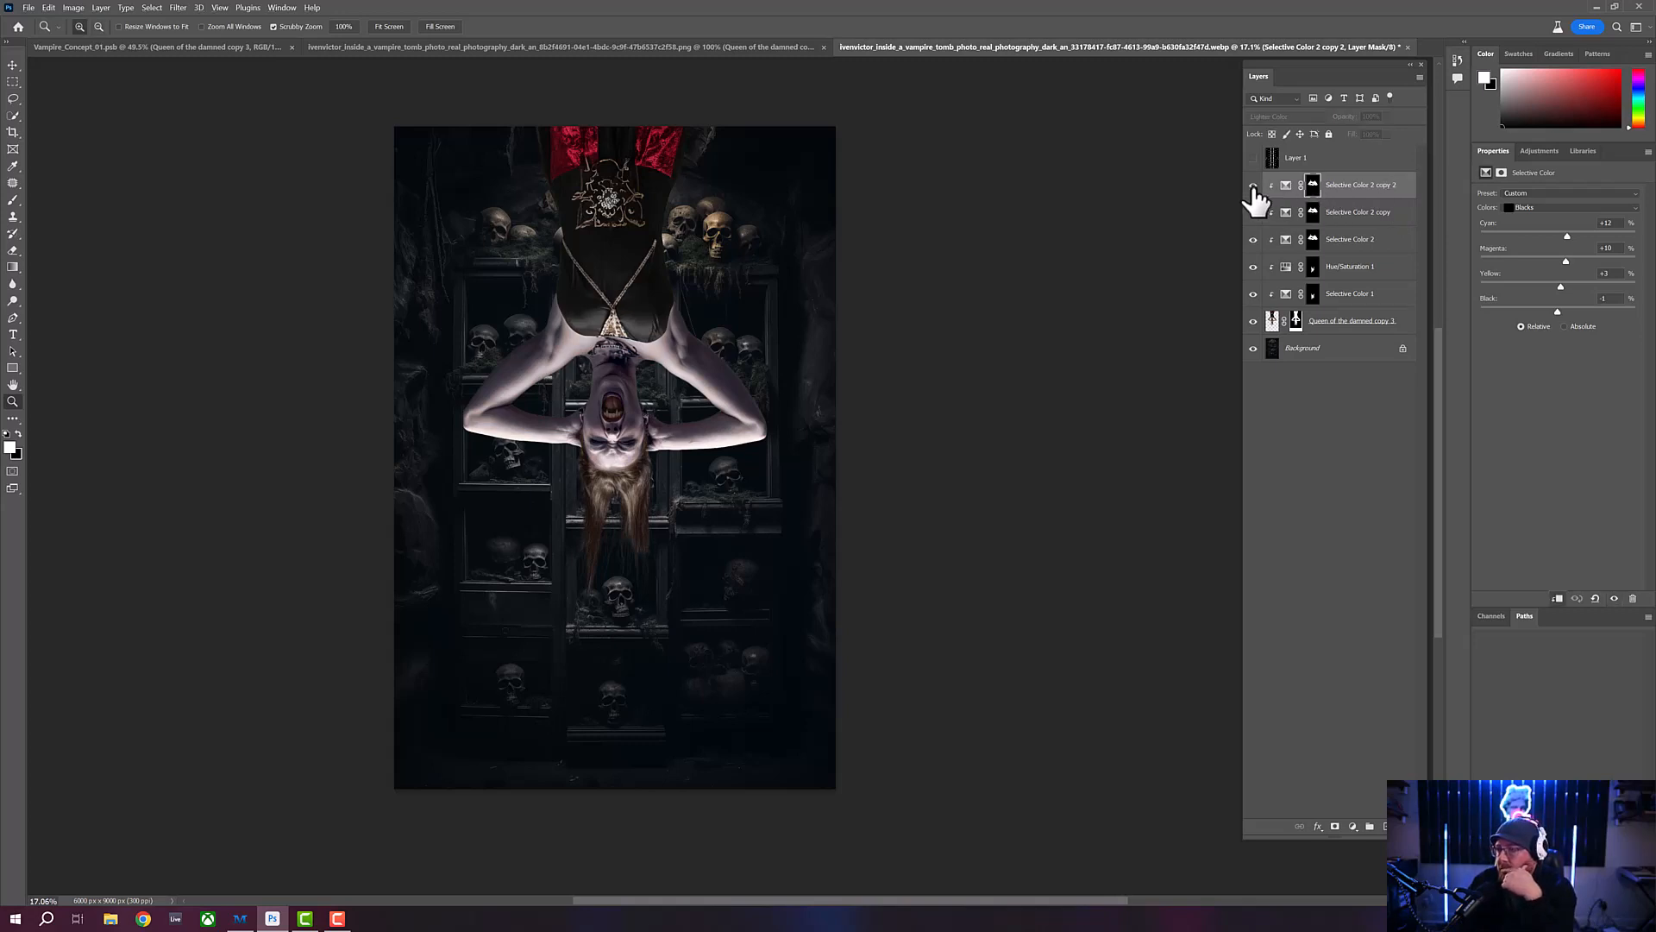
{"action": "left_click", "coordinate": [1254, 187]}
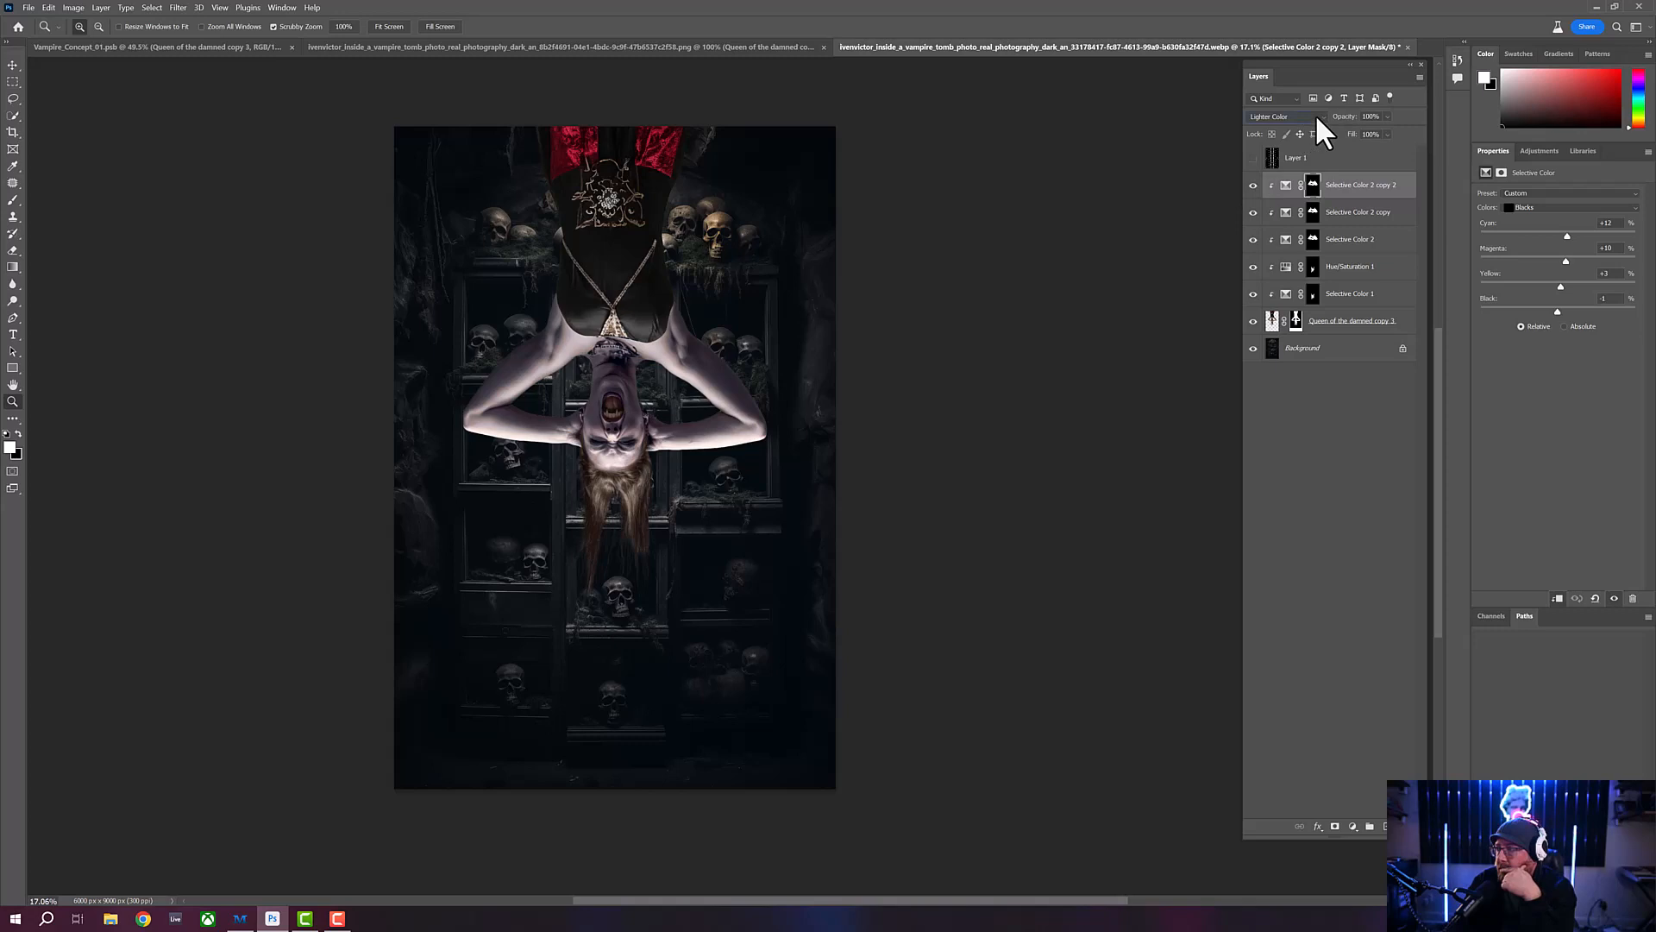
- Set the second Selective Color 2 copy to Hard Light blending and lower its opacity to 34%
{"action": "scroll", "coordinate": [1314, 115], "scroll_direction": "down", "scroll_amount": 1}
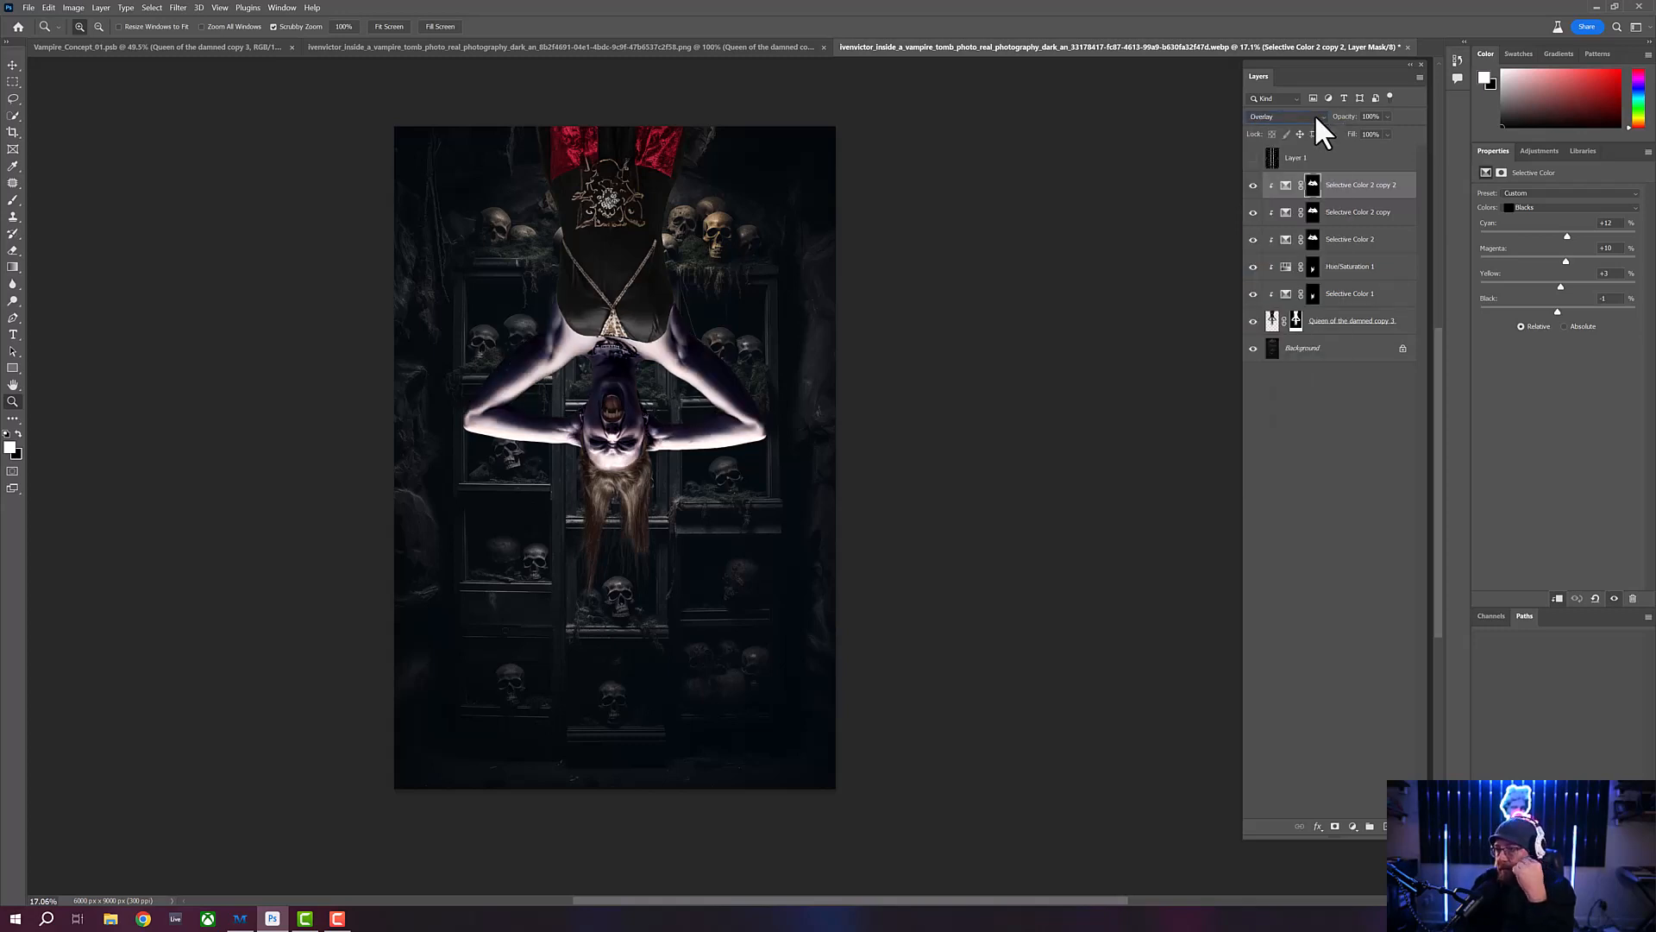
{"action": "scroll", "coordinate": [1315, 116], "scroll_direction": "down", "scroll_amount": 2}
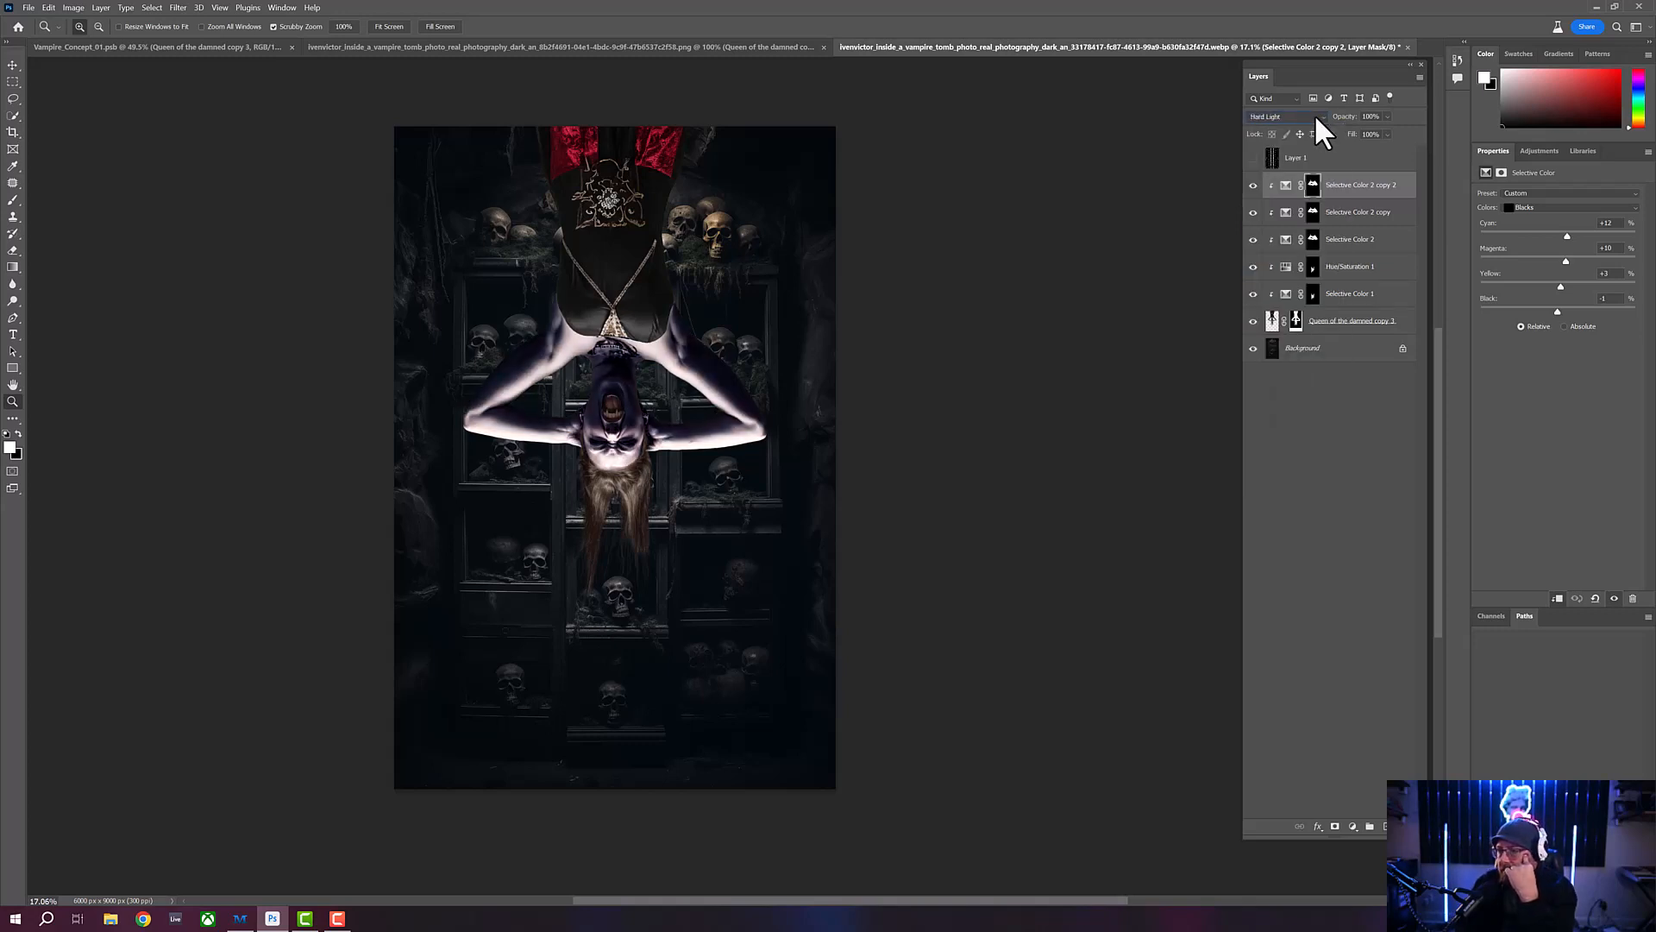
{"action": "scroll", "coordinate": [1316, 117], "scroll_direction": "up", "scroll_amount": 1}
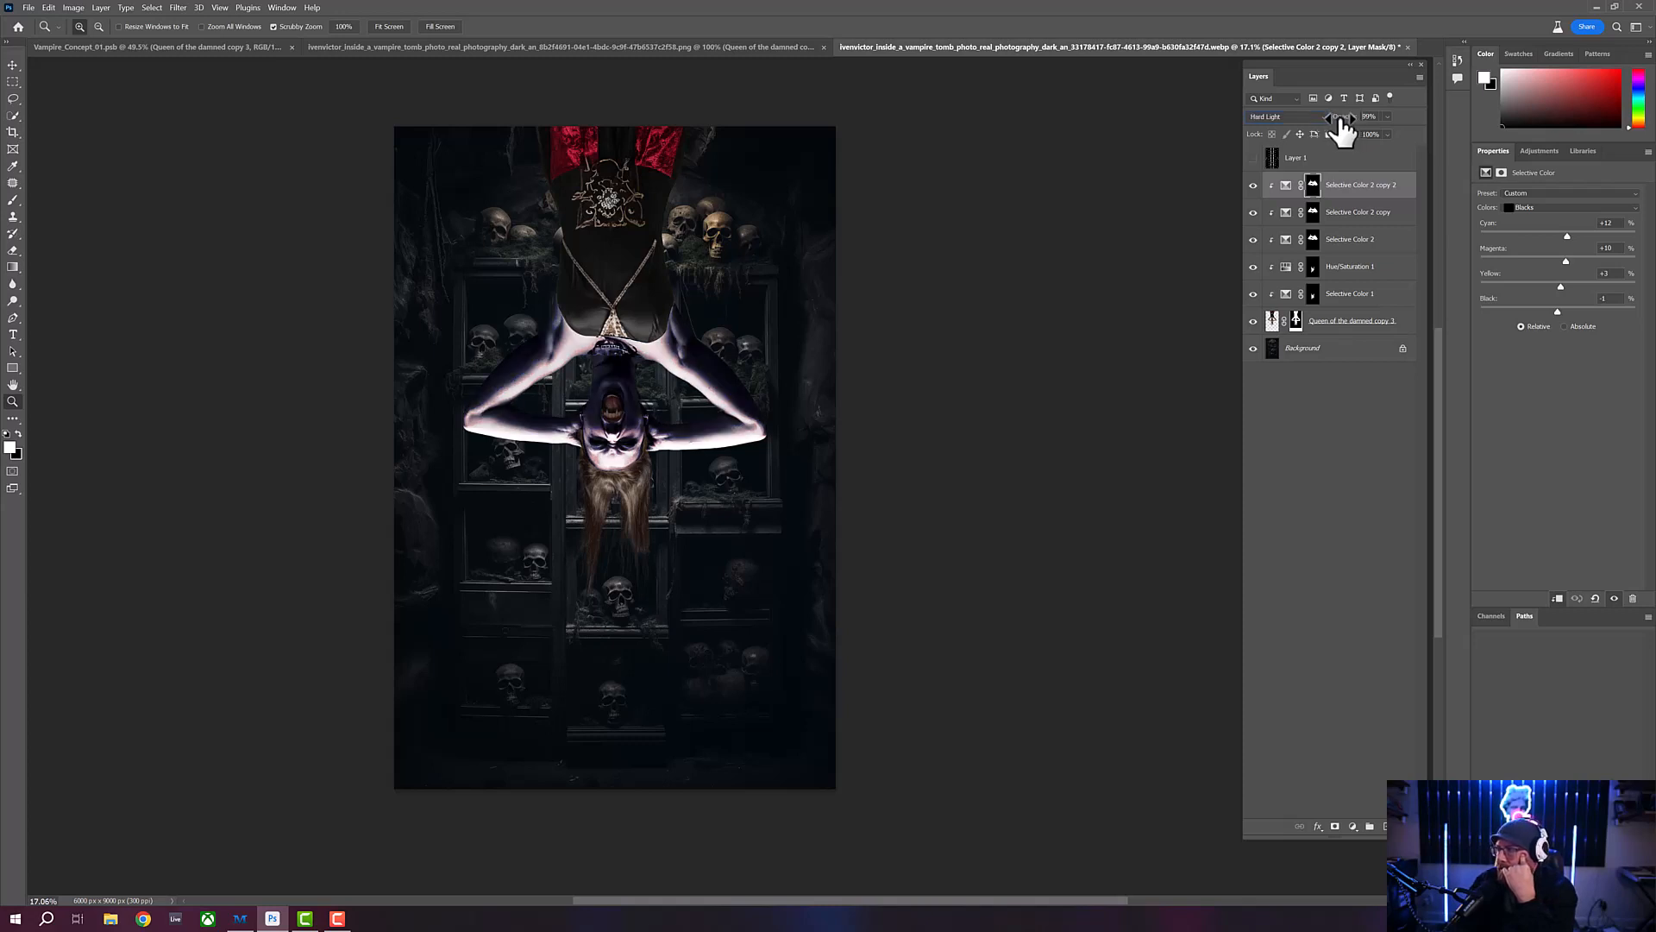
{"action": "left_click_drag", "start_coordinate": [1344, 126], "coordinate": [1234, 116]}
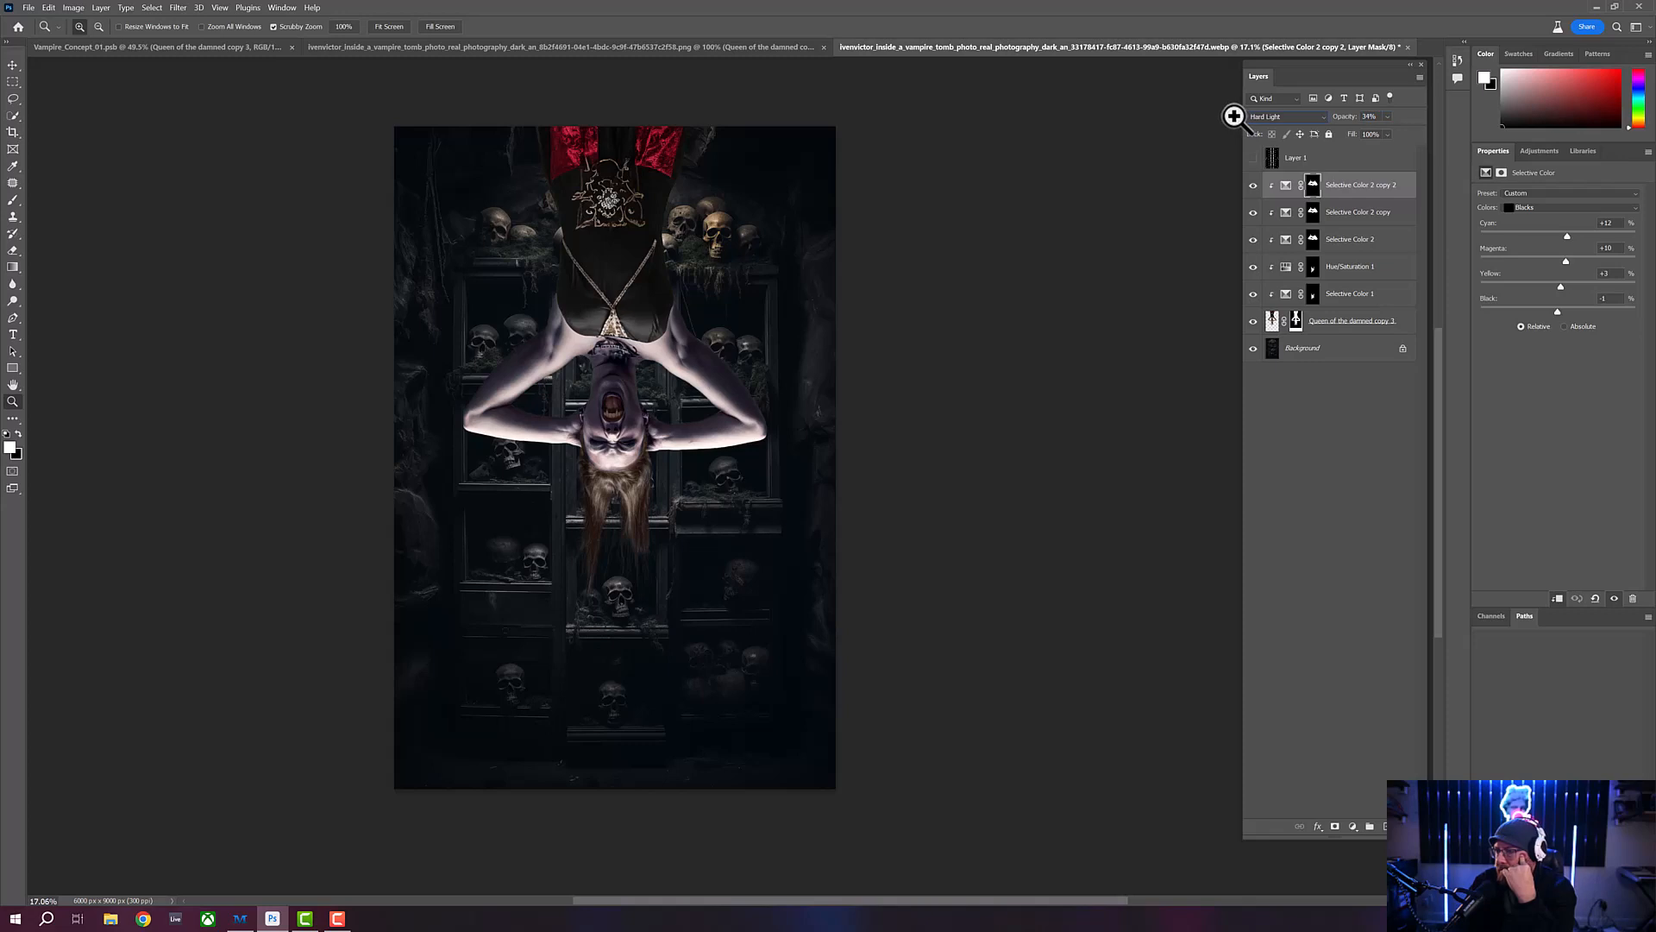
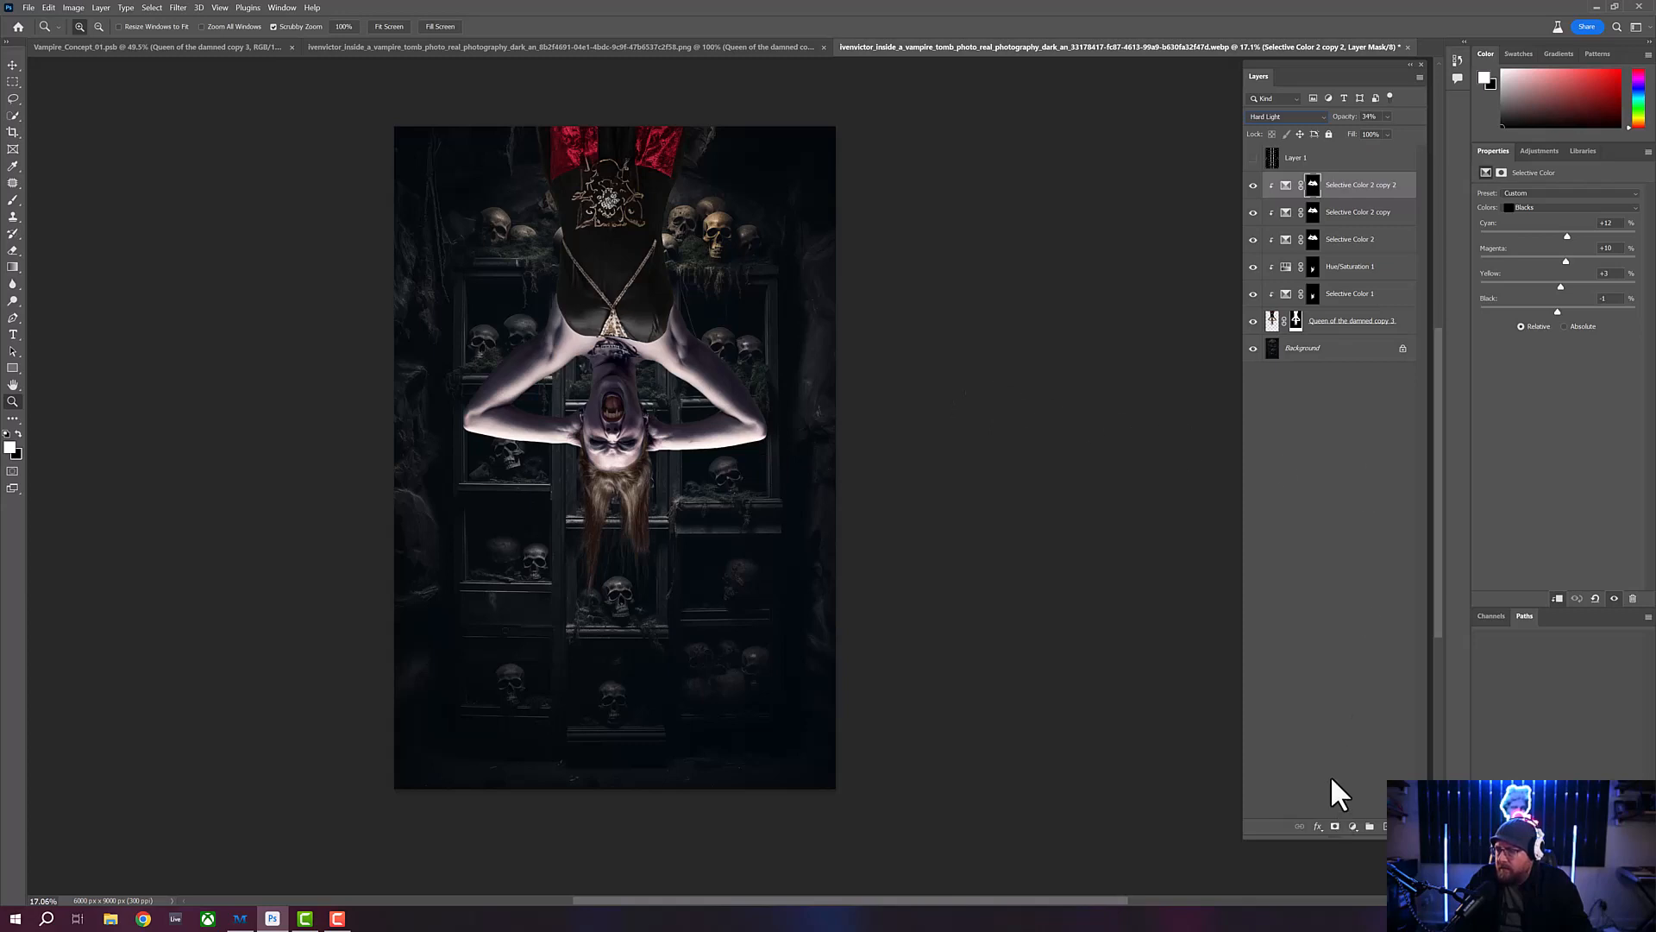
- Add a new Selective Color adjustment above the existing ones and clip it to the vampire
{"action": "left_click", "coordinate": [1353, 825]}
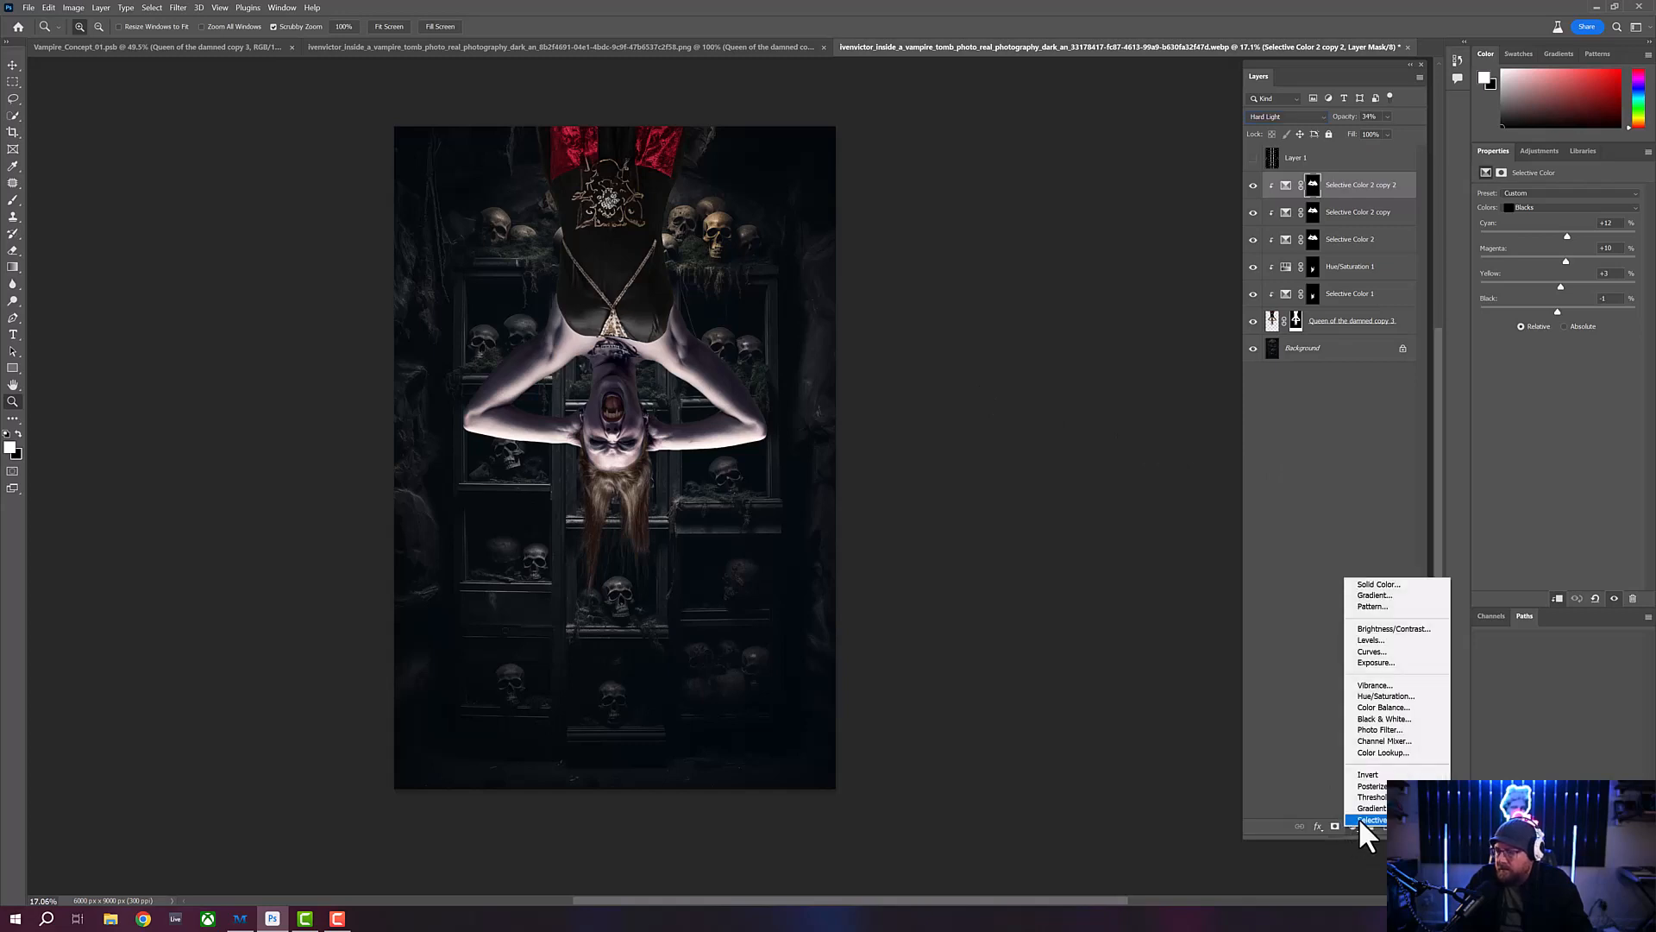
{"action": "left_click", "coordinate": [1360, 820]}
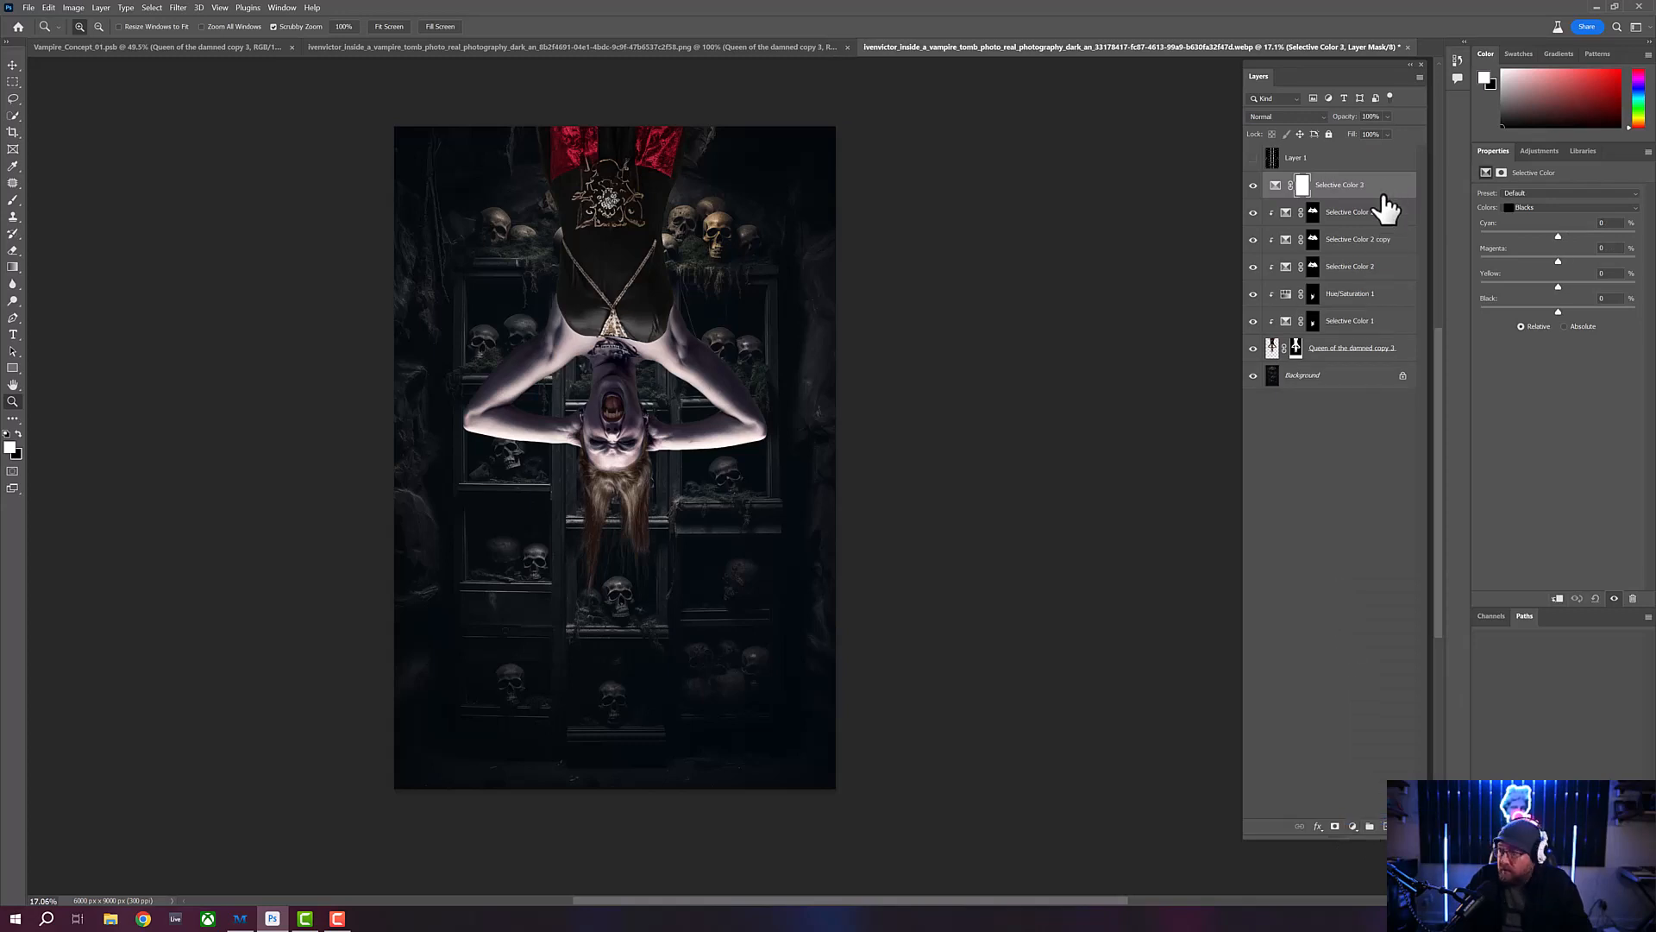
{"action": "left_click_drag", "start_coordinate": [1384, 207], "coordinate": [1377, 190]}
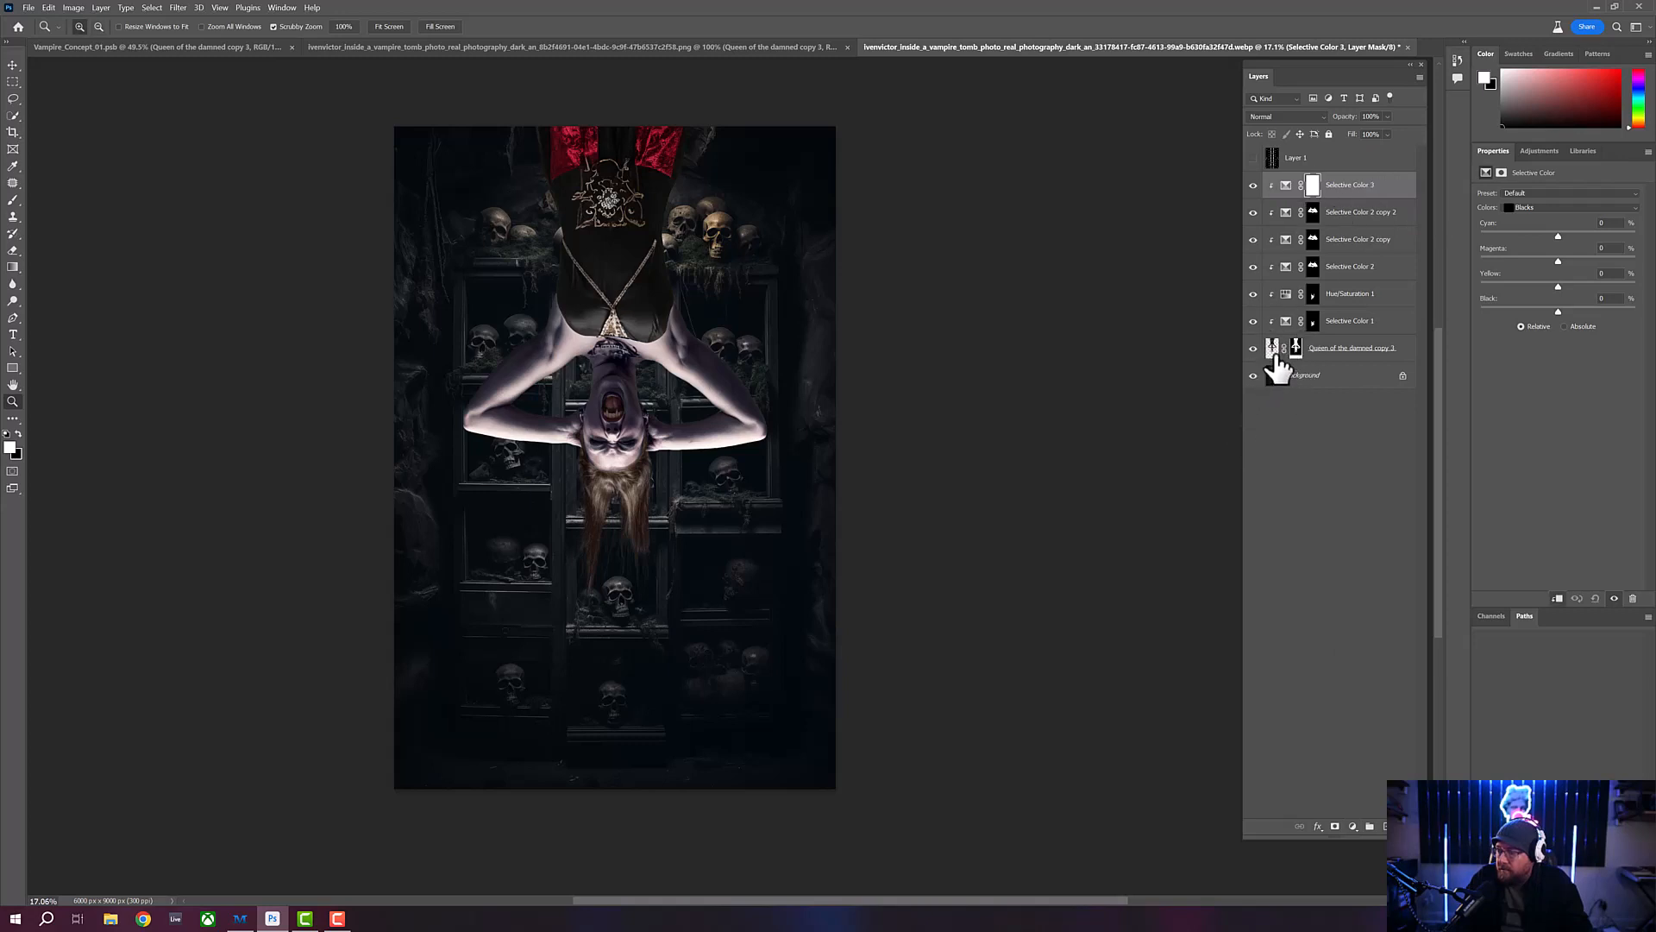
- Set the Reds of Selective Color 3 to Cyan +69, Magenta +13, Yellow -51 and Black -71
{"action": "left_click", "coordinate": [1558, 208]}
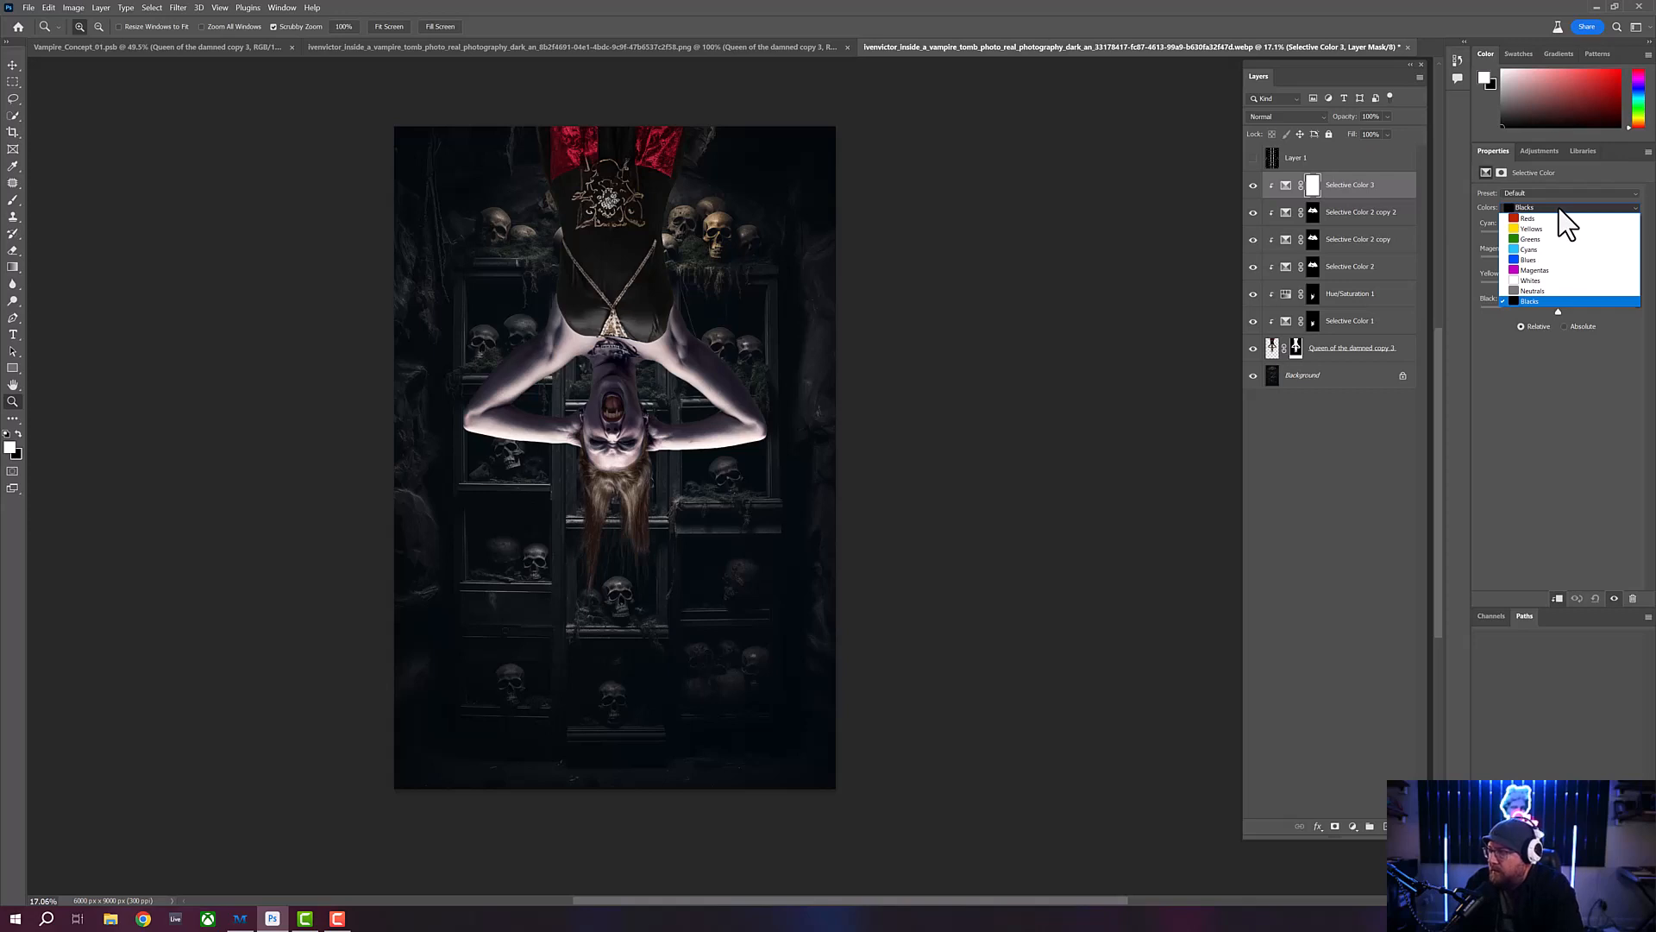
{"action": "left_click", "coordinate": [1555, 218]}
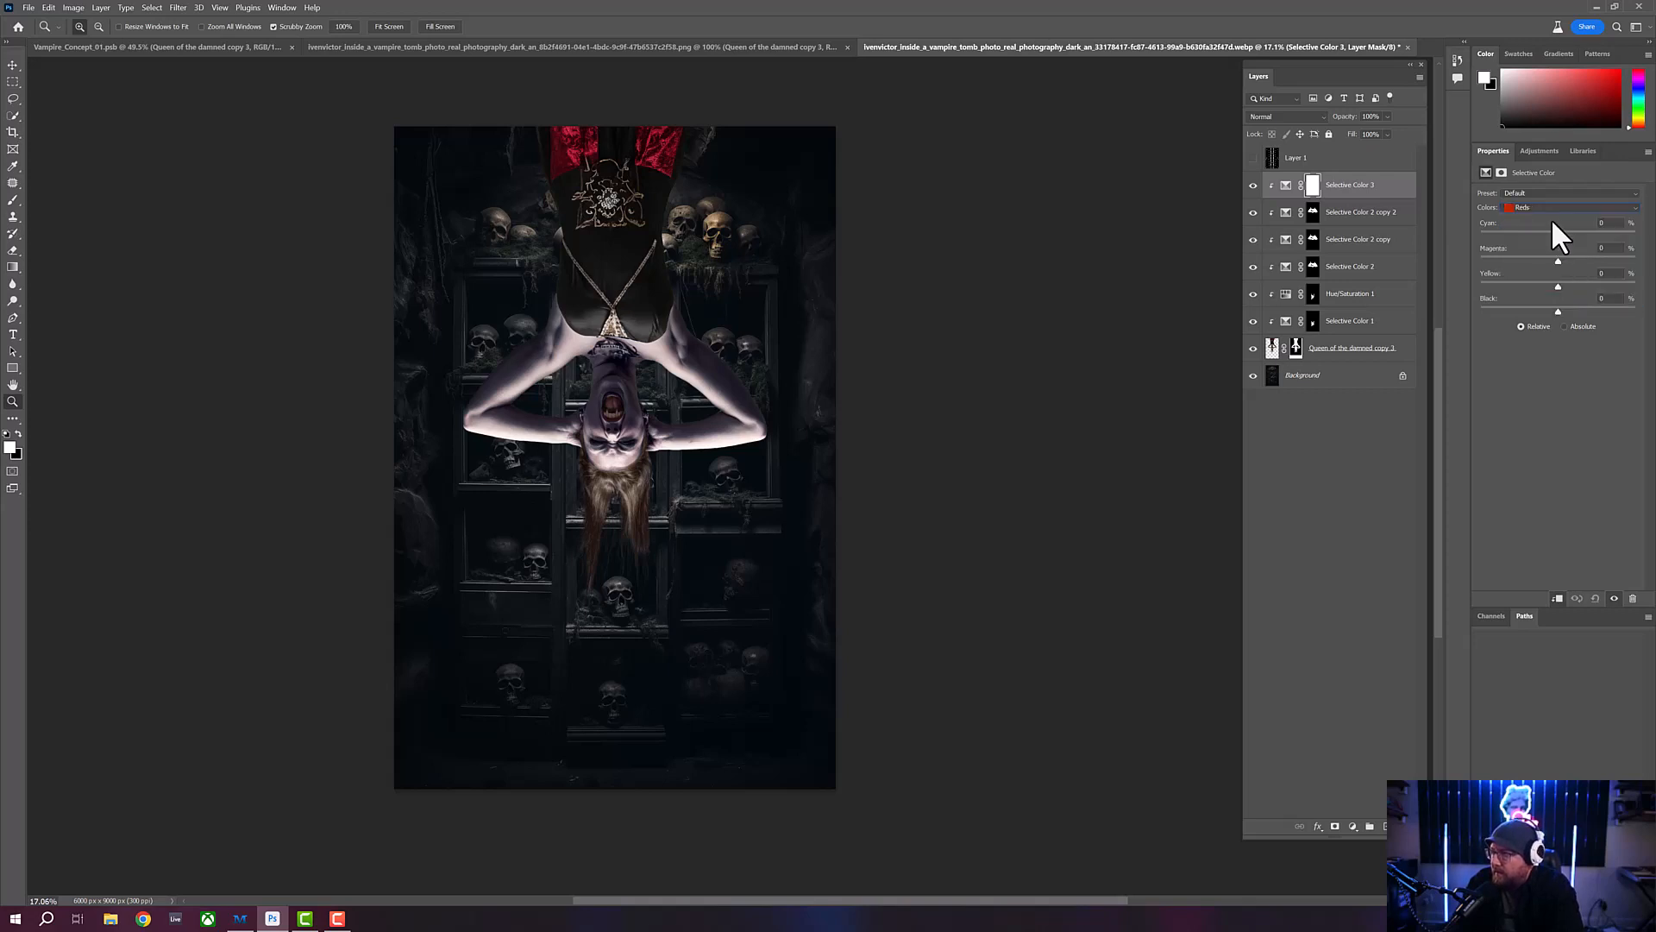
{"action": "left_click_drag", "start_coordinate": [1558, 235], "coordinate": [1512, 233]}
{"action": "left_click_drag", "start_coordinate": [1611, 231], "coordinate": [1565, 250]}
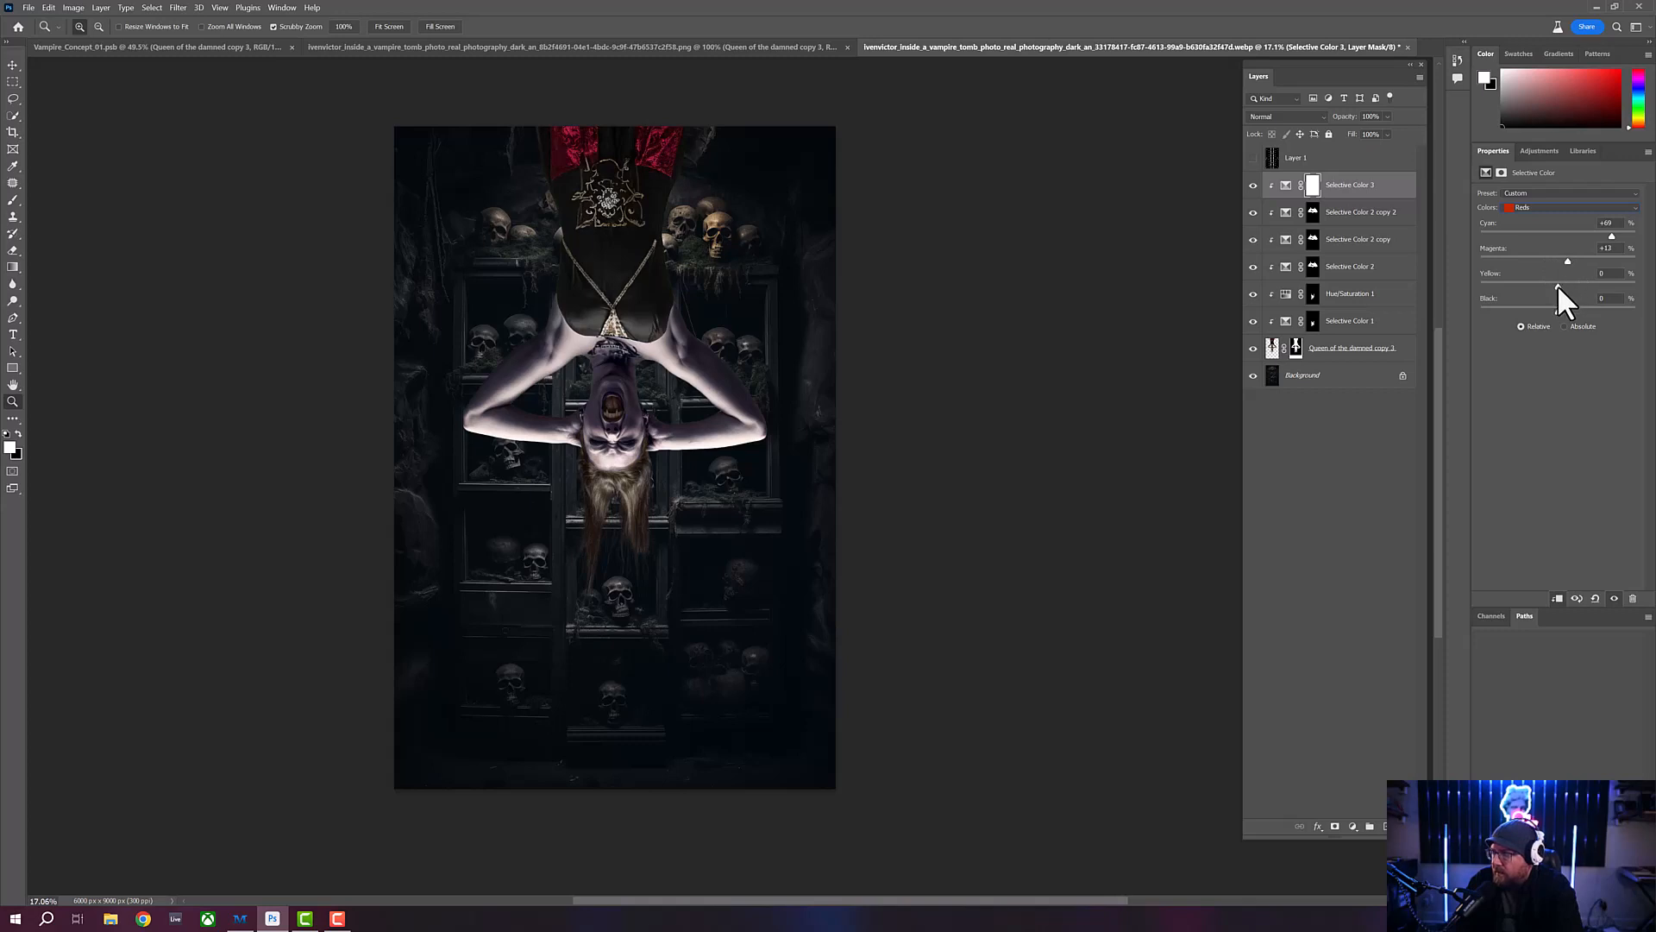
{"action": "left_click_drag", "start_coordinate": [1606, 284], "coordinate": [1503, 301]}
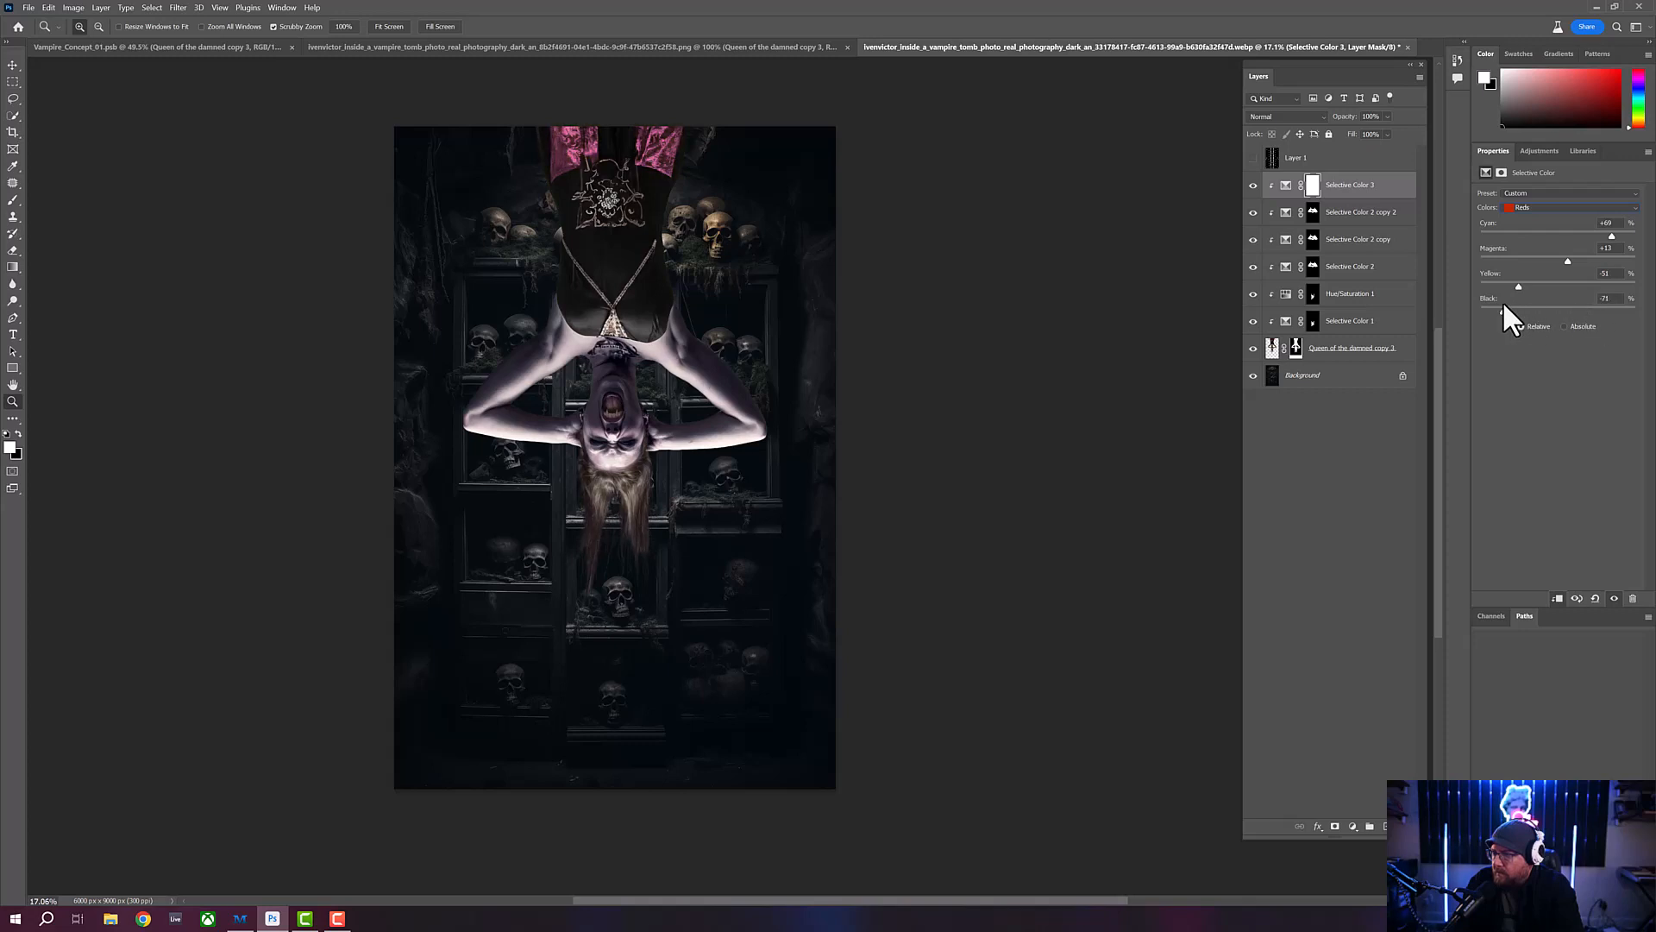
- Set the Yellows of Selective Color 3 to Cyan +58, Magenta about +28, Yellow -57 and Black -60
{"action": "left_click", "coordinate": [1540, 209]}
{"action": "left_click", "coordinate": [1540, 223]}
{"action": "left_click_drag", "start_coordinate": [1559, 237], "coordinate": [1590, 307]}
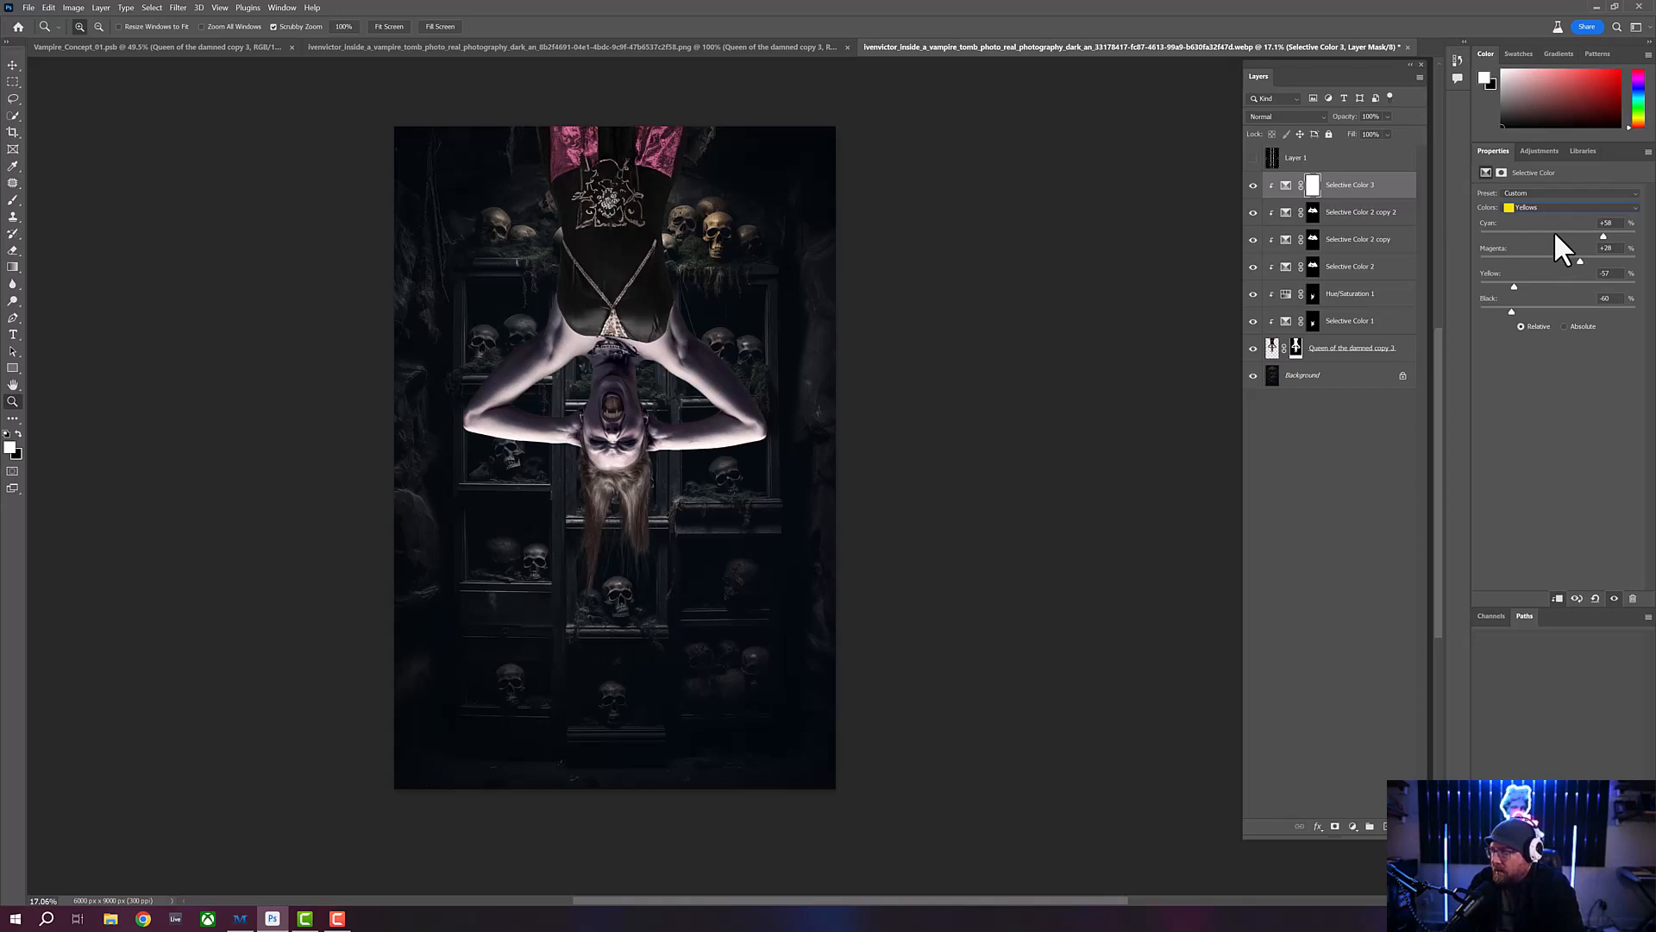
- Sweep the Black amount for the Greens and the Magentas in Selective Color 3, leaving each slightly above zero
{"action": "left_click", "coordinate": [1550, 207]}
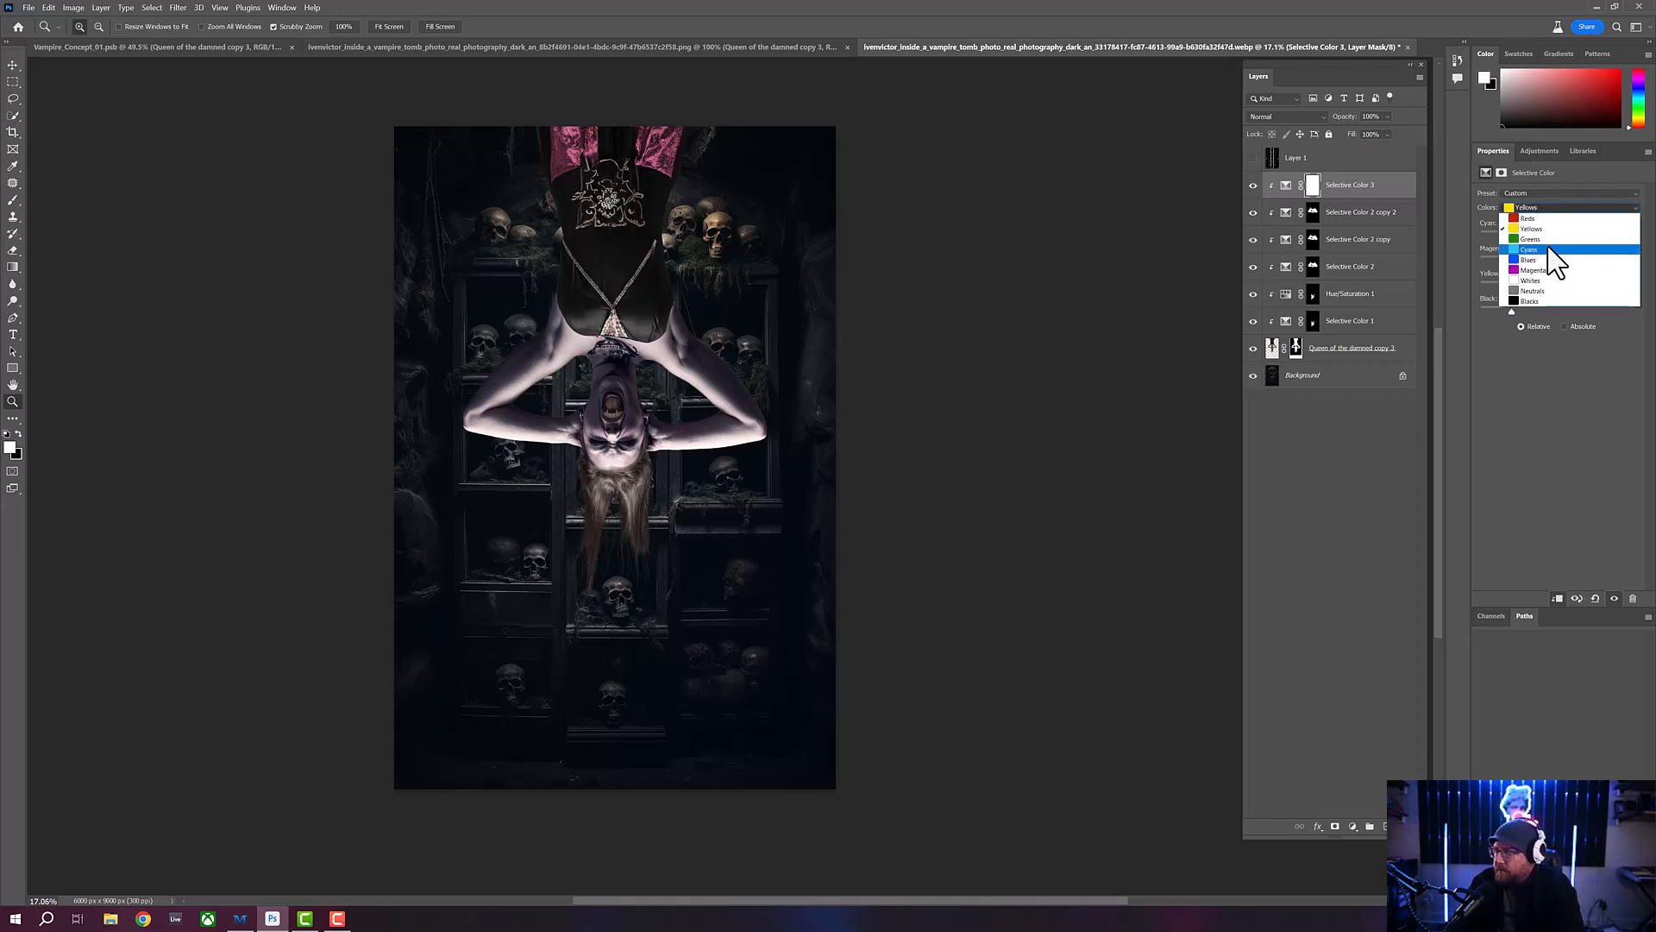
{"action": "left_click", "coordinate": [1553, 241]}
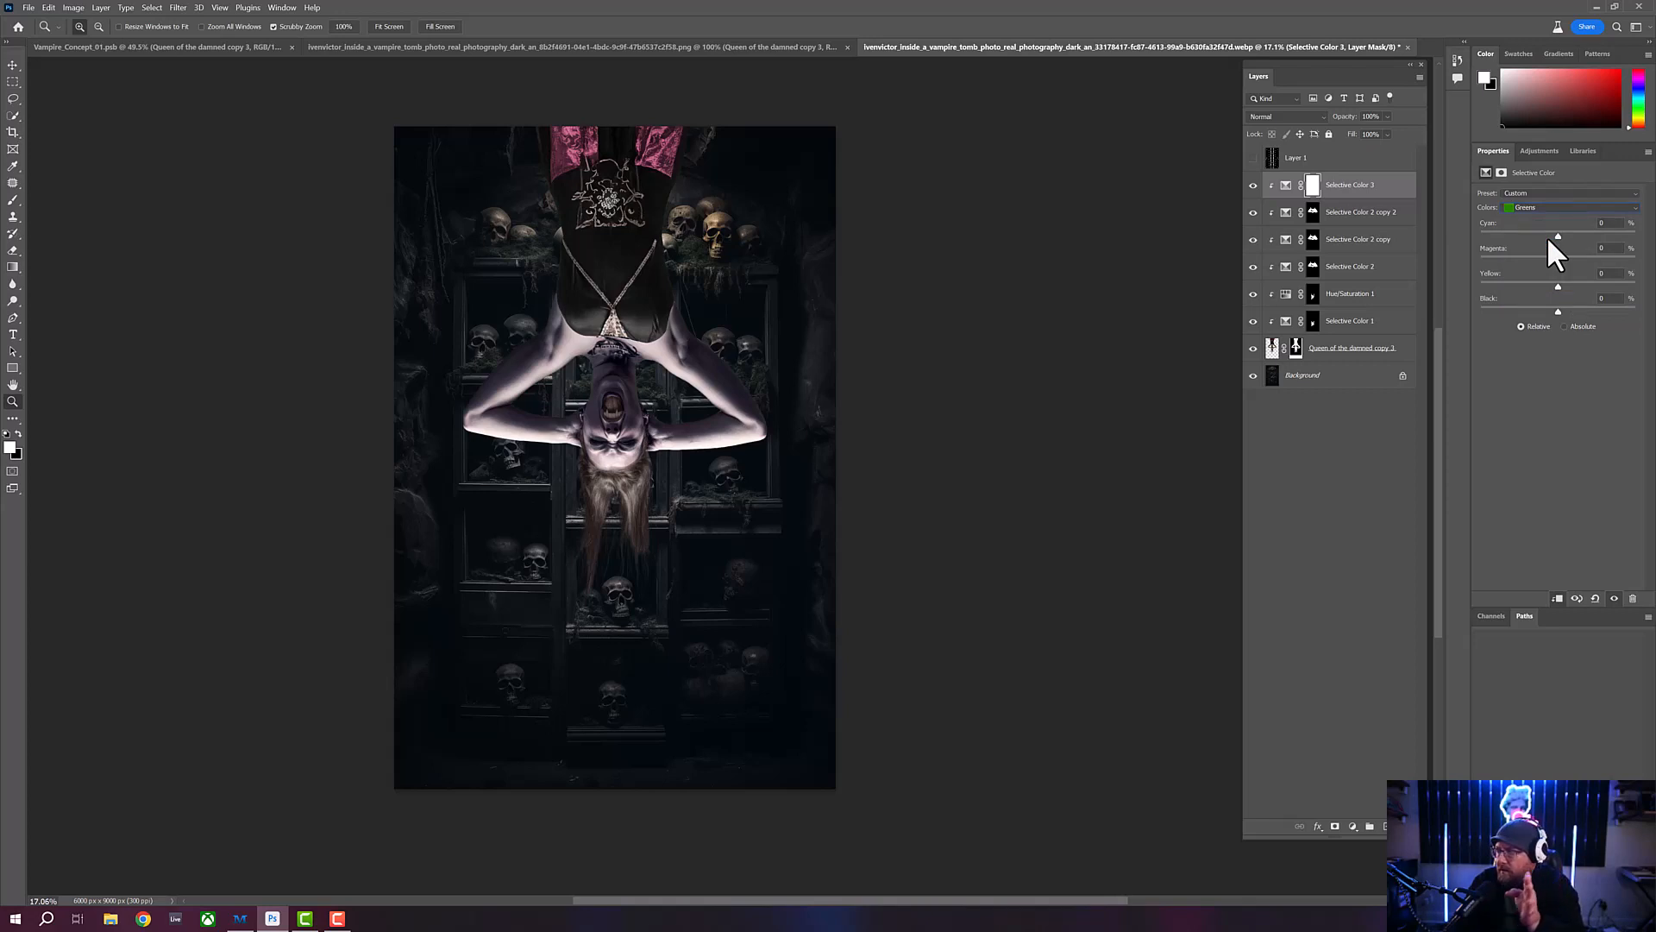
{"action": "left_click_drag", "start_coordinate": [1558, 310], "coordinate": [1630, 312]}
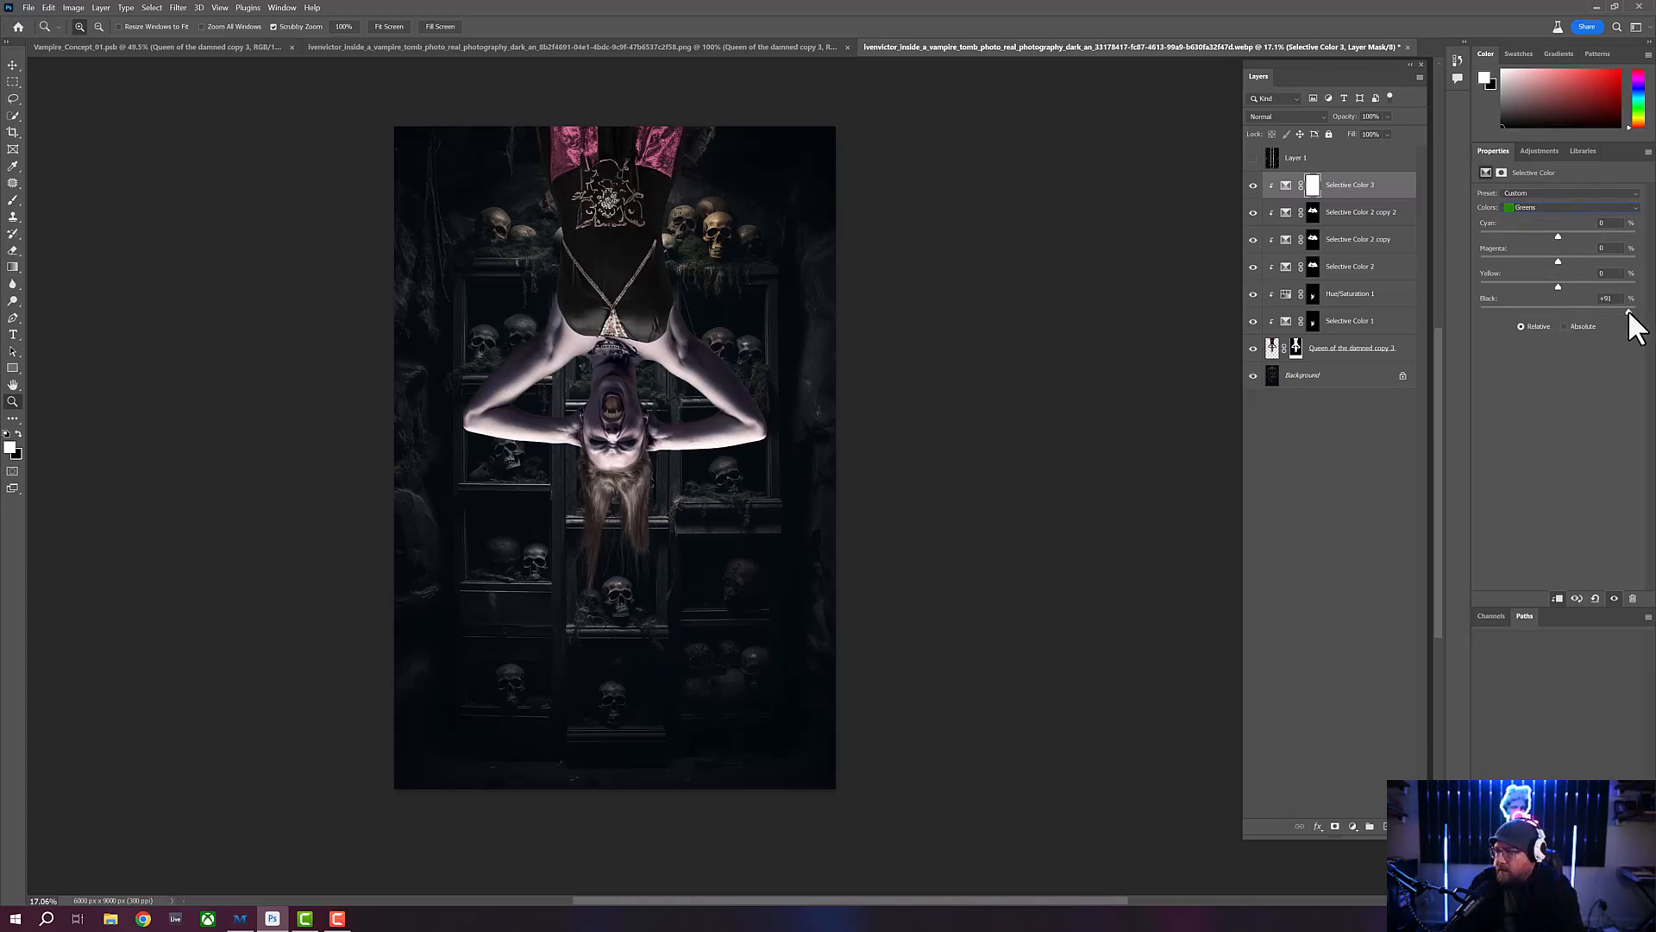
{"action": "left_click_drag", "start_coordinate": [1461, 307], "coordinate": [1598, 311]}
{"action": "left_click_drag", "start_coordinate": [1481, 311], "coordinate": [1563, 312]}
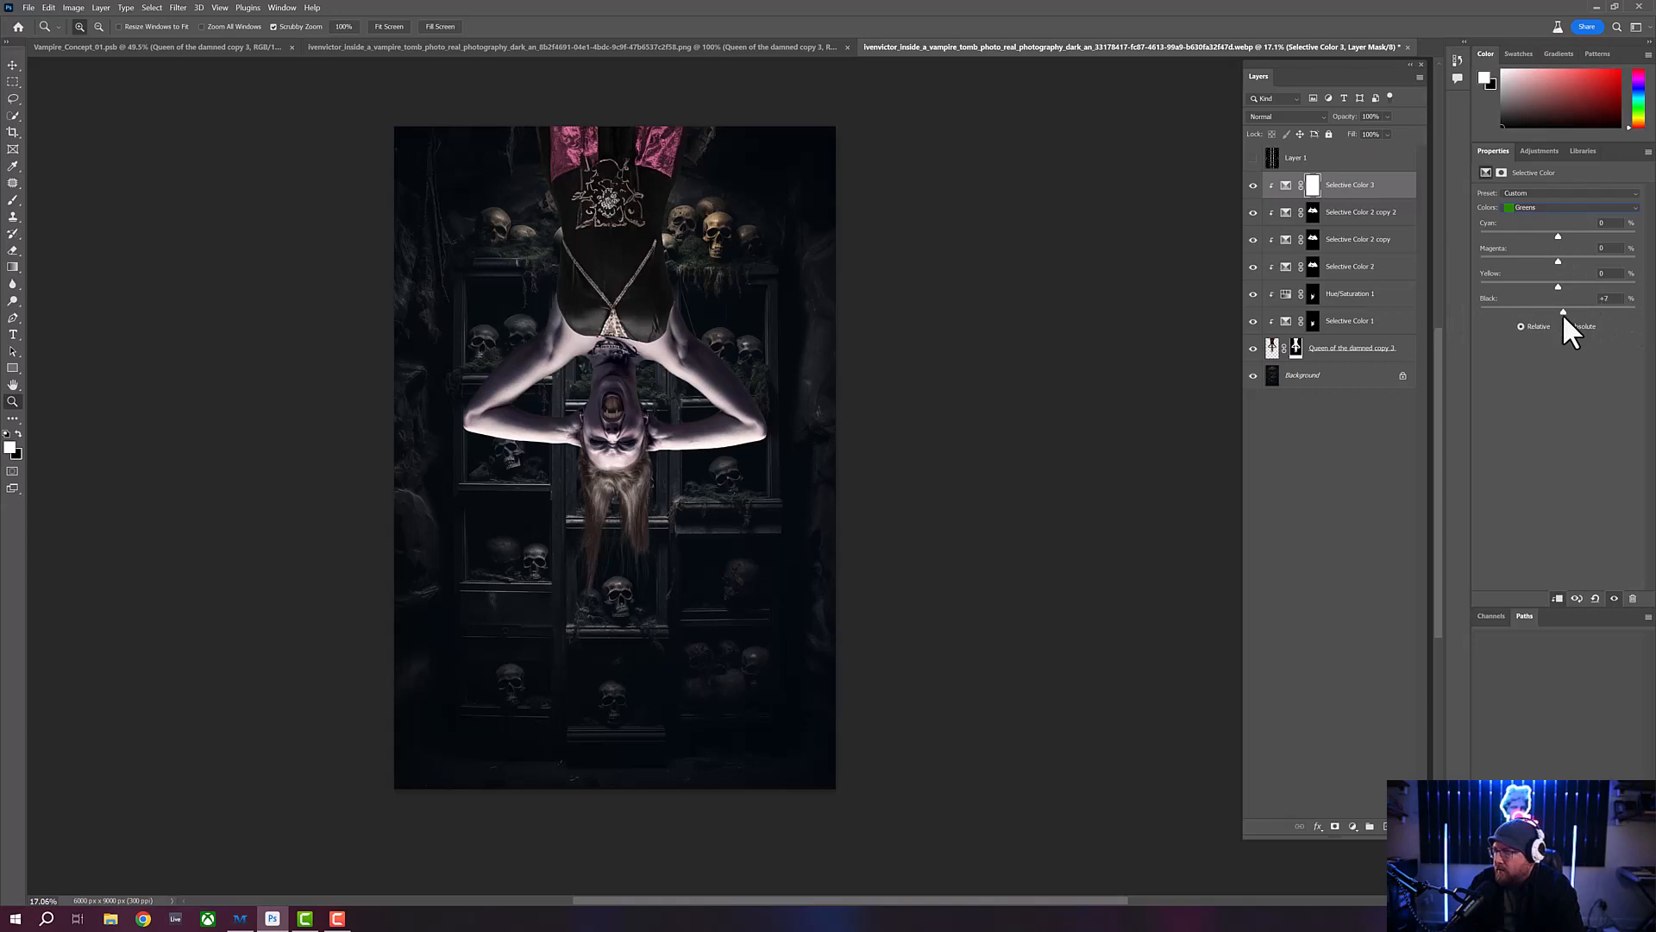
{"action": "left_click", "coordinate": [1560, 208]}
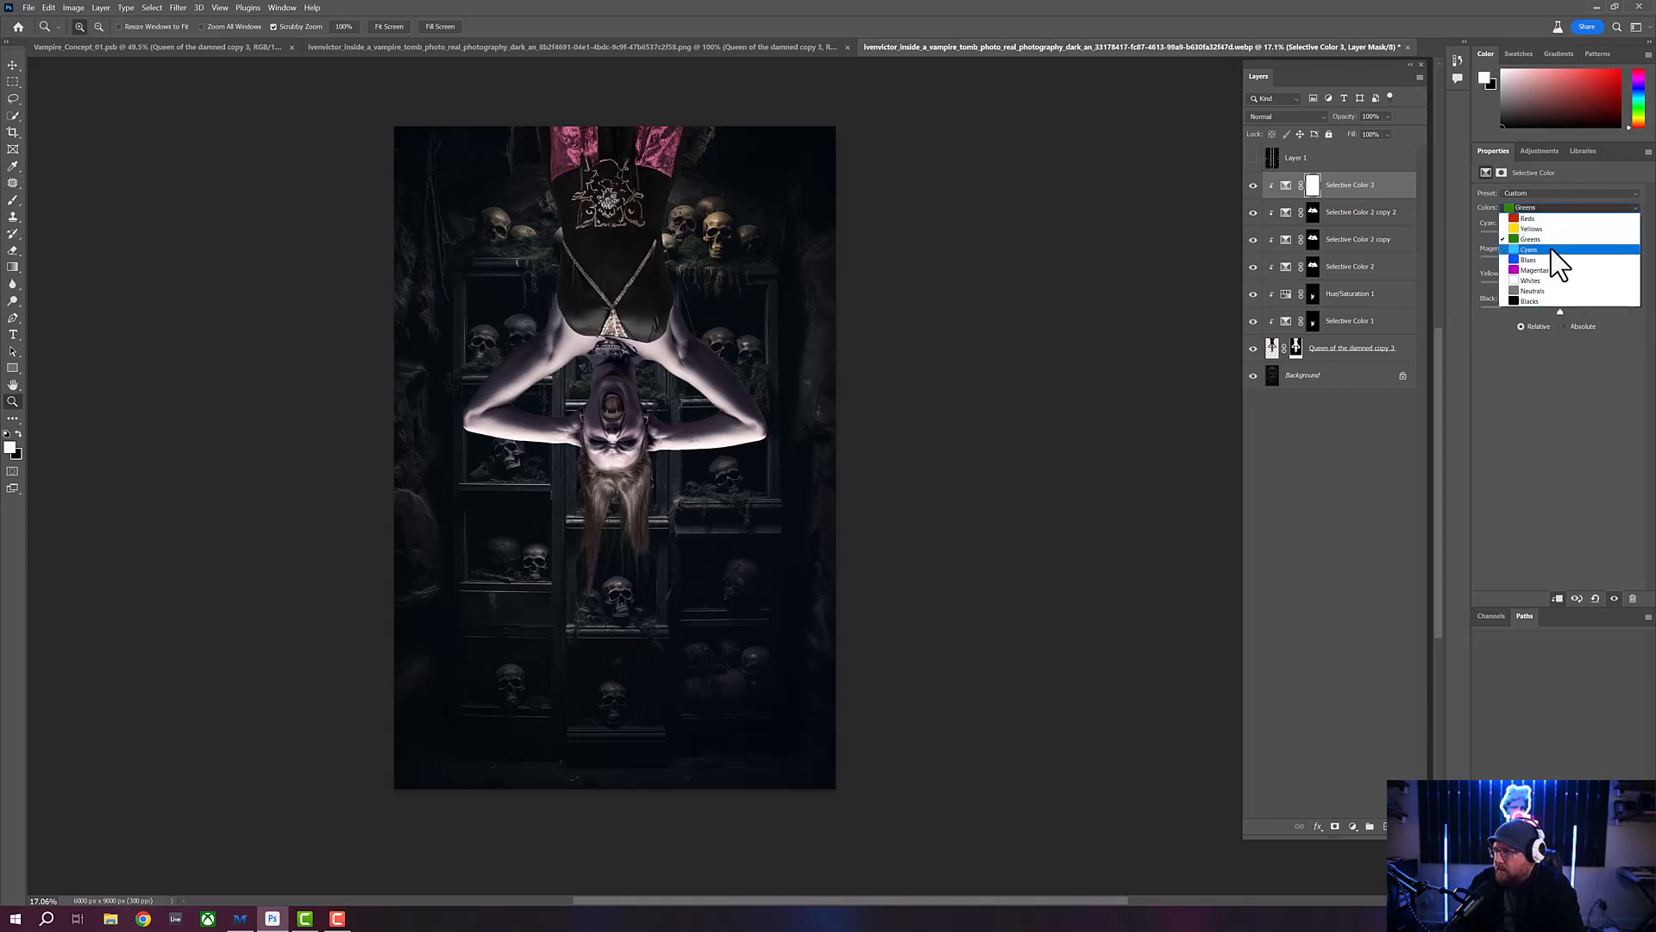
{"action": "left_click", "coordinate": [1551, 273]}
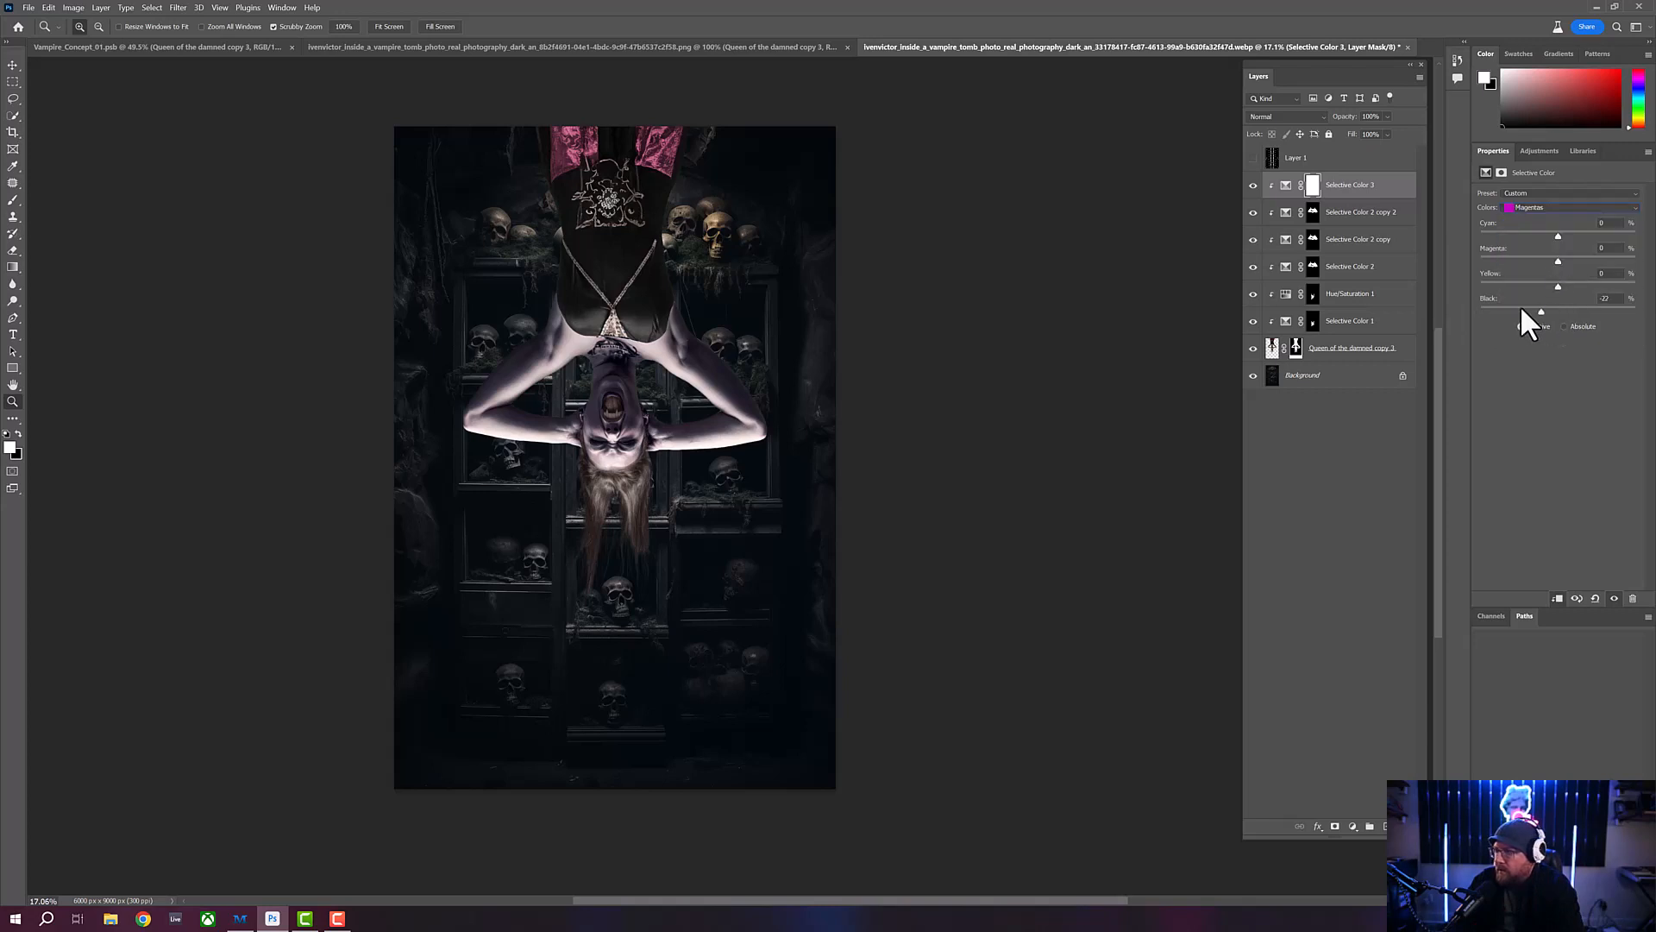
{"action": "left_click_drag", "start_coordinate": [1521, 307], "coordinate": [1566, 309]}
- Set the Whites of Selective Color 3 to Cyan -27, Magenta +19, Yellow -100 and Black -89
{"action": "left_click", "coordinate": [1562, 207]}
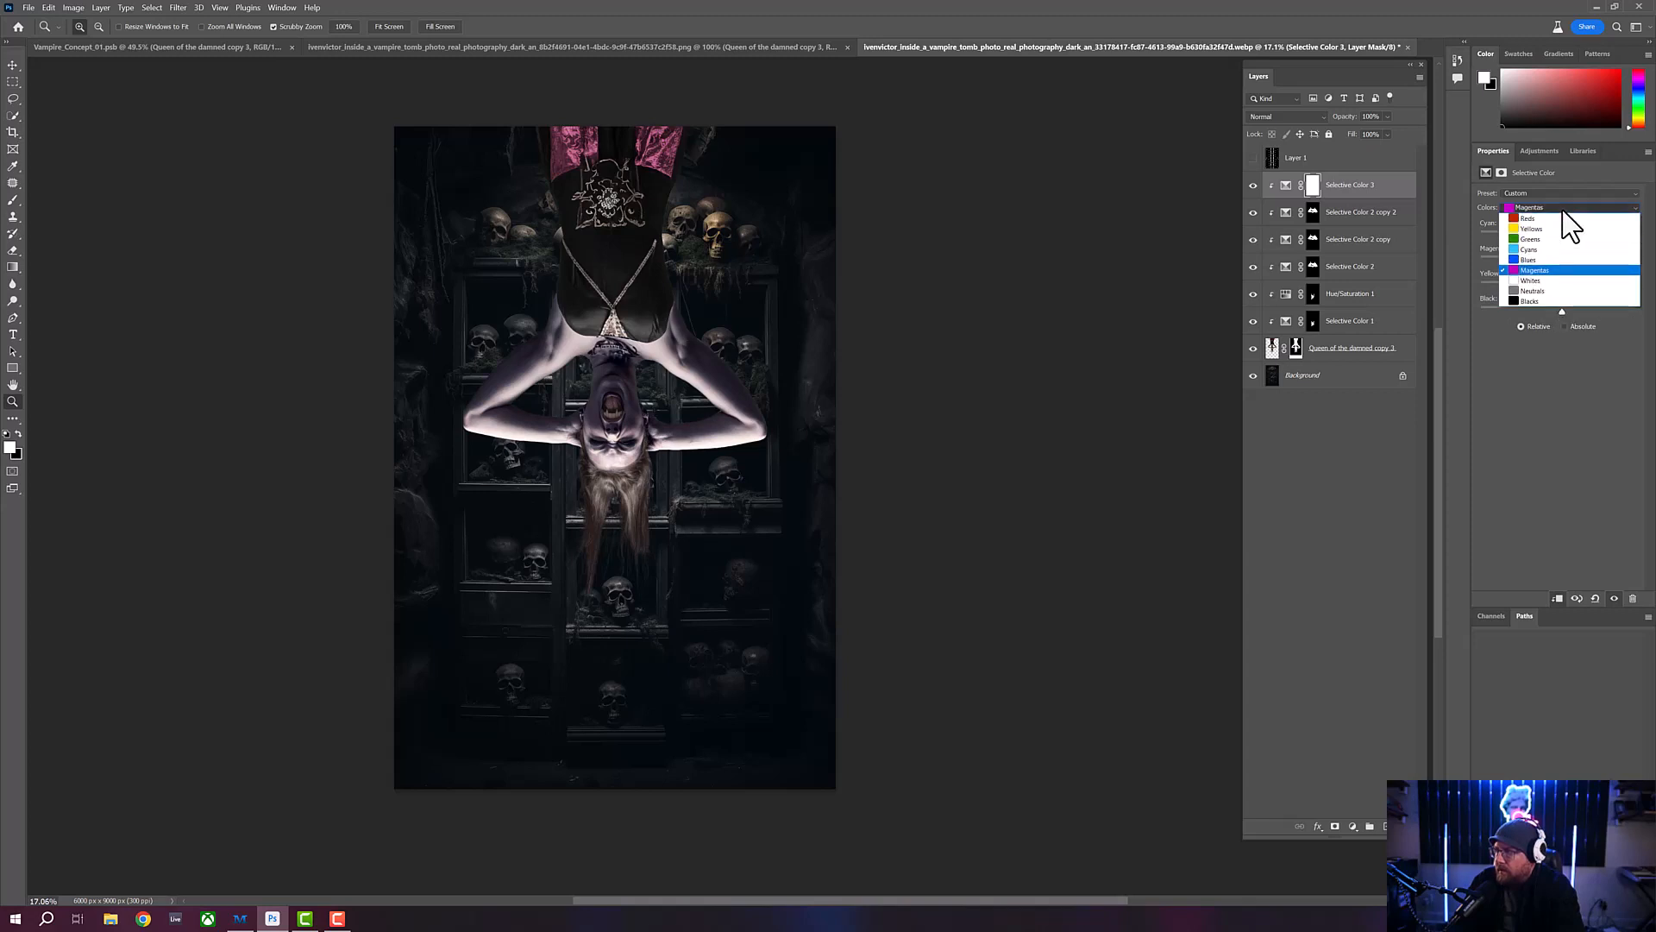
{"action": "left_click", "coordinate": [1529, 280]}
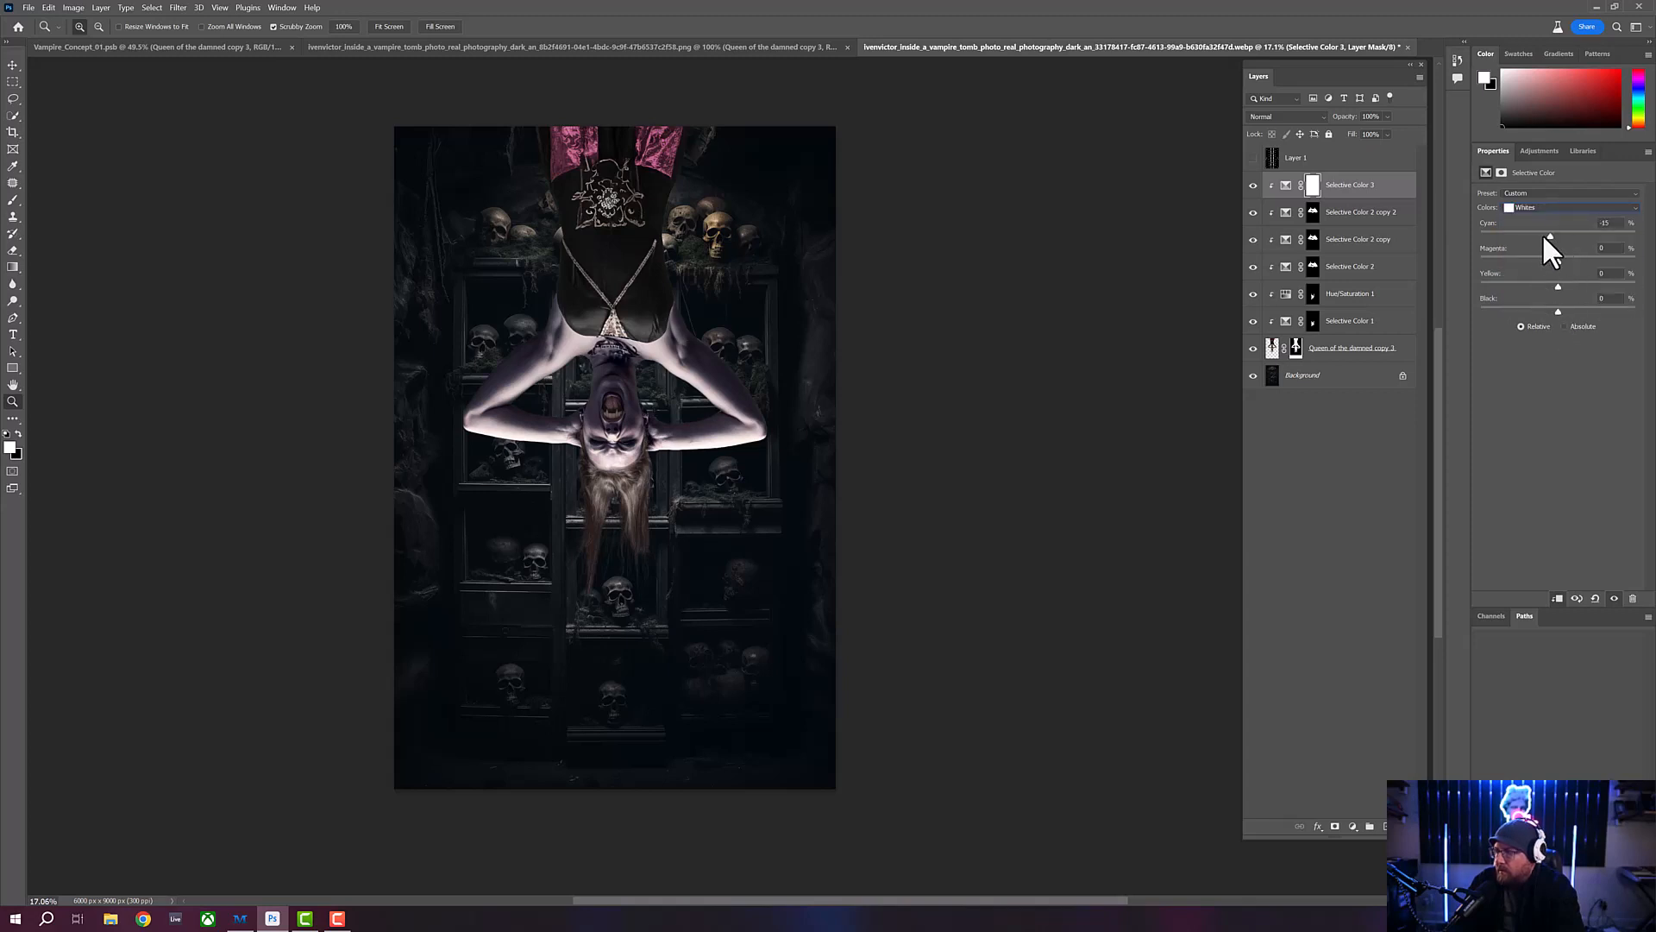
{"action": "left_click_drag", "start_coordinate": [1544, 238], "coordinate": [1472, 277]}
{"action": "left_click_drag", "start_coordinate": [1558, 311], "coordinate": [1488, 297]}
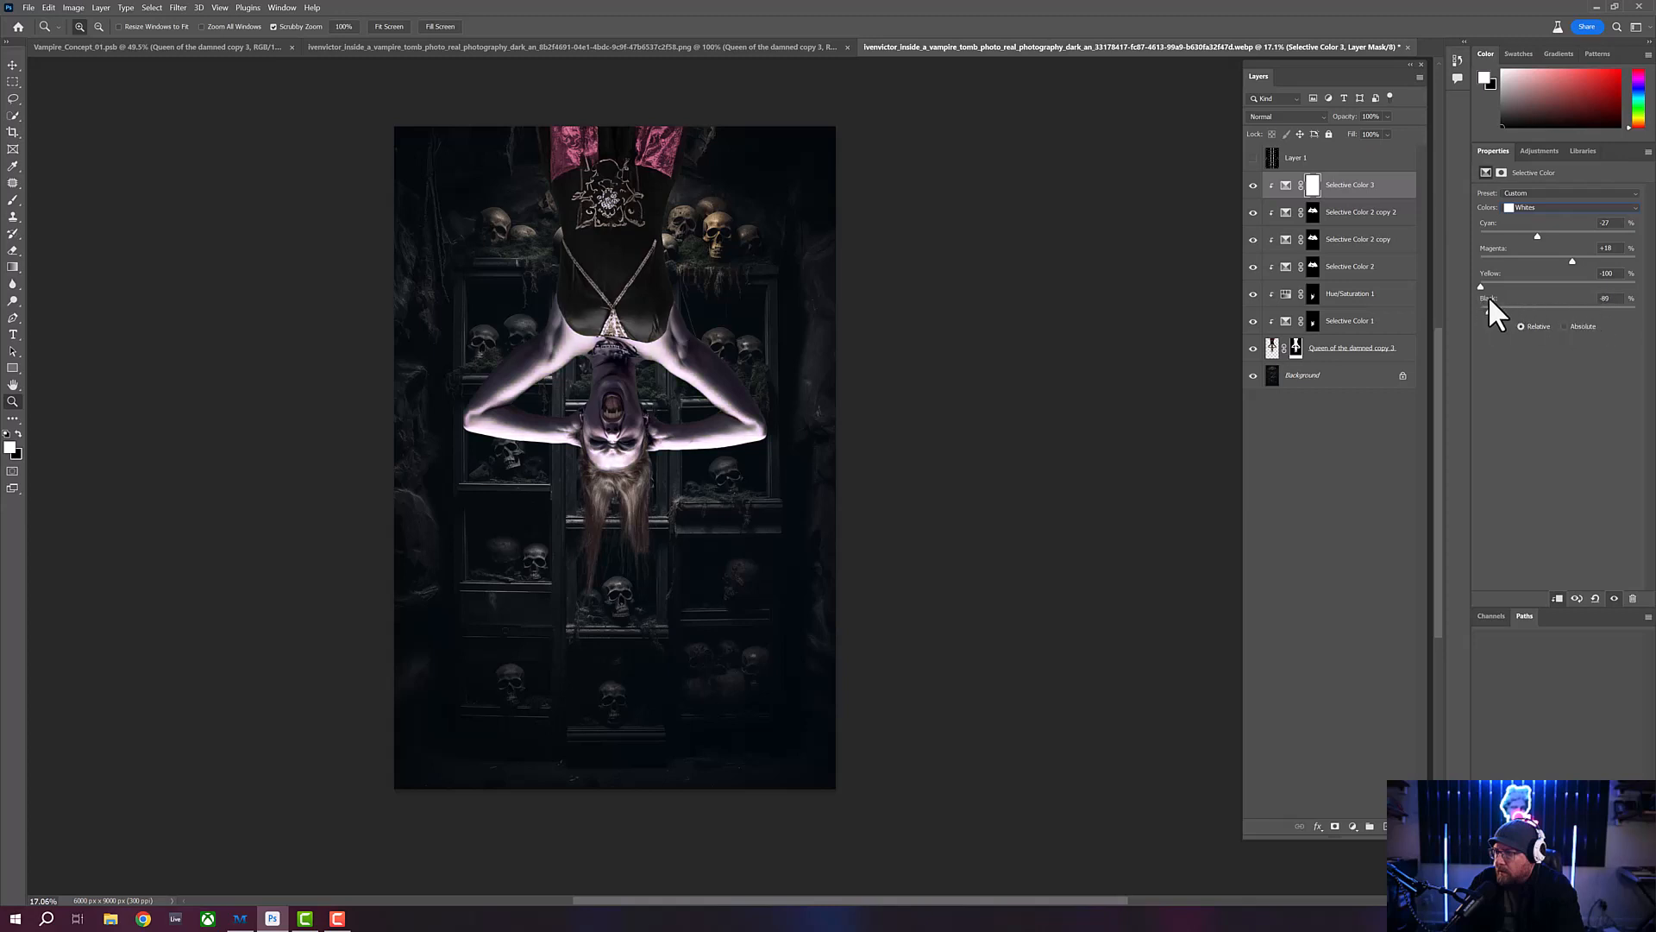
- Set the Neutrals of Selective Color 3 to Cyan +5, Magenta +2, Yellow -8 and Black -10
{"action": "left_click", "coordinate": [1553, 208]}
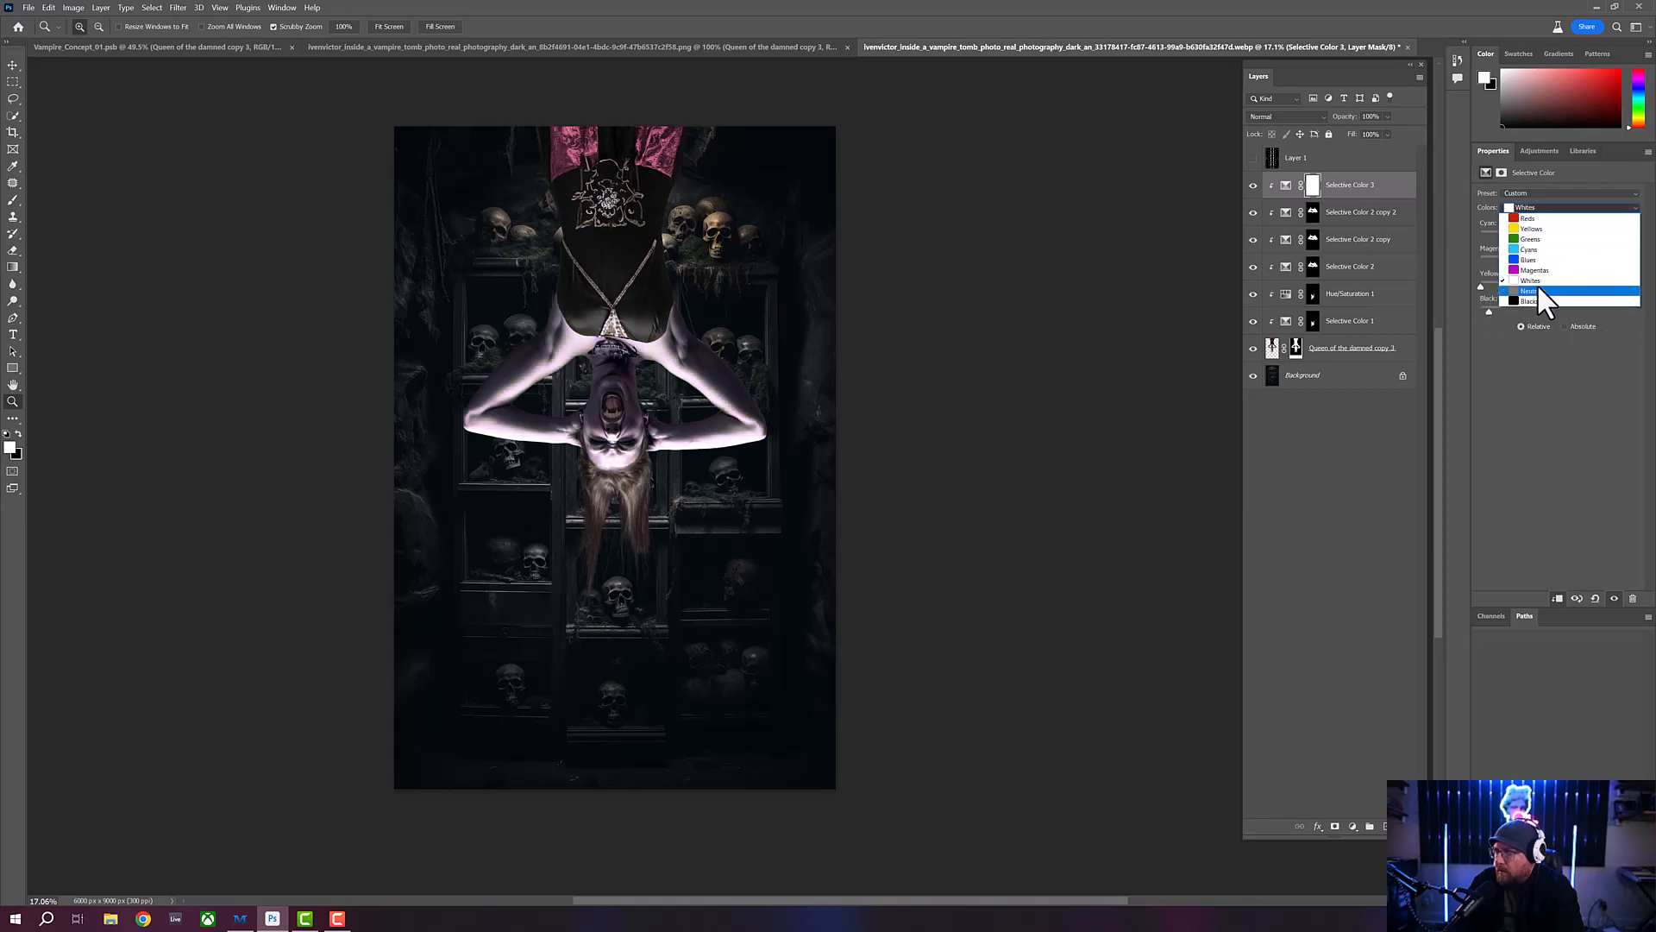
{"action": "left_click", "coordinate": [1542, 293]}
{"action": "mouse_move", "coordinate": [1558, 237]}
{"action": "left_mouse_down"}
{"action": "mouse_move", "coordinate": [1537, 239]}
{"action": "mouse_move", "coordinate": [1561, 236]}
{"action": "left_mouse_up"}
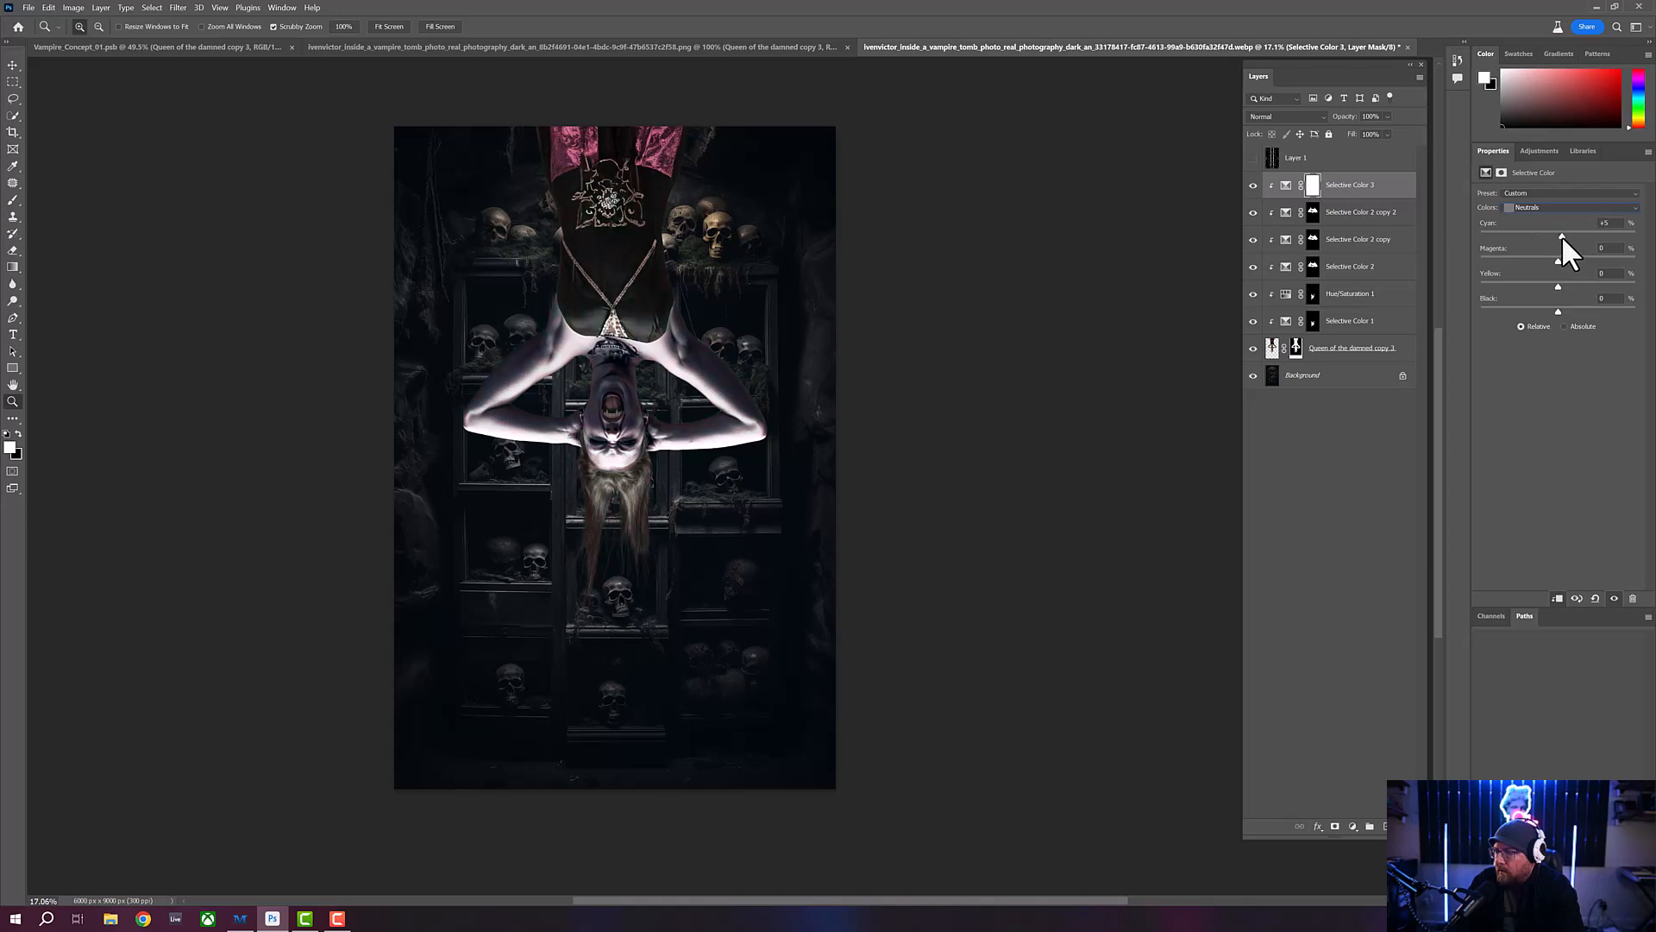
{"action": "left_click_drag", "start_coordinate": [1557, 261], "coordinate": [1550, 307]}
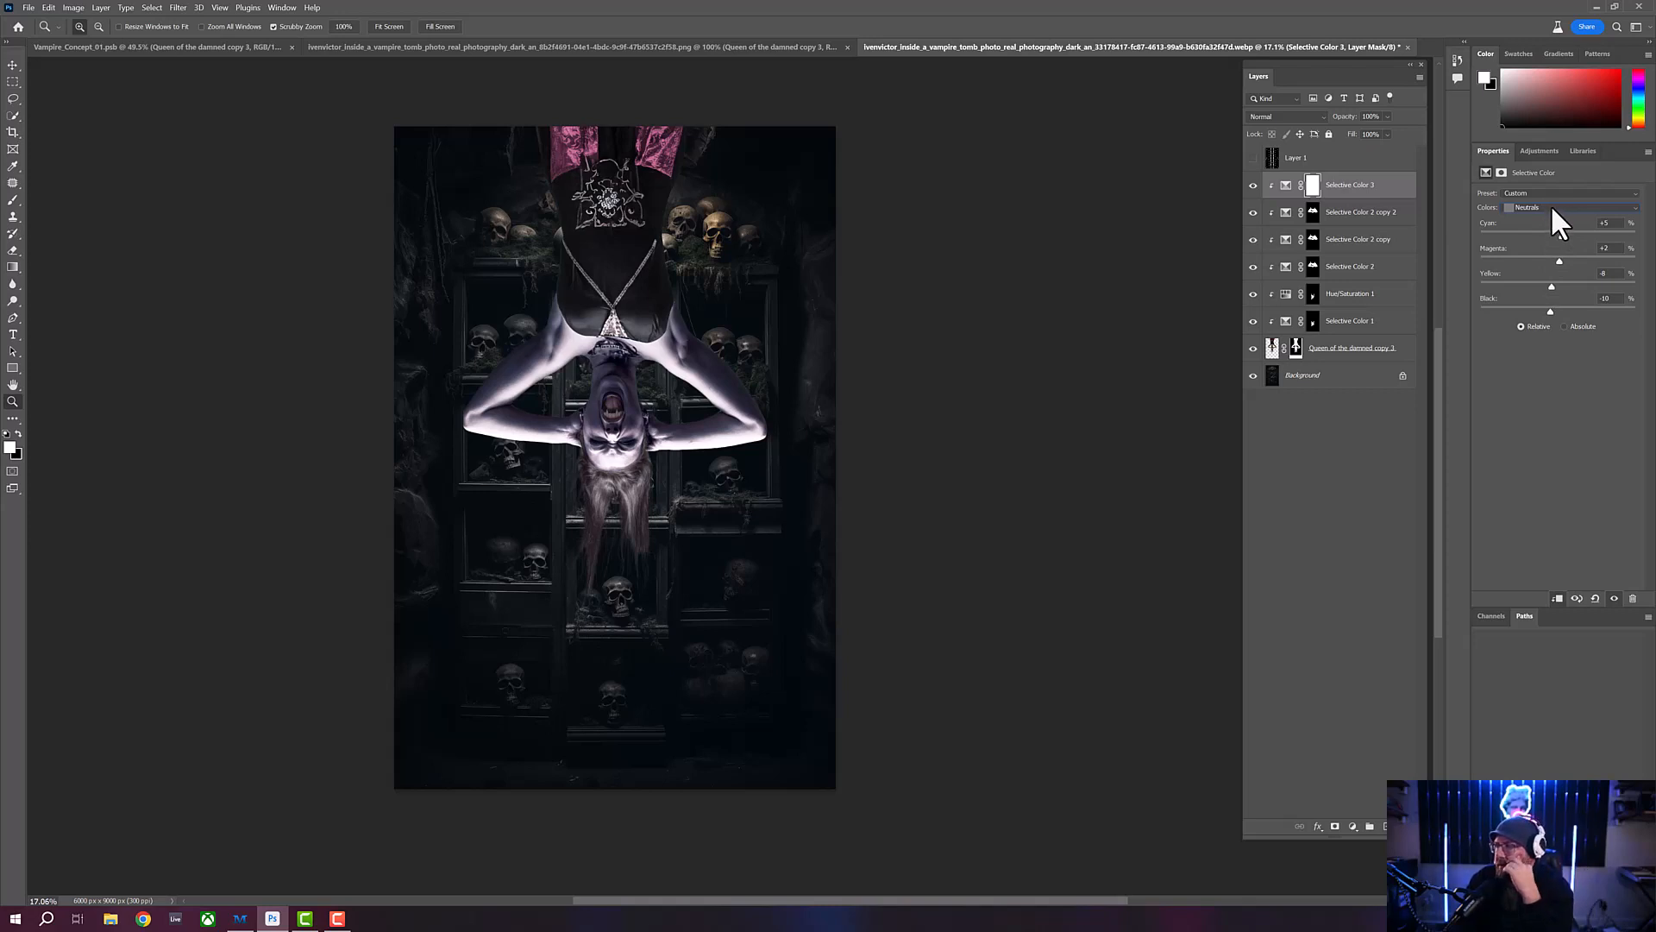
- Set the Blacks of Selective Color 3 to Cyan +7, Magenta +3, Yellow +7 and Black +2
{"action": "left_click", "coordinate": [1551, 207]}
{"action": "left_click", "coordinate": [1539, 302]}
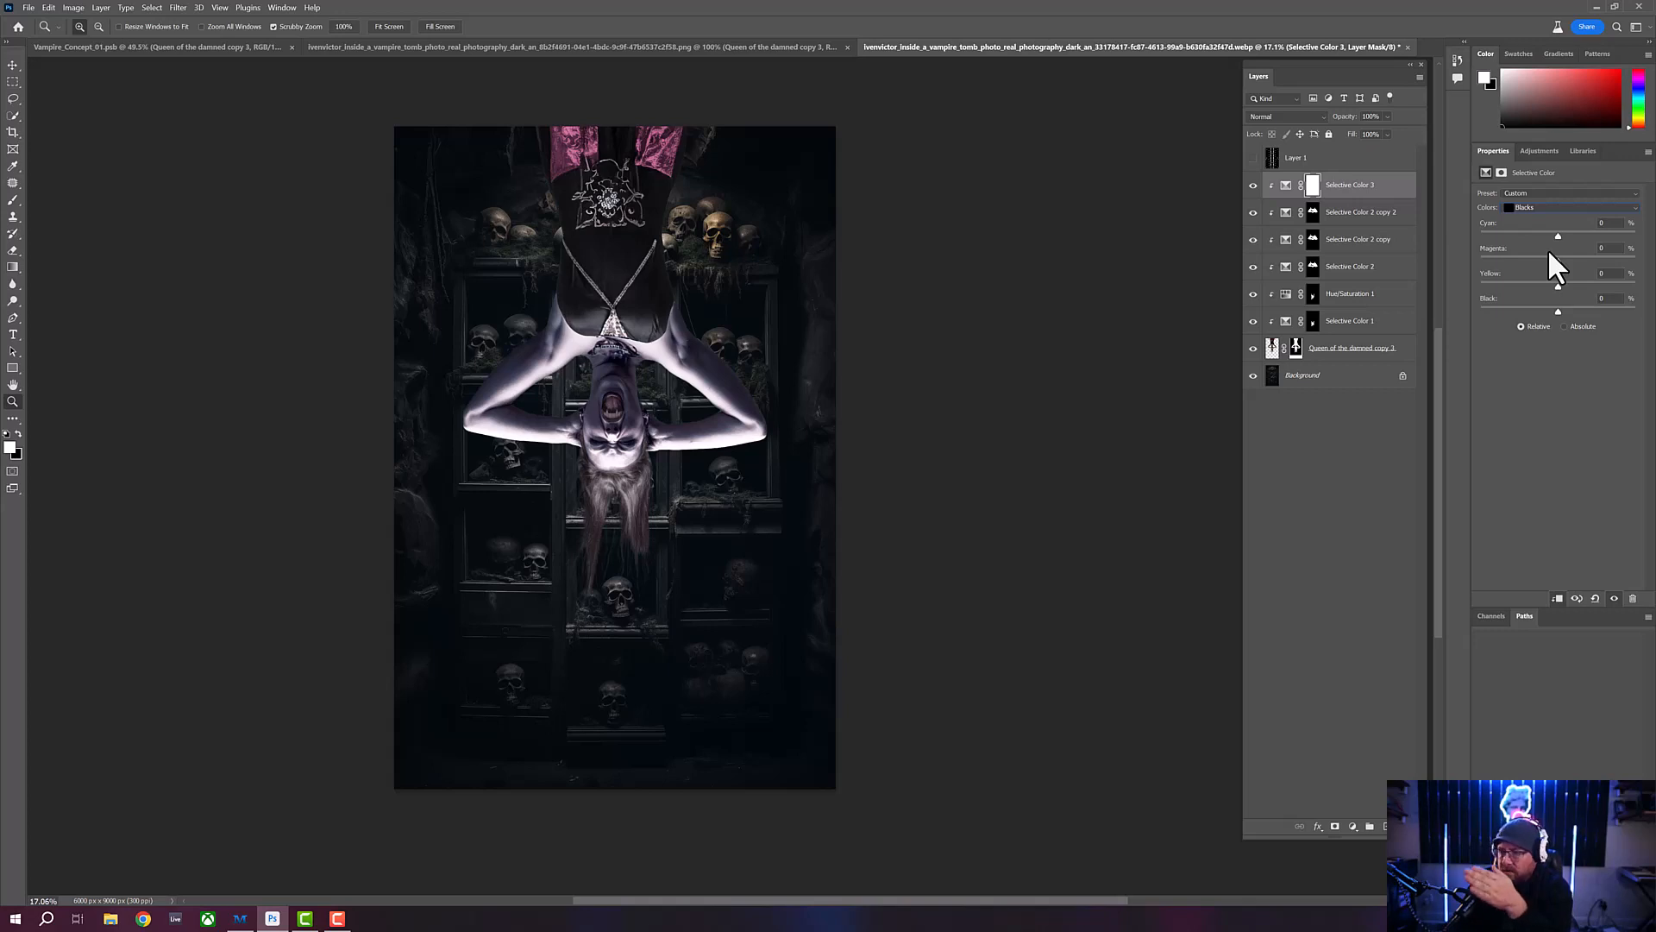
{"action": "left_click_drag", "start_coordinate": [1558, 232], "coordinate": [1562, 286]}
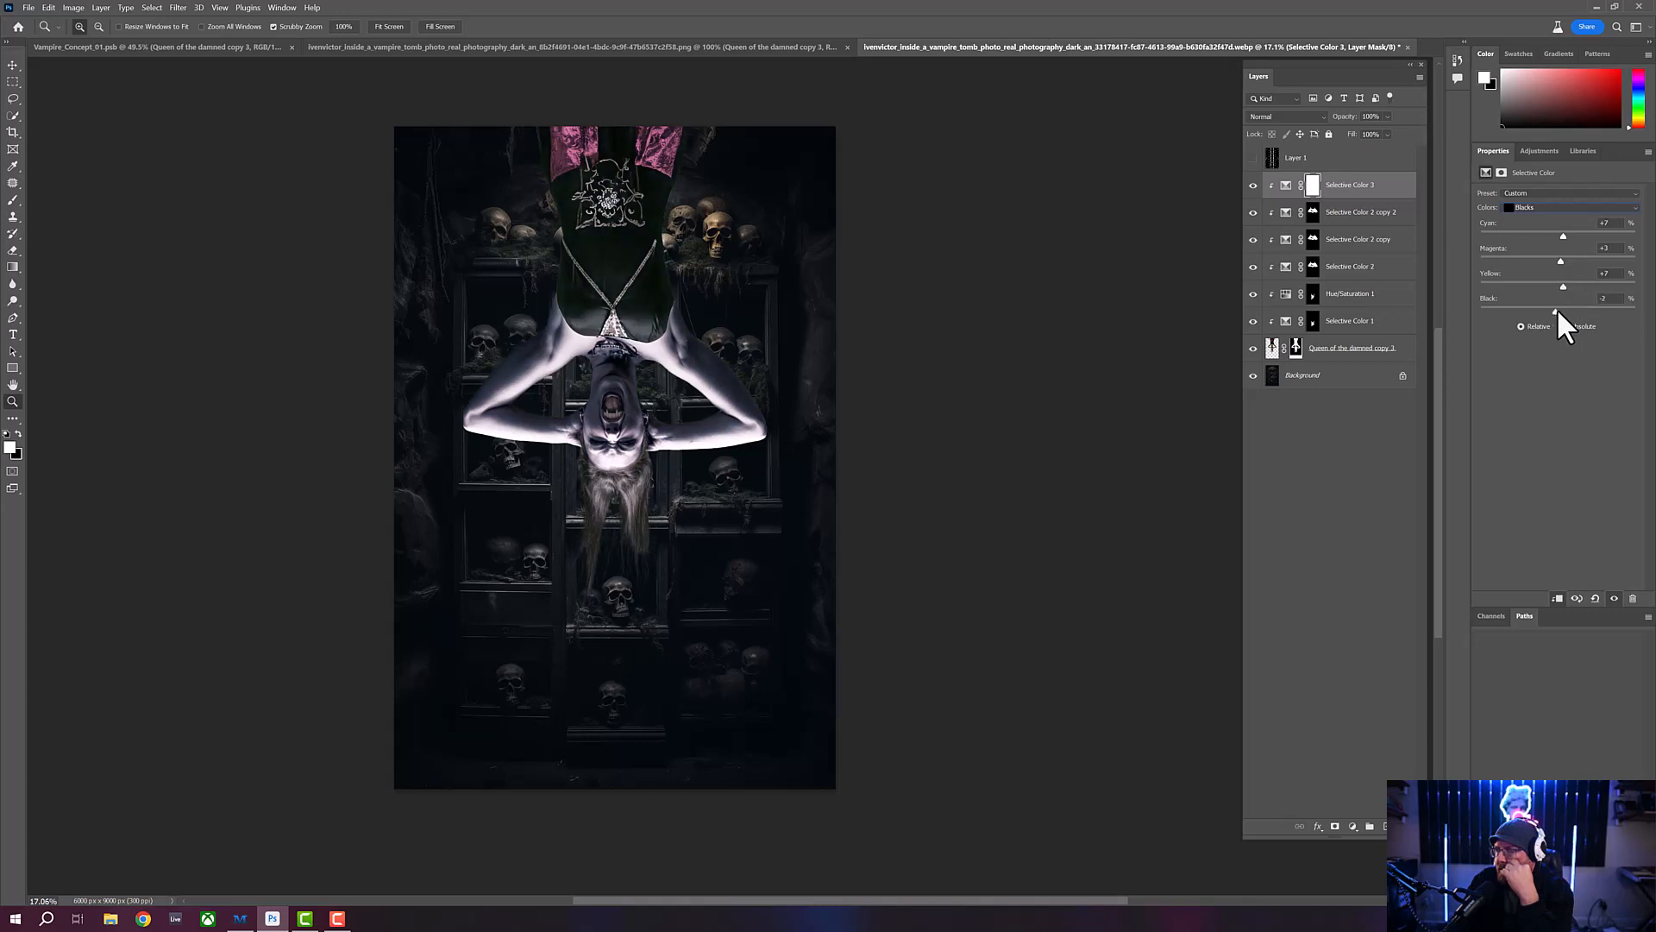
{"action": "left_click_drag", "start_coordinate": [1558, 310], "coordinate": [1560, 310]}
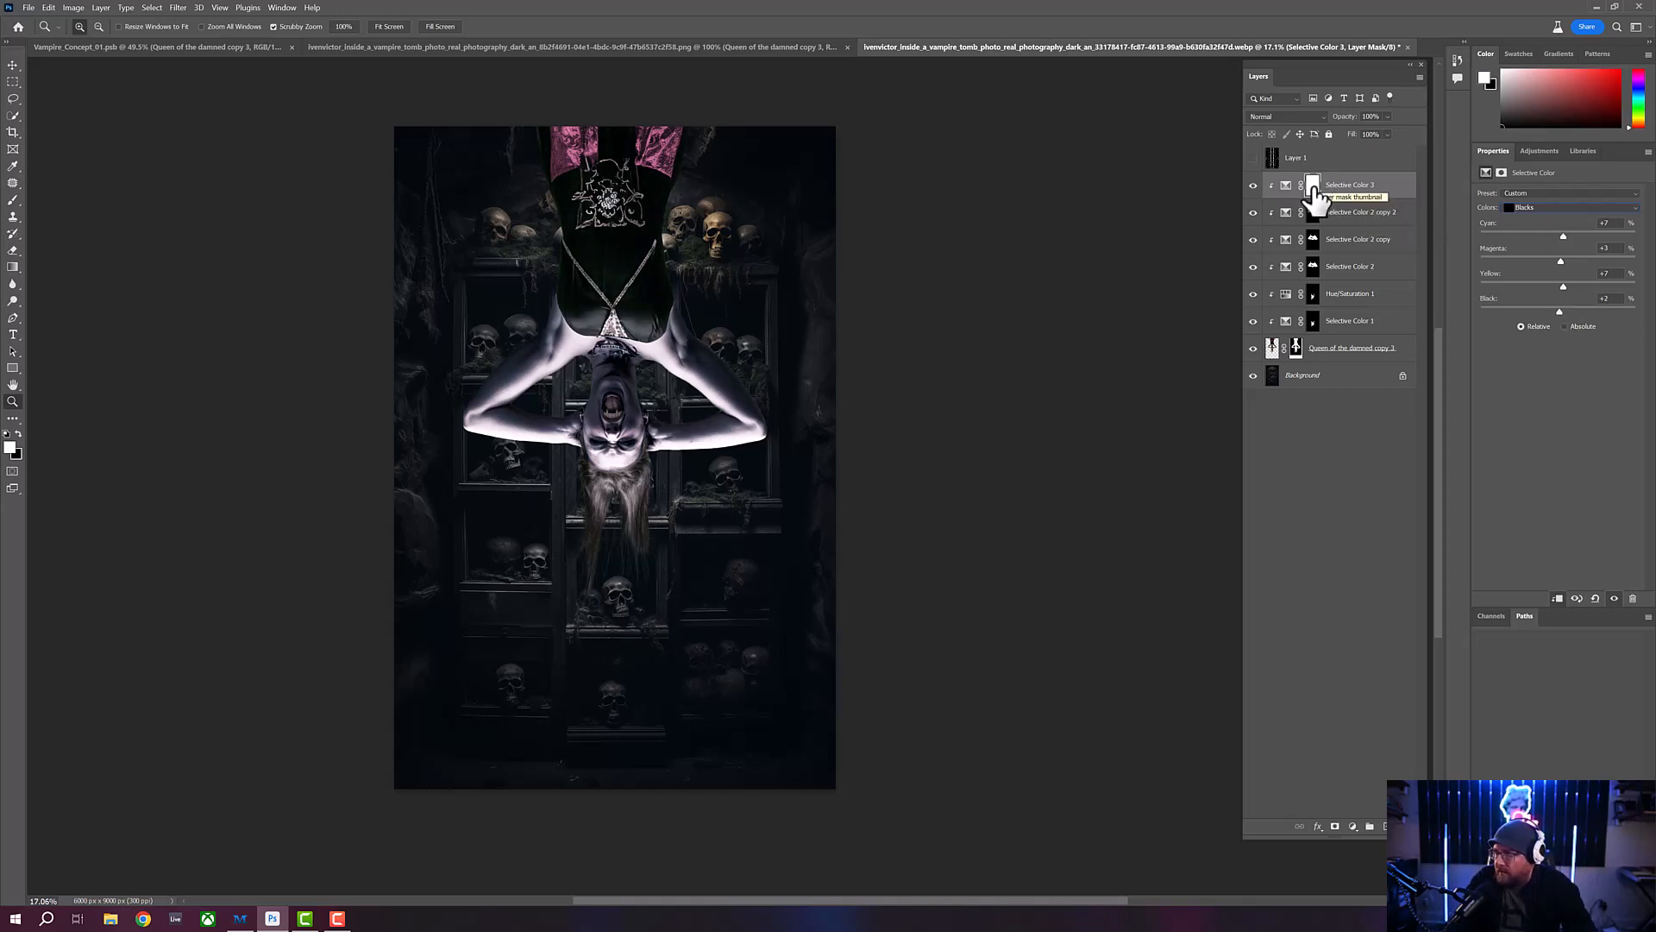
- Invert the Selective Color 3 mask to black and paint white along the hair edge beside her ear with an adjusted Soft Round brush
{"action": "left_click", "coordinate": [1313, 188]}
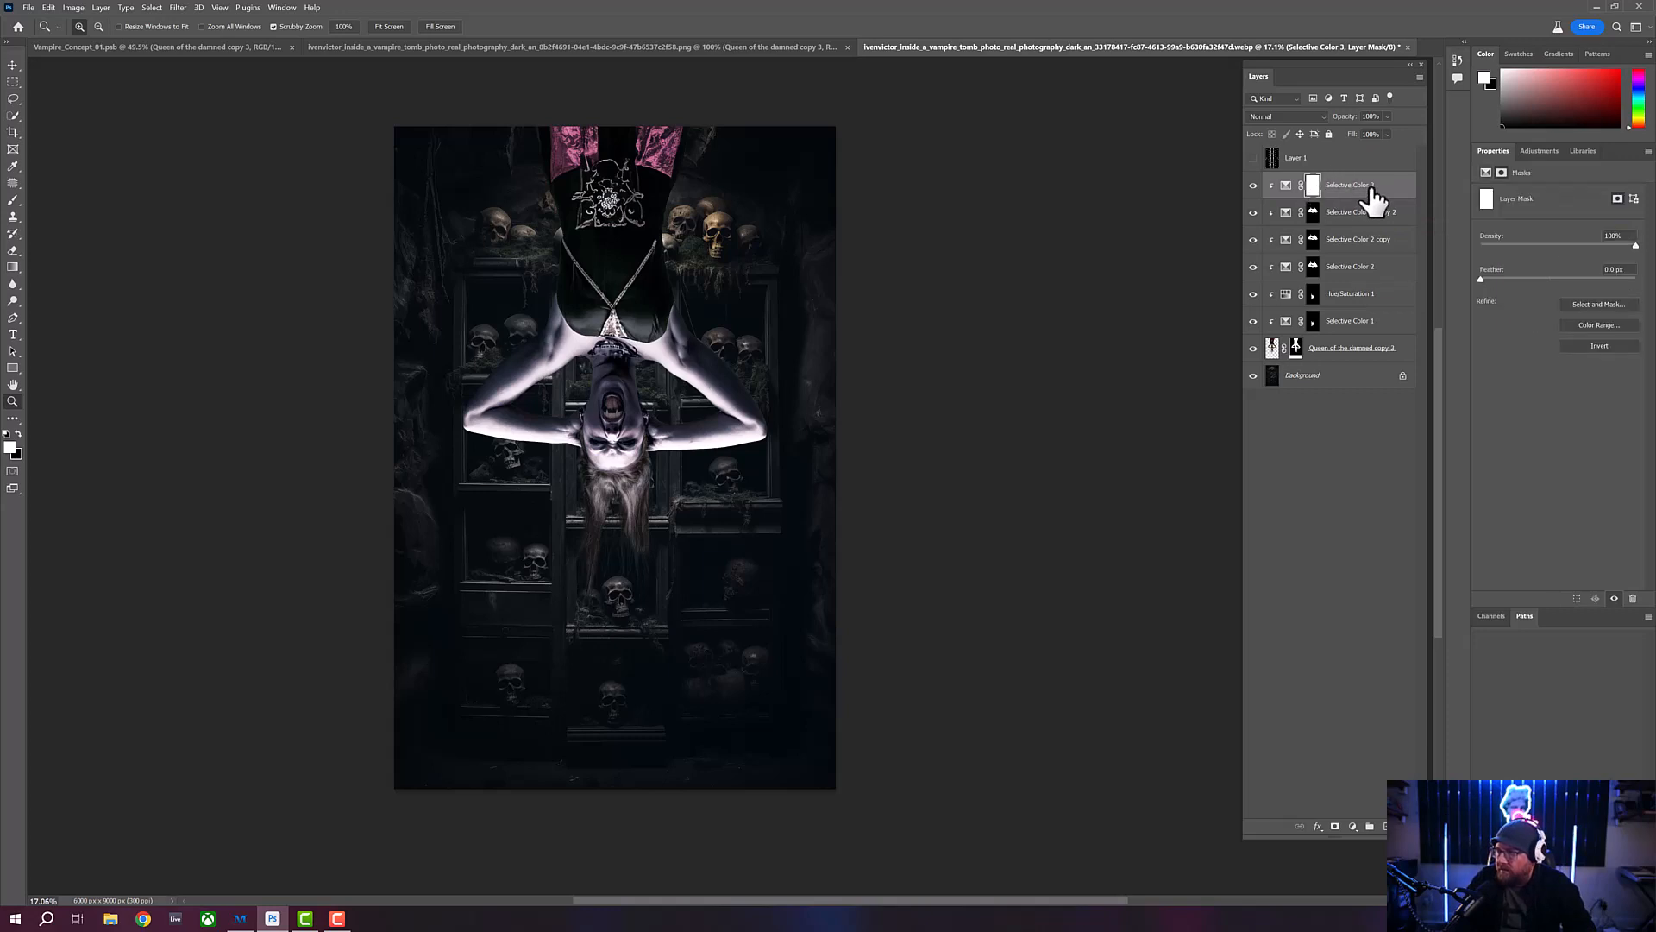
{"action": "key", "text": "ctrl+i"}
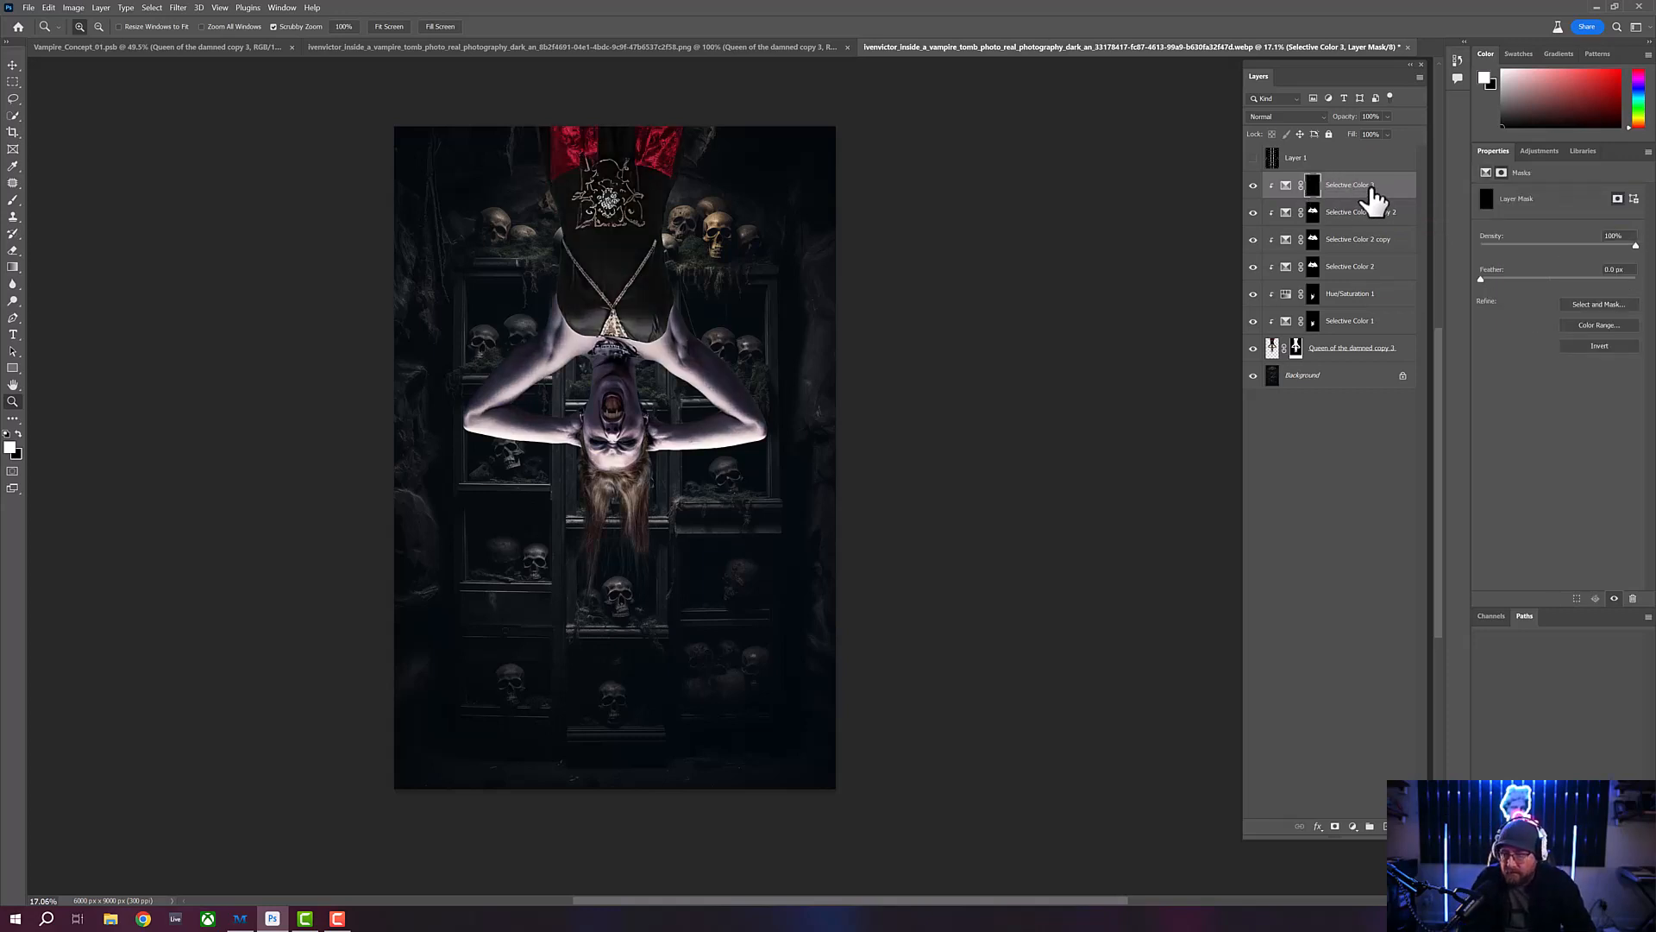
{"action": "left_click_drag", "start_coordinate": [621, 581], "coordinate": [656, 603]}
{"action": "left_click_drag", "start_coordinate": [636, 155], "coordinate": [650, 170]}
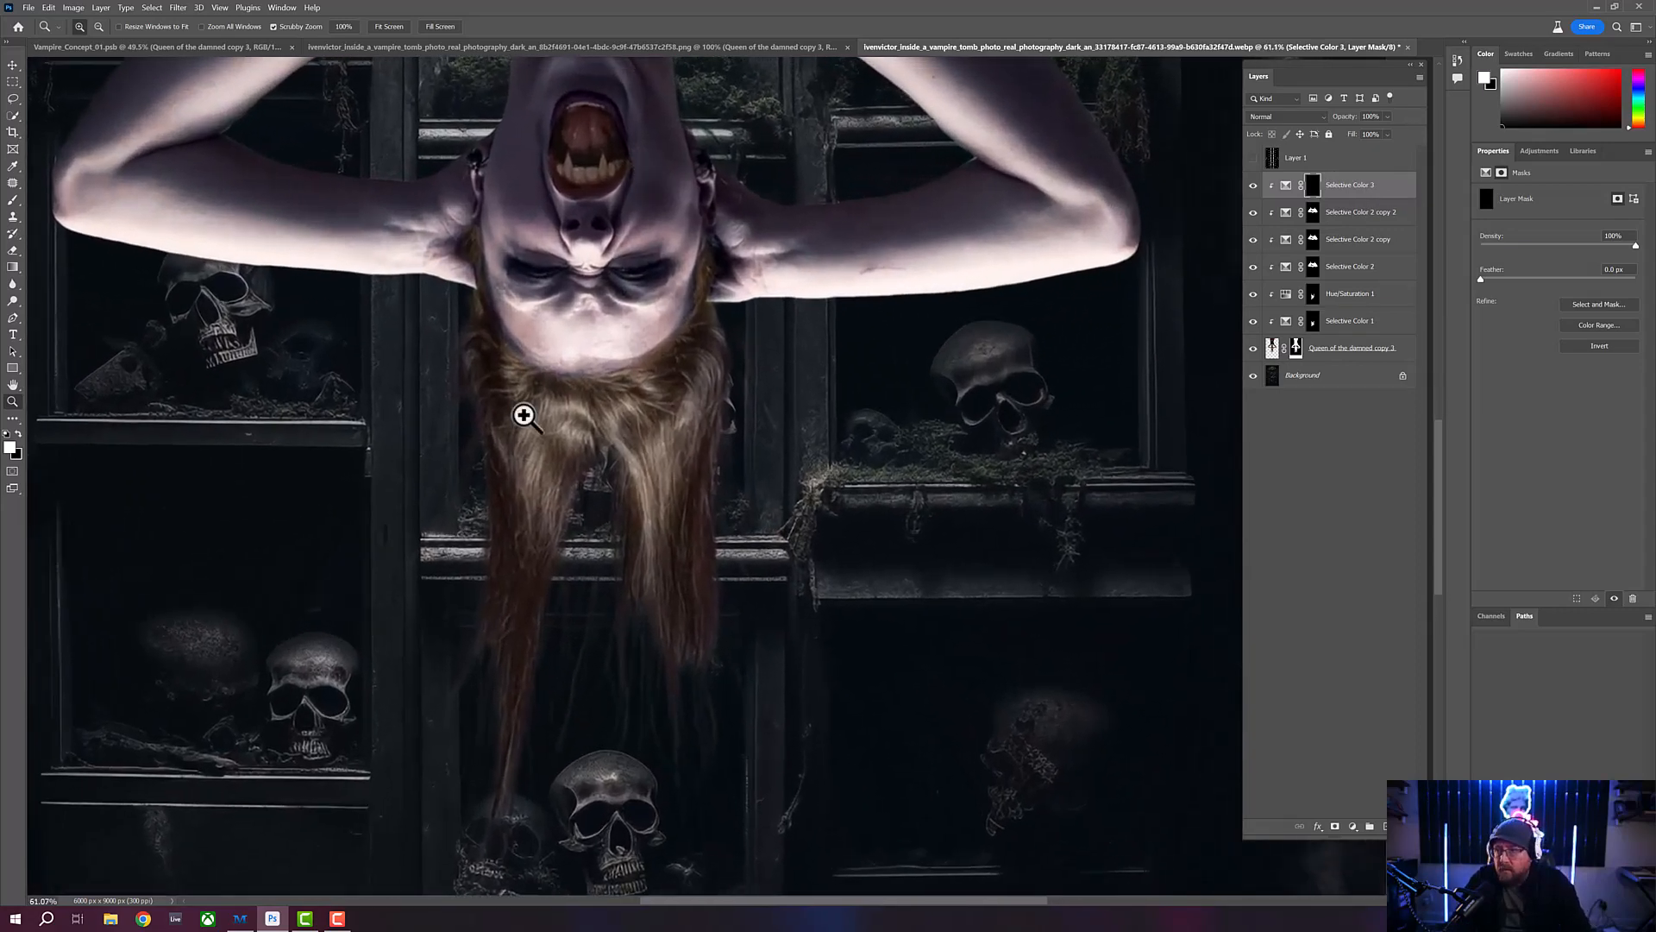
{"action": "key", "text": "b"}
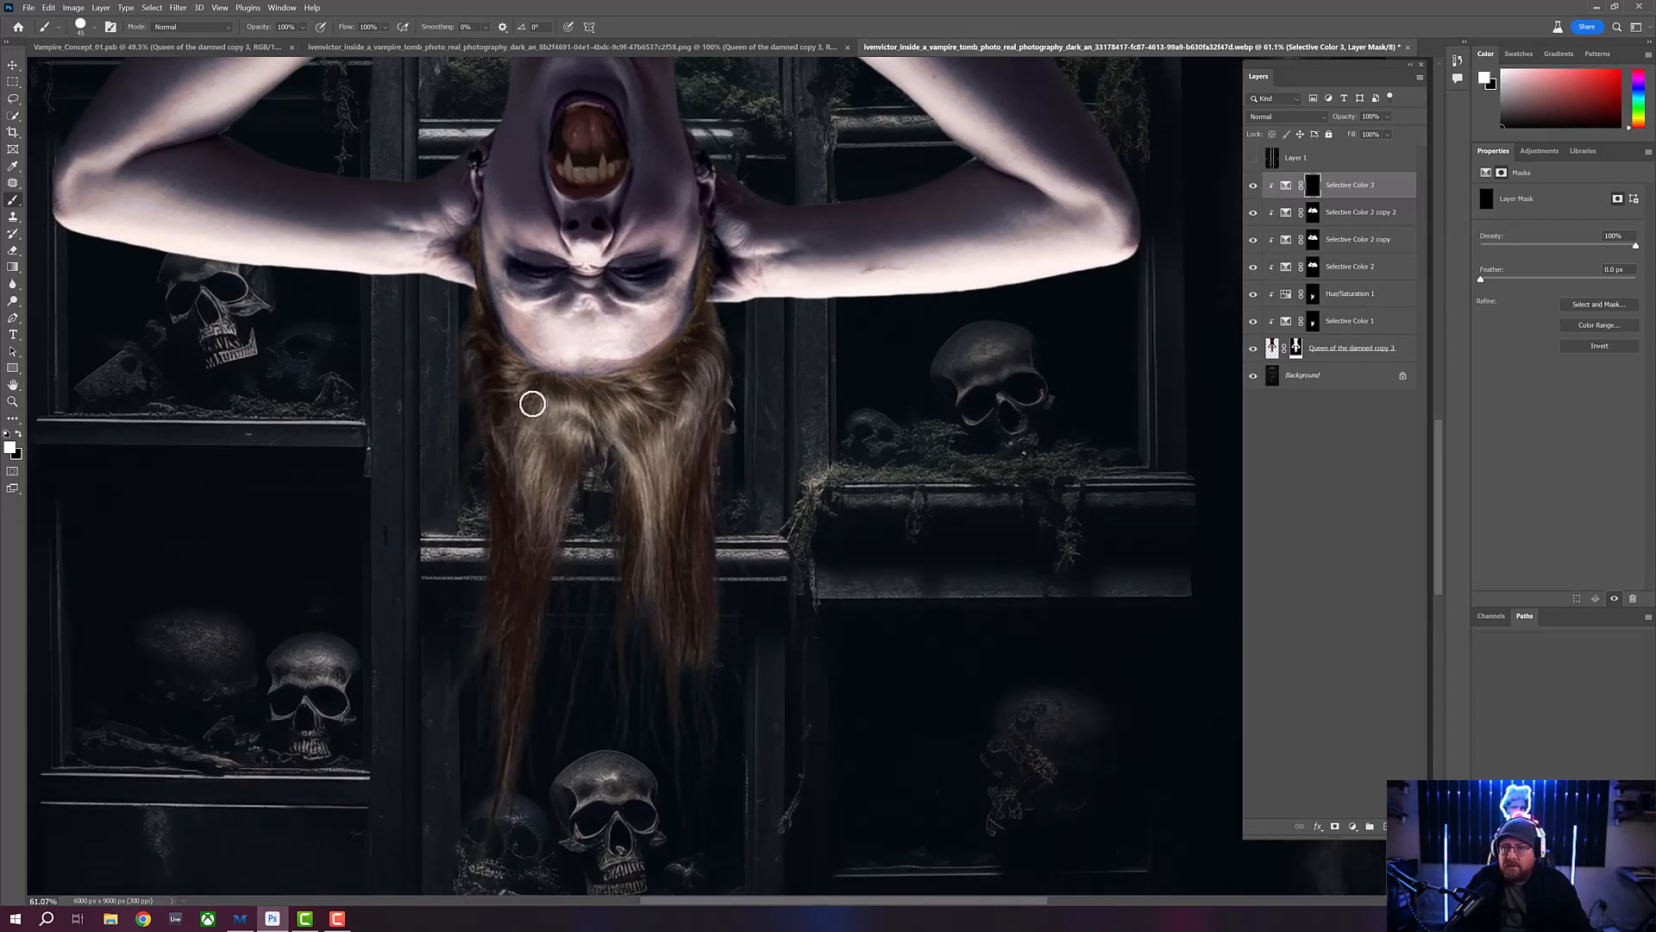
{"action": "left_click", "coordinate": [93, 25]}
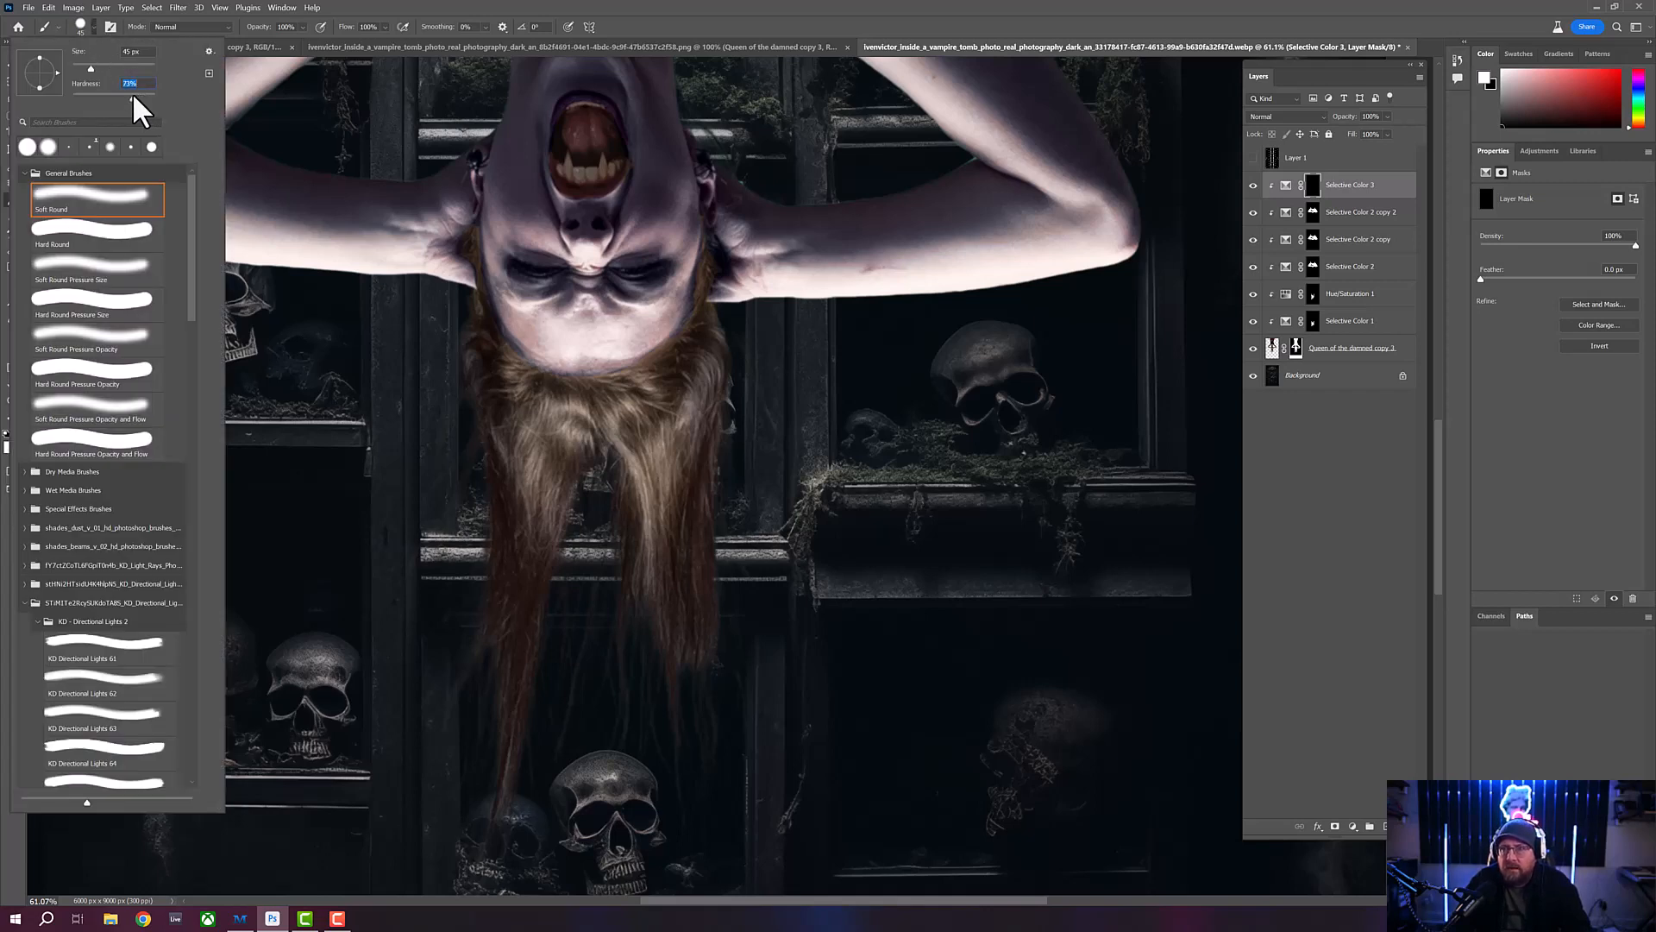
{"action": "left_click", "coordinate": [381, 2]}
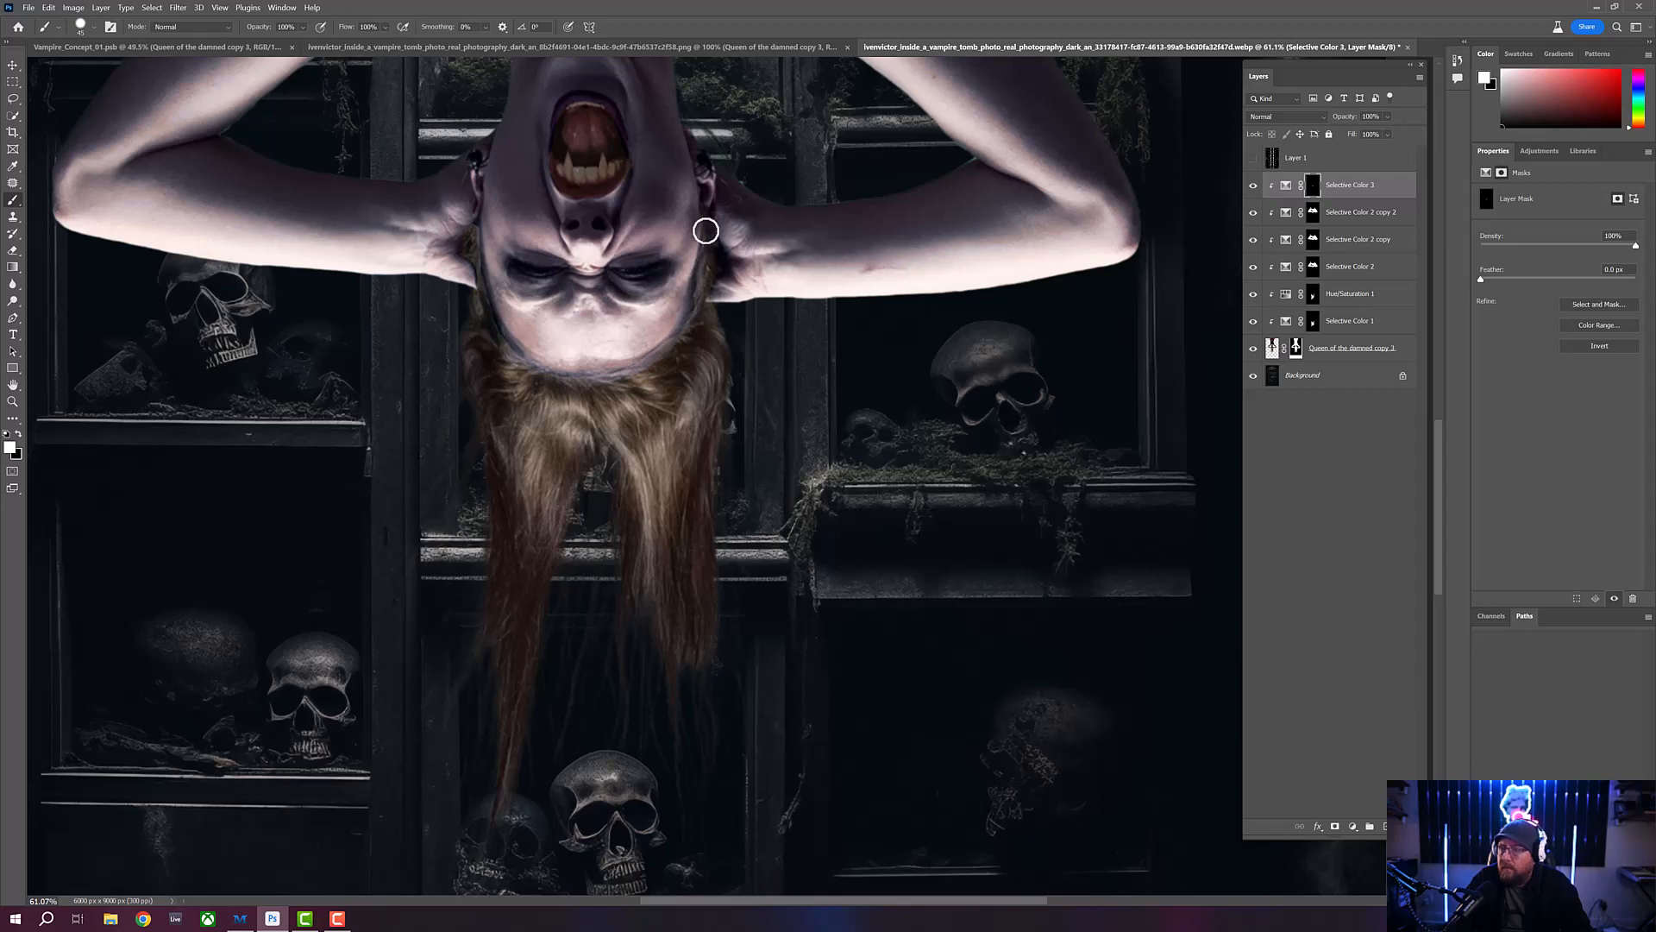
{"action": "left_click_drag", "start_coordinate": [706, 229], "coordinate": [705, 254]}
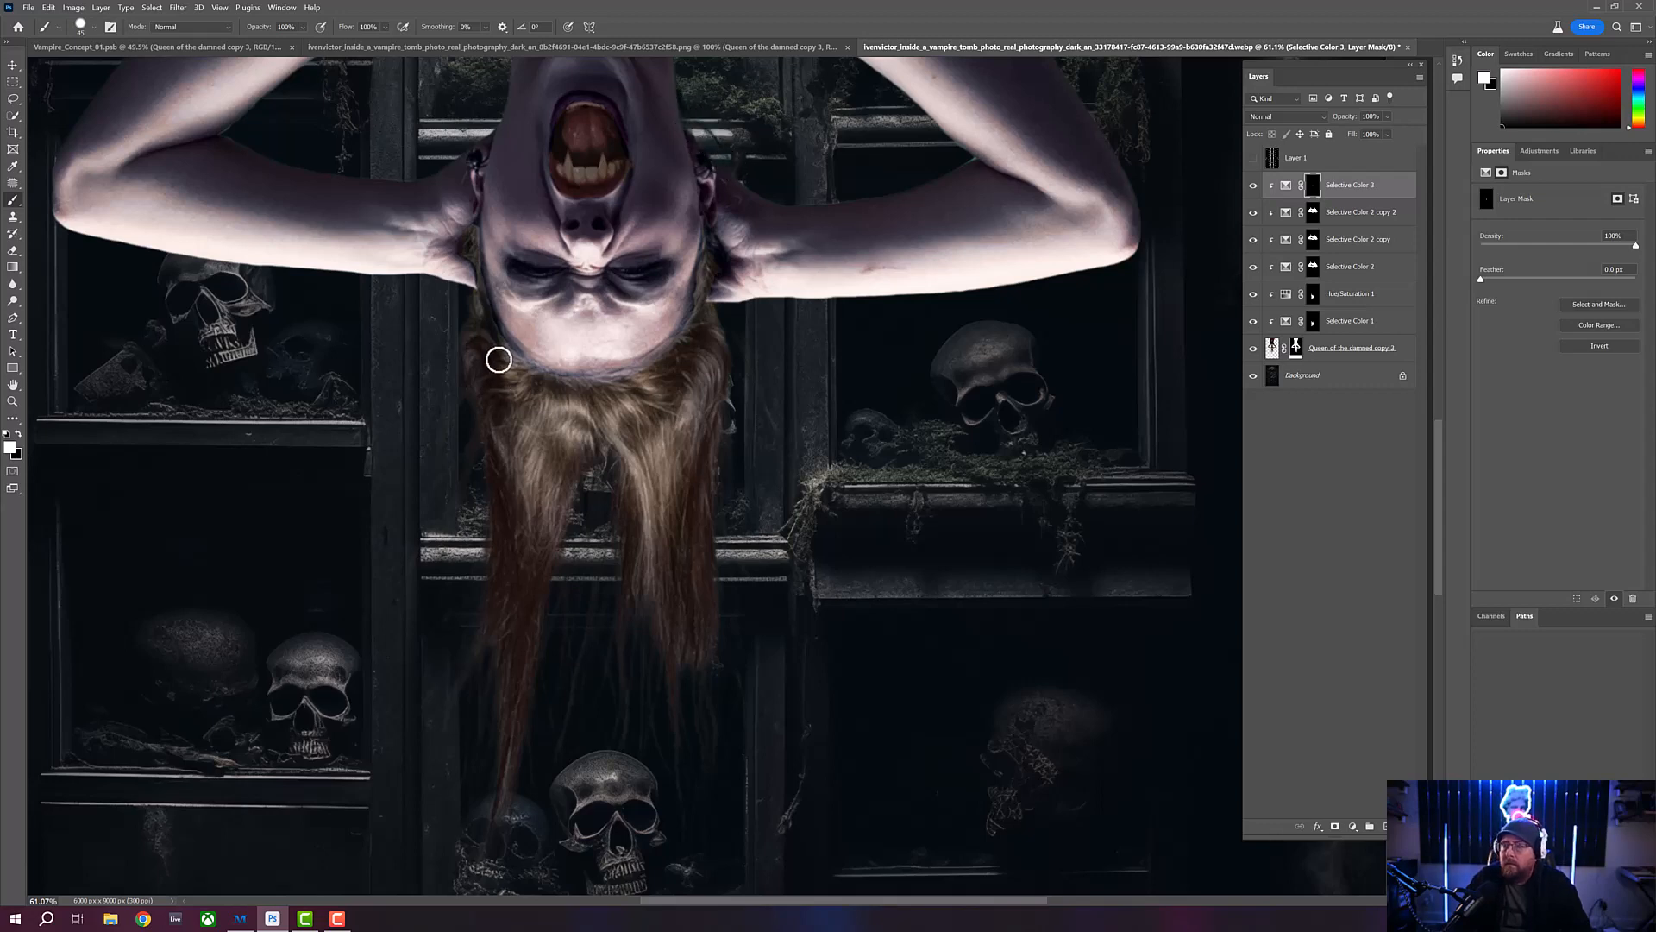
- Enlarge the brush and paint white on the Selective Color 3 mask over the full length of the hanging hair
{"action": "key", "text": "bracketright"}
{"action": "key", "text": "bracketright"}
{"action": "key", "text": "bracketright"}
{"action": "key", "text": "bracketright"}
{"action": "key", "text": "bracketright"}
{"action": "key", "text": "bracketright"}
{"action": "key", "text": "bracketright"}
{"action": "key", "text": "bracketright"}
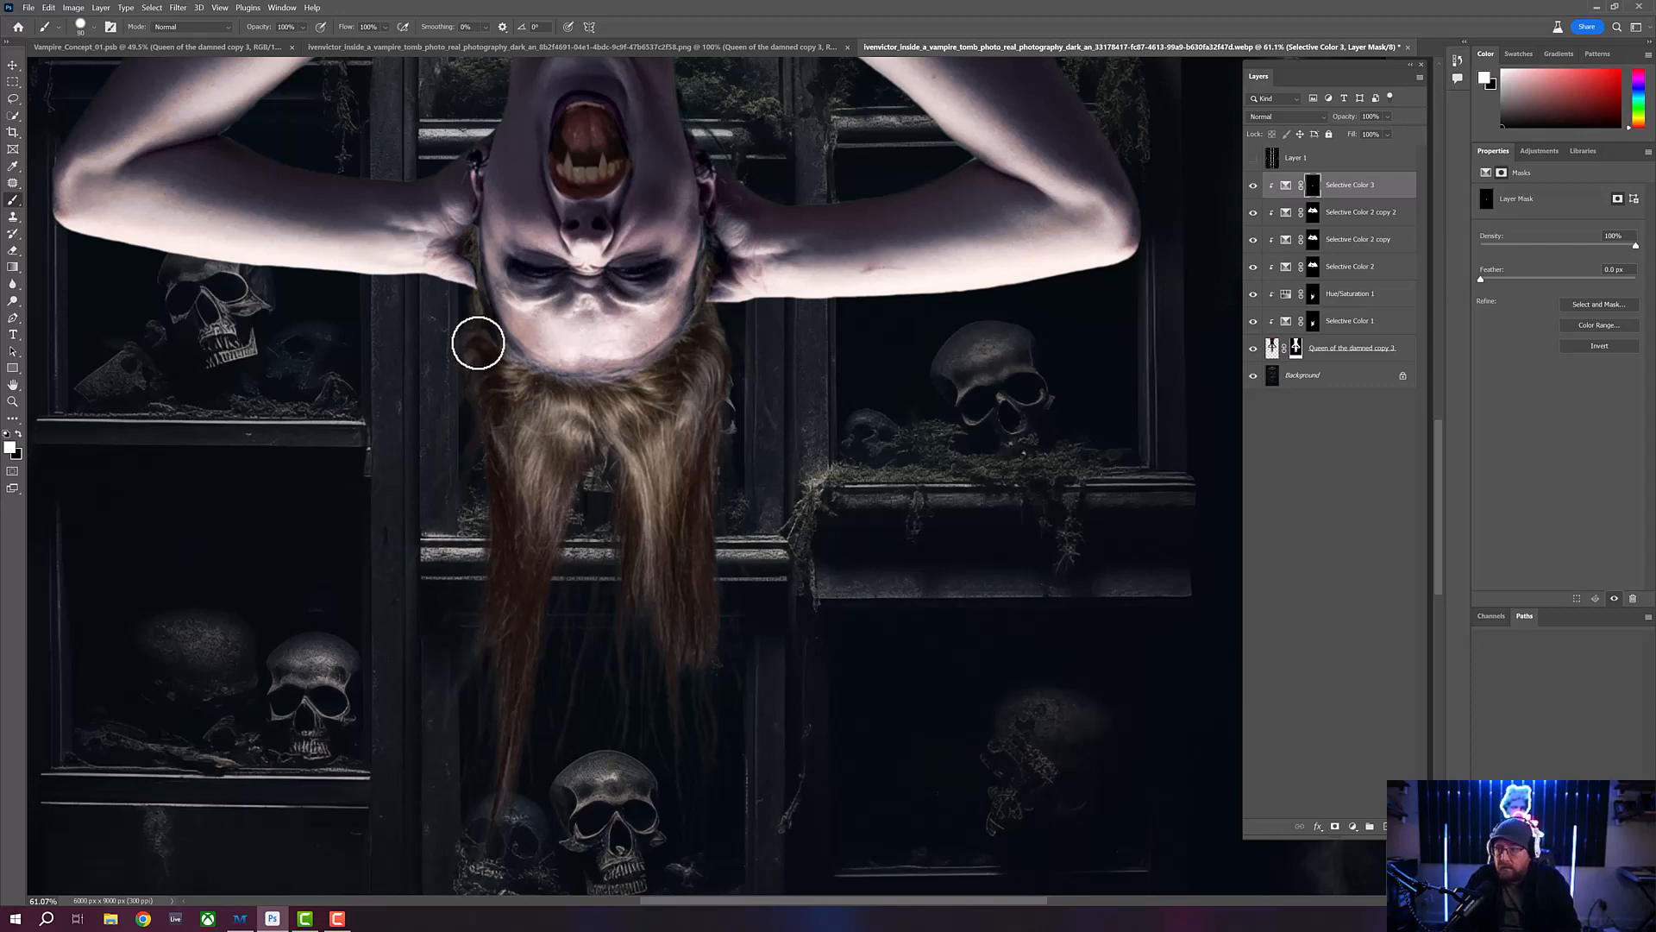
{"action": "mouse_move", "coordinate": [492, 362]}
{"action": "left_mouse_down"}
{"action": "mouse_move", "coordinate": [603, 397]}
{"action": "mouse_move", "coordinate": [710, 332]}
{"action": "mouse_move", "coordinate": [717, 353]}
{"action": "mouse_move", "coordinate": [707, 472]}
{"action": "mouse_move", "coordinate": [675, 387]}
{"action": "mouse_move", "coordinate": [613, 450]}
{"action": "mouse_move", "coordinate": [460, 387]}
{"action": "mouse_move", "coordinate": [471, 350]}
{"action": "mouse_move", "coordinate": [500, 402]}
{"action": "mouse_move", "coordinate": [481, 413]}
{"action": "mouse_move", "coordinate": [505, 479]}
{"action": "mouse_move", "coordinate": [561, 492]}
{"action": "mouse_move", "coordinate": [568, 532]}
{"action": "mouse_move", "coordinate": [642, 537]}
{"action": "mouse_move", "coordinate": [662, 437]}
{"action": "mouse_move", "coordinate": [715, 455]}
{"action": "mouse_move", "coordinate": [699, 548]}
{"action": "mouse_move", "coordinate": [713, 532]}
{"action": "mouse_move", "coordinate": [681, 542]}
{"action": "mouse_move", "coordinate": [603, 496]}
{"action": "mouse_move", "coordinate": [534, 538]}
{"action": "mouse_move", "coordinate": [508, 491]}
{"action": "mouse_move", "coordinate": [492, 575]}
{"action": "mouse_move", "coordinate": [506, 604]}
{"action": "mouse_move", "coordinate": [530, 524]}
{"action": "mouse_move", "coordinate": [537, 555]}
{"action": "mouse_move", "coordinate": [513, 636]}
{"action": "mouse_move", "coordinate": [595, 396]}
{"action": "left_mouse_up"}
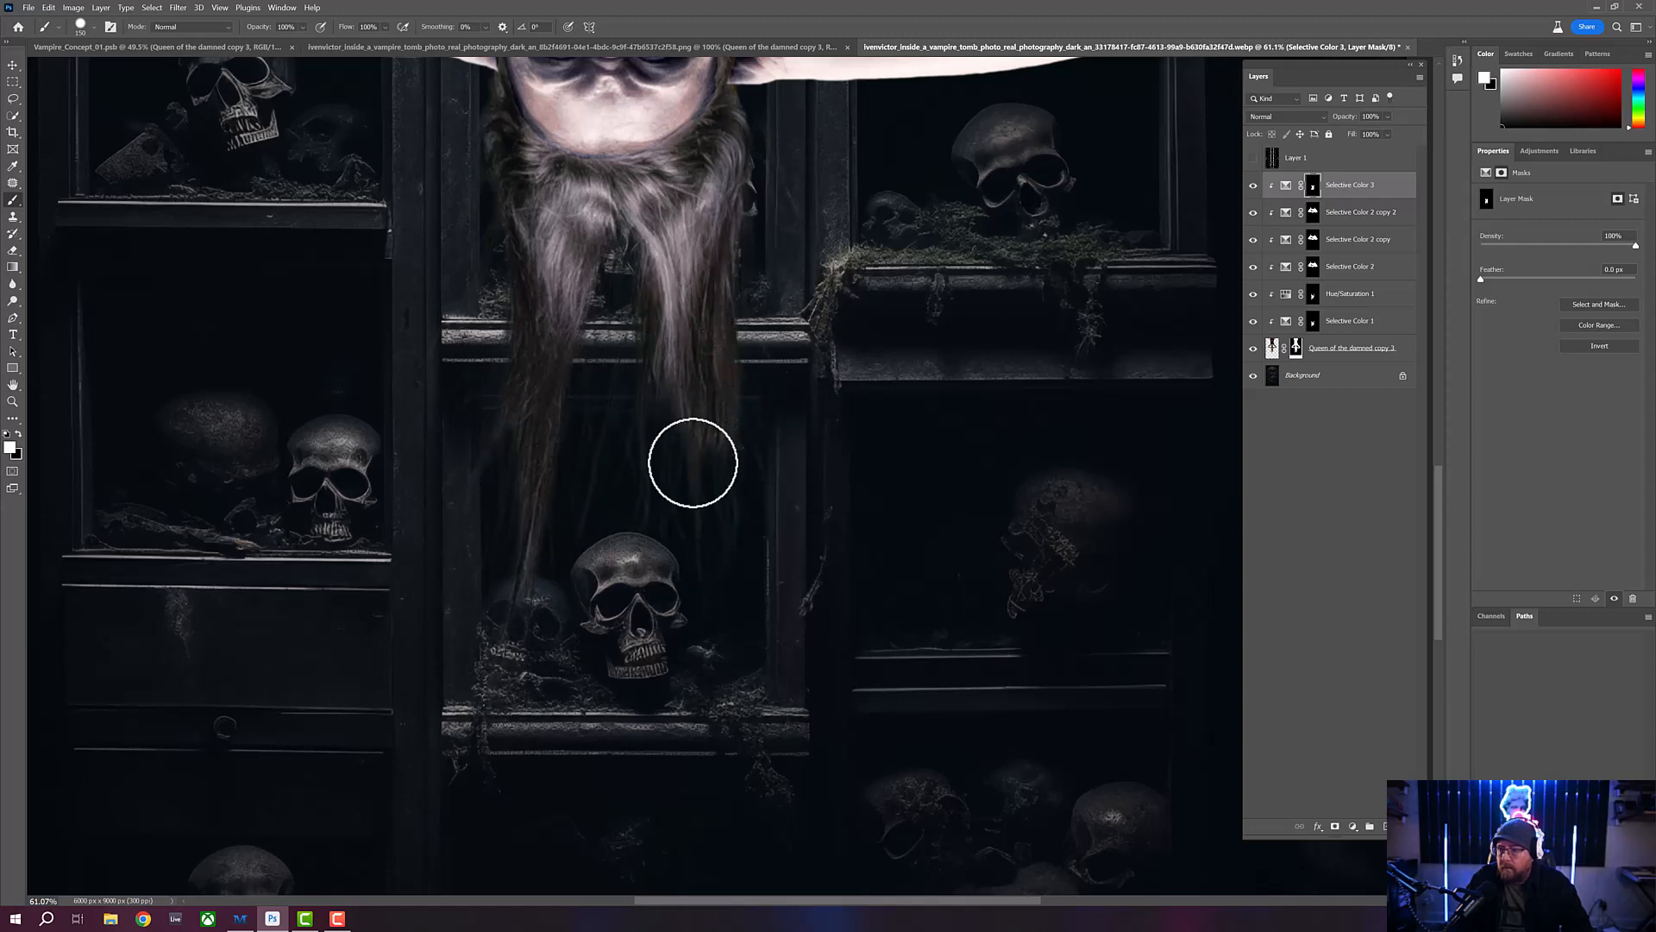
{"action": "left_click_drag", "start_coordinate": [571, 324], "coordinate": [564, 516]}
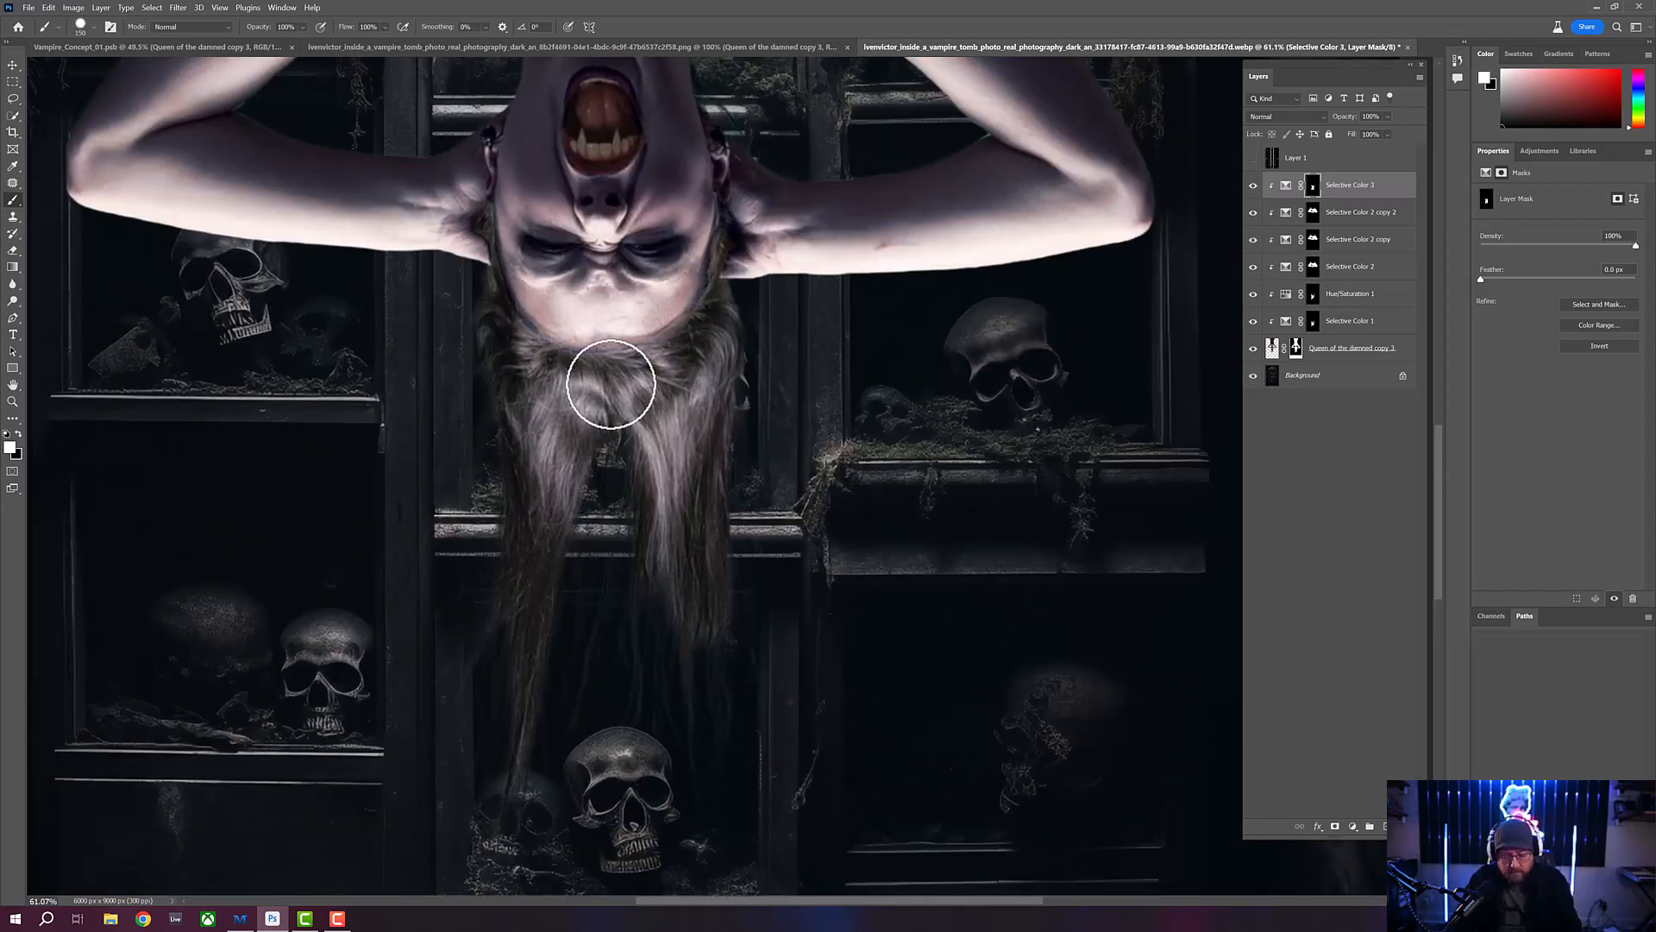
- Lower the brush's hardness and opacity and blend the Selective Color 3 mask around the hair roots
{"action": "left_click", "coordinate": [95, 28]}
{"action": "left_click_drag", "start_coordinate": [86, 90], "coordinate": [69, 88]}
{"action": "left_click", "coordinate": [374, 2]}
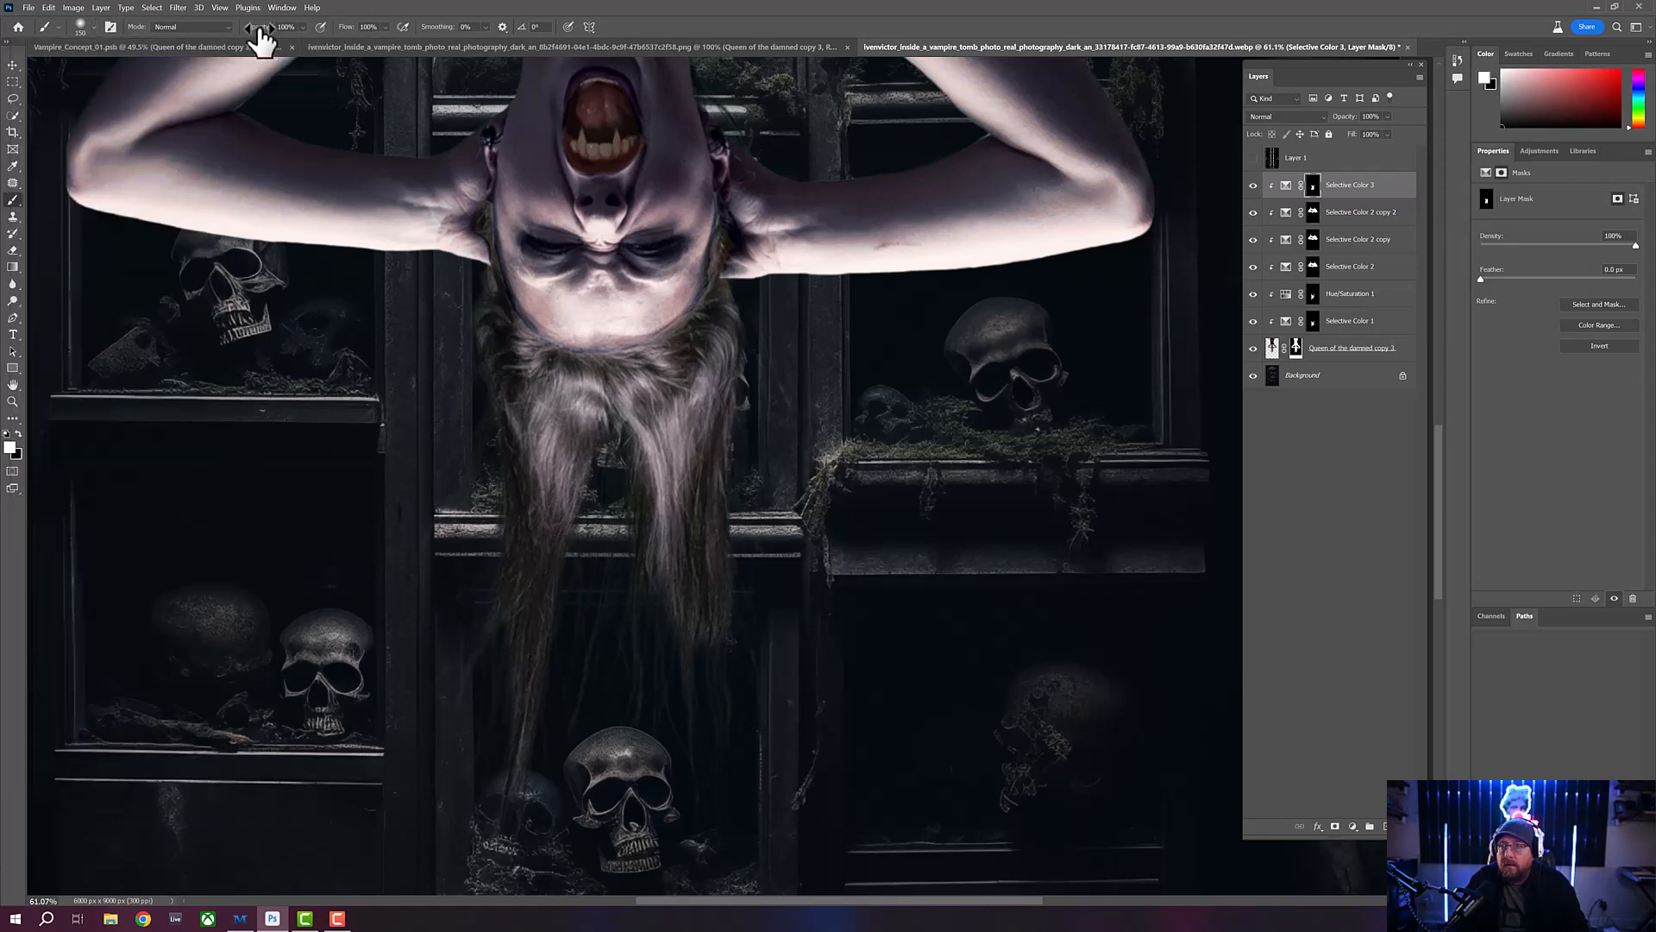
{"action": "left_click_drag", "start_coordinate": [261, 28], "coordinate": [210, 39]}
{"action": "mouse_move", "coordinate": [503, 325]}
{"action": "left_mouse_down"}
{"action": "mouse_move", "coordinate": [523, 365]}
{"action": "mouse_move", "coordinate": [486, 201]}
{"action": "mouse_move", "coordinate": [486, 242]}
{"action": "mouse_move", "coordinate": [497, 276]}
{"action": "mouse_move", "coordinate": [487, 209]}
{"action": "mouse_move", "coordinate": [495, 277]}
{"action": "mouse_move", "coordinate": [492, 171]}
{"action": "mouse_move", "coordinate": [486, 253]}
{"action": "mouse_move", "coordinate": [486, 223]}
{"action": "mouse_move", "coordinate": [533, 337]}
{"action": "mouse_move", "coordinate": [494, 256]}
{"action": "mouse_move", "coordinate": [542, 339]}
{"action": "mouse_move", "coordinate": [502, 289]}
{"action": "mouse_move", "coordinate": [578, 343]}
{"action": "mouse_move", "coordinate": [533, 326]}
{"action": "mouse_move", "coordinate": [621, 349]}
{"action": "mouse_move", "coordinate": [552, 330]}
{"action": "mouse_move", "coordinate": [637, 338]}
{"action": "mouse_move", "coordinate": [607, 342]}
{"action": "mouse_move", "coordinate": [675, 322]}
{"action": "mouse_move", "coordinate": [616, 343]}
{"action": "mouse_move", "coordinate": [713, 298]}
{"action": "mouse_move", "coordinate": [654, 335]}
{"action": "mouse_move", "coordinate": [721, 277]}
{"action": "mouse_move", "coordinate": [689, 319]}
{"action": "mouse_move", "coordinate": [725, 217]}
{"action": "mouse_move", "coordinate": [715, 284]}
{"action": "mouse_move", "coordinate": [729, 180]}
{"action": "mouse_move", "coordinate": [713, 278]}
{"action": "mouse_move", "coordinate": [675, 320]}
{"action": "mouse_move", "coordinate": [618, 338]}
{"action": "mouse_move", "coordinate": [577, 338]}
{"action": "mouse_move", "coordinate": [521, 295]}
{"action": "mouse_move", "coordinate": [495, 215]}
{"action": "mouse_move", "coordinate": [520, 295]}
{"action": "mouse_move", "coordinate": [492, 210]}
{"action": "mouse_move", "coordinate": [603, 385]}
{"action": "mouse_move", "coordinate": [654, 399]}
{"action": "mouse_move", "coordinate": [496, 285]}
{"action": "mouse_move", "coordinate": [533, 335]}
{"action": "mouse_move", "coordinate": [703, 311]}
{"action": "mouse_move", "coordinate": [729, 257]}
{"action": "mouse_move", "coordinate": [554, 329]}
{"action": "mouse_move", "coordinate": [594, 389]}
{"action": "mouse_move", "coordinate": [585, 434]}
{"action": "left_mouse_up"}
{"action": "left_click", "coordinate": [13, 400]}
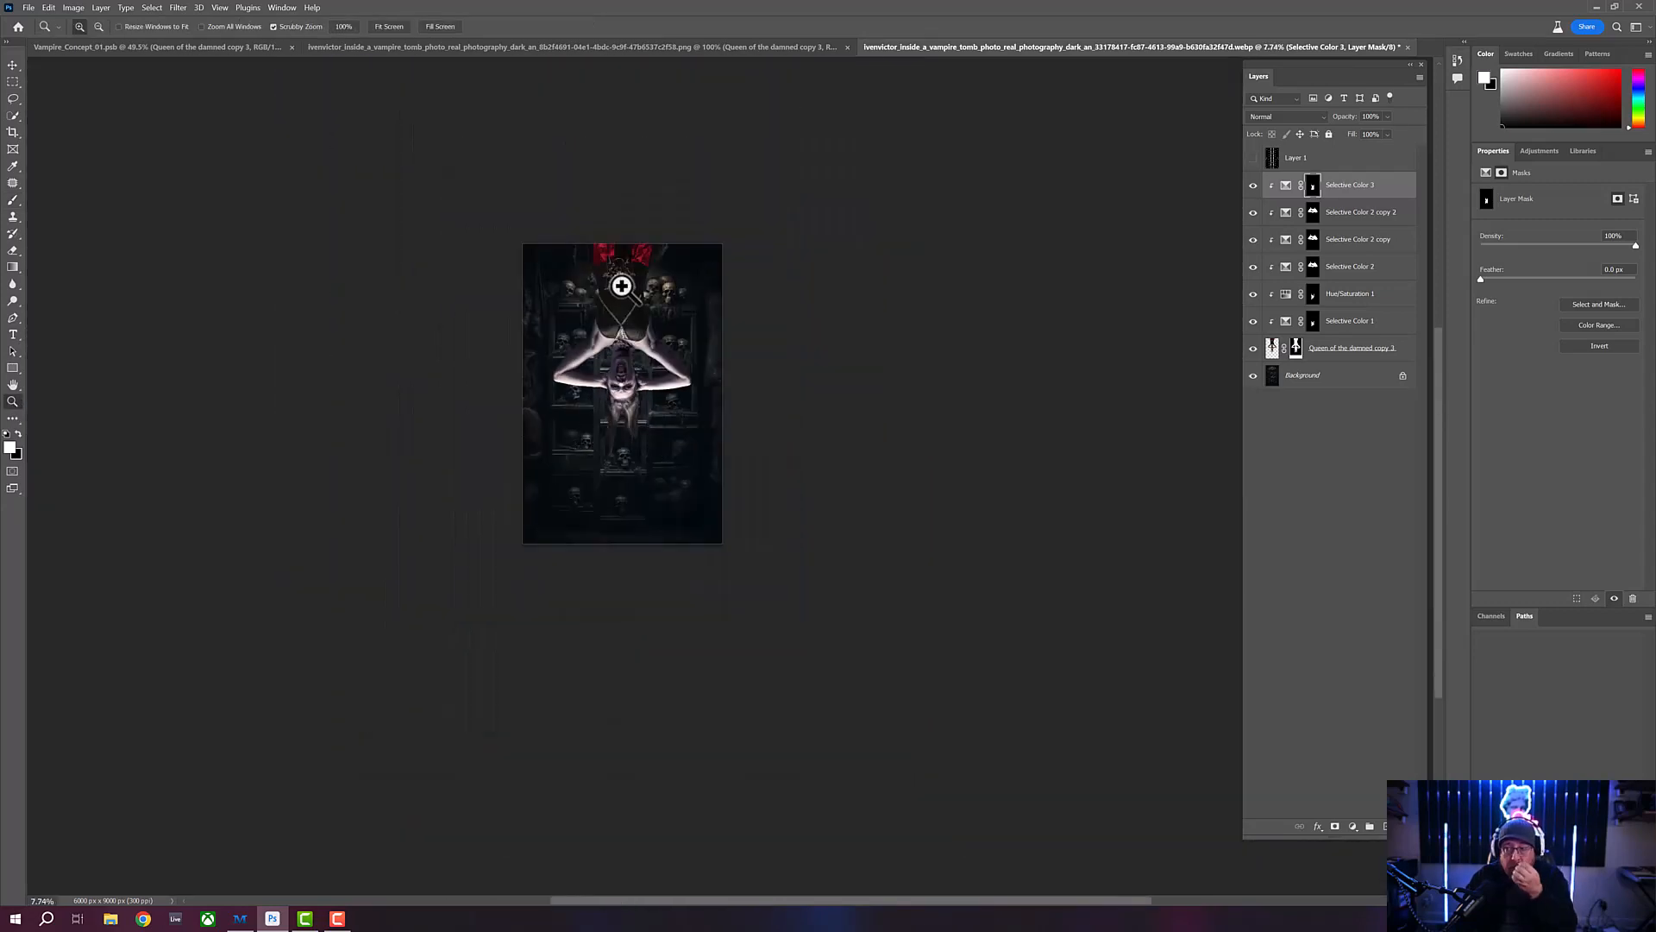
- Rename the vampire's masked image layer as Queen
{"action": "left_click_drag", "start_coordinate": [623, 287], "coordinate": [613, 336]}
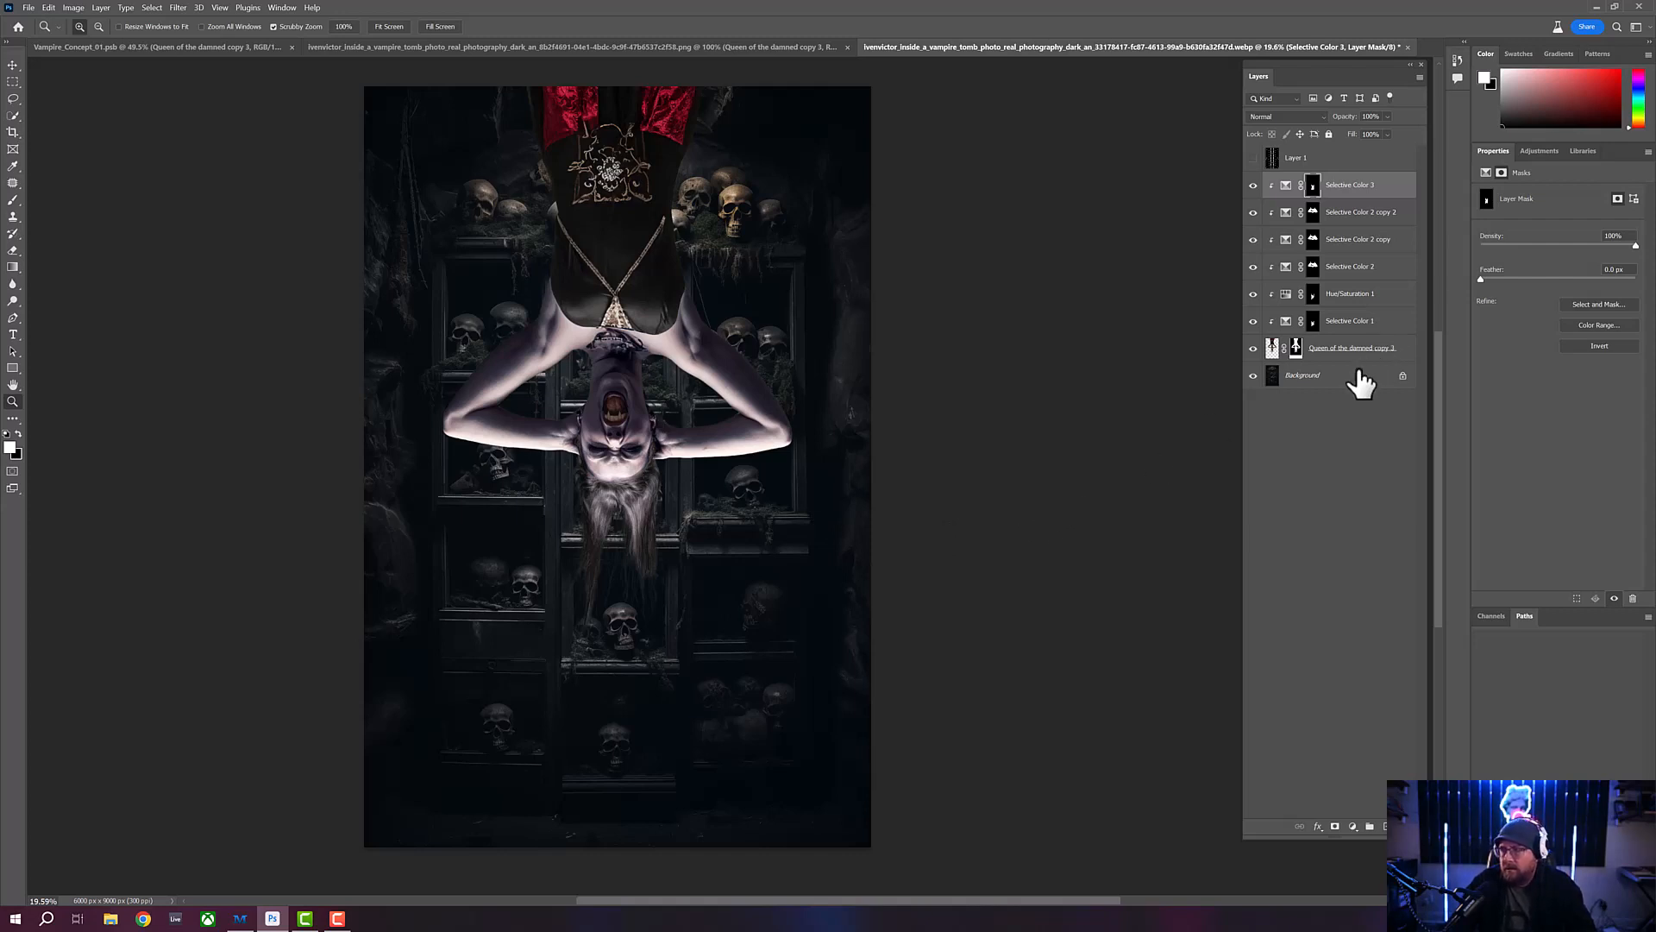
{"action": "left_click", "coordinate": [1400, 350]}
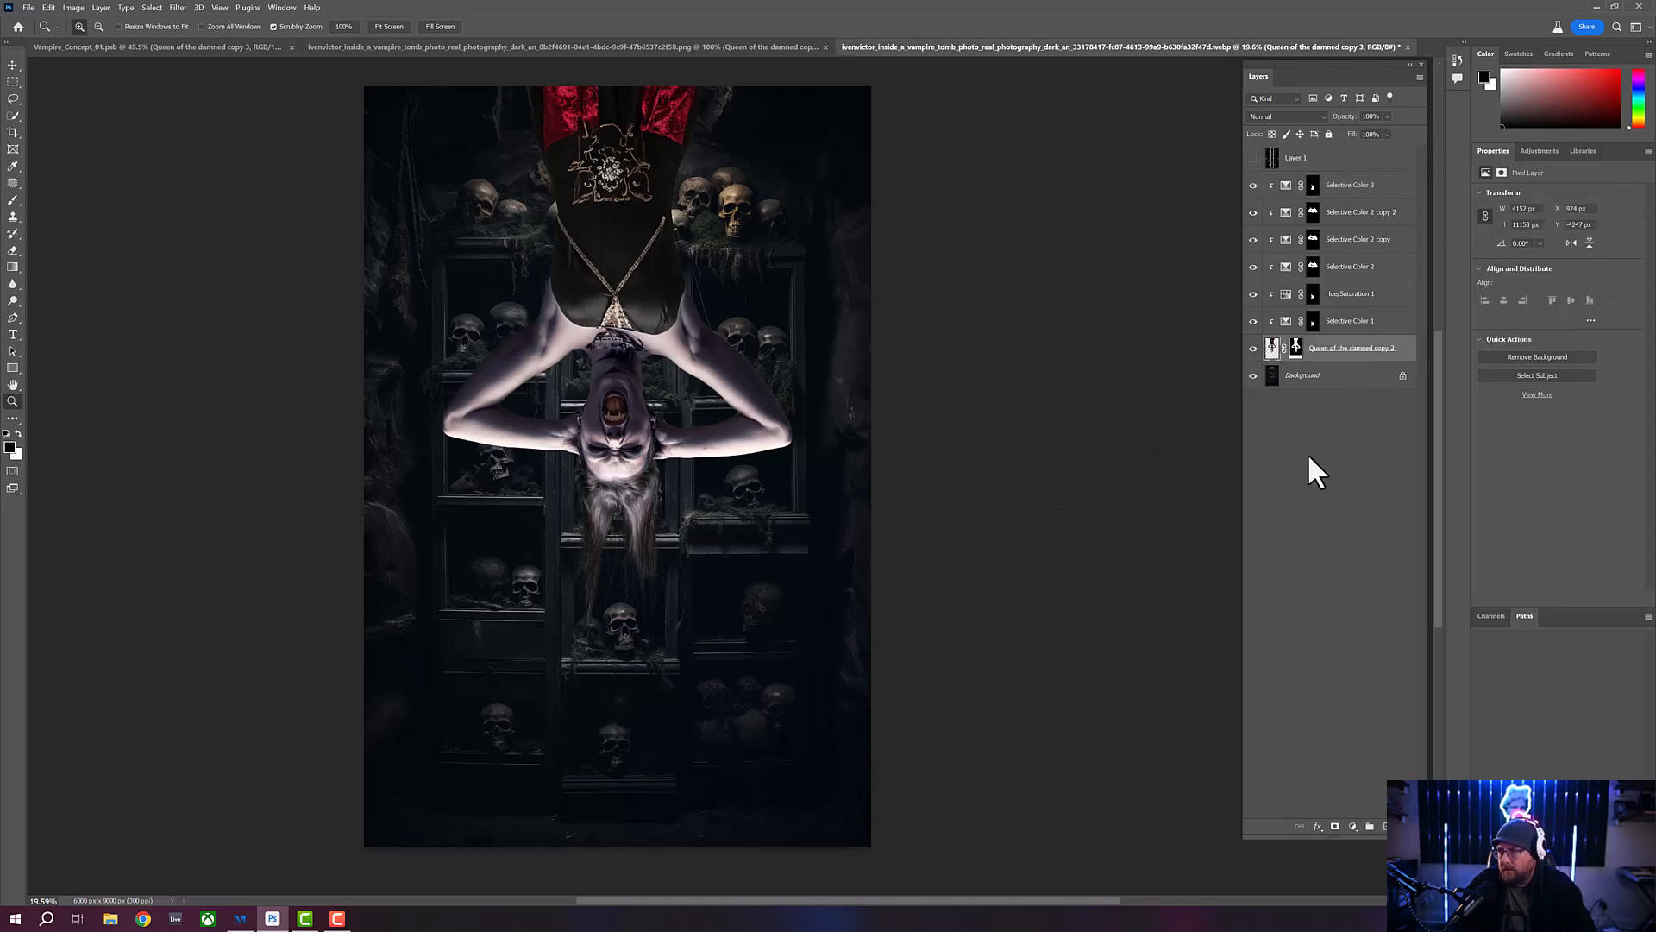
{"action": "double_click", "coordinate": [1351, 349]}
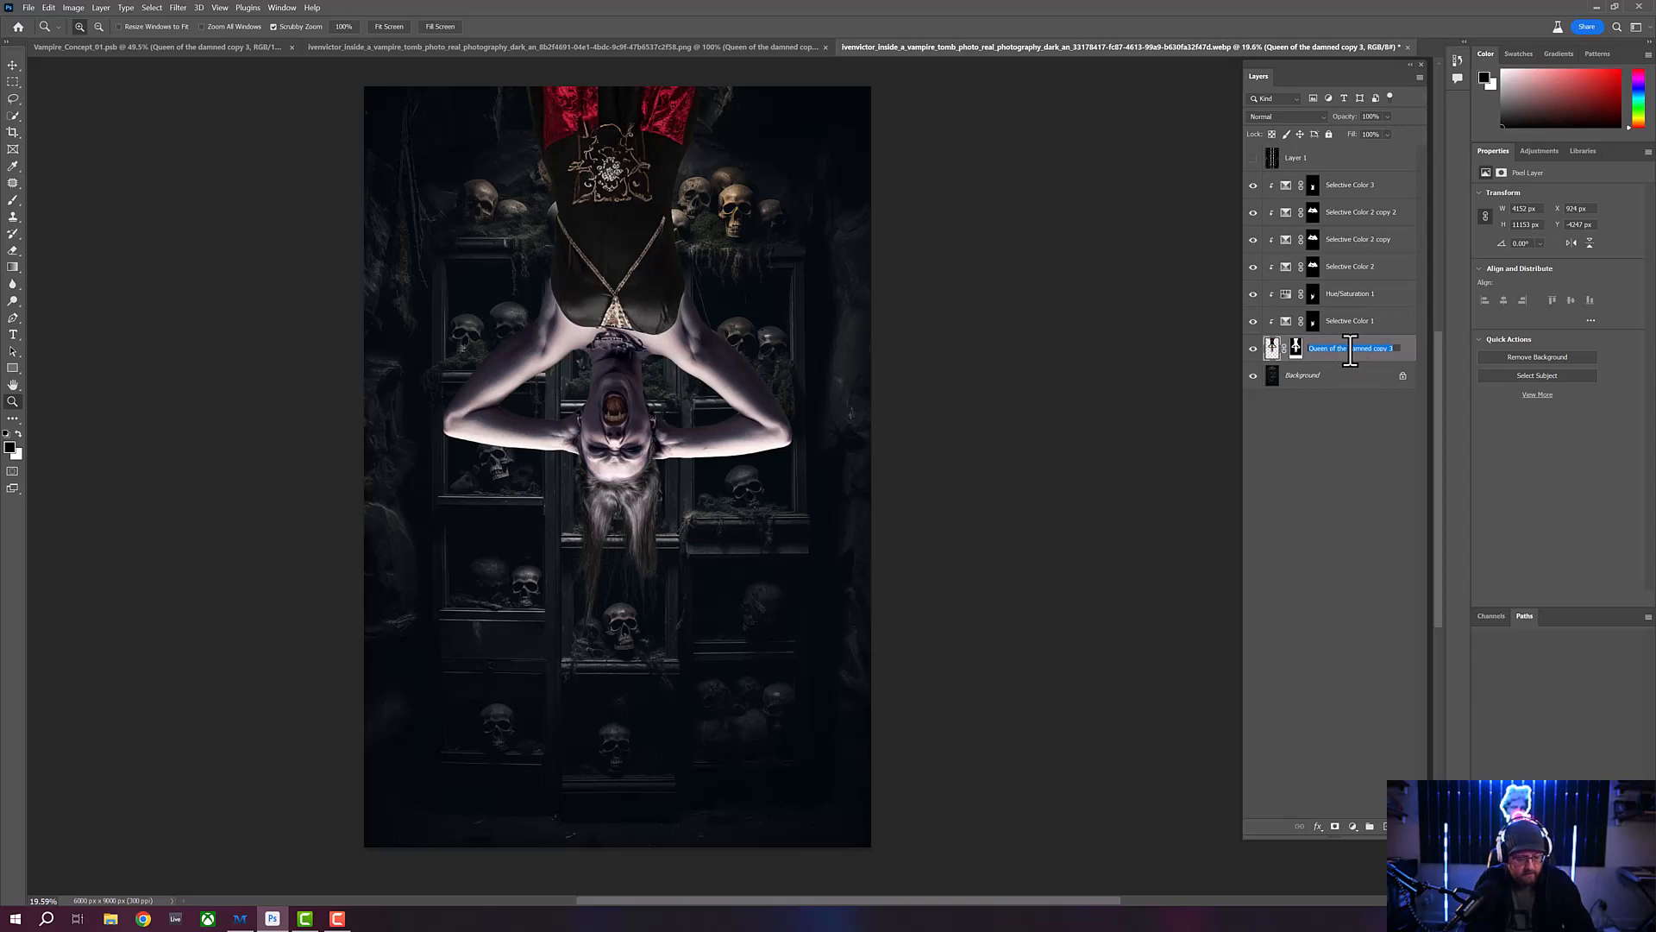
{"action": "type", "text": "O"}
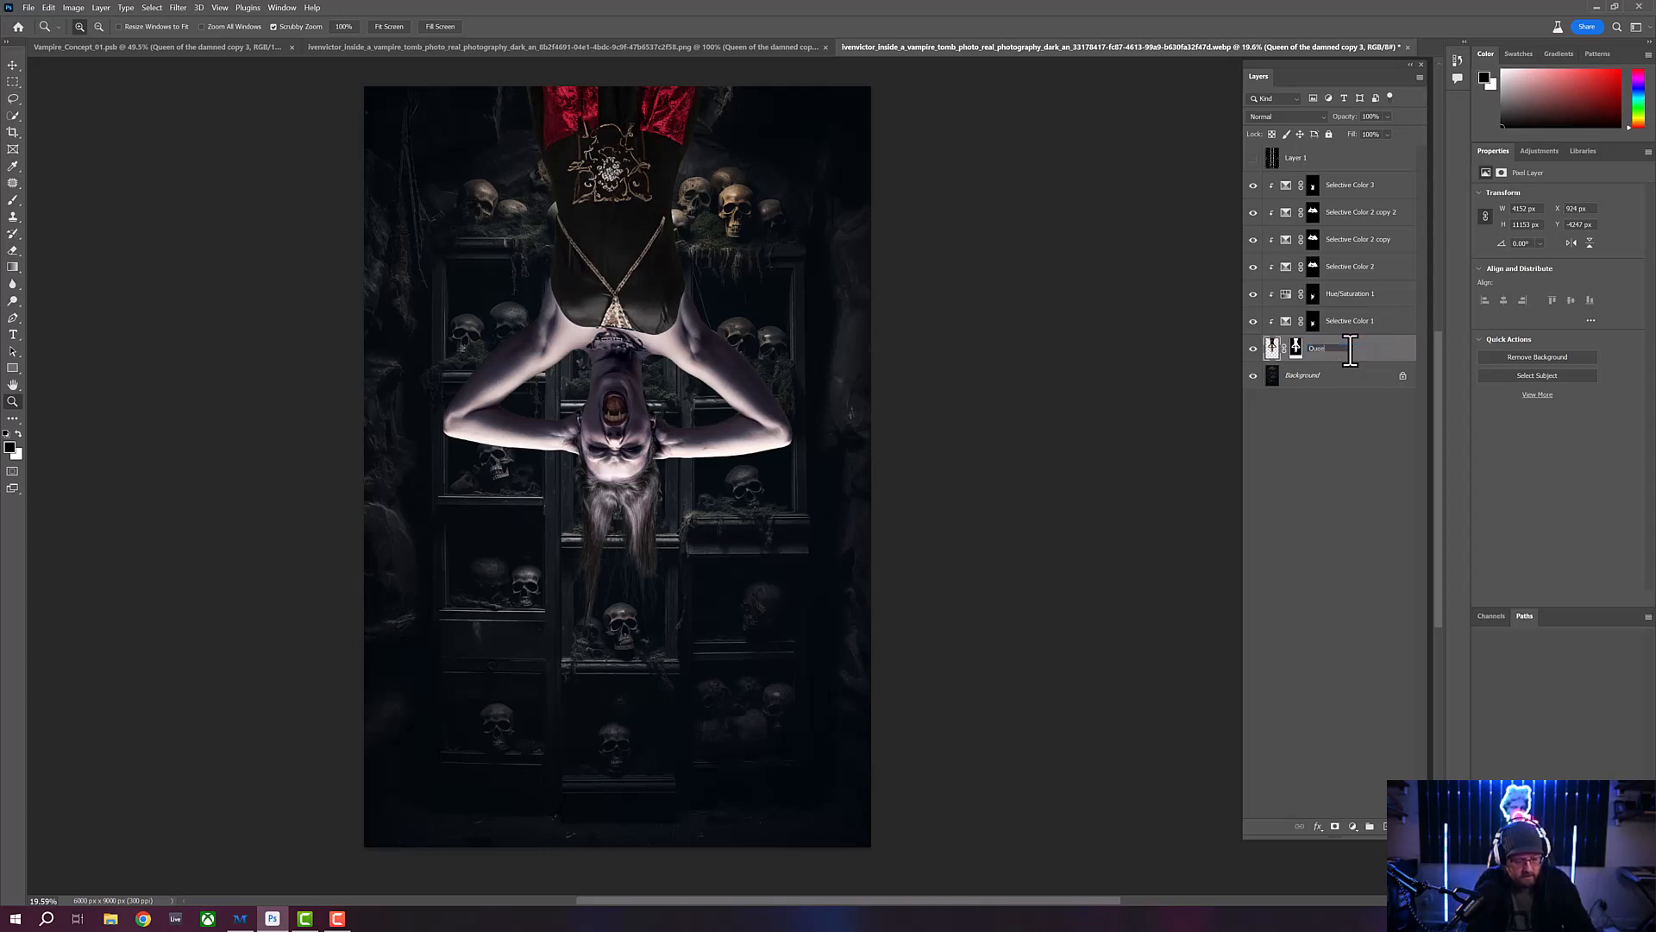
{"action": "key", "text": "Return"}
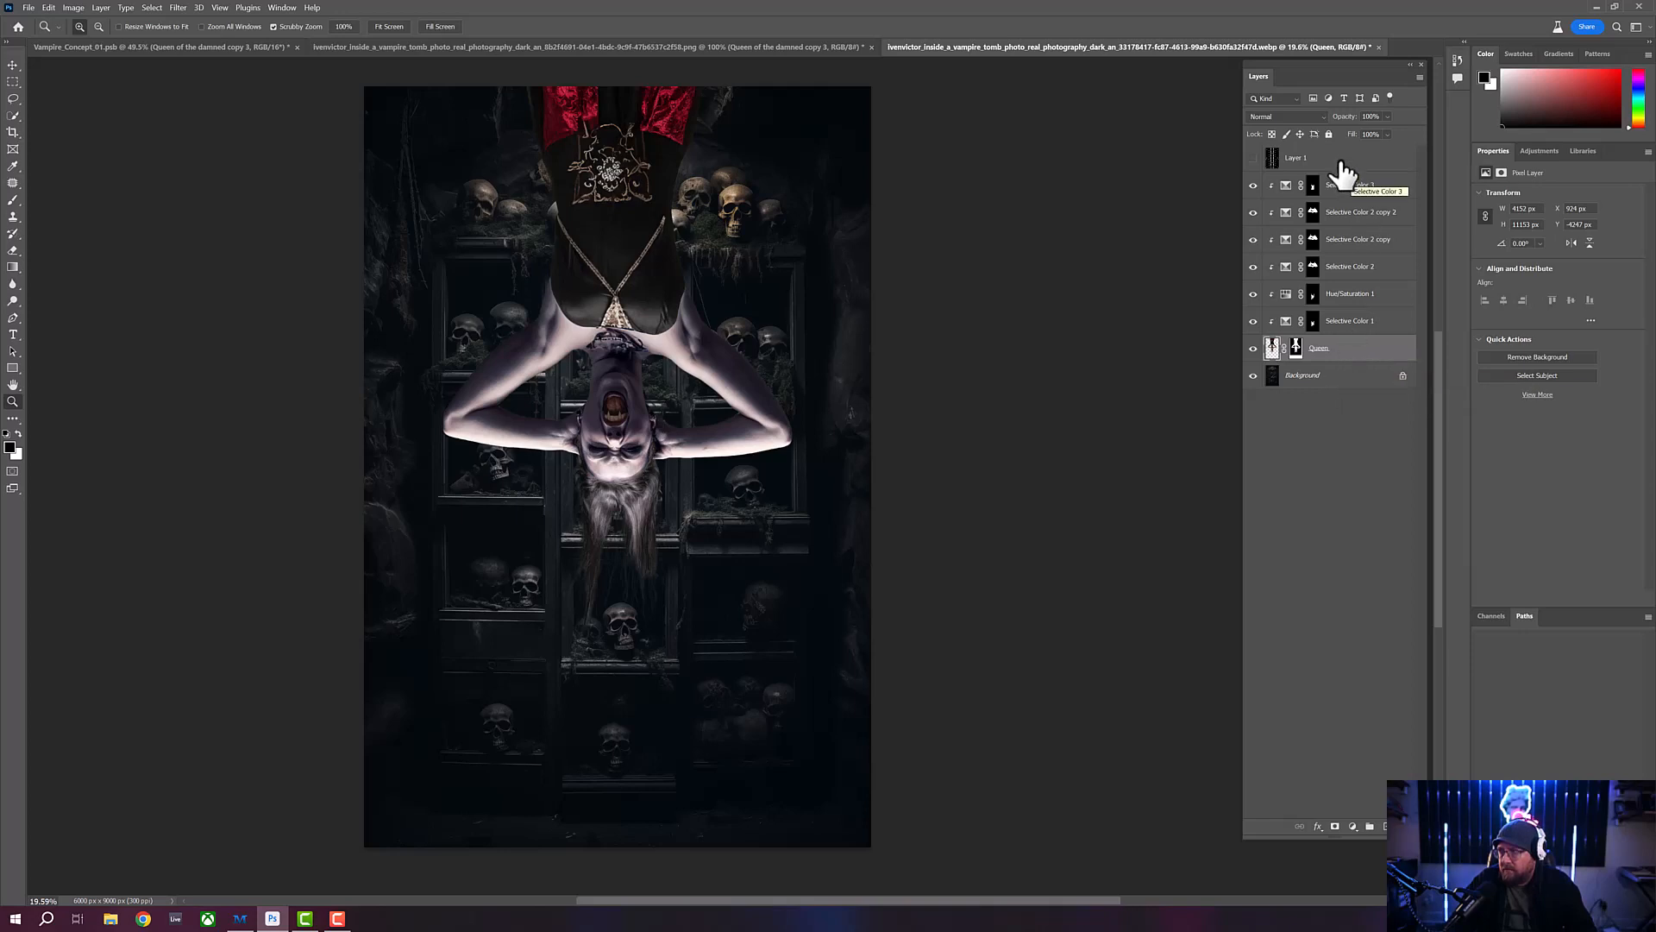
{"action": "left_click", "coordinate": [1348, 389]}
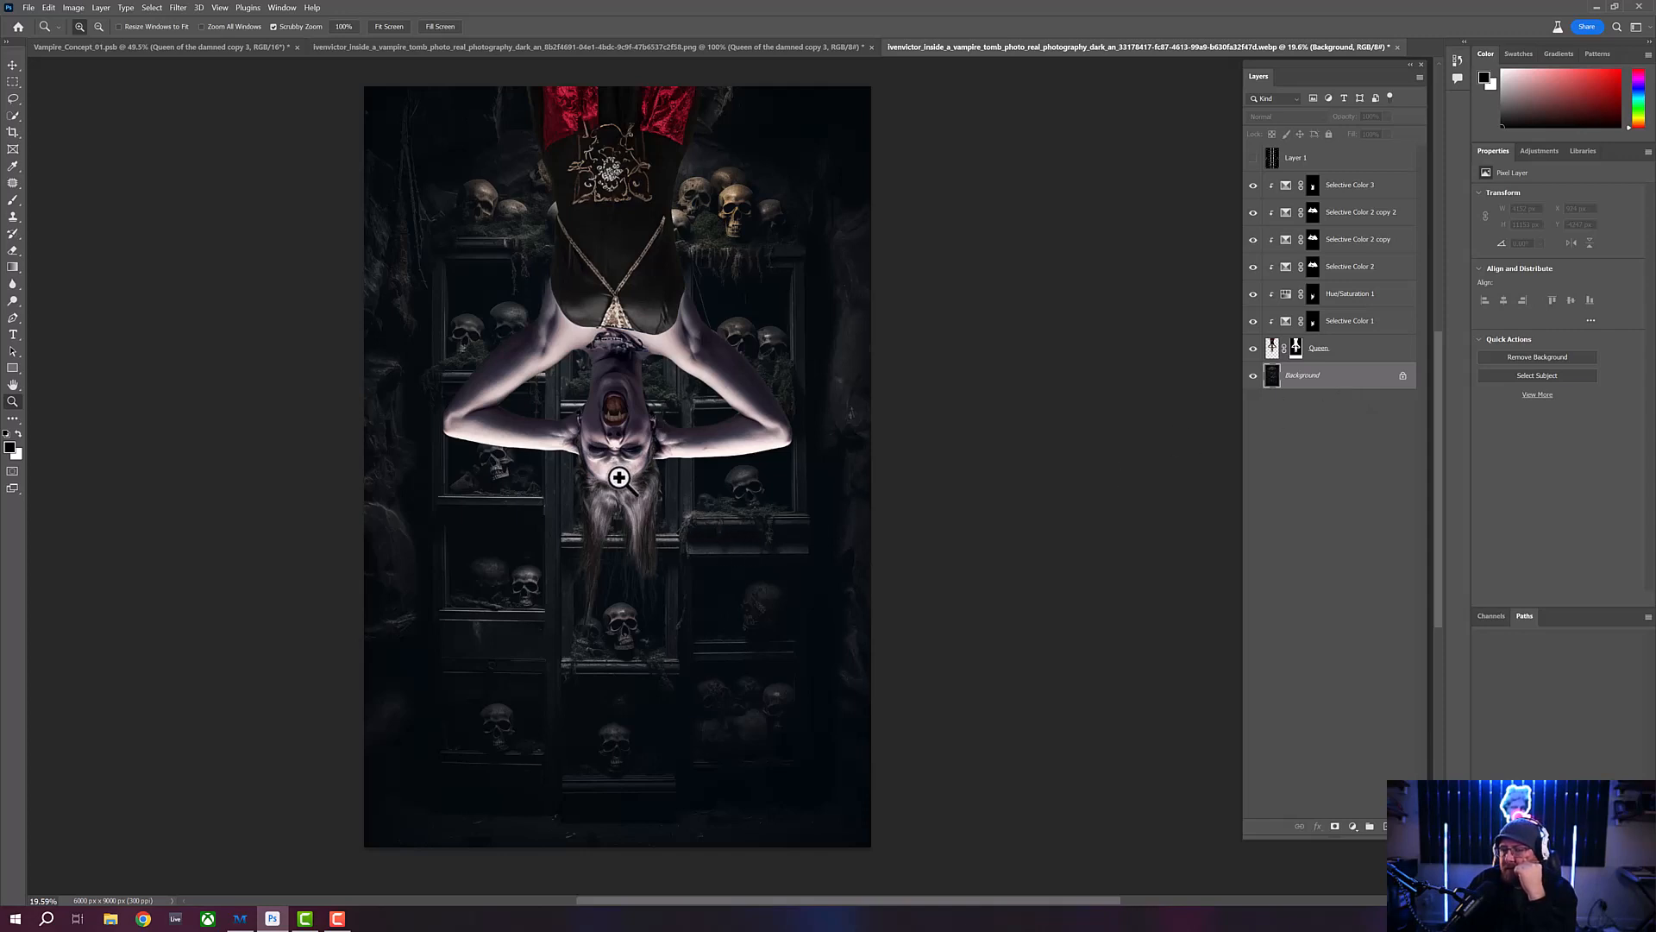
{"action": "left_click_drag", "start_coordinate": [618, 477], "coordinate": [673, 521]}
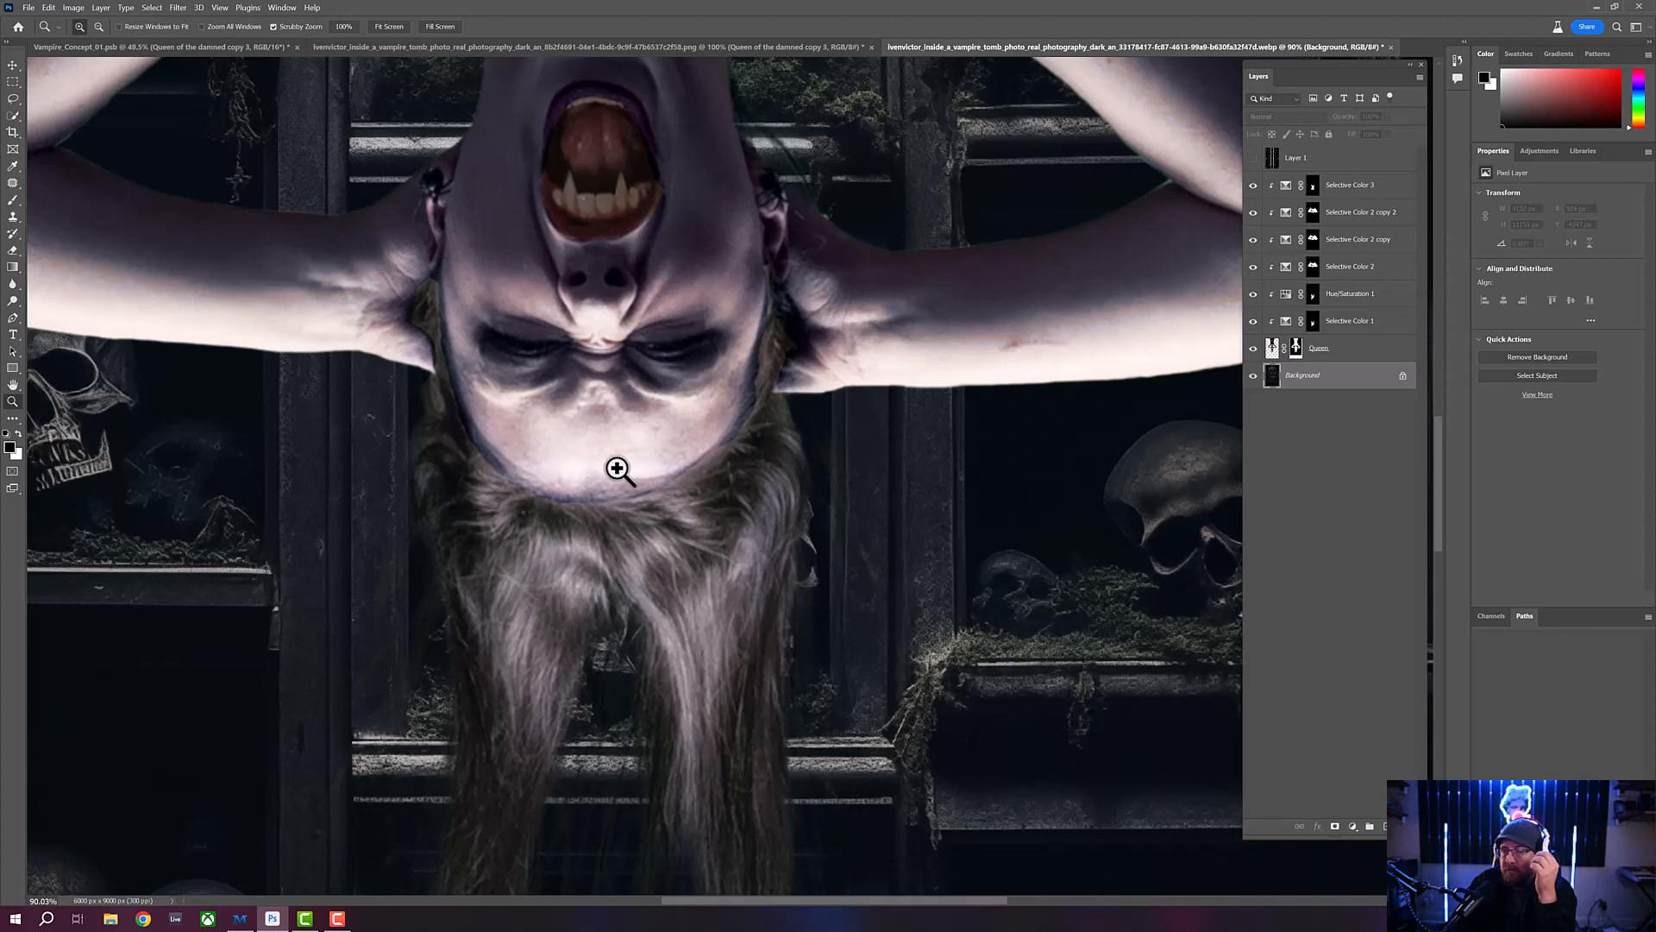
{"action": "left_click_drag", "start_coordinate": [619, 470], "coordinate": [582, 479]}
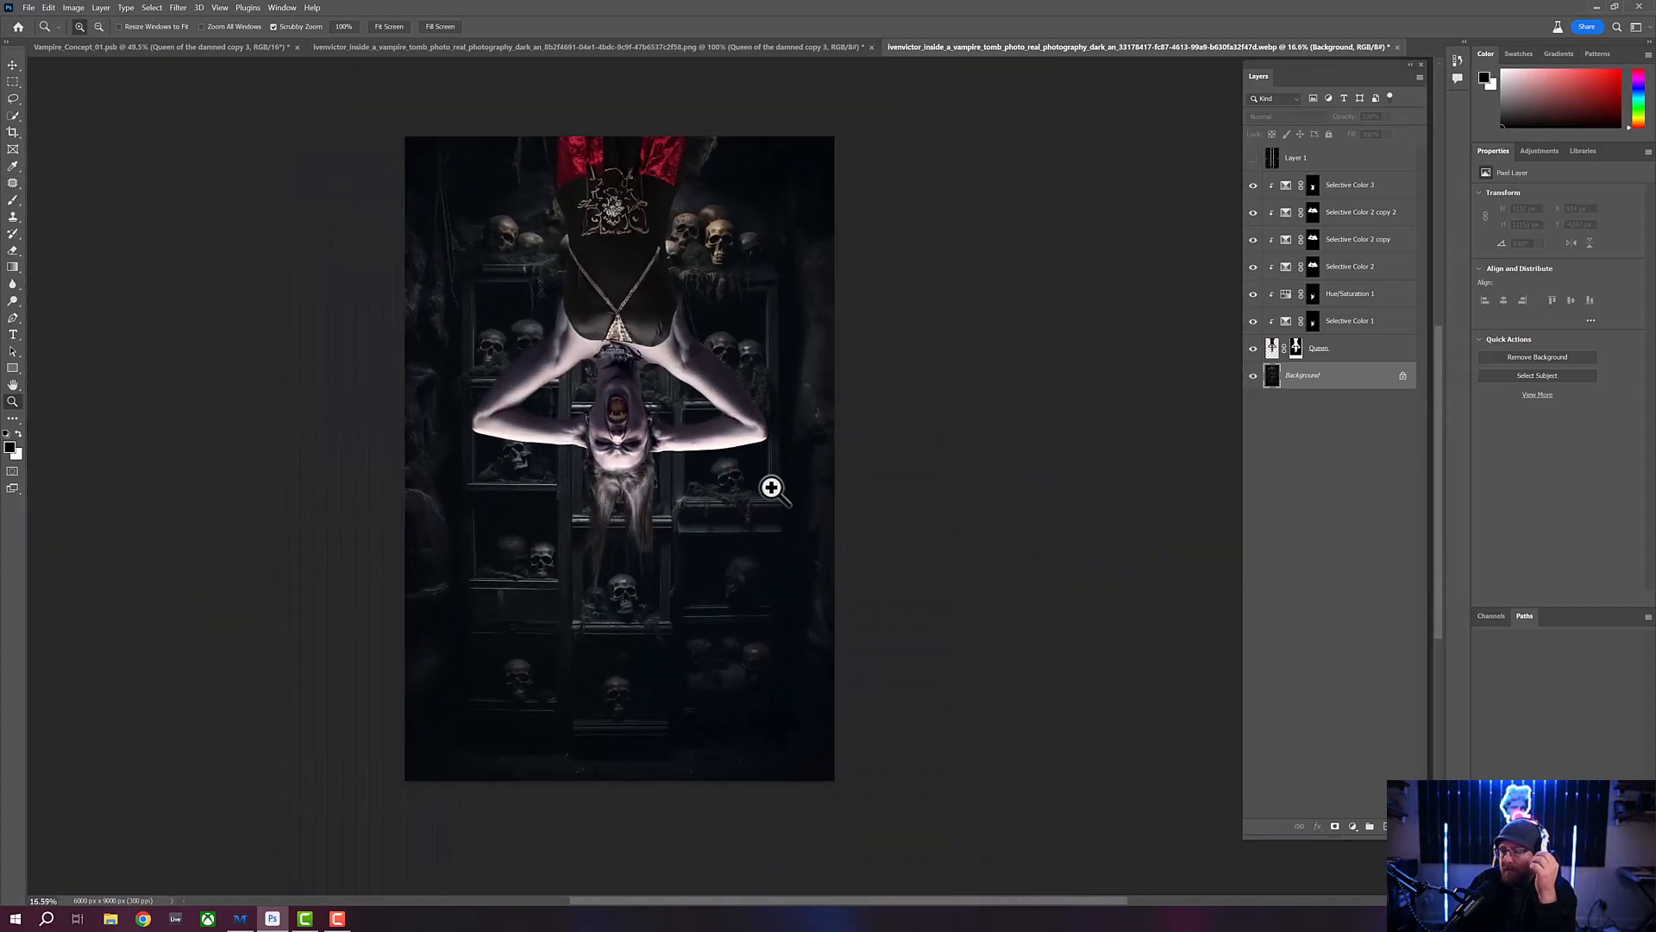
- Check where the composite is brightest using a temporary Threshold adjustment above Selective Color 3 at level 225, and delete that adjustment
{"action": "left_click", "coordinate": [1391, 185]}
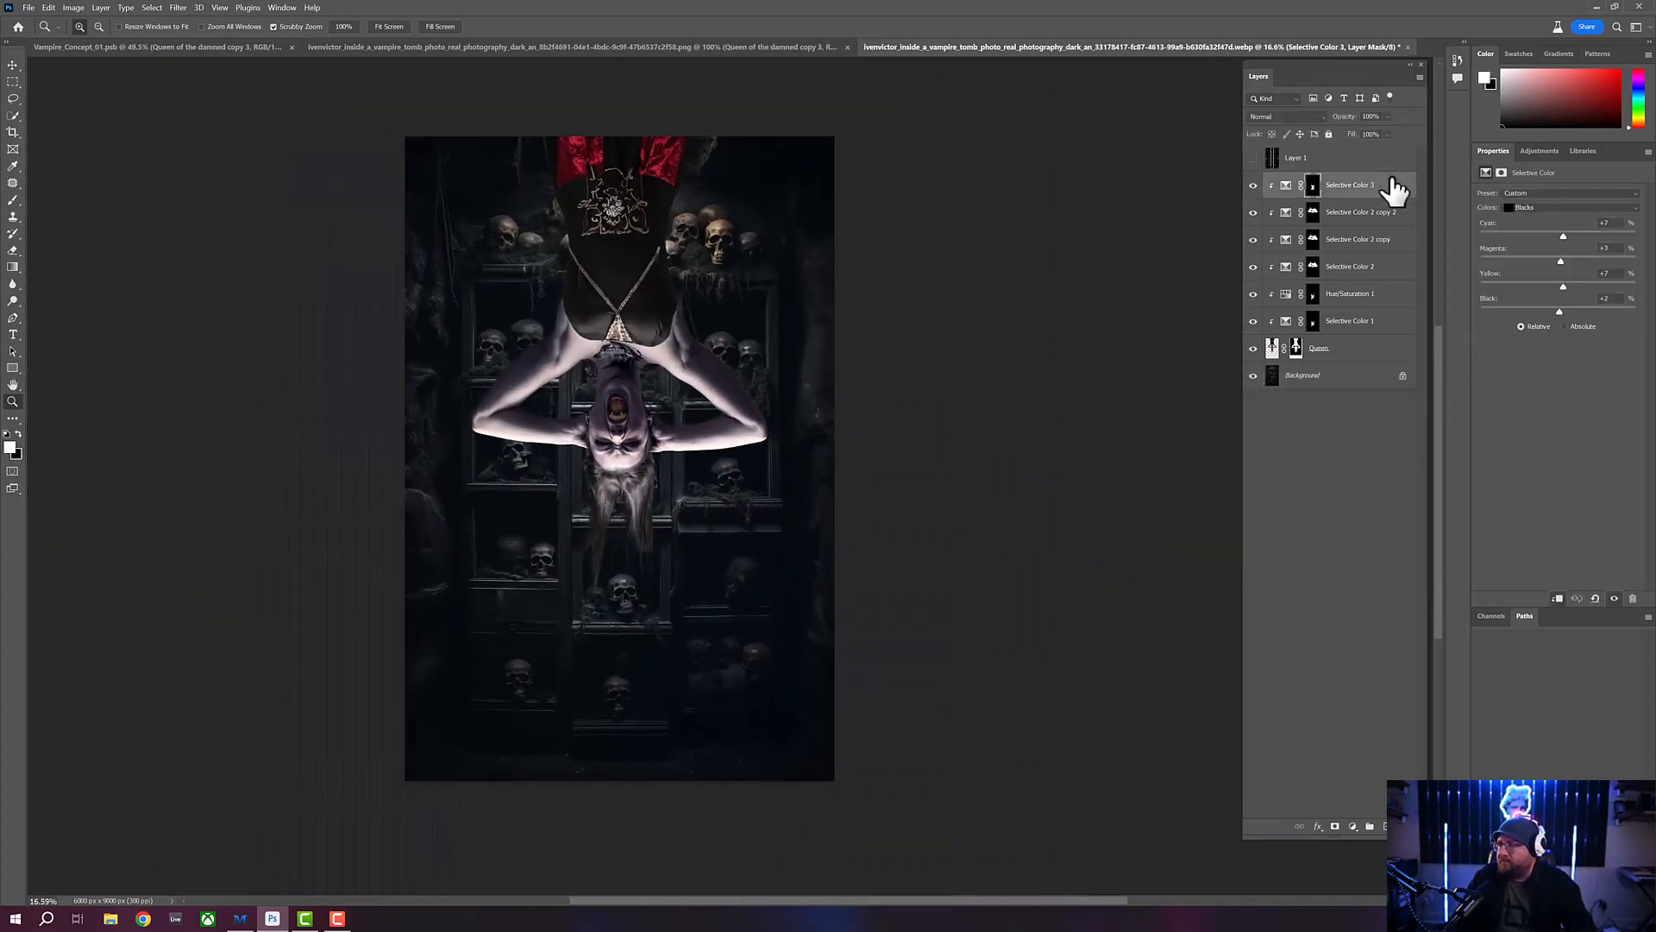
{"action": "left_click", "coordinate": [1352, 826]}
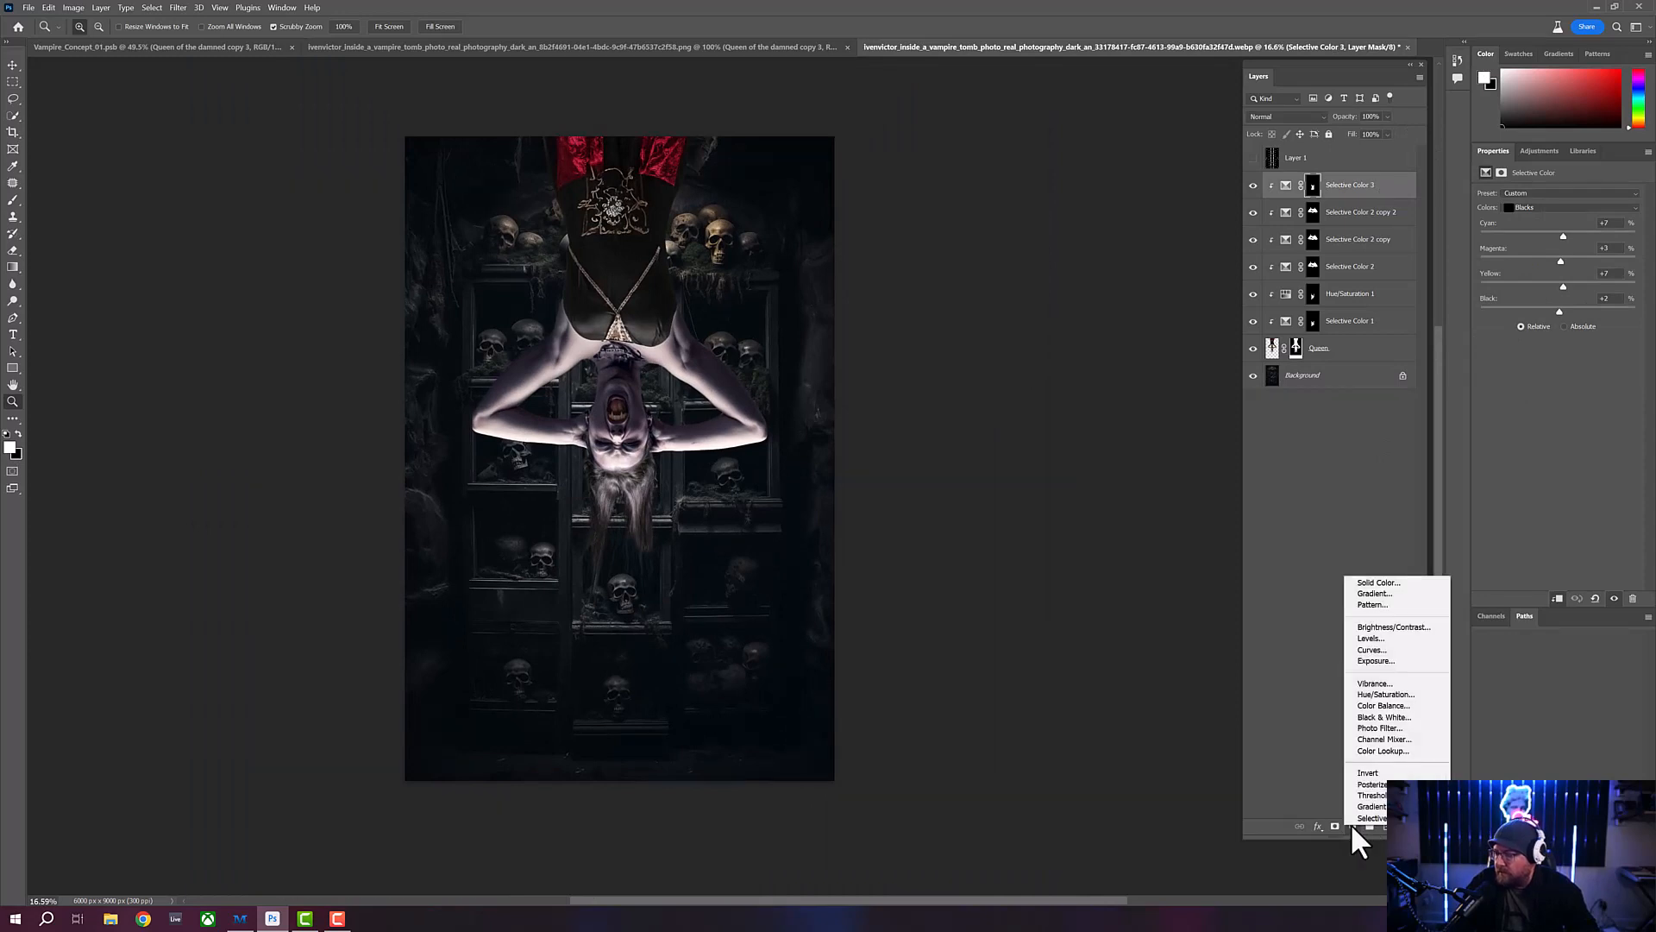
{"action": "left_click", "coordinate": [1358, 795]}
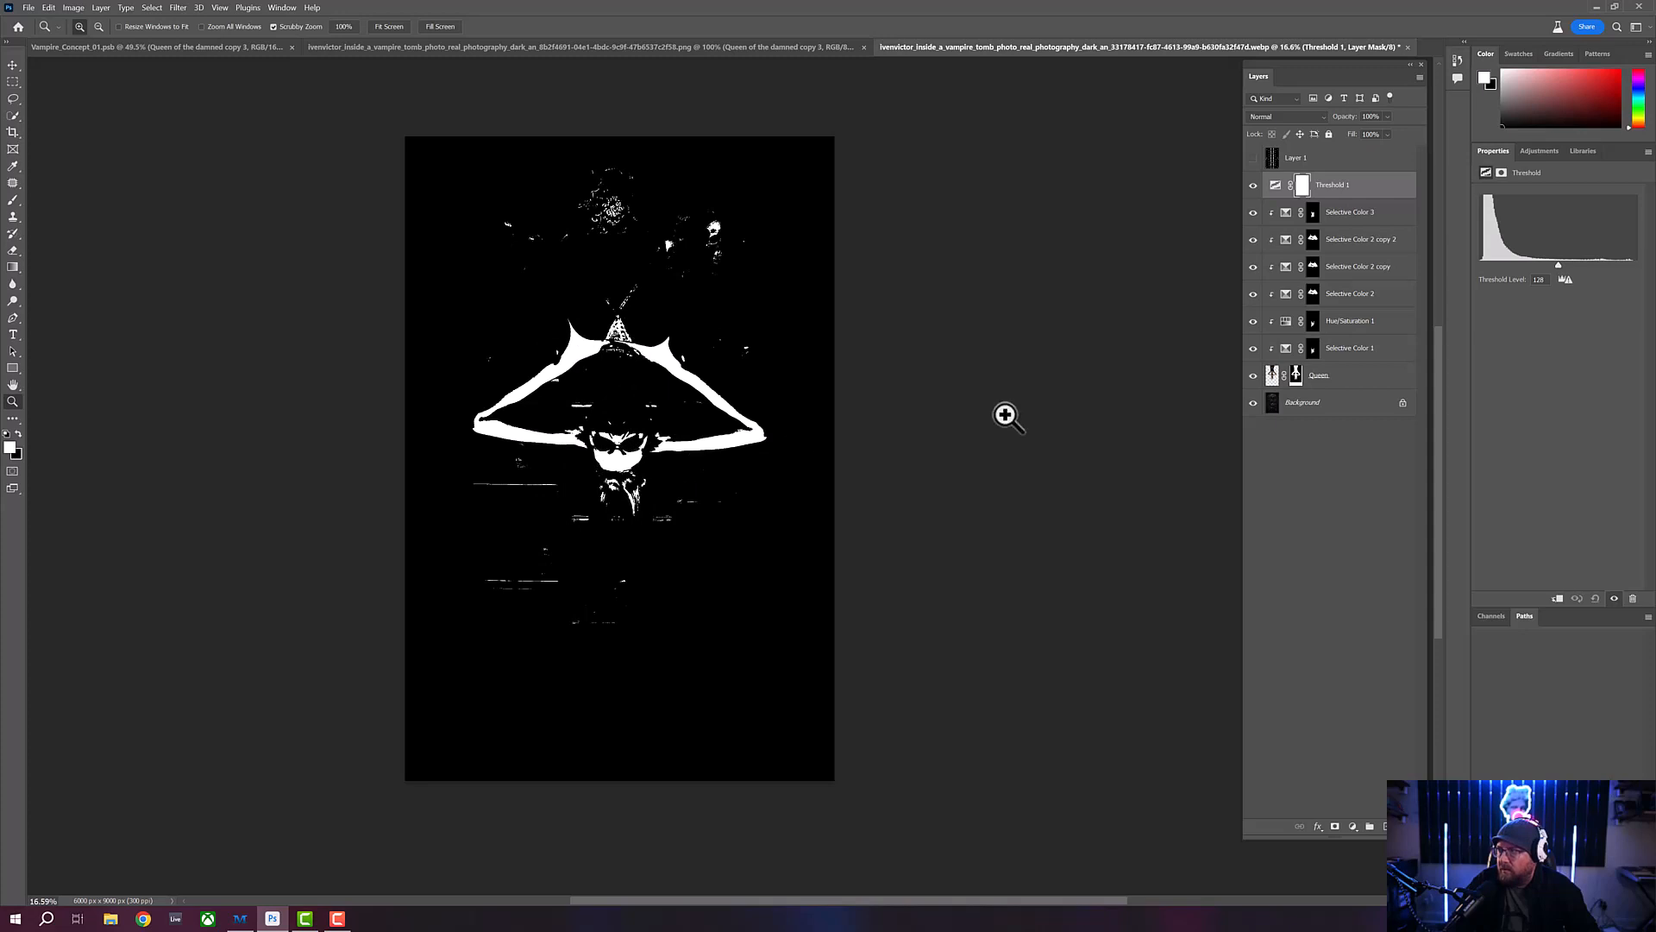
{"action": "left_click_drag", "start_coordinate": [1558, 264], "coordinate": [1616, 265]}
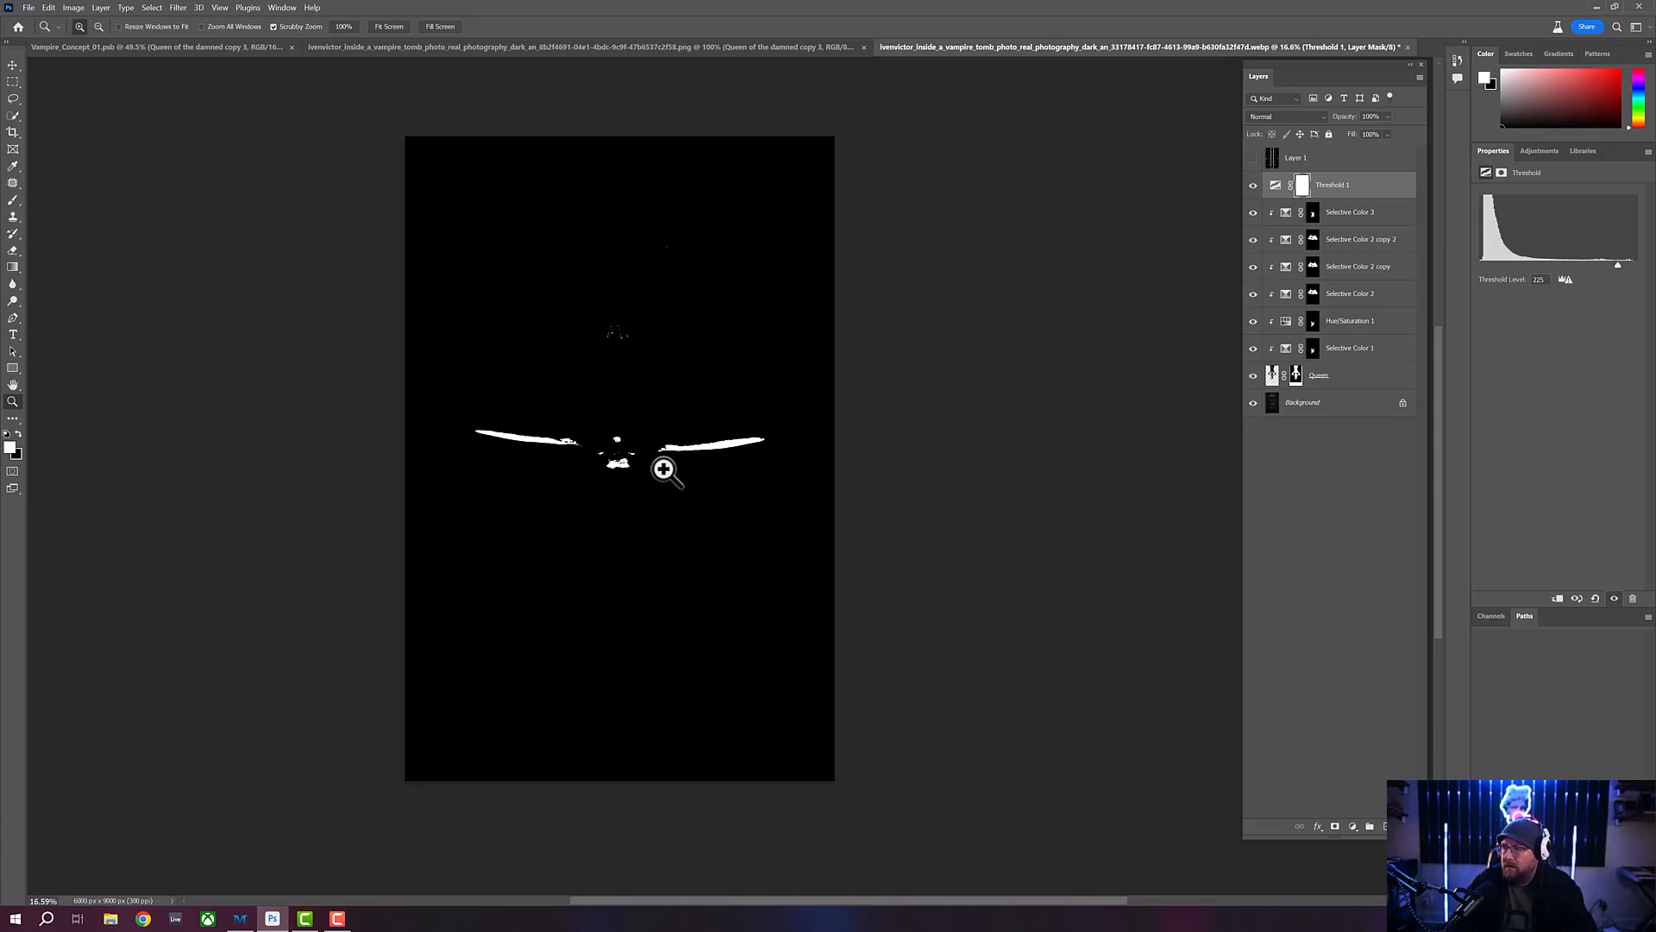
{"action": "left_click", "coordinate": [1390, 191]}
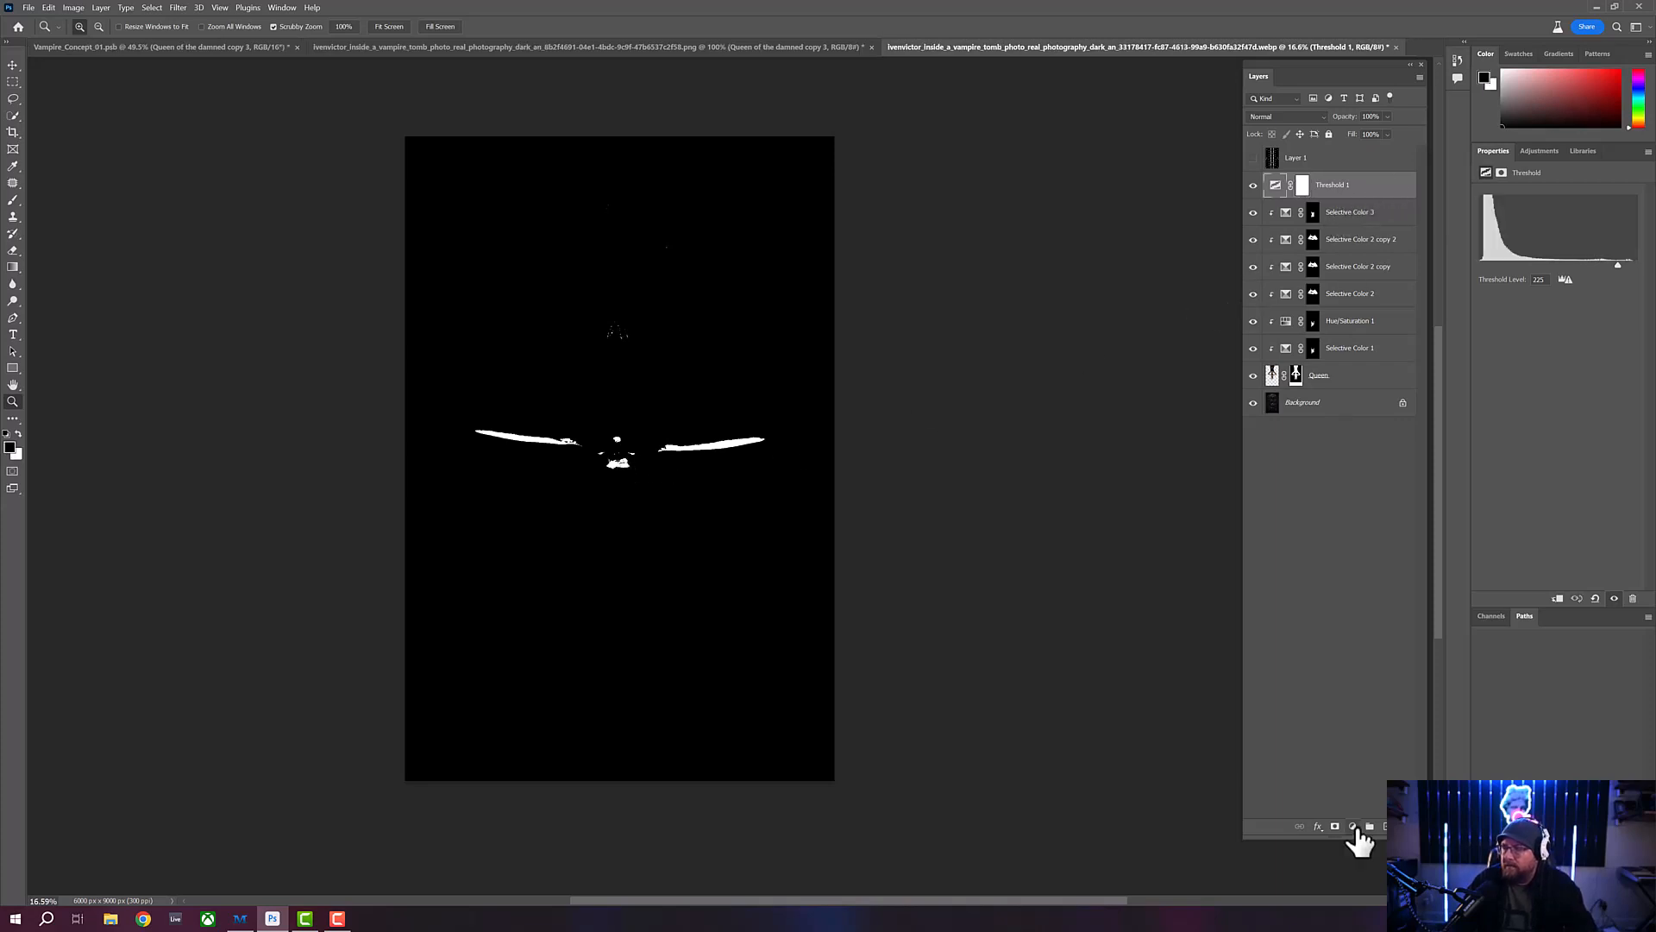
{"action": "key", "text": "Delete"}
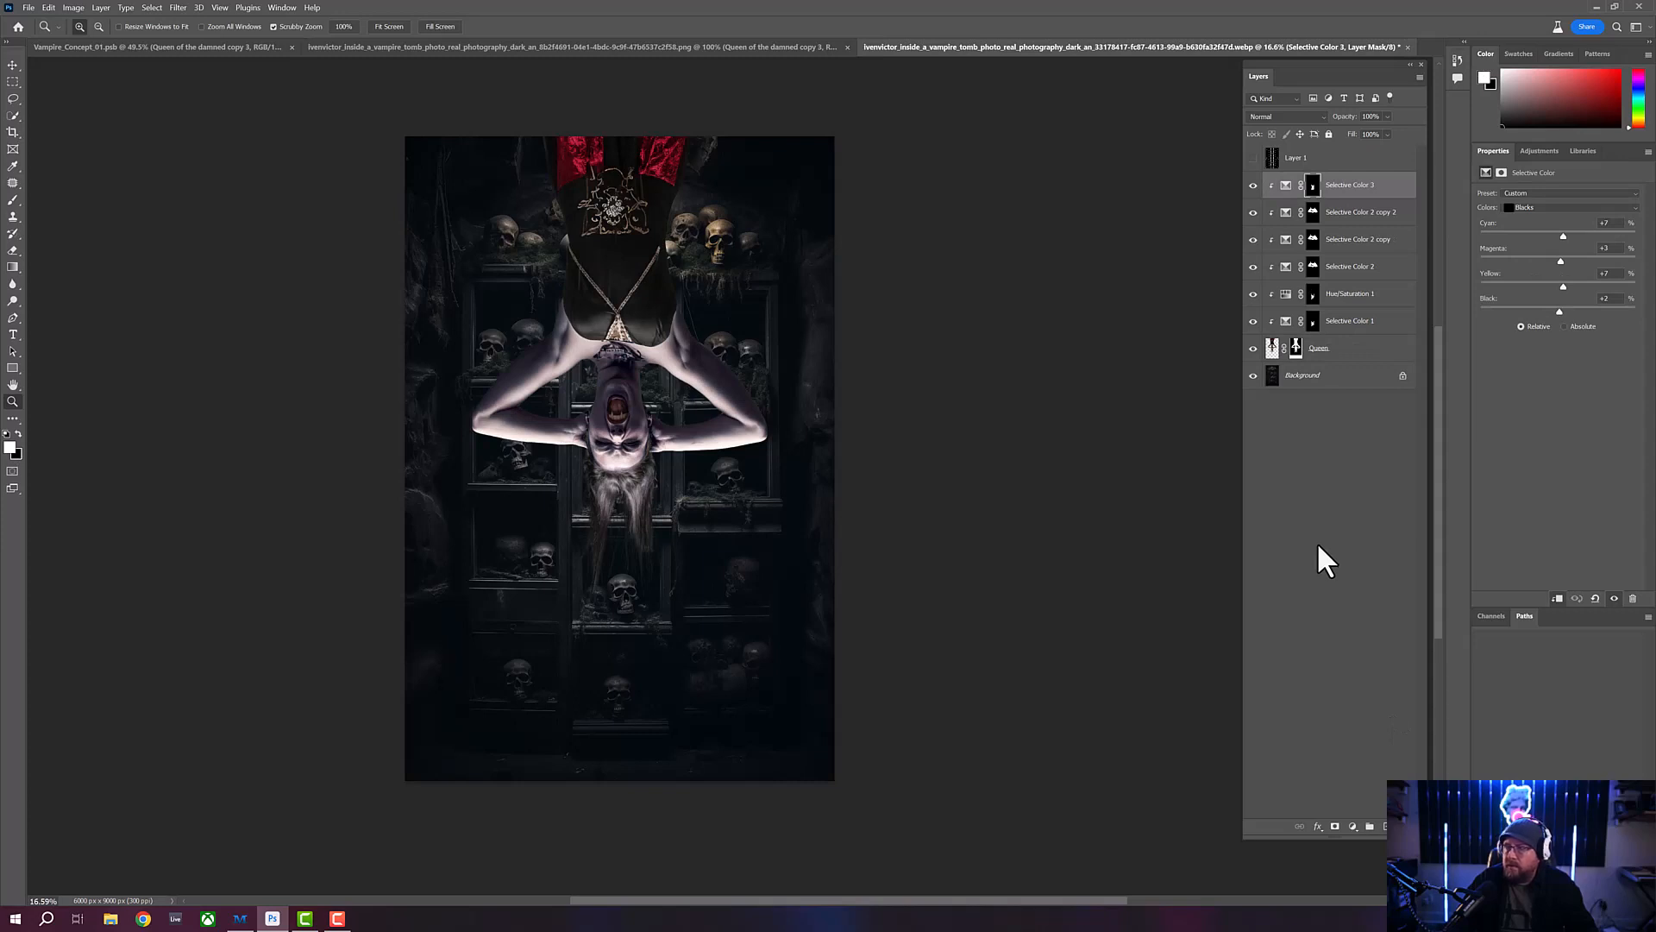
{"action": "left_click", "coordinate": [1369, 356]}
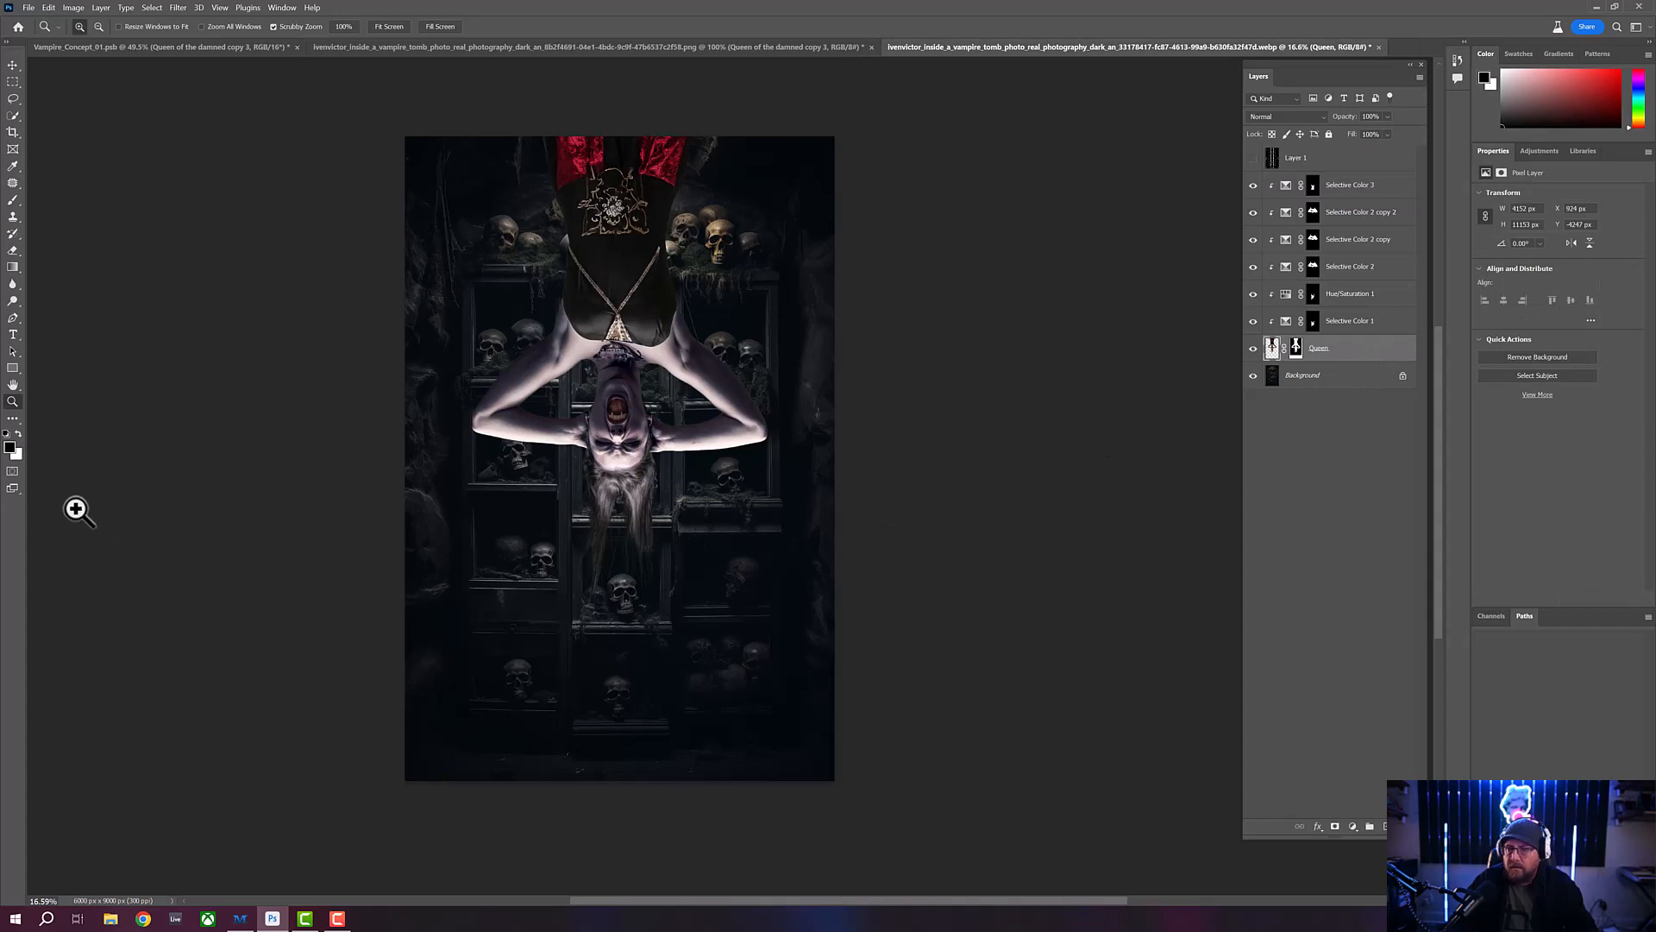
{"action": "key", "text": "i"}
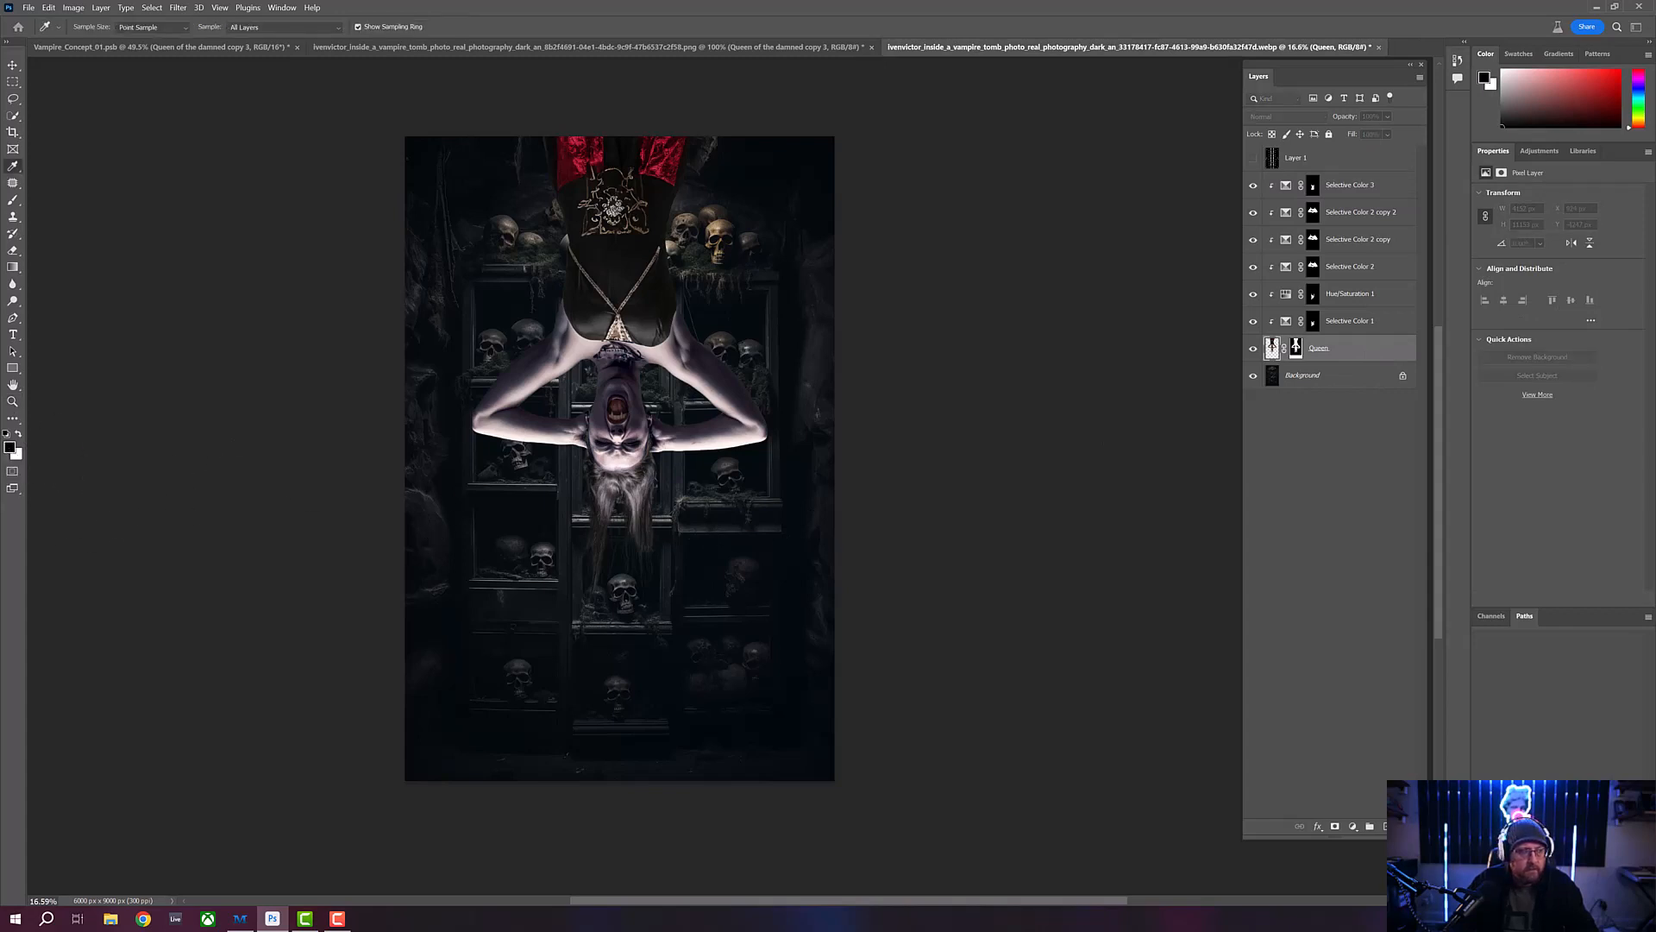
{"action": "left_click", "coordinate": [9, 446]}
{"action": "left_click_drag", "start_coordinate": [809, 187], "coordinate": [939, 185]}
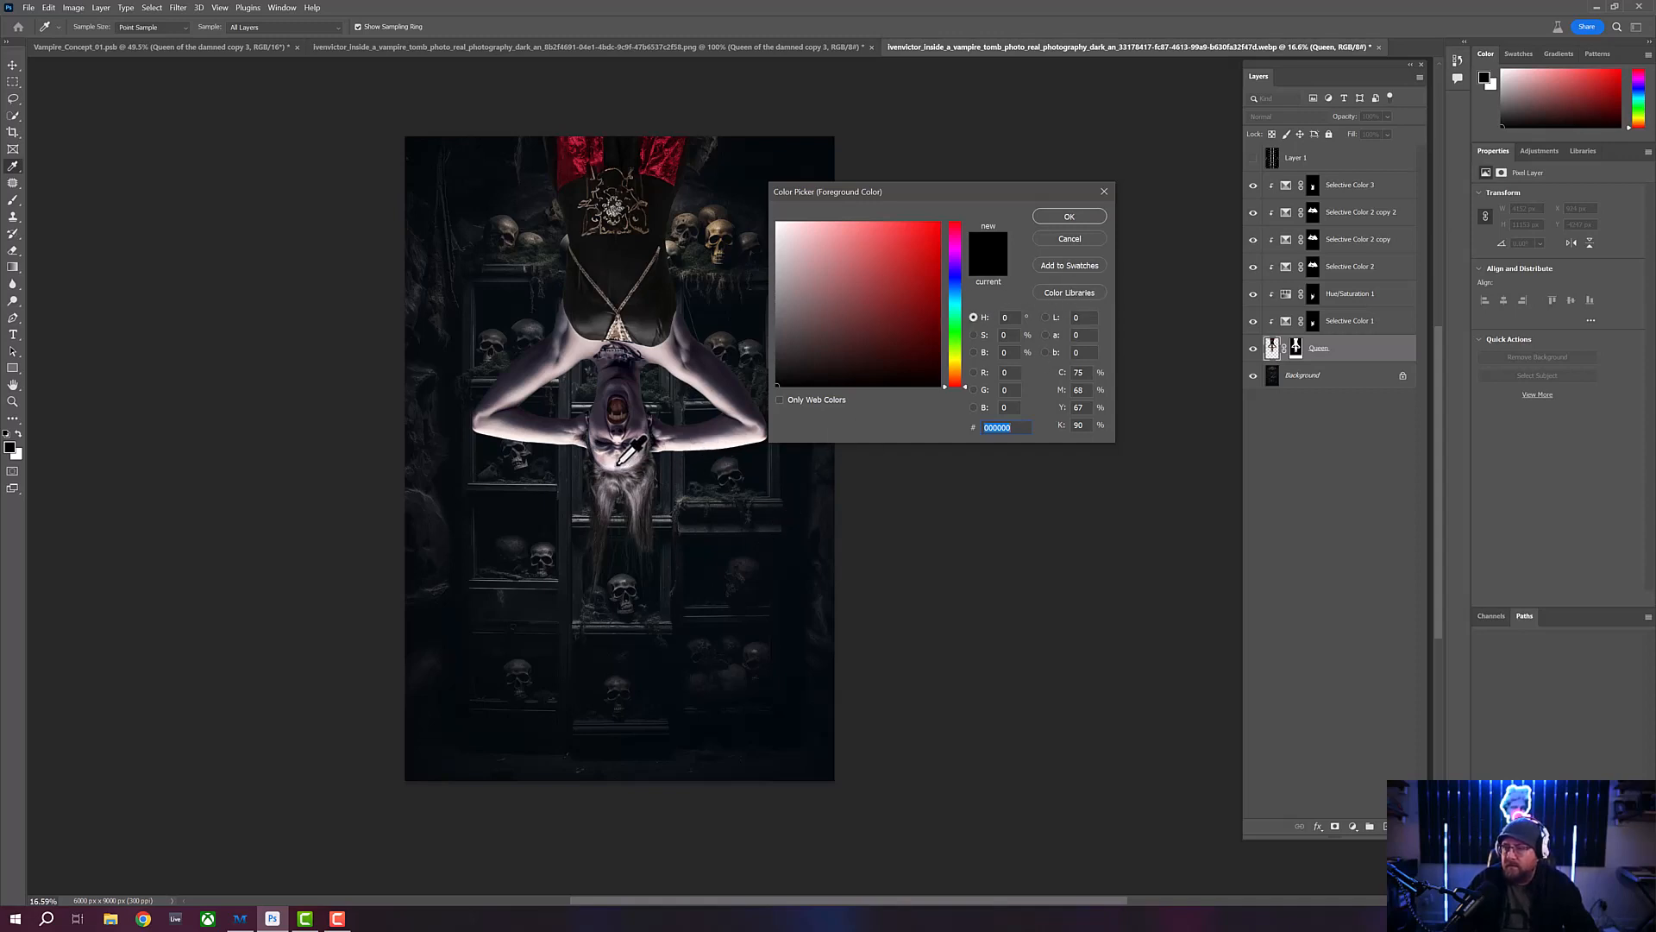
{"action": "left_click", "coordinate": [1070, 237]}
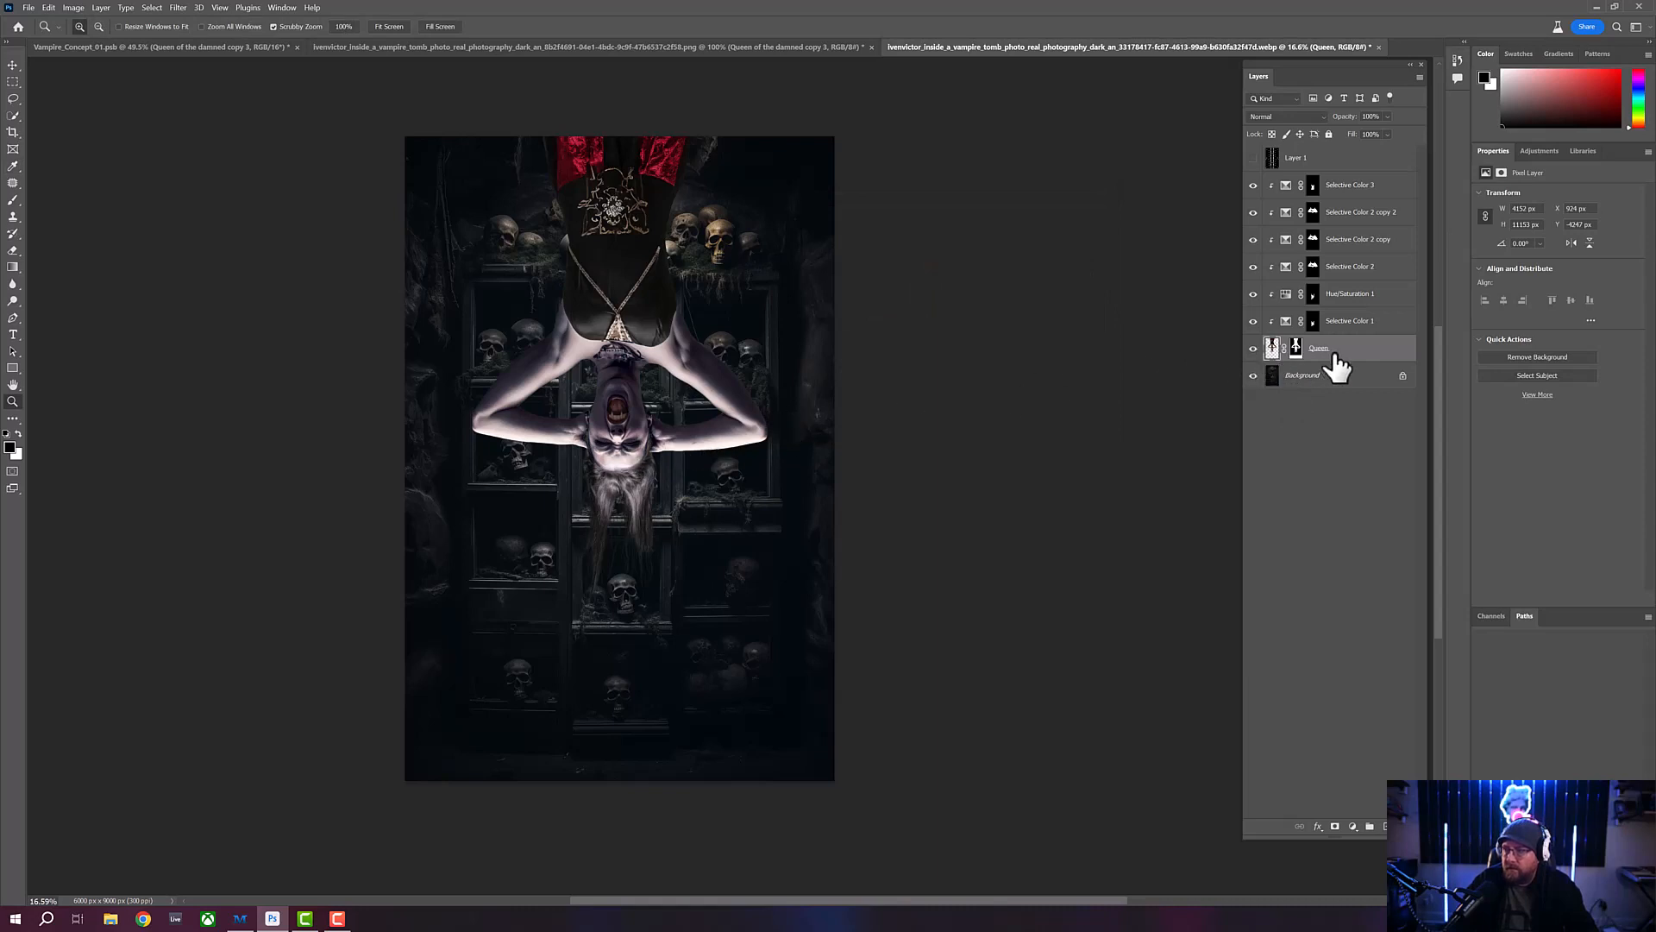
{"action": "left_click_drag", "start_coordinate": [1255, 188], "coordinate": [1253, 338]}
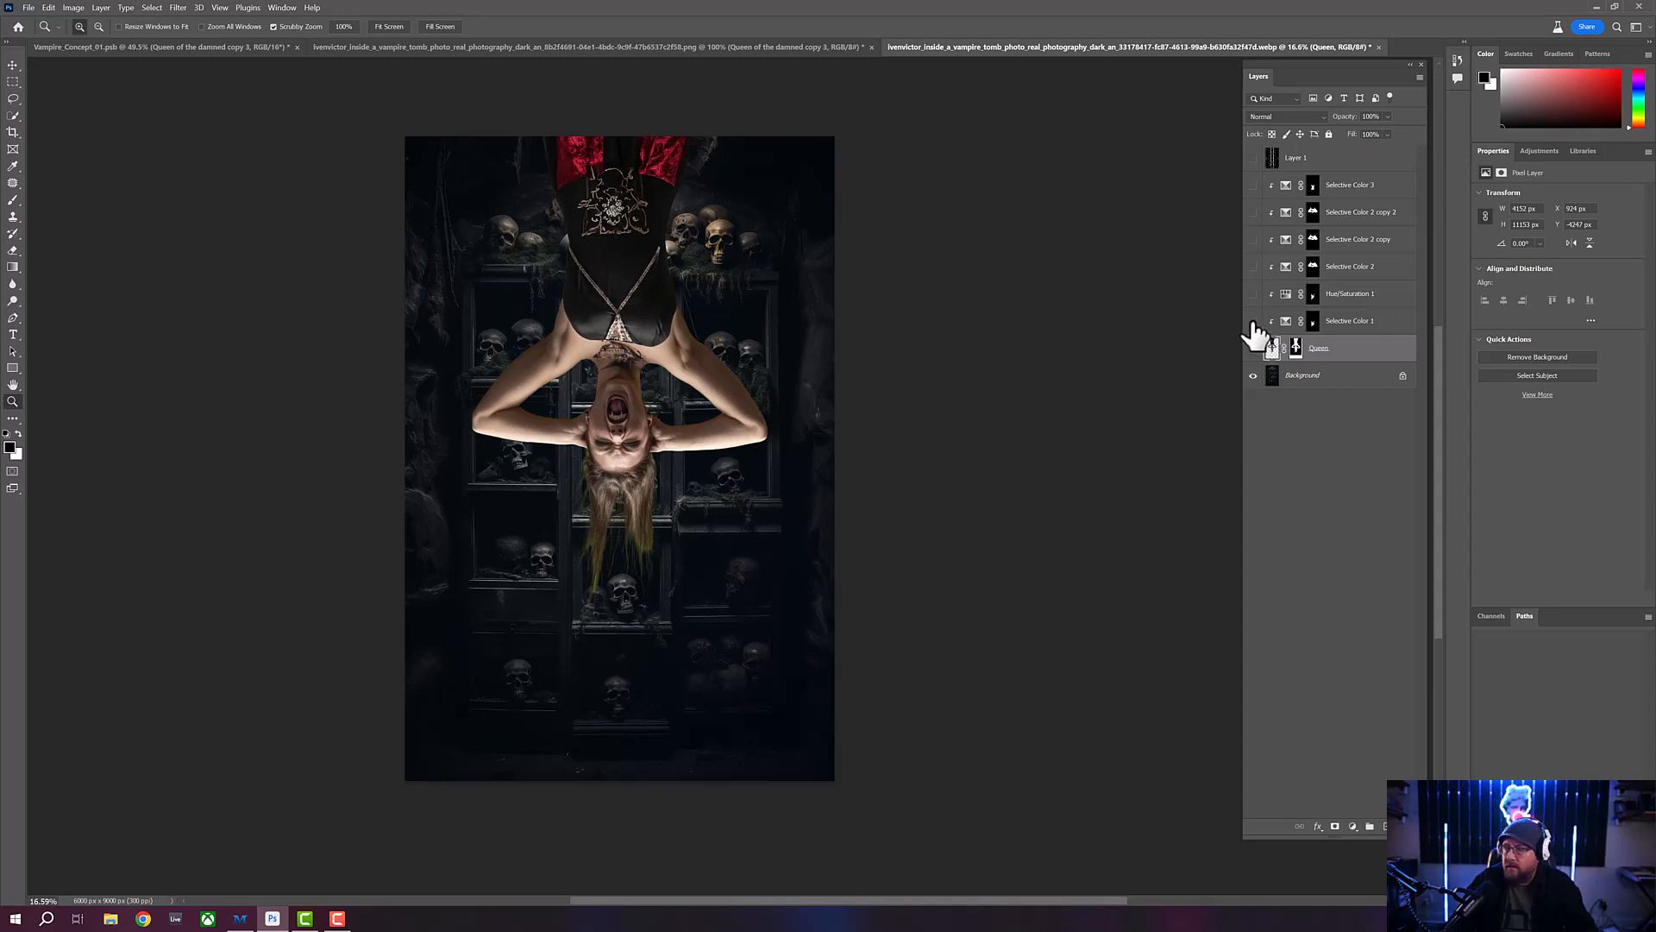
{"action": "left_click_drag", "start_coordinate": [1254, 320], "coordinate": [1254, 185]}
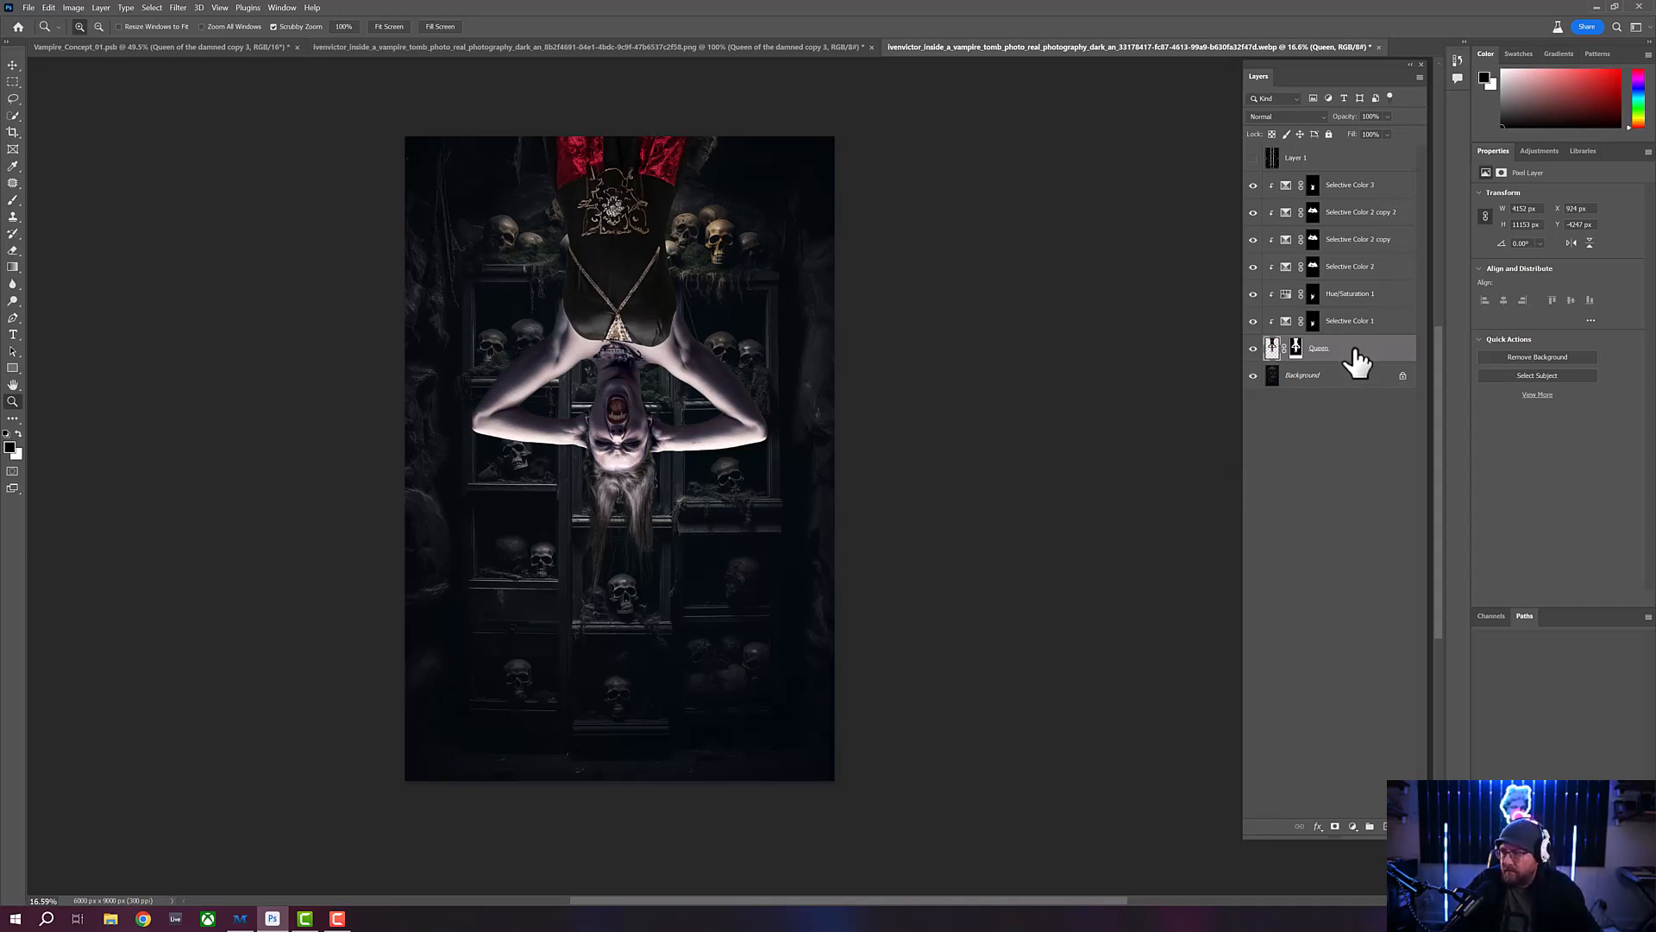
- Duplicate the Queen layer together with its six clipped adjustments and merge the copies into one layer
{"action": "left_click", "coordinate": [1391, 188], "text": "shift"}
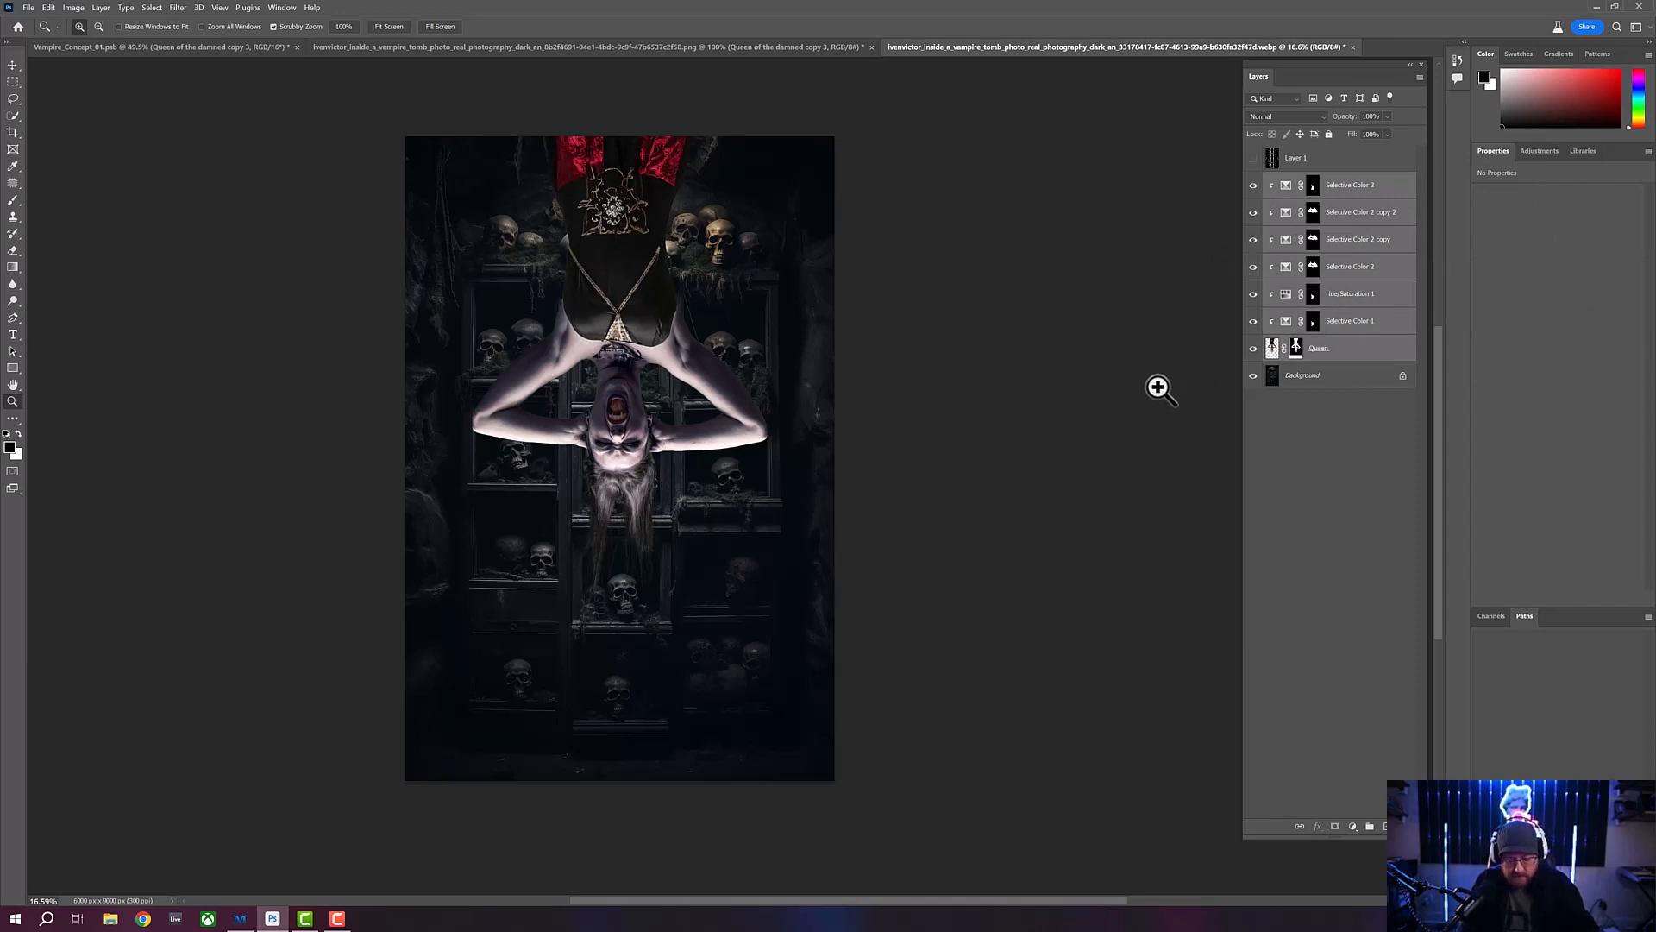
{"action": "key", "text": "ctrl+j"}
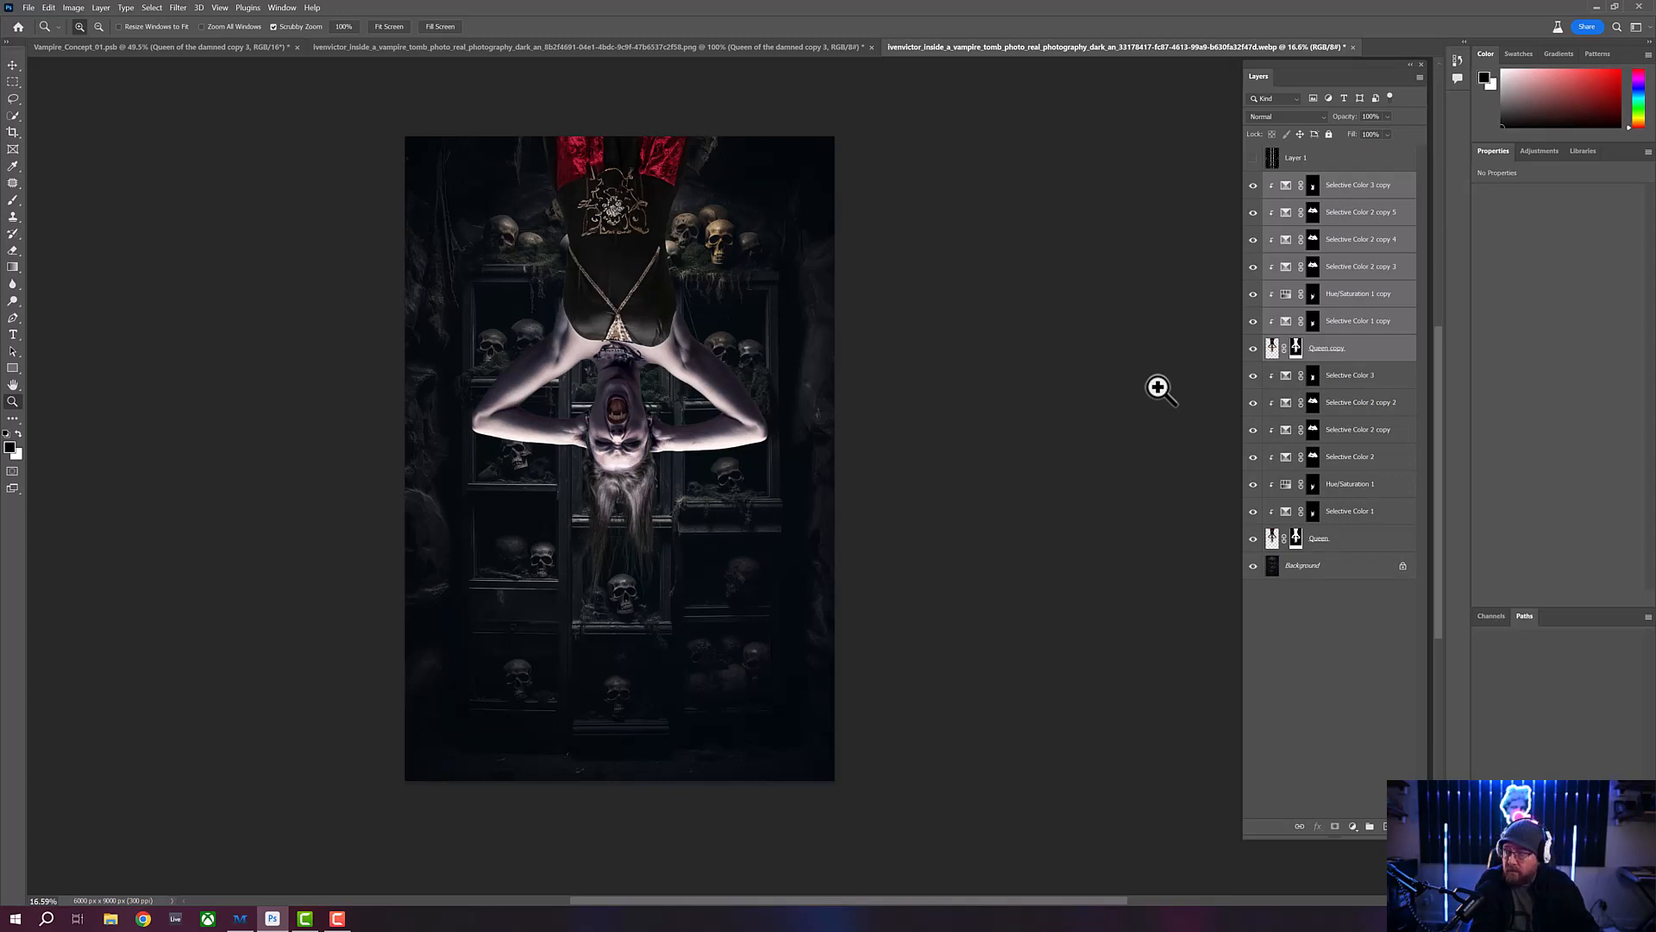
{"action": "key", "text": "ctrl+e"}
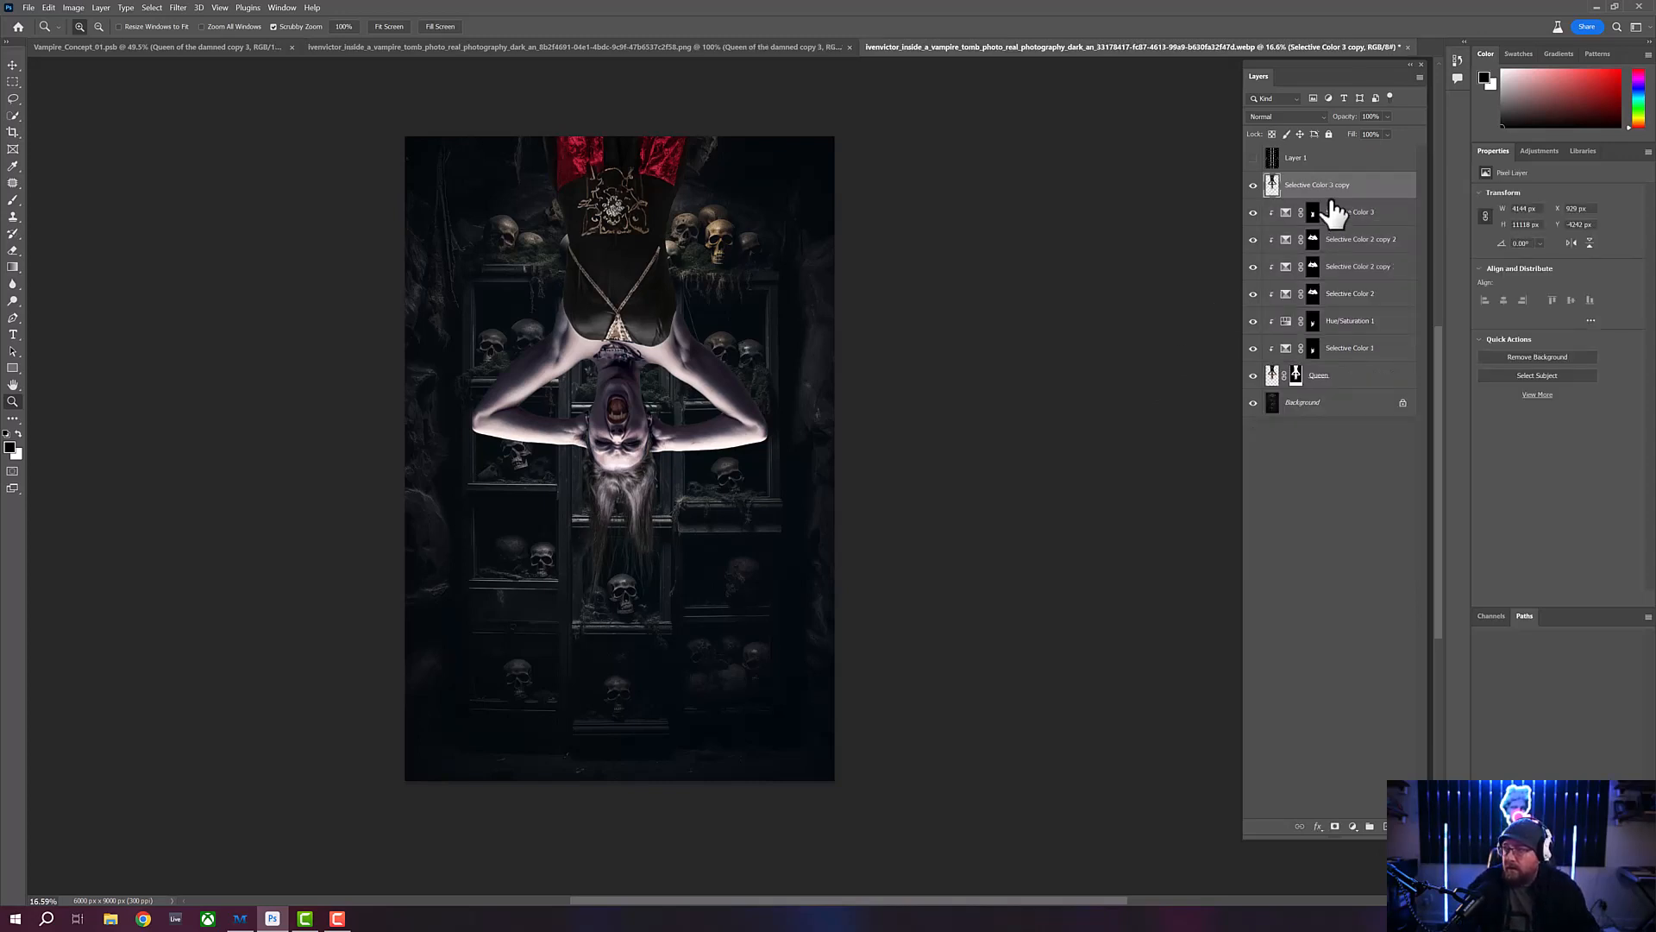
- Sample the bright forehead highlight as the foreground colour #e9dad9 and delete the merged copy of the vampire
{"action": "left_click", "coordinate": [10, 447]}
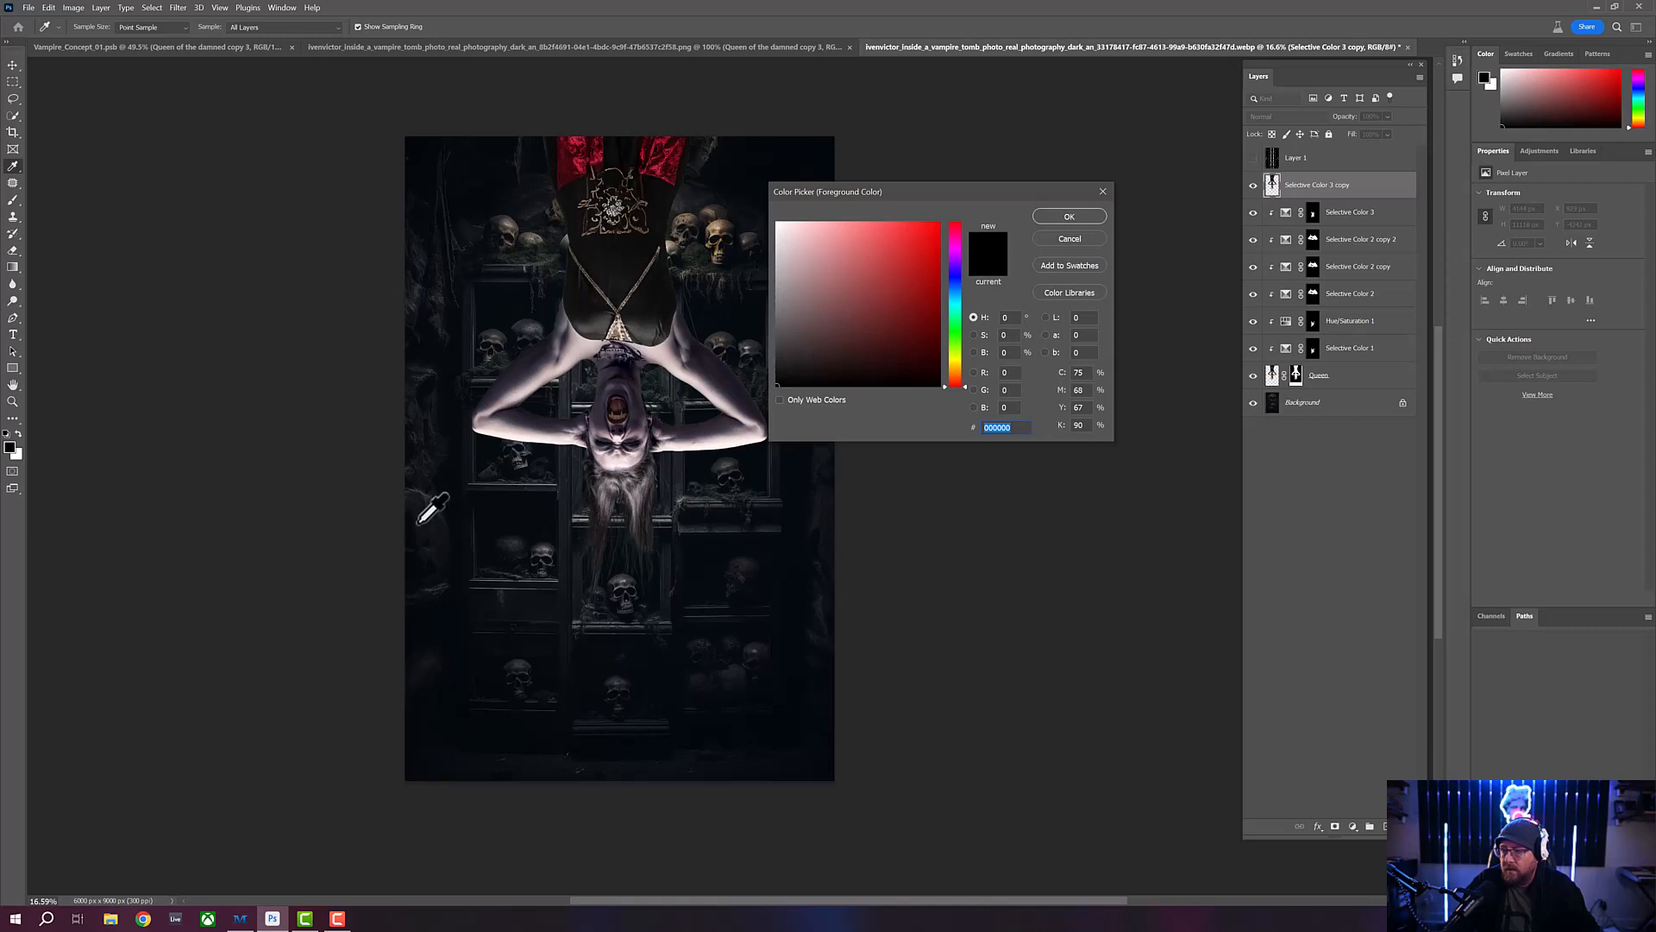
{"action": "left_click", "coordinate": [624, 460]}
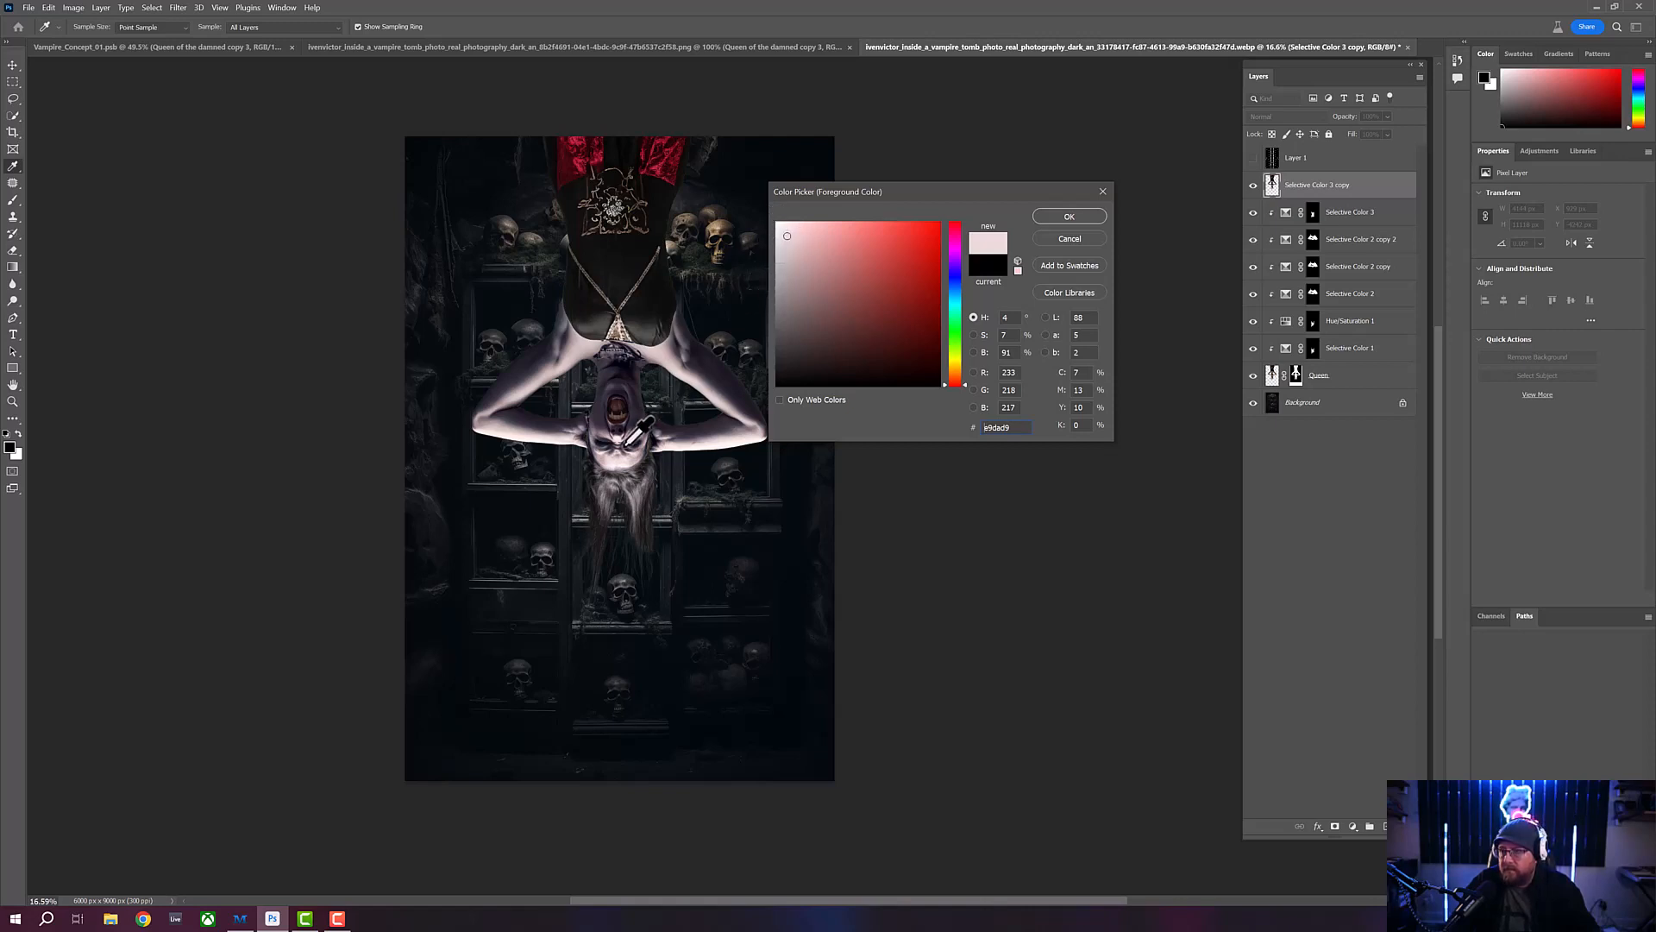
{"action": "left_click", "coordinate": [1057, 217]}
{"action": "key", "text": "z"}
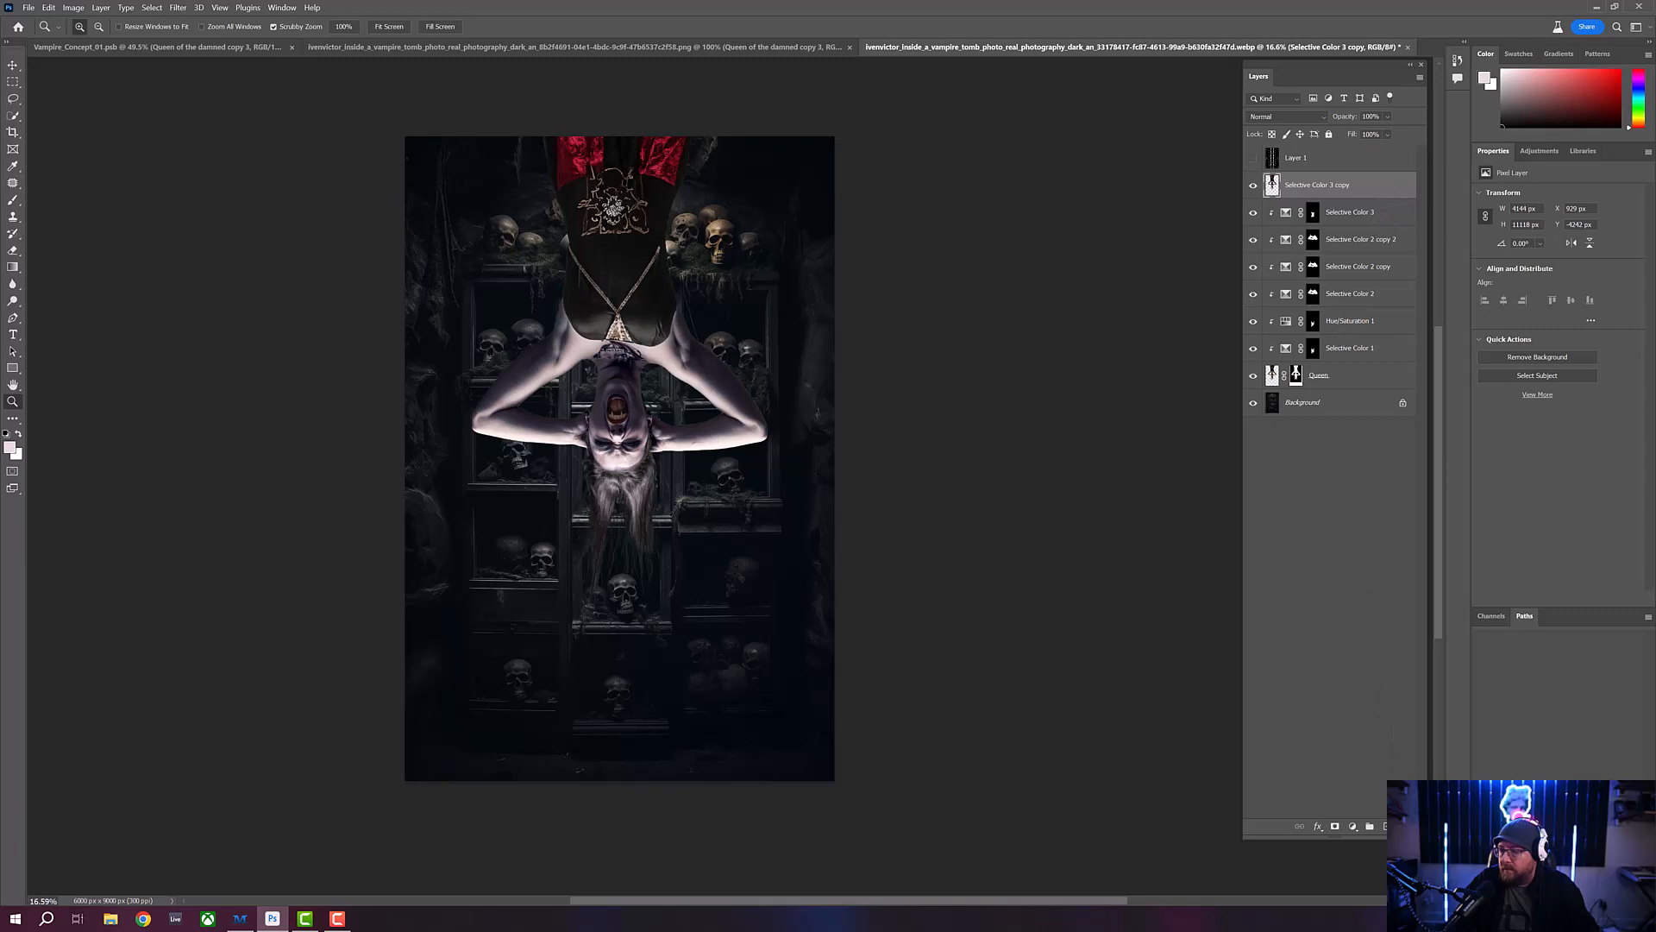
{"action": "key", "text": "Delete"}
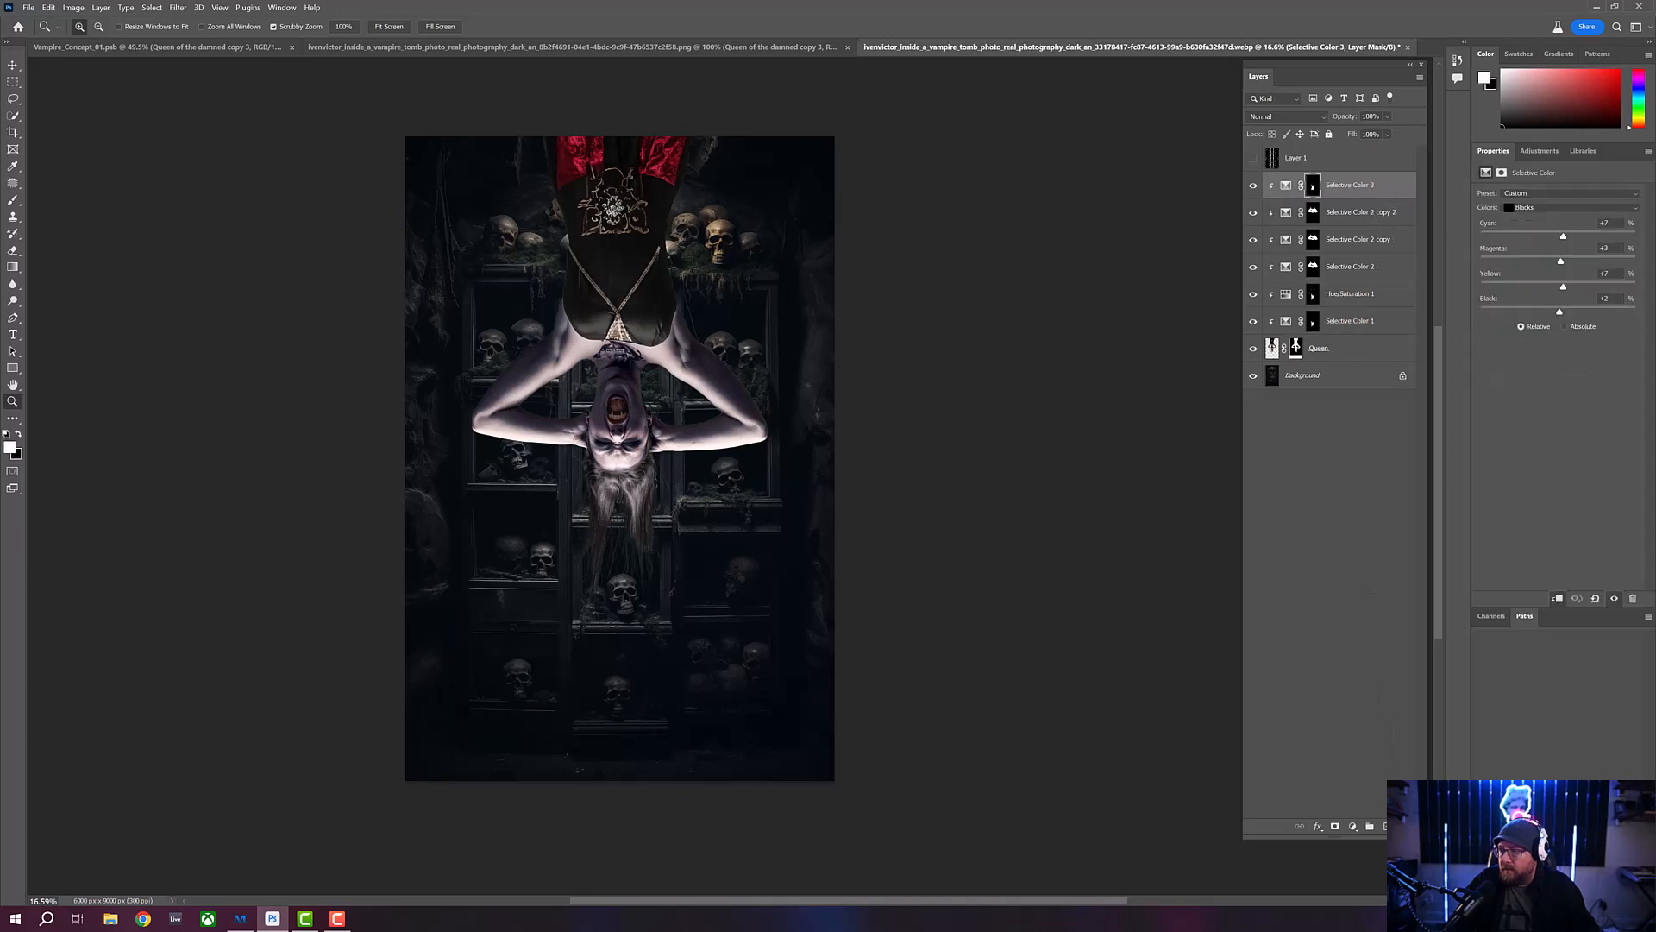
- Add a Solid Color fill layer of #e9dad9 directly above the Background and invert its mask to black
{"action": "left_click", "coordinate": [1351, 379]}
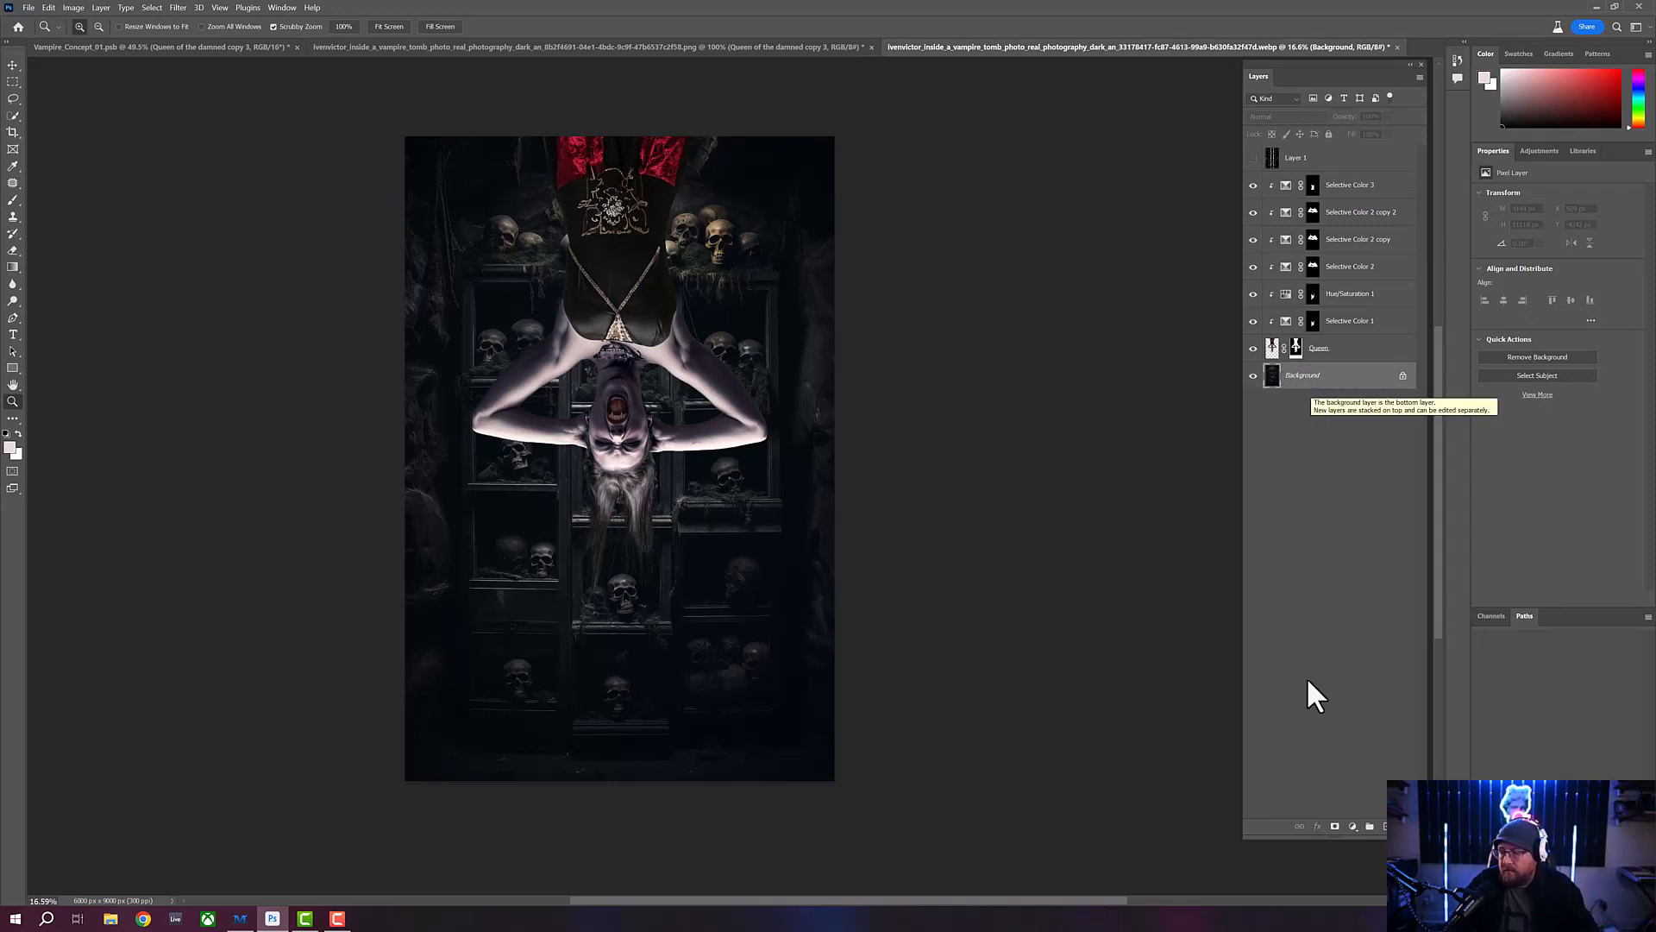
{"action": "left_click", "coordinate": [1353, 826]}
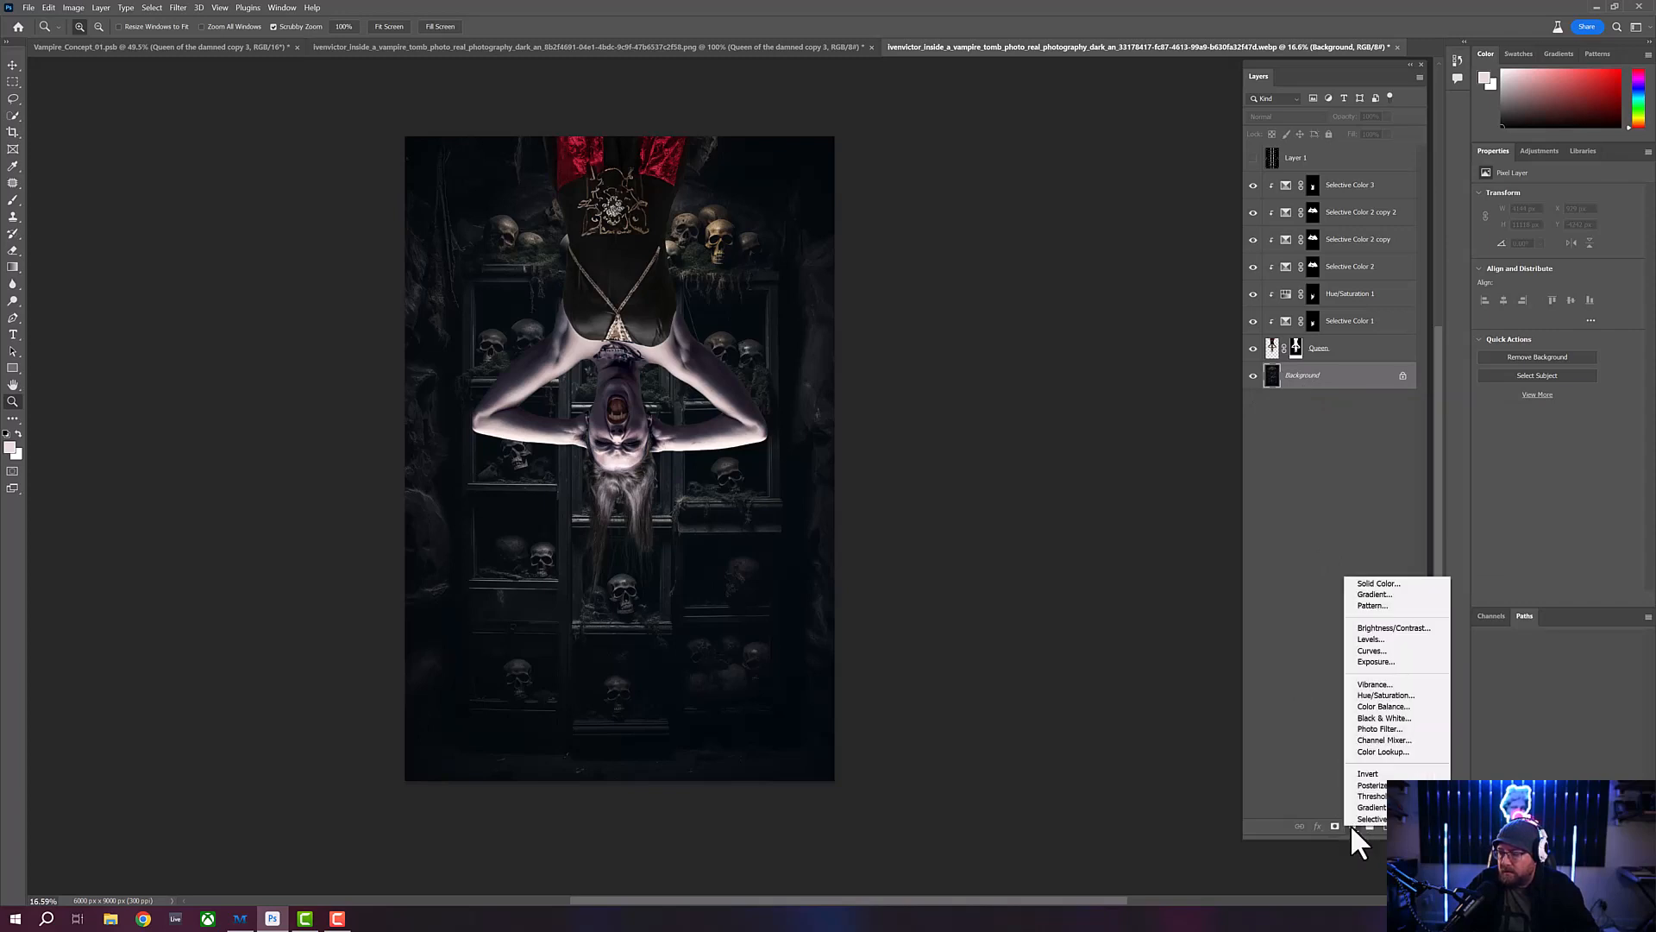
{"action": "left_click", "coordinate": [1360, 585]}
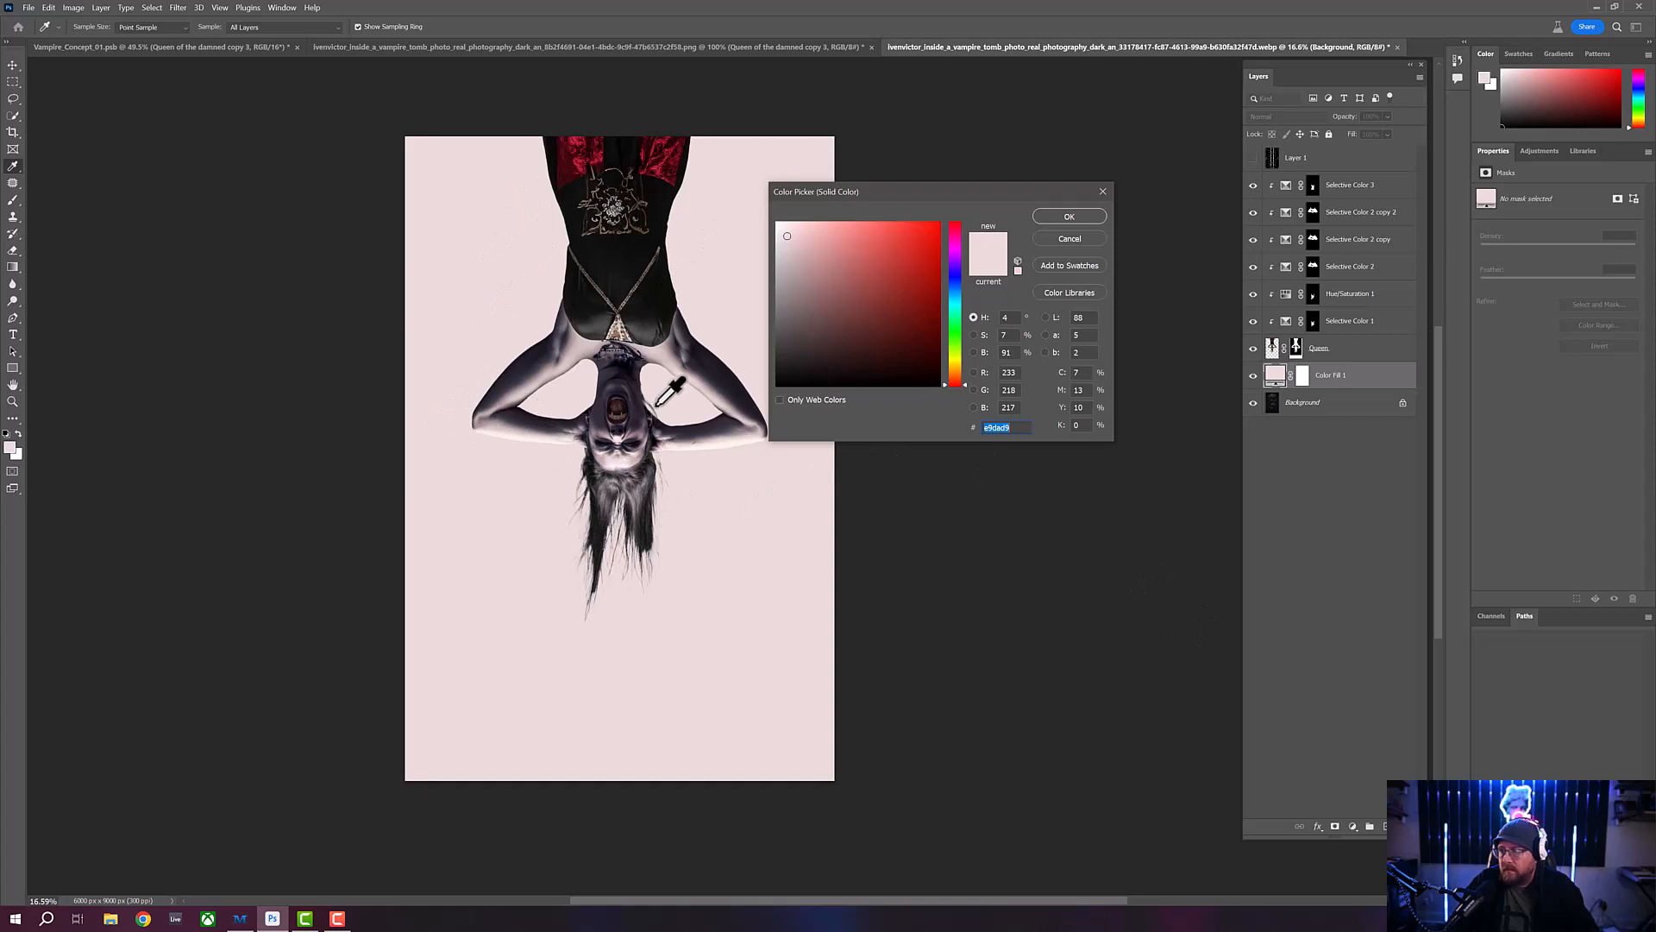
{"action": "left_click", "coordinate": [1061, 217]}
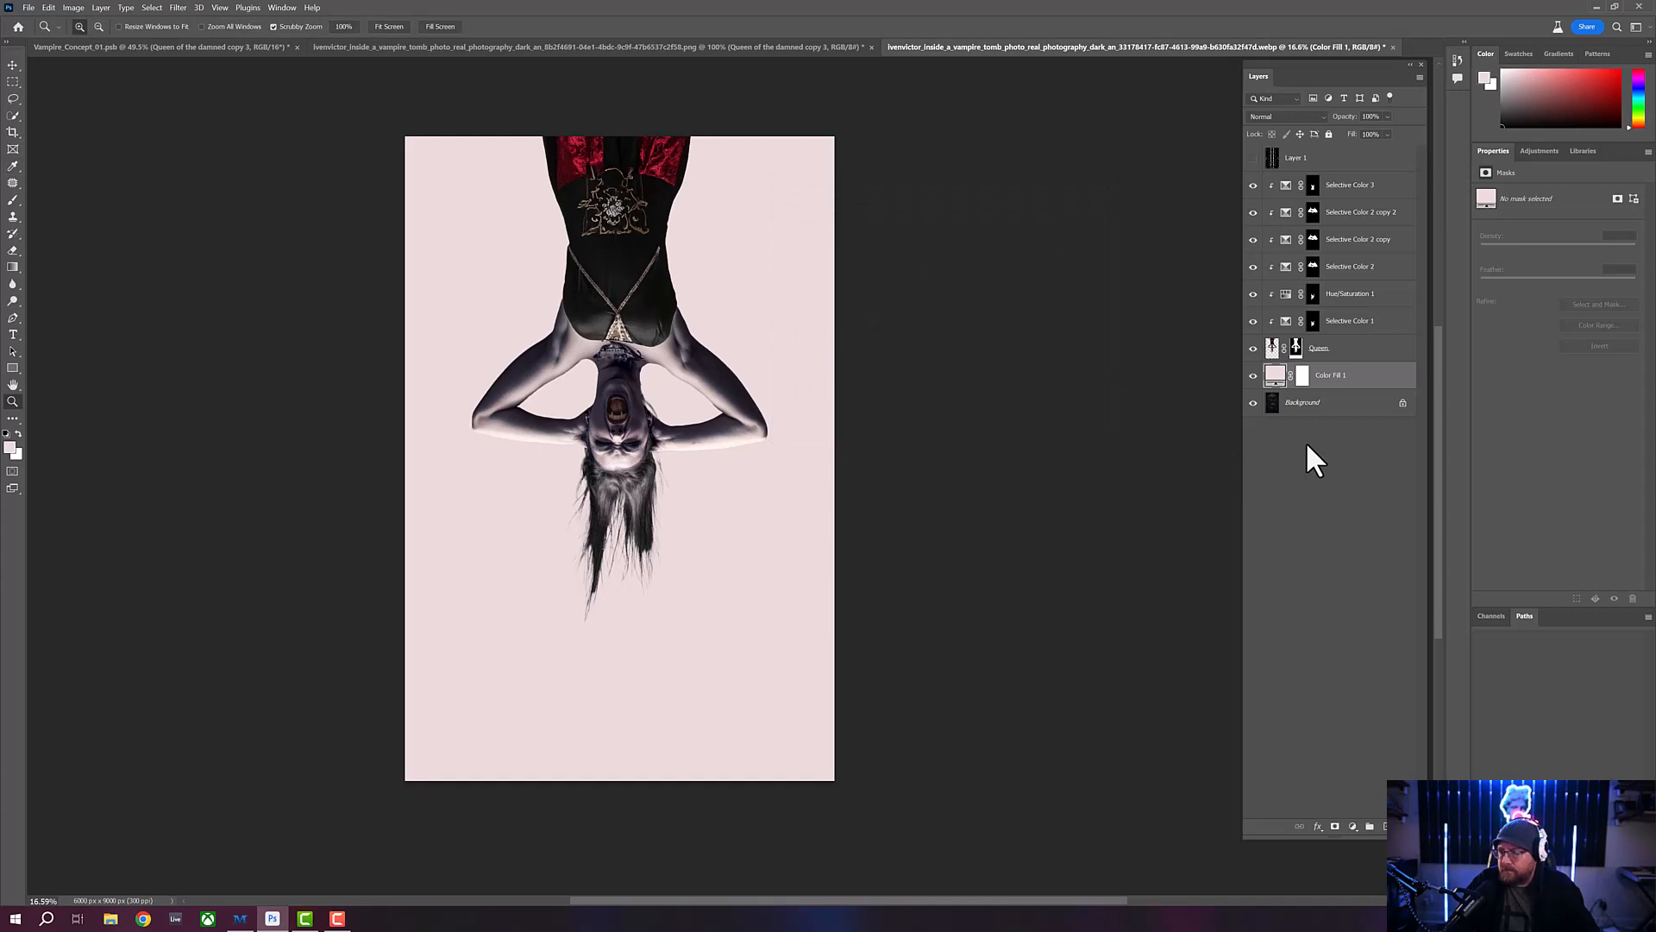
{"action": "left_click", "coordinate": [1303, 377]}
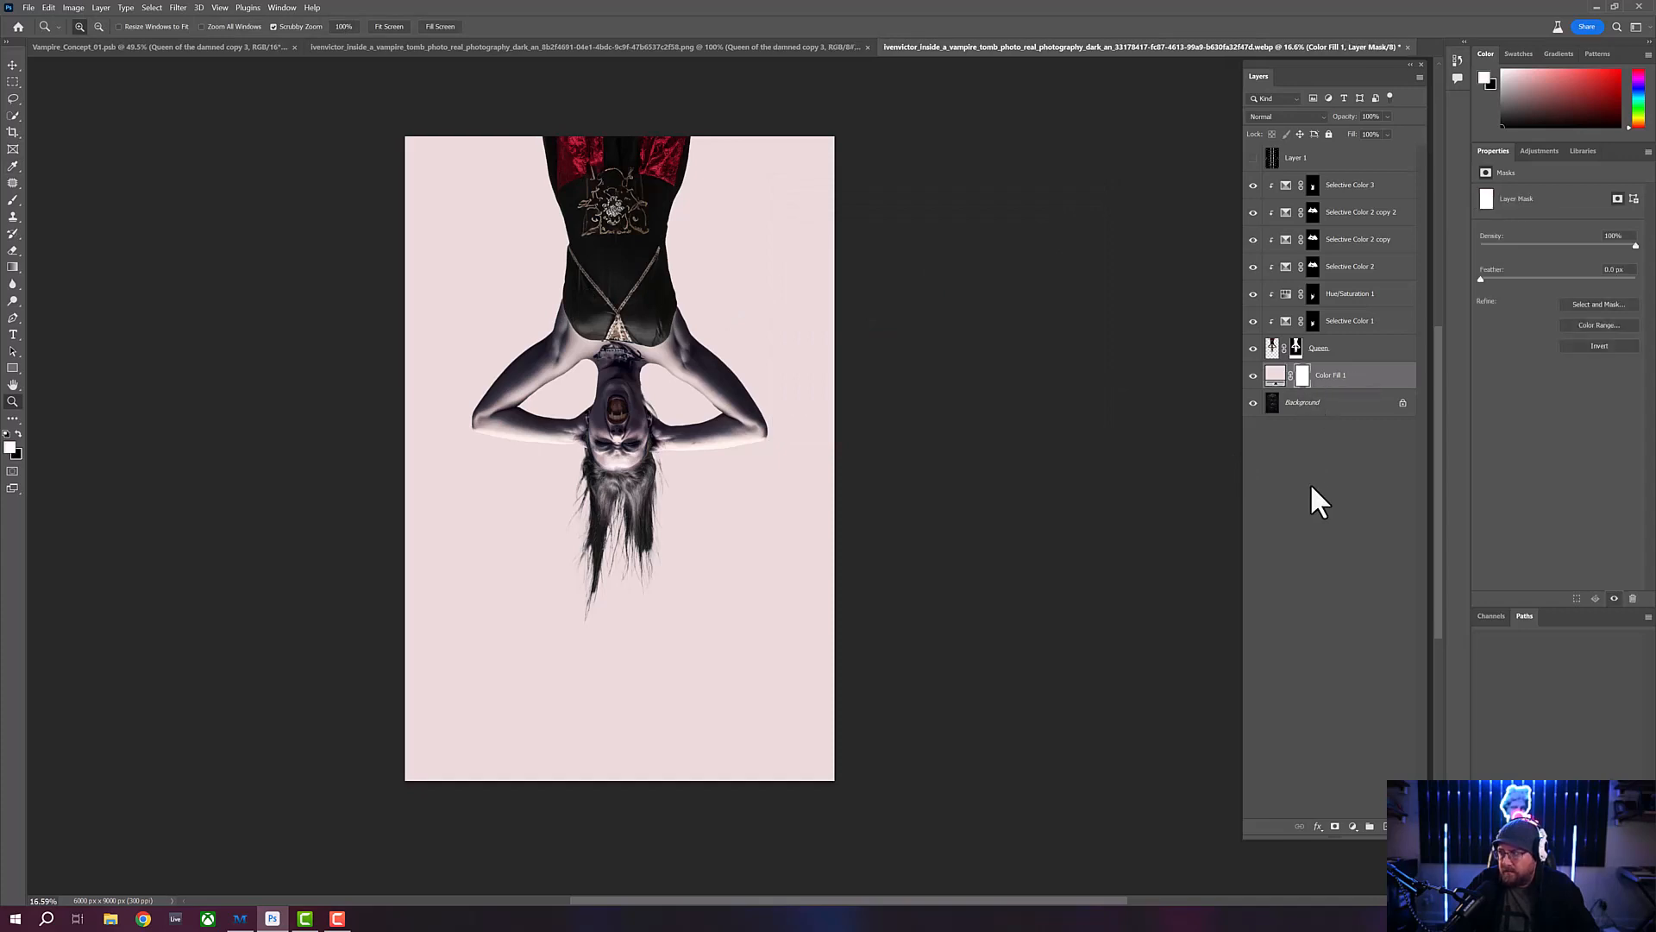
{"action": "key", "text": "ctrl+i"}
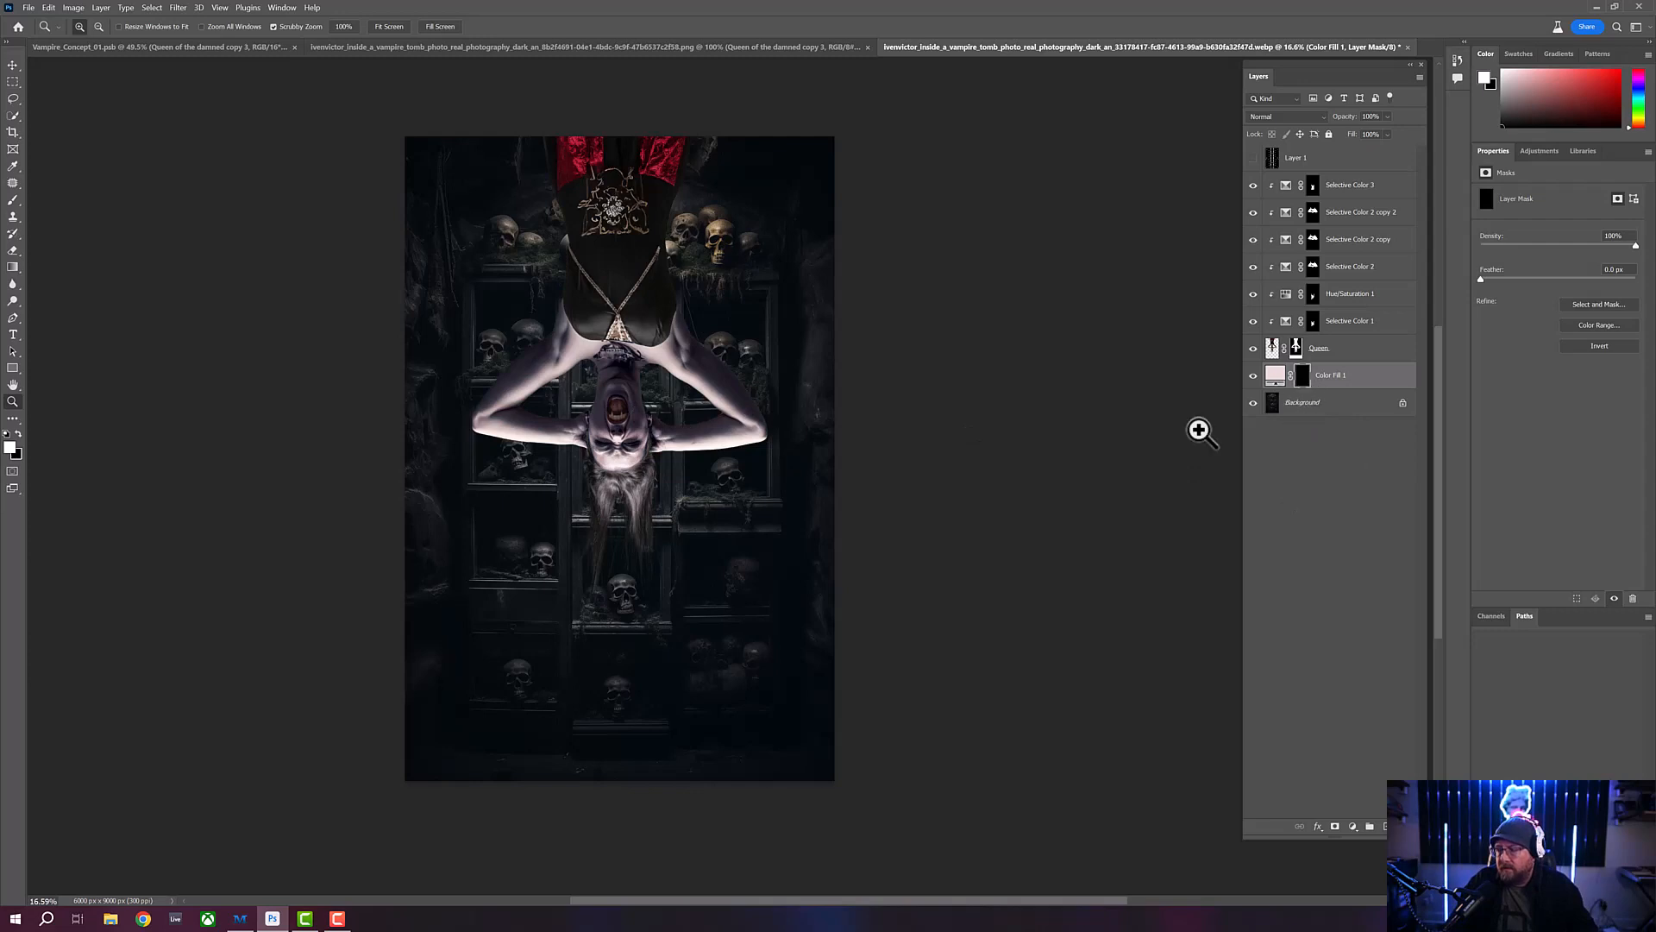
- Prepare the Brush tool at 10% opacity and open the KD - Directional Lights 2 brush presets
{"action": "left_click", "coordinate": [14, 207]}
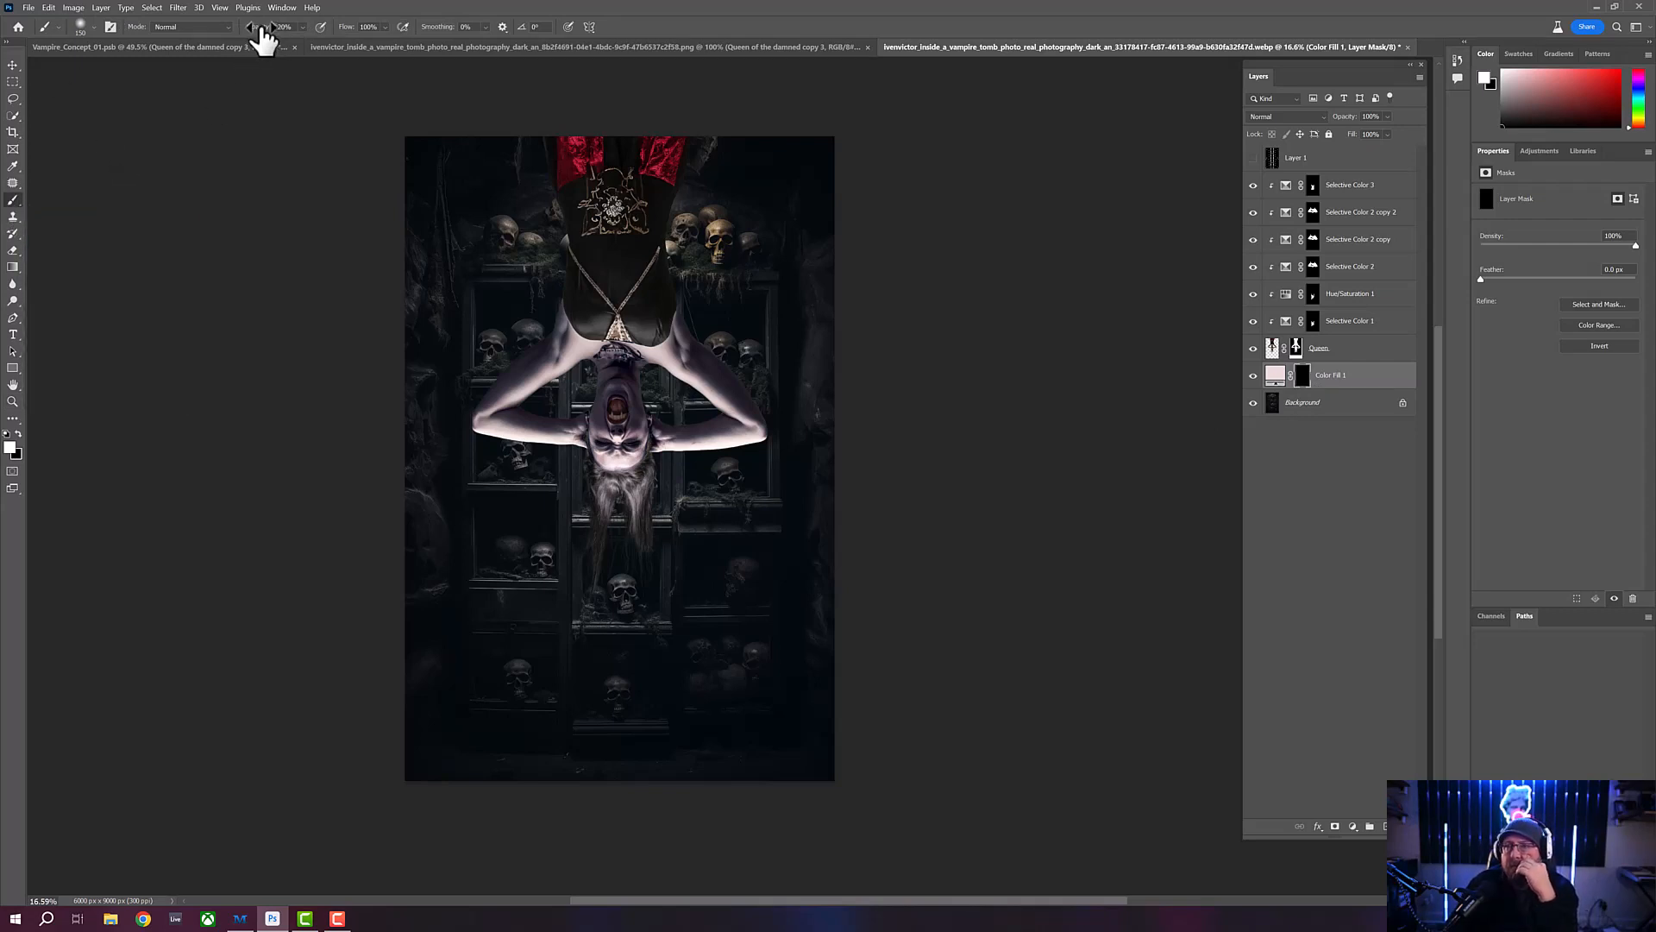
{"action": "left_click_drag", "start_coordinate": [262, 34], "coordinate": [259, 37]}
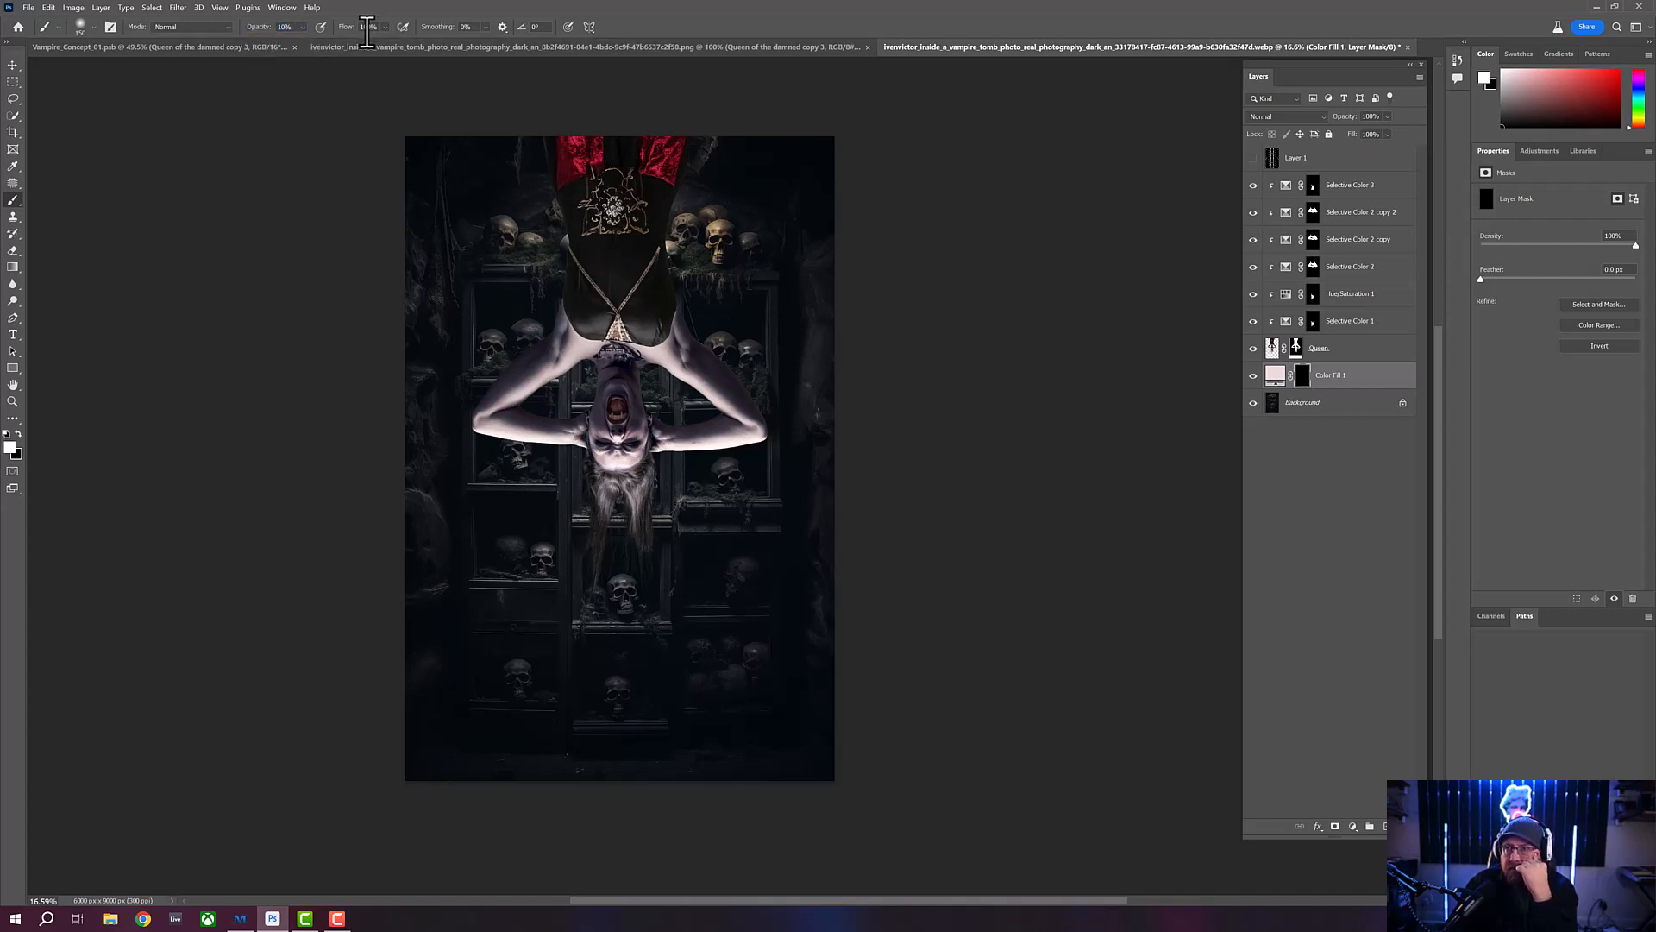
{"action": "left_click", "coordinate": [94, 27]}
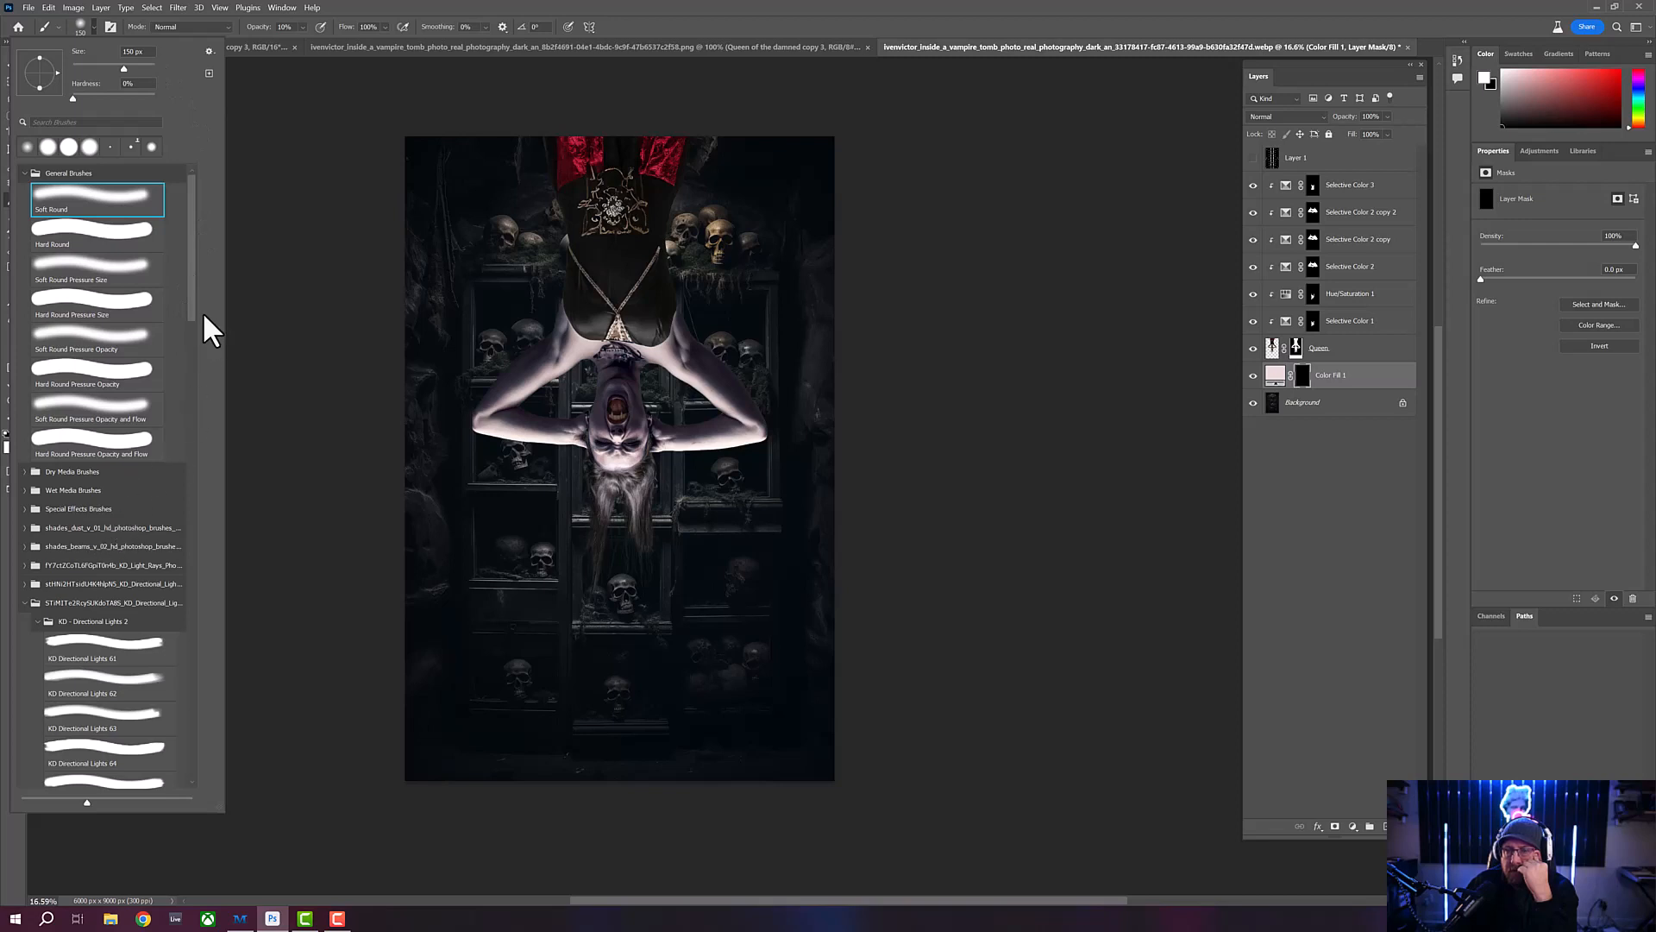
{"action": "left_click_drag", "start_coordinate": [191, 304], "coordinate": [195, 332]}
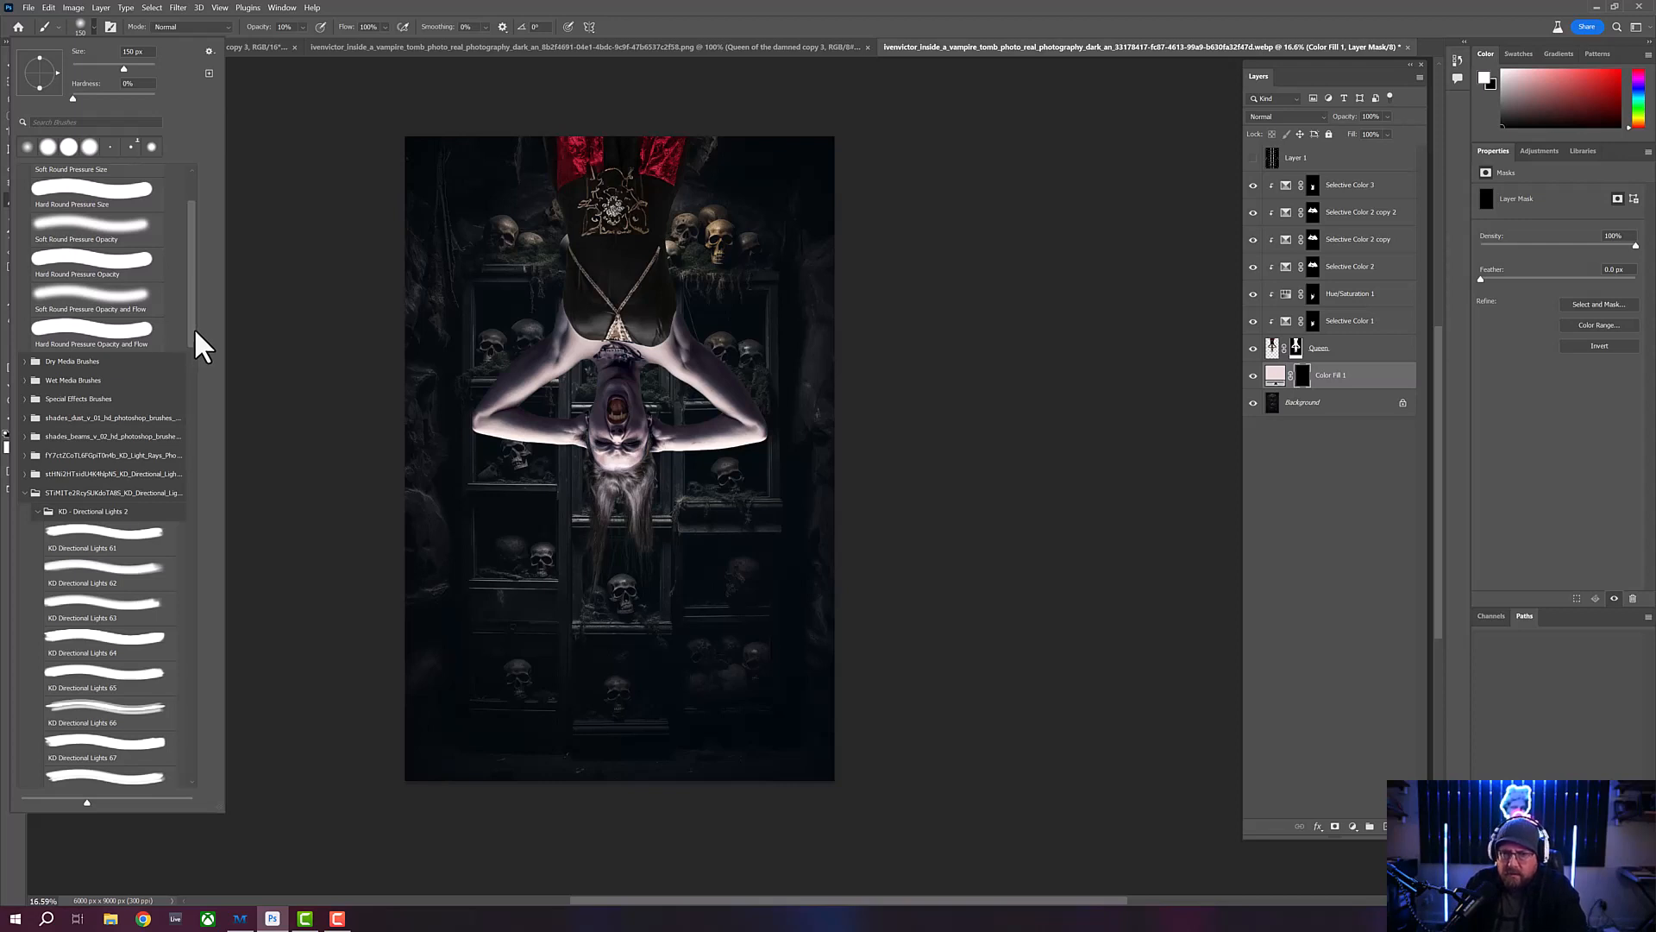
{"action": "left_click_drag", "start_coordinate": [192, 329], "coordinate": [192, 348]}
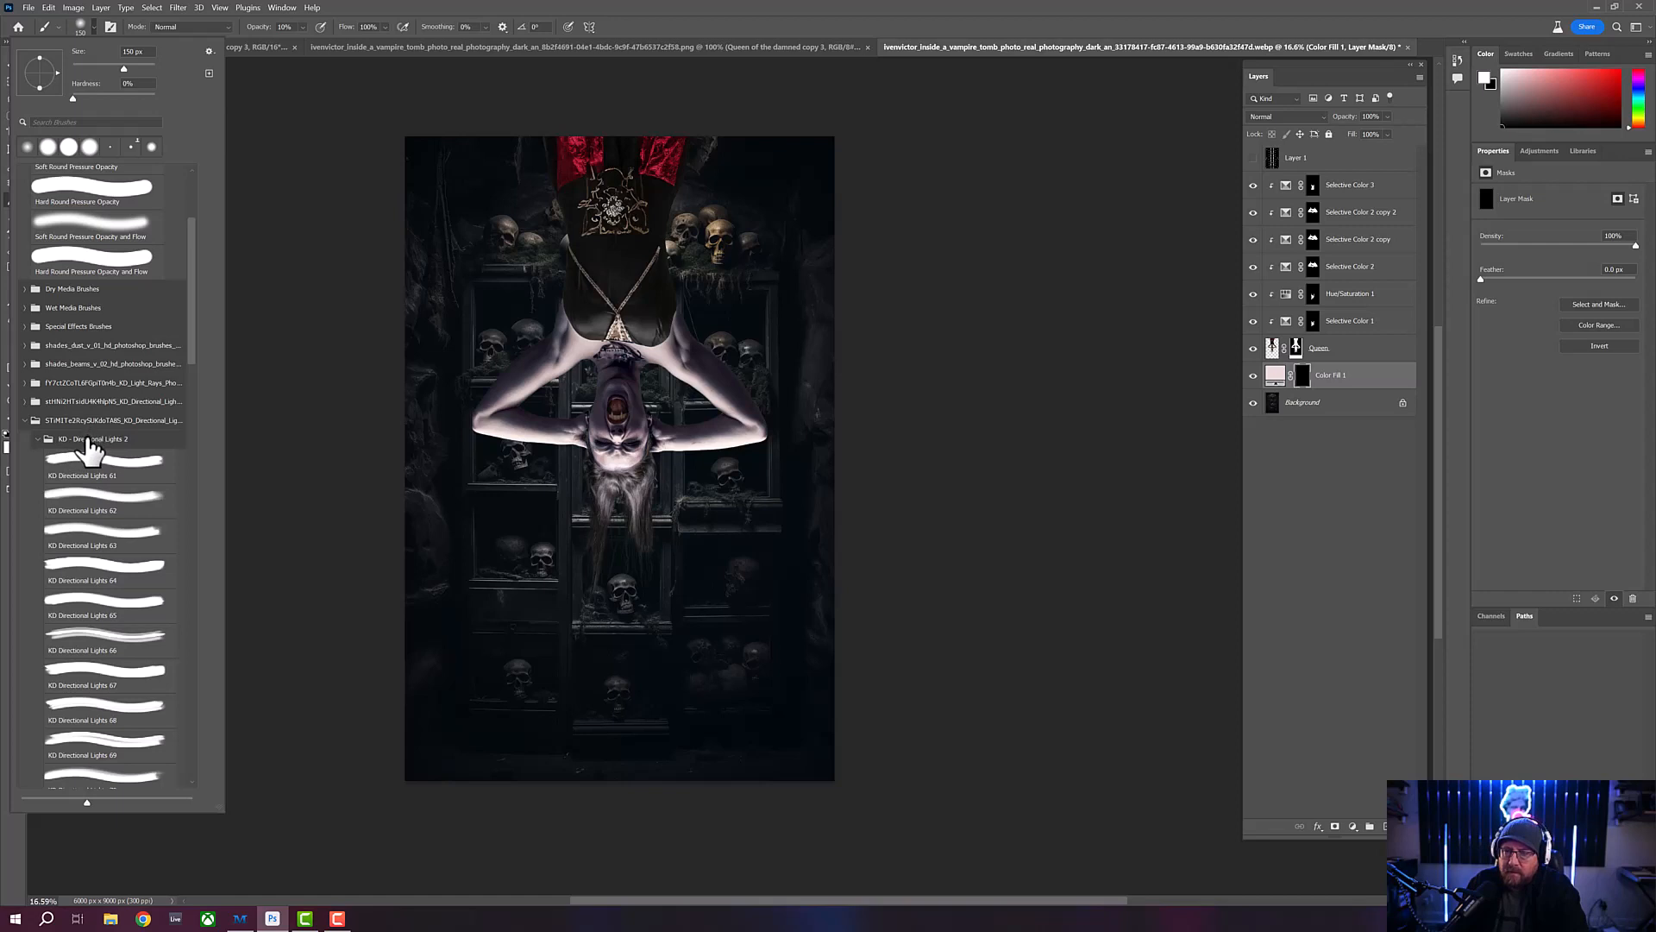
- Compare the brush tip shapes of the KD Directional Lights presets from 61 to 80
{"action": "left_click", "coordinate": [86, 461]}
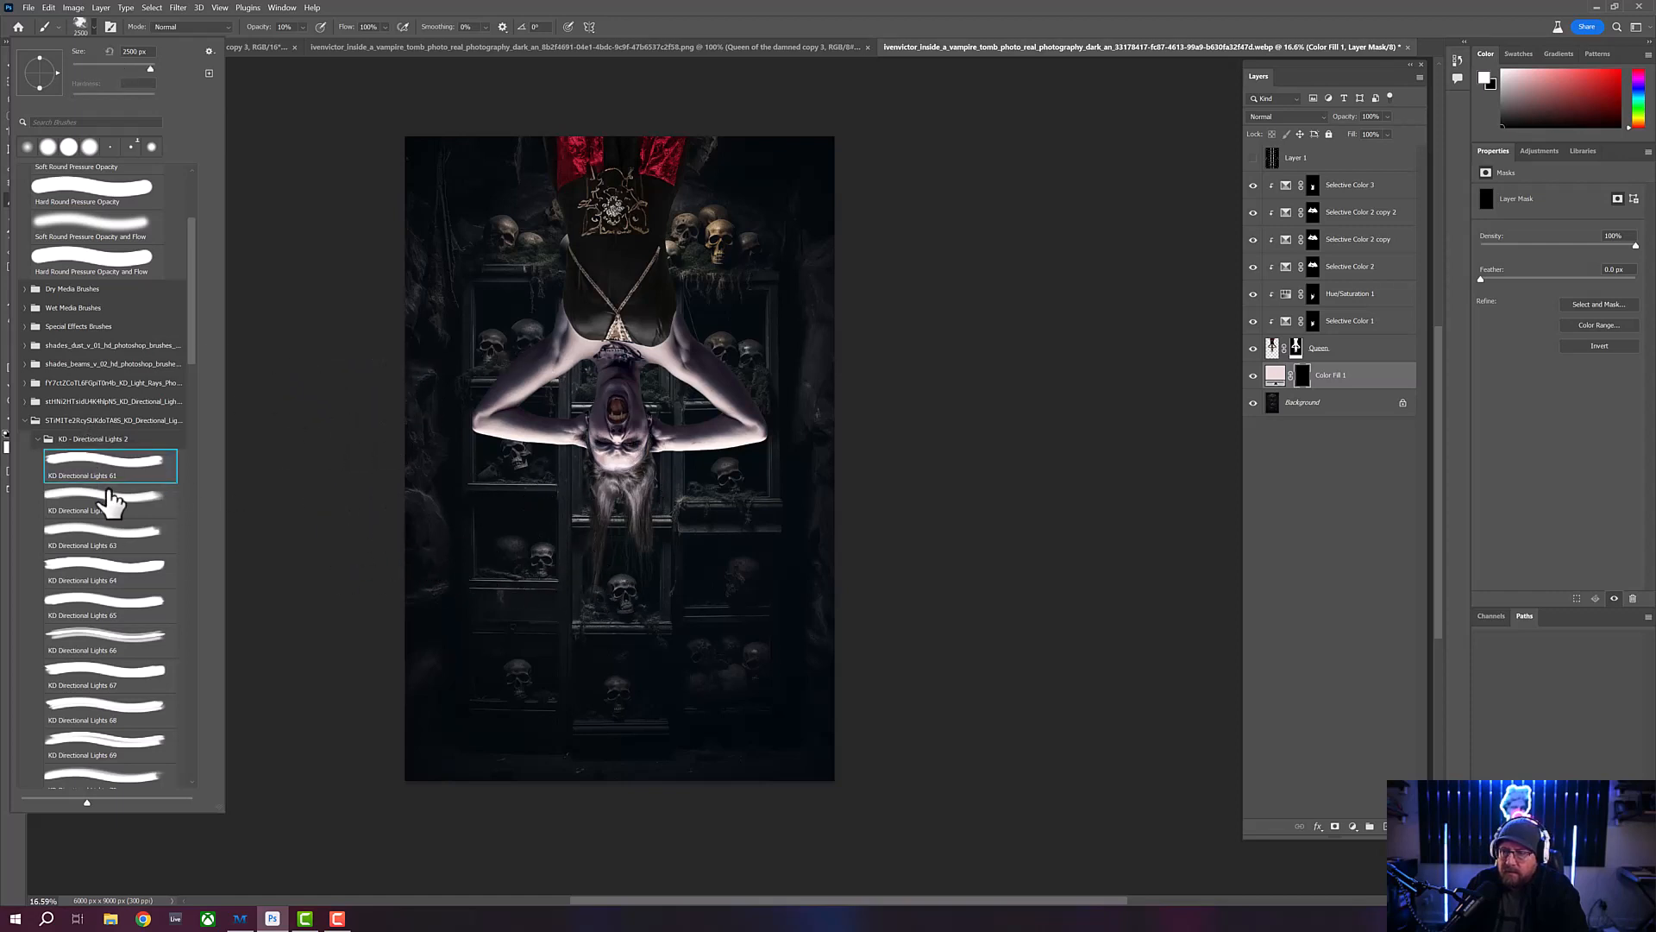
{"action": "left_click", "coordinate": [102, 500]}
{"action": "left_click", "coordinate": [108, 539]}
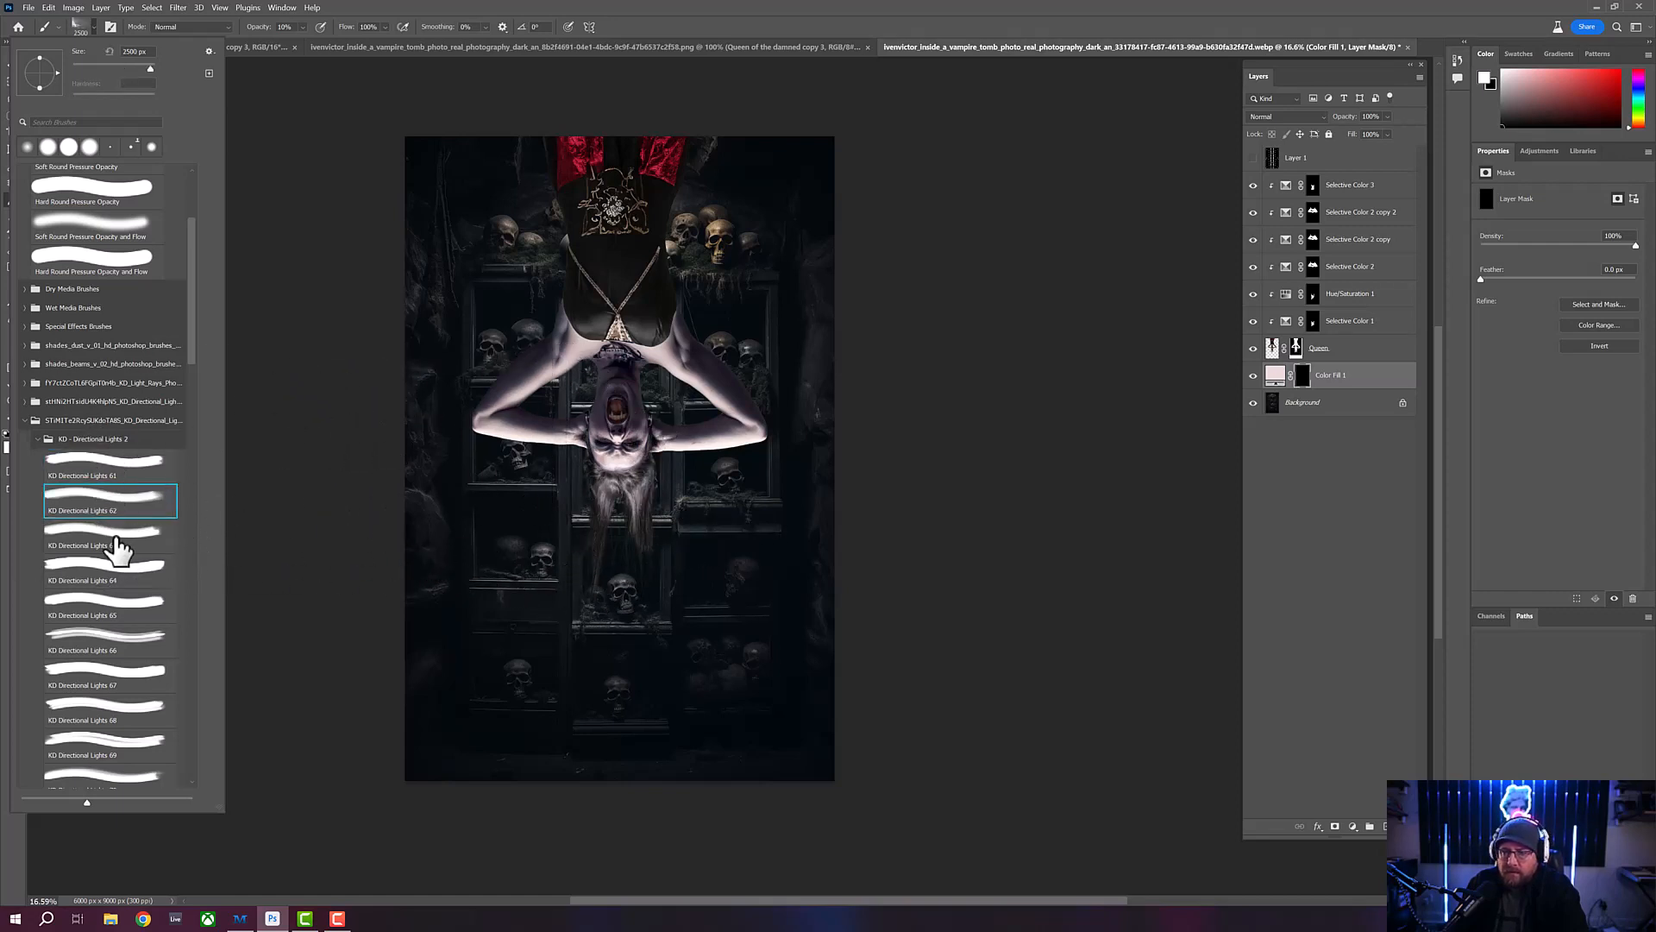
{"action": "left_click", "coordinate": [124, 573]}
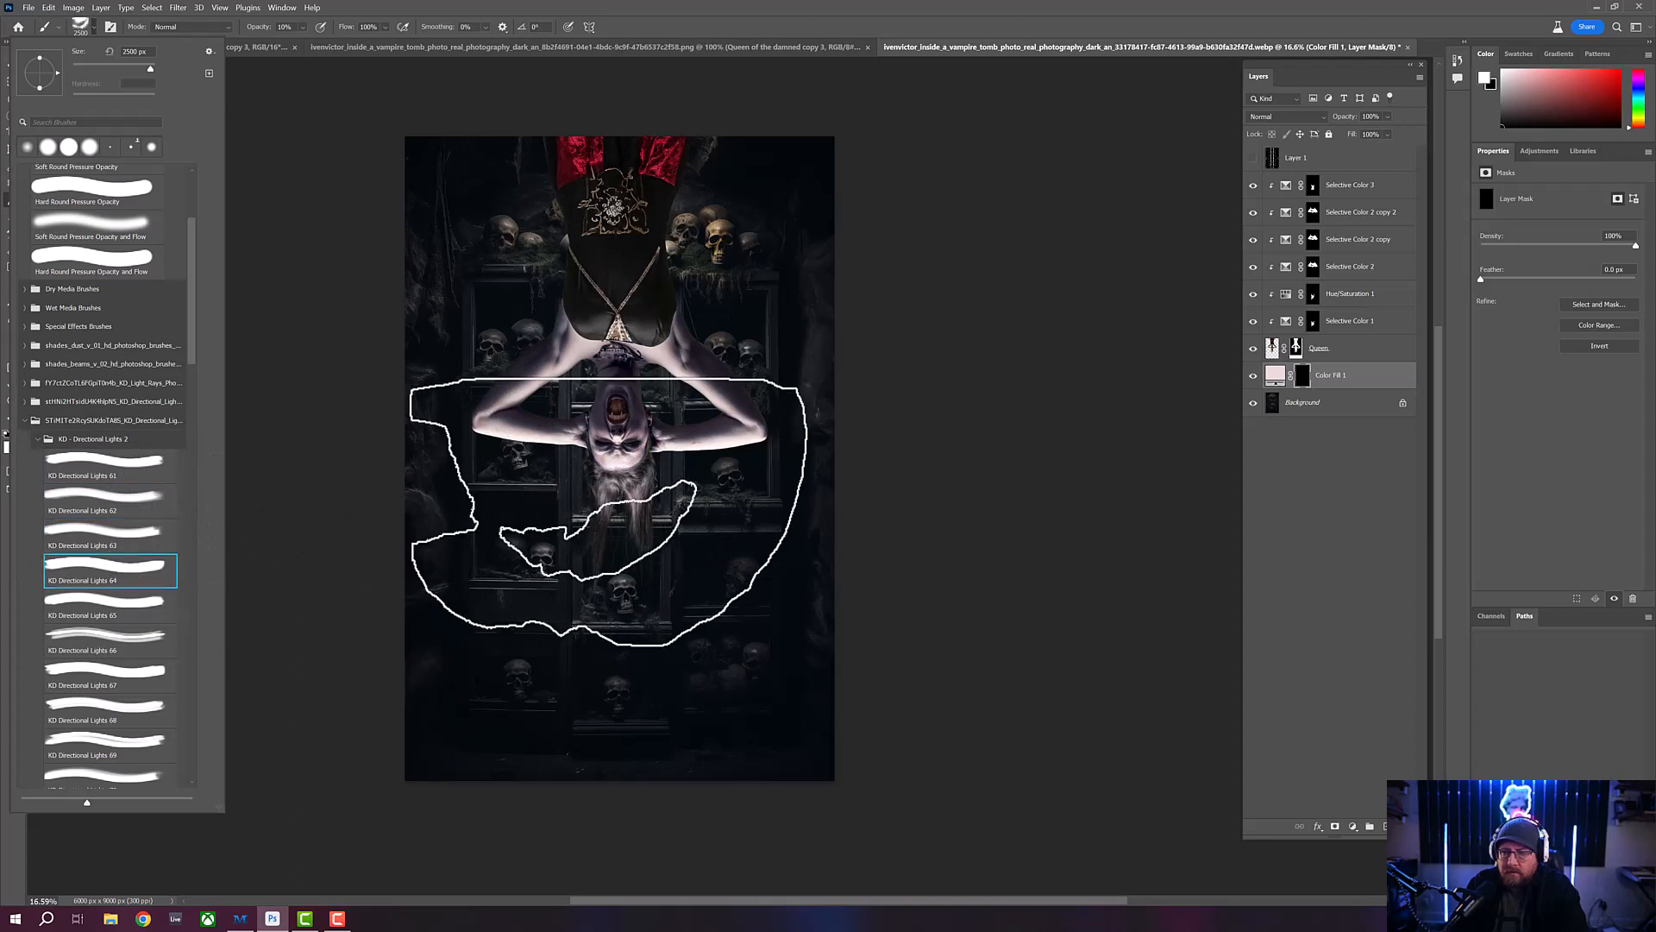
{"action": "left_click", "coordinate": [129, 602]}
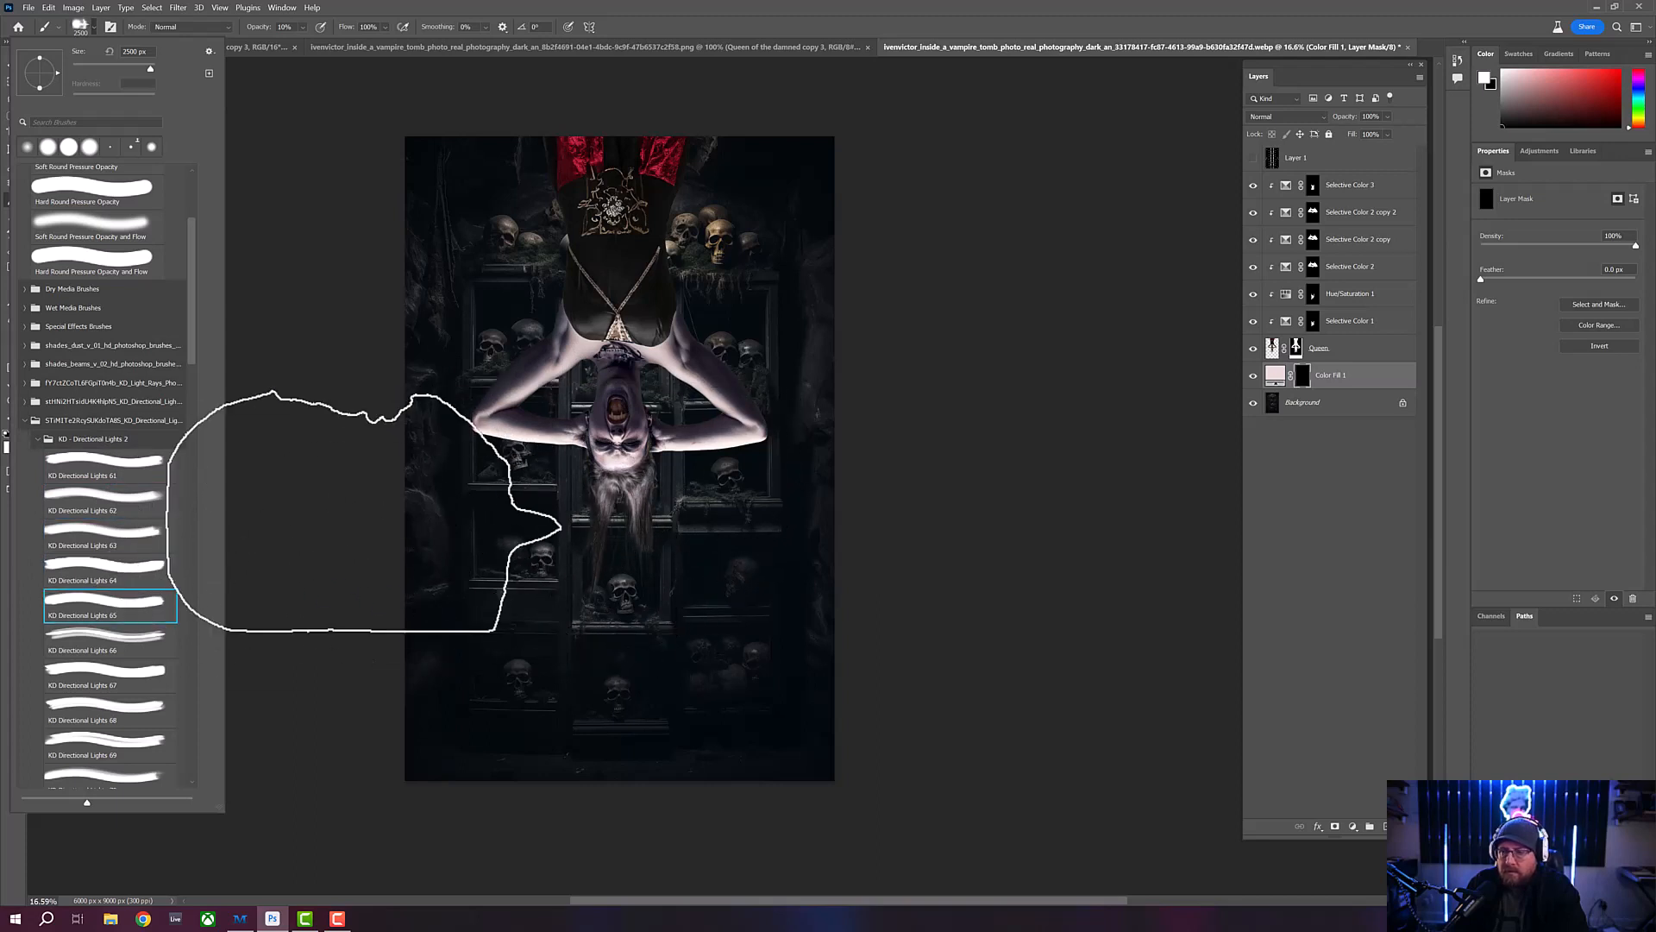
{"action": "left_click_drag", "start_coordinate": [194, 328], "coordinate": [196, 386]}
{"action": "left_click", "coordinate": [84, 479]}
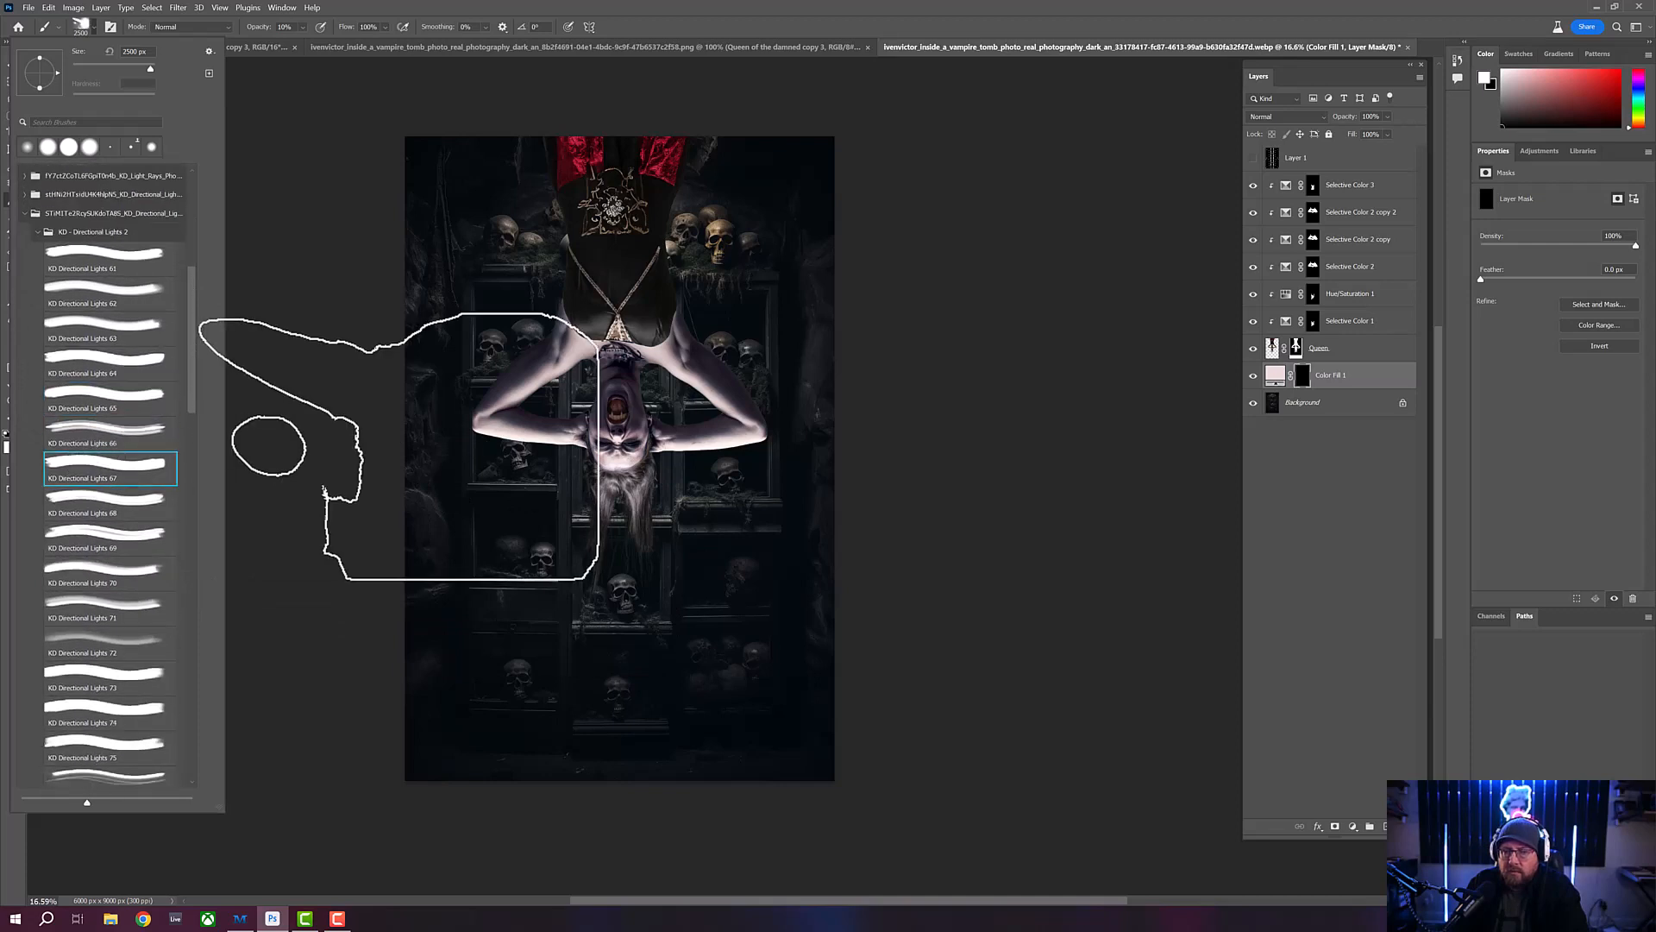
{"action": "left_click", "coordinate": [65, 515]}
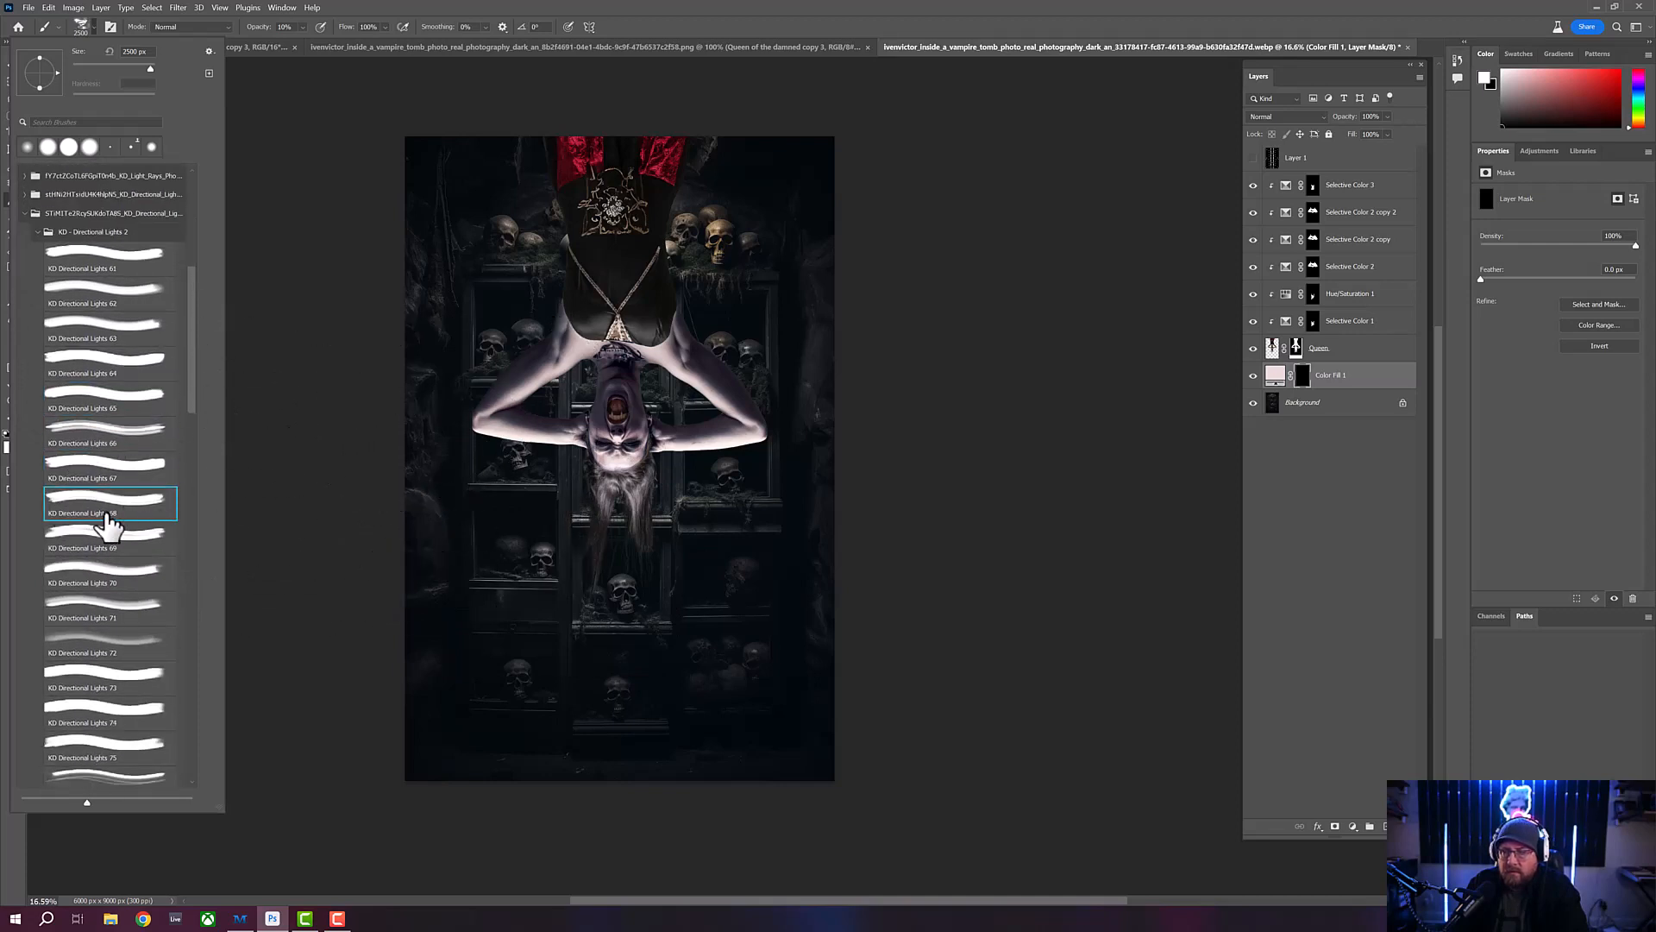
{"action": "left_click", "coordinate": [108, 544]}
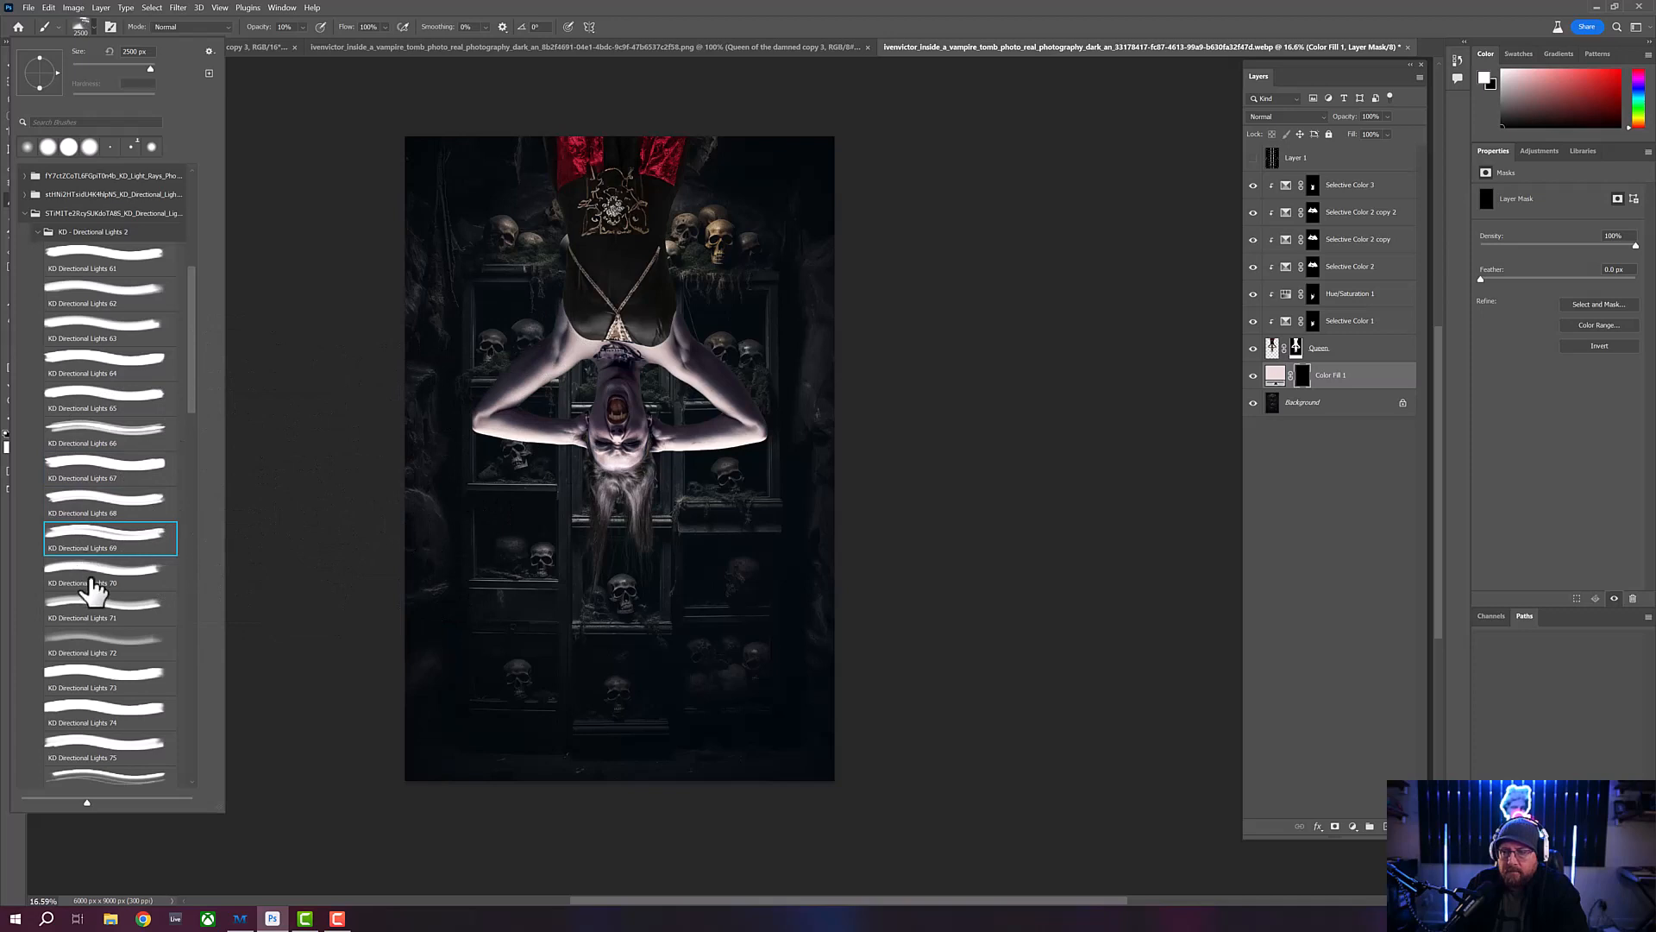
{"action": "left_click", "coordinate": [89, 580]}
{"action": "left_click", "coordinate": [104, 620]}
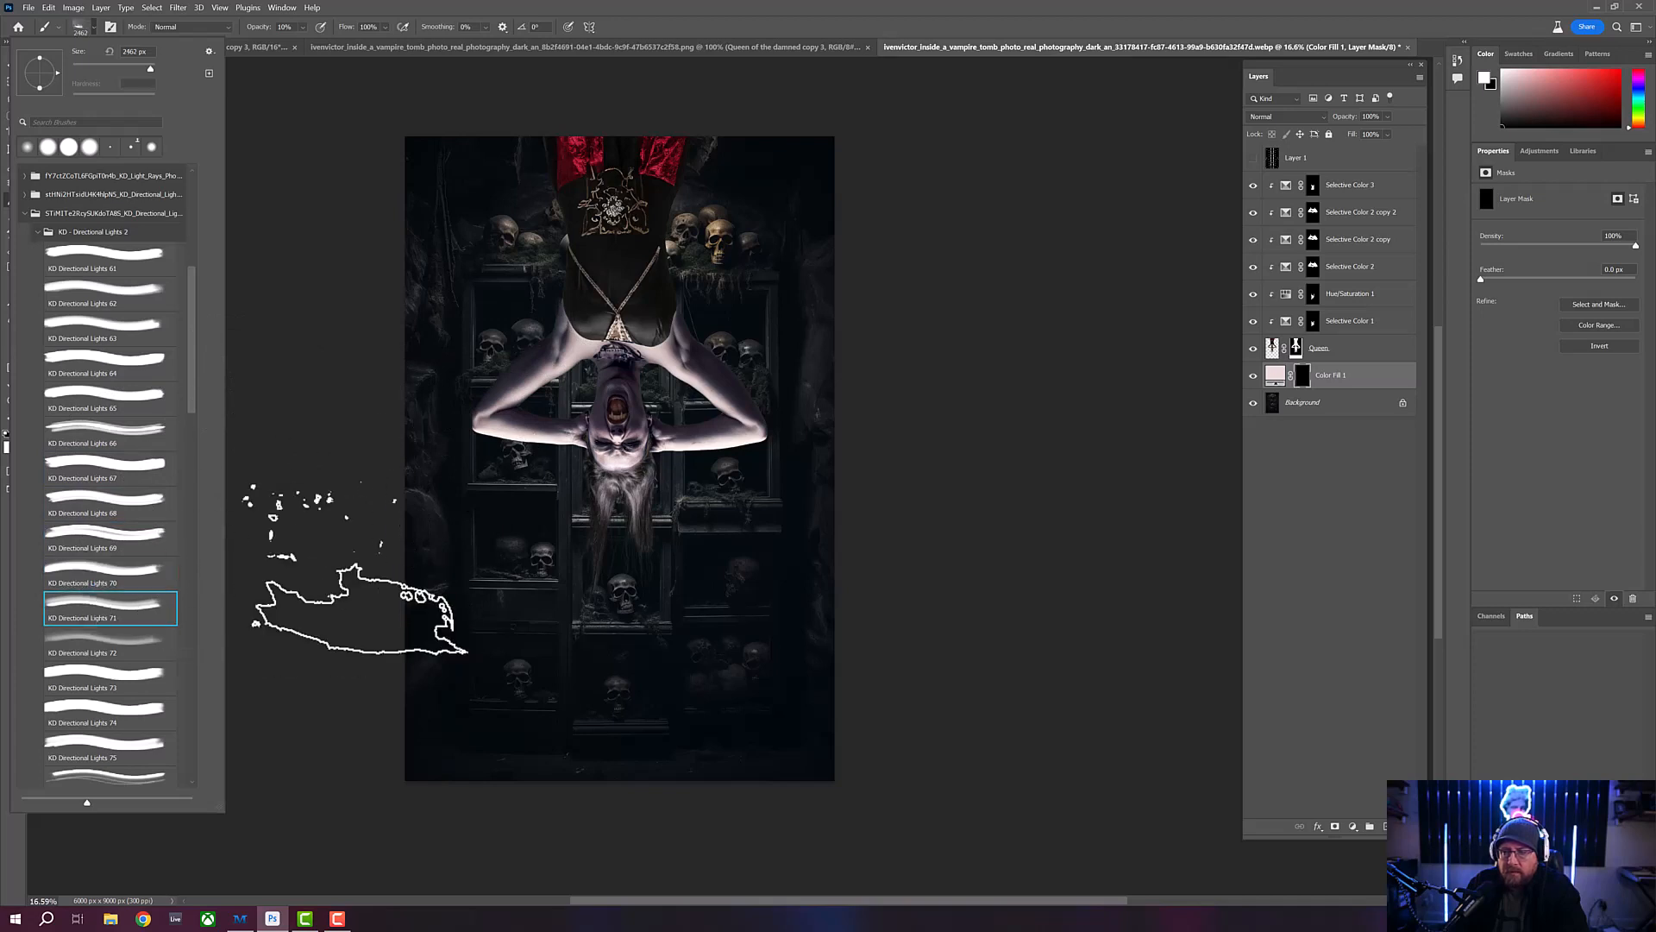
{"action": "left_click", "coordinate": [130, 657]}
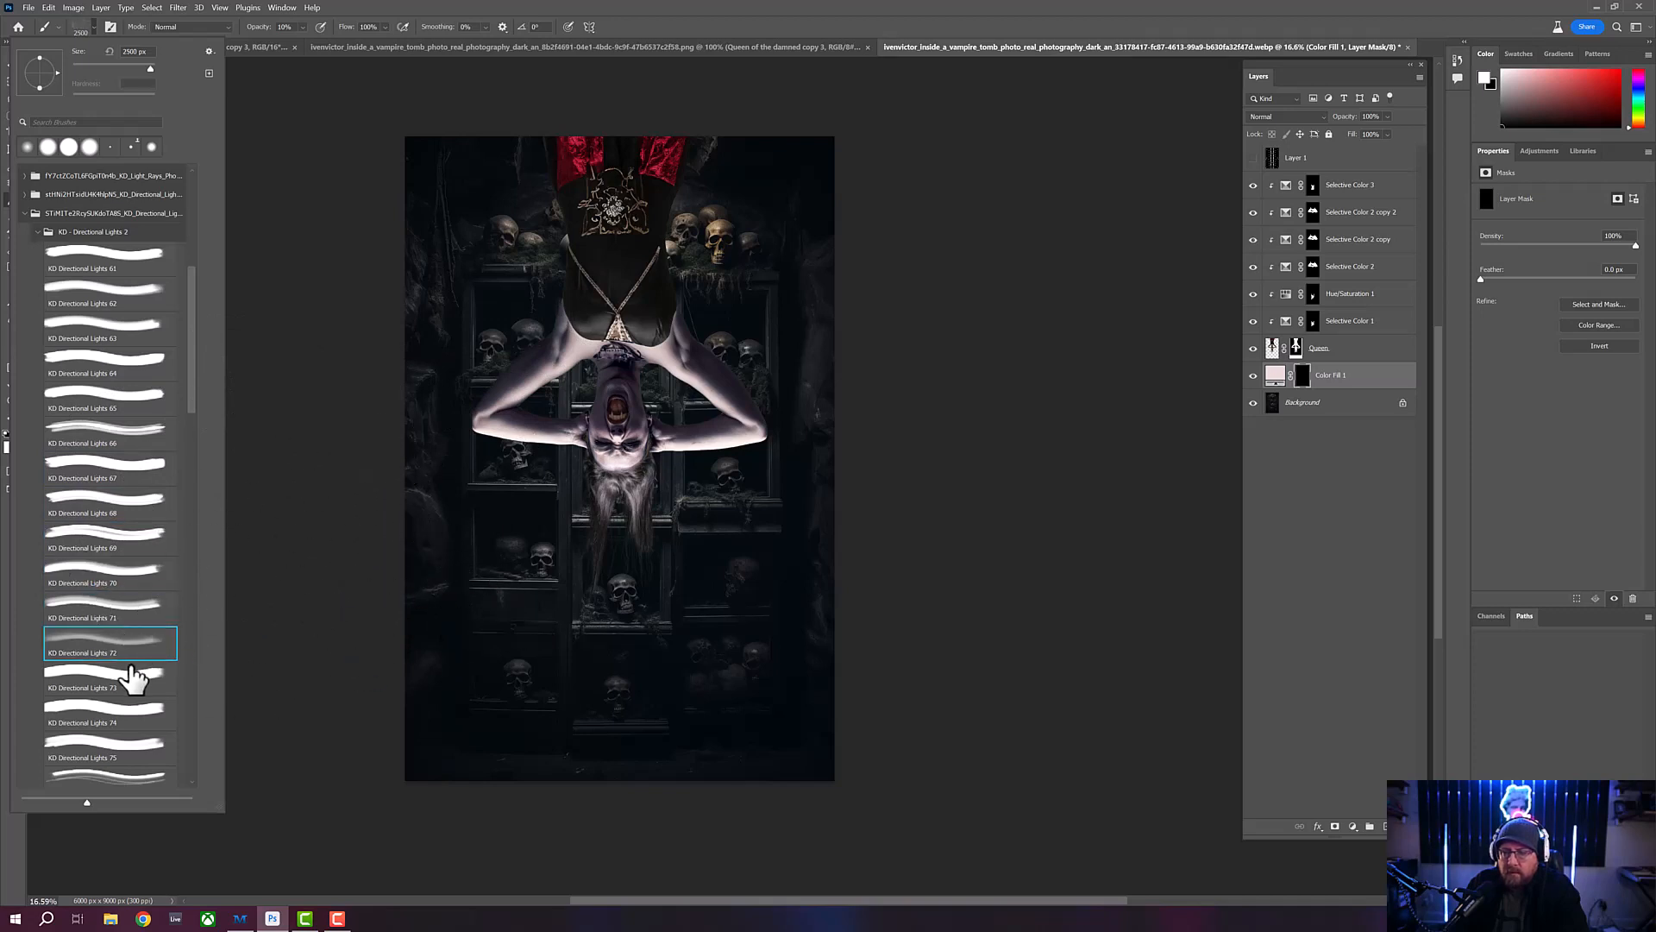
{"action": "left_click", "coordinate": [112, 684]}
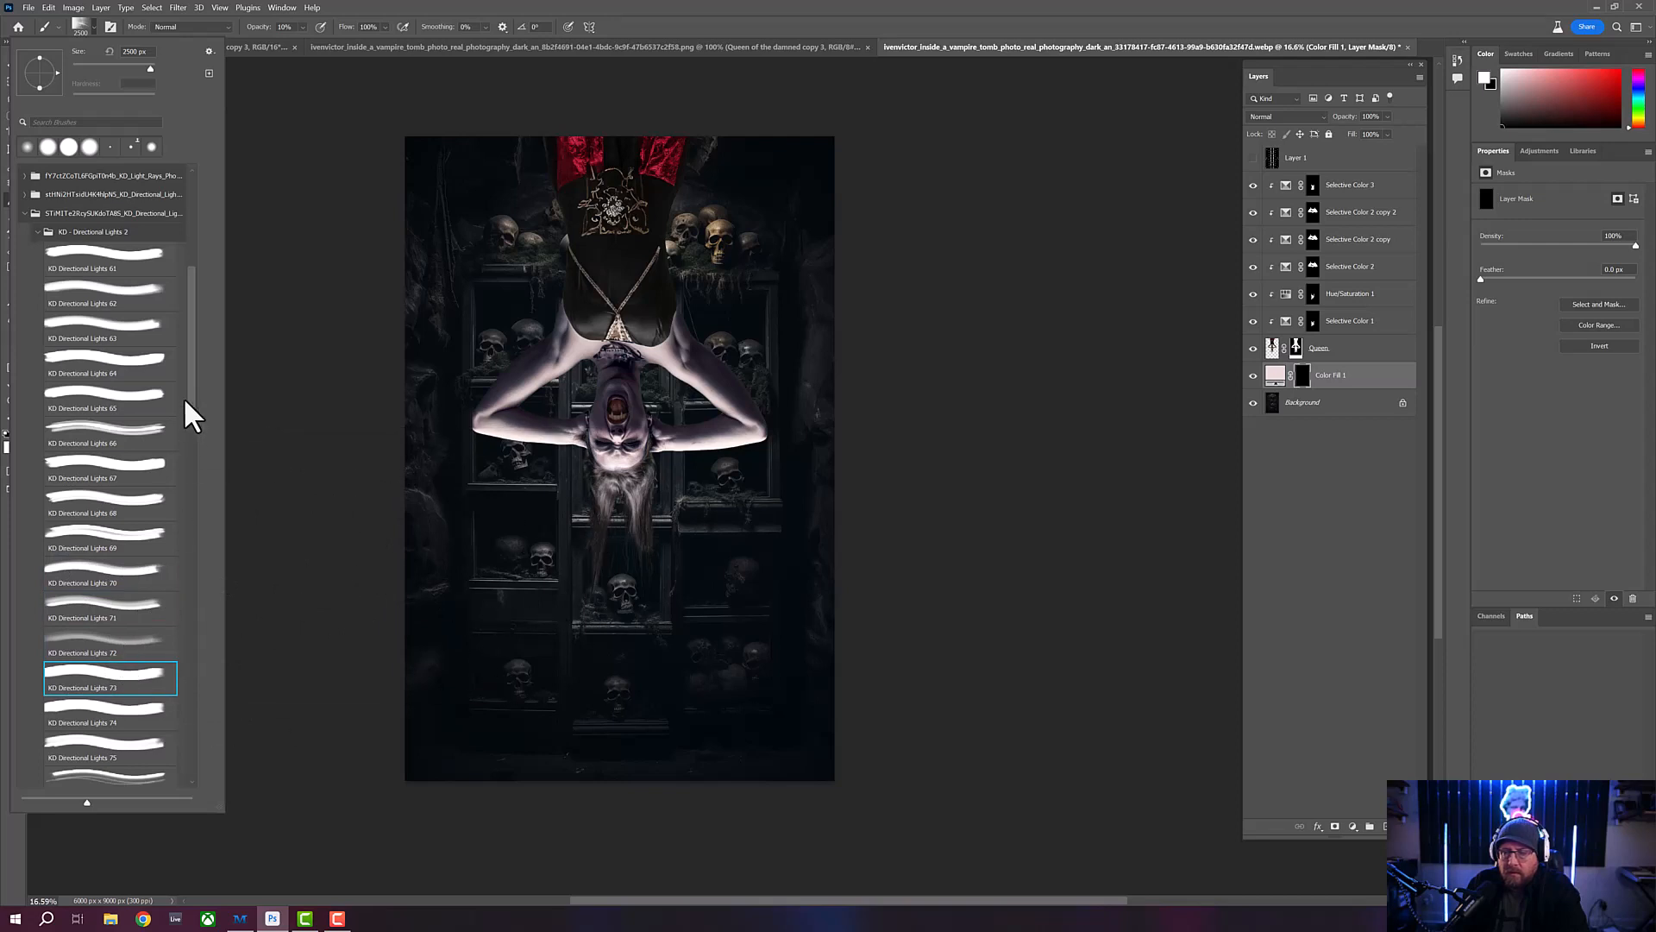
{"action": "scroll", "coordinate": [197, 405], "scroll_direction": "down", "scroll_amount": 5}
{"action": "left_click", "coordinate": [133, 444]}
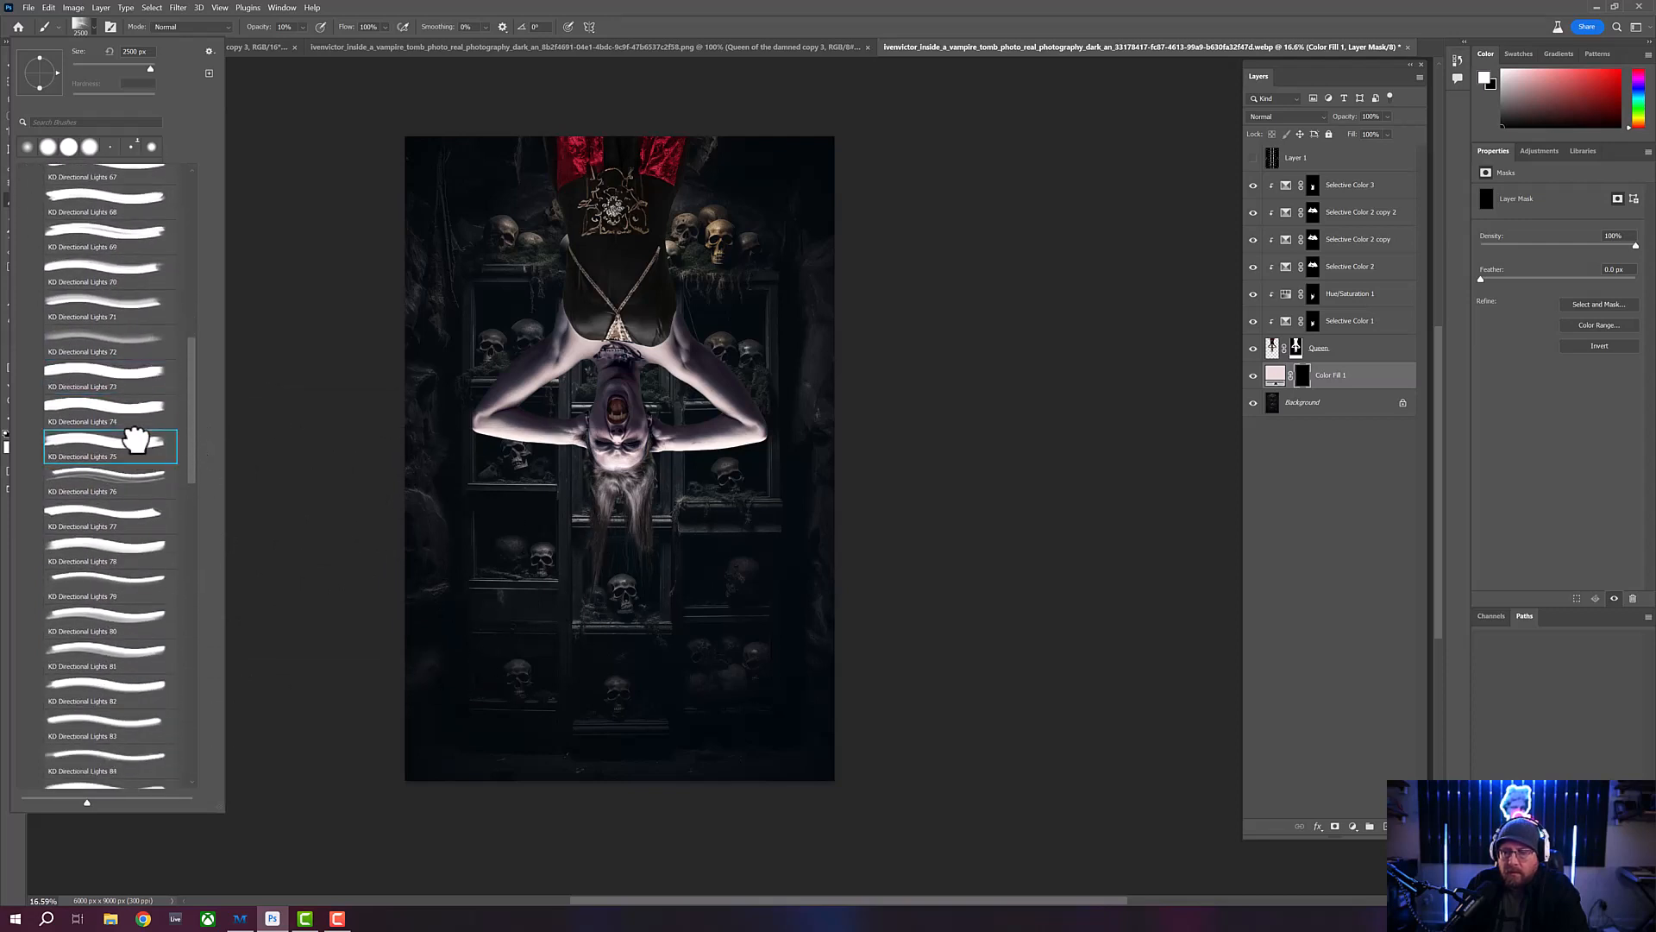
{"action": "left_click", "coordinate": [134, 485]}
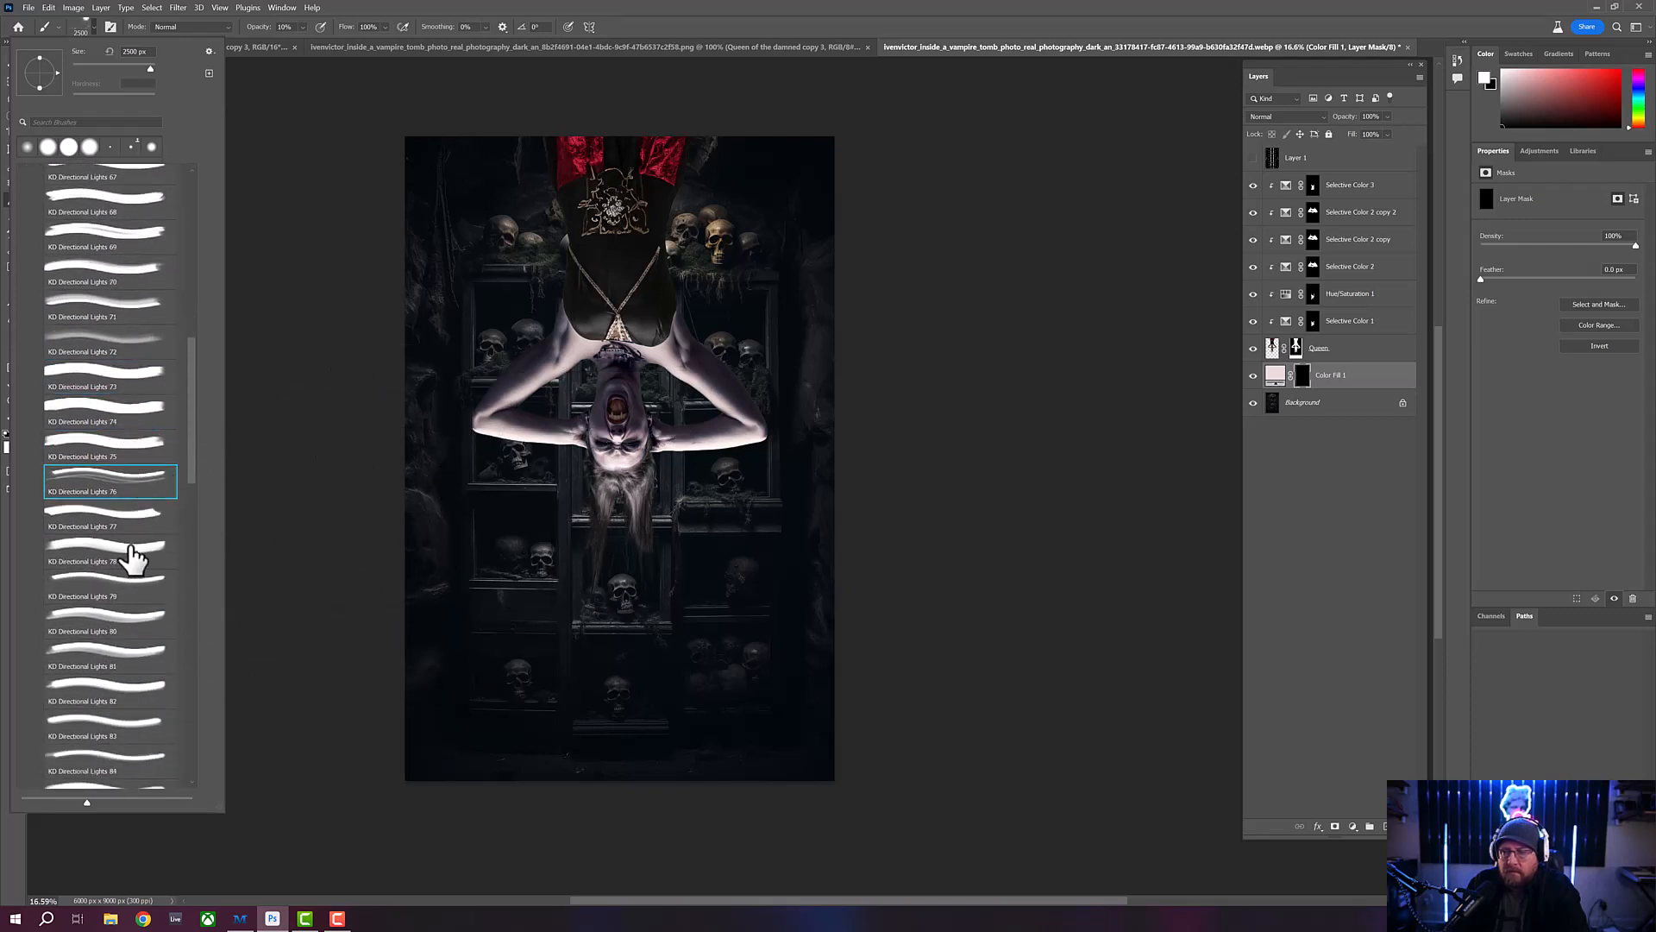
{"action": "left_click", "coordinate": [121, 526]}
{"action": "left_click", "coordinate": [165, 556]}
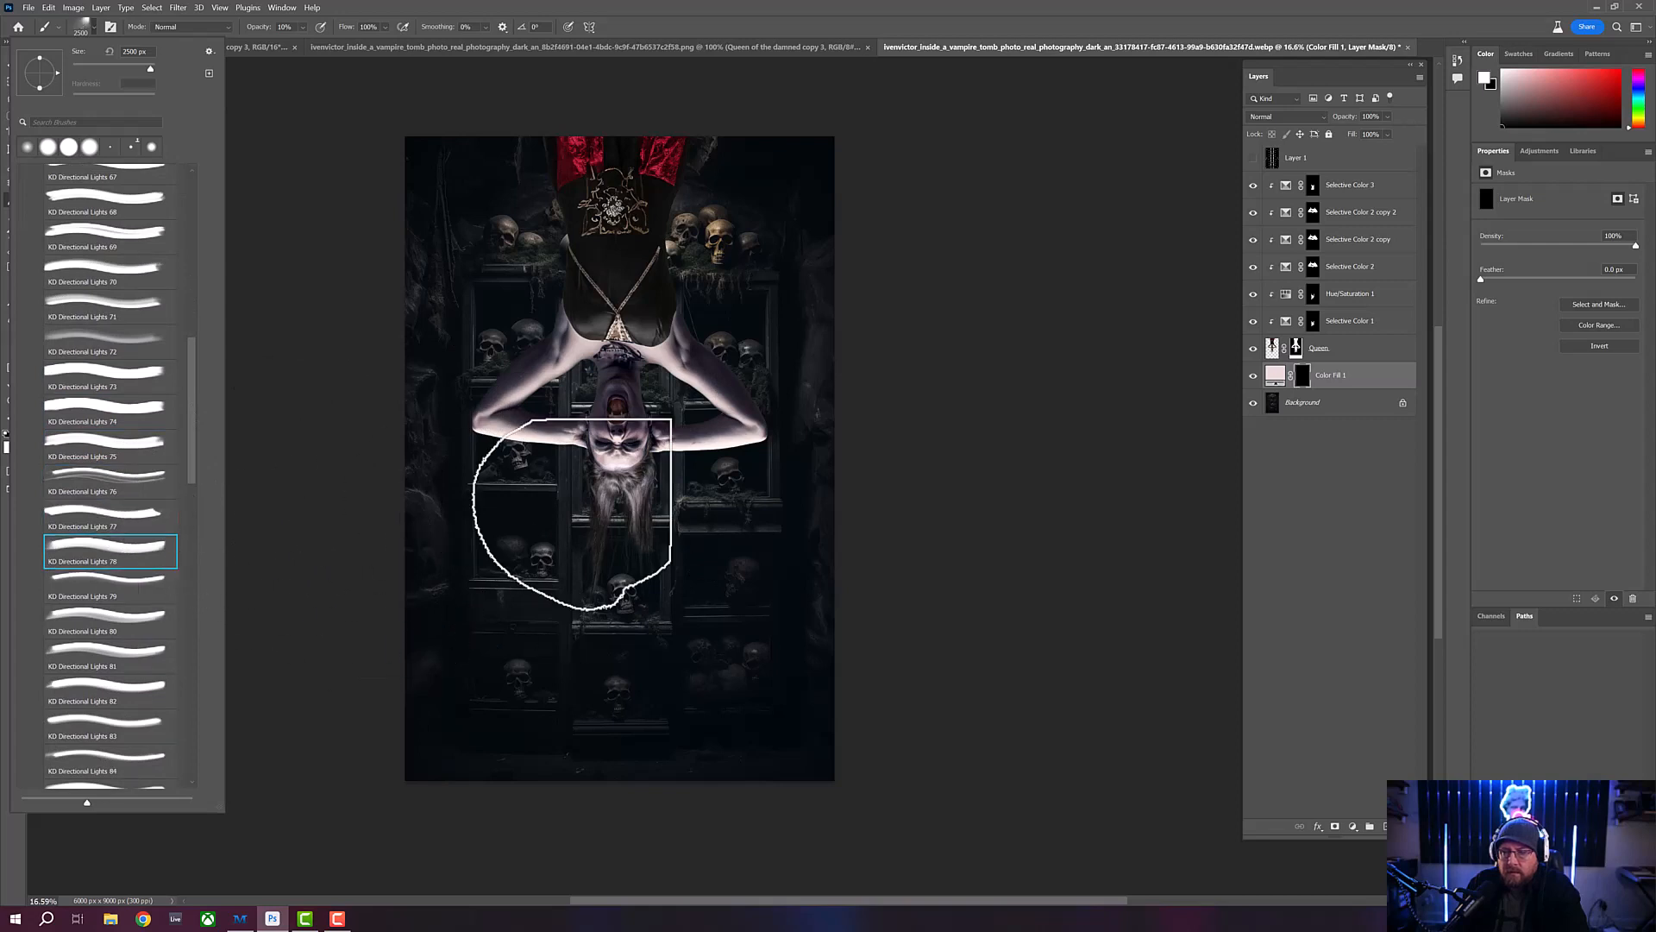
{"action": "left_click", "coordinate": [100, 636]}
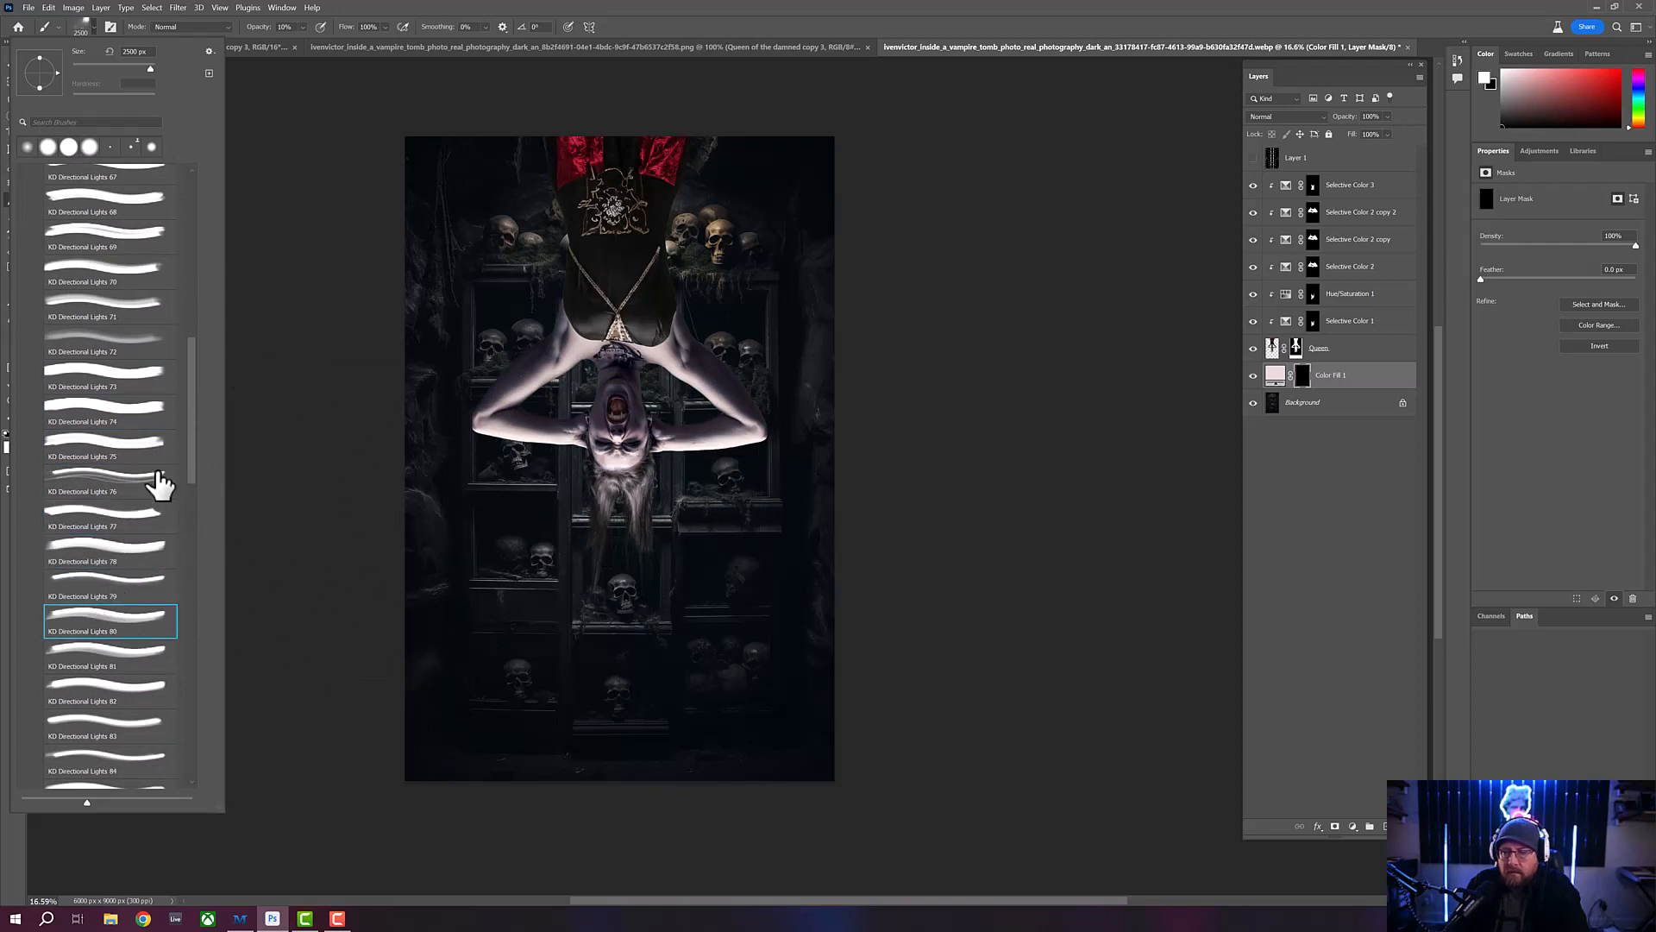
- Choose the KD Directional Lights 88 brush and set its size to 5000 px
{"action": "left_click_drag", "start_coordinate": [197, 456], "coordinate": [196, 535]}
{"action": "left_click", "coordinate": [100, 556]}
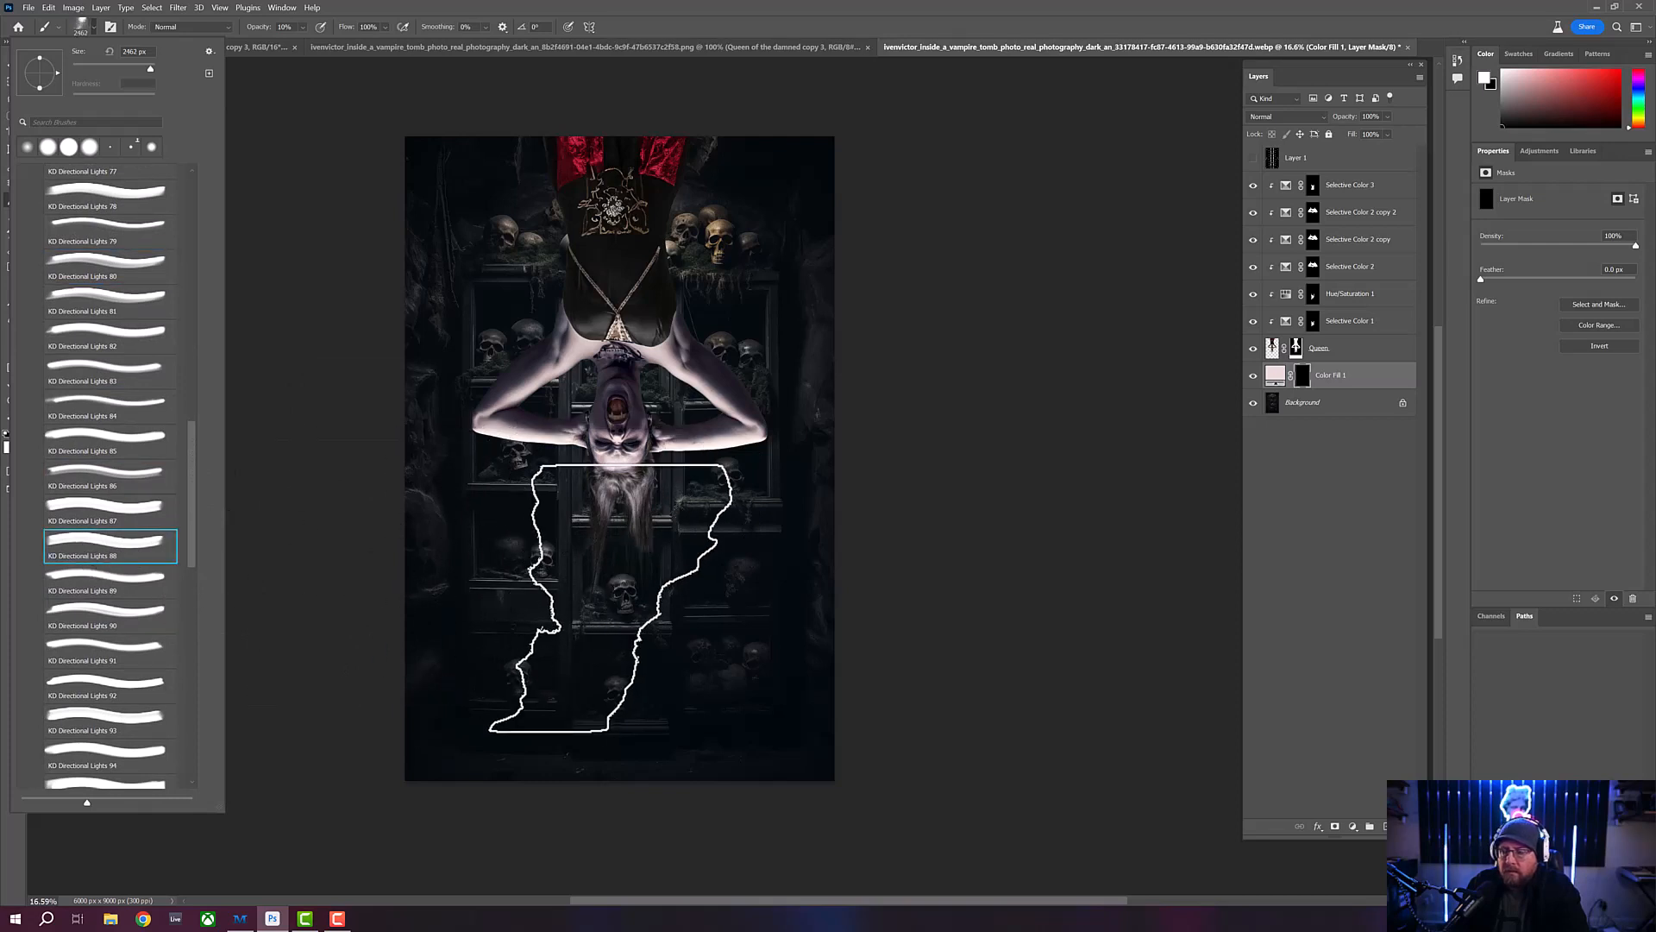
{"action": "left_click_drag", "start_coordinate": [151, 68], "coordinate": [158, 70]}
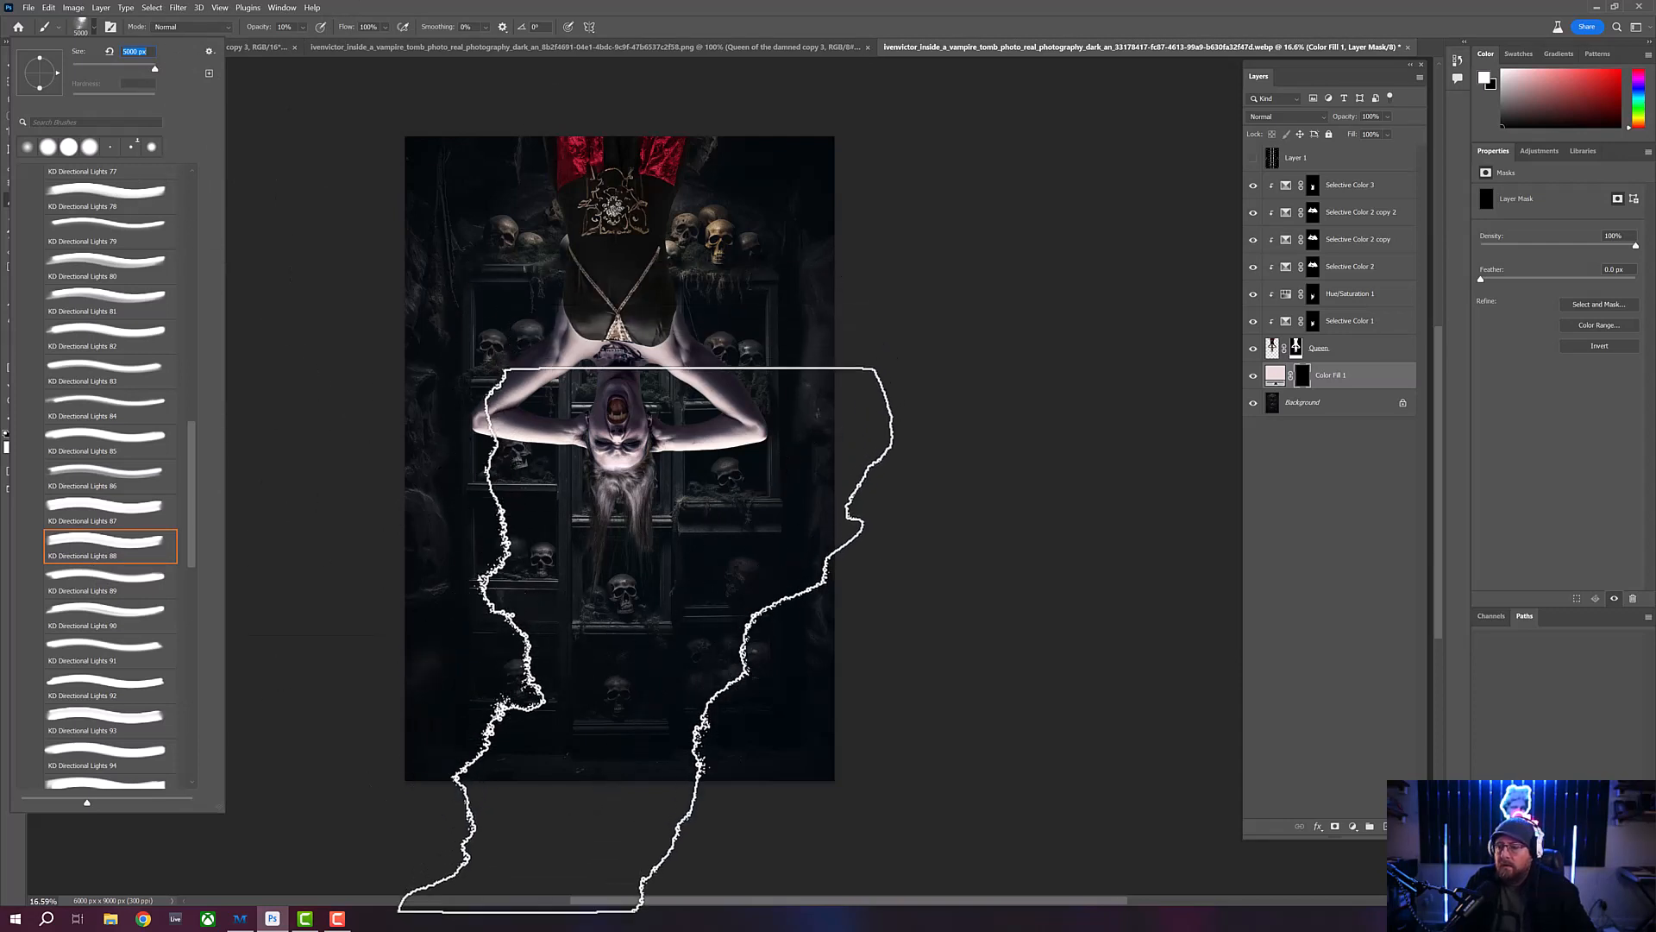
{"action": "key", "text": "Return"}
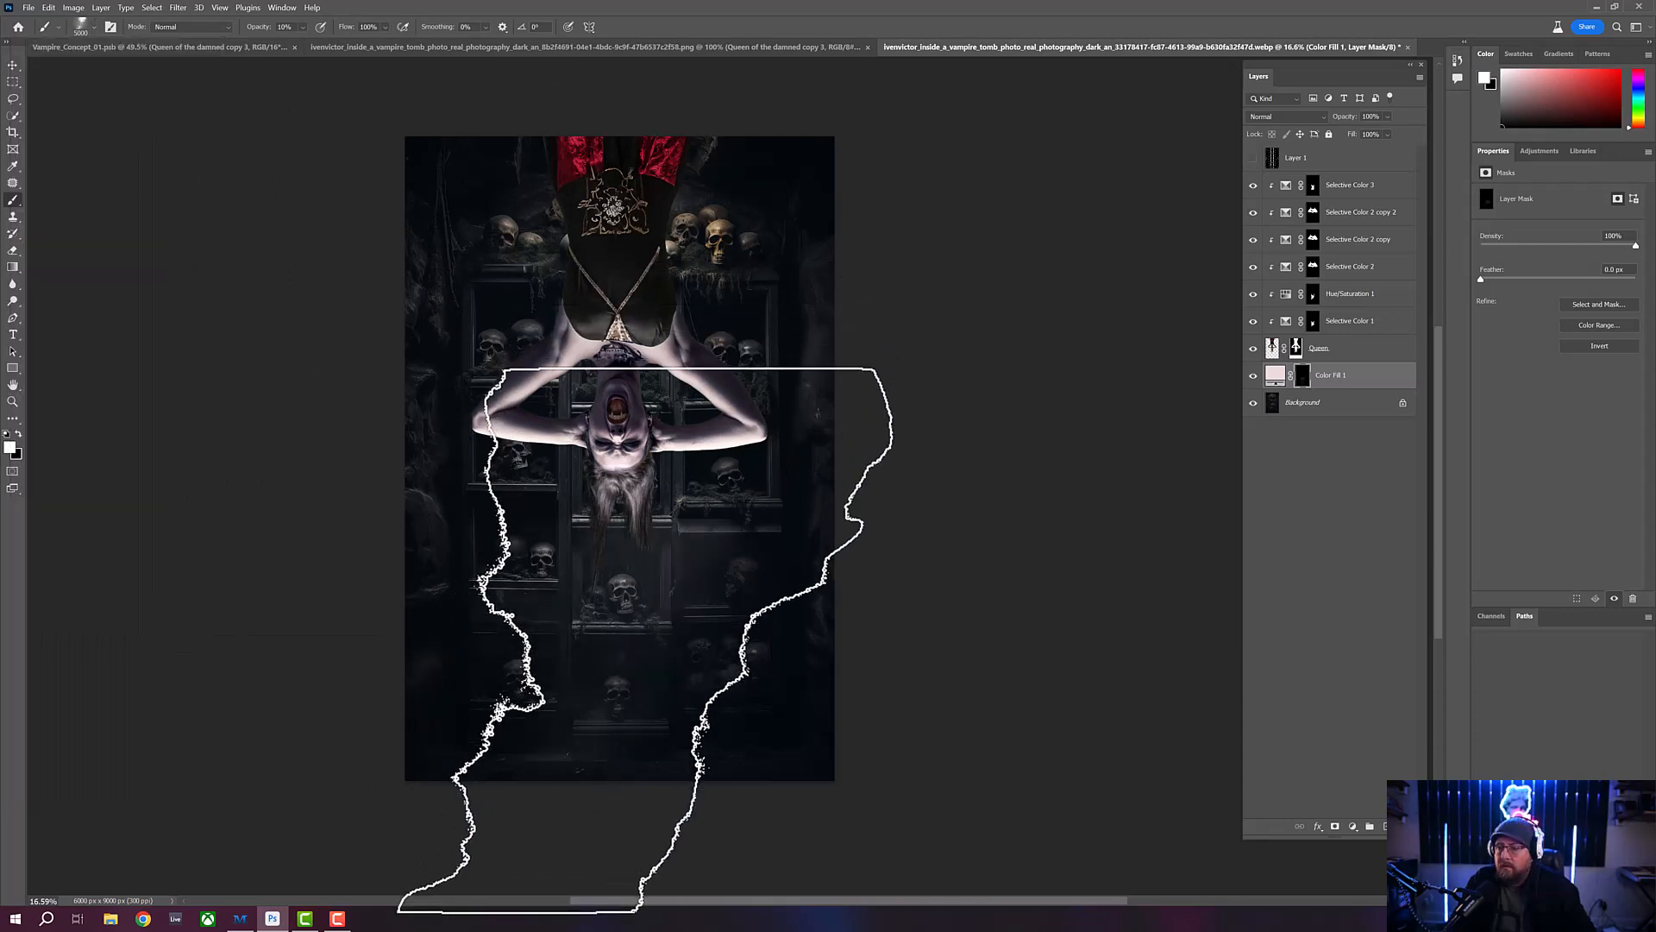
- Build up a white light glow on the Color Fill 1 mask by stamping the brush repeatedly on one spot below the vampire's head
{"action": "left_click", "coordinate": [645, 641]}
{"action": "left_click", "coordinate": [645, 640]}
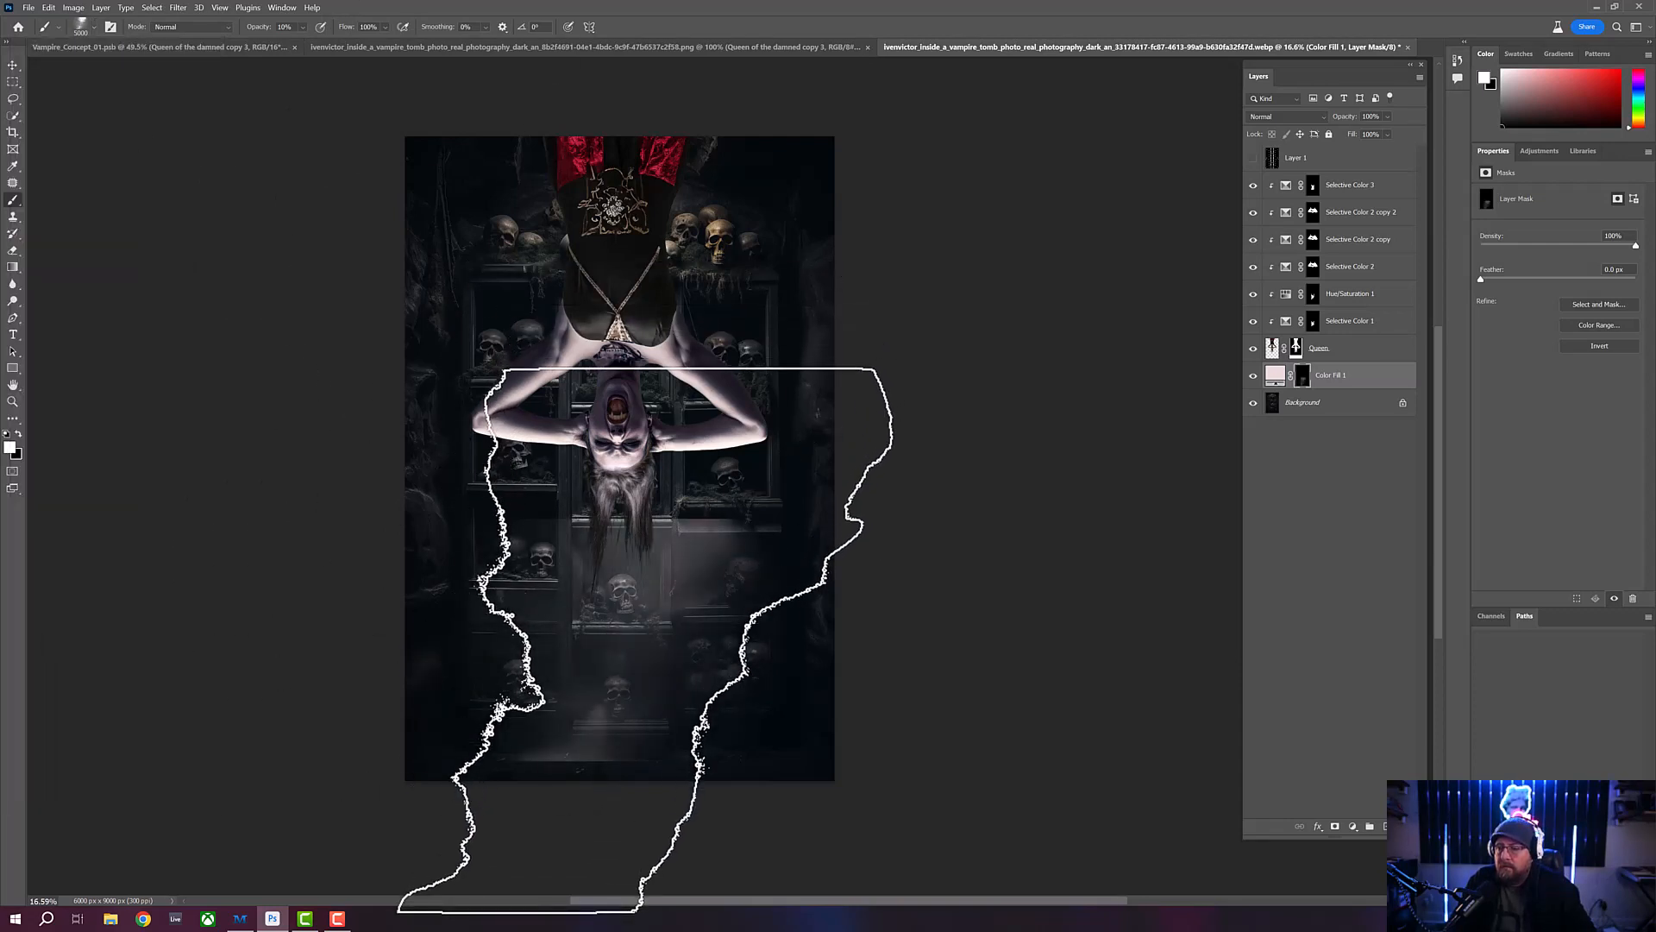
{"action": "left_click", "coordinate": [645, 640]}
{"action": "left_click", "coordinate": [645, 640]}
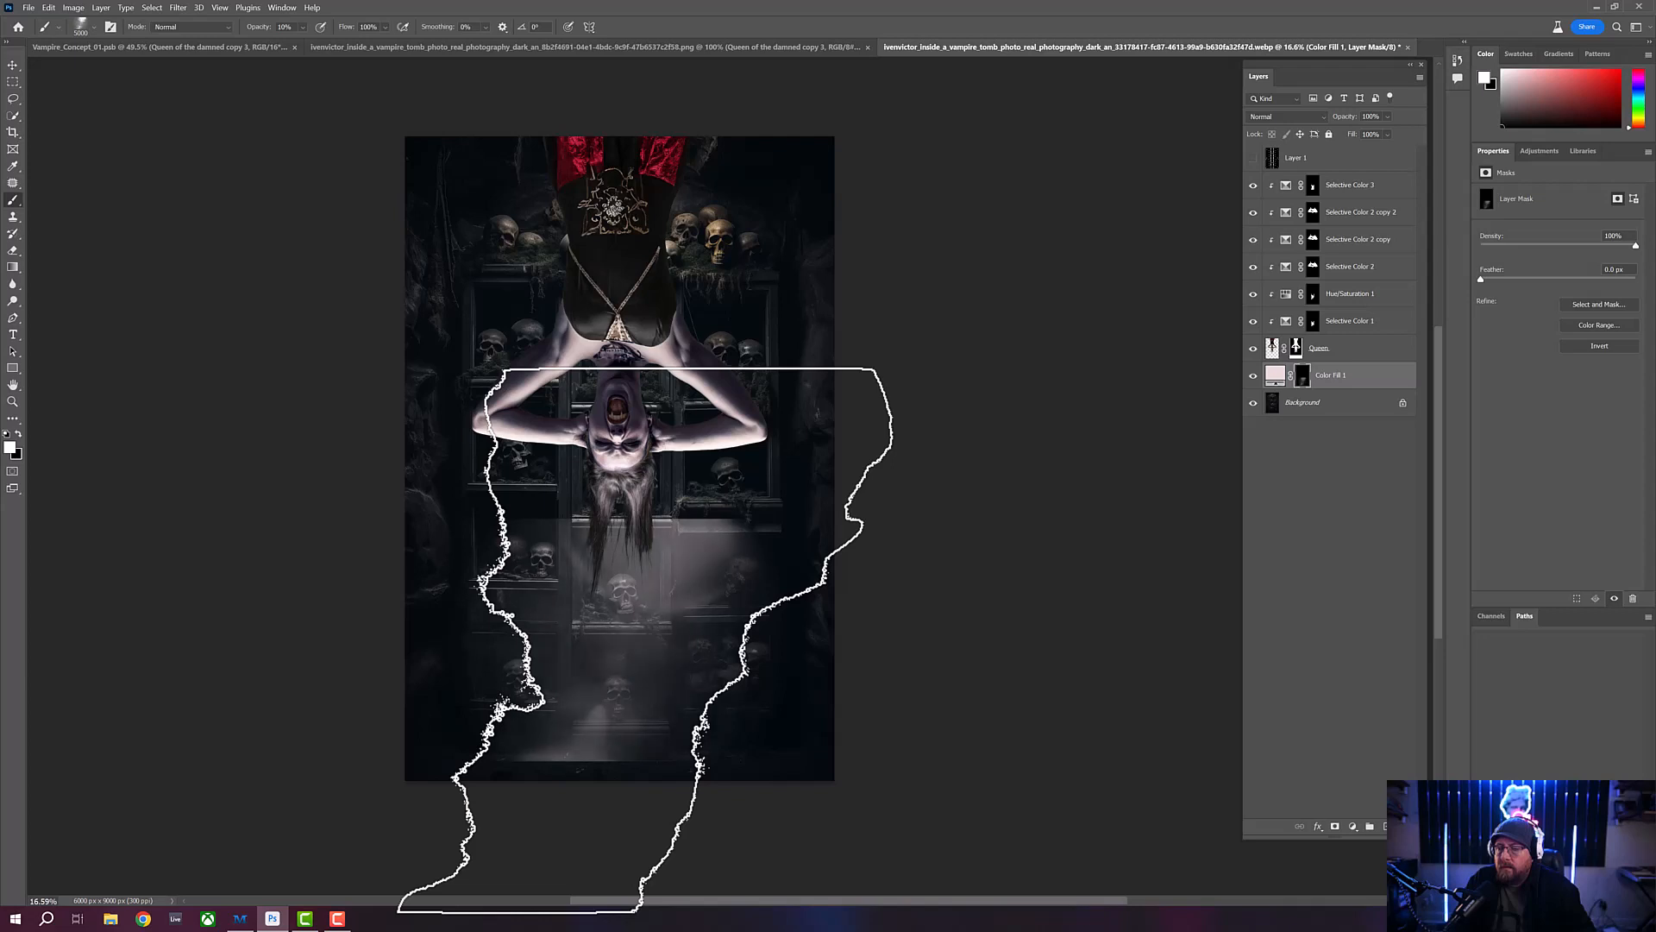
{"action": "left_click", "coordinate": [645, 640]}
{"action": "left_click", "coordinate": [645, 640]}
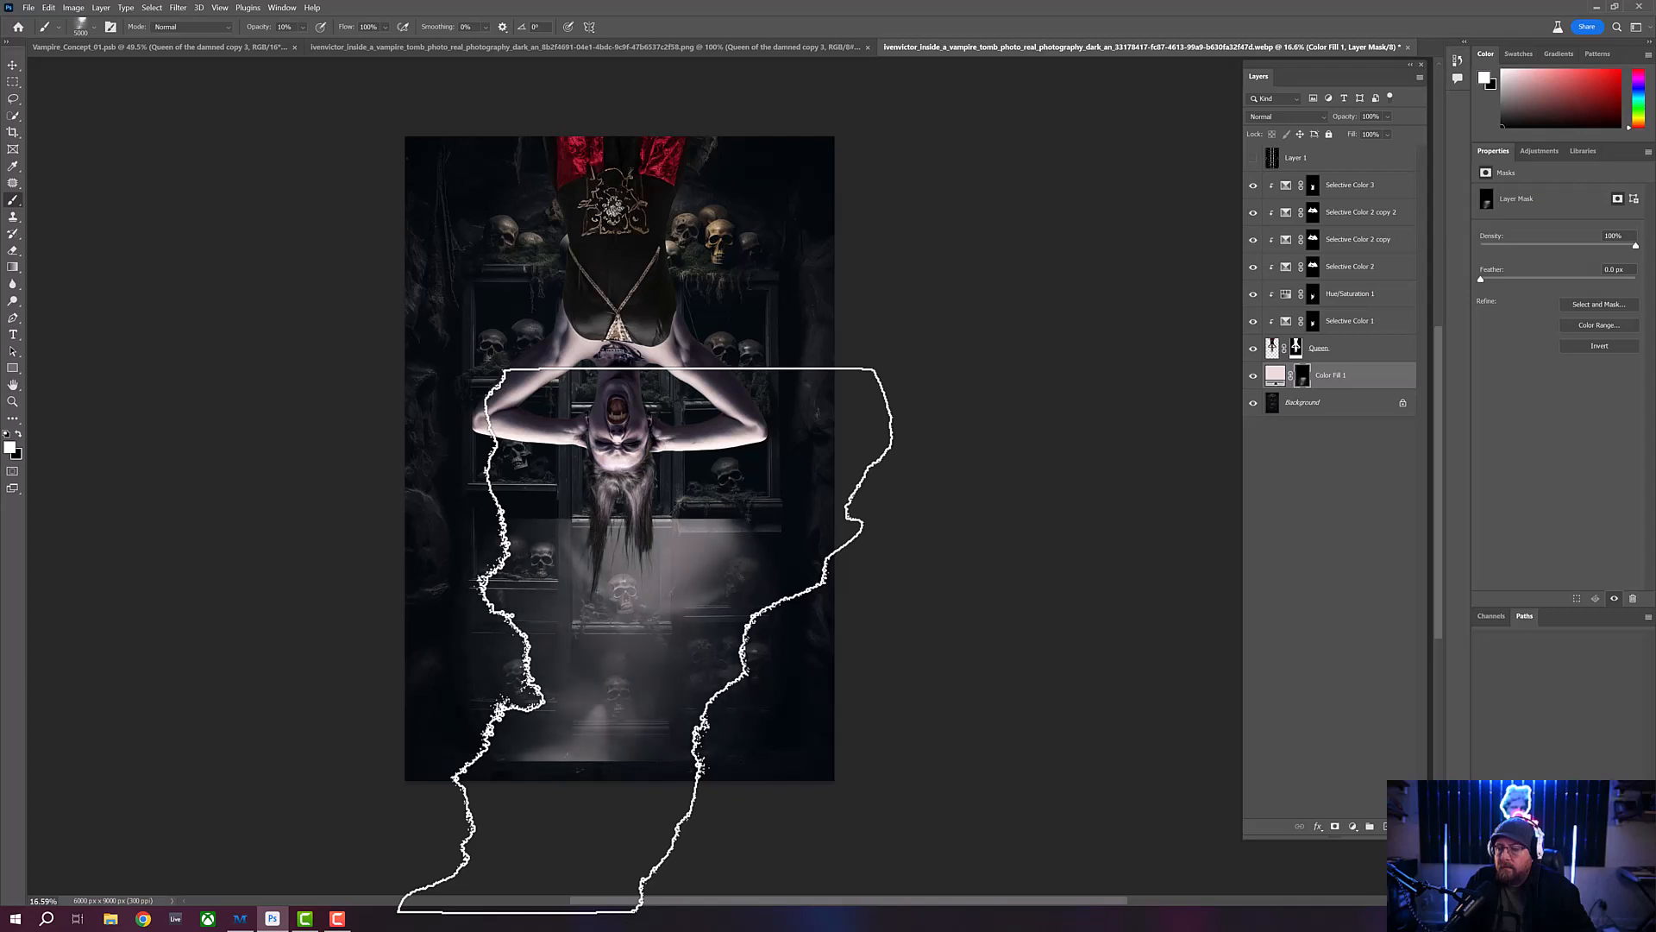
{"action": "left_click", "coordinate": [645, 640]}
{"action": "left_click", "coordinate": [646, 640]}
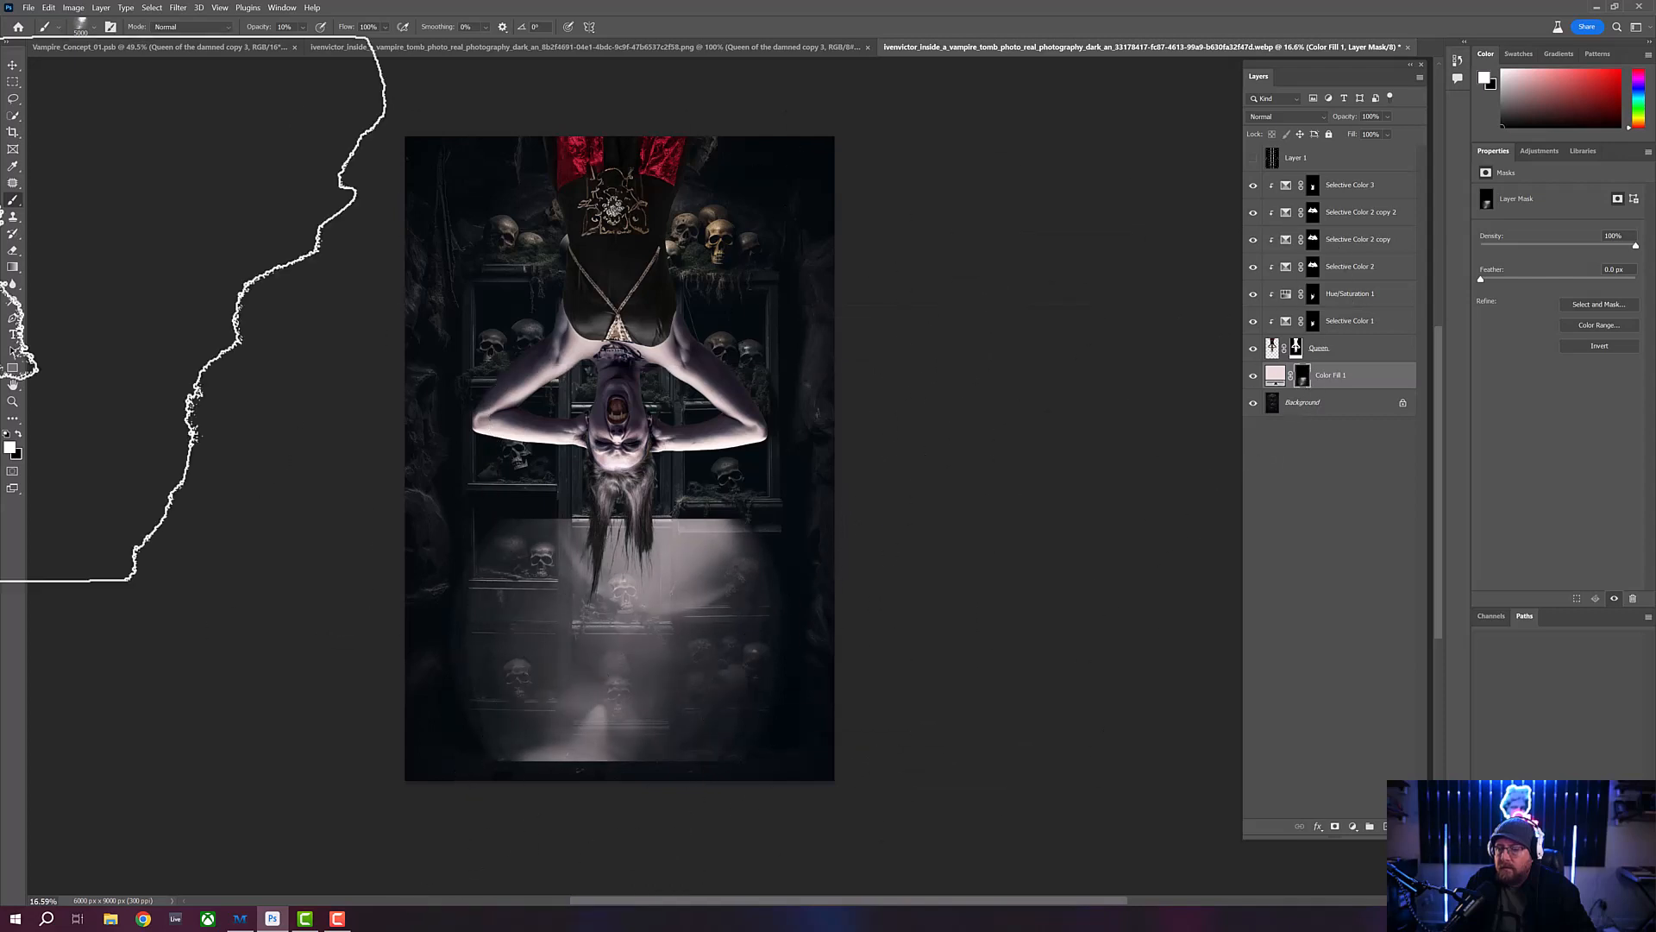
- Start a free transform of the painted glow on the Color Fill 1 mask and flip it vertically
{"action": "left_click", "coordinate": [14, 66]}
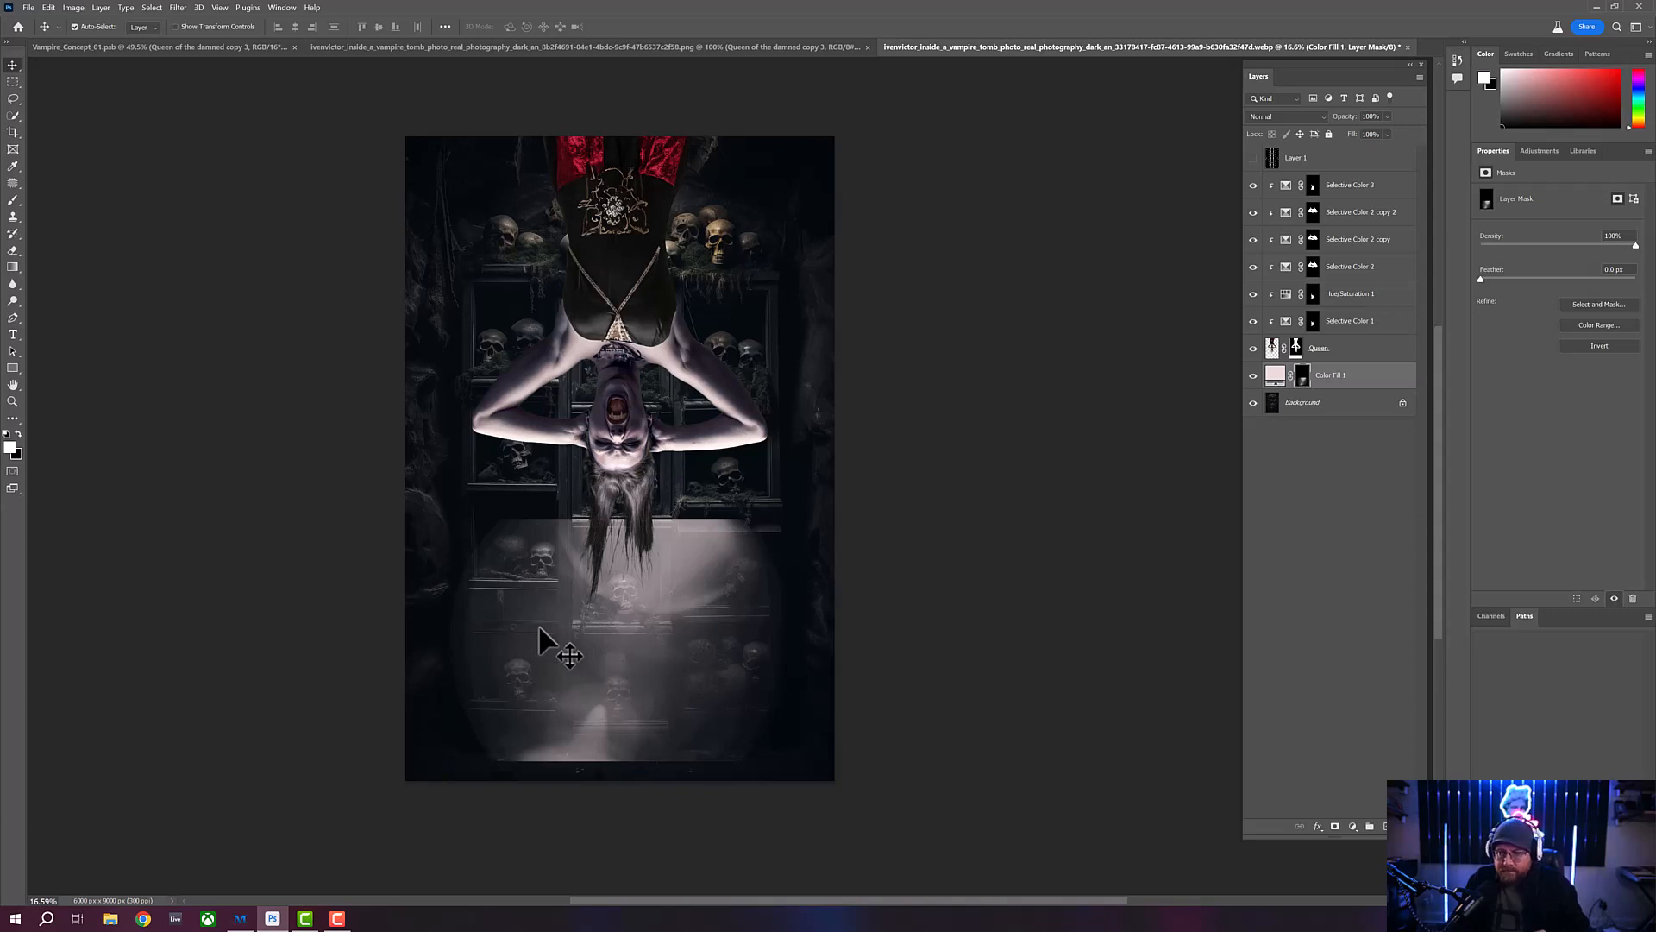
{"action": "key", "text": "ctrl+t"}
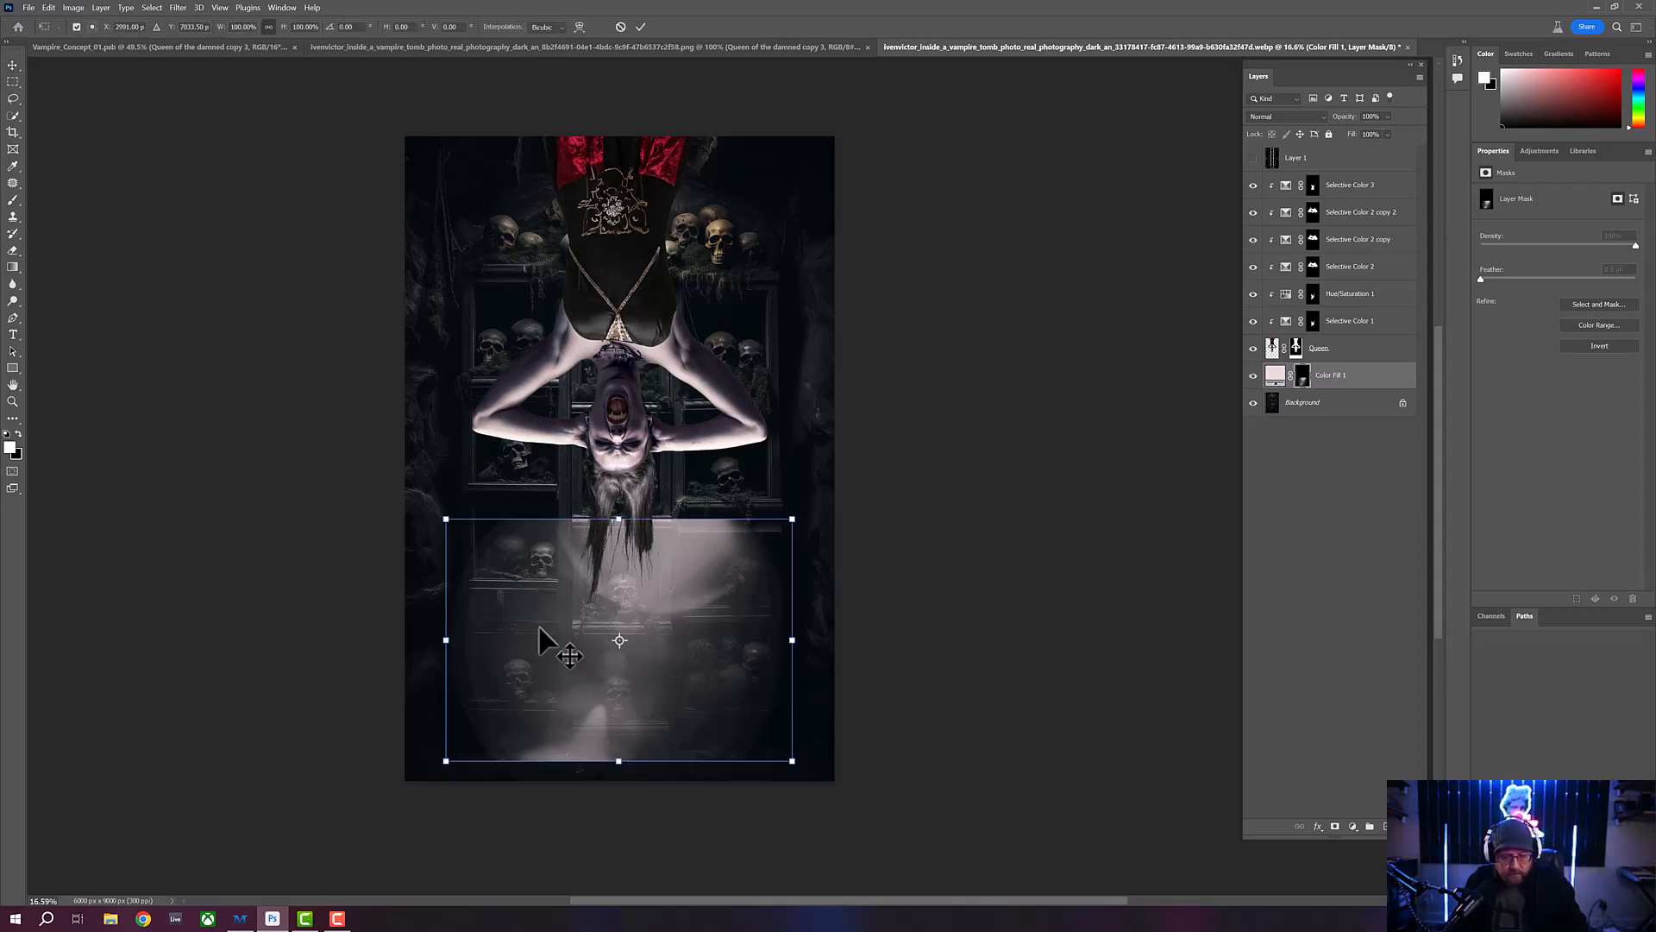
{"action": "right_click", "coordinate": [711, 618]}
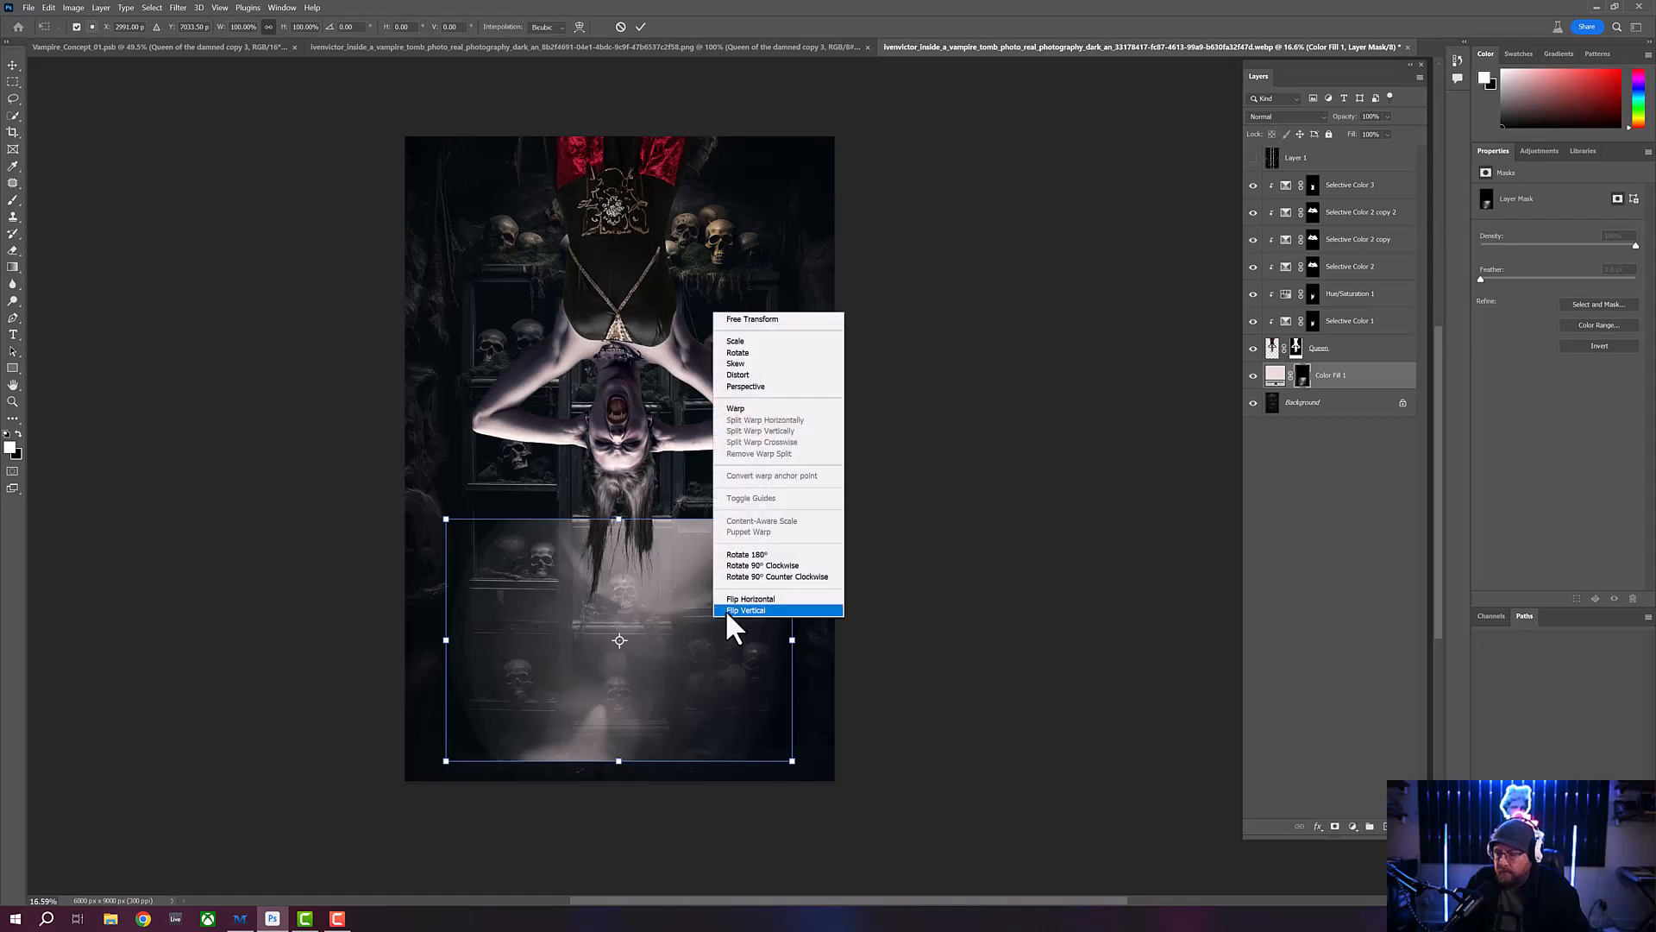
{"action": "left_click", "coordinate": [726, 609]}
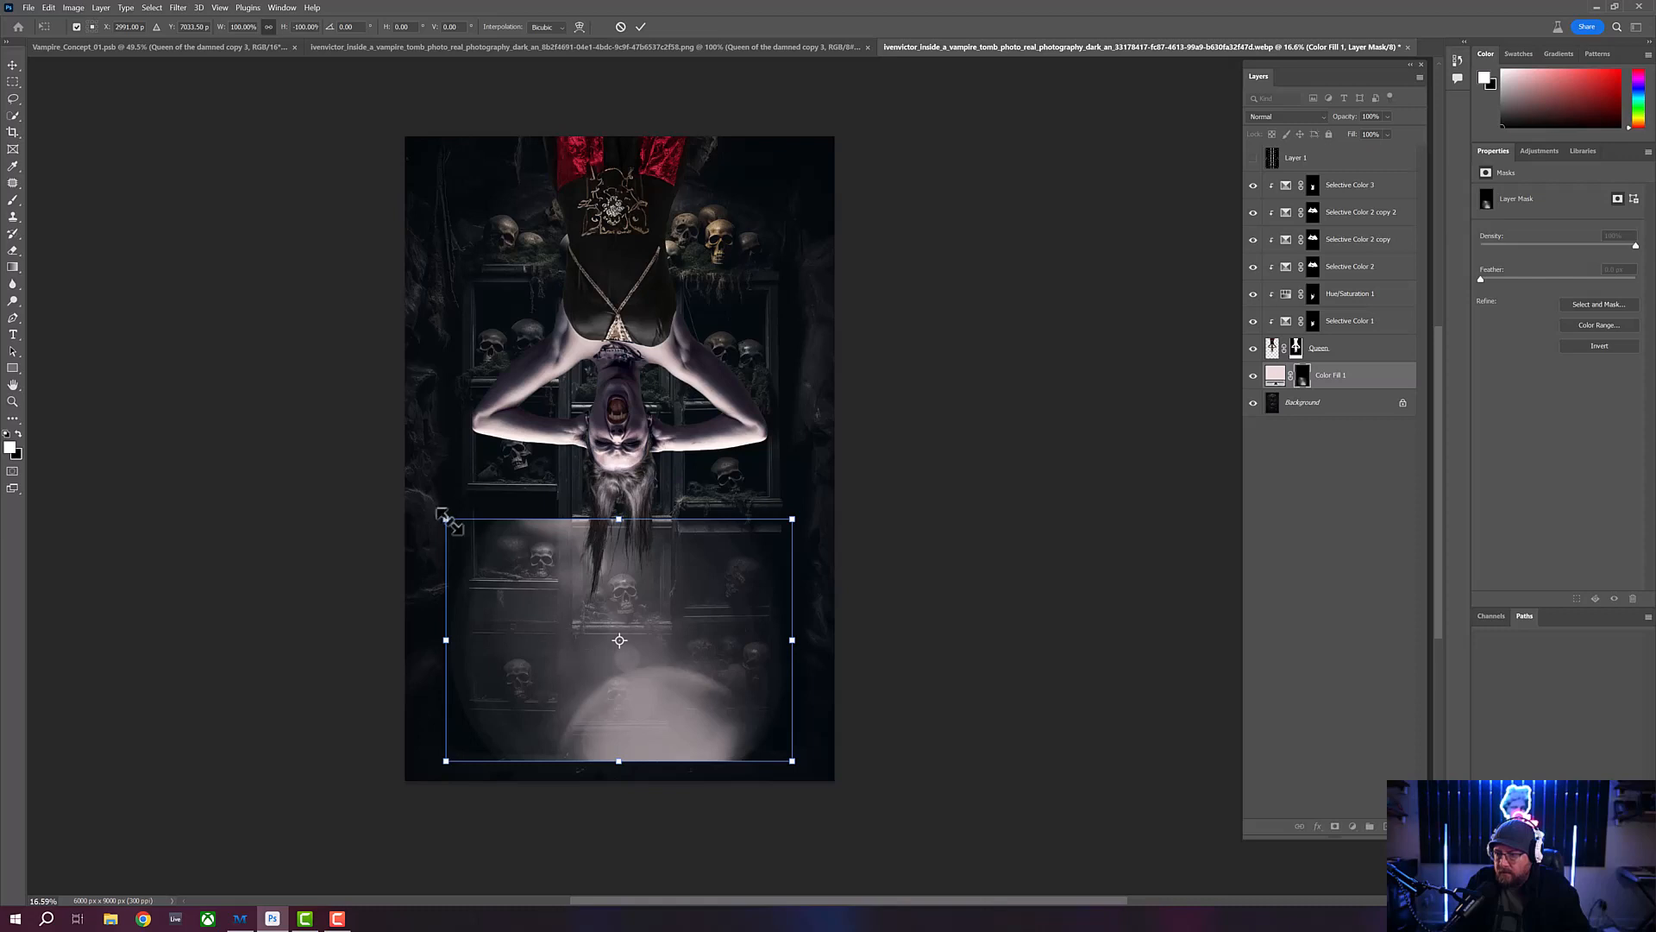
- Stretch the flipped glow to about 127% width and 266% height, covering the whole canvas, and apply the transform
{"action": "left_click_drag", "start_coordinate": [450, 516], "coordinate": [410, 478]}
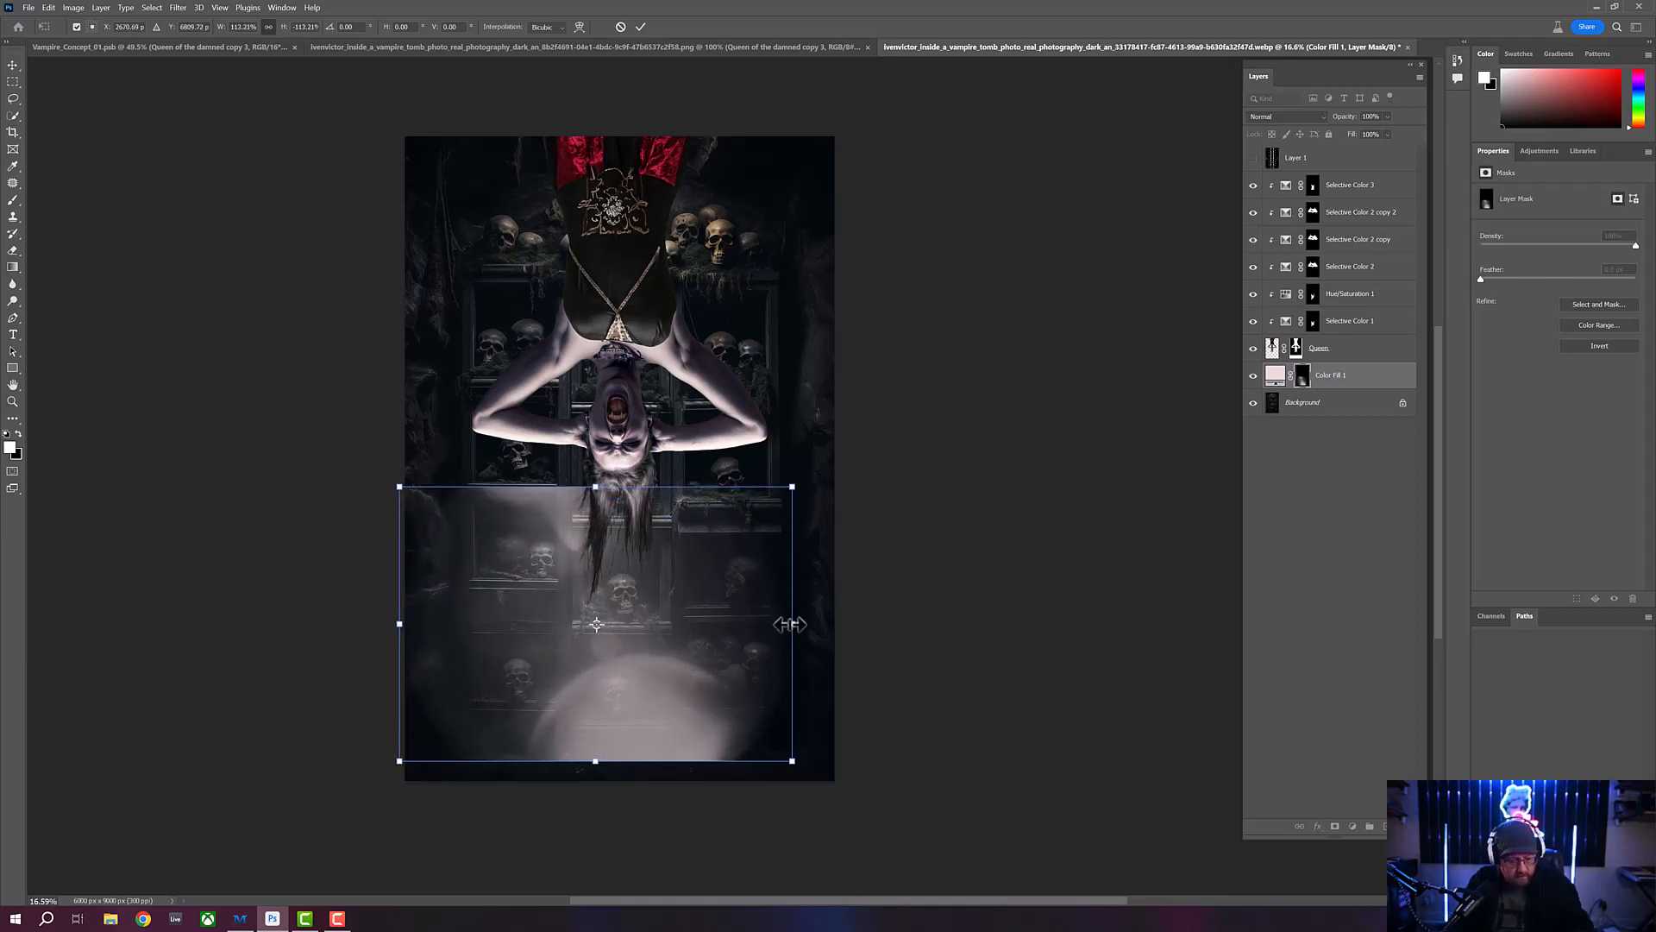
{"action": "left_click_drag", "start_coordinate": [792, 622], "coordinate": [840, 629]}
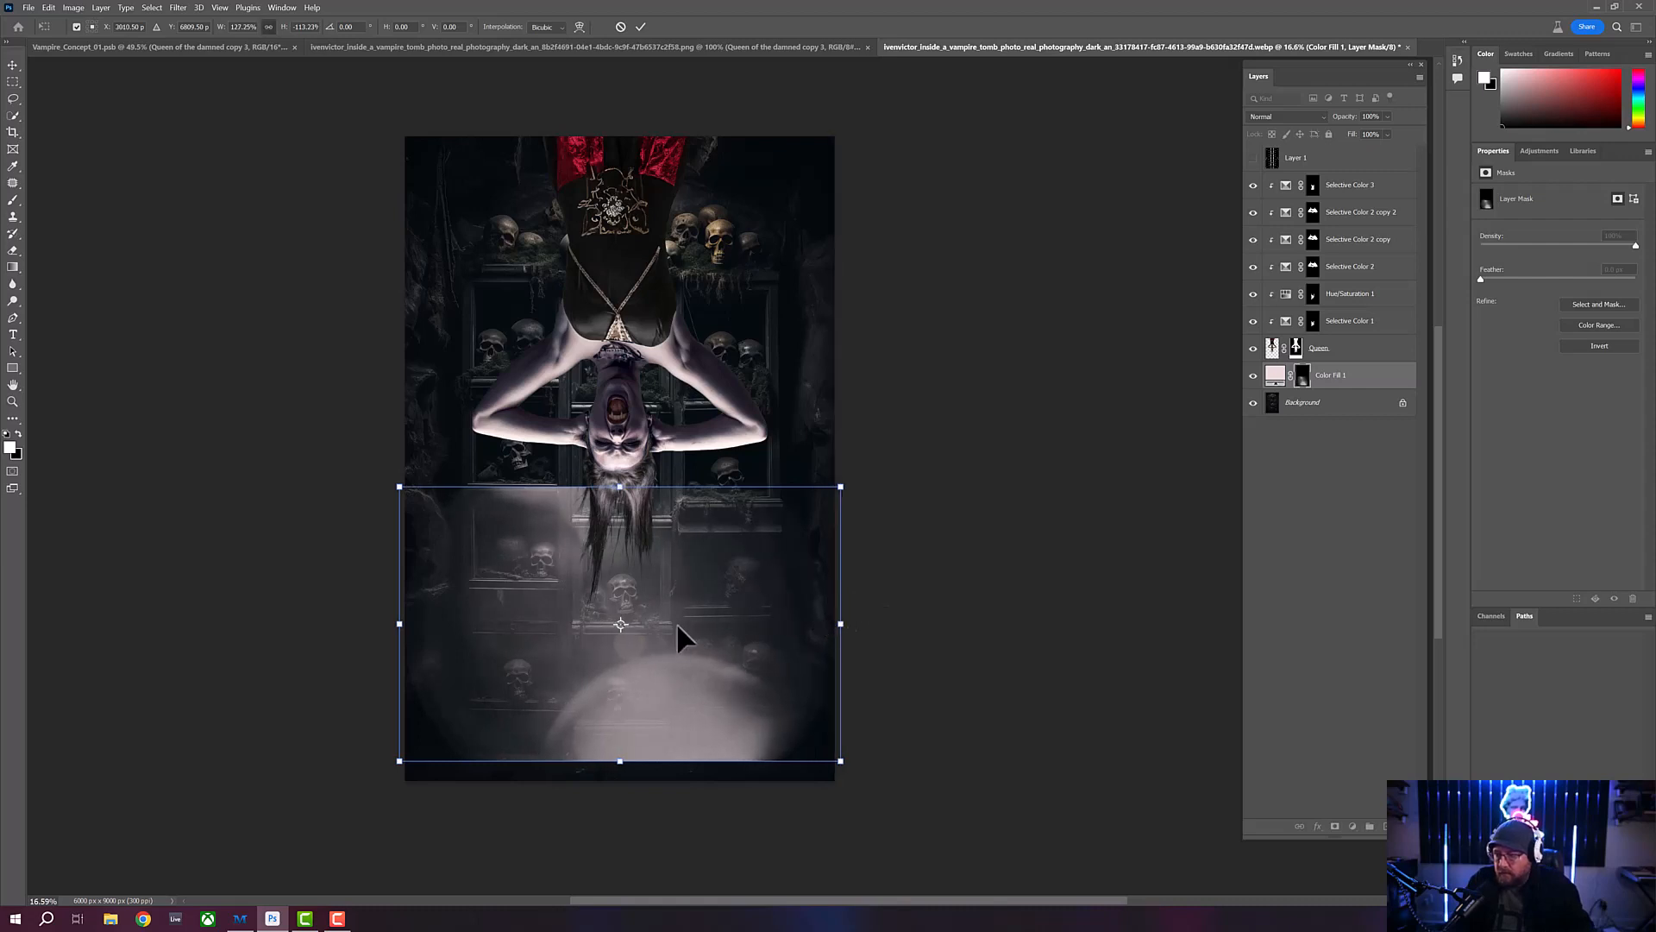
{"action": "left_click_drag", "start_coordinate": [620, 761], "coordinate": [621, 780]}
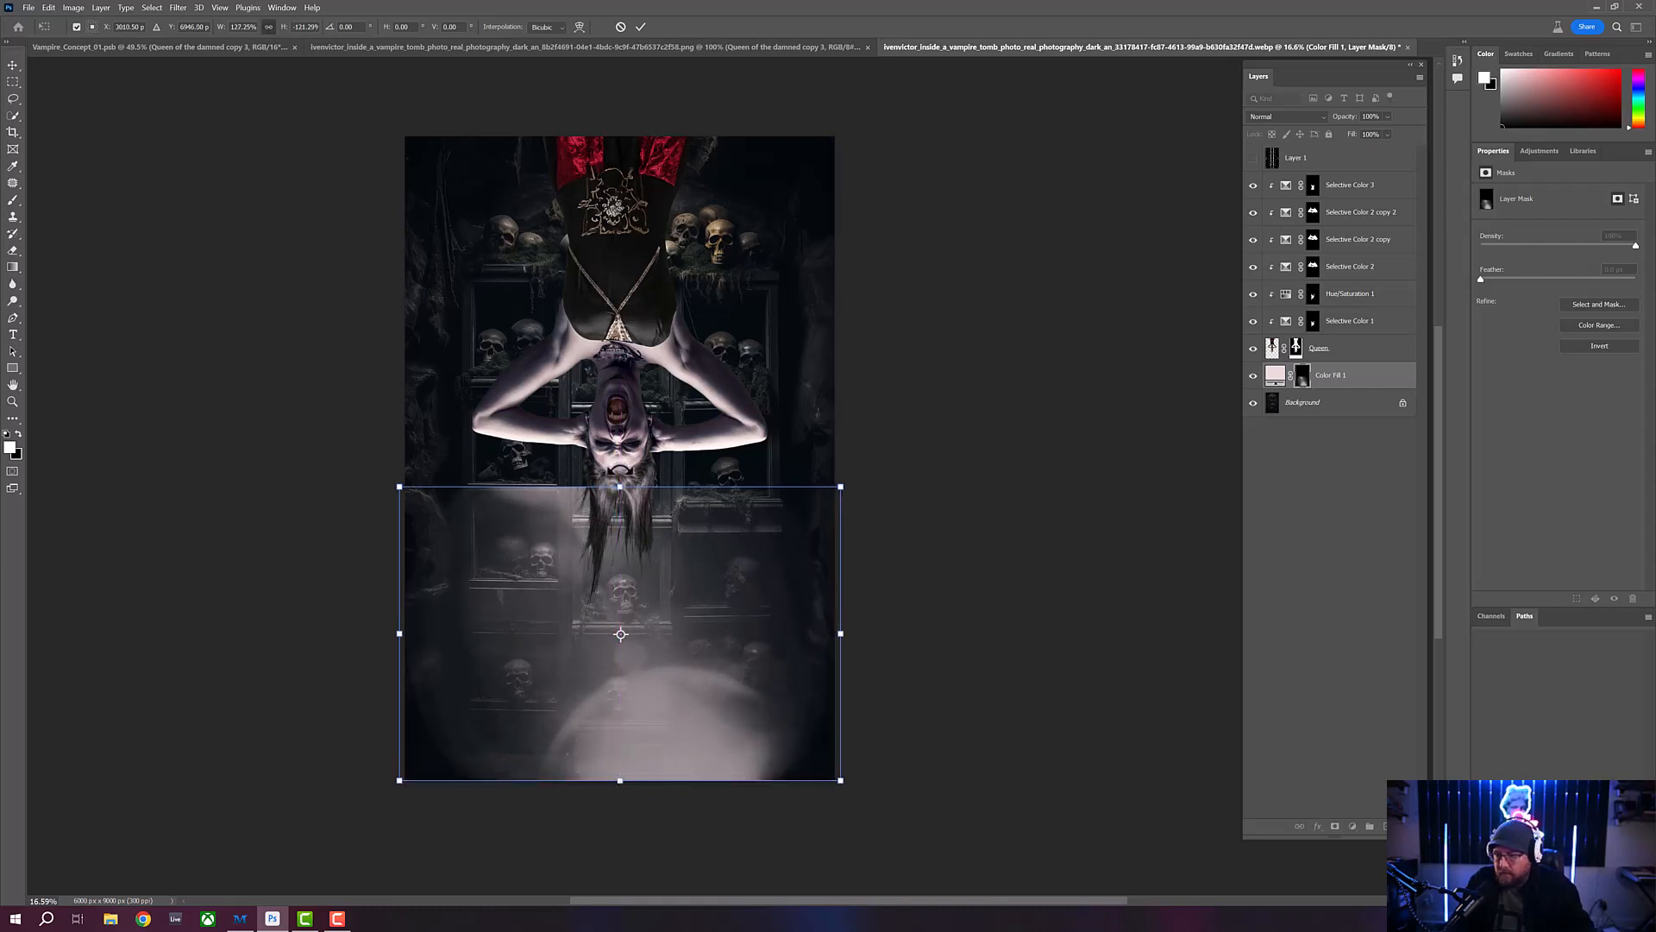
{"action": "left_click_drag", "start_coordinate": [621, 487], "coordinate": [621, 414]}
{"action": "left_click_drag", "start_coordinate": [625, 287], "coordinate": [601, 130]}
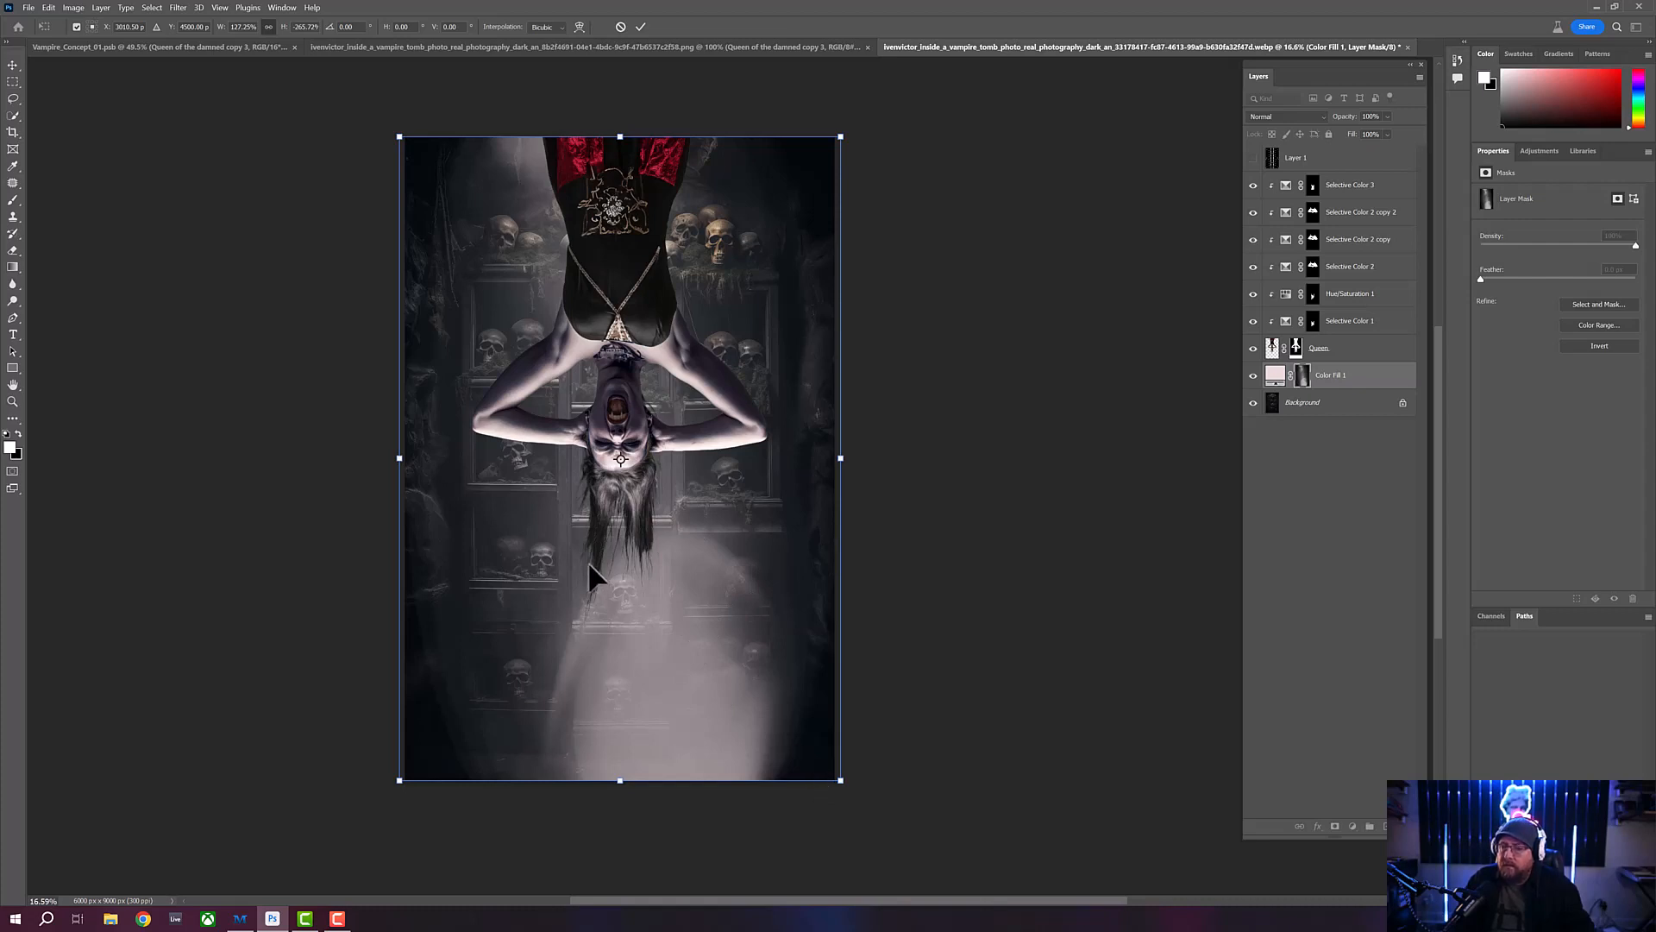
{"action": "key", "text": "Return"}
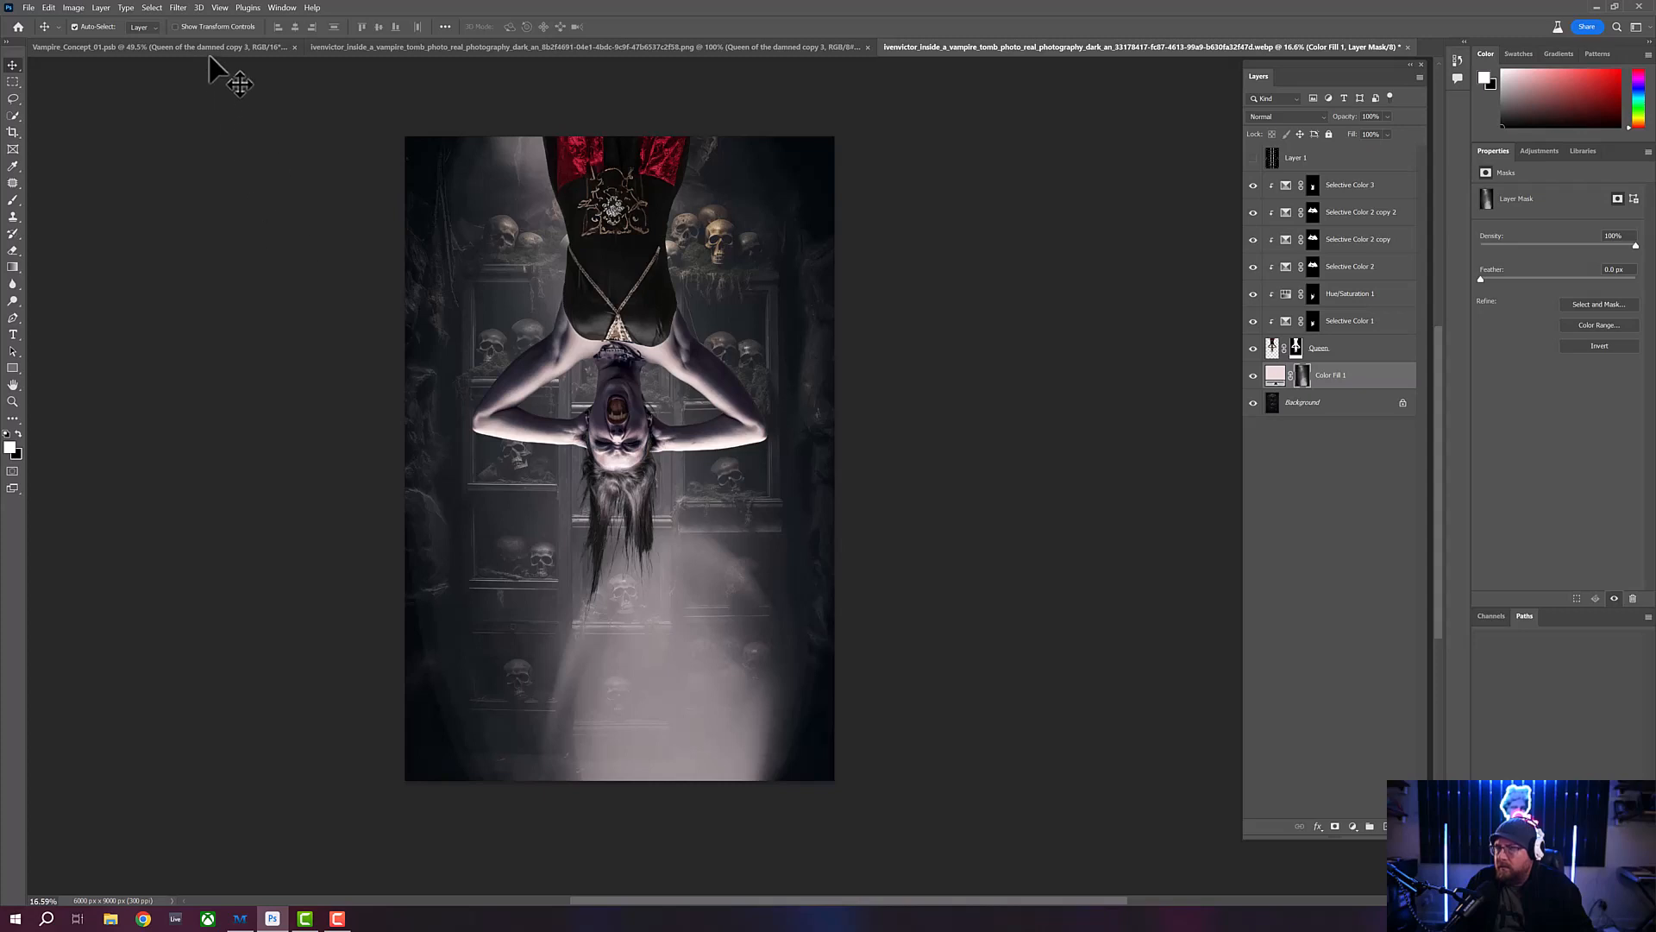
- Apply a Motion Blur to the Color Fill 1 mask with an angle of -90° and a distance of 2000 pixels
{"action": "left_click", "coordinate": [181, 7]}
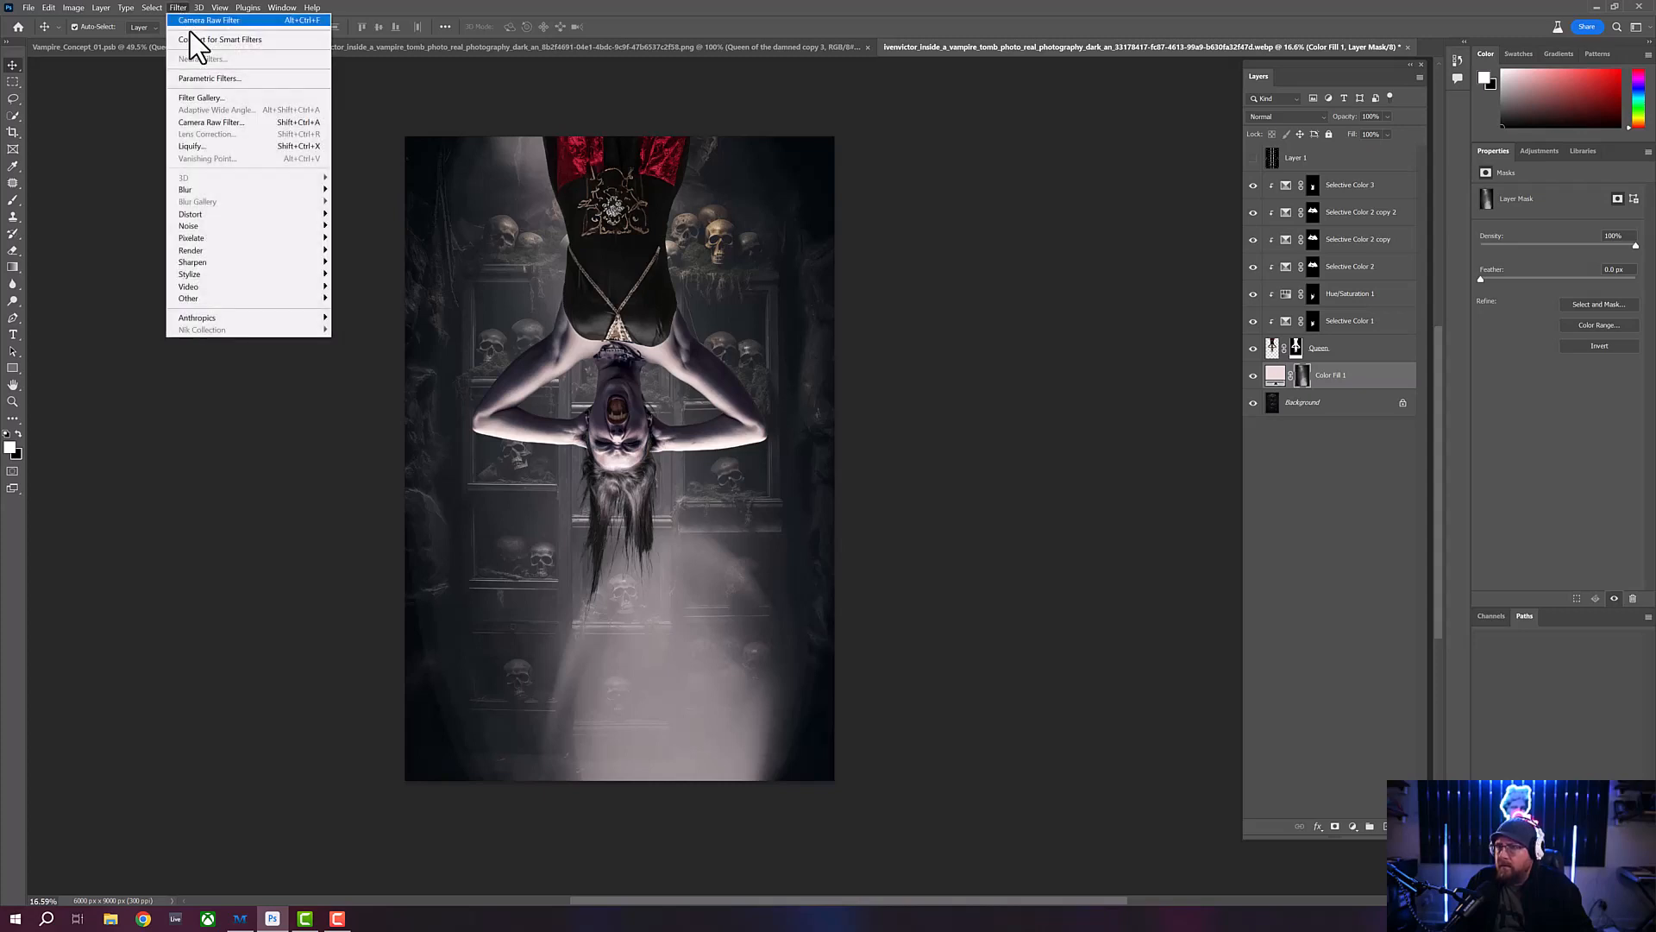
{"action": "mouse_move", "coordinate": [280, 191]}
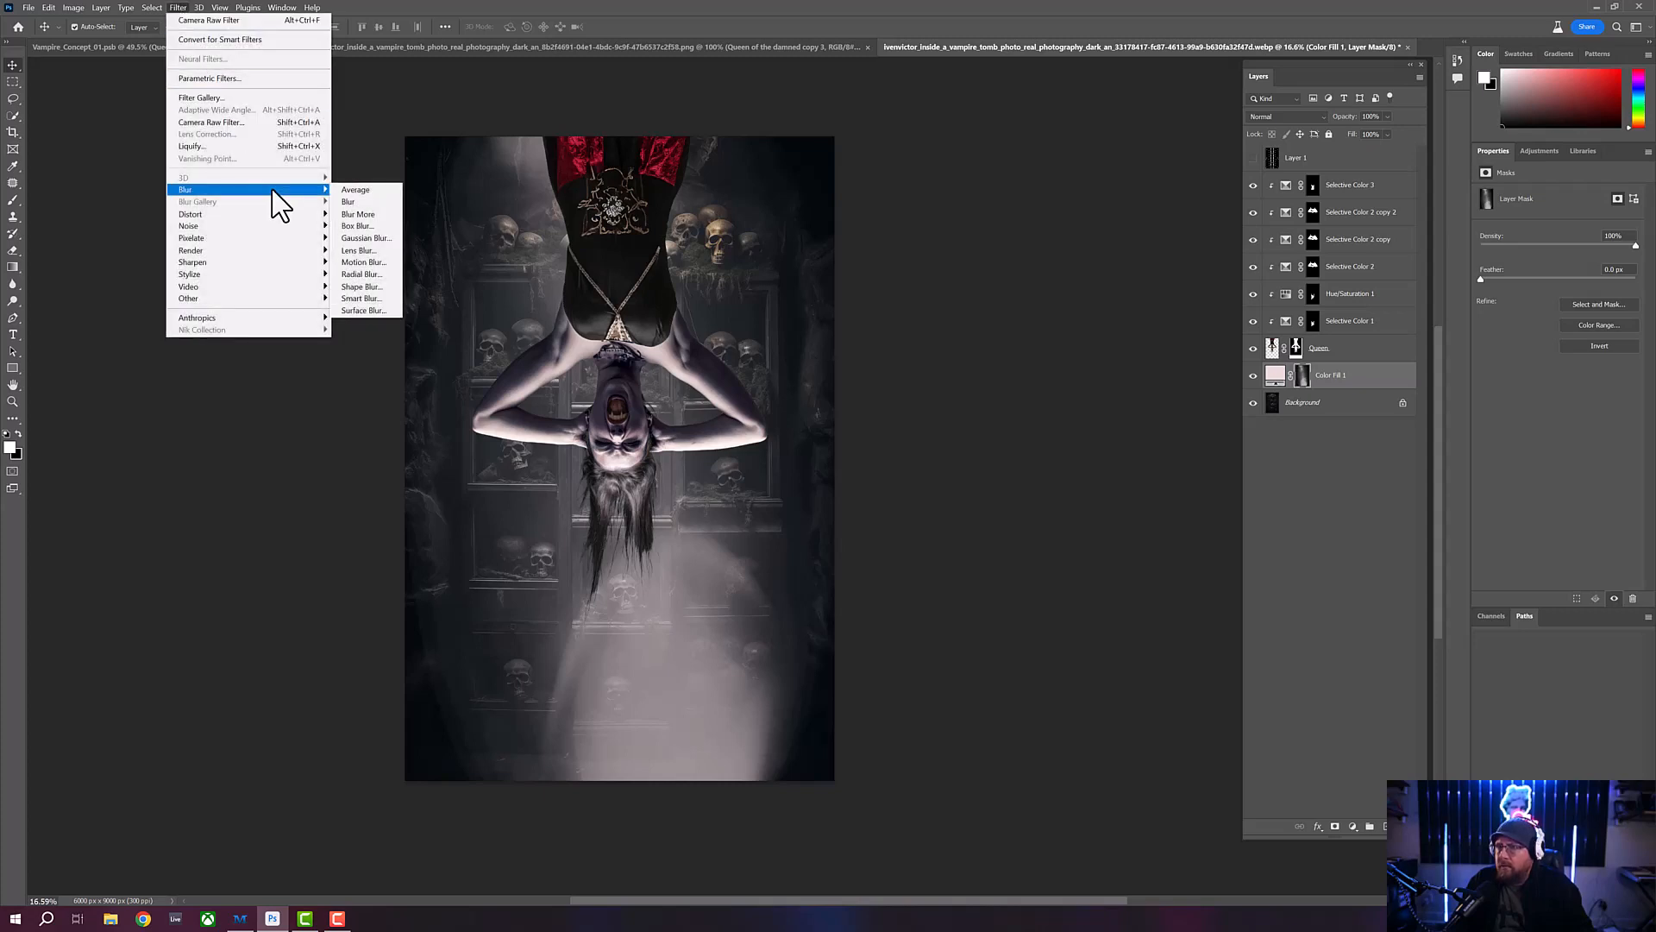
{"action": "left_click", "coordinate": [363, 262]}
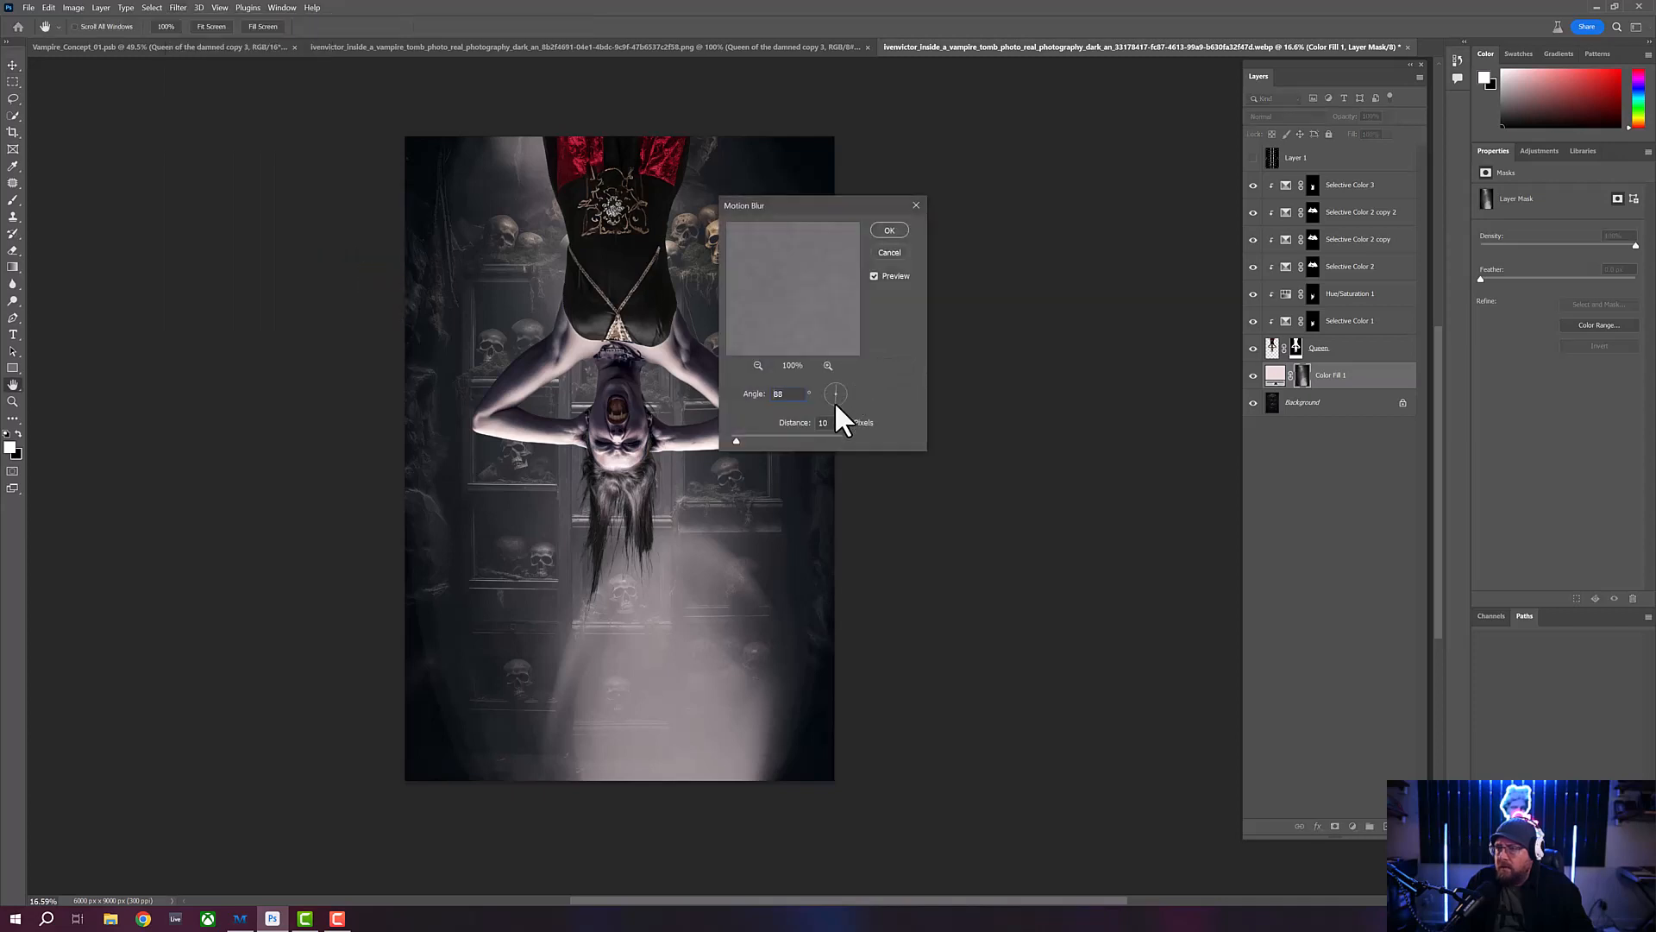
{"action": "left_click_drag", "start_coordinate": [836, 402], "coordinate": [835, 402]}
{"action": "left_click", "coordinate": [795, 439]}
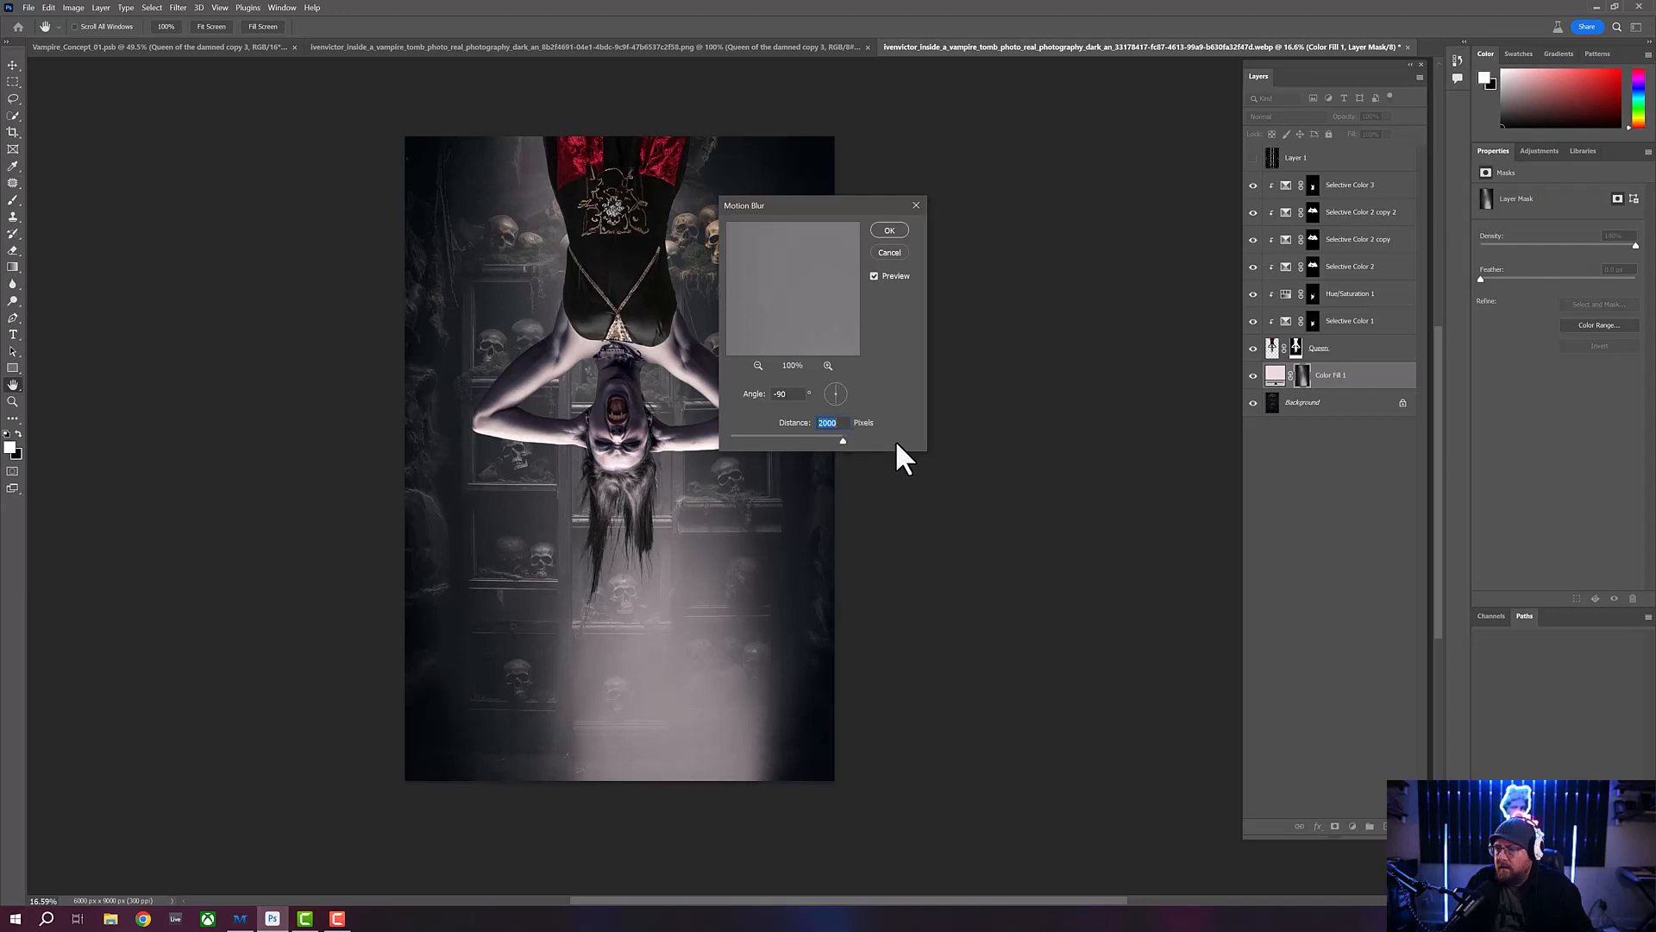
{"action": "left_click", "coordinate": [891, 231]}
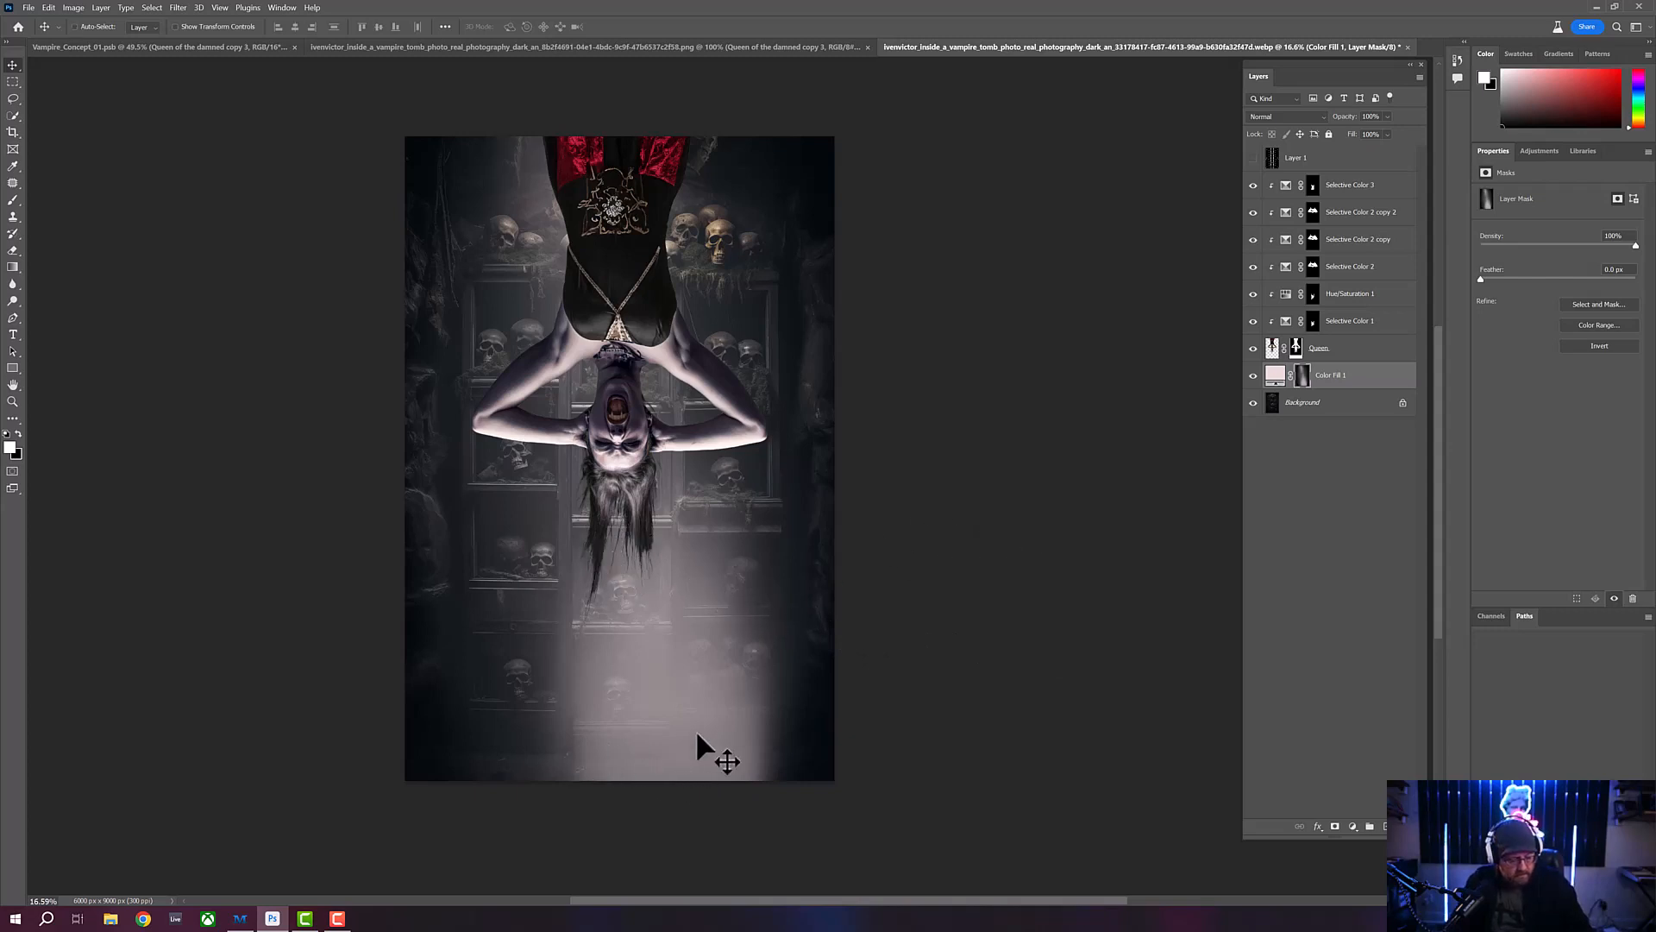
- Transform the Color Fill 1 mask in perspective, widening its base to about 155%, shifting it left and narrowing its top into a light cone
{"action": "key", "text": "ctrl+t"}
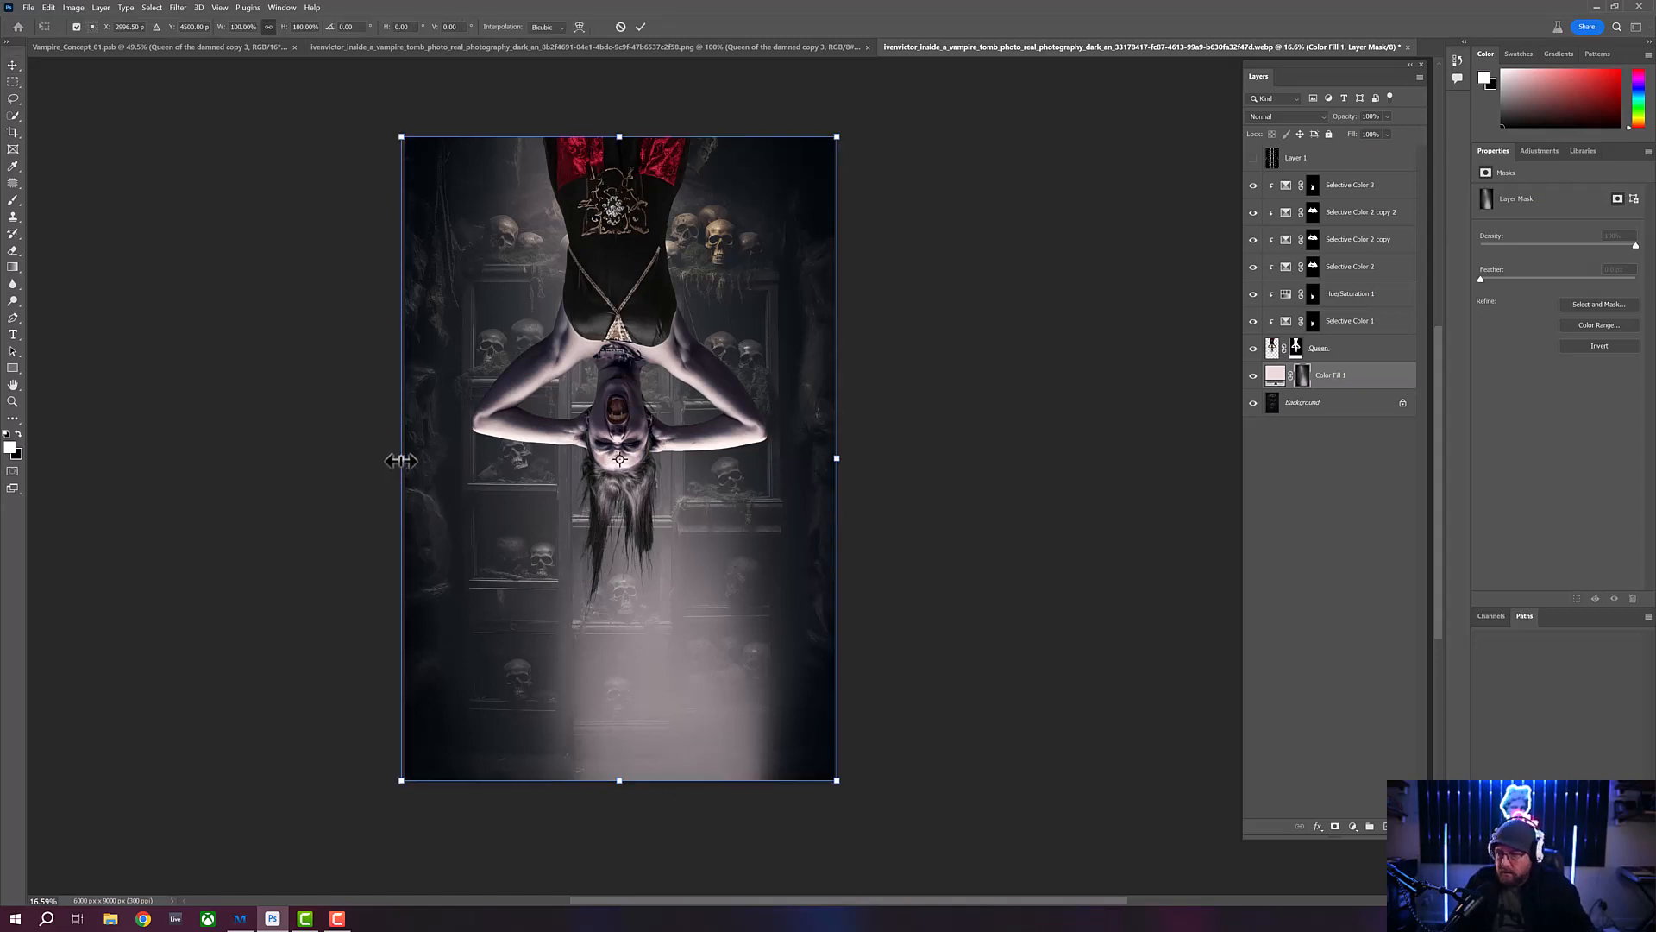
{"action": "right_click", "coordinate": [540, 706]}
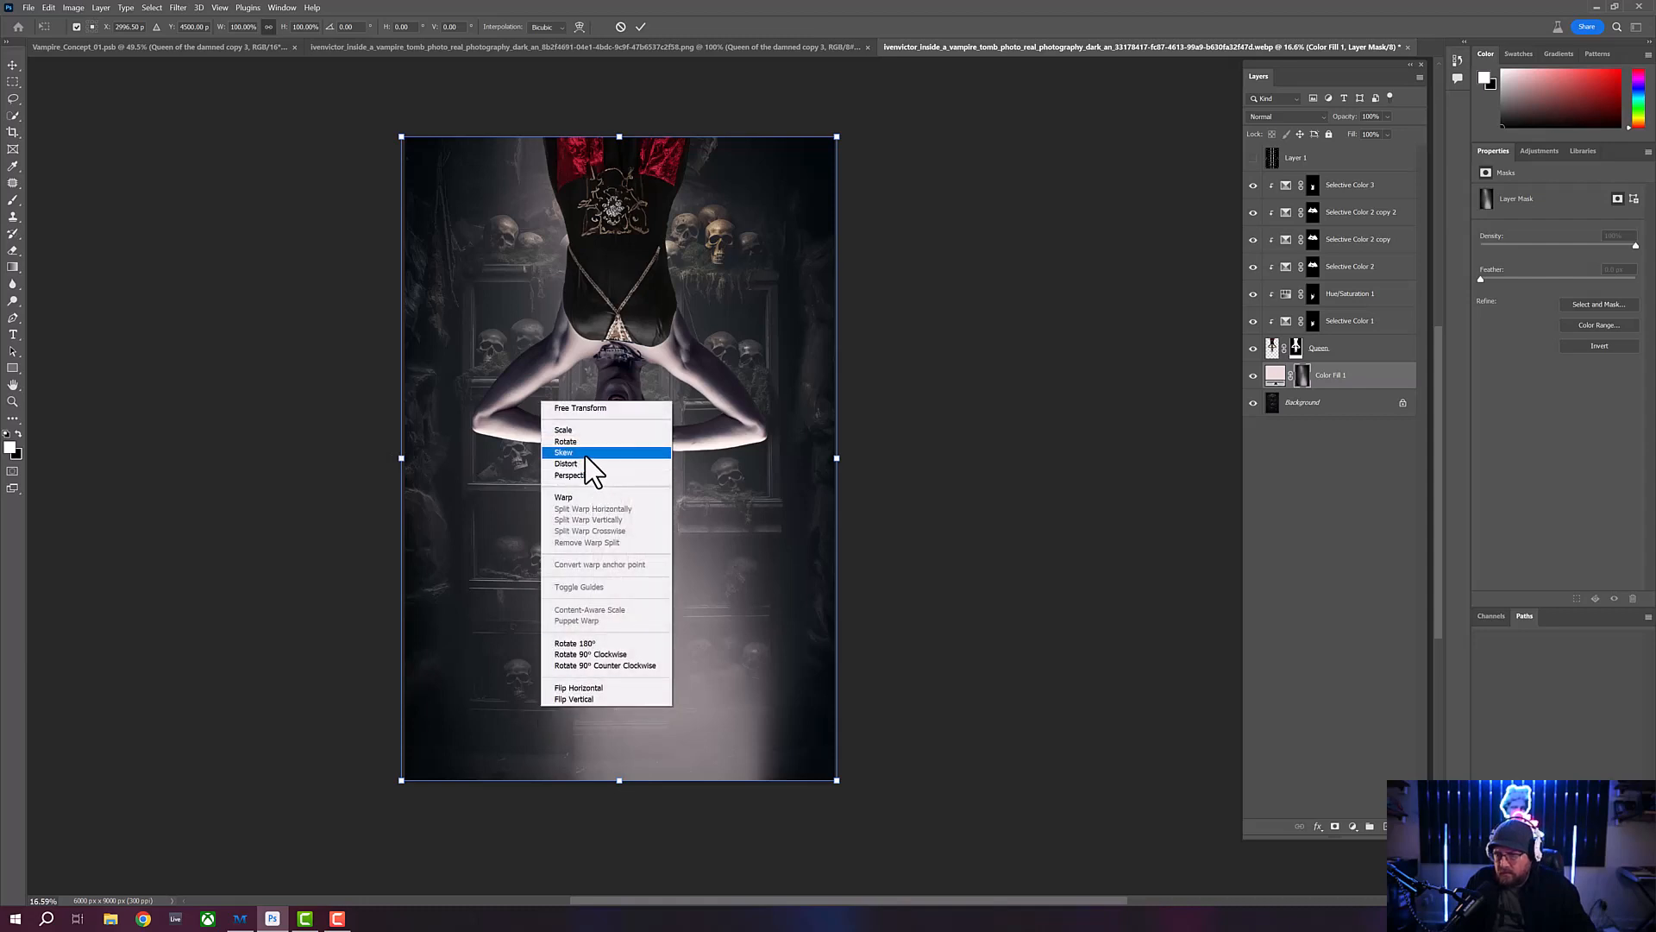
{"action": "left_click", "coordinate": [574, 475]}
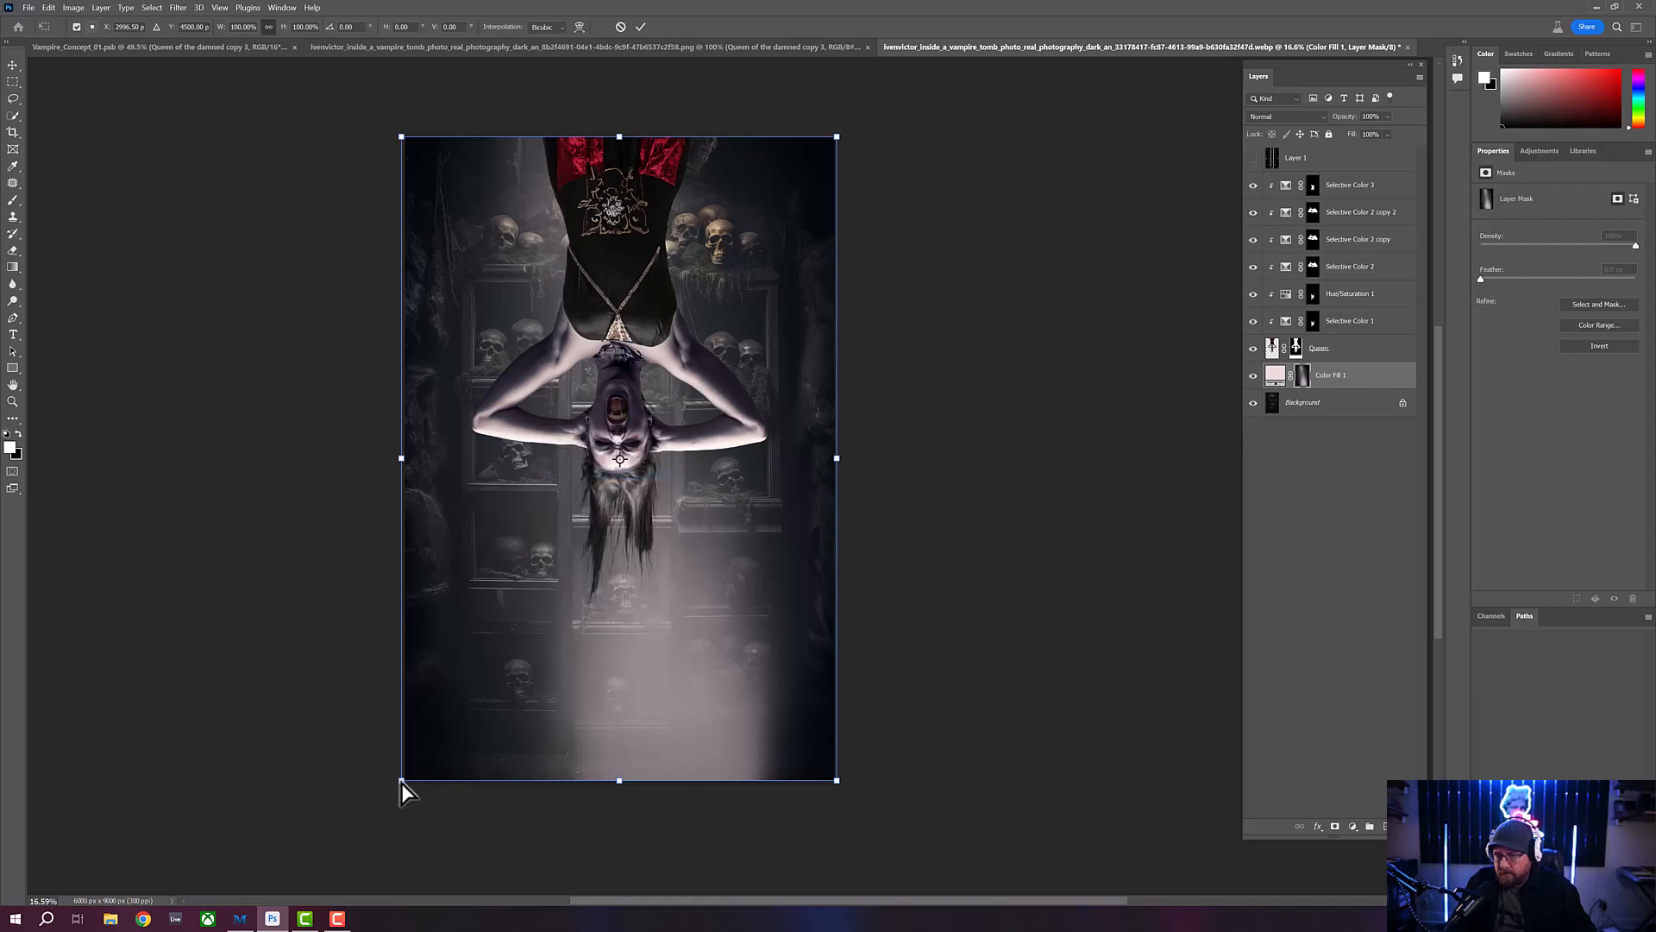
{"action": "left_click_drag", "start_coordinate": [401, 783], "coordinate": [282, 780]}
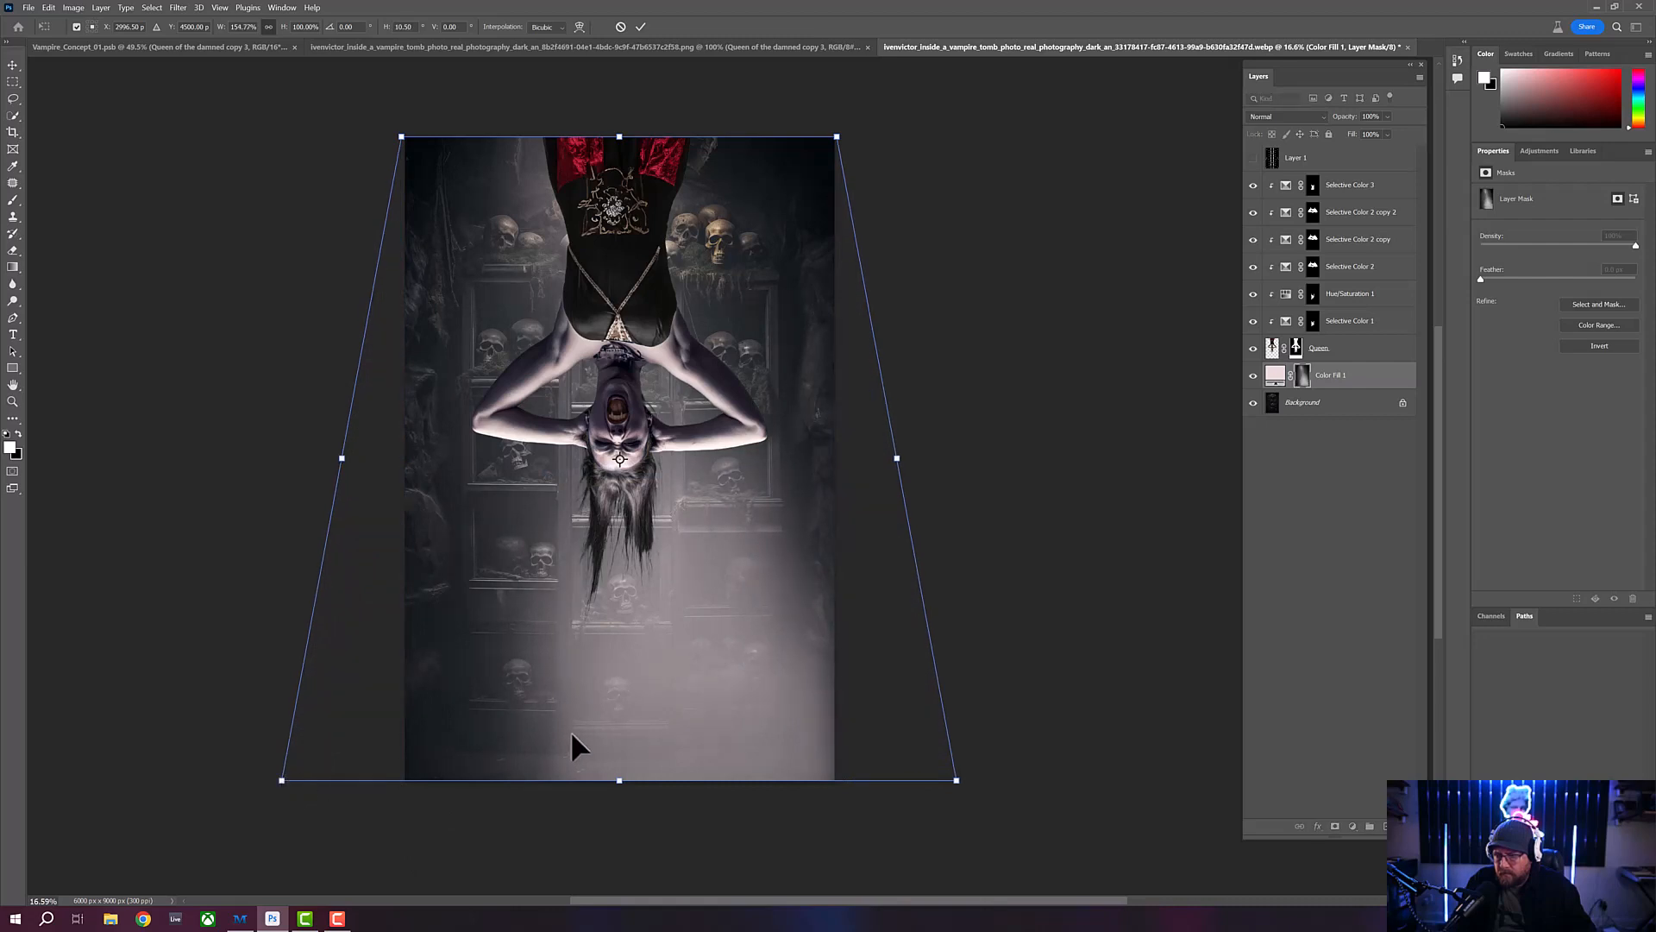
{"action": "left_click_drag", "start_coordinate": [591, 732], "coordinate": [538, 734]}
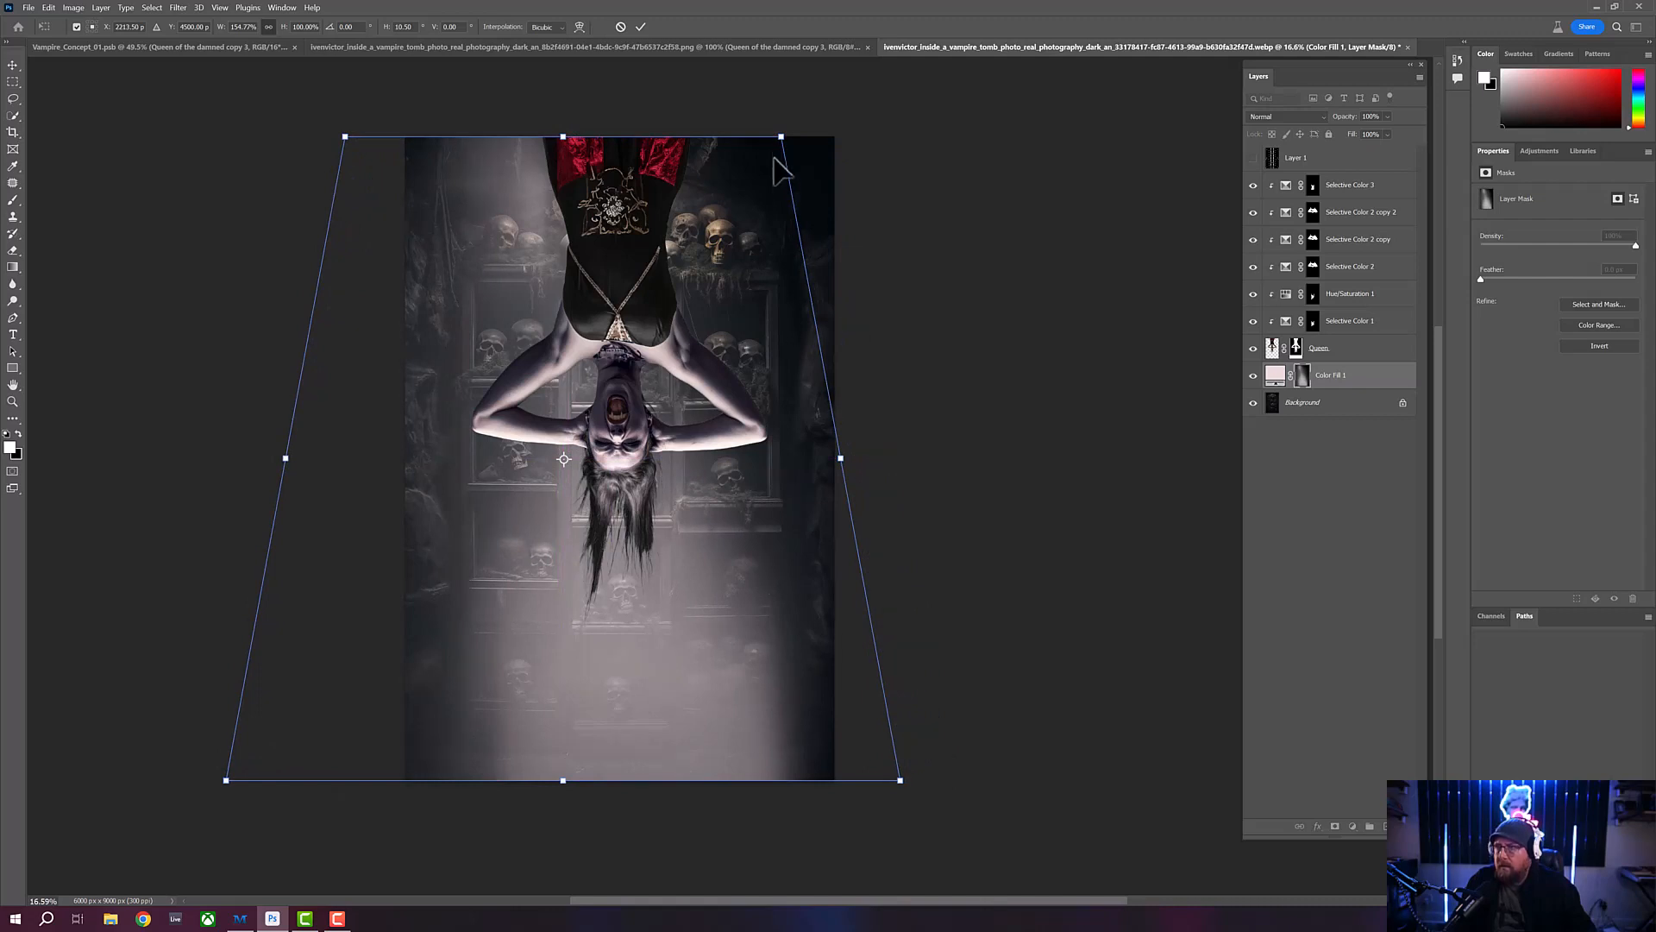
{"action": "left_click_drag", "start_coordinate": [781, 137], "coordinate": [670, 137]}
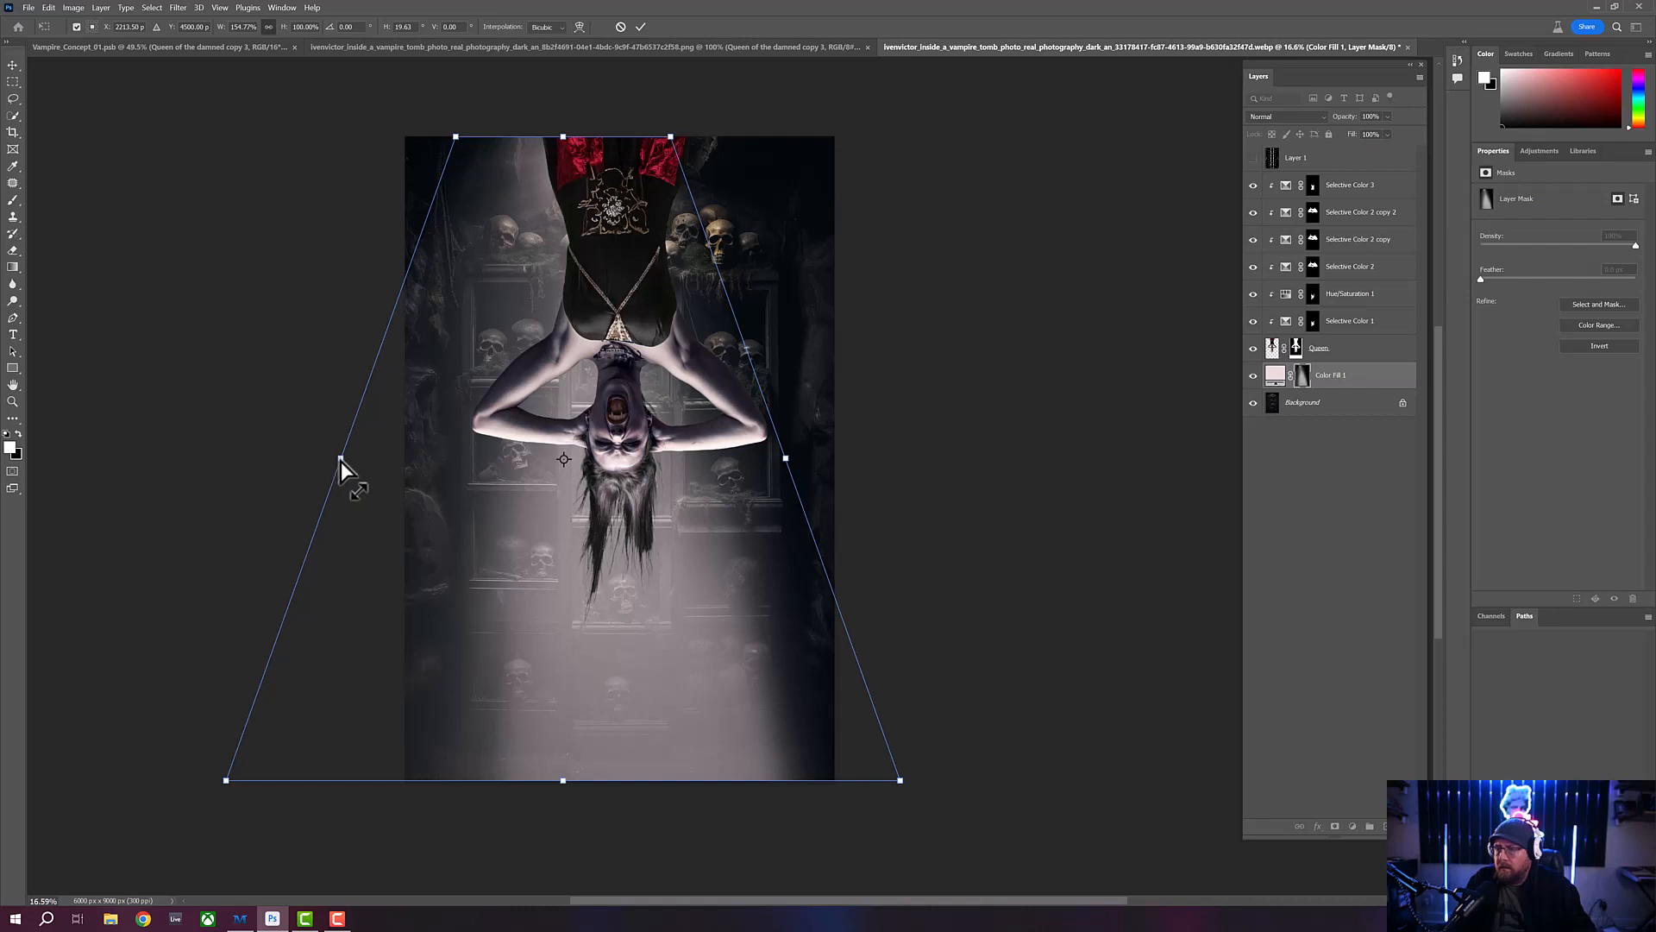
- Skew the light cone's left side downward, stretch its top above the canvas to about 107% height, recentre it and apply the transform
{"action": "left_click_drag", "start_coordinate": [340, 458], "coordinate": [314, 514]}
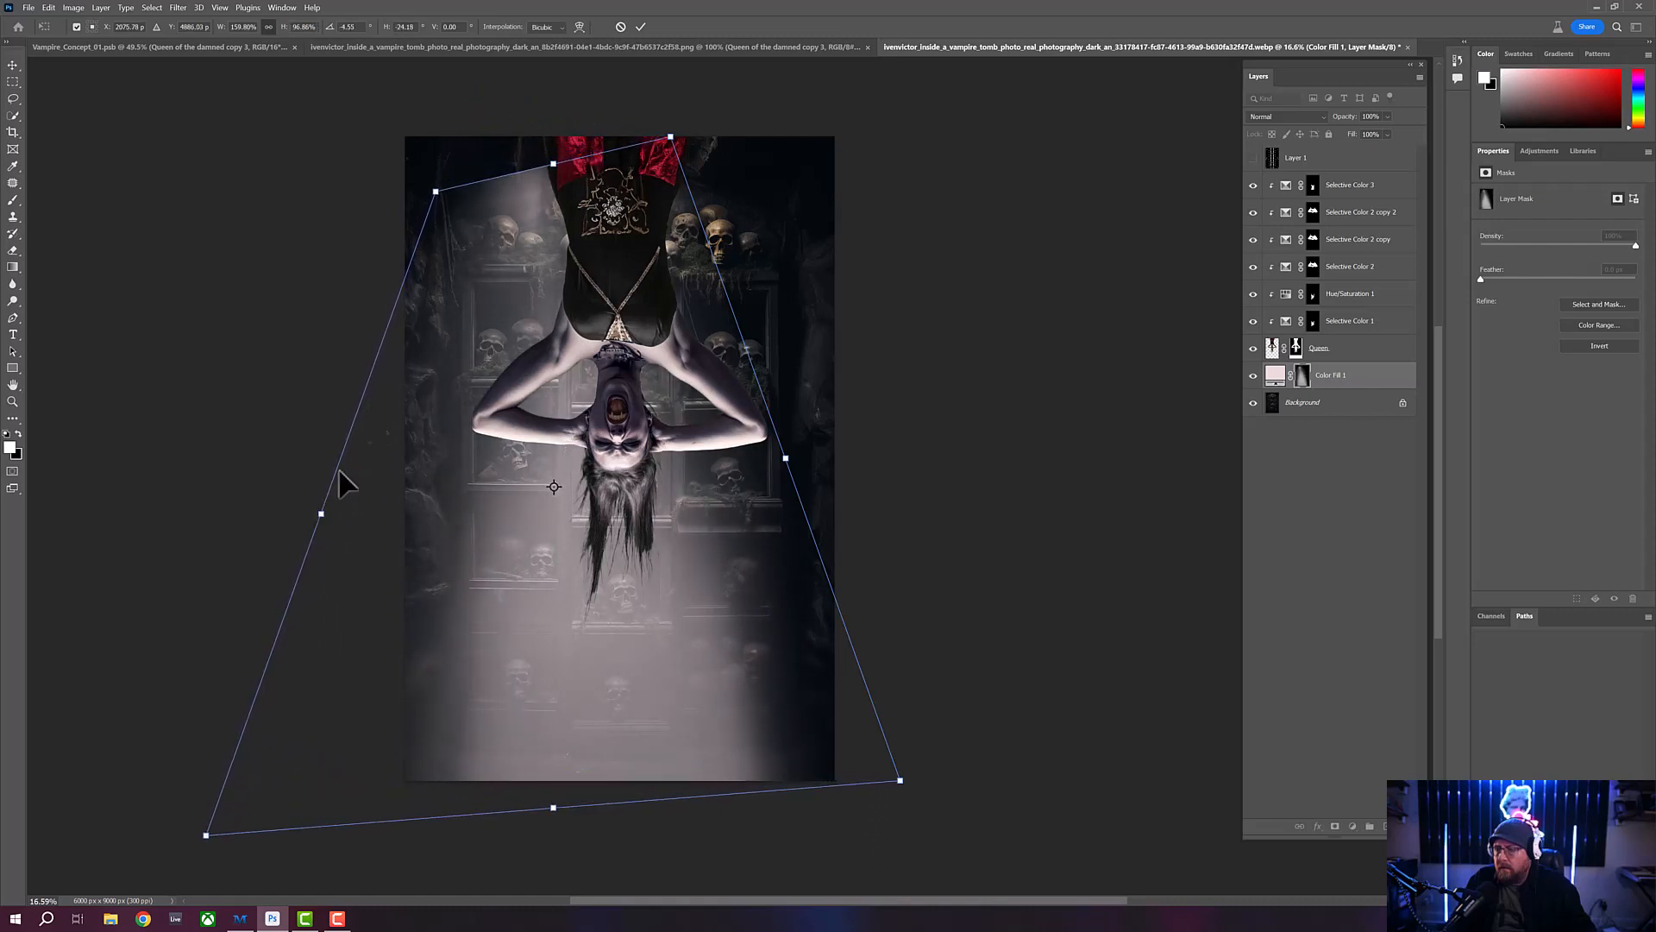
{"action": "right_click", "coordinate": [564, 226]}
{"action": "left_click", "coordinate": [579, 257]}
{"action": "left_click_drag", "start_coordinate": [556, 164], "coordinate": [558, 102]}
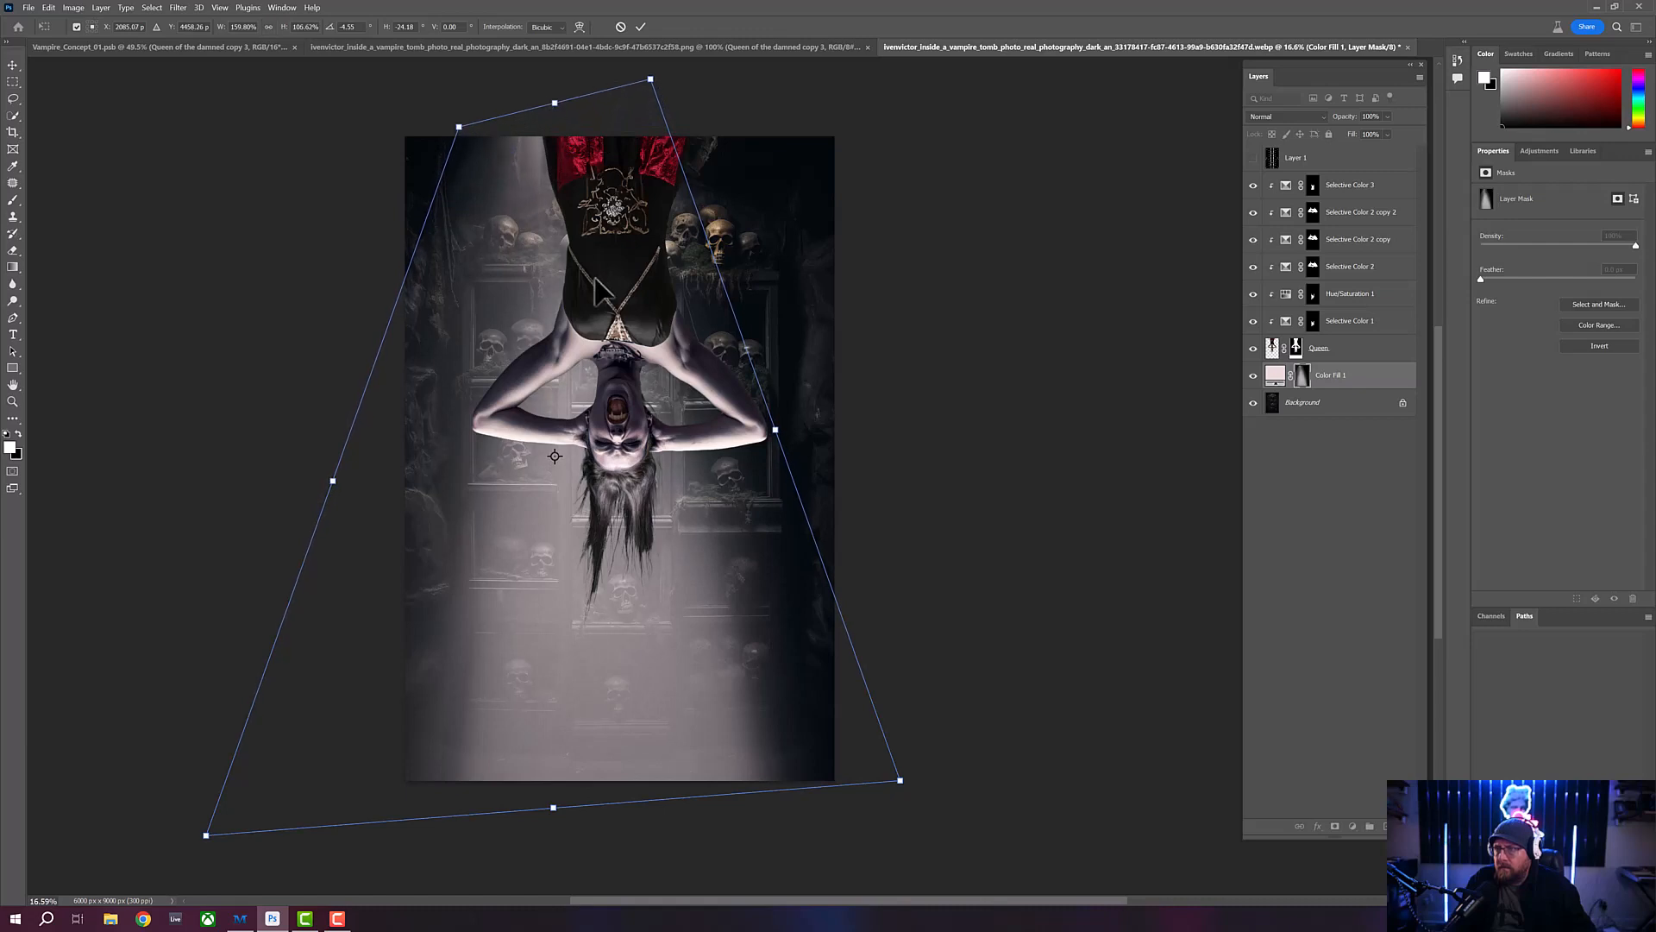
{"action": "left_click_drag", "start_coordinate": [598, 279], "coordinate": [624, 277]}
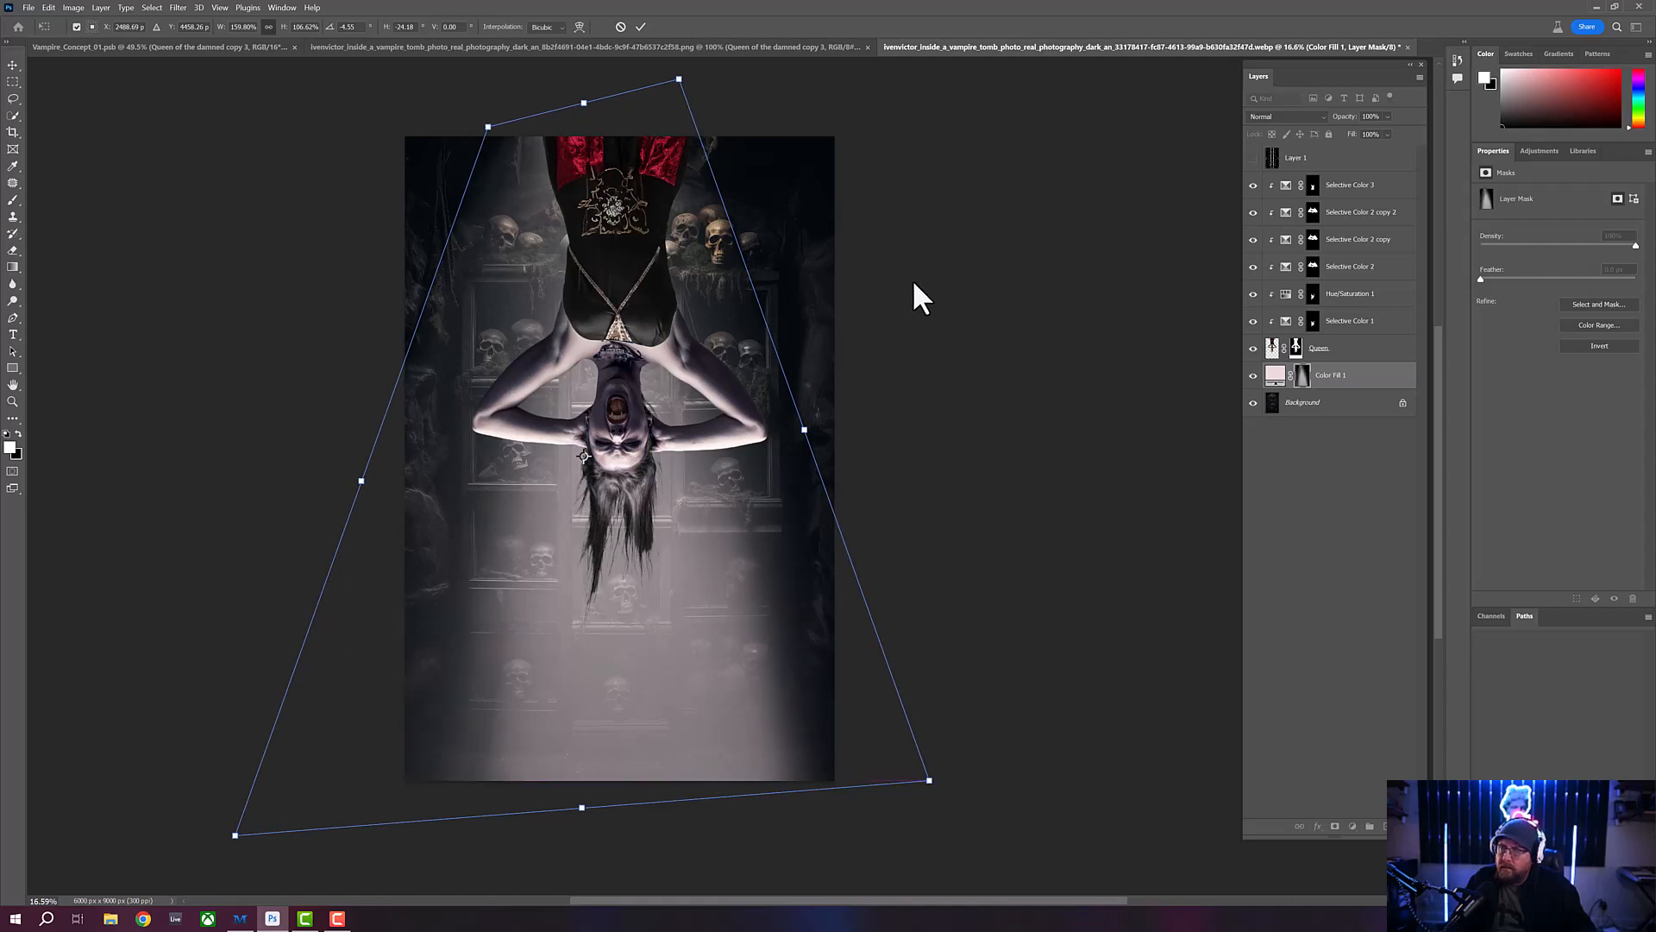
{"action": "key", "text": "Return"}
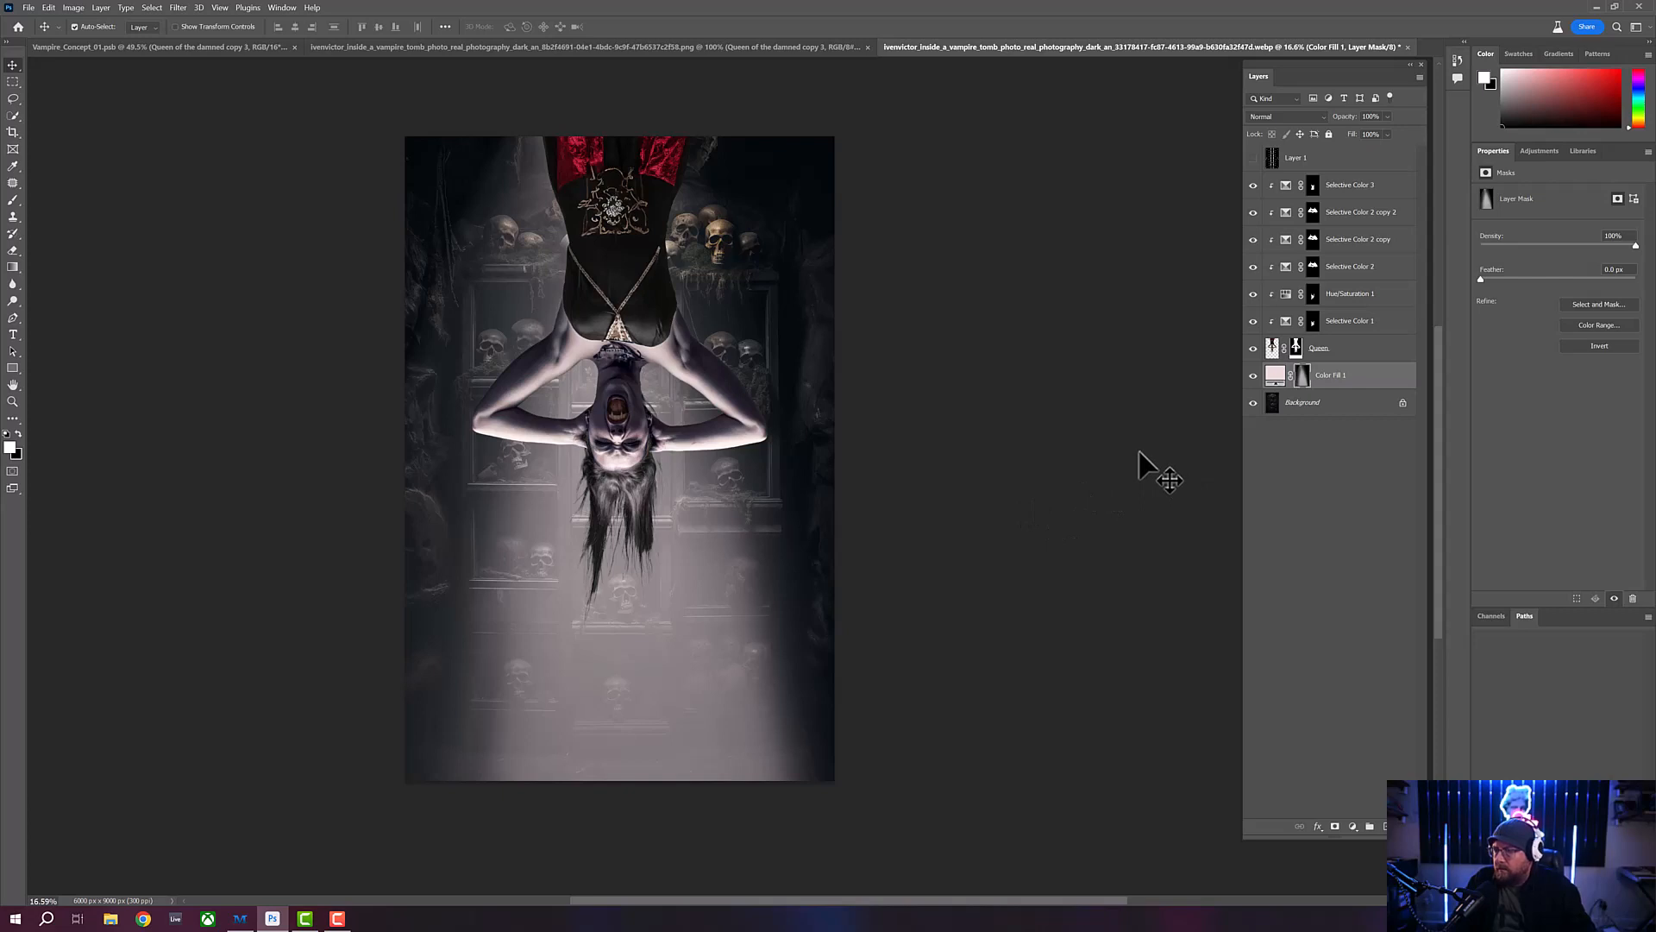
- Try a lower opacity of about 29% on the Color Fill 1 layer and return it to 100%
{"action": "left_click", "coordinate": [1355, 379]}
{"action": "left_click_drag", "start_coordinate": [1348, 117], "coordinate": [1311, 126]}
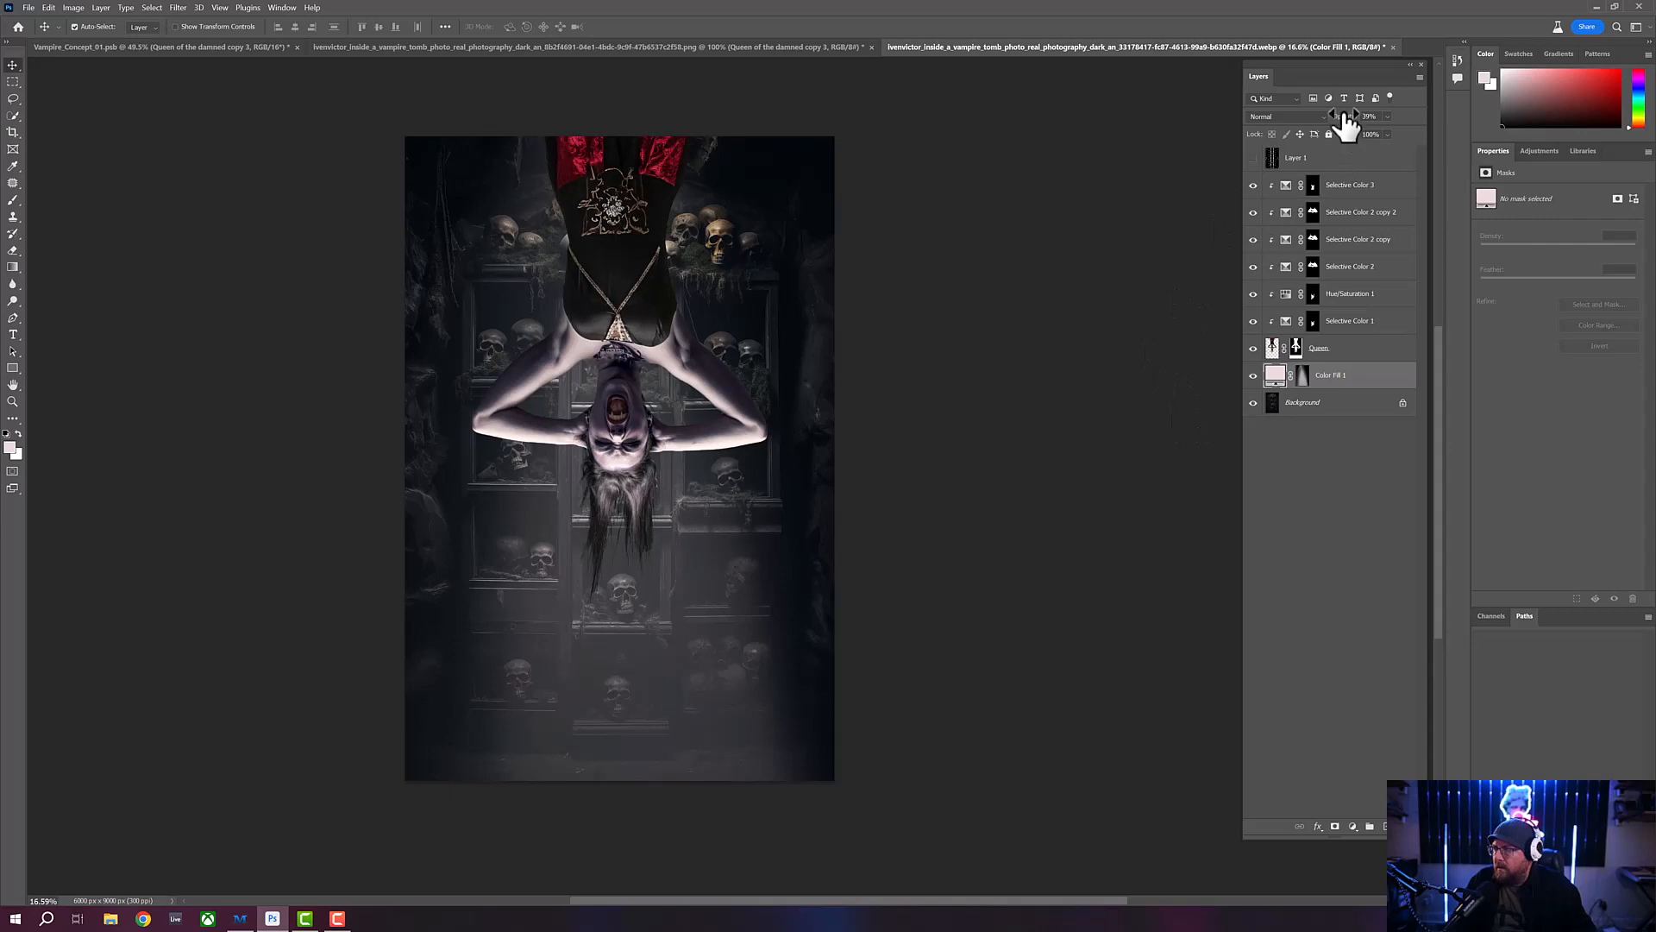
{"action": "left_click_drag", "start_coordinate": [1348, 127], "coordinate": [1351, 128]}
{"action": "left_click_drag", "start_coordinate": [1349, 120], "coordinate": [1396, 122]}
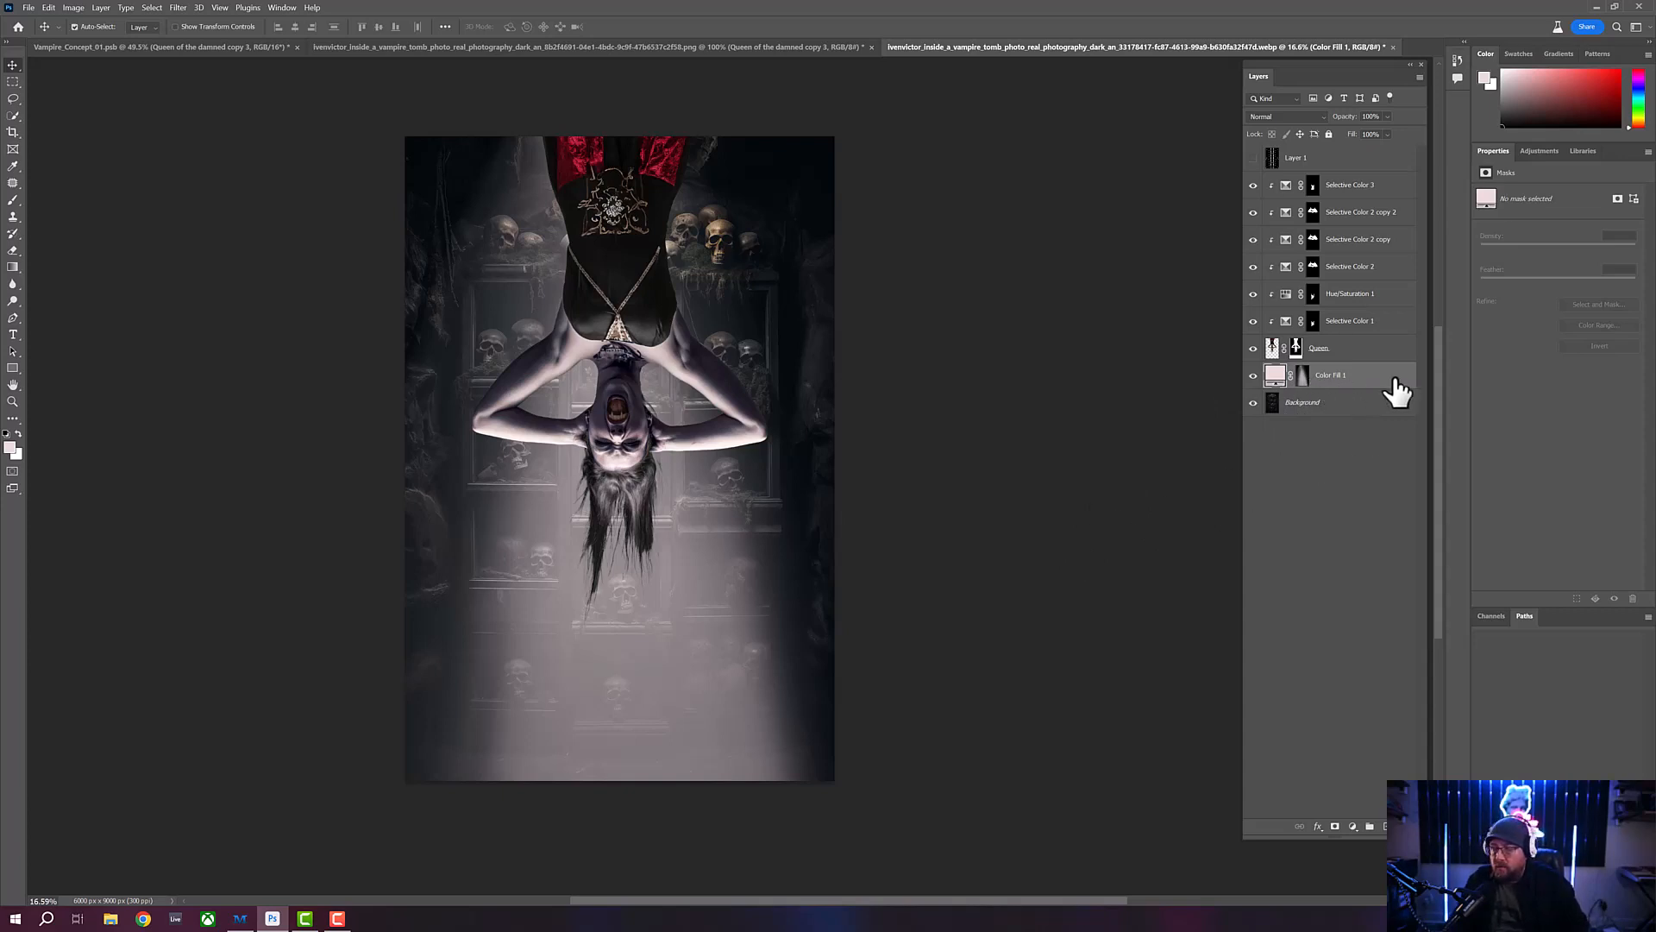
- Group the Color Fill 1 layer under the name Haze and add a black mask that hides the group
{"action": "key", "text": "ctrl+g"}
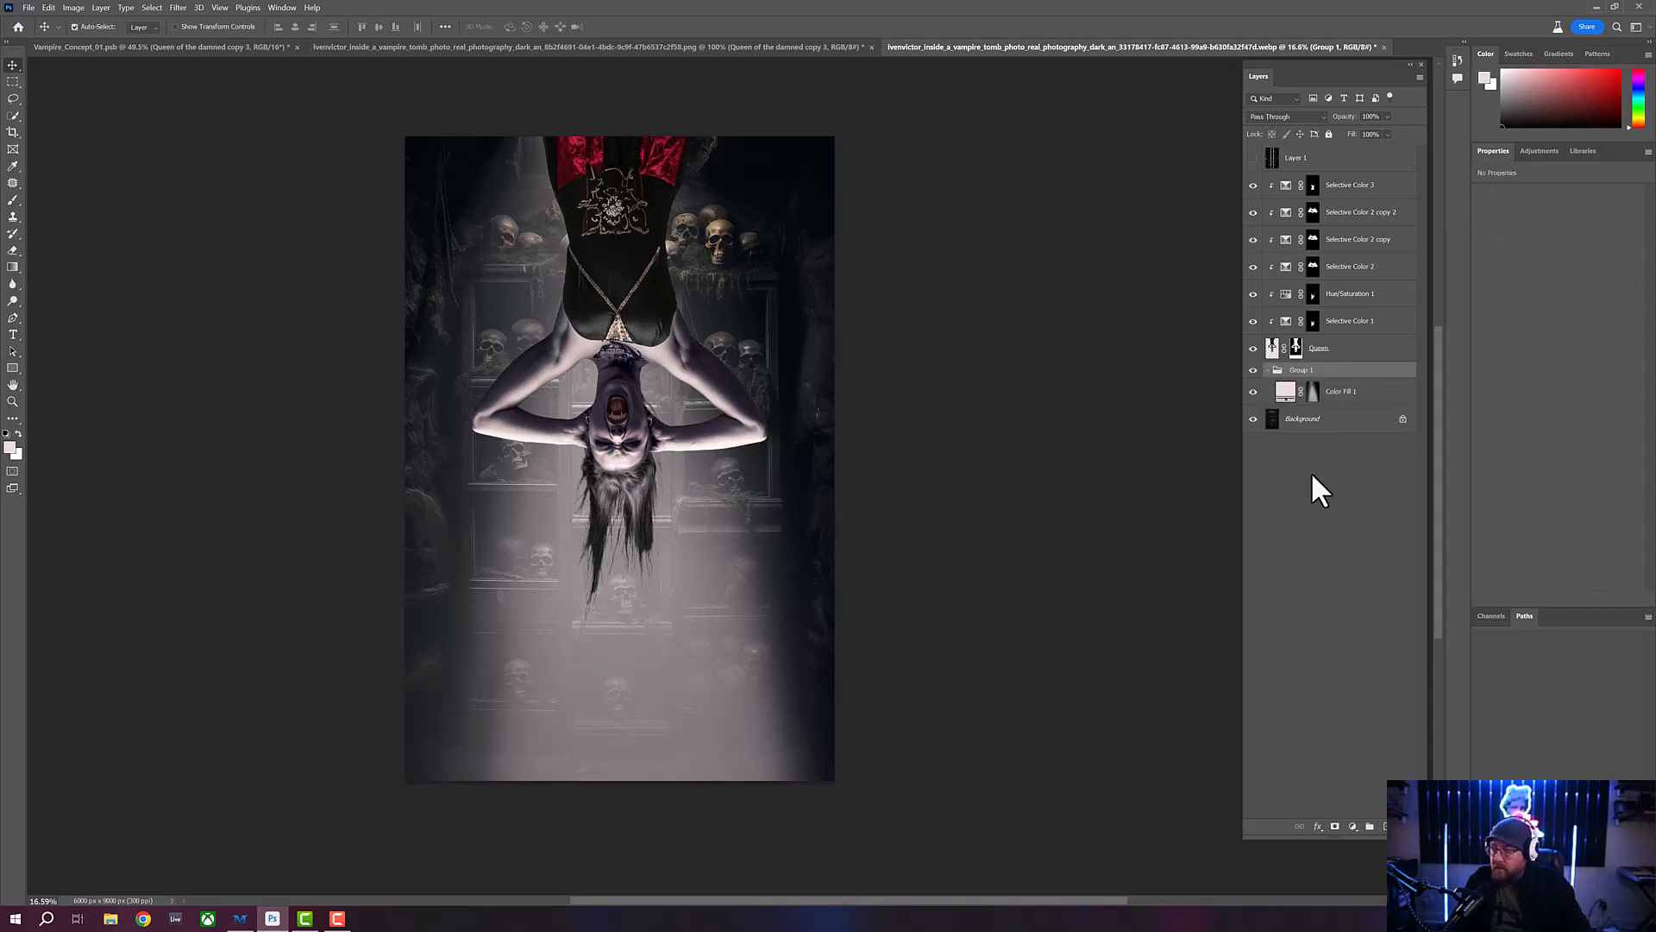
{"action": "left_click", "coordinate": [1268, 370]}
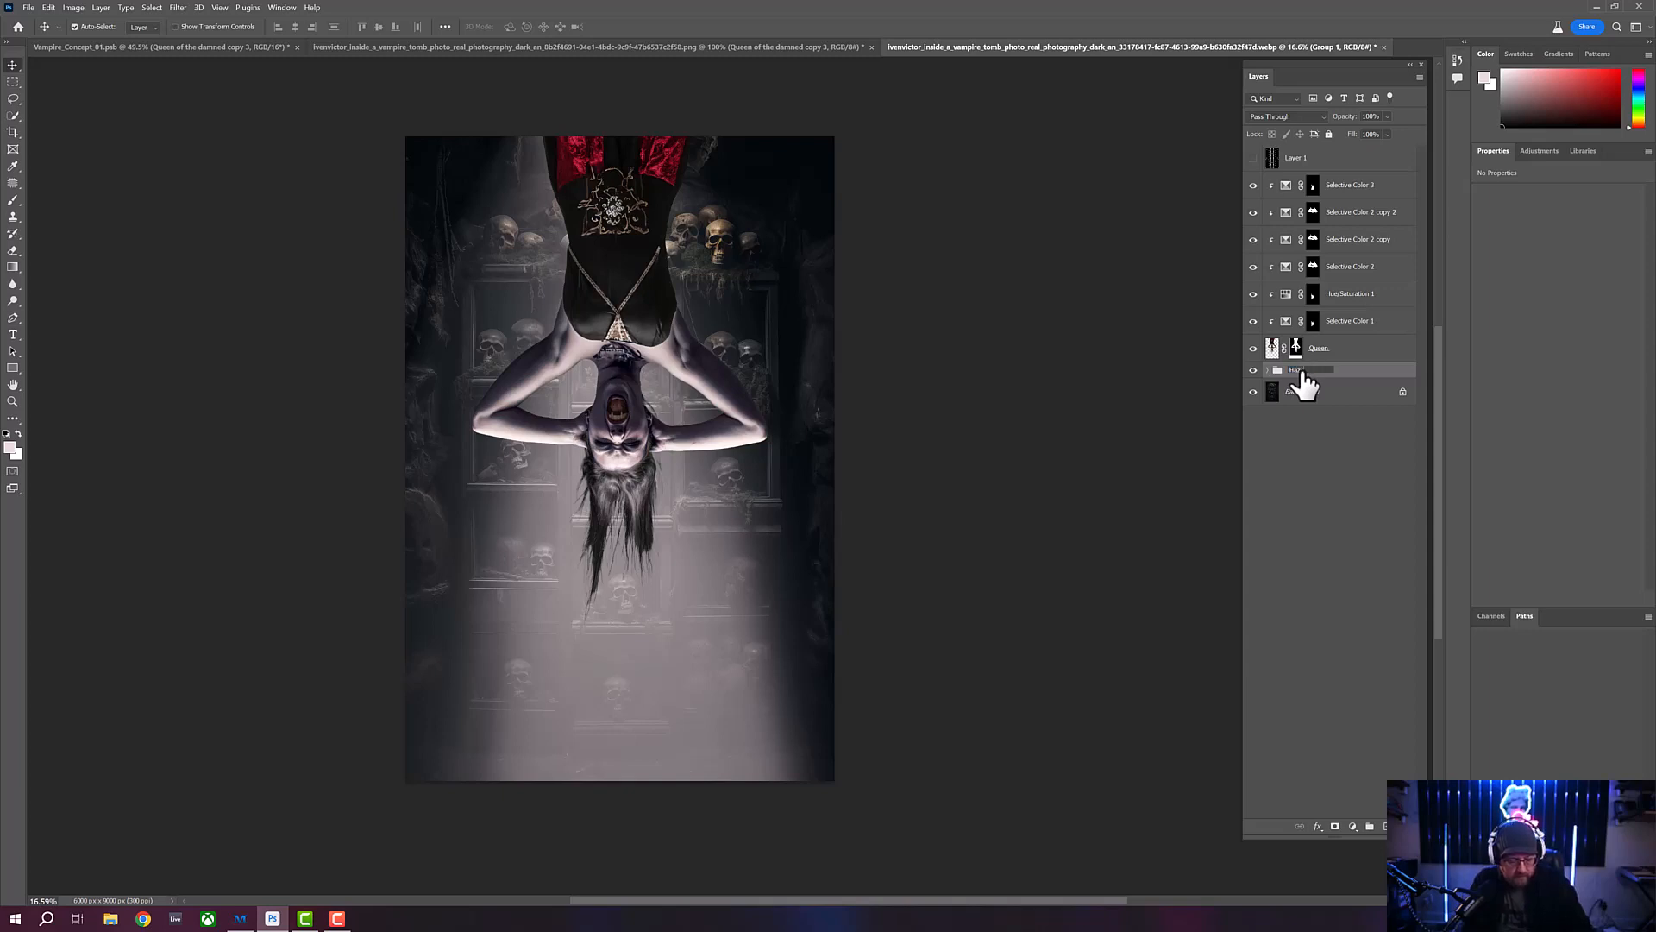
{"action": "key", "text": "Return"}
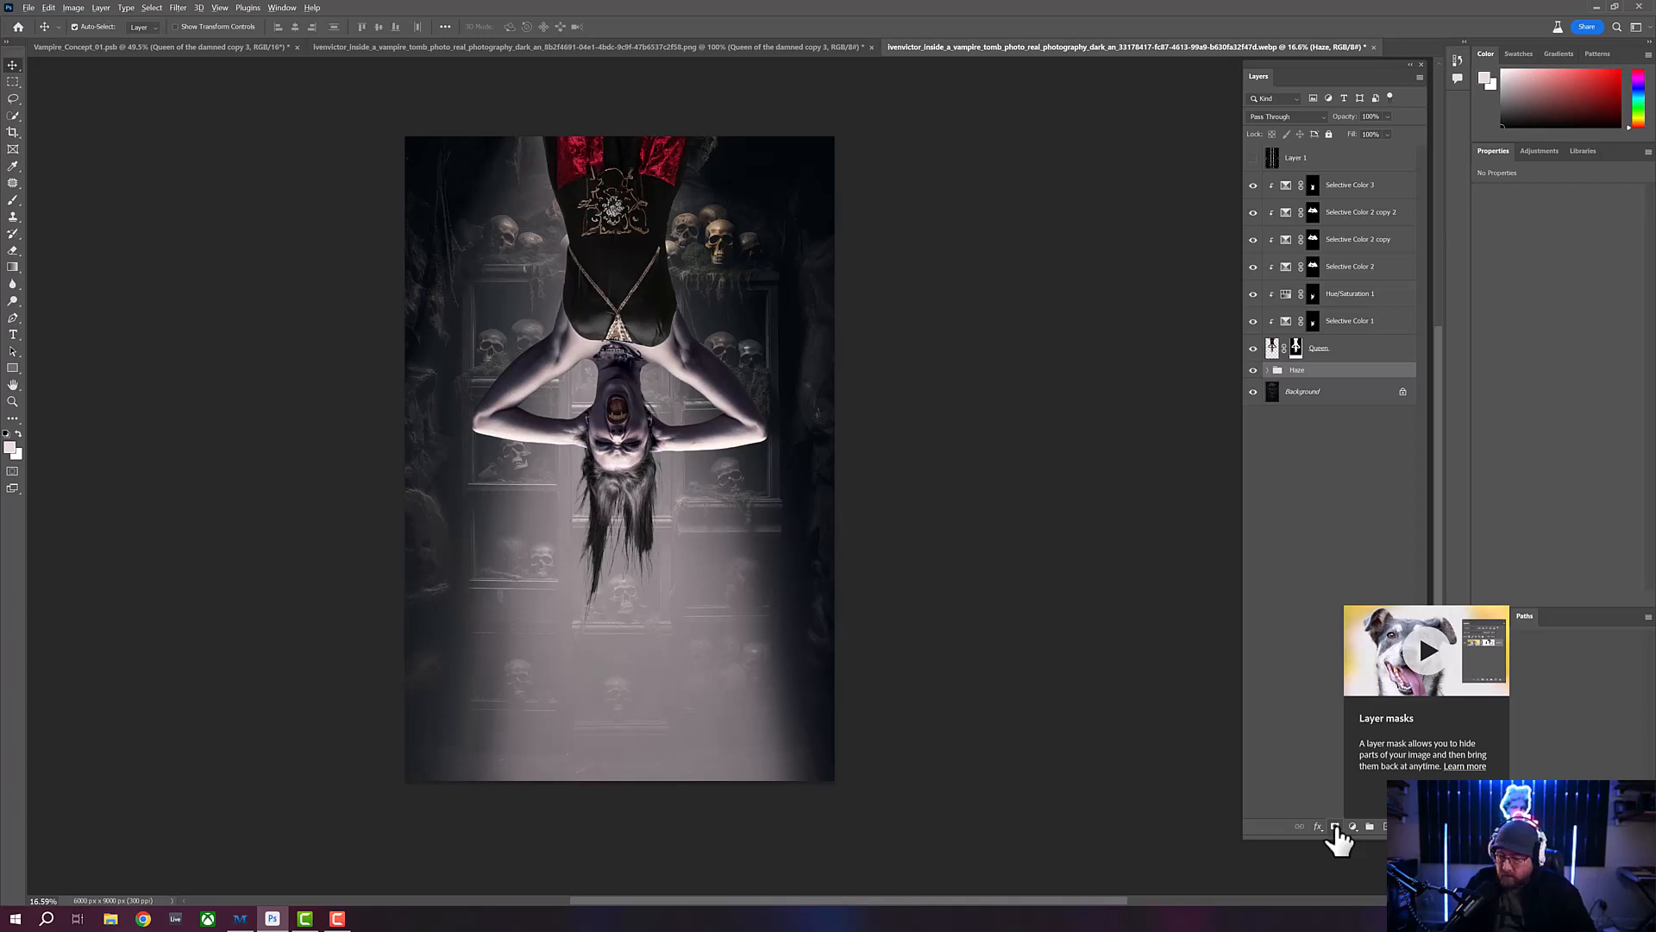
{"action": "left_click", "coordinate": [1336, 826], "text": "alt"}
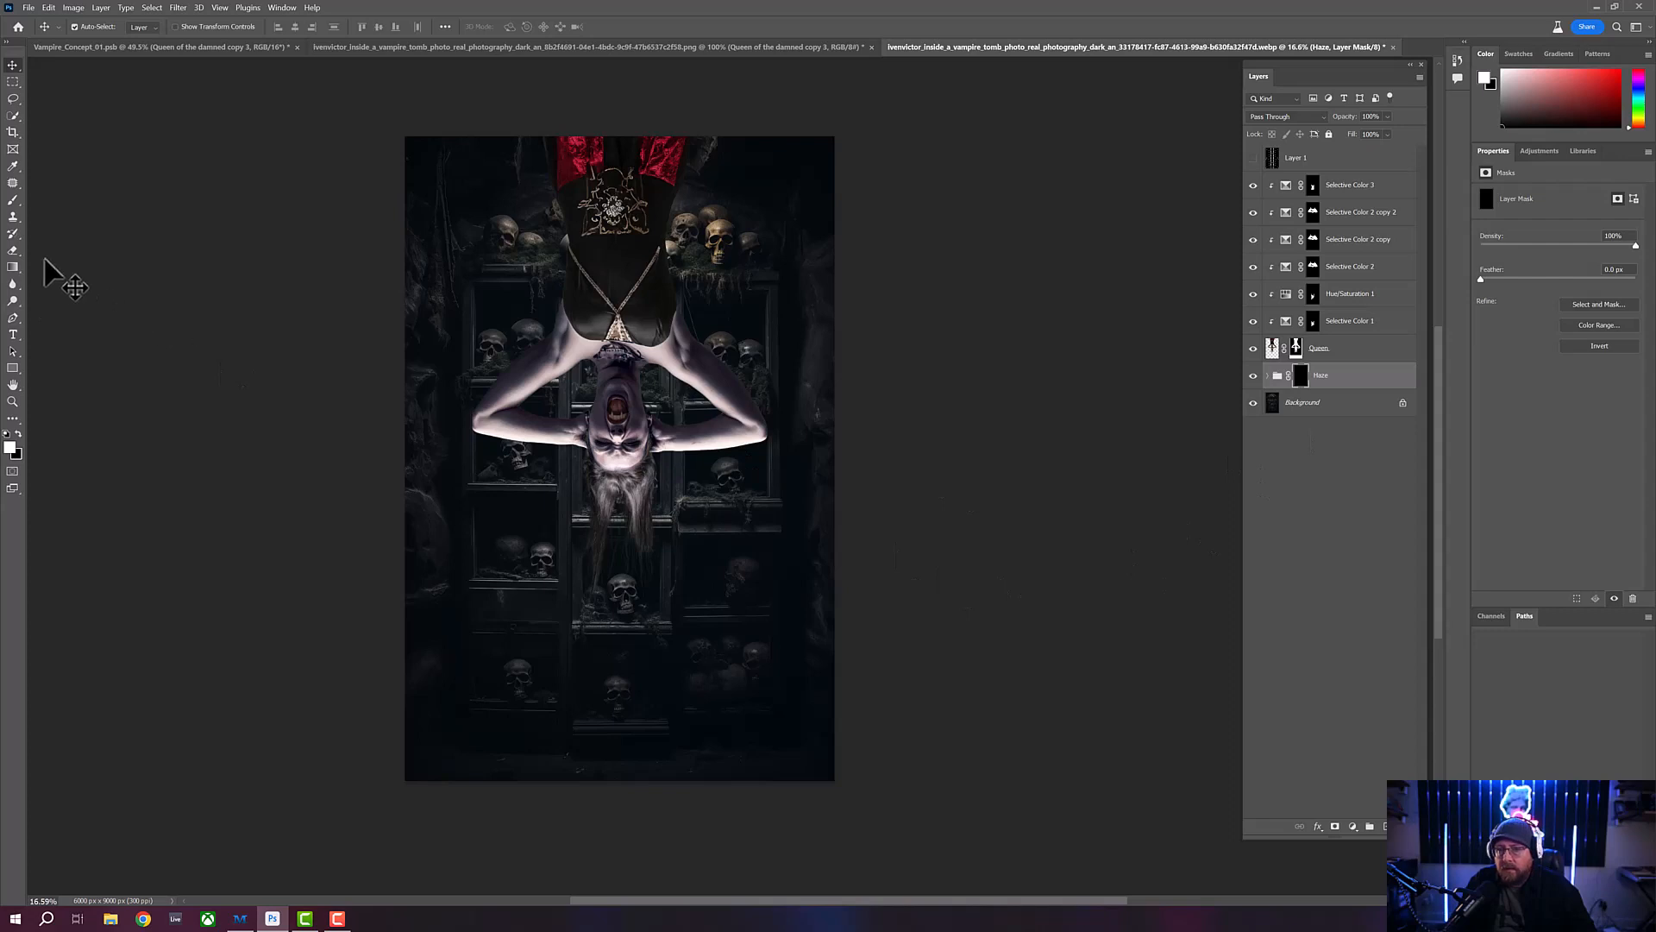
- Switch to the Brush tool and look through the KD Directional Lights 2 brush set, trying the number 104 brush
{"action": "left_click", "coordinate": [13, 200]}
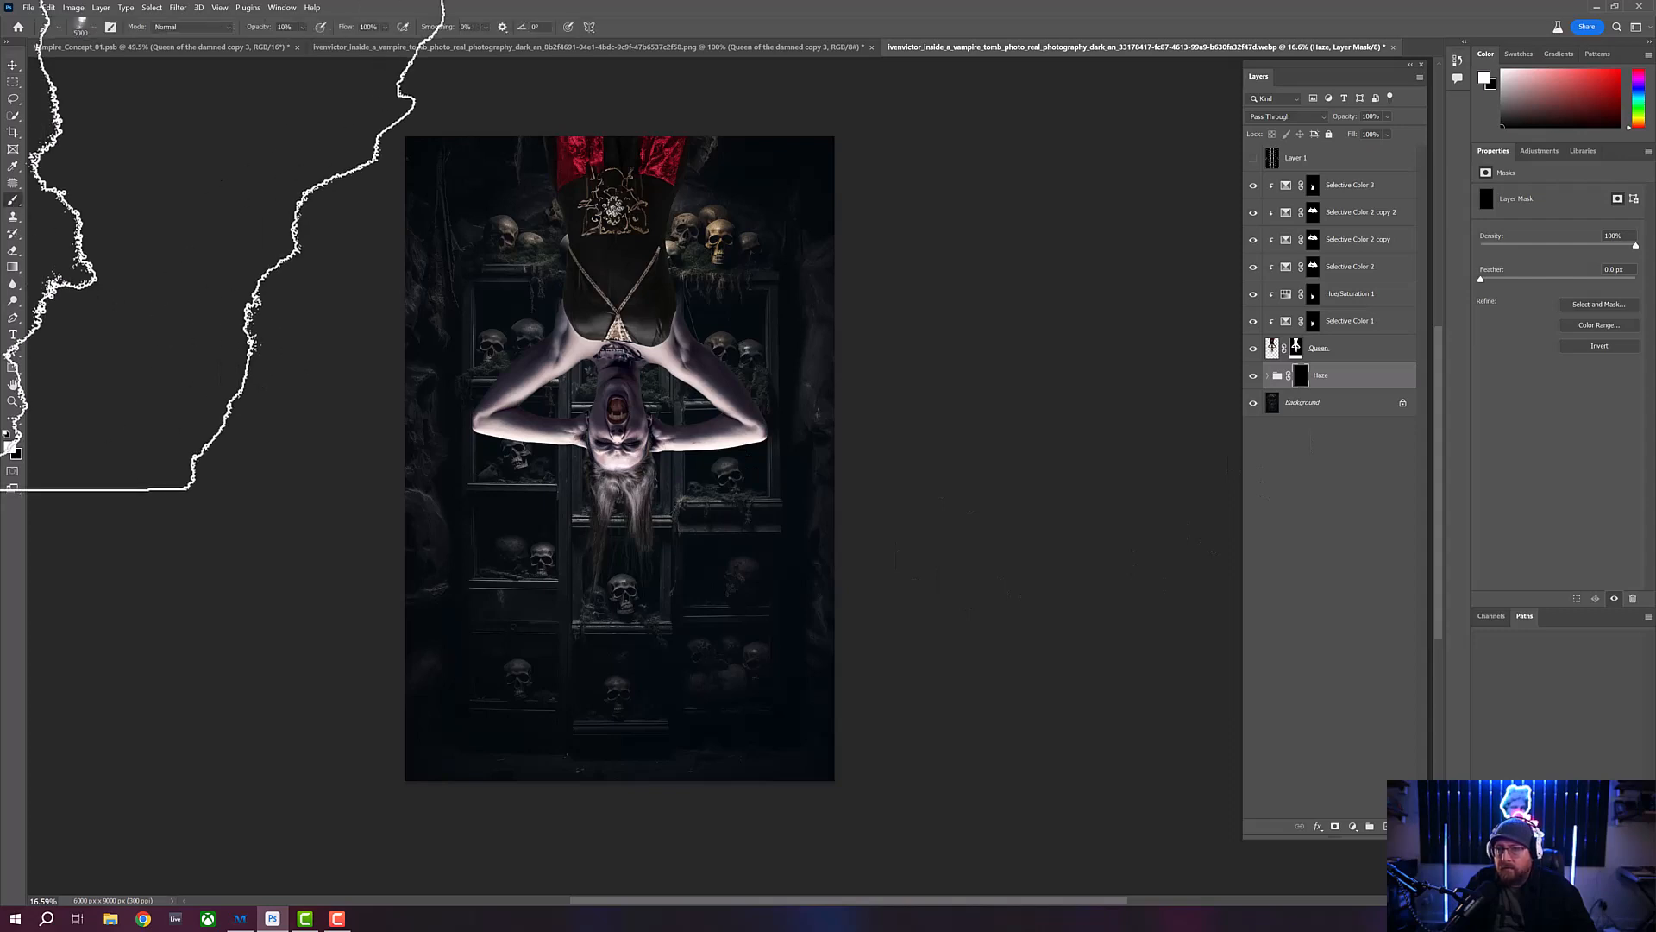
{"action": "left_click", "coordinate": [93, 28]}
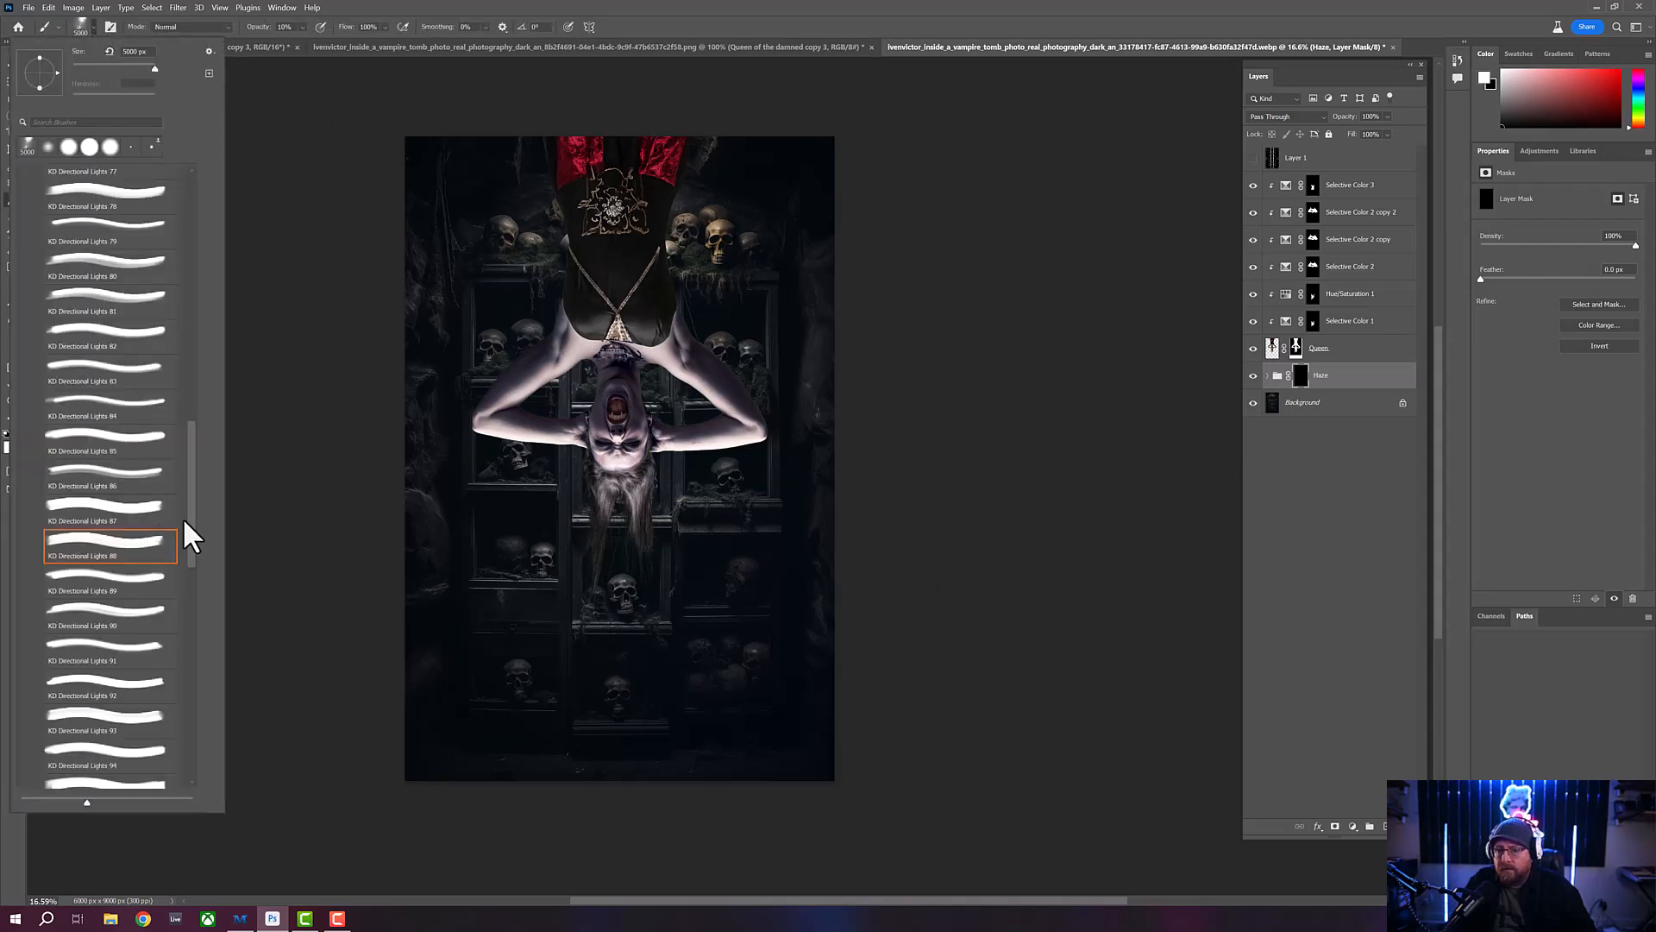
{"action": "left_click_drag", "start_coordinate": [191, 523], "coordinate": [192, 638]}
{"action": "left_click", "coordinate": [104, 610]}
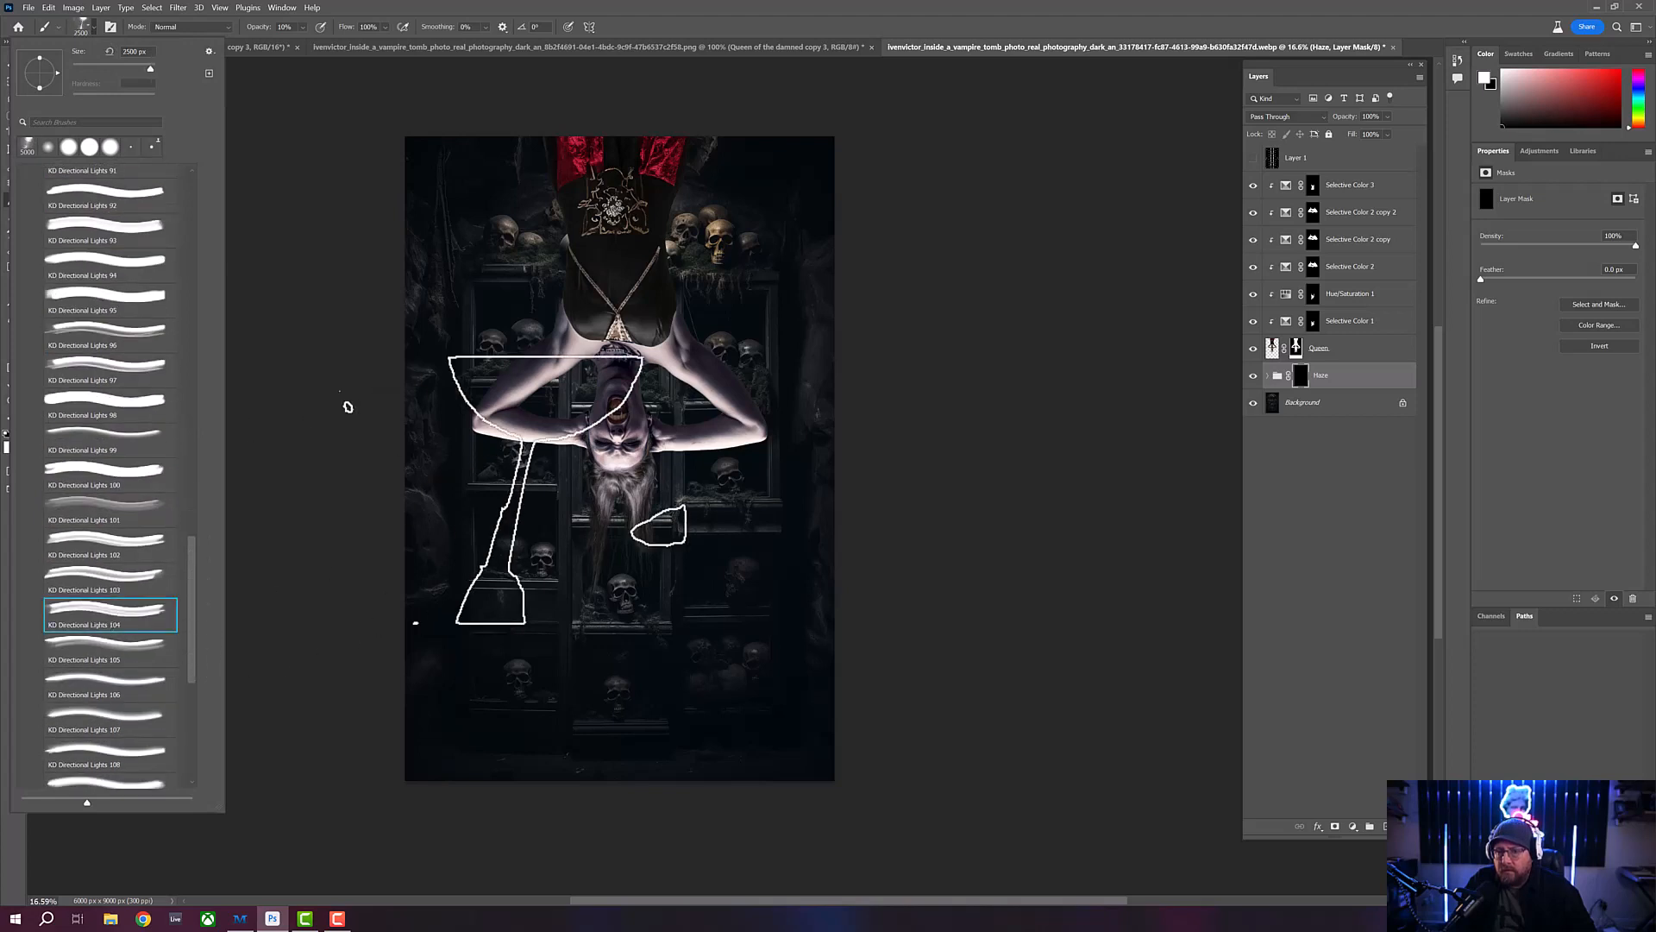
{"action": "scroll", "coordinate": [198, 647], "scroll_direction": "up", "scroll_amount": 7}
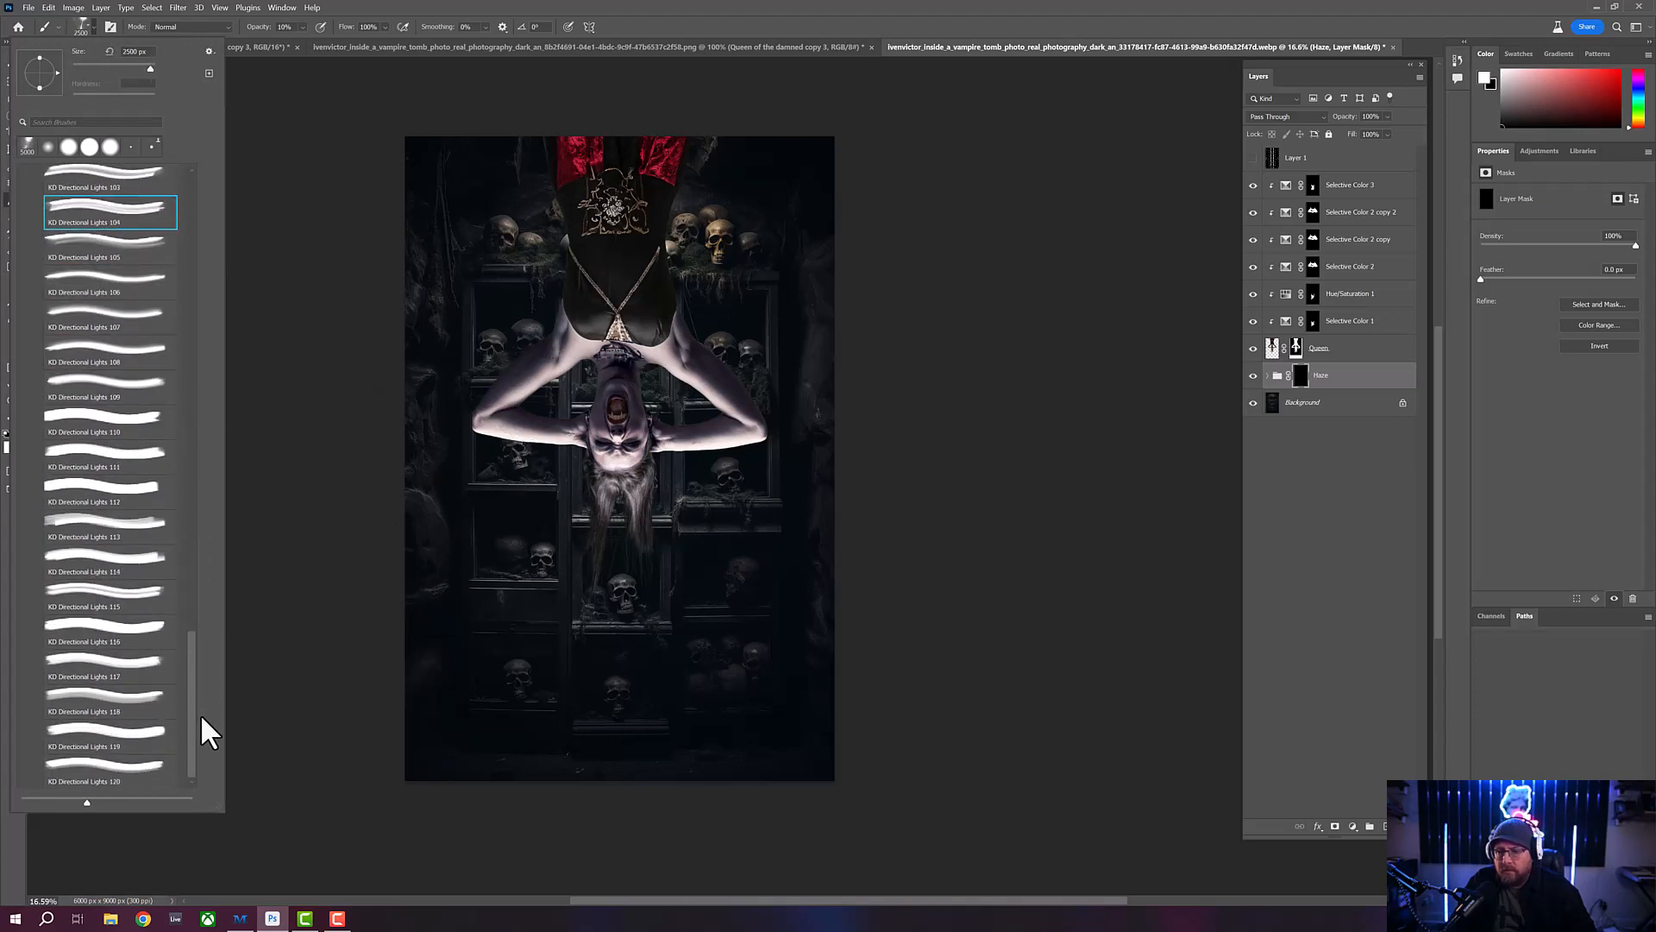
{"action": "scroll", "coordinate": [214, 396], "scroll_direction": "up", "scroll_amount": 6}
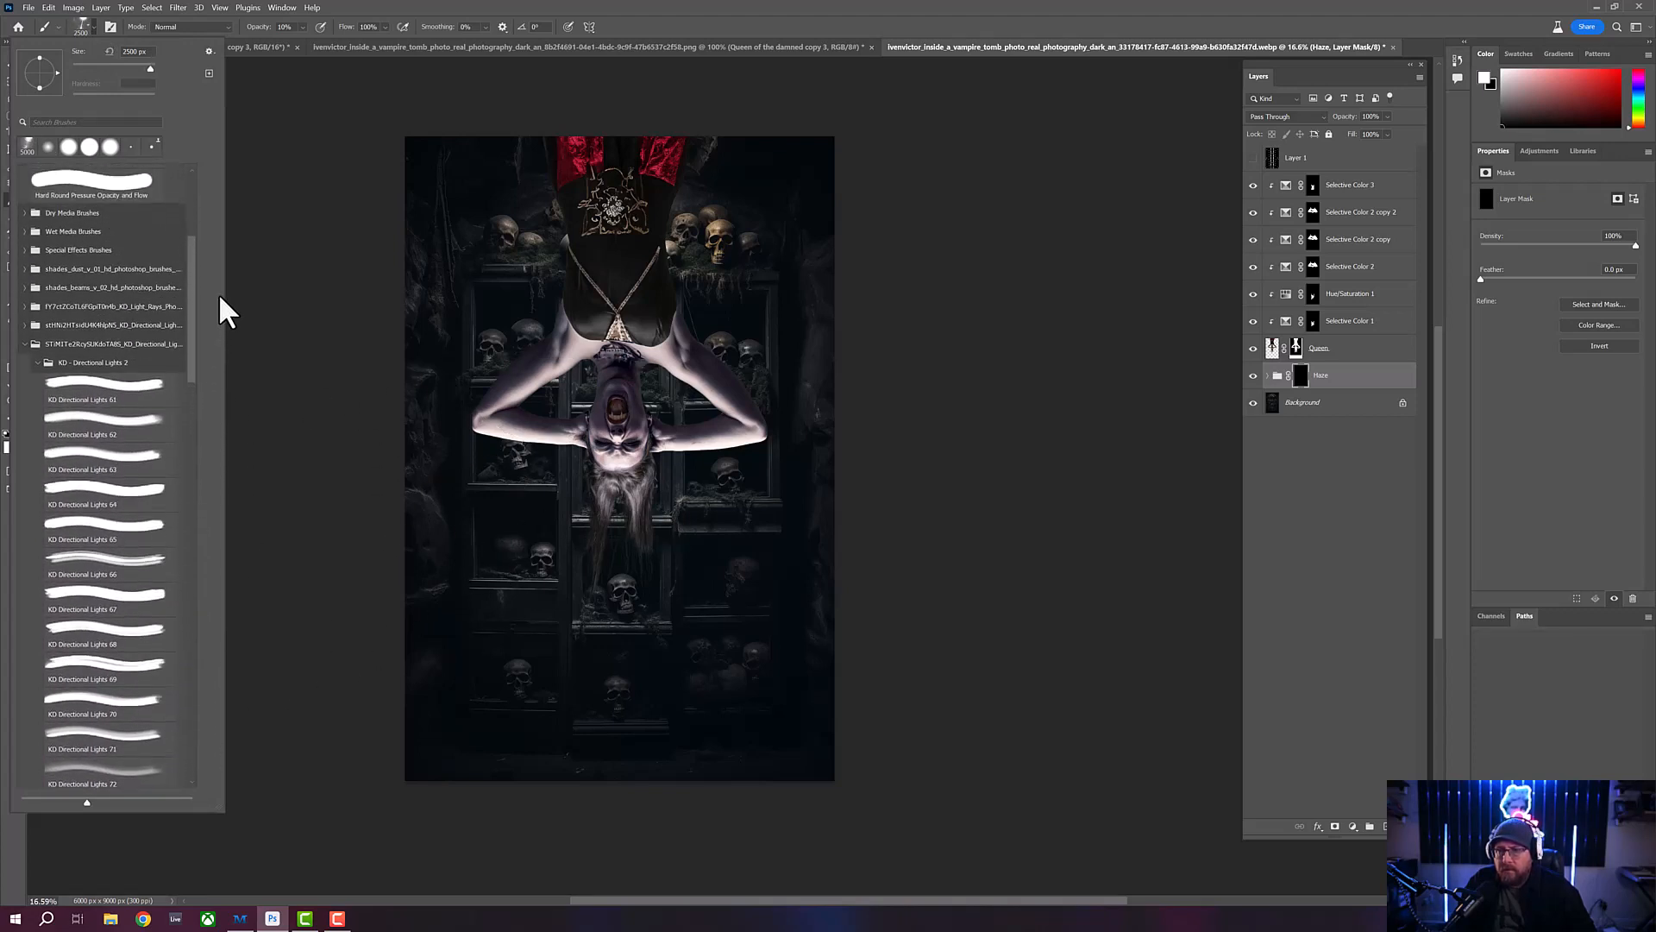
{"action": "left_click", "coordinate": [38, 362]}
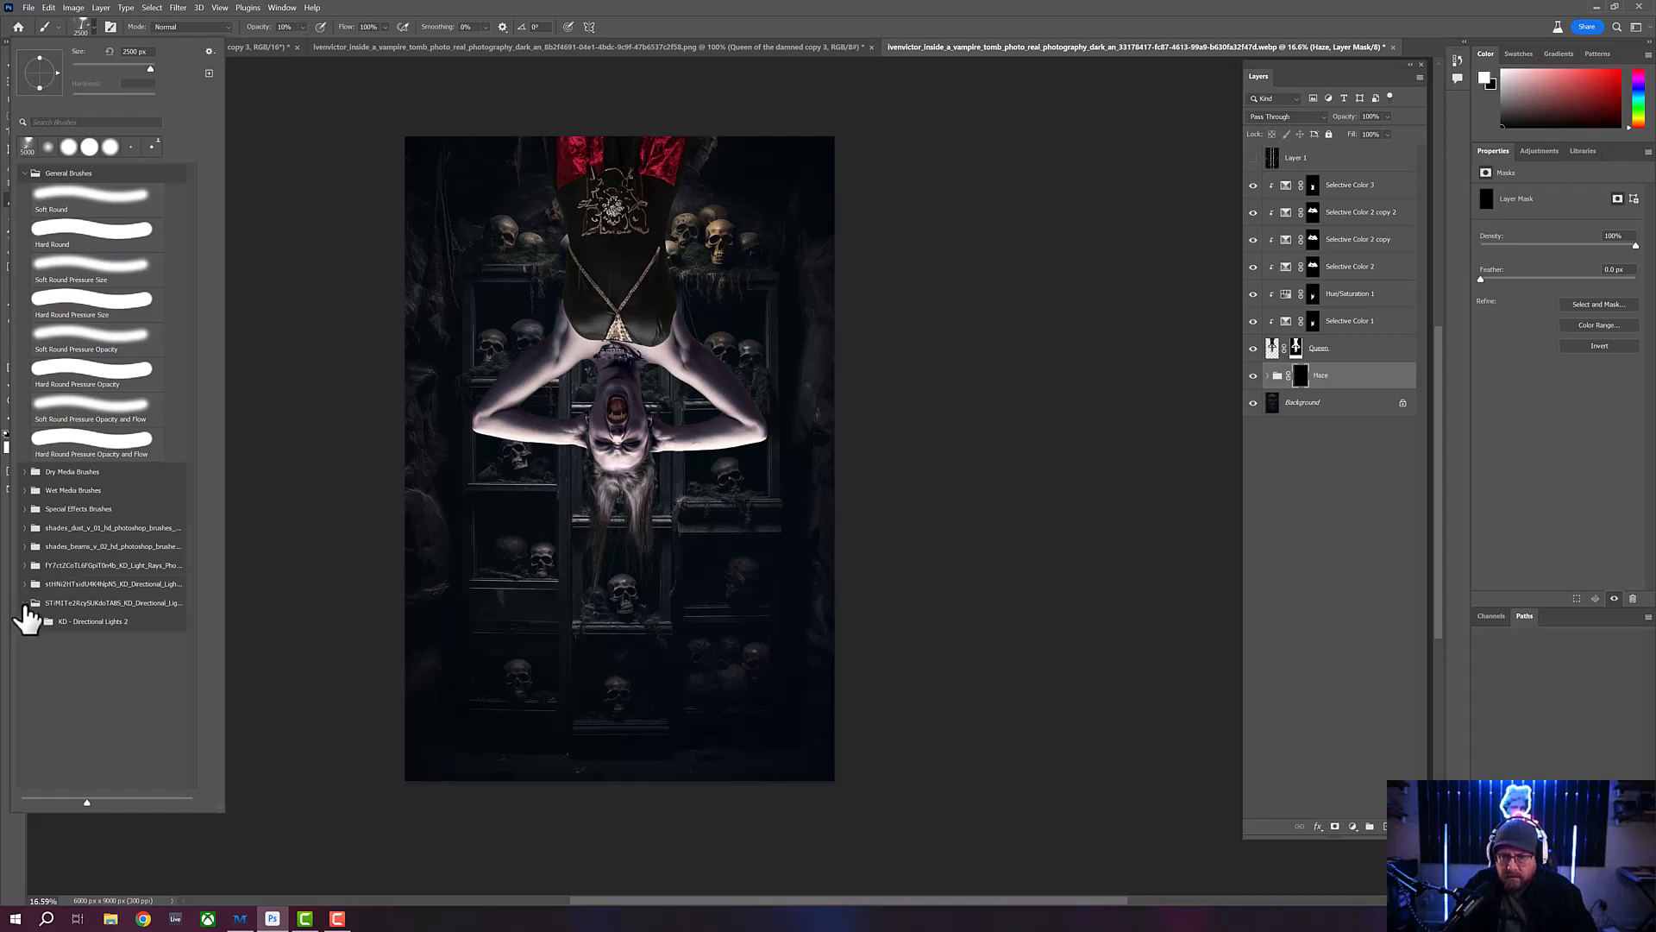
- Choose the abc07 brush from the shades_dust_v_01 set and set its size to 5000 px
{"action": "left_click", "coordinate": [28, 528]}
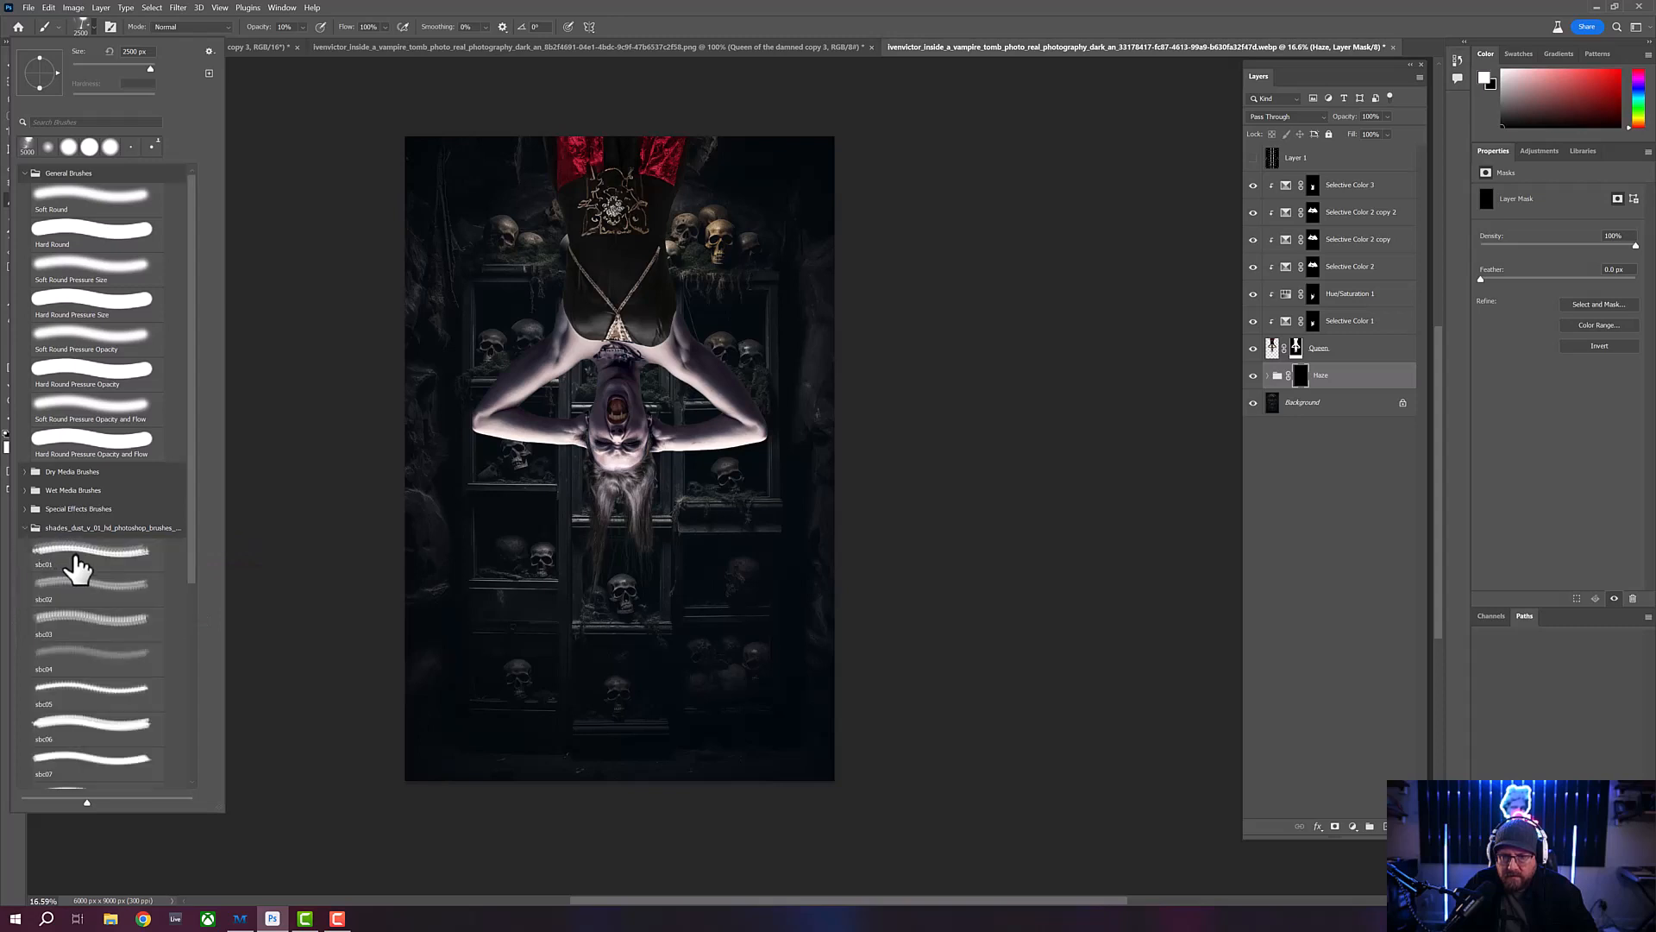
{"action": "left_click", "coordinate": [78, 567]}
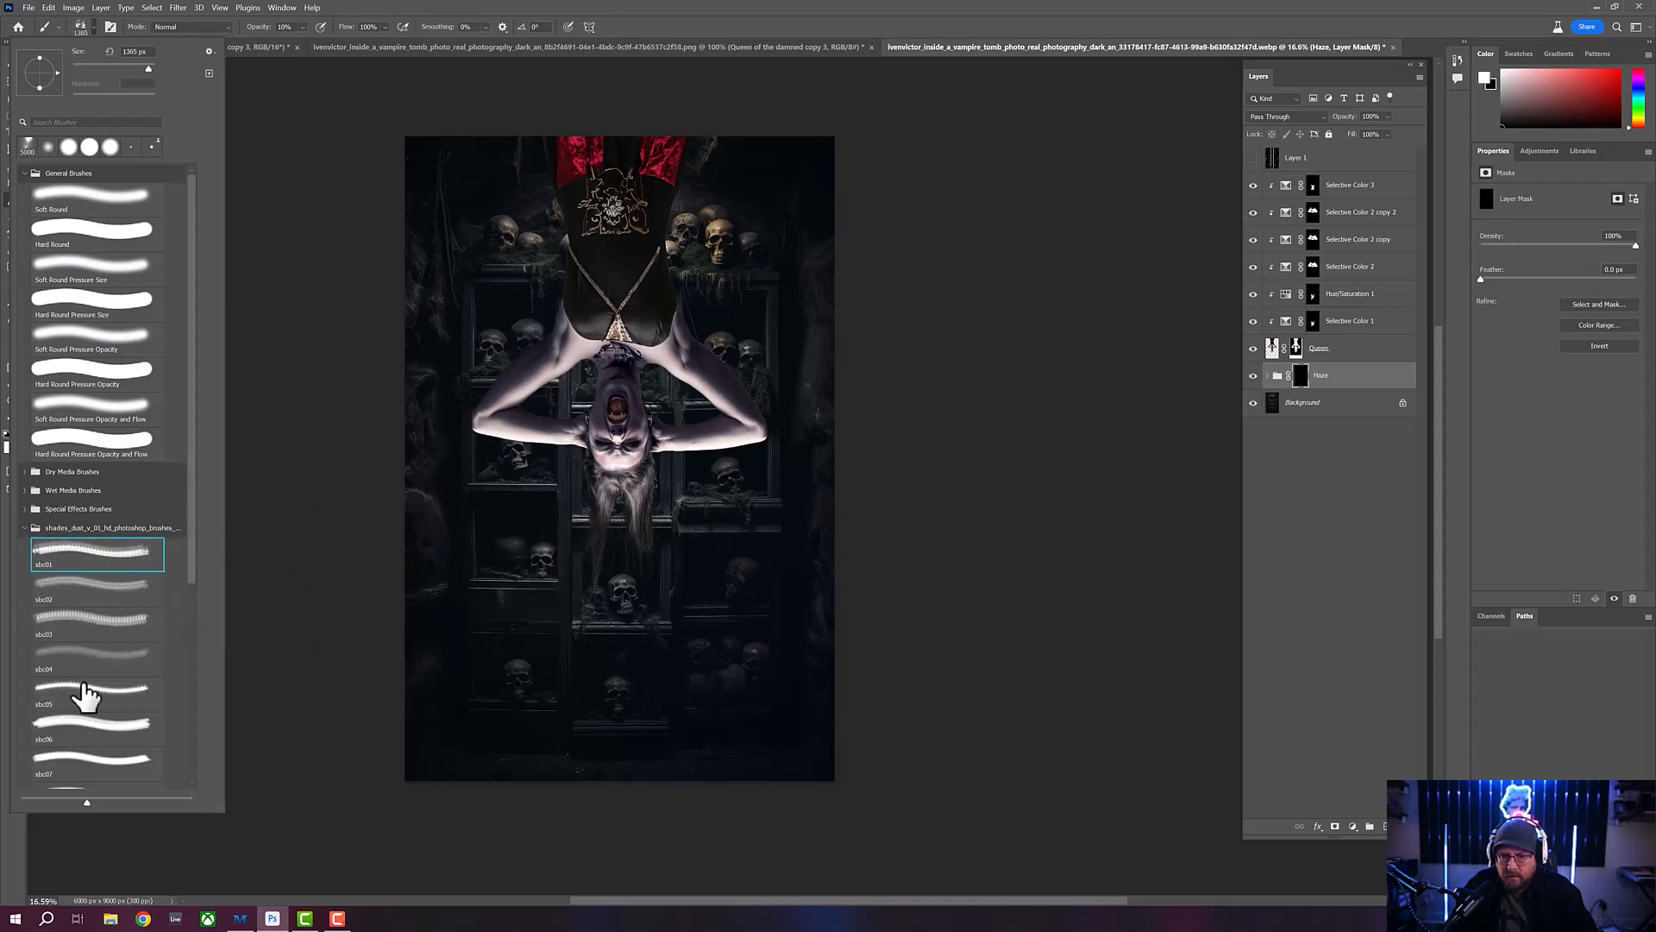
{"action": "left_click", "coordinate": [86, 692]}
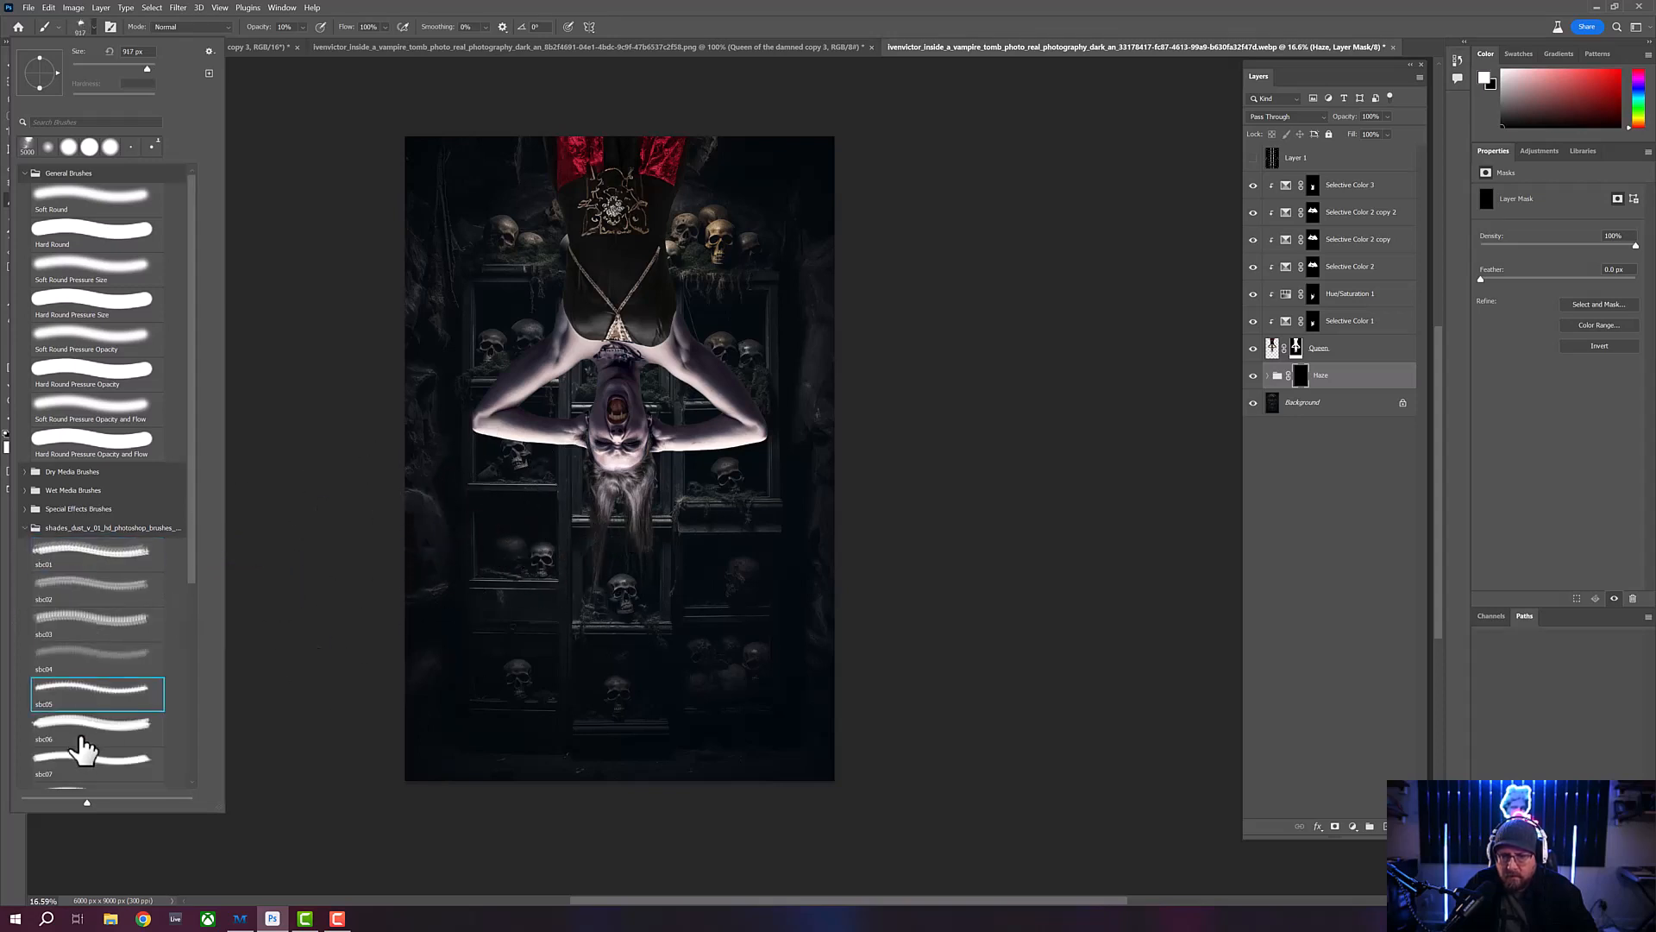
{"action": "left_click", "coordinate": [80, 731]}
{"action": "left_click", "coordinate": [45, 764]}
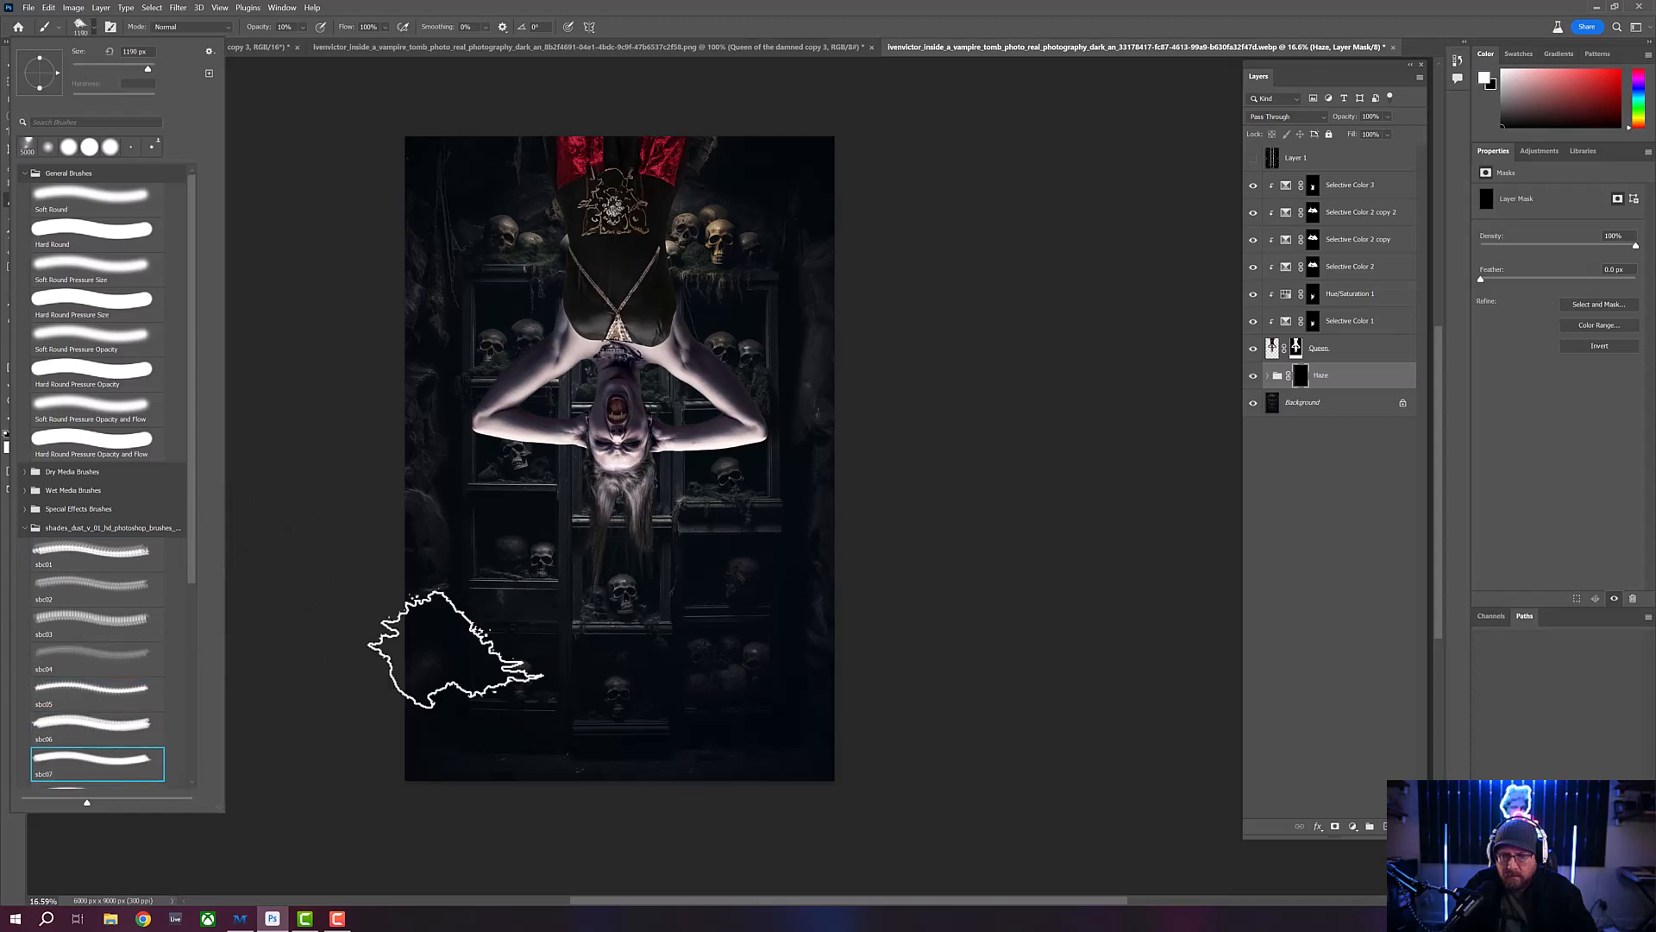
{"action": "left_click_drag", "start_coordinate": [148, 69], "coordinate": [162, 68]}
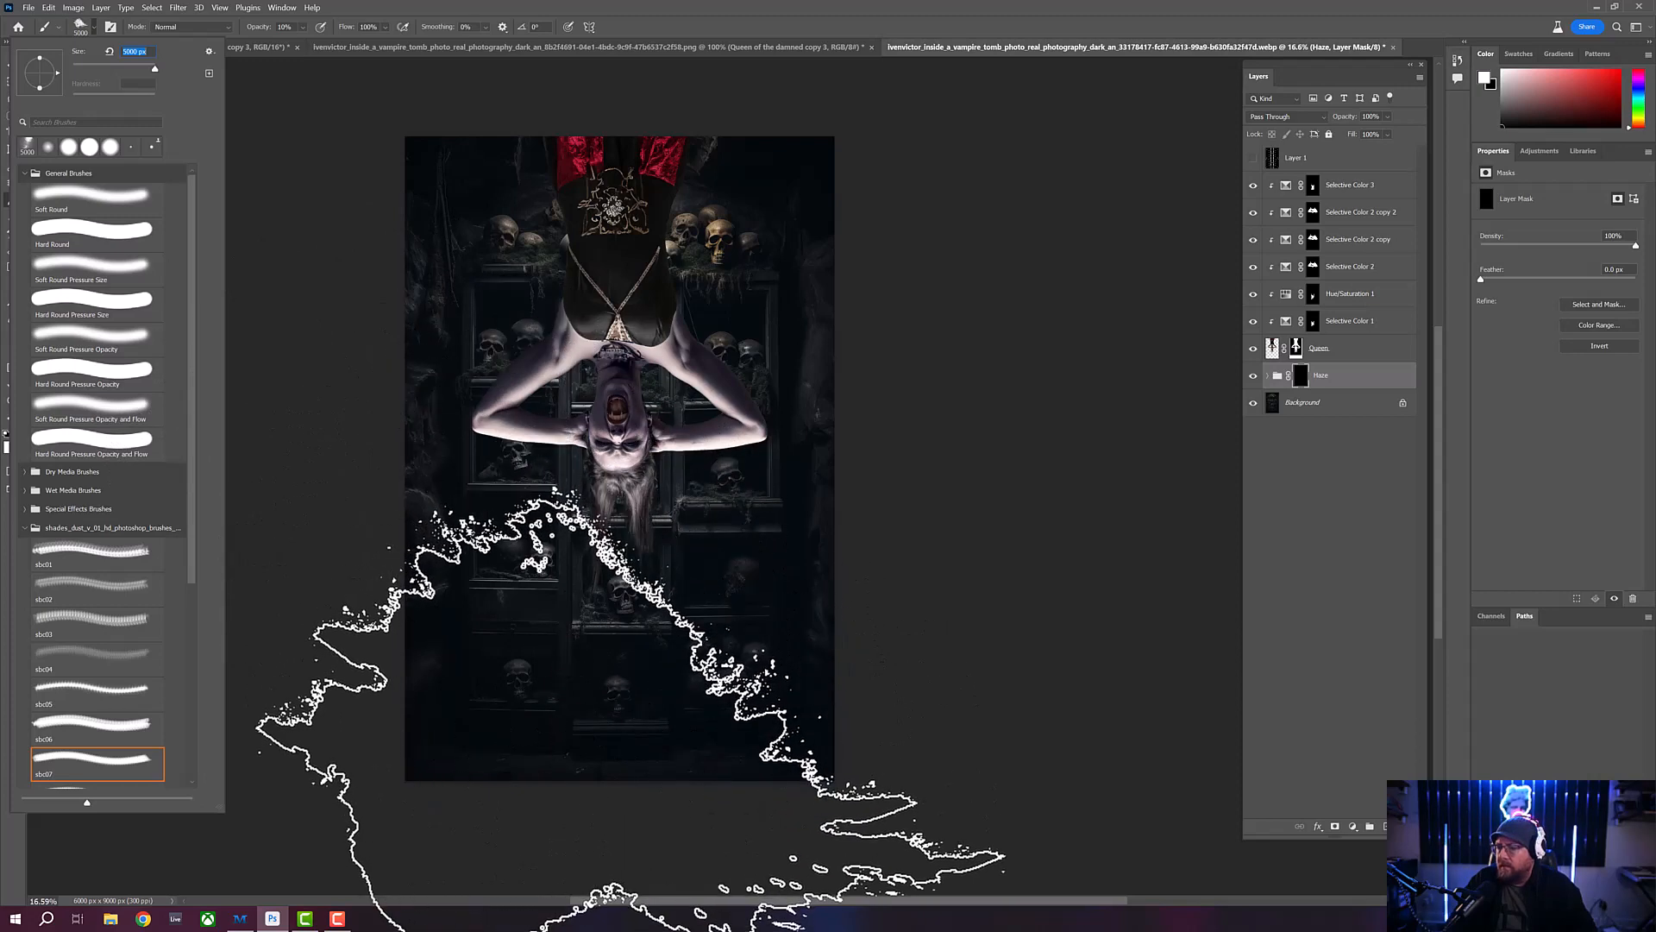
{"action": "left_click", "coordinate": [810, 13]}
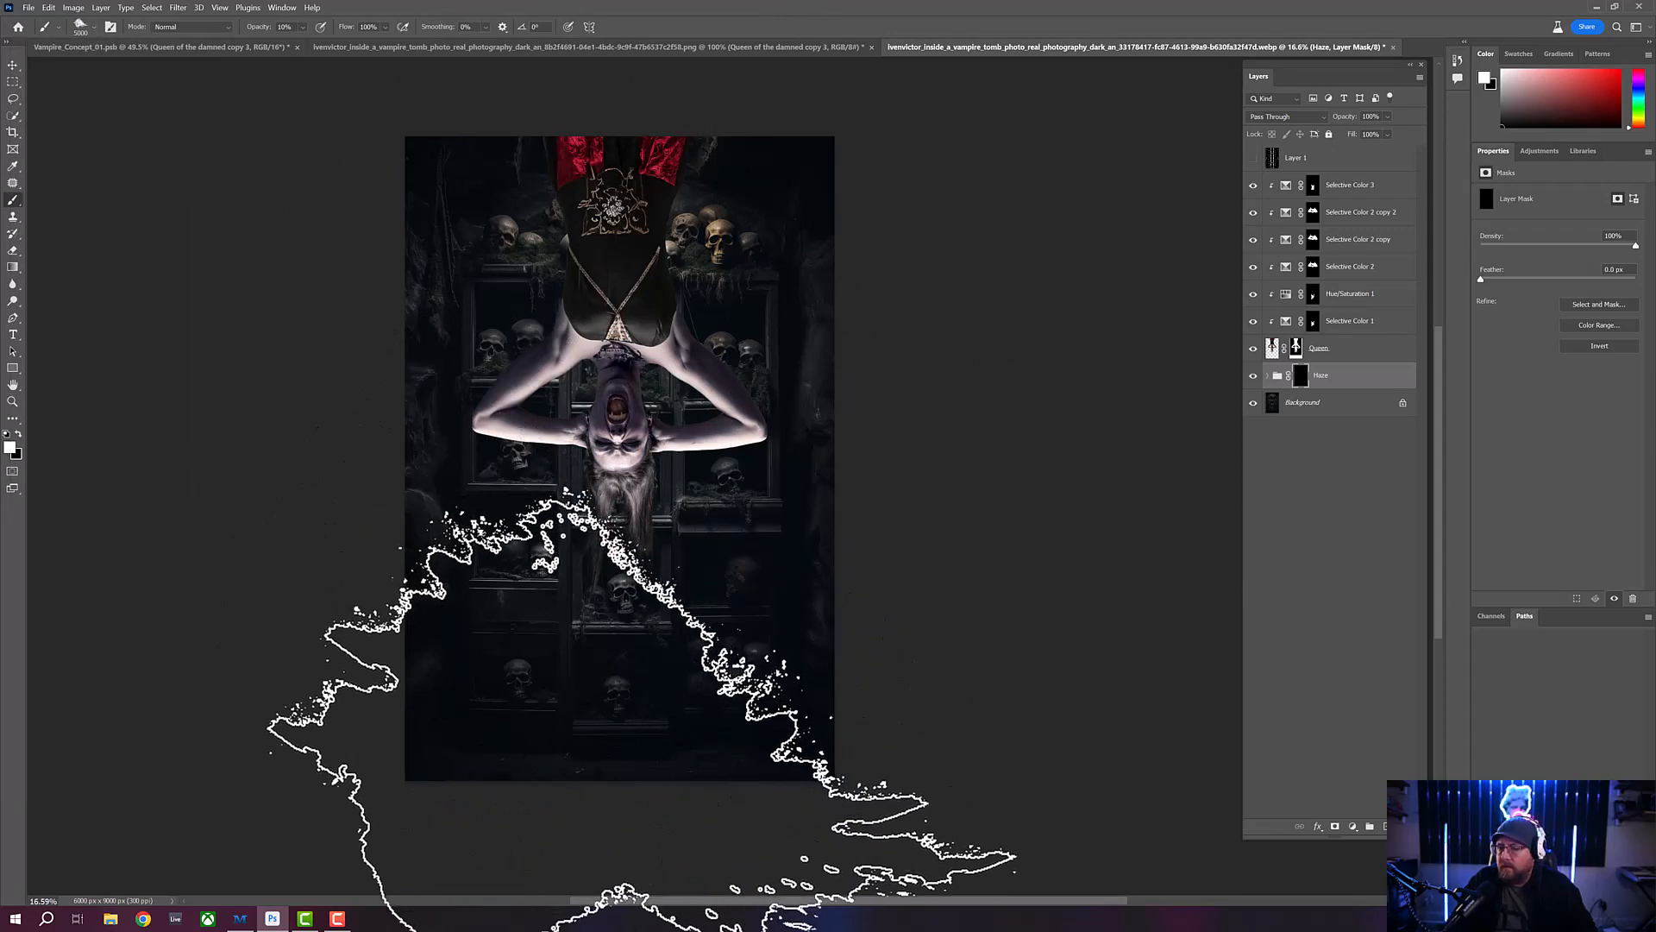
- Try stamping white dust repeatedly on the Haze group's mask around the lower edge of the canvas
{"action": "left_click", "coordinate": [643, 777]}
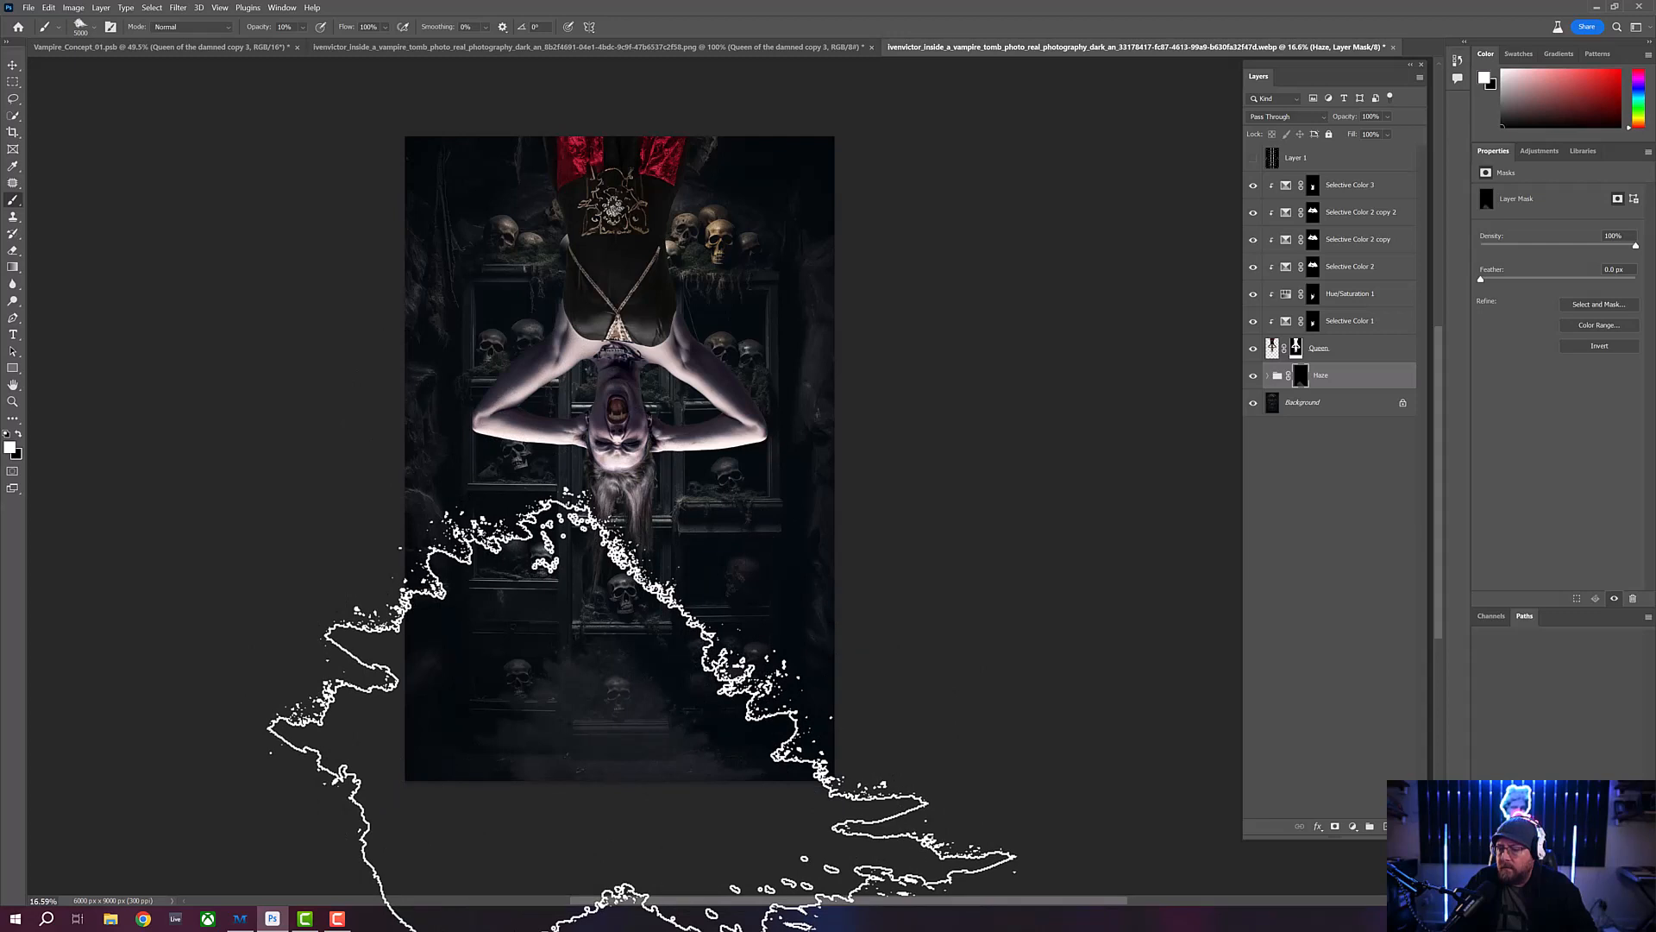
{"action": "left_click", "coordinate": [642, 777]}
{"action": "left_click", "coordinate": [643, 777]}
{"action": "left_click", "coordinate": [643, 776]}
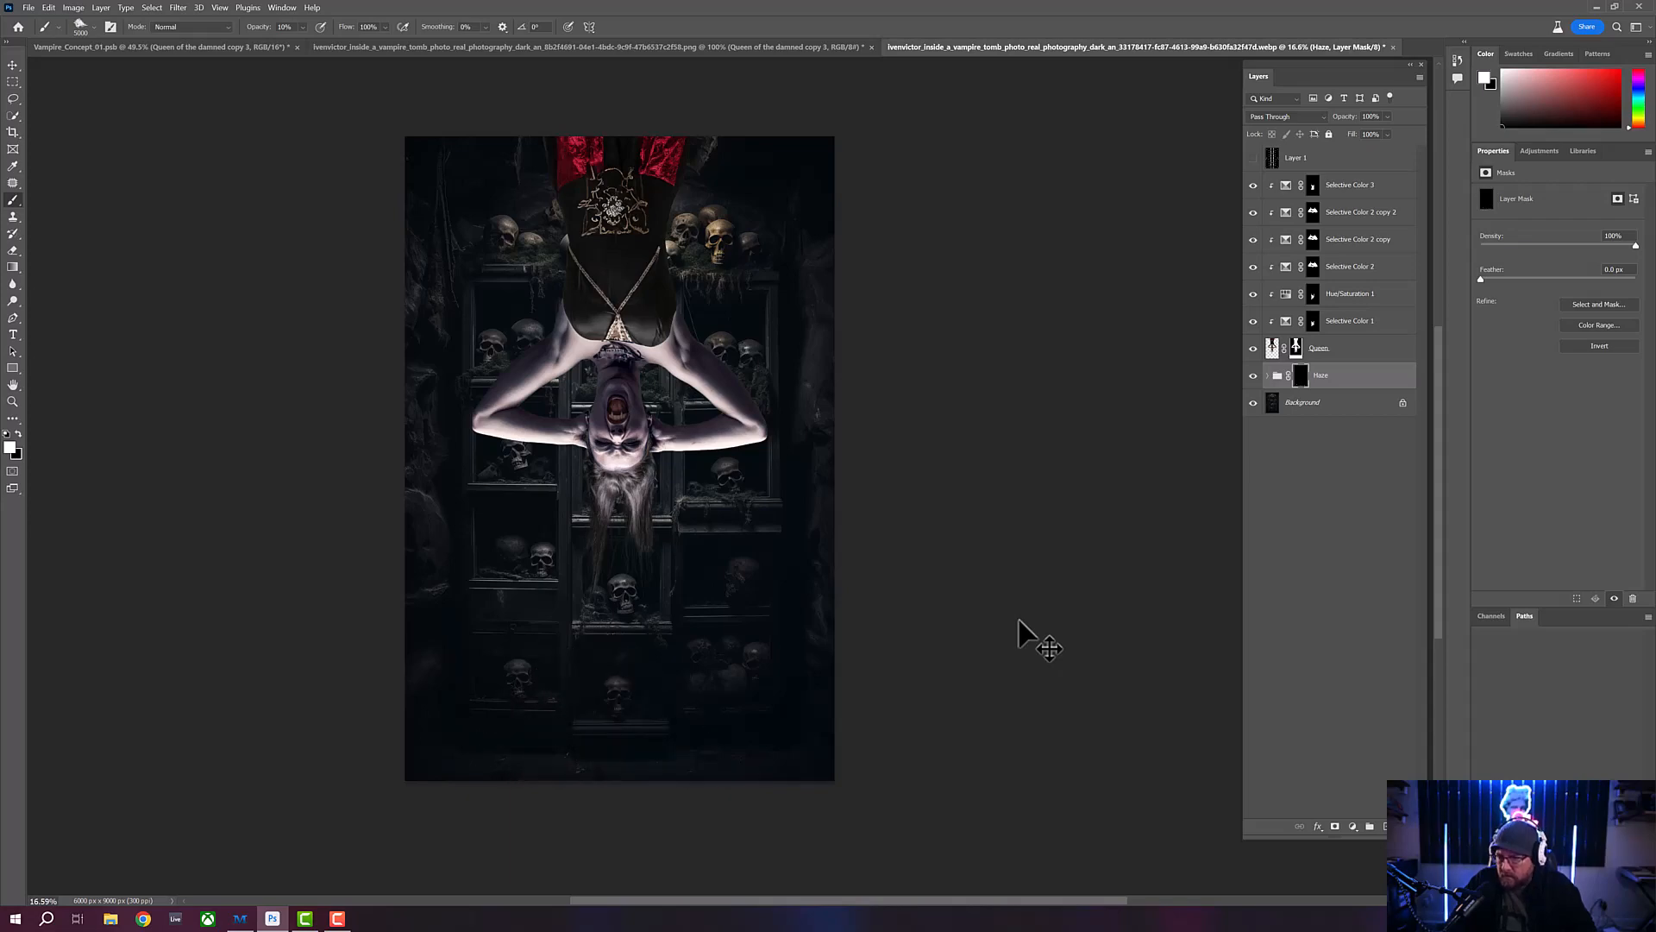
- Look through the installed KD Directional Lights, KD Light Rays, shades_beams and shades_dust brush sets for a haze brush
{"action": "left_click", "coordinate": [93, 28]}
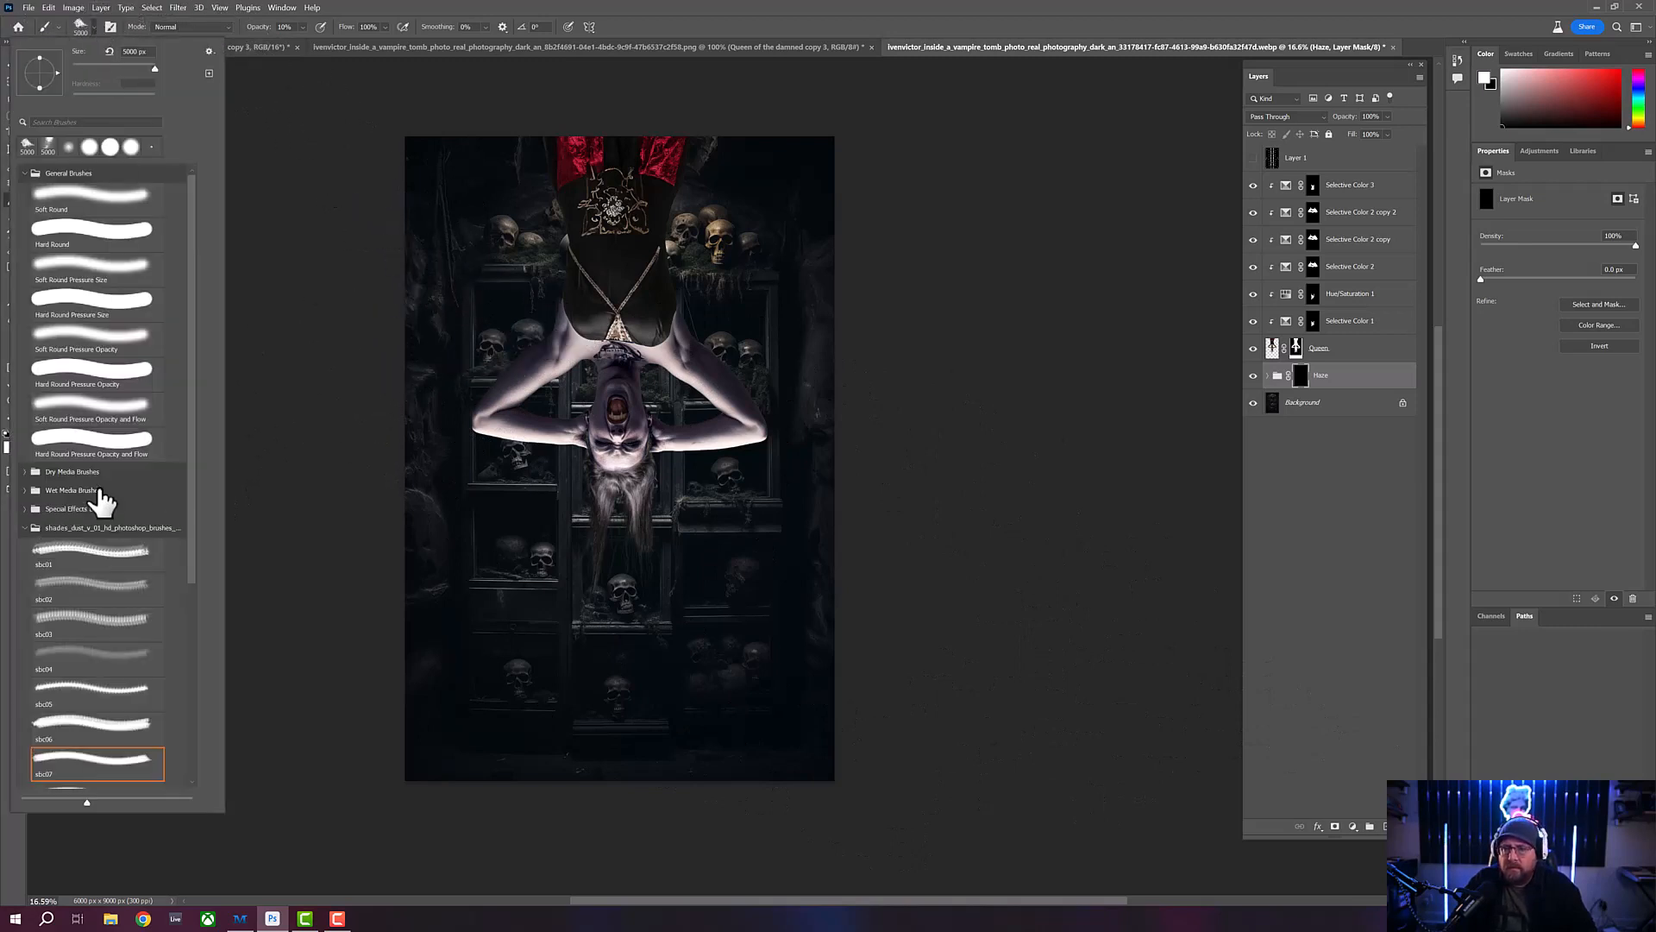
{"action": "left_click", "coordinate": [24, 528]}
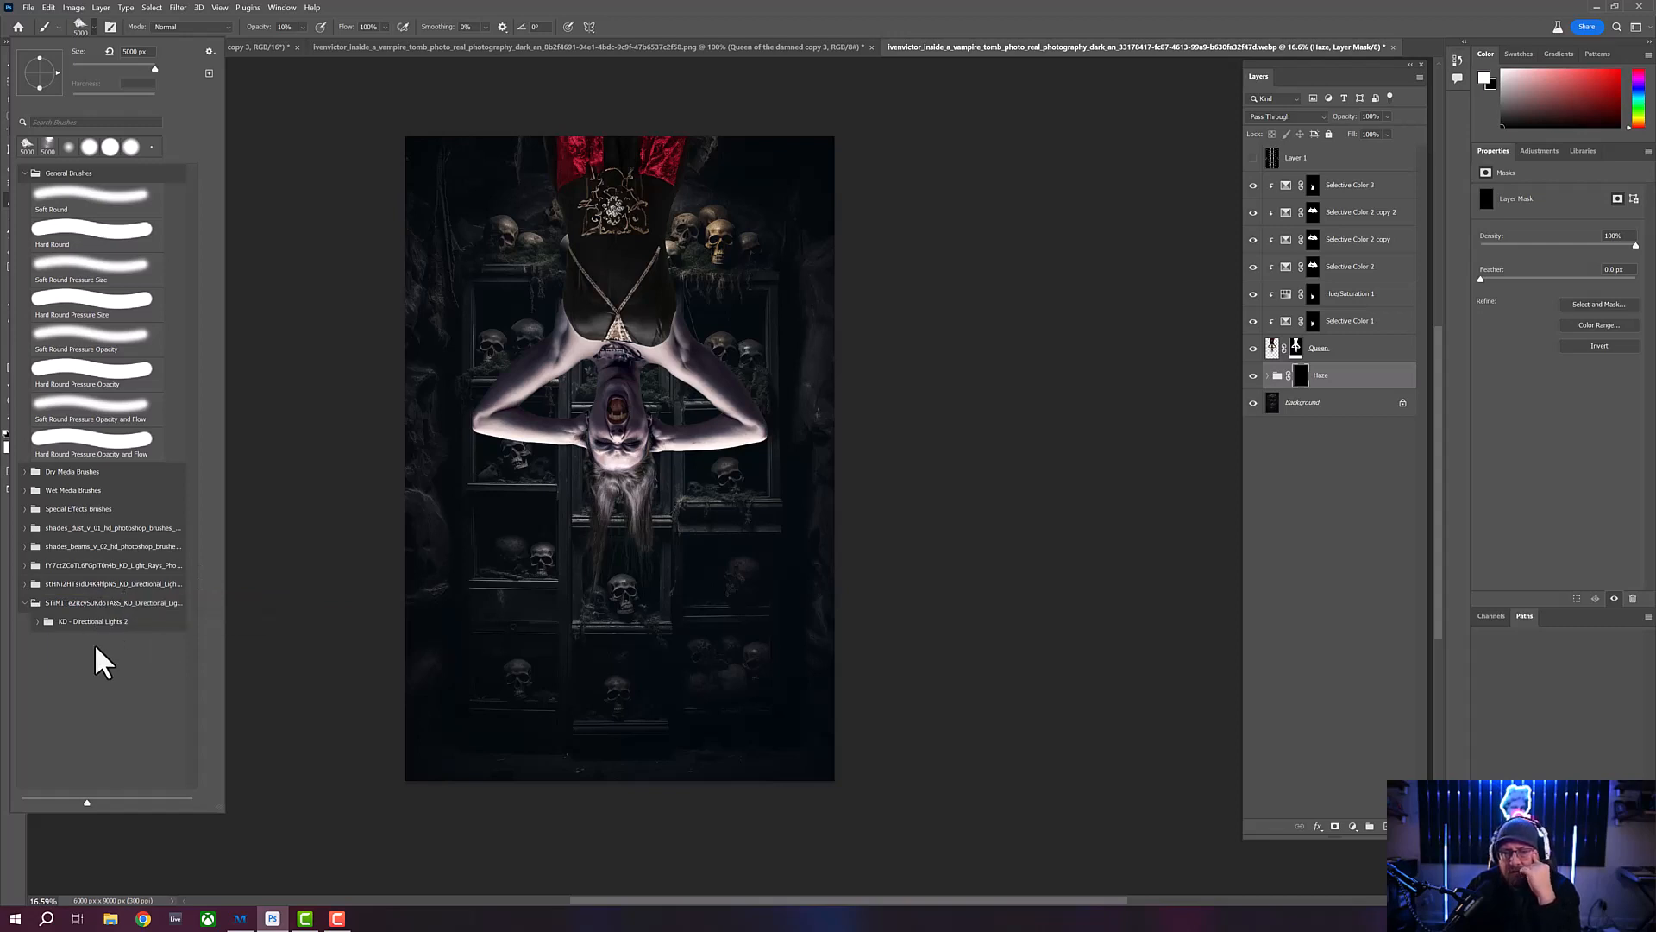
{"action": "left_click", "coordinate": [37, 622]}
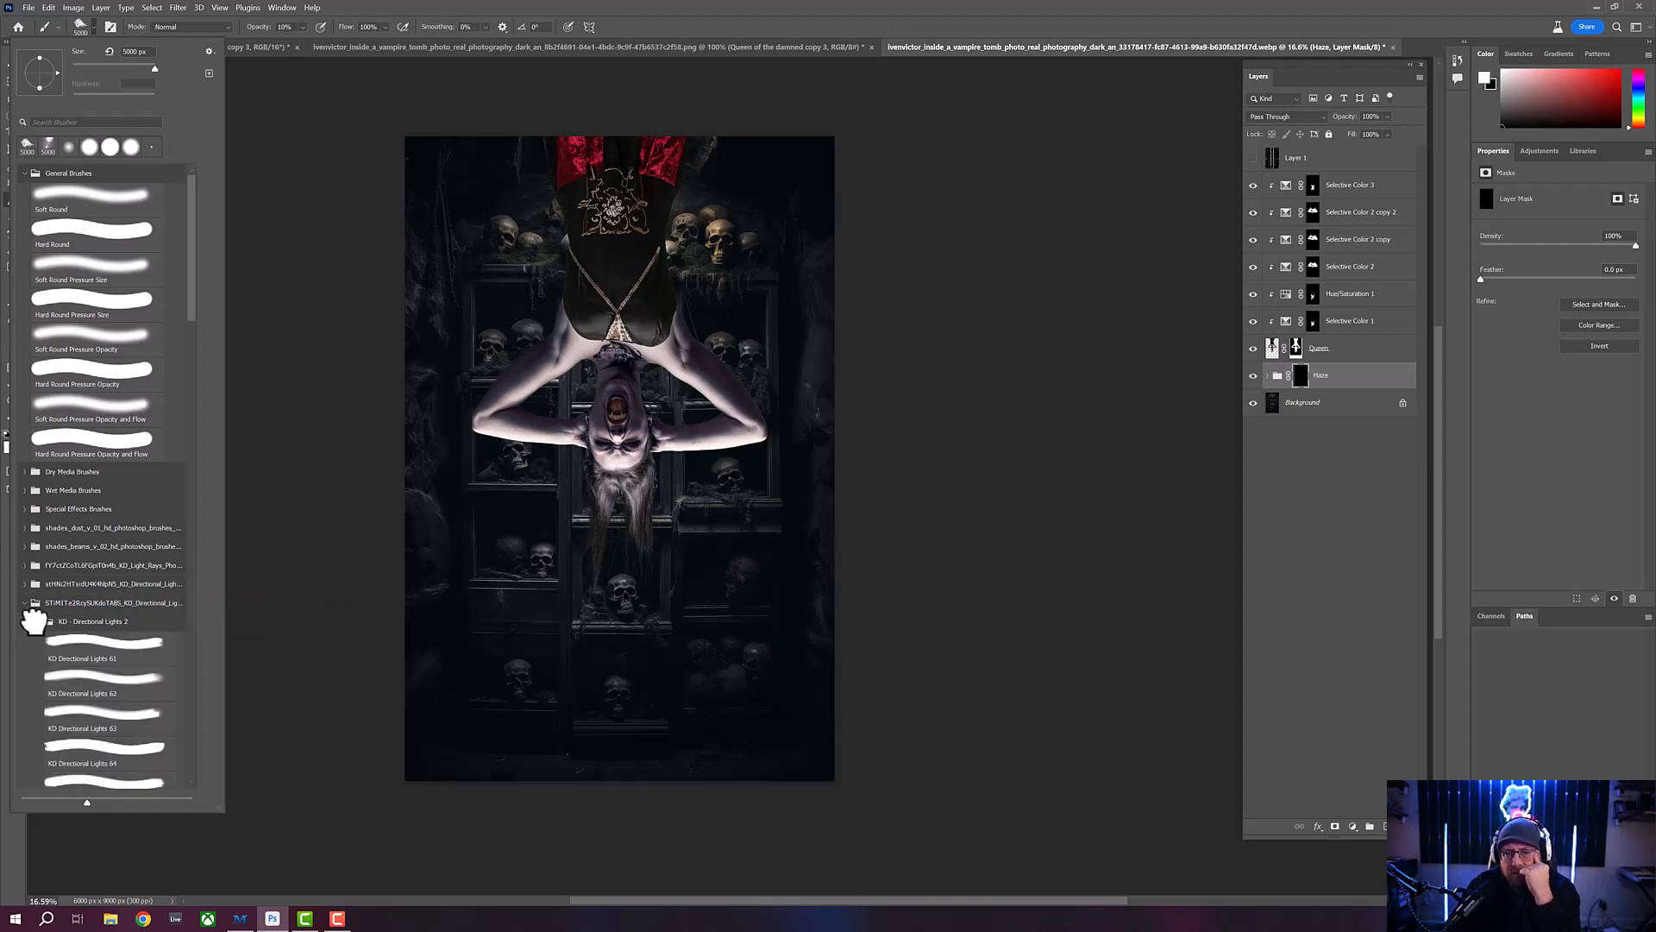
{"action": "left_click", "coordinate": [37, 622]}
{"action": "left_click", "coordinate": [24, 602]}
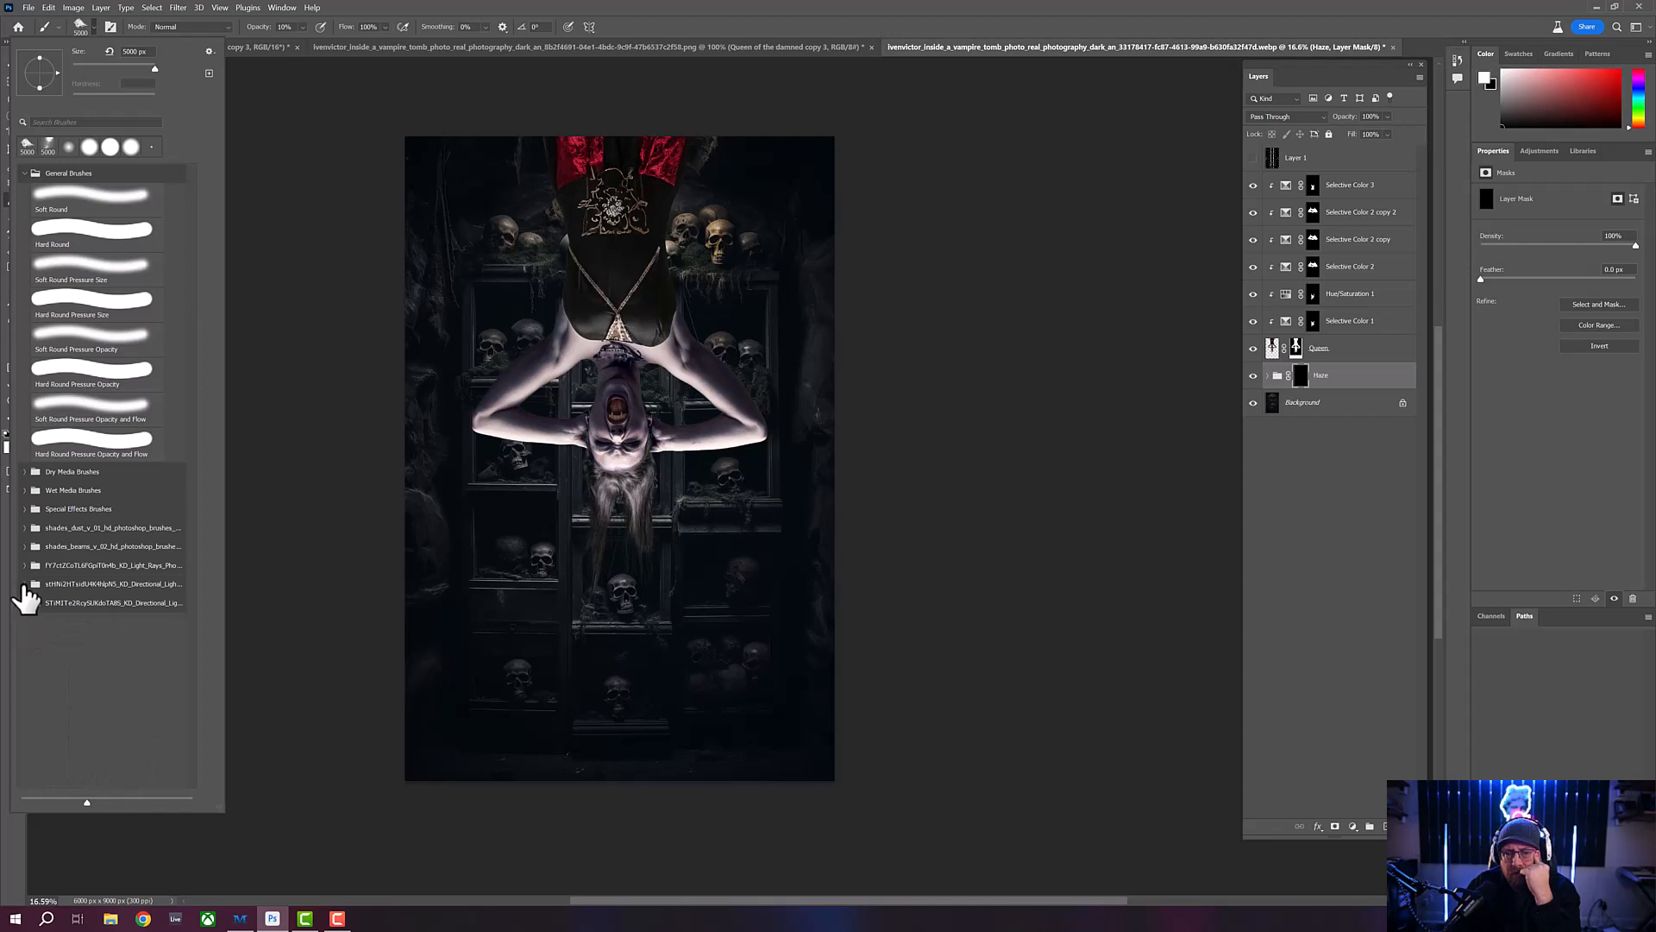
{"action": "left_click", "coordinate": [24, 584]}
{"action": "left_click", "coordinate": [23, 585]}
{"action": "left_click", "coordinate": [22, 566]}
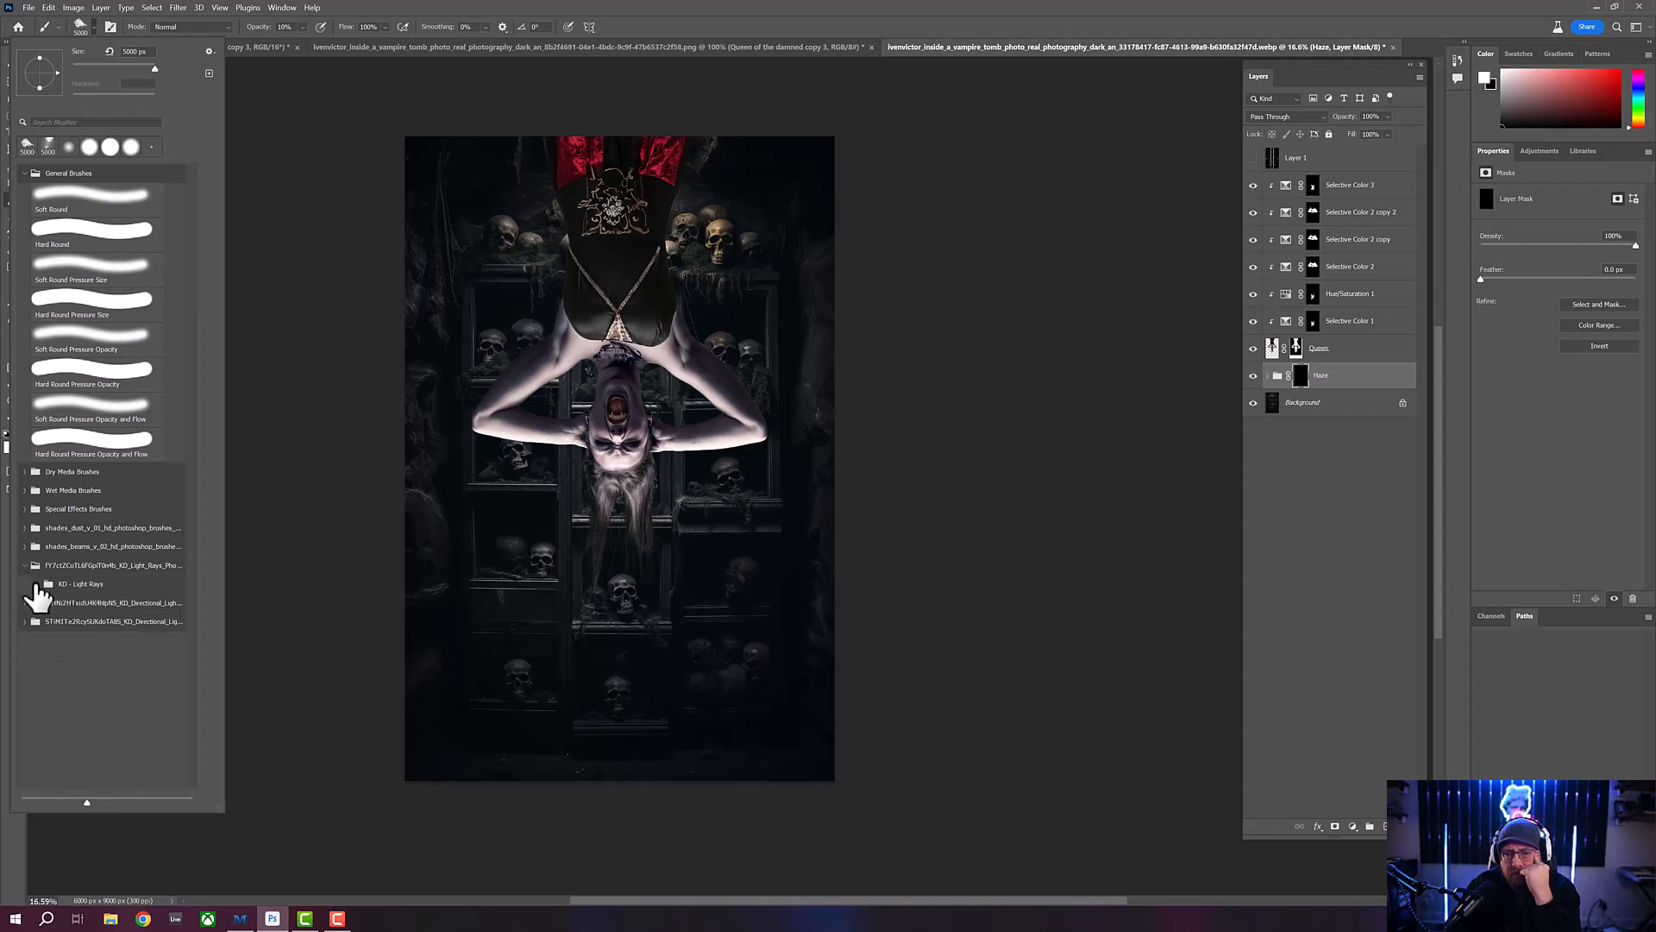
{"action": "left_click", "coordinate": [37, 584]}
{"action": "left_click", "coordinate": [73, 614]}
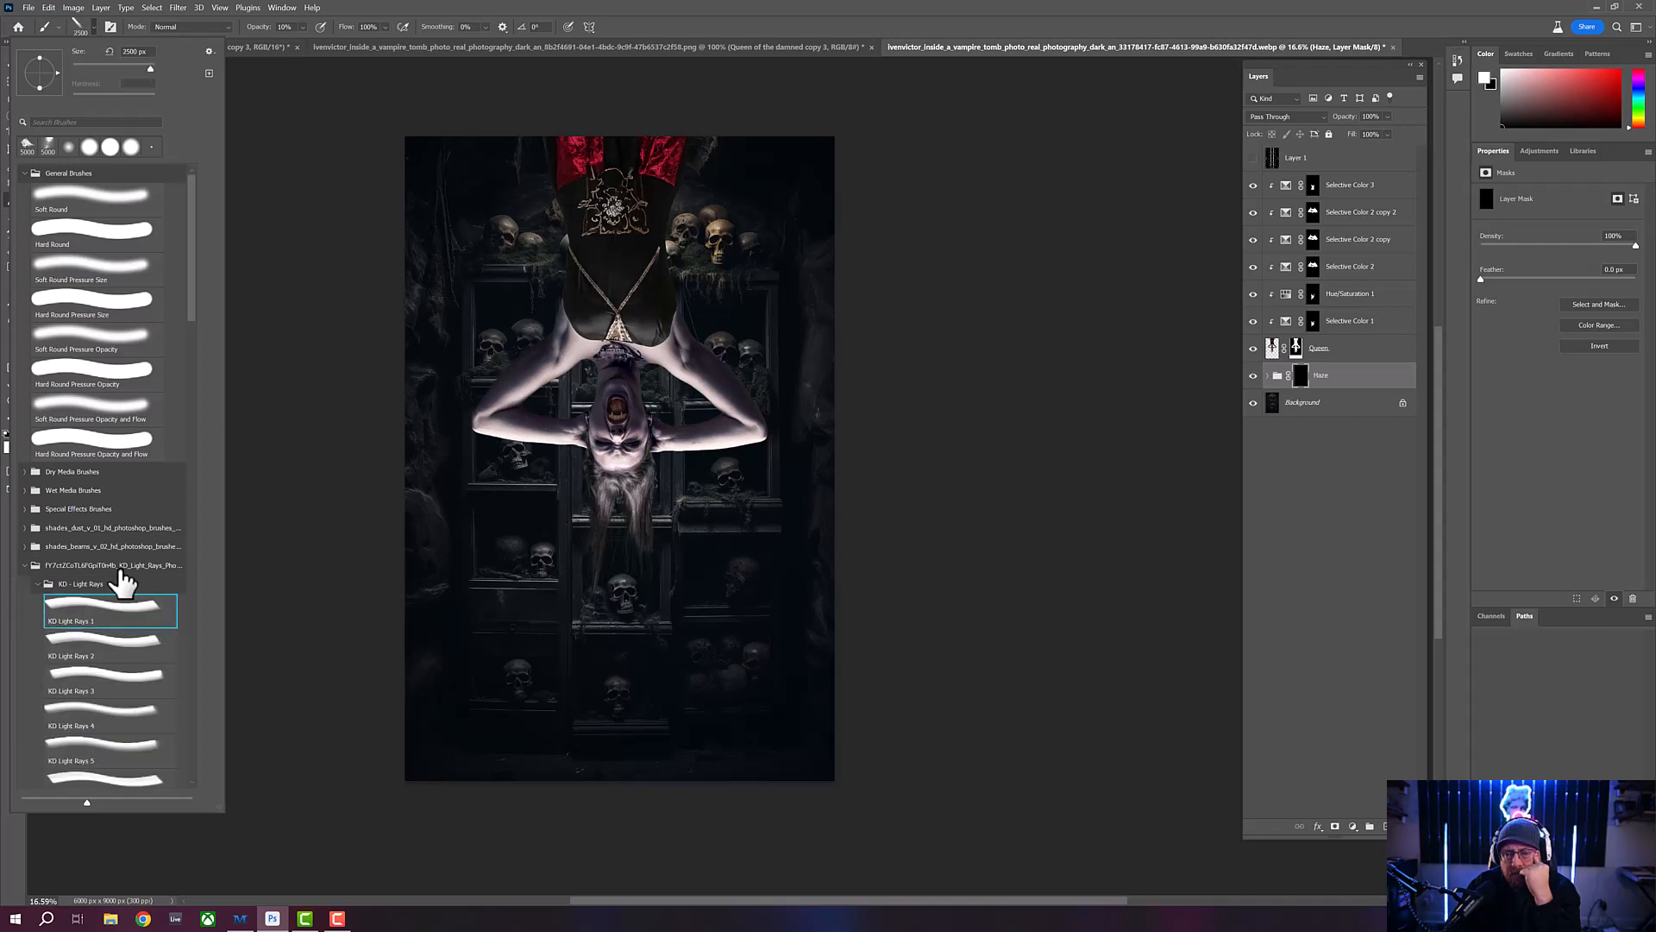
{"action": "left_click", "coordinate": [37, 584]}
{"action": "left_click", "coordinate": [26, 565]}
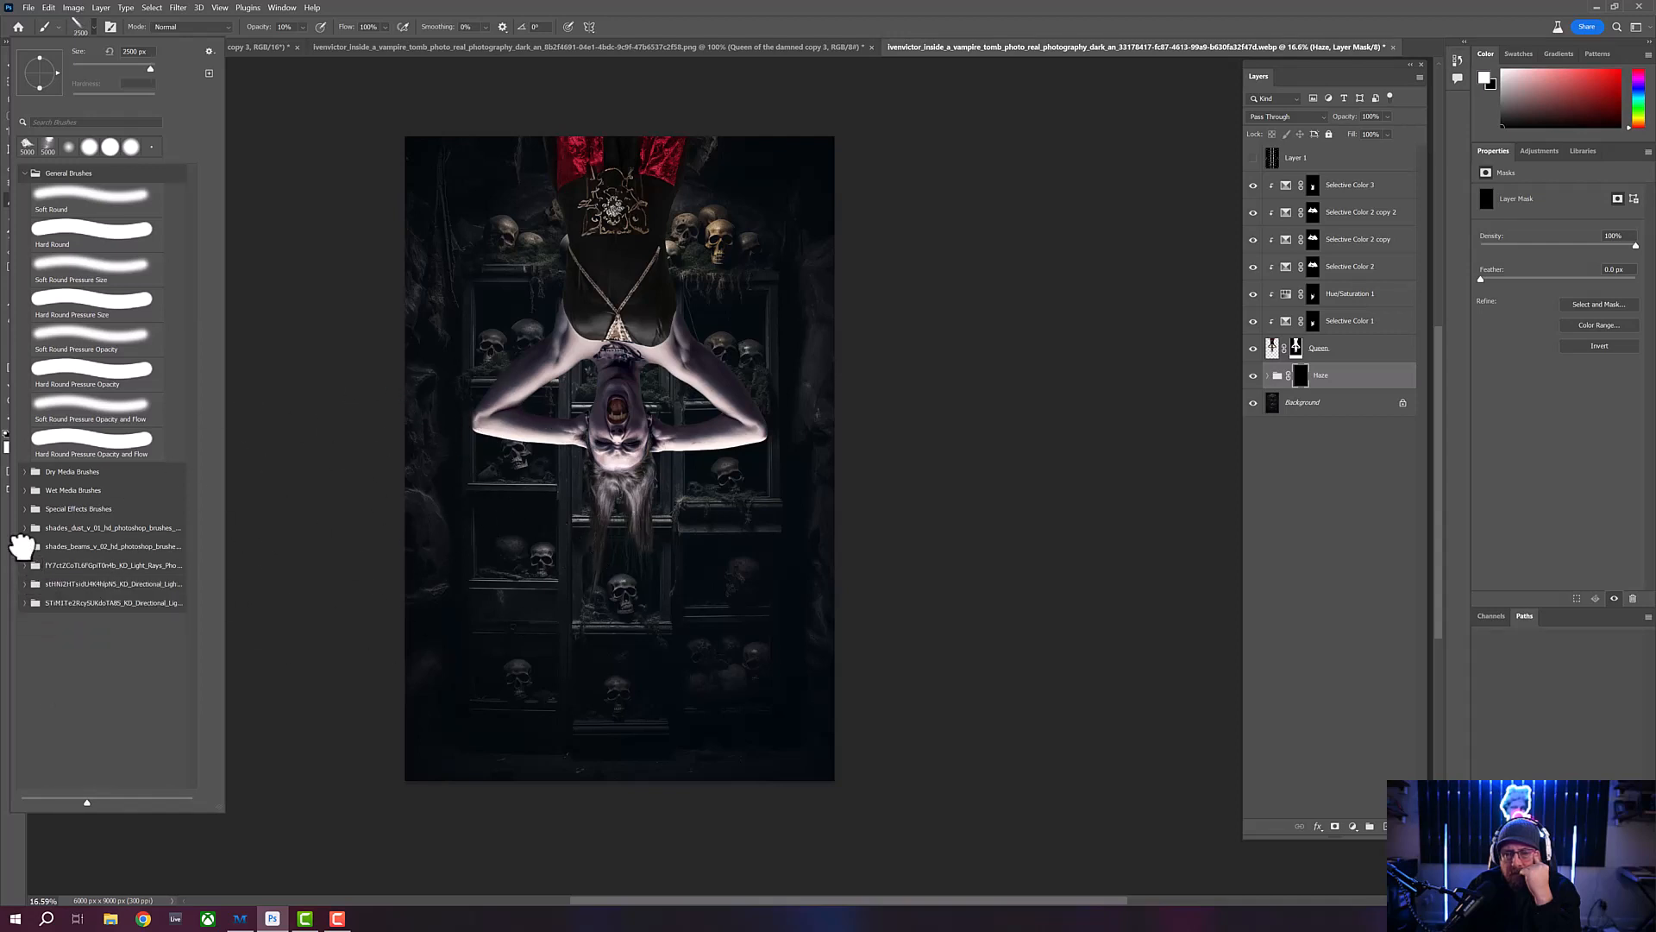
{"action": "left_click", "coordinate": [24, 546]}
{"action": "left_click", "coordinate": [87, 582]}
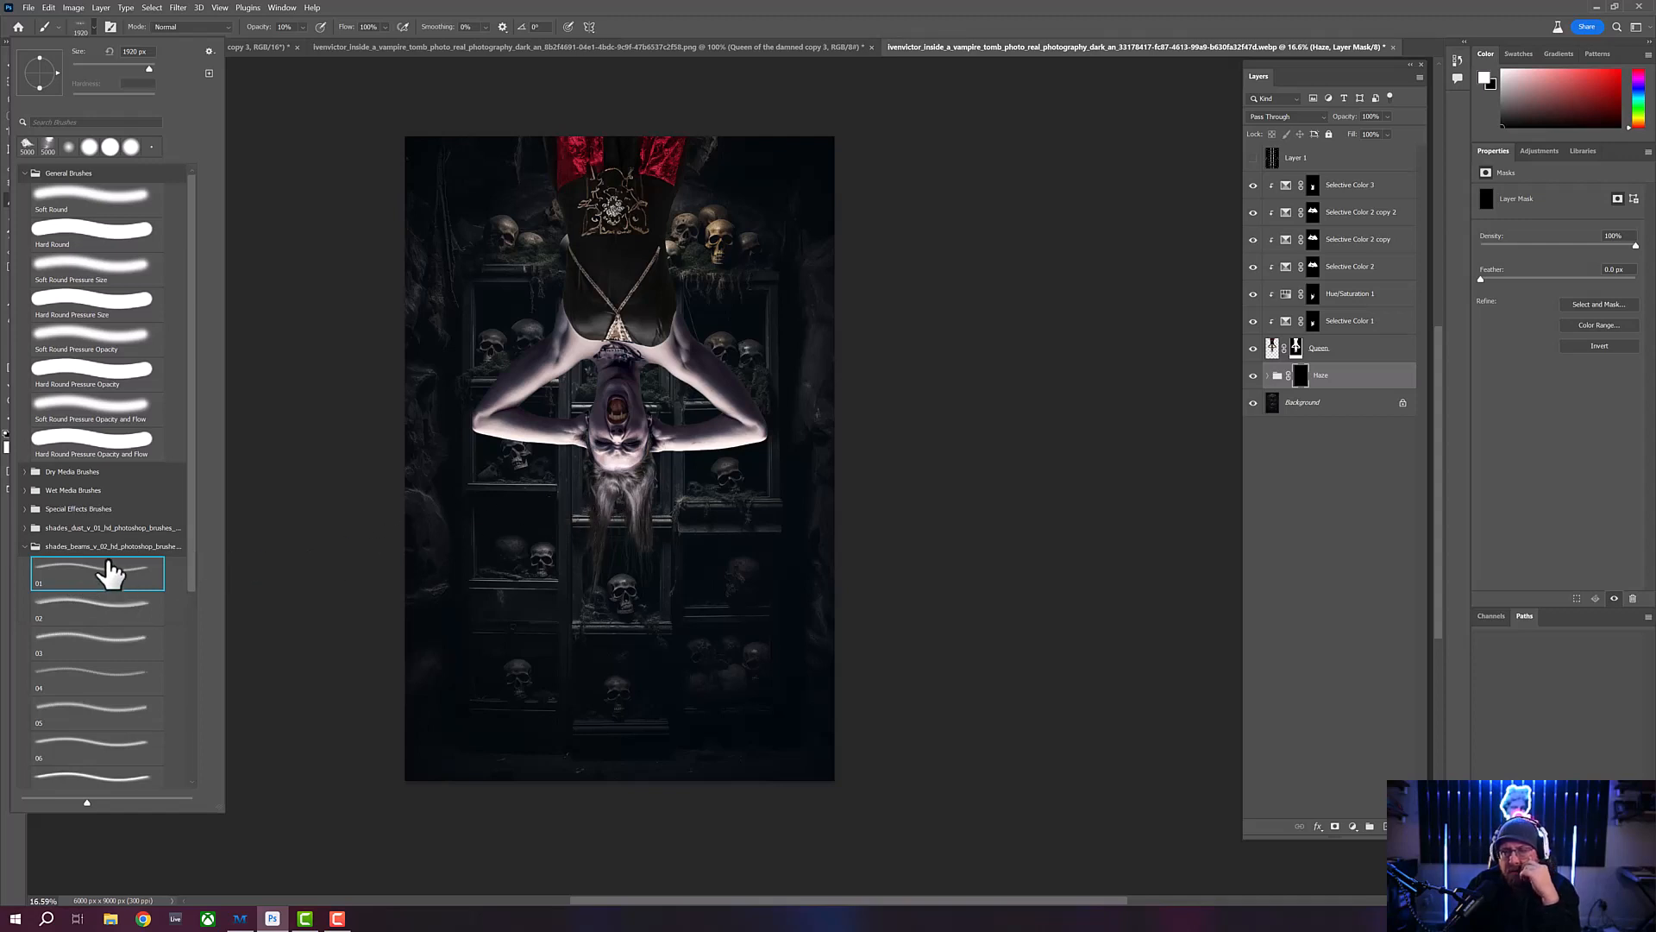
{"action": "left_click", "coordinate": [29, 547]}
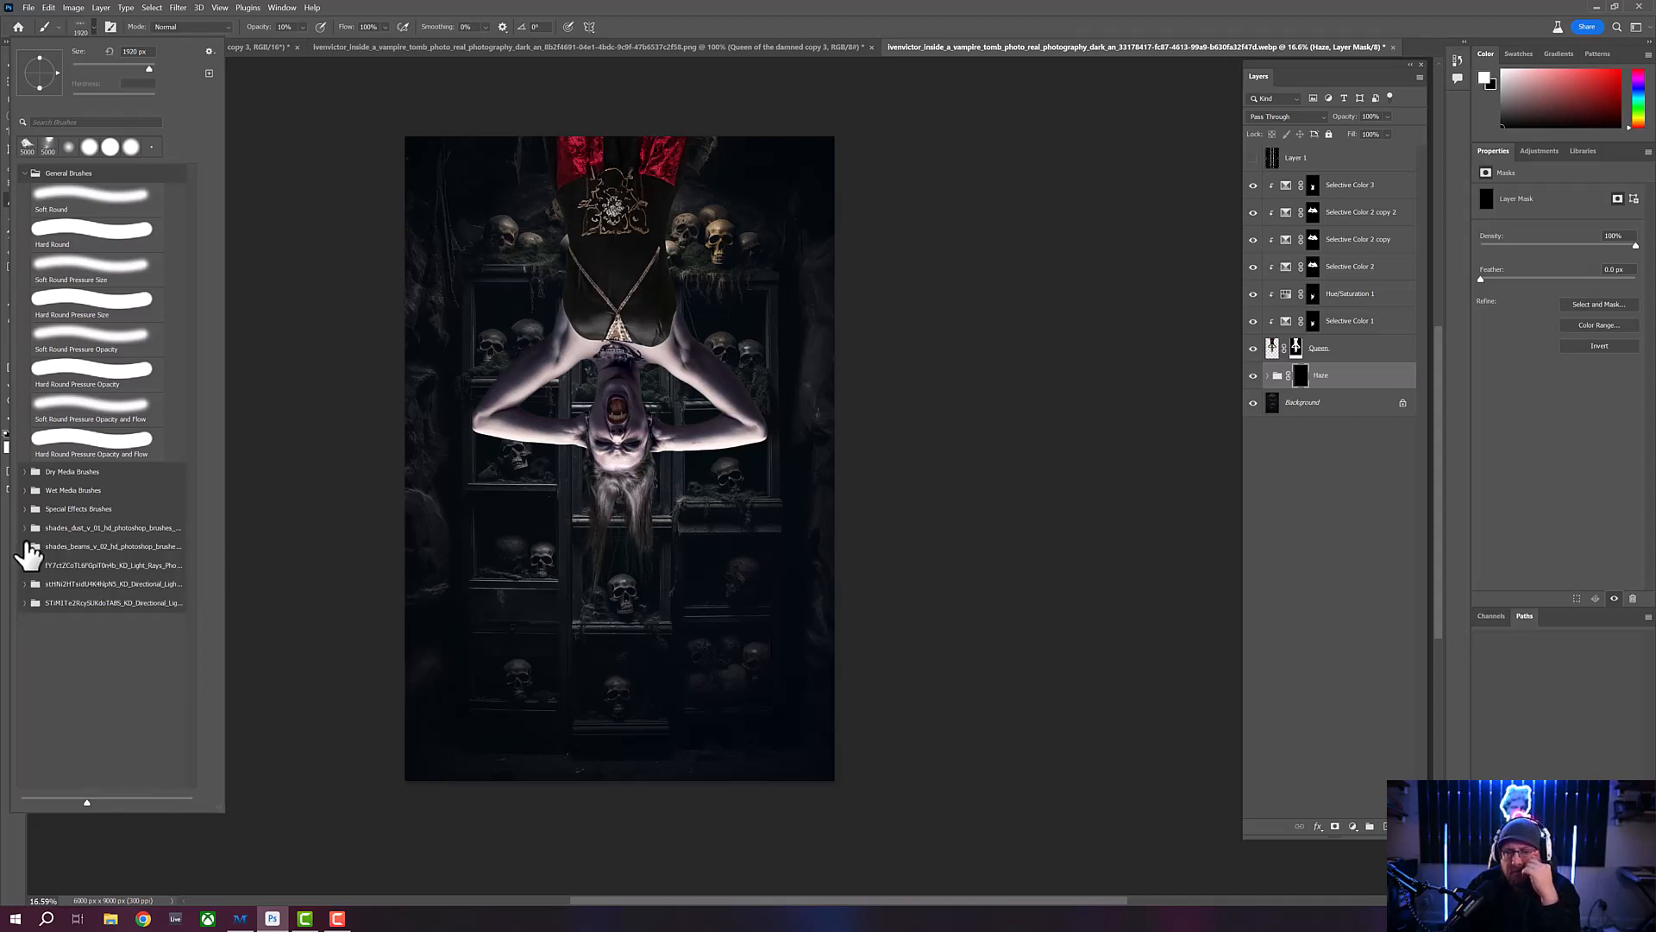
{"action": "left_click", "coordinate": [24, 528]}
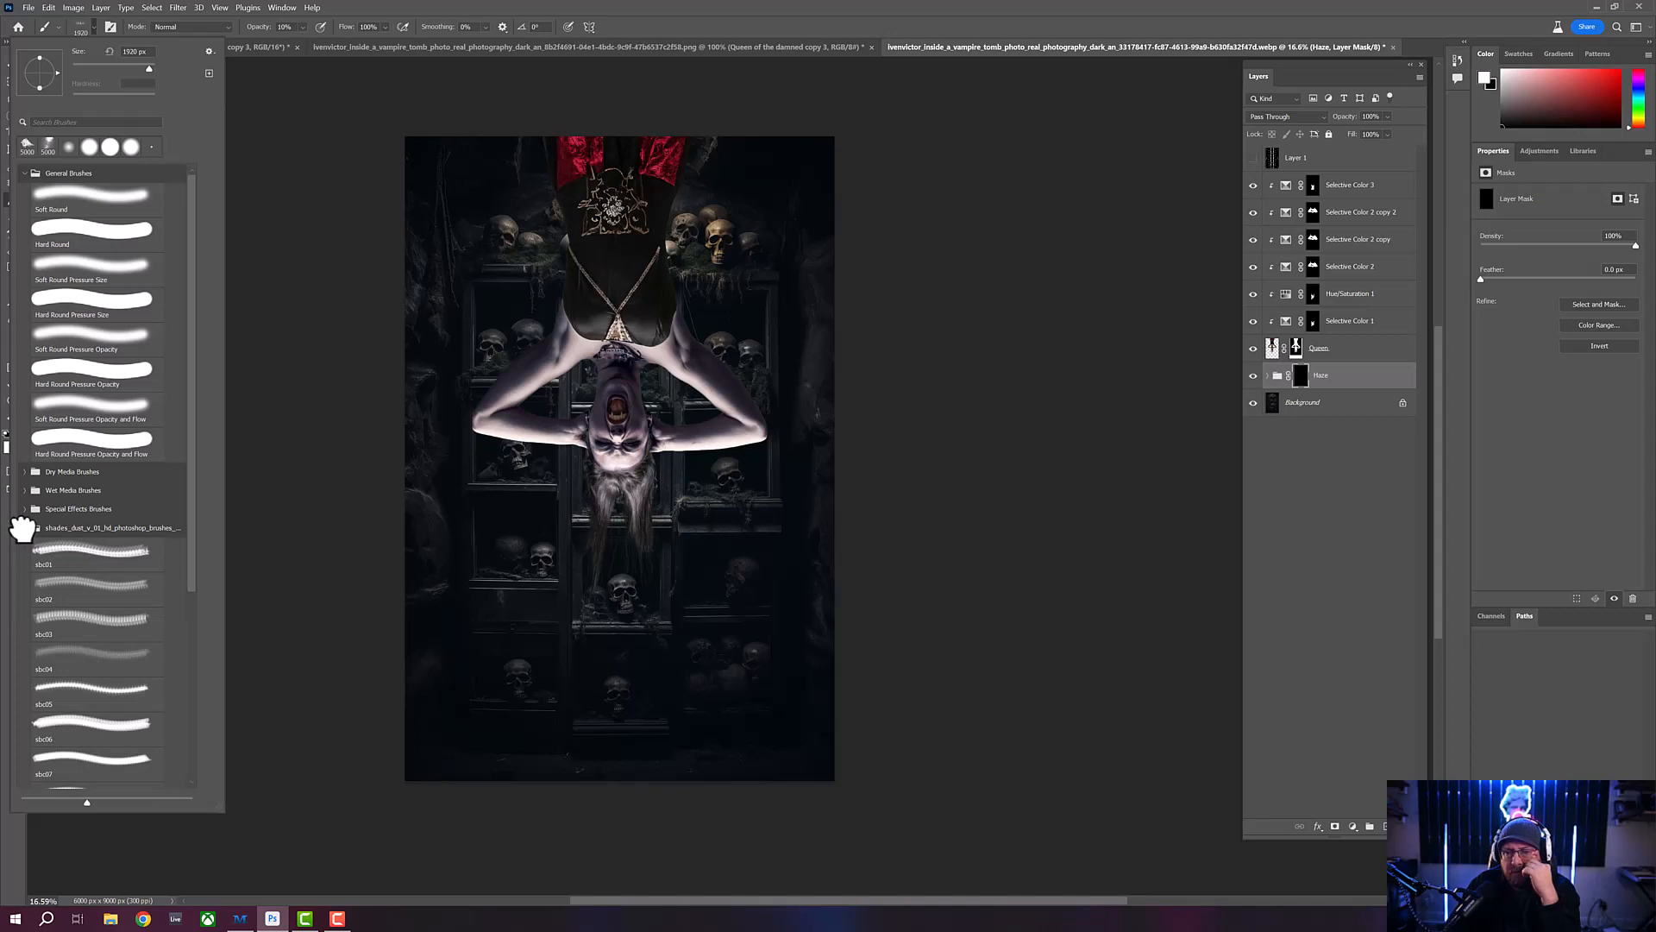
{"action": "left_click", "coordinate": [24, 528]}
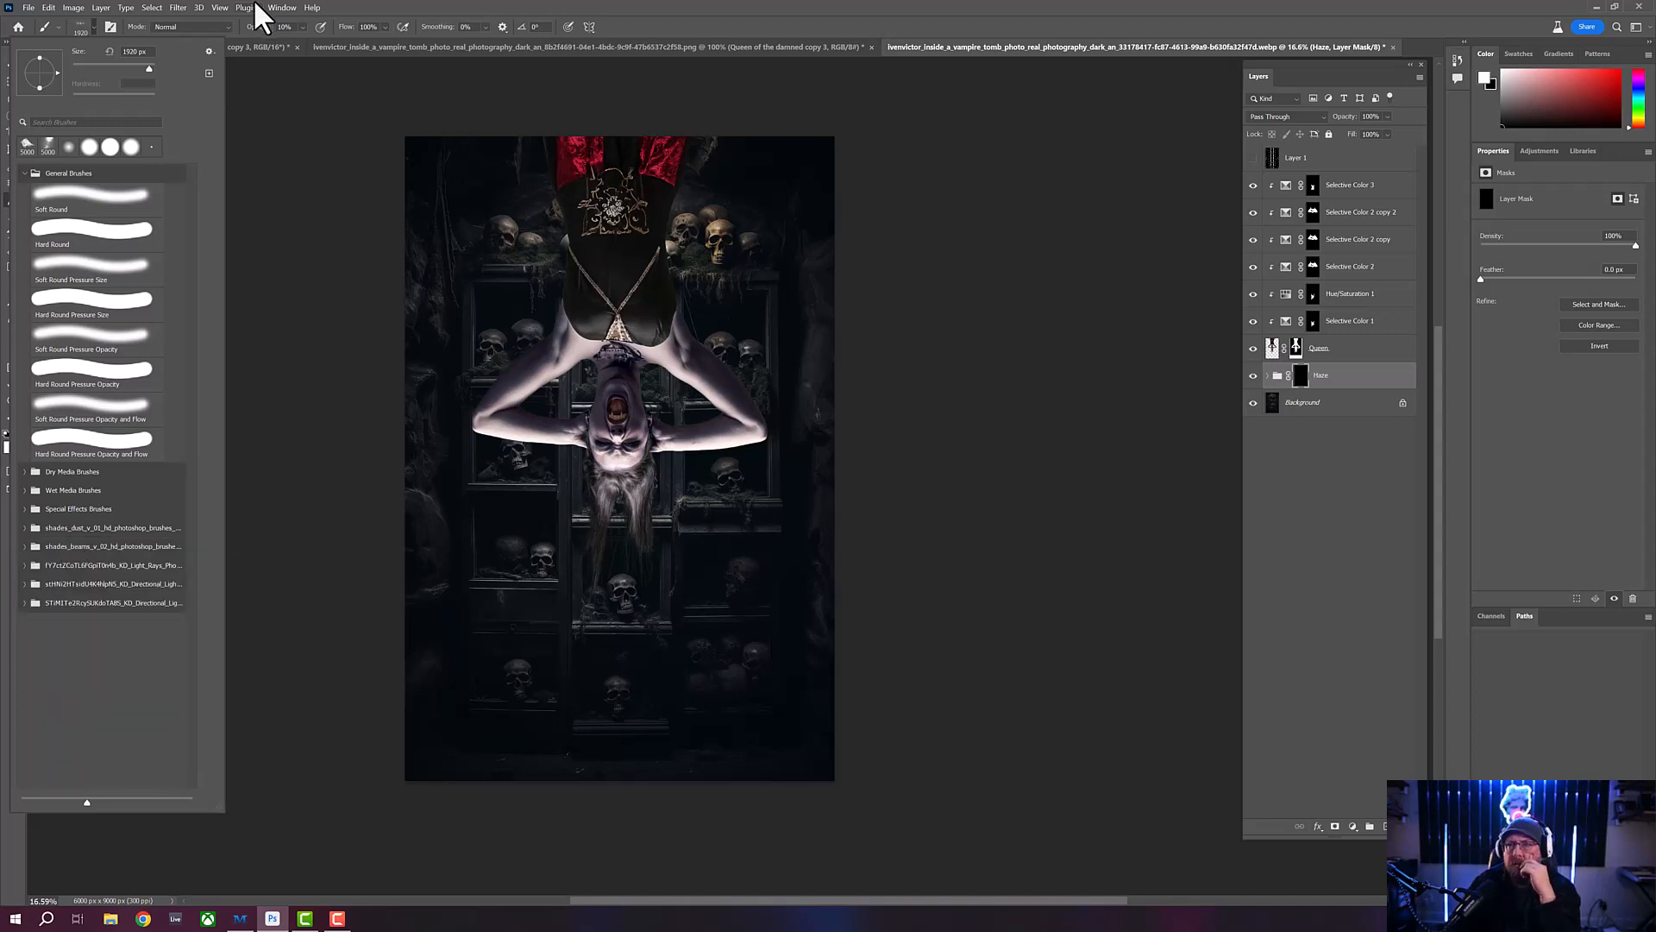
- Import the shades_smokefog_v_01 brush file from the 01 - Assets folder on the Samsung_T5 drive
{"action": "left_click", "coordinate": [209, 51]}
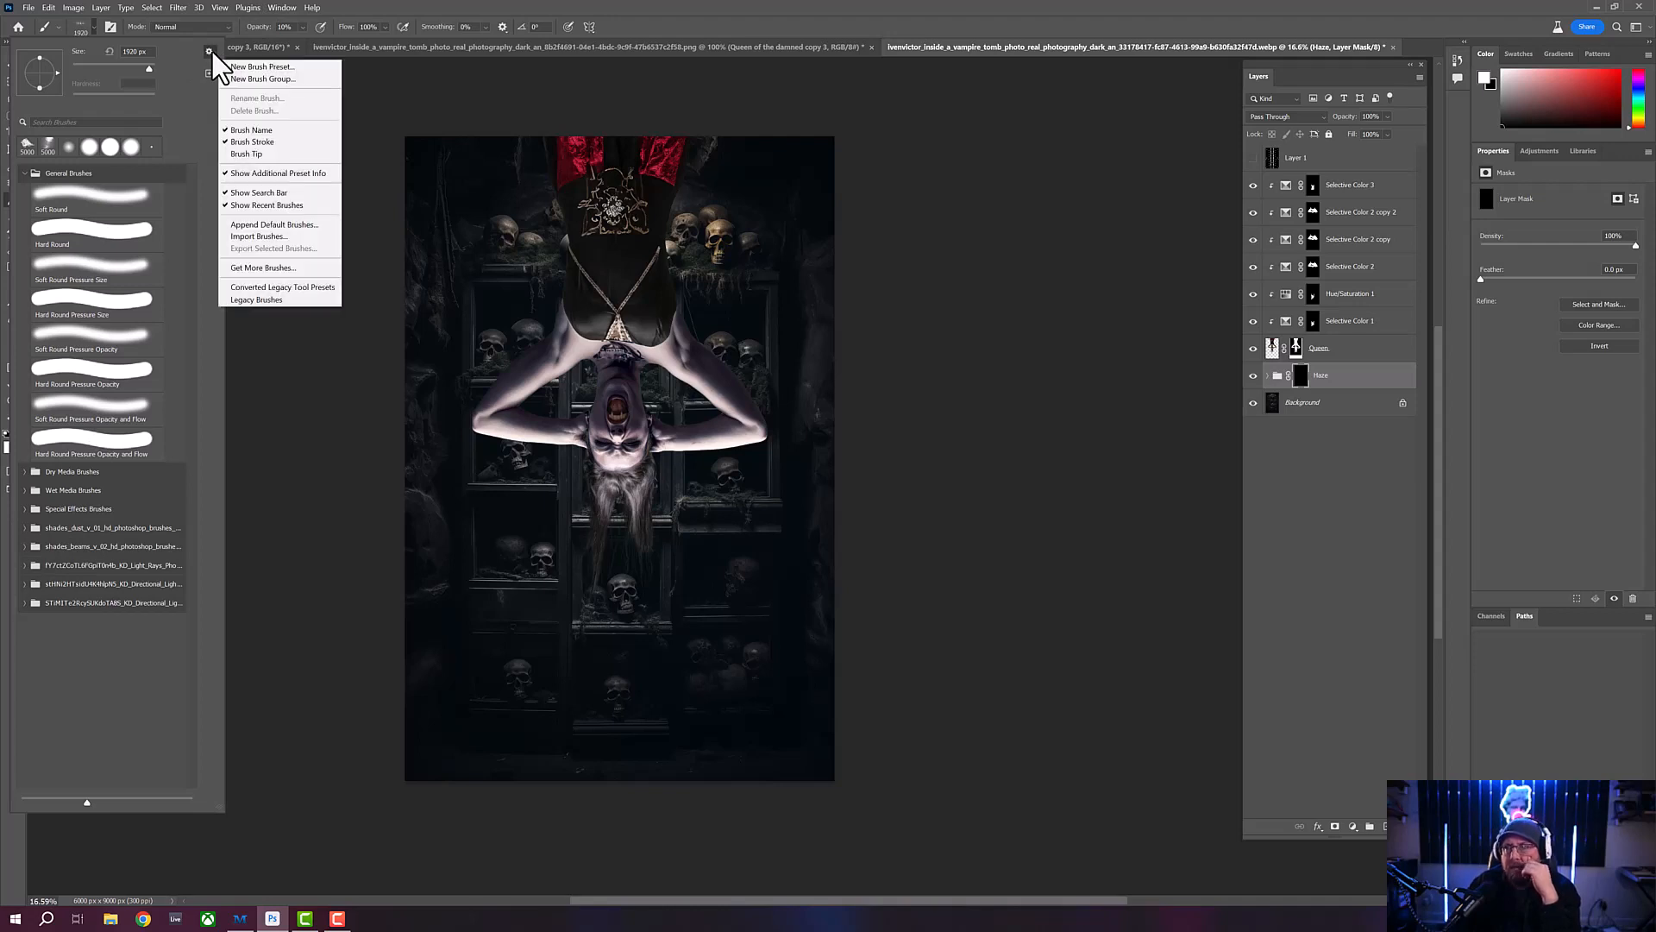
{"action": "left_click", "coordinate": [270, 239]}
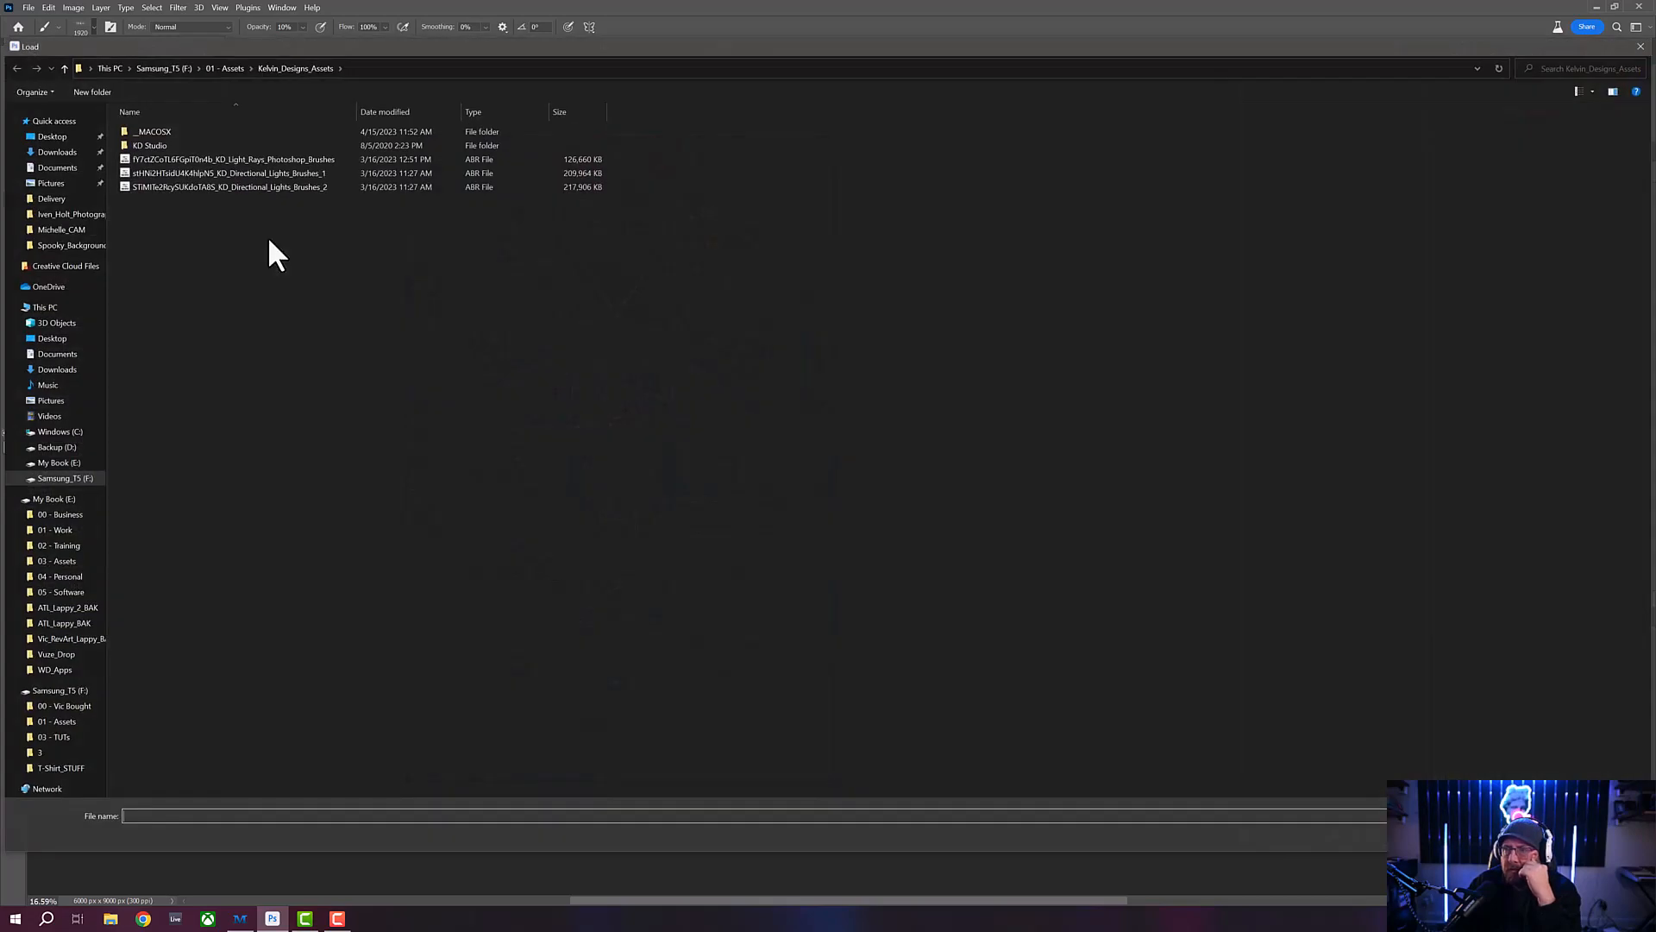
{"action": "left_click", "coordinate": [230, 69]}
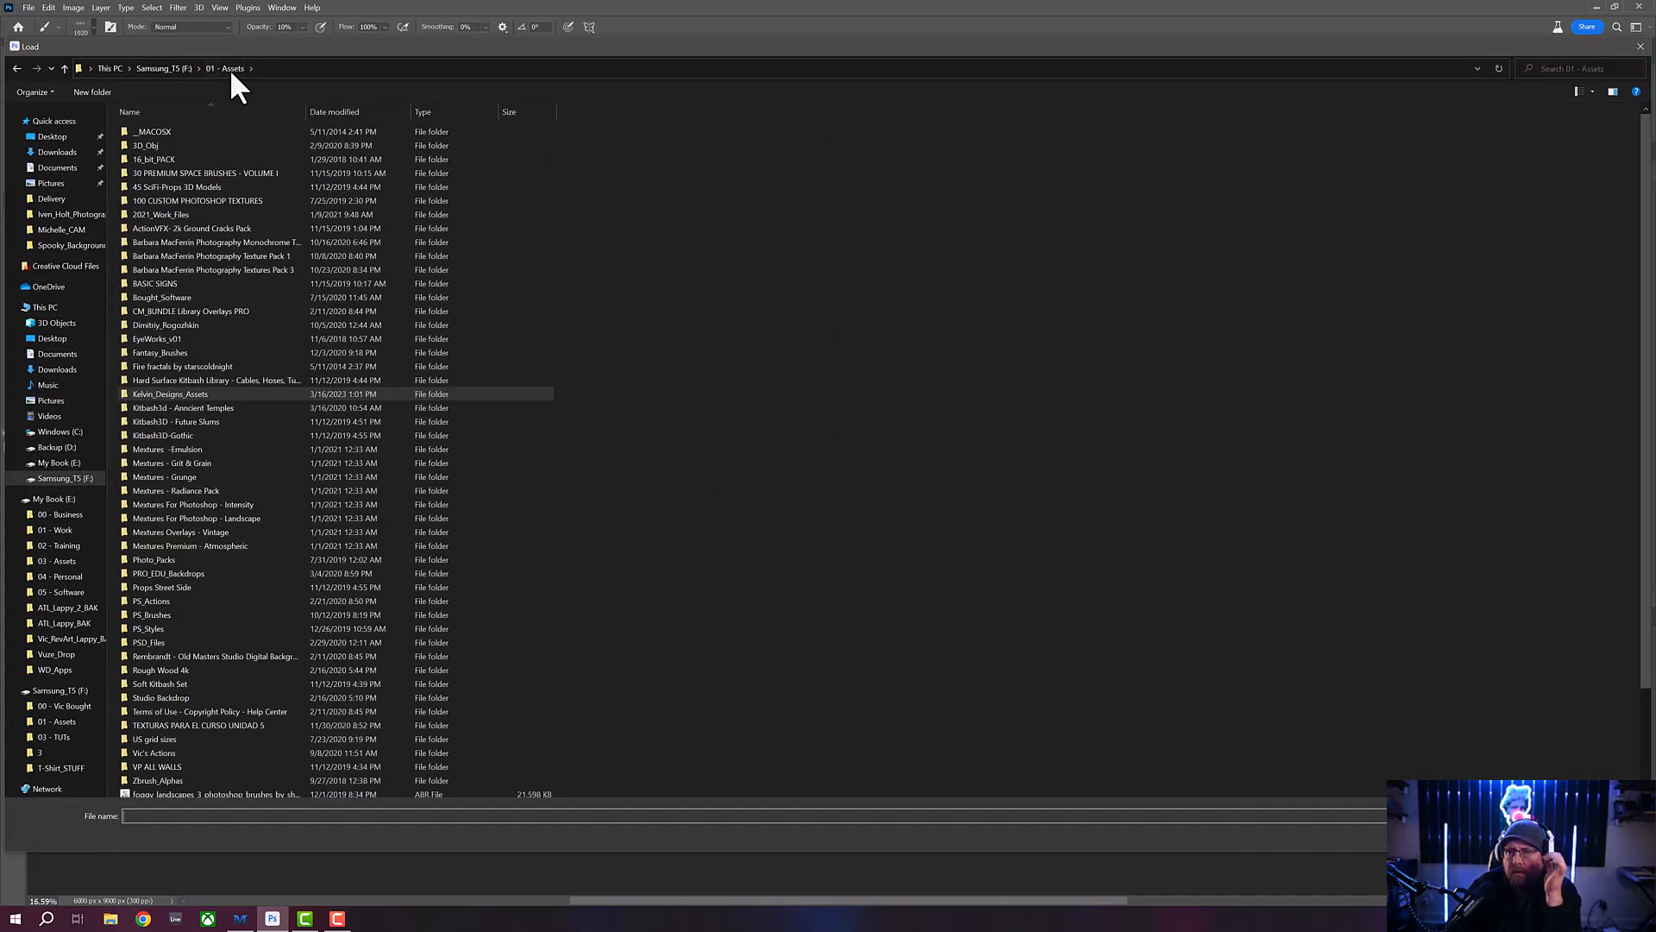
{"action": "double_click", "coordinate": [148, 351]}
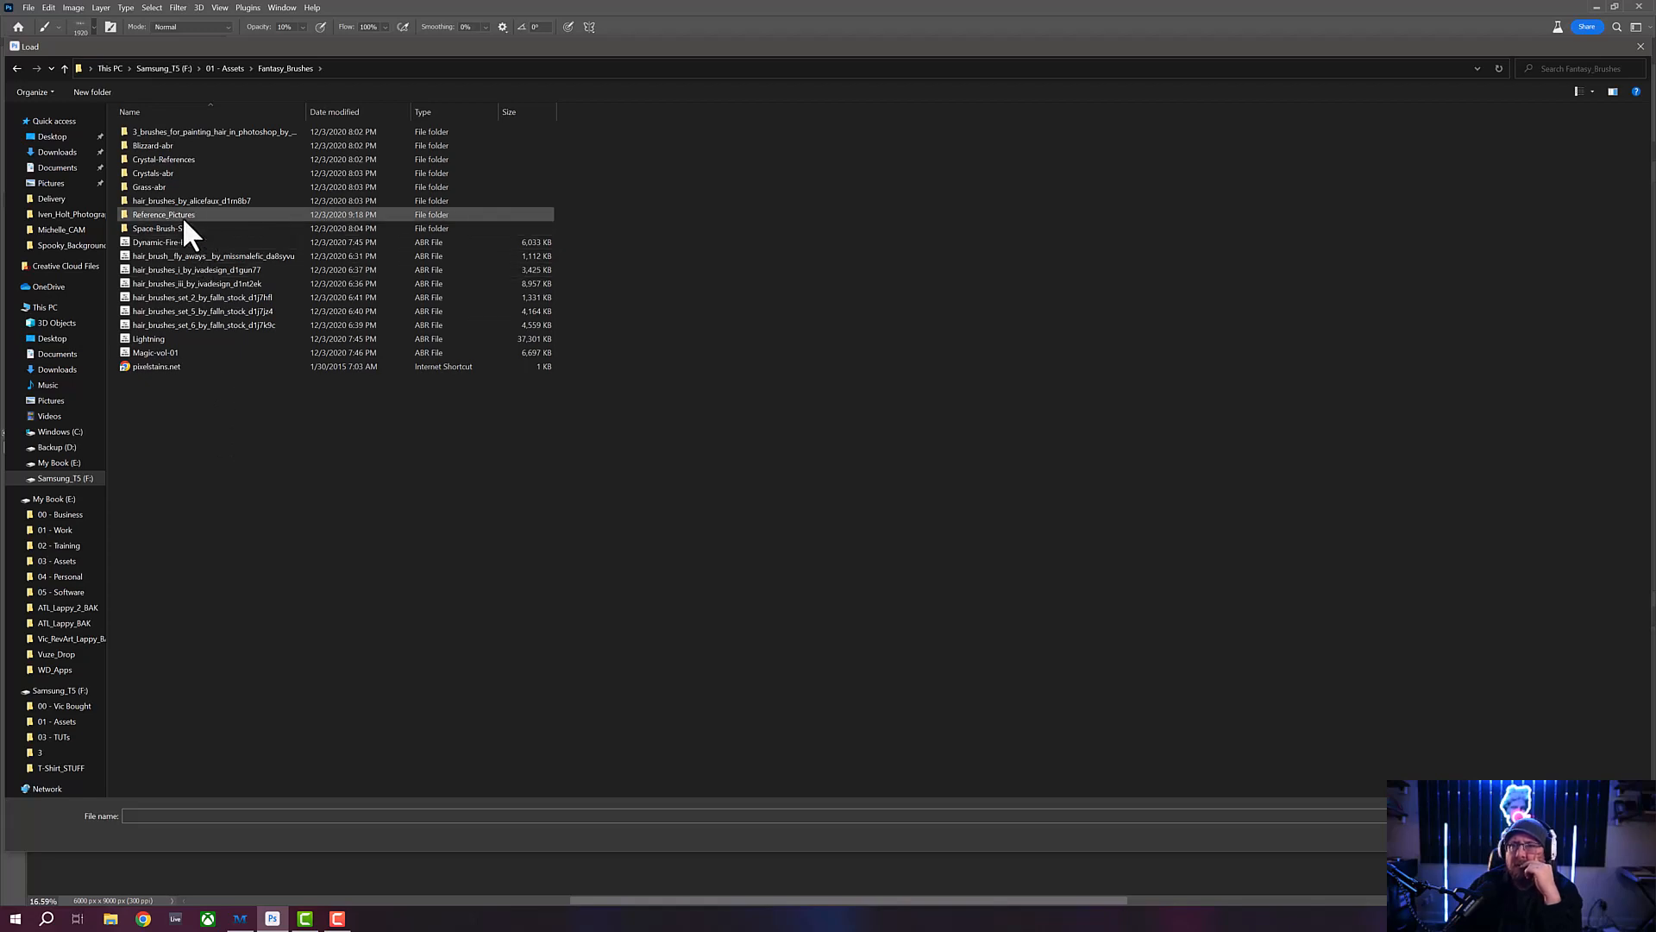
{"action": "left_click", "coordinate": [14, 67]}
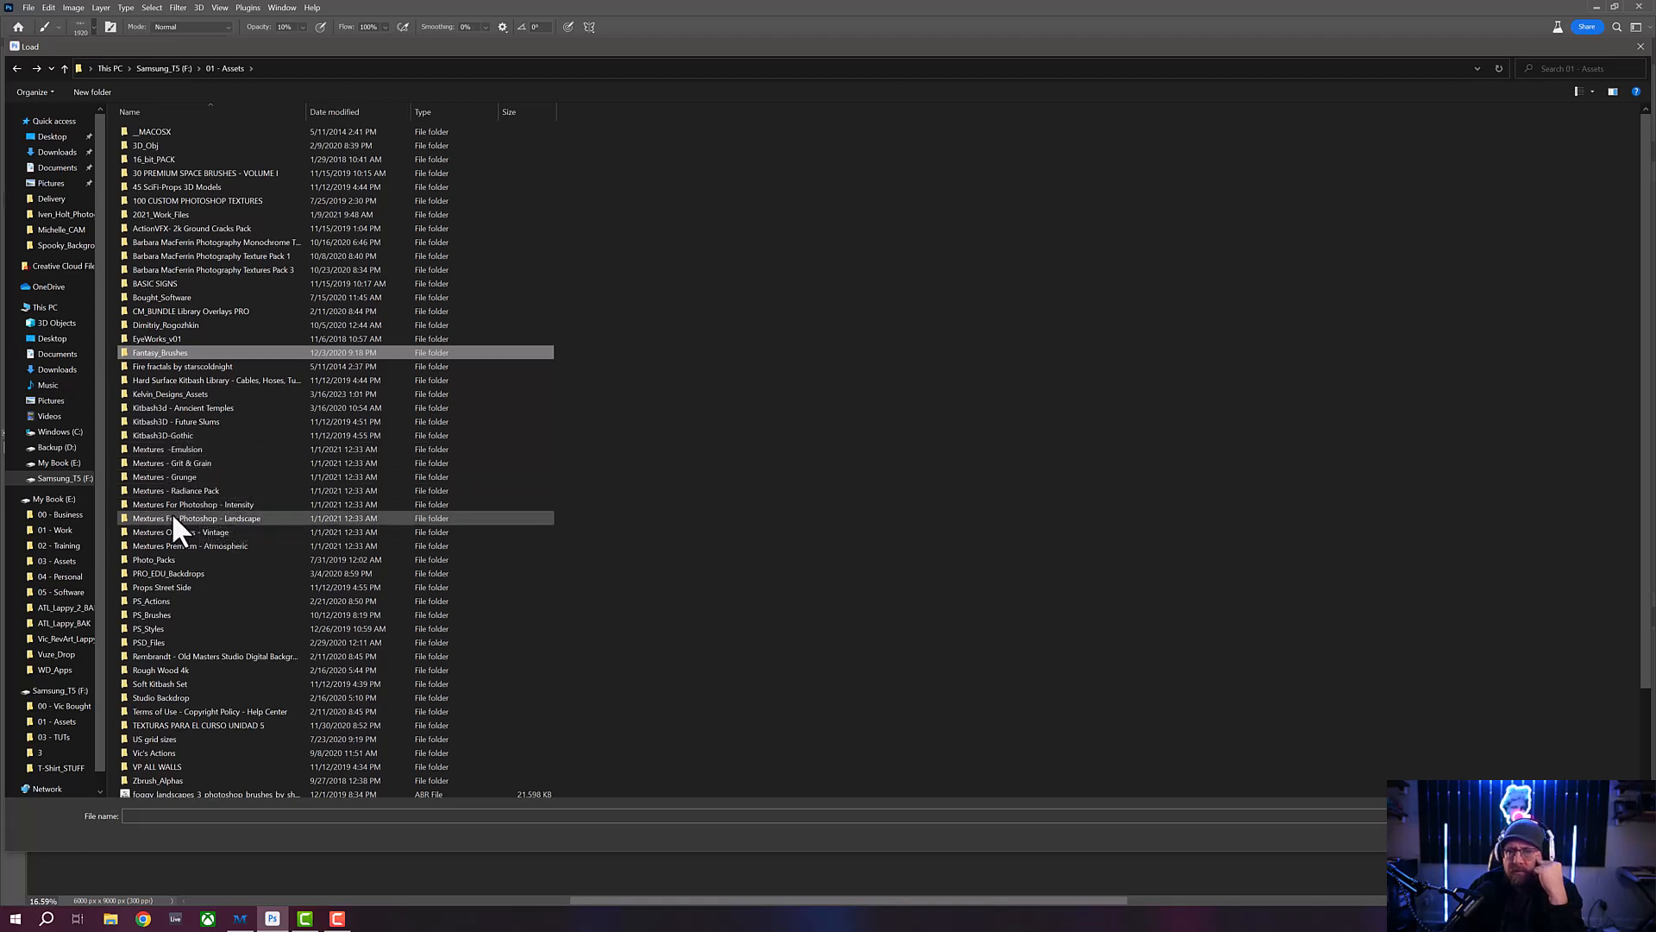
{"action": "left_click", "coordinate": [177, 393]}
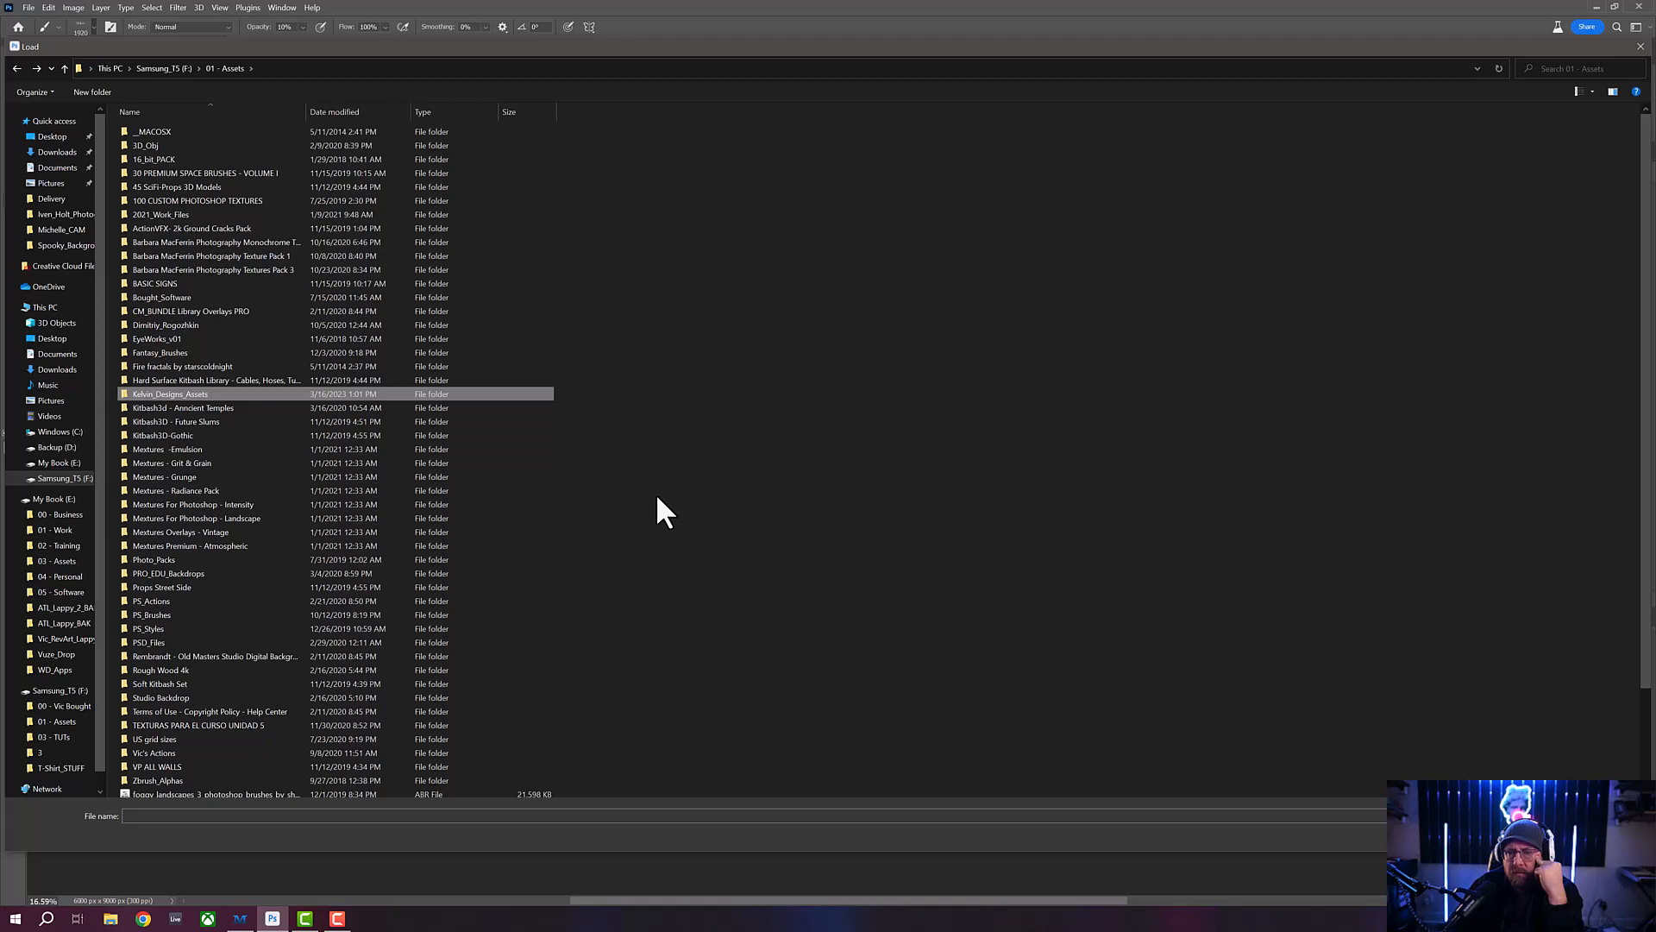
{"action": "scroll", "coordinate": [519, 542], "scroll_direction": "down", "scroll_amount": 2}
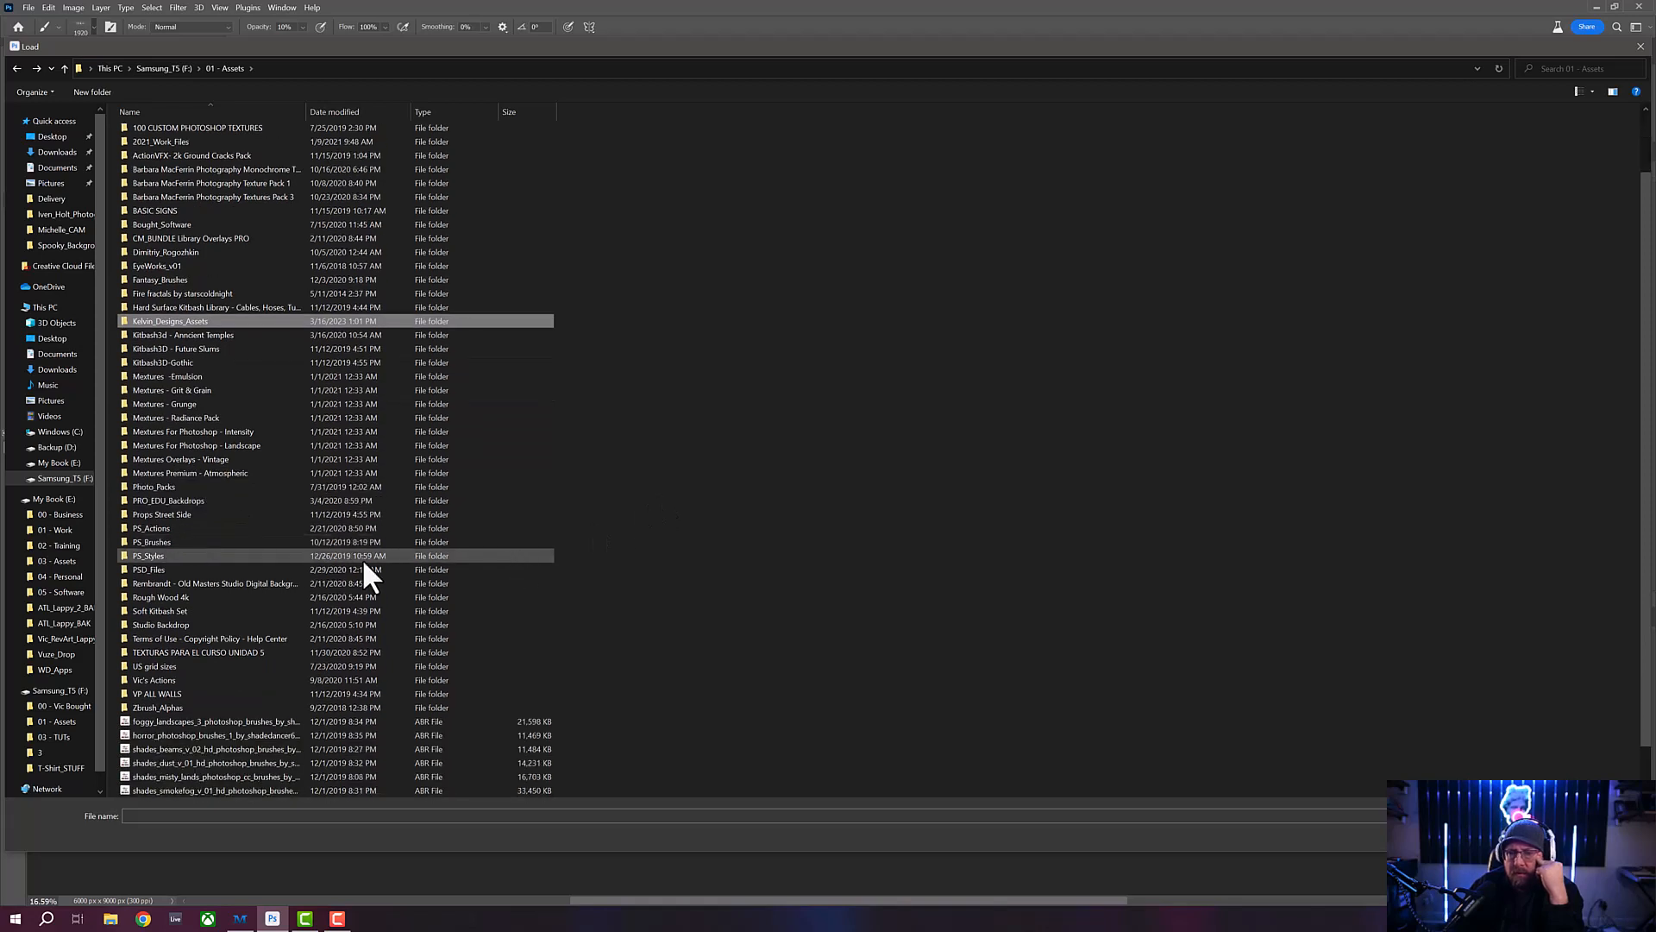
{"action": "mouse_move", "coordinate": [165, 542]}
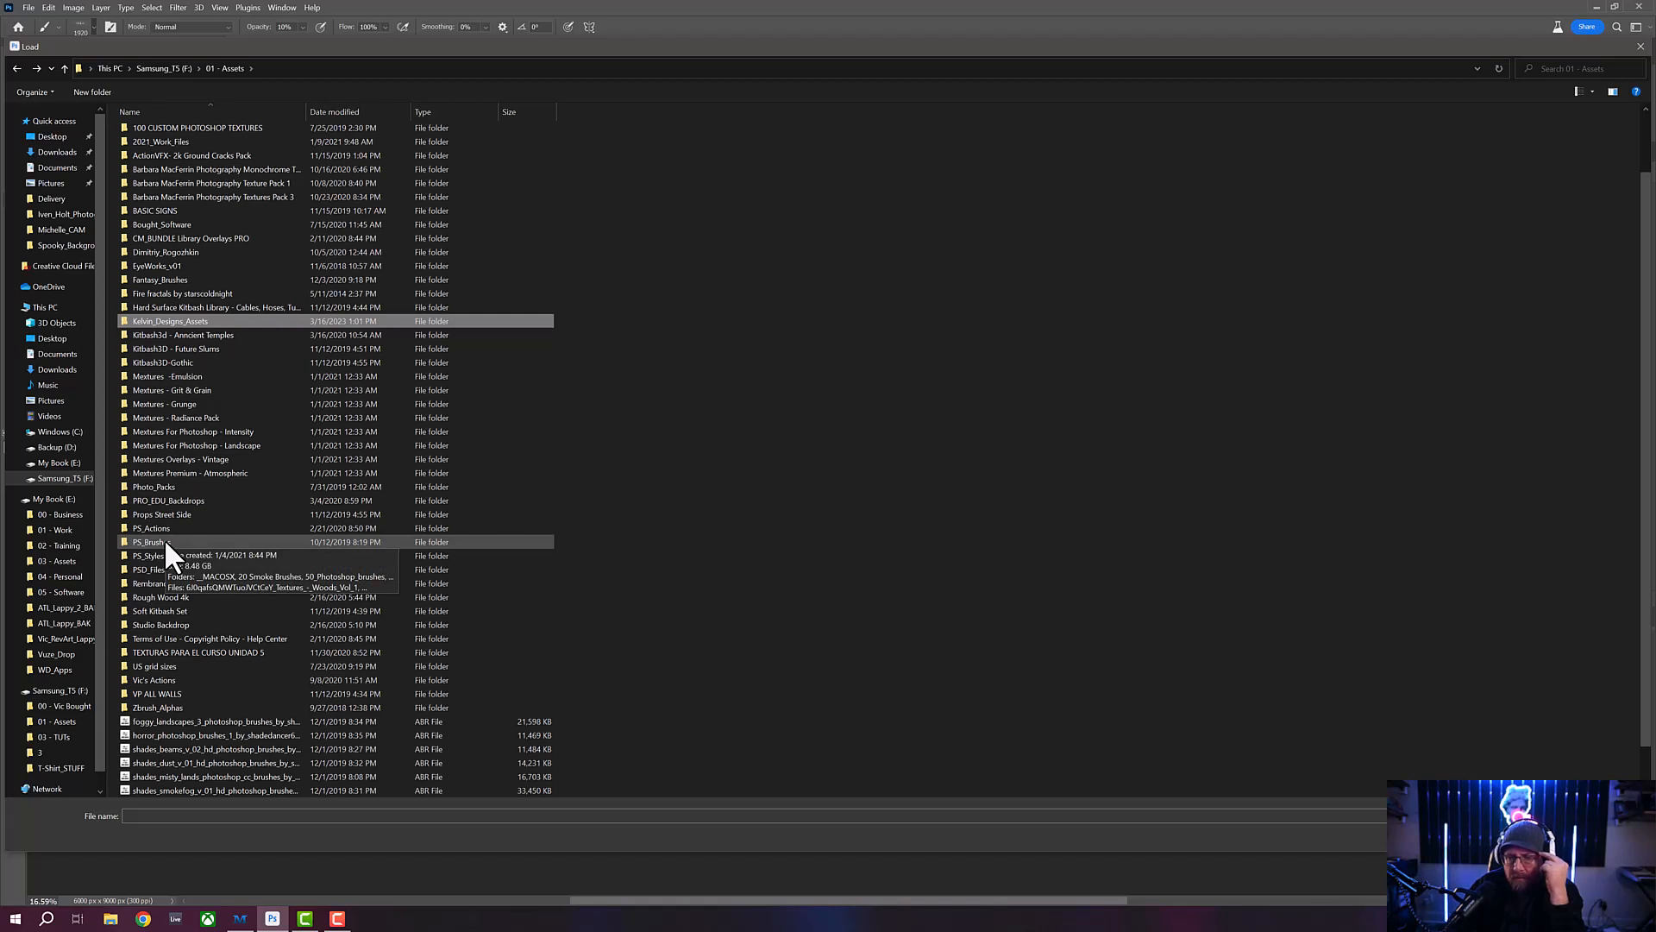
{"action": "scroll", "coordinate": [179, 656], "scroll_direction": "down", "scroll_amount": 1}
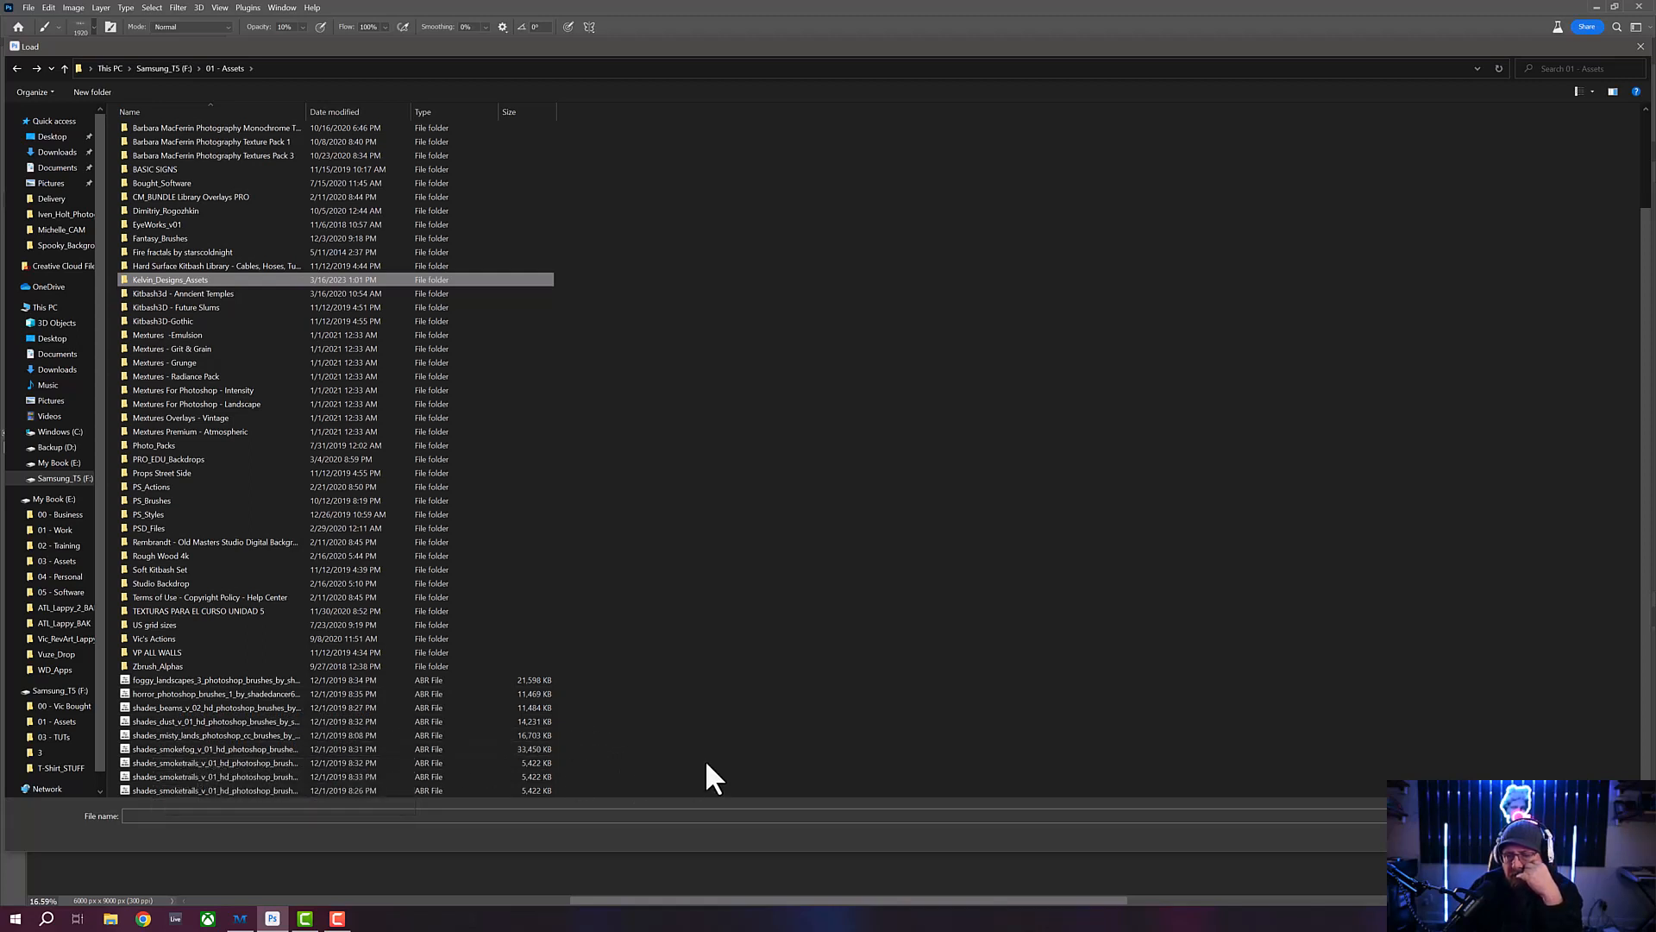
{"action": "double_click", "coordinate": [160, 747]}
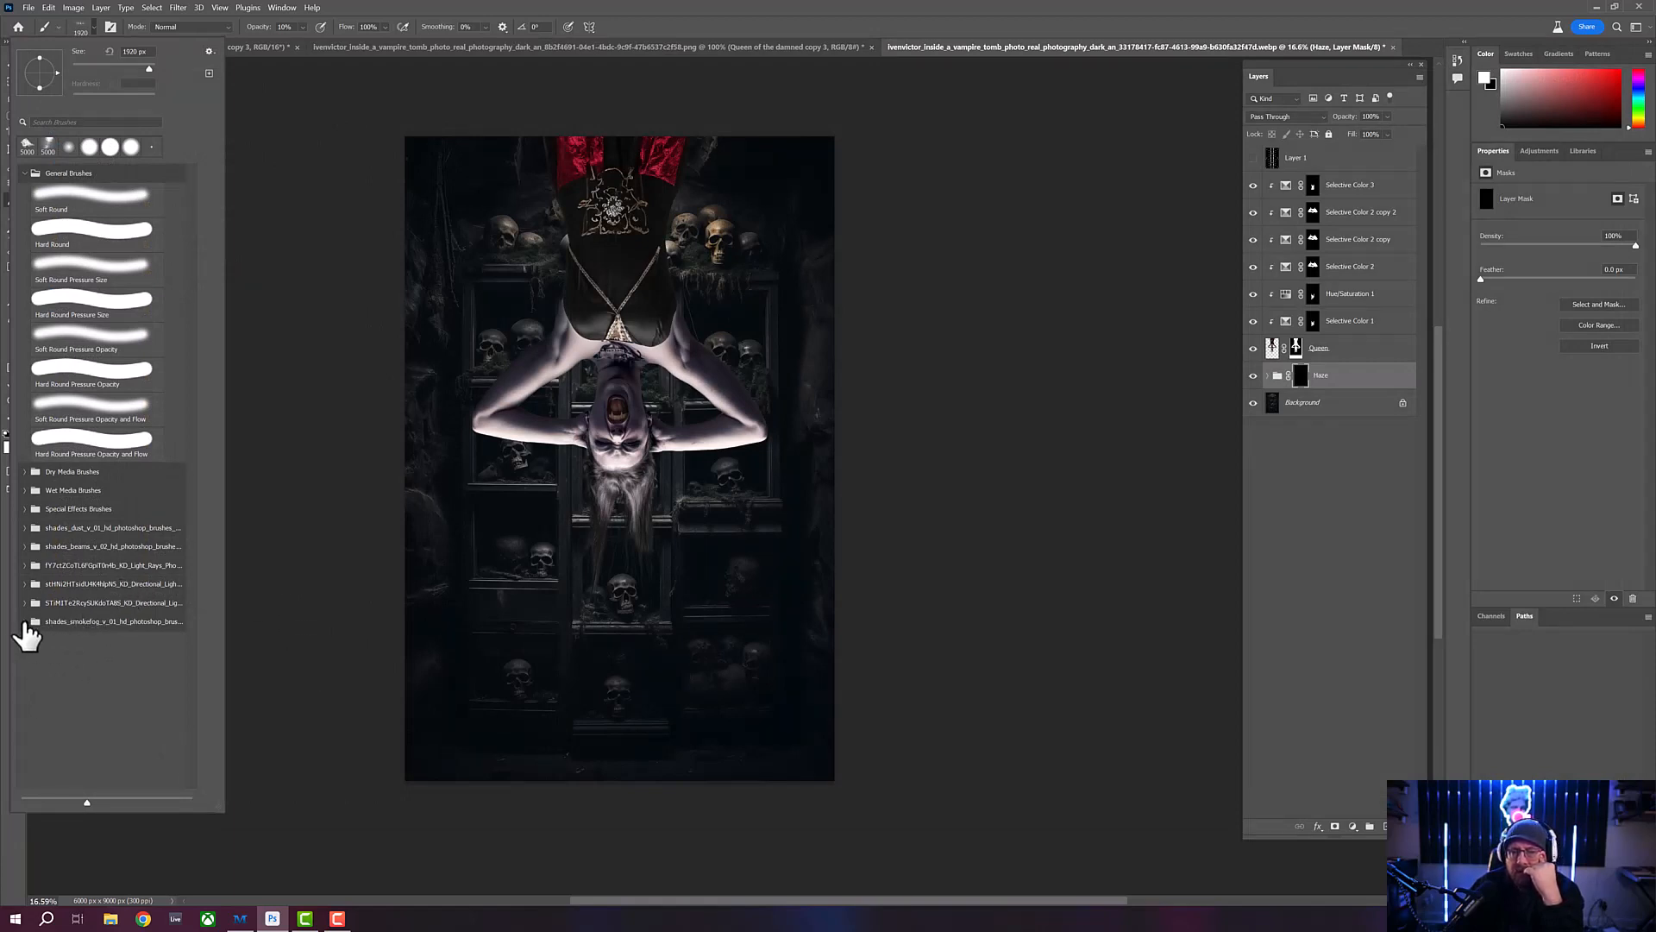
- Compare several brushes in the shades_smokefog_v_01 set and choose the number 10 brush
{"action": "left_click", "coordinate": [23, 621]}
{"action": "left_click", "coordinate": [81, 654]}
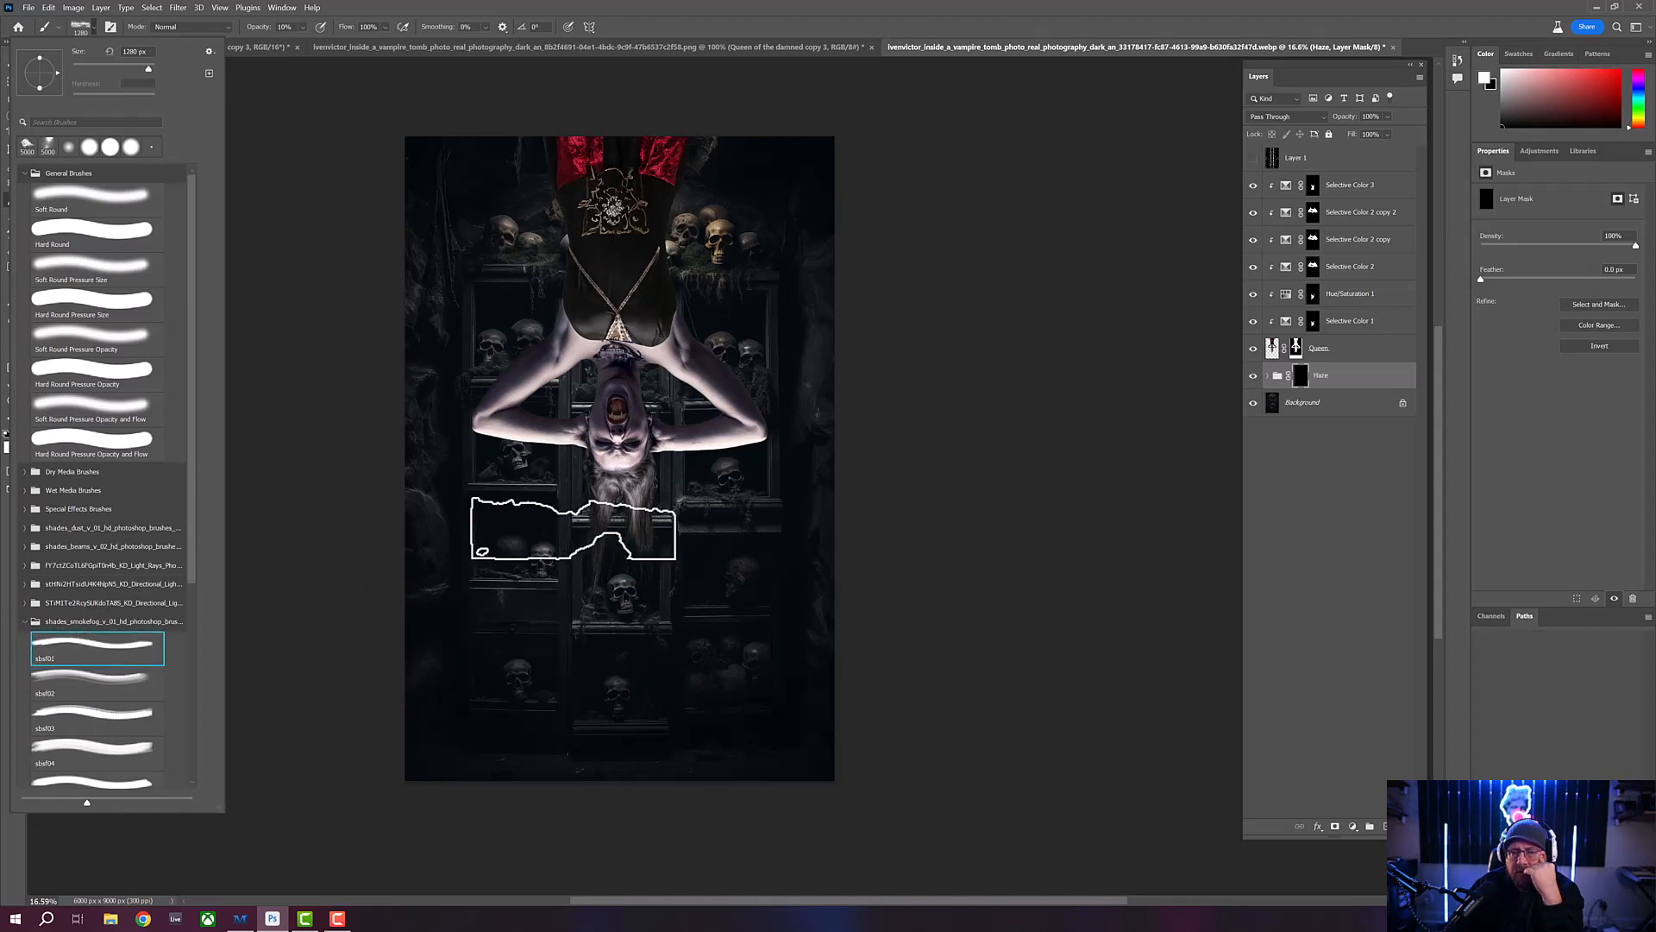
{"action": "left_click", "coordinate": [92, 695]}
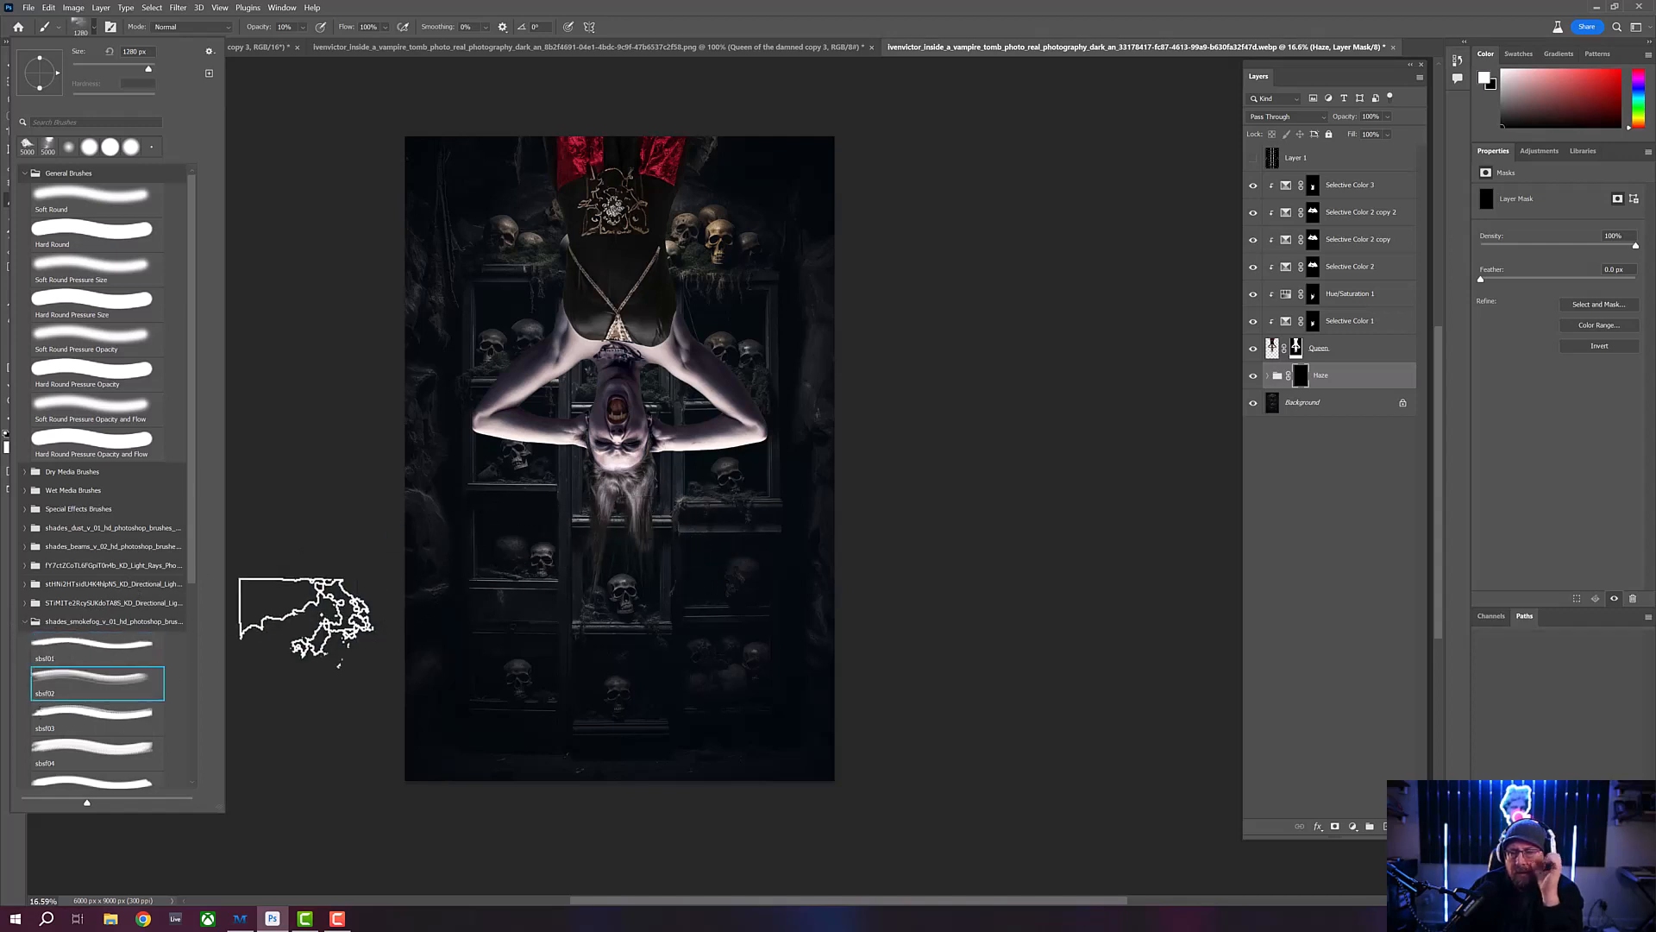
{"action": "scroll", "coordinate": [197, 603], "scroll_direction": "down", "scroll_amount": 5}
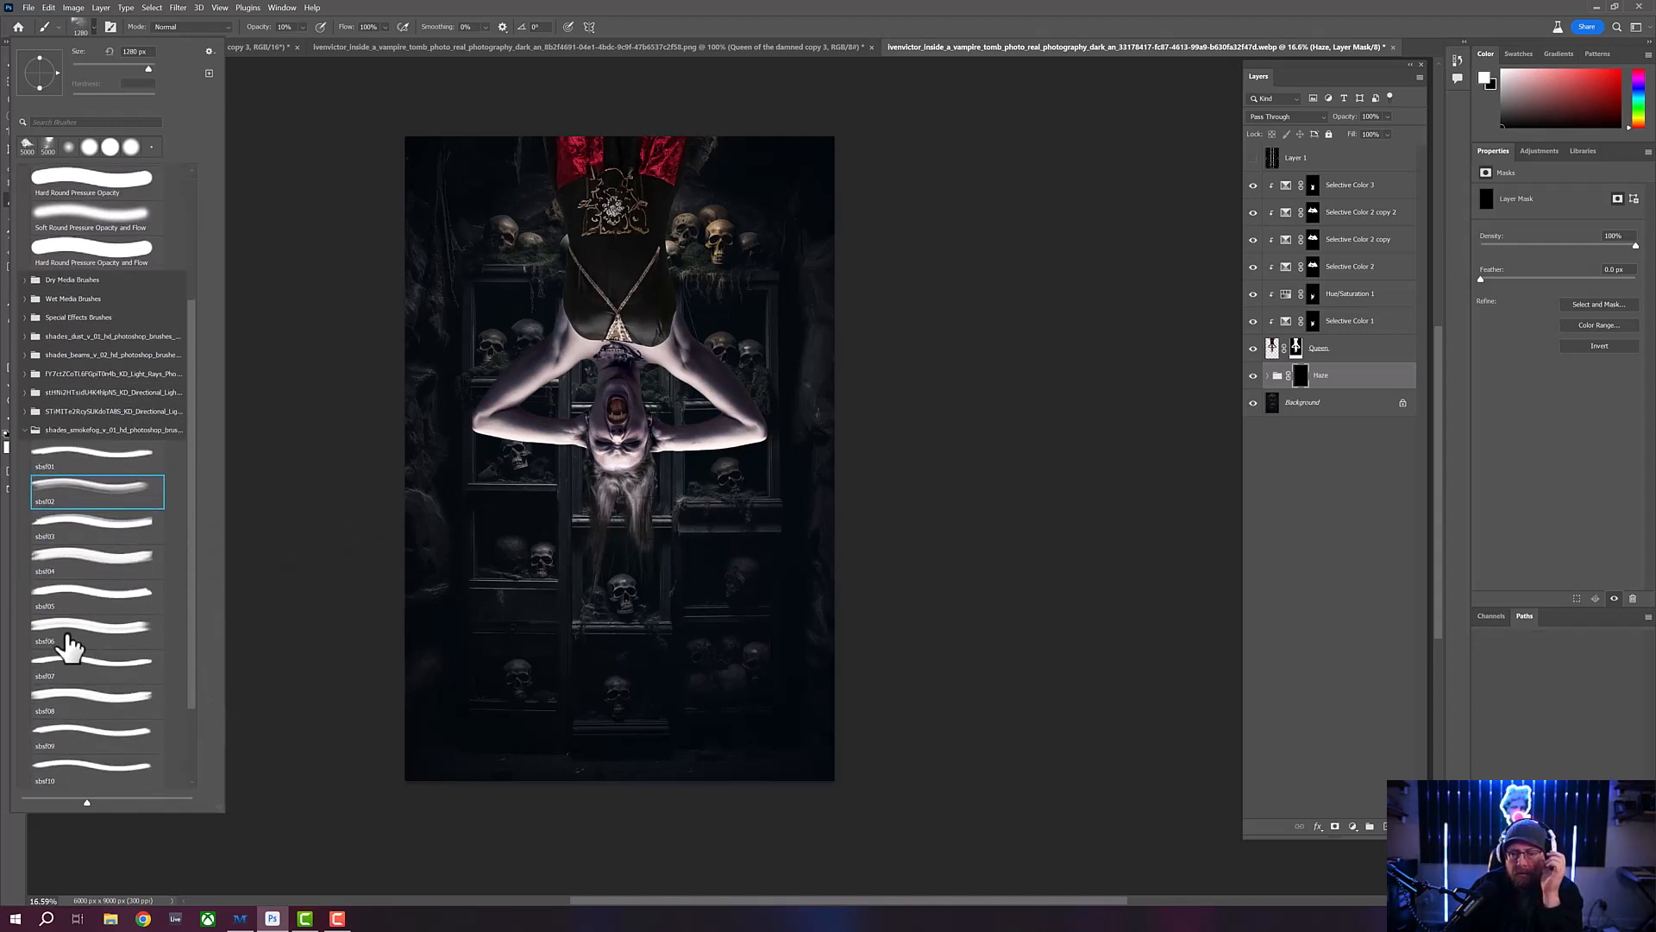
{"action": "left_click", "coordinate": [69, 637]}
{"action": "left_click", "coordinate": [145, 669]}
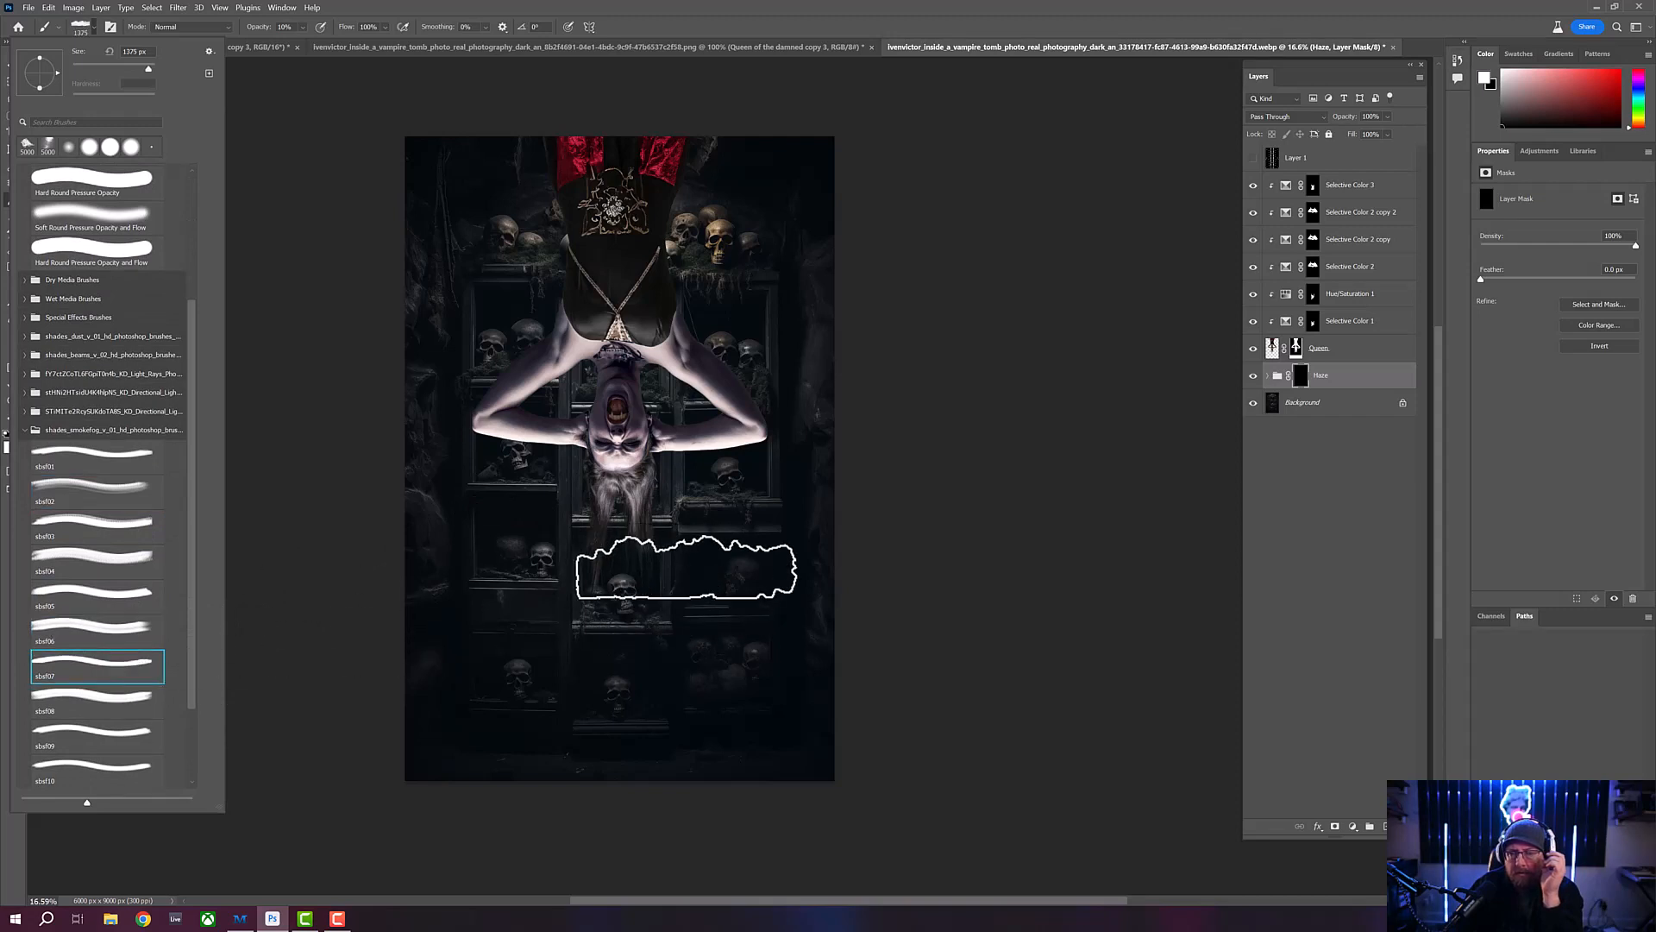
{"action": "scroll", "coordinate": [197, 664], "scroll_direction": "down", "scroll_amount": 3}
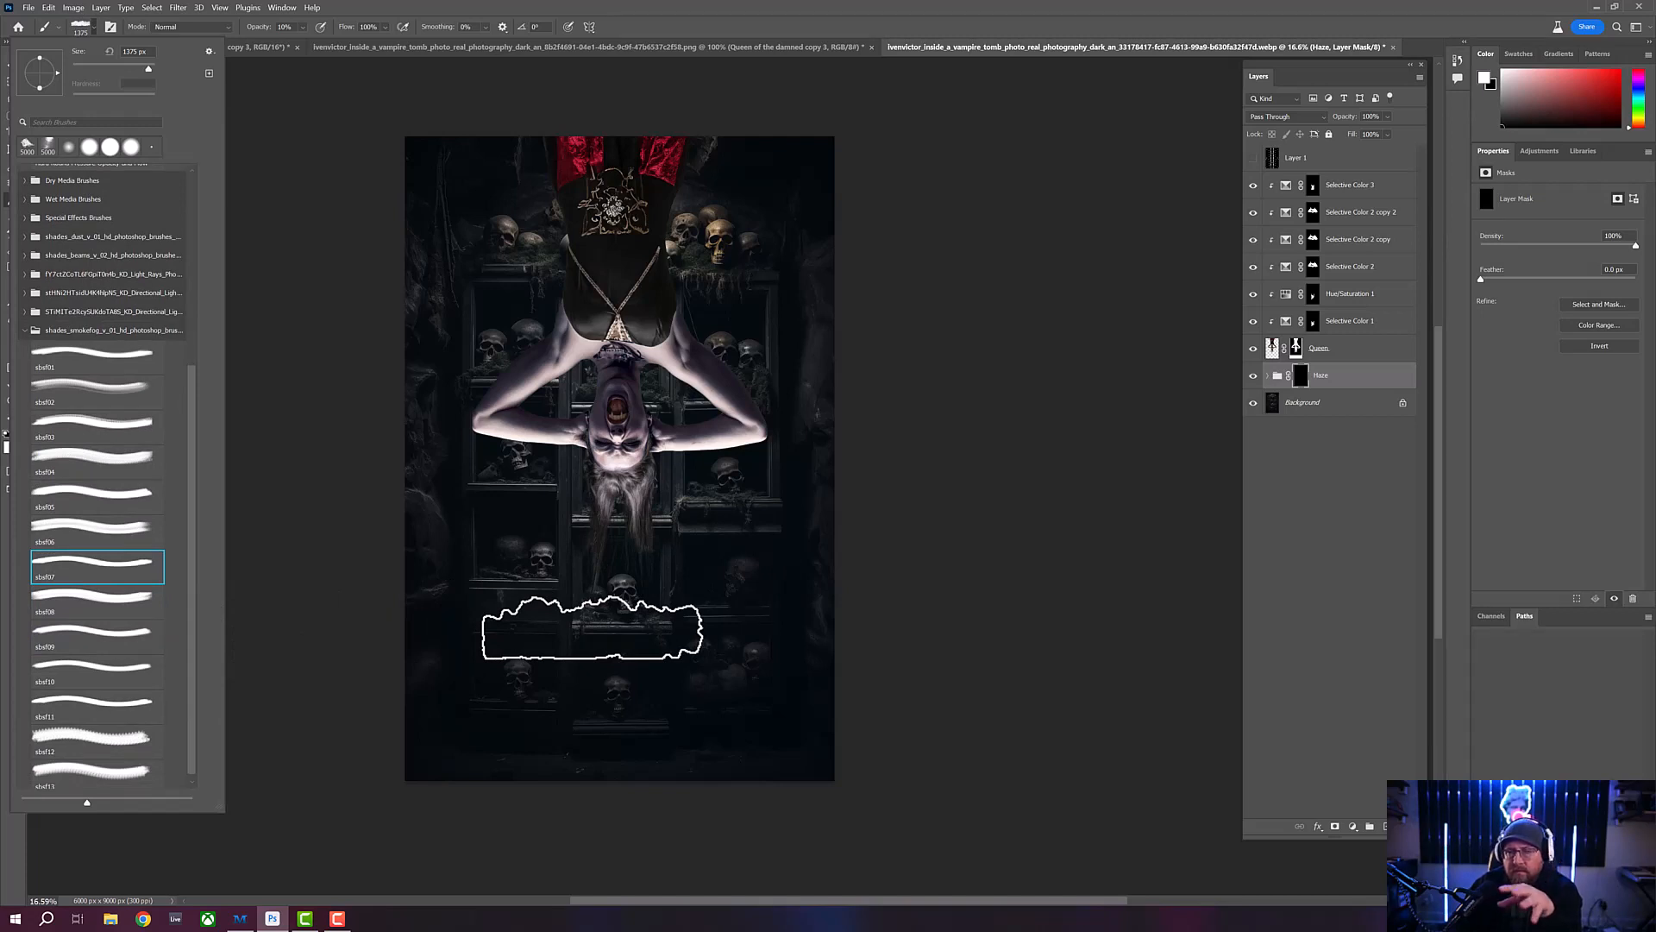
{"action": "left_click", "coordinate": [126, 672]}
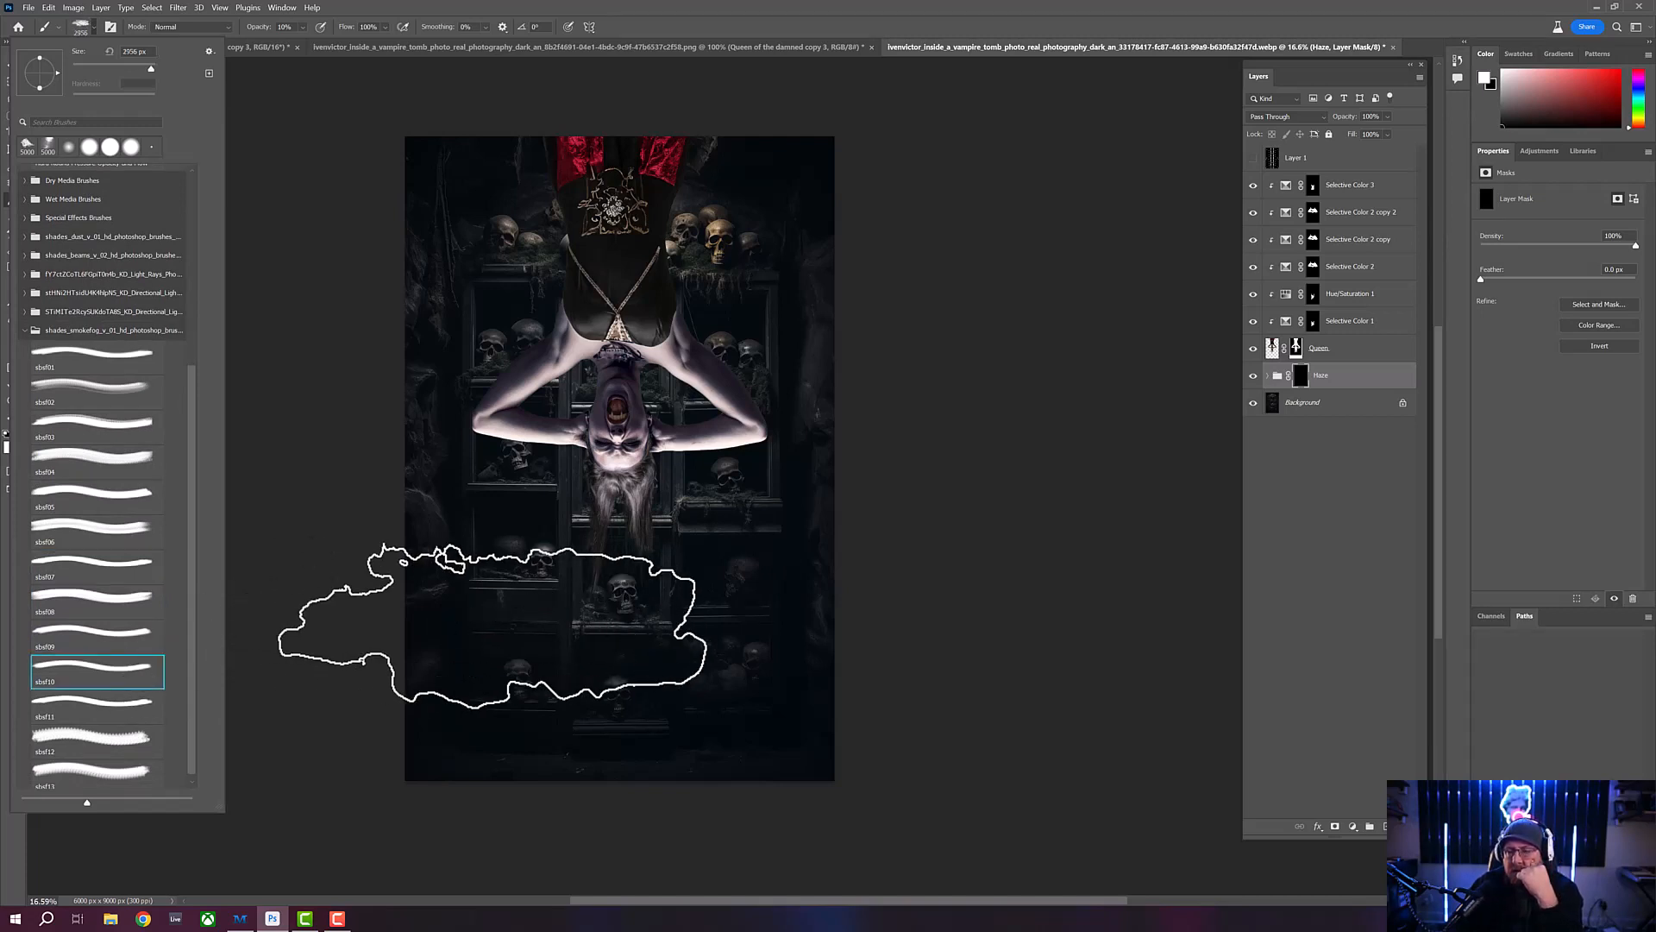
- Test one smoke stamp near the lower shelves, undo it, and set the brush size to 5000 px
{"action": "left_click", "coordinate": [493, 627]}
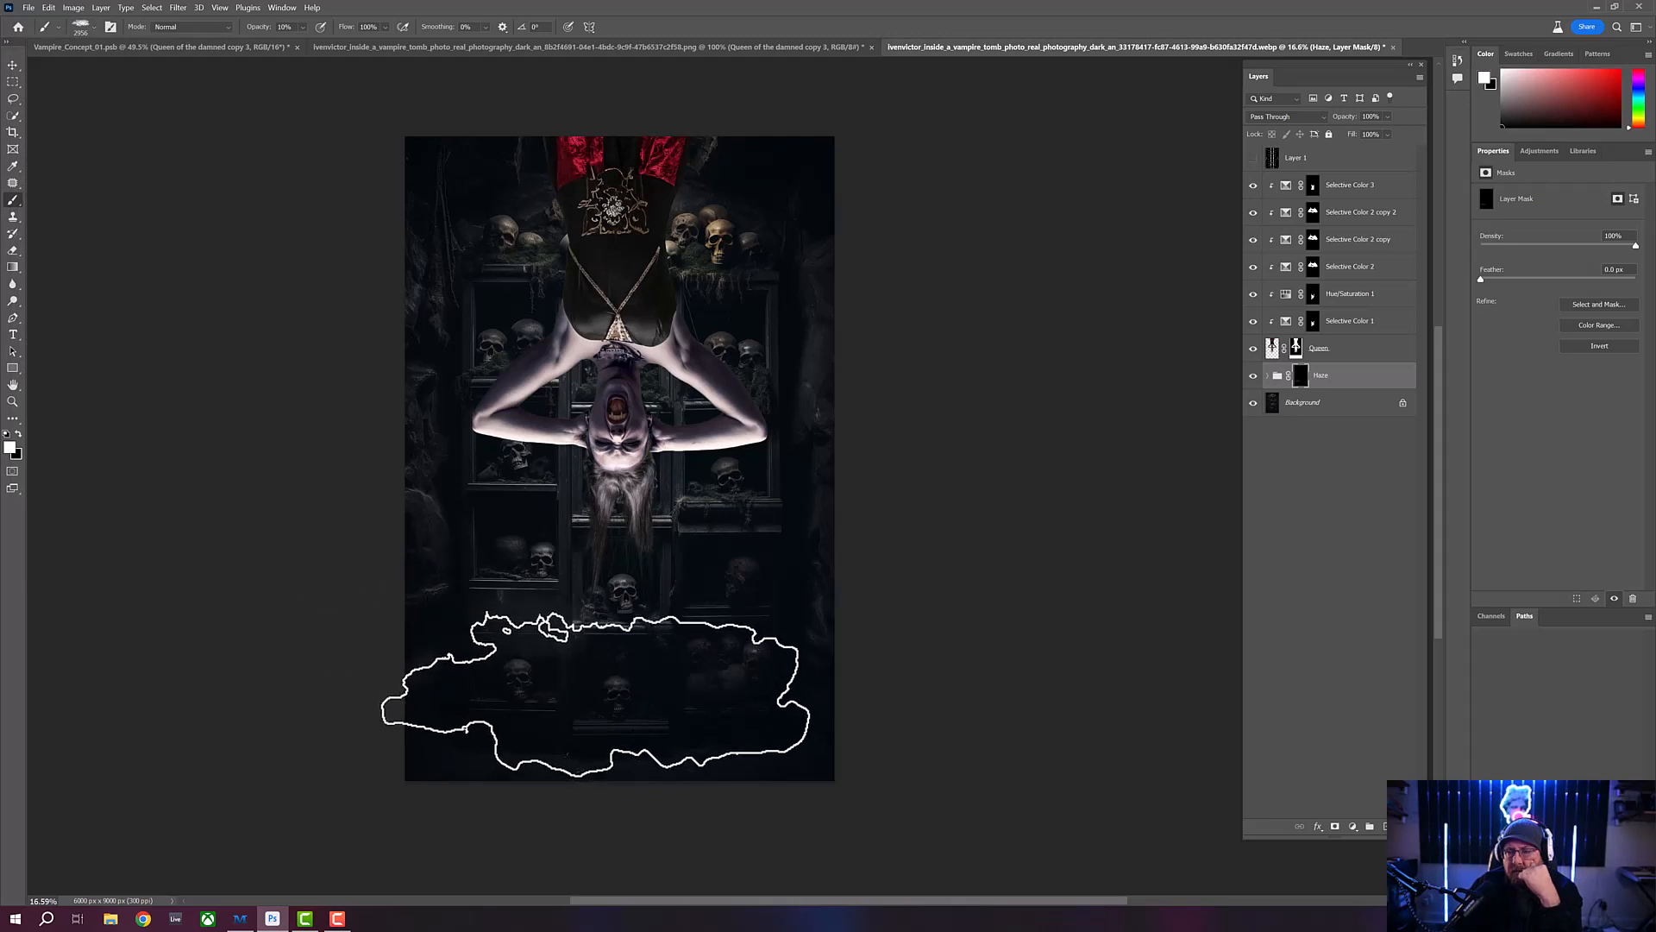
{"action": "key", "text": "ctrl+z"}
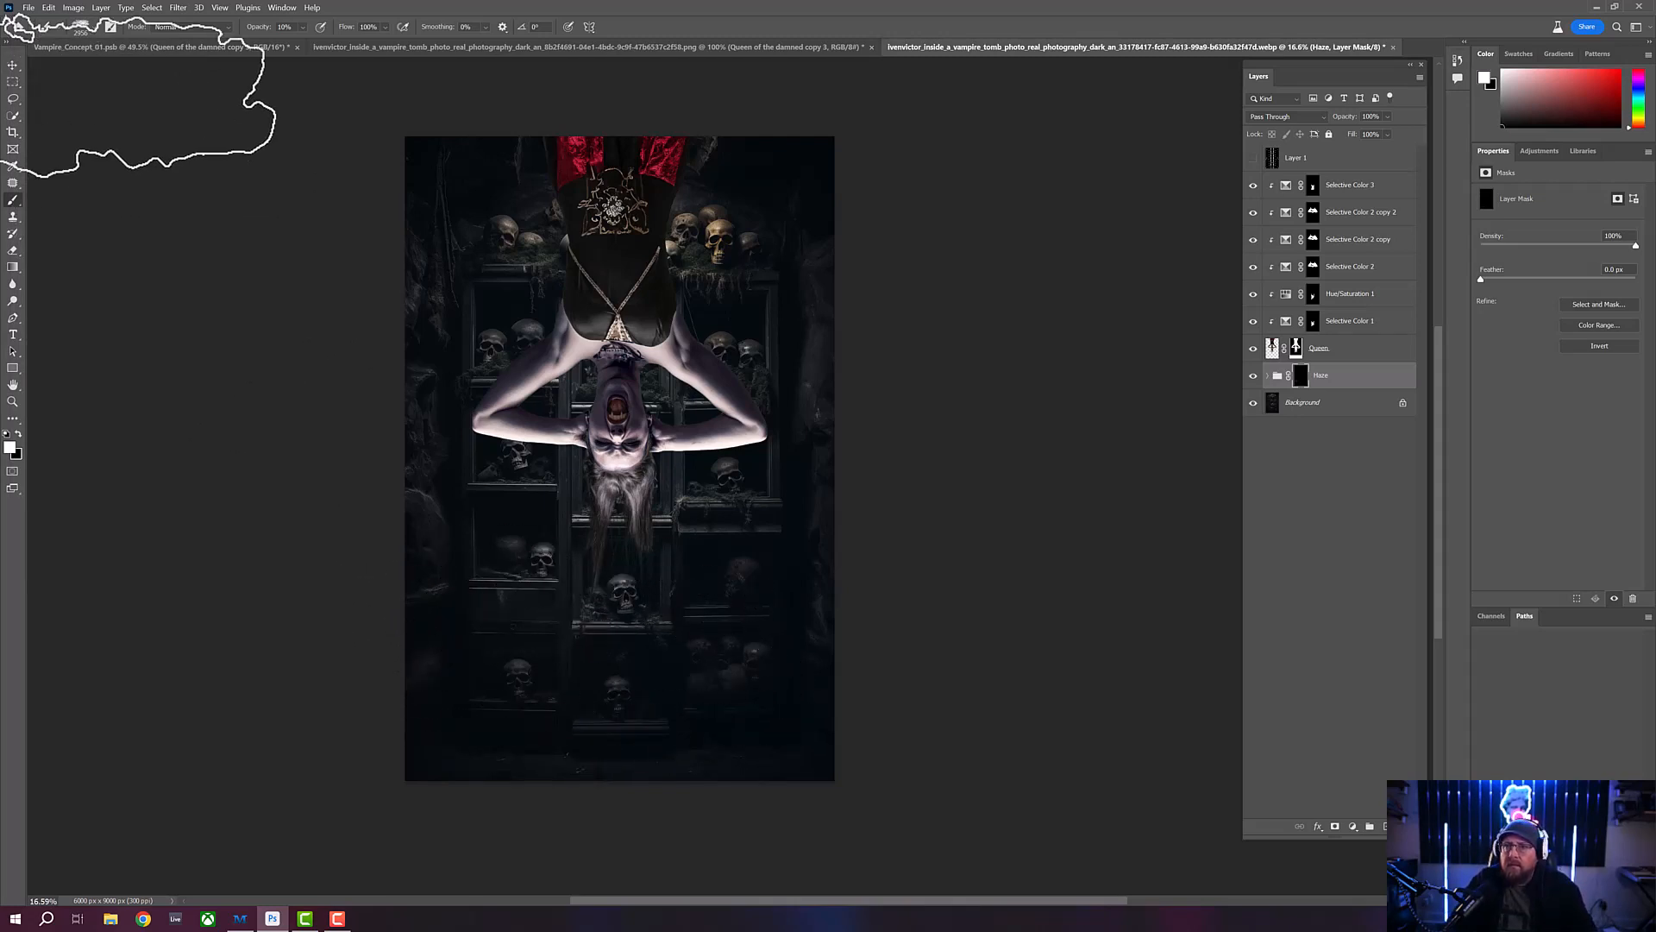
{"action": "left_click", "coordinate": [89, 29]}
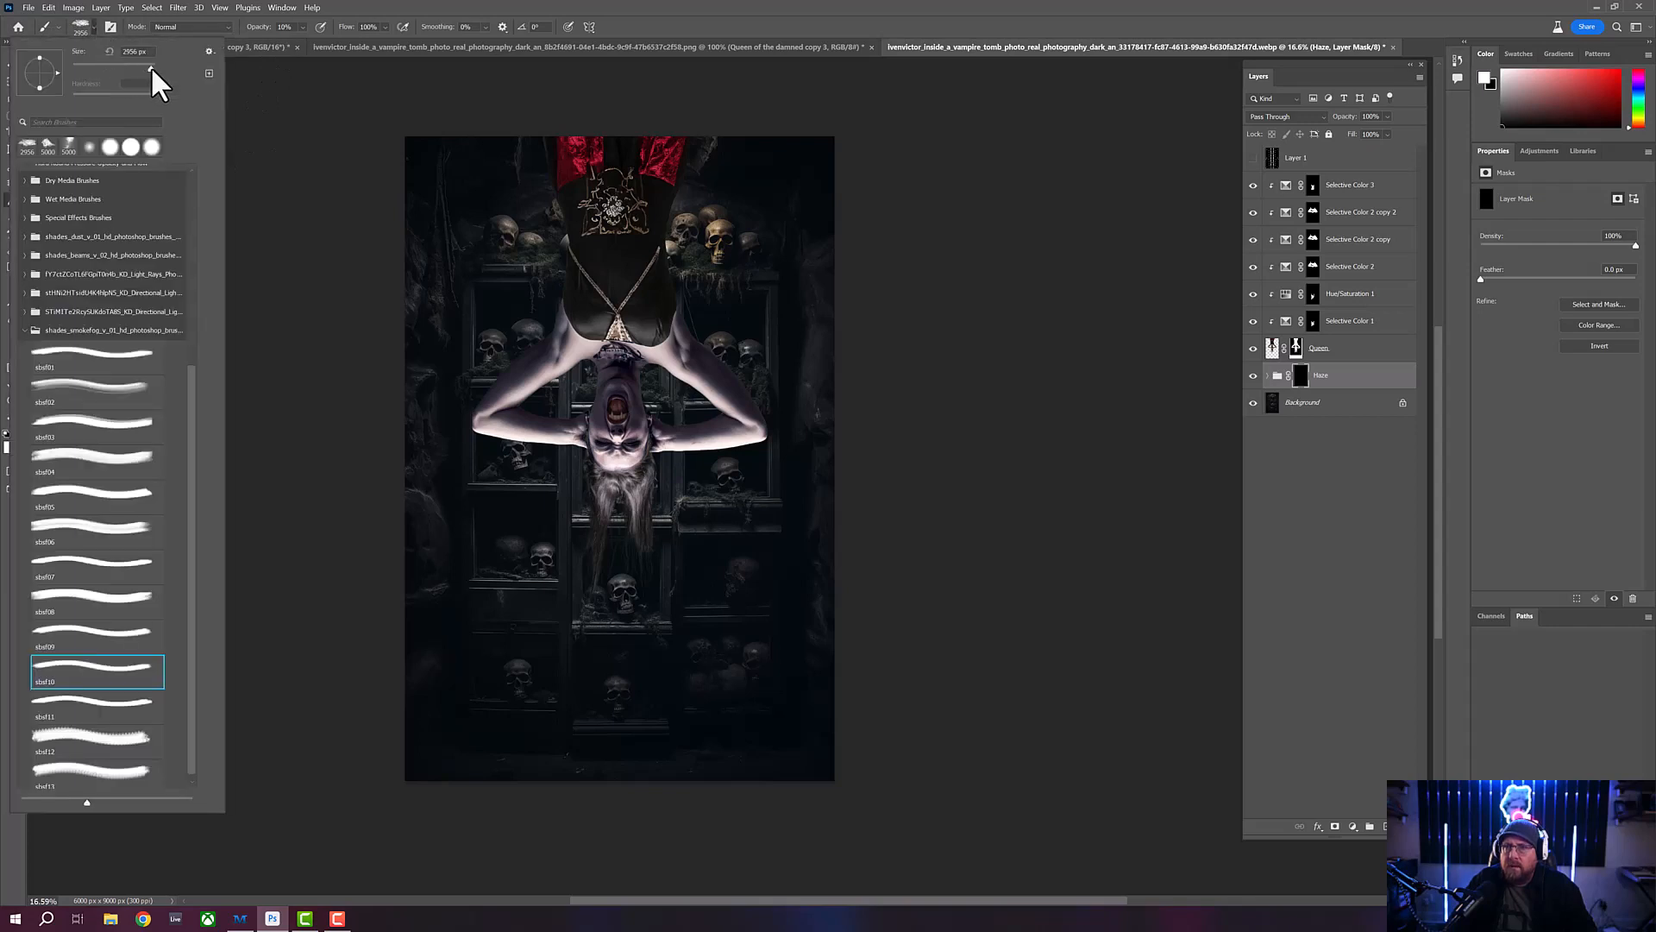
{"action": "left_click_drag", "start_coordinate": [153, 69], "coordinate": [161, 71]}
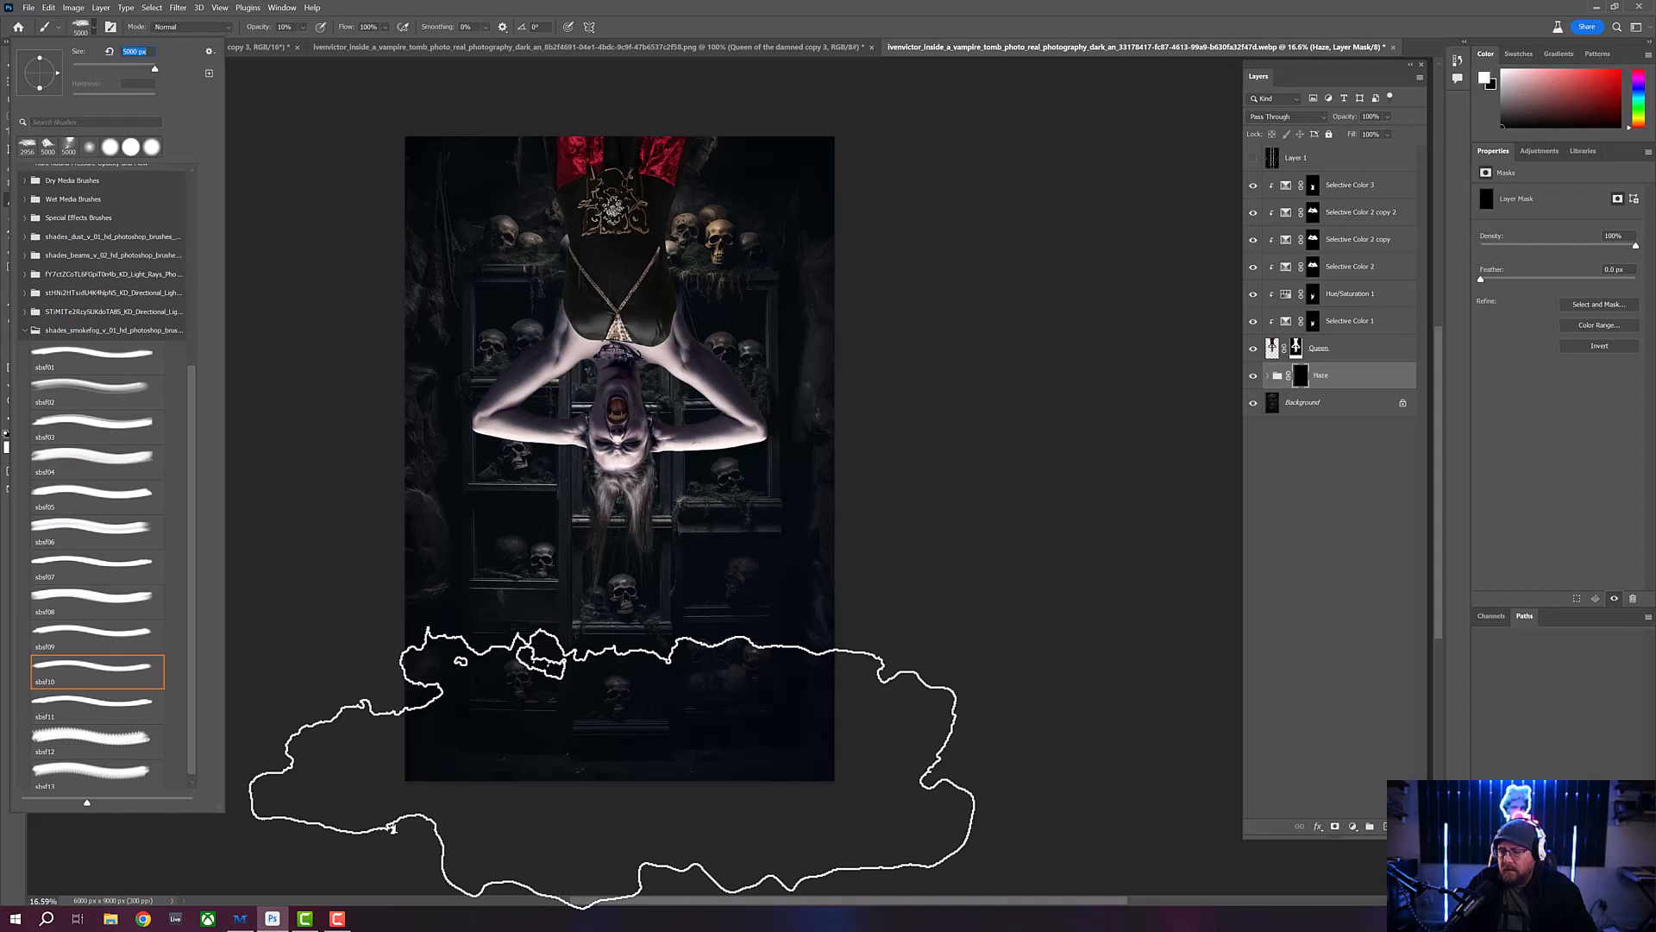
{"action": "key", "text": "Return"}
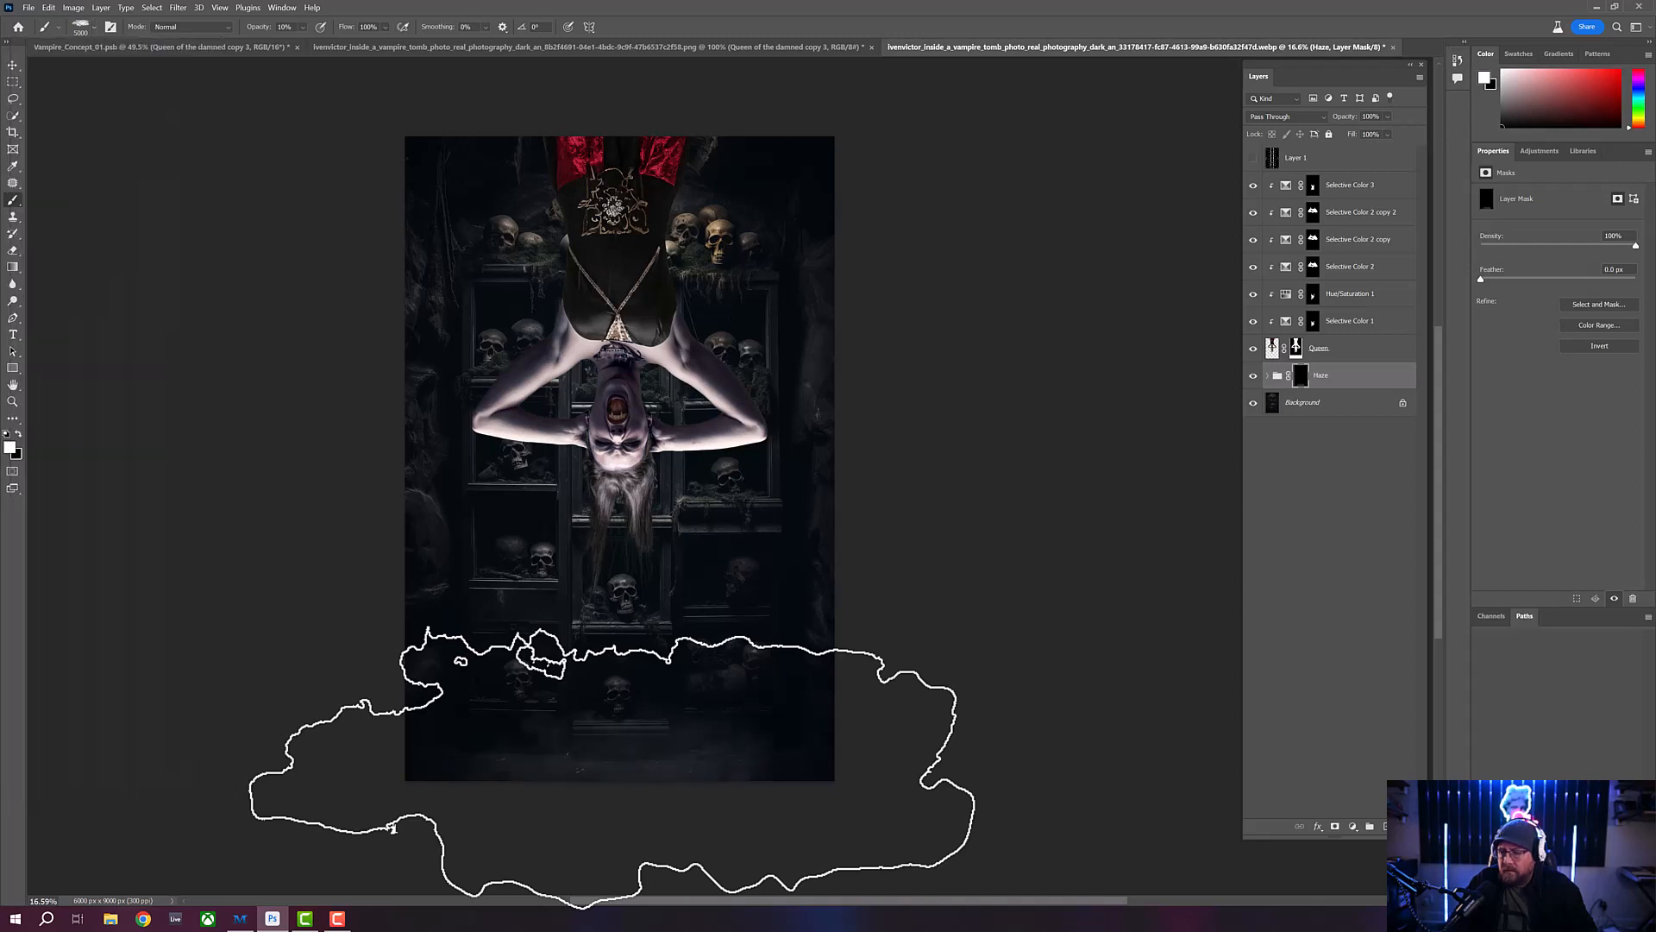
- Try stamping white fog on the Haze group's mask along the canvas's lower edge, then undo the stamps
{"action": "left_click", "coordinate": [614, 764]}
{"action": "left_click", "coordinate": [614, 763]}
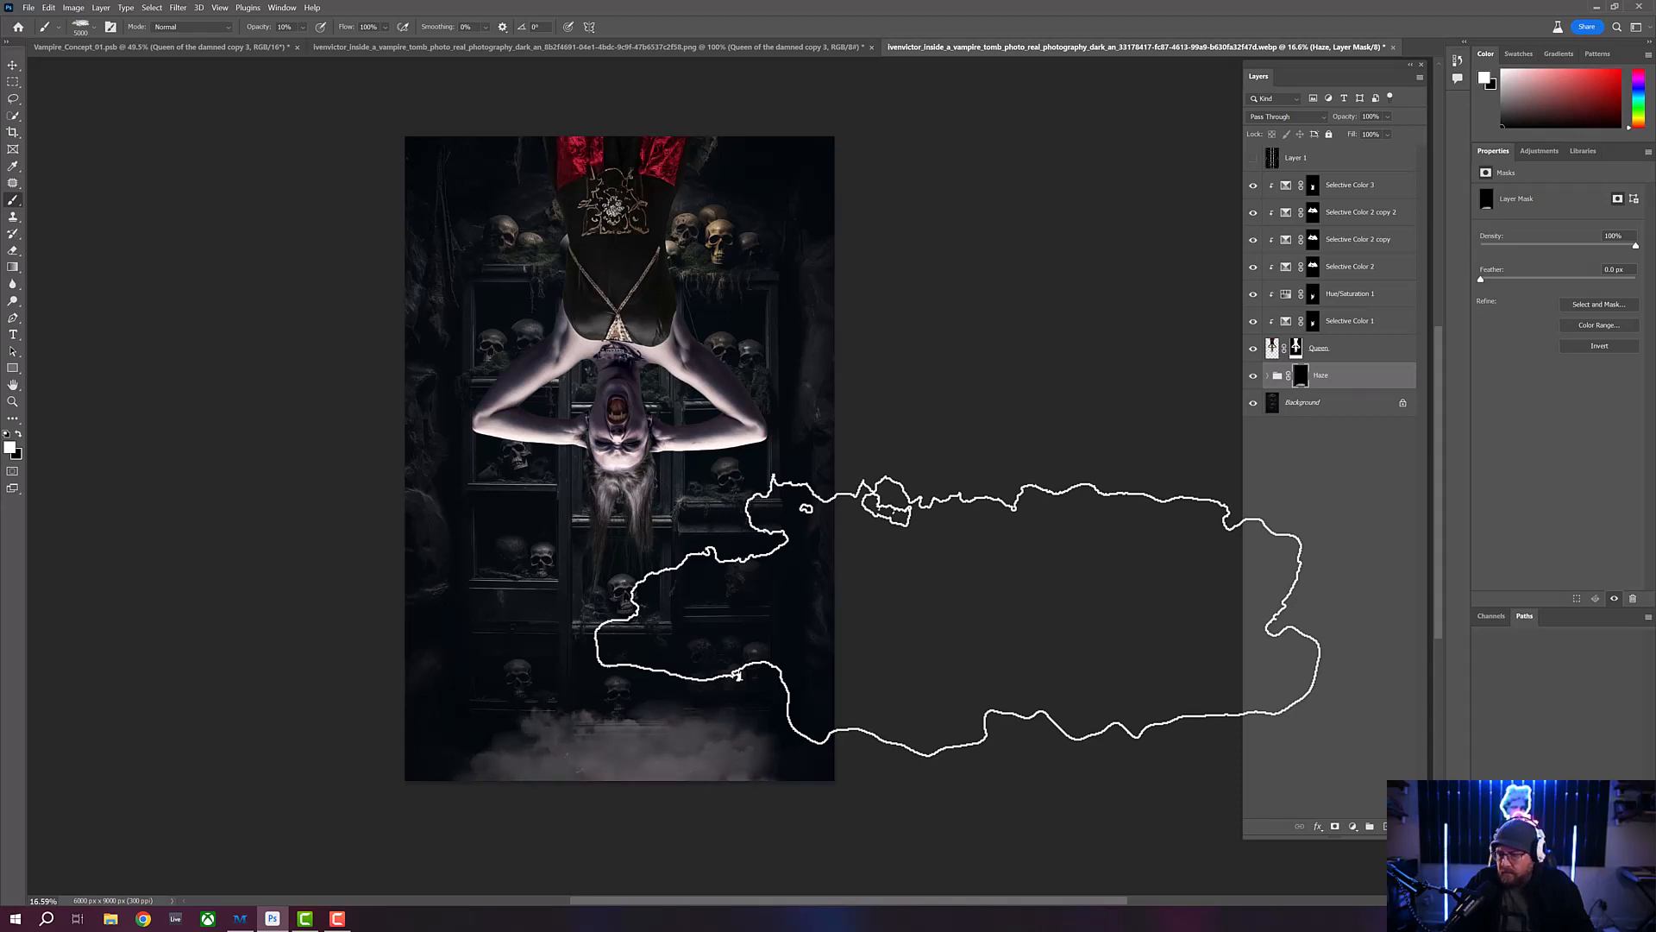
{"action": "key", "text": "ctrl+z"}
{"action": "key", "text": "ctrl+z"}
{"action": "key", "text": "ctrl+z"}
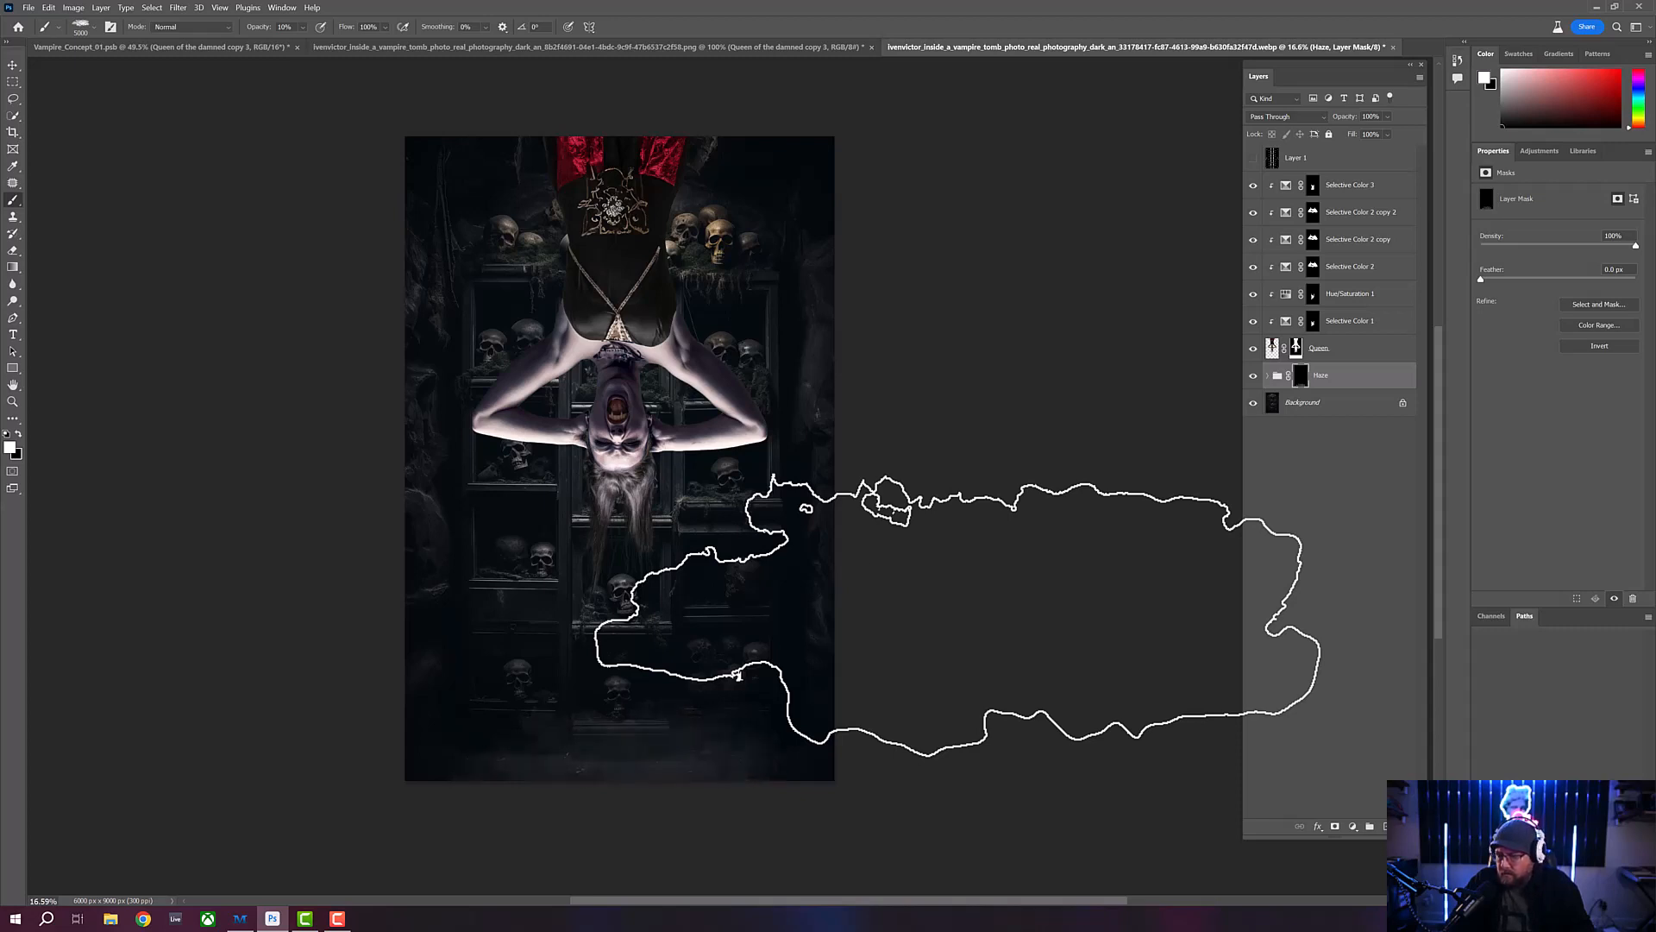
{"action": "key", "text": "ctrl+z"}
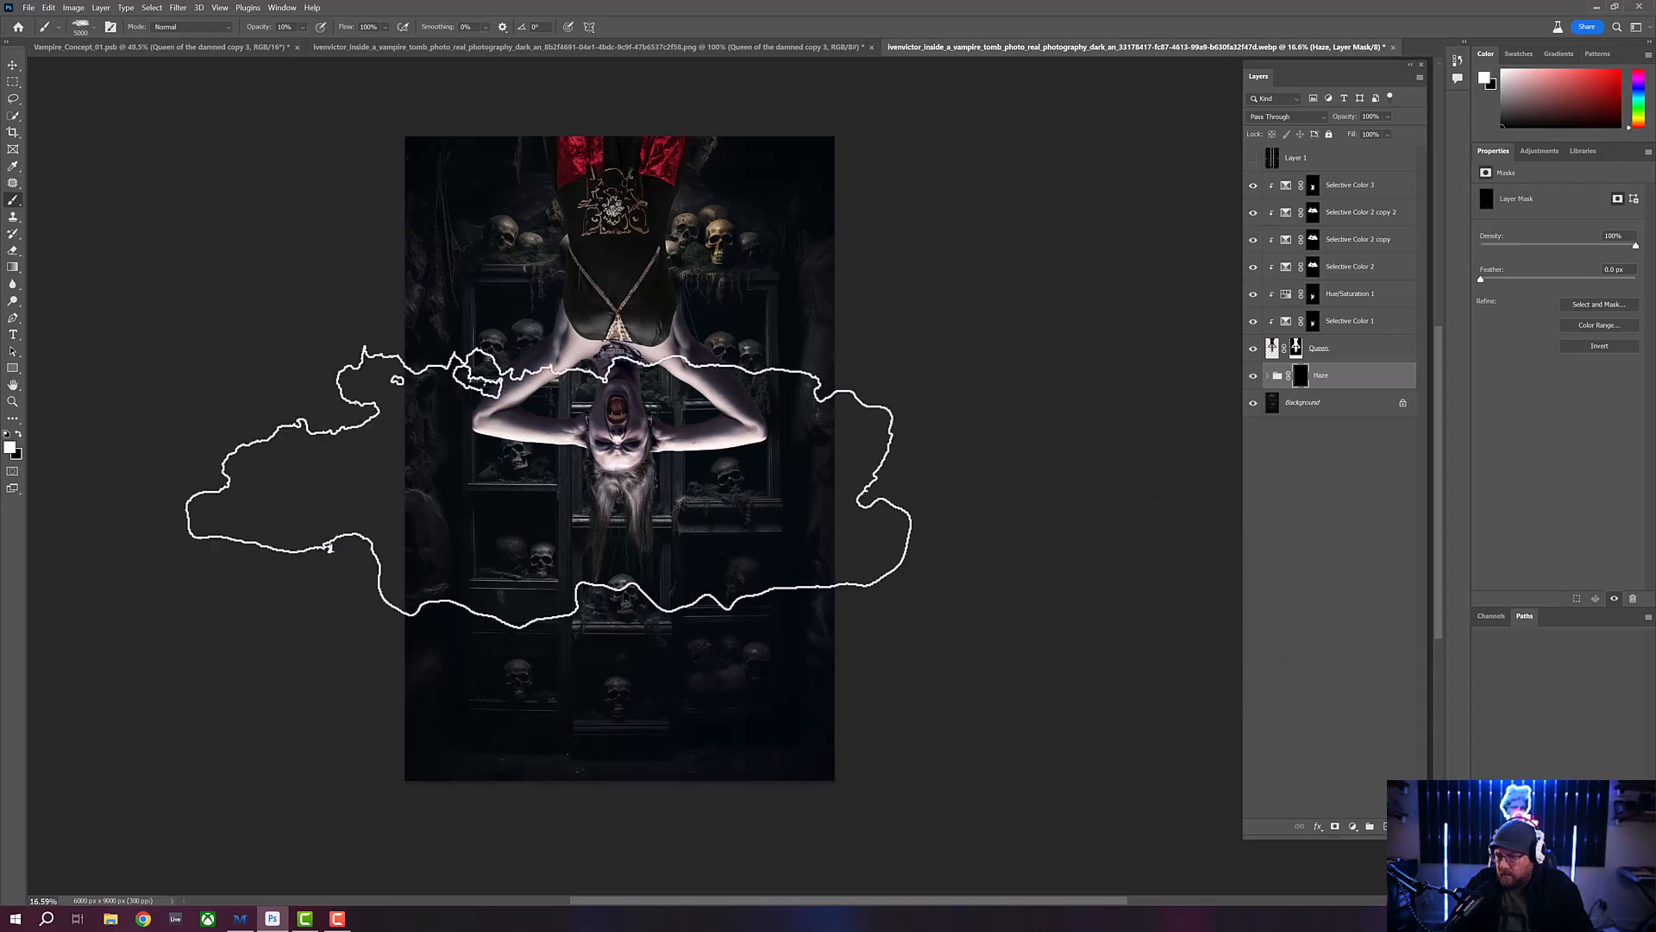
- Switch to the number 12 brush of the shades_smokefog_v_01 set and set its size to 5000 px
{"action": "left_click", "coordinate": [93, 27]}
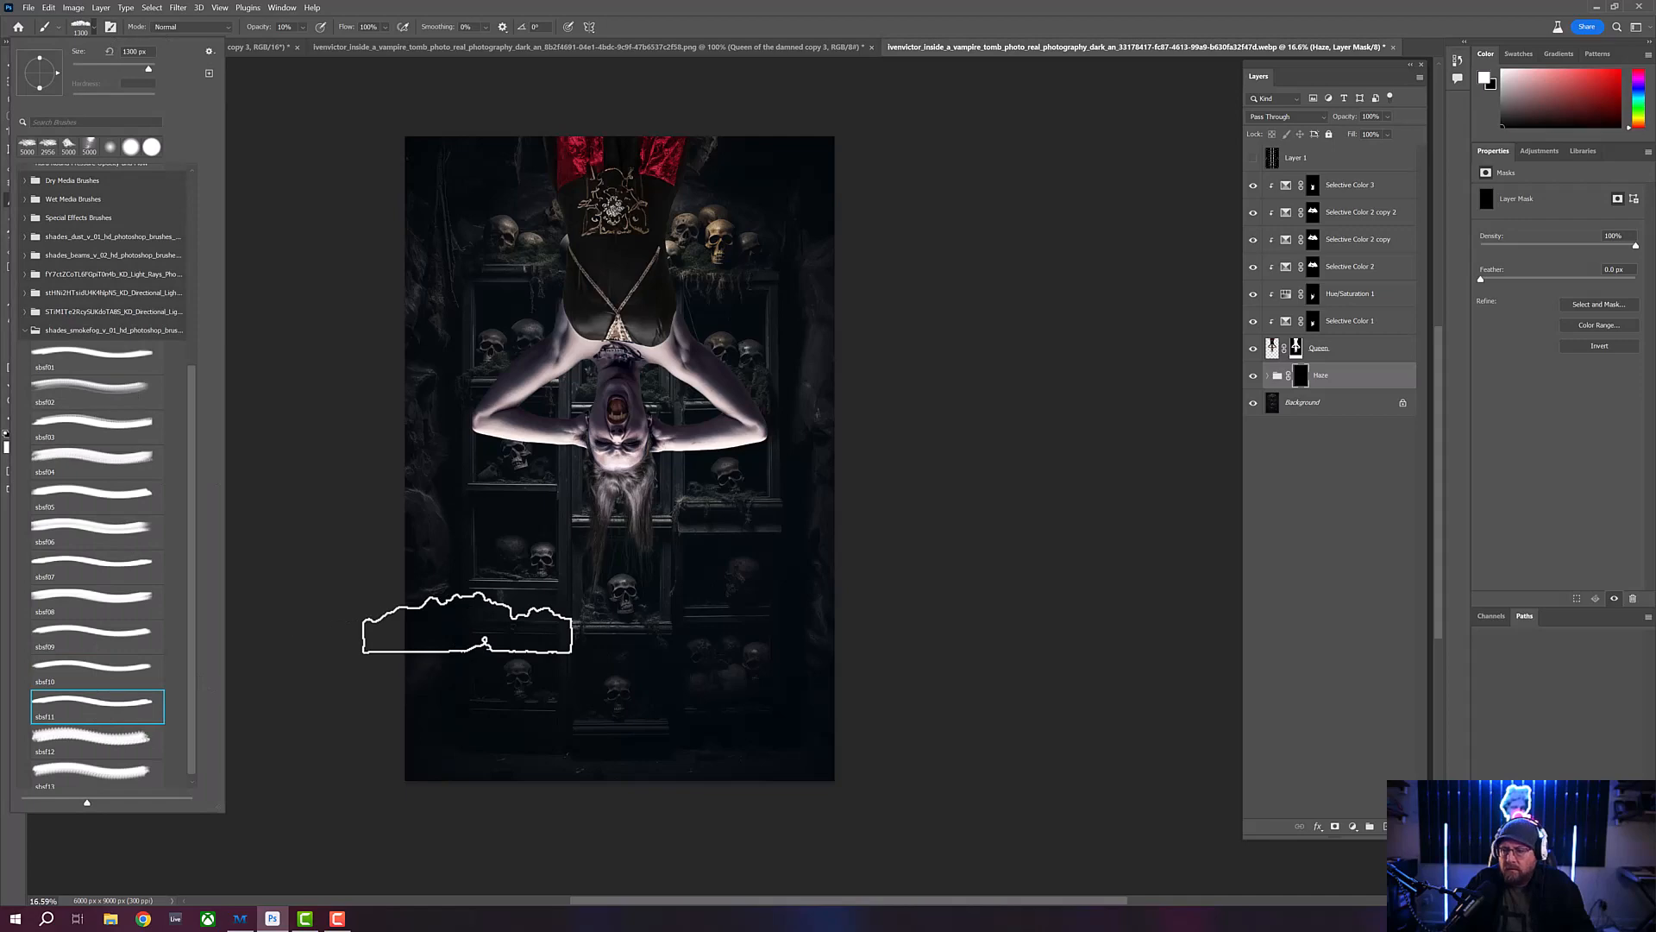
{"action": "left_click", "coordinate": [91, 739]}
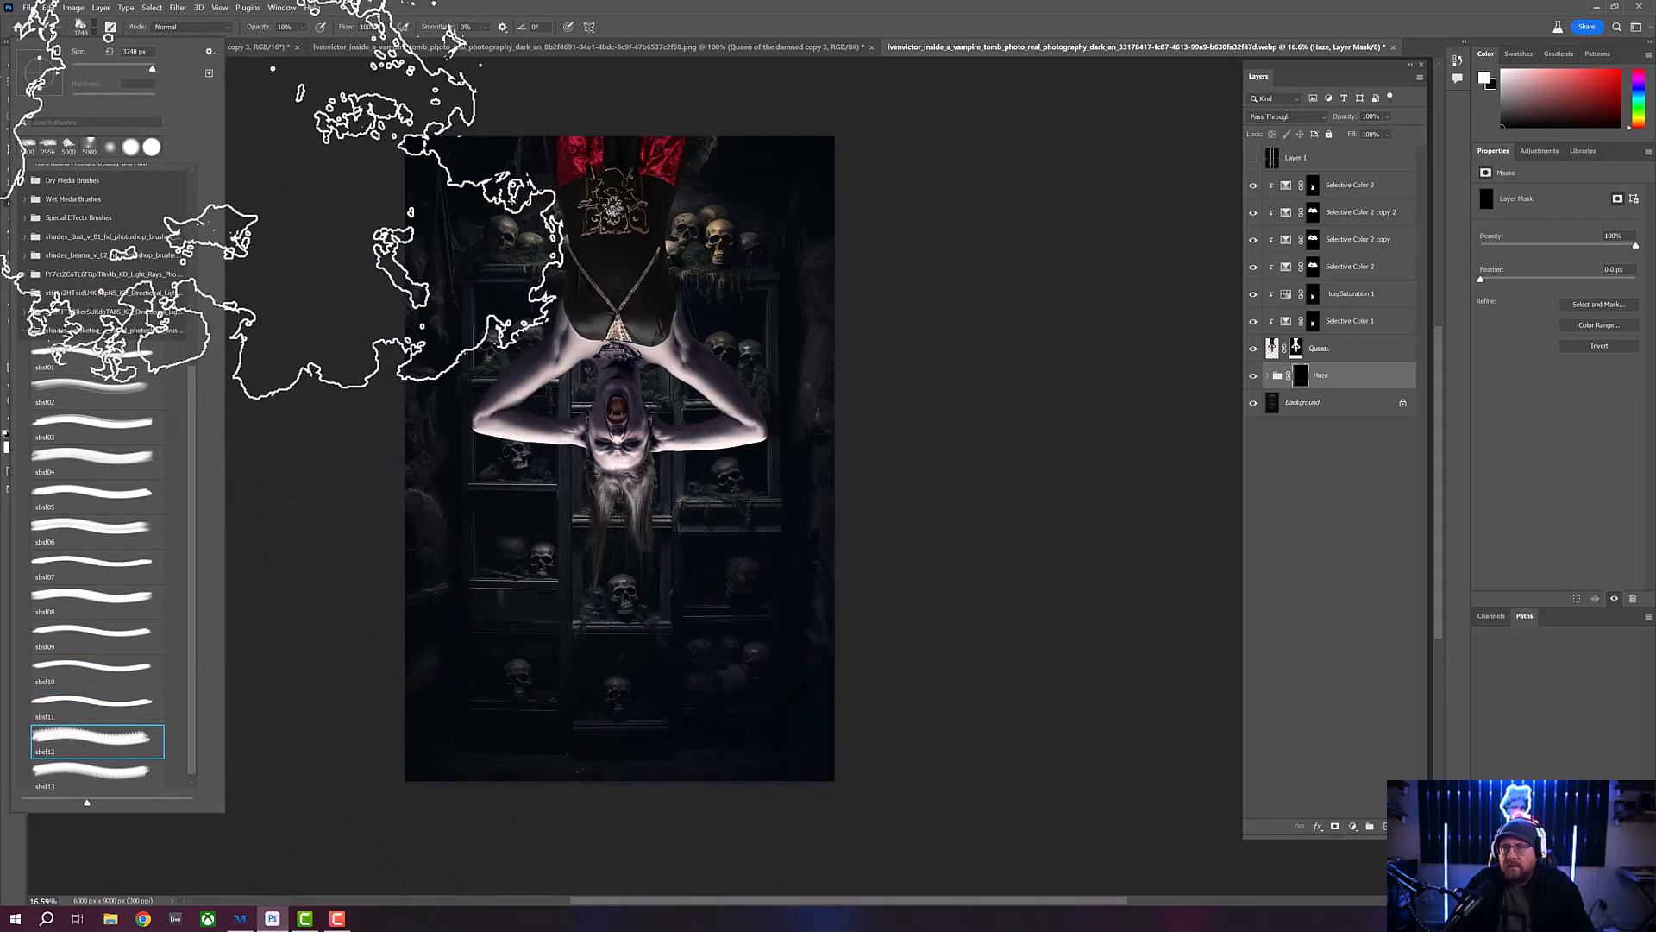
{"action": "left_click_drag", "start_coordinate": [154, 69], "coordinate": [158, 68]}
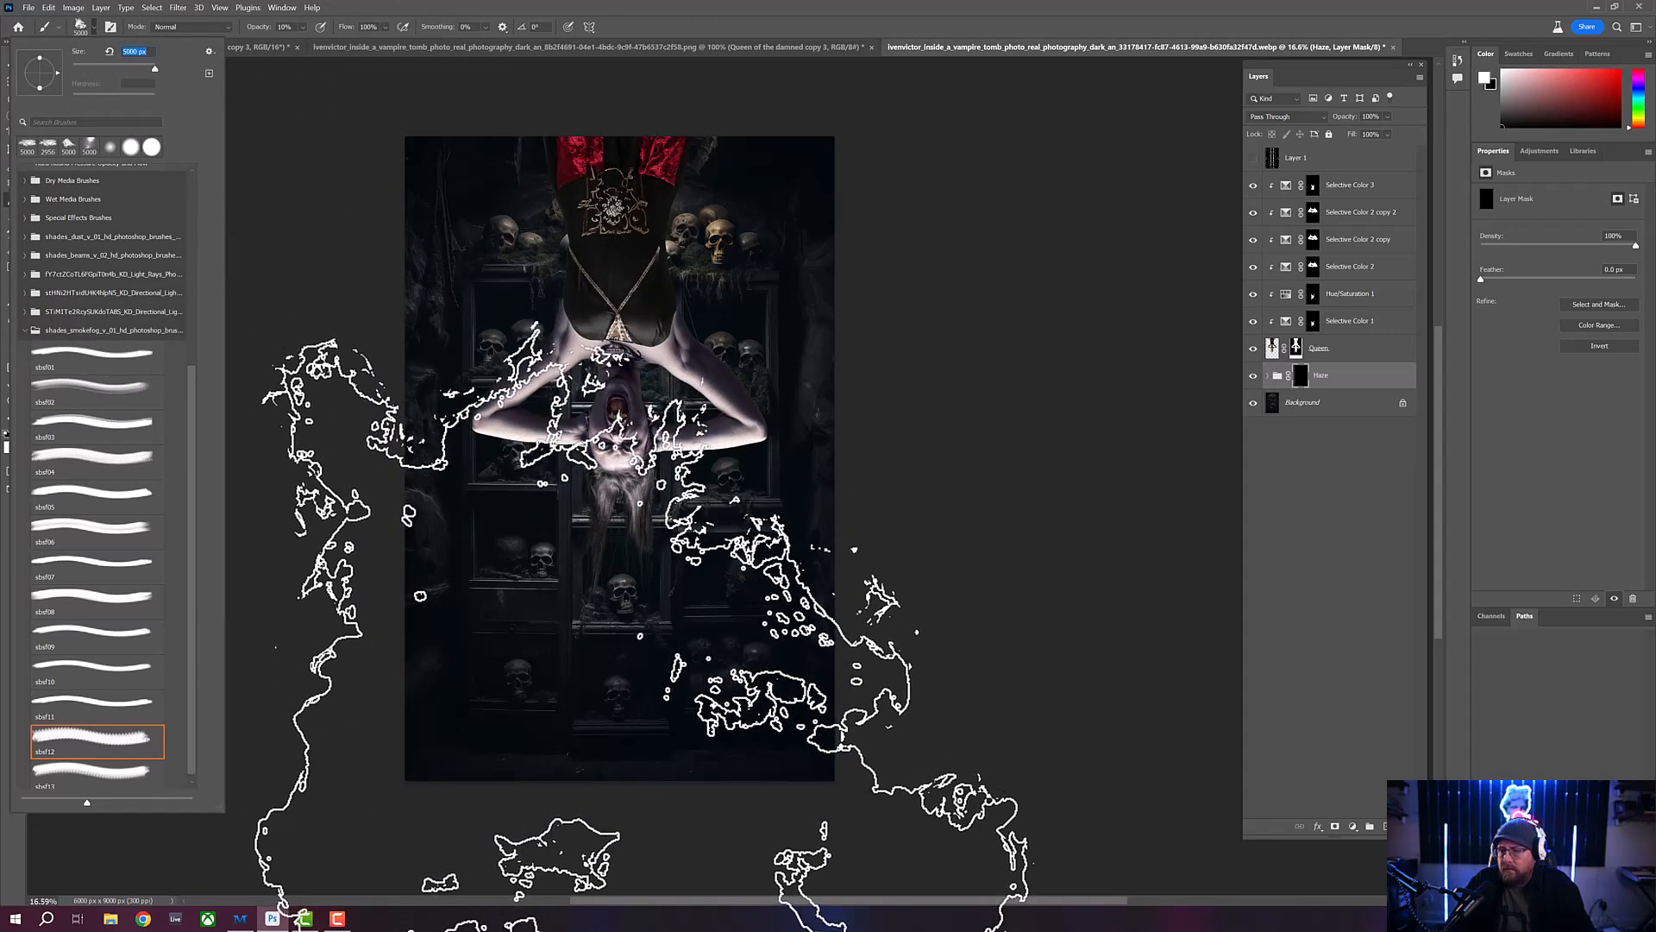
{"action": "key", "text": "Return"}
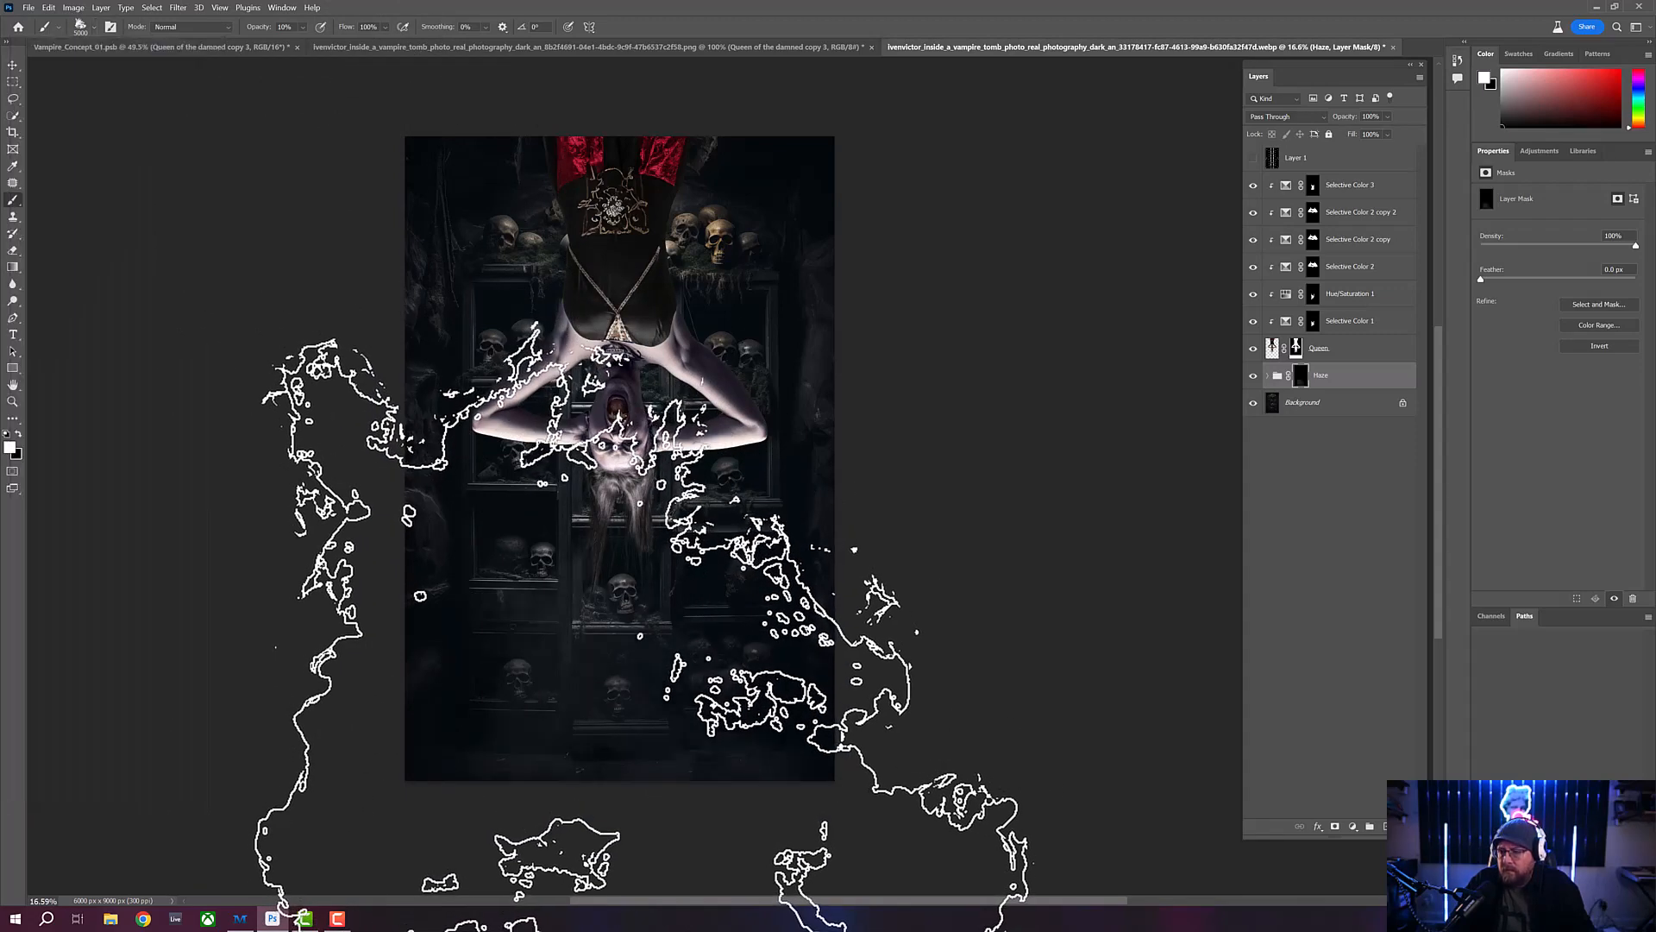
- Stamp white fog repeatedly on the Haze group's mask over the lower shelves and behind the Queen, keeping the mask selected
{"action": "left_click", "coordinate": [643, 638]}
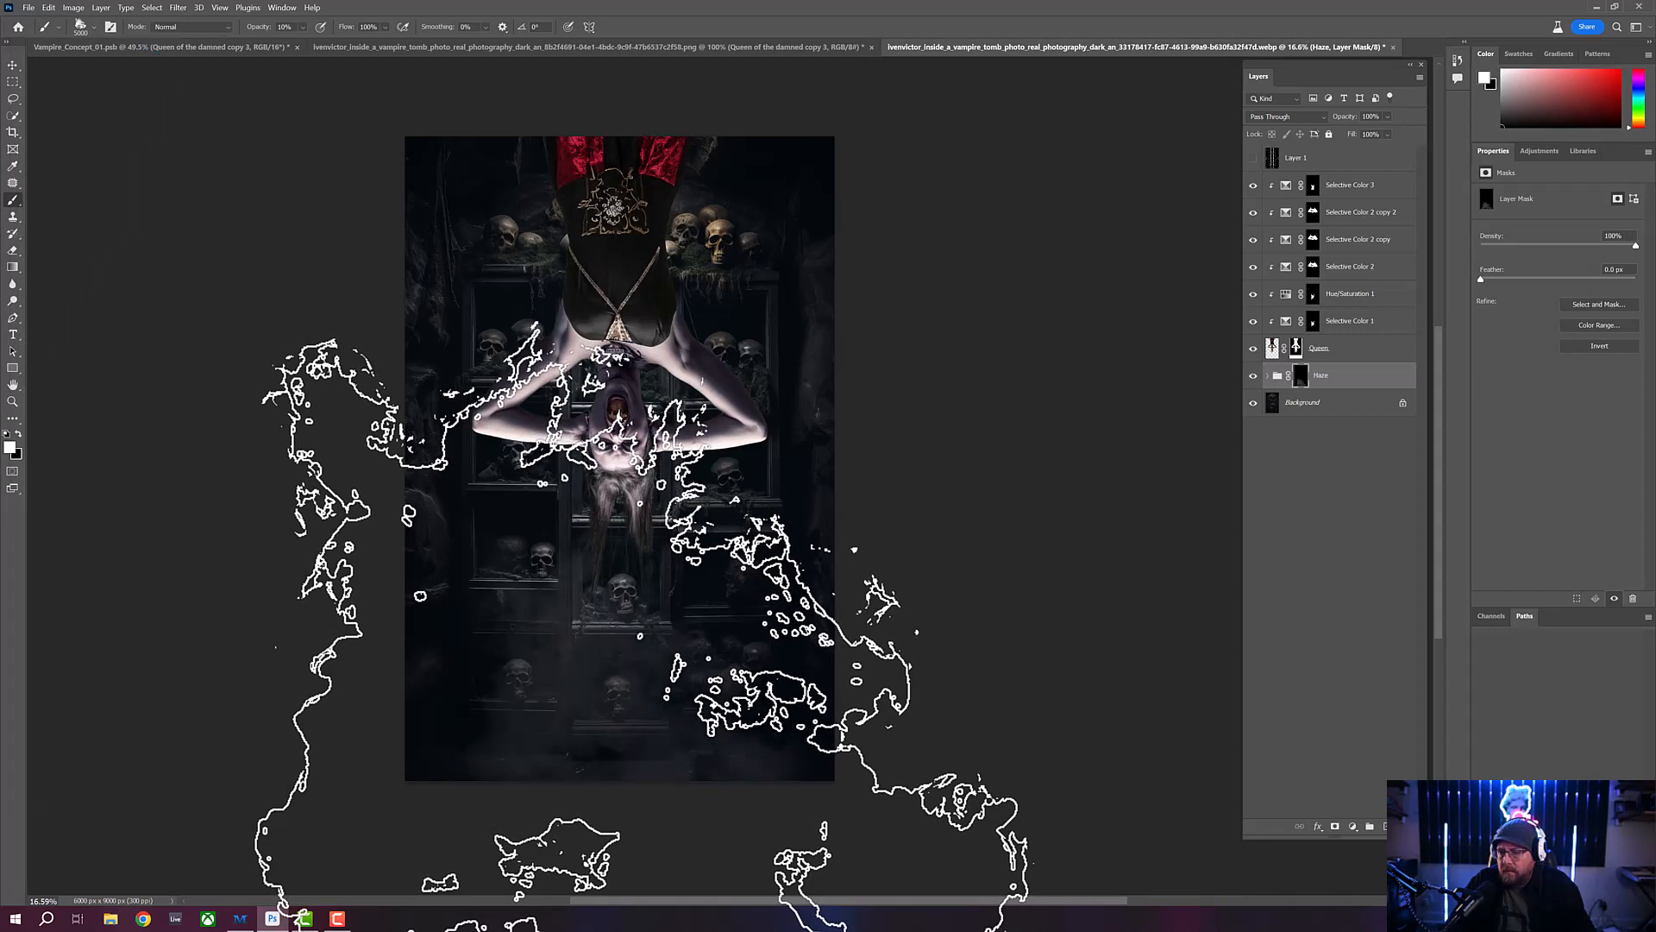
{"action": "left_click", "coordinate": [643, 639]}
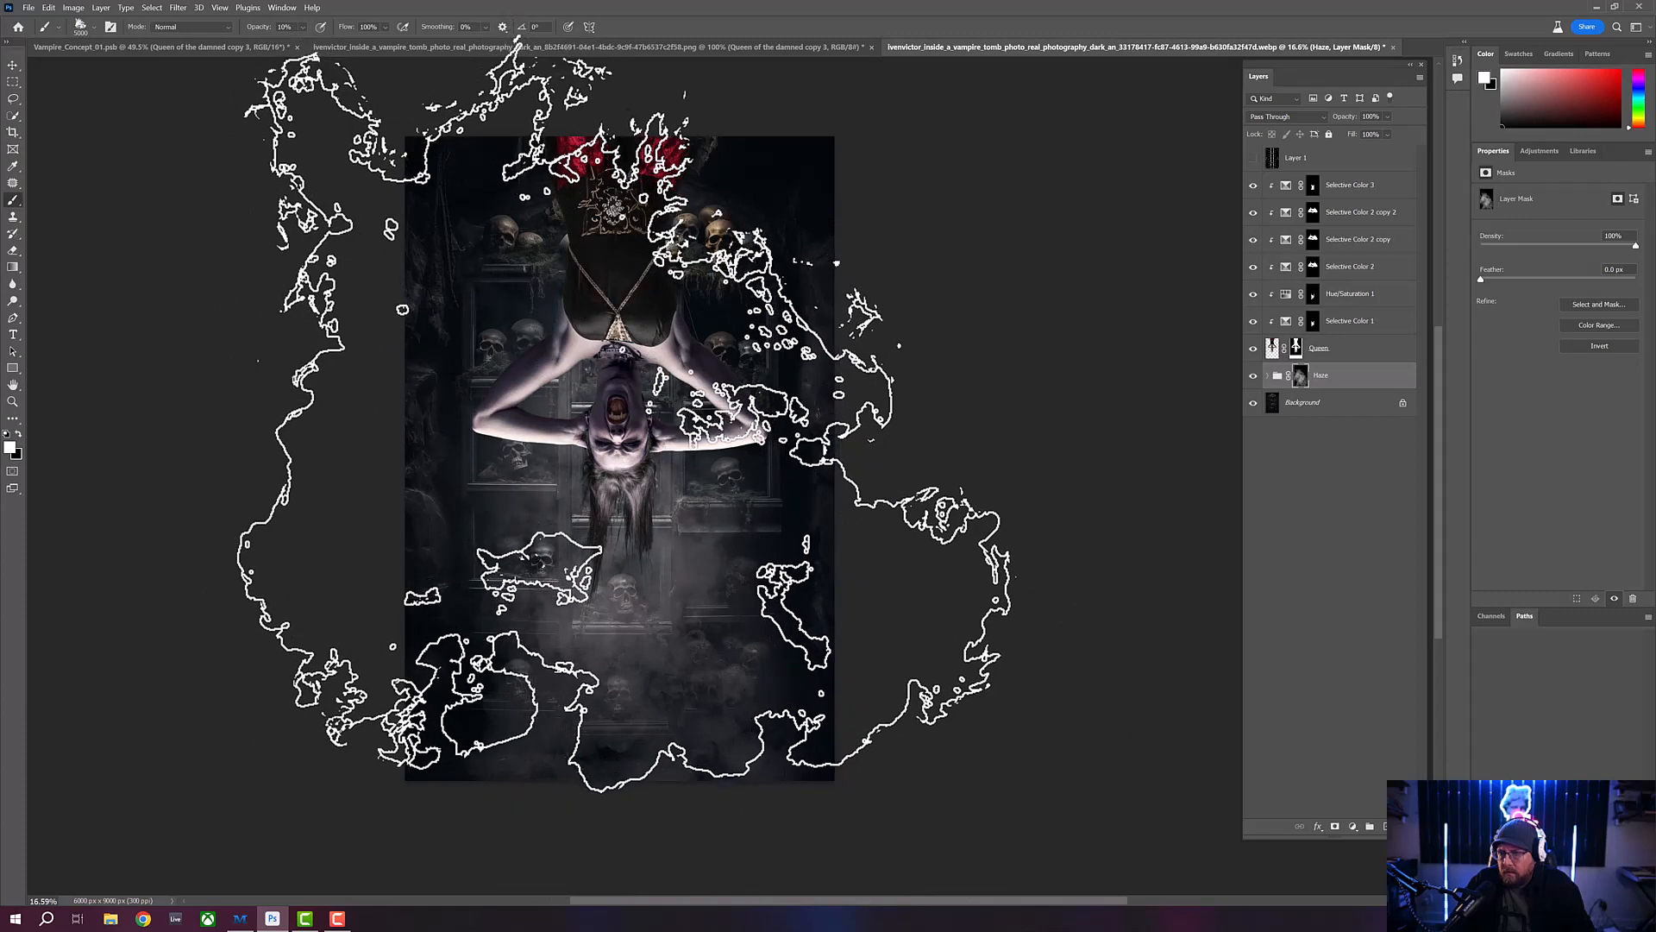
{"action": "left_click", "coordinate": [609, 682]}
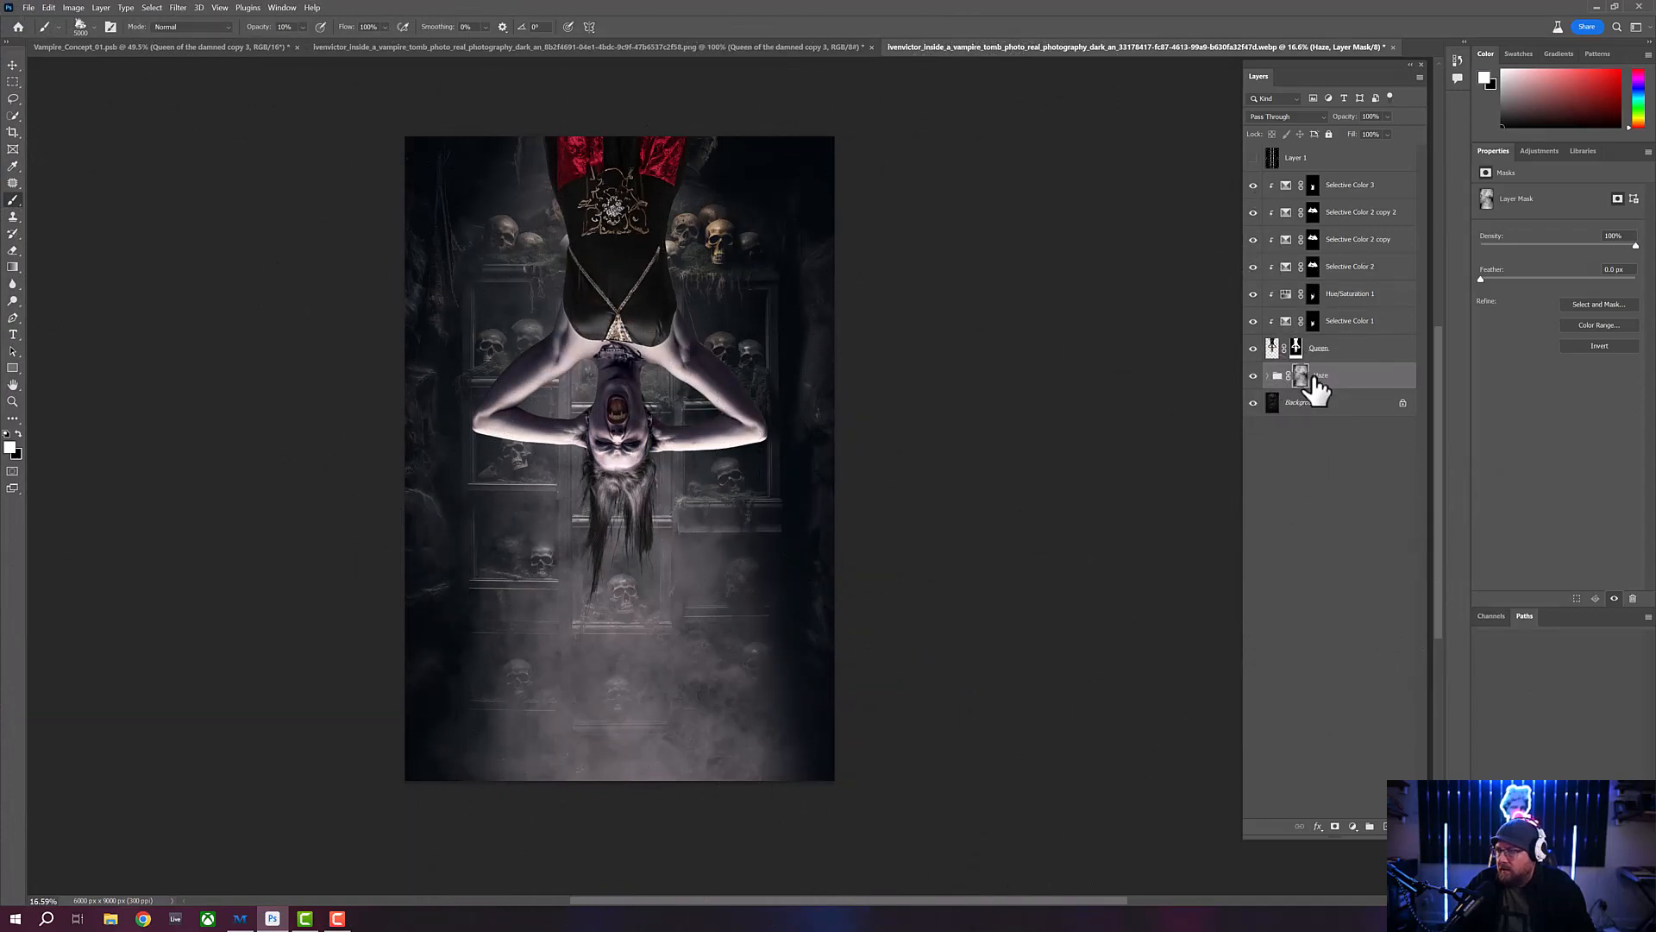
{"action": "left_click", "coordinate": [1376, 393]}
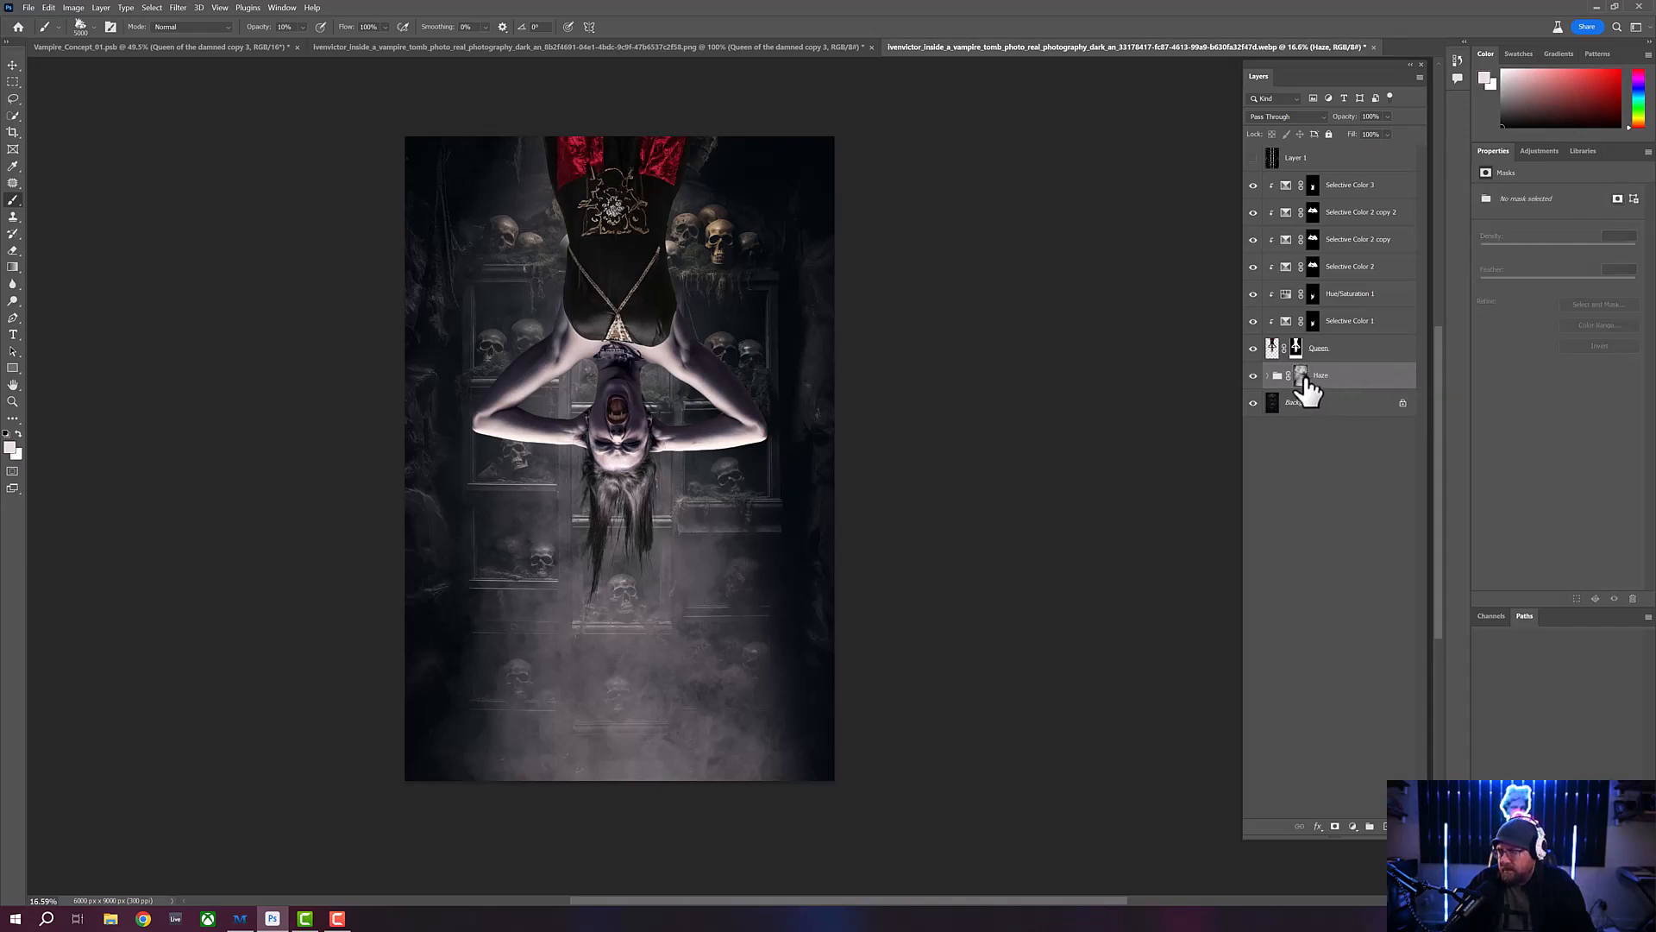
{"action": "left_click", "coordinate": [1302, 377]}
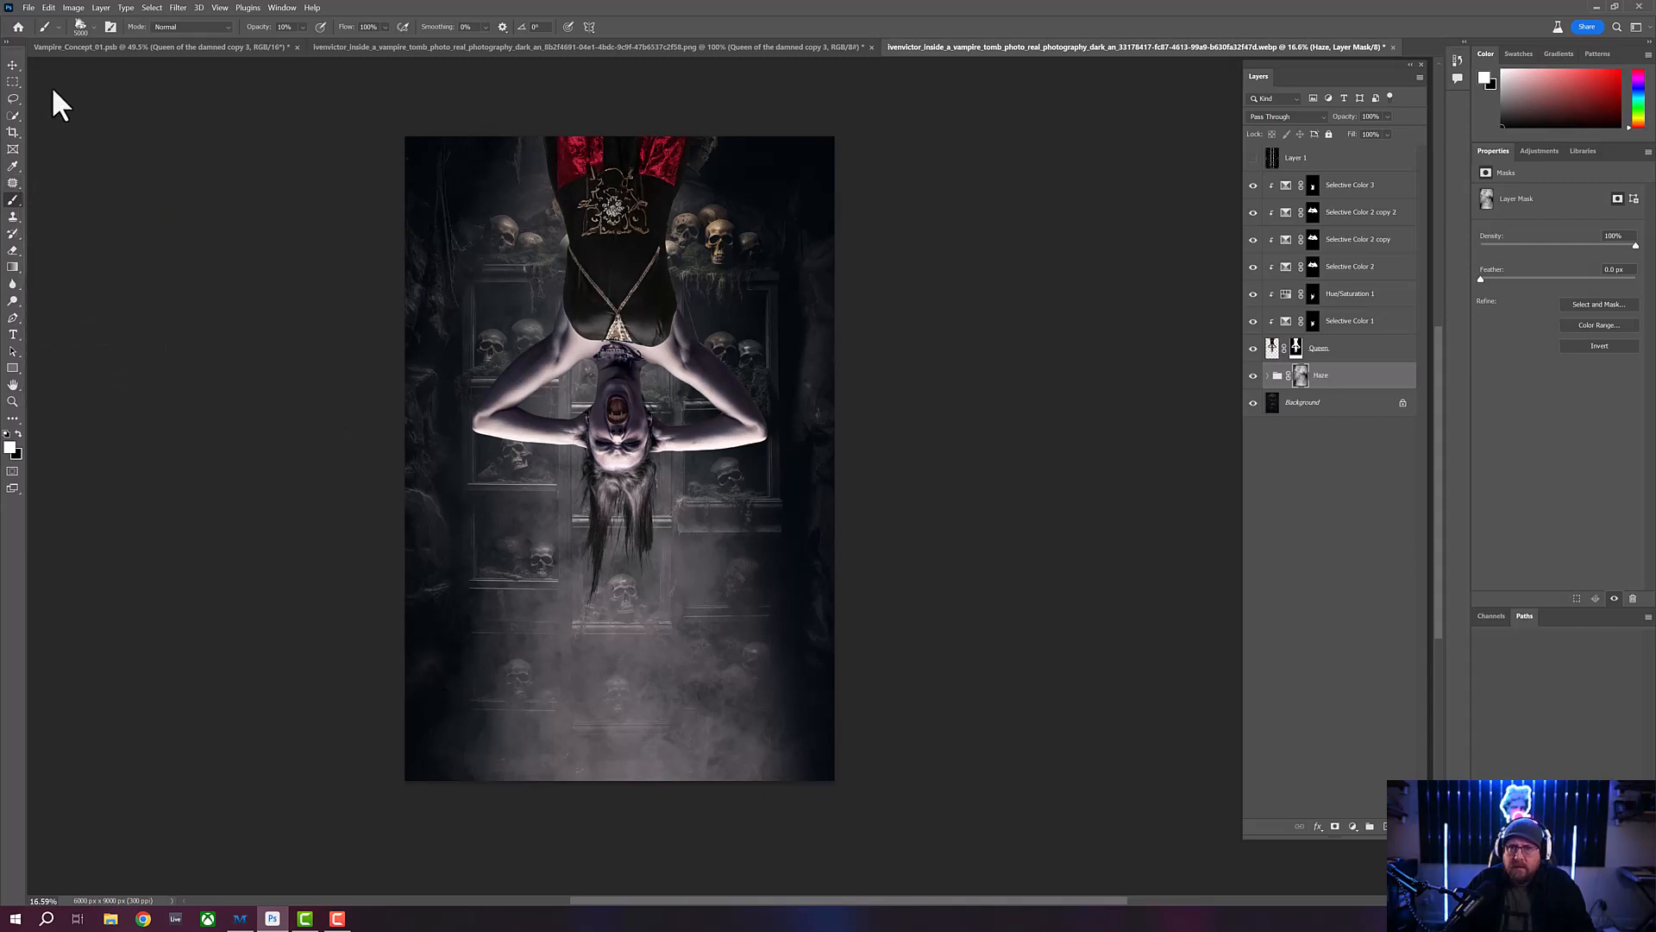
- Compare brushes 01, 04 and 07 of the shades_smokefog_v_01 set by previewing their tip outlines over the canvas
{"action": "left_click", "coordinate": [91, 24]}
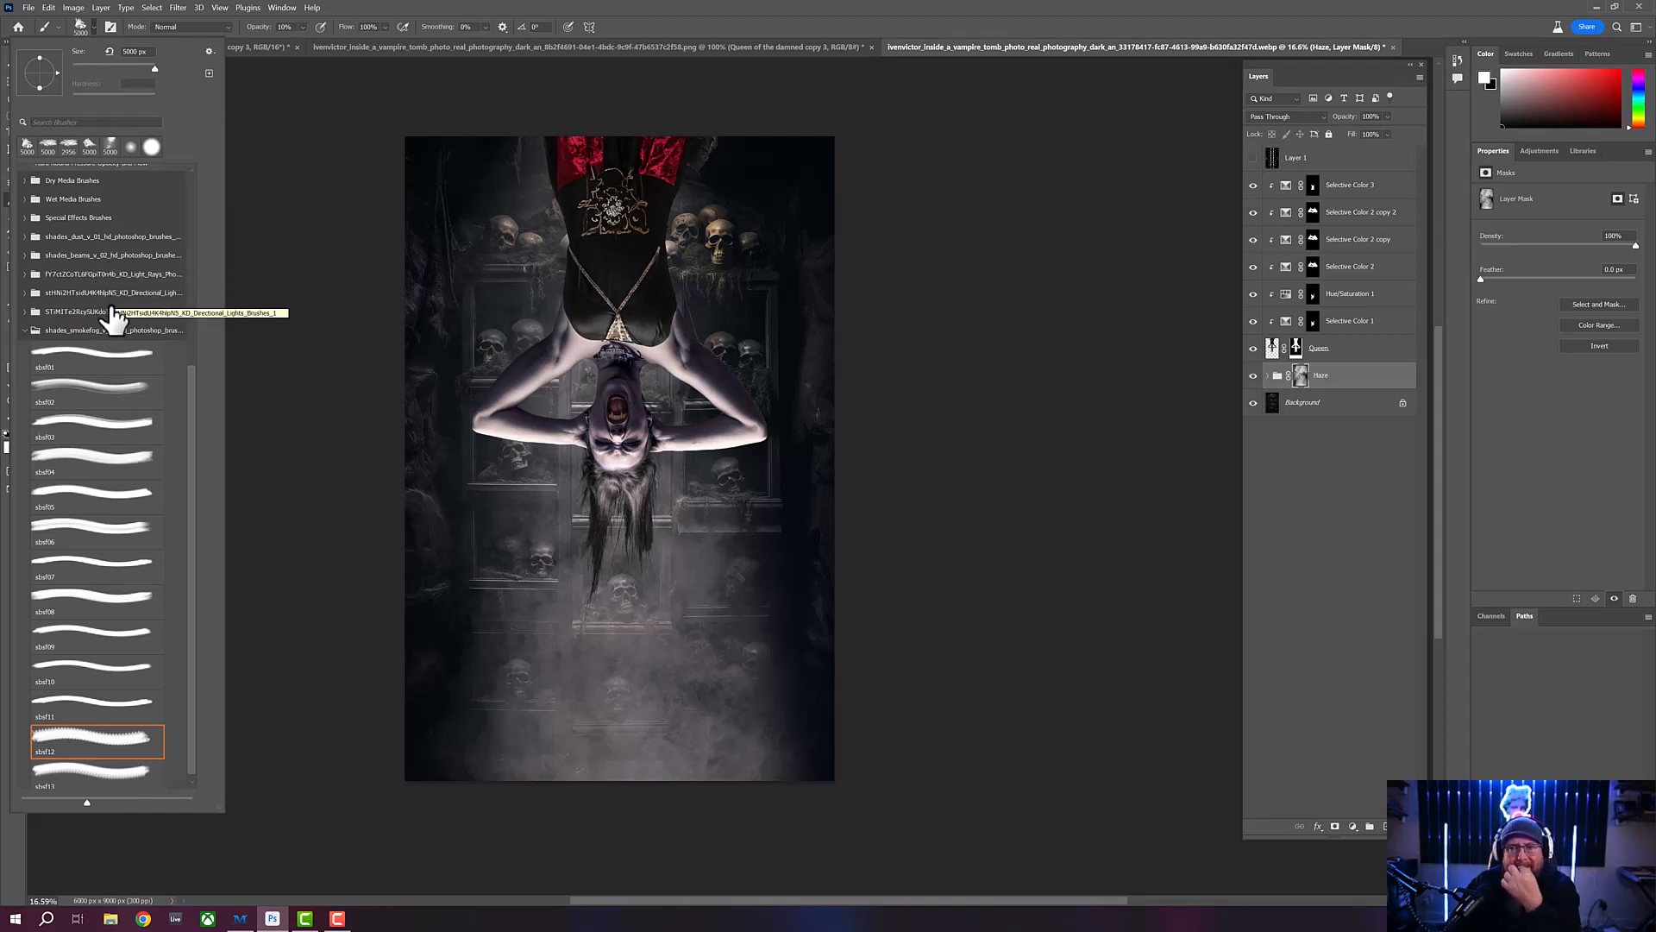
{"action": "left_click", "coordinate": [25, 293]}
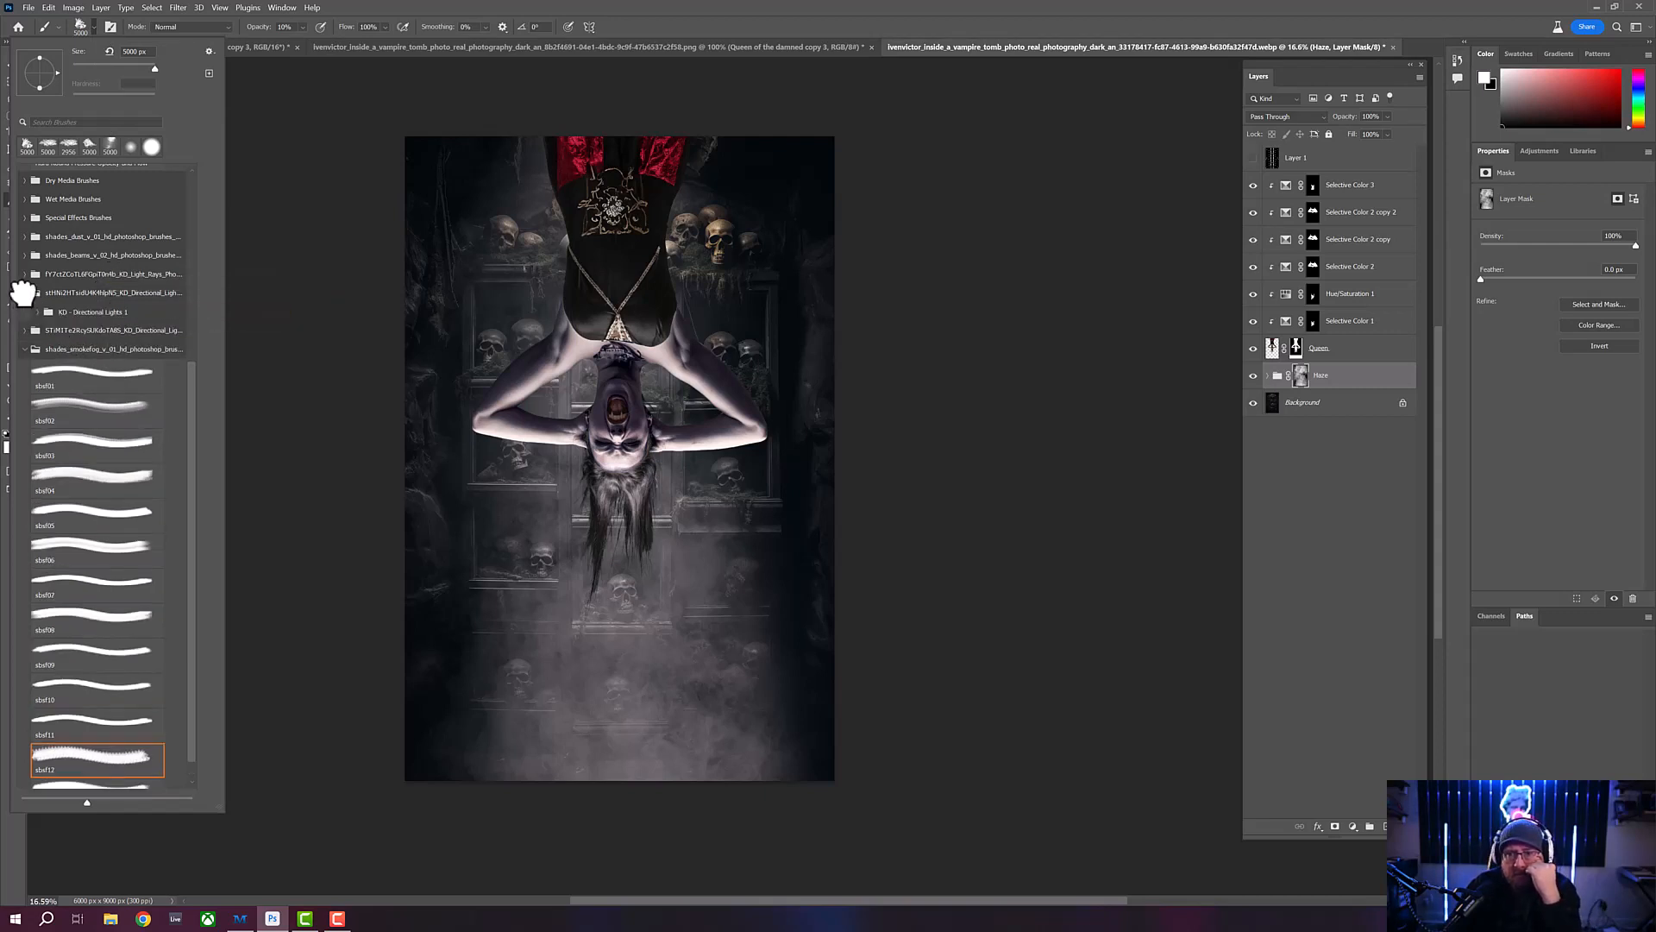
{"action": "left_click", "coordinate": [94, 376]}
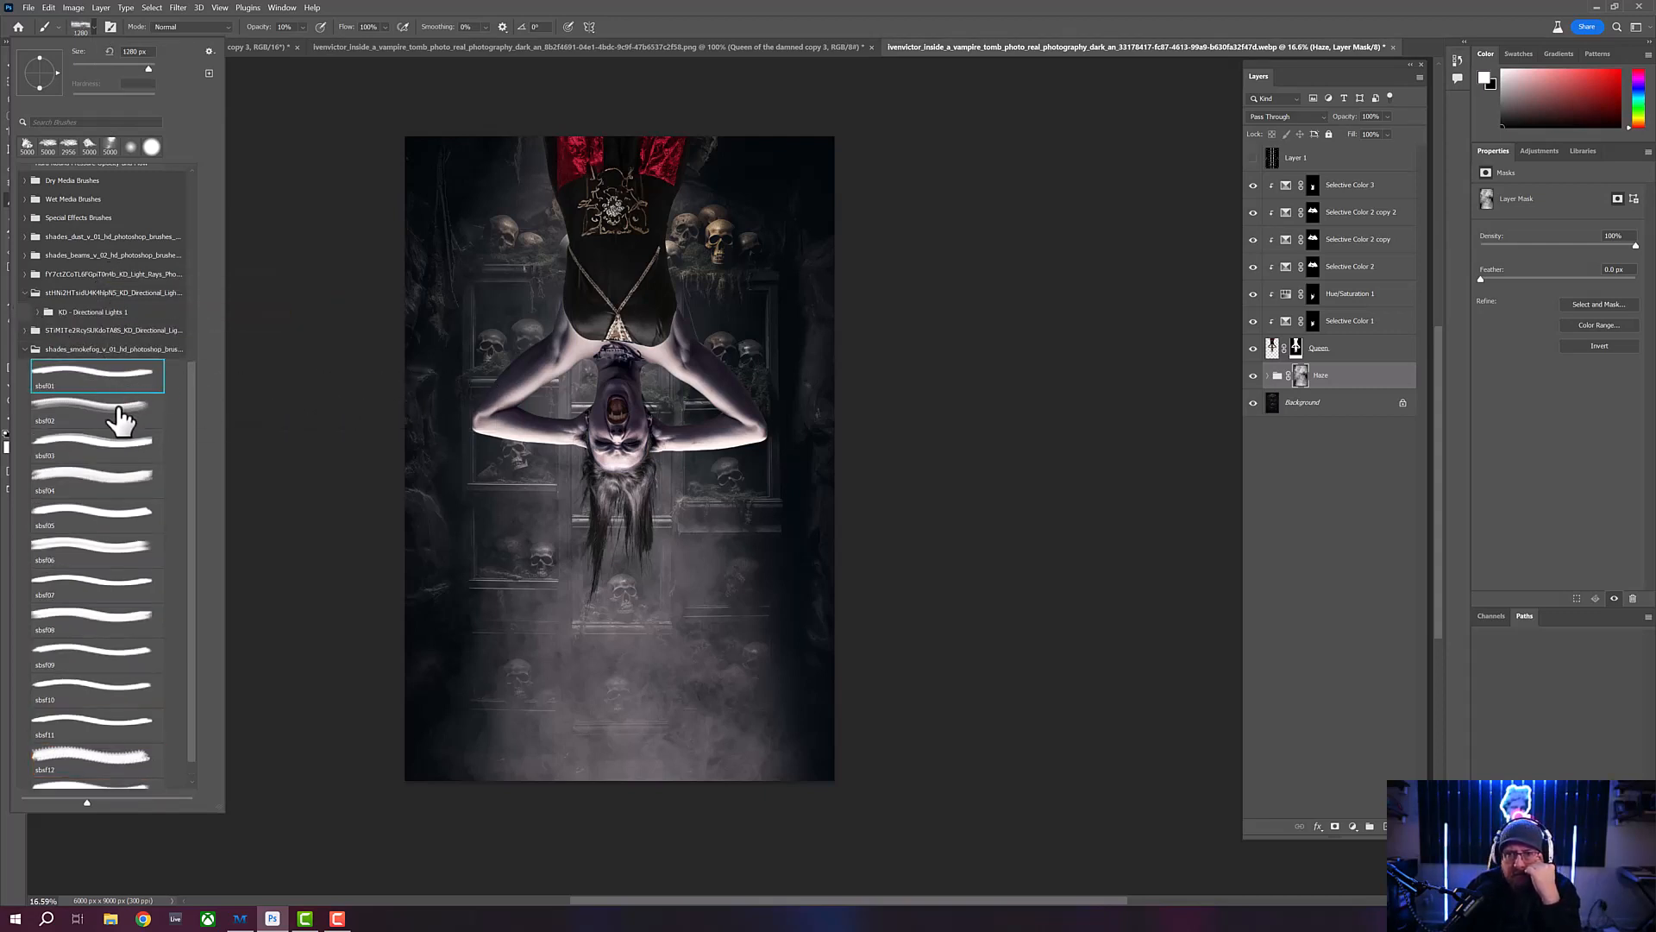
{"action": "left_click", "coordinate": [110, 481]}
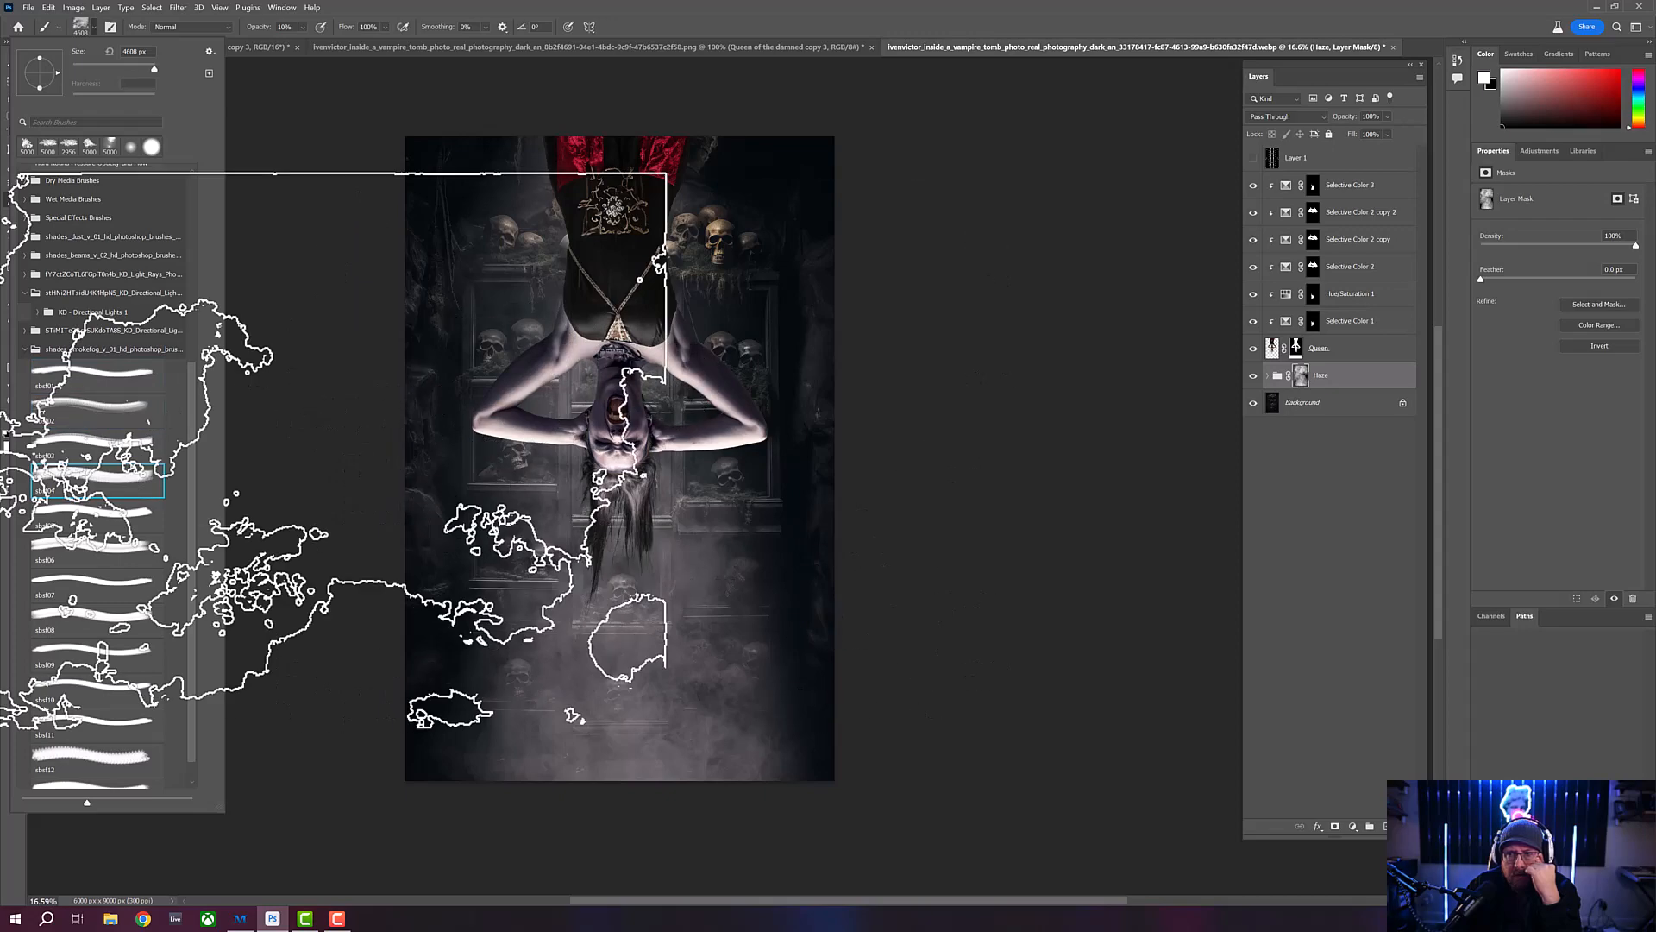
{"action": "left_click", "coordinate": [103, 582]}
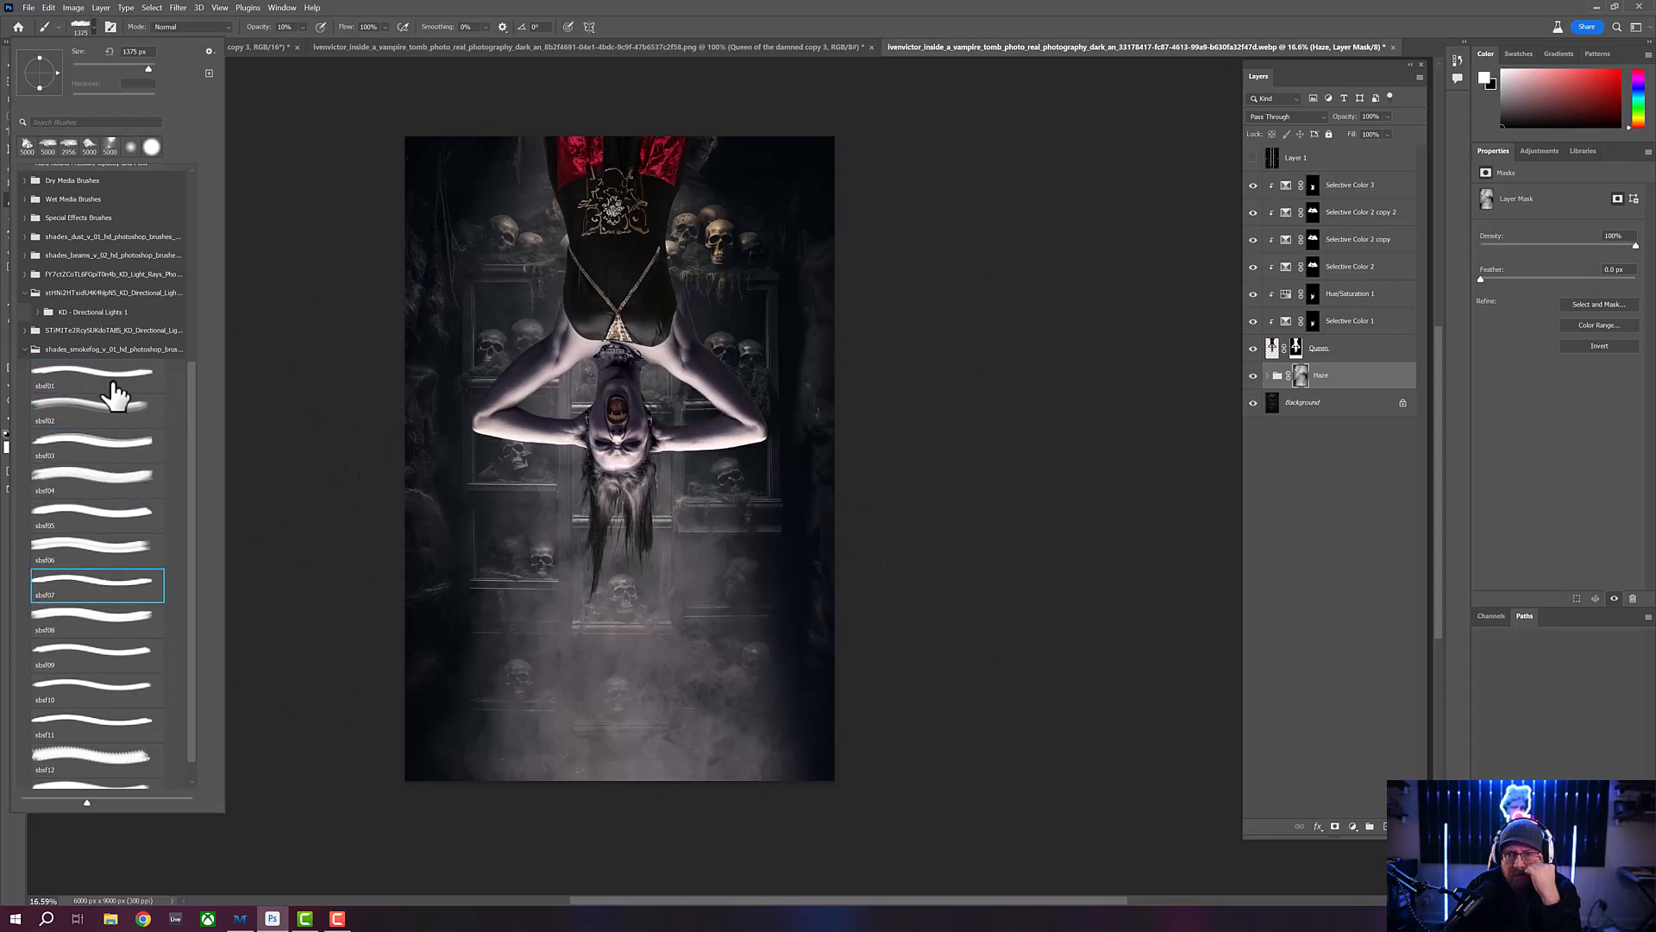
- Collapse the smoke set, expand the KD - Directional Lights 1 folder and preview its brush tips up to KD Directional Lights 14
{"action": "left_click", "coordinate": [29, 351]}
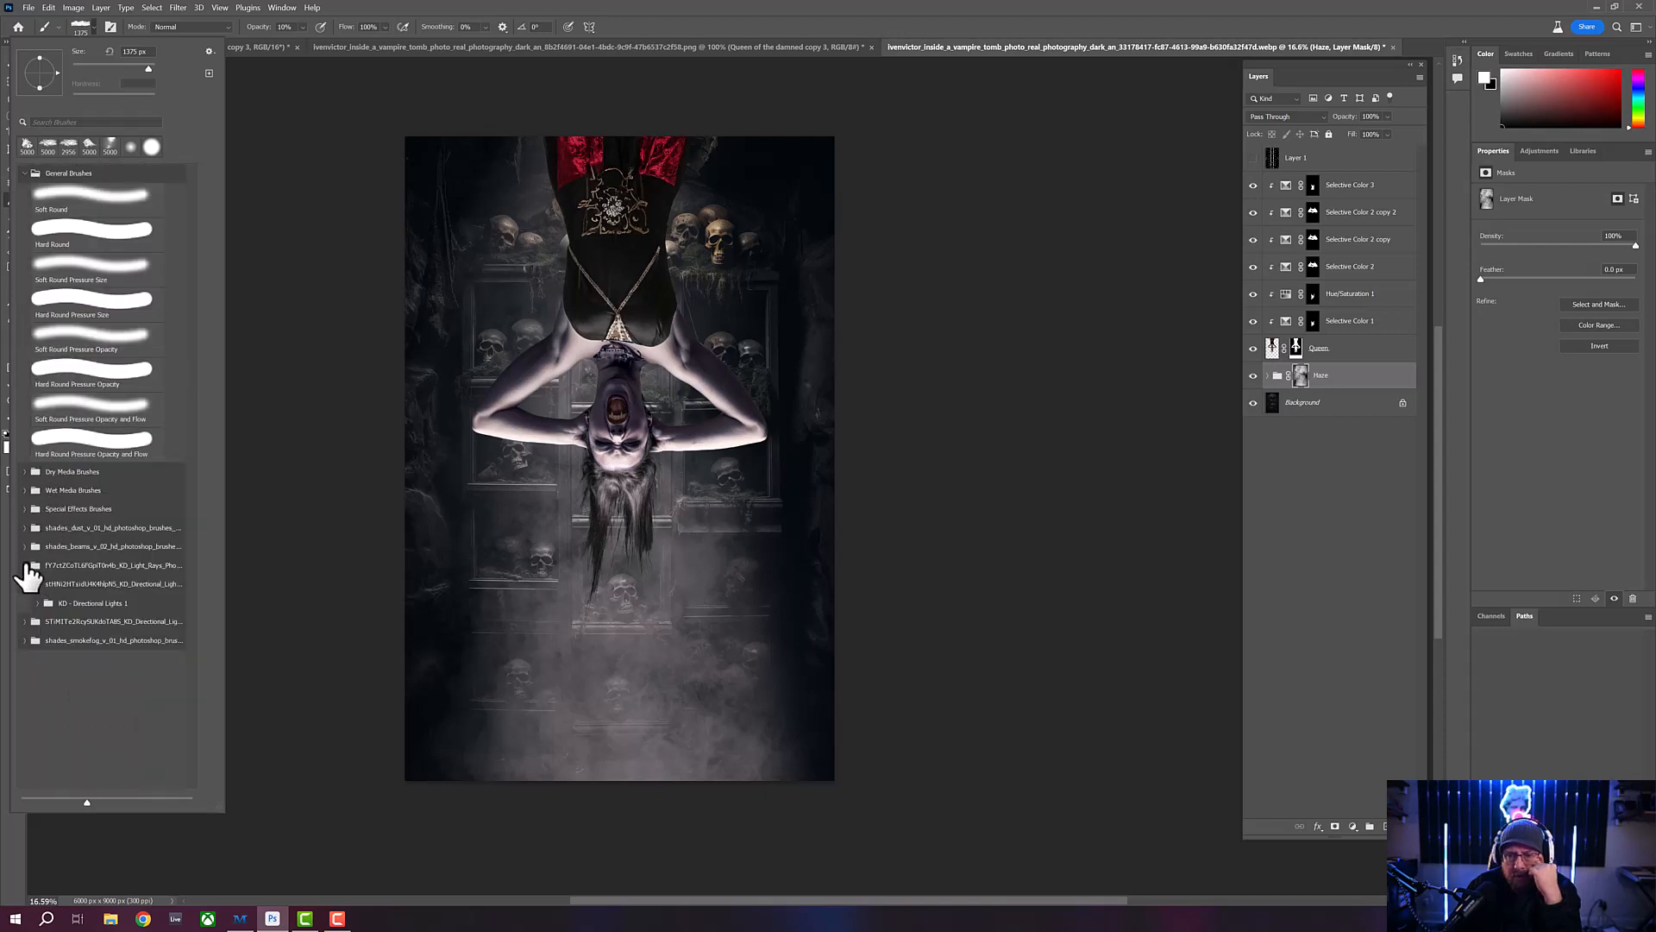
{"action": "left_click", "coordinate": [25, 584]}
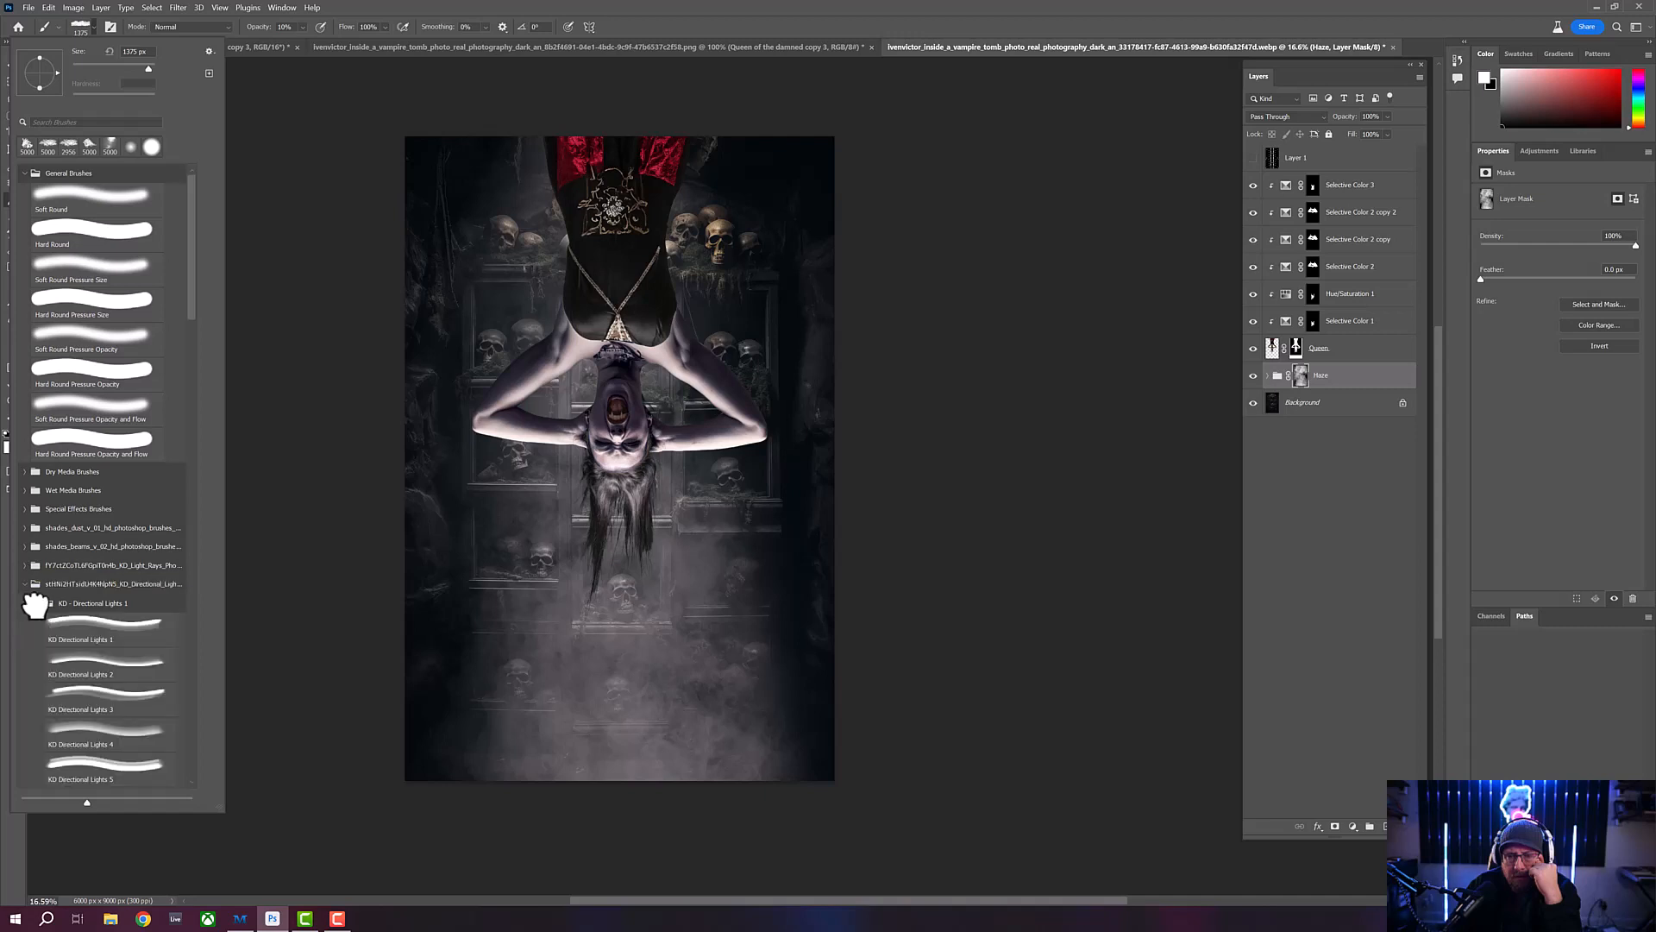
{"action": "left_click", "coordinate": [86, 630]}
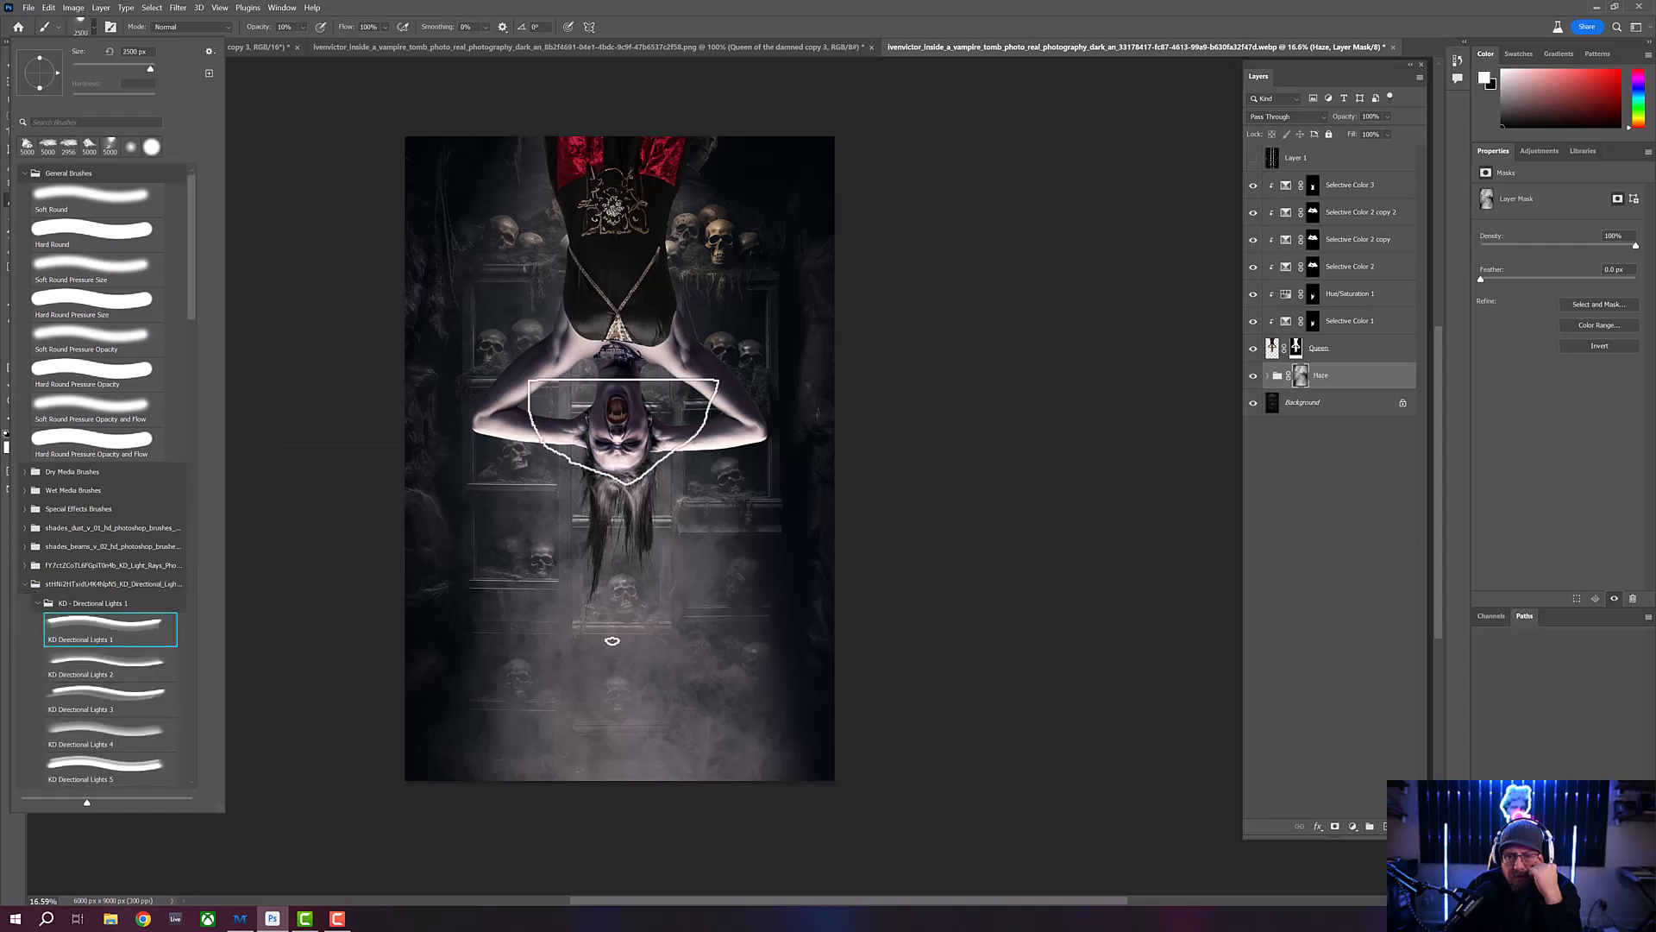
{"action": "left_click", "coordinate": [111, 671]}
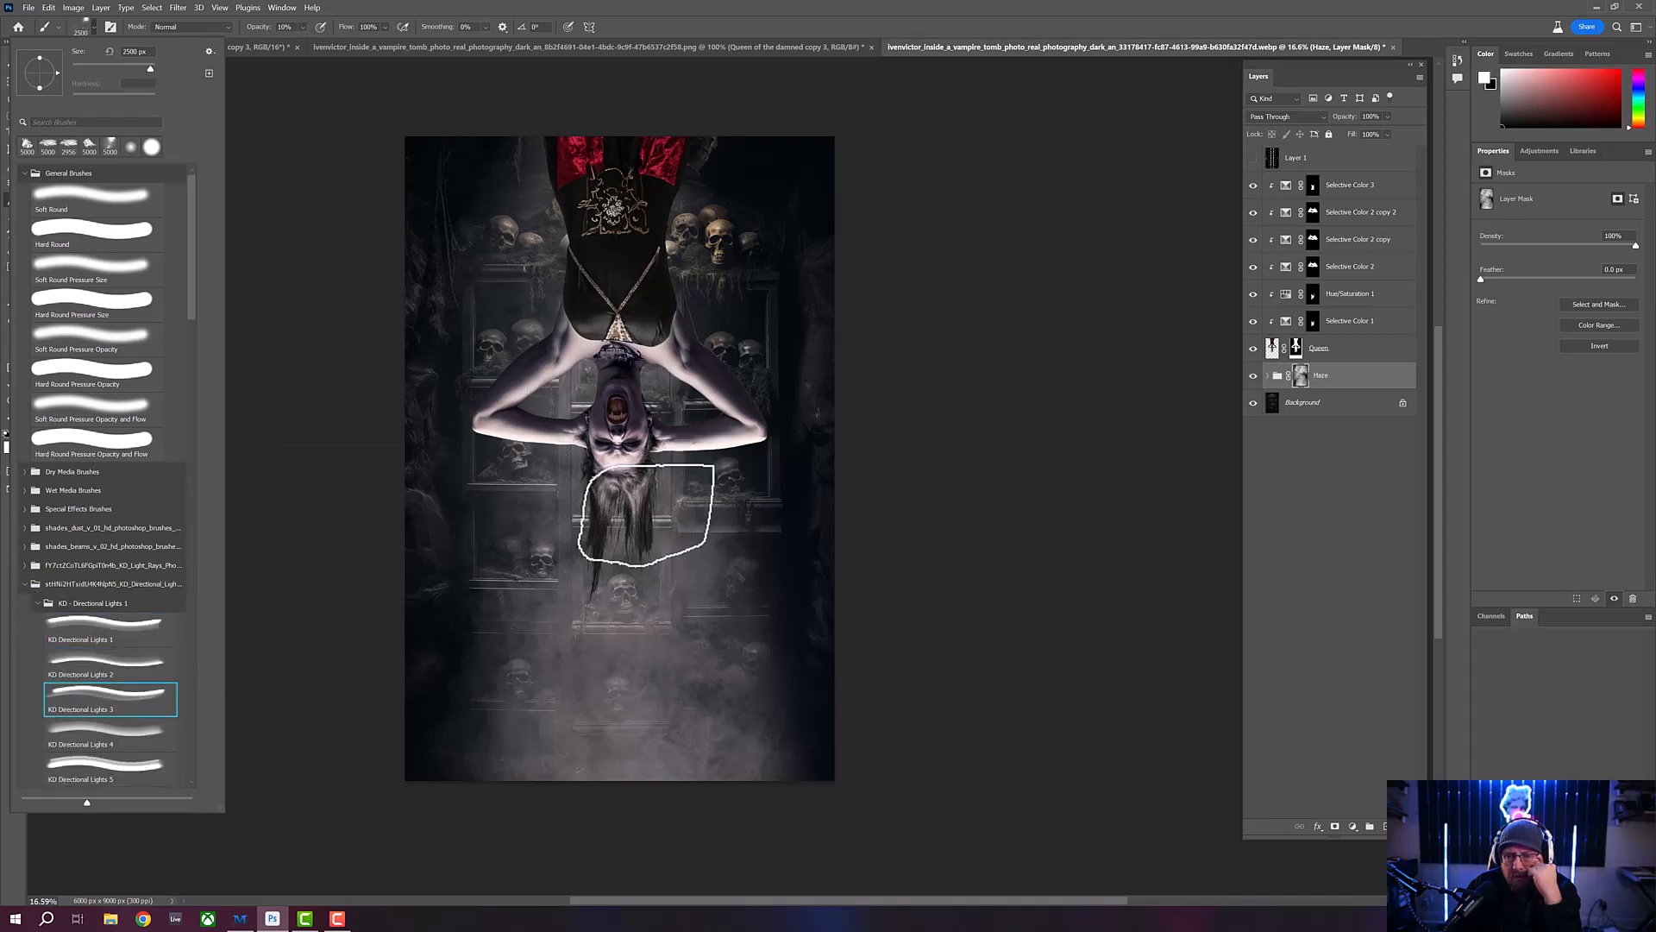
{"action": "left_click", "coordinate": [111, 735]}
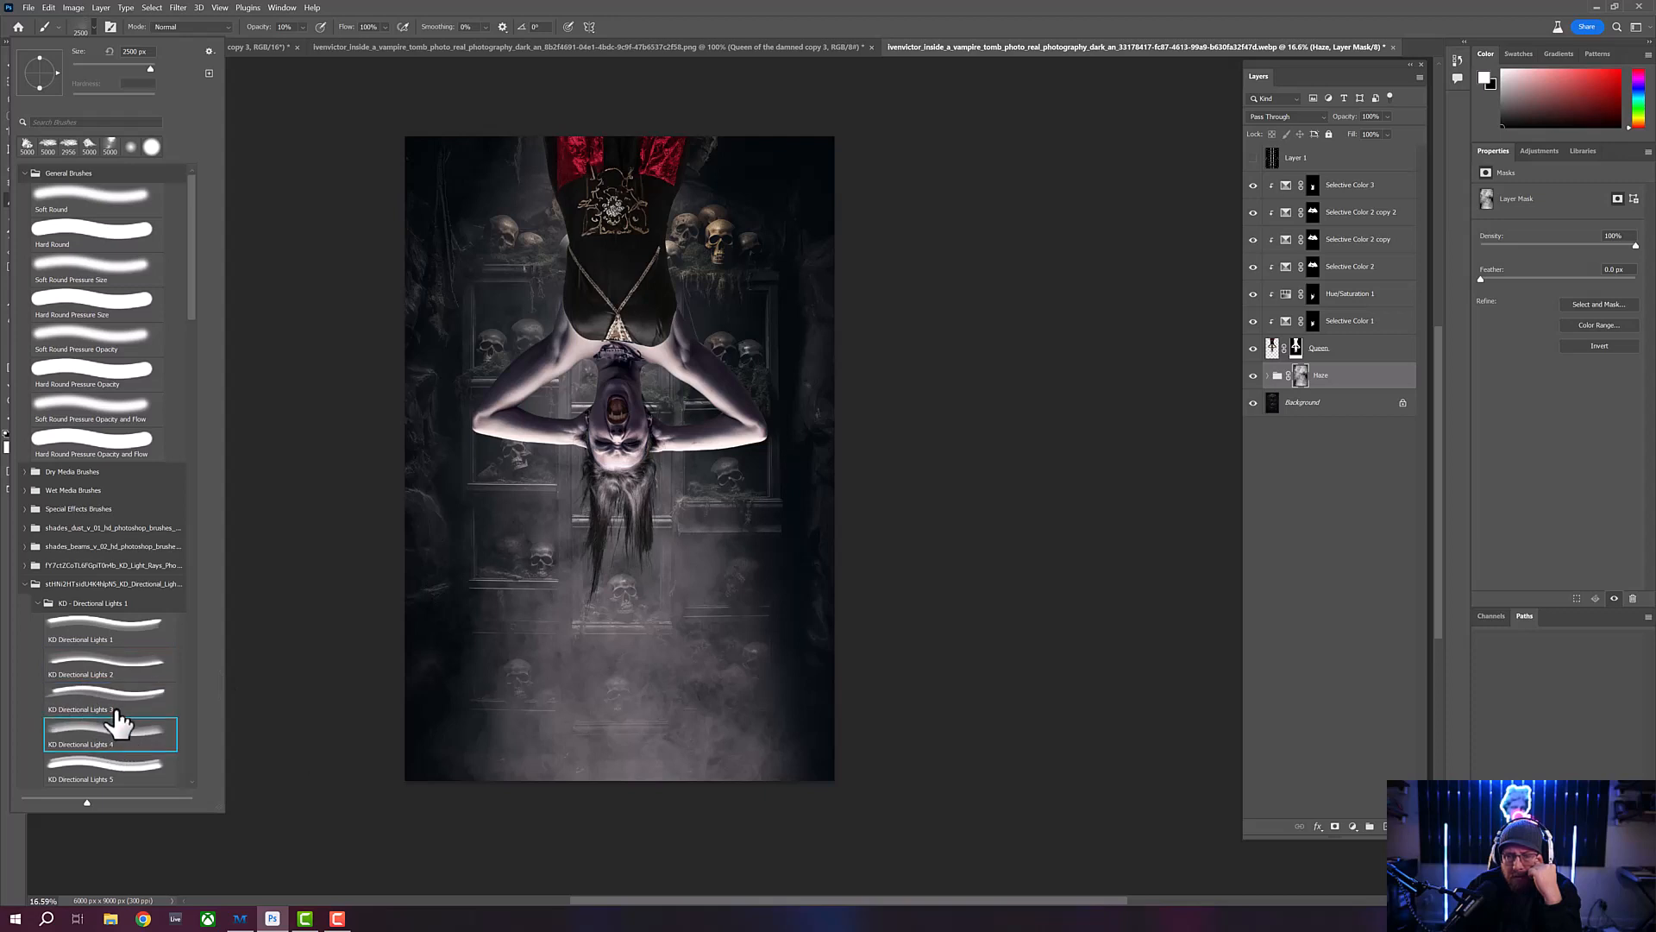
{"action": "scroll", "coordinate": [149, 621], "scroll_direction": "down", "scroll_amount": 2}
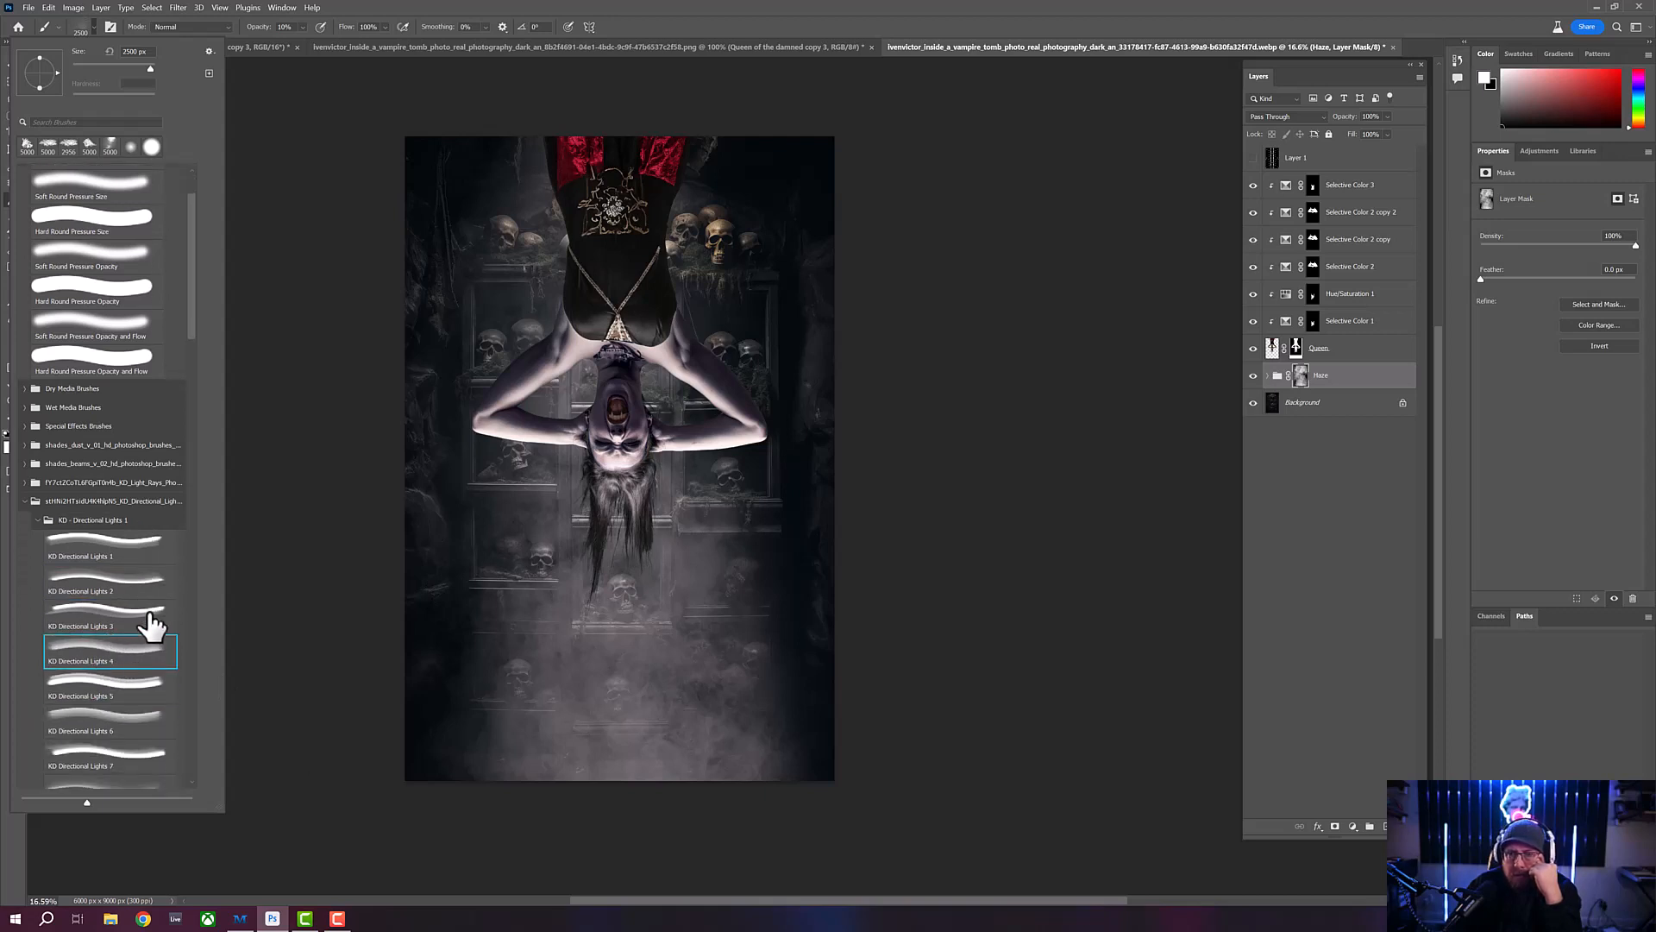
{"action": "scroll", "coordinate": [151, 623], "scroll_direction": "down", "scroll_amount": 6}
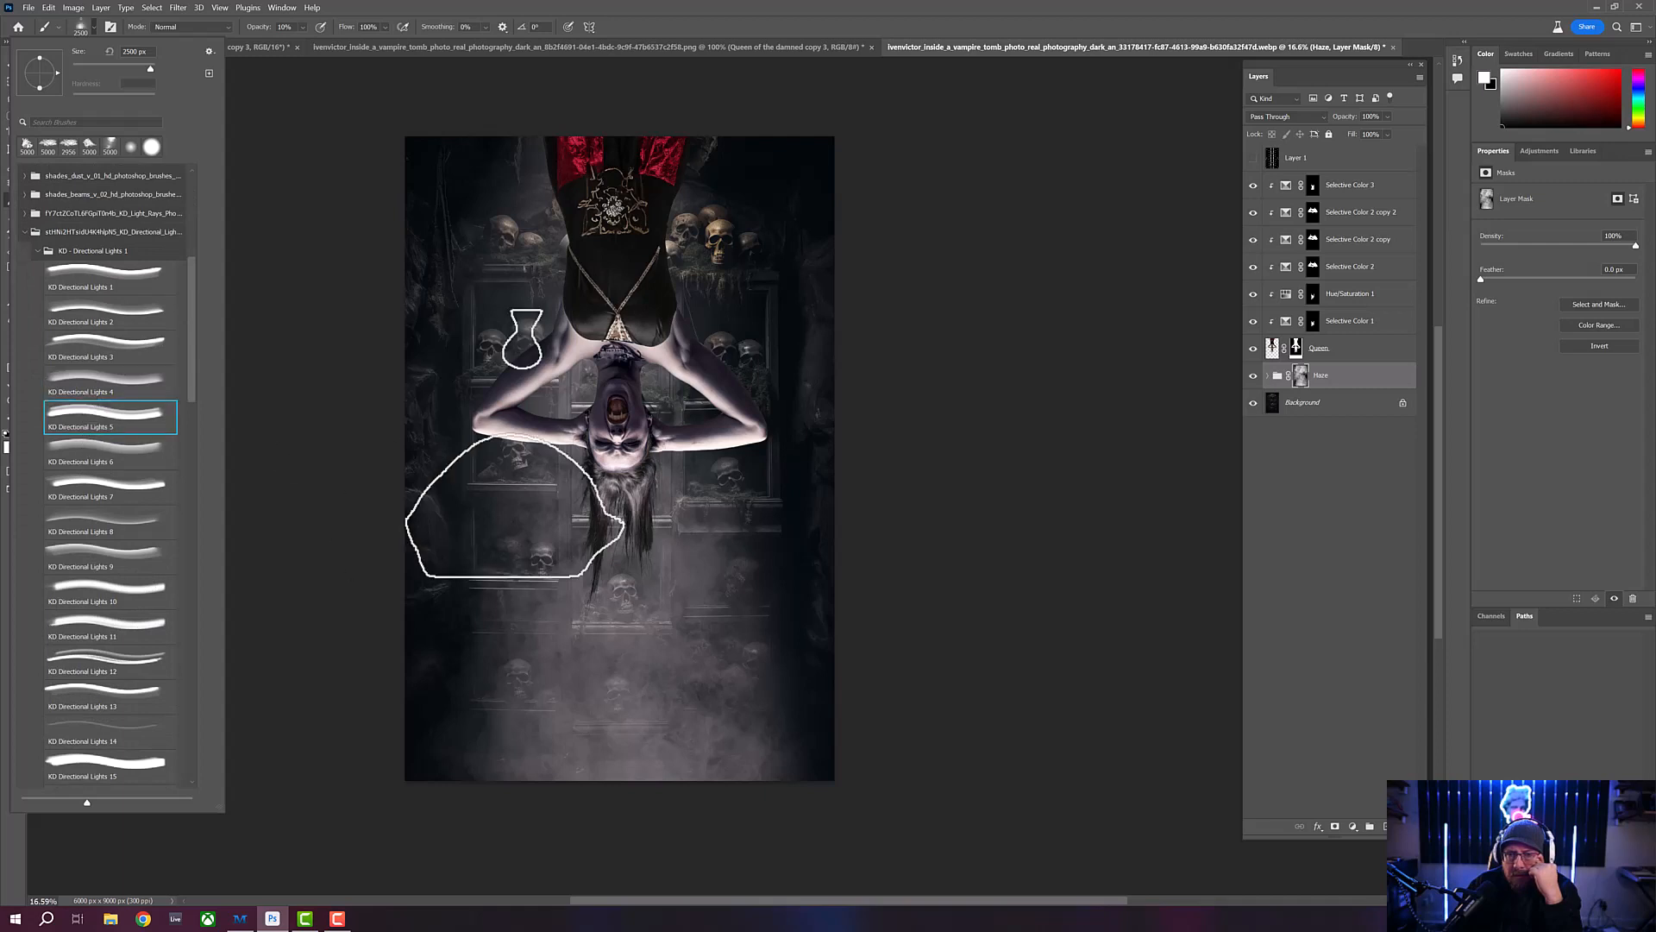
{"action": "left_click", "coordinate": [119, 455]}
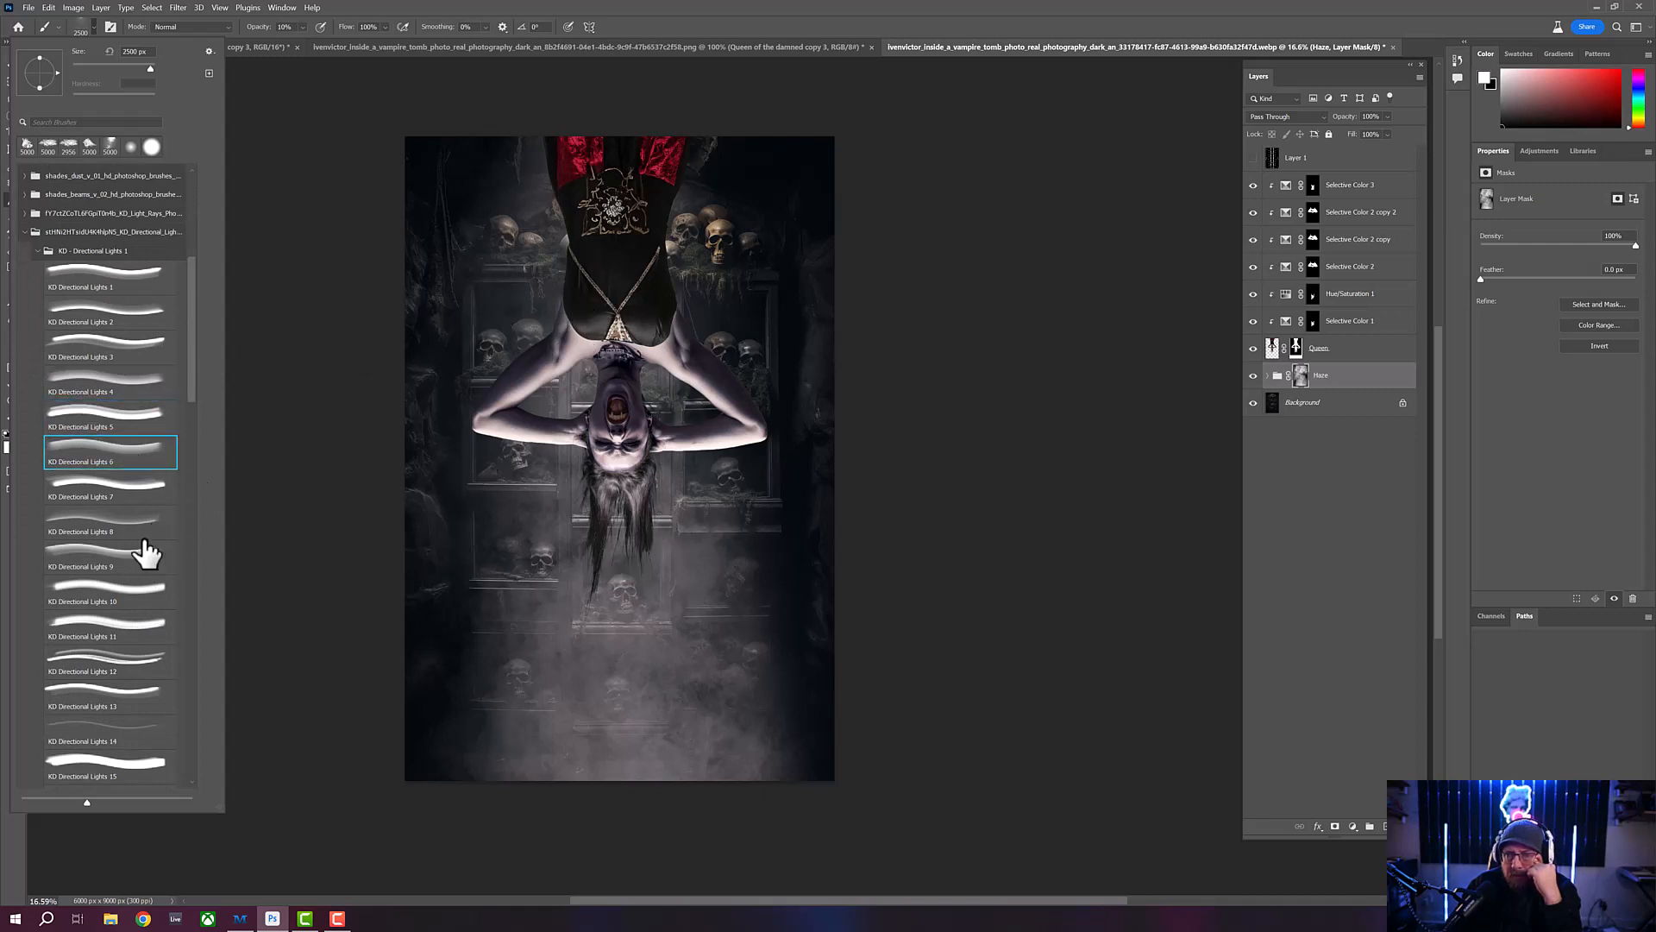
{"action": "left_click", "coordinate": [121, 493]}
{"action": "left_click", "coordinate": [113, 527]}
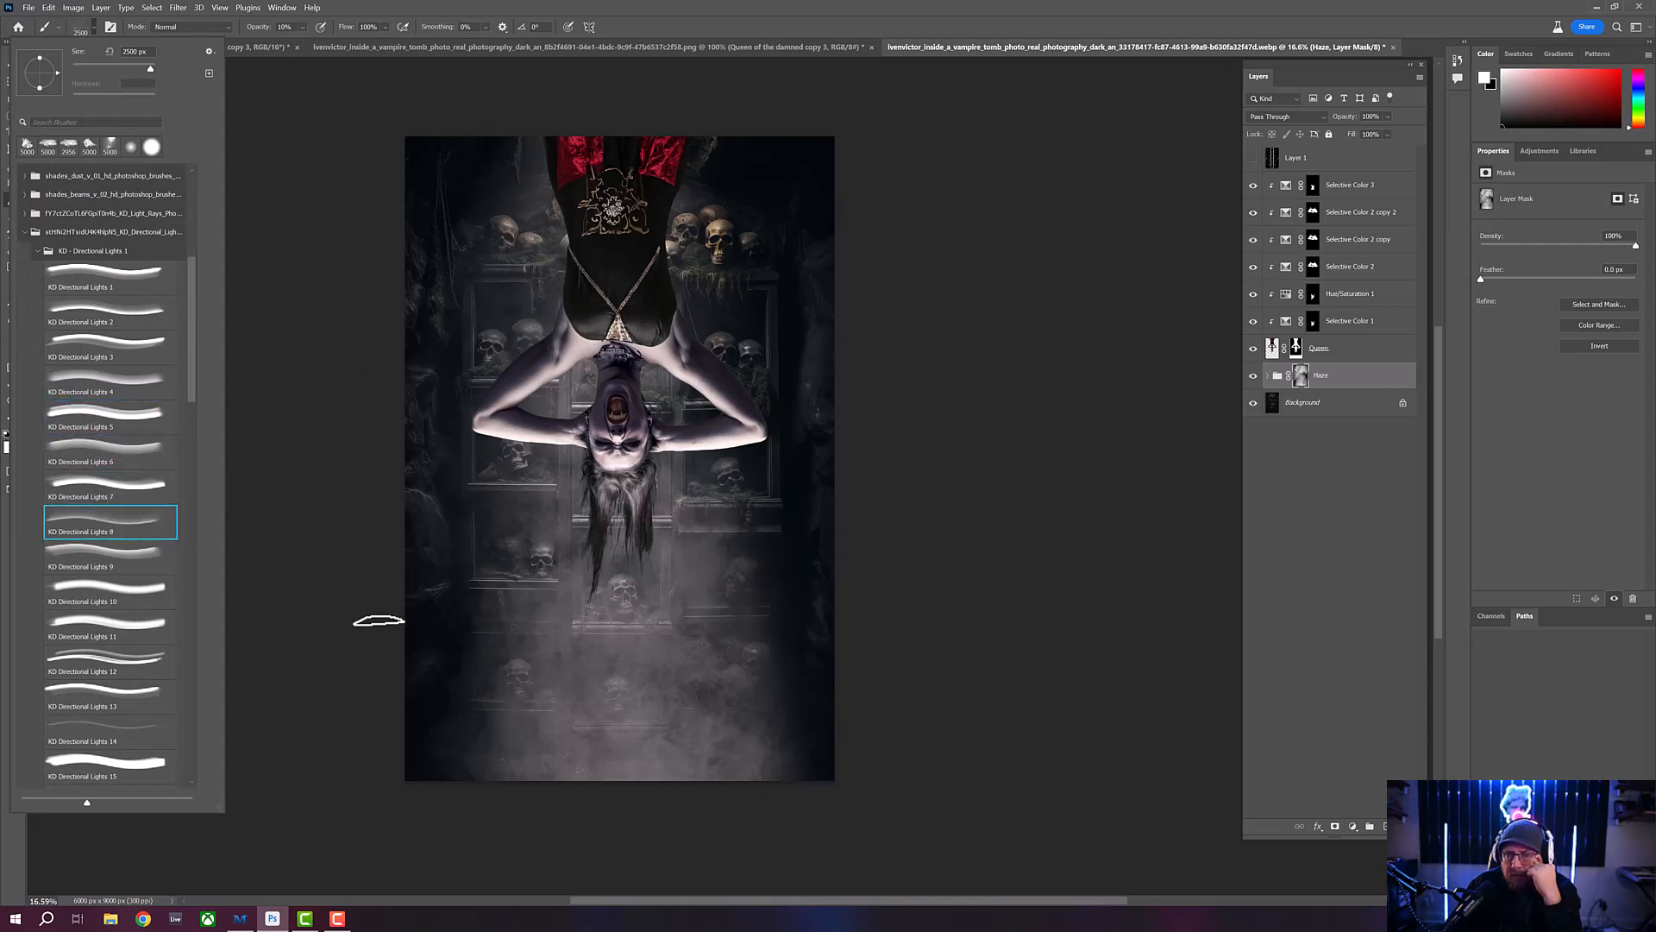
{"action": "left_click", "coordinate": [122, 562]}
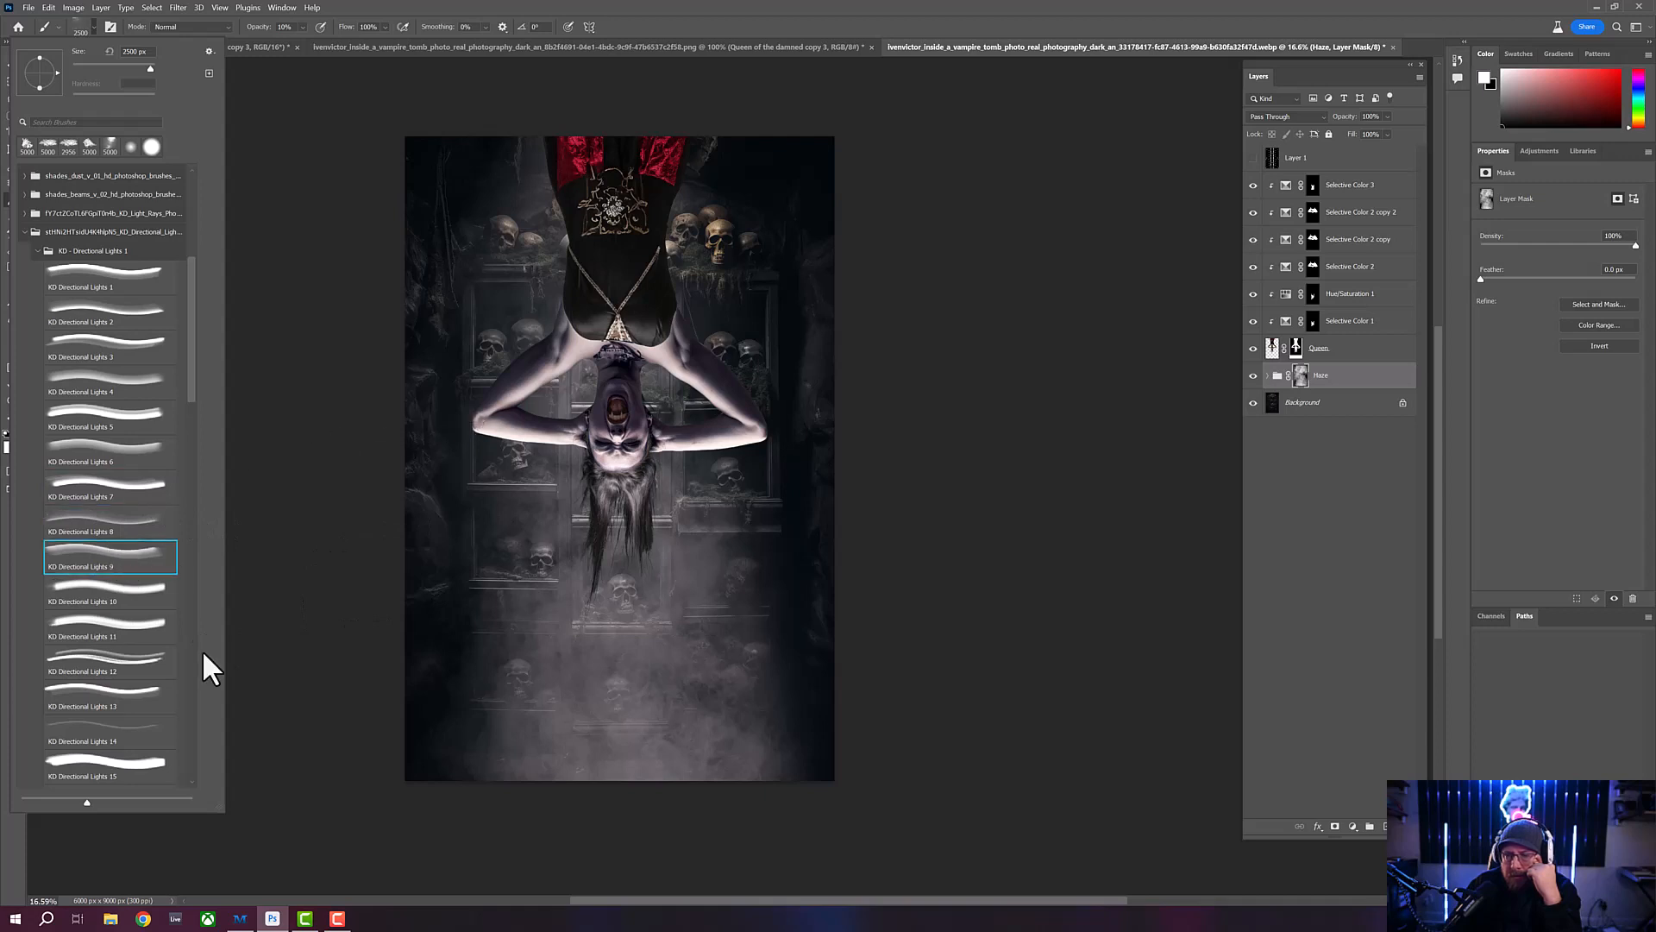
{"action": "left_click", "coordinate": [108, 585]}
{"action": "left_click", "coordinate": [121, 634]}
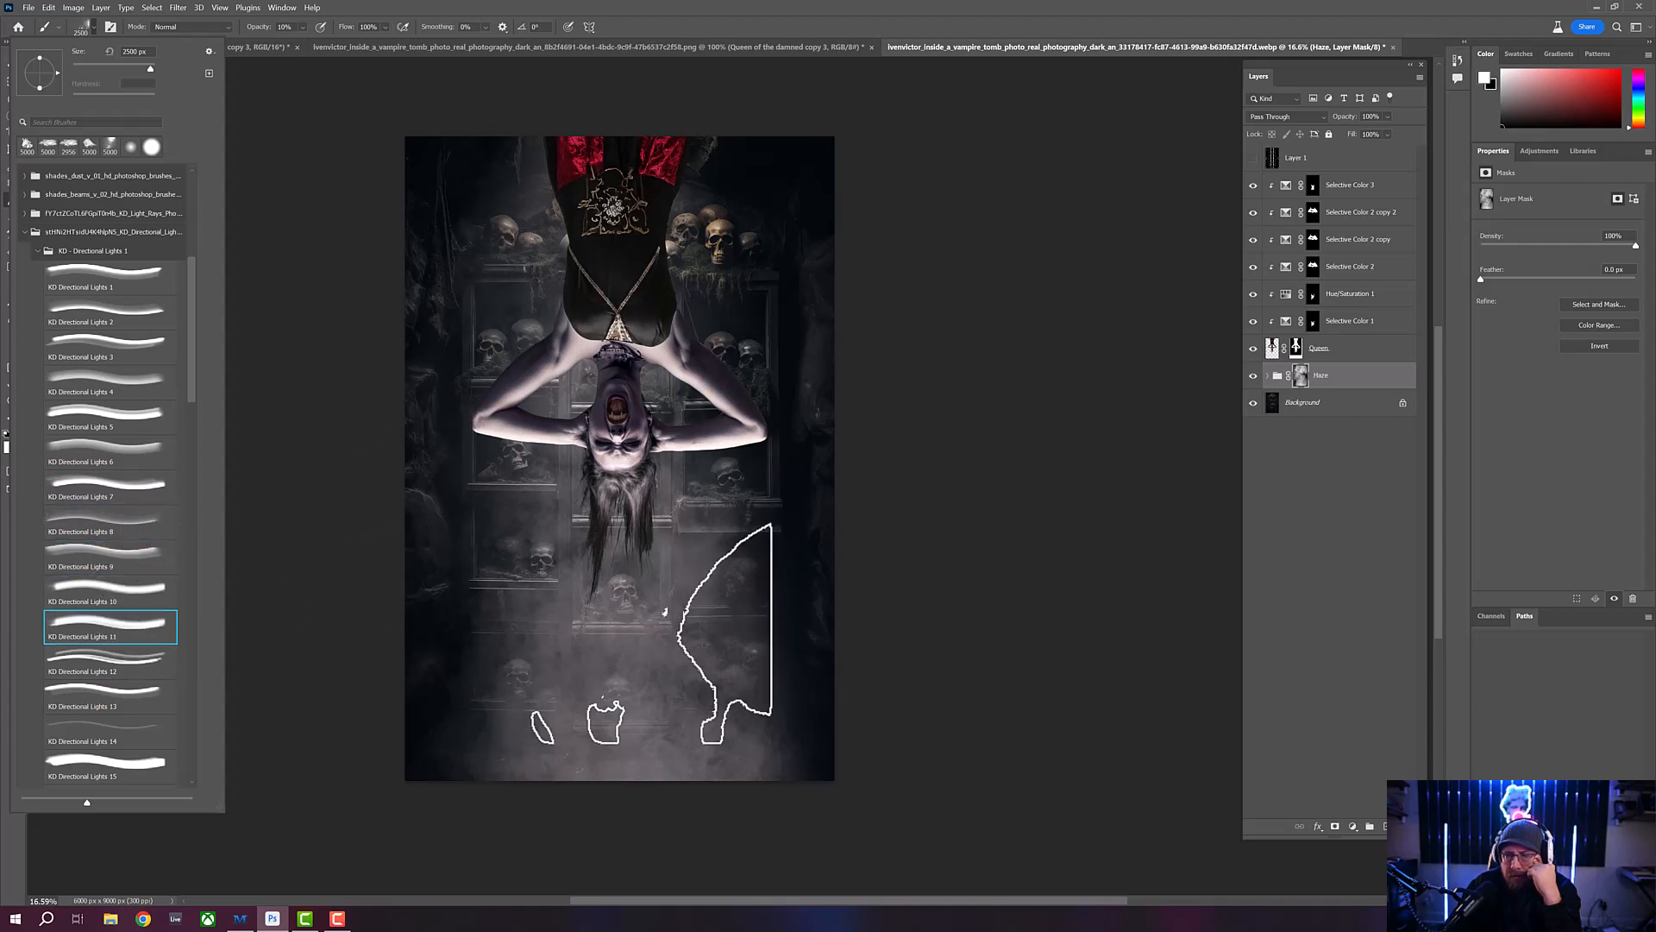
{"action": "left_click", "coordinate": [121, 673]}
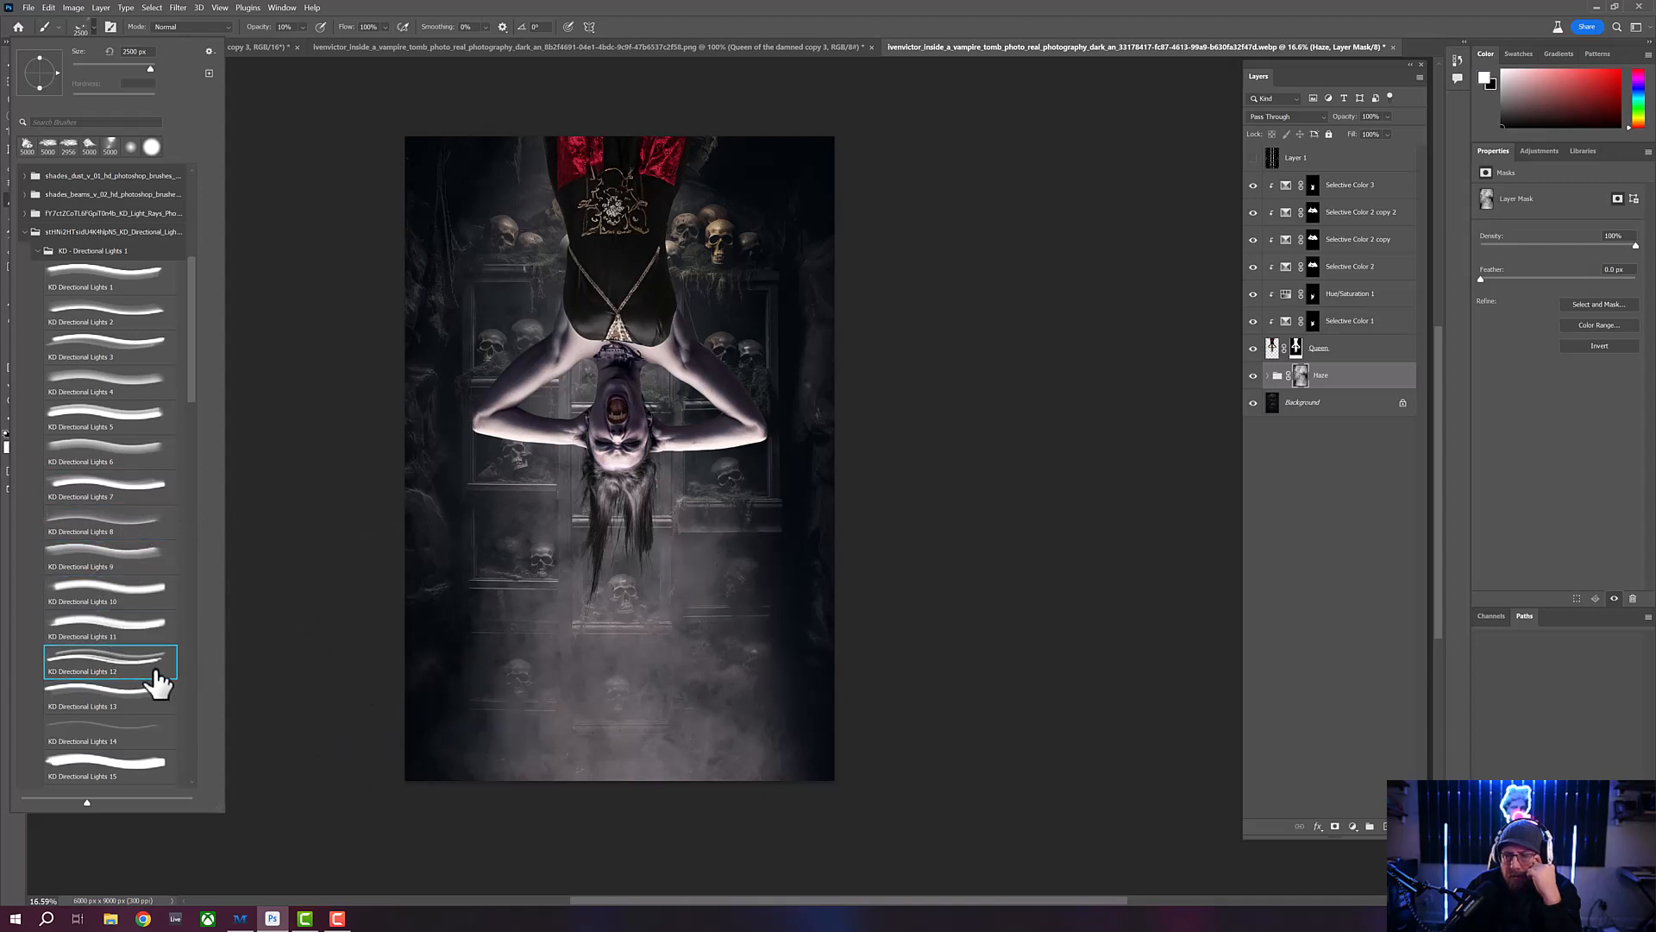
{"action": "left_click", "coordinate": [119, 697]}
{"action": "left_click", "coordinate": [129, 734]}
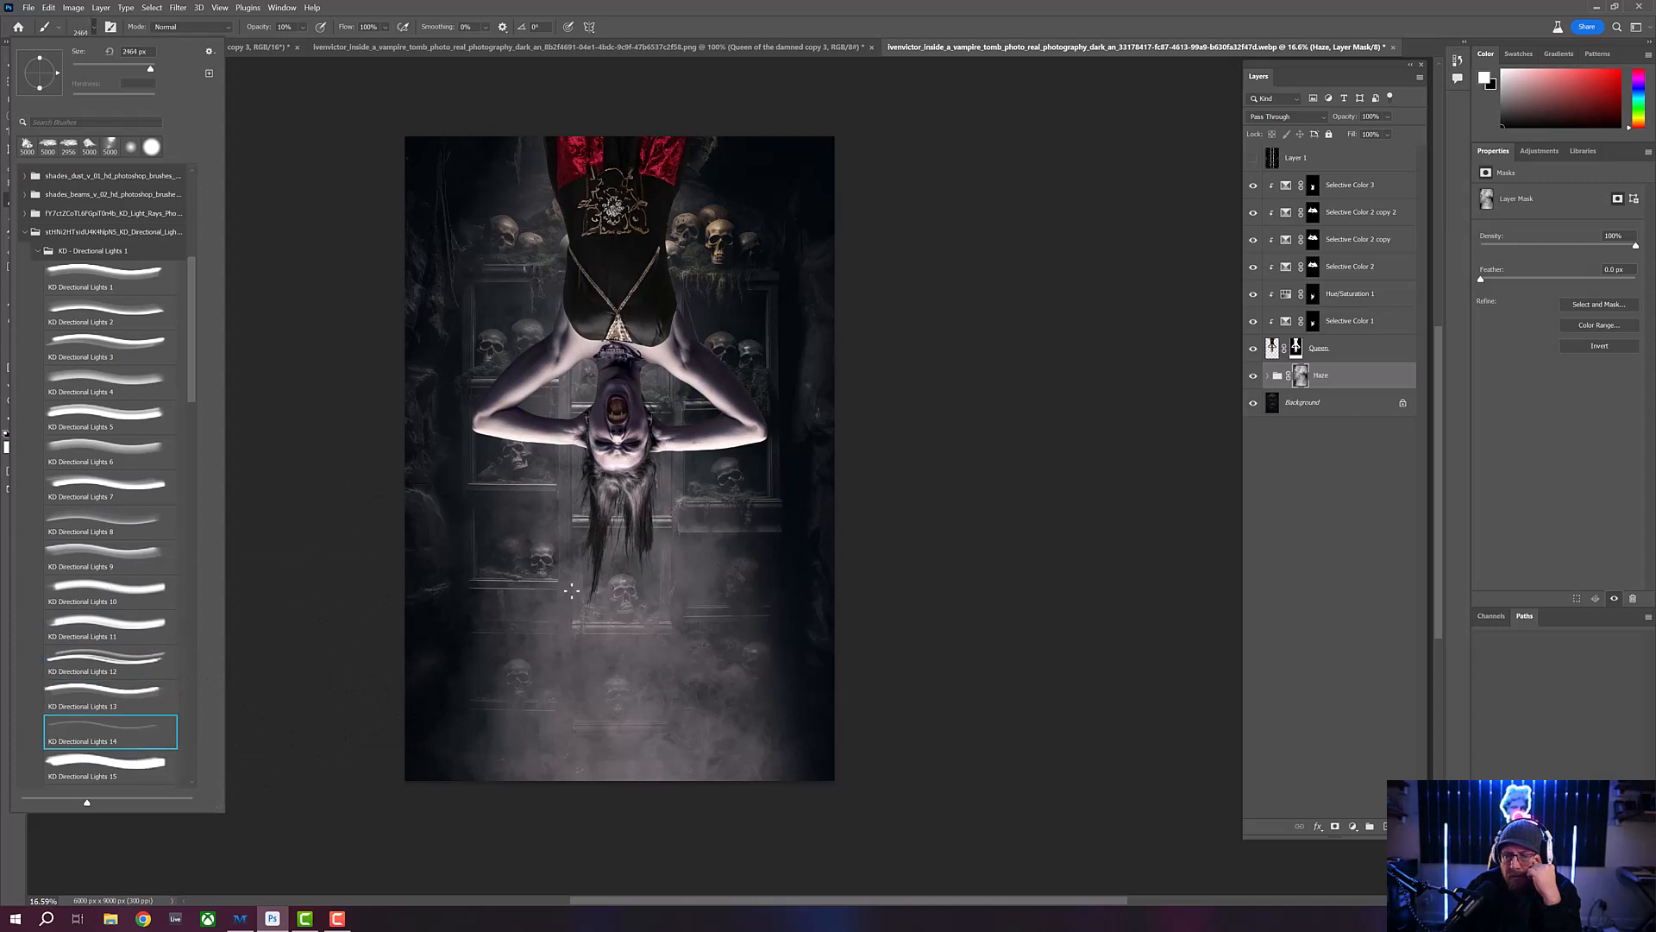
- Preview the tip shapes of brushes KD Directional Lights 15 through 25 over the canvas
{"action": "scroll", "coordinate": [193, 399], "scroll_direction": "down", "scroll_amount": 5}
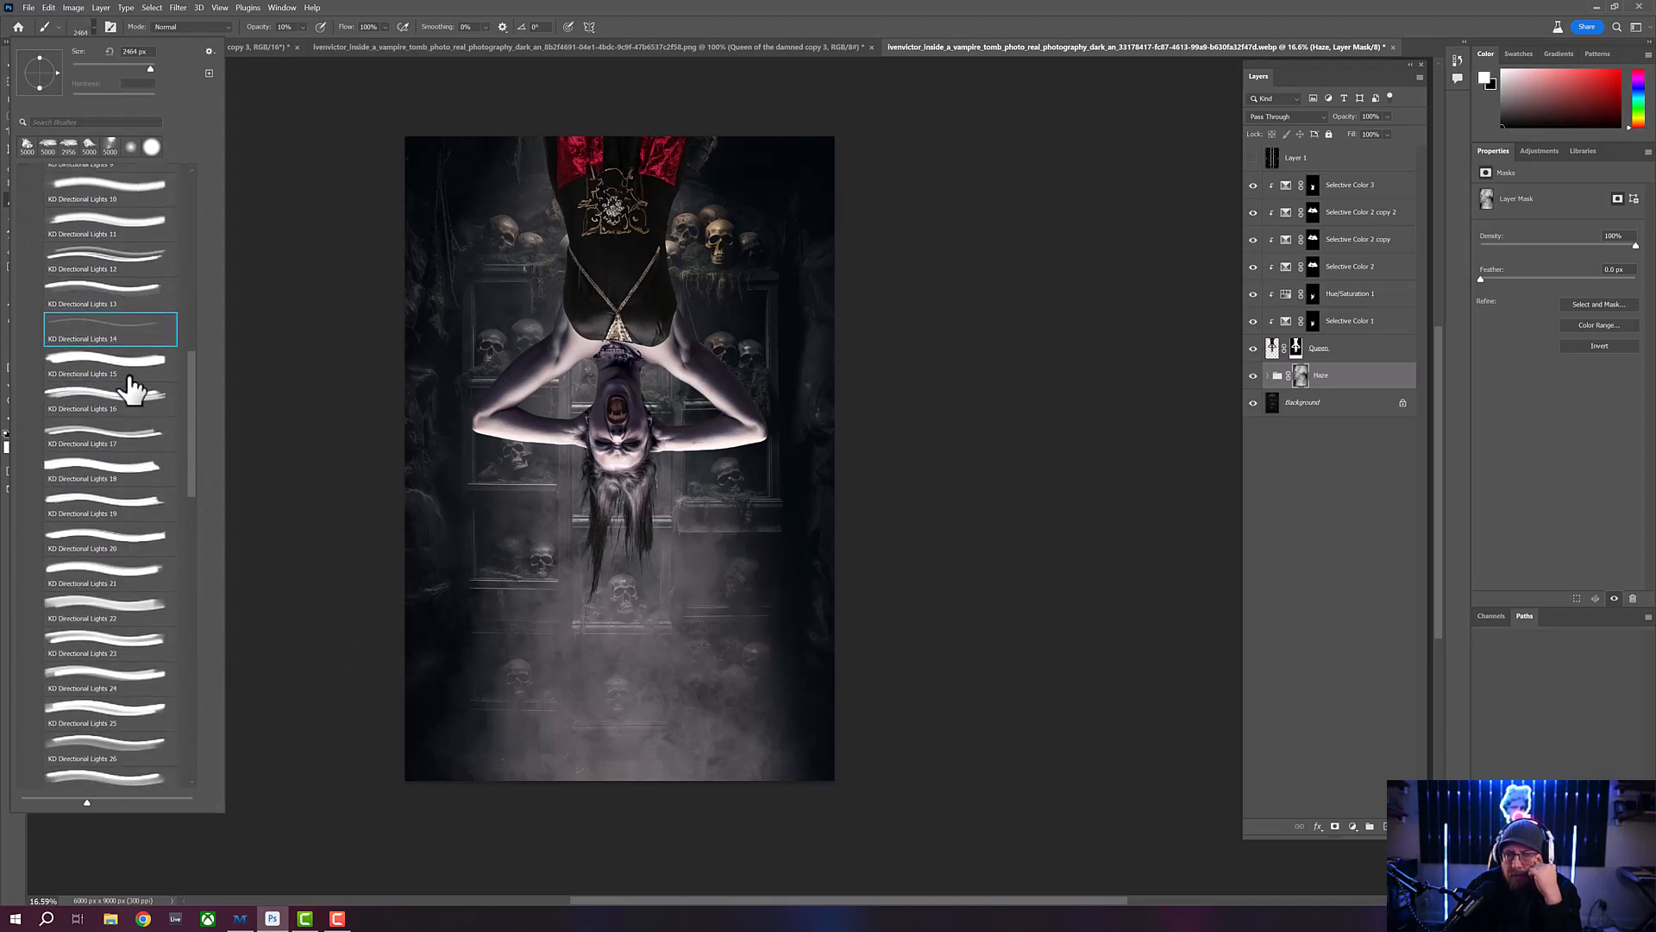
{"action": "left_click", "coordinate": [130, 366]}
{"action": "left_click", "coordinate": [133, 397]}
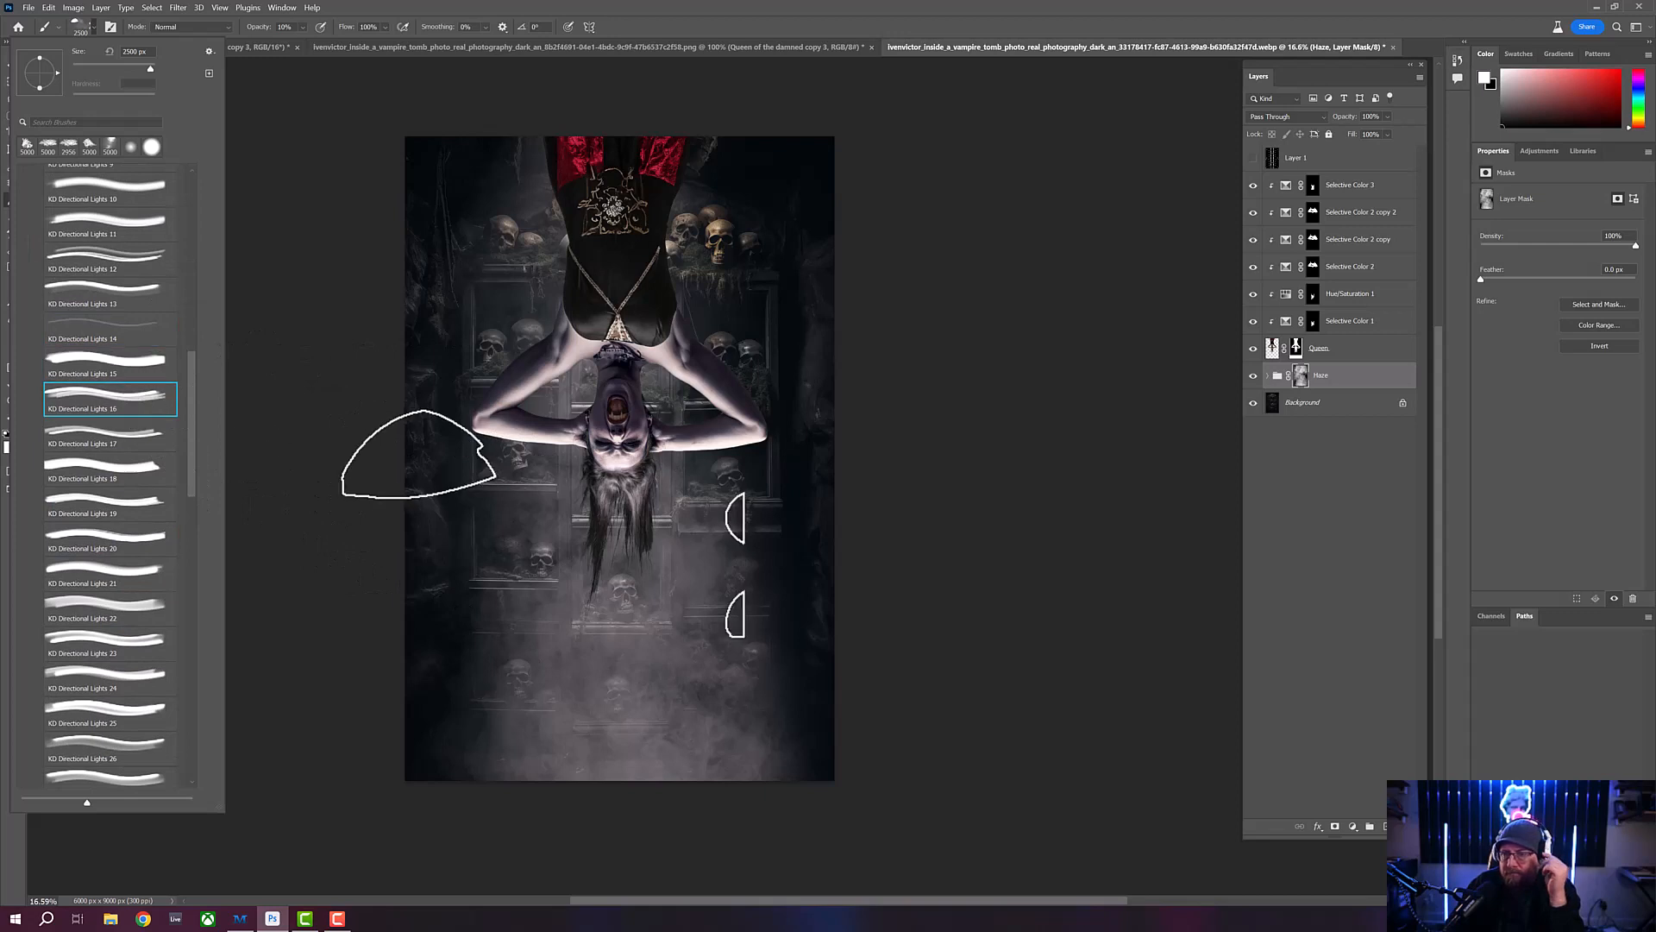
{"action": "left_click", "coordinate": [138, 436]}
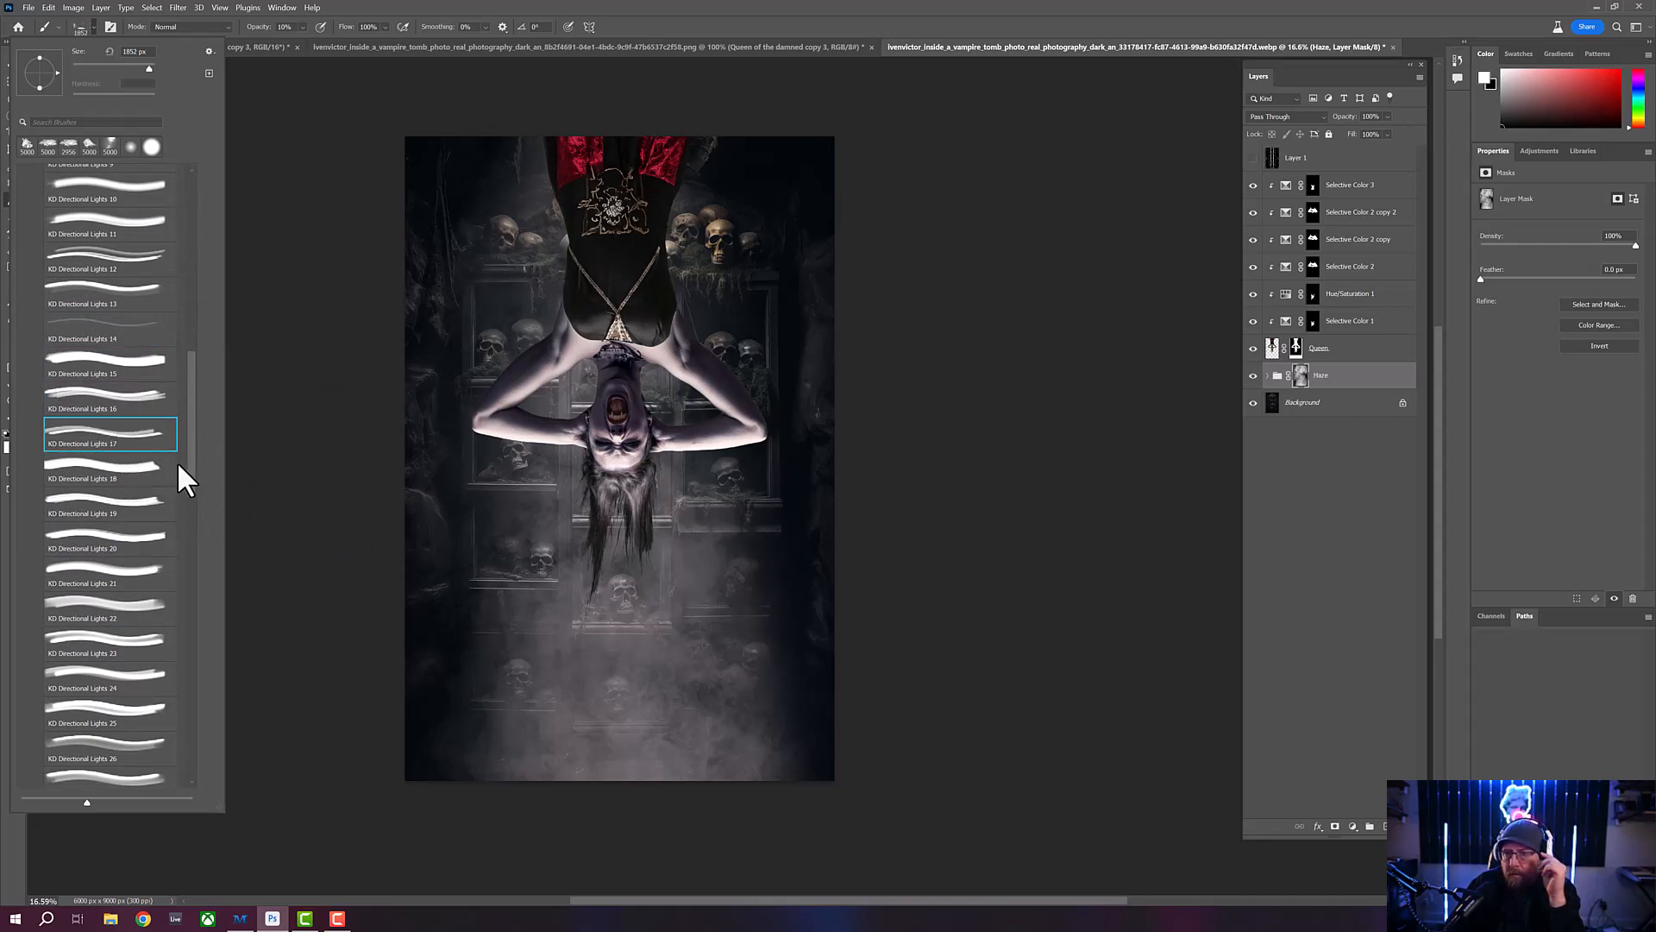
{"action": "left_click", "coordinate": [152, 473]}
{"action": "left_click", "coordinate": [121, 517]}
{"action": "left_click", "coordinate": [112, 542]}
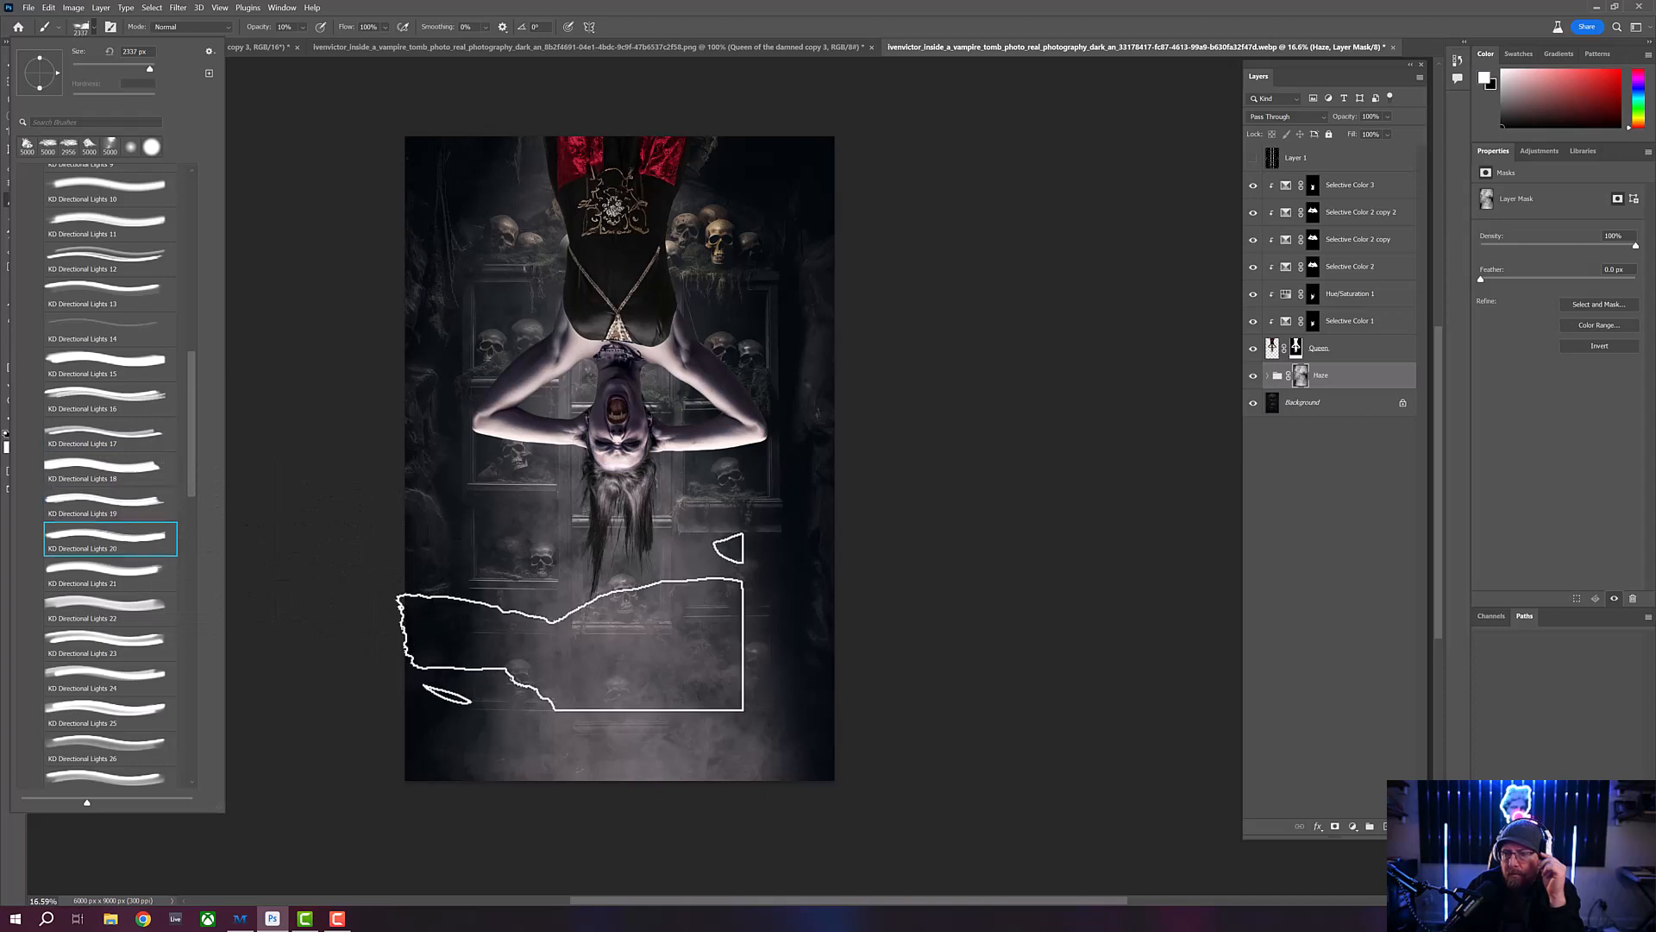
{"action": "left_click", "coordinate": [128, 582]}
{"action": "left_click", "coordinate": [122, 614]}
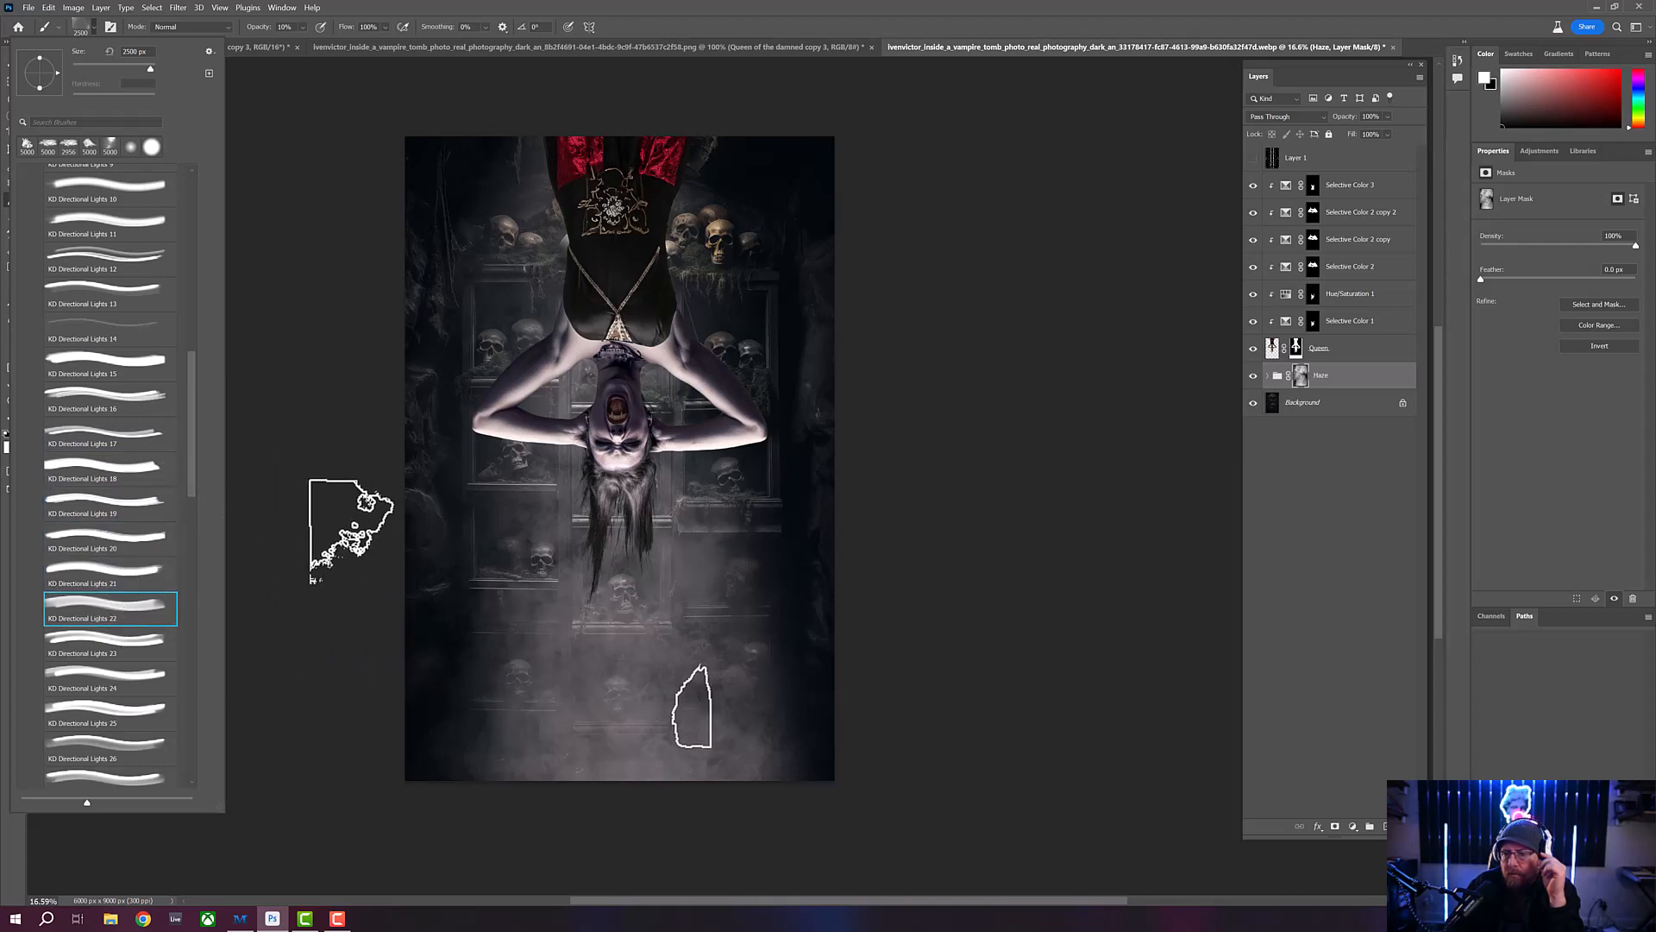
{"action": "left_click", "coordinate": [136, 656]}
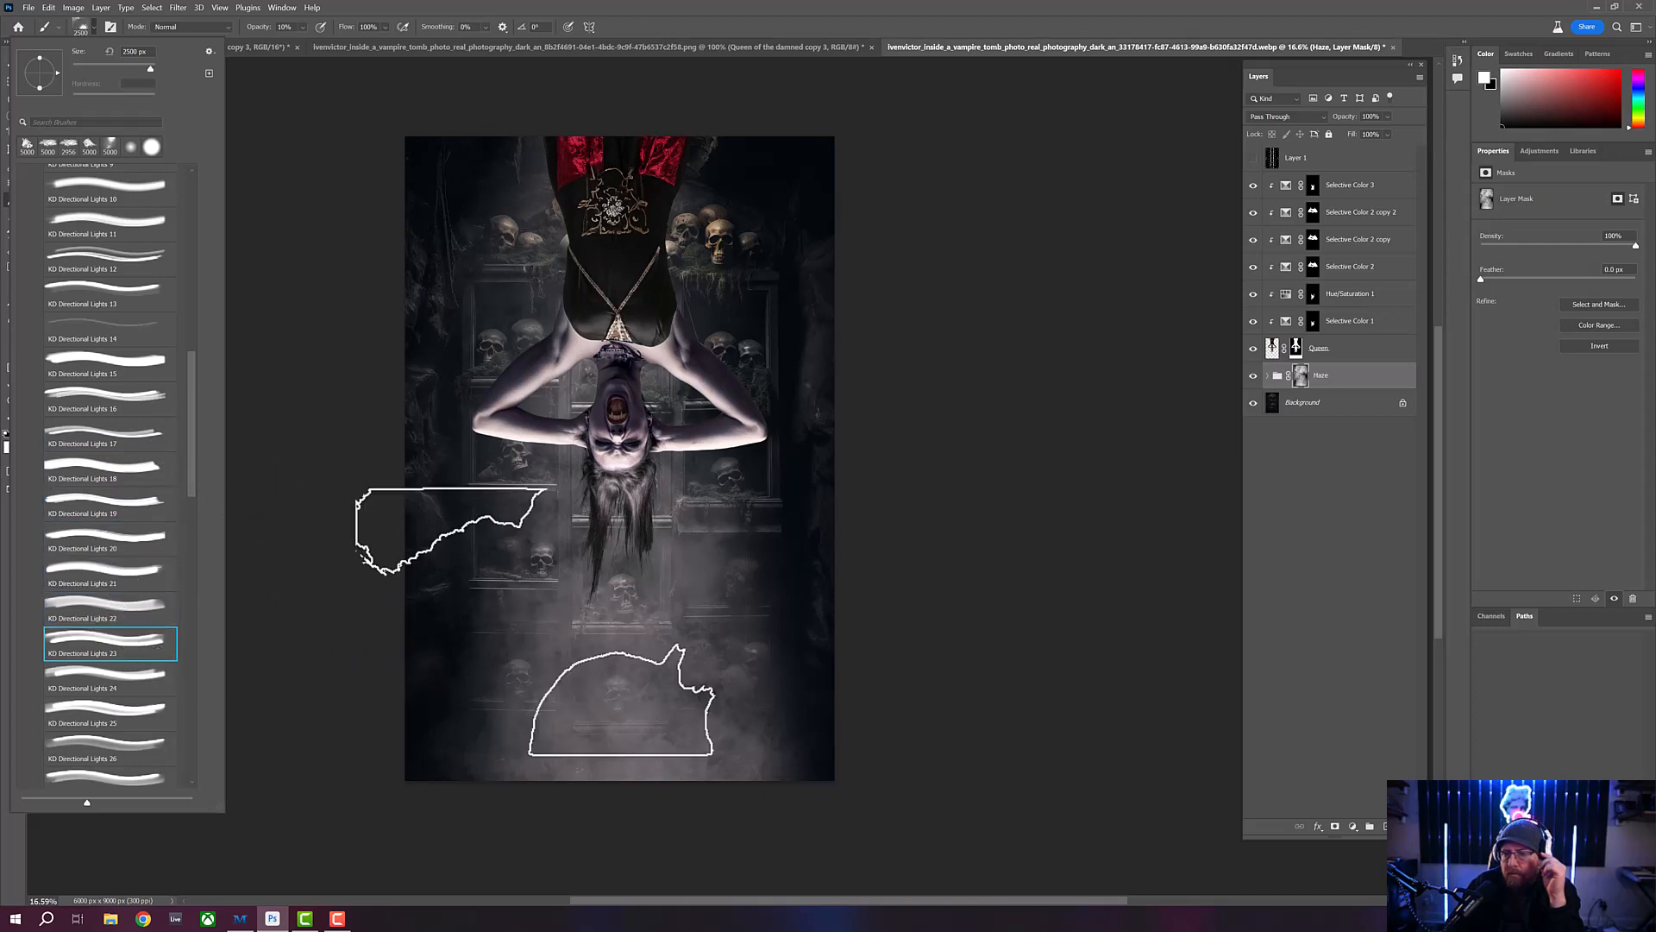
{"action": "left_click", "coordinate": [111, 686]}
{"action": "left_click", "coordinate": [121, 713]}
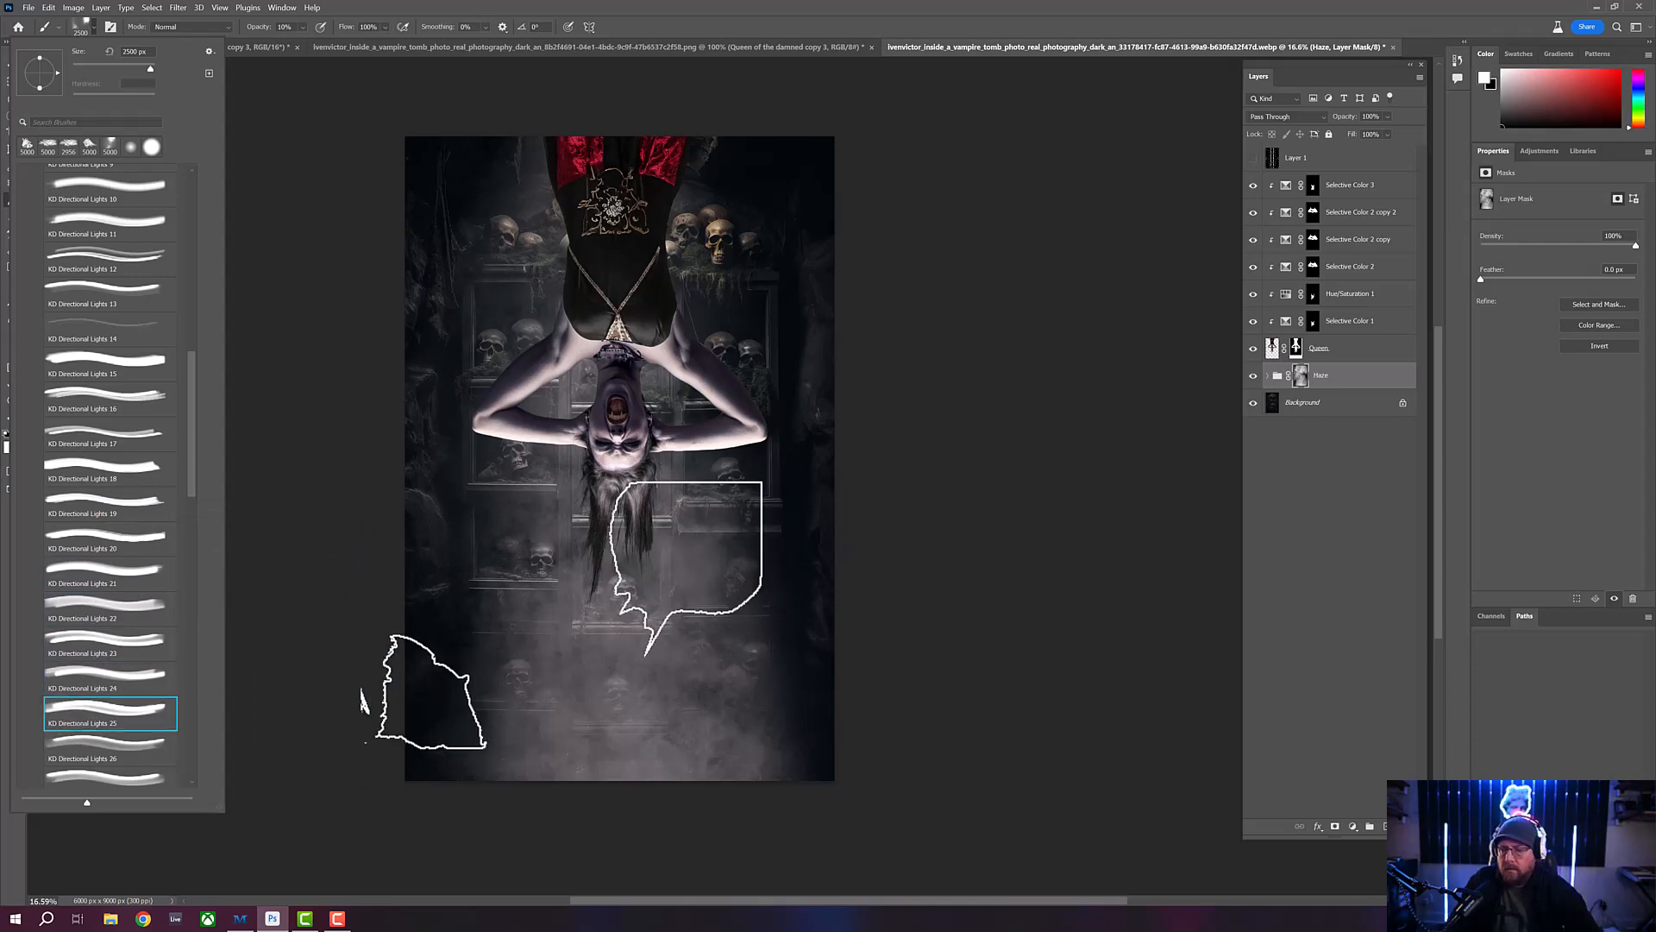
- Continue comparing directional light tips over the canvas, from KD Directional Lights 26 through 34
{"action": "scroll", "coordinate": [195, 483], "scroll_direction": "down", "scroll_amount": 5}
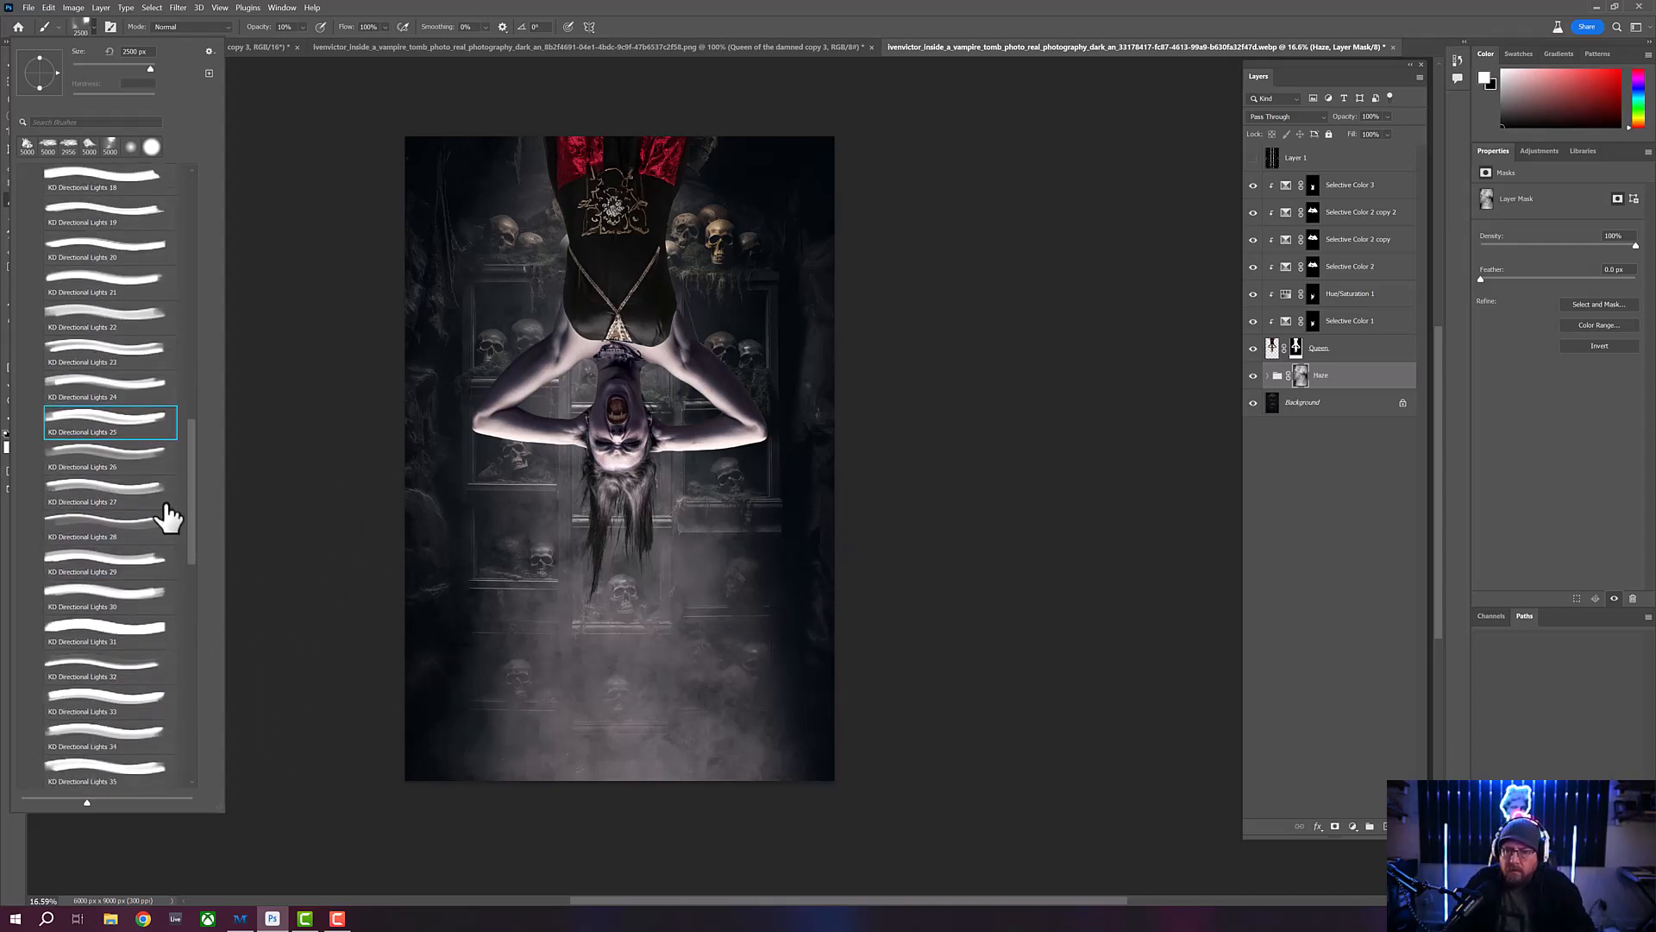
{"action": "left_click", "coordinate": [122, 462]}
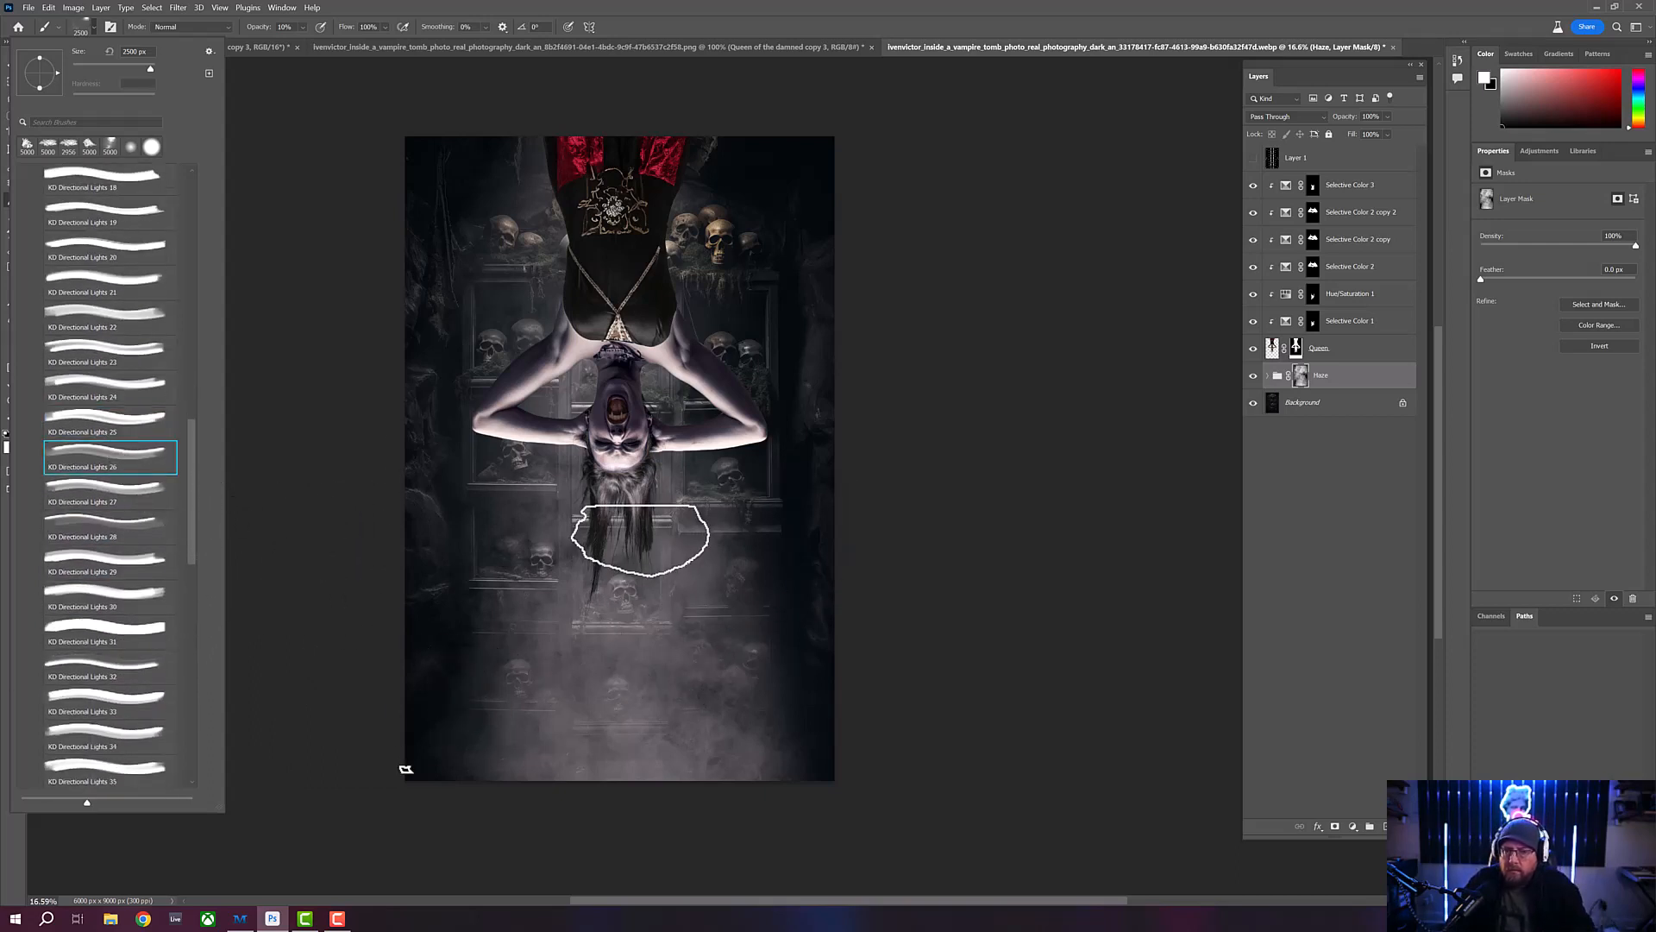
{"action": "left_click", "coordinate": [95, 490]}
{"action": "left_click", "coordinate": [103, 533]}
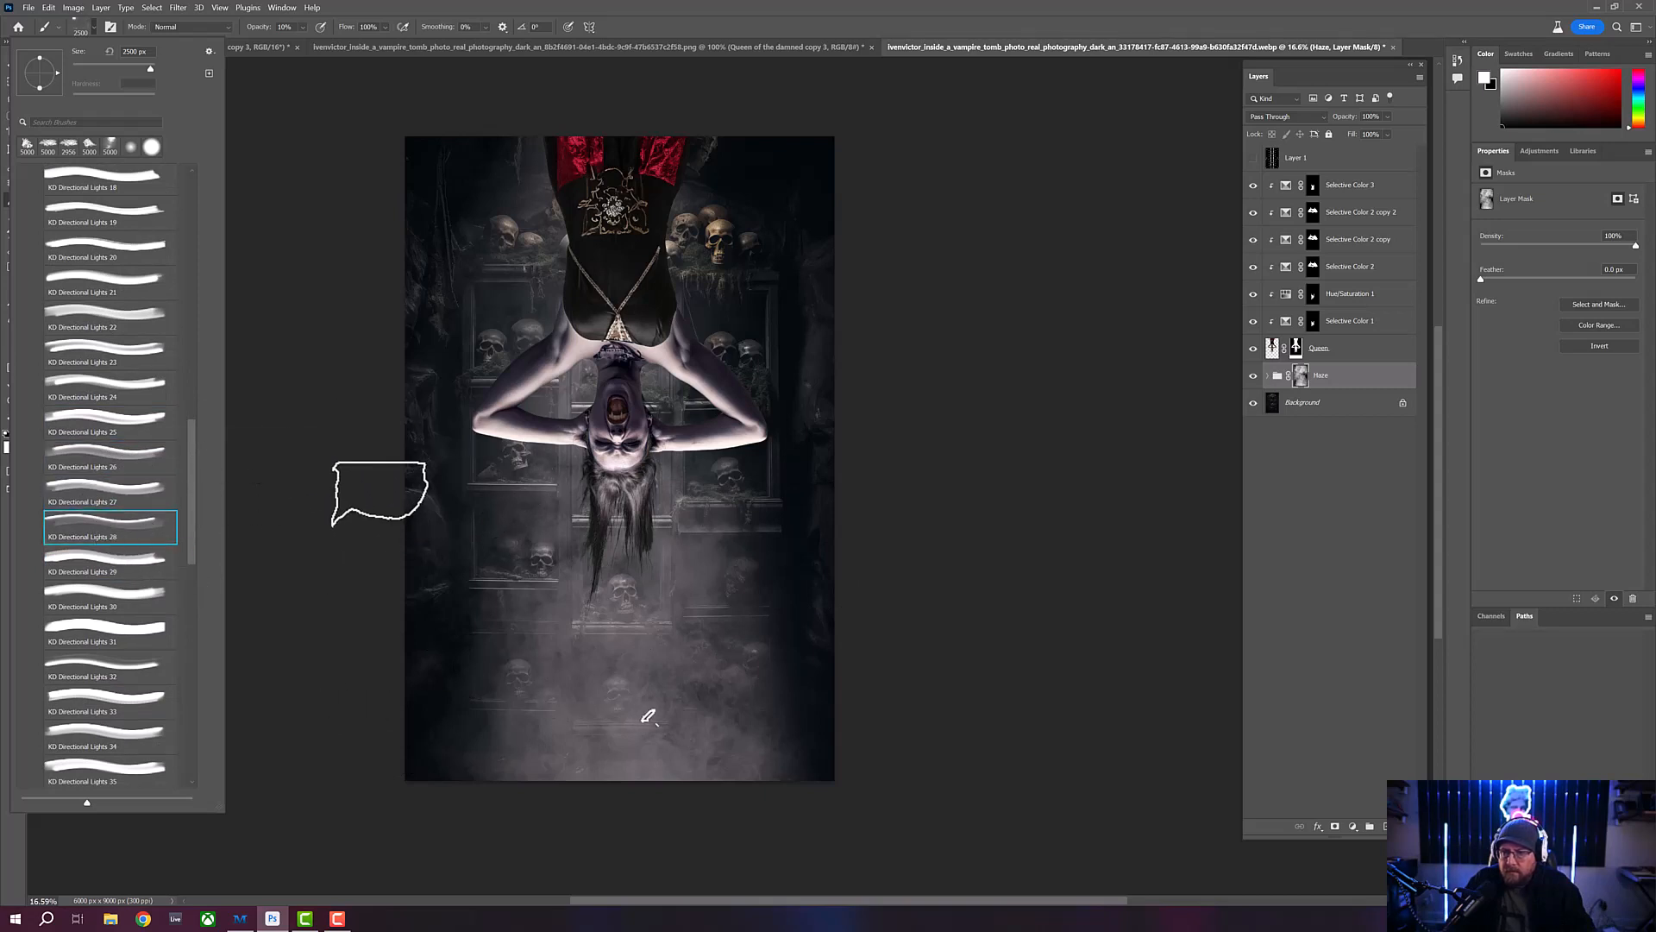
{"action": "left_click", "coordinate": [114, 565]}
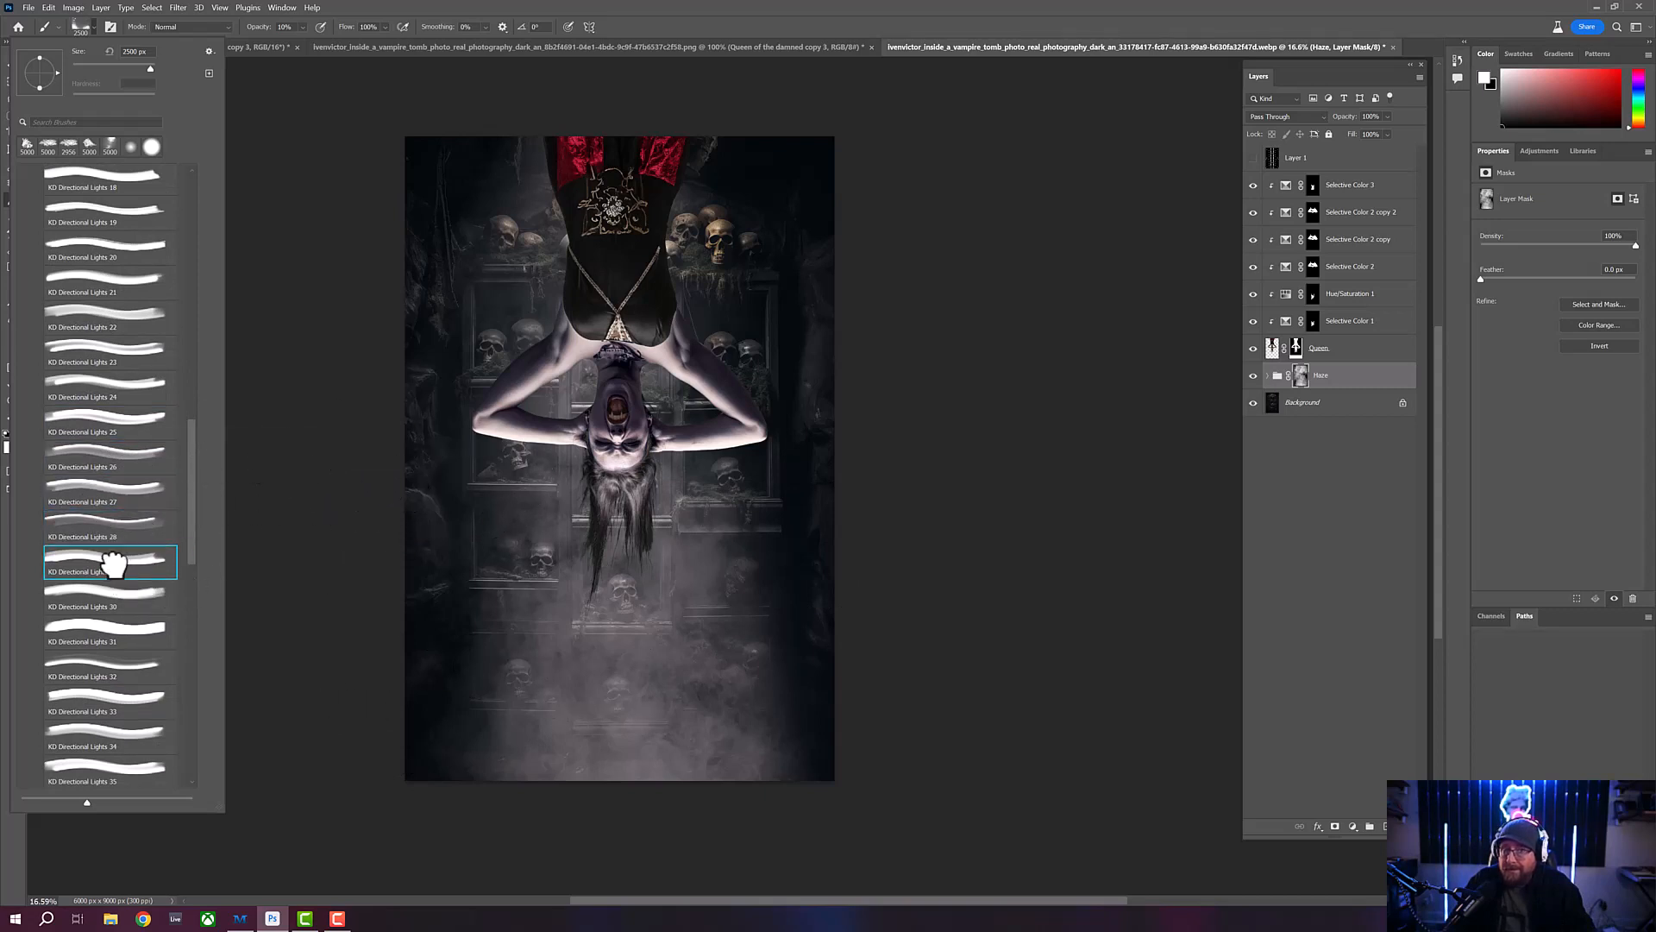
{"action": "left_click", "coordinate": [129, 602]}
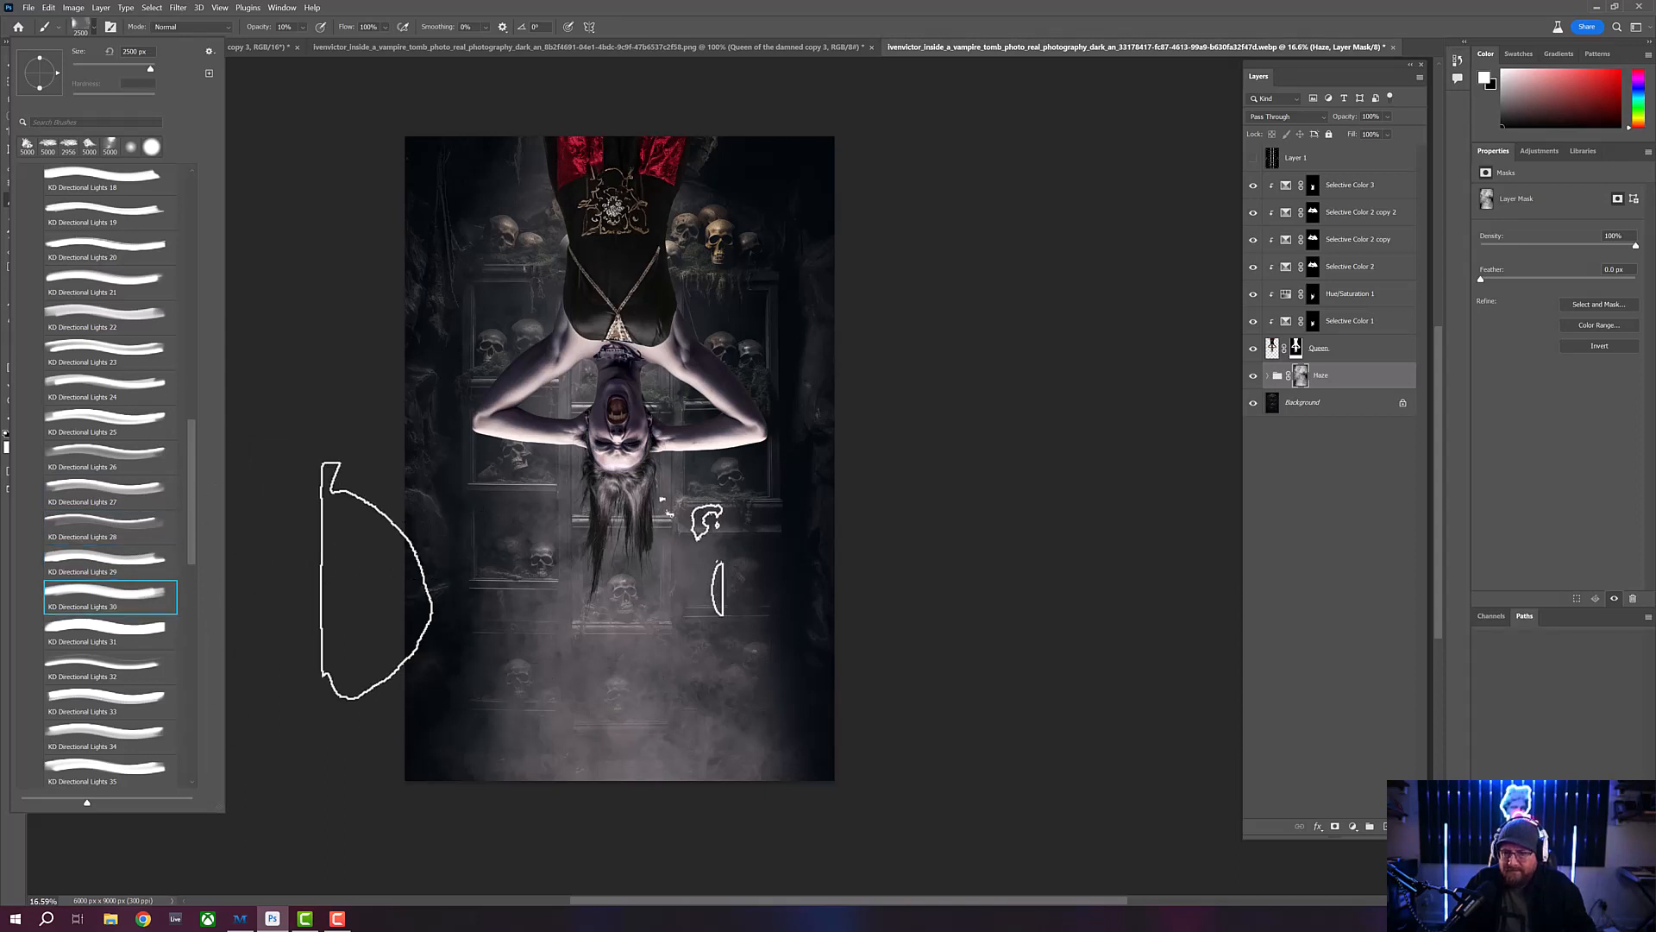
{"action": "left_click", "coordinate": [143, 637]}
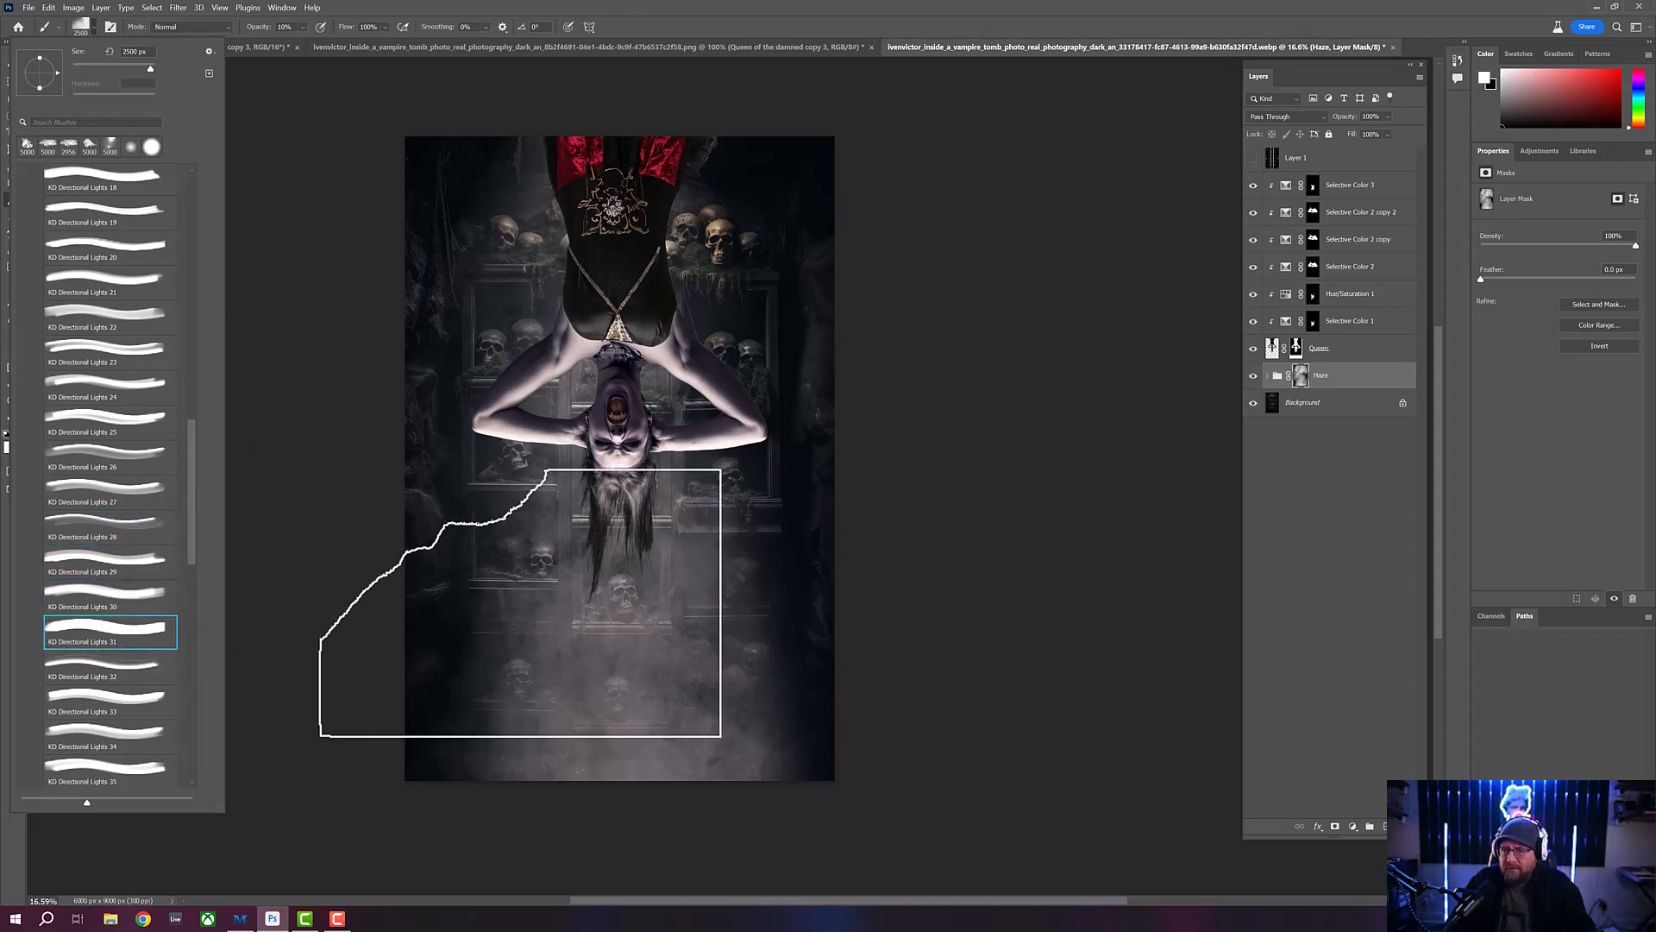
{"action": "left_click", "coordinate": [130, 669]}
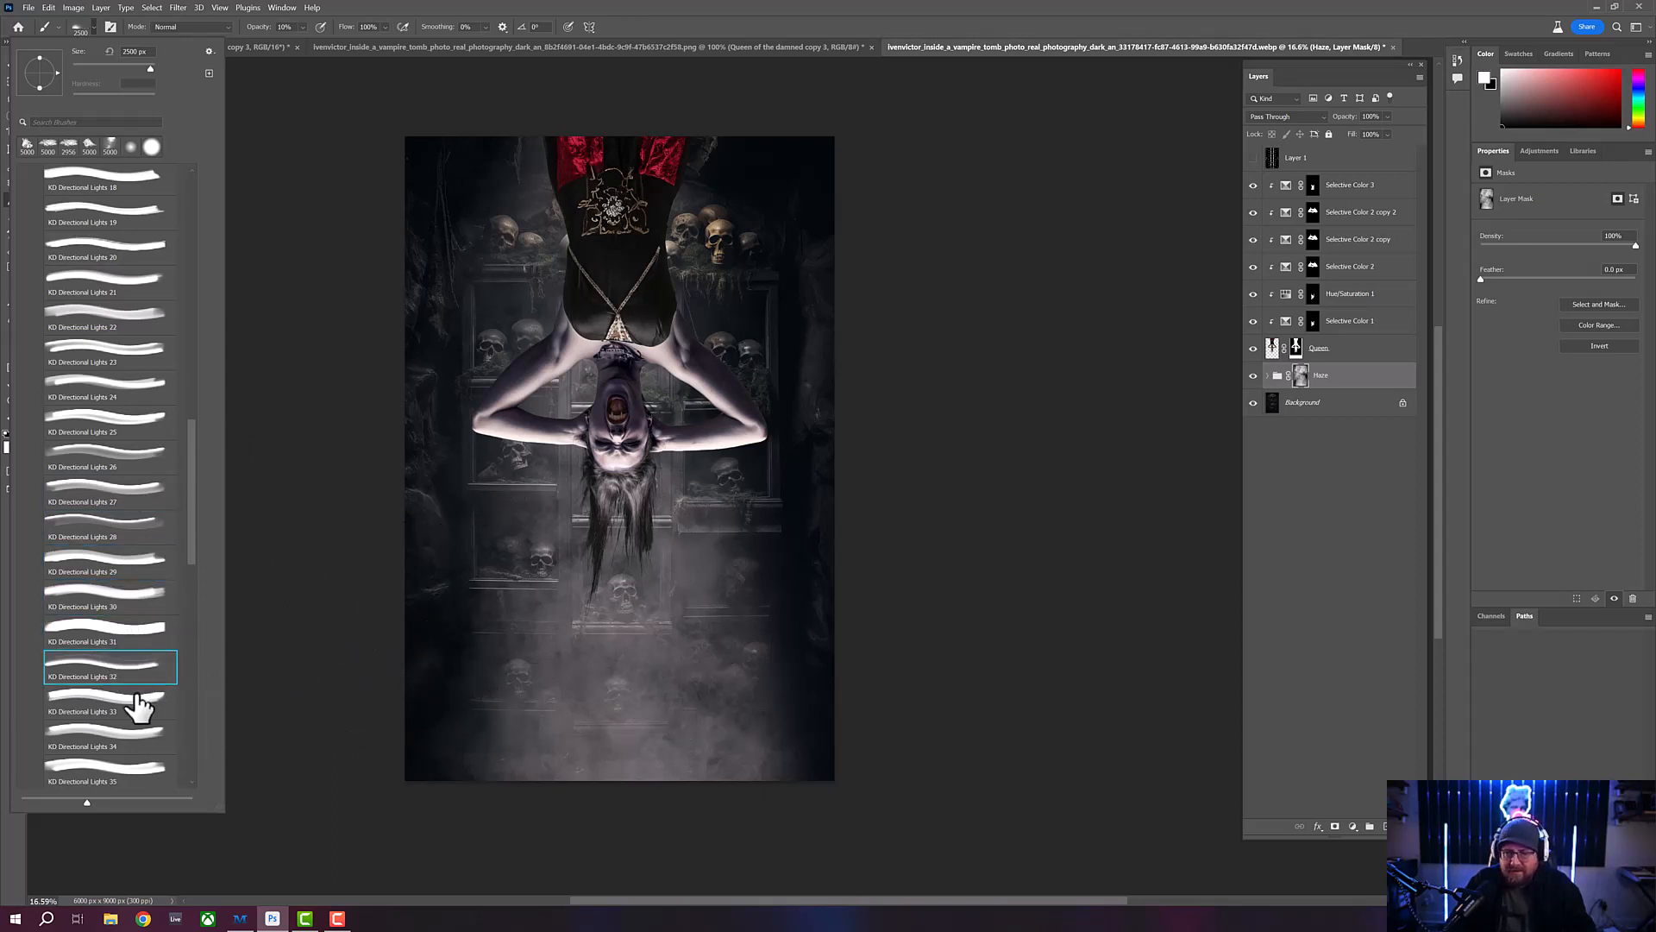
{"action": "left_click", "coordinate": [111, 740]}
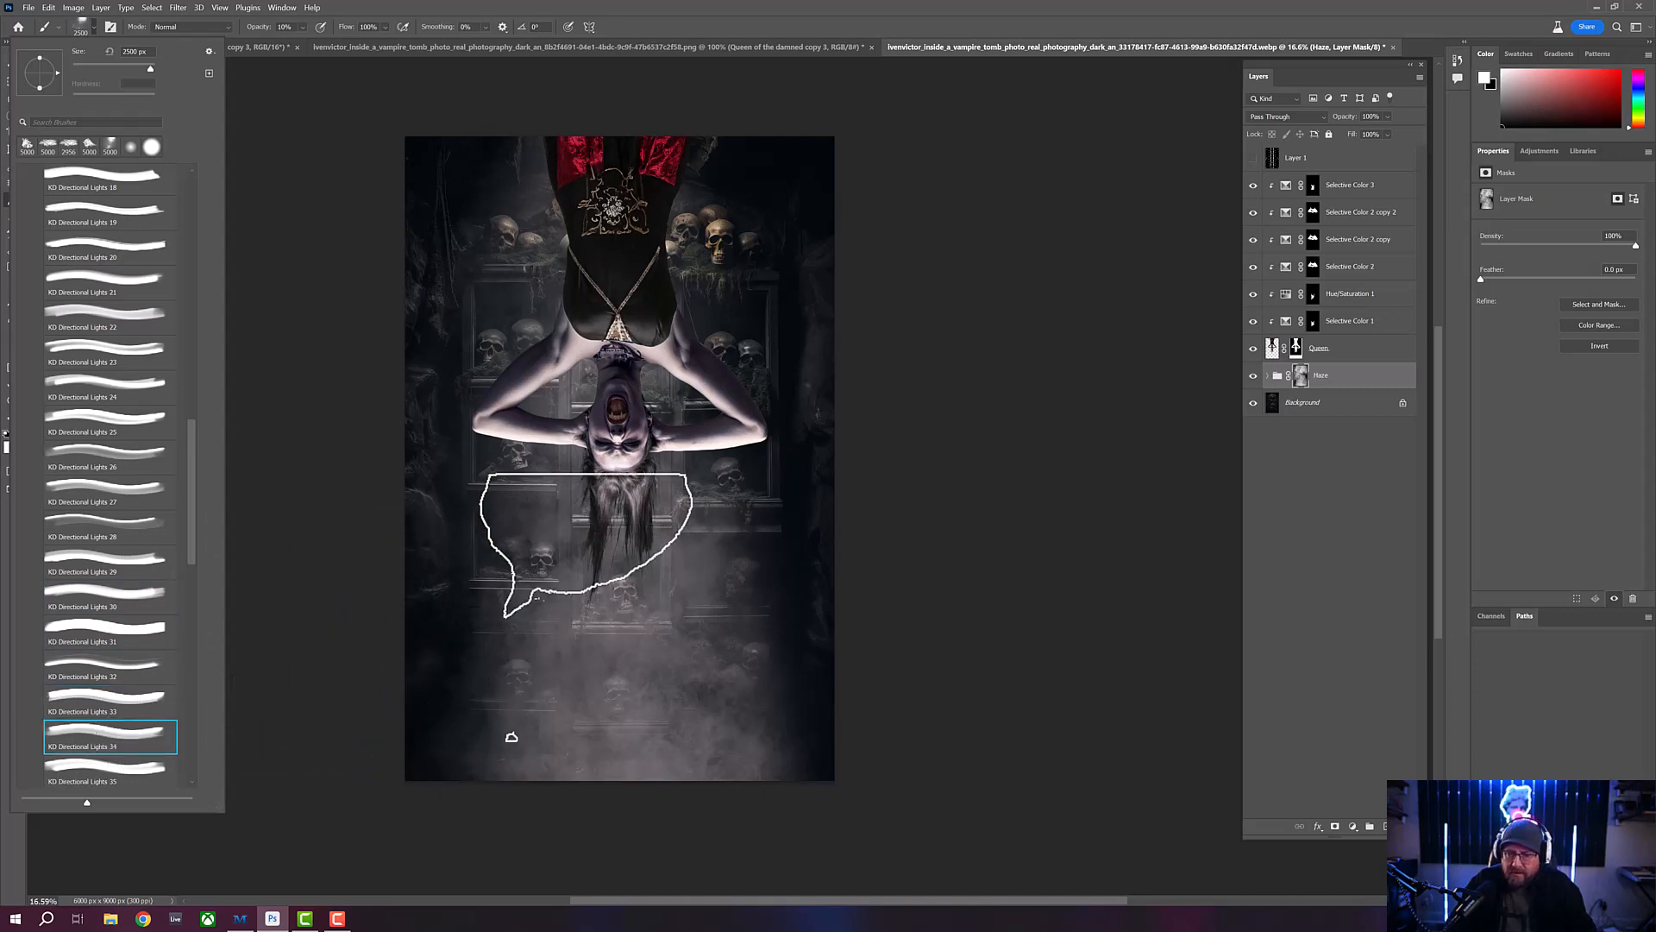
- Preview the brush tips of KD Directional Lights 36 through 40 against the composite
{"action": "scroll", "coordinate": [194, 552], "scroll_direction": "down", "scroll_amount": 3}
{"action": "left_click", "coordinate": [133, 547]}
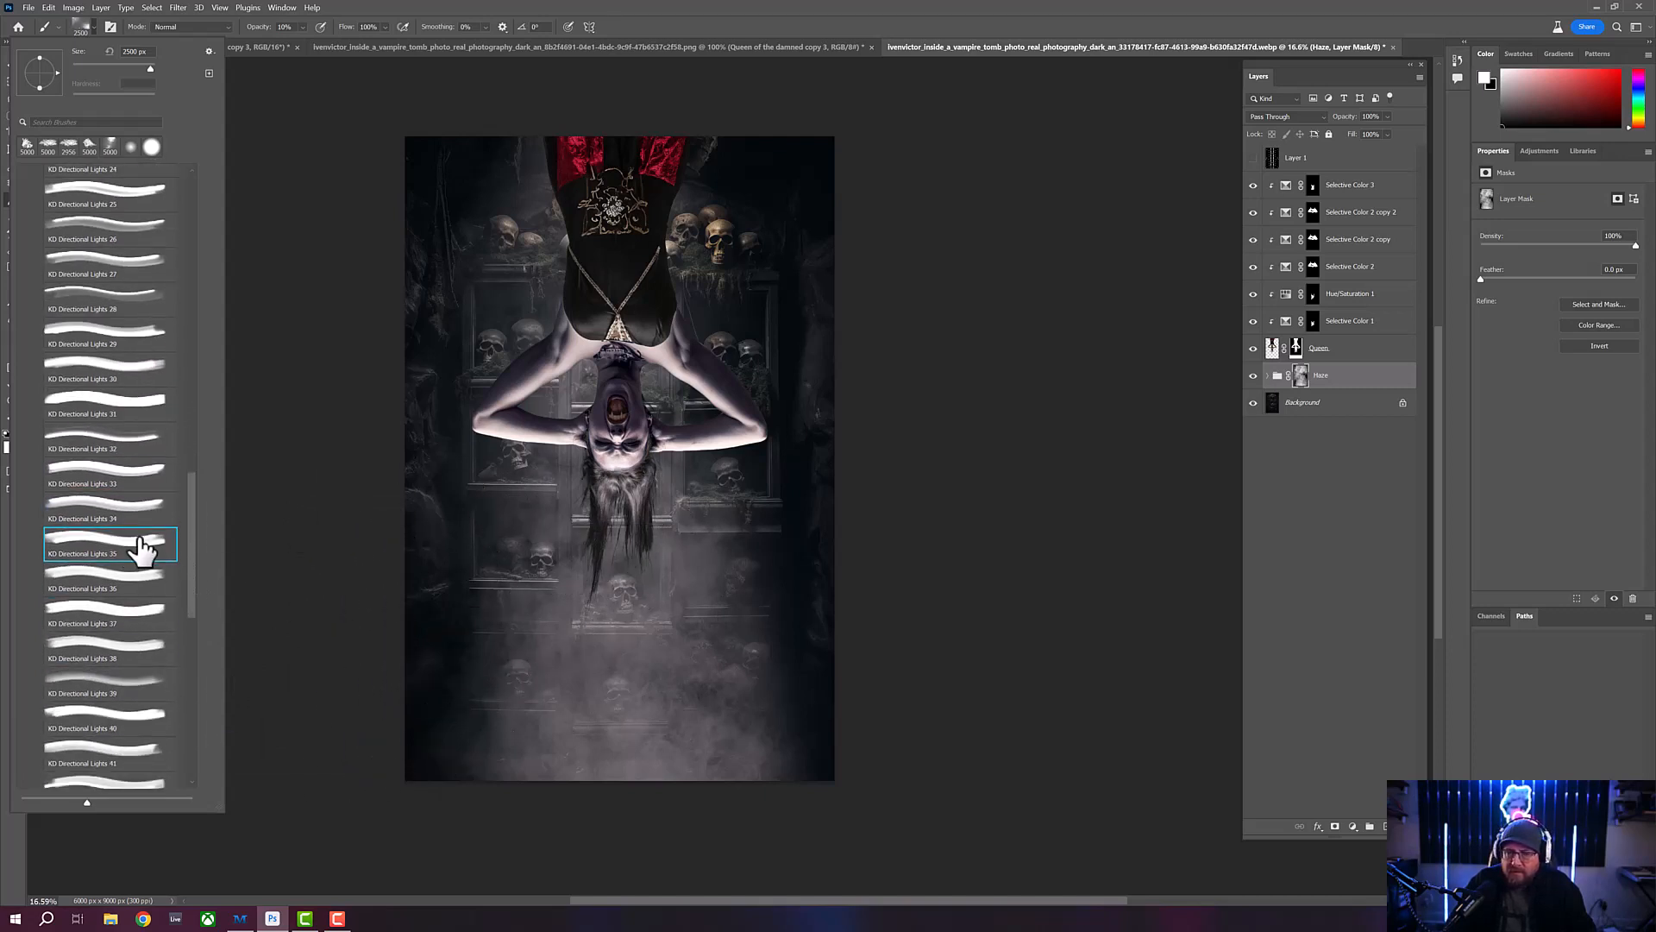
{"action": "left_click", "coordinate": [117, 619]}
{"action": "left_click", "coordinate": [89, 650]}
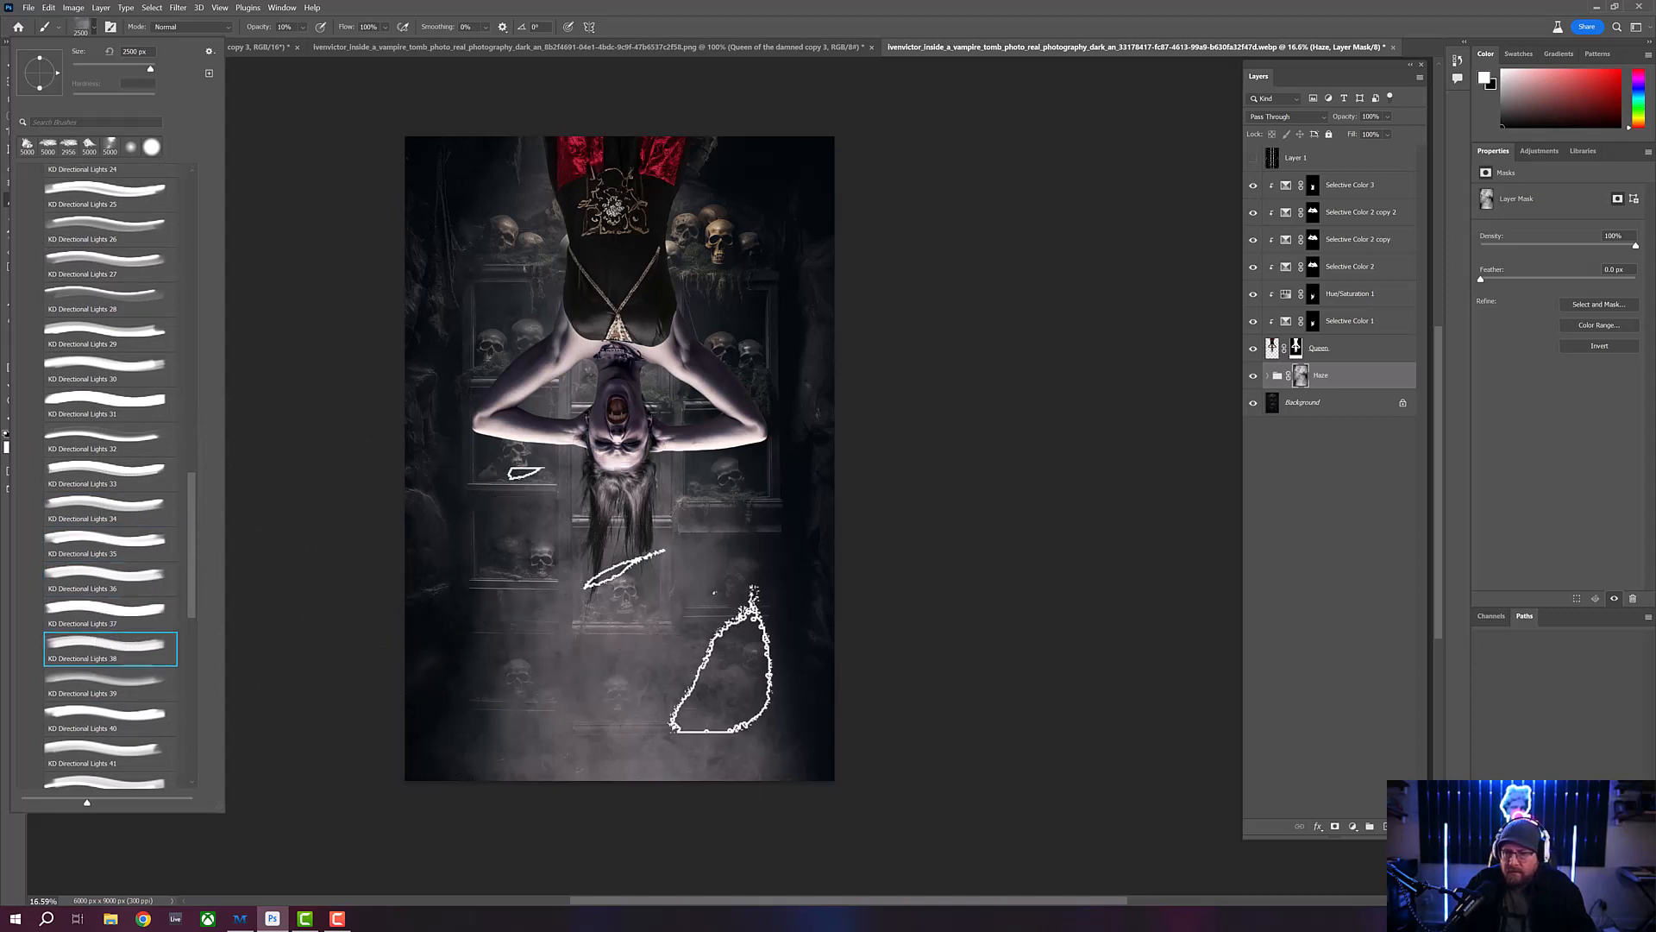
{"action": "left_click", "coordinate": [70, 686]}
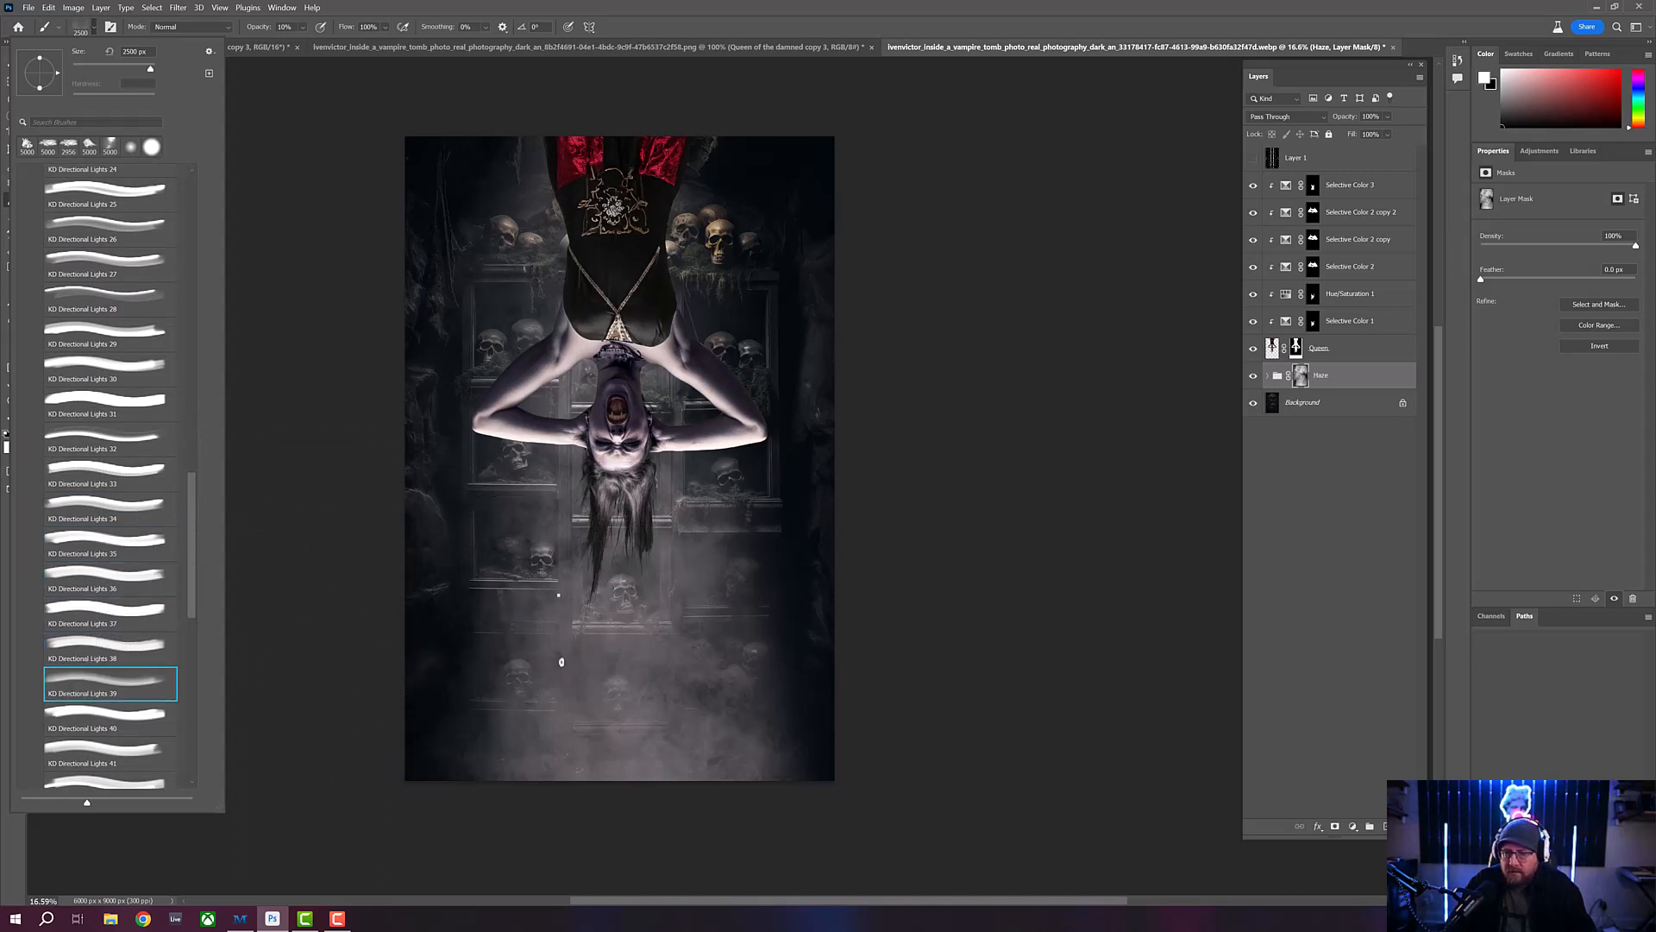
{"action": "left_click", "coordinate": [101, 725]}
- Check the tip outlines of KD Directional Lights 41 through 47 for a suitable light shape
{"action": "left_click_drag", "start_coordinate": [193, 568], "coordinate": [190, 624]}
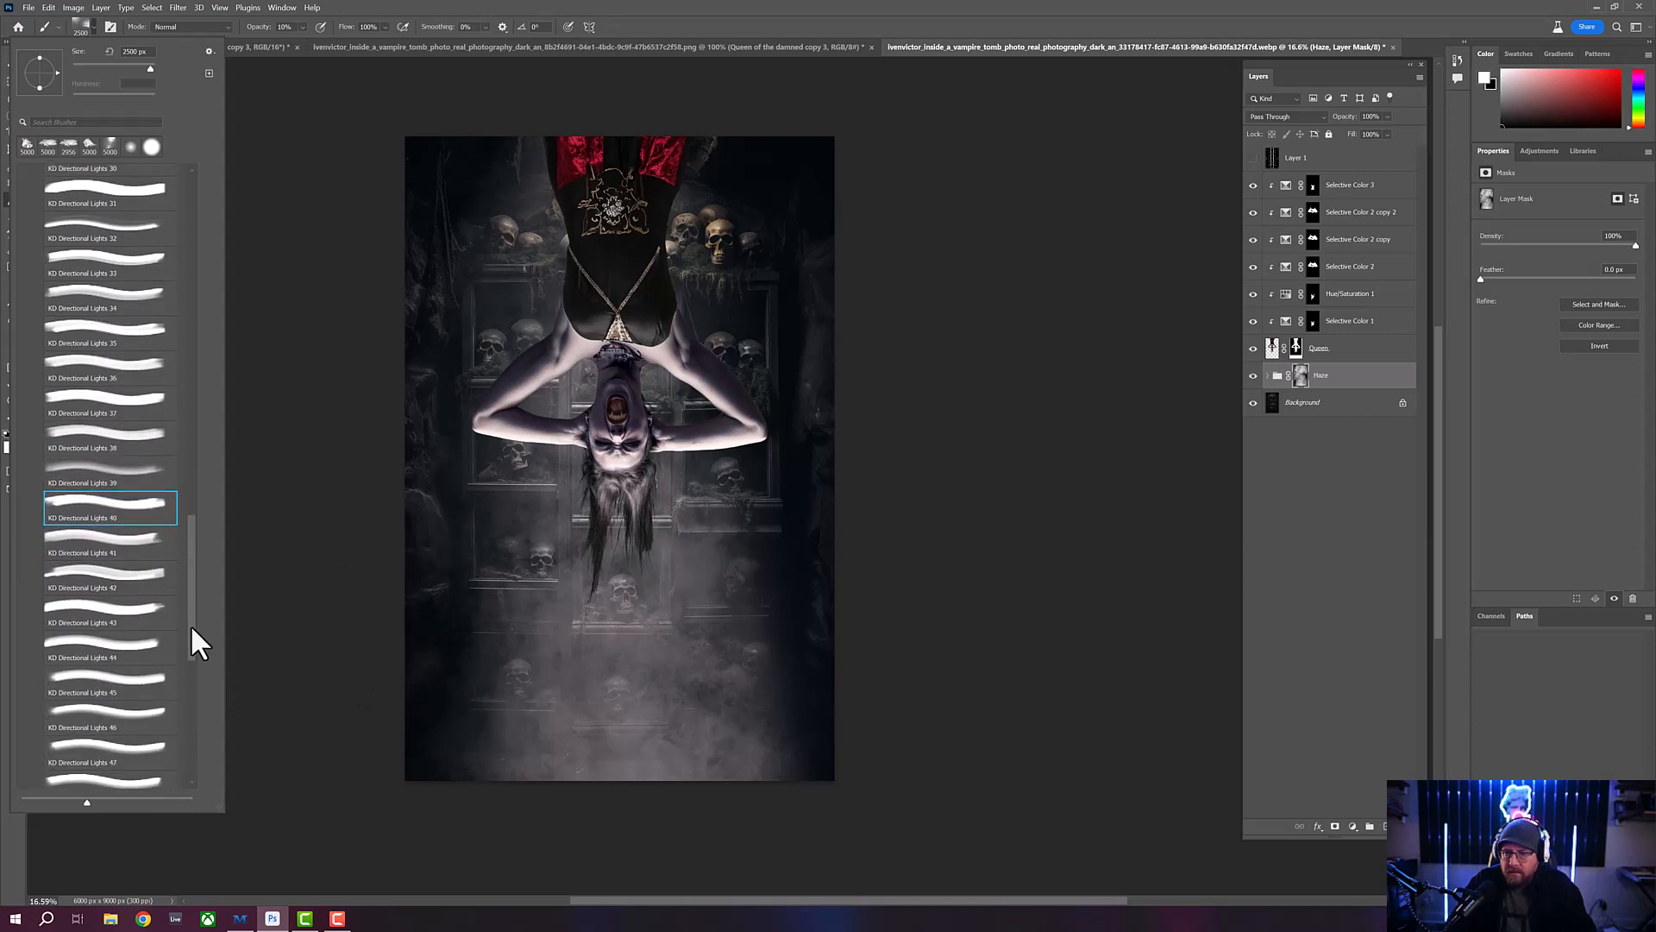
{"action": "left_click", "coordinate": [118, 503]}
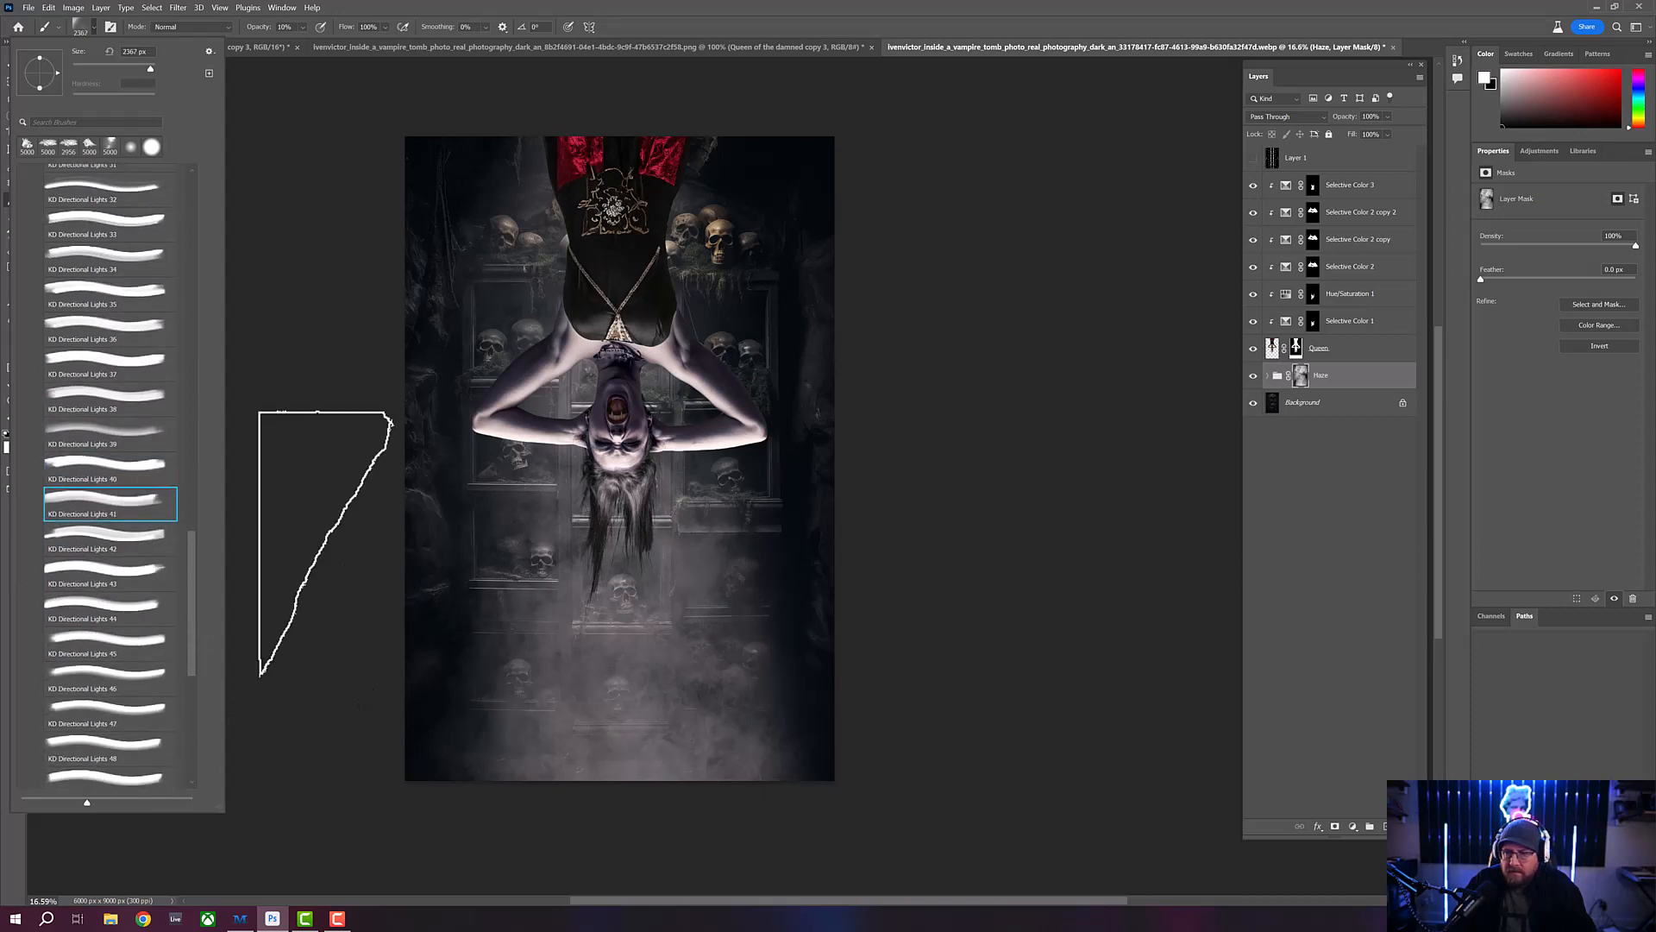
{"action": "left_click", "coordinate": [138, 552]}
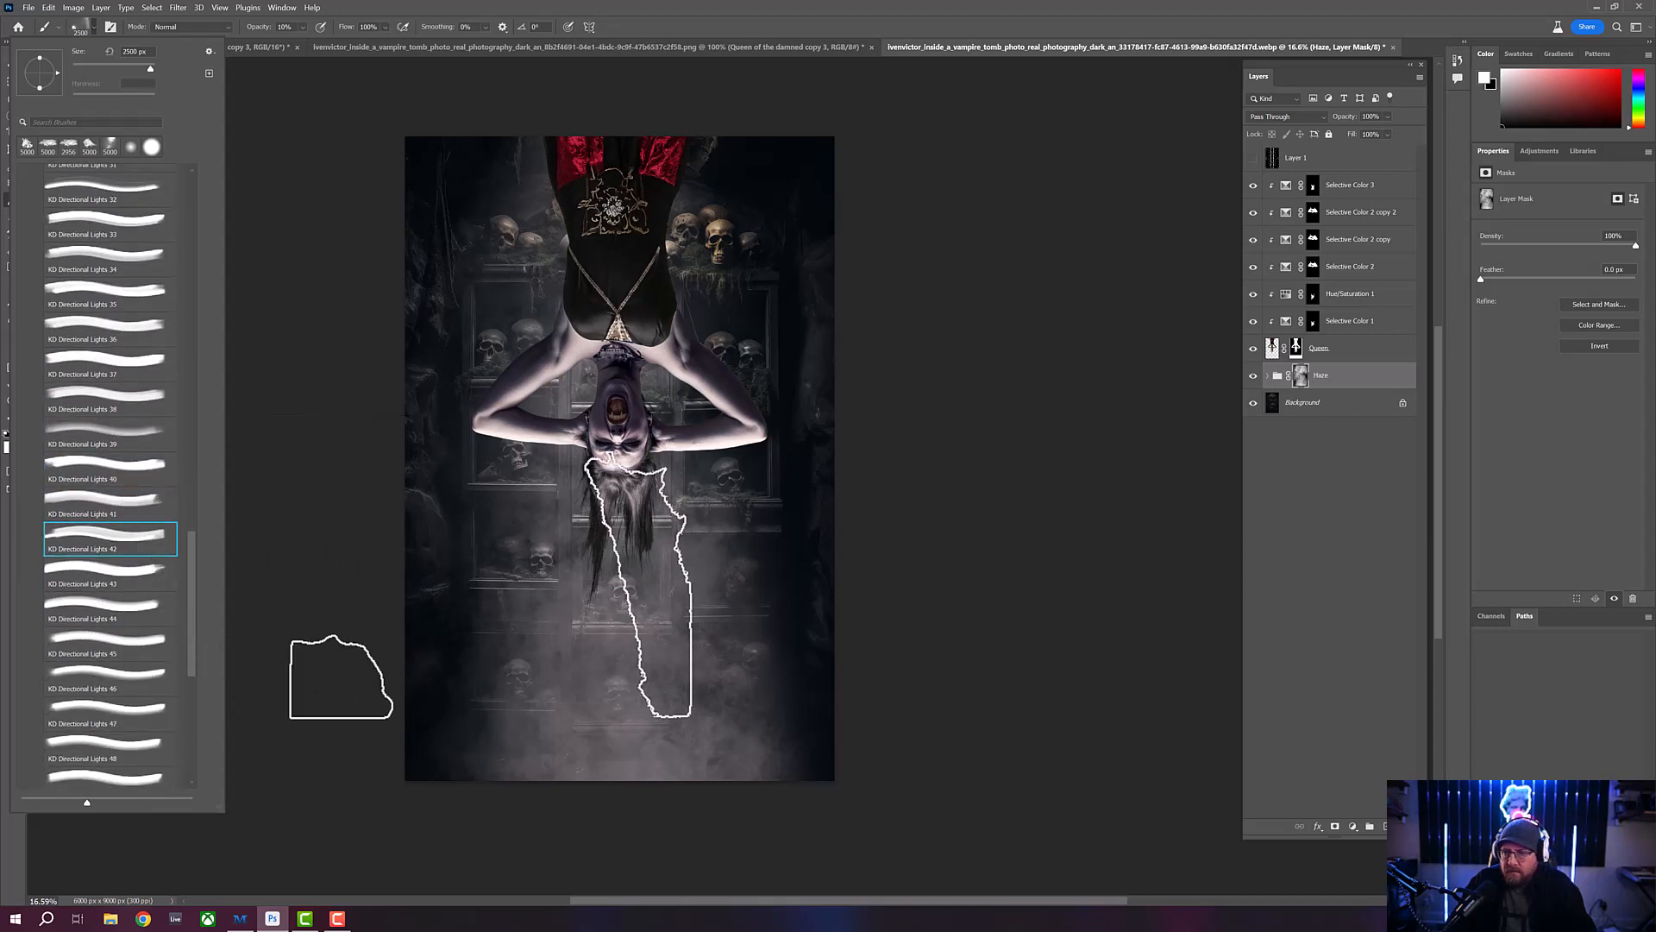
{"action": "left_click", "coordinate": [122, 578]}
{"action": "left_click", "coordinate": [128, 626]}
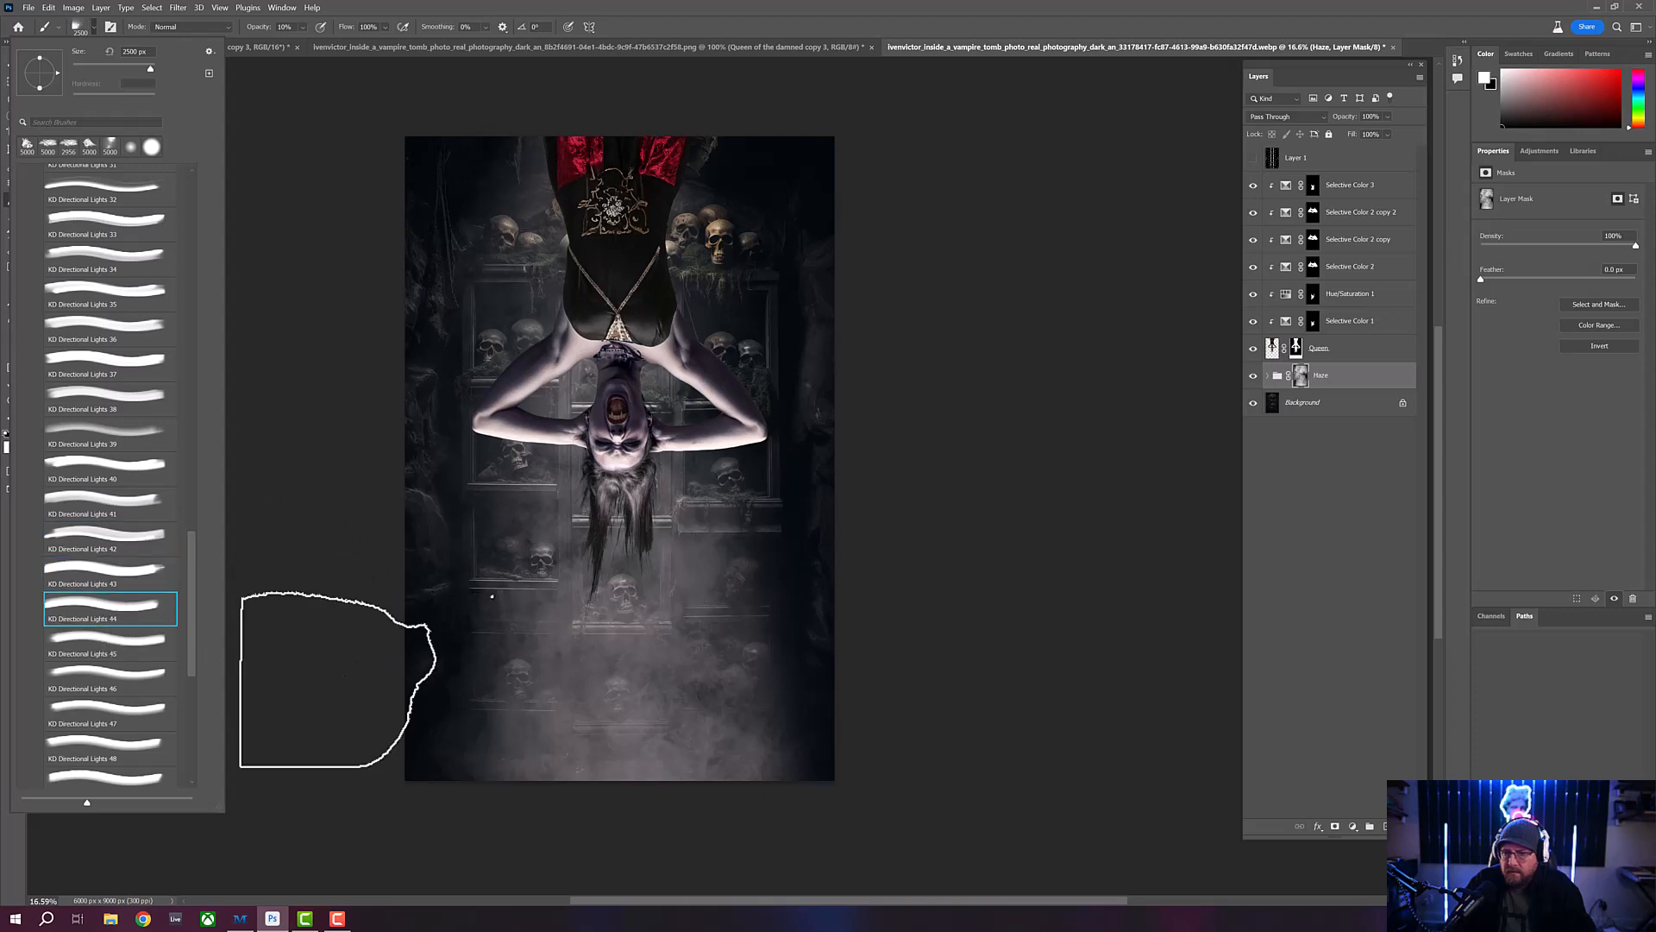
{"action": "left_click", "coordinate": [155, 647]}
{"action": "left_click", "coordinate": [156, 682]}
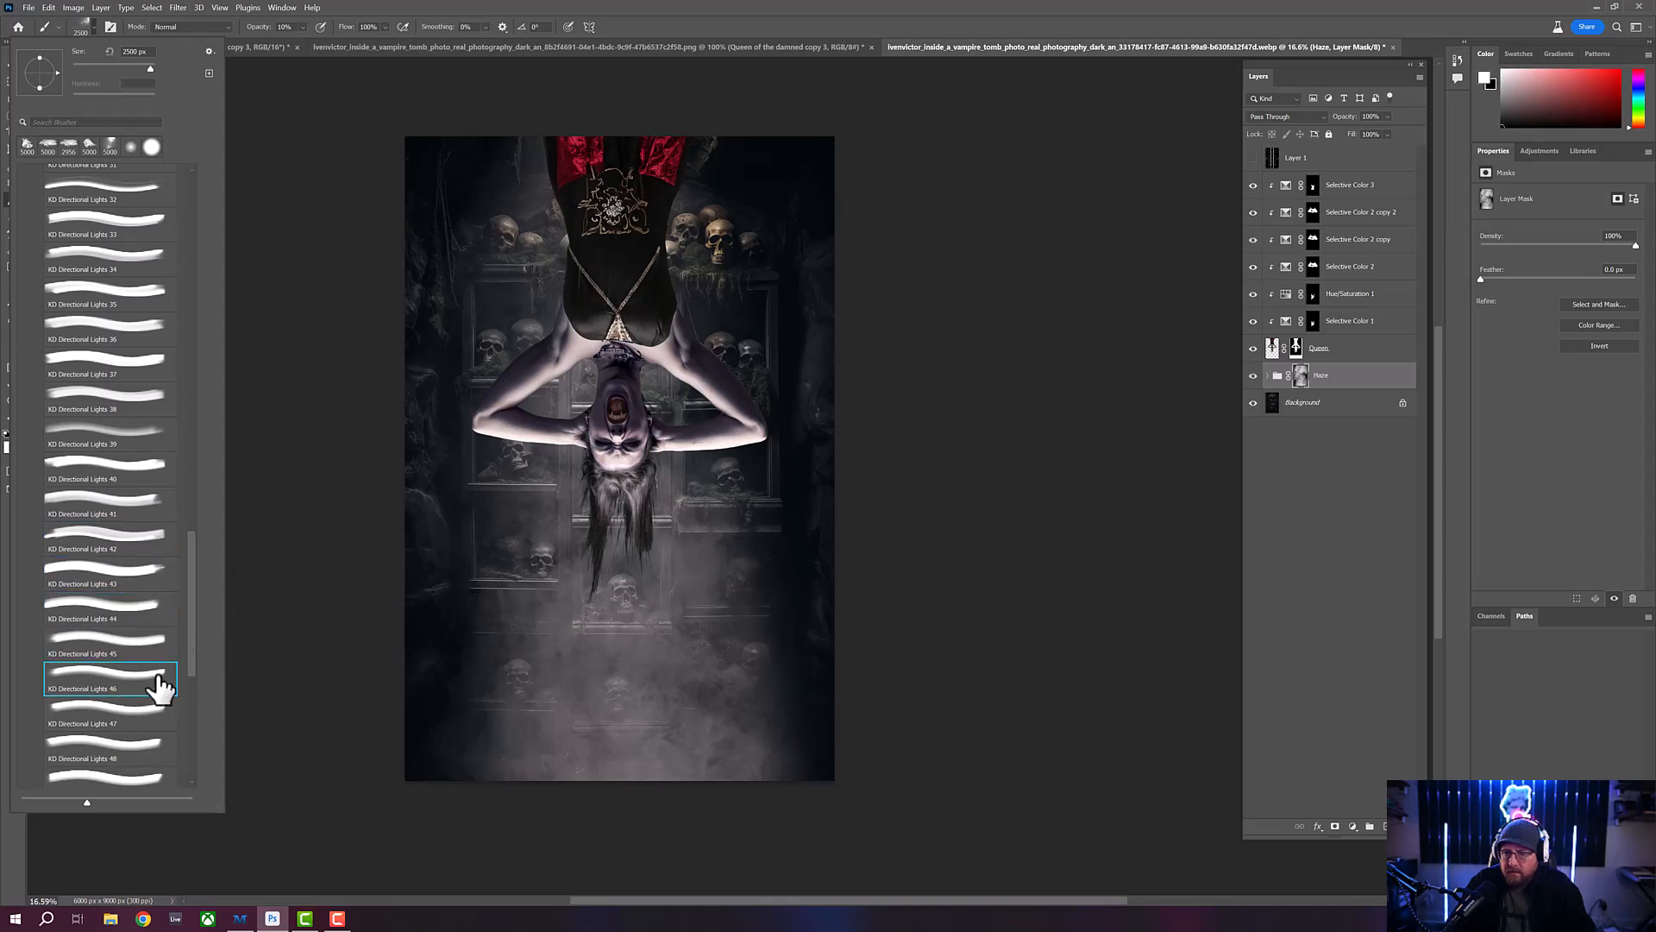
{"action": "left_click", "coordinate": [81, 713]}
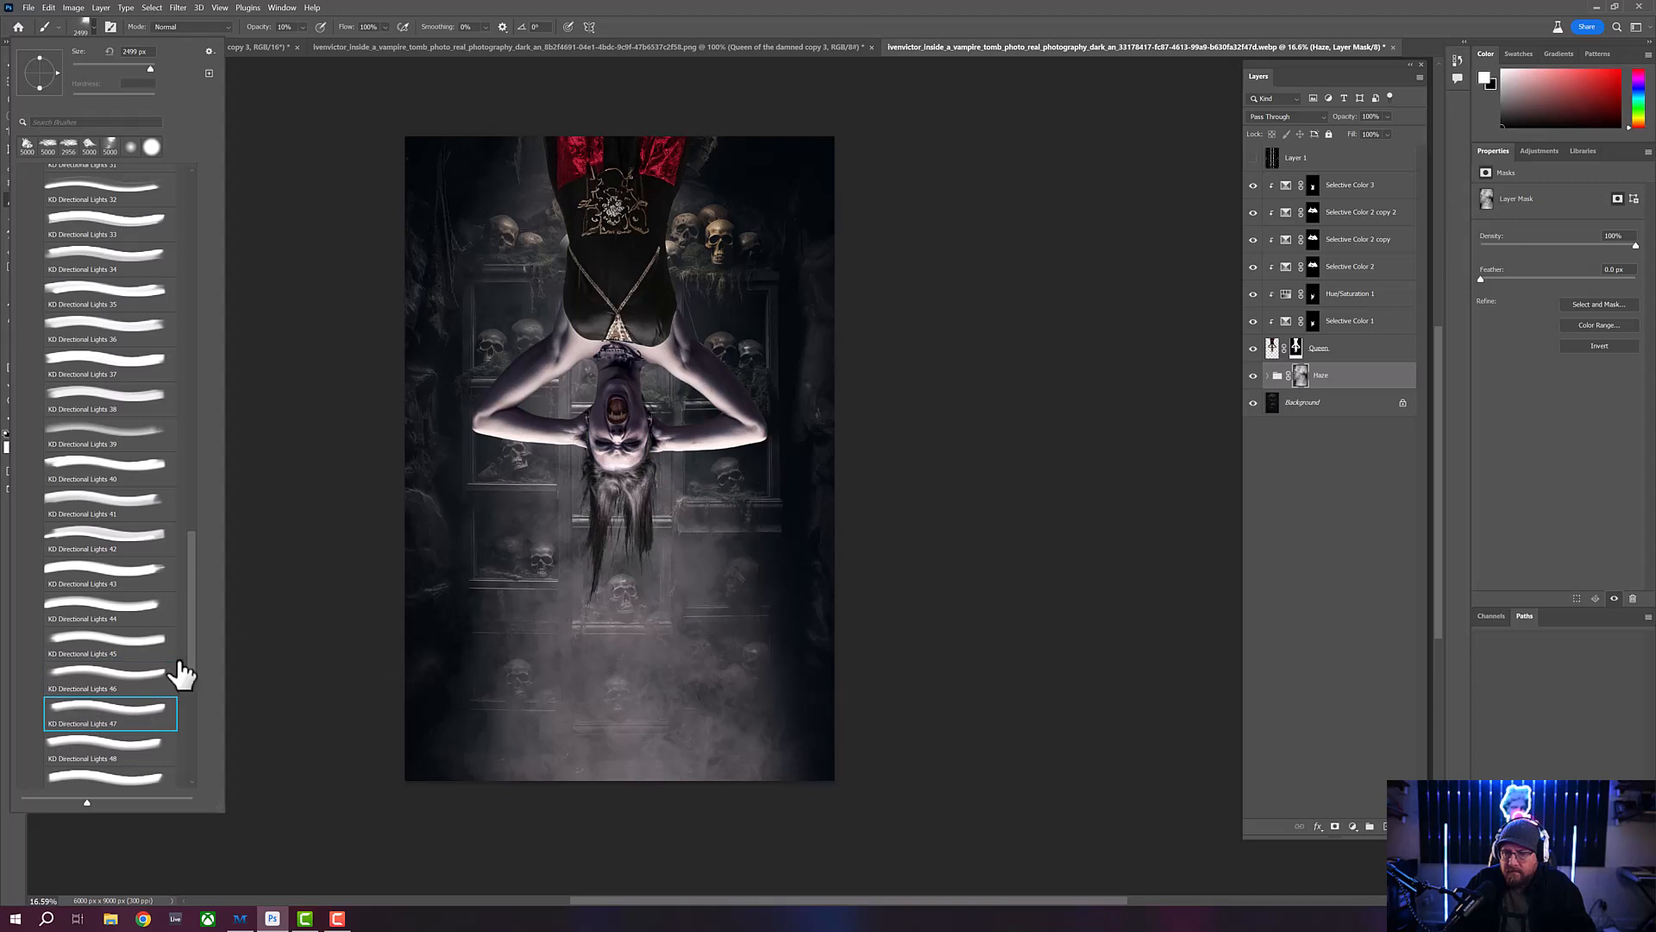
- Preview brushes KD Directional Lights 48 through 55, comparing their tip outlines over the image
{"action": "scroll", "coordinate": [188, 673], "scroll_direction": "down", "scroll_amount": 1}
{"action": "scroll", "coordinate": [181, 664], "scroll_direction": "down", "scroll_amount": 6}
{"action": "left_click", "coordinate": [128, 509]}
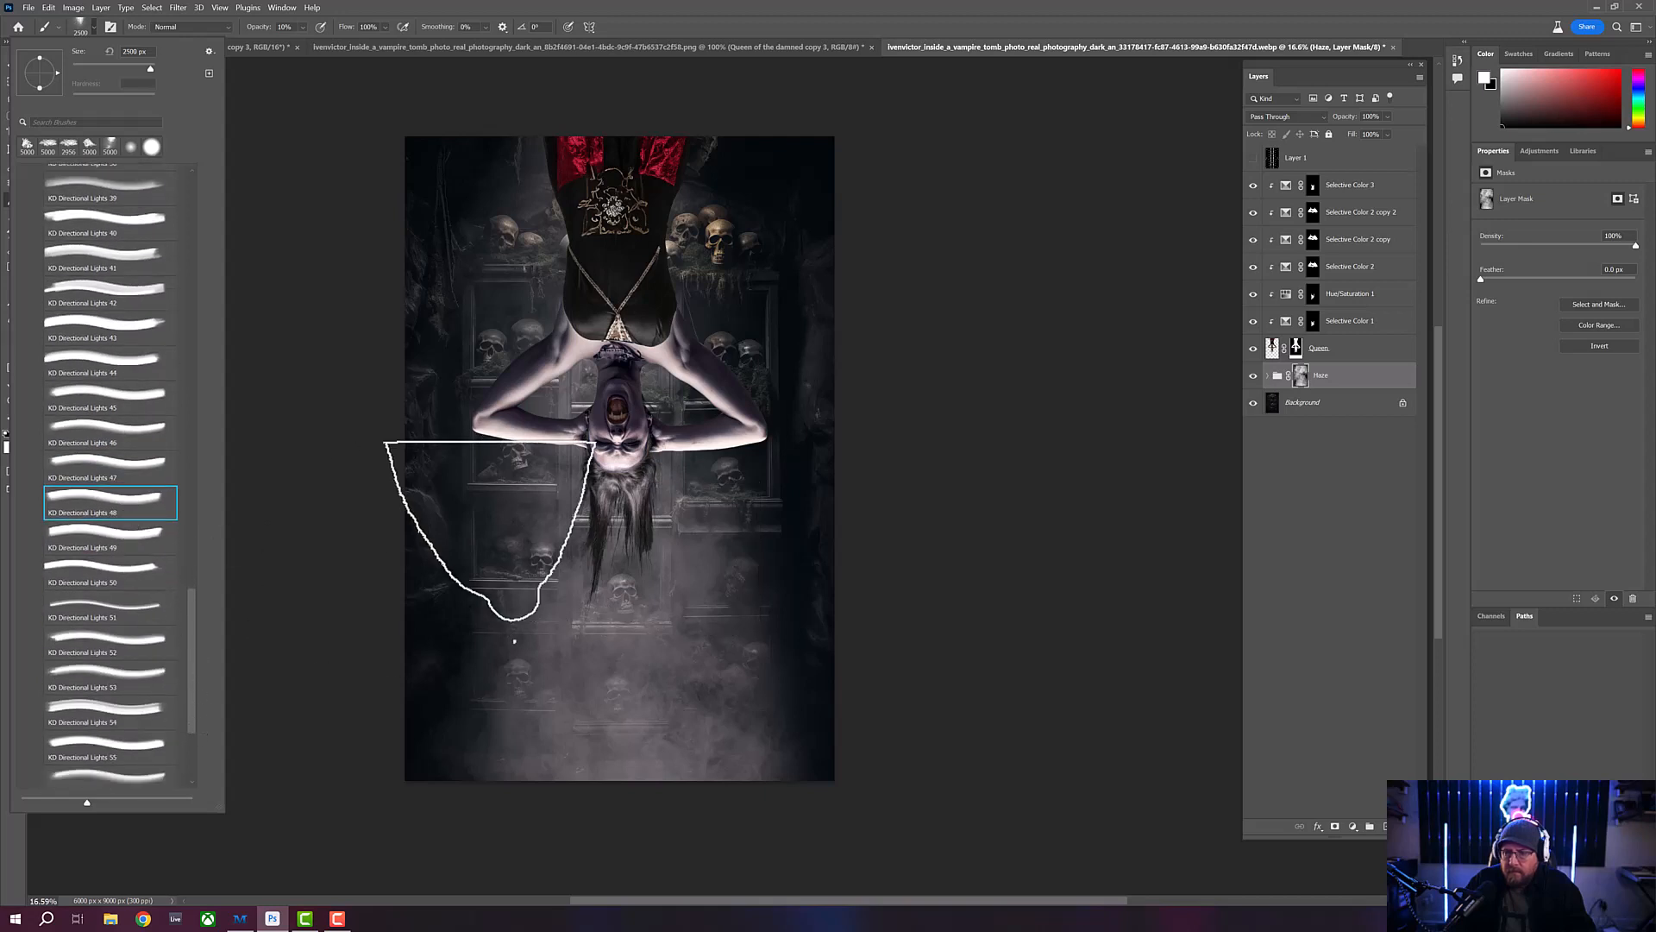
{"action": "left_click", "coordinate": [121, 539]}
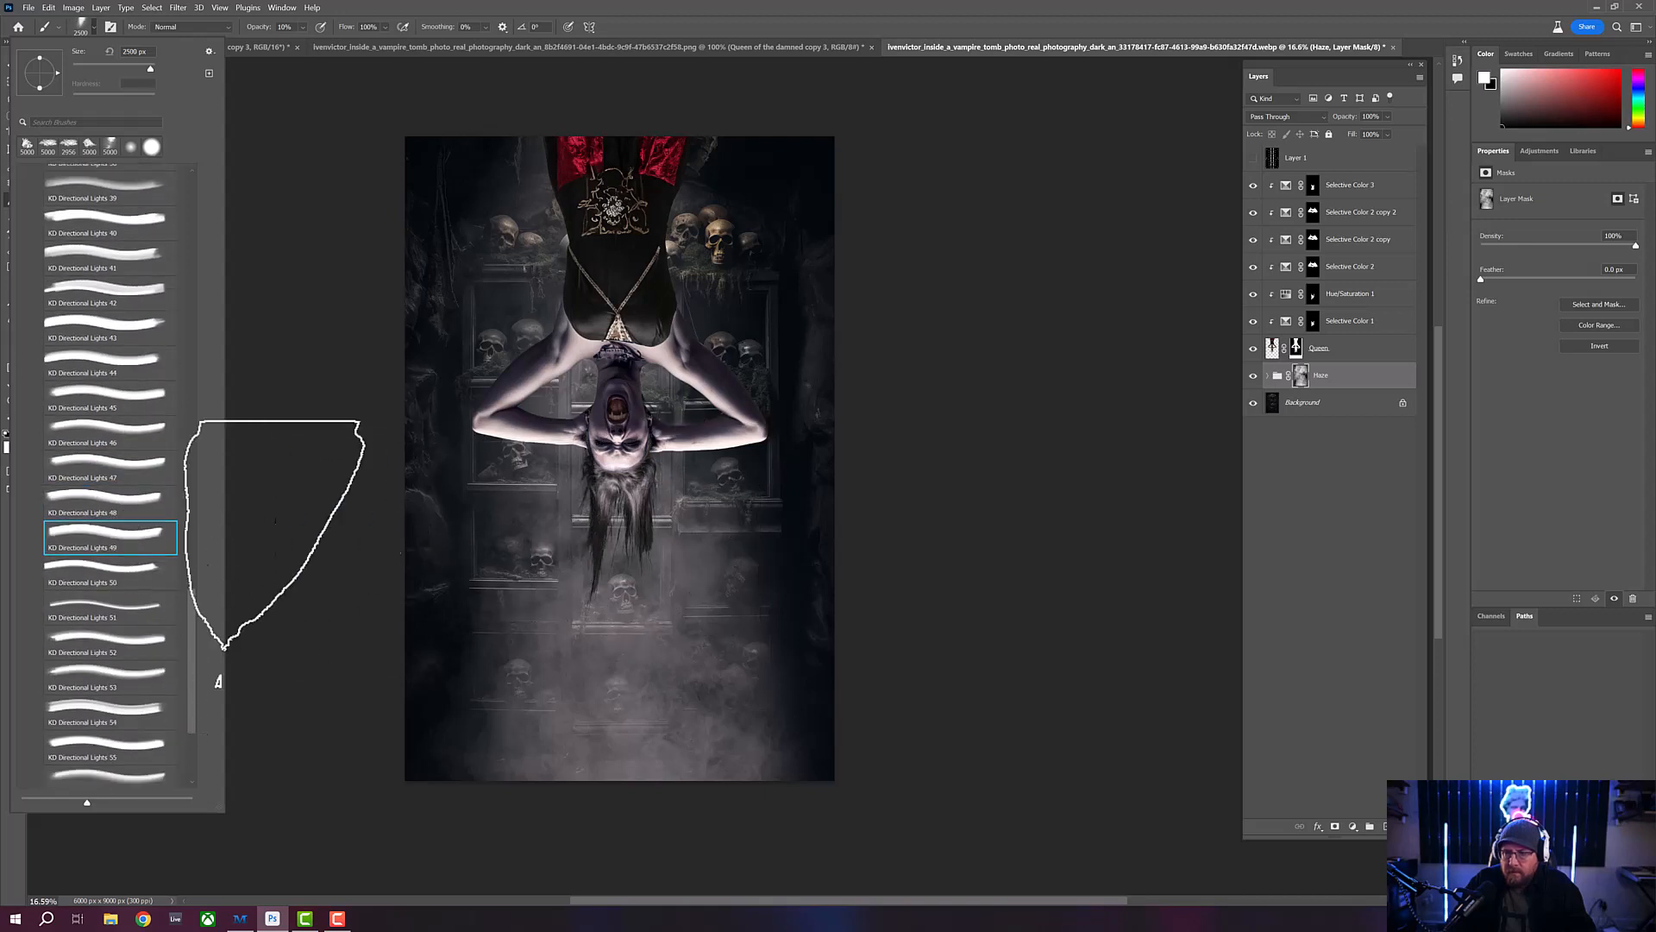
{"action": "left_click", "coordinate": [147, 565]}
{"action": "left_click", "coordinate": [148, 613]}
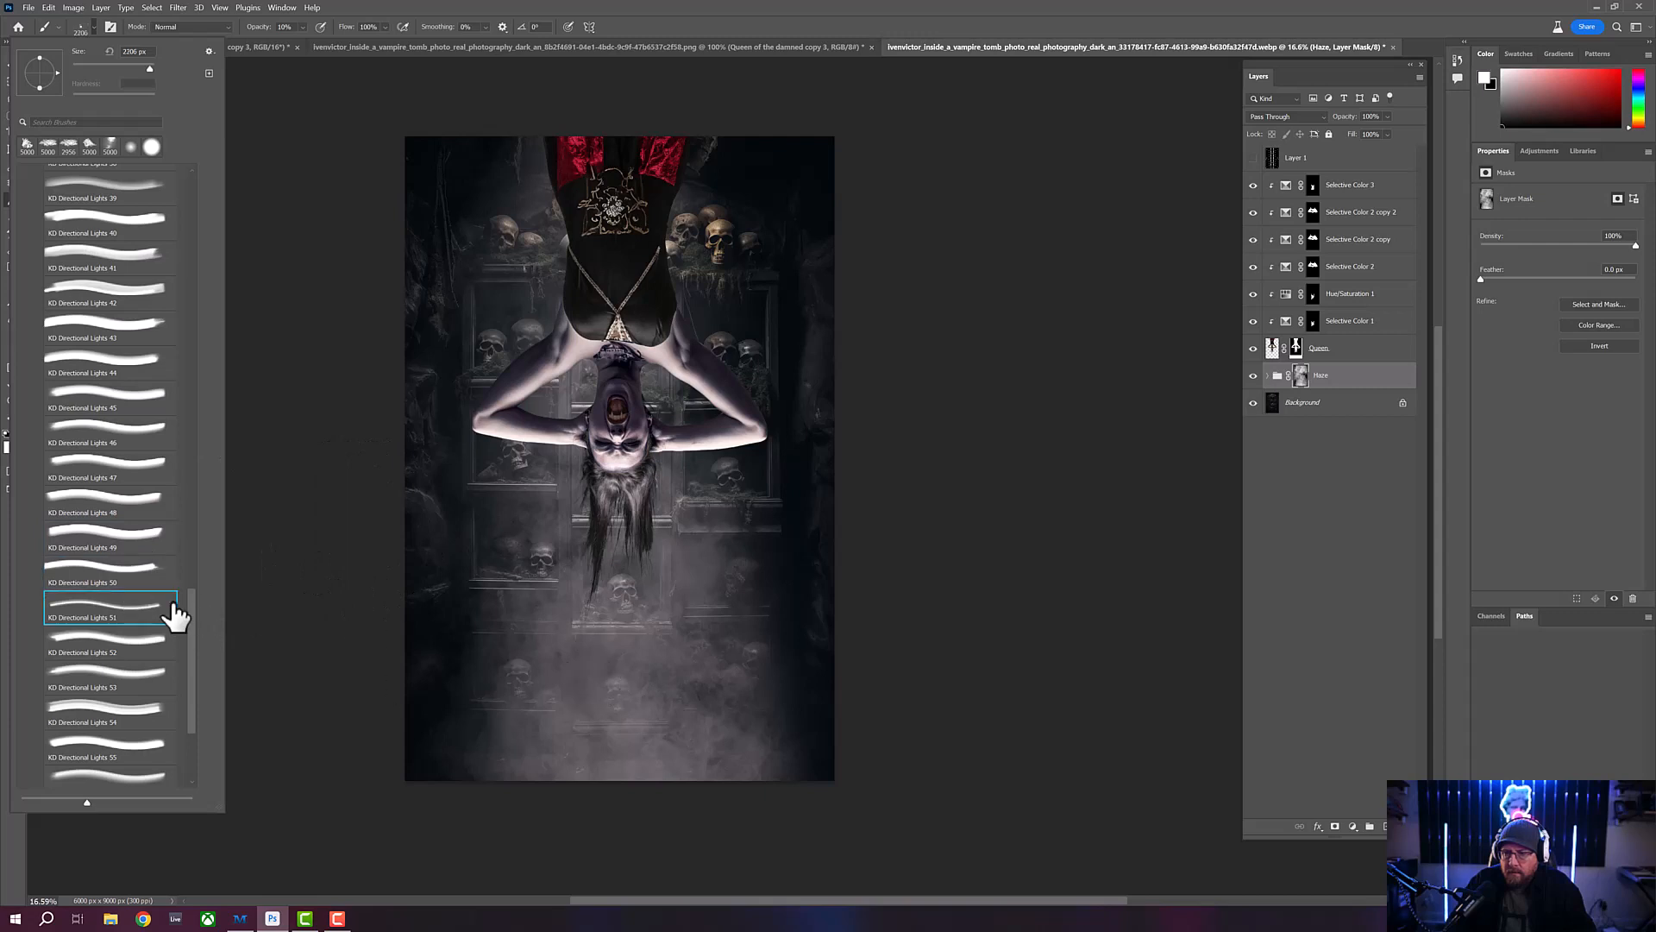
{"action": "left_click", "coordinate": [132, 644]}
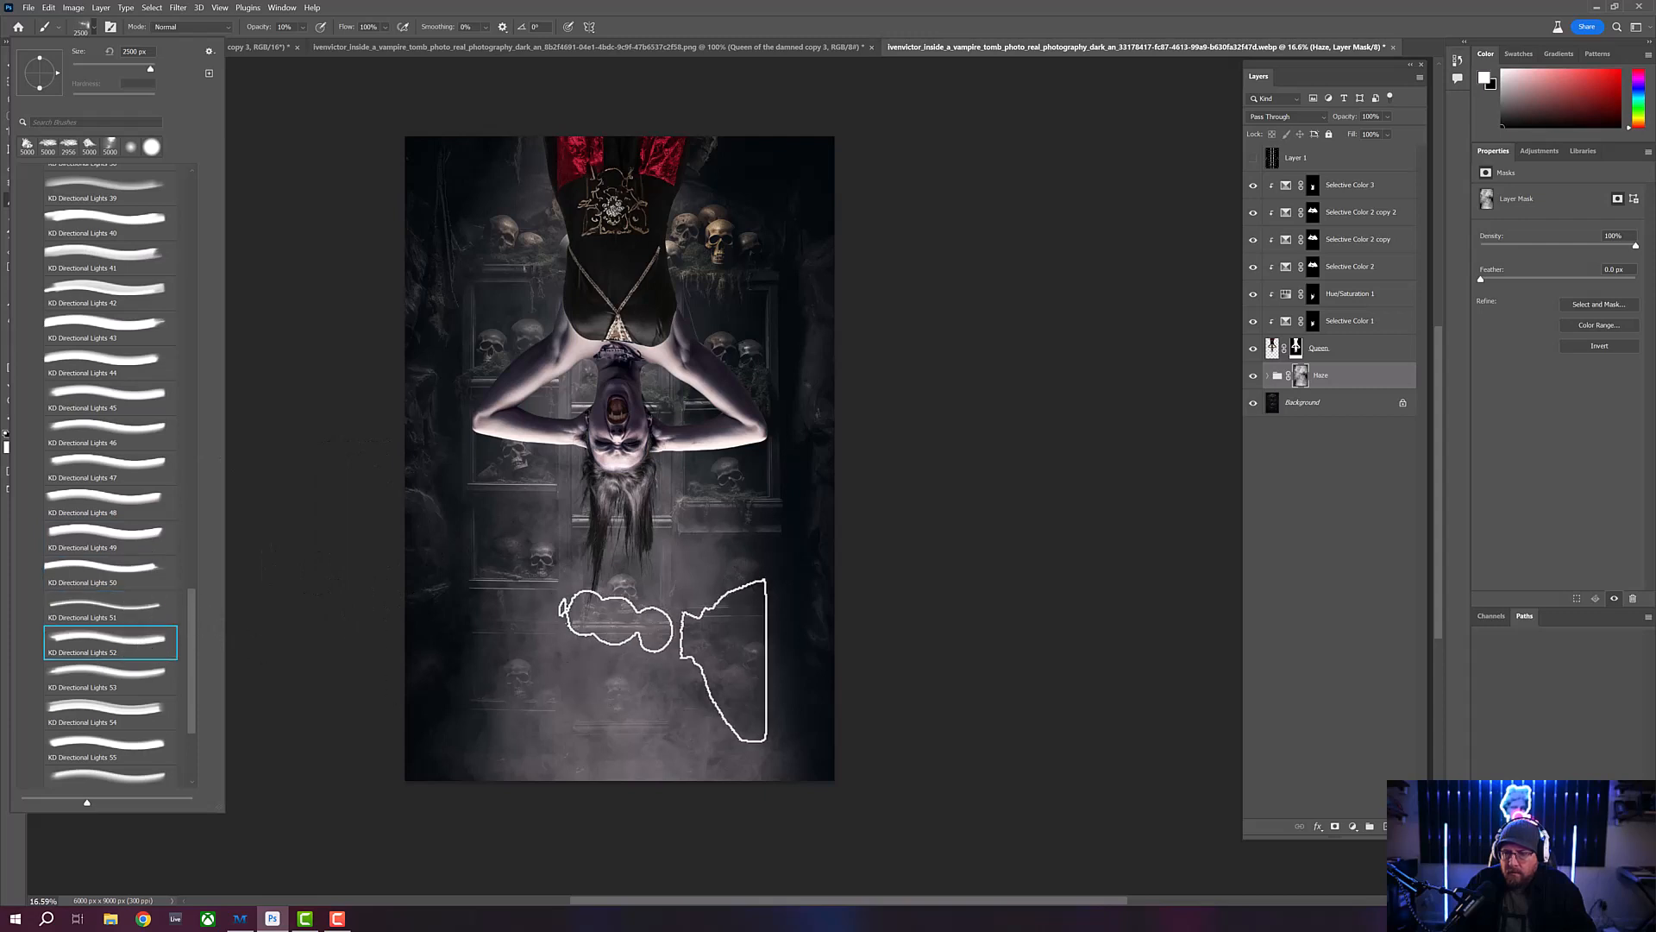
{"action": "left_click", "coordinate": [160, 680]}
{"action": "left_click", "coordinate": [114, 732]}
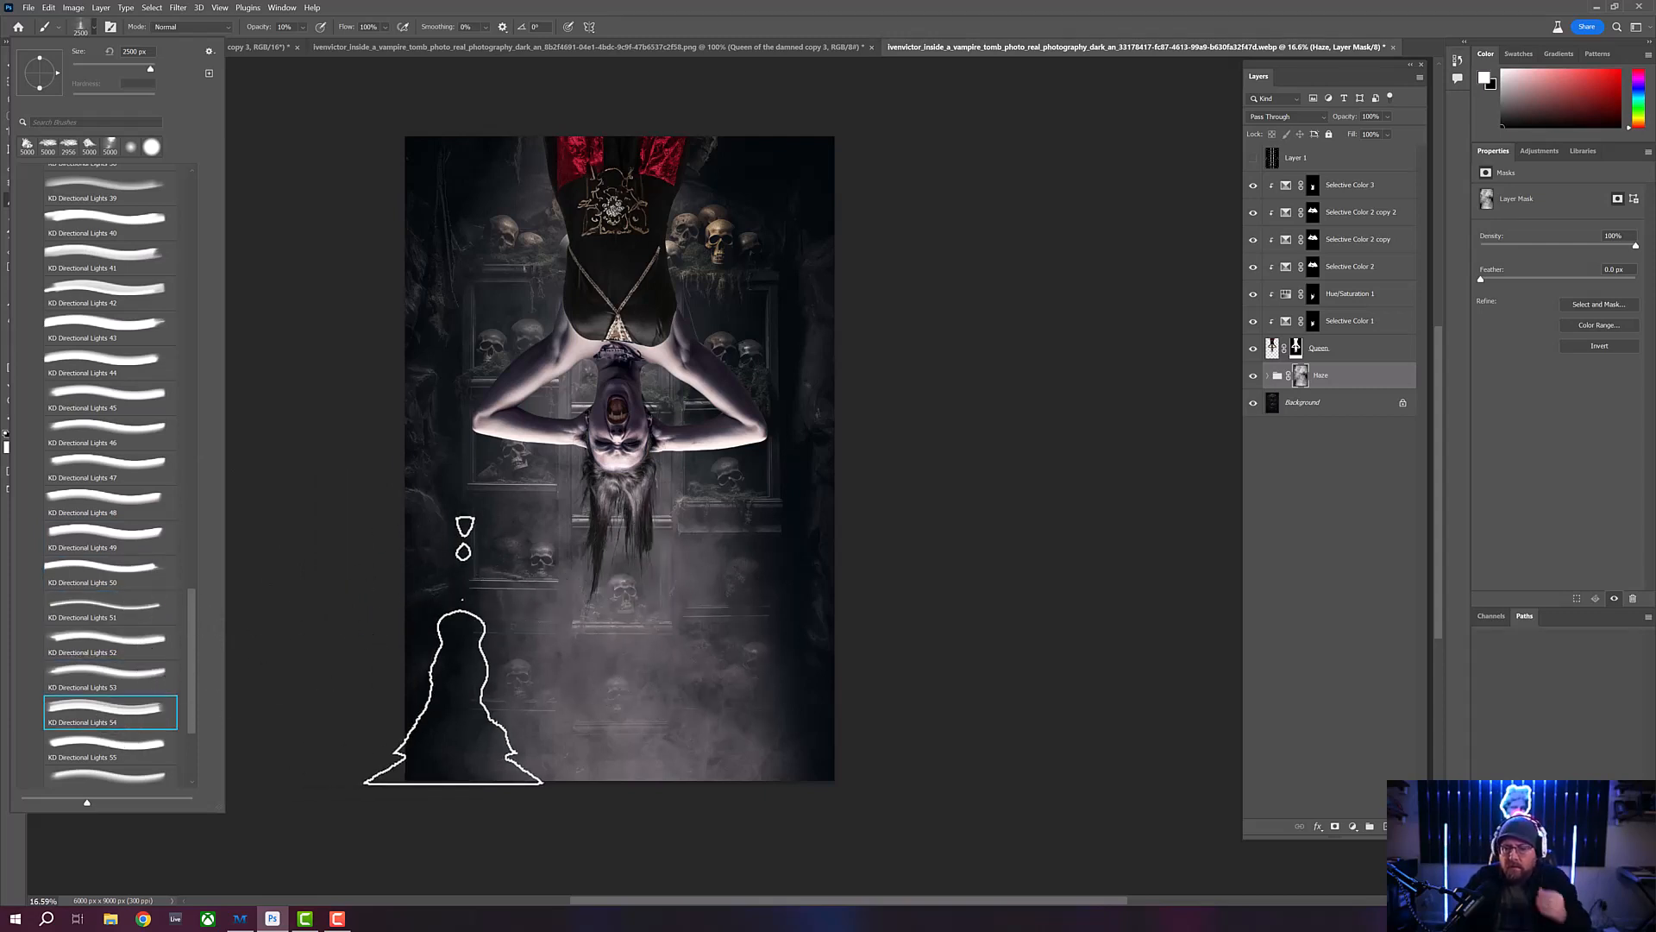
{"action": "left_click", "coordinate": [121, 745]}
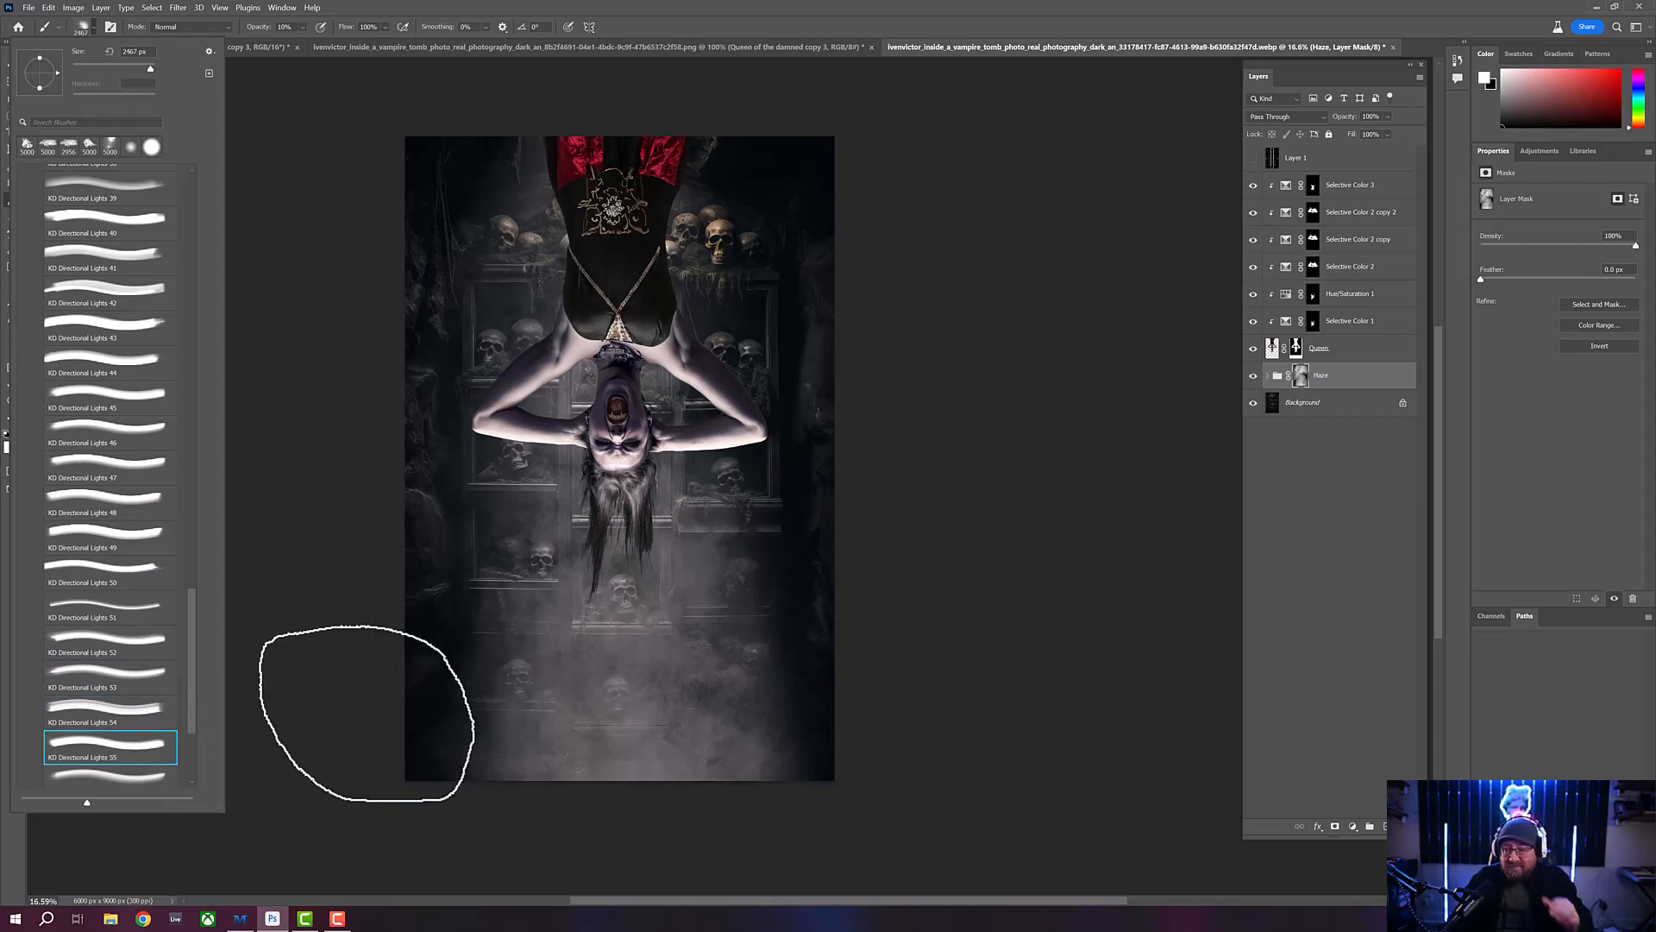
- Examine the remaining tips of the KD - Directional Lights 1 folder, KD Directional Lights 56 through 60
{"action": "scroll", "coordinate": [194, 677], "scroll_direction": "down", "scroll_amount": 5}
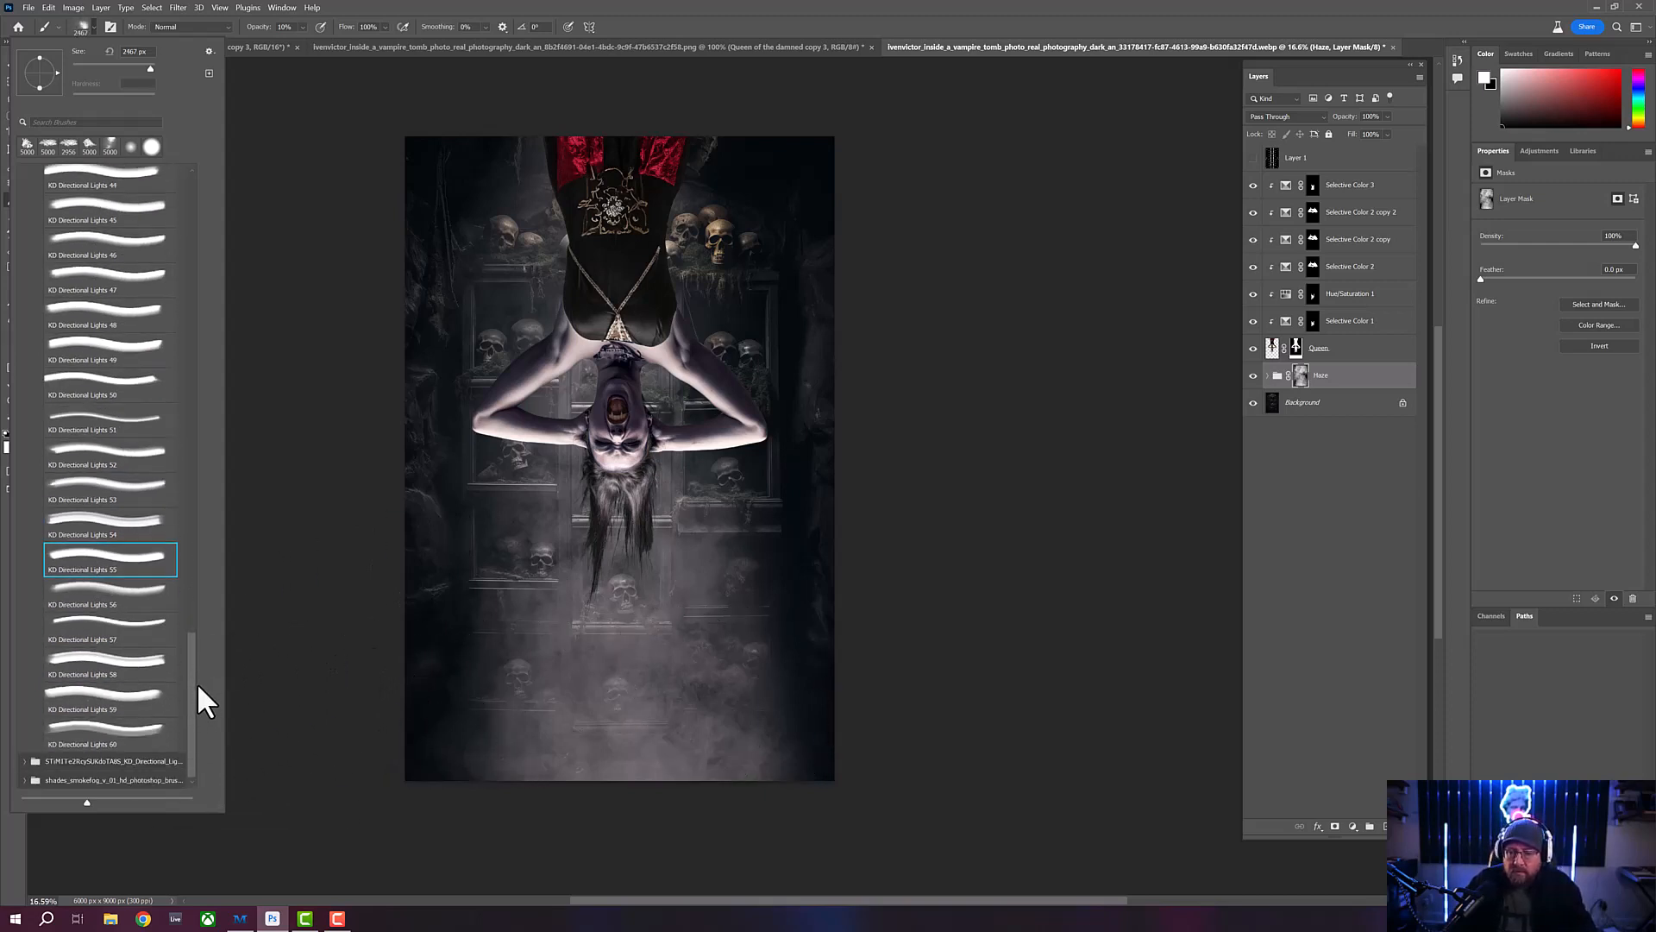
{"action": "left_click", "coordinate": [119, 591]}
{"action": "left_click", "coordinate": [110, 634]}
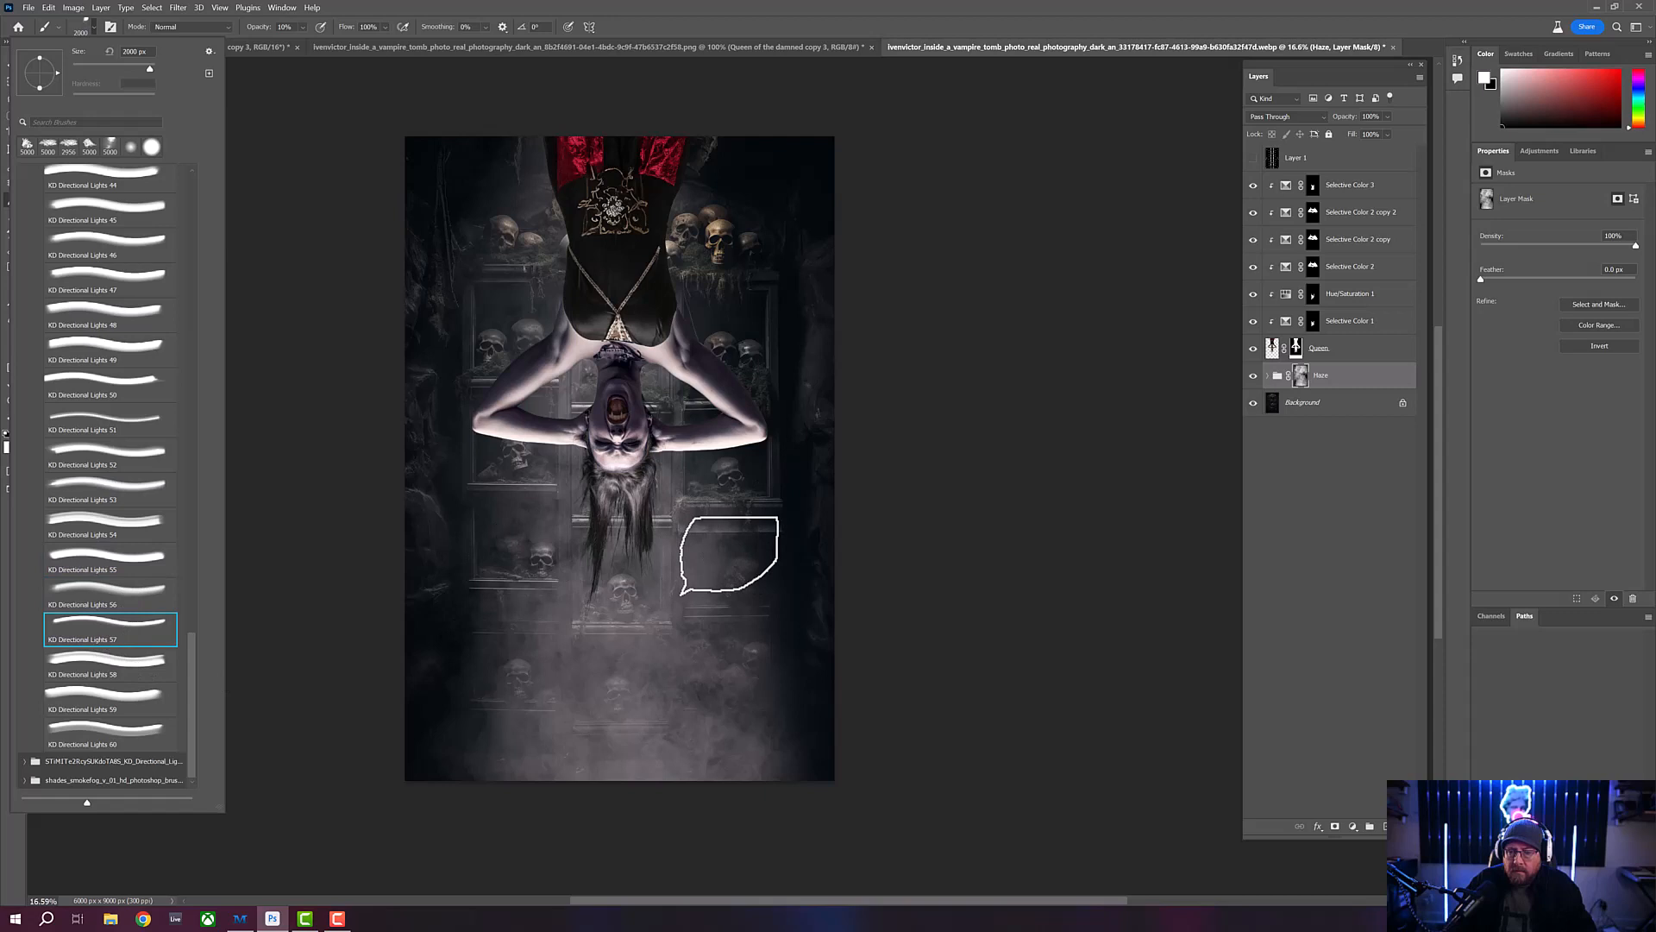
{"action": "left_click", "coordinate": [120, 678]}
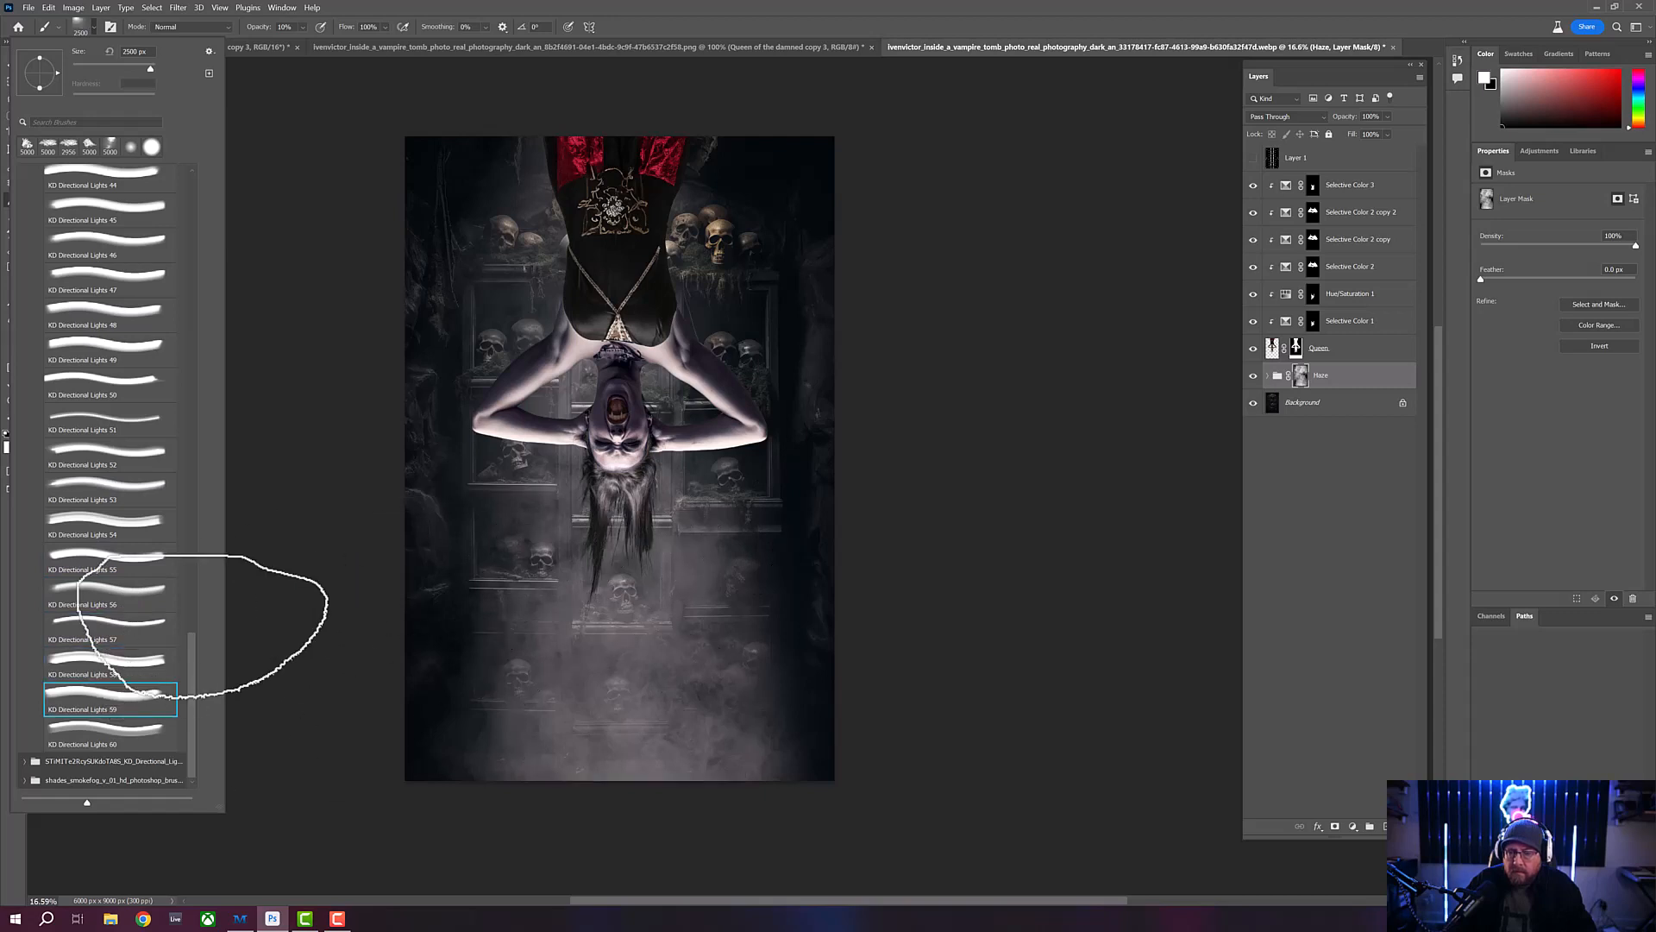
{"action": "left_click", "coordinate": [148, 739]}
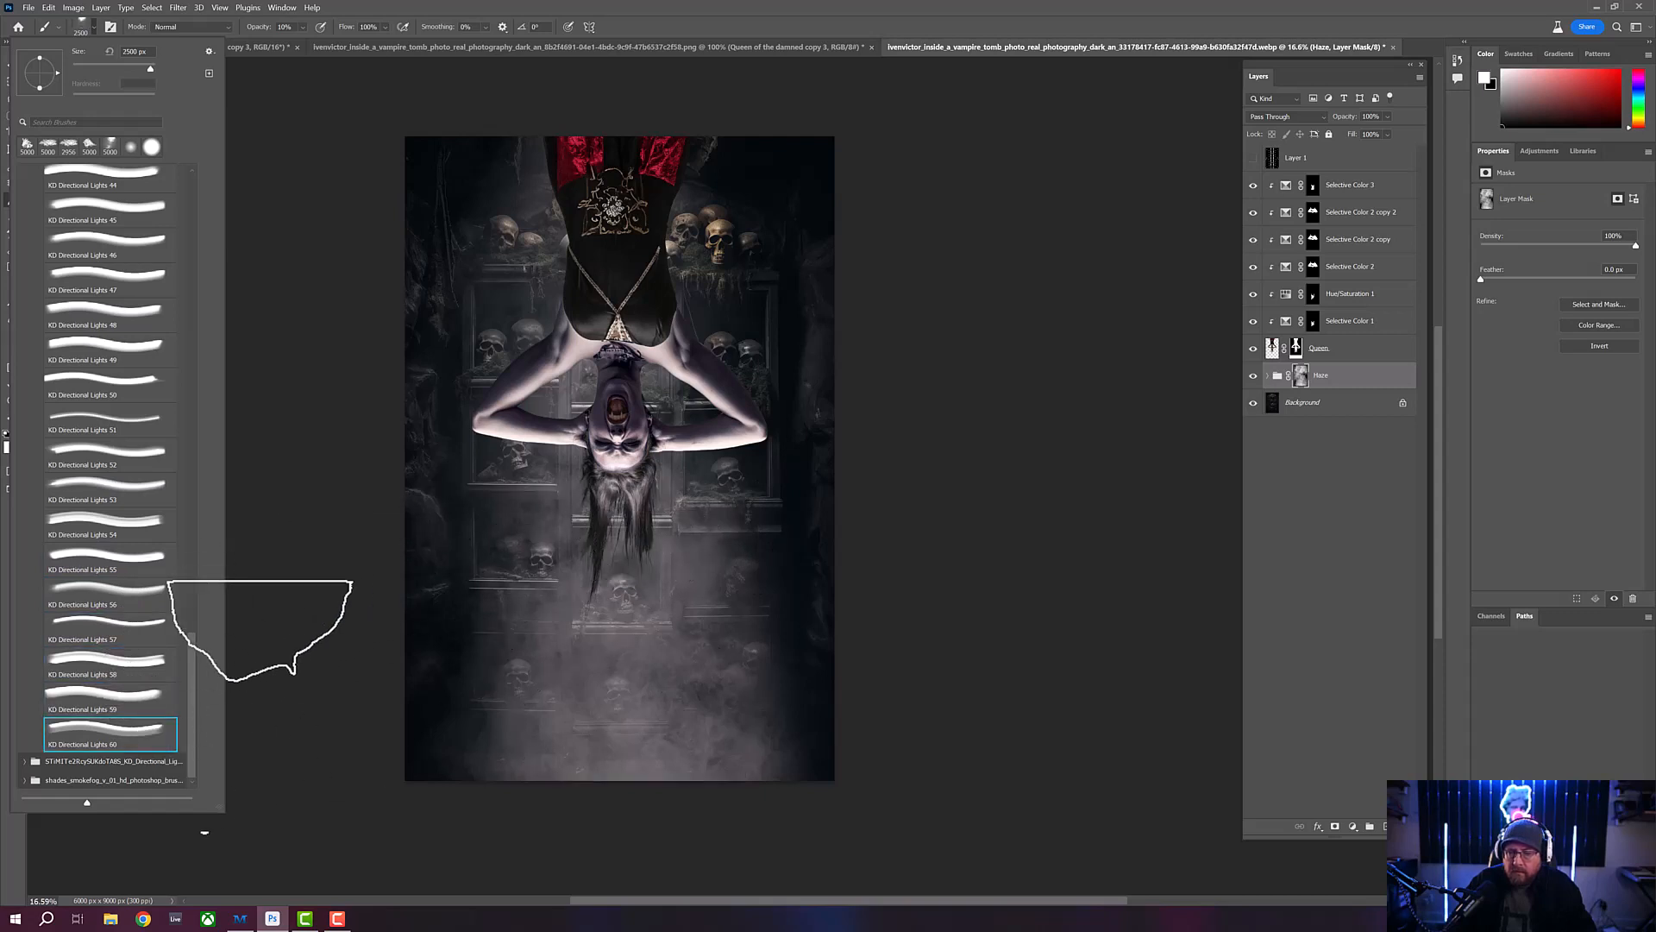
- Expand the second directional light brush set and its KD - Directional Lights 2 folder to show the brushes from number 61
{"action": "left_click", "coordinate": [25, 761]}
{"action": "left_click_drag", "start_coordinate": [190, 679], "coordinate": [190, 712]}
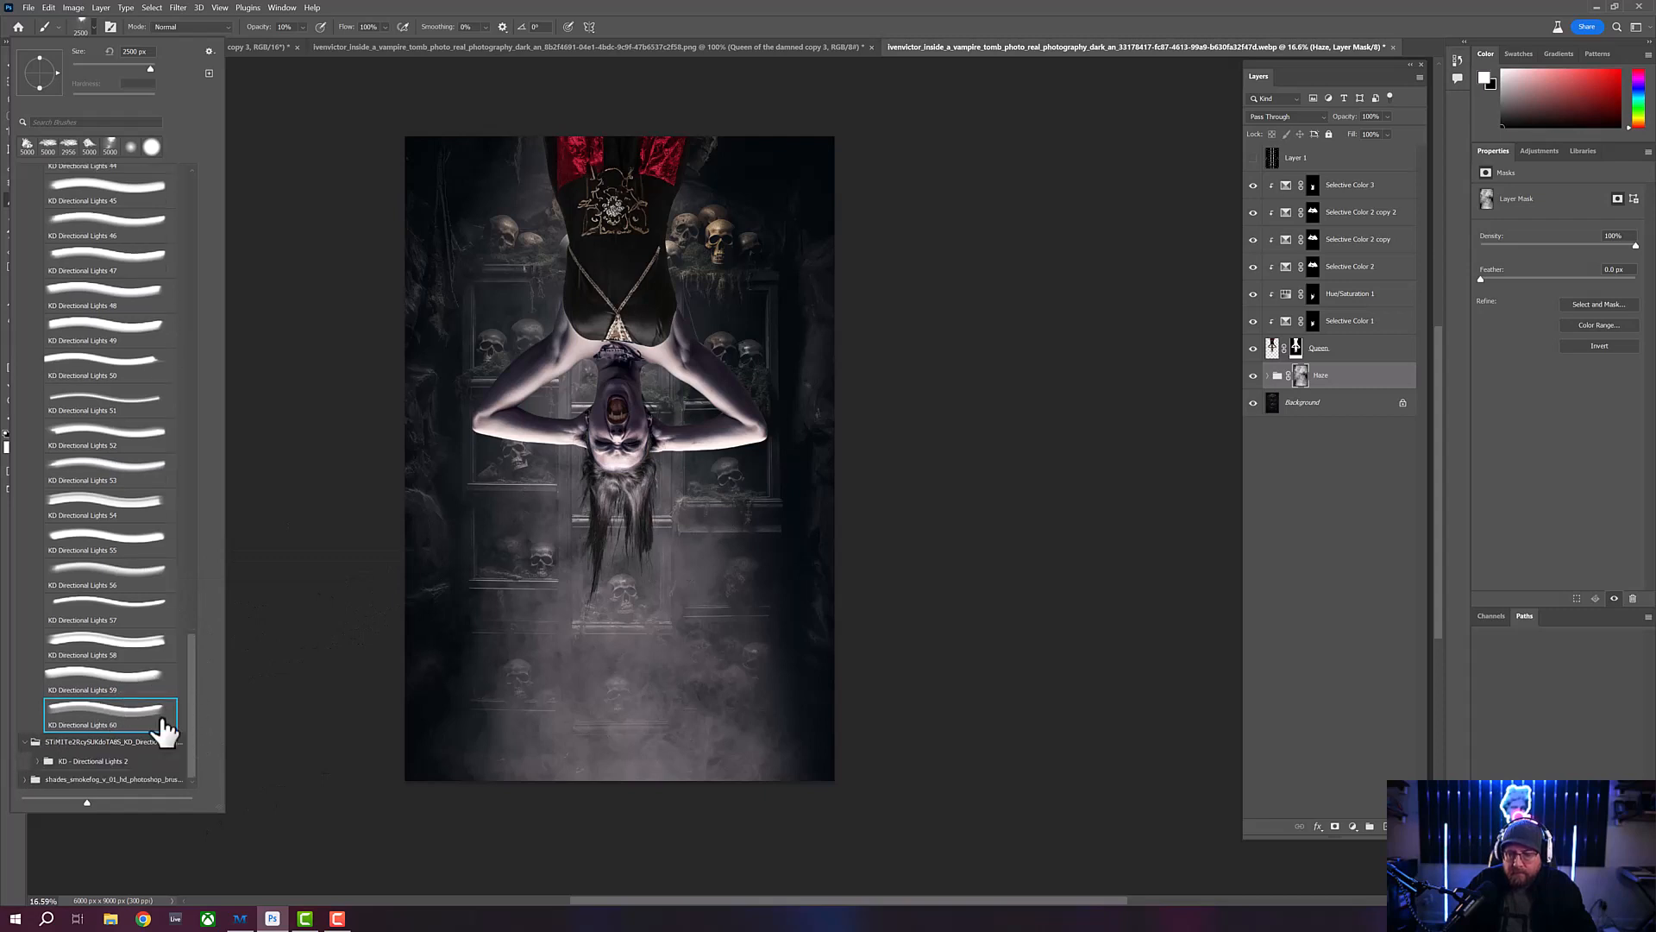
{"action": "left_click", "coordinate": [41, 761]}
{"action": "scroll", "coordinate": [173, 618], "scroll_direction": "down", "scroll_amount": 2}
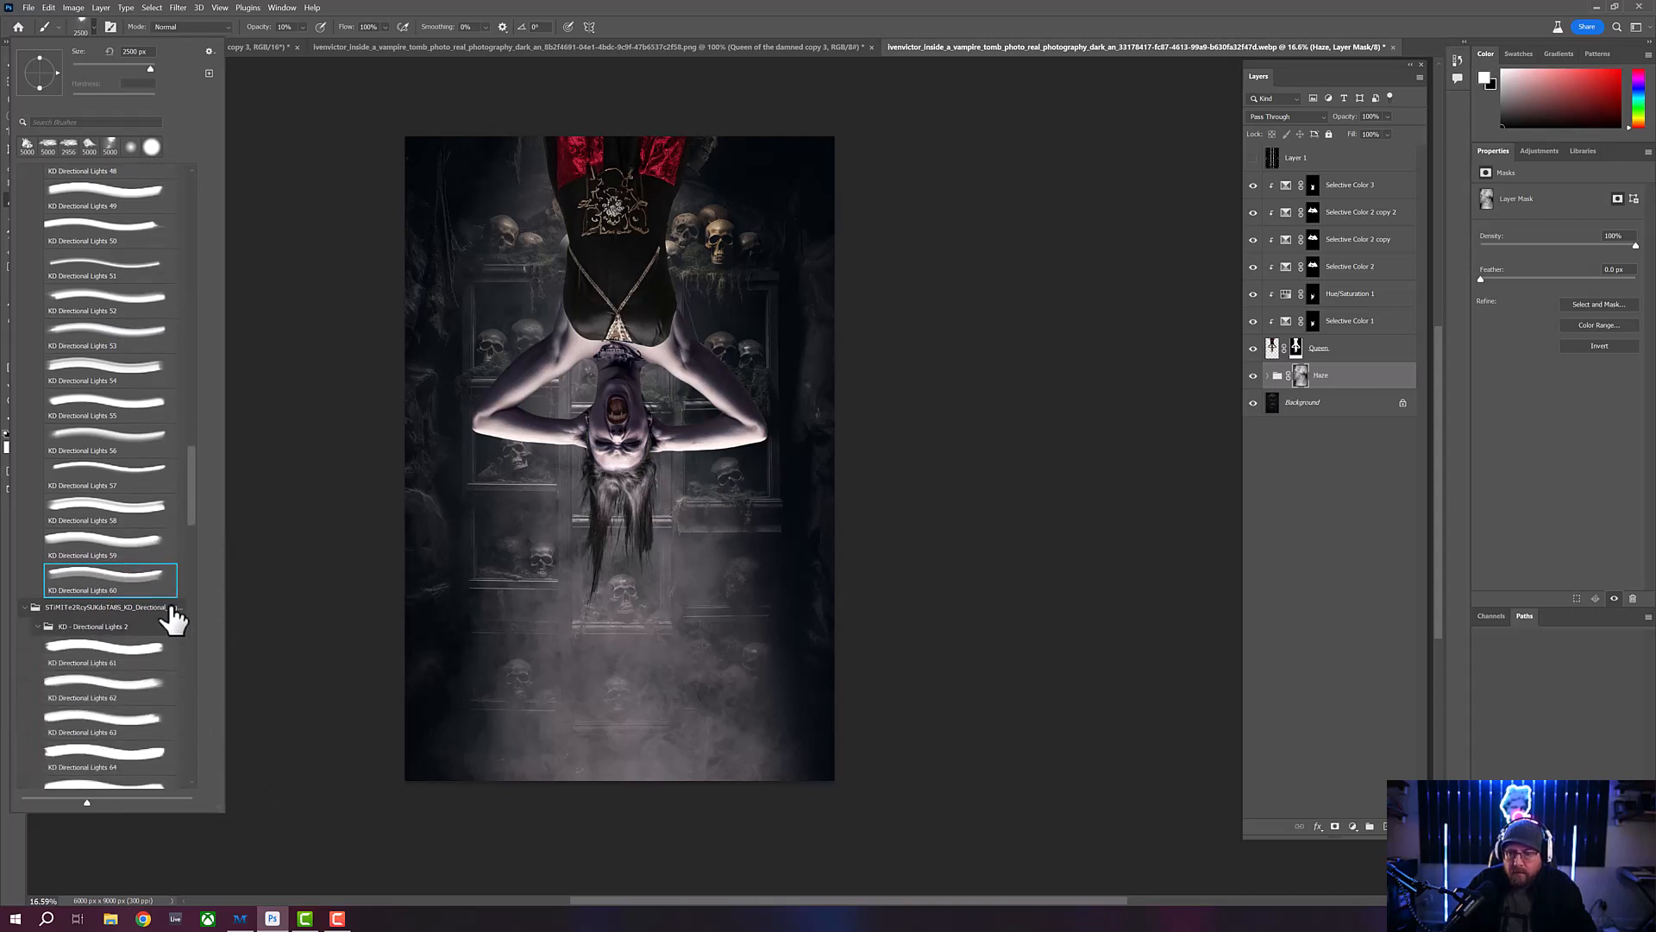
- Preview brushes between KD Directional Lights 61 and 74, checking their tip outlines over the image
{"action": "left_click", "coordinate": [132, 651]}
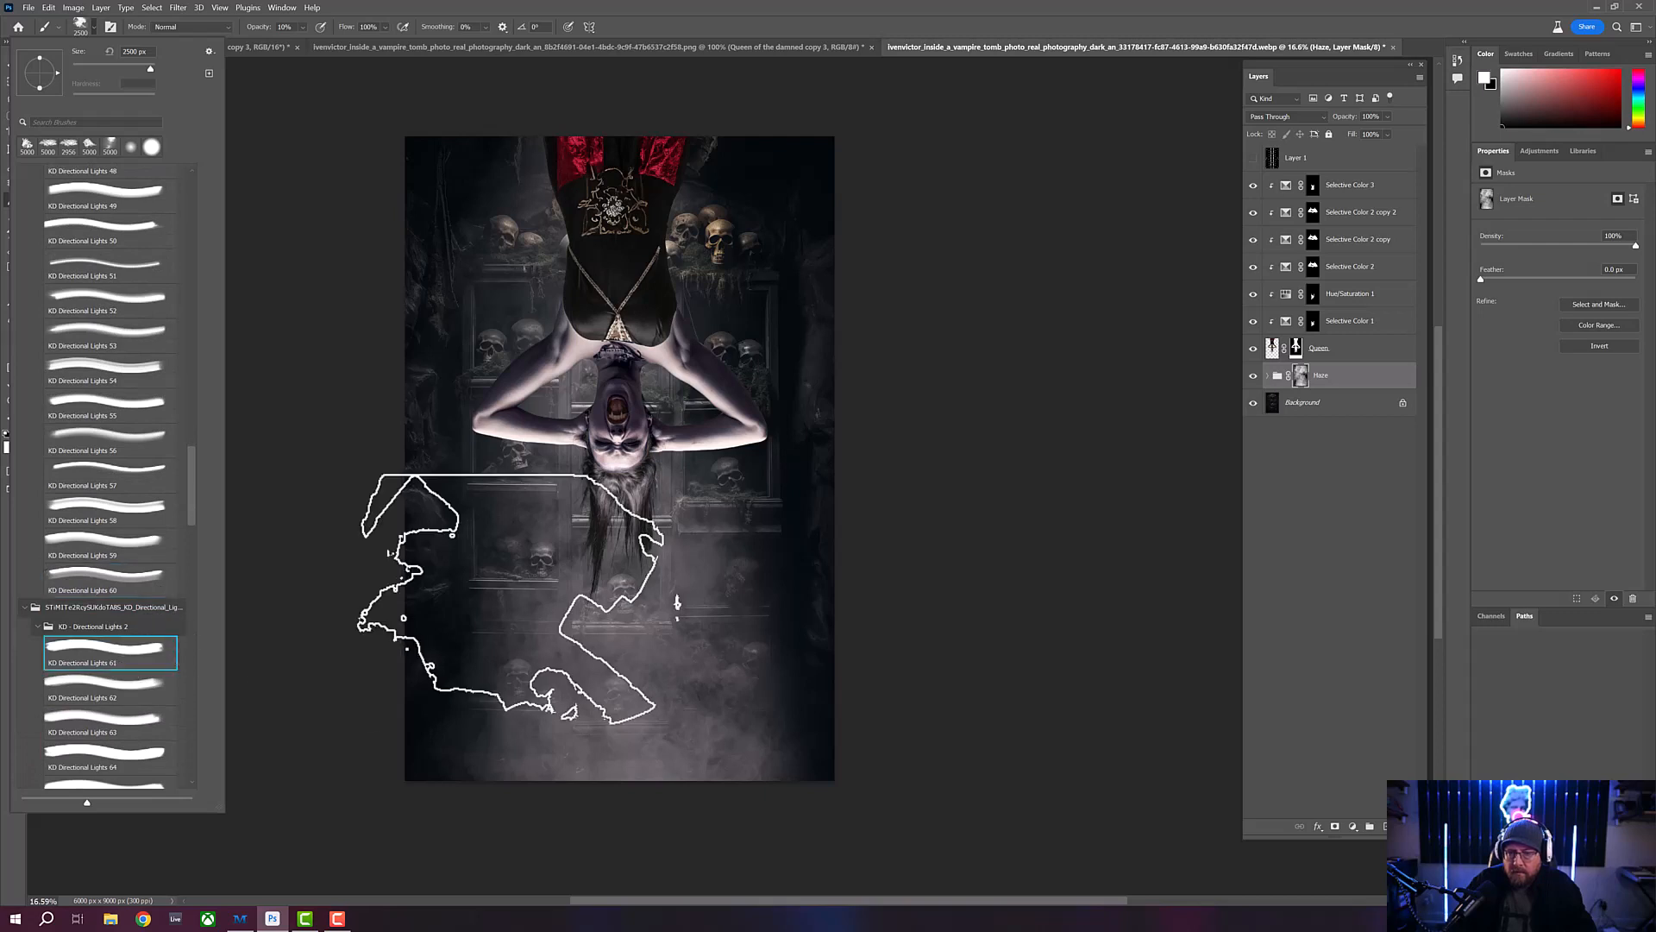
{"action": "left_click", "coordinate": [121, 700]}
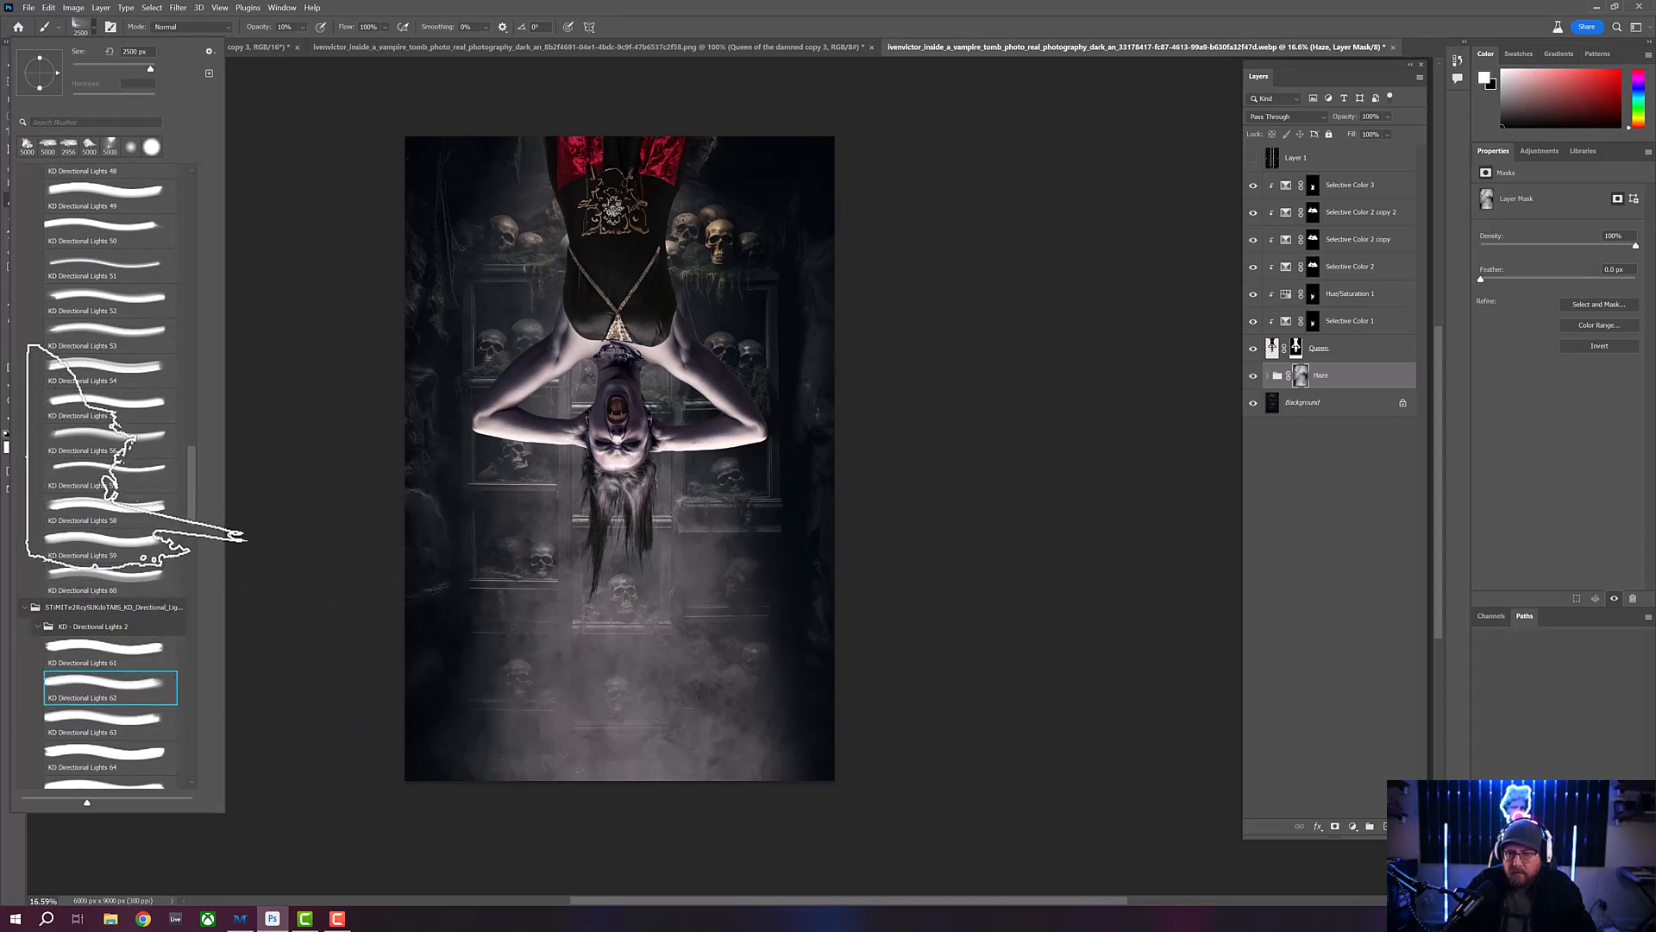
{"action": "left_click_drag", "start_coordinate": [200, 478], "coordinate": [199, 544]}
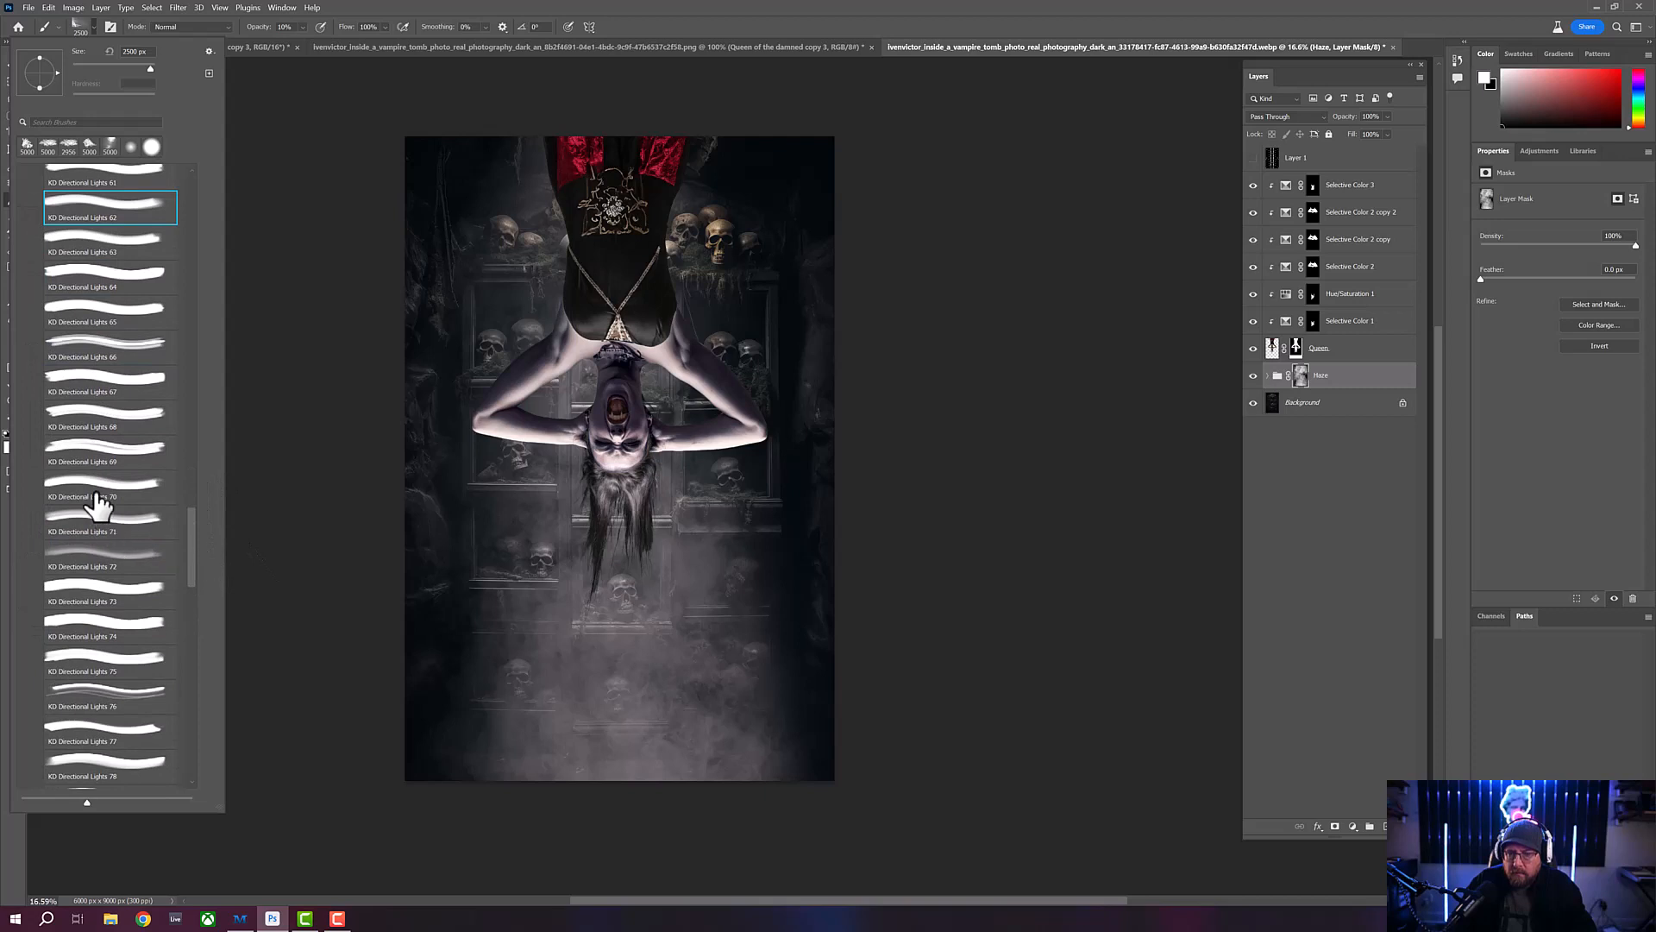
{"action": "left_click", "coordinate": [125, 455]}
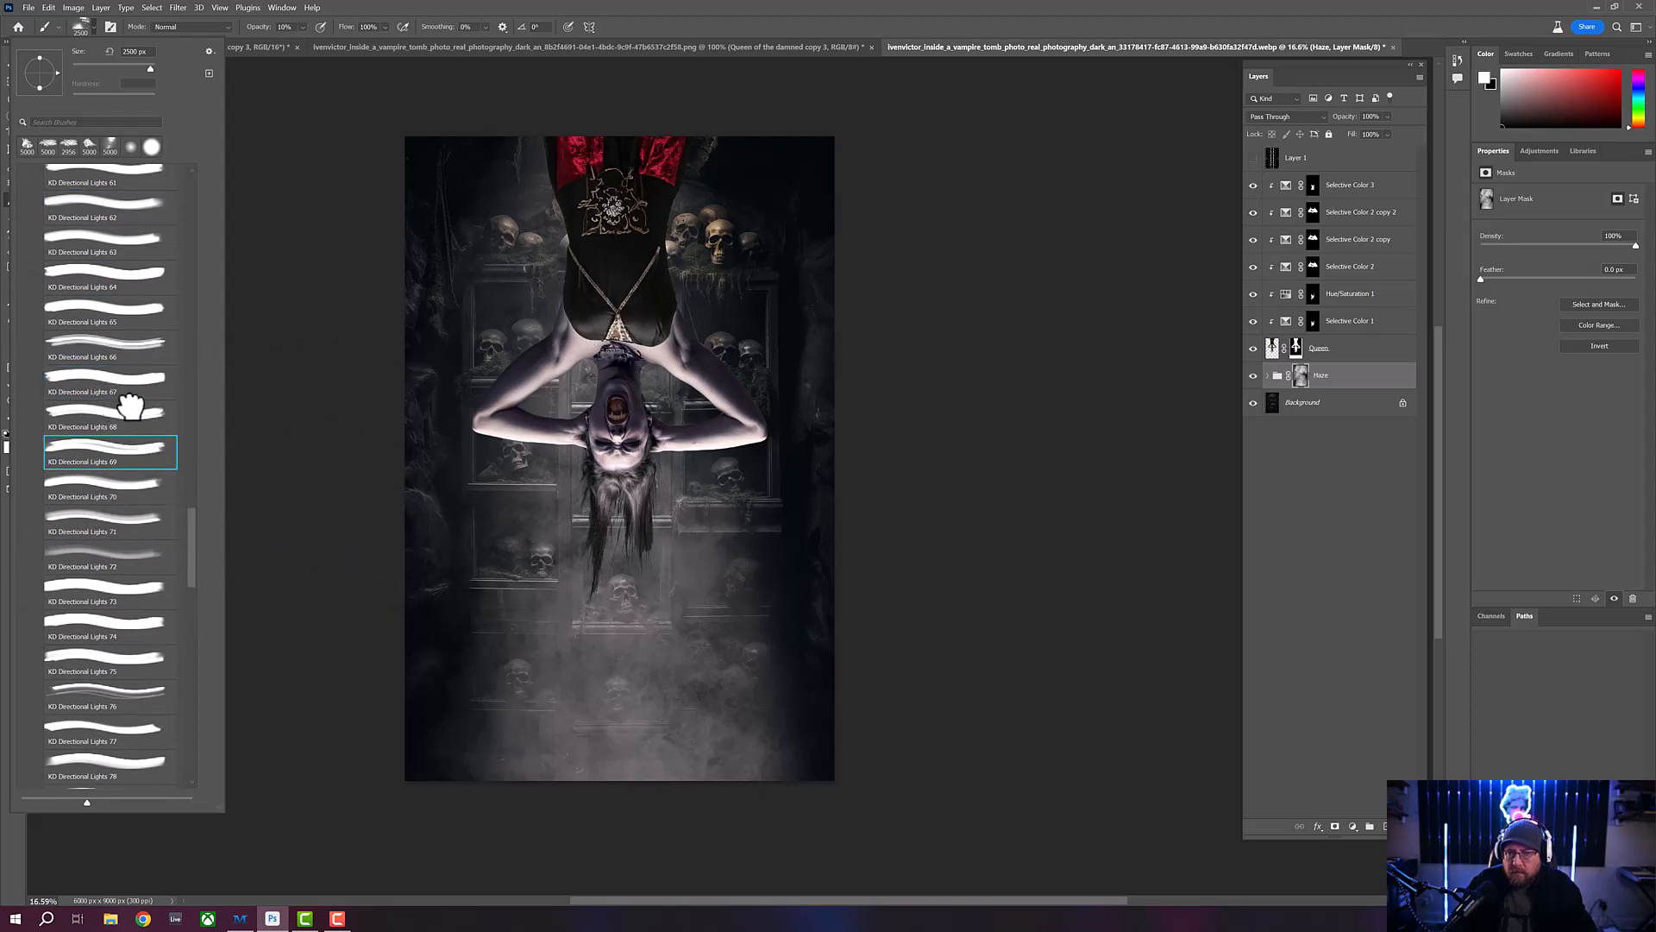
{"action": "left_click", "coordinate": [112, 494]}
{"action": "left_click", "coordinate": [159, 522]}
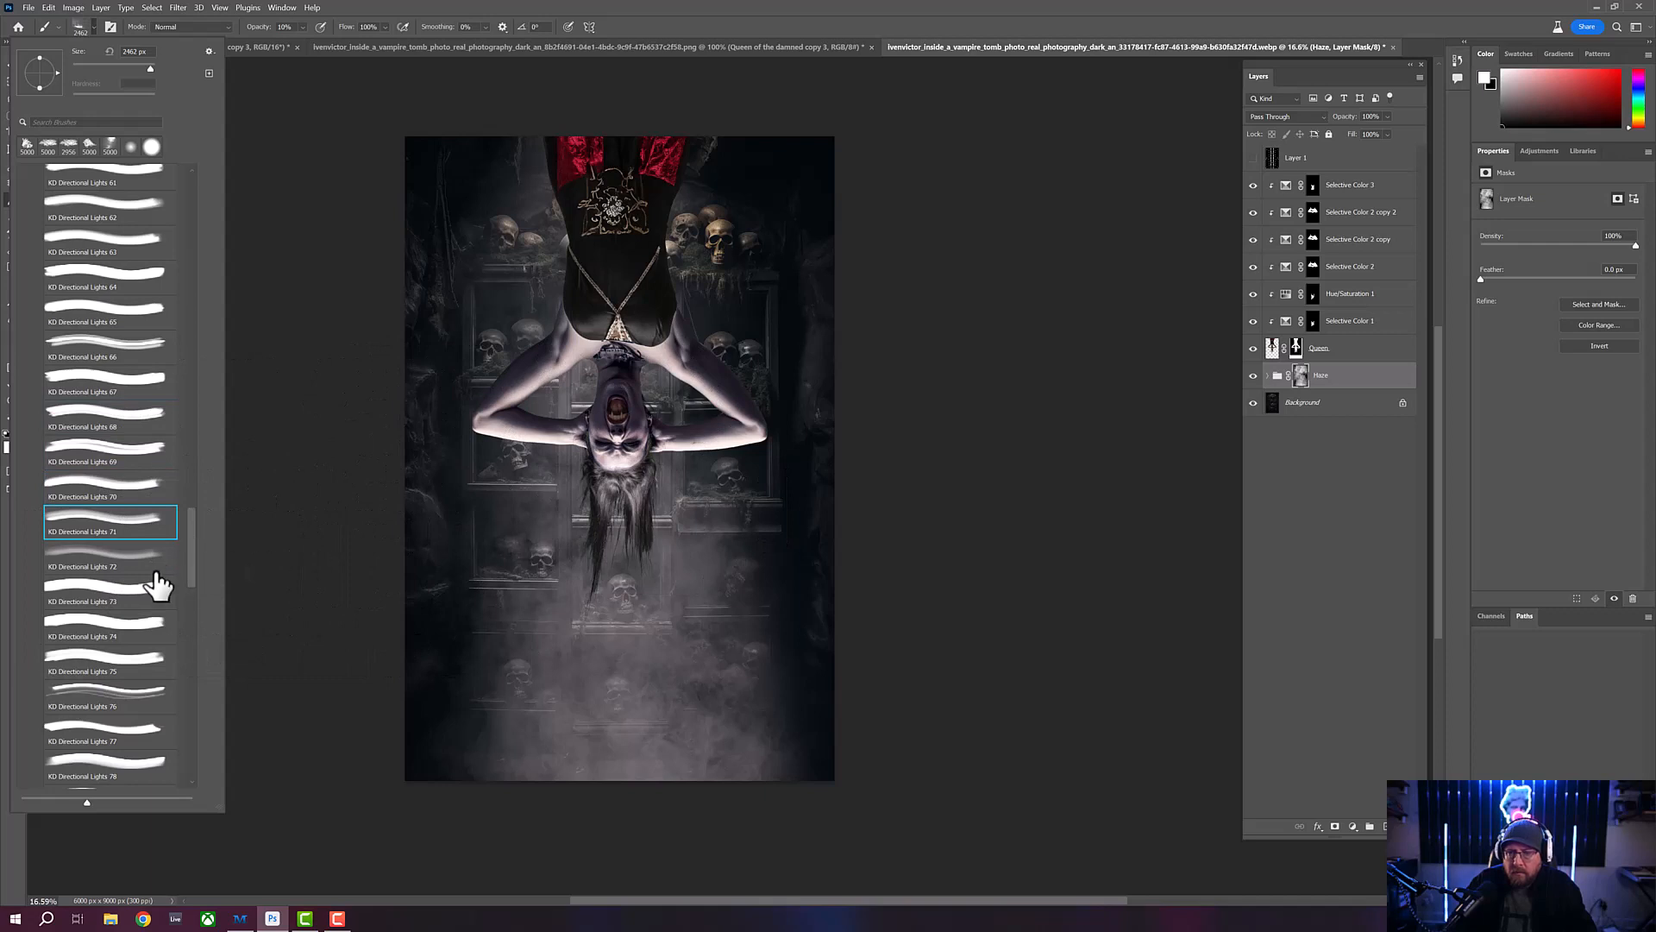
{"action": "left_click", "coordinate": [160, 590]}
{"action": "left_click", "coordinate": [132, 634]}
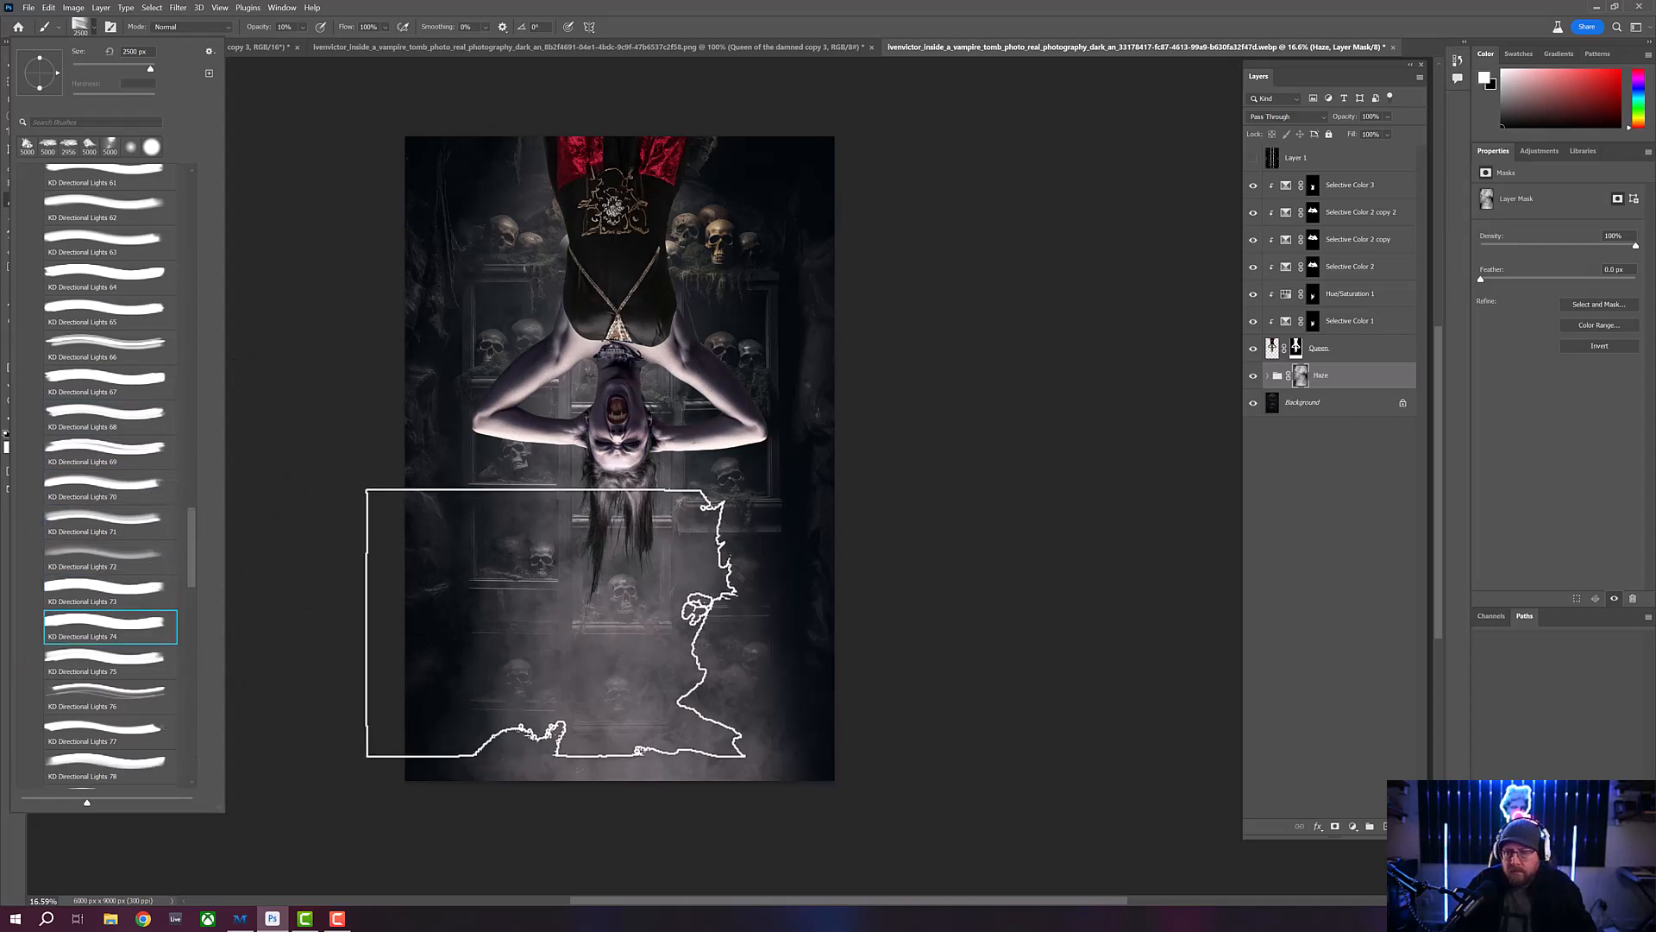
- Expand the KD - Light Rays brush folder and choose the KD Light Rays 1 brush
{"action": "left_click_drag", "start_coordinate": [189, 539], "coordinate": [194, 256]}
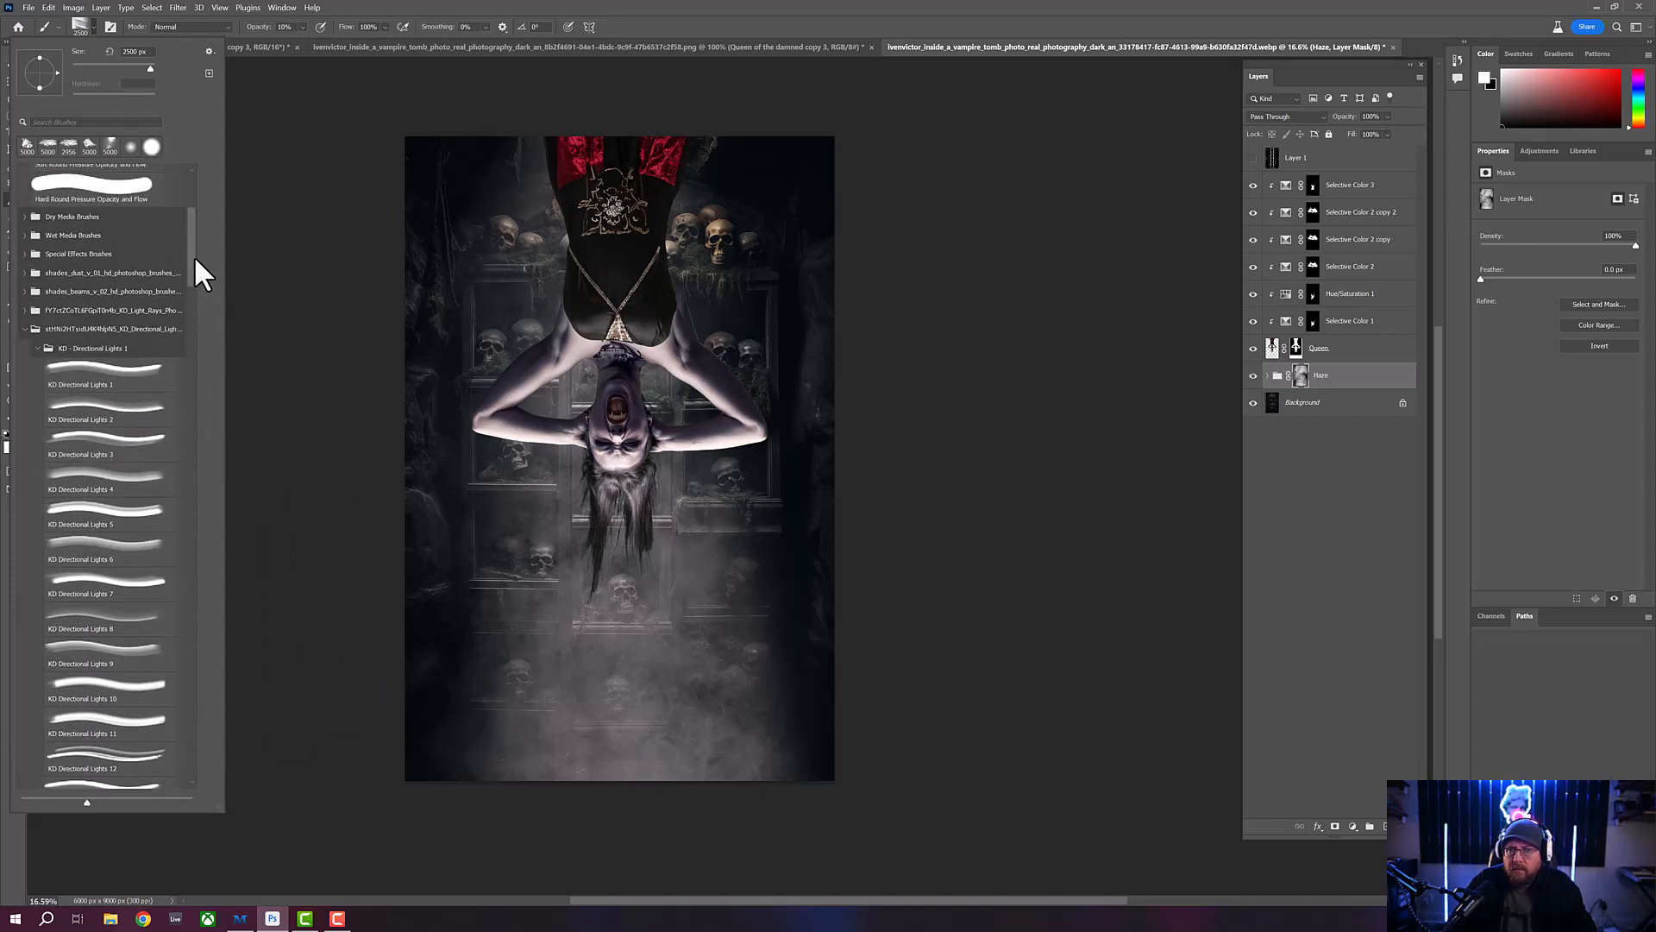
{"action": "left_click", "coordinate": [26, 311]}
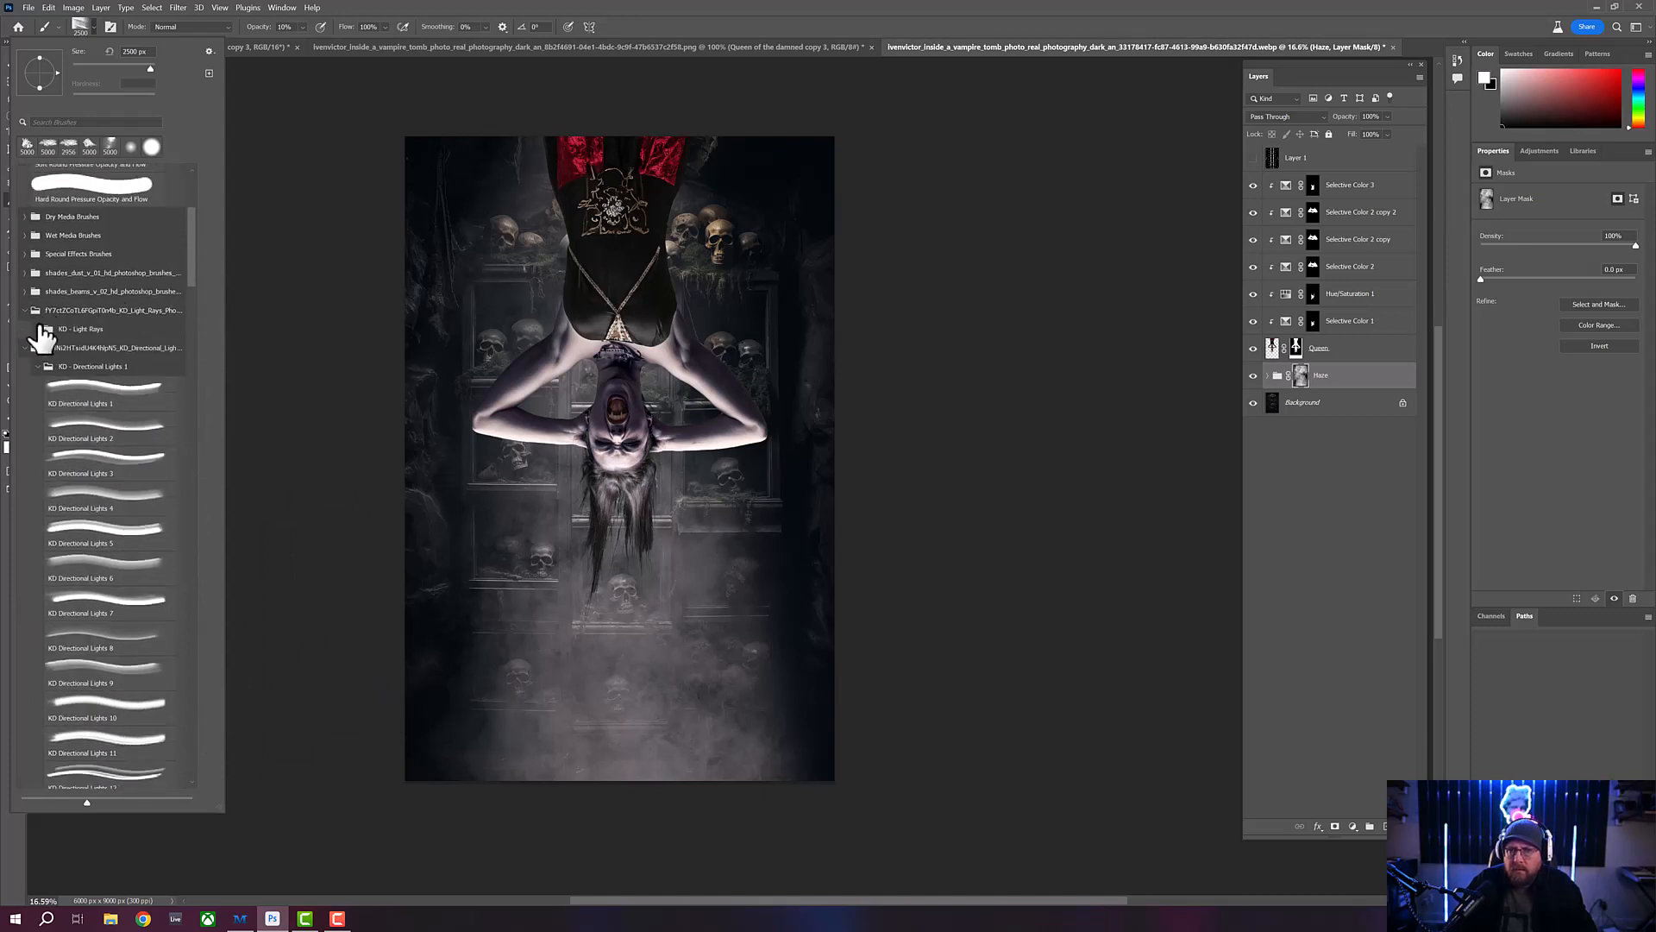
{"action": "left_click", "coordinate": [38, 328]}
{"action": "left_click", "coordinate": [104, 354]}
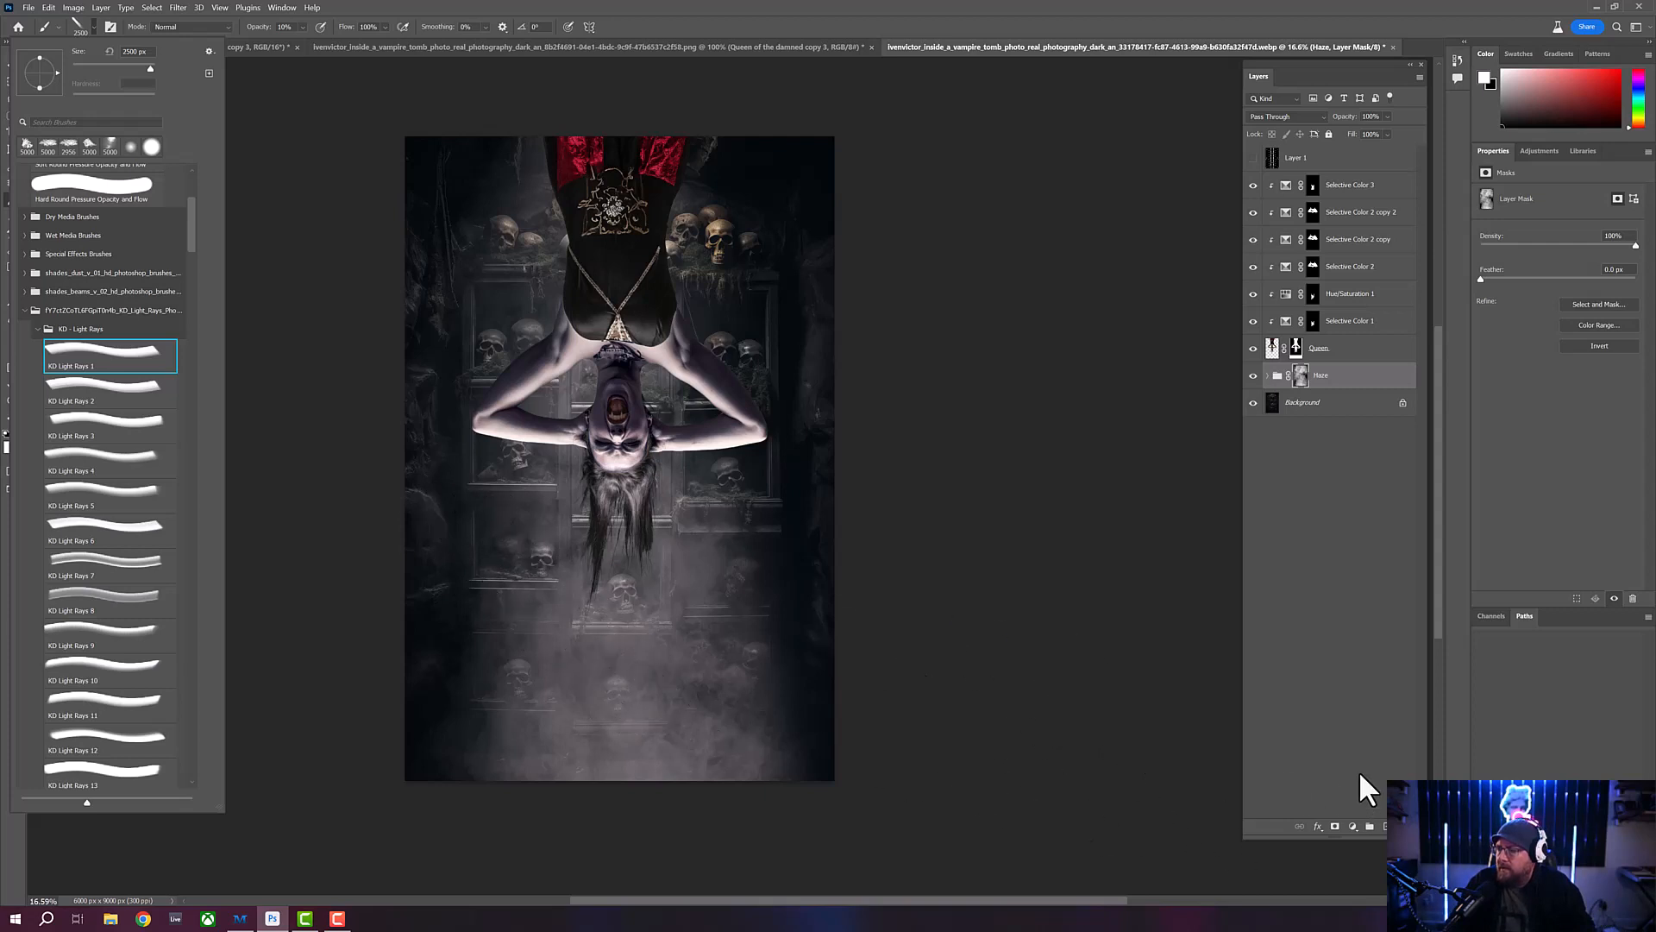
- Add a black (000000) solid color fill layer directly above the Haze group
{"action": "left_click", "coordinate": [1336, 828]}
{"action": "left_click", "coordinate": [1336, 827]}
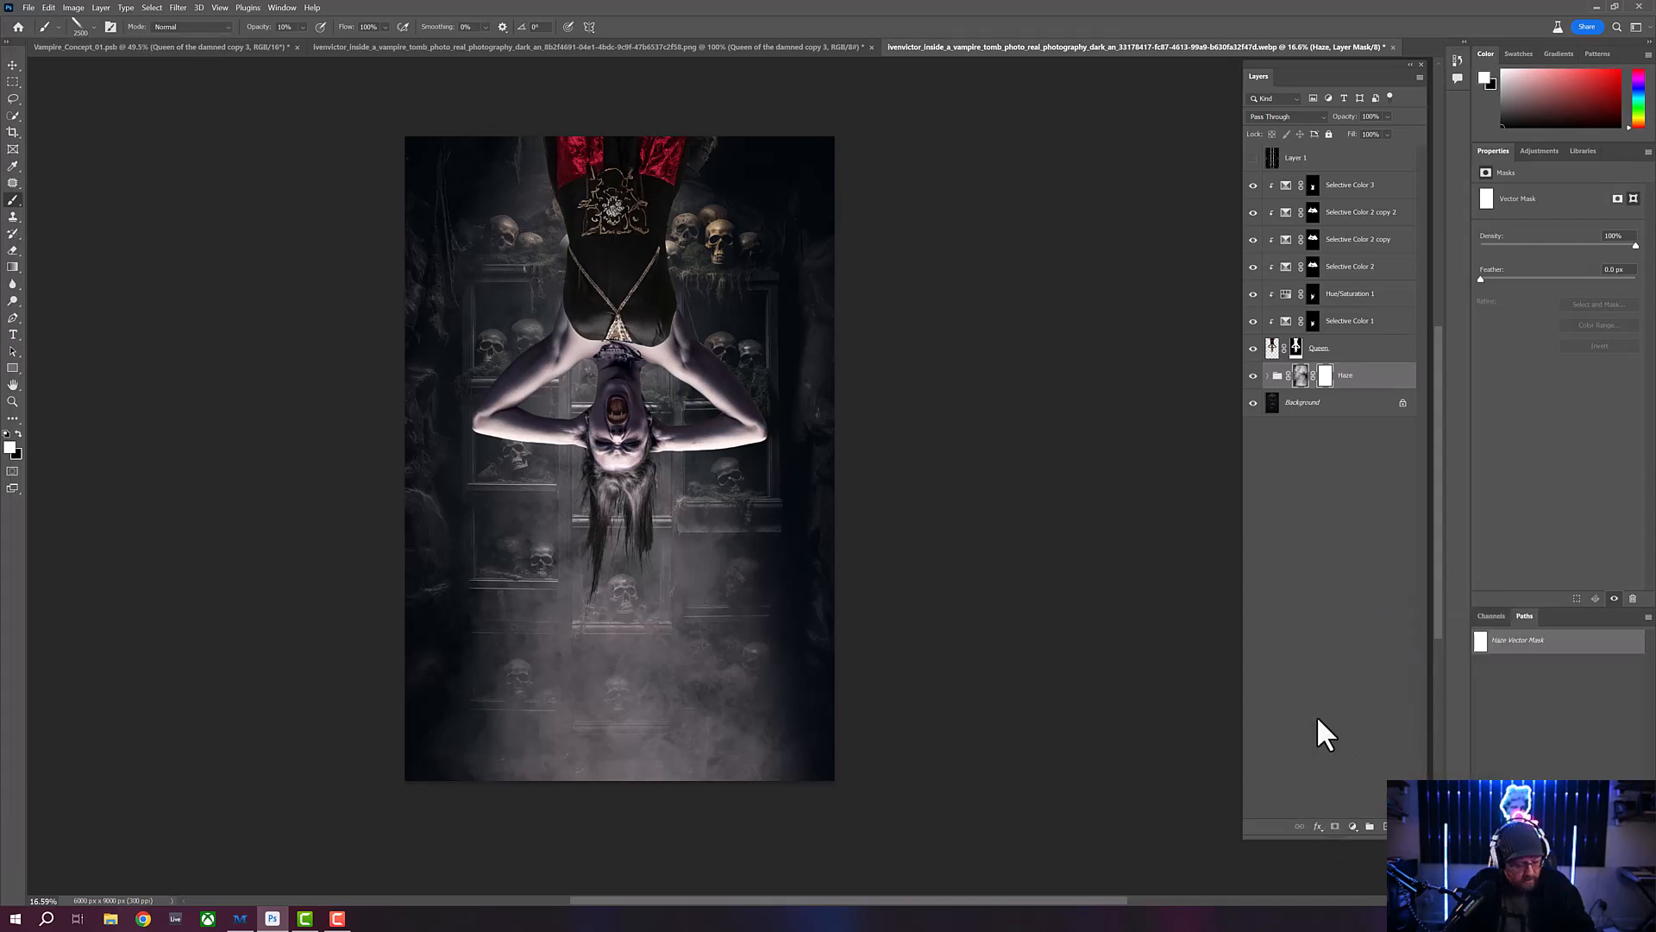
{"action": "key", "text": "ctrl+z"}
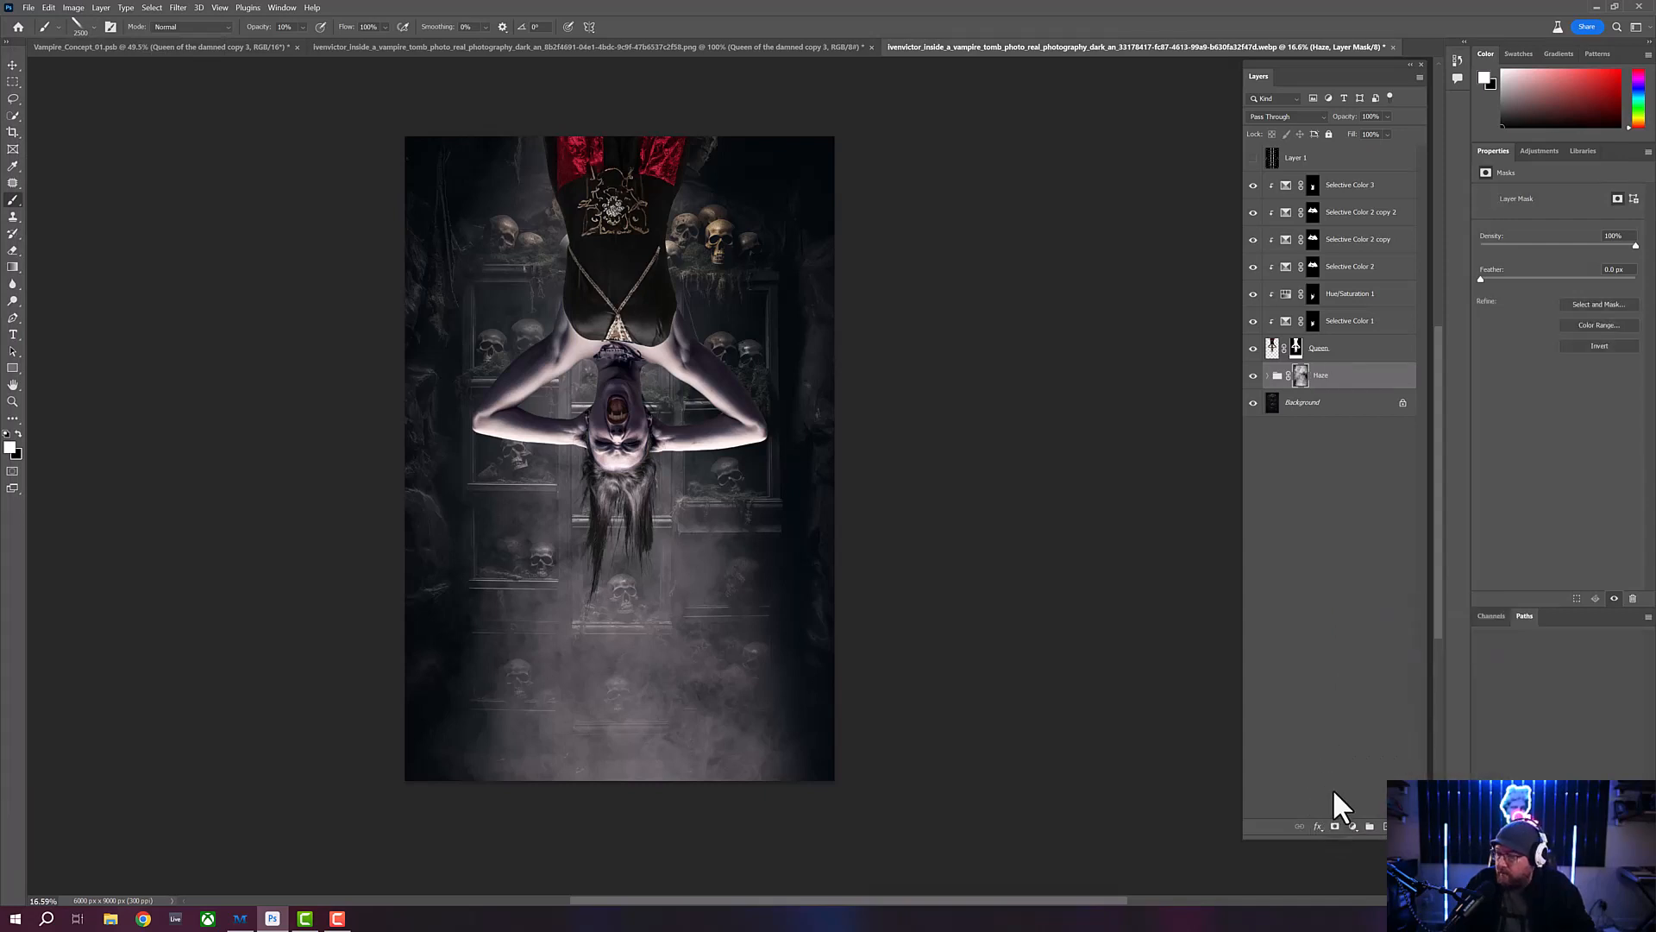
{"action": "left_click", "coordinate": [1352, 827]}
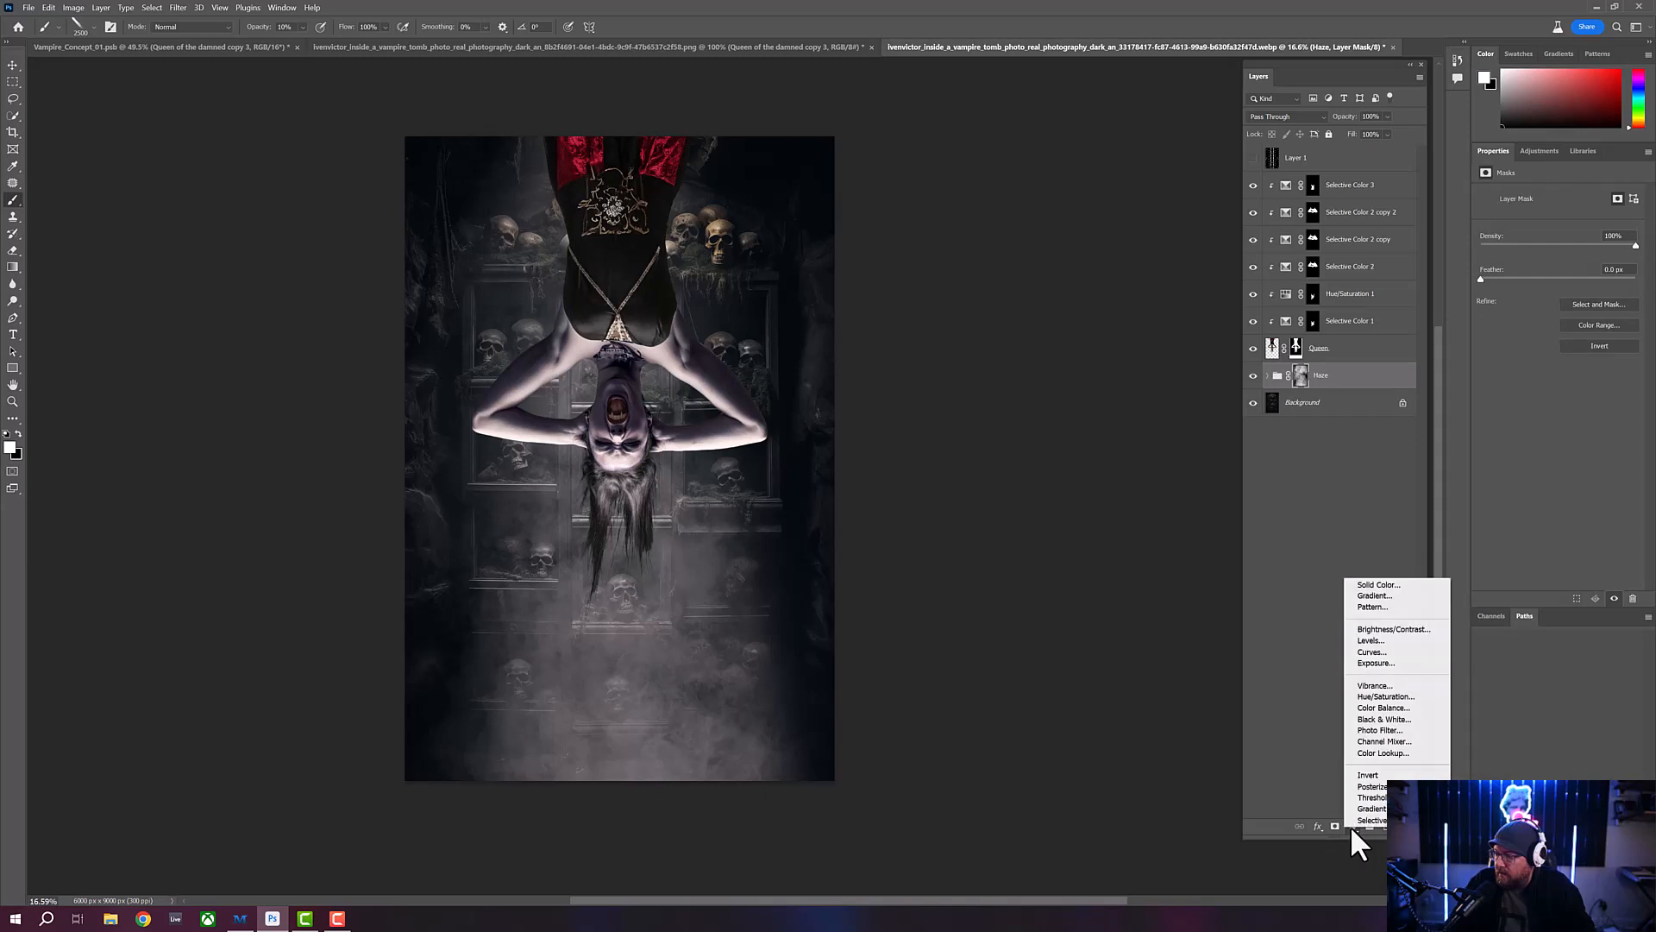
{"action": "left_click", "coordinate": [1369, 585]}
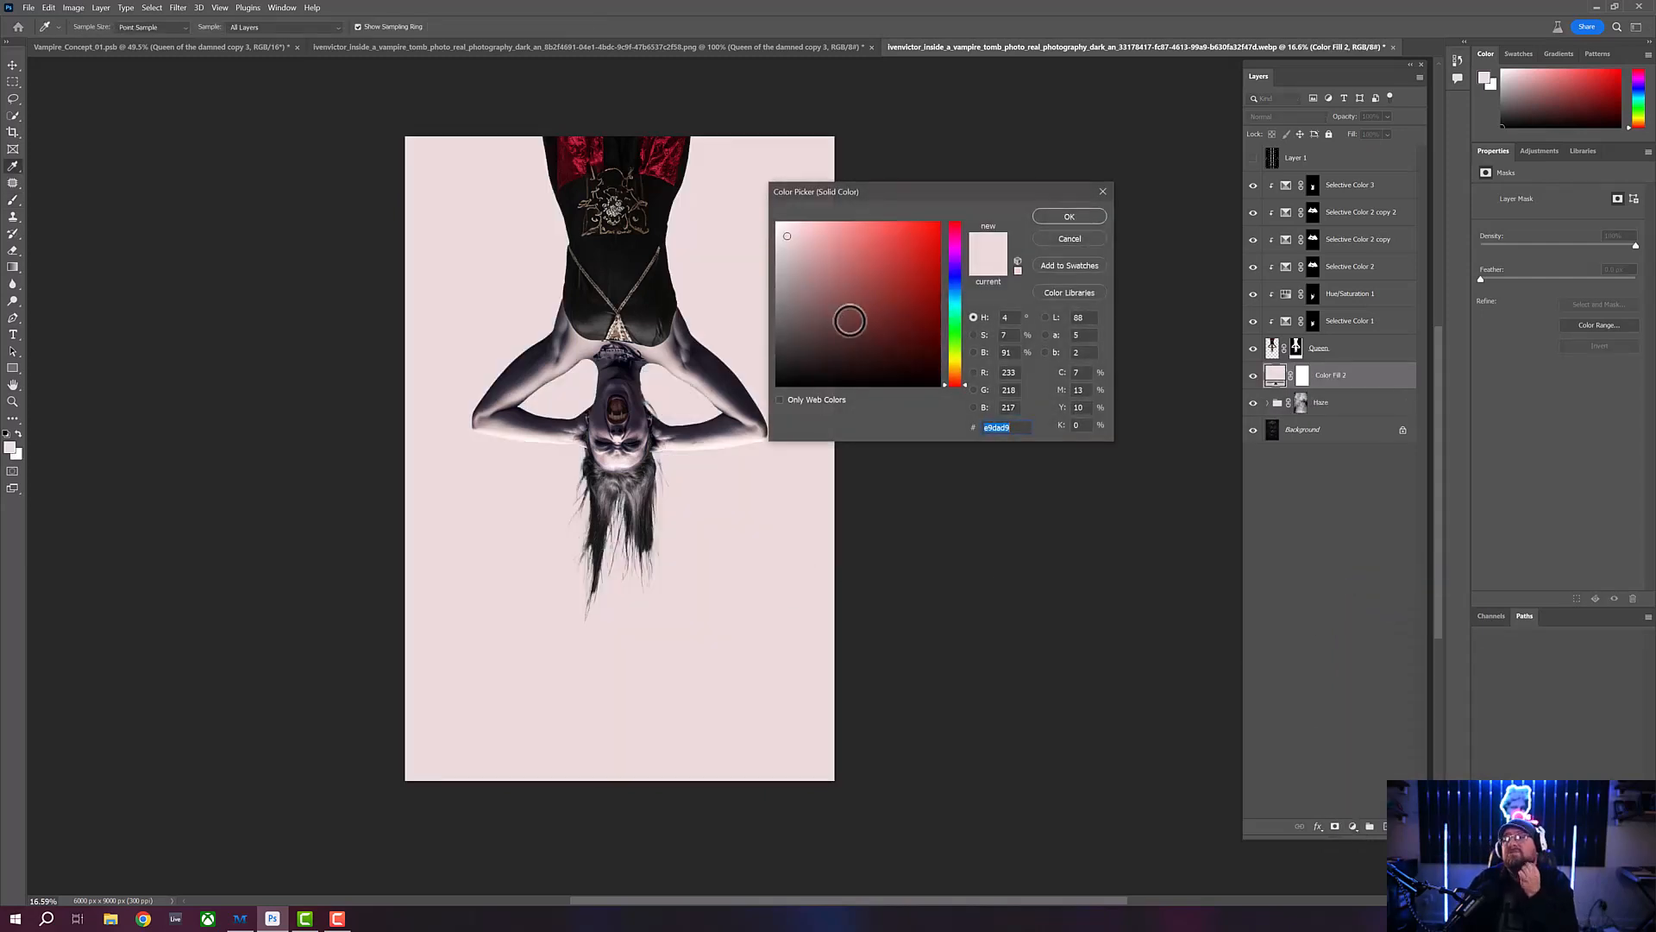
{"action": "left_click_drag", "start_coordinate": [851, 322], "coordinate": [759, 429]}
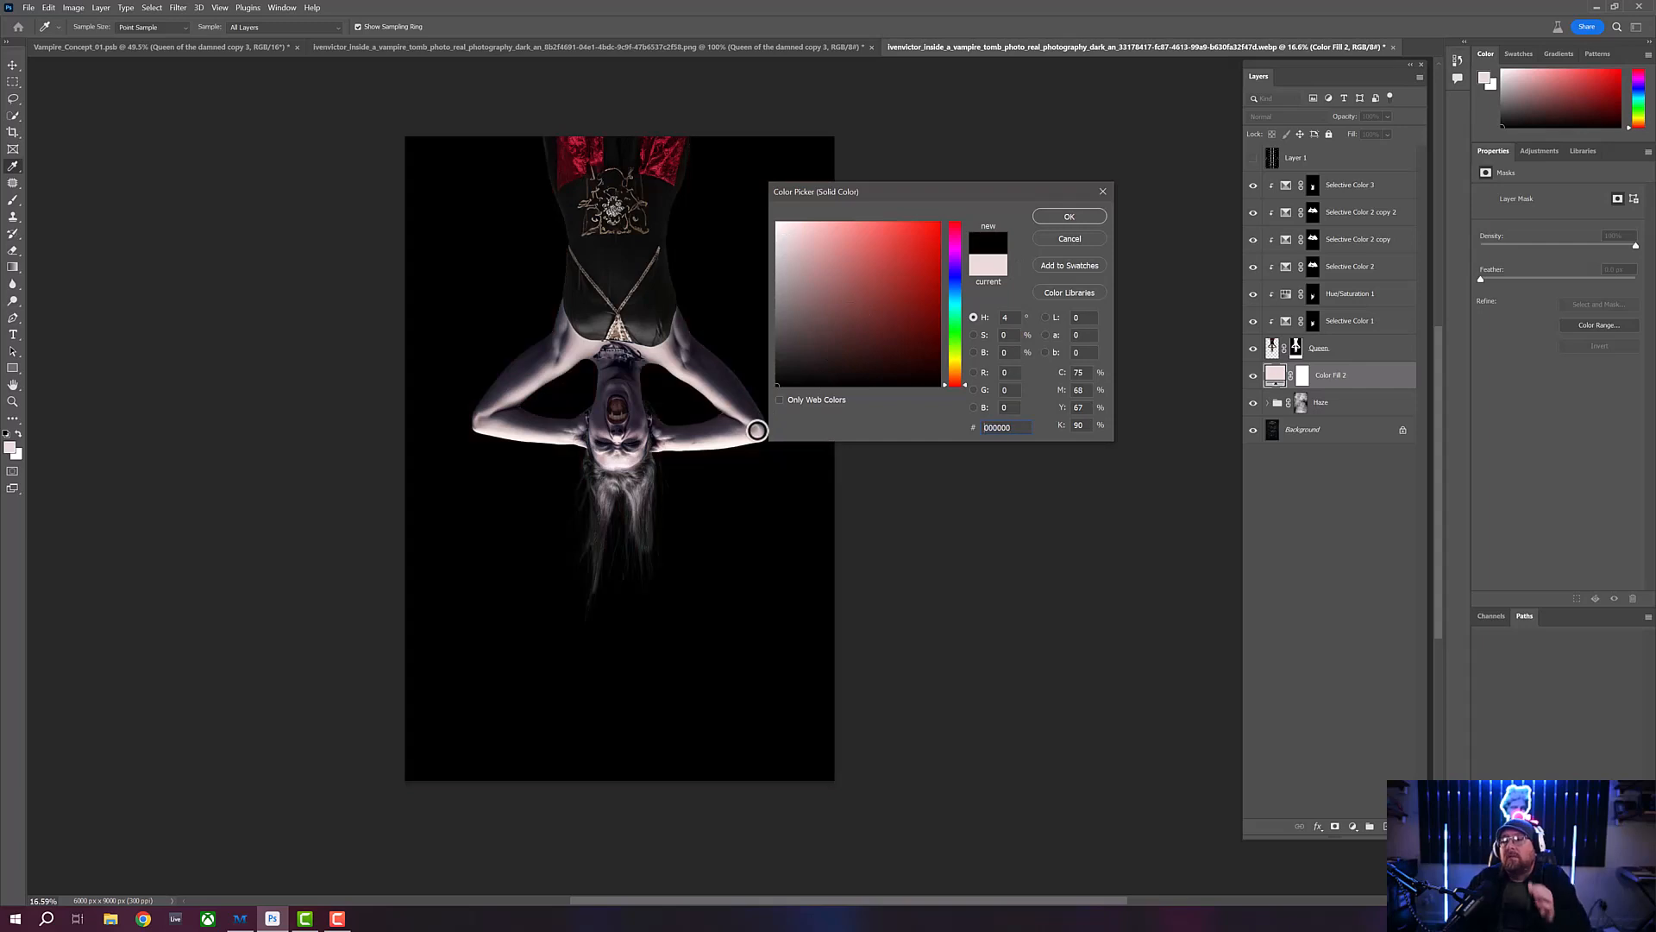
{"action": "left_click", "coordinate": [1070, 216]}
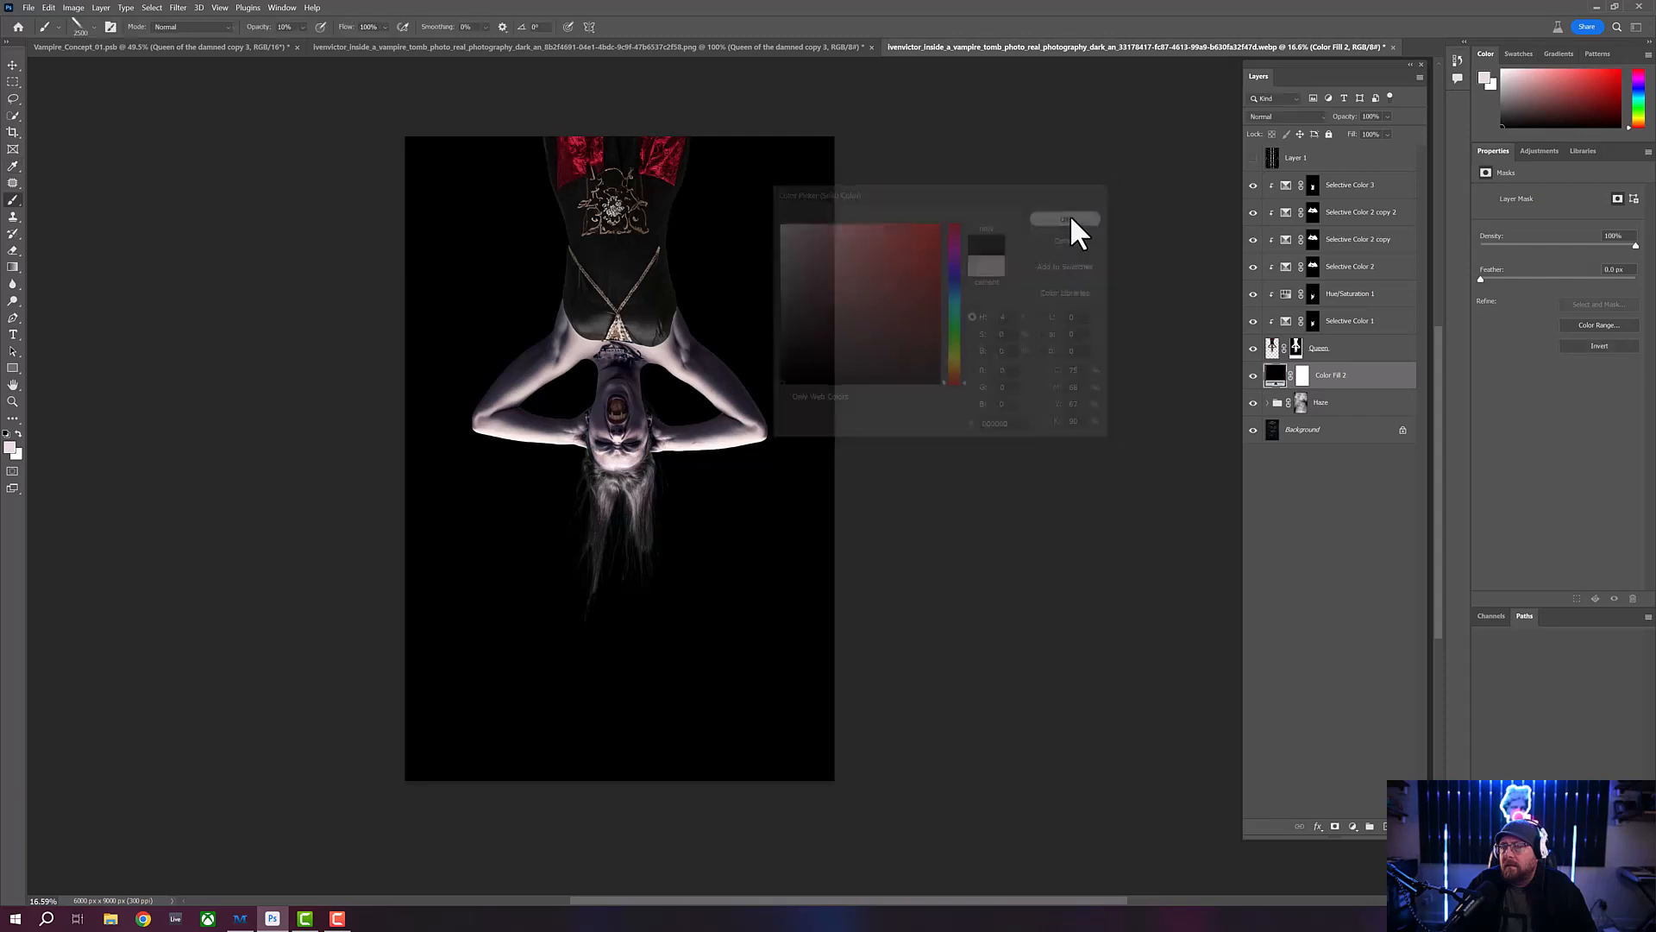
- Set the new fill layer's color to white (ffffff) and invert its layer mask to hide the fill
{"action": "left_click", "coordinate": [1303, 380]}
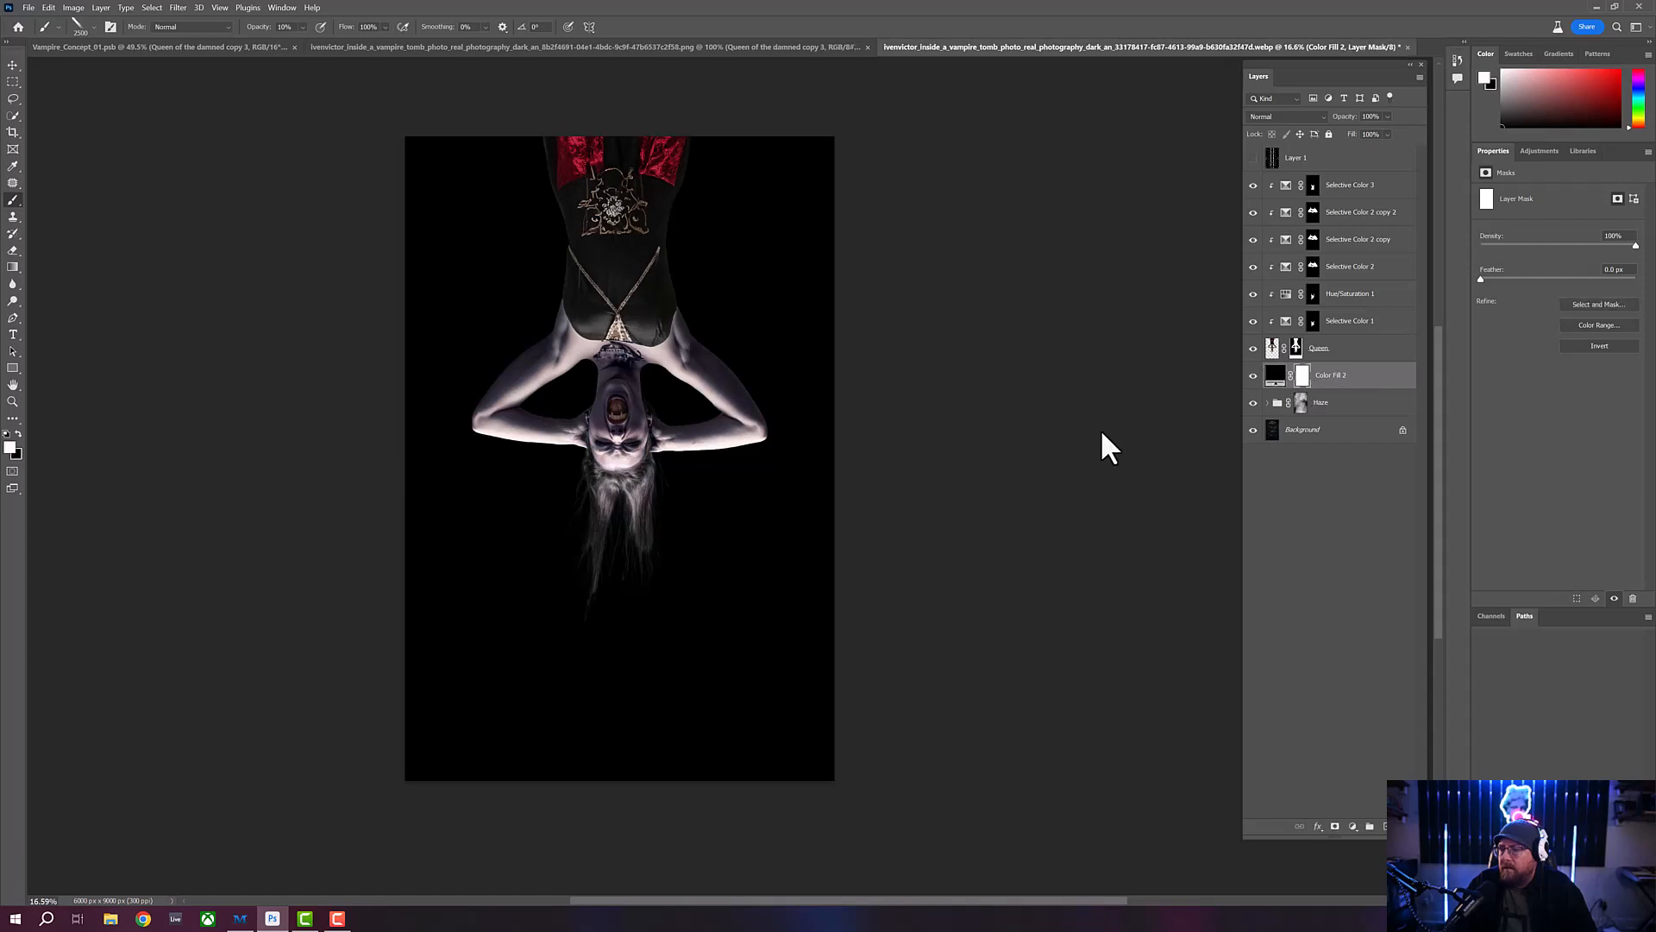
{"action": "double_click", "coordinate": [1275, 382]}
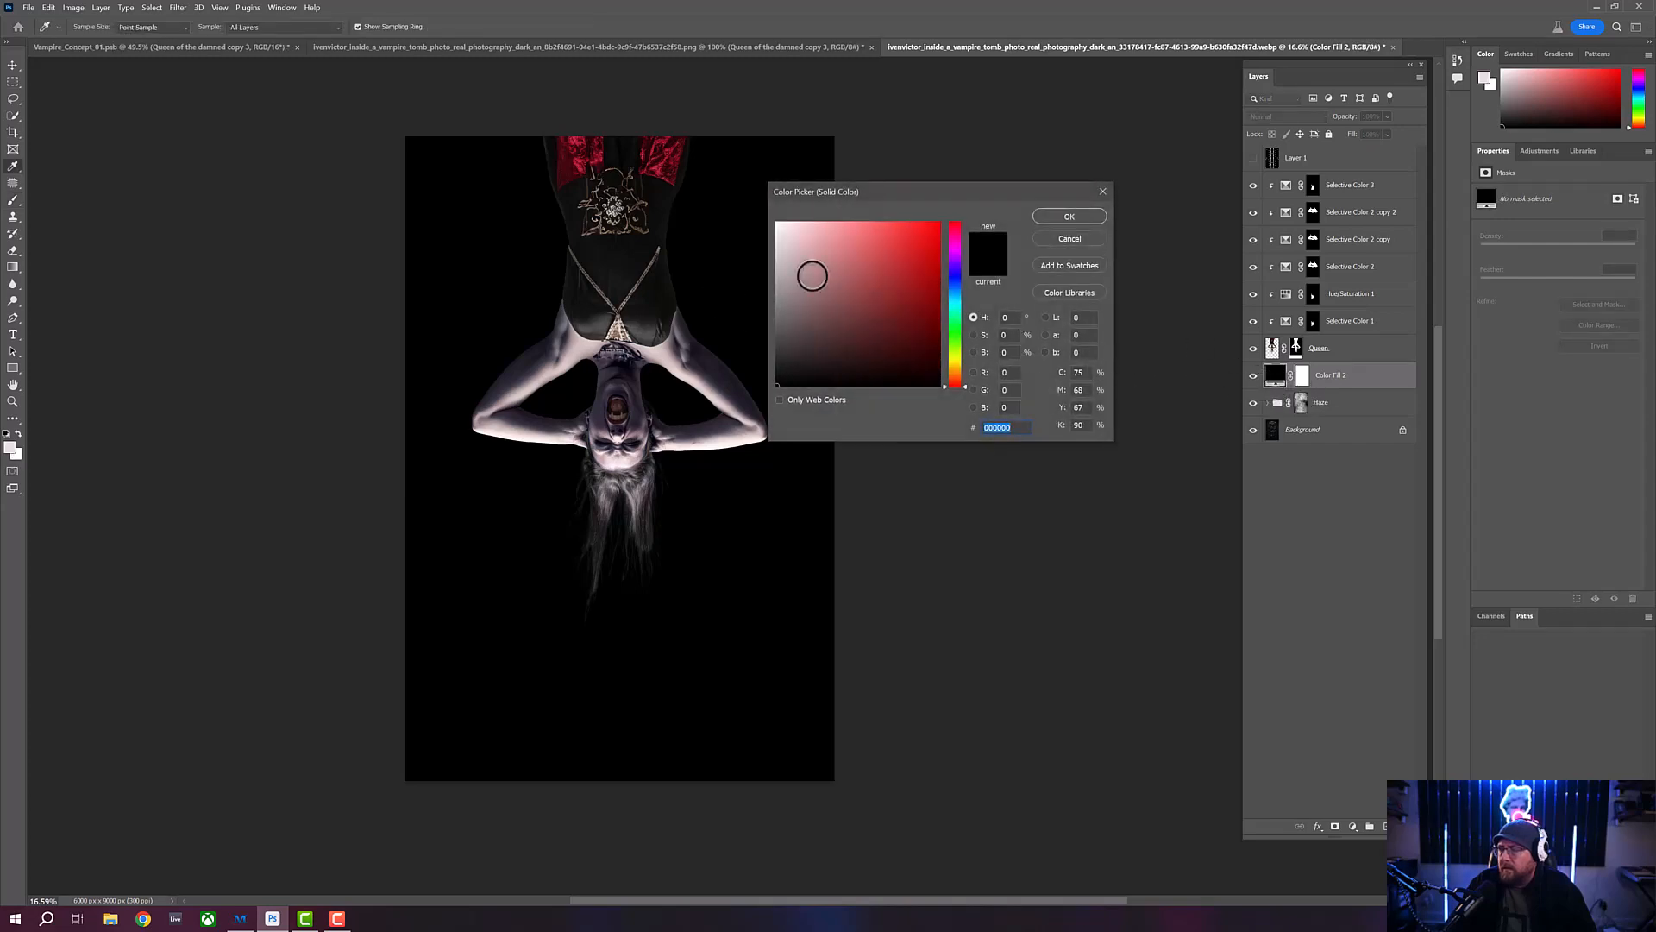
{"action": "type", "text": "ffffff"}
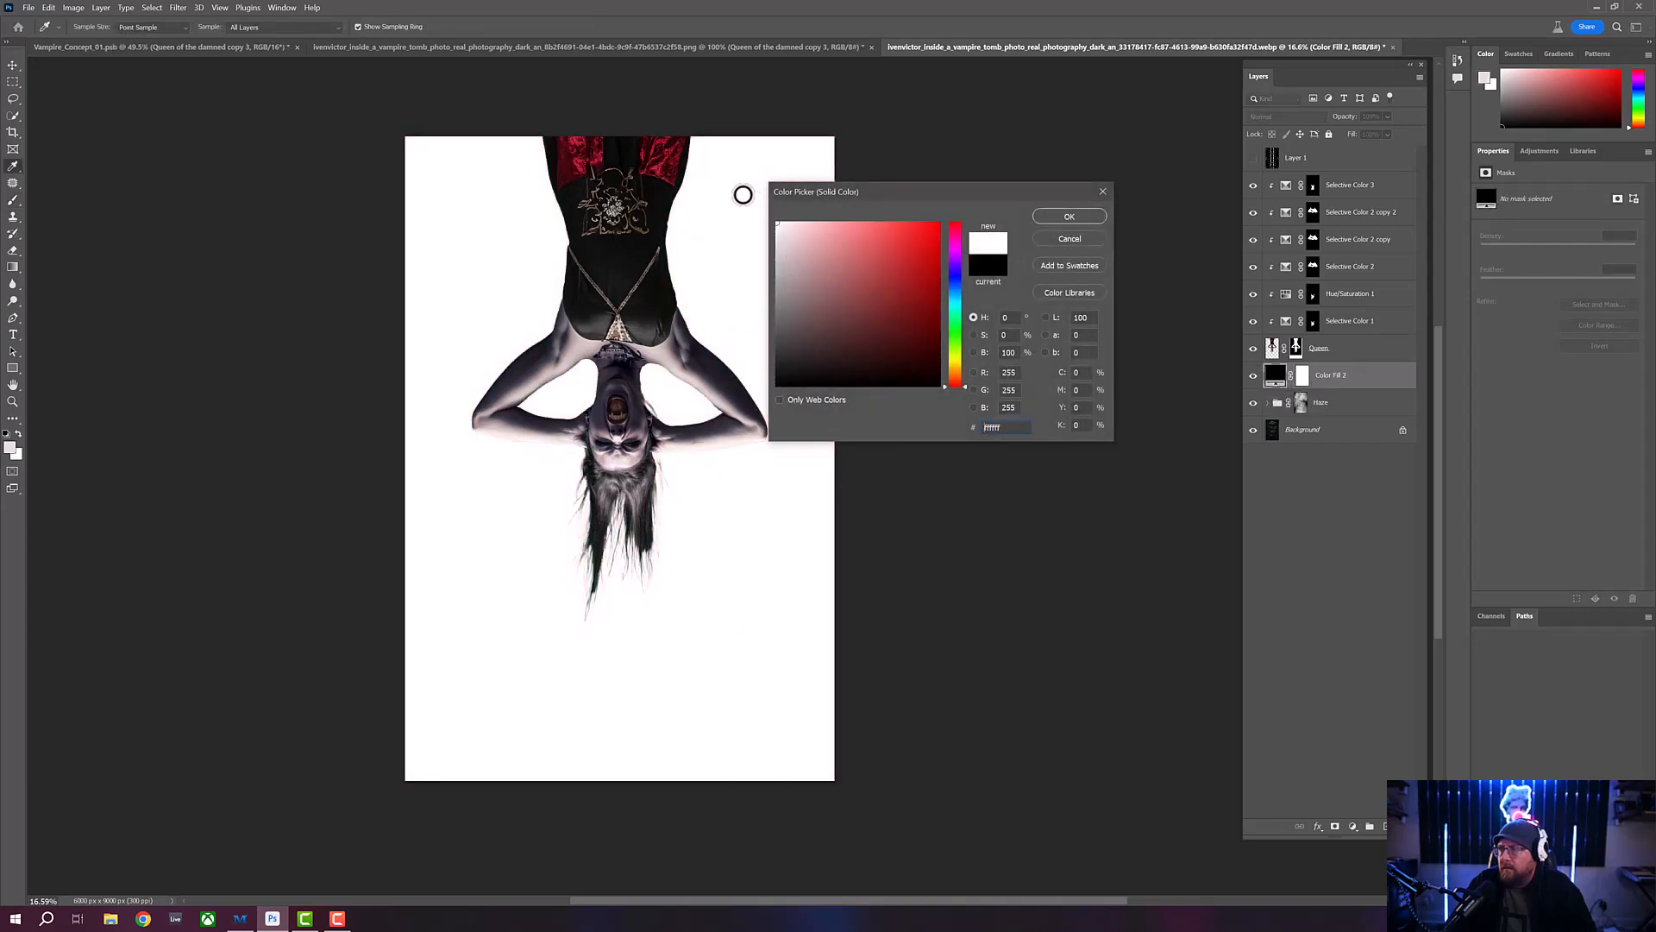
{"action": "left_click", "coordinate": [1072, 215]}
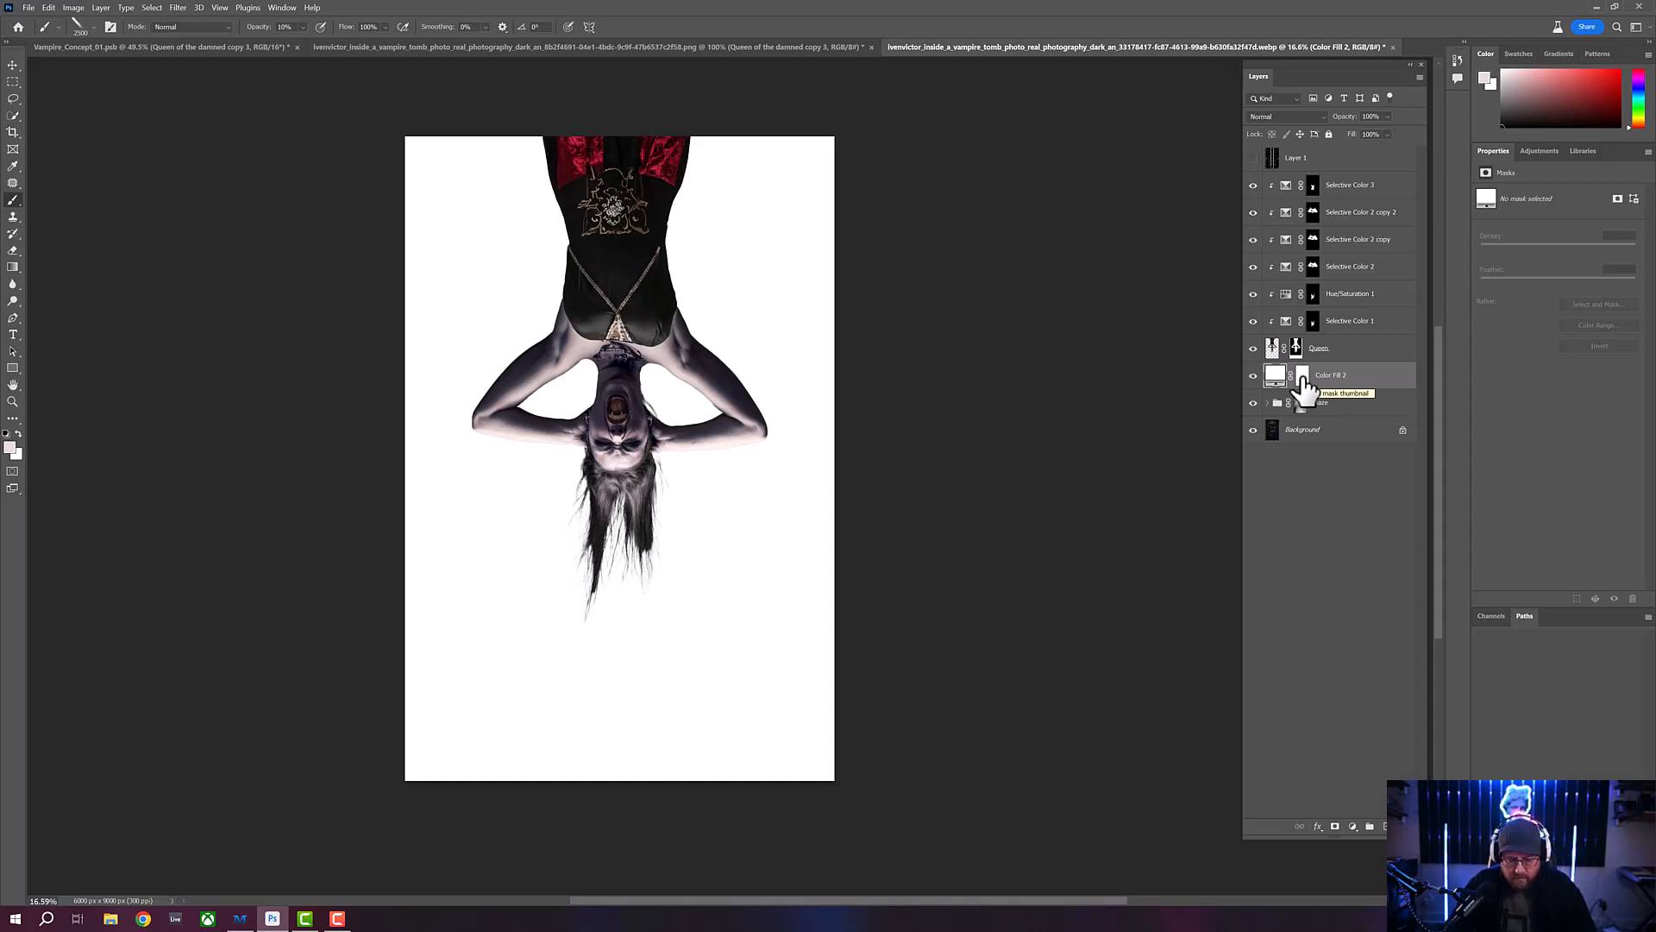
{"action": "left_click", "coordinate": [1303, 377]}
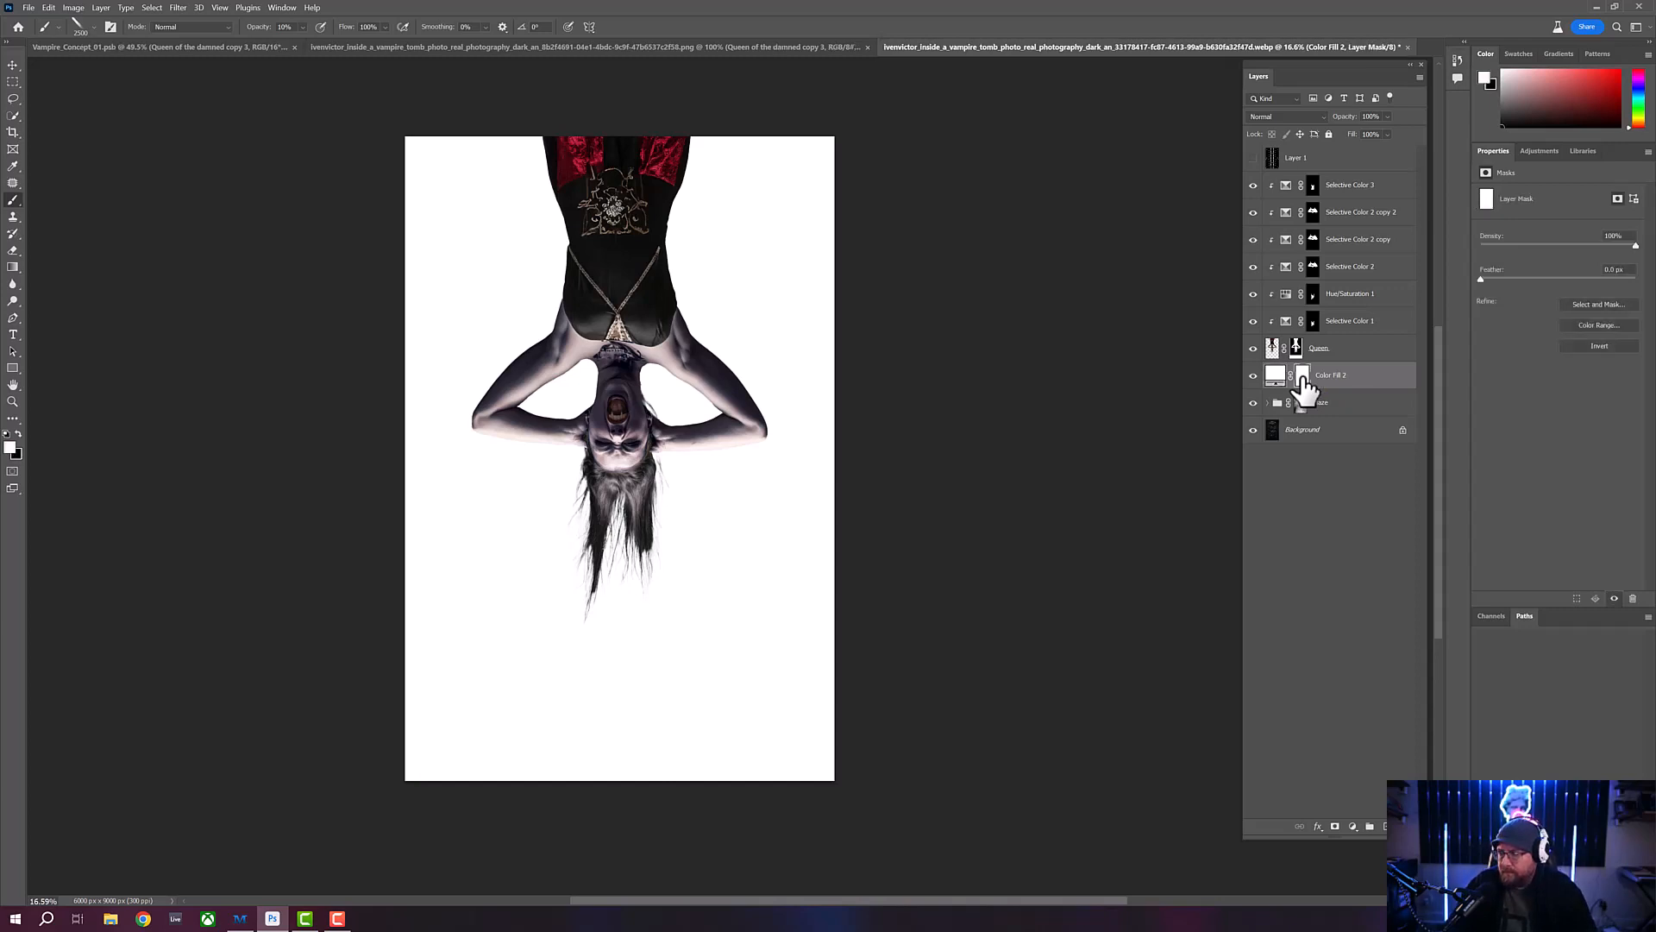
{"action": "key", "text": "ctrl+i"}
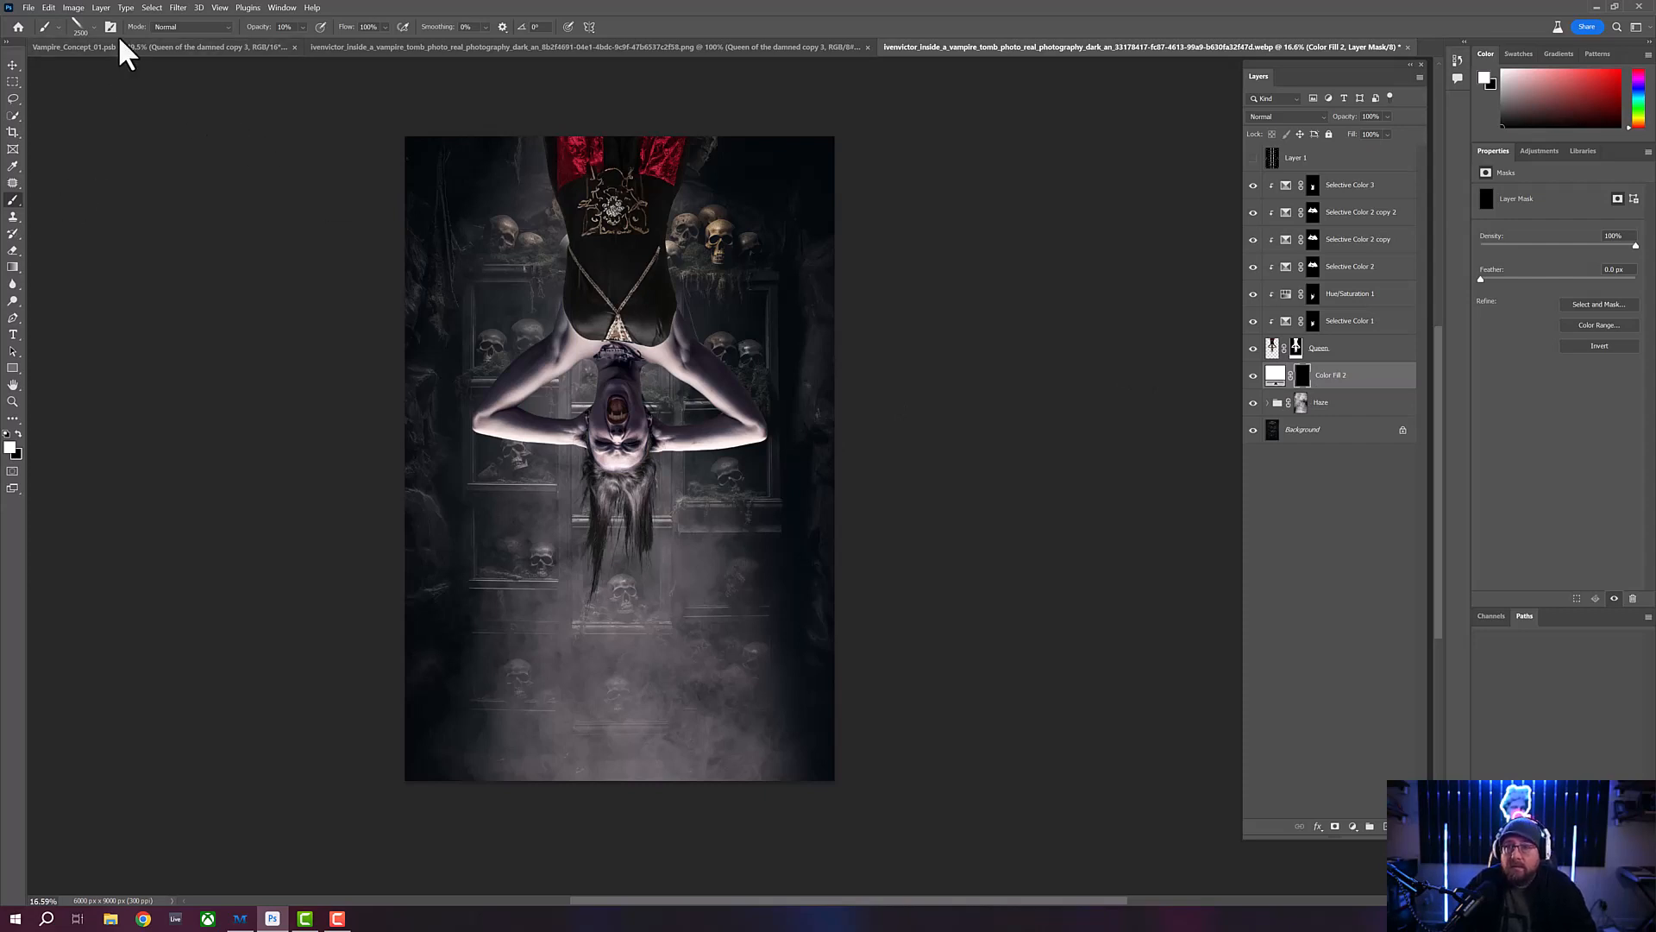
- Enlarge the light ray brush to 5000 px and stamp it three times in one spot below the vampire on the fill layer's mask
{"action": "left_click", "coordinate": [90, 30]}
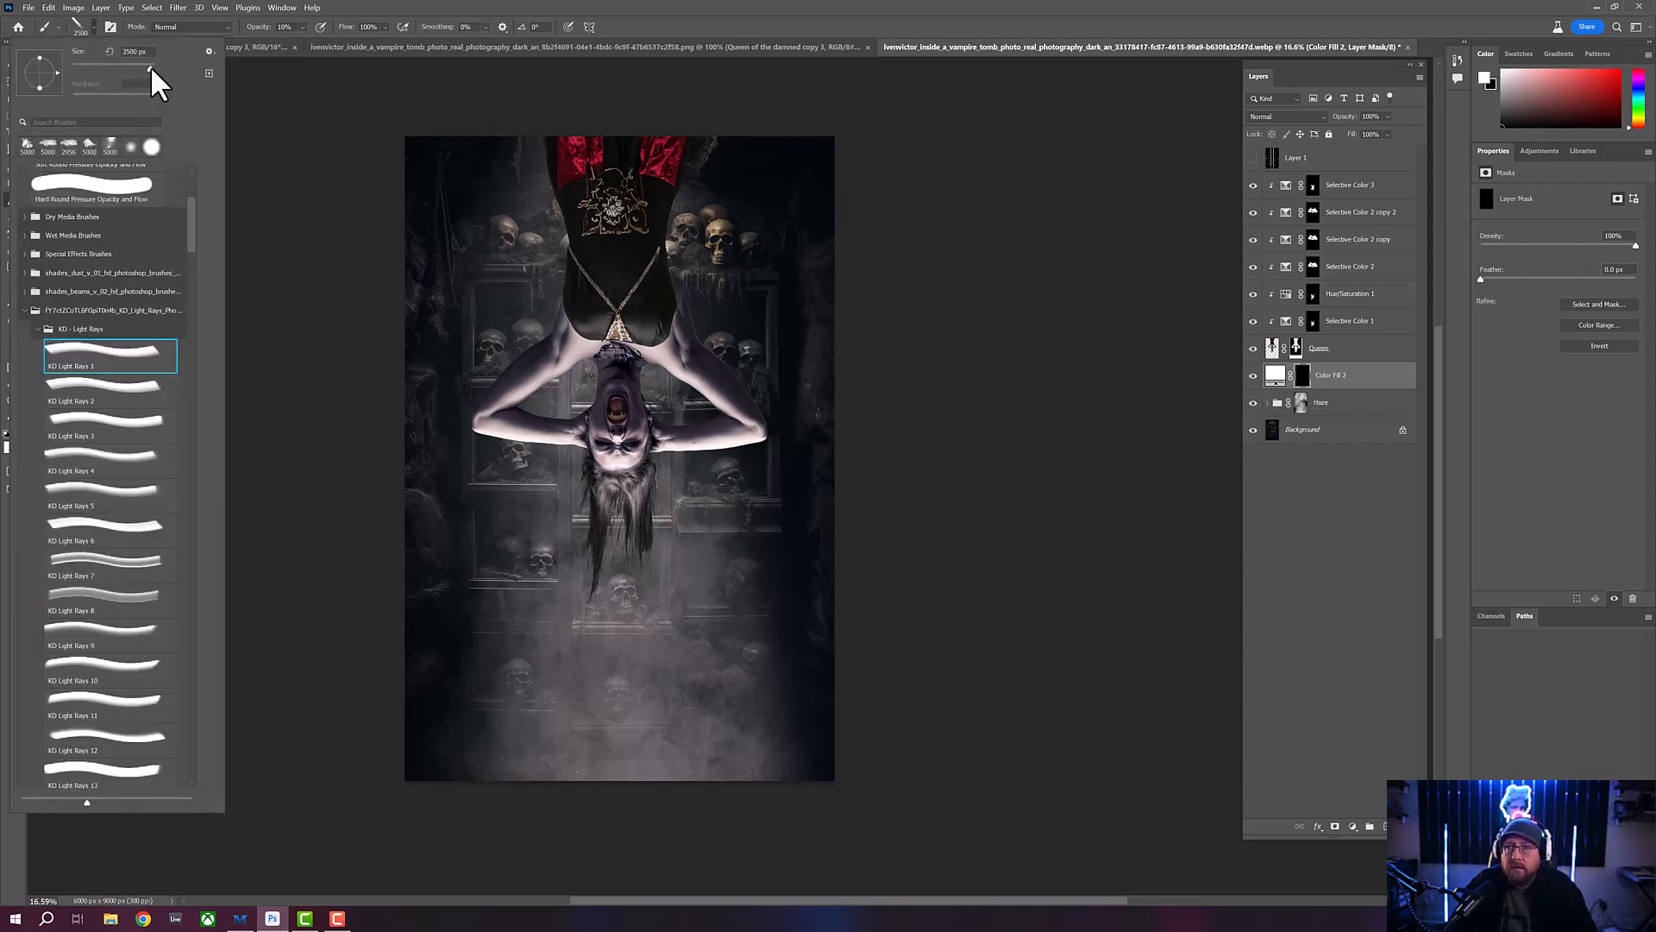
{"action": "left_click_drag", "start_coordinate": [152, 69], "coordinate": [168, 75]}
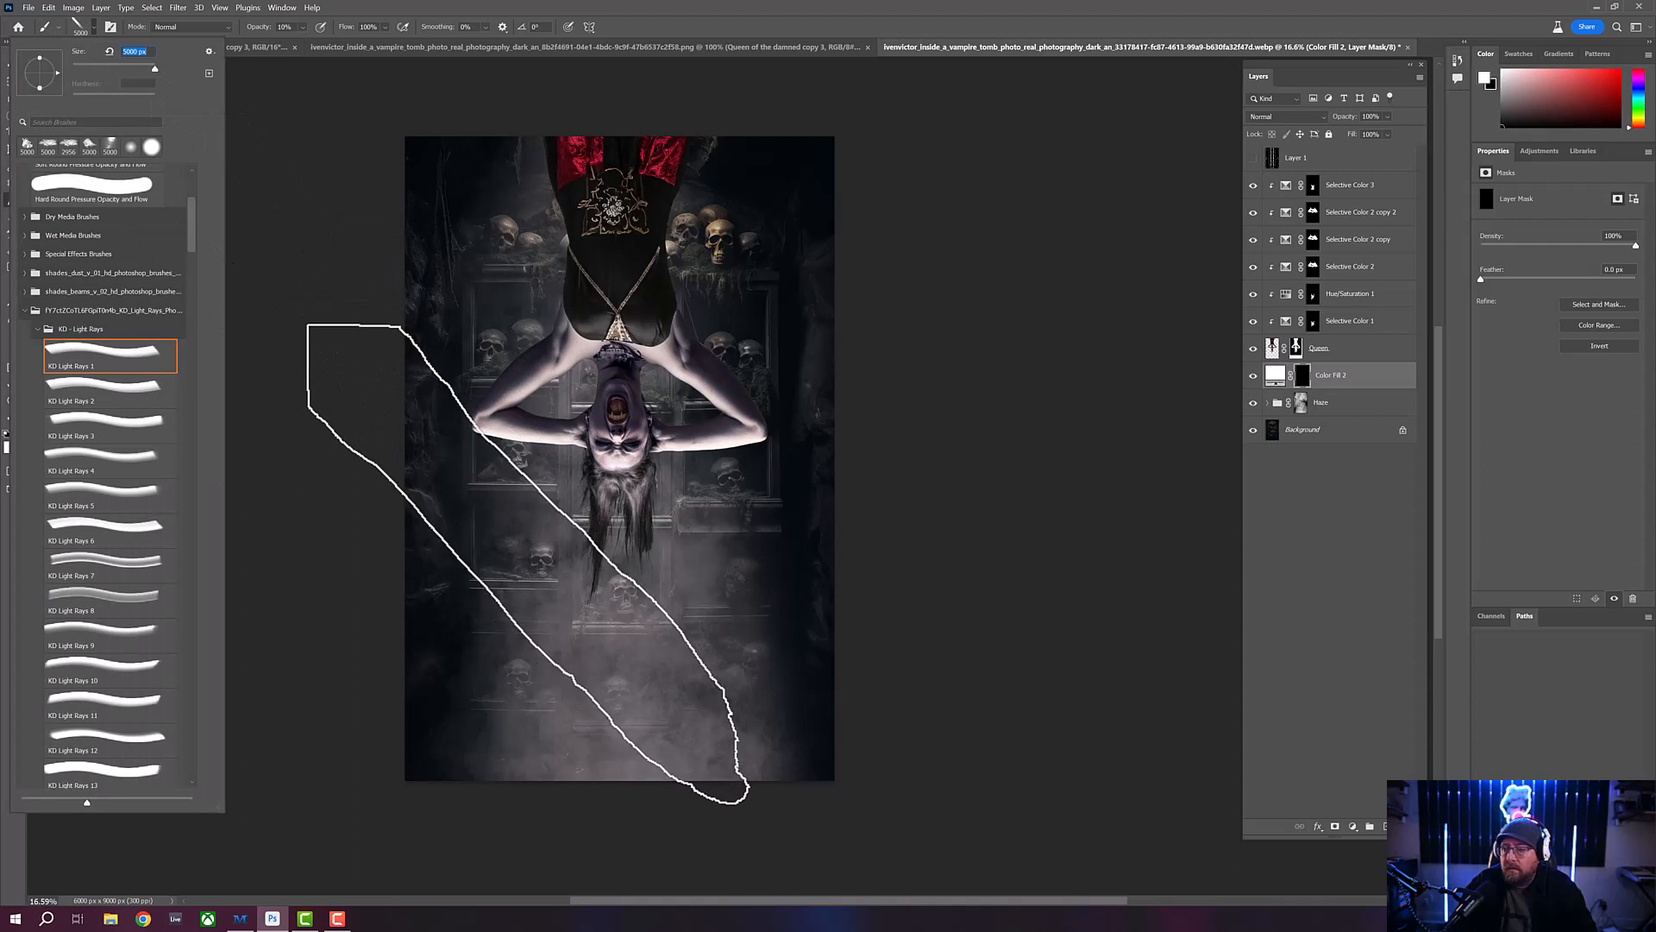
{"action": "key", "text": "Return"}
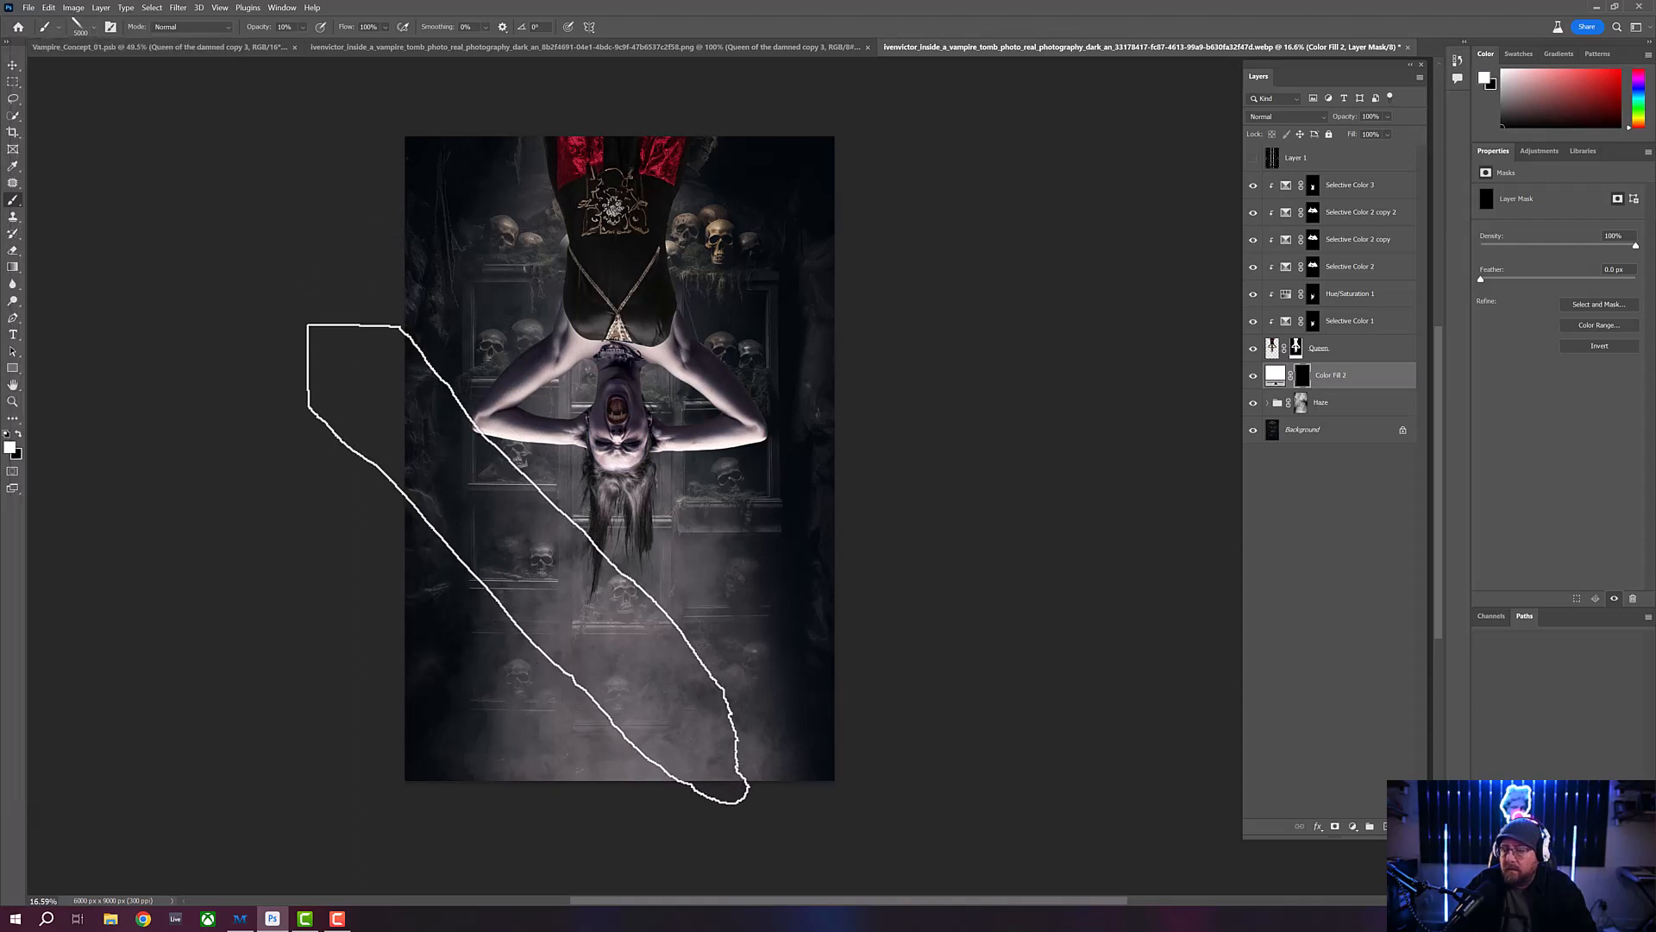
{"action": "left_click", "coordinate": [528, 564]}
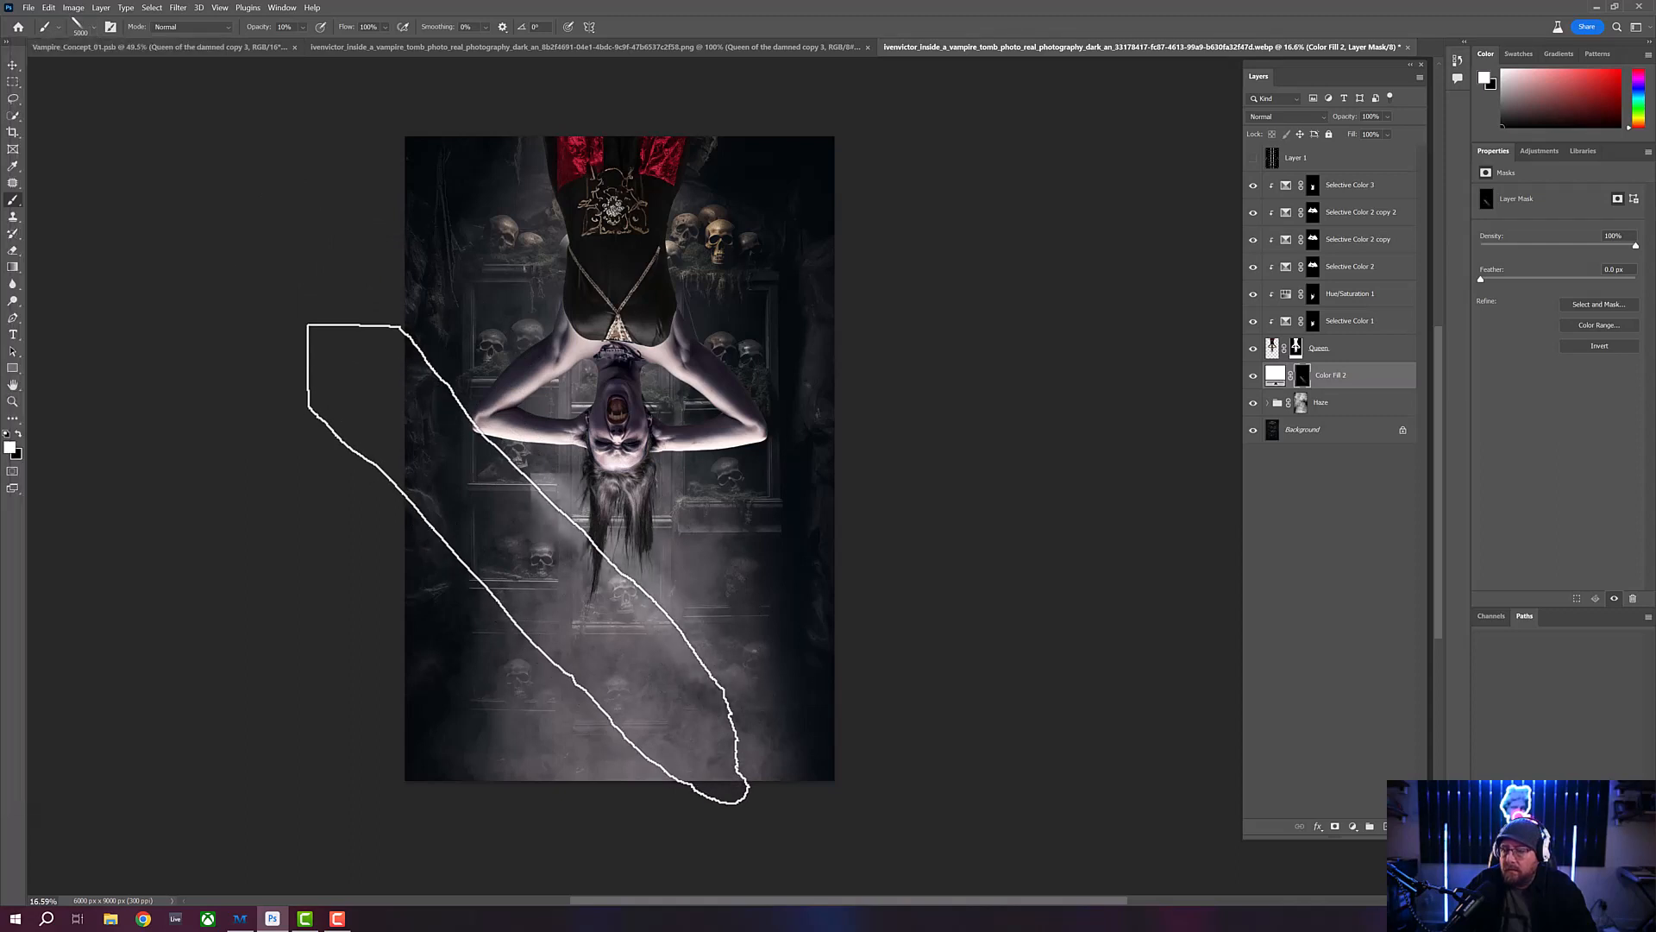
{"action": "left_click", "coordinate": [528, 564]}
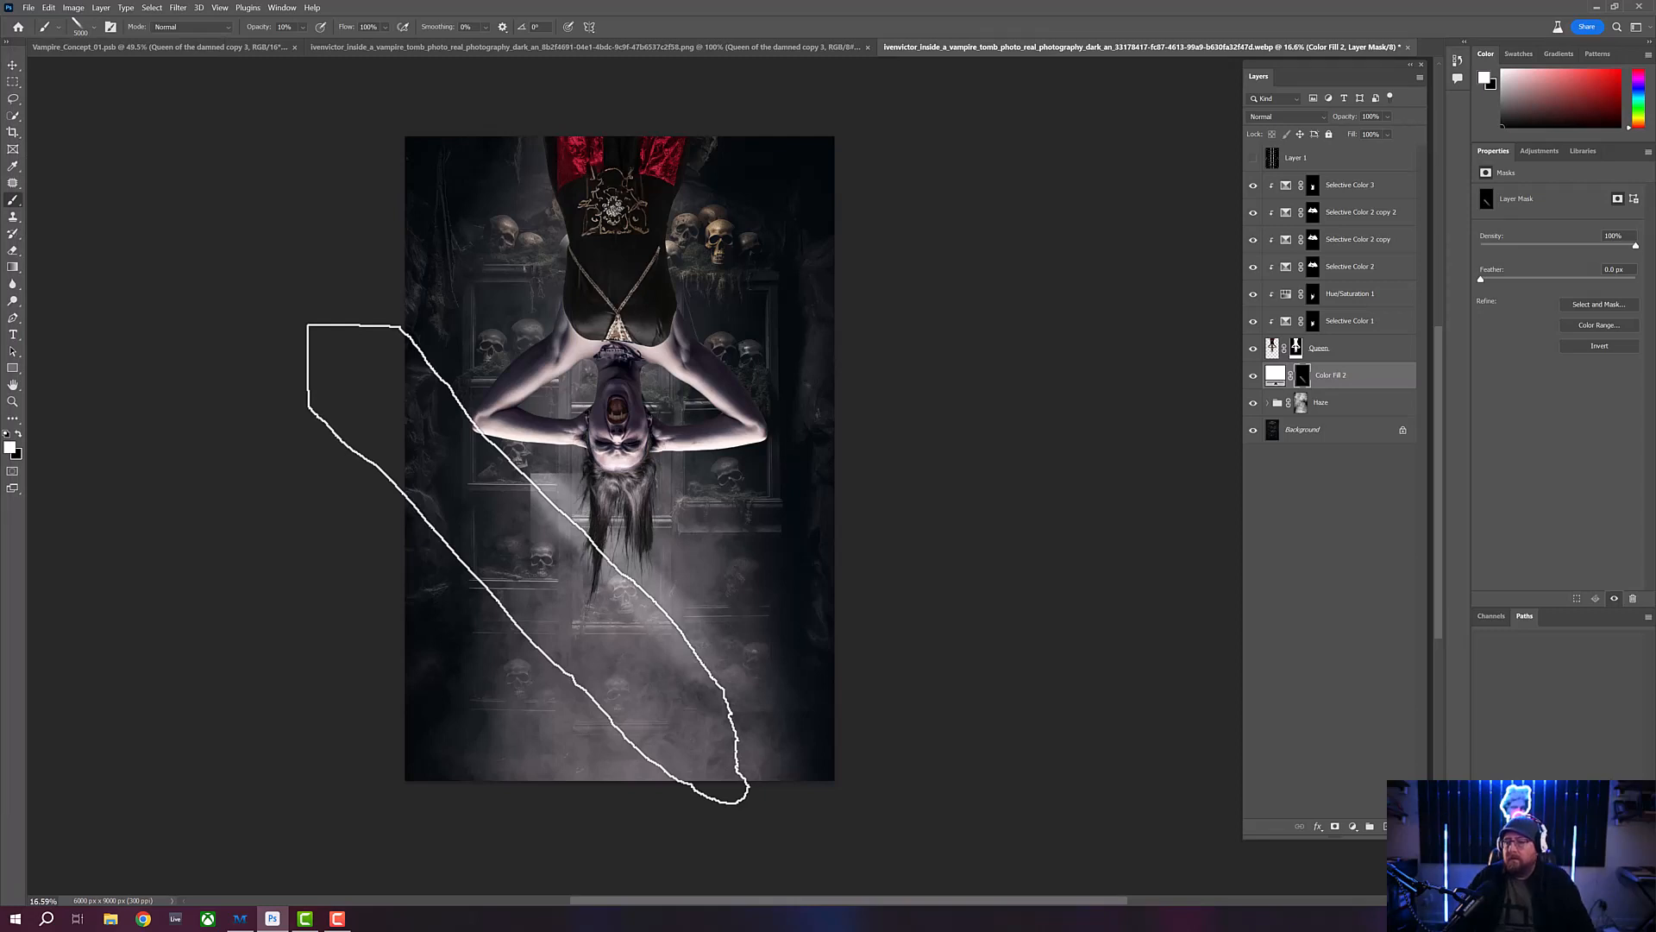
{"action": "left_click", "coordinate": [528, 564]}
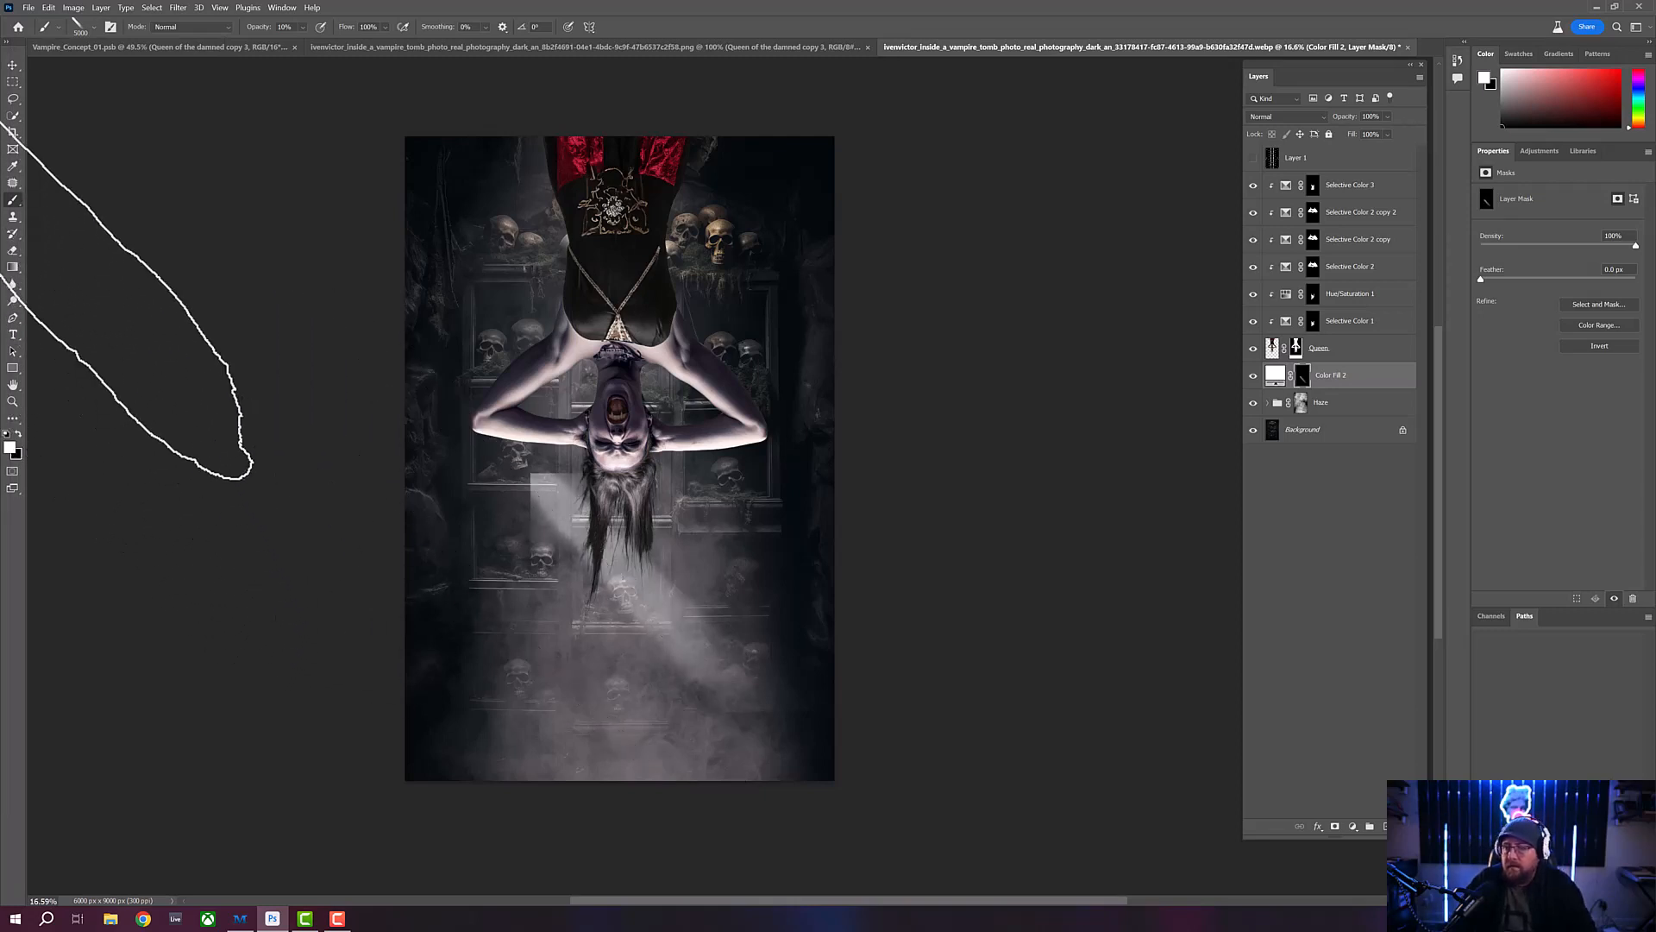
- Free-transform the beam: flip it vertically, rotate it about -44° to stand upright, and place it below the vampire's hair
{"action": "left_click", "coordinate": [13, 66]}
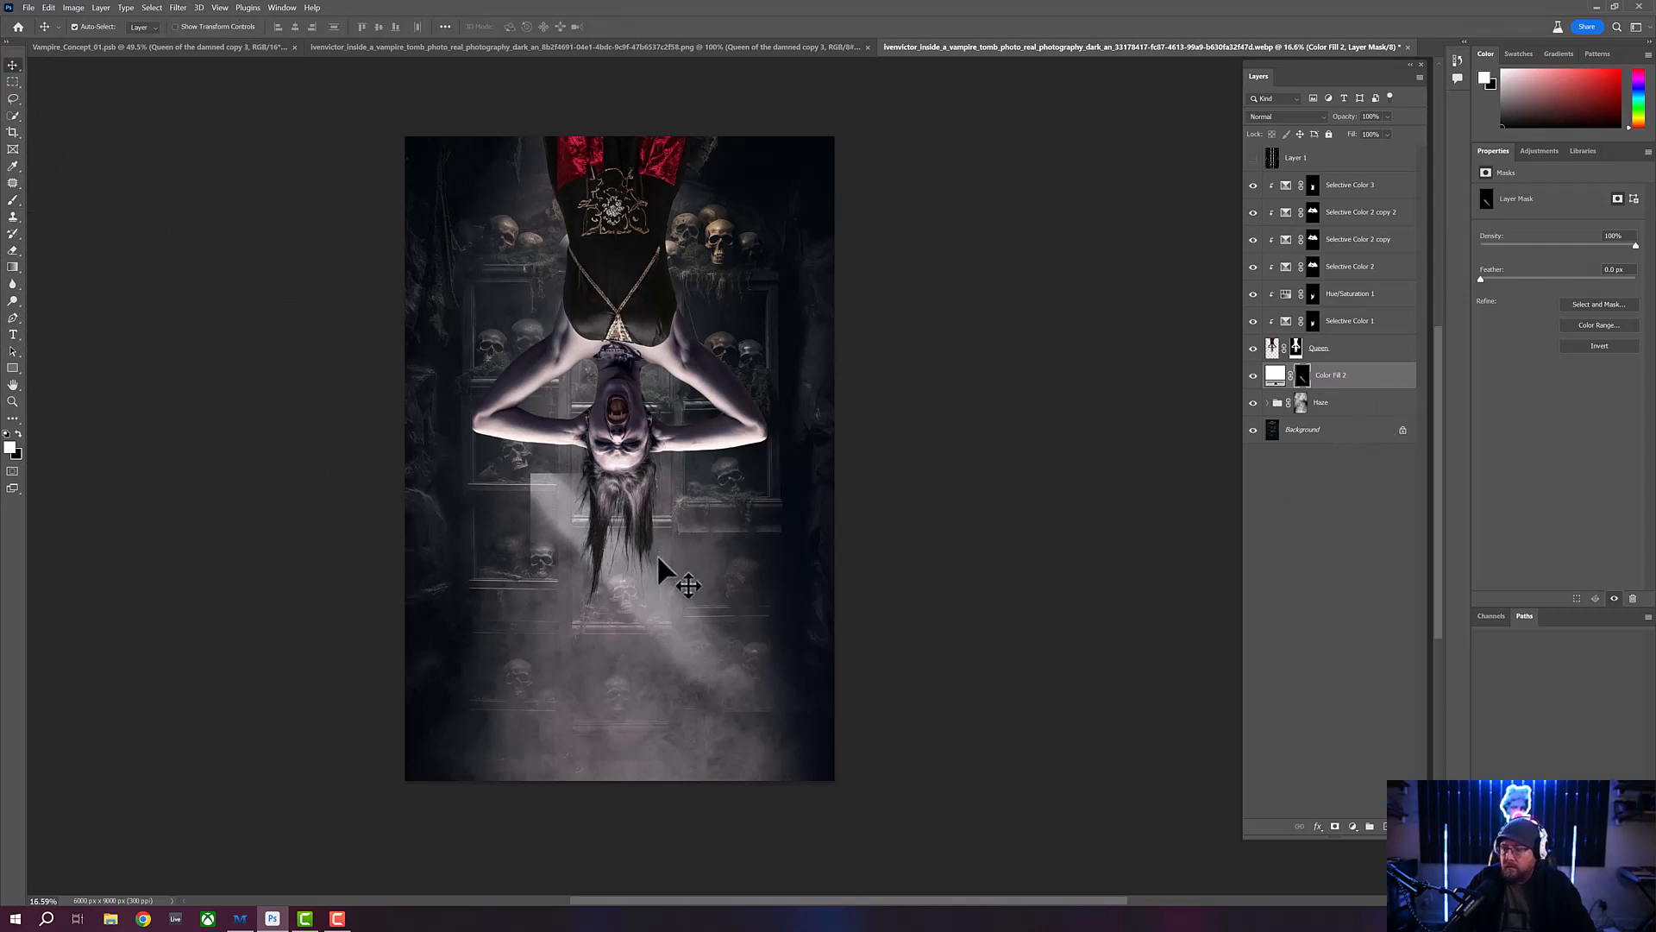
{"action": "key", "text": "ctrl+t"}
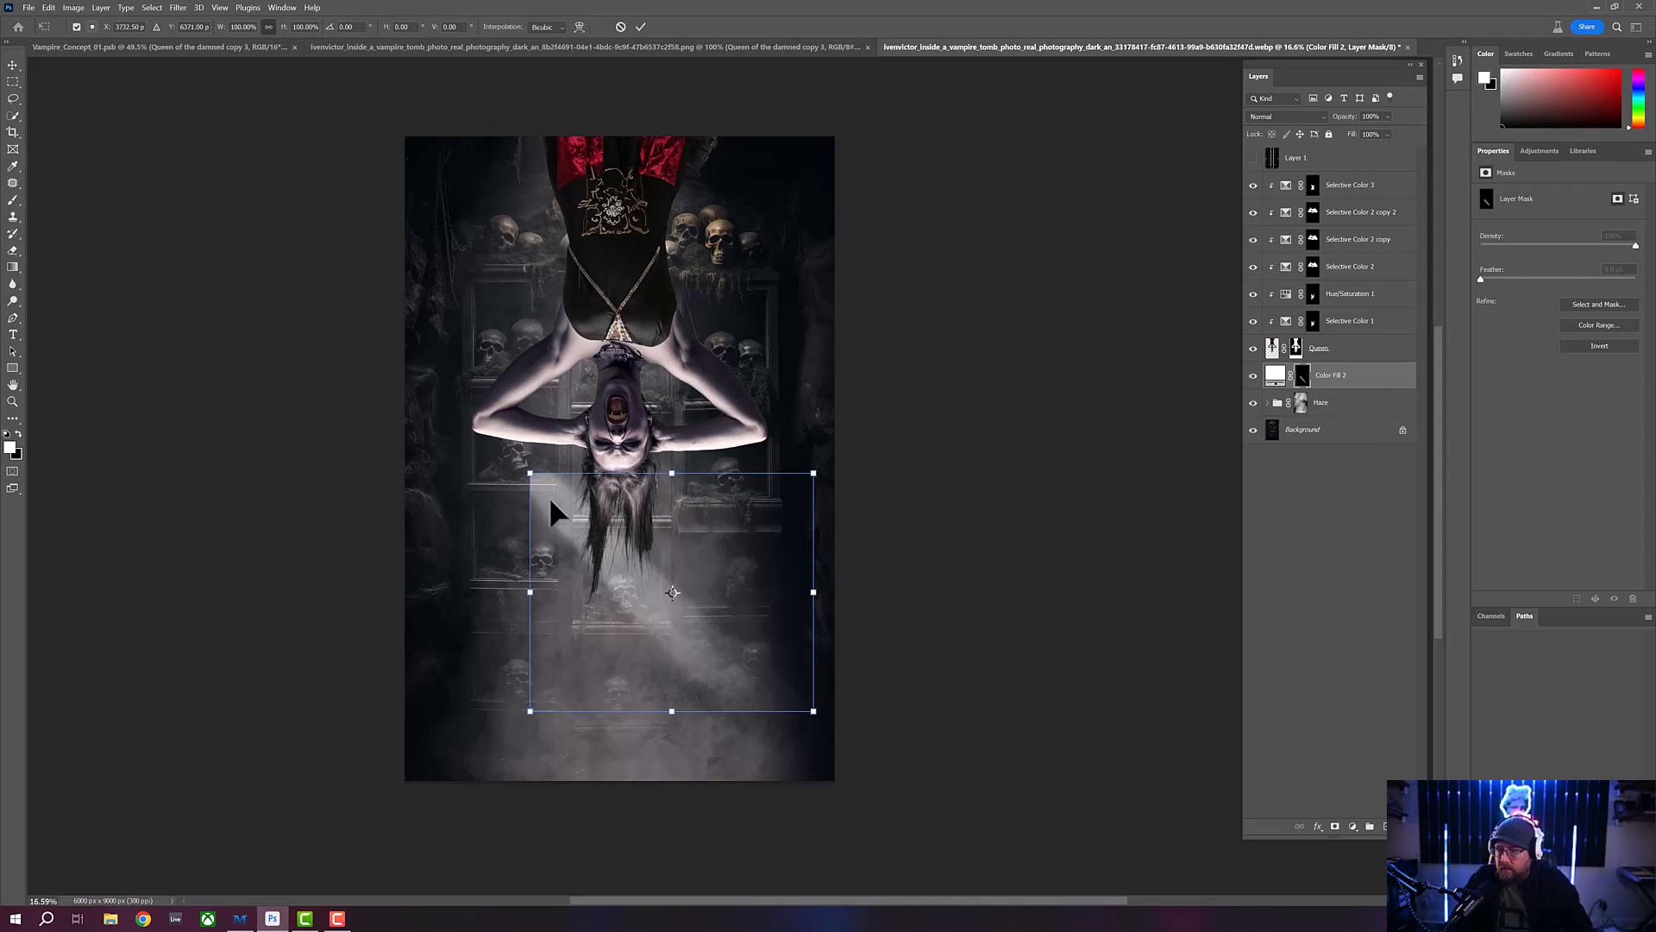
{"action": "right_click", "coordinate": [580, 535]}
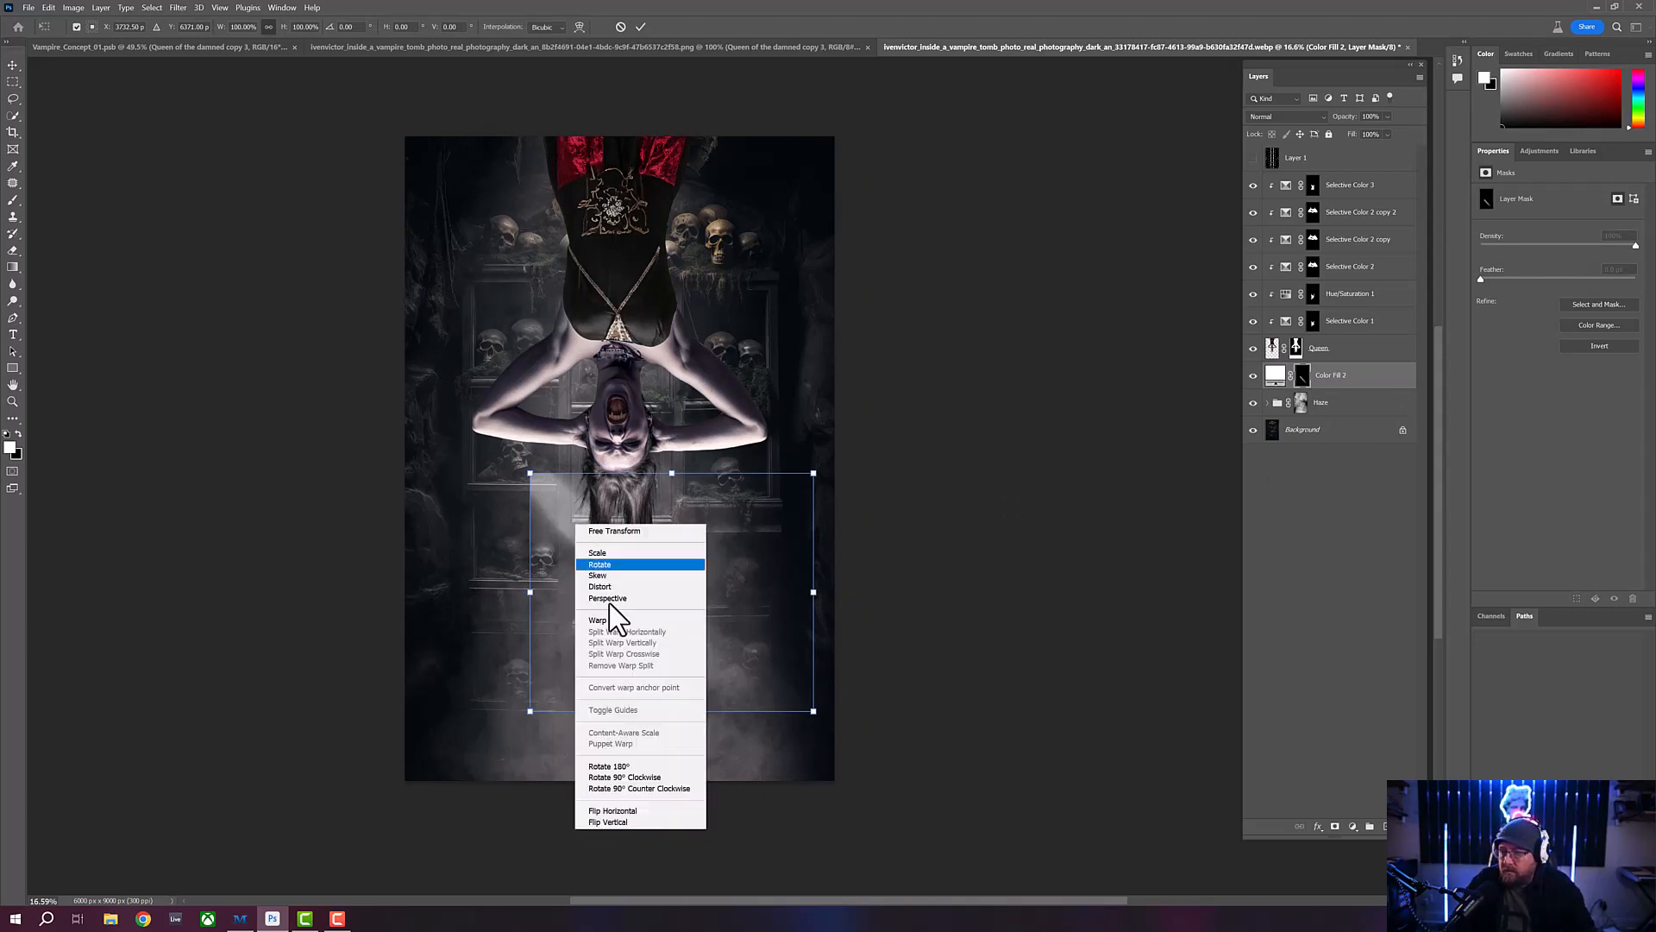
{"action": "left_click", "coordinate": [642, 824]}
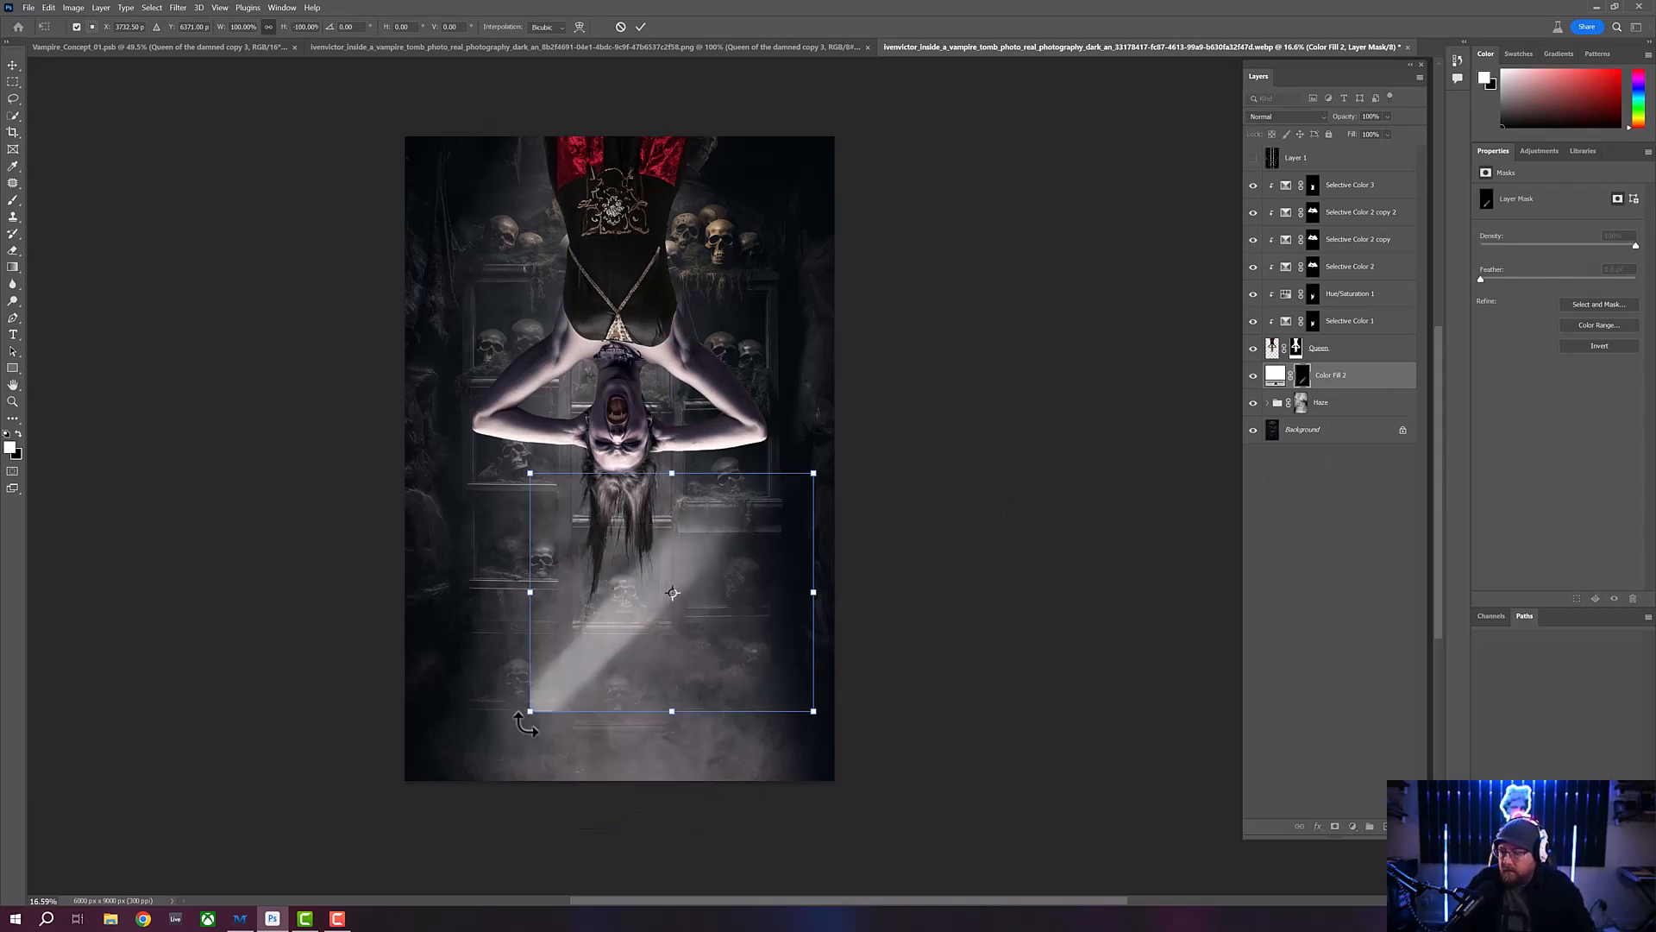
{"action": "left_click_drag", "start_coordinate": [522, 724], "coordinate": [660, 752]}
{"action": "left_click_drag", "start_coordinate": [654, 674], "coordinate": [629, 694]}
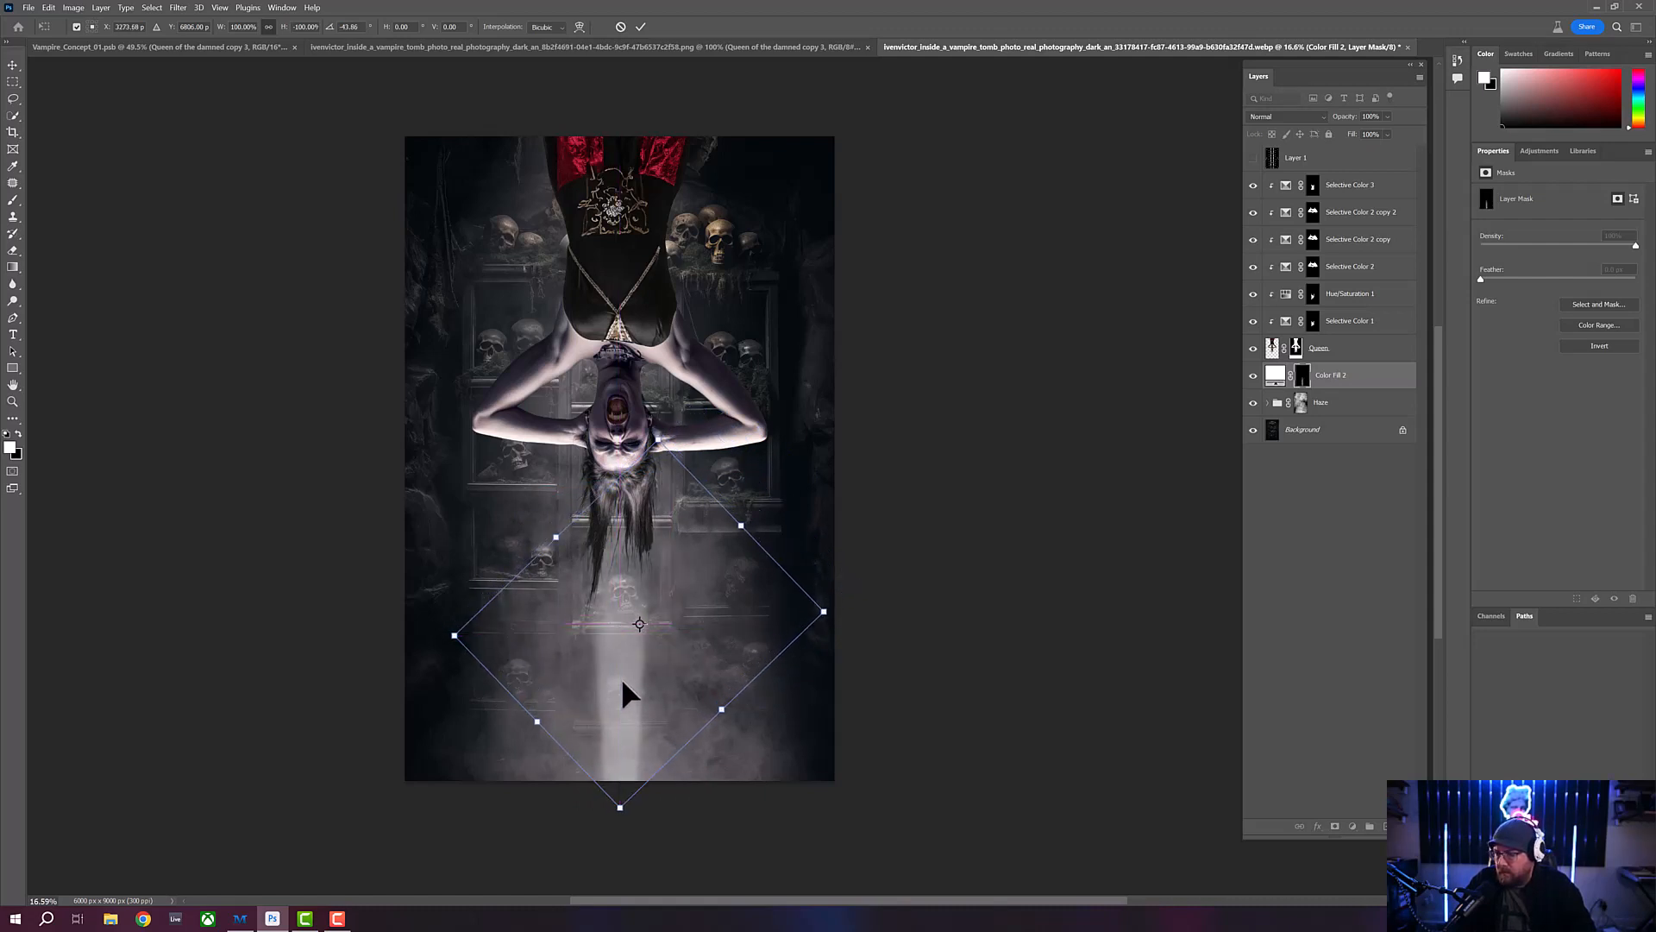
- Scale the upright light beam to about 189%, center it behind the vampire, and apply the transform
{"action": "left_click_drag", "start_coordinate": [655, 442], "coordinate": [688, 157]}
{"action": "left_click_drag", "start_coordinate": [630, 631], "coordinate": [619, 661]}
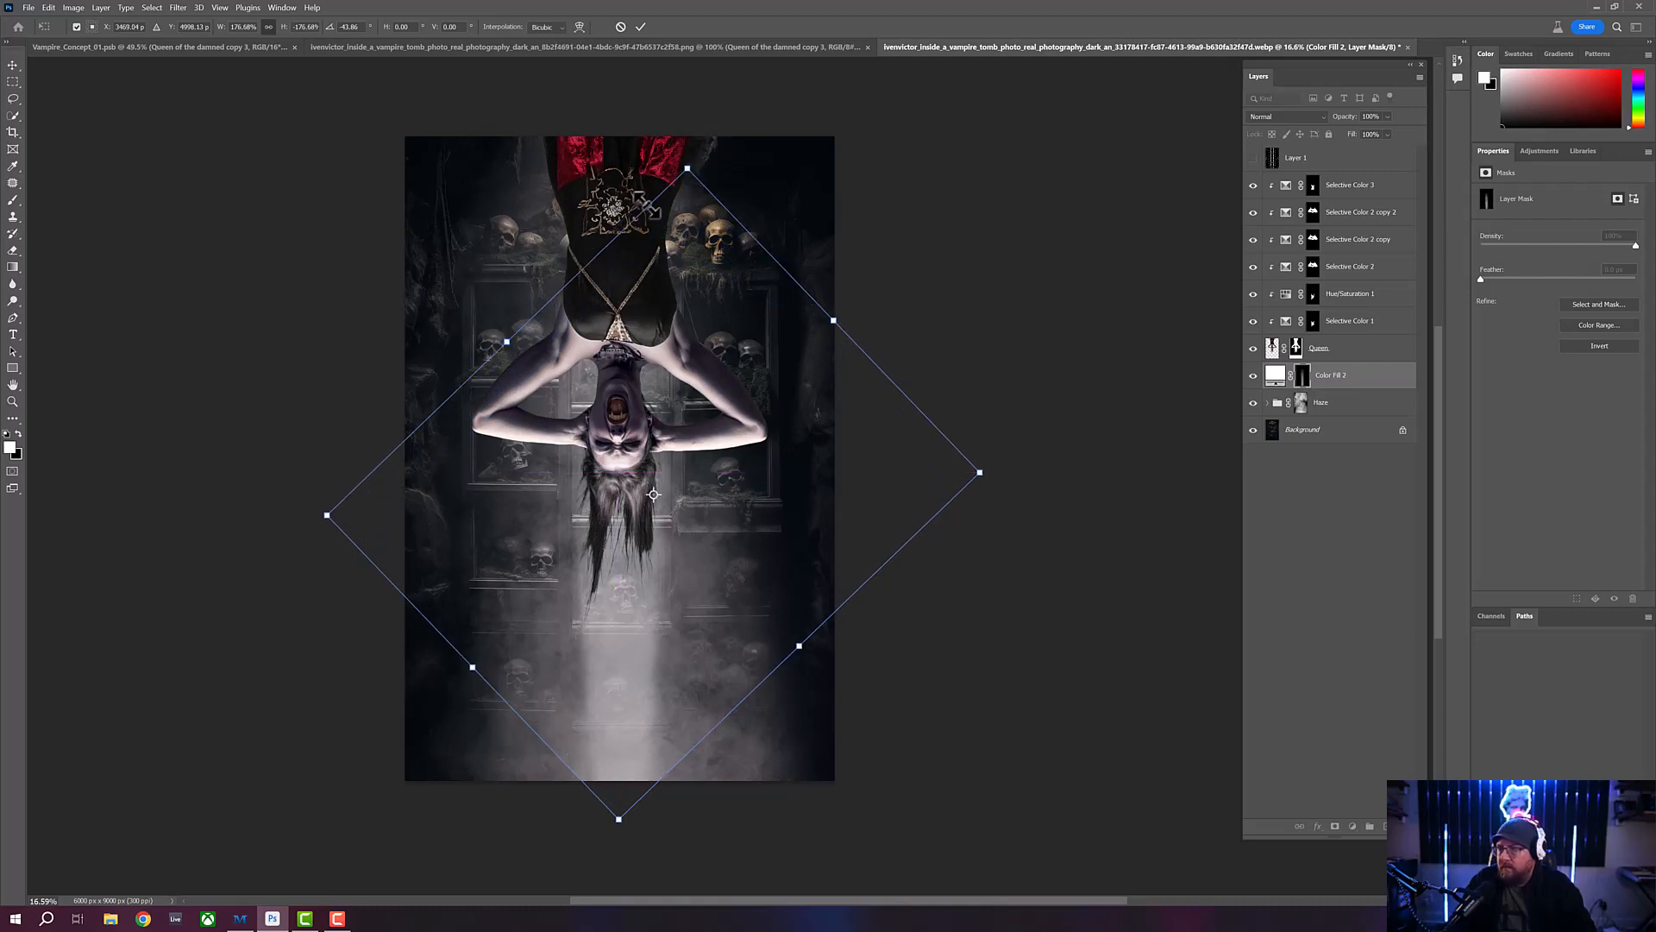
{"action": "left_click_drag", "start_coordinate": [688, 168], "coordinate": [693, 122]}
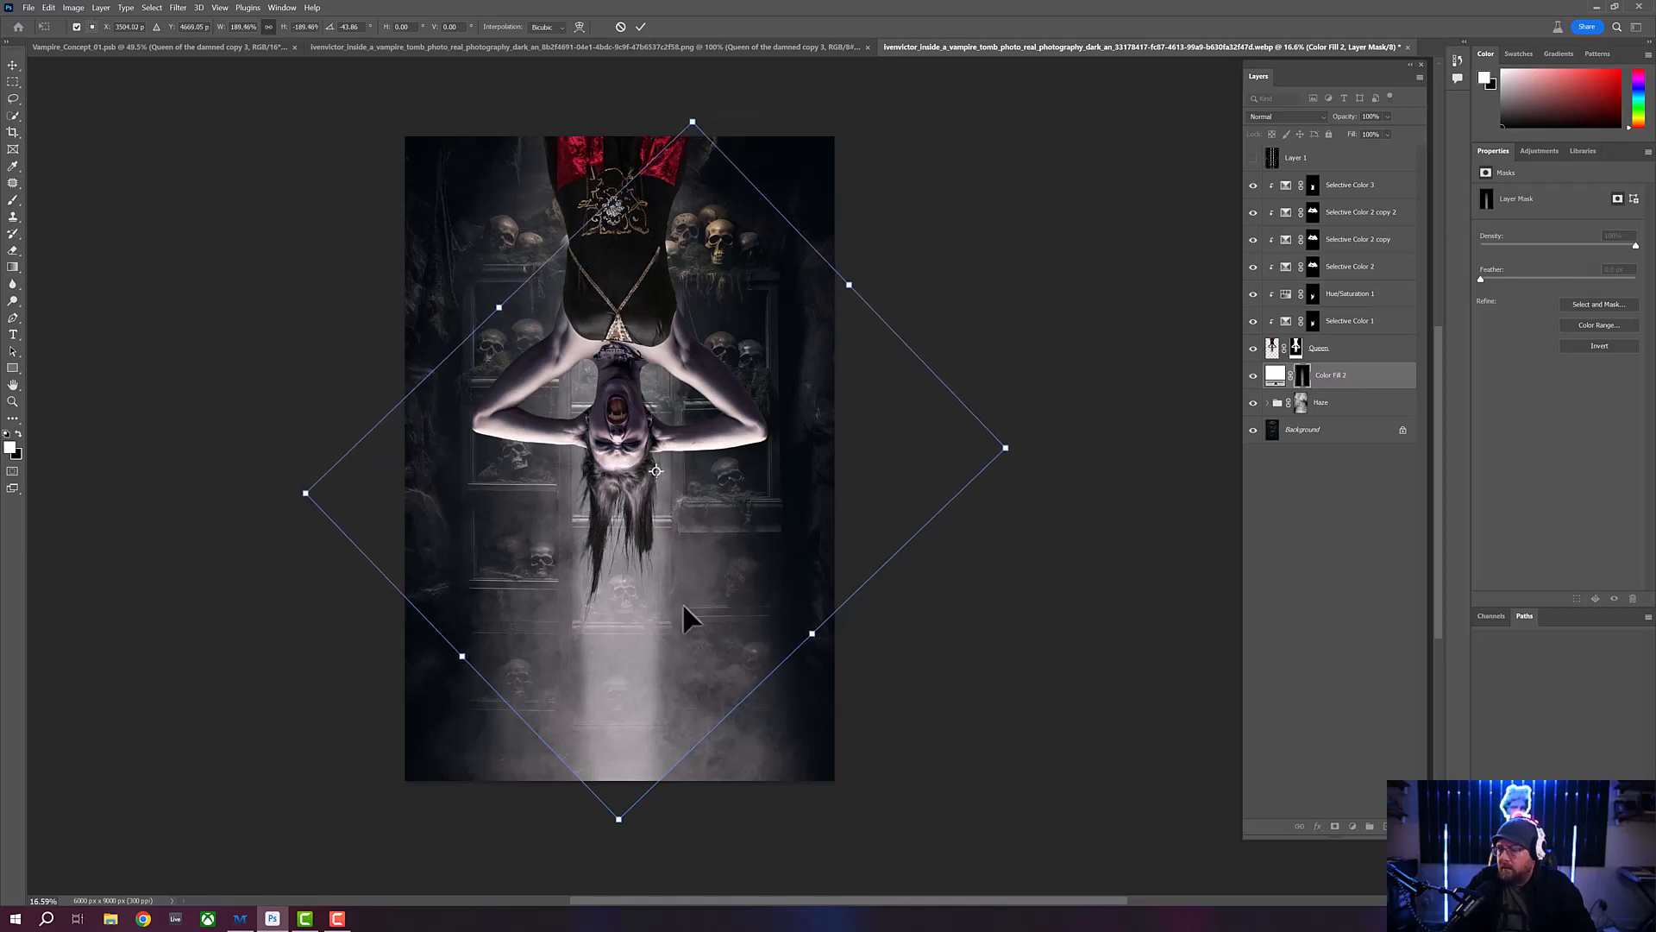
{"action": "key", "text": "Return"}
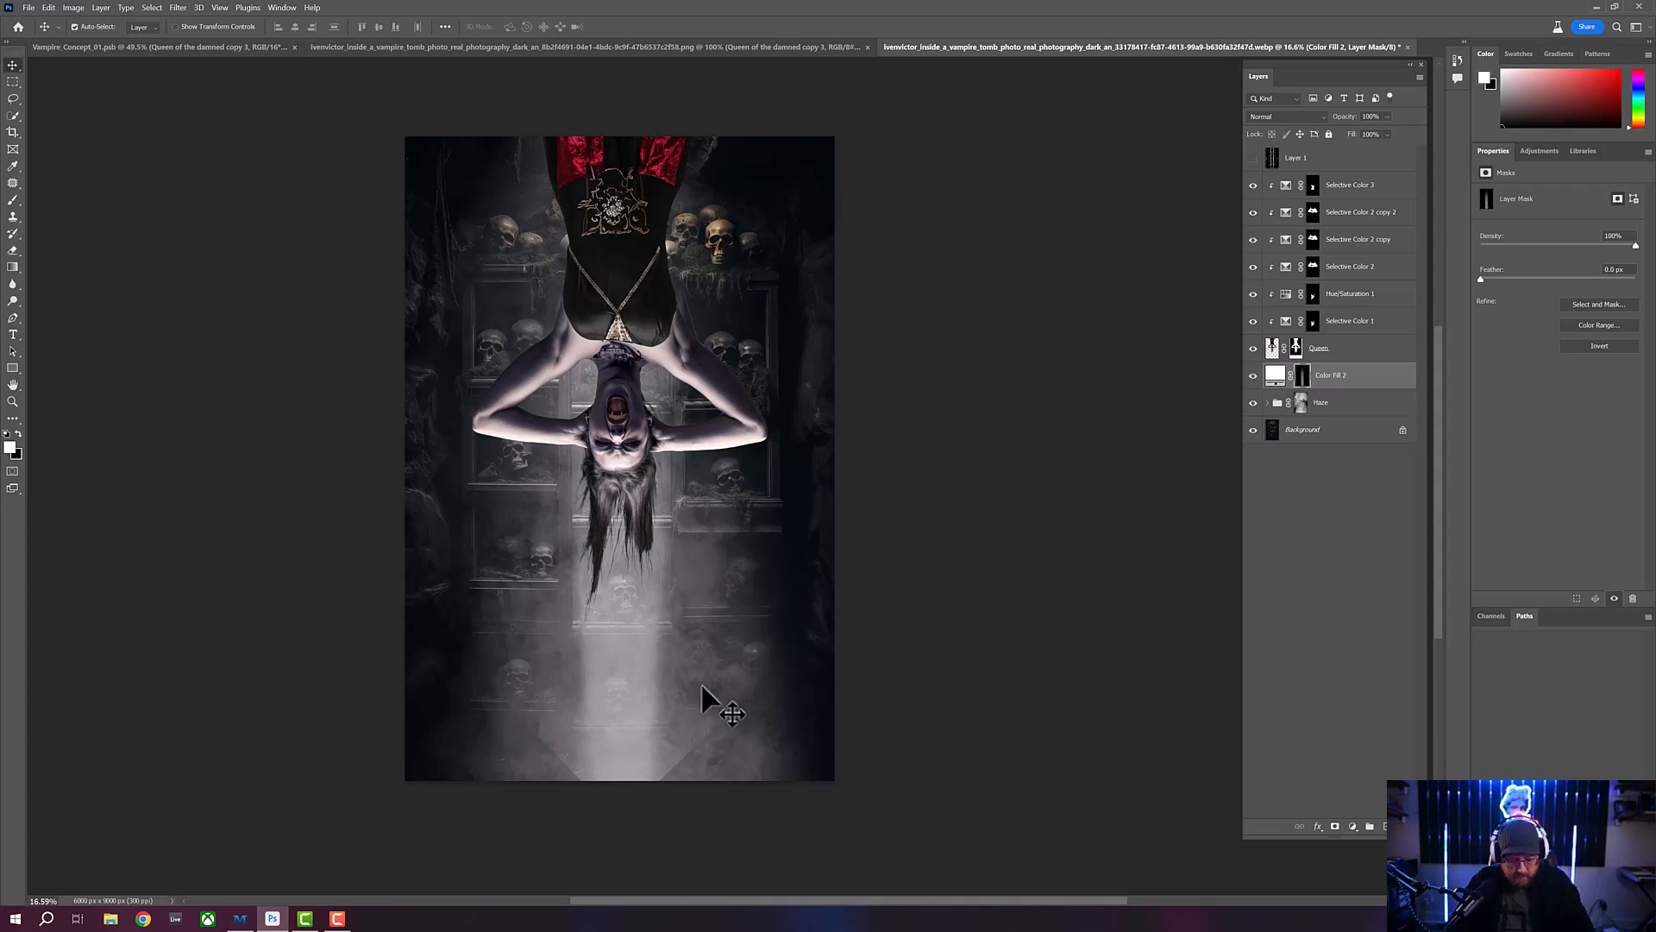
- Set up a smaller Soft Round brush with 18% opacity, 37% flow and black foreground for painting on the light beam's mask
{"action": "key", "text": "b"}
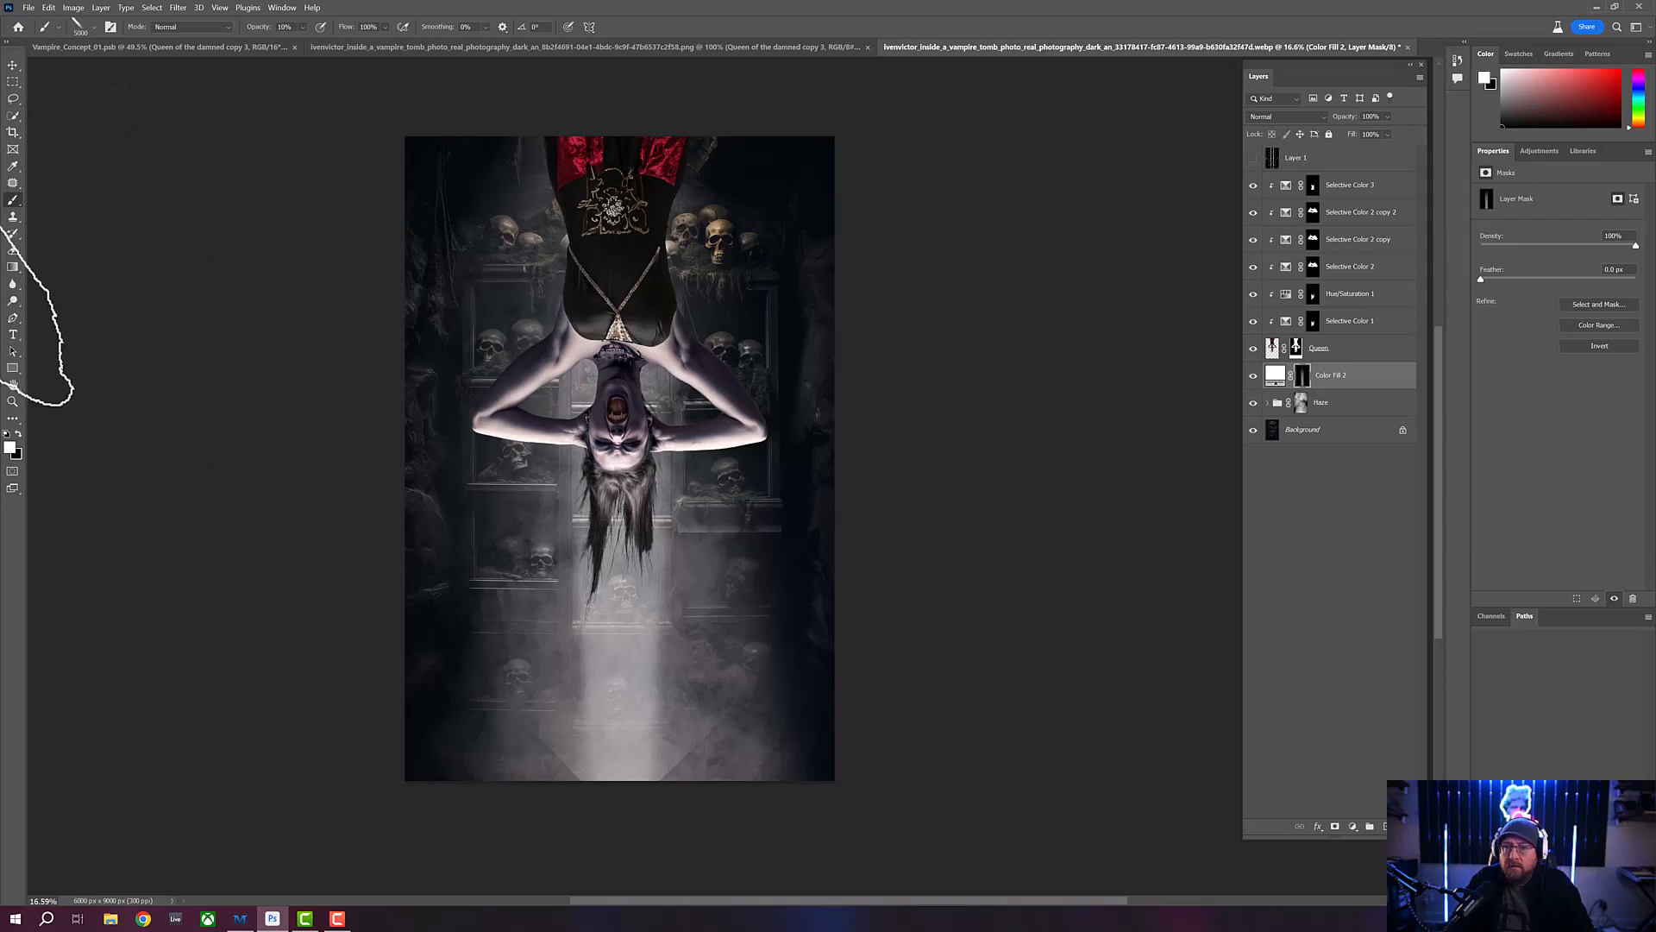
{"action": "left_click", "coordinate": [90, 26]}
{"action": "left_click", "coordinate": [113, 186]}
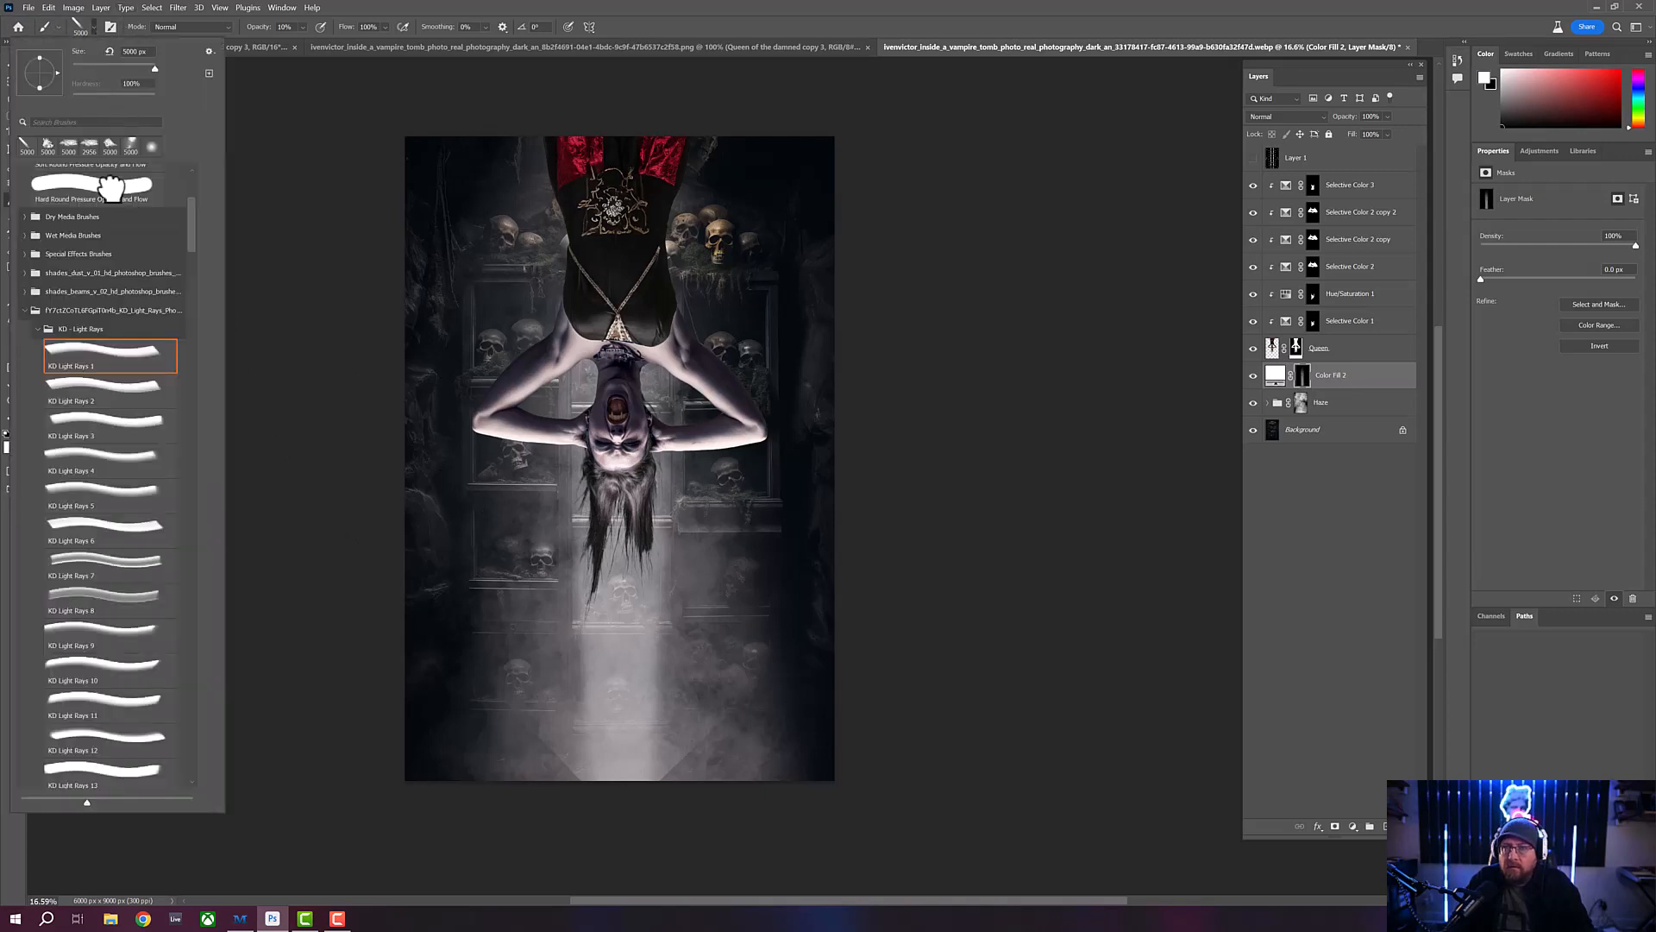
{"action": "scroll", "coordinate": [186, 184], "scroll_direction": "up", "scroll_amount": 5}
{"action": "left_click", "coordinate": [95, 195]}
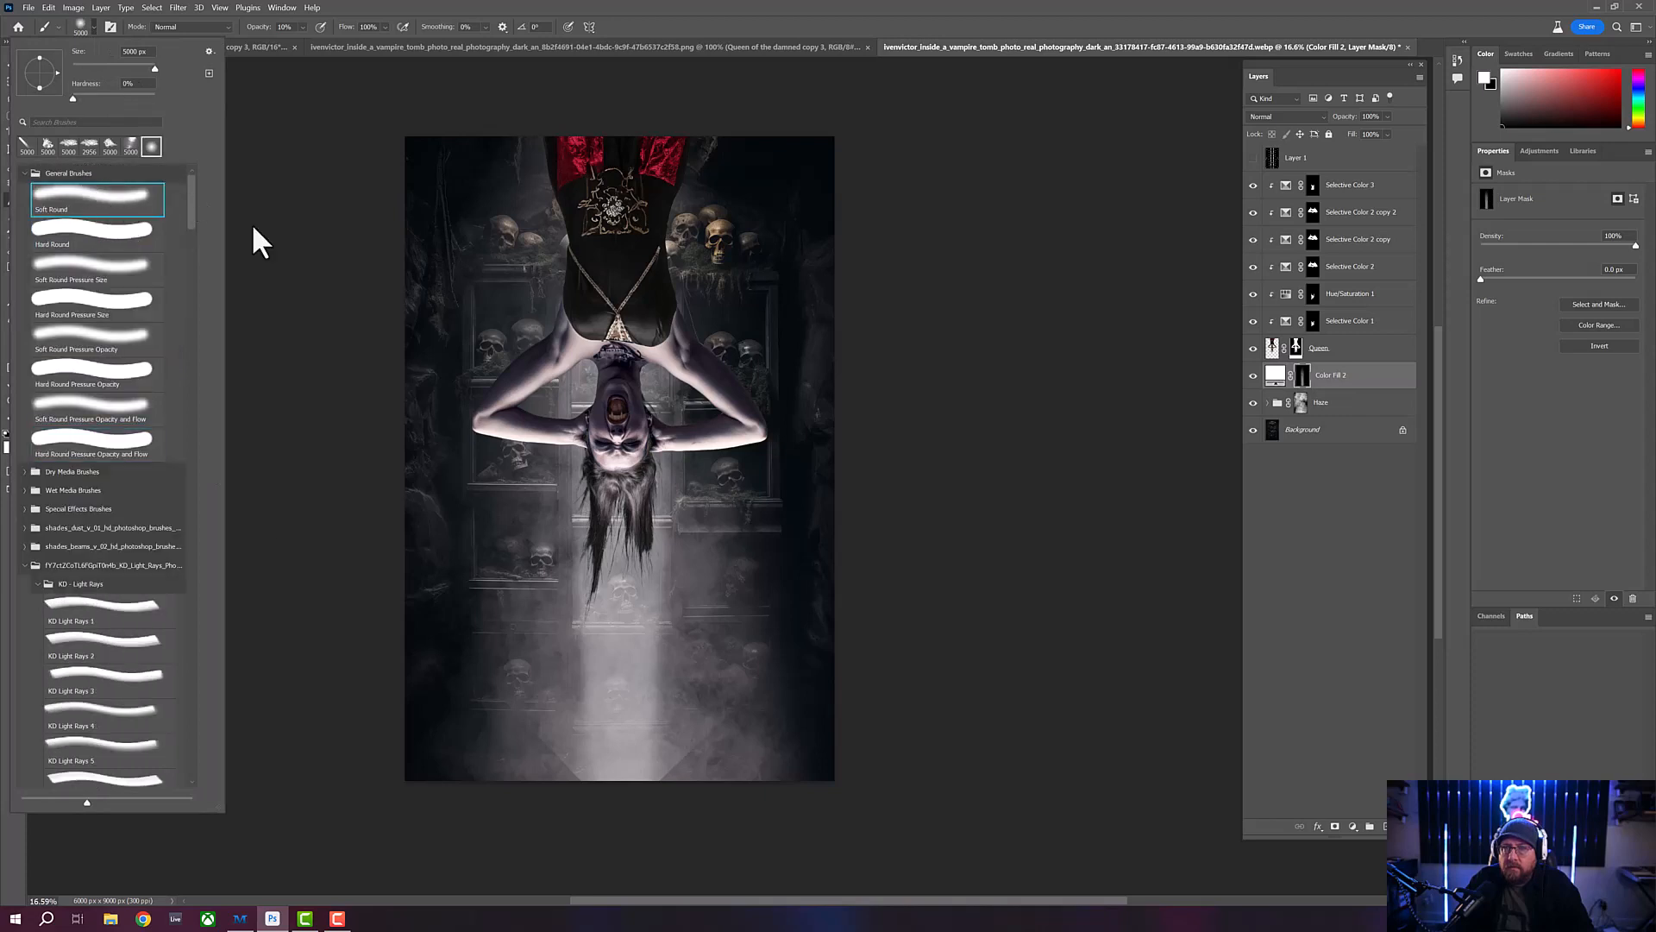
{"action": "left_click", "coordinate": [145, 64]}
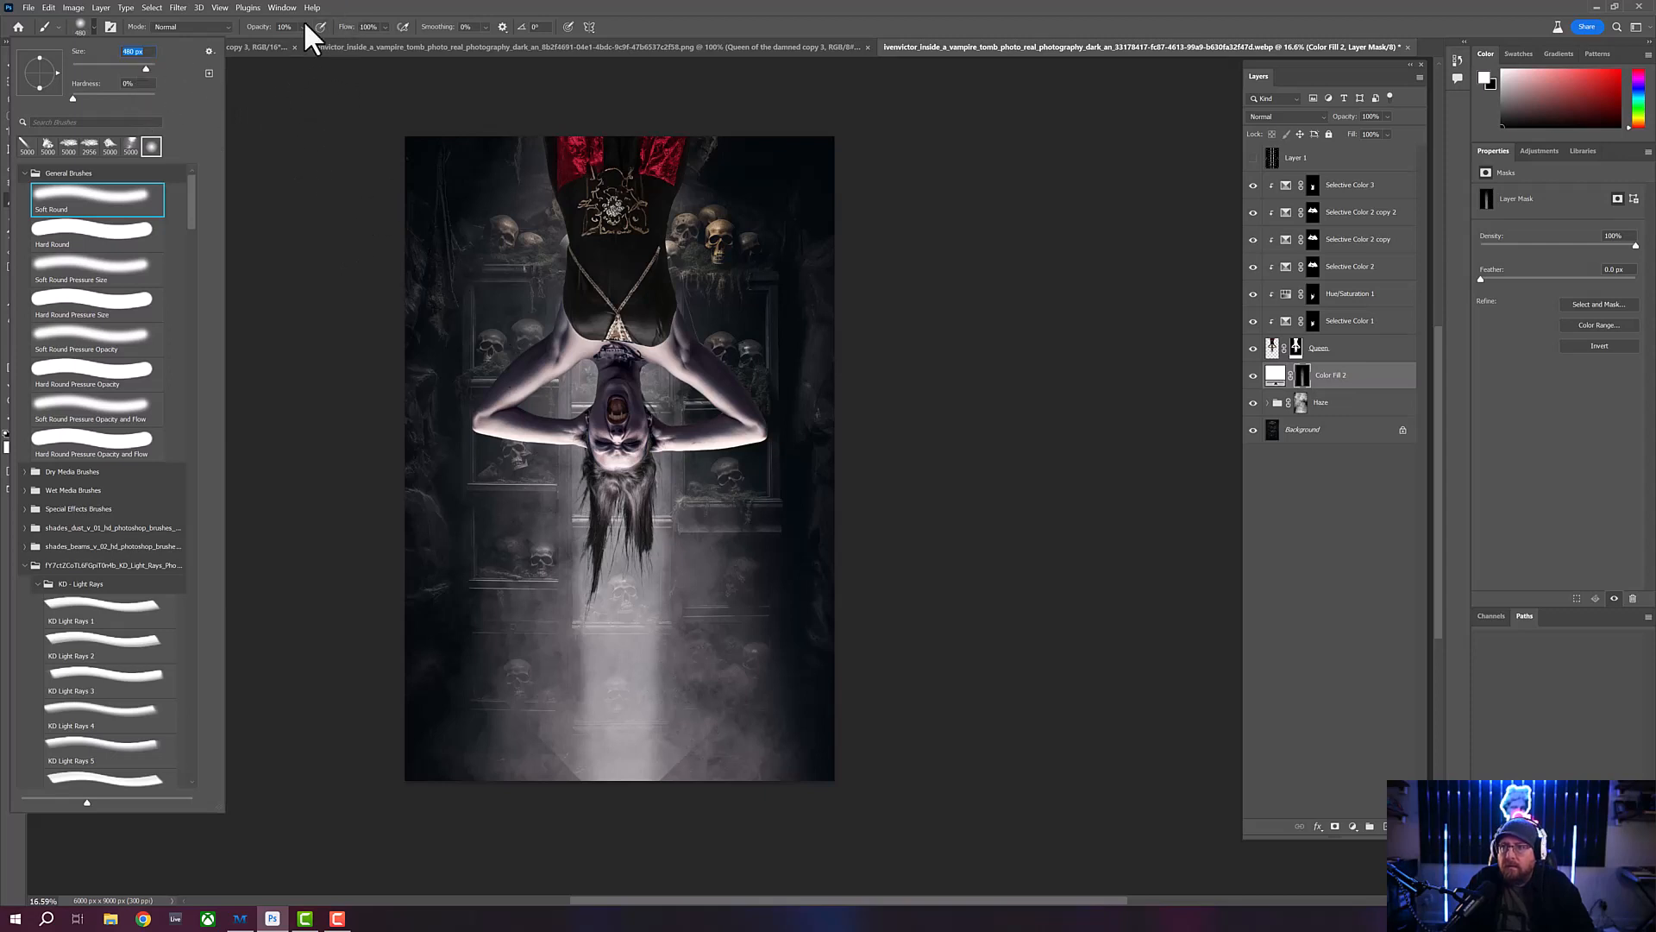
{"action": "left_click", "coordinate": [385, 6]}
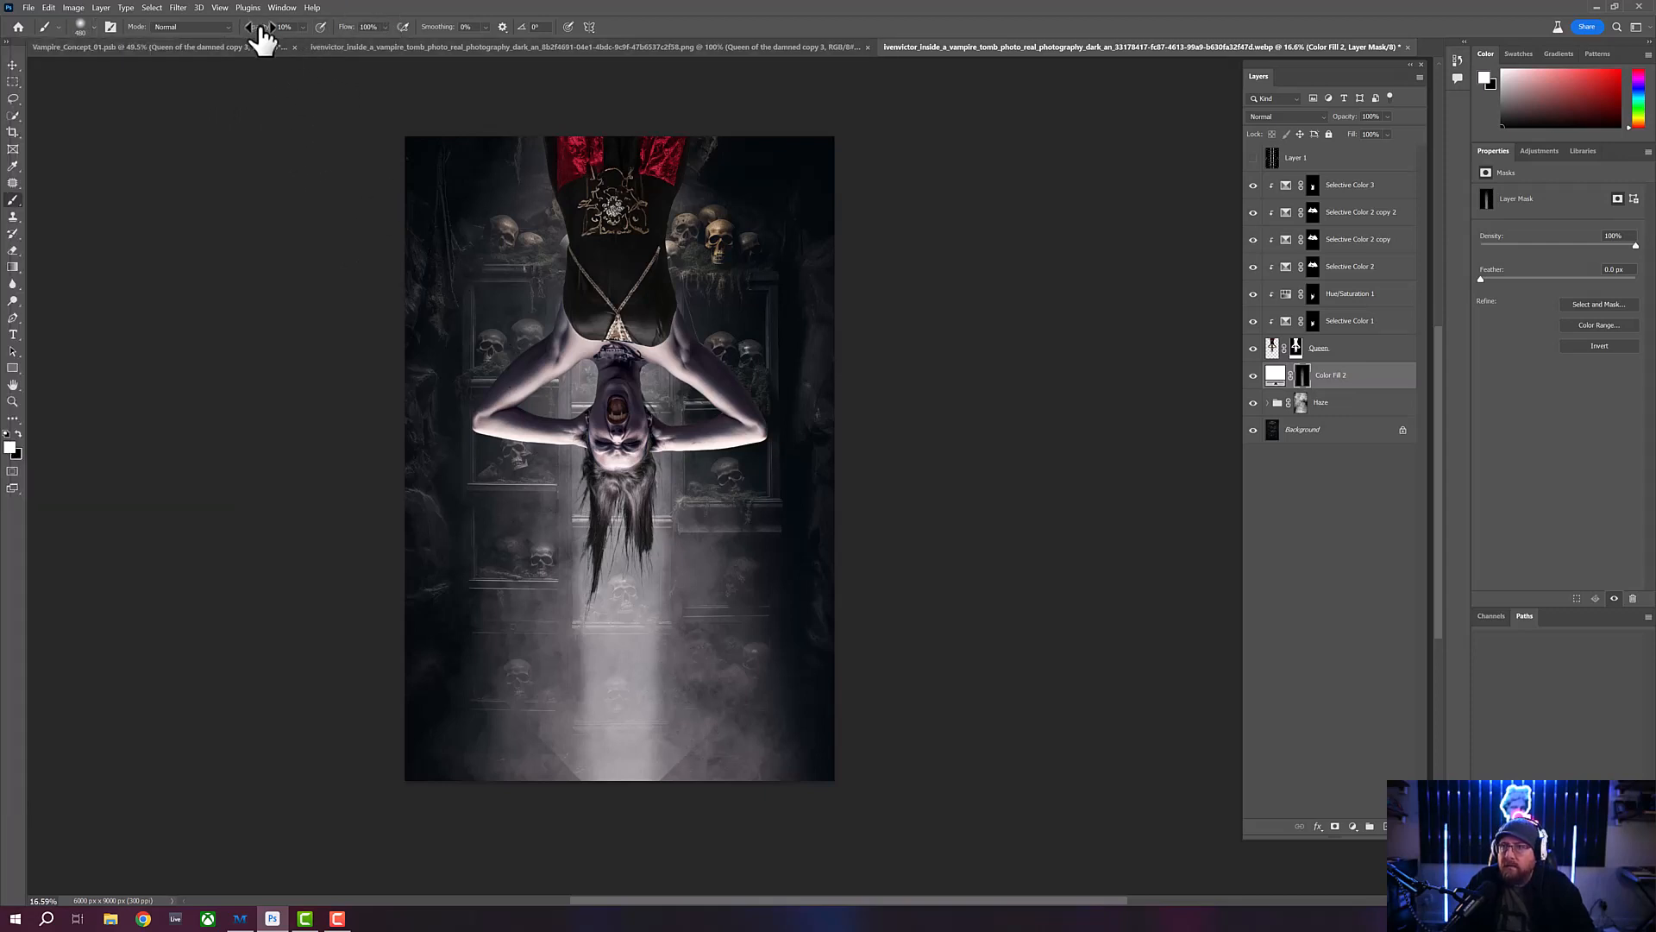
{"action": "left_click_drag", "start_coordinate": [342, 27], "coordinate": [264, 30]}
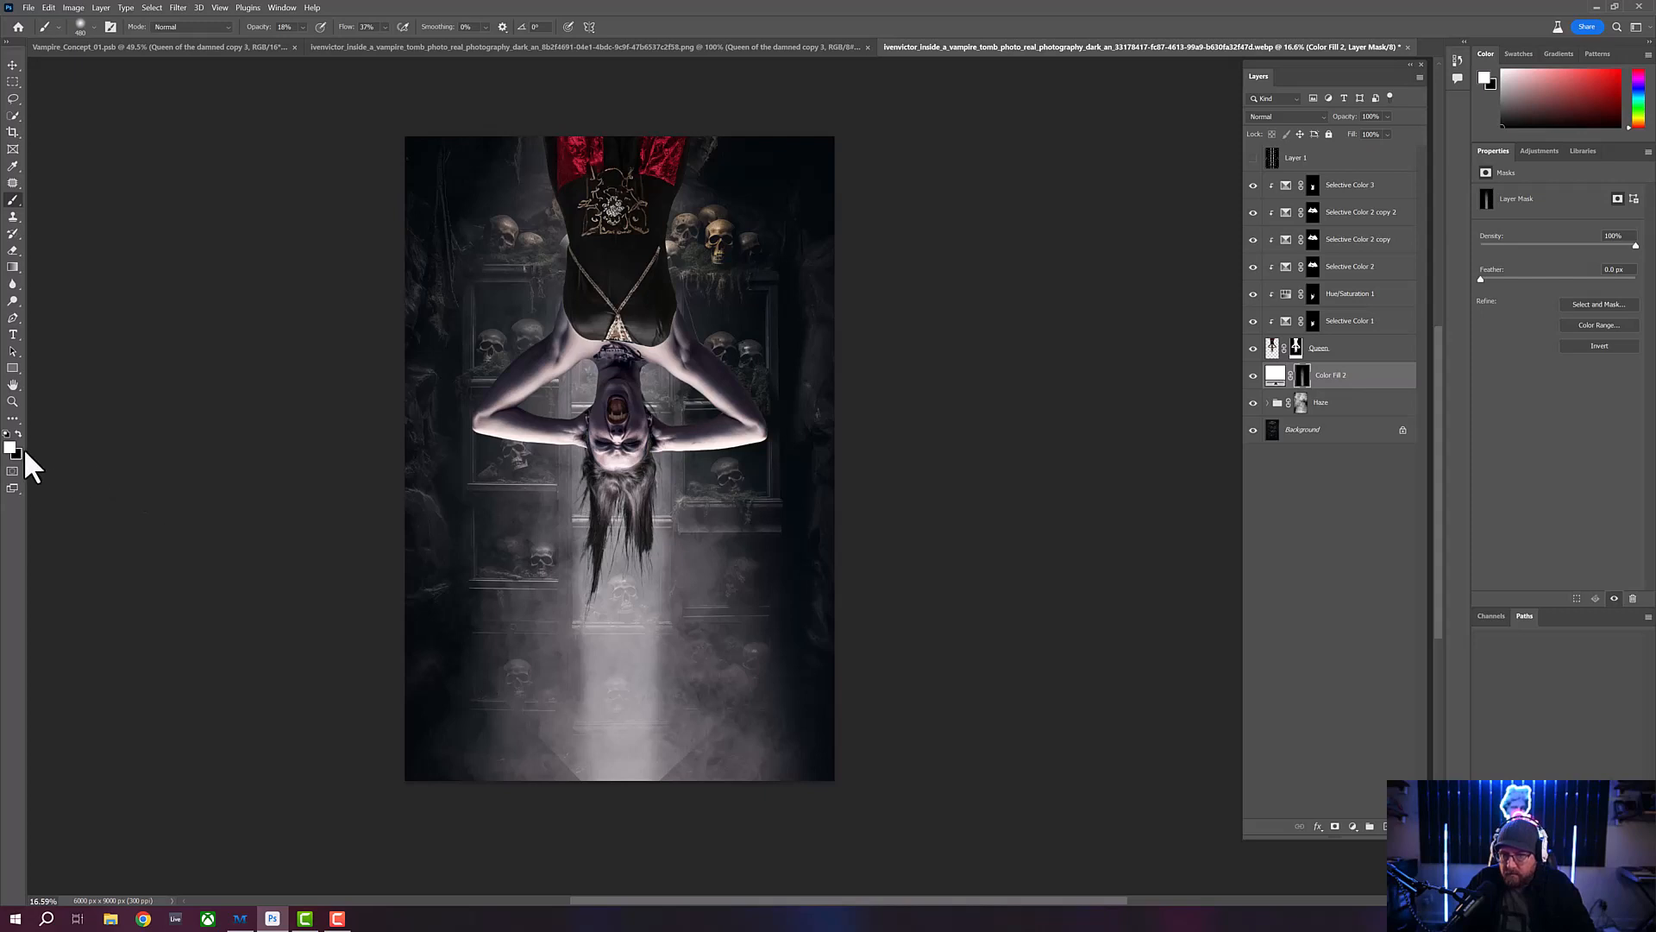
{"action": "key", "text": "x"}
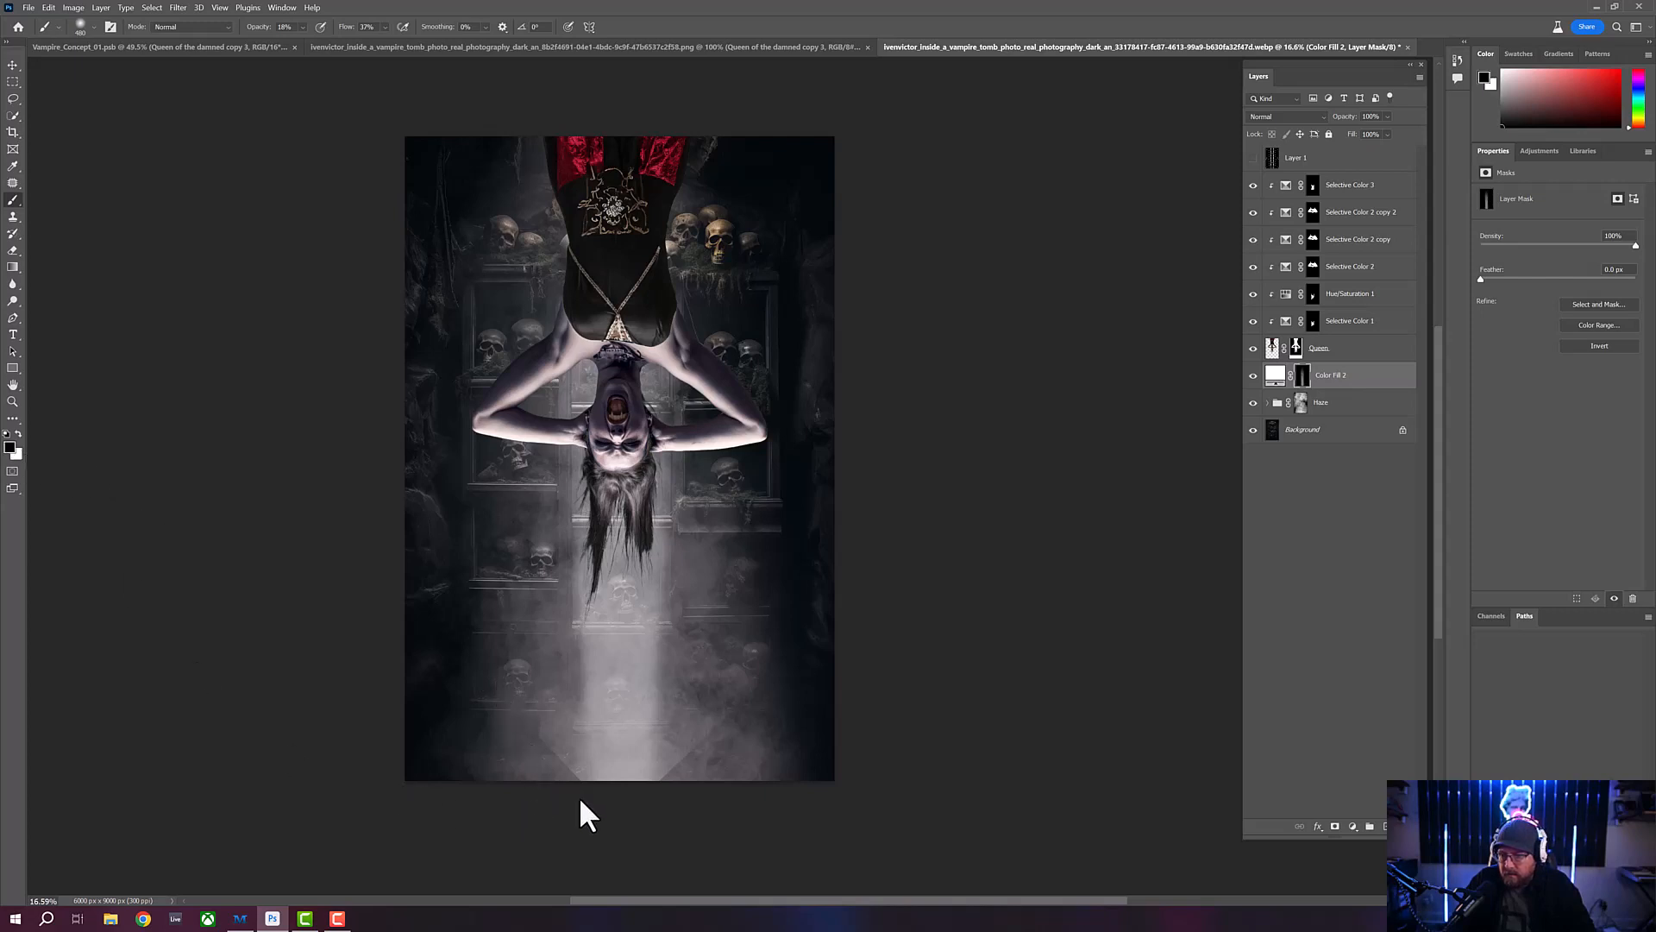
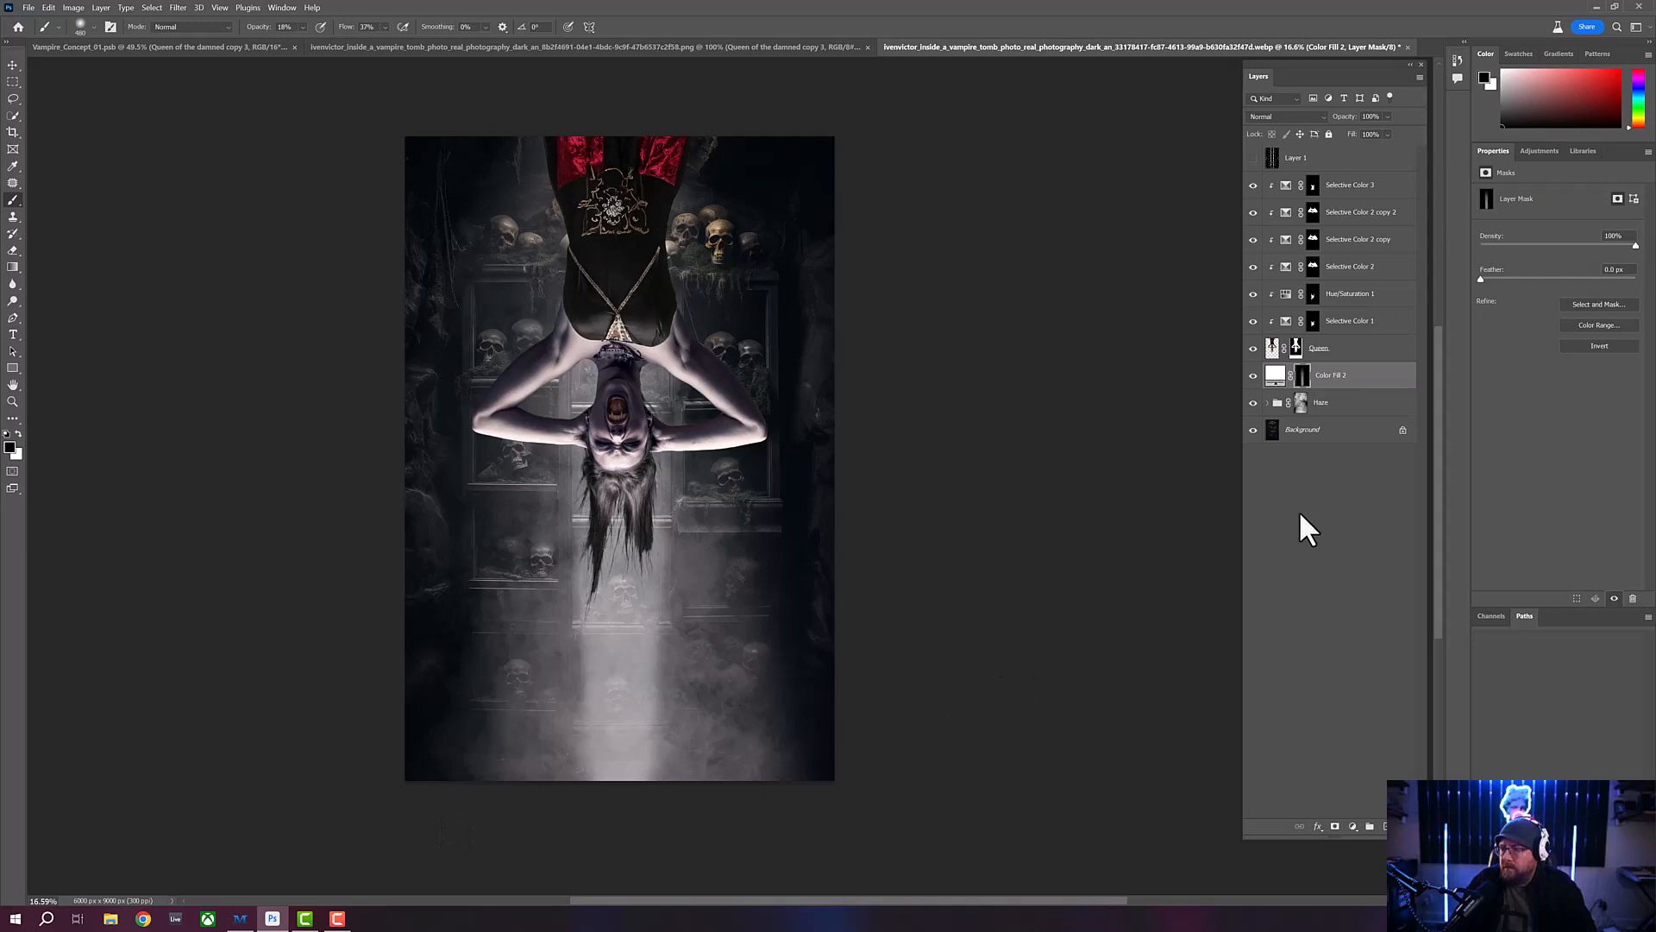
- Lower the opacity of the Color Fill 2 light-beam layer to about 44%
{"action": "left_click", "coordinate": [1377, 377]}
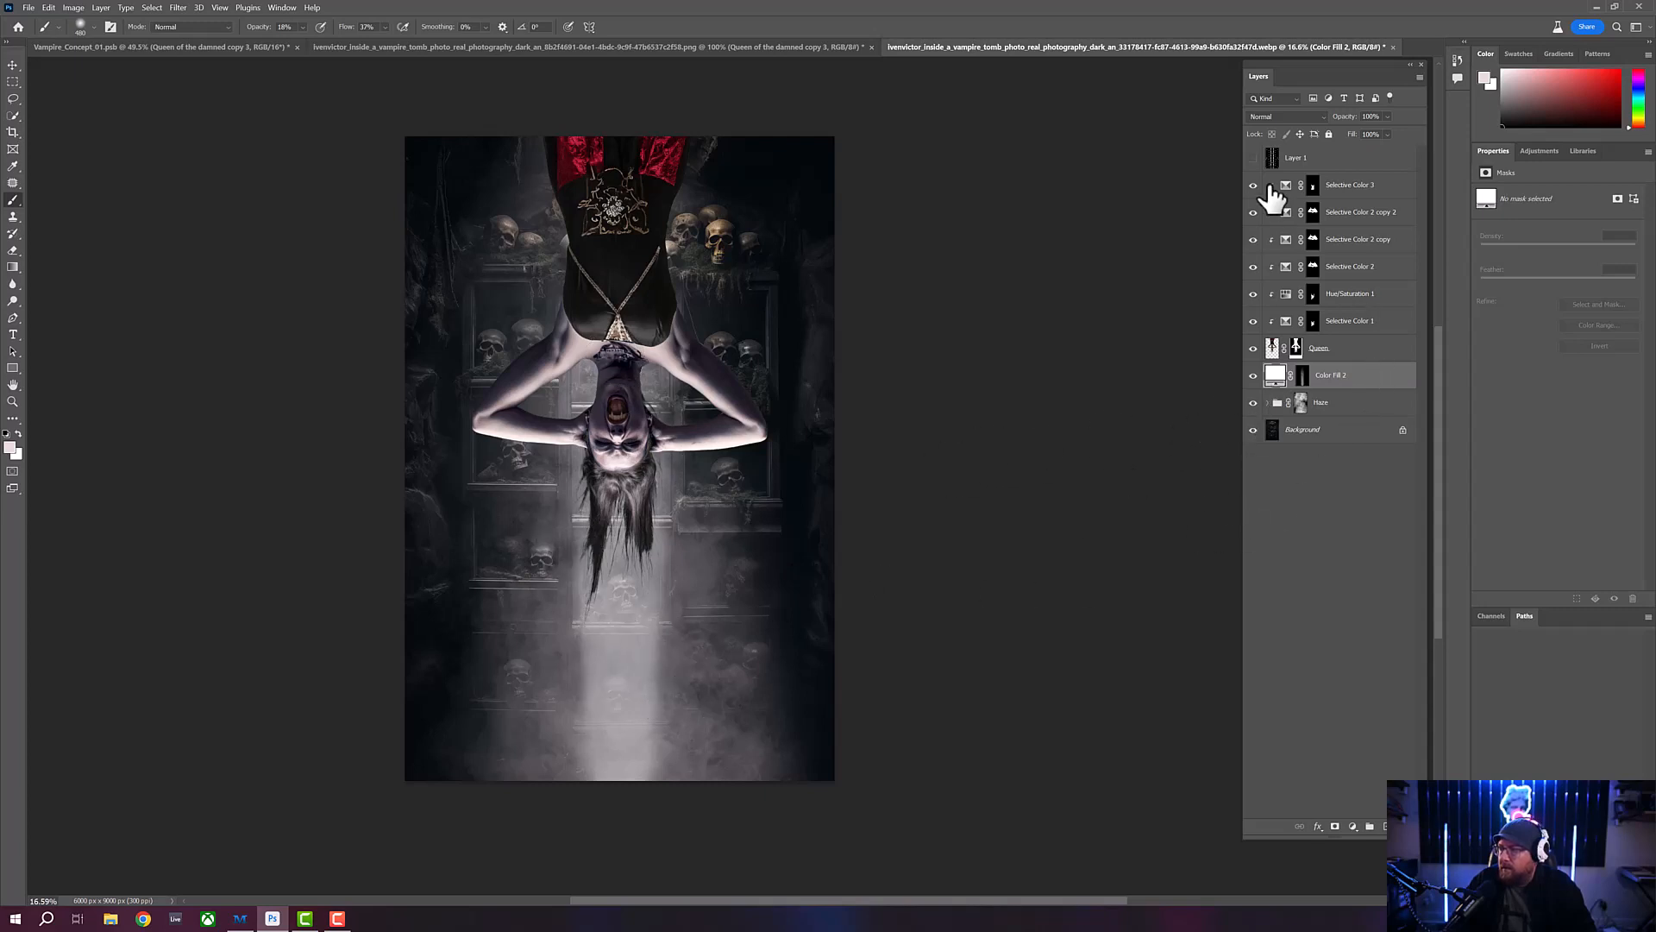
{"action": "left_click_drag", "start_coordinate": [1349, 120], "coordinate": [1313, 128]}
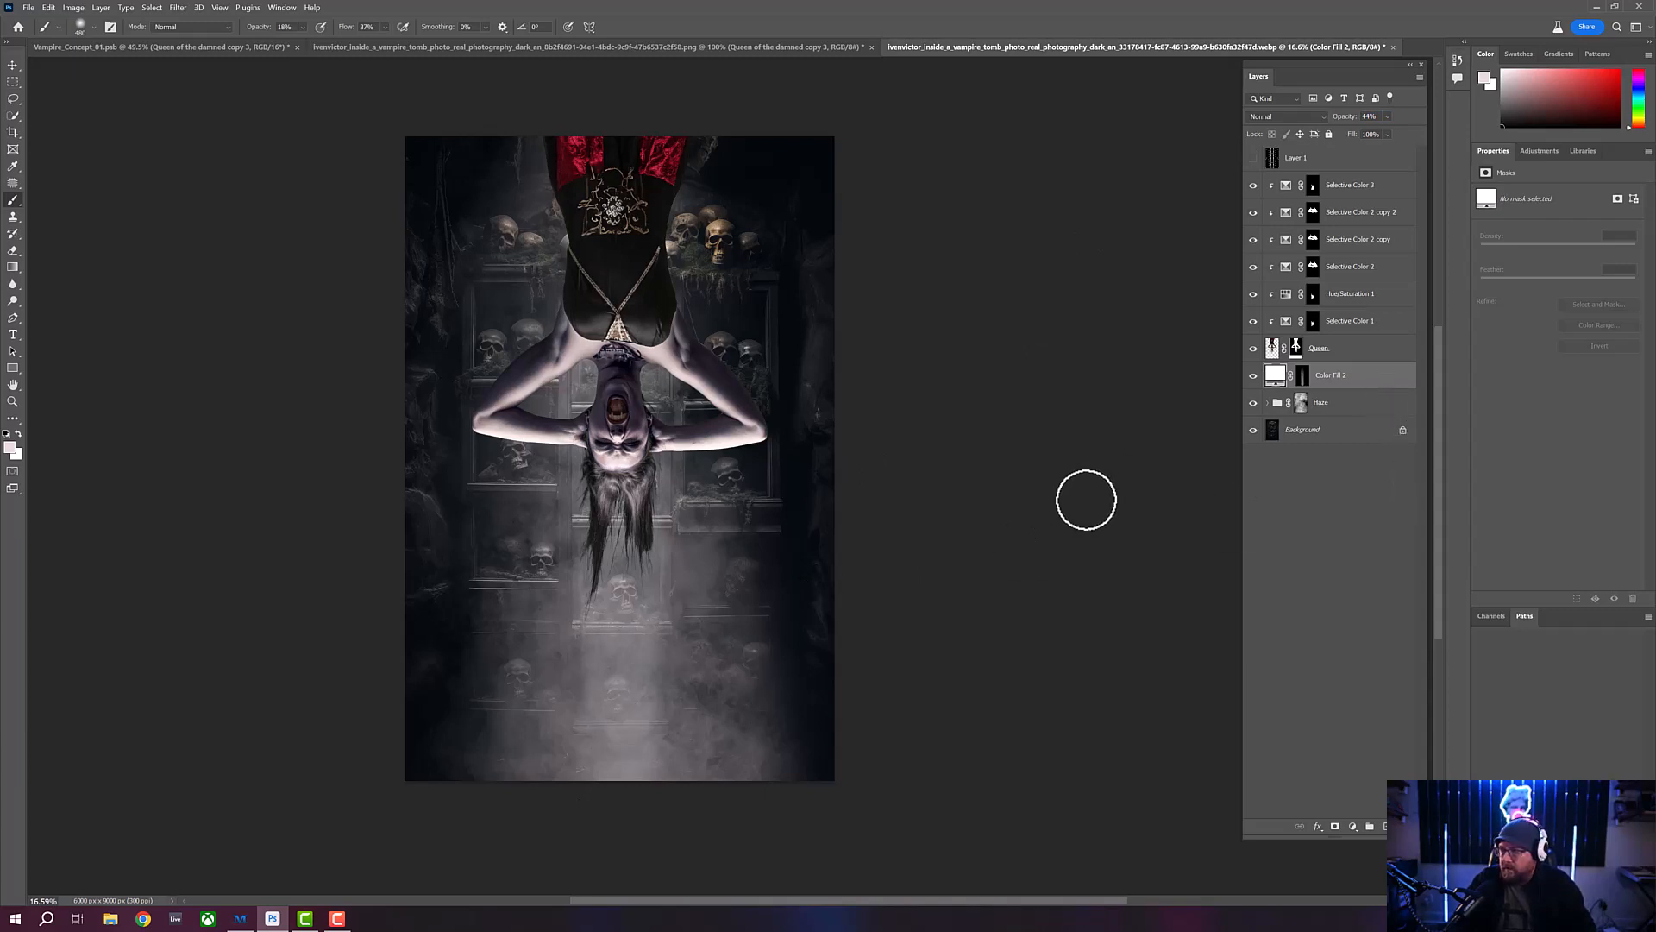
- Duplicate the Color Fill 2 layer and set the copy's opacity to 100%
{"action": "left_click", "coordinate": [13, 65]}
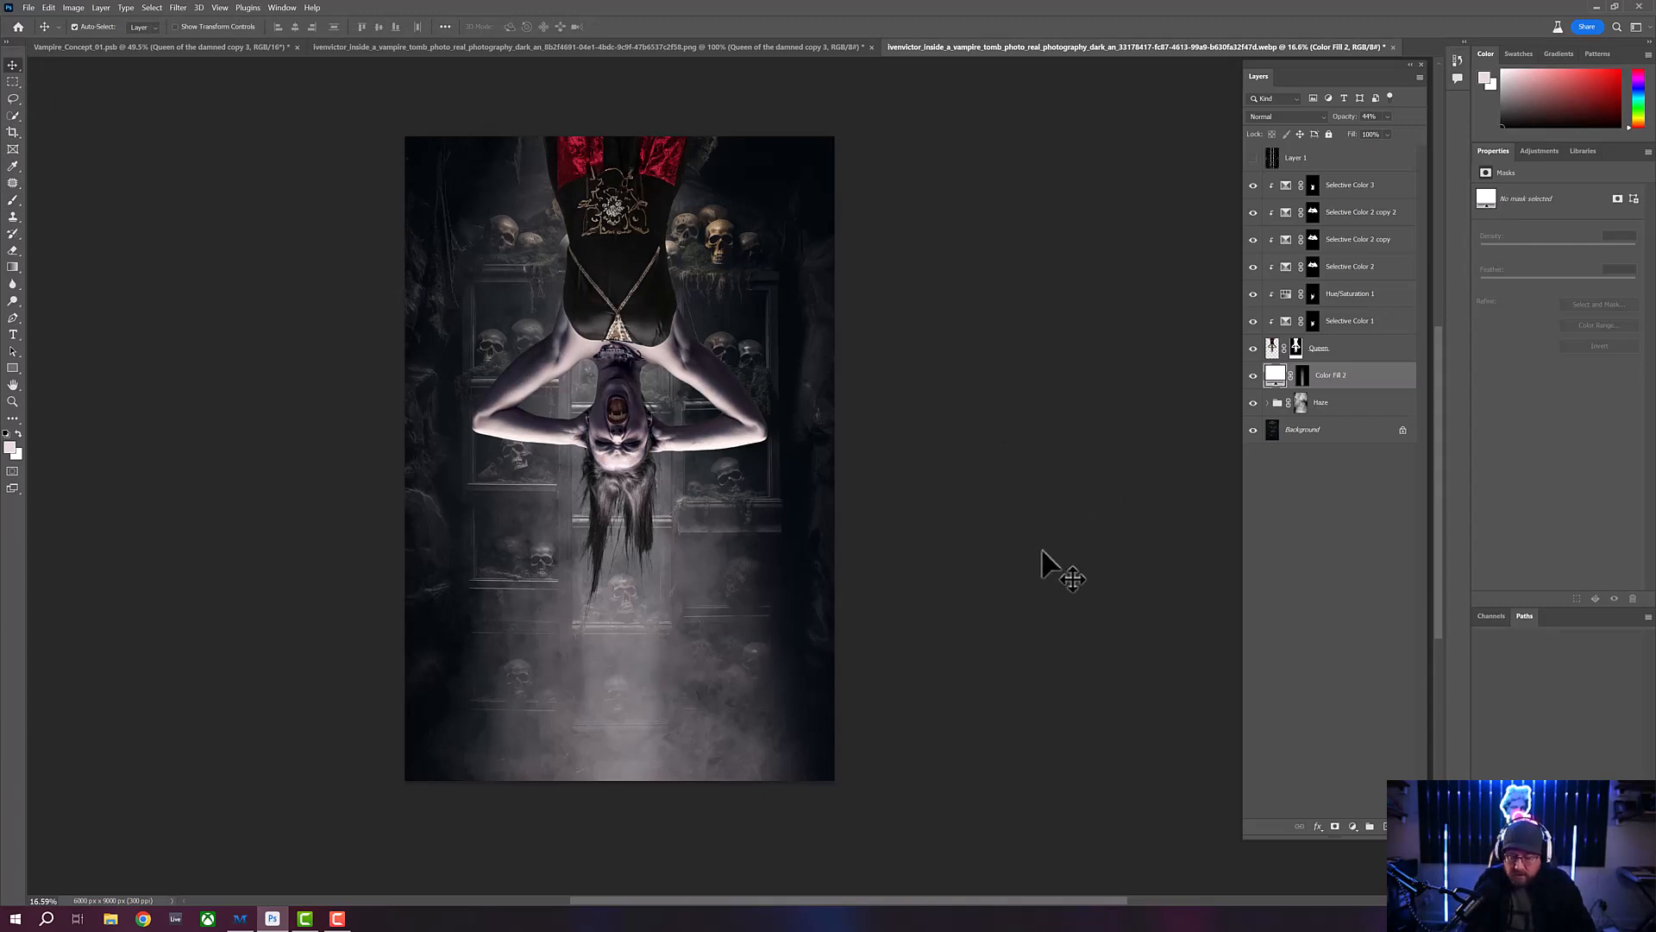
{"action": "key", "text": "ctrl+j"}
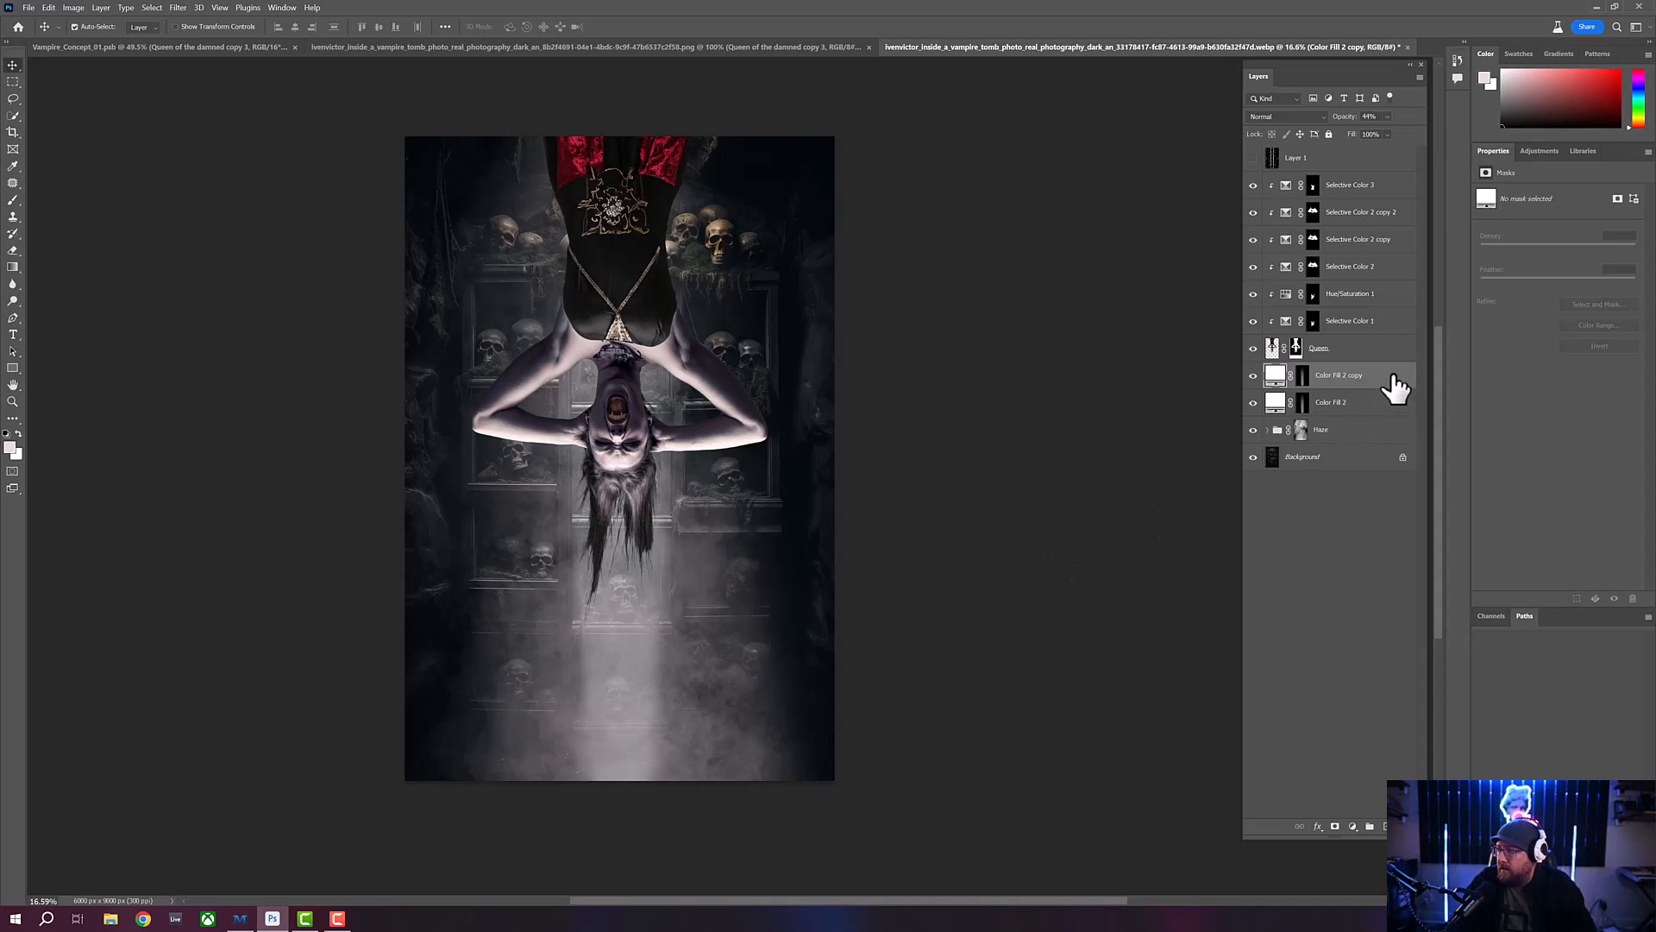
{"action": "left_click", "coordinate": [1321, 118]}
{"action": "left_click", "coordinate": [1322, 119]}
{"action": "left_click_drag", "start_coordinate": [1342, 123], "coordinate": [1394, 122]}
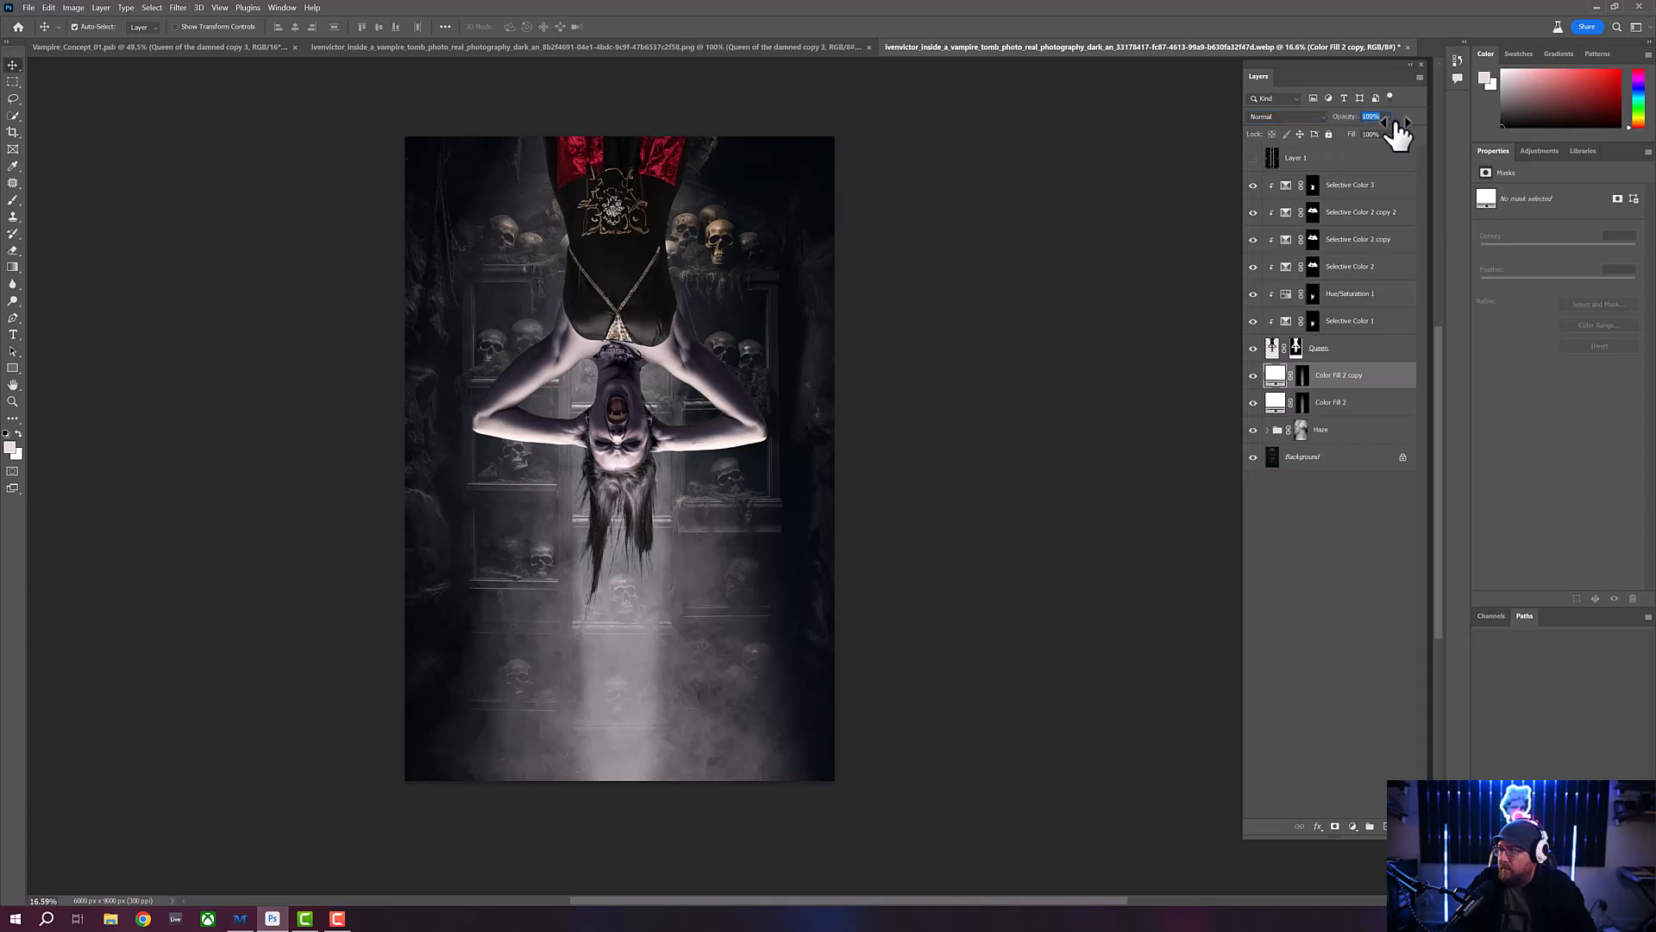
- Try successive blend modes on the duplicated light-beam layer and settle on Difference
{"action": "left_click", "coordinate": [1322, 115]}
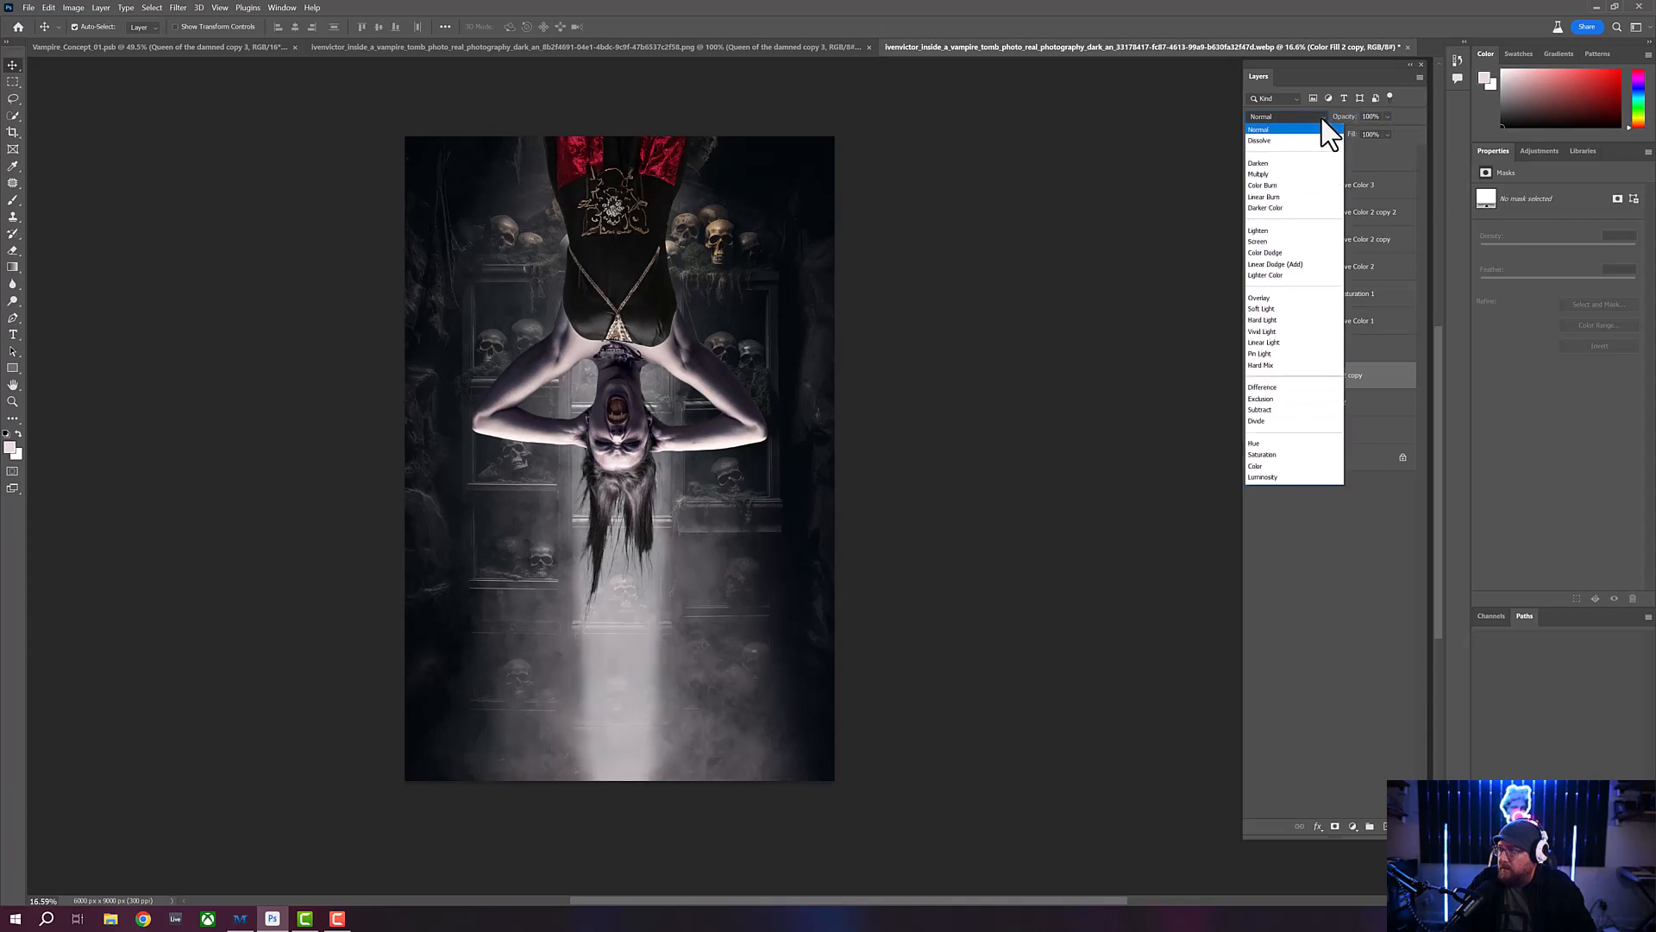
{"action": "left_click", "coordinate": [1320, 116]}
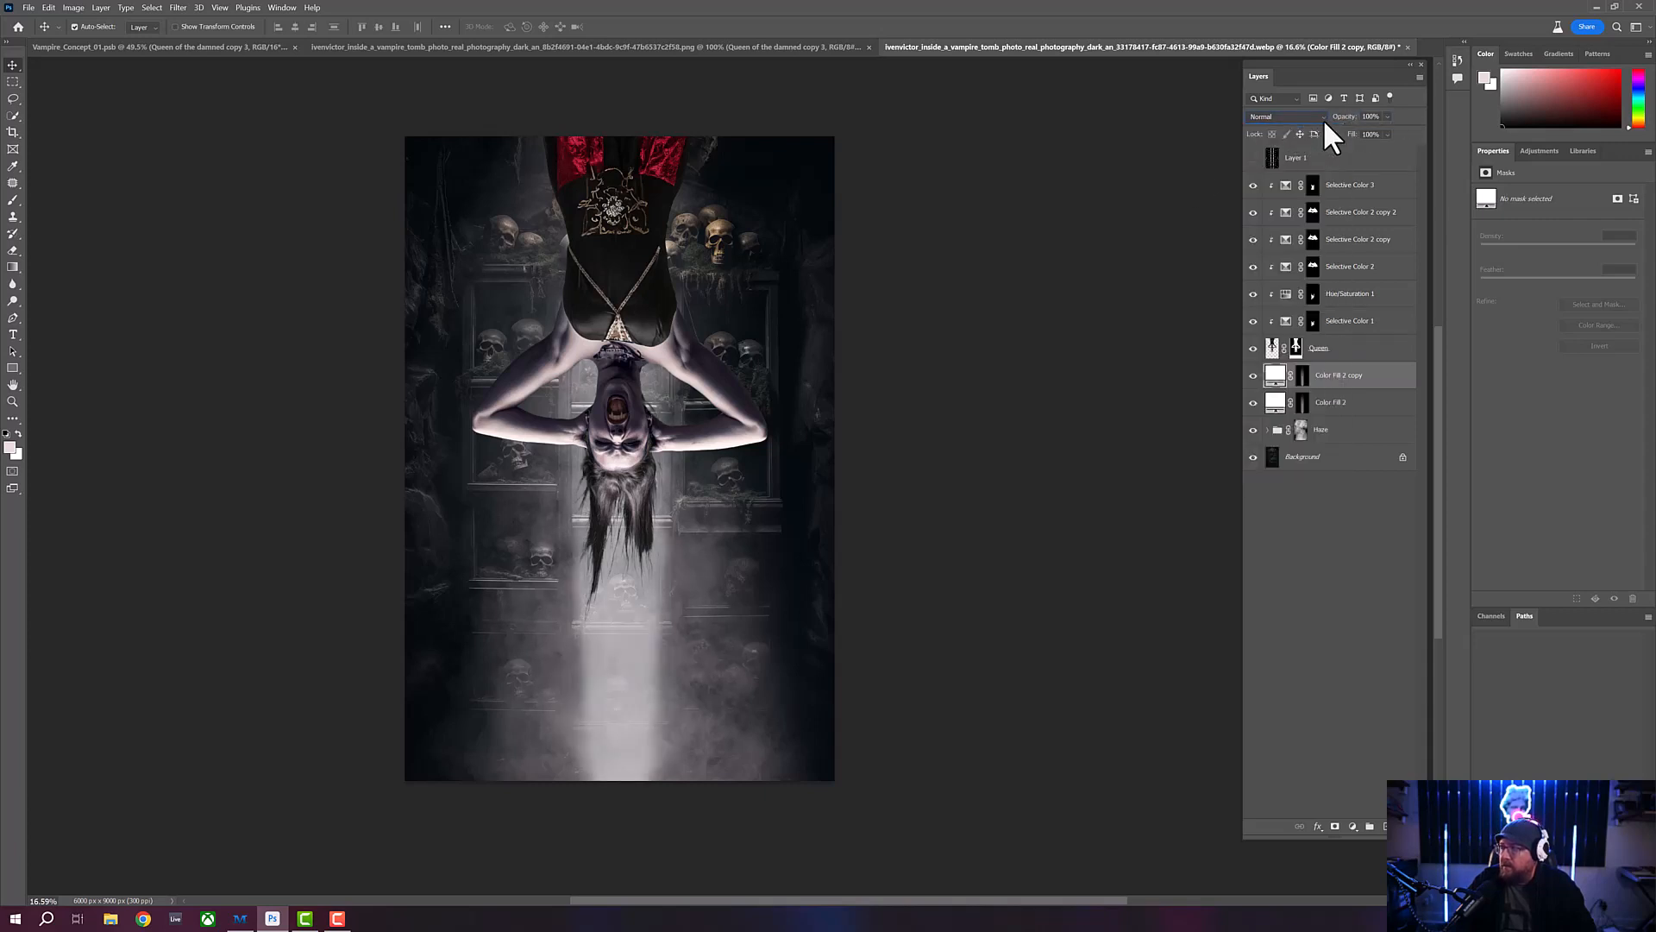
{"action": "left_click", "coordinate": [1323, 118]}
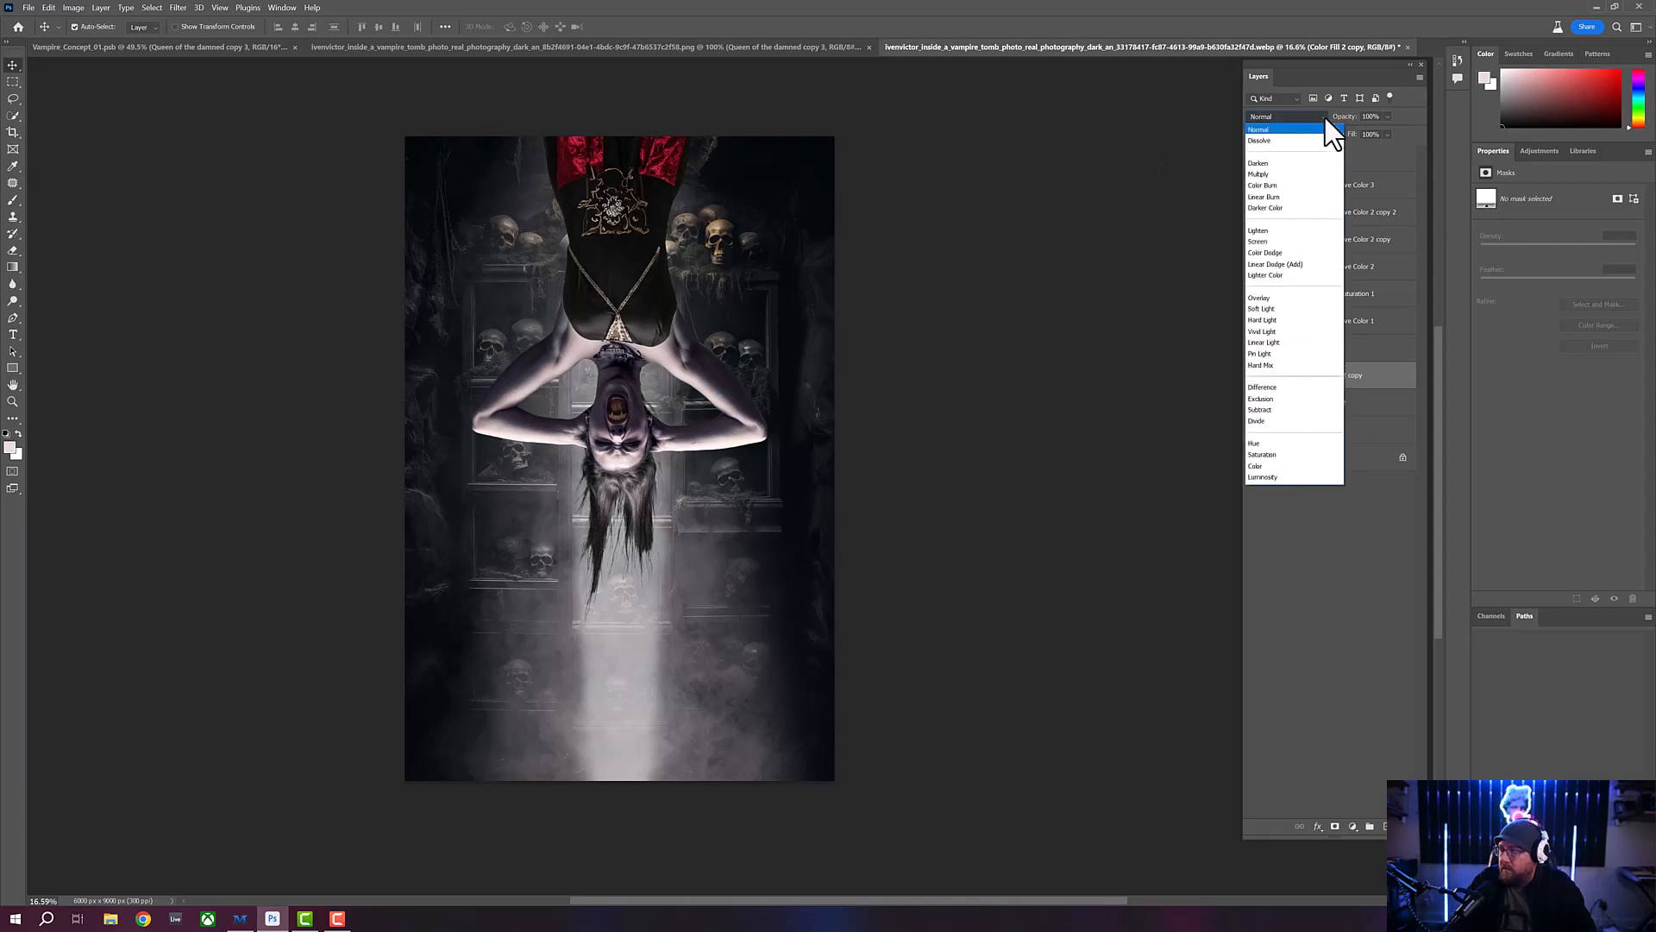
{"action": "left_click", "coordinate": [1289, 129]}
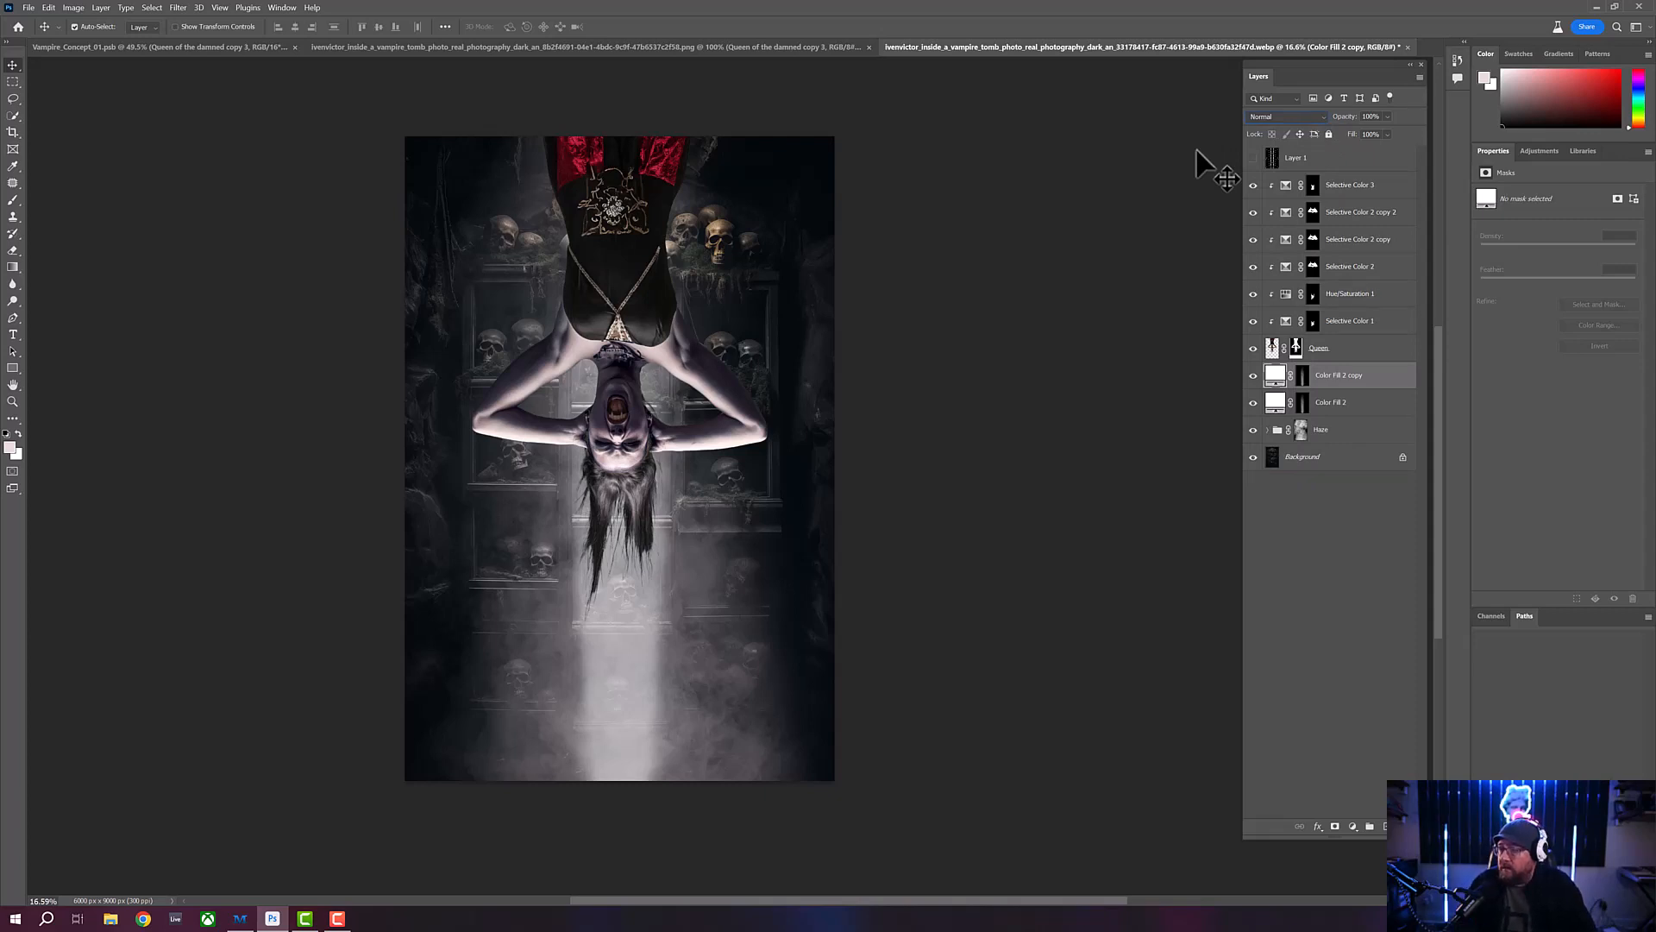
{"action": "key", "text": "Down"}
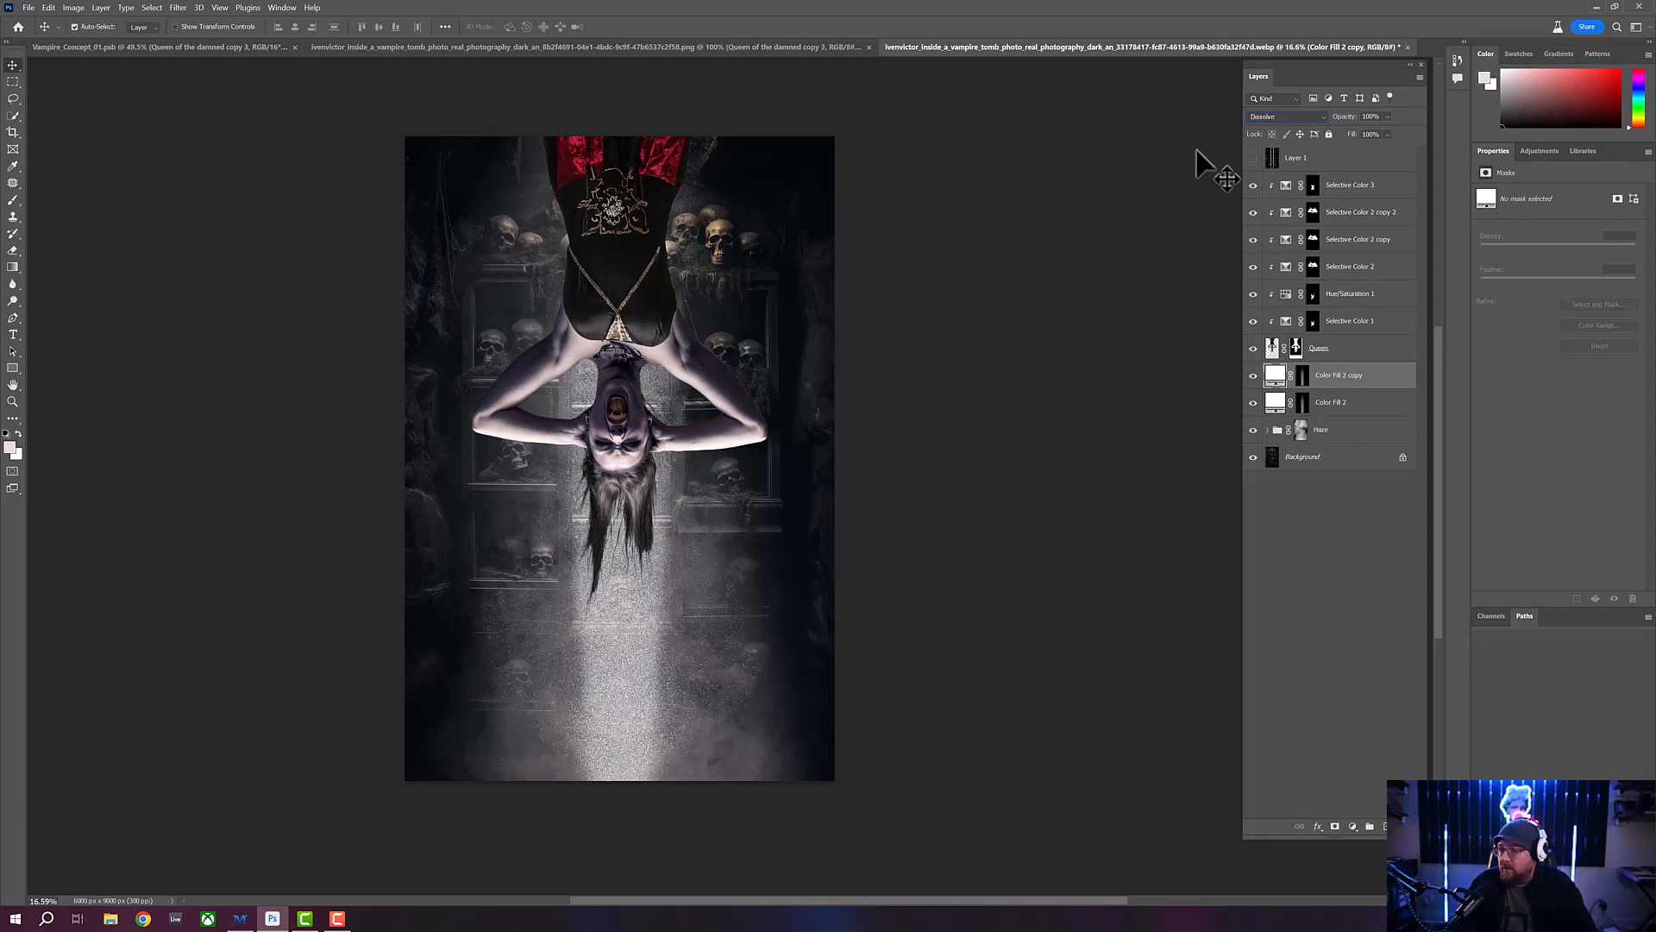
{"action": "key", "text": "Down"}
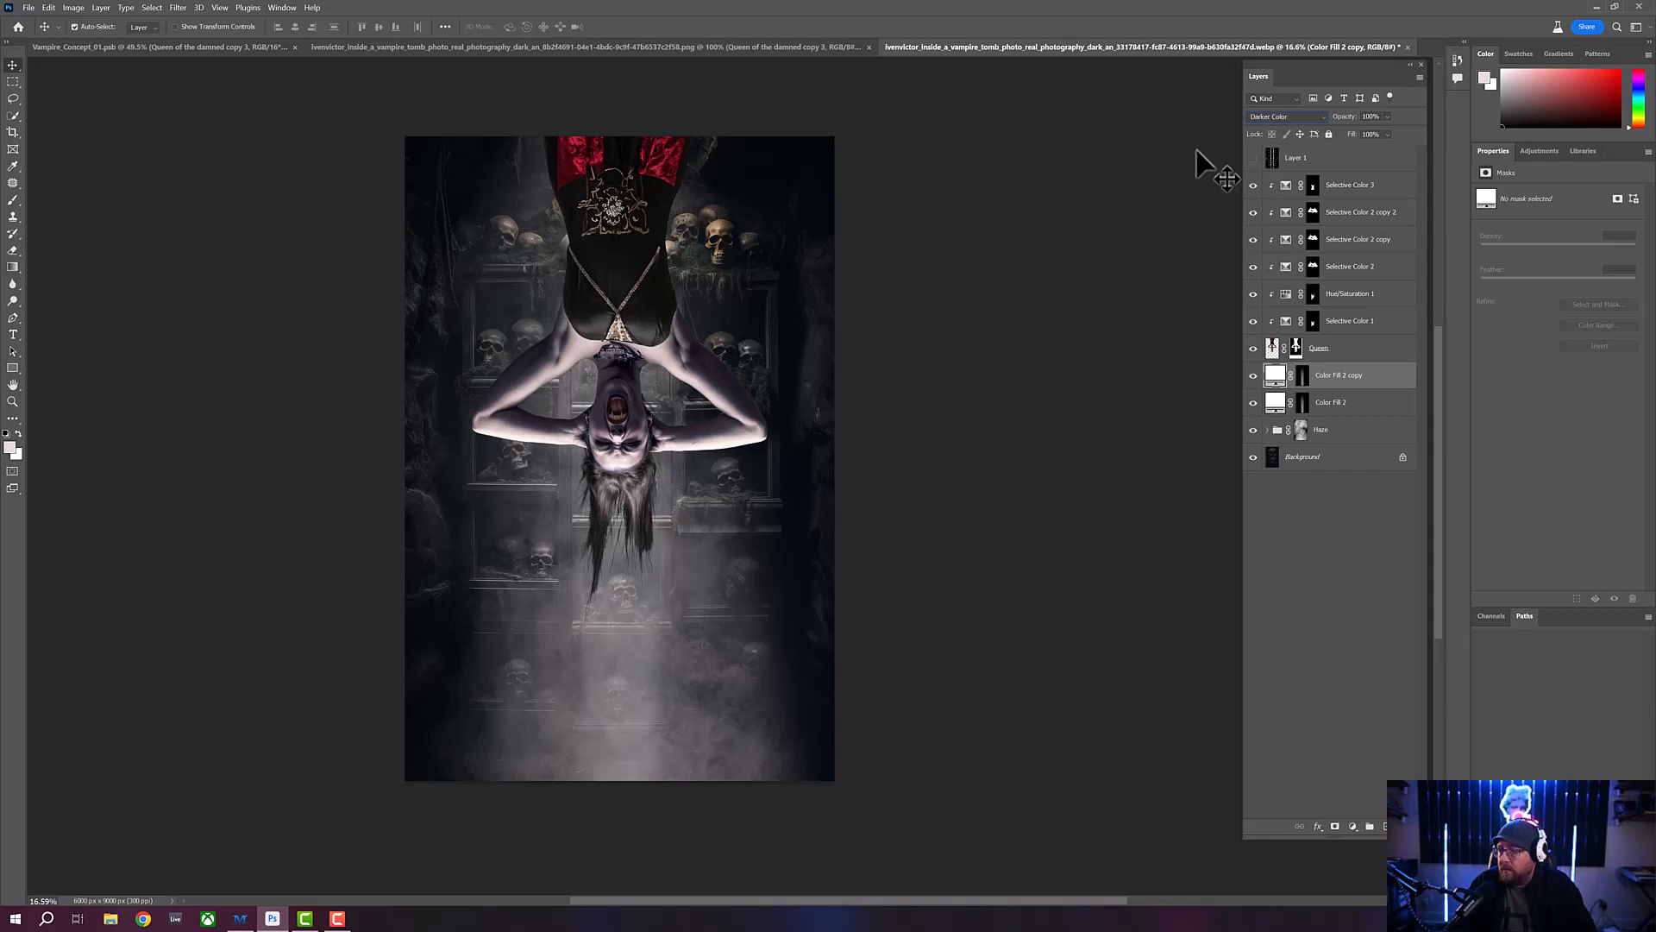
{"action": "key", "text": "Down"}
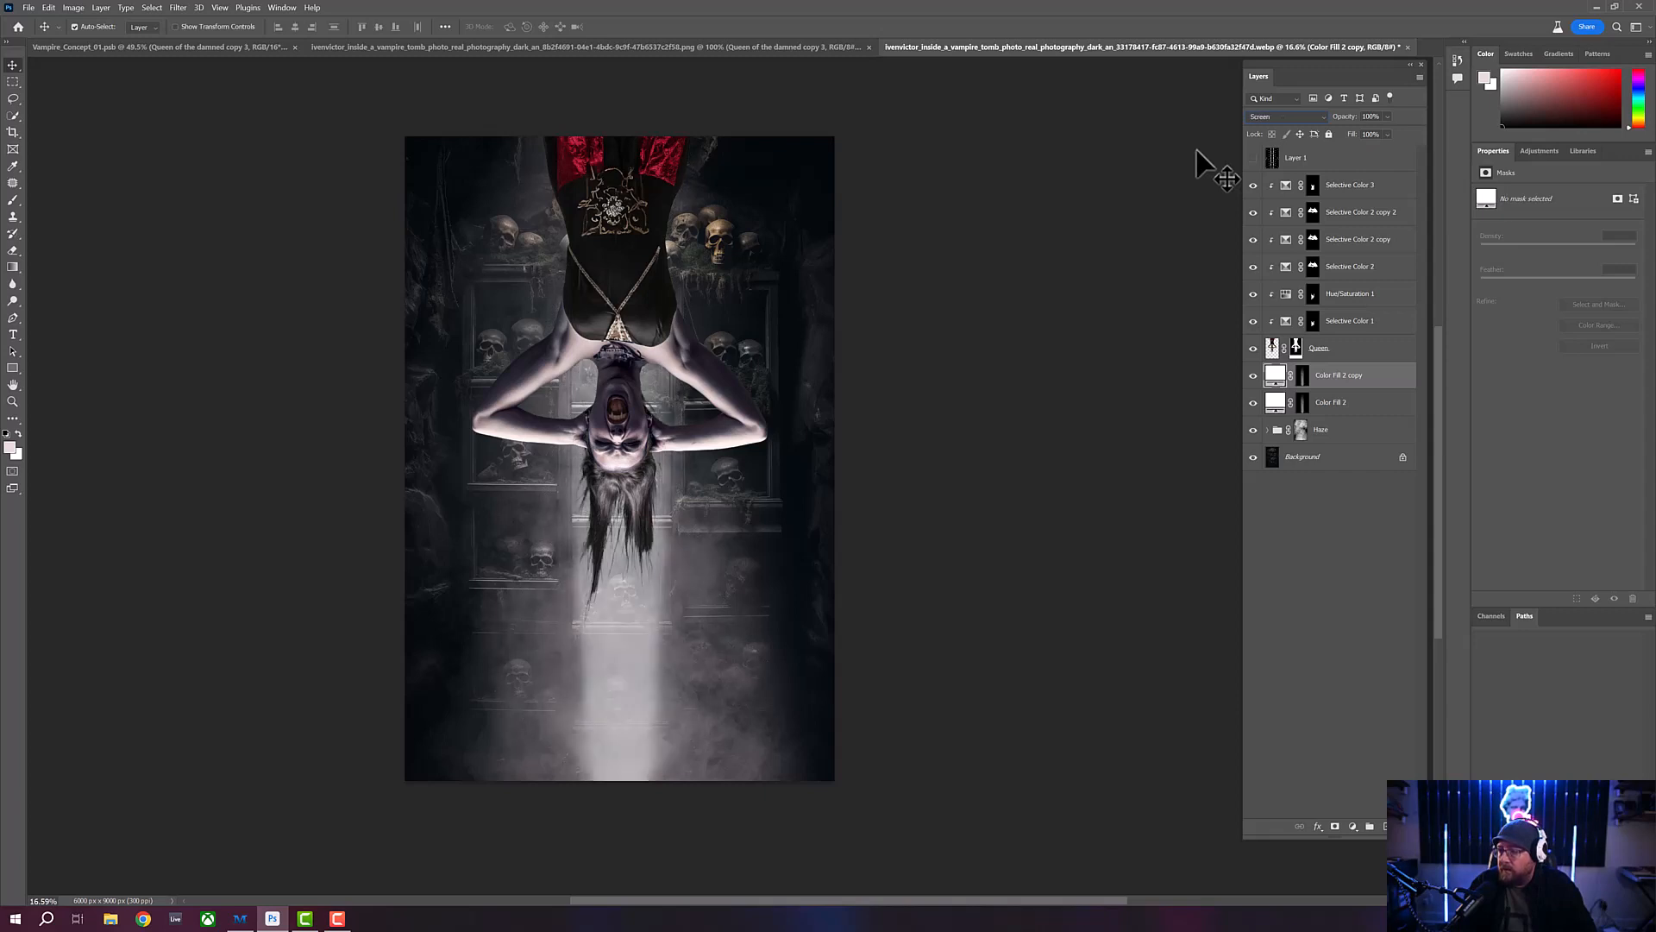
{"action": "key", "text": "Down"}
{"action": "key", "text": "Down"}
{"action": "key", "text": "Down"}
{"action": "key", "text": "Down"}
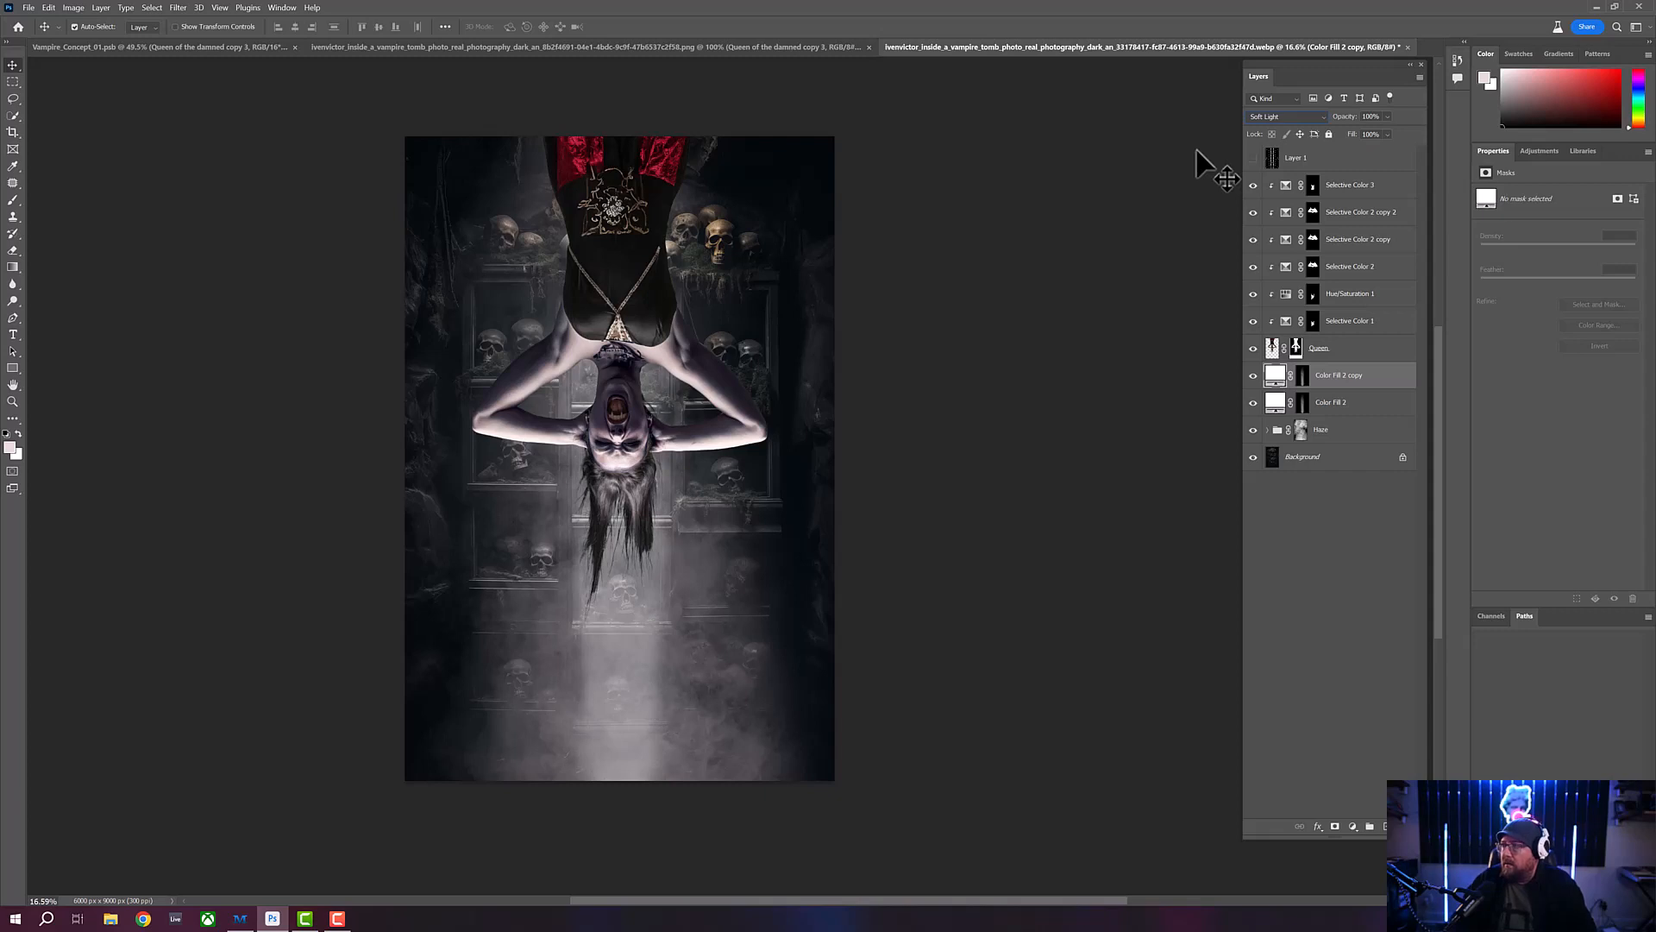
{"action": "key", "text": "Down"}
{"action": "key", "text": "Down"}
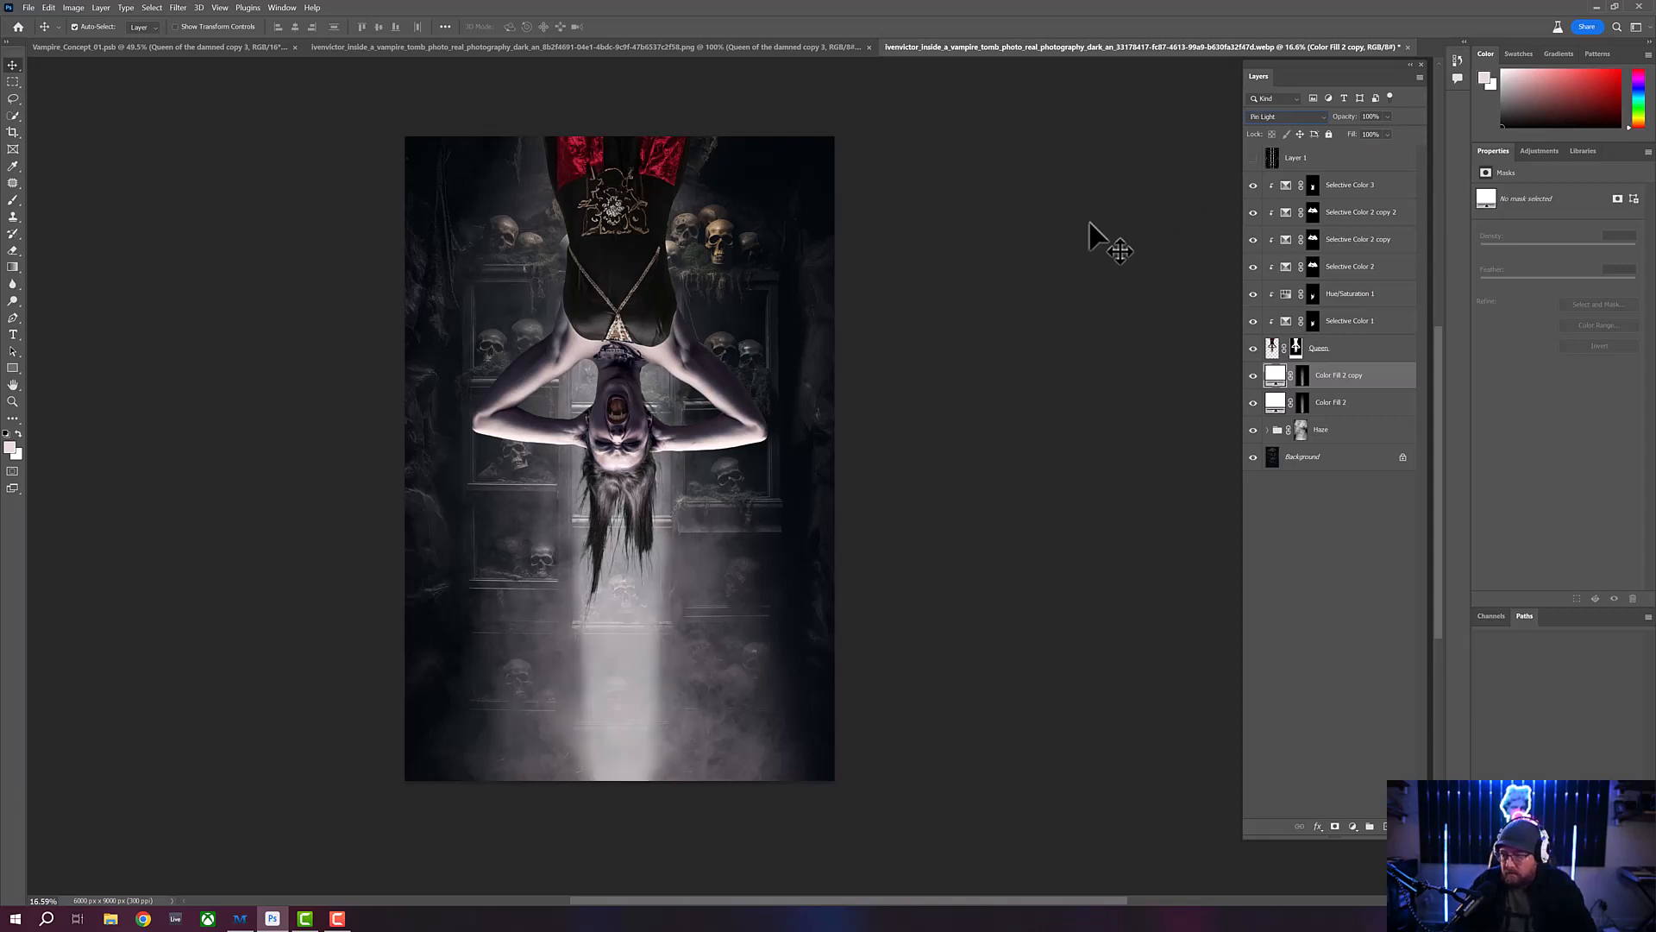
{"action": "key", "text": "Down"}
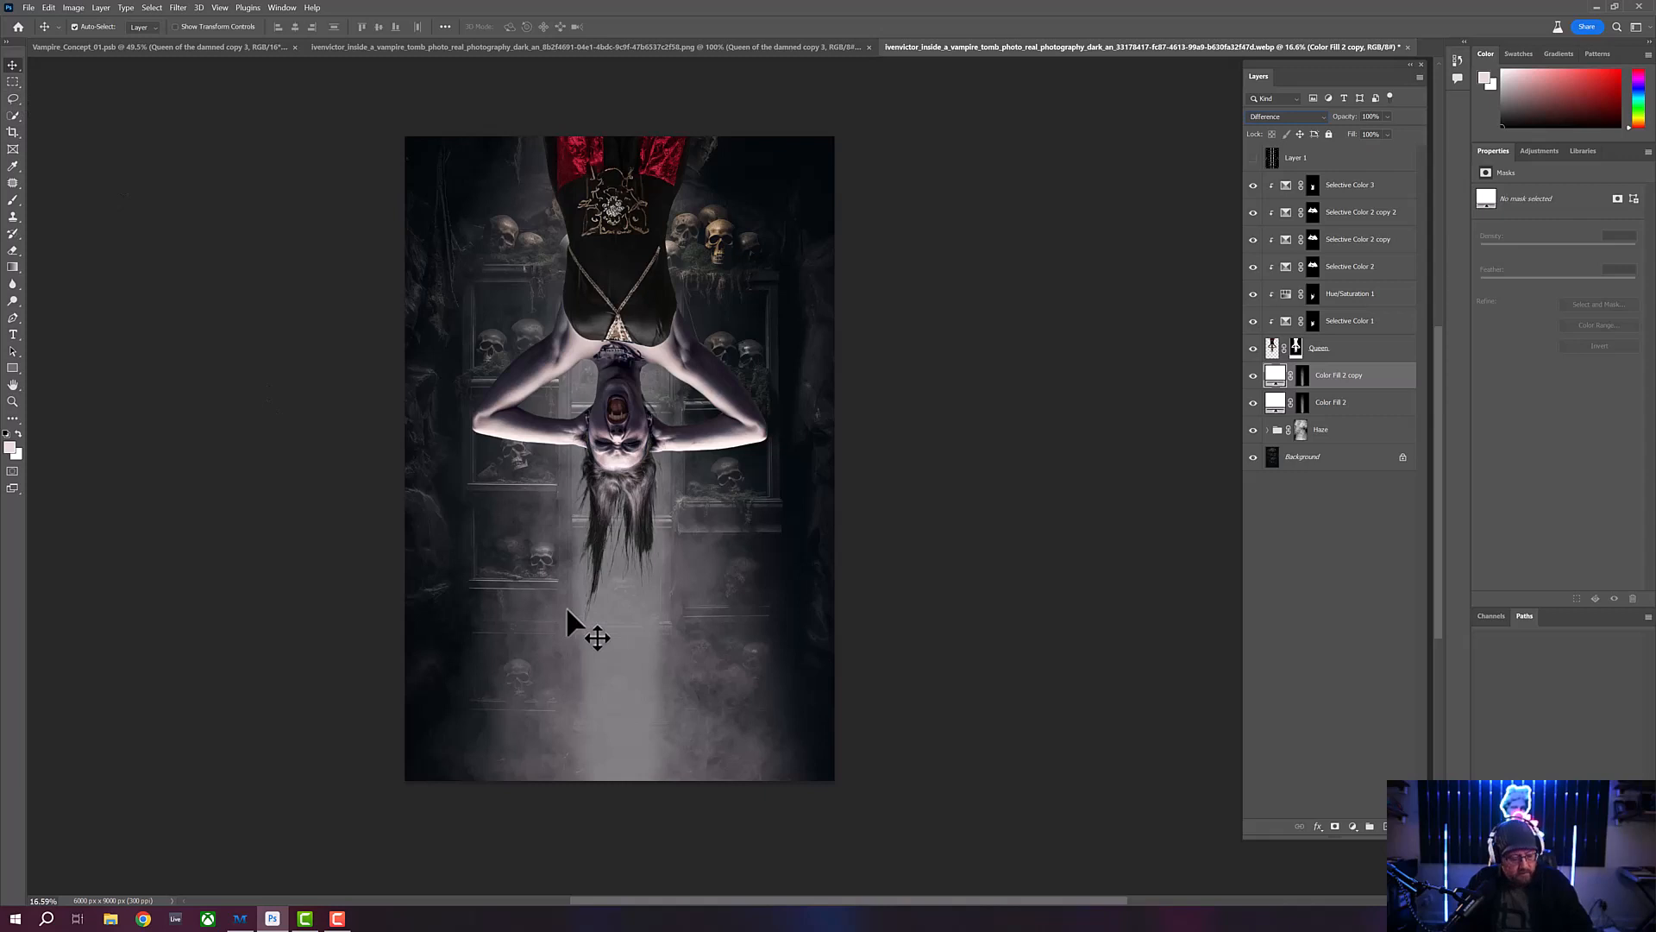
- Narrow the duplicated light beam to about 25% of its width and place it over the skull shelves left of the woman
{"action": "key", "text": "ctrl+t"}
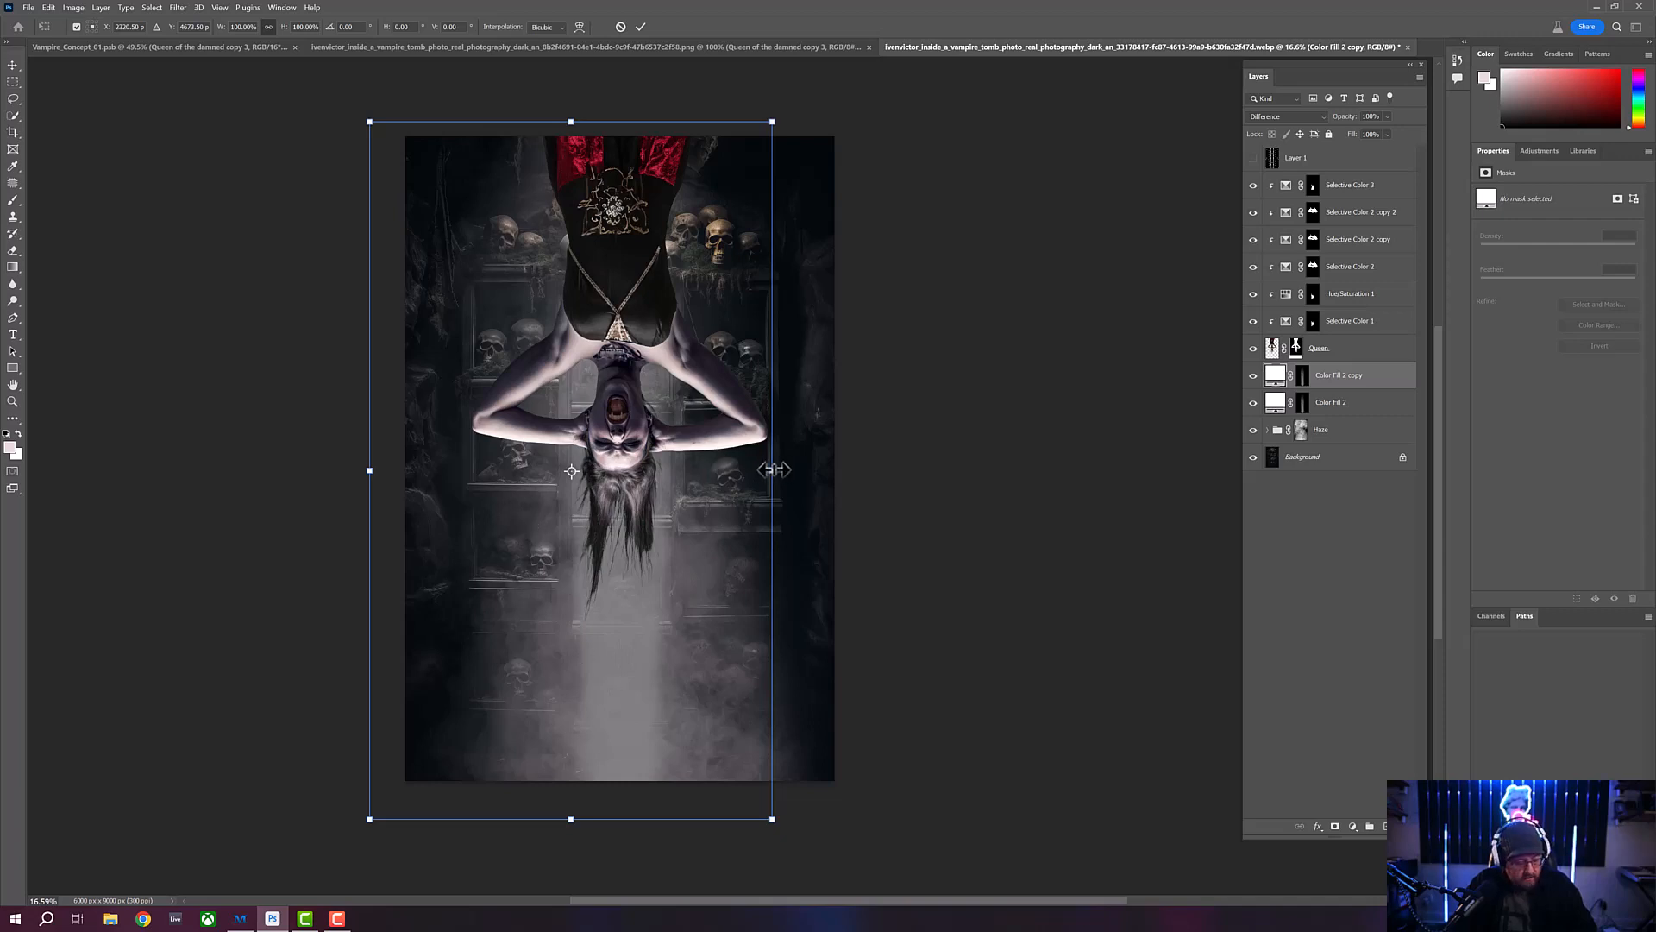
{"action": "left_click_drag", "start_coordinate": [772, 470], "coordinate": [510, 514]}
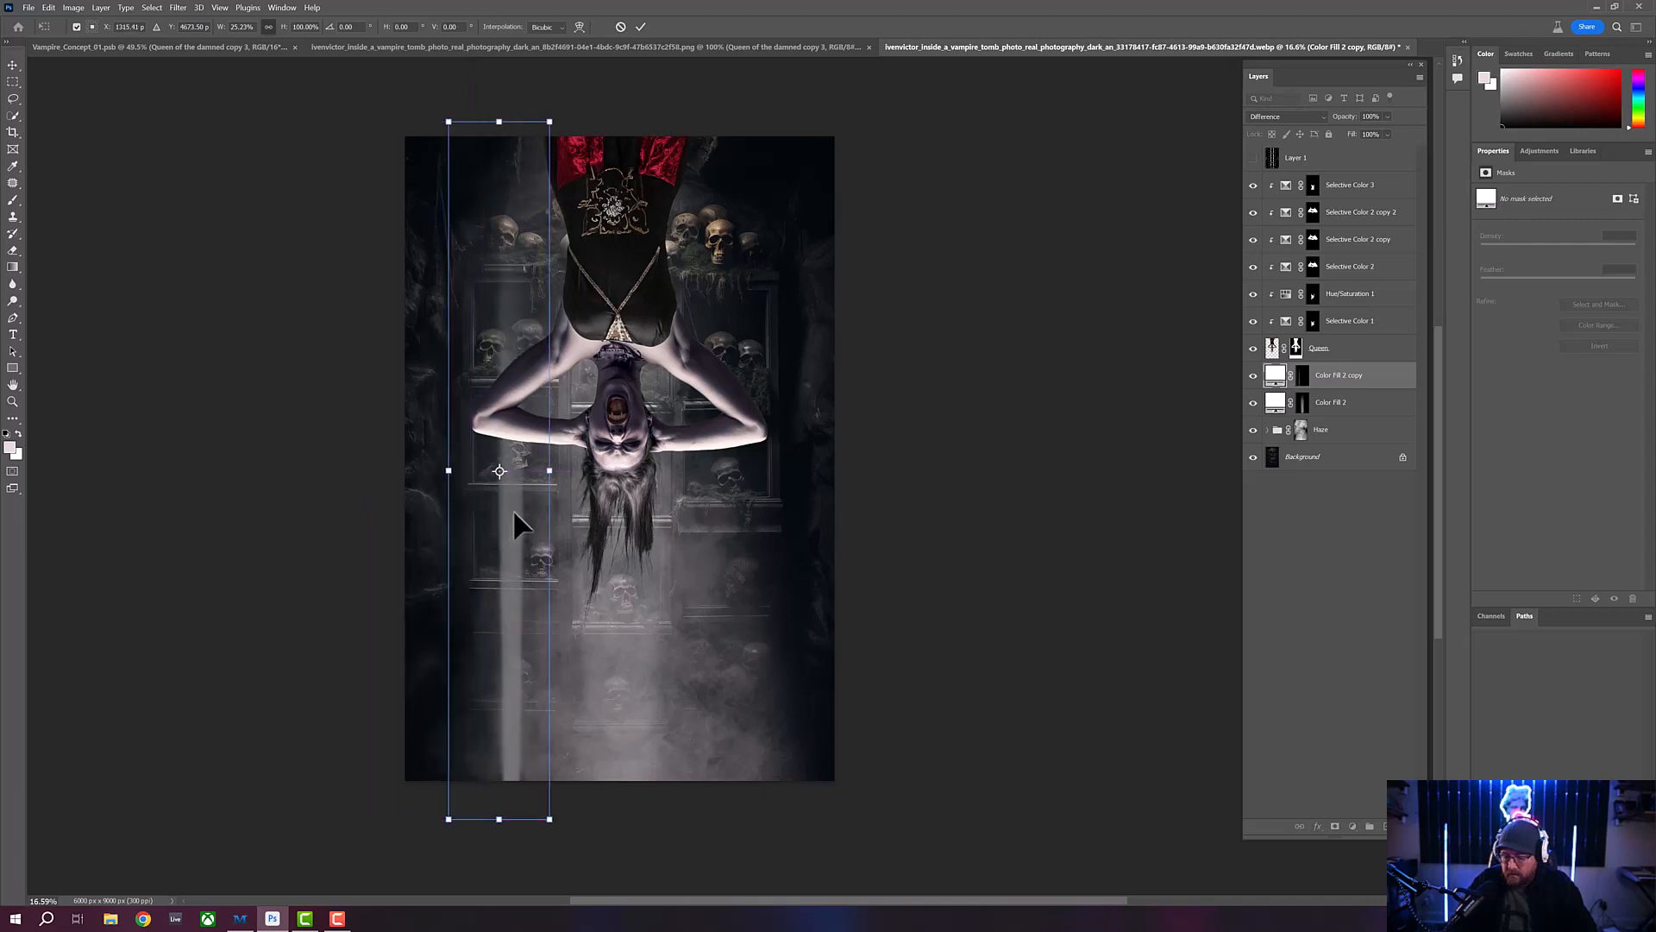
{"action": "key", "text": "Return"}
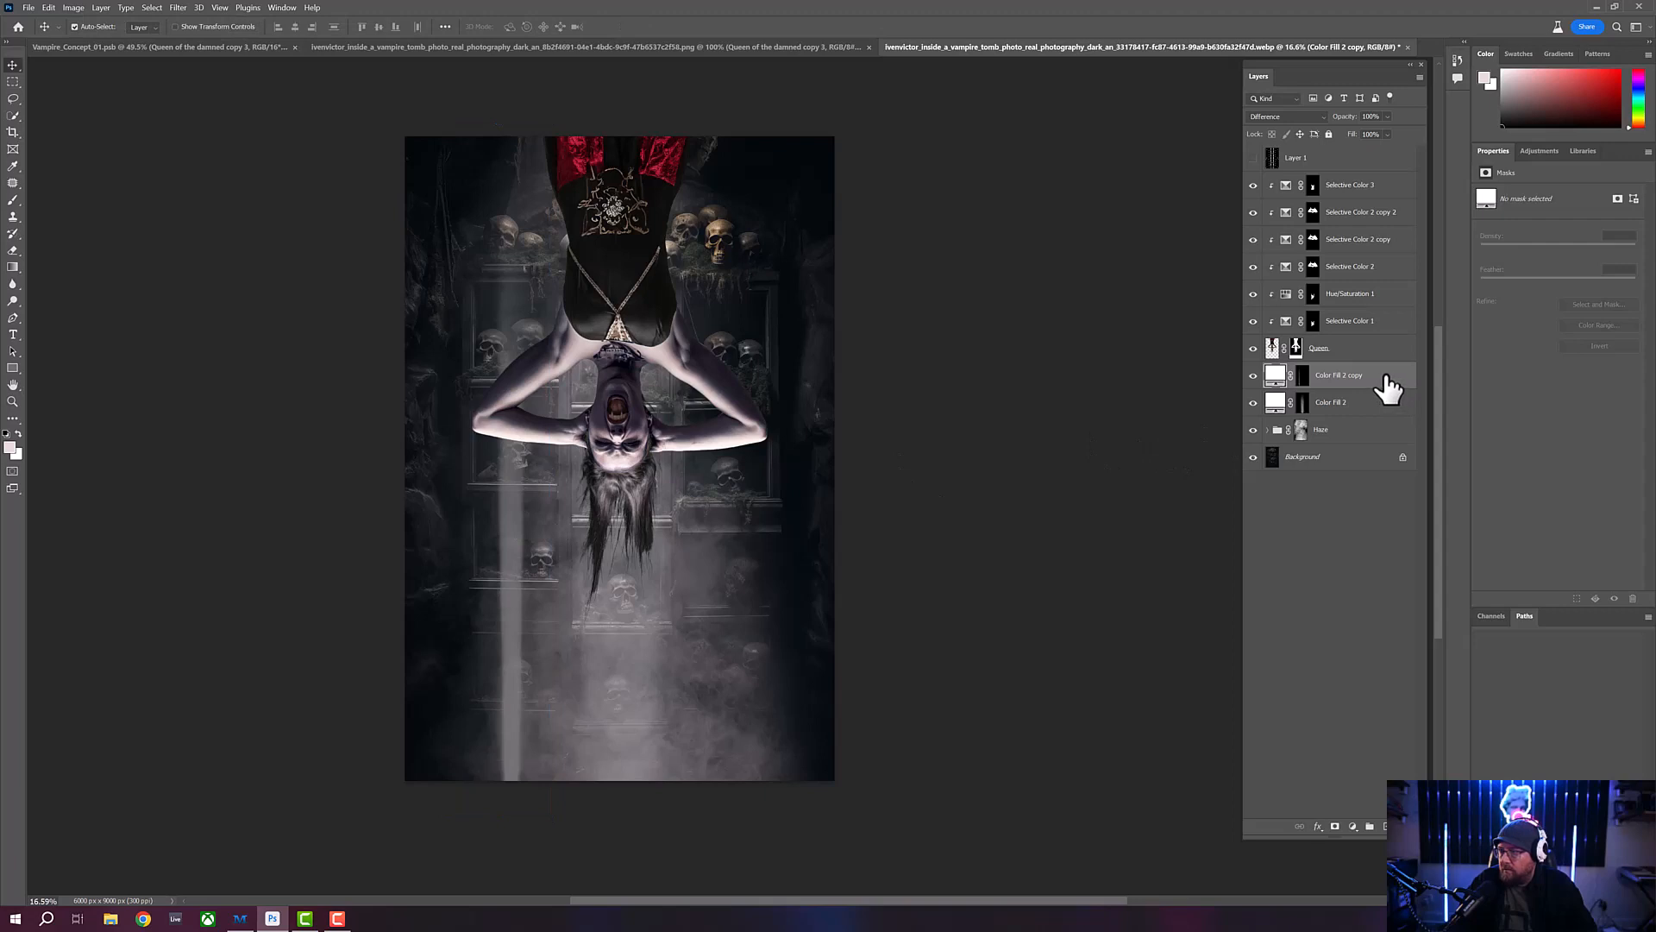
- Duplicate the narrow light beam, move the copy closer to the woman's hair and widen it to about 117%
{"action": "key", "text": "ctrl+j"}
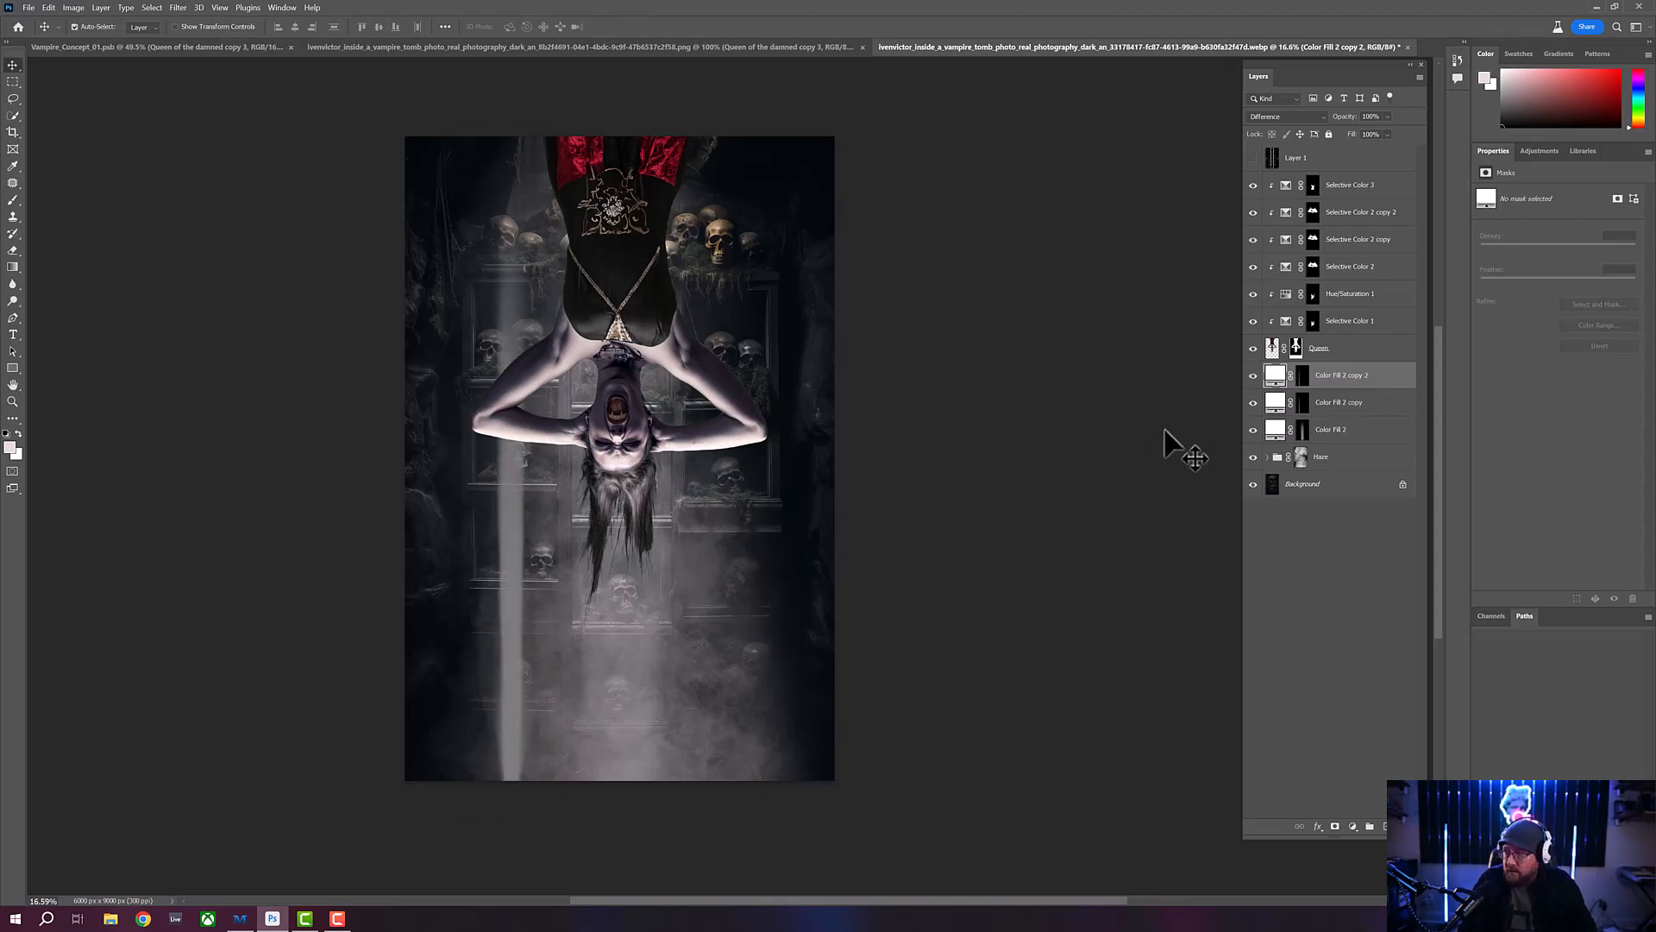
{"action": "key", "text": "ctrl+t"}
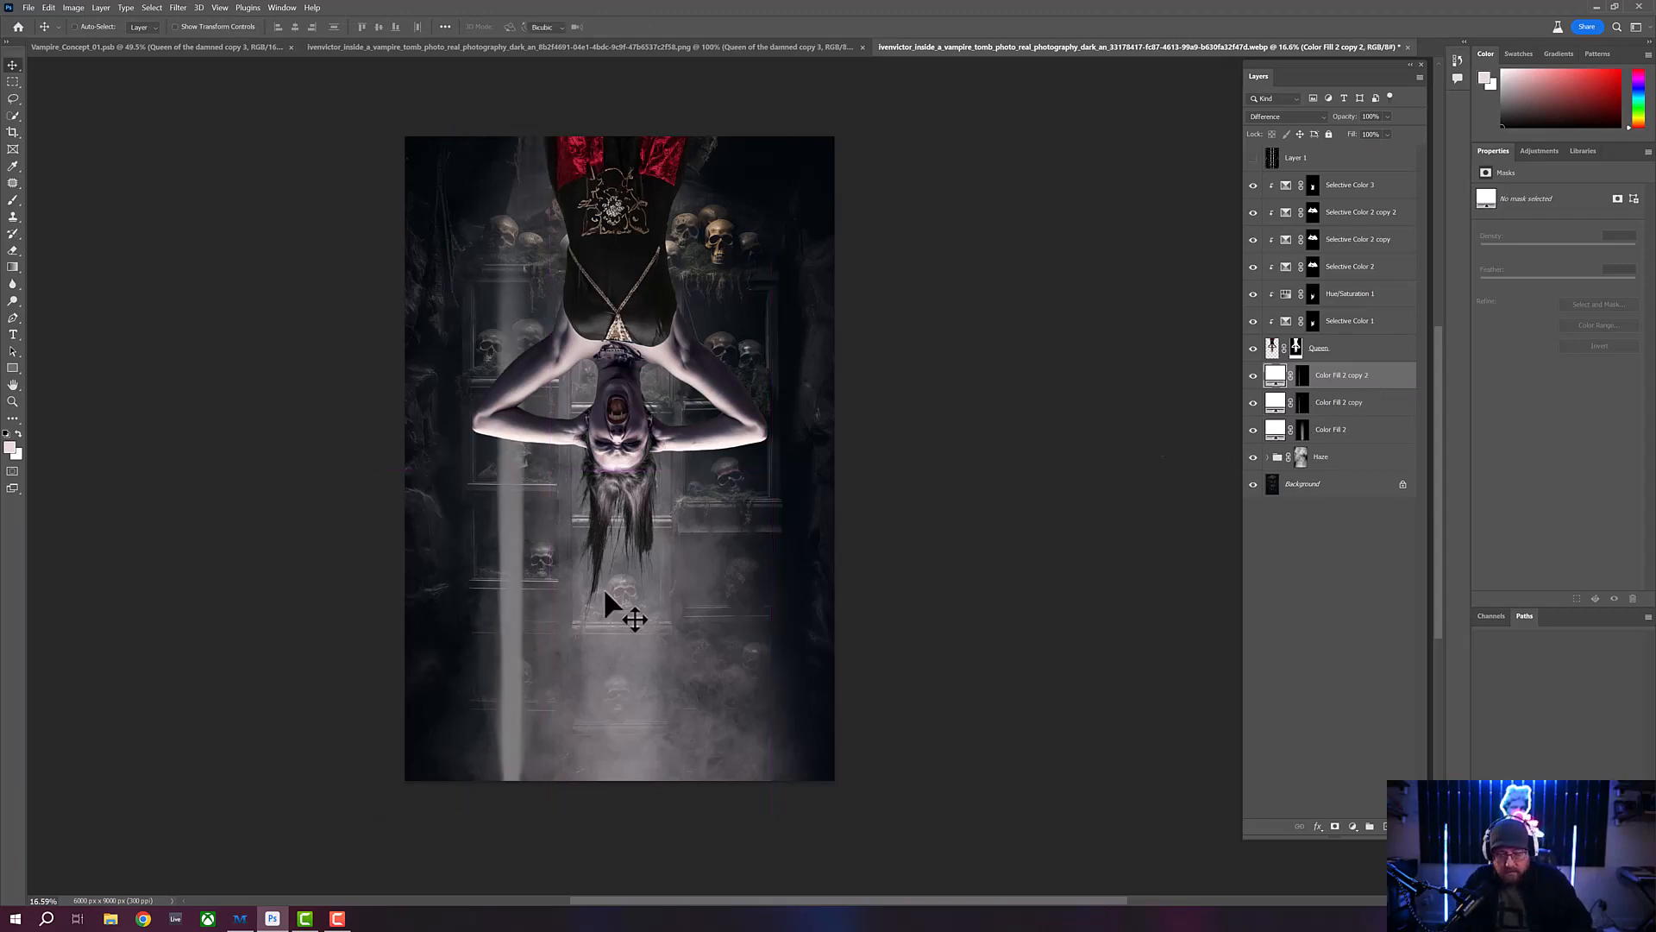
{"action": "left_click_drag", "start_coordinate": [505, 563], "coordinate": [571, 565]}
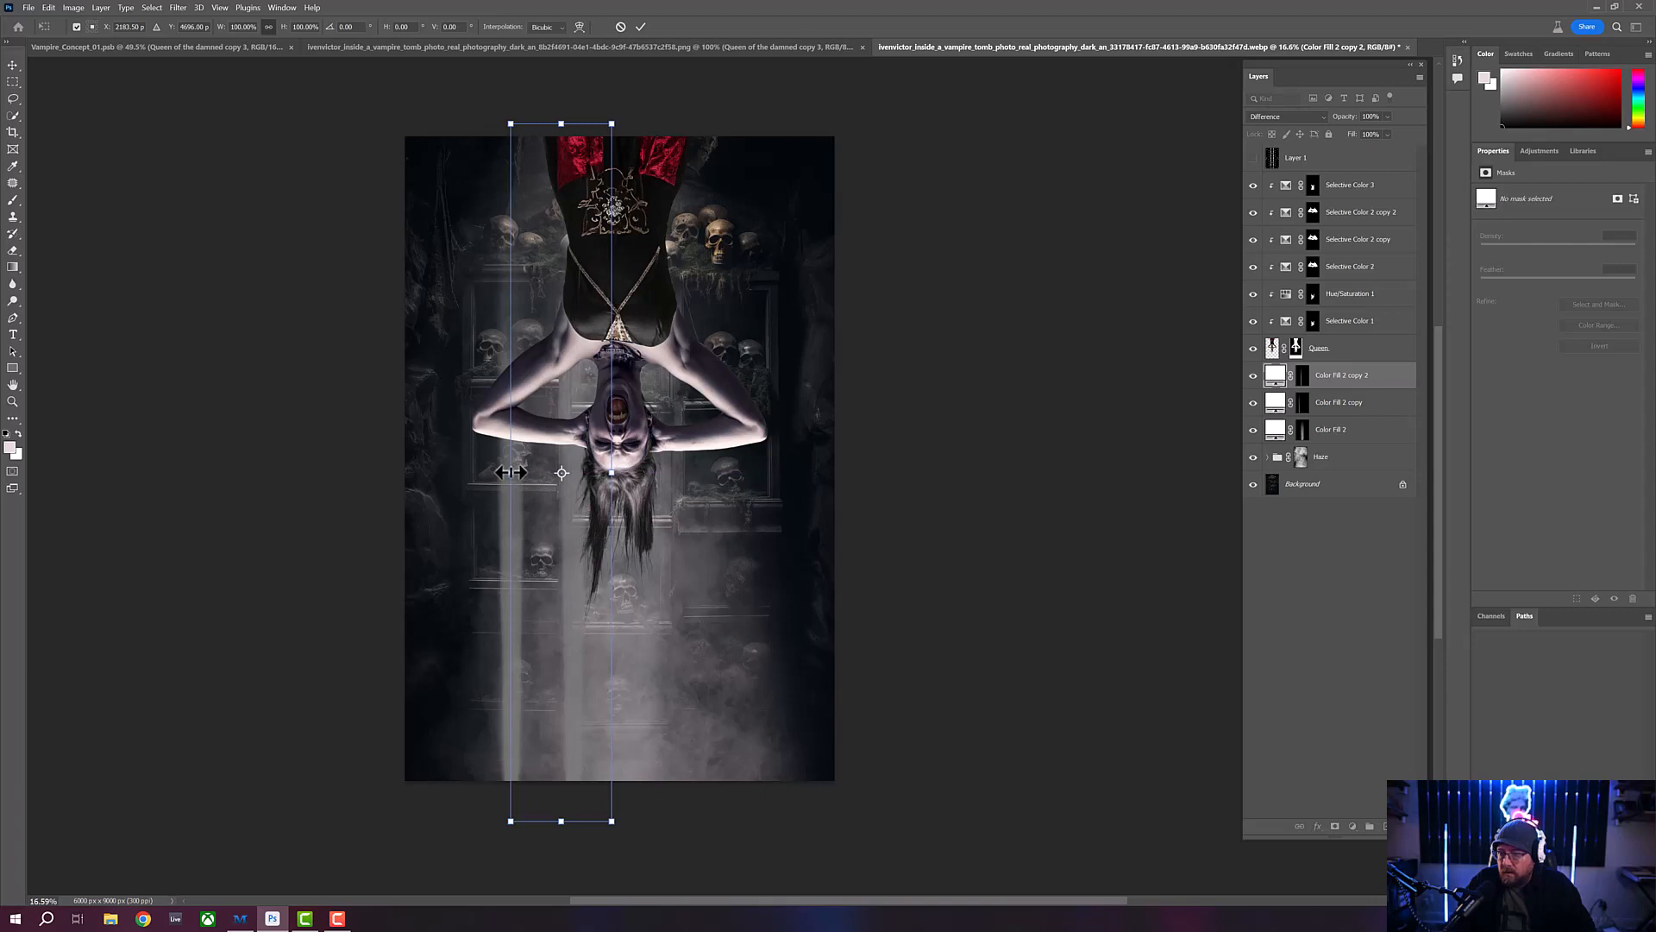
{"action": "left_click_drag", "start_coordinate": [510, 473], "coordinate": [493, 473]}
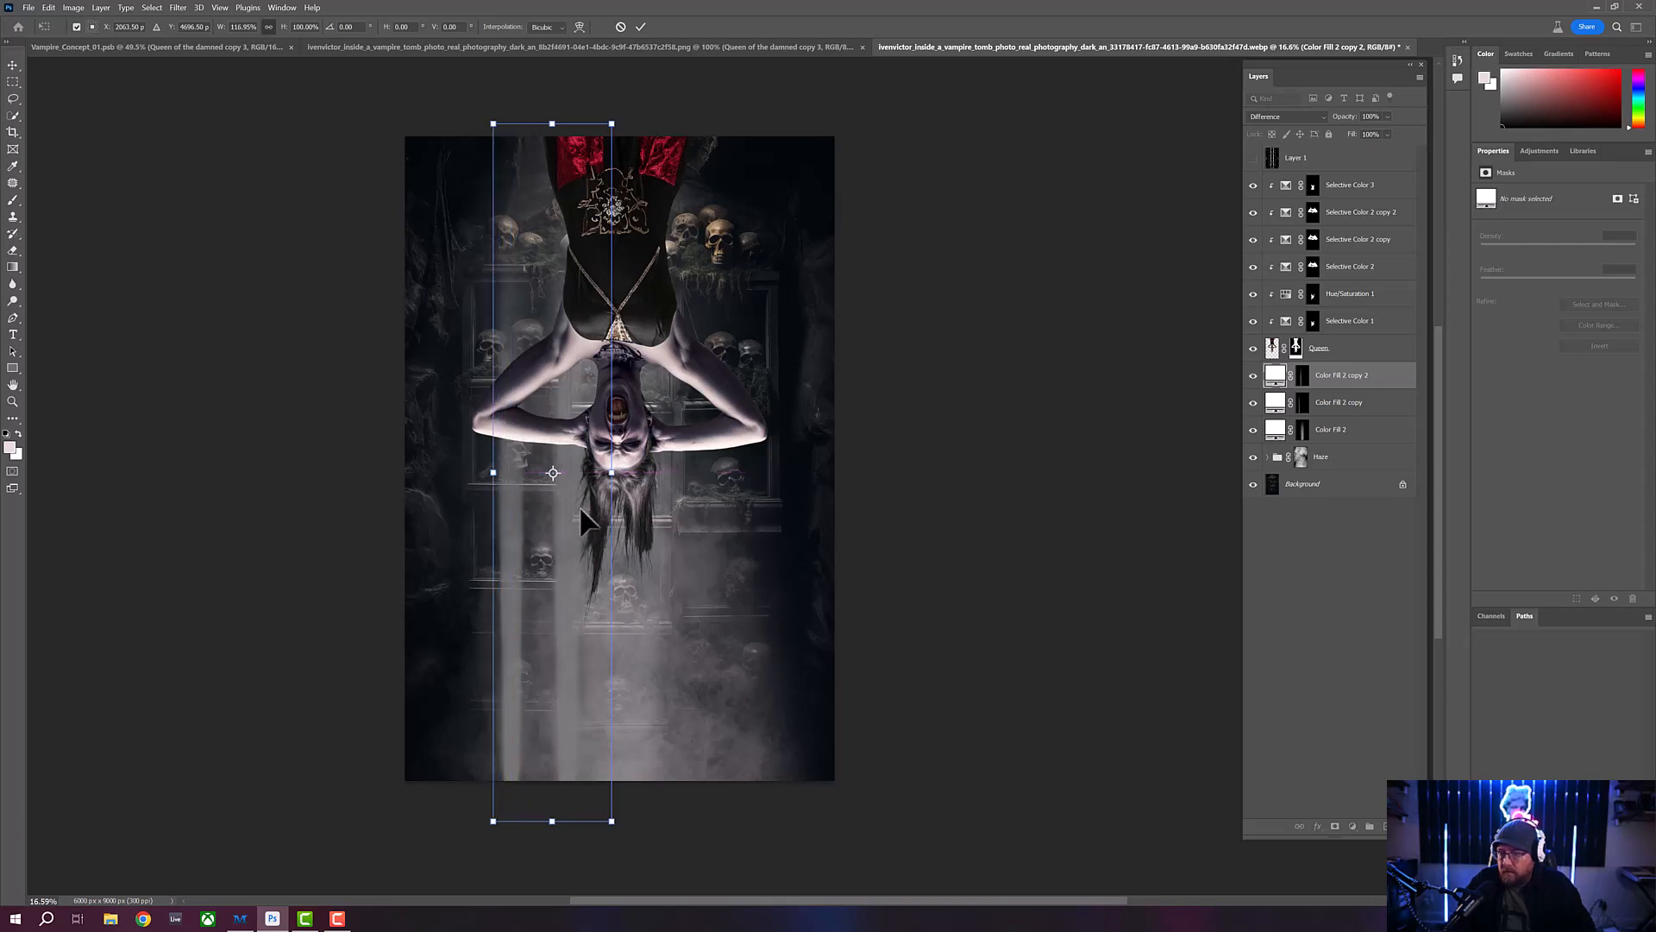
{"action": "mouse_move", "coordinate": [580, 528]}
{"action": "left_mouse_down"}
{"action": "mouse_move", "coordinate": [576, 513]}
{"action": "mouse_move", "coordinate": [577, 528]}
{"action": "left_mouse_up"}
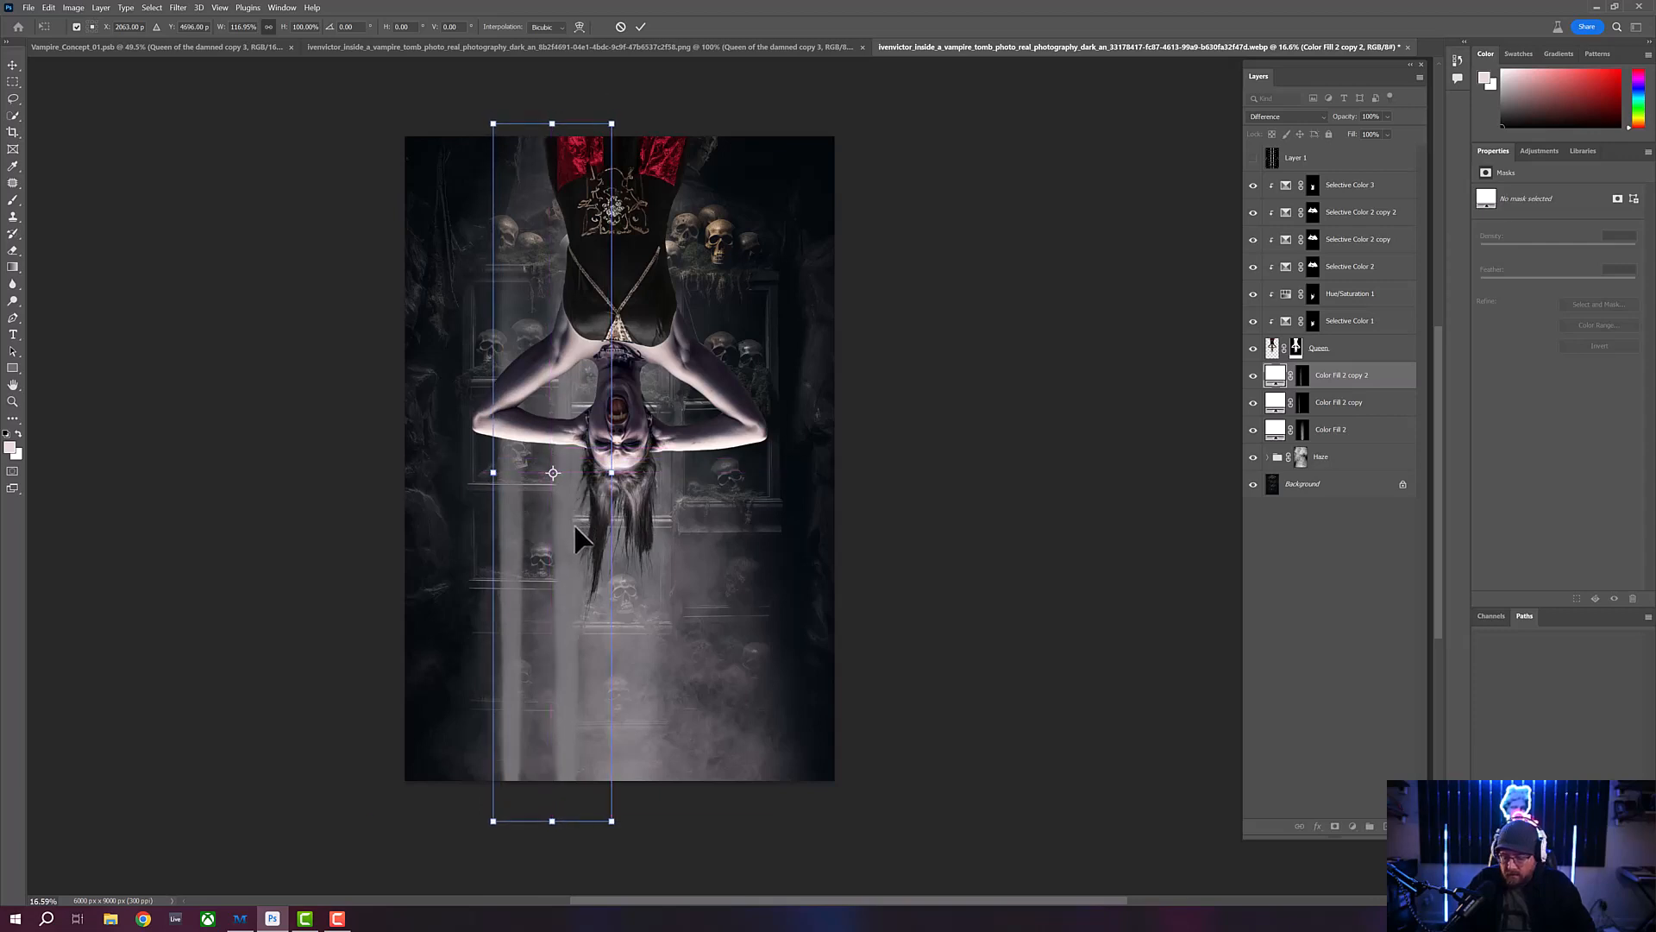
{"action": "key", "text": "Return"}
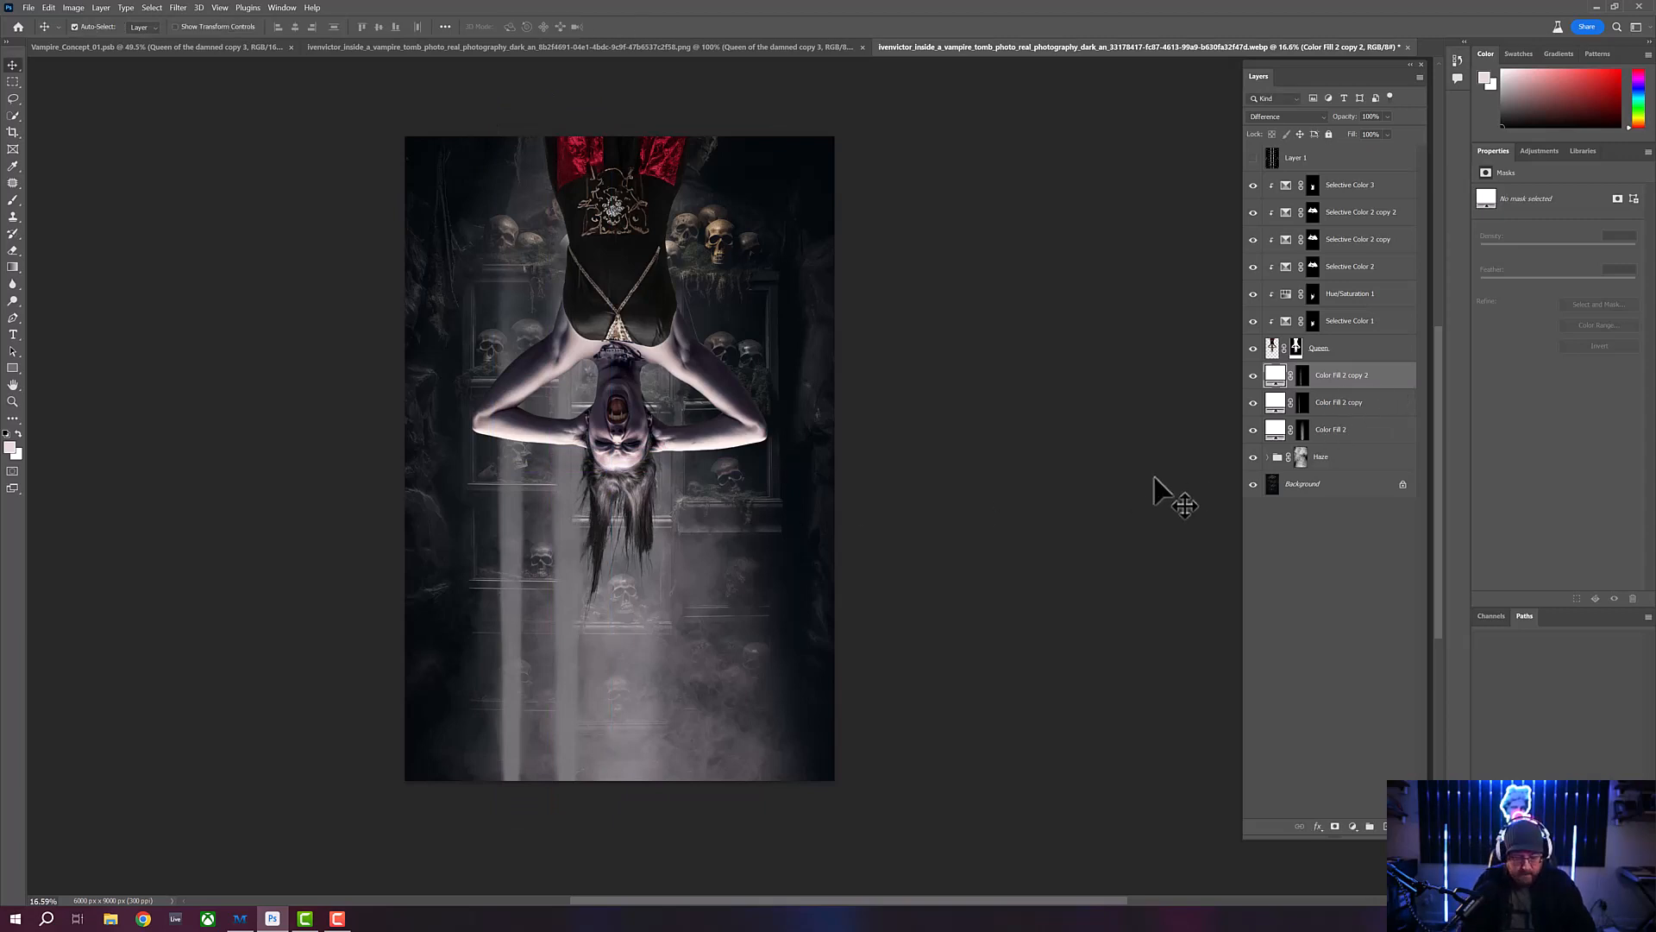
- Duplicate the widened light beam and move the copy over the skull shelves right of the woman
{"action": "key", "text": "ctrl+j"}
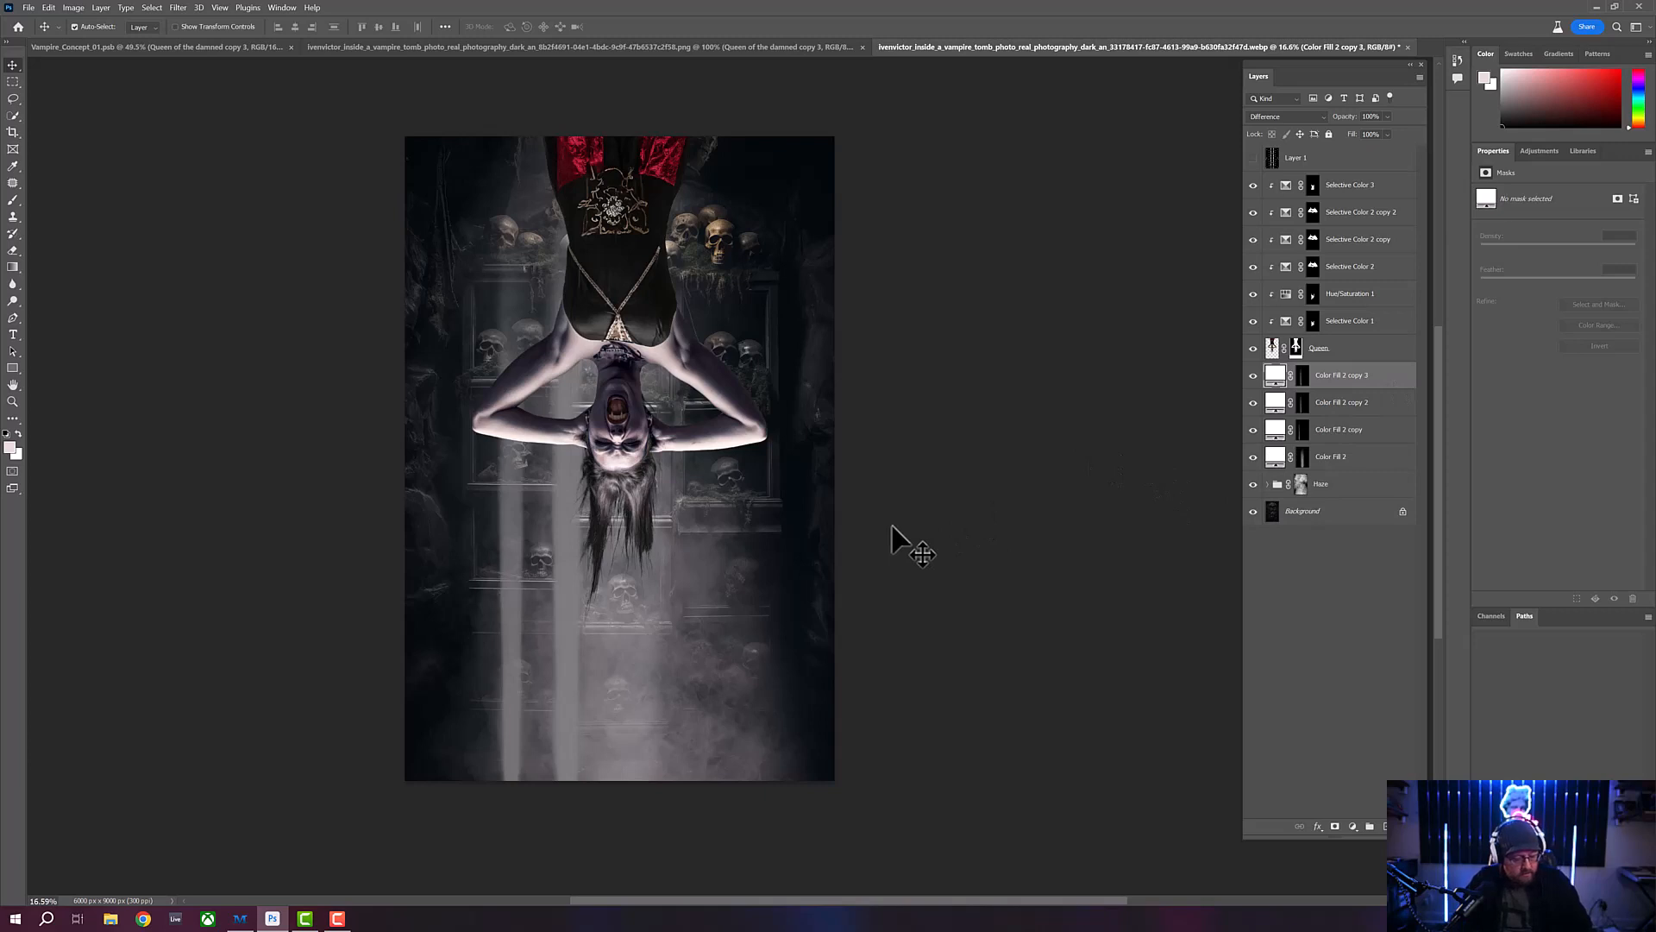
{"action": "key", "text": "ctrl+t"}
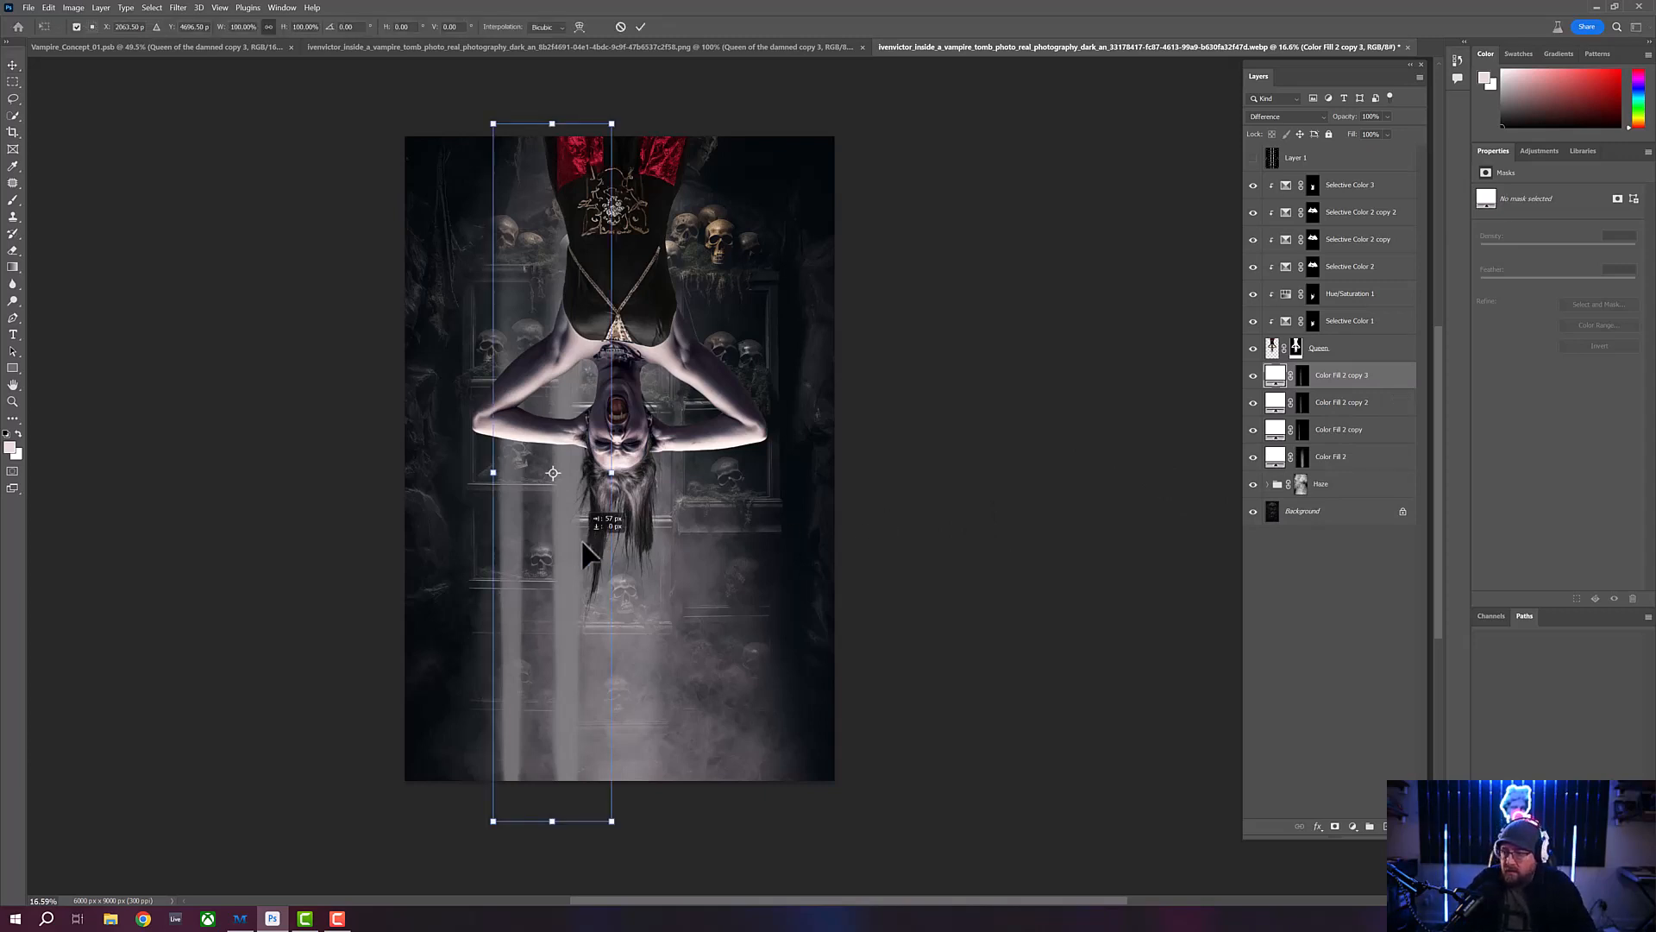
{"action": "left_click_drag", "start_coordinate": [582, 538], "coordinate": [723, 545]}
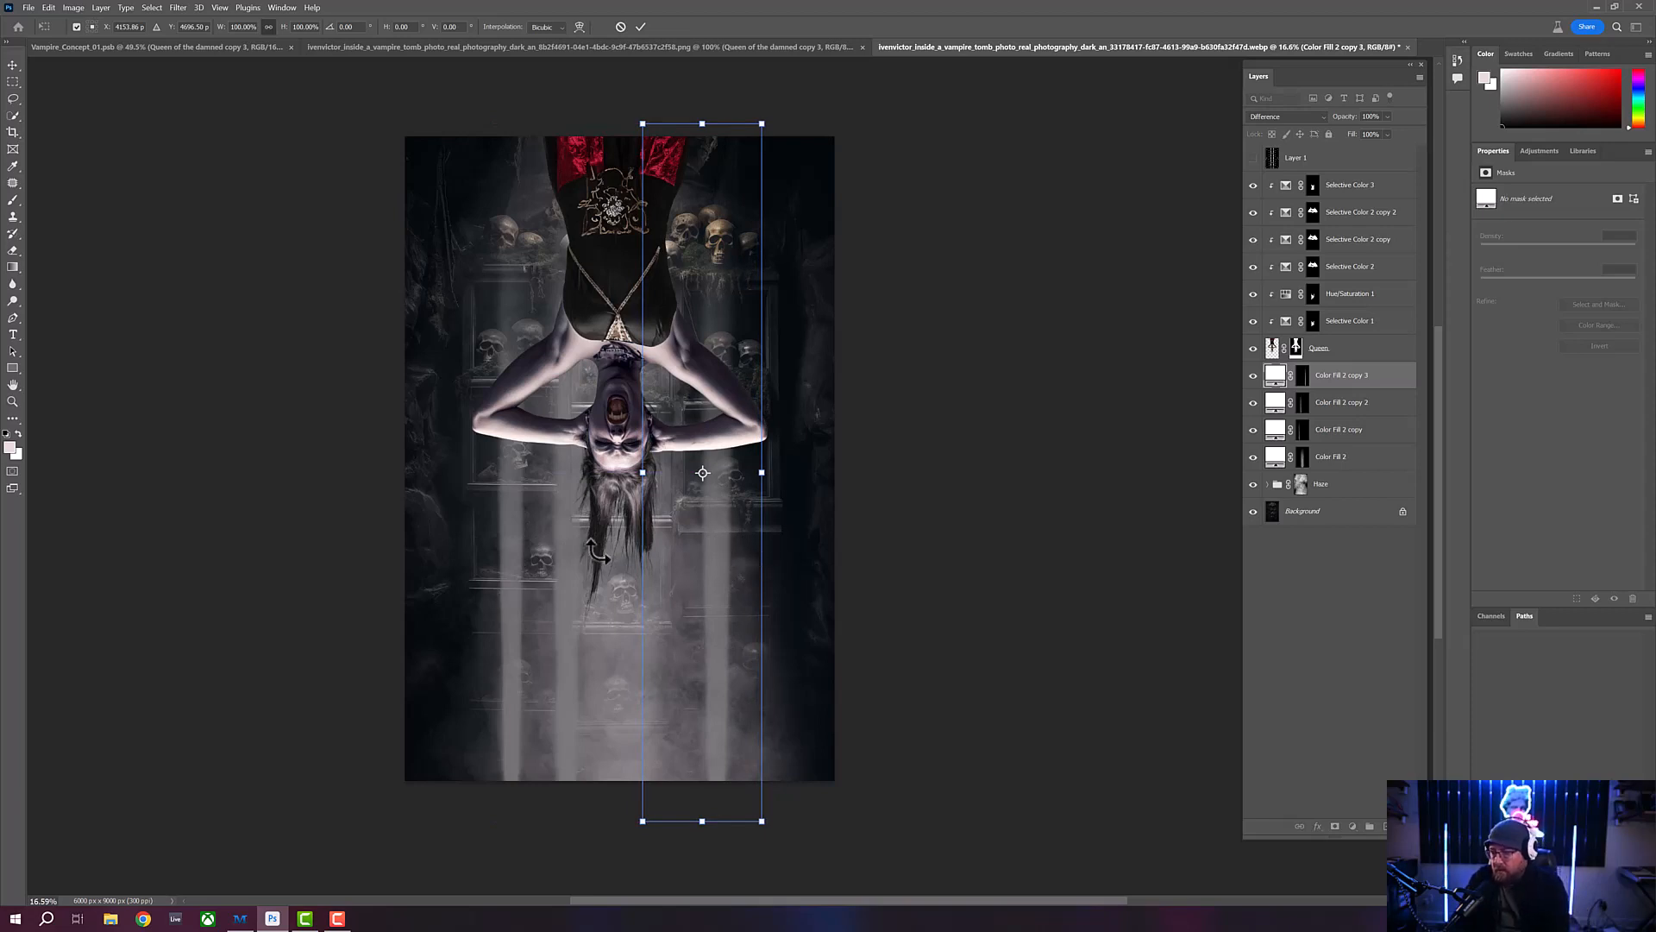
{"action": "key", "text": "Return"}
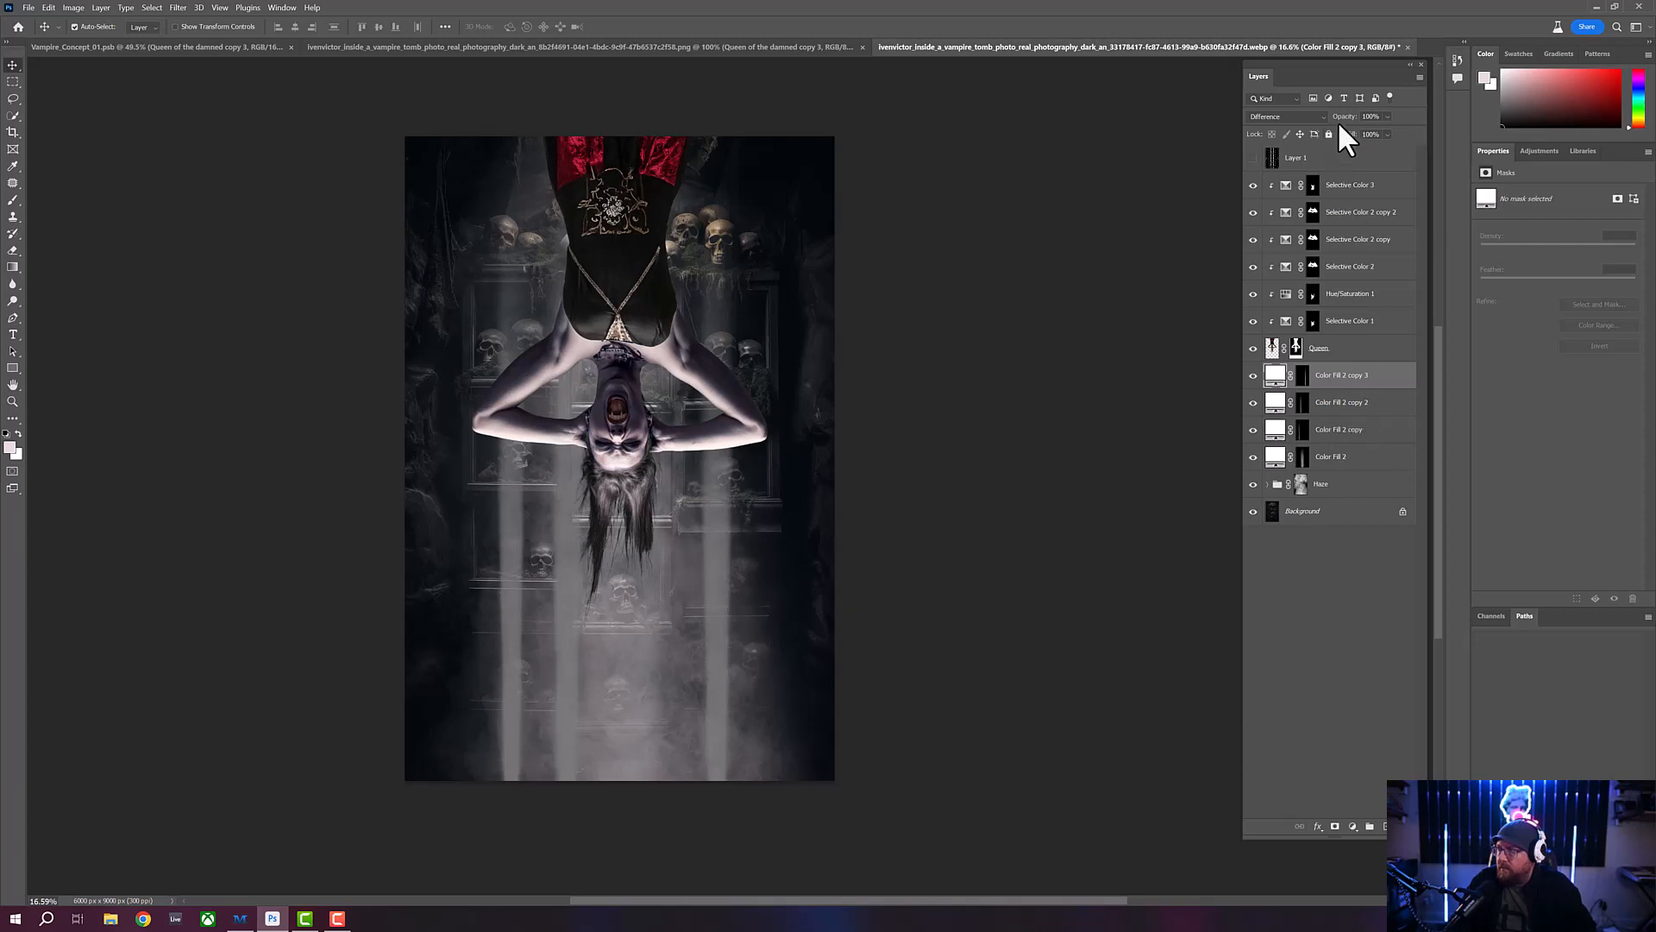
- Lower the opacity of the rightmost light beam's layer and change its blend mode to Subtract
{"action": "mouse_move", "coordinate": [1348, 123]}
{"action": "left_mouse_down"}
{"action": "mouse_move", "coordinate": [1294, 118]}
{"action": "mouse_move", "coordinate": [1316, 123]}
{"action": "left_mouse_up"}
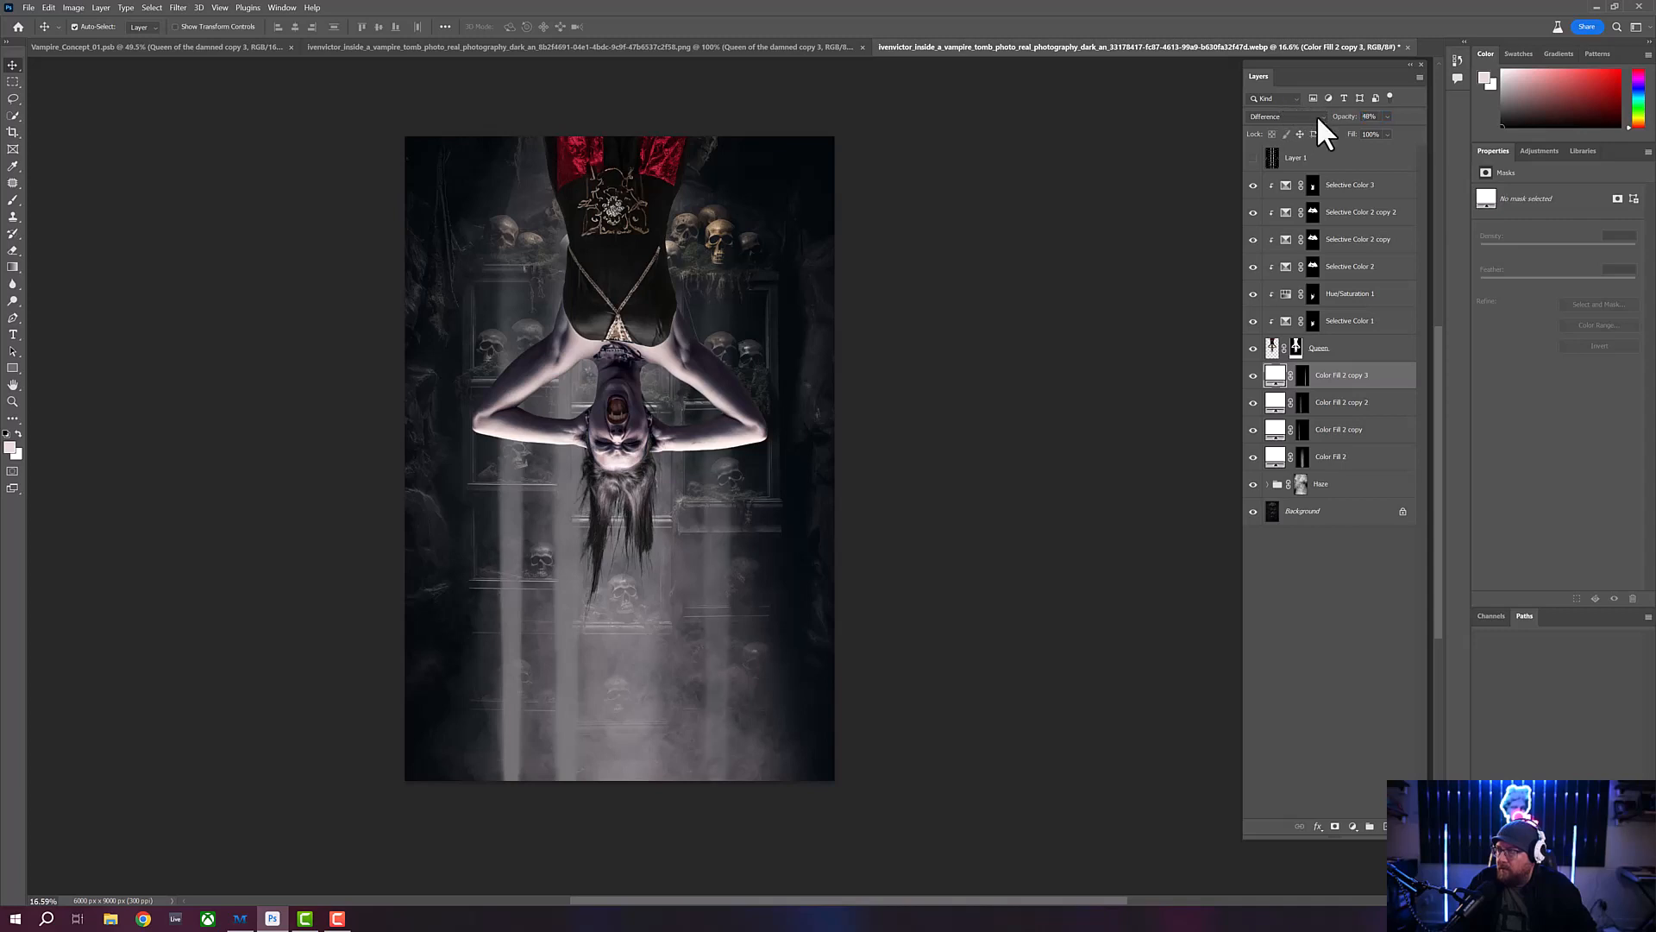
{"action": "left_click", "coordinate": [1318, 116]}
{"action": "left_click", "coordinate": [1319, 117]}
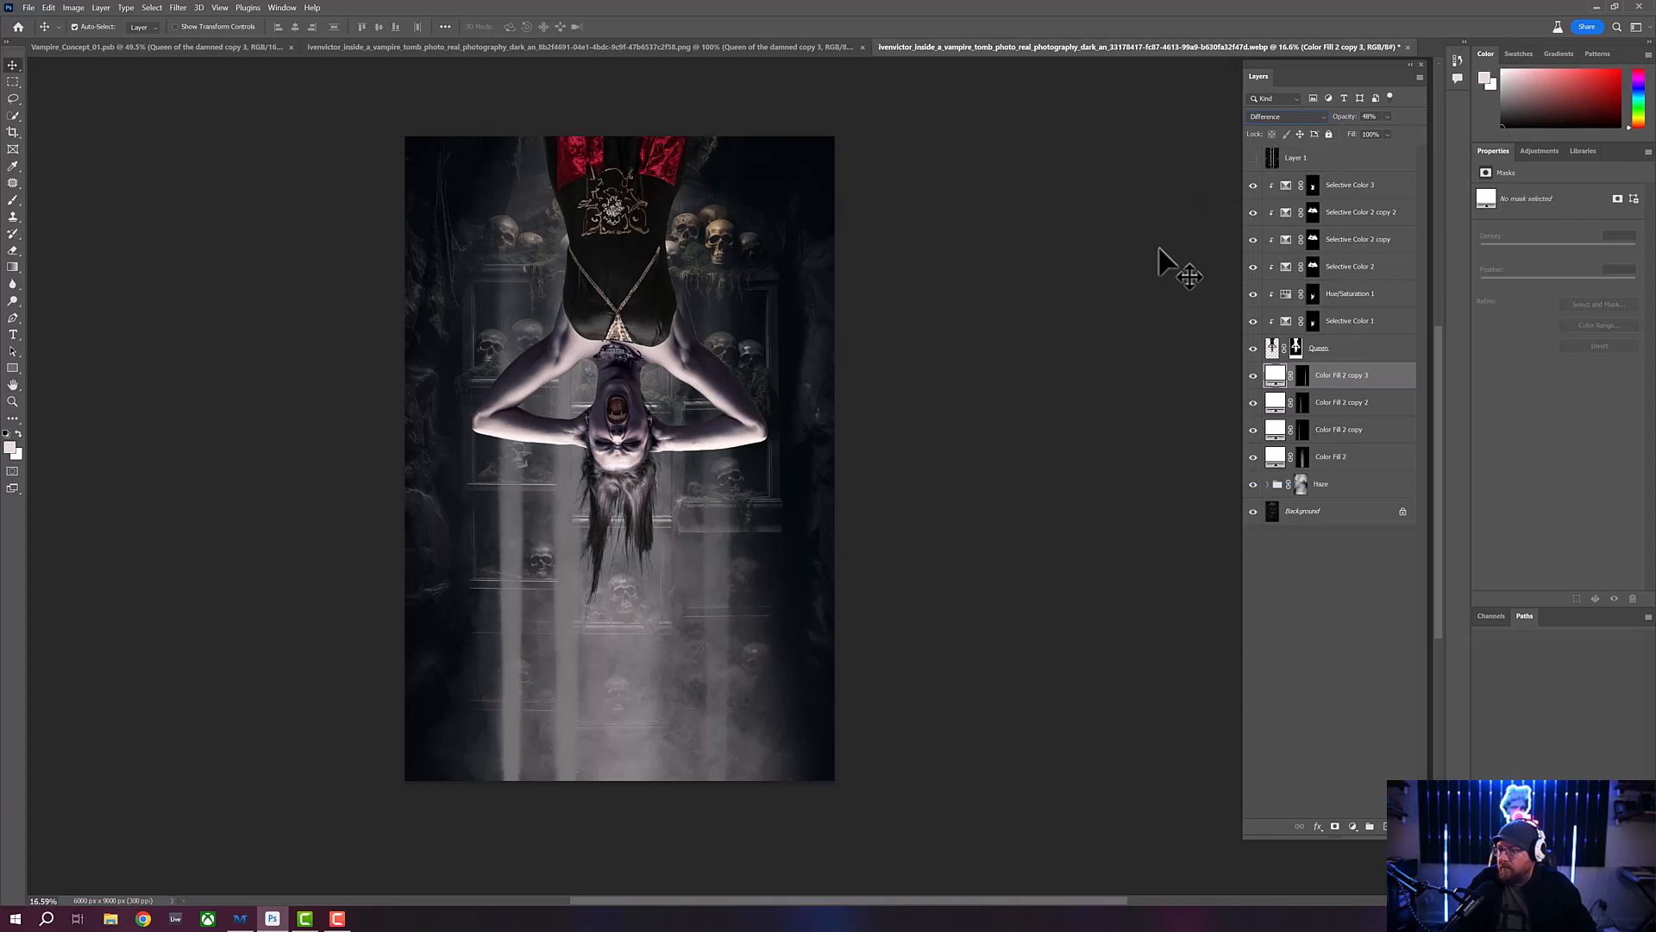
{"action": "left_click", "coordinate": [1323, 117]}
{"action": "key", "text": "Down"}
{"action": "key", "text": "Return"}
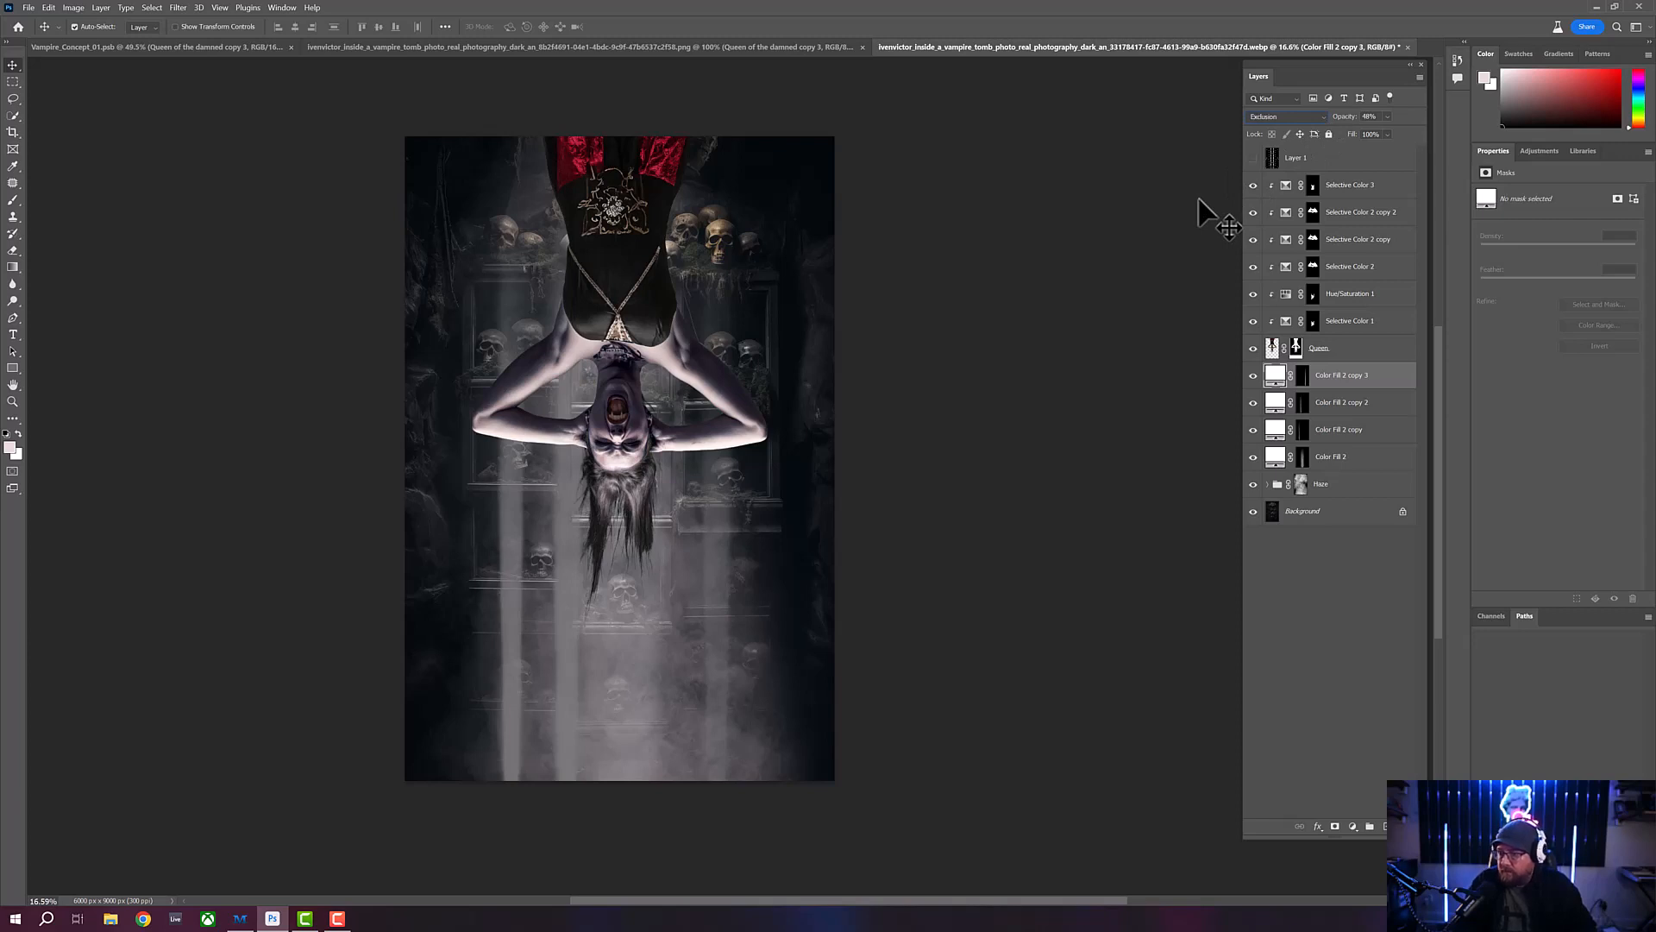
{"action": "key", "text": "Down"}
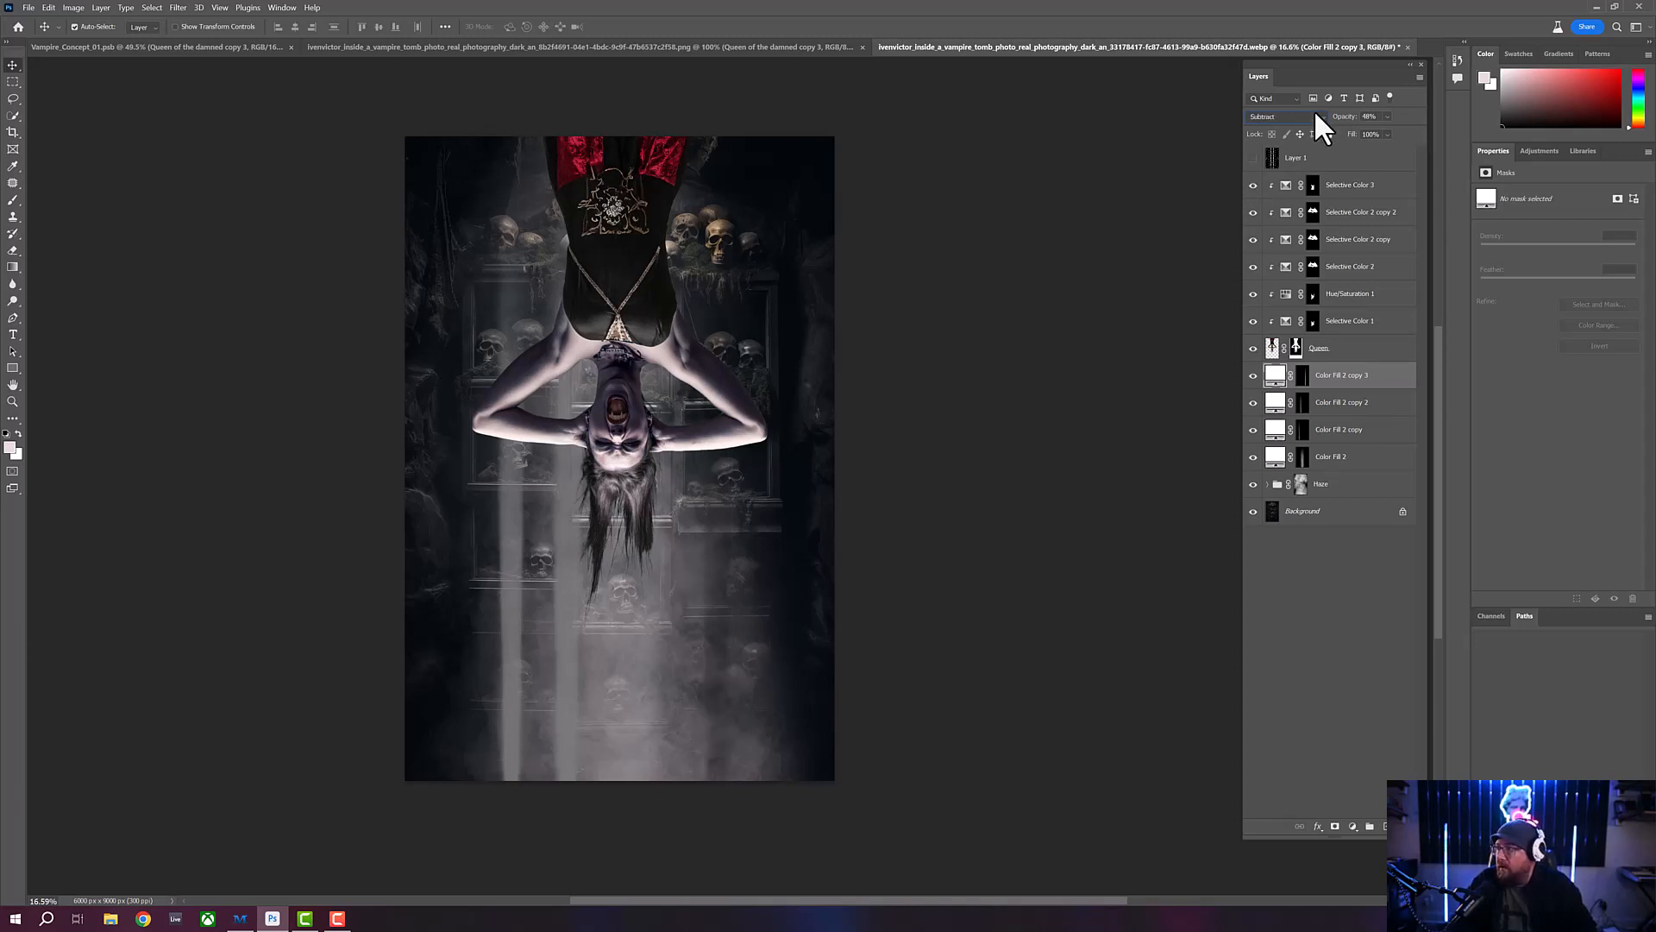
{"action": "left_click_drag", "start_coordinate": [1347, 129], "coordinate": [1307, 129]}
- Set the Color Fill 2 copy 2 layer's blend mode to Subtract and its opacity to 47%
{"action": "left_click", "coordinate": [1386, 405]}
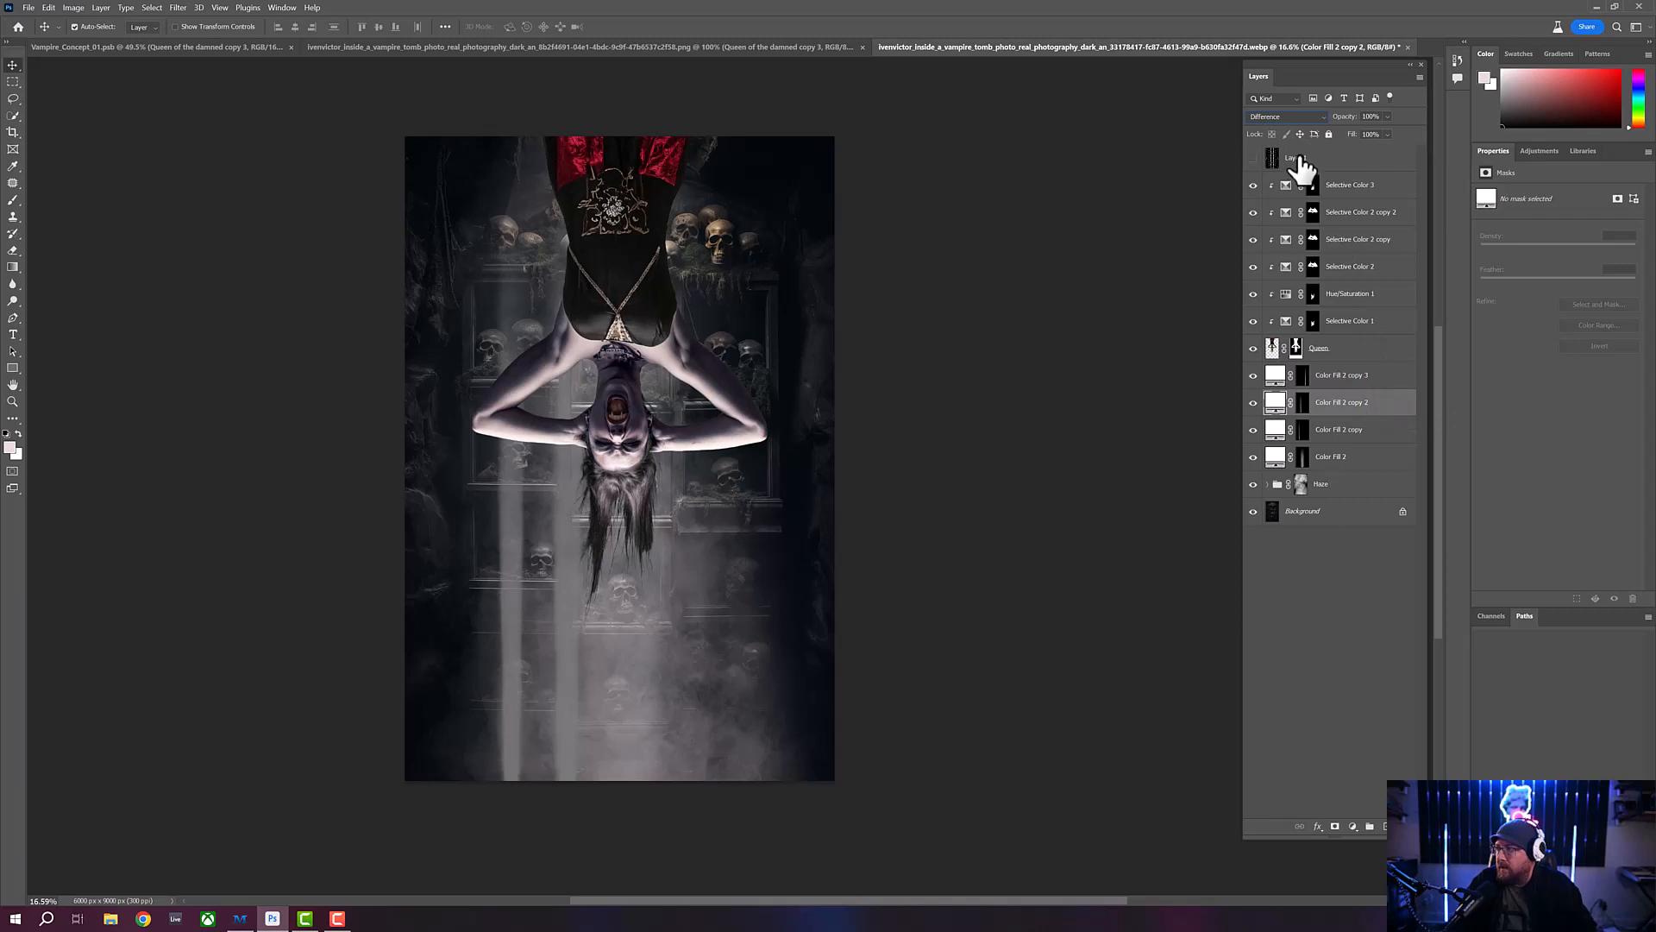
{"action": "left_click", "coordinate": [1315, 115]}
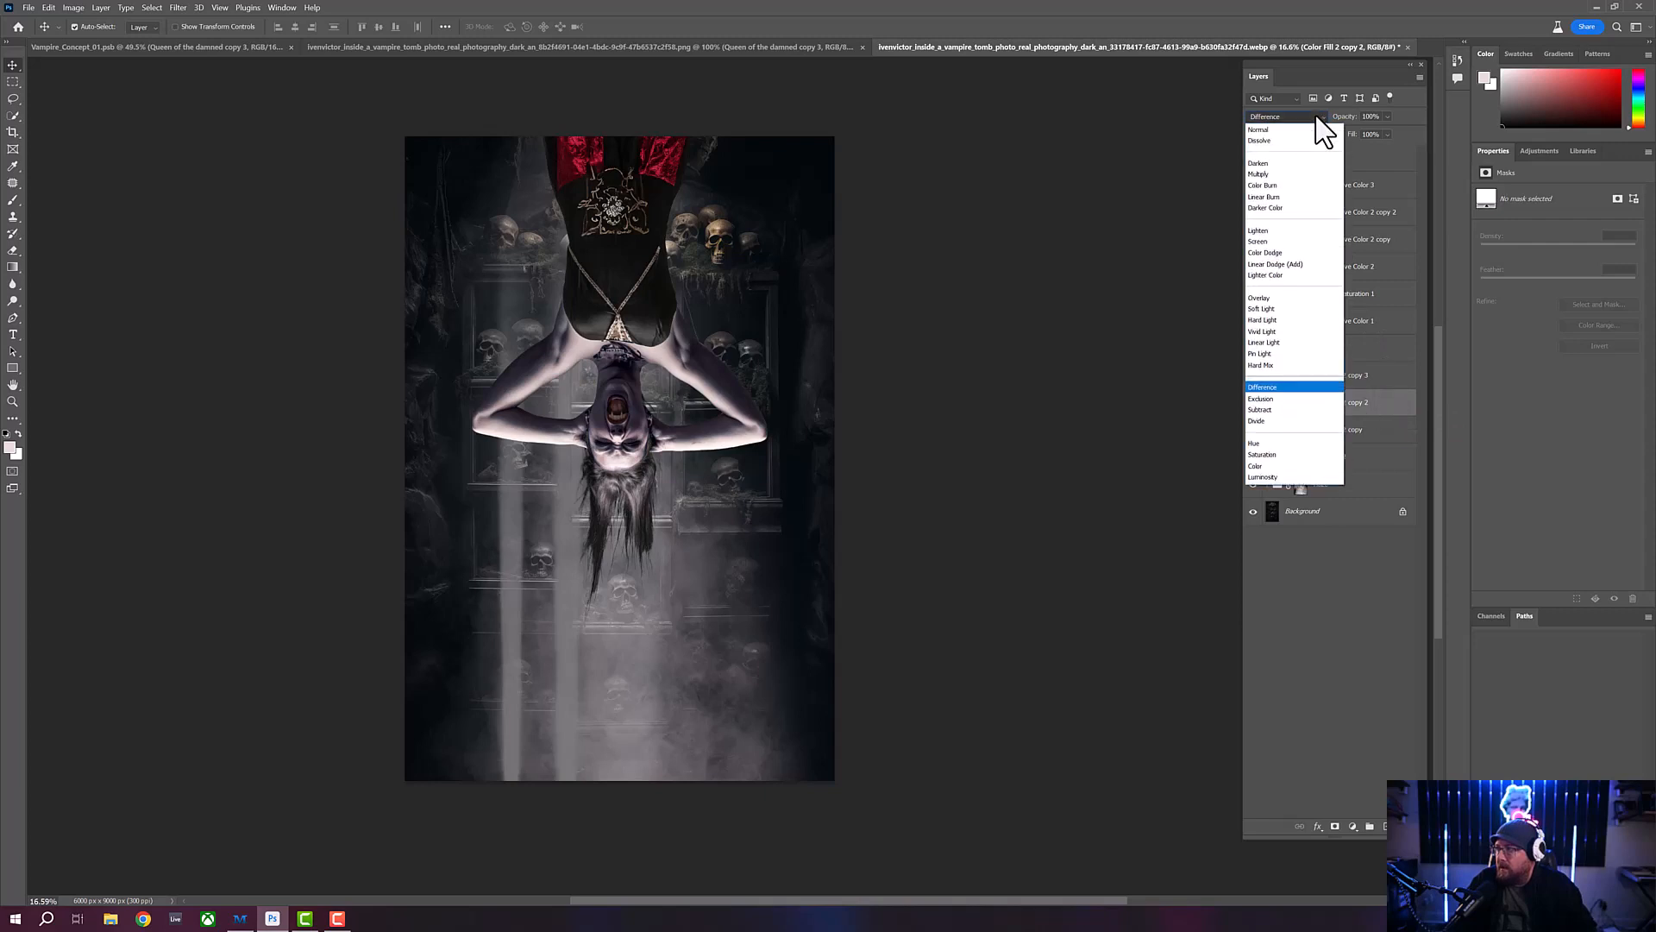
{"action": "left_click", "coordinate": [1268, 410]}
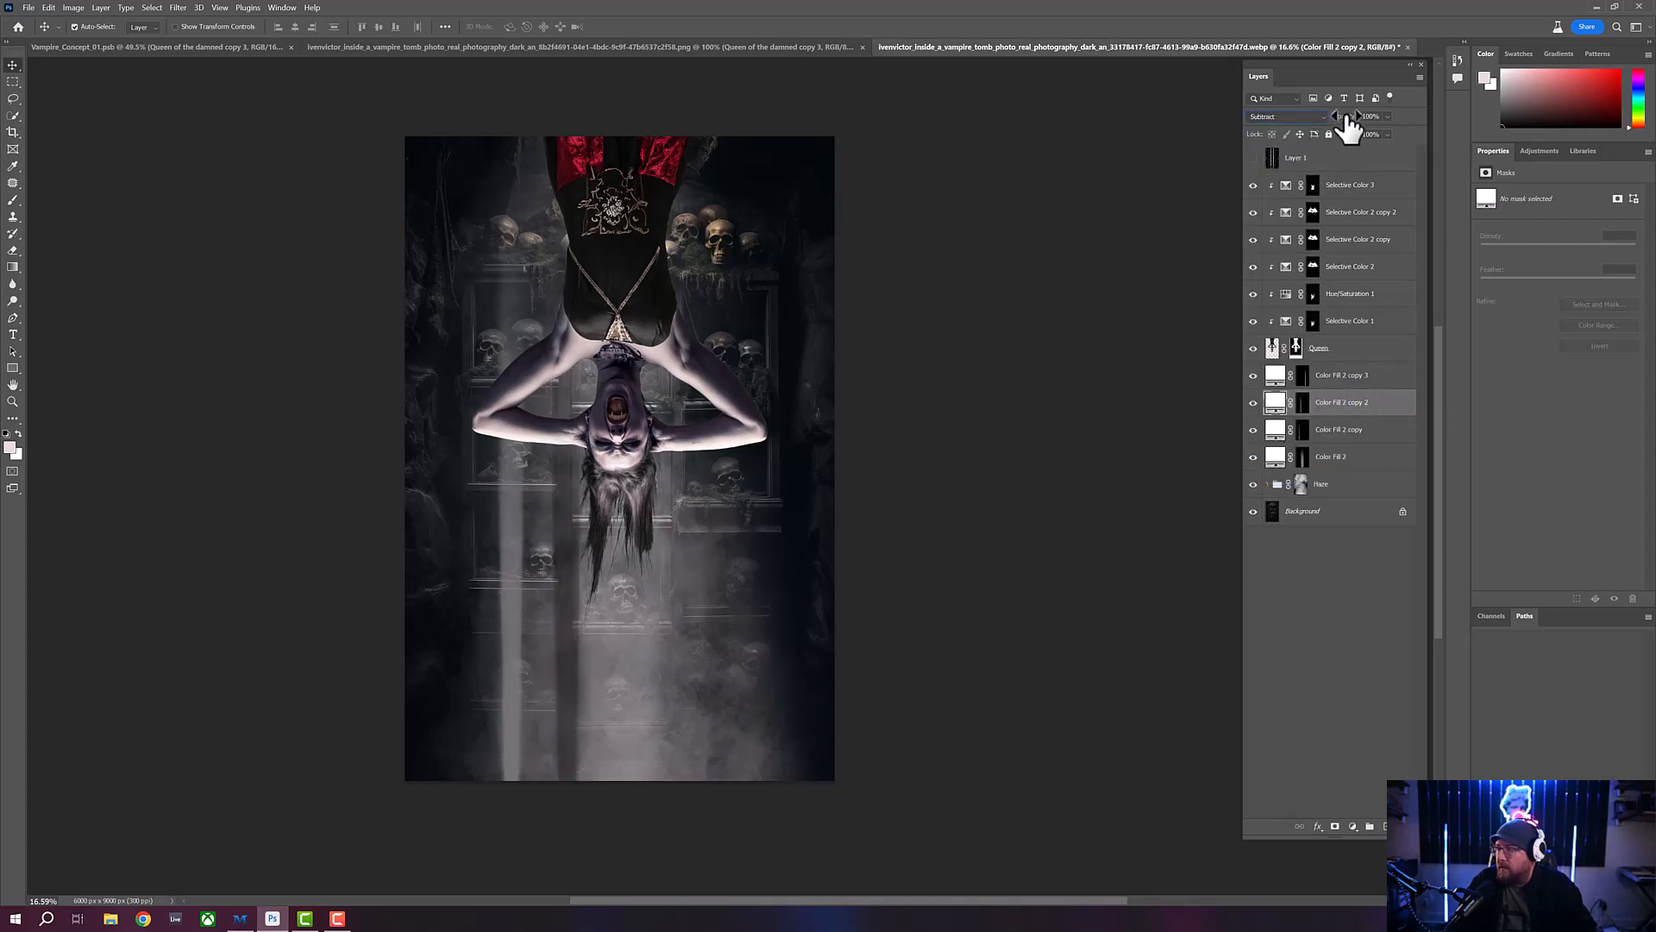
{"action": "left_click_drag", "start_coordinate": [1346, 118], "coordinate": [1235, 124]}
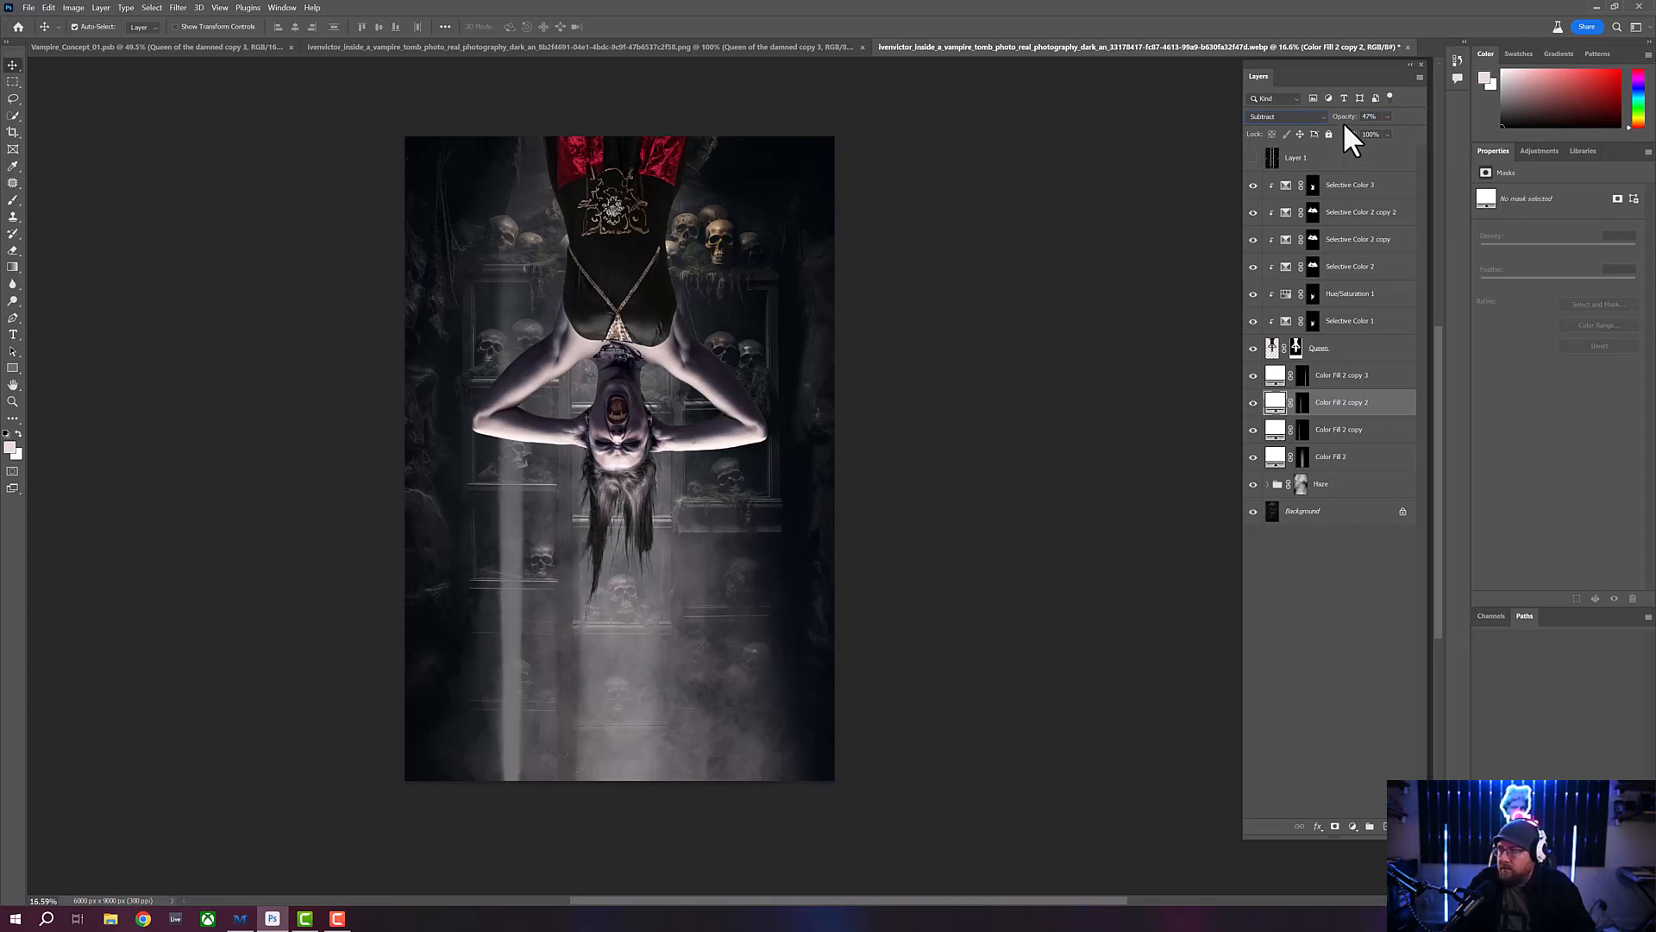
- Set the Color Fill 2 copy layer's blend mode to Subtract and lower its opacity to about 30%
{"action": "left_click_drag", "start_coordinate": [1346, 119], "coordinate": [1347, 119]}
{"action": "left_click", "coordinate": [1384, 434]}
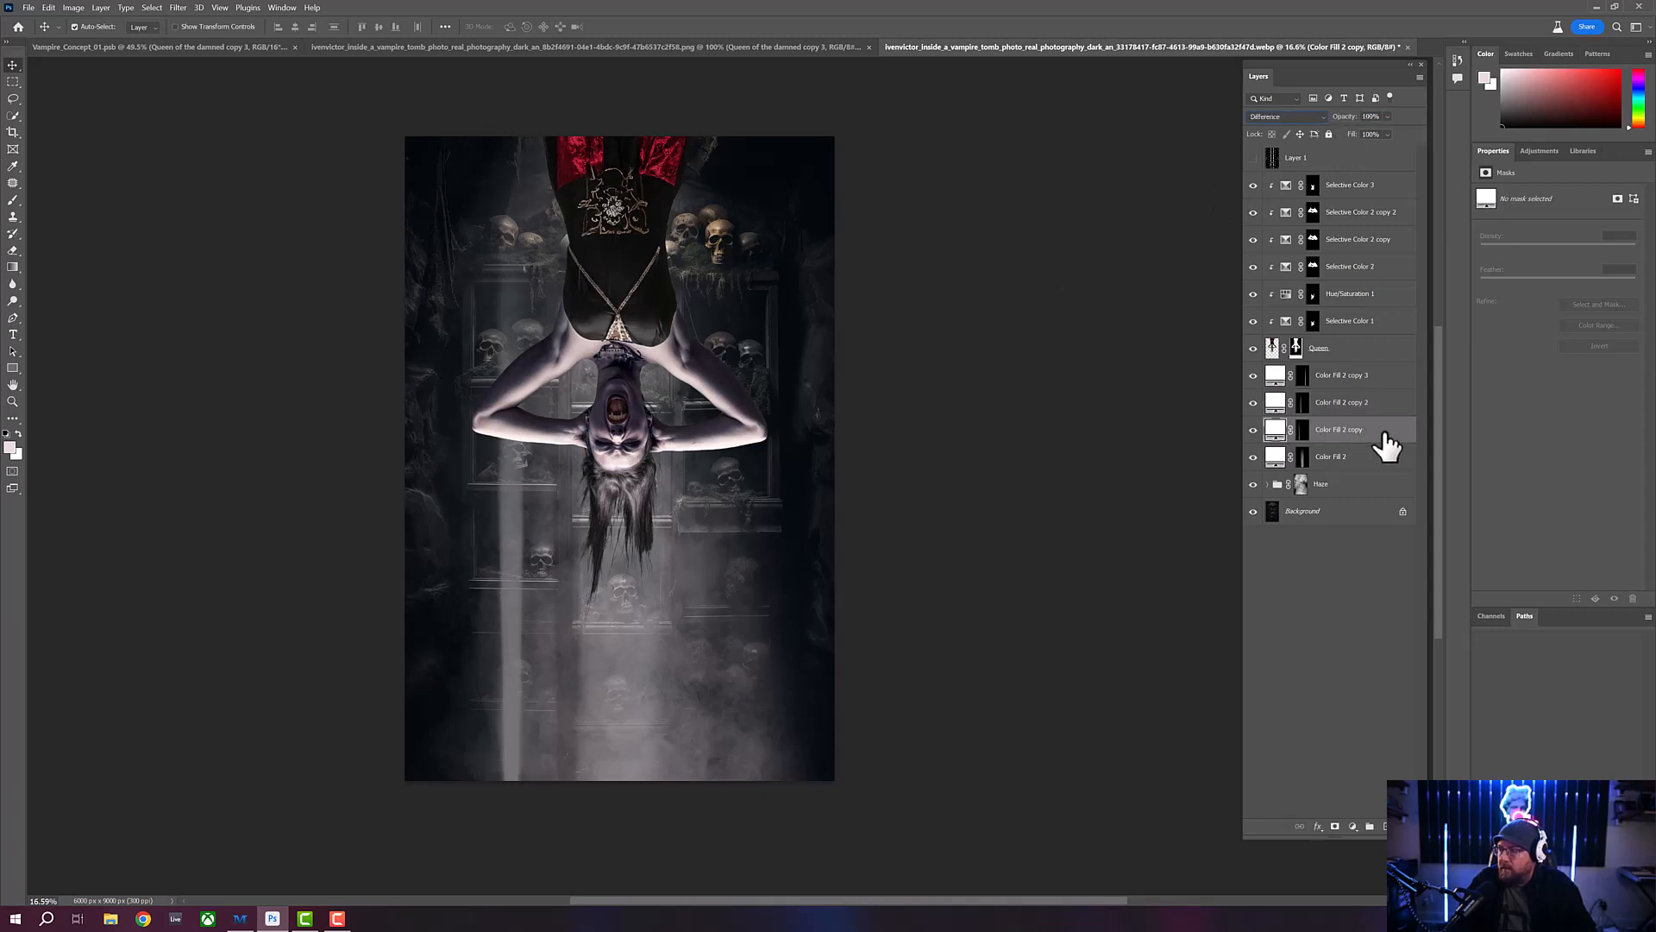
{"action": "left_click", "coordinate": [1301, 117]}
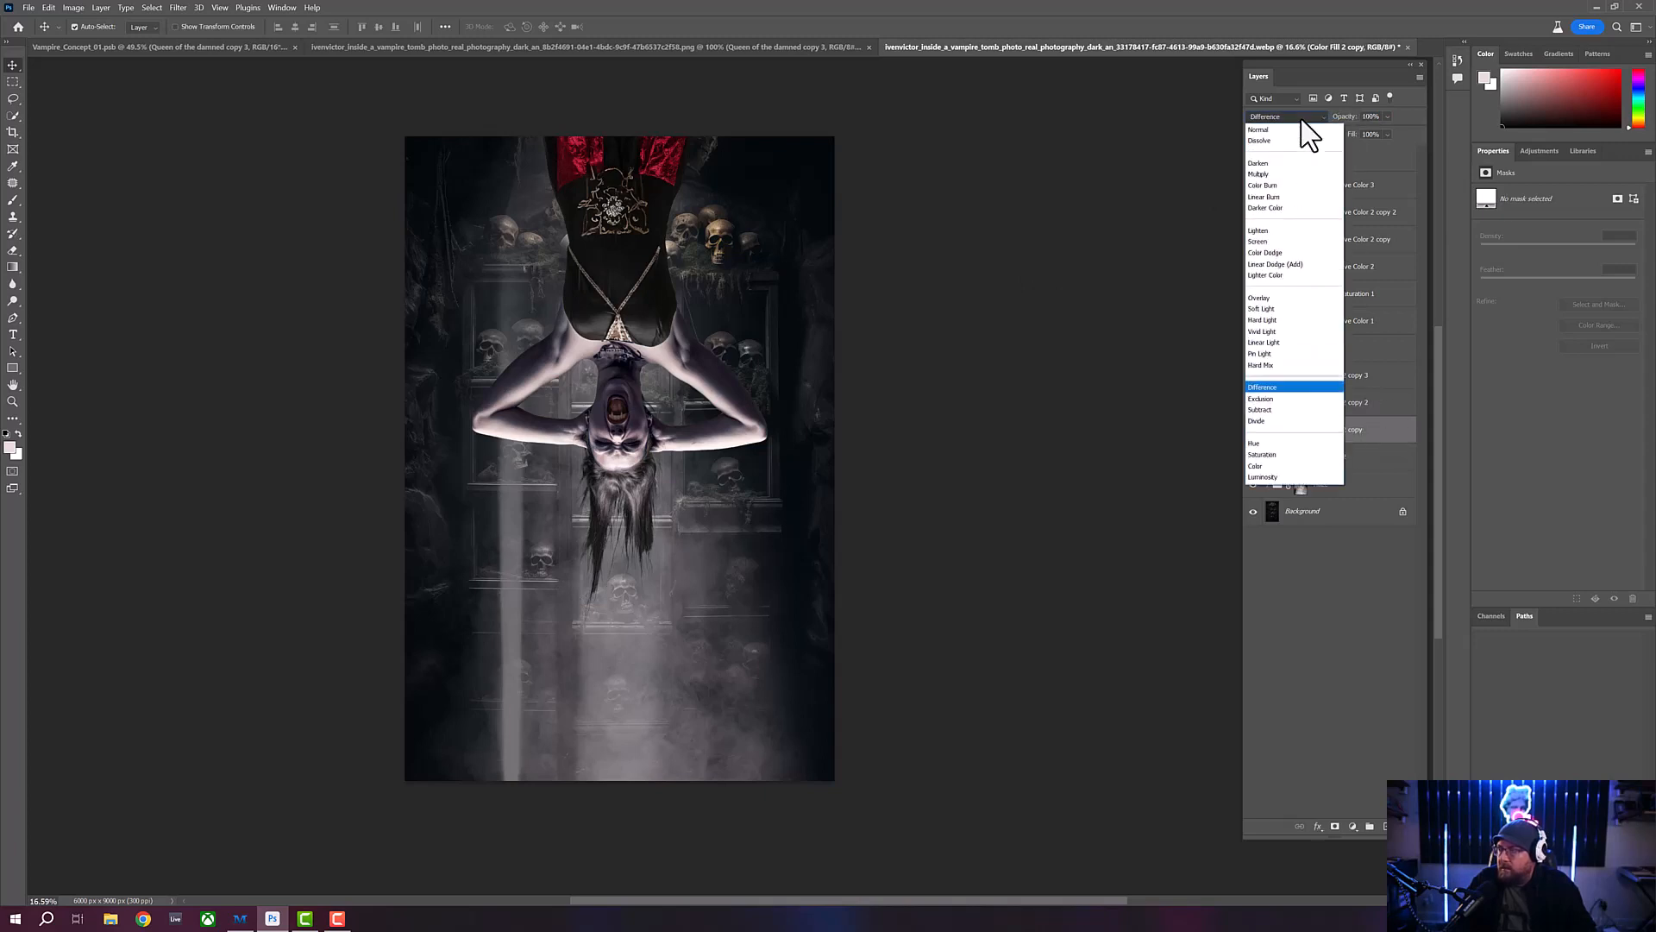
{"action": "left_click", "coordinate": [1261, 410]}
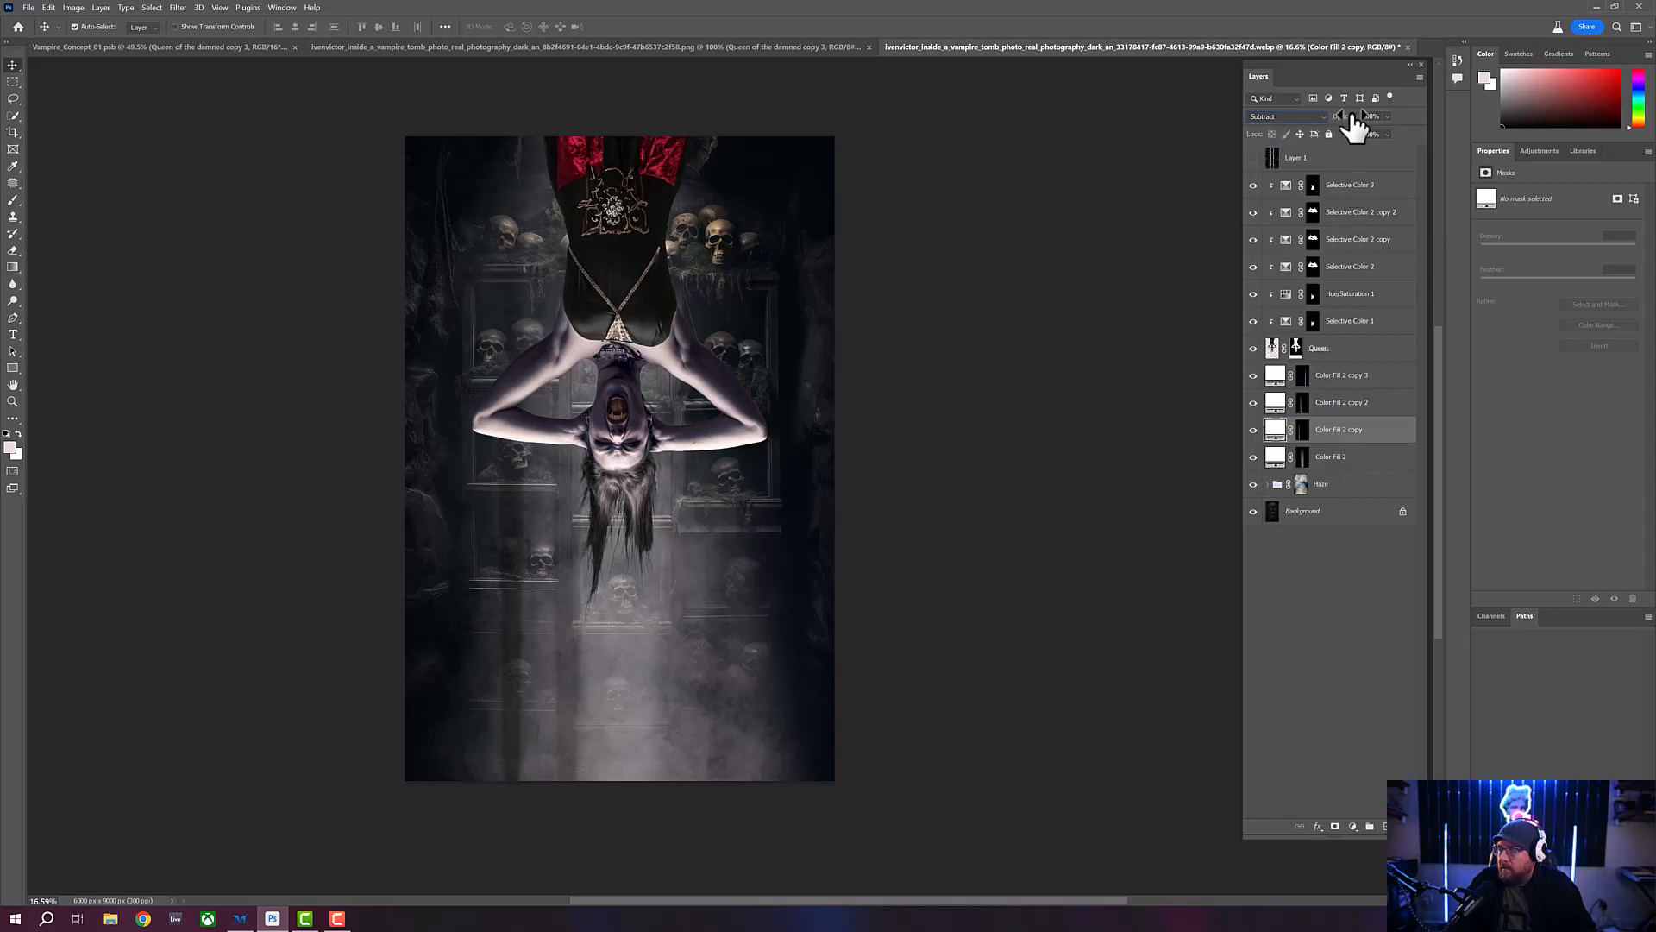
{"action": "left_click_drag", "start_coordinate": [1346, 117], "coordinate": [1298, 117]}
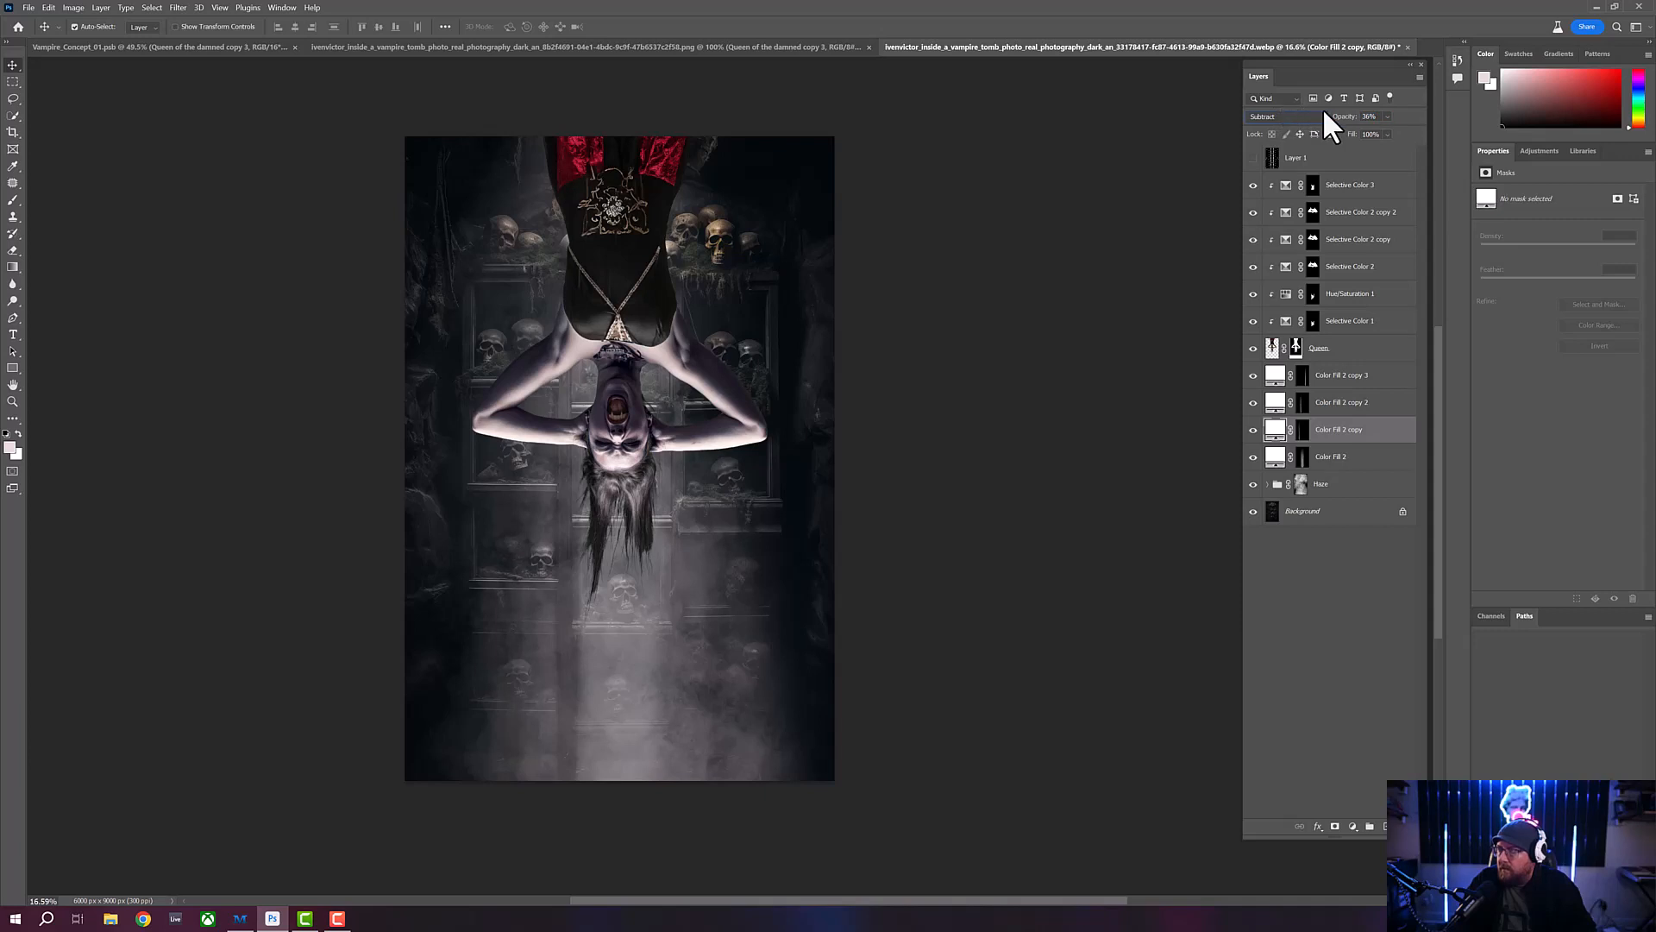
- Adjust the Color Fill 2 copy 3 layer's opacity and compare the image with the Color Fill 2 copy layer hidden and shown
{"action": "left_click", "coordinate": [1388, 377]}
{"action": "left_click_drag", "start_coordinate": [1348, 130], "coordinate": [1346, 127]}
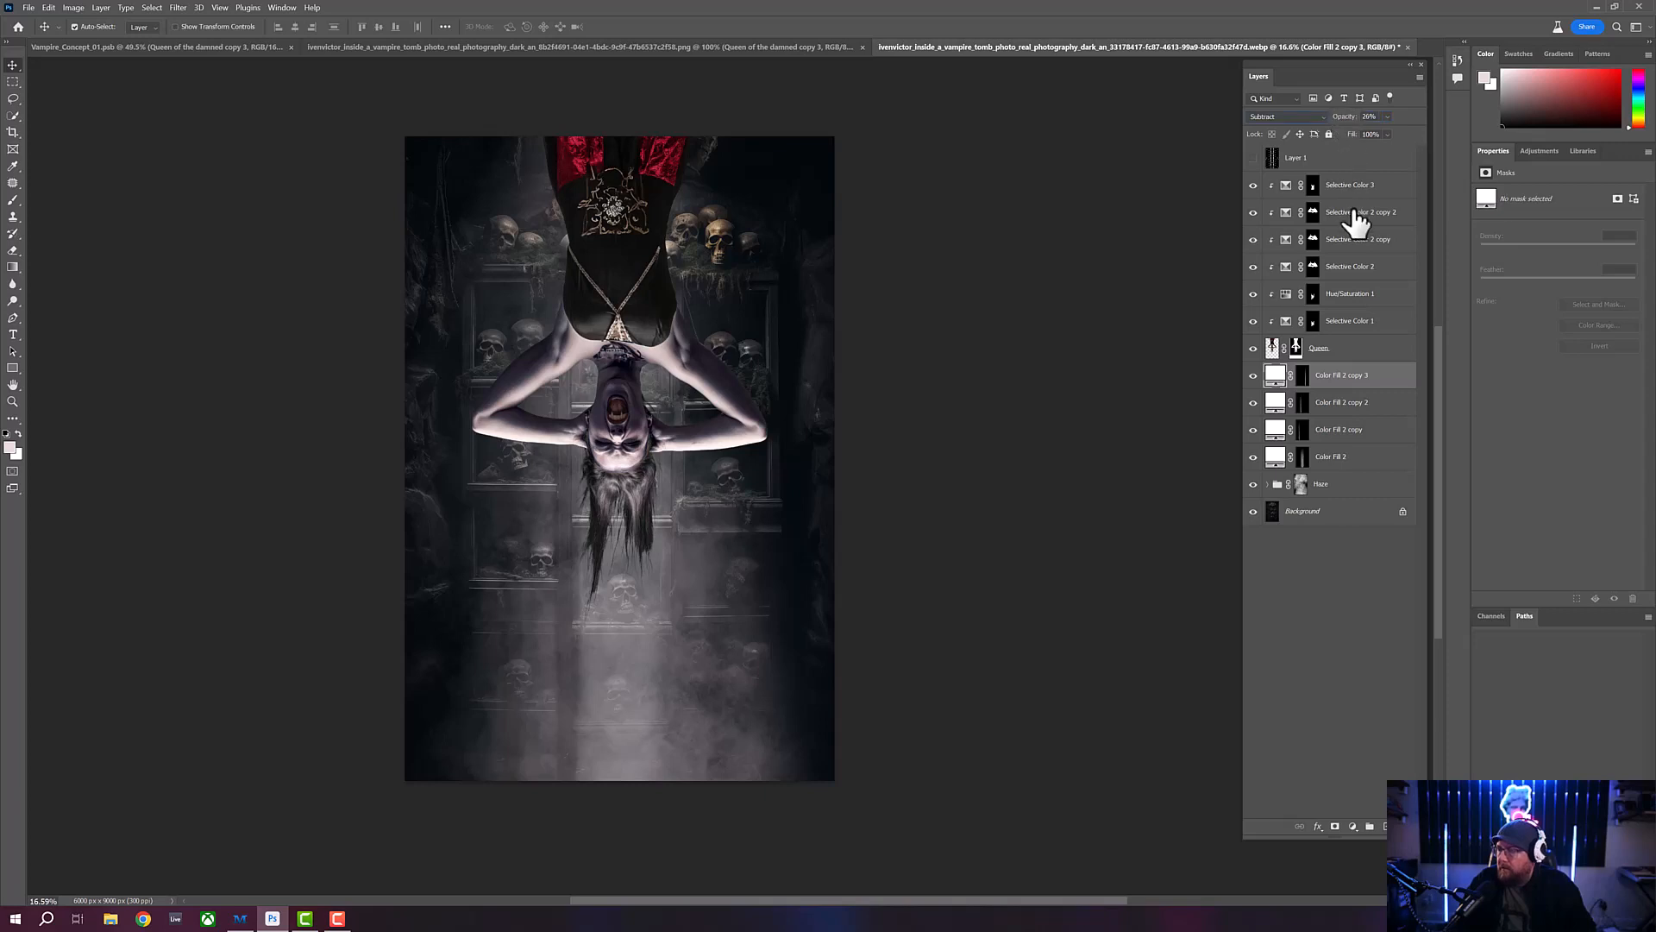
{"action": "left_click", "coordinate": [1292, 440]}
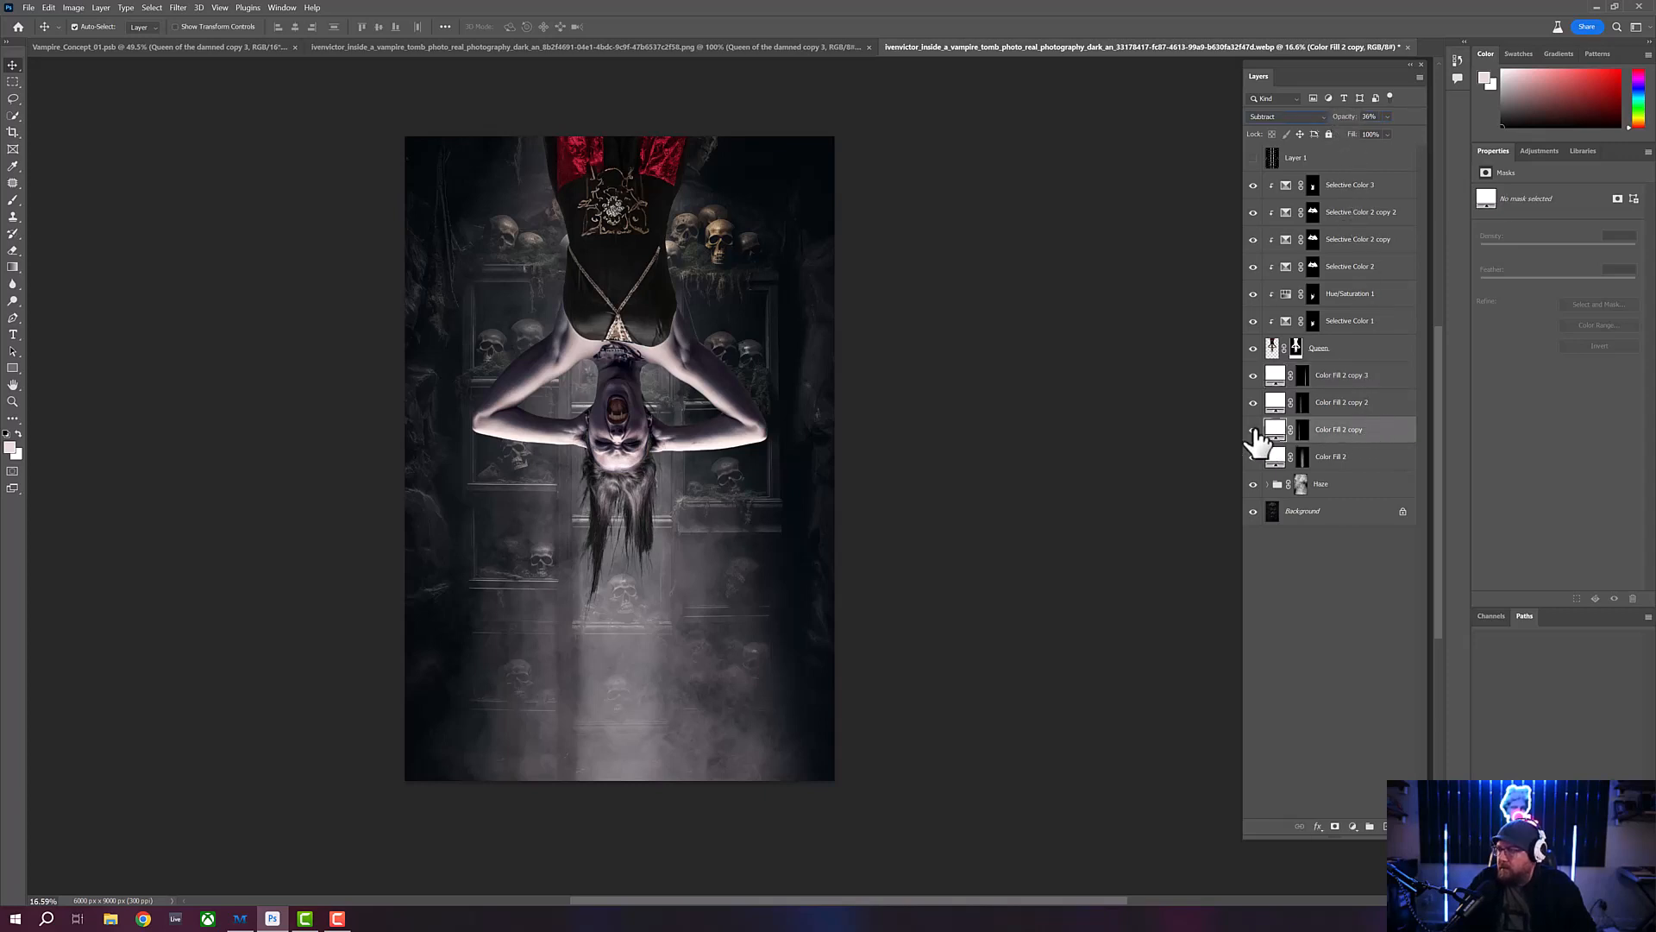
{"action": "left_click", "coordinate": [1254, 429]}
{"action": "left_click", "coordinate": [1255, 430]}
{"action": "left_click", "coordinate": [1255, 430]}
{"action": "left_click", "coordinate": [1254, 429]}
- Lower the Color Fill 2 copy 2 layer's opacity to 33% and widen its beam toward the right to about 147%
{"action": "left_click", "coordinate": [1371, 404]}
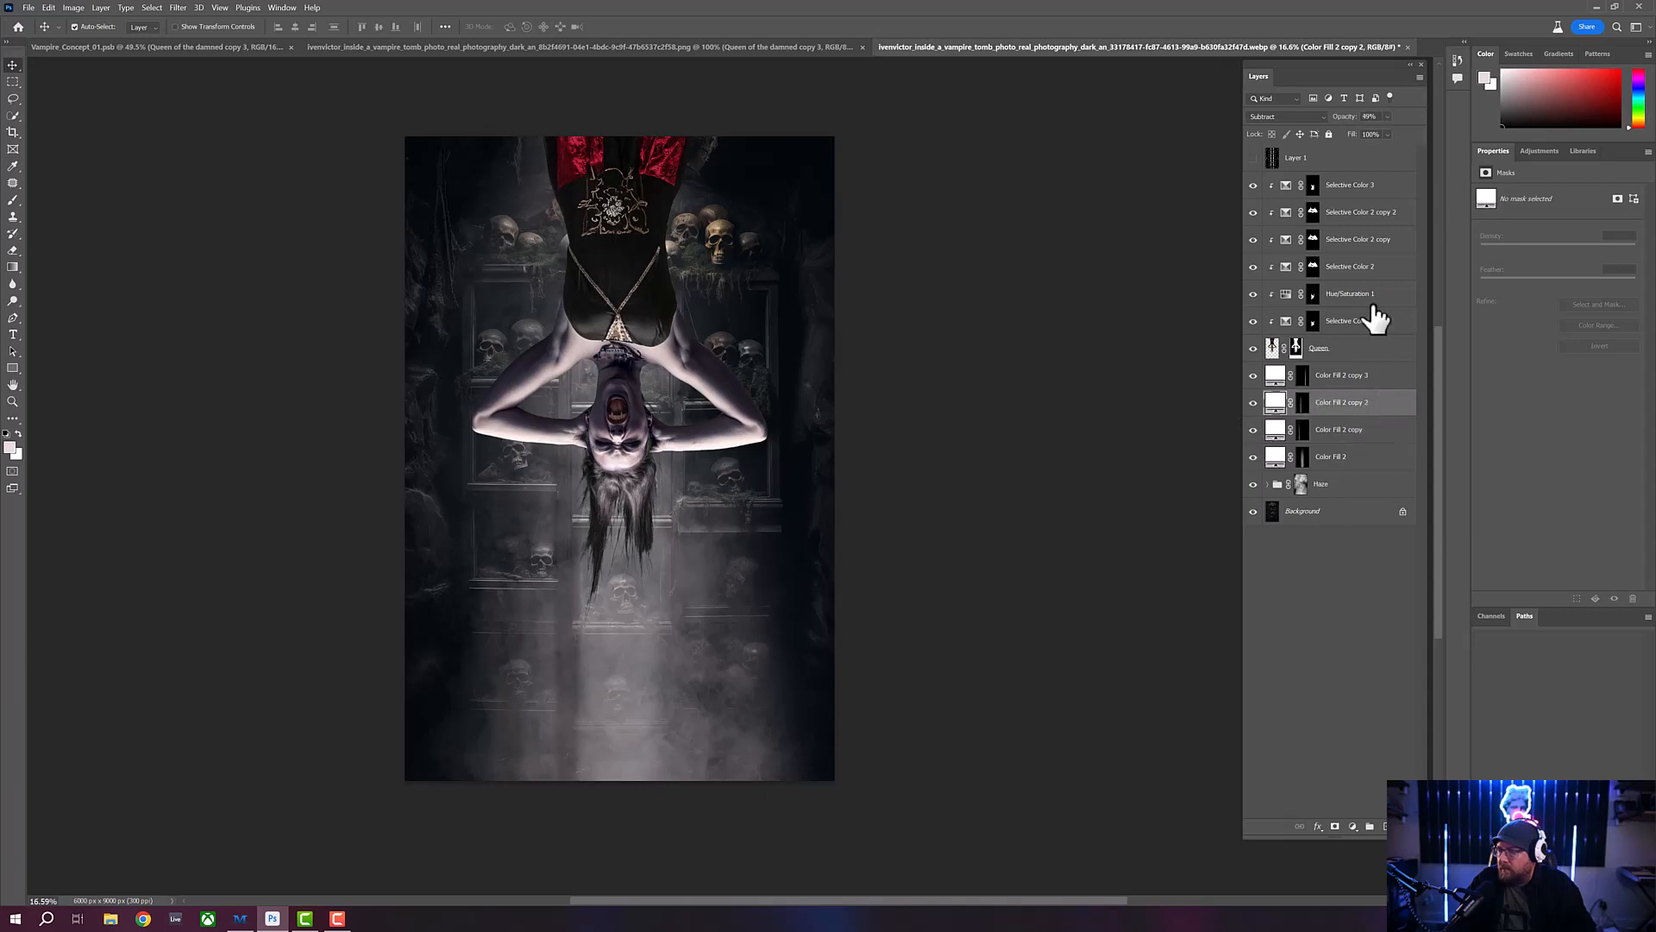
{"action": "left_click_drag", "start_coordinate": [1347, 127], "coordinate": [1339, 127]}
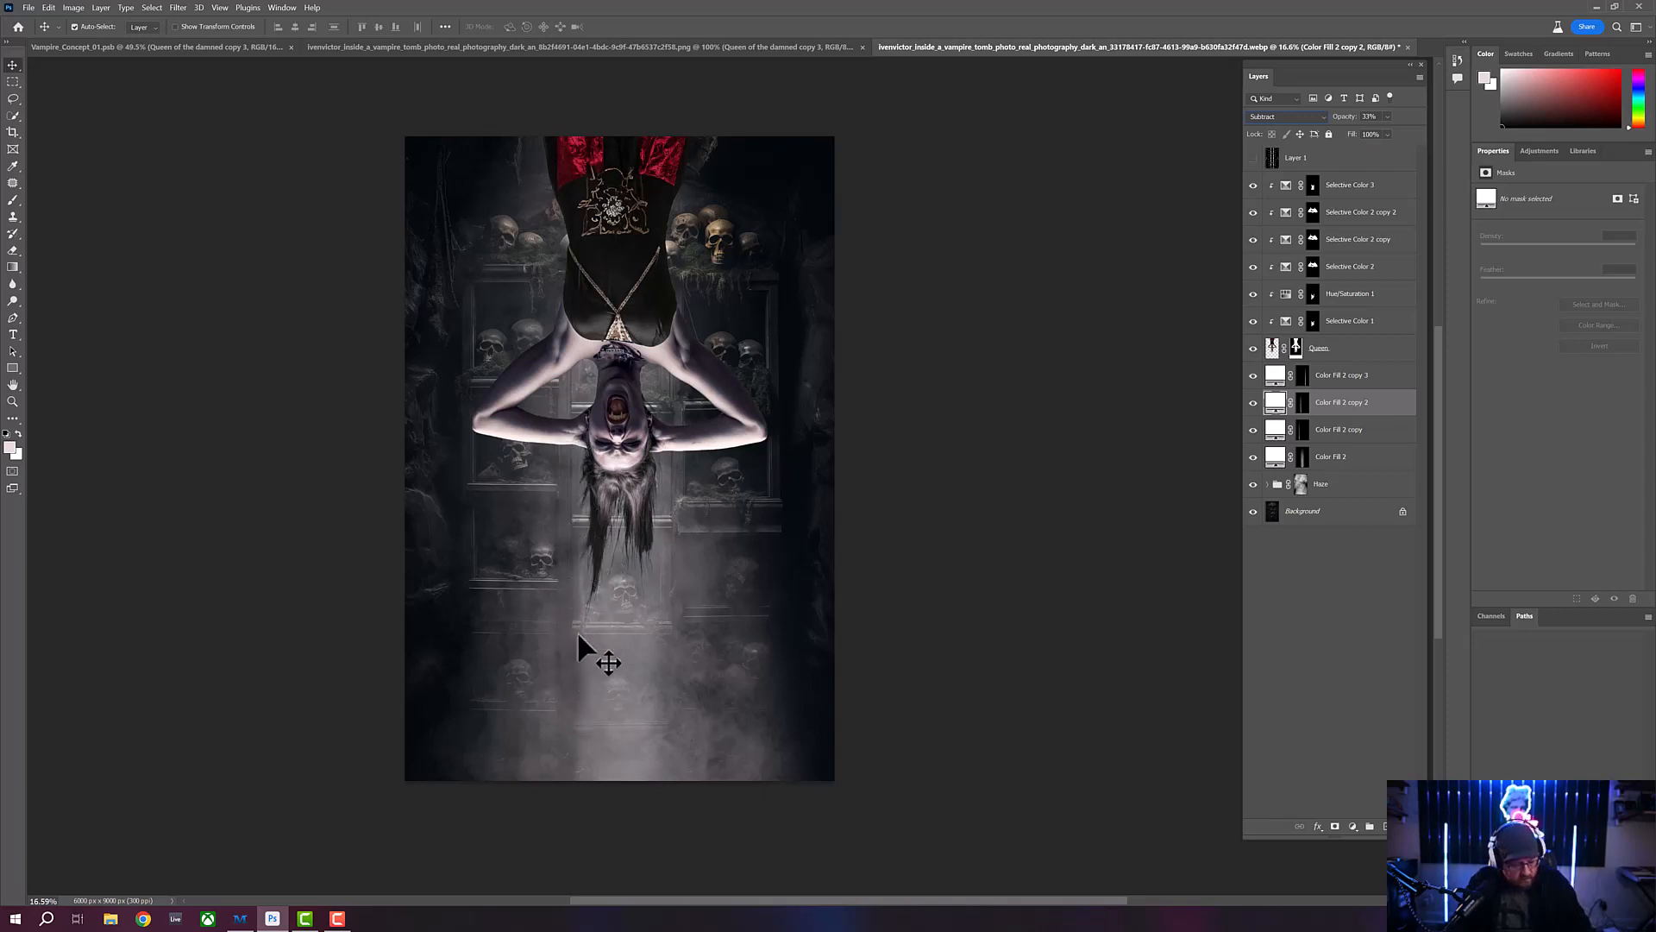
{"action": "key", "text": "ctrl+t"}
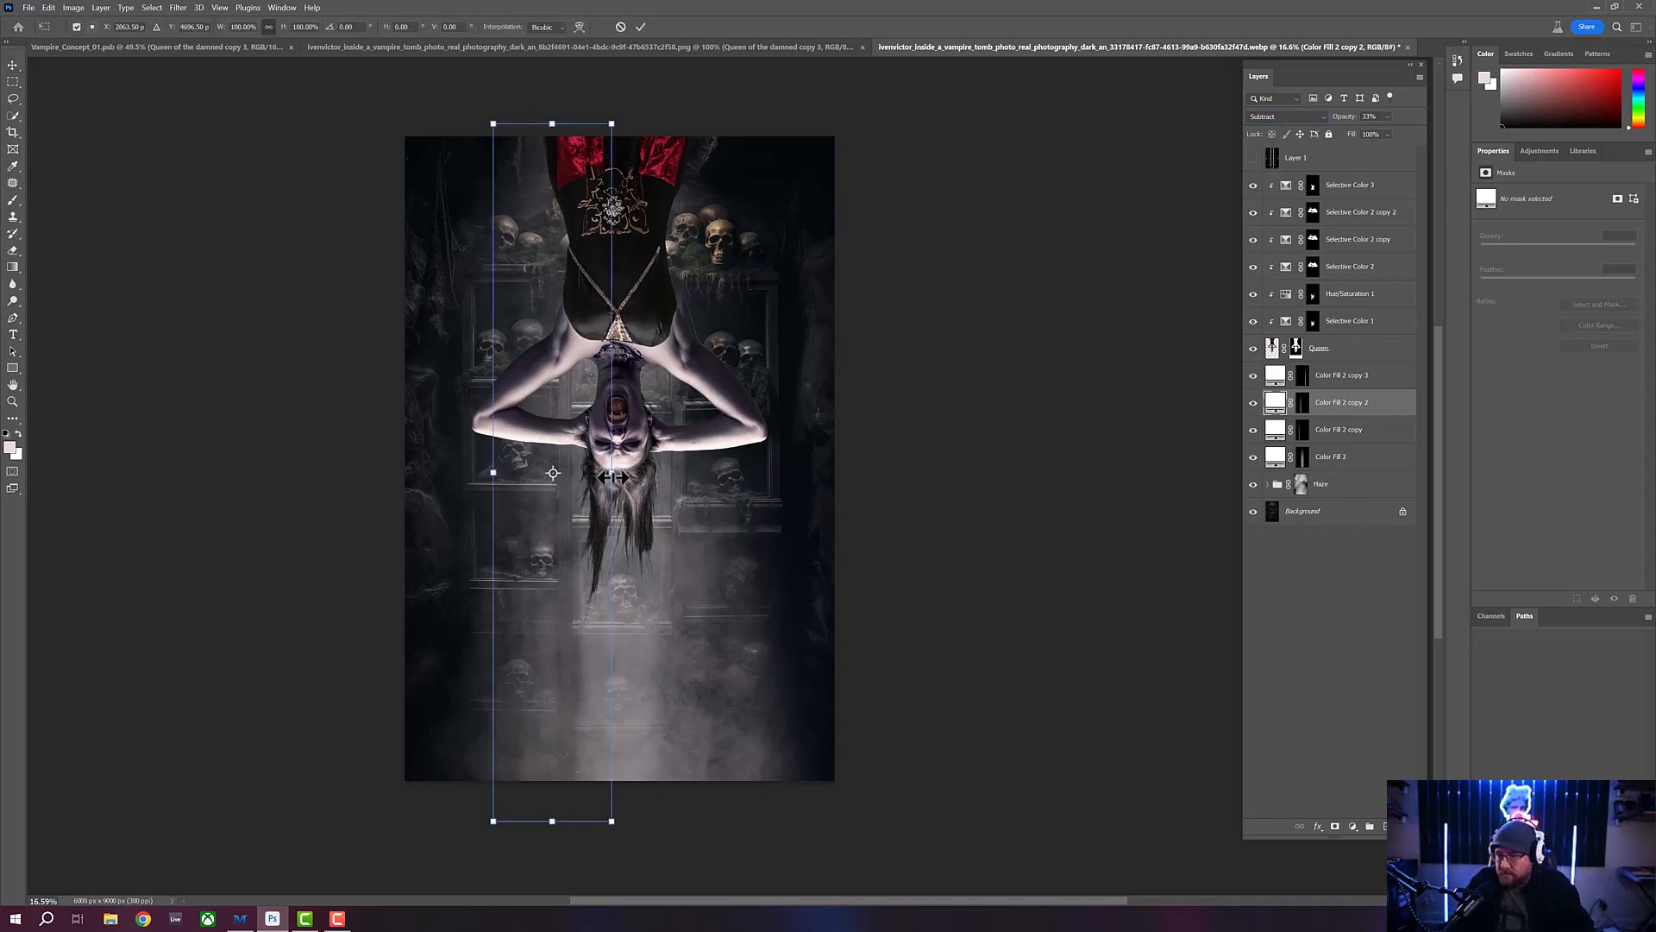
{"action": "left_click_drag", "start_coordinate": [613, 476], "coordinate": [620, 477]}
{"action": "left_click_drag", "start_coordinate": [632, 480], "coordinate": [666, 483]}
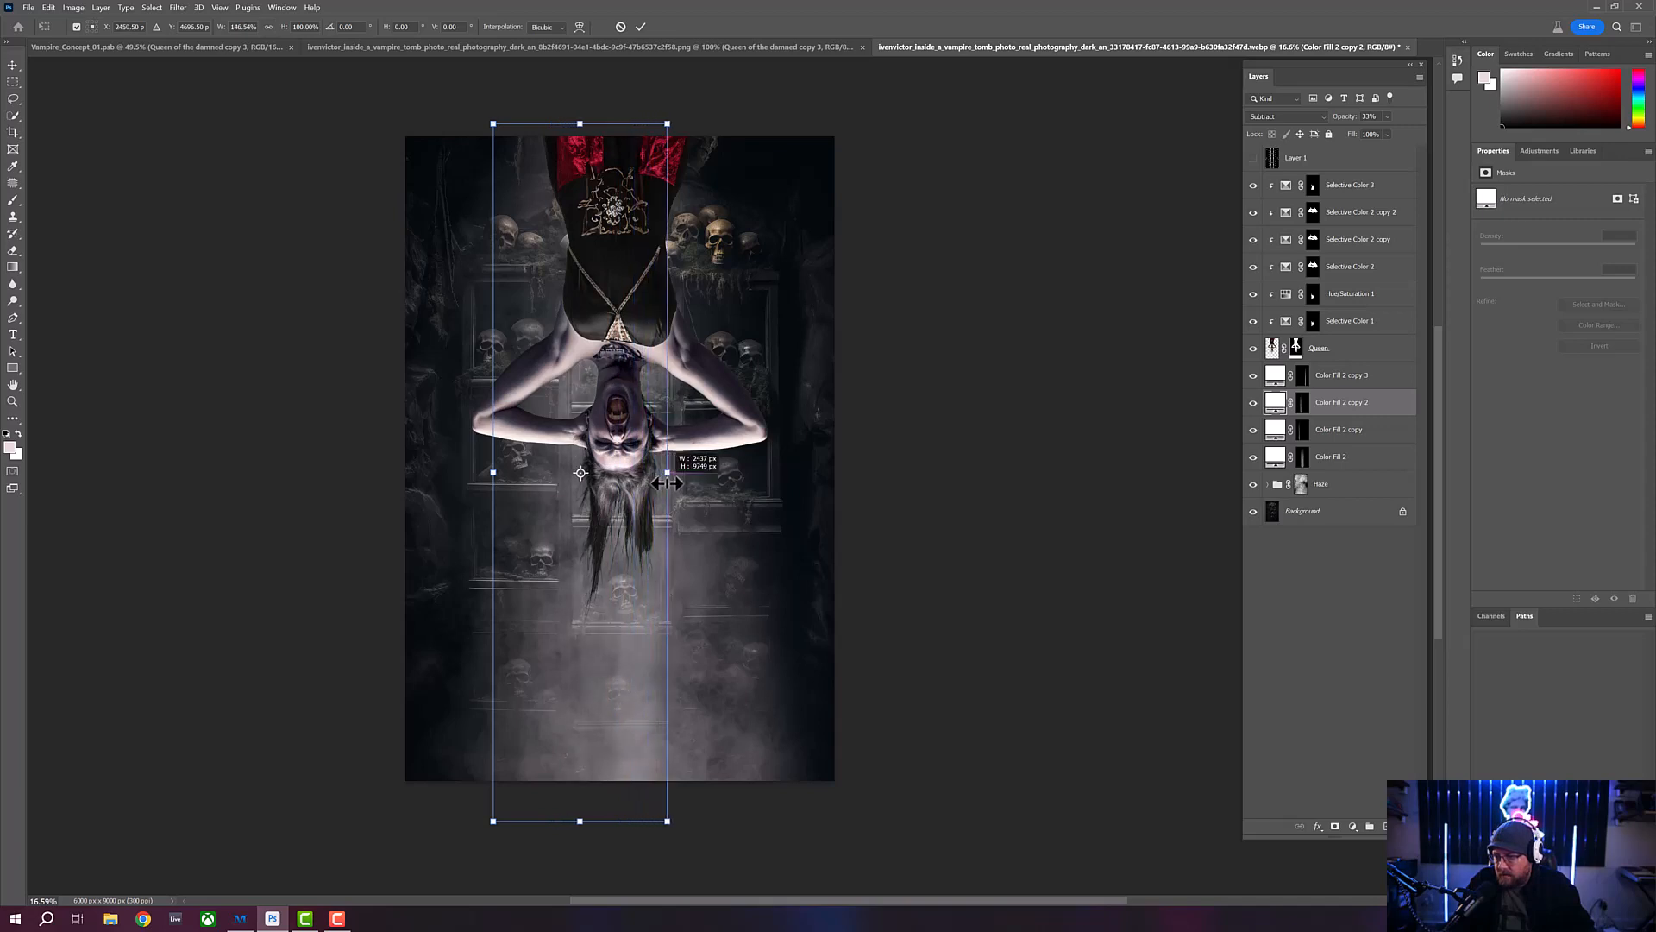
{"action": "key", "text": "Return"}
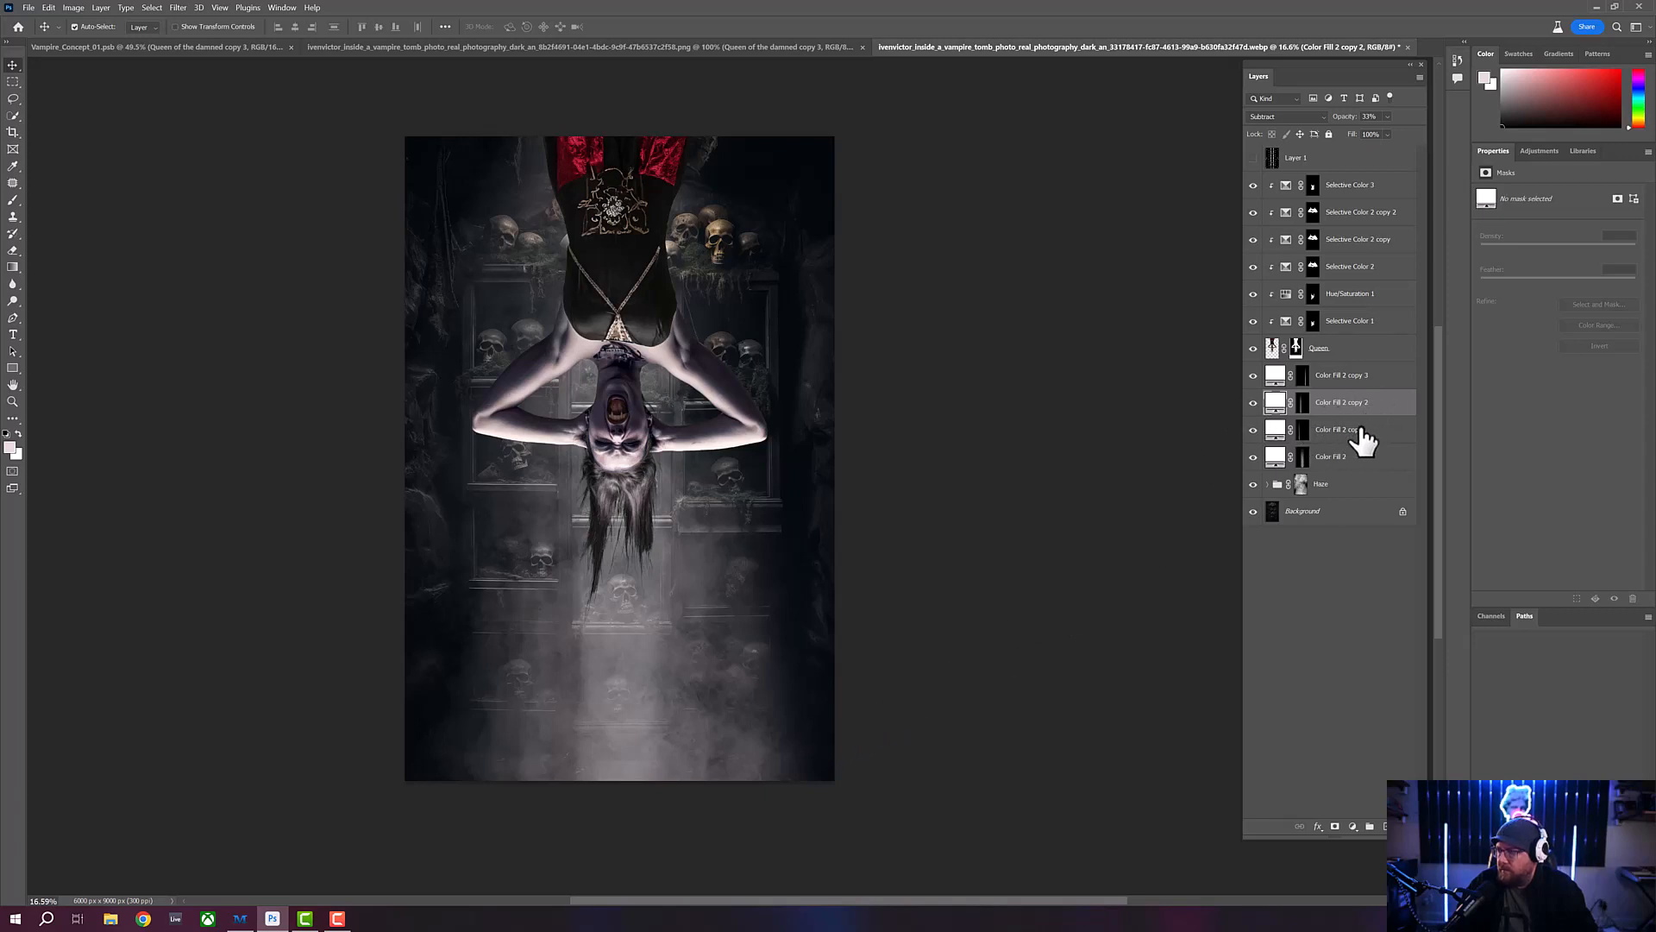
{"action": "left_click", "coordinate": [1252, 403]}
{"action": "left_click", "coordinate": [1252, 403]}
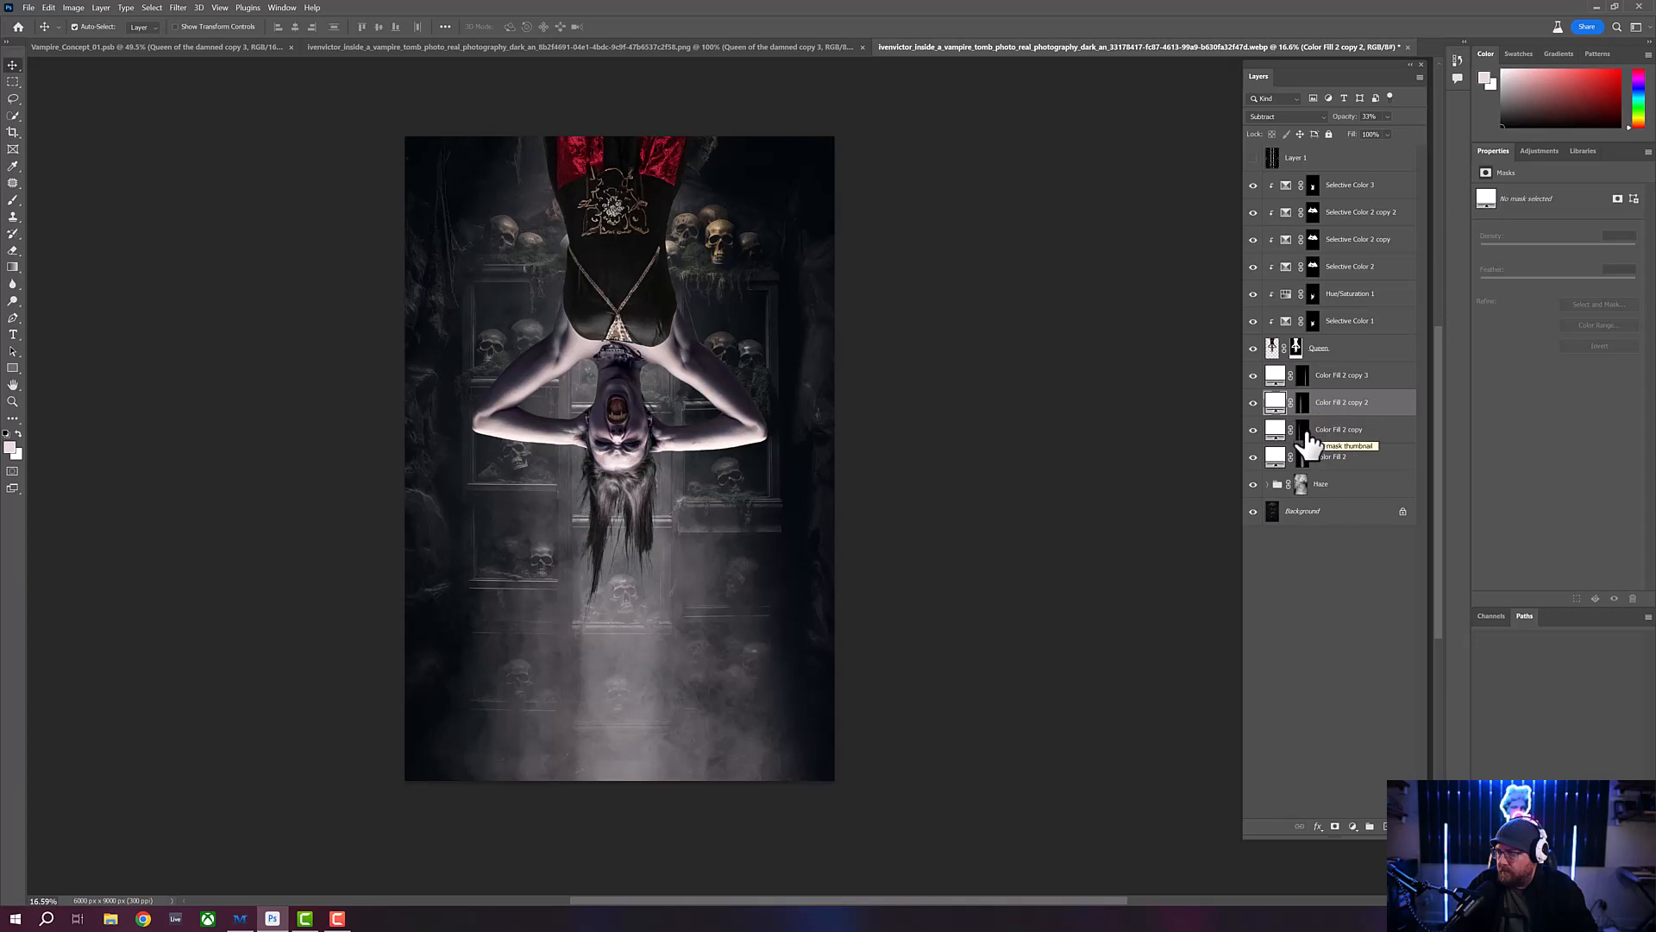
- Feather the Color Fill 2 copy layer's mask by about 45 px and fine-tune the layer's opacity
{"action": "left_click", "coordinate": [1304, 435]}
{"action": "left_click", "coordinate": [1253, 431]}
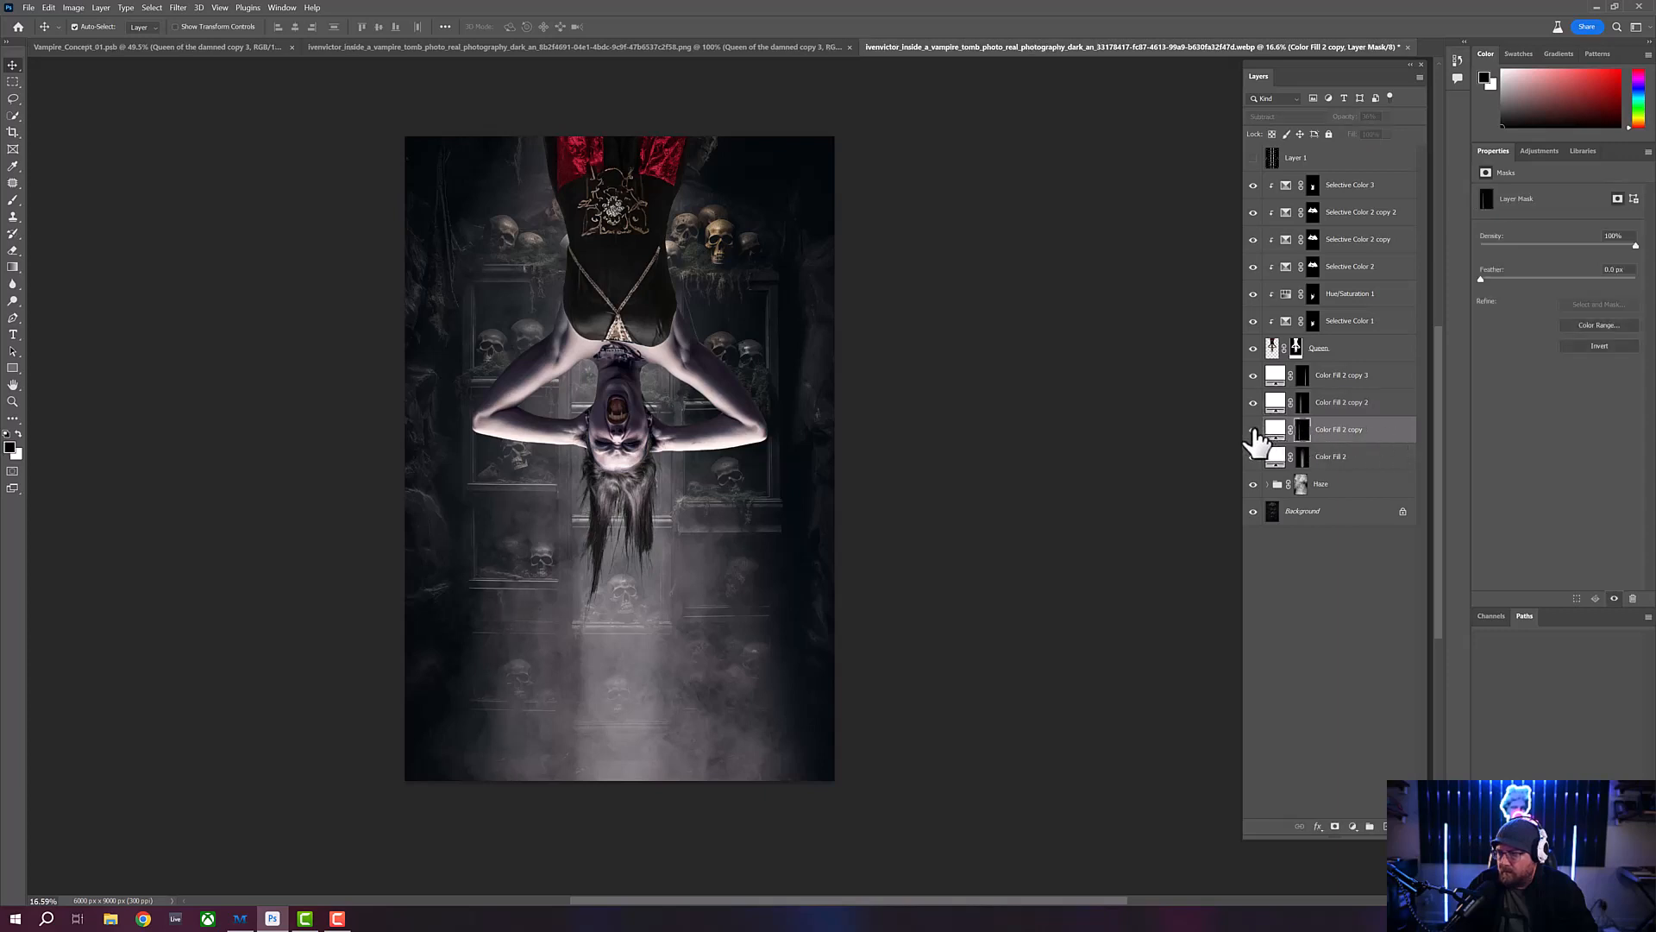
{"action": "left_click", "coordinate": [1254, 431]}
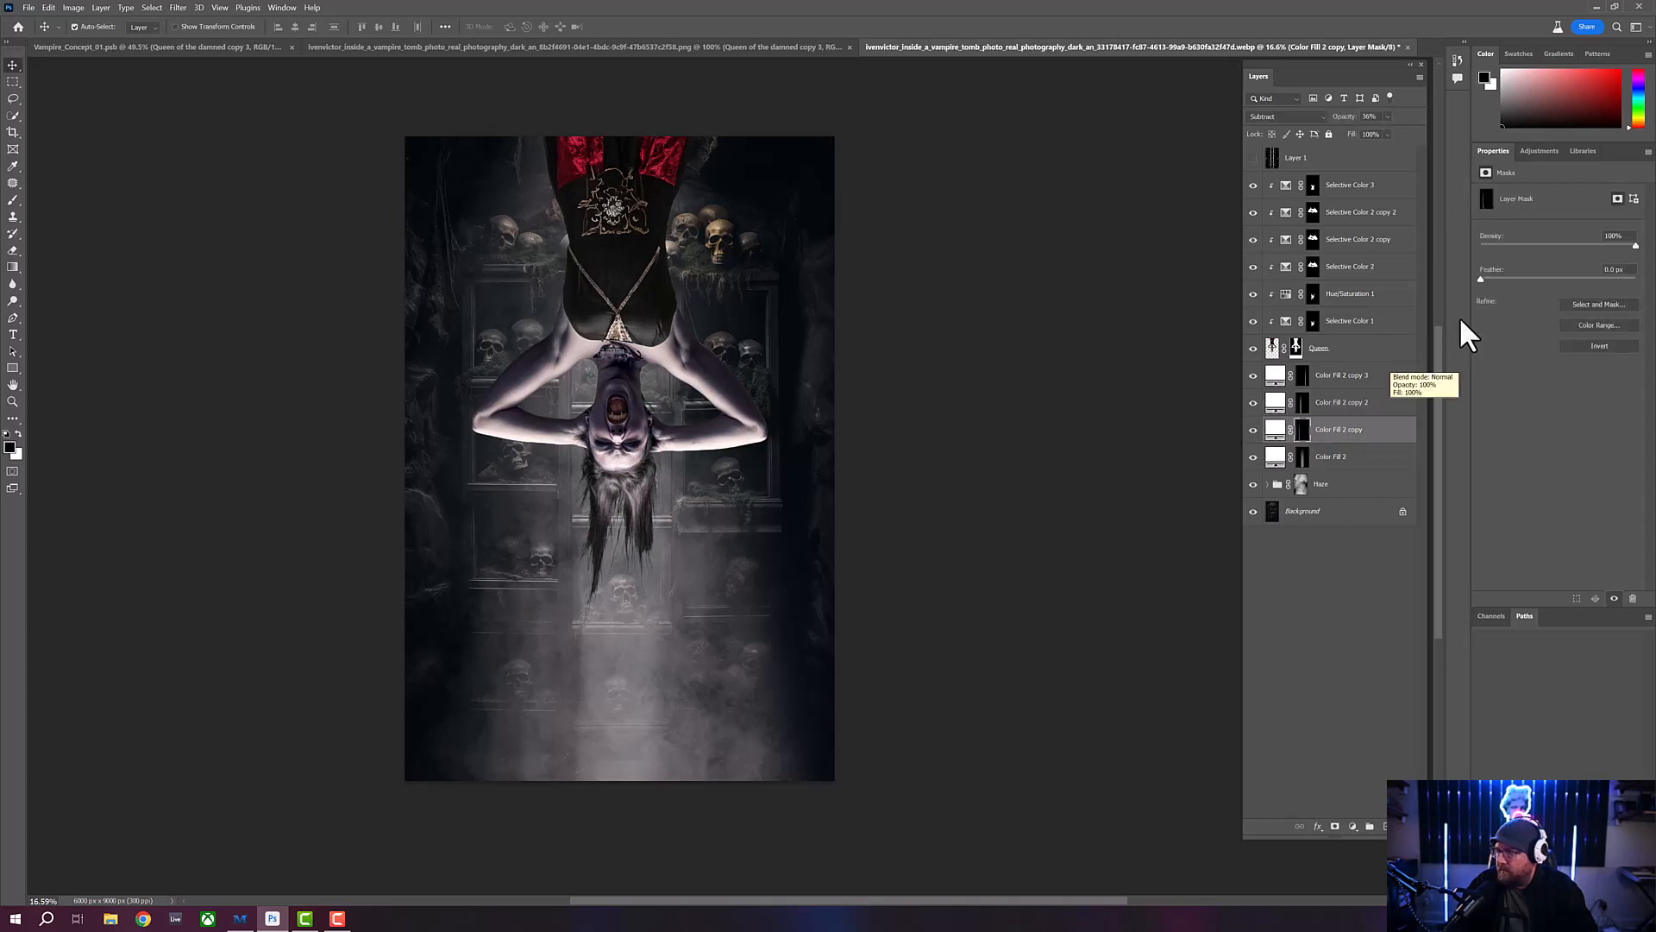
{"action": "left_click", "coordinate": [1499, 280]}
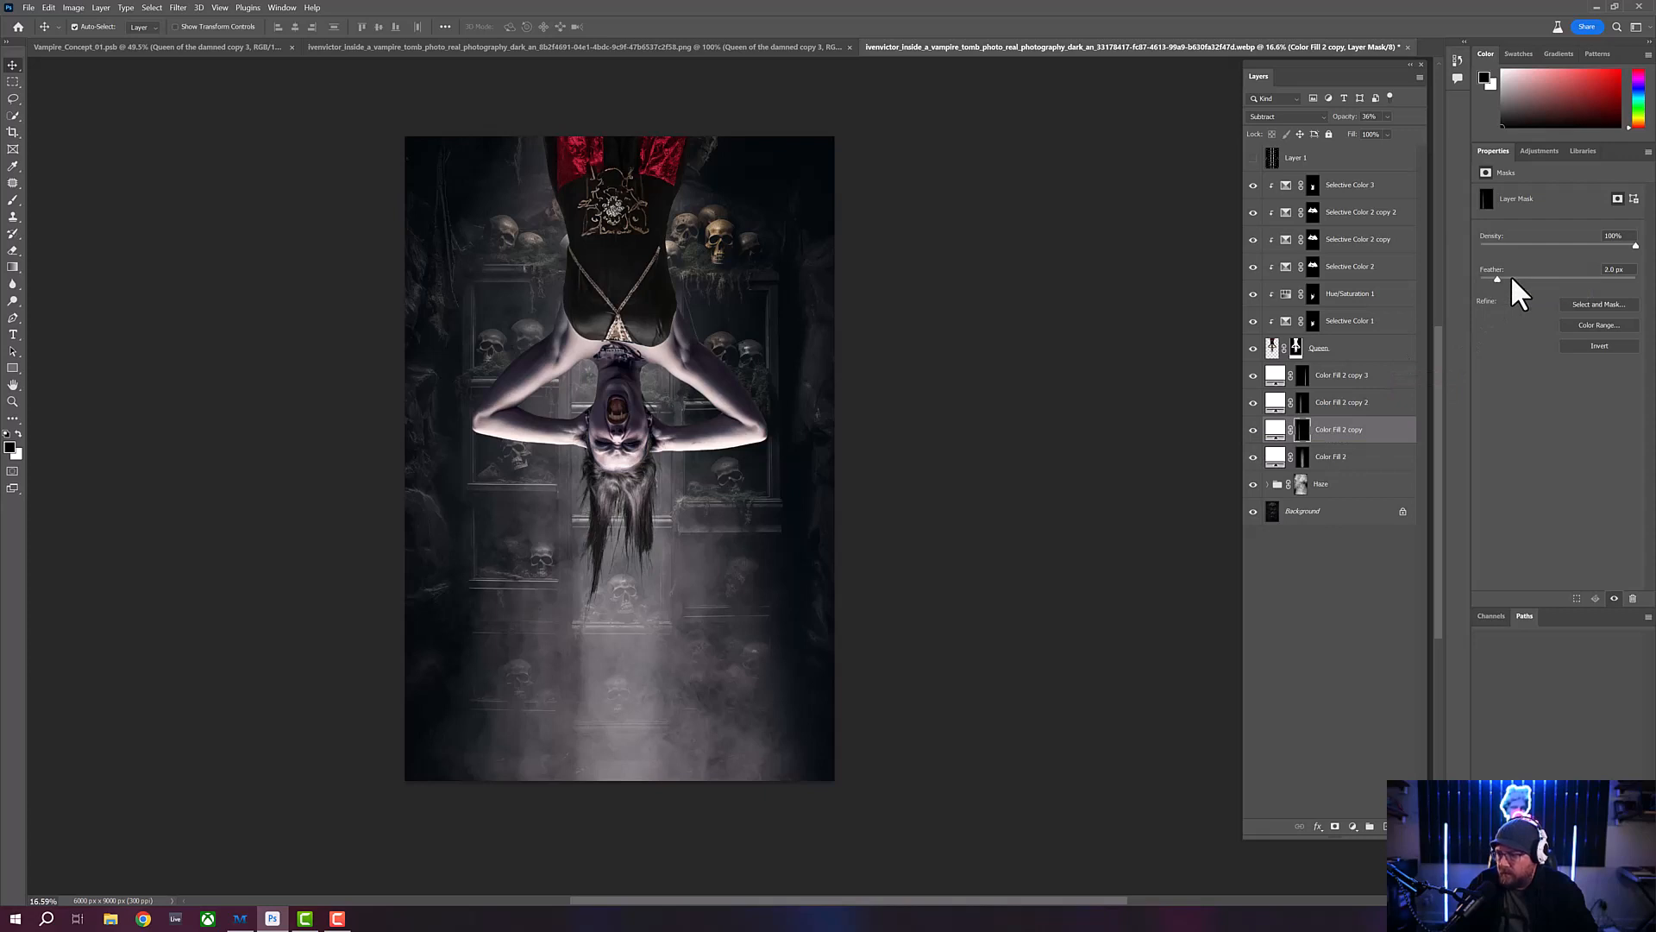
{"action": "left_click_drag", "start_coordinate": [1552, 278], "coordinate": [1562, 276]}
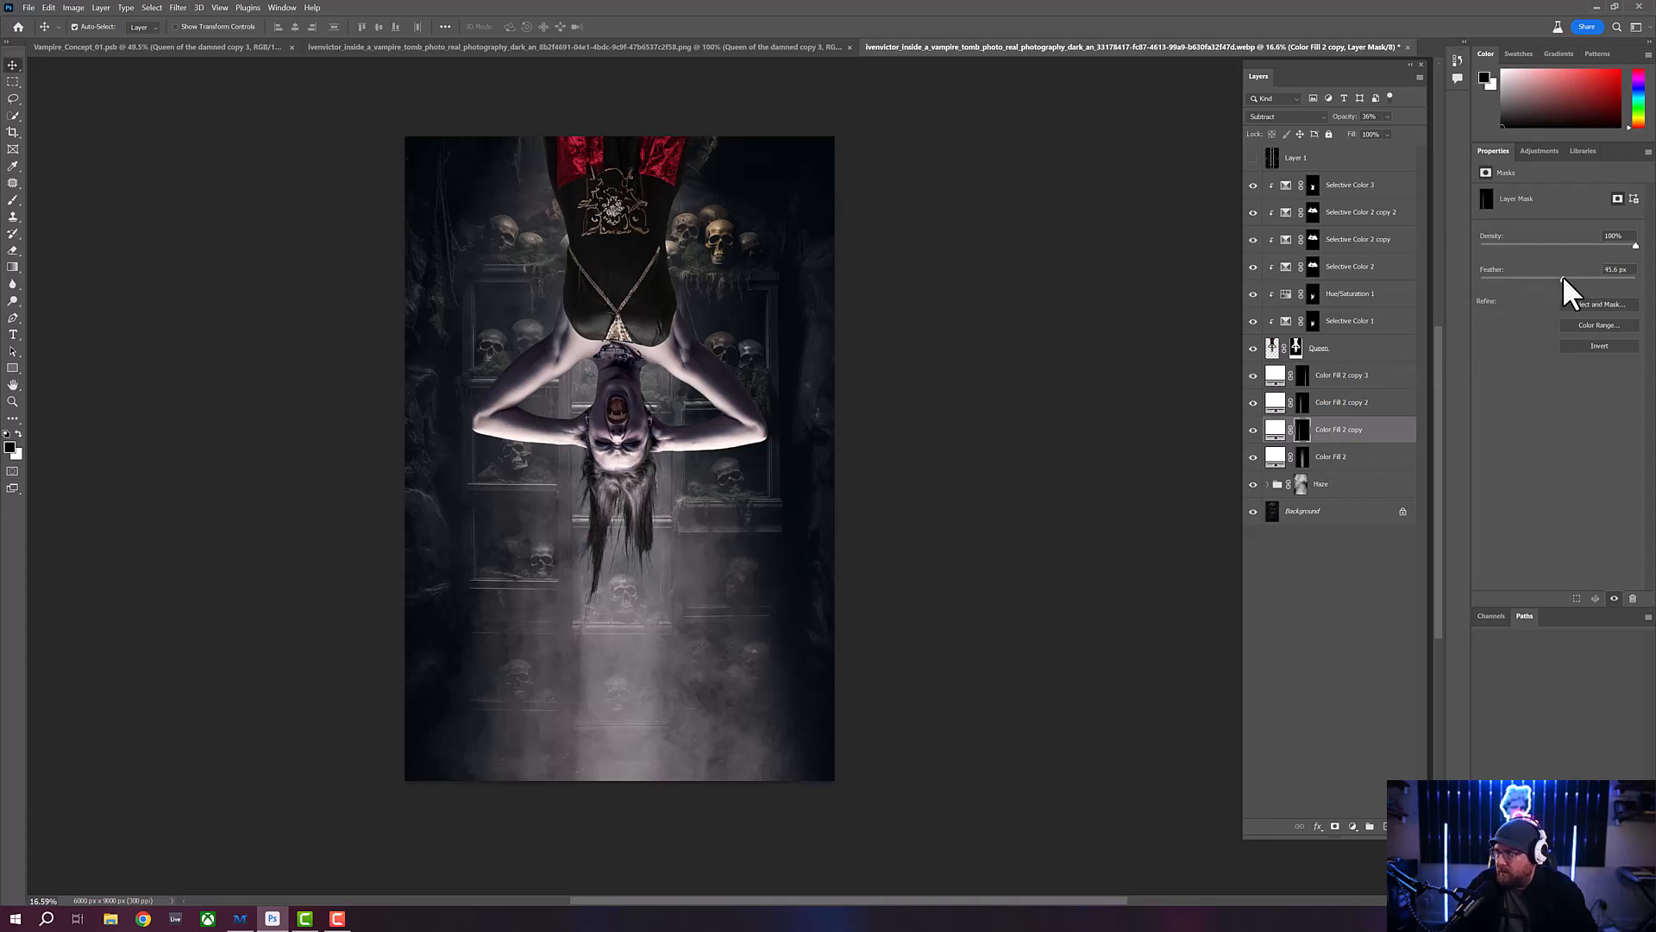
{"action": "left_click", "coordinate": [1397, 432]}
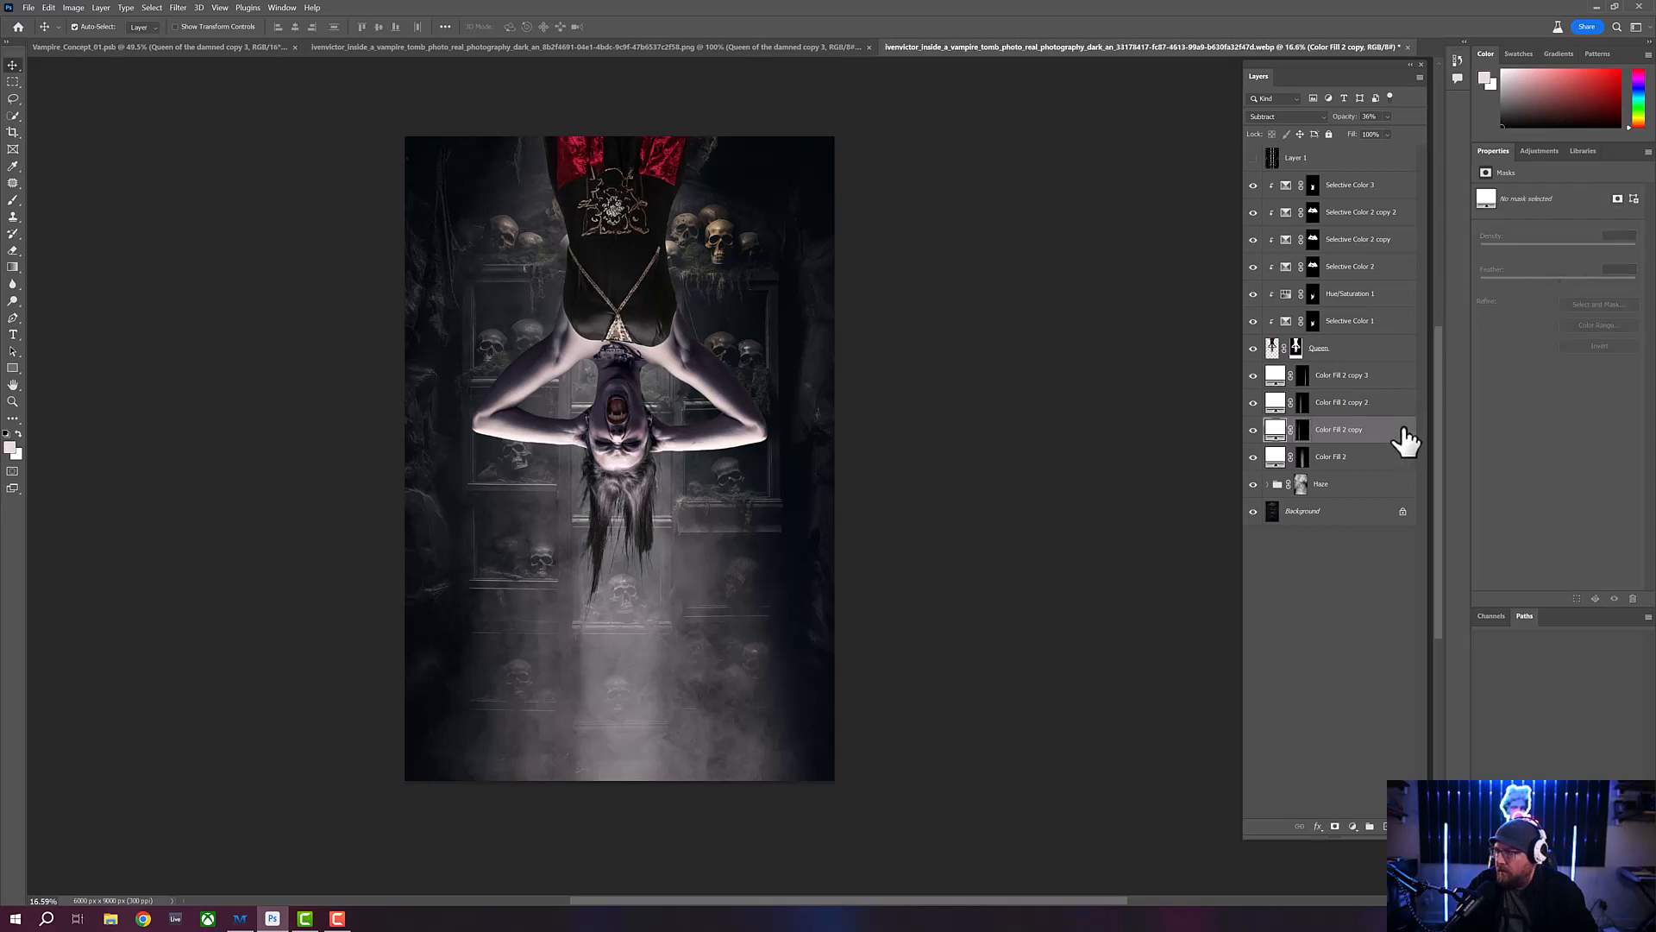
{"action": "left_click_drag", "start_coordinate": [1344, 121], "coordinate": [1354, 120]}
- Feather the Color Fill 2 copy 3 layer's mask by about 43 px and raise the layer's opacity to 91%
{"action": "left_click", "coordinate": [1375, 380]}
{"action": "left_click", "coordinate": [1301, 377]}
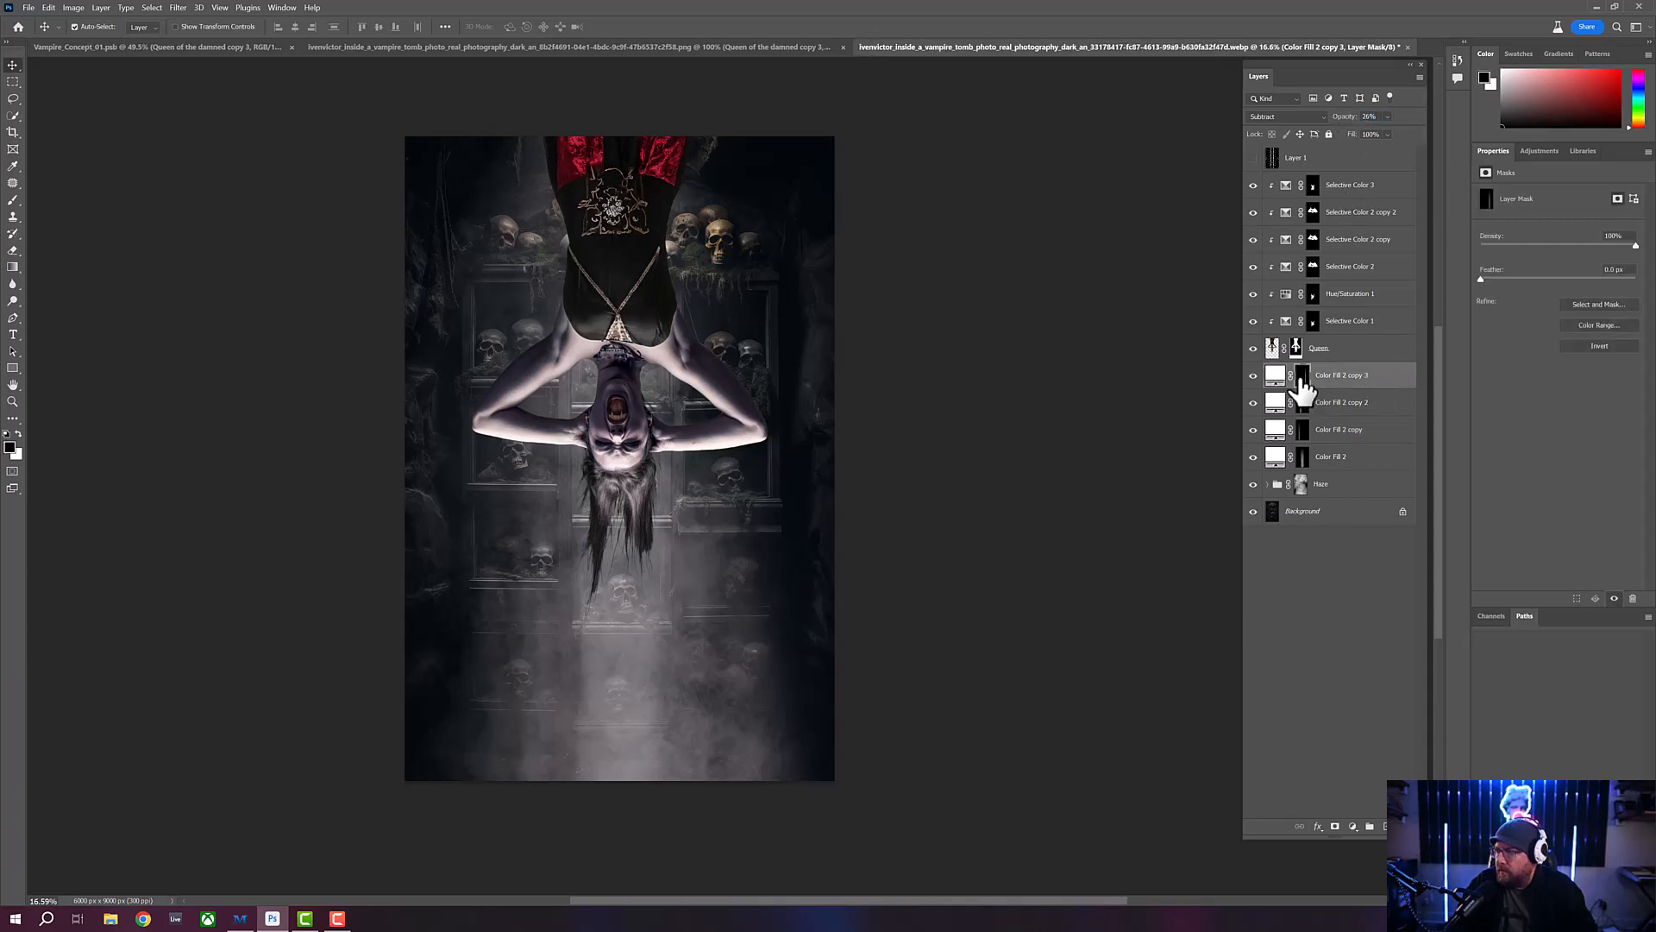
{"action": "left_click", "coordinate": [1352, 121]}
{"action": "left_click_drag", "start_coordinate": [1498, 281], "coordinate": [1501, 281]}
{"action": "left_click_drag", "start_coordinate": [1535, 278], "coordinate": [1551, 277]}
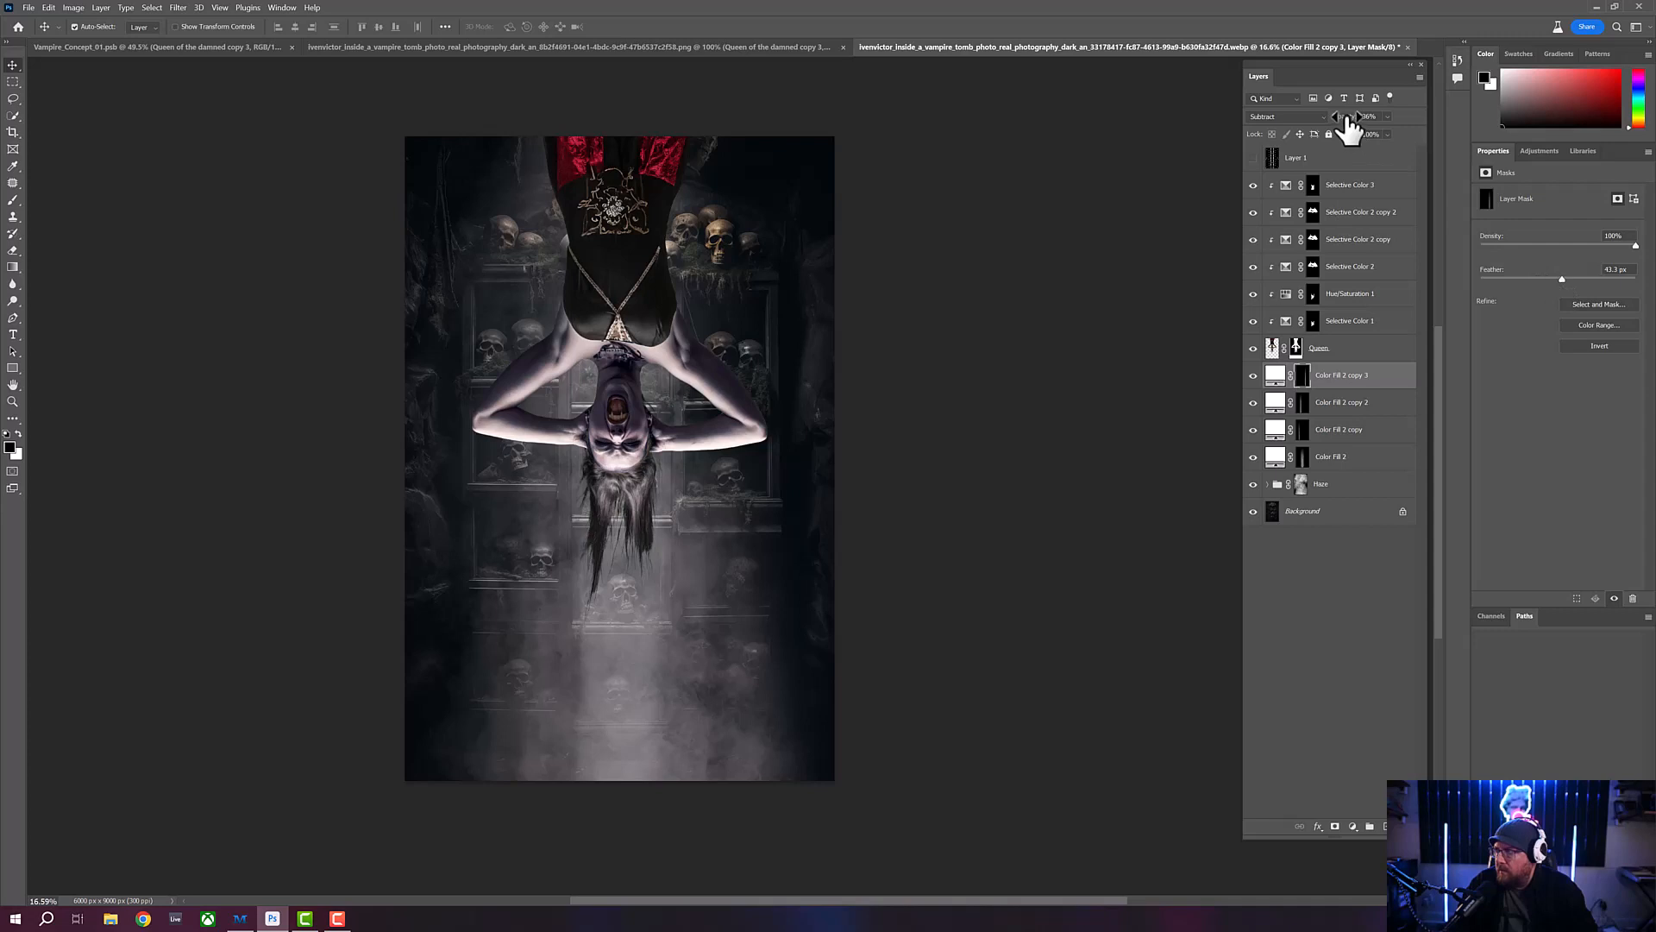
{"action": "left_click_drag", "start_coordinate": [1350, 126], "coordinate": [1352, 128]}
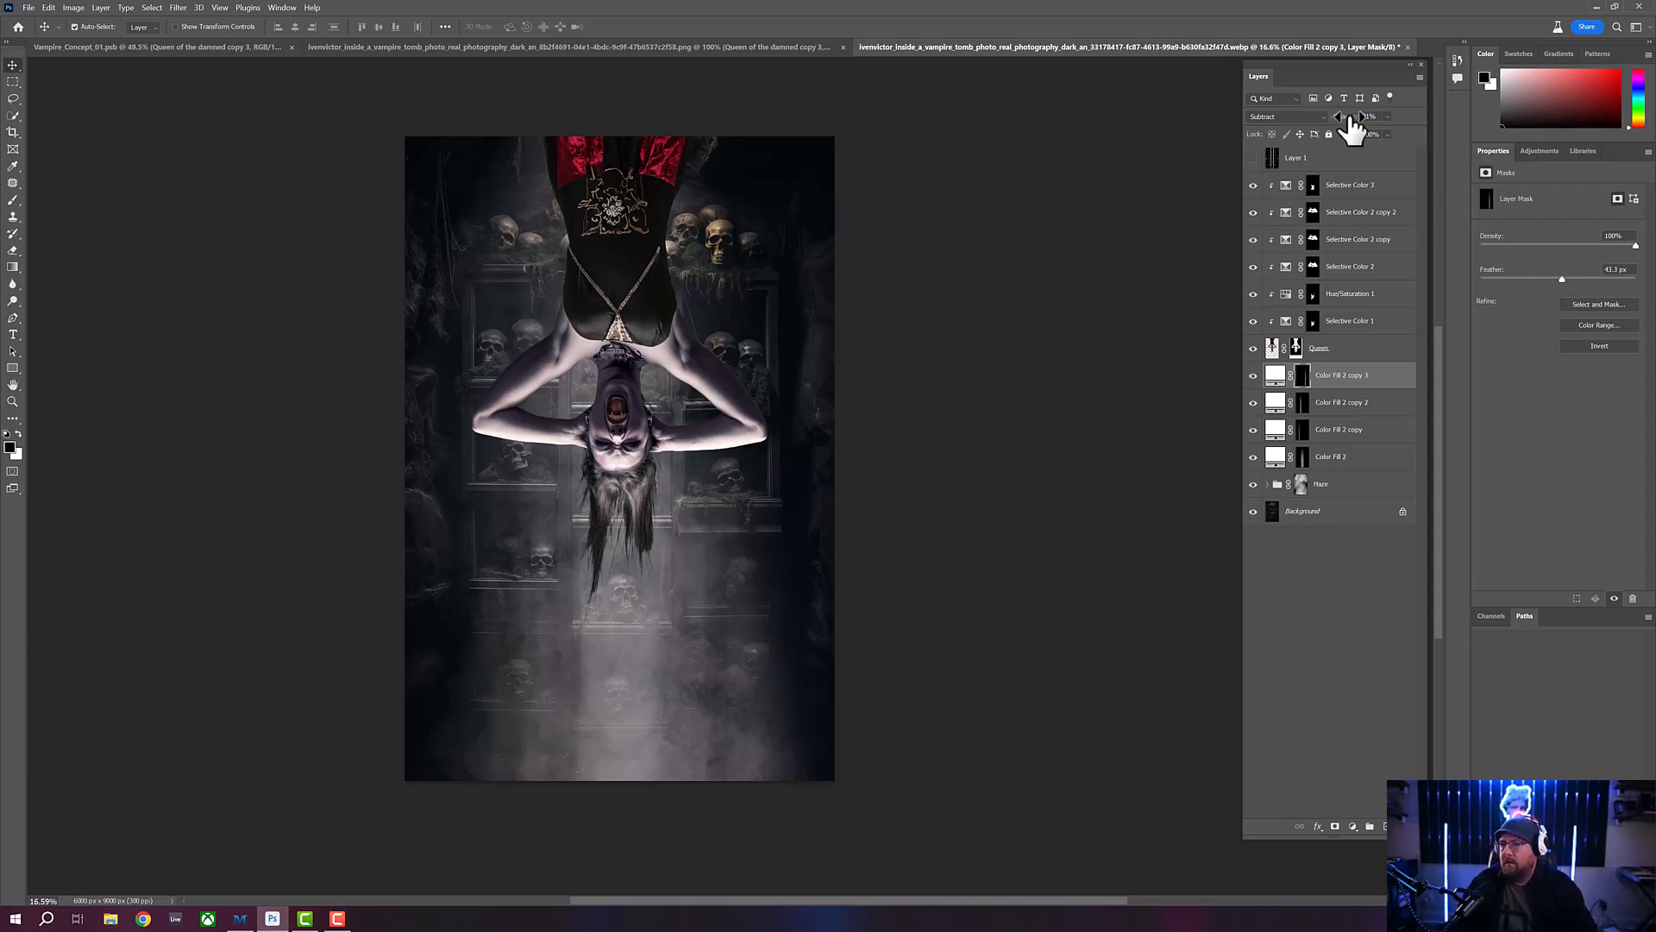
- Duplicate the Haze group together with the four Color Fill 2 beam layers and put the copies into a new group
{"action": "left_click", "coordinate": [13, 402]}
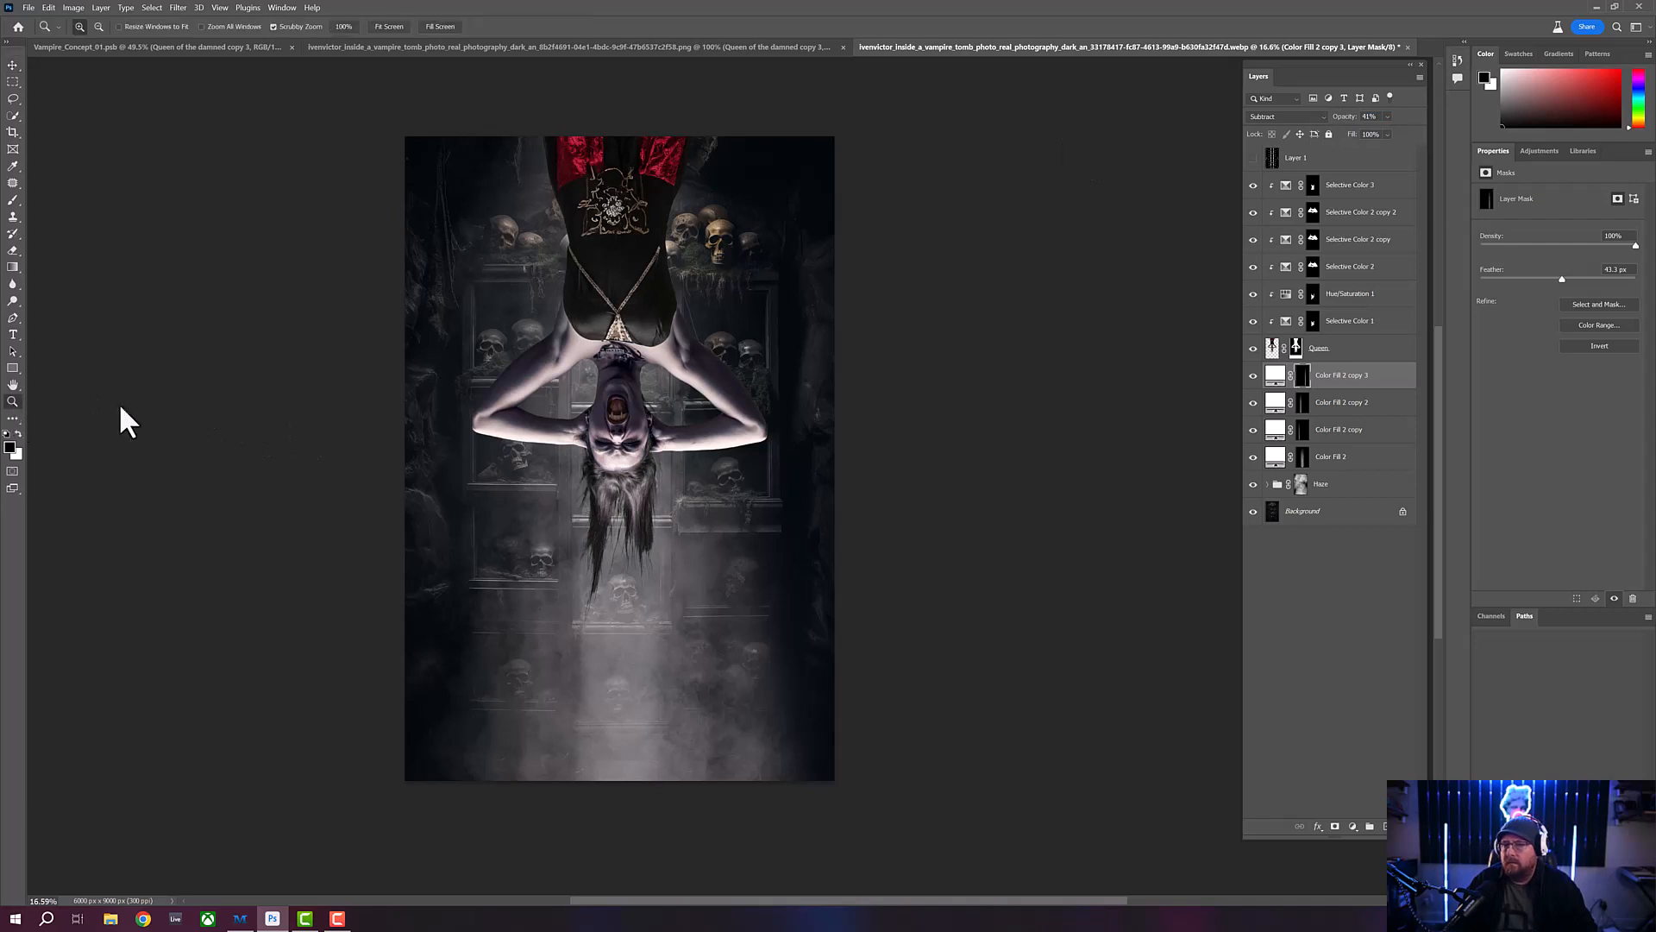
{"action": "left_click", "coordinate": [639, 451]}
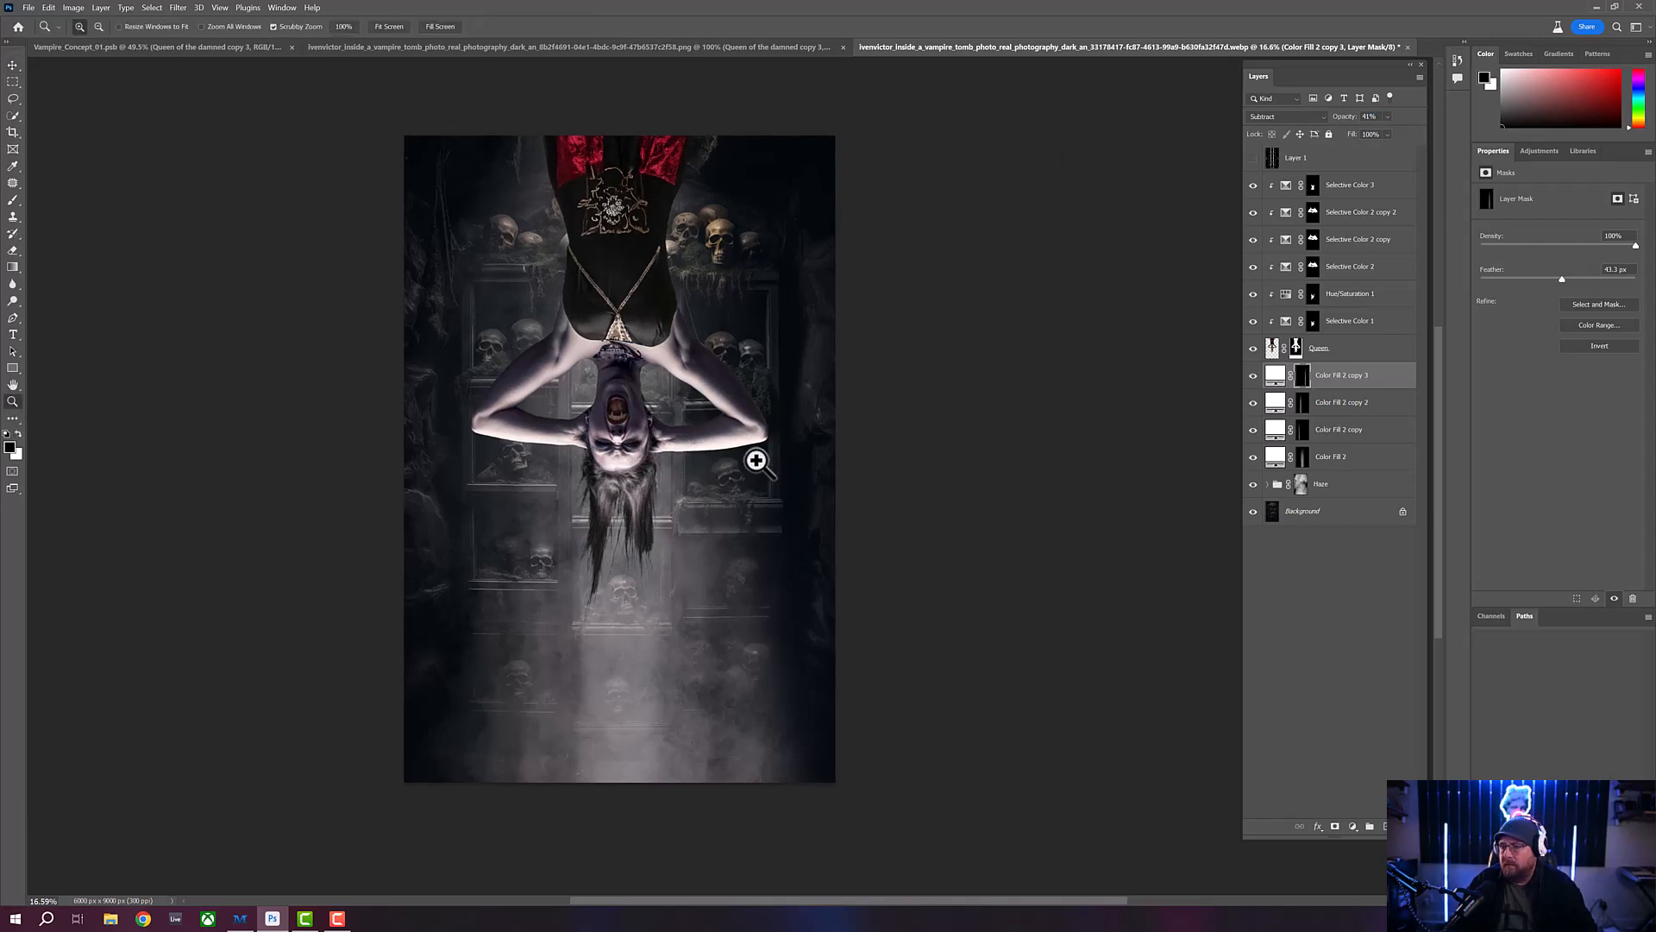
{"action": "left_click", "coordinate": [671, 460], "text": "alt"}
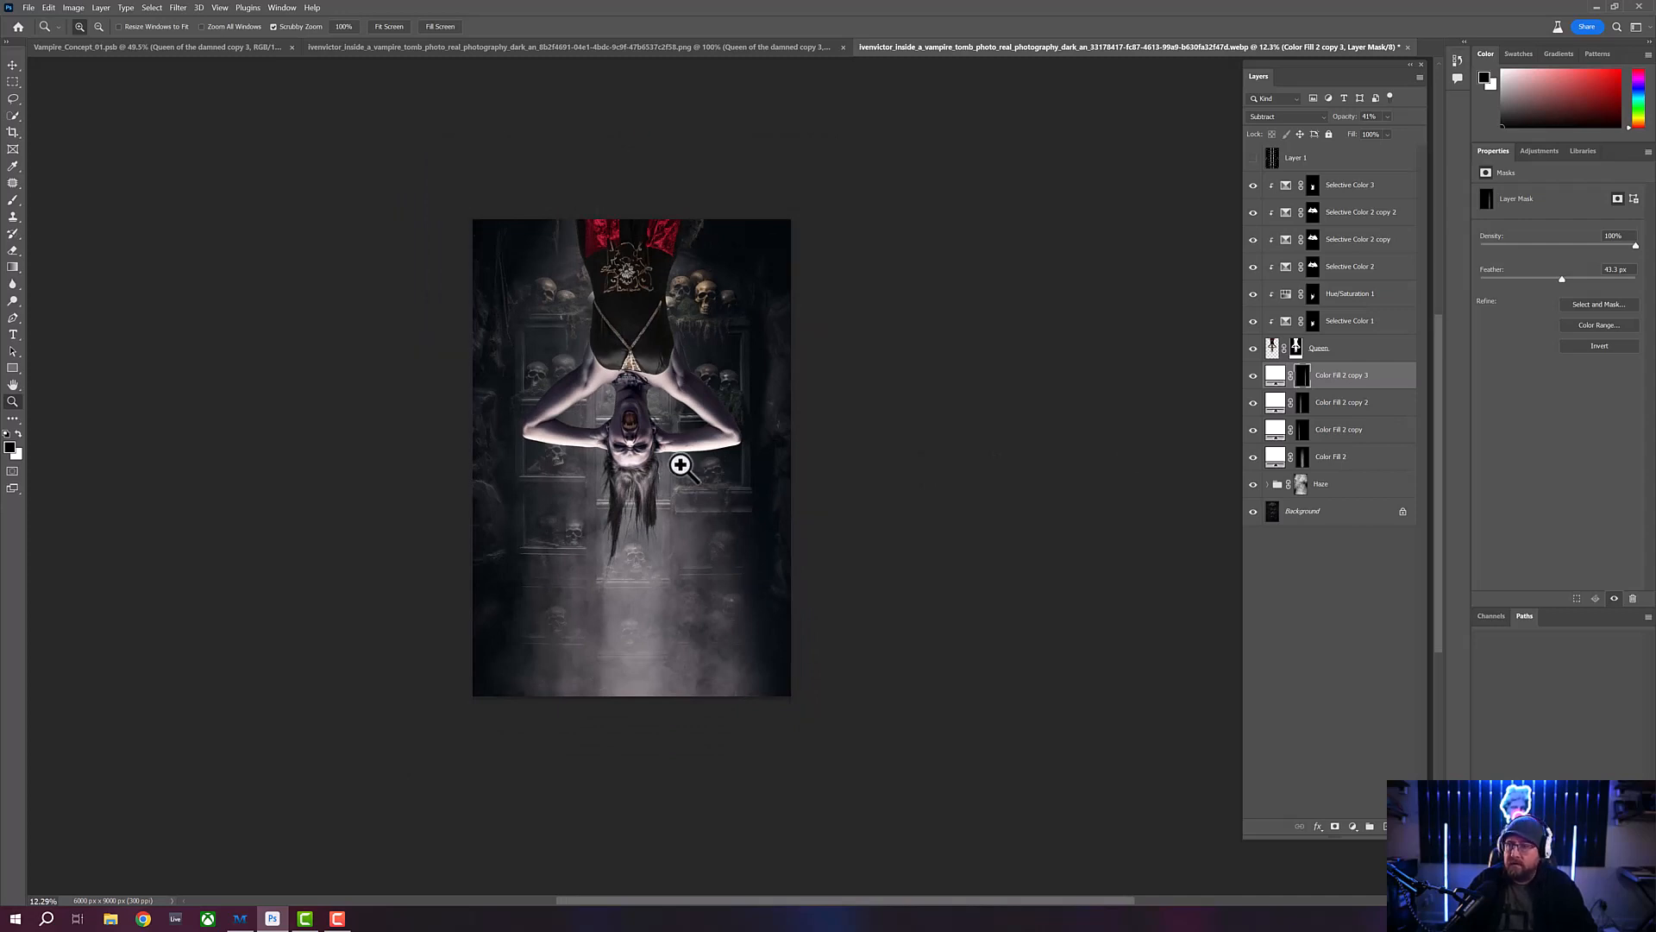
{"action": "left_click_drag", "start_coordinate": [633, 452], "coordinate": [656, 459]}
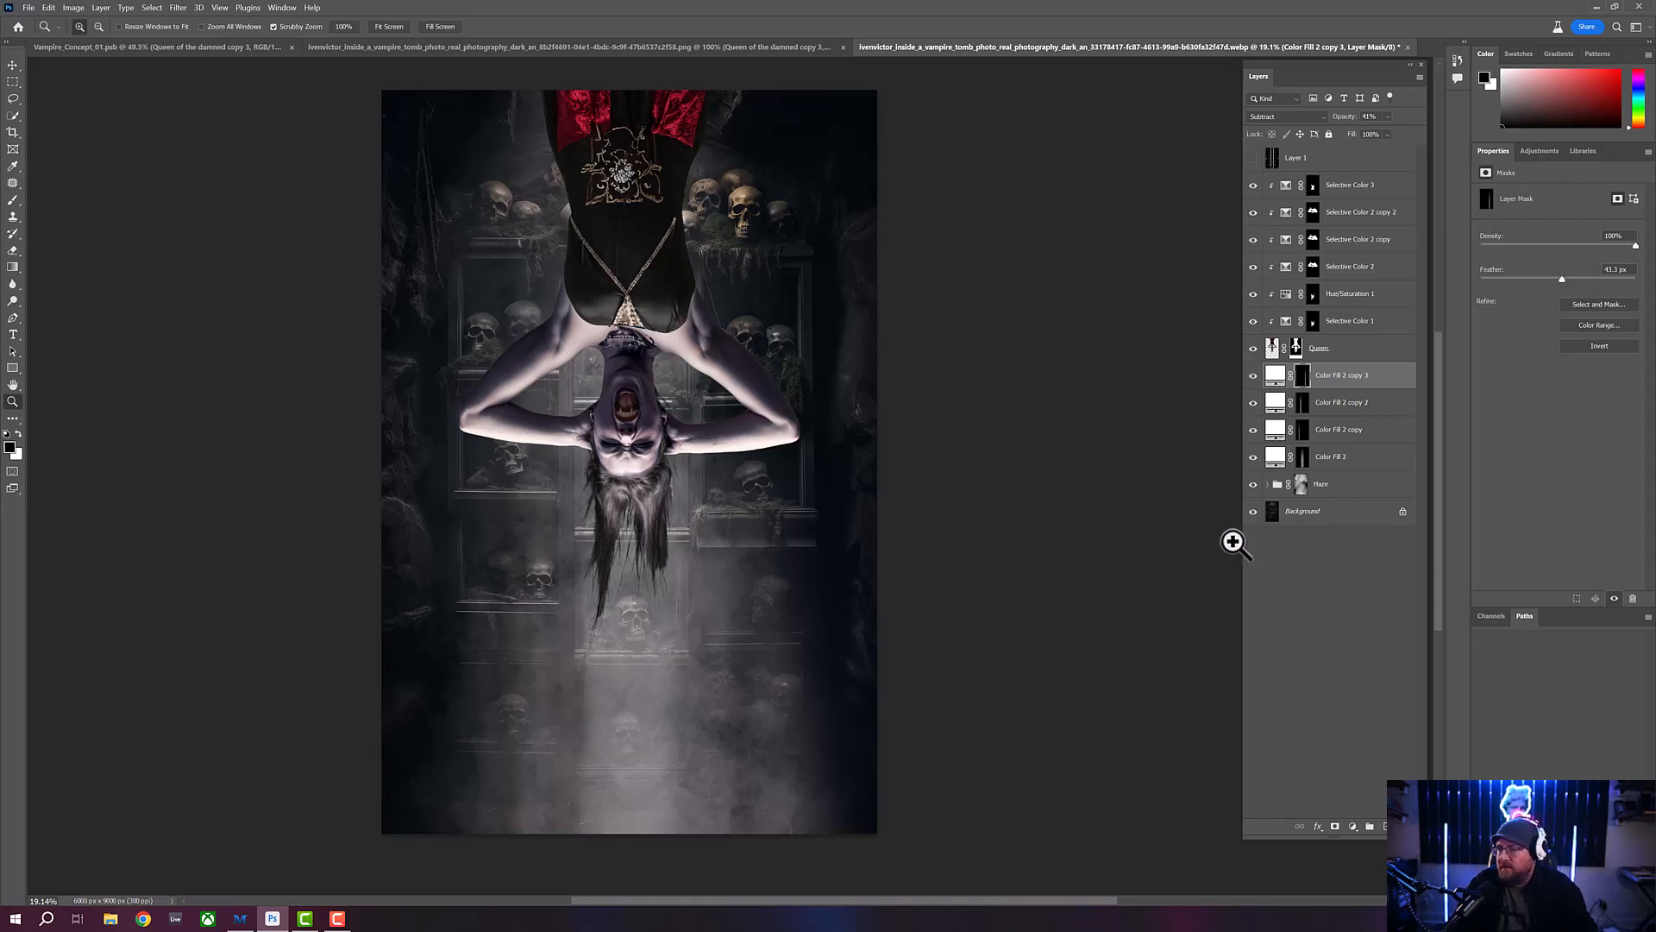
{"action": "left_click", "coordinate": [1367, 485]}
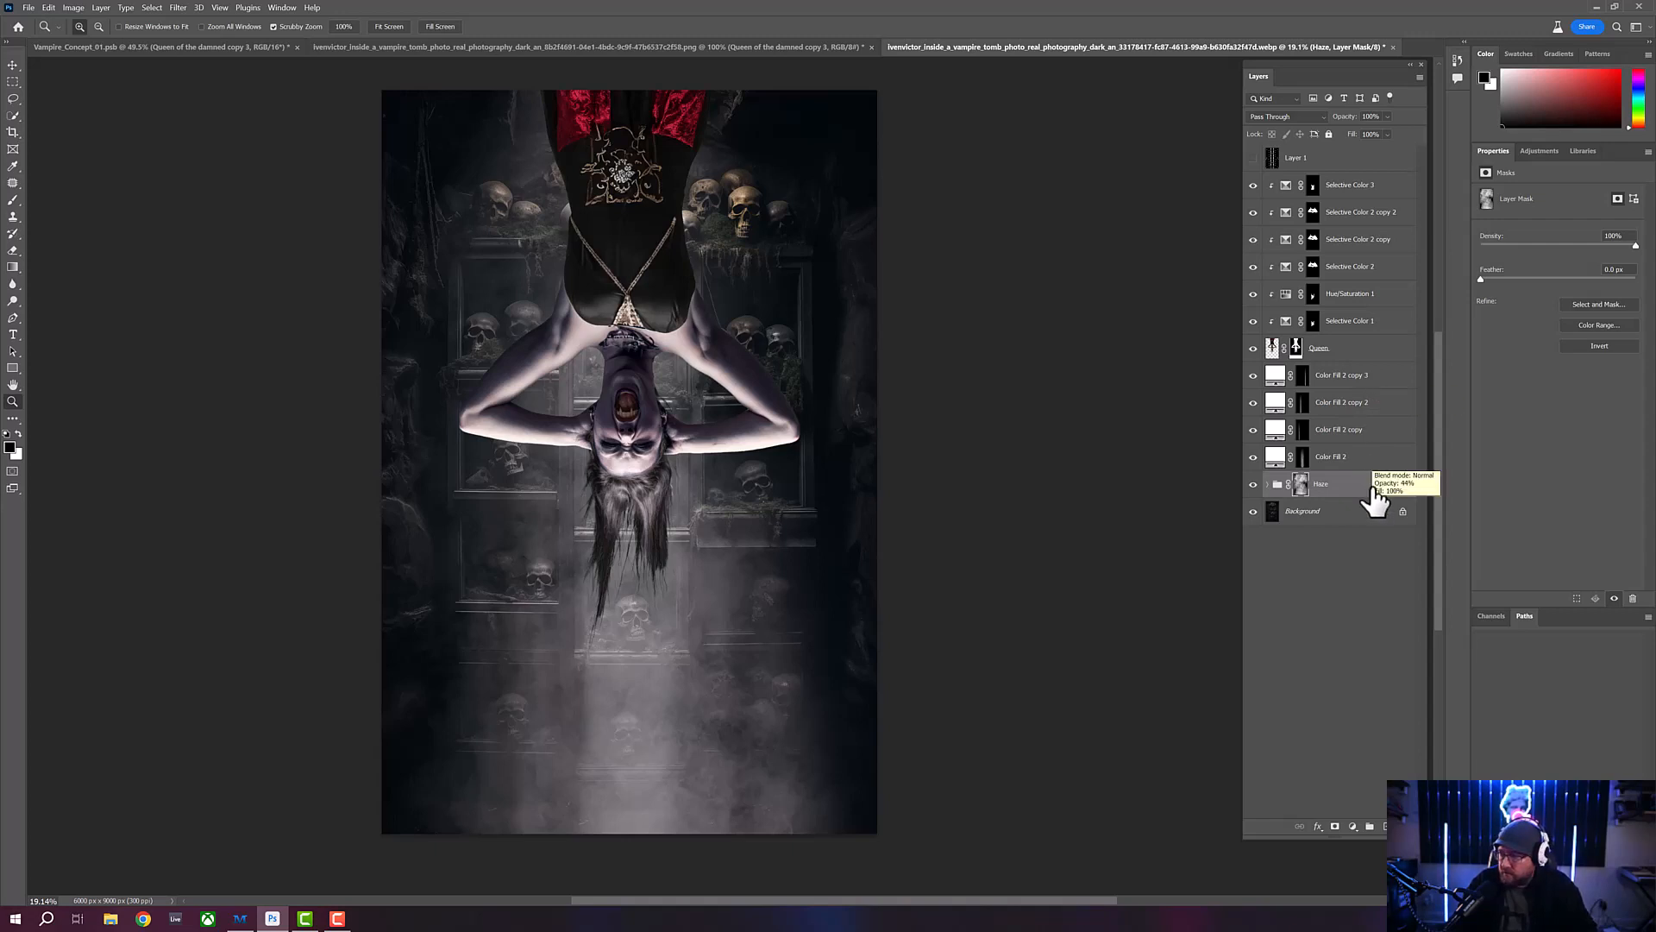
{"action": "left_click", "coordinate": [1394, 379], "text": "shift"}
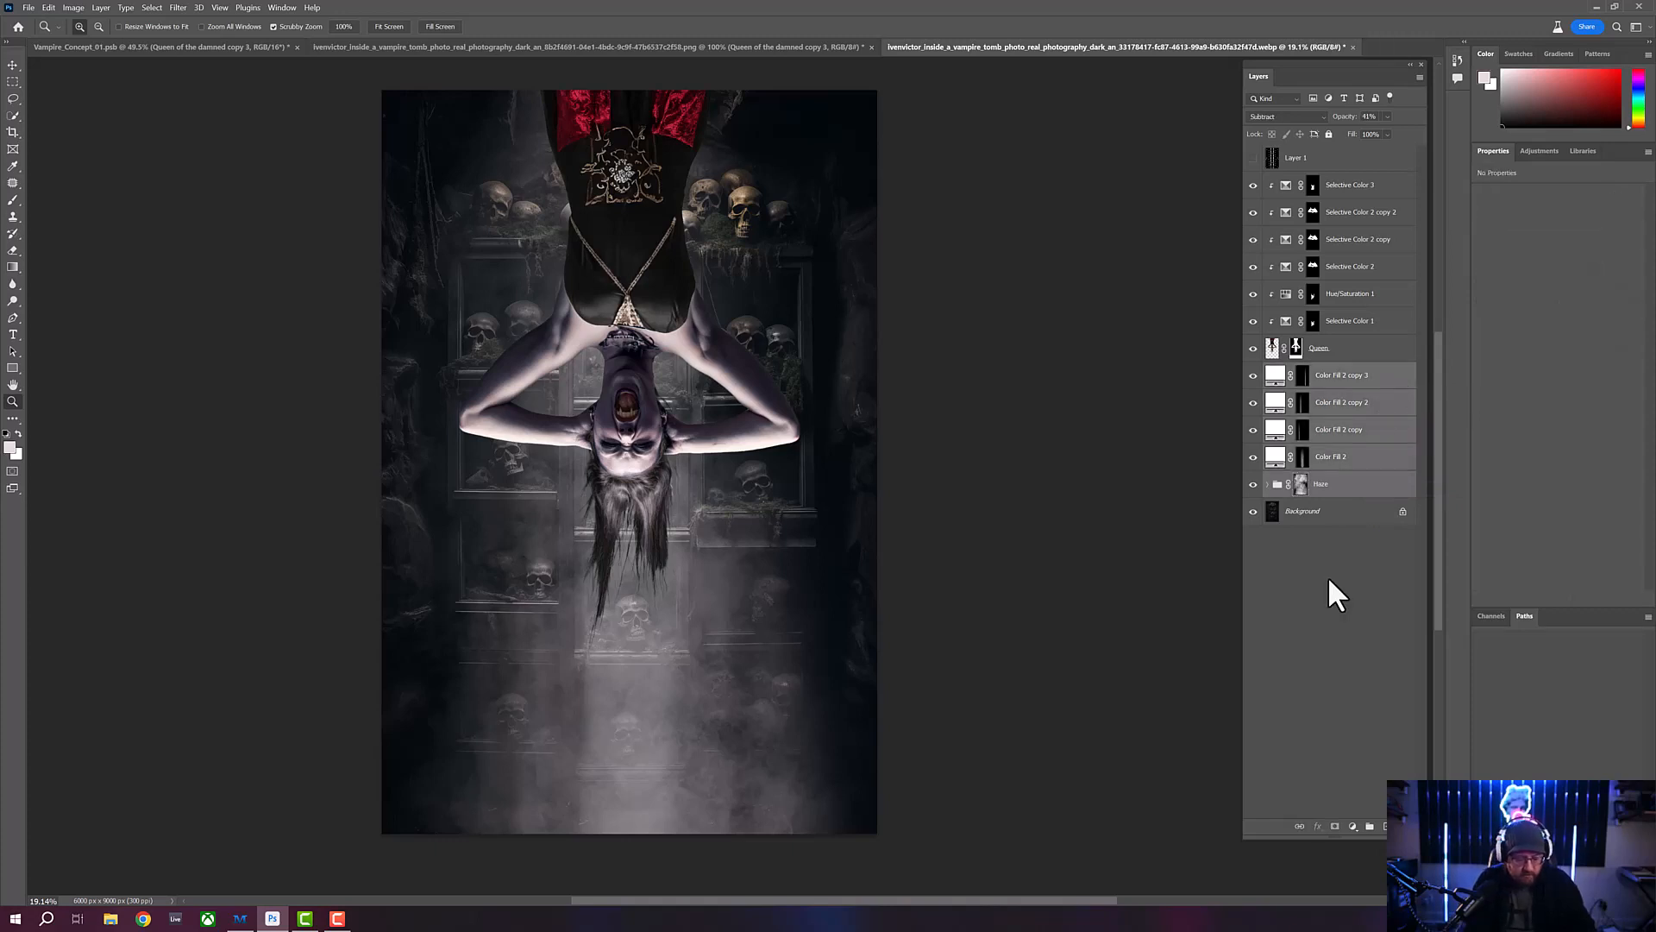
{"action": "key", "text": "ctrl+j"}
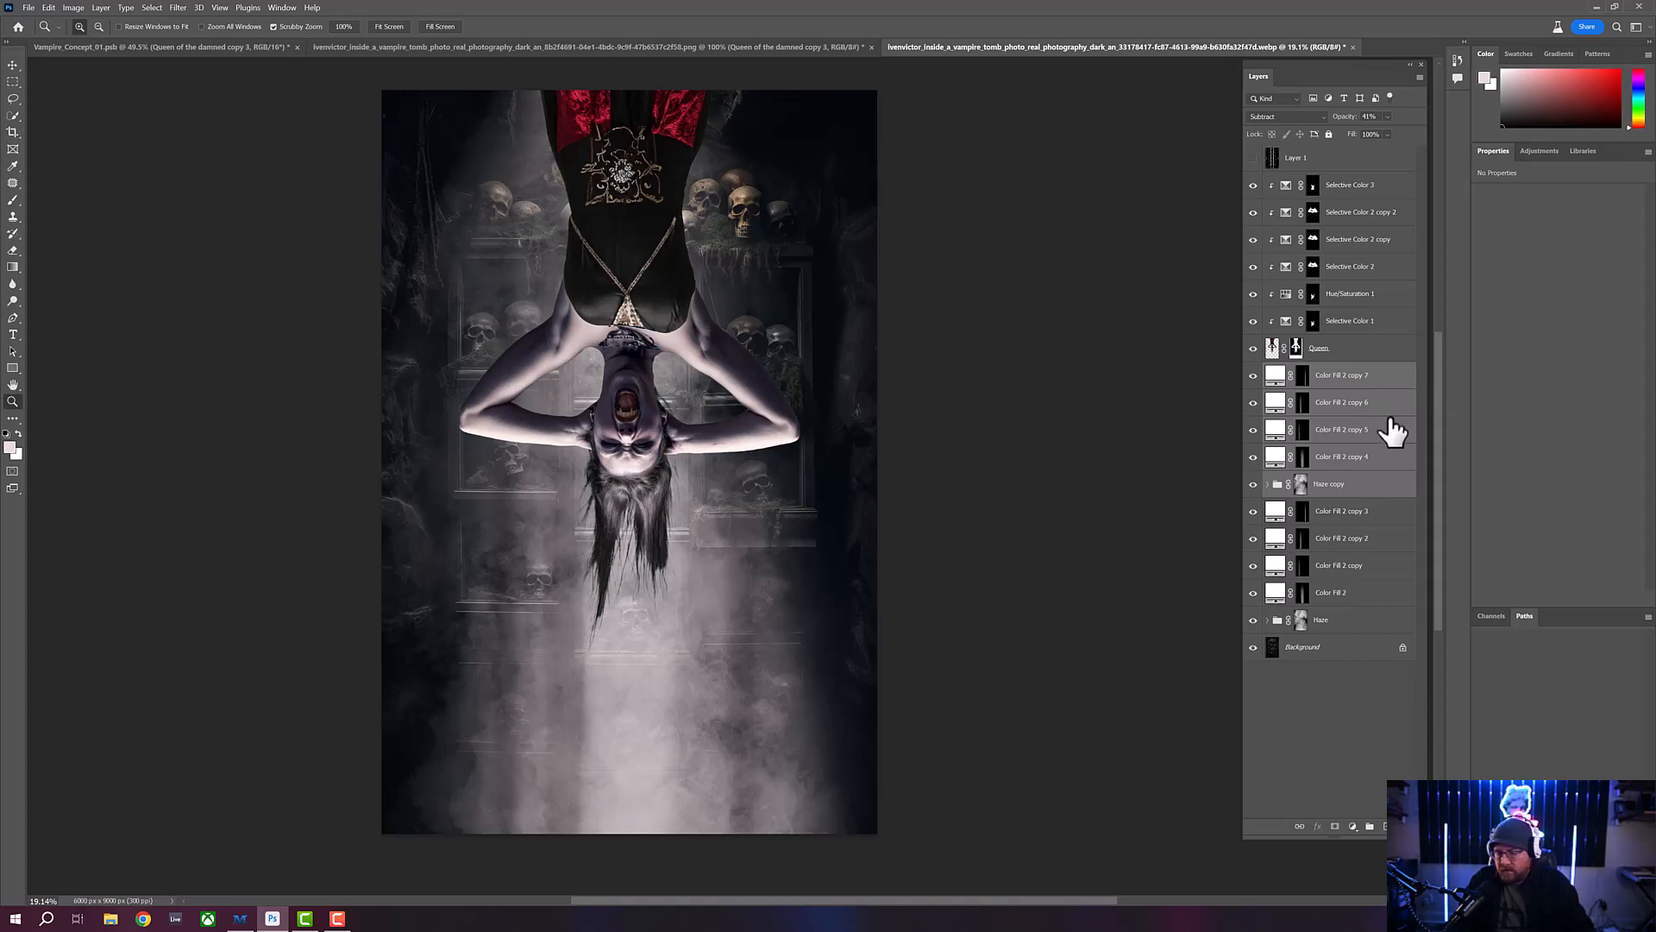
{"action": "key", "text": "ctrl+g"}
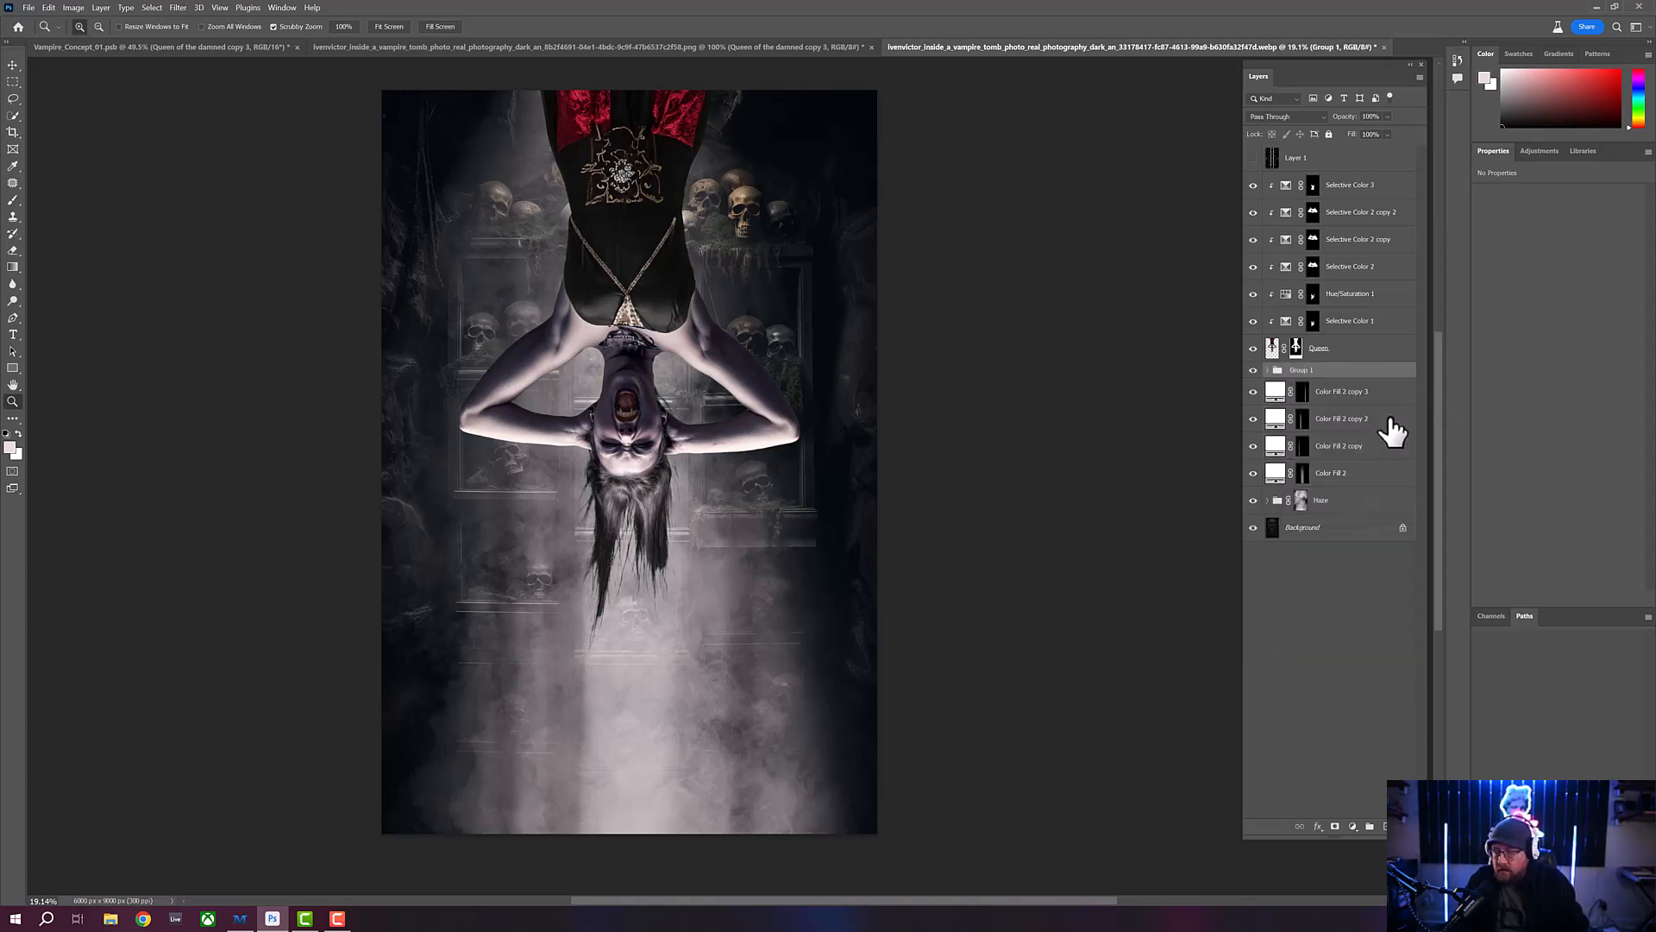
- Rename the new group of duplicated haze and beam layers as Haze_Foreground
{"action": "double_click", "coordinate": [1300, 370]}
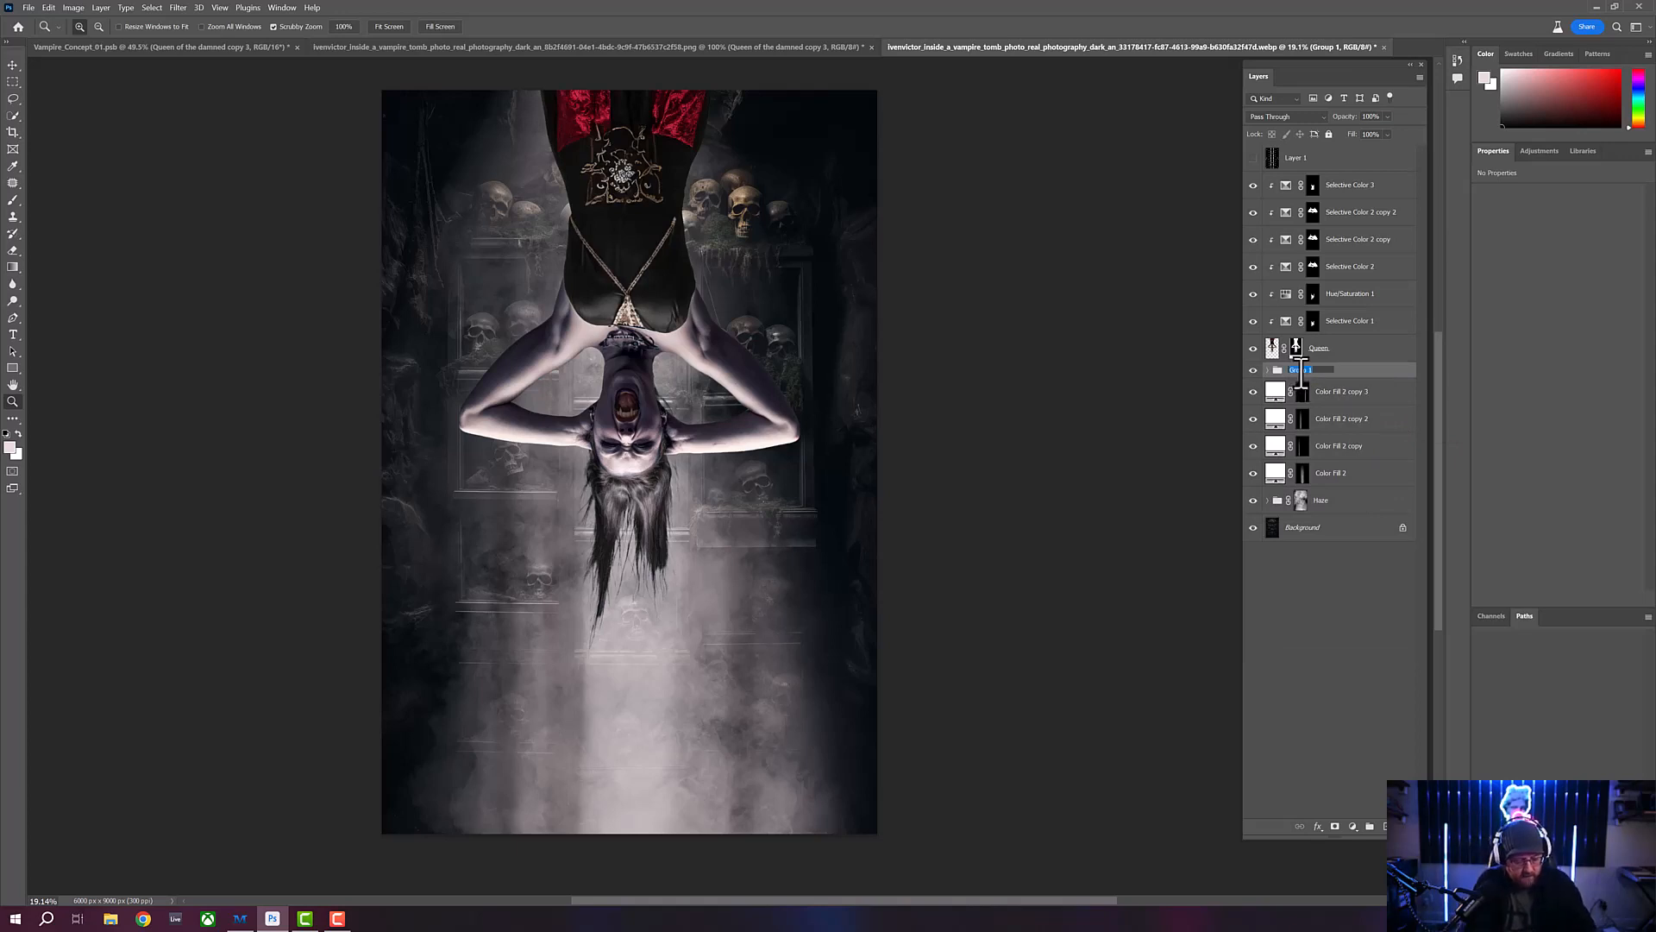
{"action": "type", "text": "Ha"}
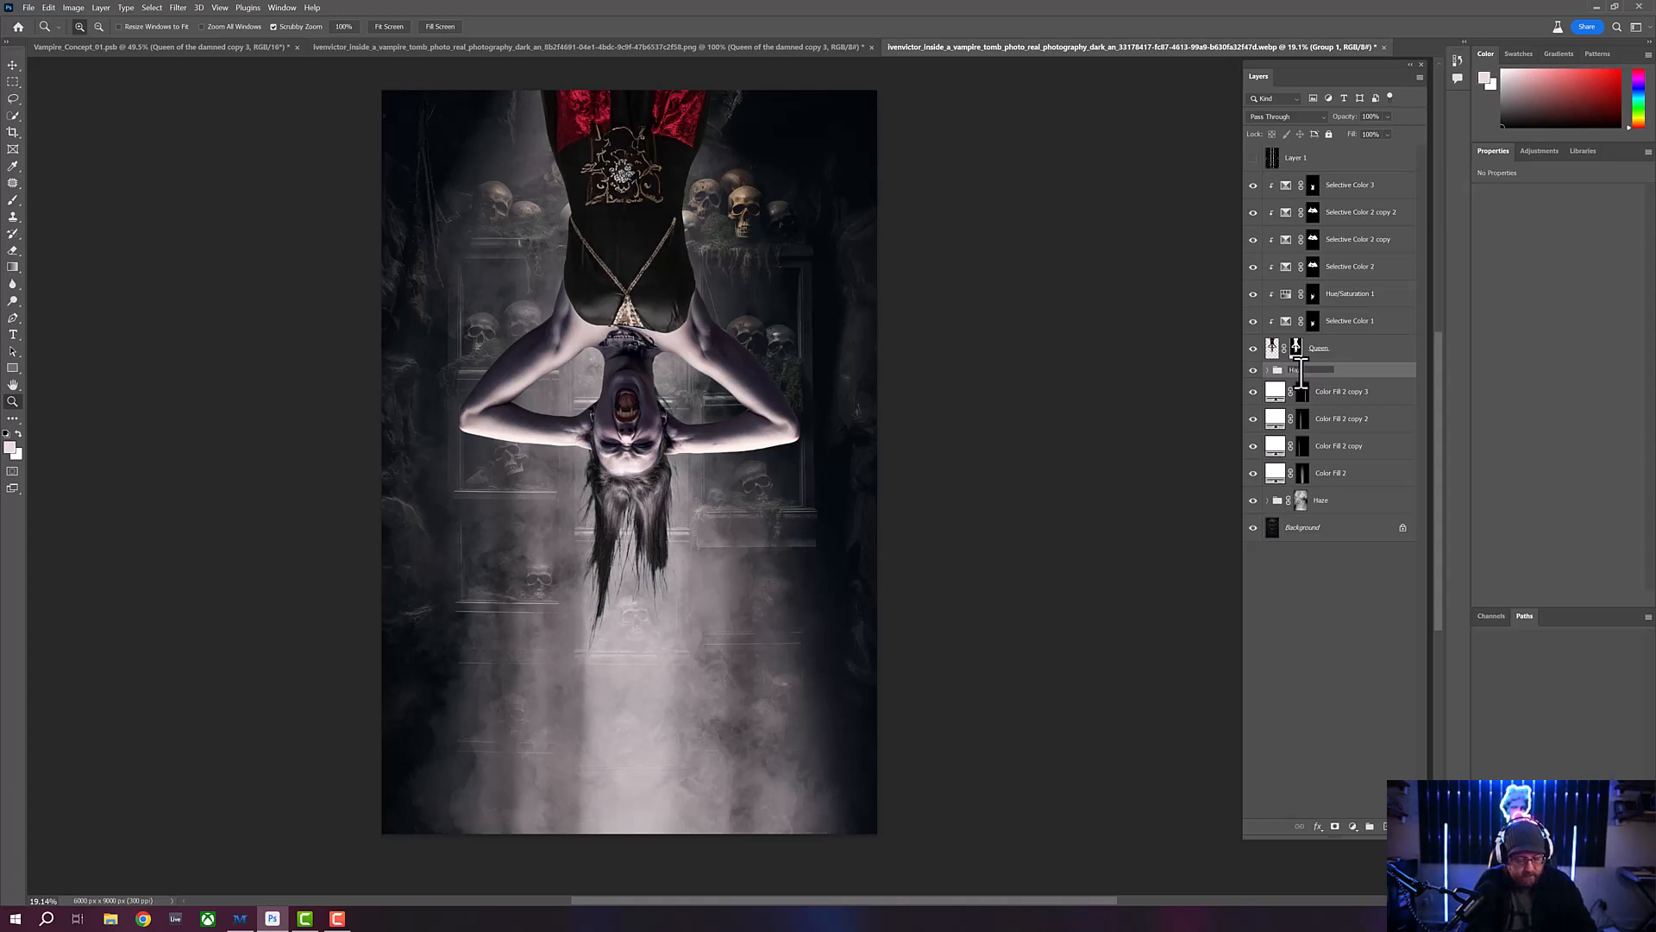
{"action": "type", "text": "ze Foreground"}
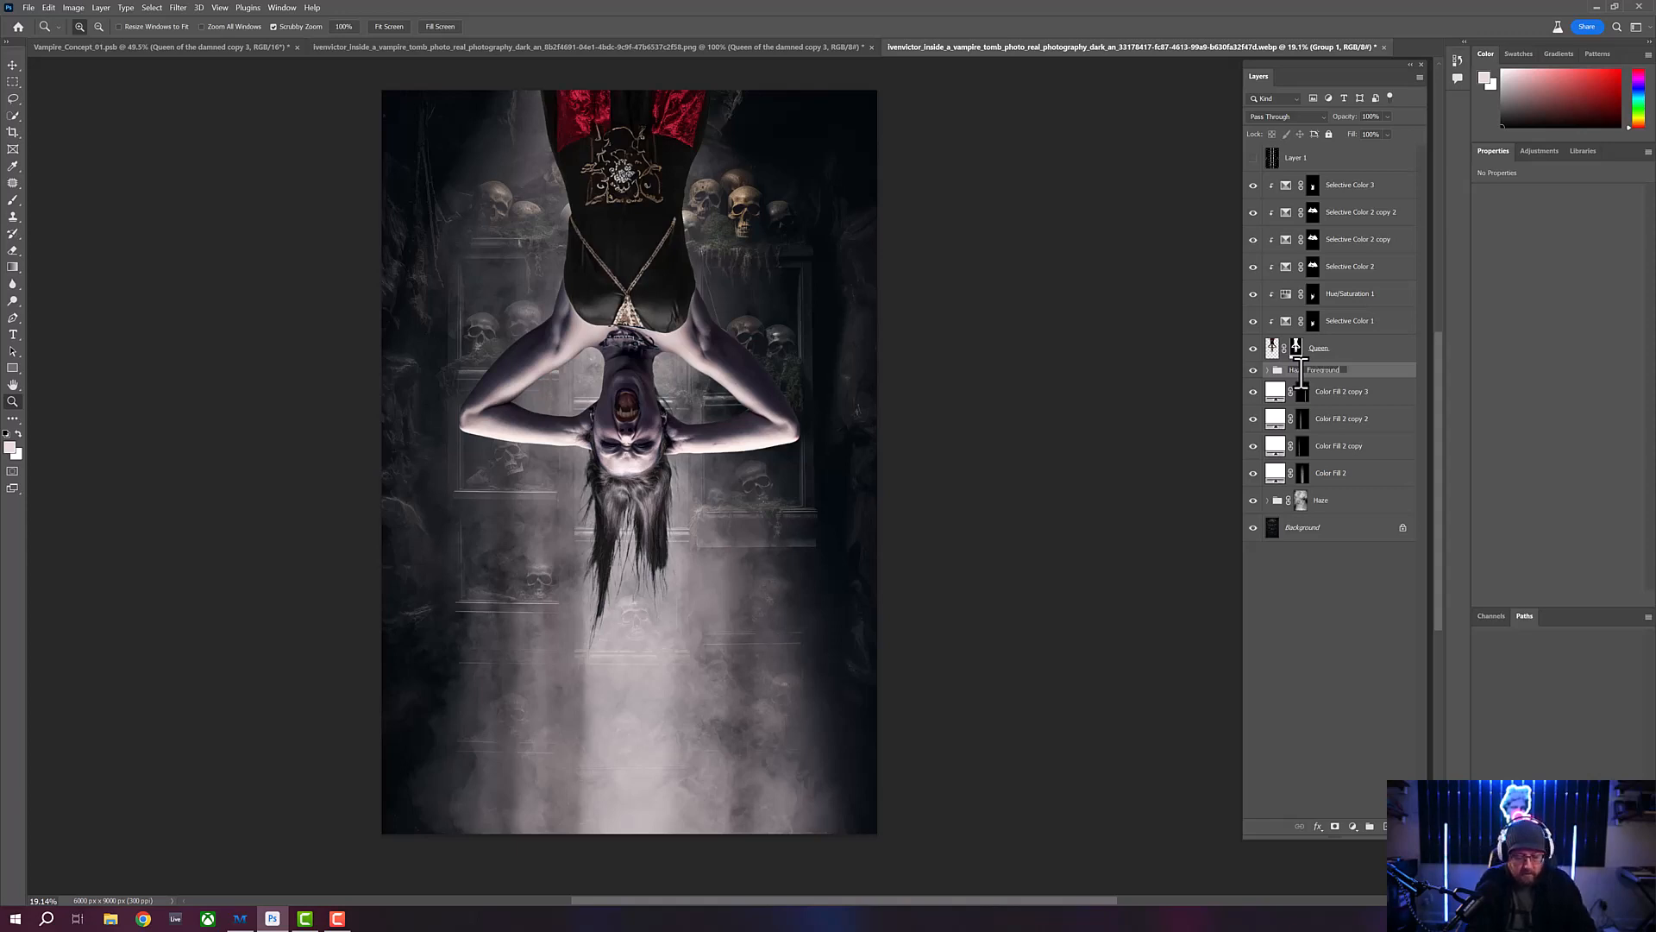
{"action": "key", "text": "Return"}
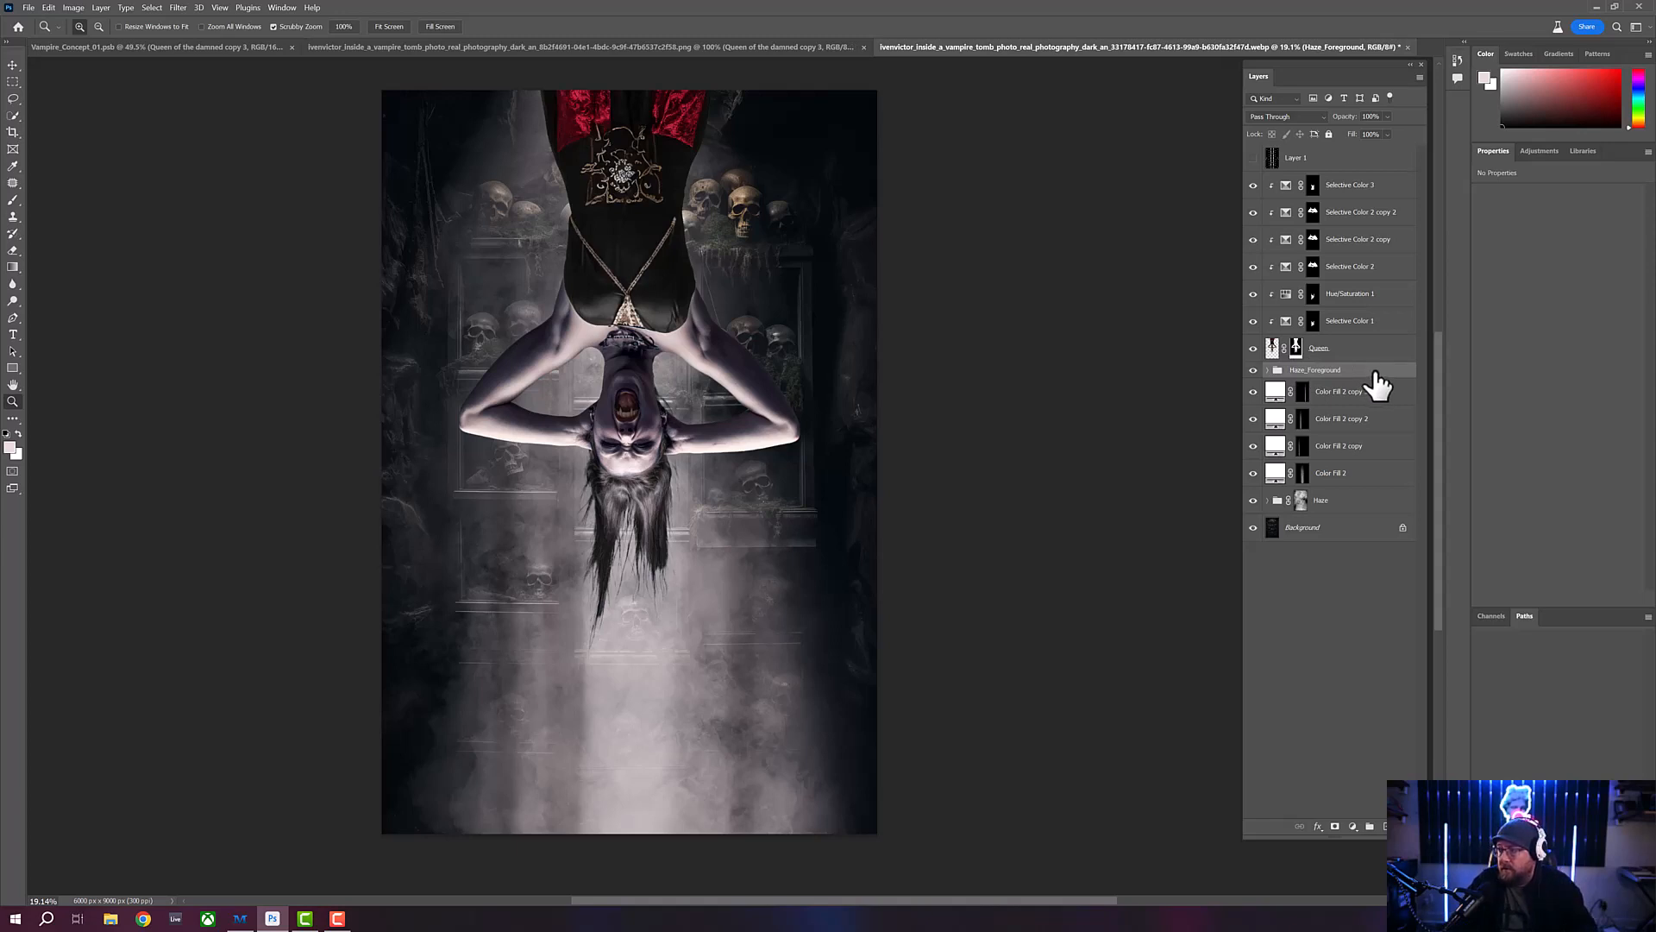
- Move the Haze_Foreground group above the Selective Color 3 layer and lower its opacity to about 40%
{"action": "left_click_drag", "start_coordinate": [1378, 385], "coordinate": [1375, 178]}
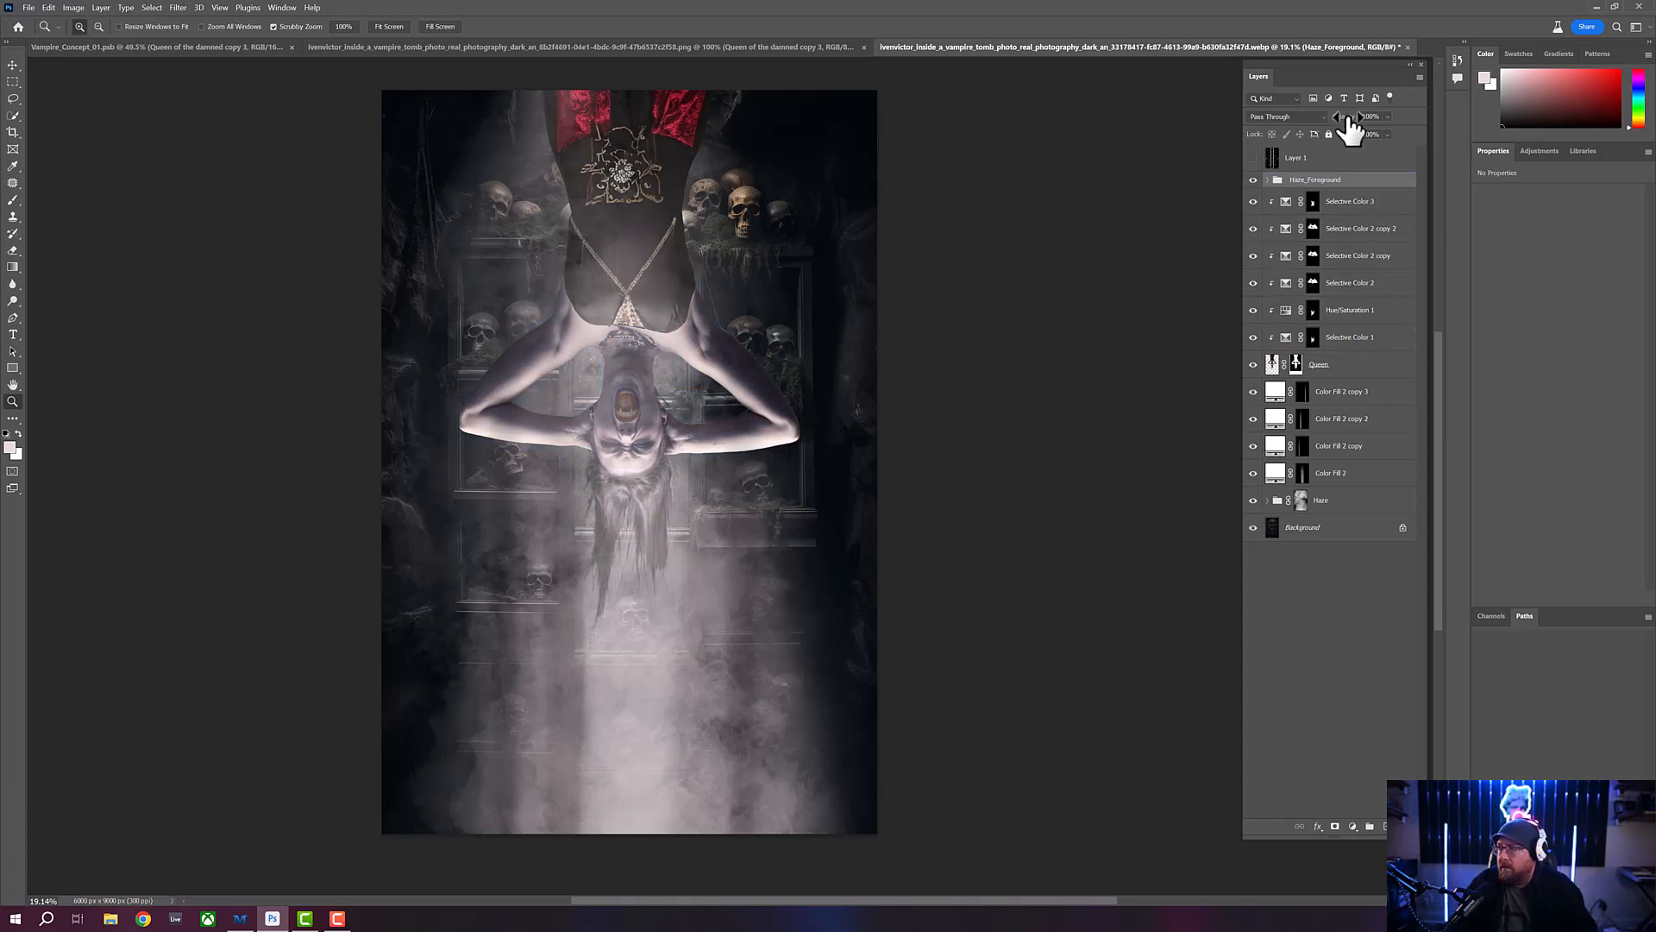
{"action": "left_click_drag", "start_coordinate": [1348, 121], "coordinate": [1244, 115]}
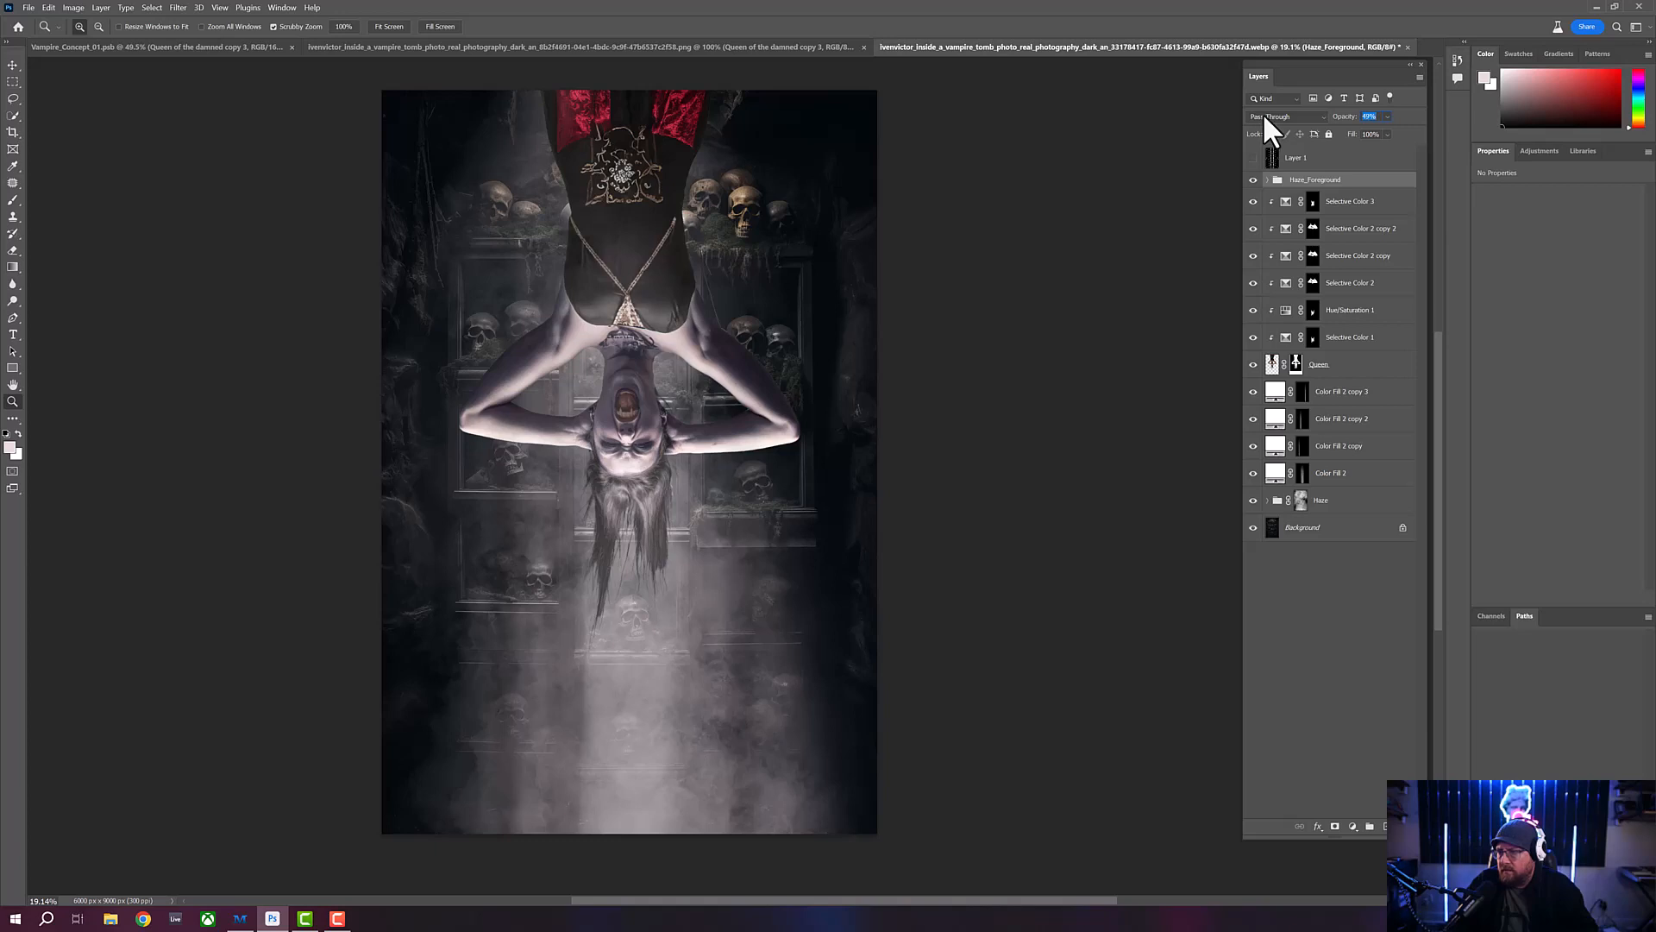
{"action": "key", "text": "Return"}
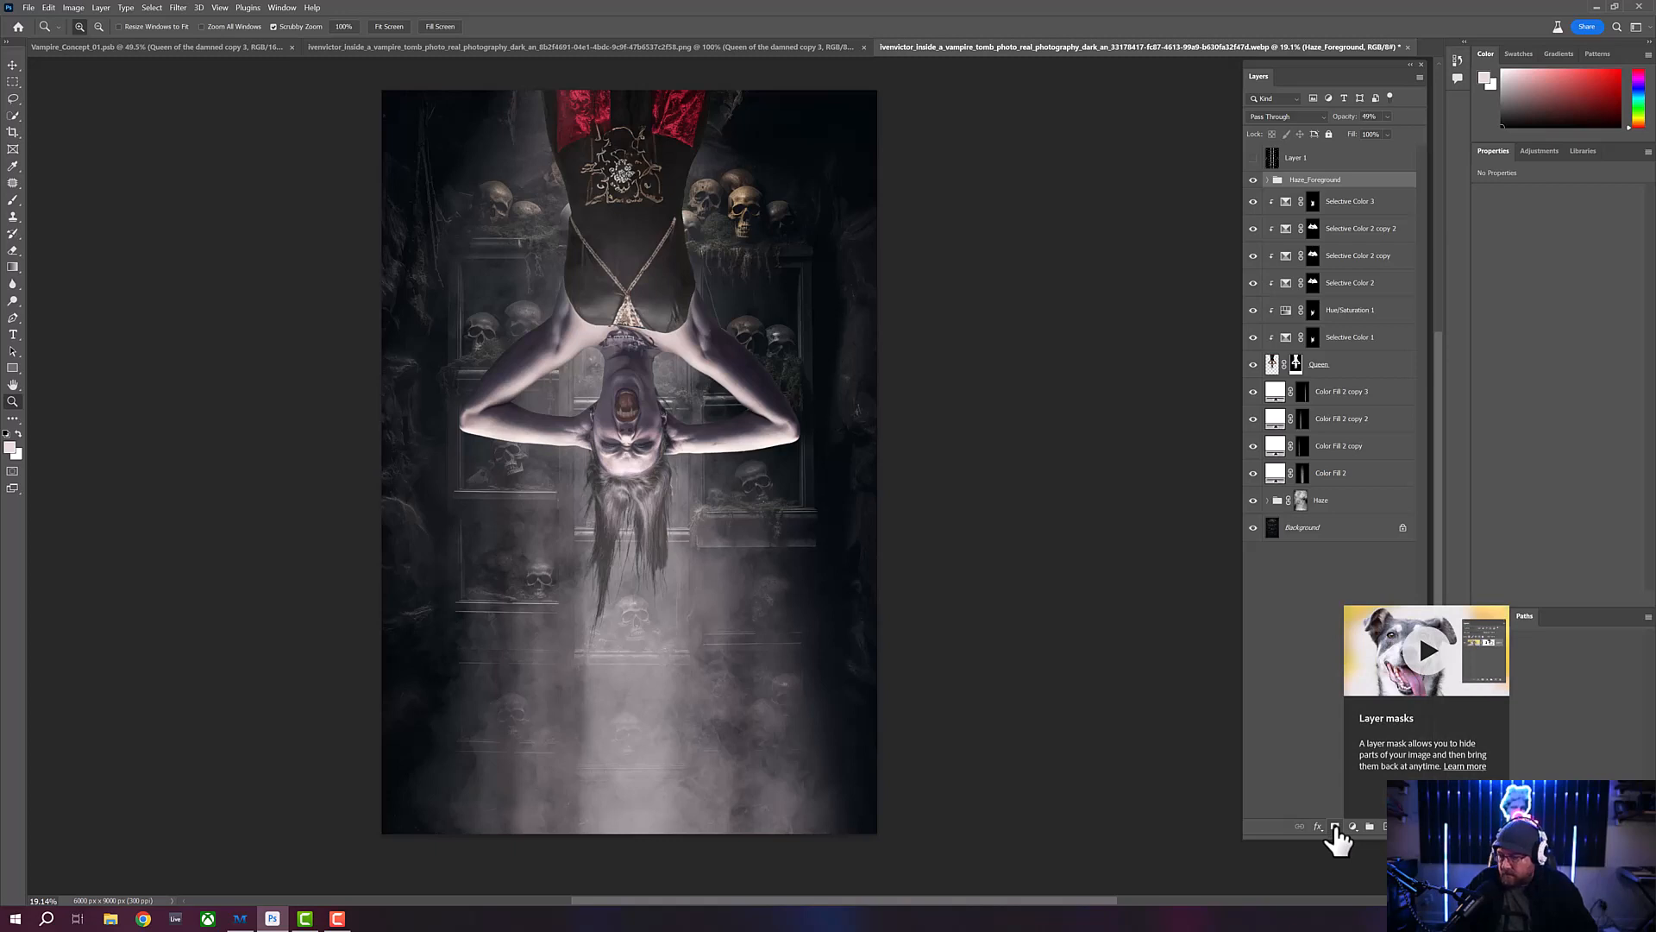
- Add a layer mask to the Haze_Foreground group and ready a black soft round brush at 600 px with 0% hardness
{"action": "left_click", "coordinate": [1334, 828]}
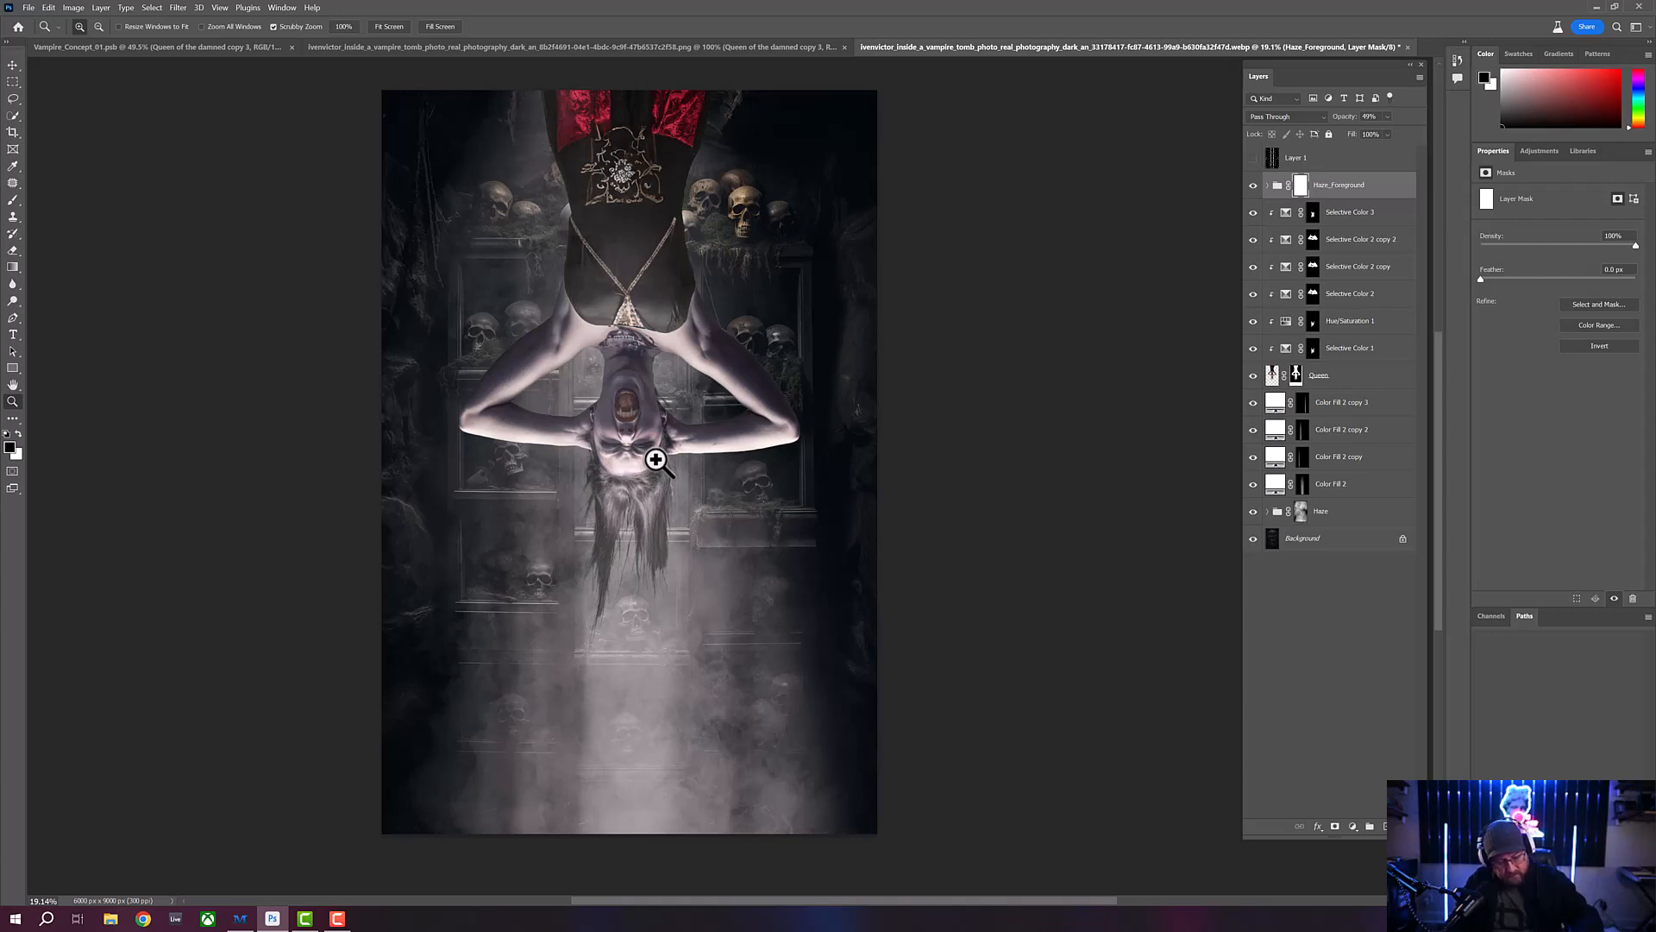
{"action": "key", "text": "b"}
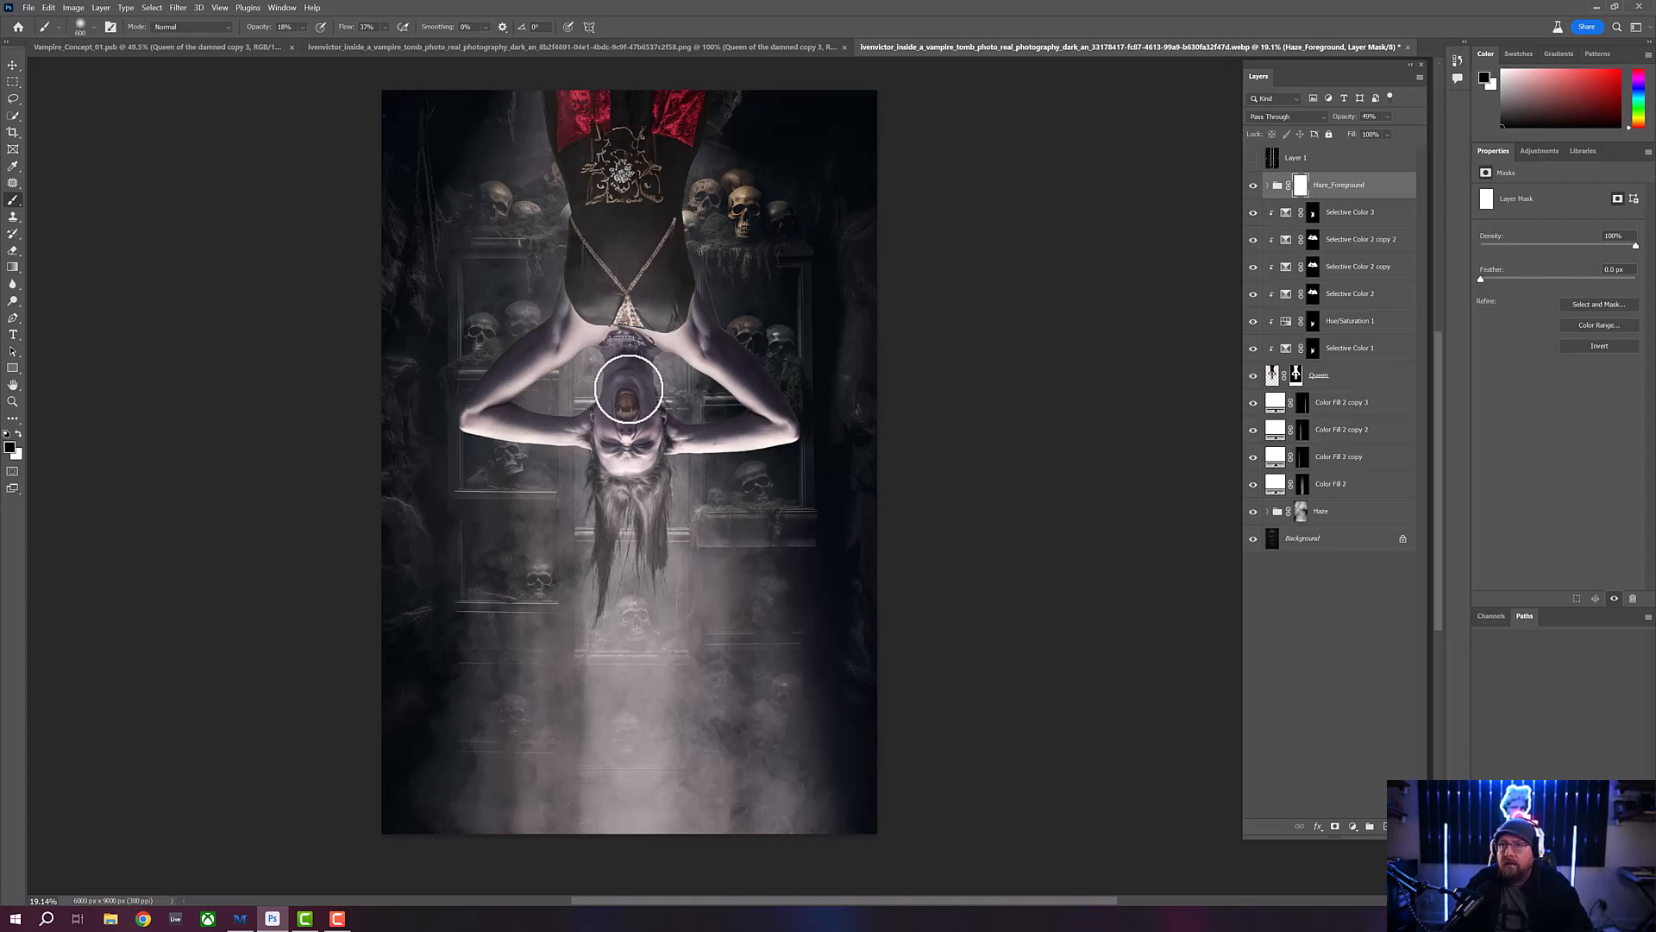
{"action": "key", "text": "bracketright"}
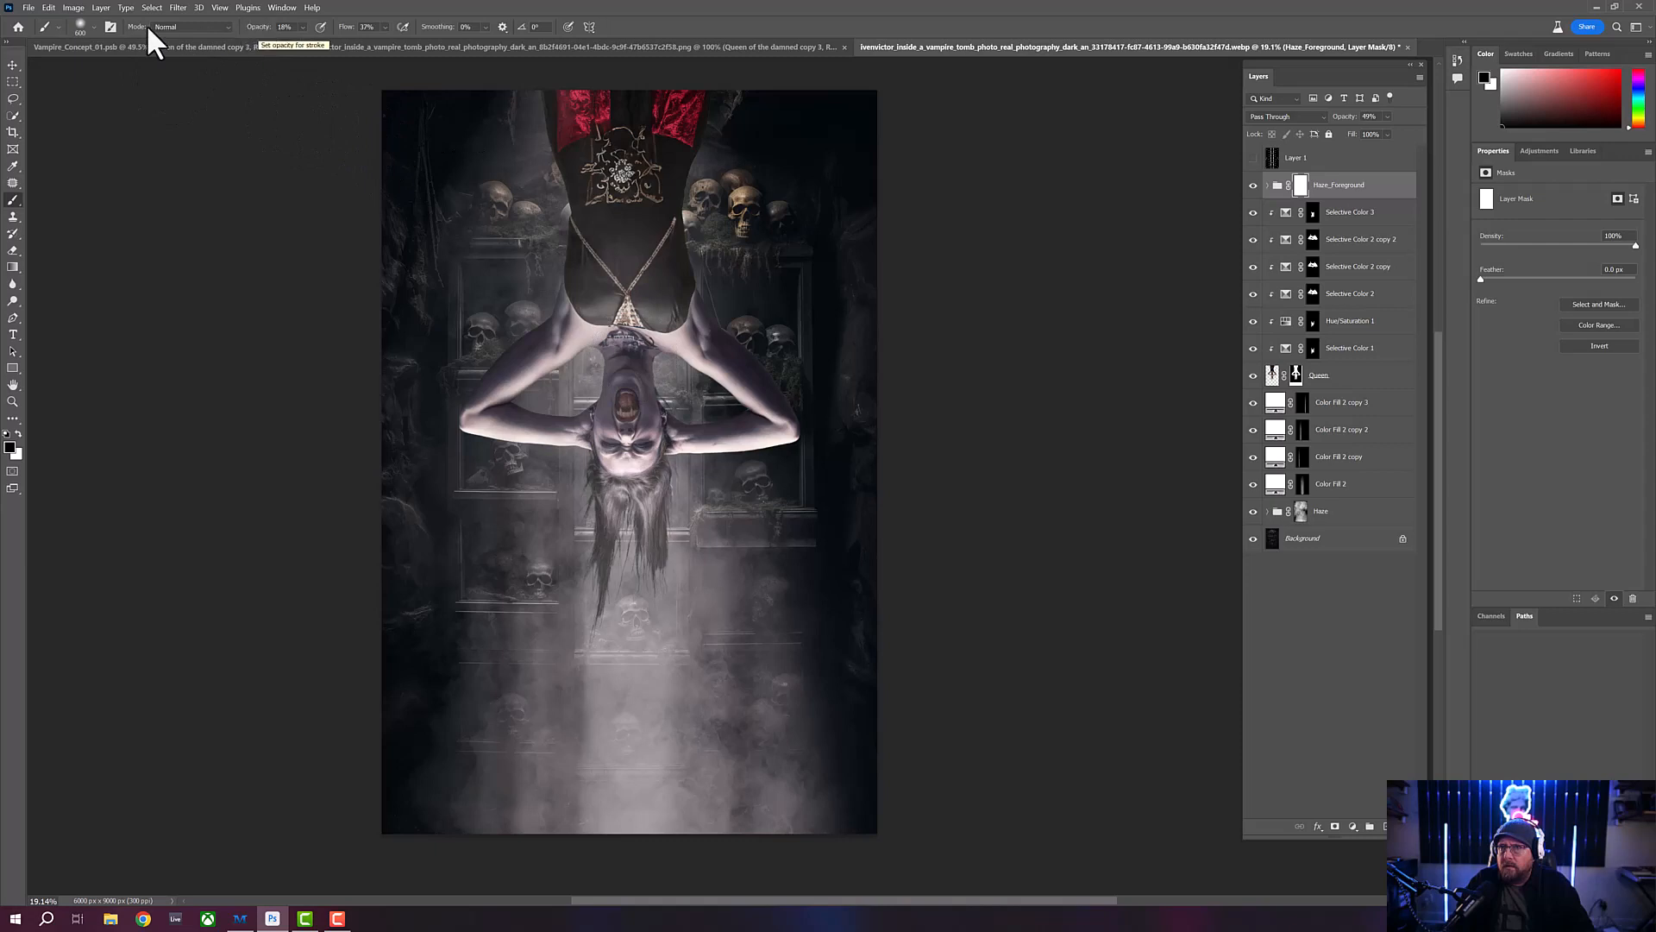
{"action": "left_click", "coordinate": [94, 27]}
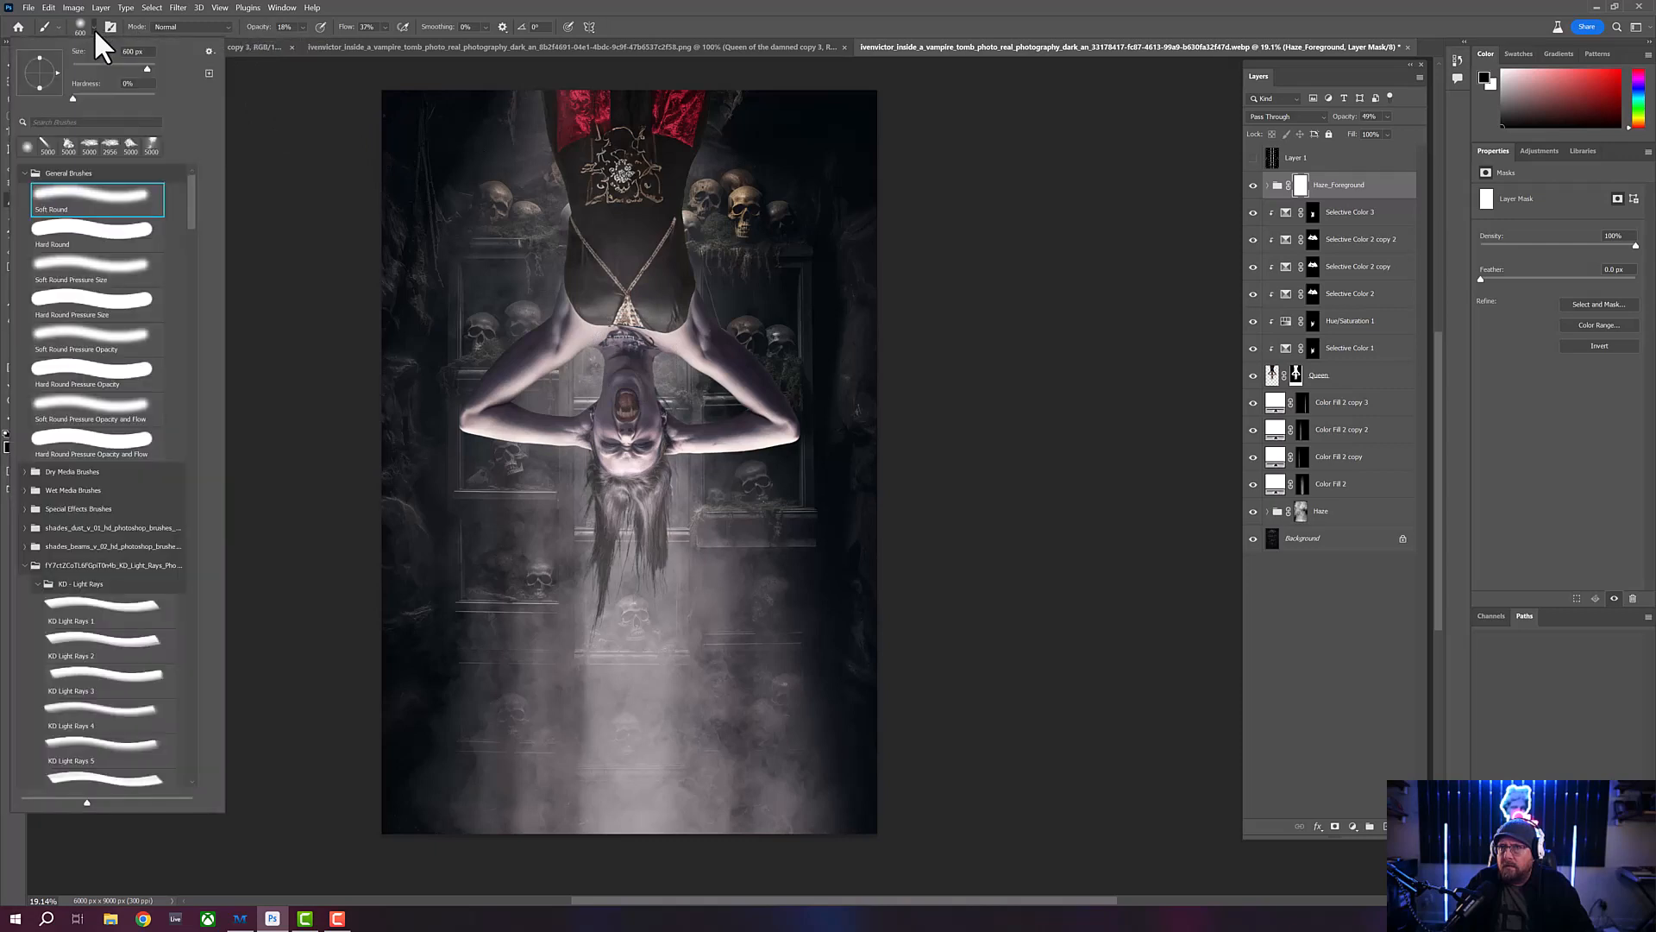
{"action": "left_click", "coordinate": [132, 93]}
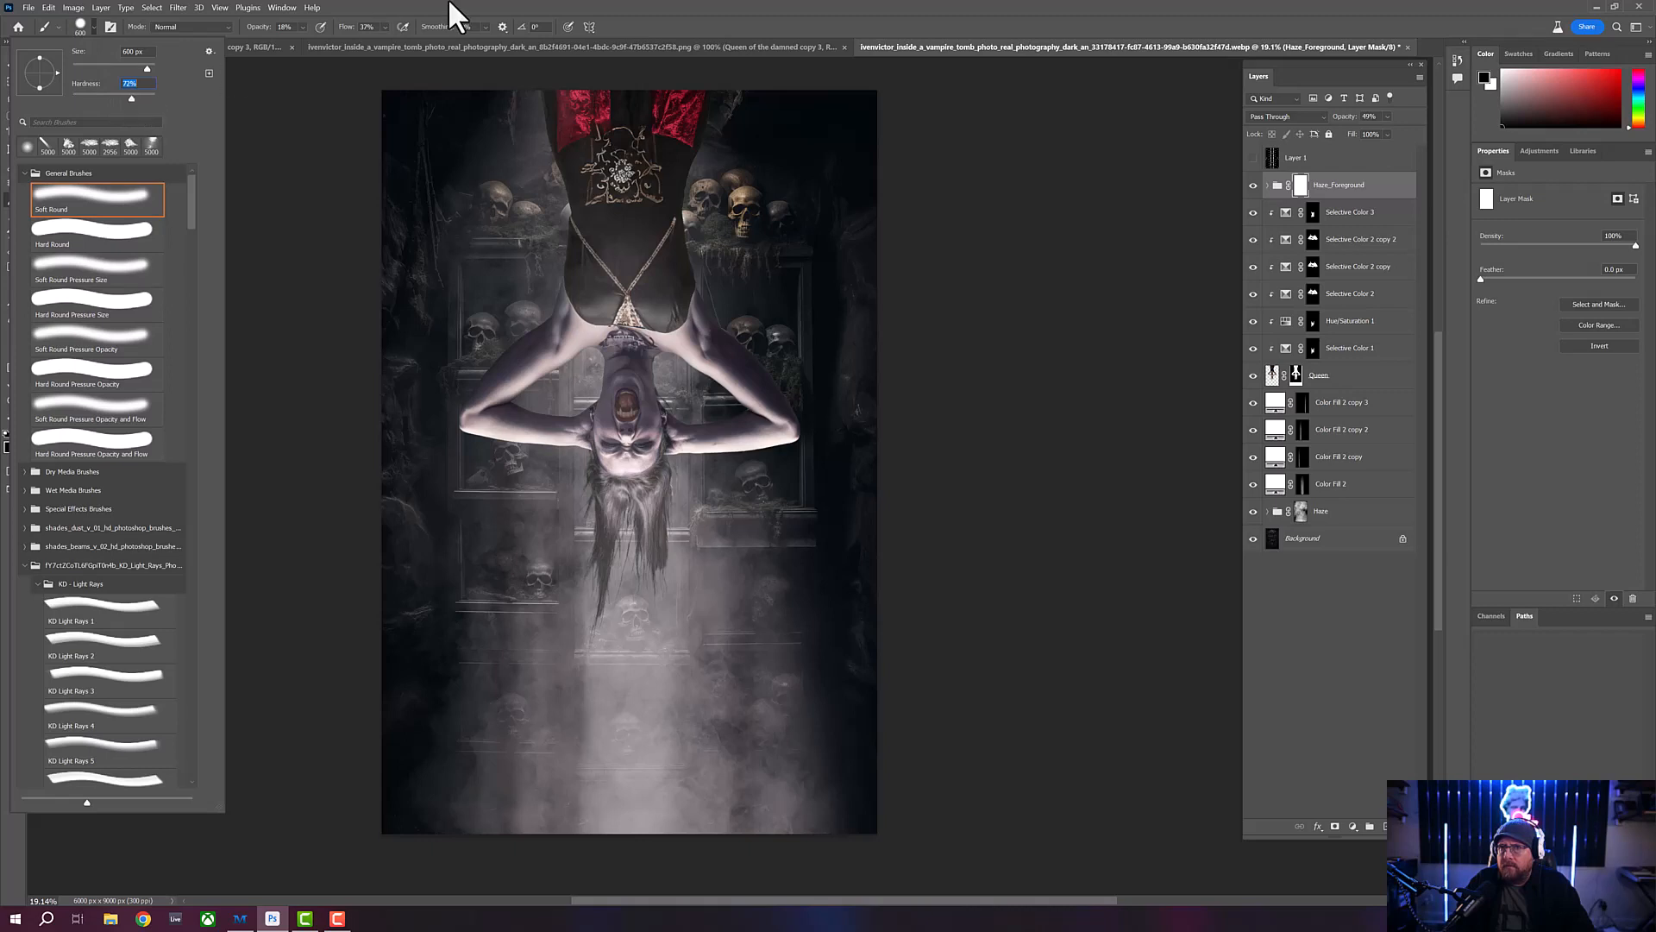
{"action": "key", "text": "Return"}
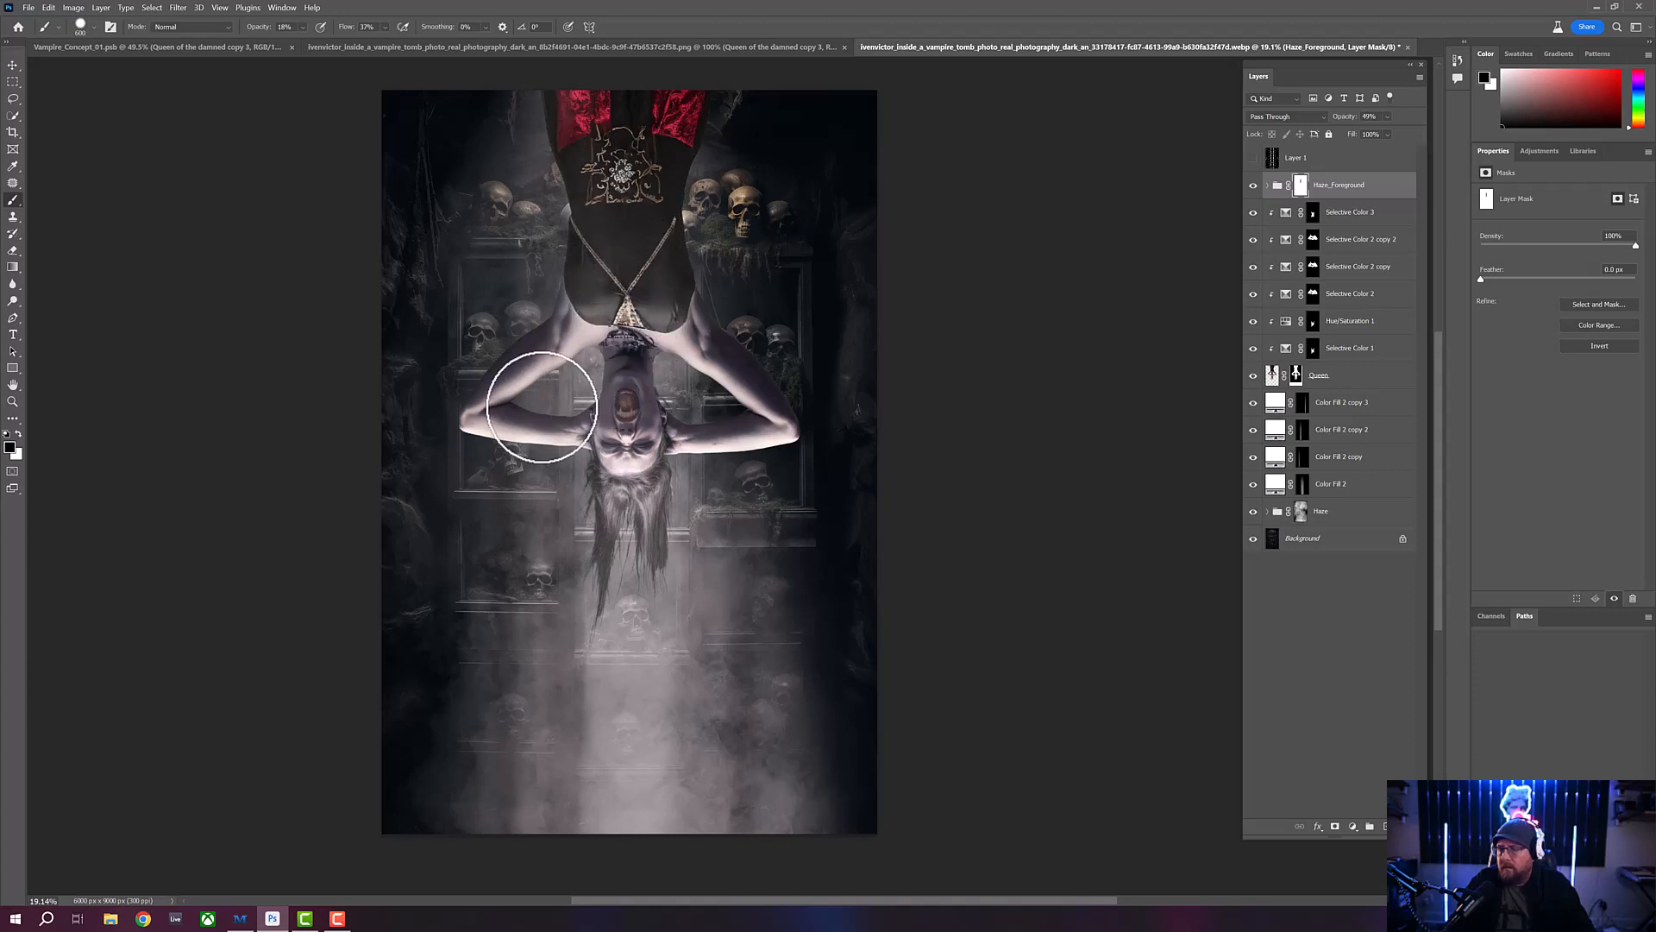
- Paint black on the Haze_Foreground mask over the woman's arms, neck and face with varying brush sizes to thin the haze
{"action": "key", "text": "bracketleft"}
{"action": "key", "text": "bracketleft"}
{"action": "key", "text": "bracketleft"}
{"action": "key", "text": "bracketleft"}
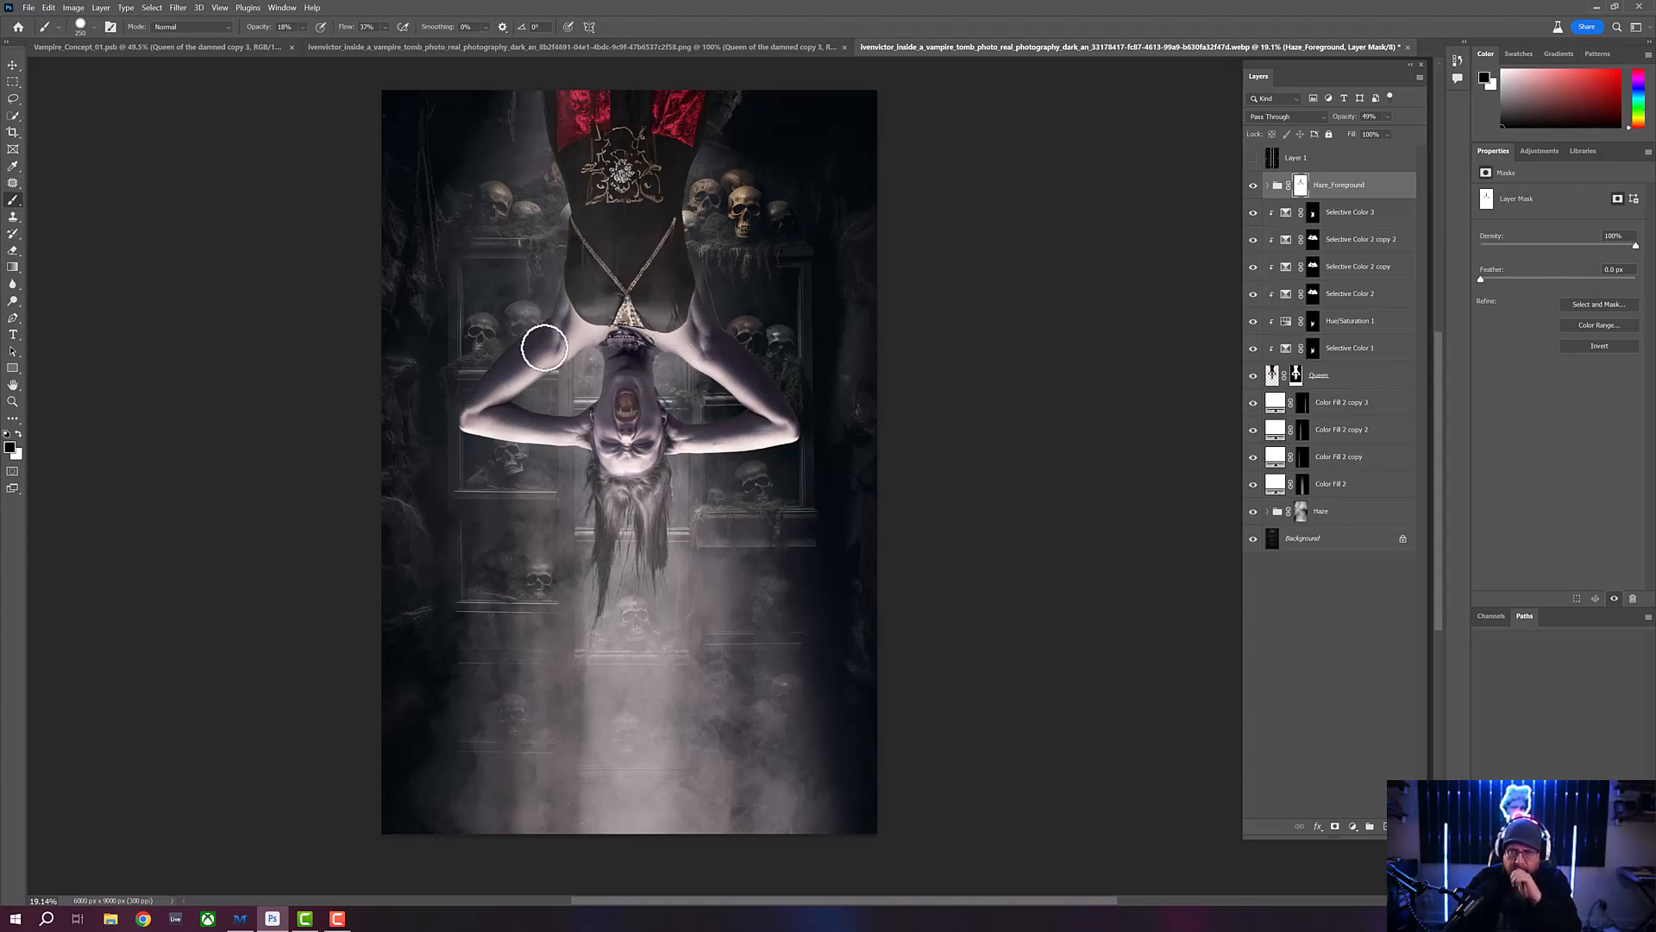
{"action": "key", "text": "bracketright"}
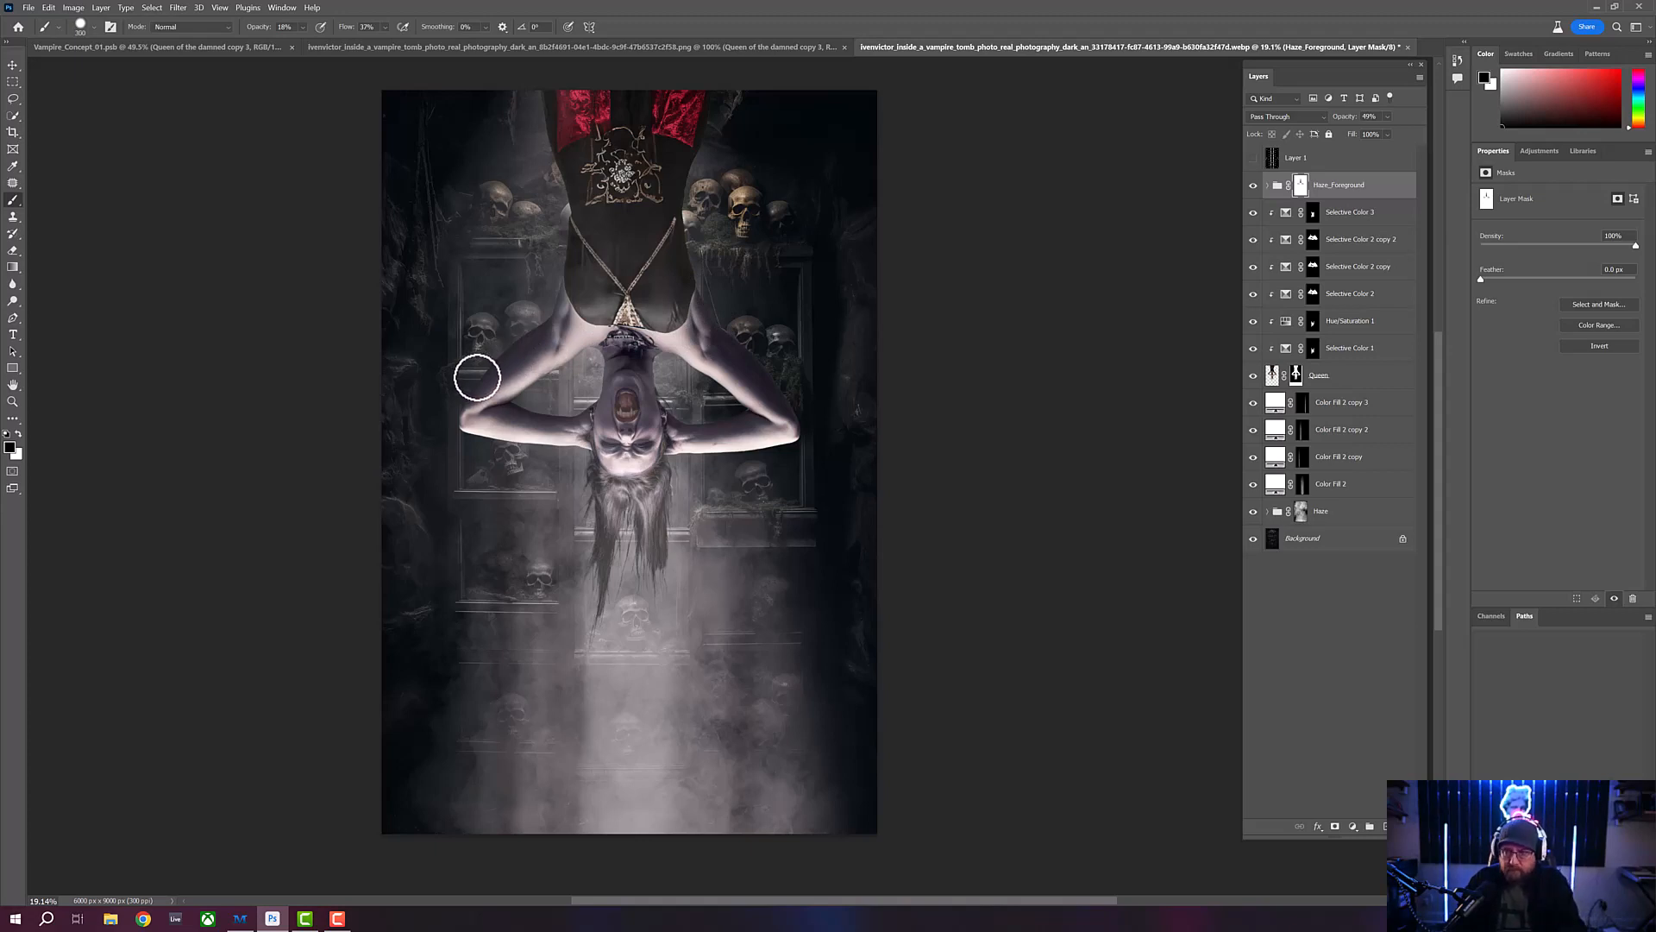
{"action": "key", "text": "bracketright"}
{"action": "key", "text": "bracketright"}
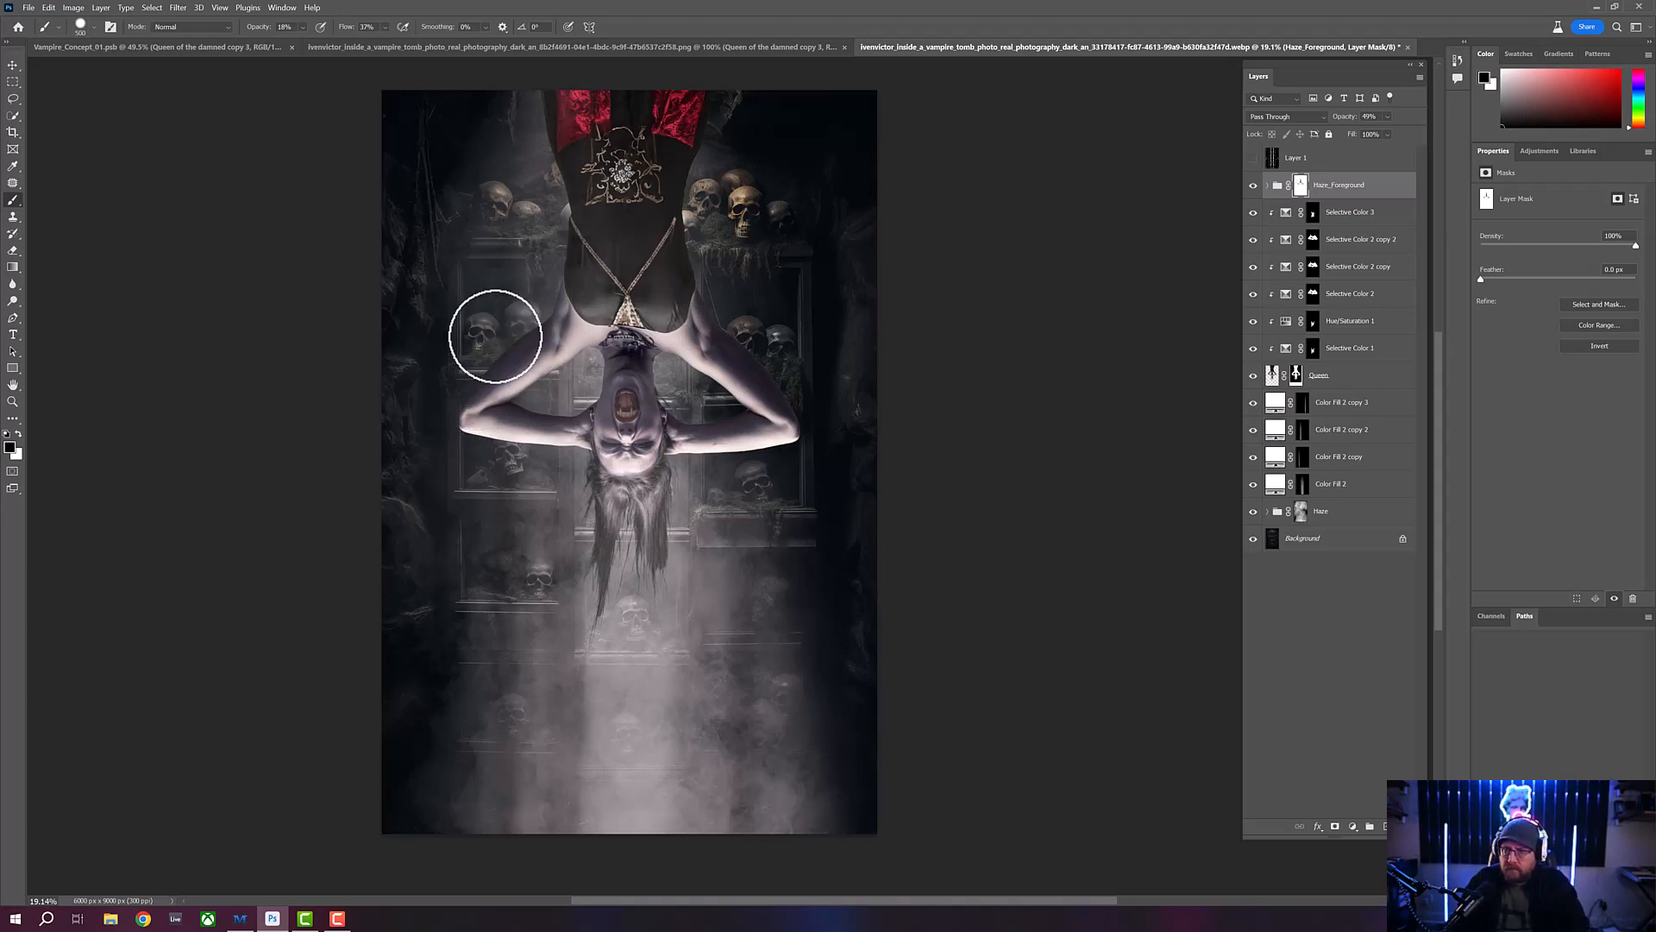
{"action": "mouse_move", "coordinate": [495, 337]}
{"action": "left_mouse_down"}
{"action": "mouse_move", "coordinate": [505, 226]}
{"action": "mouse_move", "coordinate": [513, 341]}
{"action": "mouse_move", "coordinate": [524, 217]}
{"action": "mouse_move", "coordinate": [535, 322]}
{"action": "mouse_move", "coordinate": [545, 182]}
{"action": "mouse_move", "coordinate": [551, 316]}
{"action": "mouse_move", "coordinate": [556, 136]}
{"action": "mouse_move", "coordinate": [548, 317]}
{"action": "mouse_move", "coordinate": [545, 217]}
{"action": "mouse_move", "coordinate": [515, 343]}
{"action": "mouse_move", "coordinate": [510, 212]}
{"action": "mouse_move", "coordinate": [500, 356]}
{"action": "mouse_move", "coordinate": [487, 249]}
{"action": "mouse_move", "coordinate": [484, 371]}
{"action": "mouse_move", "coordinate": [483, 249]}
{"action": "mouse_move", "coordinate": [478, 384]}
{"action": "mouse_move", "coordinate": [495, 270]}
{"action": "mouse_move", "coordinate": [508, 341]}
{"action": "mouse_move", "coordinate": [517, 202]}
{"action": "mouse_move", "coordinate": [539, 308]}
{"action": "mouse_move", "coordinate": [544, 192]}
{"action": "mouse_move", "coordinate": [549, 222]}
{"action": "mouse_move", "coordinate": [722, 349]}
{"action": "mouse_move", "coordinate": [716, 230]}
{"action": "mouse_move", "coordinate": [702, 320]}
{"action": "mouse_move", "coordinate": [710, 199]}
{"action": "mouse_move", "coordinate": [720, 331]}
{"action": "mouse_move", "coordinate": [735, 271]}
{"action": "mouse_move", "coordinate": [743, 346]}
{"action": "mouse_move", "coordinate": [758, 180]}
{"action": "mouse_move", "coordinate": [773, 372]}
{"action": "mouse_move", "coordinate": [784, 245]}
{"action": "mouse_move", "coordinate": [789, 405]}
{"action": "mouse_move", "coordinate": [783, 266]}
{"action": "mouse_move", "coordinate": [774, 359]}
{"action": "mouse_move", "coordinate": [770, 258]}
{"action": "mouse_move", "coordinate": [763, 366]}
{"action": "mouse_move", "coordinate": [749, 210]}
{"action": "mouse_move", "coordinate": [735, 340]}
{"action": "mouse_move", "coordinate": [730, 228]}
{"action": "mouse_move", "coordinate": [714, 330]}
{"action": "mouse_move", "coordinate": [714, 216]}
{"action": "mouse_move", "coordinate": [701, 304]}
{"action": "mouse_move", "coordinate": [699, 192]}
{"action": "mouse_move", "coordinate": [680, 272]}
{"action": "mouse_move", "coordinate": [665, 215]}
{"action": "mouse_move", "coordinate": [654, 256]}
{"action": "mouse_move", "coordinate": [655, 158]}
{"action": "mouse_move", "coordinate": [627, 245]}
{"action": "mouse_move", "coordinate": [607, 167]}
{"action": "mouse_move", "coordinate": [603, 259]}
{"action": "mouse_move", "coordinate": [629, 214]}
{"action": "mouse_move", "coordinate": [603, 192]}
{"action": "mouse_move", "coordinate": [593, 224]}
{"action": "mouse_move", "coordinate": [665, 156]}
{"action": "mouse_move", "coordinate": [603, 193]}
{"action": "mouse_move", "coordinate": [586, 134]}
{"action": "mouse_move", "coordinate": [596, 70]}
{"action": "mouse_move", "coordinate": [651, 170]}
{"action": "mouse_move", "coordinate": [636, 241]}
{"action": "mouse_move", "coordinate": [702, 233]}
{"action": "mouse_move", "coordinate": [777, 277]}
{"action": "mouse_move", "coordinate": [691, 288]}
{"action": "mouse_move", "coordinate": [633, 385]}
{"action": "mouse_move", "coordinate": [657, 359]}
{"action": "left_mouse_up"}
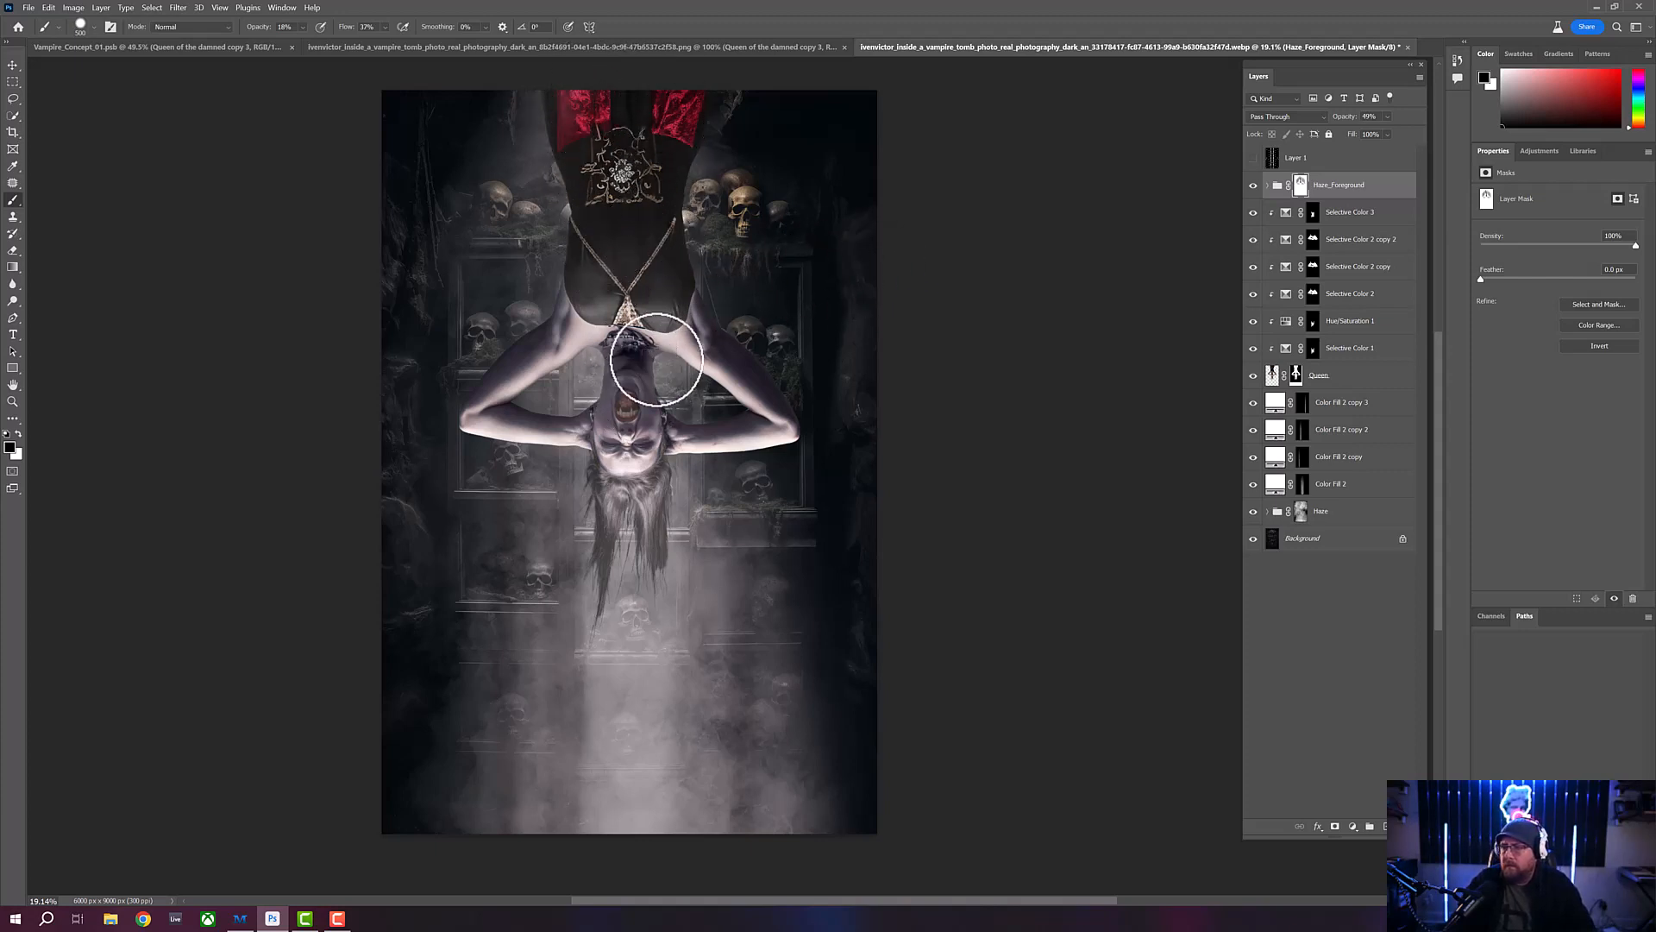
{"action": "key", "text": "bracketleft"}
{"action": "key", "text": "bracketleft"}
{"action": "key", "text": "bracketleft"}
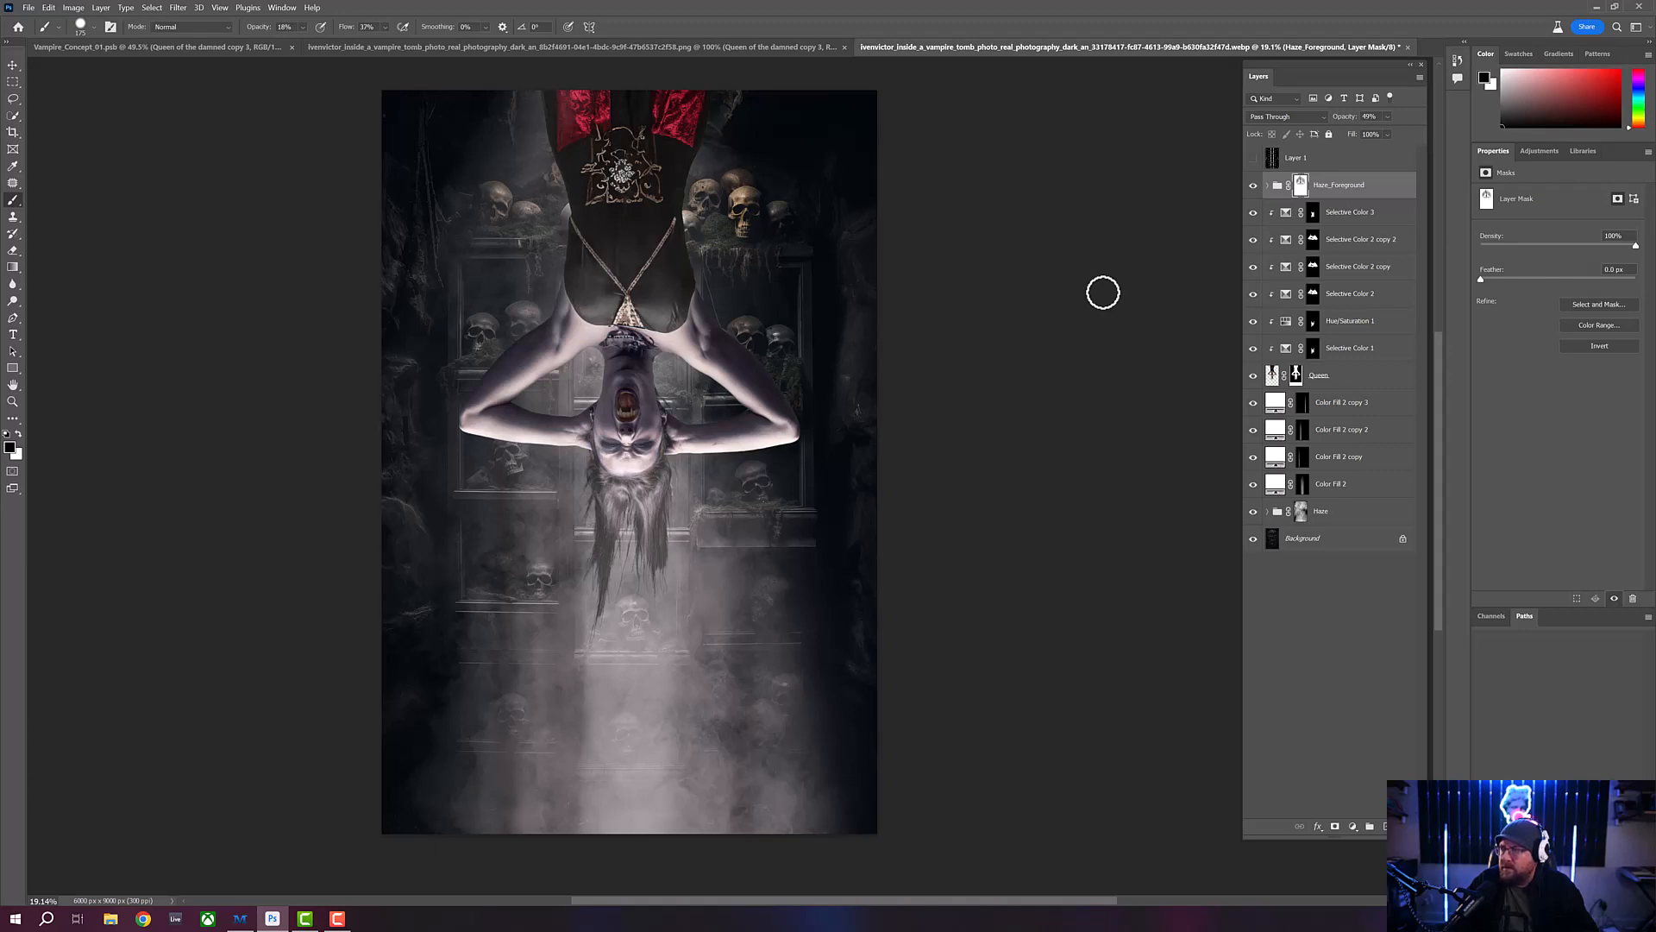
- Duplicate every layer from Background up to the Haze_Foreground group and merge the copies into one layer
{"action": "left_click", "coordinate": [1355, 541]}
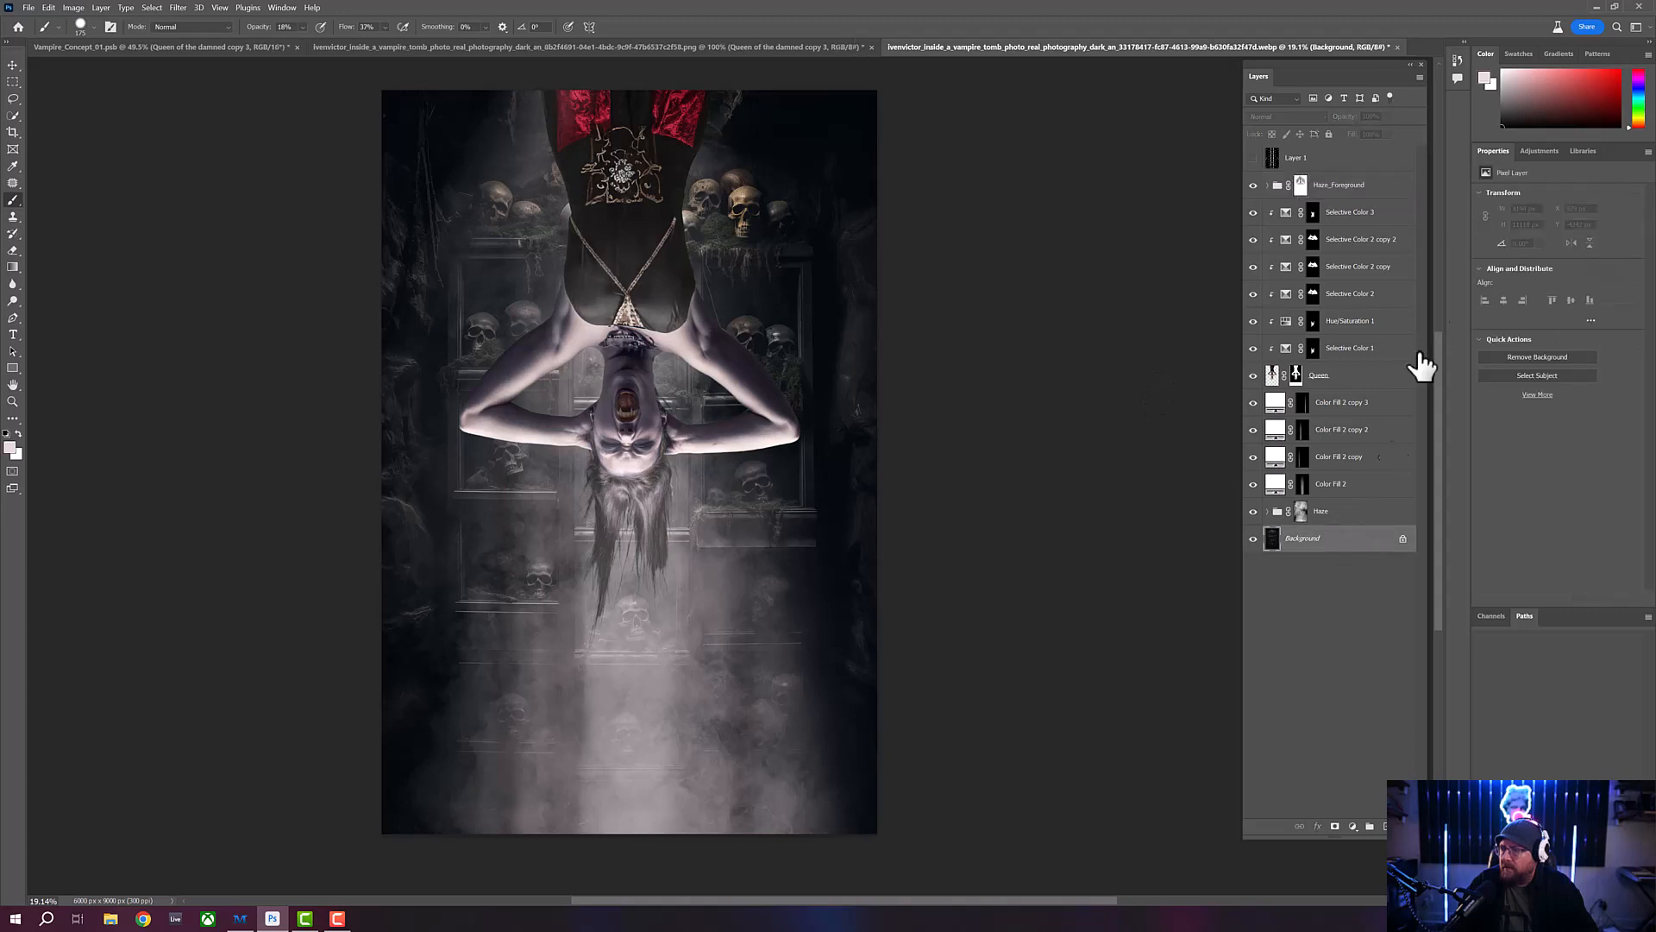
{"action": "left_click", "coordinate": [1391, 199], "text": "shift"}
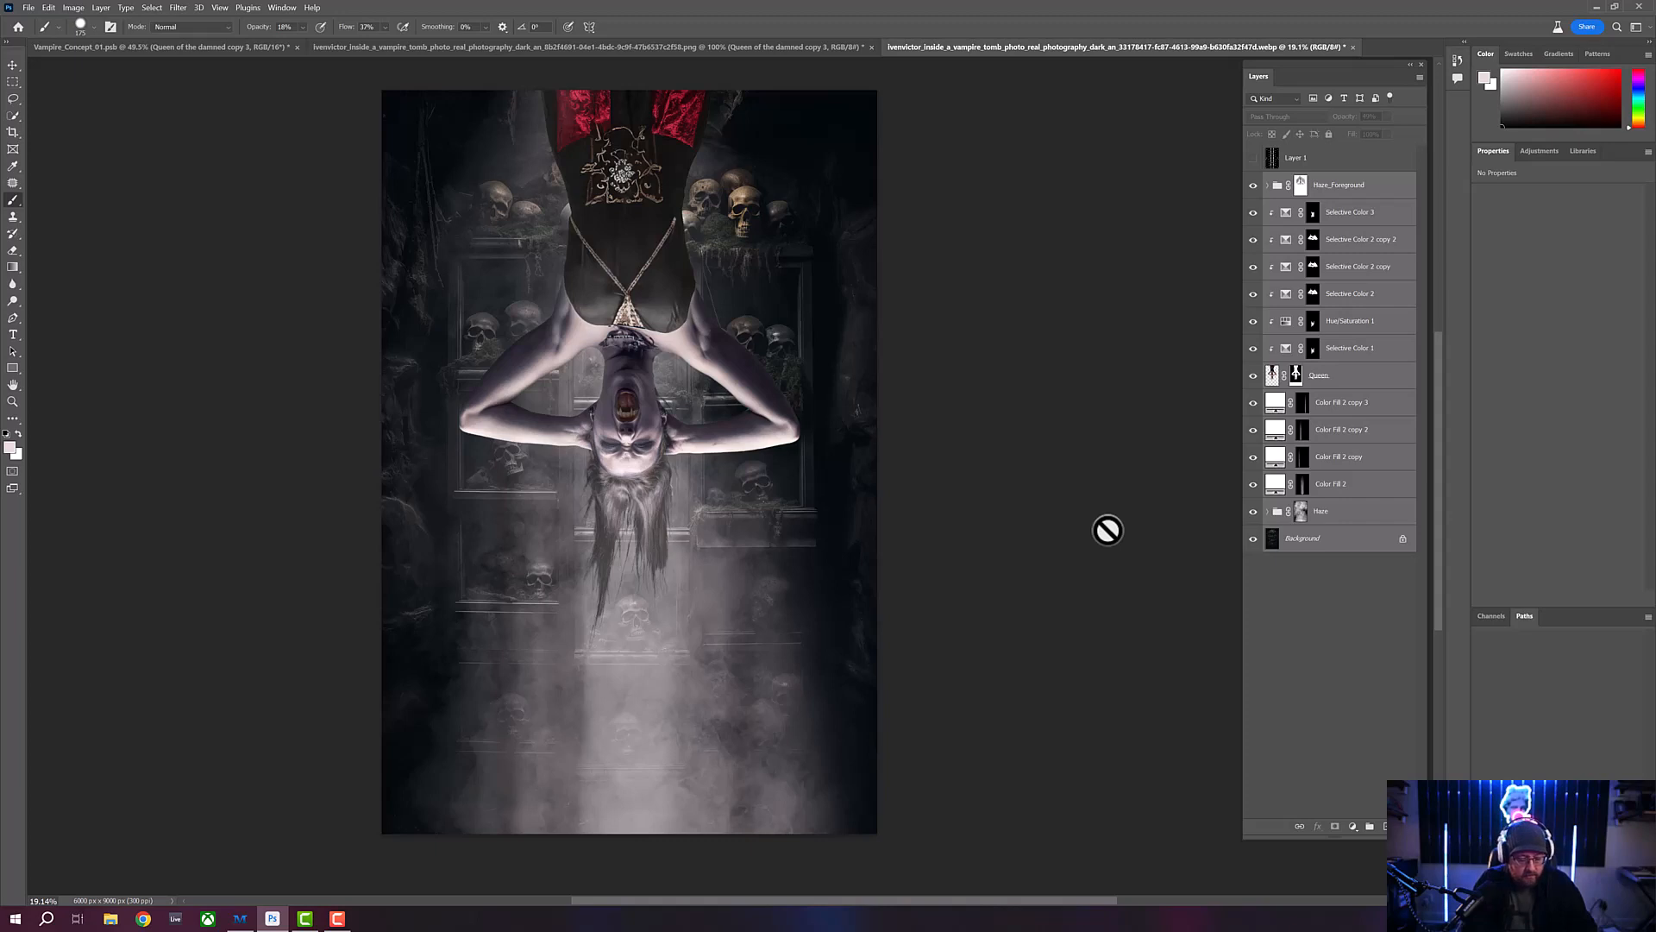
{"action": "key", "text": "ctrl+j"}
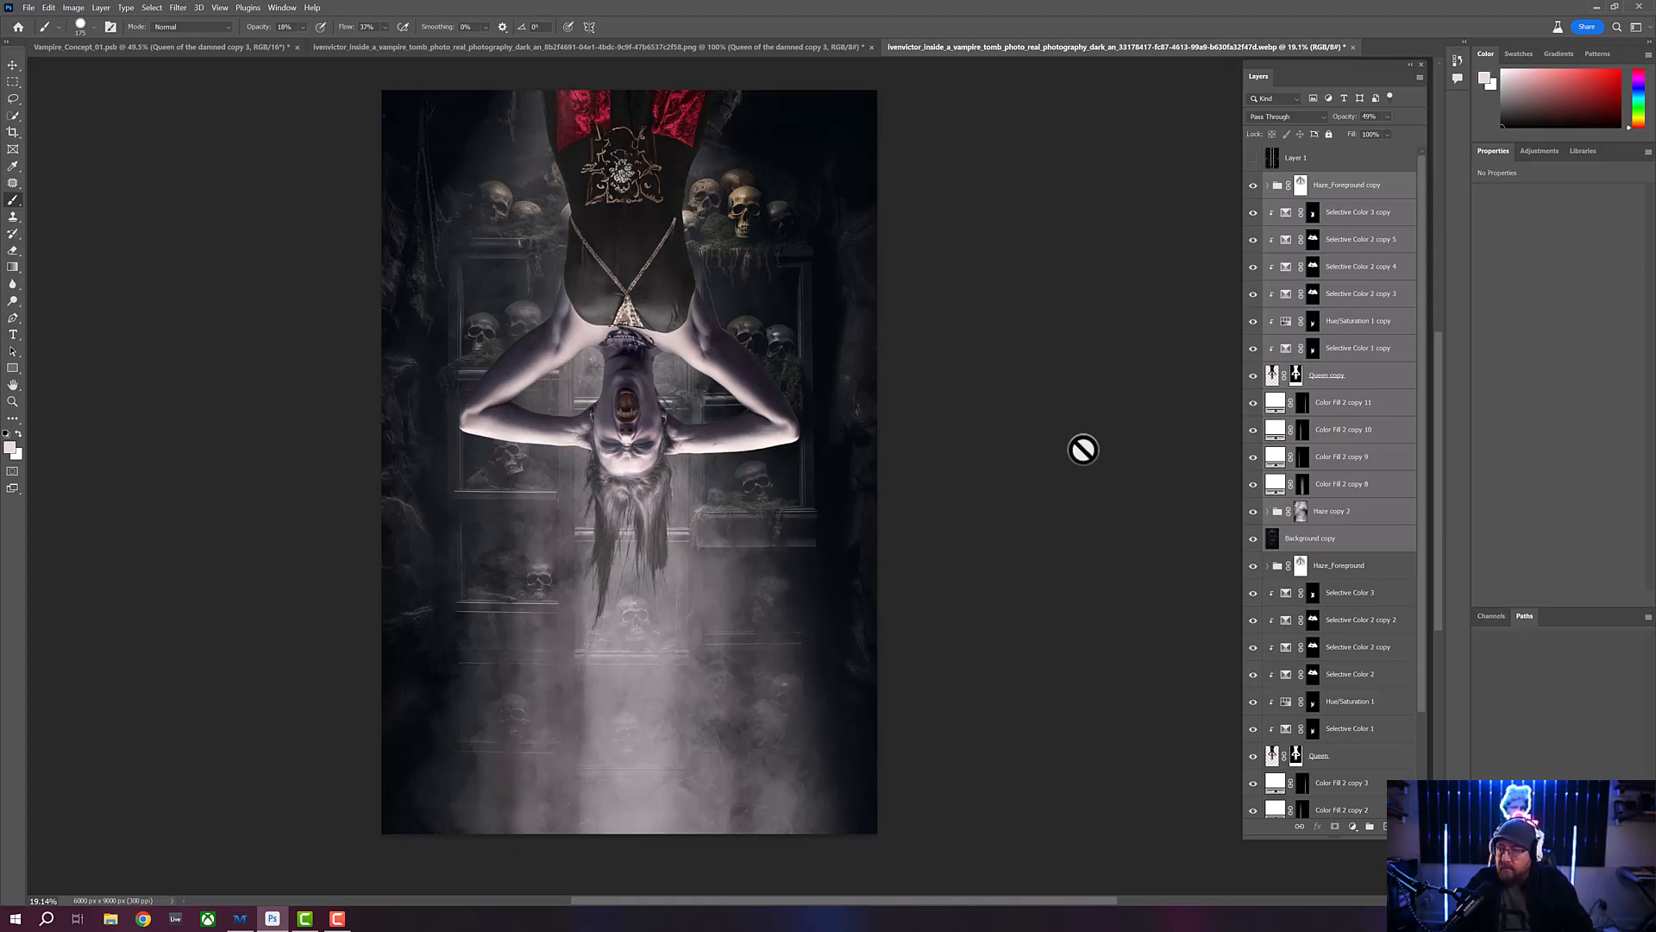
{"action": "key", "text": "ctrl+e"}
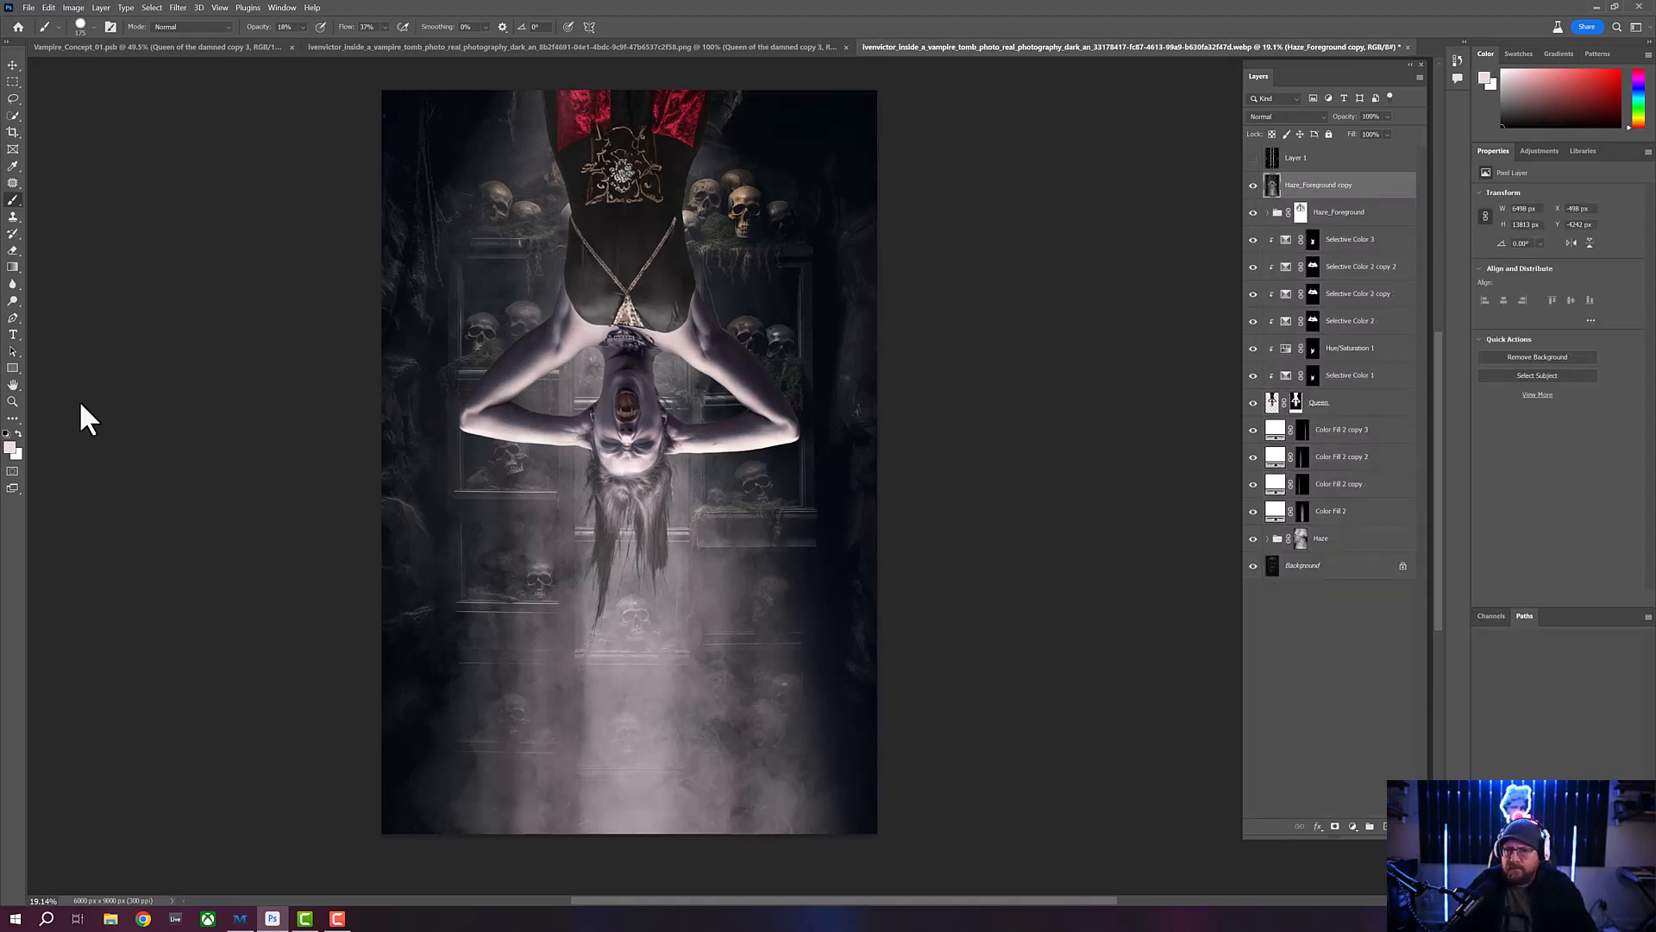
- Apply a Gaussian Blur with a 4.8-pixel radius to the merged Haze_Foreground copy layer
{"action": "left_click", "coordinate": [13, 402]}
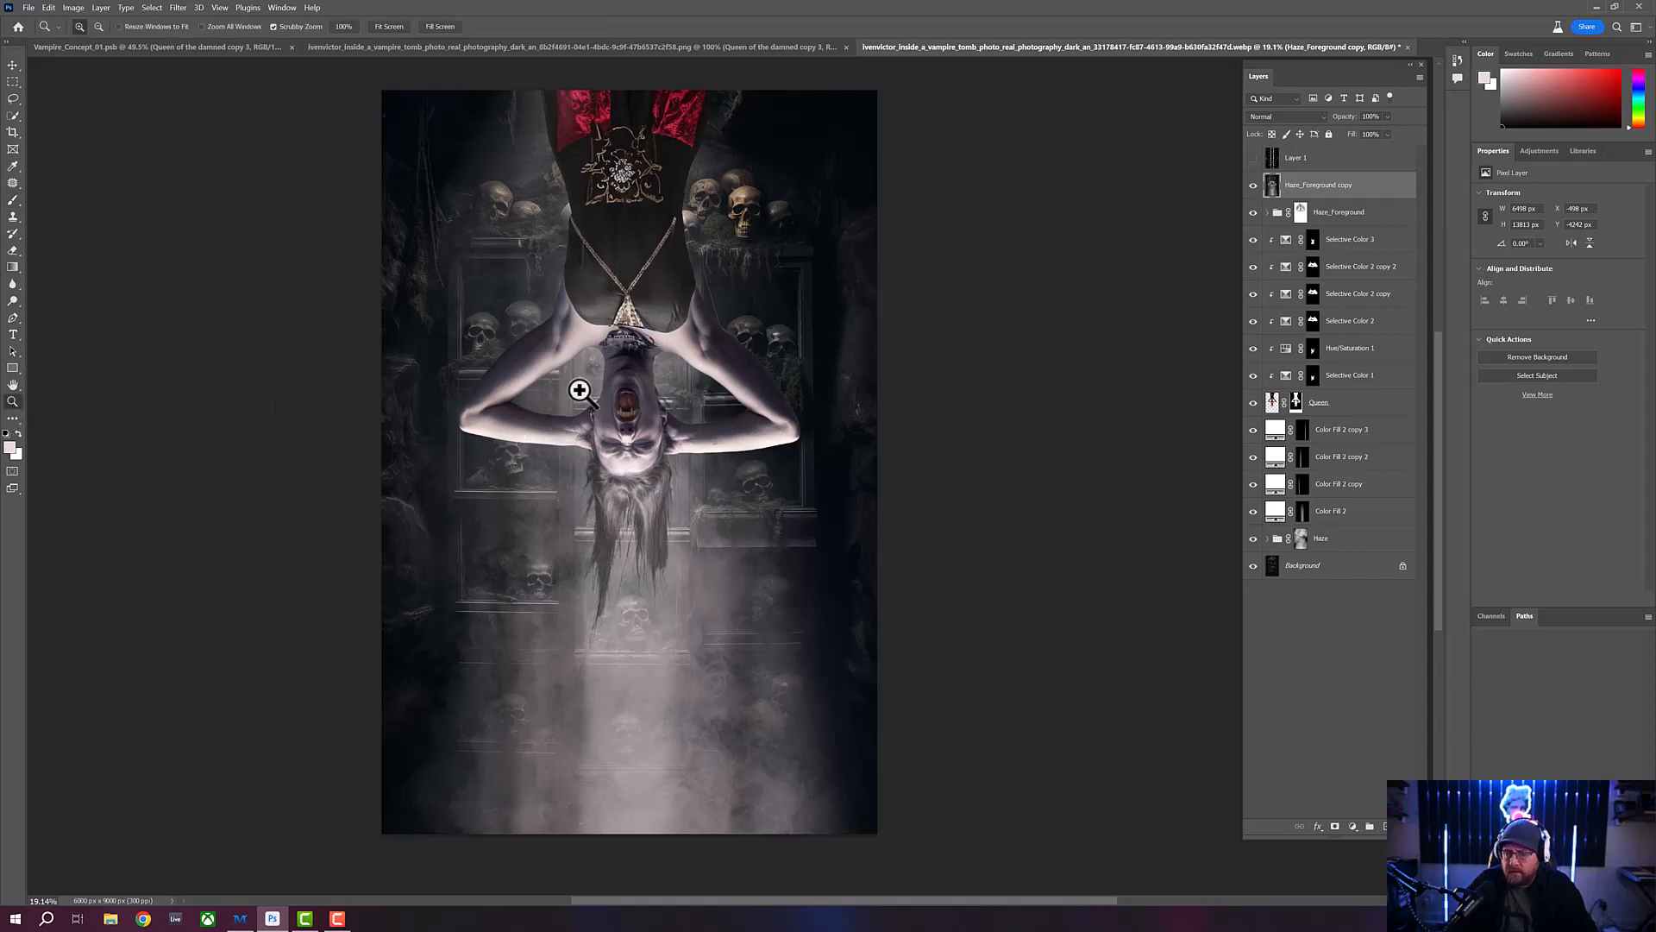
{"action": "left_click_drag", "start_coordinate": [514, 428], "coordinate": [558, 444]}
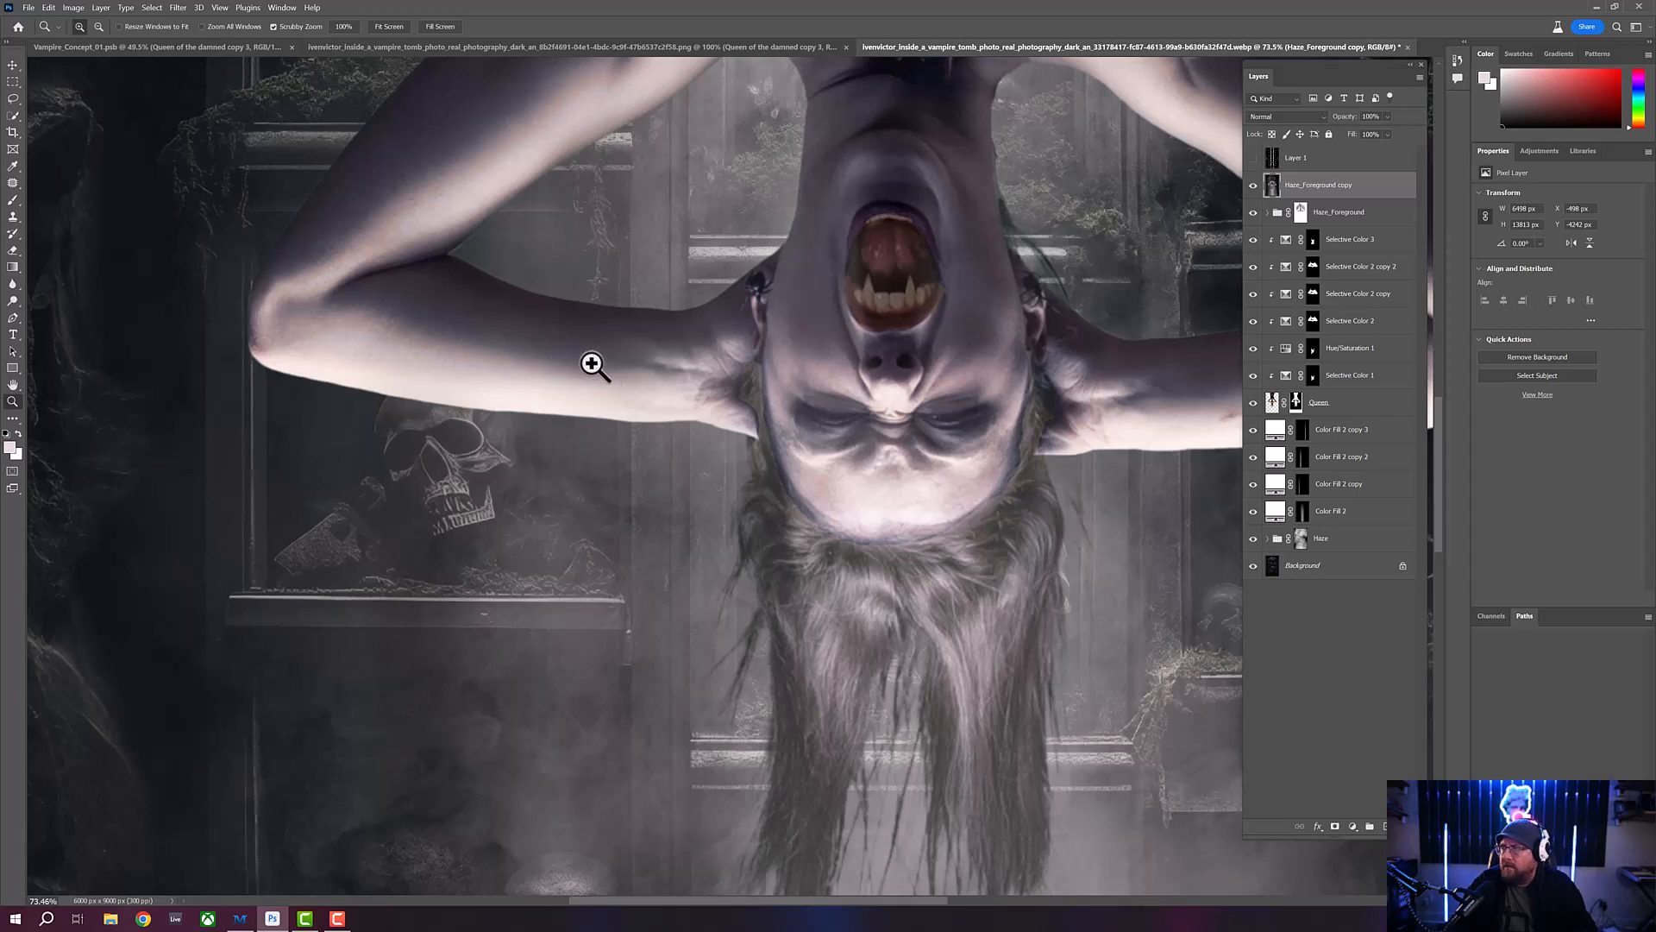
{"action": "left_click", "coordinate": [178, 7]}
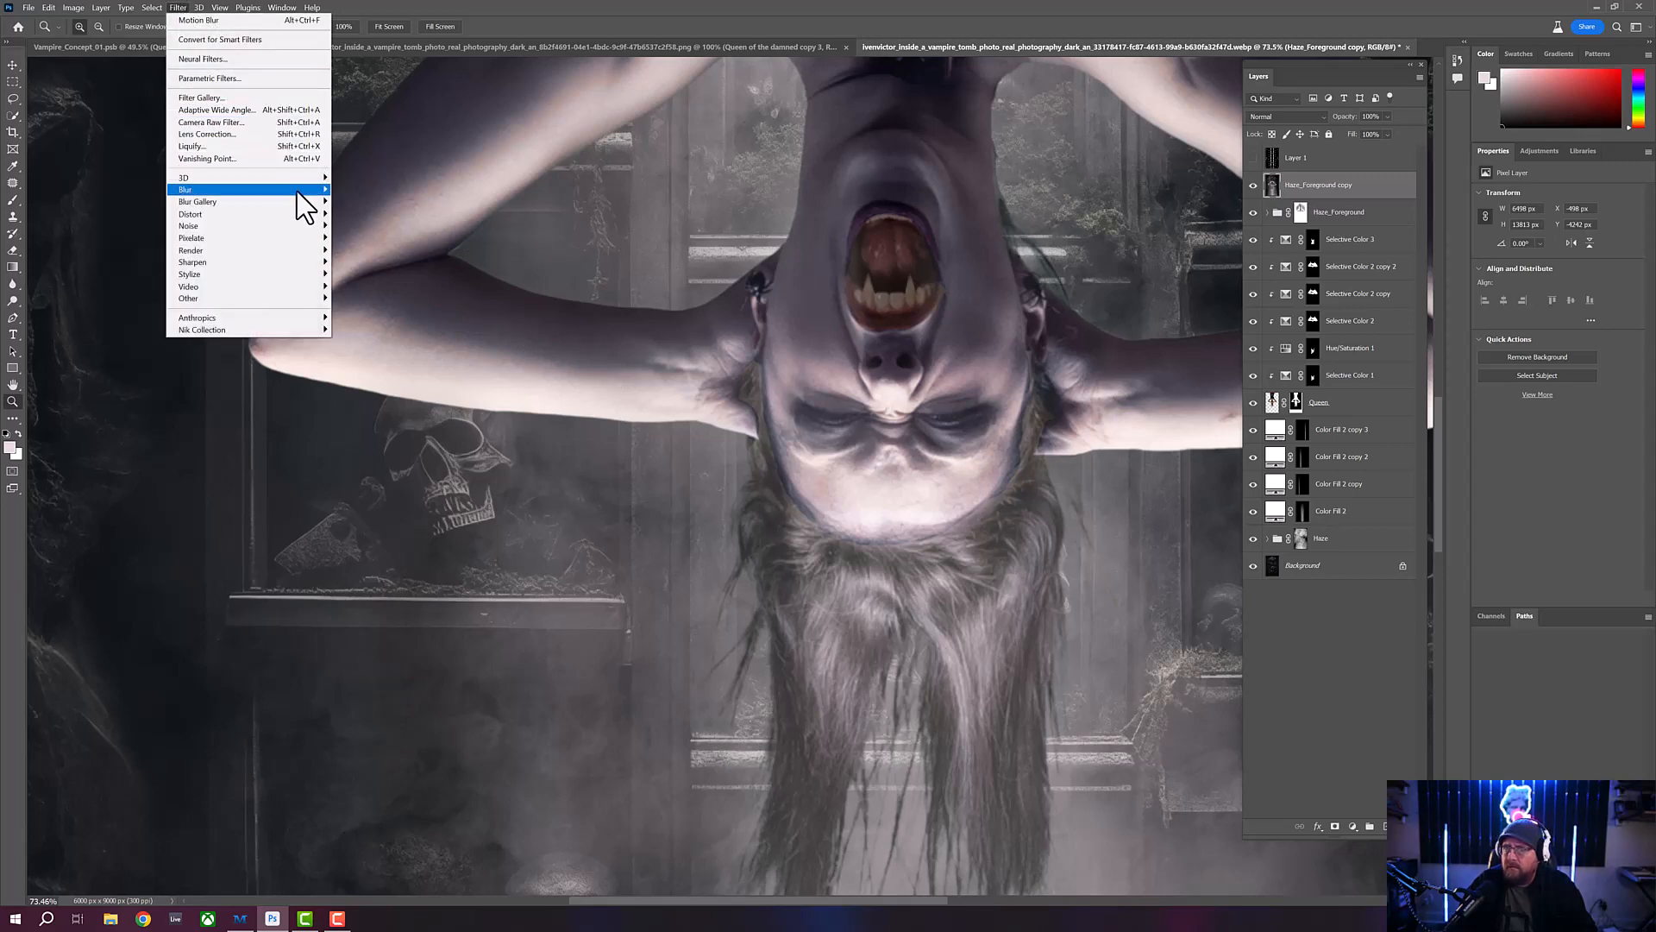
{"action": "mouse_move", "coordinate": [297, 190]}
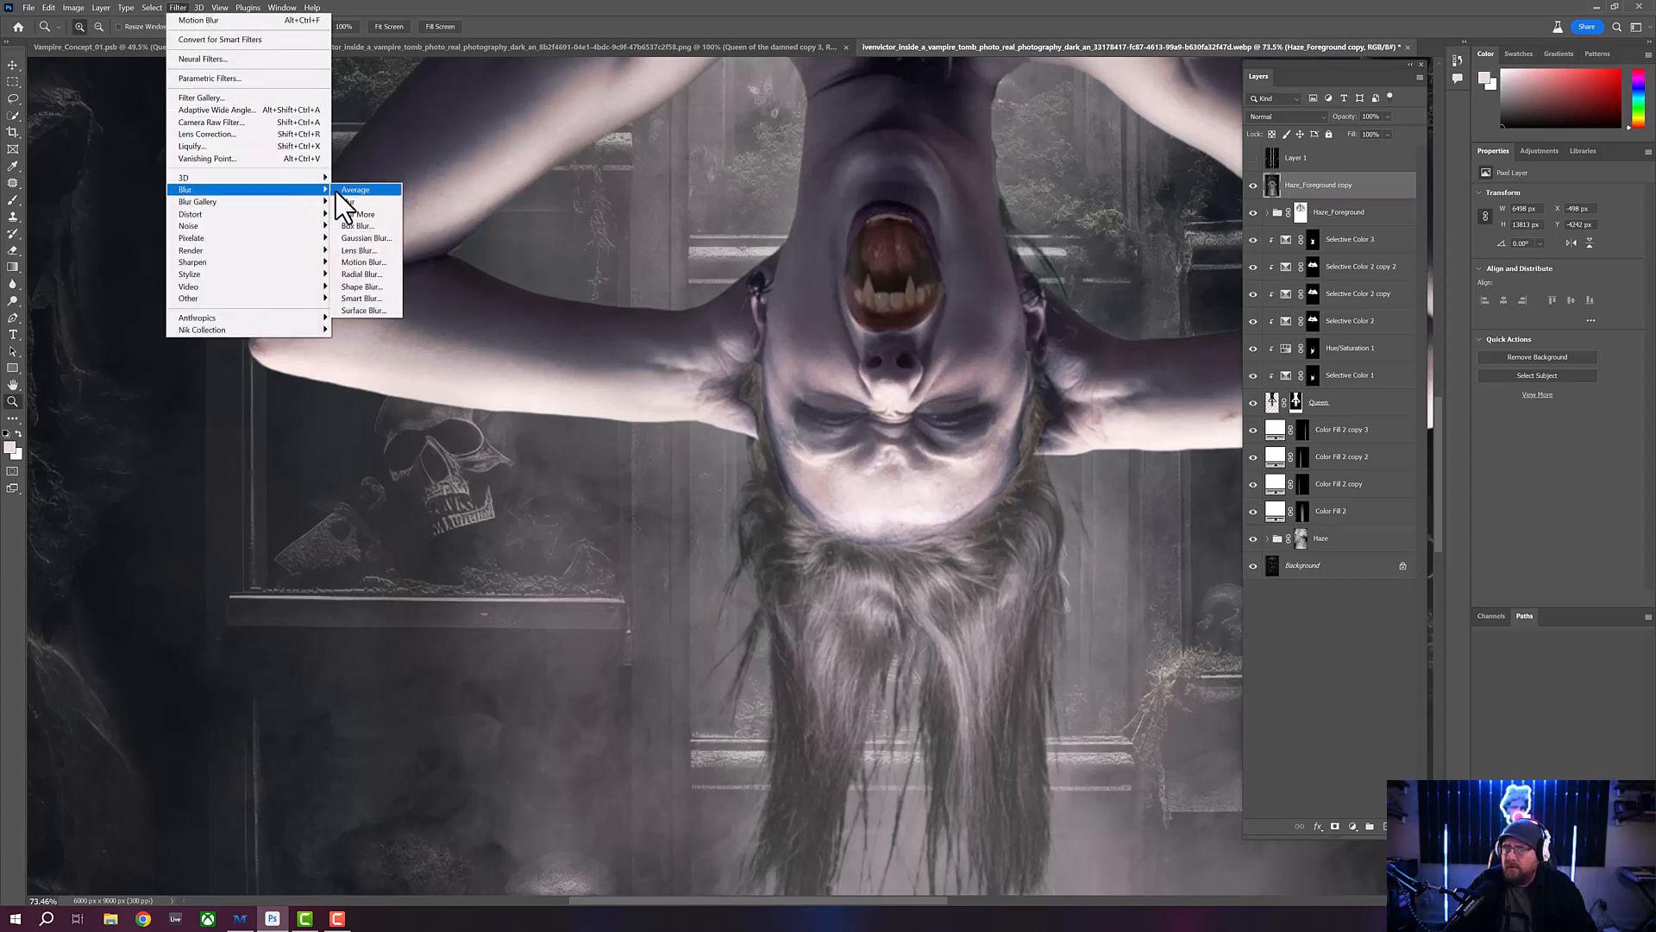
{"action": "left_click", "coordinate": [364, 240]}
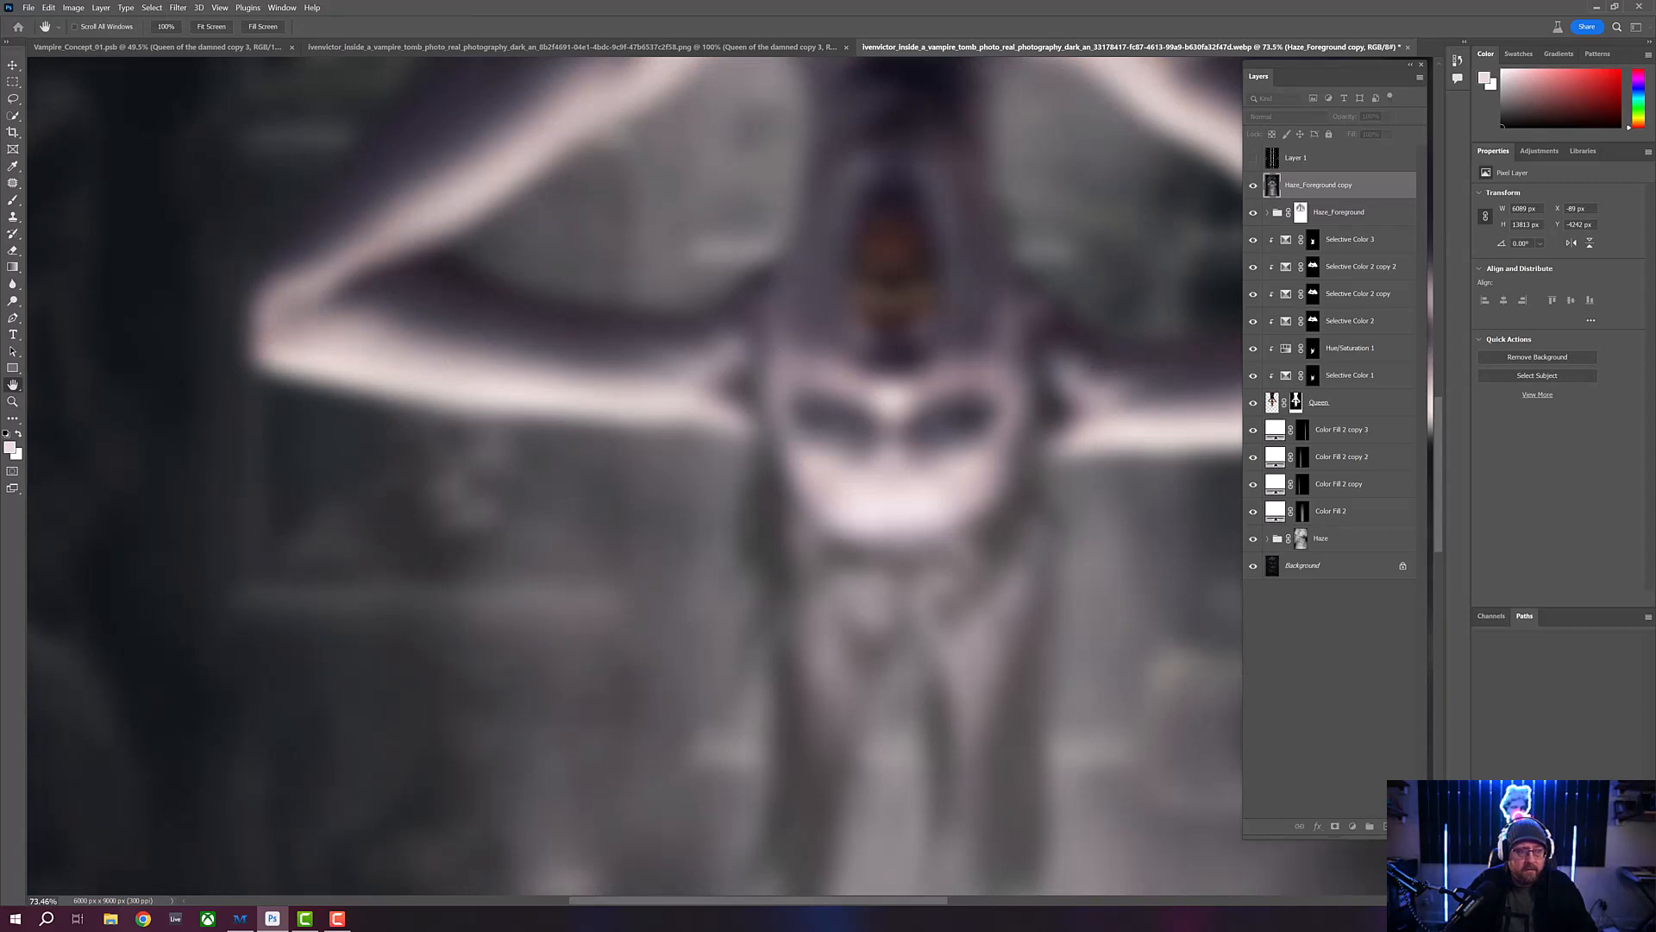
{"action": "left_click_drag", "start_coordinate": [536, 218], "coordinate": [689, 227]}
{"action": "left_click_drag", "start_coordinate": [630, 432], "coordinate": [593, 431]}
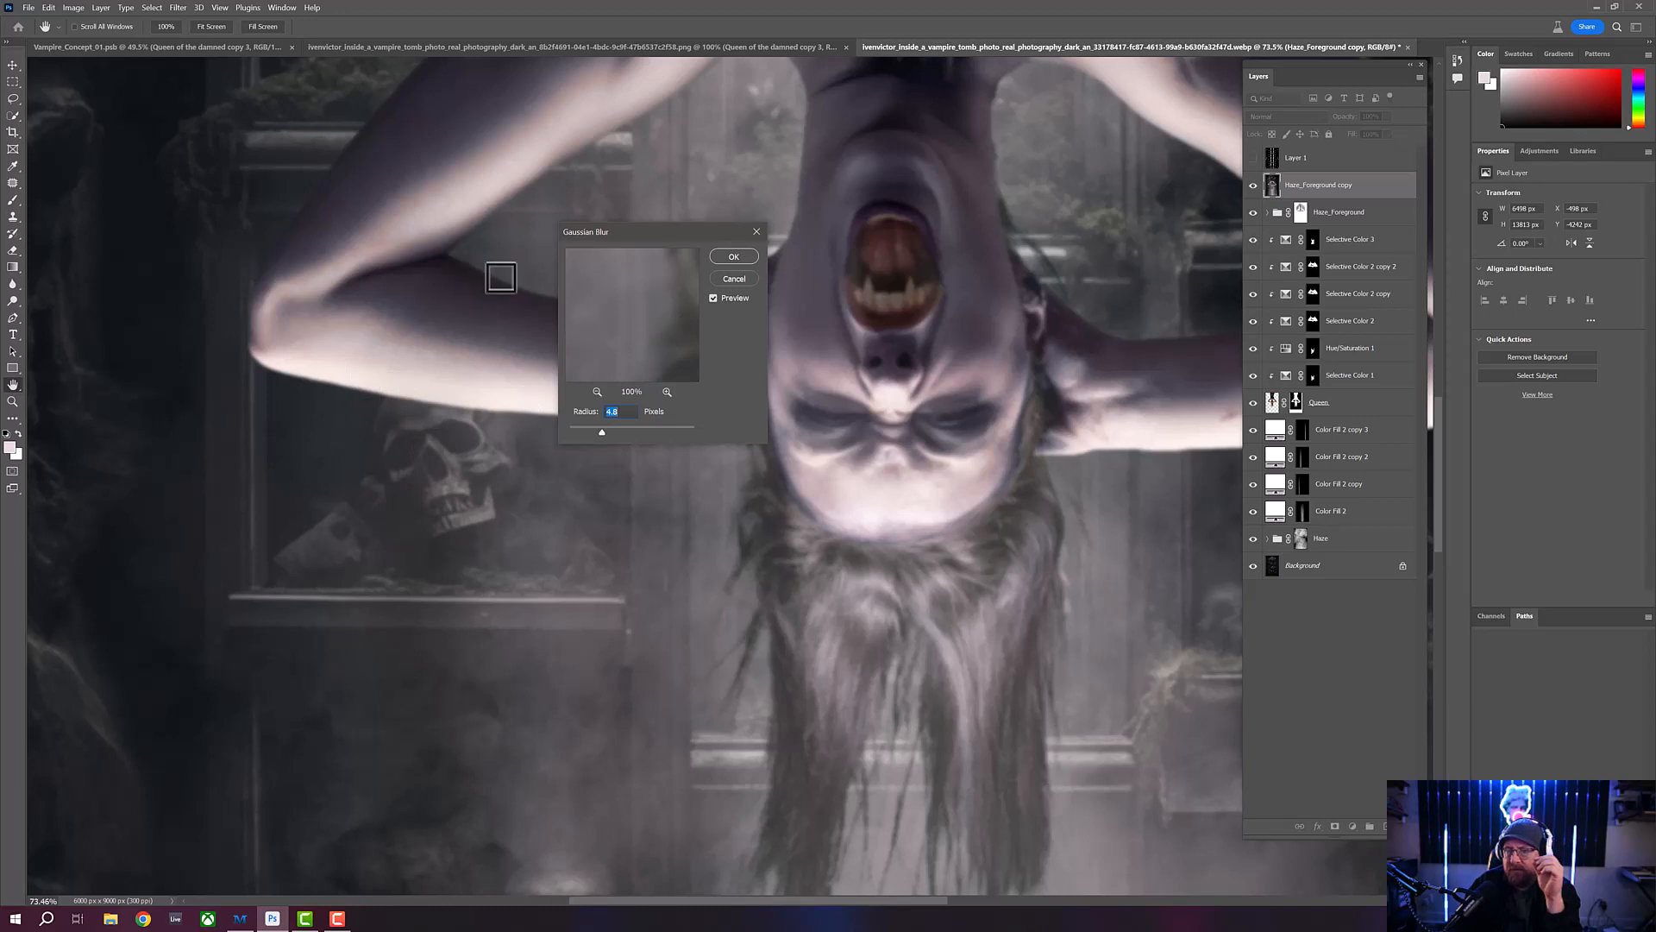
{"action": "left_click", "coordinate": [733, 257]}
{"action": "key", "text": "z"}
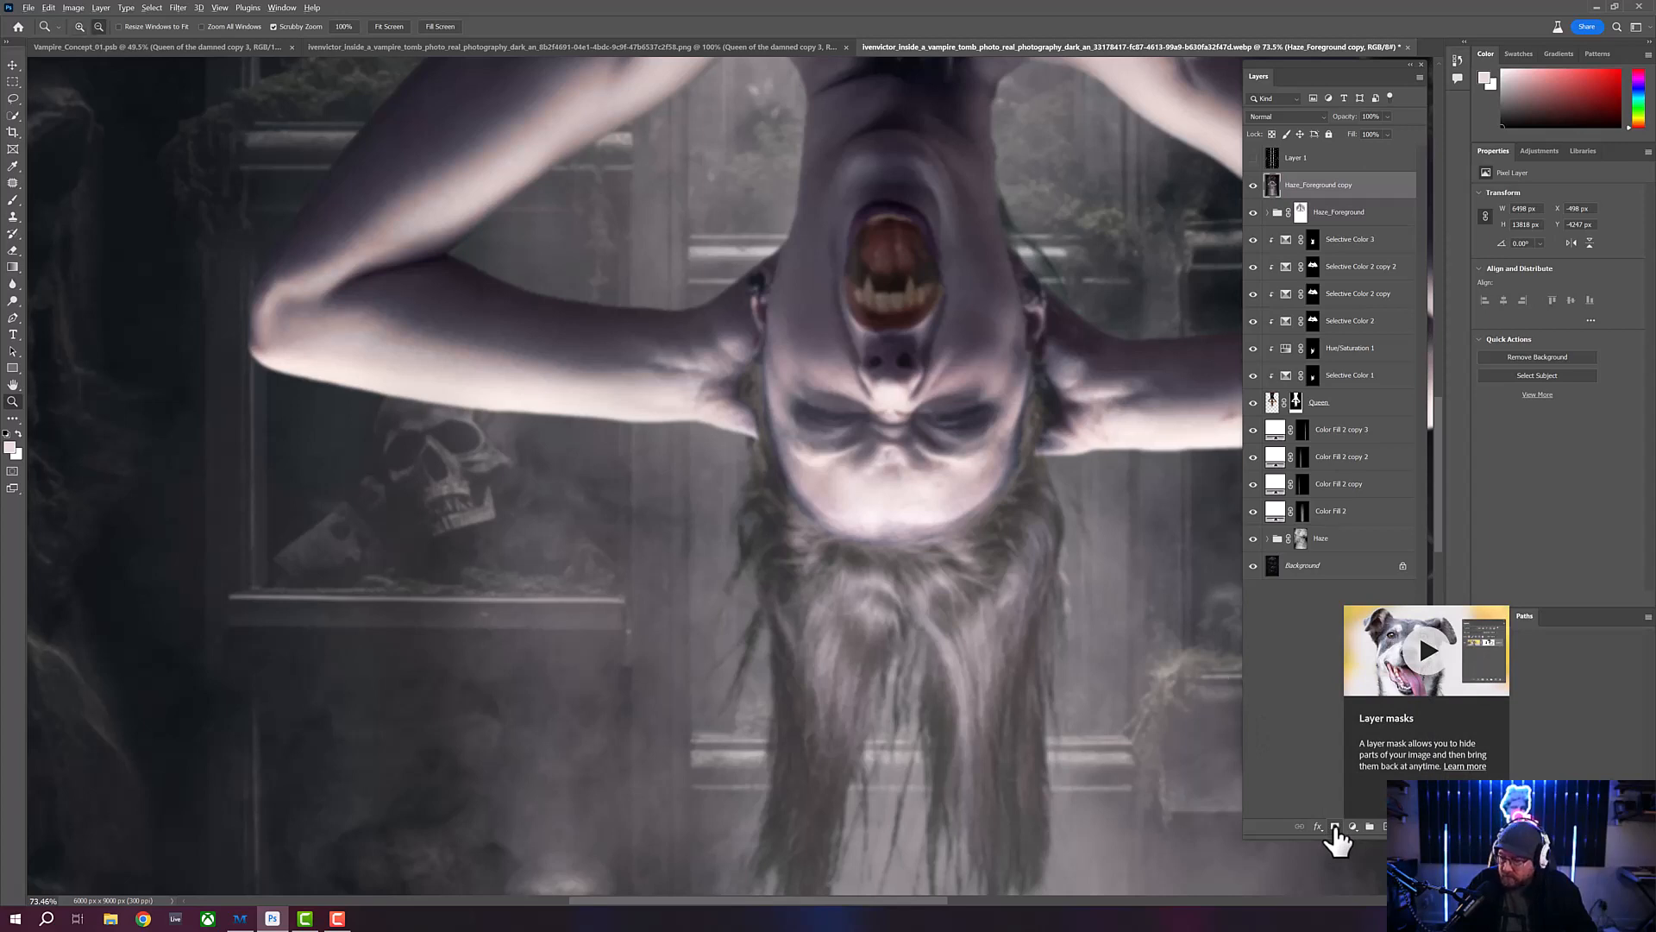
- Hide the blurred Haze_Foreground copy layer with a black mask and reduce the brush size to 100 px
{"action": "left_click", "coordinate": [1336, 829], "text": "alt"}
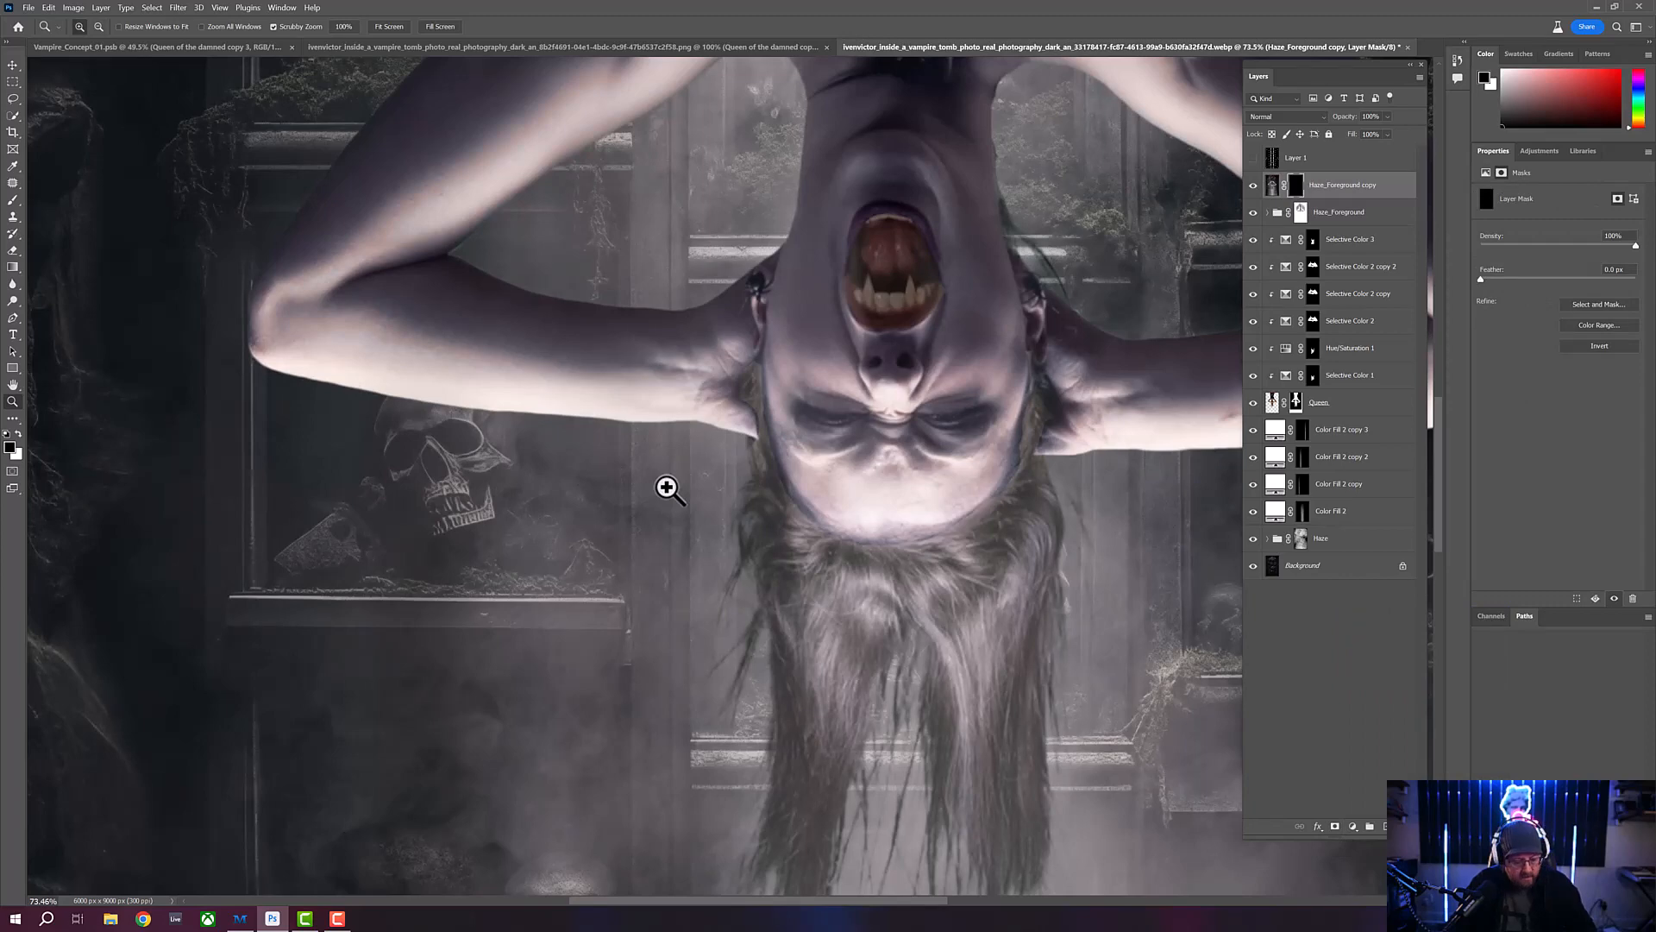
{"action": "key", "text": "b"}
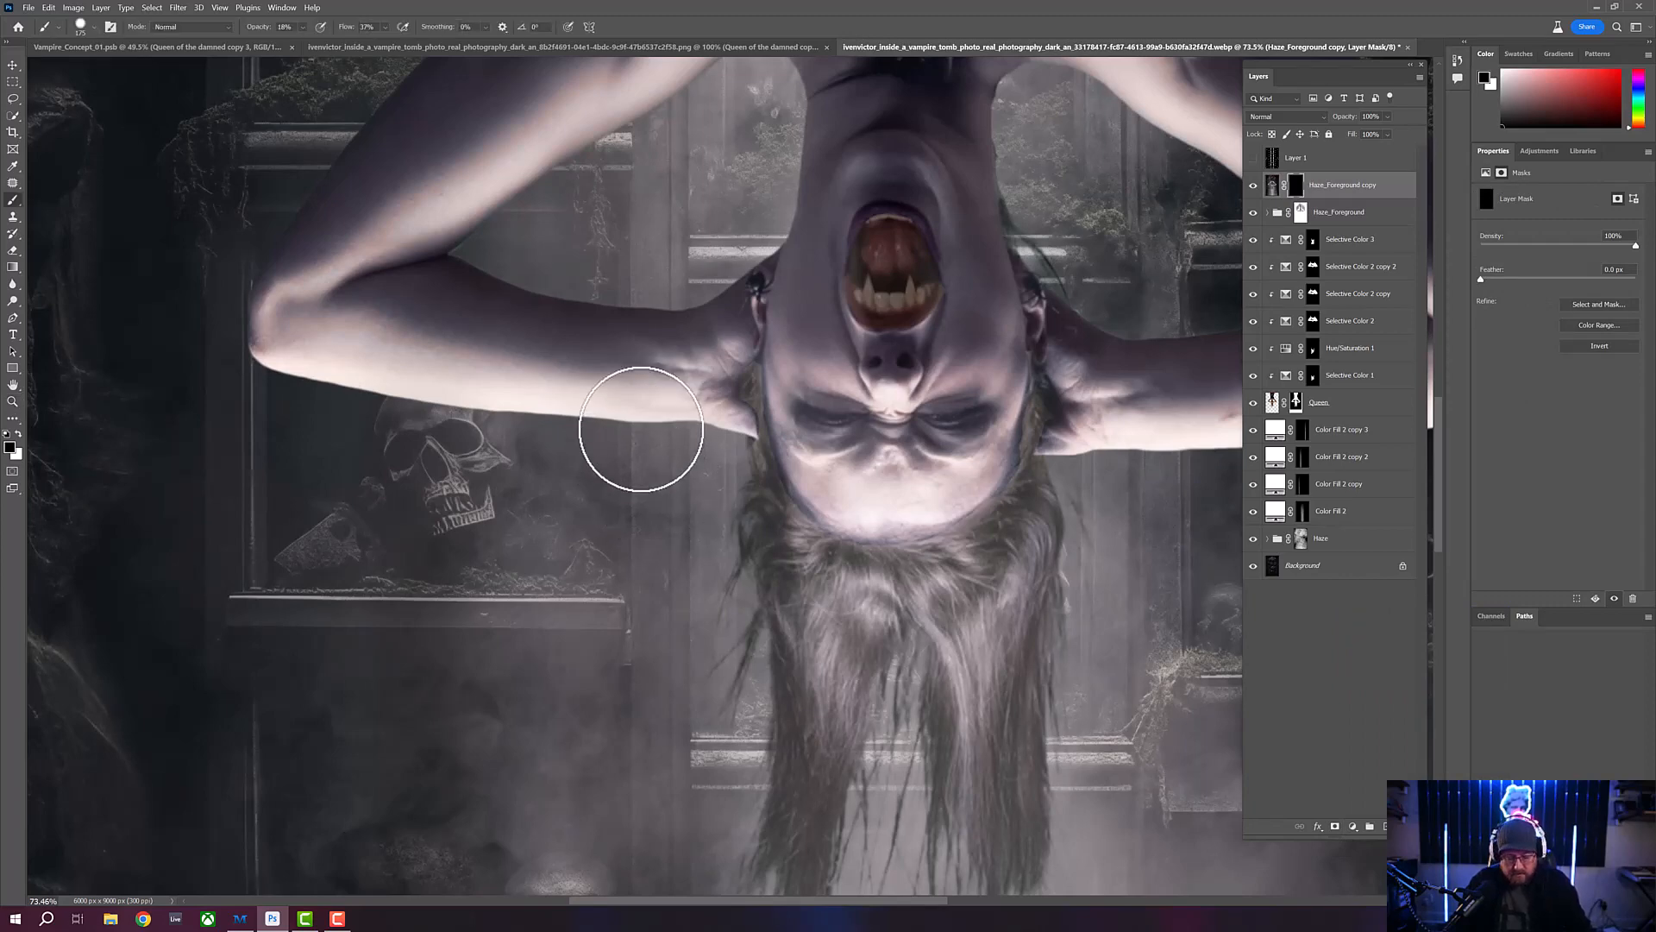
{"action": "key", "text": "bracketleft"}
{"action": "key", "text": "bracketleft"}
{"action": "key", "text": "bracketleft"}
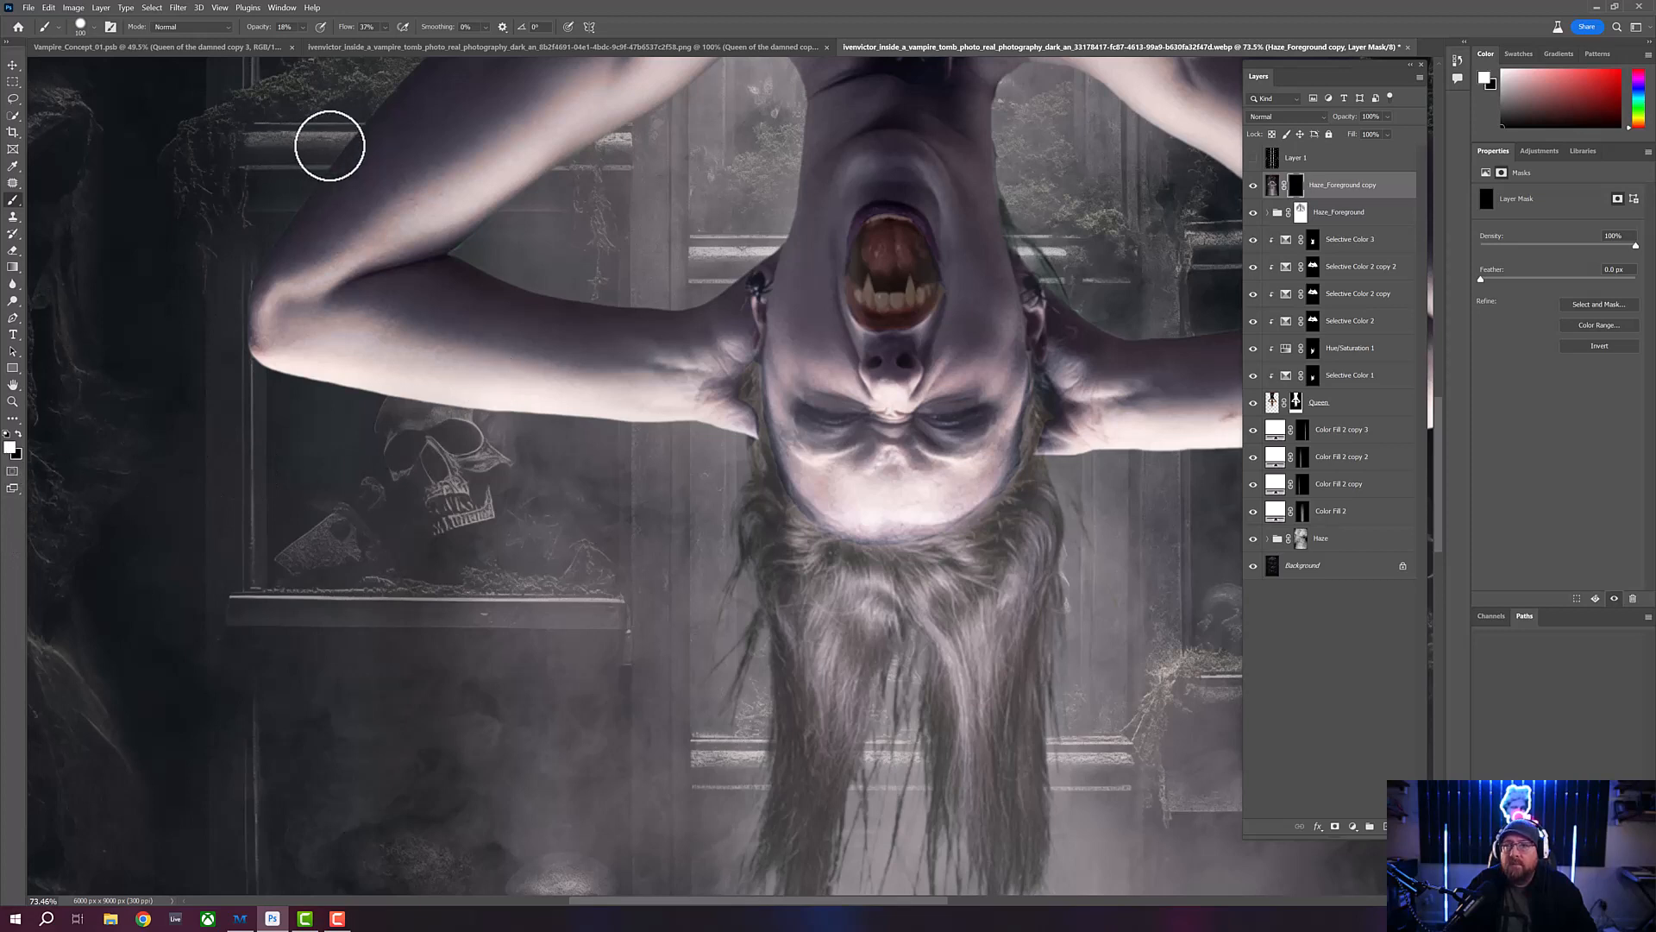
- Set the foreground colour to pure white and the soft round brush to 0% hardness and 15% opacity
{"action": "left_click", "coordinate": [10, 447]}
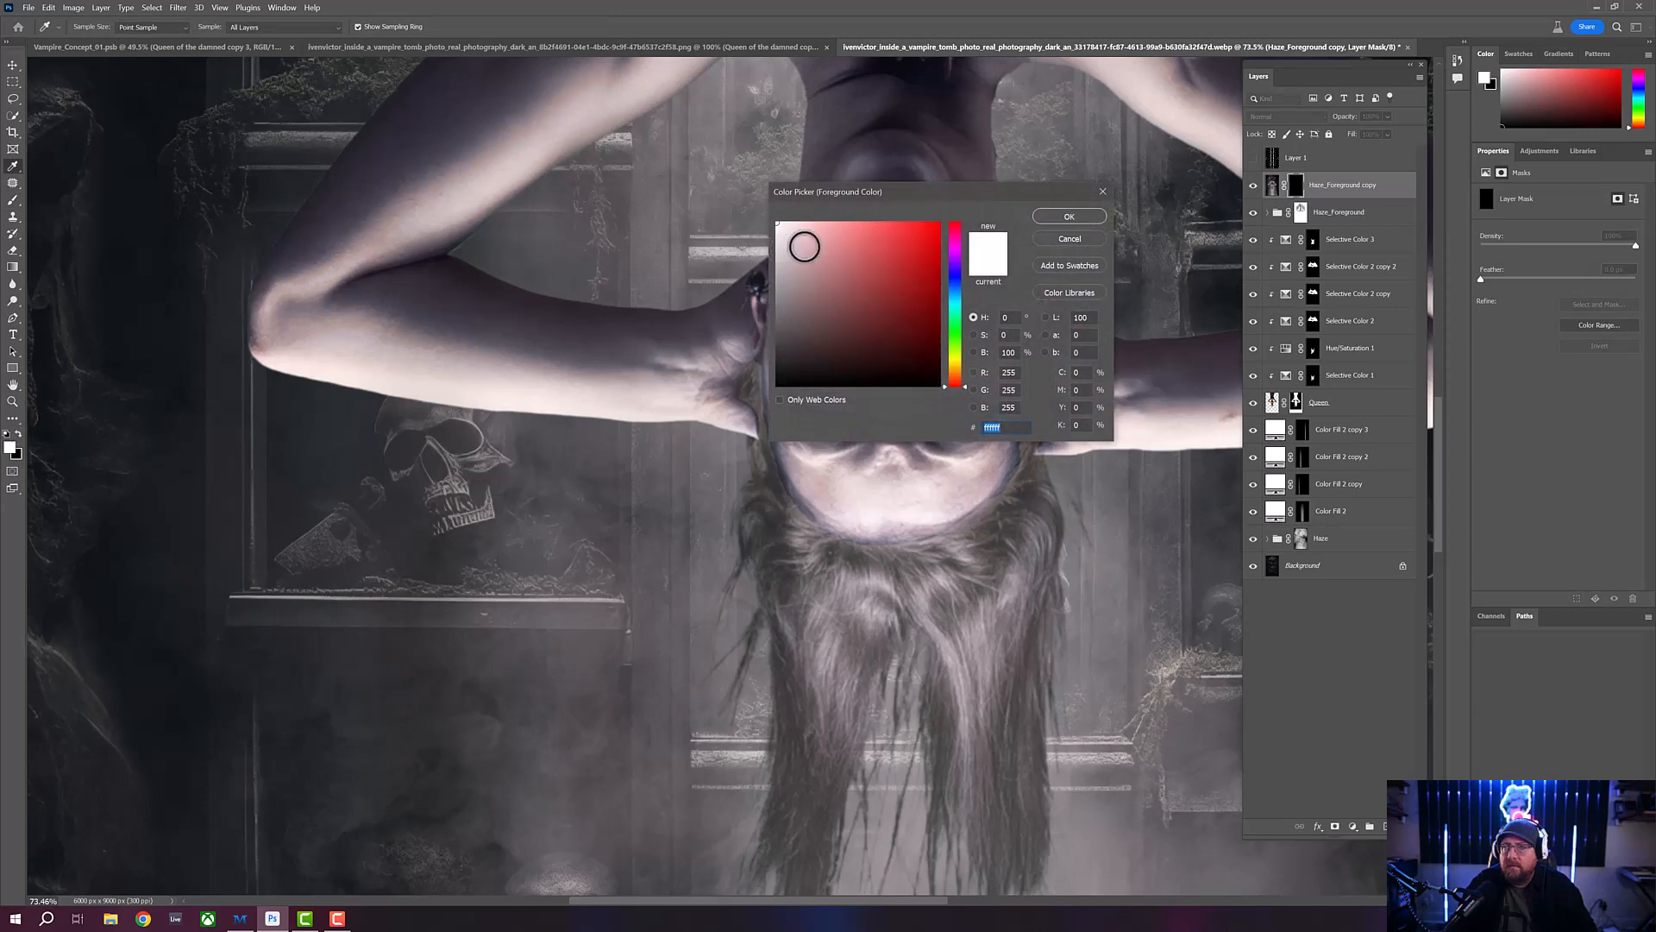
{"action": "left_click_drag", "start_coordinate": [804, 247], "coordinate": [767, 214]}
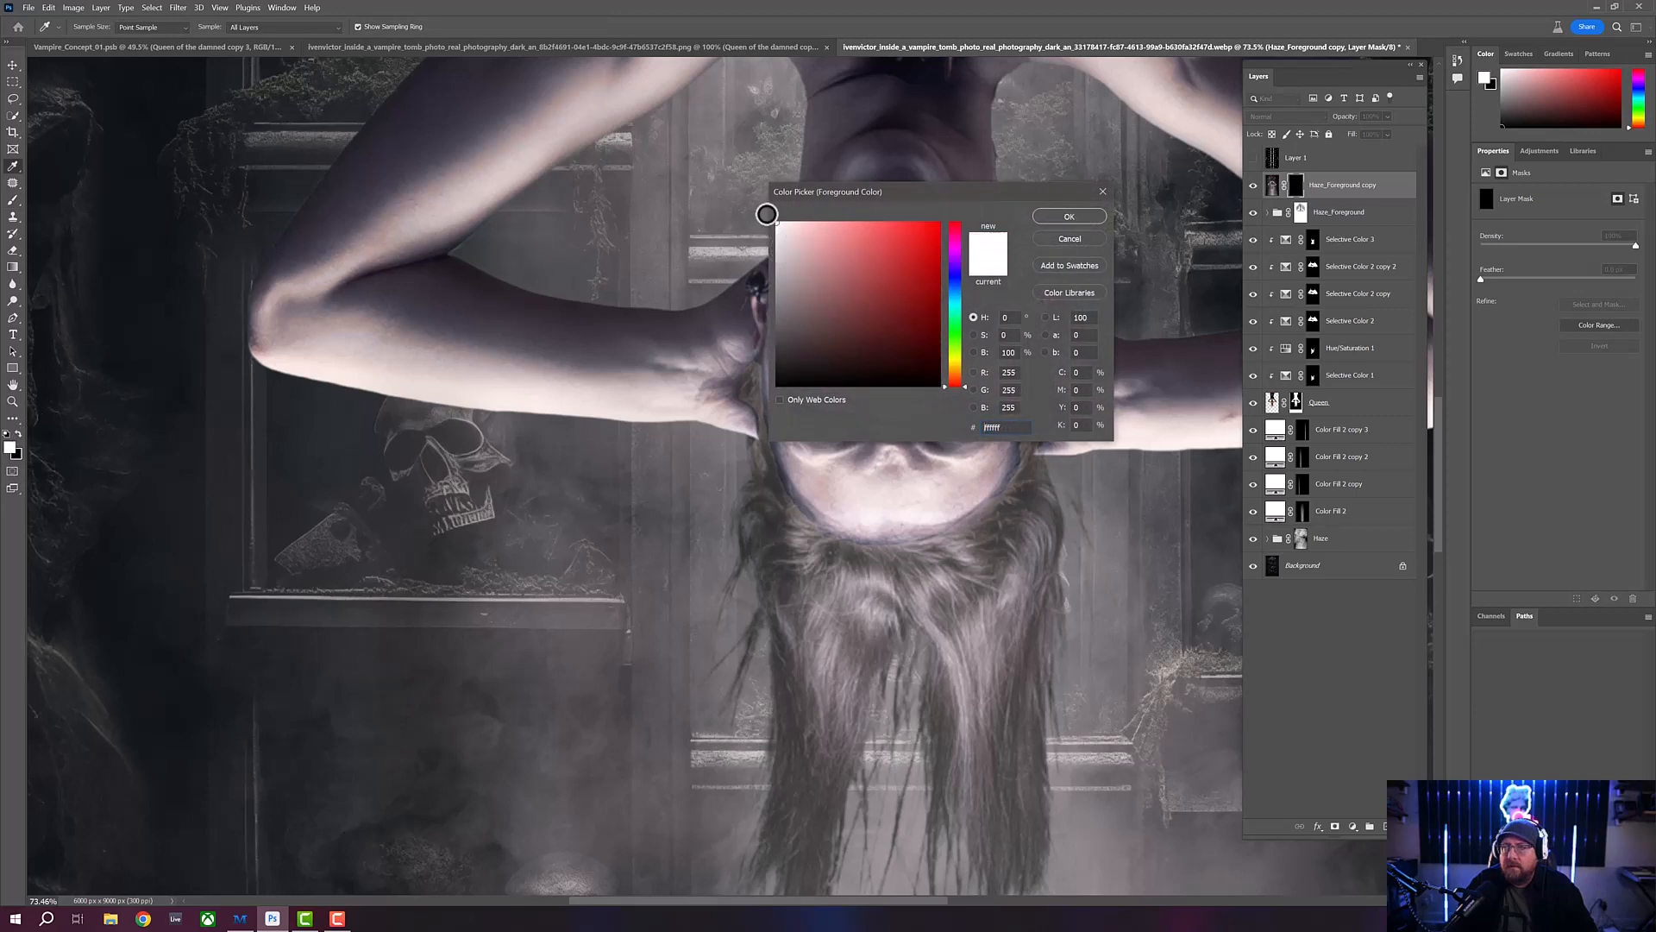
{"action": "left_click", "coordinate": [1066, 217]}
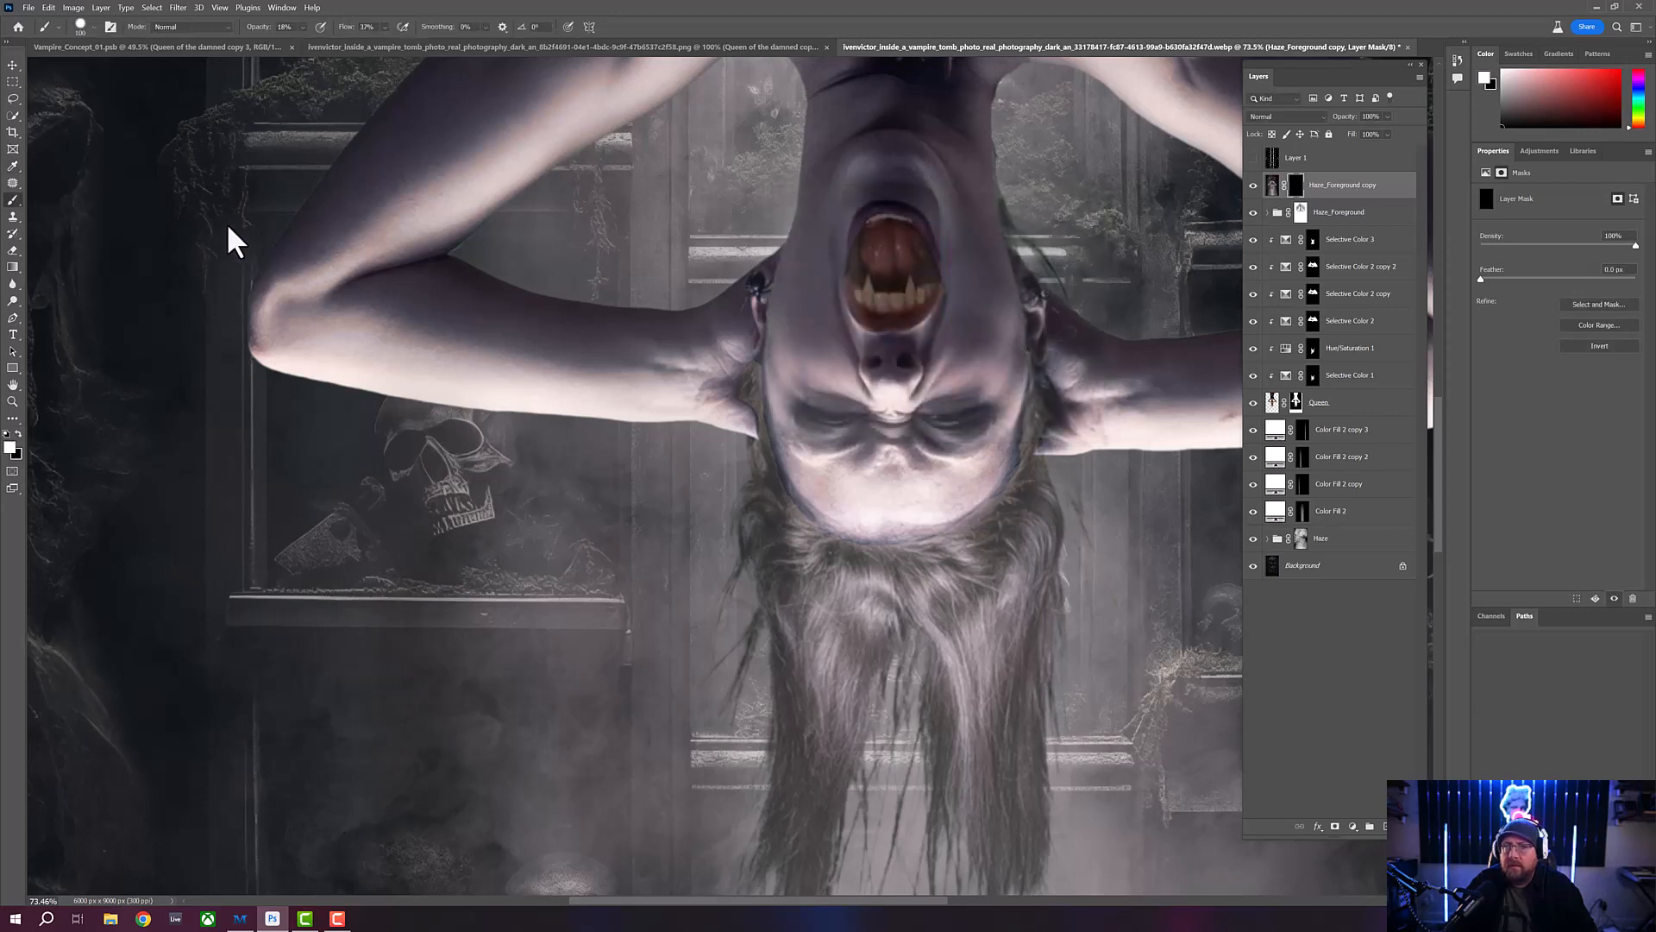
{"action": "left_click", "coordinate": [94, 28]}
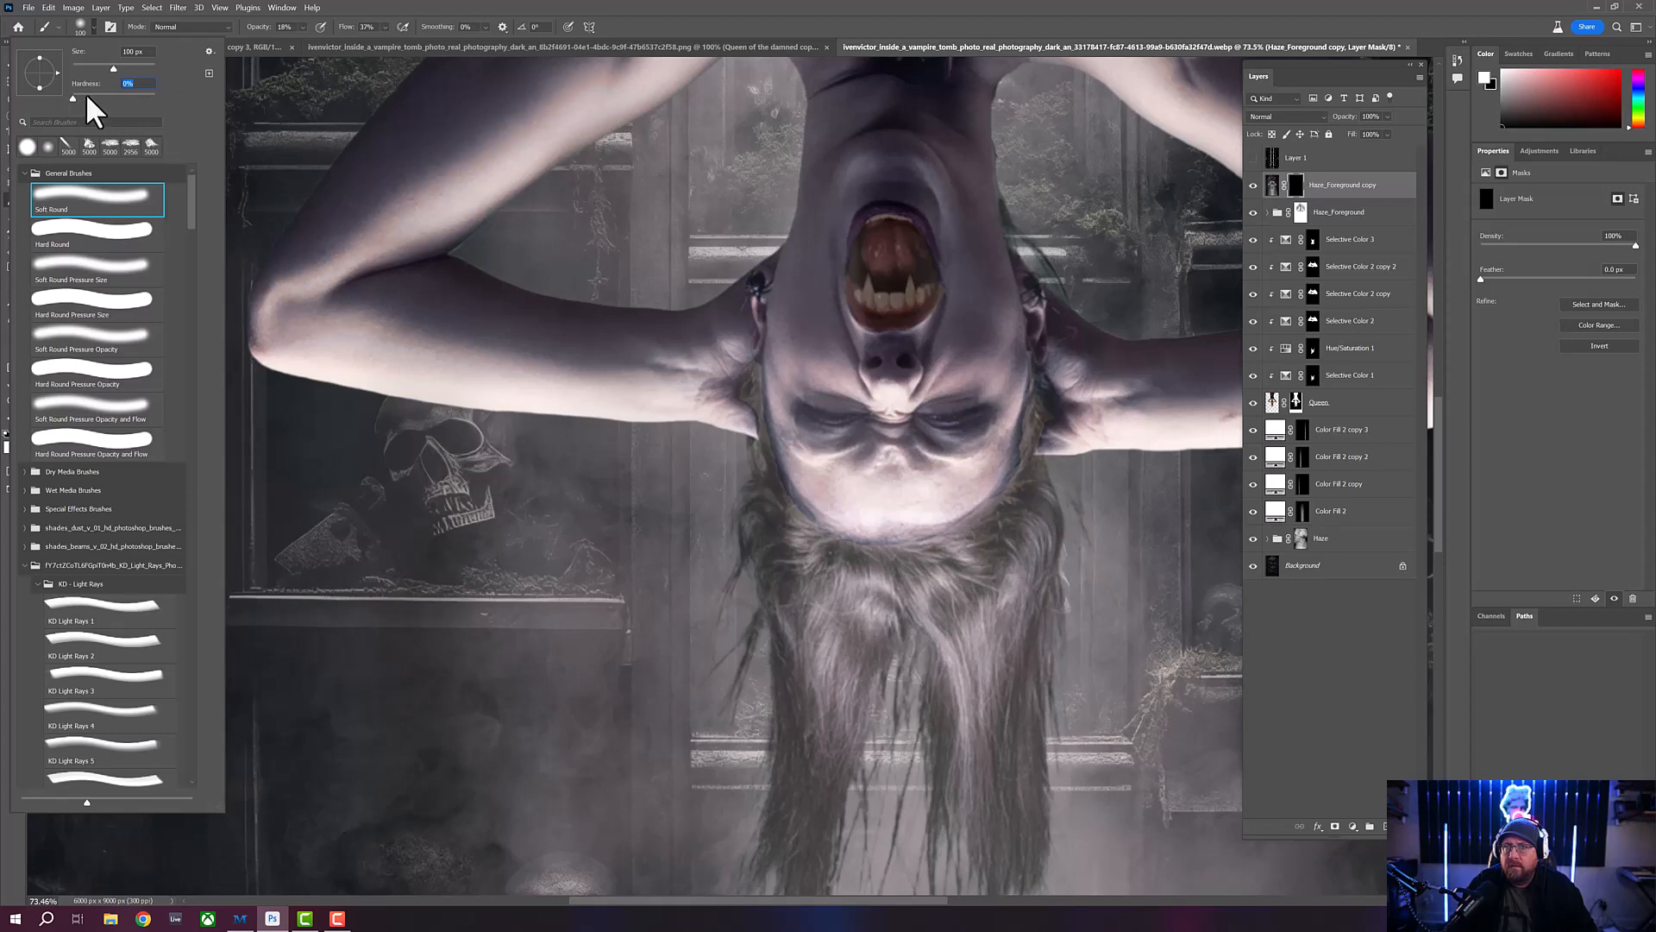
{"action": "left_click", "coordinate": [371, 10]}
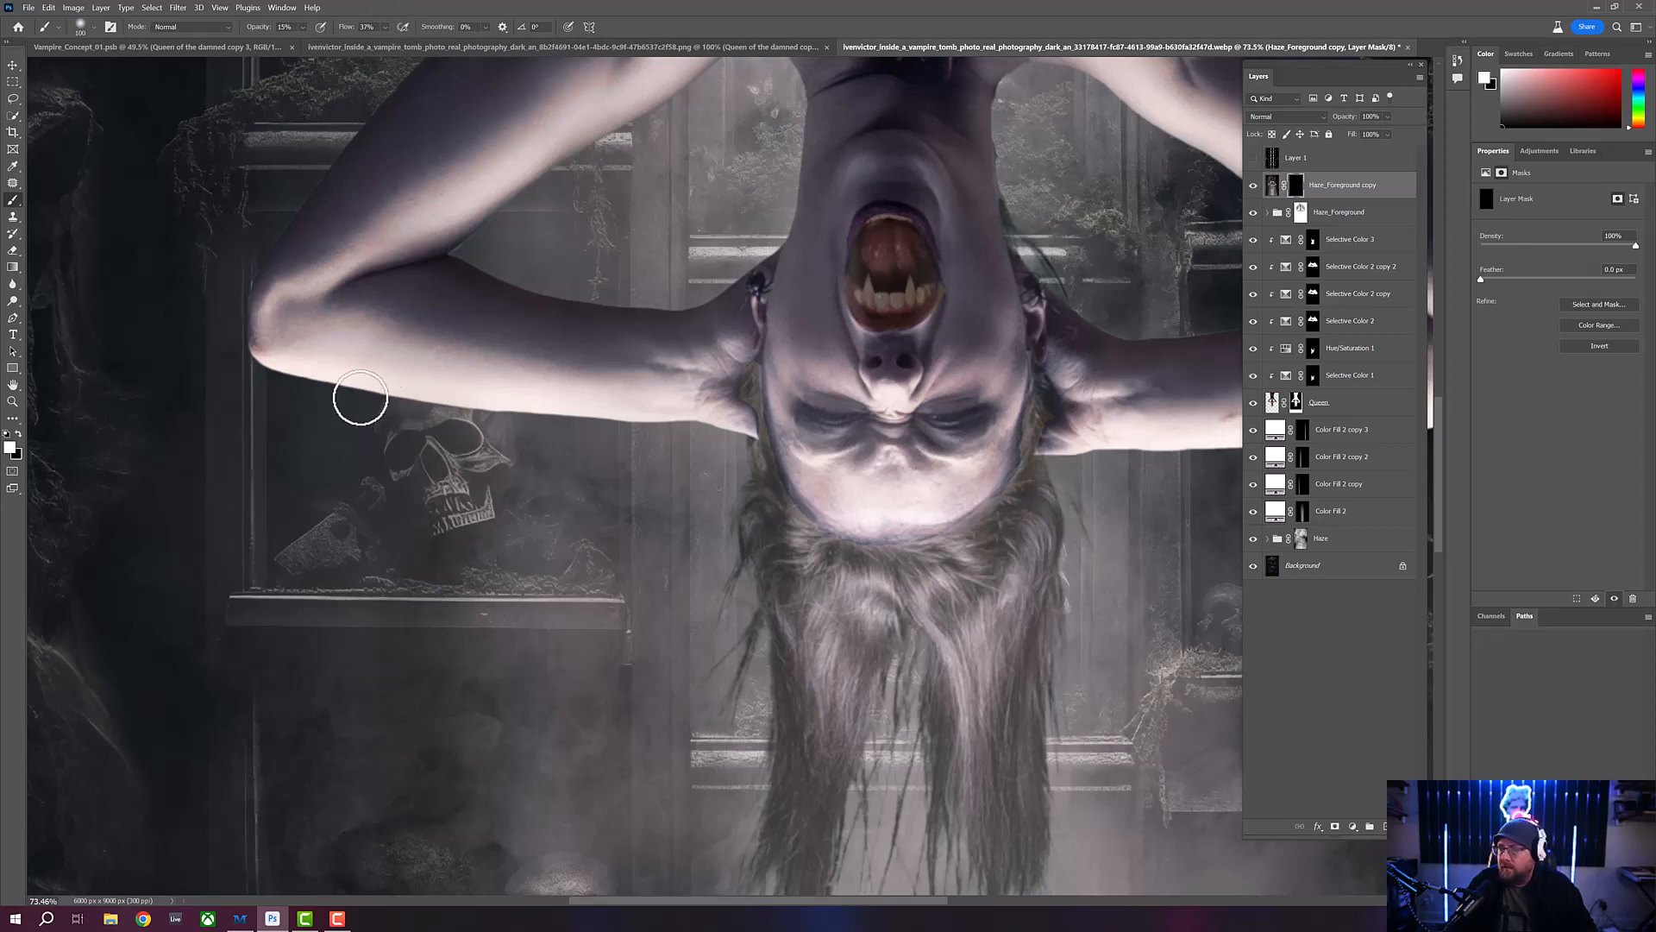
- Paint white on the blurred layer's mask along the underside of the arm and the hanging hair to soften their edges
{"action": "mouse_move", "coordinate": [386, 397]}
{"action": "left_mouse_down"}
{"action": "mouse_move", "coordinate": [699, 424]}
{"action": "mouse_move", "coordinate": [759, 445]}
{"action": "mouse_move", "coordinate": [744, 529]}
{"action": "mouse_move", "coordinate": [746, 485]}
{"action": "mouse_move", "coordinate": [729, 514]}
{"action": "mouse_move", "coordinate": [742, 560]}
{"action": "mouse_move", "coordinate": [711, 603]}
{"action": "mouse_move", "coordinate": [709, 660]}
{"action": "mouse_move", "coordinate": [728, 581]}
{"action": "mouse_move", "coordinate": [717, 629]}
{"action": "mouse_move", "coordinate": [735, 645]}
{"action": "mouse_move", "coordinate": [751, 604]}
{"action": "mouse_move", "coordinate": [740, 660]}
{"action": "mouse_move", "coordinate": [757, 580]}
{"action": "mouse_move", "coordinate": [763, 759]}
{"action": "left_mouse_up"}
{"action": "mouse_move", "coordinate": [757, 693]}
{"action": "left_mouse_down"}
{"action": "mouse_move", "coordinate": [673, 430]}
{"action": "mouse_move", "coordinate": [665, 616]}
{"action": "mouse_move", "coordinate": [631, 707]}
{"action": "mouse_move", "coordinate": [706, 581]}
{"action": "left_mouse_up"}
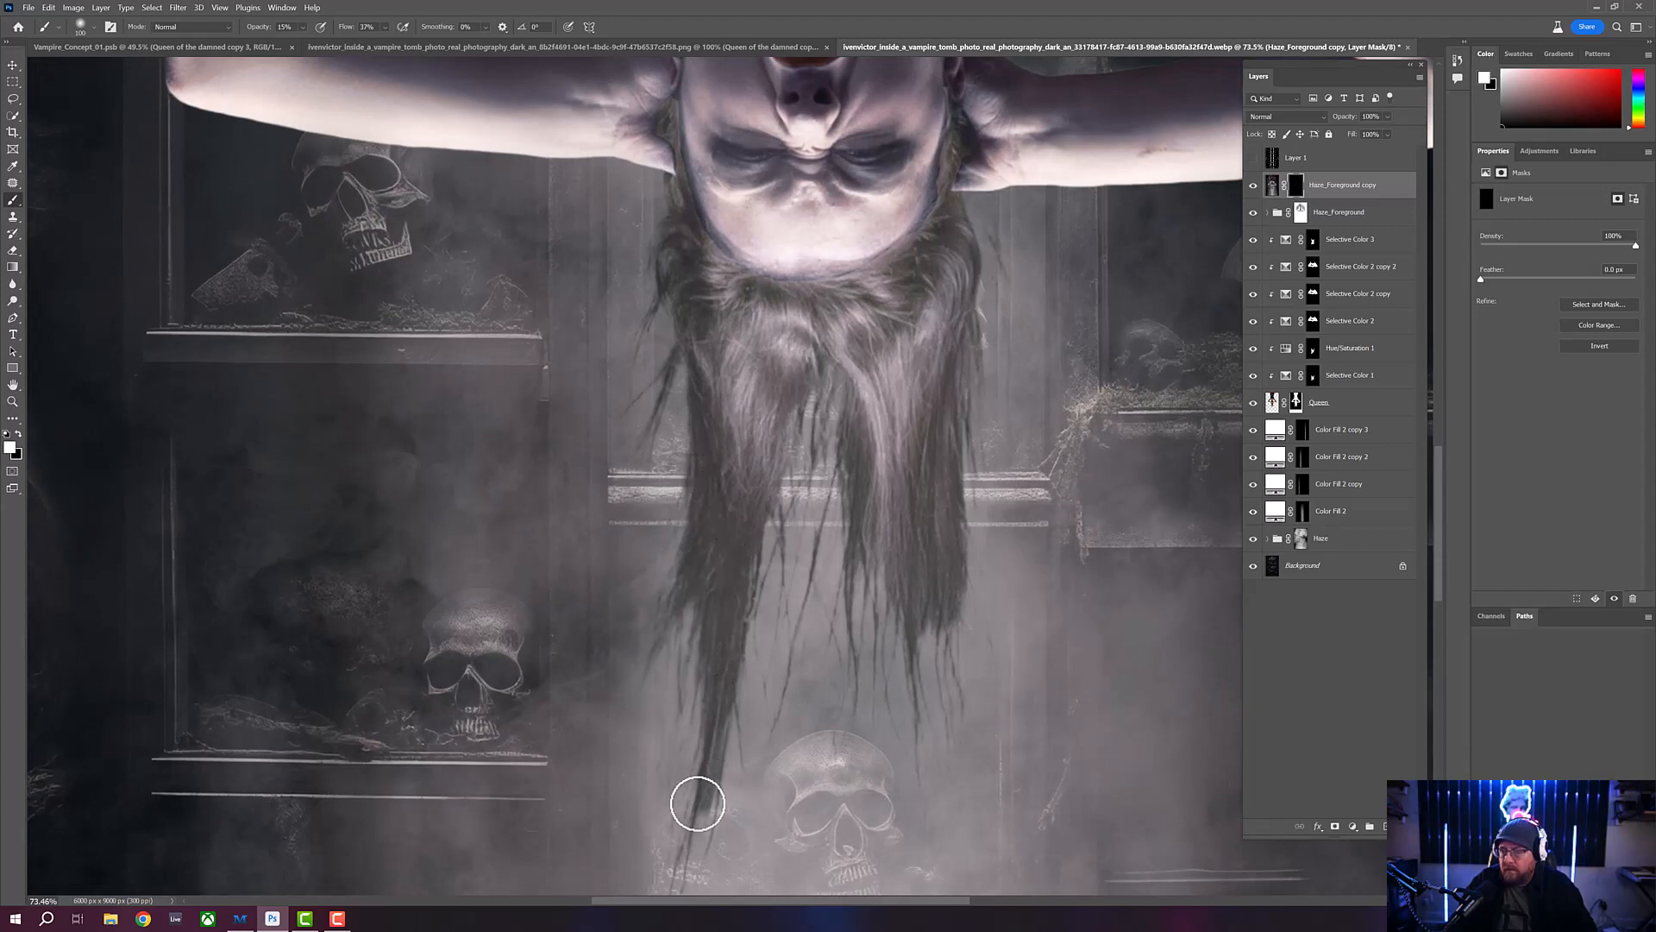
{"action": "left_click_drag", "start_coordinate": [747, 661], "coordinate": [742, 497]}
{"action": "mouse_move", "coordinate": [685, 665]}
{"action": "left_mouse_down"}
{"action": "mouse_move", "coordinate": [647, 767]}
{"action": "mouse_move", "coordinate": [671, 790]}
{"action": "mouse_move", "coordinate": [709, 574]}
{"action": "mouse_move", "coordinate": [726, 567]}
{"action": "mouse_move", "coordinate": [739, 635]}
{"action": "mouse_move", "coordinate": [757, 400]}
{"action": "mouse_move", "coordinate": [795, 283]}
{"action": "mouse_move", "coordinate": [770, 283]}
{"action": "mouse_move", "coordinate": [799, 281]}
{"action": "mouse_move", "coordinate": [814, 333]}
{"action": "mouse_move", "coordinate": [786, 303]}
{"action": "left_mouse_up"}
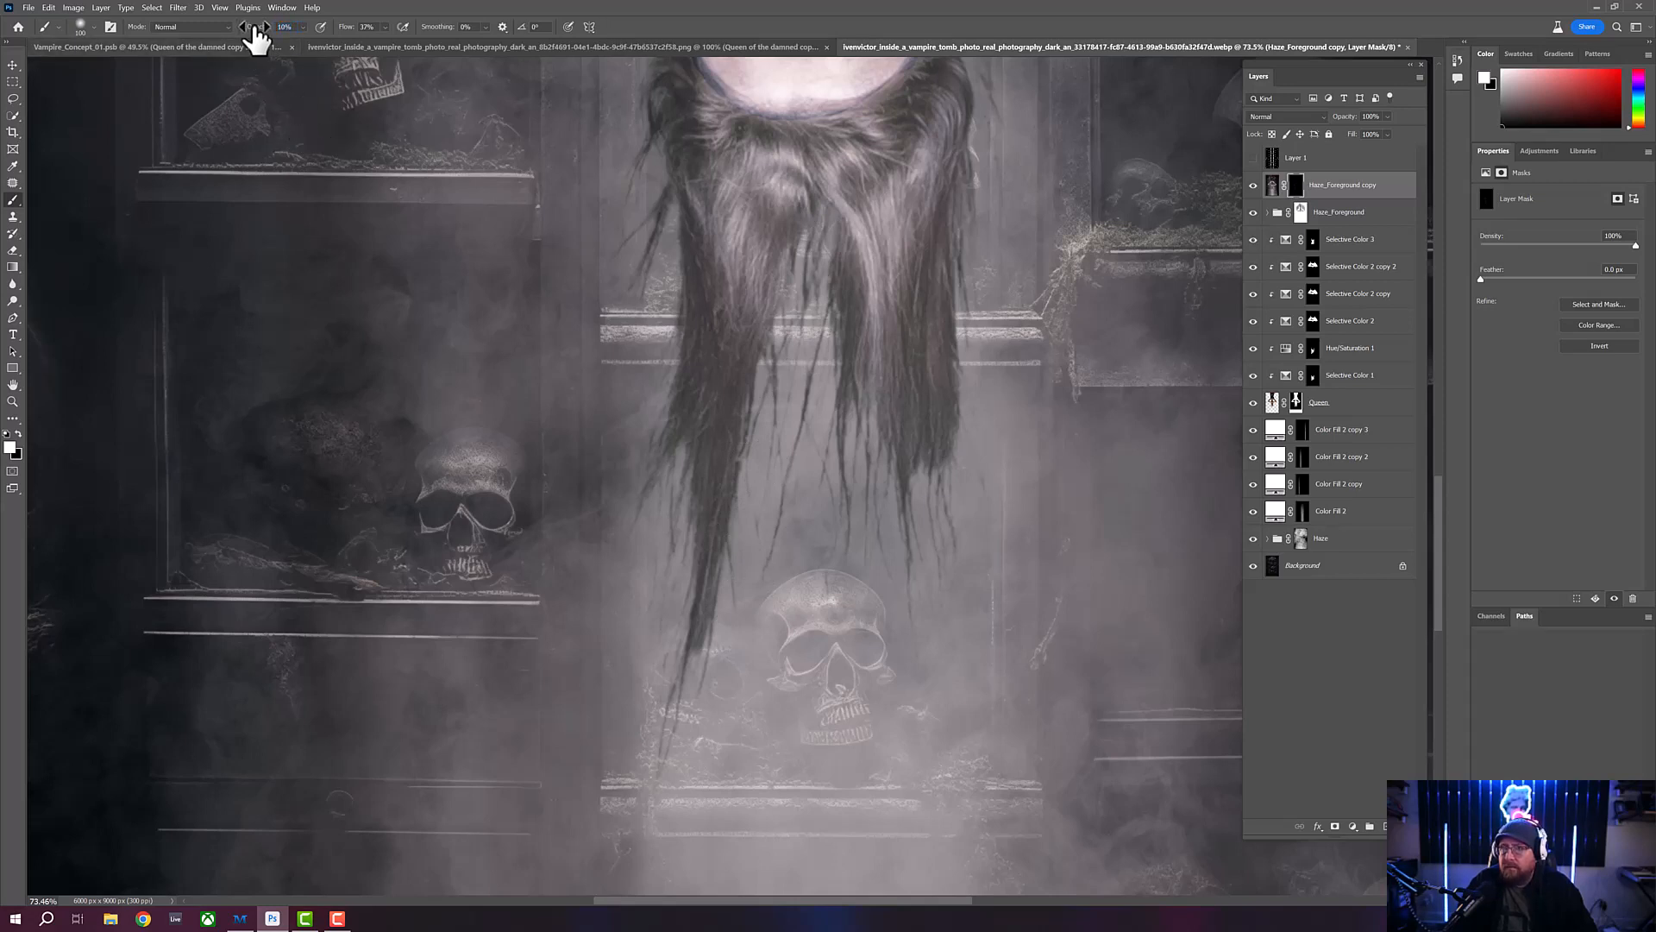
- Paint white at 10% opacity on the Haze_Foreground copy mask along the hanging hair, the image-left arm and the neck to soften their edges
{"action": "mouse_move", "coordinate": [828, 546]}
{"action": "left_mouse_down"}
{"action": "mouse_move", "coordinate": [819, 315]}
{"action": "mouse_move", "coordinate": [814, 483]}
{"action": "mouse_move", "coordinate": [833, 269]}
{"action": "mouse_move", "coordinate": [818, 278]}
{"action": "mouse_move", "coordinate": [933, 579]}
{"action": "mouse_move", "coordinate": [914, 623]}
{"action": "mouse_move", "coordinate": [844, 610]}
{"action": "mouse_move", "coordinate": [771, 489]}
{"action": "mouse_move", "coordinate": [769, 568]}
{"action": "mouse_move", "coordinate": [832, 399]}
{"action": "mouse_move", "coordinate": [889, 500]}
{"action": "mouse_move", "coordinate": [974, 422]}
{"action": "mouse_move", "coordinate": [924, 493]}
{"action": "mouse_move", "coordinate": [961, 567]}
{"action": "mouse_move", "coordinate": [976, 490]}
{"action": "mouse_move", "coordinate": [993, 507]}
{"action": "mouse_move", "coordinate": [994, 448]}
{"action": "mouse_move", "coordinate": [940, 347]}
{"action": "mouse_move", "coordinate": [998, 253]}
{"action": "mouse_move", "coordinate": [961, 361]}
{"action": "left_mouse_up"}
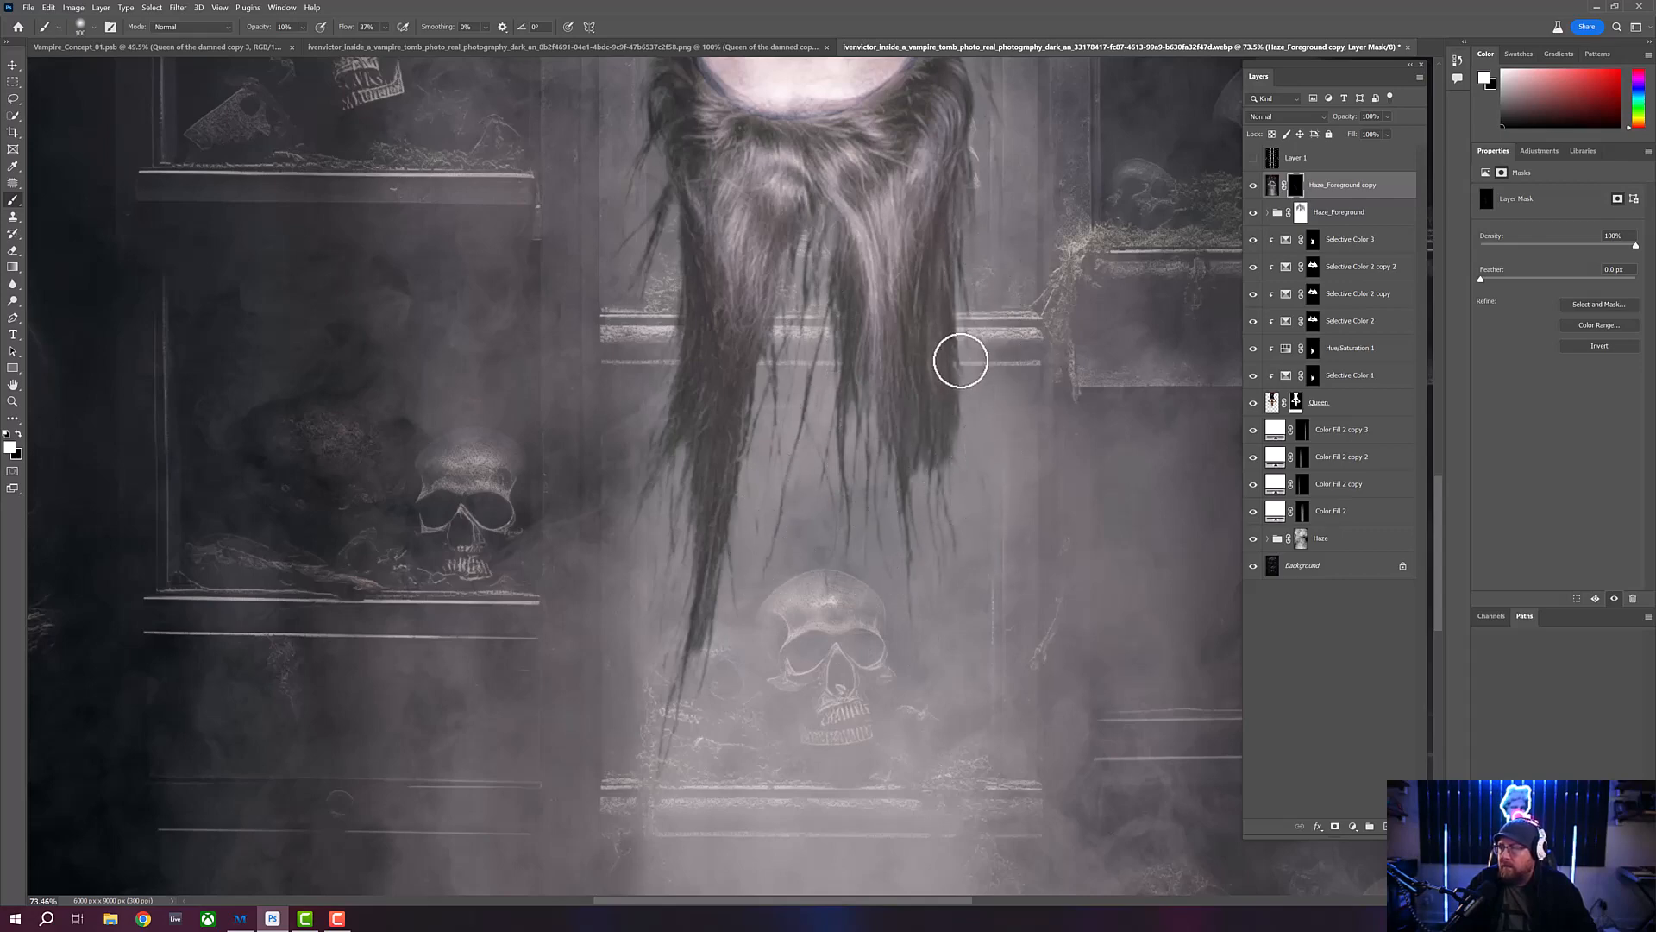
{"action": "left_click_drag", "start_coordinate": [980, 244], "coordinate": [920, 521]}
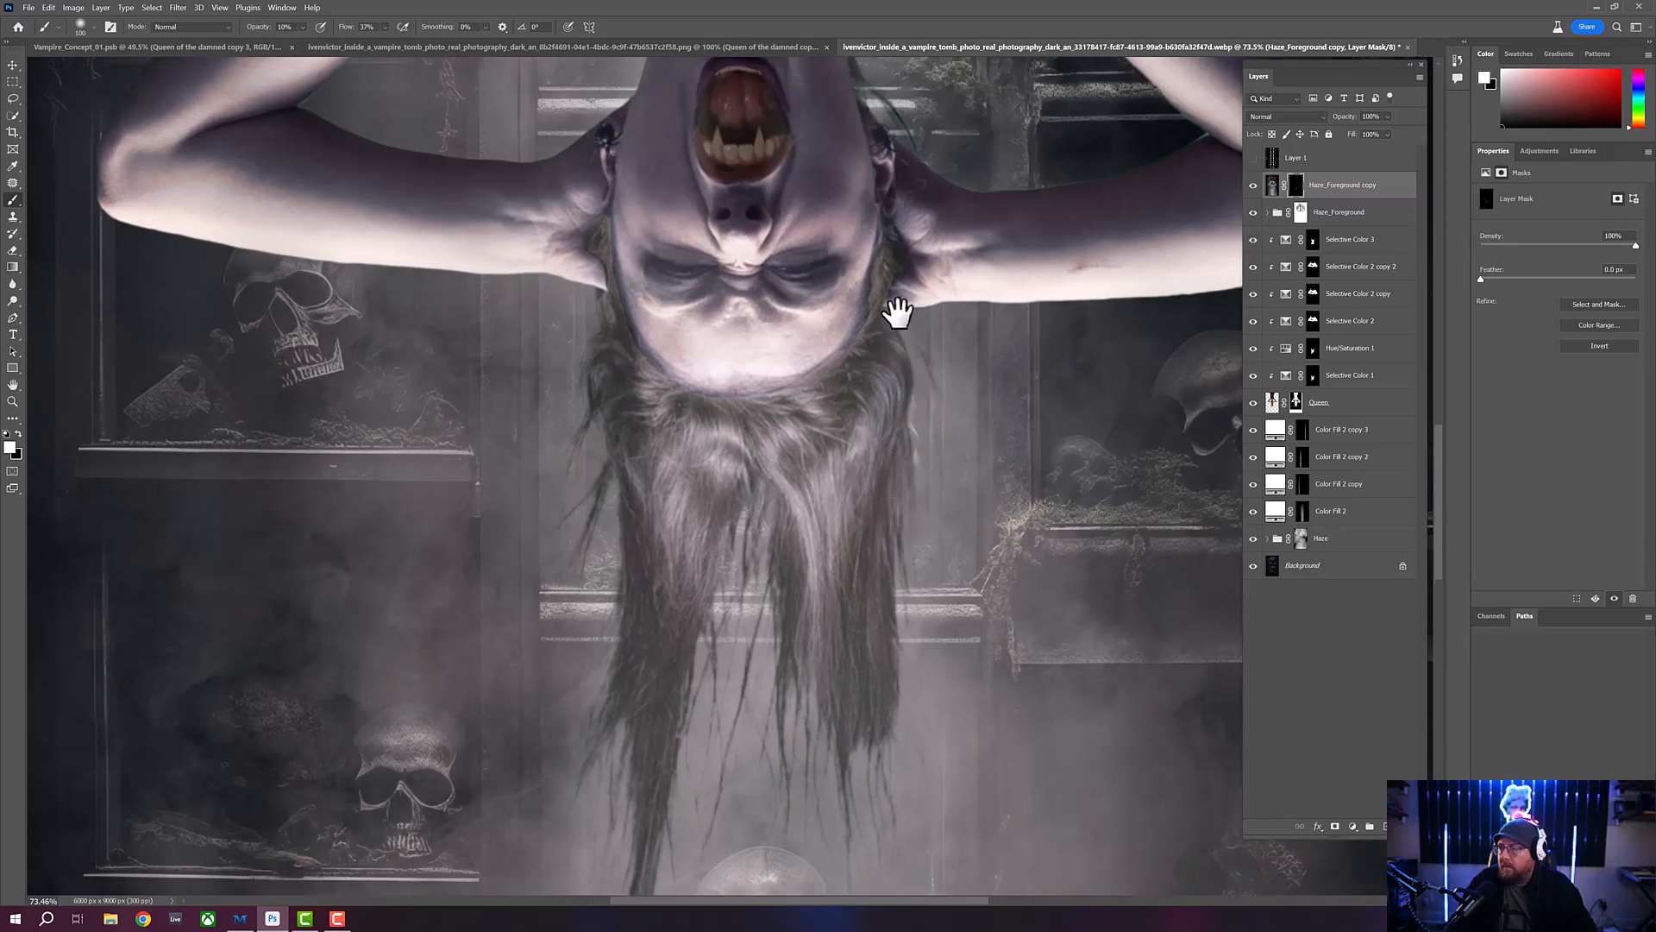
{"action": "left_click_drag", "start_coordinate": [1051, 360], "coordinate": [1142, 486]}
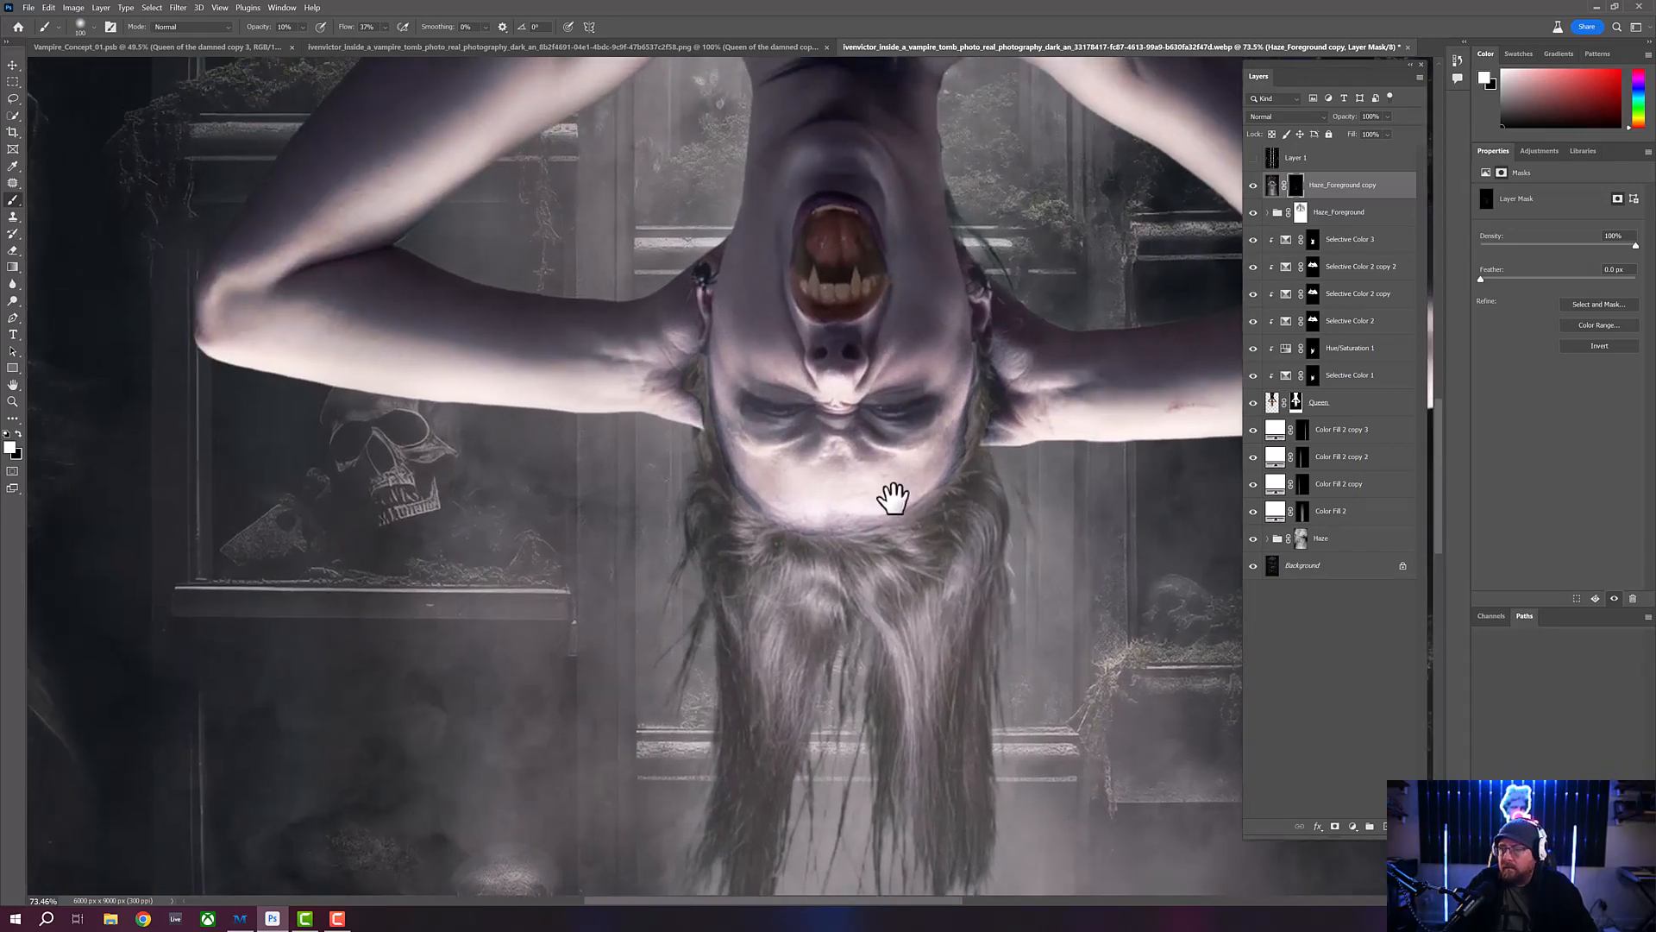
{"action": "left_click_drag", "start_coordinate": [347, 467], "coordinate": [440, 510]}
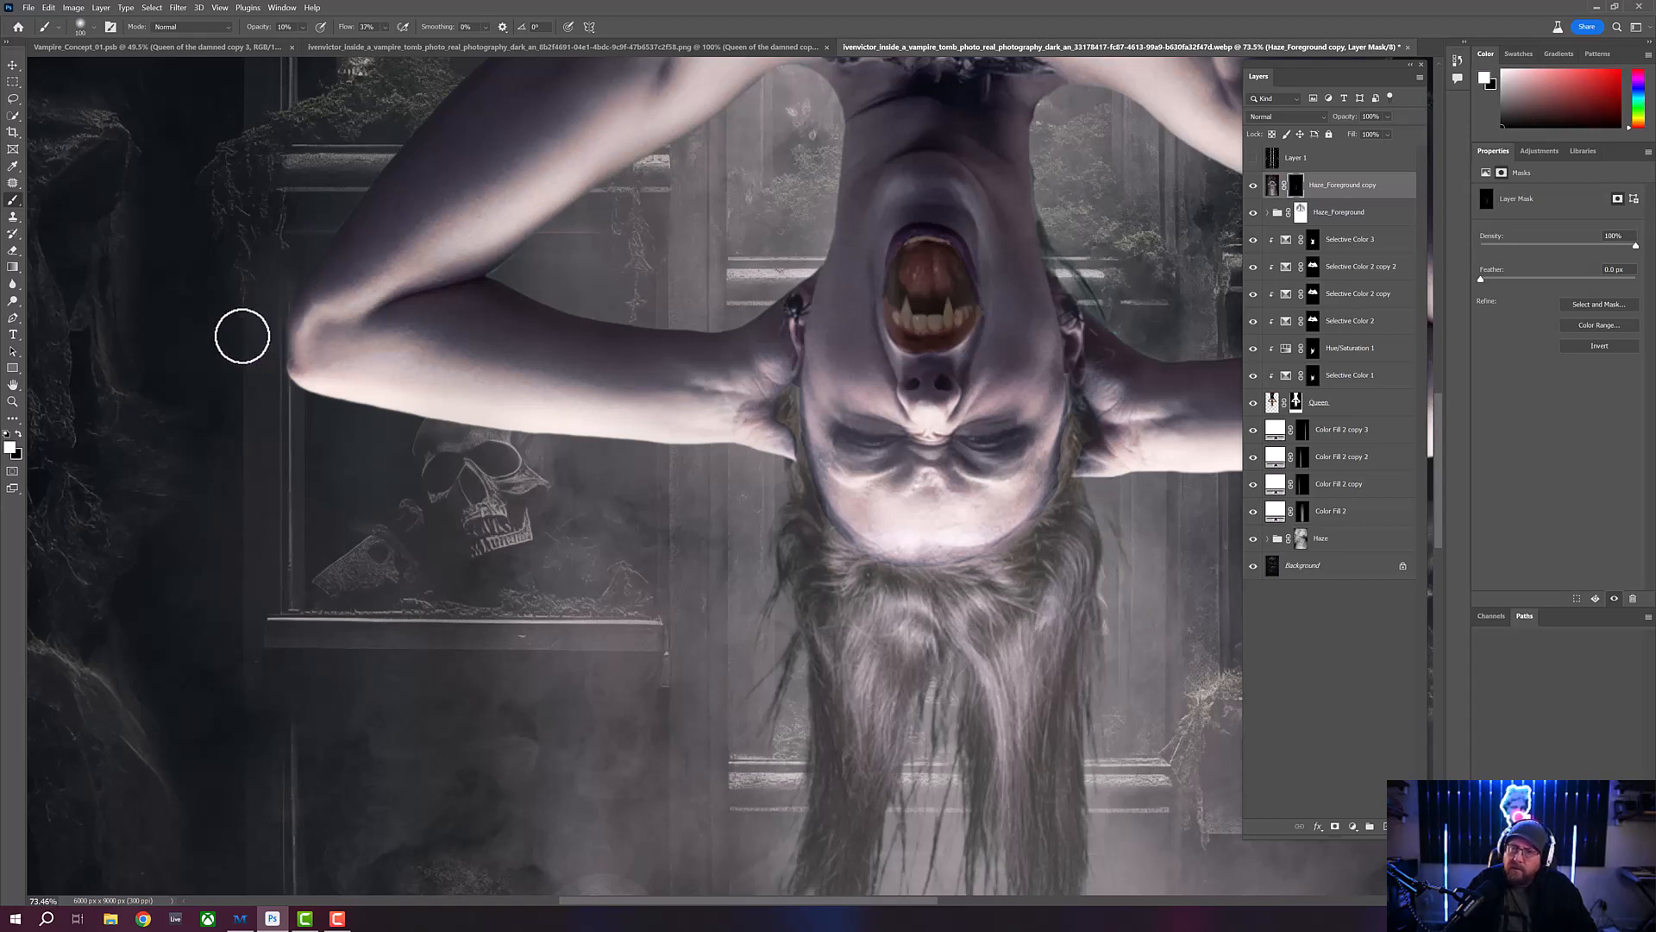
{"action": "left_click_drag", "start_coordinate": [241, 337], "coordinate": [233, 484]}
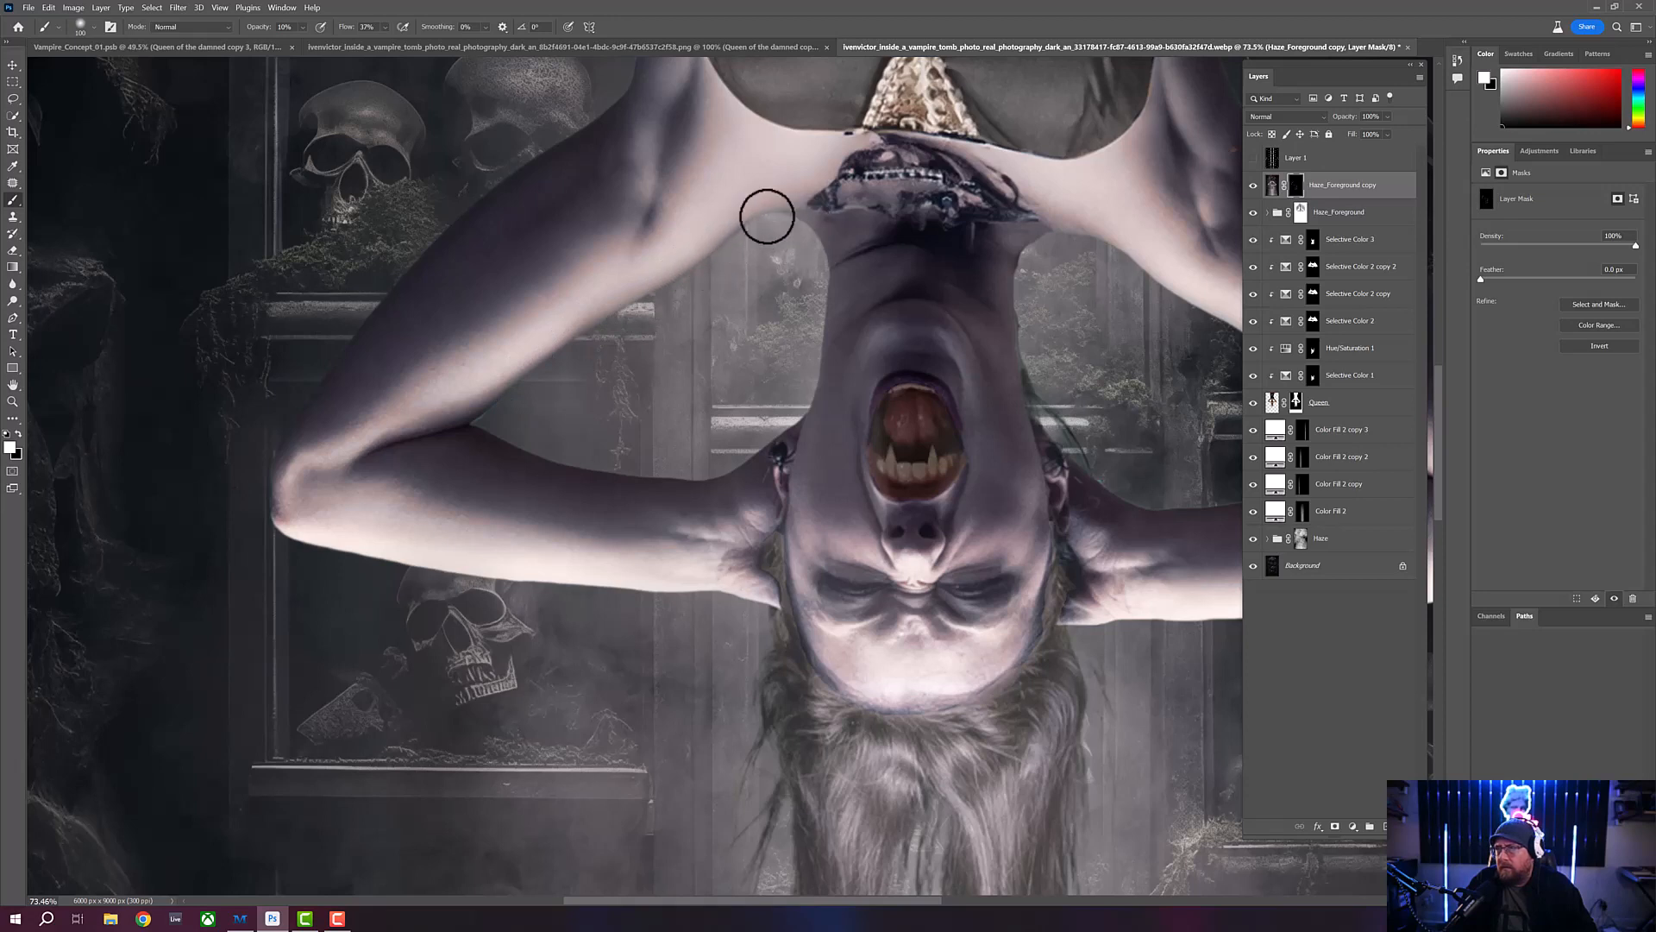
{"action": "mouse_move", "coordinate": [802, 222]}
{"action": "left_mouse_down"}
{"action": "mouse_move", "coordinate": [820, 262]}
{"action": "mouse_move", "coordinate": [812, 332]}
{"action": "left_mouse_up"}
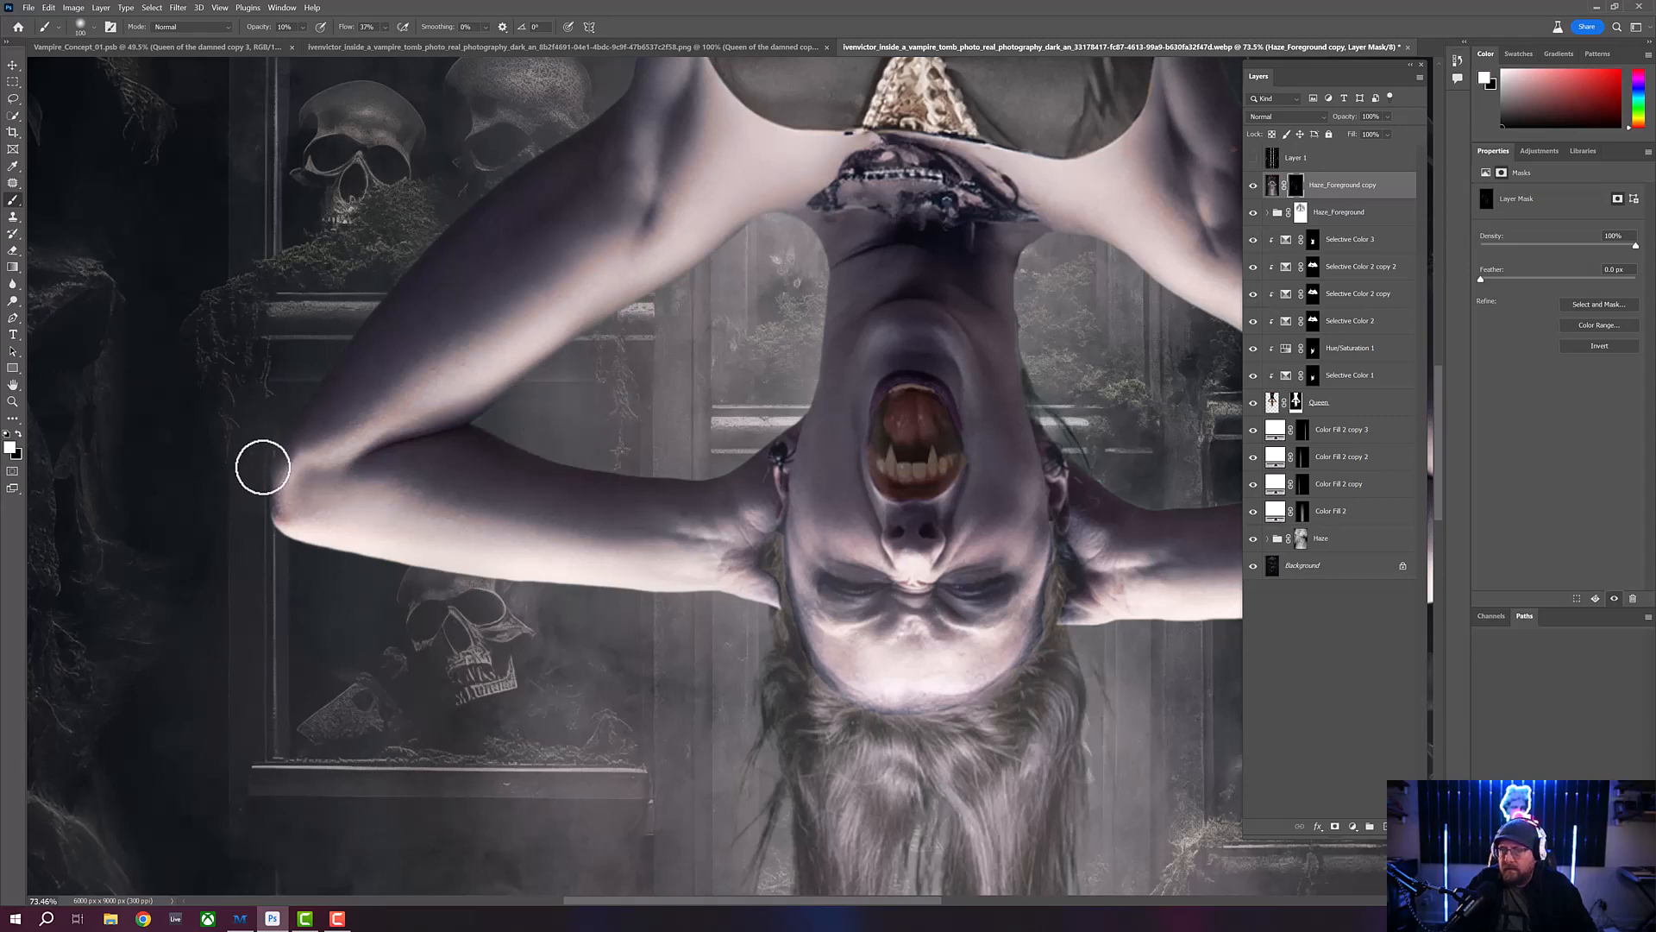
- Soften the image-left upper arm and the same side of the dress by painting white on the blurred layer's mask up to the red fabric
{"action": "left_click_drag", "start_coordinate": [440, 240], "coordinate": [396, 555]}
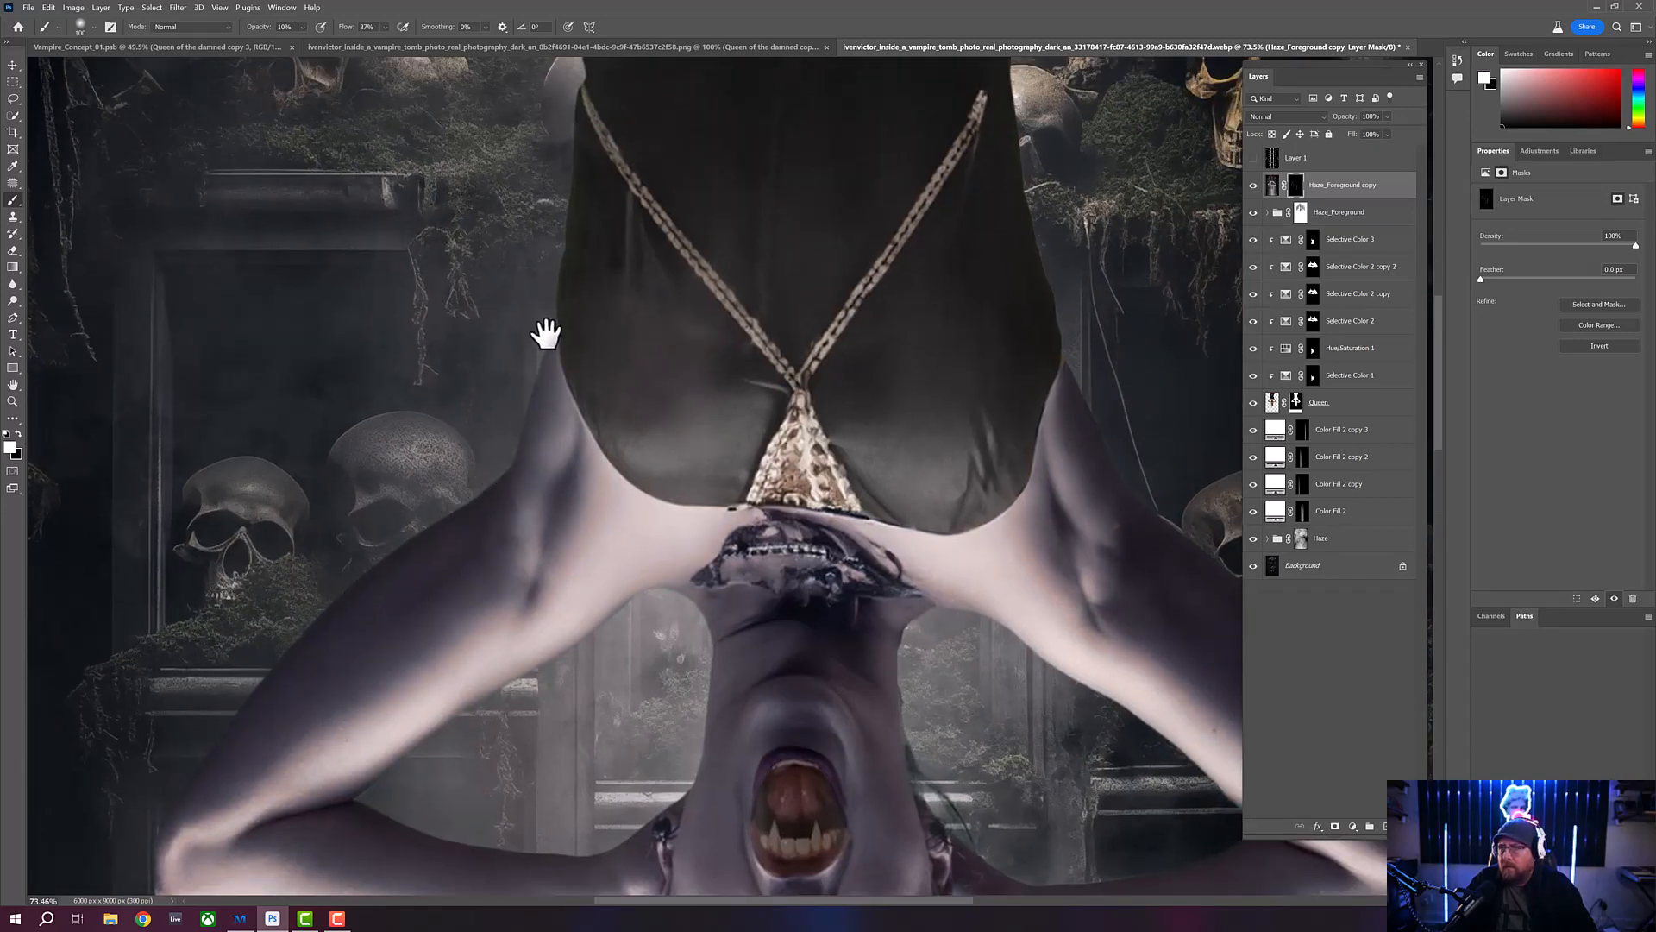
{"action": "left_click_drag", "start_coordinate": [552, 276], "coordinate": [483, 477]}
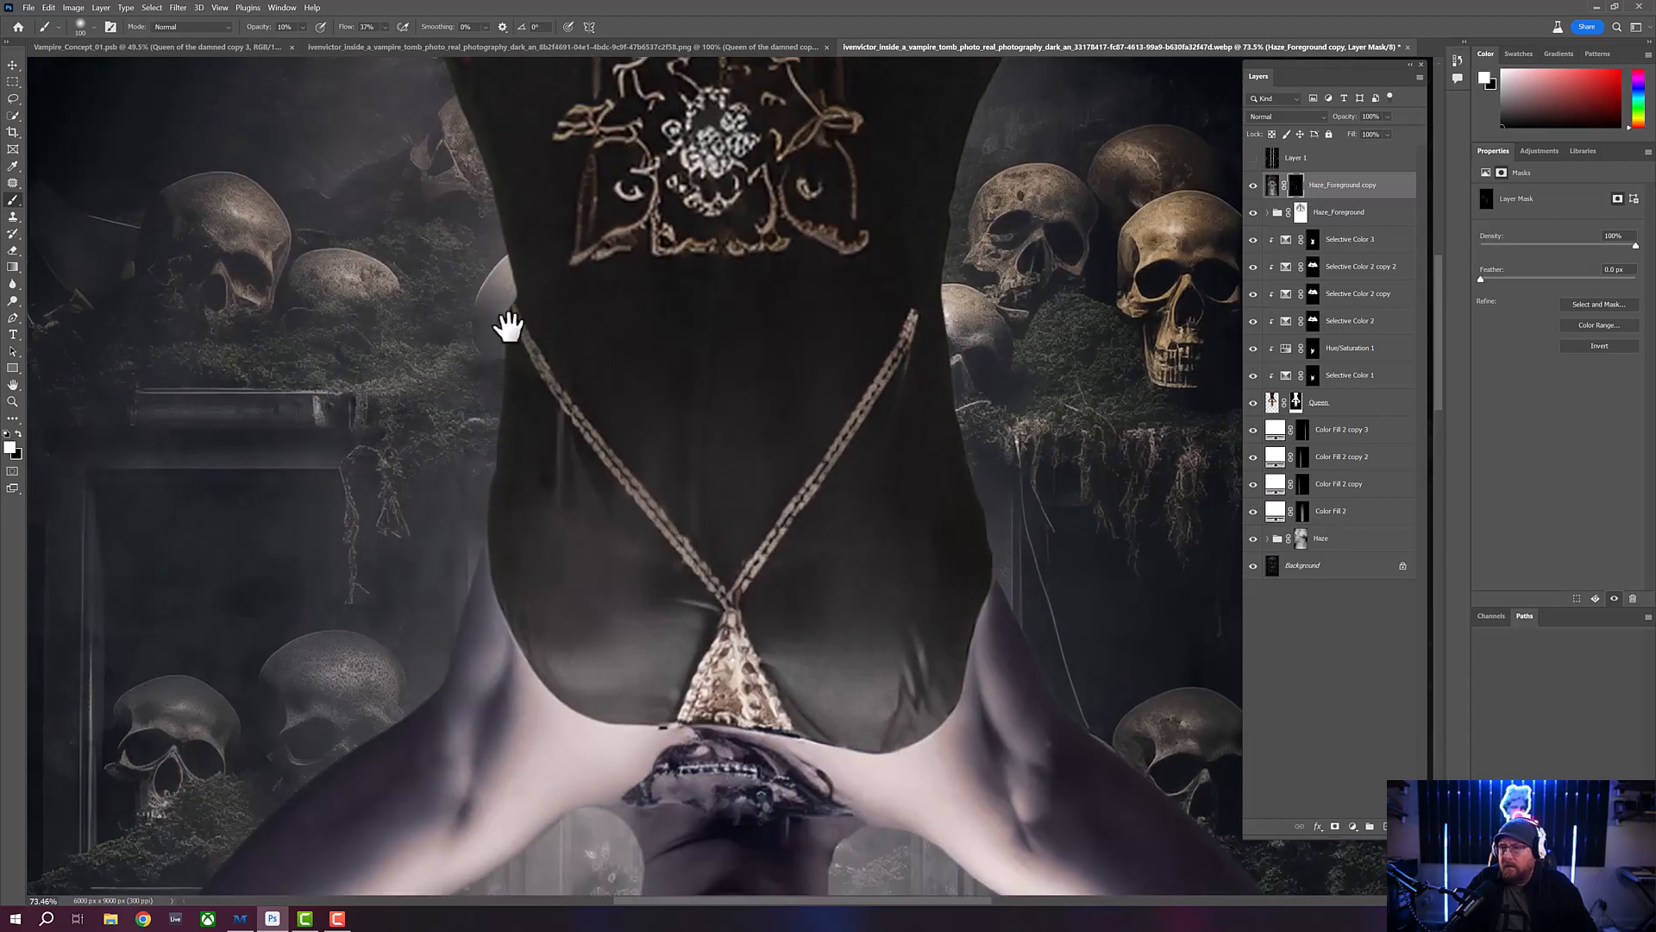
{"action": "left_click_drag", "start_coordinate": [491, 400], "coordinate": [448, 547]}
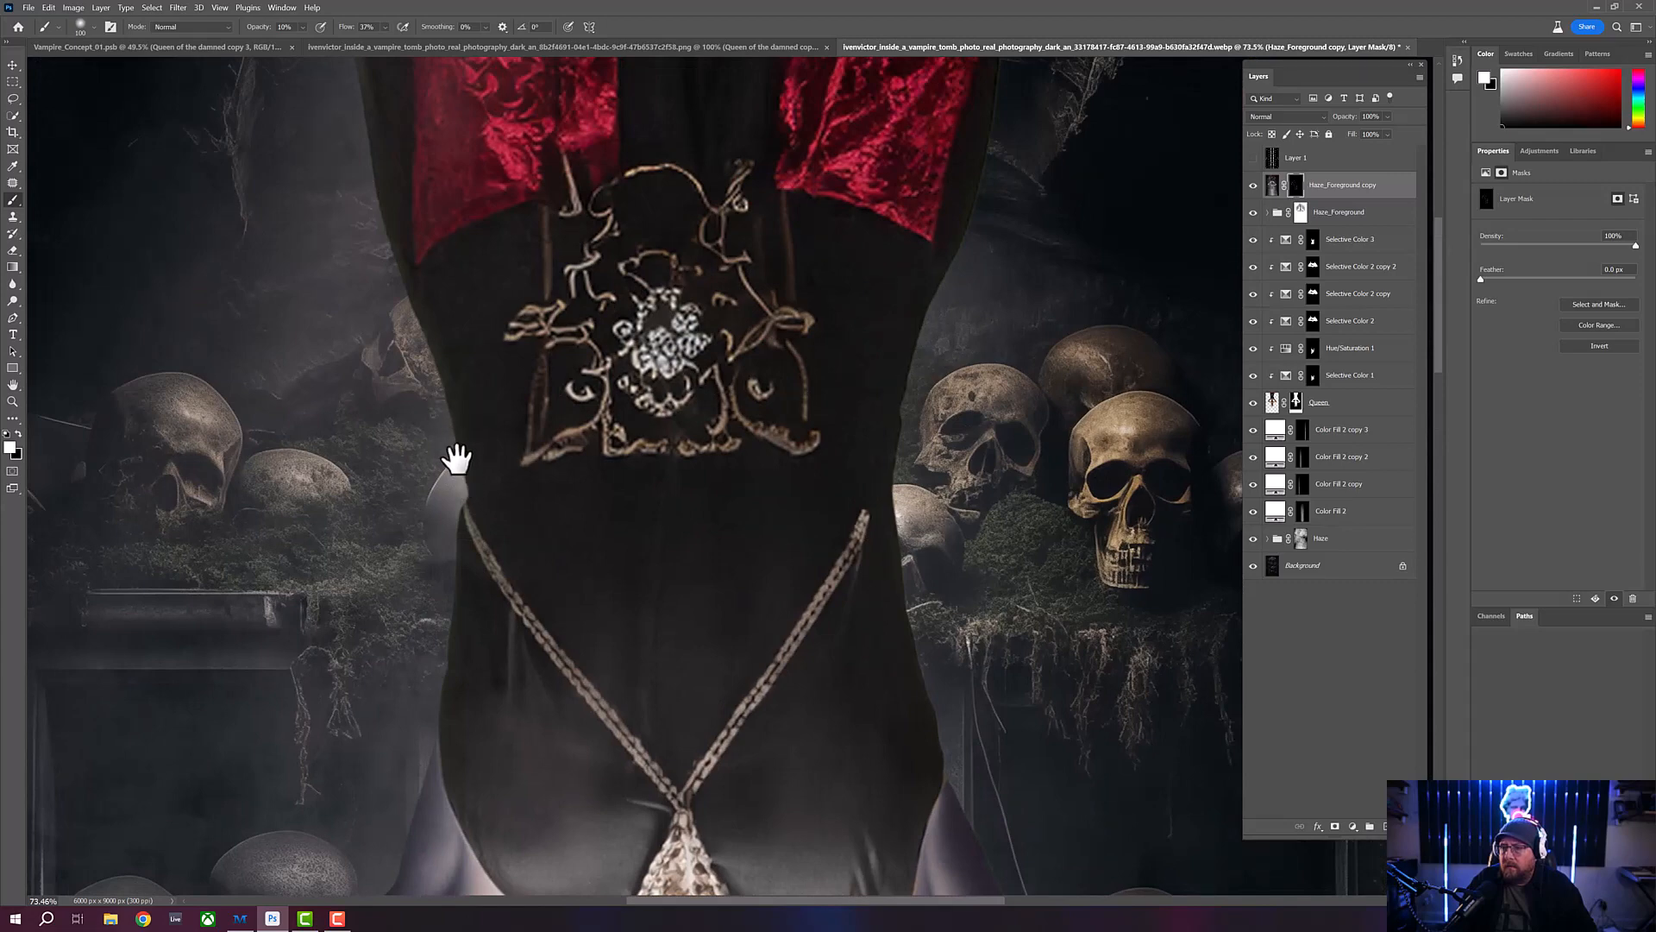
{"action": "left_click_drag", "start_coordinate": [414, 340], "coordinate": [428, 463]}
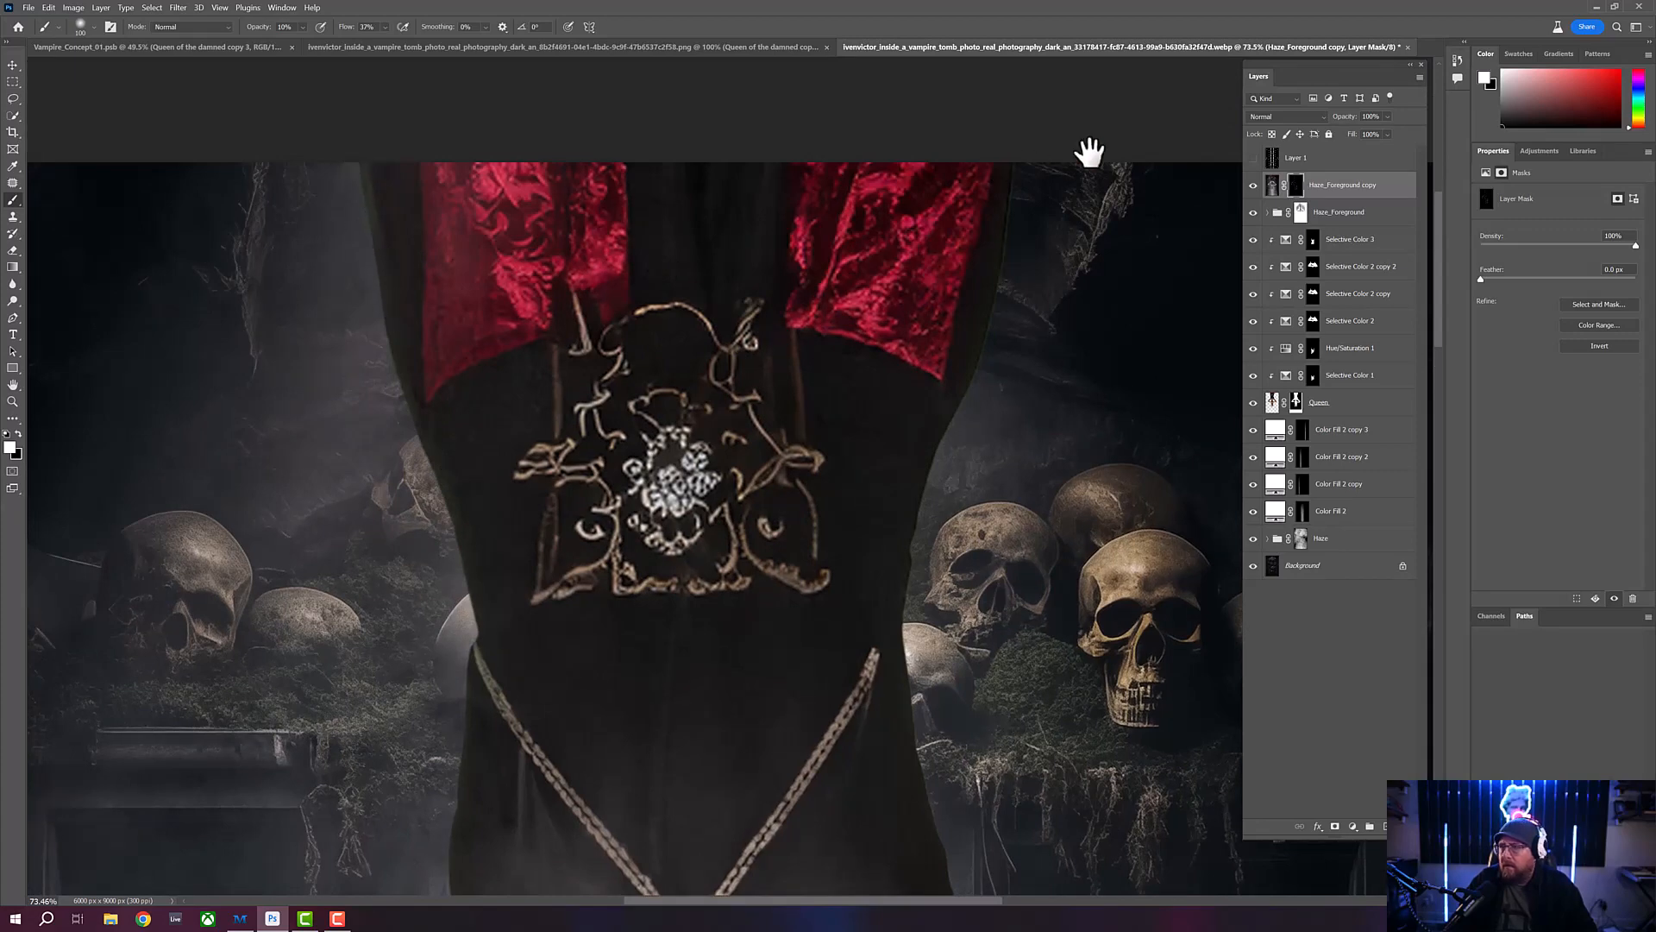
- Paint white on the blurred layer's mask down the image-right side of the dress, along that arm, and beside the face and hair
{"action": "left_click_drag", "start_coordinate": [1090, 151], "coordinate": [765, 241]}
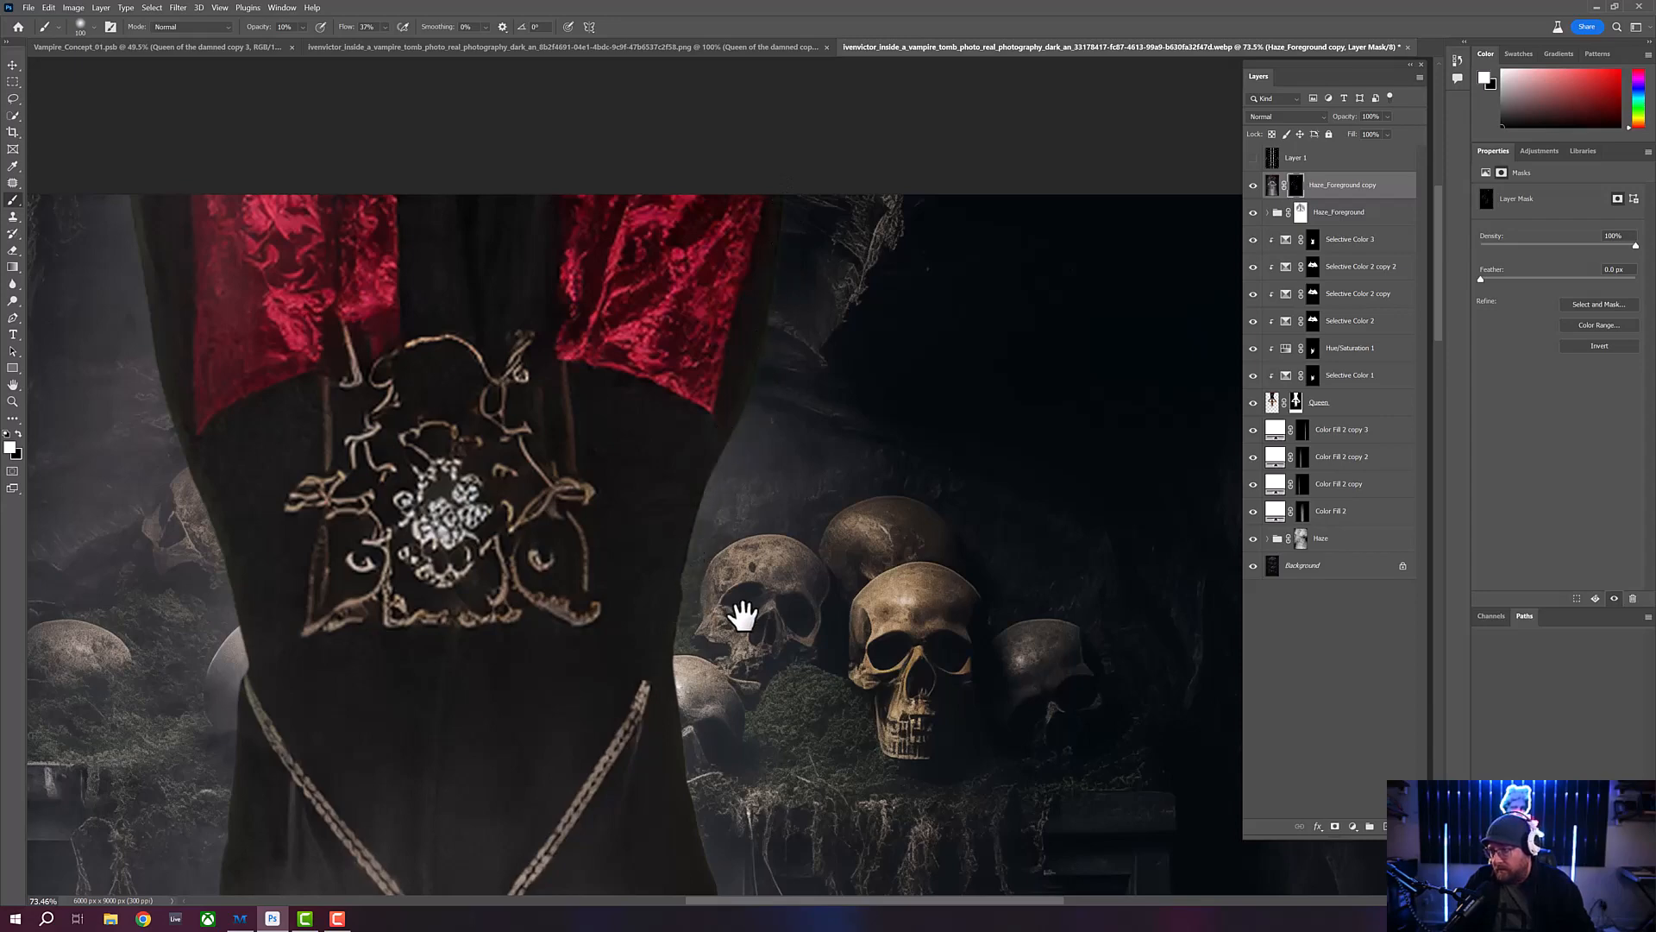
{"action": "left_click_drag", "start_coordinate": [739, 603], "coordinate": [768, 373]}
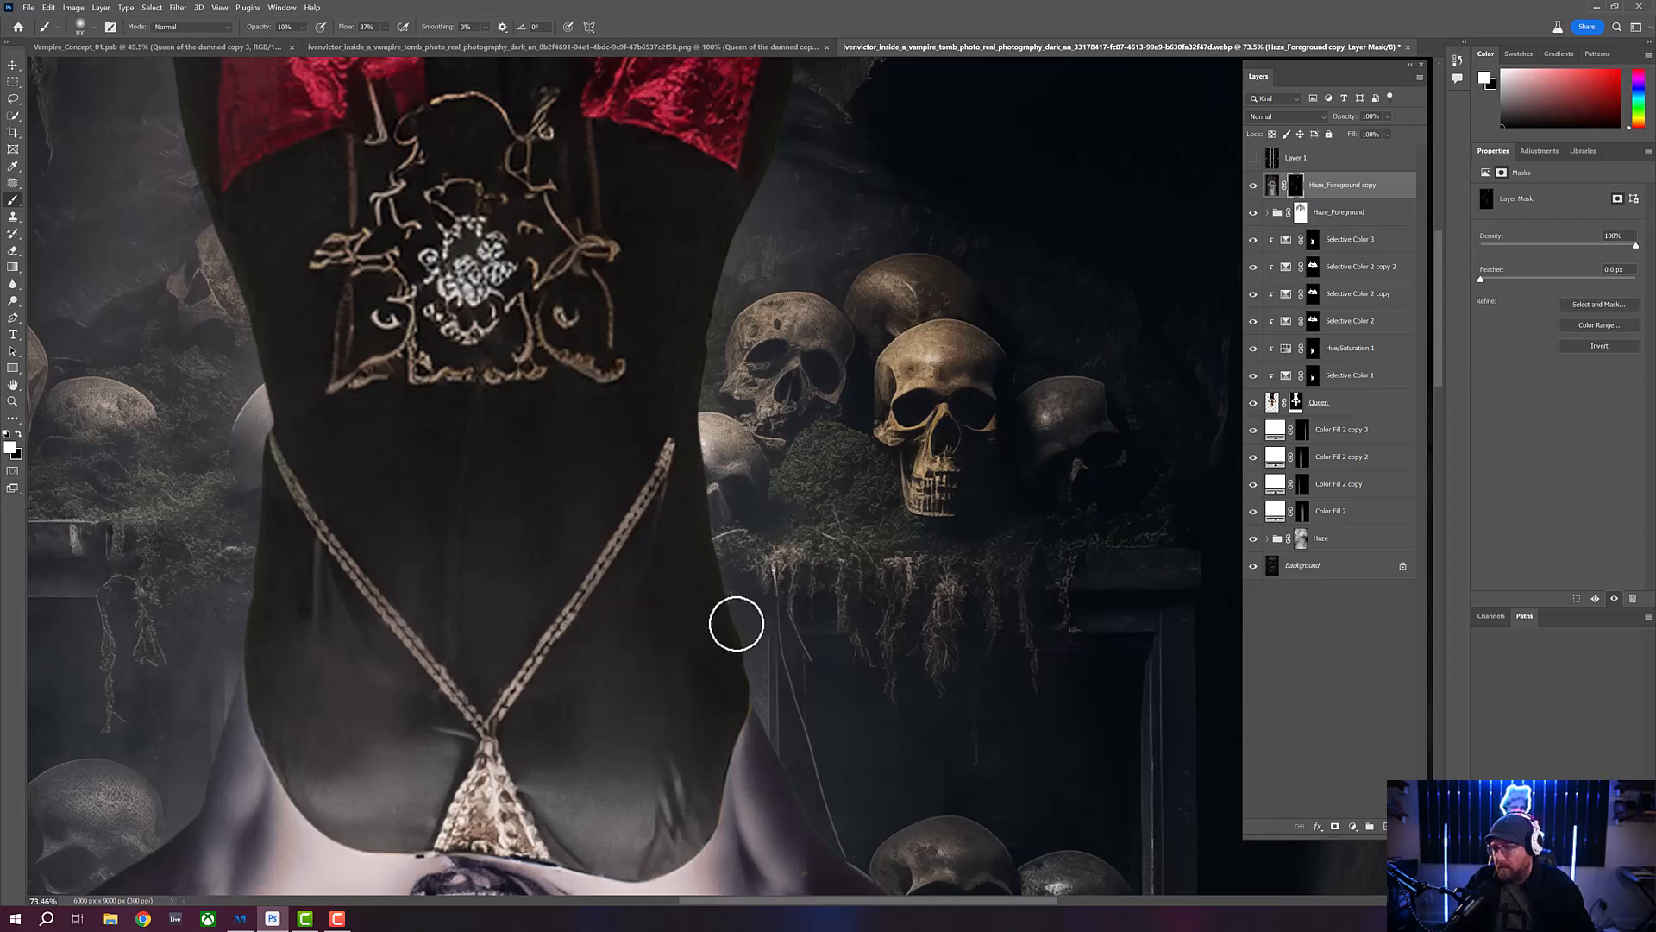
{"action": "left_click_drag", "start_coordinate": [736, 621], "coordinate": [764, 339]}
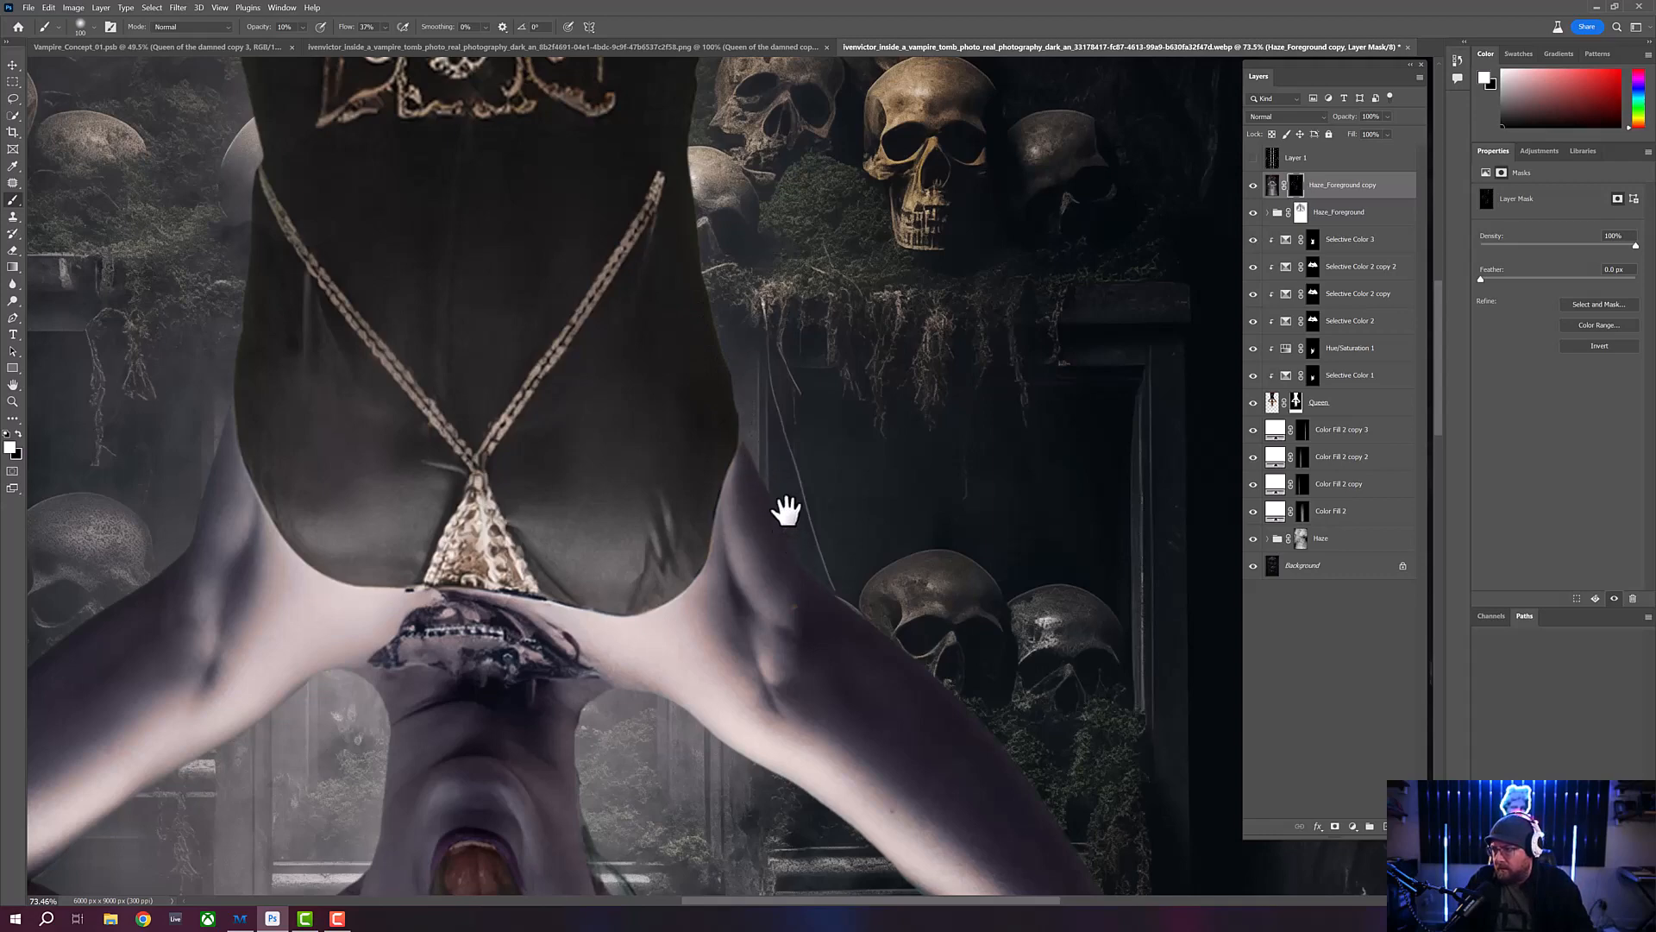
{"action": "left_click_drag", "start_coordinate": [854, 528], "coordinate": [806, 388]}
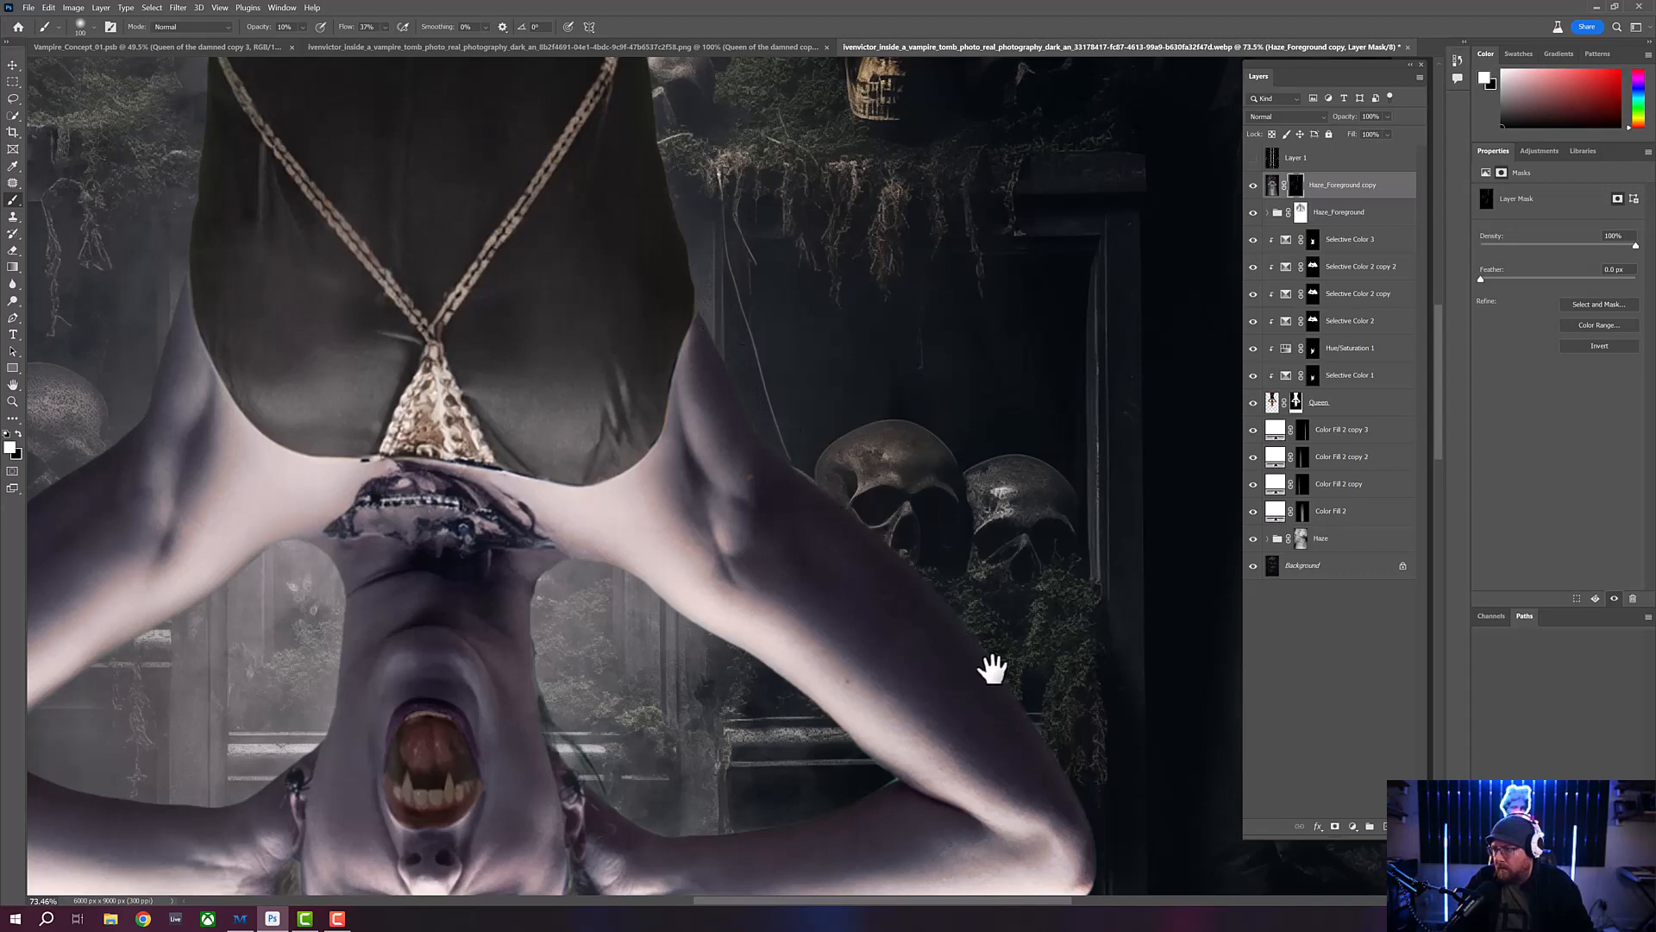
{"action": "left_click_drag", "start_coordinate": [1023, 688], "coordinate": [961, 433]}
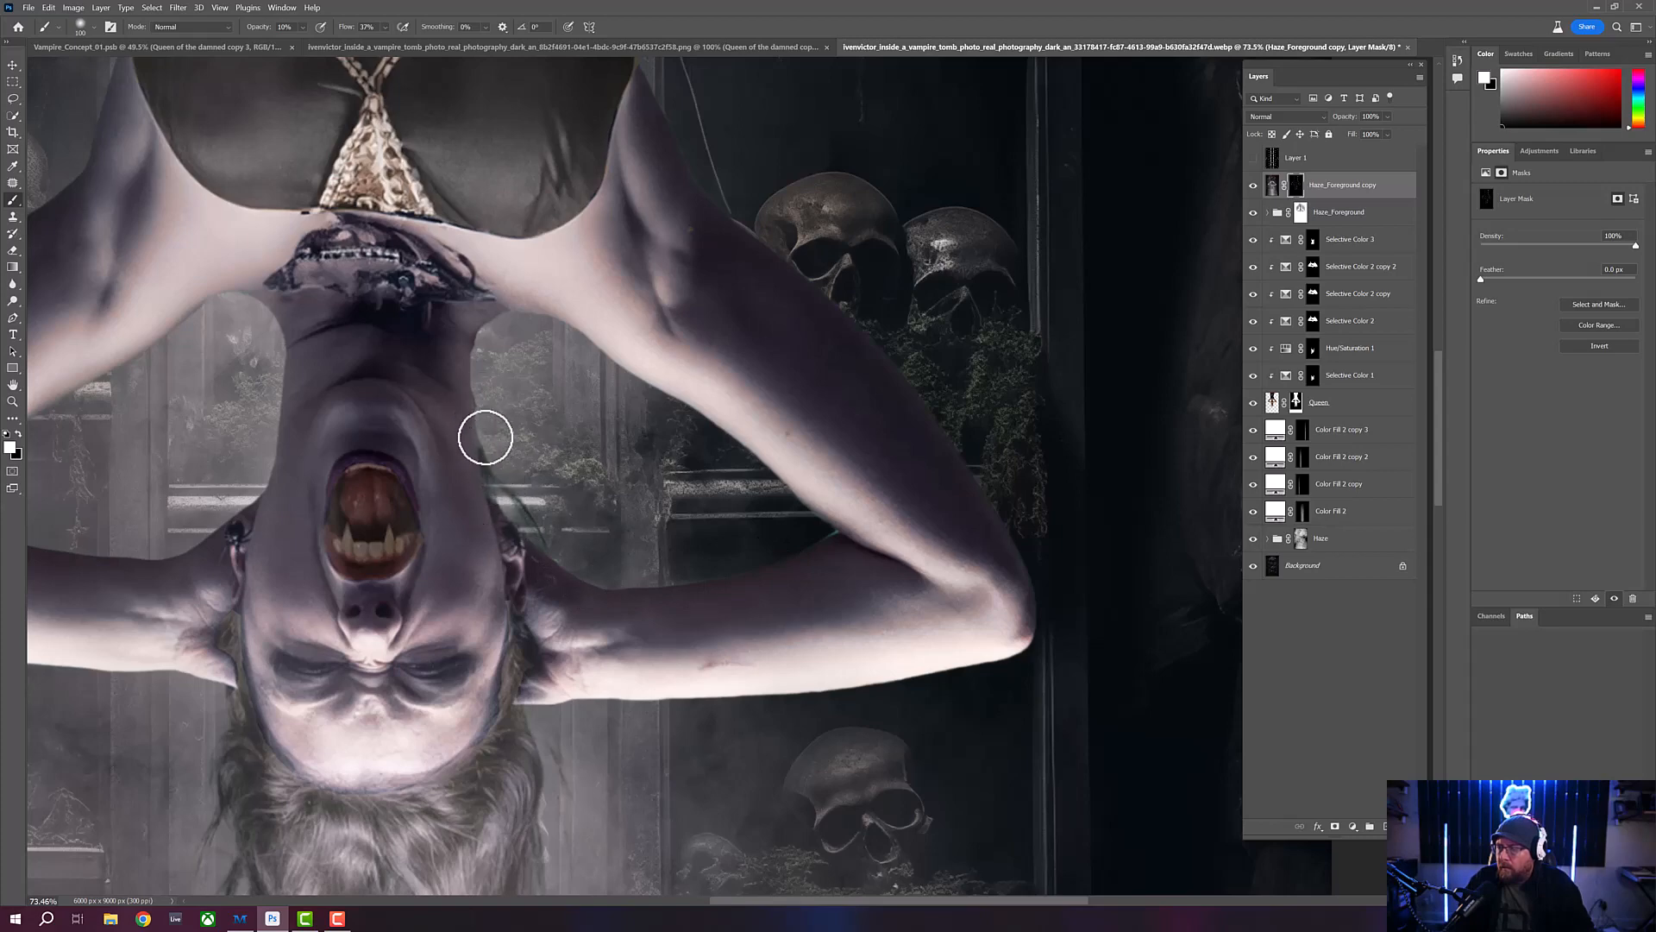
{"action": "left_click_drag", "start_coordinate": [670, 658], "coordinate": [712, 455]}
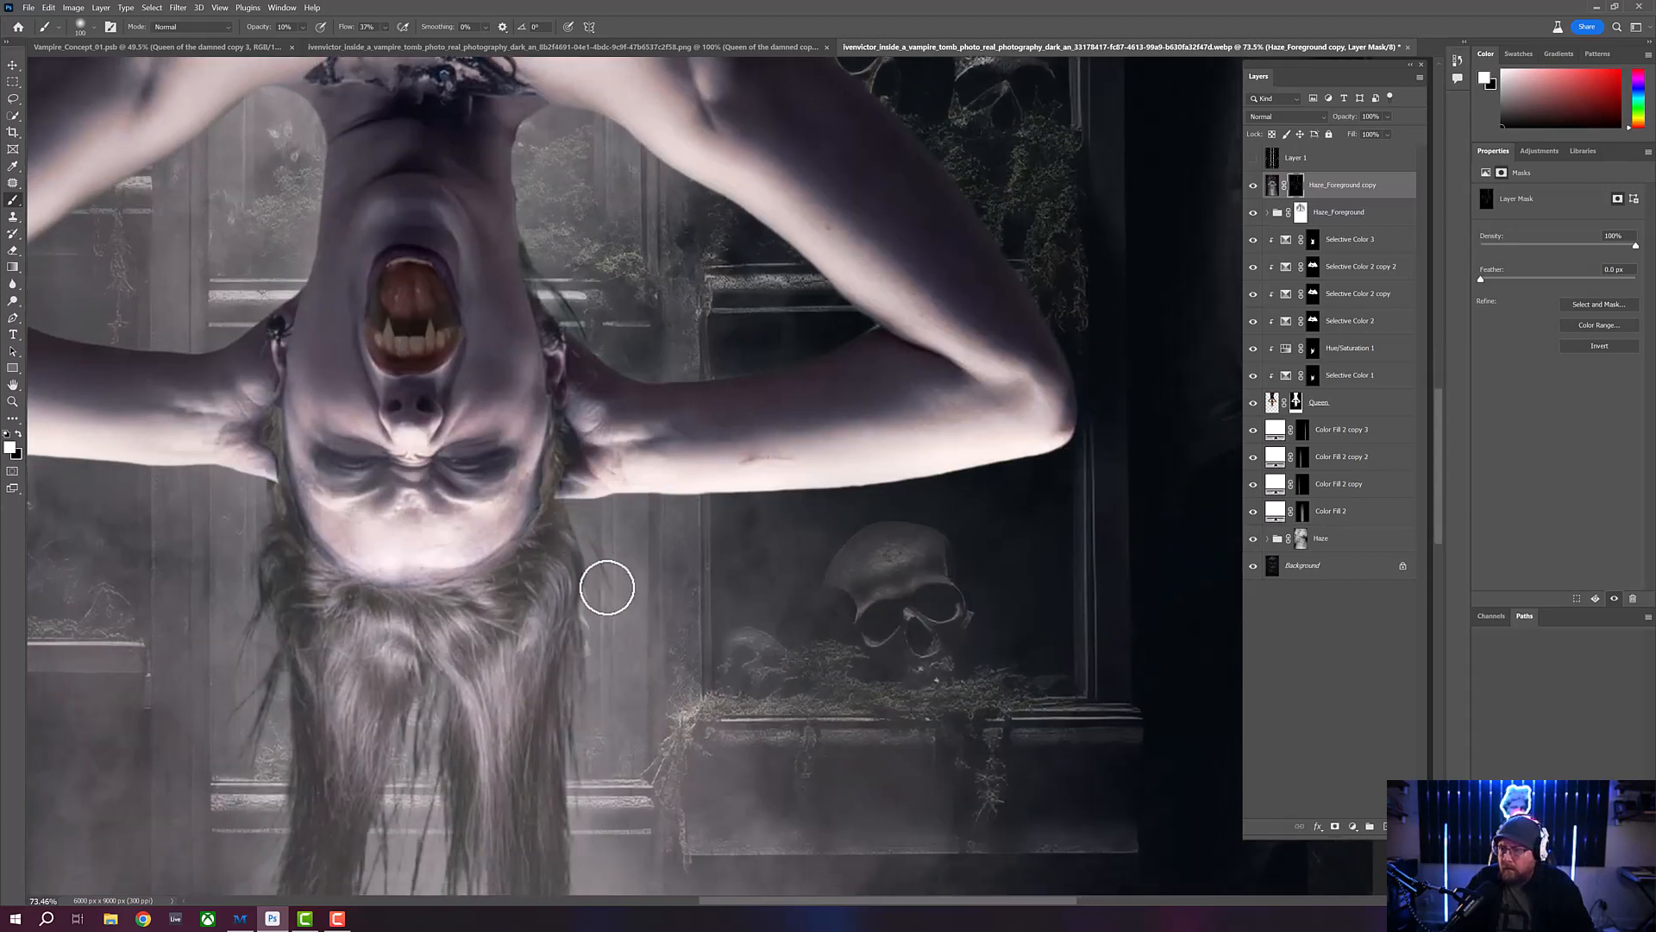
{"action": "left_click_drag", "start_coordinate": [496, 541], "coordinate": [658, 603]}
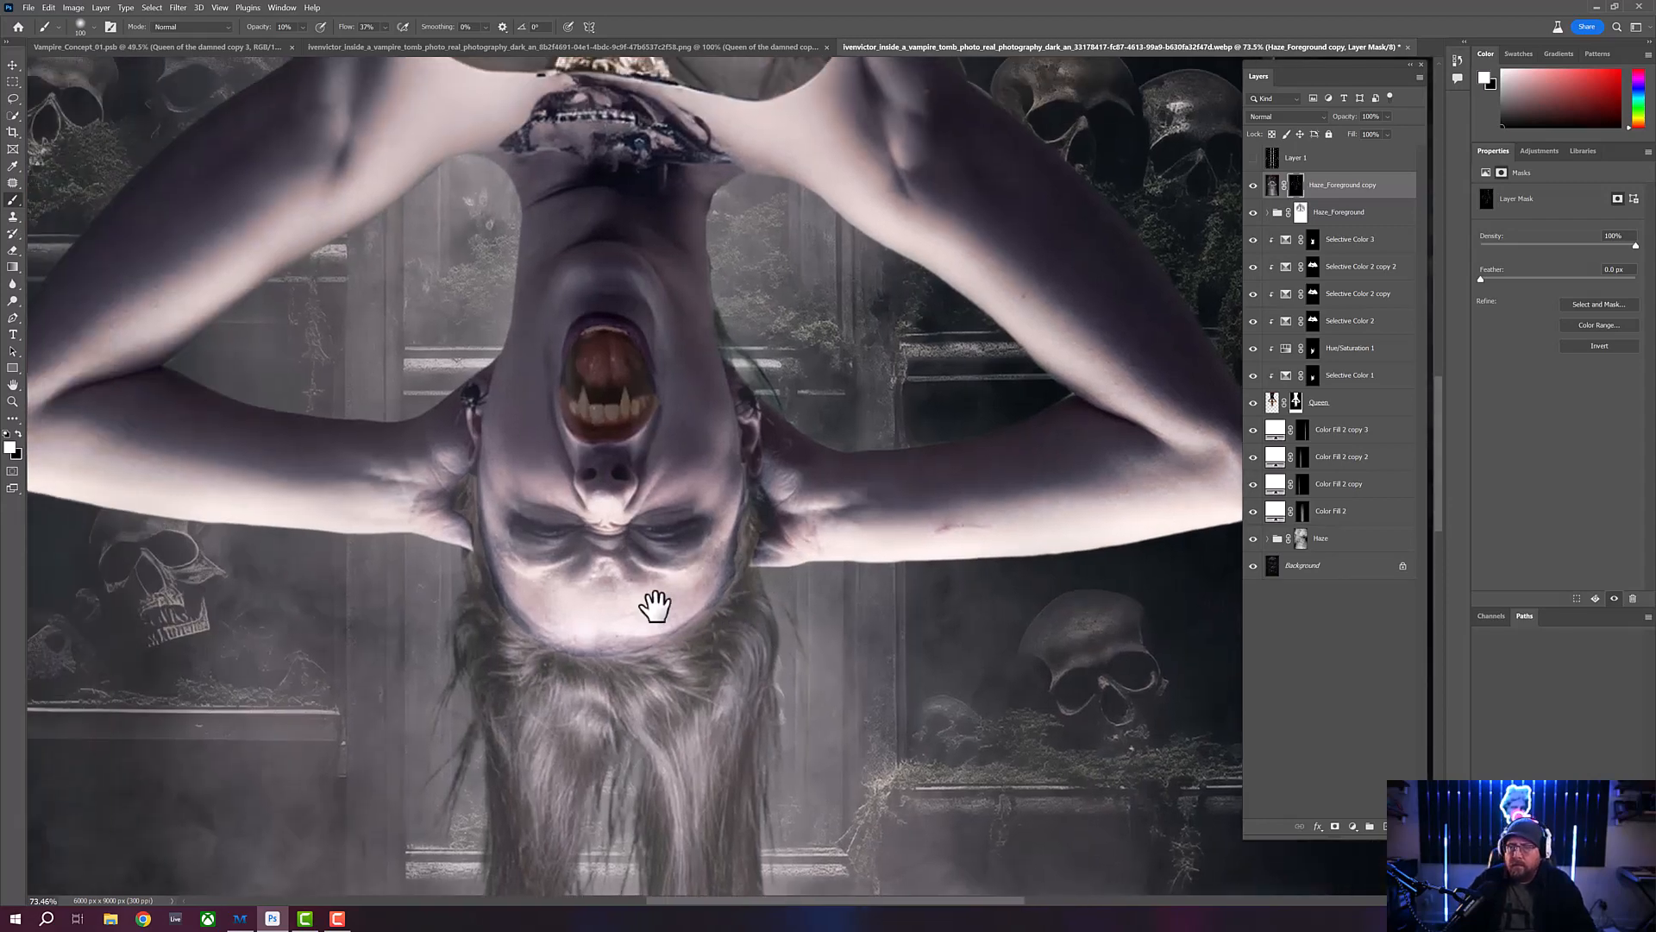
{"action": "left_click_drag", "start_coordinate": [549, 565], "coordinate": [592, 610]}
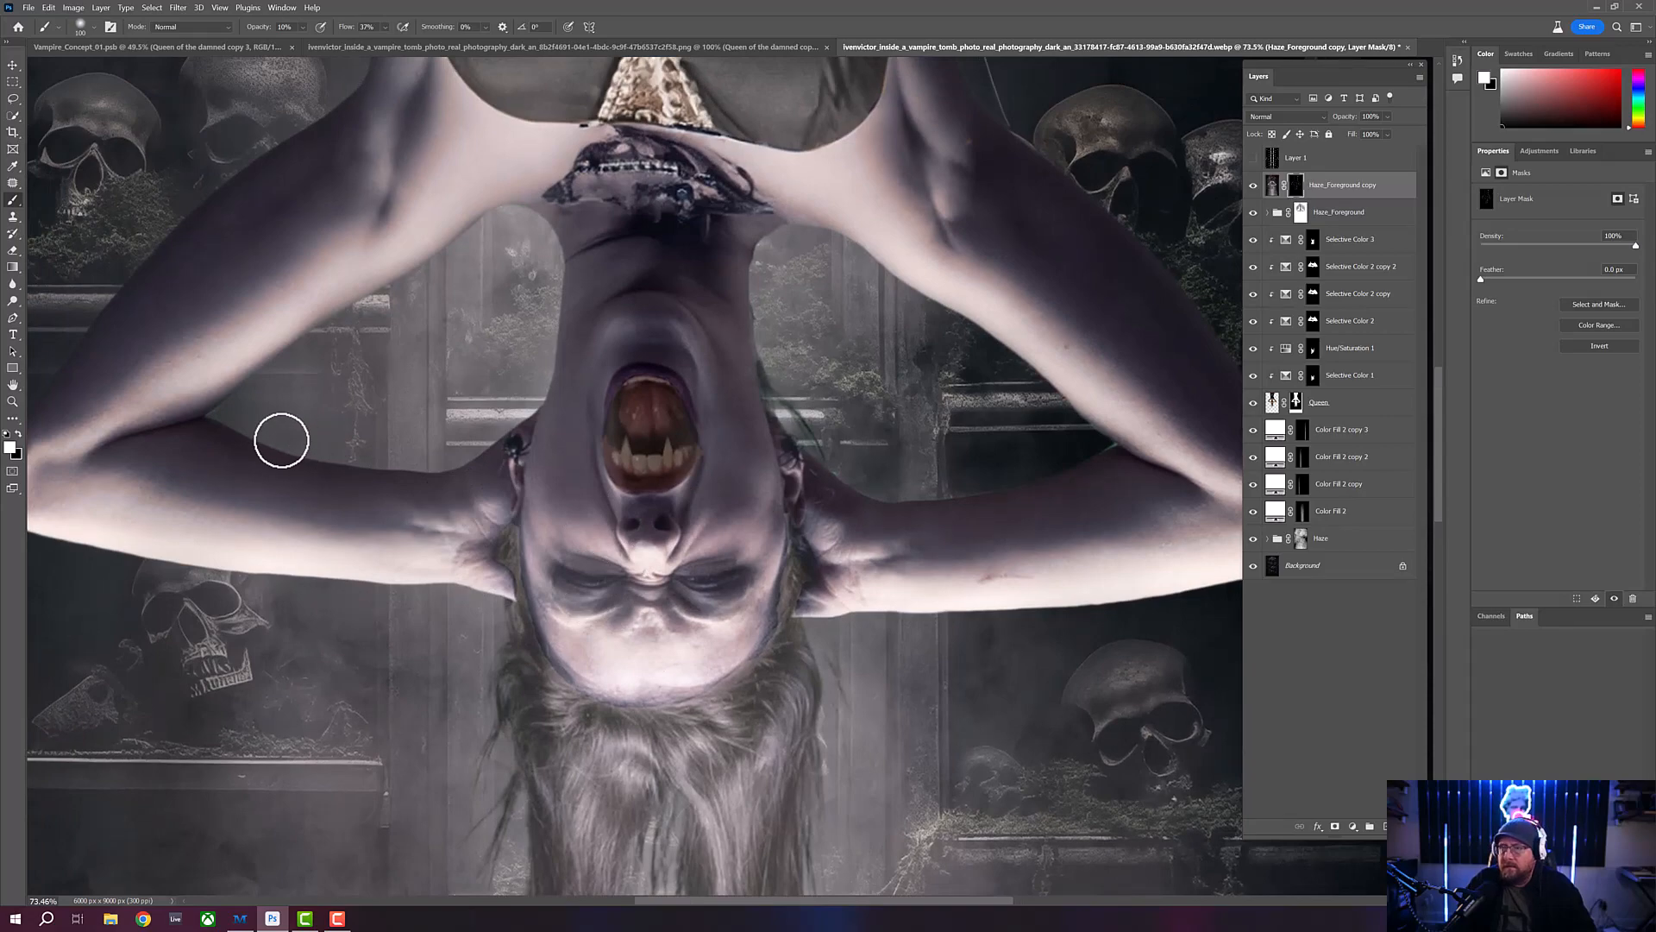
- Inspect the composite up close and as a whole, comparing it with and without the blurred Haze_Foreground copy layer
{"action": "left_click", "coordinate": [13, 402]}
{"action": "left_click_drag", "start_coordinate": [524, 418], "coordinate": [503, 423]}
{"action": "left_click_drag", "start_coordinate": [653, 507], "coordinate": [601, 465]}
{"action": "left_click_drag", "start_coordinate": [645, 593], "coordinate": [660, 595]}
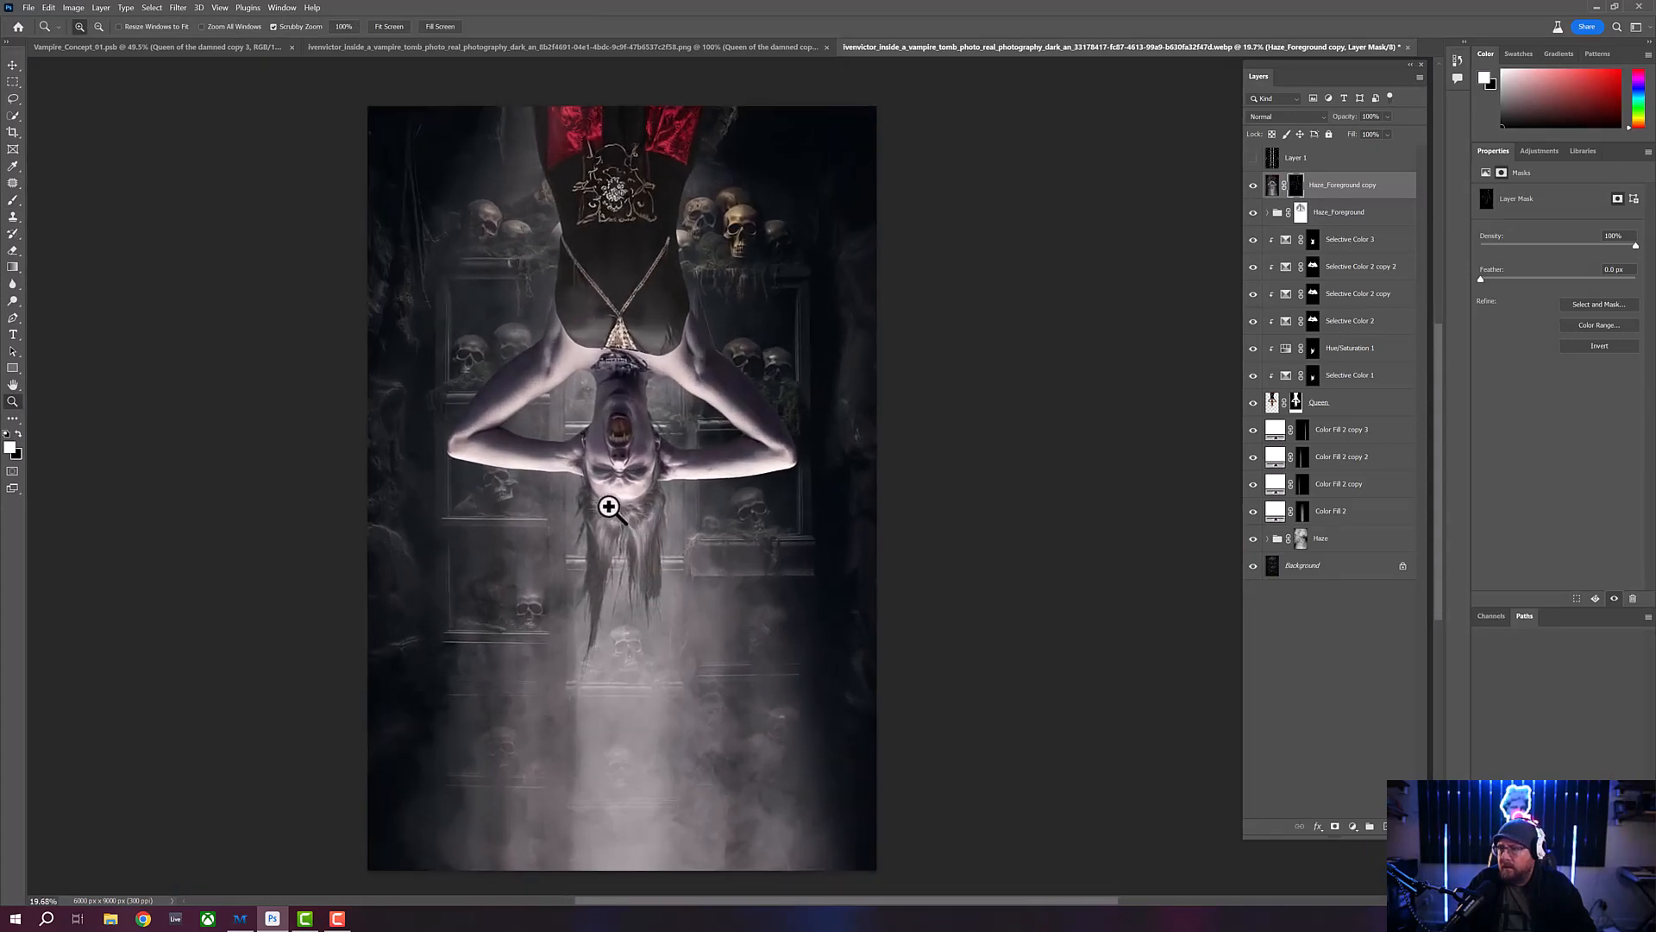
{"action": "left_click_drag", "start_coordinate": [661, 460], "coordinate": [663, 470]}
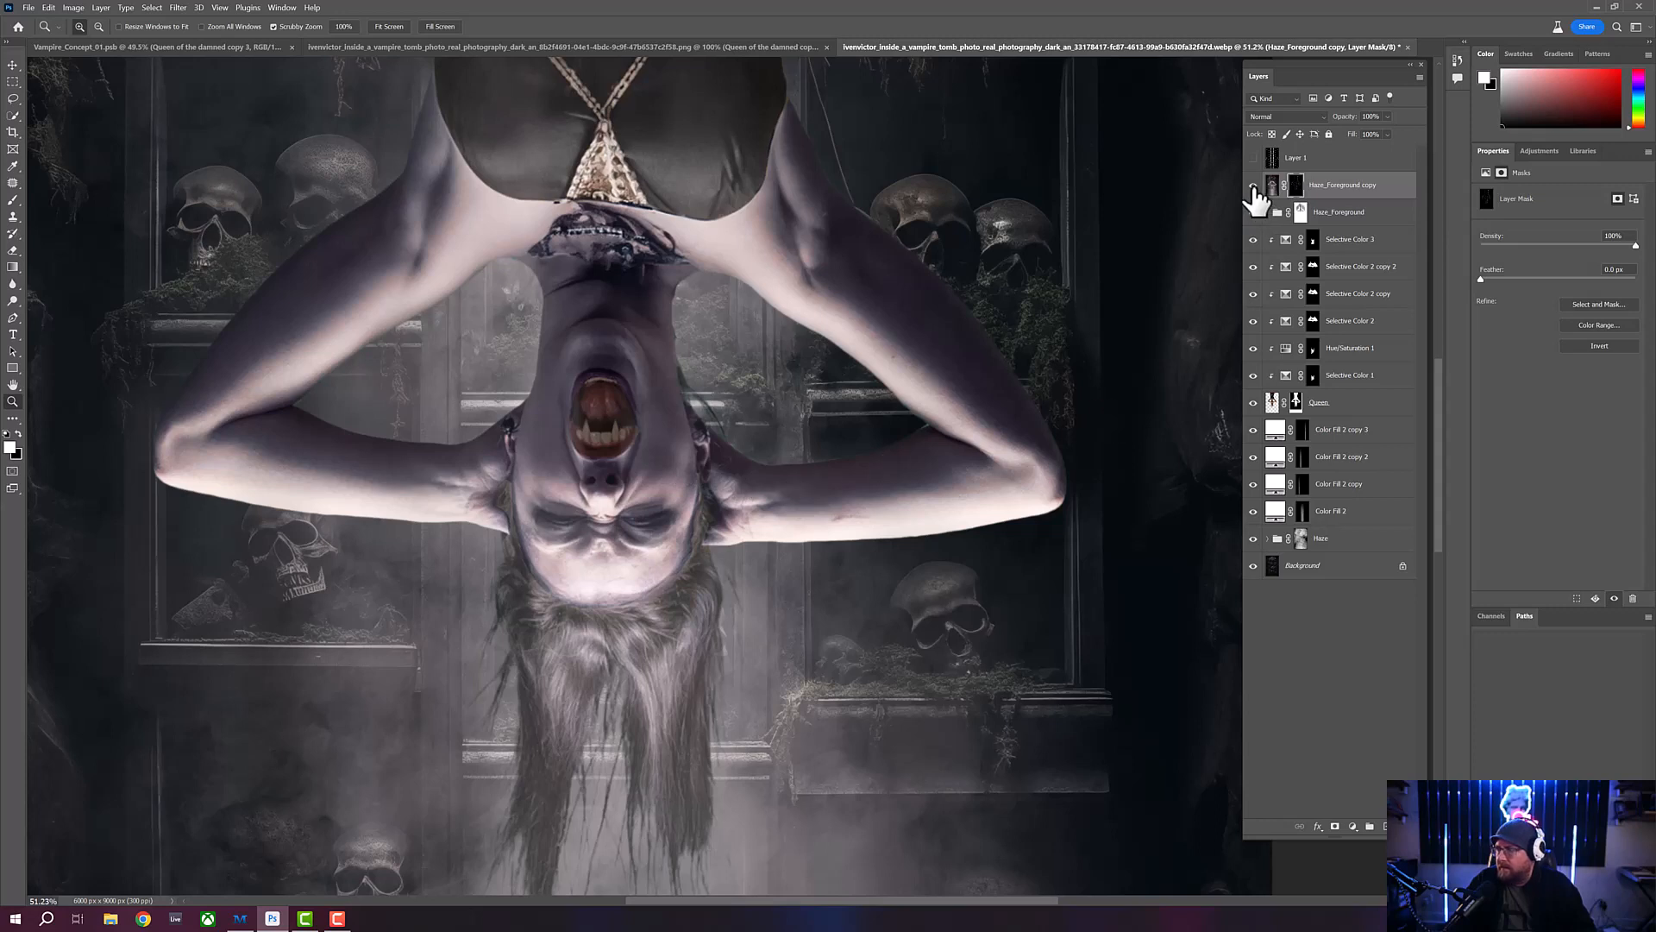
{"action": "left_click", "coordinate": [1254, 186]}
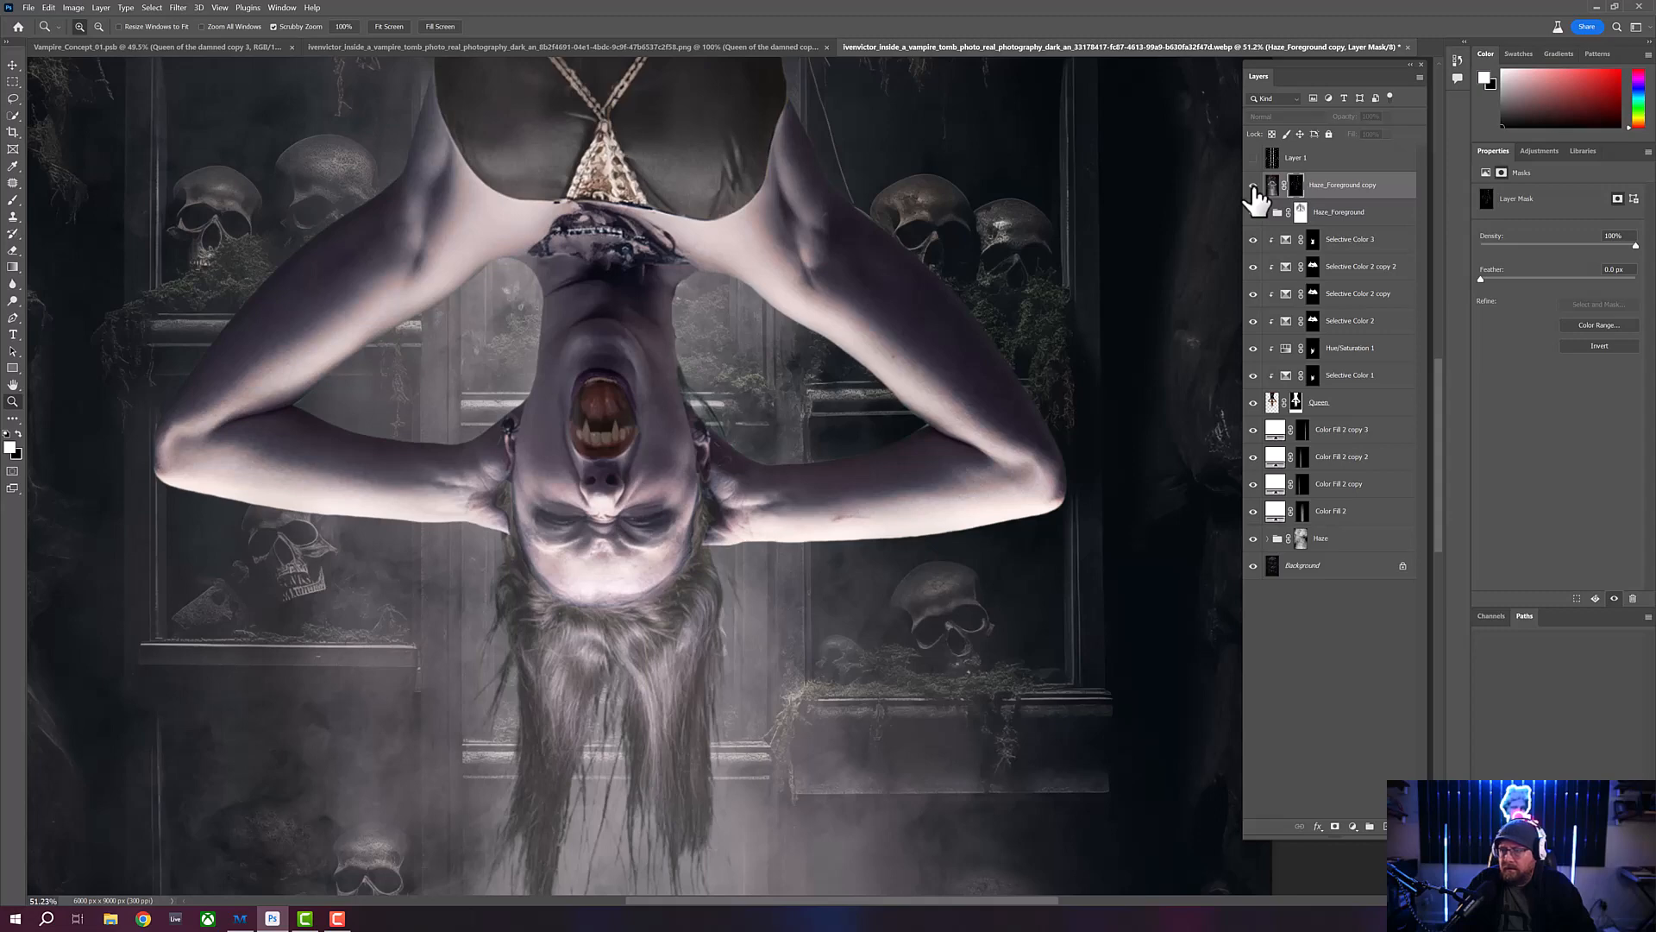
{"action": "left_click_drag", "start_coordinate": [587, 334], "coordinate": [562, 340]}
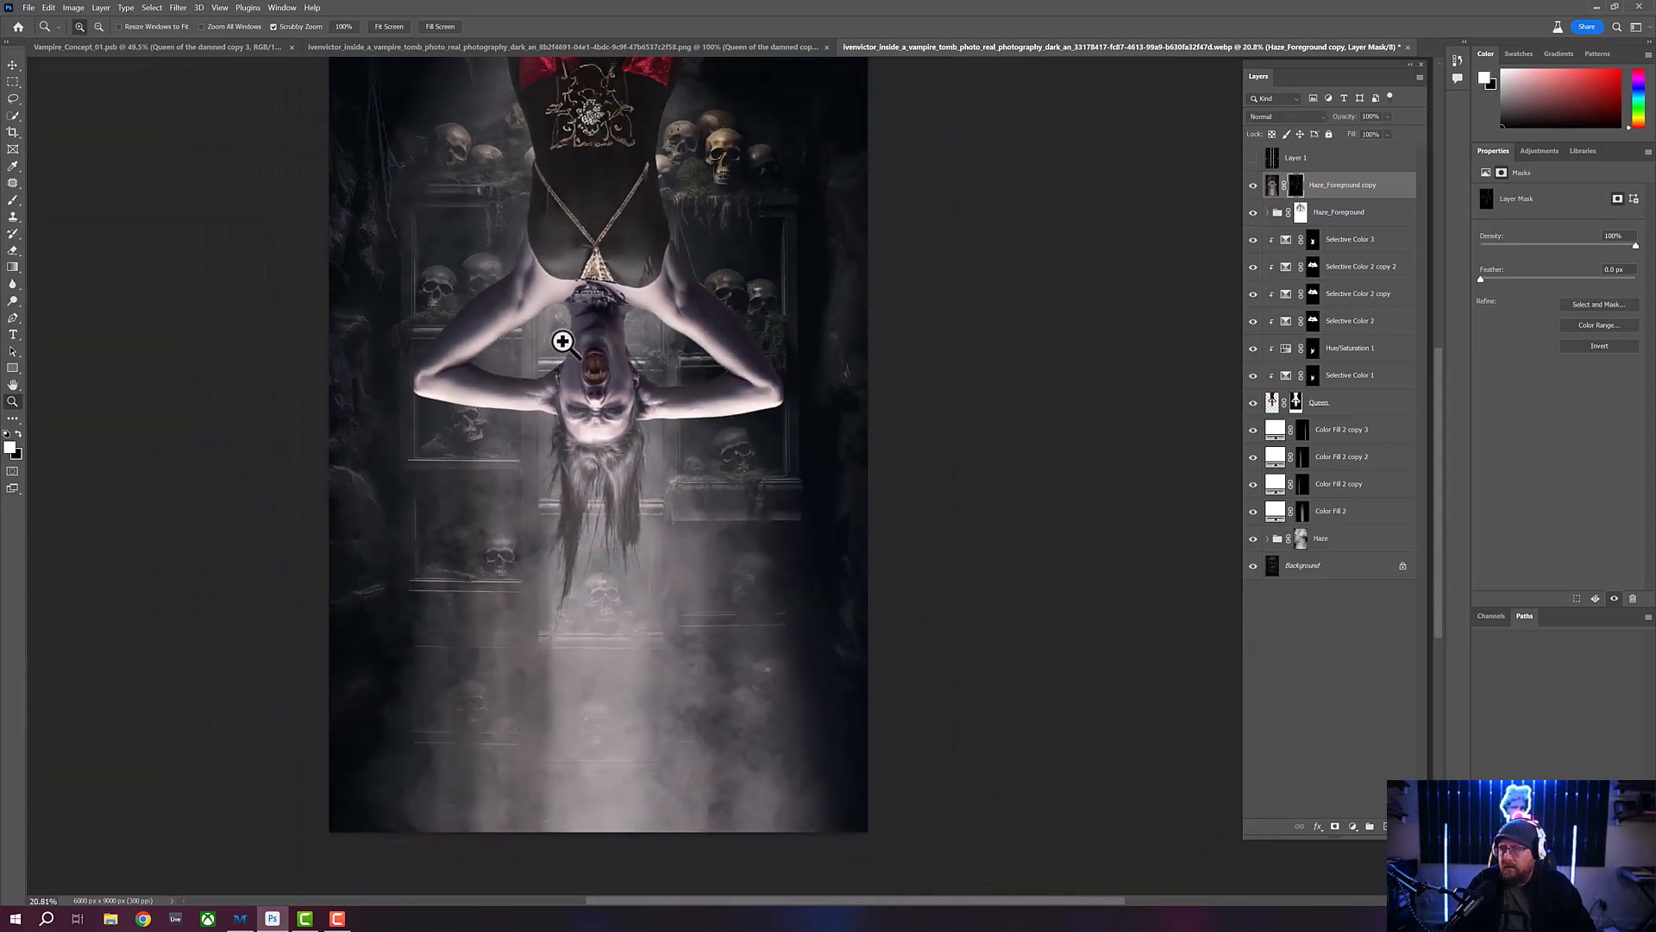
{"action": "left_click_drag", "start_coordinate": [678, 344], "coordinate": [701, 381]}
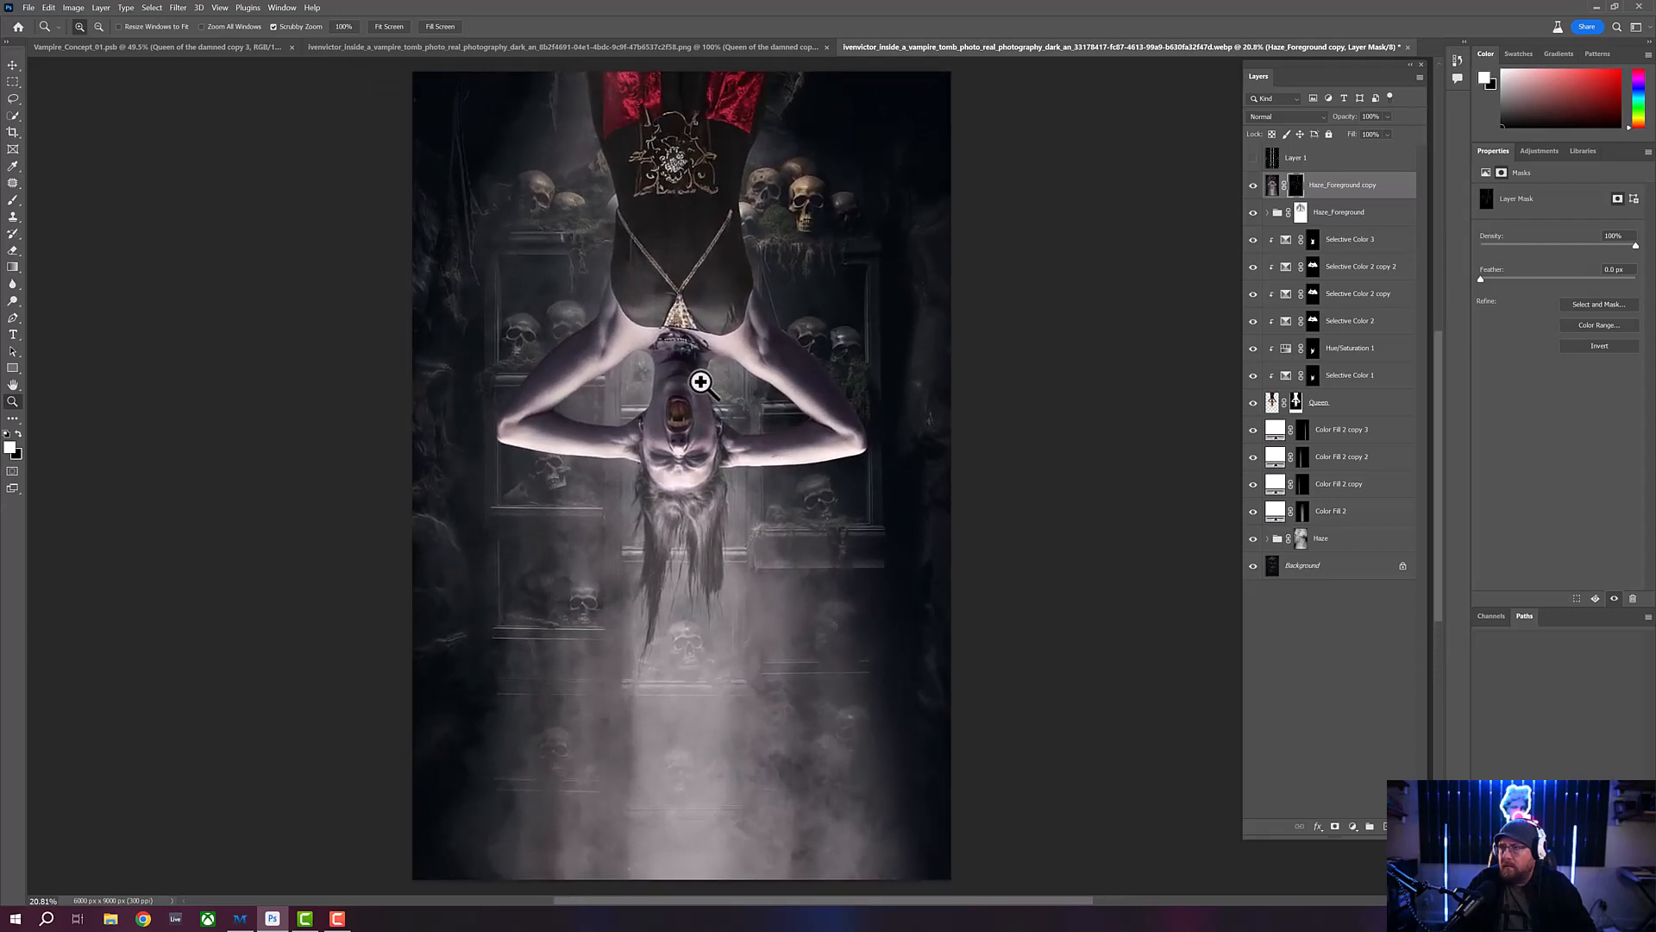
- Close all other open documents, keeping only the tomb composite
{"action": "left_click", "coordinate": [28, 5]}
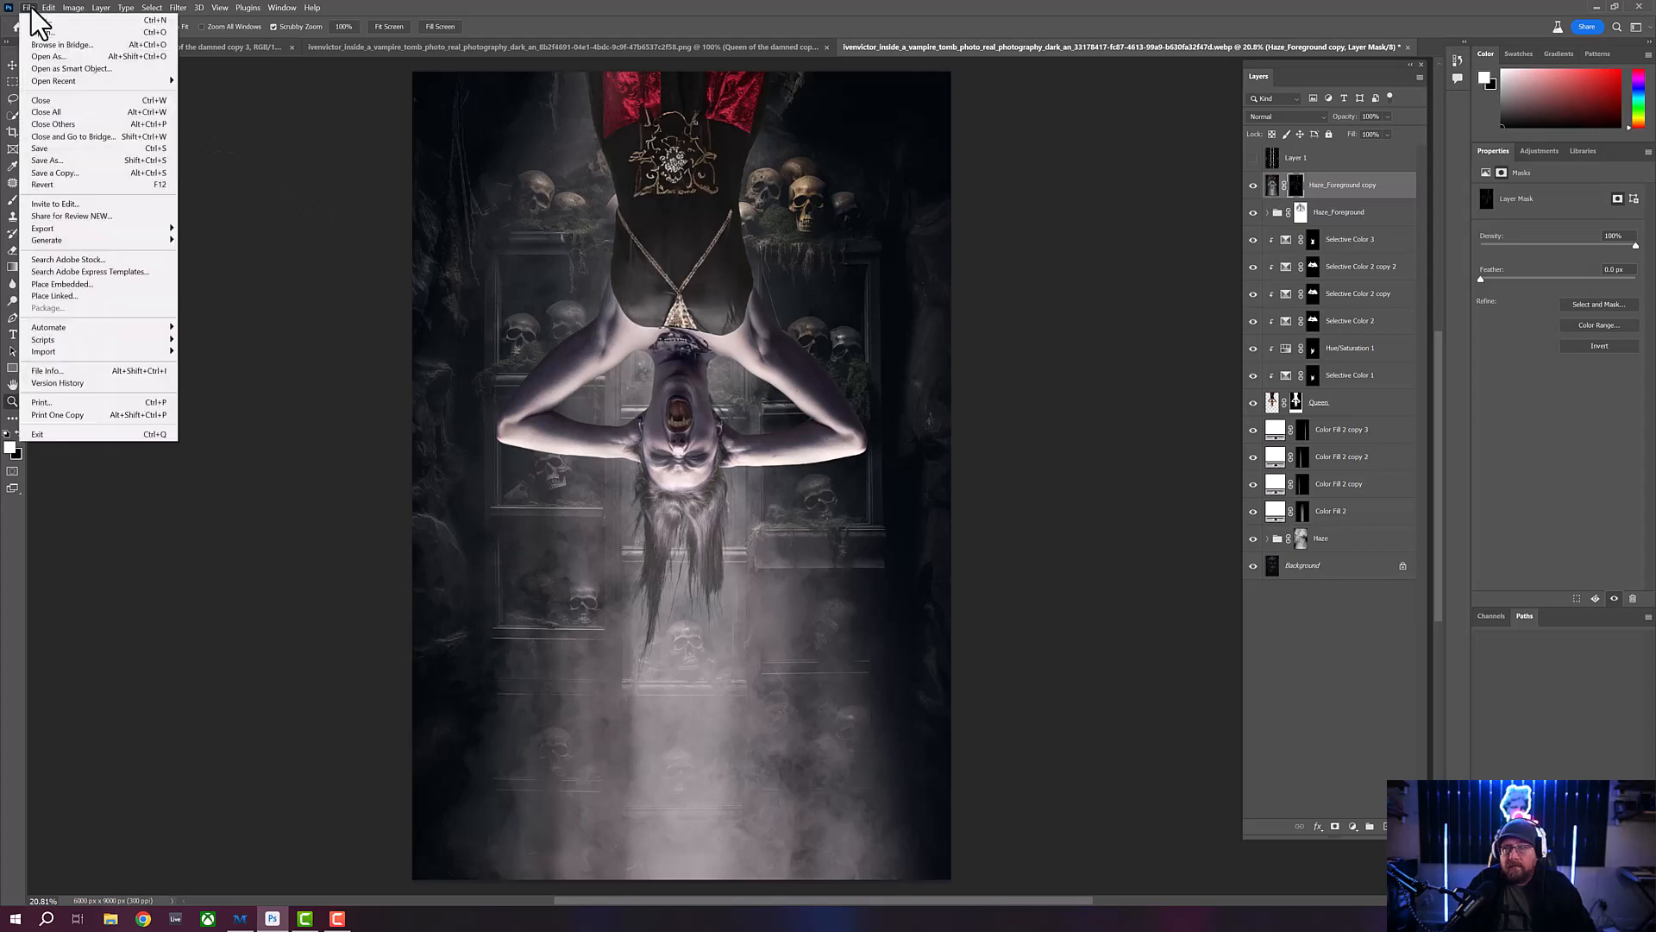
{"action": "left_click", "coordinate": [61, 123]}
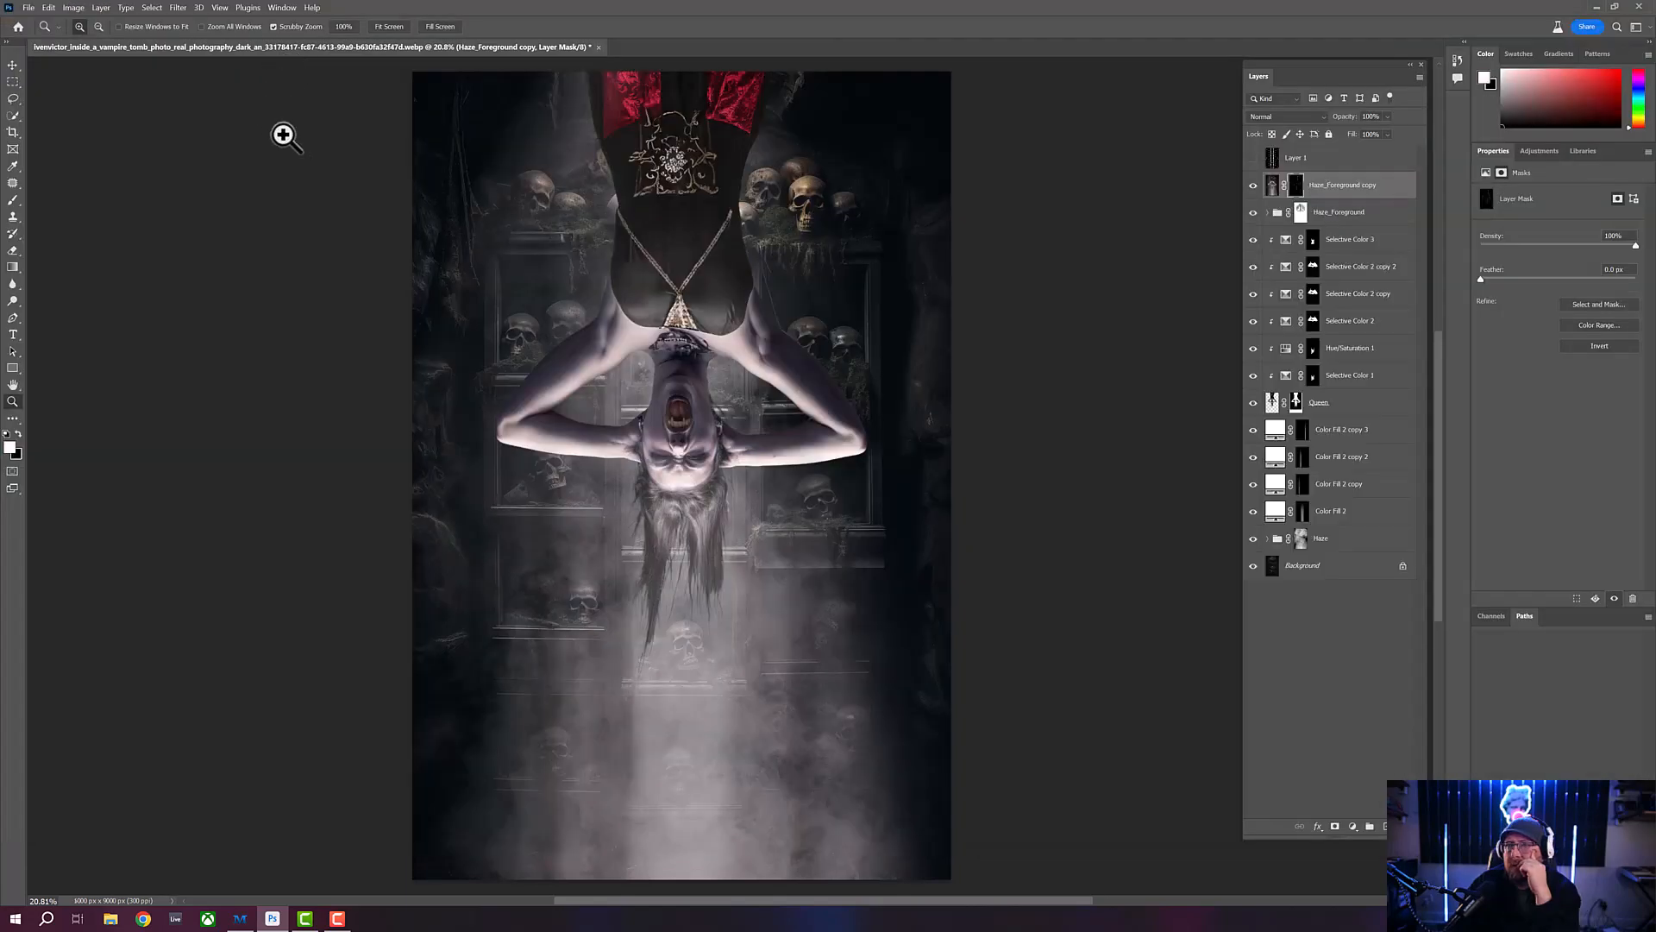
- Duplicate all layers from Haze_Foreground copy down to Background and merge the duplicates into one layer
{"action": "left_click_drag", "start_coordinate": [684, 284], "coordinate": [666, 281]}
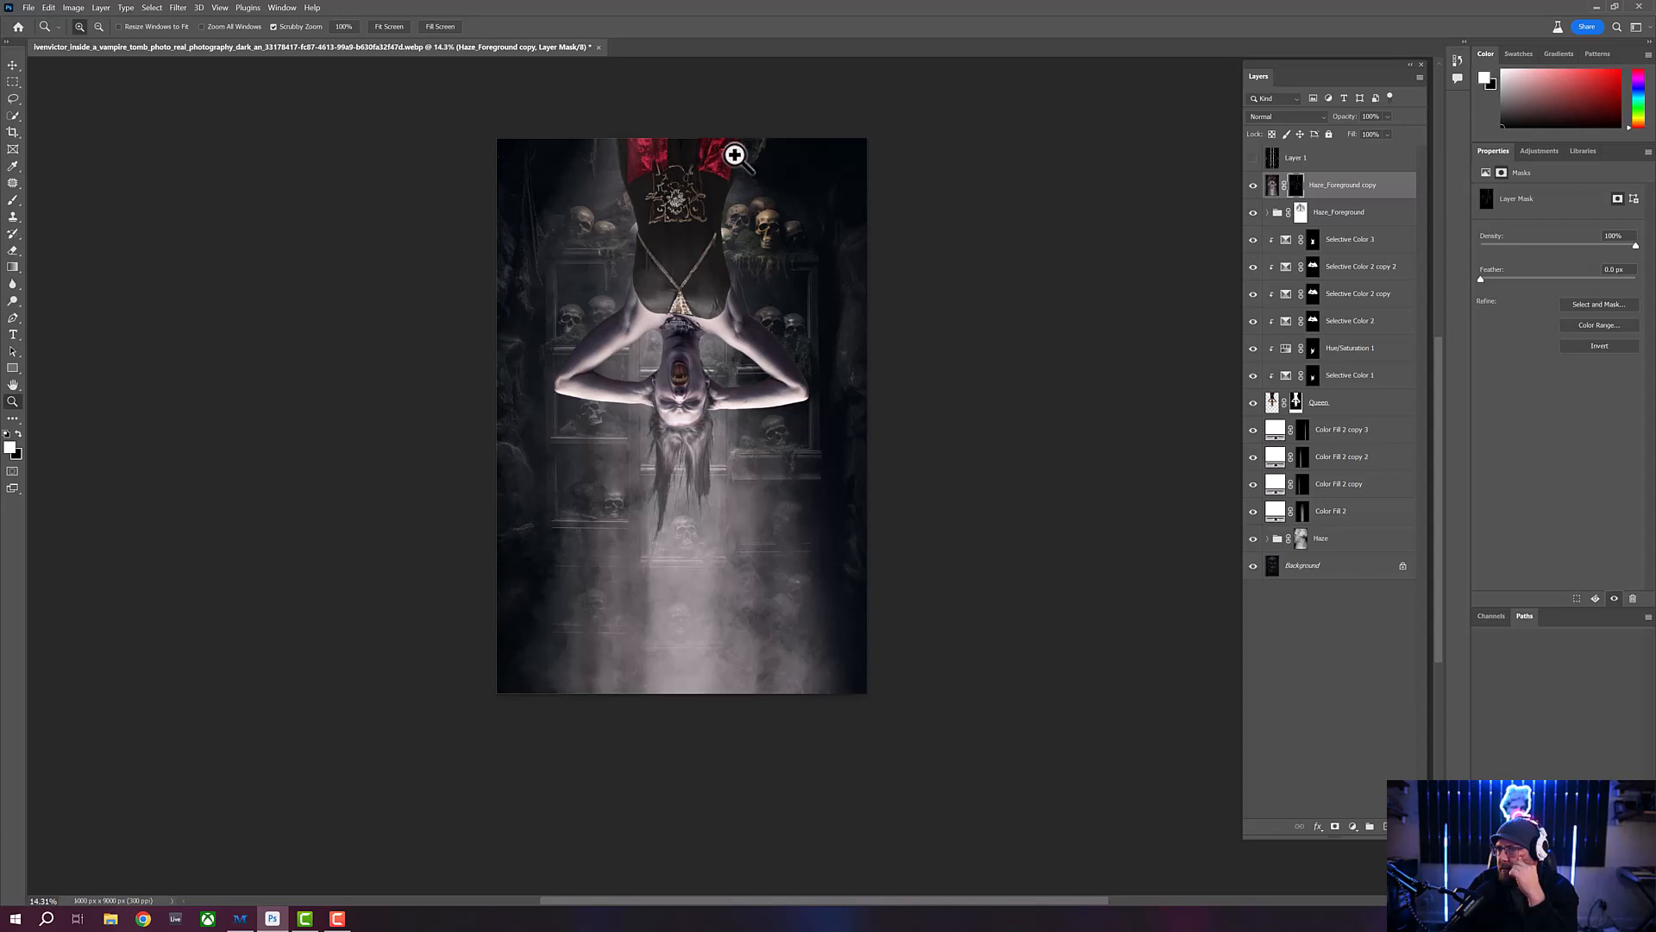
{"action": "left_click_drag", "start_coordinate": [679, 179], "coordinate": [691, 173]}
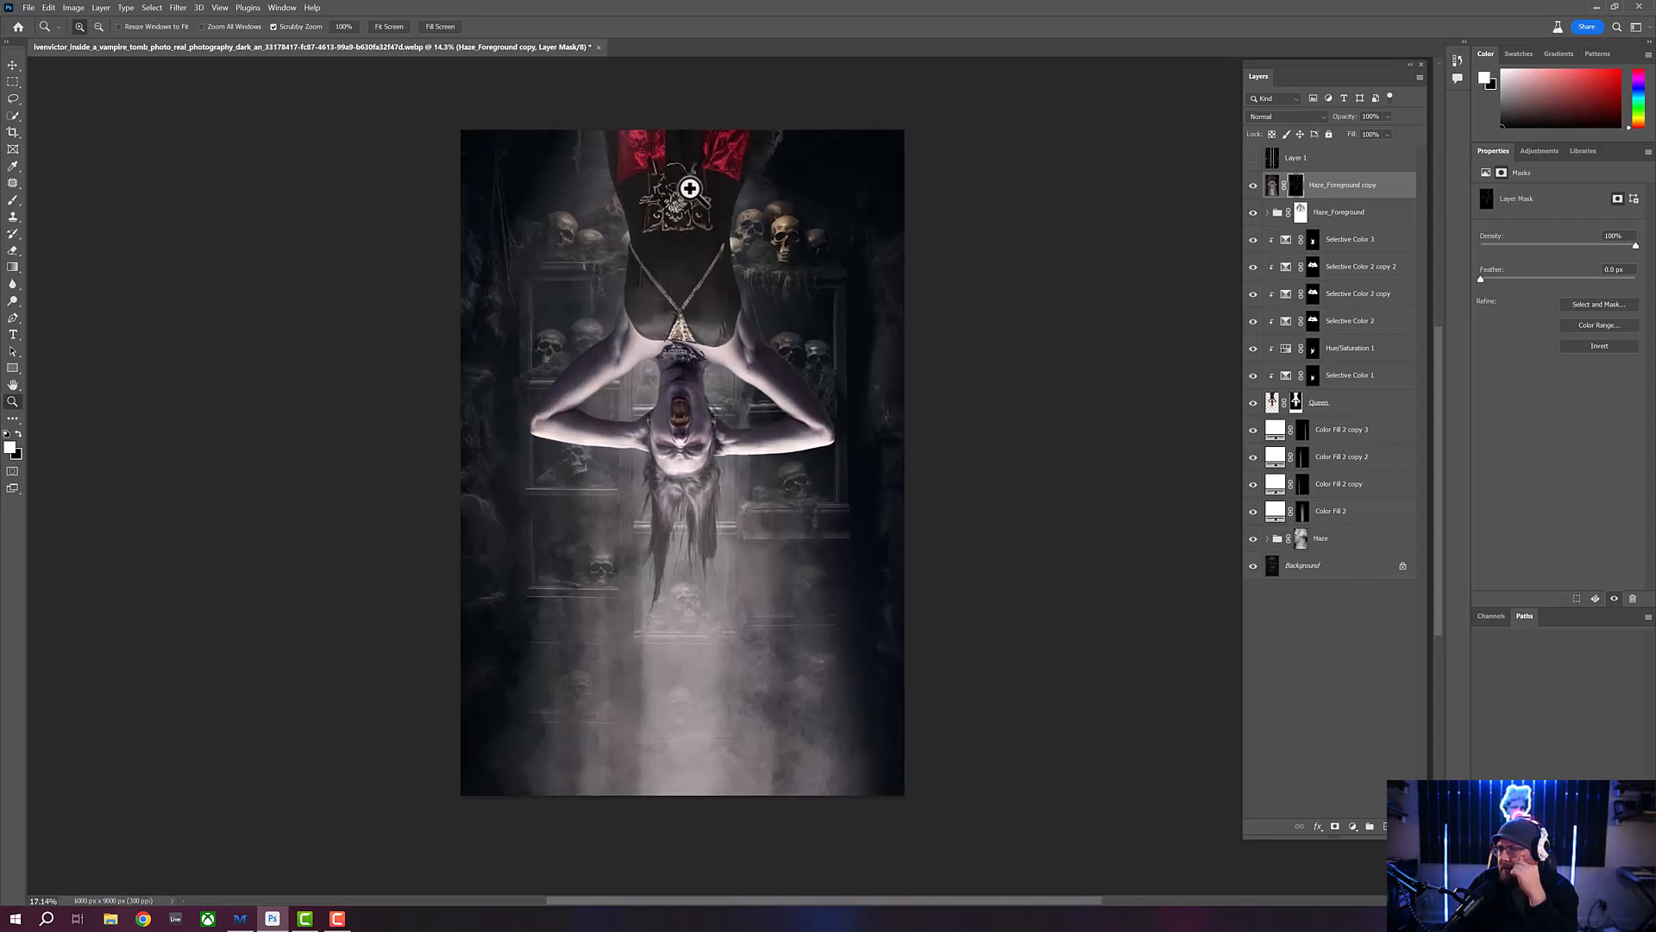
{"action": "left_click_drag", "start_coordinate": [681, 442], "coordinate": [688, 446]}
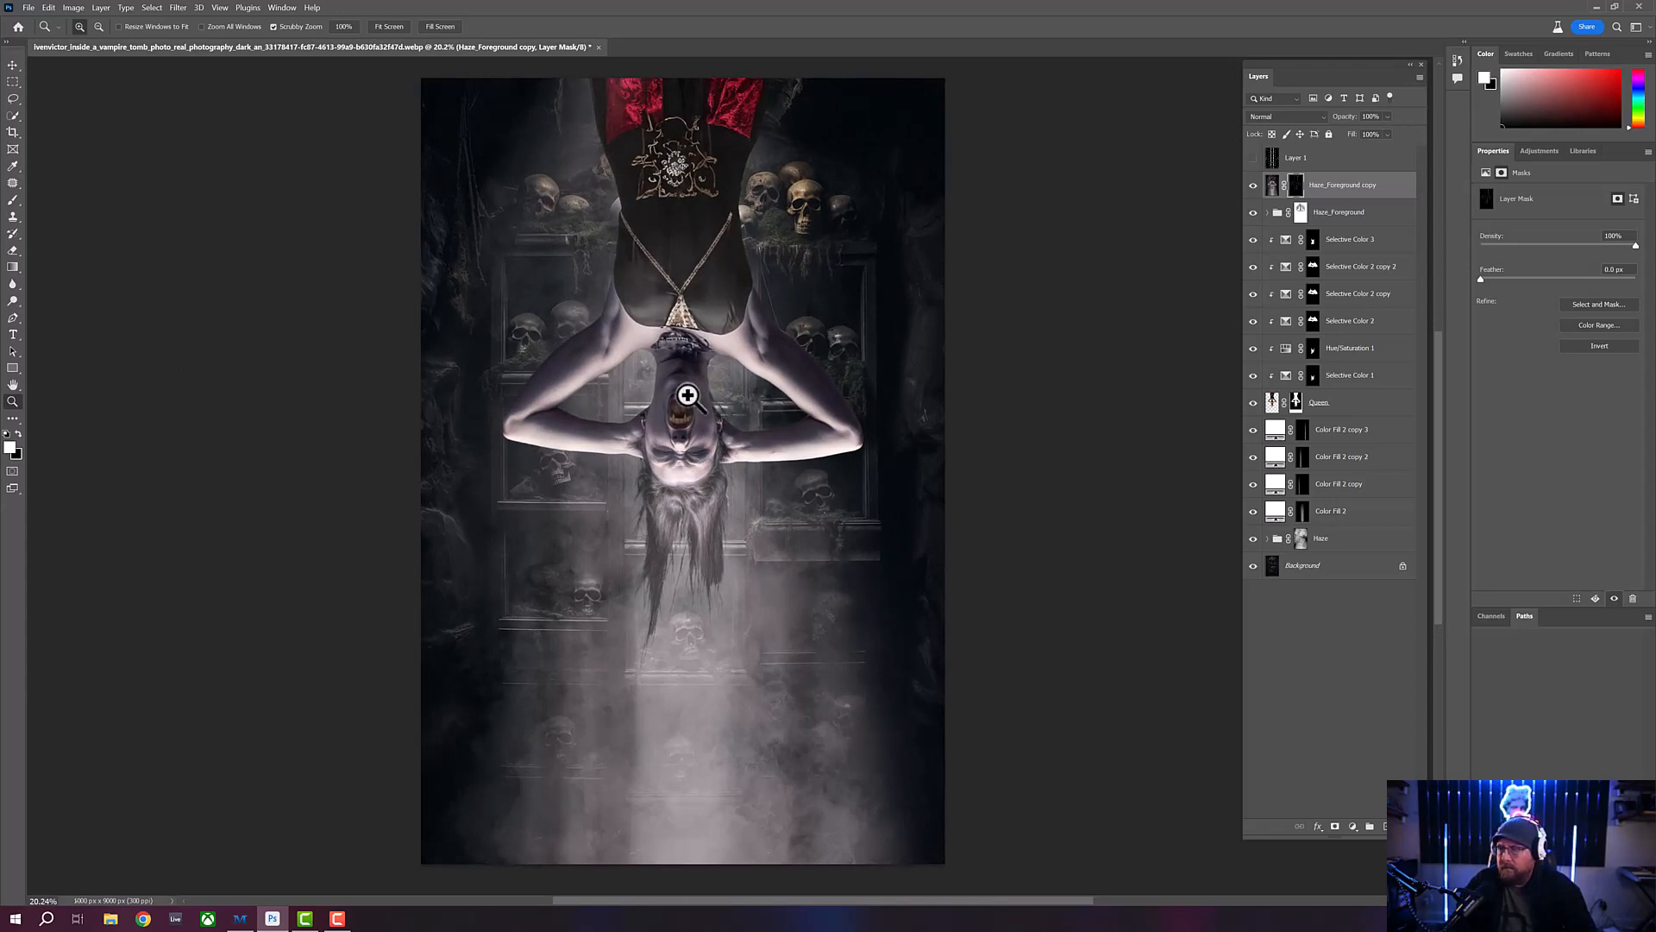
{"action": "left_click_drag", "start_coordinate": [702, 377], "coordinate": [669, 386]}
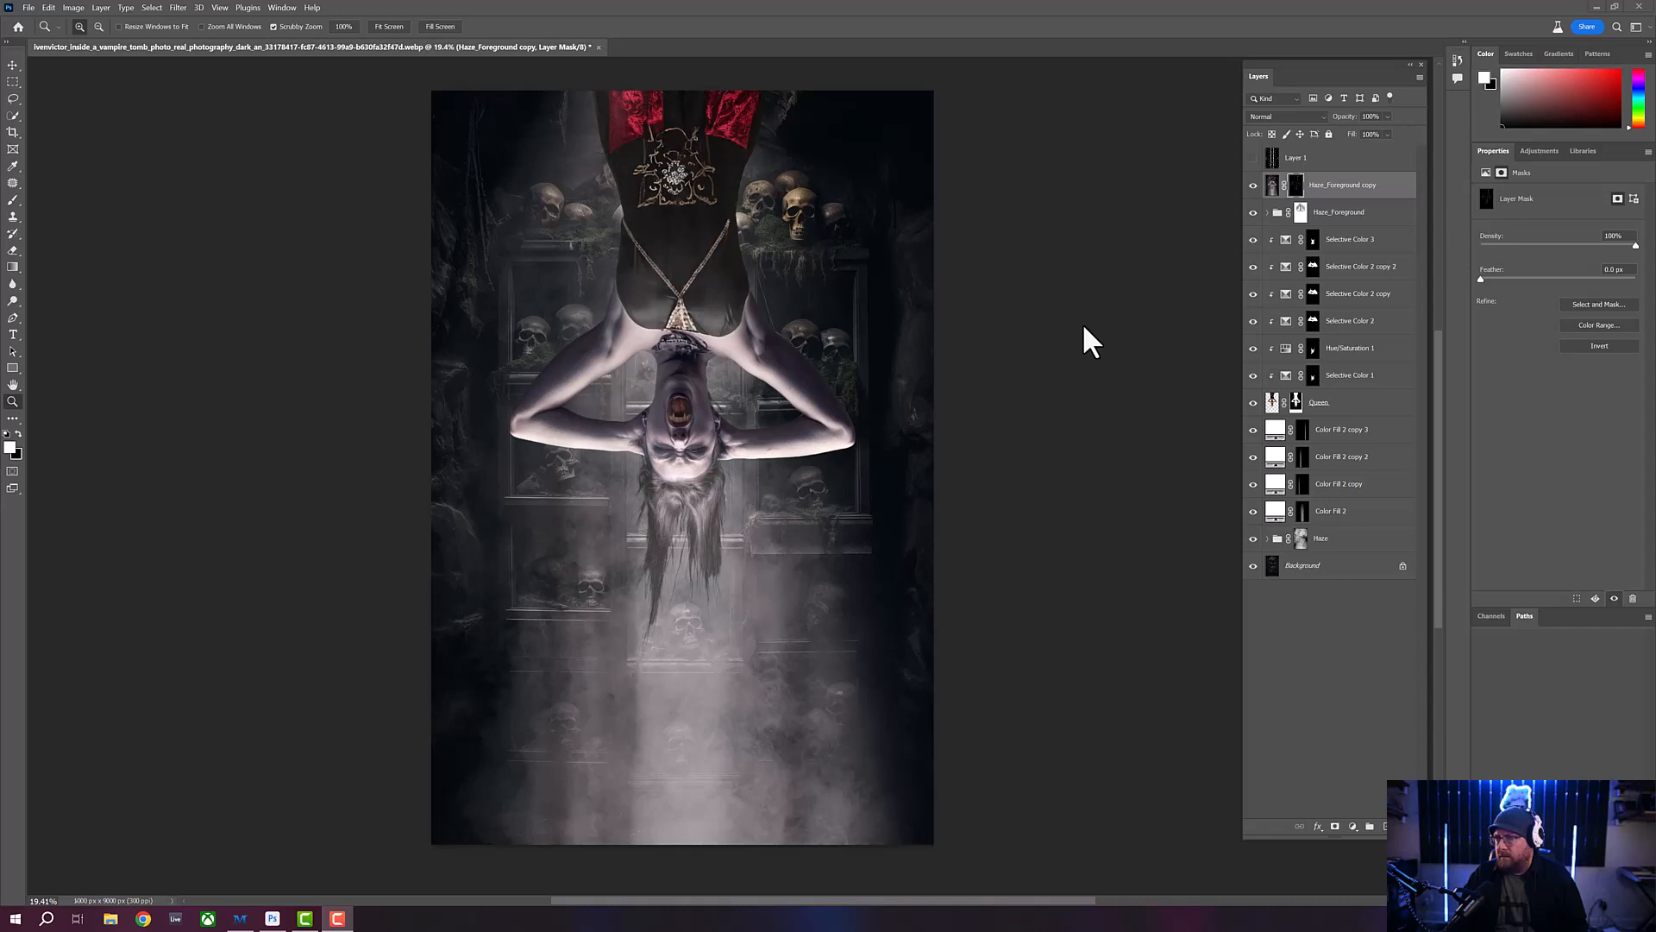
{"action": "left_click", "coordinate": [1359, 570], "text": "shift"}
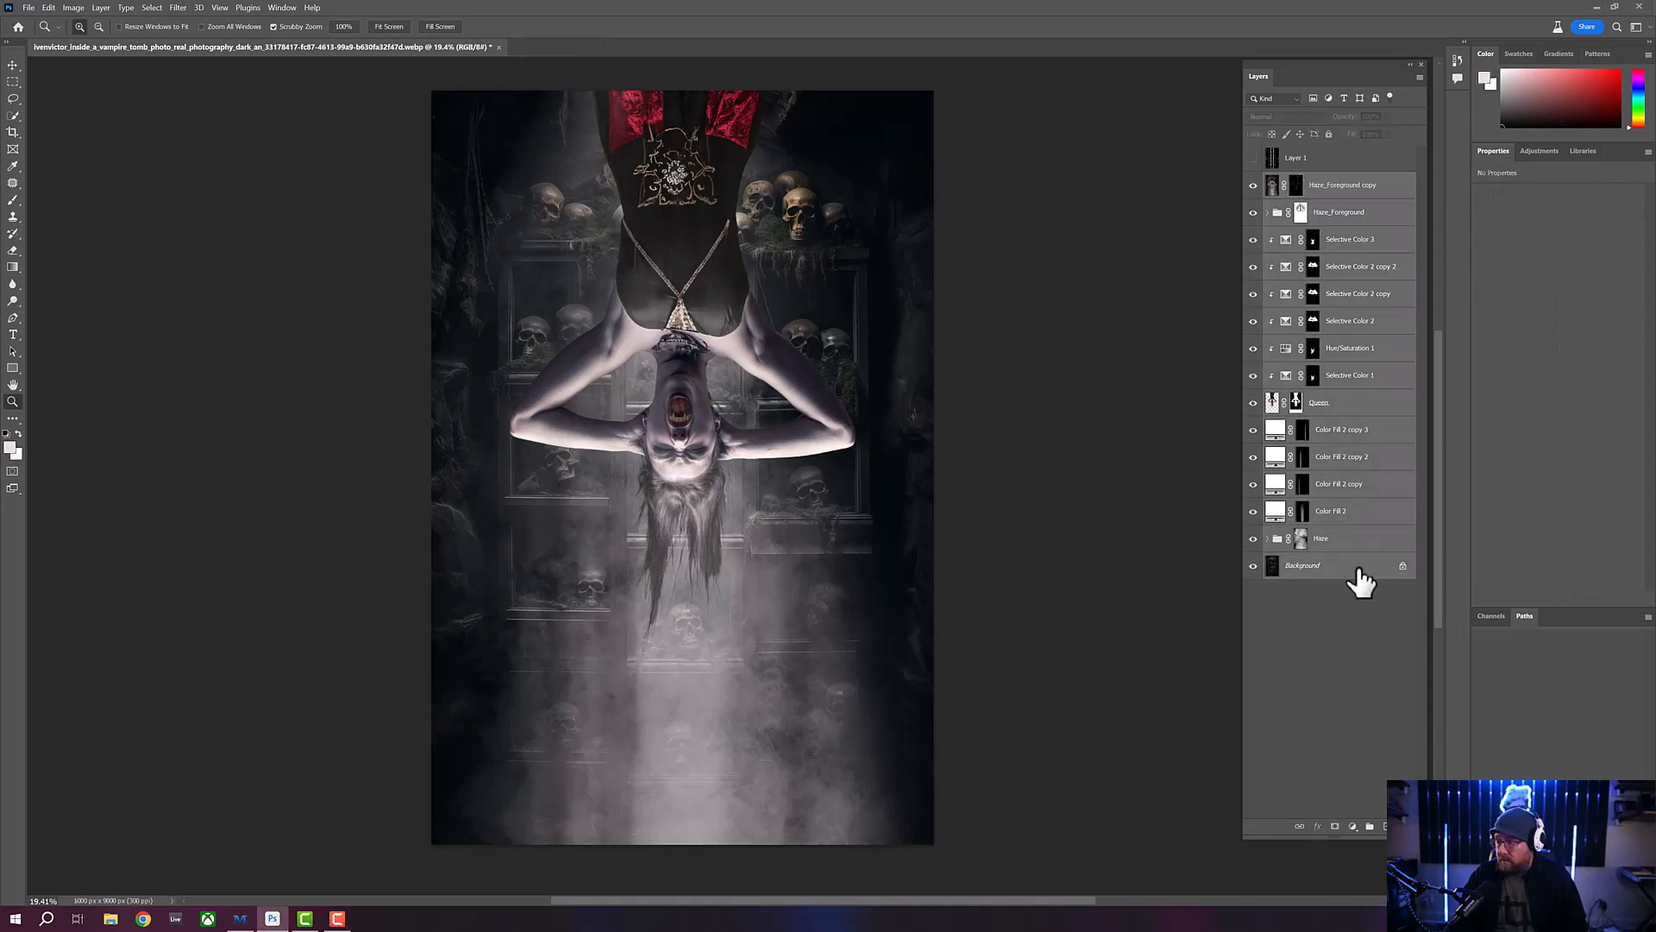
{"action": "key", "text": "ctrl+j"}
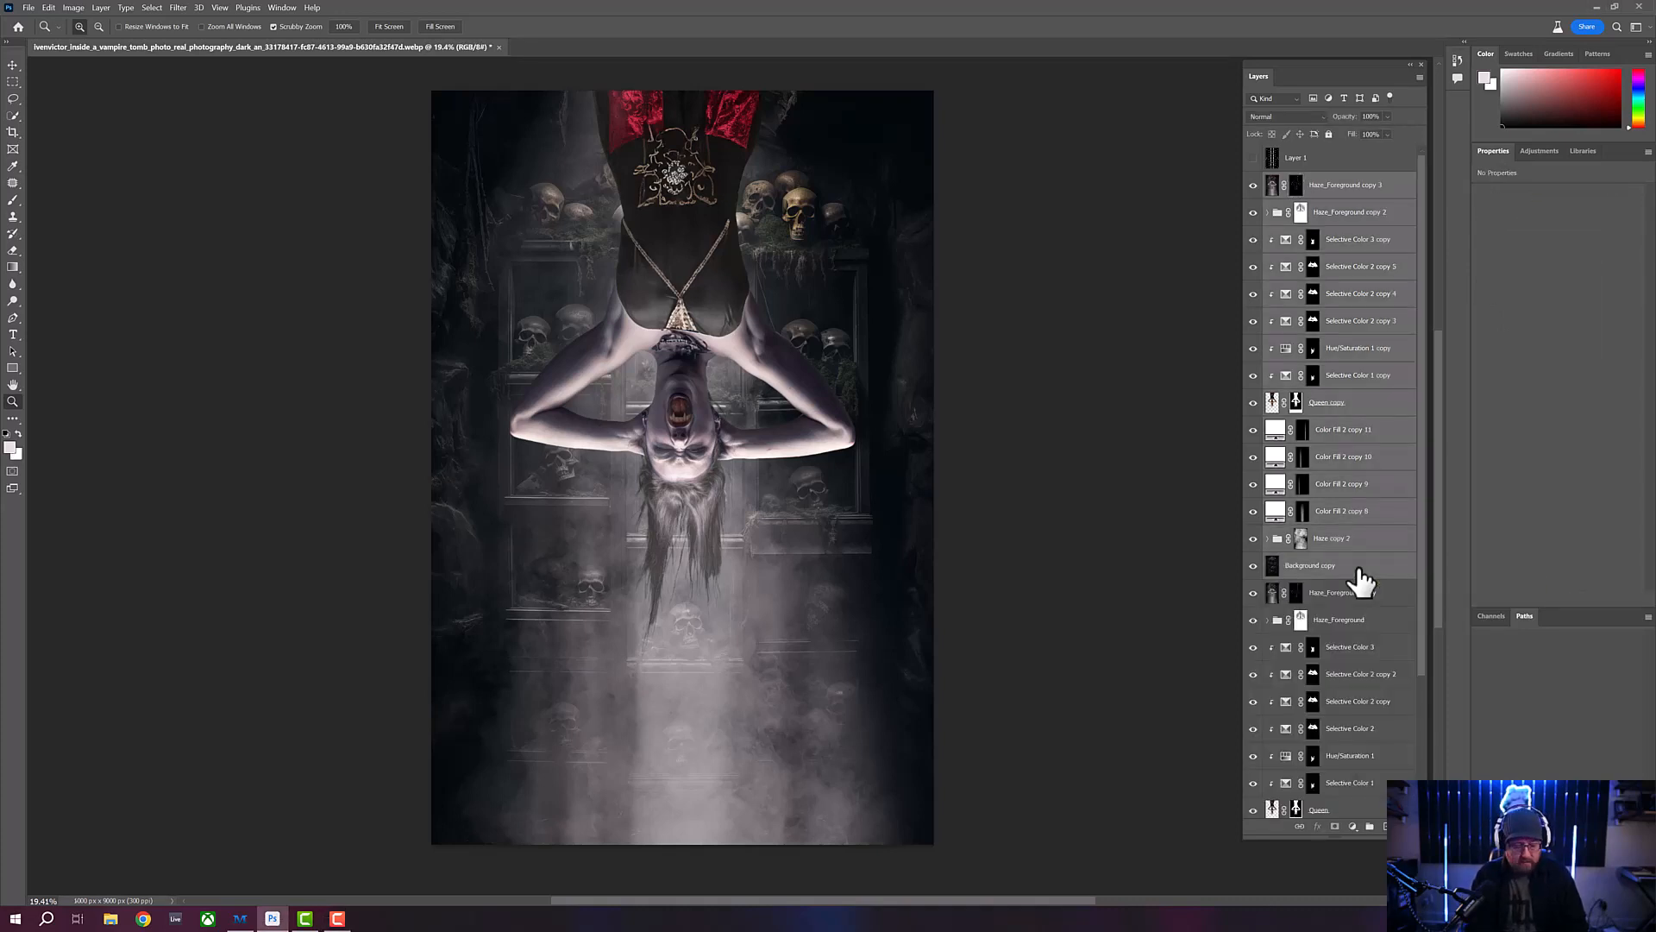
{"action": "key", "text": "ctrl+e"}
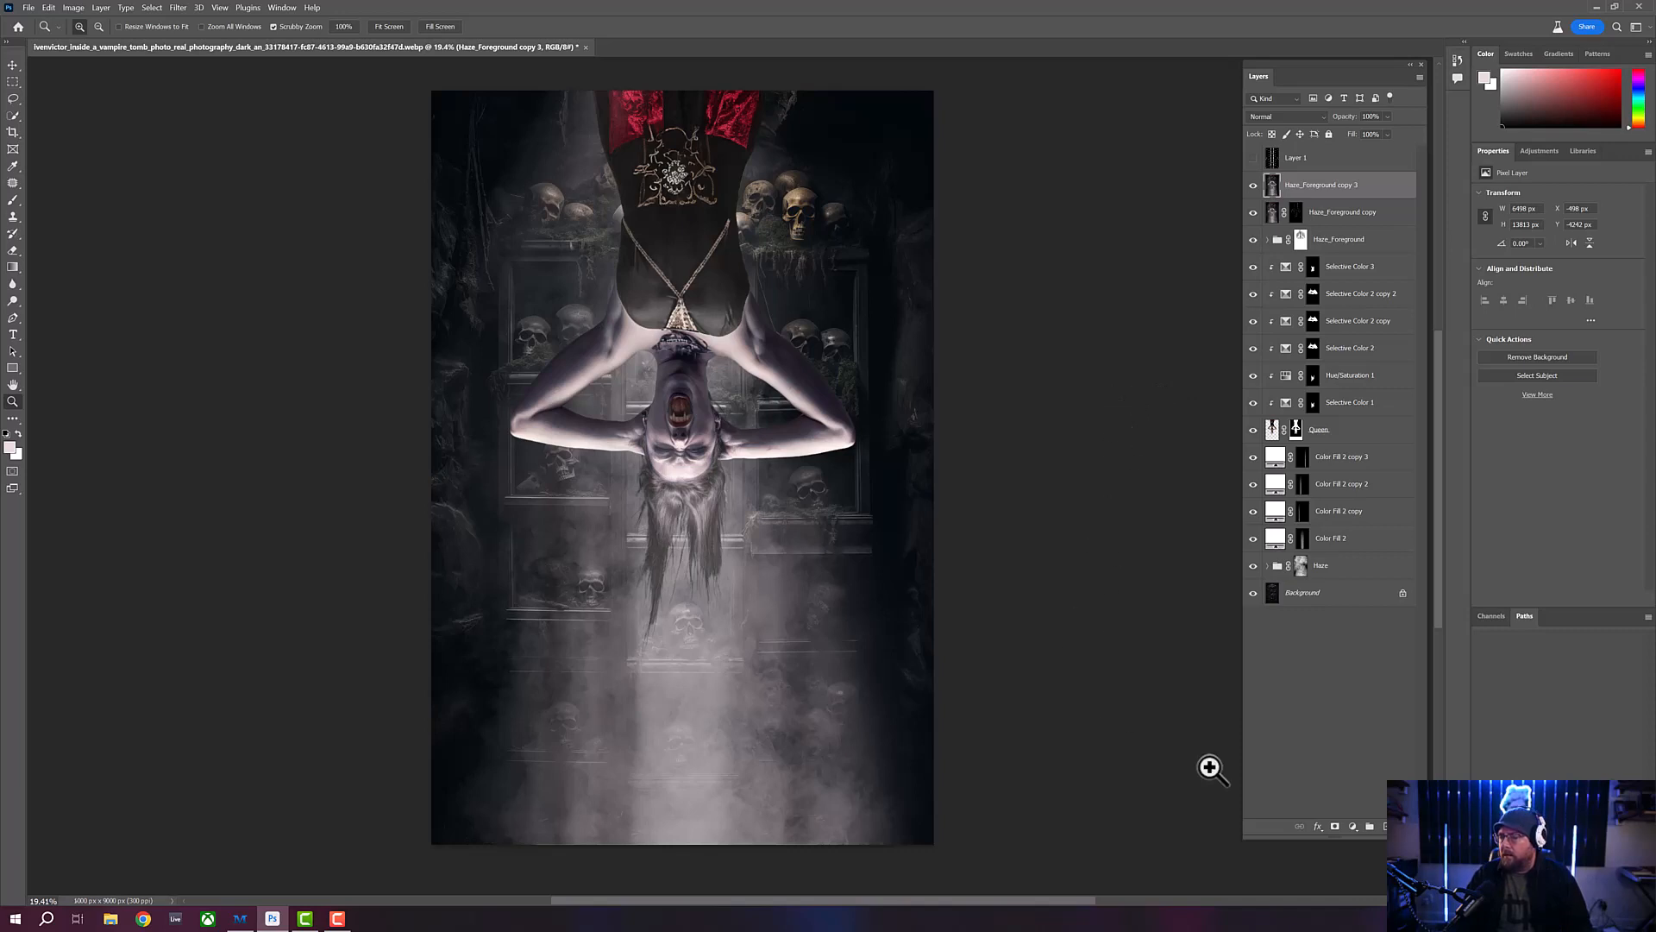
- Add a gradient fill layer above the merged layer using the dark navy-to-steel-blue preset from the Blues group
{"action": "left_click", "coordinate": [1352, 827]}
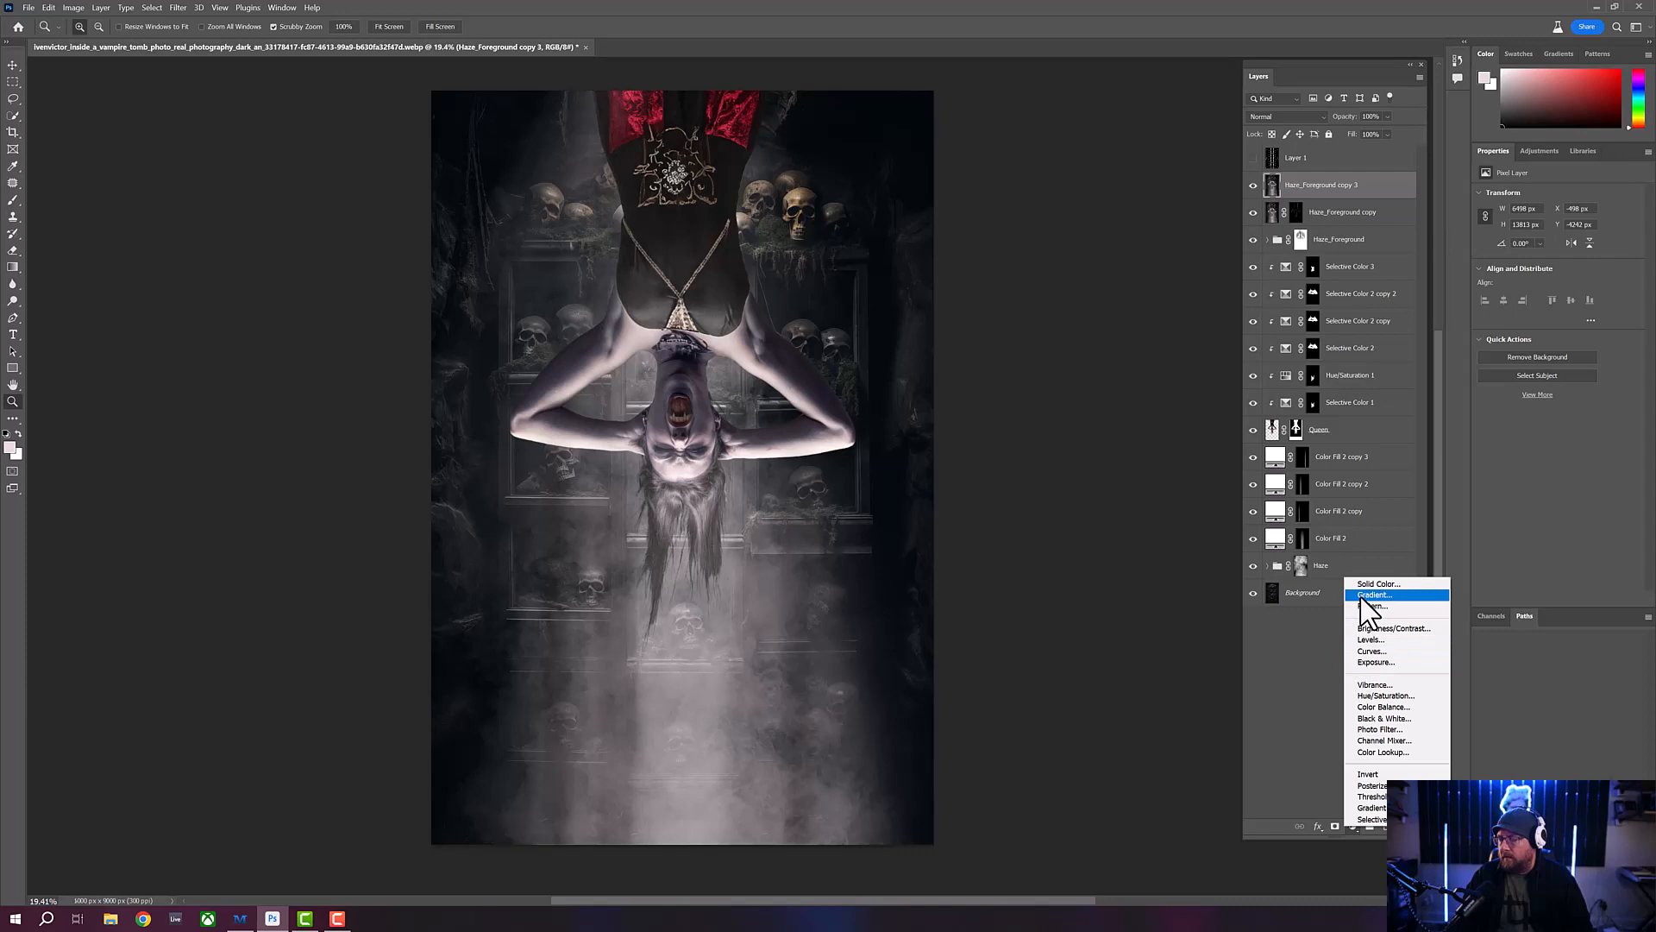
{"action": "left_click", "coordinate": [1362, 595]}
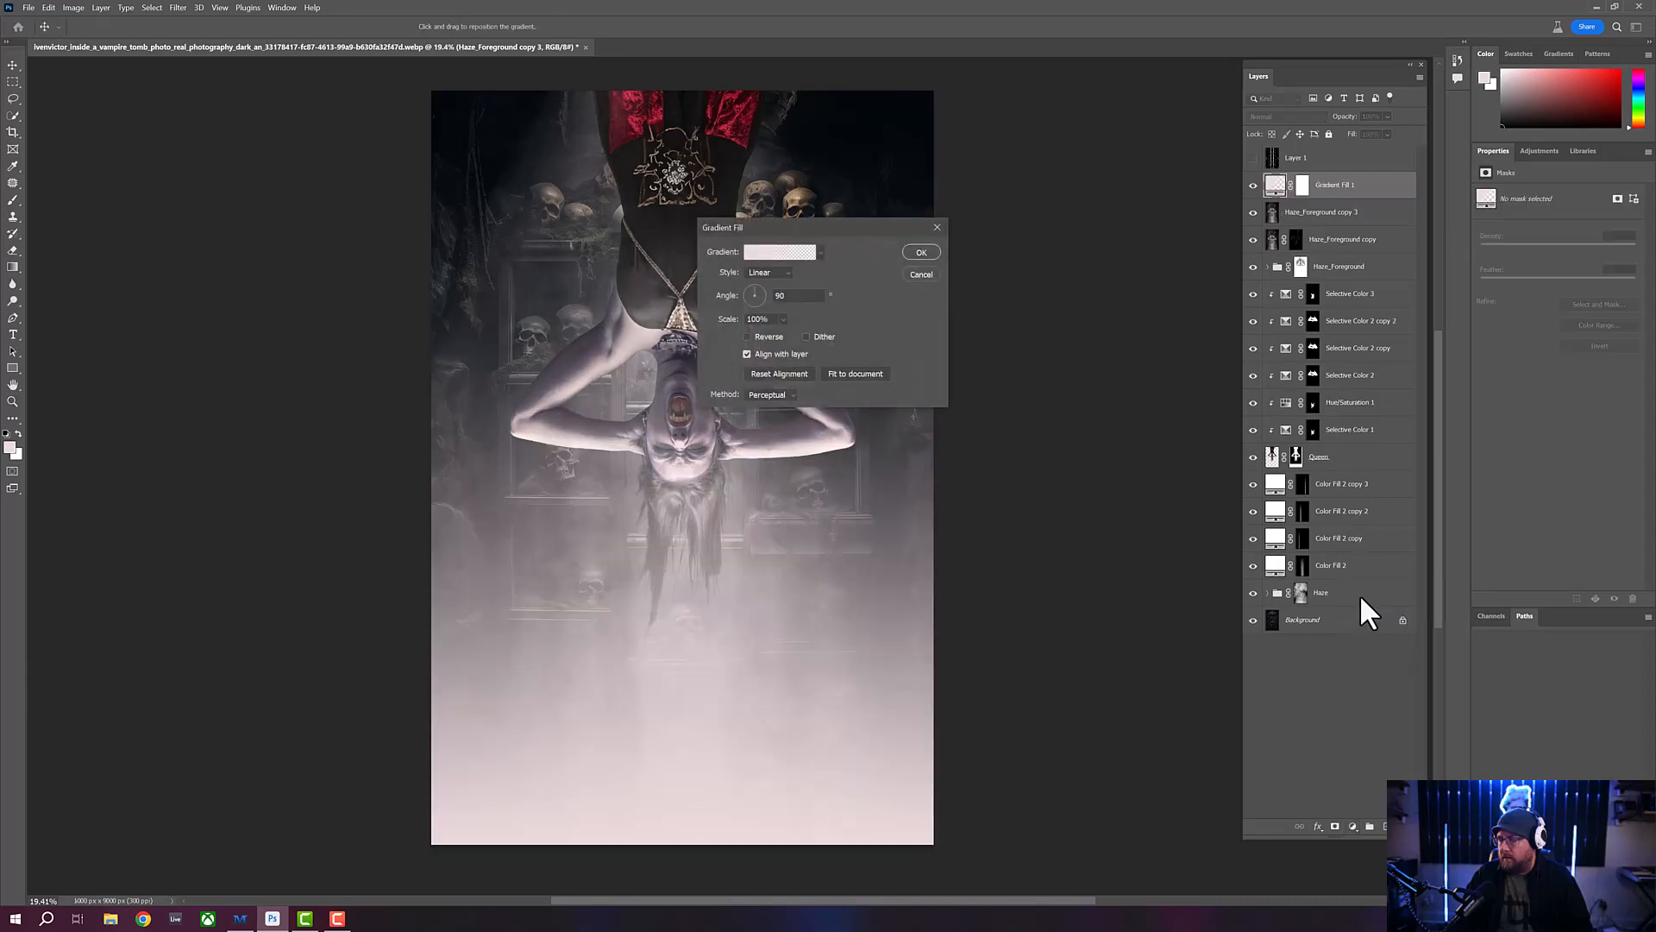
{"action": "left_click", "coordinate": [820, 252]}
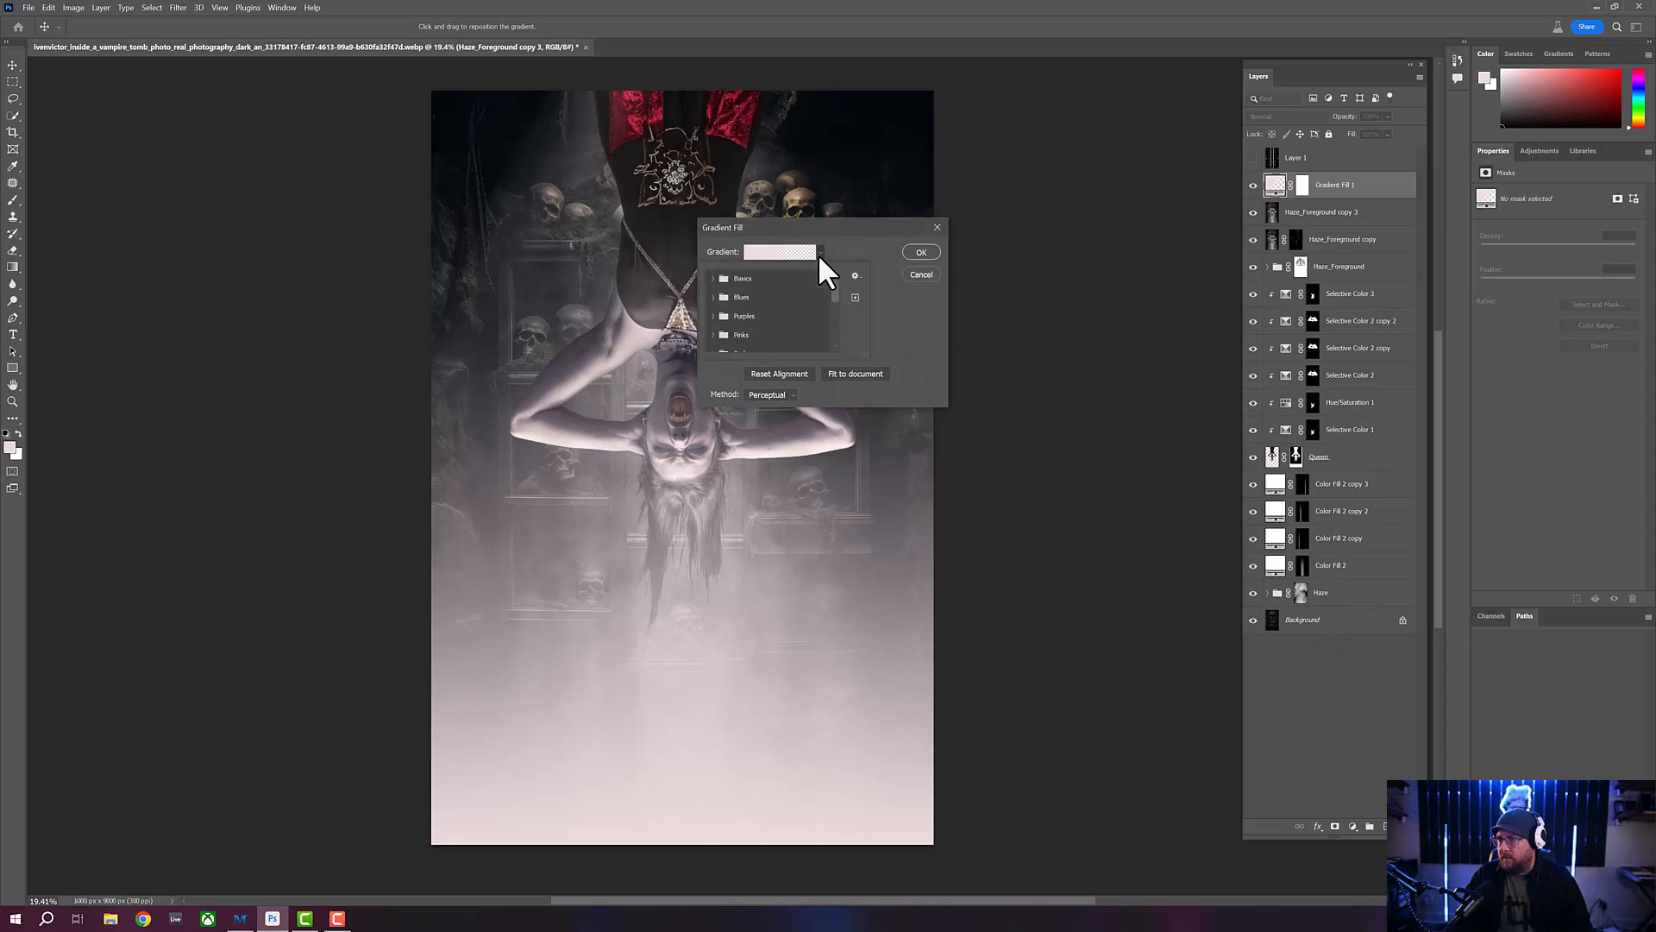
{"action": "left_click", "coordinate": [714, 297]}
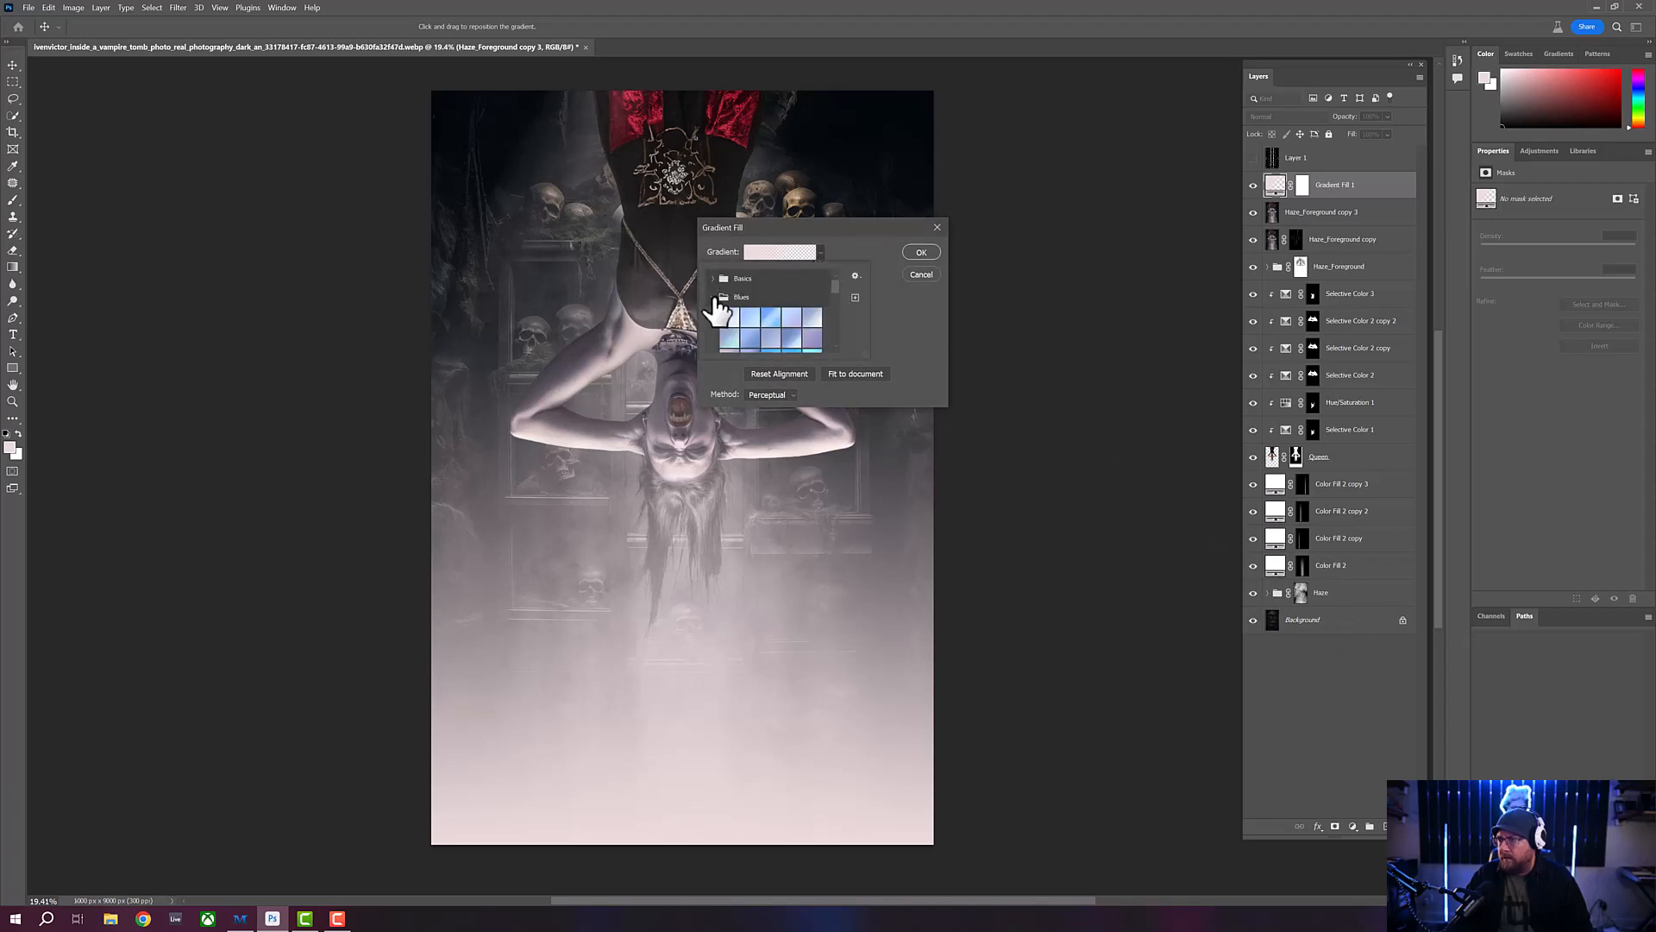
{"action": "left_click_drag", "start_coordinate": [836, 286], "coordinate": [835, 308]}
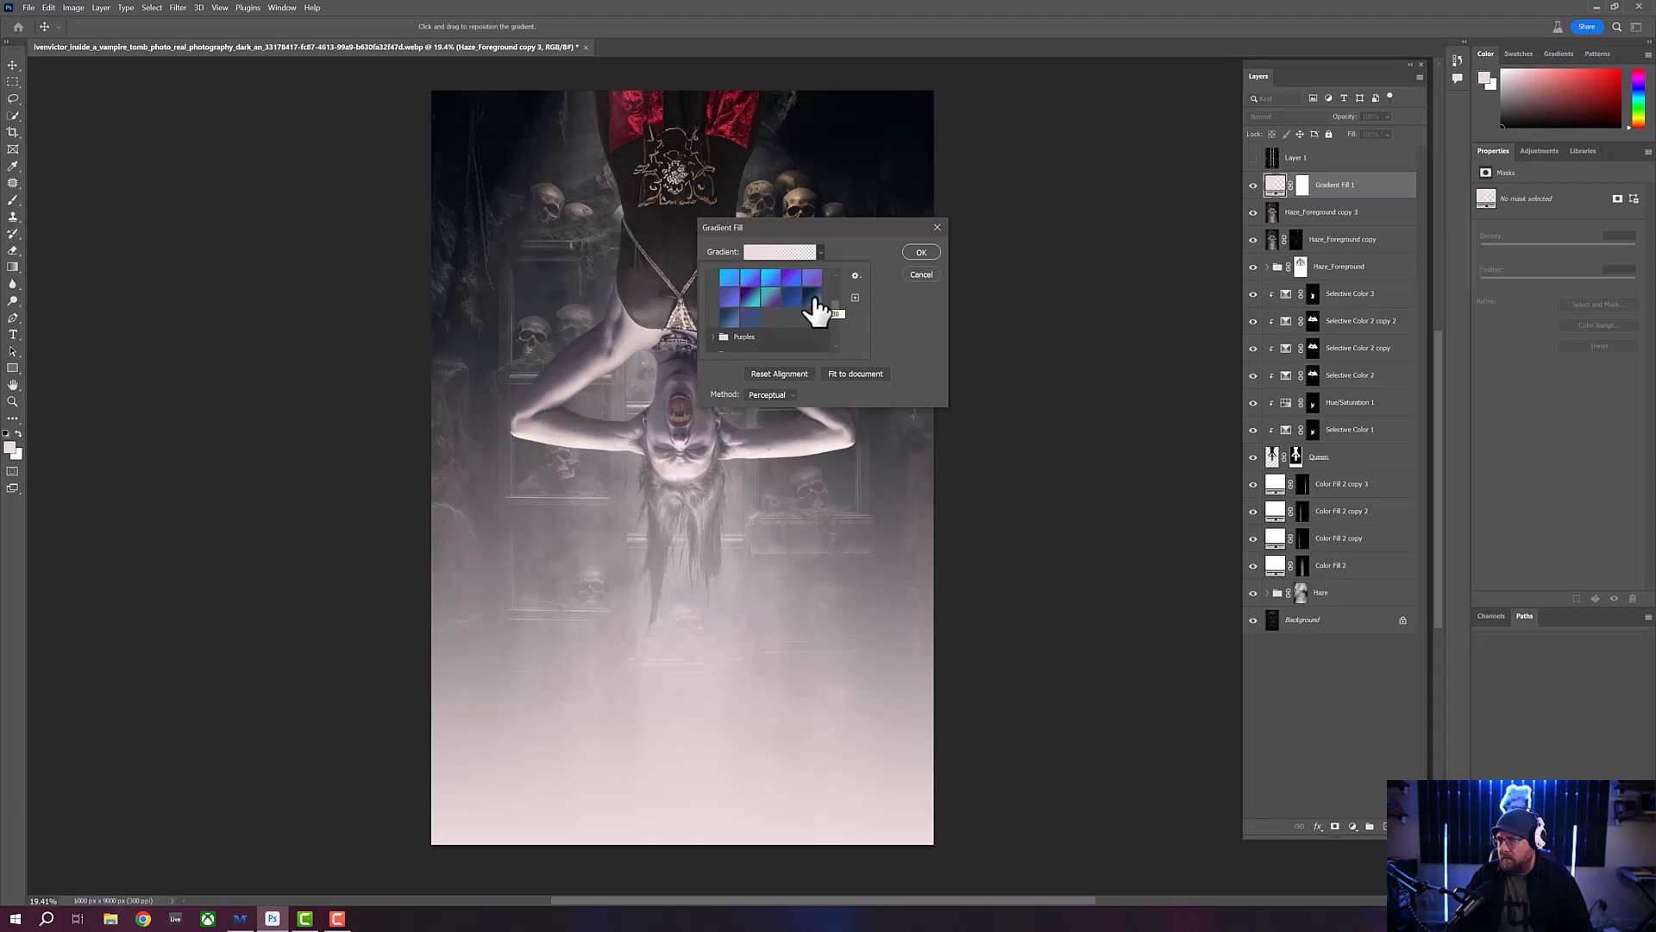
{"action": "left_click", "coordinate": [812, 300]}
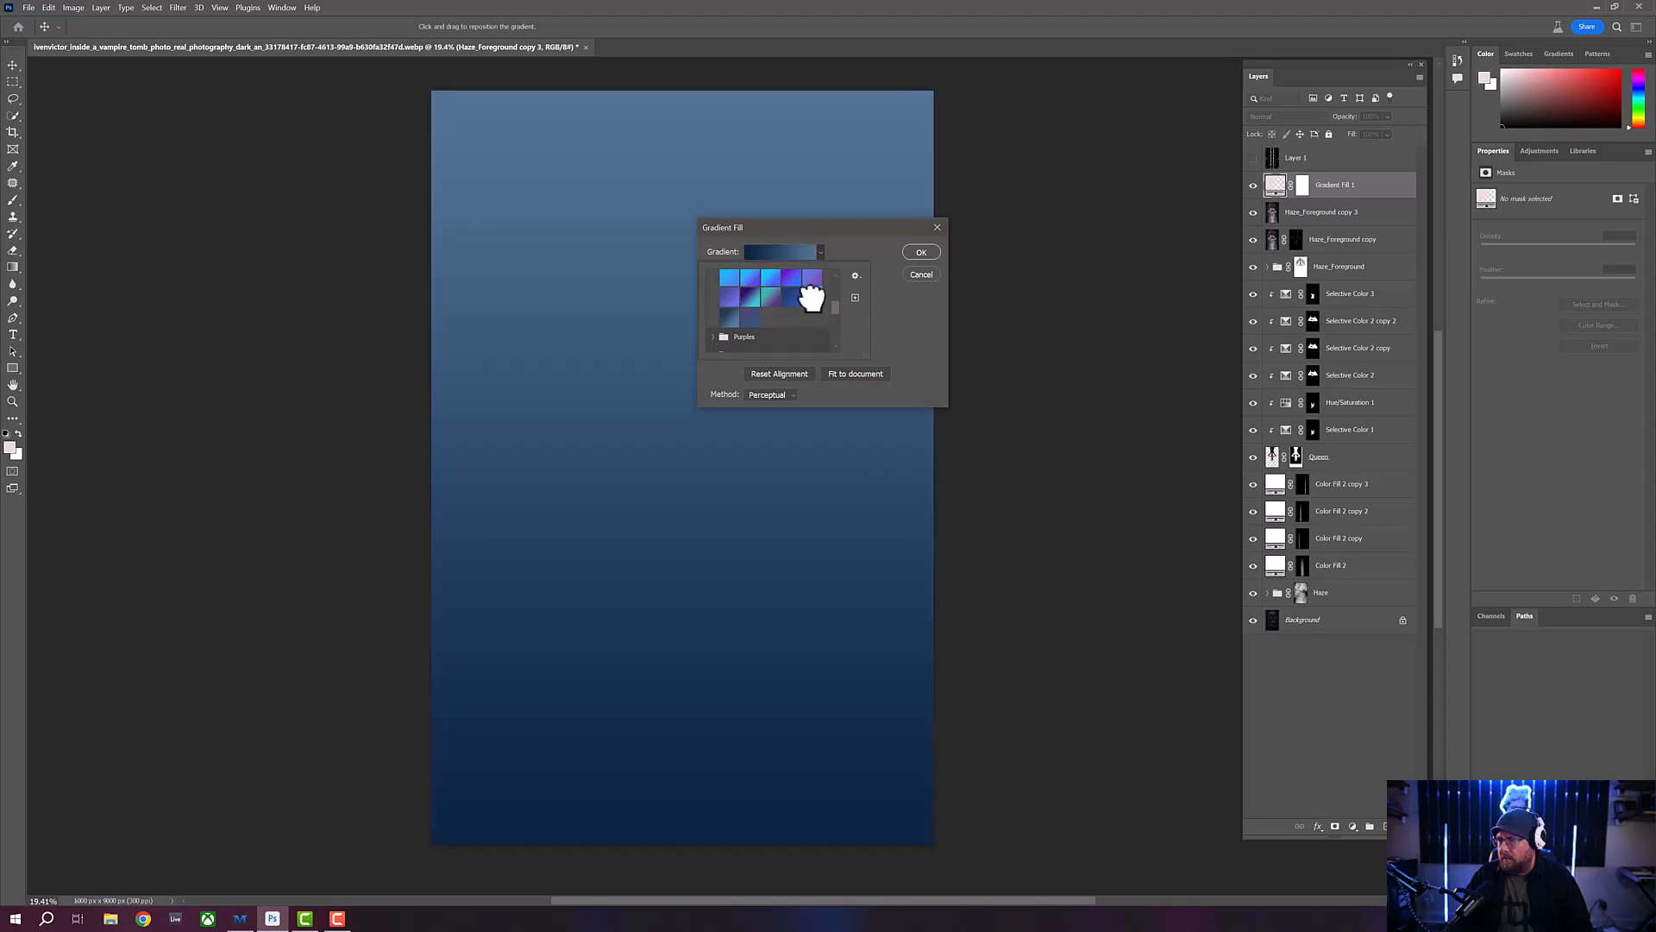
{"action": "left_click", "coordinate": [920, 253]}
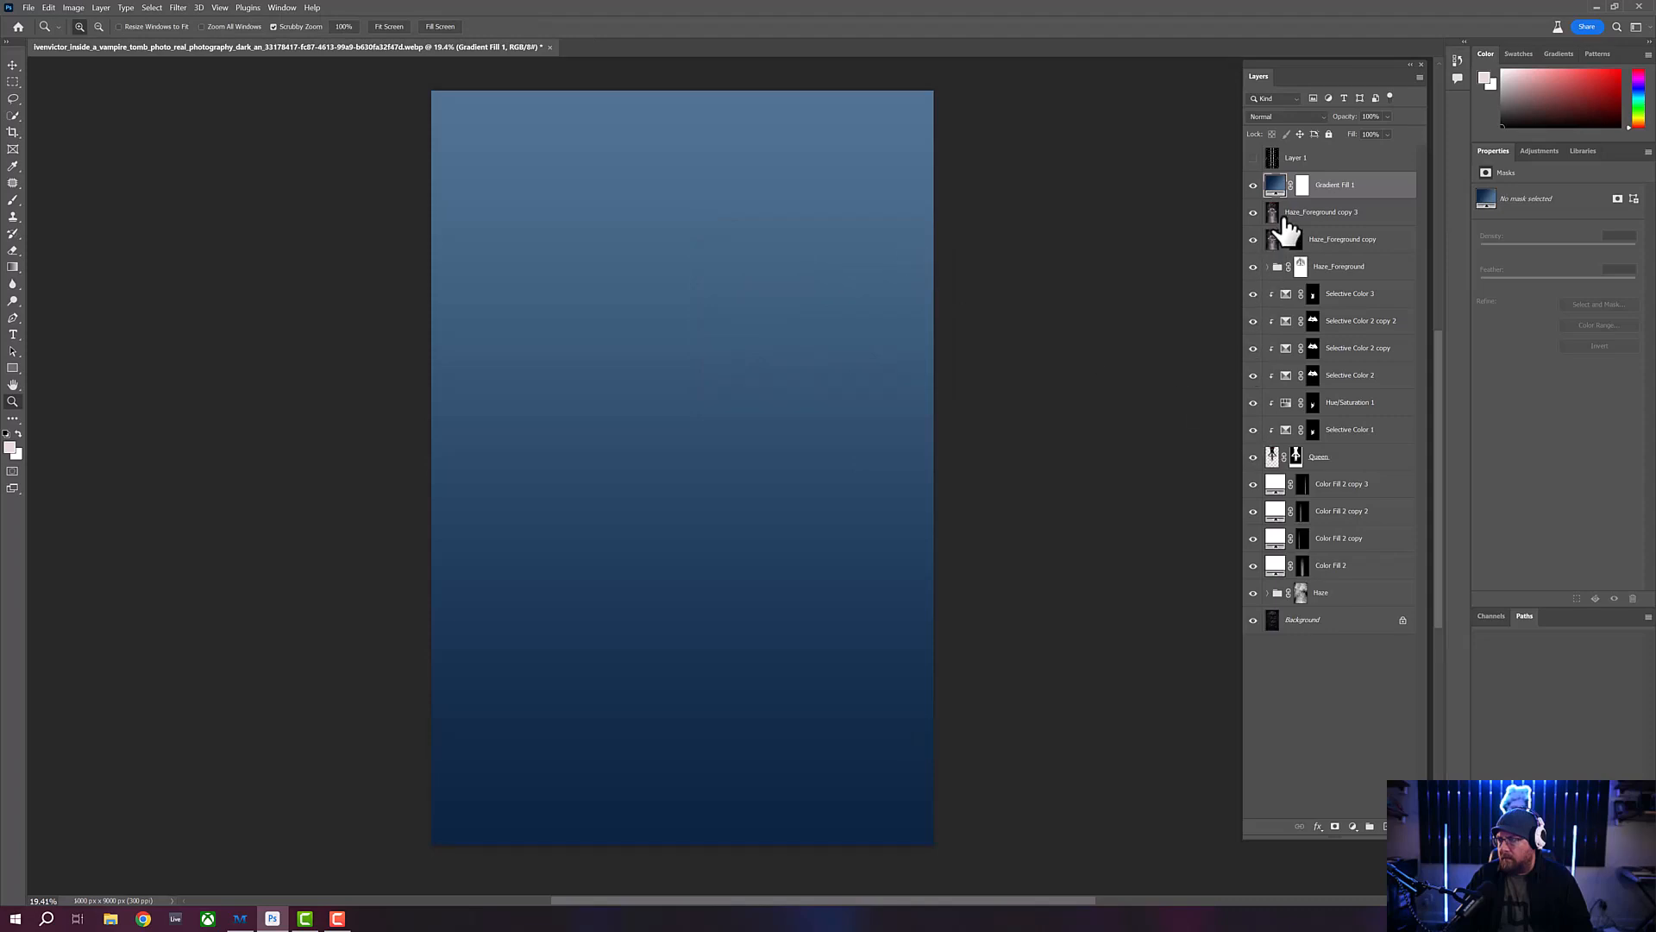
- Flip the gradient fill's direction by setting its angle to -90 degrees
{"action": "double_click", "coordinate": [1275, 185]}
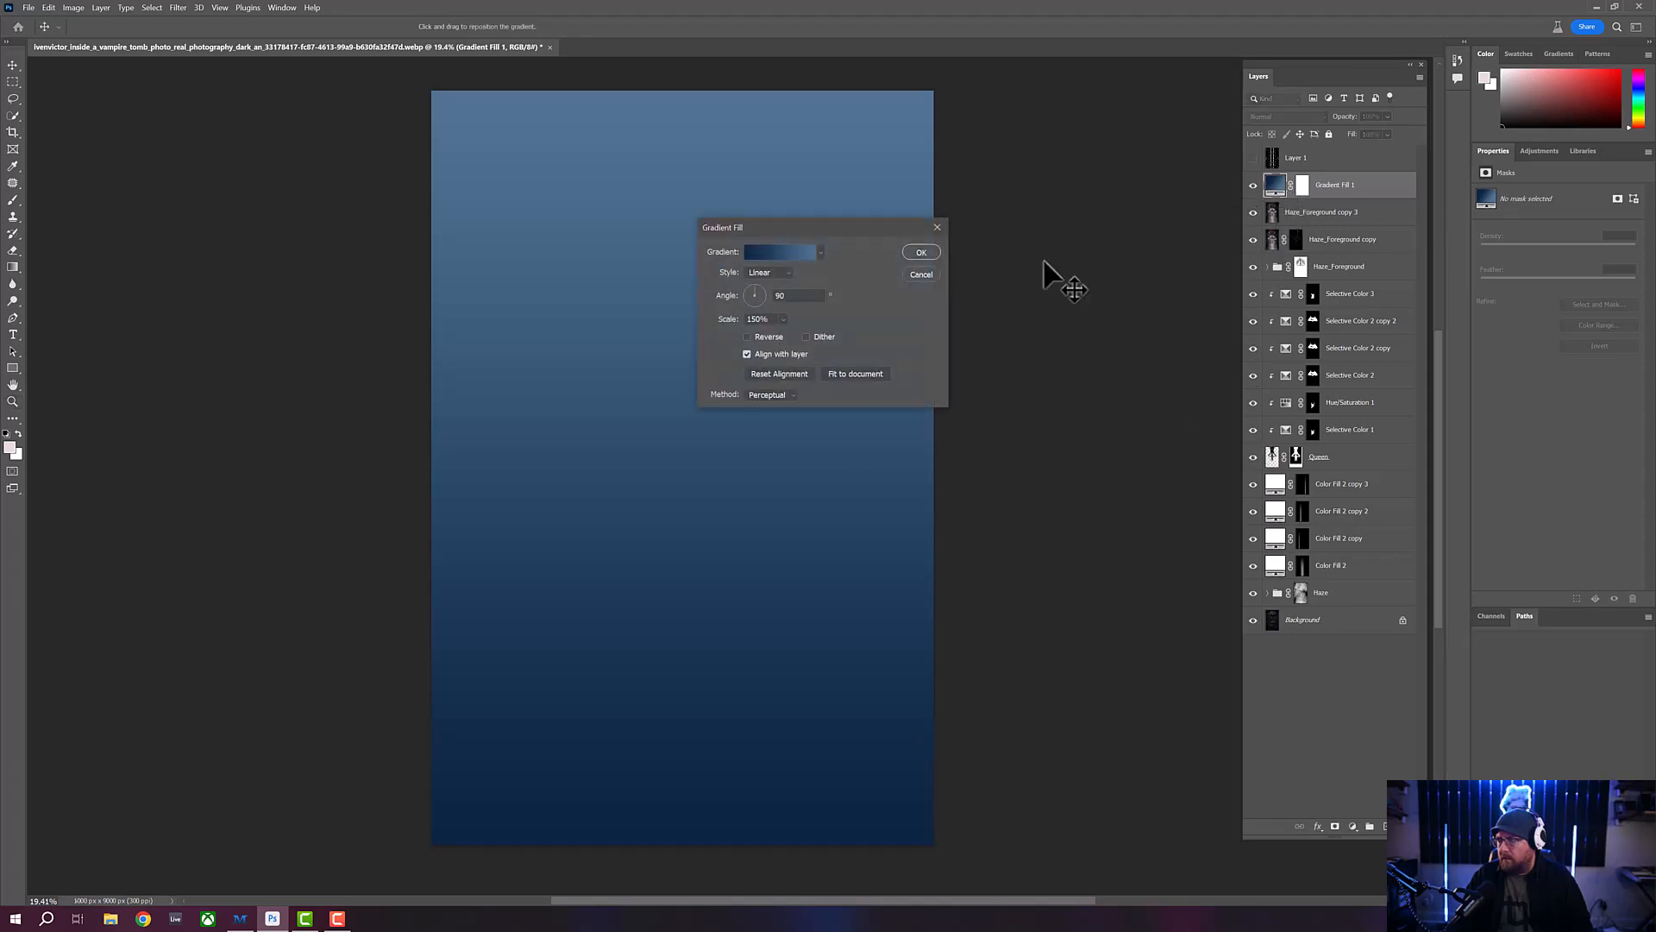
{"action": "left_click", "coordinate": [754, 302]}
{"action": "left_click_drag", "start_coordinate": [754, 305], "coordinate": [753, 306]}
{"action": "double_click", "coordinate": [786, 295]}
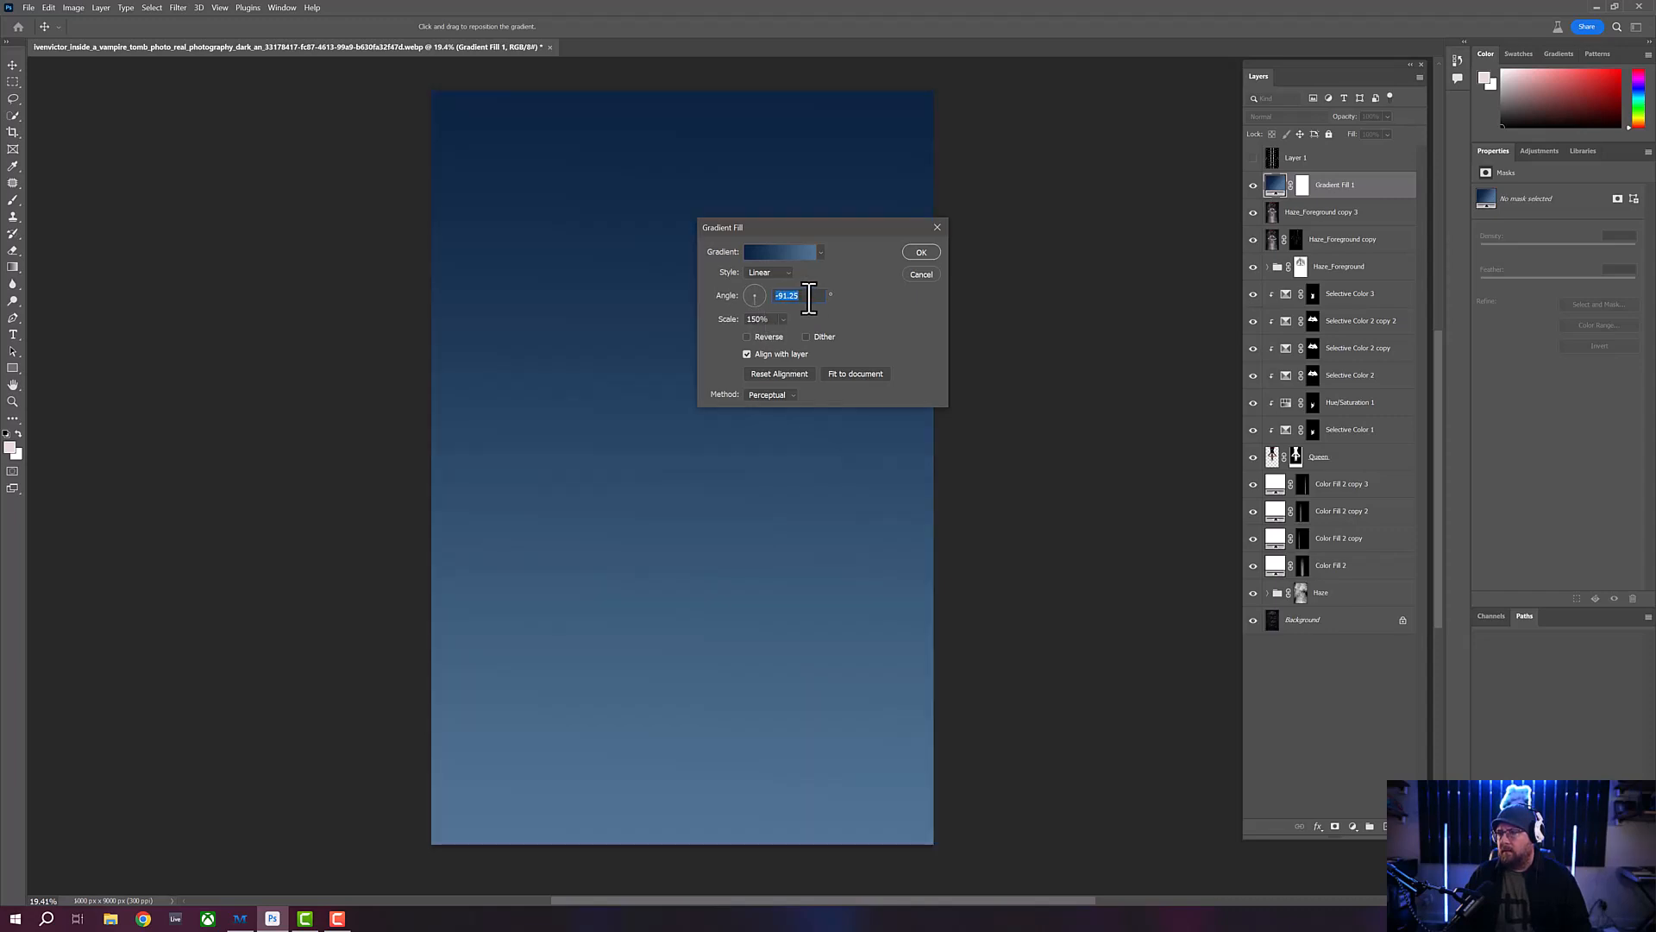
{"action": "type", "text": "-"}
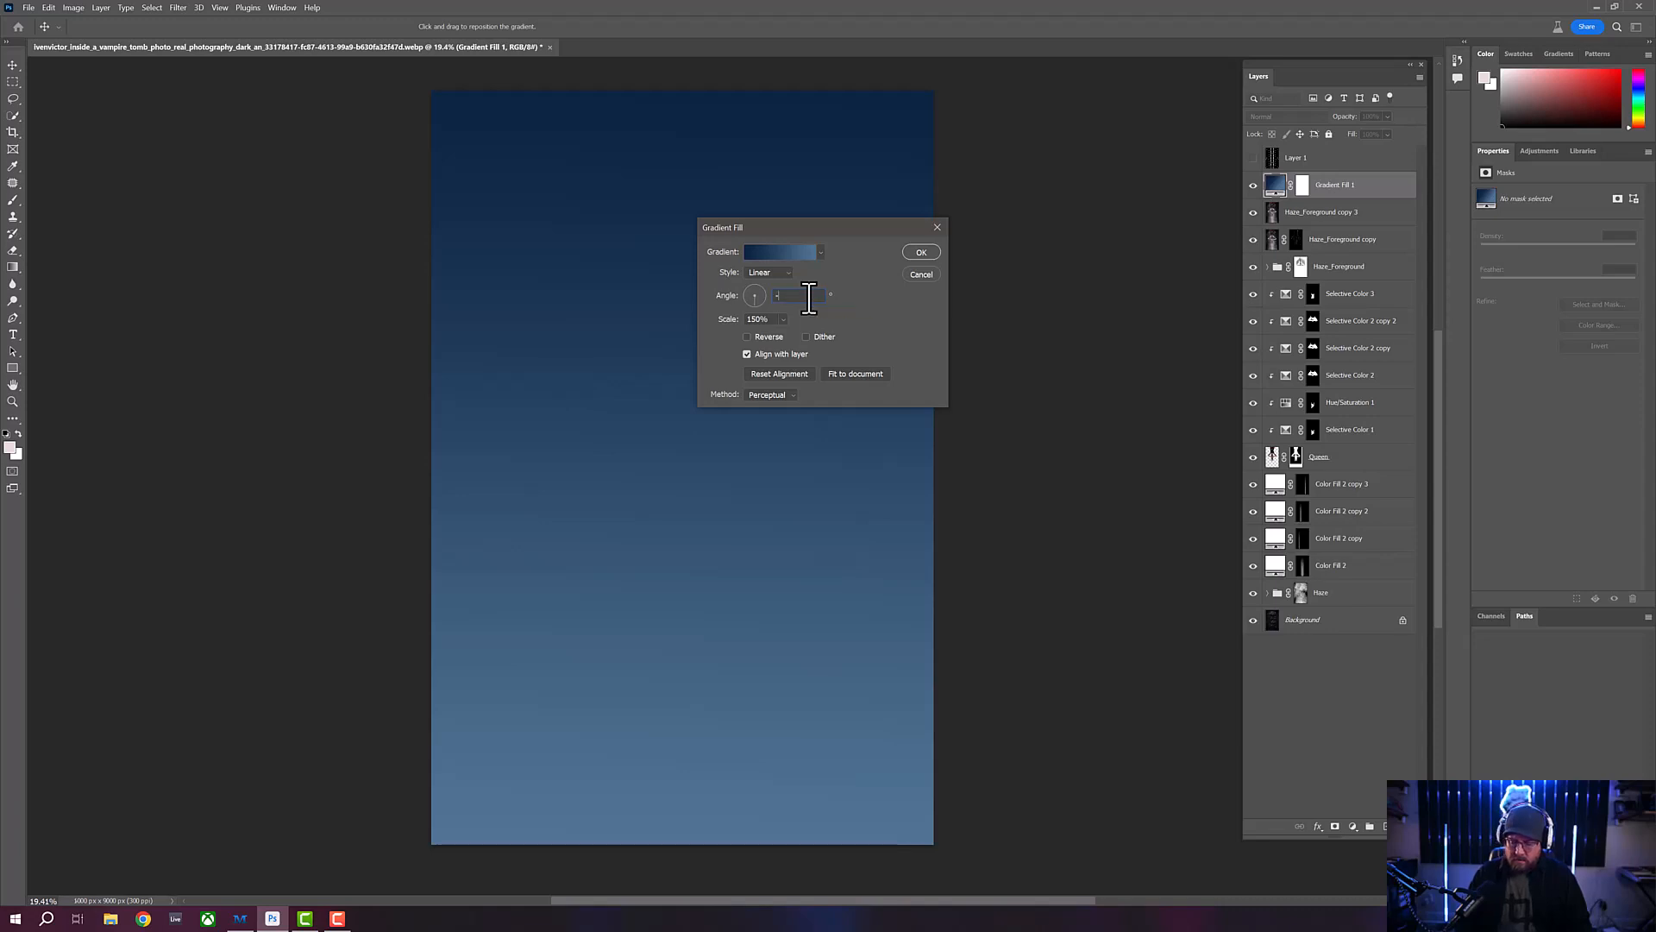
{"action": "type", "text": "90"}
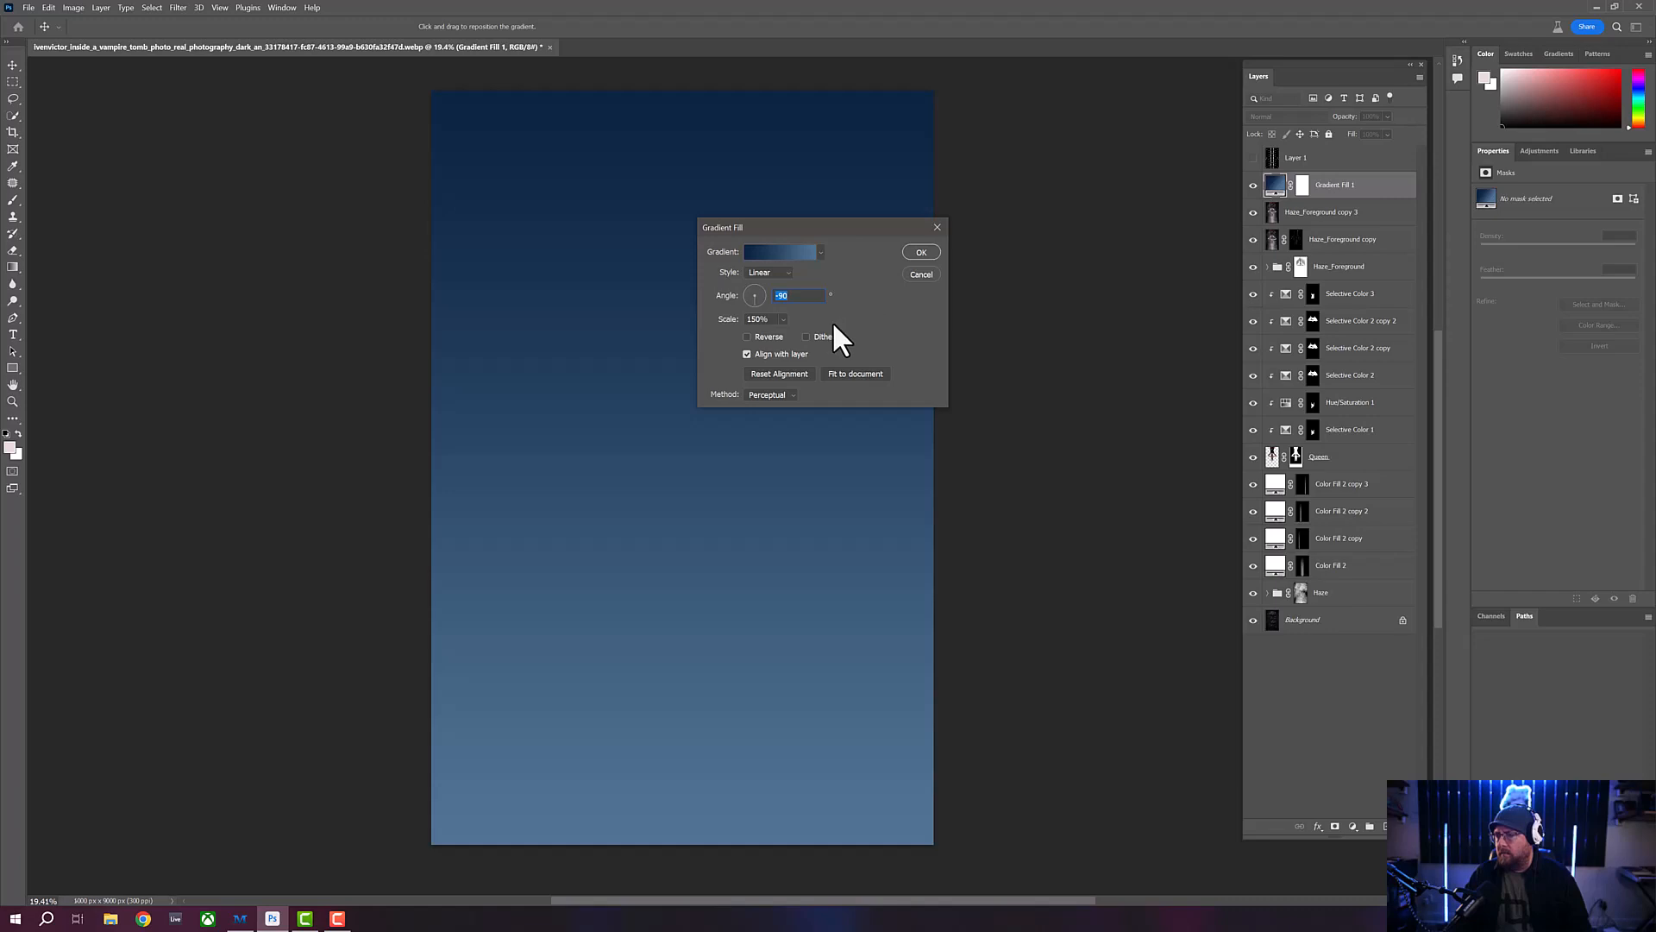
- Scale the gradient to 86% and clip the gradient fill layer to the merged Haze_Foreground copy 3 layer beneath it
{"action": "left_click", "coordinate": [785, 318]}
{"action": "left_click_drag", "start_coordinate": [795, 333], "coordinate": [787, 334]}
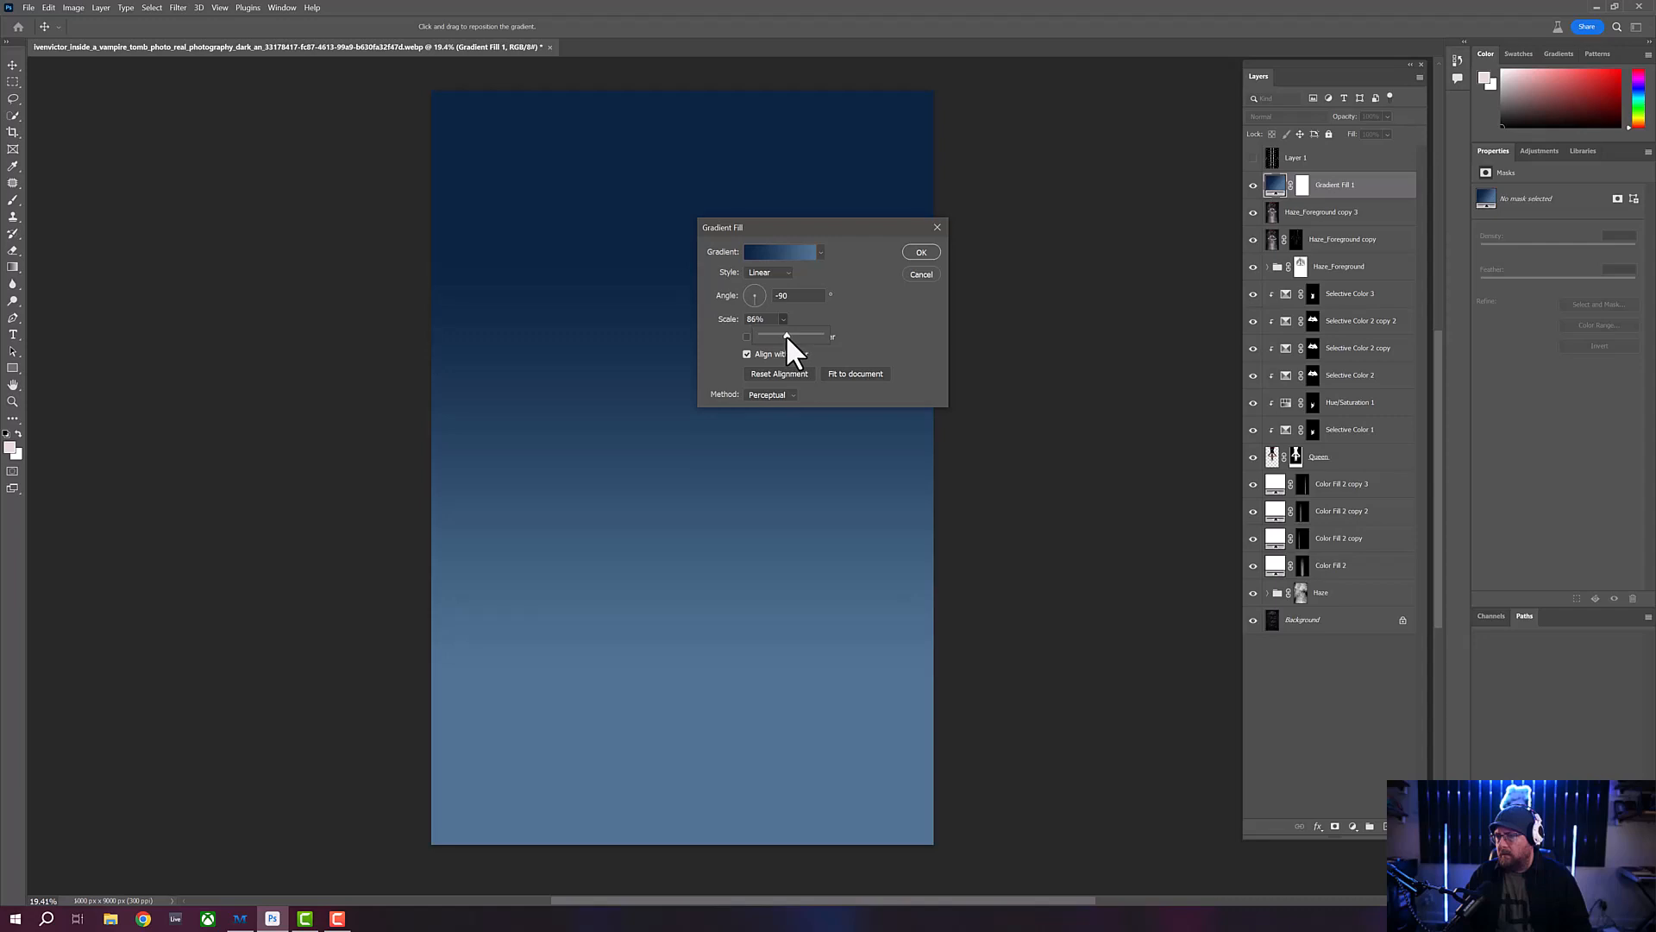
{"action": "left_click", "coordinate": [861, 317]}
{"action": "left_click", "coordinate": [921, 251]}
{"action": "key", "text": "z"}
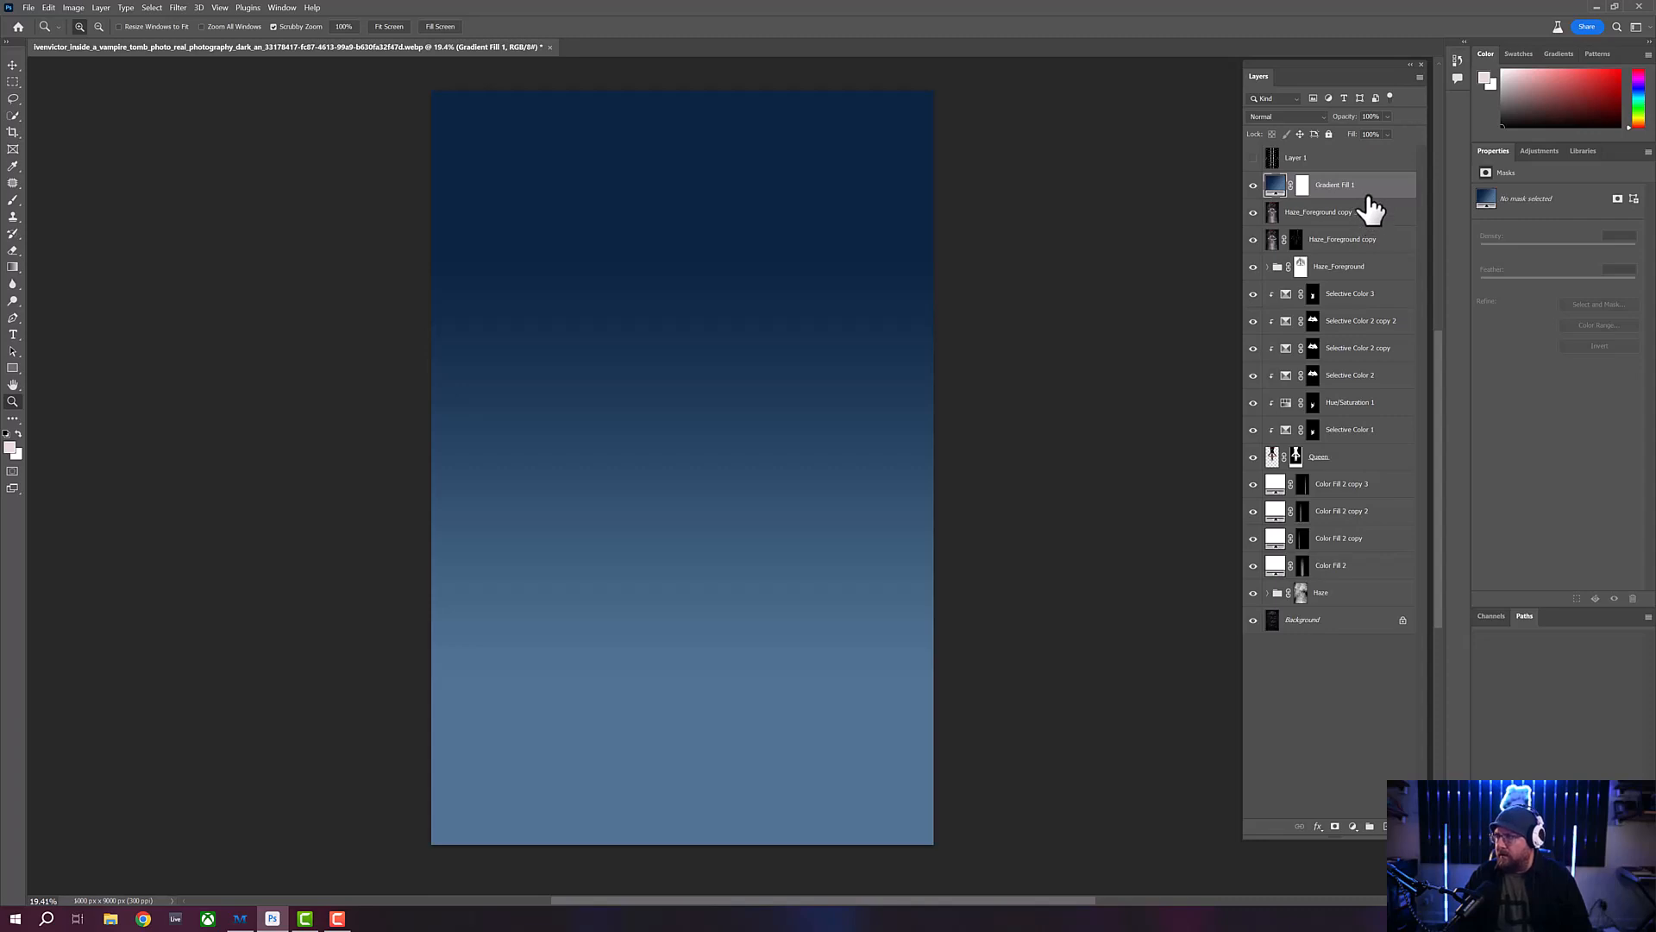
{"action": "left_click_drag", "start_coordinate": [1372, 209], "coordinate": [1368, 194]}
{"action": "left_click", "coordinate": [1368, 191], "text": "alt"}
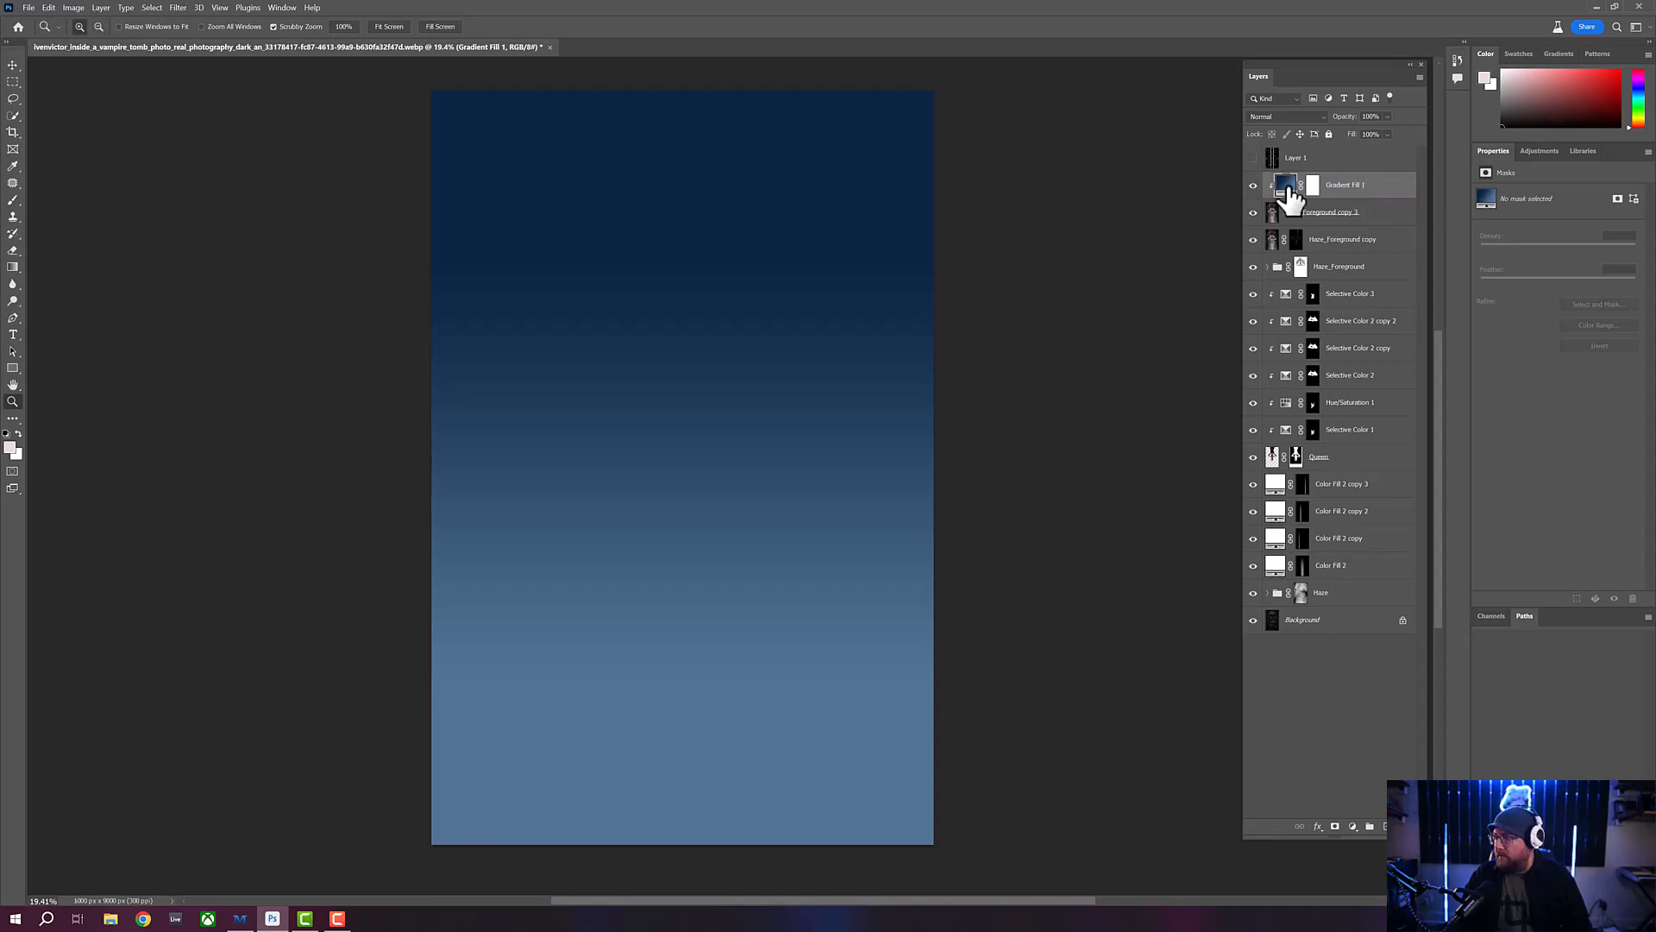
- Try out the blend modes on the clipped gradient fill layer and settle on Vivid Light
{"action": "left_click", "coordinate": [1323, 115]}
{"action": "left_click", "coordinate": [1324, 117]}
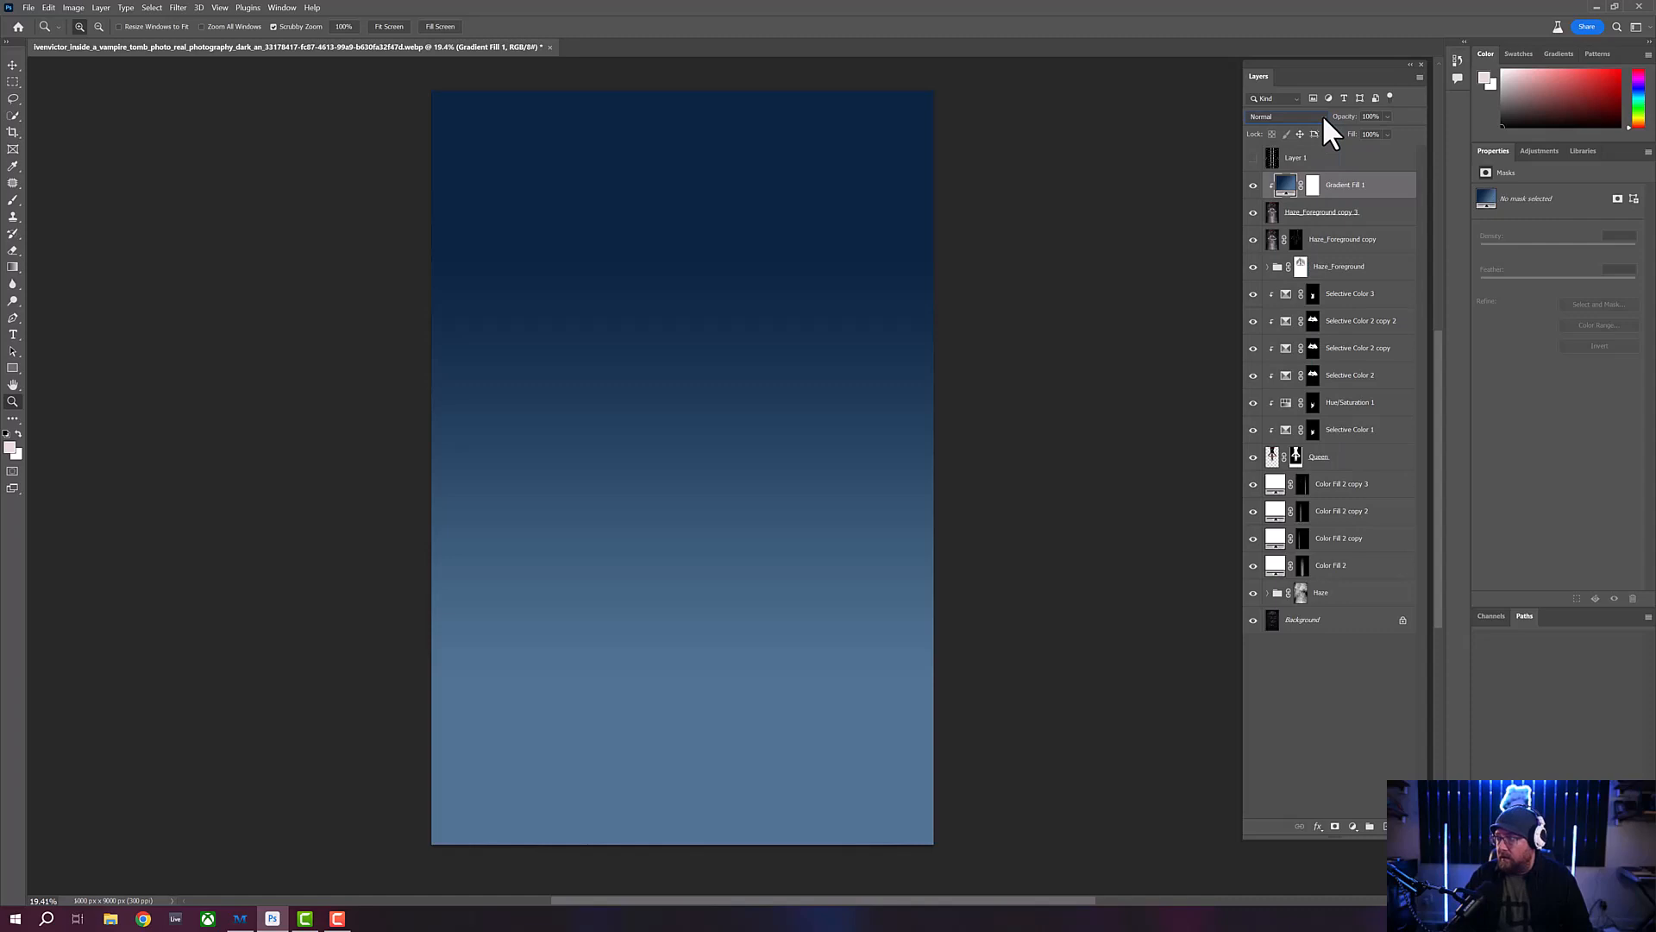
{"action": "left_click", "coordinate": [1324, 117]}
{"action": "left_click", "coordinate": [1324, 118]}
{"action": "key", "text": "Down"}
{"action": "key", "text": "Down"}
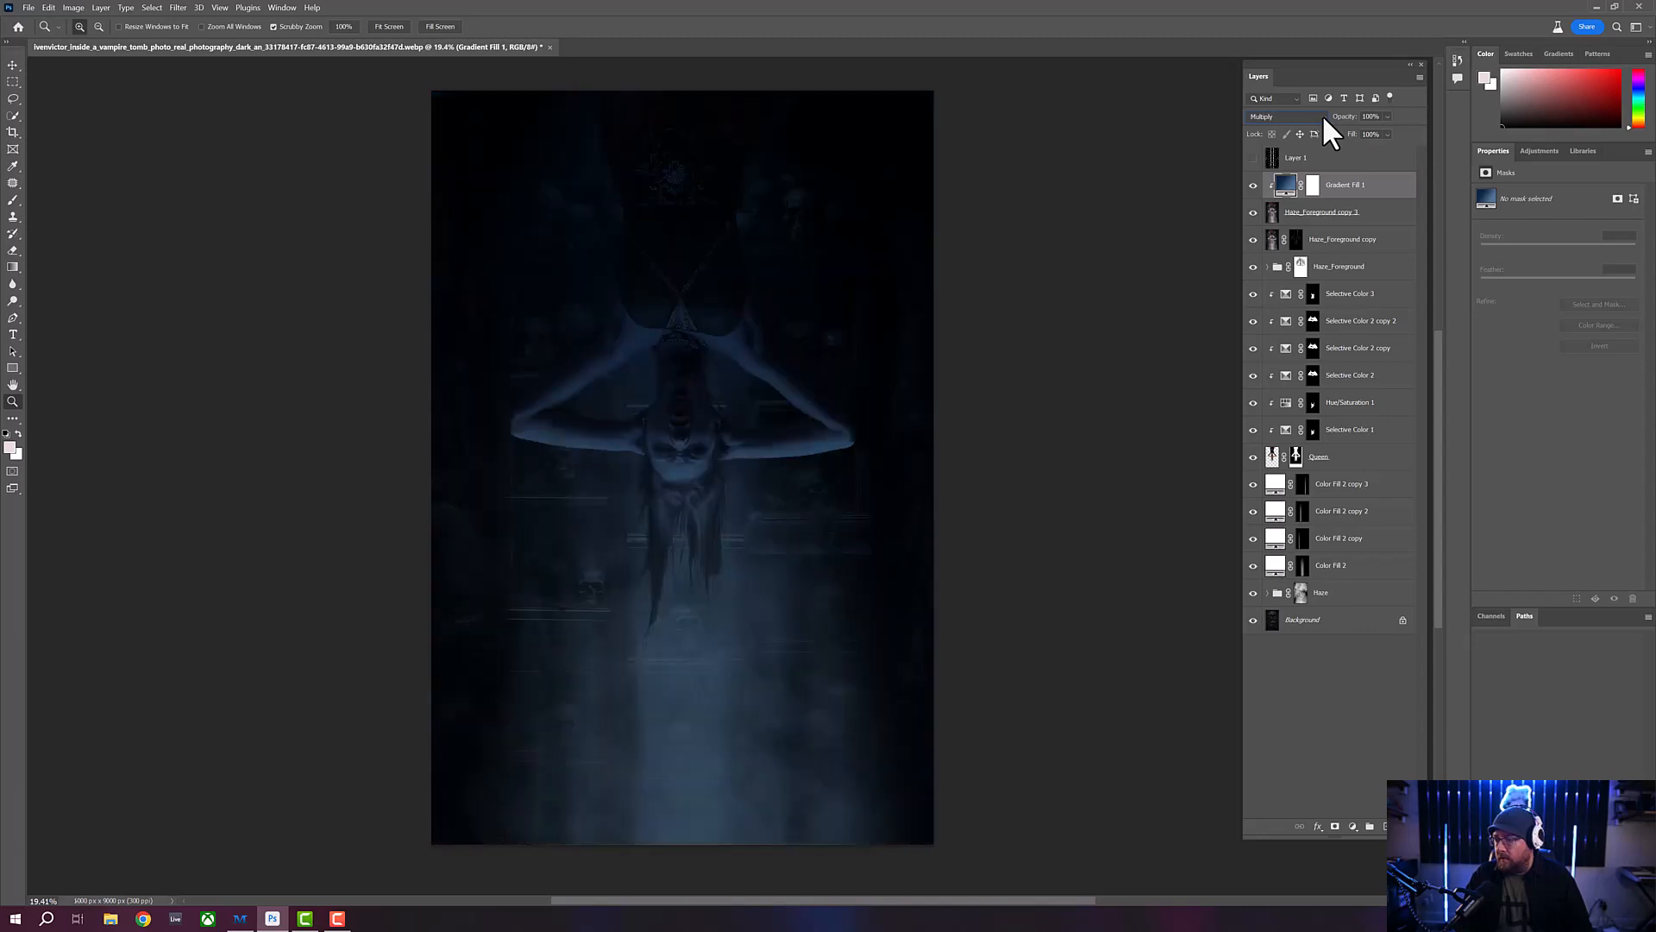
{"action": "key", "text": "Down"}
{"action": "key", "text": "Down"}
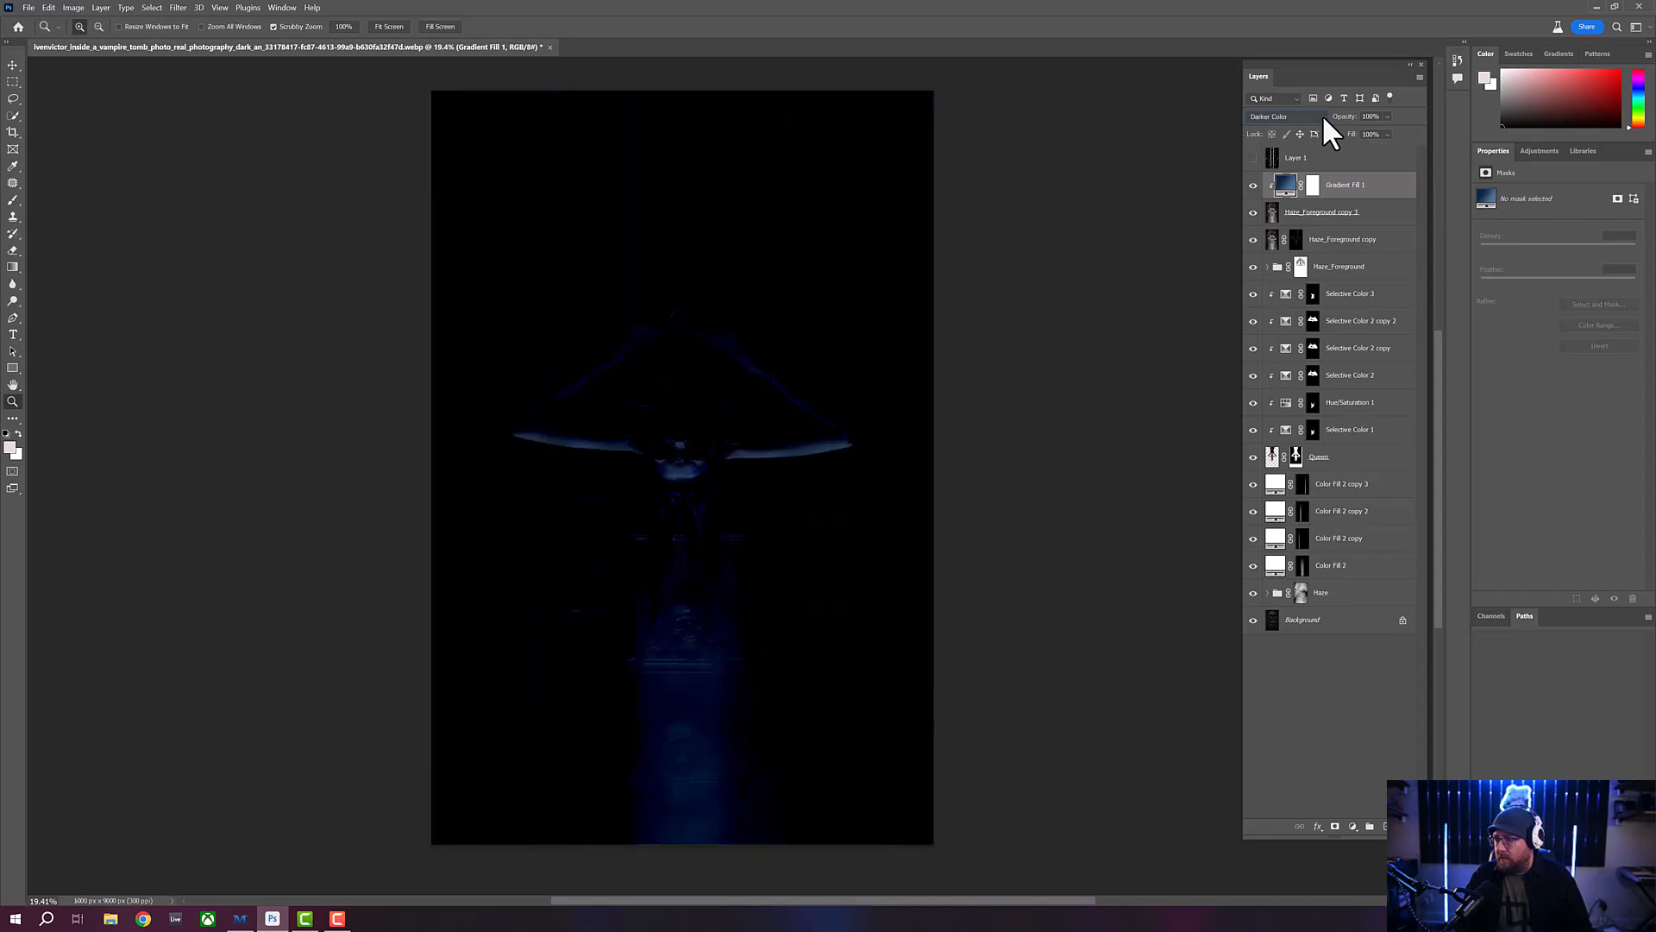
{"action": "key", "text": "Down"}
{"action": "key", "text": "Down"}
{"action": "key", "text": "Down"}
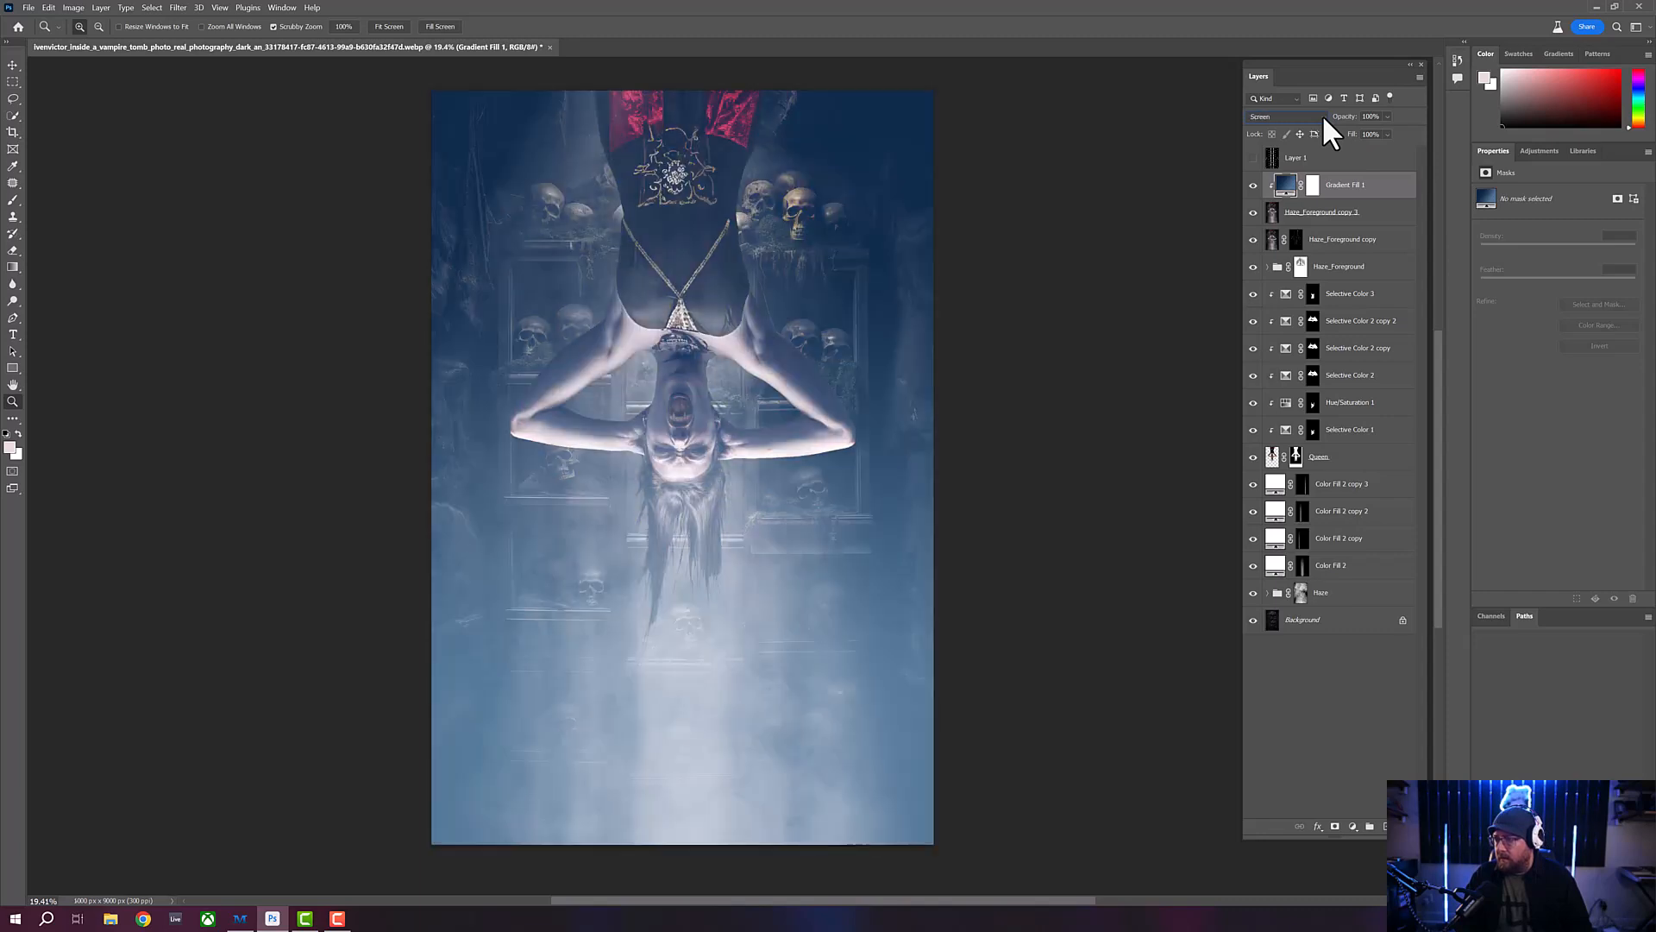
{"action": "key", "text": "Down"}
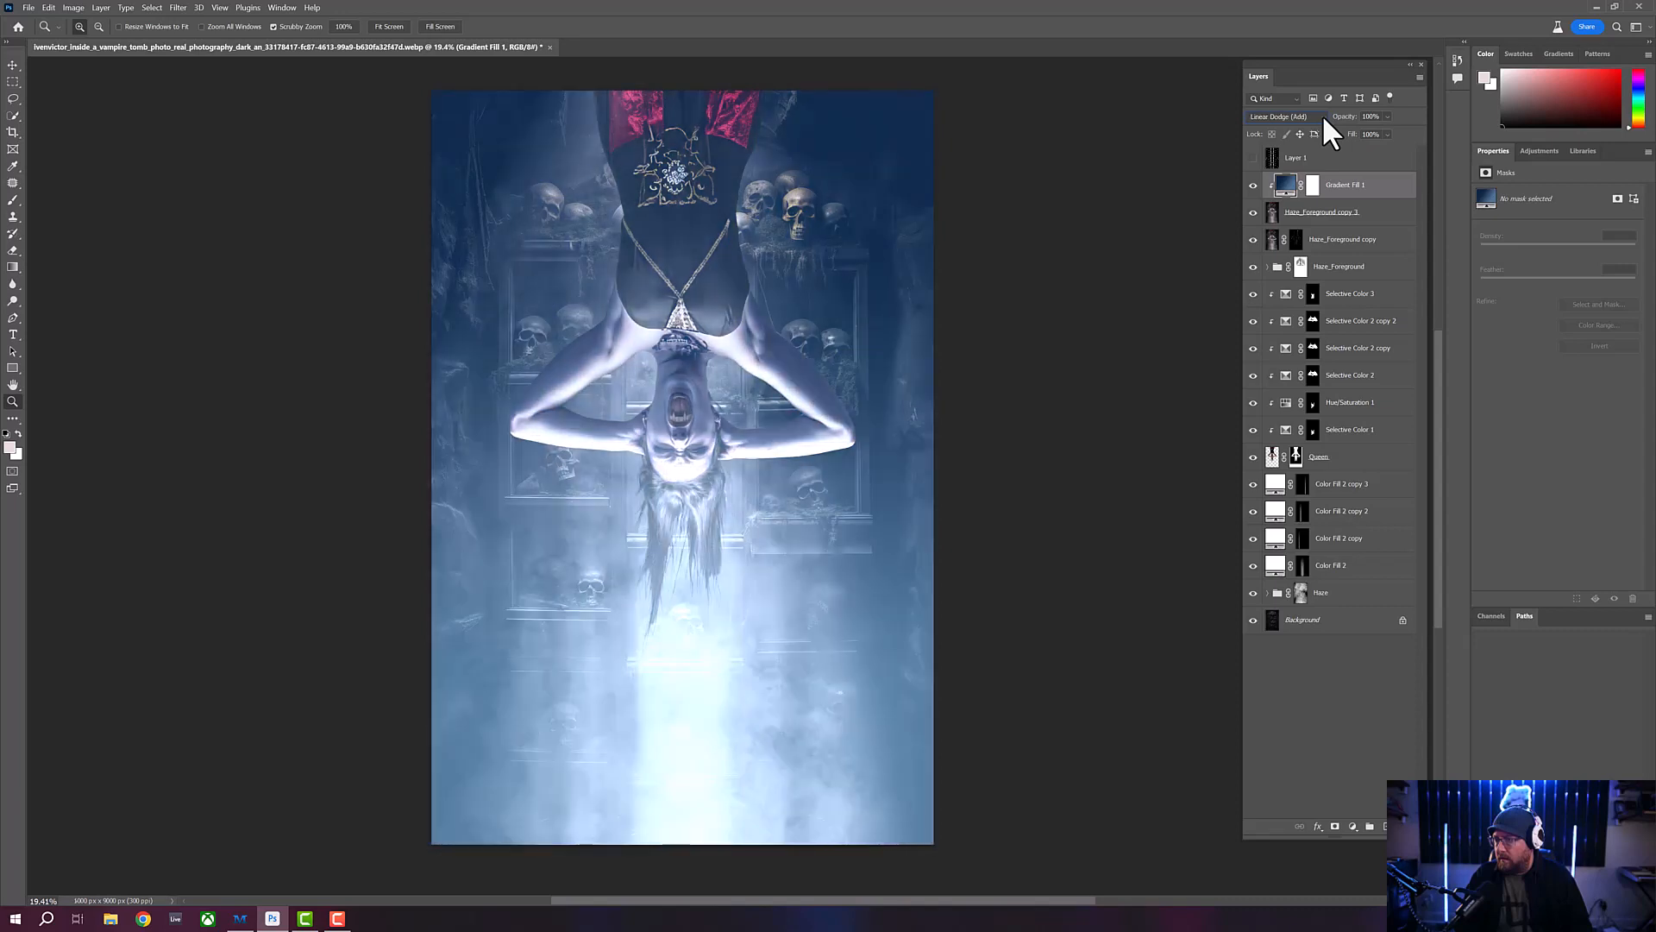
{"action": "key", "text": "Up"}
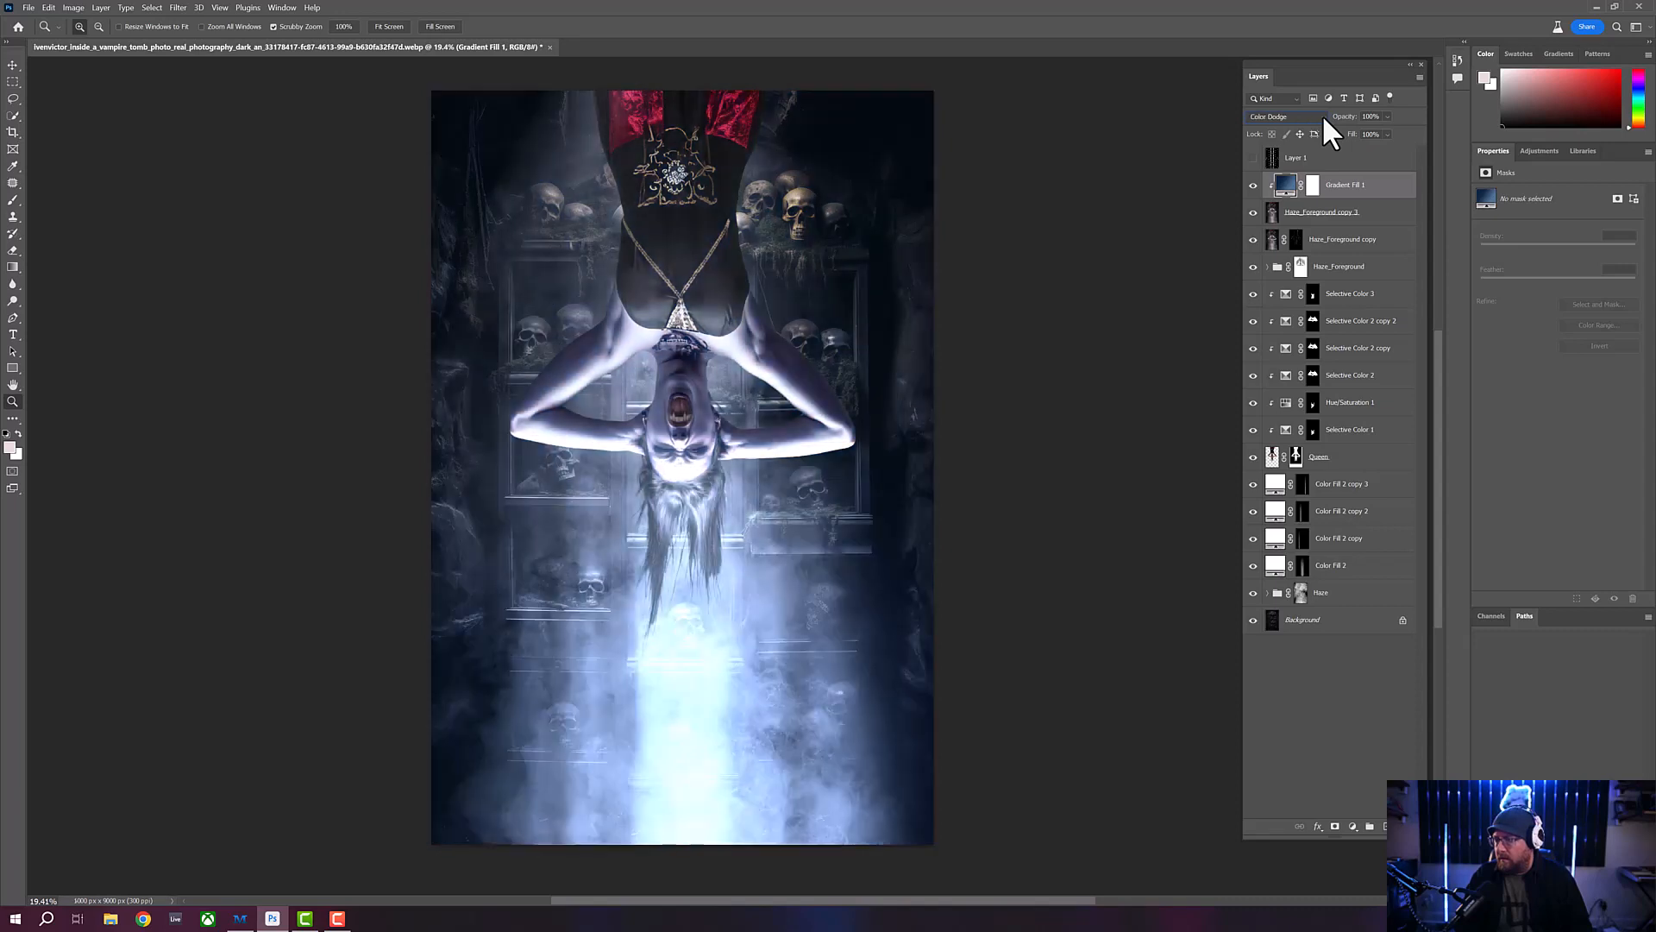
{"action": "key", "text": "Down"}
{"action": "key", "text": "Down"}
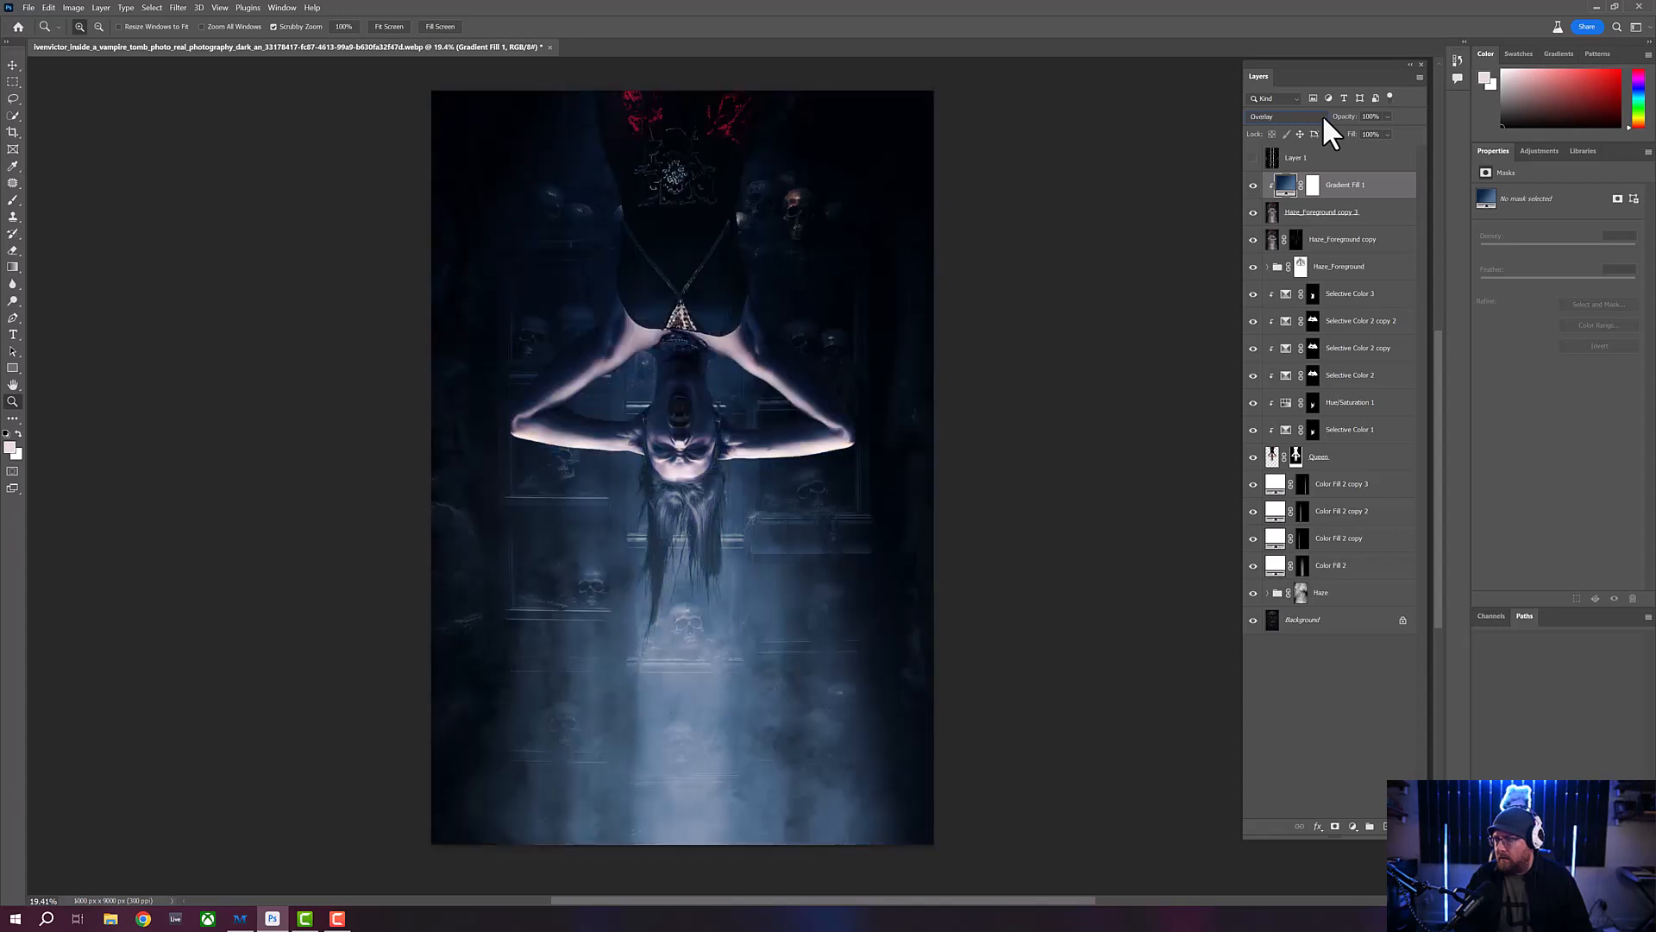
{"action": "key", "text": "Down"}
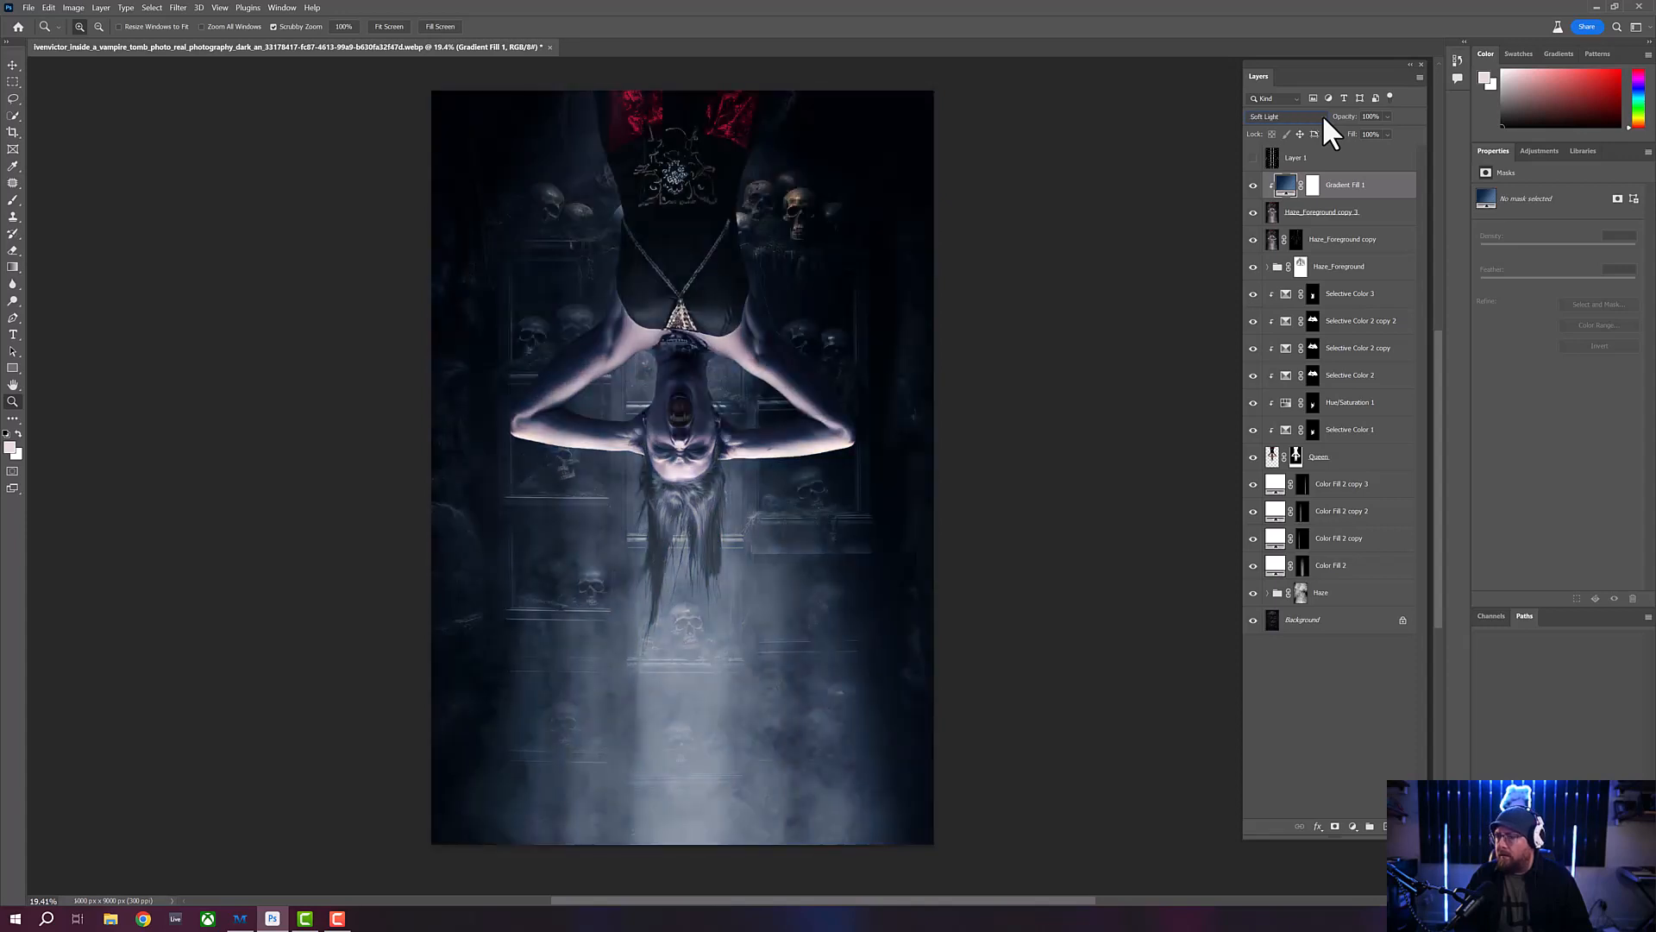
{"action": "key", "text": "Down"}
{"action": "key", "text": "Down"}
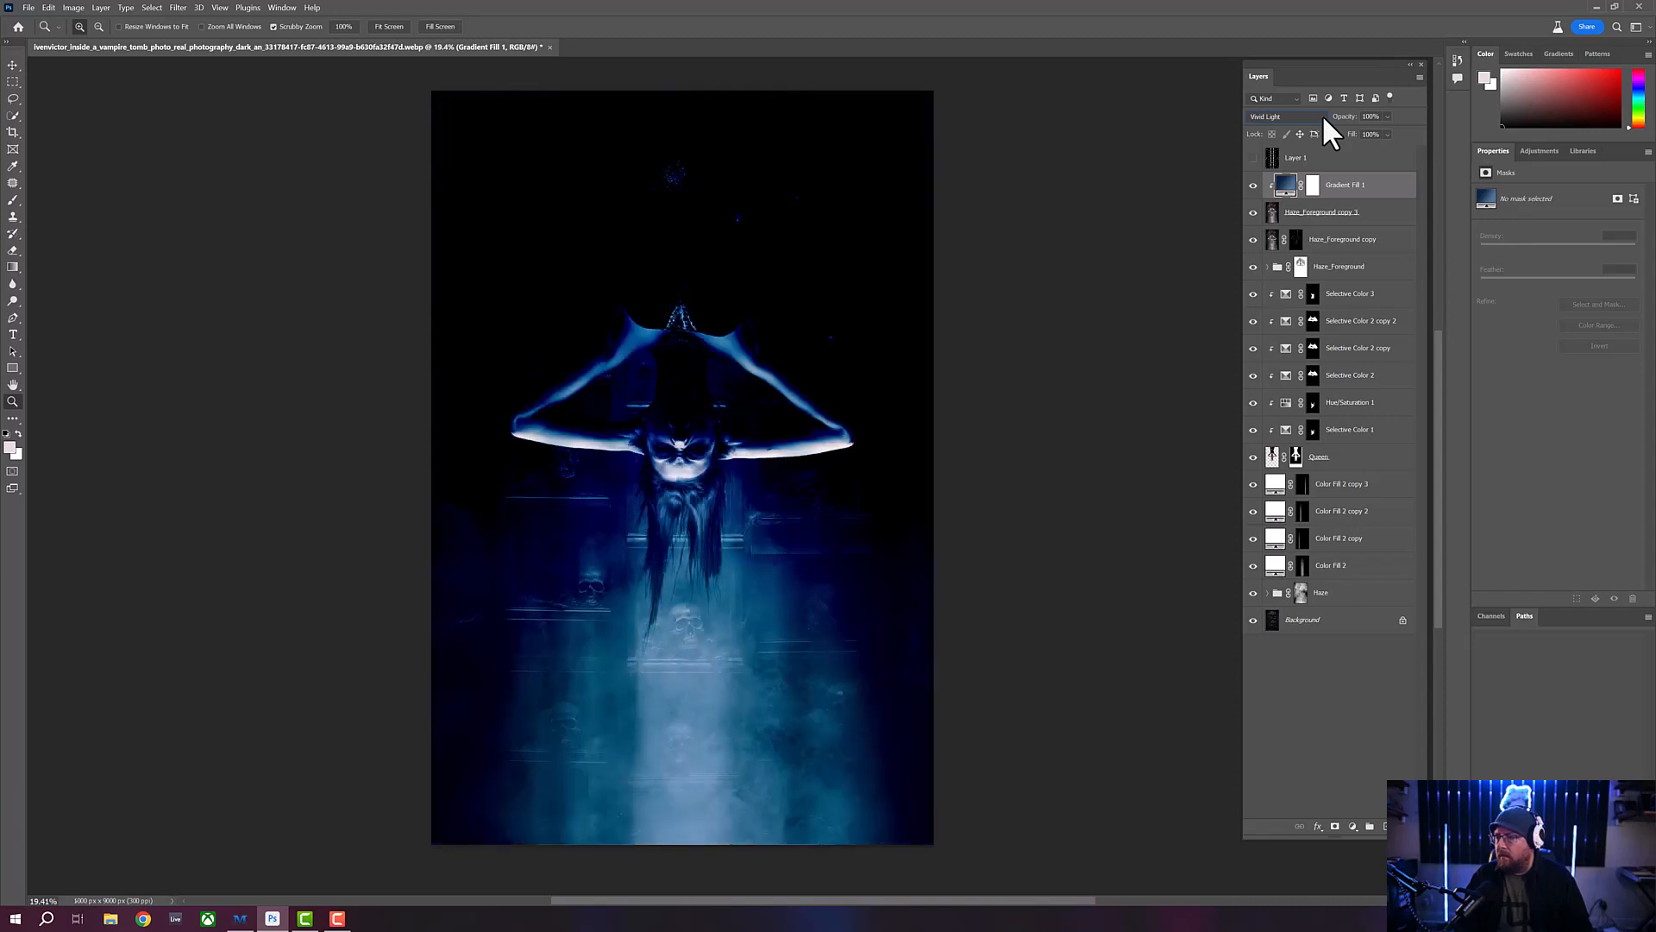
{"action": "key", "text": "Down"}
{"action": "key", "text": "Down"}
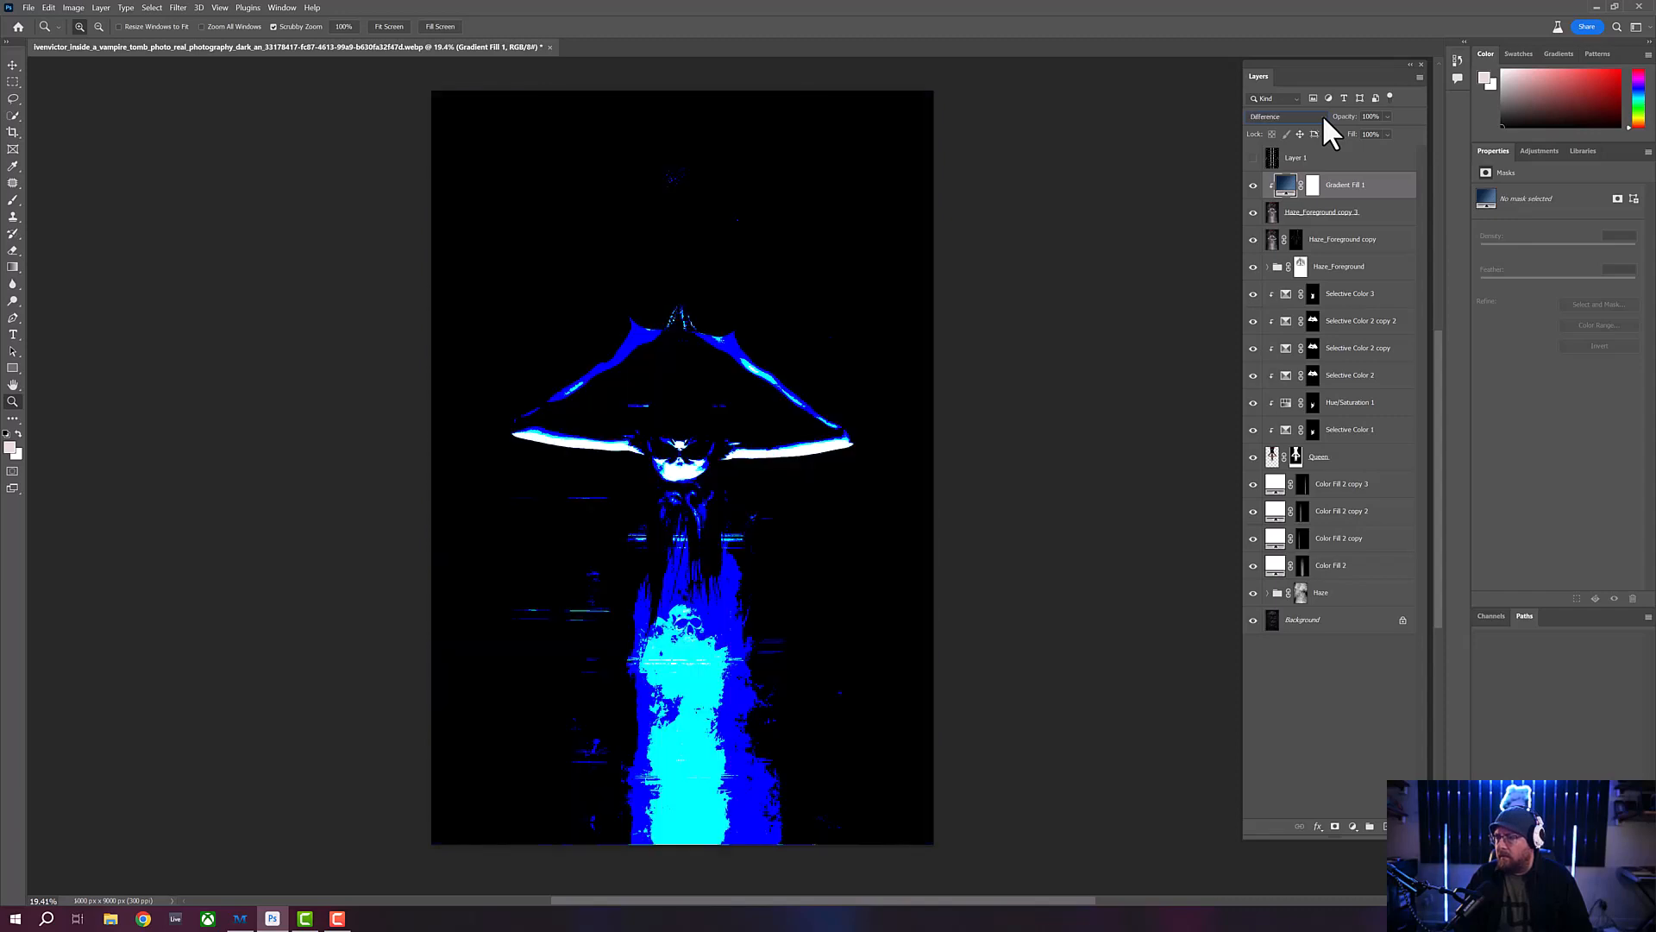
{"action": "key", "text": "Down"}
{"action": "key", "text": "Down"}
{"action": "key", "text": "Down"}
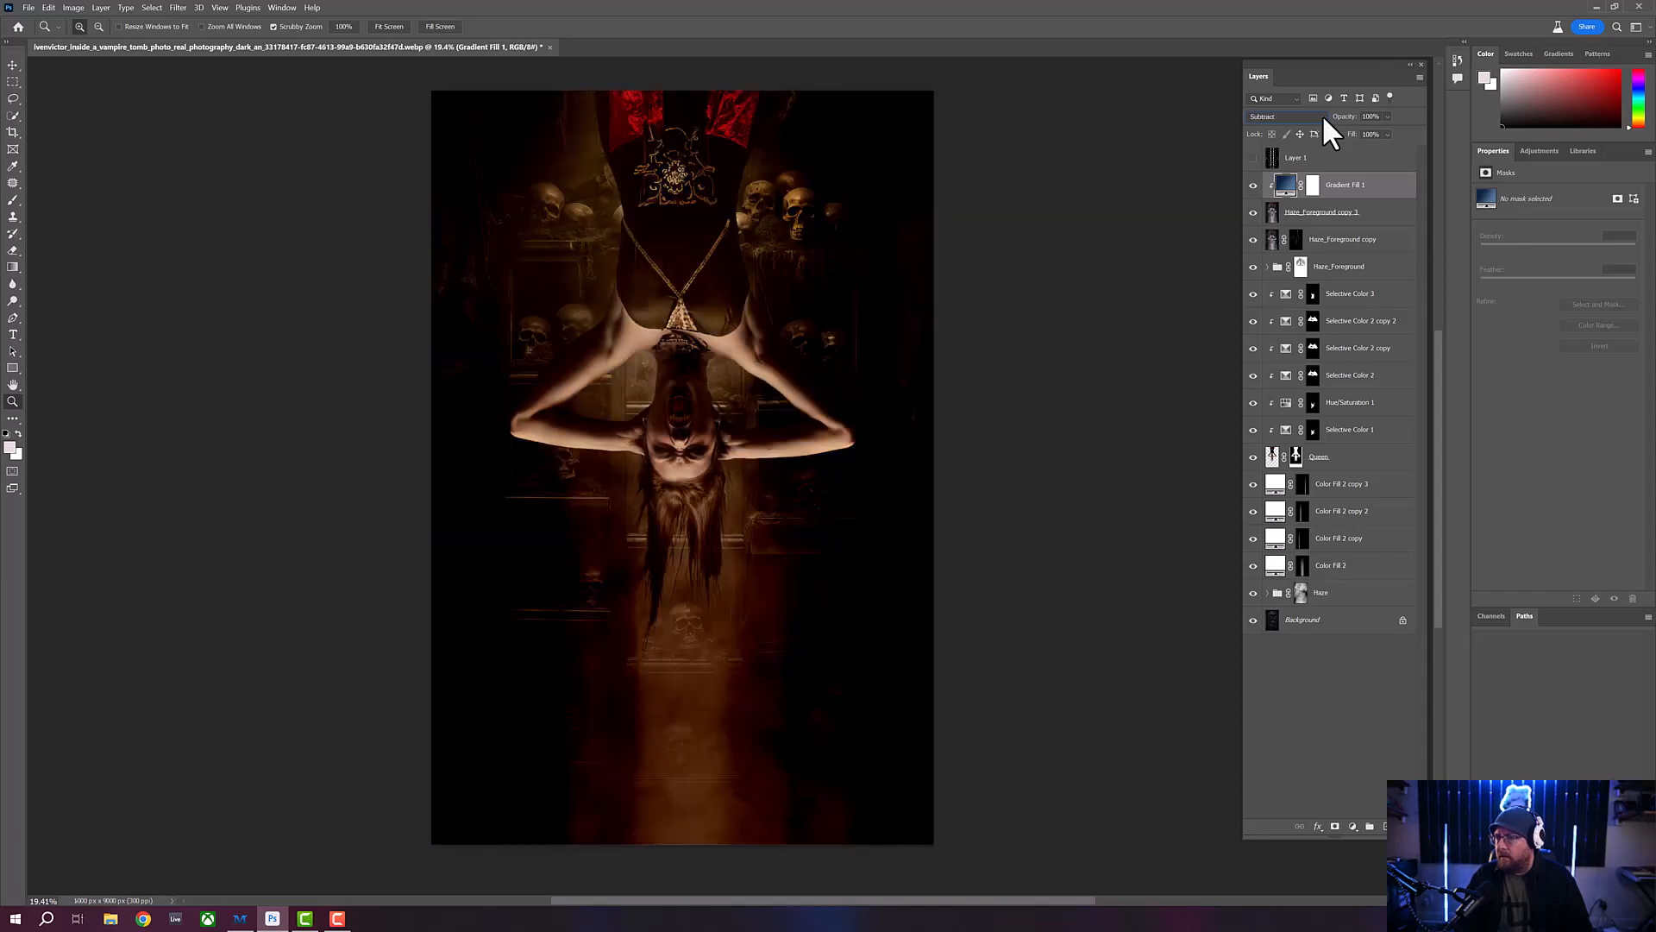
{"action": "key", "text": "Up"}
{"action": "key", "text": "Down"}
{"action": "key", "text": "Down"}
{"action": "key", "text": "Down"}
{"action": "key", "text": "Down"}
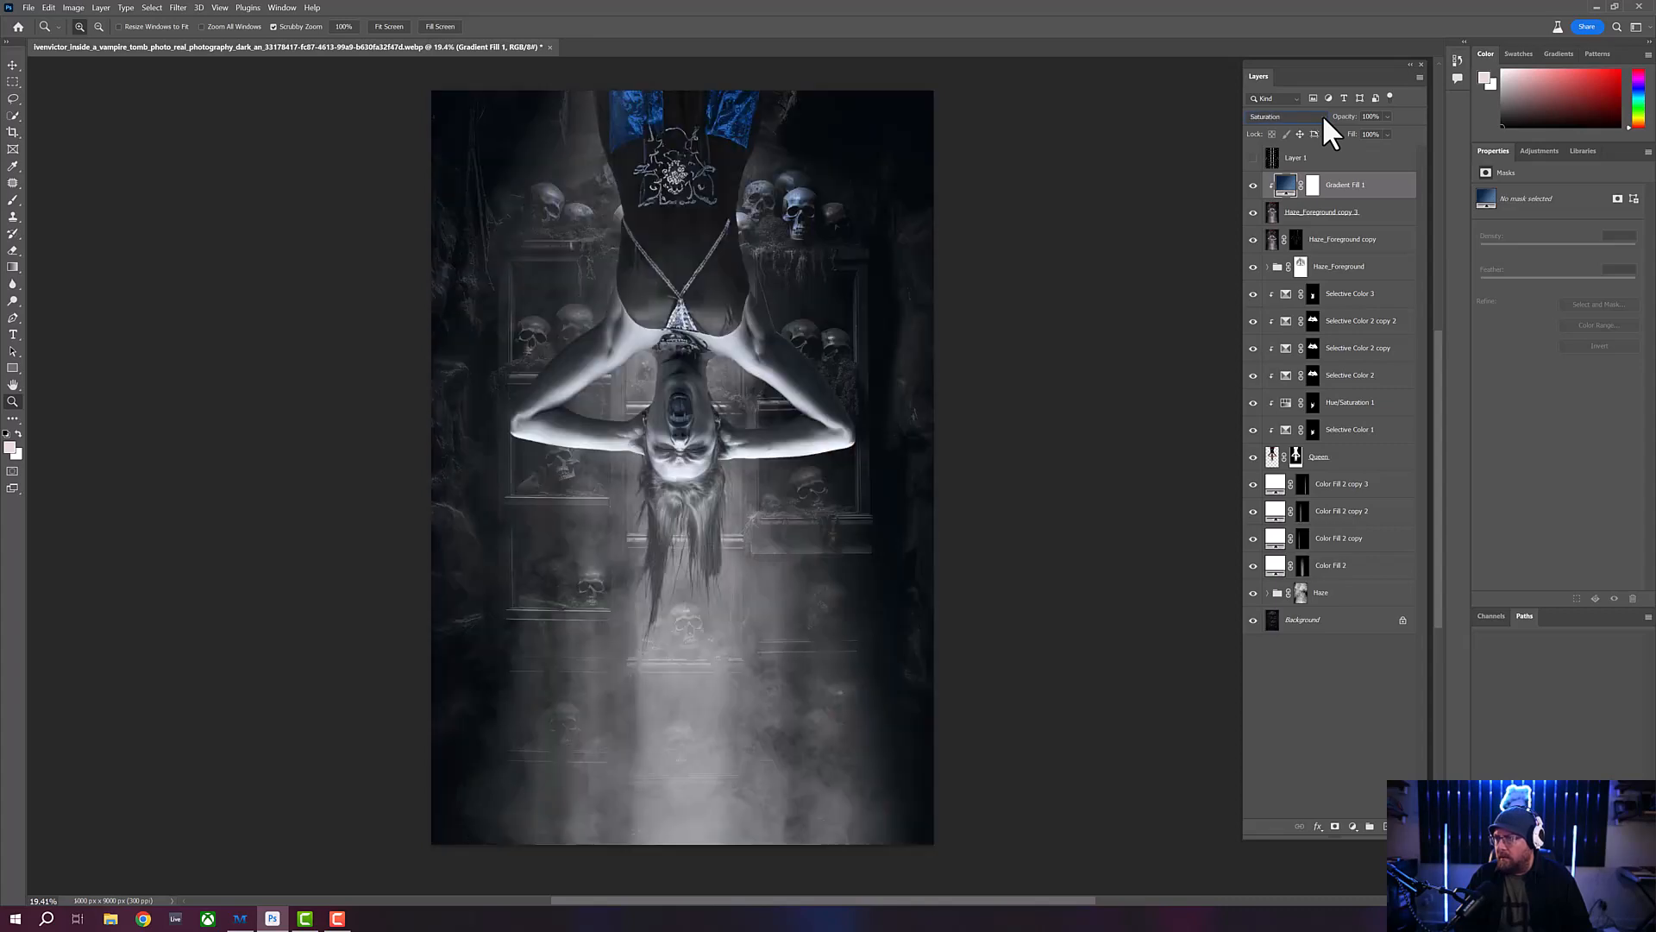
{"action": "key", "text": "Down"}
{"action": "key", "text": "Up"}
{"action": "key", "text": "Up"}
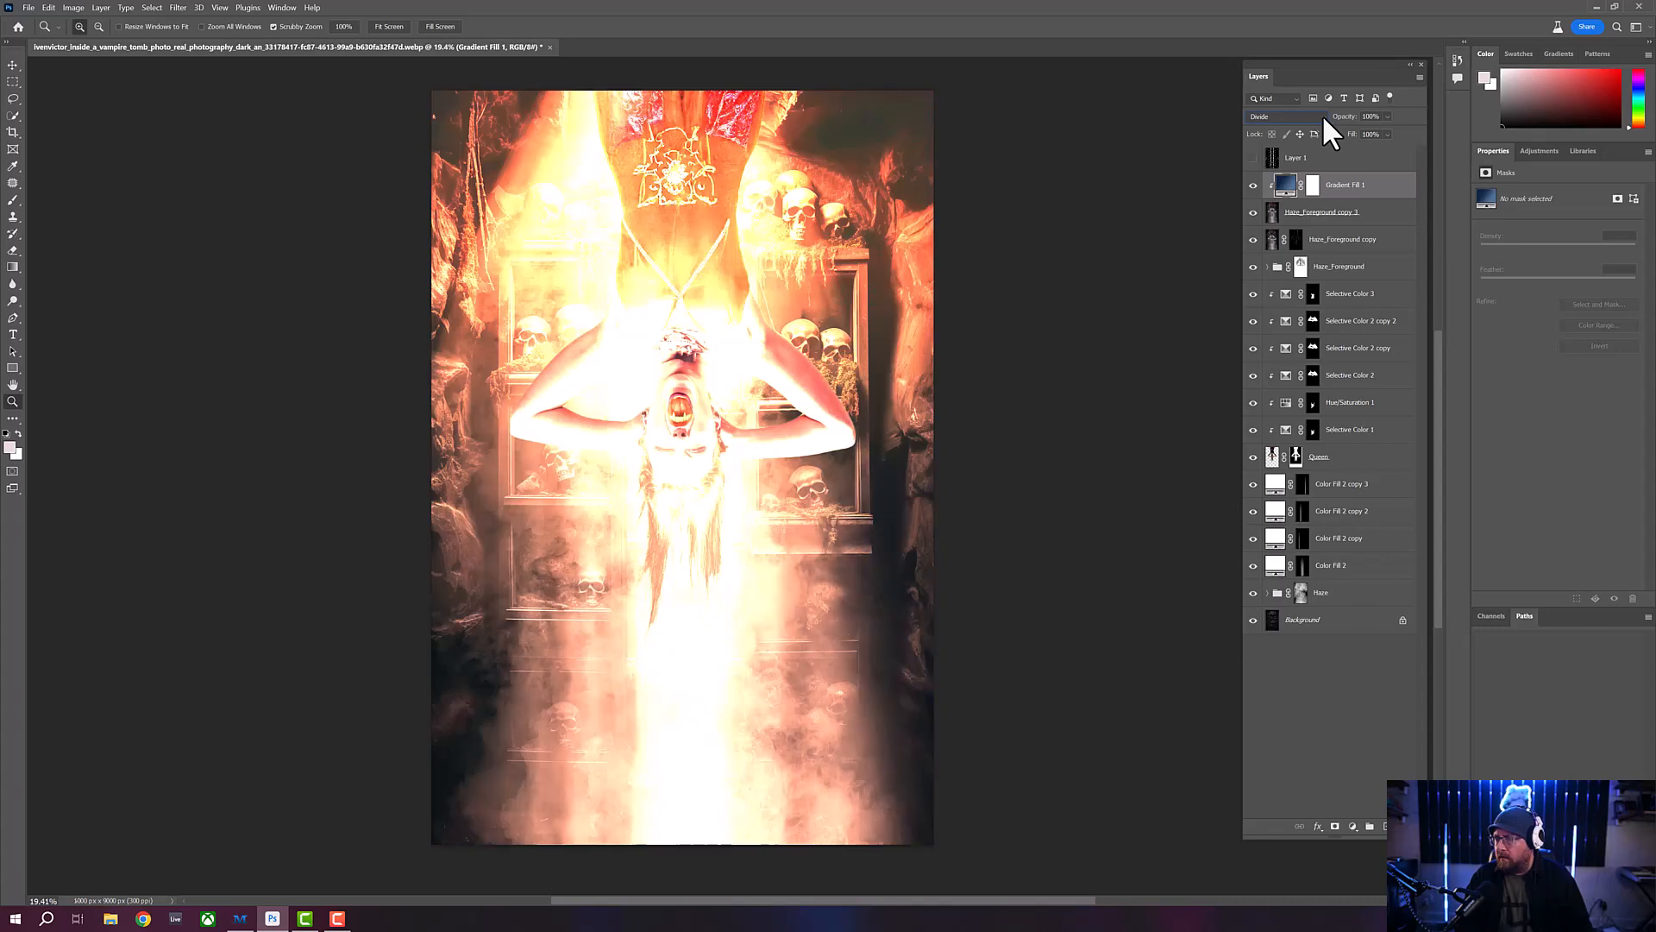
{"action": "key", "text": "Up"}
{"action": "key", "text": "Up"}
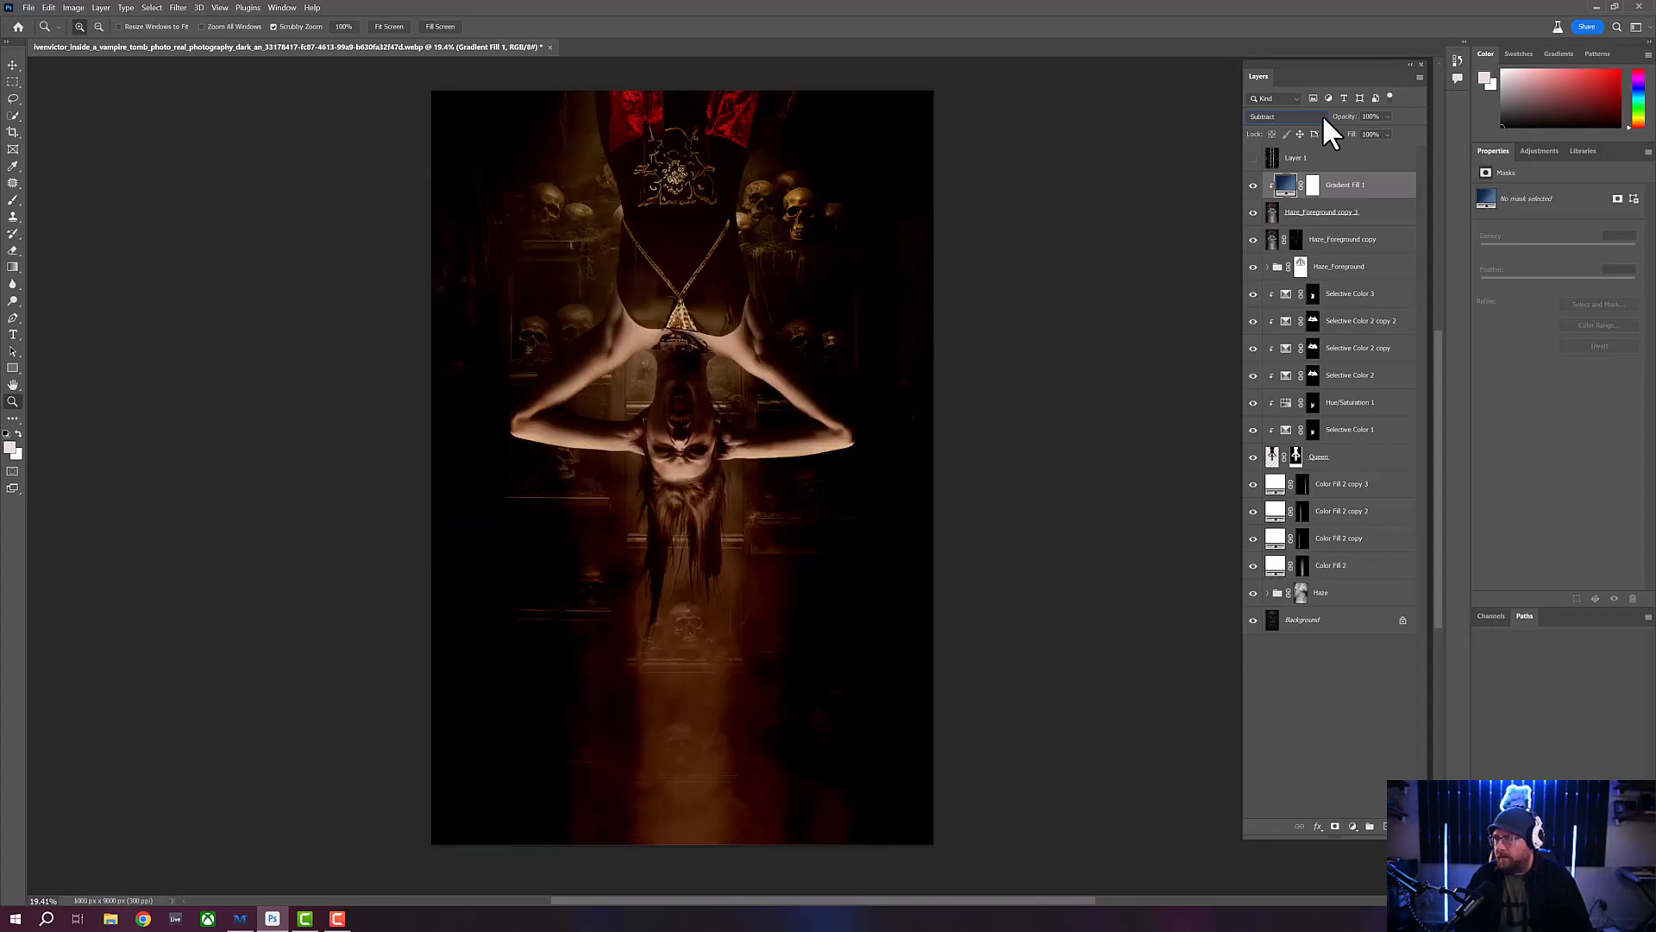
{"action": "key", "text": "Up"}
{"action": "key", "text": "Up"}
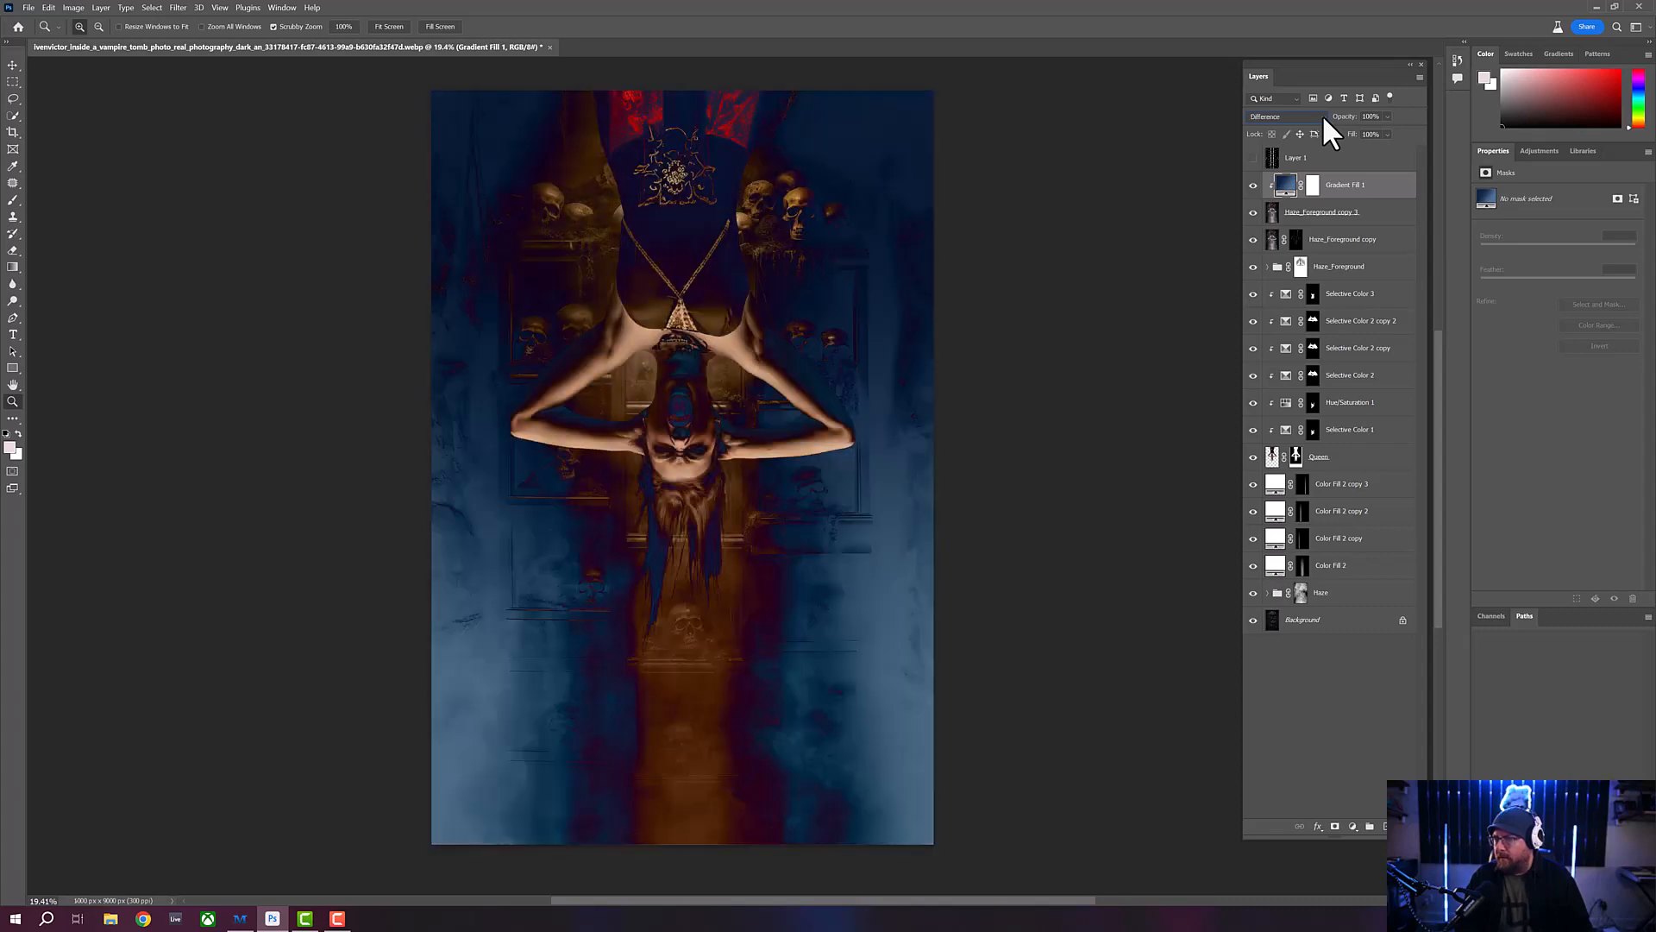
{"action": "key", "text": "Up"}
{"action": "key", "text": "Up"}
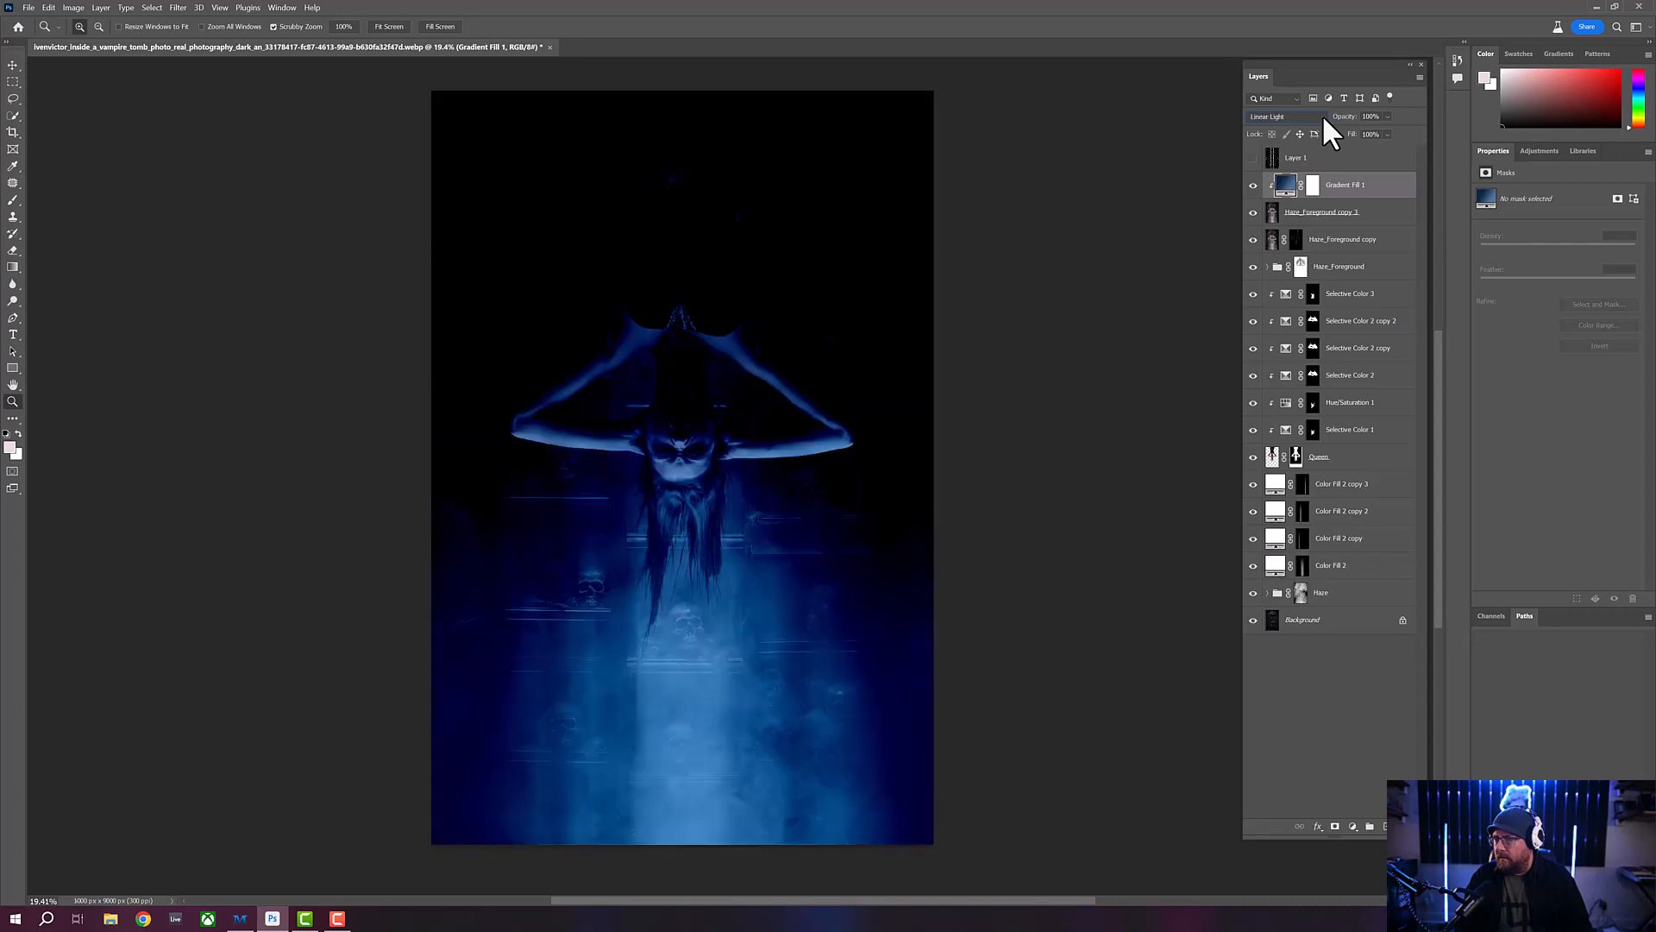
{"action": "key", "text": "Up"}
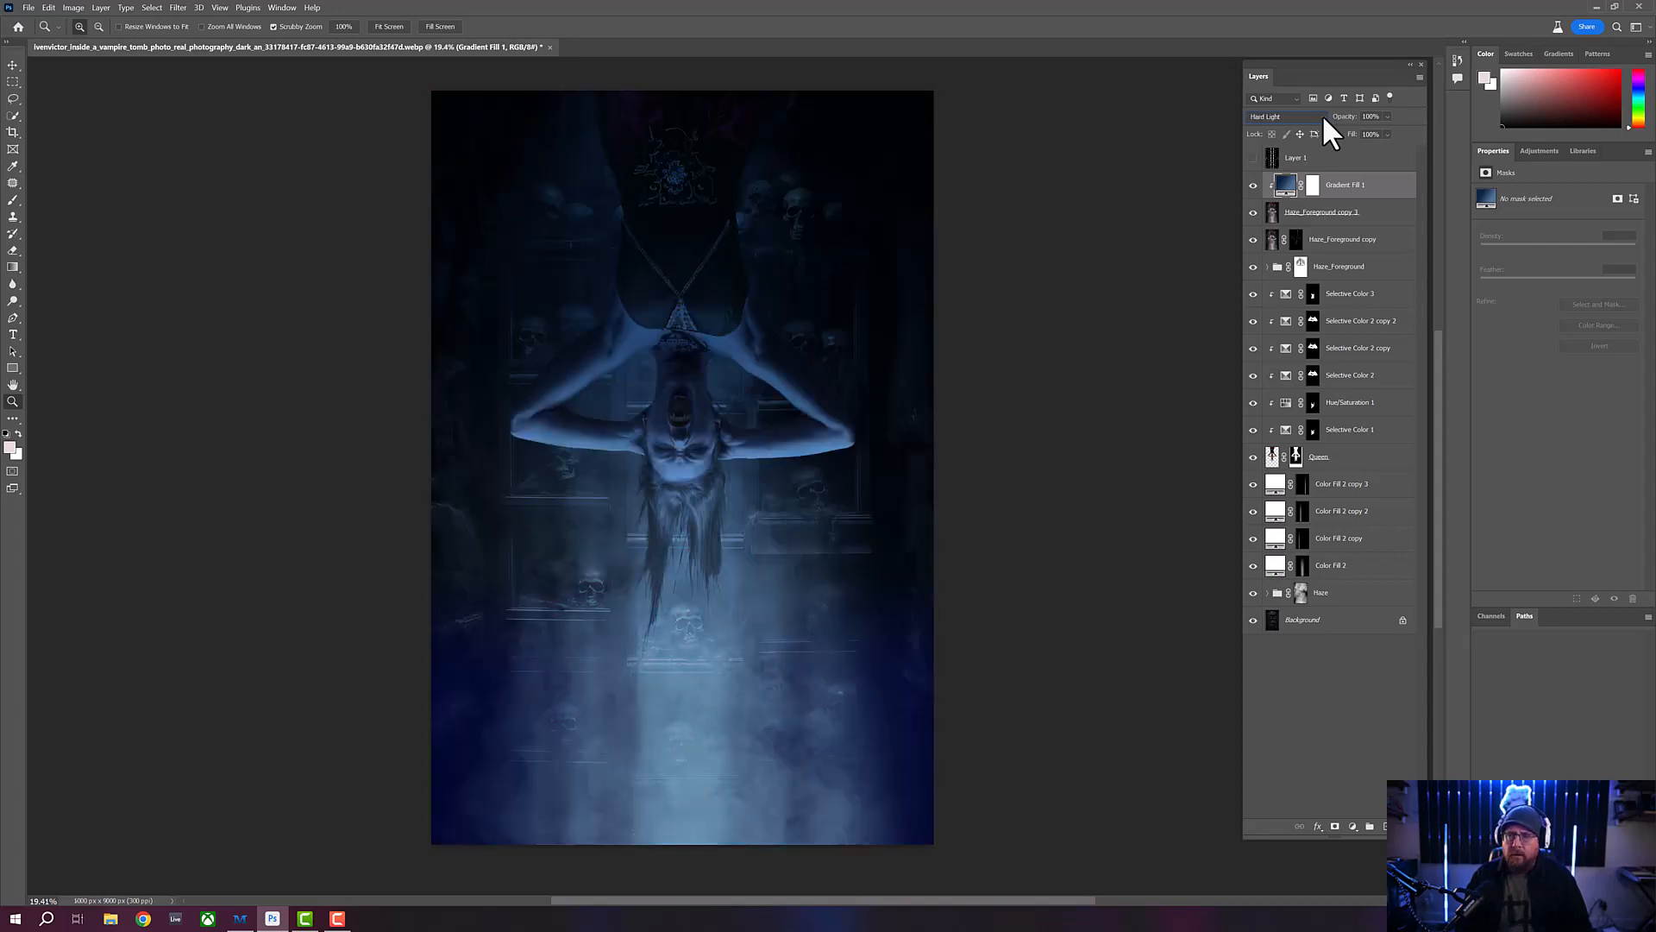
{"action": "key", "text": "Down"}
{"action": "key", "text": "Up"}
{"action": "key", "text": "Down"}
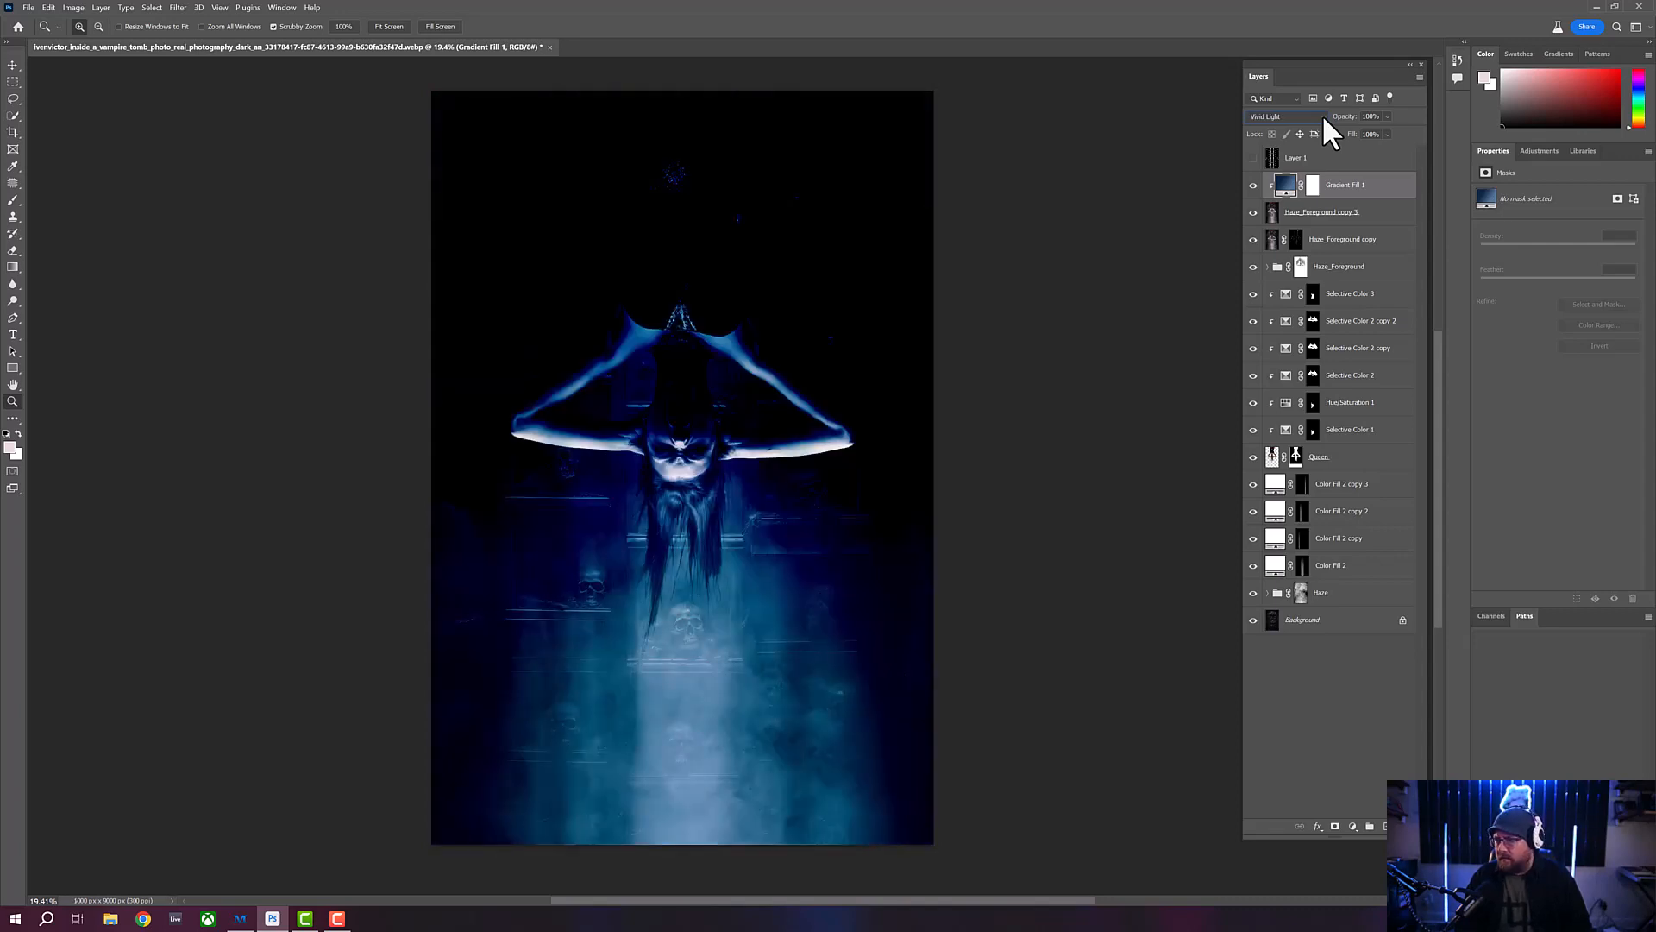
{"action": "key", "text": "Up"}
{"action": "key", "text": "Down"}
- Lower the gradient fill layer's opacity to 42%
{"action": "left_click_drag", "start_coordinate": [1346, 118], "coordinate": [1260, 117]}
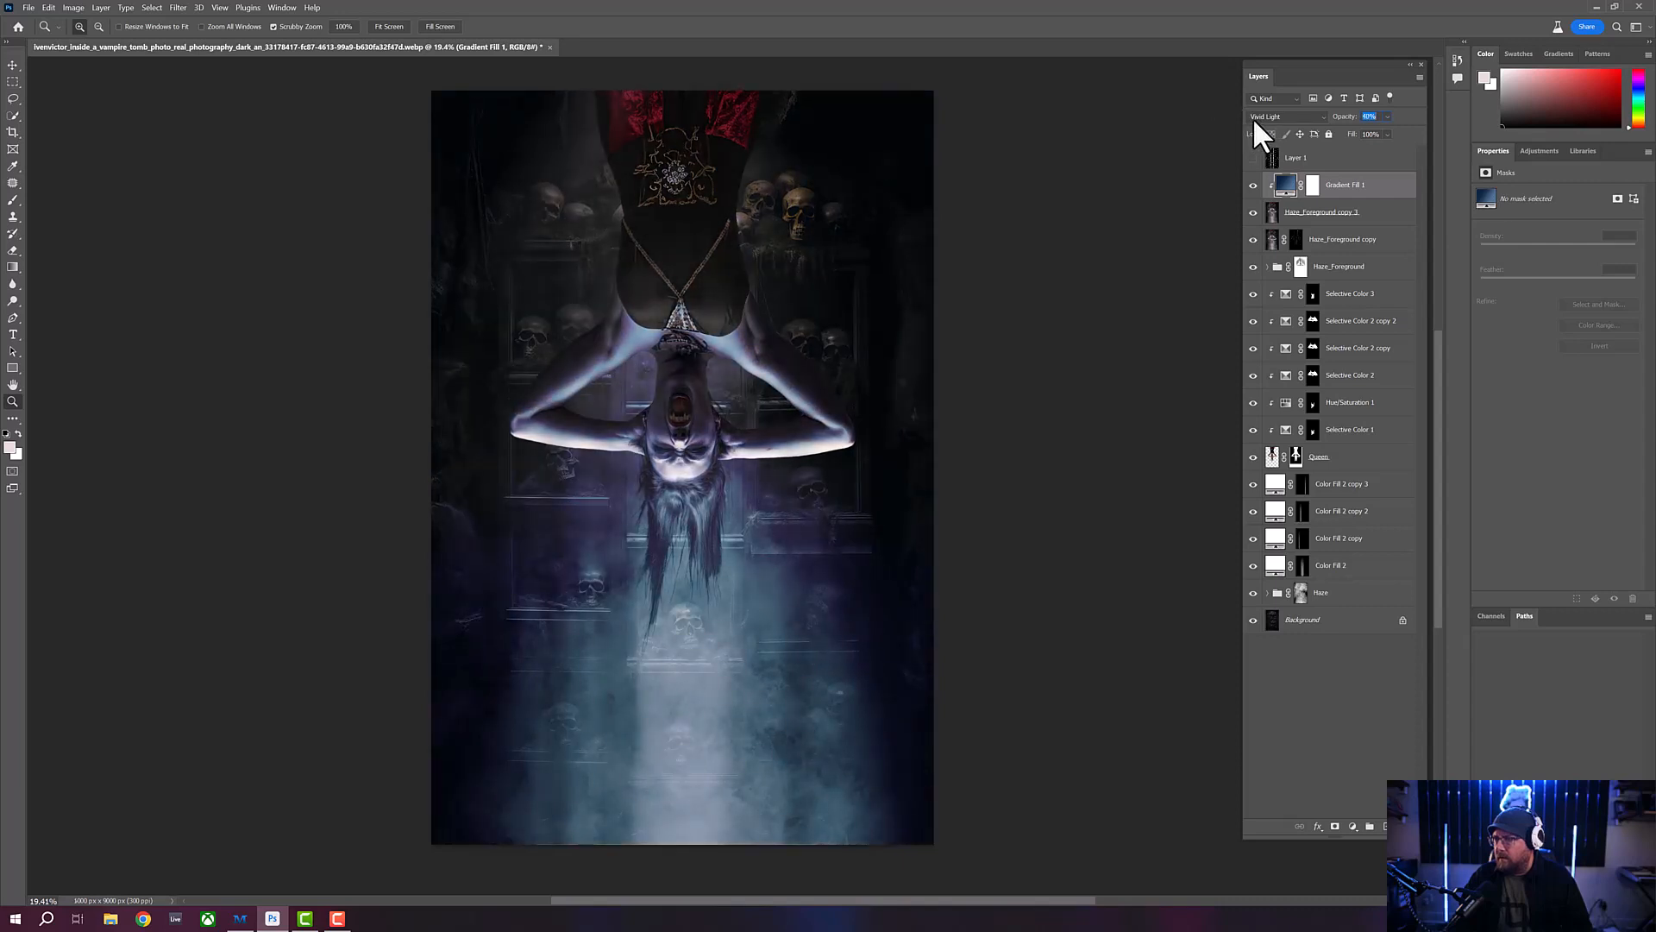
{"action": "left_click_drag", "start_coordinate": [1251, 118], "coordinate": [1250, 117]}
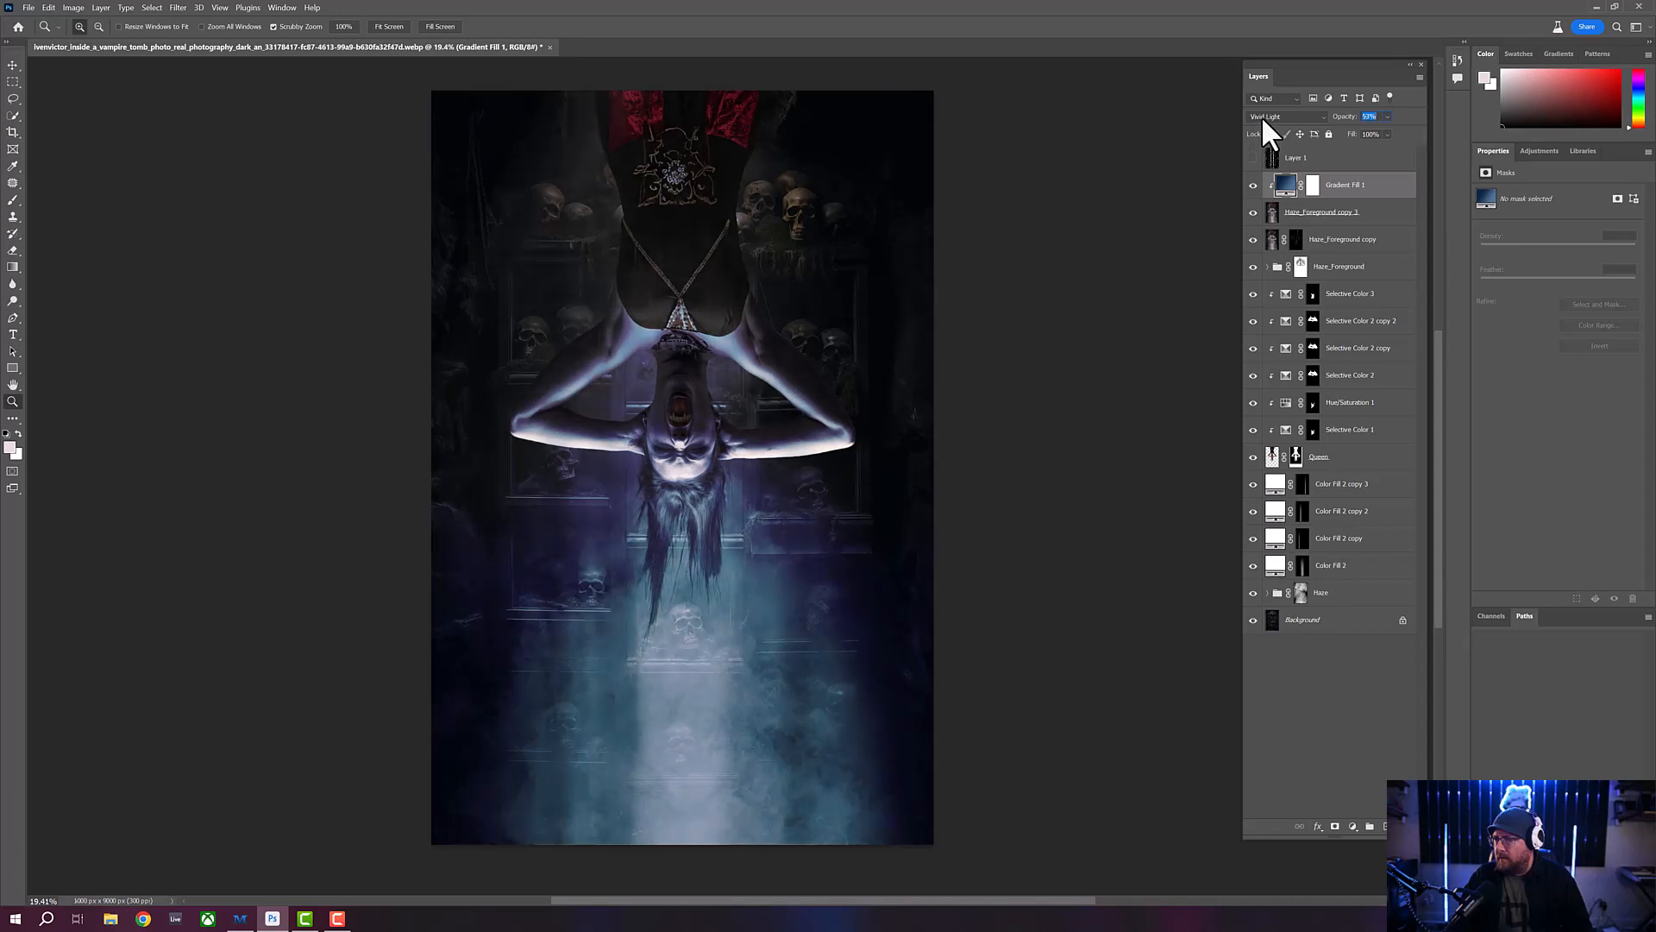
{"action": "left_click_drag", "start_coordinate": [1262, 116], "coordinate": [1255, 115]}
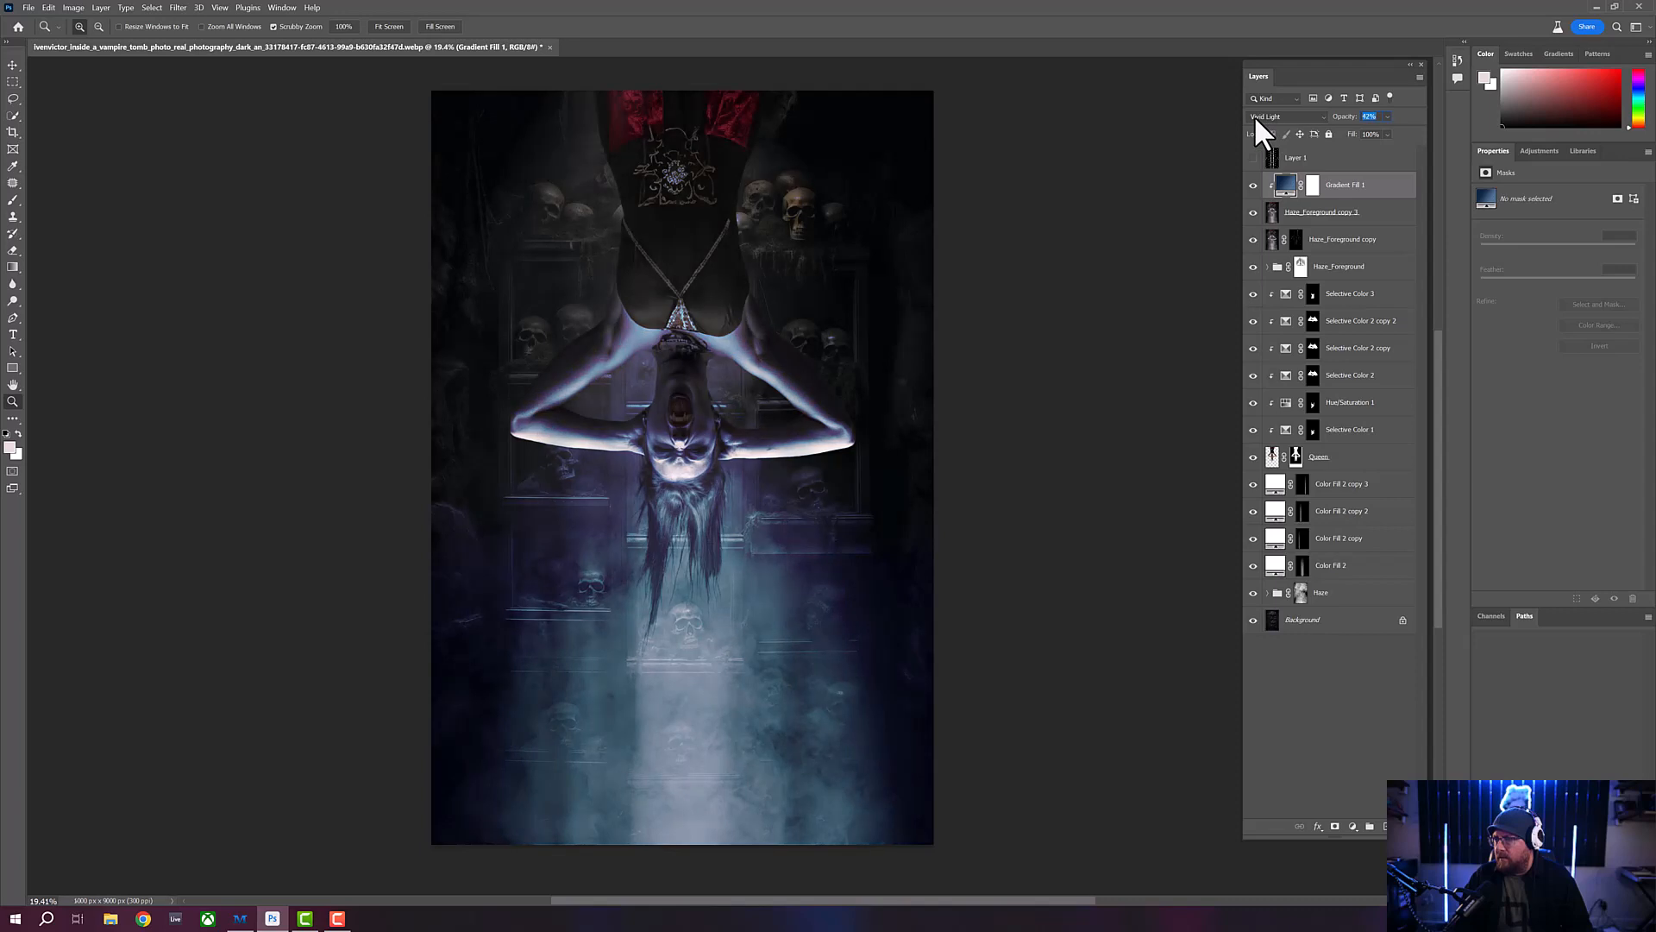
- Adjust the gradient fill layer's opacity slightly and try out its blend modes from Vivid Light back to Darken and forward to Overlay
{"action": "left_click_drag", "start_coordinate": [1348, 127], "coordinate": [1352, 127]}
{"action": "left_click", "coordinate": [1322, 116]}
{"action": "left_click", "coordinate": [1322, 115]}
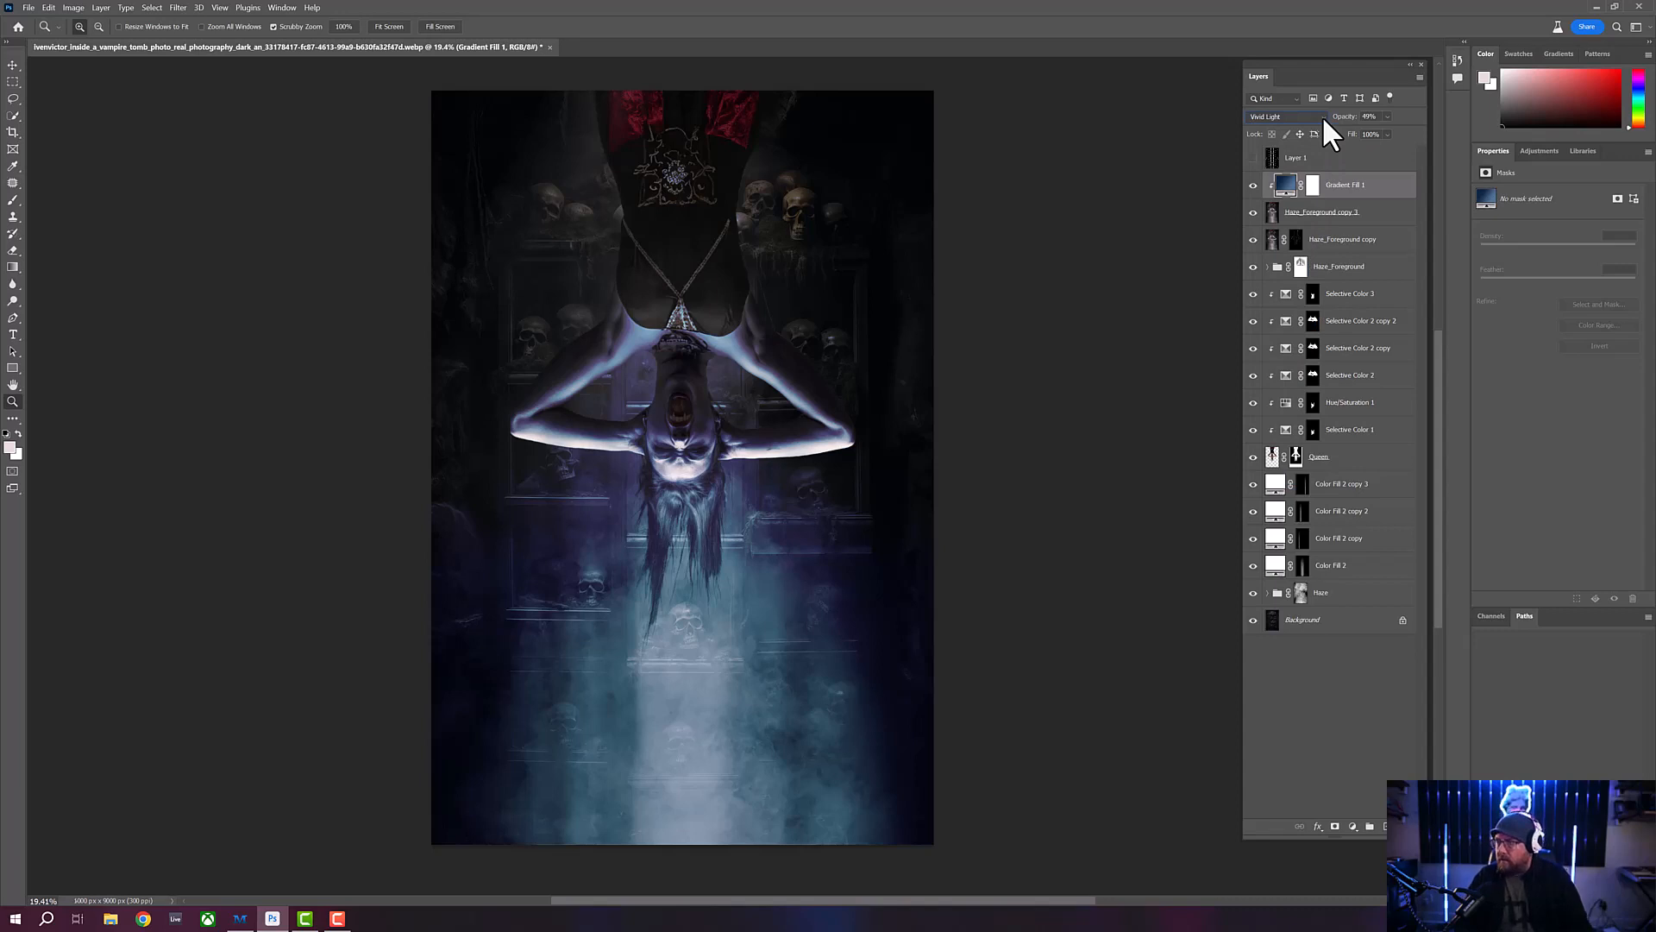
{"action": "key", "text": "Up"}
{"action": "key", "text": "Up"}
{"action": "key", "text": "Up"}
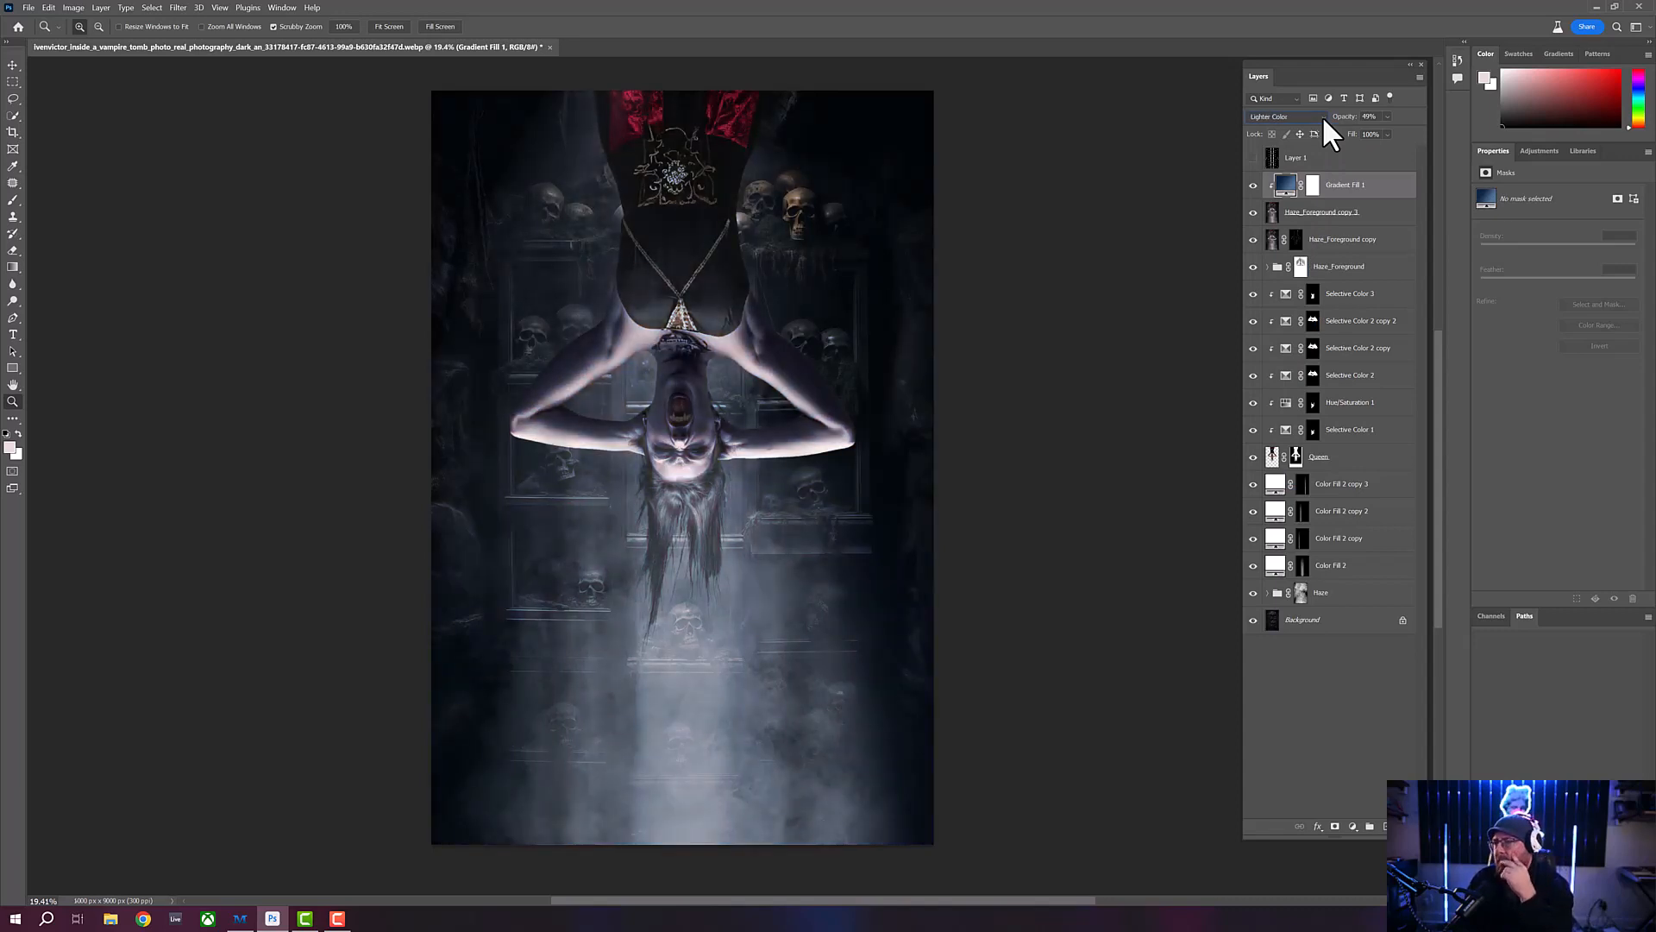
{"action": "key", "text": "Up"}
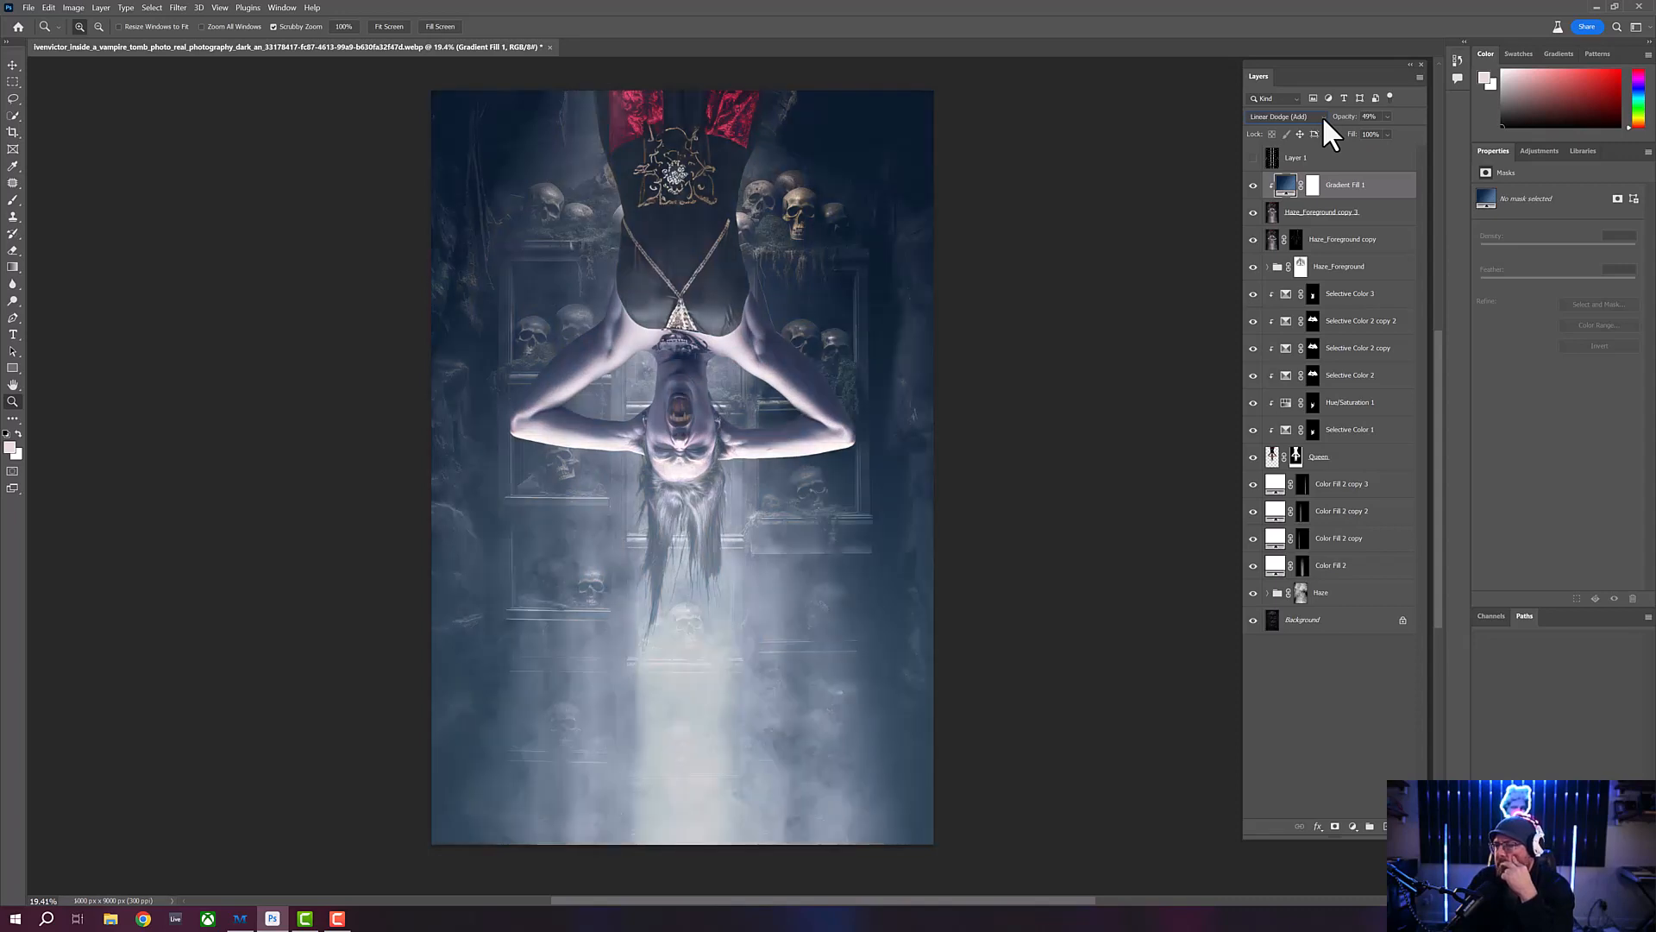
{"action": "scroll", "coordinate": [1323, 116], "scroll_direction": "up", "scroll_amount": 1}
{"action": "scroll", "coordinate": [1324, 119], "scroll_direction": "up", "scroll_amount": 2}
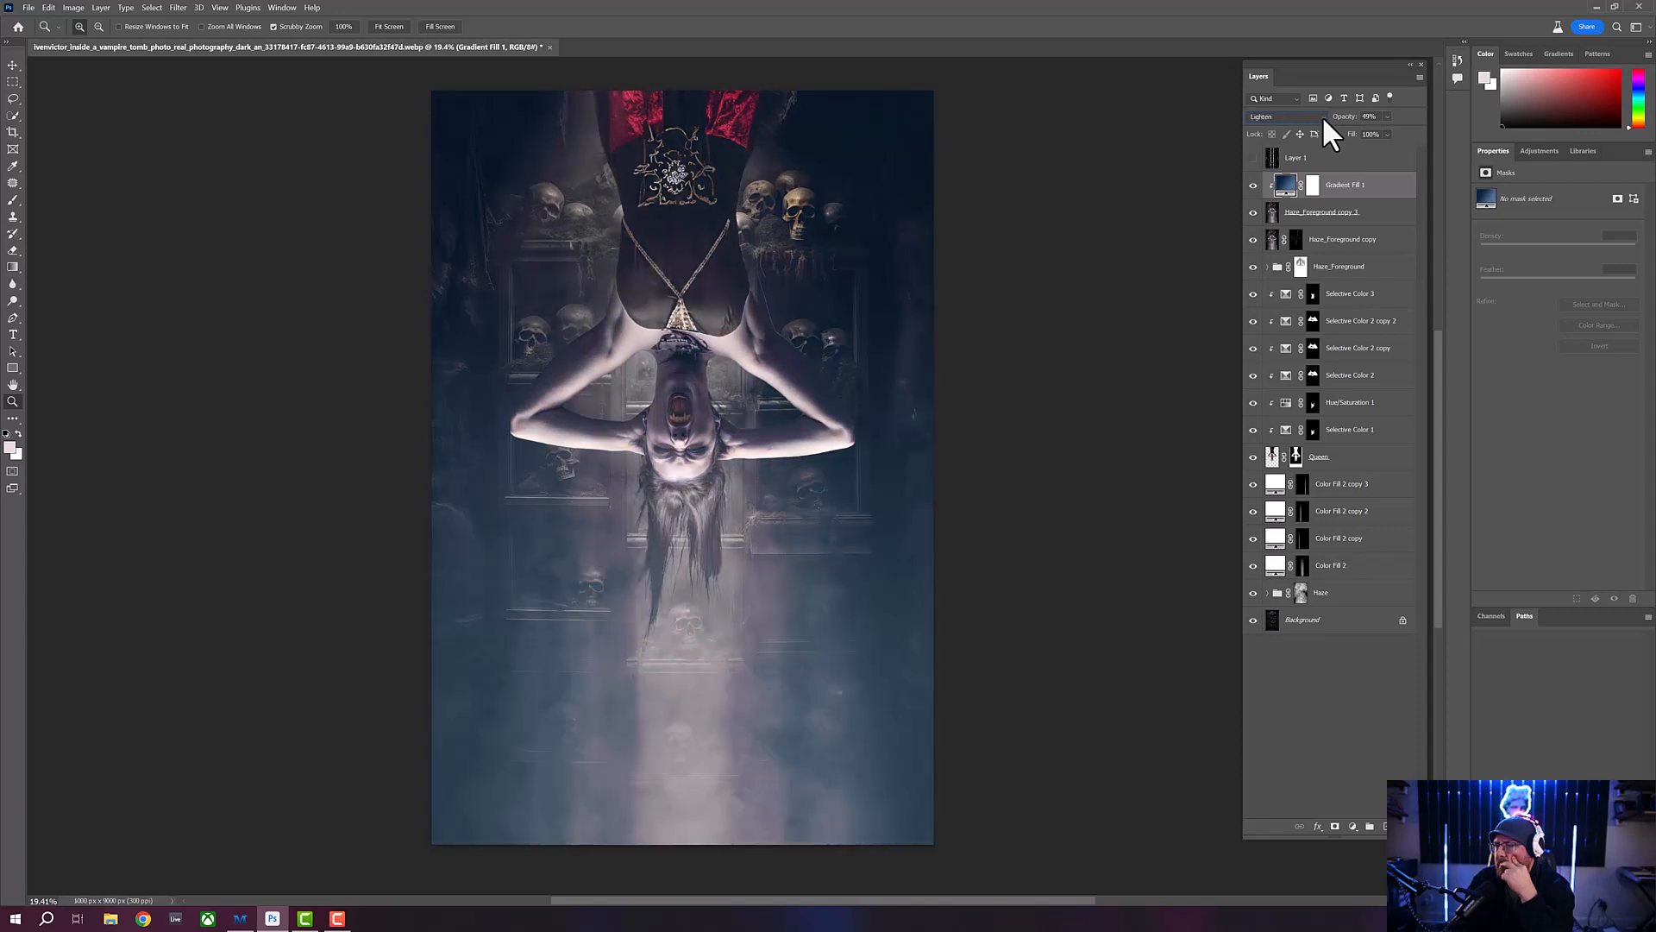
{"action": "scroll", "coordinate": [1323, 115], "scroll_direction": "up", "scroll_amount": 1}
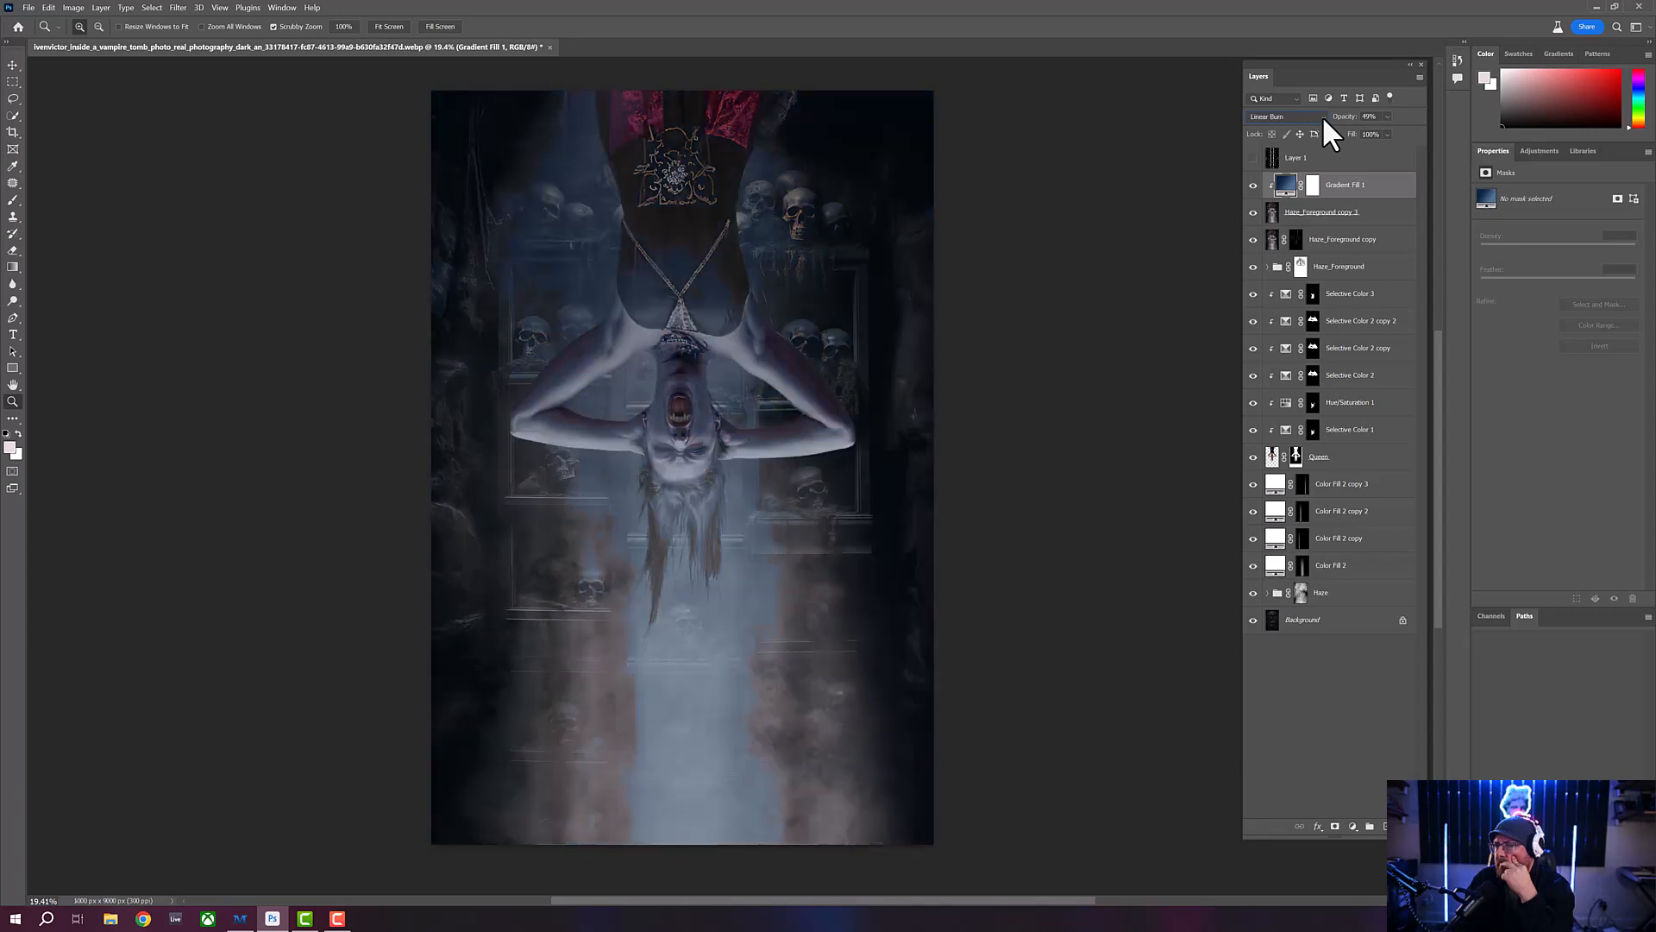
{"action": "scroll", "coordinate": [1323, 116], "scroll_direction": "up", "scroll_amount": 1}
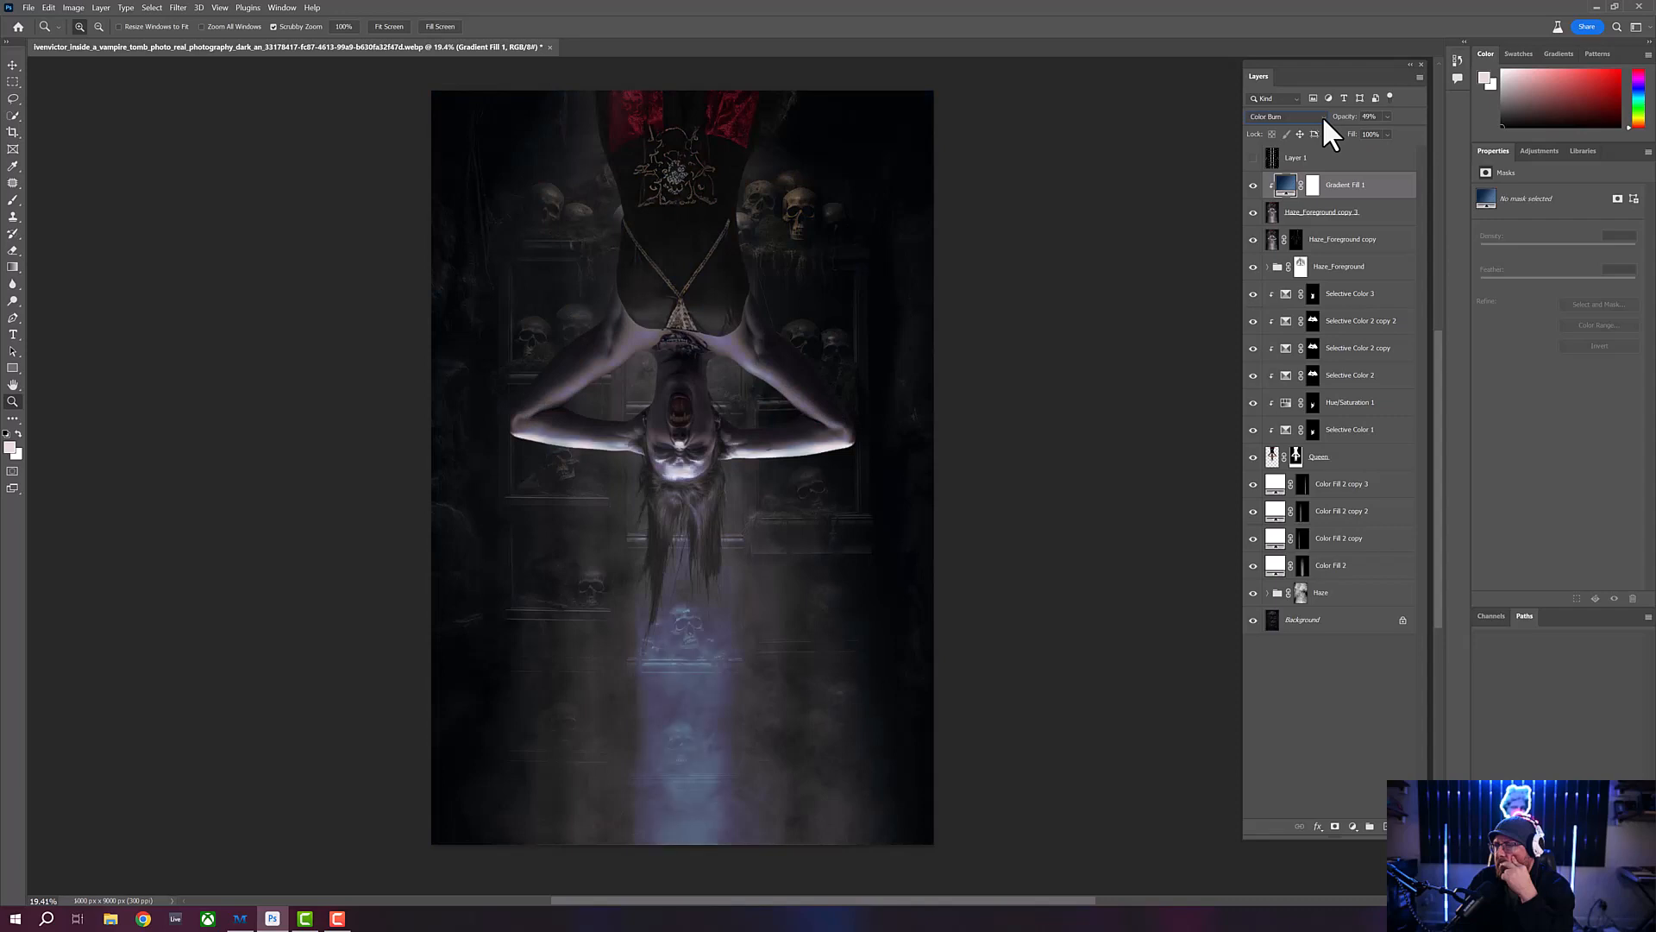
{"action": "scroll", "coordinate": [1322, 116], "scroll_direction": "up", "scroll_amount": 1}
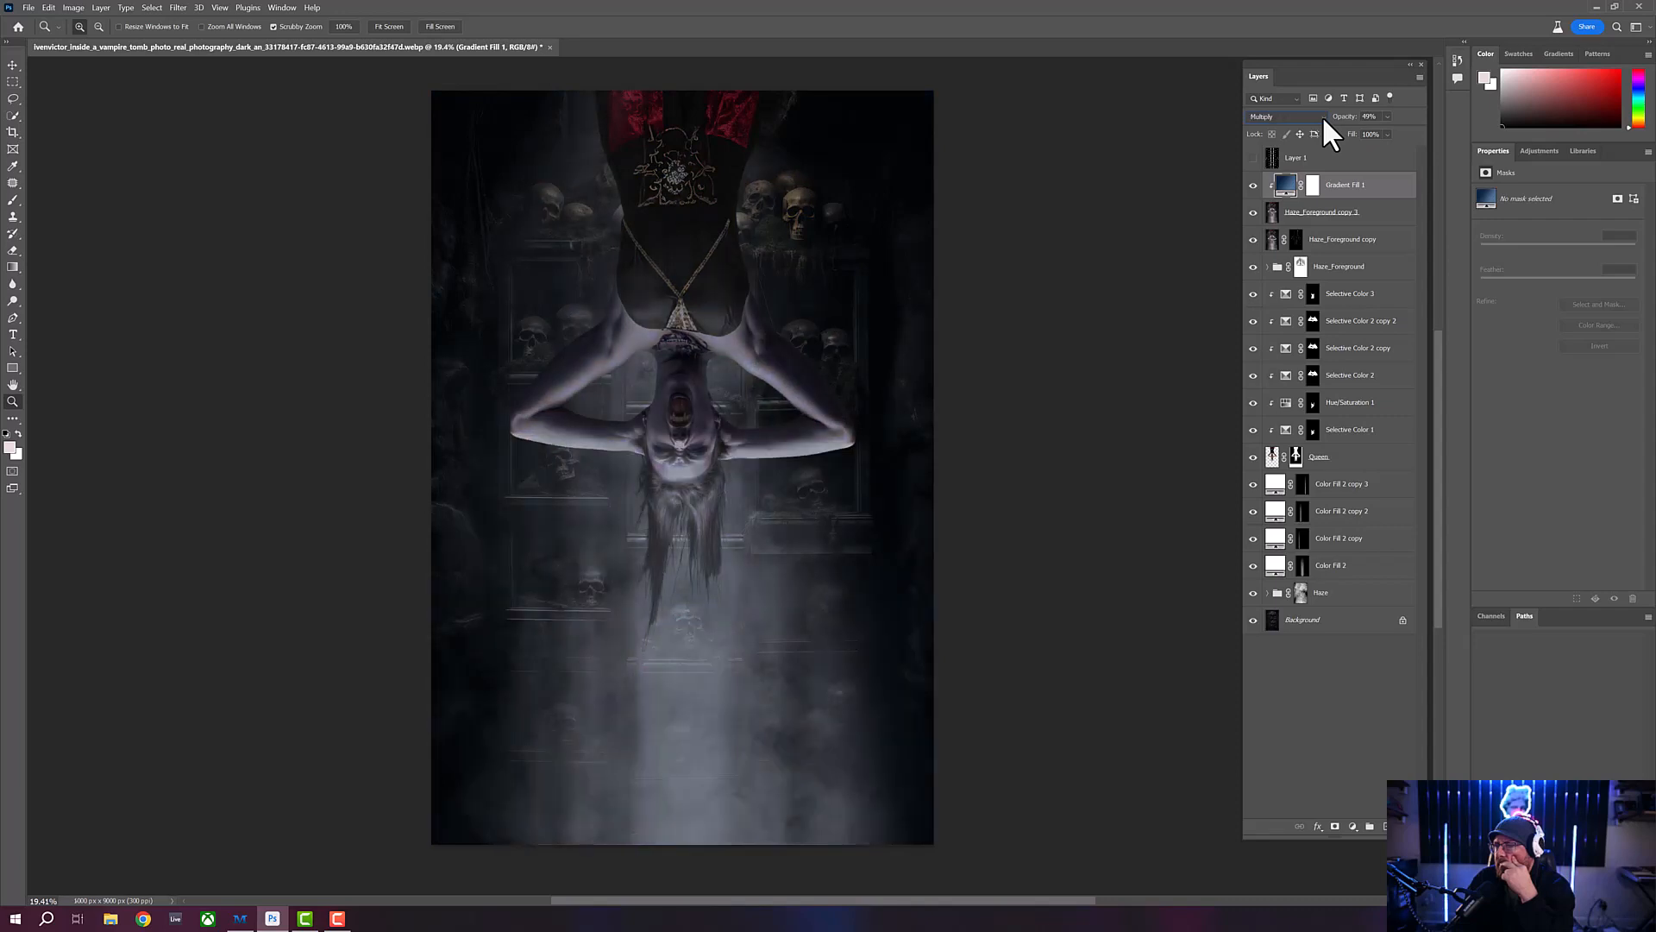
{"action": "scroll", "coordinate": [1323, 115], "scroll_direction": "up", "scroll_amount": 1}
{"action": "scroll", "coordinate": [1323, 116], "scroll_direction": "up", "scroll_amount": 1}
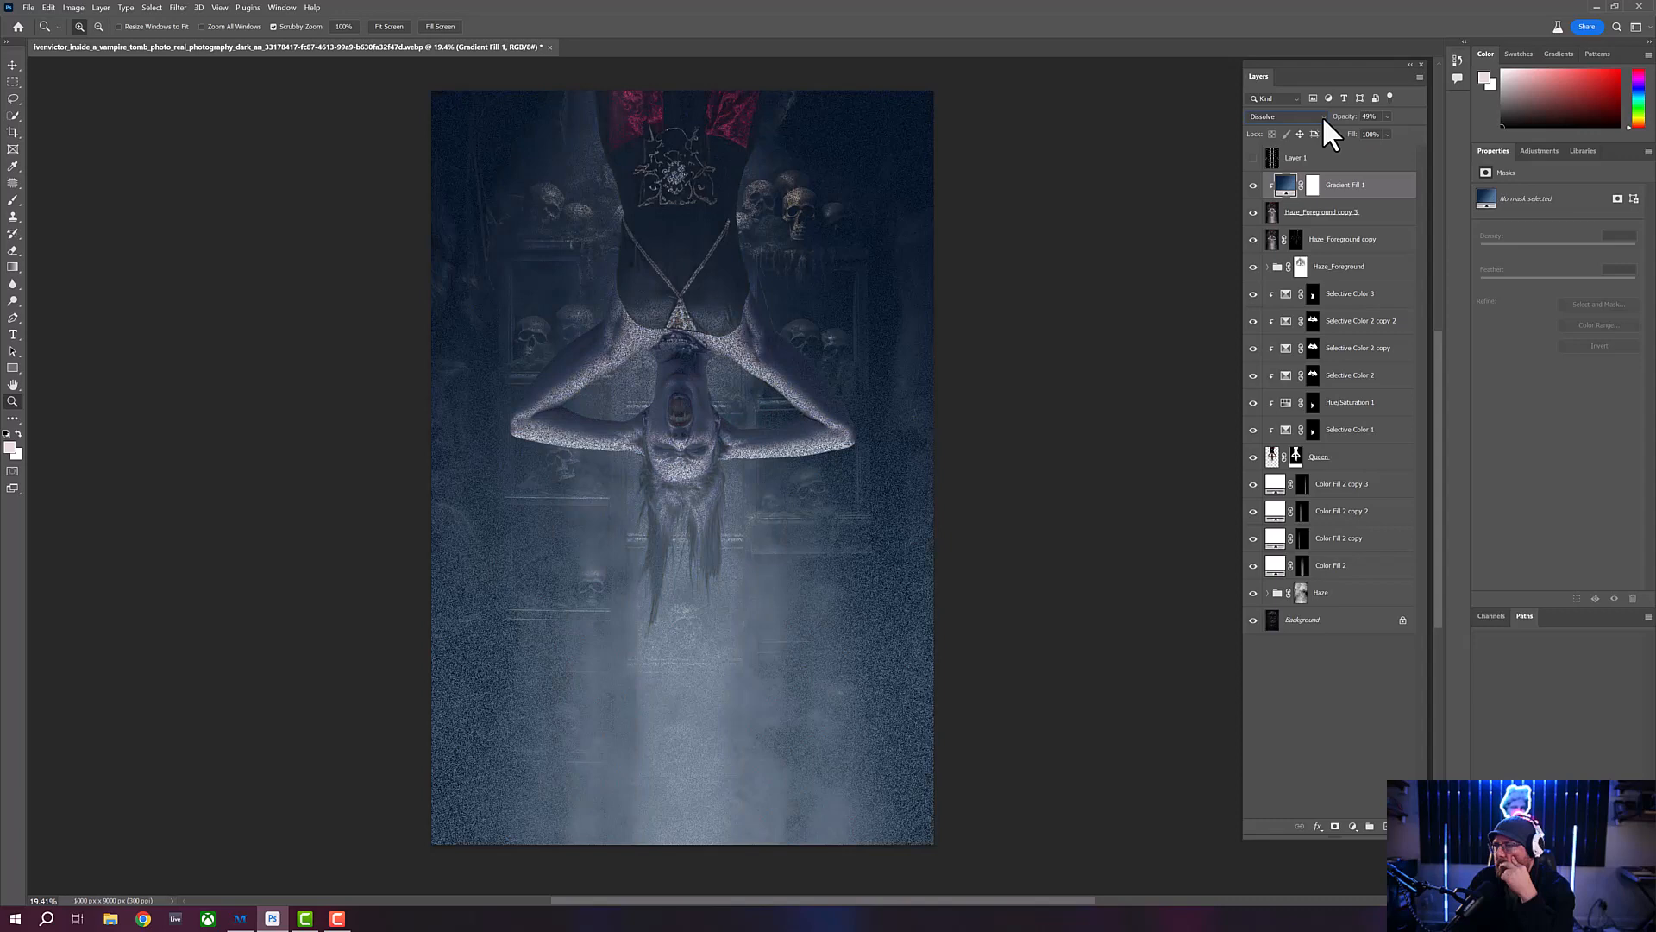
{"action": "scroll", "coordinate": [1322, 116], "scroll_direction": "down", "scroll_amount": 1}
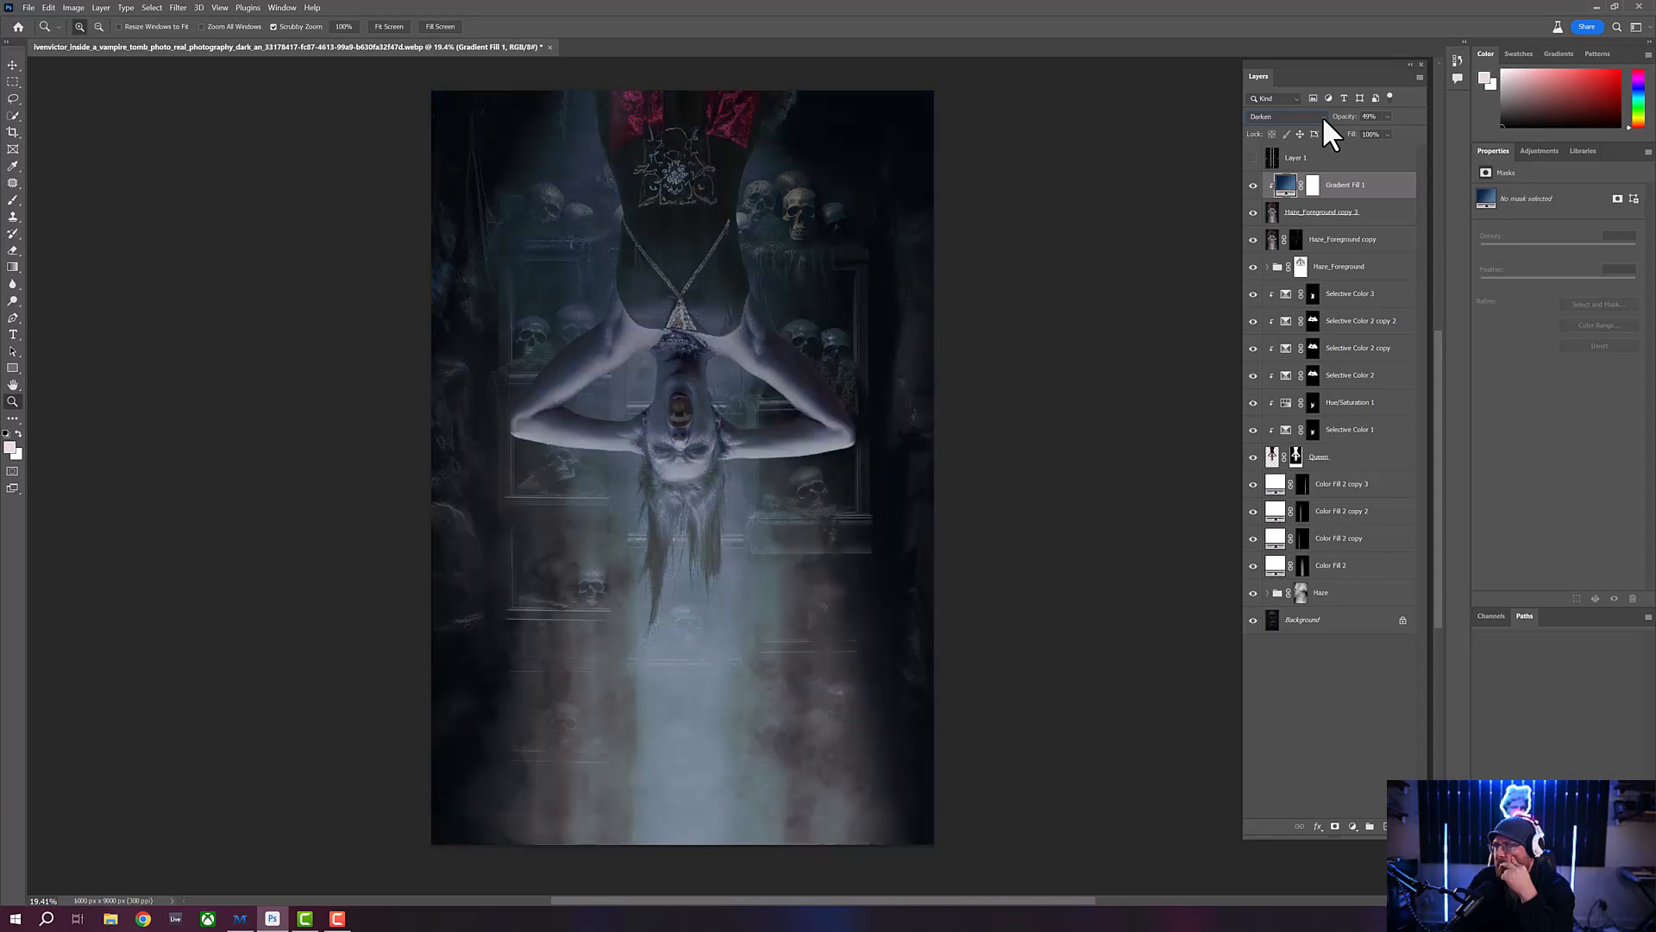
{"action": "scroll", "coordinate": [1322, 116], "scroll_direction": "down", "scroll_amount": 2}
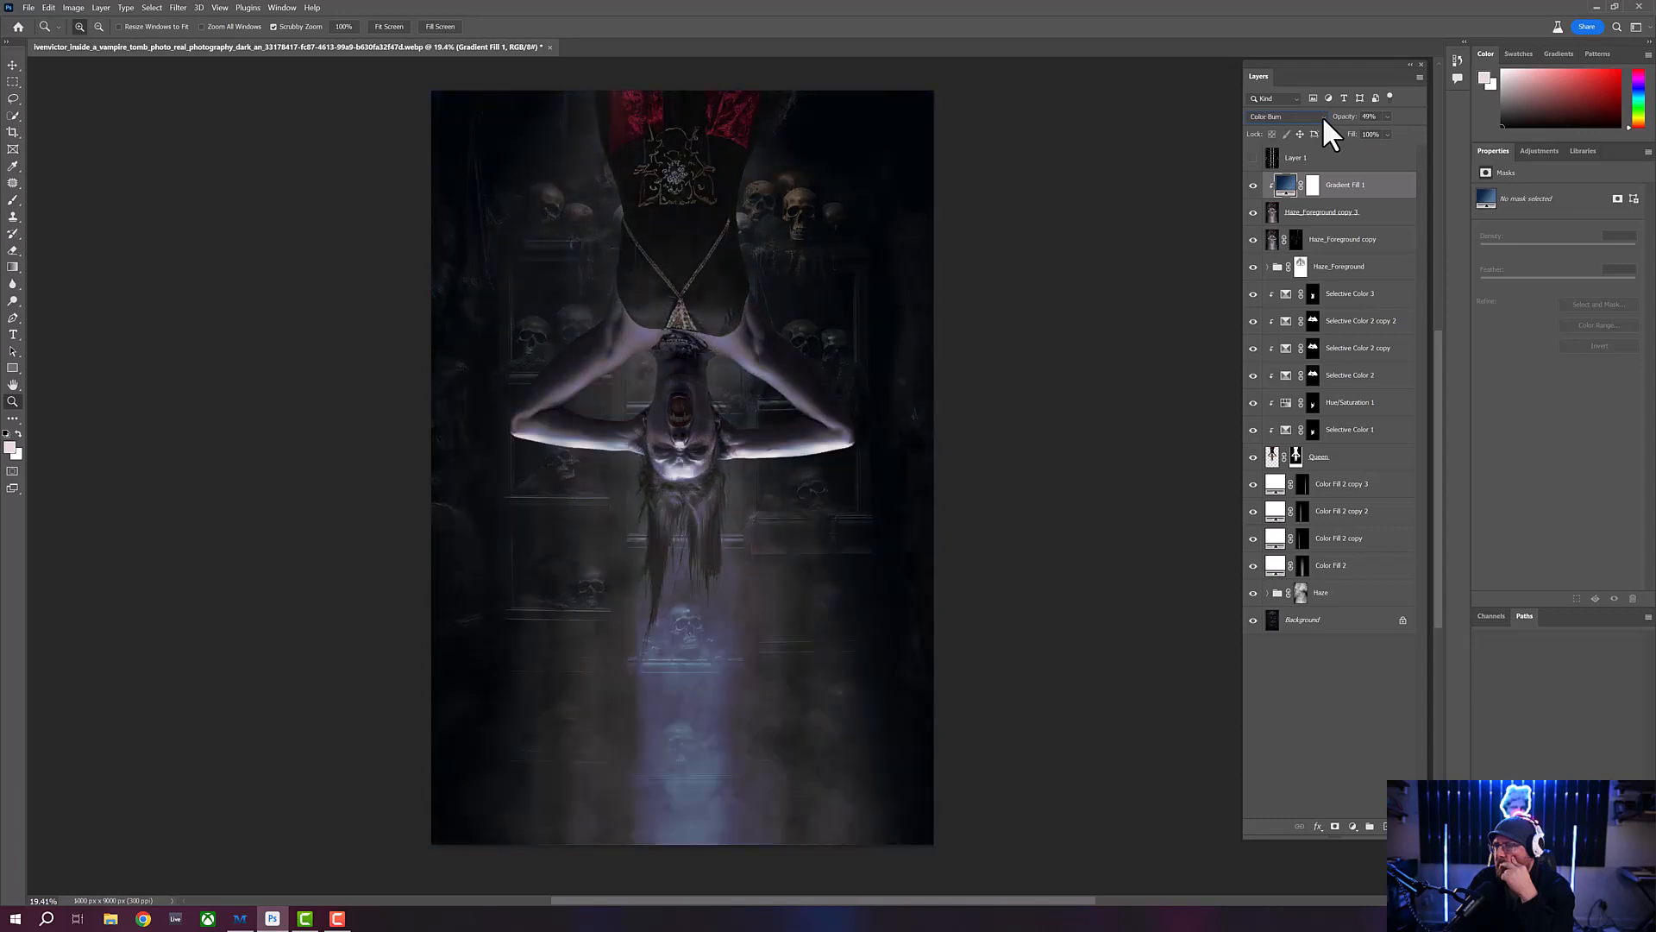
{"action": "scroll", "coordinate": [1322, 116], "scroll_direction": "down", "scroll_amount": 2}
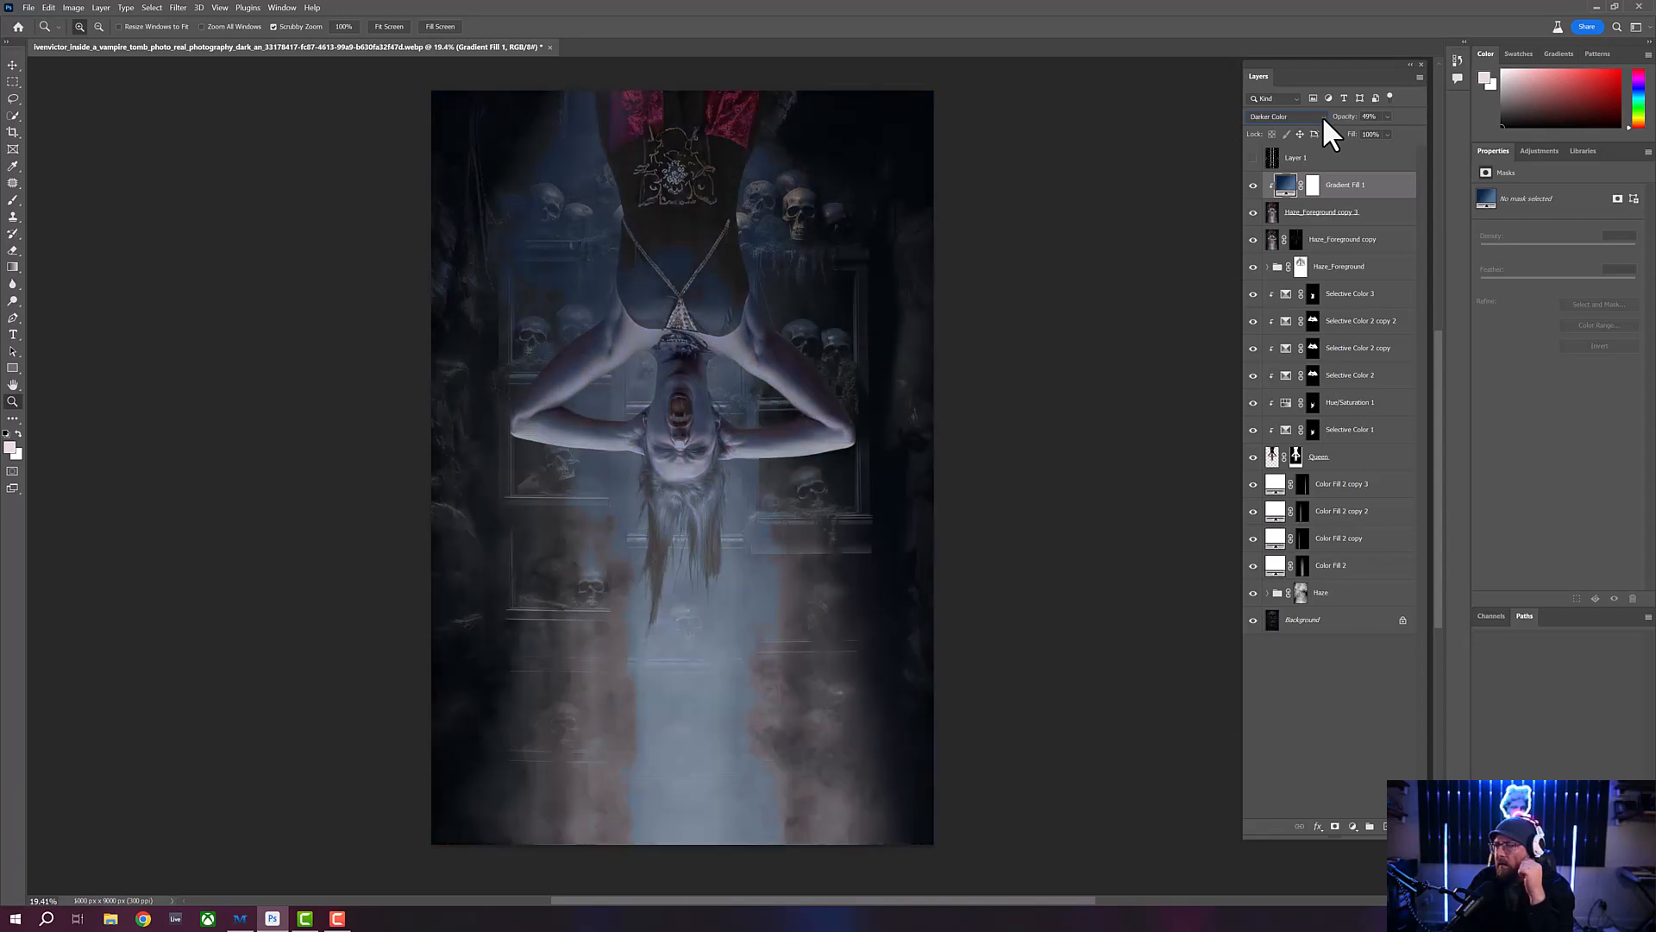
{"action": "scroll", "coordinate": [1322, 116], "scroll_direction": "down", "scroll_amount": 1}
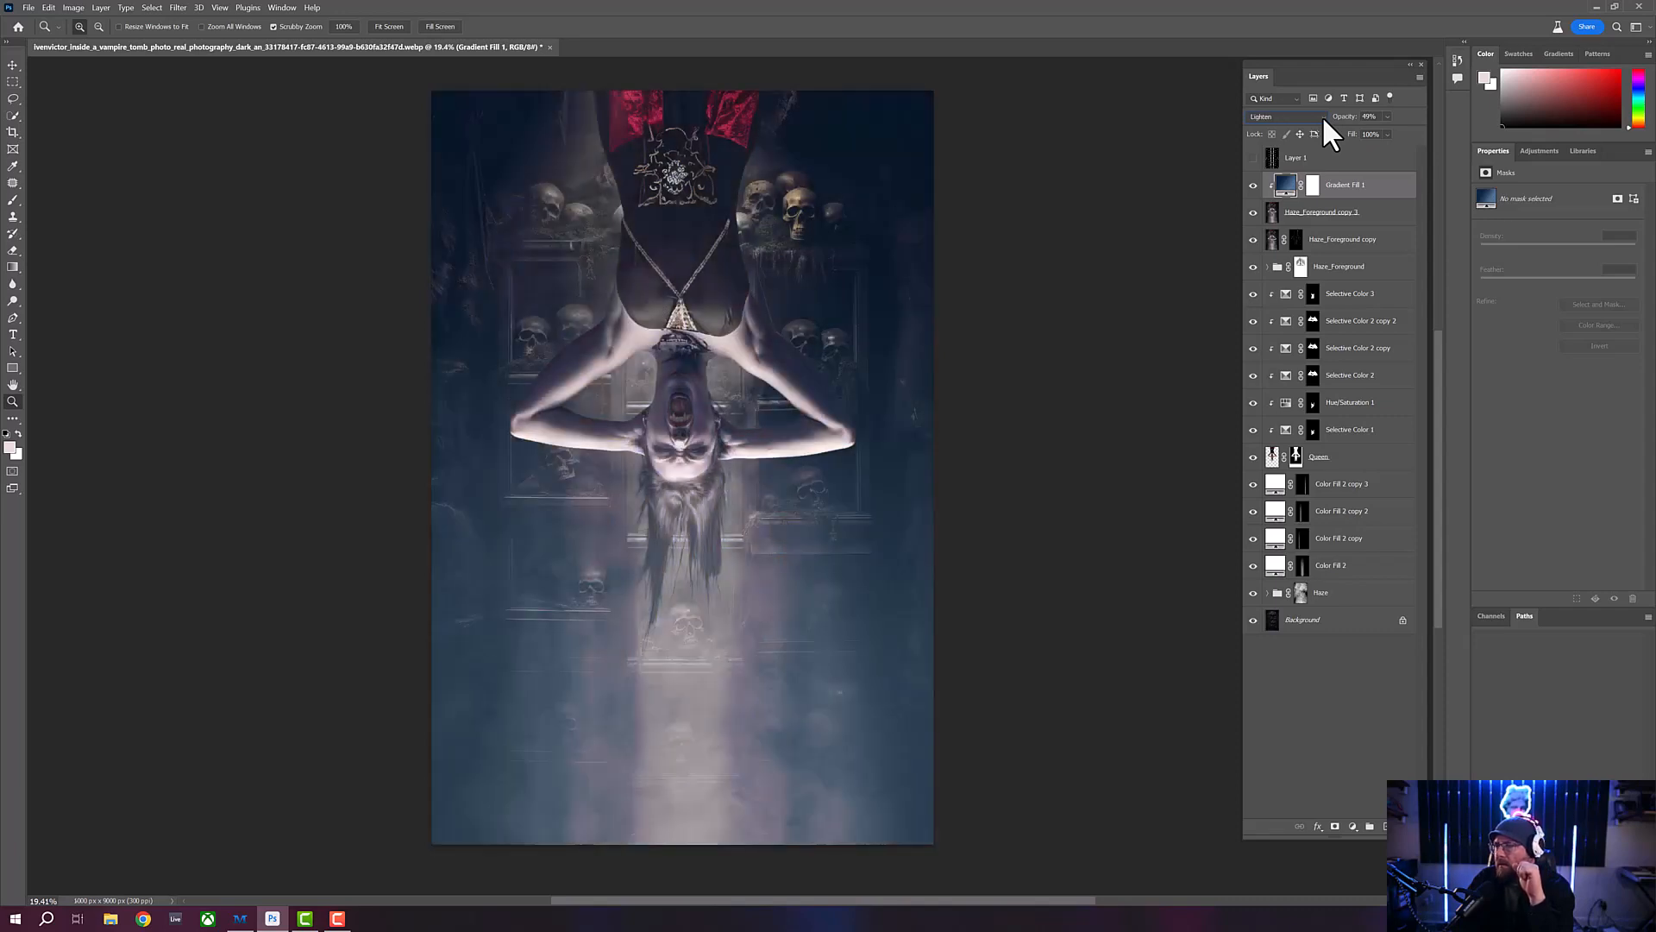
{"action": "scroll", "coordinate": [1323, 115], "scroll_direction": "down", "scroll_amount": 1}
{"action": "scroll", "coordinate": [1324, 118], "scroll_direction": "down", "scroll_amount": 1}
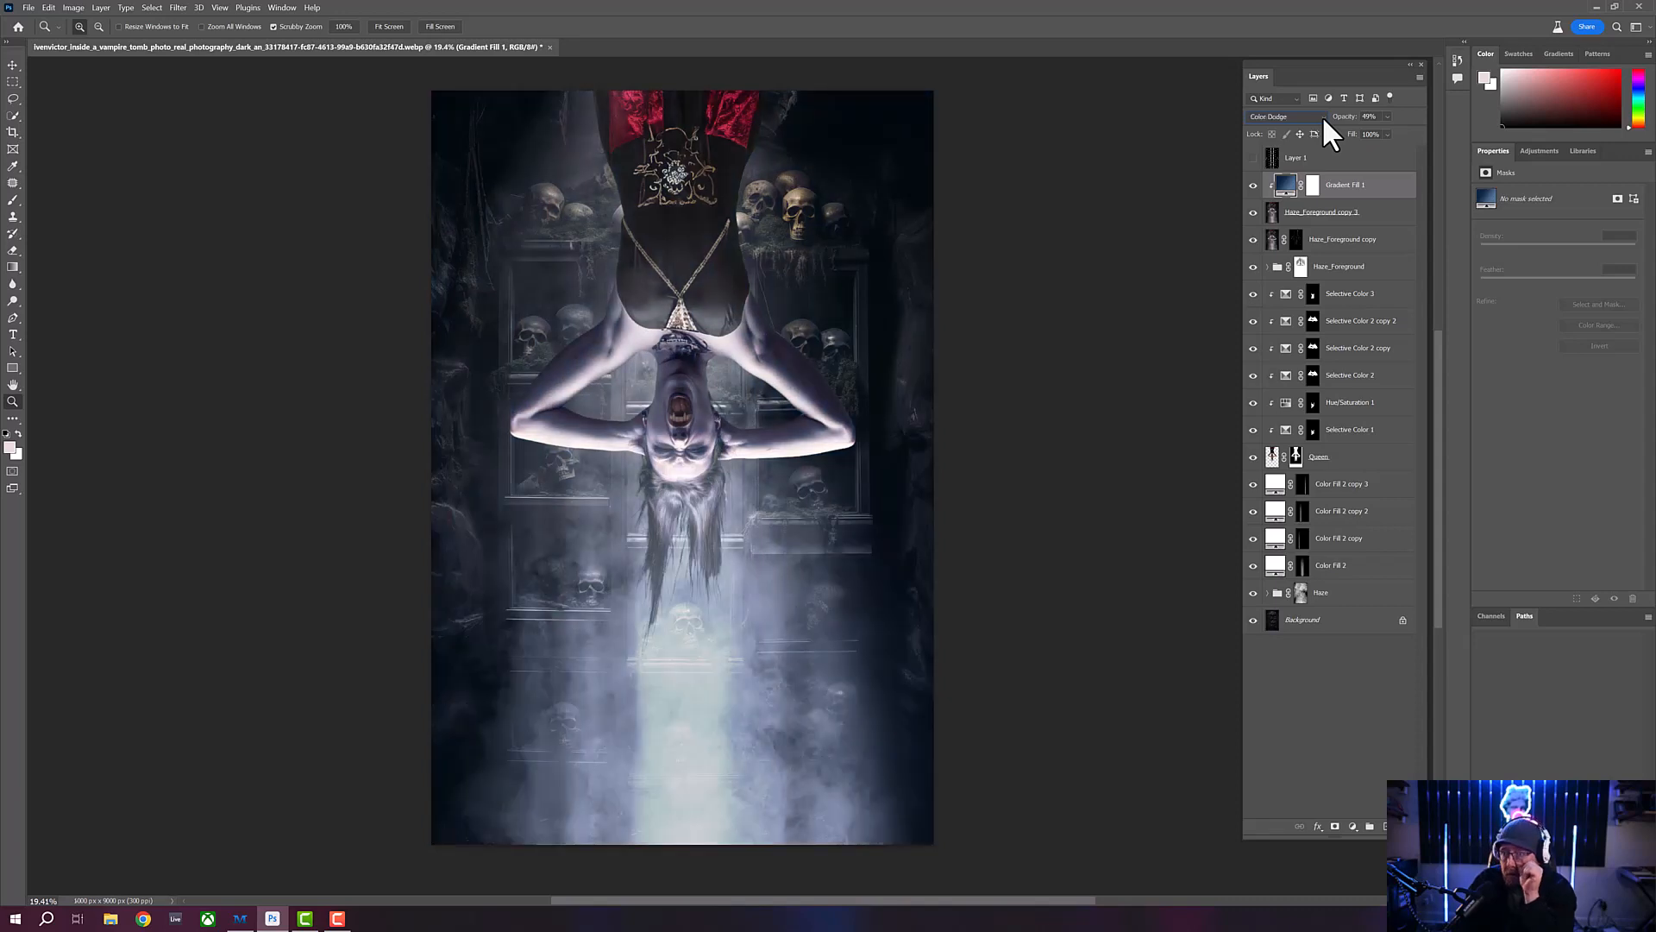
{"action": "scroll", "coordinate": [1322, 115], "scroll_direction": "down", "scroll_amount": 1}
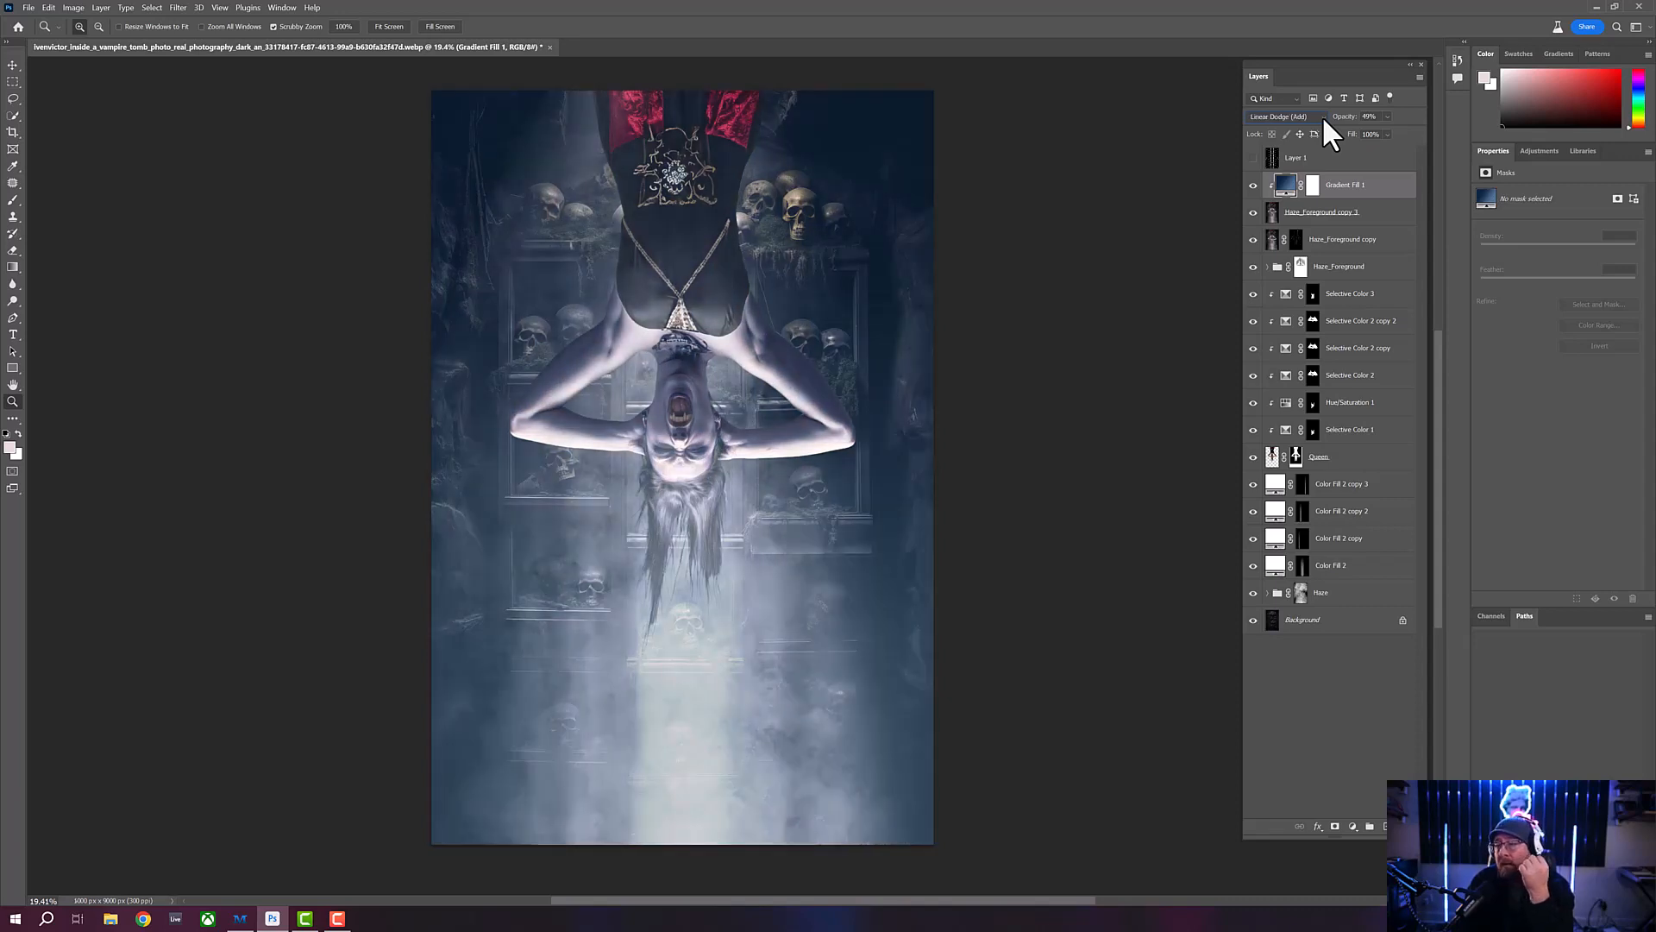
{"action": "scroll", "coordinate": [1323, 115], "scroll_direction": "down", "scroll_amount": 1}
{"action": "scroll", "coordinate": [1323, 116], "scroll_direction": "down", "scroll_amount": 1}
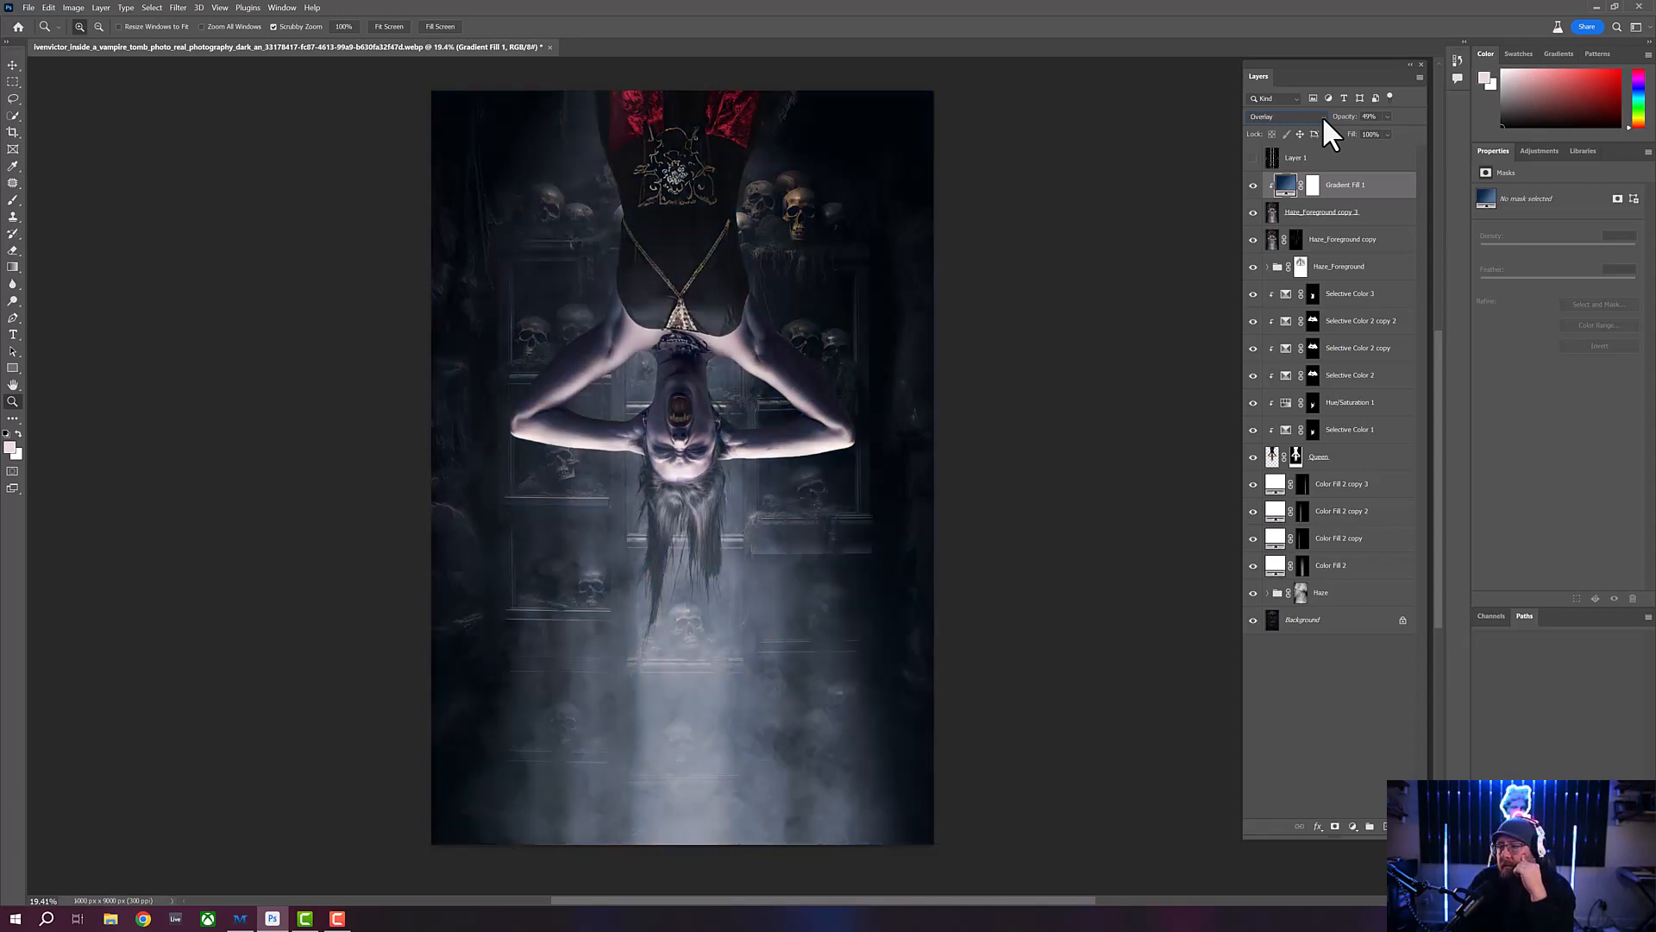
{"action": "scroll", "coordinate": [1322, 116], "scroll_direction": "down", "scroll_amount": 1}
- Compare Lighter Color with Overlay as the gradient fill layer's blend mode and settle on Overlay
{"action": "scroll", "coordinate": [1322, 116], "scroll_direction": "up", "scroll_amount": 2}
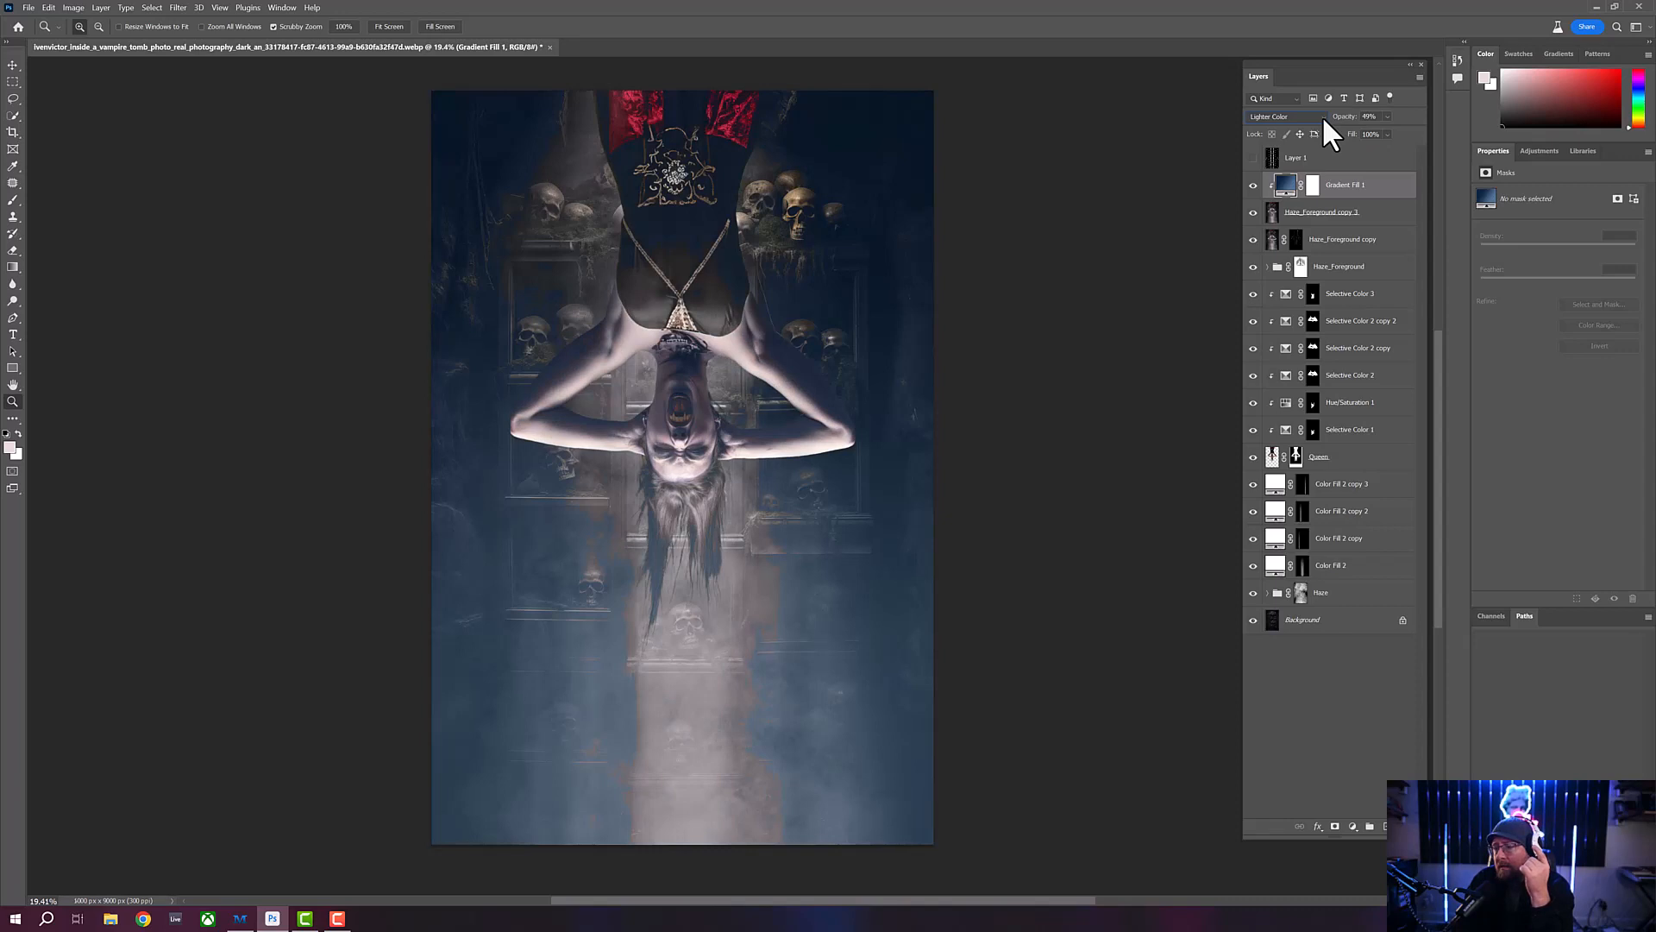
{"action": "scroll", "coordinate": [1322, 116], "scroll_direction": "down", "scroll_amount": 1}
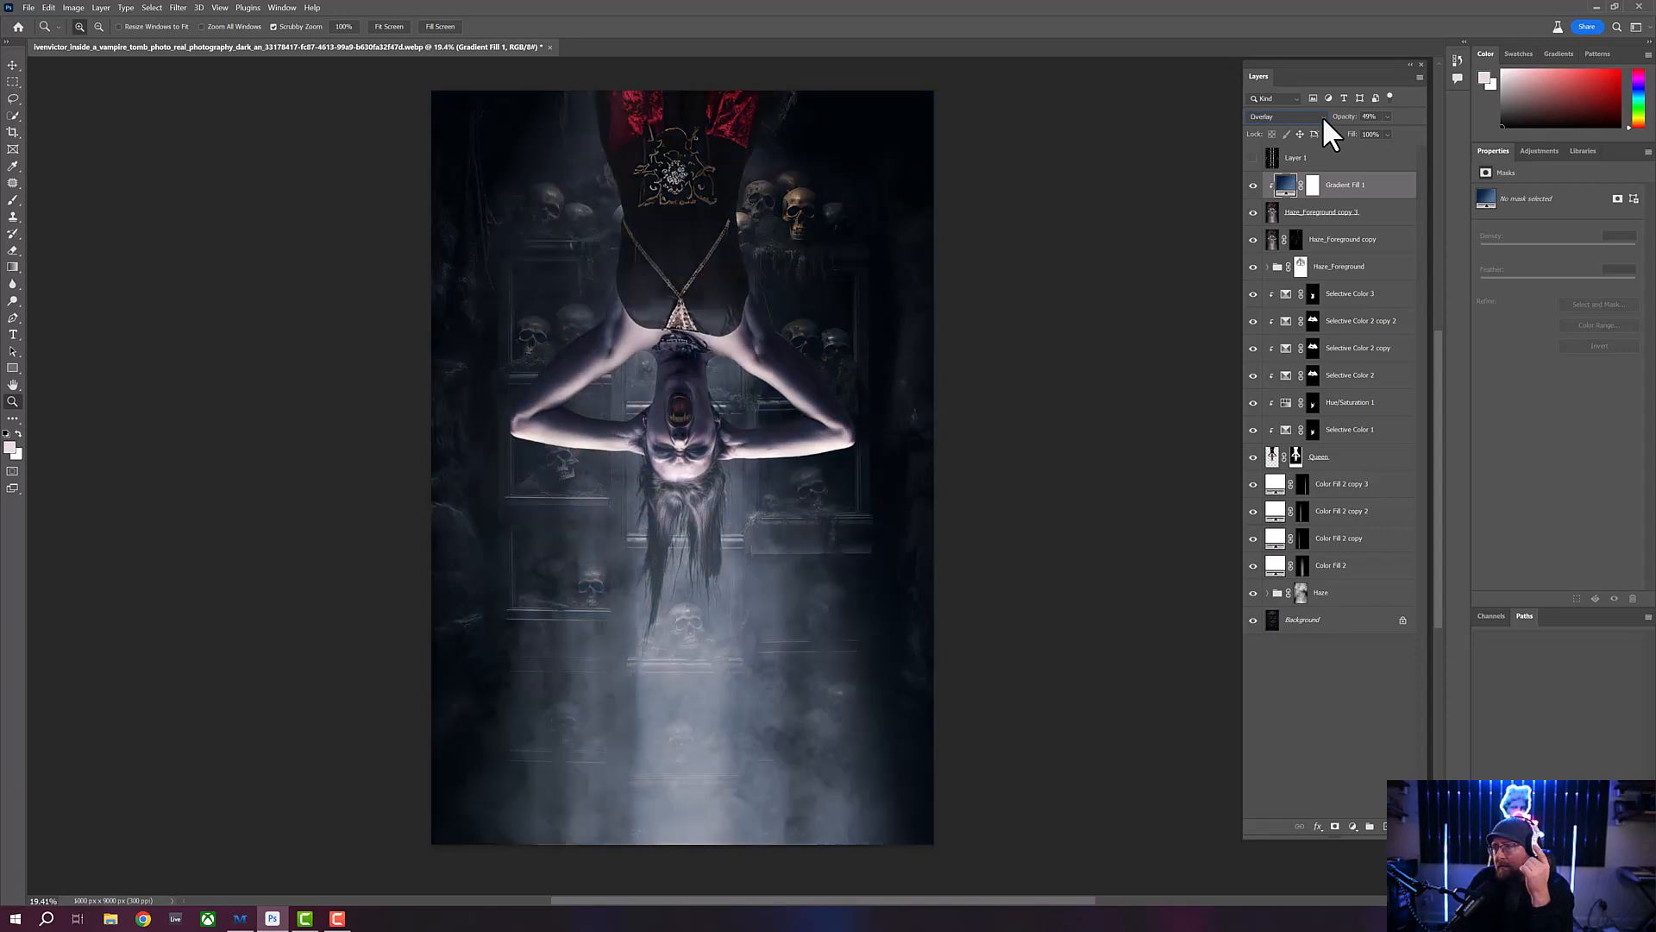
{"action": "scroll", "coordinate": [1322, 116], "scroll_direction": "up", "scroll_amount": 1}
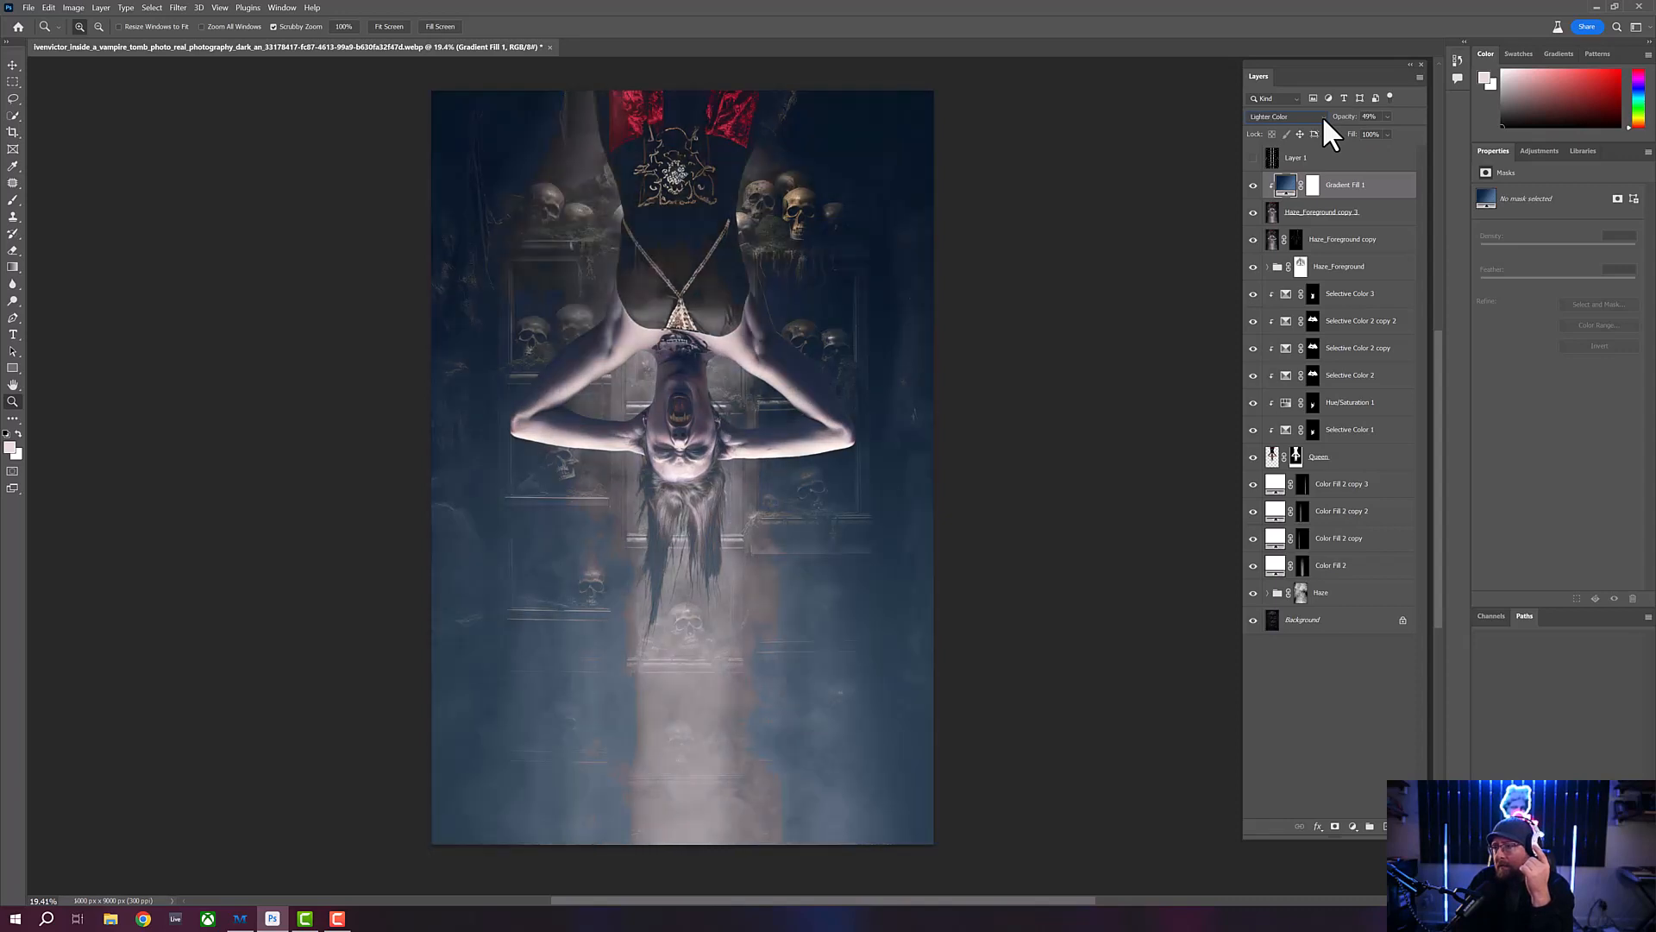
{"action": "scroll", "coordinate": [1322, 115], "scroll_direction": "down", "scroll_amount": 1}
{"action": "scroll", "coordinate": [1322, 115], "scroll_direction": "up", "scroll_amount": 2}
{"action": "scroll", "coordinate": [1323, 116], "scroll_direction": "down", "scroll_amount": 1}
{"action": "scroll", "coordinate": [1322, 115], "scroll_direction": "up", "scroll_amount": 1}
{"action": "scroll", "coordinate": [1322, 116], "scroll_direction": "down", "scroll_amount": 1}
{"action": "scroll", "coordinate": [1324, 120], "scroll_direction": "up", "scroll_amount": 1}
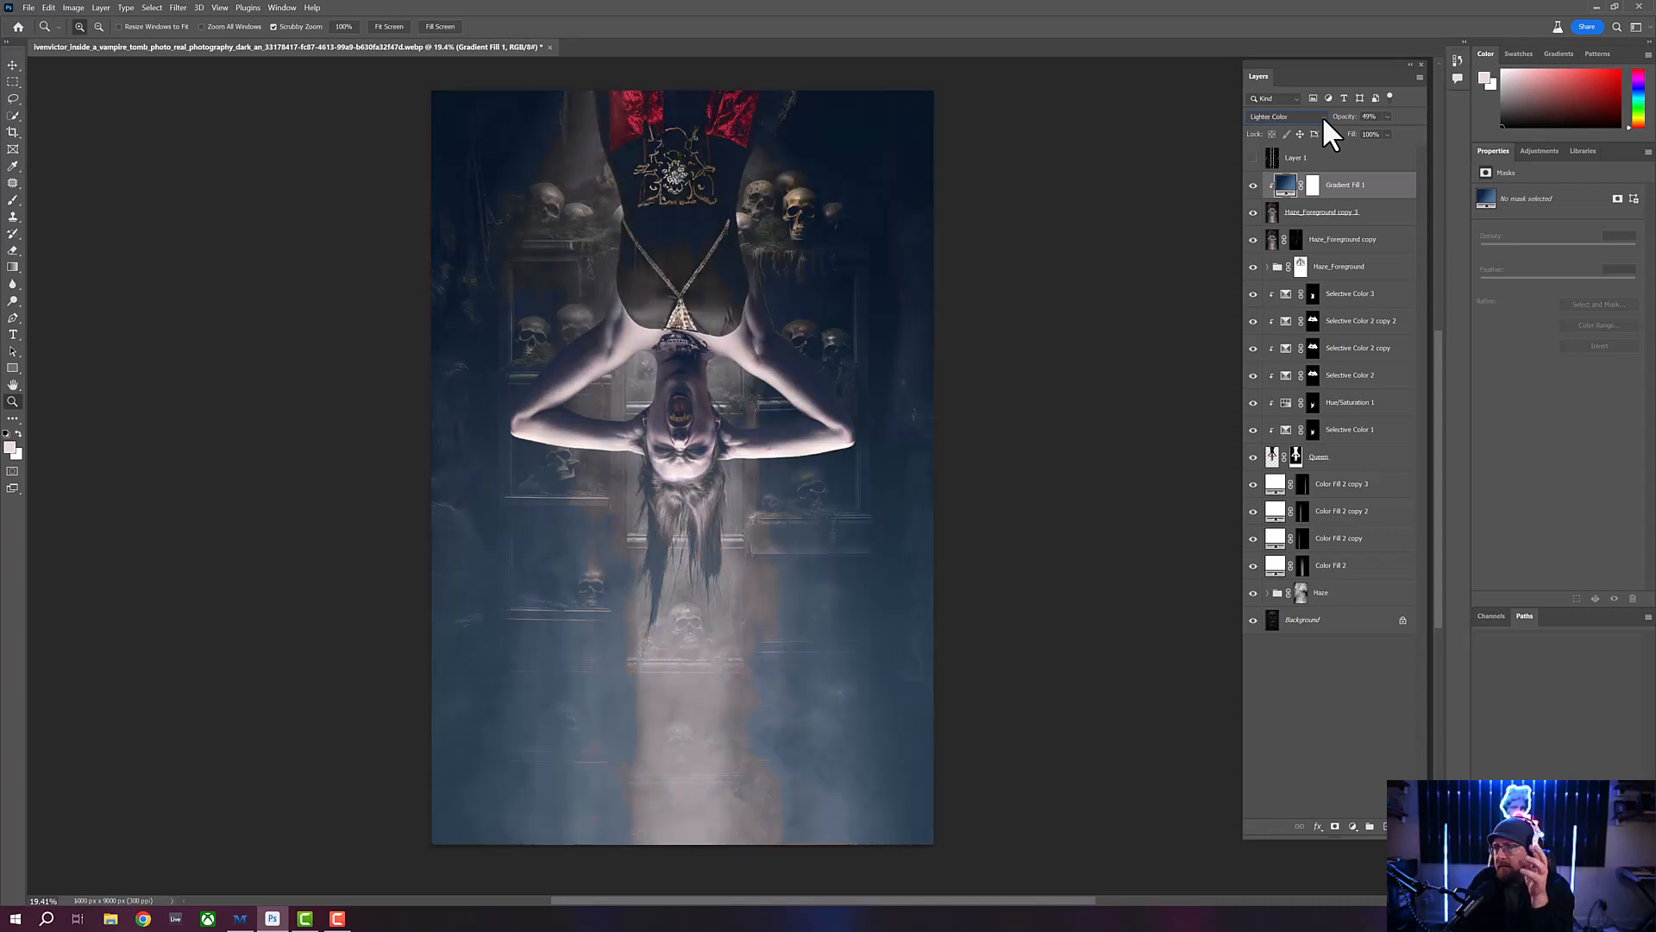
{"action": "scroll", "coordinate": [1322, 116], "scroll_direction": "down", "scroll_amount": 1}
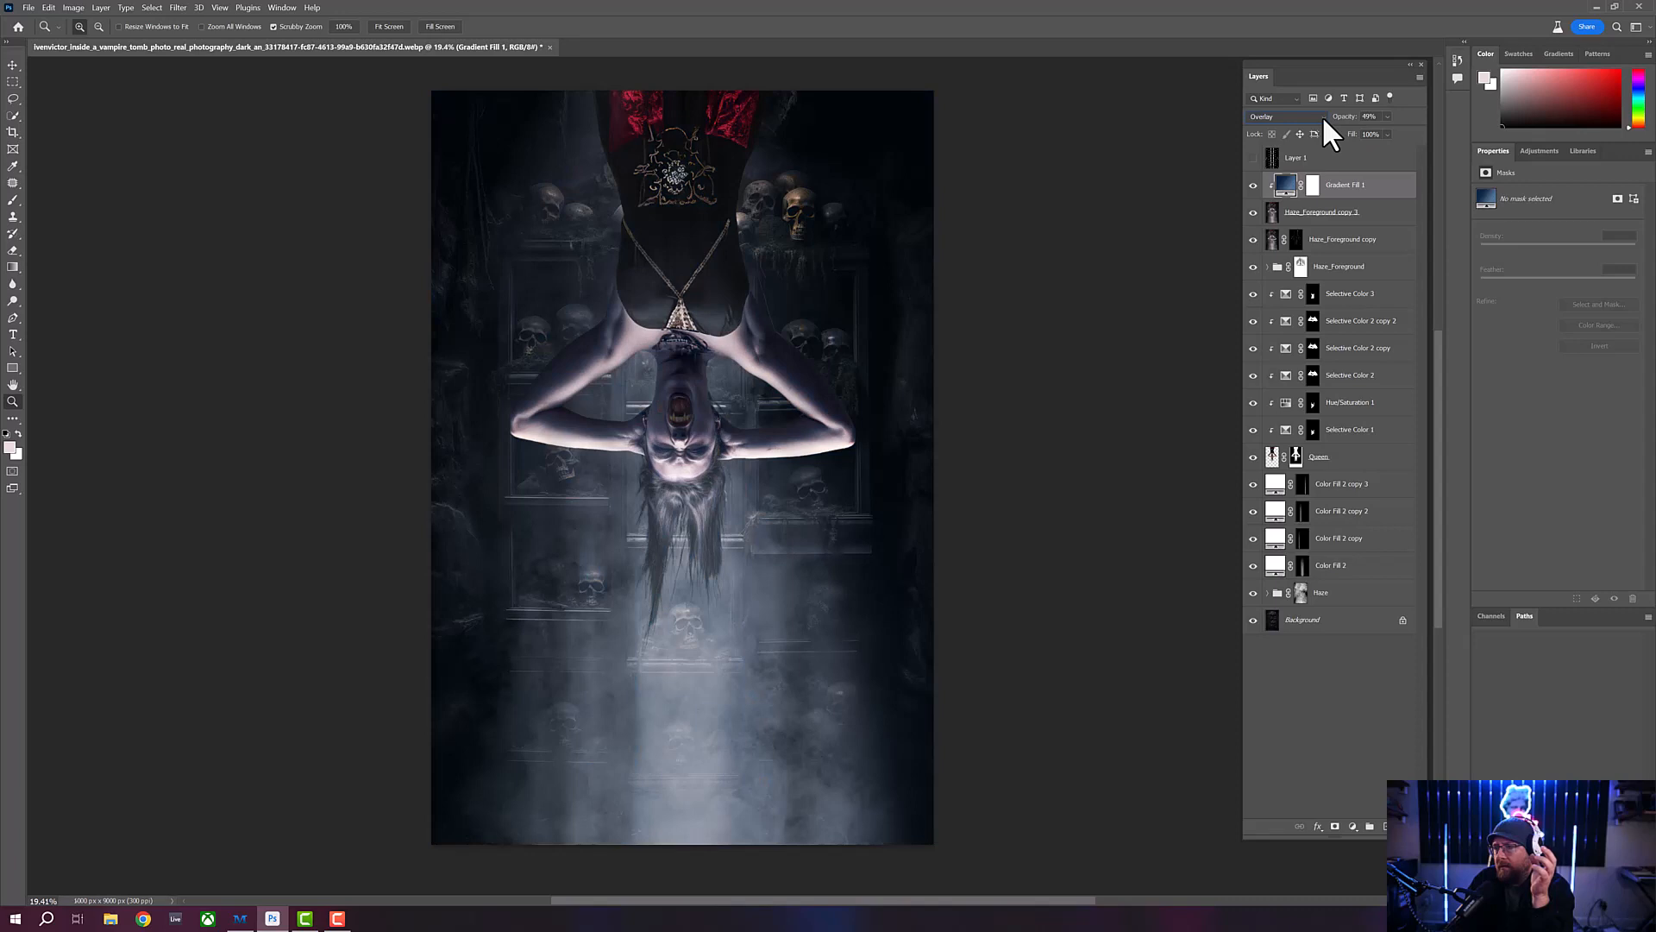
{"action": "scroll", "coordinate": [1322, 116], "scroll_direction": "up", "scroll_amount": 1}
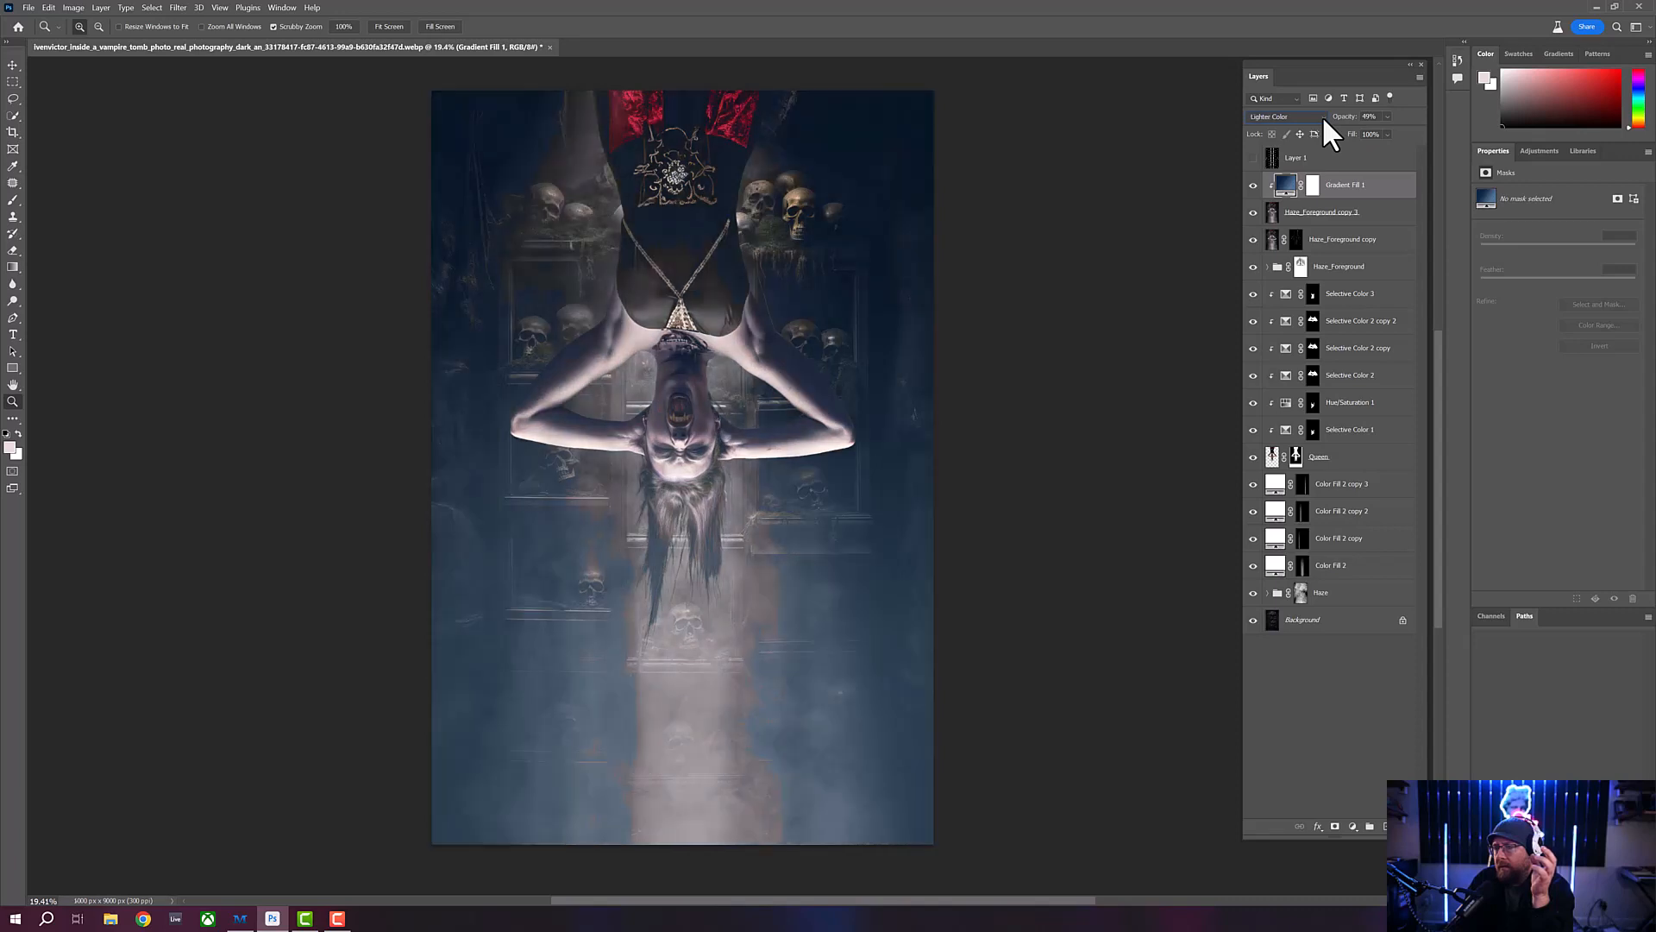
{"action": "scroll", "coordinate": [1323, 115], "scroll_direction": "down", "scroll_amount": 1}
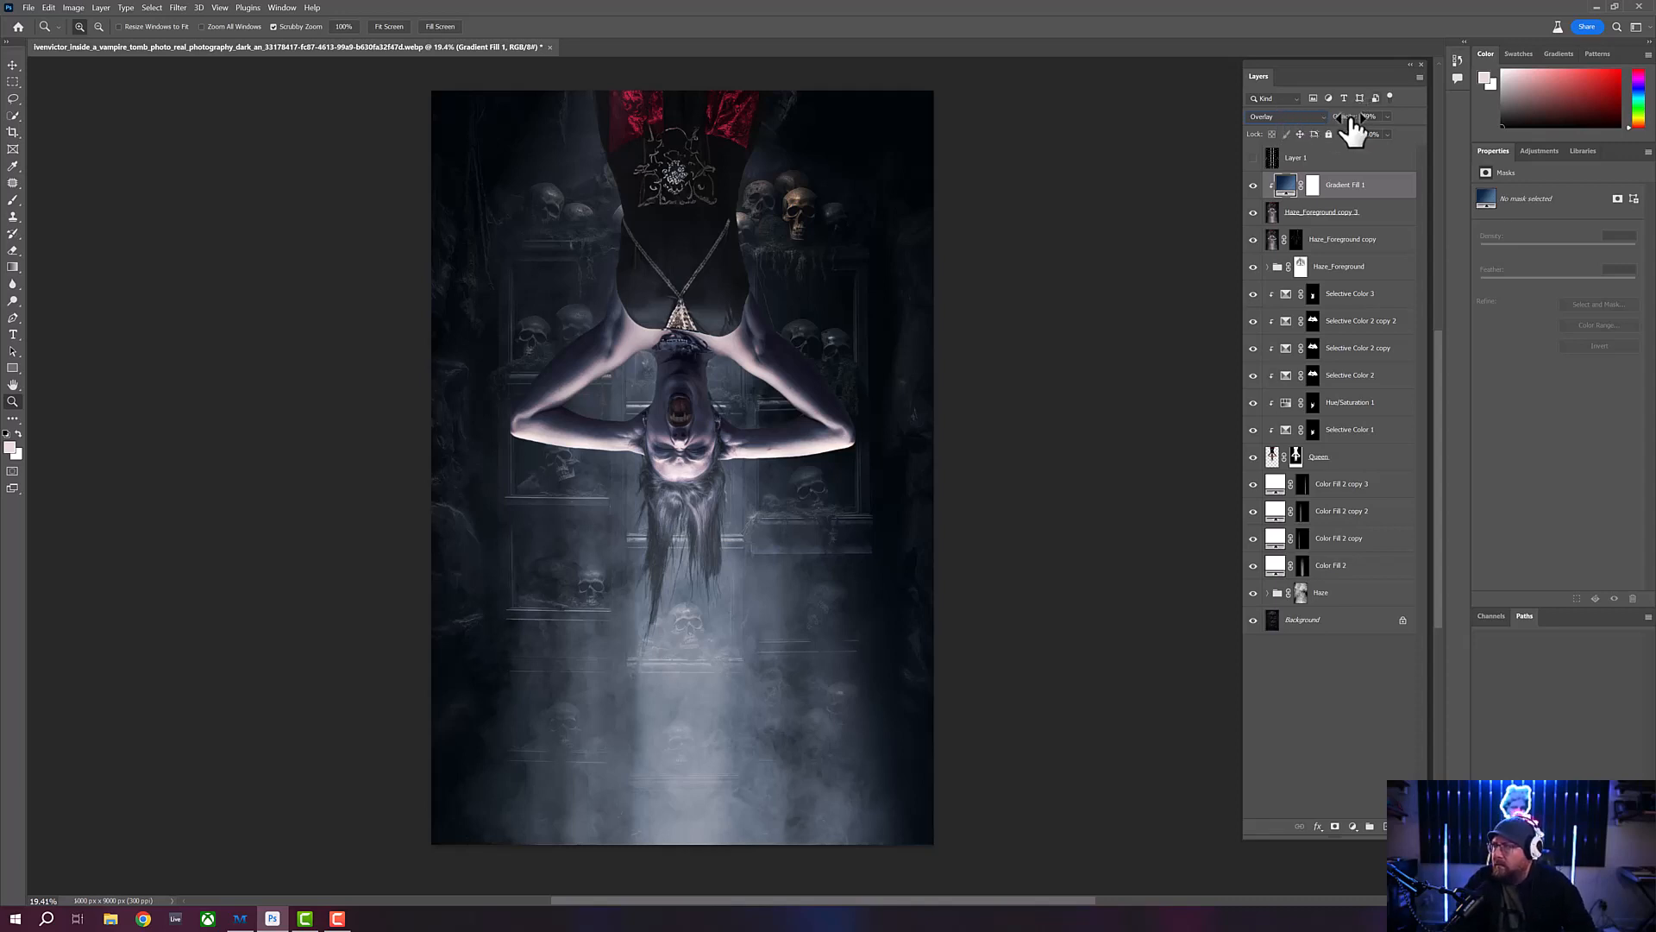
- Try several opacity levels on the Overlay gradient fill layer and settle on 81%
{"action": "left_click_drag", "start_coordinate": [1344, 115], "coordinate": [1358, 115]}
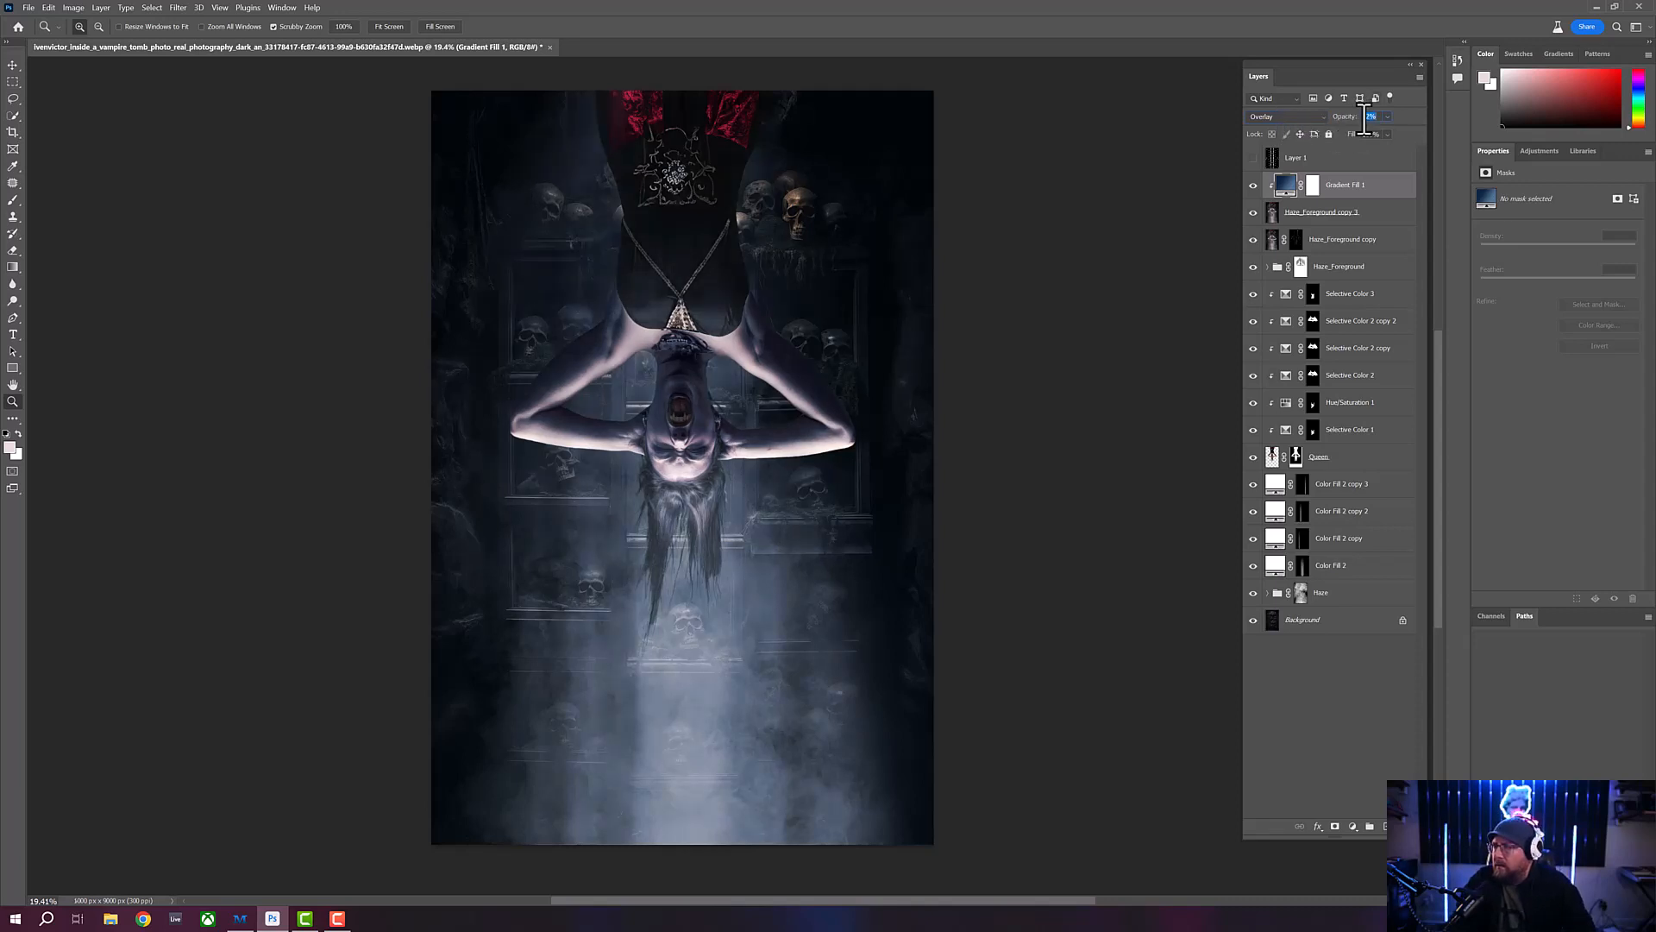
{"action": "type", "text": "8"}
{"action": "type", "text": "93"}
{"action": "key", "text": "Return"}
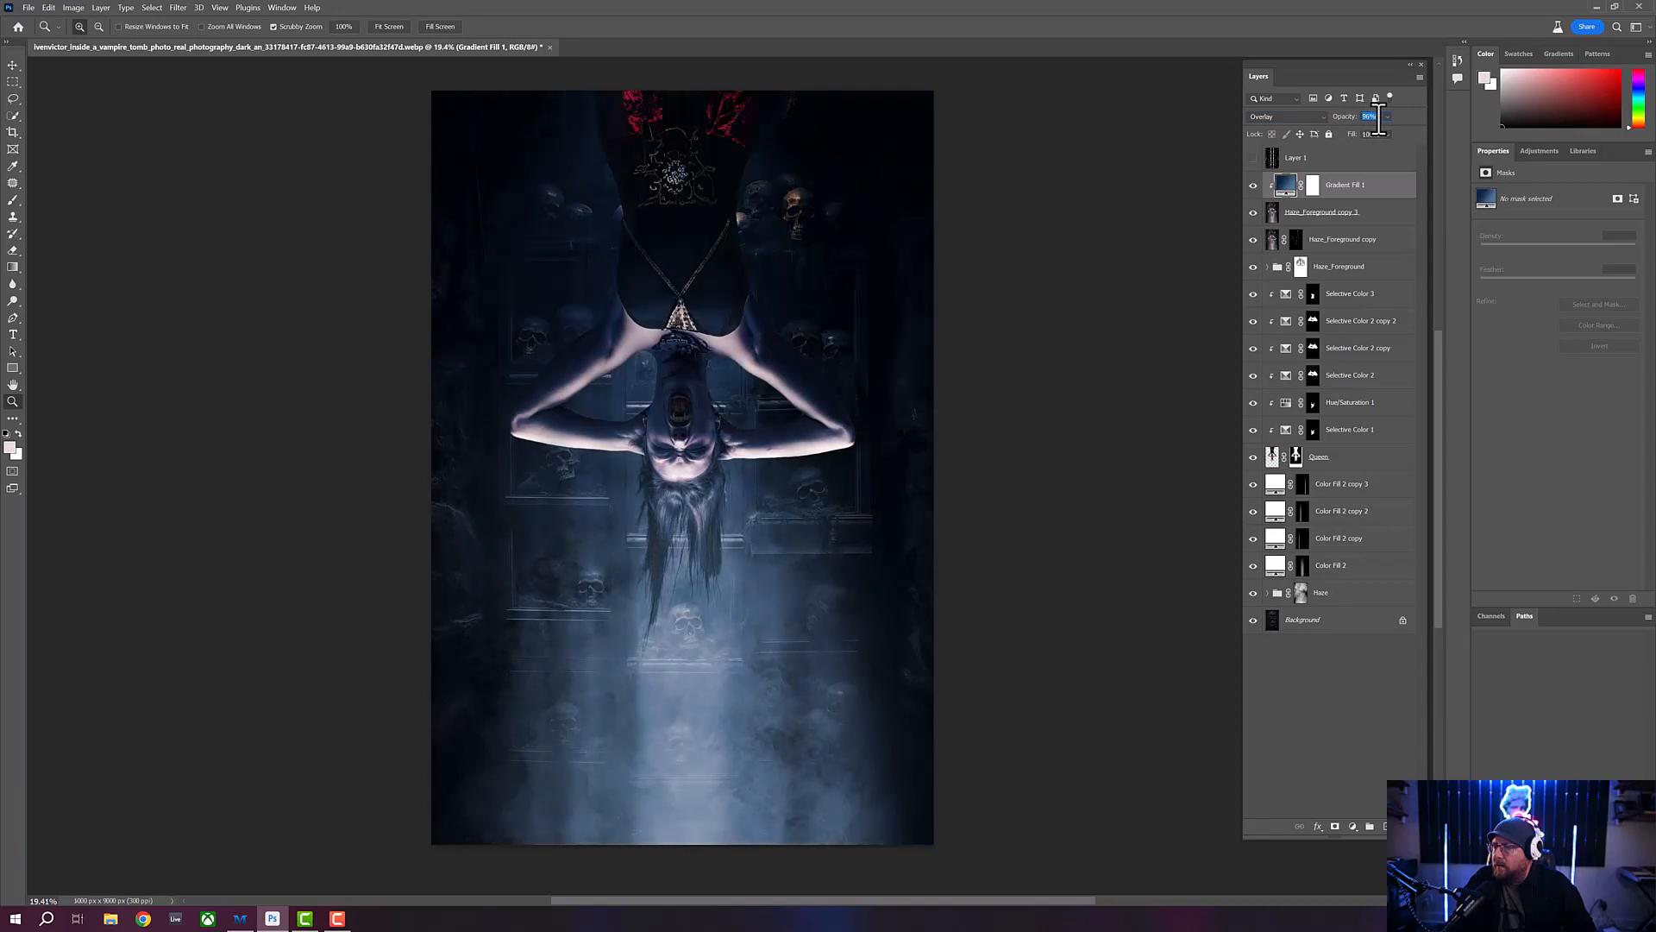
{"action": "mouse_move", "coordinate": [1348, 116]}
{"action": "left_mouse_down"}
{"action": "mouse_move", "coordinate": [1310, 116]}
{"action": "mouse_move", "coordinate": [1351, 118]}
{"action": "left_mouse_up"}
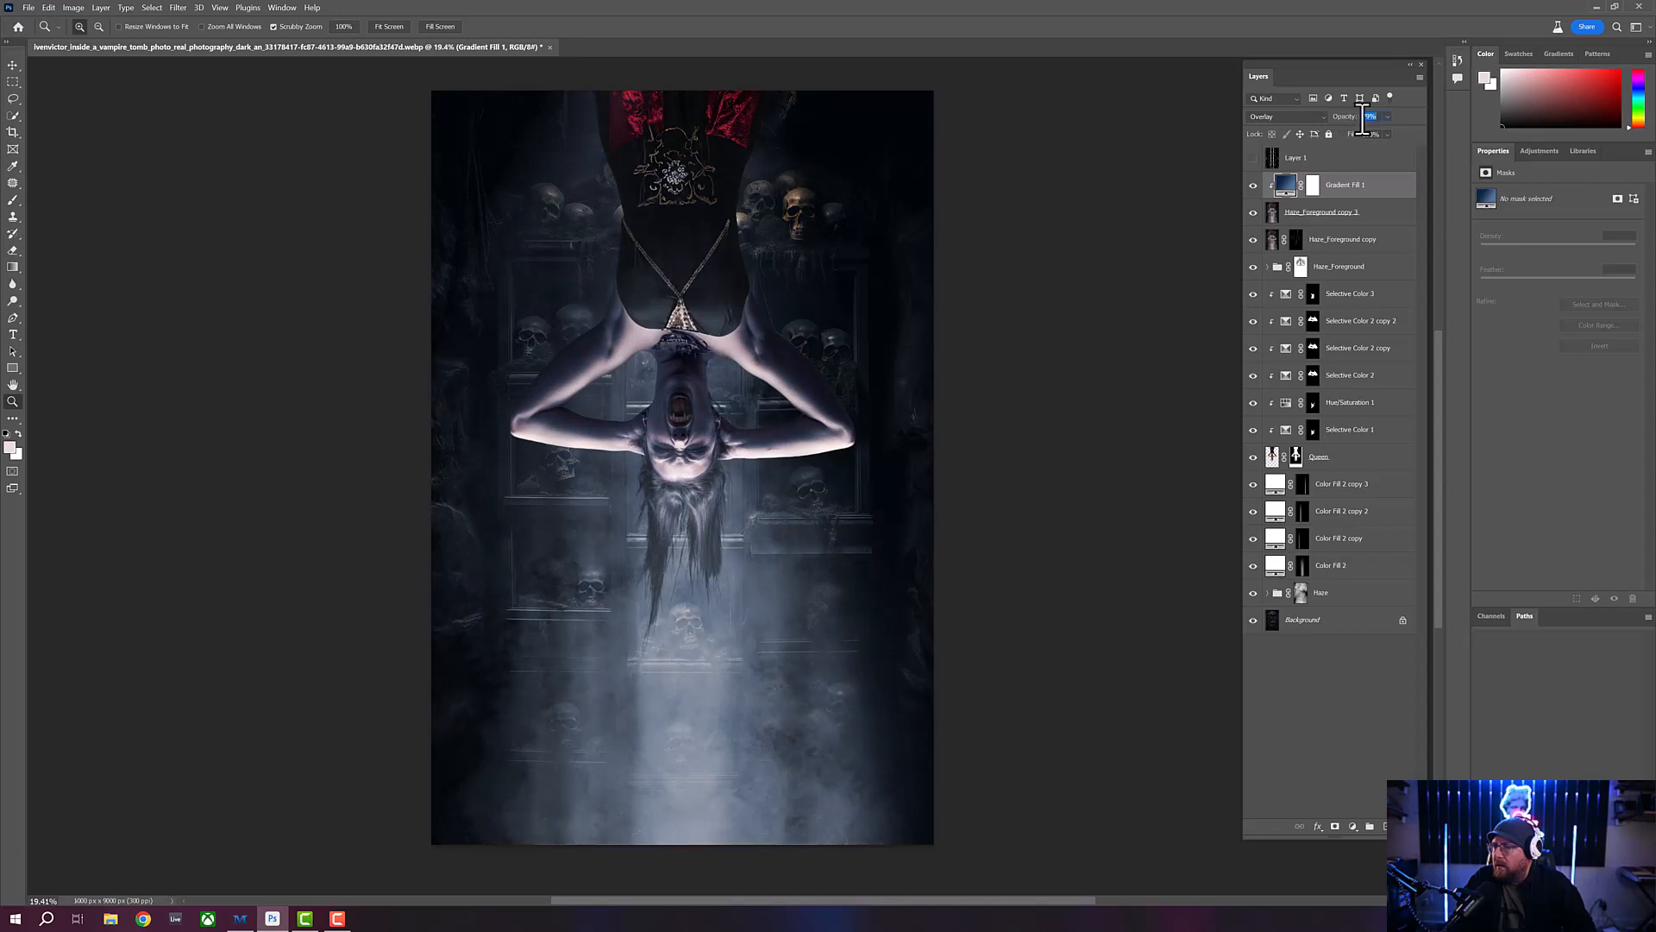
{"action": "left_click", "coordinate": [1366, 118]}
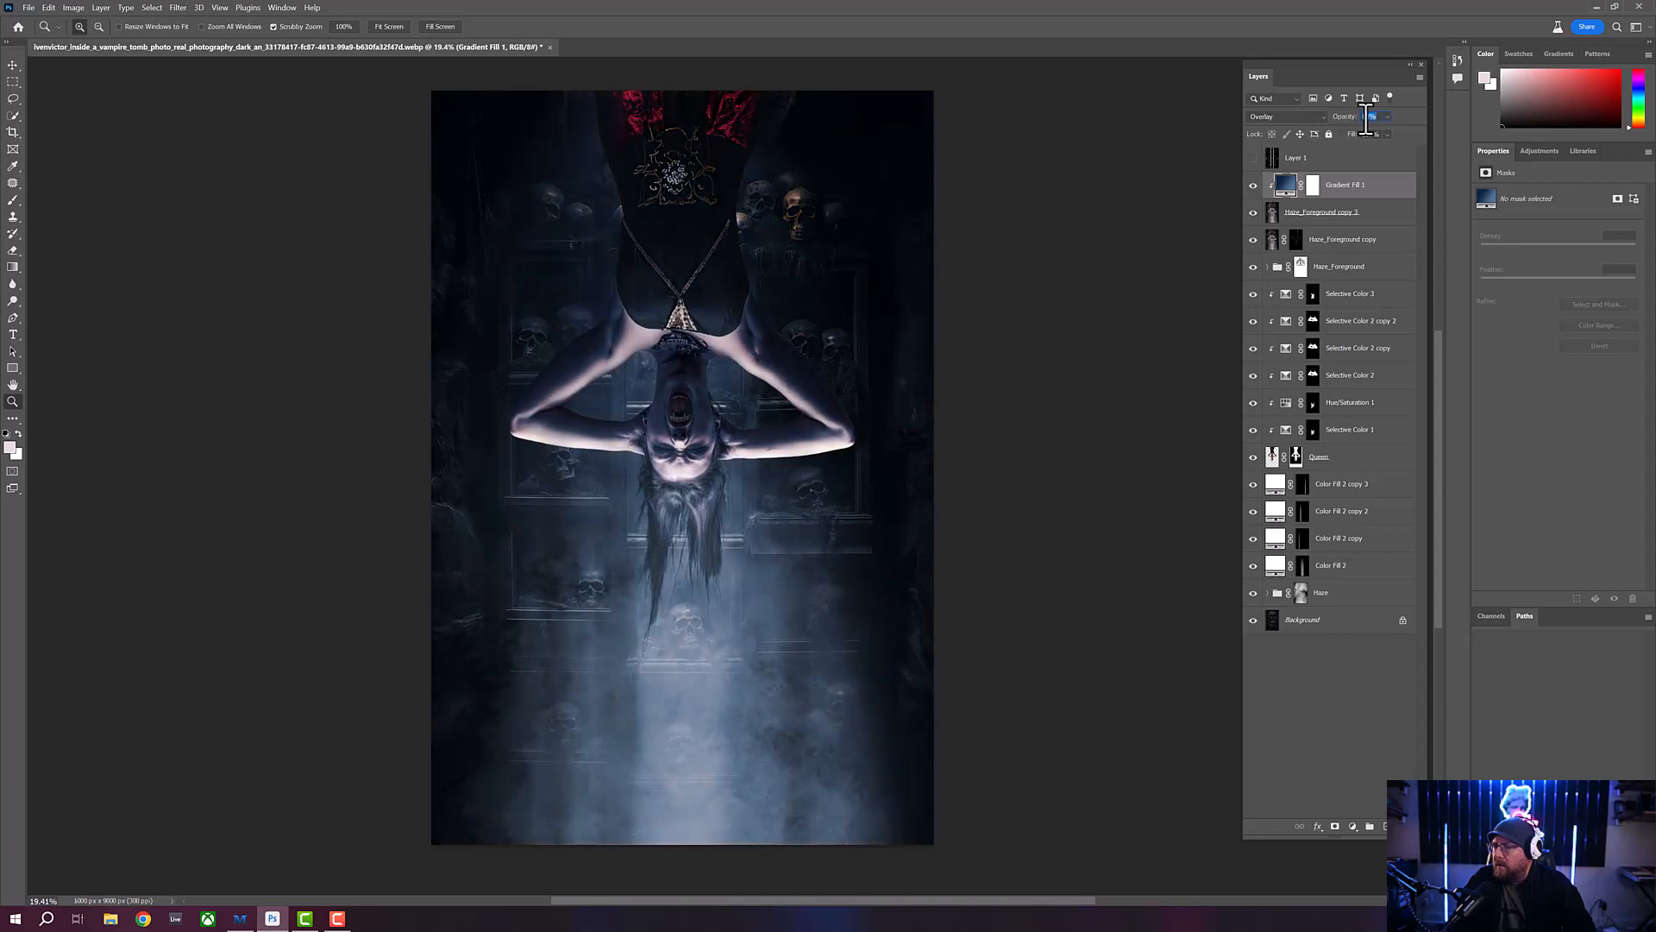
{"action": "double_click", "coordinate": [1366, 118]}
{"action": "key", "text": "Return"}
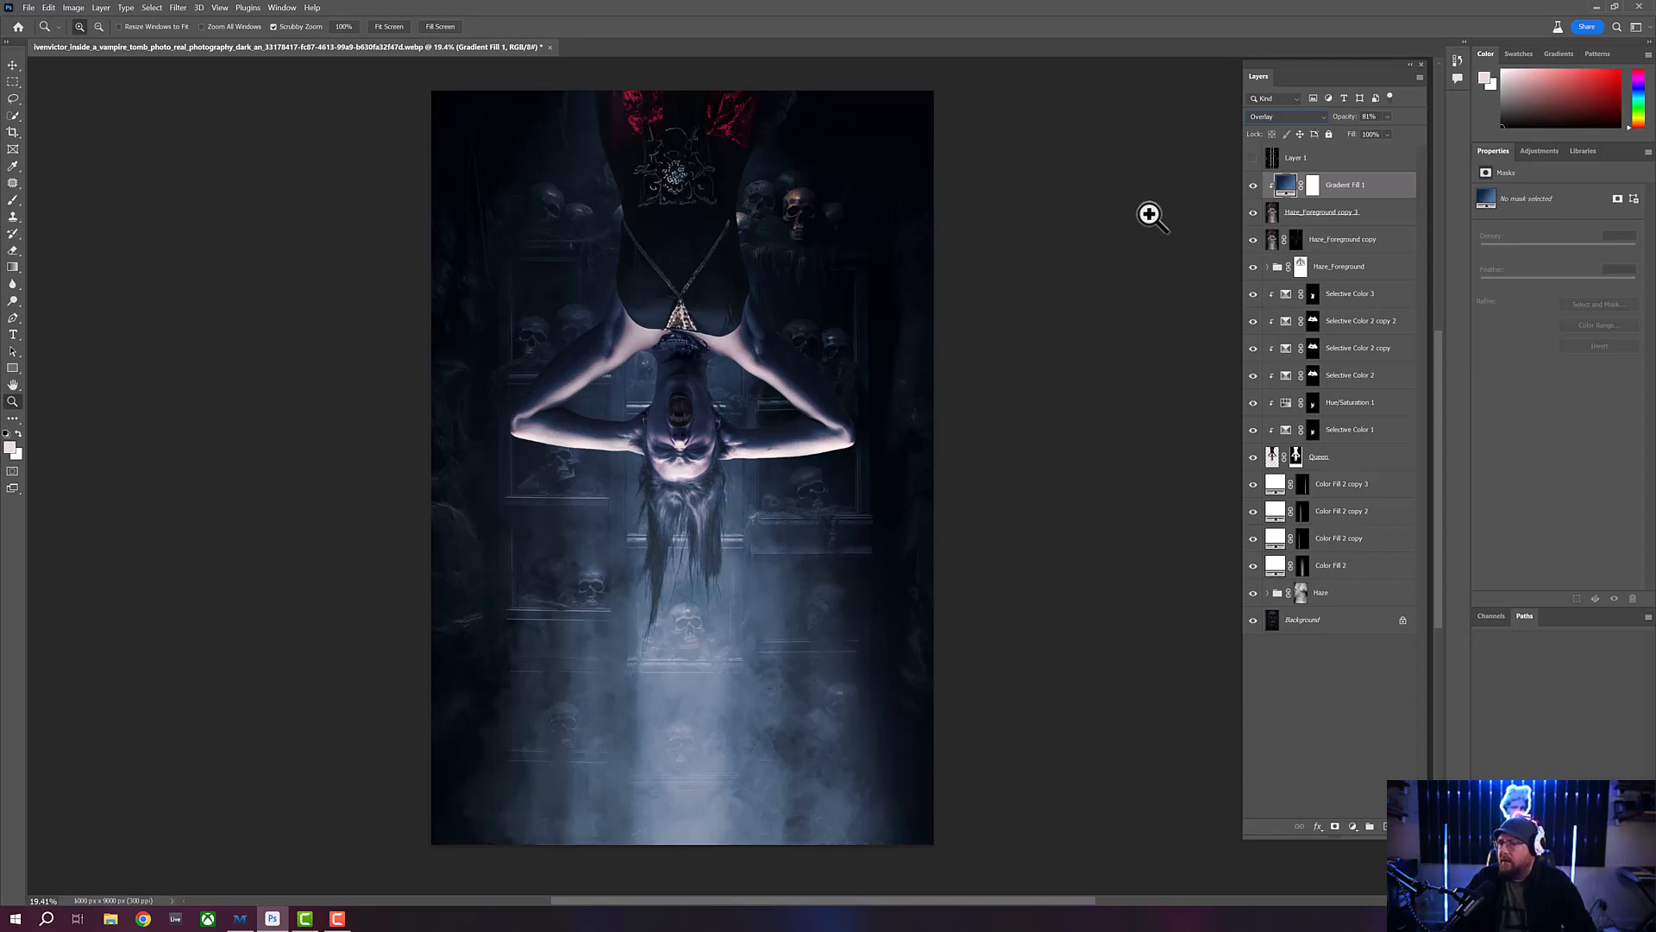
- In the gradient fill layer's blending options, split the Blend If underlying-layer shadow slider to about 10 / 111
{"action": "double_click", "coordinate": [1391, 198]}
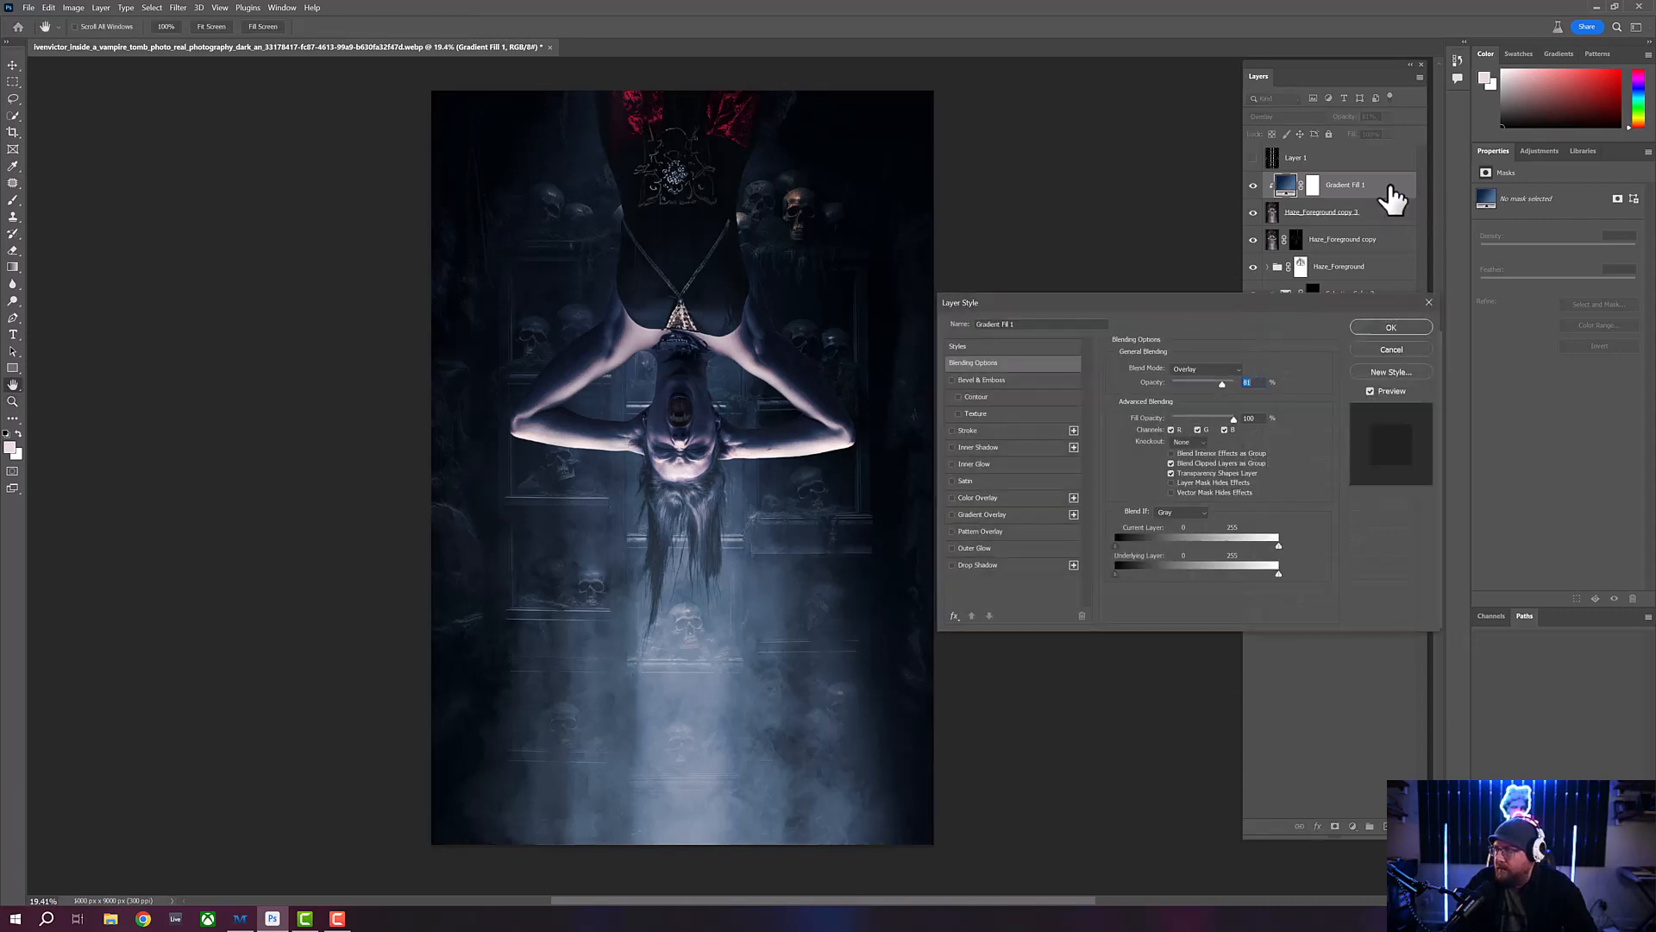
{"action": "left_click_drag", "start_coordinate": [1304, 300], "coordinate": [1313, 199]}
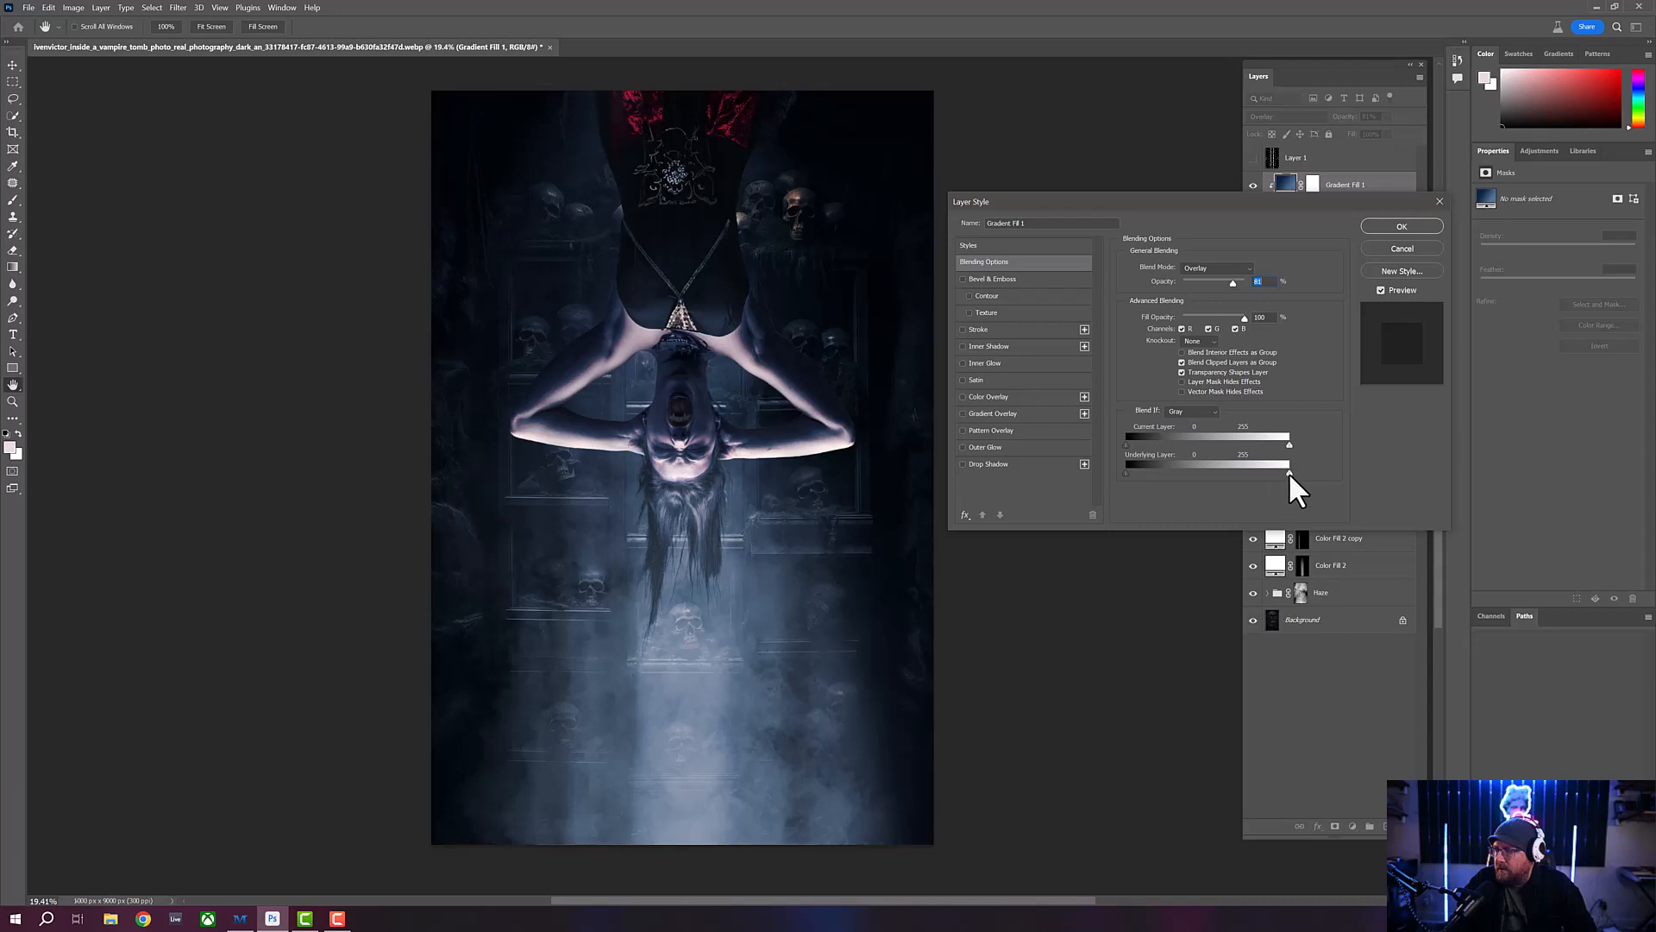
{"action": "mouse_move", "coordinate": [1284, 473]}
{"action": "left_mouse_down"}
{"action": "mouse_move", "coordinate": [1178, 473]}
{"action": "mouse_move", "coordinate": [1291, 472]}
{"action": "left_mouse_up"}
{"action": "mouse_move", "coordinate": [1132, 473]}
{"action": "left_mouse_down"}
{"action": "mouse_move", "coordinate": [1160, 473]}
{"action": "mouse_move", "coordinate": [1132, 473]}
{"action": "left_mouse_up"}
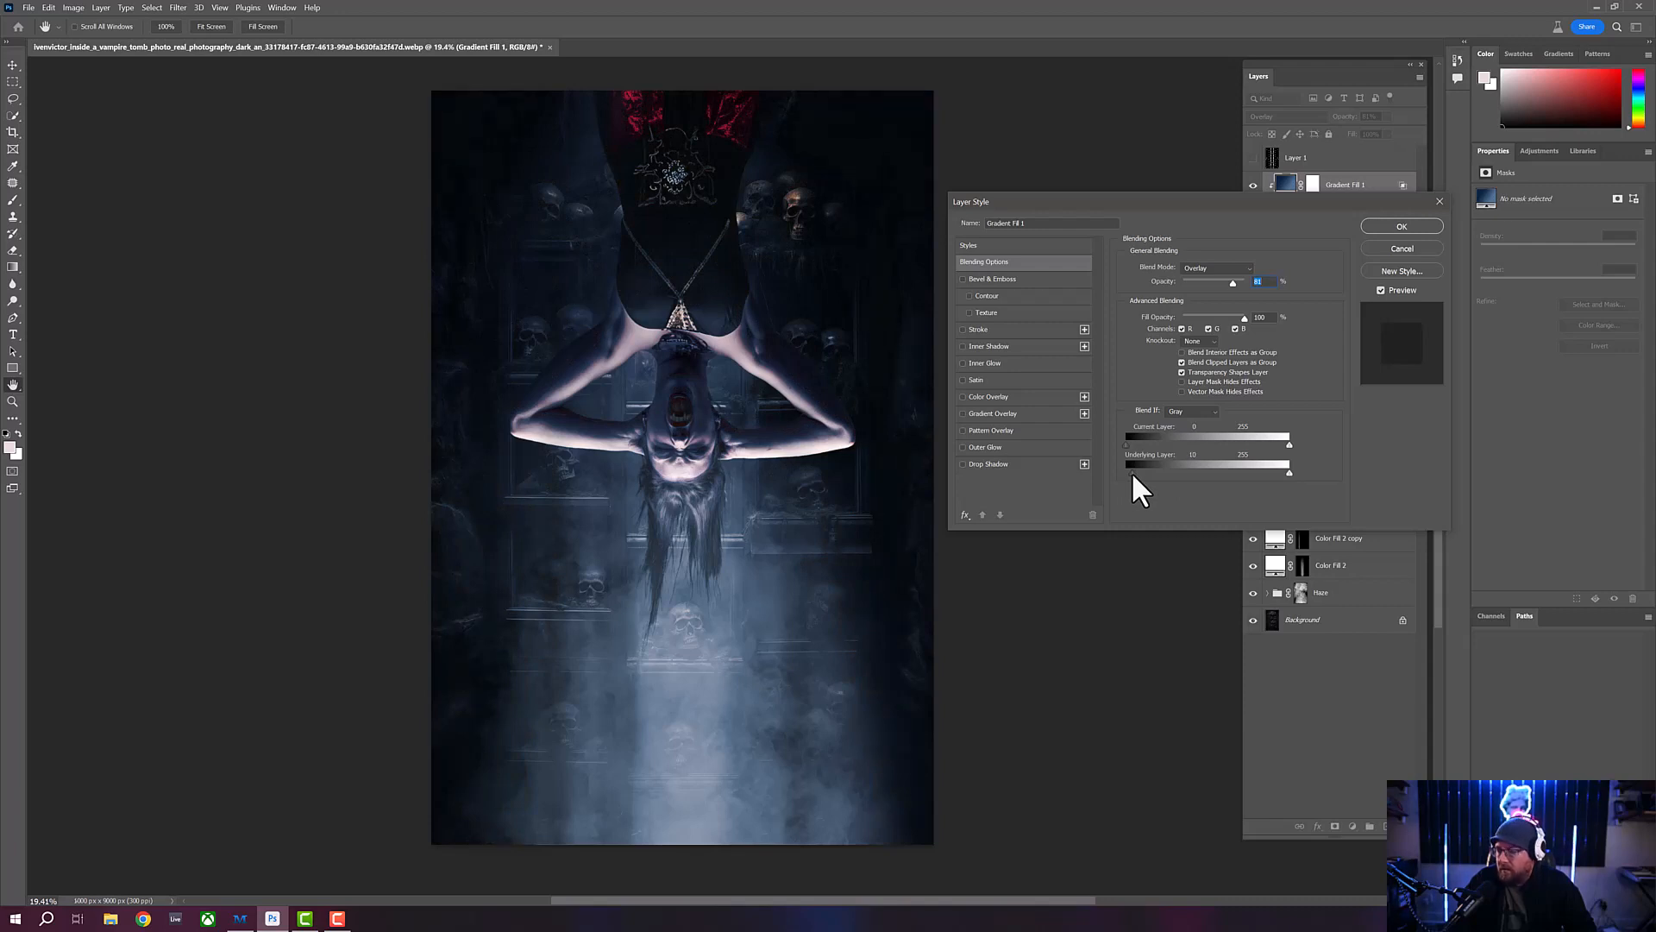
{"action": "key", "text": "alt"}
{"action": "left_click_drag", "start_coordinate": [1136, 478], "coordinate": [1197, 470]}
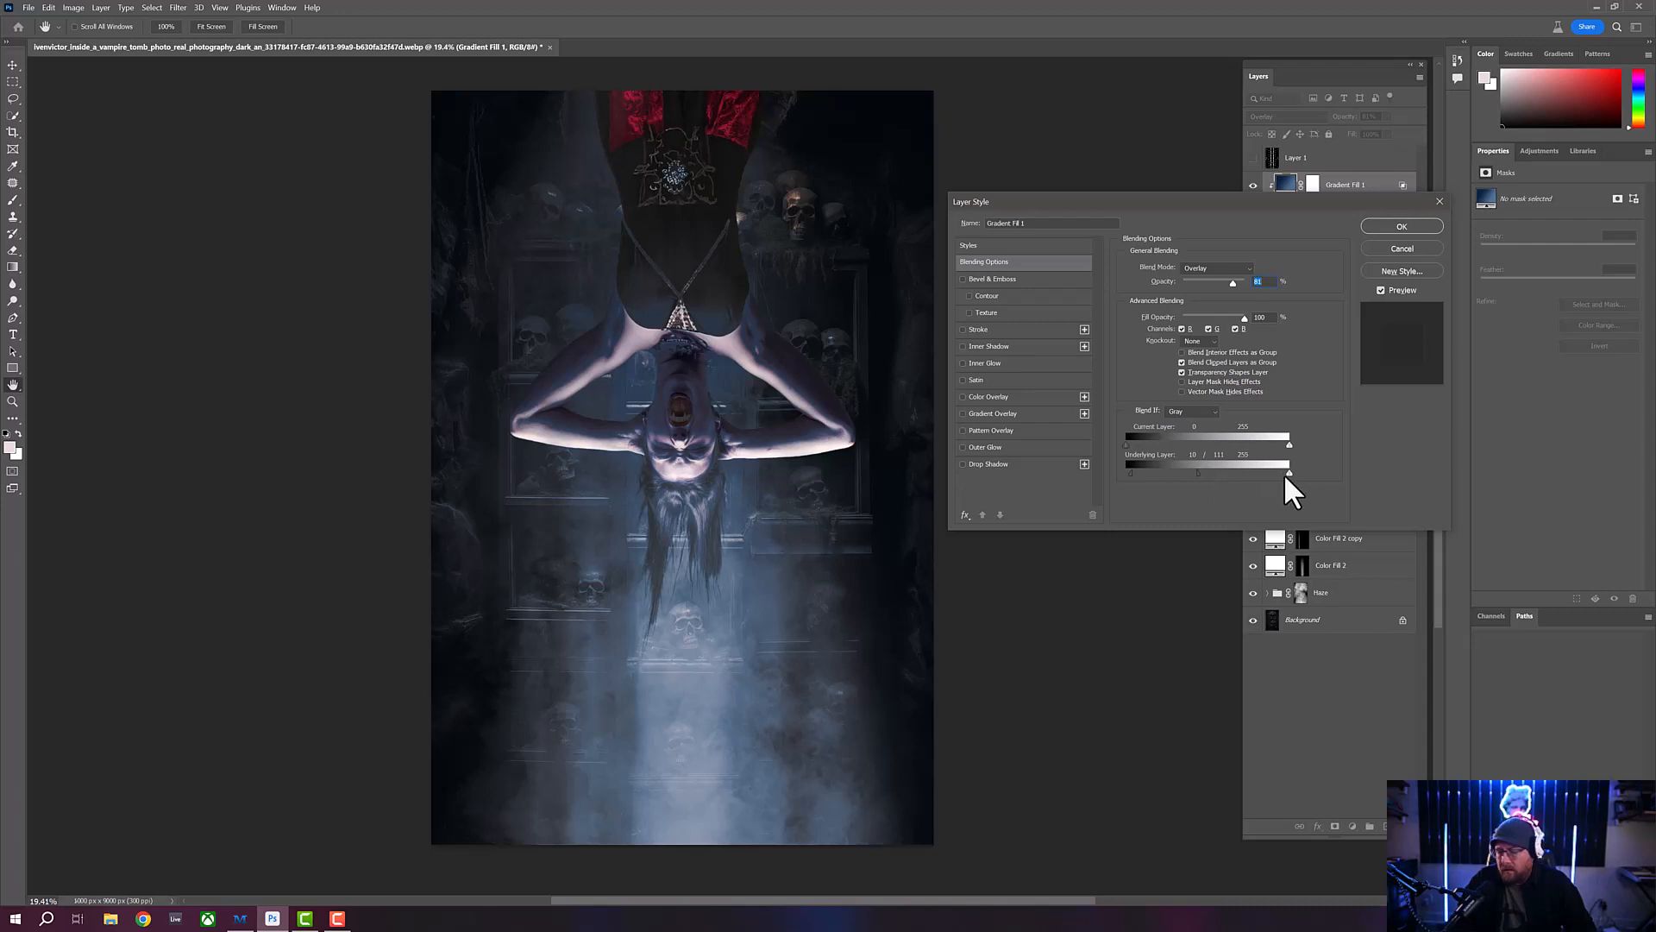
- Split the Blend If underlying-layer highlight slider to about 187 / 255 and apply the blending options
{"action": "key", "text": "alt"}
{"action": "left_click_drag", "start_coordinate": [1289, 473], "coordinate": [1252, 473]}
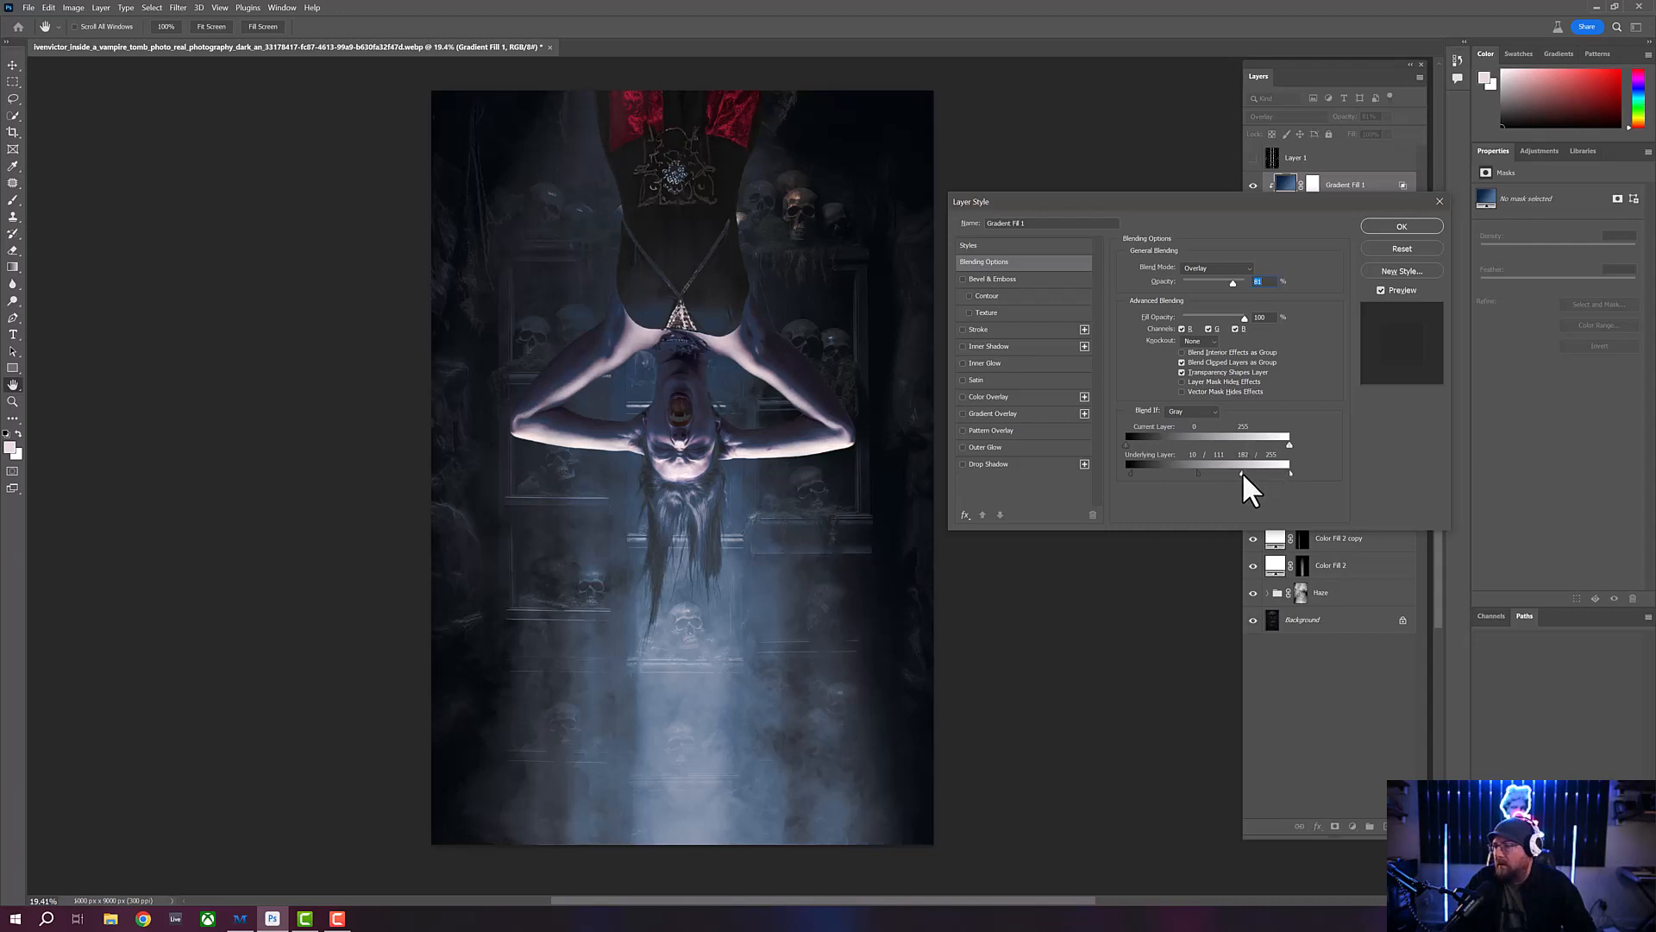
{"action": "left_click_drag", "start_coordinate": [1242, 473], "coordinate": [1246, 472]}
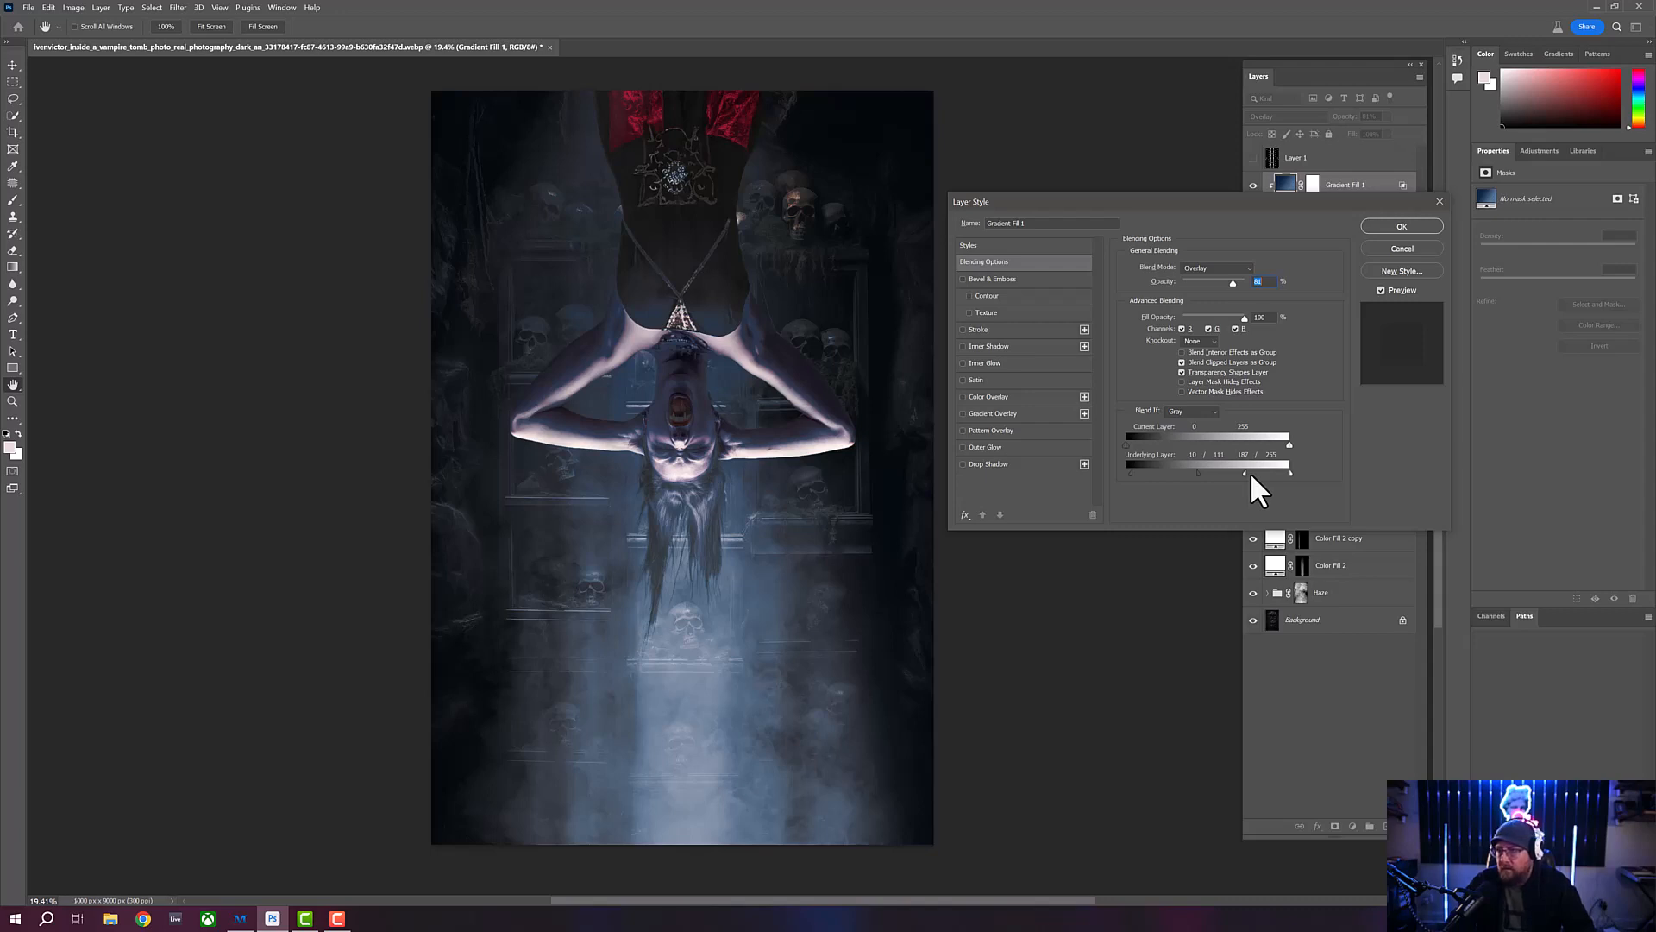
{"action": "left_click", "coordinate": [1384, 229]}
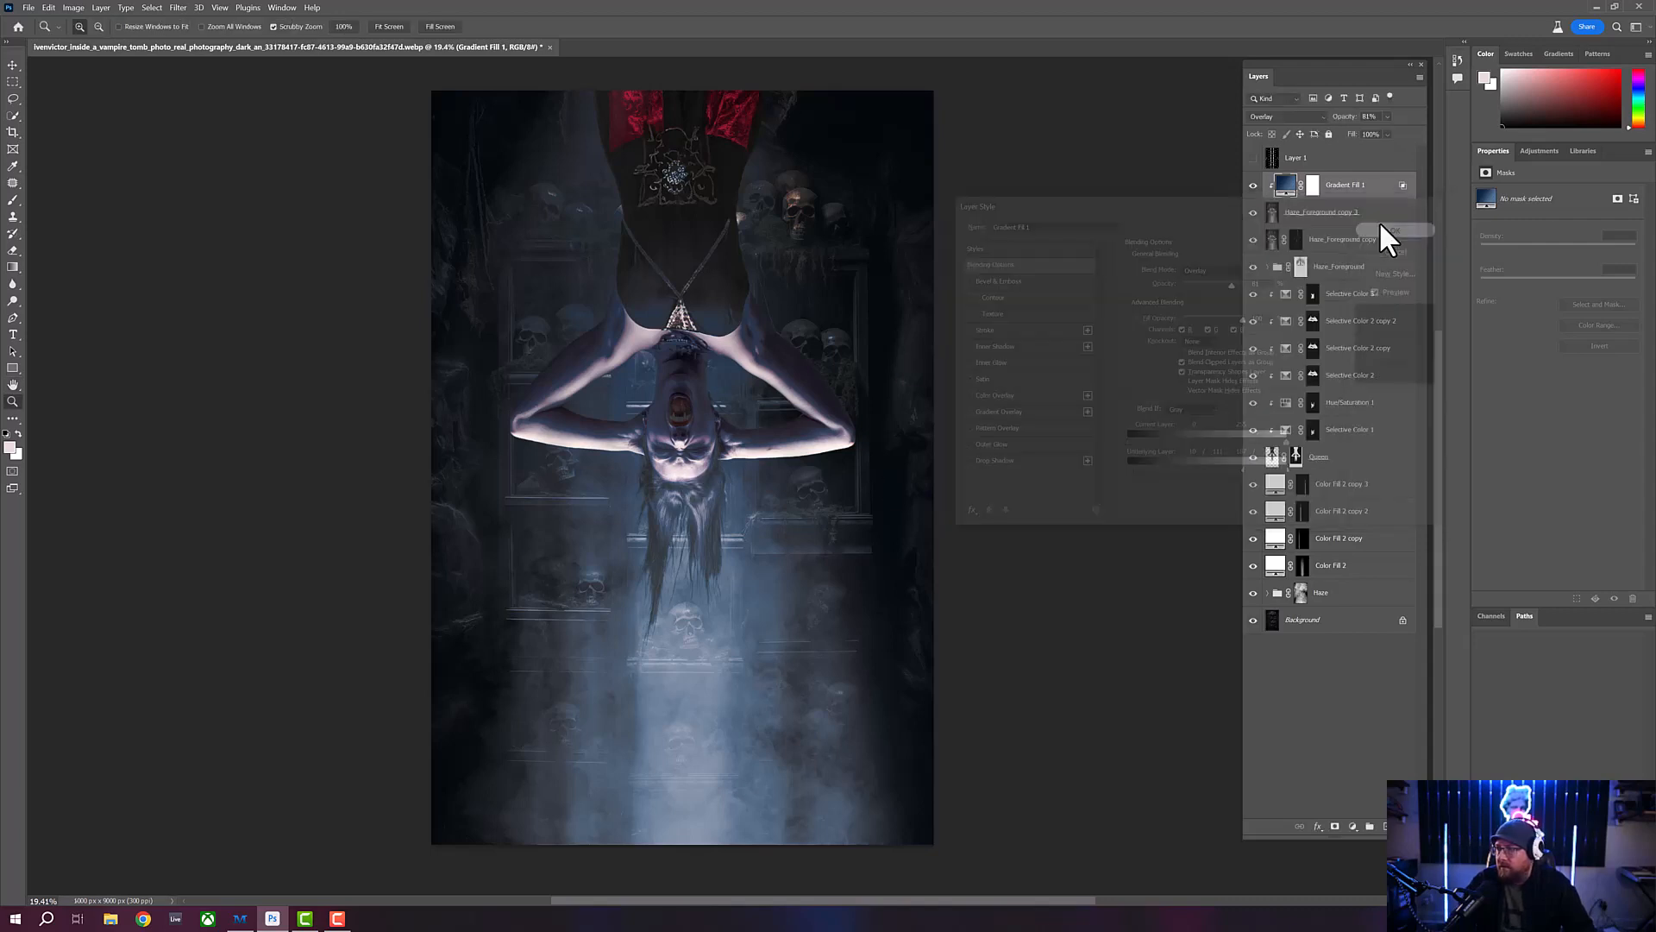
- Toggle the gradient fill layer's visibility to compare the image with and without the blue grading
{"action": "left_click", "coordinate": [1253, 187]}
{"action": "left_click", "coordinate": [1254, 186]}
{"action": "left_click", "coordinate": [1253, 187]}
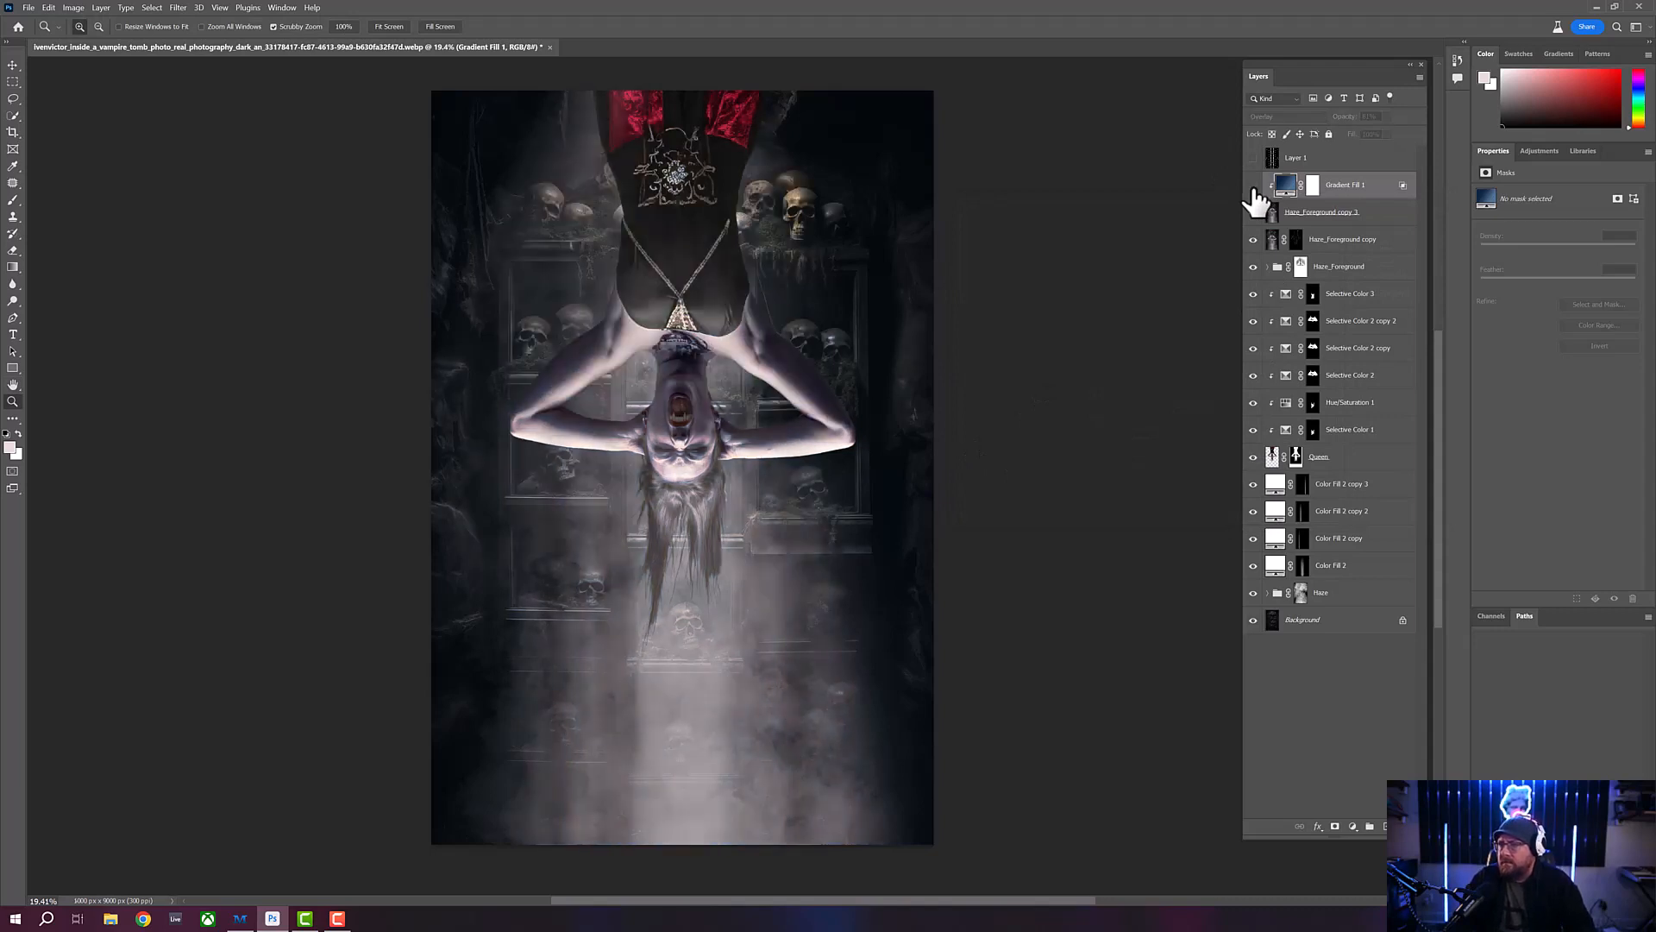
{"action": "left_click", "coordinate": [1254, 187]}
{"action": "left_click", "coordinate": [1253, 187]}
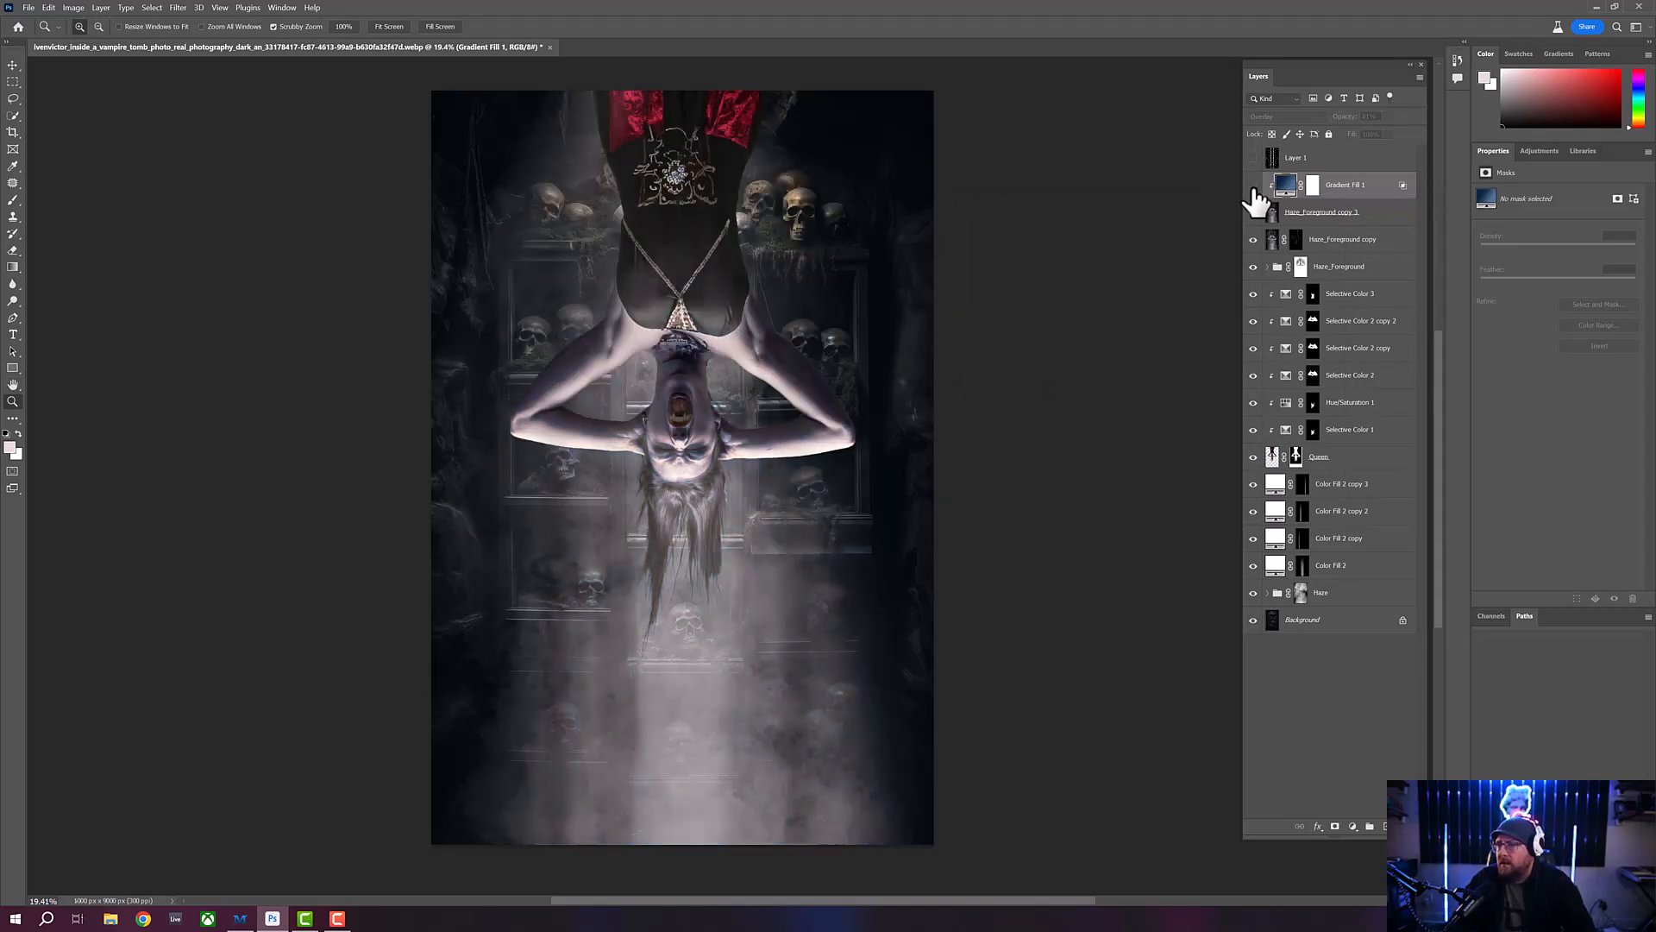
- Compare the blue grading again by switching the gradient fill layer off and on, leaving the layer visible
{"action": "left_click", "coordinate": [1253, 186]}
{"action": "left_click", "coordinate": [1253, 187]}
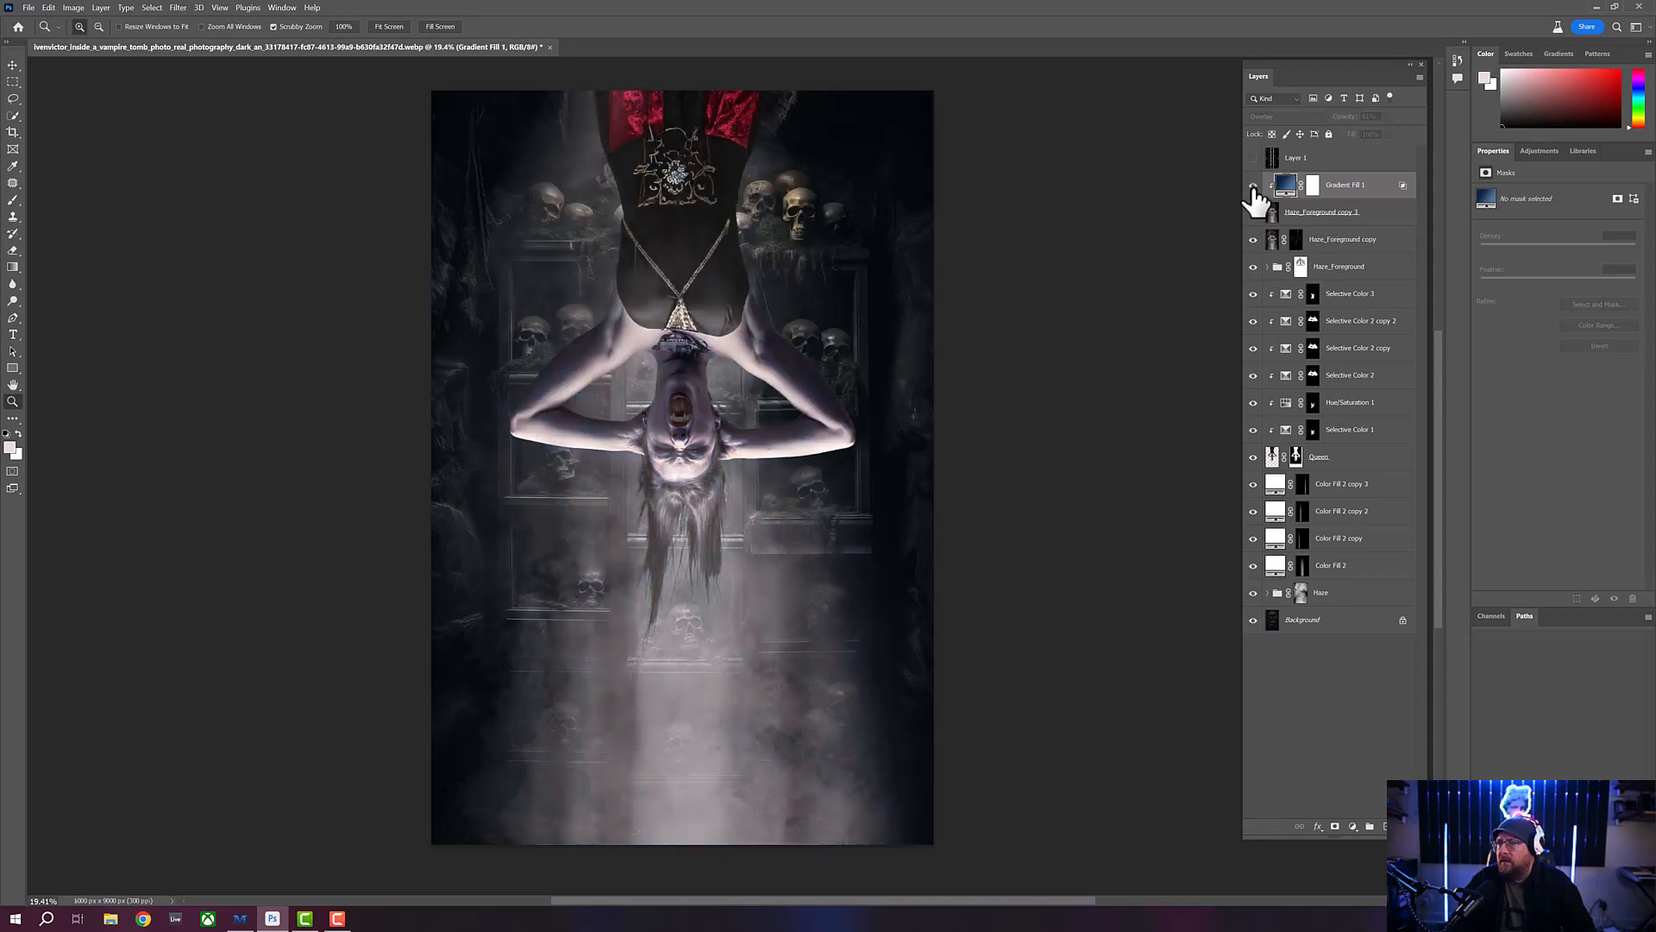
{"action": "left_click", "coordinate": [1254, 186]}
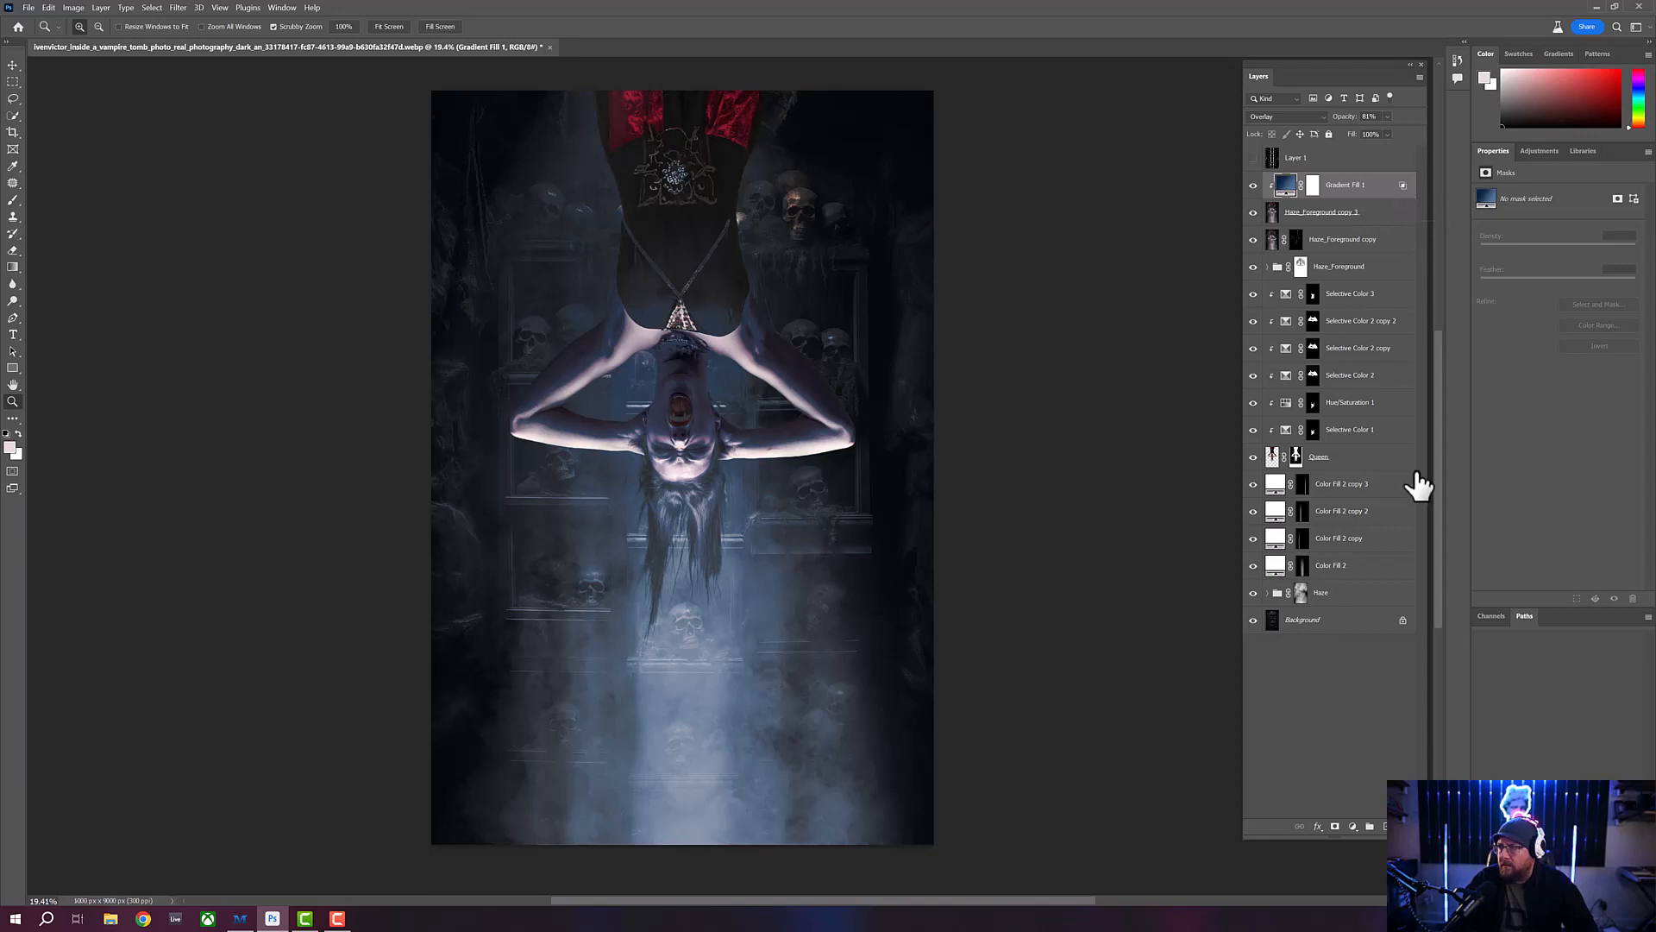
- Duplicate all layers from Gradient Fill 1 down to Background and merge the duplicates into a single layer above the originals
{"action": "left_click", "coordinate": [1372, 630]}
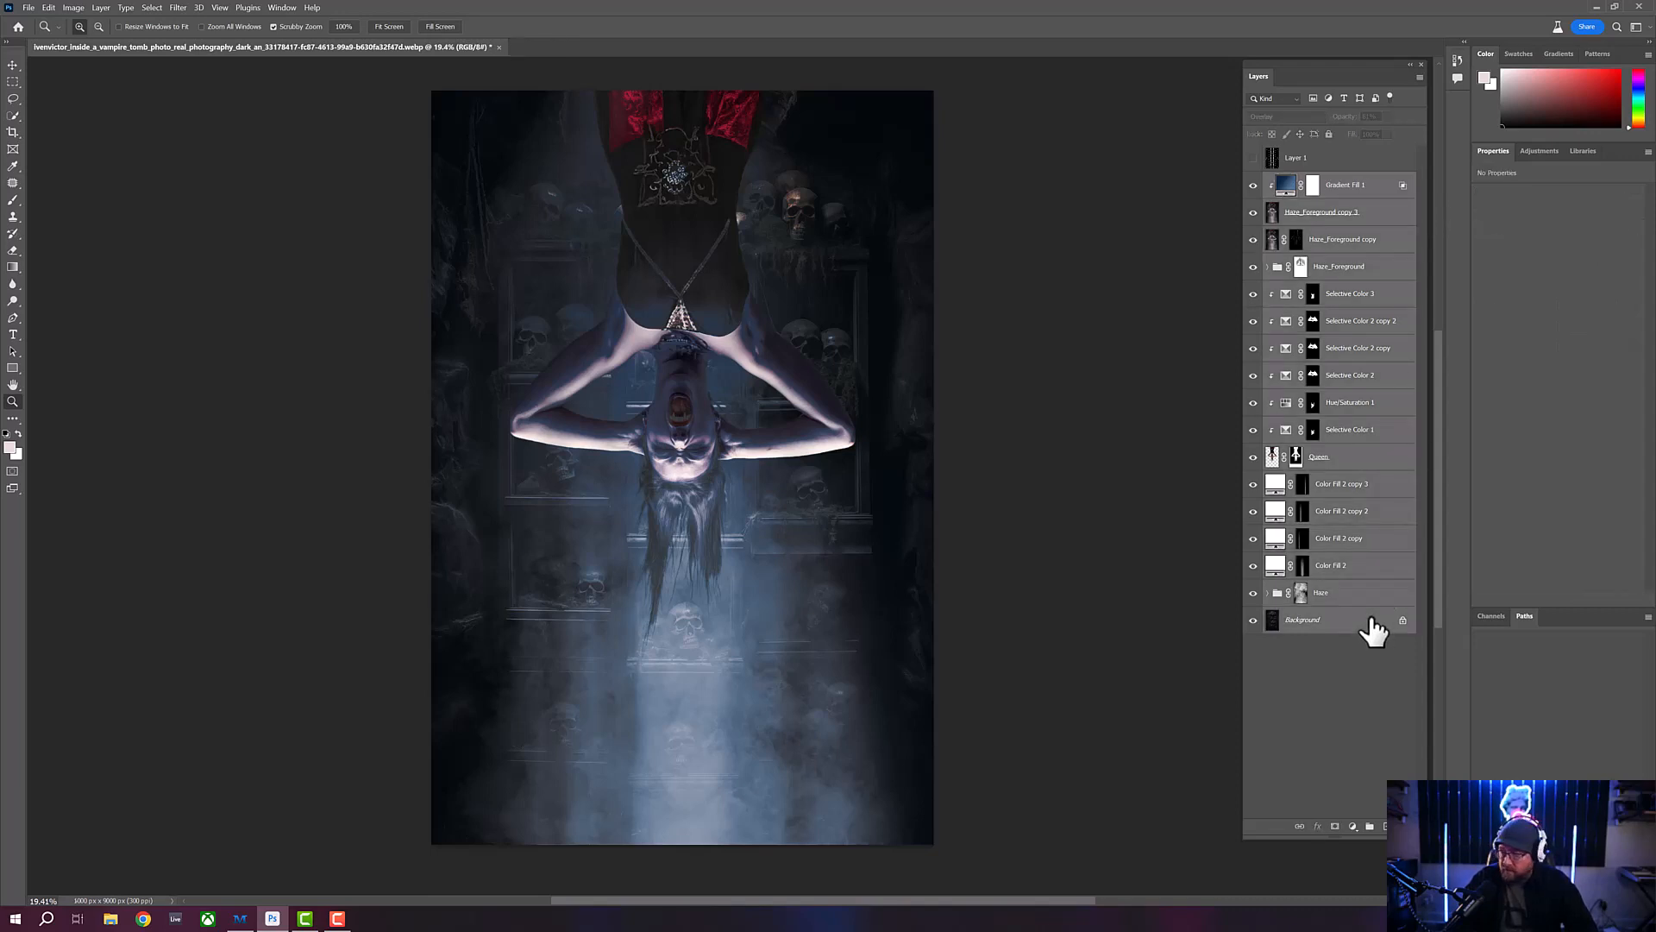
{"action": "key", "text": "ctrl+j"}
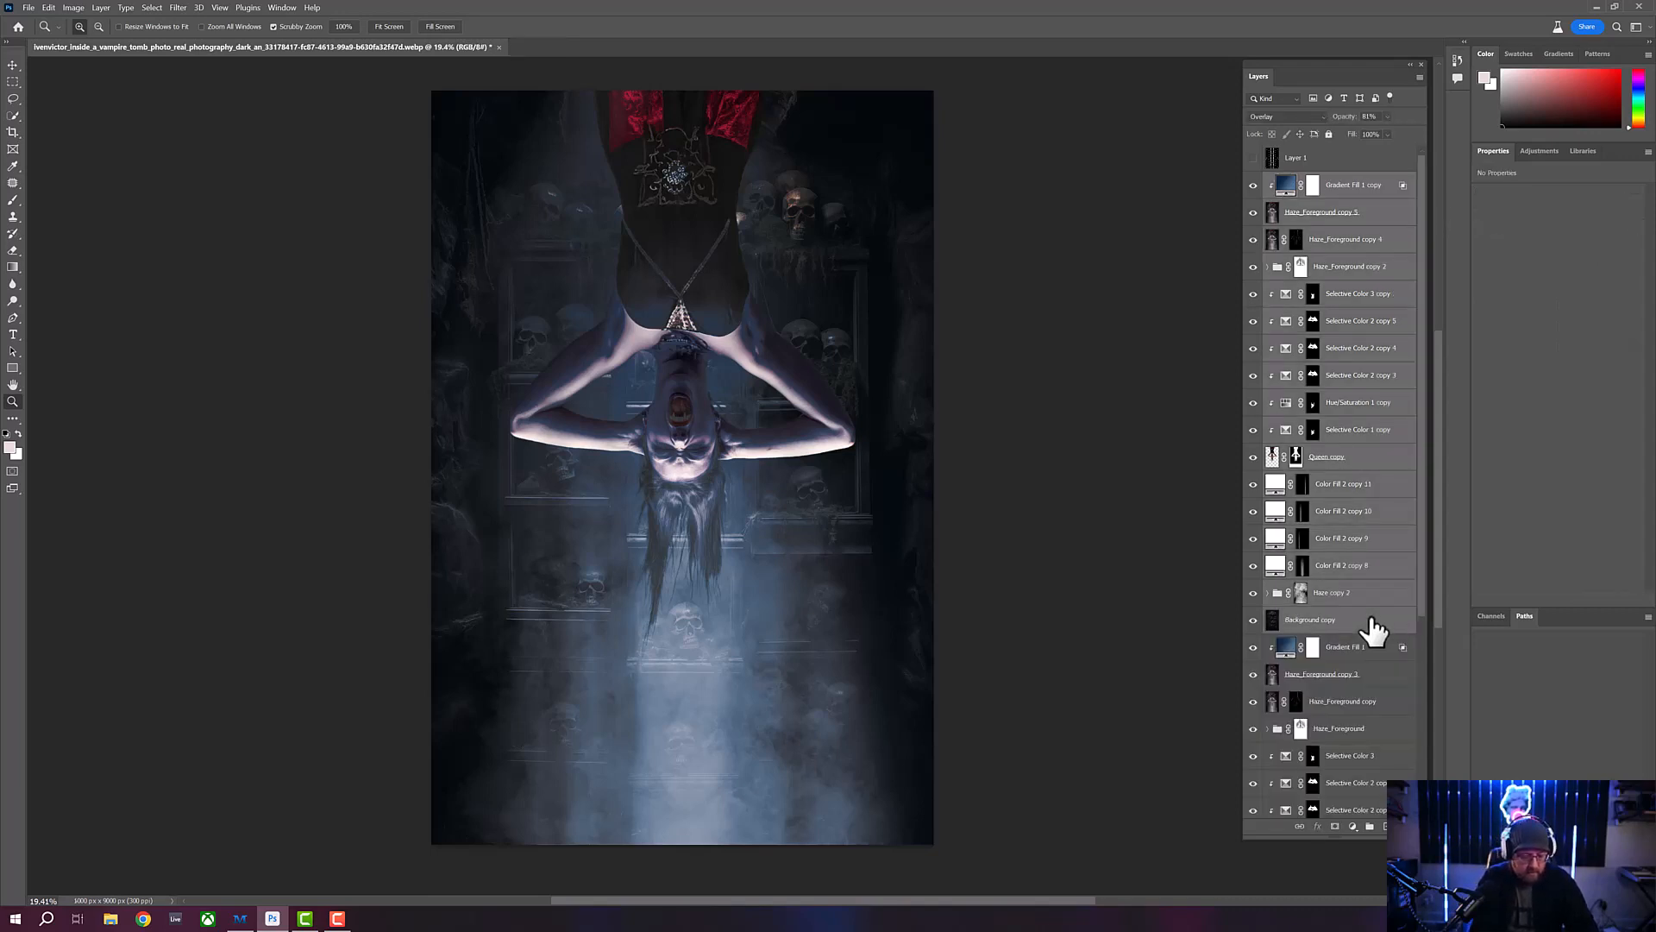
{"action": "key", "text": "ctrl+e"}
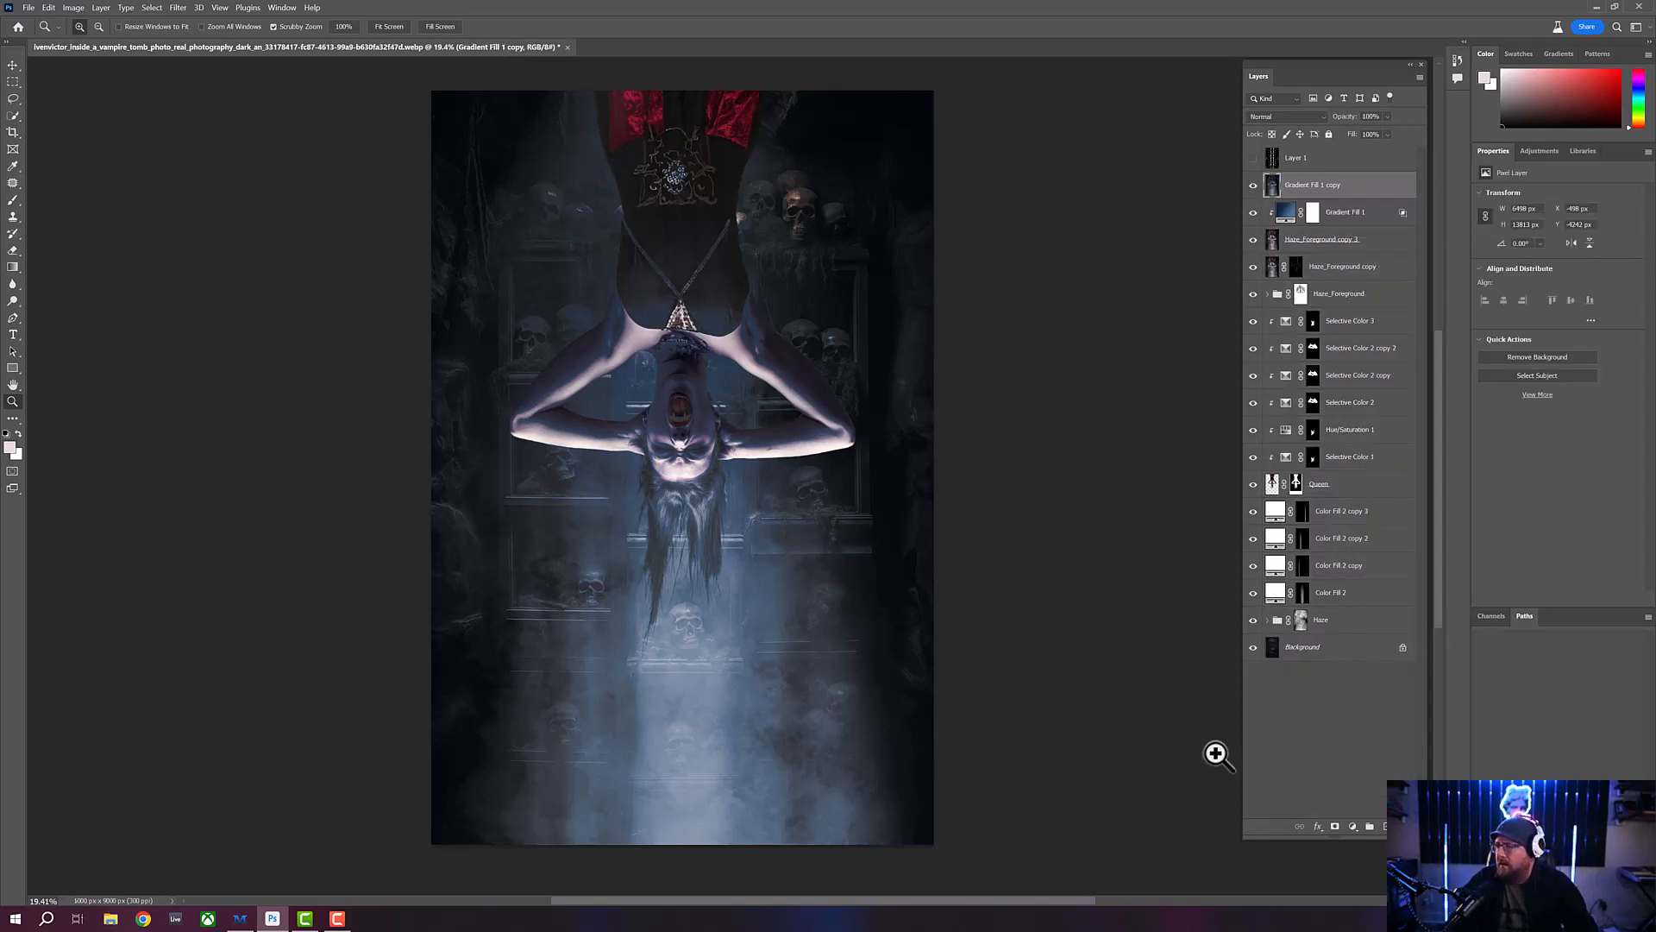
- Open the choice of new fill and adjustment layers above the merged composite copy
{"action": "left_click", "coordinate": [1352, 826]}
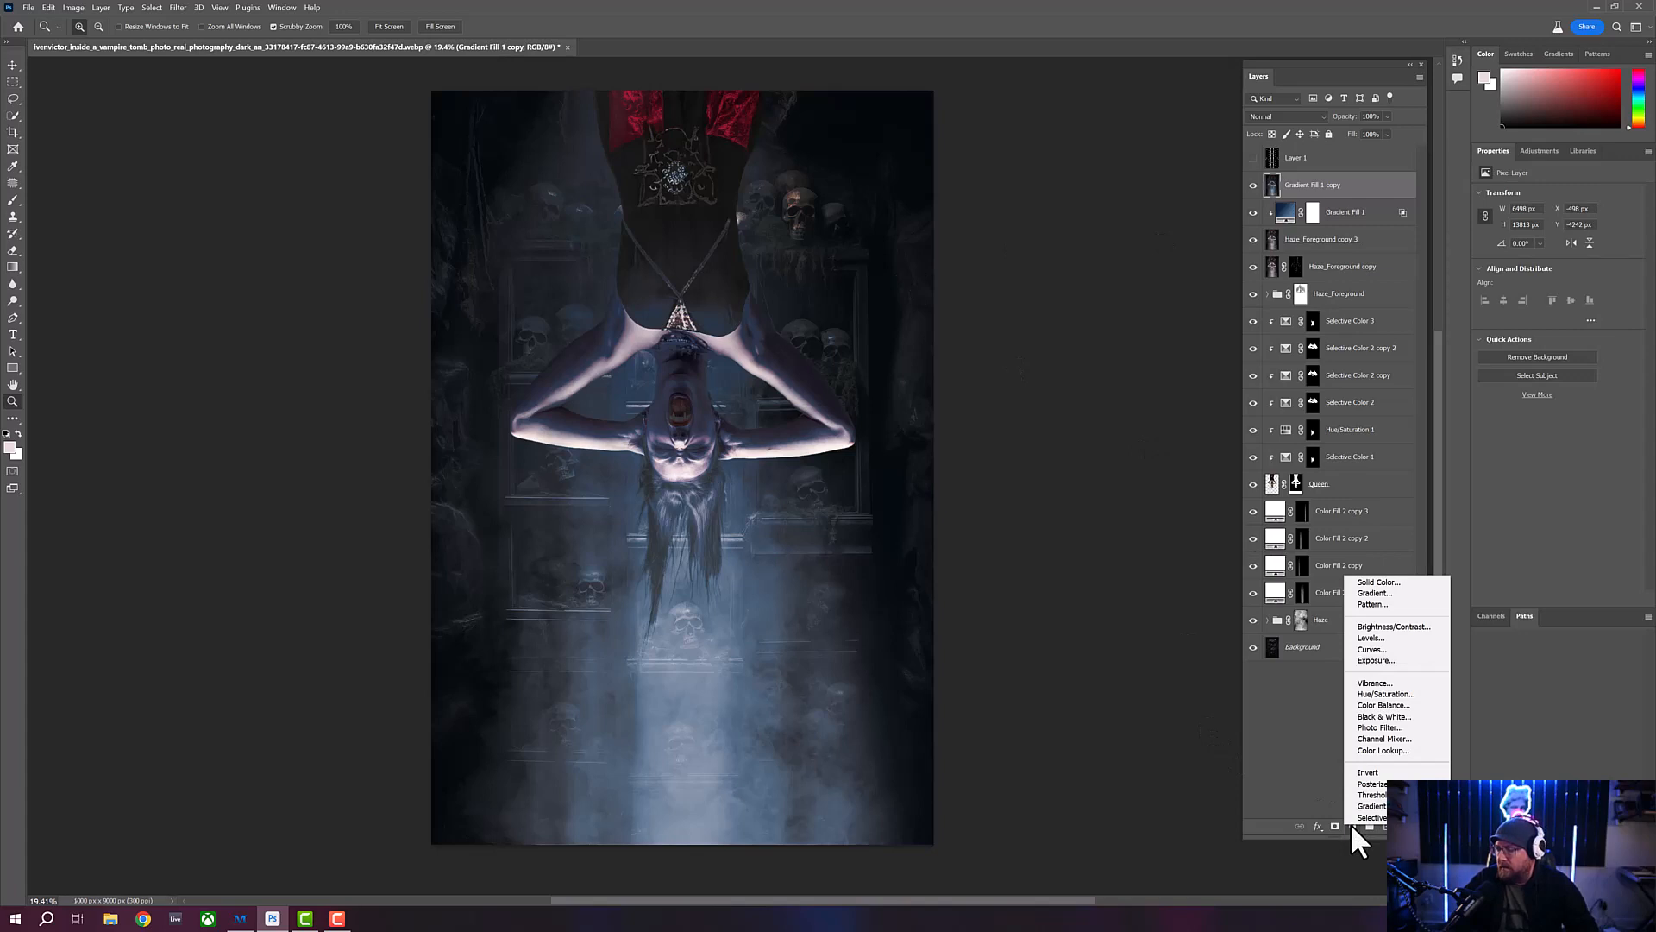
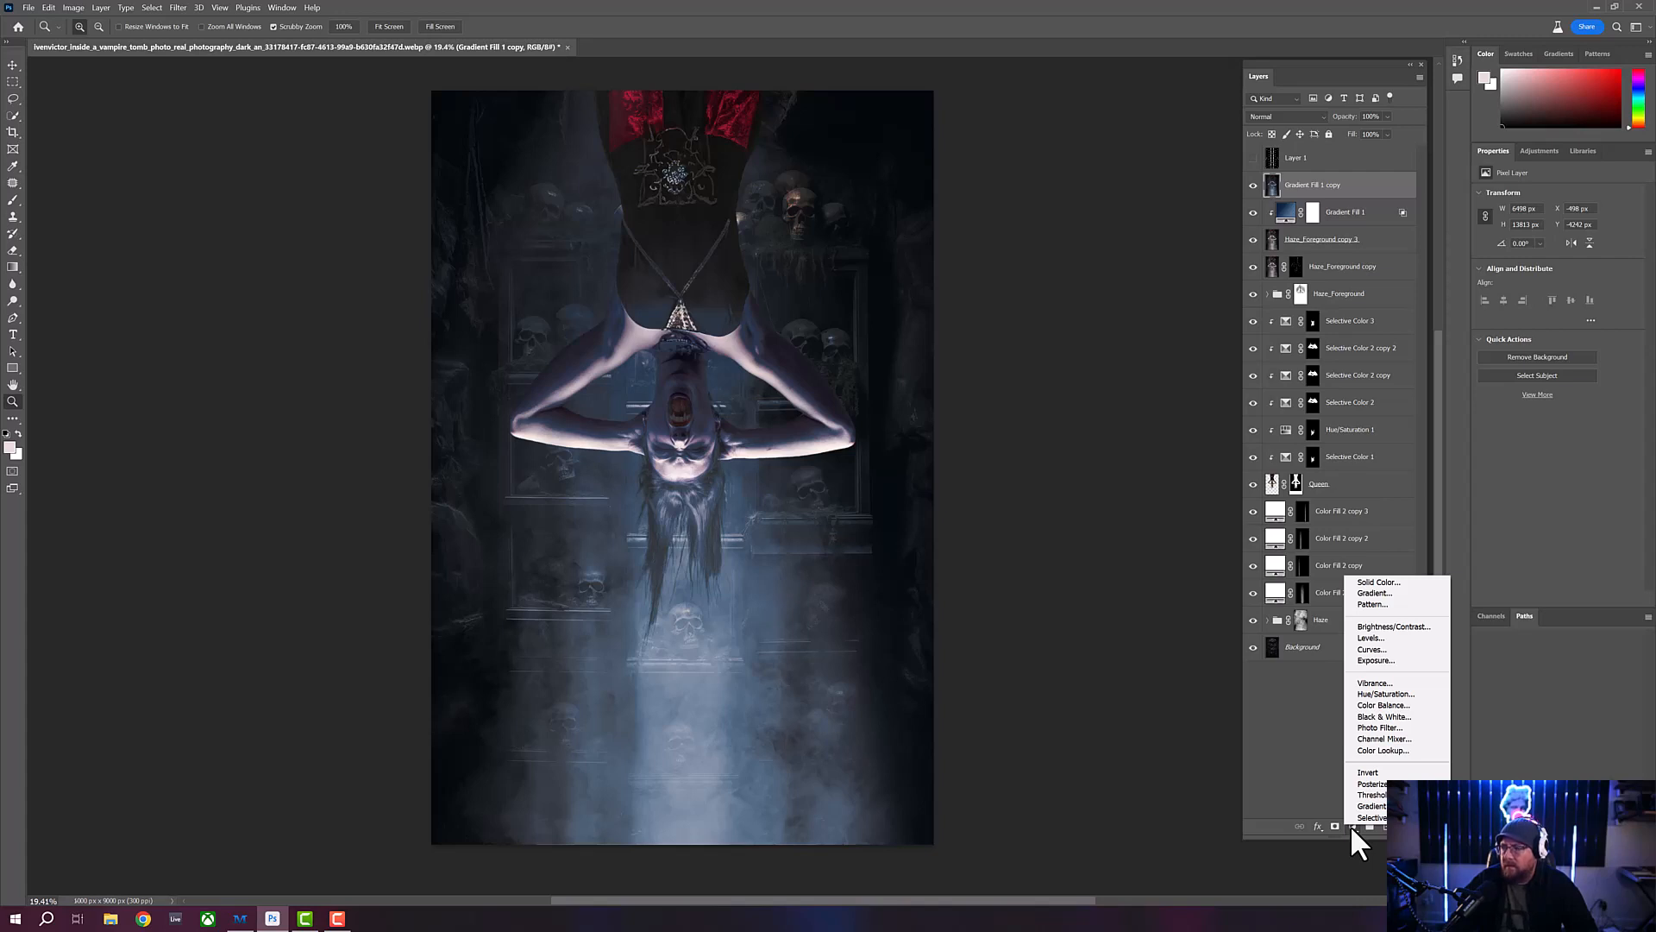
- Add a Hue/Saturation adjustment clipped to the Gradient Fill 1 copy layer and set its saturation to -100
{"action": "left_click", "coordinate": [1367, 694]}
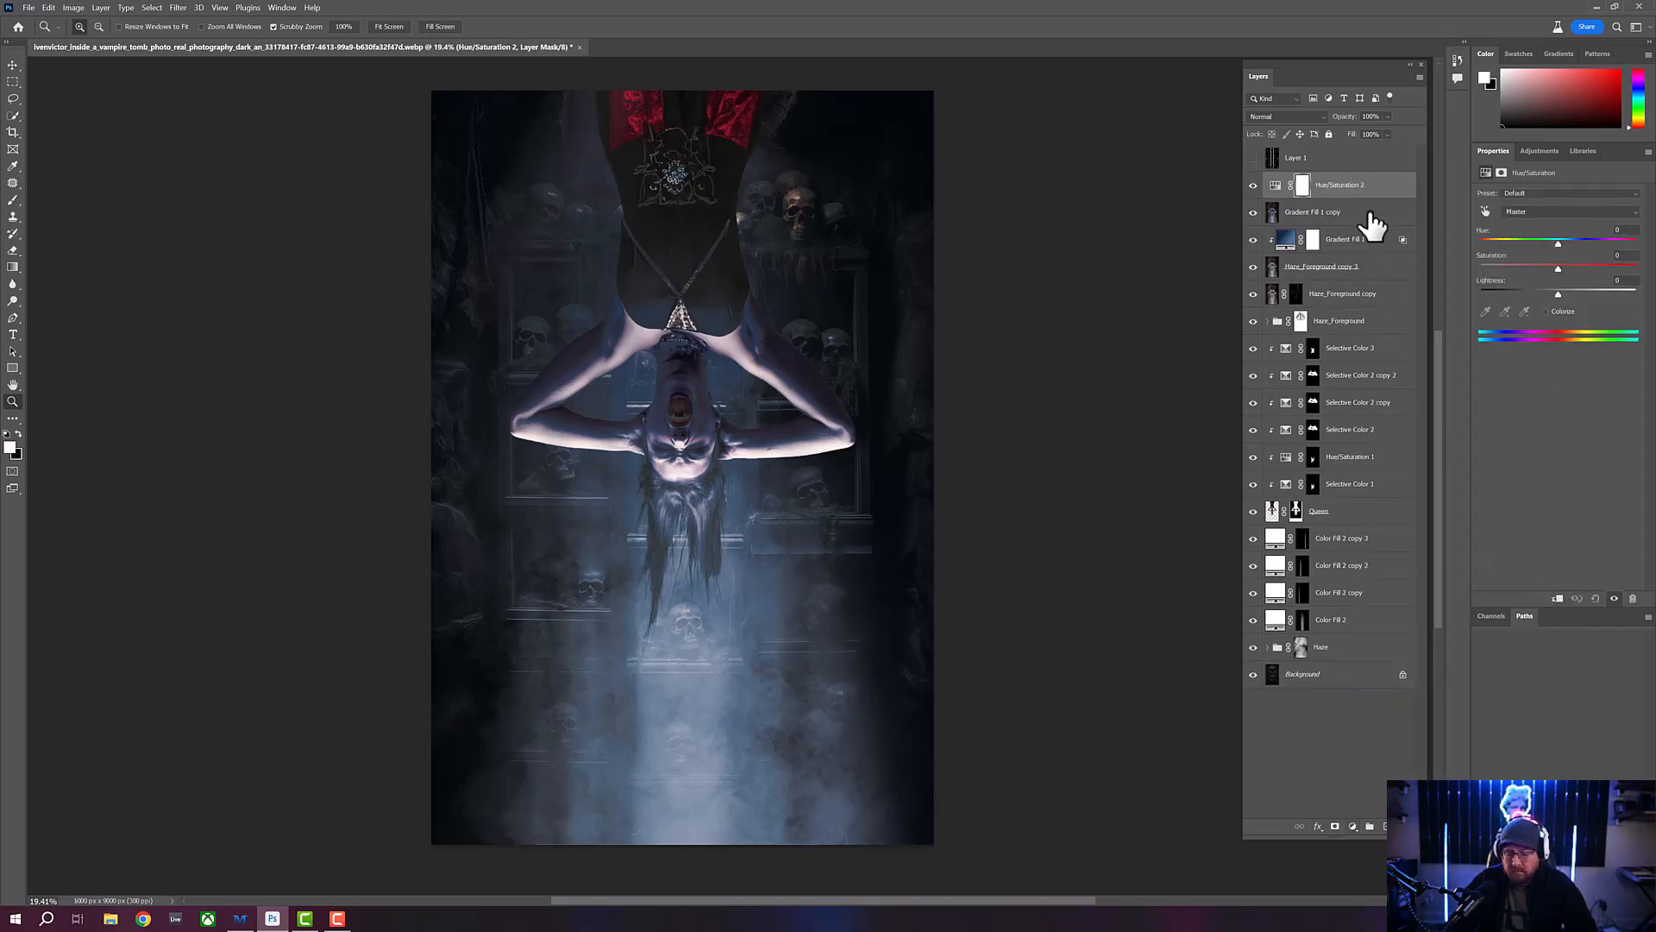
{"action": "mouse_move", "coordinate": [1354, 184]}
{"action": "left_mouse_down"}
{"action": "mouse_move", "coordinate": [1350, 220]}
{"action": "mouse_move", "coordinate": [1354, 193]}
{"action": "left_mouse_up"}
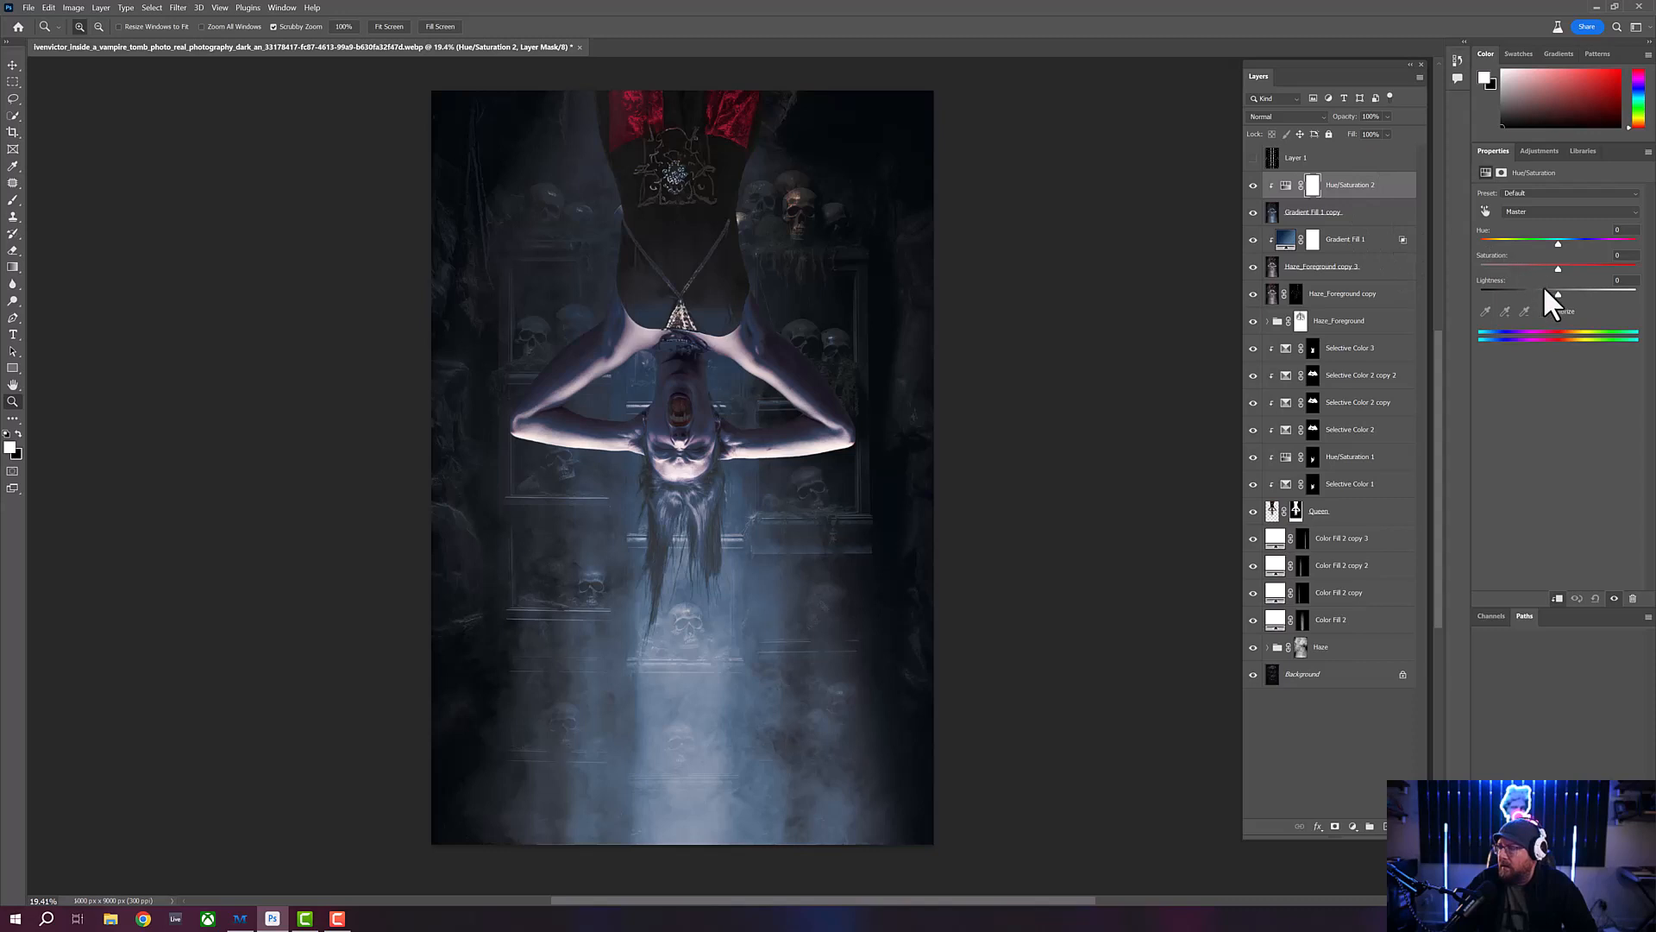
{"action": "left_click_drag", "start_coordinate": [1558, 270], "coordinate": [1472, 277]}
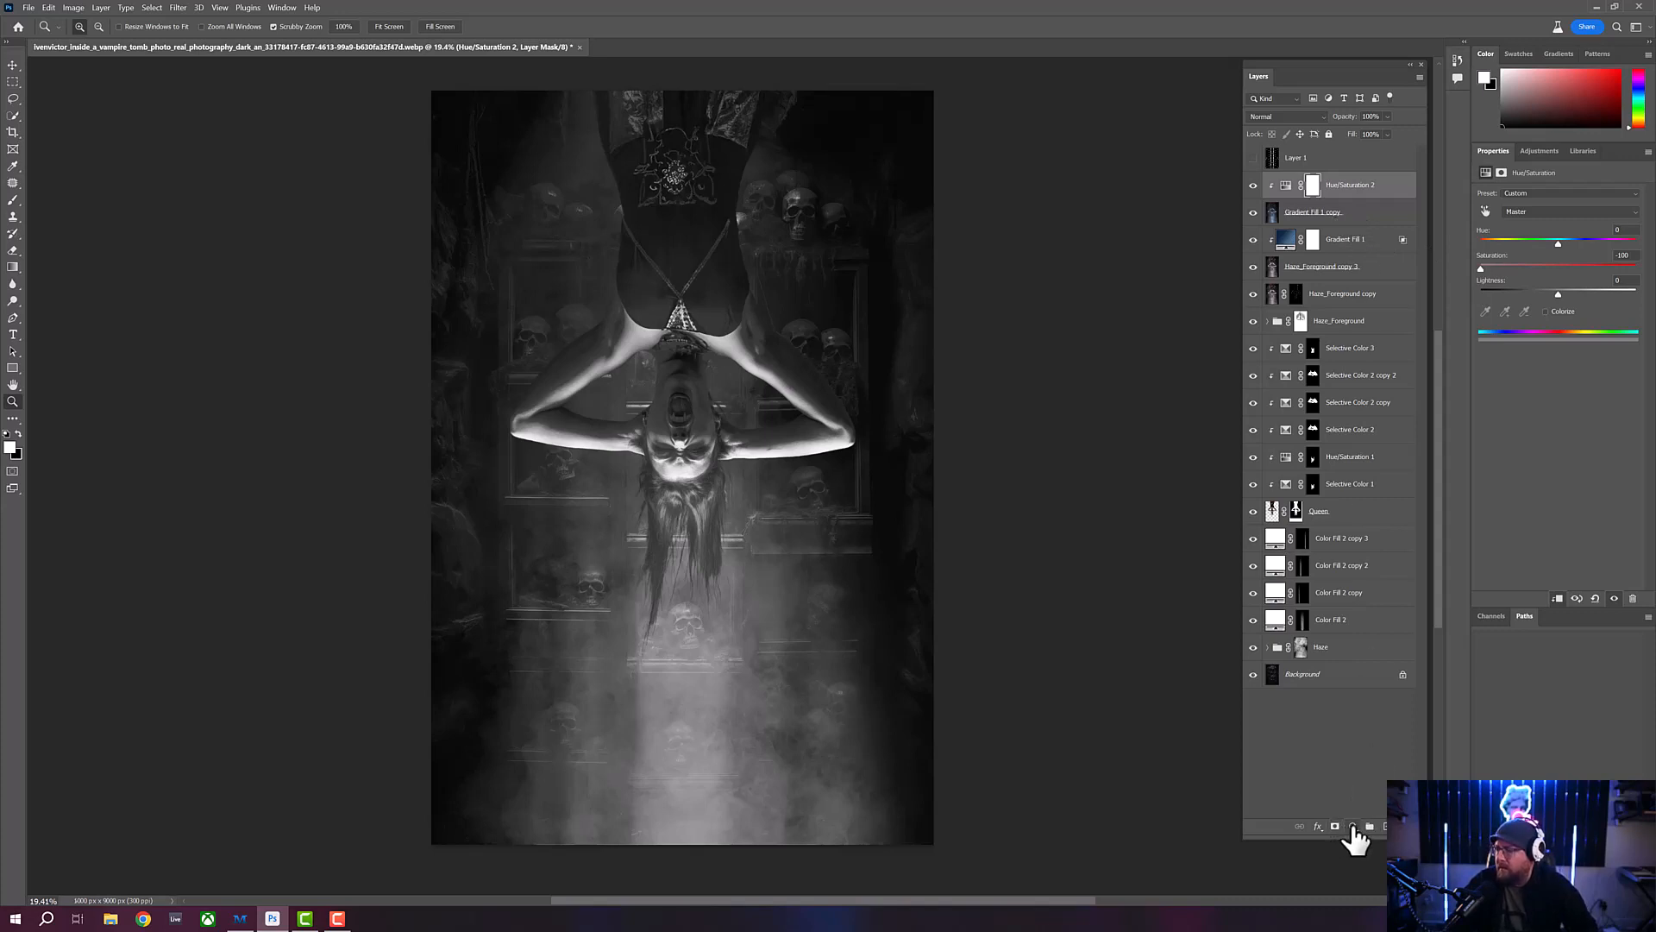
- Add a clipped Curves adjustment above Hue/Saturation 2, pulling points to input 50, output 26 and input 226, output 204
{"action": "left_click", "coordinate": [1352, 826]}
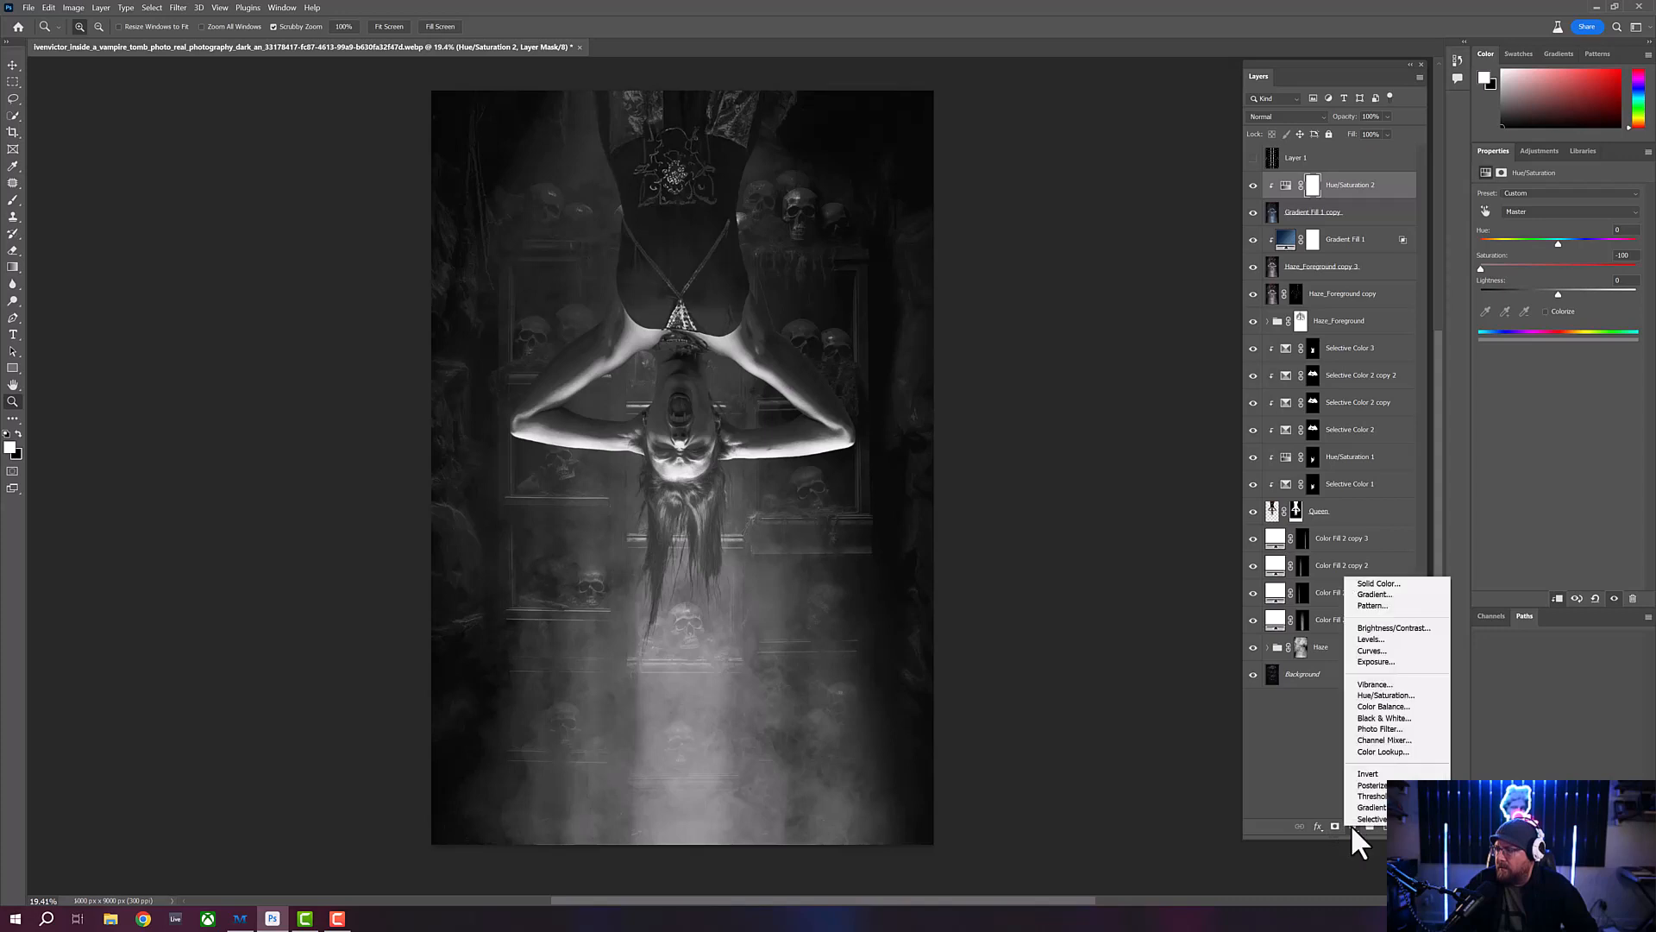
{"action": "left_click", "coordinate": [1372, 651]}
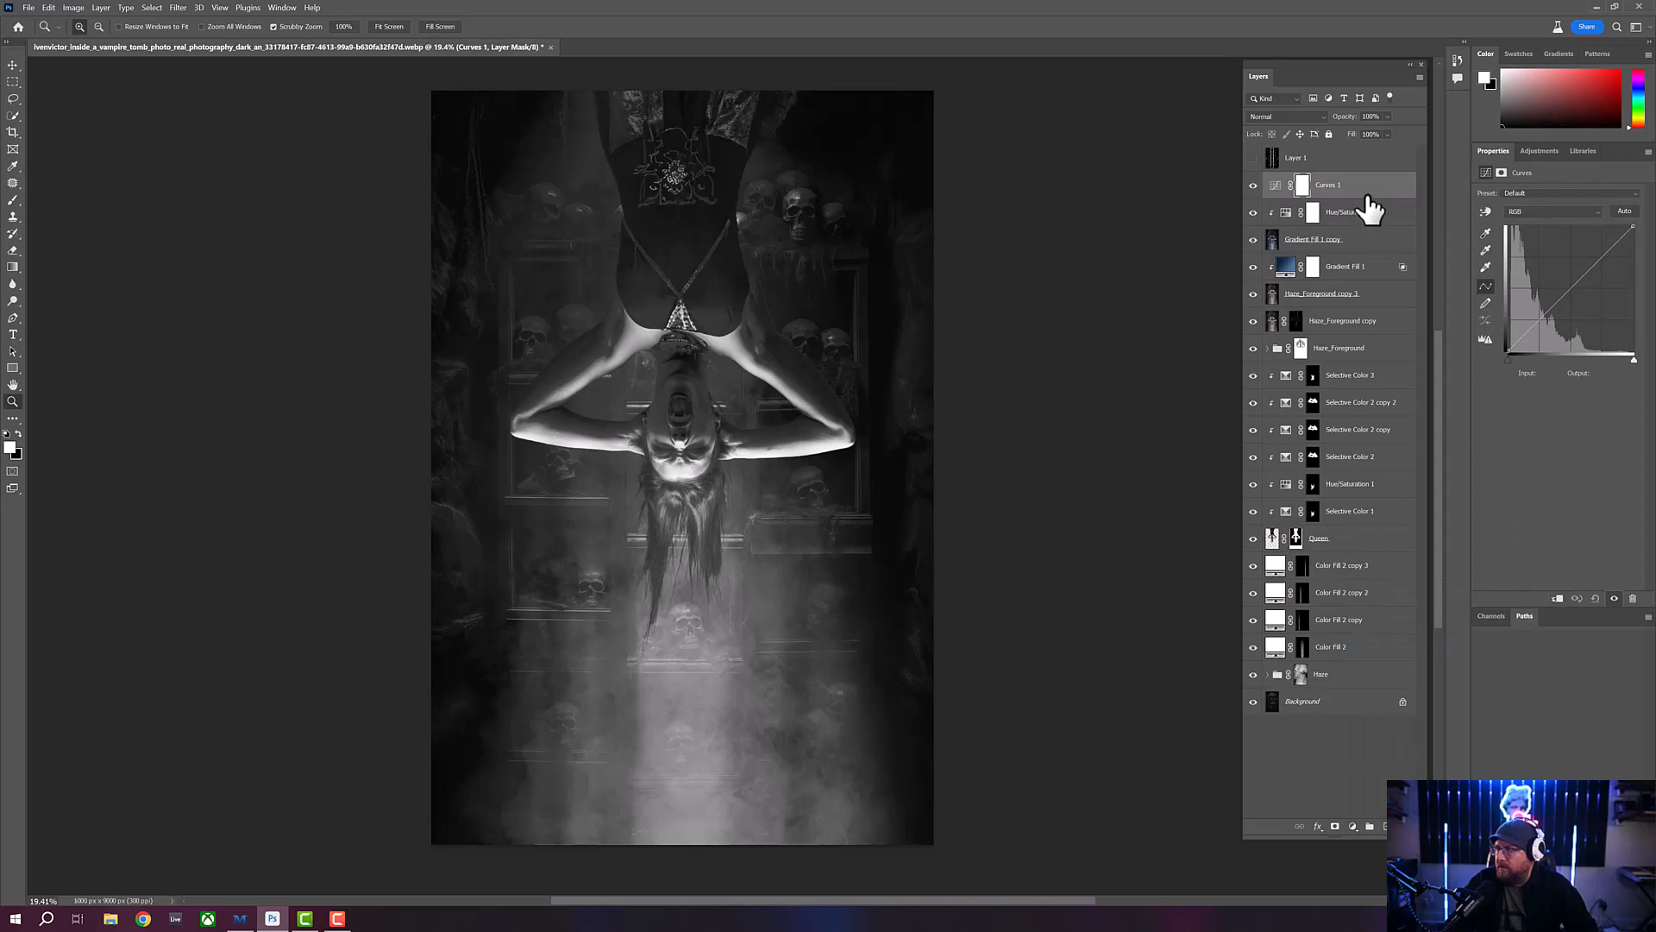
{"action": "left_click", "coordinate": [1372, 198], "text": "alt"}
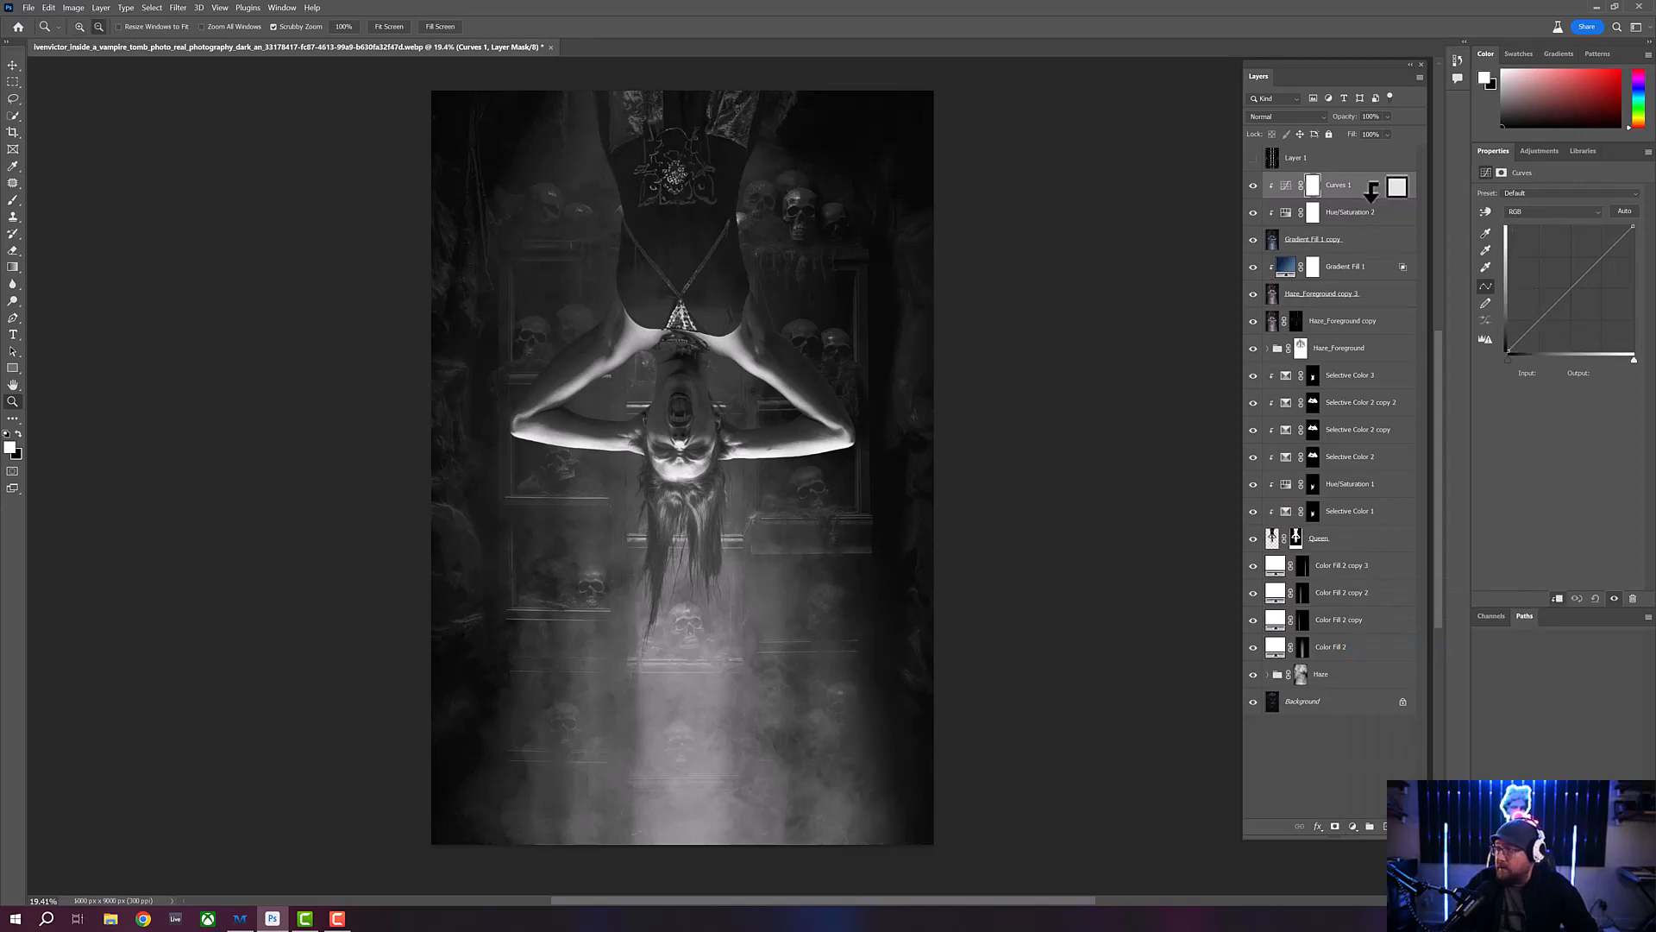
{"action": "left_click_drag", "start_coordinate": [1532, 326], "coordinate": [1534, 337]}
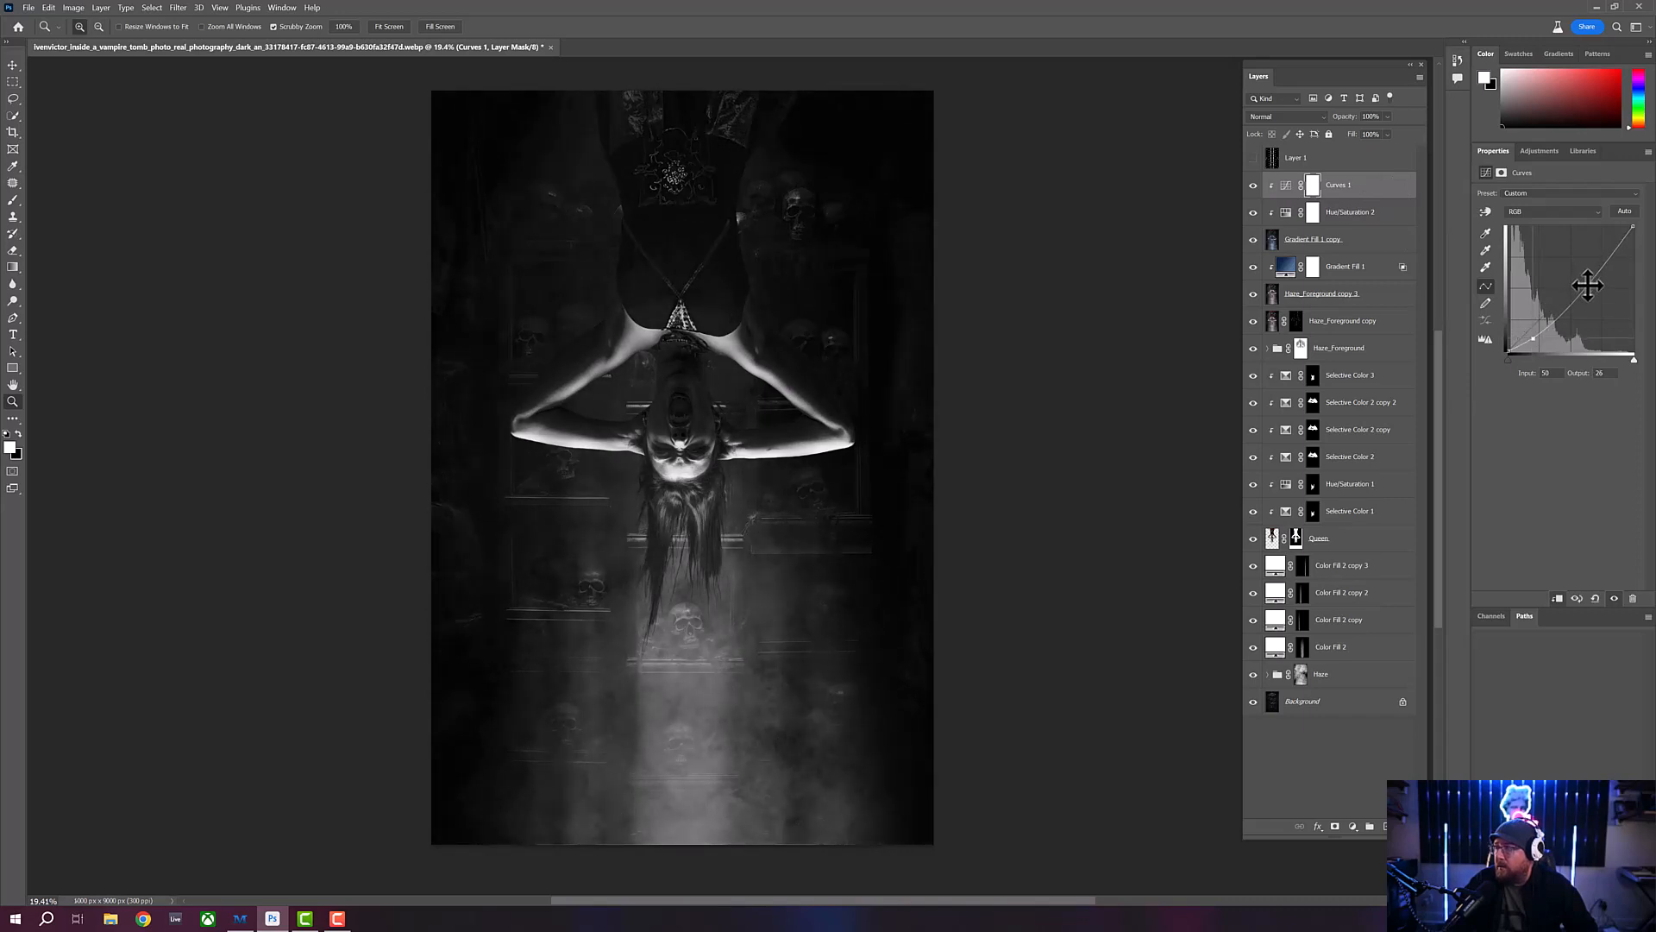
{"action": "left_click_drag", "start_coordinate": [1590, 281], "coordinate": [1619, 253]}
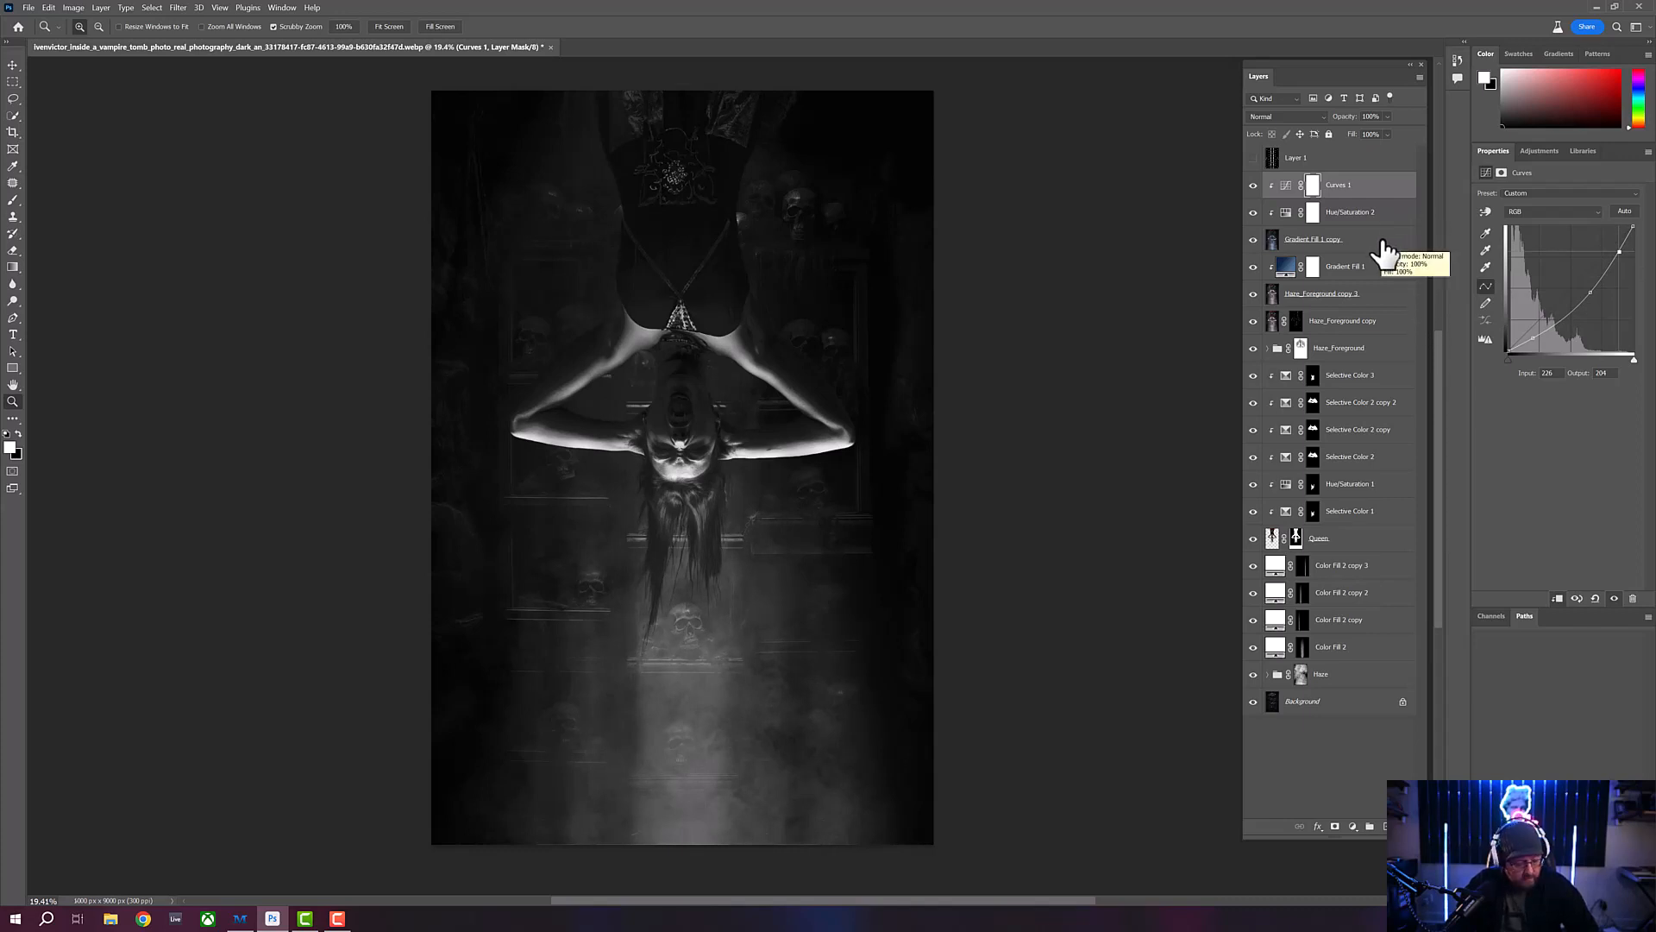
- Merge the Curves and Hue/Saturation adjustments with the Gradient Fill 1 copy layer and set the merged layer's blend mode to Multiply
{"action": "left_click", "coordinate": [1384, 251], "text": "shift"}
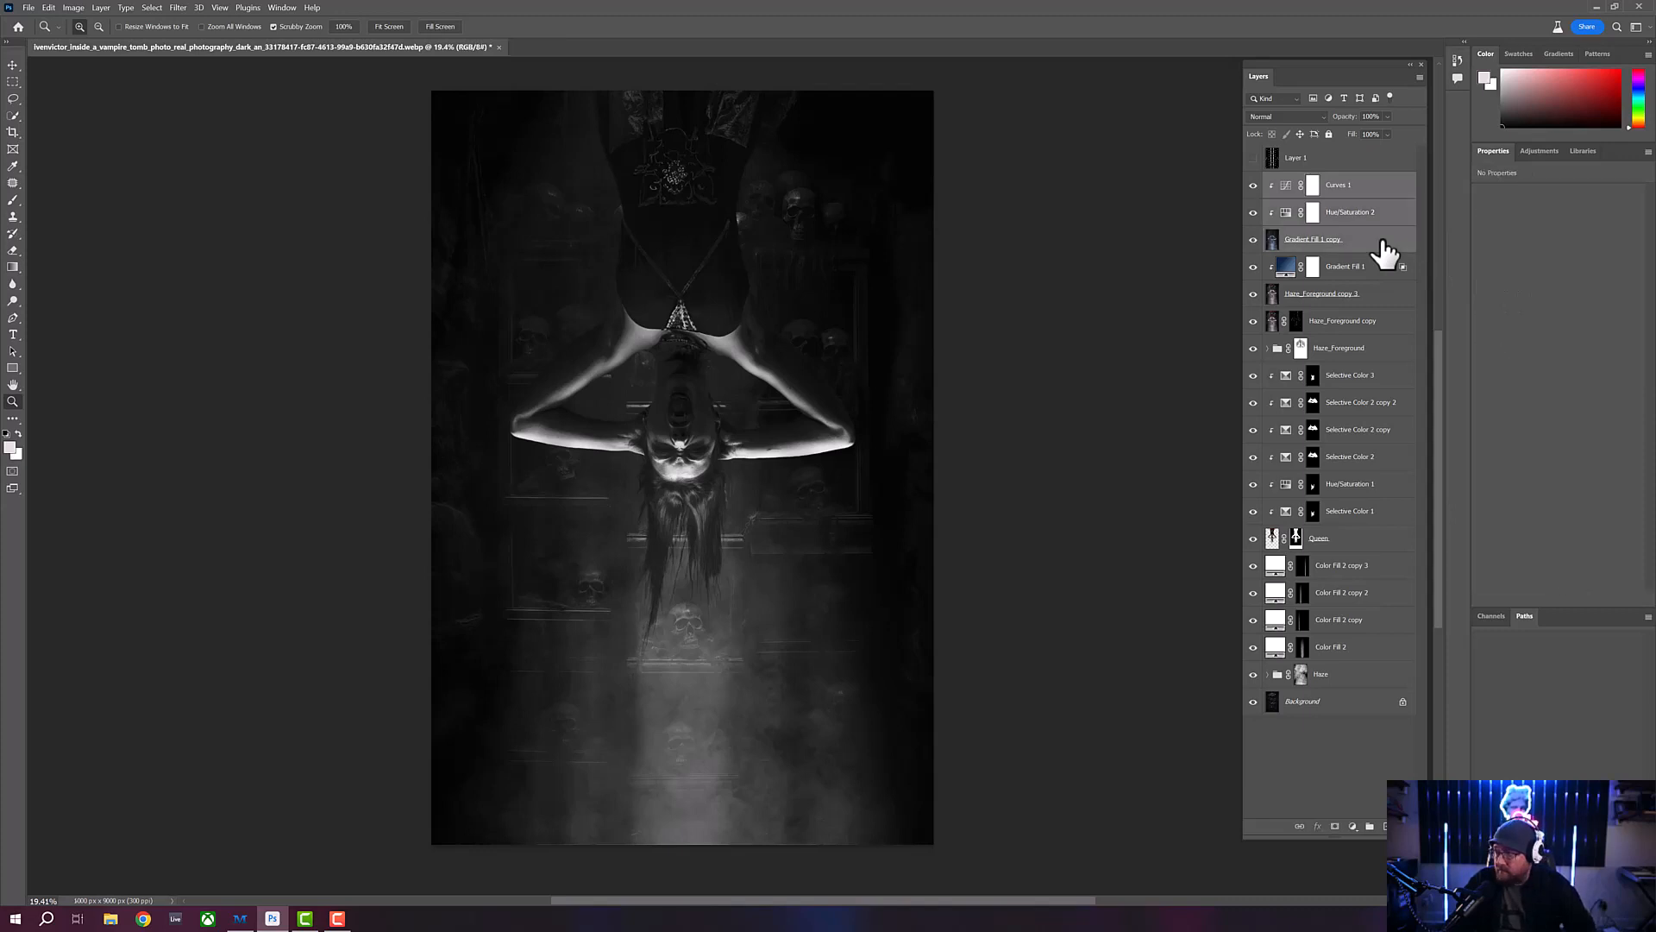
{"action": "key", "text": "ctrl+e"}
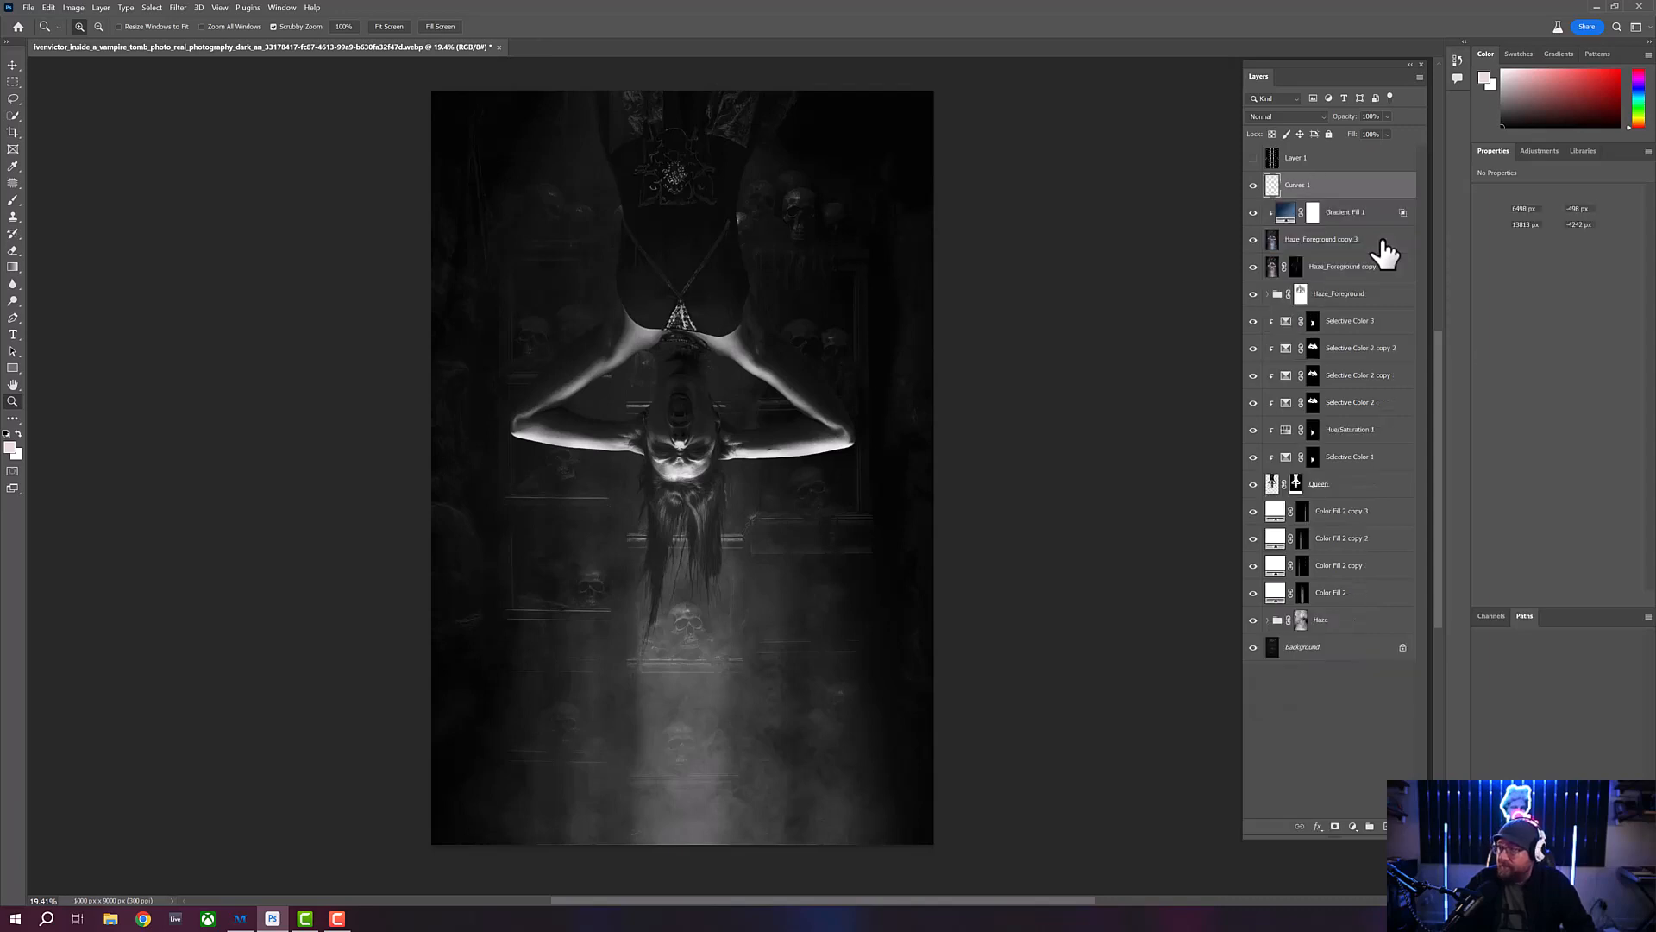
{"action": "left_click", "coordinate": [1308, 115]}
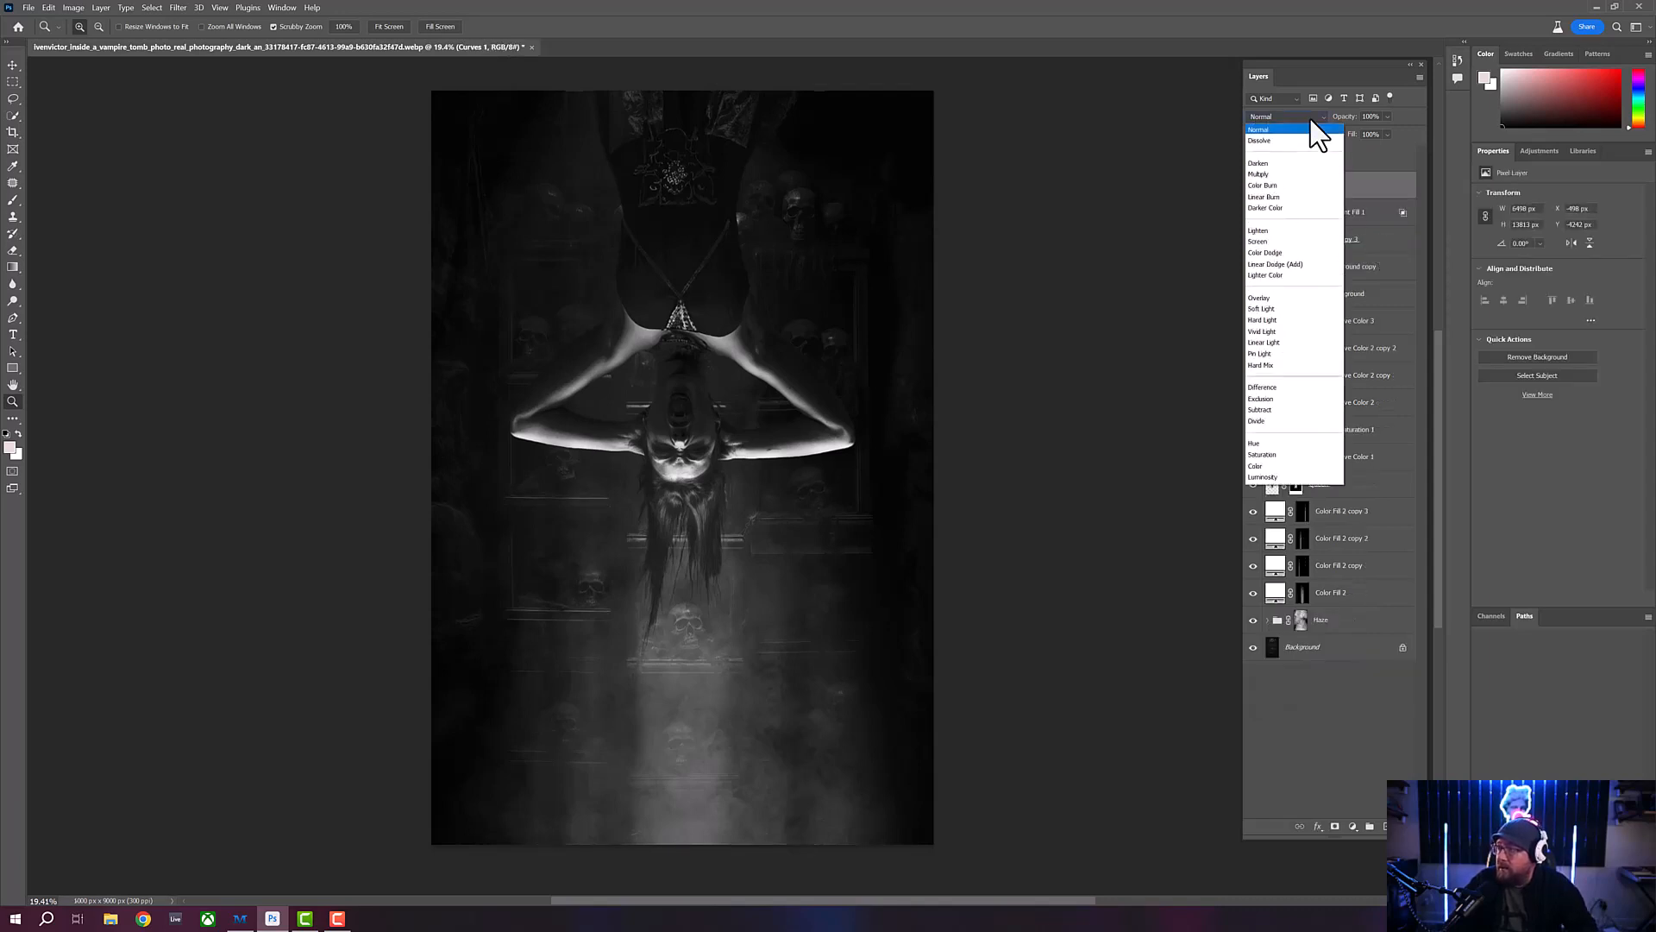
{"action": "left_click", "coordinate": [1308, 115]}
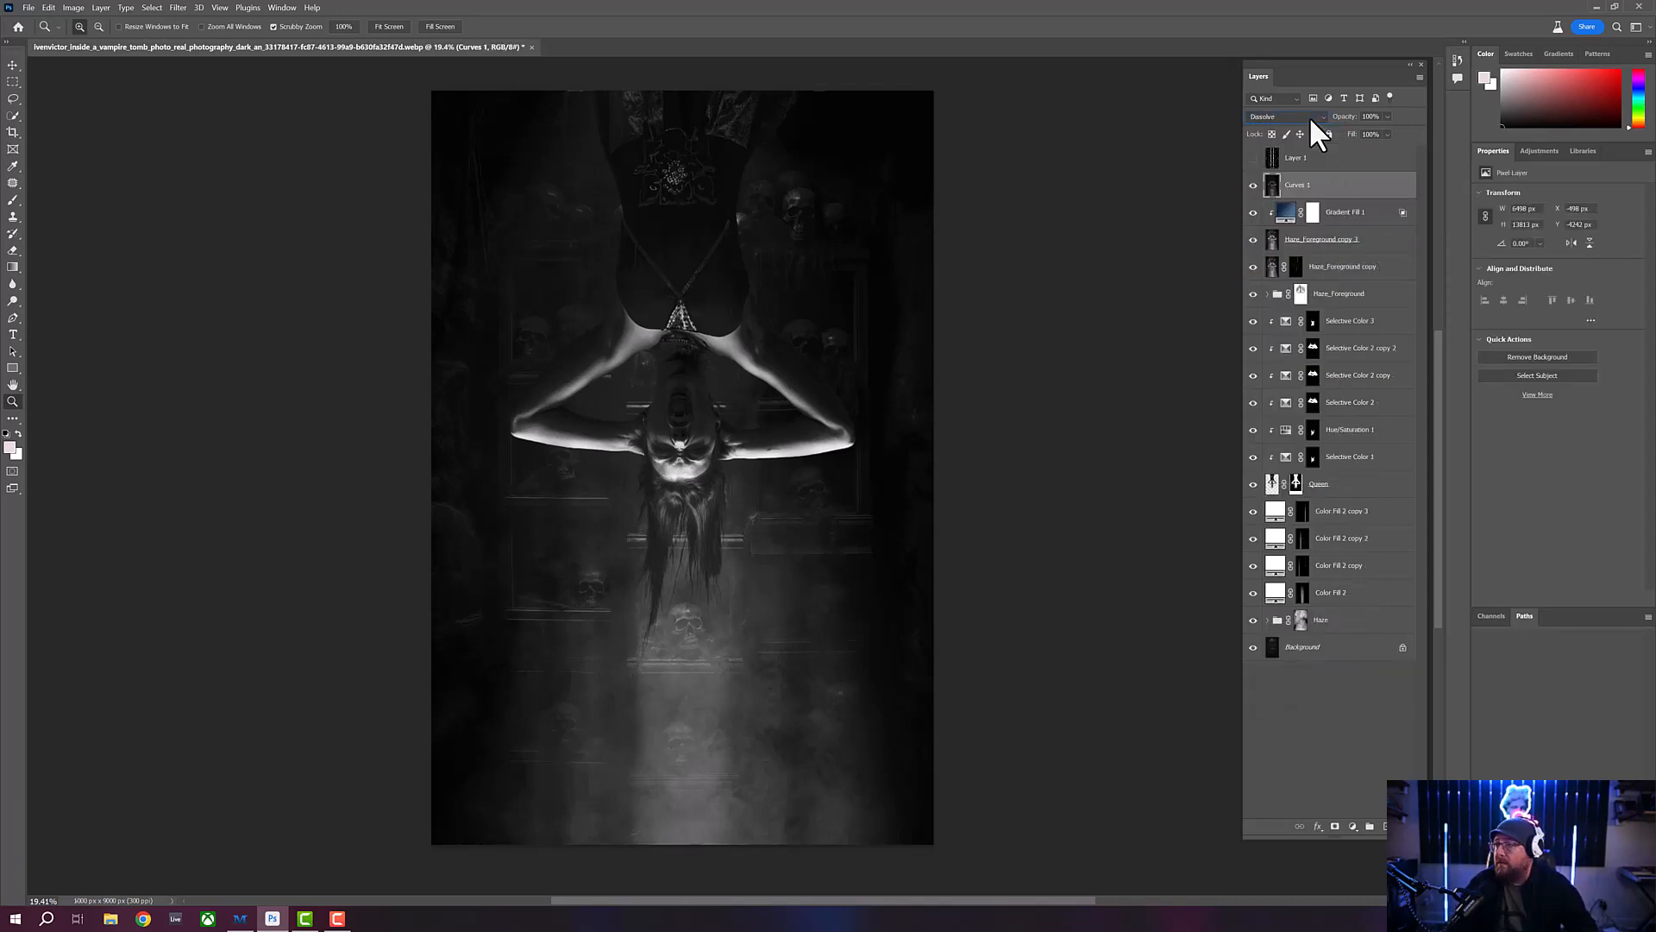
{"action": "key", "text": "Down"}
{"action": "key", "text": "Down"}
{"action": "key", "text": "Down"}
{"action": "key", "text": "Down"}
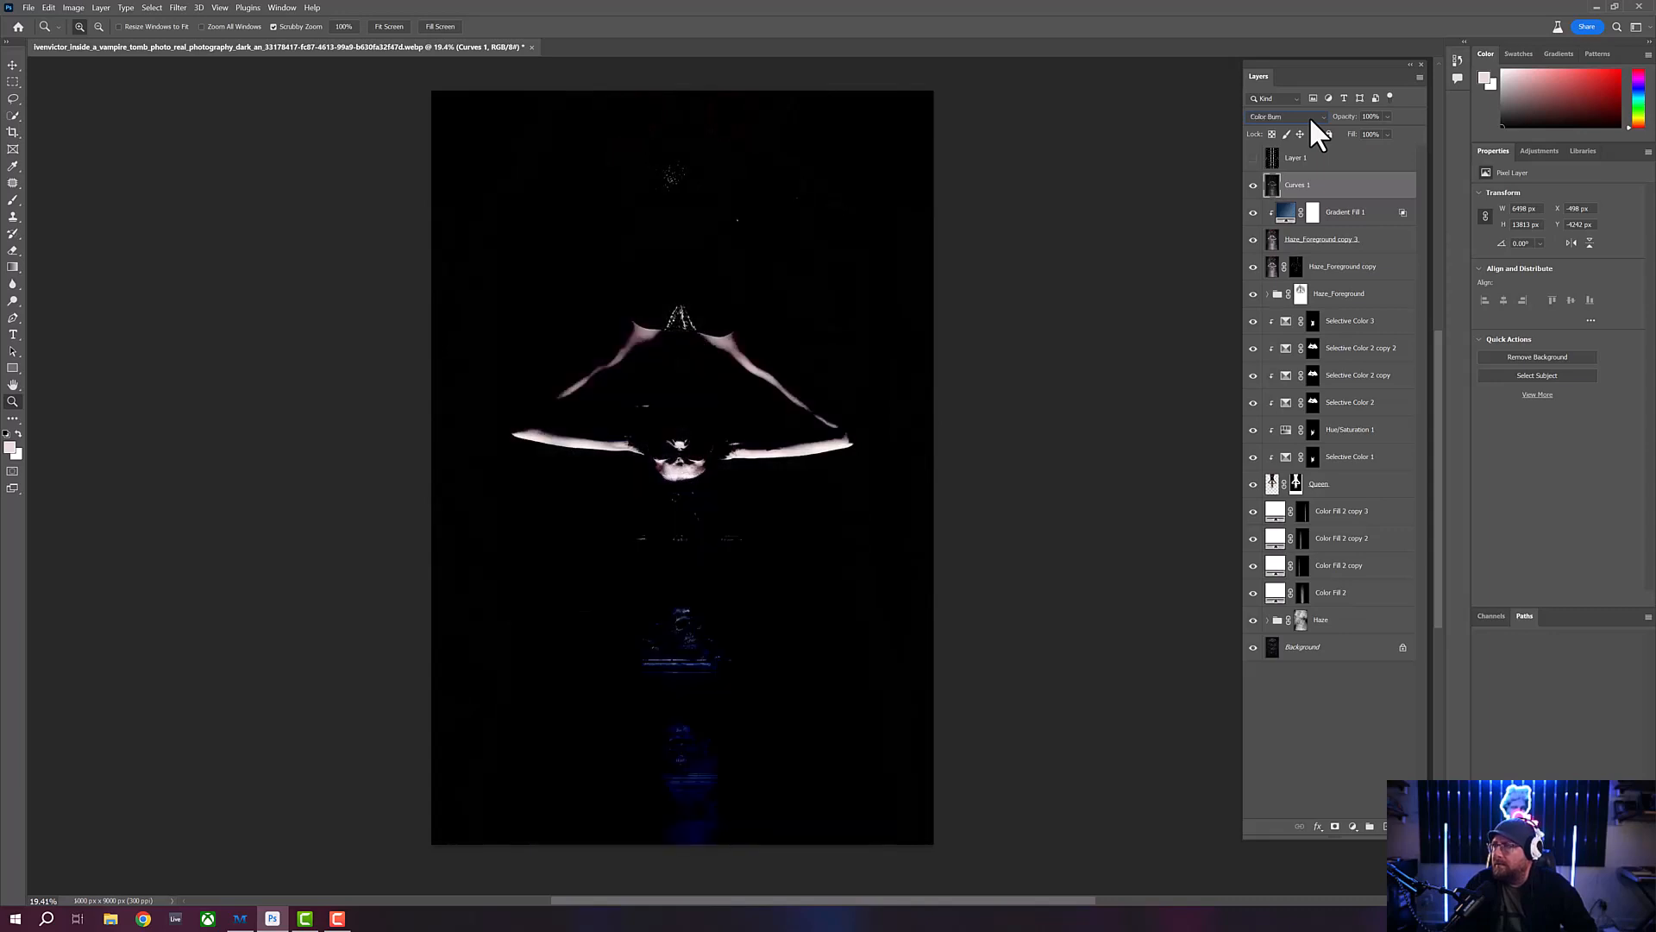
{"action": "key", "text": "Up"}
{"action": "key", "text": "Down"}
{"action": "key", "text": "Down"}
{"action": "key", "text": "Down"}
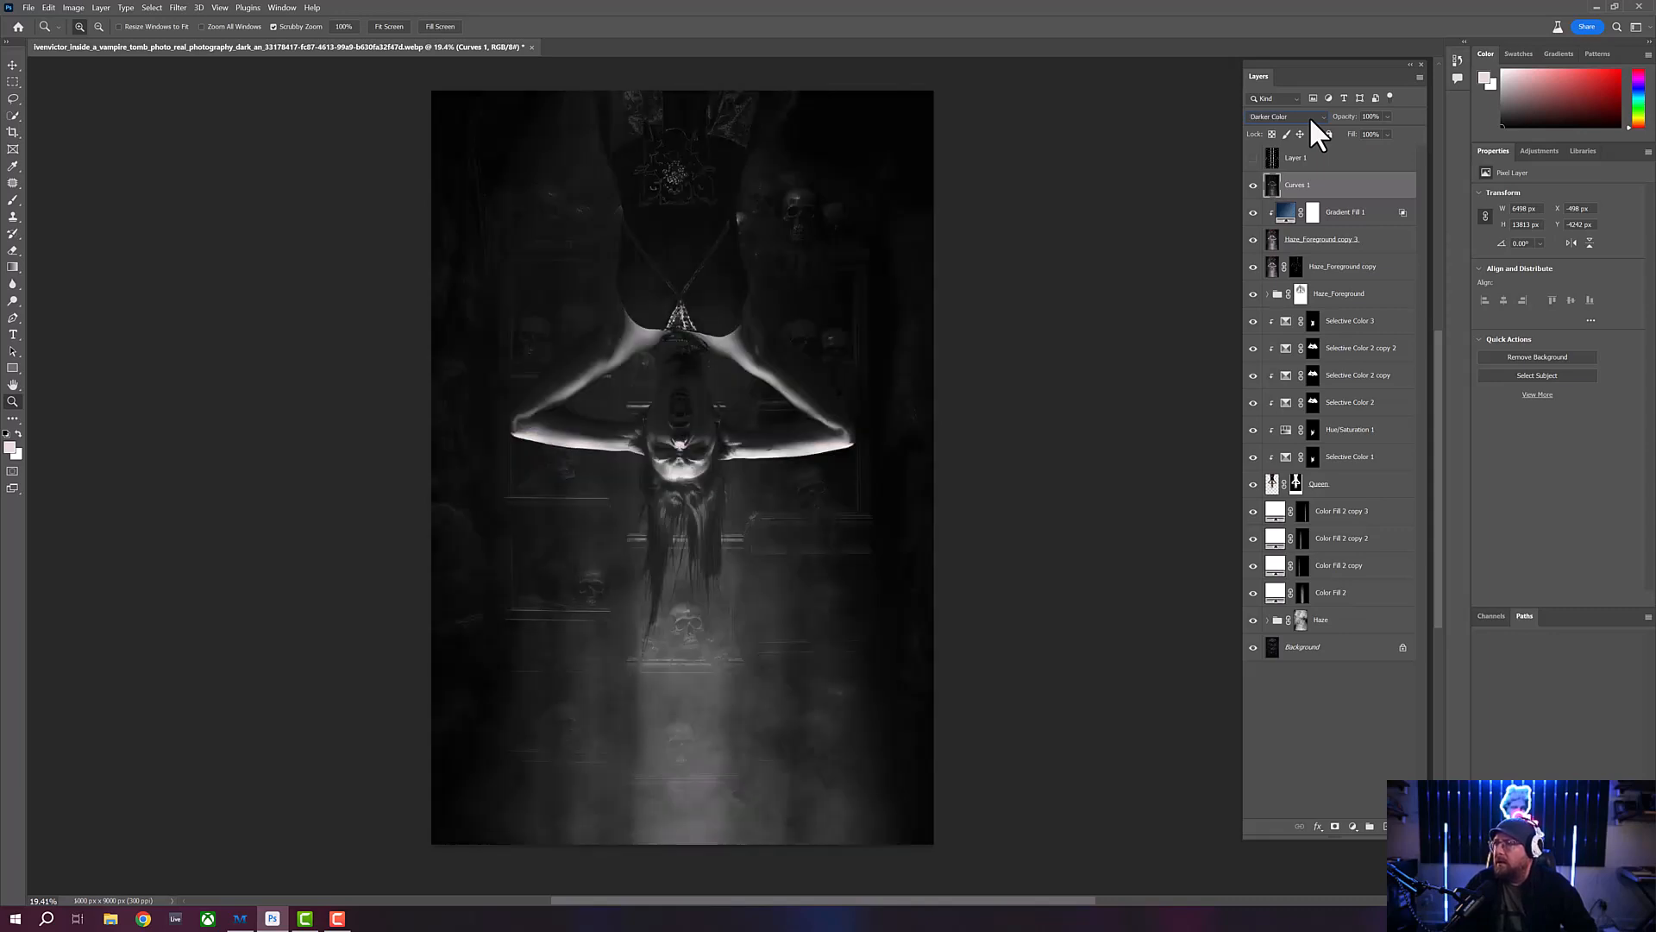
{"action": "key", "text": "Up"}
{"action": "key", "text": "Up"}
{"action": "key", "text": "Up"}
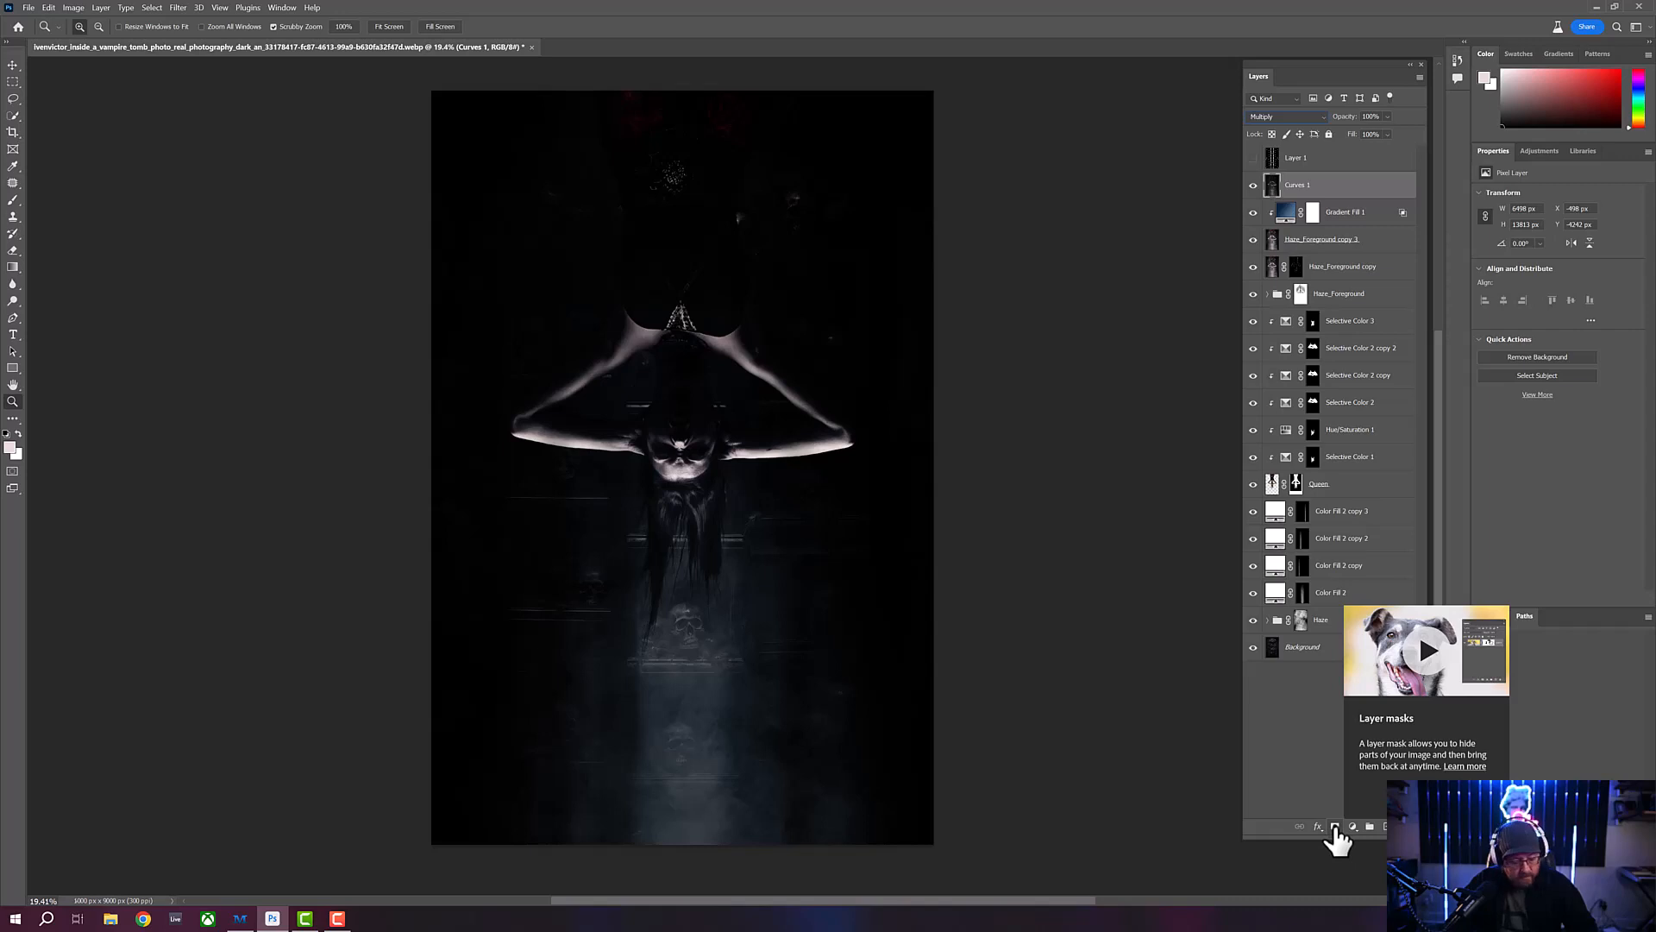
- Give the Multiply layer a black mask and paint it white over the upper torso with a large Soft Round brush at 10% opacity
{"action": "left_click", "coordinate": [1335, 829], "text": "alt"}
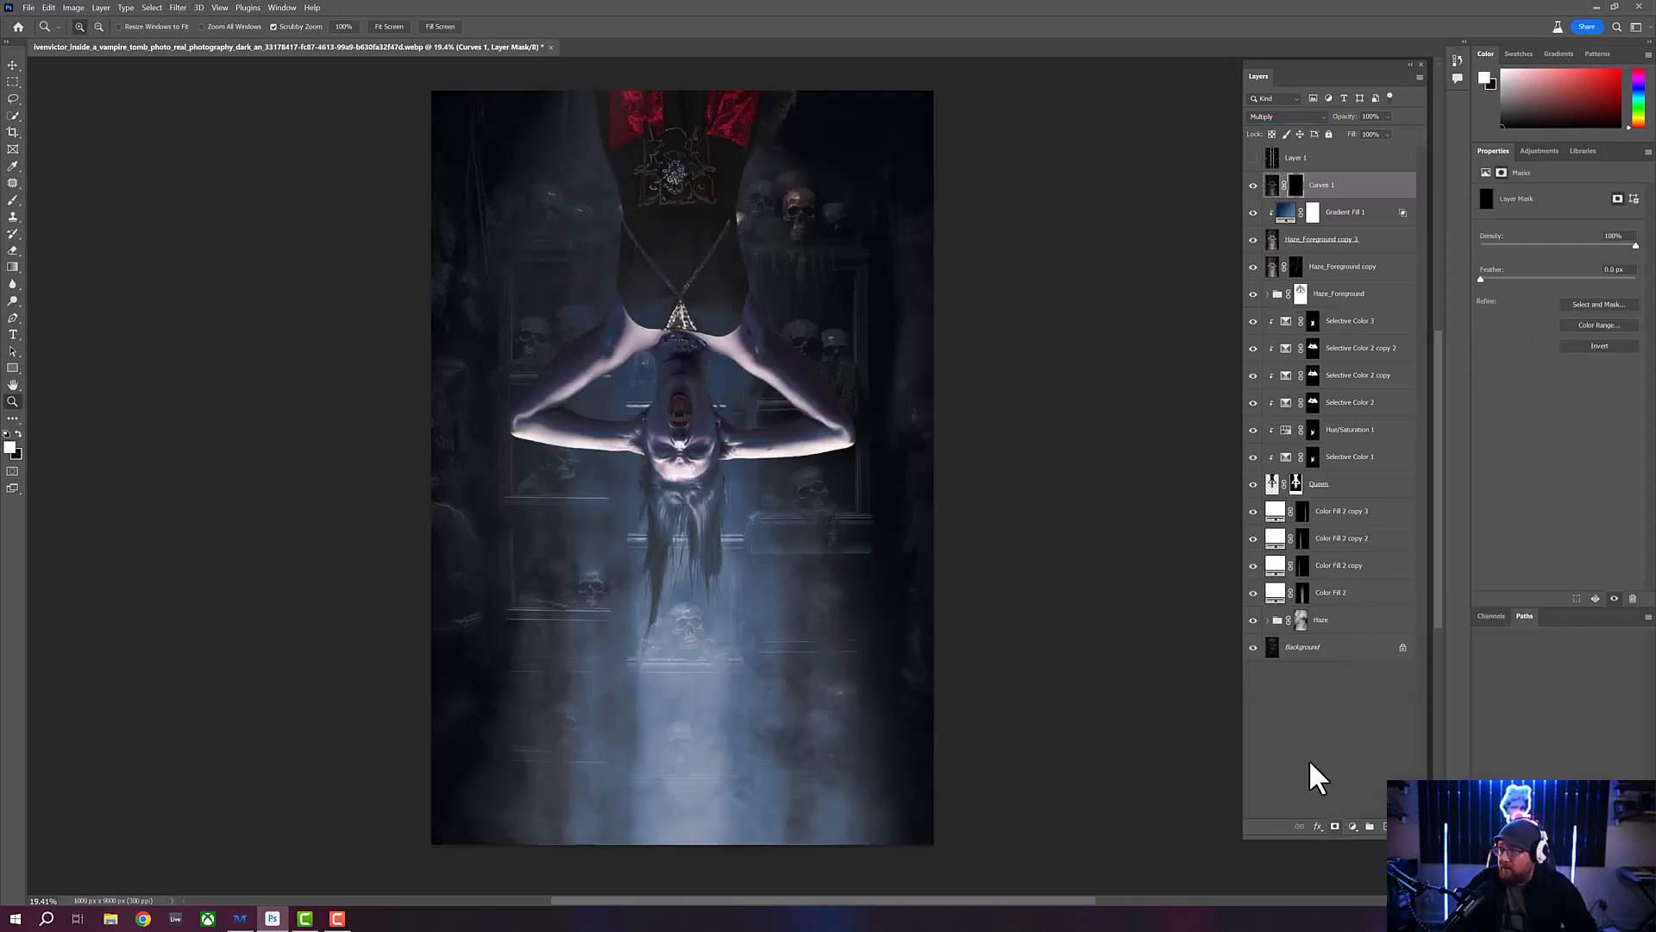
{"action": "key", "text": "b"}
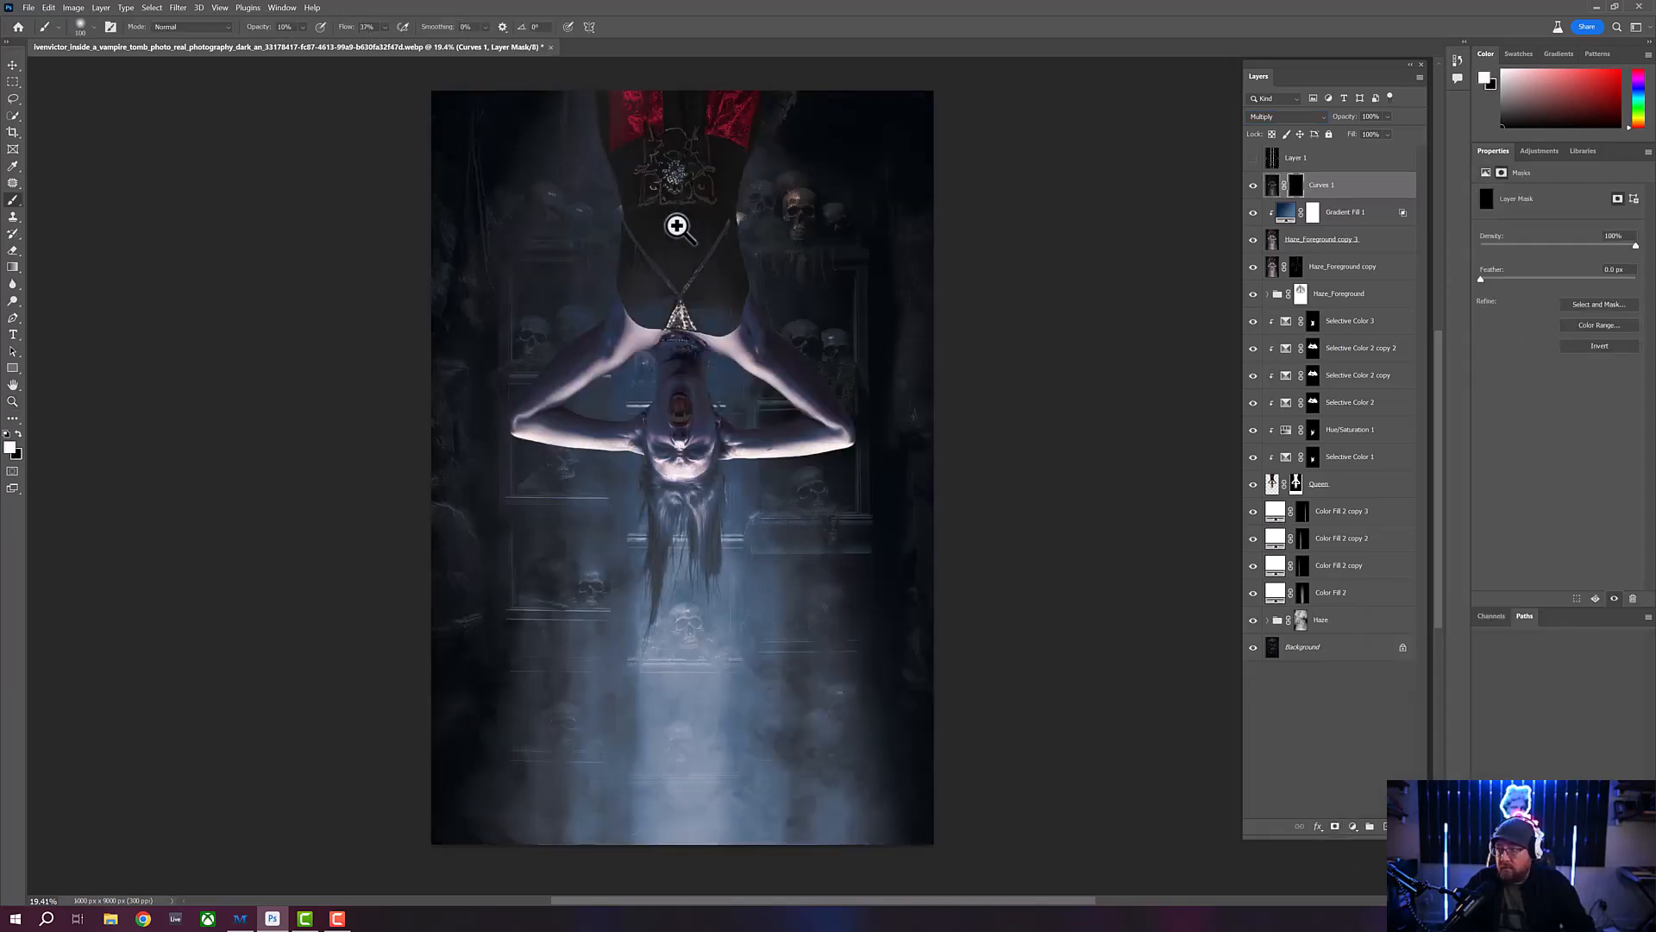
{"action": "key", "text": "bracketright"}
{"action": "key", "text": "bracketright"}
{"action": "key", "text": "bracketright"}
{"action": "key", "text": "bracketright"}
{"action": "key", "text": "bracketright"}
{"action": "key", "text": "bracketright"}
{"action": "key", "text": "bracketright"}
{"action": "key", "text": "bracketright"}
{"action": "key", "text": "bracketright"}
{"action": "key", "text": "bracketright"}
{"action": "key", "text": "bracketright"}
{"action": "key", "text": "bracketright"}
{"action": "key", "text": "bracketright"}
{"action": "key", "text": "bracketright"}
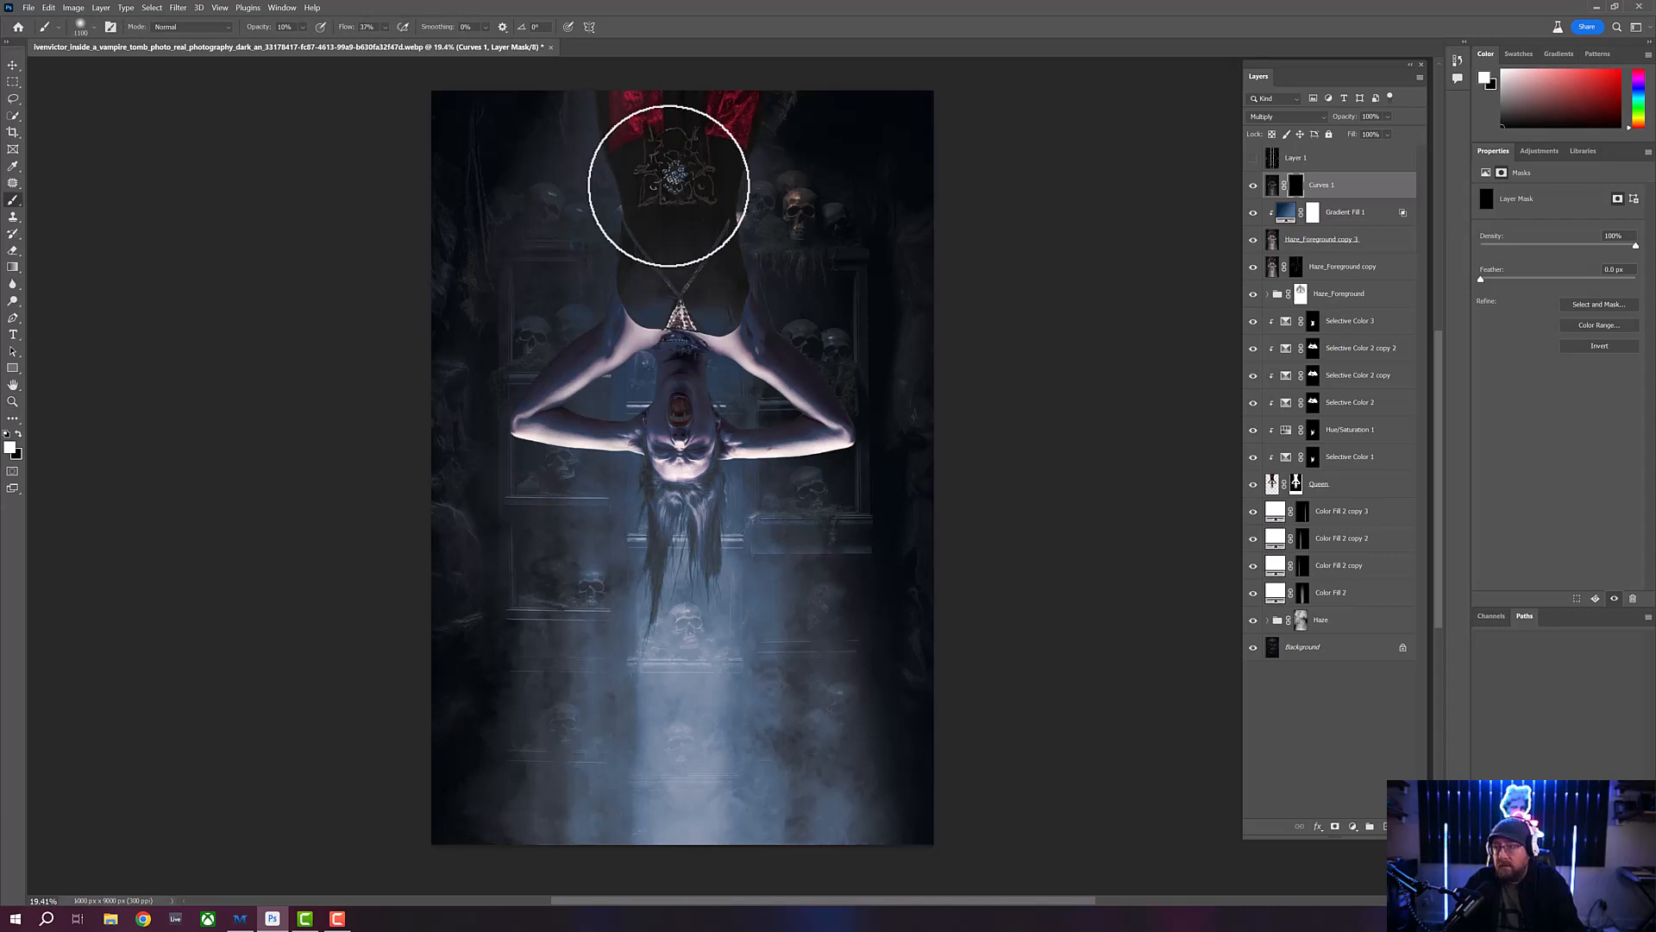
{"action": "left_click_drag", "start_coordinate": [670, 187], "coordinate": [689, 193]}
{"action": "key", "text": "bracketright"}
{"action": "key", "text": "bracketright"}
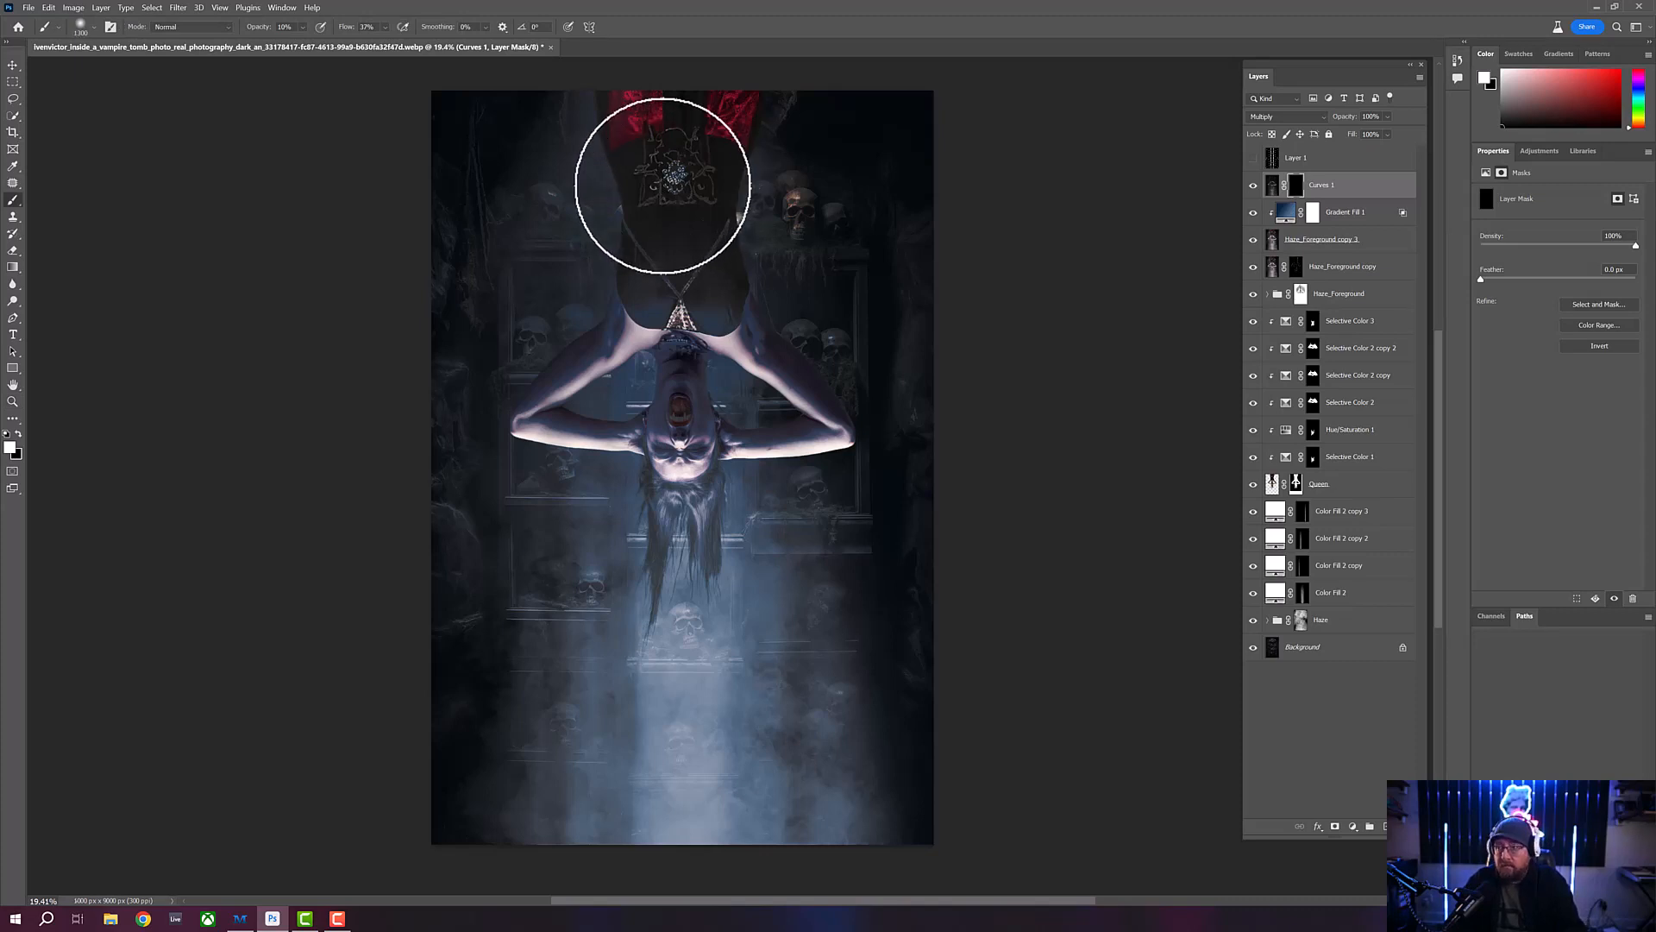
{"action": "key", "text": "bracketright"}
{"action": "key", "text": "bracketright"}
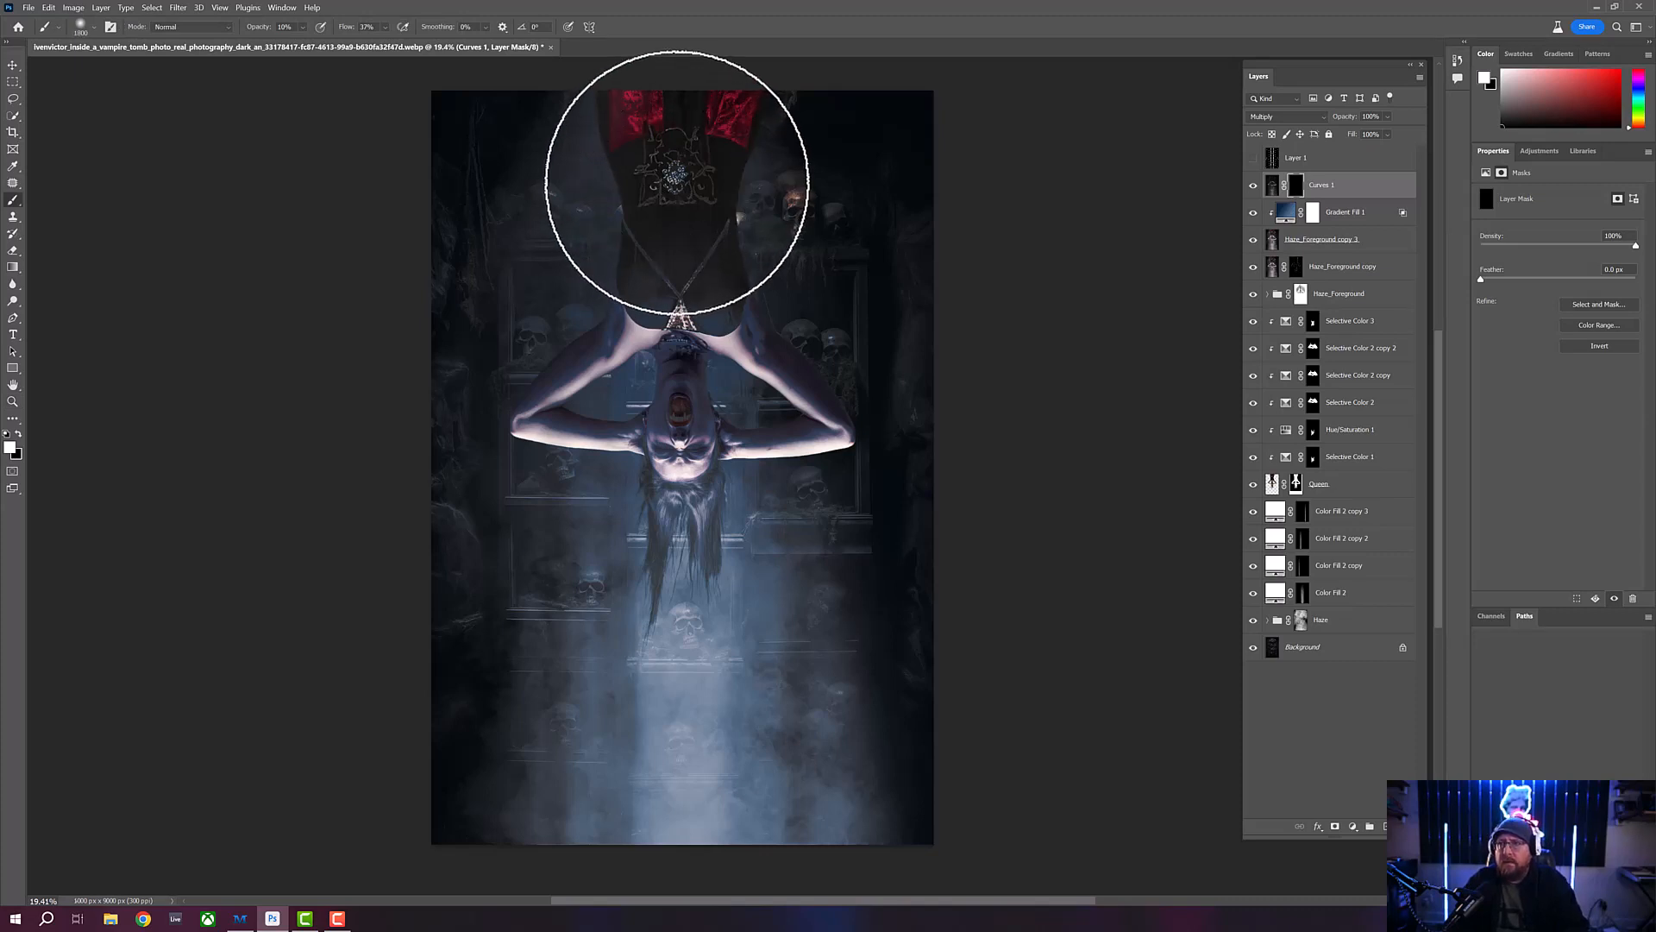
{"action": "key", "text": "bracketright"}
{"action": "key", "text": "bracketright"}
{"action": "left_click", "coordinate": [95, 27]}
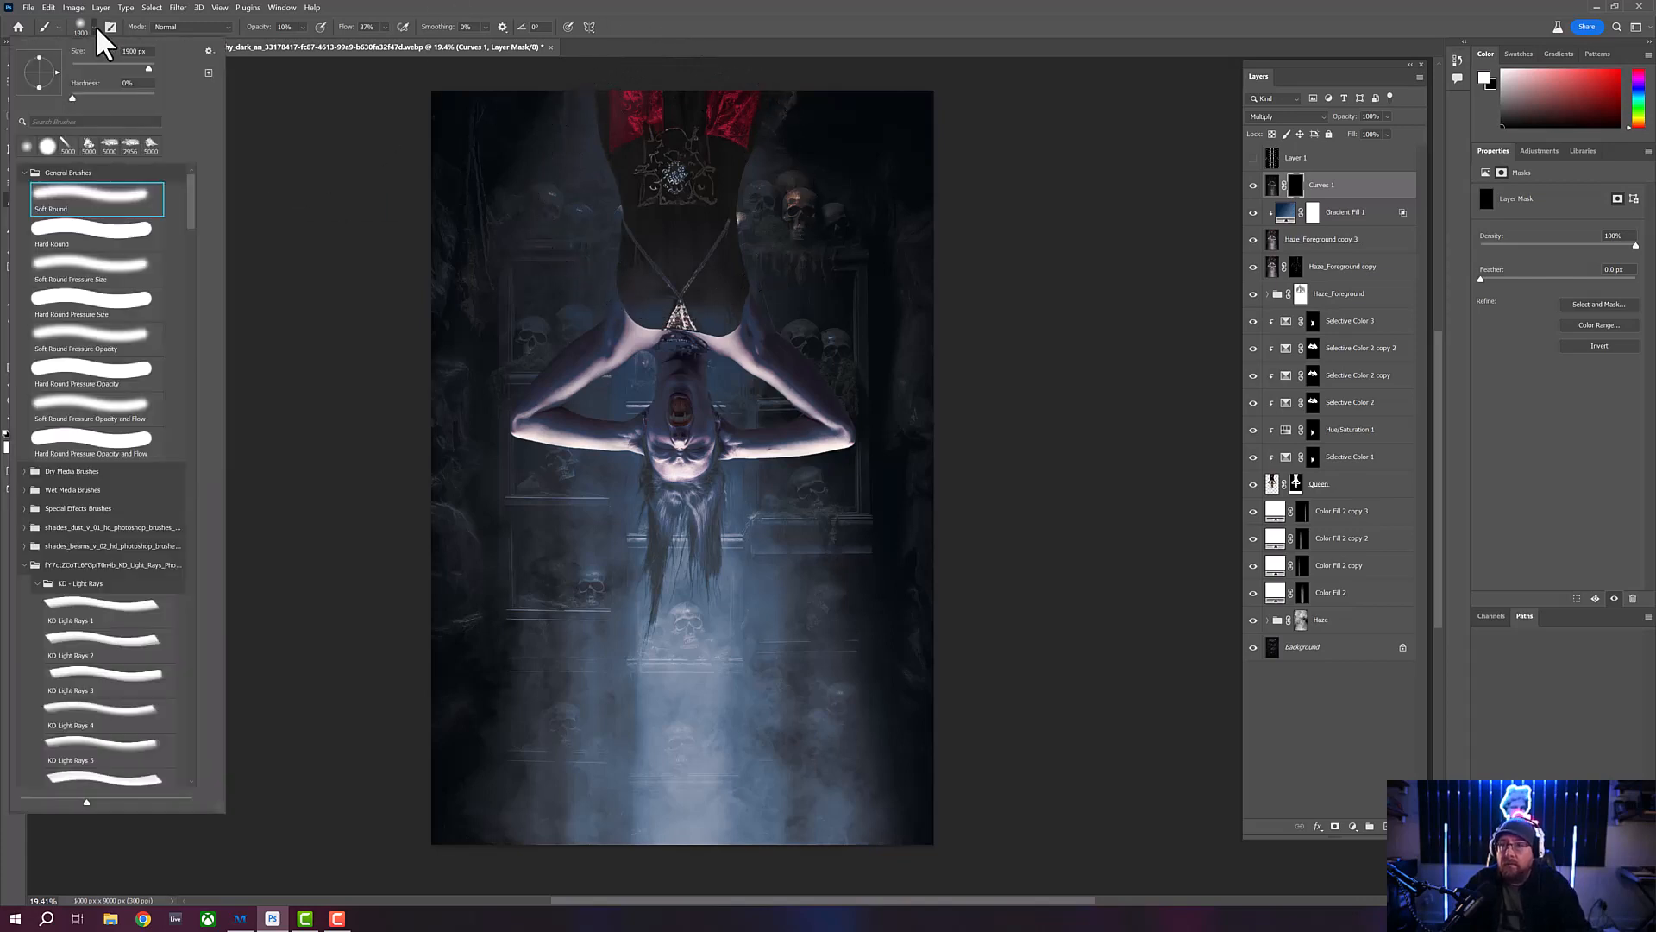
{"action": "left_click", "coordinate": [469, 3]}
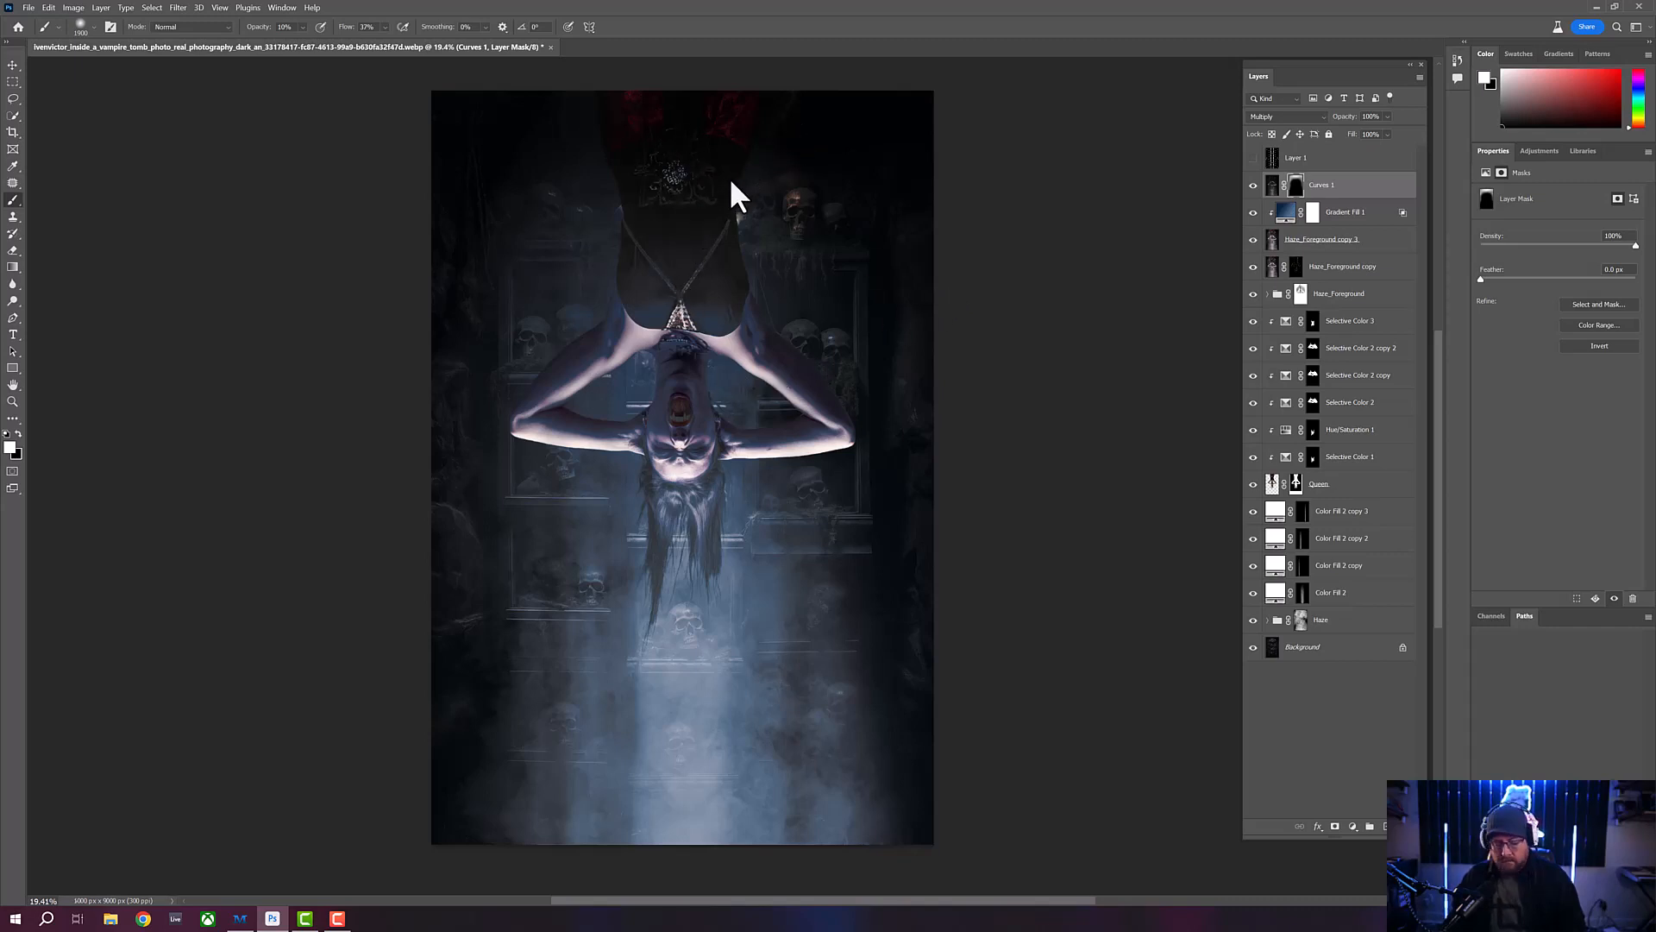
- Refine the Curves 1 mask with a smaller soft white brush, darkening more of the torso and surrounding upper background
{"action": "key", "text": "bracketleft"}
{"action": "key", "text": "bracketleft"}
{"action": "key", "text": "bracketleft"}
{"action": "key", "text": "bracketleft"}
{"action": "key", "text": "bracketleft"}
{"action": "key", "text": "bracketleft"}
{"action": "key", "text": "bracketleft"}
{"action": "key", "text": "bracketleft"}
{"action": "key", "text": "bracketleft"}
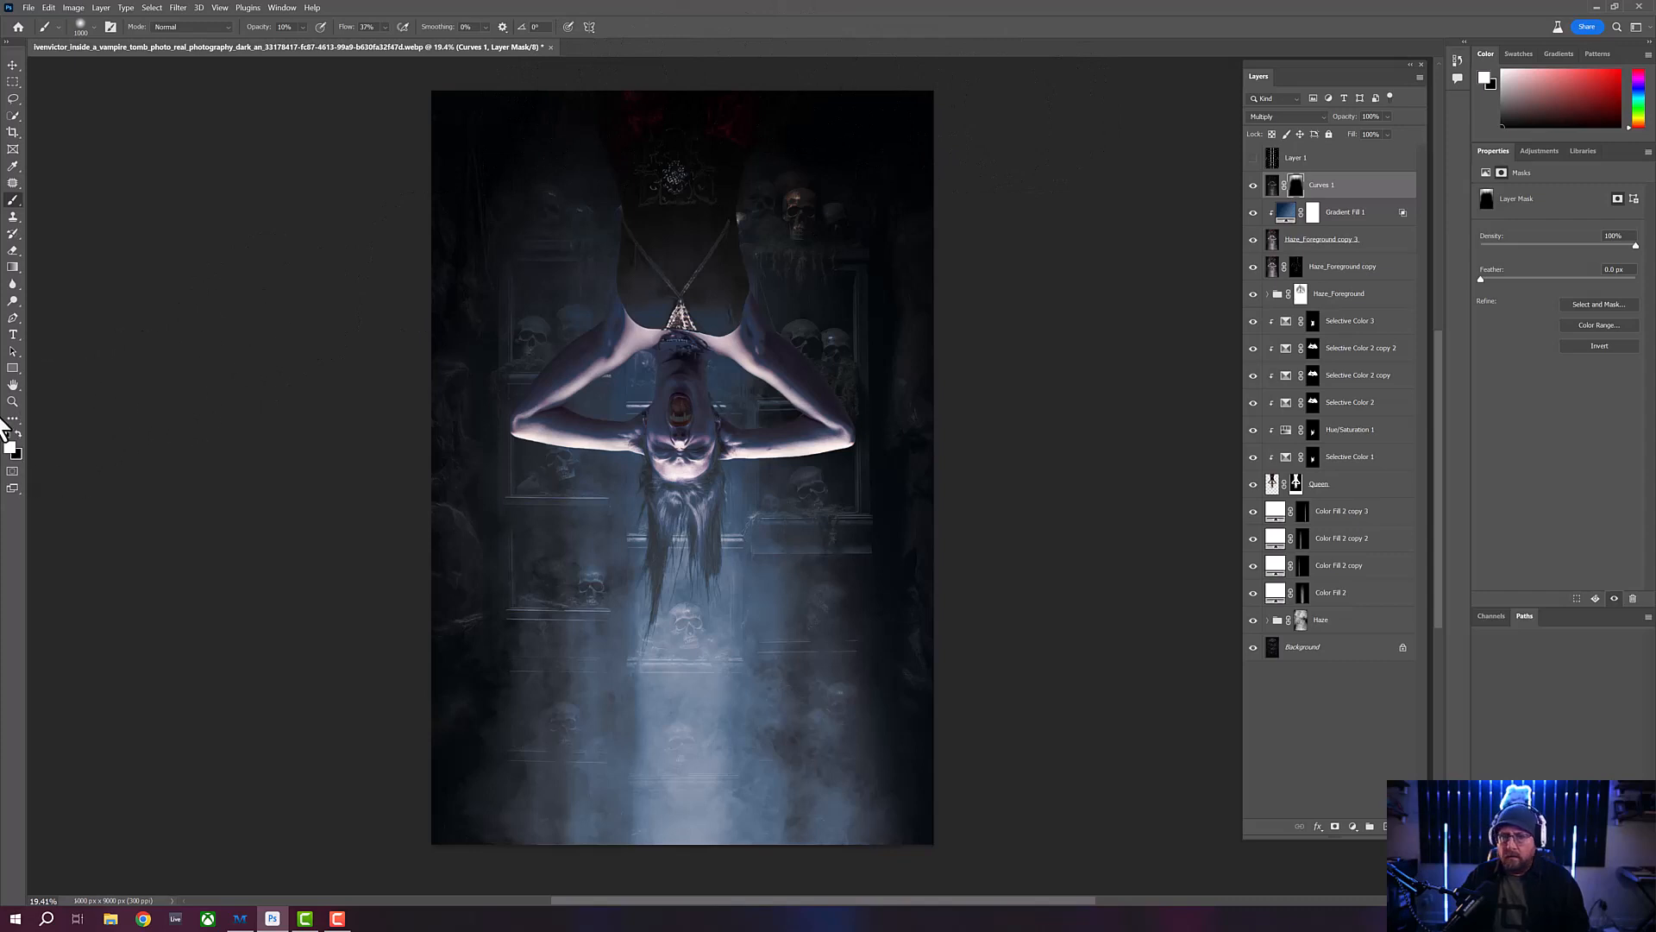
- Duplicate all layers from Curves 1 down to Background and merge the duplicates into one composite layer
{"action": "left_click", "coordinate": [12, 402]}
{"action": "mouse_move", "coordinate": [685, 381]}
{"action": "left_mouse_down"}
{"action": "mouse_move", "coordinate": [651, 373]}
{"action": "mouse_move", "coordinate": [670, 385]}
{"action": "left_mouse_up"}
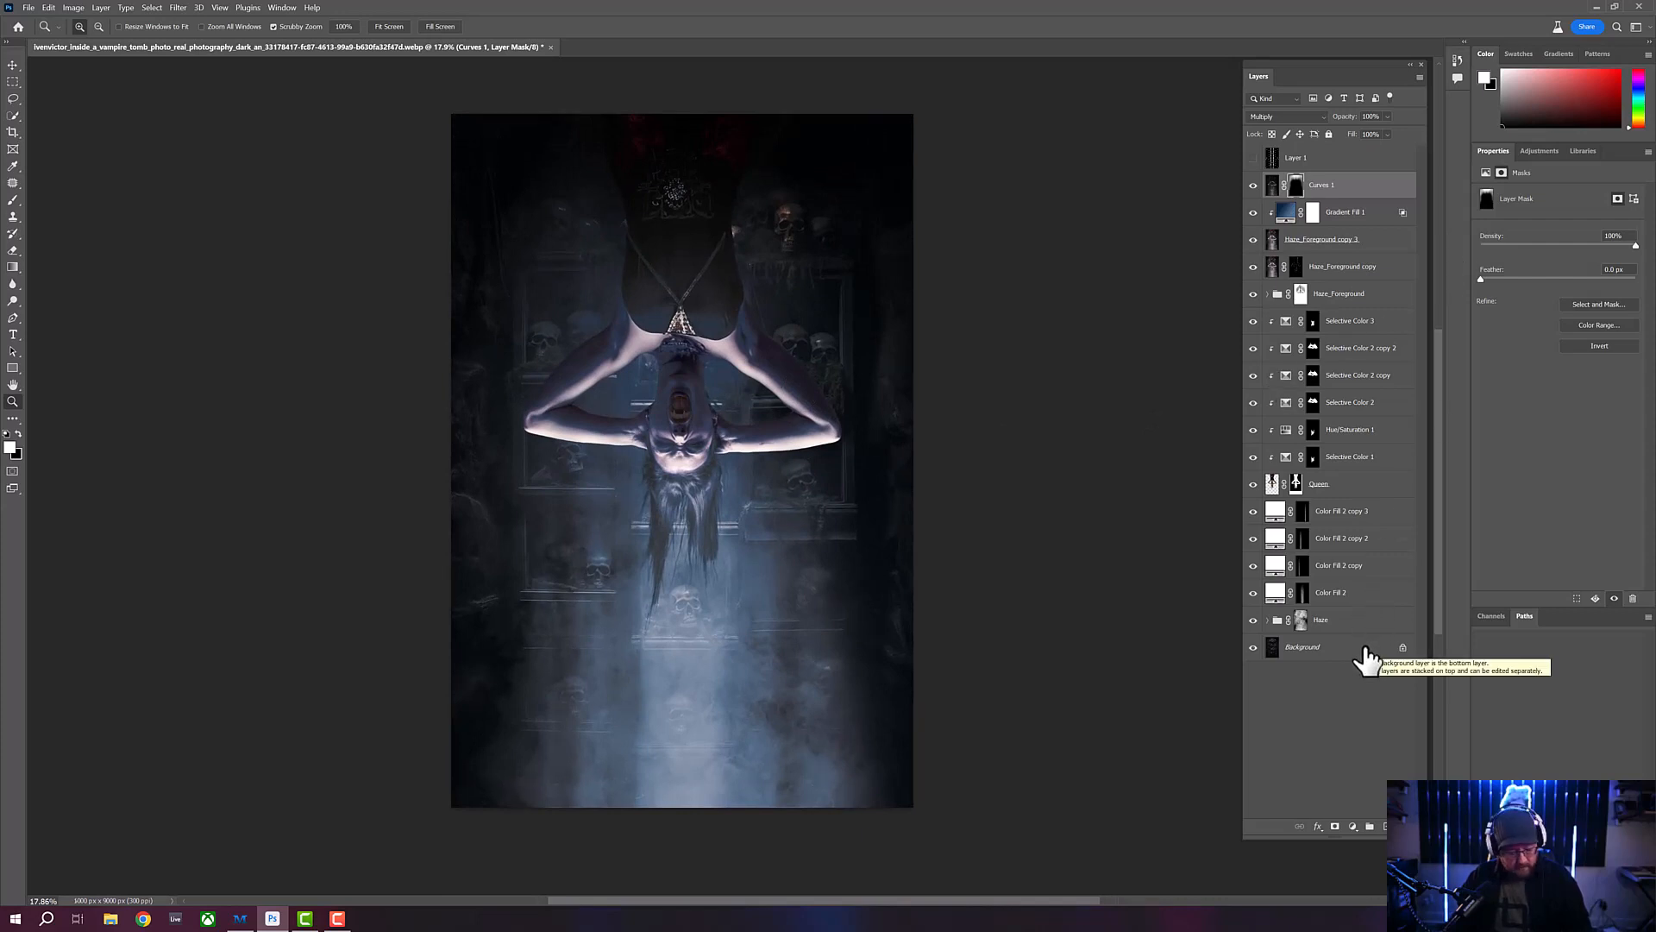
{"action": "left_click", "coordinate": [1365, 660]}
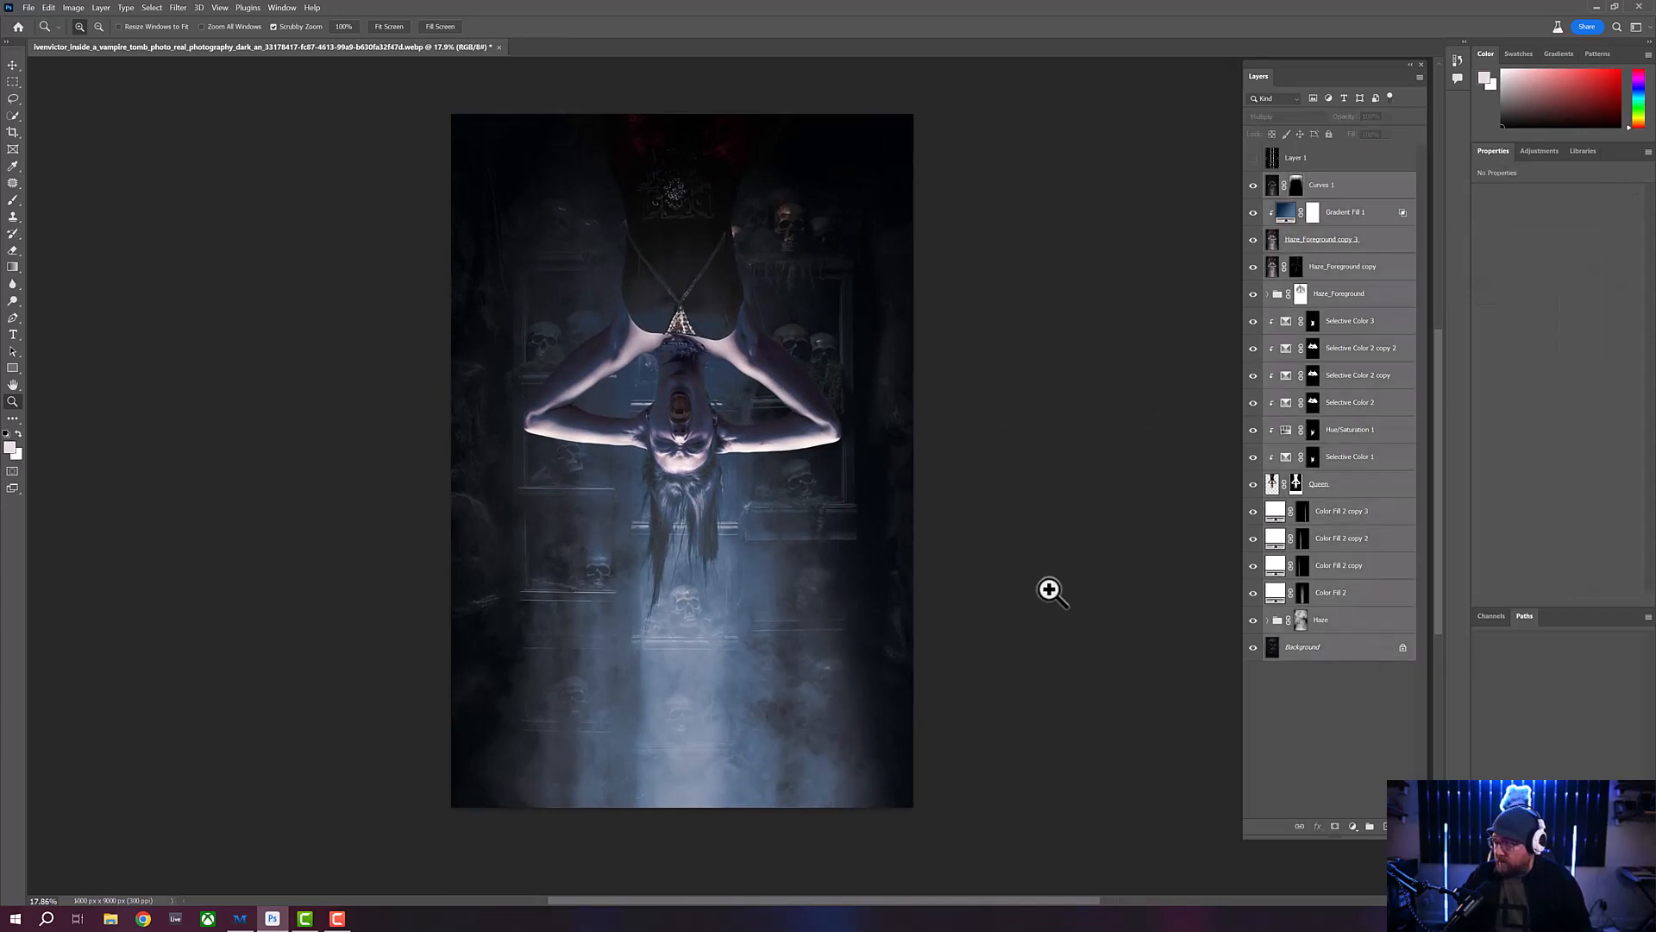
{"action": "key", "text": "ctrl+j"}
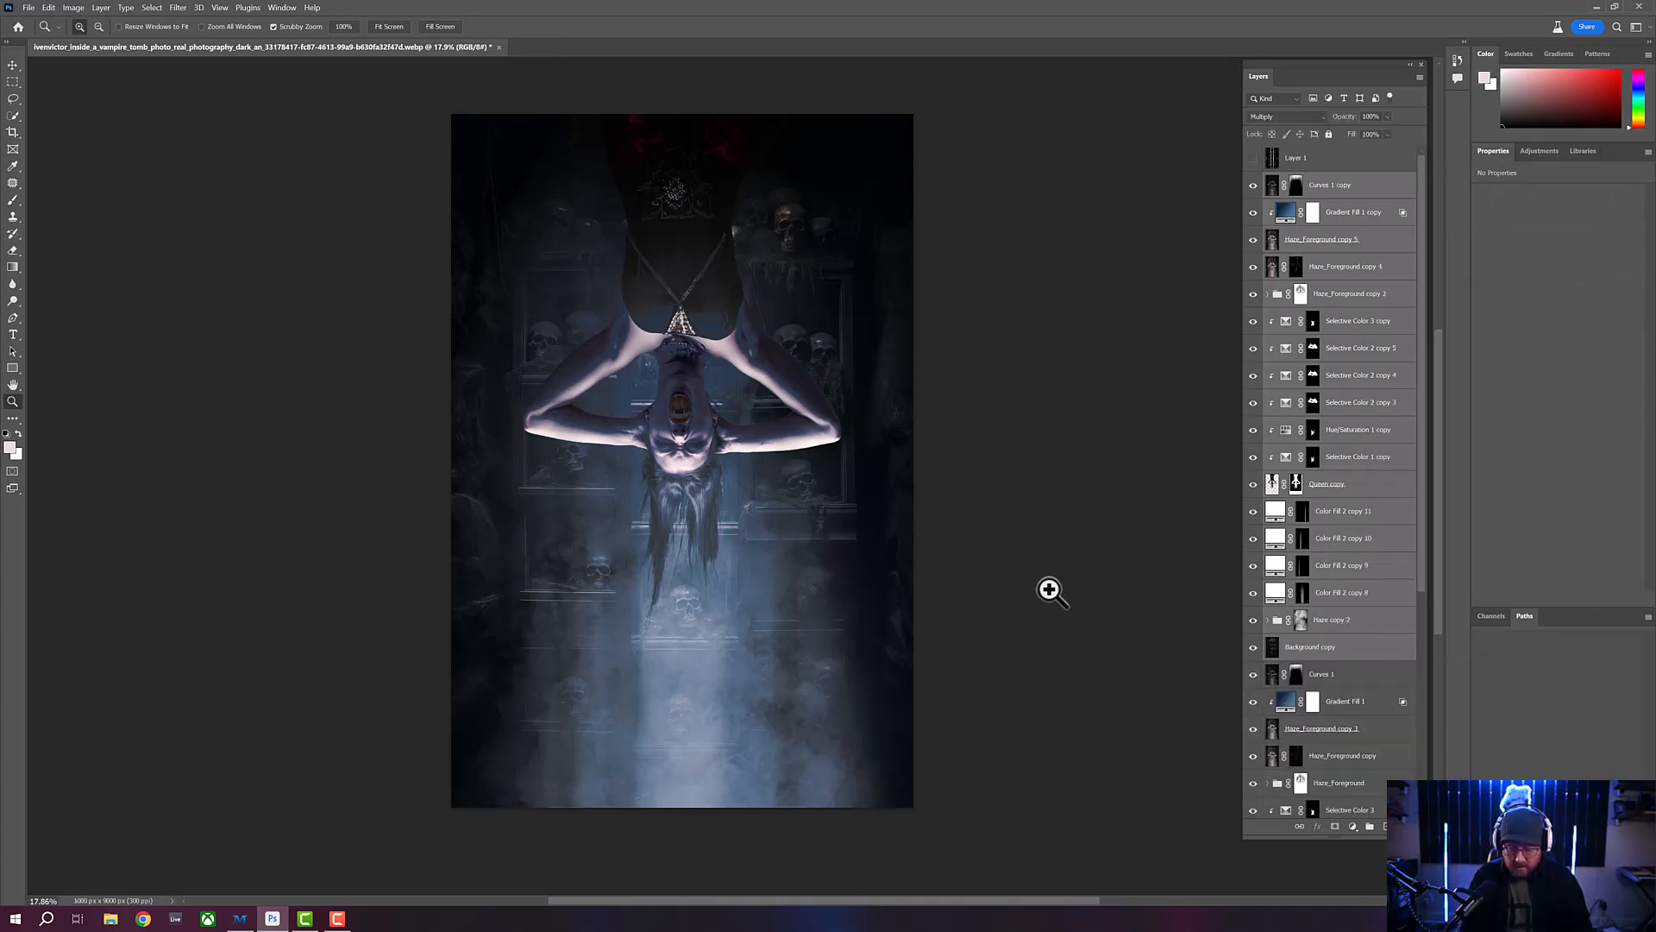
{"action": "key", "text": "ctrl+e"}
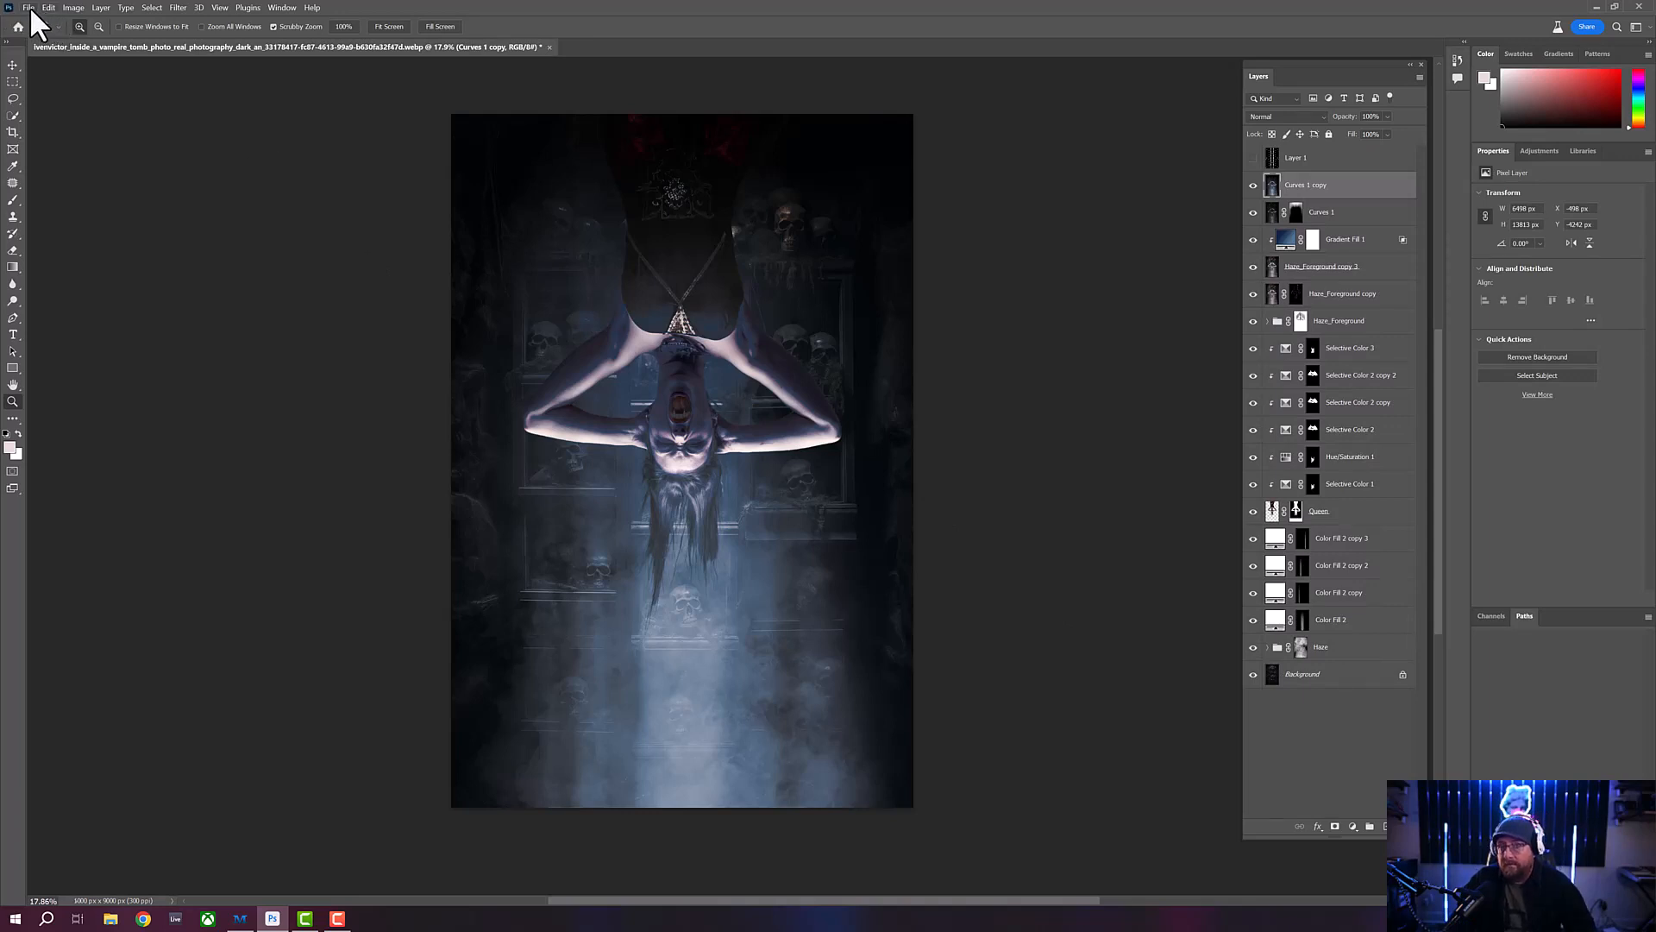
- Save a copy of the composite image
{"action": "left_click", "coordinate": [28, 8]}
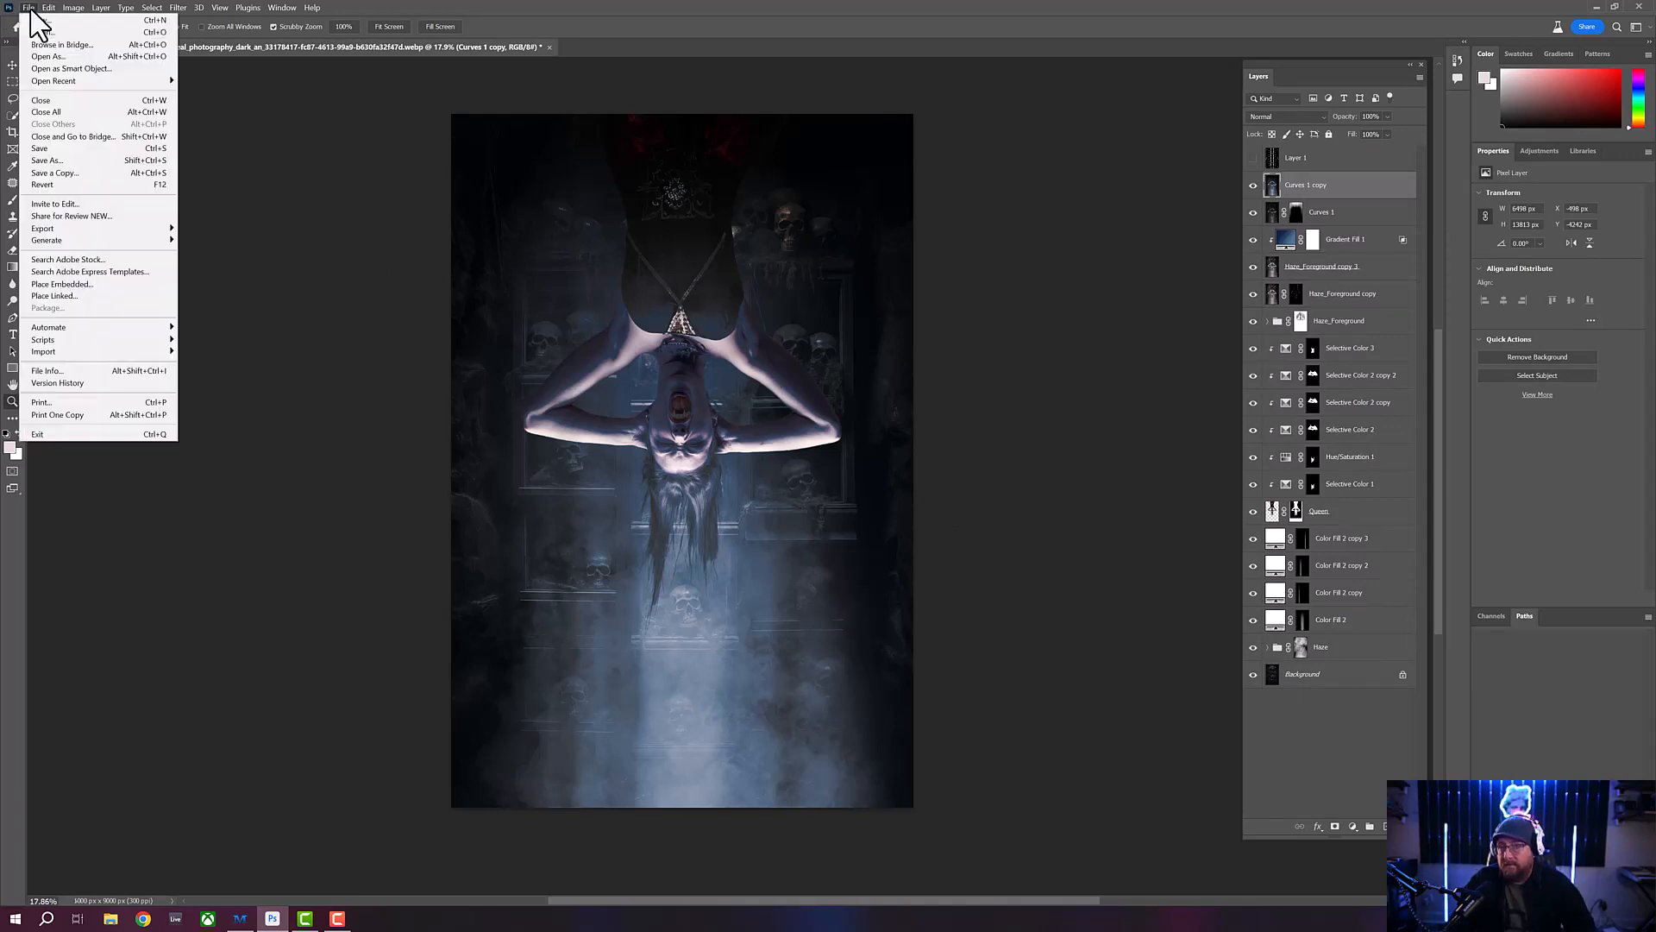
{"action": "left_click", "coordinate": [69, 173]}
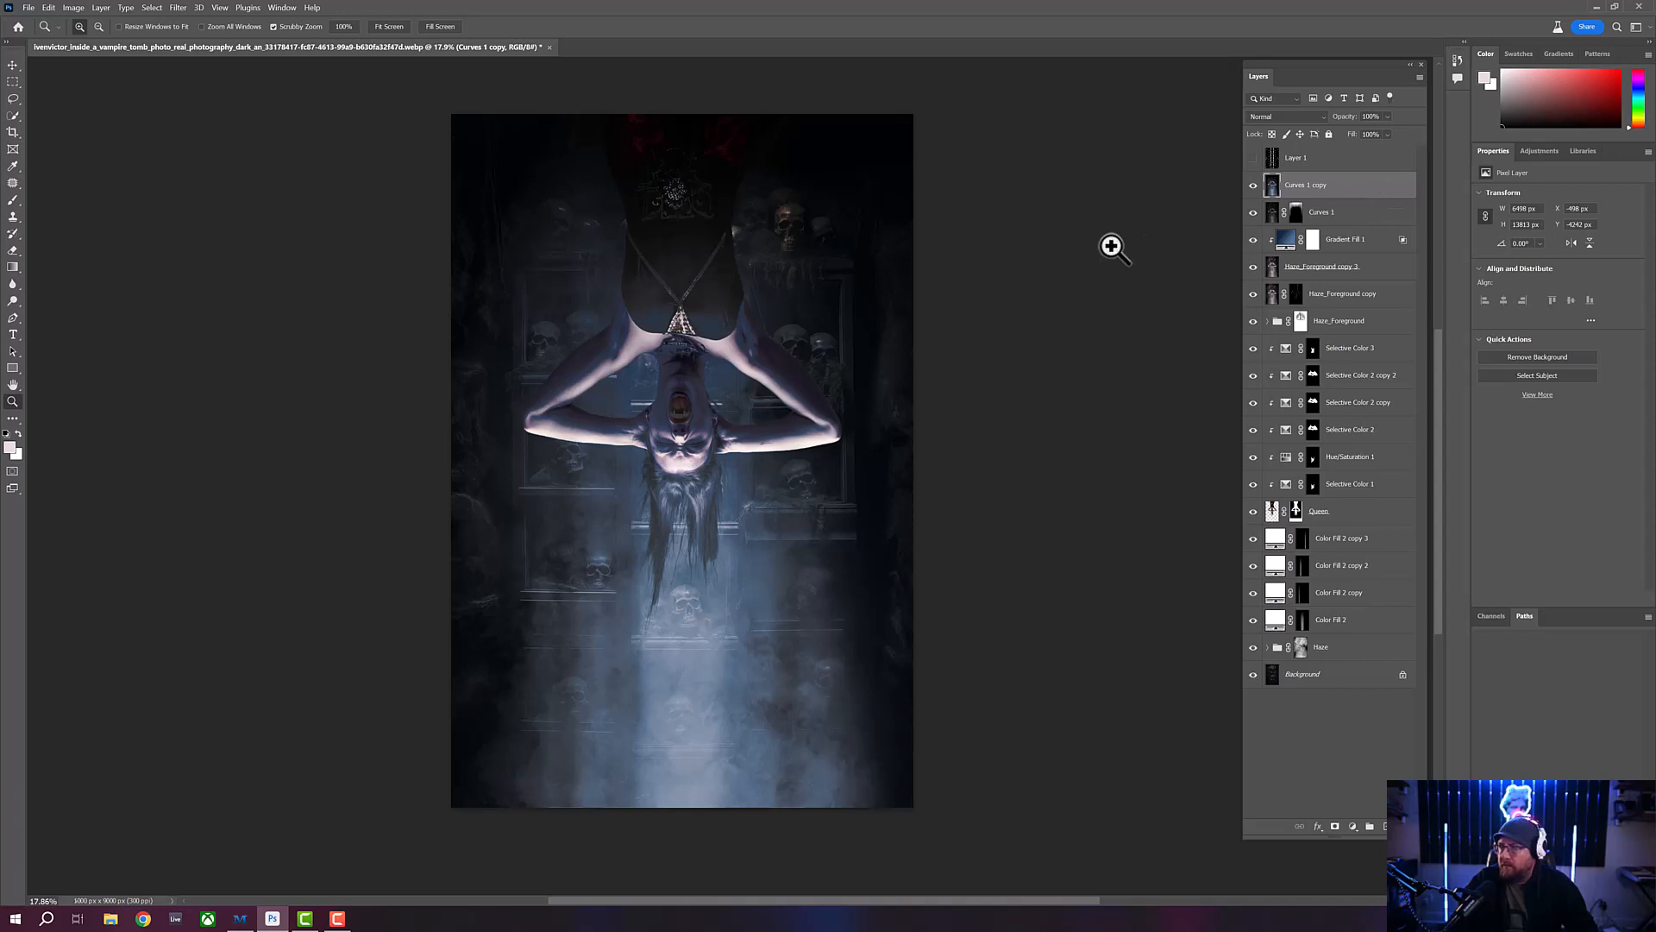
- Duplicate the merged Curves 1 copy layer, hide the upper duplicate and make the lower one active
{"action": "key", "text": "ctrl+j"}
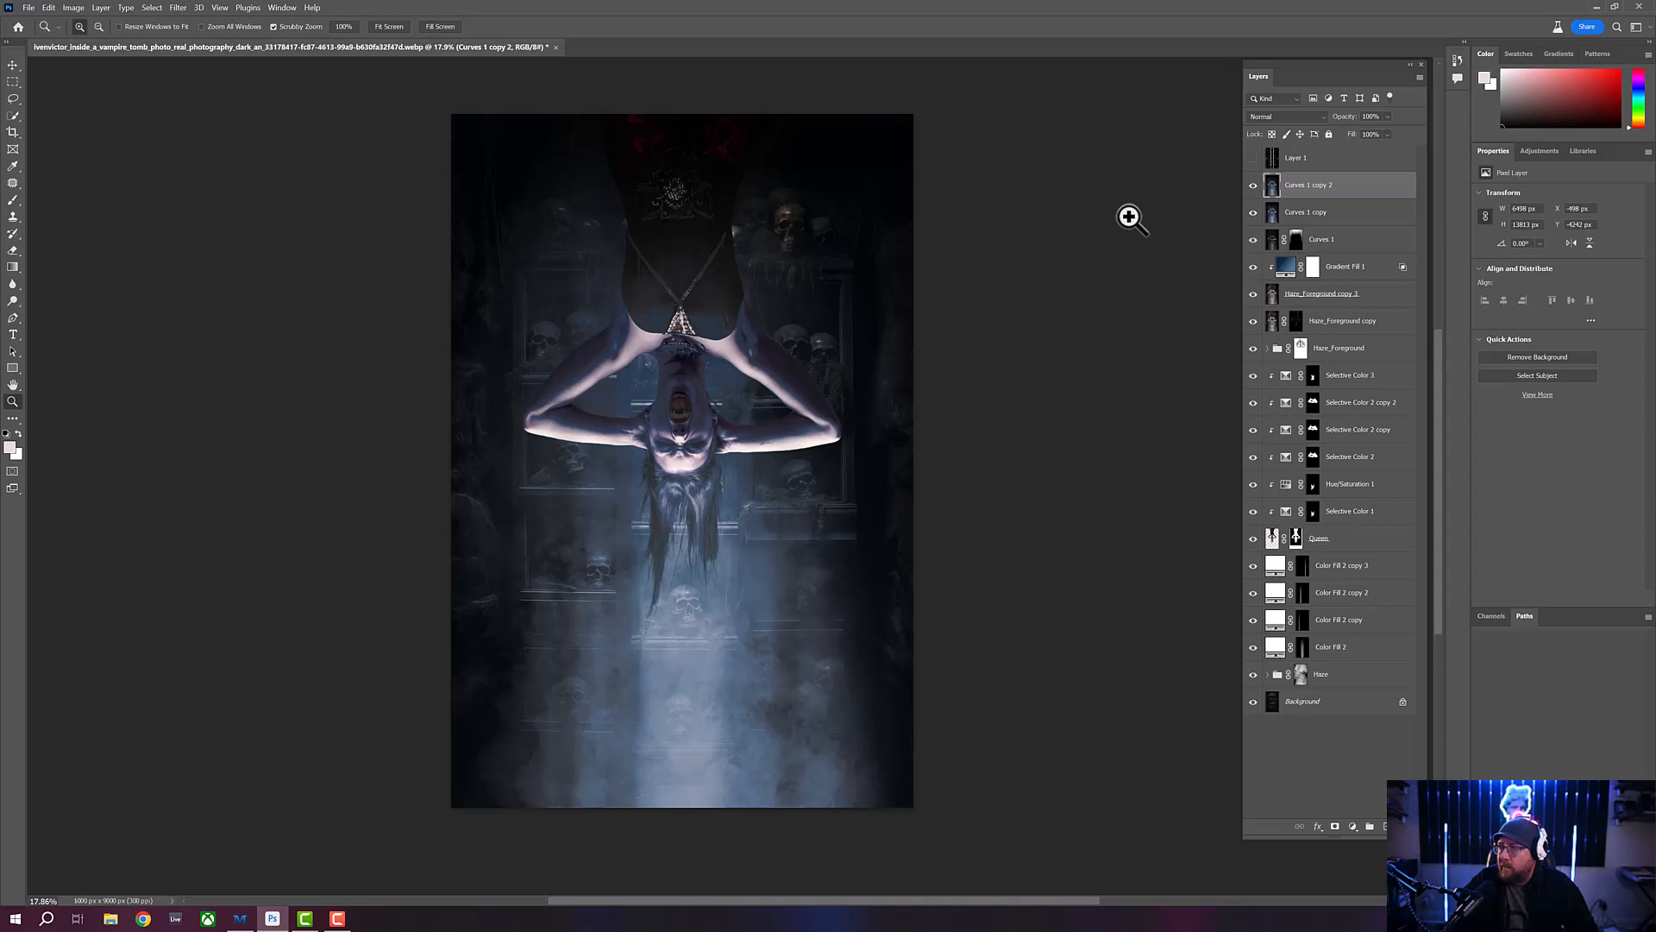
{"action": "left_click", "coordinate": [1253, 185]}
{"action": "left_click", "coordinate": [1352, 218]}
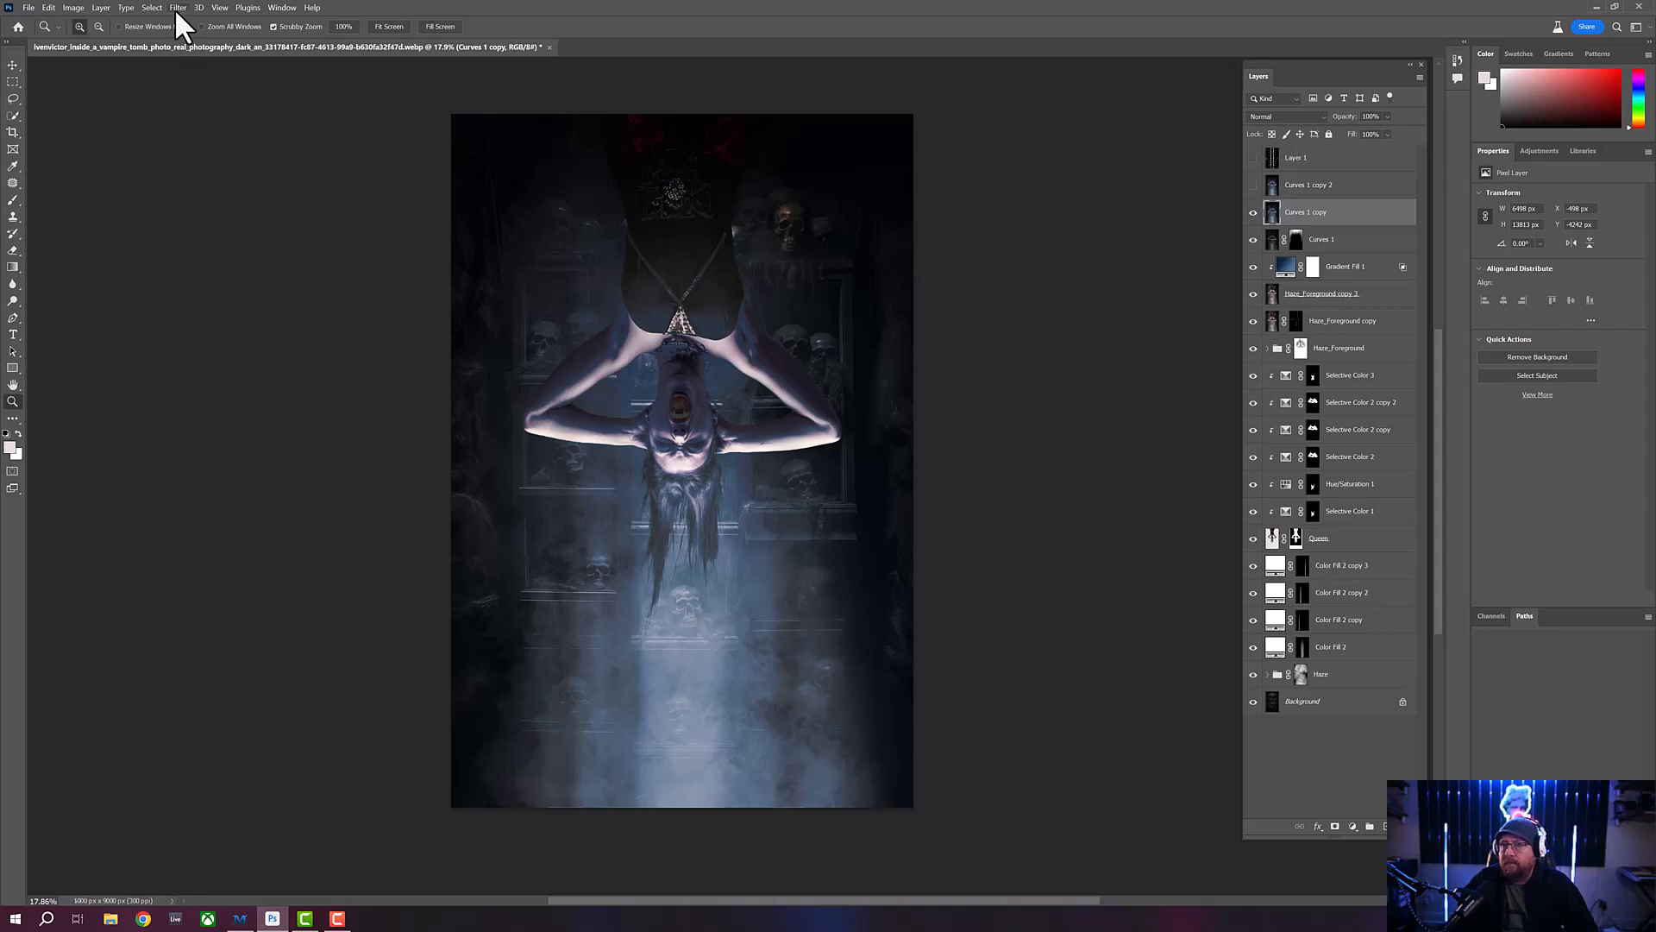
- Select the entire canvas area with a rectangular marquee, crop the image to it, and clear the selection
{"action": "left_click", "coordinate": [13, 82]}
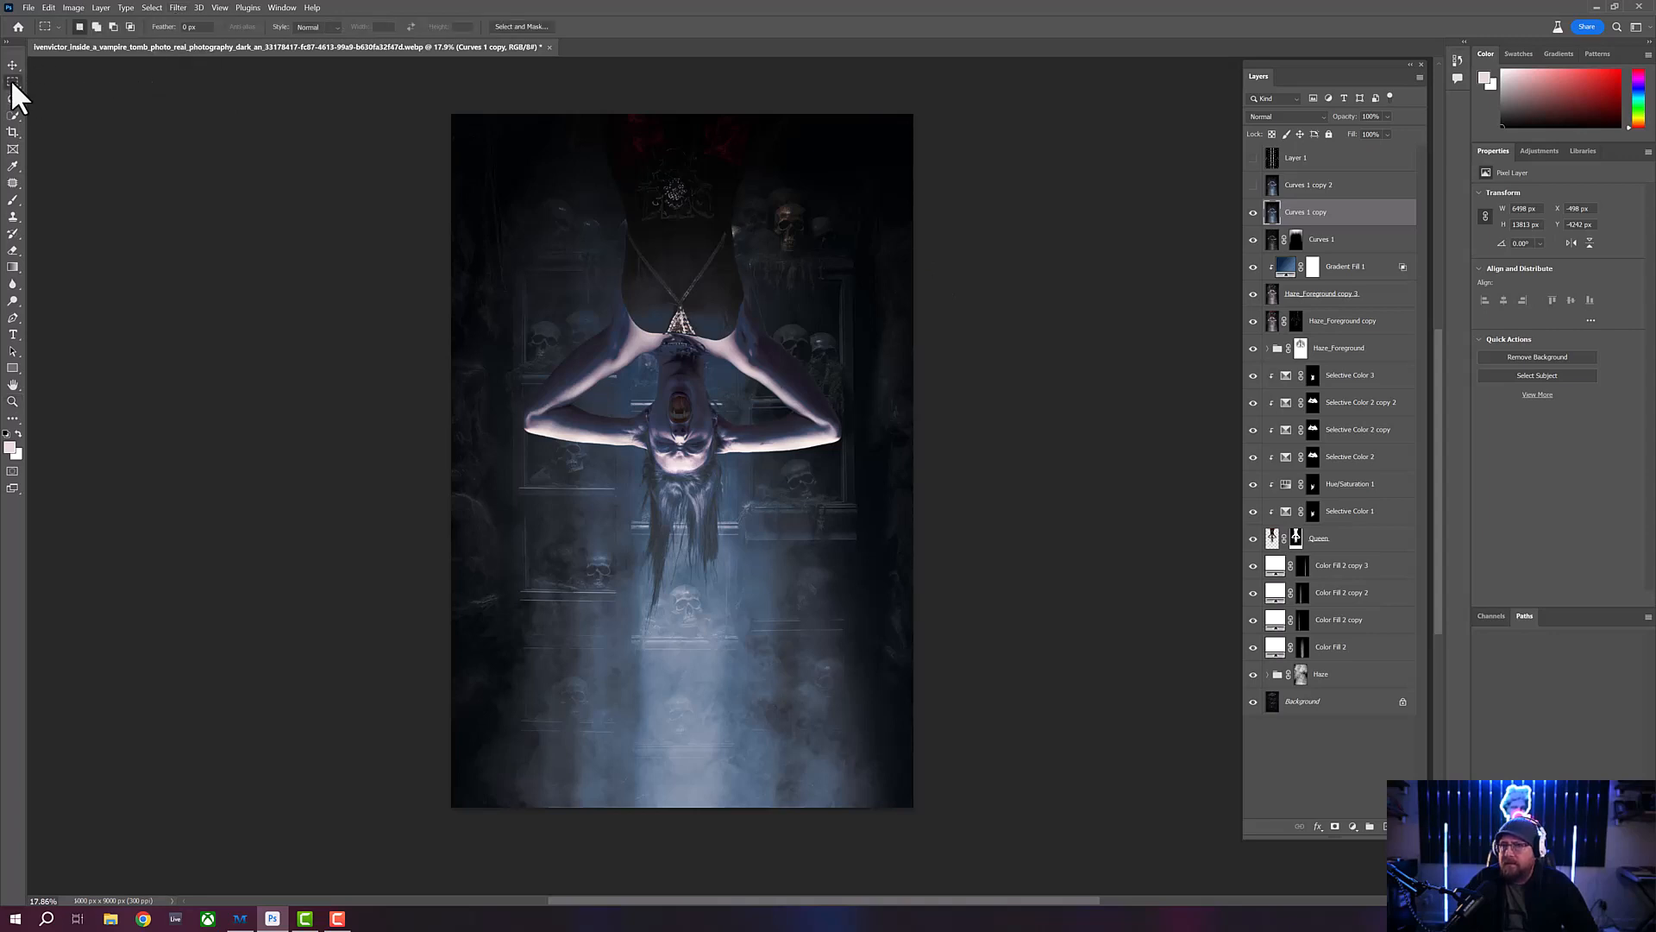
{"action": "left_click_drag", "start_coordinate": [451, 114], "coordinate": [914, 808]}
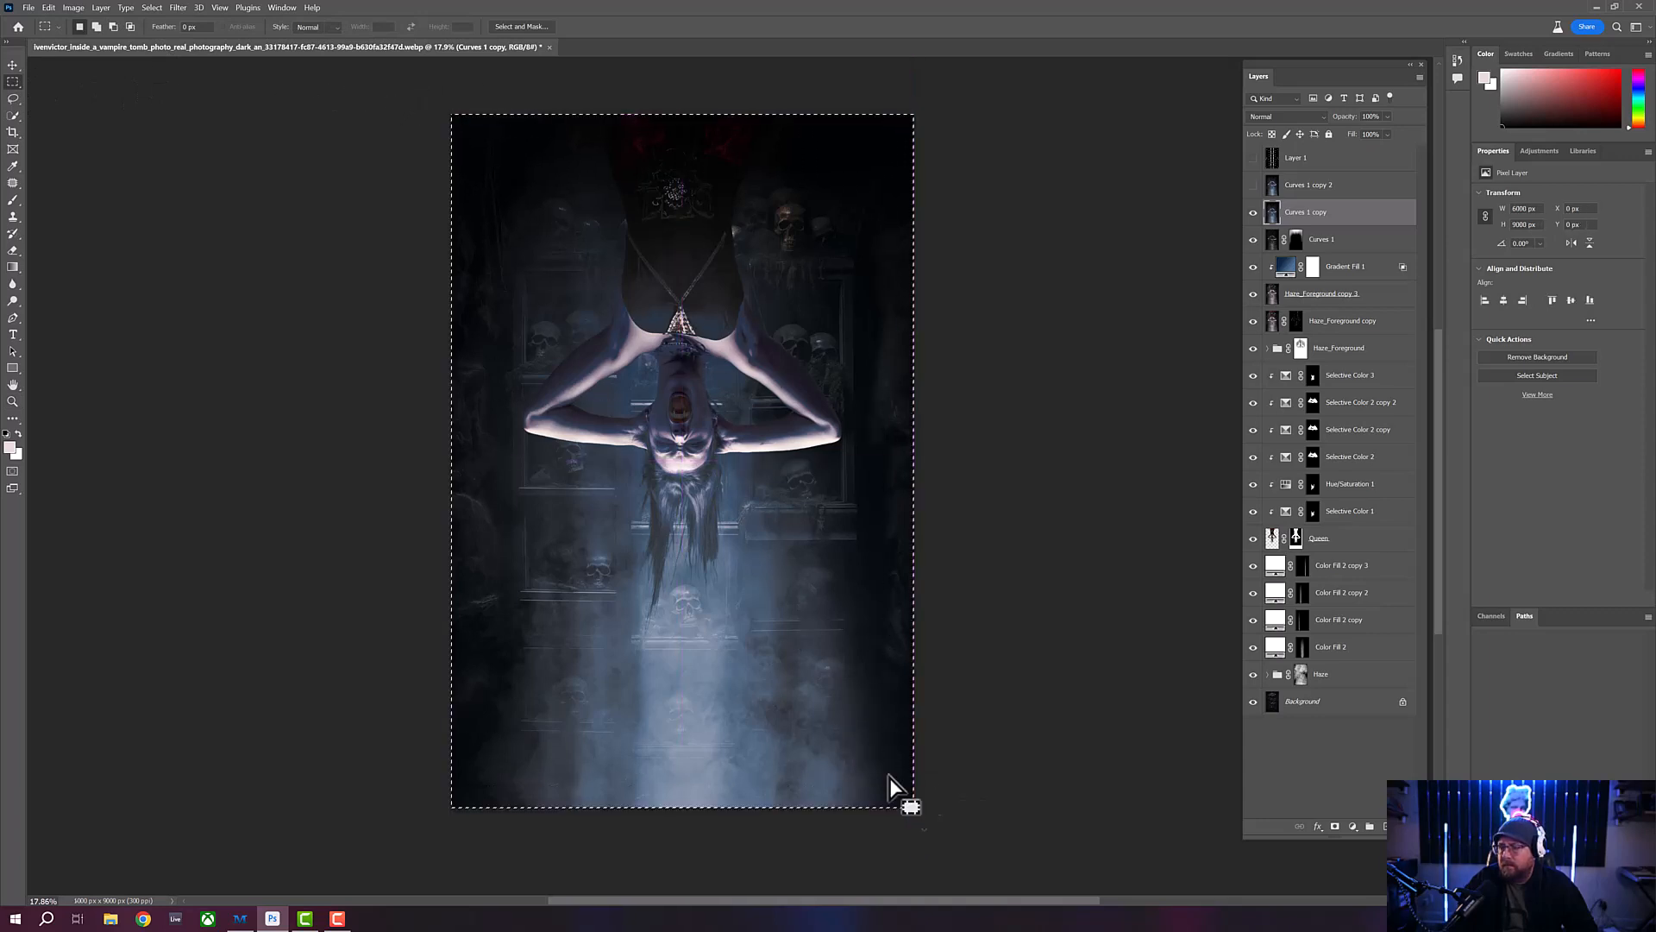
{"action": "left_click", "coordinate": [74, 8]}
{"action": "left_click", "coordinate": [99, 139]}
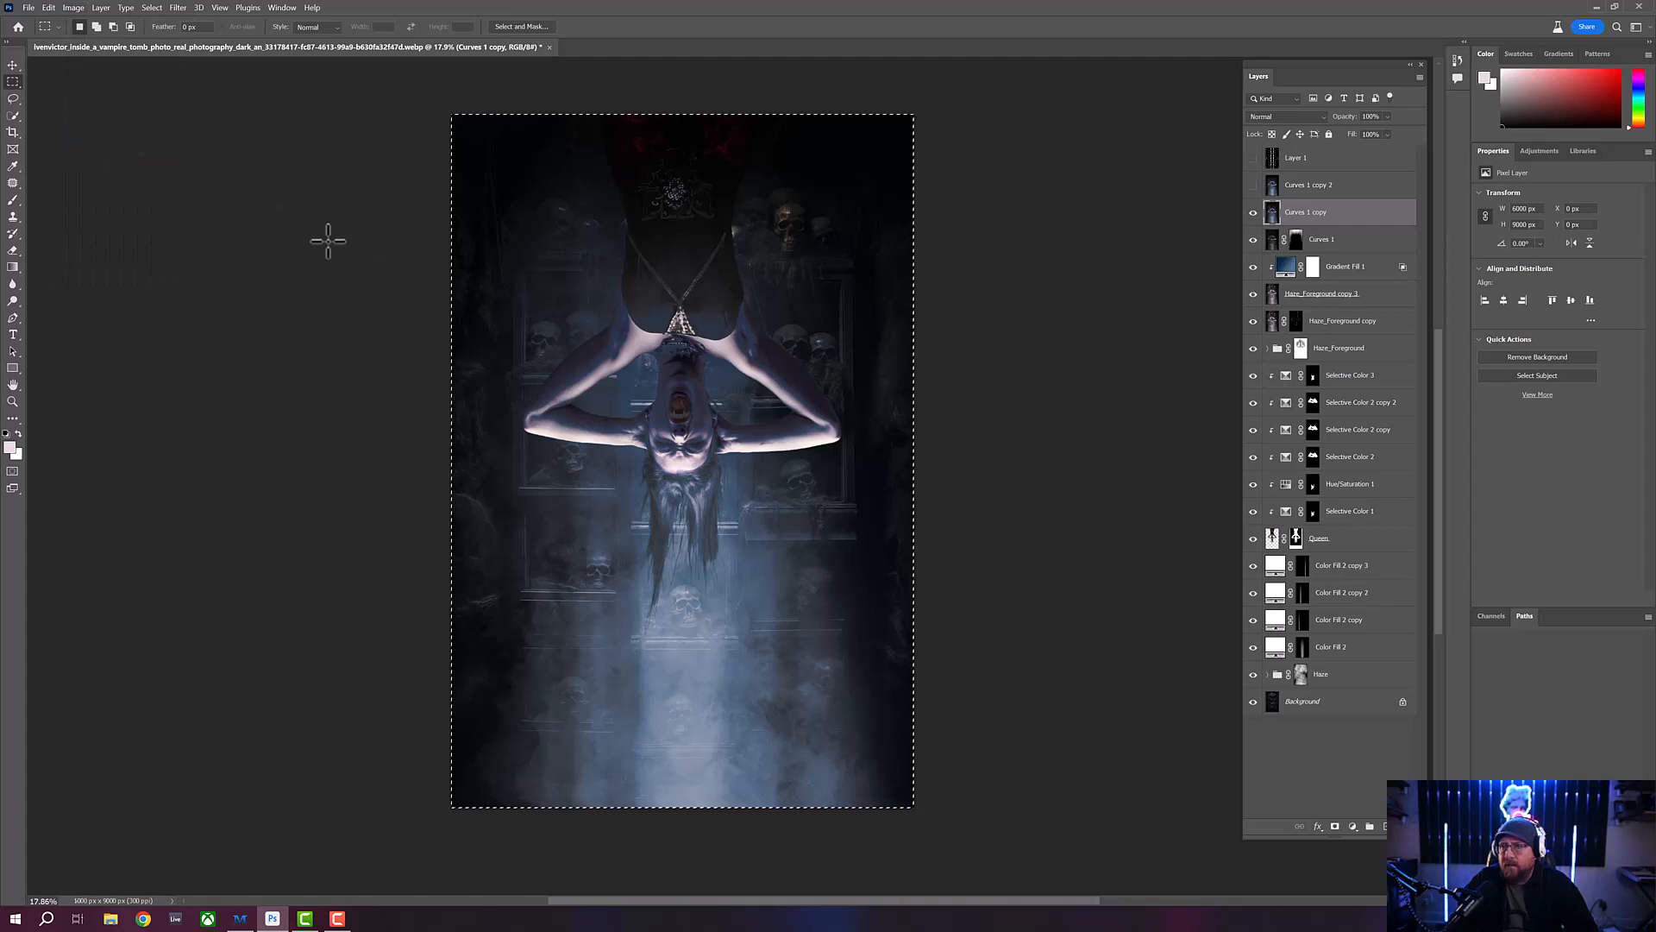
- Open the Camera Raw Filter on the Curves 1 copy layer and set Calibration saturation to Blue +23, Green +11 and Red +9
{"action": "left_click", "coordinate": [179, 9]}
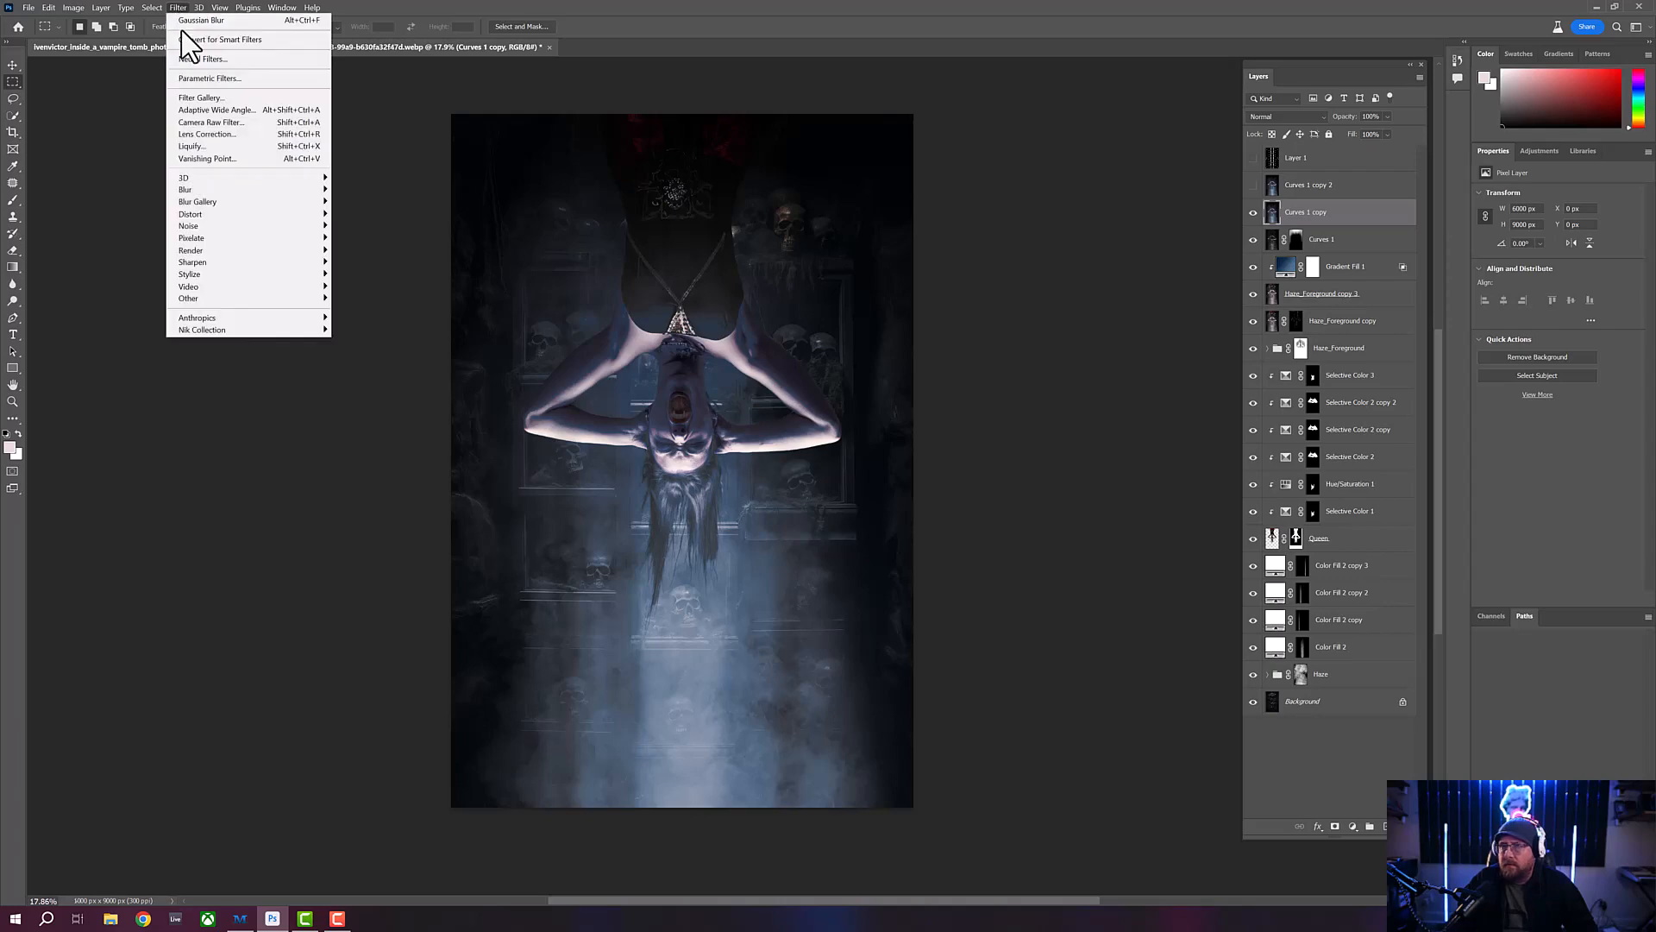
{"action": "left_click", "coordinate": [222, 138]}
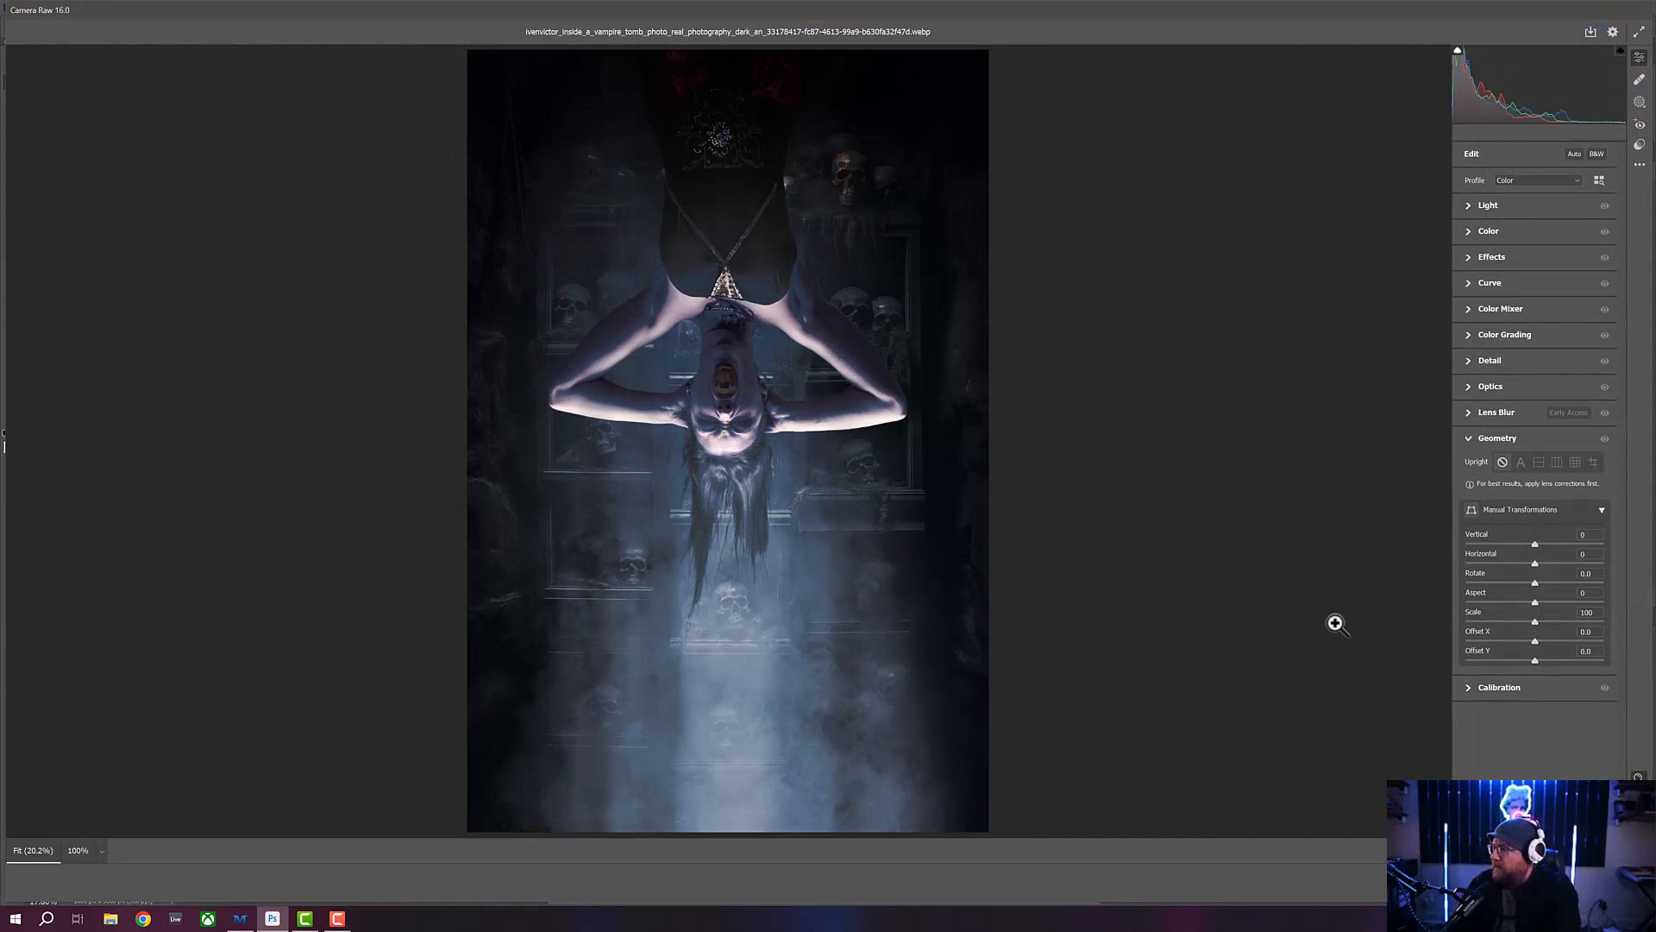
{"action": "left_click", "coordinate": [1466, 687]}
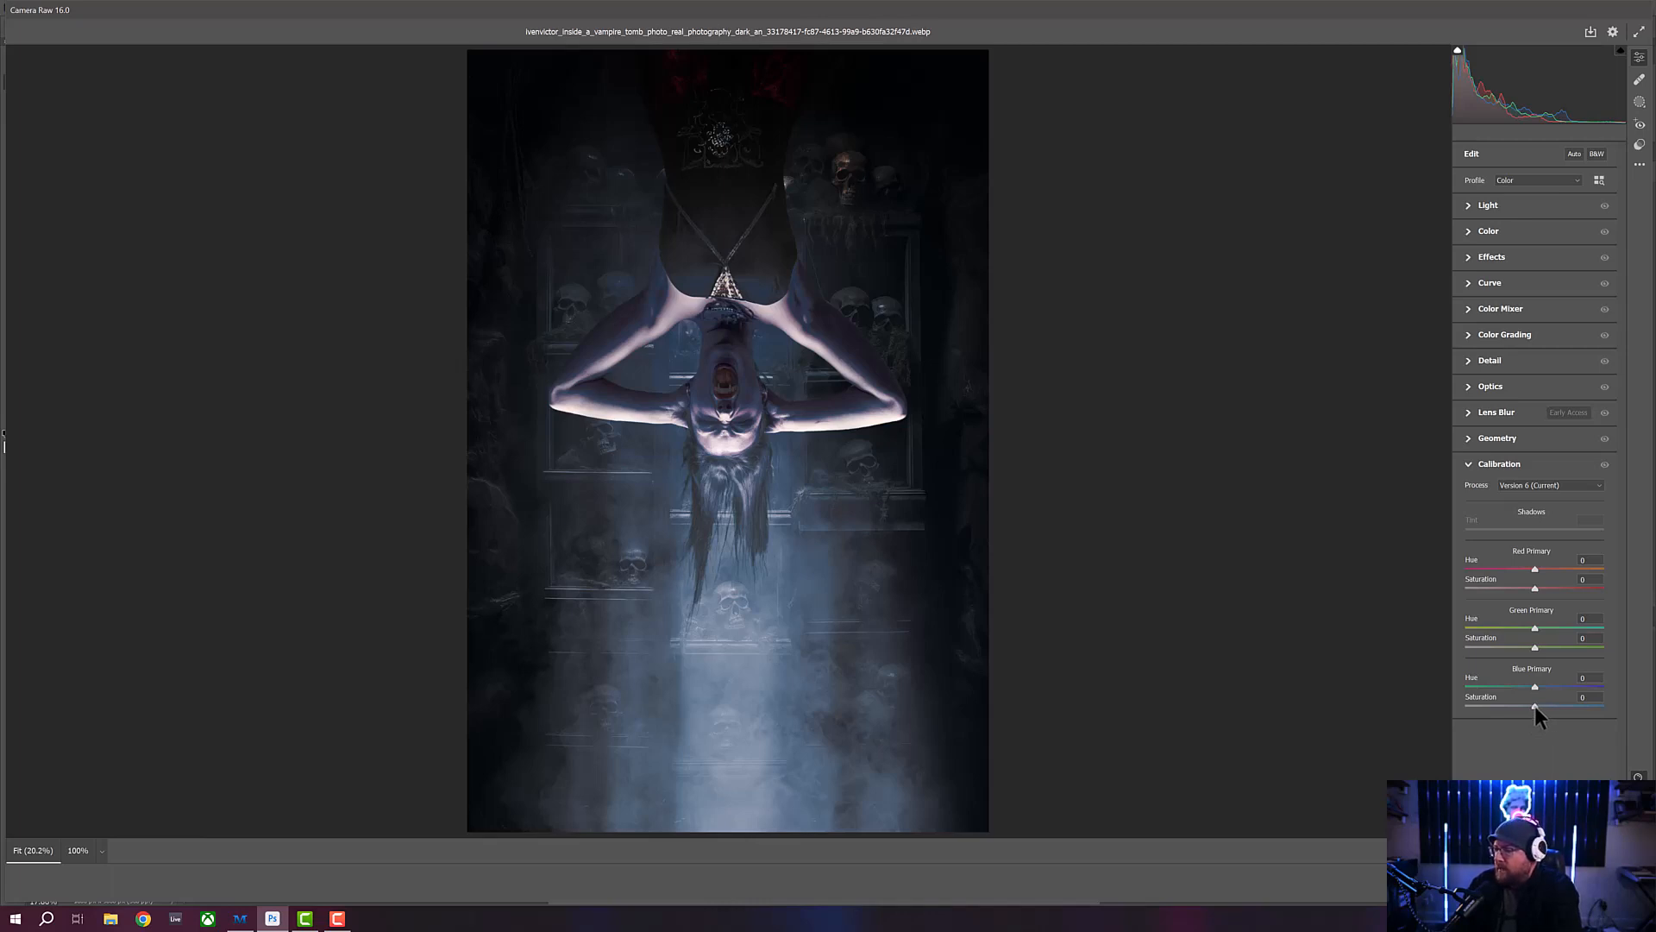
{"action": "mouse_move", "coordinate": [1536, 706]}
{"action": "left_mouse_down"}
{"action": "mouse_move", "coordinate": [1587, 706]}
{"action": "mouse_move", "coordinate": [1545, 704]}
{"action": "left_mouse_up"}
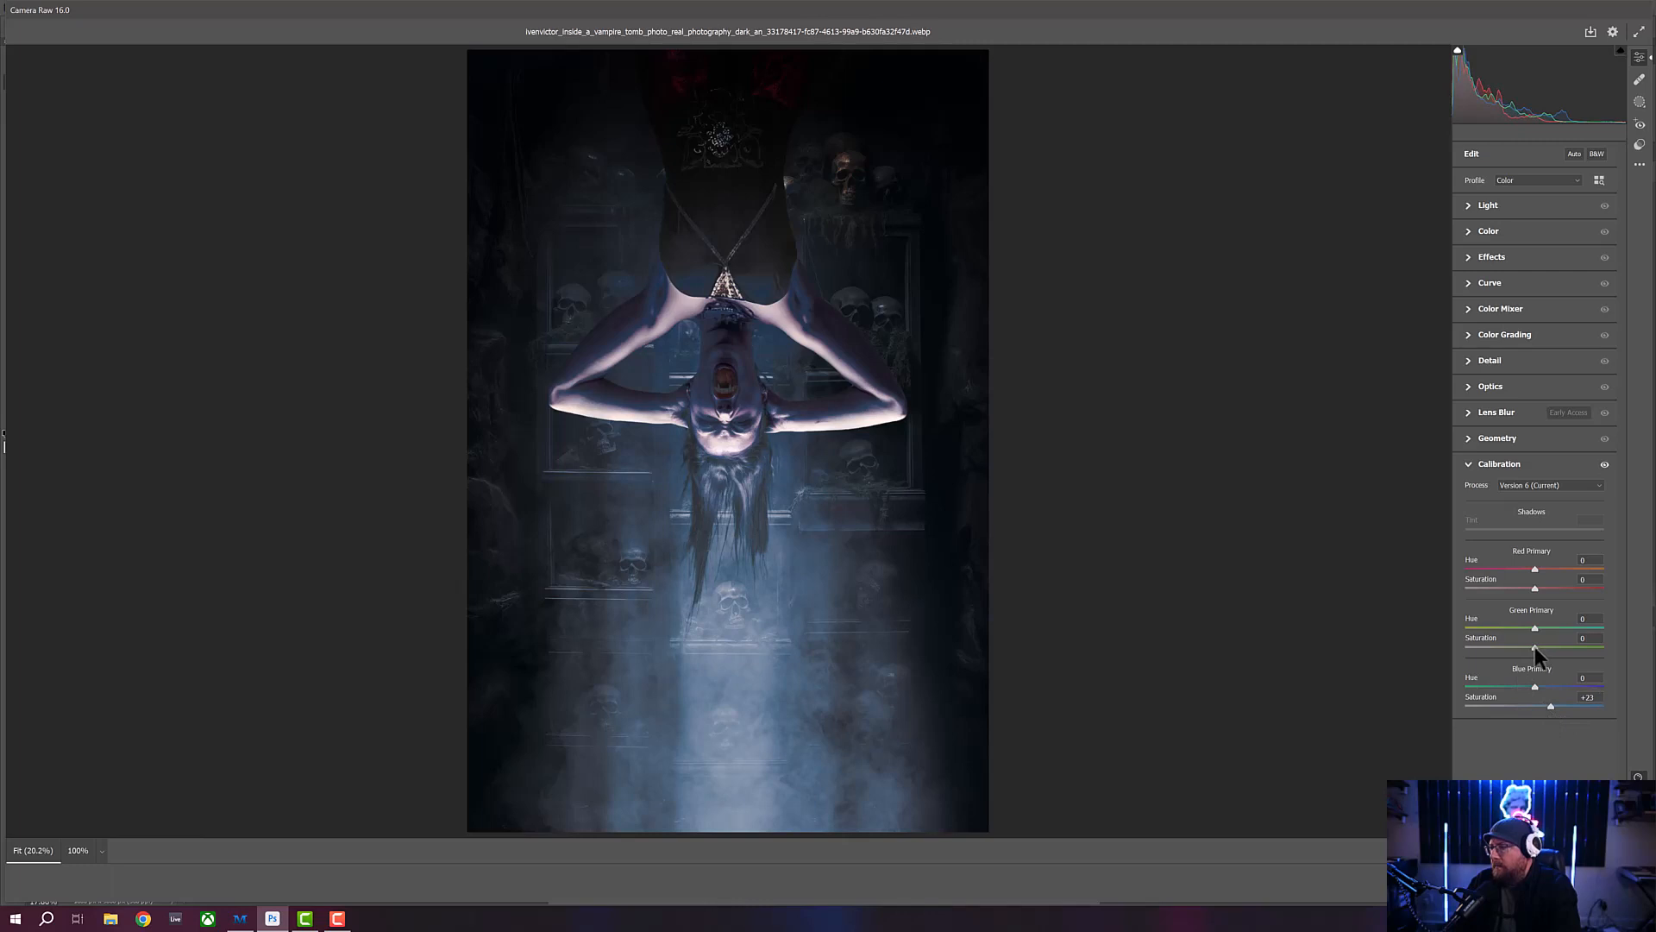
{"action": "left_click_drag", "start_coordinate": [1535, 647], "coordinate": [1579, 588]}
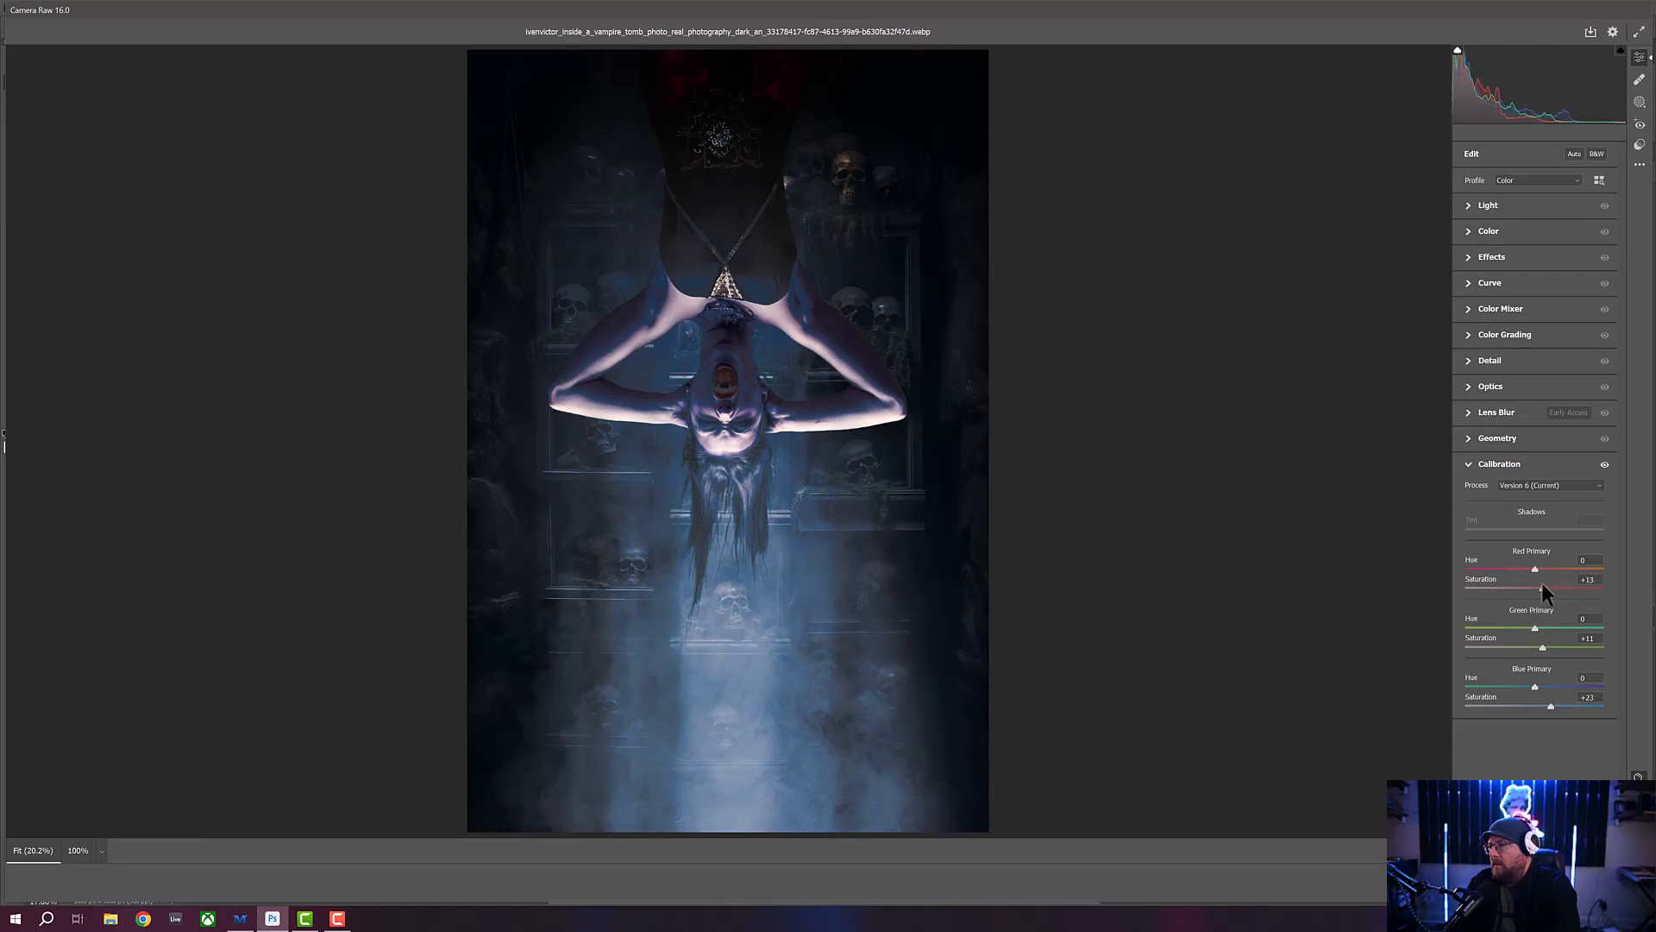
{"action": "left_click_drag", "start_coordinate": [1543, 589], "coordinate": [1562, 592]}
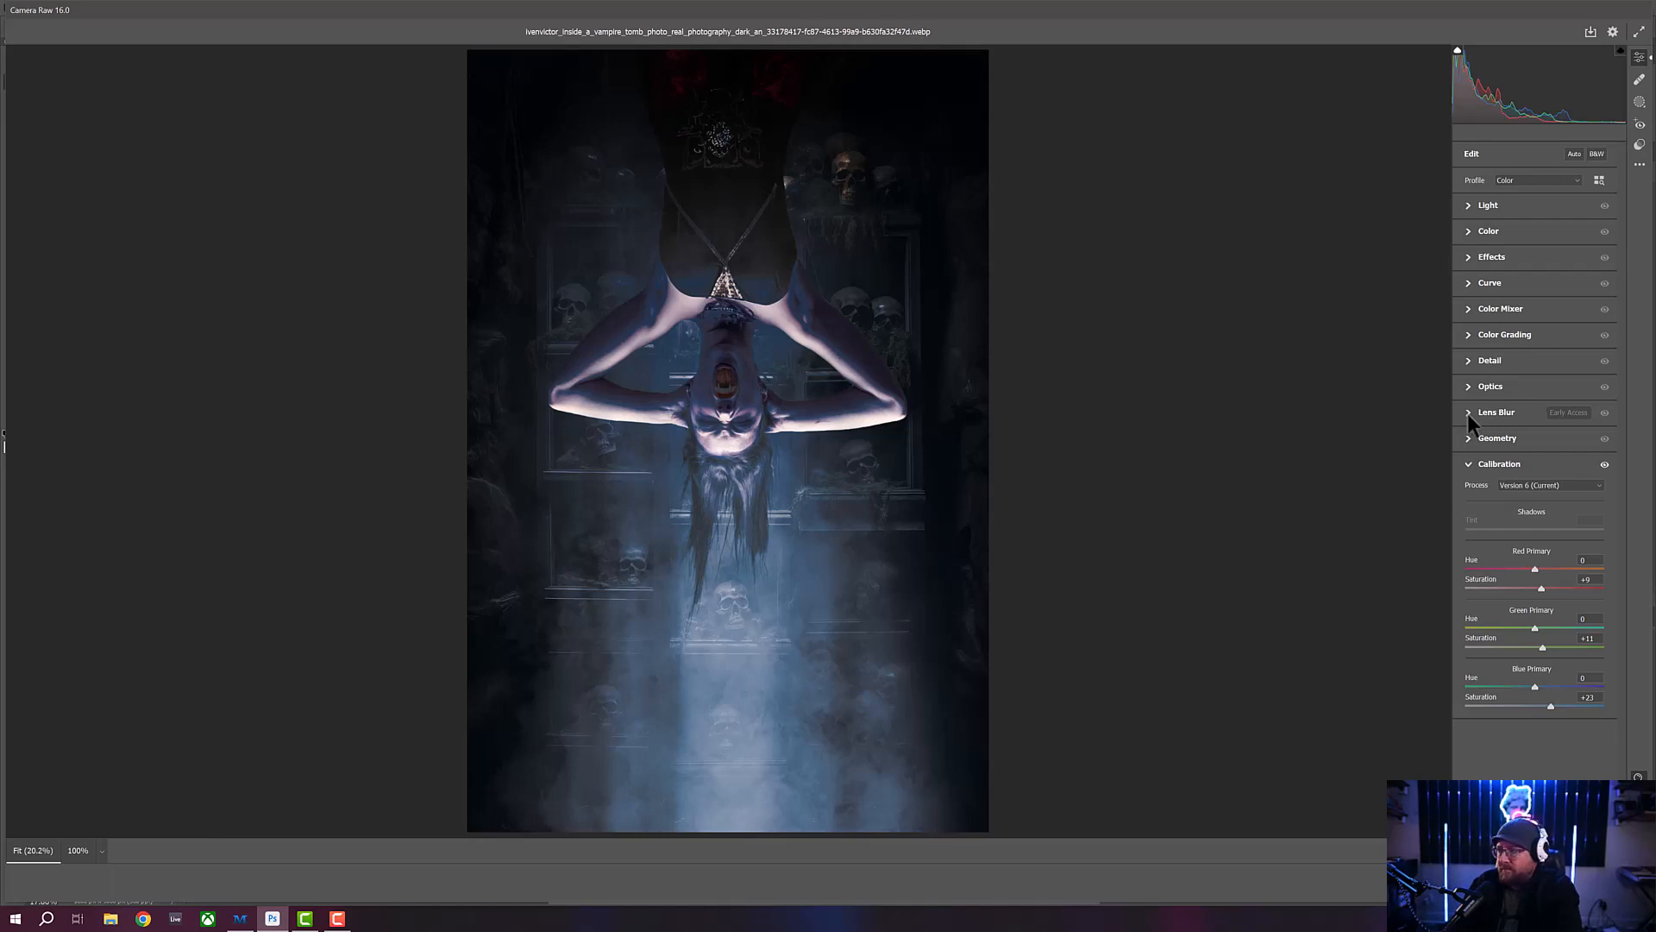
- Apply Lens Blur to the image and lower its blur amount to 7
{"action": "left_click", "coordinate": [1470, 414]}
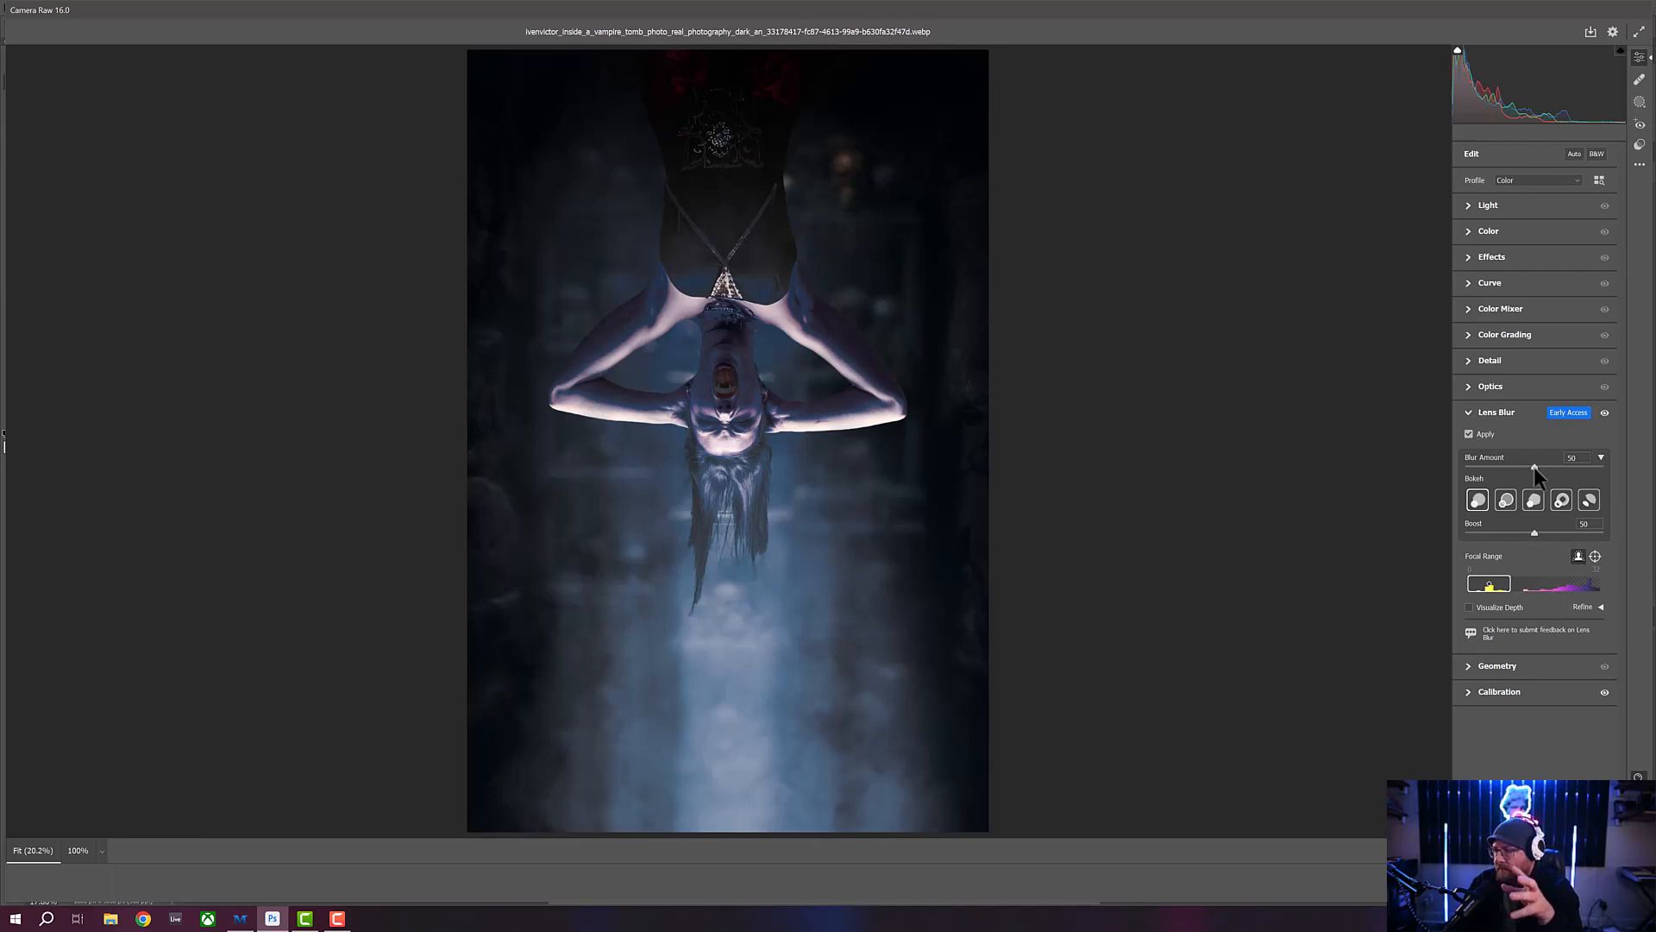
{"action": "left_click_drag", "start_coordinate": [1524, 464], "coordinate": [1510, 464]}
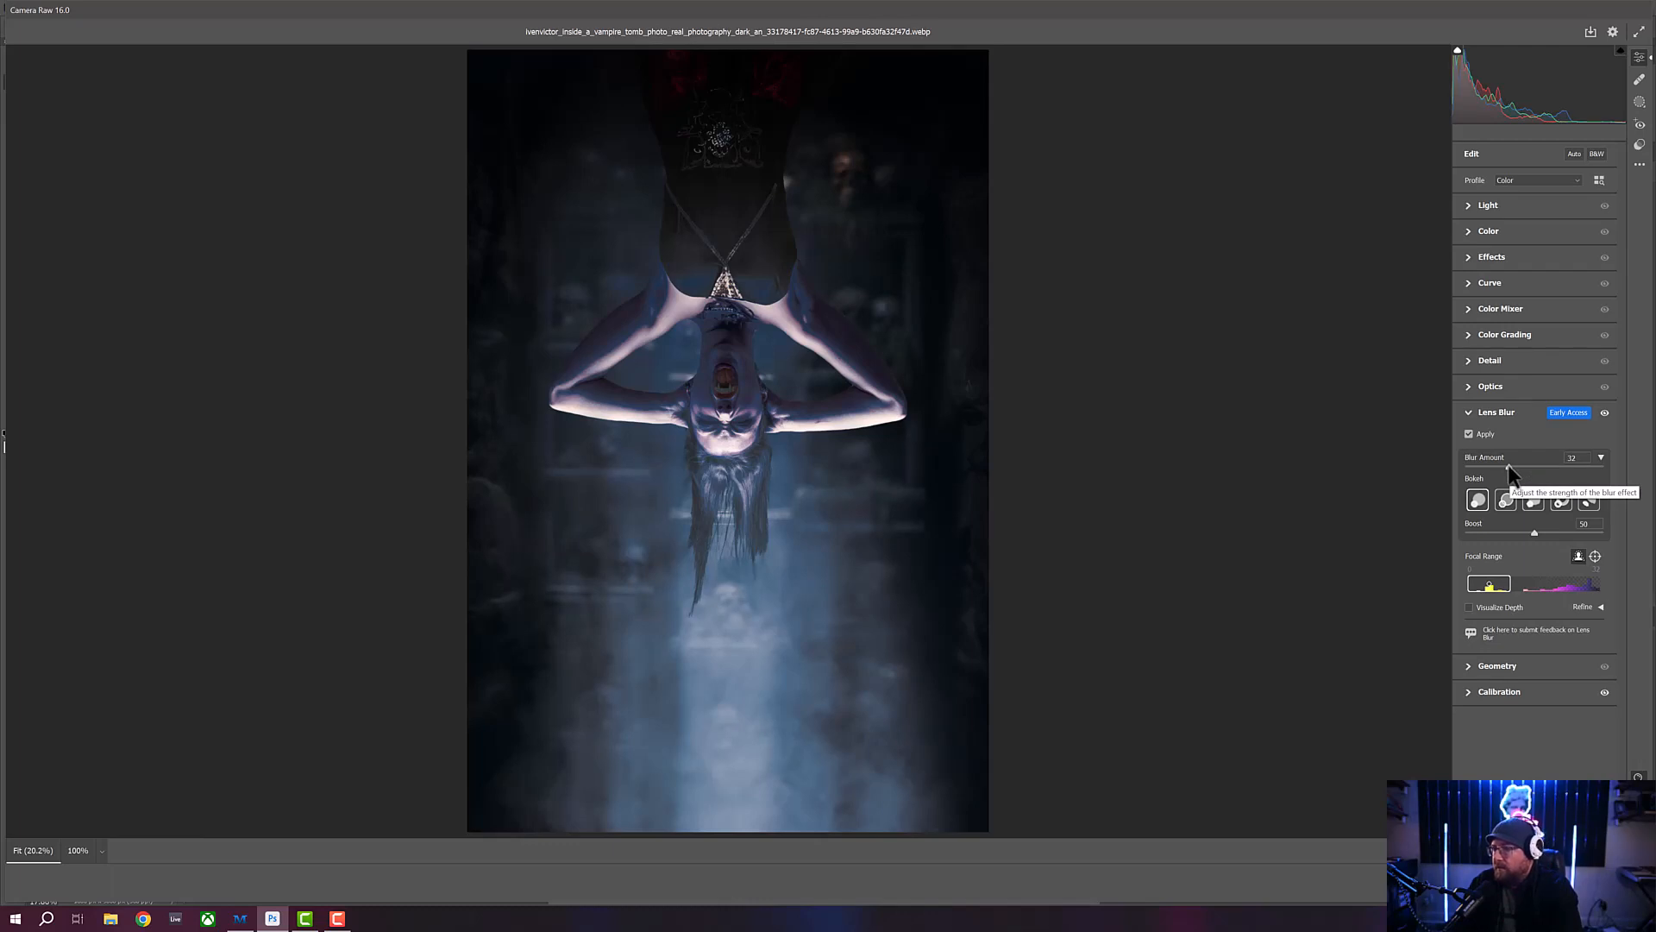
{"action": "left_click_drag", "start_coordinate": [1509, 466], "coordinate": [1496, 466]}
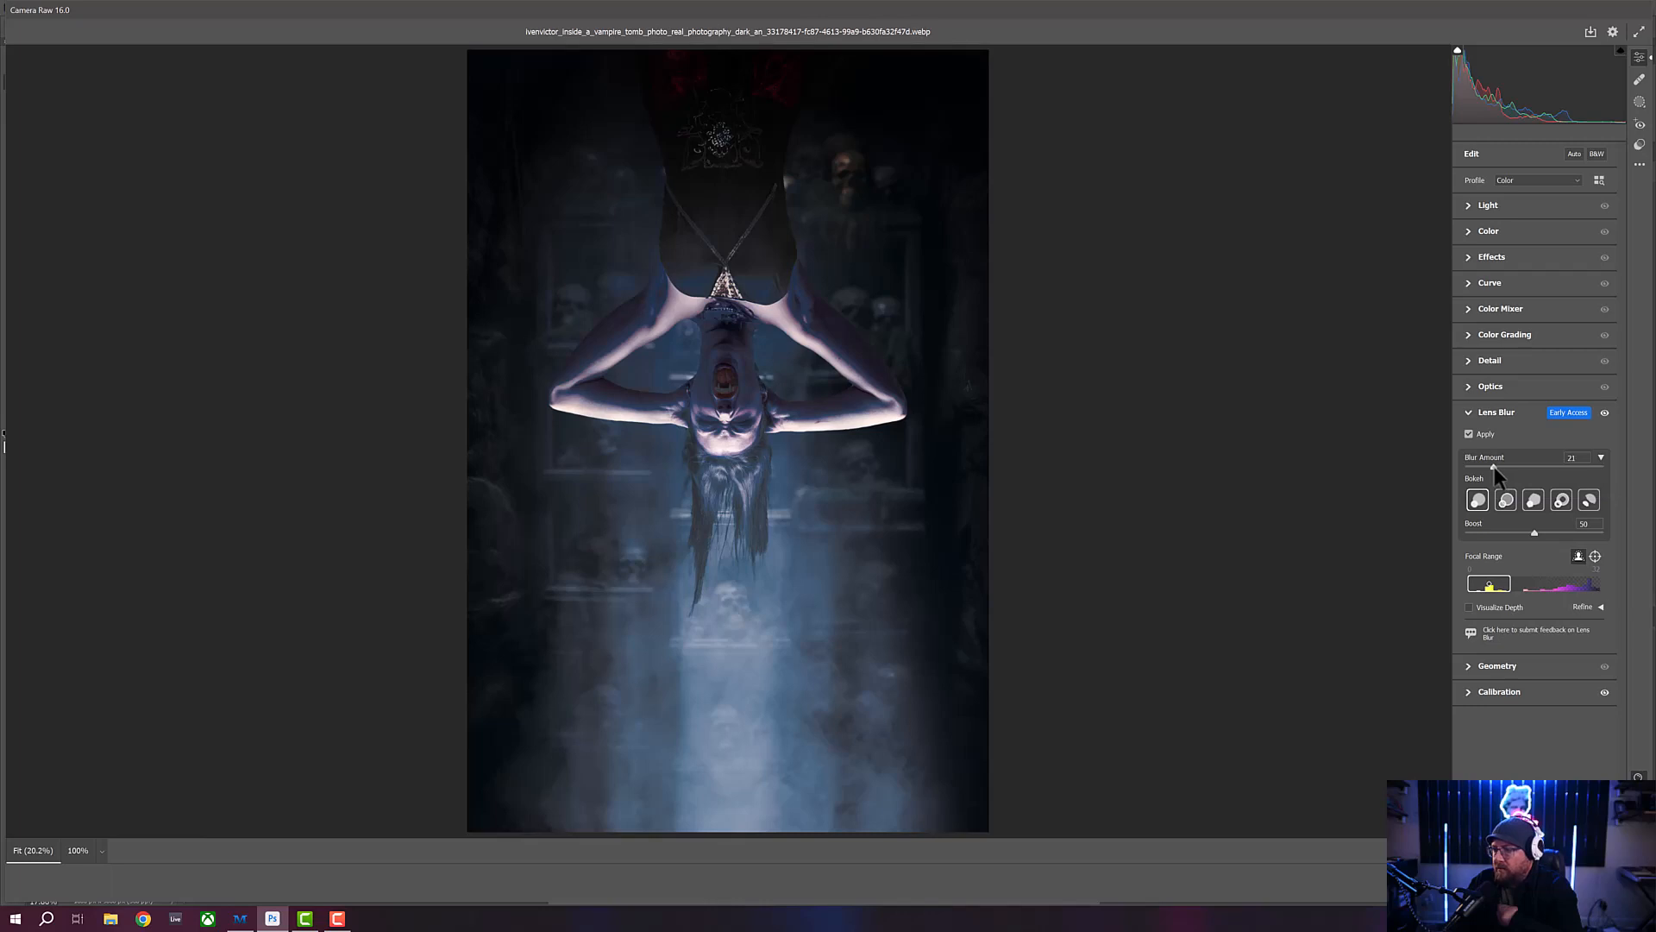
{"action": "left_click_drag", "start_coordinate": [1495, 468], "coordinate": [1488, 468]}
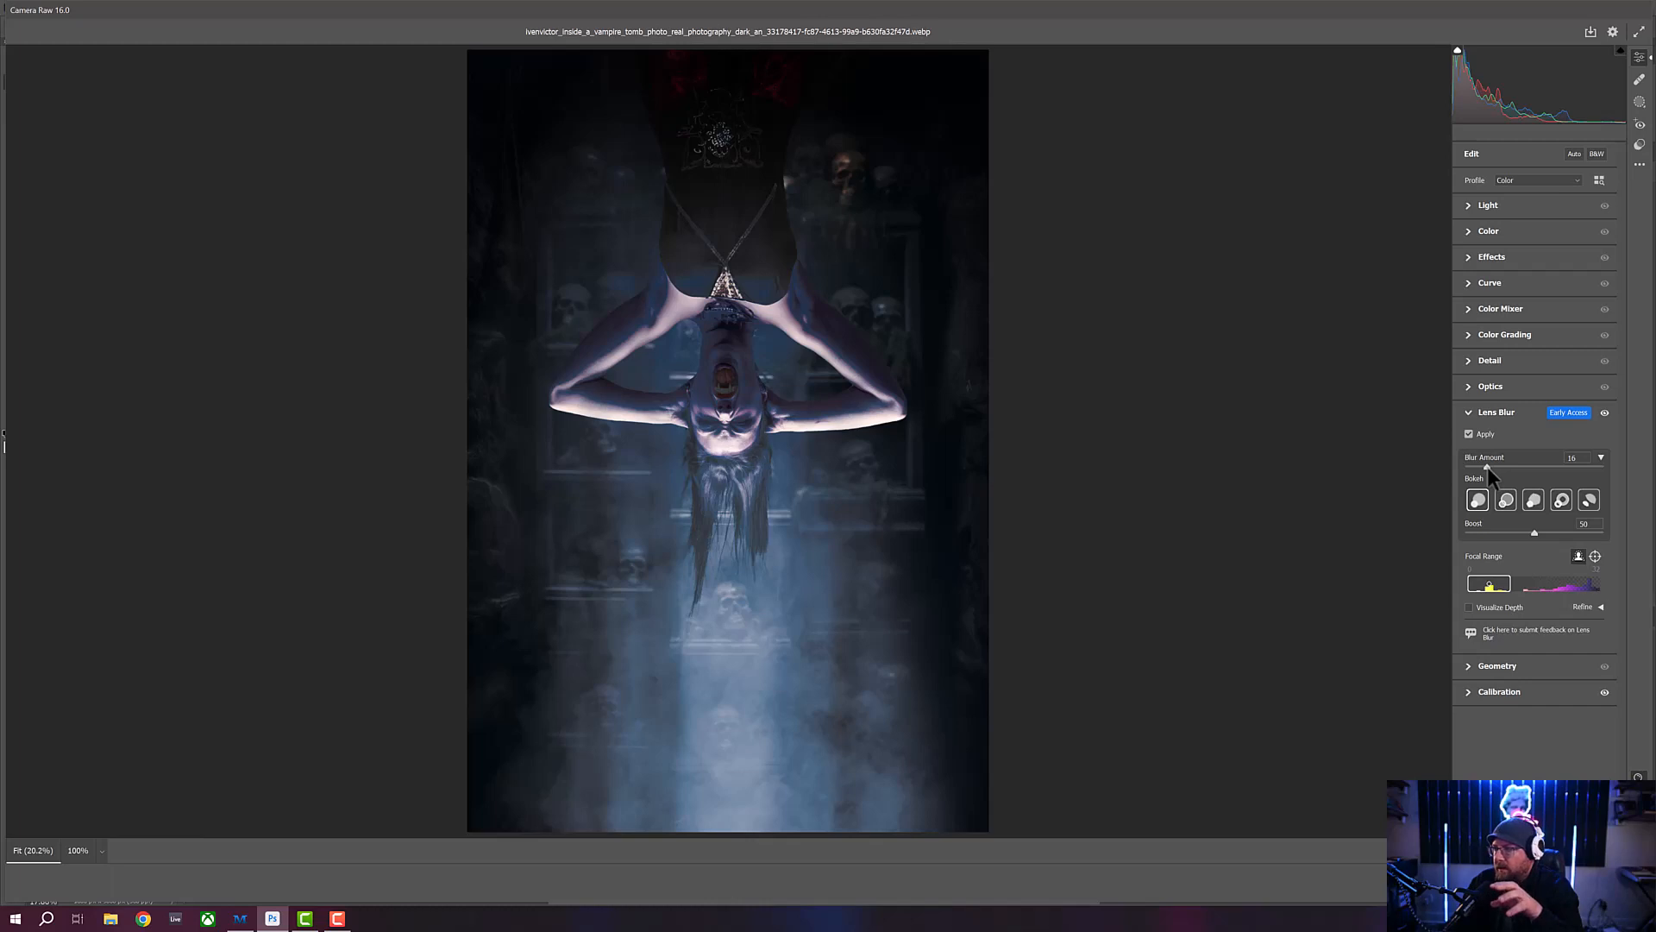
{"action": "left_click_drag", "start_coordinate": [1487, 468], "coordinate": [1481, 469]}
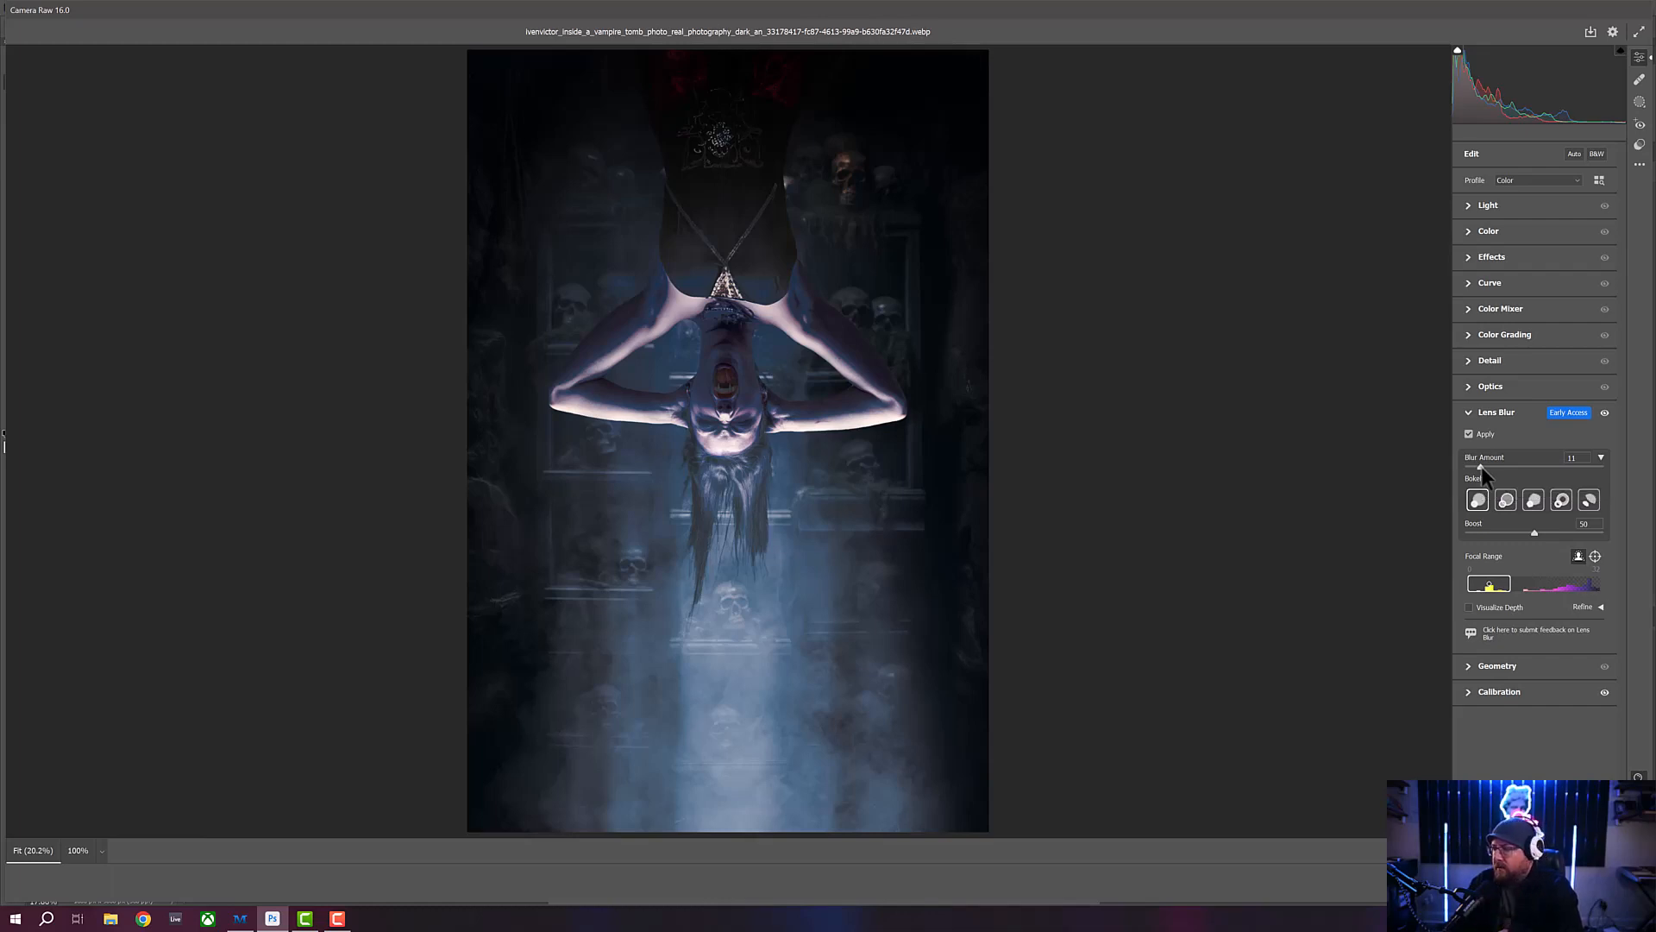
{"action": "left_click_drag", "start_coordinate": [1480, 466], "coordinate": [1478, 466]}
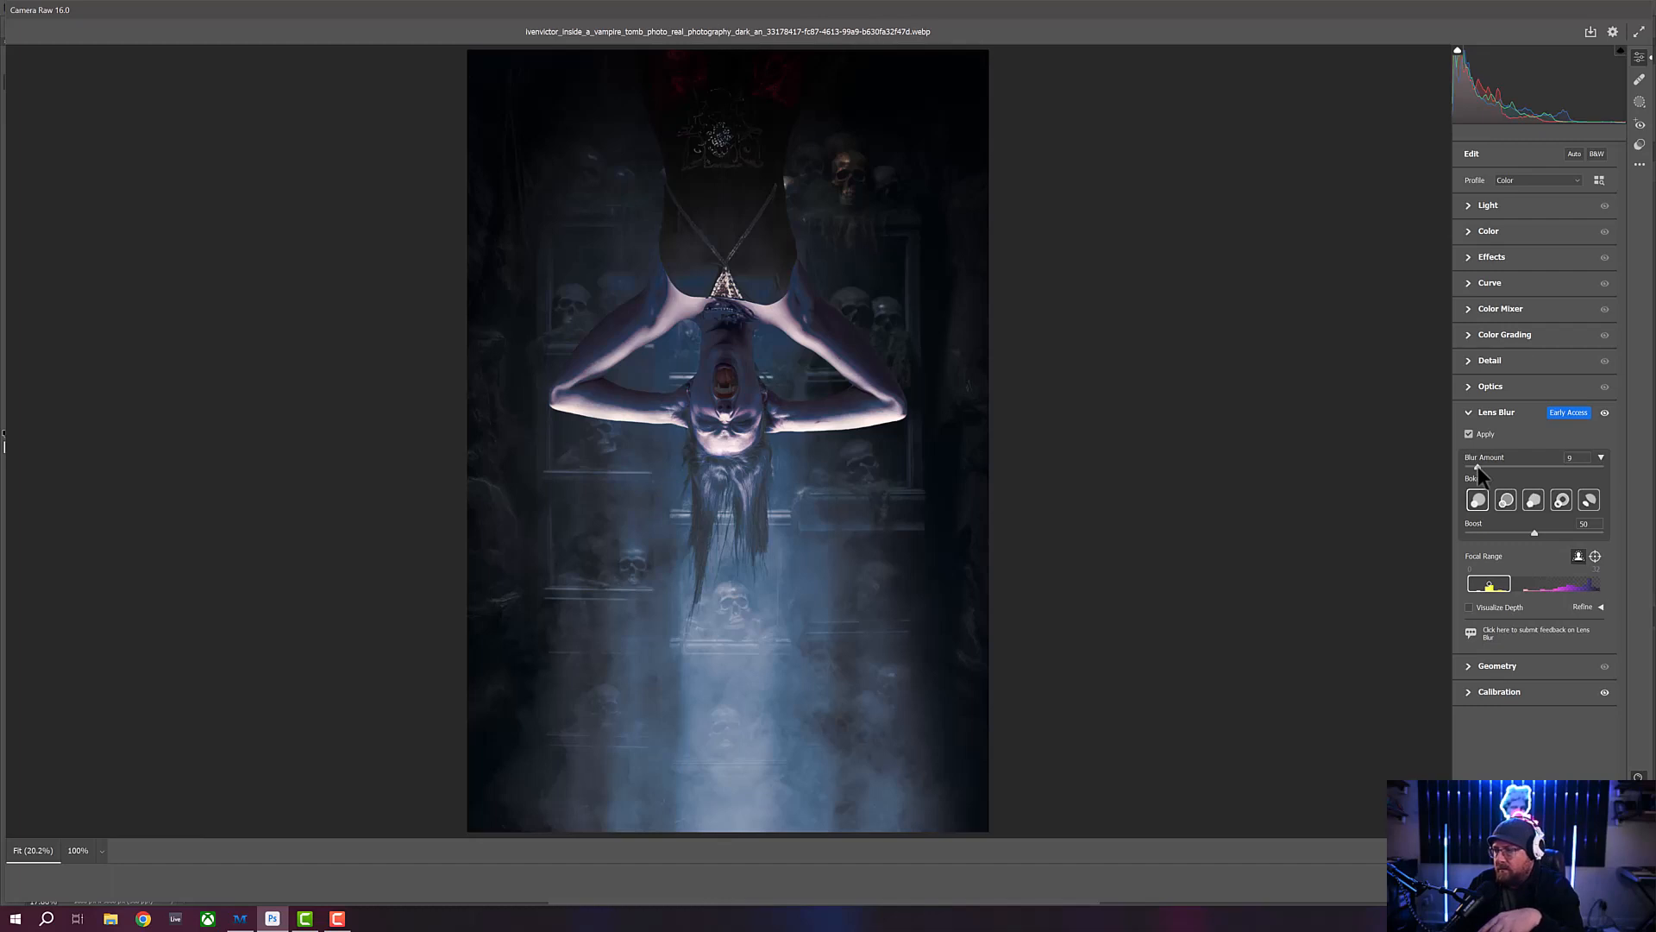
{"action": "left_click_drag", "start_coordinate": [1478, 467], "coordinate": [1476, 467]}
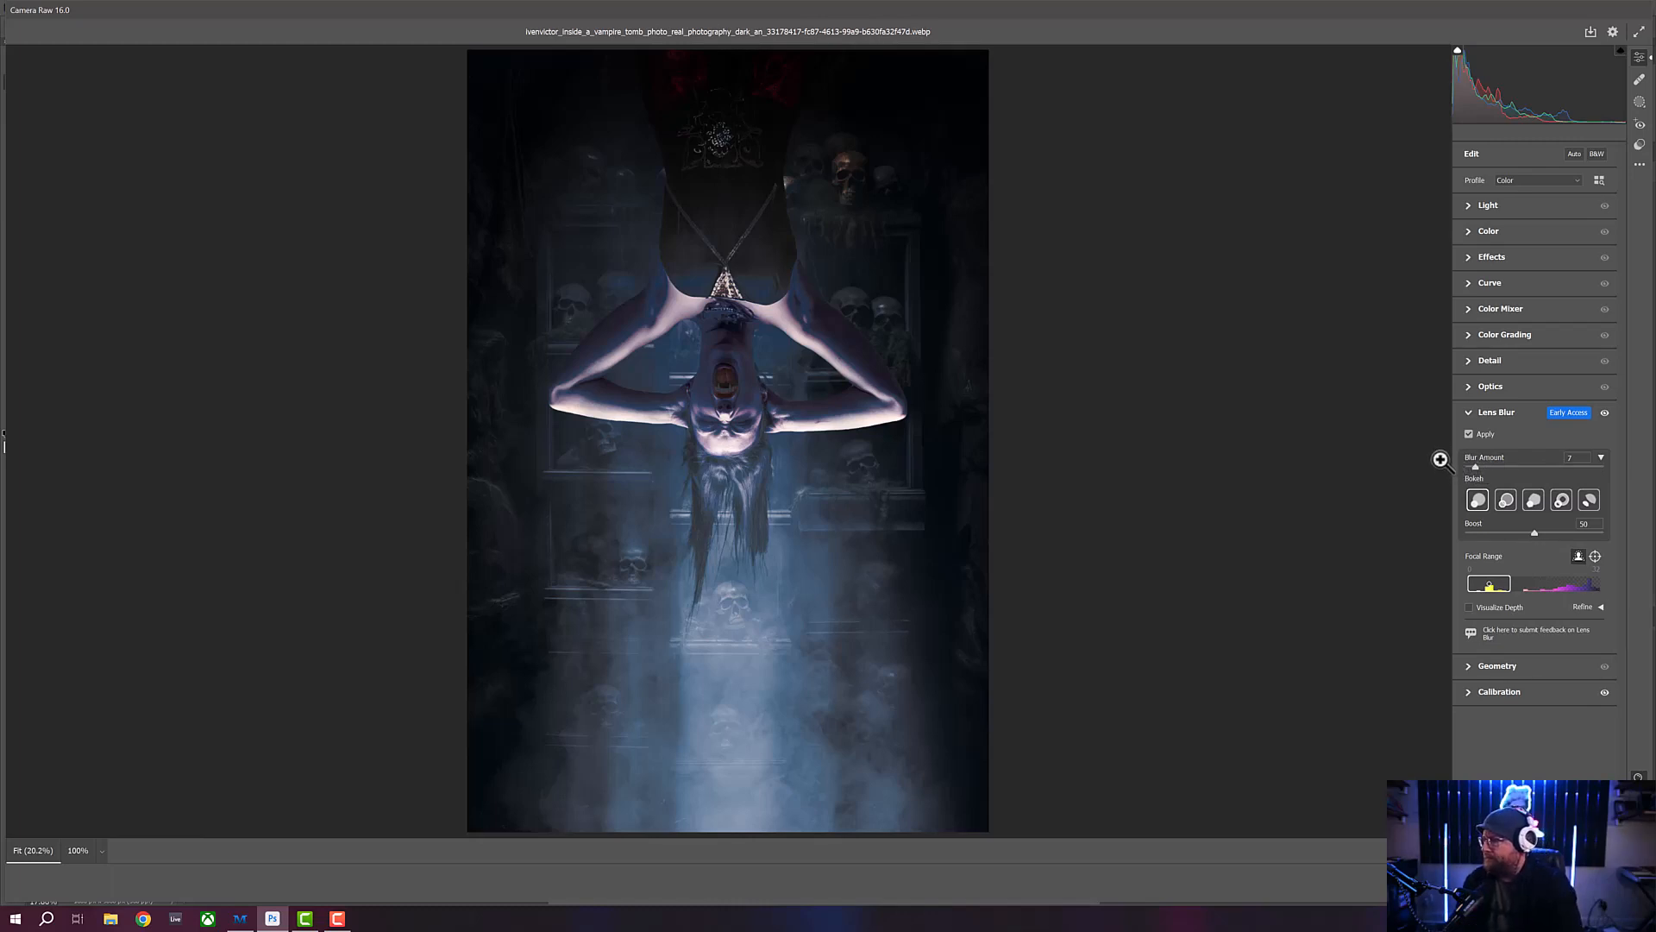
- Set the Optics vignette to about -36 and the Detail sharpening to 18
{"action": "left_click", "coordinate": [1468, 386]}
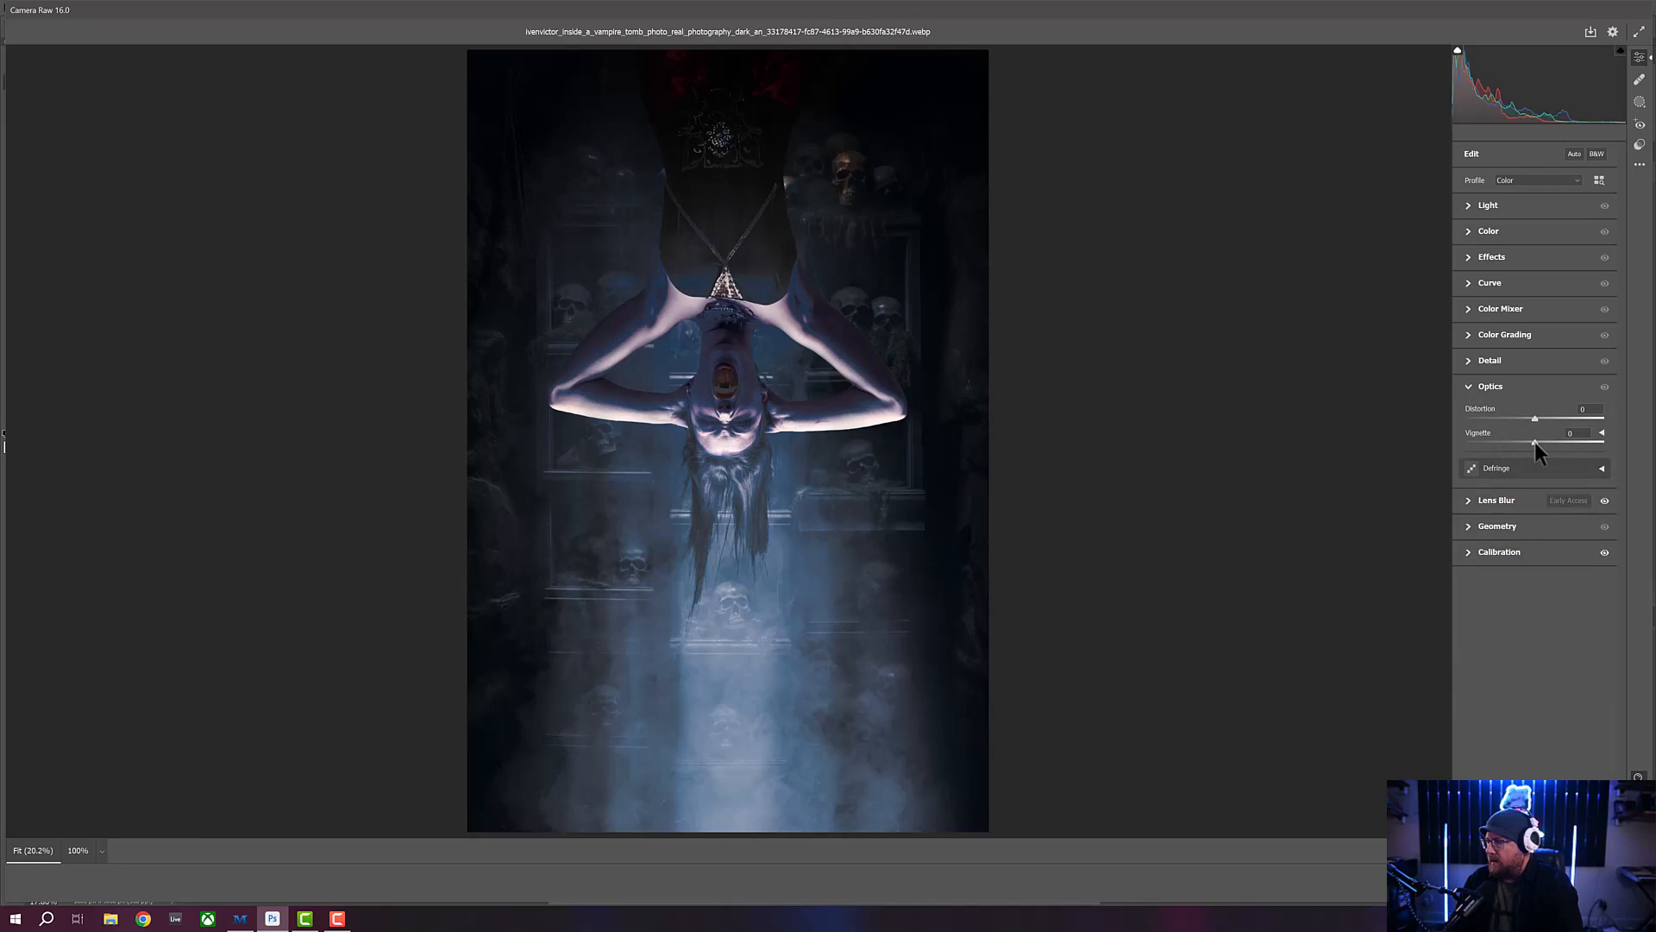
{"action": "left_click_drag", "start_coordinate": [1535, 442], "coordinate": [1510, 440]}
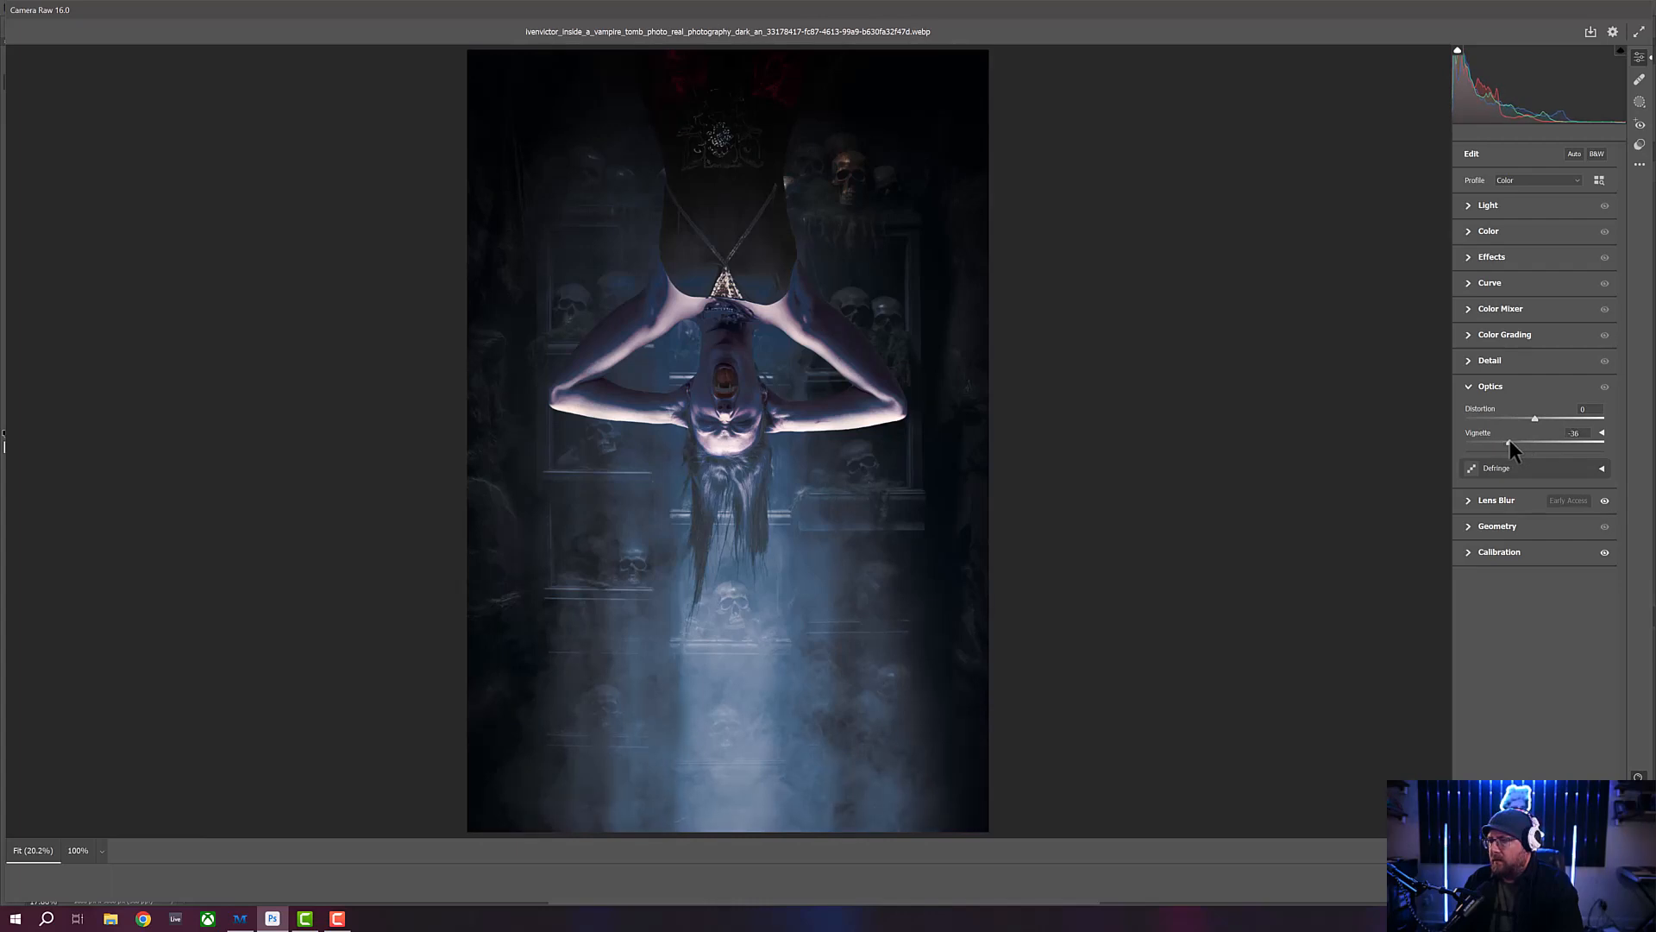
{"action": "left_click", "coordinate": [1468, 359]}
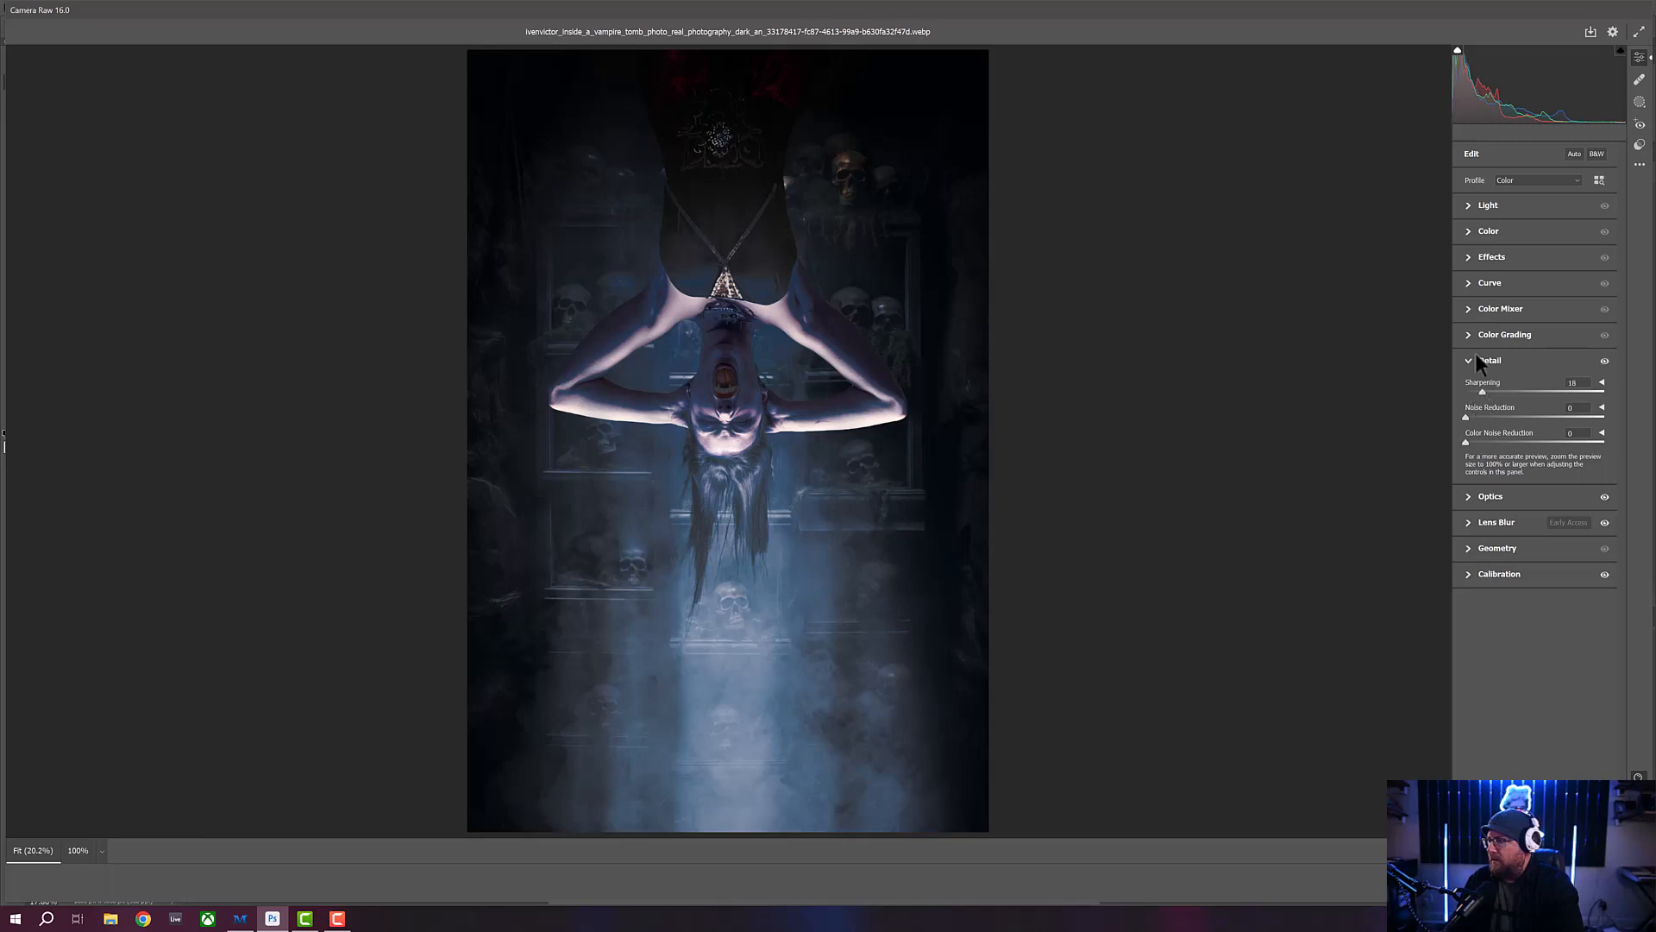
- Set the Effects values to Texture +3, Clarity +18 and Dehaze -12
{"action": "left_click", "coordinate": [1468, 257]}
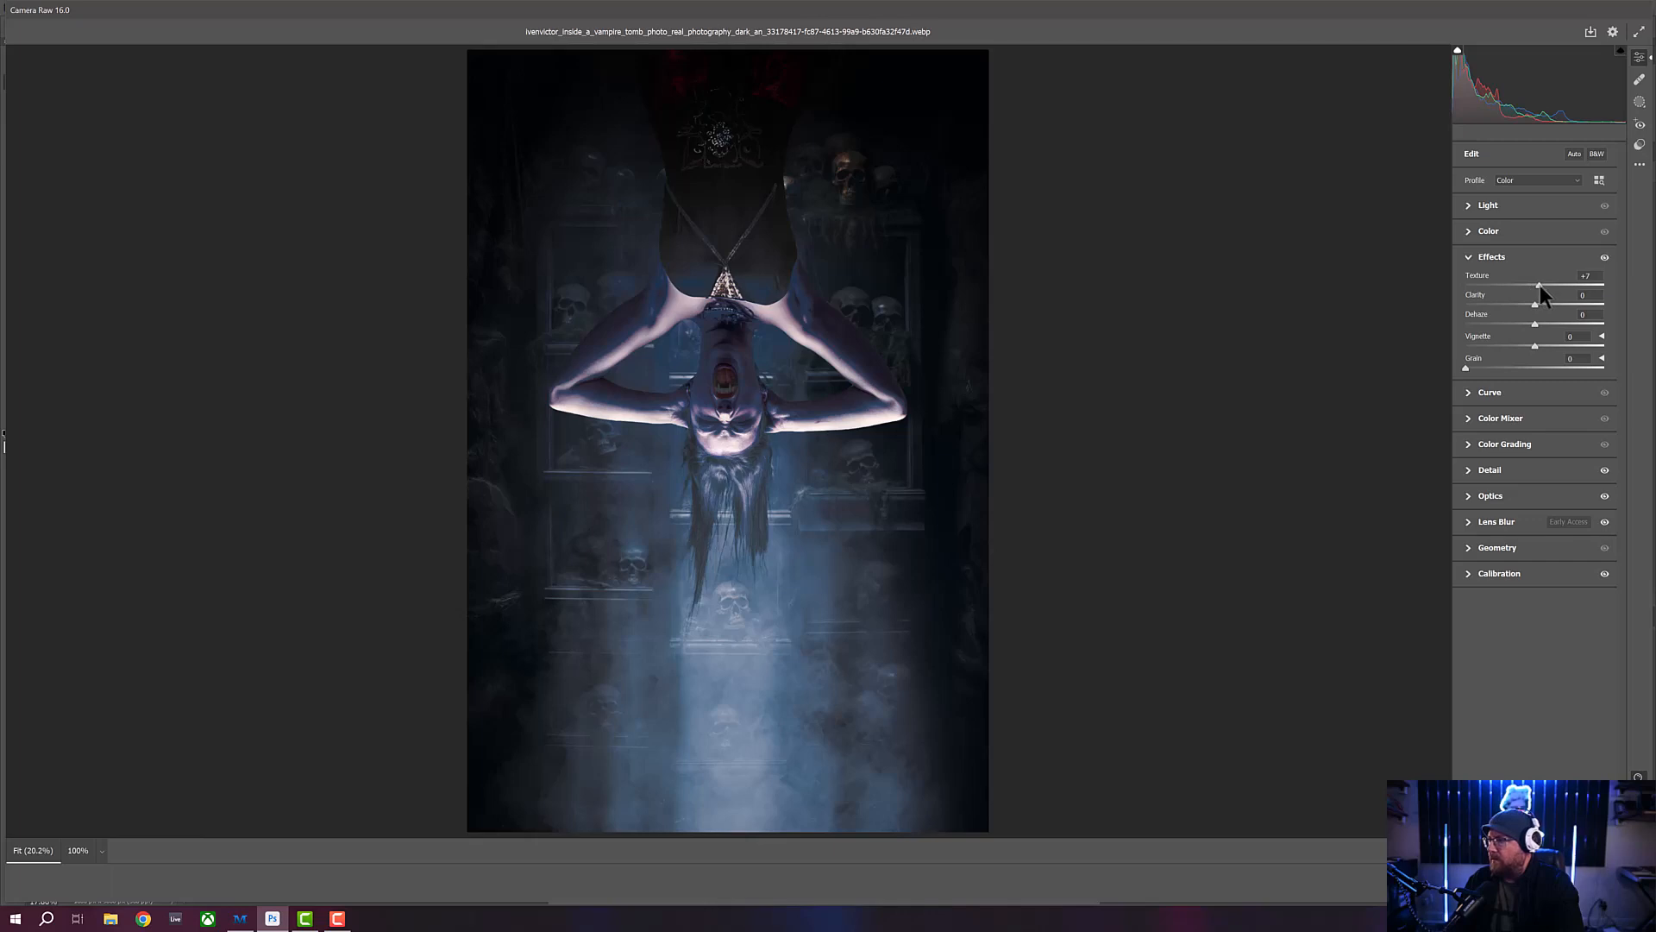
{"action": "left_click_drag", "start_coordinate": [1539, 285], "coordinate": [1539, 285]}
{"action": "mouse_move", "coordinate": [1535, 304]}
{"action": "left_mouse_down"}
{"action": "mouse_move", "coordinate": [1578, 303]}
{"action": "mouse_move", "coordinate": [1549, 302]}
{"action": "left_mouse_up"}
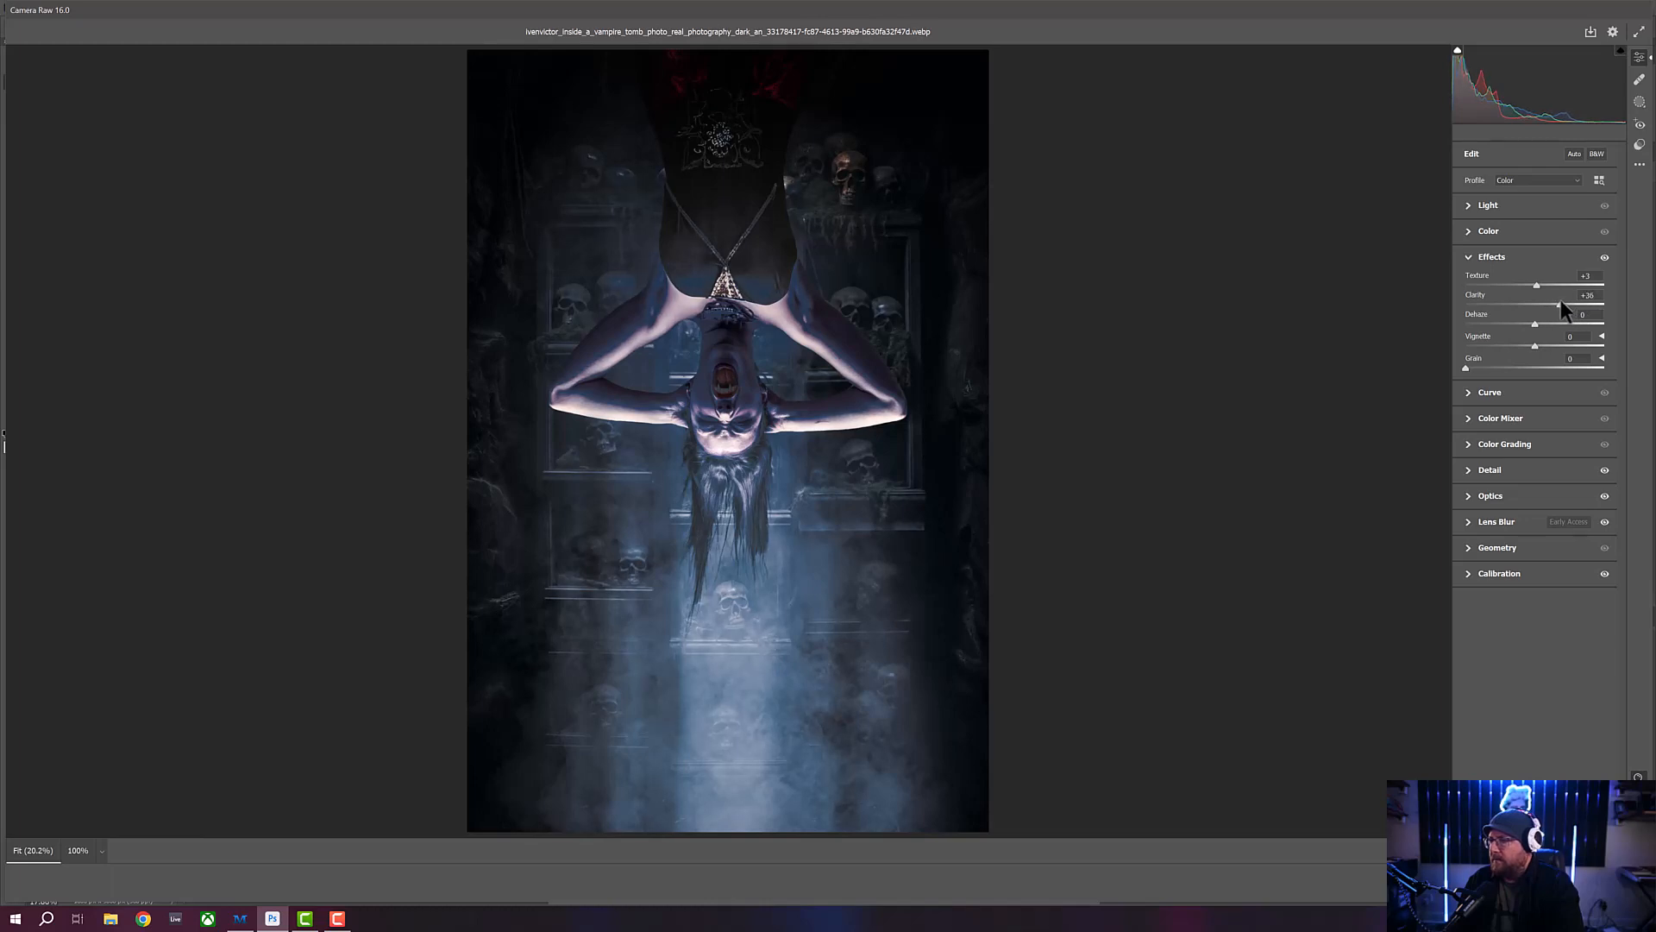
{"action": "left_click_drag", "start_coordinate": [1559, 301], "coordinate": [1548, 301]}
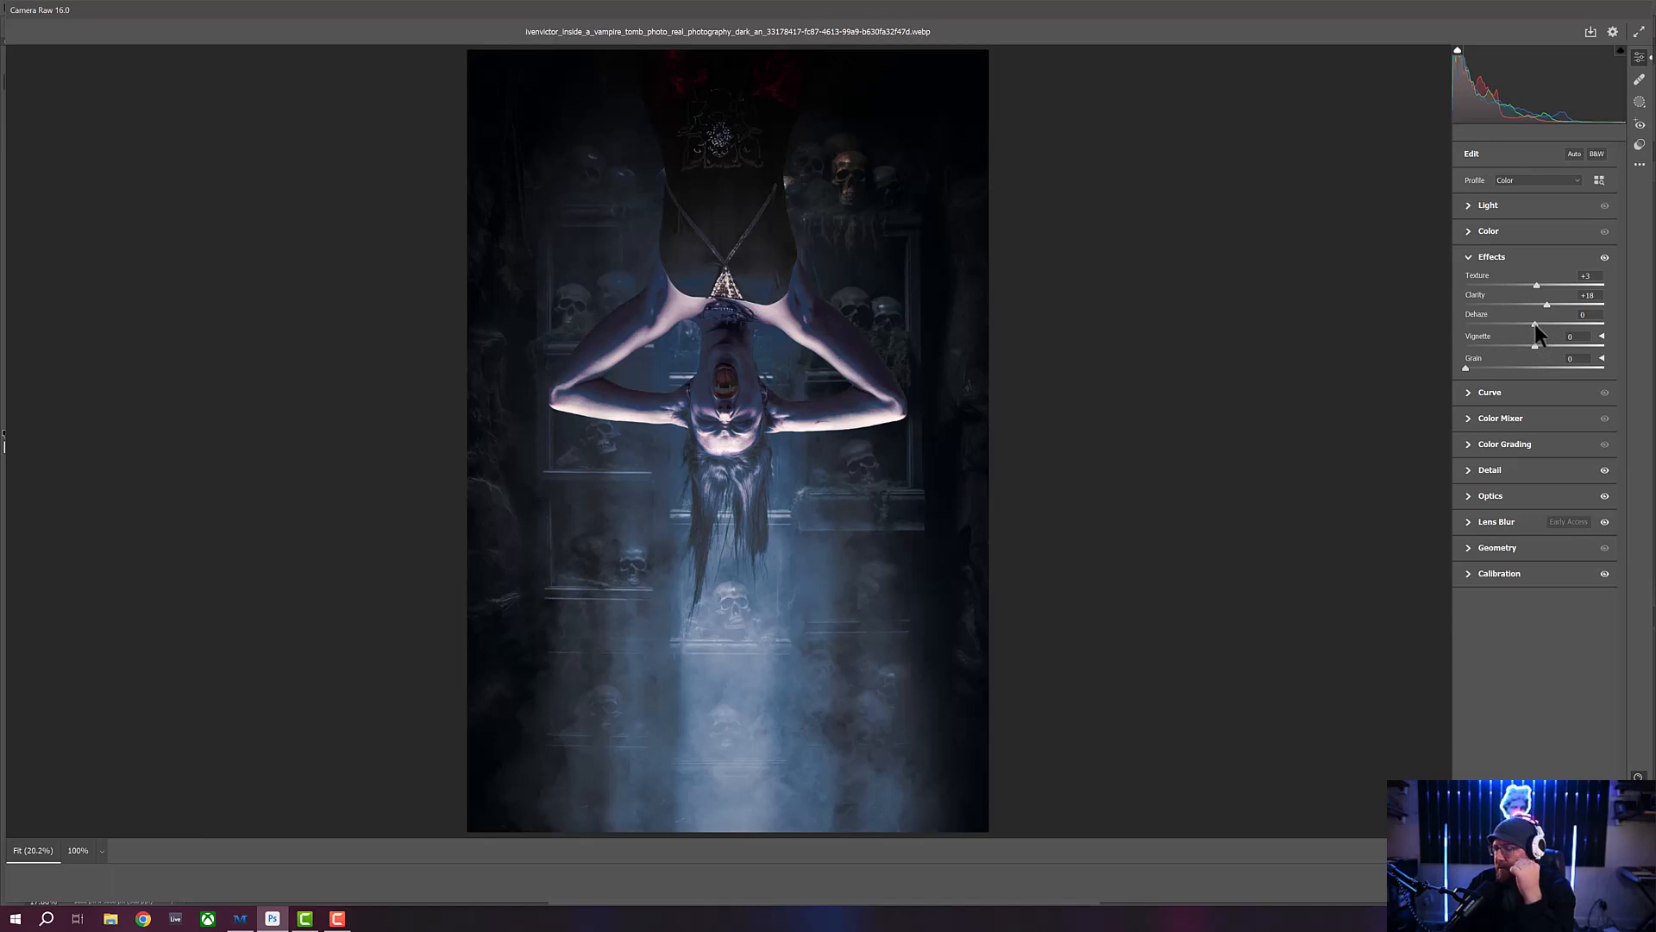
{"action": "mouse_move", "coordinate": [1533, 324]}
{"action": "left_mouse_down"}
{"action": "mouse_move", "coordinate": [1561, 323]}
{"action": "mouse_move", "coordinate": [1528, 326]}
{"action": "left_mouse_up"}
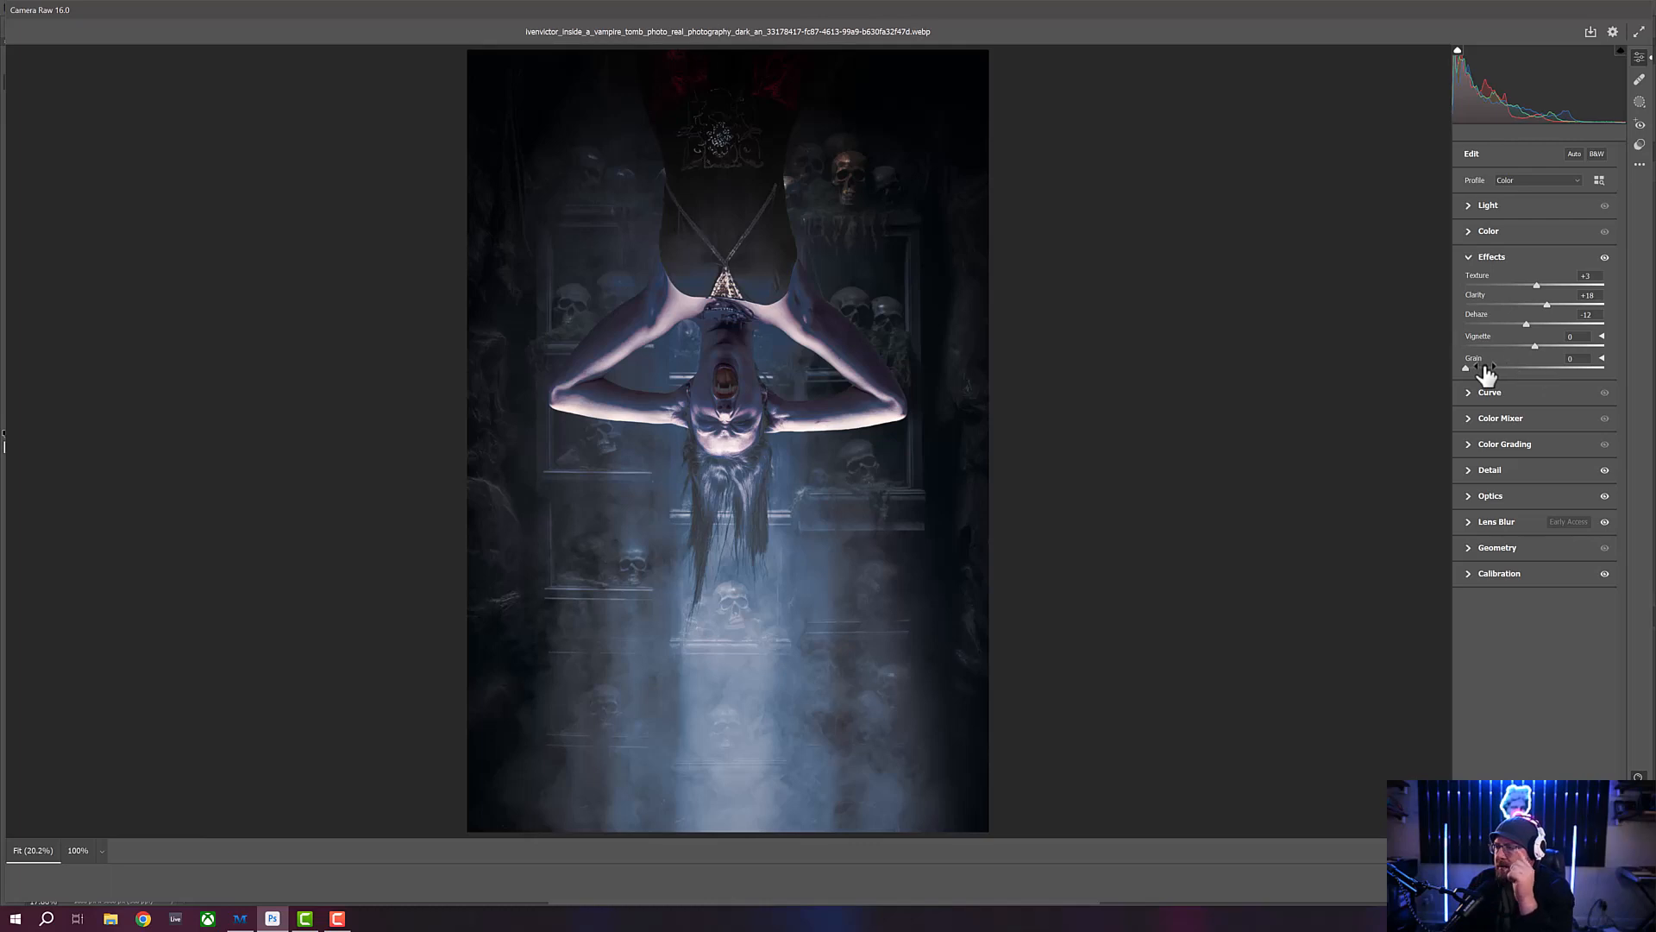
- Cool the white balance slightly by setting Temperature to -6 and Tint to +1
{"action": "left_click", "coordinate": [1467, 231]}
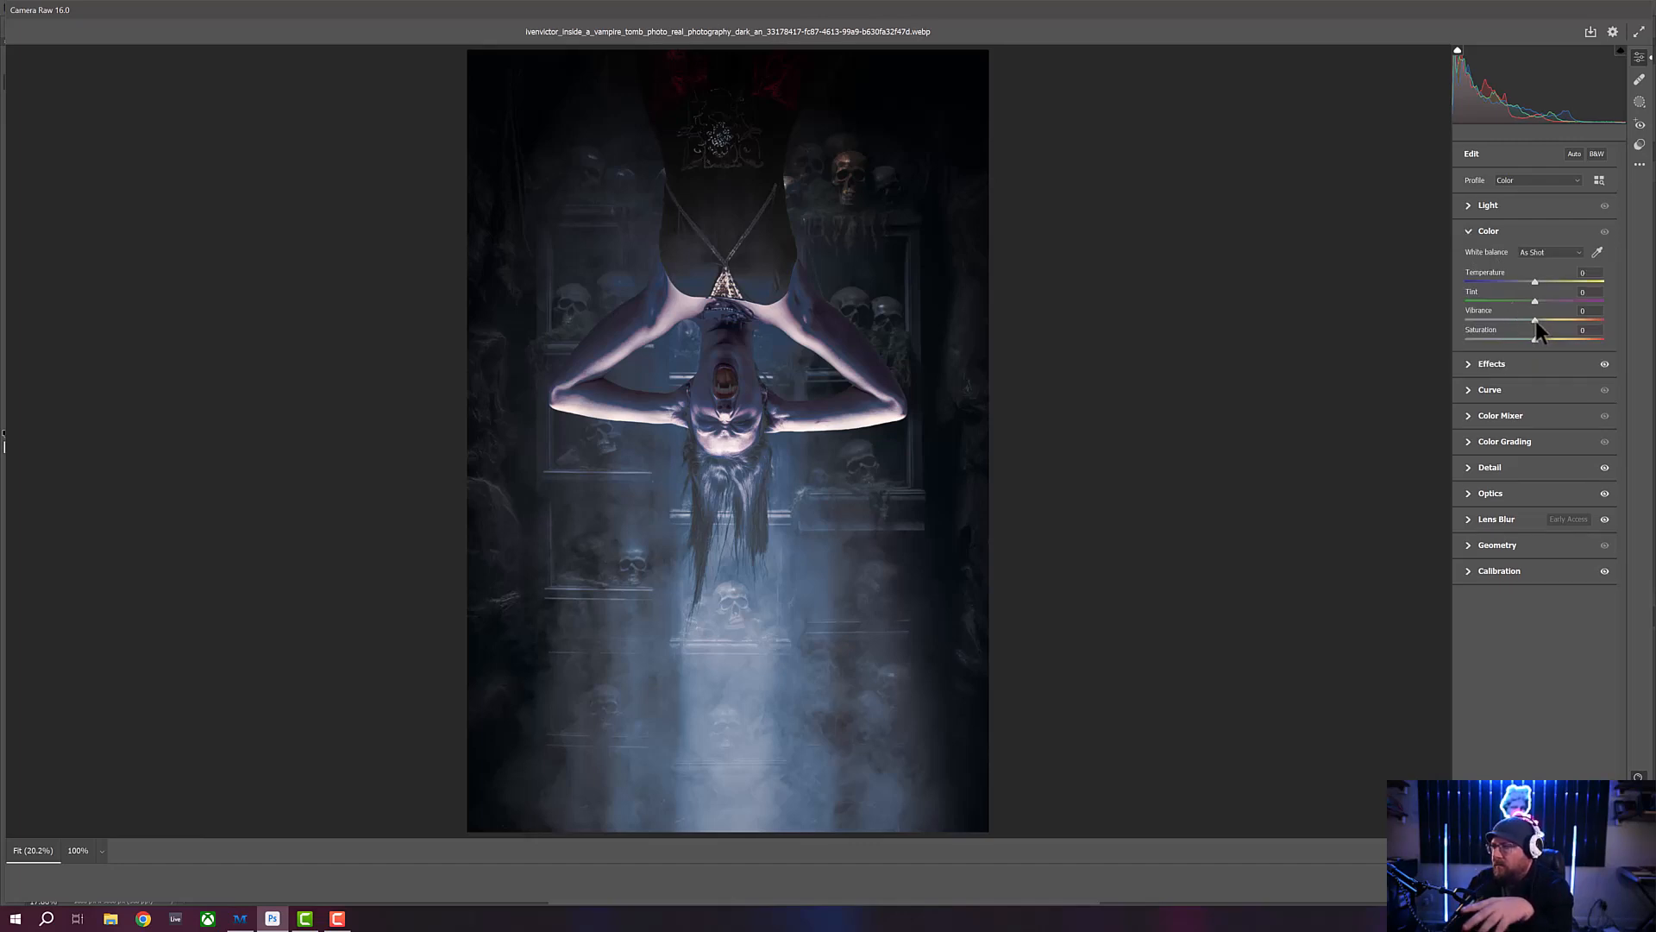
{"action": "mouse_move", "coordinate": [1536, 321]}
{"action": "left_mouse_down"}
{"action": "mouse_move", "coordinate": [1567, 318]}
{"action": "mouse_move", "coordinate": [1535, 319]}
{"action": "left_mouse_up"}
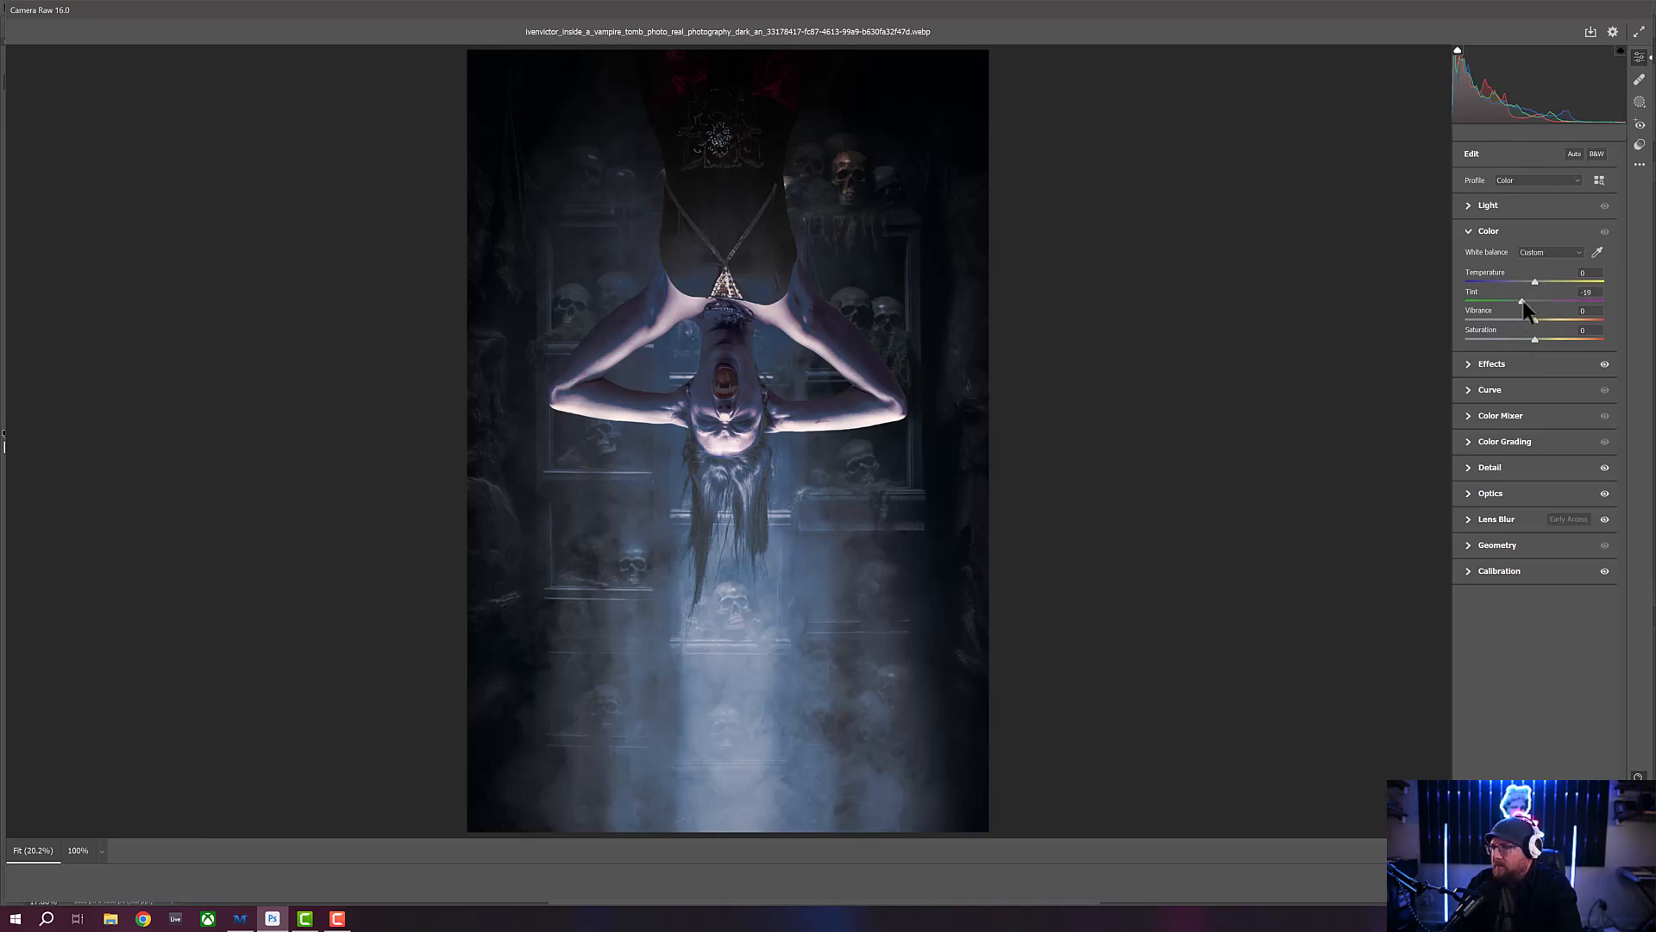
{"action": "mouse_move", "coordinate": [1524, 300]}
{"action": "left_mouse_down"}
{"action": "mouse_move", "coordinate": [1506, 298]}
{"action": "mouse_move", "coordinate": [1551, 300]}
{"action": "mouse_move", "coordinate": [1529, 299]}
{"action": "left_mouse_up"}
{"action": "mouse_move", "coordinate": [1533, 282]}
{"action": "left_mouse_down"}
{"action": "mouse_move", "coordinate": [1519, 281]}
{"action": "mouse_move", "coordinate": [1534, 282]}
{"action": "left_mouse_up"}
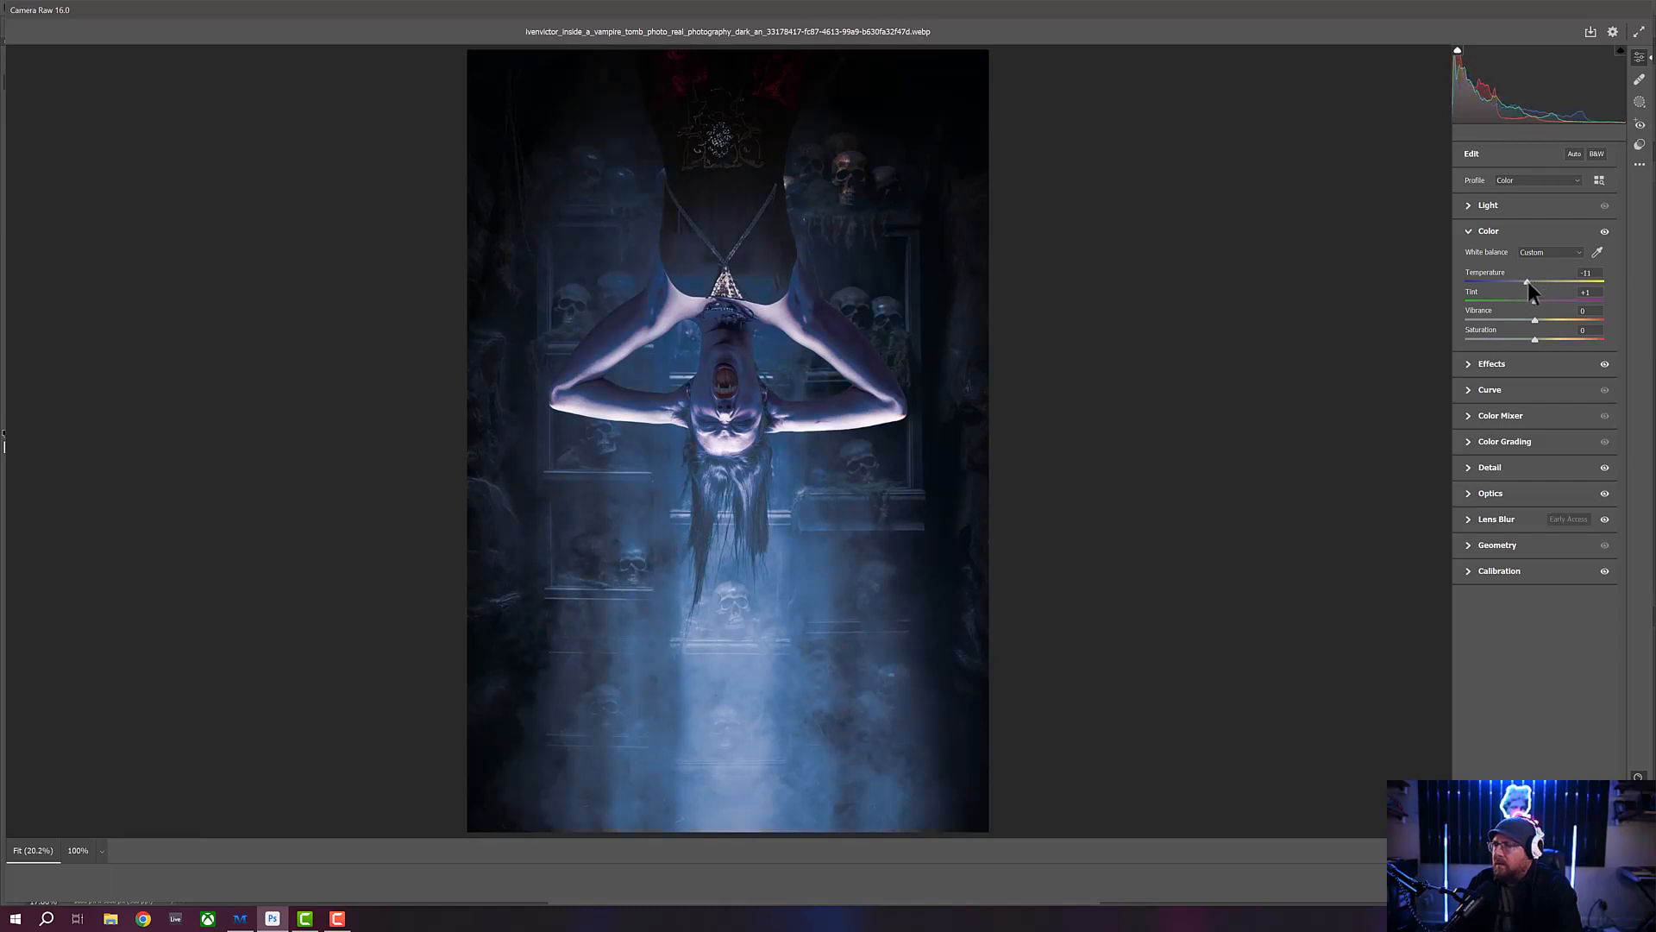
{"action": "left_click_drag", "start_coordinate": [1528, 281], "coordinate": [1531, 281]}
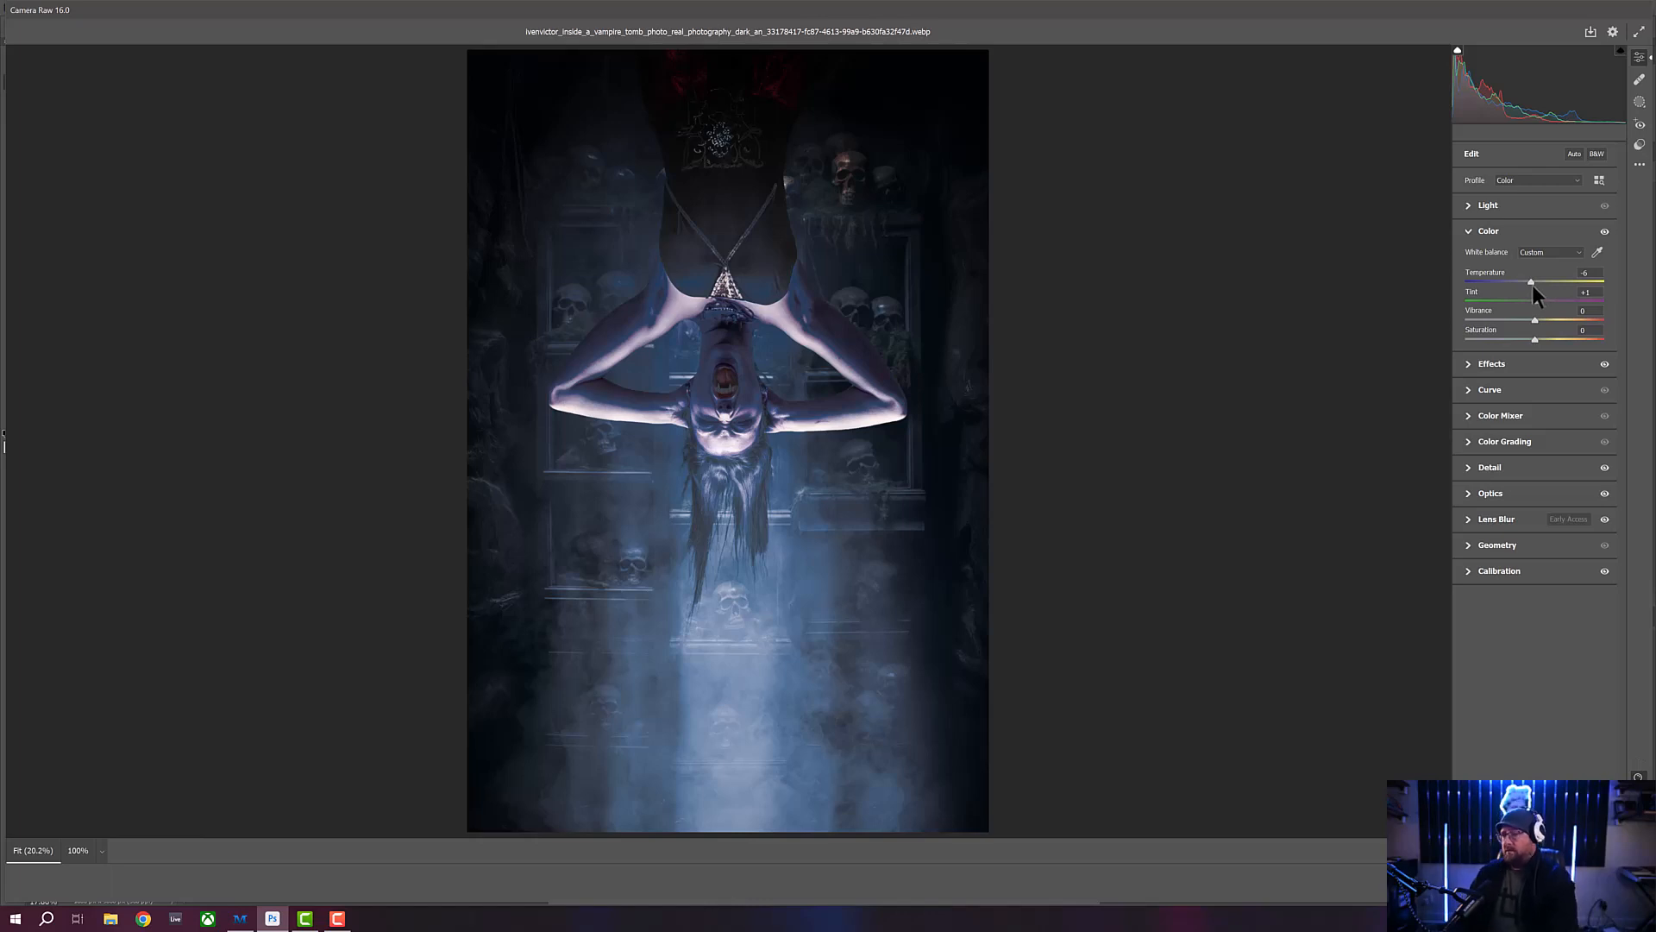
- Set Highlights to +25 and Shadows to +3, and apply the Camera Raw adjustments to the layer
{"action": "left_click", "coordinate": [1466, 204]}
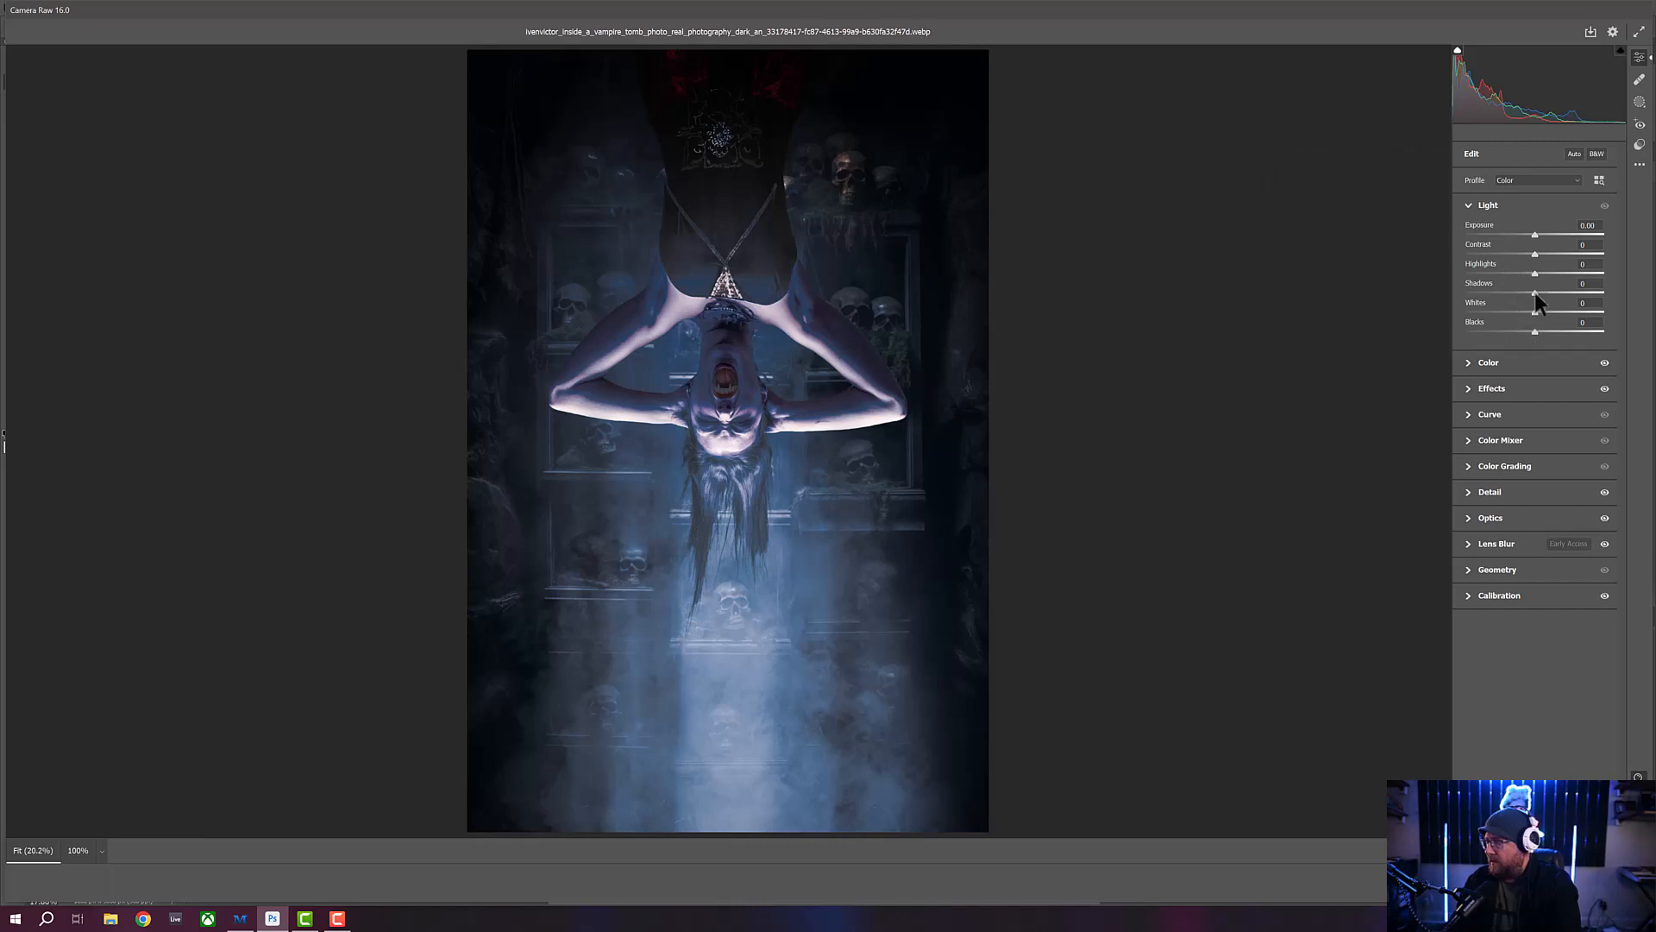
{"action": "mouse_move", "coordinate": [1535, 292]}
{"action": "left_mouse_down"}
{"action": "mouse_move", "coordinate": [1482, 292]}
{"action": "mouse_move", "coordinate": [1555, 293]}
{"action": "mouse_move", "coordinate": [1519, 292]}
{"action": "left_mouse_up"}
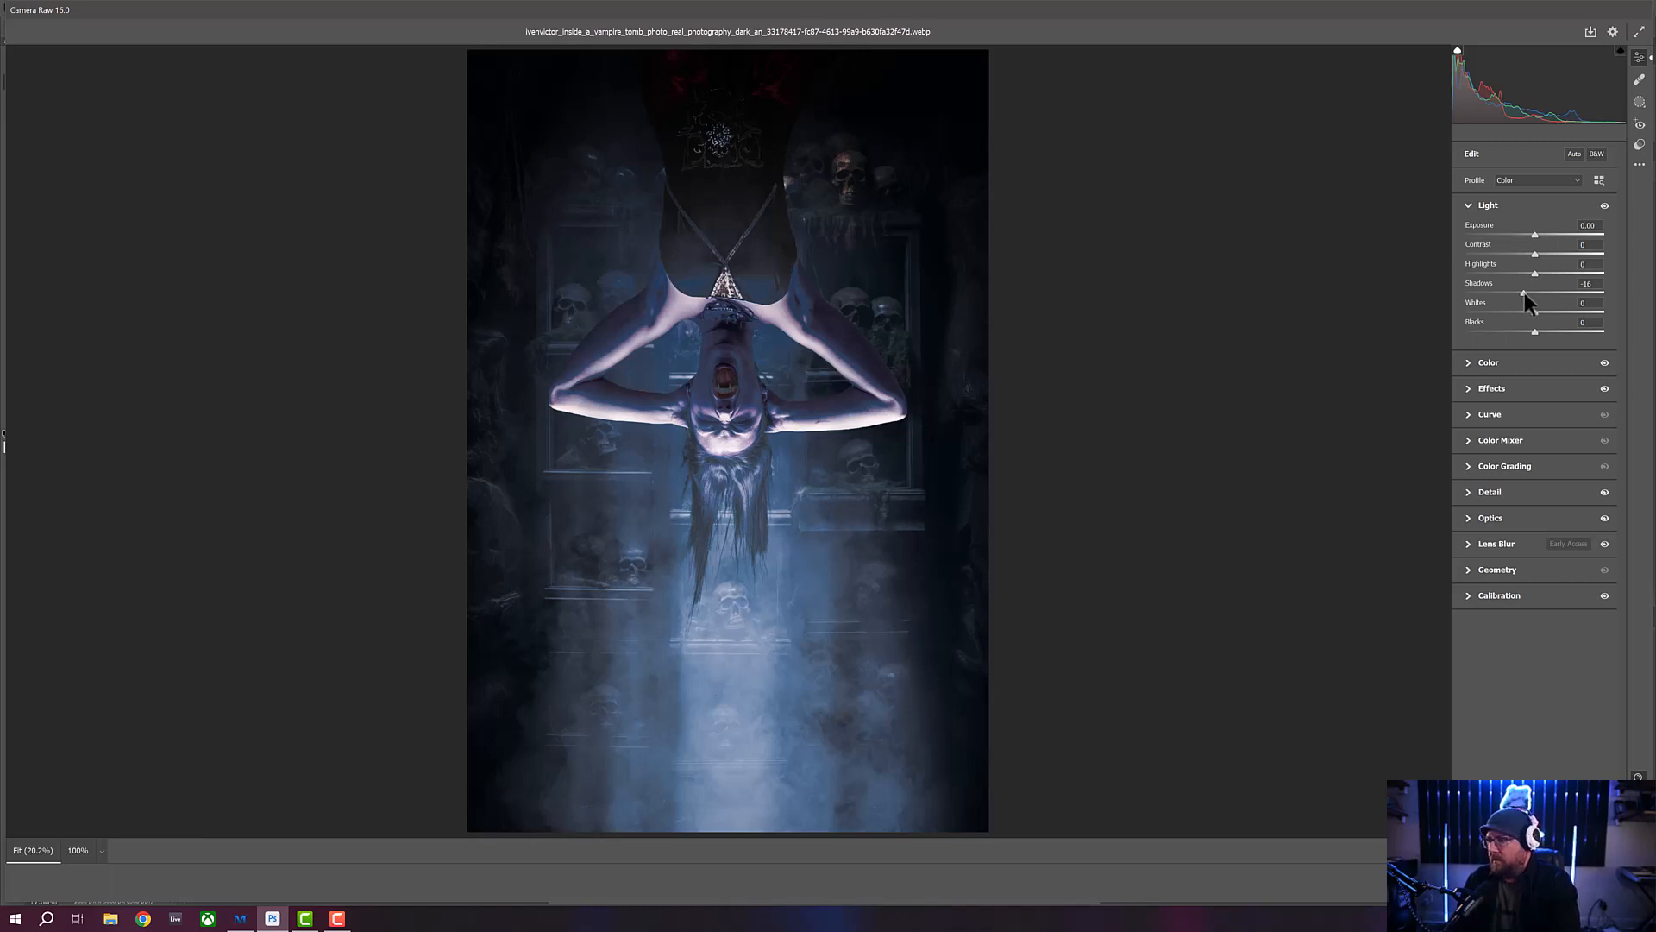
{"action": "mouse_move", "coordinate": [1523, 292]}
{"action": "left_mouse_down"}
{"action": "mouse_move", "coordinate": [1587, 292]}
{"action": "mouse_move", "coordinate": [1535, 293]}
{"action": "left_mouse_up"}
{"action": "mouse_move", "coordinate": [1534, 272]}
{"action": "left_mouse_down"}
{"action": "mouse_move", "coordinate": [1509, 271]}
{"action": "mouse_move", "coordinate": [1565, 276]}
{"action": "mouse_move", "coordinate": [1546, 275]}
{"action": "left_mouse_up"}
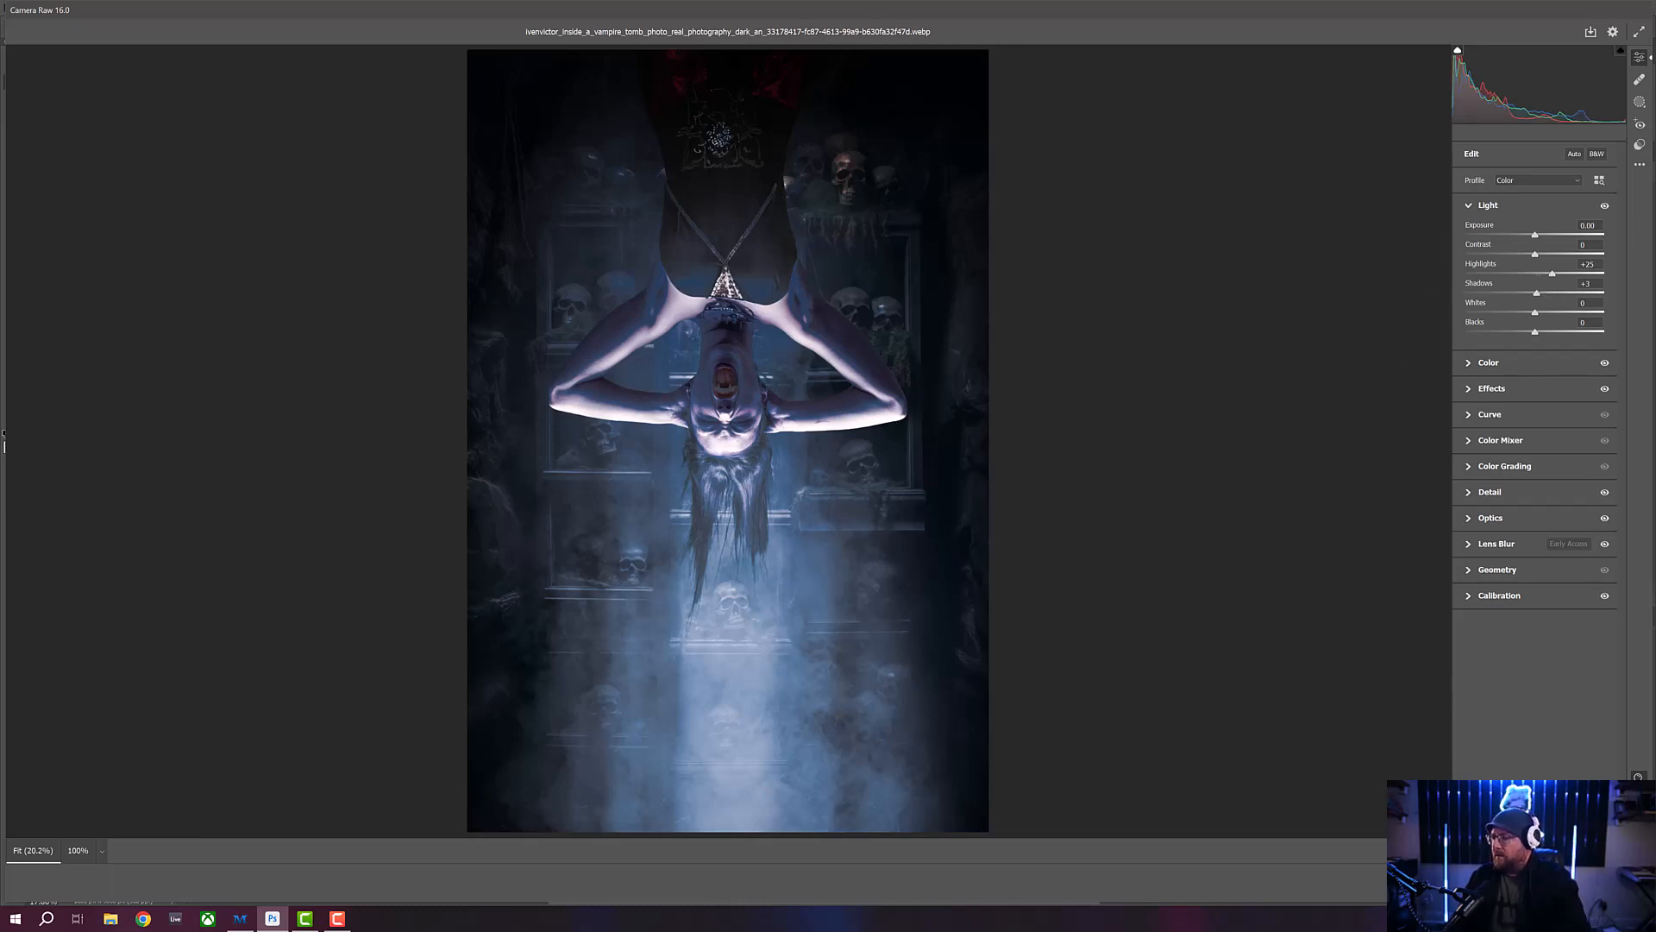
{"action": "left_click", "coordinate": [1623, 883]}
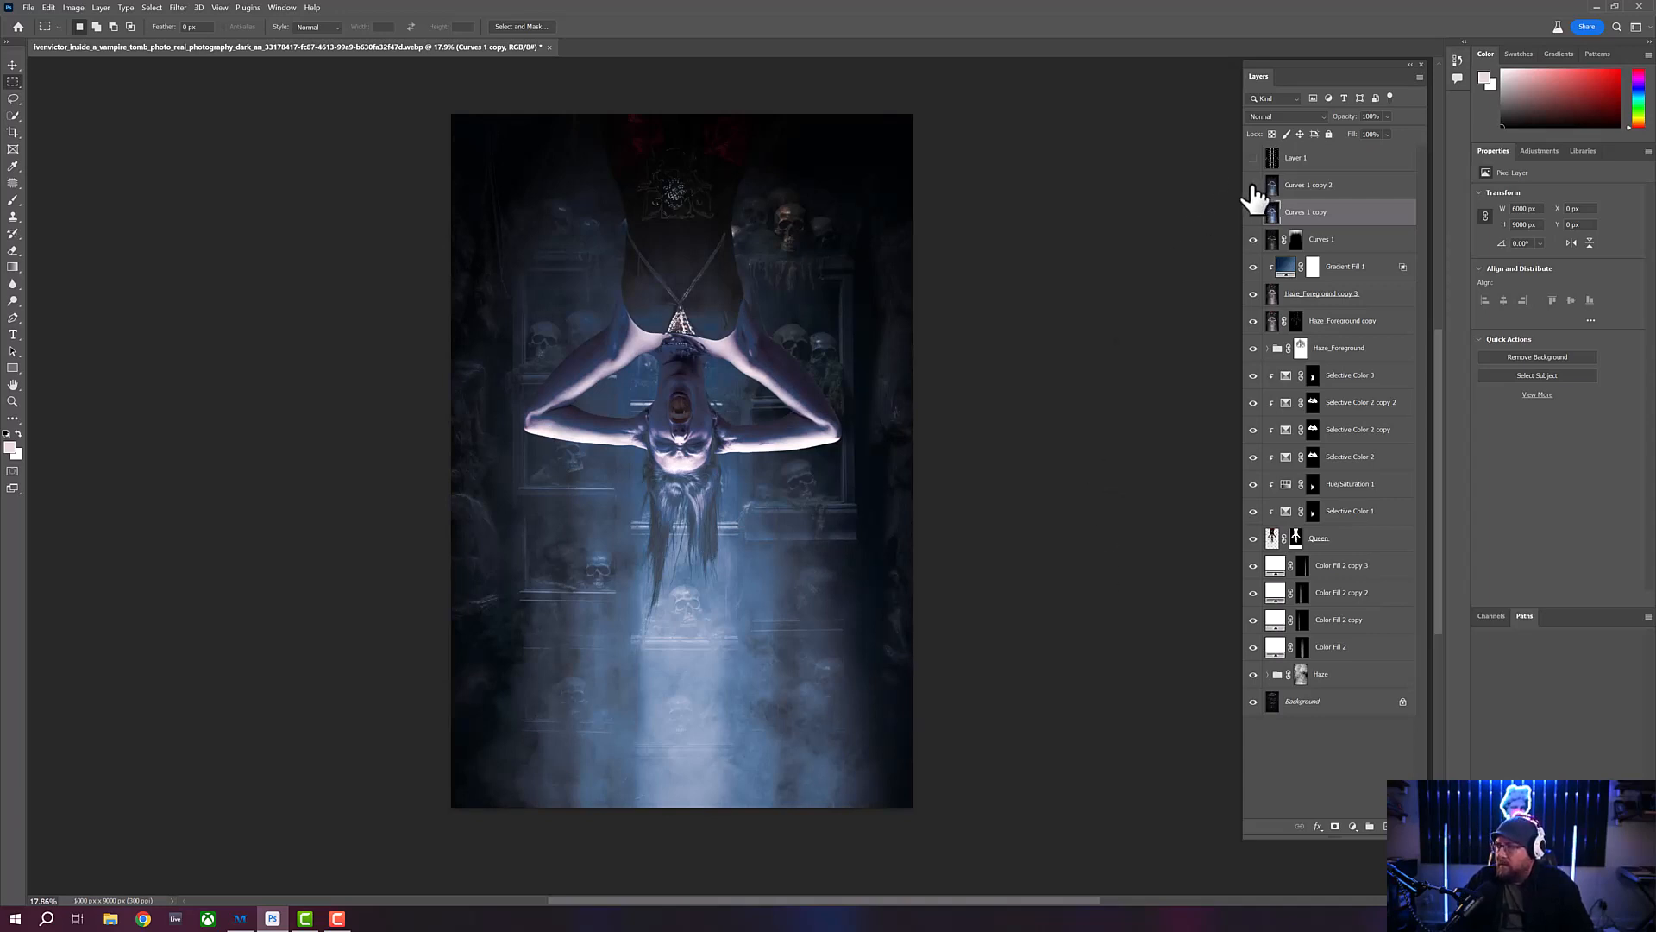
- Make the Curves 1 copy 2 layer visible and rename it "grain"
{"action": "left_click_drag", "start_coordinate": [1252, 187], "coordinate": [1253, 212]}
{"action": "left_click", "coordinate": [1337, 193]}
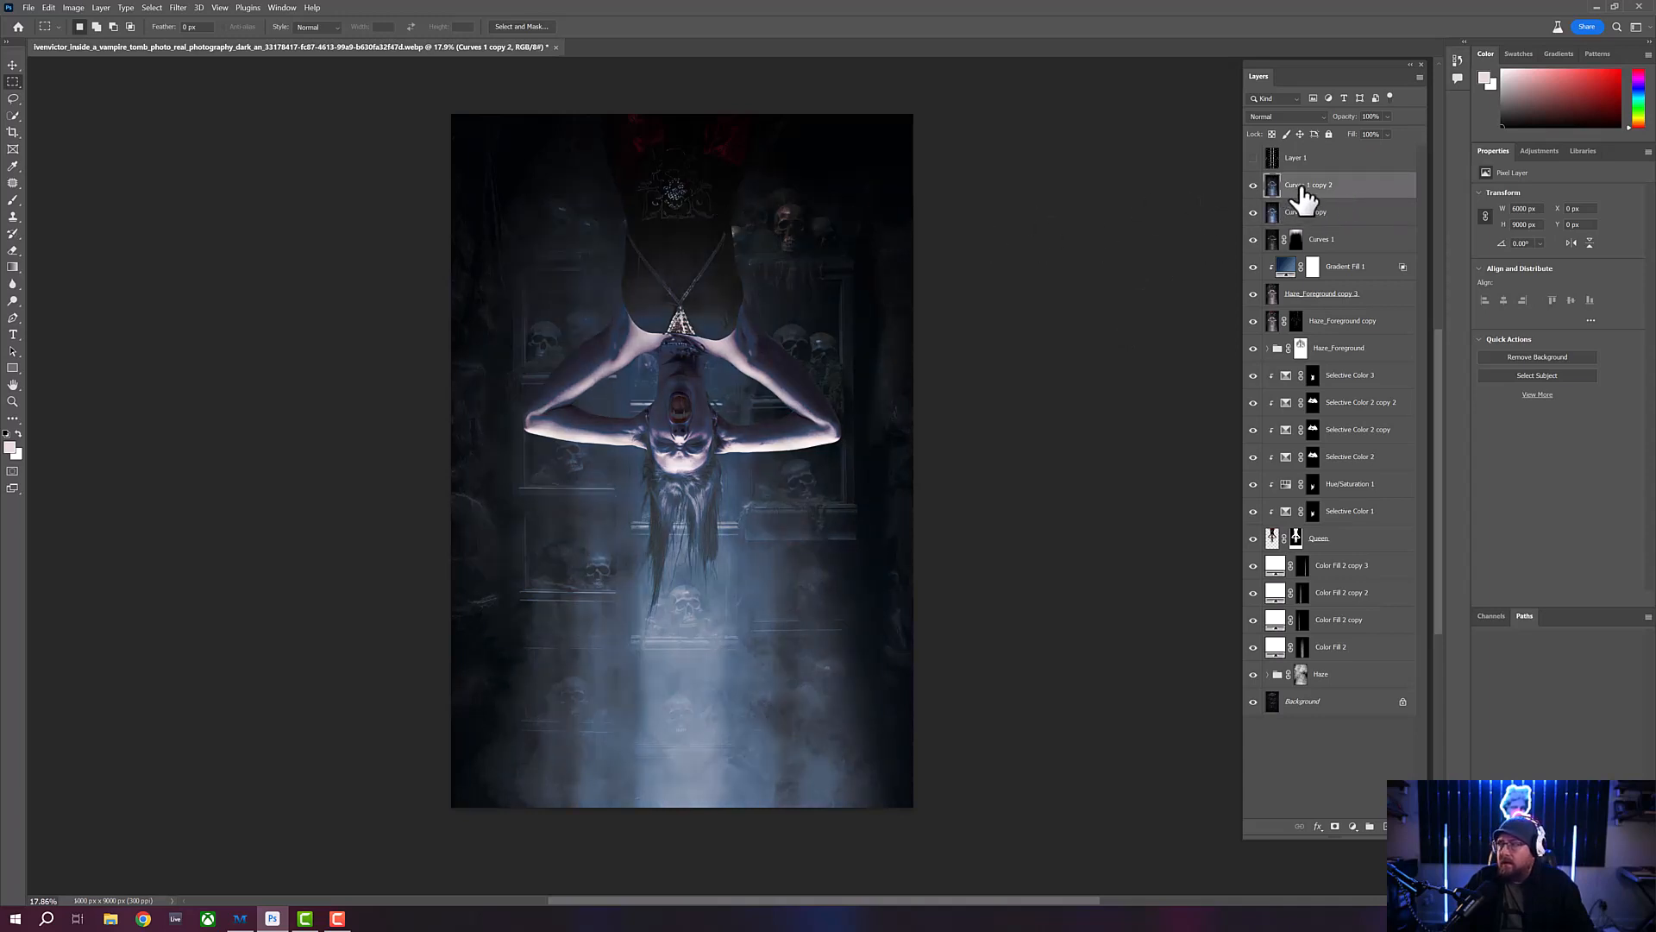
{"action": "double_click", "coordinate": [1297, 186]}
{"action": "type", "text": "gr"}
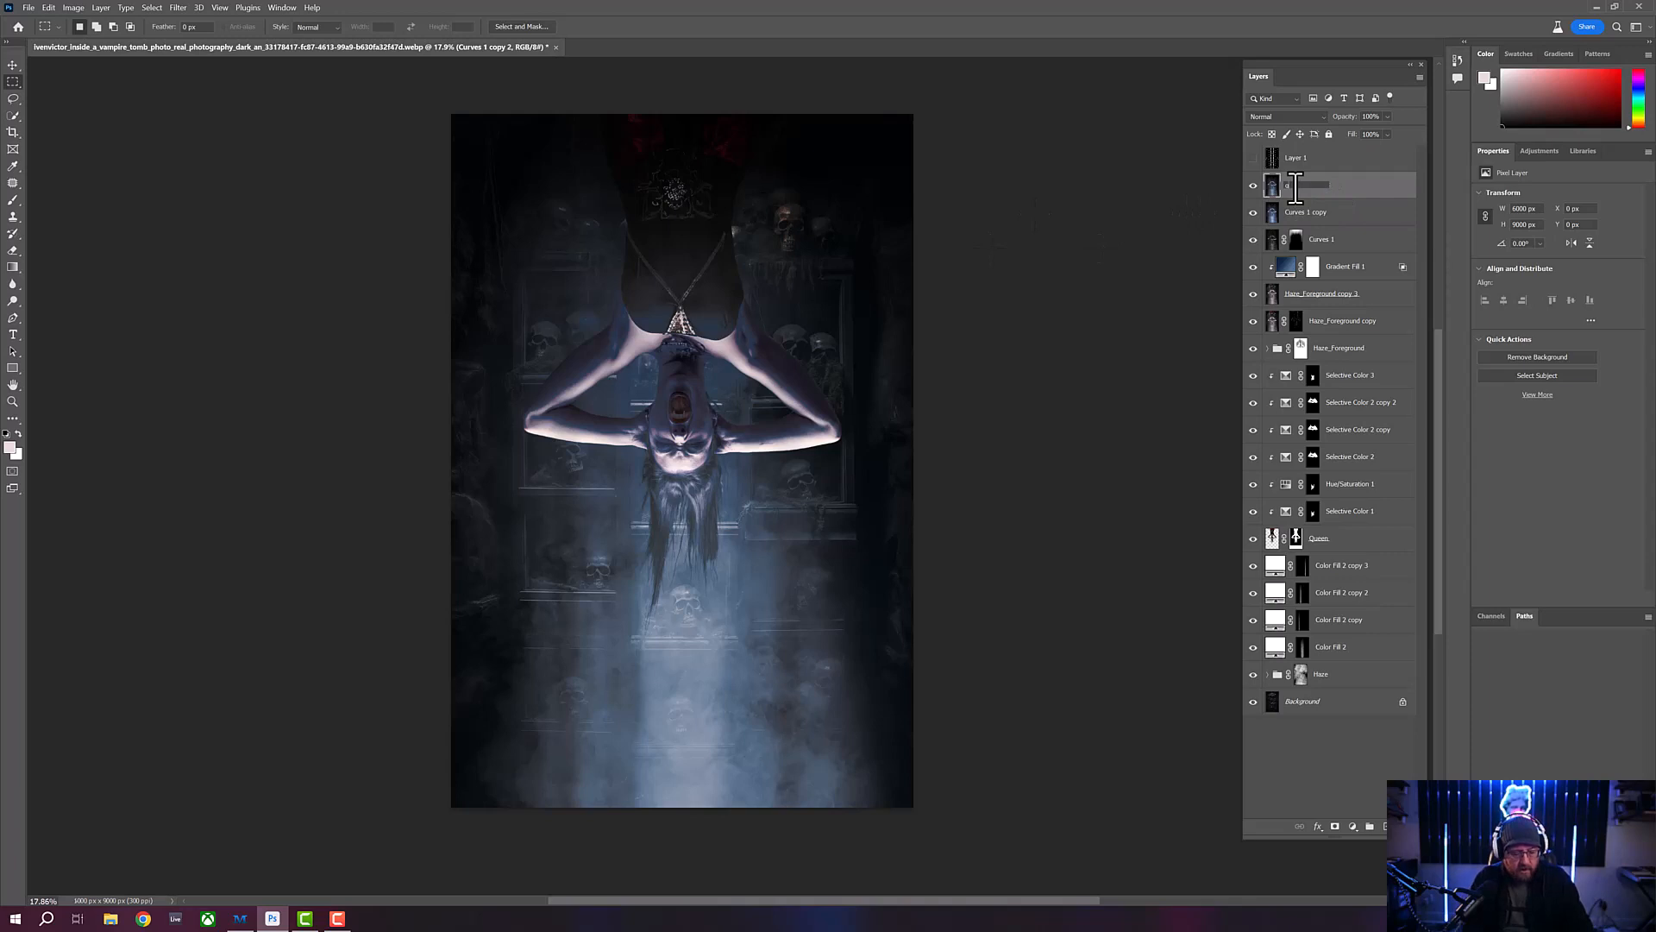
{"action": "type", "text": "ain"}
{"action": "key", "text": "Return"}
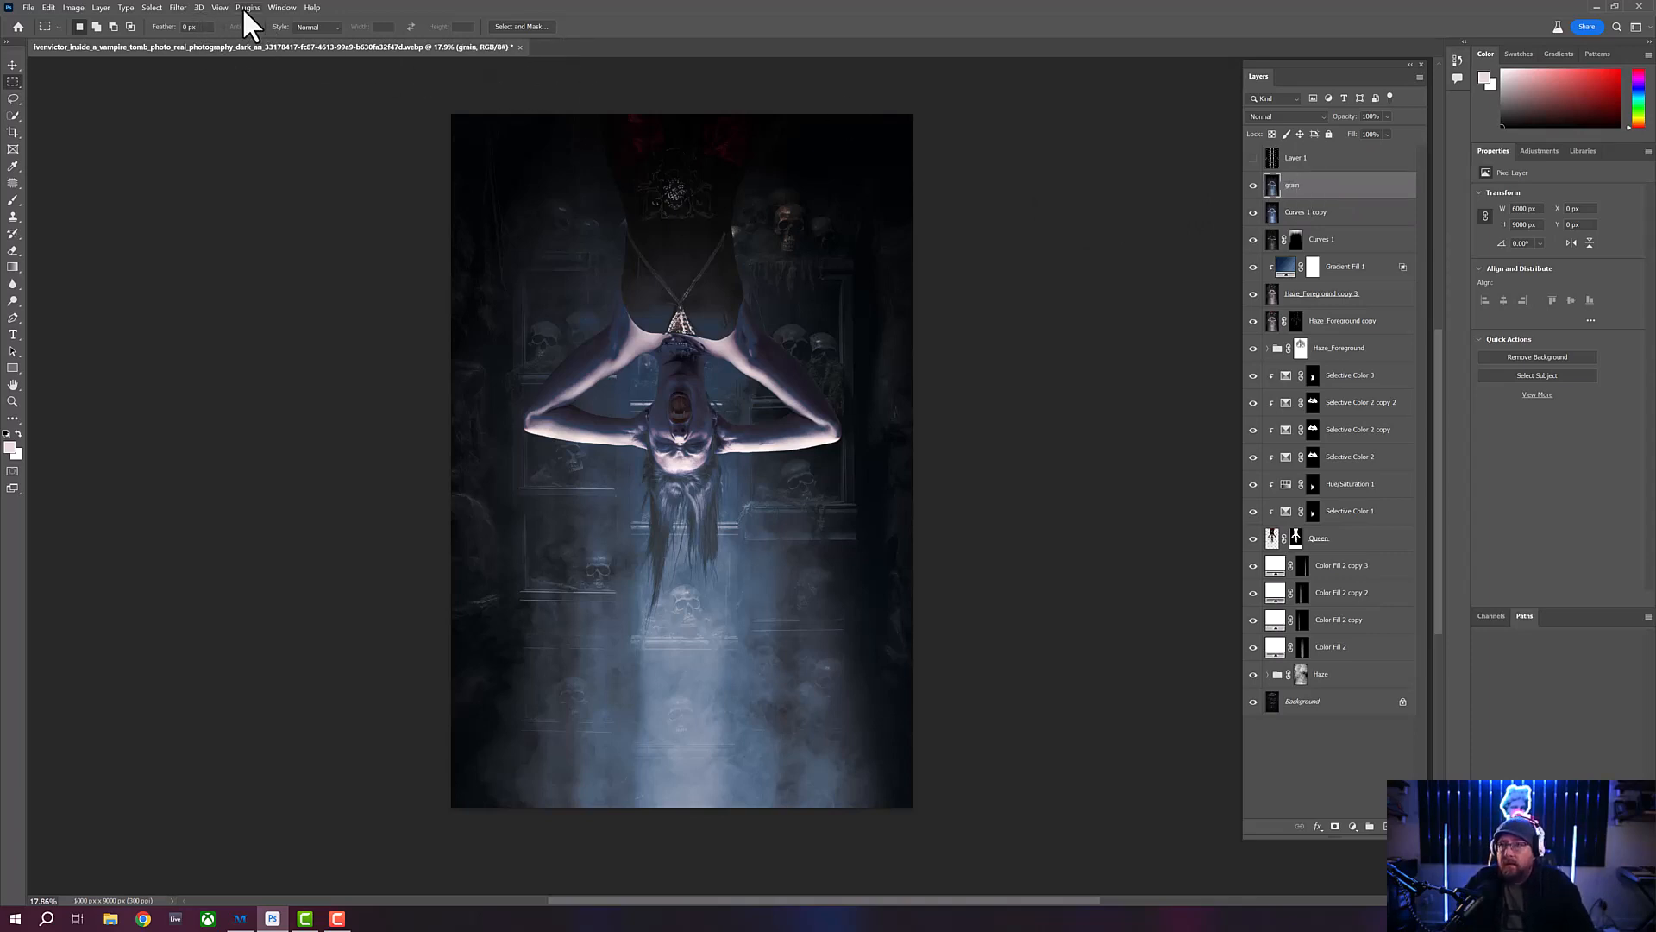
- Open the grain layer in Silver Efex Pro 3 from the Nik Collection and postpone the offered update
{"action": "left_click", "coordinate": [178, 9]}
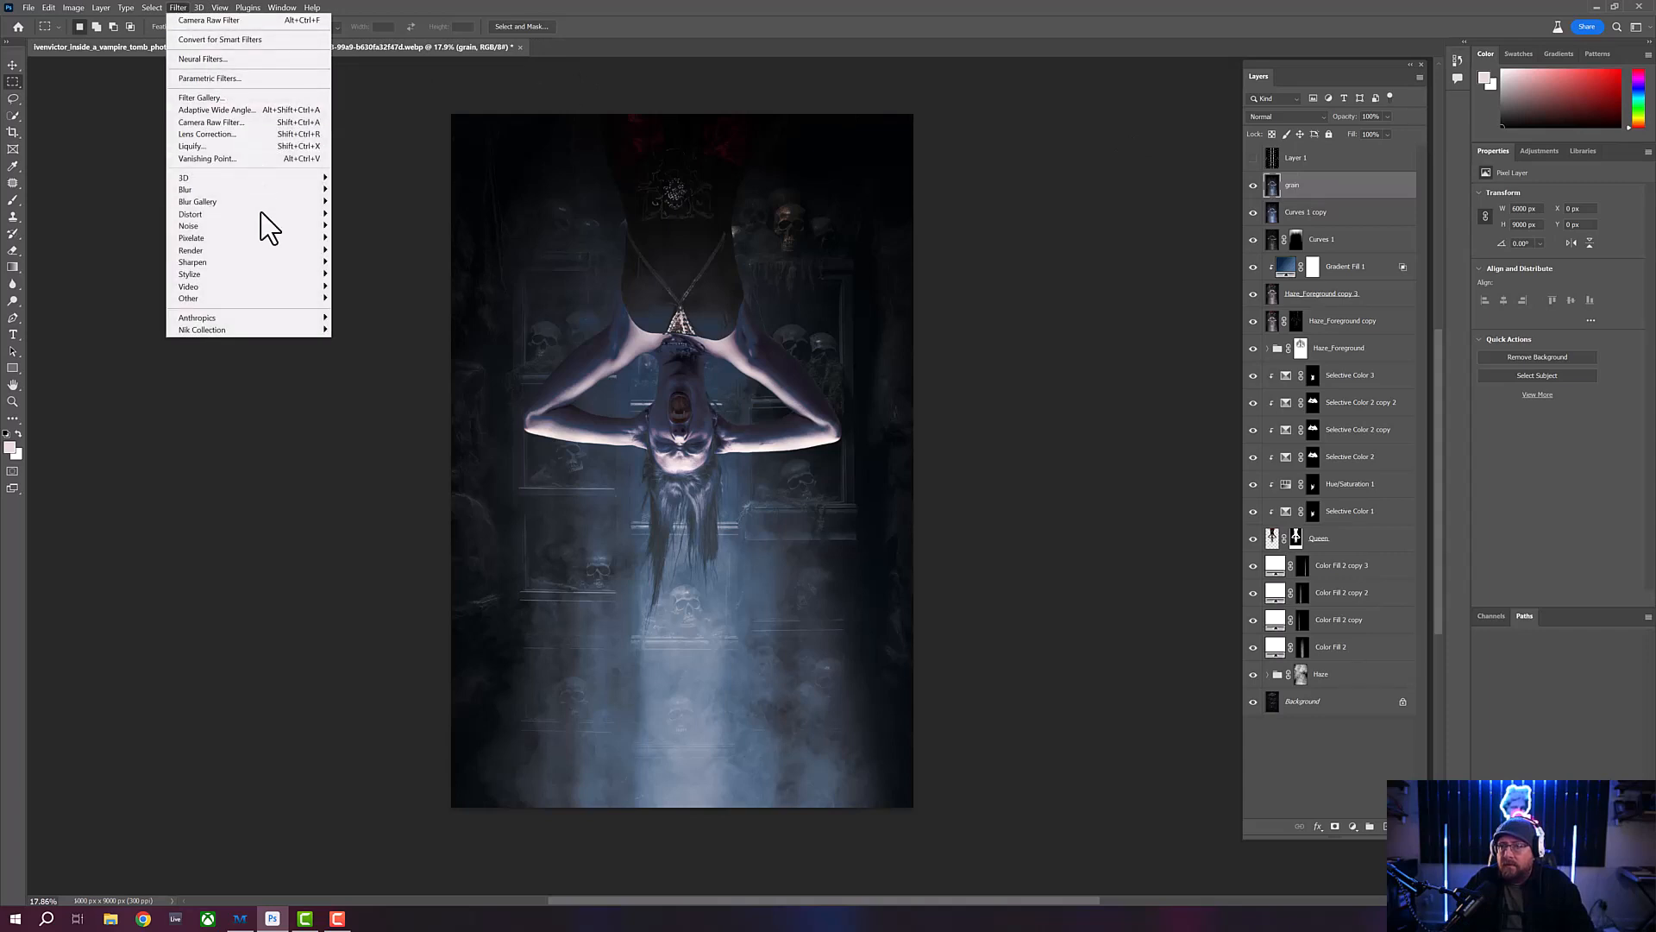
{"action": "mouse_move", "coordinate": [301, 329]}
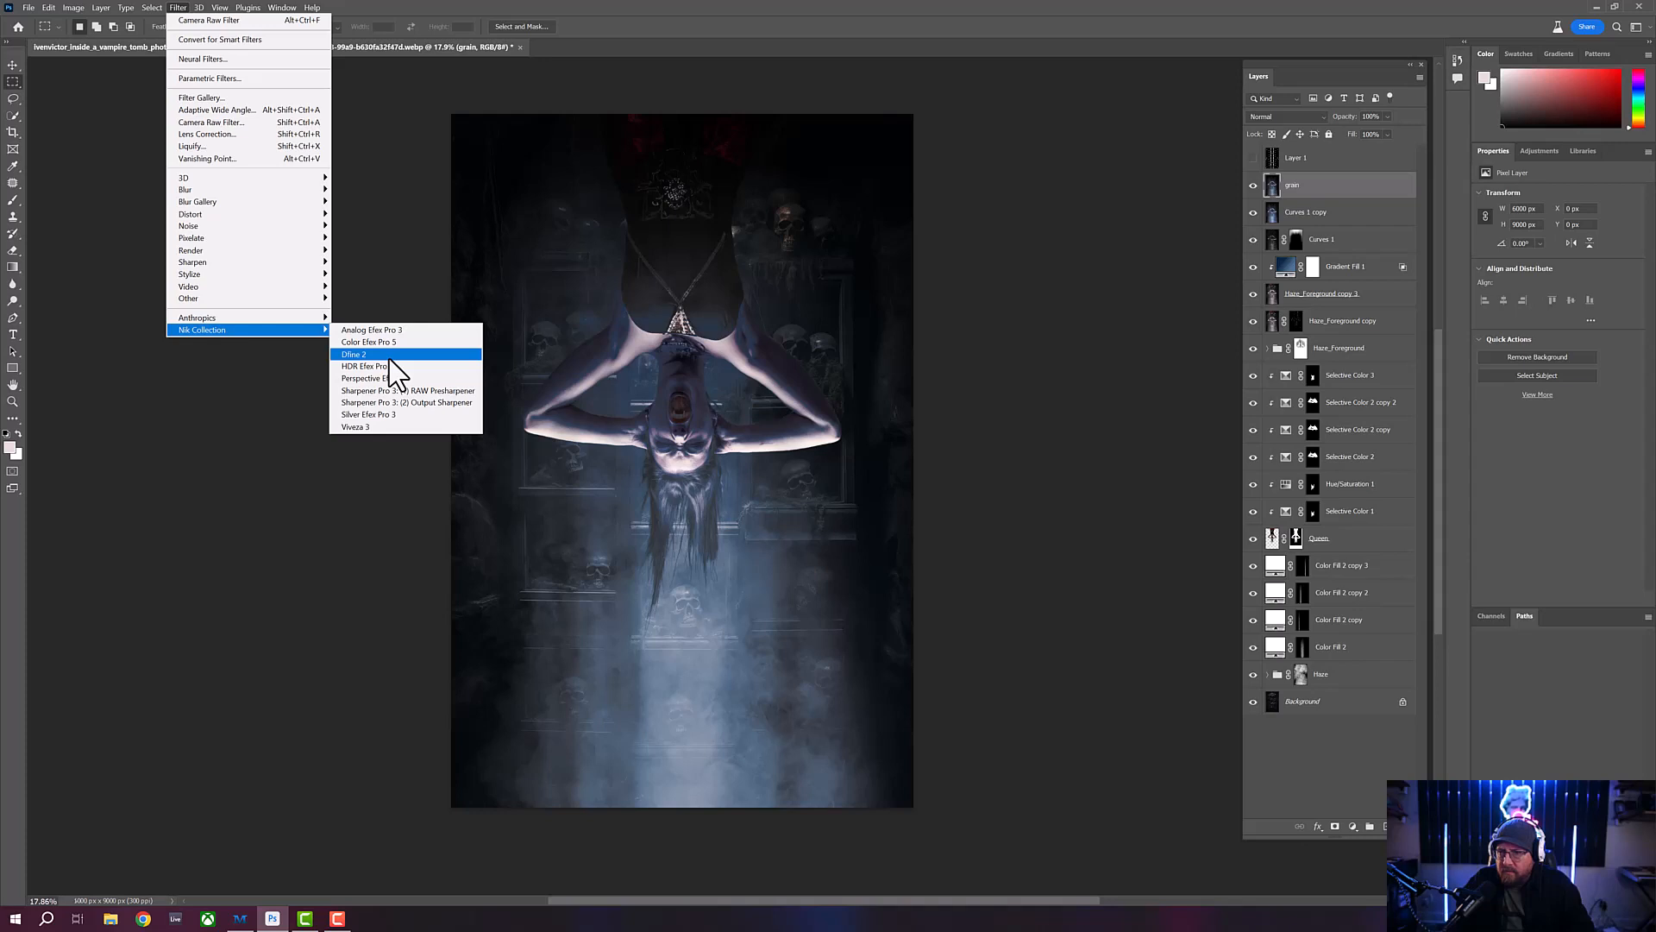
{"action": "left_click", "coordinate": [383, 415]}
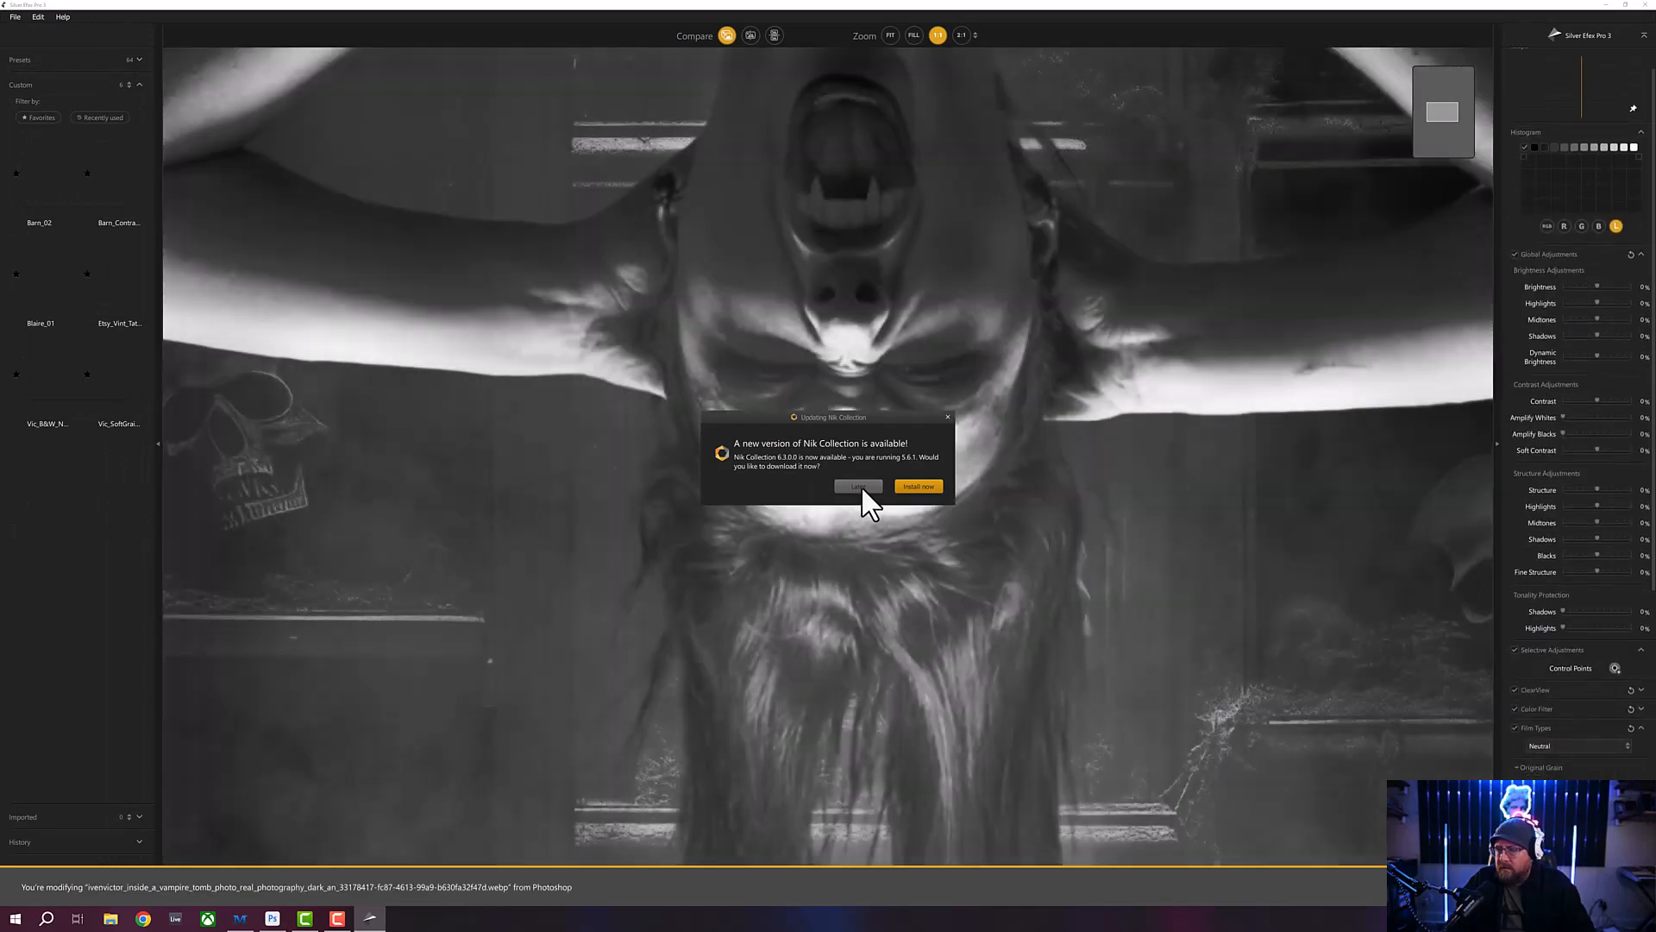
{"action": "left_click", "coordinate": [859, 485]}
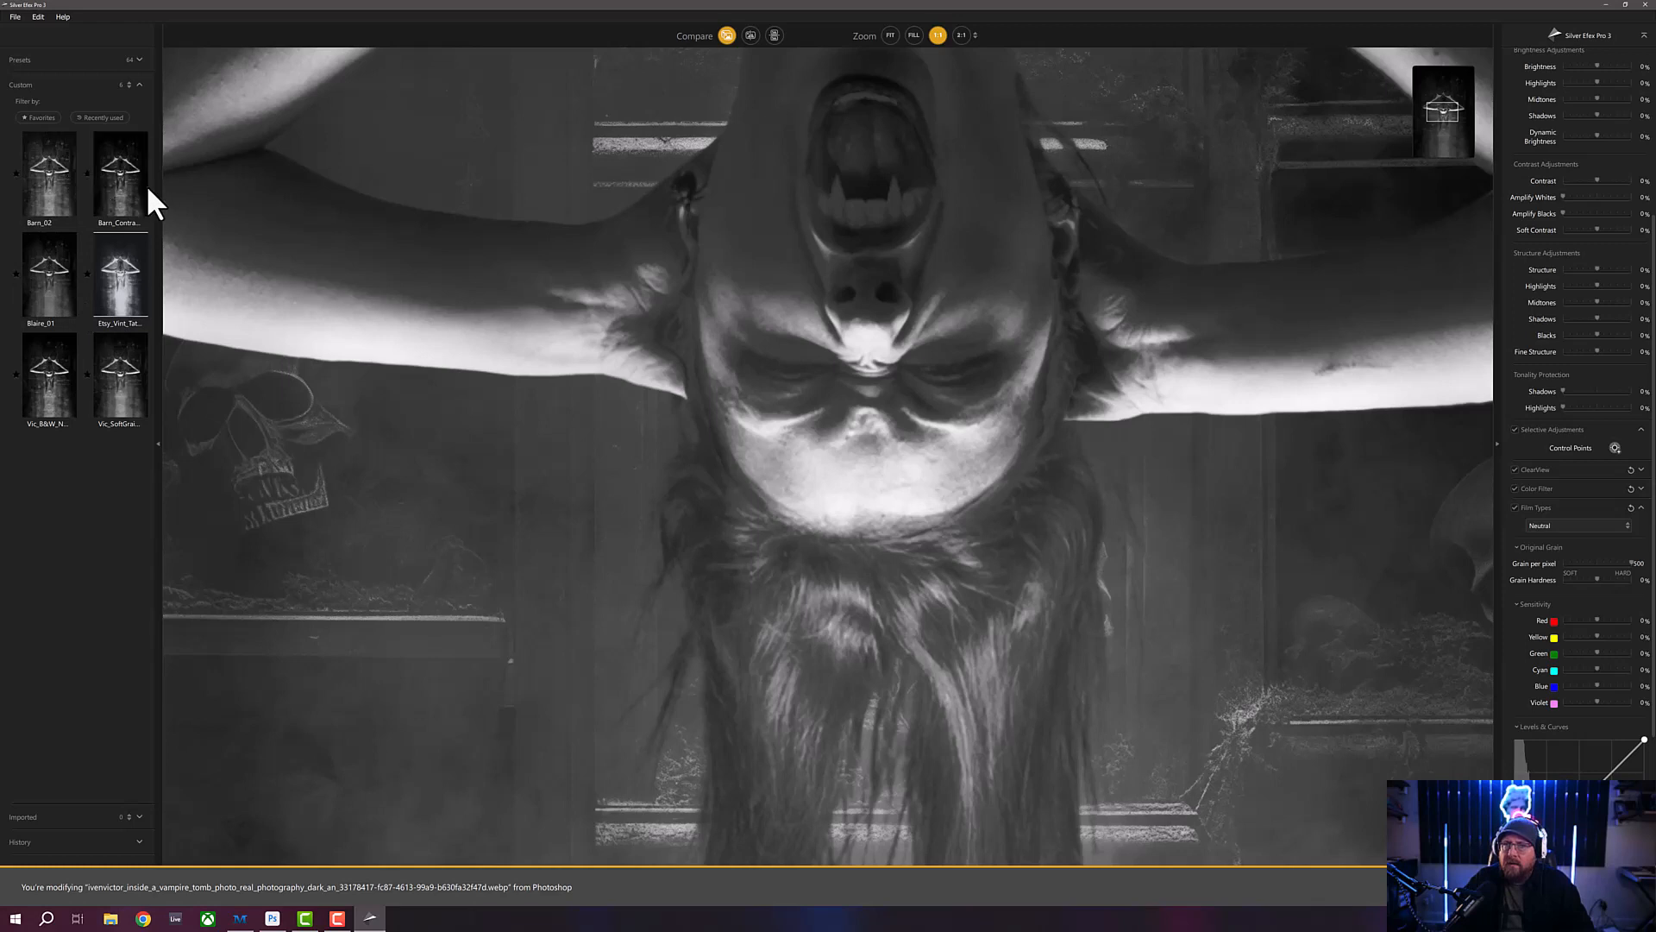
- Apply the custom Vic_SoftGra… preset to the grain layer and set the blend mode of the resulting layer to Luminosity
{"action": "left_click", "coordinate": [119, 362]}
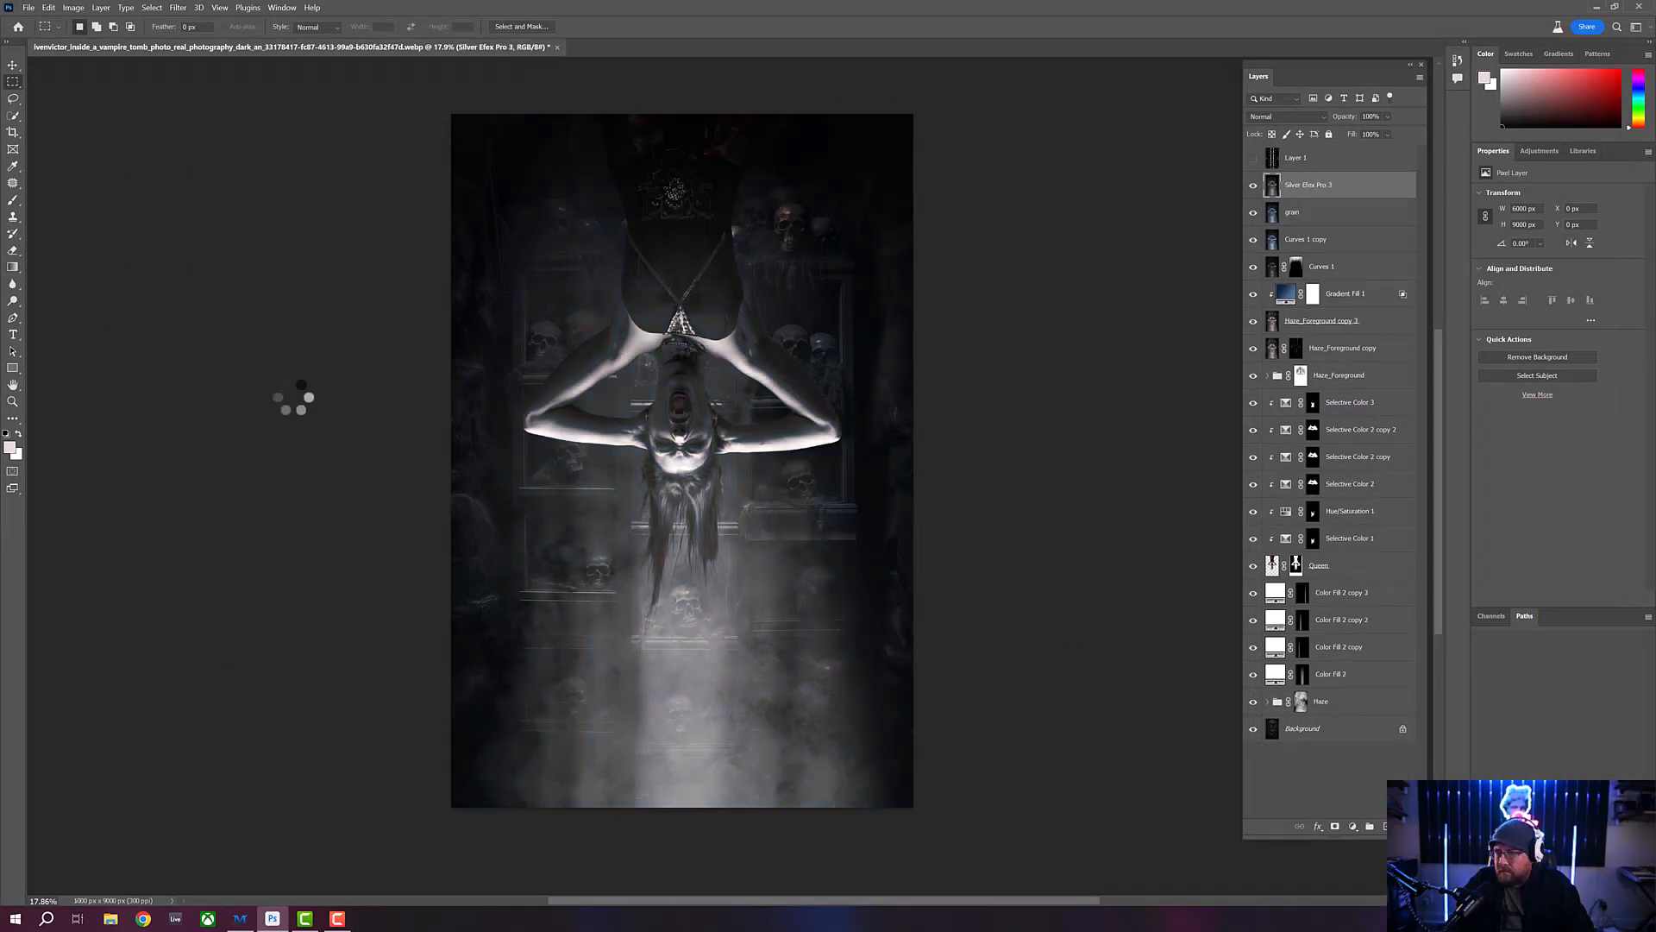
{"action": "left_click", "coordinate": [12, 402]}
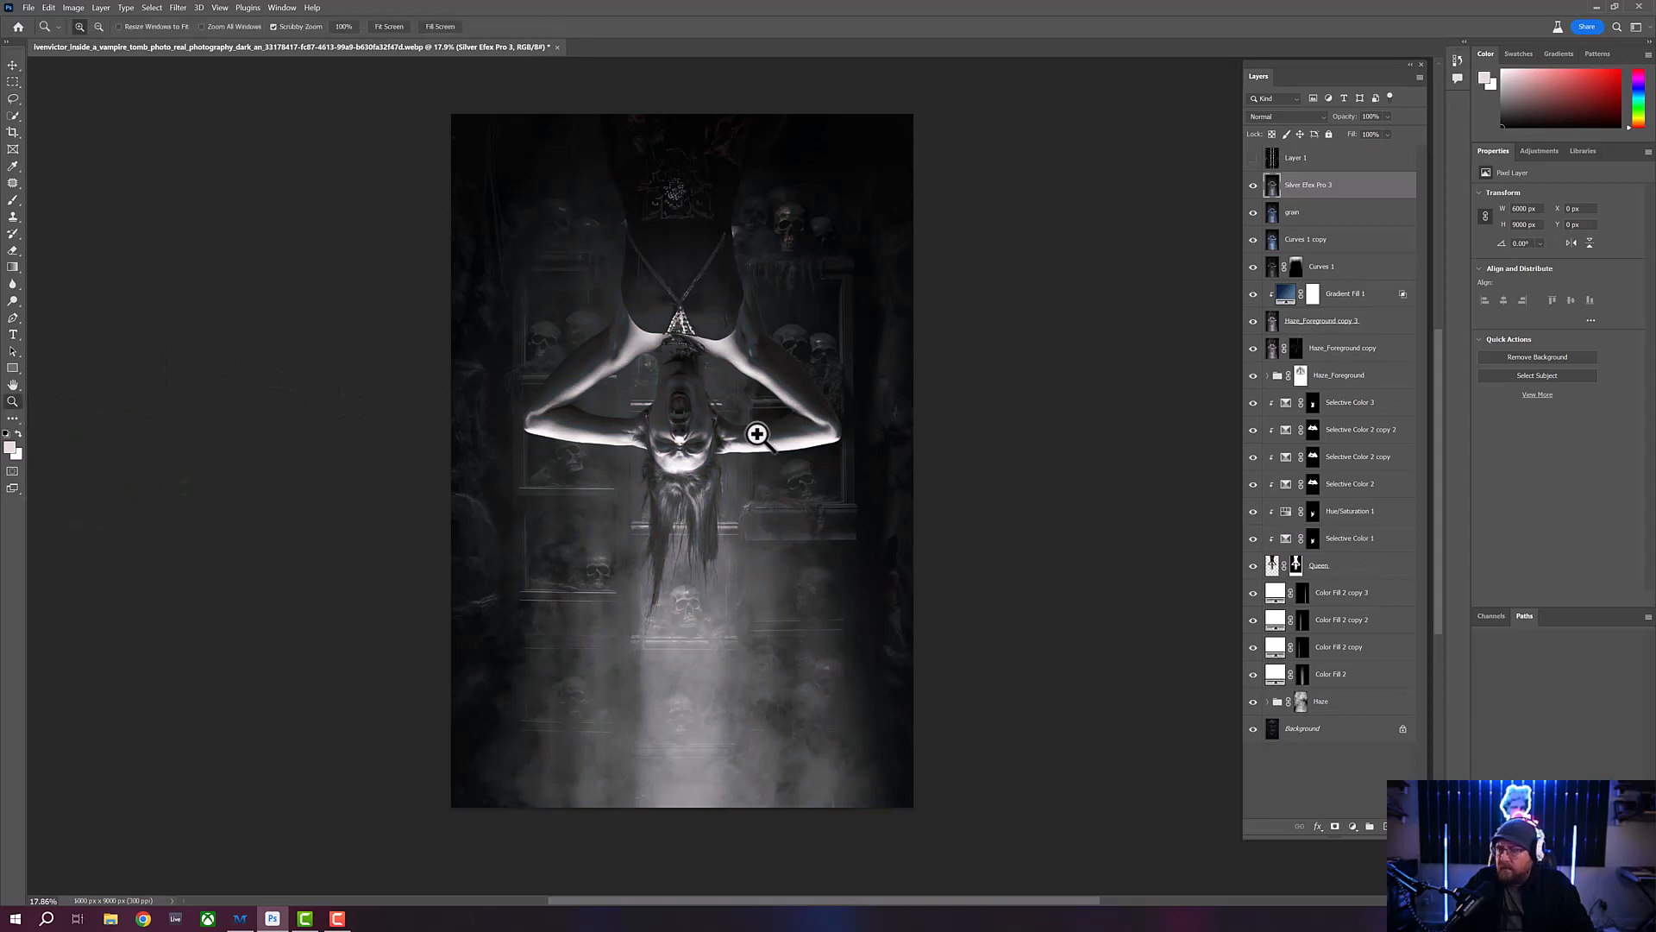
{"action": "left_click_drag", "start_coordinate": [691, 396], "coordinate": [716, 425]}
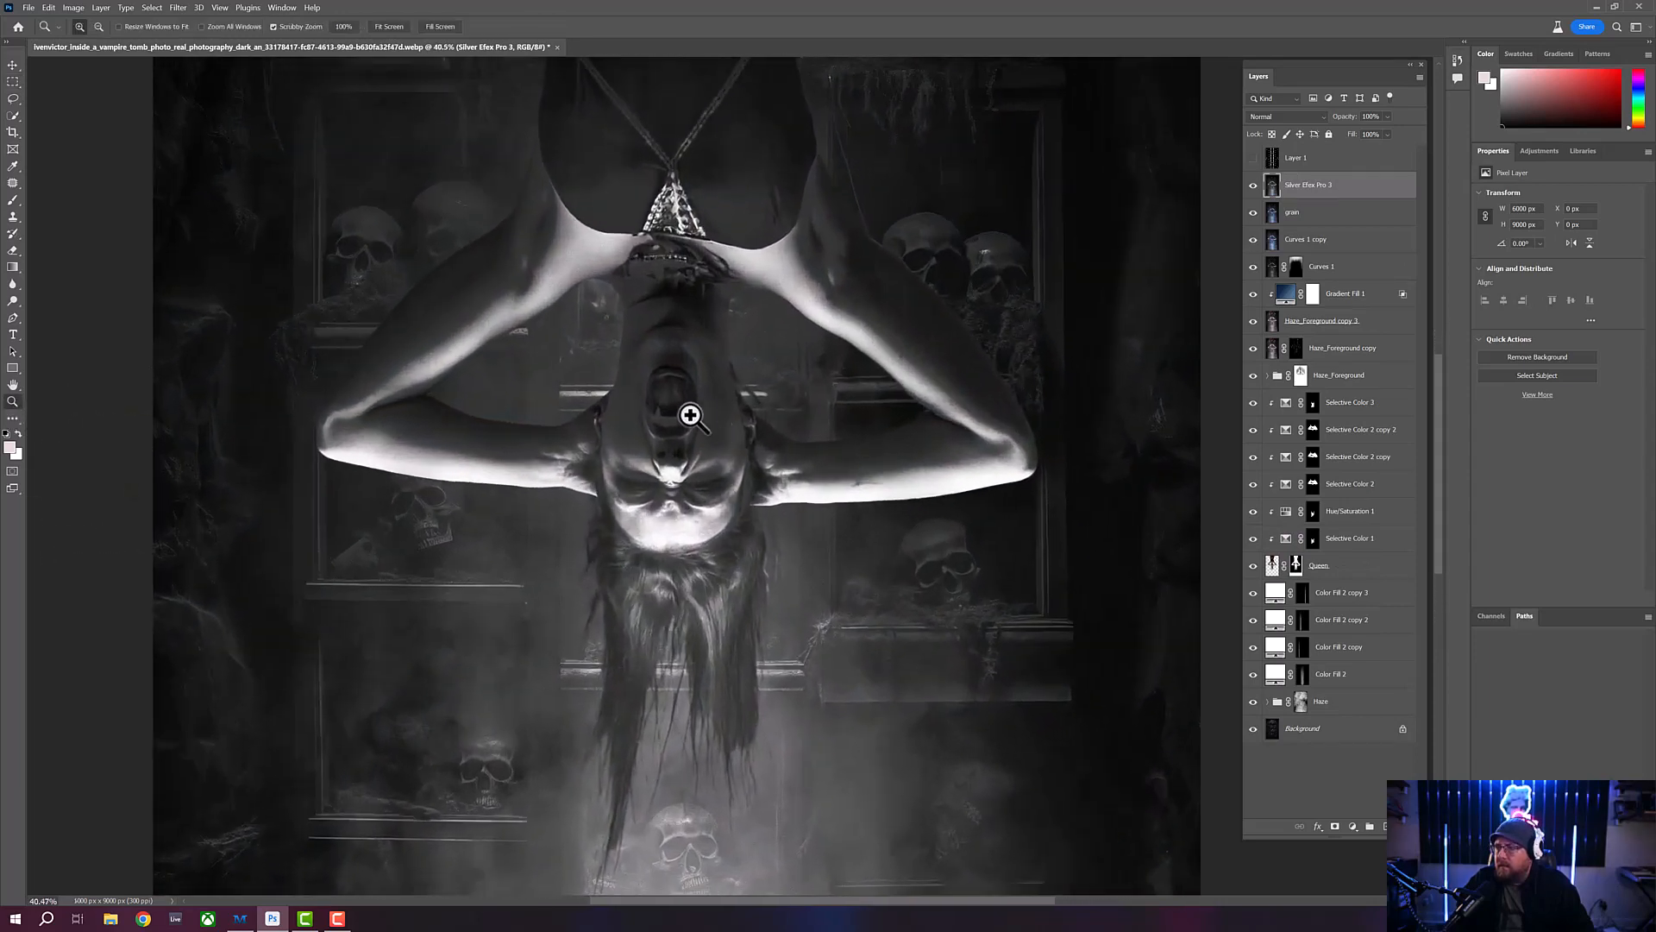
{"action": "left_click", "coordinate": [1315, 116]}
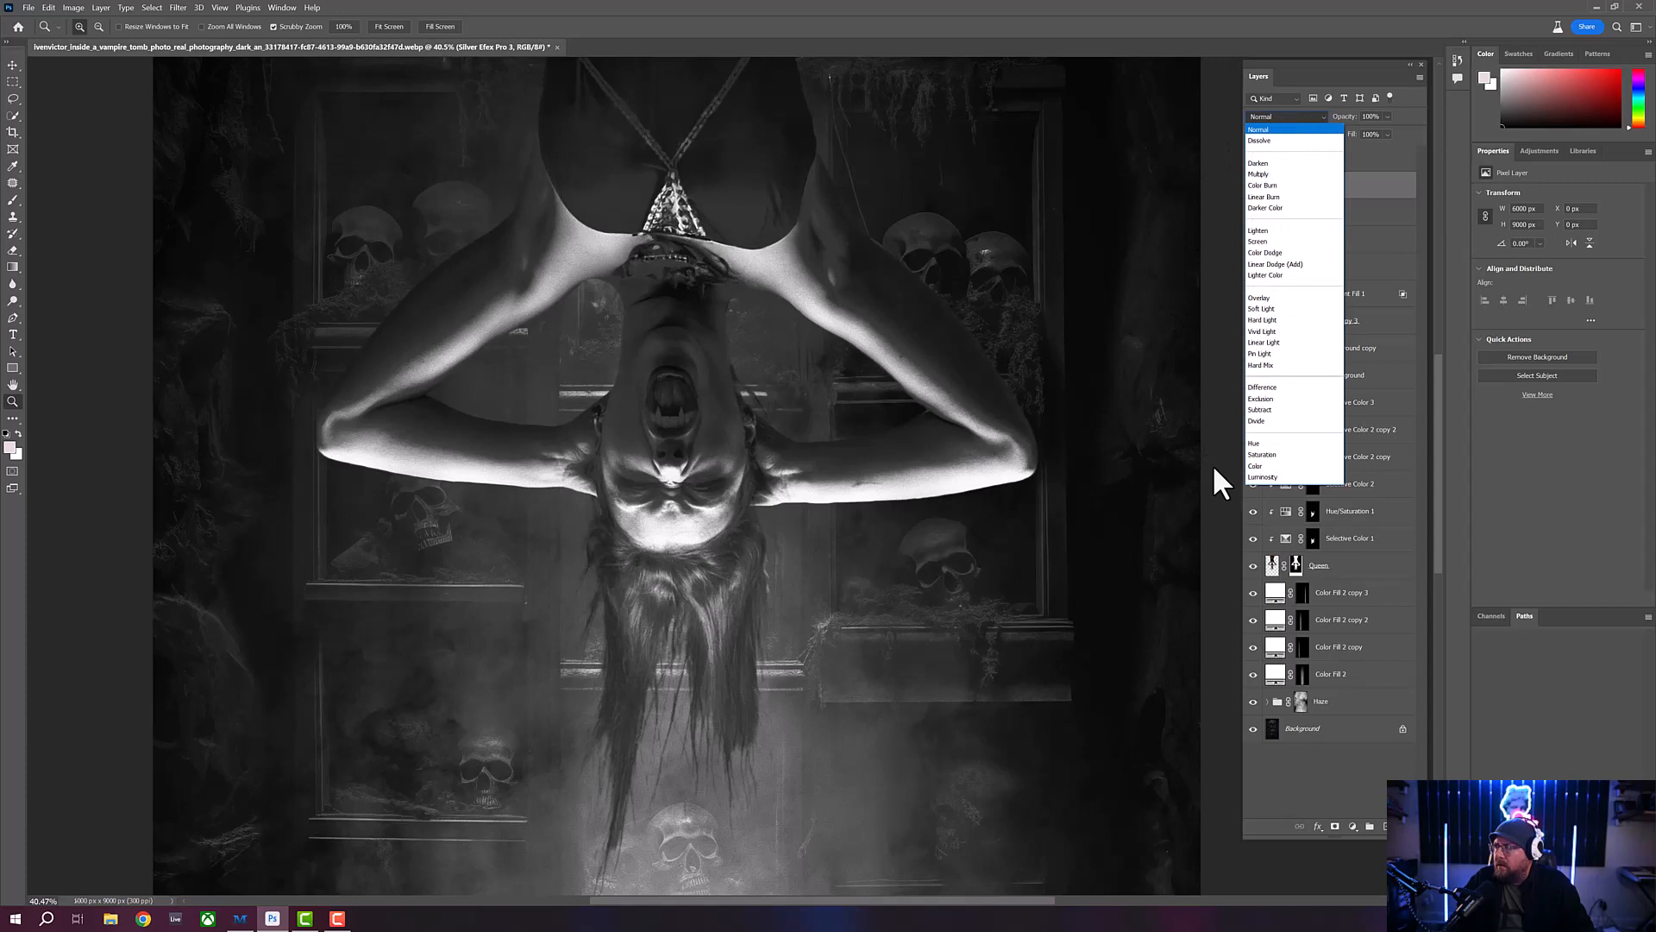
{"action": "left_click", "coordinate": [1261, 477]}
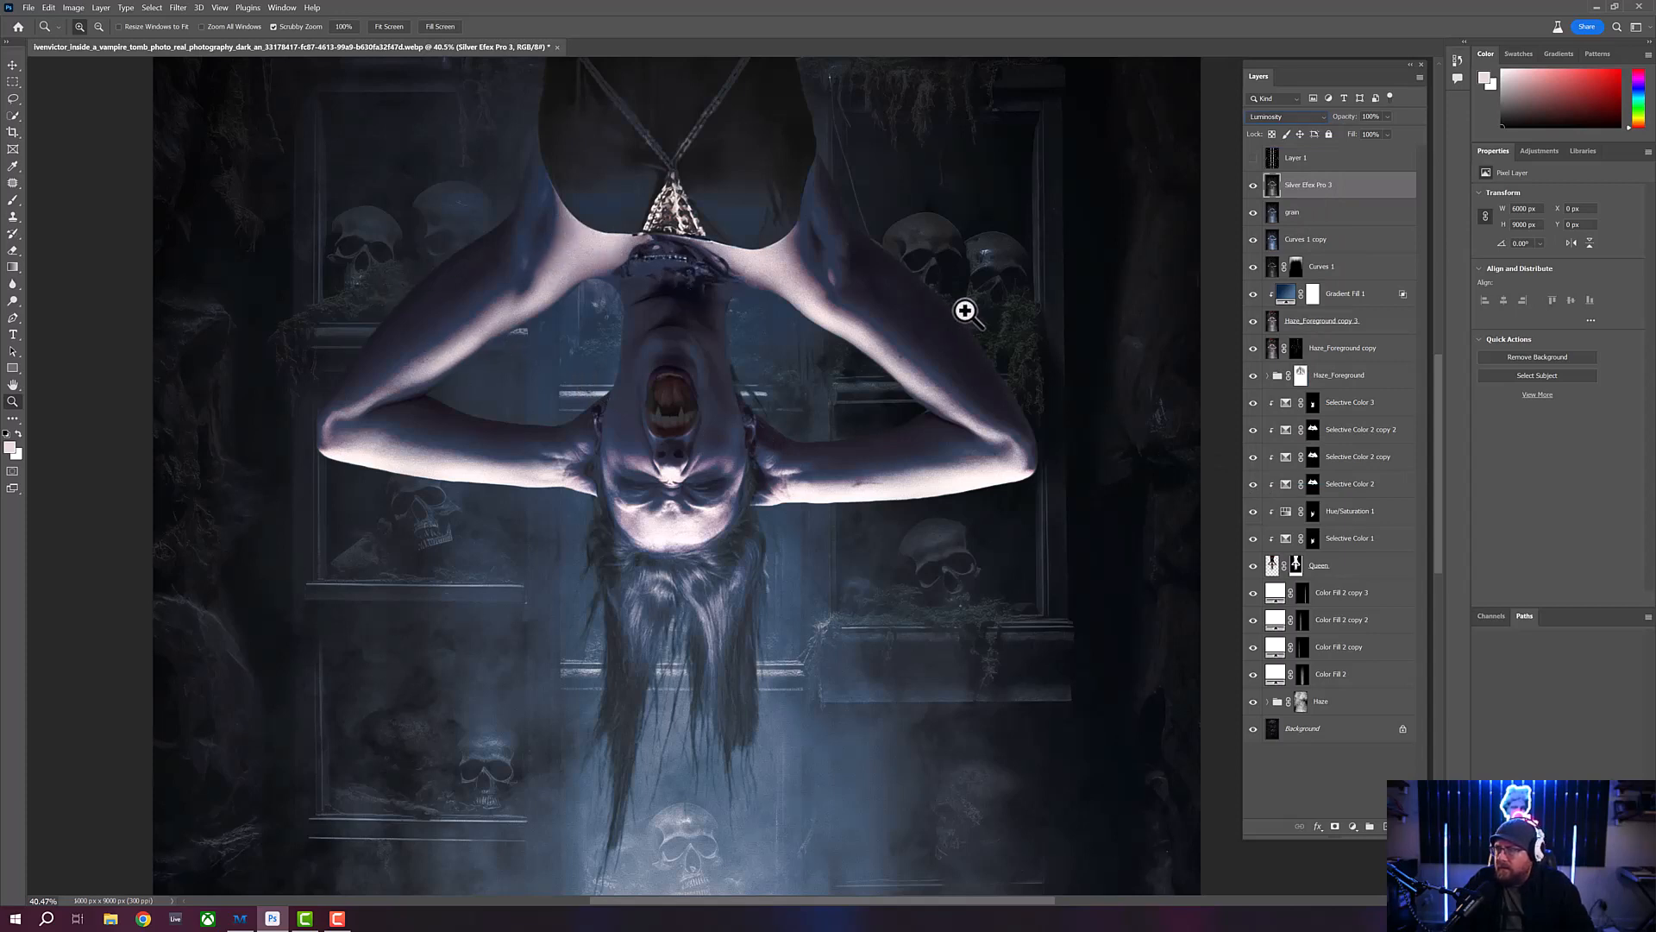
- Compare the image with the Silver Efex Pro 3 layer hidden and shown, and examine the grain on the figure, skulls and haze
{"action": "left_click", "coordinate": [1253, 185]}
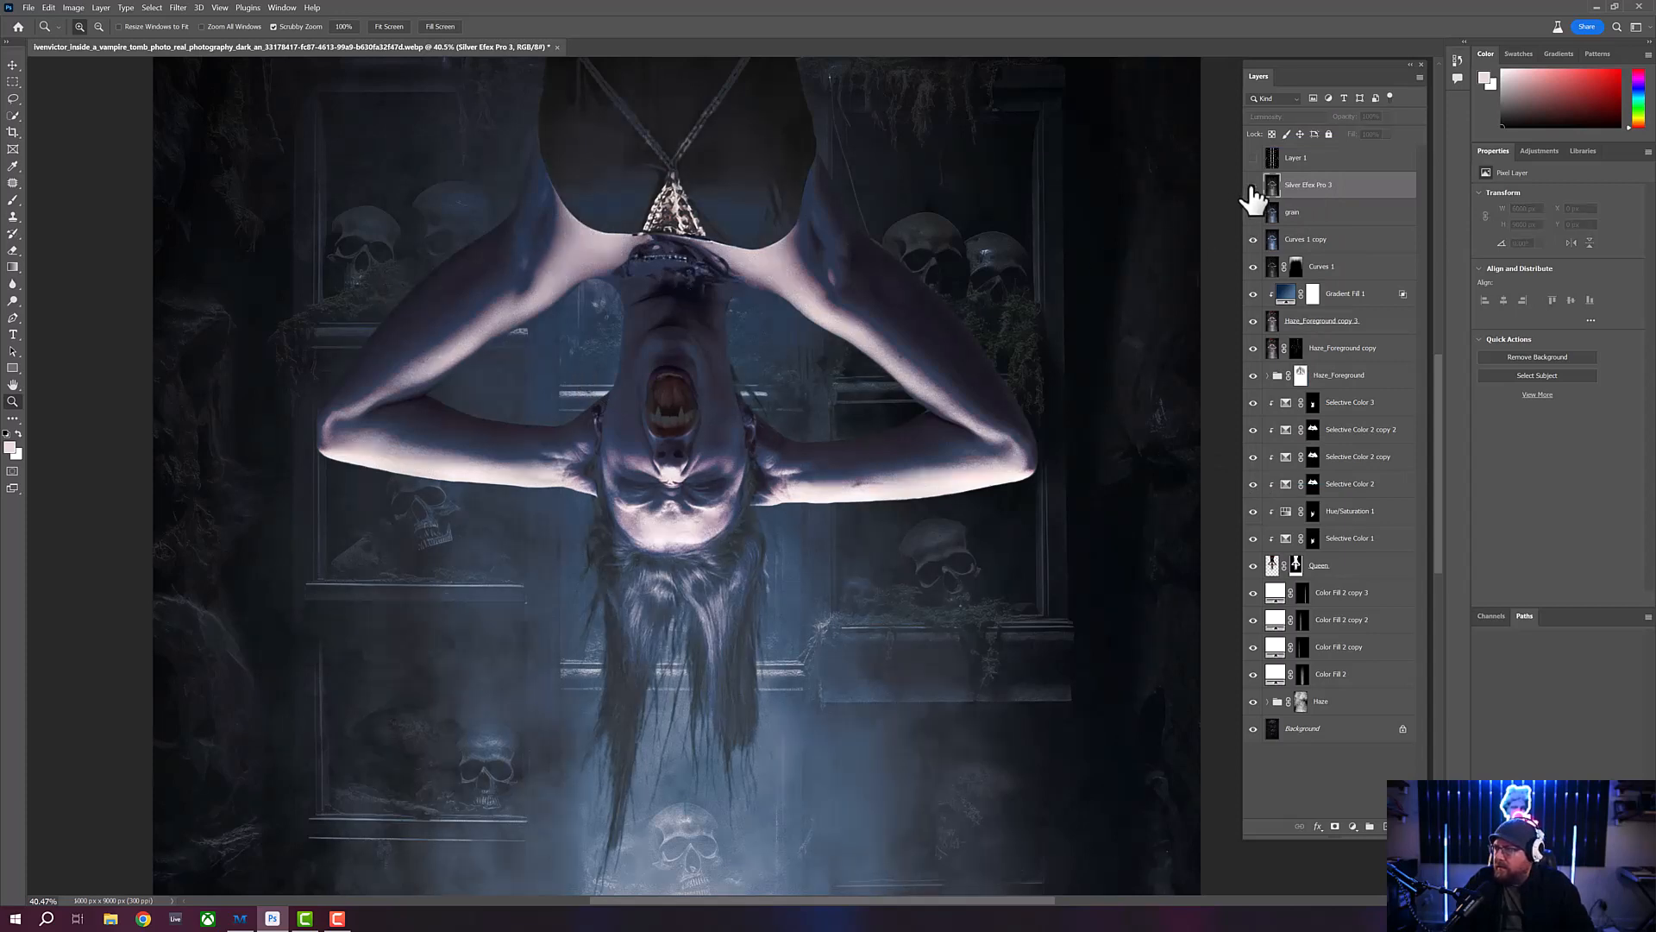
{"action": "left_click", "coordinate": [1253, 184]}
{"action": "left_click", "coordinate": [1253, 184]}
{"action": "left_click", "coordinate": [1252, 185]}
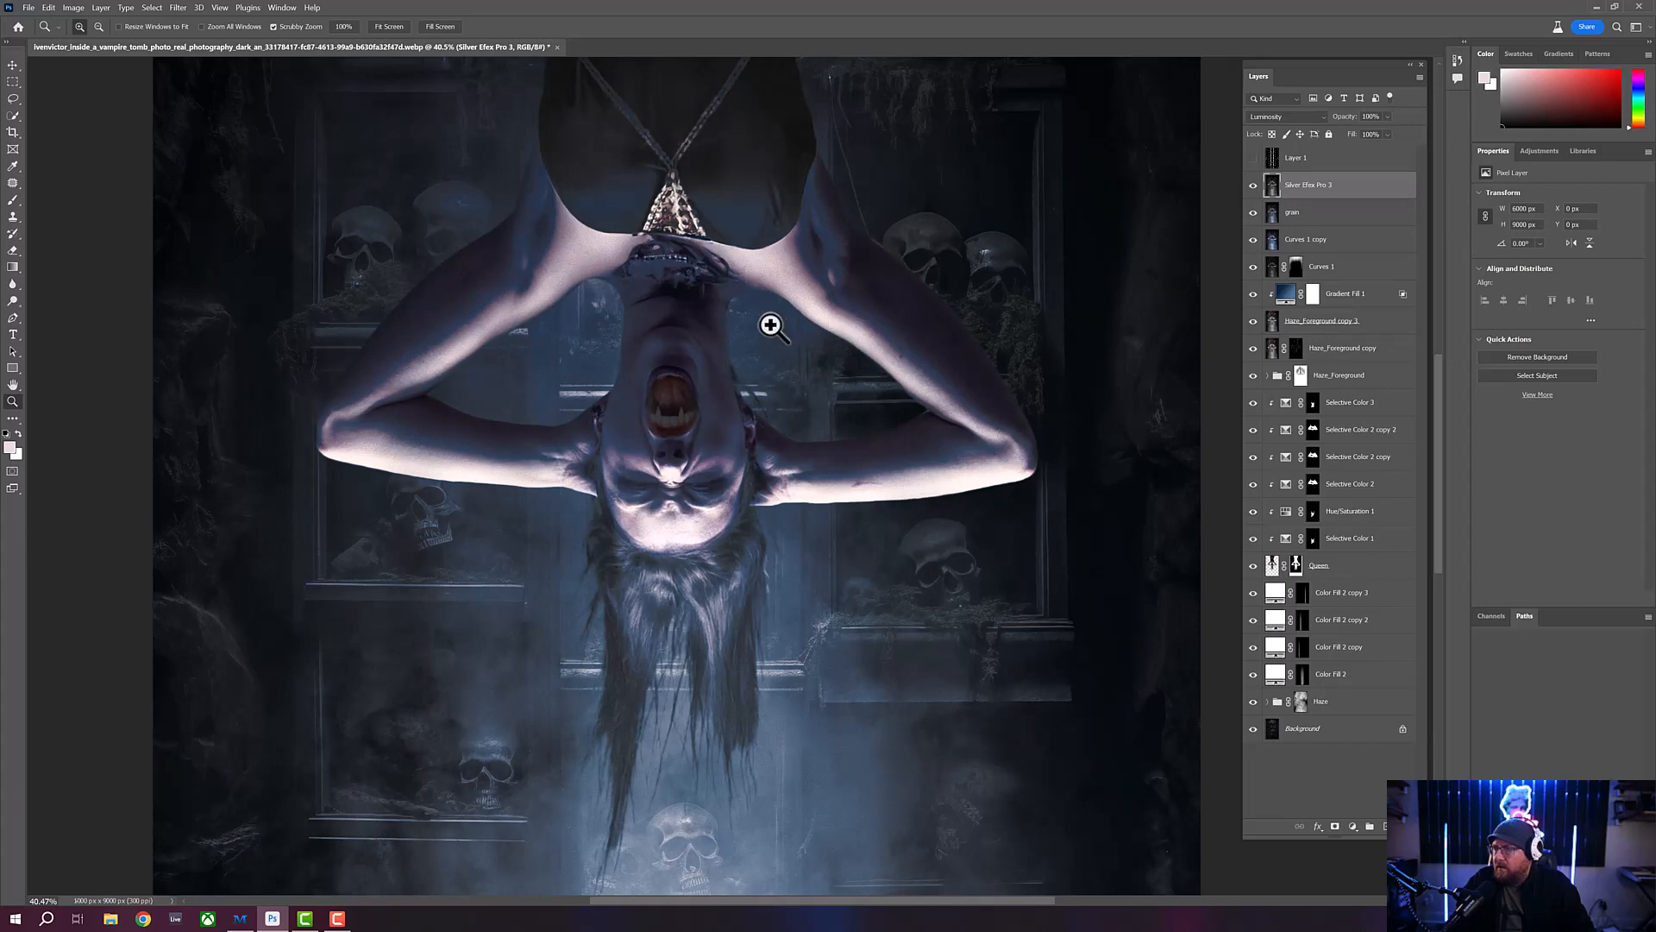
{"action": "key", "text": "ctrl+0"}
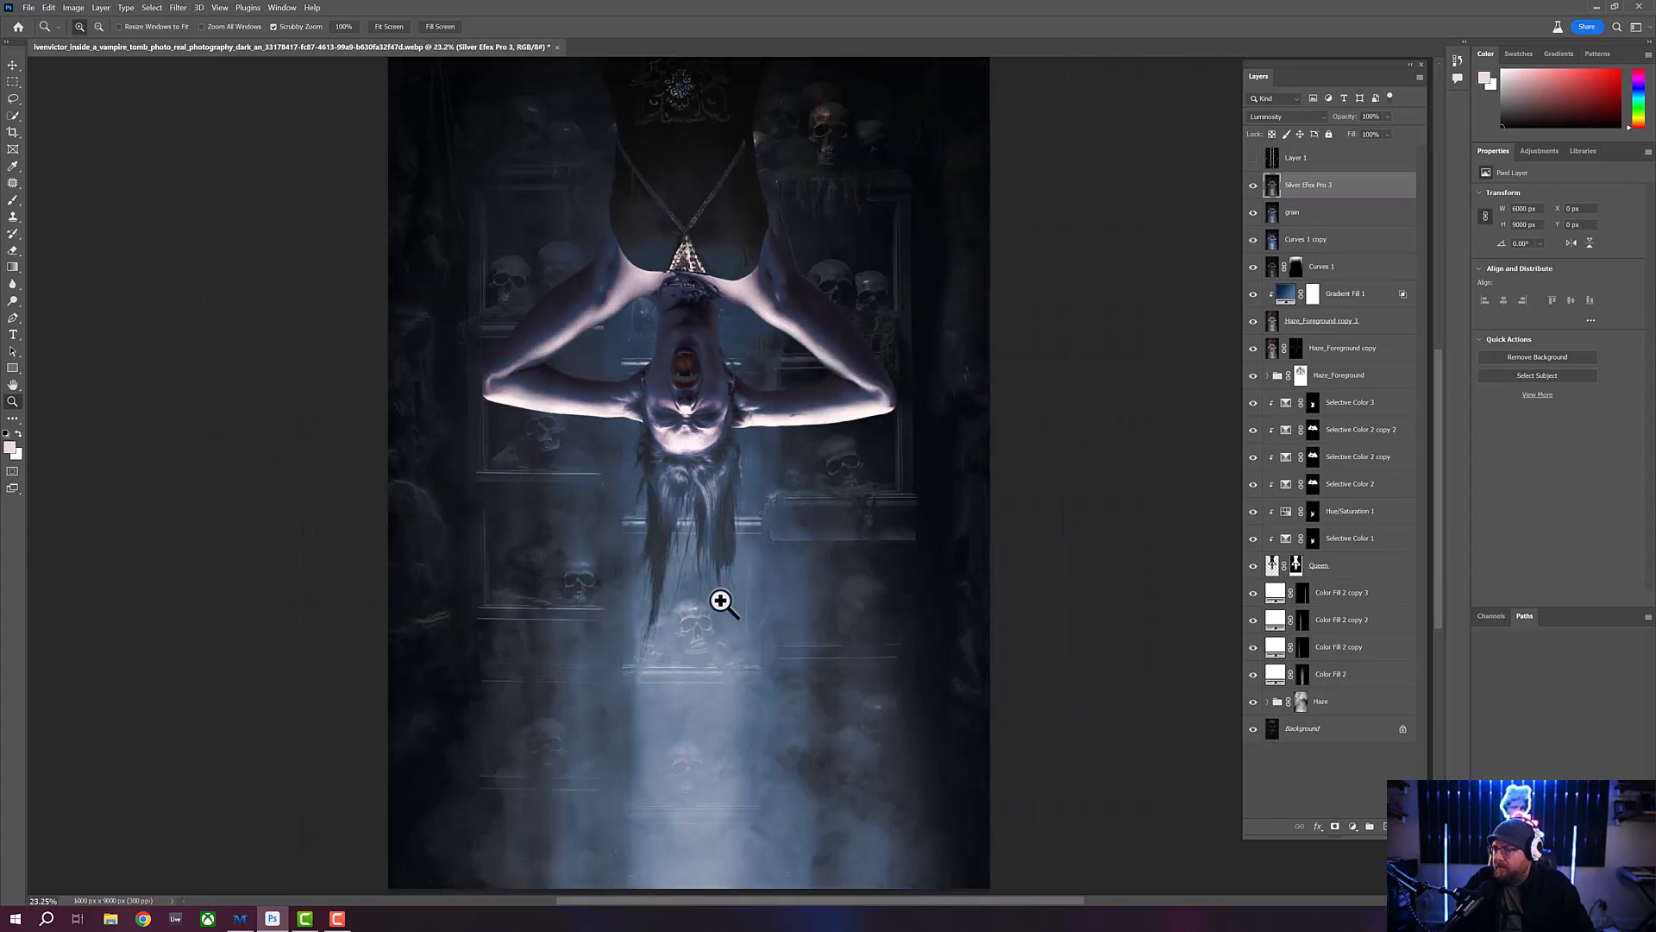
{"action": "left_click_drag", "start_coordinate": [722, 598], "coordinate": [765, 610]}
{"action": "scroll", "coordinate": [727, 539], "scroll_direction": "down", "scroll_amount": 3}
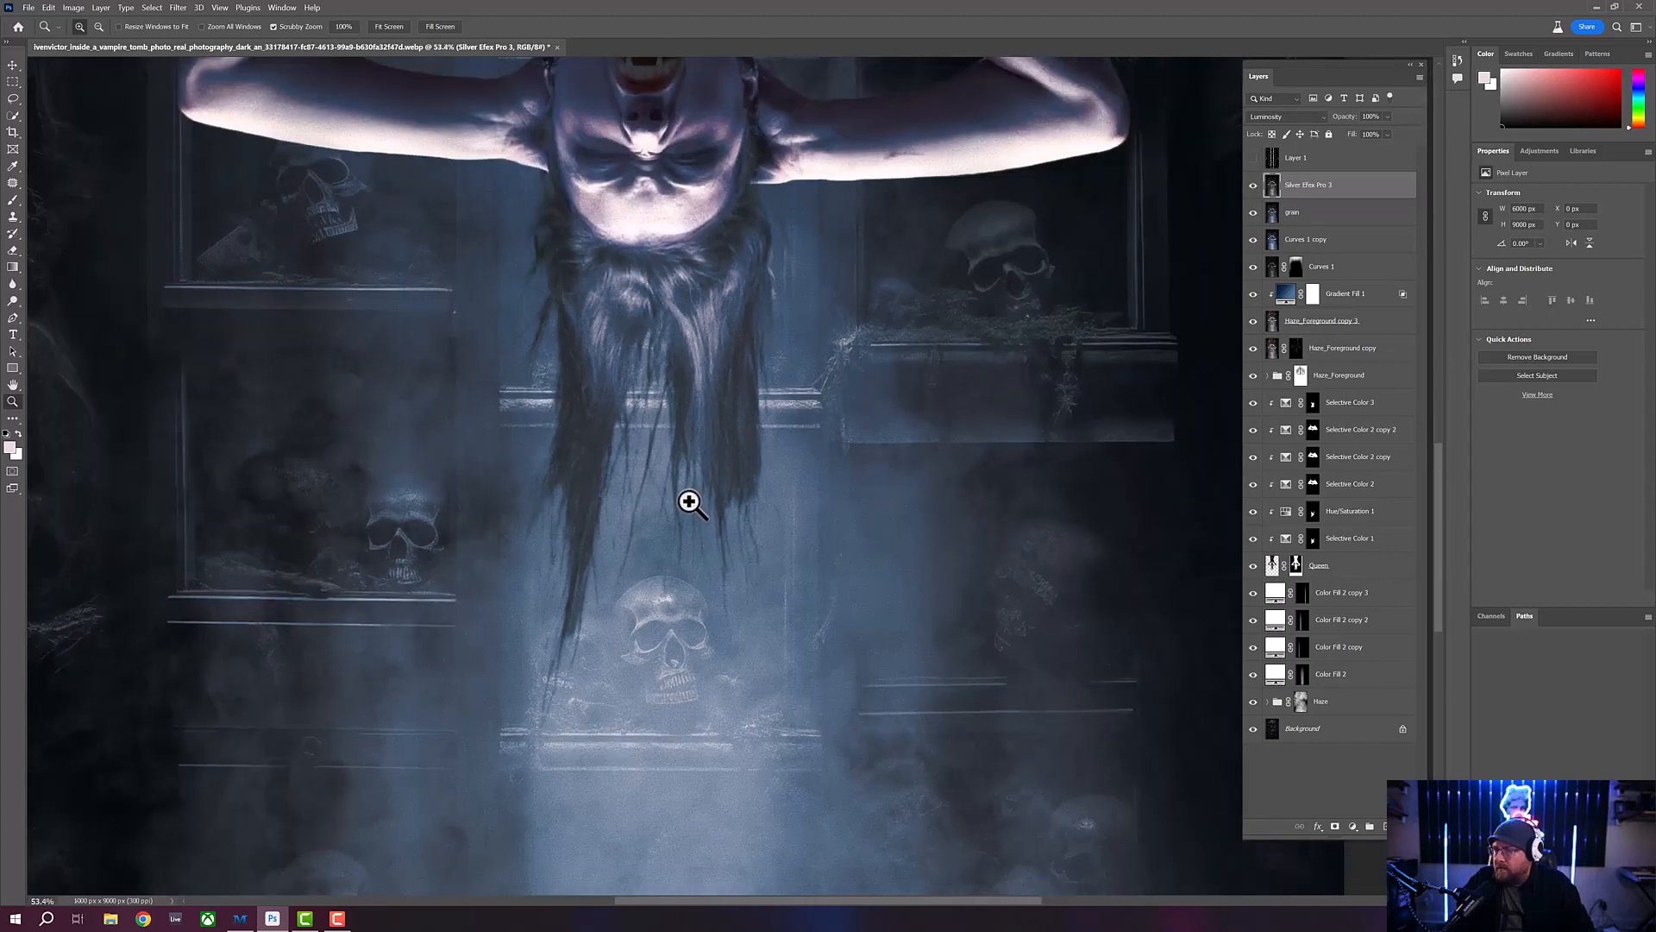
{"action": "scroll", "coordinate": [689, 499], "scroll_direction": "down", "scroll_amount": 1}
{"action": "scroll", "coordinate": [670, 466], "scroll_direction": "down", "scroll_amount": 8}
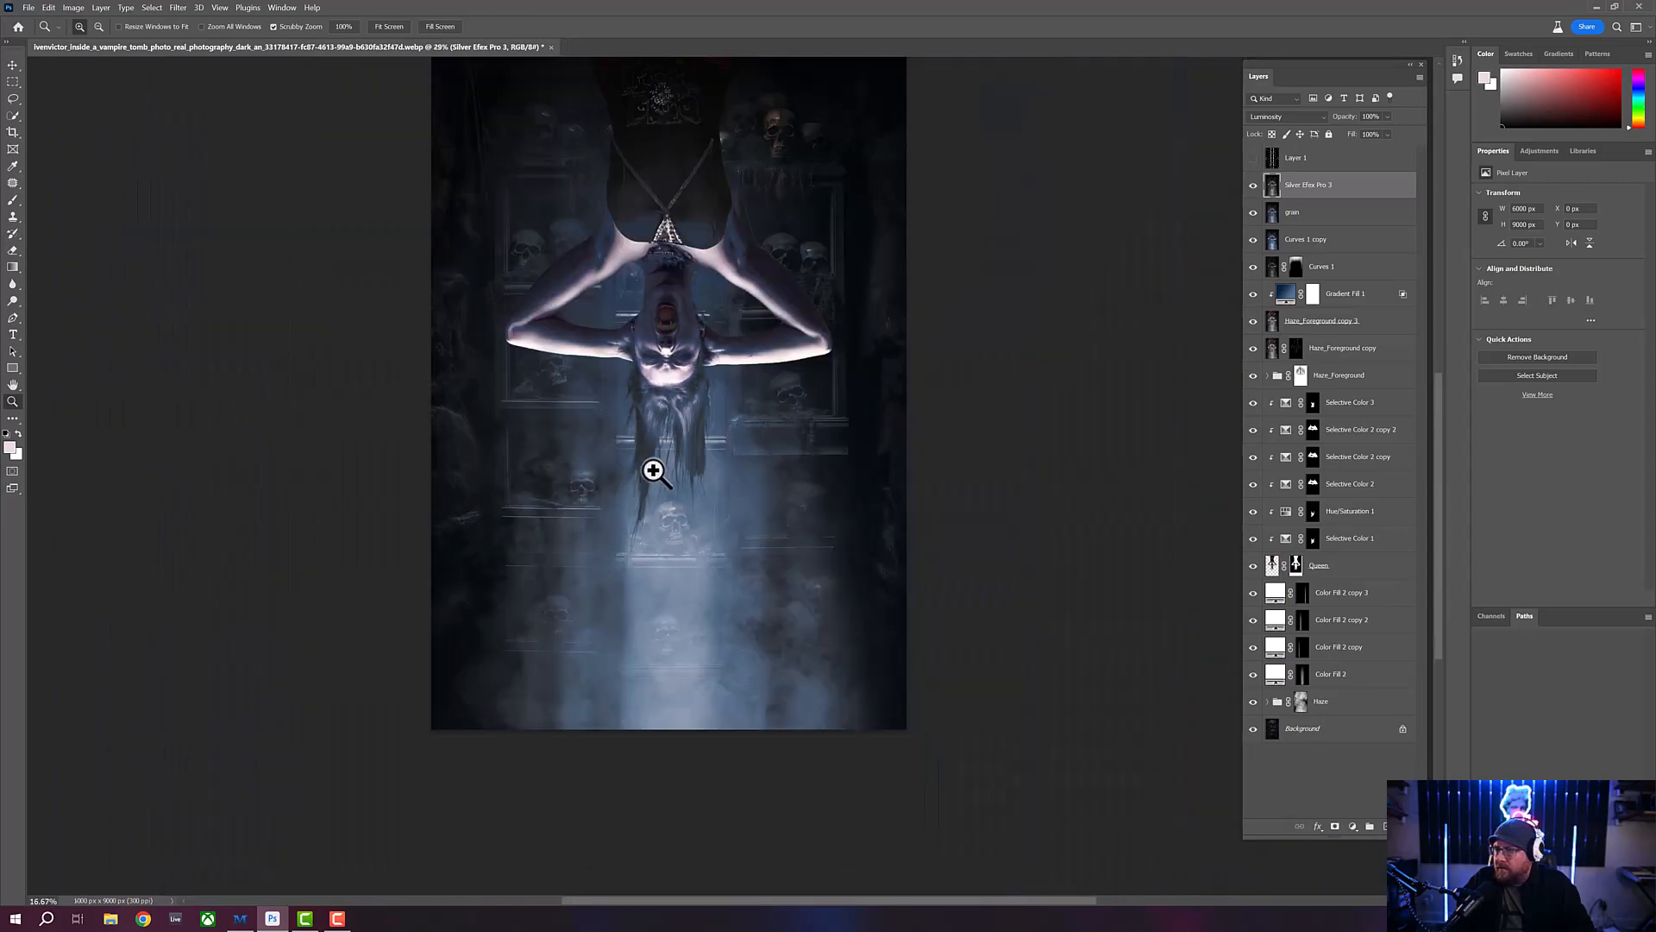
{"action": "scroll", "coordinate": [698, 250], "scroll_direction": "up", "scroll_amount": 8}
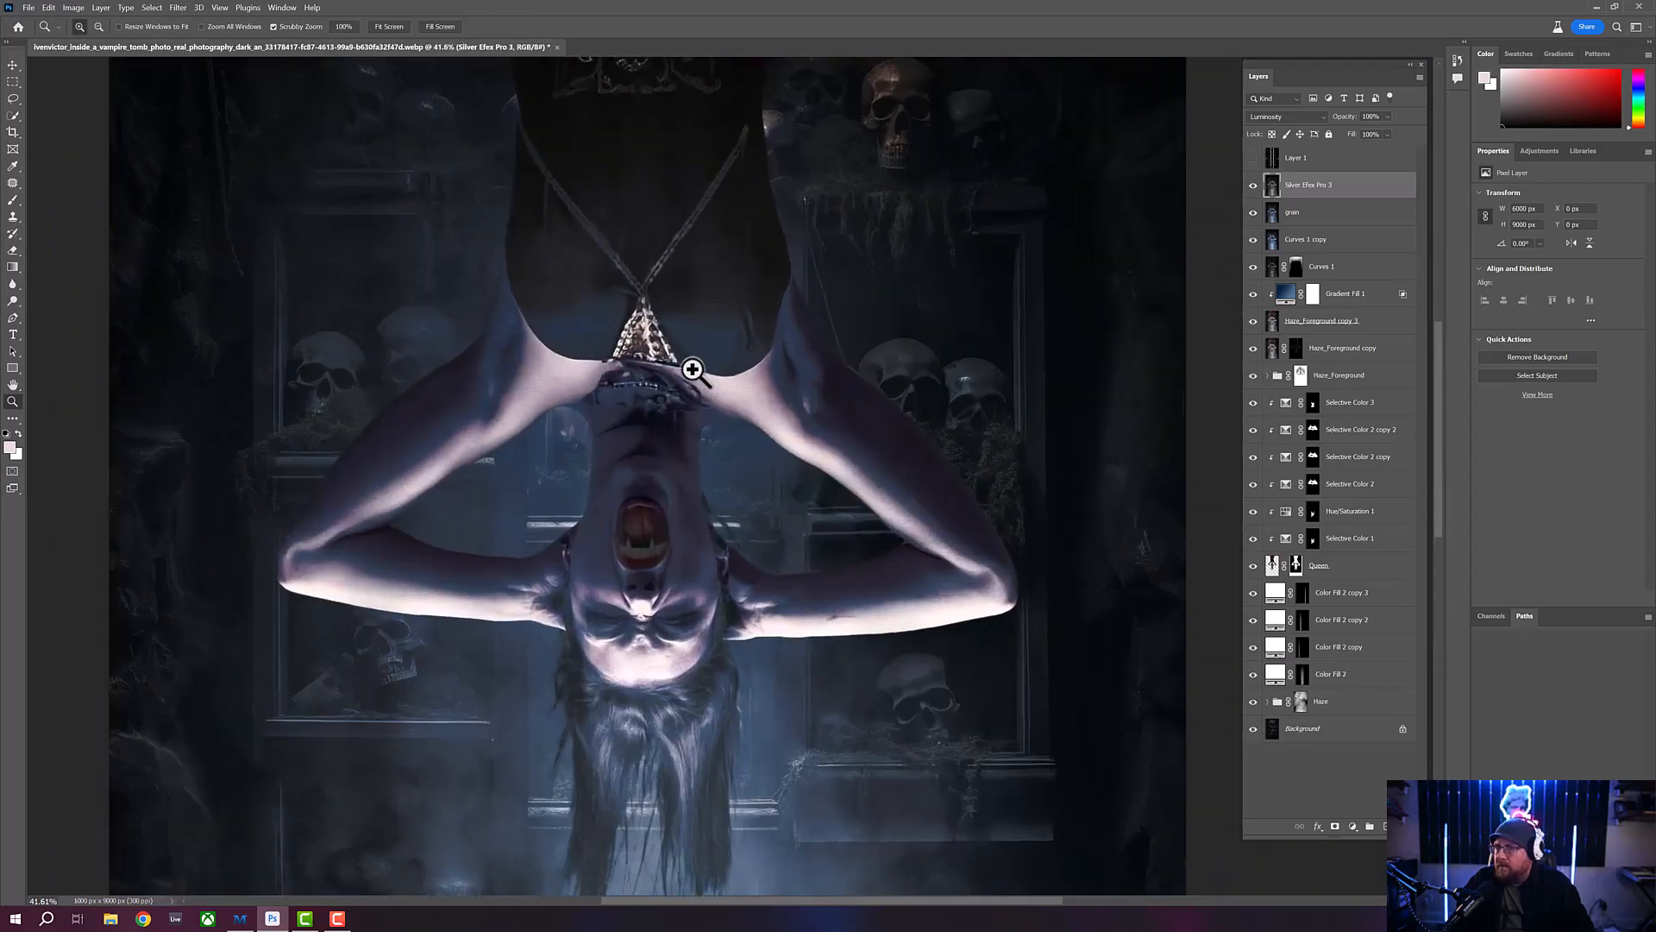
{"action": "scroll", "coordinate": [682, 362], "scroll_direction": "up", "scroll_amount": 4}
{"action": "scroll", "coordinate": [643, 382], "scroll_direction": "down", "scroll_amount": 3}
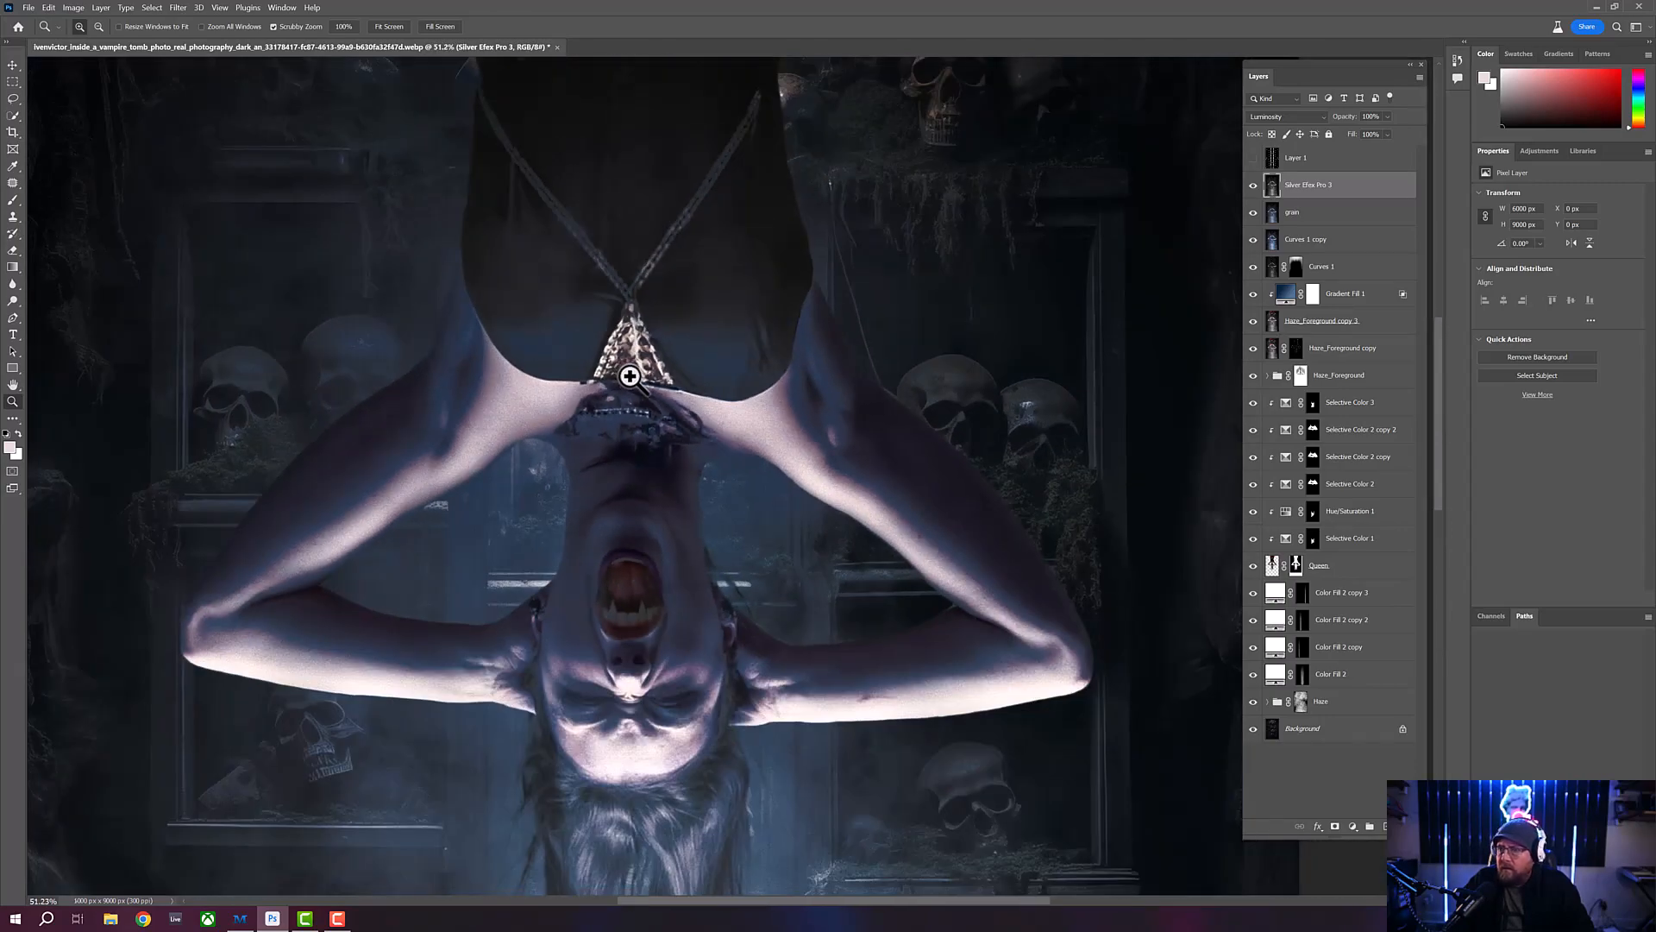
{"action": "scroll", "coordinate": [626, 369], "scroll_direction": "down", "scroll_amount": 2}
{"action": "scroll", "coordinate": [610, 375], "scroll_direction": "down", "scroll_amount": 4}
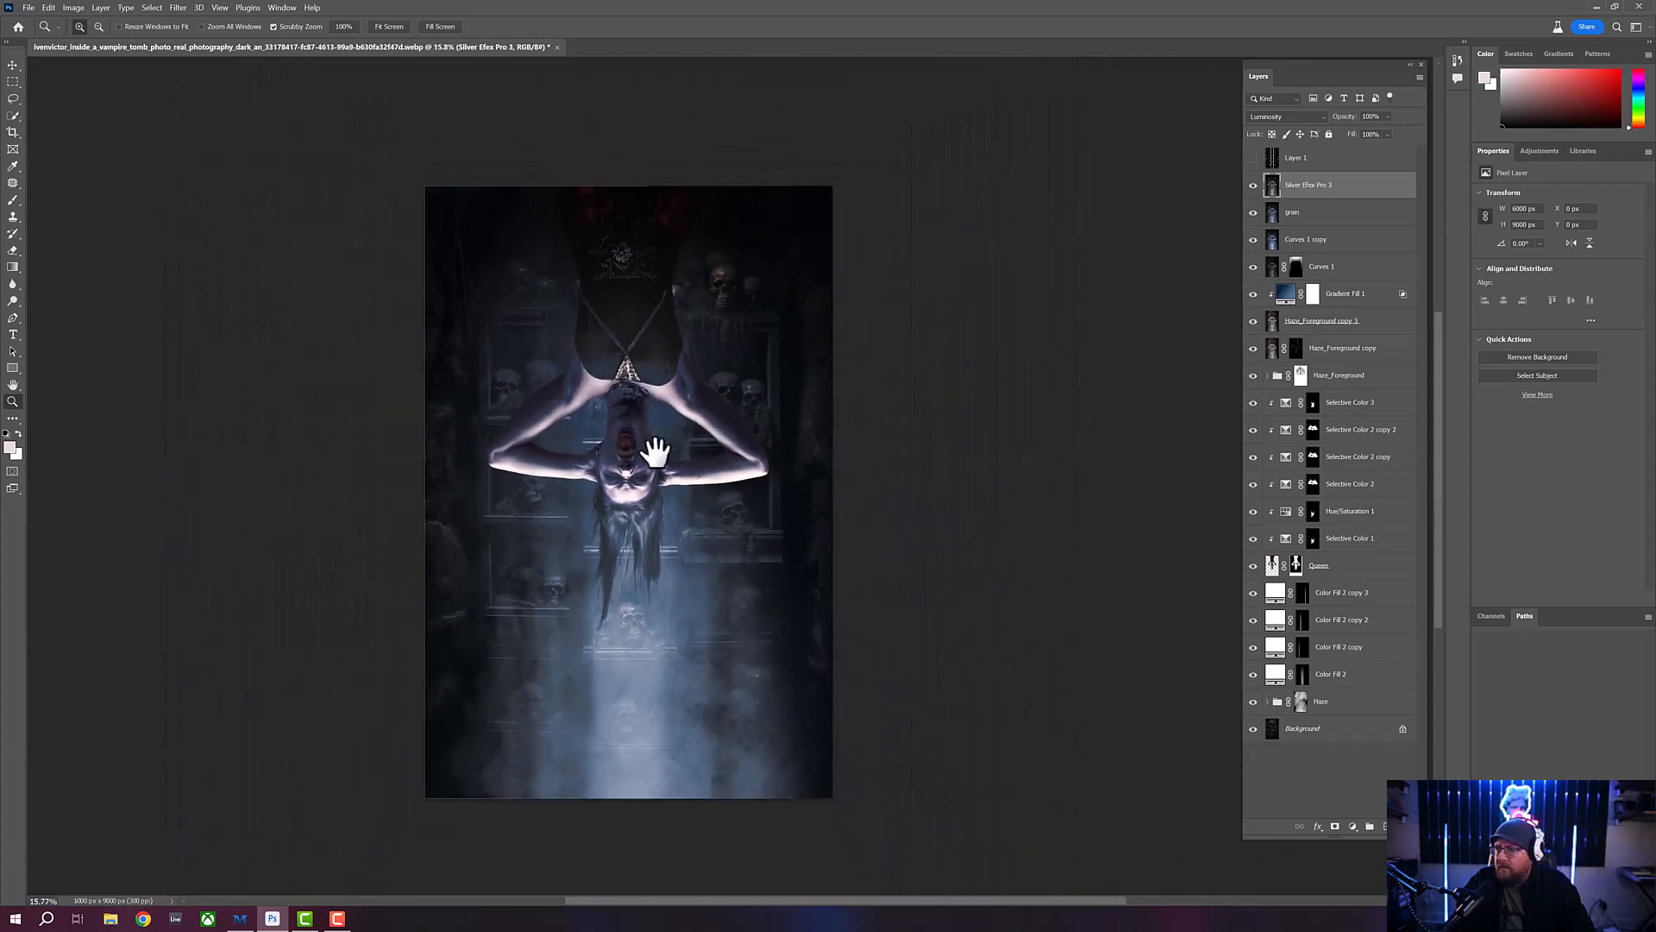
{"action": "scroll", "coordinate": [666, 392], "scroll_direction": "up", "scroll_amount": 2}
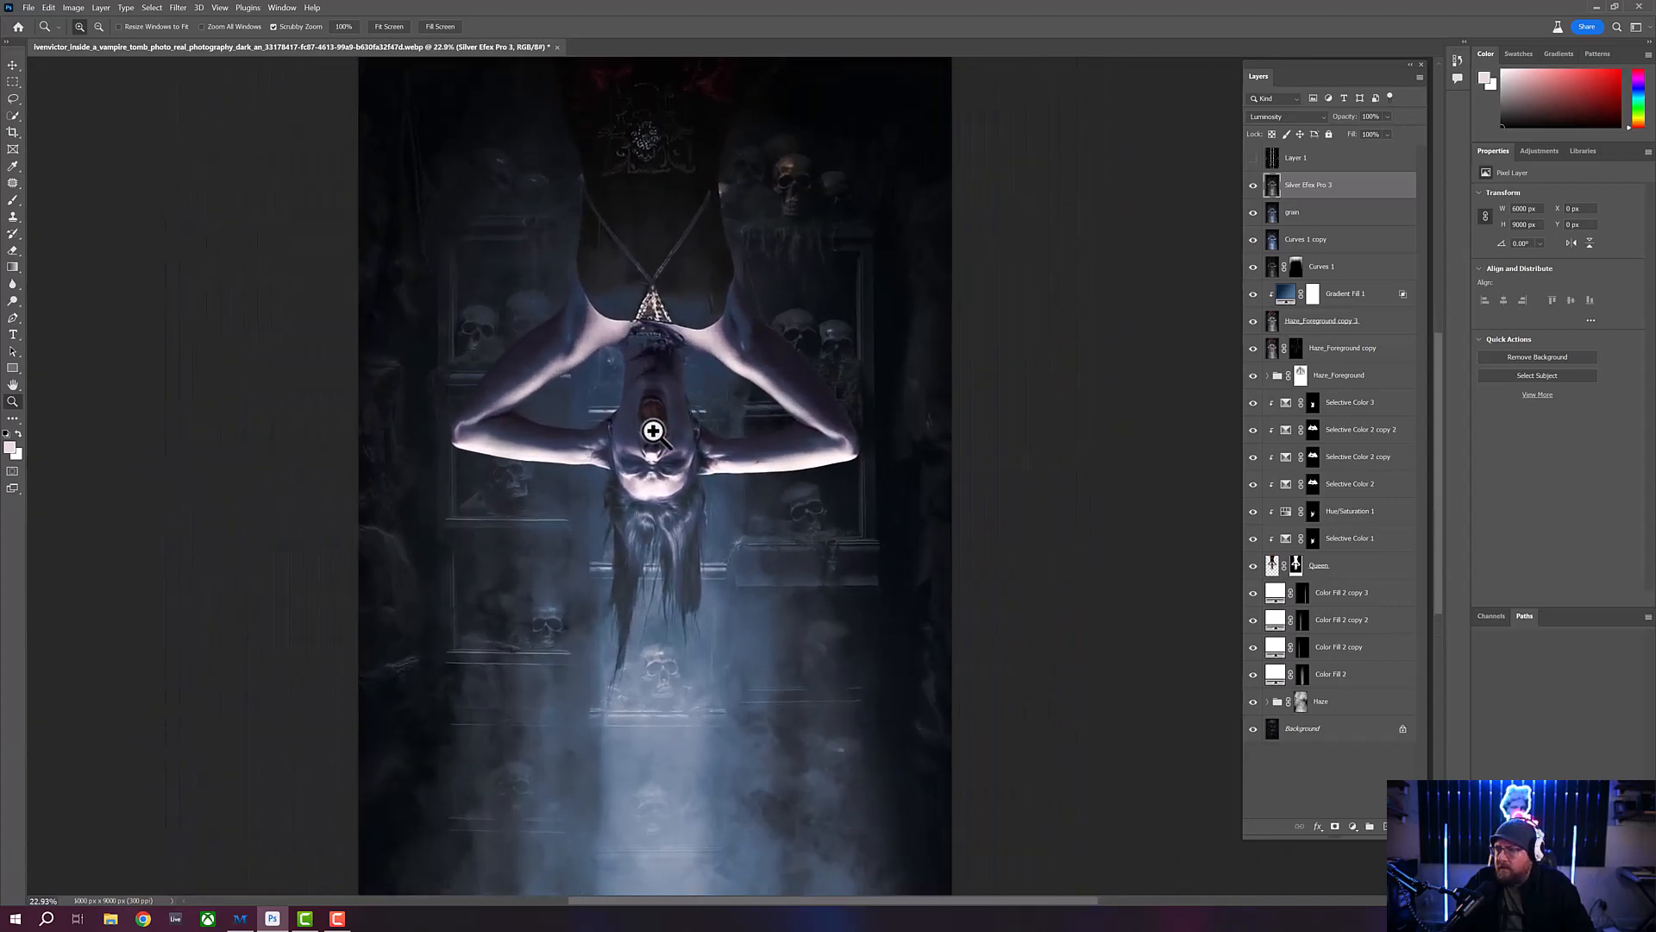
{"action": "scroll", "coordinate": [673, 422], "scroll_direction": "up", "scroll_amount": 5}
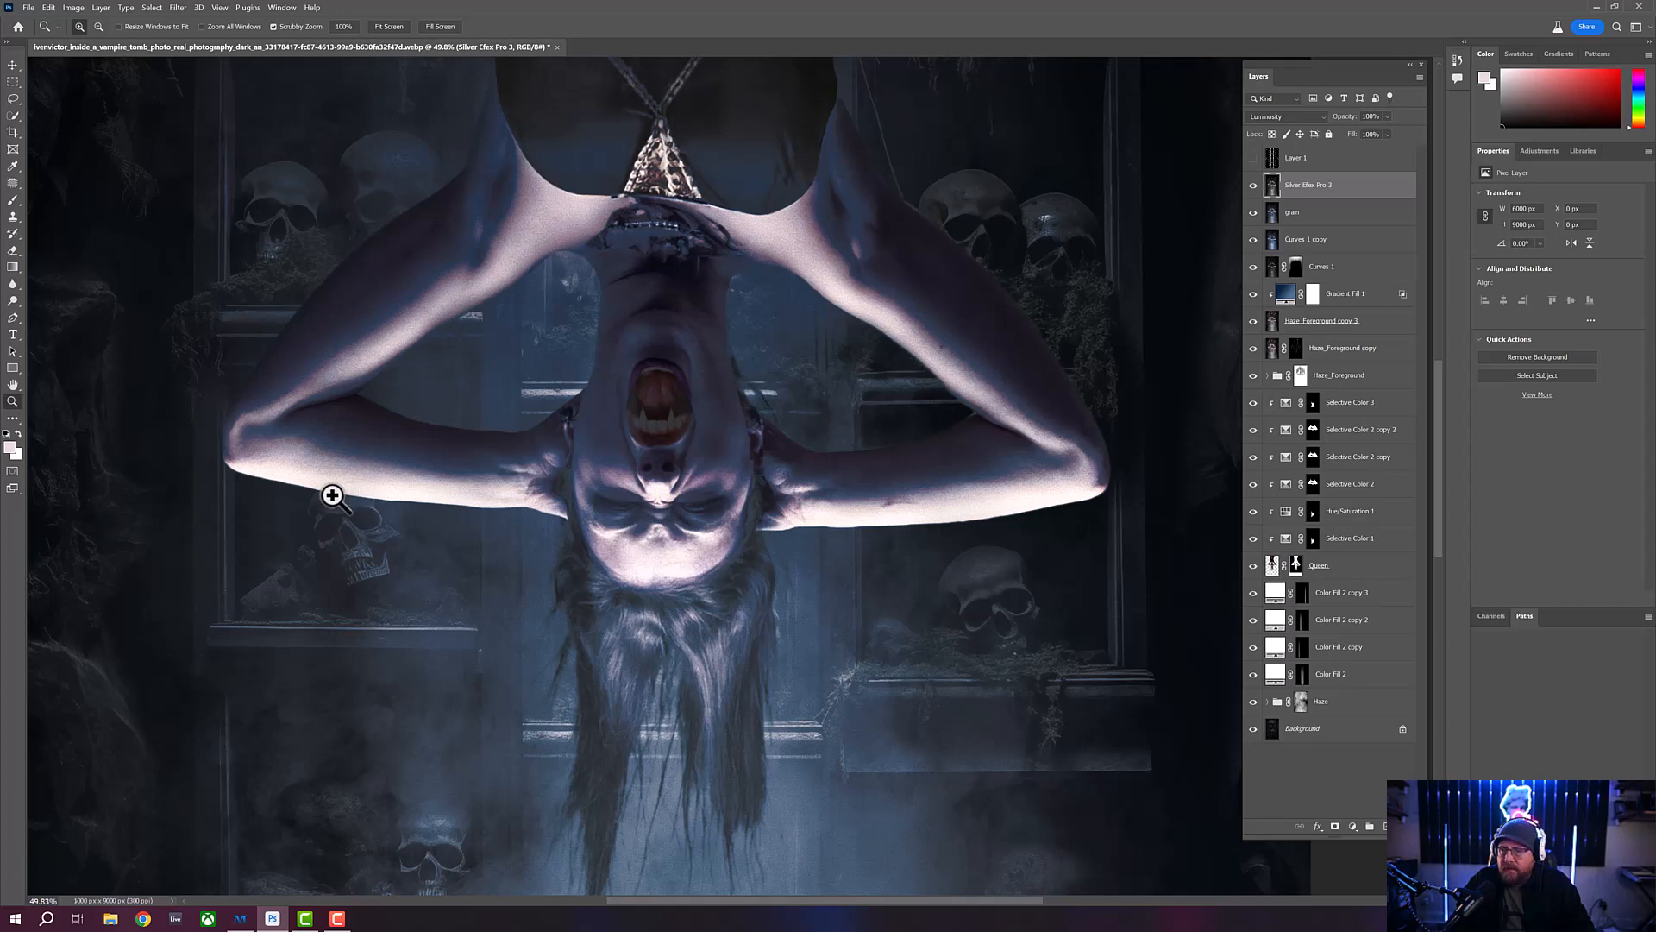
- Soften the Silver Efex Pro 3 layer's blending with Blend If, splitting the Underlying Layer's shadow range at 0/17 and its highlight range from 87
{"action": "double_click", "coordinate": [1356, 190]}
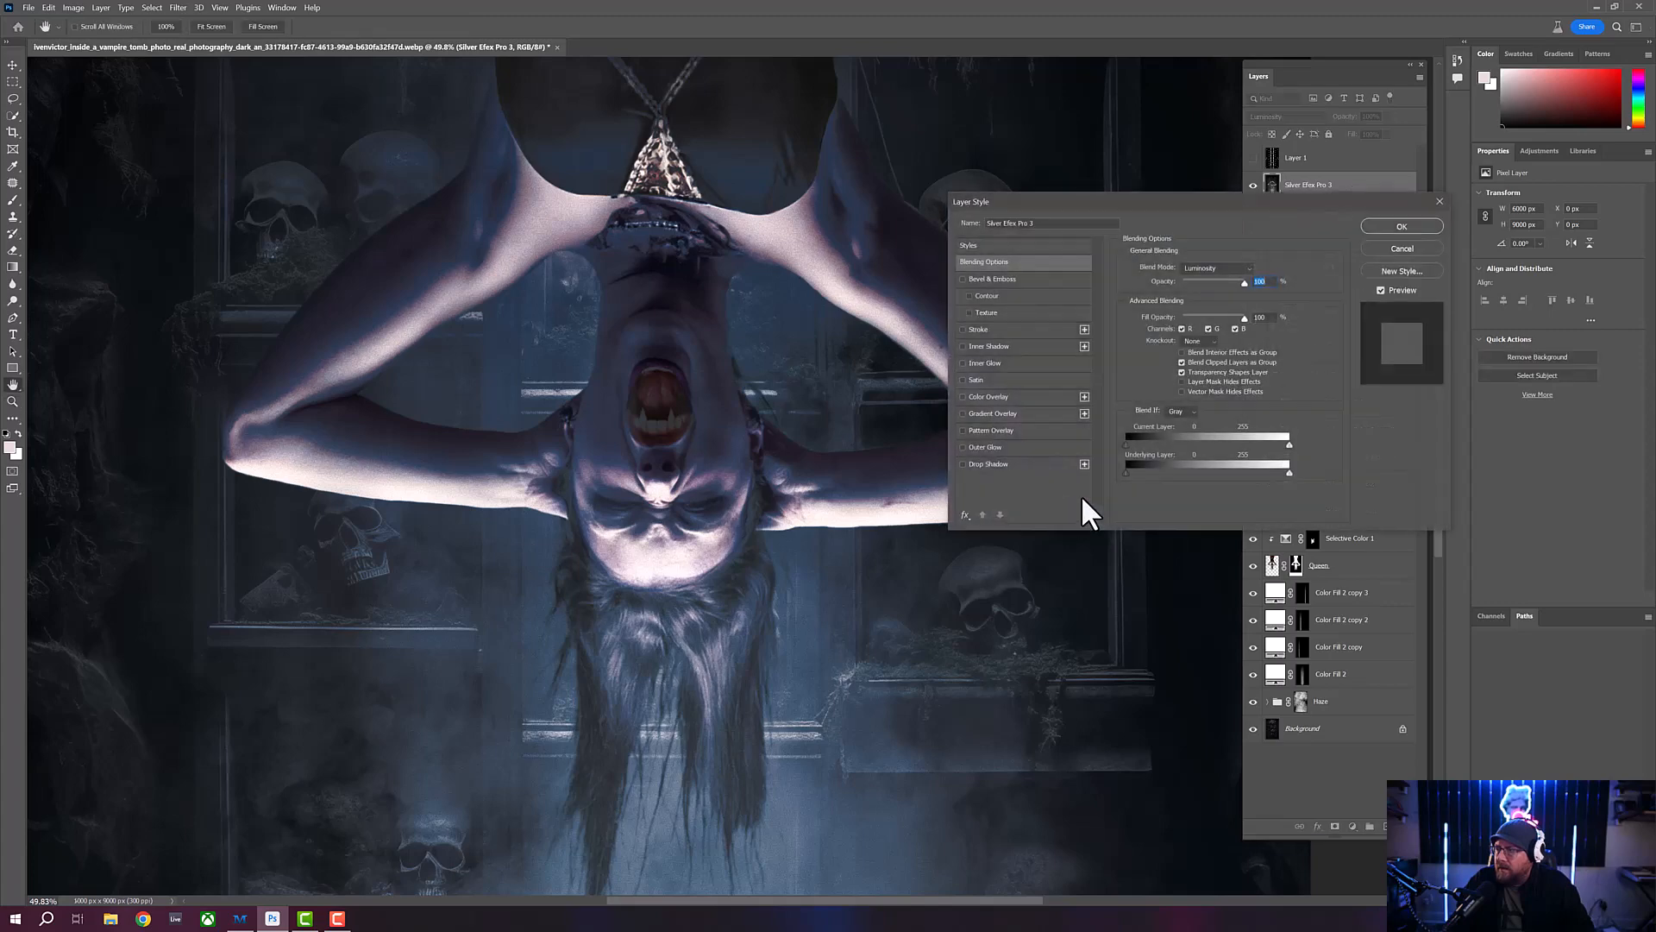
{"action": "mouse_move", "coordinate": [1288, 471]}
{"action": "left_mouse_down"}
{"action": "mouse_move", "coordinate": [1256, 469]}
{"action": "mouse_move", "coordinate": [1272, 470]}
{"action": "left_mouse_up"}
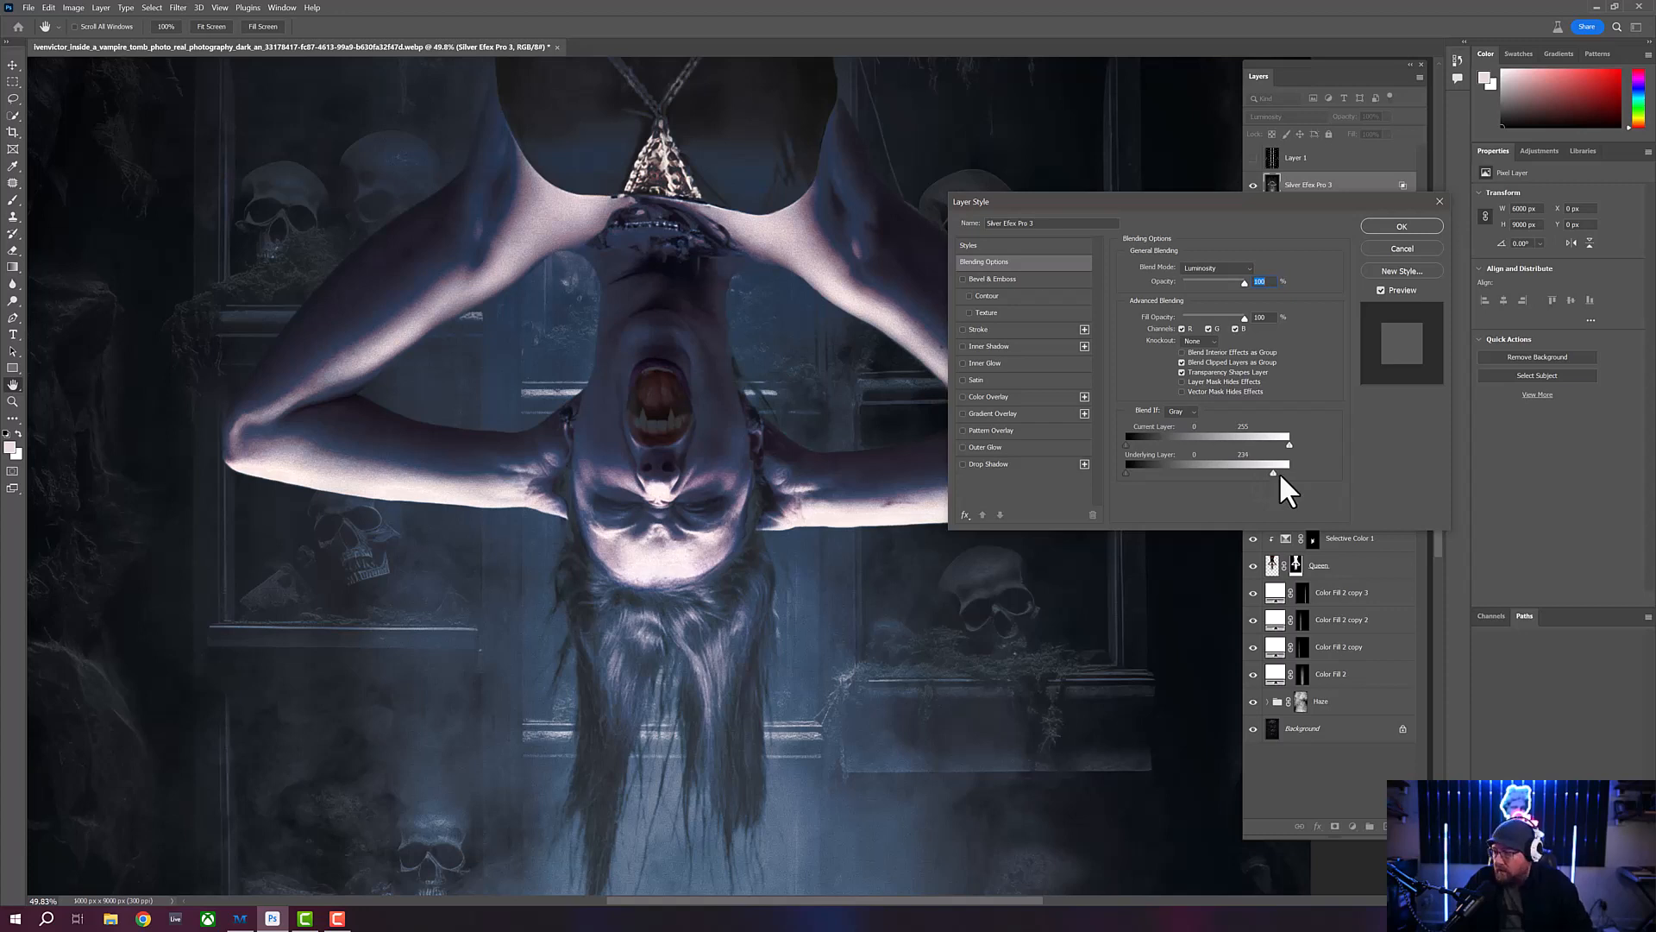
{"action": "left_click_drag", "start_coordinate": [1272, 469], "coordinate": [1292, 473]}
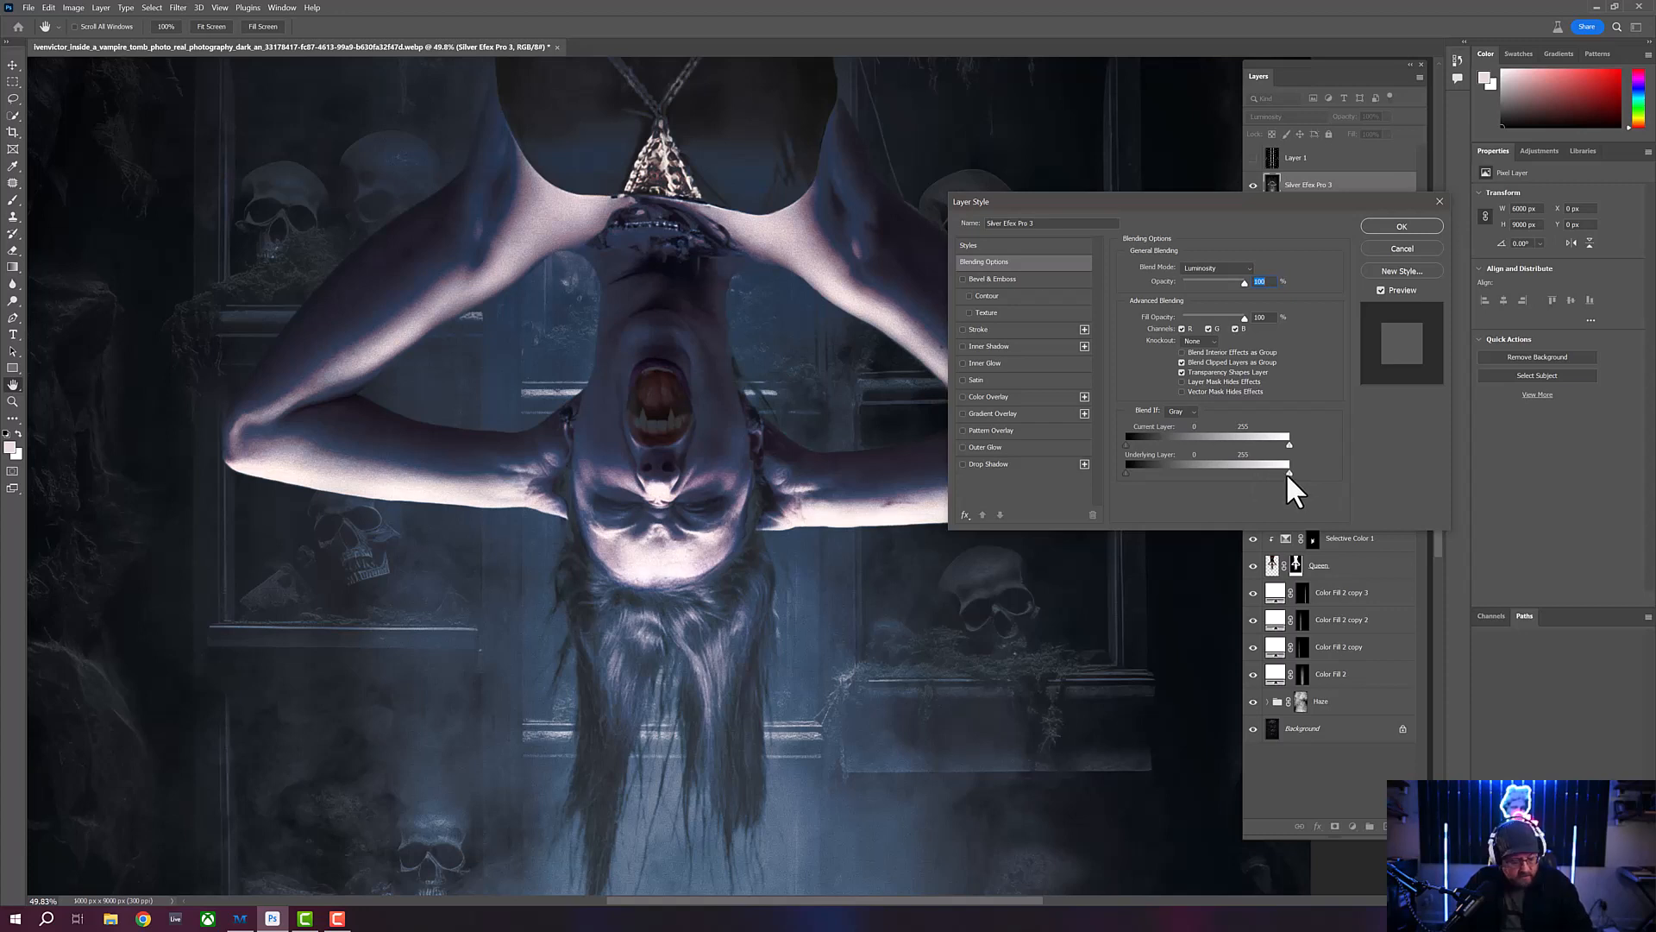
{"action": "key", "text": "alt"}
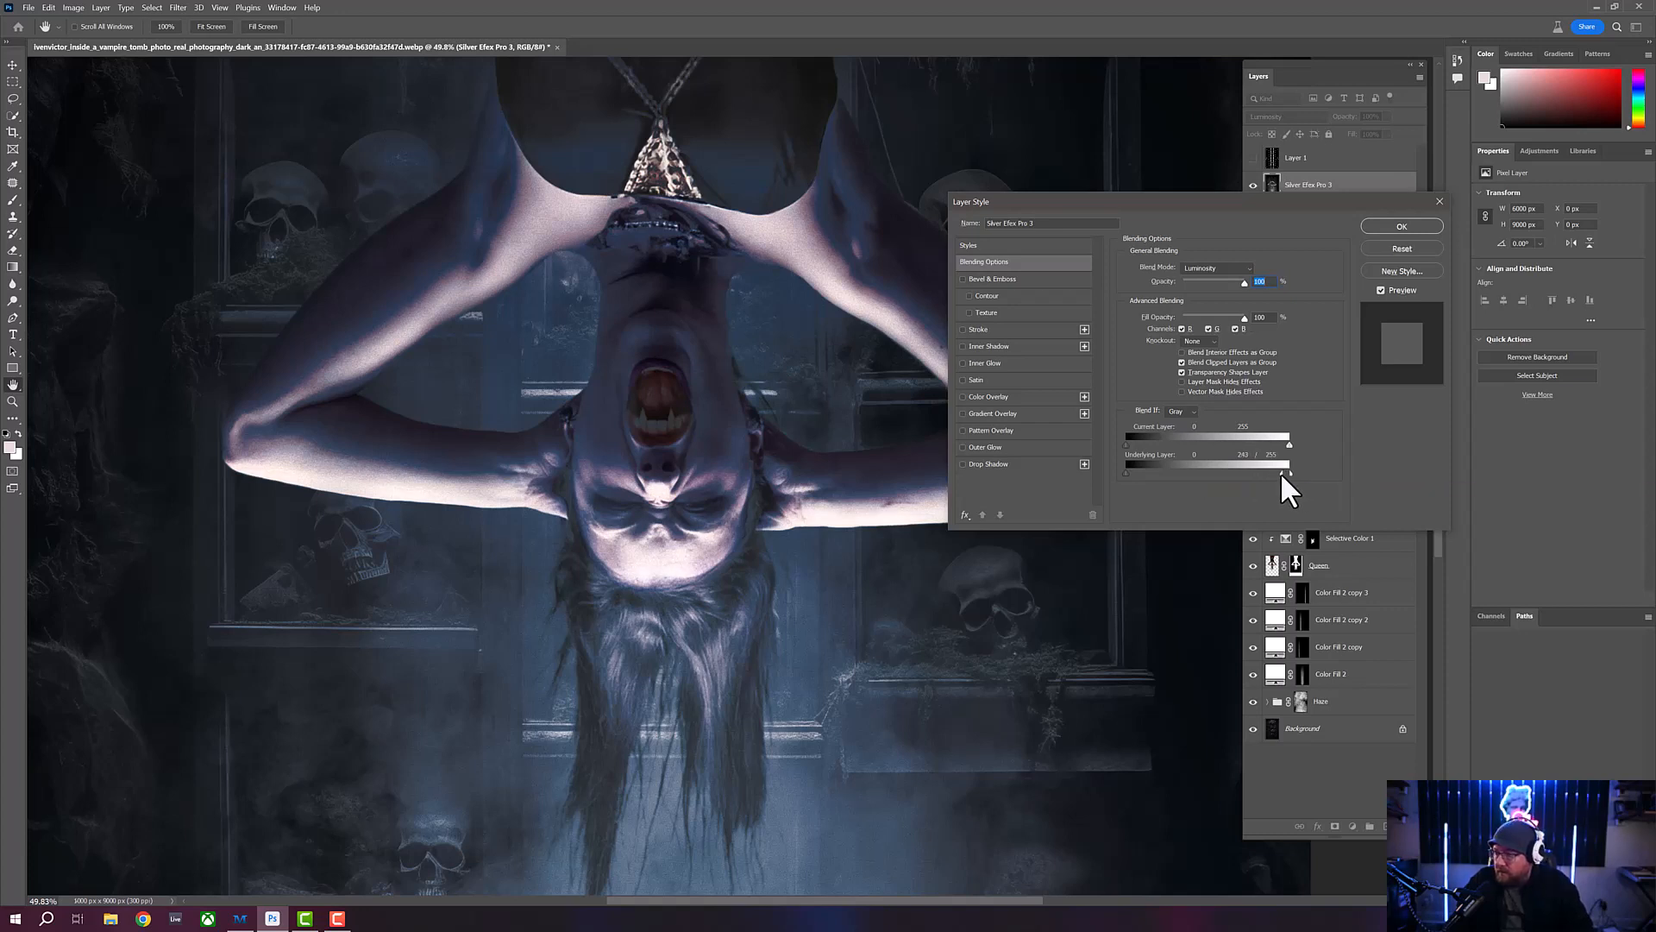
{"action": "left_click_drag", "start_coordinate": [1242, 471], "coordinate": [1220, 471]}
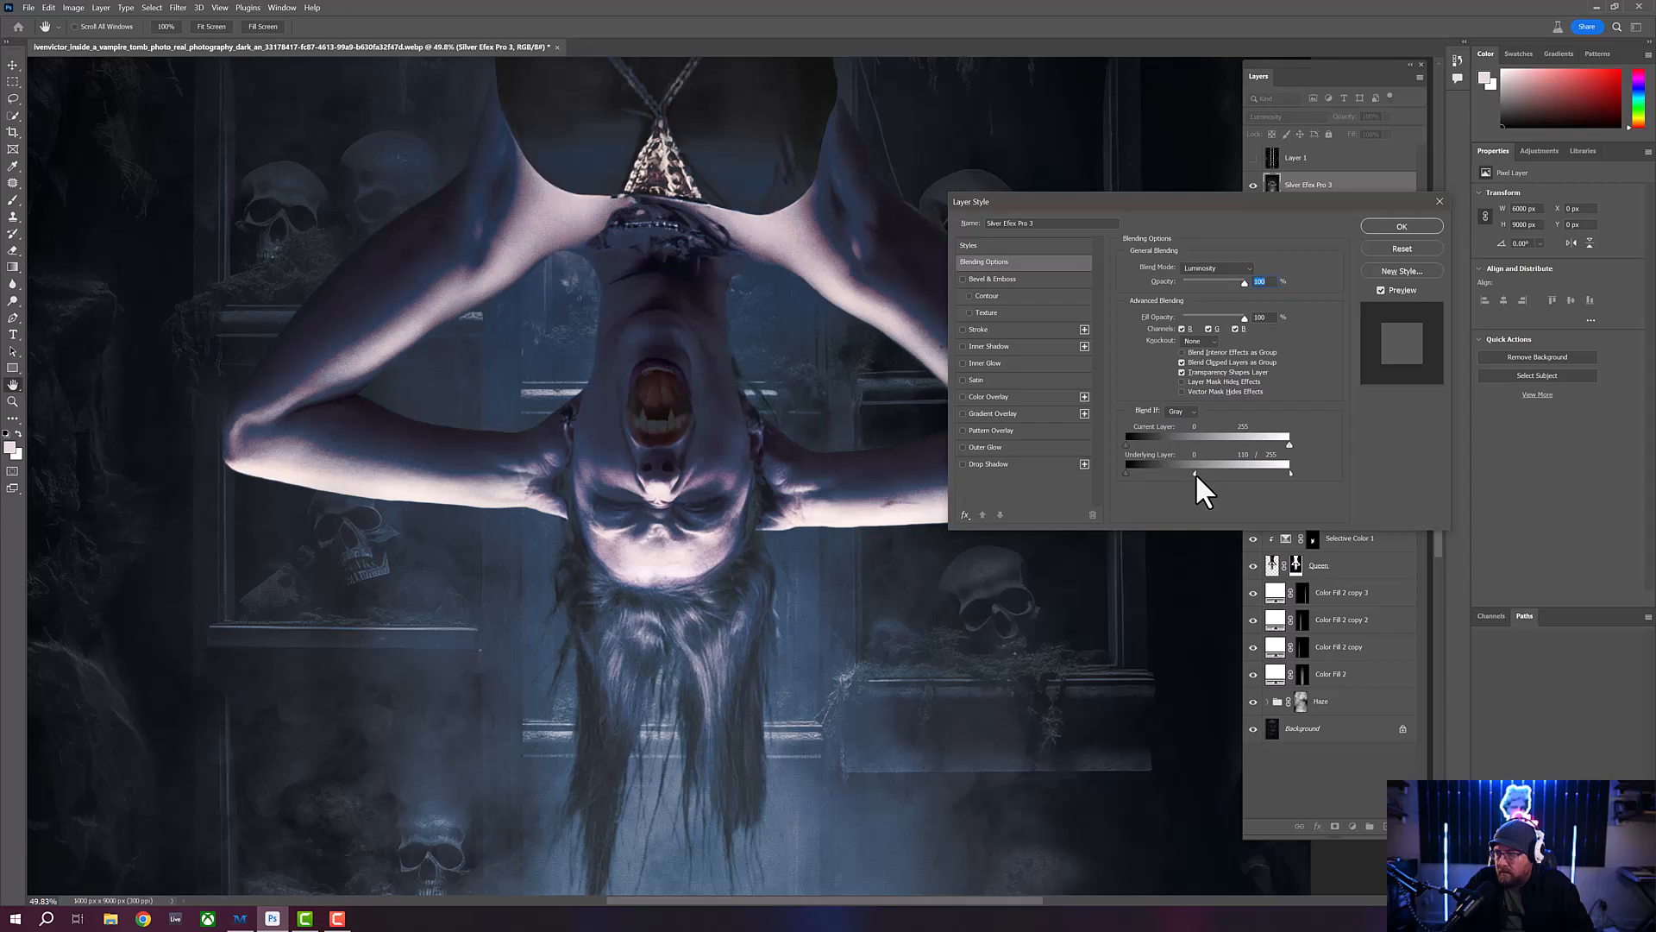
{"action": "left_click_drag", "start_coordinate": [1203, 475], "coordinate": [1216, 477]}
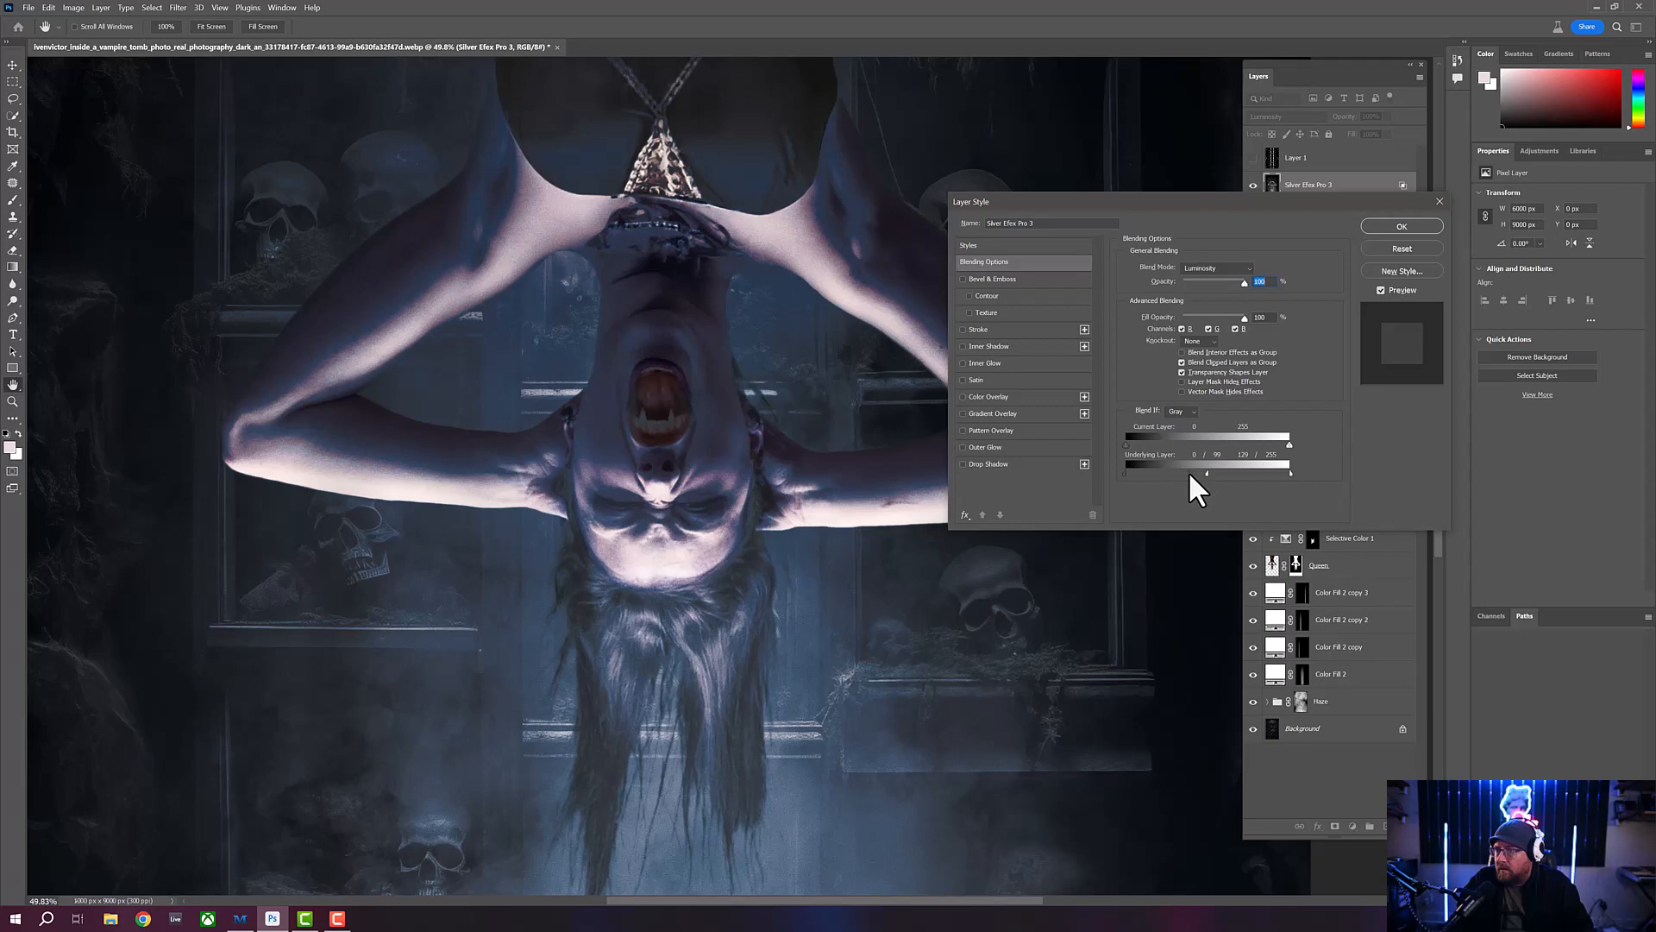
{"action": "mouse_move", "coordinate": [1182, 472]}
{"action": "left_mouse_down"}
{"action": "mouse_move", "coordinate": [1167, 473]}
{"action": "mouse_move", "coordinate": [1198, 473]}
{"action": "mouse_move", "coordinate": [1137, 471]}
{"action": "mouse_move", "coordinate": [1204, 473]}
{"action": "left_mouse_up"}
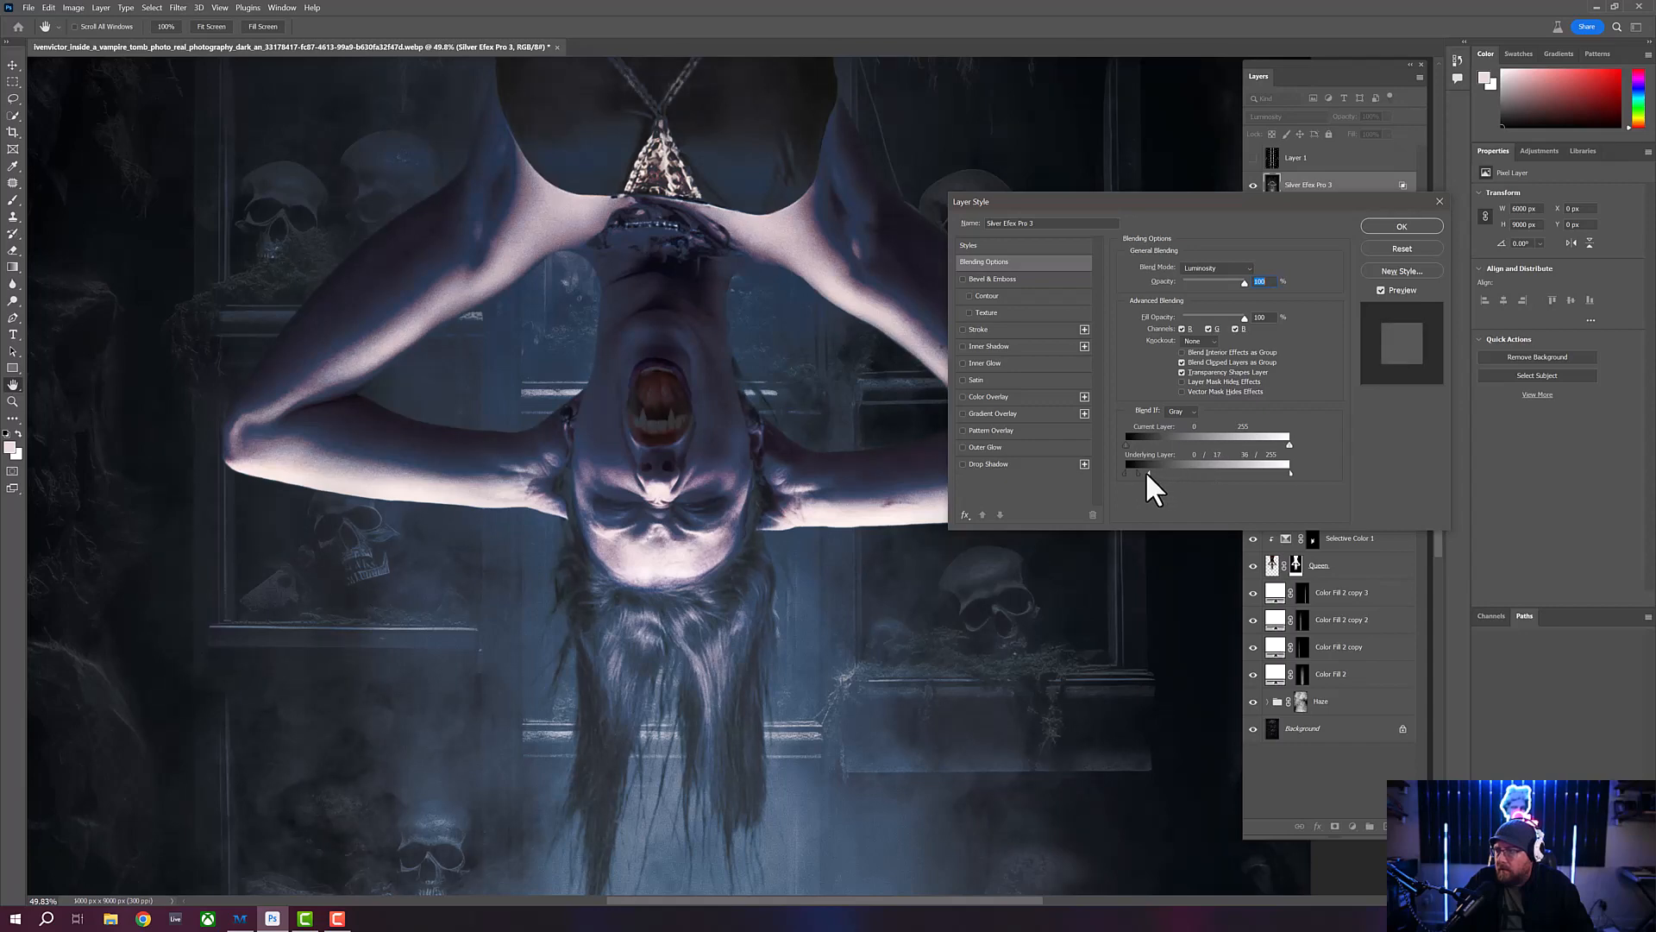
{"action": "left_click_drag", "start_coordinate": [1142, 471], "coordinate": [1148, 472]}
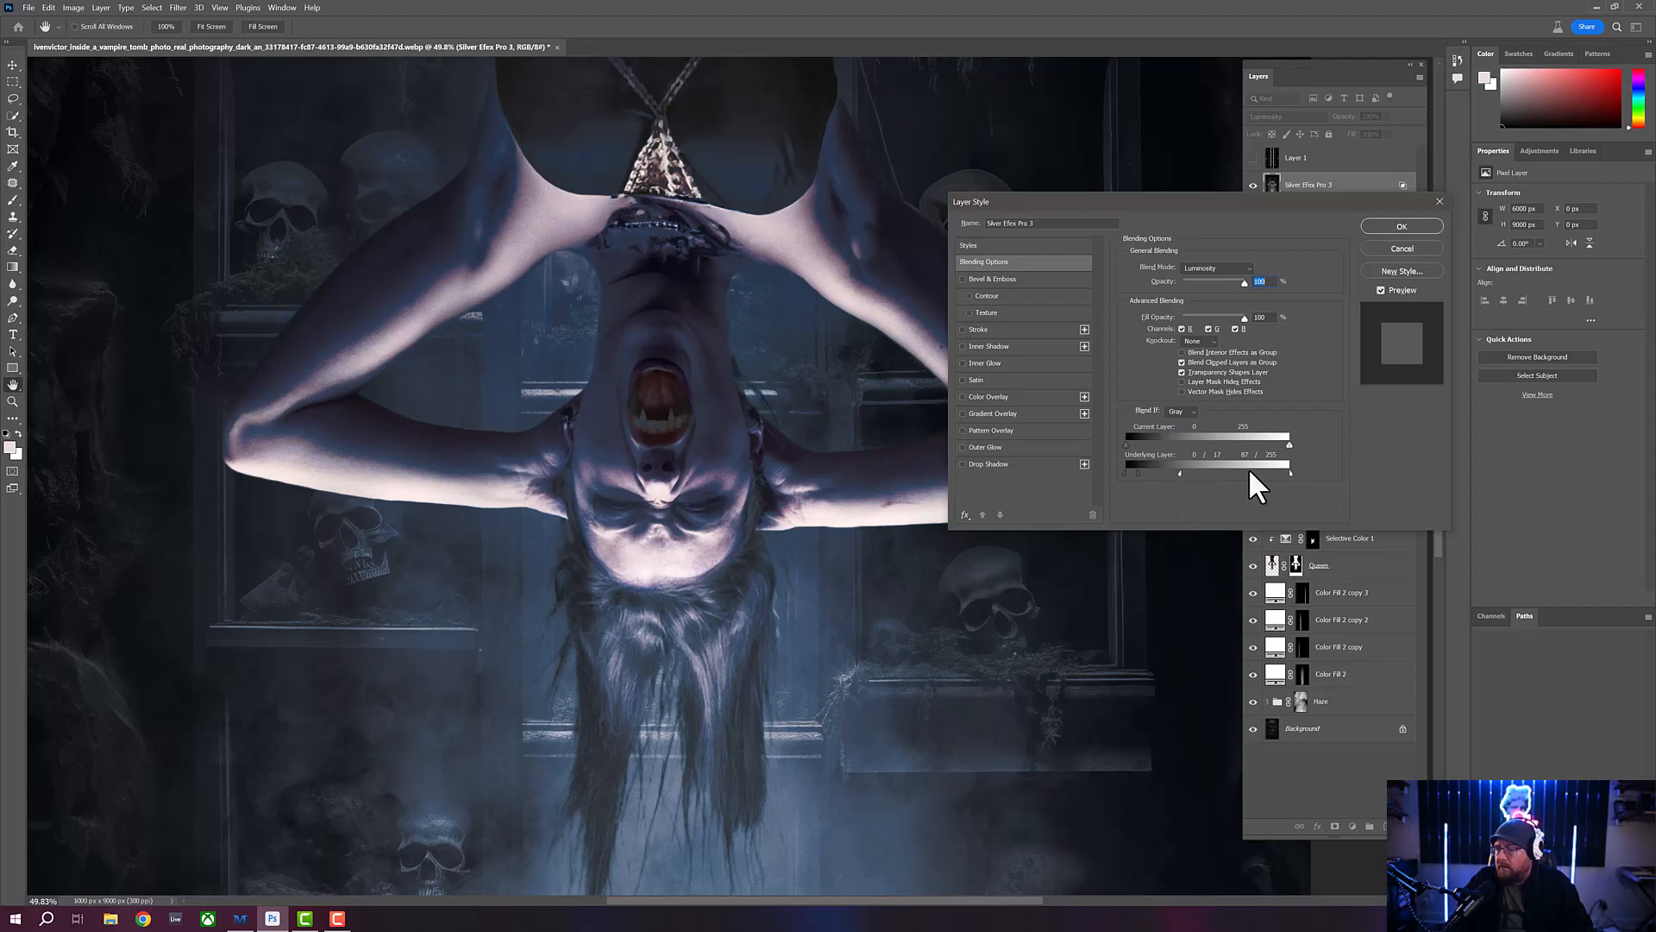
{"action": "left_click_drag", "start_coordinate": [1288, 473], "coordinate": [1276, 473]}
{"action": "key", "text": "ctrl+space"}
{"action": "left_click", "coordinate": [1389, 226]}
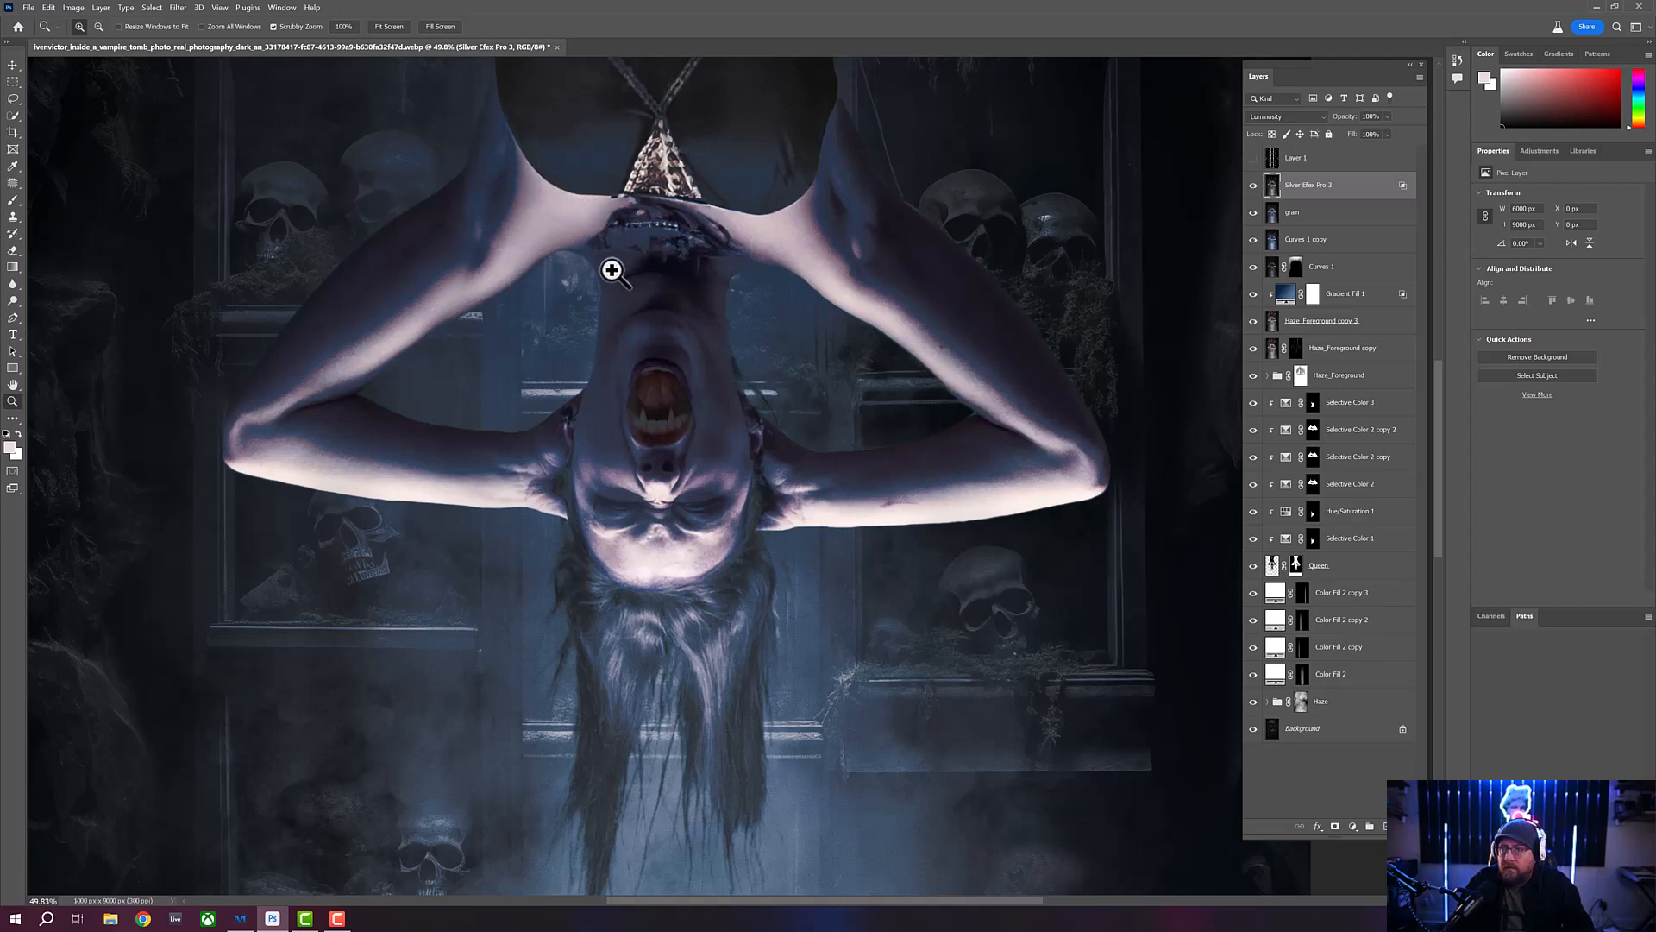
- Review the finished composite at thumbnail, full-image and close-up sizes to judge its overall contrast, lighting and grain
{"action": "left_click_drag", "start_coordinate": [614, 322], "coordinate": [593, 326]}
{"action": "left_click_drag", "start_coordinate": [639, 498], "coordinate": [676, 528]}
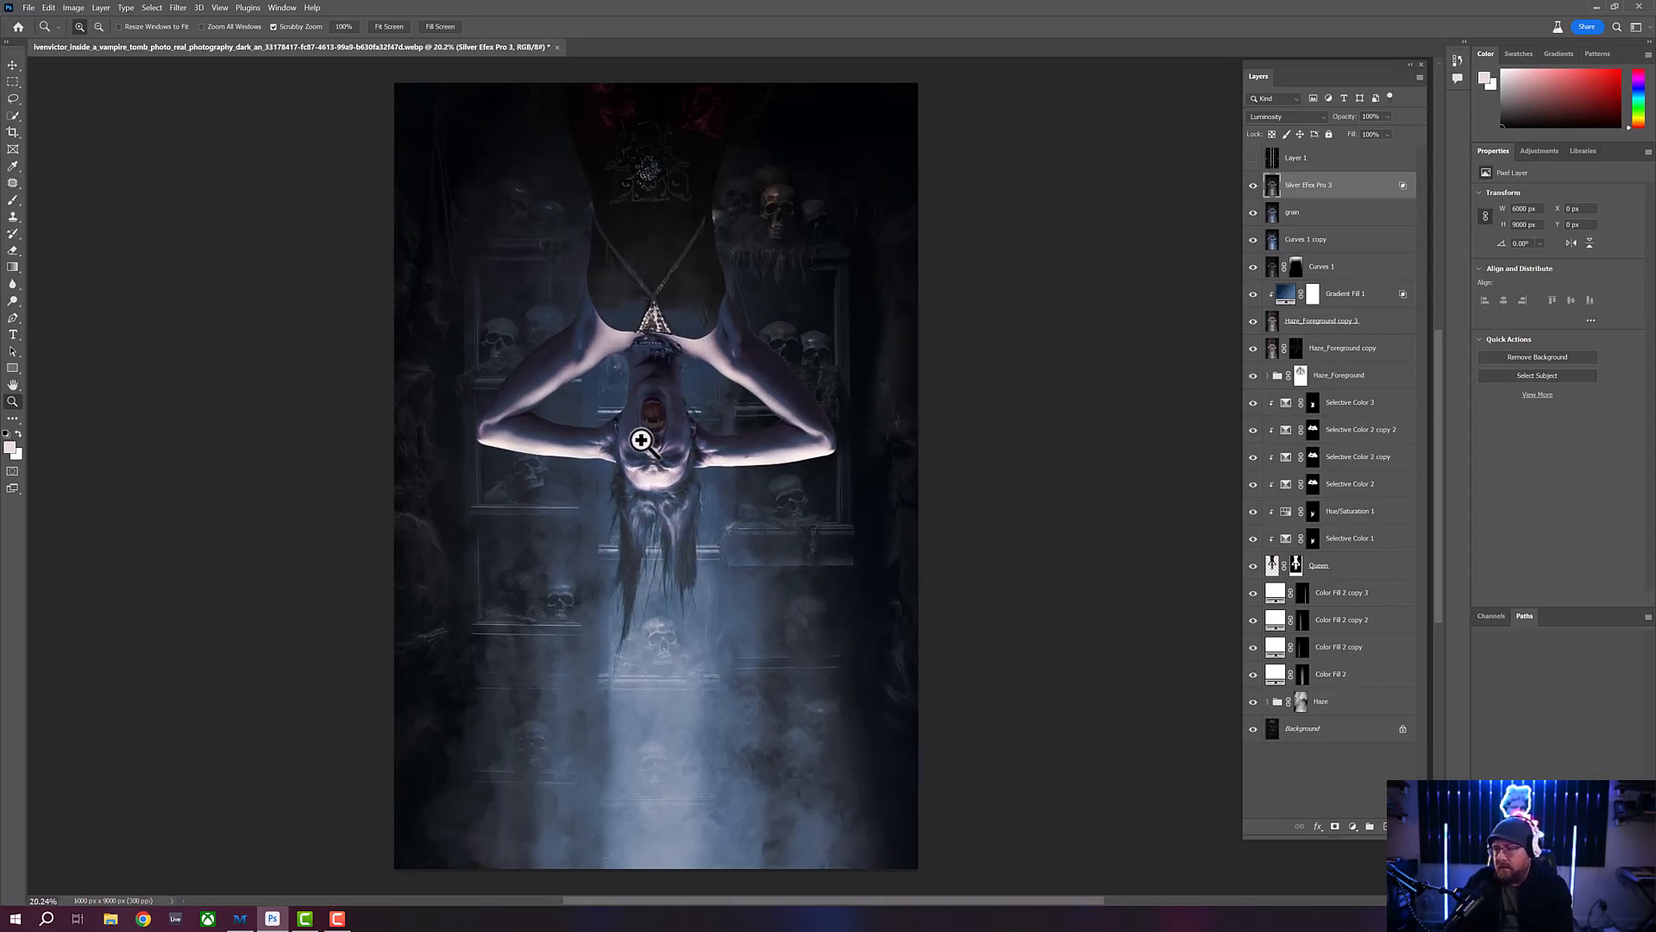
{"action": "left_click_drag", "start_coordinate": [650, 455], "coordinate": [592, 426]}
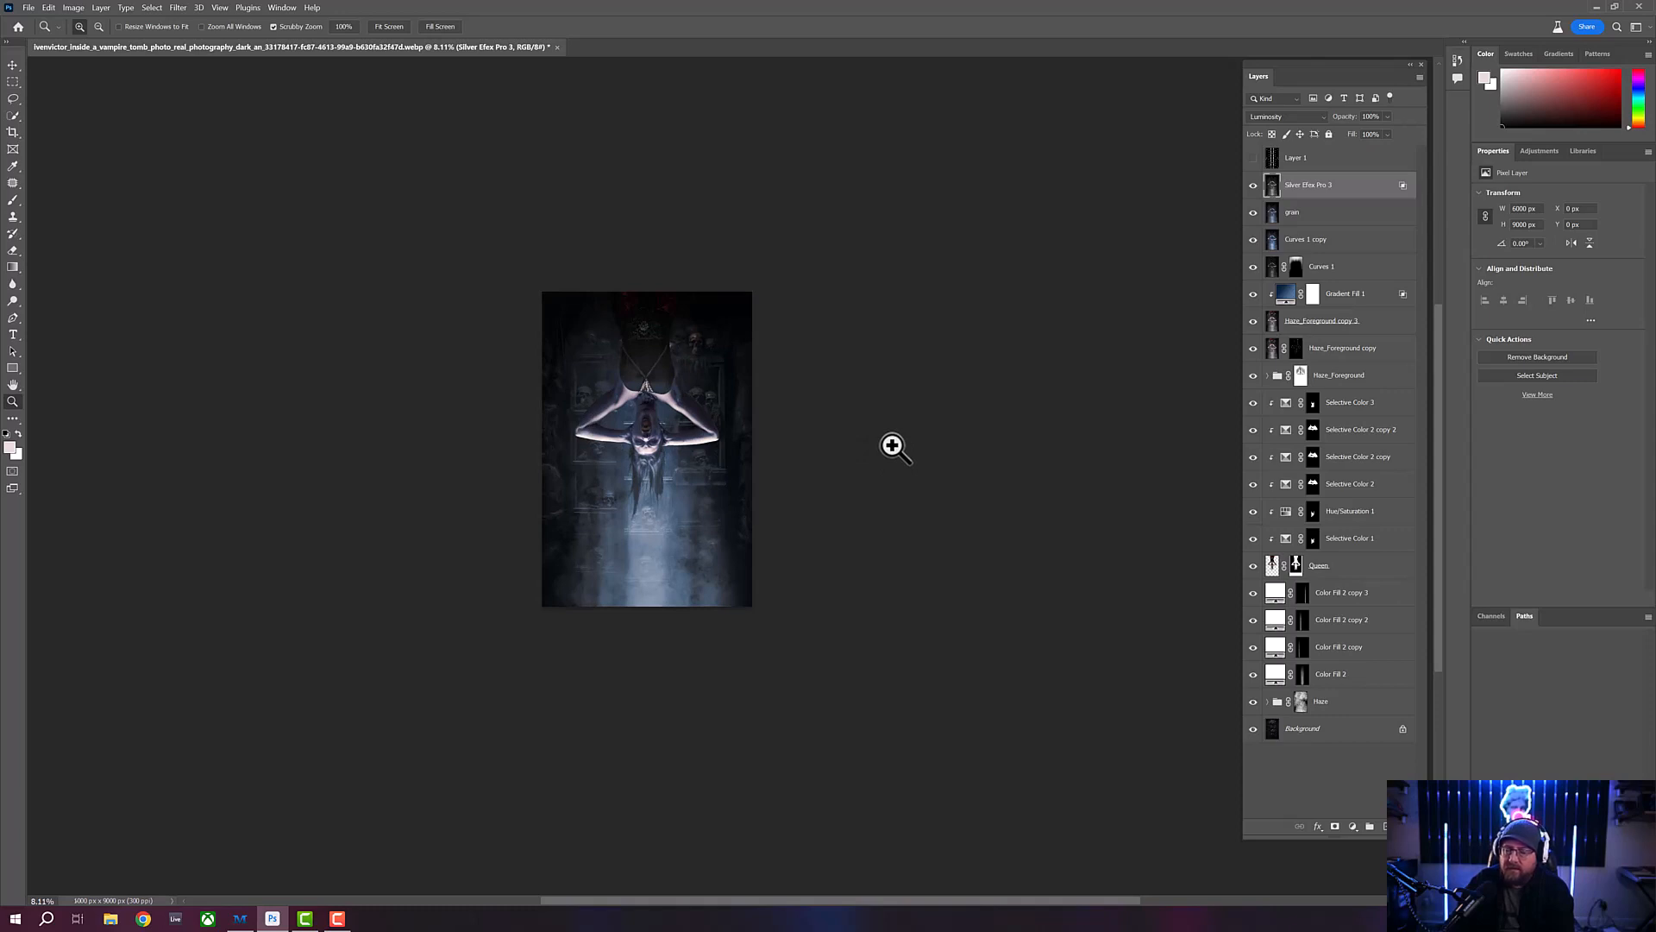
{"action": "left_click_drag", "start_coordinate": [652, 447], "coordinate": [640, 437]}
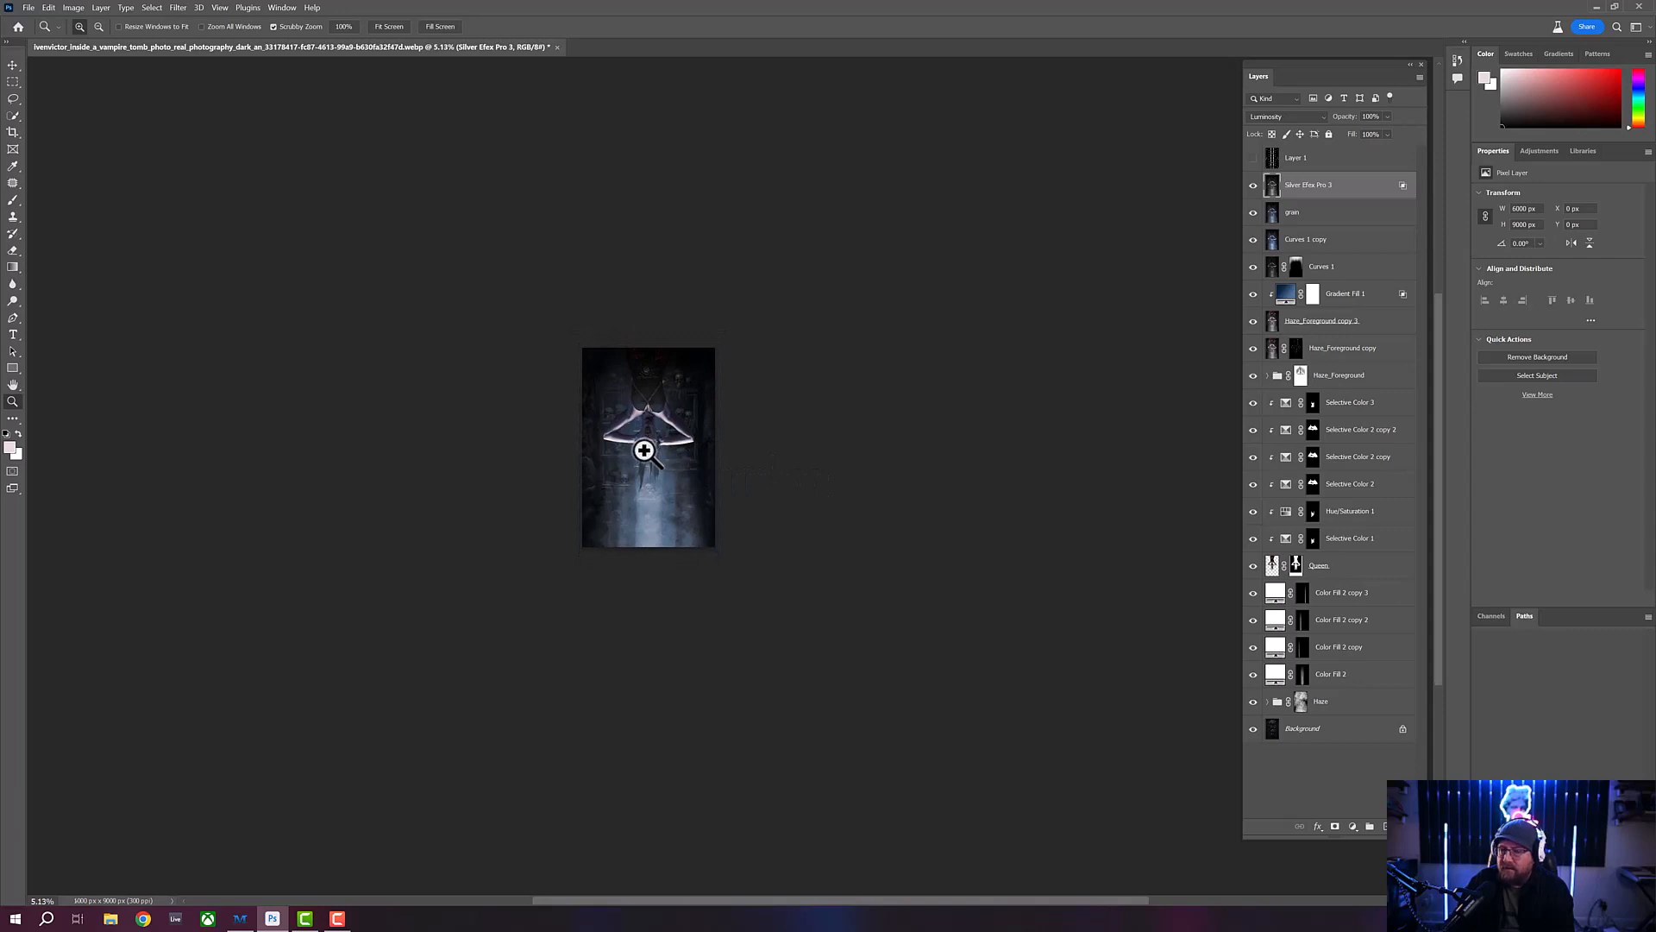
{"action": "mouse_move", "coordinate": [644, 449]}
{"action": "left_mouse_down"}
{"action": "mouse_move", "coordinate": [618, 448]}
{"action": "mouse_move", "coordinate": [637, 456]}
{"action": "left_mouse_up"}
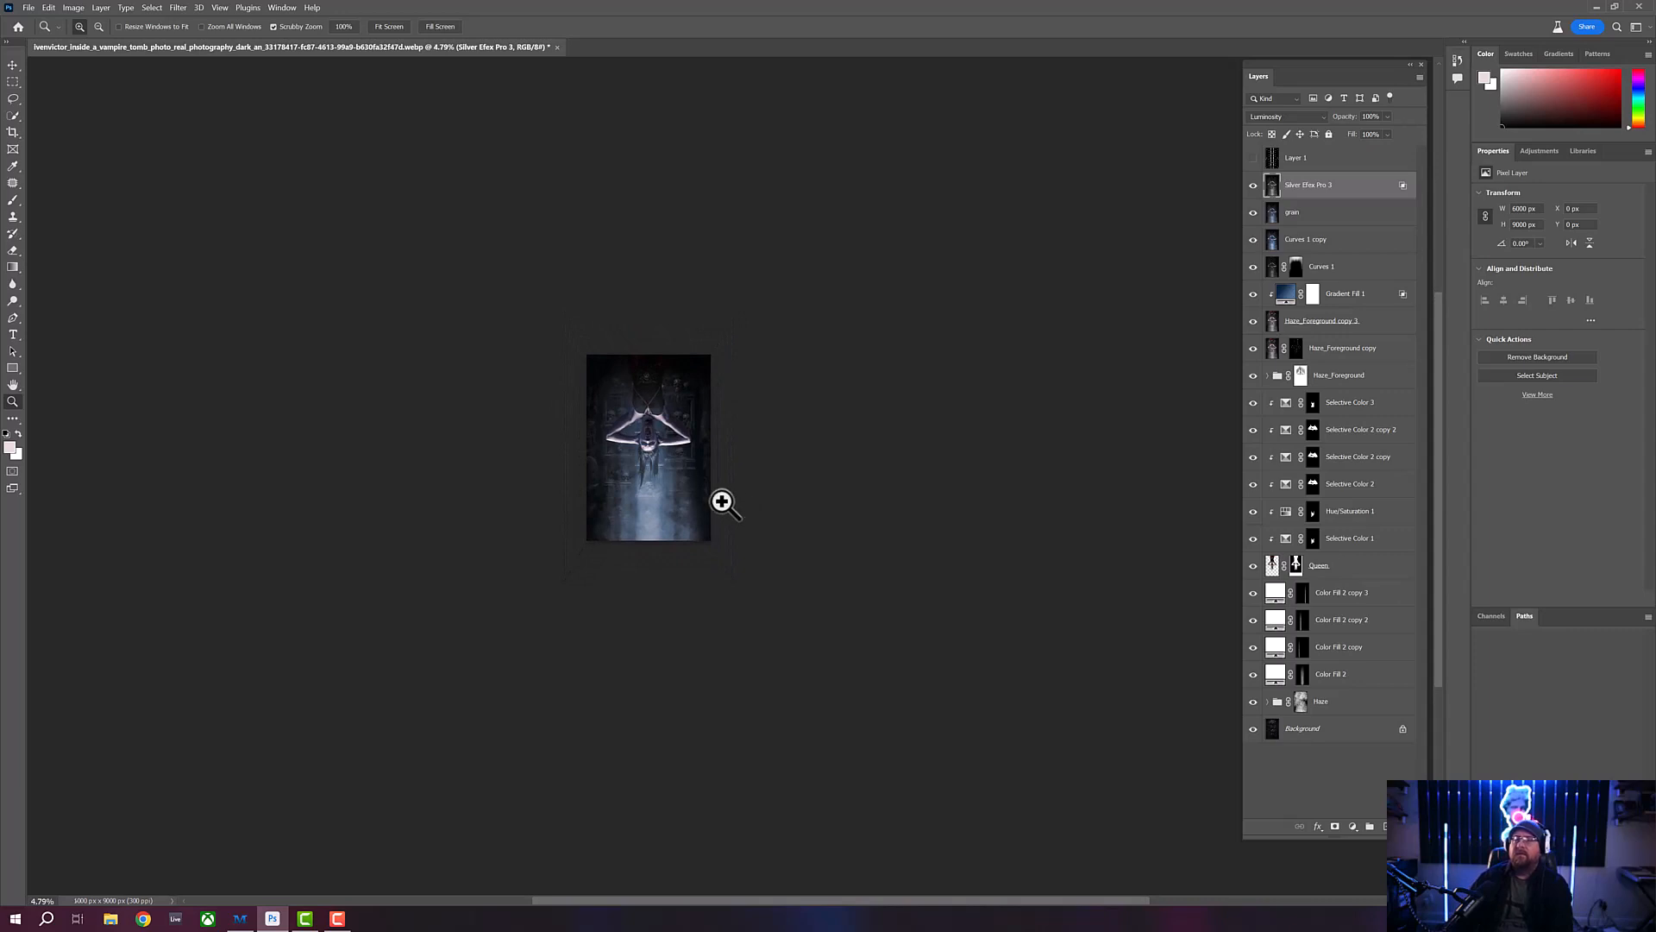
{"action": "left_click_drag", "start_coordinate": [641, 455], "coordinate": [789, 492]}
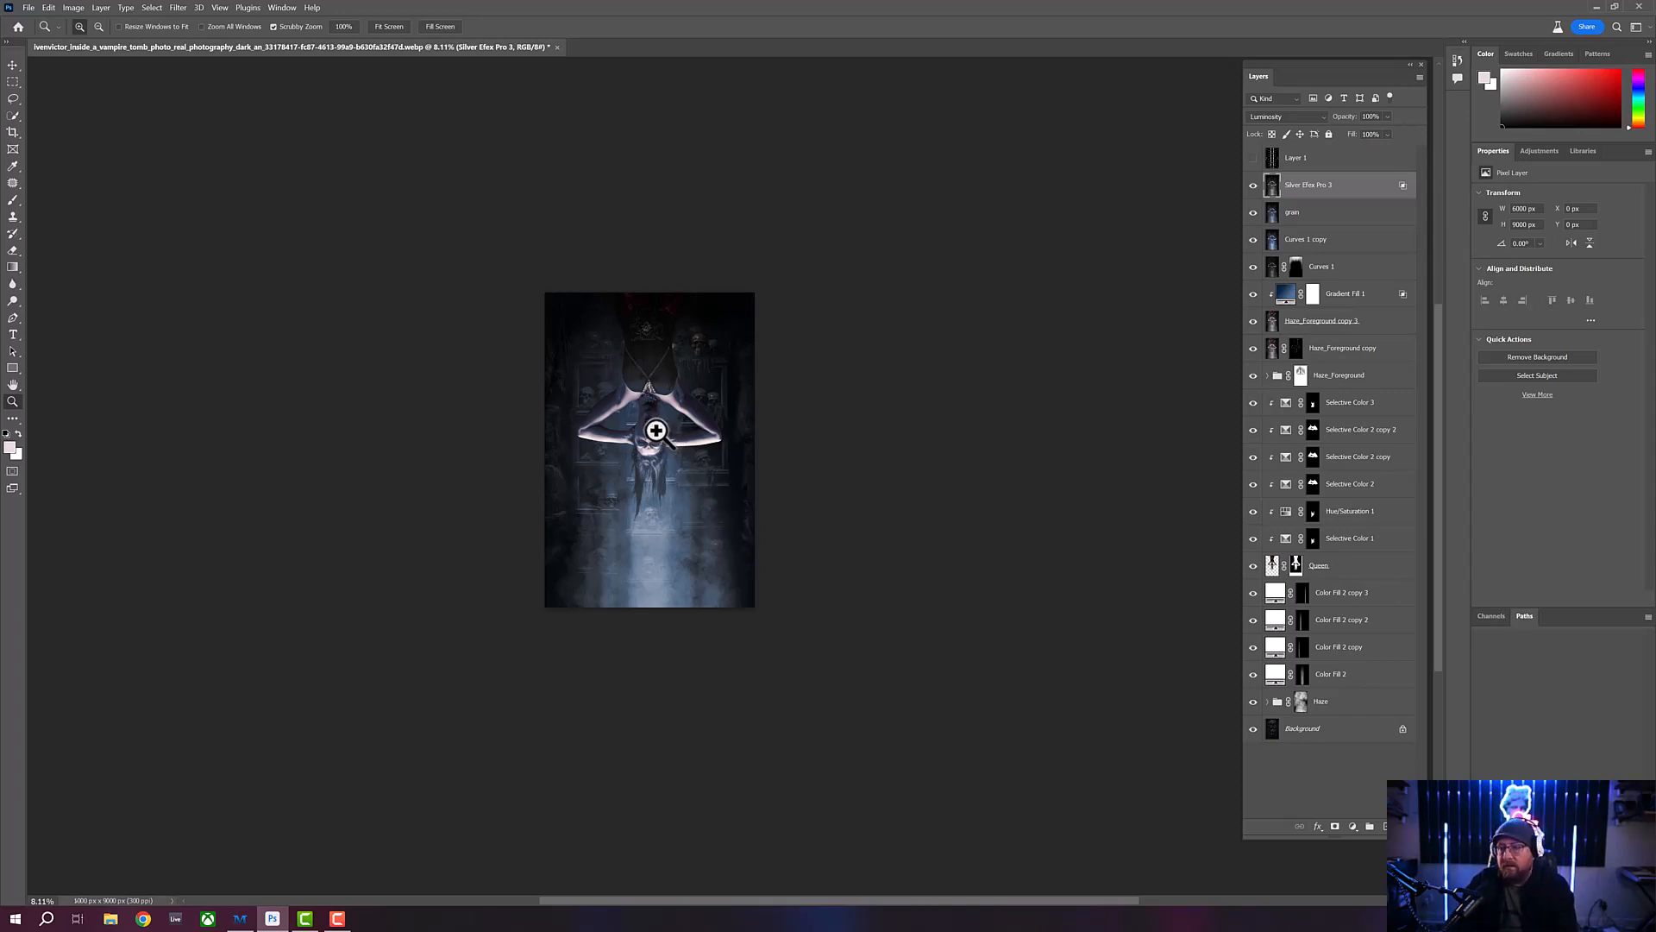
{"action": "left_click", "coordinate": [670, 436]}
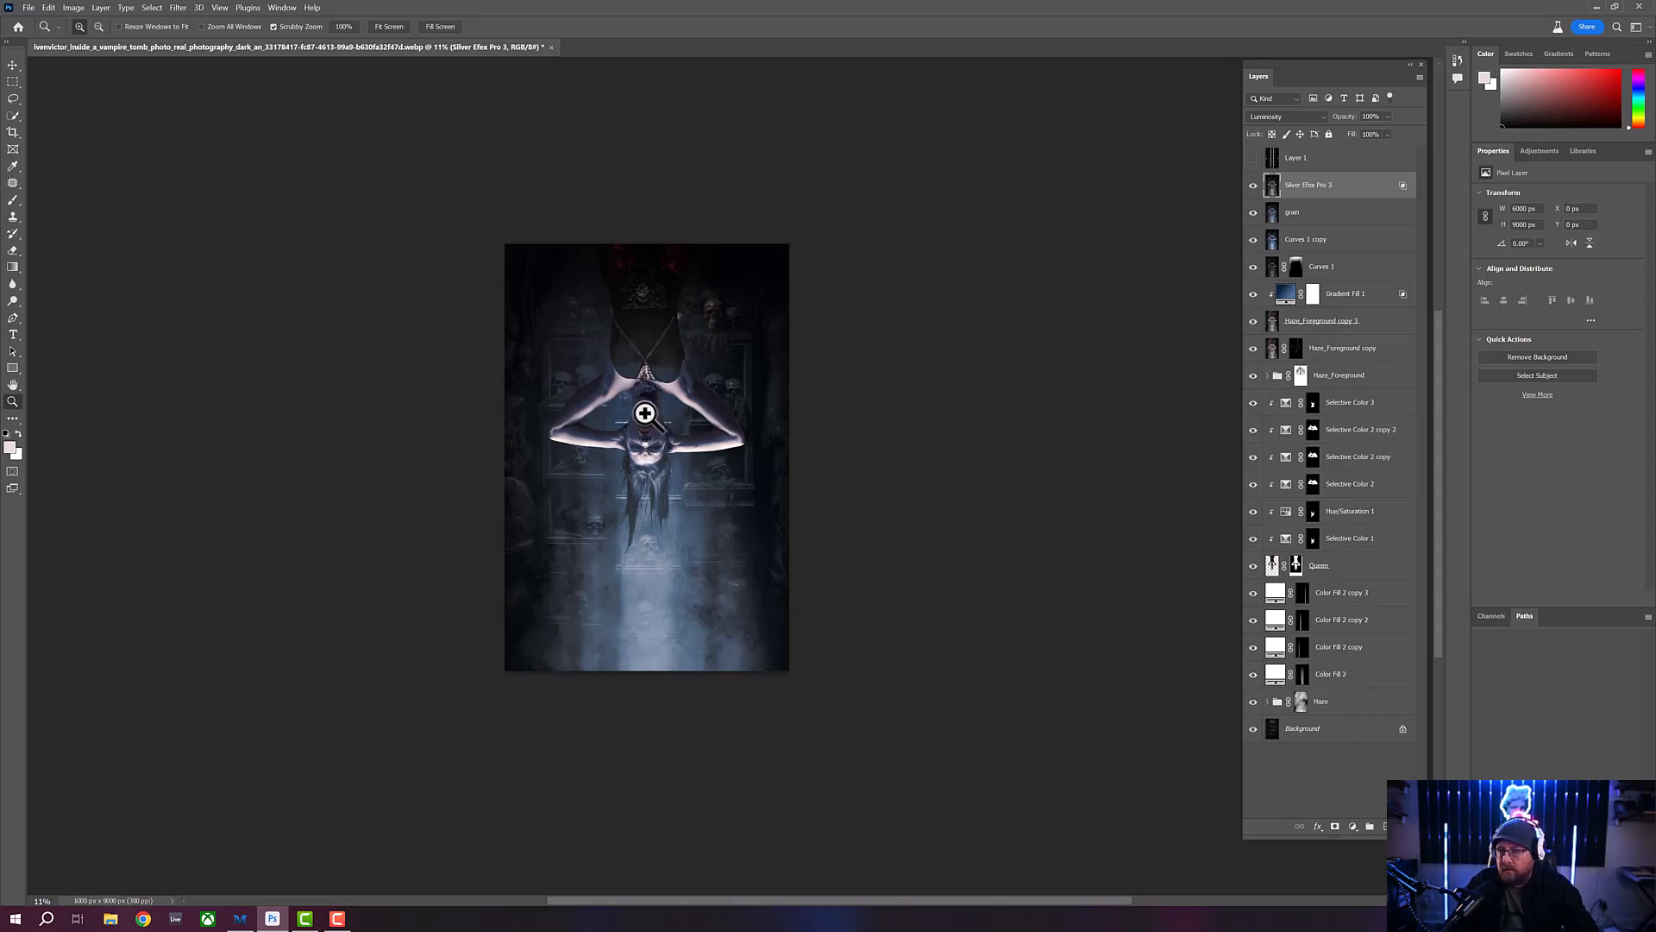
{"action": "left_click_drag", "start_coordinate": [647, 417], "coordinate": [659, 426]}
{"action": "left_click_drag", "start_coordinate": [617, 554], "coordinate": [622, 555]}
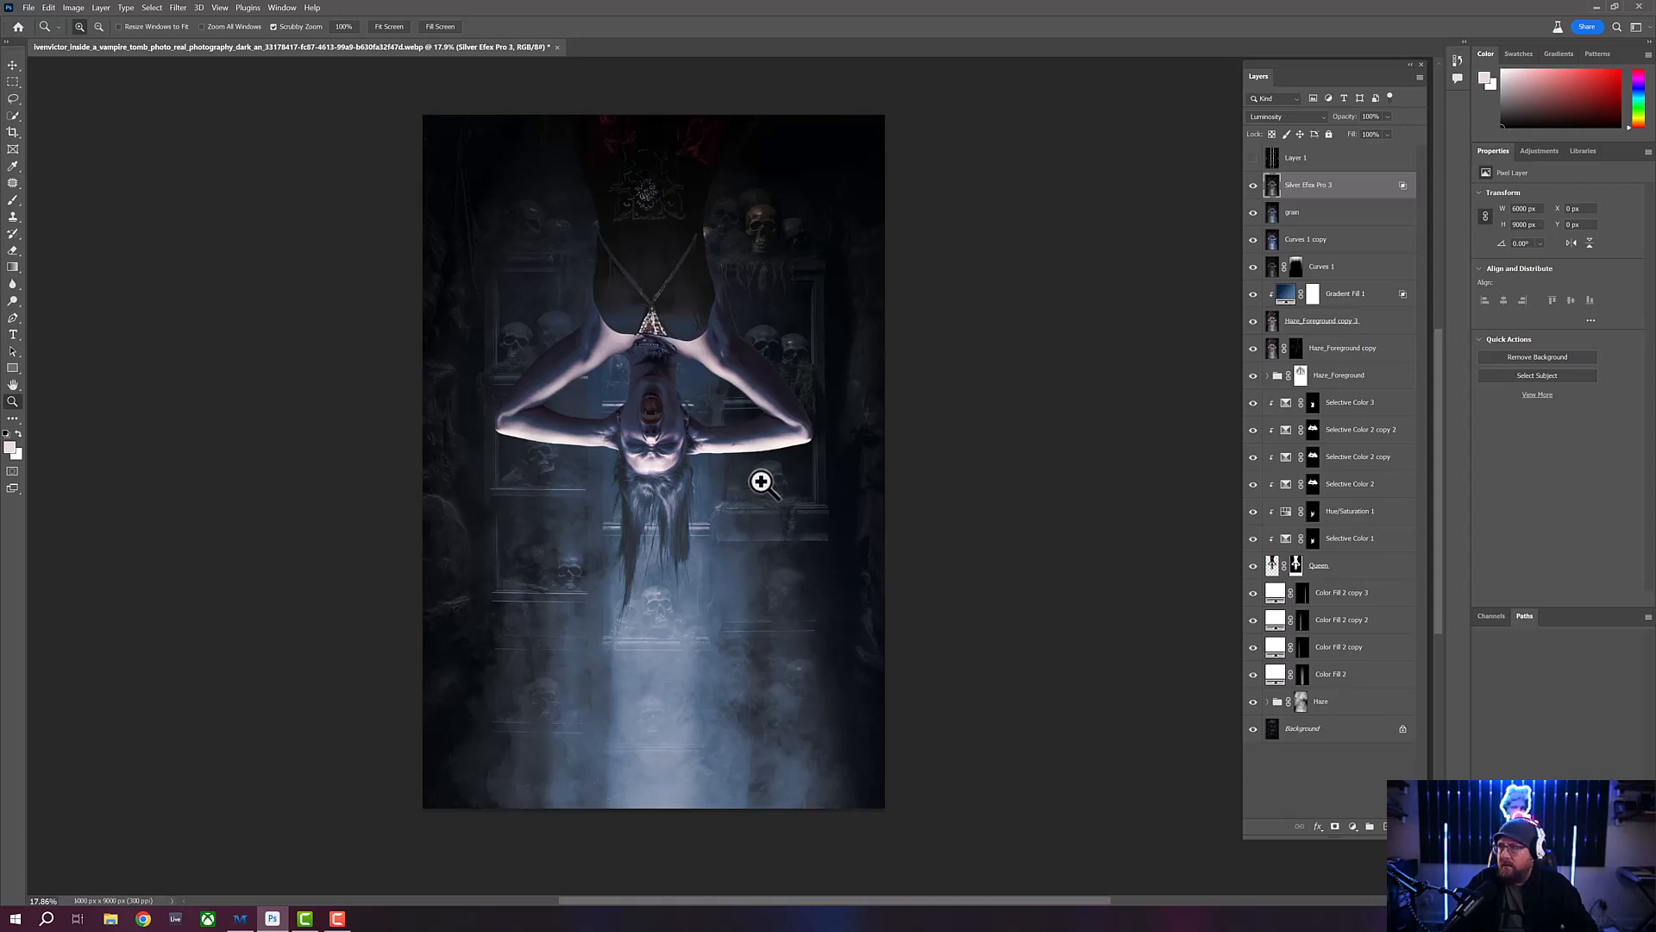
{"action": "scroll", "coordinate": [657, 443], "scroll_direction": "up", "scroll_amount": 2}
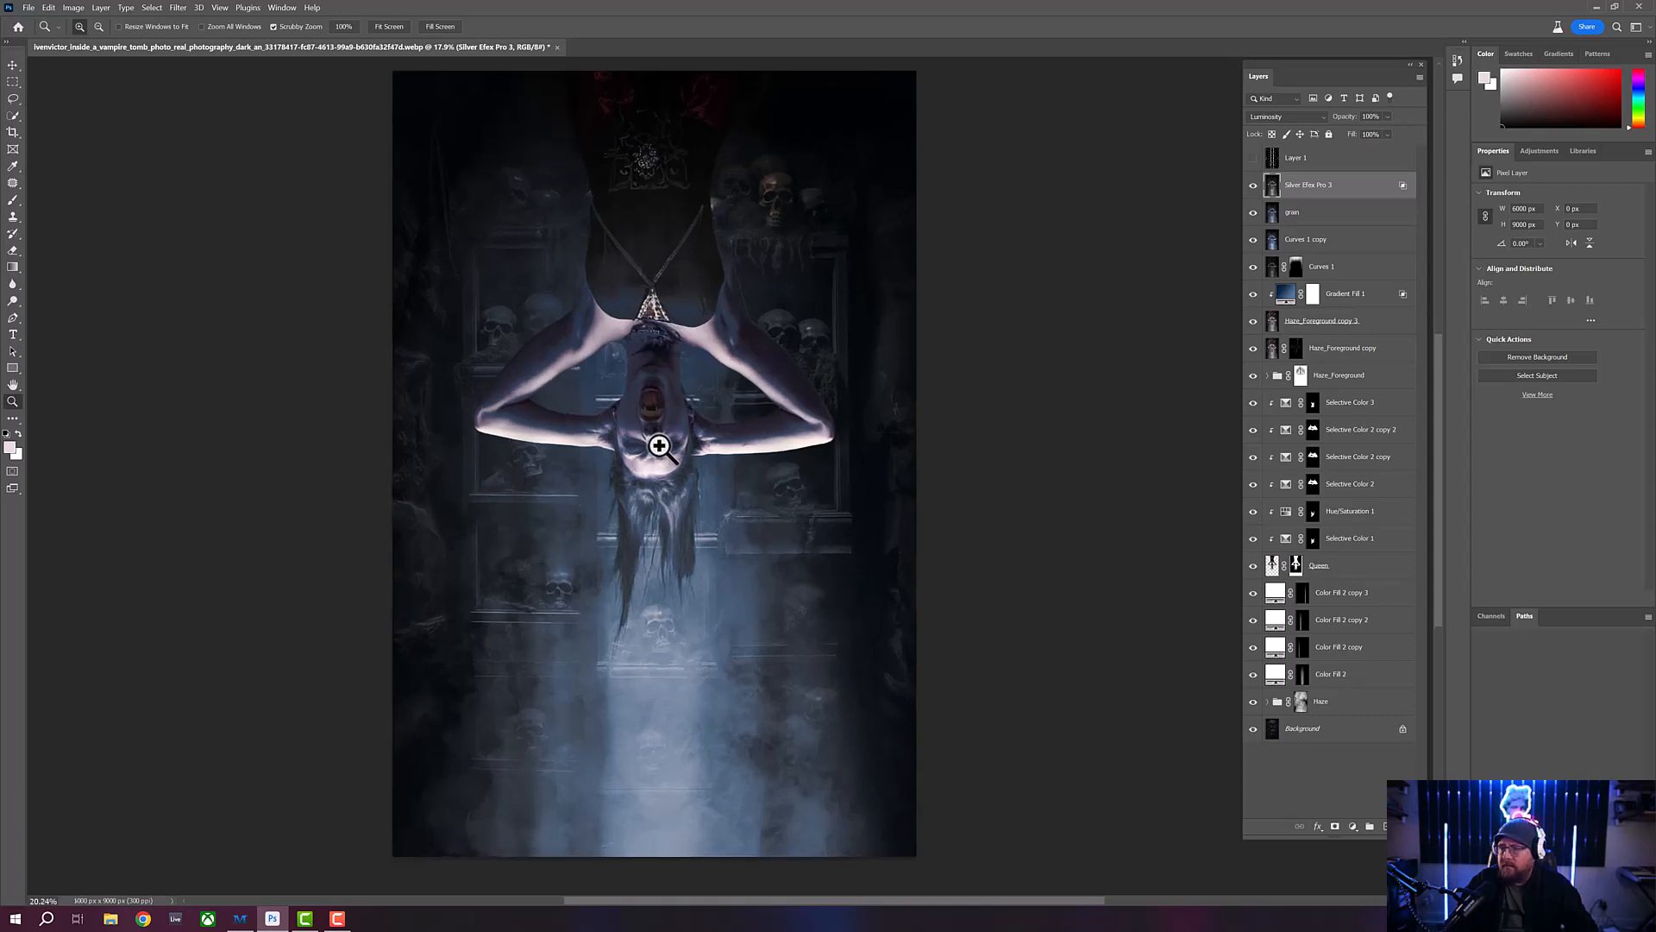
{"action": "left_click_drag", "start_coordinate": [665, 455], "coordinate": [663, 455]}
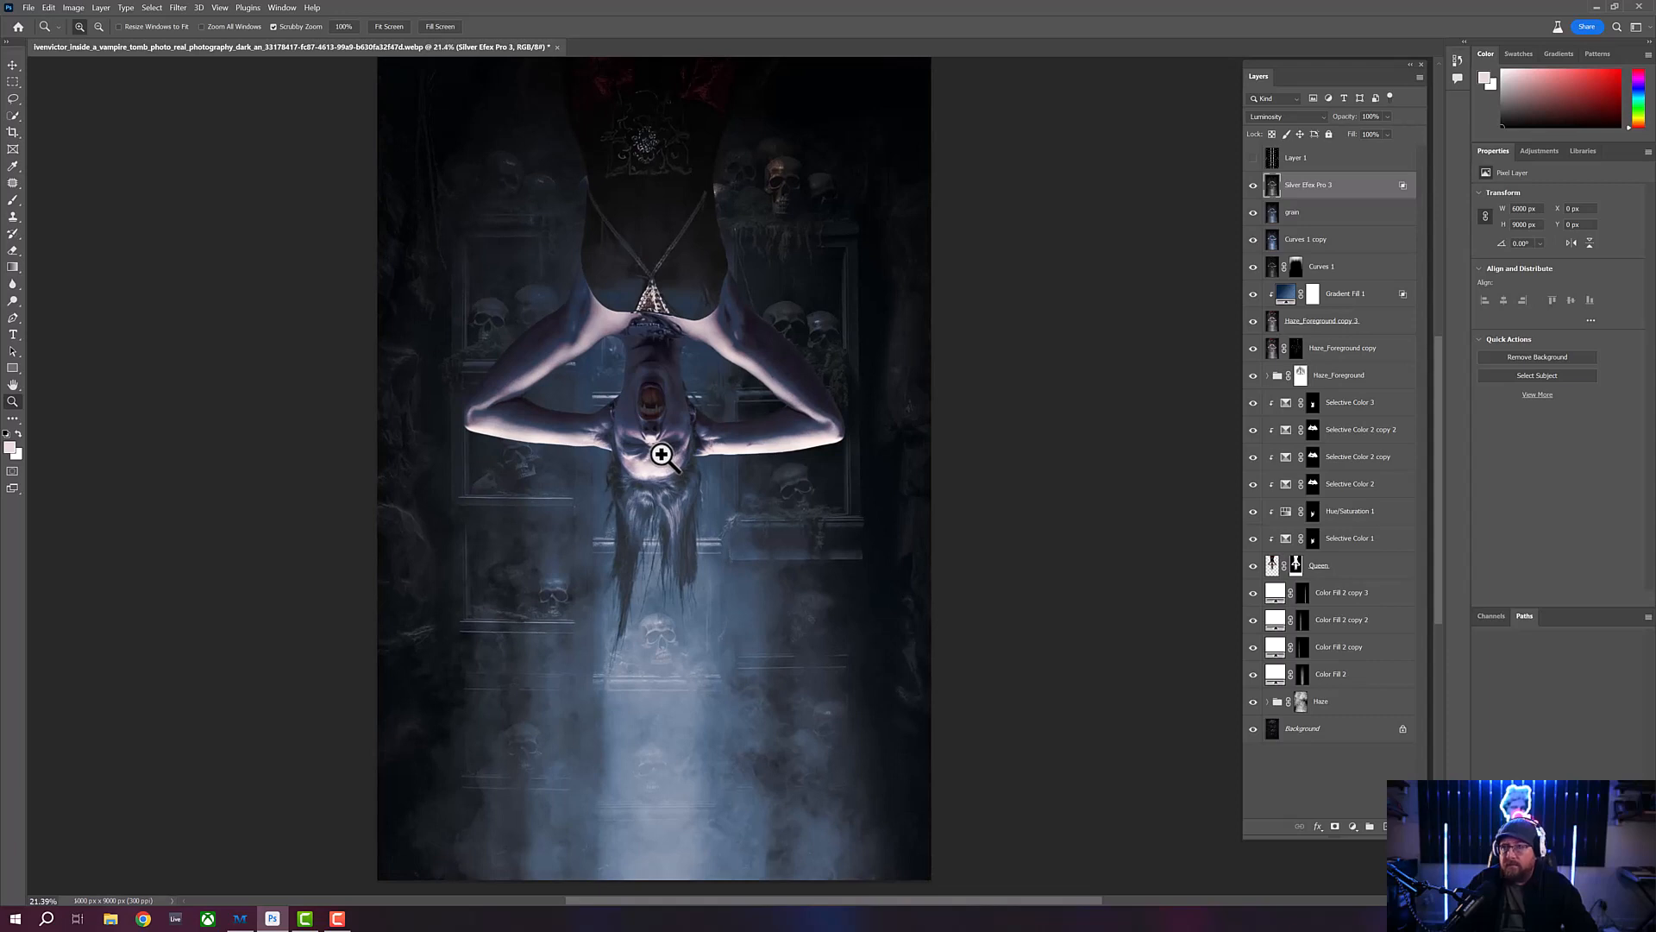
{"action": "scroll", "coordinate": [650, 453], "scroll_direction": "down", "scroll_amount": 1}
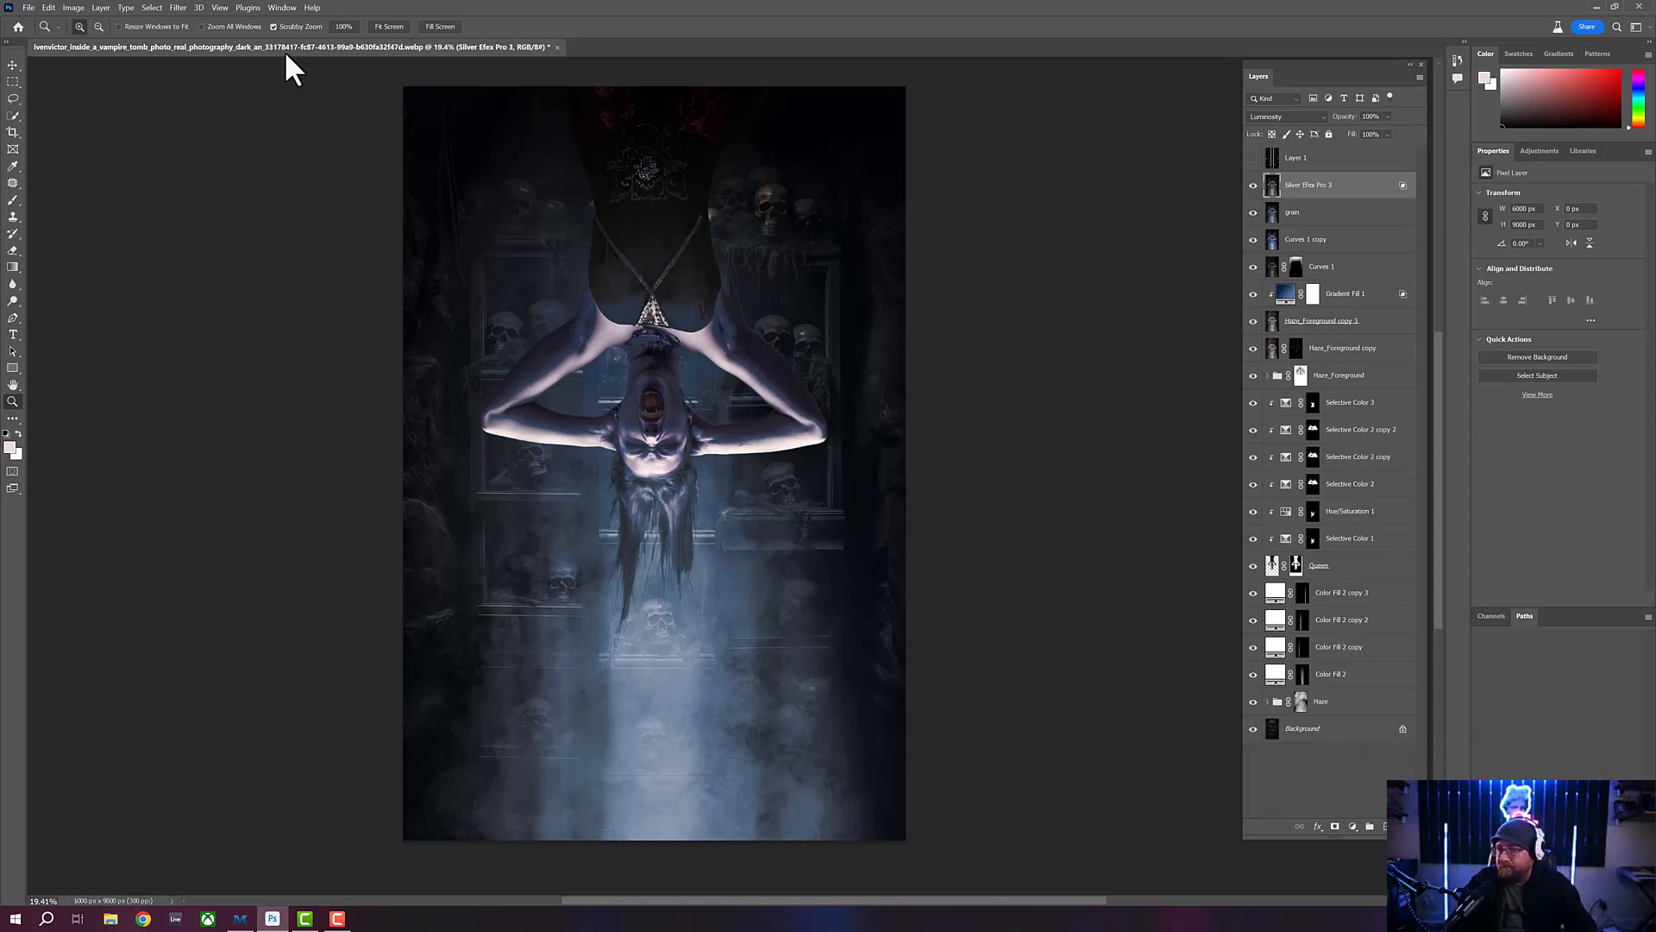
- Flatten the composite into a single Background layer, discarding the hidden layers
{"action": "left_click", "coordinate": [31, 8]}
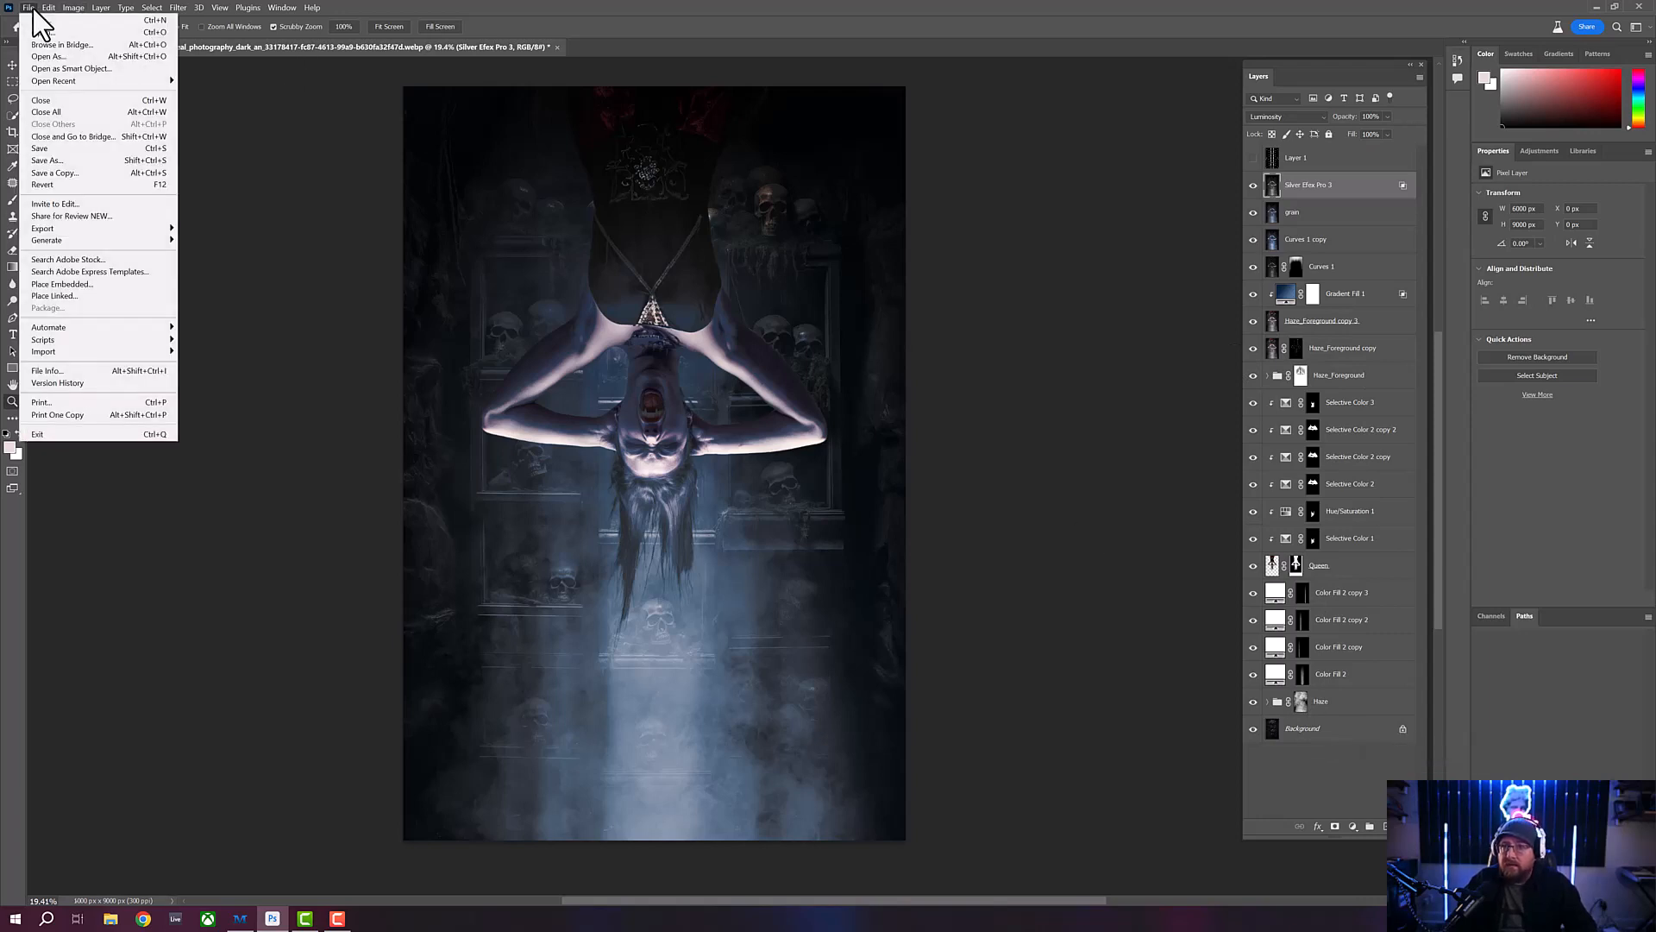
{"action": "left_click", "coordinate": [65, 173]}
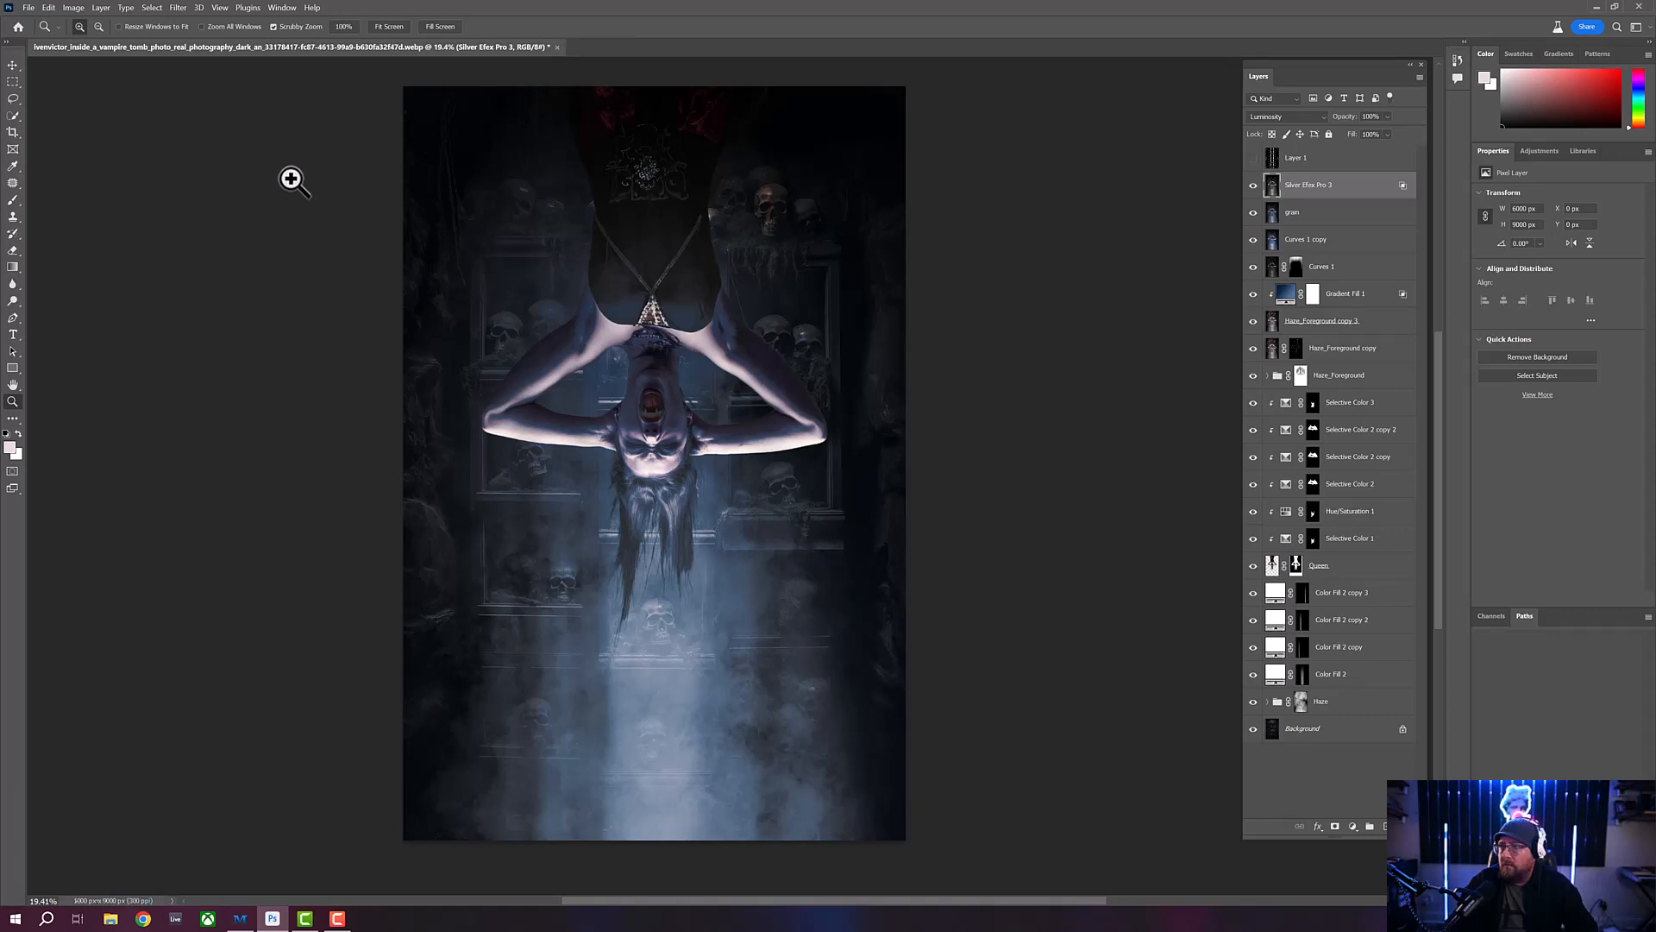
{"action": "left_click", "coordinate": [100, 8]}
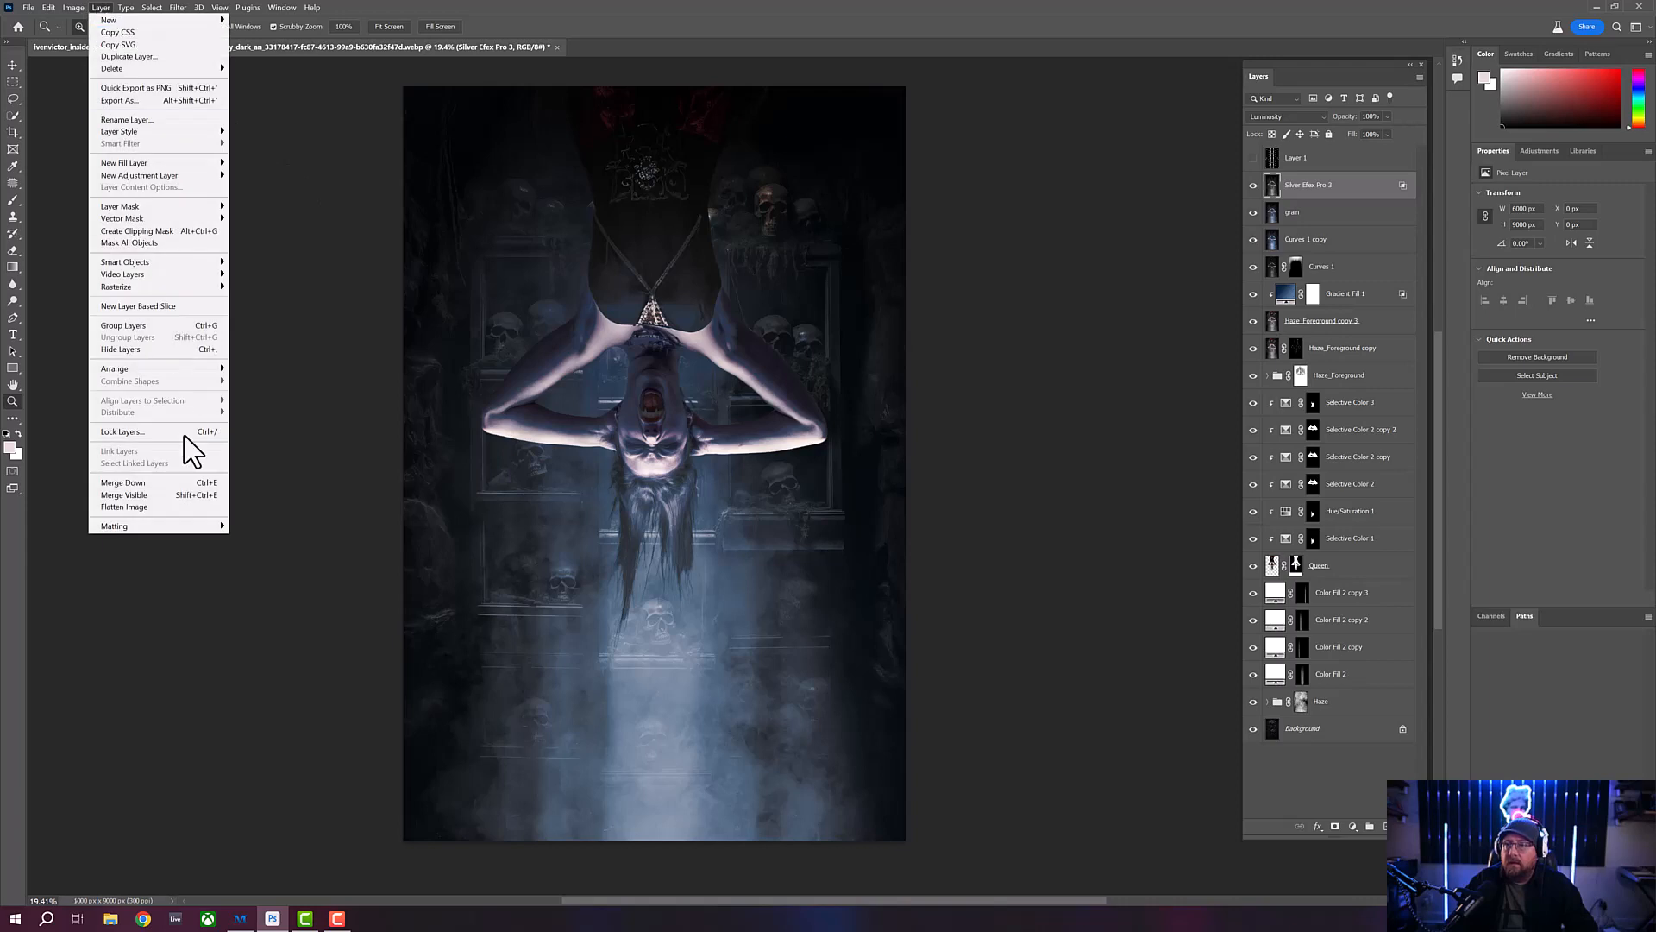
{"action": "left_click", "coordinate": [195, 507]}
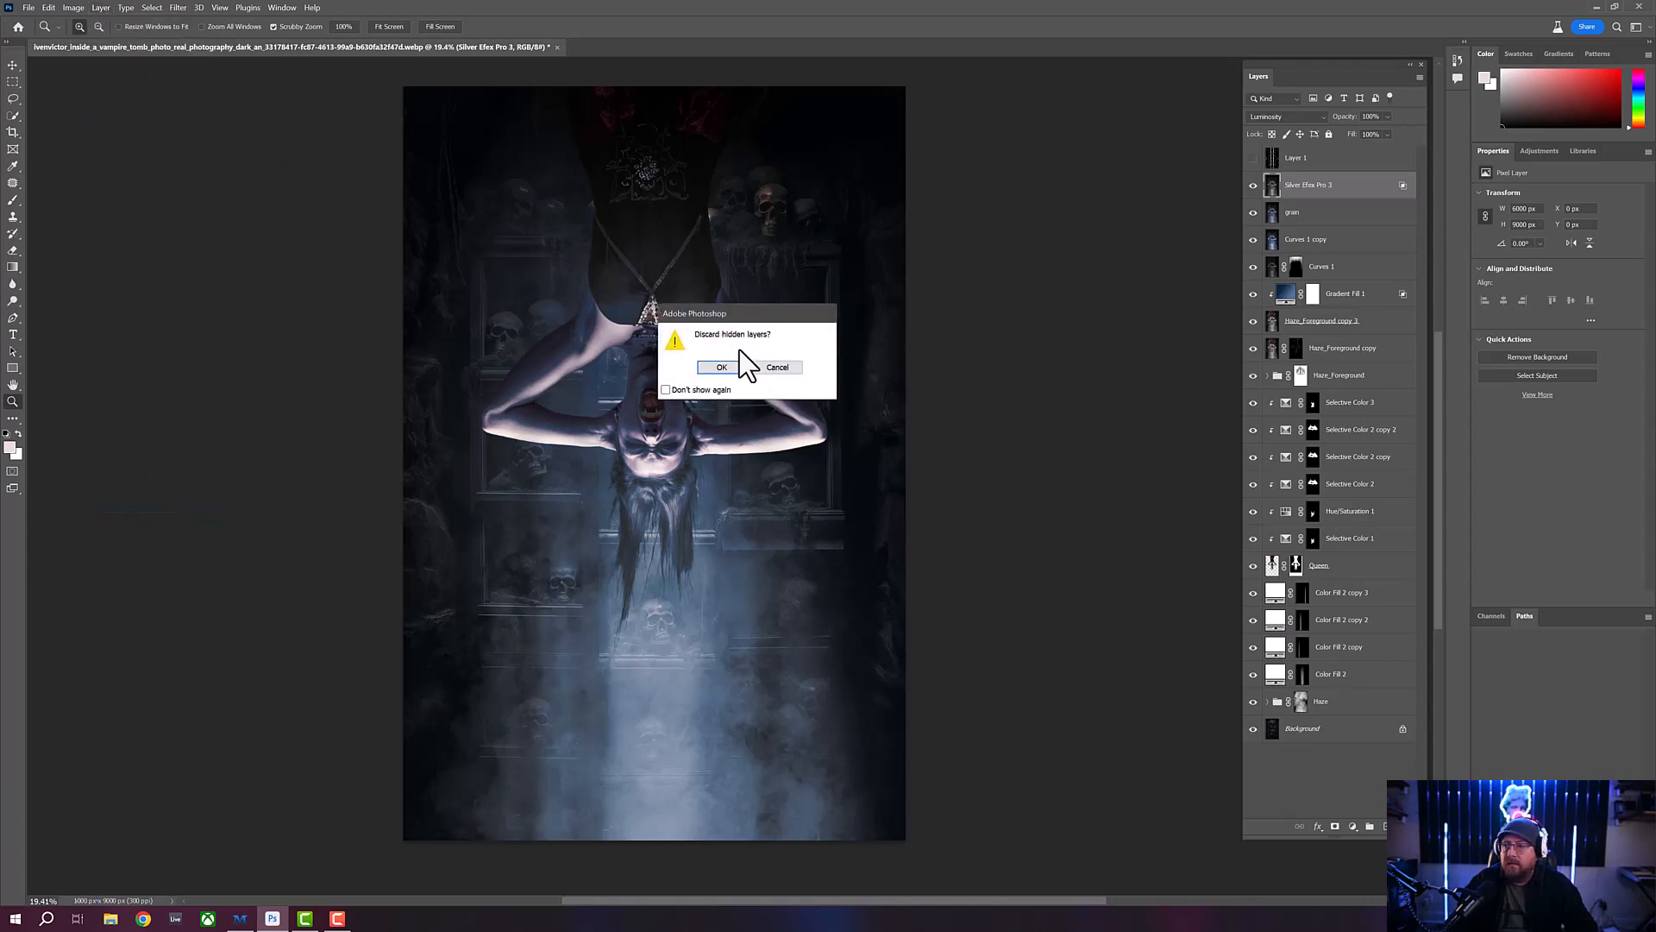
{"action": "left_click", "coordinate": [721, 365]}
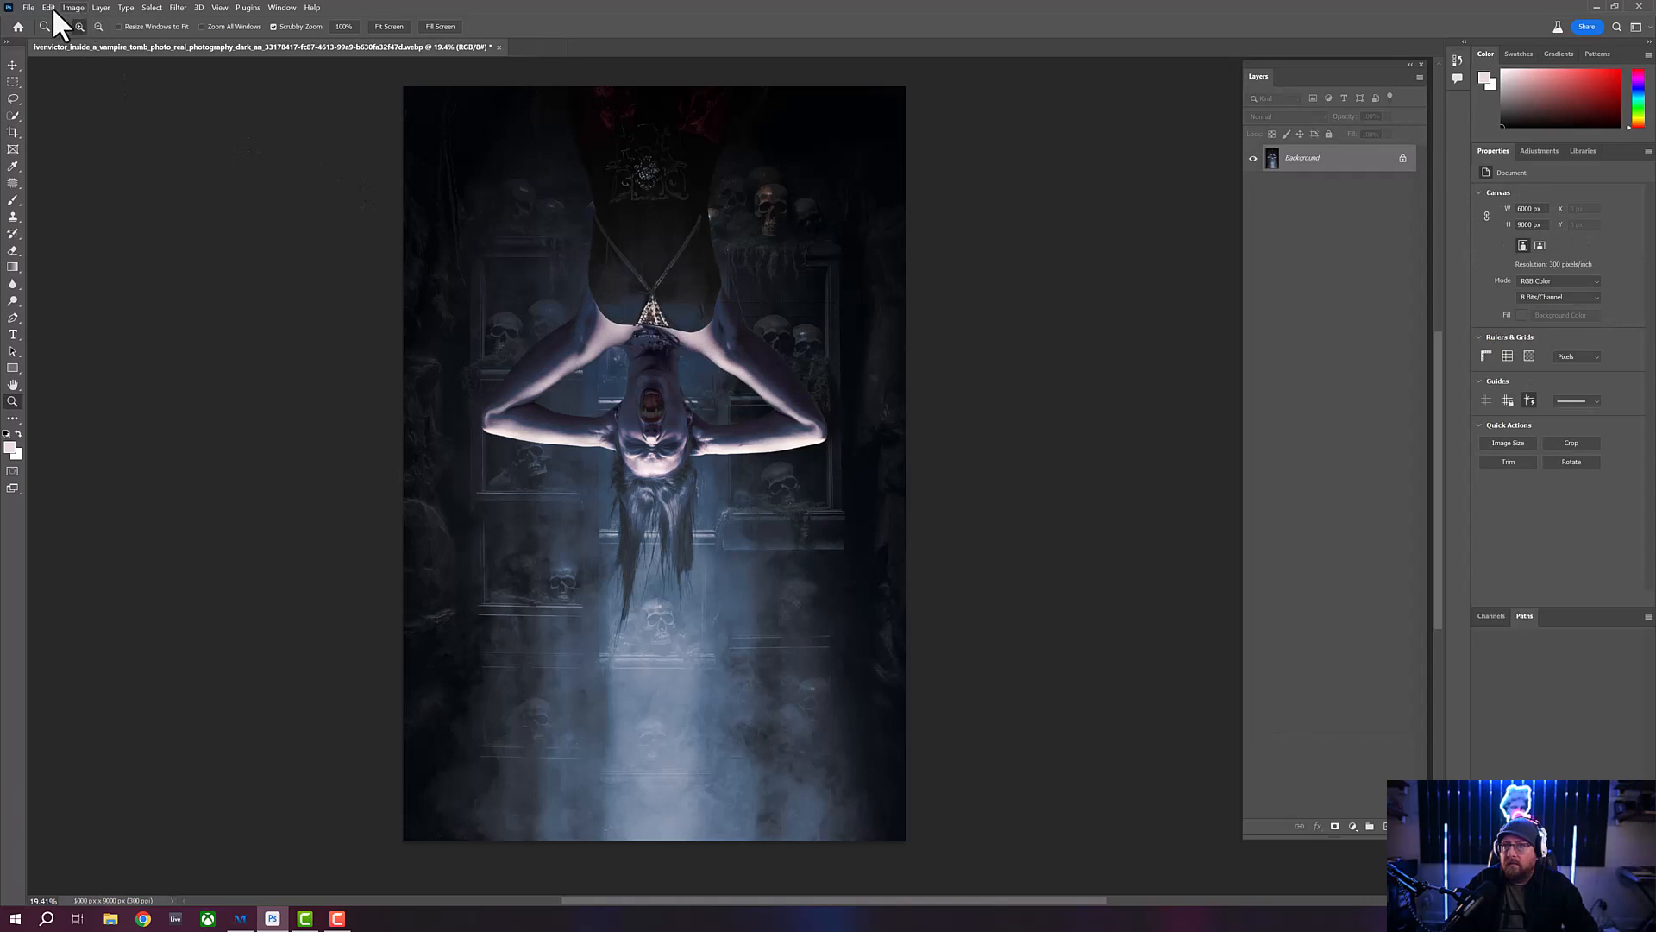
- Start saving a copy of the flattened image in the Vampire folder with JPEG as the file format
{"action": "left_click", "coordinate": [30, 8]}
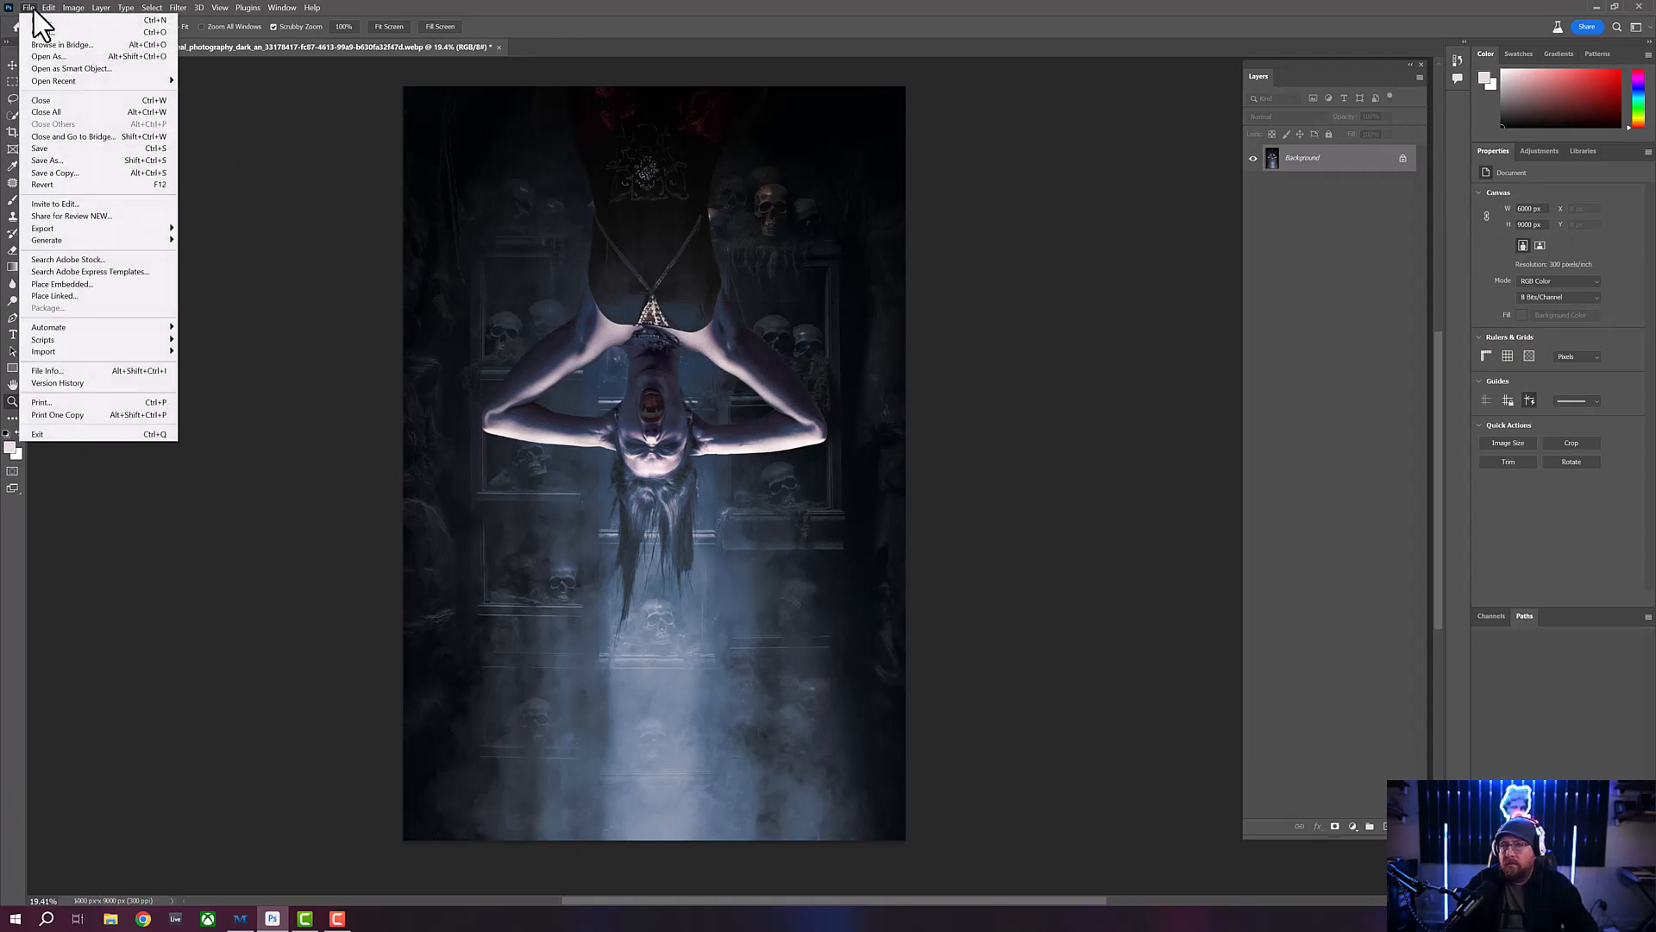
{"action": "left_click", "coordinate": [91, 172]}
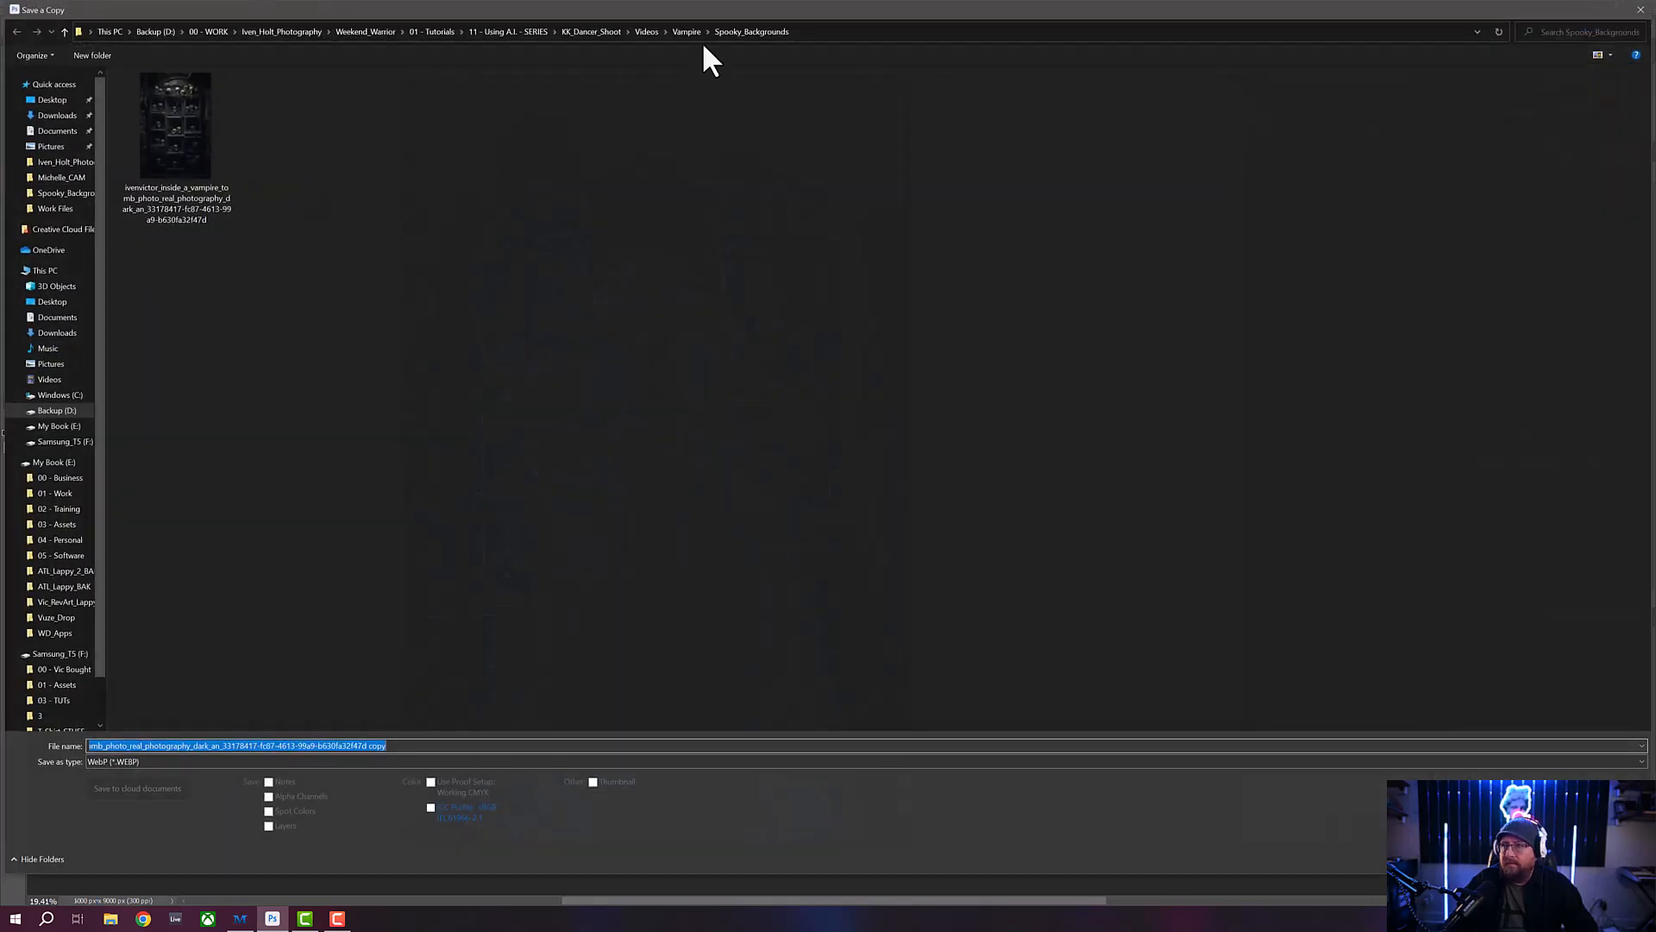
{"action": "left_click", "coordinate": [686, 31]}
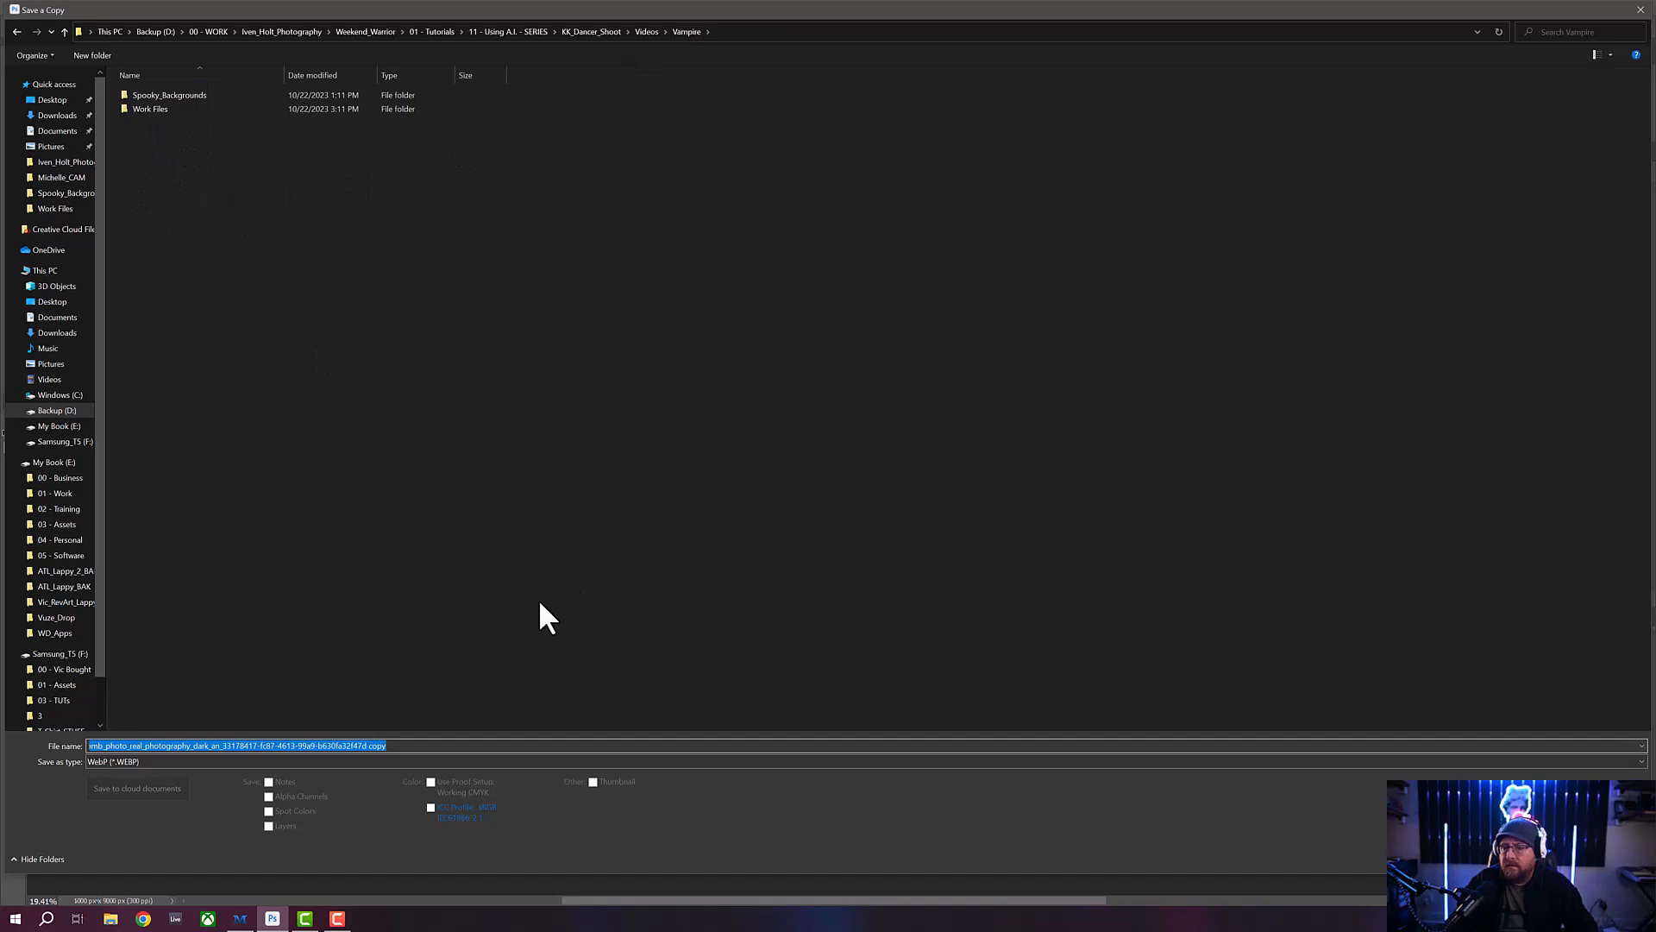
{"action": "left_click", "coordinate": [313, 761]}
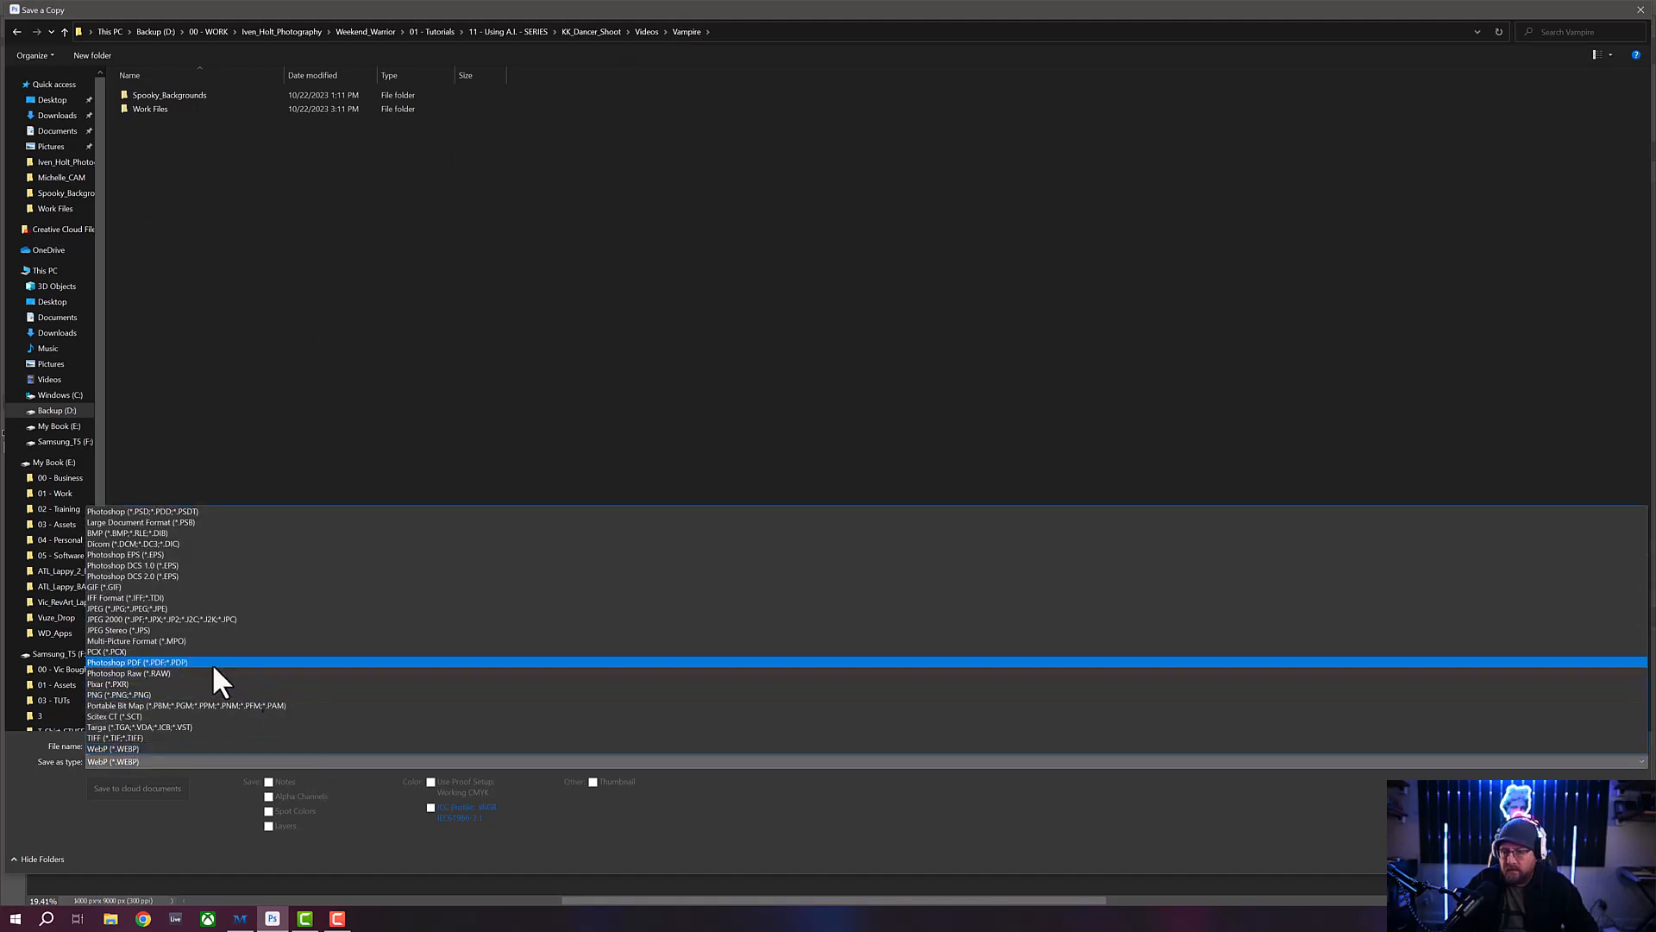
{"action": "left_click", "coordinate": [183, 608]}
- Name the JPEG copy Vampire_Concept_01Lg and save it at Maximum quality 12 with the Baseline ("Standard") format option
{"action": "triple_click", "coordinate": [281, 746]}
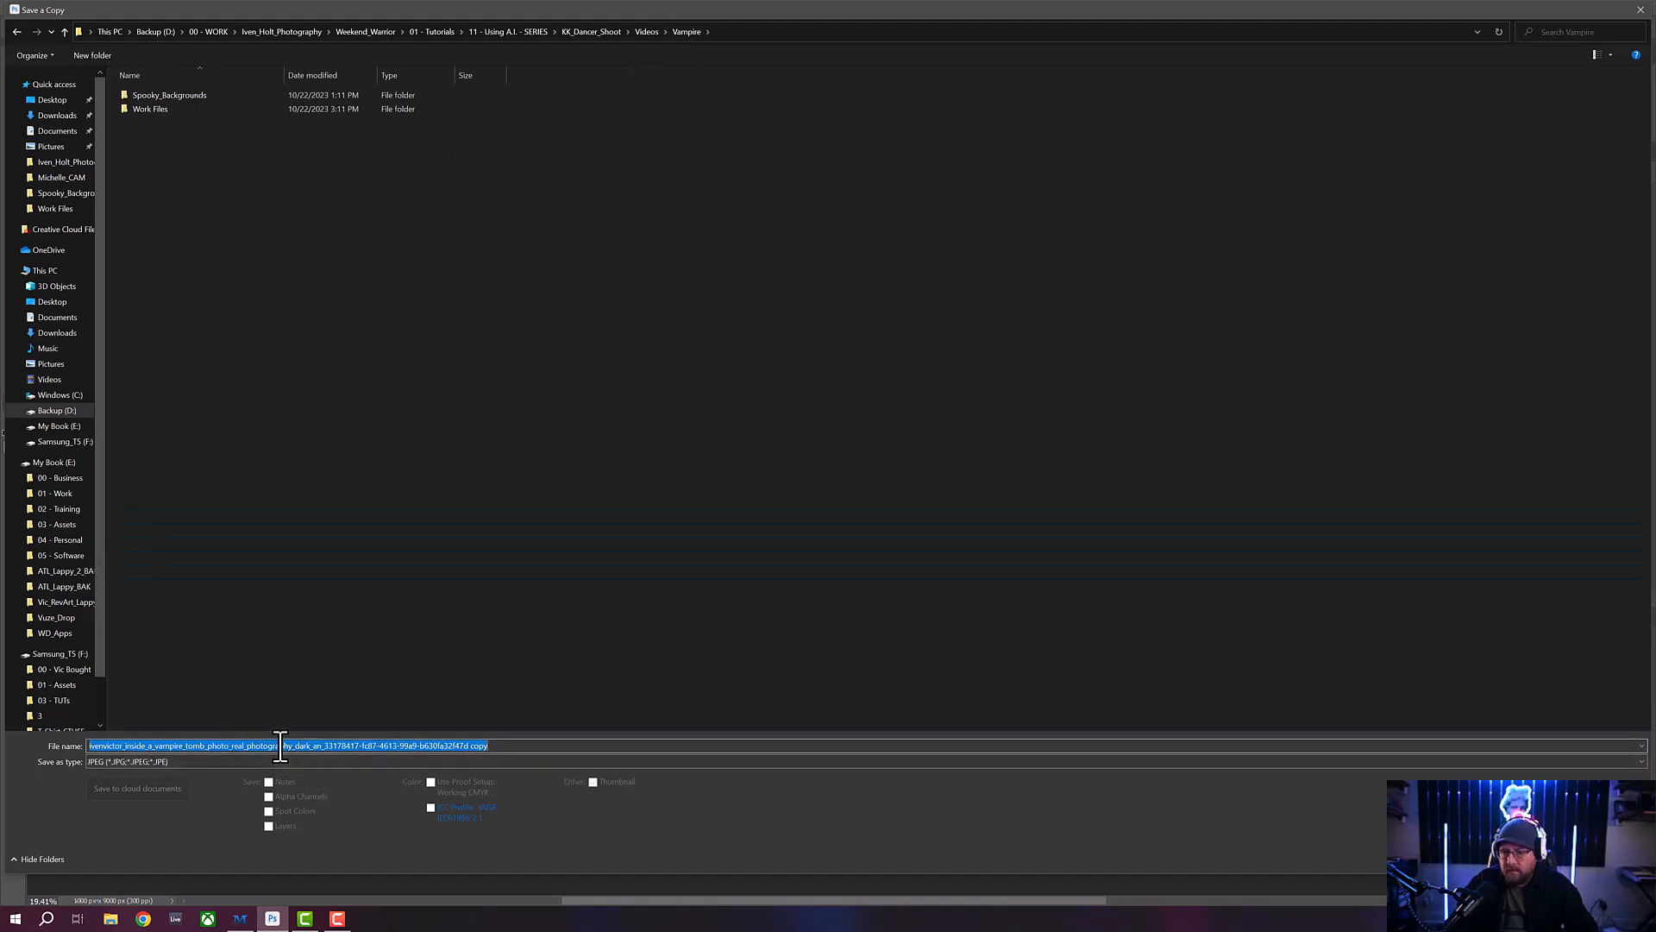
{"action": "type", "text": "Vap"}
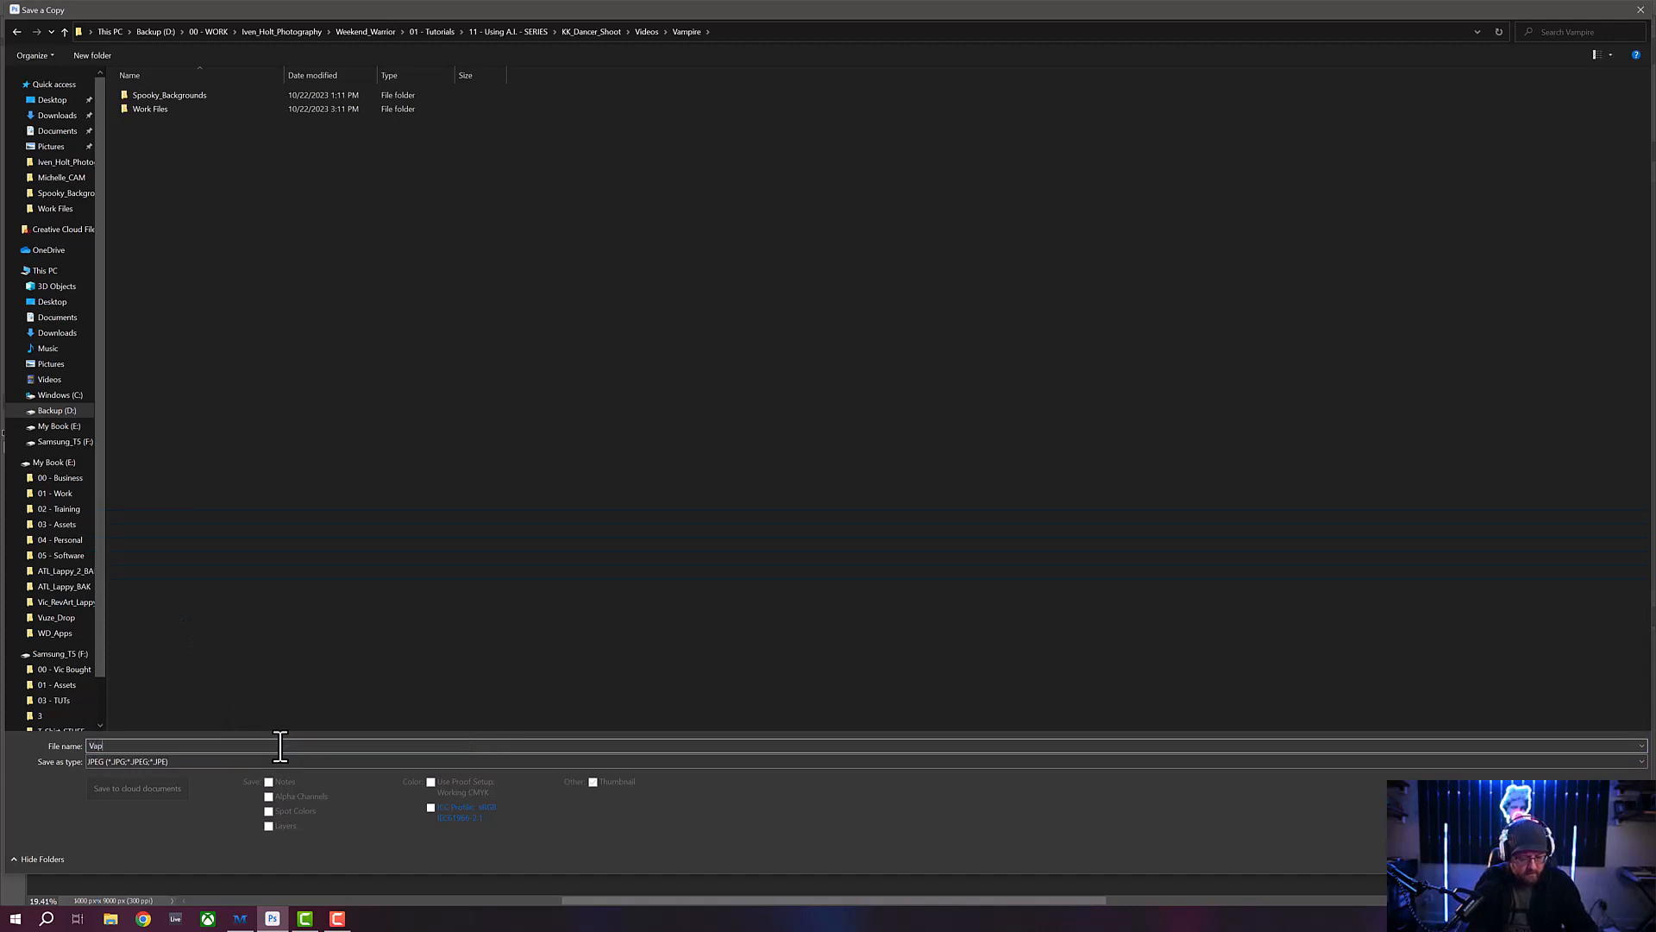
{"action": "key", "text": "BackSpace"}
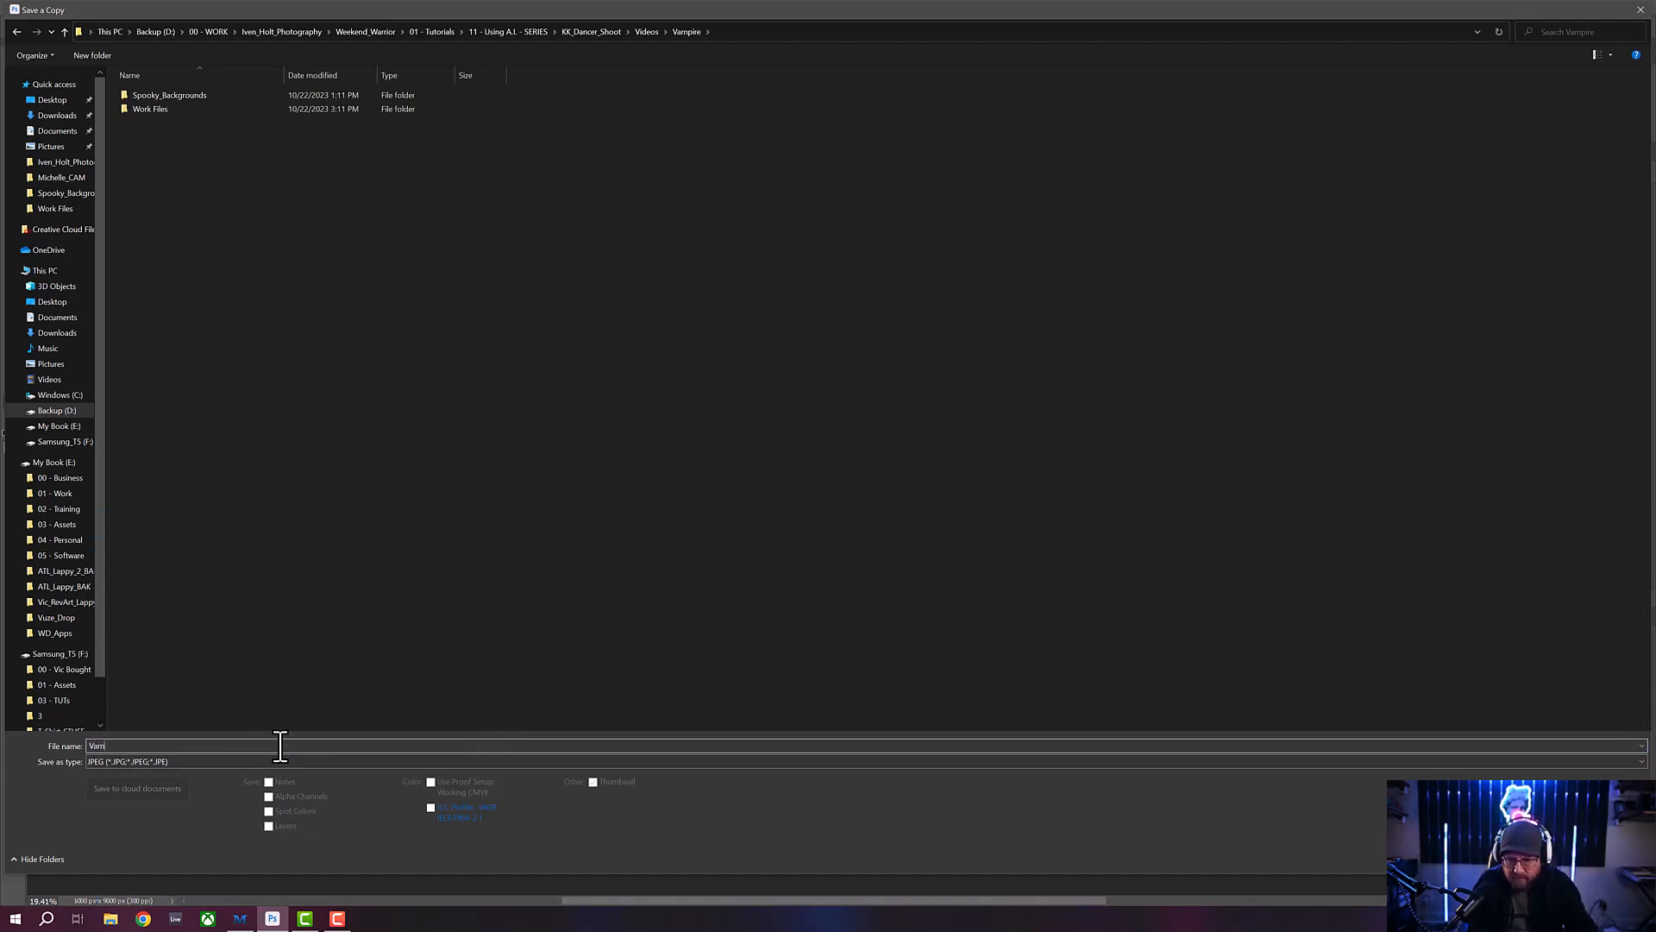
{"action": "type", "text": "pire"}
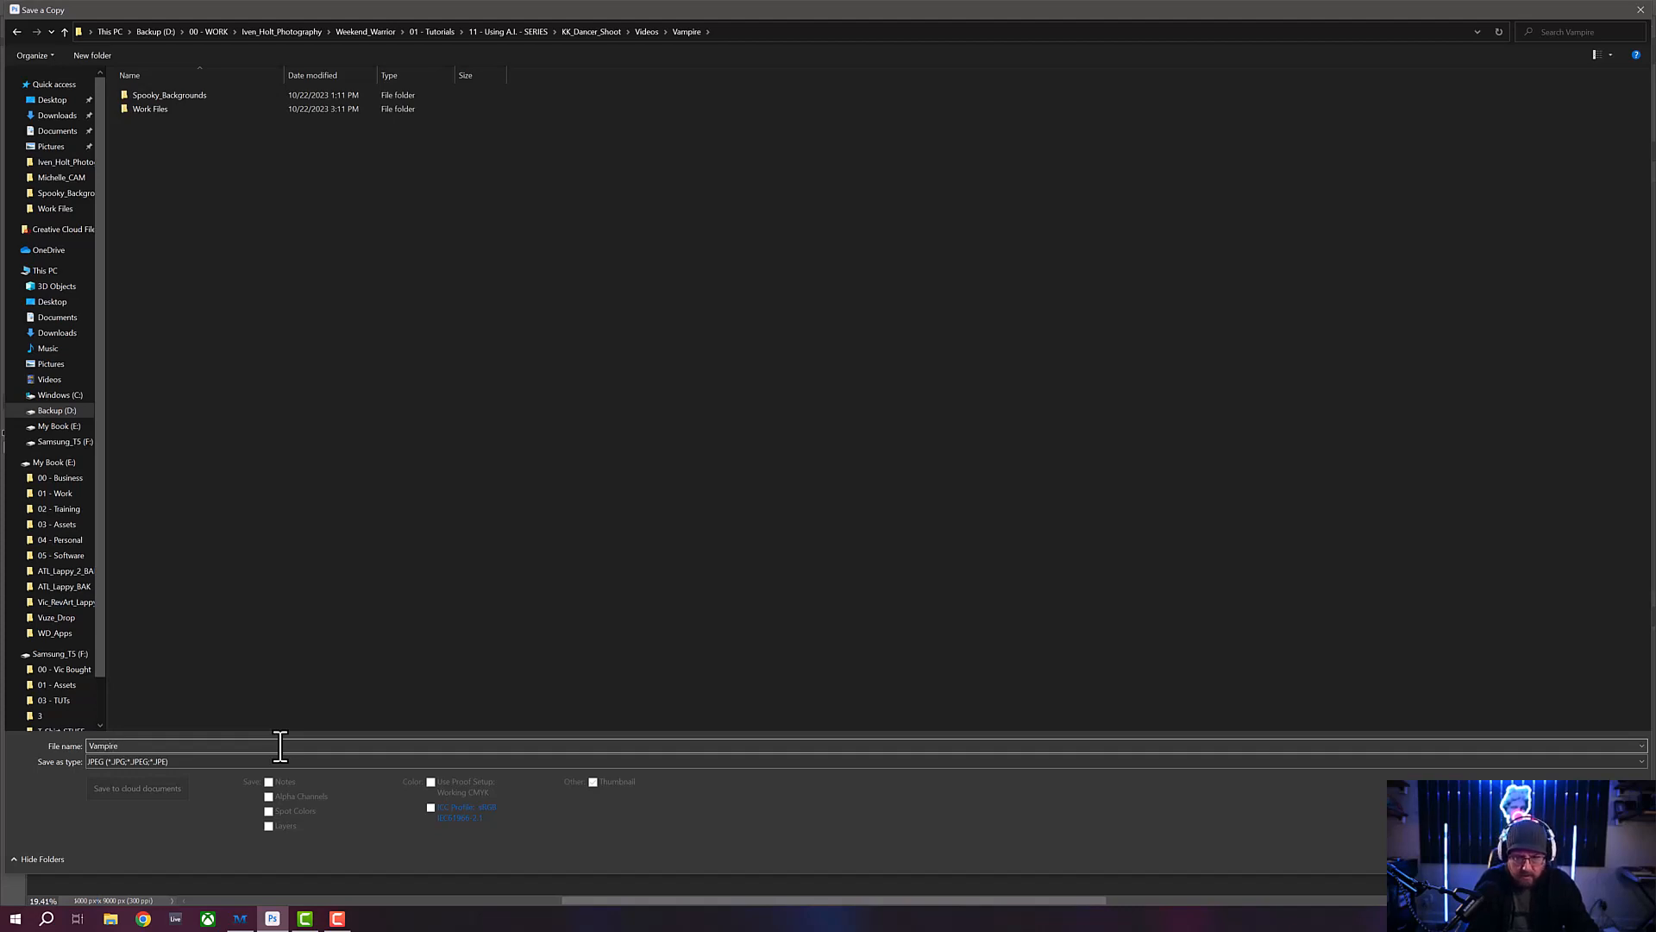
{"action": "type", "text": "_Concept_01Lg"}
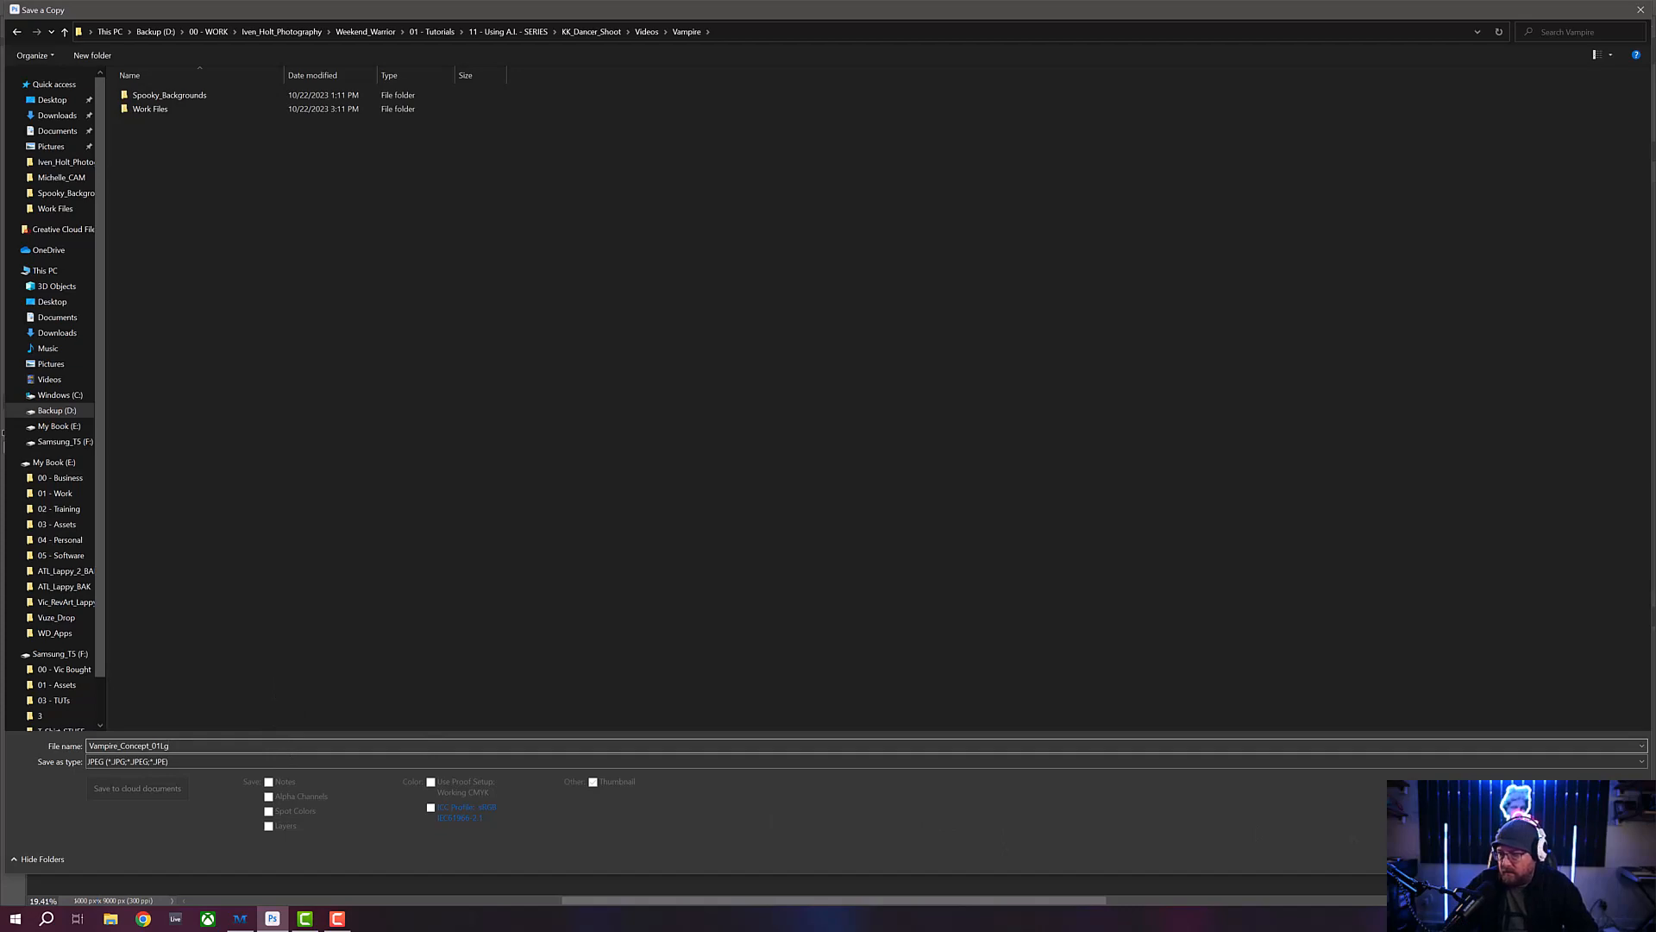
{"action": "key", "text": "Return"}
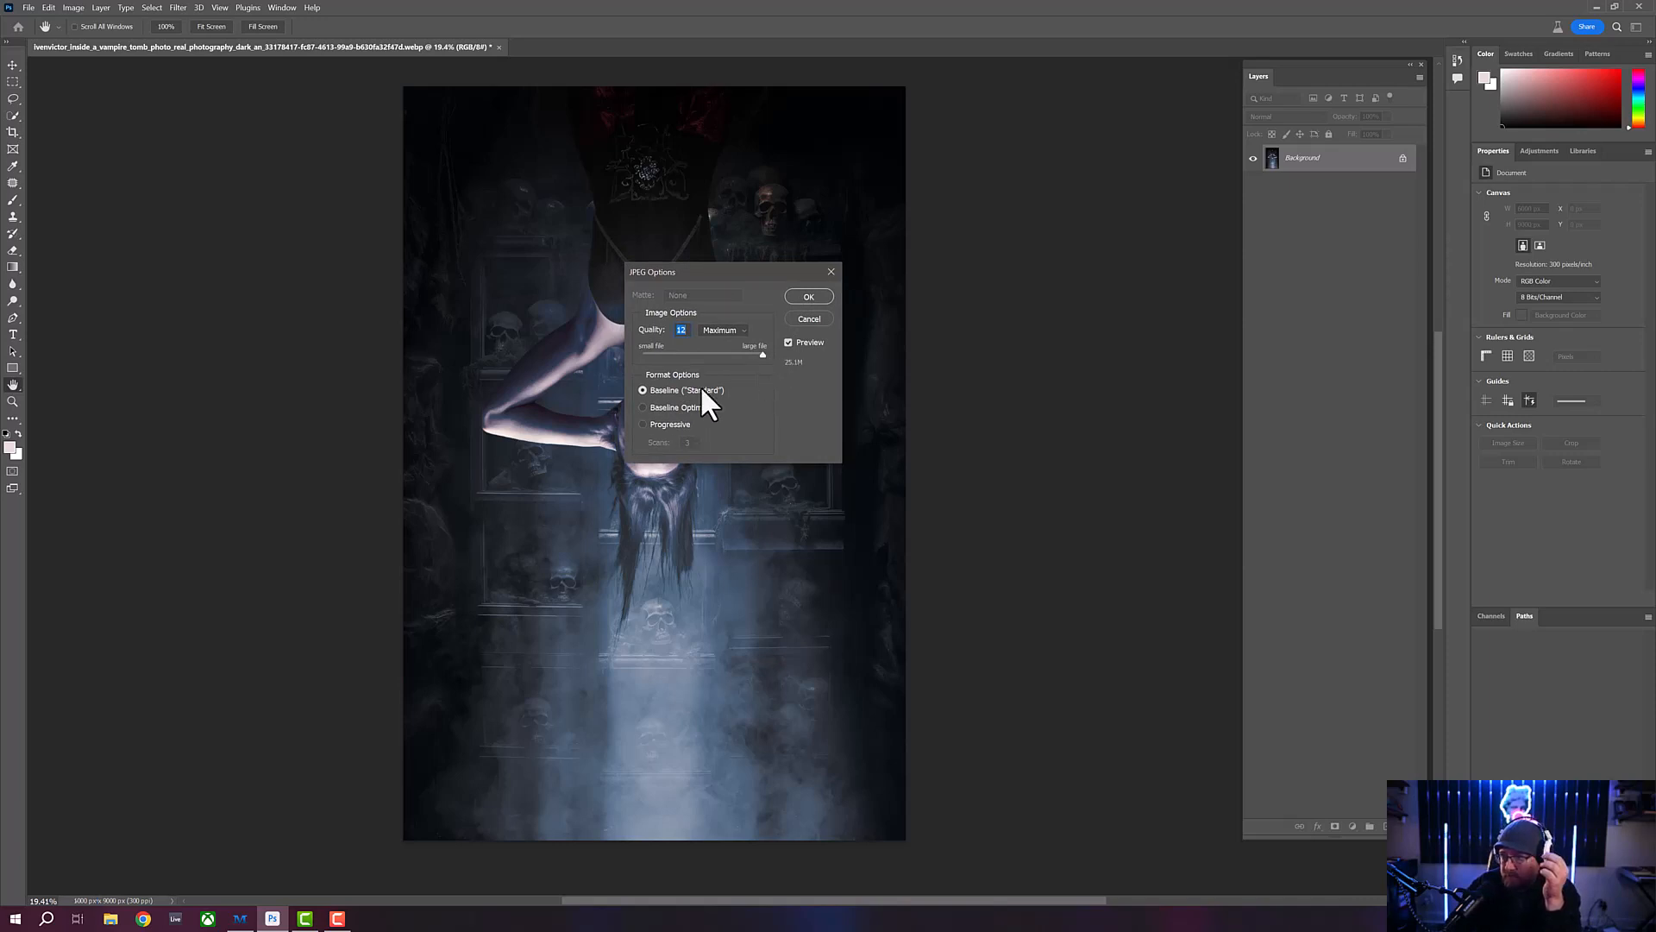
{"action": "left_click", "coordinate": [809, 296]}
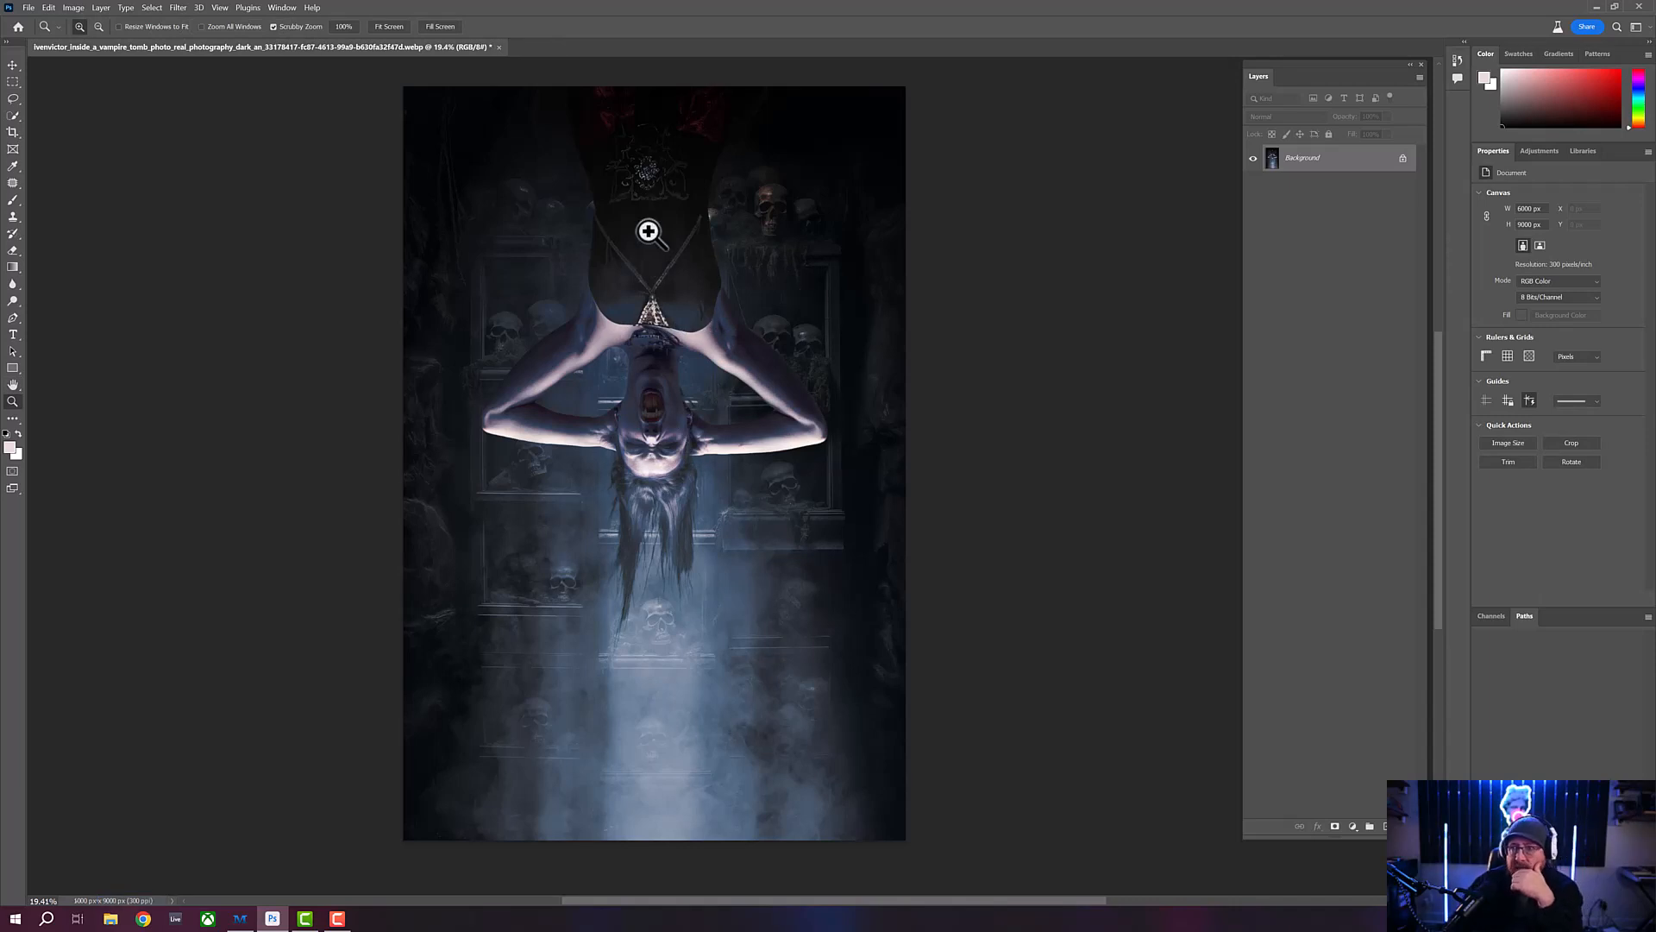
- Resample the image to 150 pixels/inch and a height of 2048 pixels with its proportions kept
{"action": "left_click", "coordinate": [74, 7]}
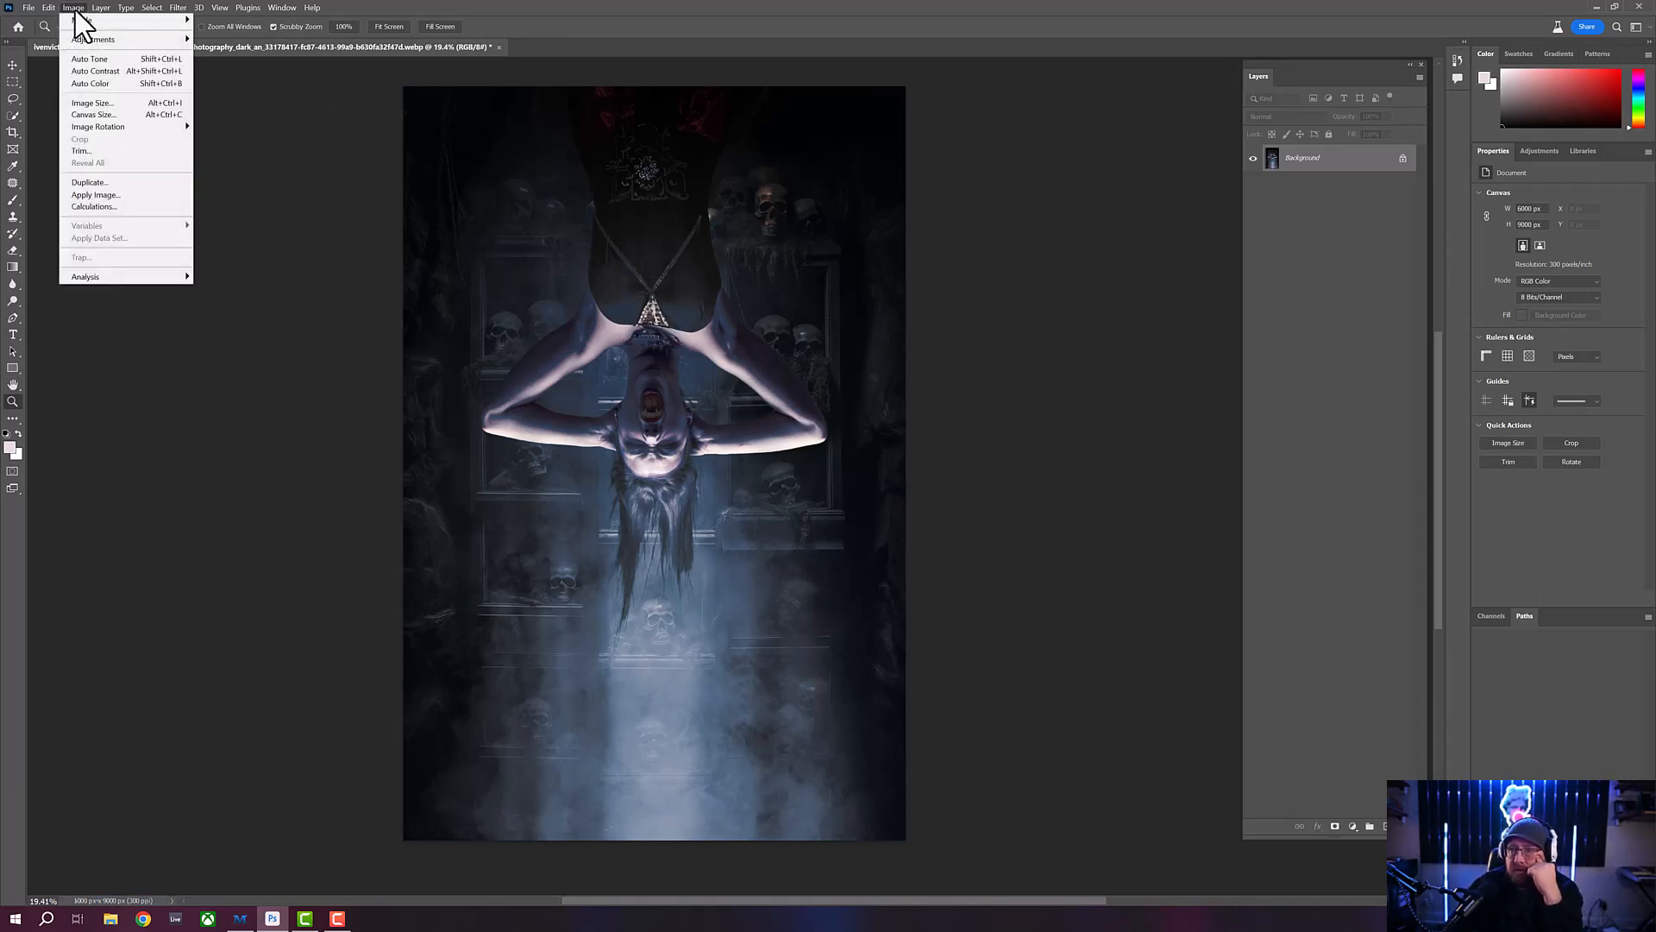
{"action": "left_click", "coordinate": [94, 104]}
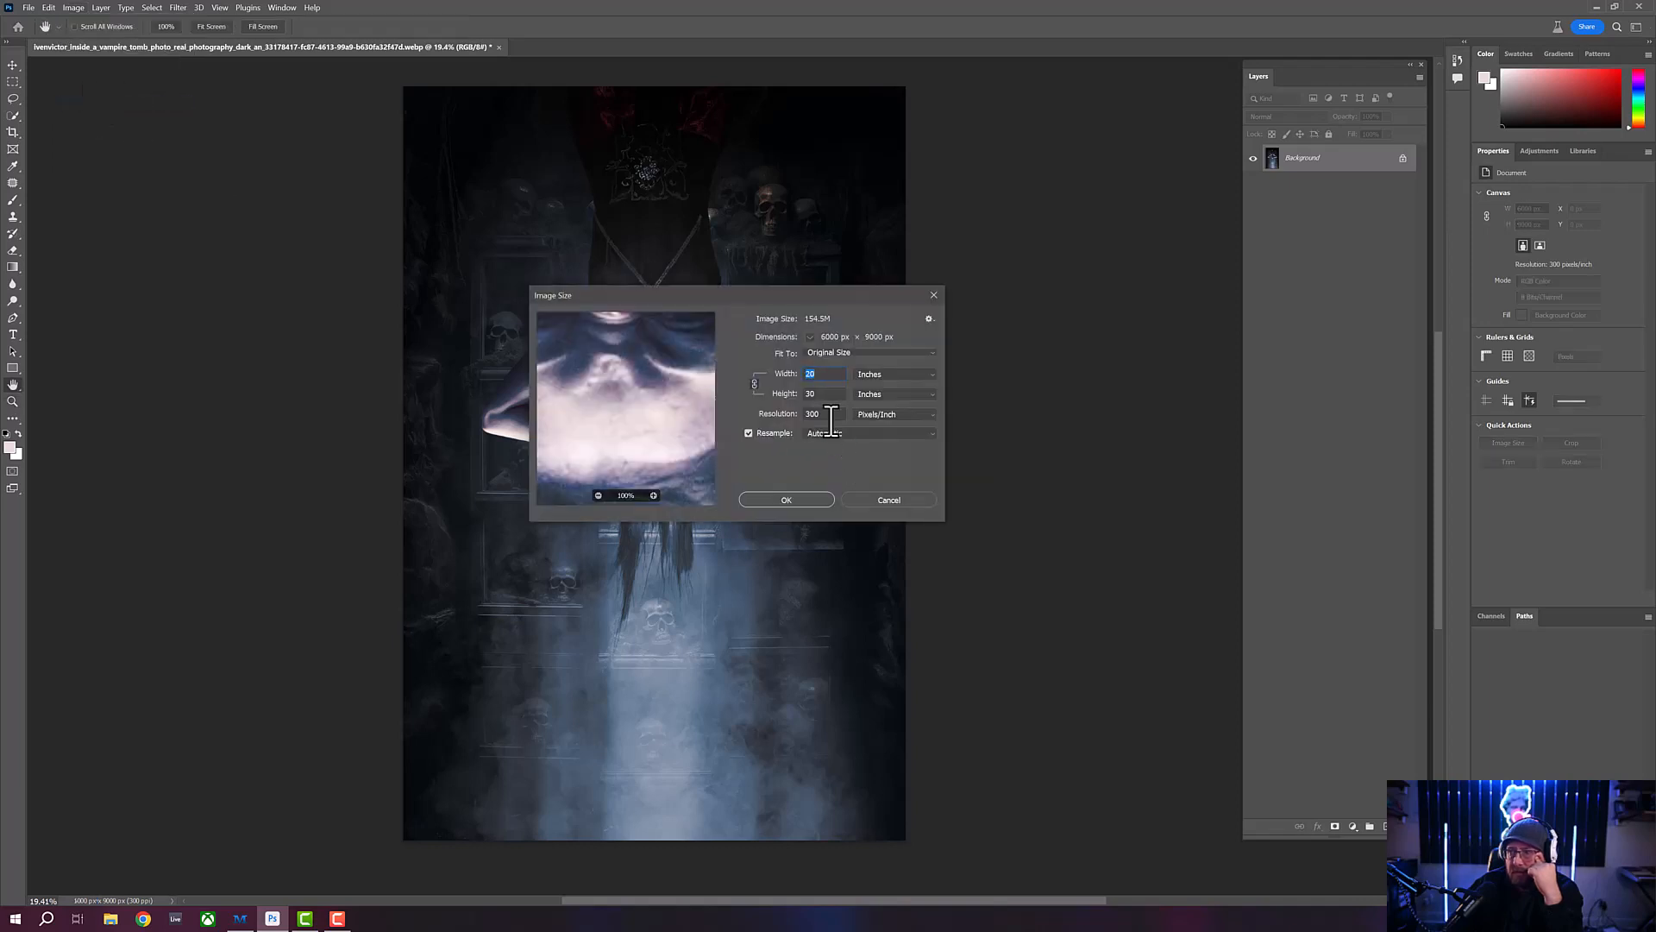
{"action": "double_click", "coordinate": [818, 414]}
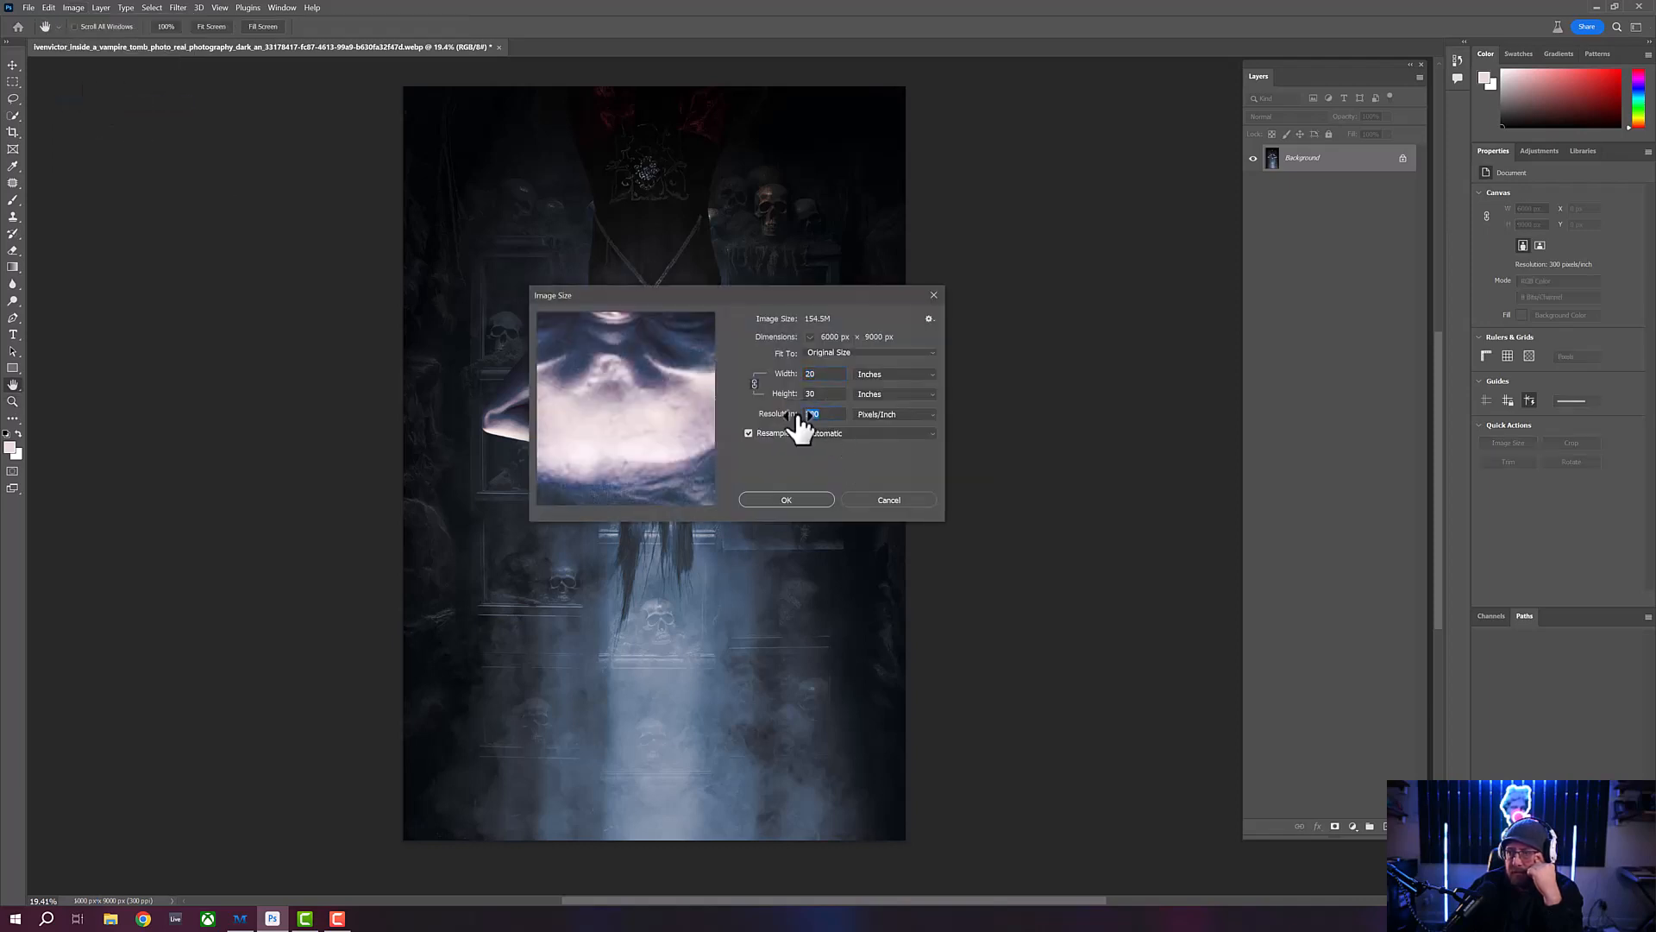
{"action": "type", "text": "150"}
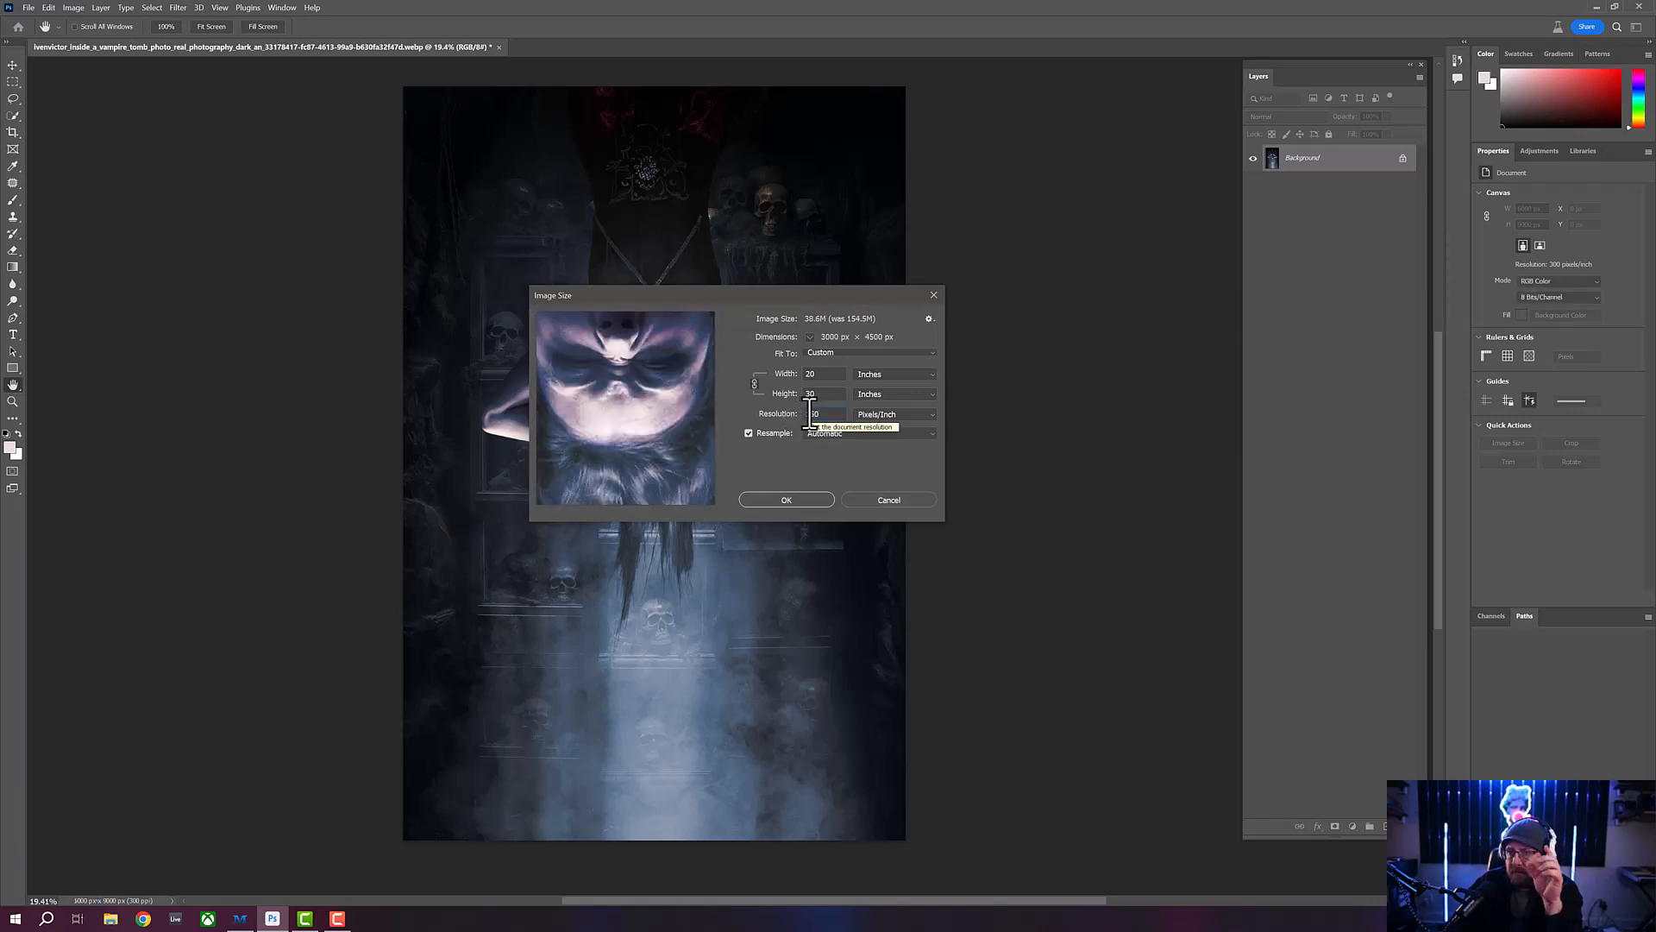
{"action": "left_click", "coordinate": [878, 393]}
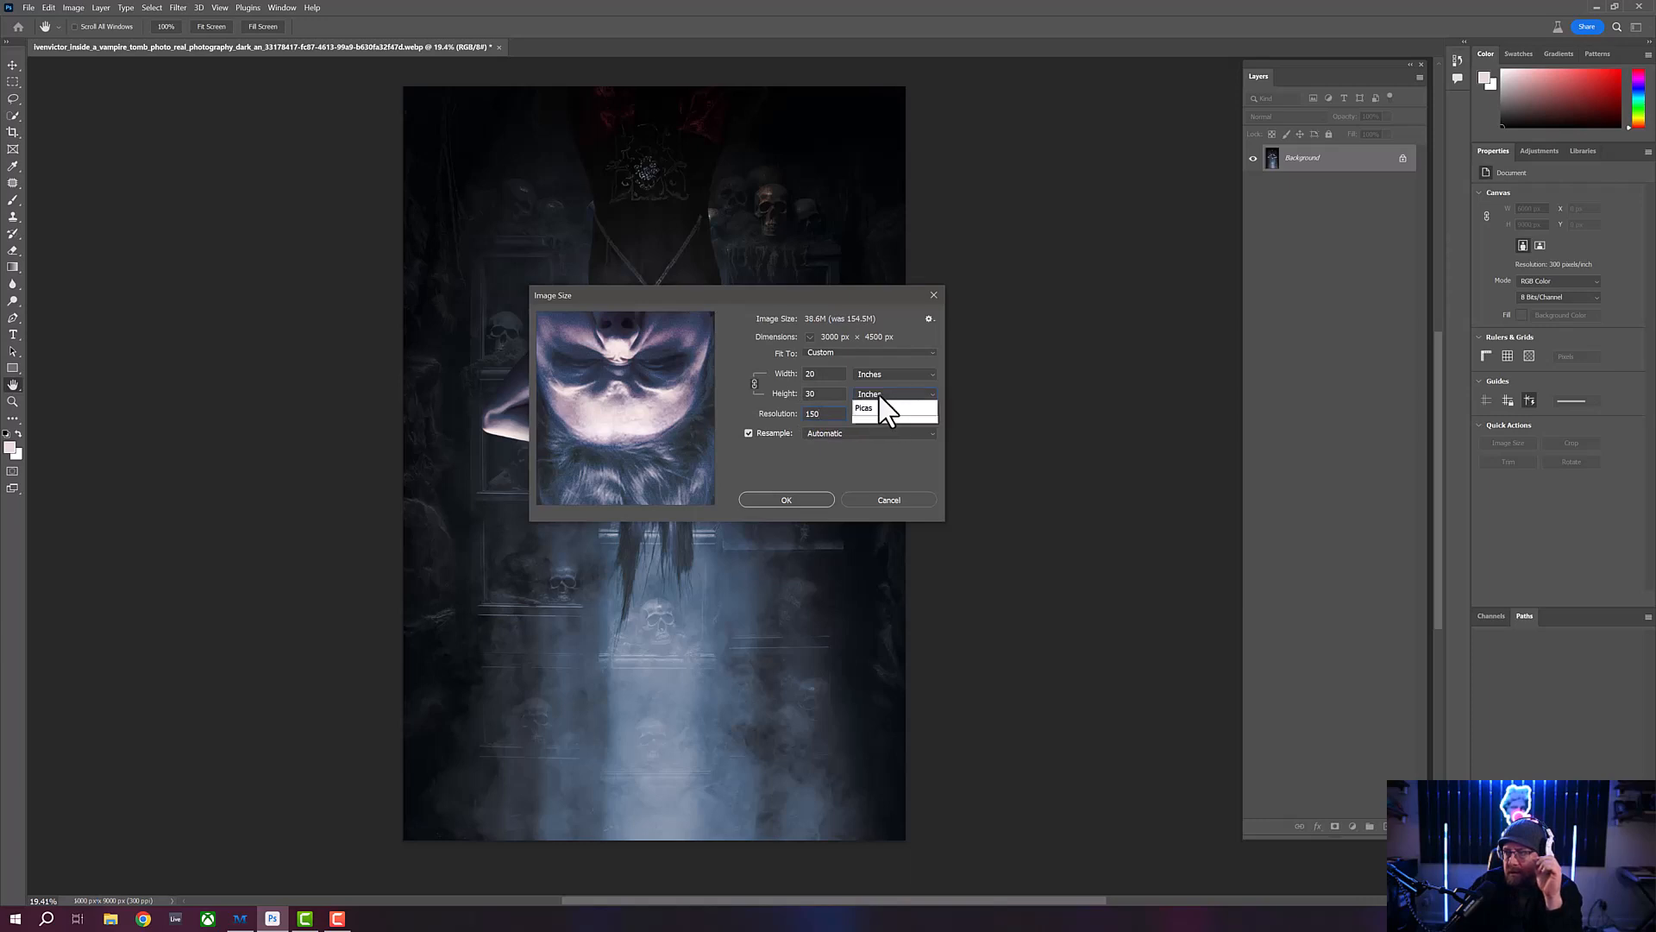
{"action": "left_click", "coordinate": [861, 409]}
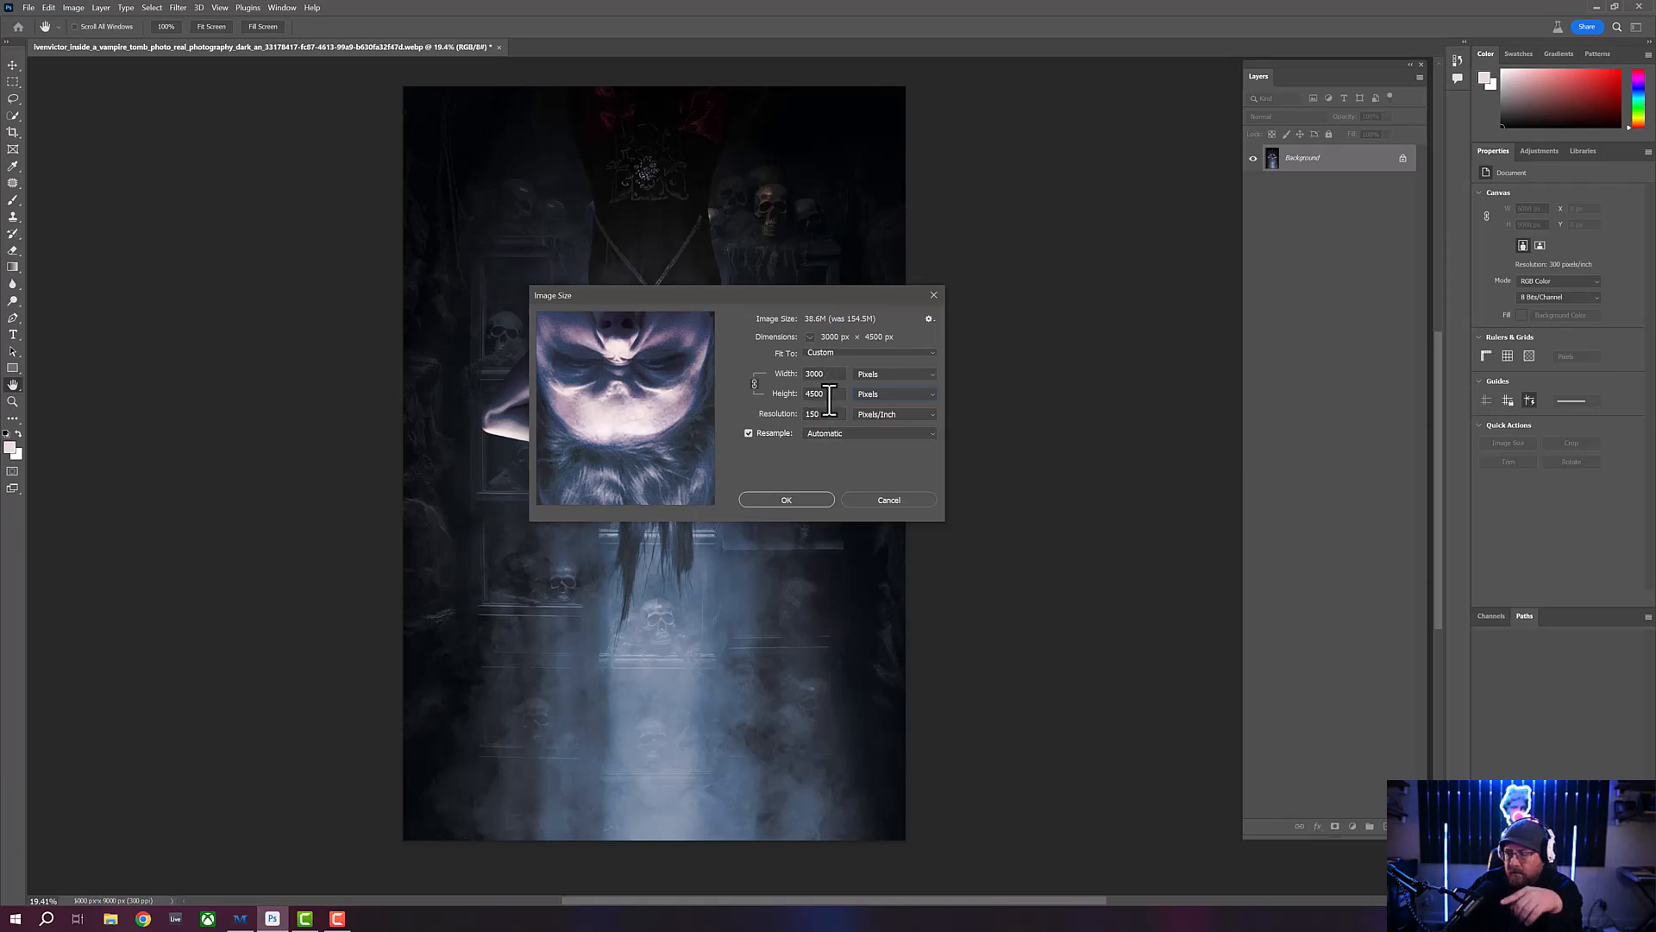
{"action": "left_click_drag", "start_coordinate": [833, 394], "coordinate": [796, 397]}
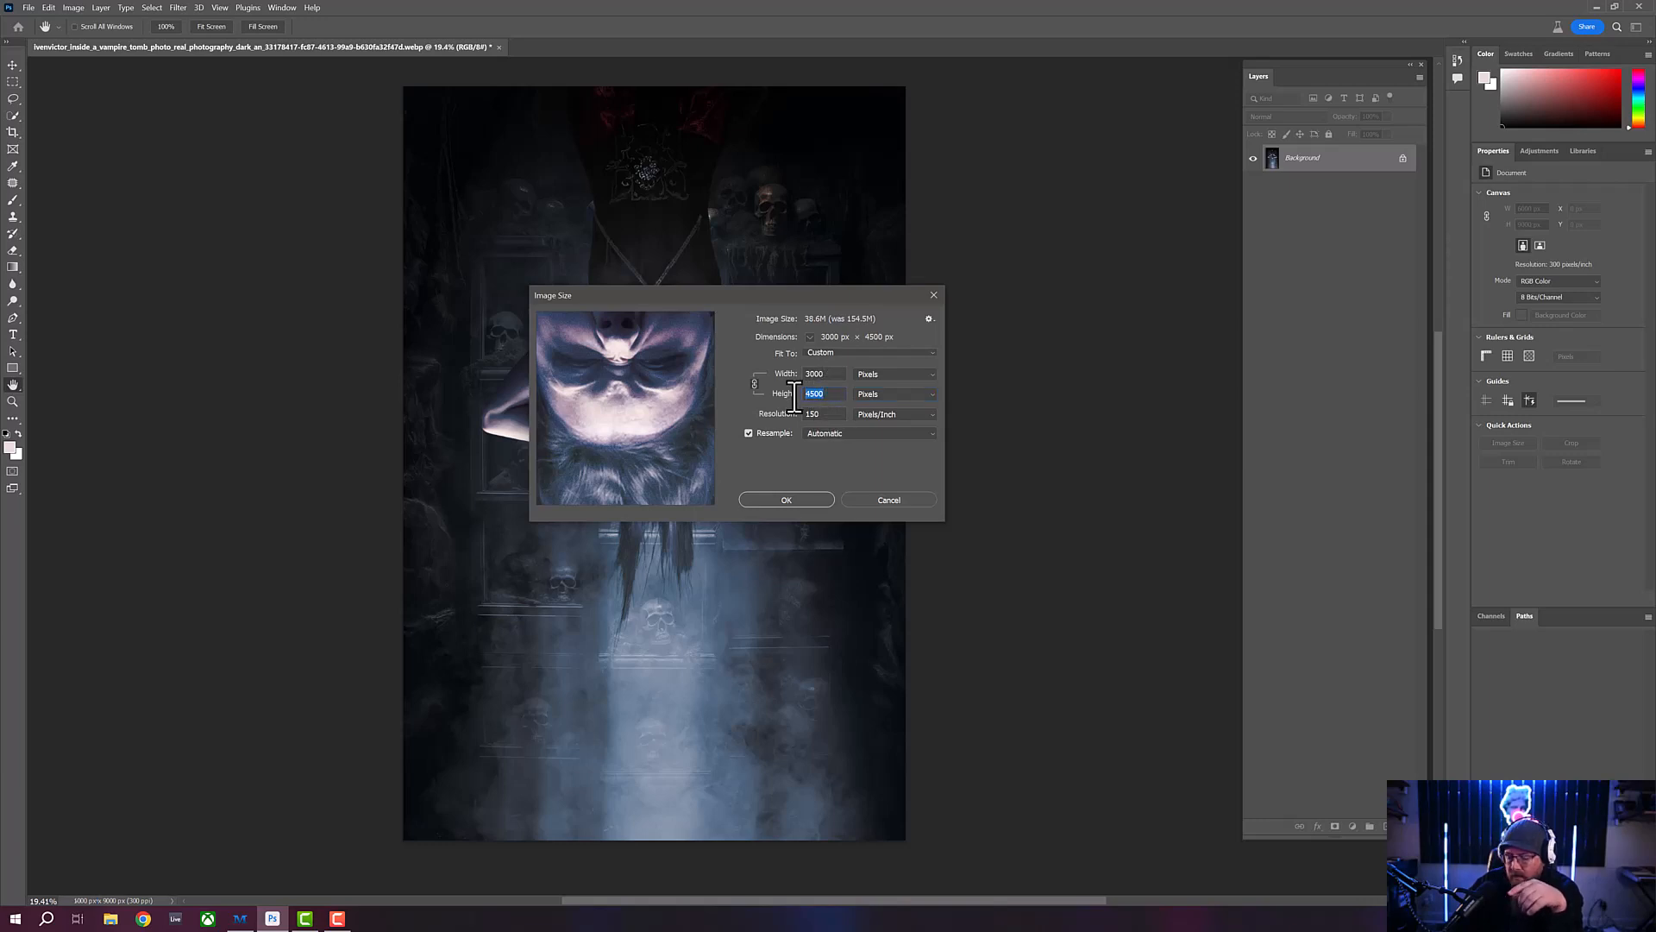
{"action": "type", "text": "2048"}
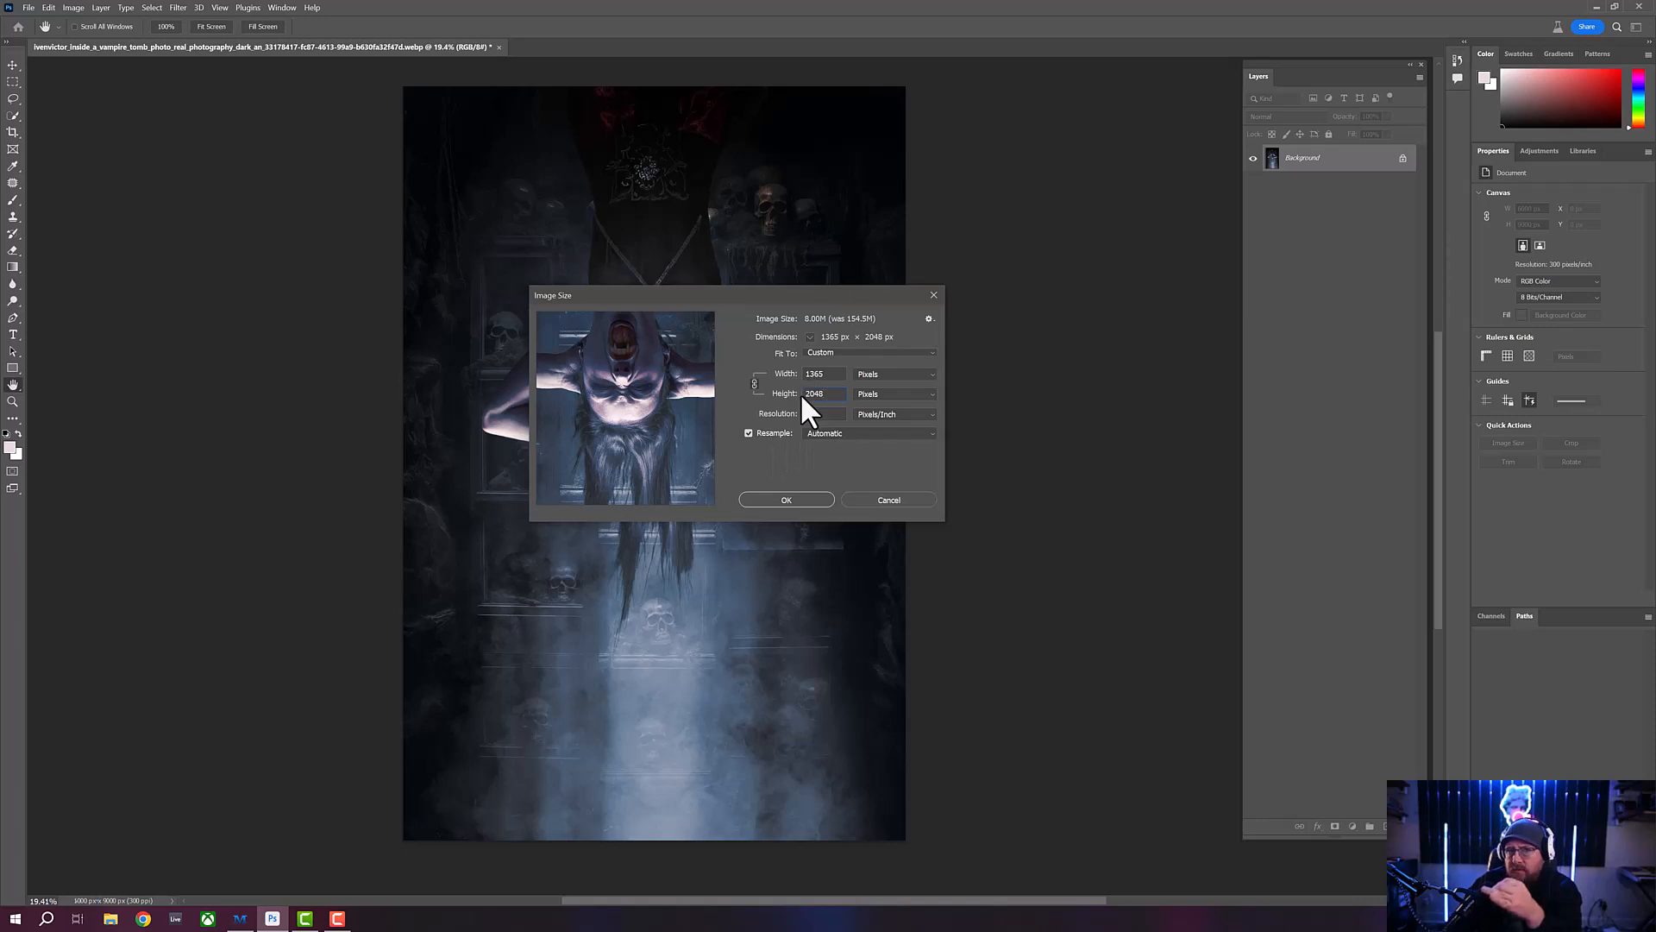
{"action": "left_click", "coordinate": [786, 500]}
- Check the downsized image at fitted and 100% view, and open it for export with Save for Web (Legacy)
{"action": "key", "text": "z"}
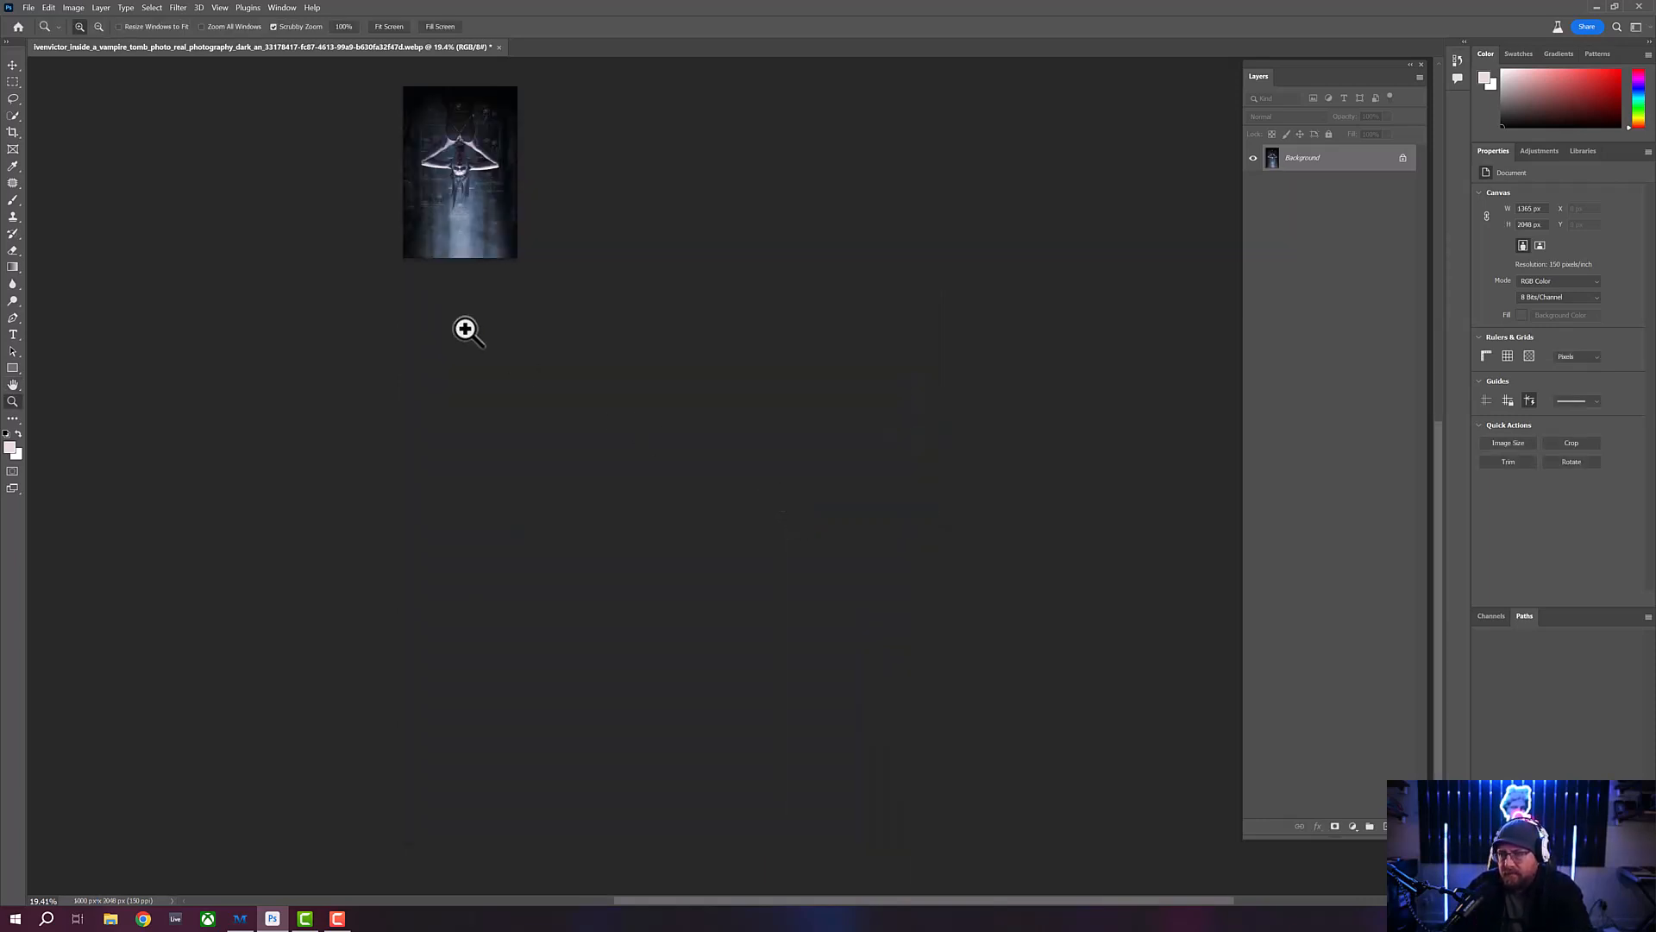
{"action": "left_click", "coordinate": [388, 26]}
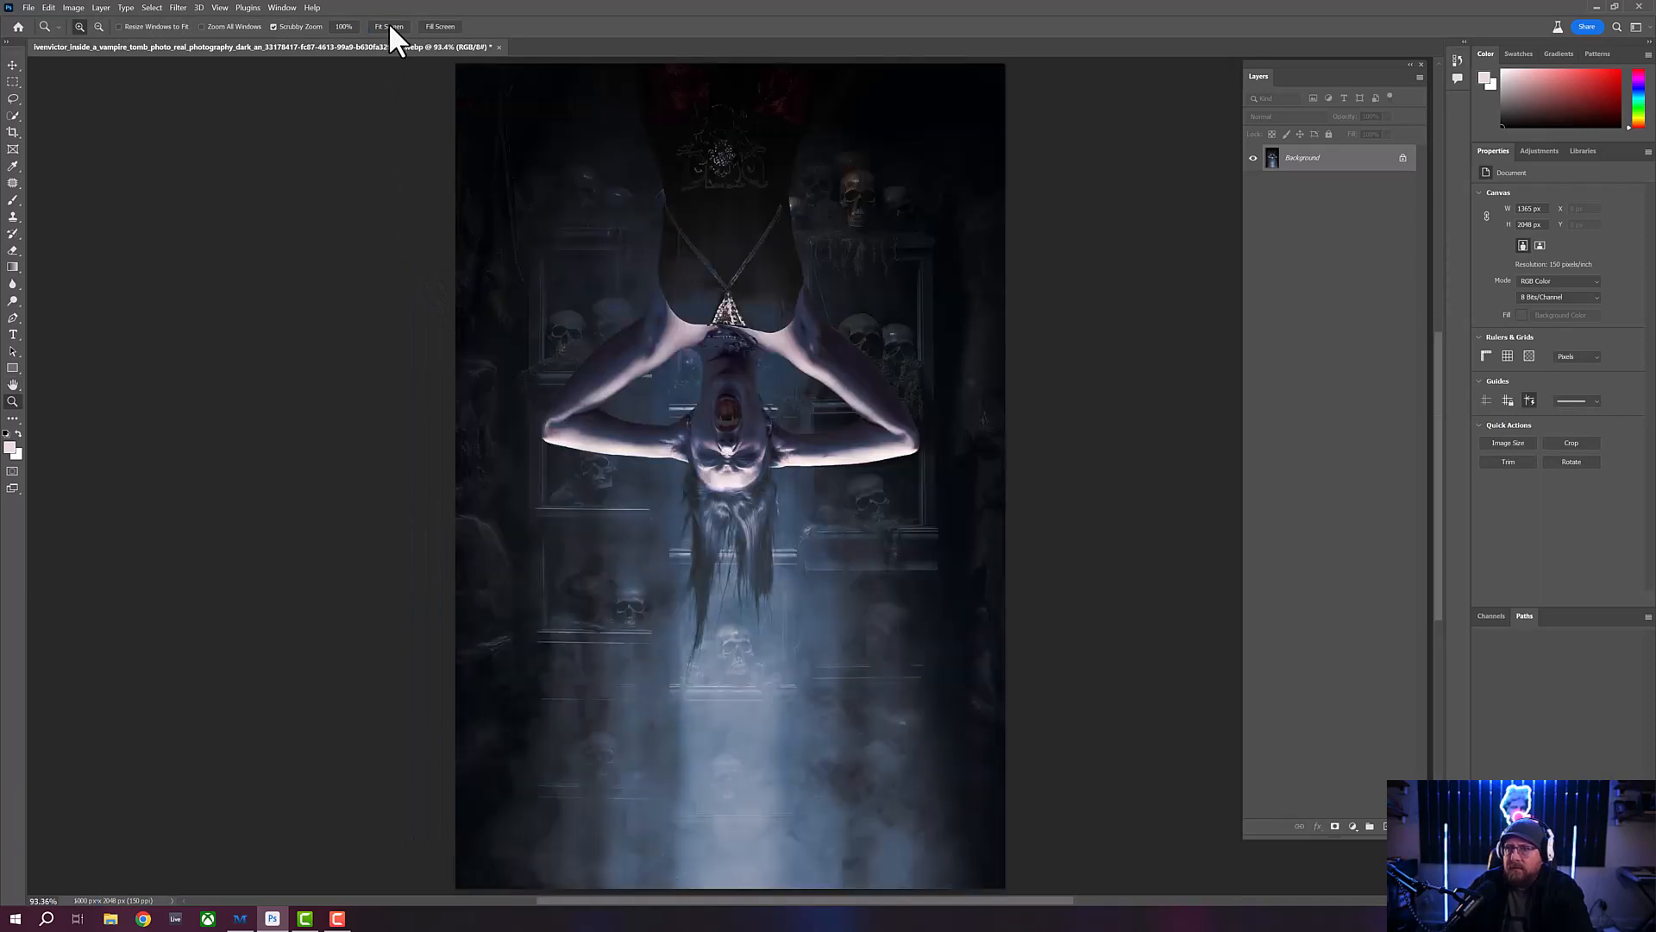
{"action": "left_click", "coordinate": [344, 26]}
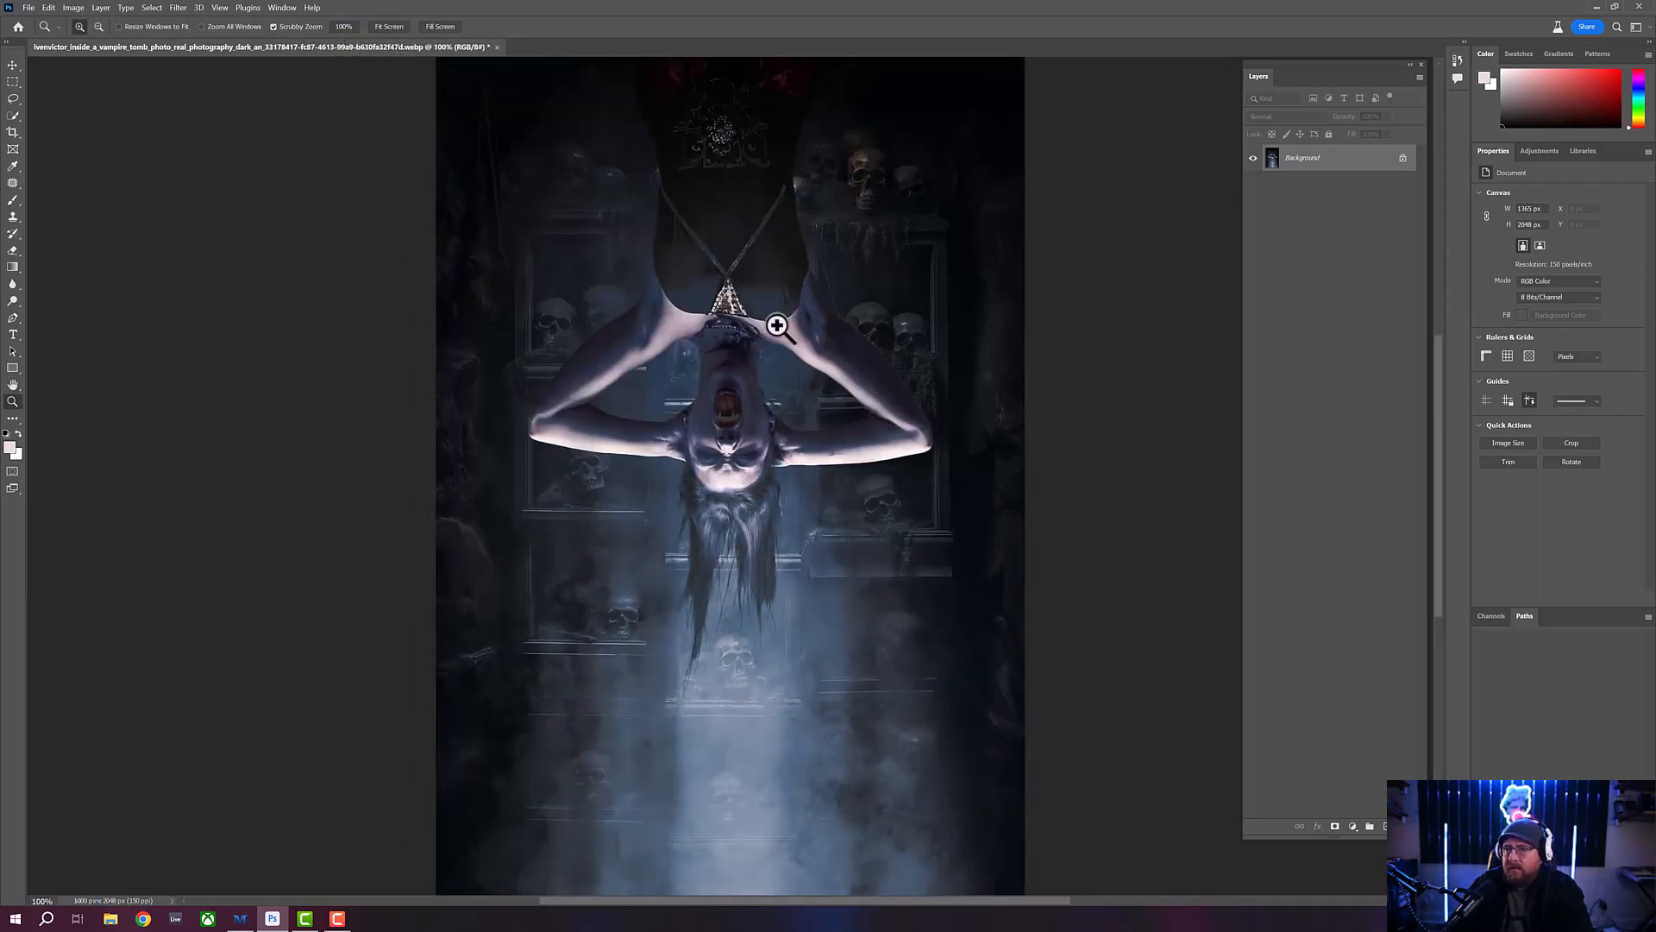
{"action": "left_click", "coordinate": [389, 26]}
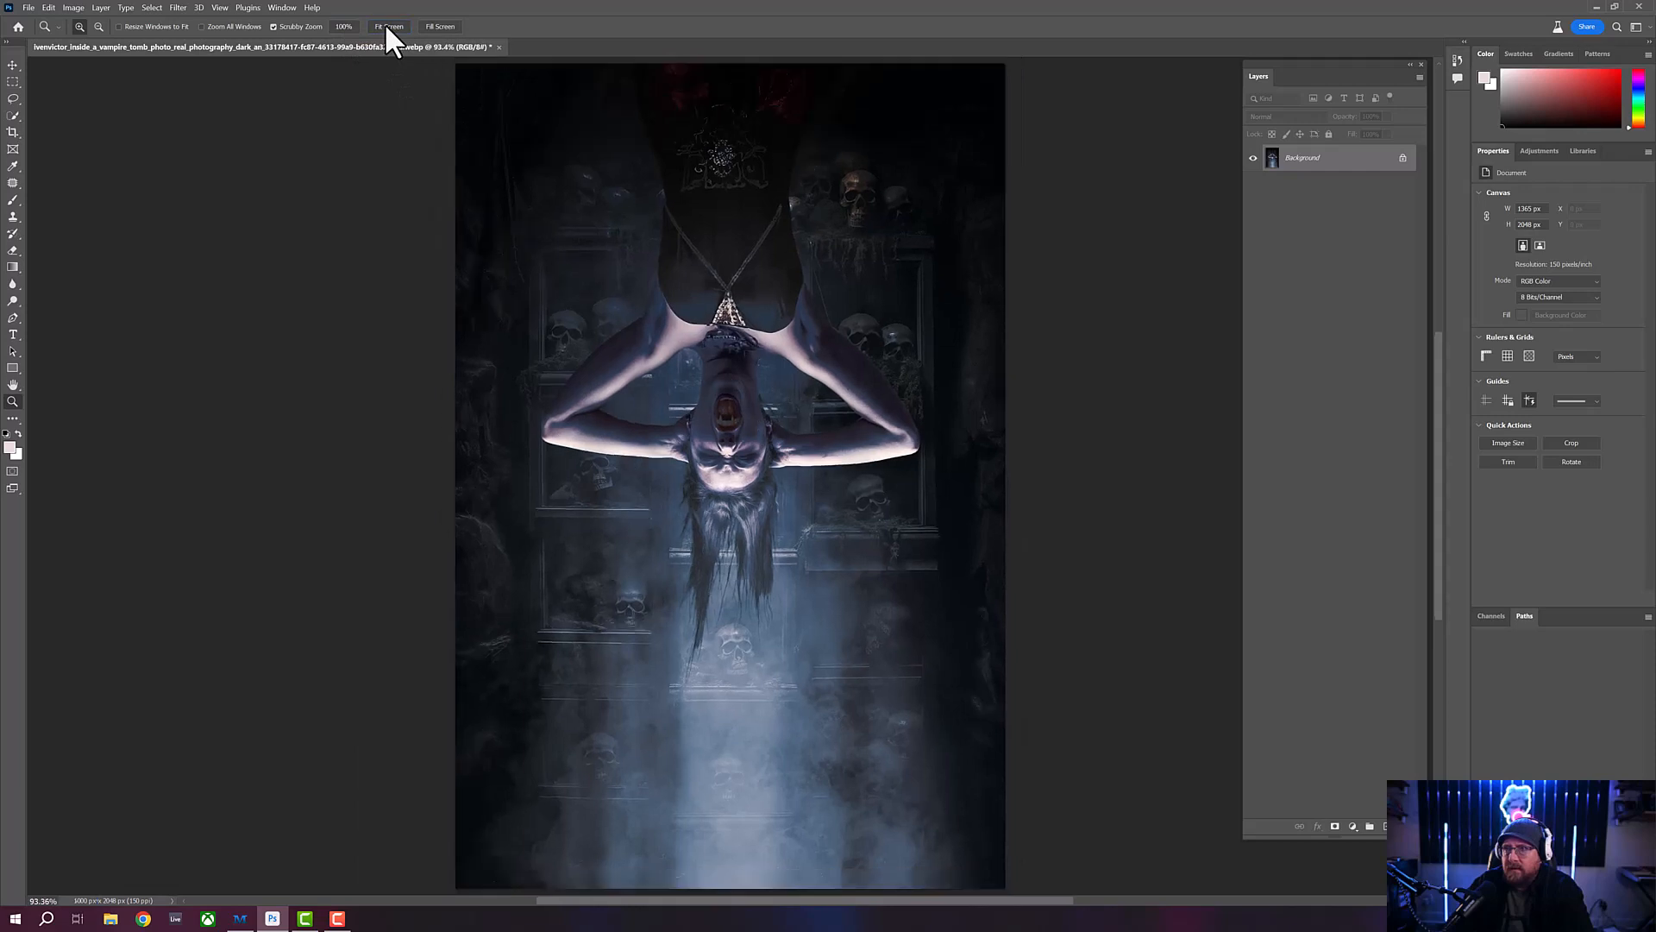
{"action": "left_click", "coordinate": [28, 8]}
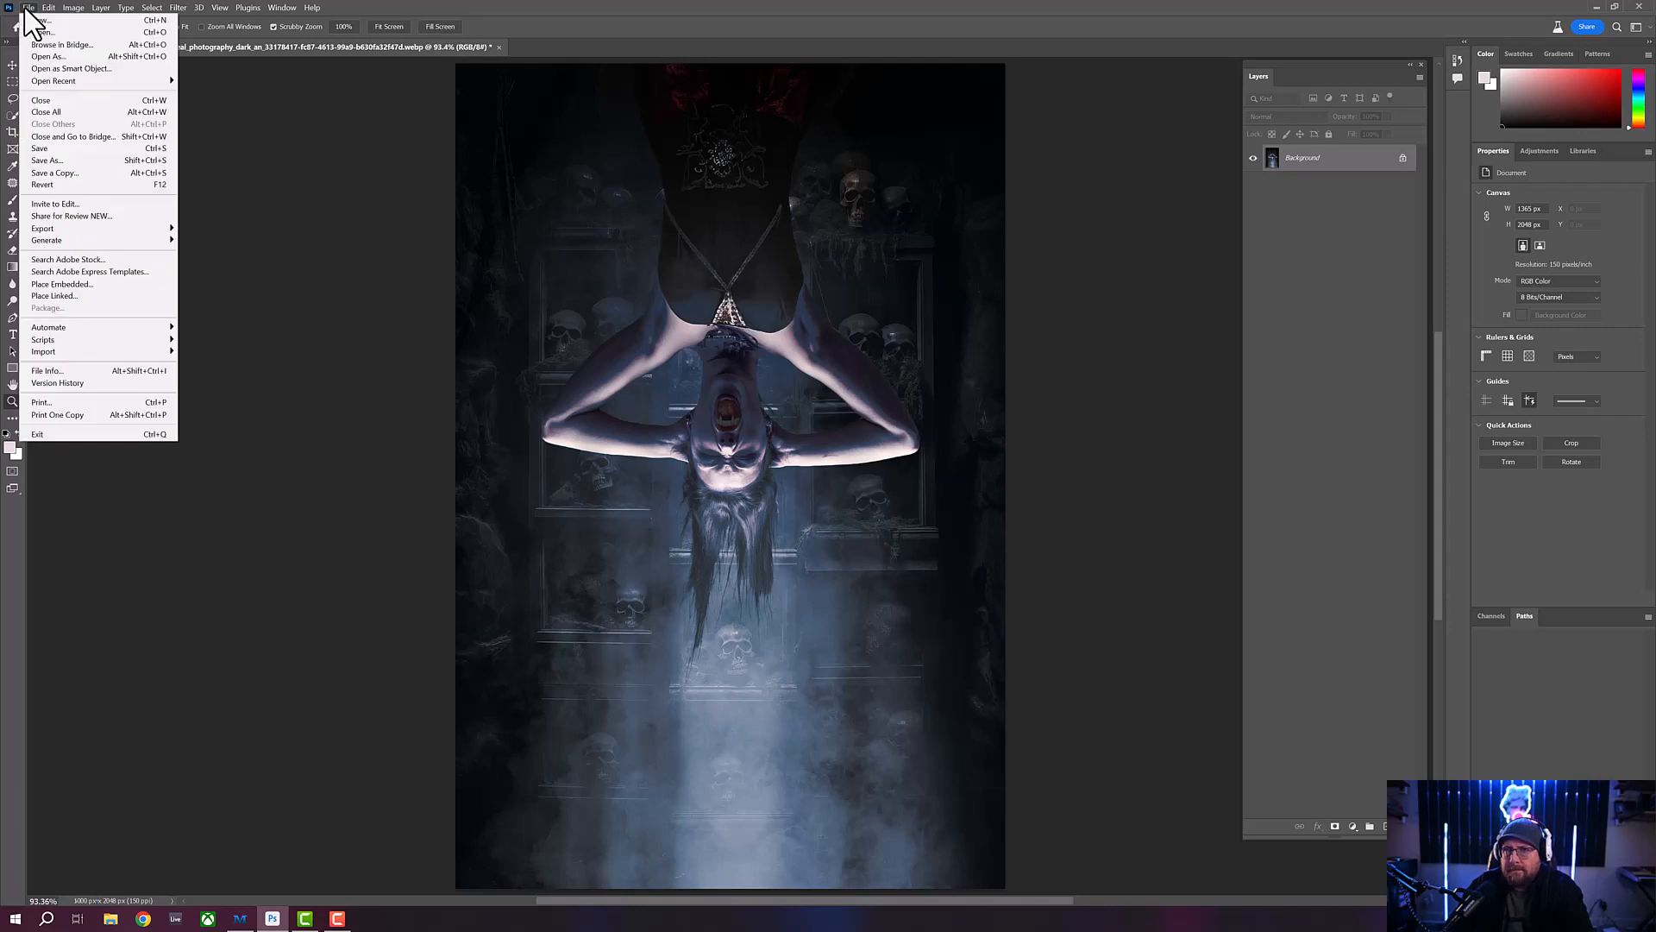
{"action": "mouse_move", "coordinate": [160, 228]}
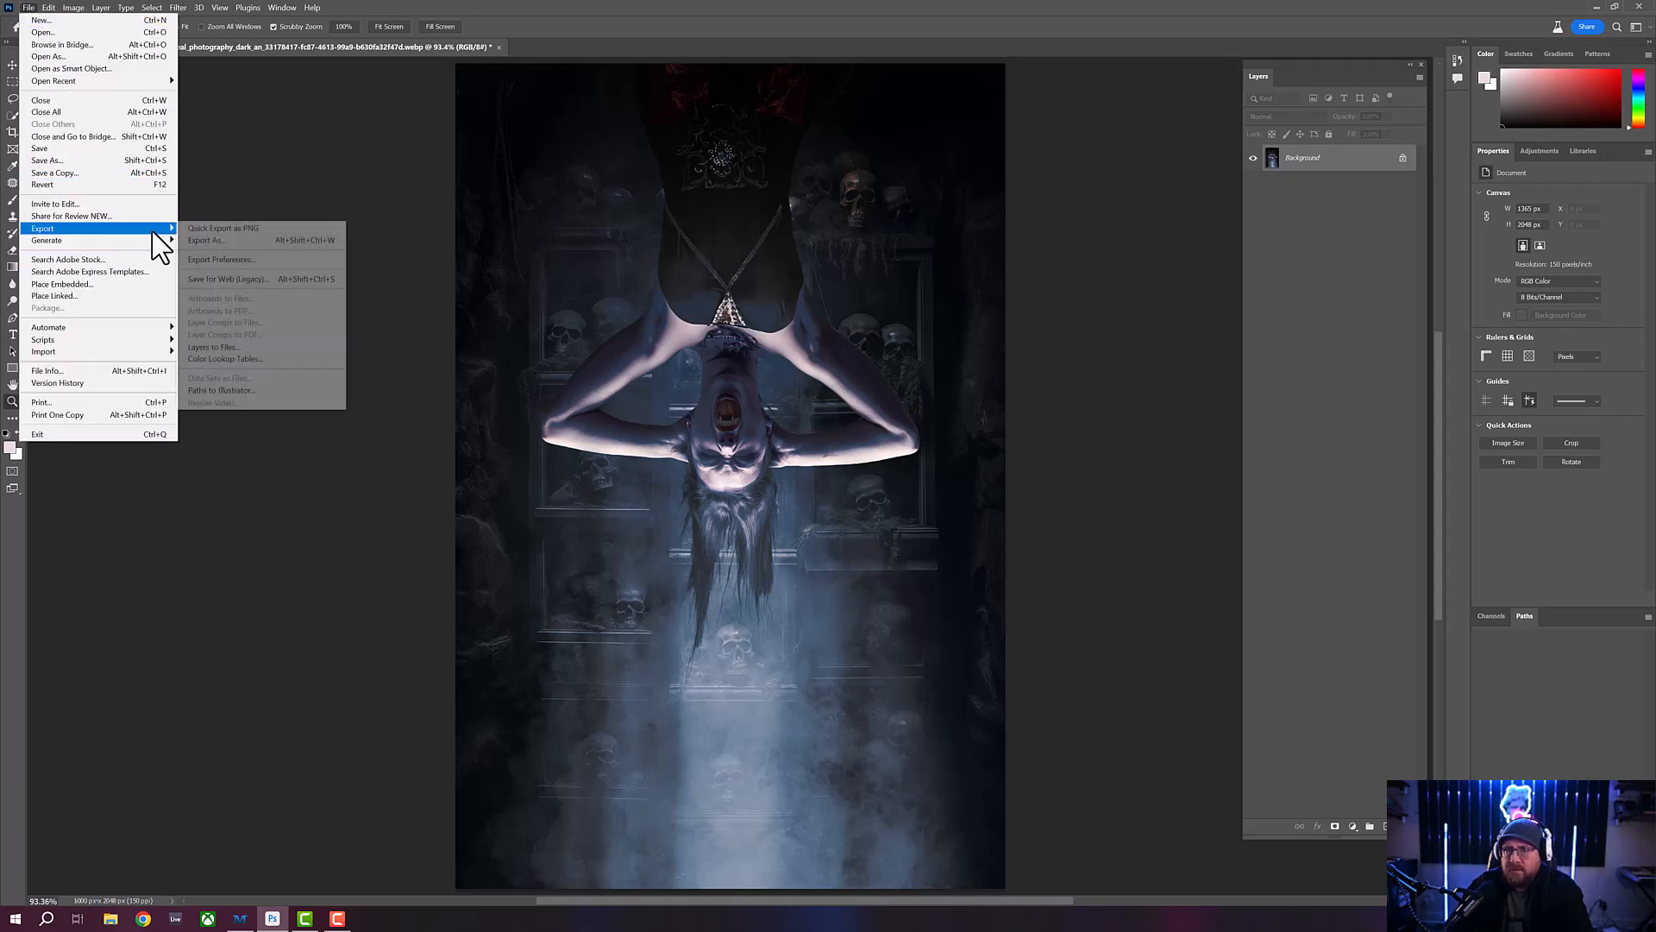
{"action": "left_click", "coordinate": [254, 279]}
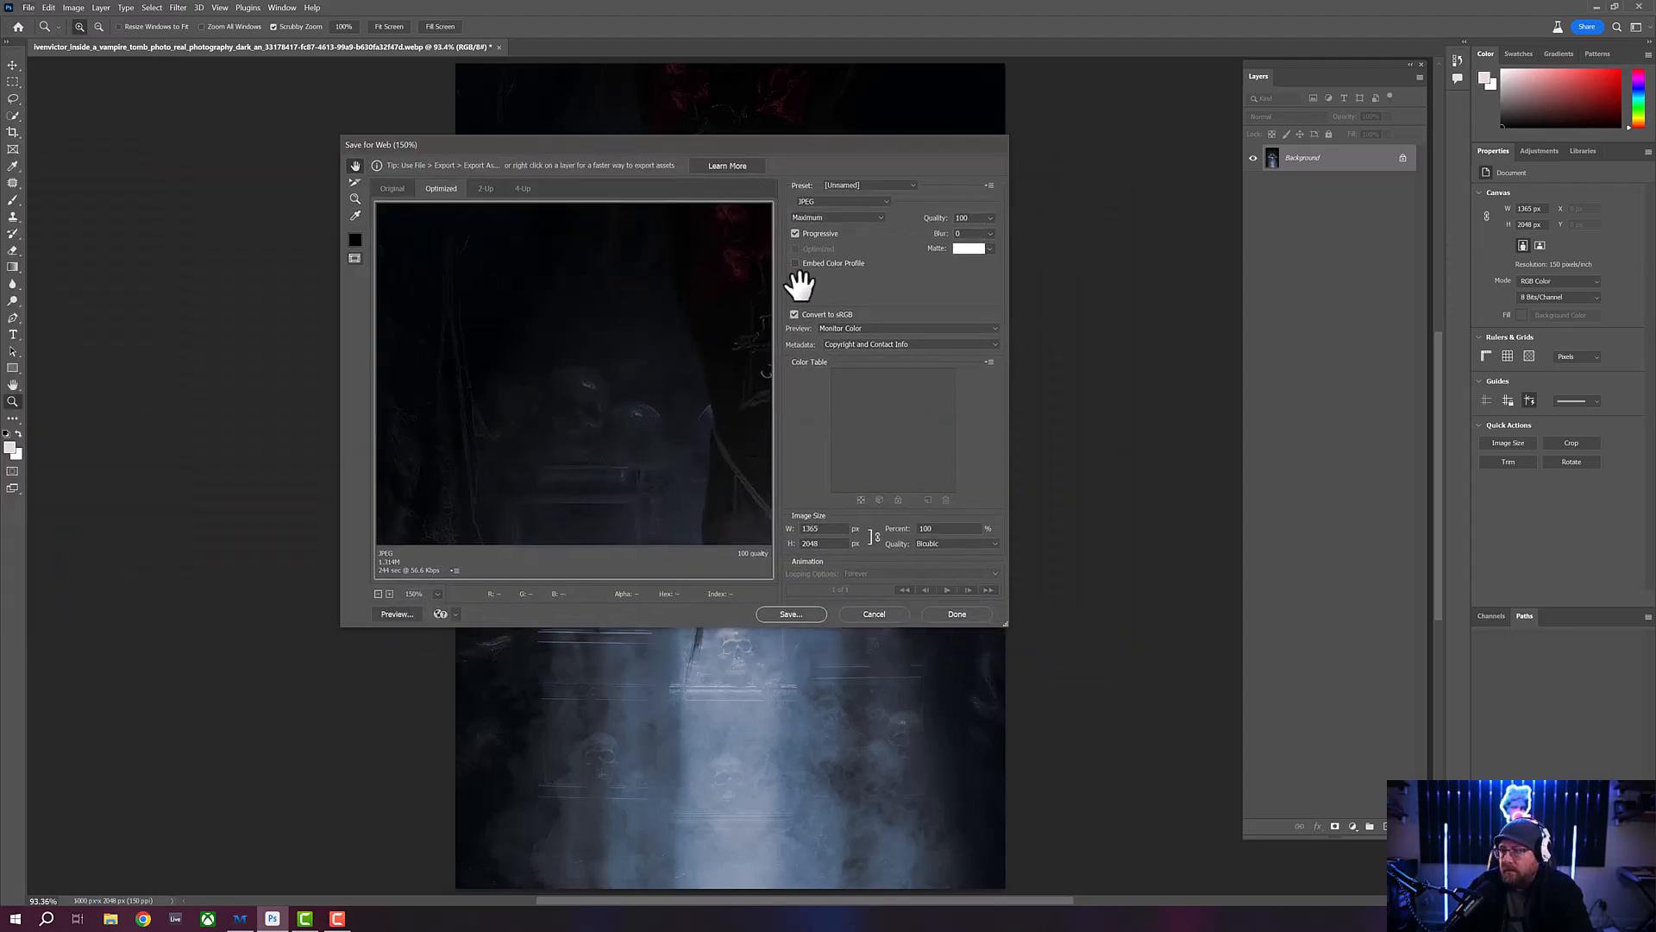
- Use JPEG as the web export's file format with the Maximum quality preset
{"action": "left_click", "coordinate": [884, 200]}
{"action": "left_click", "coordinate": [884, 199]}
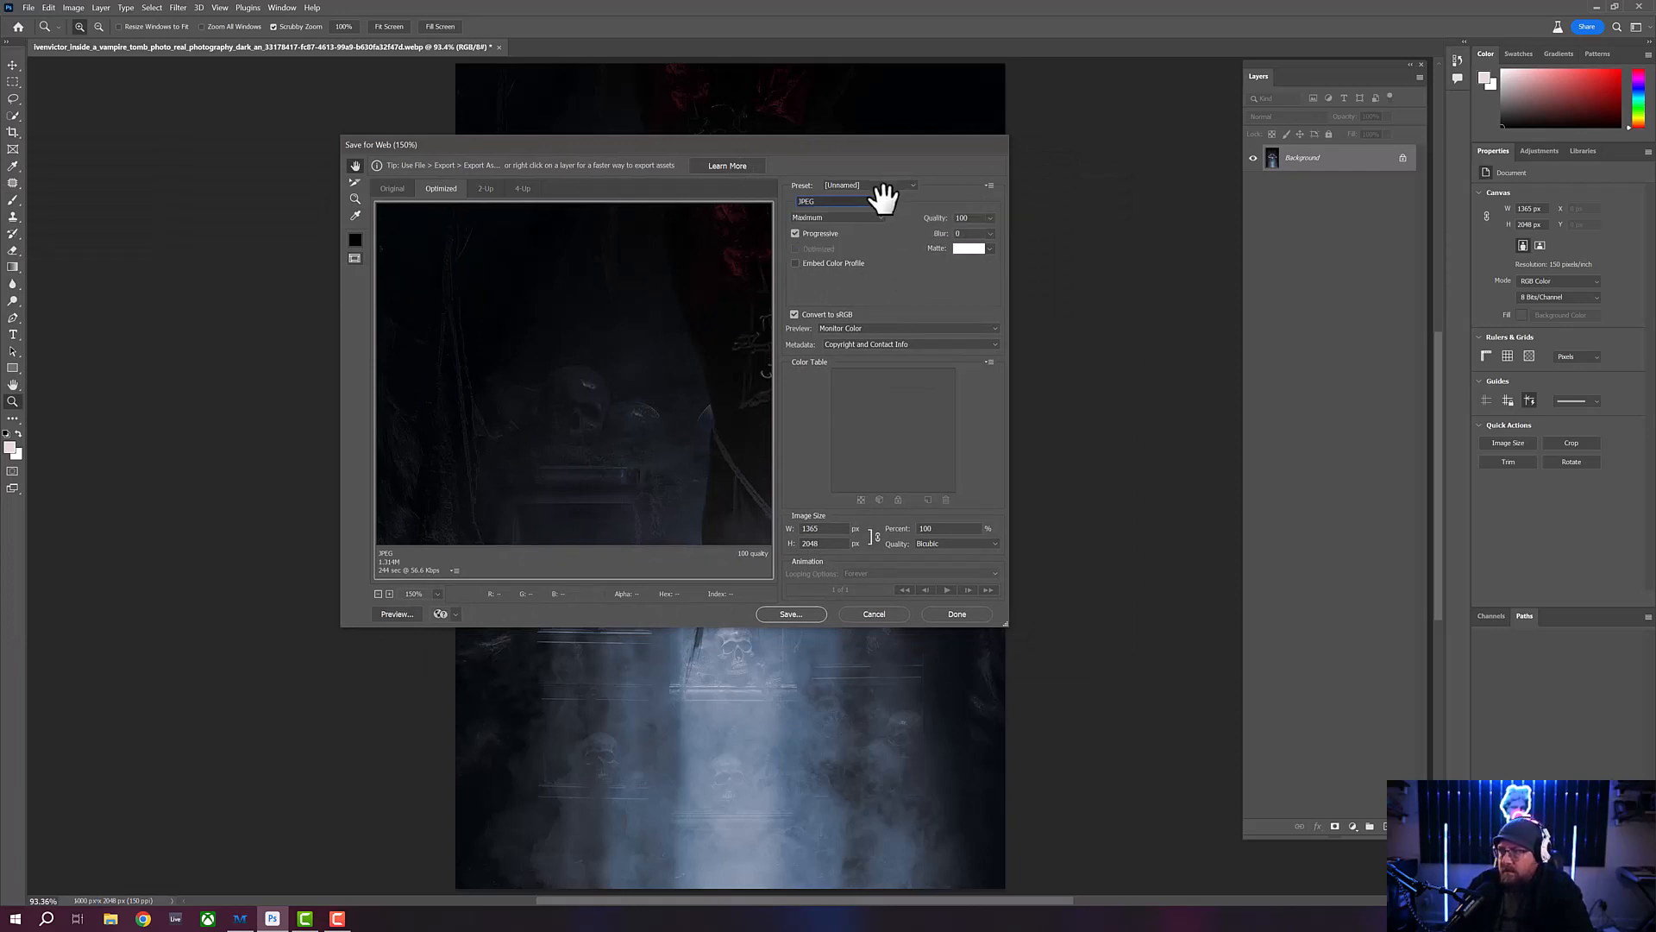
{"action": "left_click", "coordinate": [884, 200]}
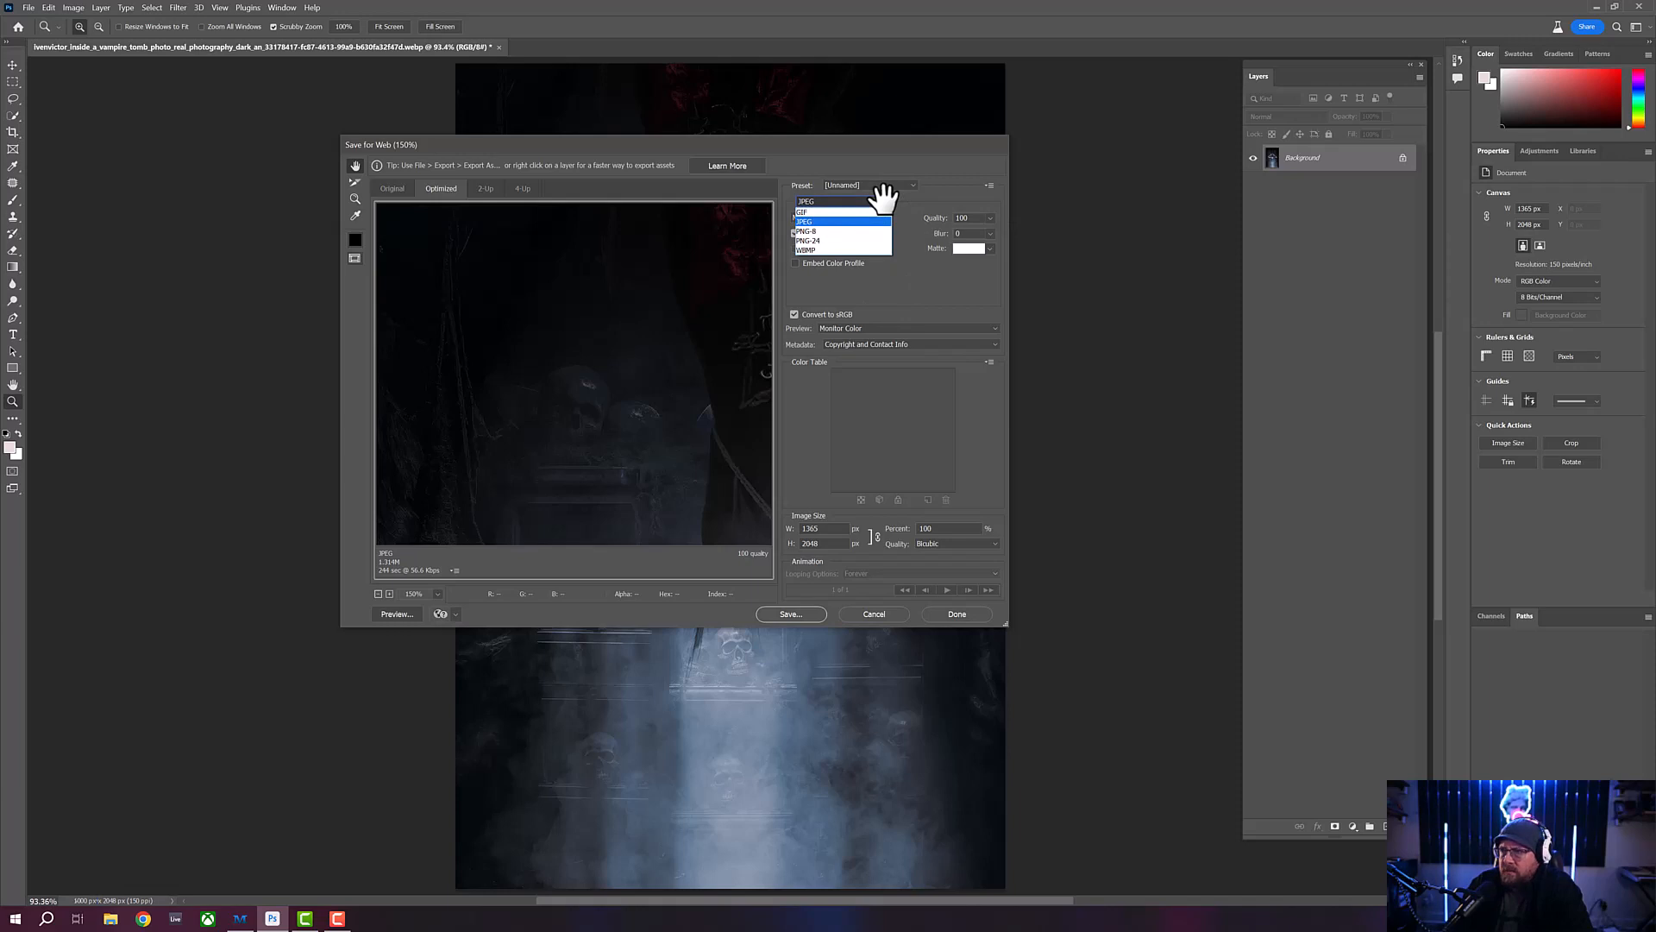
{"action": "left_click", "coordinate": [884, 199]}
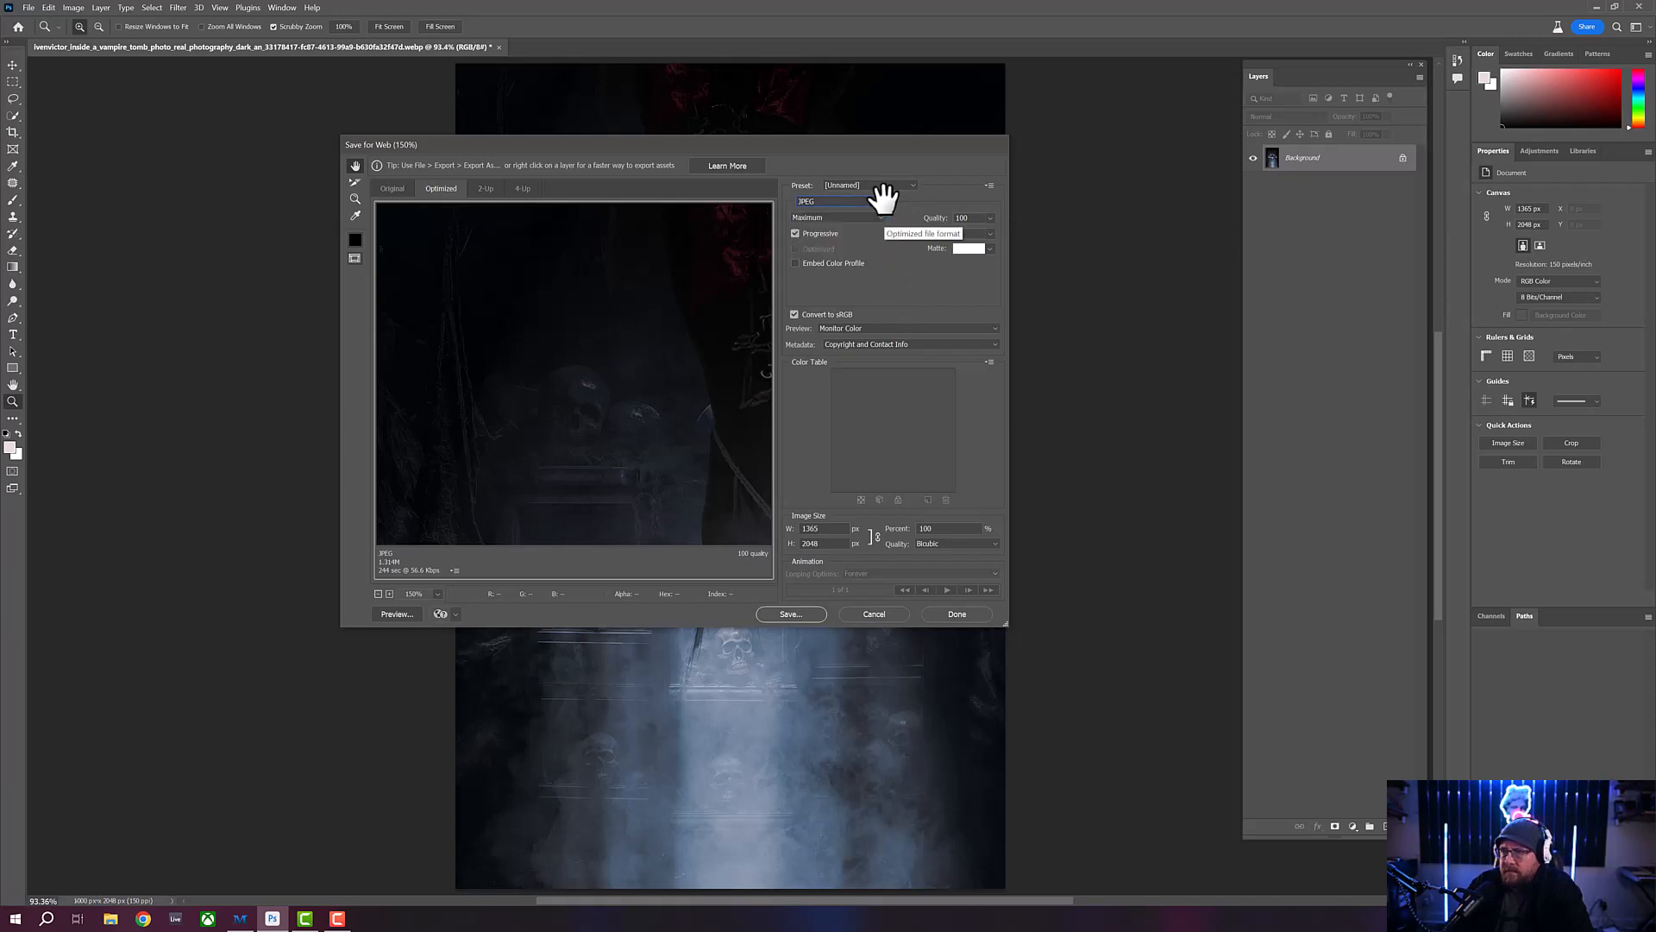
{"action": "left_click", "coordinate": [879, 217]}
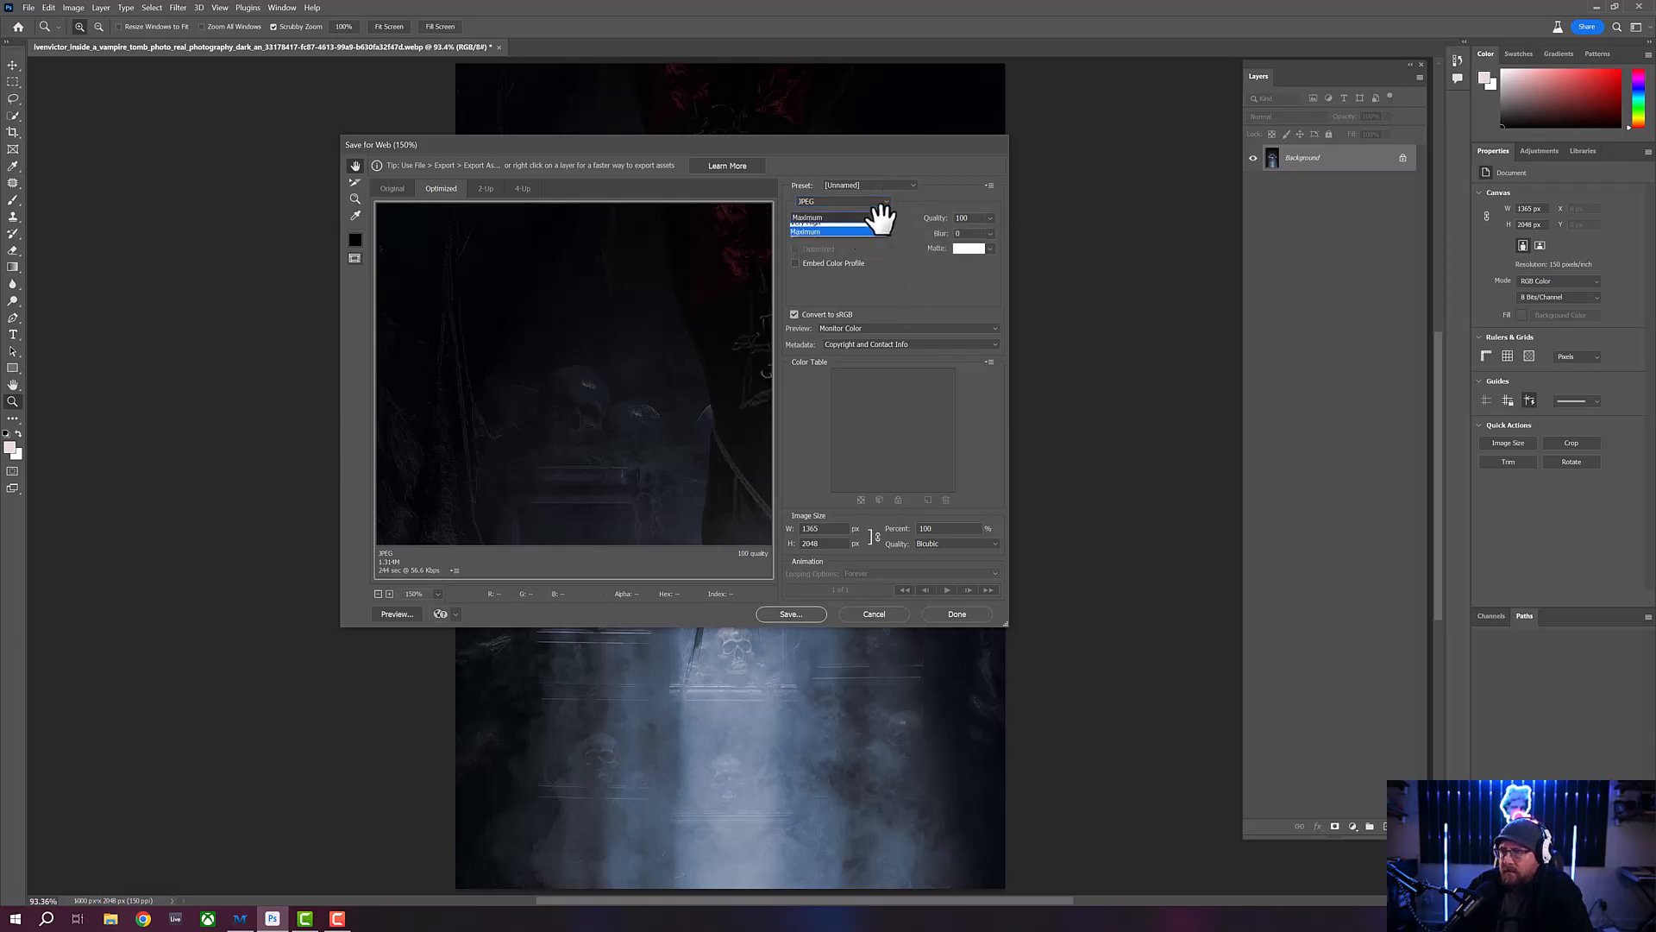
{"action": "left_click", "coordinate": [880, 217]}
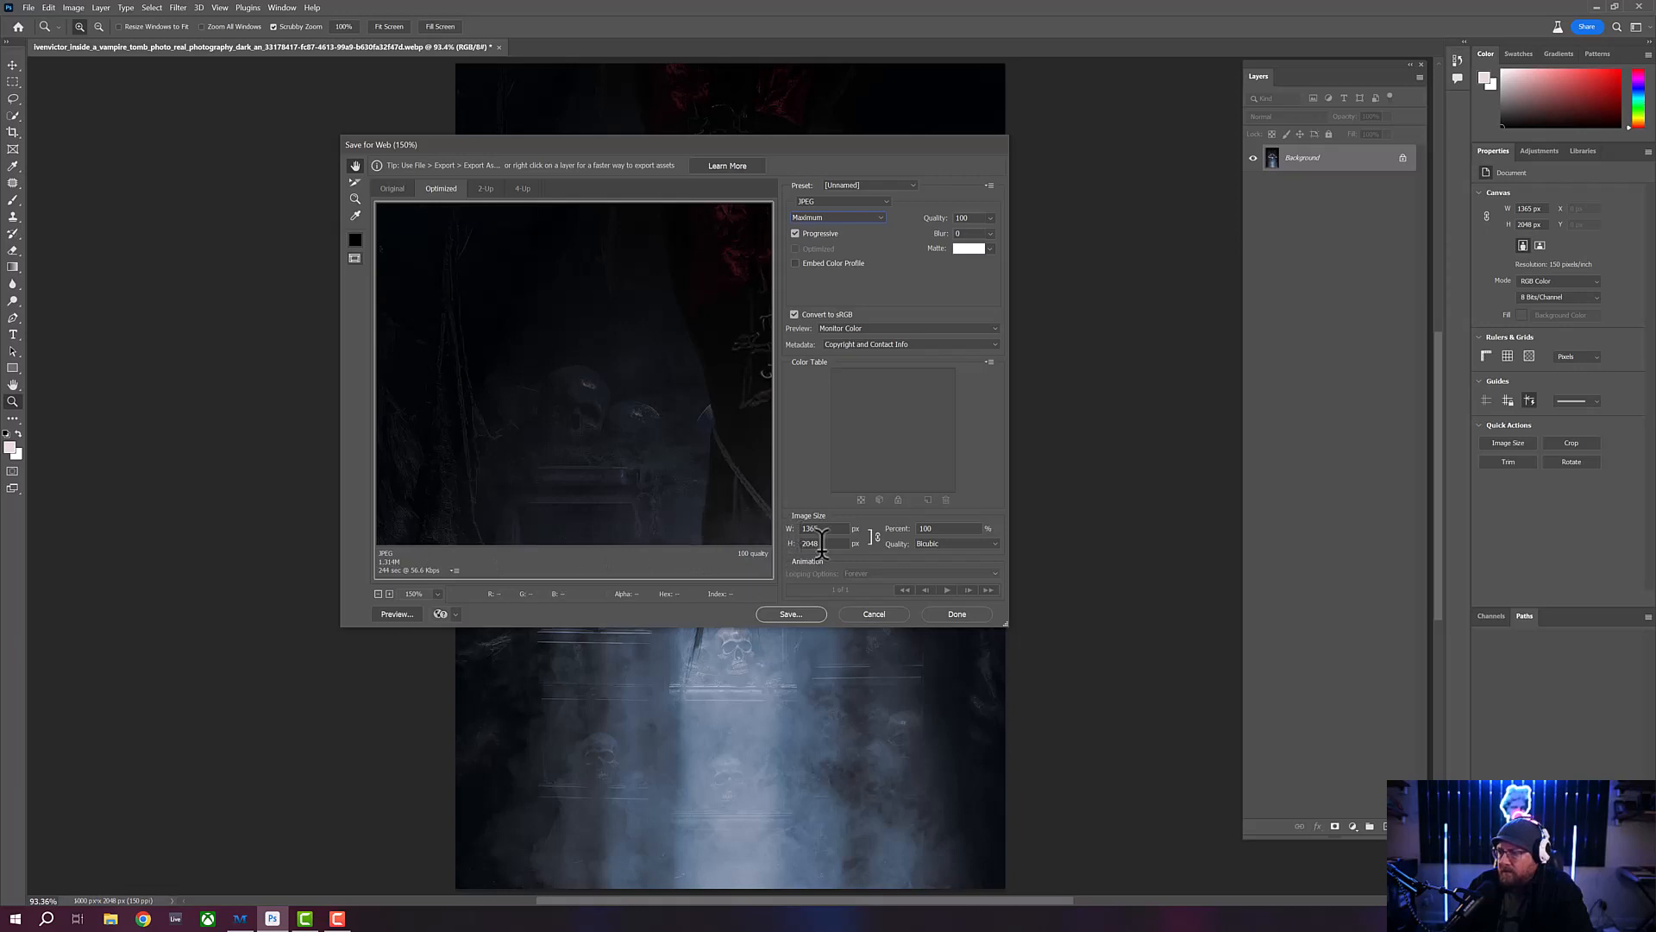
- Start saving the optimized image and set the Vampire folder, the parent of Spooky_Backgrounds, as its destination
{"action": "left_click", "coordinate": [791, 613]}
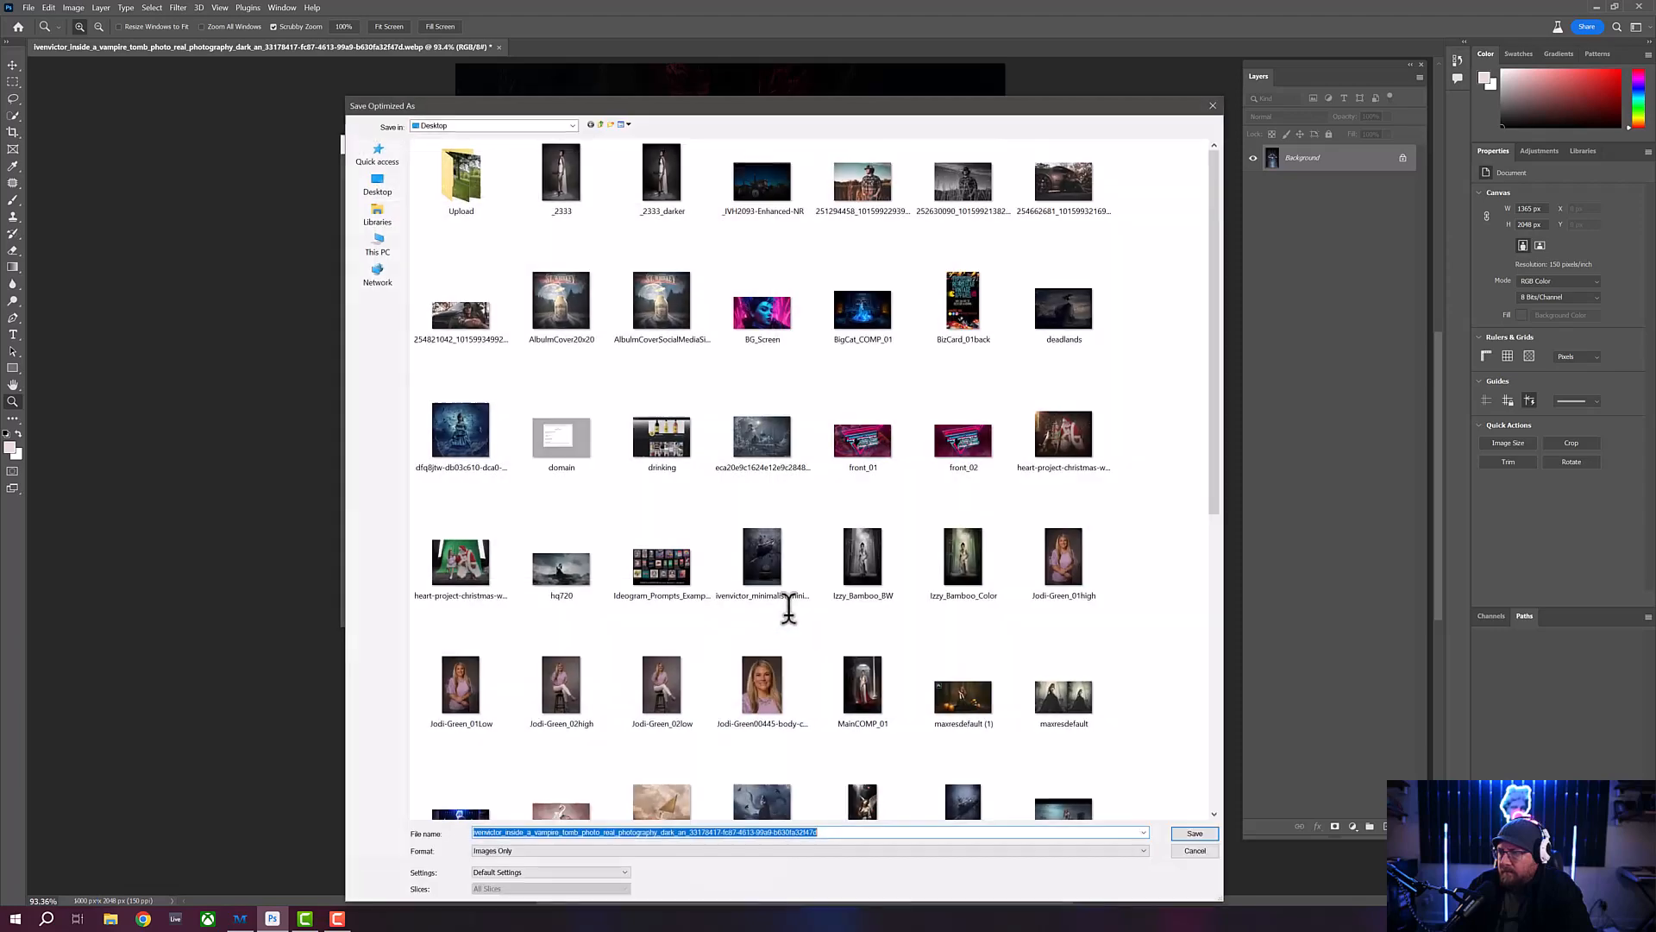
{"action": "left_click", "coordinate": [376, 154]}
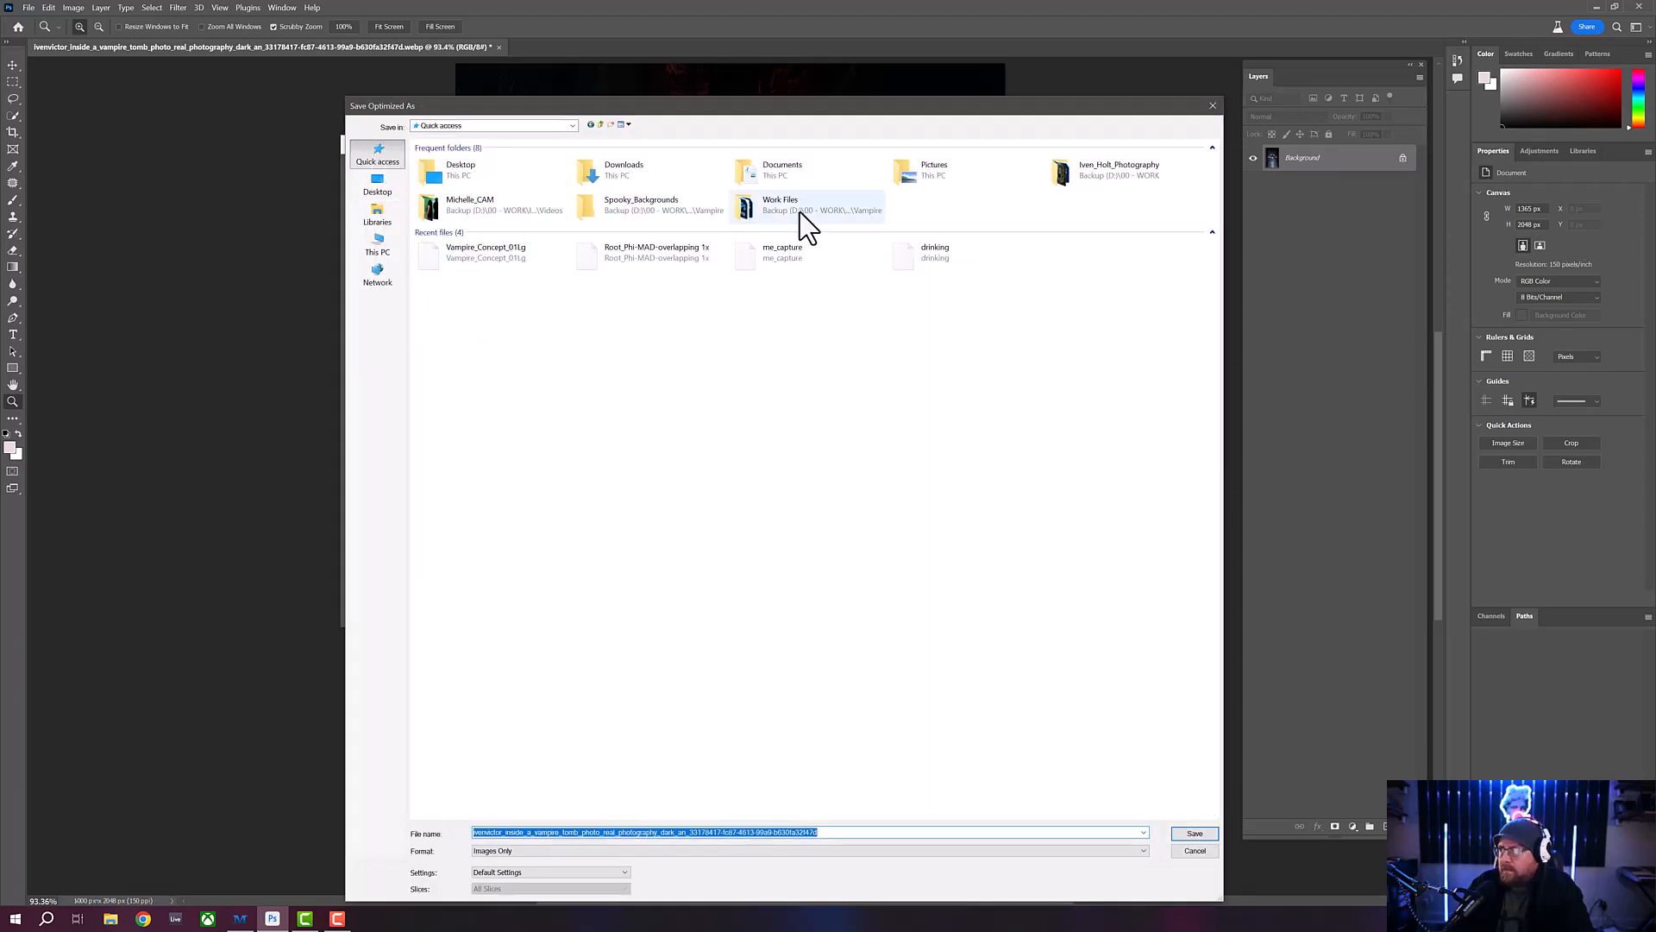
{"action": "double_click", "coordinate": [636, 202]}
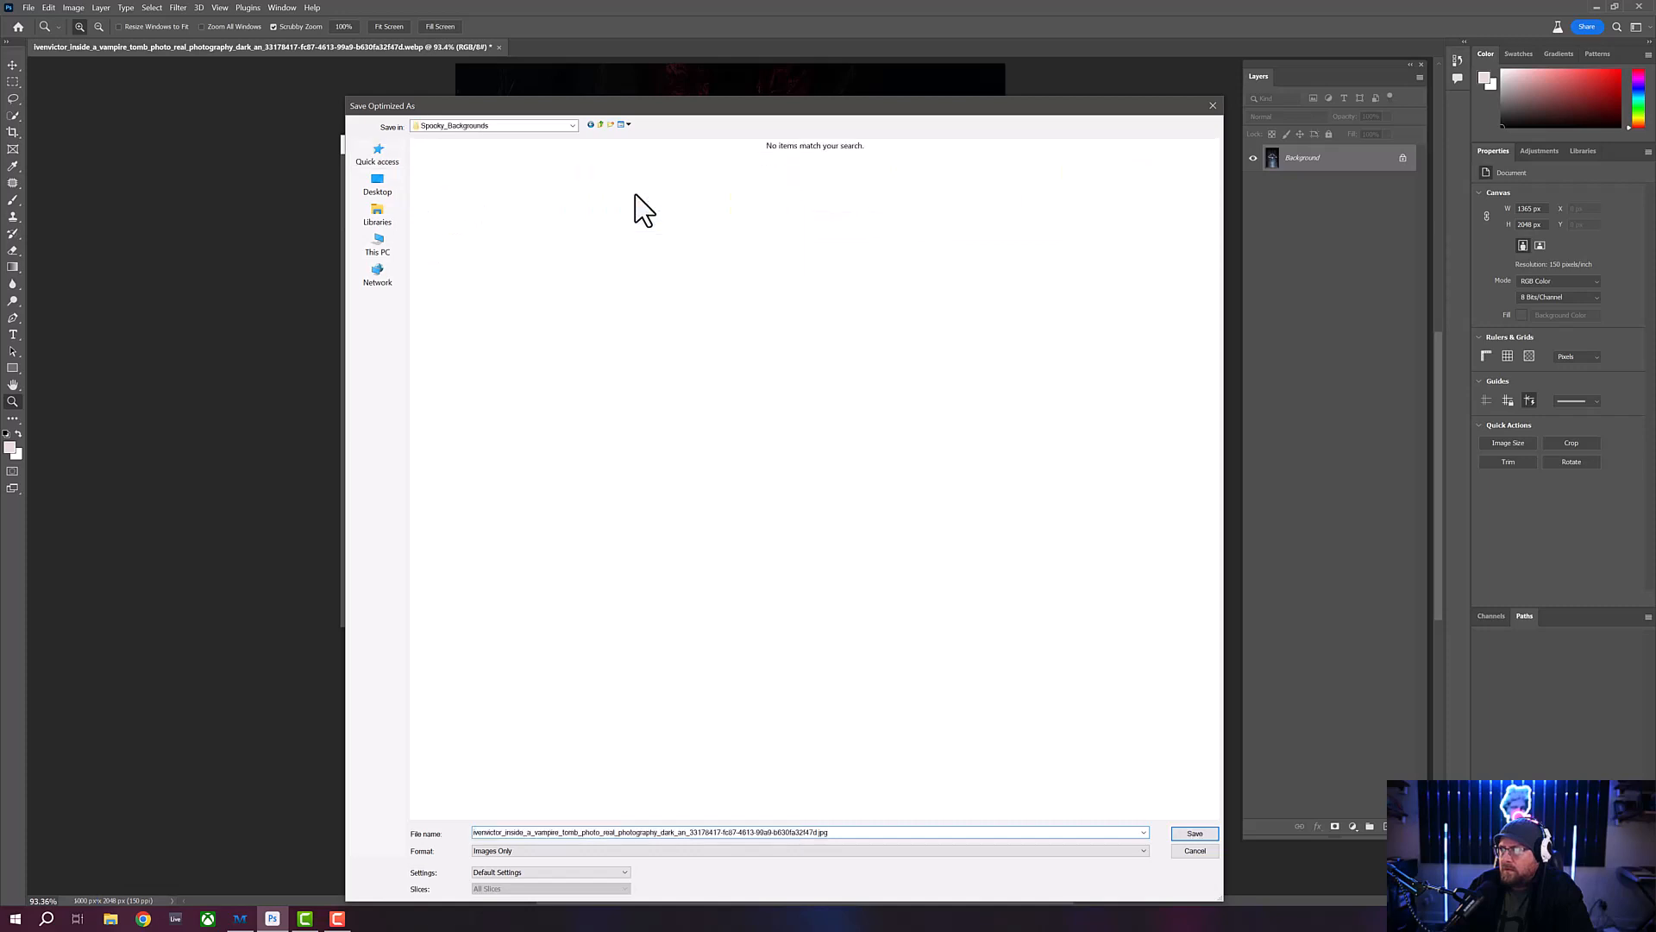
{"action": "left_click", "coordinate": [540, 126]}
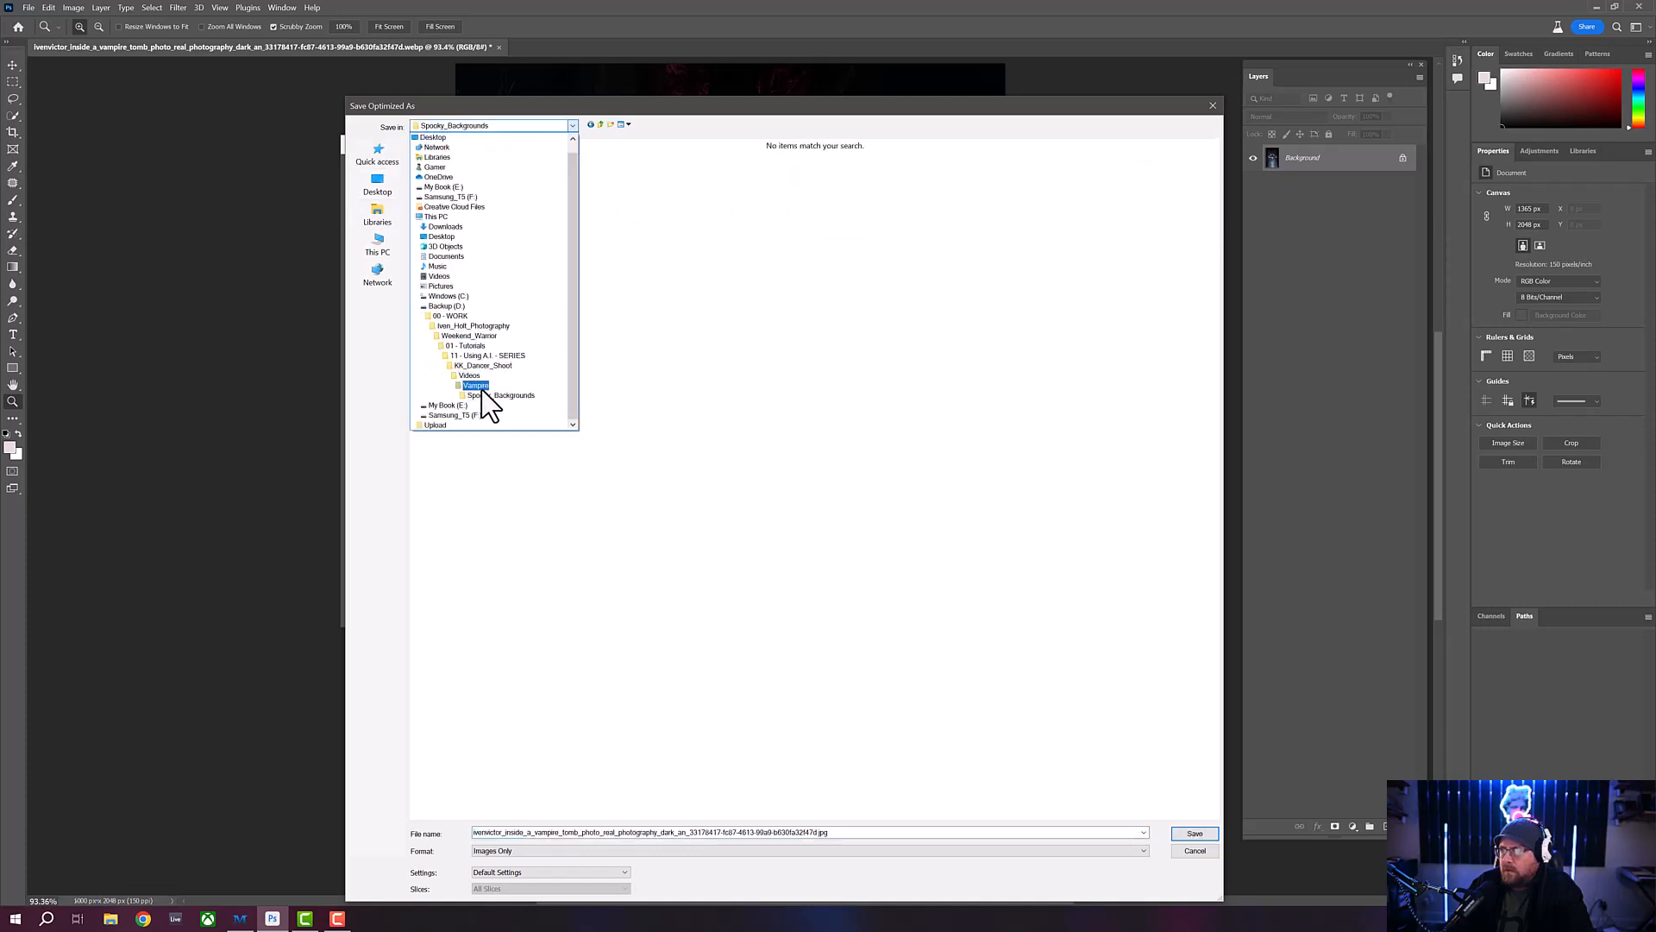
{"action": "left_click", "coordinate": [477, 386]}
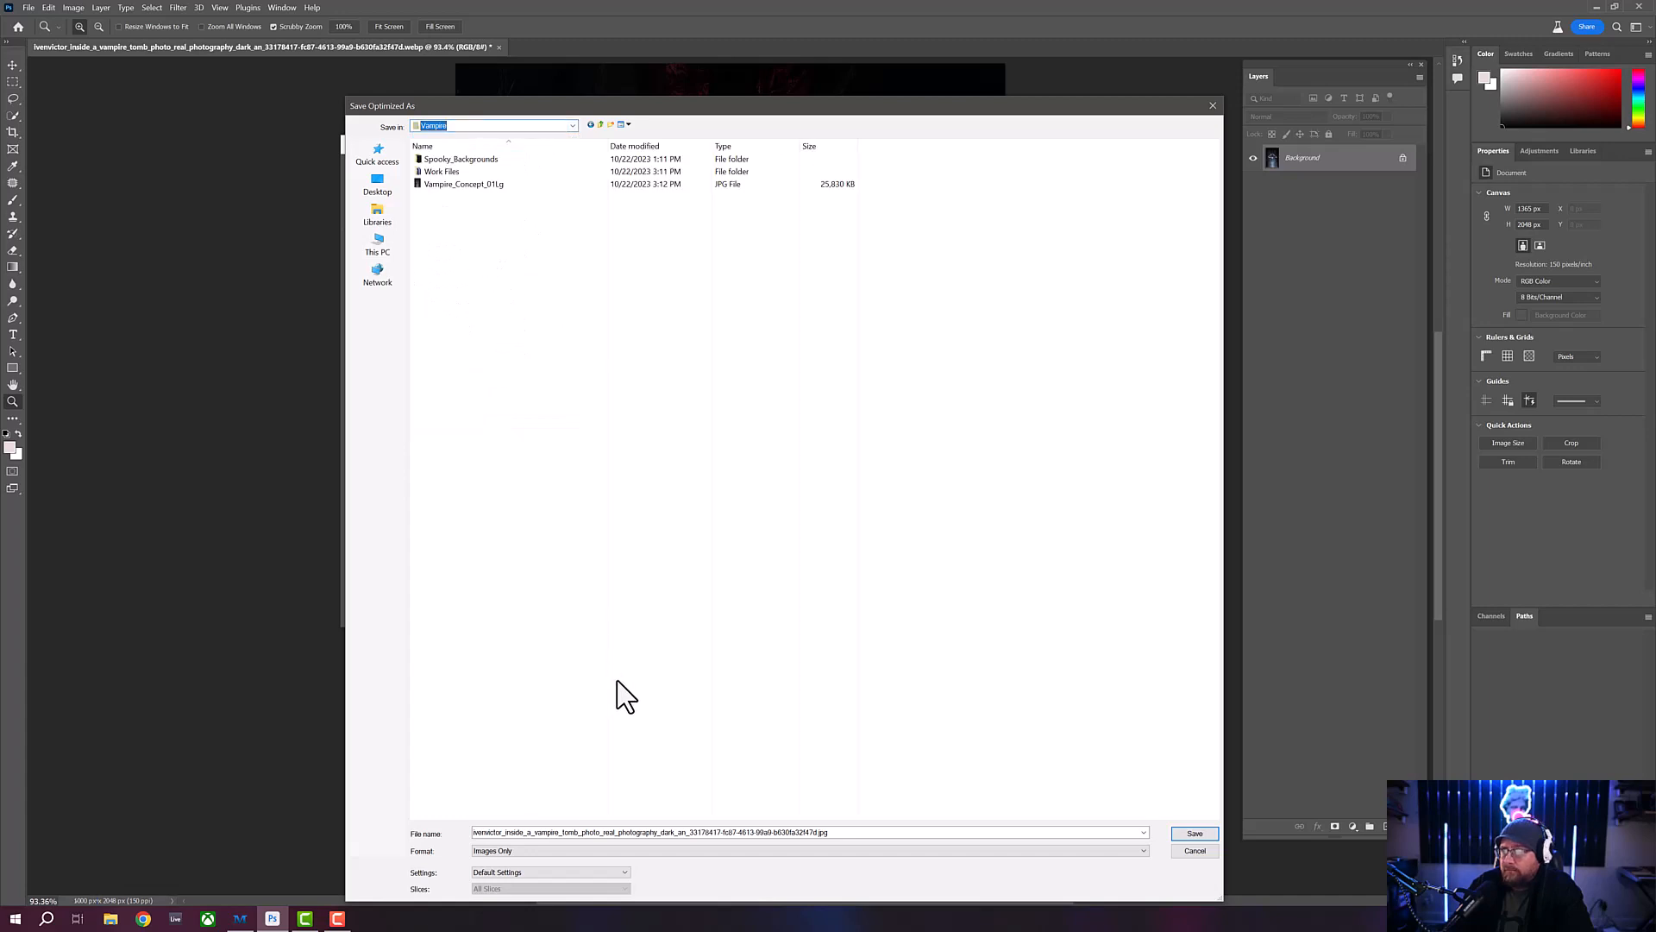
- Base the file name on the existing large JPEG, change it to Vampire_Concept_01SM.jpg, and save the web copy
{"action": "left_click", "coordinate": [844, 835]}
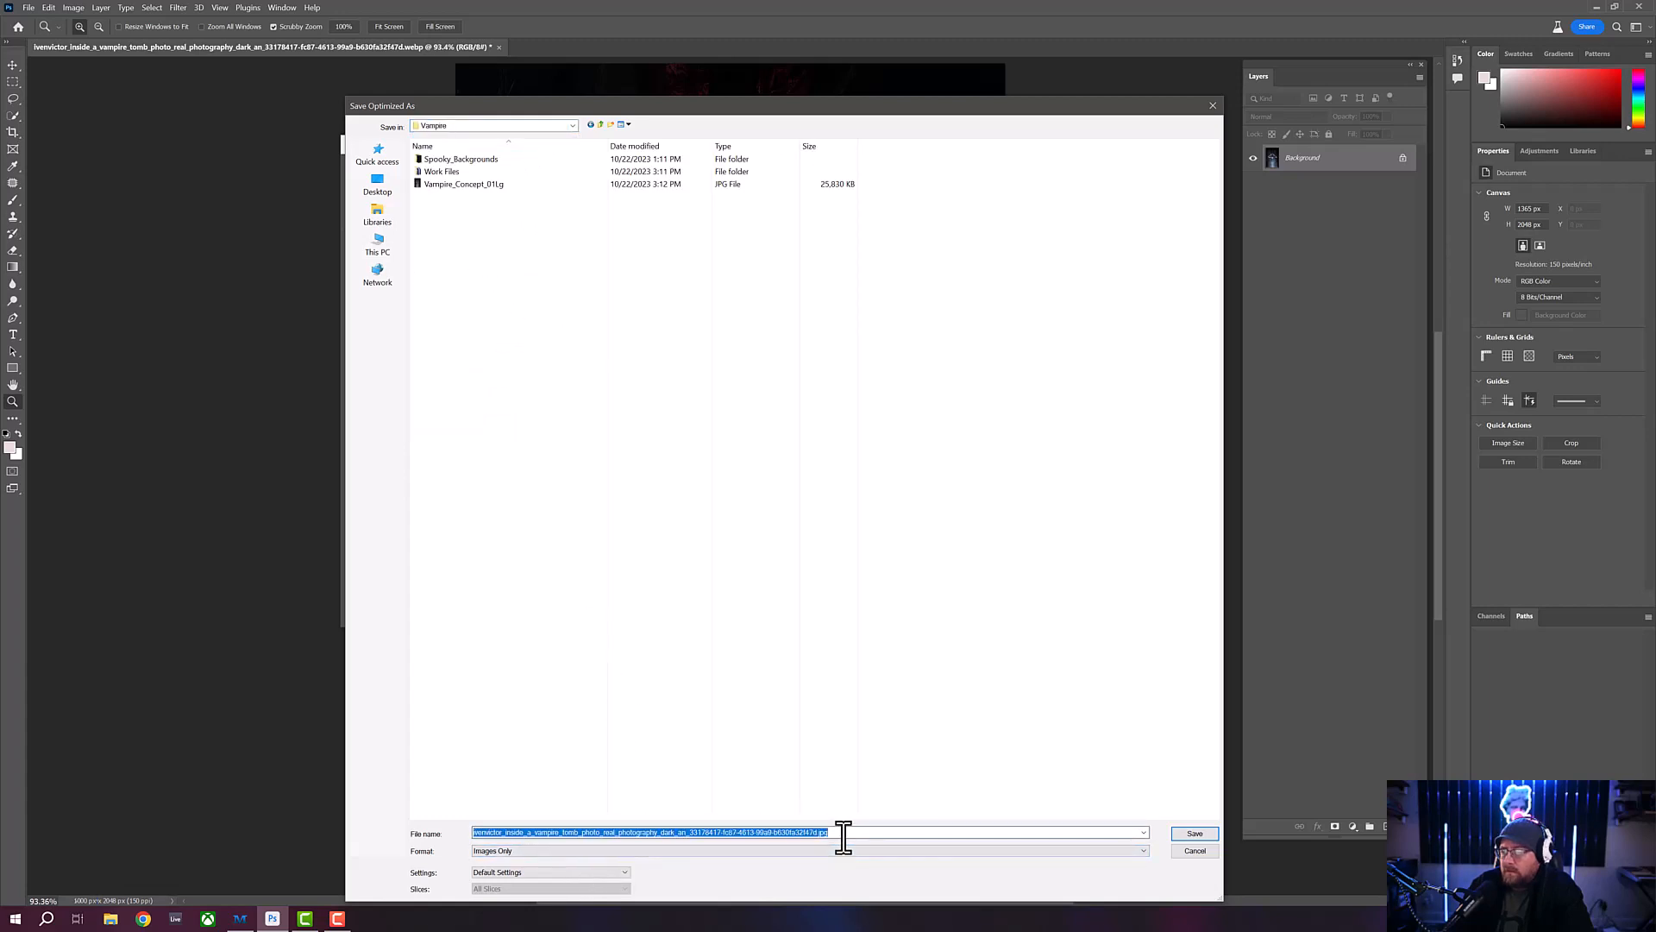
{"action": "left_click", "coordinate": [474, 184]}
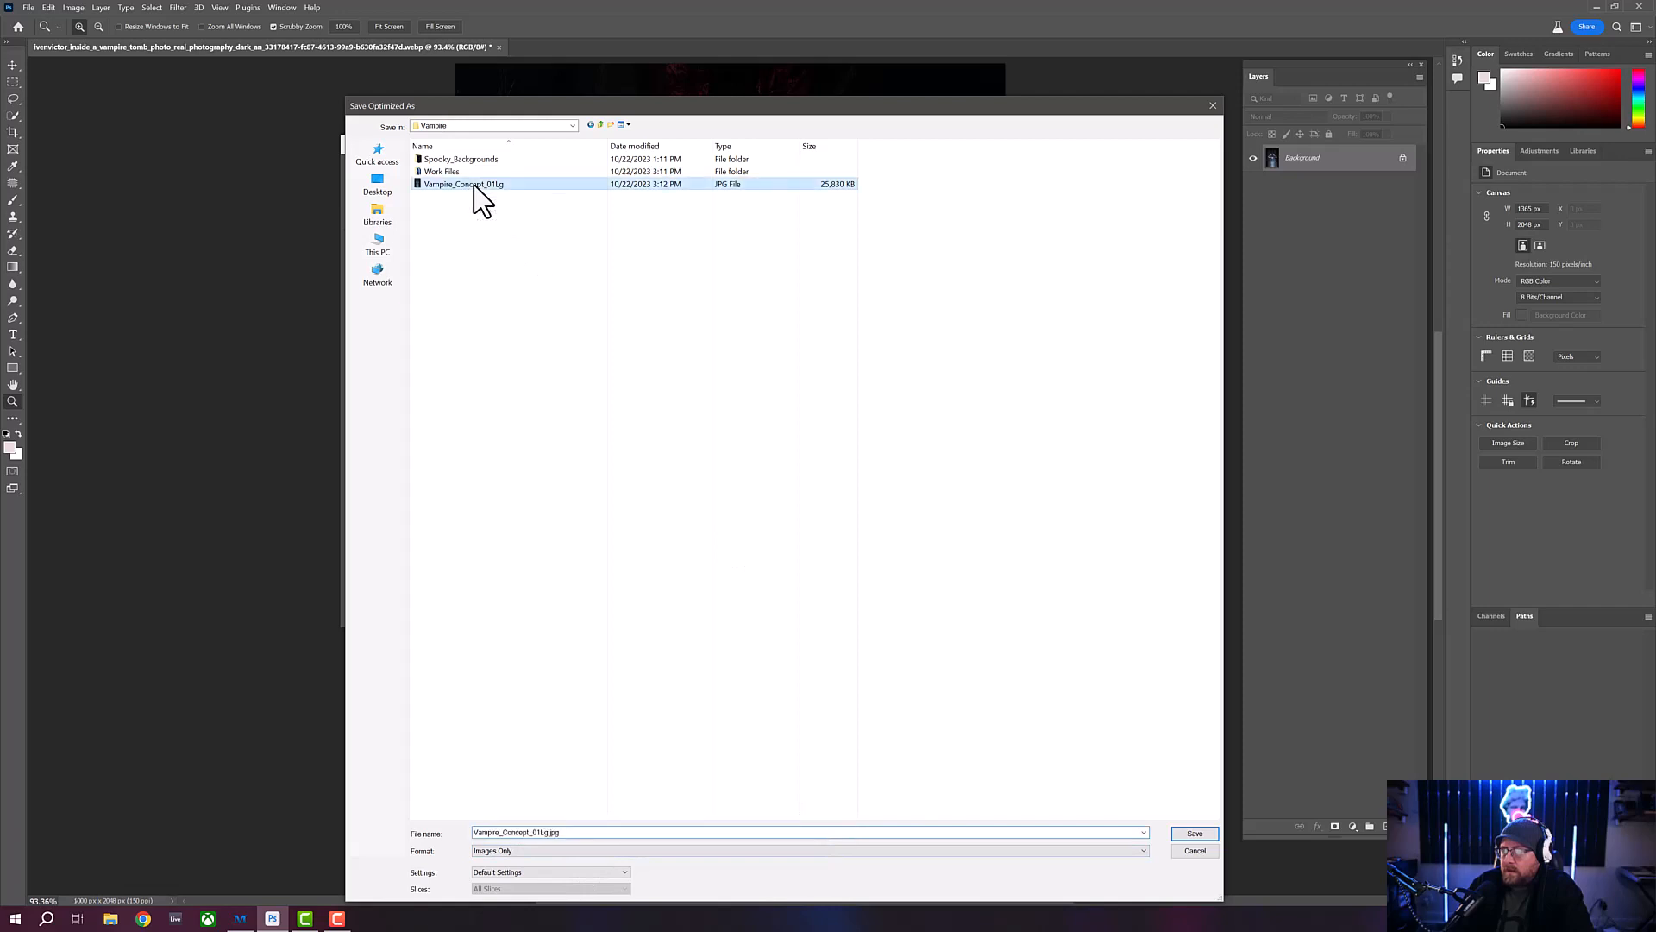
{"action": "double_click", "coordinate": [597, 833]}
{"action": "left_click", "coordinate": [598, 833]}
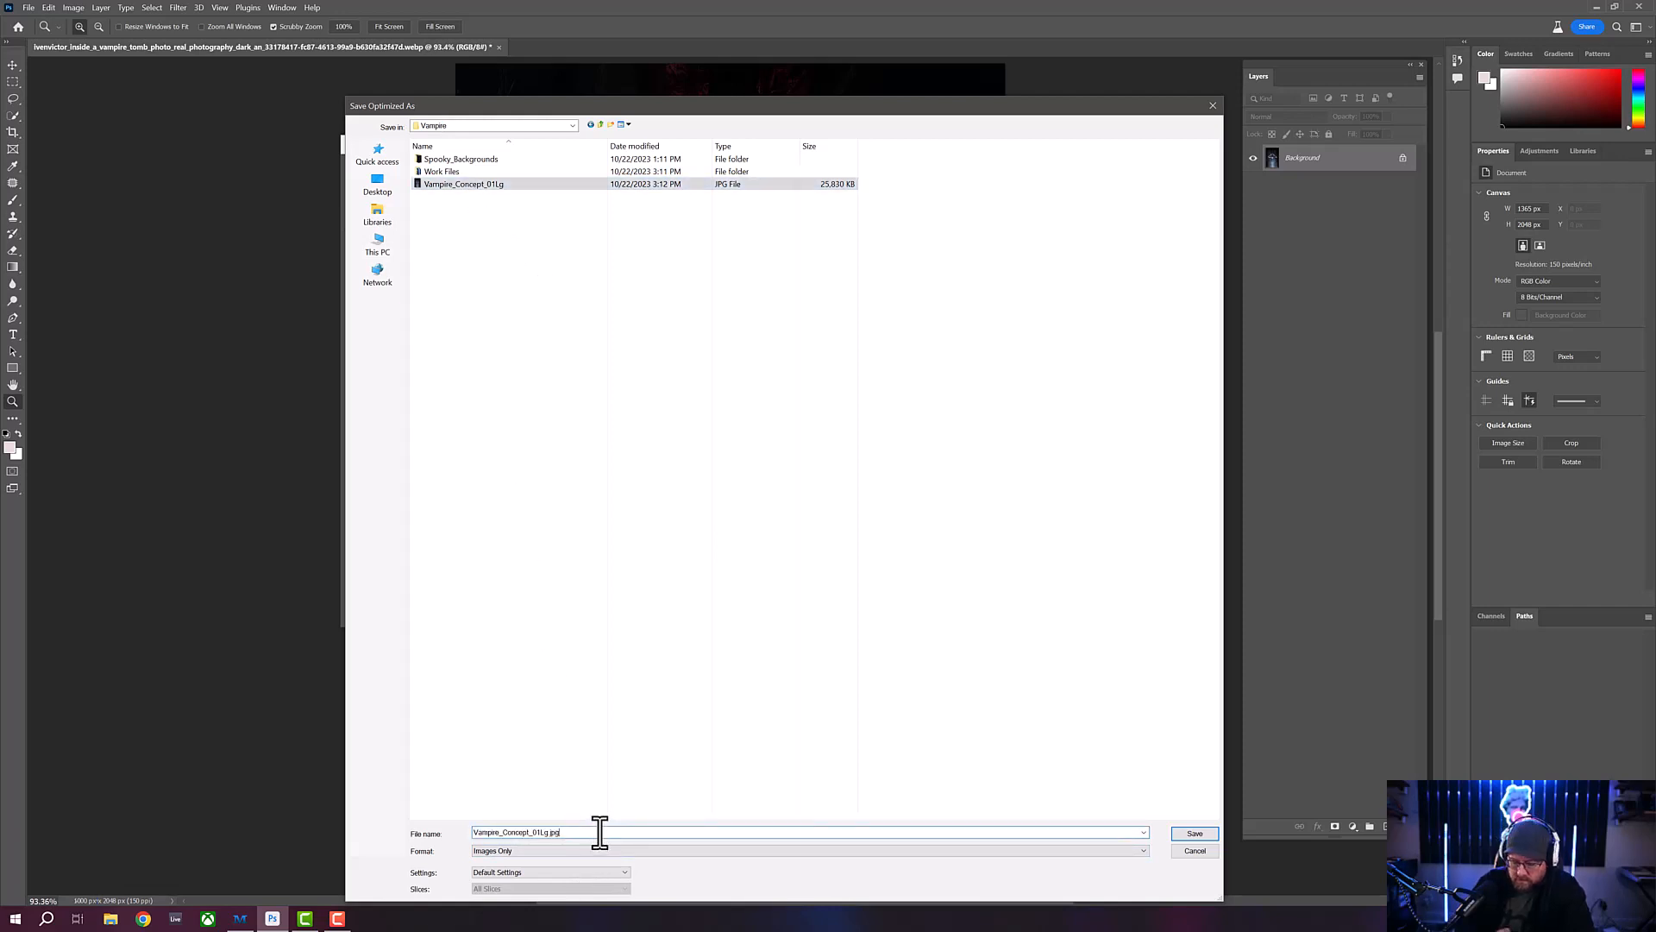
{"action": "key", "text": "Left"}
{"action": "key", "text": "Left"}
{"action": "key", "text": "Left"}
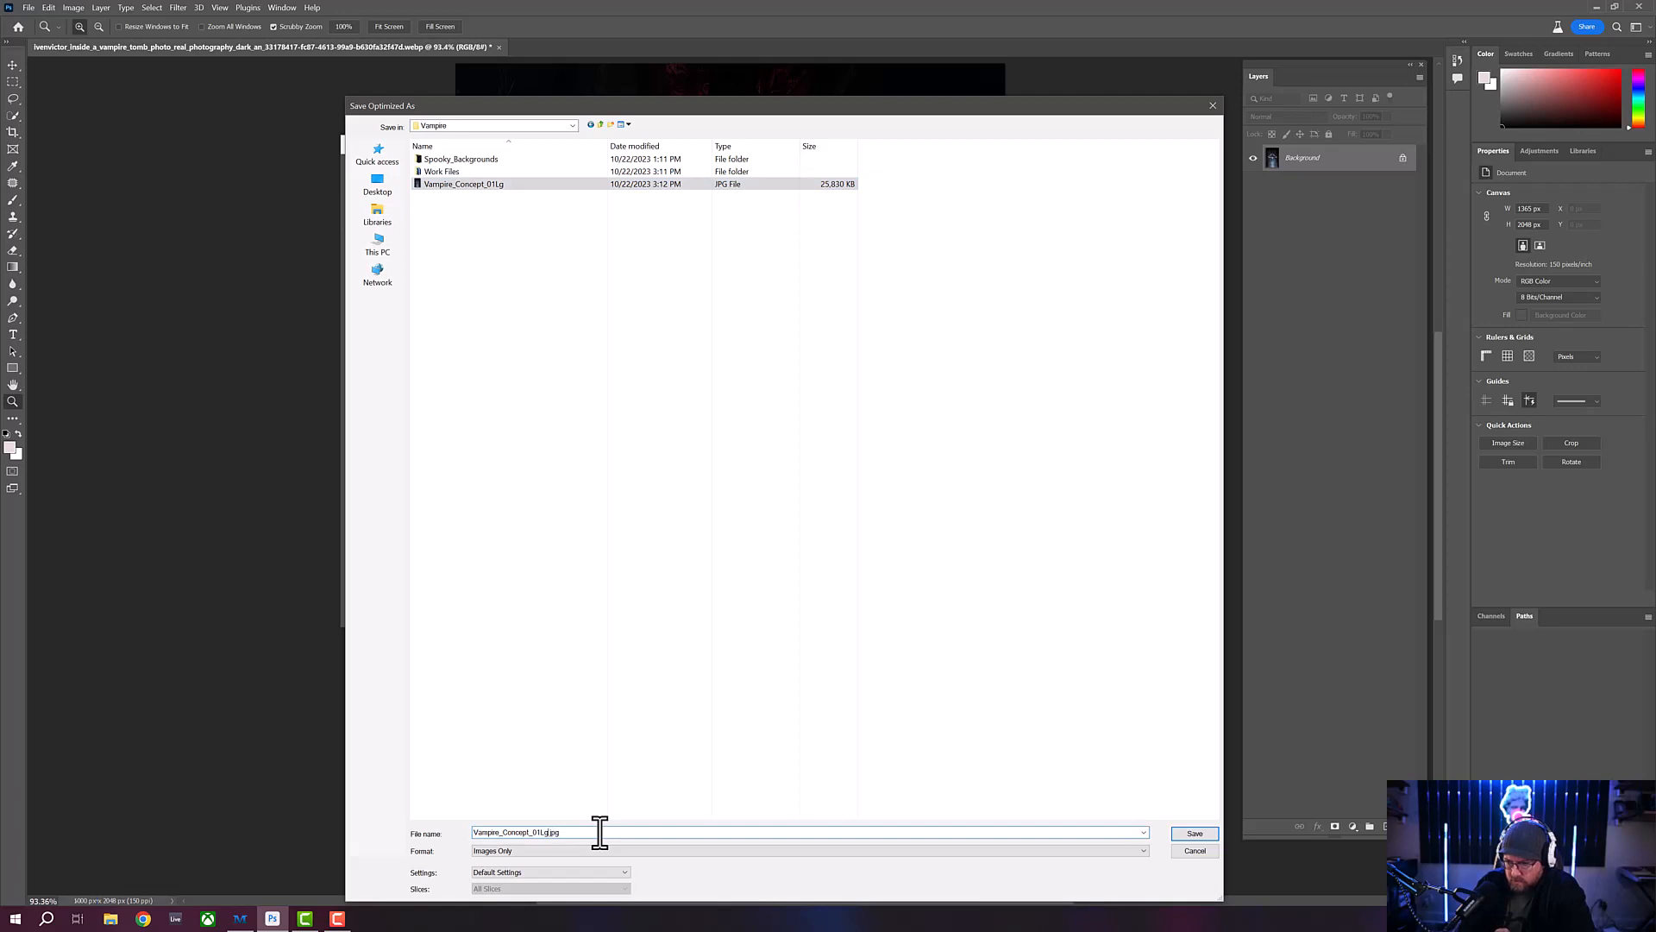
{"action": "key", "text": "BackSpace"}
{"action": "key", "text": "BackSpace"}
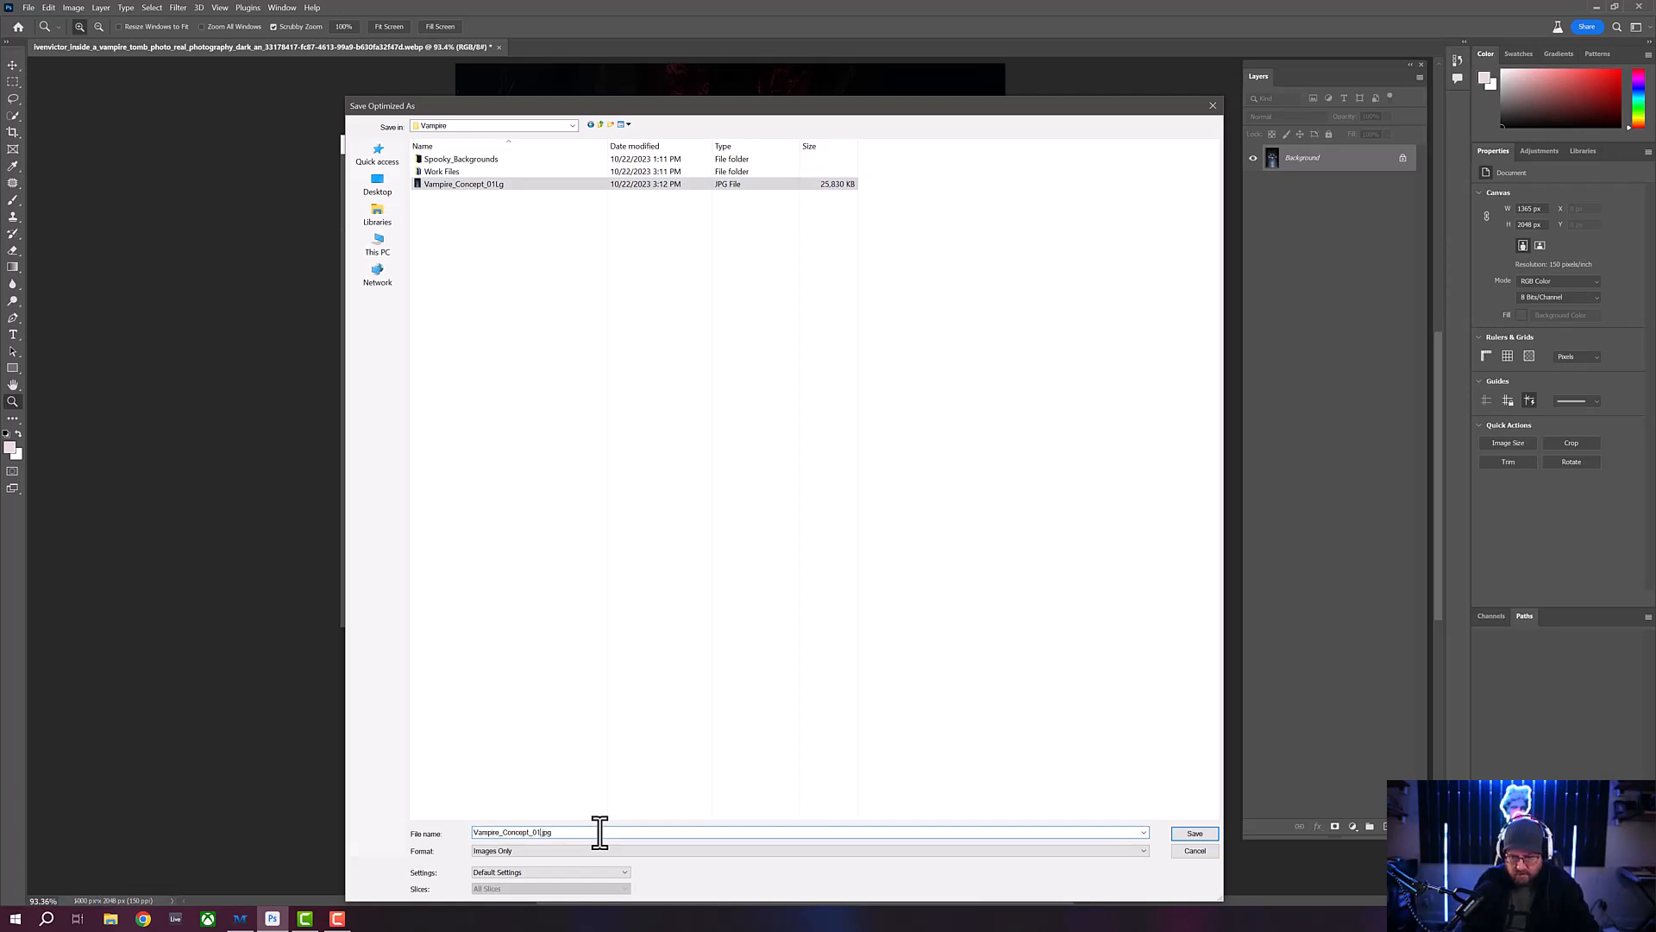
{"action": "type", "text": "SM"}
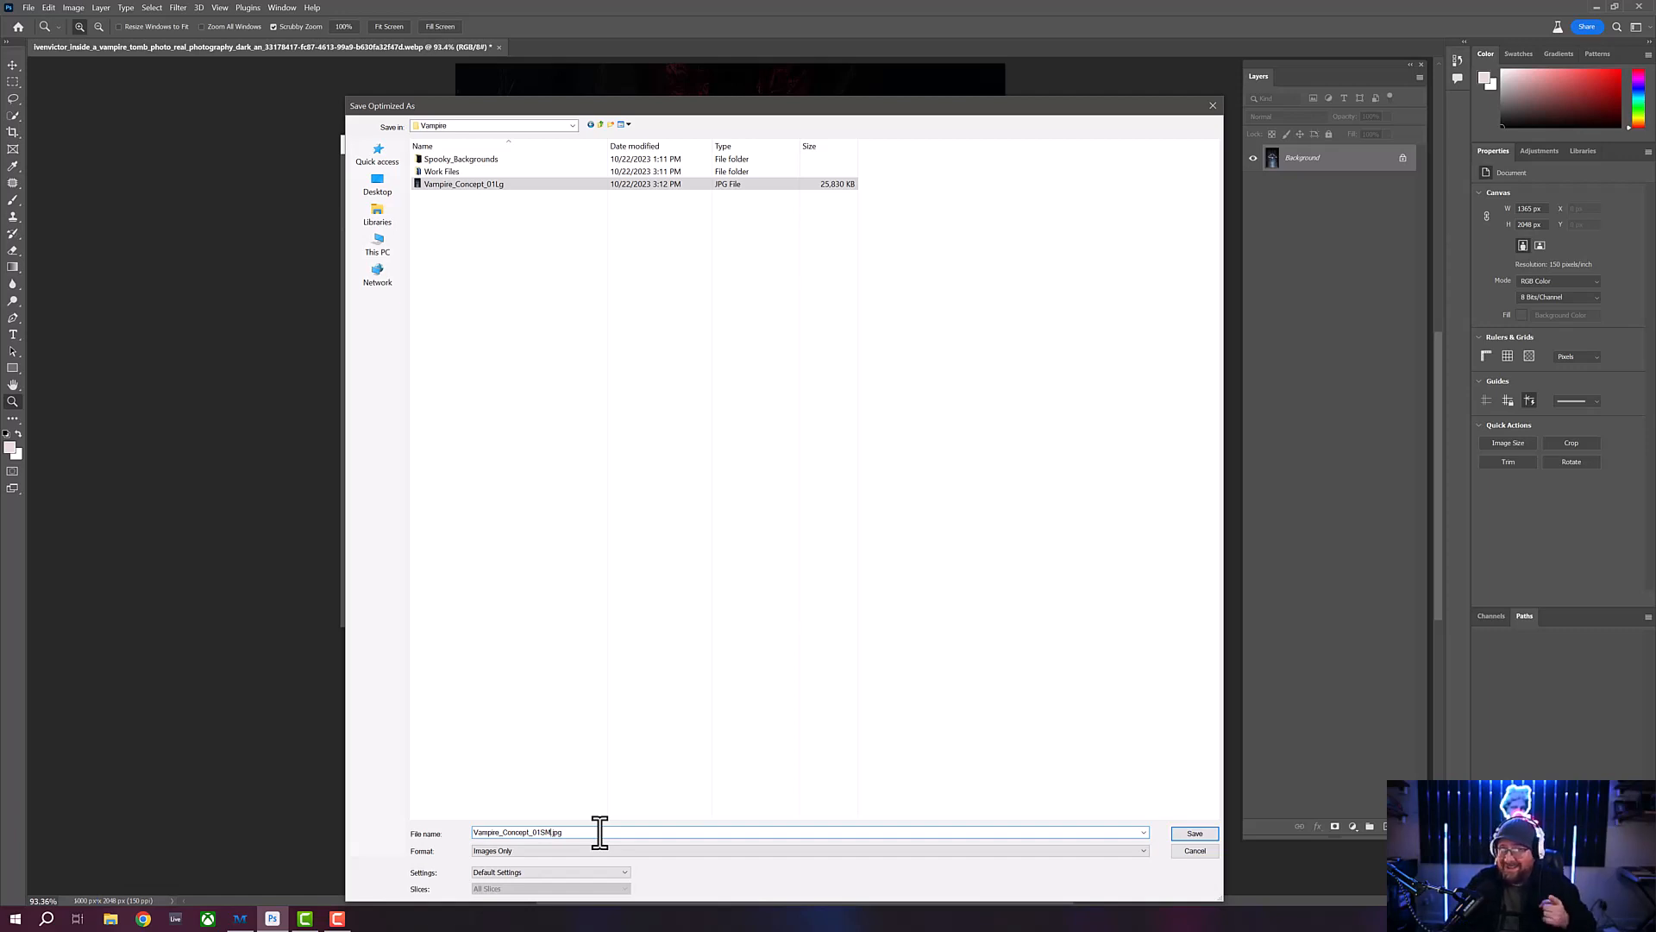
{"action": "left_click", "coordinate": [1183, 834]}
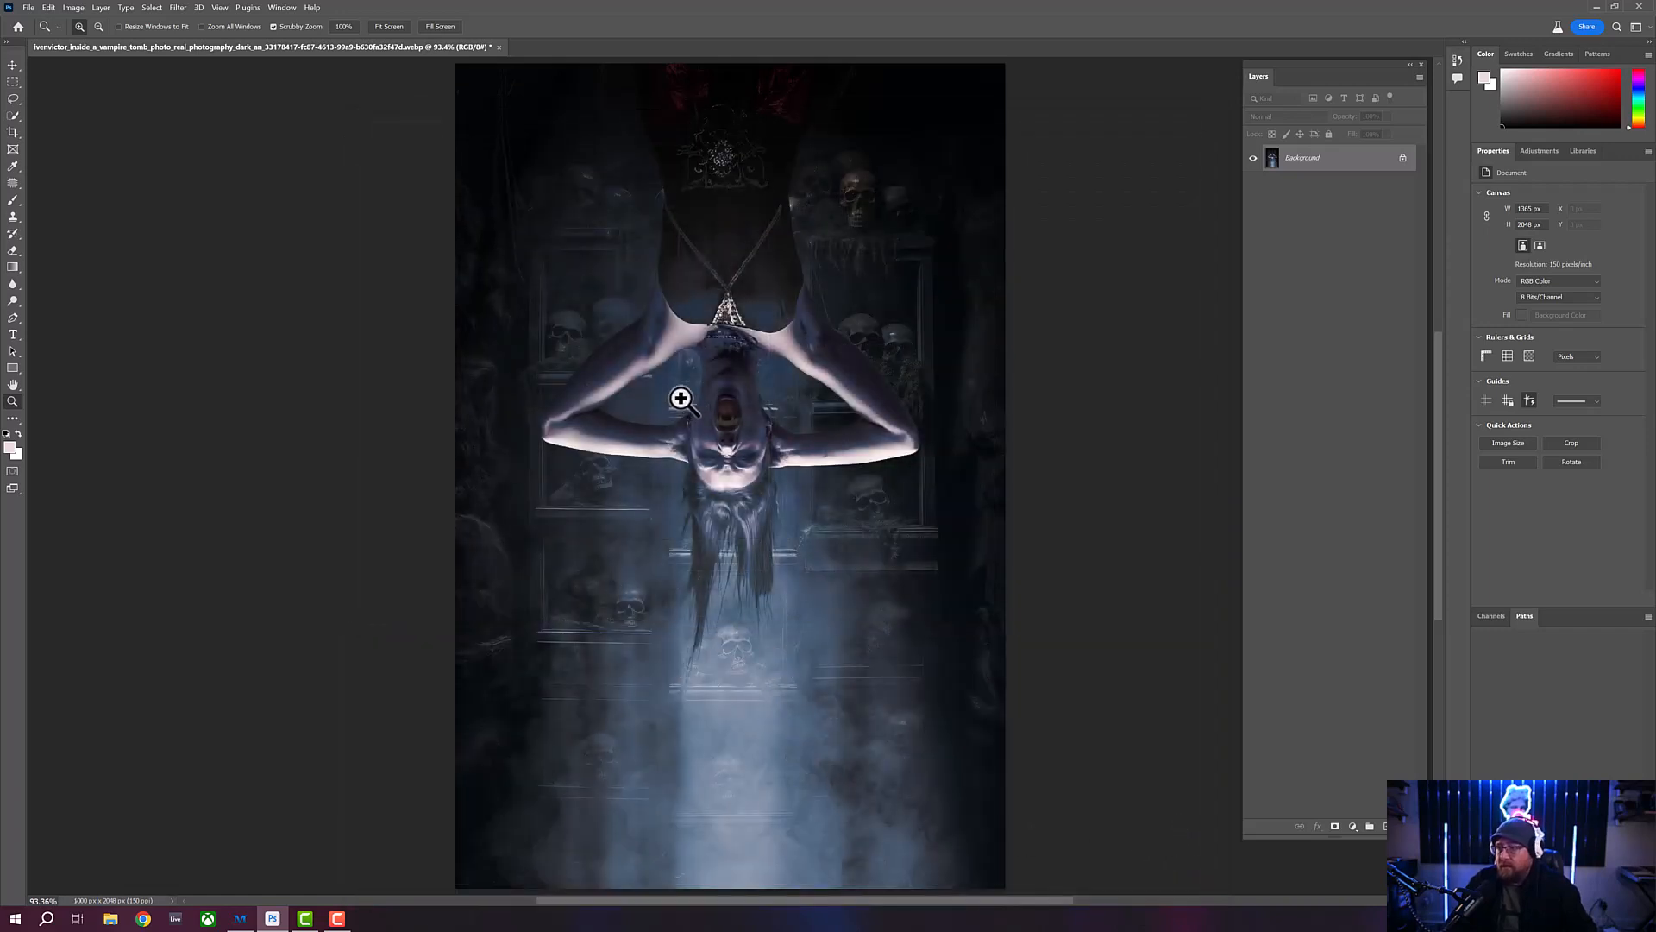
{"action": "left_click_drag", "start_coordinate": [709, 444], "coordinate": [698, 444]}
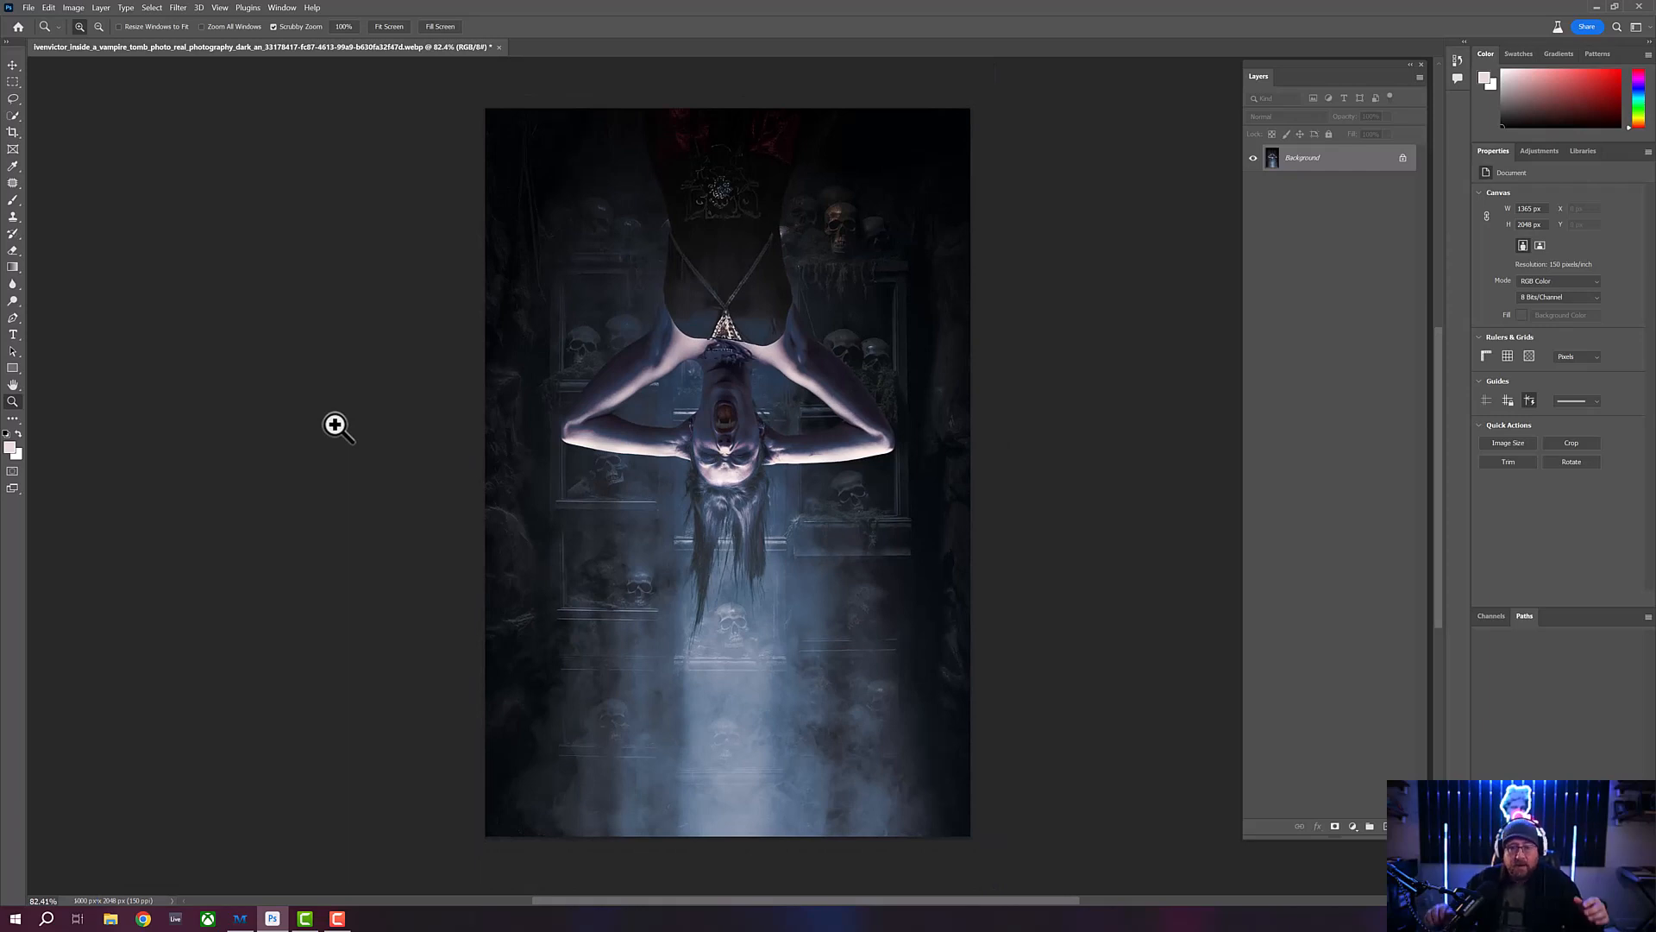